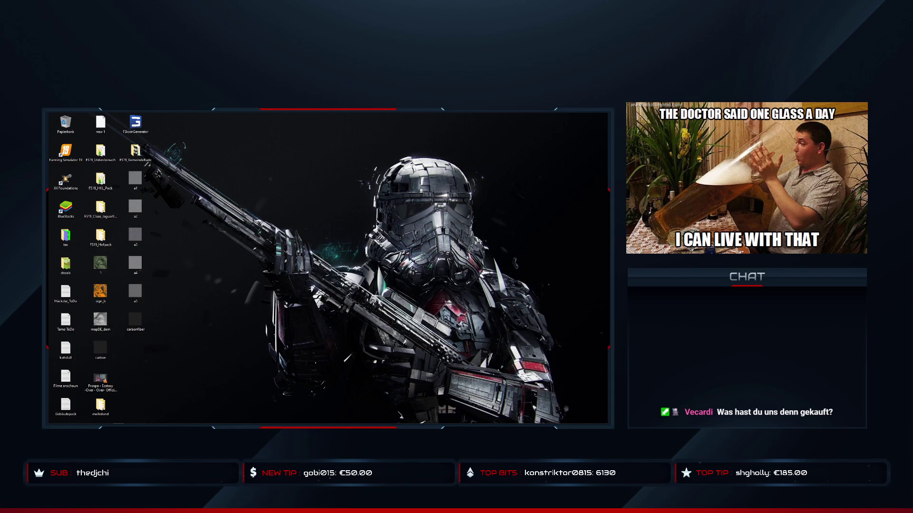
Open the Amazon.de homepage in Firefox
mouse_move(185, 427)
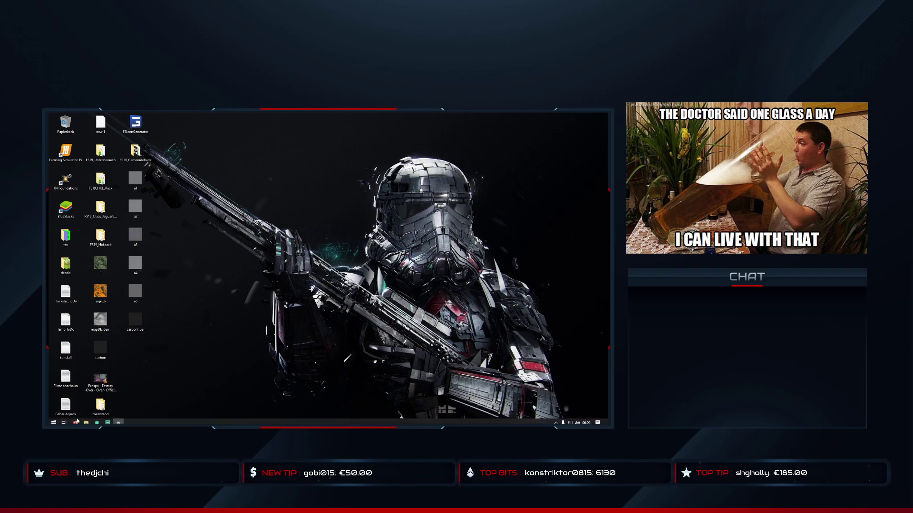
click(74, 421)
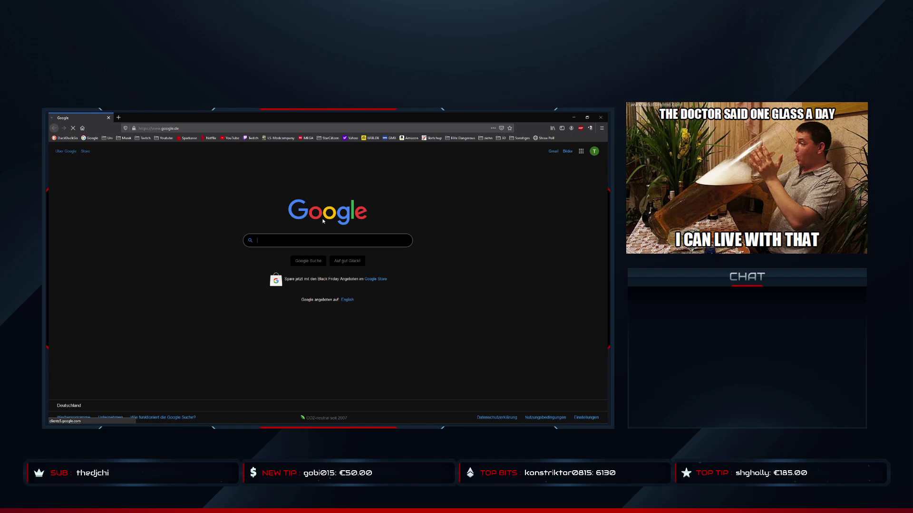
click(409, 138)
Search Amazon for 'trustmaster mikro' and scroll through the results
click(223, 148)
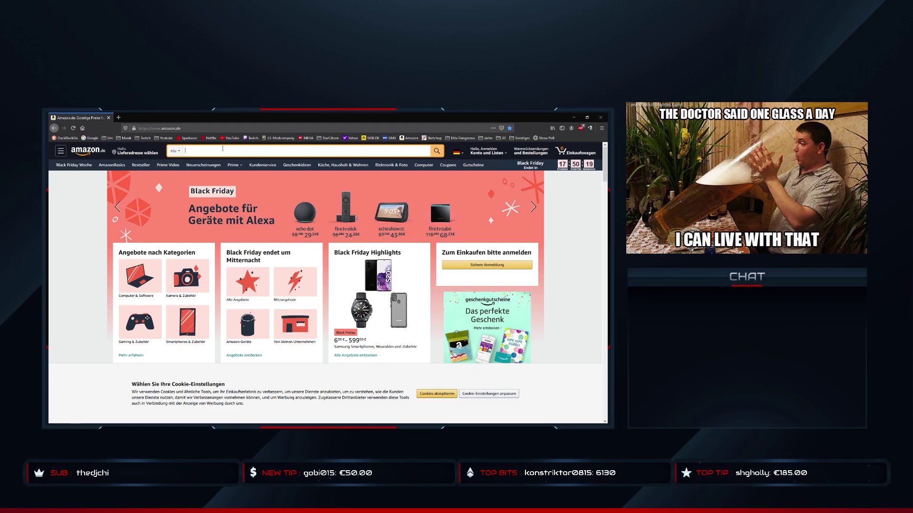
text(trust)
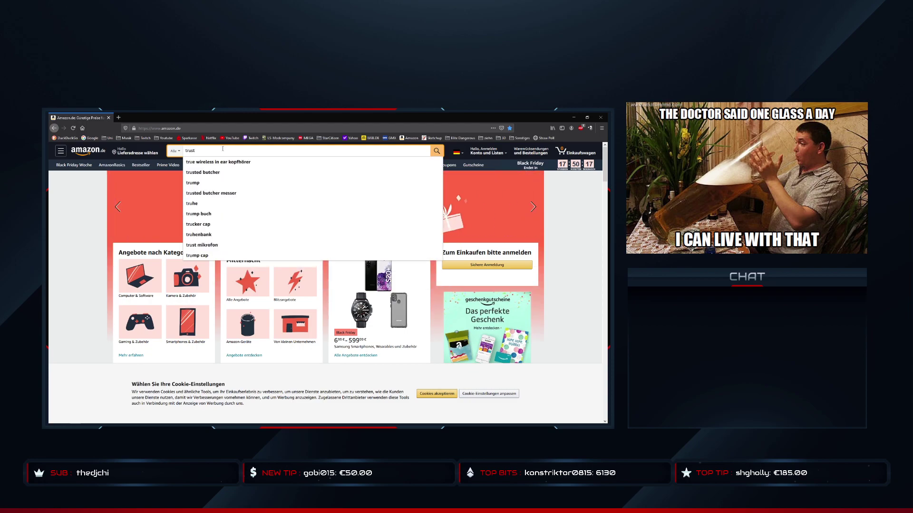
text(master )
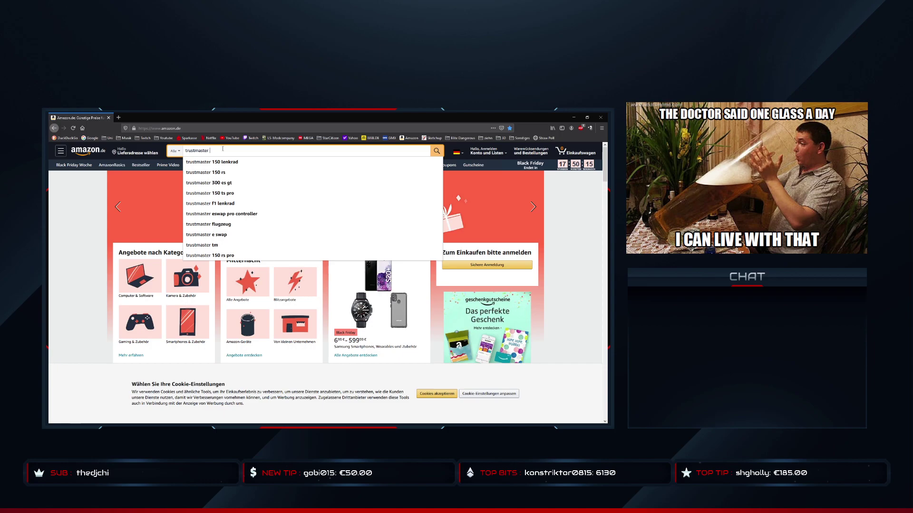
text(mikro)
key(Return)
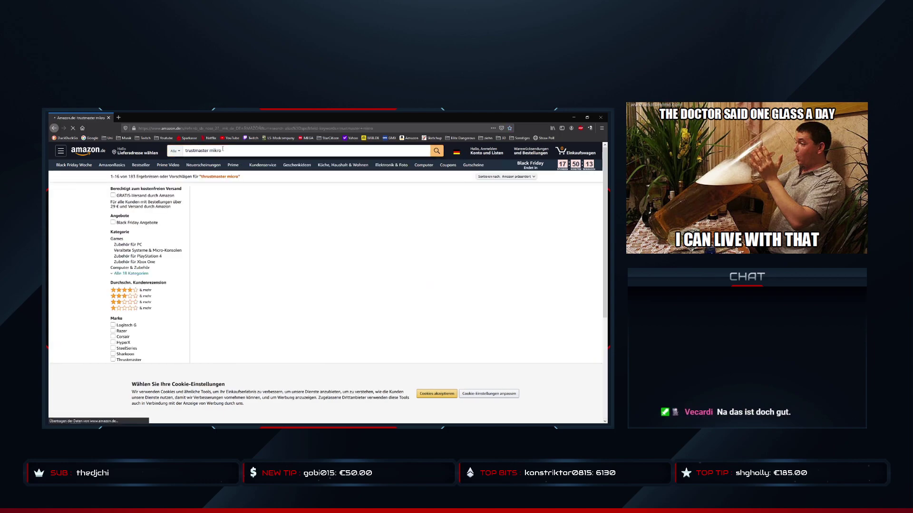
scroll(275, 259, down, 15)
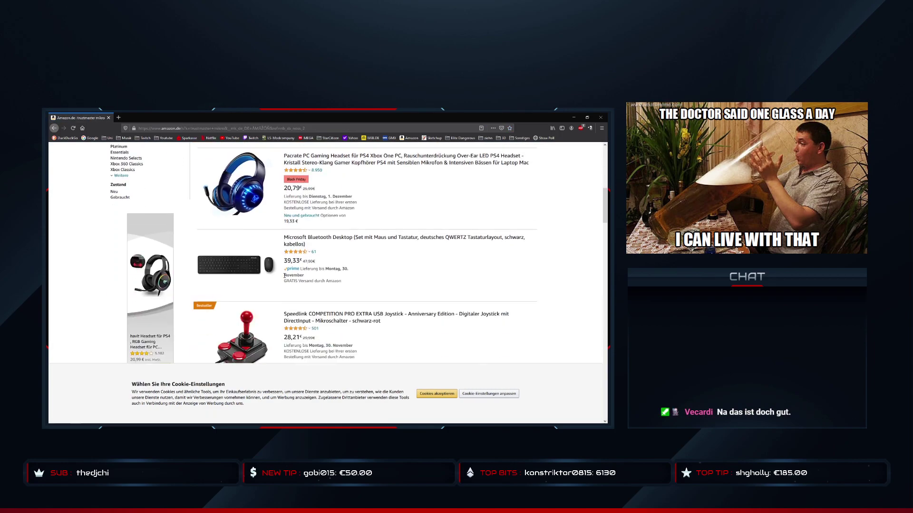
scroll(284, 280, down, 11)
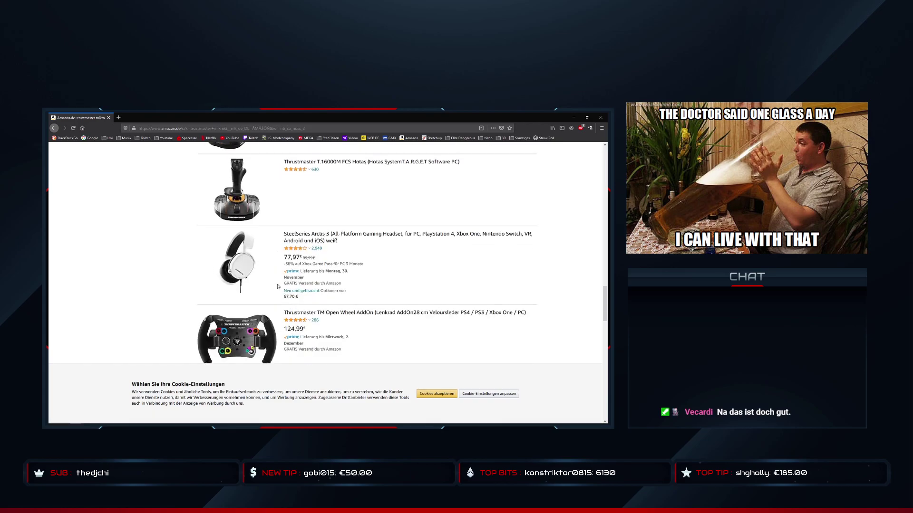
scroll(274, 289, up, 9)
scroll(274, 289, up, 12)
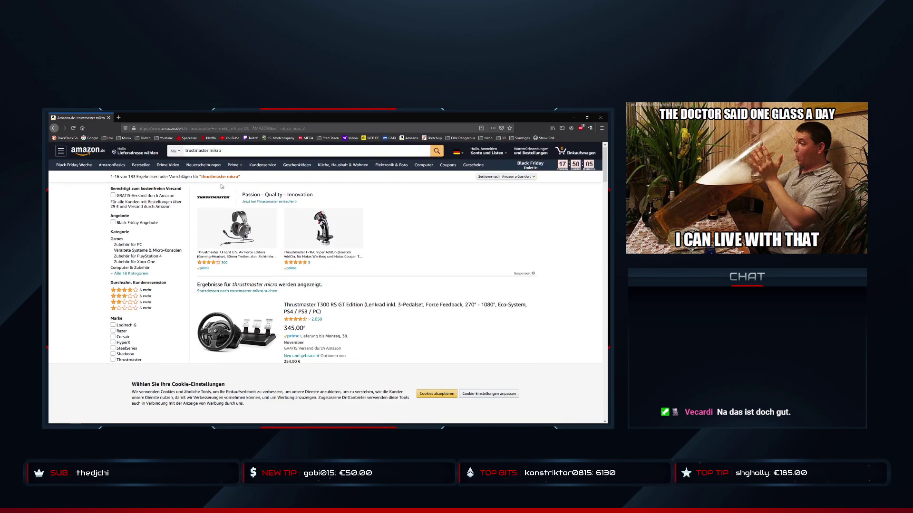
Correct the search to 'thrustmaster mikro' and browse the results
click(188, 151)
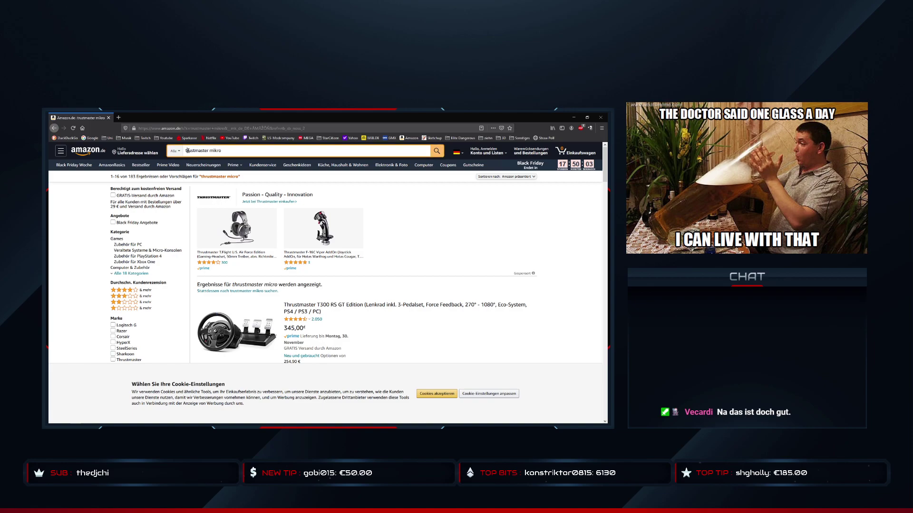
text(h)
key(Return)
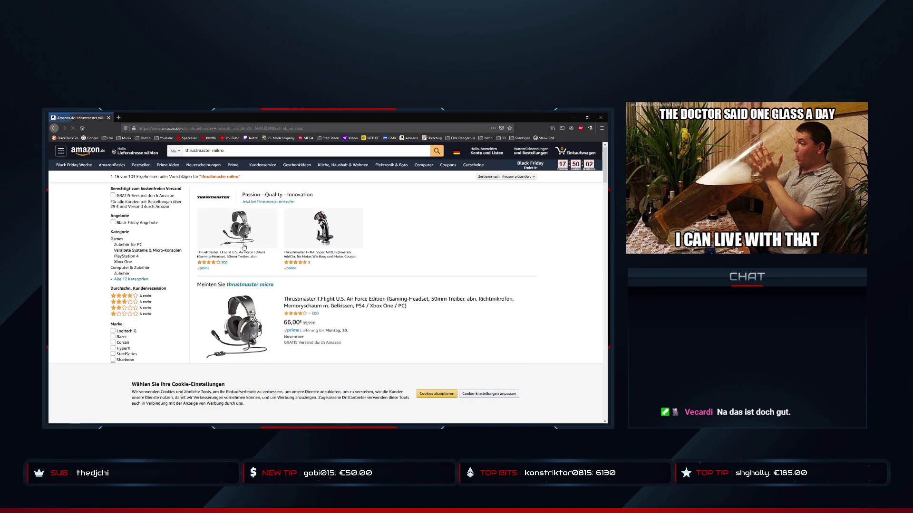
scroll(256, 262, down, 5)
scroll(256, 263, down, 5)
scroll(257, 263, up, 4)
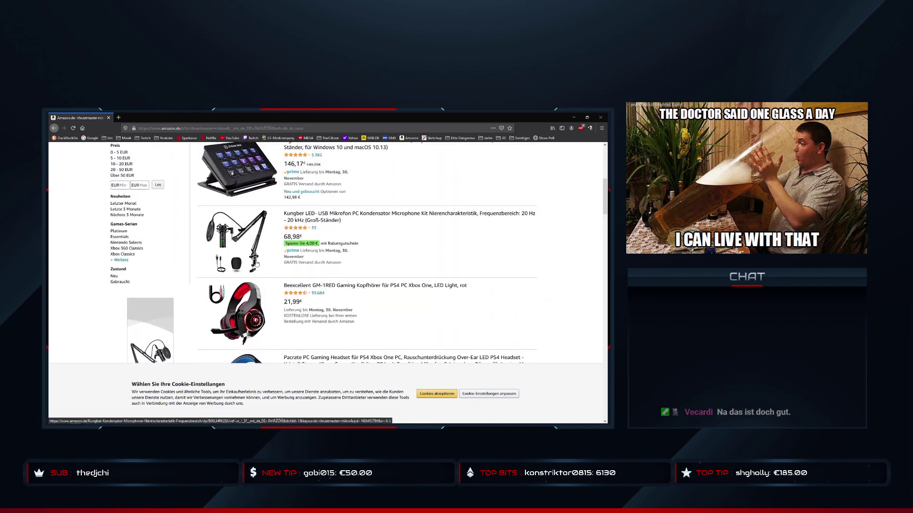
scroll(256, 262, down, 4)
scroll(256, 263, down, 10)
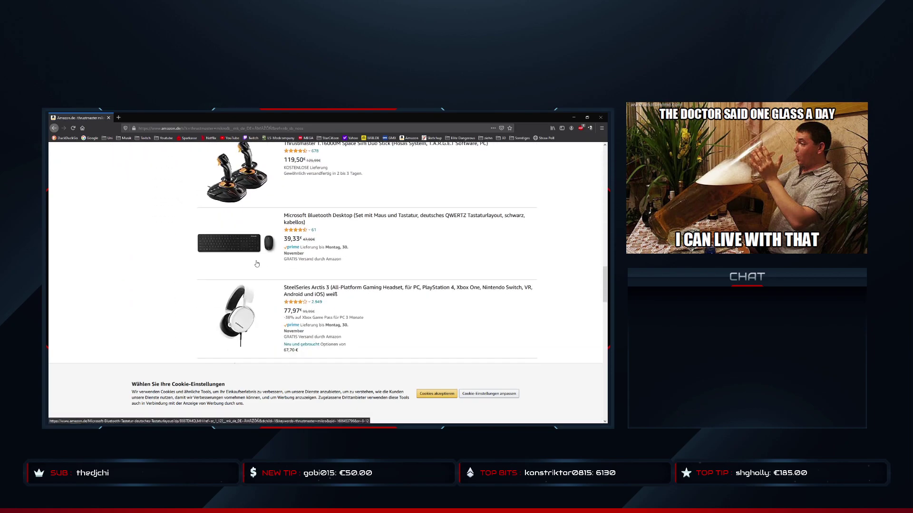
scroll(256, 263, down, 8)
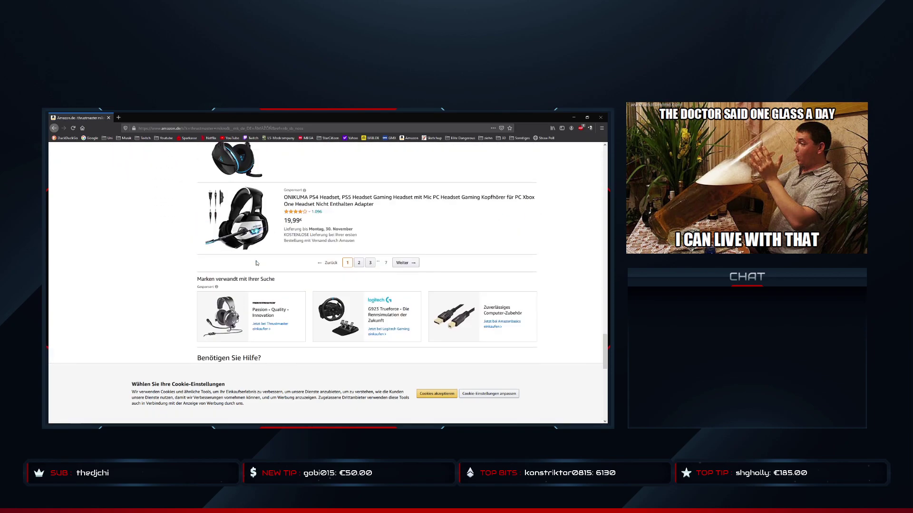
scroll(257, 264, up, 8)
scroll(256, 264, up, 1)
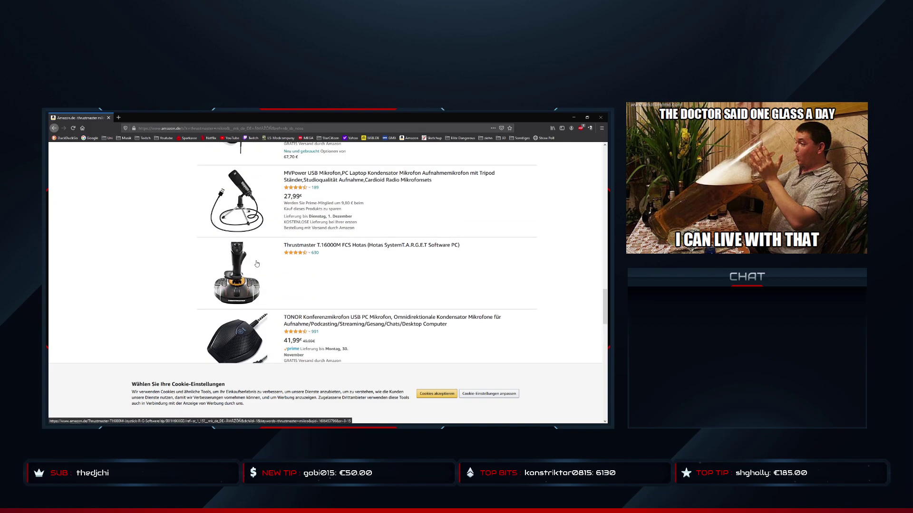
scroll(256, 264, up, 15)
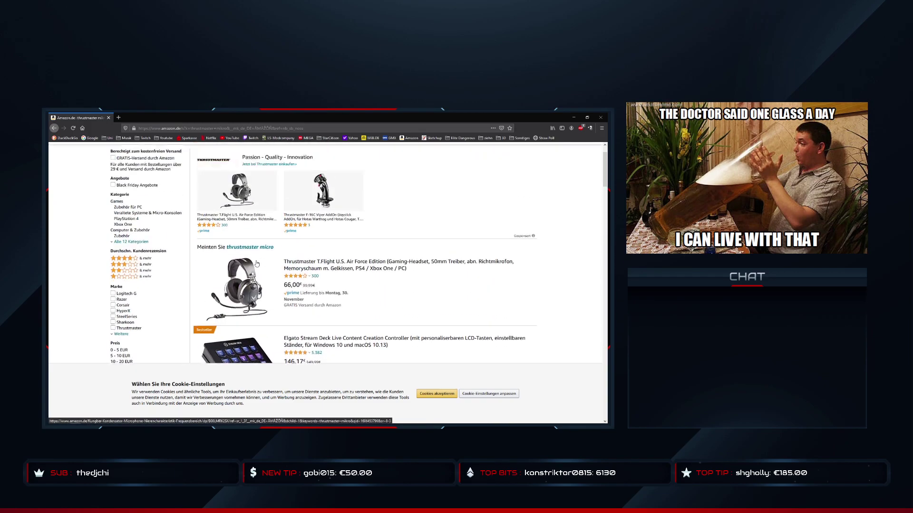
scroll(256, 264, up, 2)
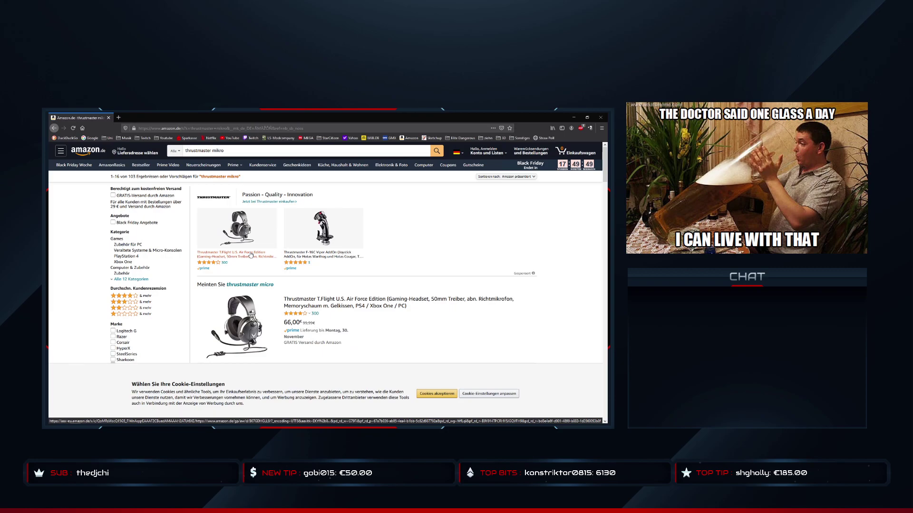
scroll(190, 280, down, 2)
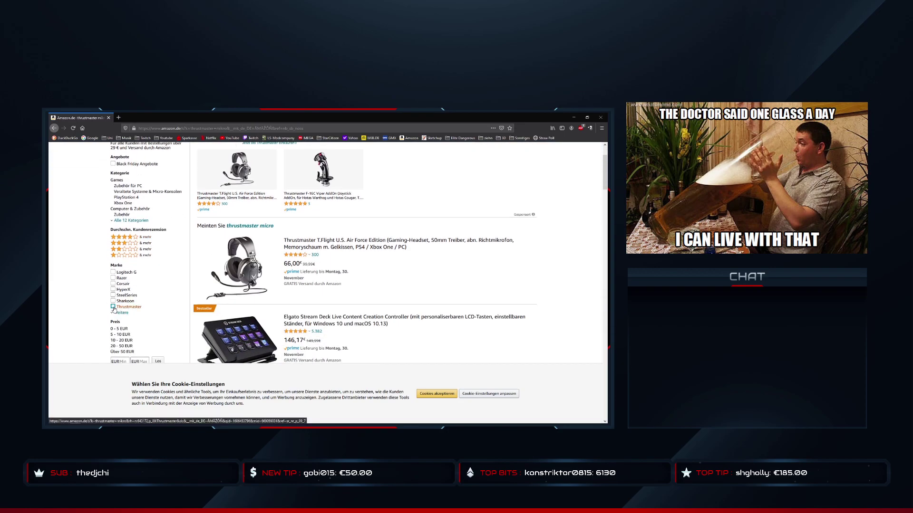
Filter the results to the Thrustmaster brand, then select 'thrustmaster' in the search term
click(113, 307)
scroll(328, 283, down, 10)
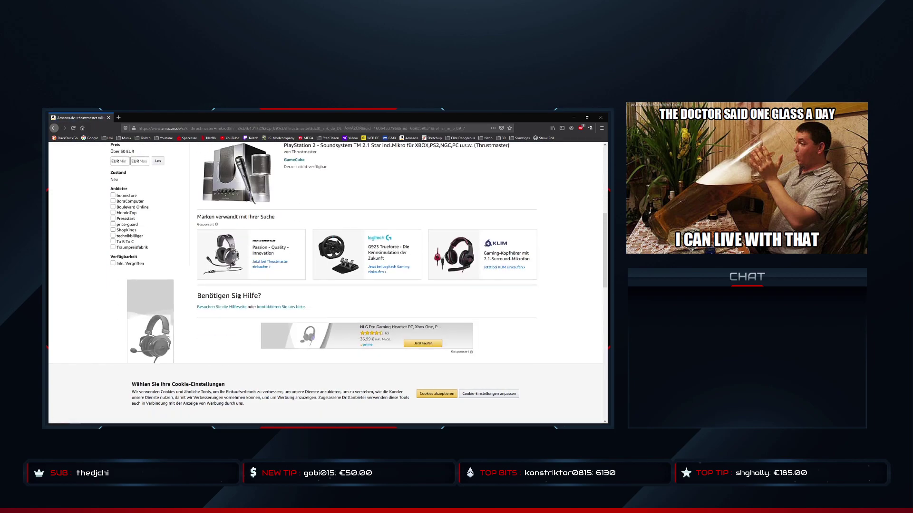
scroll(328, 283, up, 10)
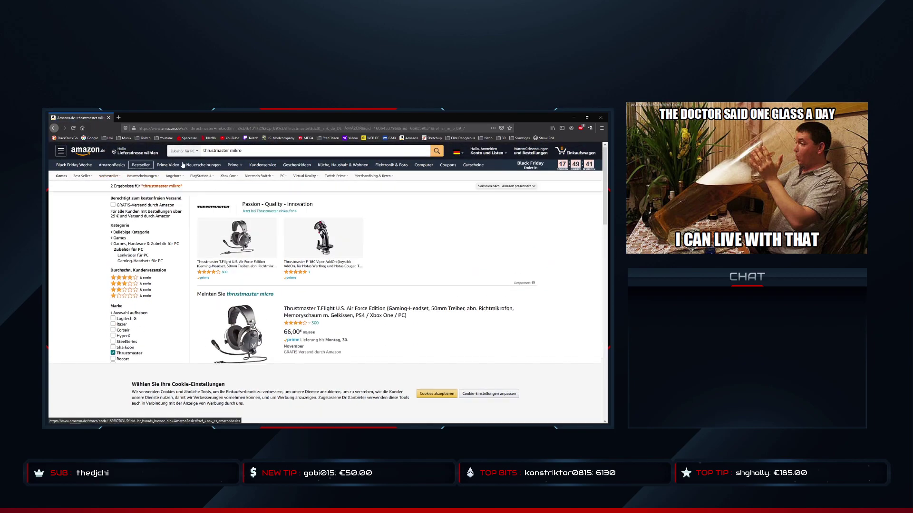
double_click(230, 151)
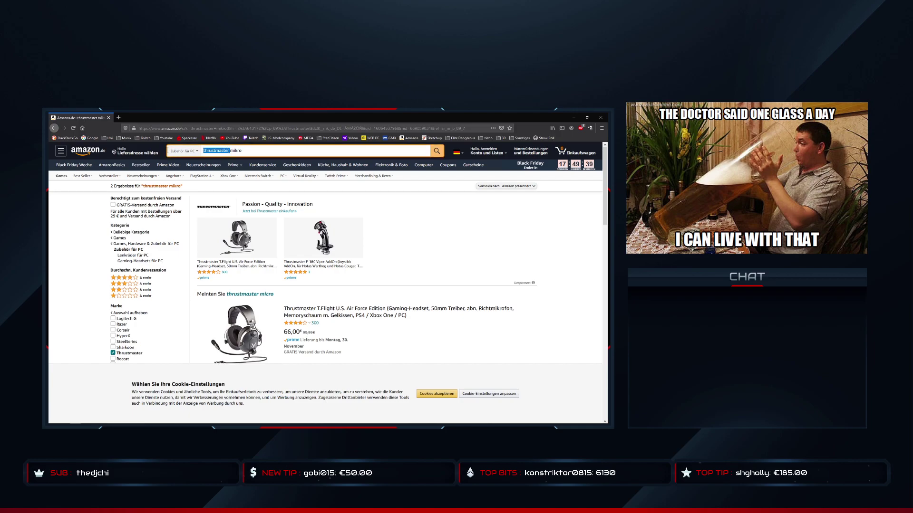
Change the search to 'mikrofon' and scroll through the microphone results
key(BackSpace)
text(fon)
key(Return)
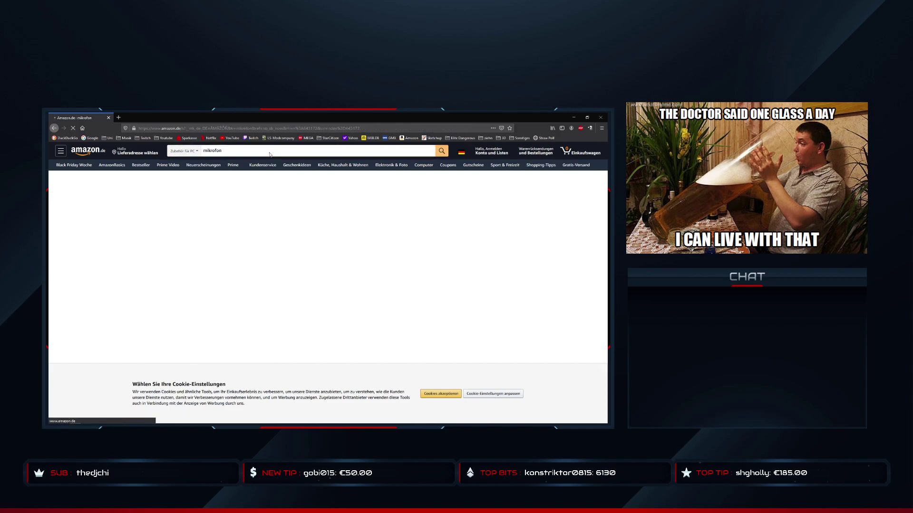
scroll(291, 269, down, 4)
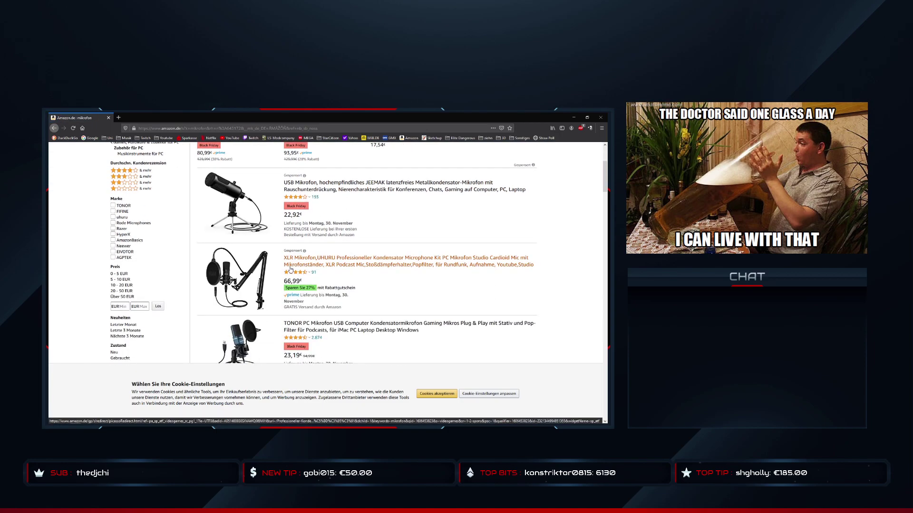
scroll(418, 289, down, 8)
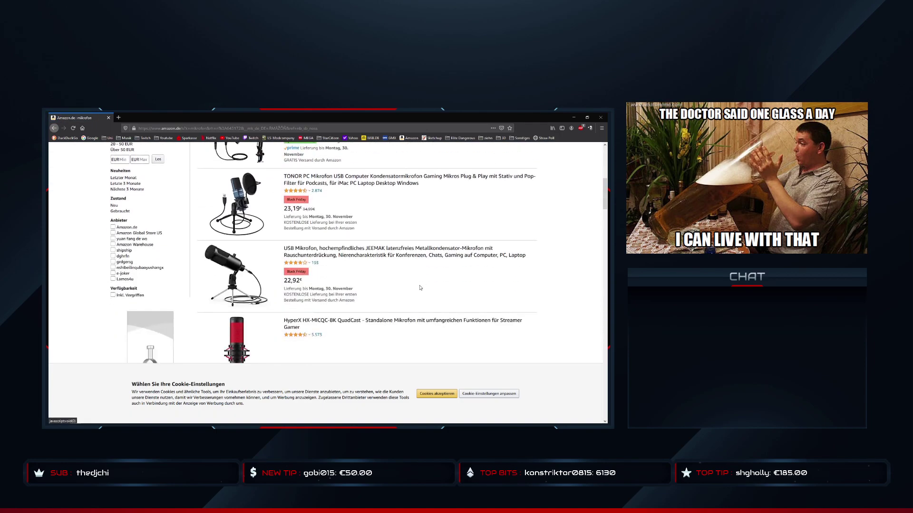
scroll(414, 288, down, 8)
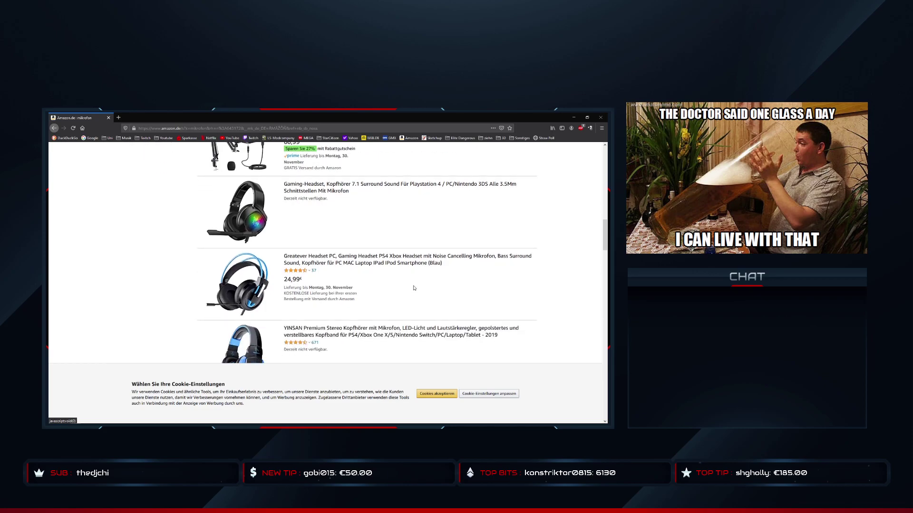
scroll(414, 289, down, 5)
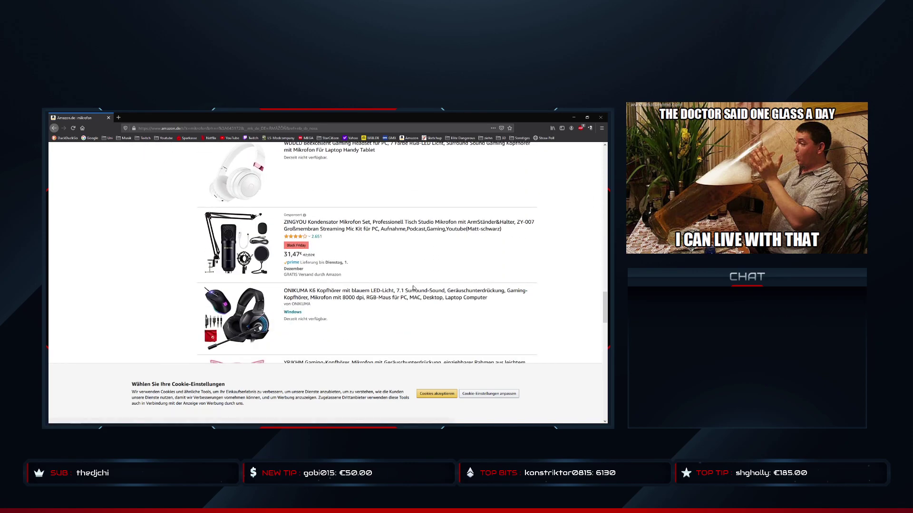
scroll(413, 288, down, 5)
scroll(413, 288, down, 5)
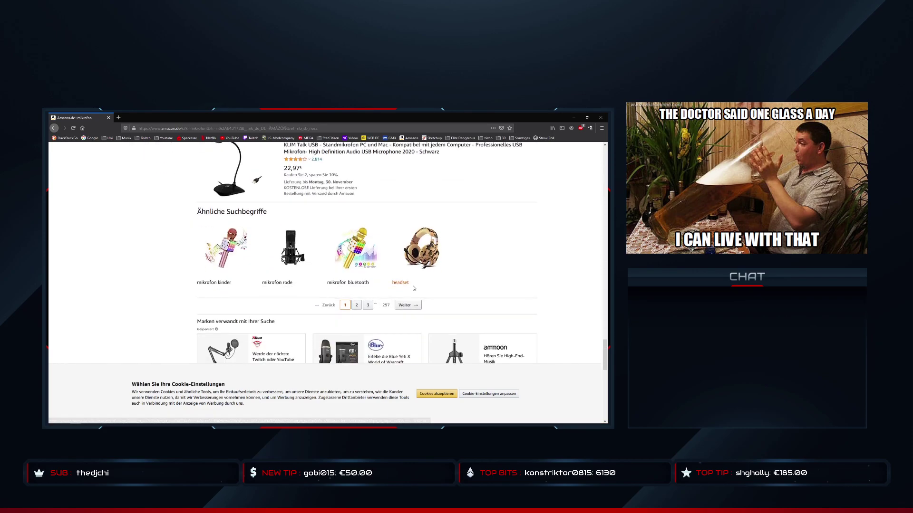
scroll(413, 287, up, 8)
scroll(413, 287, up, 10)
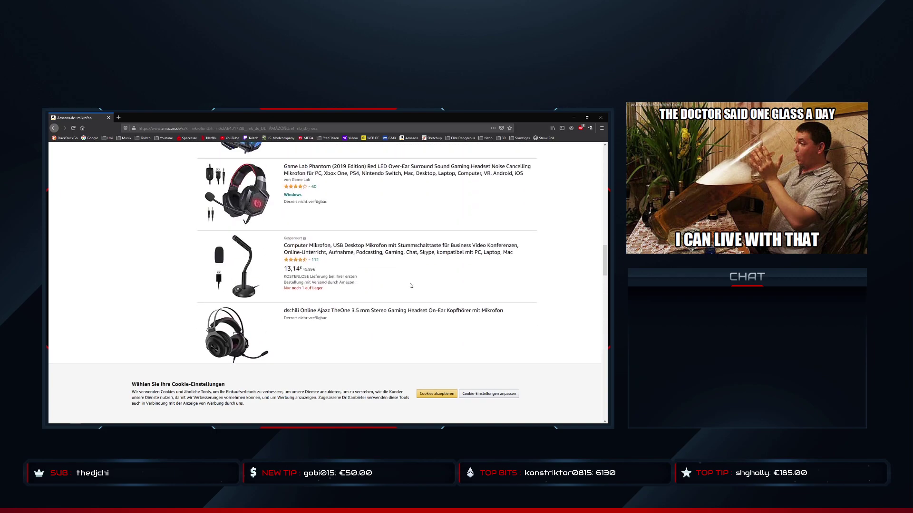
scroll(410, 286, up, 6)
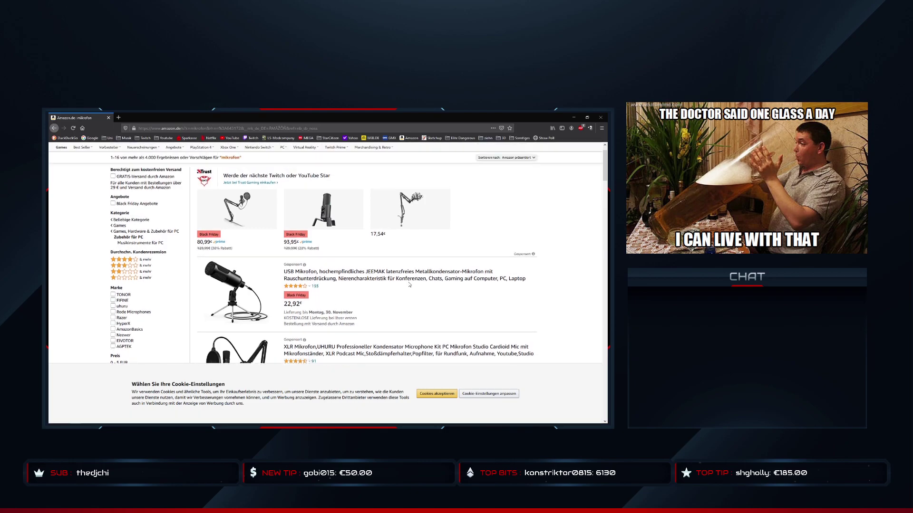
scroll(410, 285, down, 2)
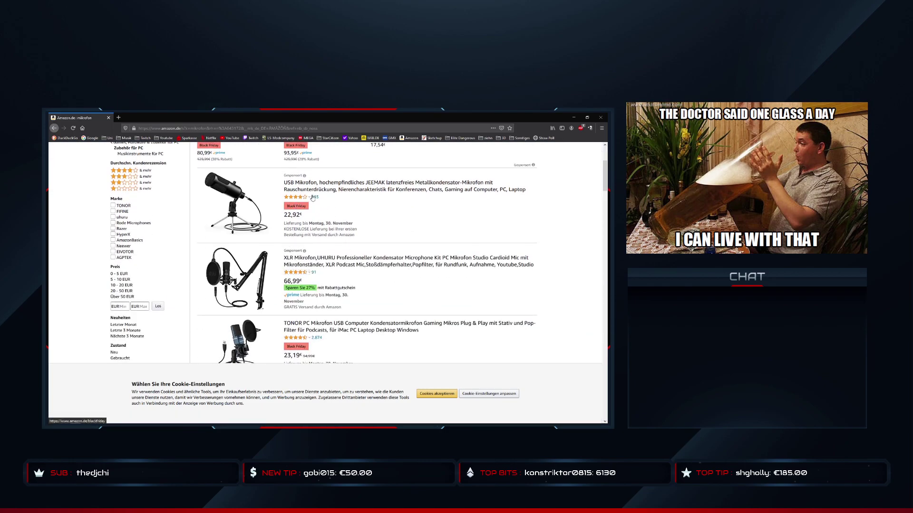
Open the JEEMAK USB microphone page and page its related products to page 6
click(292, 214)
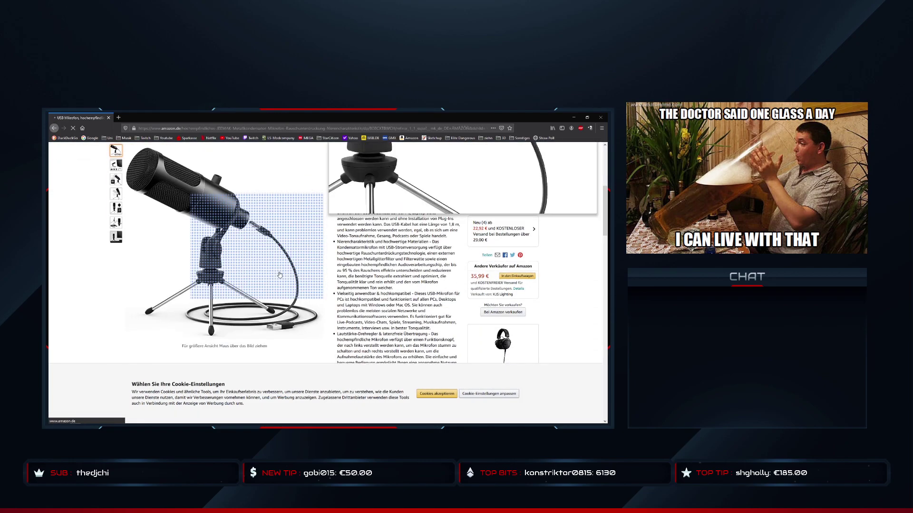
scroll(279, 274, down, 4)
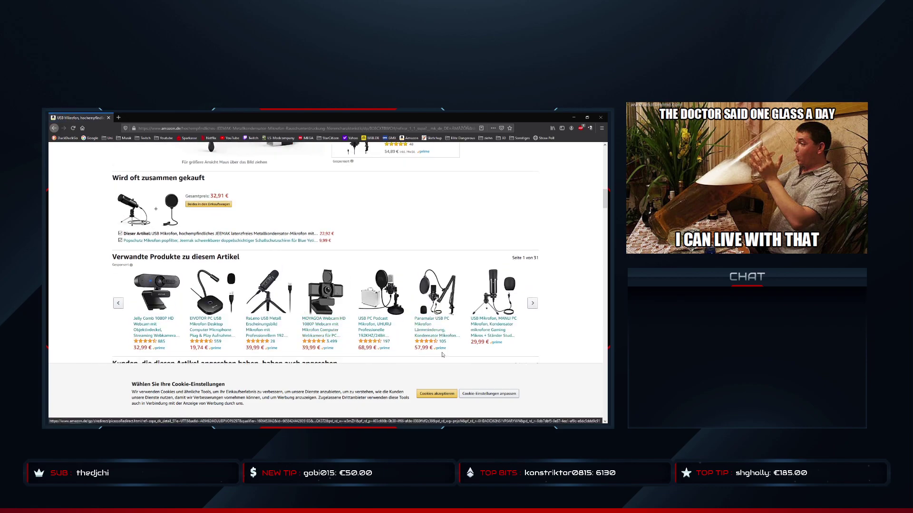
click(533, 303)
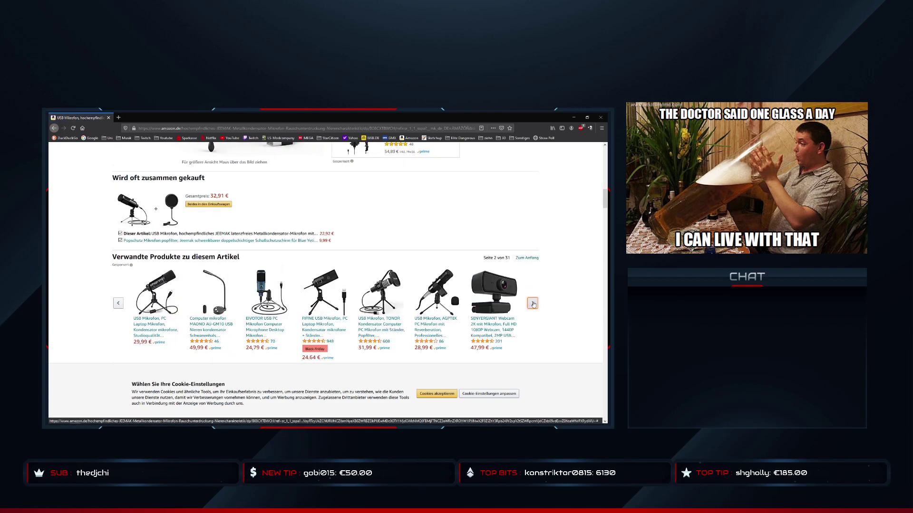
click(533, 303)
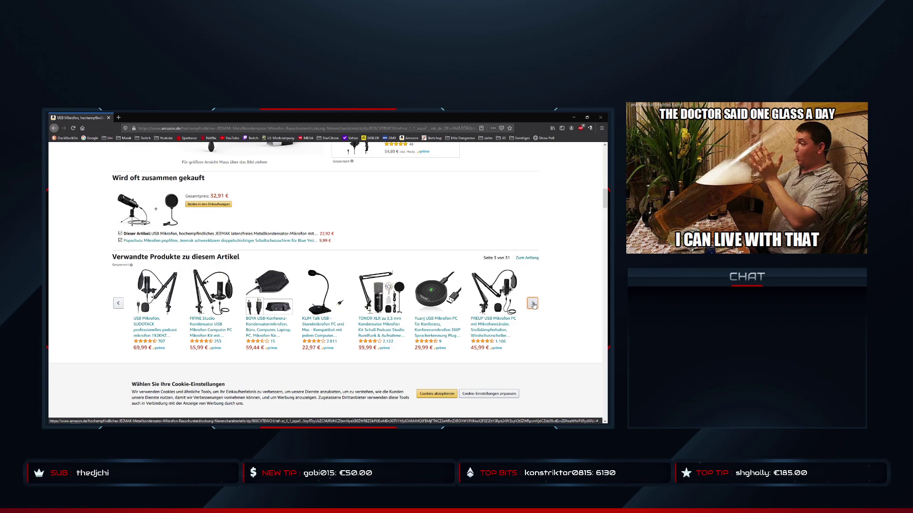
click(533, 303)
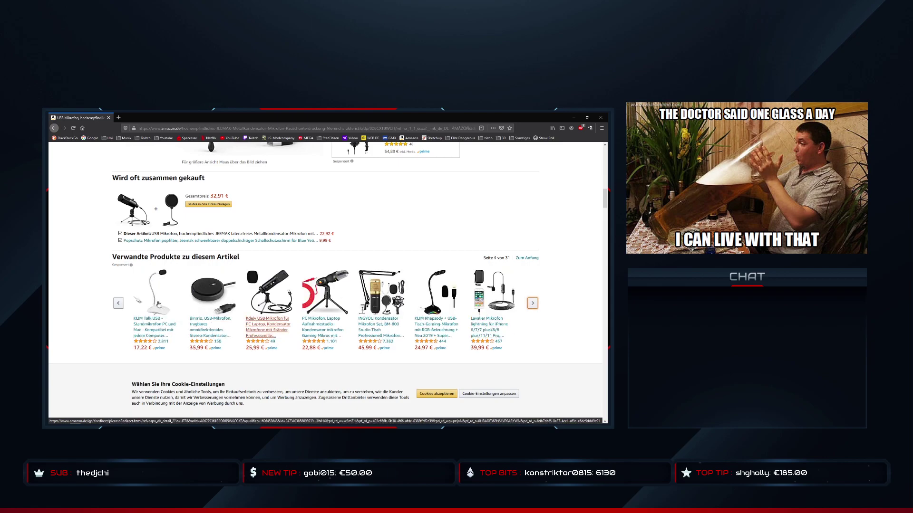
click(118, 304)
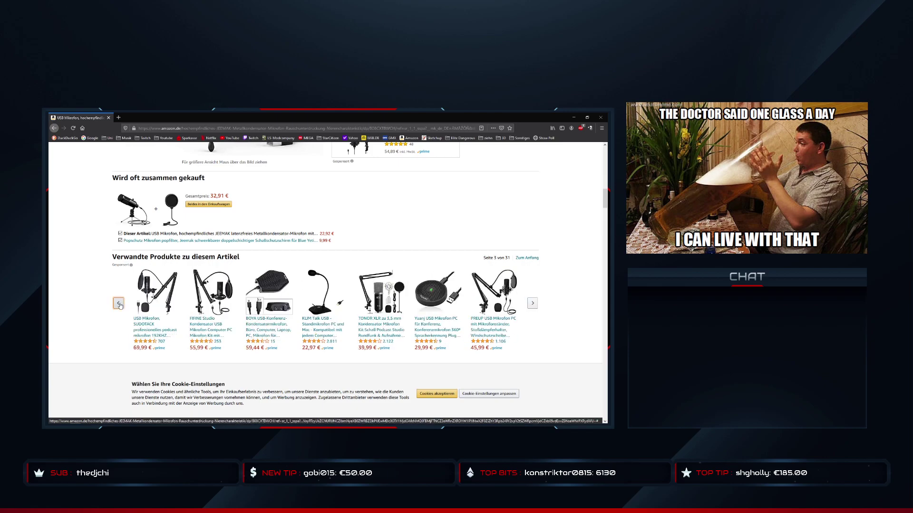
click(532, 304)
click(532, 304)
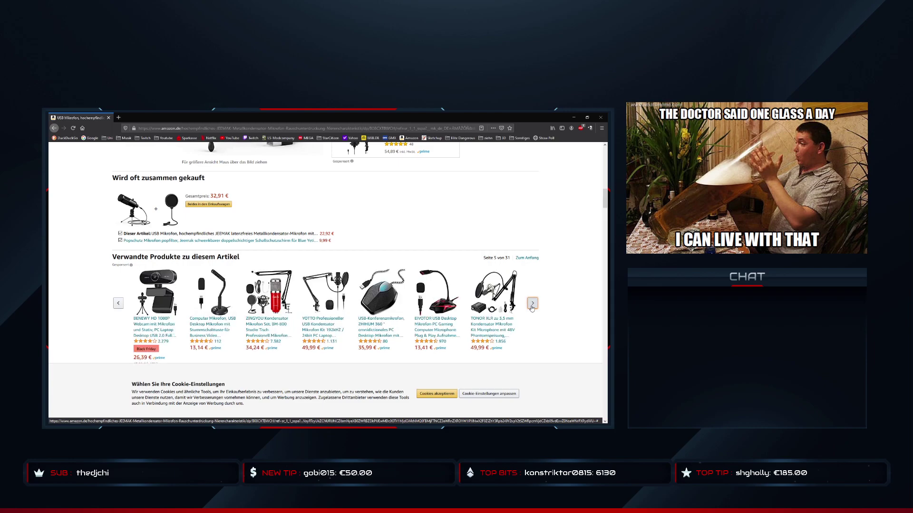
click(532, 305)
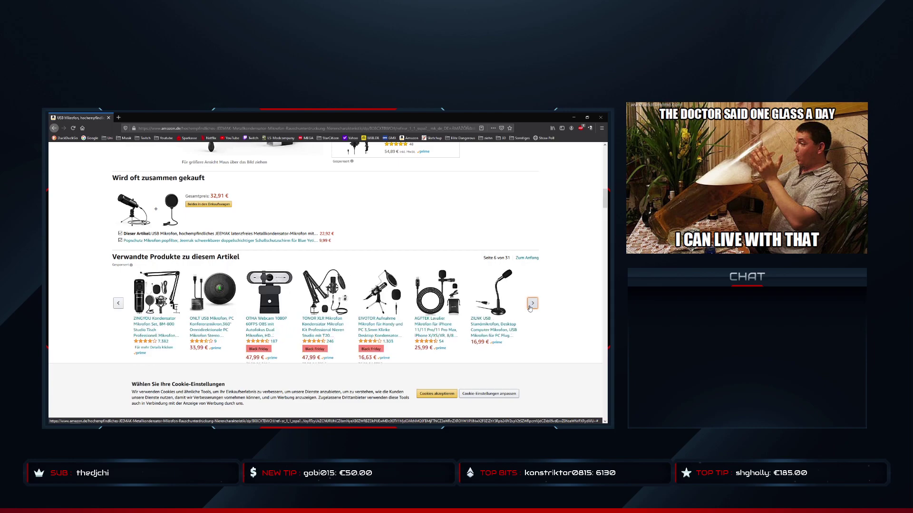
Open the TONOR XLR microphone page, then the TONOR Q9 USB microphone page
click(310, 332)
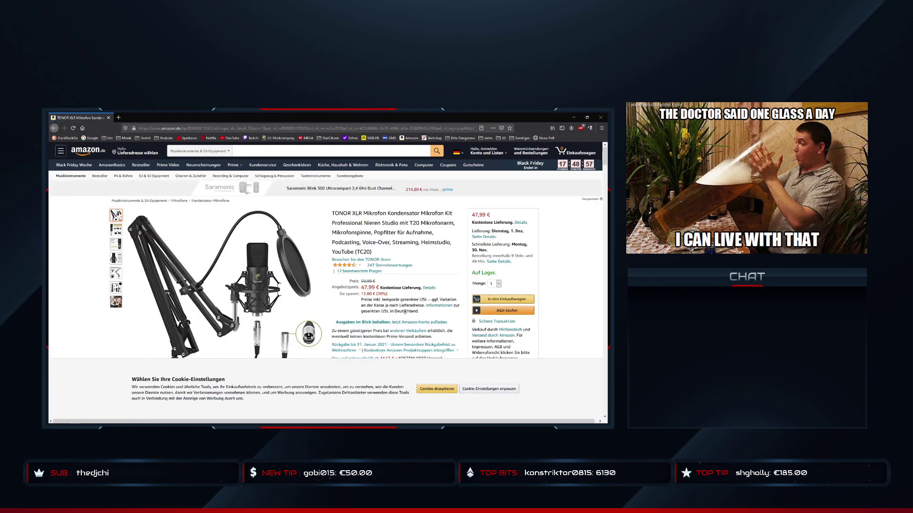
scroll(405, 312, down, 3)
scroll(405, 314, down, 4)
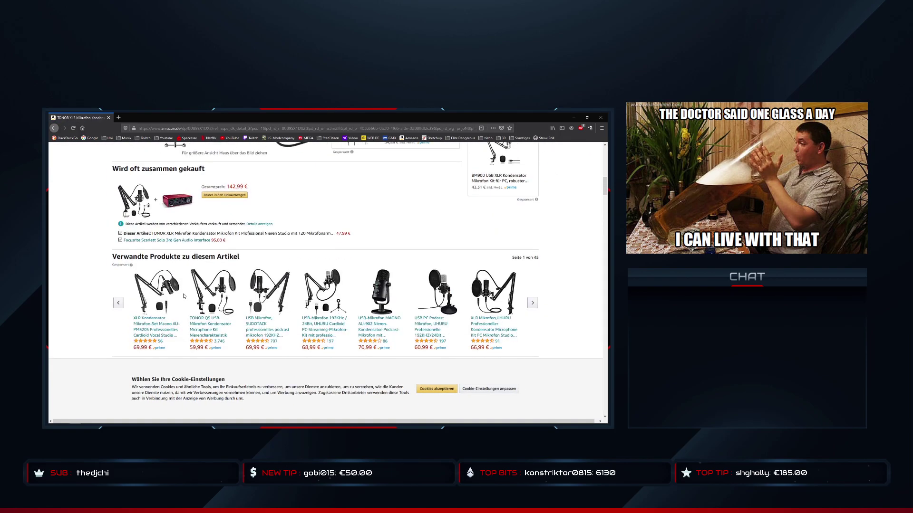
click(203, 331)
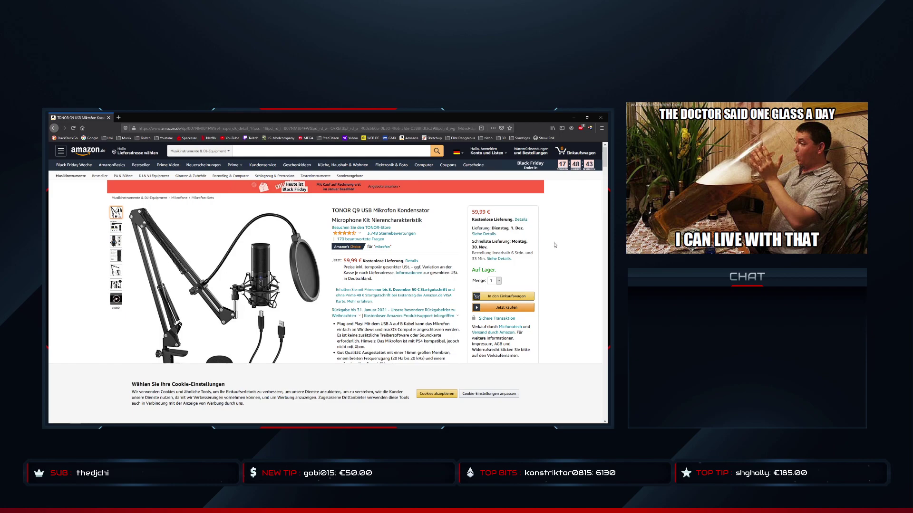
scroll(568, 253, down, 5)
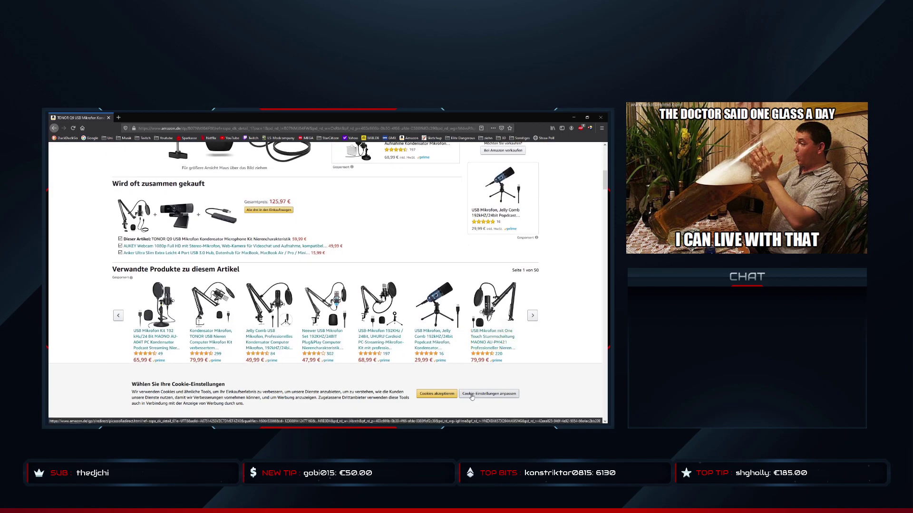
Accept cookies and page the related products through to page 7
click(436, 394)
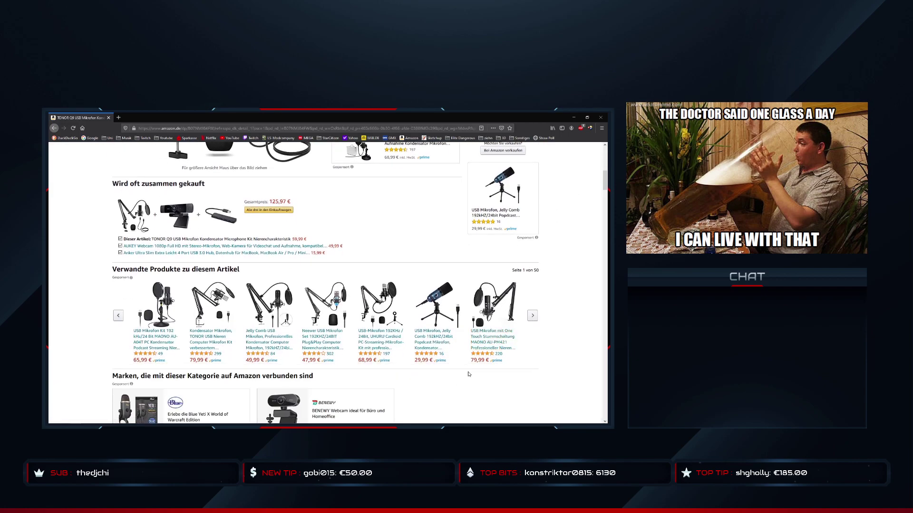
scroll(522, 310, down, 2)
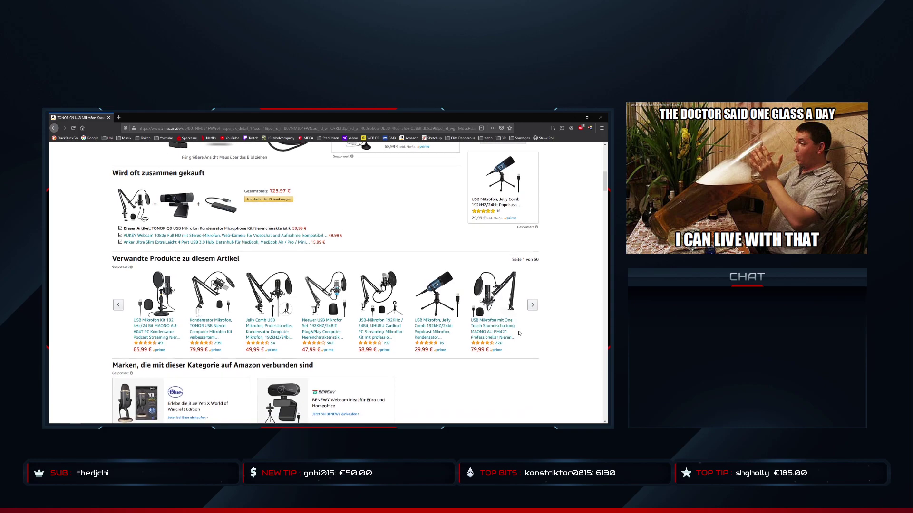
click(532, 258)
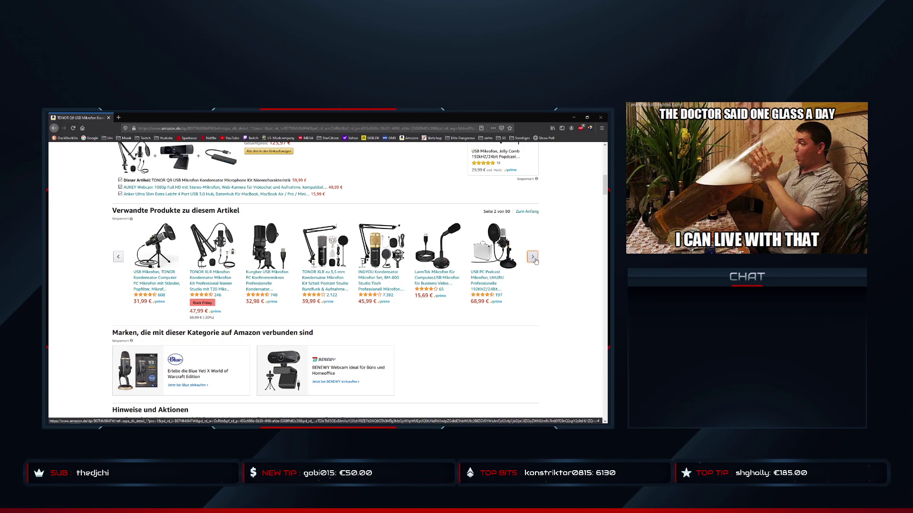
click(533, 257)
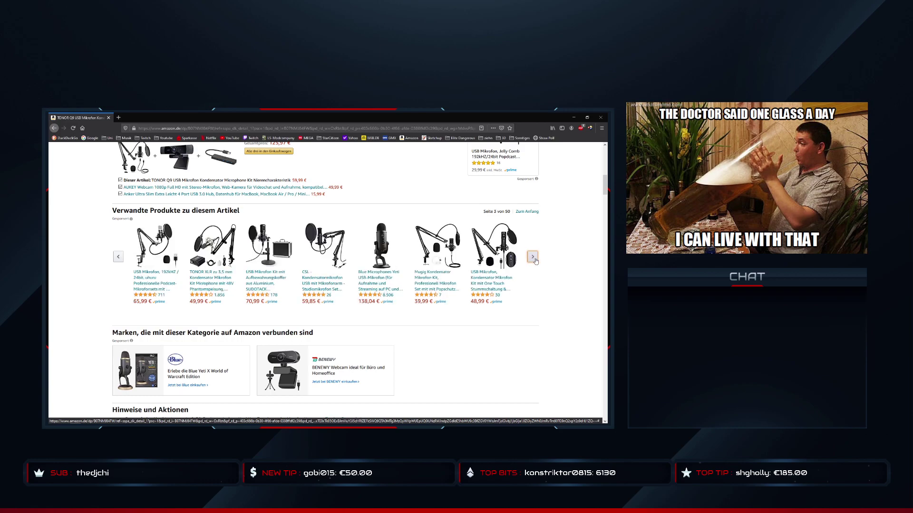
click(533, 257)
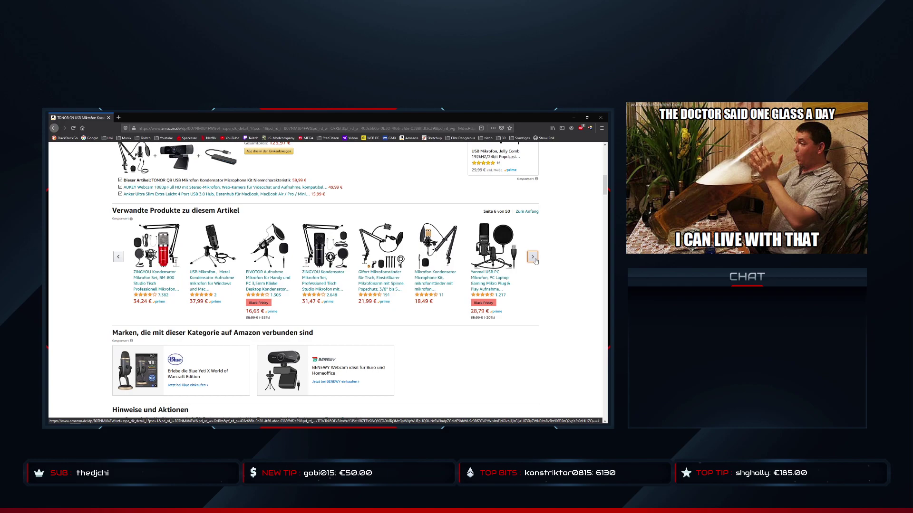
click(534, 258)
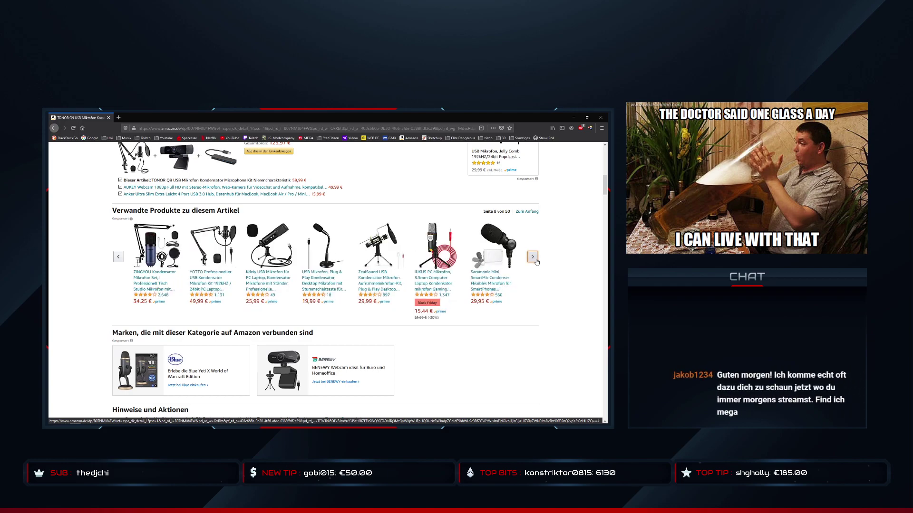
scroll(428, 229, up, 15)
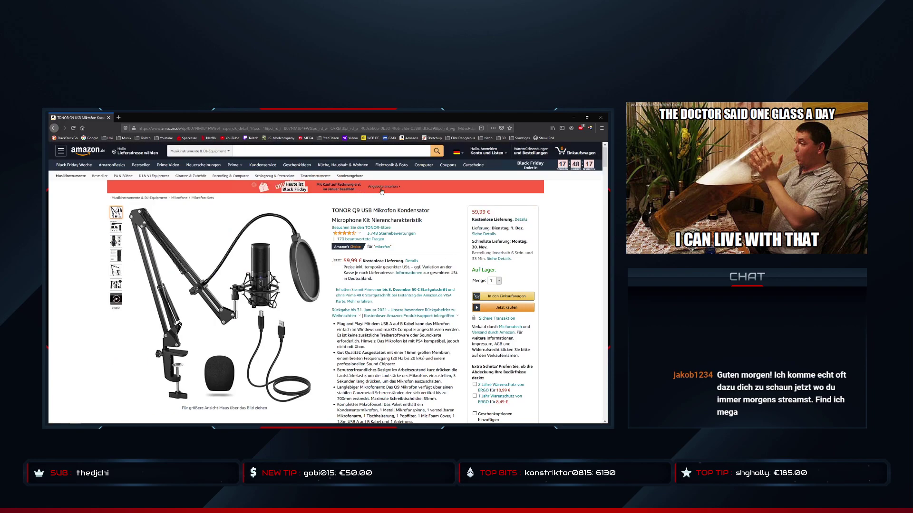
Open the Black Friday deals and choose the Computer & Software category
click(382, 187)
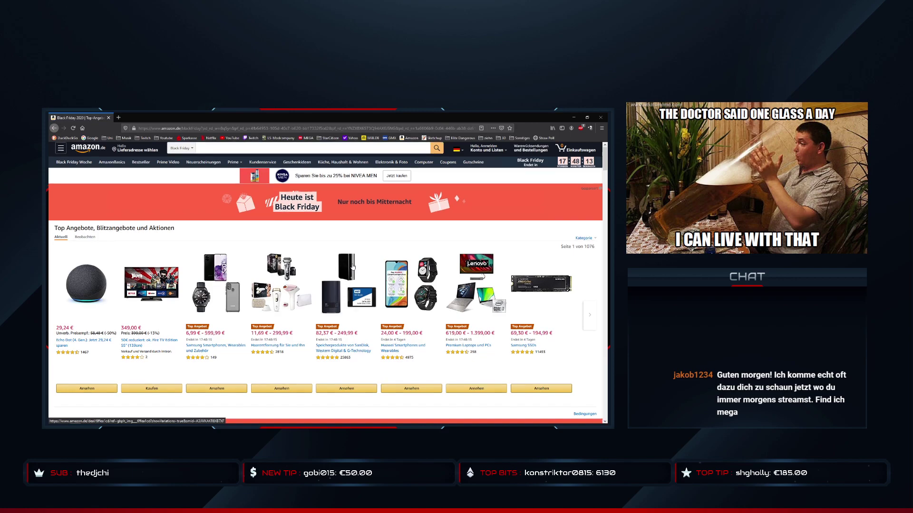
scroll(352, 267, down, 3)
scroll(352, 267, down, 3)
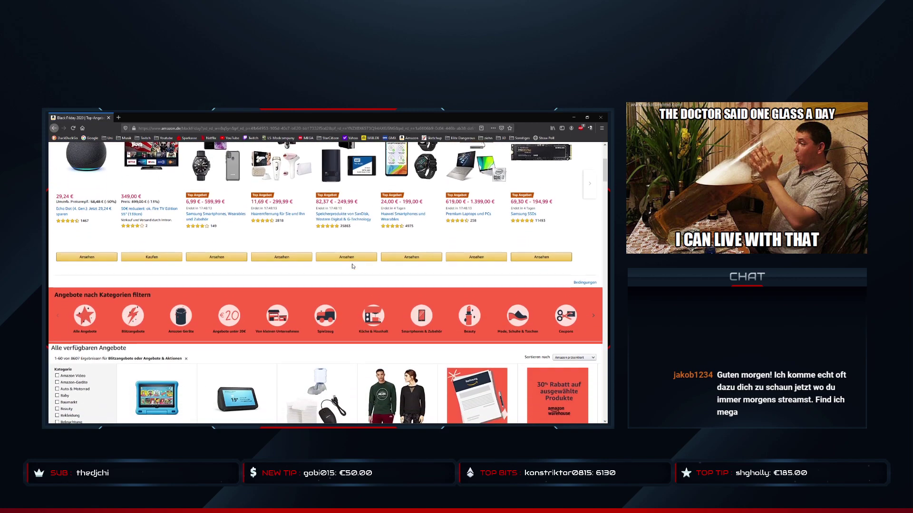
scroll(372, 273, up, 2)
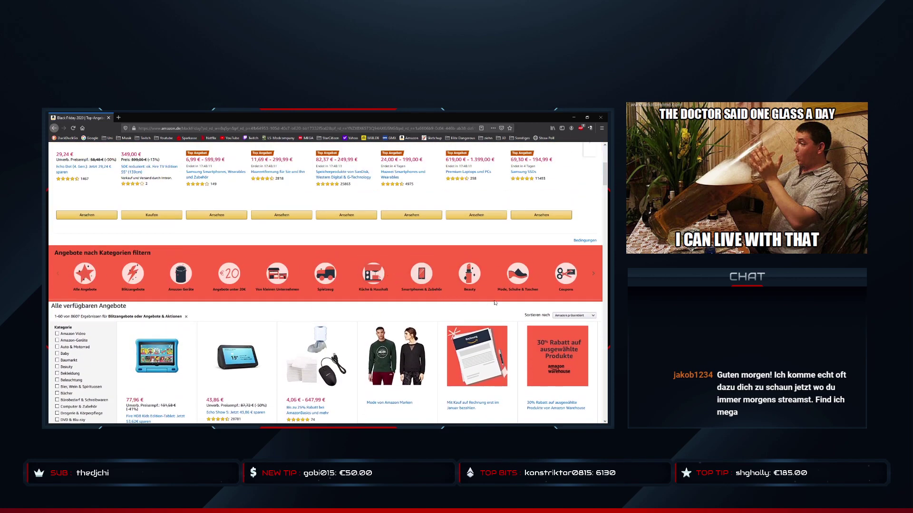
click(594, 275)
click(593, 275)
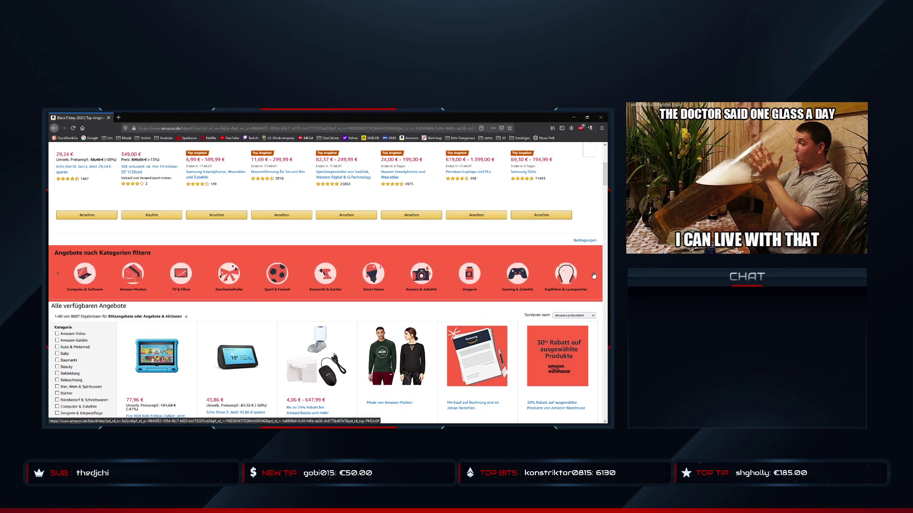
click(84, 273)
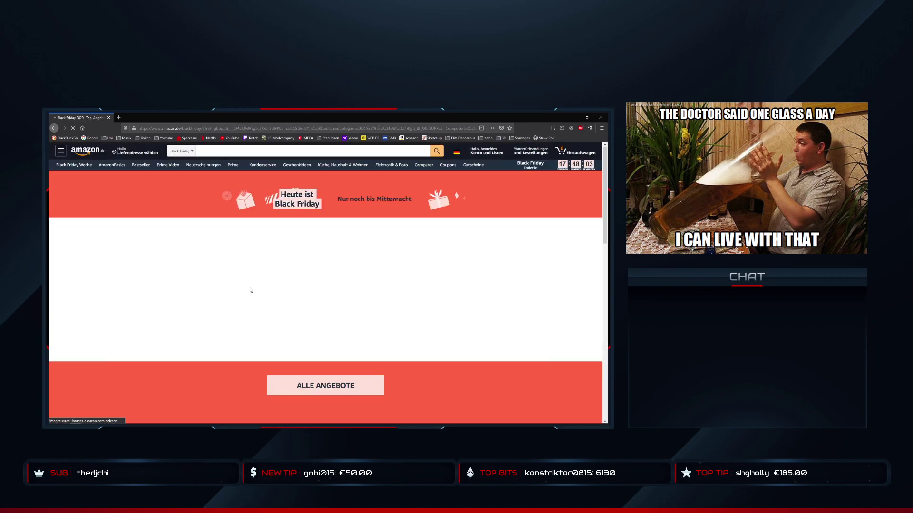
Uncheck Software in the Kategorie filter and scroll through the deals
scroll(124, 313, down, 3)
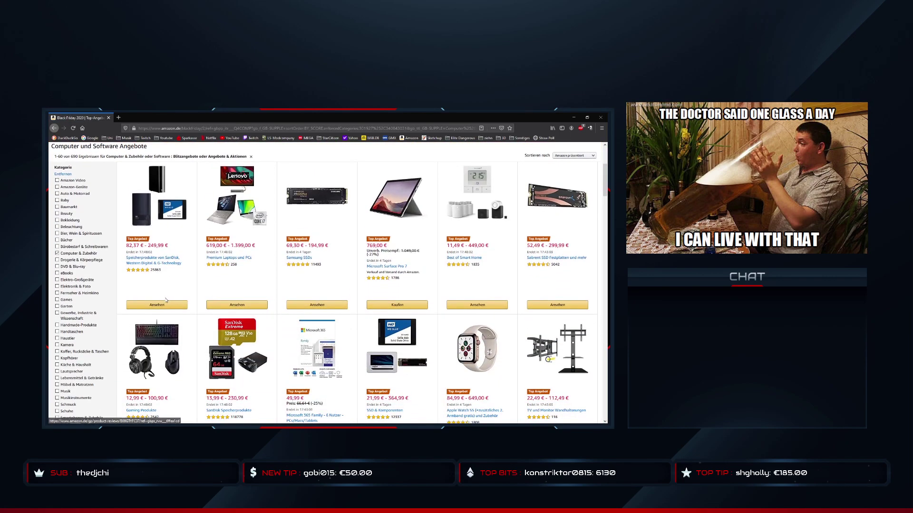
scroll(124, 313, down, 1)
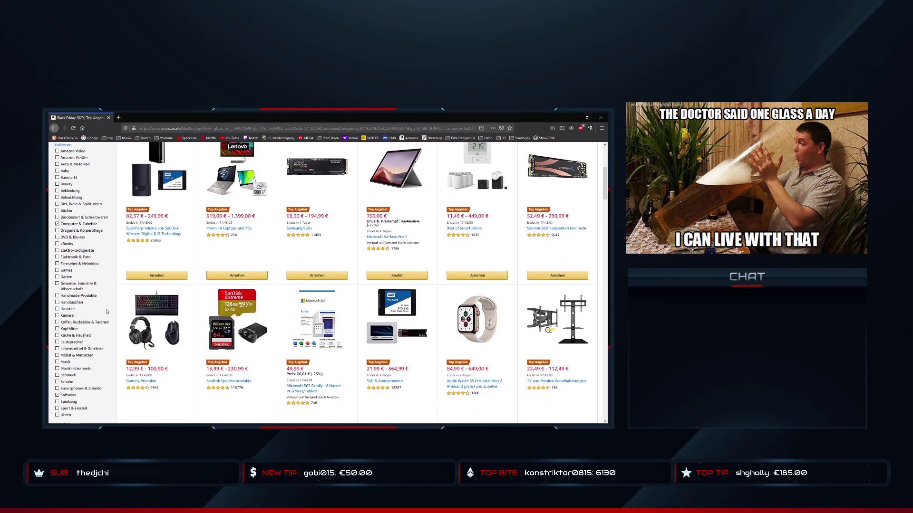
click(58, 395)
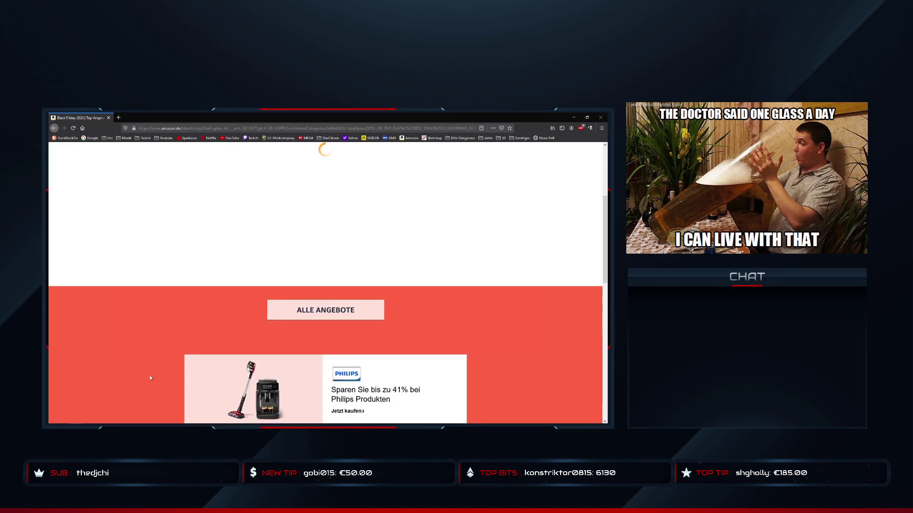
scroll(190, 367, down, 5)
scroll(190, 367, down, 10)
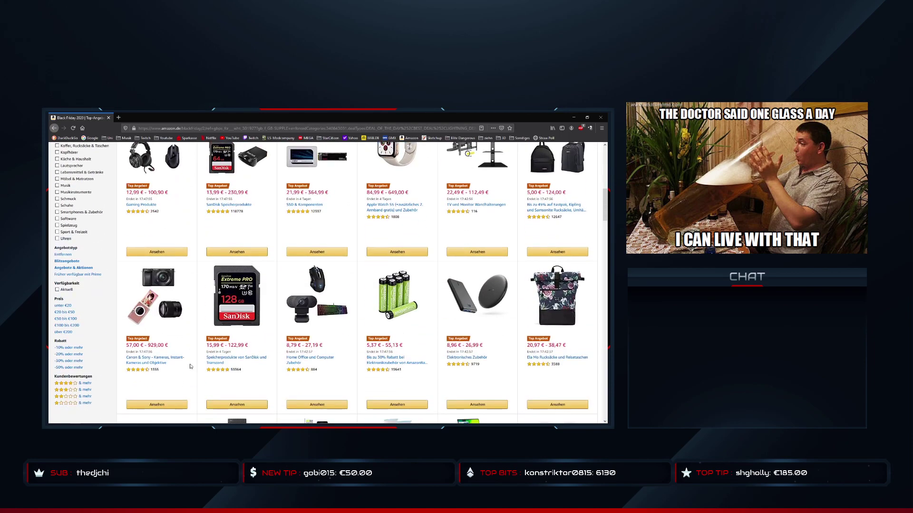
scroll(190, 367, down, 9)
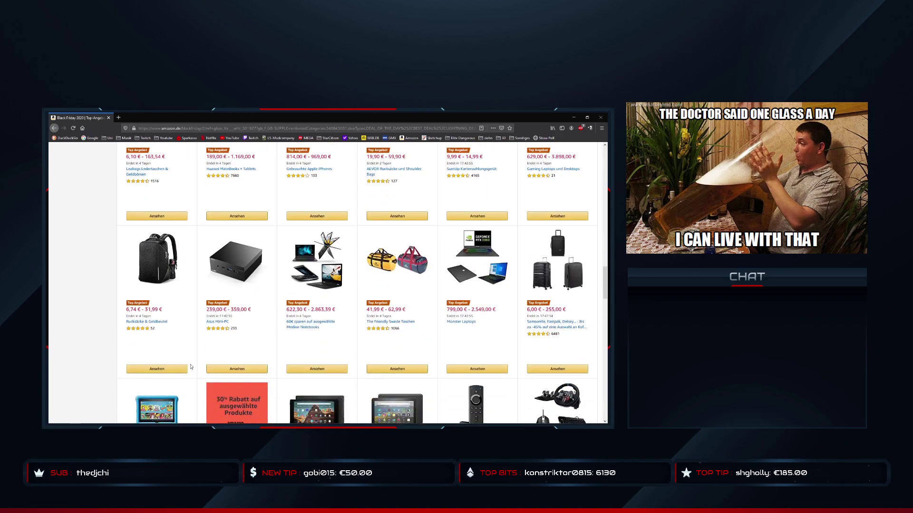
scroll(191, 366, down, 5)
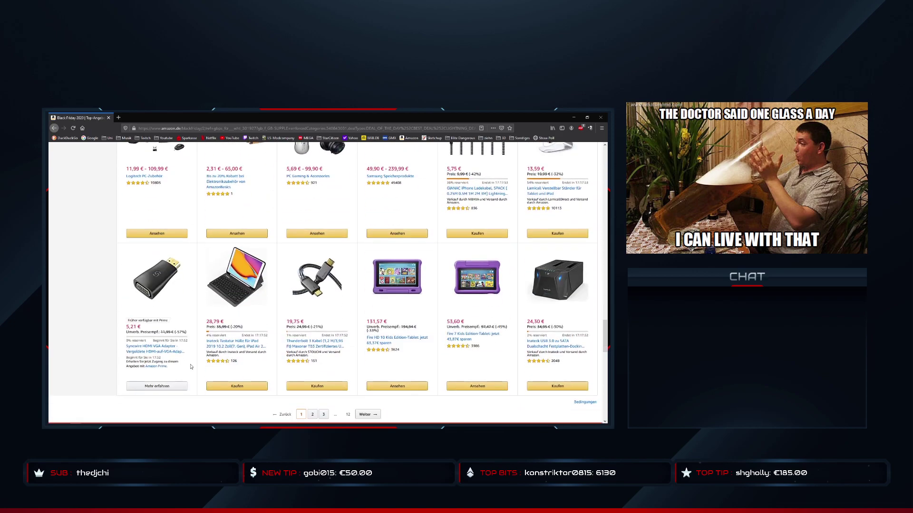
scroll(183, 209, up, 20)
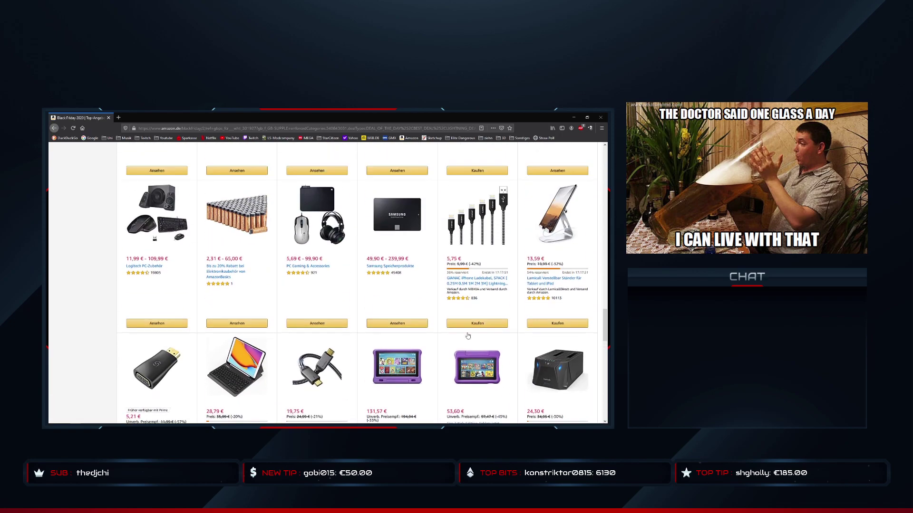
Search Amazon for 'gx252'
scroll(578, 168, up, 3)
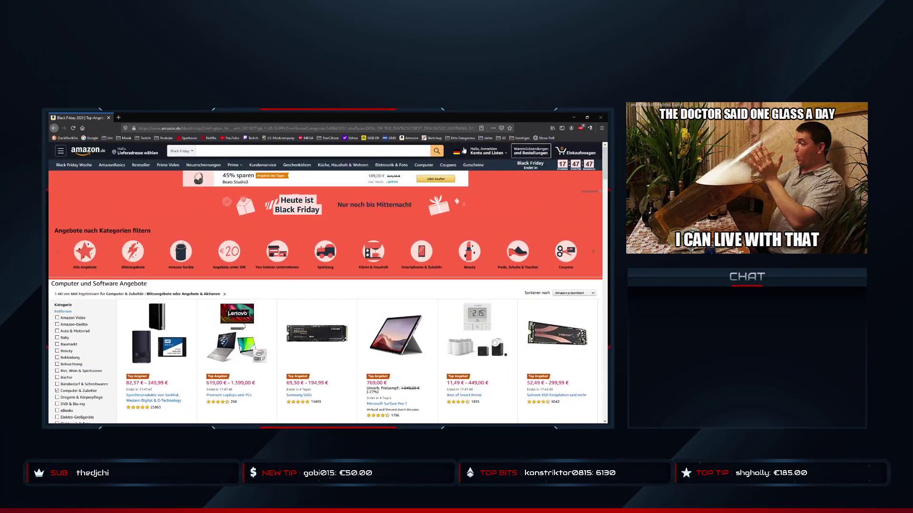
click(251, 151)
text(gx)
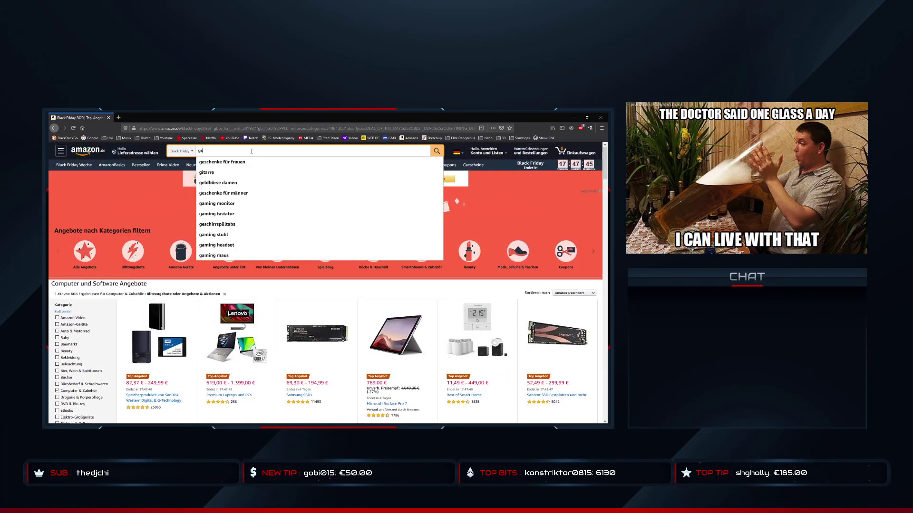
text(252)
key(Return)
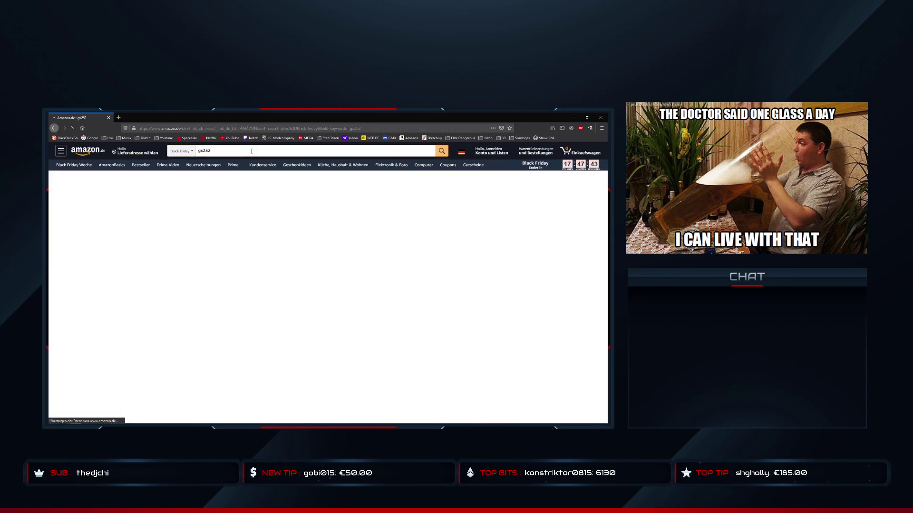
scroll(251, 151, down, 3)
scroll(252, 152, up, 3)
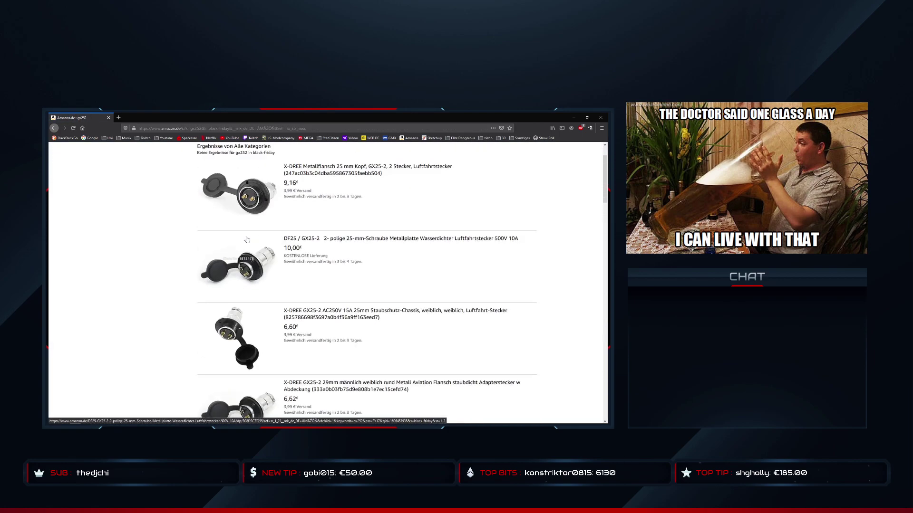
Replace the search with 'mikrofon pc' and scroll through the results
drag(251, 151, 191, 151)
text(m)
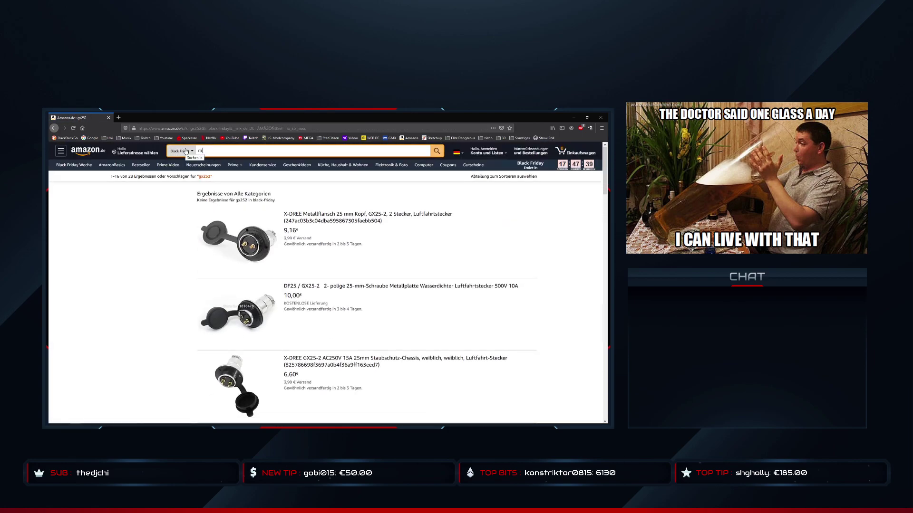
text(ikrofon)
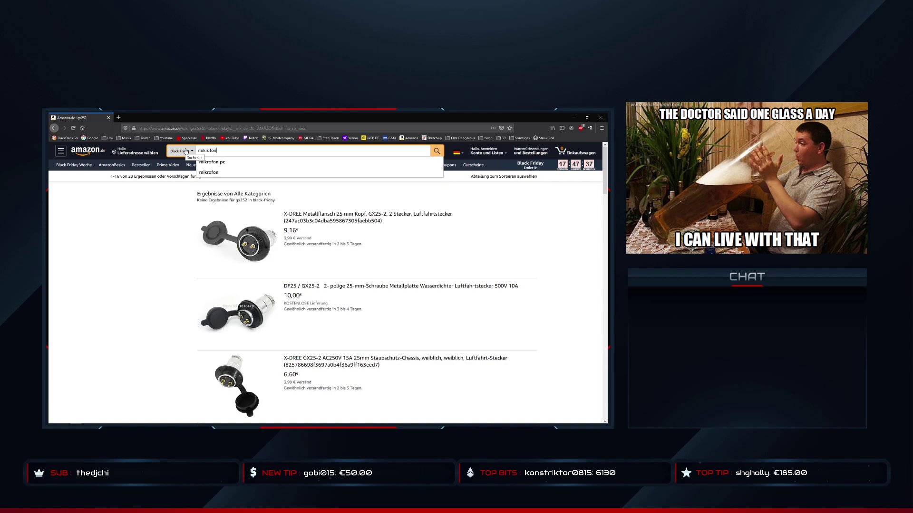
text( pc)
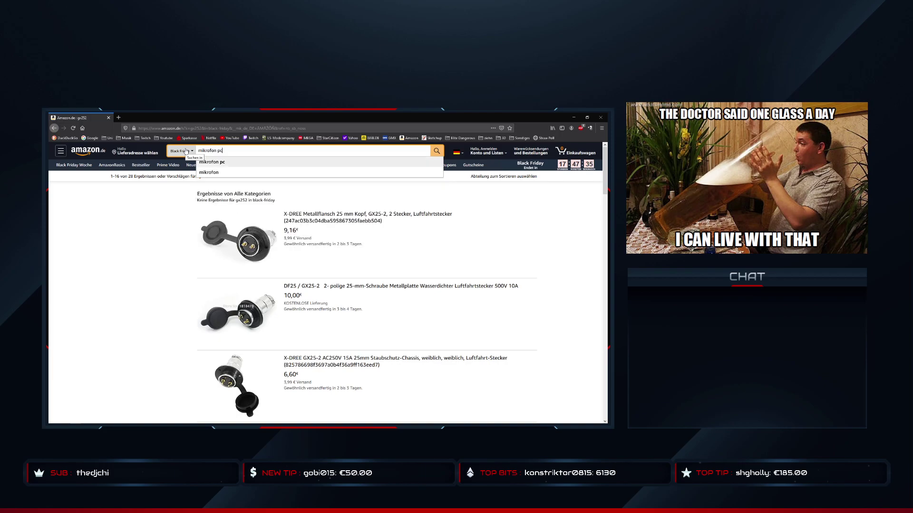
key(Return)
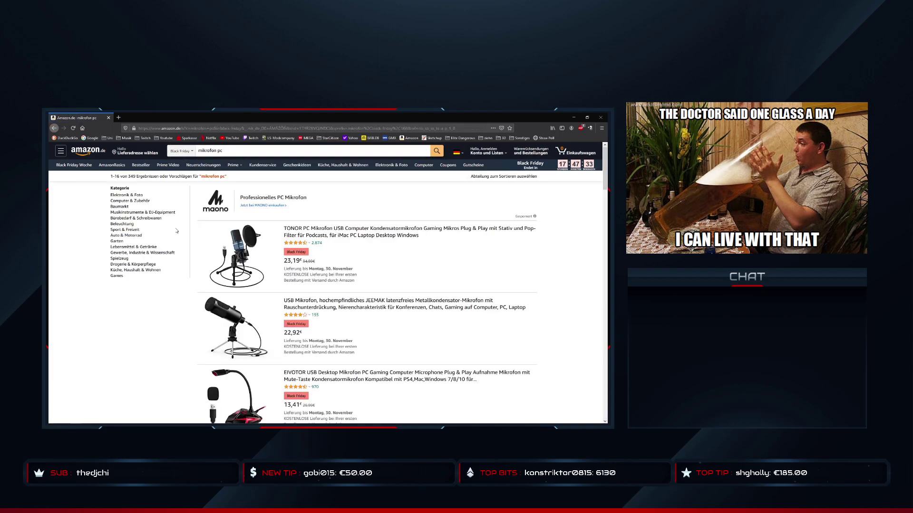
scroll(180, 265, down, 10)
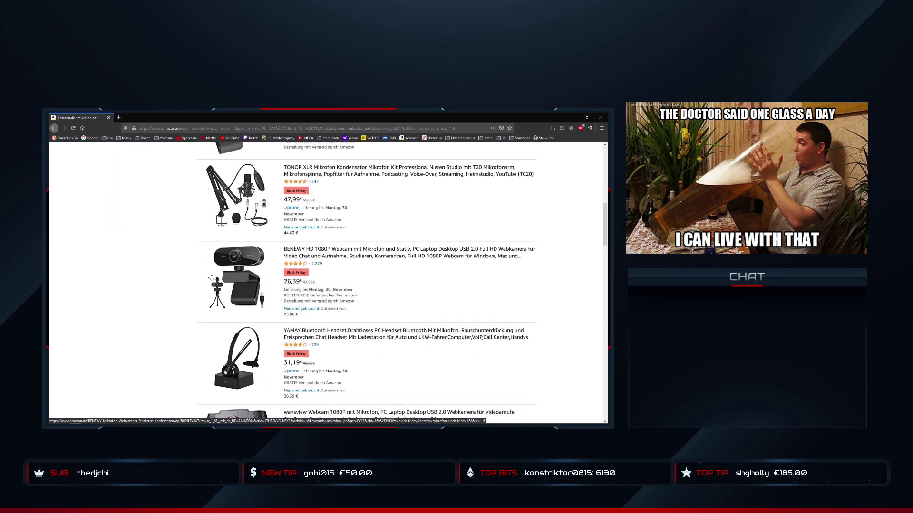
scroll(267, 223, up, 1)
scroll(281, 283, down, 5)
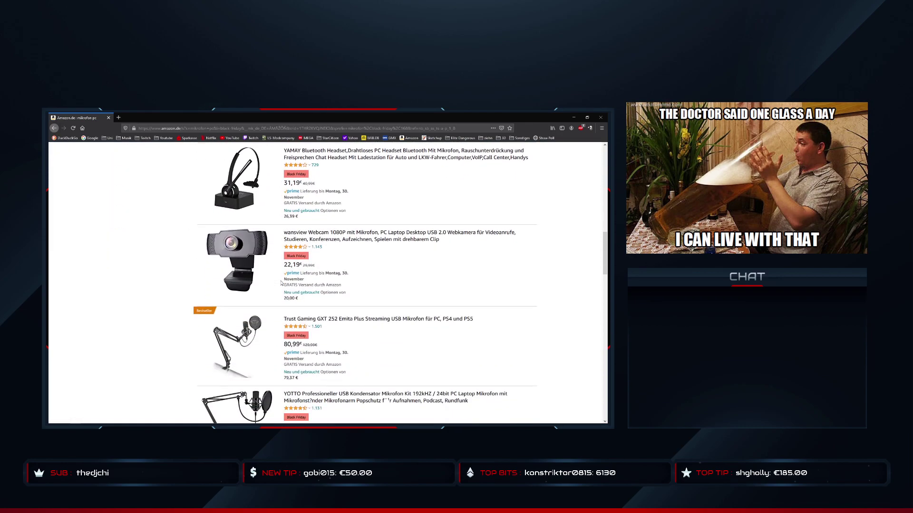
Open the Trust GXT 252 Emita Plus page, view its images and read the details
click(322, 319)
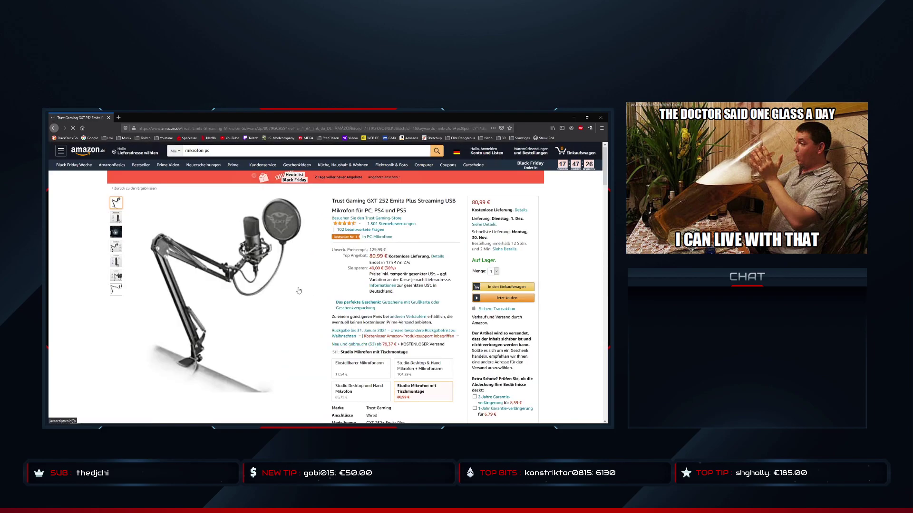
mouse_move(277, 242)
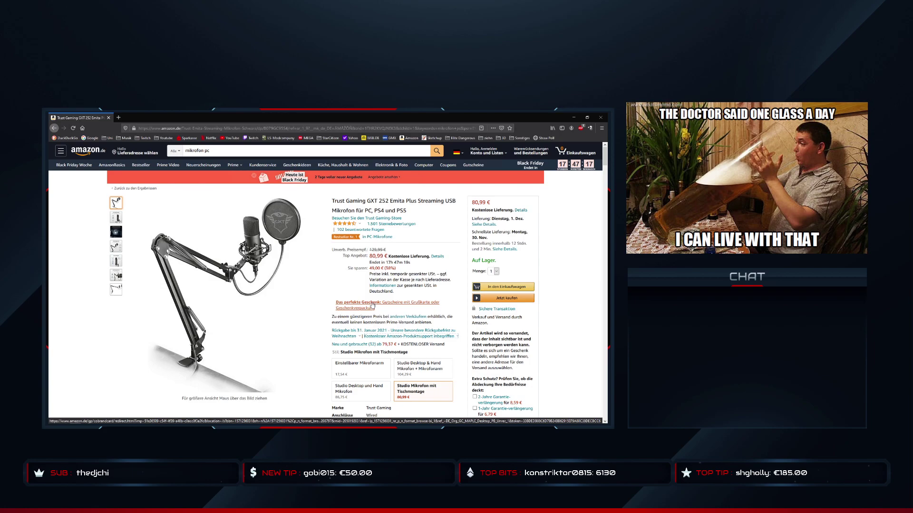
mouse_move(116, 233)
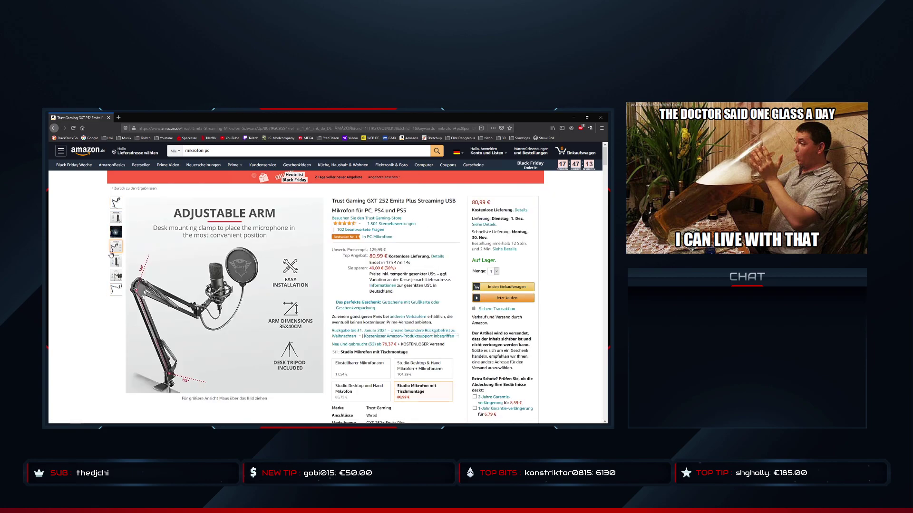
mouse_move(115, 275)
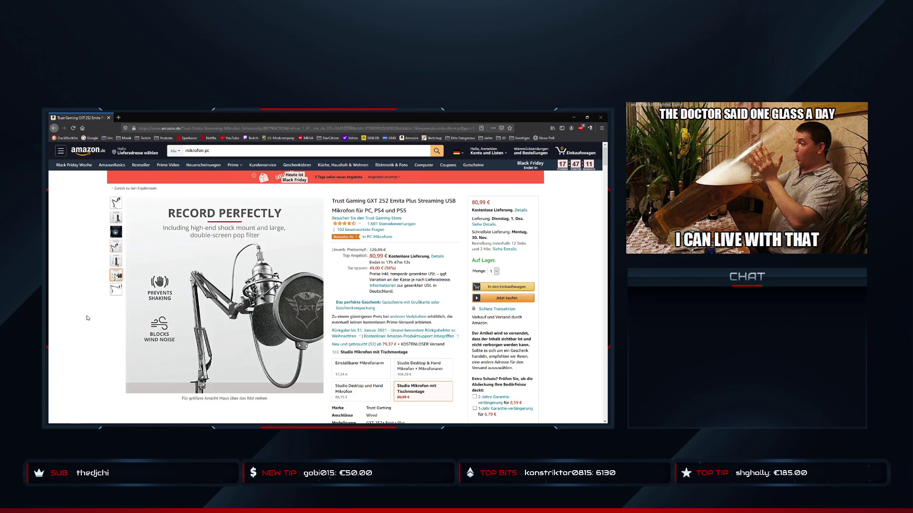
scroll(89, 312, down, 2)
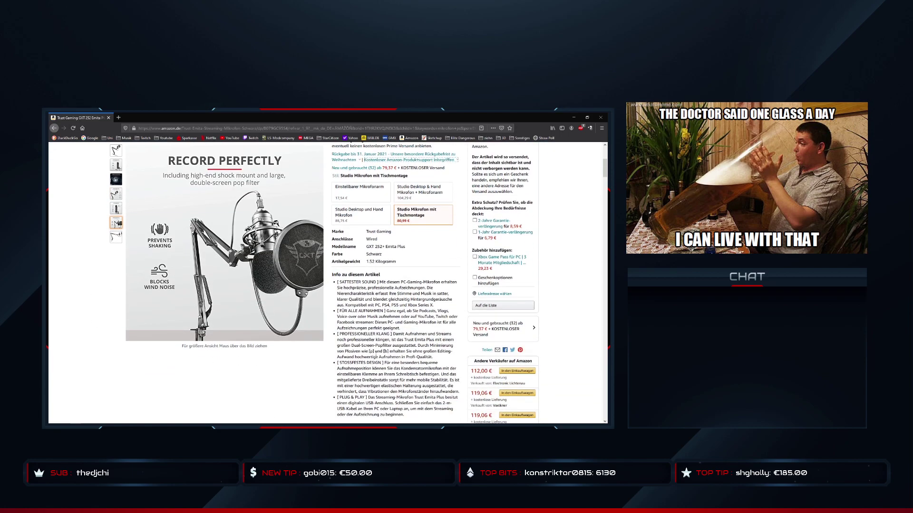
scroll(375, 356, down, 8)
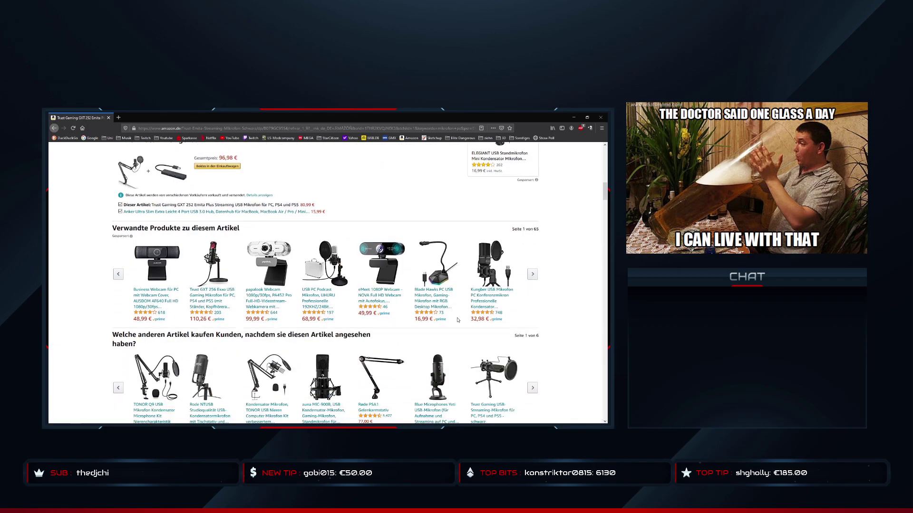
scroll(394, 311, up, 15)
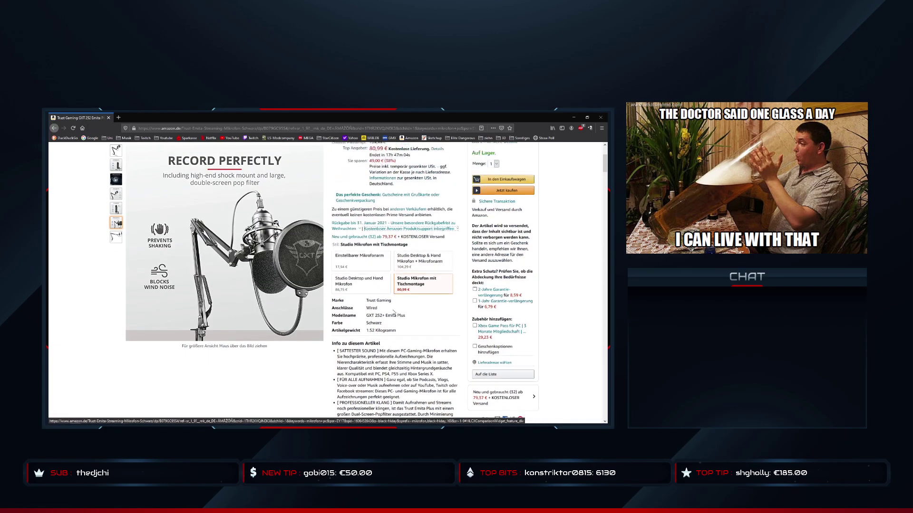
scroll(393, 311, up, 1)
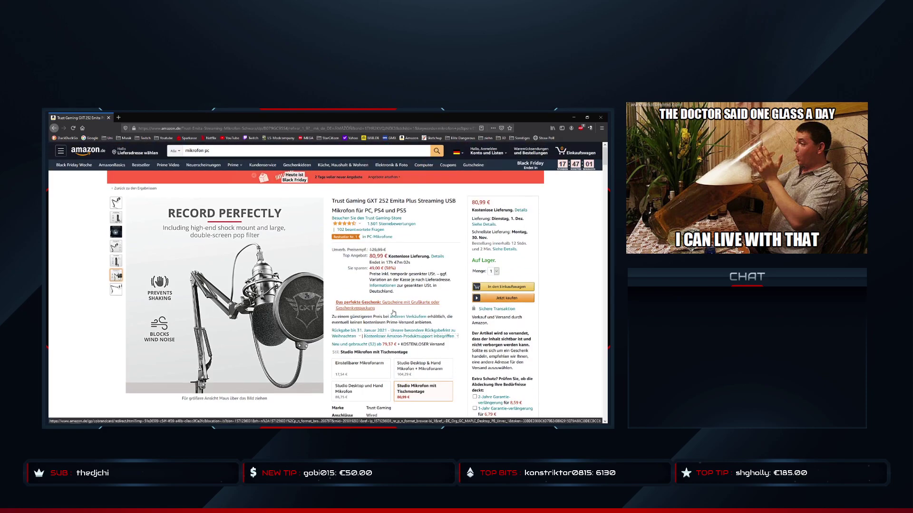
scroll(393, 312, down, 15)
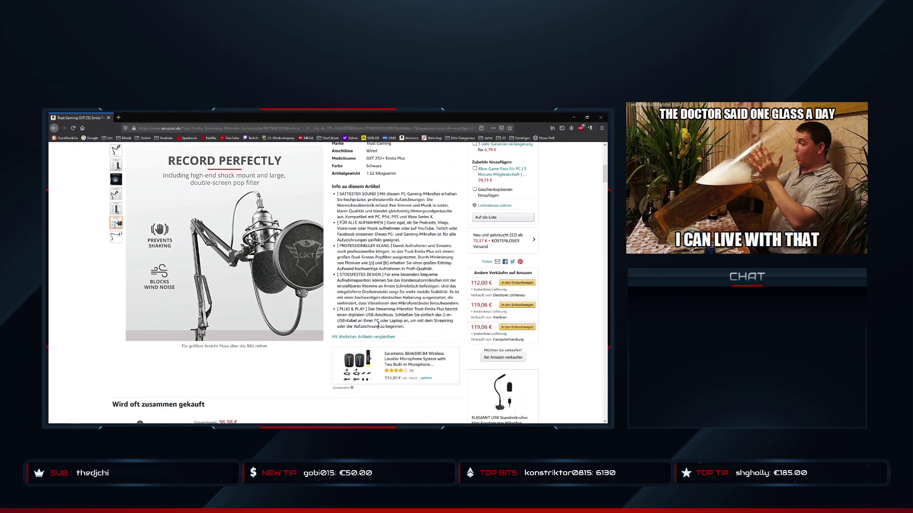
scroll(379, 328, down, 5)
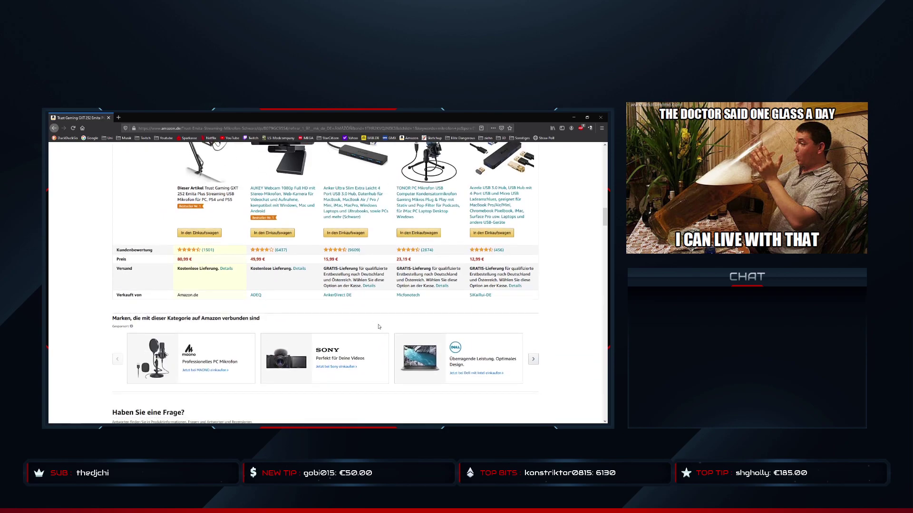
scroll(378, 326, up, 2)
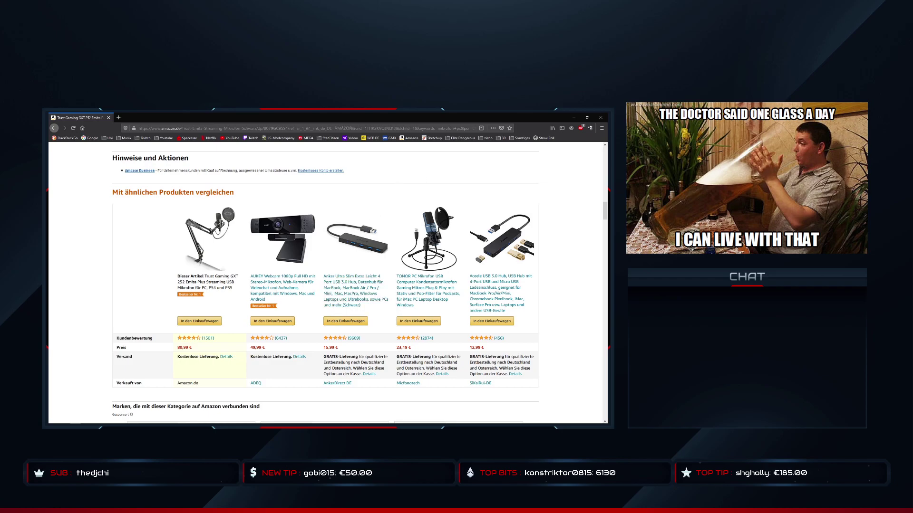
scroll(439, 211, up, 15)
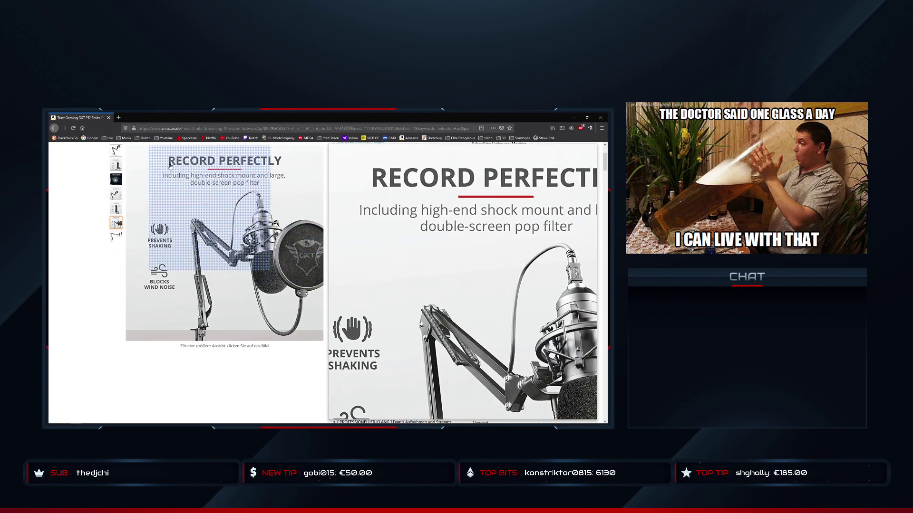
Go back through the visited pages to the TONOR microphone page, then close the browser
click(54, 129)
click(54, 128)
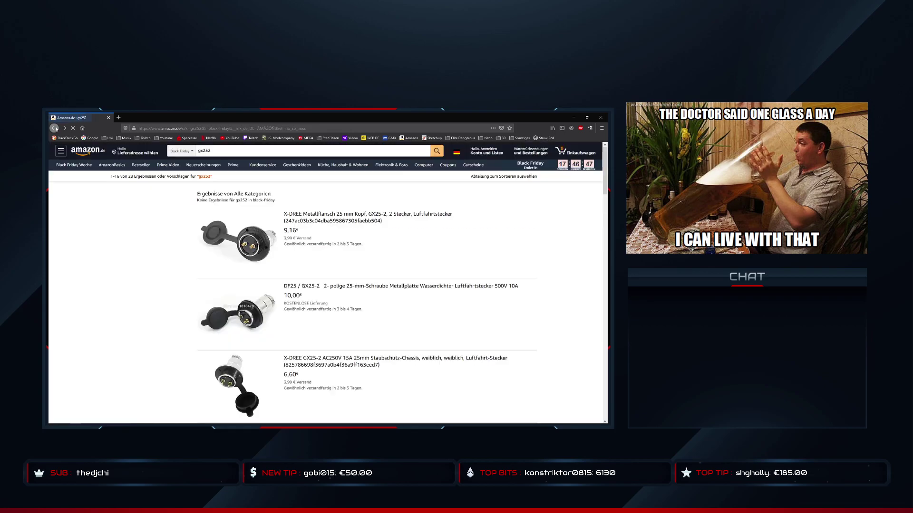
click(54, 128)
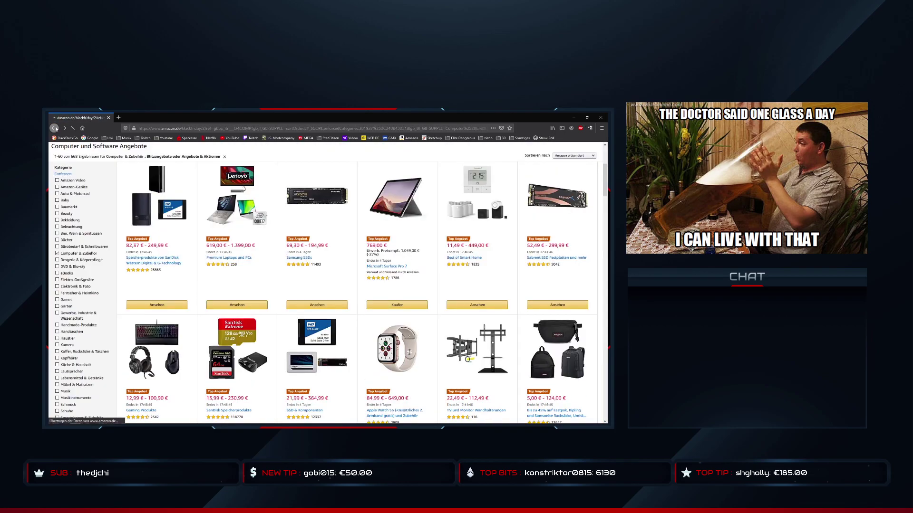
click(54, 128)
click(54, 128)
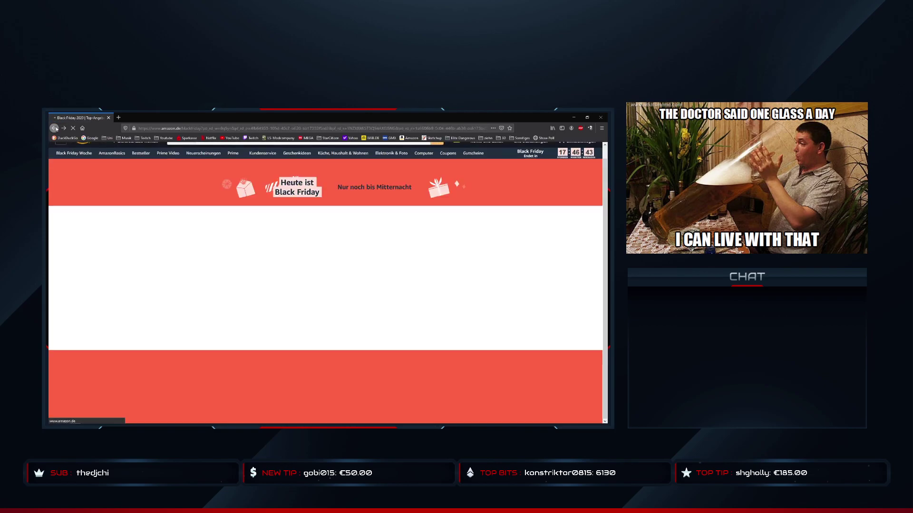
click(55, 128)
click(54, 129)
click(54, 128)
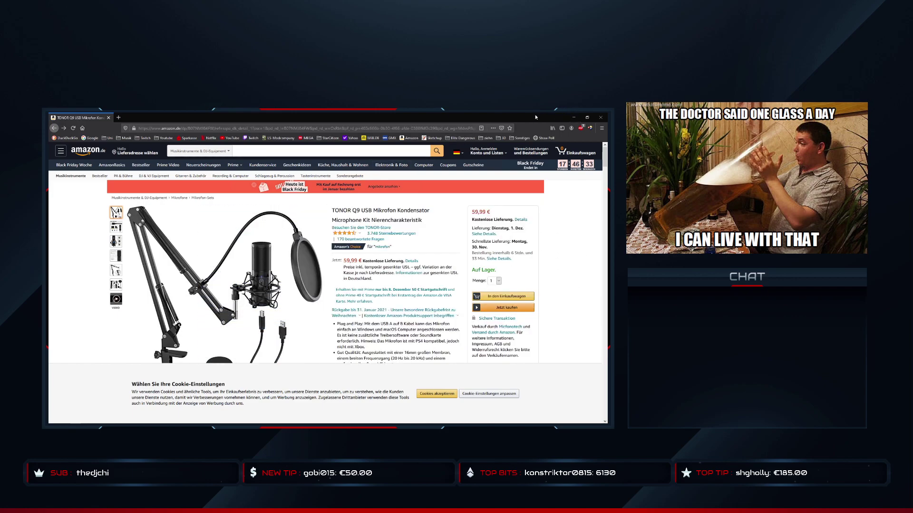
click(601, 117)
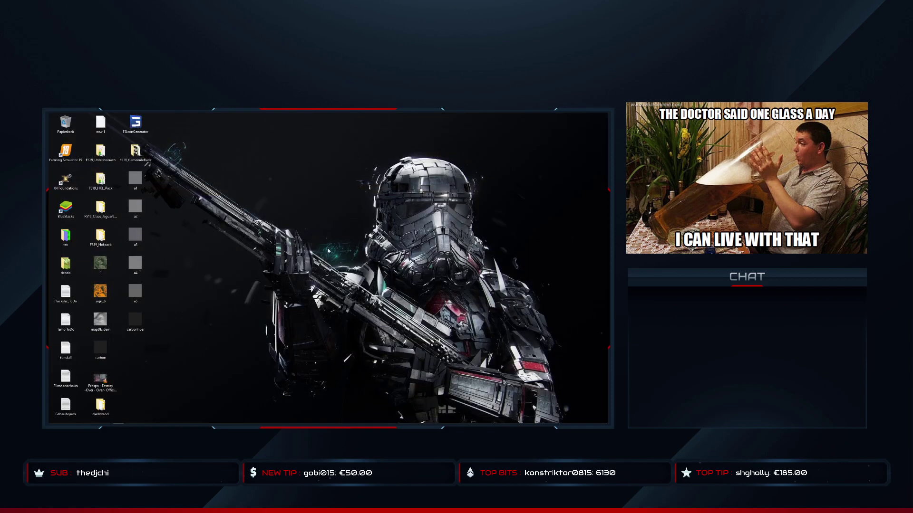
Launch Autodesk 3ds Max from the Start menu
click(53, 419)
click(200, 295)
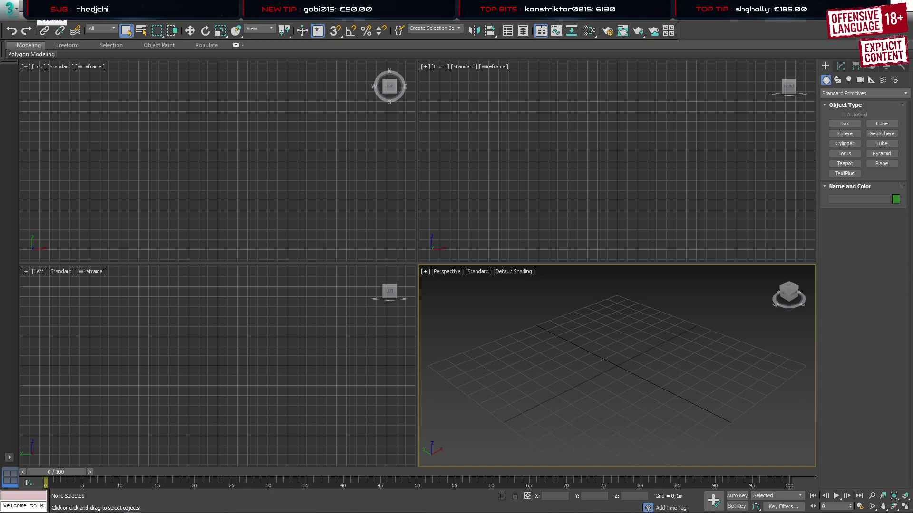
Open the Untersteinach1.max scene from the scenes folder
click(38, 9)
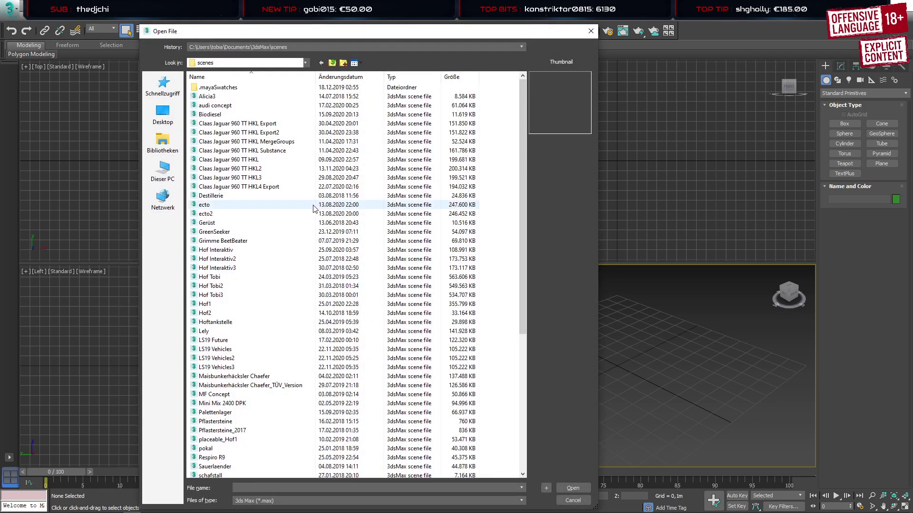
scroll(313, 210, down, 8)
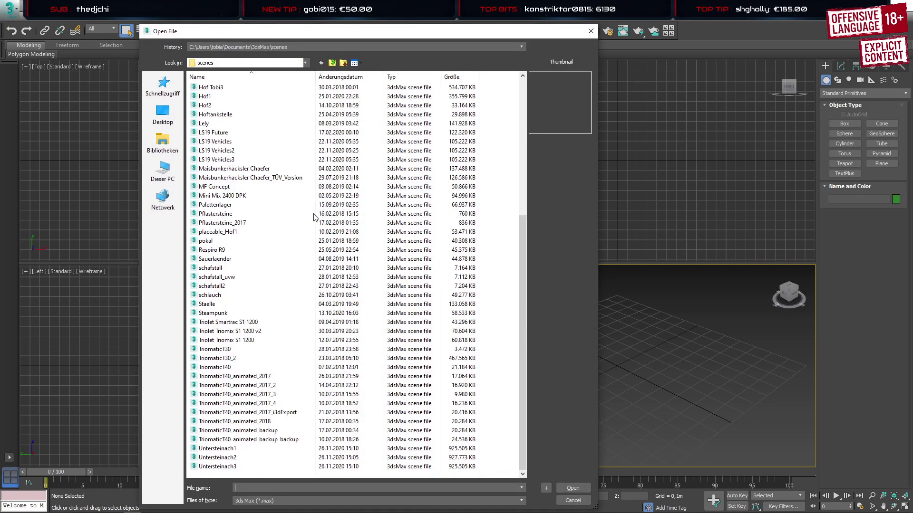
click(387, 449)
double_click(369, 448)
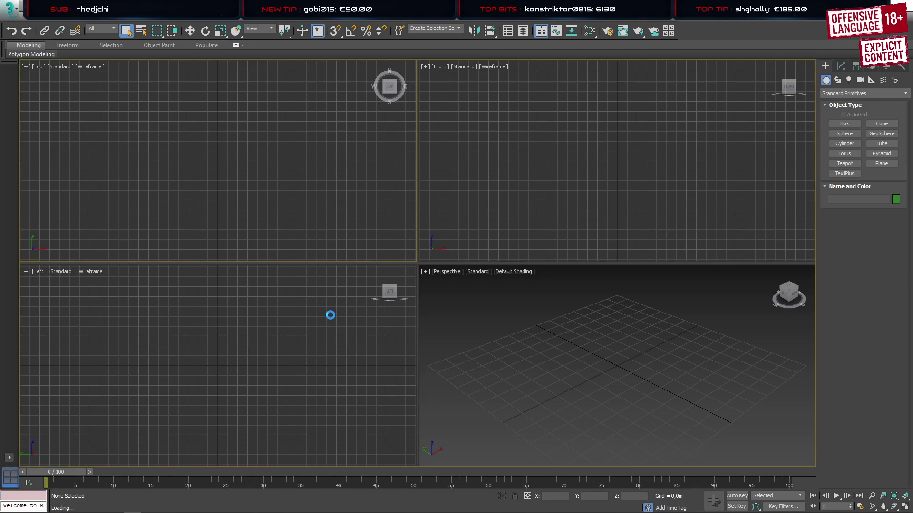
Dismiss the missing external files warning and zoom around the loaded village scene
click(578, 345)
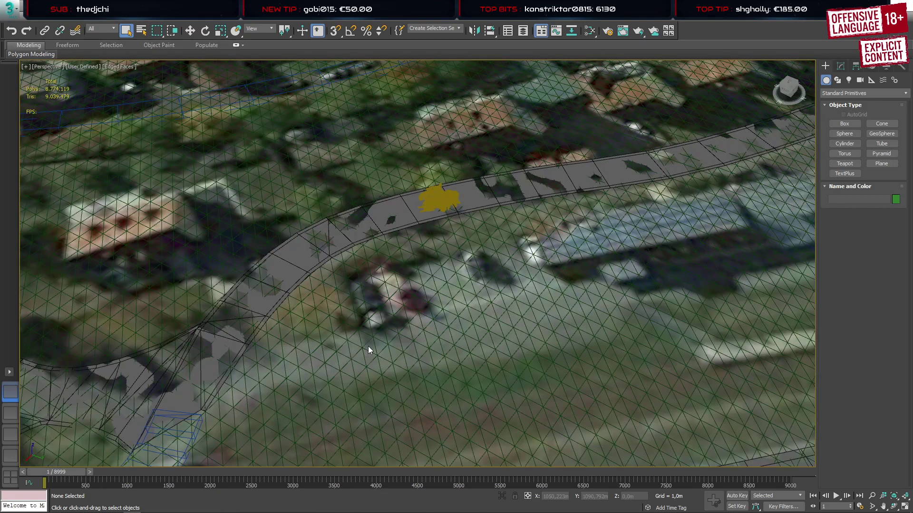
scroll(380, 315, down, 3)
scroll(381, 296, down, 6)
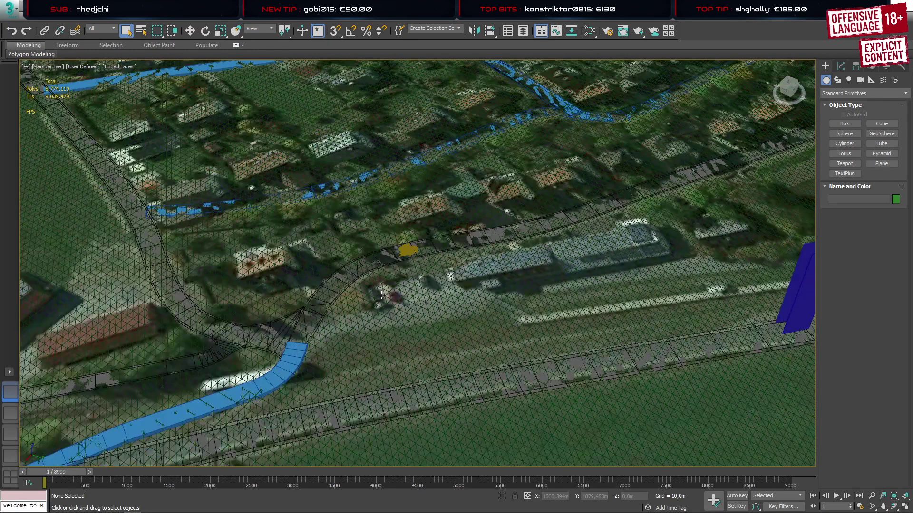
key(F4)
scroll(391, 297, up, 6)
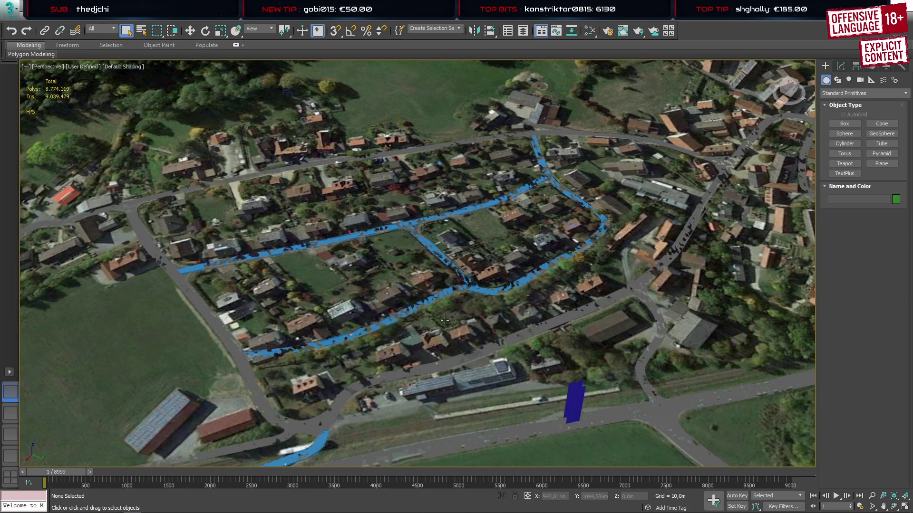
click(387, 378)
scroll(387, 378, up, 5)
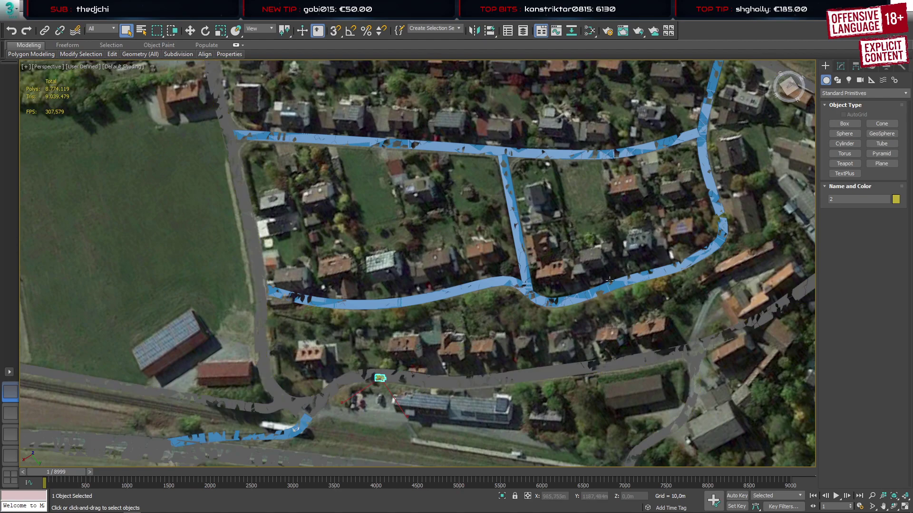
Select the blue road strip Line016 by the railway junction and show edged faces
middle_drag(617, 274, 654, 191)
middle_drag(304, 353, 414, 309)
scroll(447, 292, up, 8)
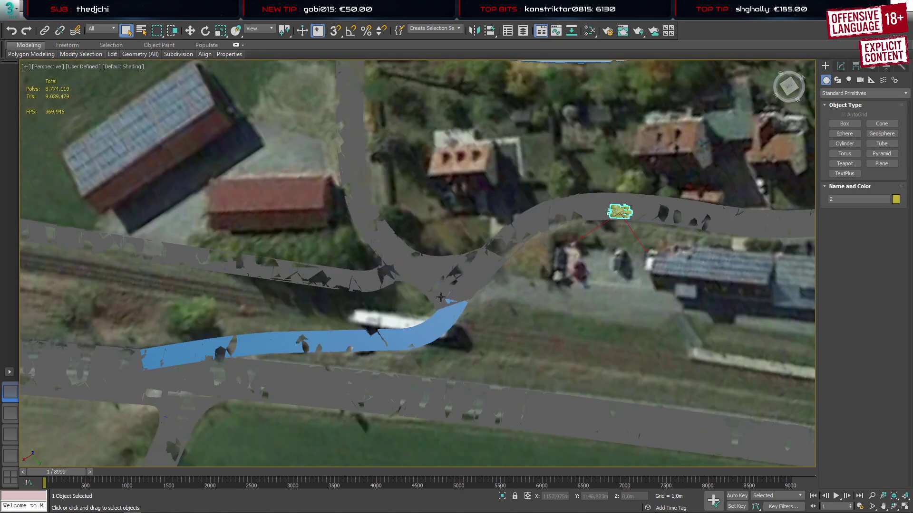
click(441, 338)
middle_drag(420, 352, 464, 307)
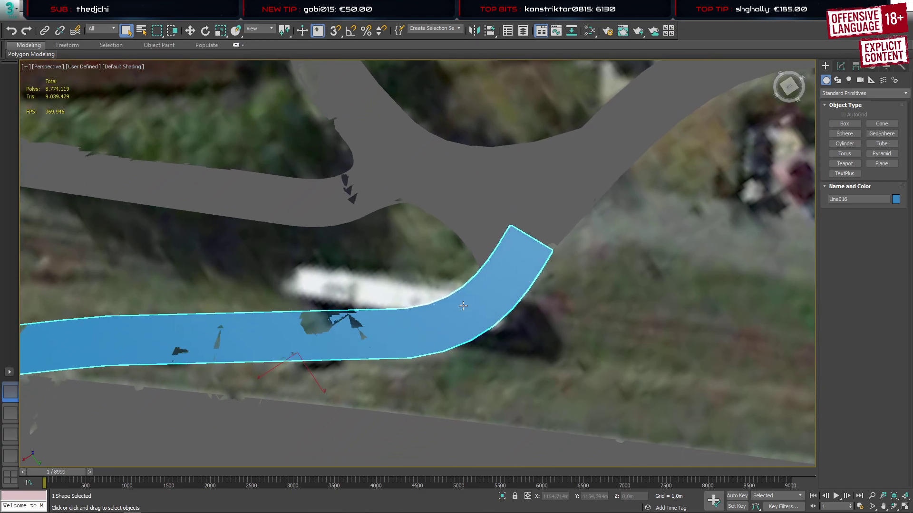
key(F4)
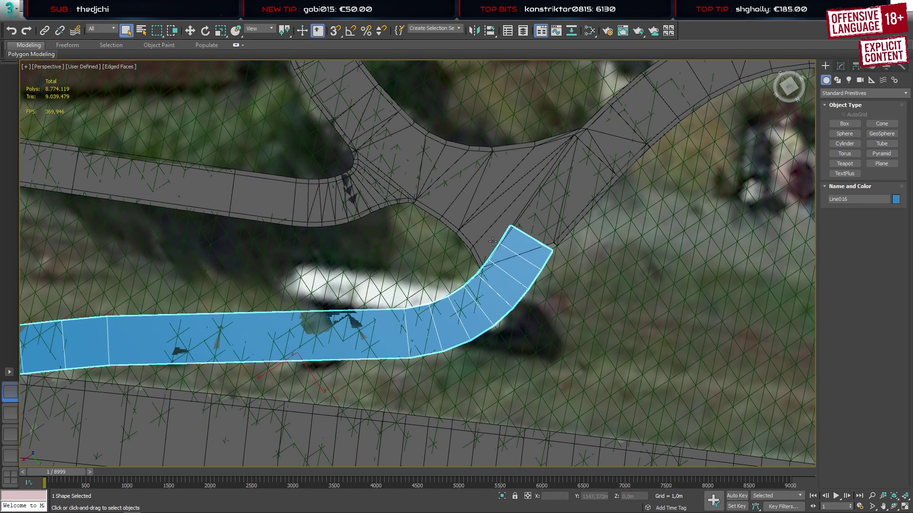
alt+middle_drag(520, 296, 366, 273)
Isolate the two road meshes with Alt+Q, then select Line016 alone
ctrl+click(419, 162)
key(alt+q)
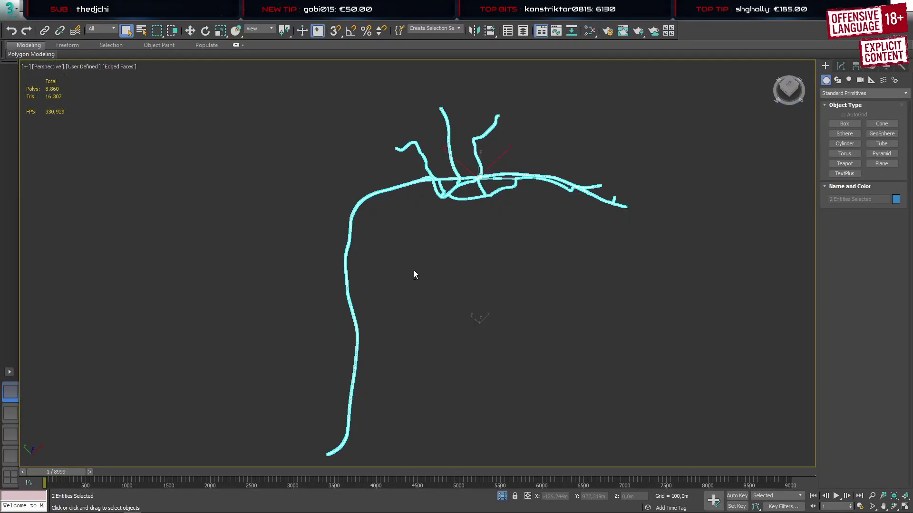
click(521, 288)
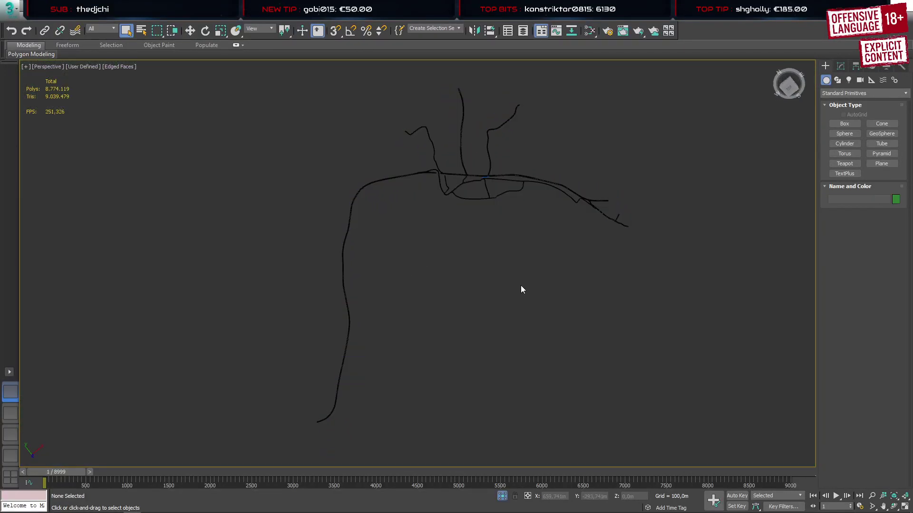
click(483, 179)
Inspect where Line016's end meets the junction mesh from perspective and top views
scroll(483, 177, up, 10)
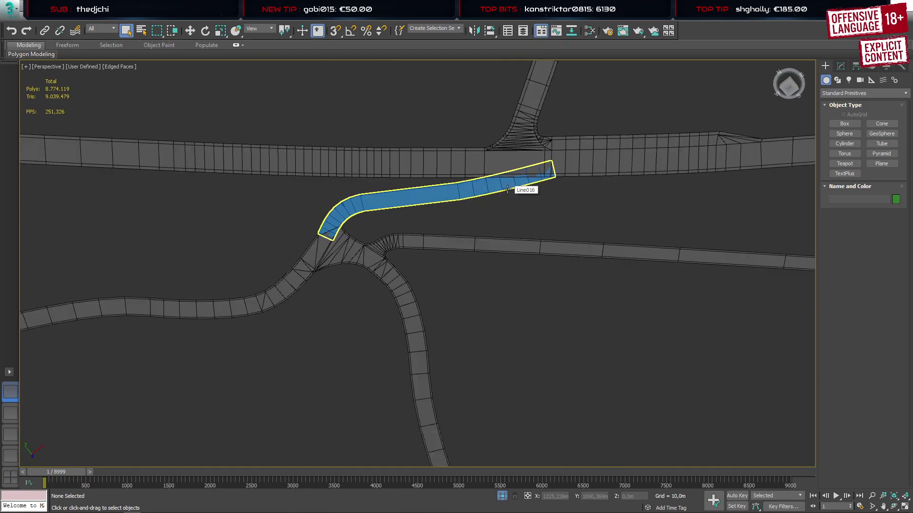
alt+middle_drag(536, 224, 479, 141)
scroll(517, 220, up, 8)
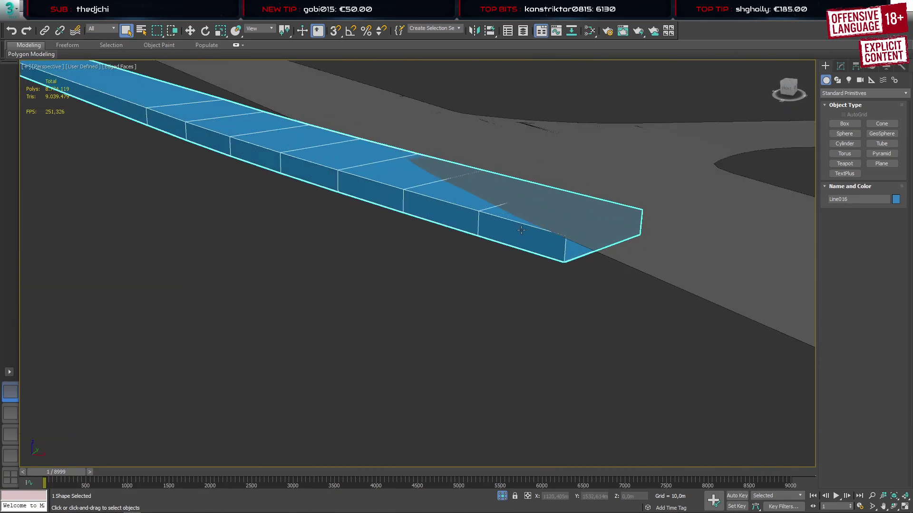
mouse_move(544, 280)
alt+middle_down()
mouse_move(539, 248)
mouse_move(527, 282)
alt+middle_up()
scroll(515, 273, up, 6)
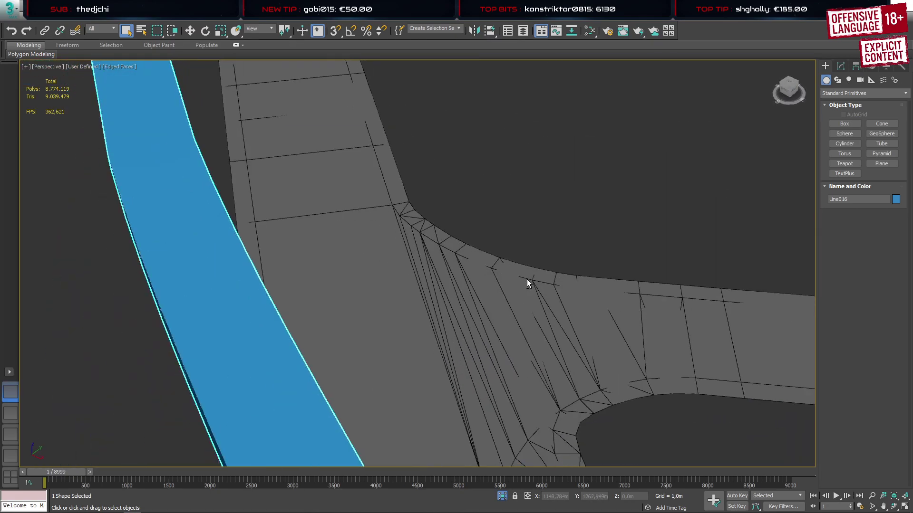
scroll(494, 305, down, 5)
alt+middle_drag(457, 324, 469, 356)
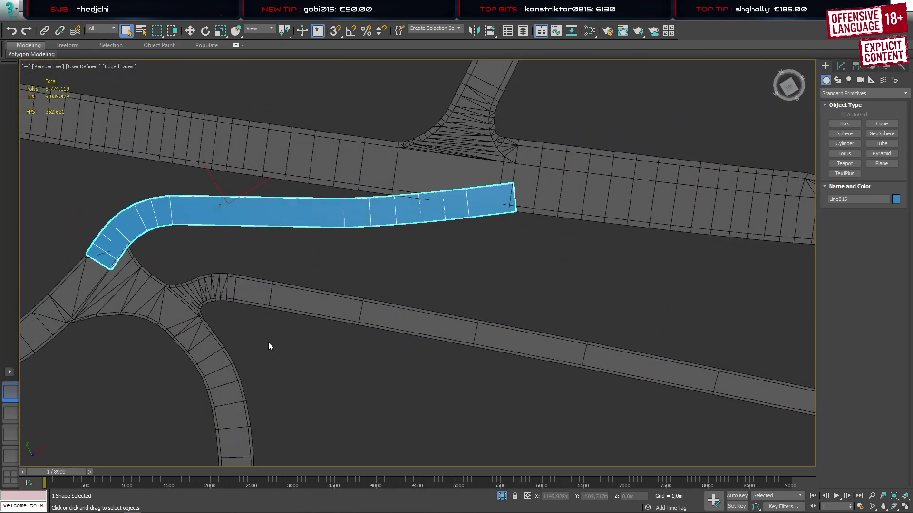
middle_drag(267, 346, 443, 208)
scroll(363, 227, up, 4)
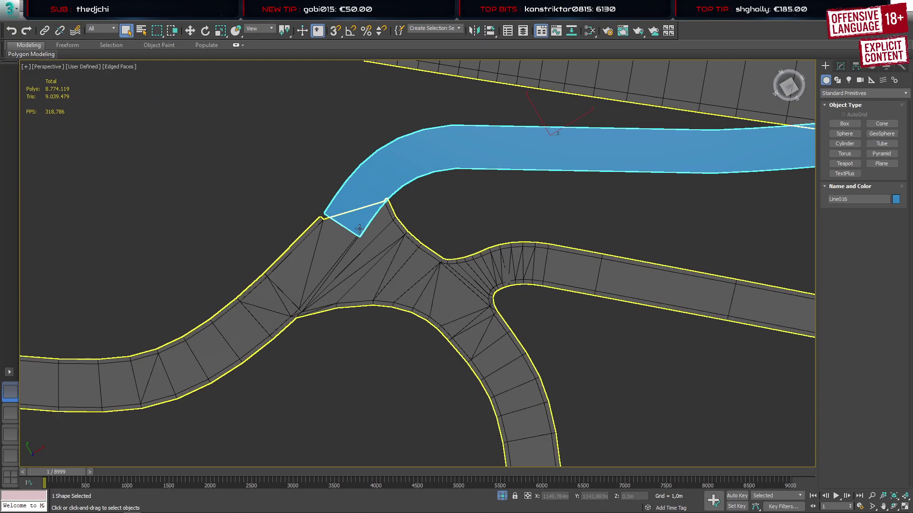
click(12, 413)
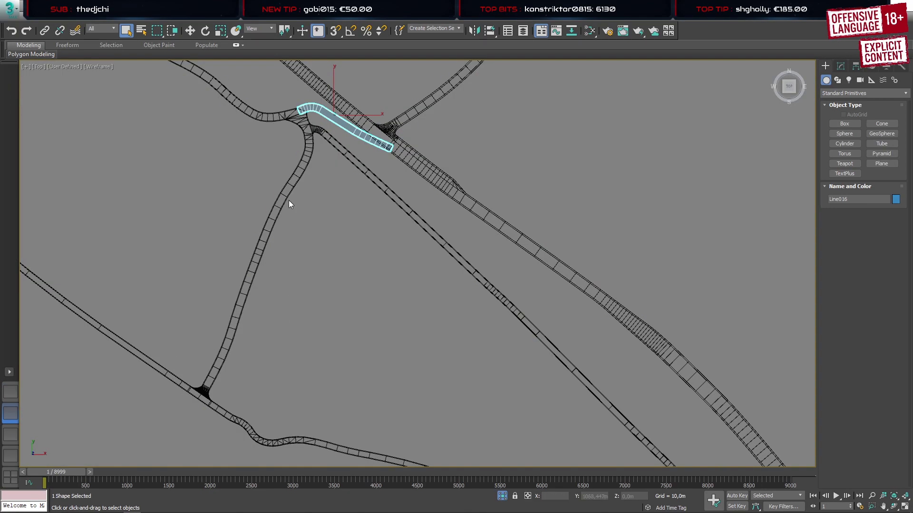
scroll(300, 112, up, 8)
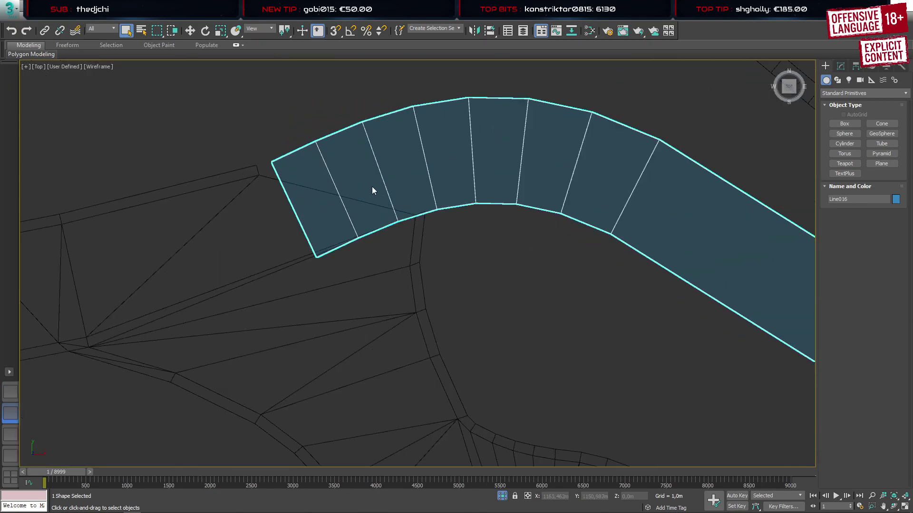
click(10, 392)
middle_drag(388, 173, 288, 232)
Rename Line016 to spline17 in the Layer Explorer
click(525, 32)
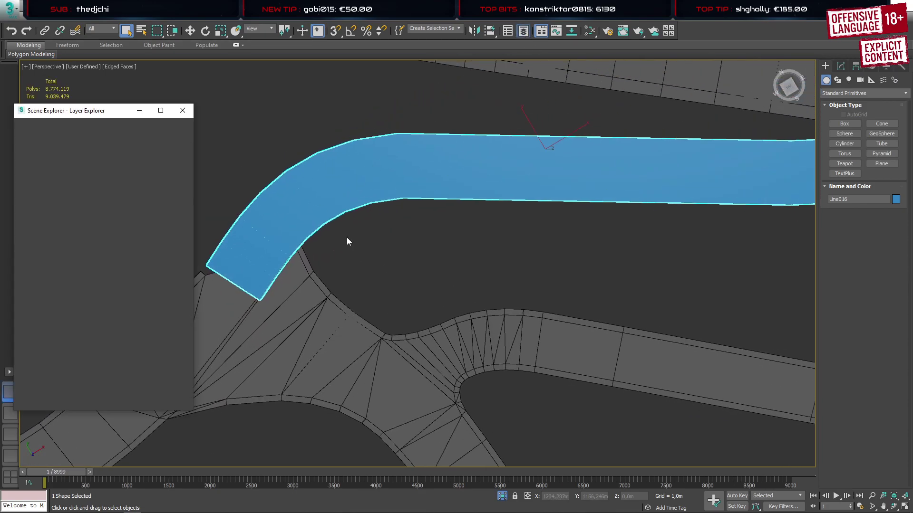
scroll(107, 268, down, 2)
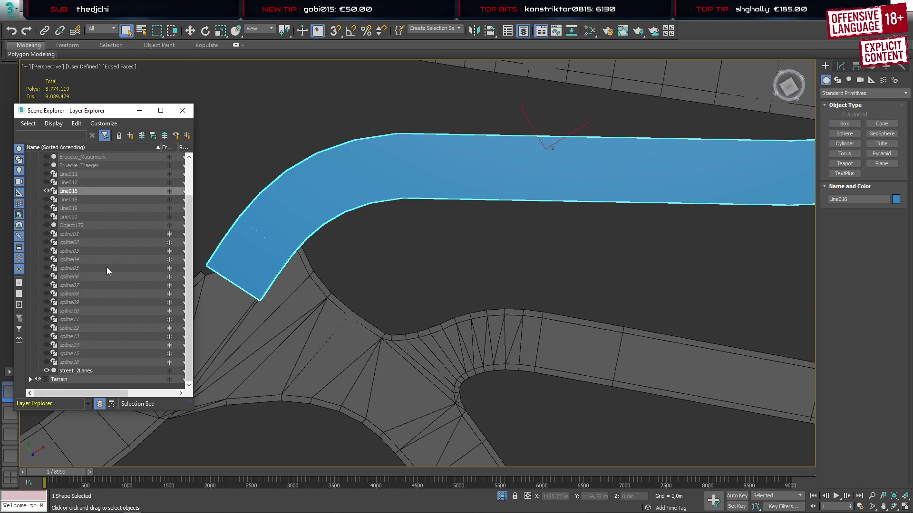
click(70, 191)
text(spline)
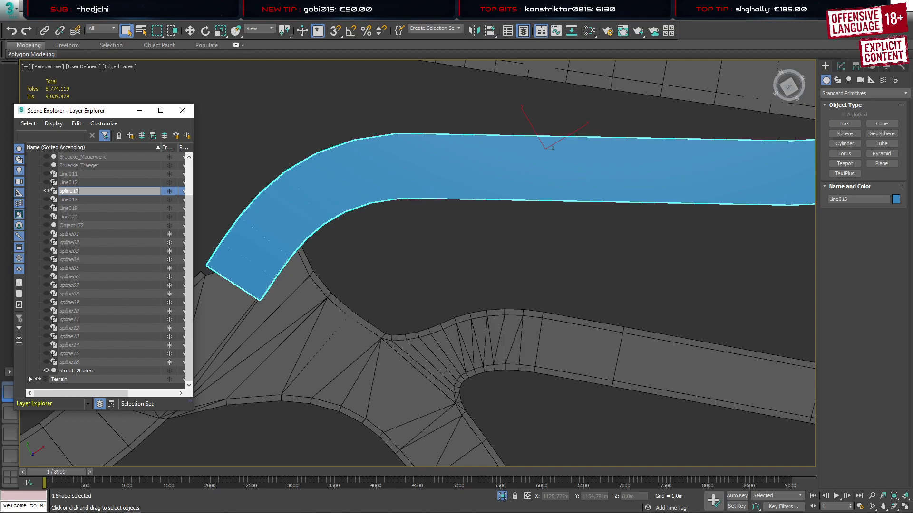
key(Return)
Clone spline17 as an independent copy, spline018, and hide the original
right_click(70, 192)
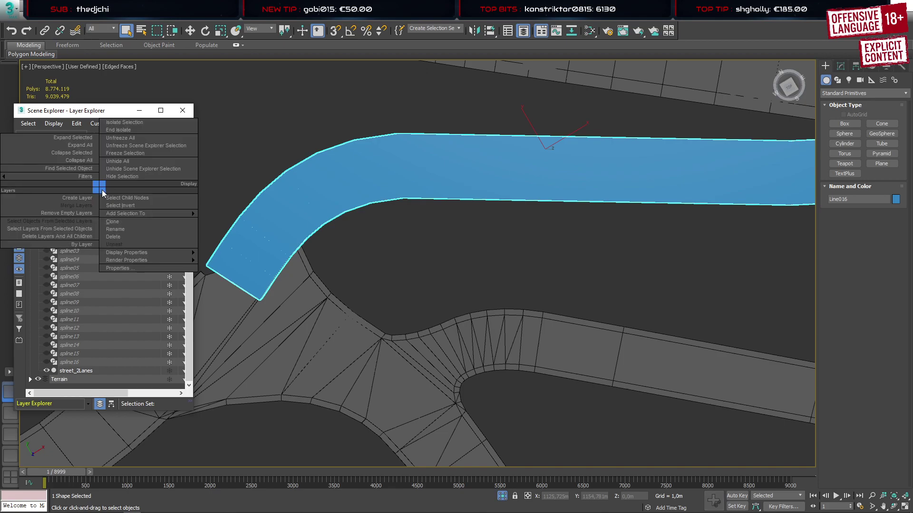
click(122, 218)
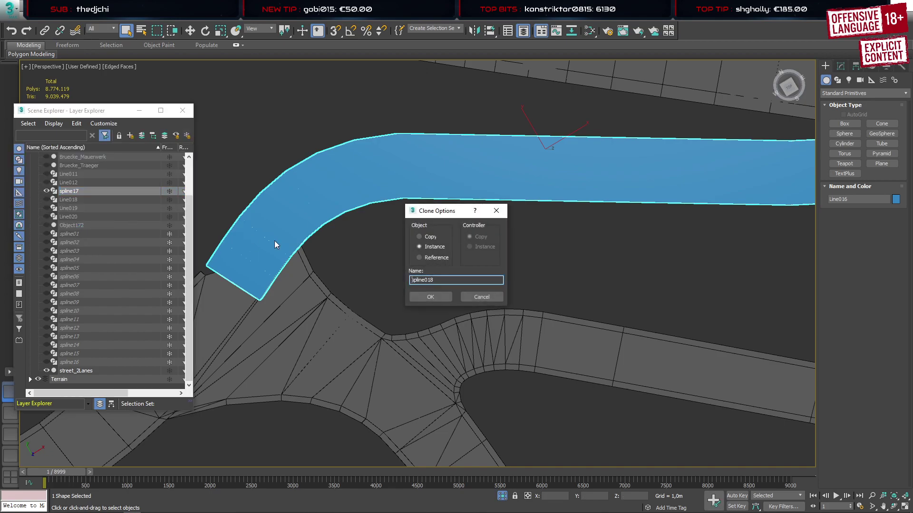
click(419, 237)
click(430, 296)
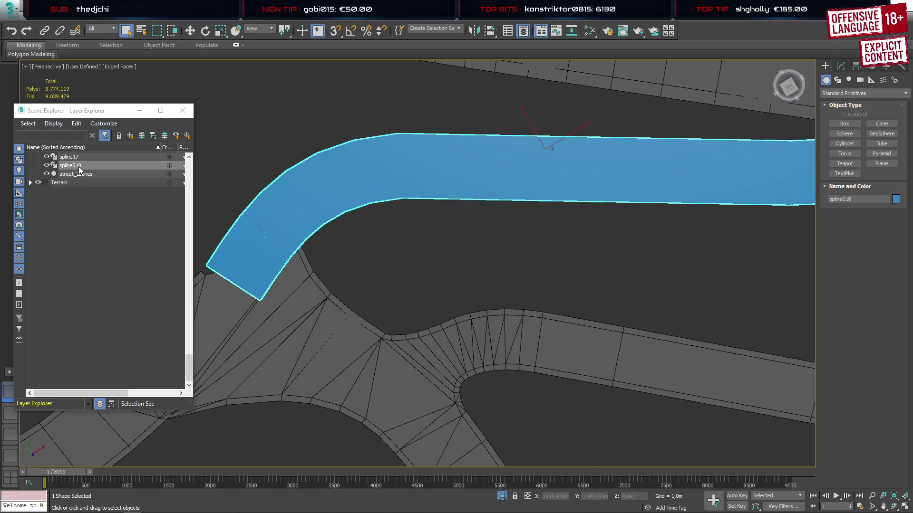
click(46, 157)
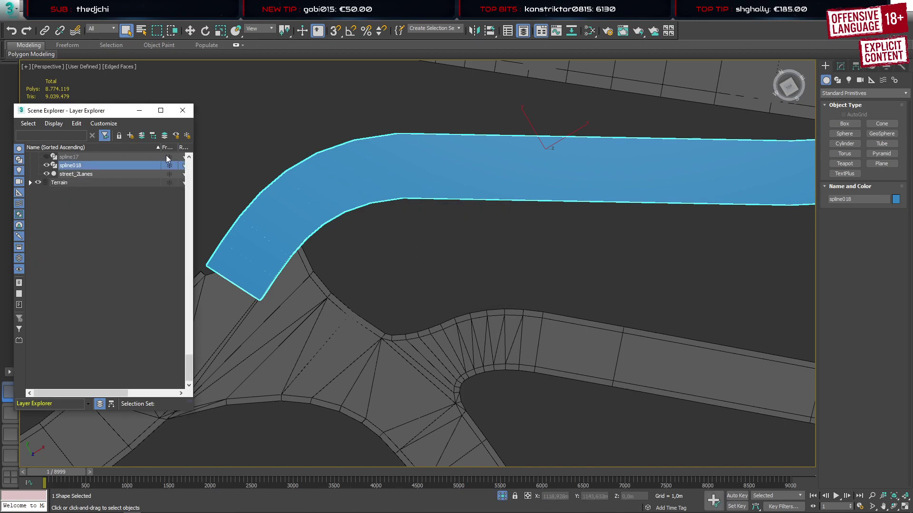
Convert spline018 to an Editable Poly
right_click(355, 161)
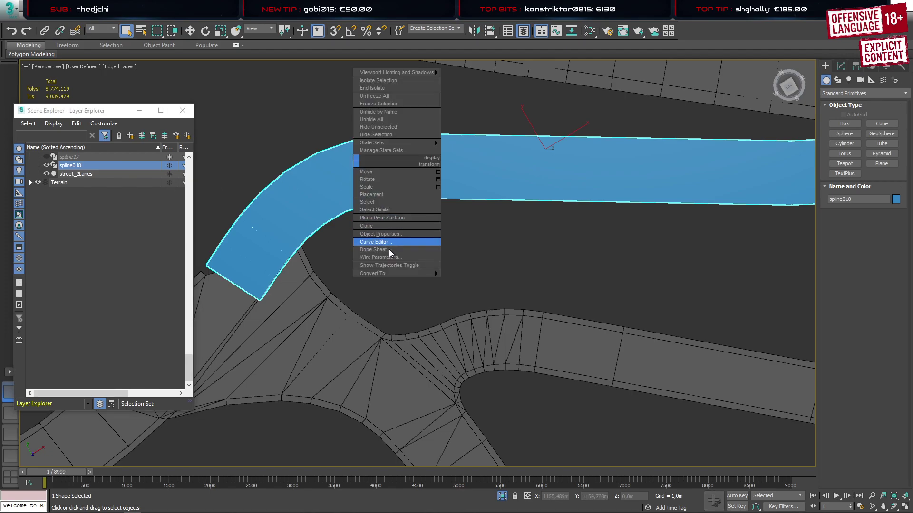
mouse_move(410, 274)
click(479, 286)
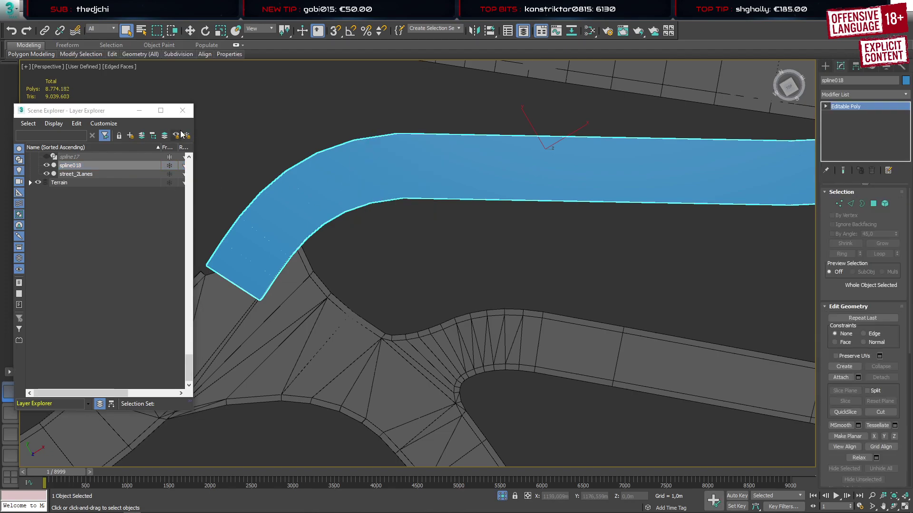
Close the Layer Explorer and remove two cross-edge rings from spline018
click(183, 110)
alt+middle_drag(243, 317, 333, 256)
key(2)
click(380, 242)
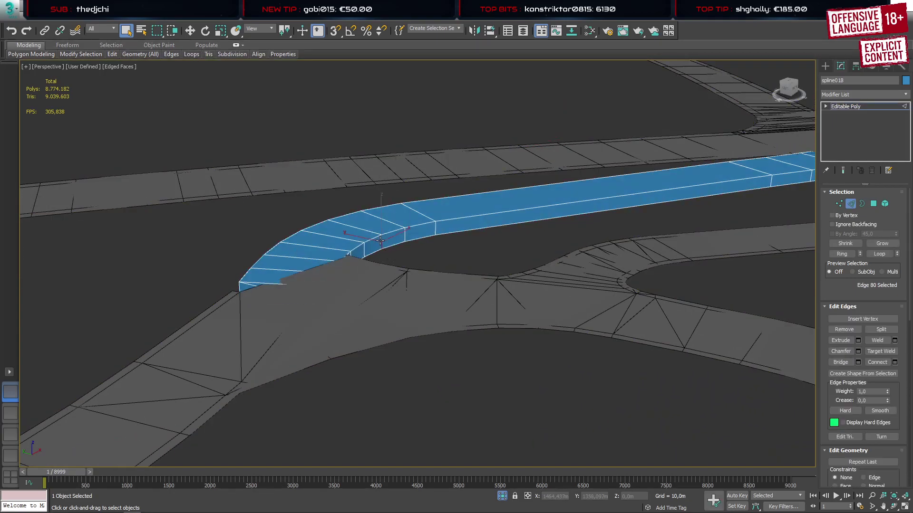
click(841, 254)
key(BackSpace)
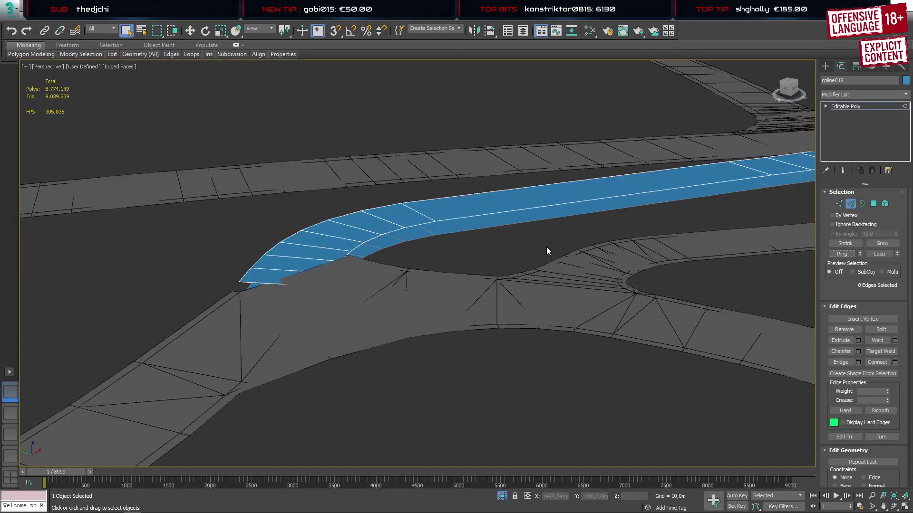
click(435, 231)
click(842, 254)
key(Delete)
Create a new standard-primitive box, Box017, beside the road strip
middle_drag(590, 176, 569, 195)
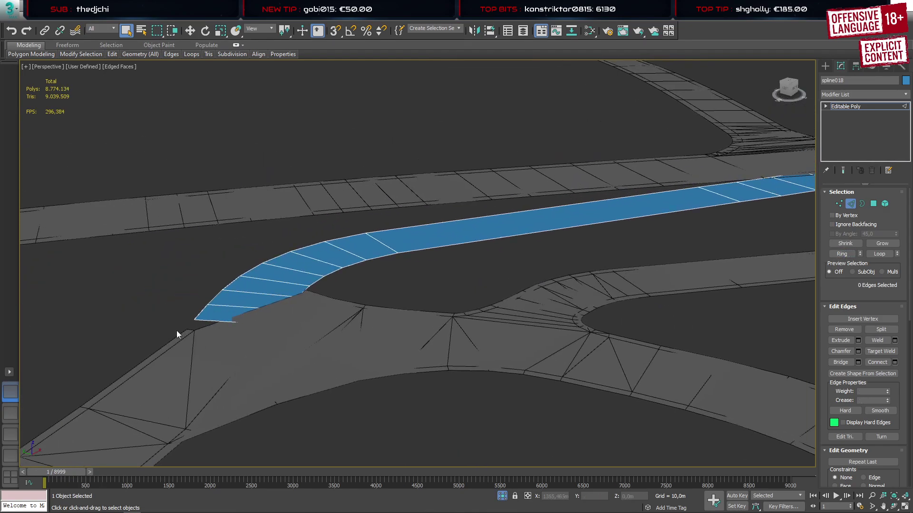
click(10, 413)
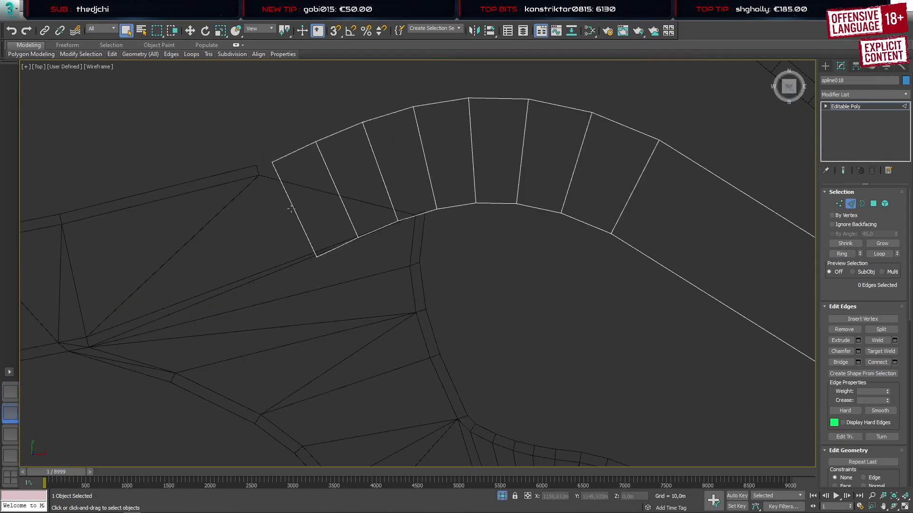
middle_drag(291, 209, 253, 257)
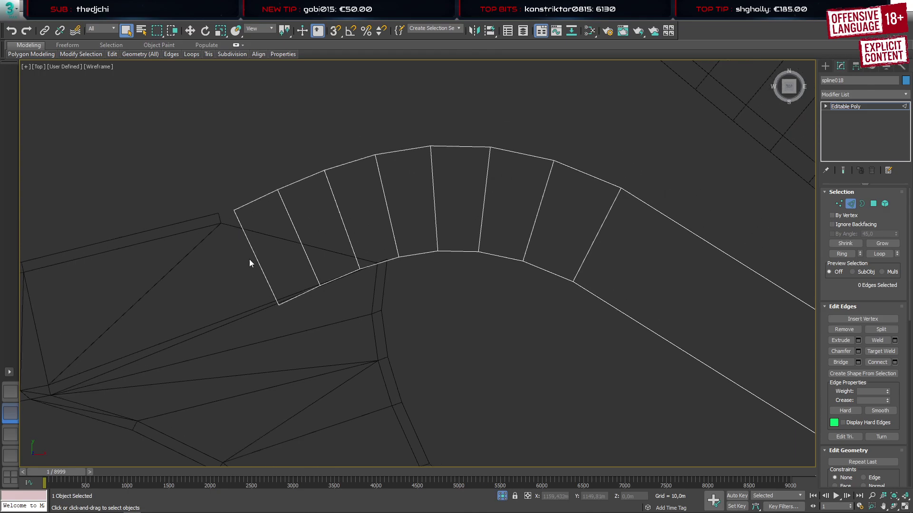
click(14, 391)
scroll(274, 300, down, 4)
alt+middle_drag(277, 278, 336, 335)
middle_drag(437, 336, 381, 270)
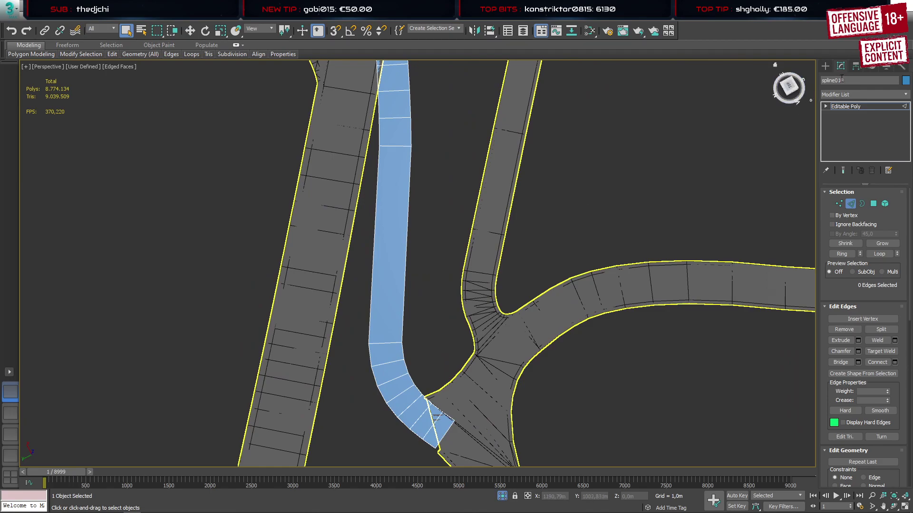
click(825, 66)
click(844, 123)
drag(419, 309, 461, 316)
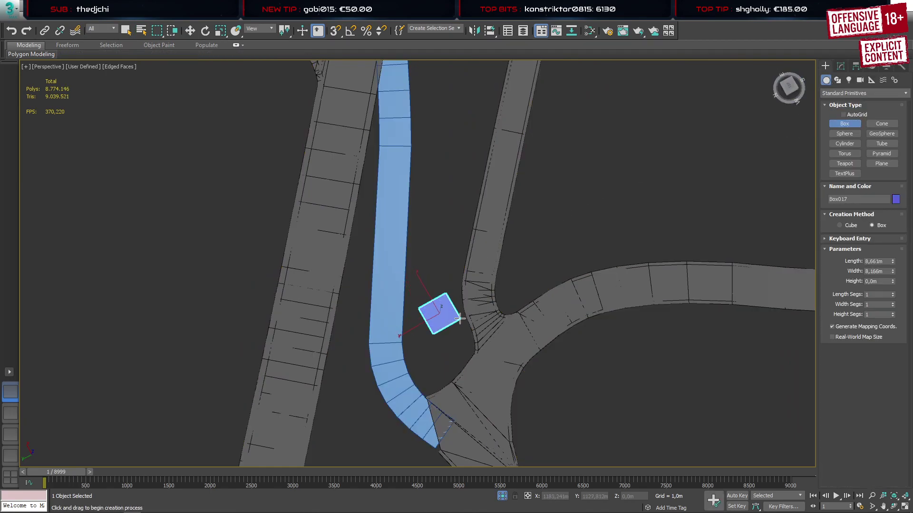
Finish the box and move it onto the road strip in Top view
click(467, 257)
right_click(467, 258)
click(10, 413)
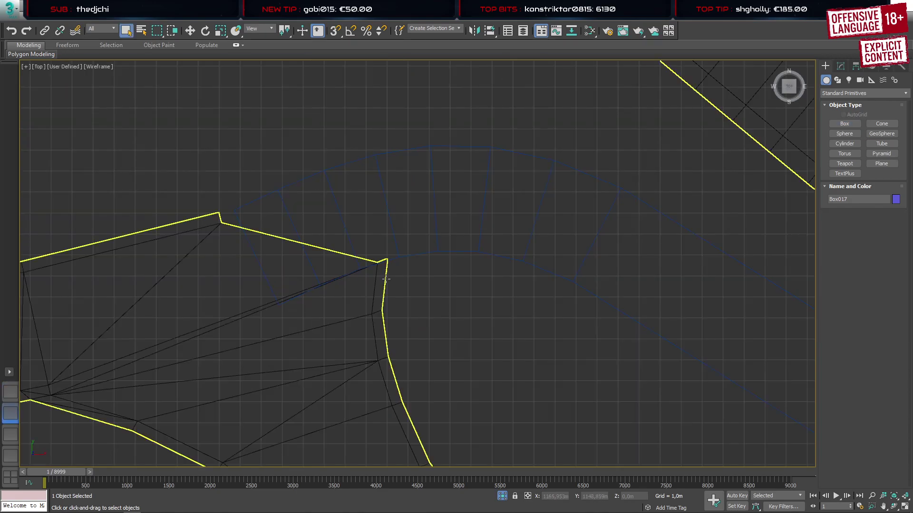
scroll(344, 311, down, 5)
key(w)
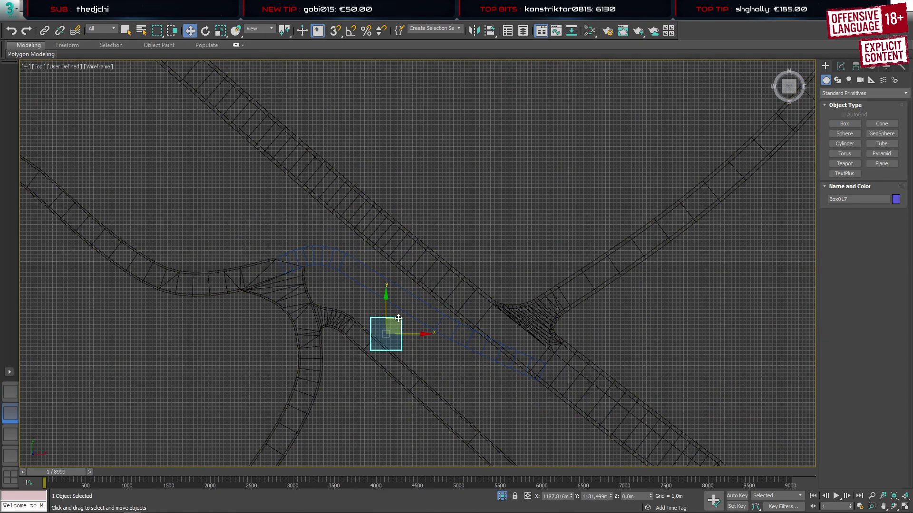
drag(399, 317, 373, 260)
scroll(366, 283, up, 6)
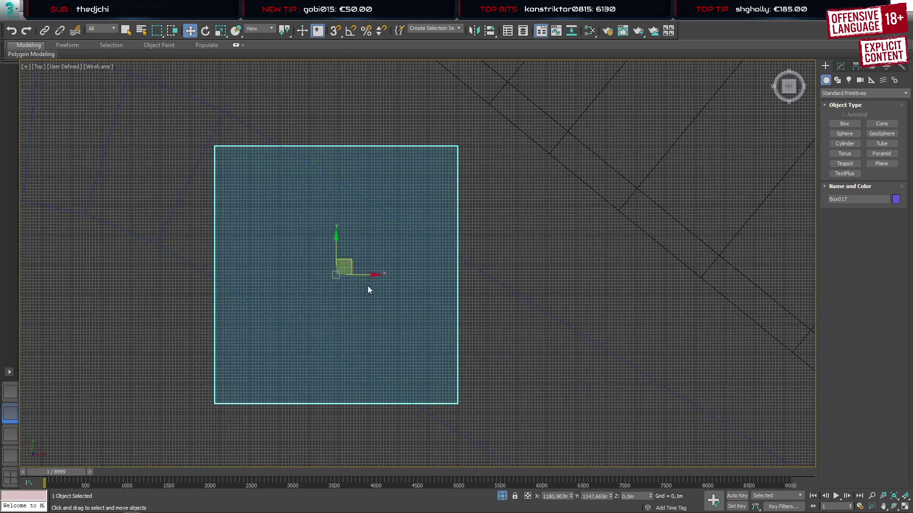
Set Box017's length, width and height to 5 m
click(840, 66)
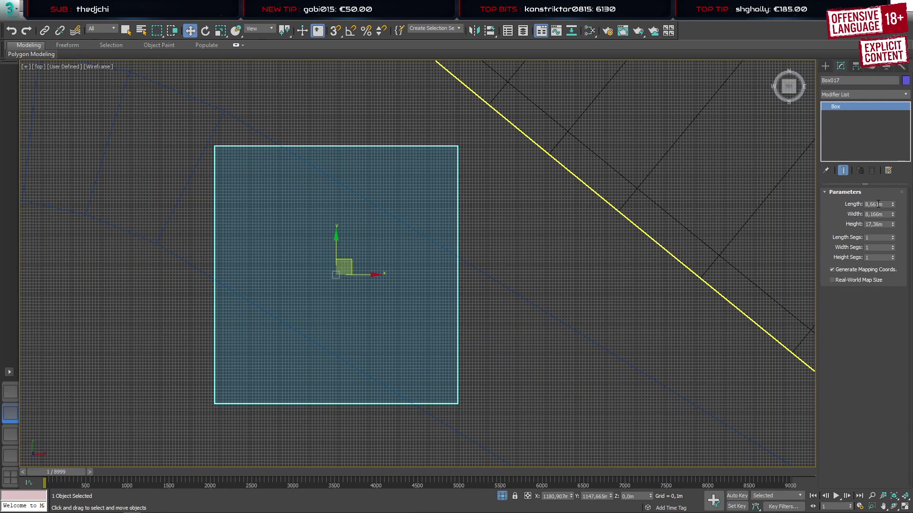
double_click(878, 204)
text(5)
key(Return)
double_click(878, 215)
text(5)
key(Return)
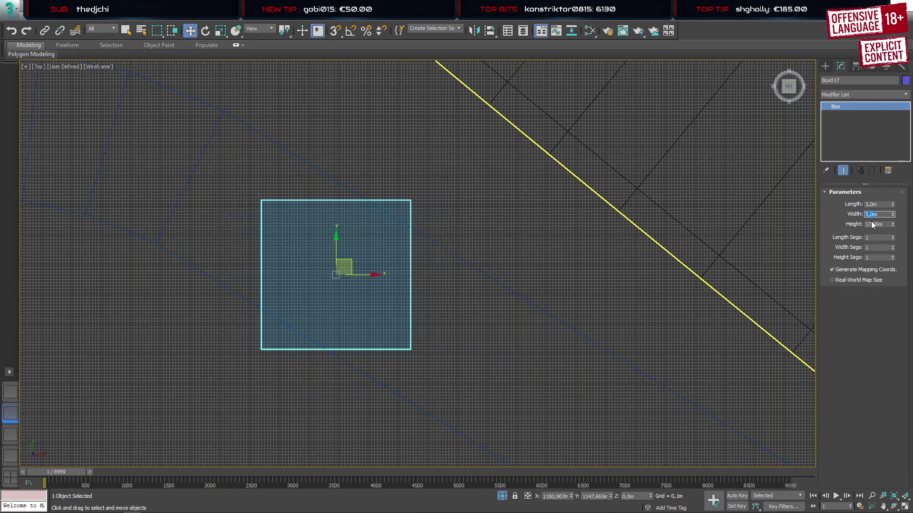
double_click(874, 224)
text(5)
key(Return)
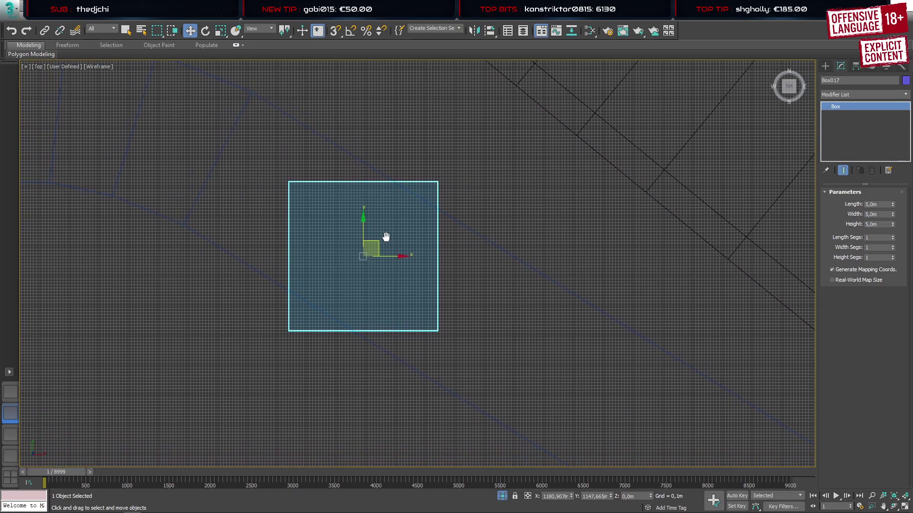
Rotate the box to follow the road and slide it along its Local Aligned Y axis
middle_drag(359, 256, 386, 237)
key(e)
drag(391, 235, 408, 259)
key(w)
click(261, 28)
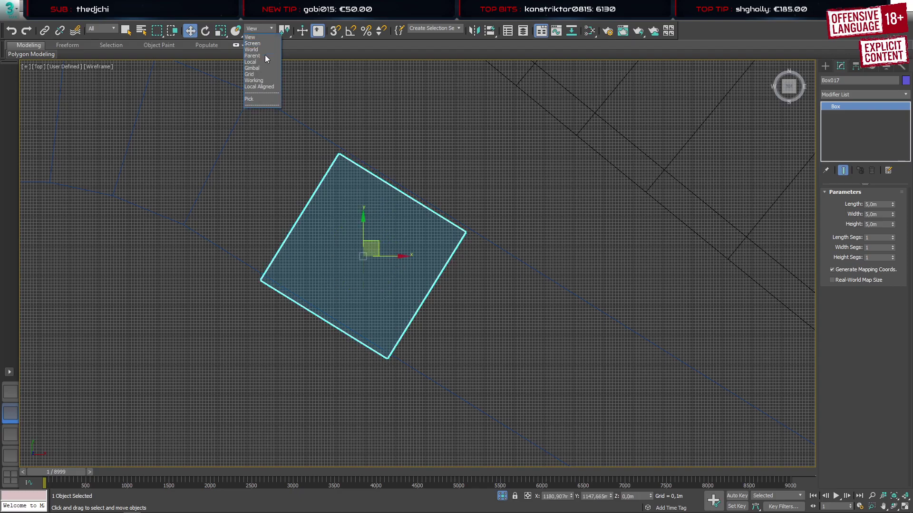
click(261, 97)
scroll(364, 269, up, 5)
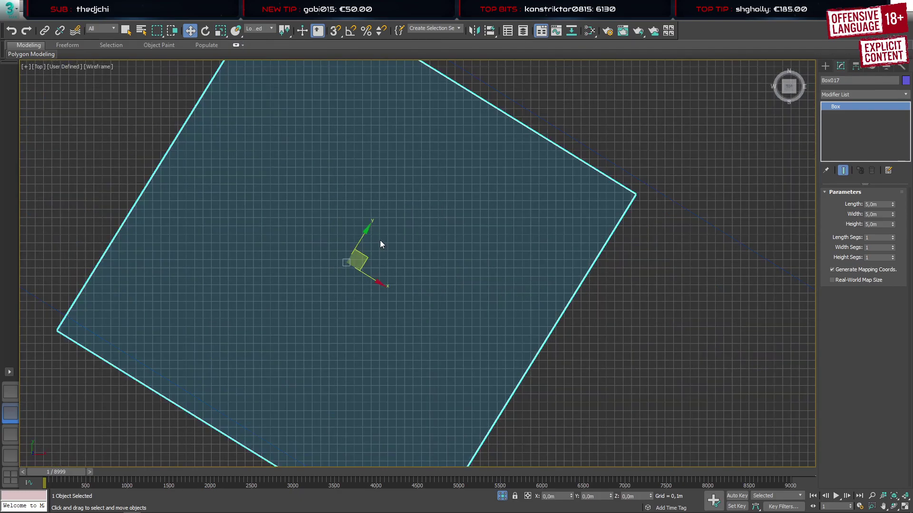
scroll(383, 240, down, 3)
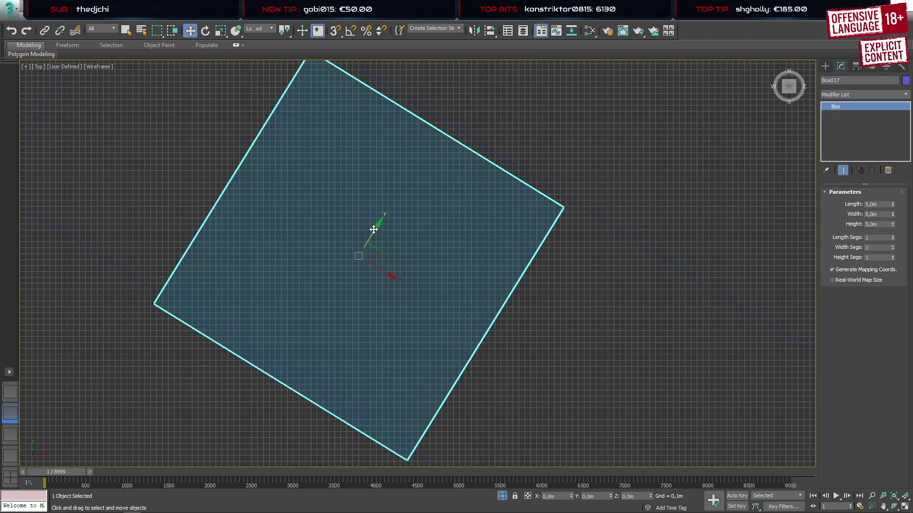
drag(374, 230, 382, 222)
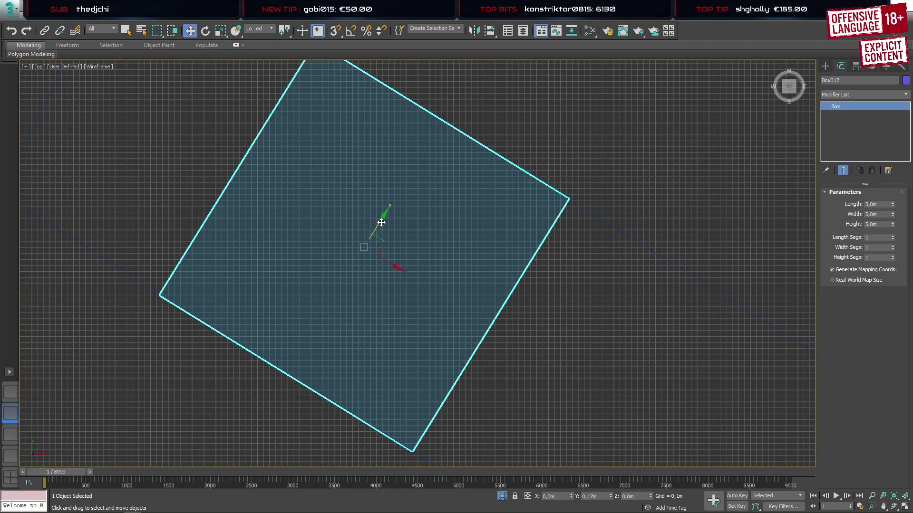
scroll(381, 222, down, 3)
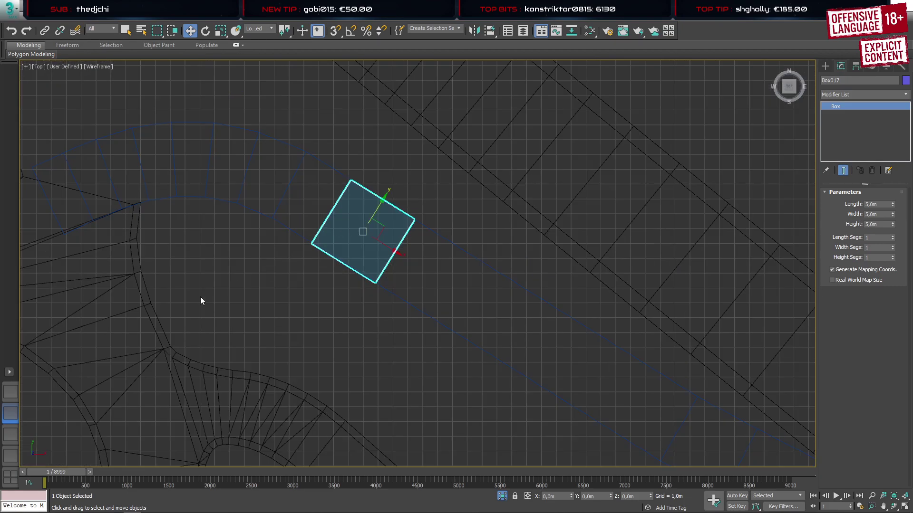
Raise the box along Z in the perspective view so it sits on the strip
click(11, 392)
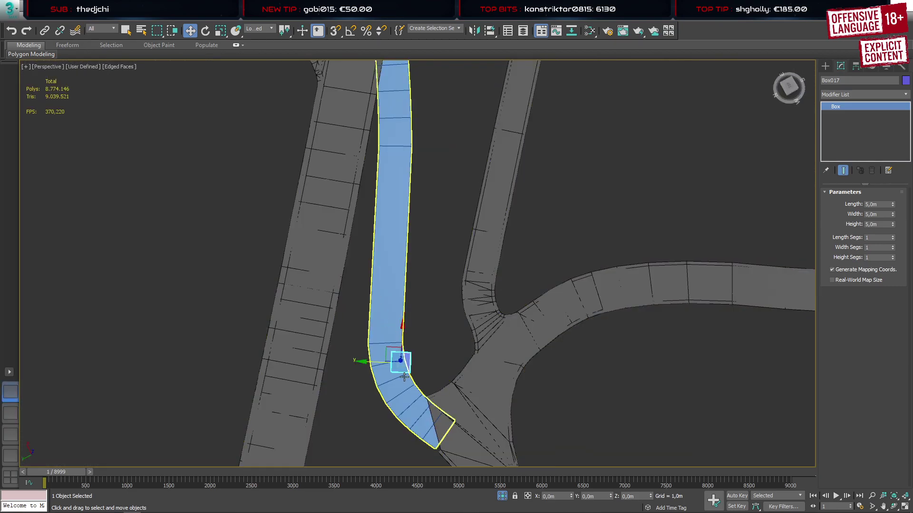
alt+middle_drag(404, 378, 346, 287)
scroll(347, 288, down, 5)
drag(356, 277, 368, 190)
scroll(352, 218, up, 6)
alt+middle_drag(351, 220, 390, 267)
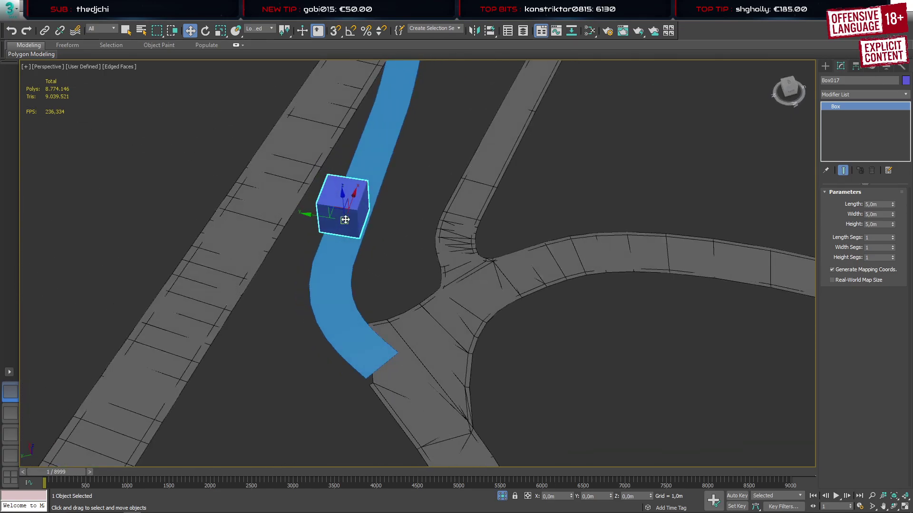
scroll(347, 233, up, 6)
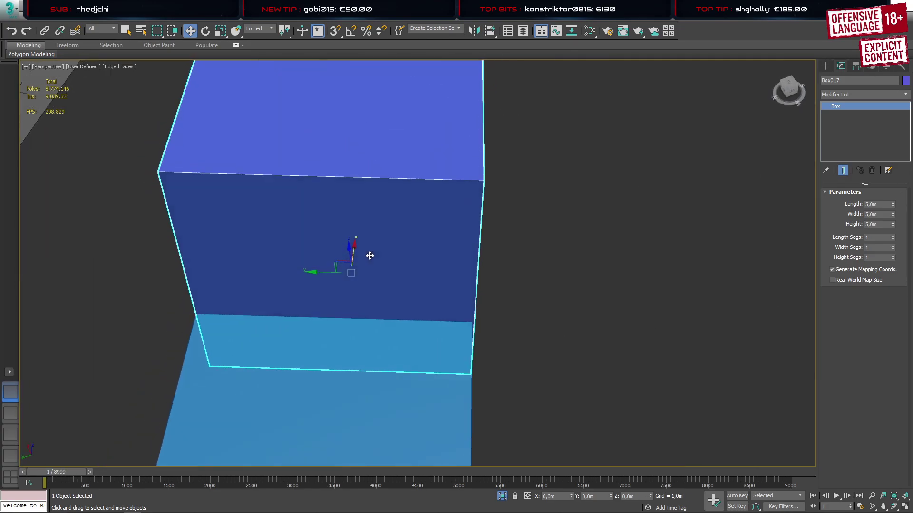
Change Box017's length to 4 m
double_click(872, 205)
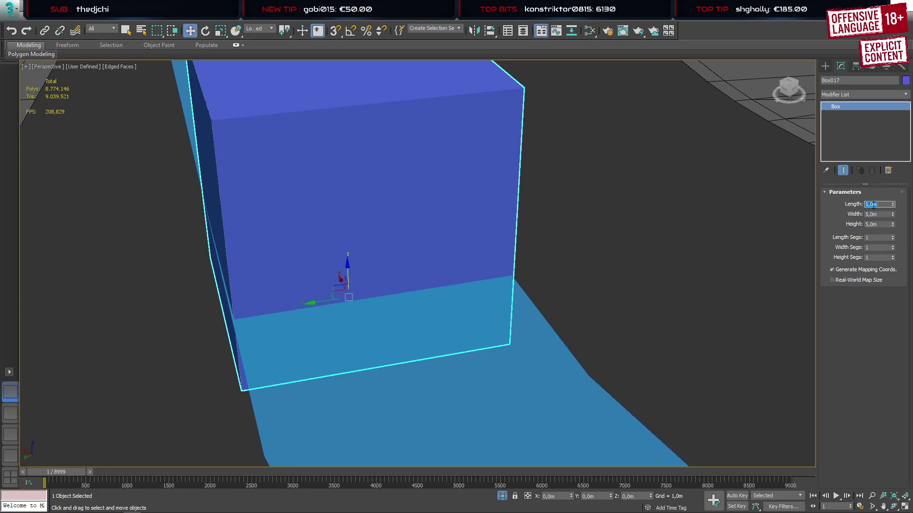
text(4)
key(Return)
key(Return)
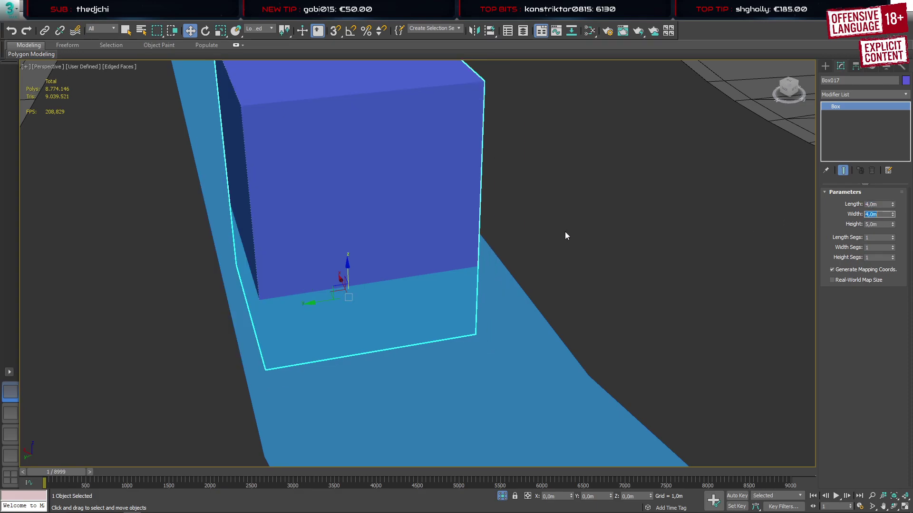
middle_drag(341, 244, 315, 239)
scroll(314, 239, down, 2)
alt+middle_drag(371, 253, 399, 269)
Connect spline018's cross-edge ring with 2 segments and pinch 75
click(403, 304)
key(2)
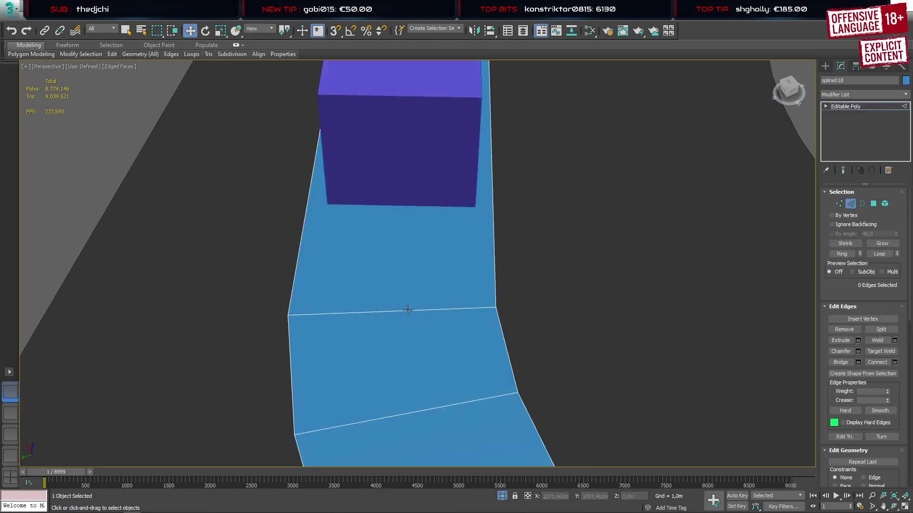
click(404, 310)
click(842, 254)
key(ctrl+shift+e)
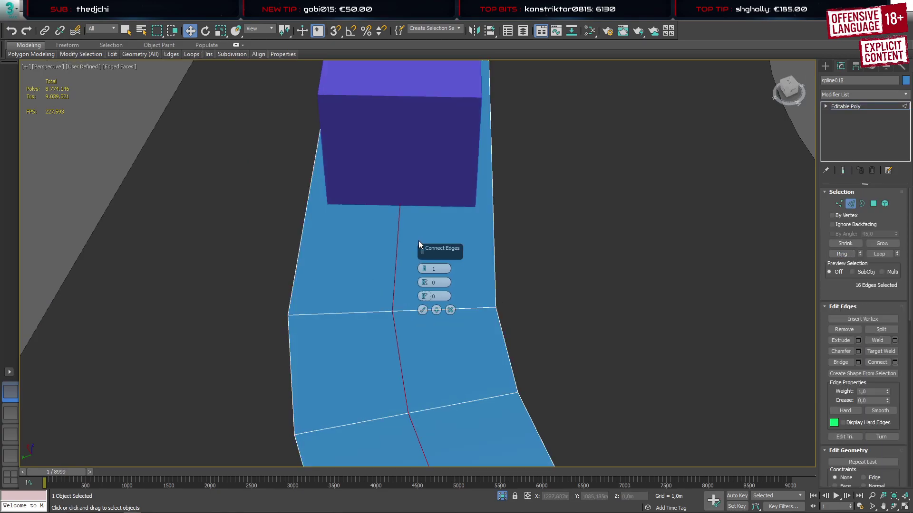
click(423, 267)
drag(425, 286, 467, 141)
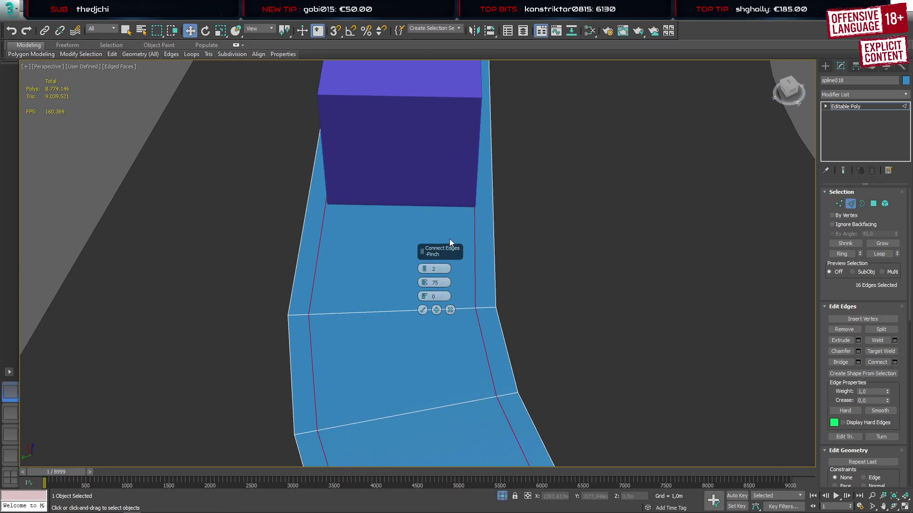
click(423, 310)
scroll(380, 243, down, 5)
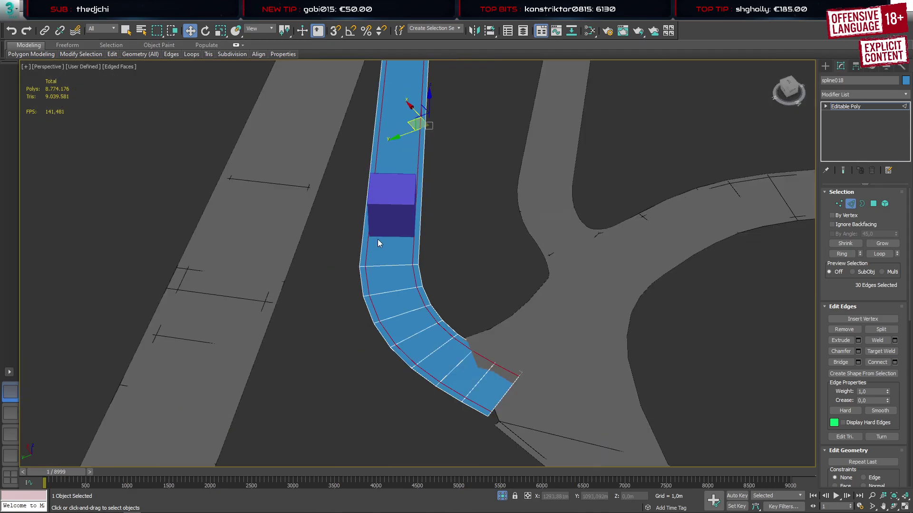
Delete the helper box Box017
click(825, 66)
click(375, 230)
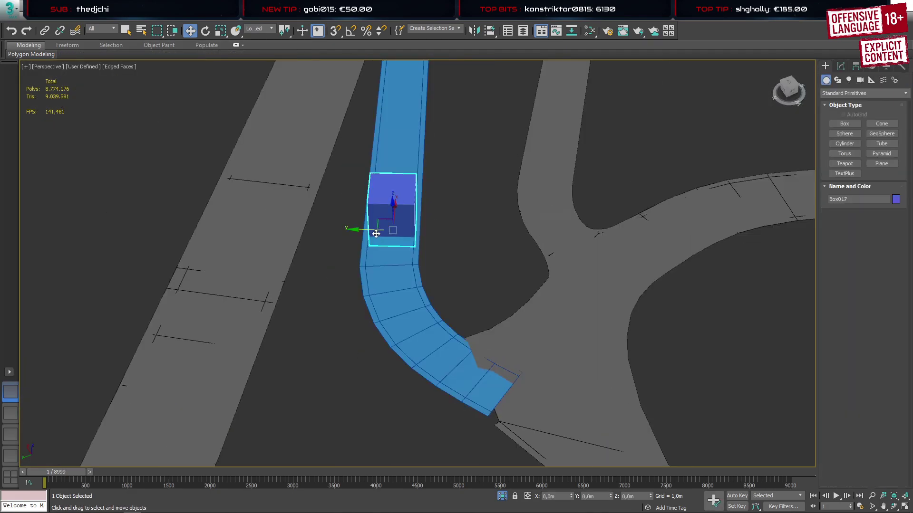
key(Delete)
Select spline018 and frame its junction end in the Top view
click(400, 249)
click(11, 410)
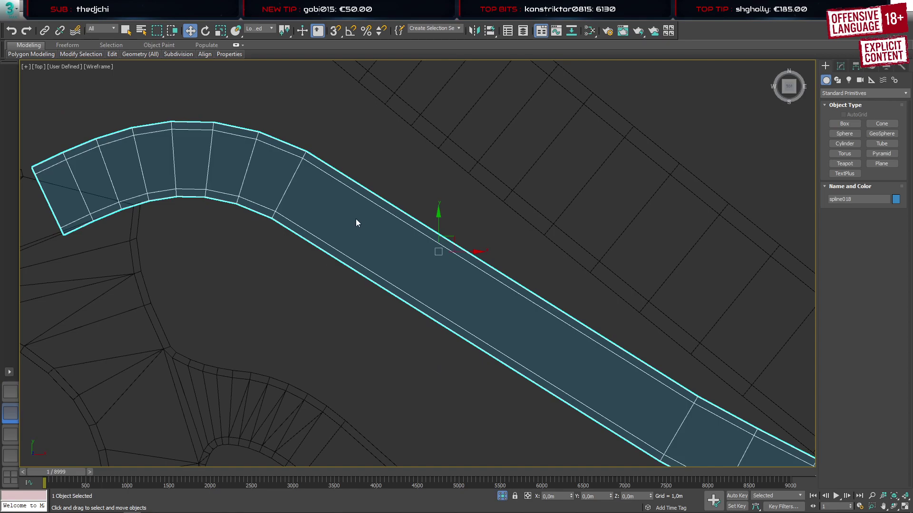
middle_drag(187, 214, 518, 212)
scroll(377, 160, up, 4)
scroll(357, 183, up, 4)
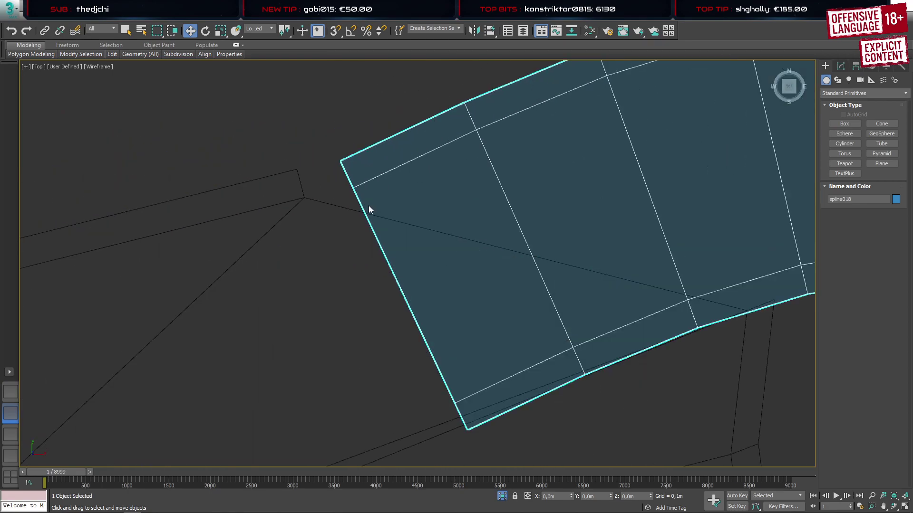
scroll(347, 227, down, 4)
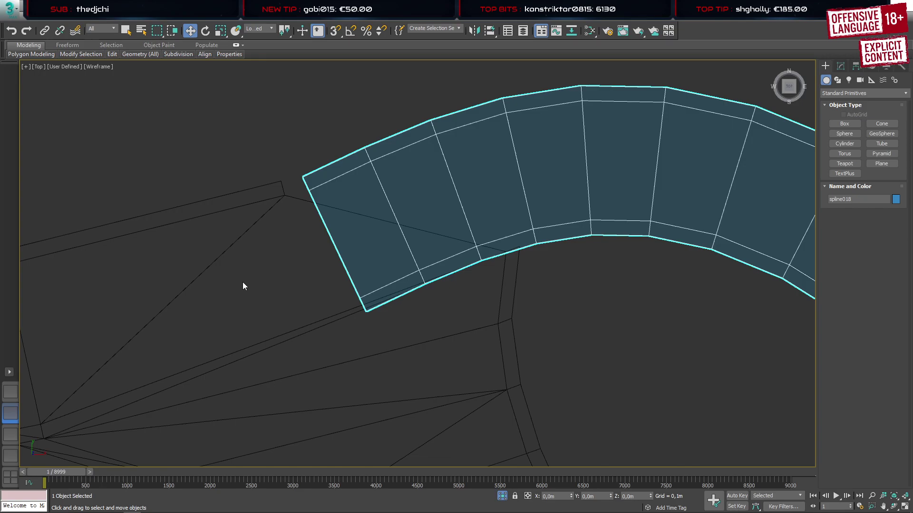
Delete the end polygons of spline018 beside the junction, leaving that end open
key(4)
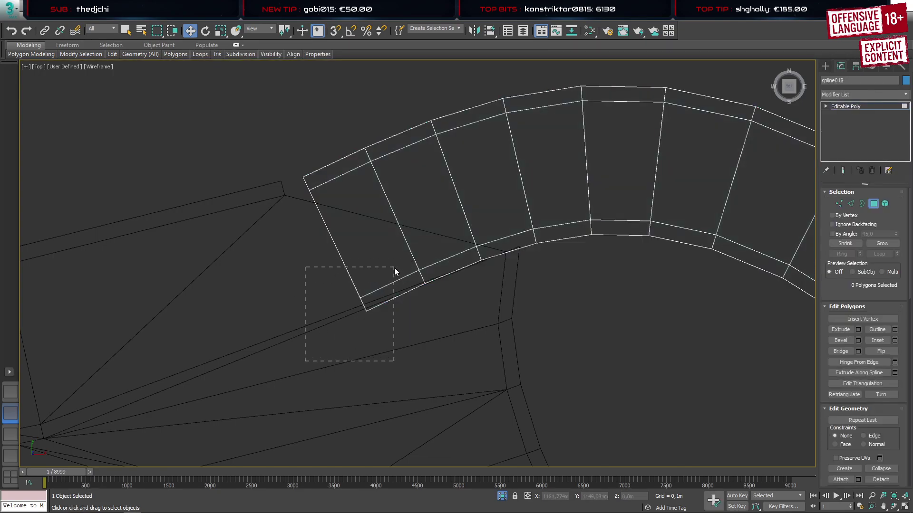
drag(395, 267, 395, 267)
key(Delete)
drag(398, 301, 437, 243)
key(Delete)
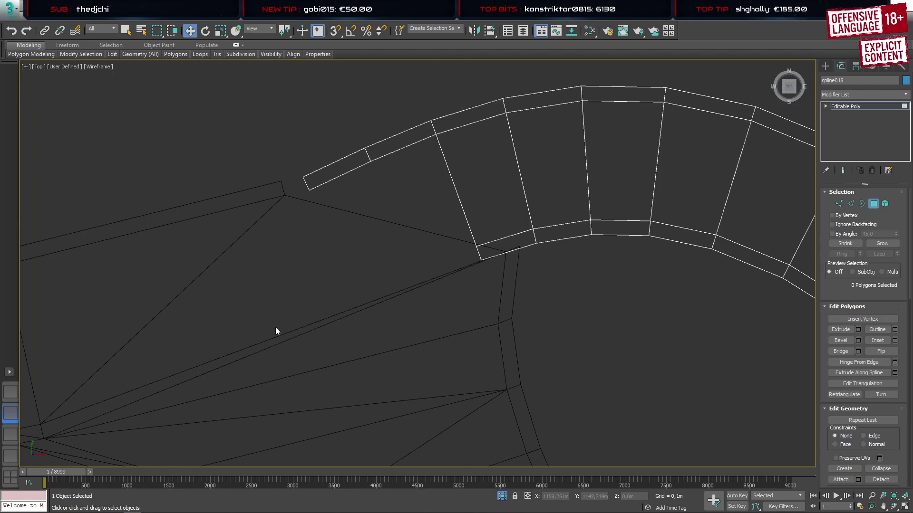
click(11, 391)
Enter vertex mode on the narrow strip and turn on 3D snapping
middle_drag(528, 367, 505, 282)
key(1)
drag(450, 361, 481, 320)
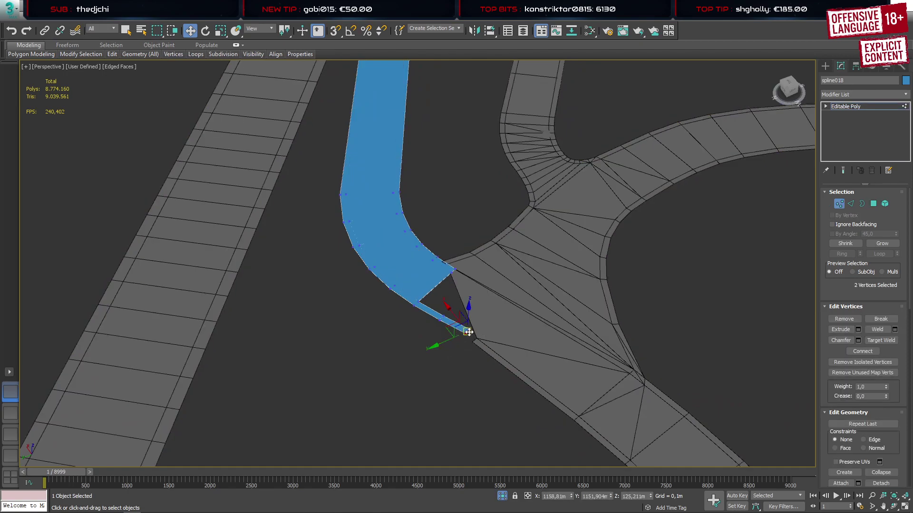
scroll(449, 343, up, 5)
alt+middle_drag(448, 343, 485, 325)
click(335, 32)
right_click(335, 32)
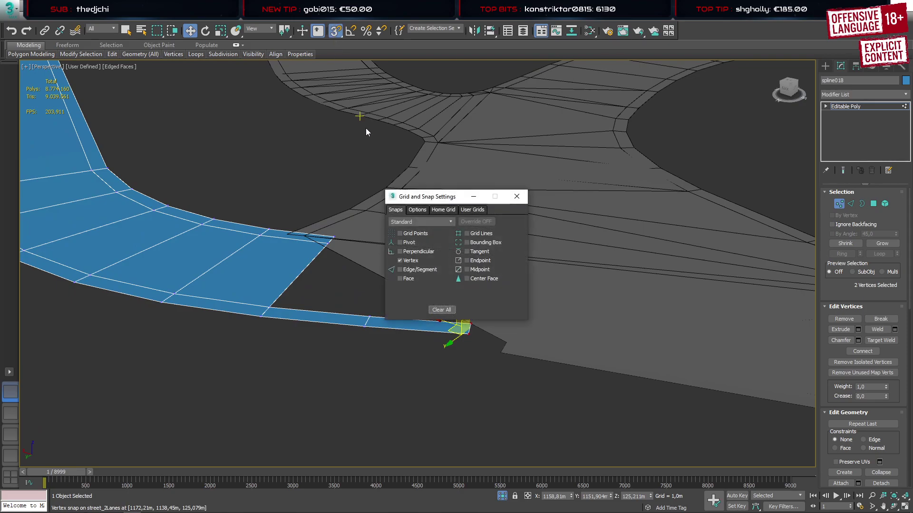
click(517, 196)
Snap the strip's tip vertices onto the street corner
alt+middle_drag(496, 252, 481, 320)
scroll(544, 346, up, 4)
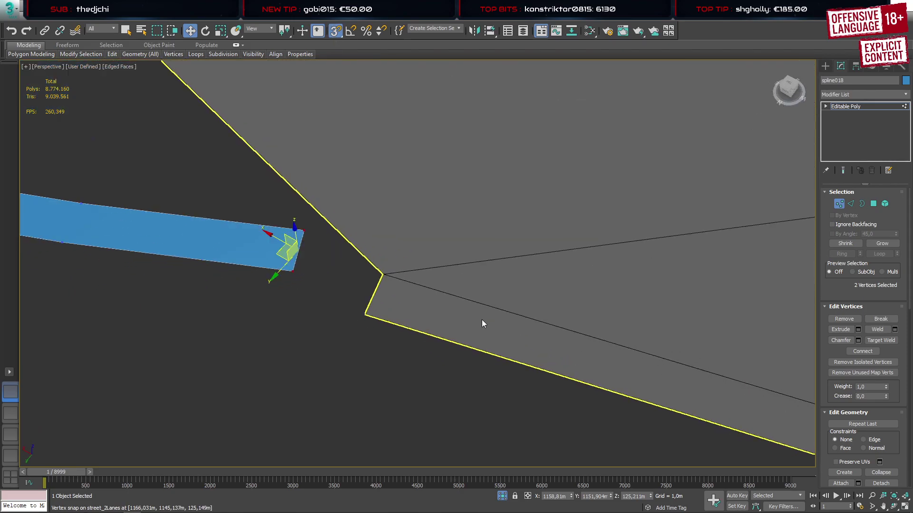
click(296, 290)
click(294, 273)
drag(293, 274, 365, 314)
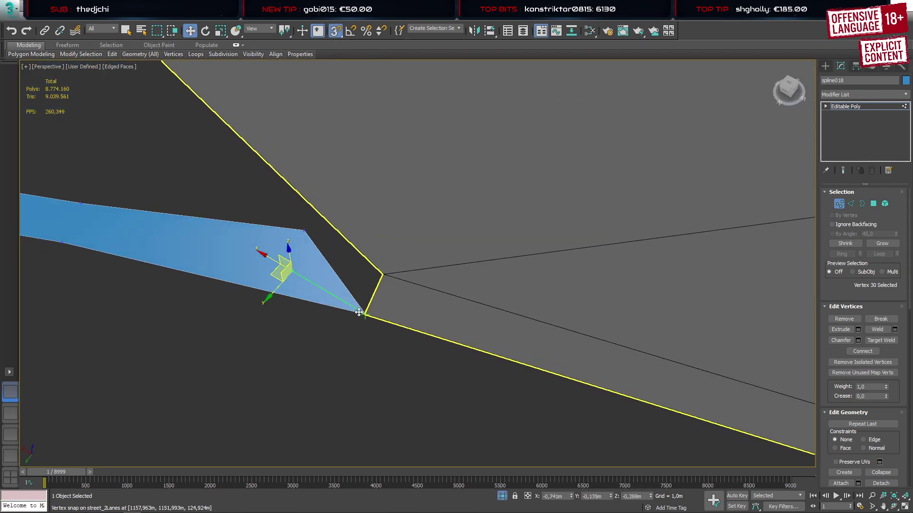
click(304, 230)
drag(305, 230, 384, 275)
scroll(253, 247, down, 4)
middle_drag(200, 239, 424, 259)
alt+middle_drag(424, 259, 430, 315)
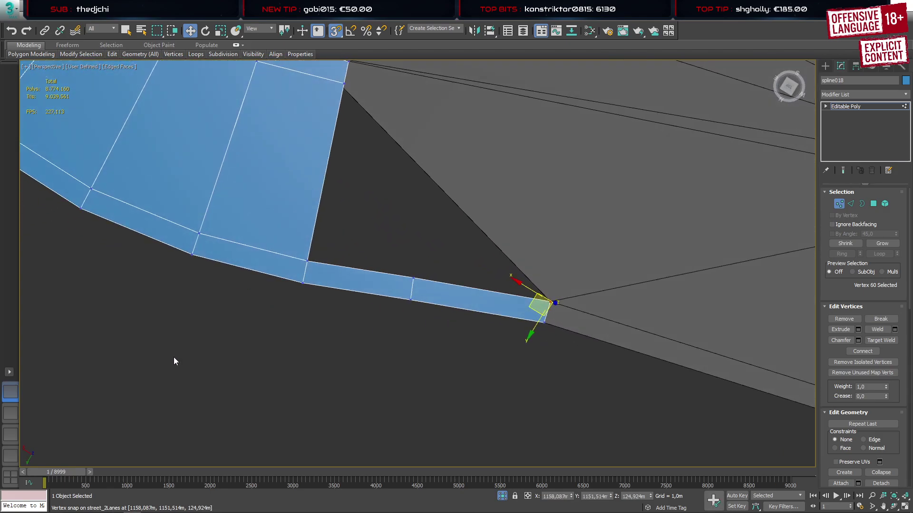
In Top wireframe view with snaps off, slide the two middle vertices back along the strip
key(t)
key(F3)
mouse_move(246, 356)
middle_down()
mouse_move(348, 235)
mouse_move(360, 249)
middle_up()
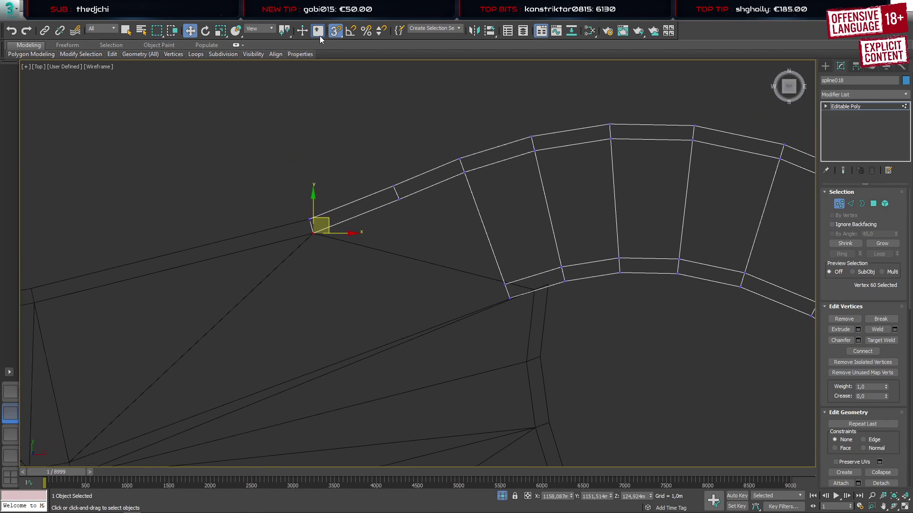
key(s)
drag(377, 170, 416, 222)
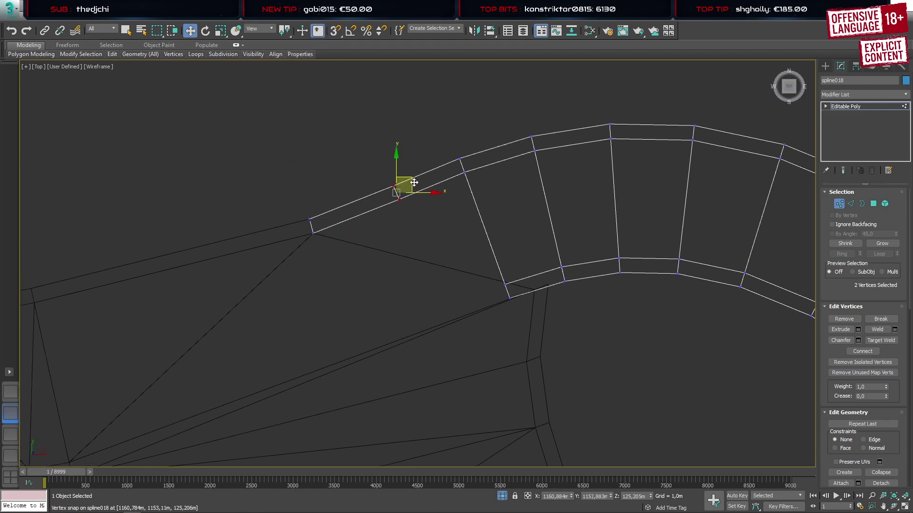
drag(413, 182, 408, 197)
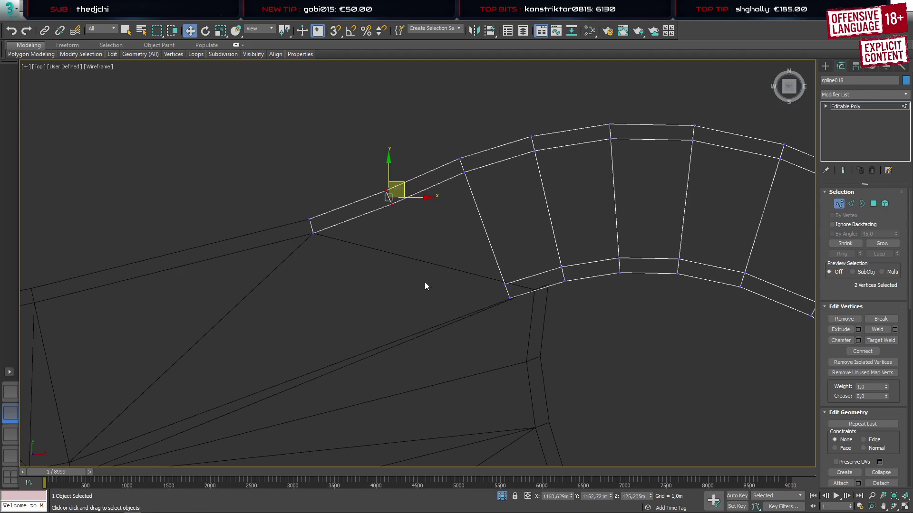
Select the wide road's inner corner vertices with snapping on, then undo the stray change
click(15, 386)
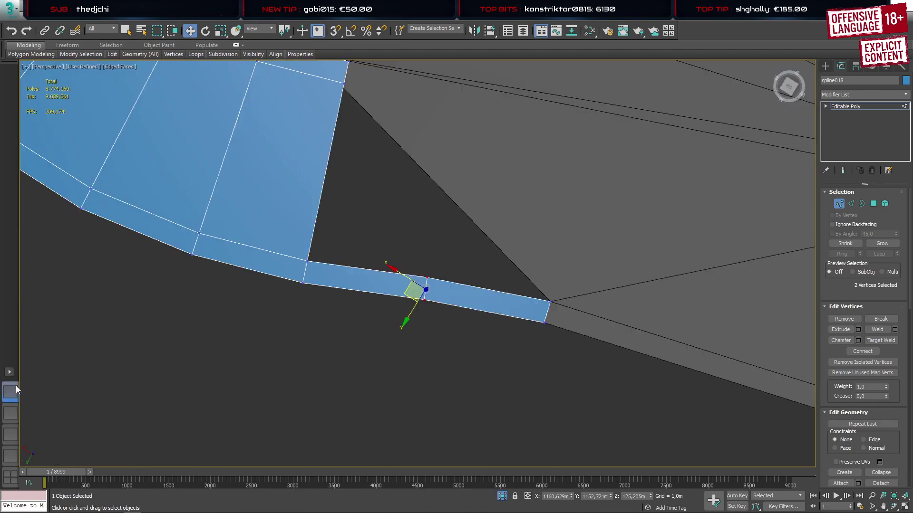
mouse_move(389, 173)
middle_down()
mouse_move(404, 244)
mouse_move(267, 249)
mouse_move(432, 265)
mouse_move(409, 194)
mouse_move(384, 282)
middle_up()
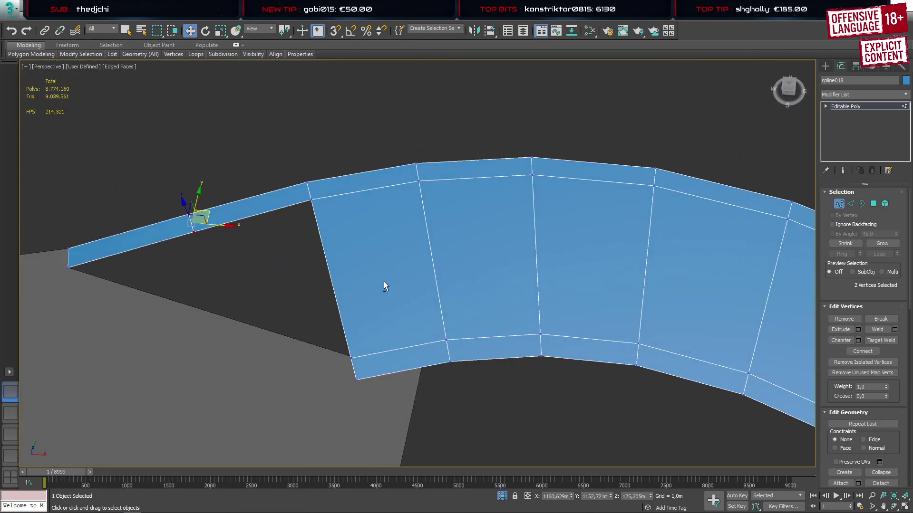
drag(373, 378, 422, 364)
key(s)
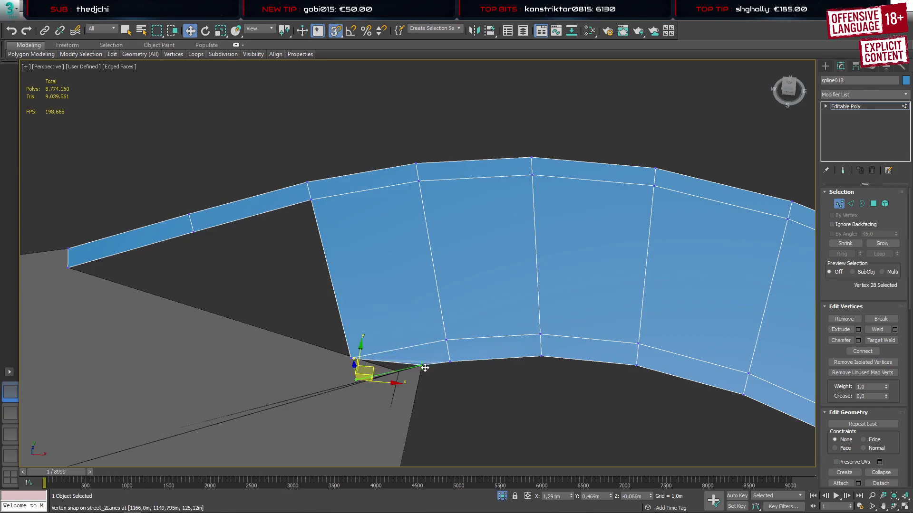
click(353, 363)
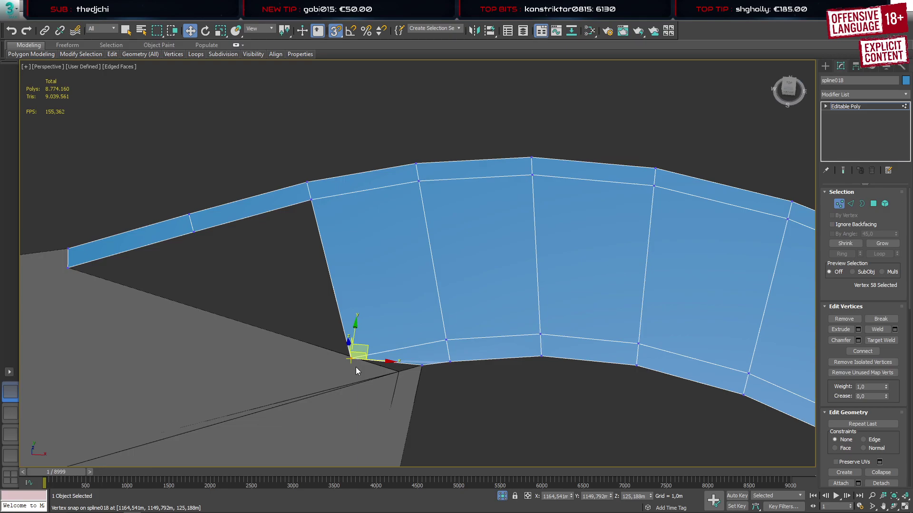
key(ctrl+z)
key(ctrl+z)
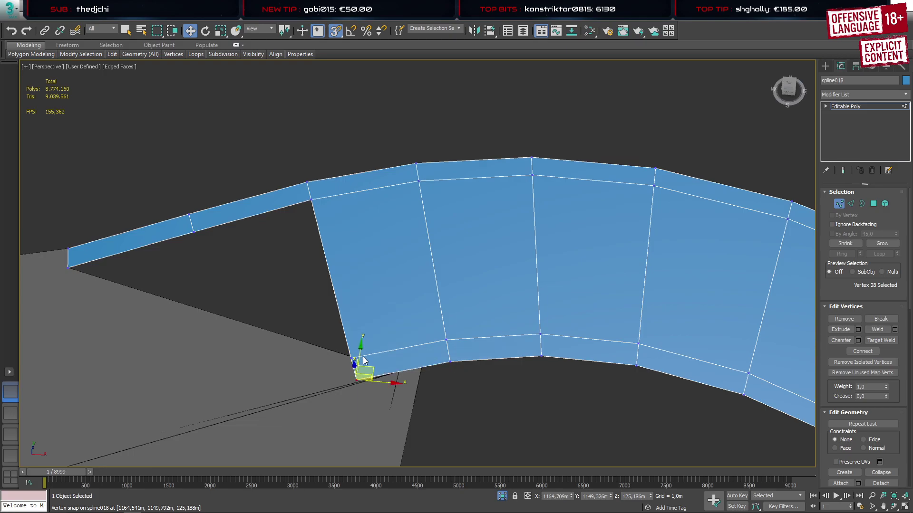
In edge mode, snap the road's short corner edge onto the street's corner vertex
key(2)
click(352, 370)
scroll(356, 368, up, 3)
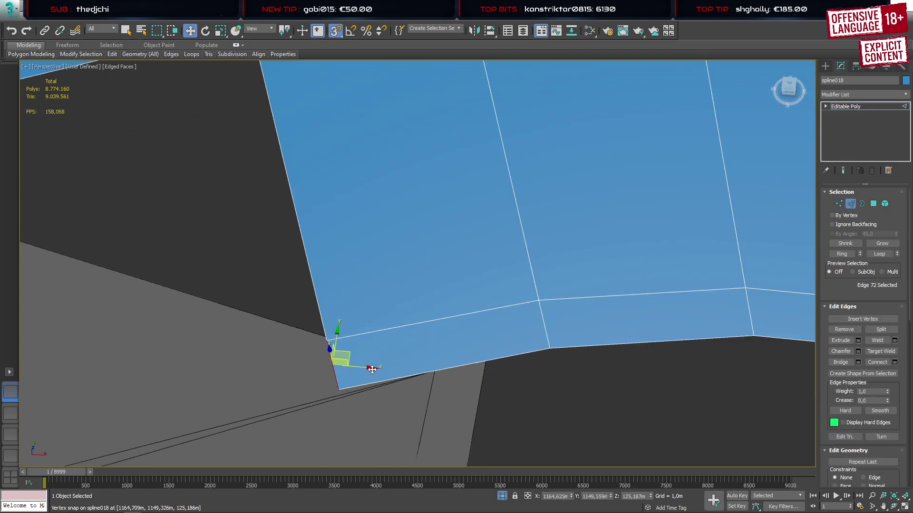
middle_drag(371, 370, 337, 278)
click(291, 307)
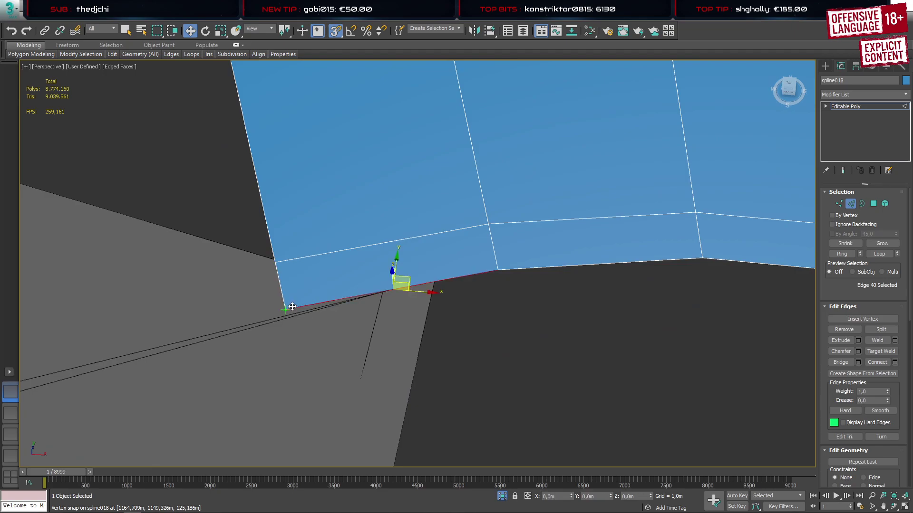
click(284, 308)
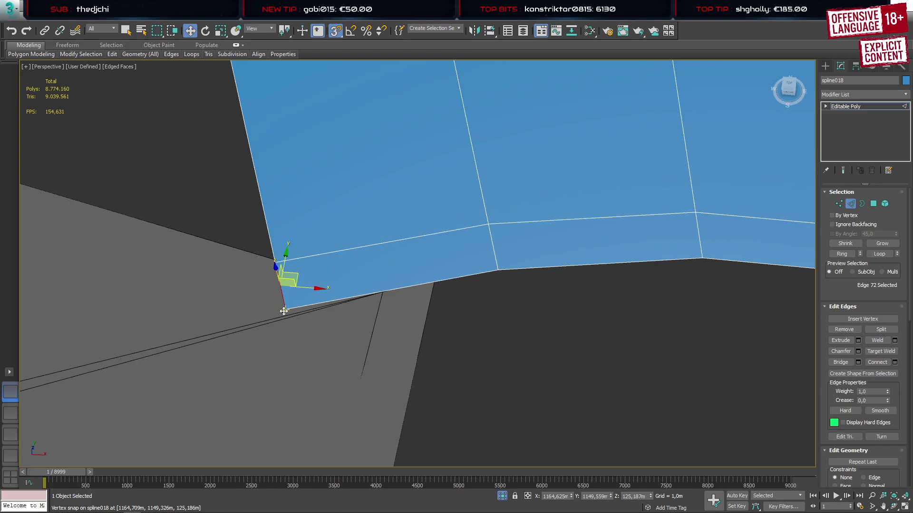
drag(283, 311, 432, 276)
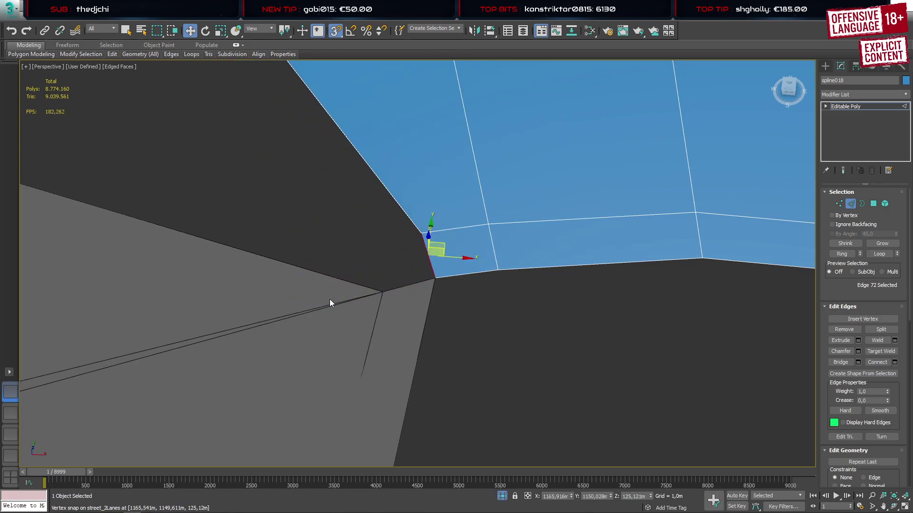
scroll(327, 300, down, 5)
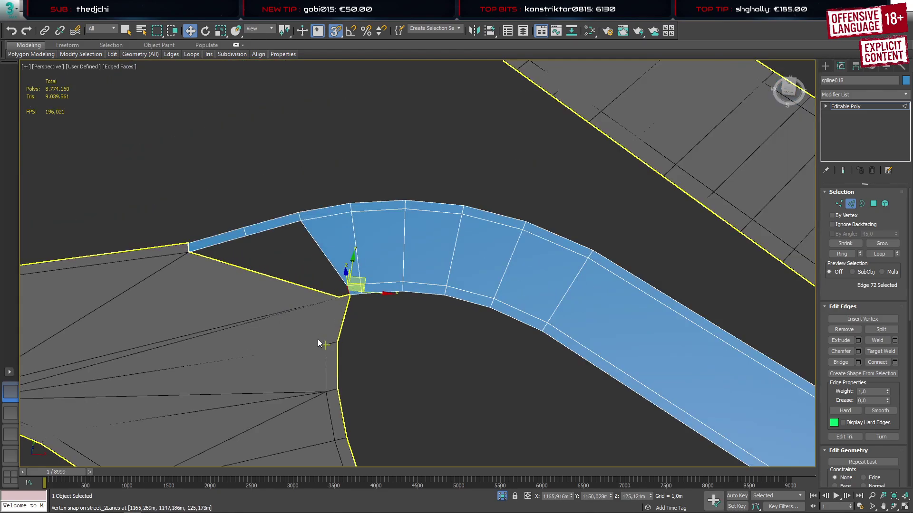
key(s)
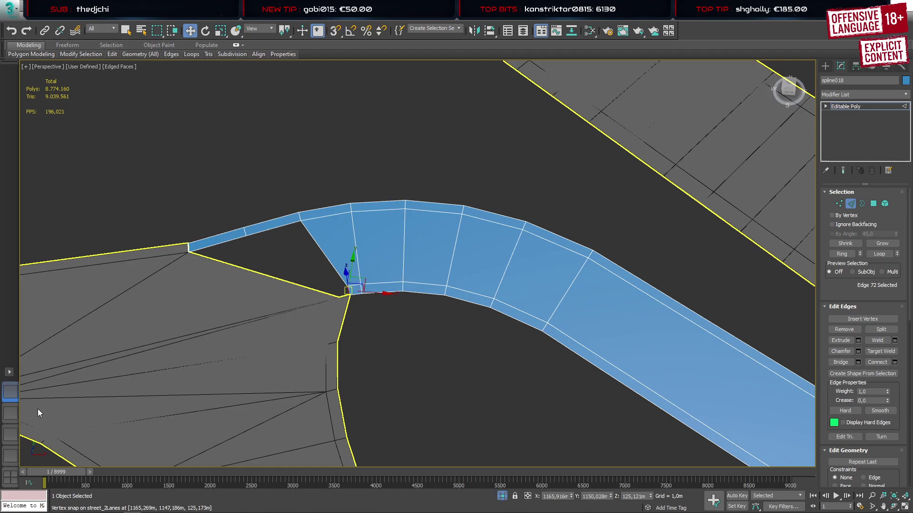
Check the corner from the Top view, then Shift-drag the corner edge to extrude a new face
click(13, 417)
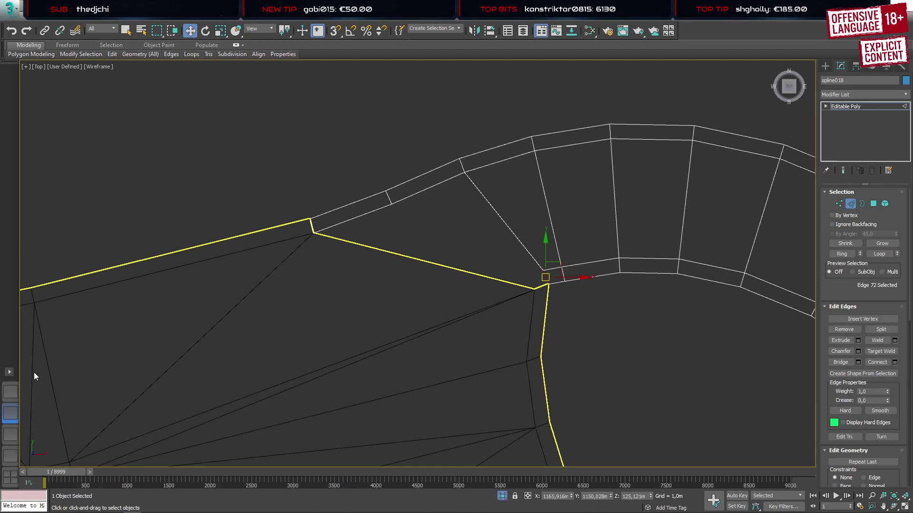
click(9, 393)
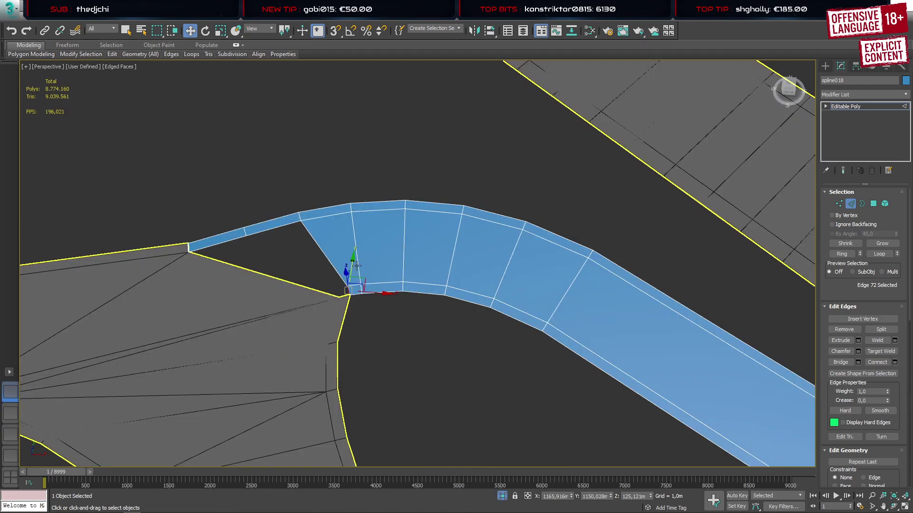
alt+middle_drag(335, 298, 390, 258)
scroll(365, 298, up, 4)
alt+middle_drag(365, 299, 365, 323)
shift+drag(354, 295, 319, 293)
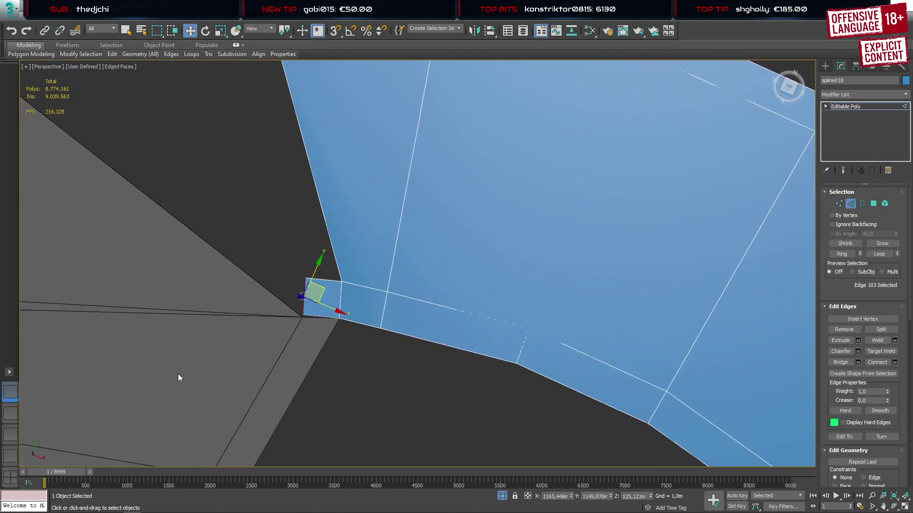
Snap the new edge's lower end onto the street vertex
key(s)
scroll(319, 309, up, 5)
alt+middle_drag(322, 307, 353, 278)
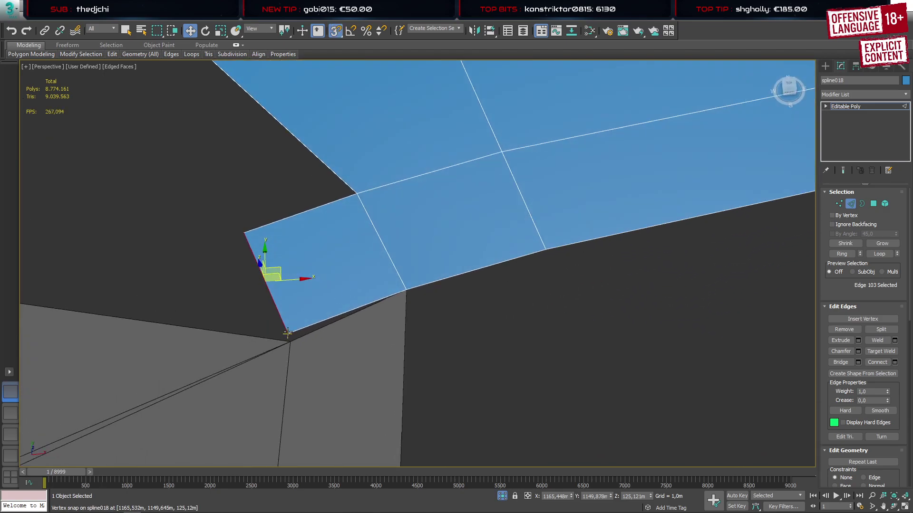
drag(287, 334, 290, 342)
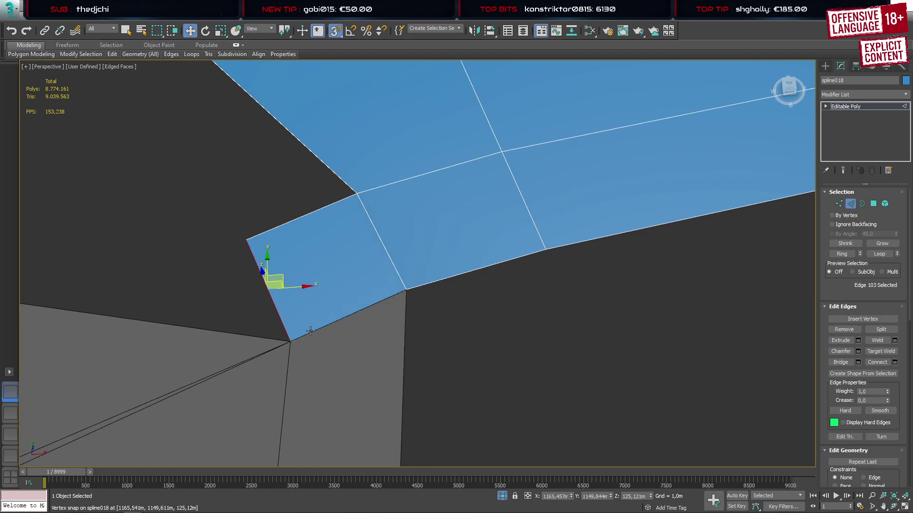
scroll(320, 322, down, 6)
alt+middle_drag(307, 352, 281, 389)
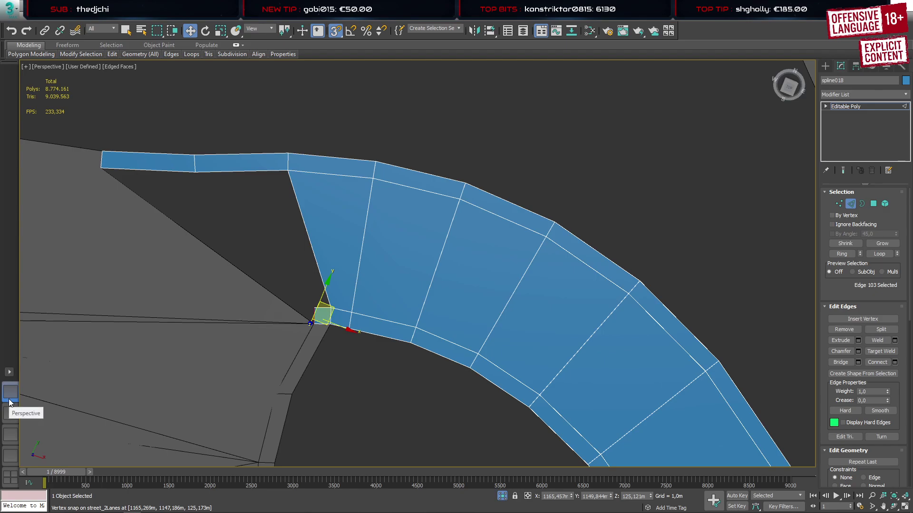
middle_drag(245, 369, 315, 367)
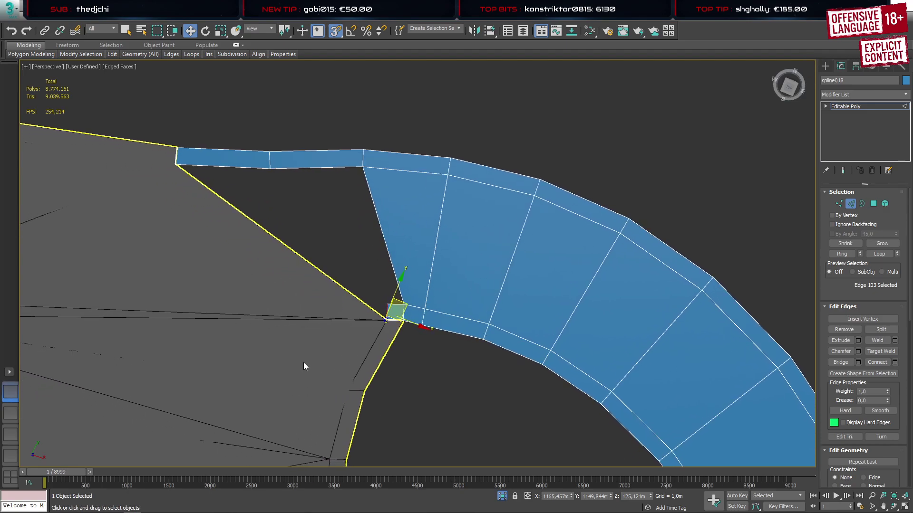
Bridge the strip's edges to the corner edge twice, closing the triangular gap
key(2)
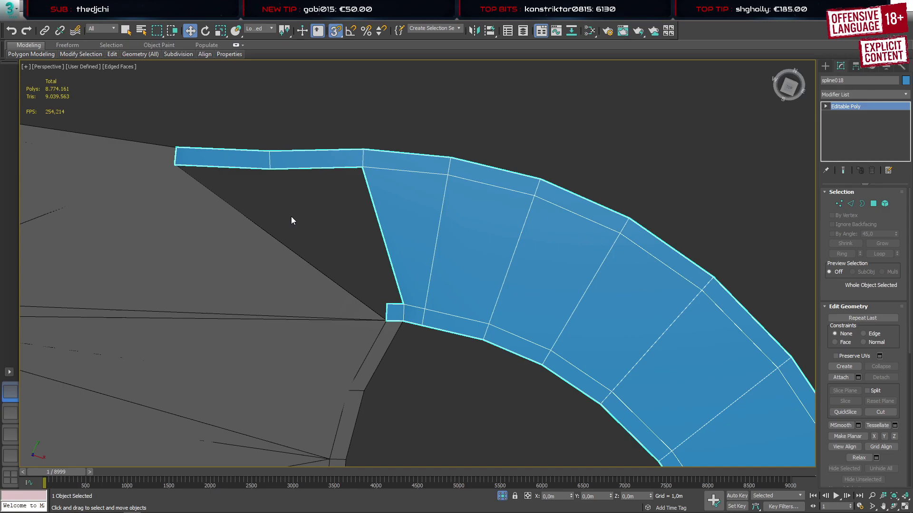
key(s)
key(2)
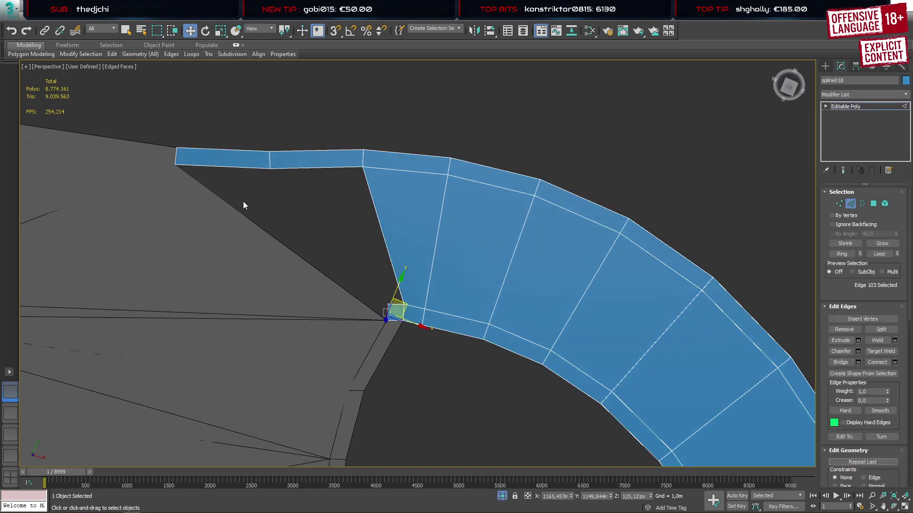
key(b)
click(244, 169)
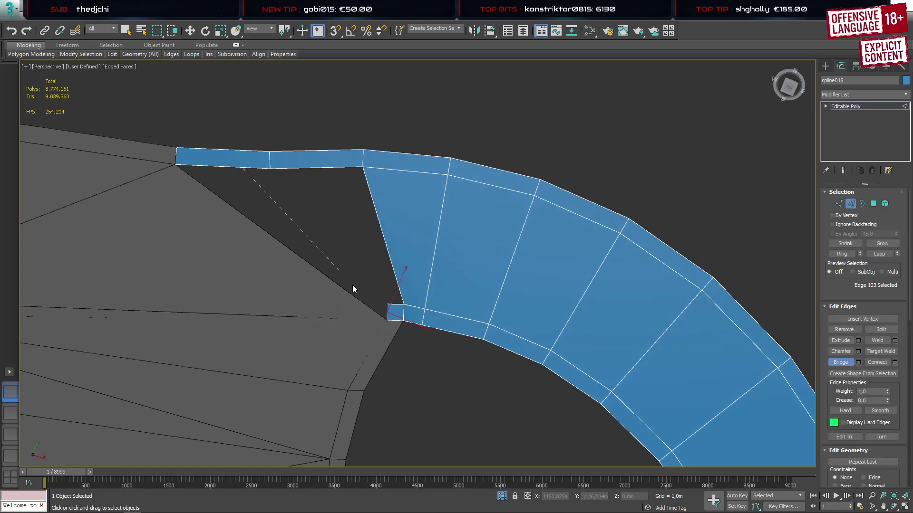
click(386, 314)
click(386, 314)
click(320, 167)
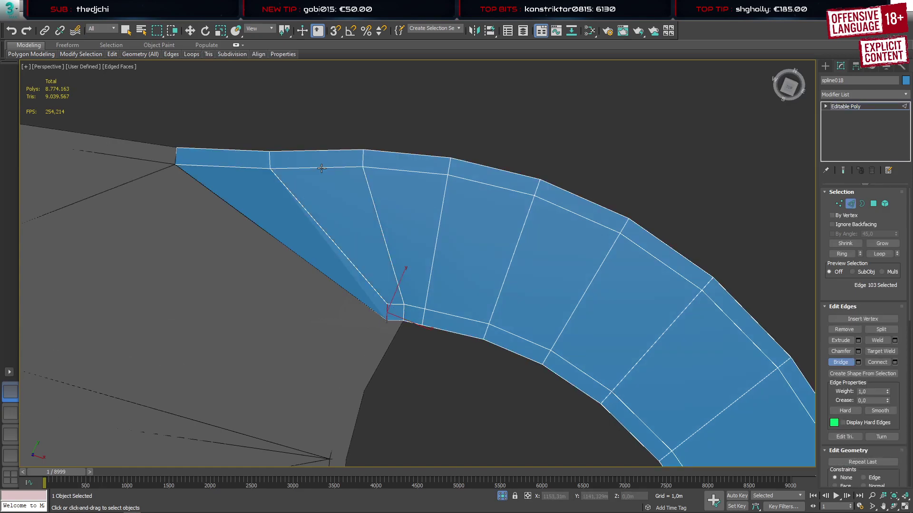
Set the strip's tip vertex pairs to a Z height of 125,121 m
key(w)
key(1)
drag(240, 123, 300, 188)
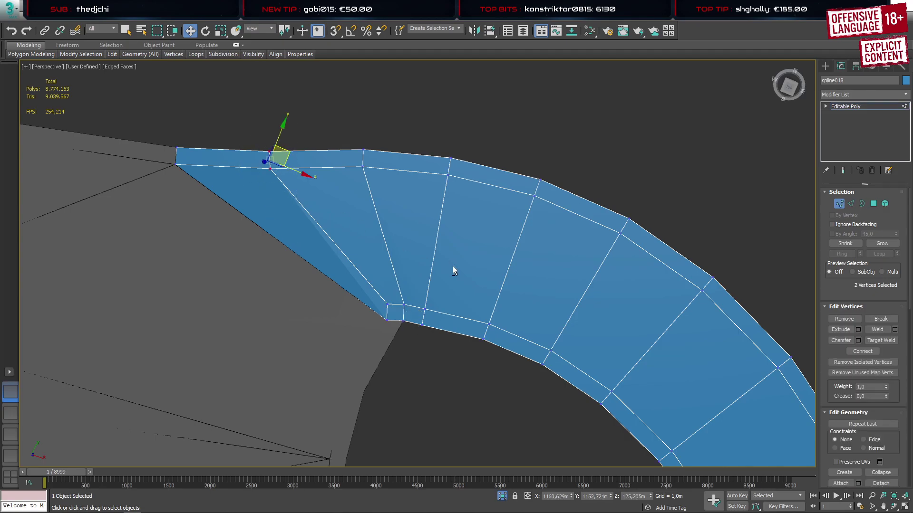
alt+middle_drag(452, 266, 286, 195)
drag(346, 212, 386, 145)
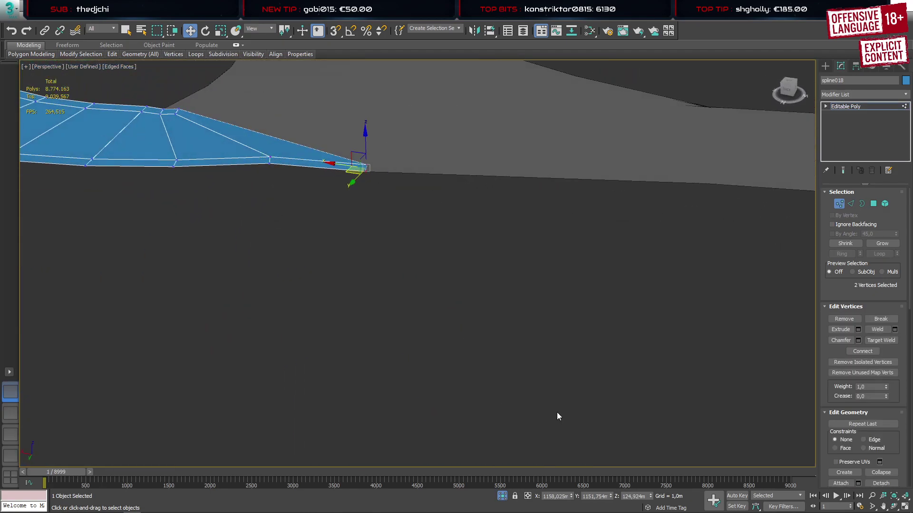
double_click(635, 497)
drag(256, 217, 286, 144)
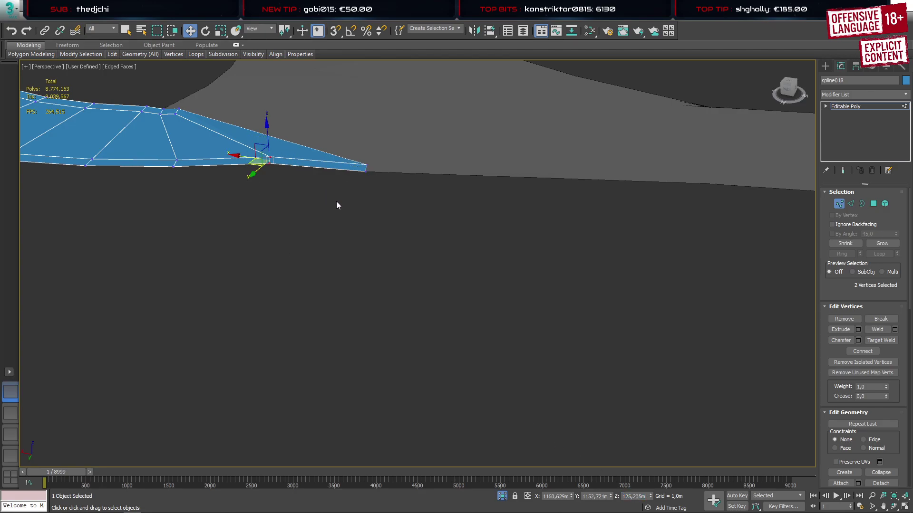
double_click(637, 496)
text(124,914m)
key(Return)
Select the middle cross-edge and upper-edge vertex pairs along the strip
middle_drag(274, 200, 439, 338)
scroll(462, 277, down, 4)
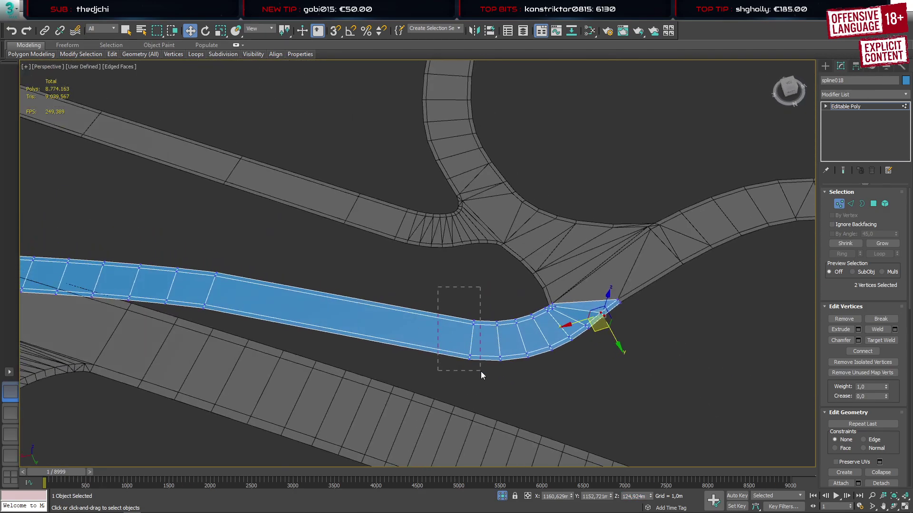
drag(480, 371, 481, 372)
drag(486, 305, 506, 380)
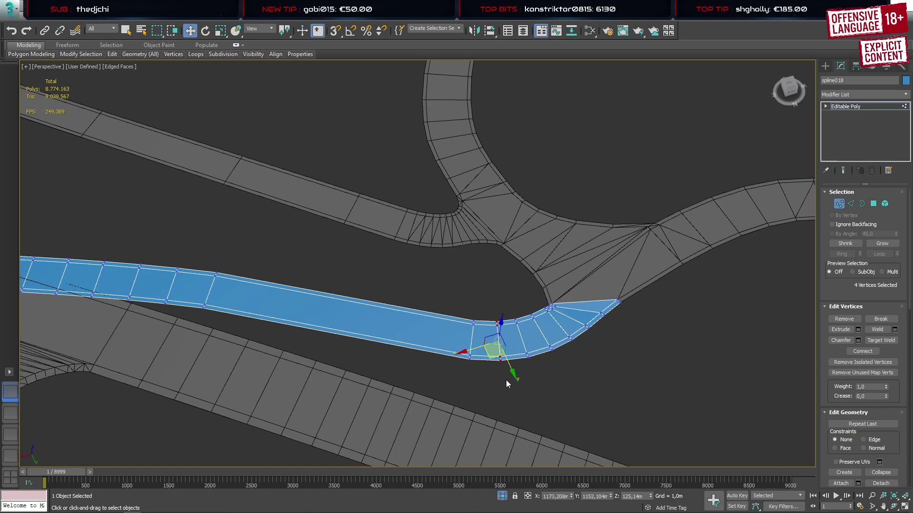
alt+middle_drag(505, 380, 426, 328)
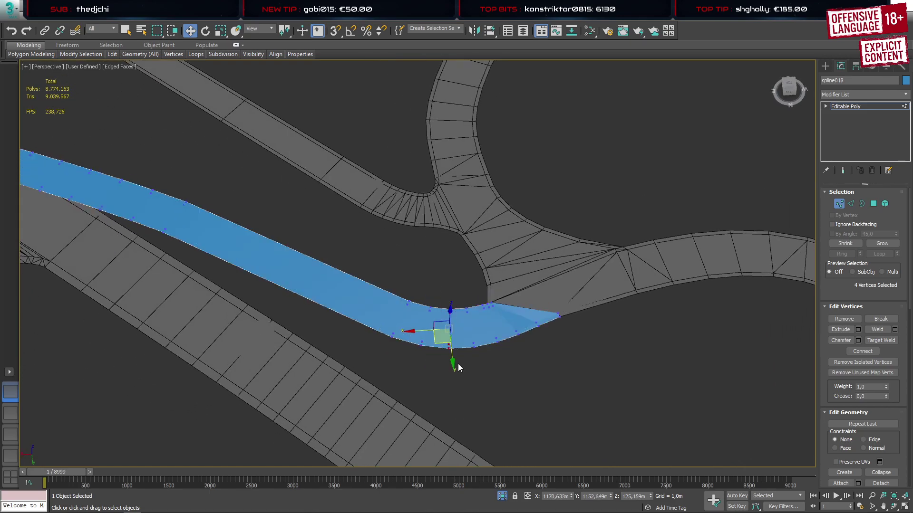
scroll(458, 342, up, 5)
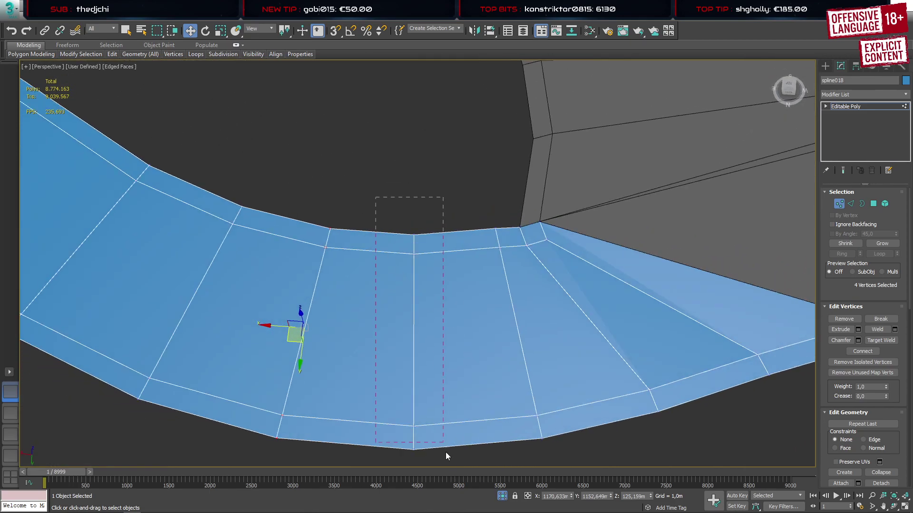
drag(446, 456, 447, 458)
alt+middle_drag(472, 372, 365, 174)
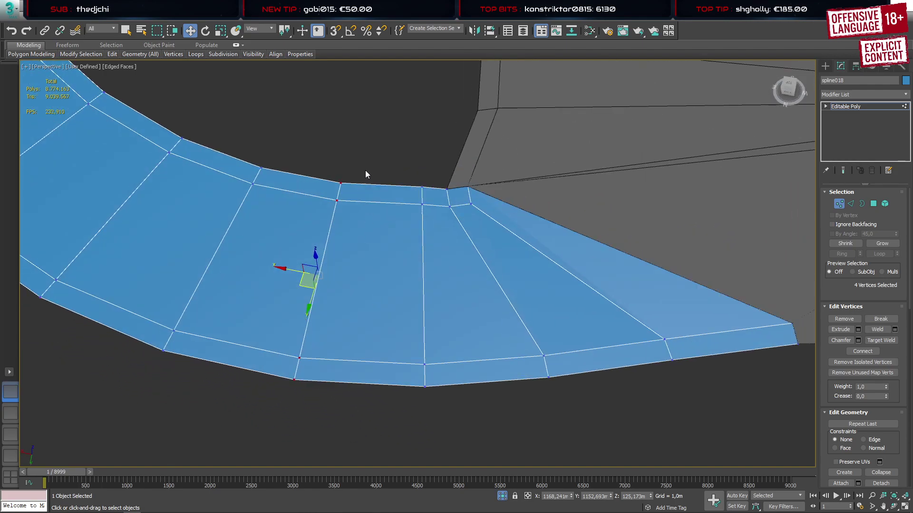
drag(438, 395, 439, 398)
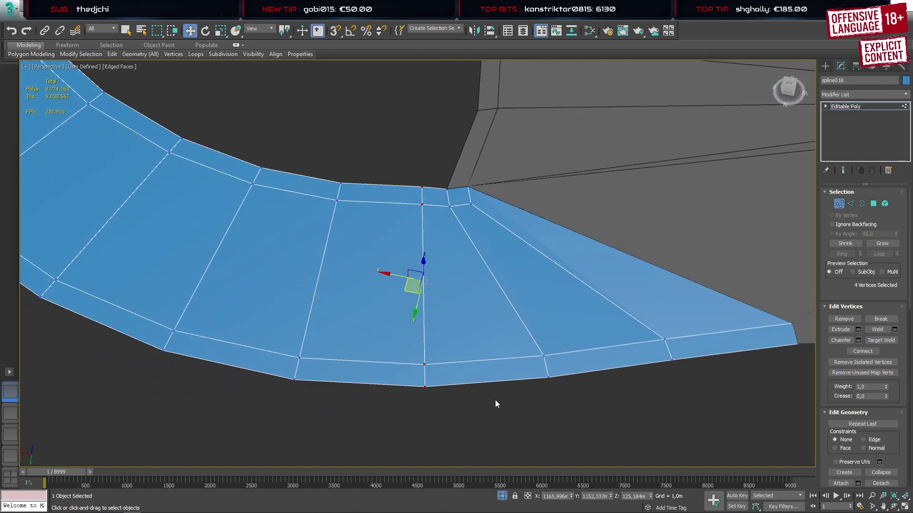
drag(509, 402, 559, 345)
middle_drag(503, 316, 438, 294)
drag(423, 301, 451, 306)
click(427, 309)
Lower the upper-edge and lower-edge vertex pairs from 125,184 m to 125,121 m
click(628, 497)
key(ctrl+c)
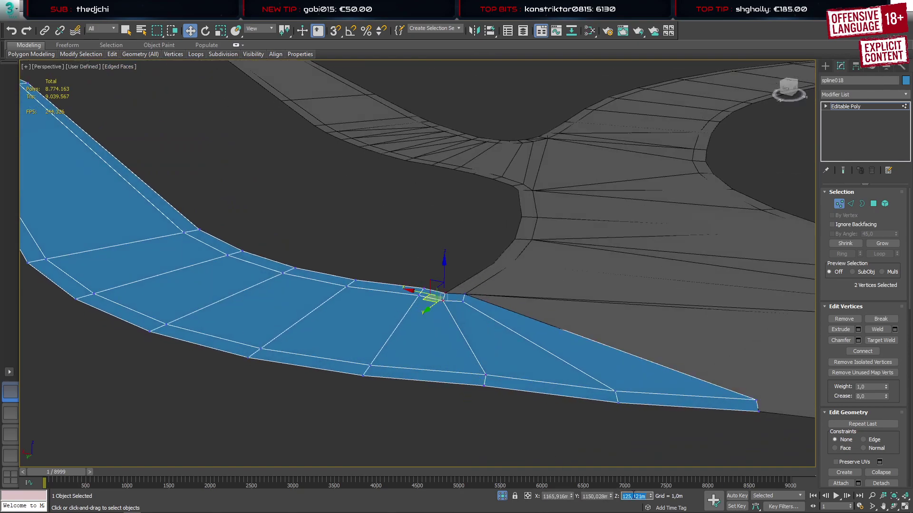
drag(403, 272, 432, 306)
double_click(636, 497)
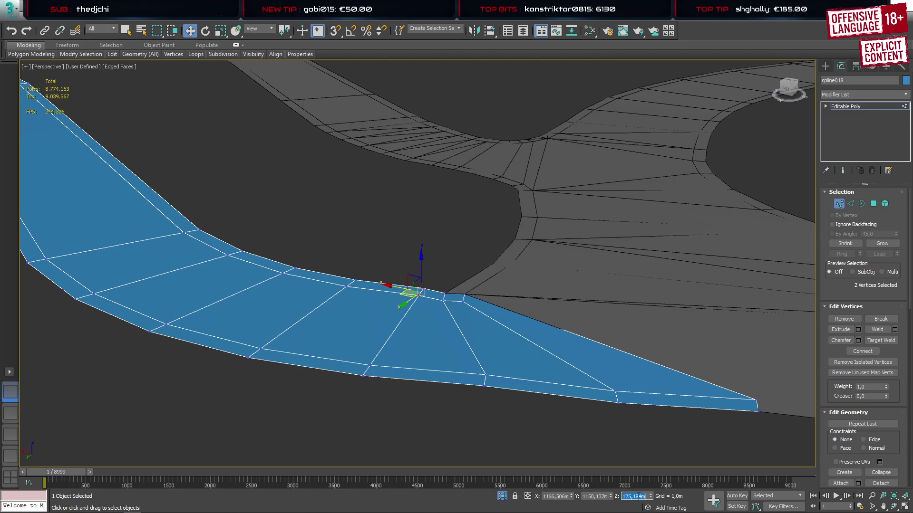
key(ctrl+v)
key(Return)
drag(342, 404, 383, 351)
double_click(634, 496)
key(ctrl+v)
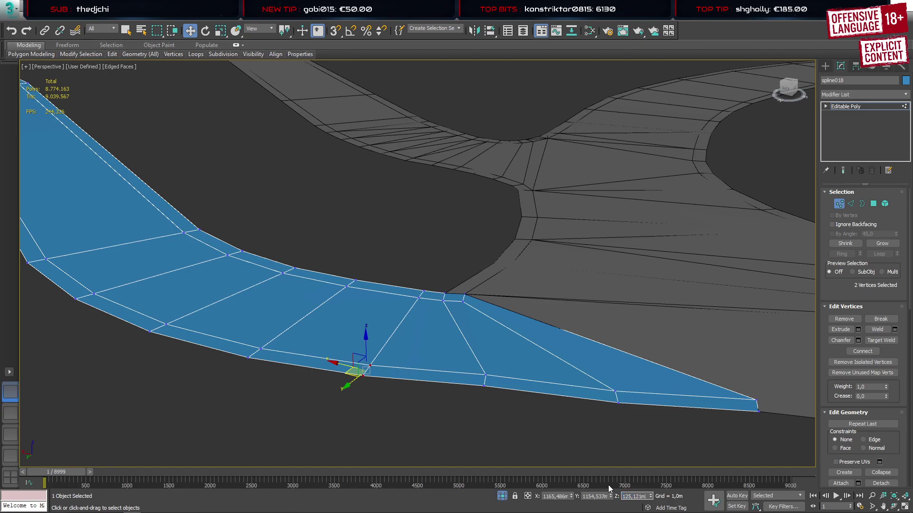
key(Return)
Set the last lower-edge pair to 125,121 m and nudge stragglers along Z to sit flush
drag(465, 417, 492, 367)
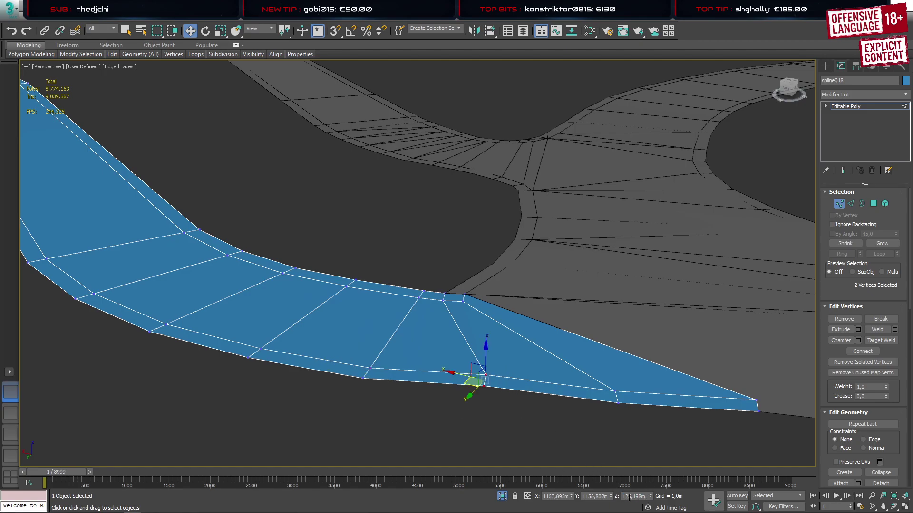
click(629, 497)
text(125,121)
key(Return)
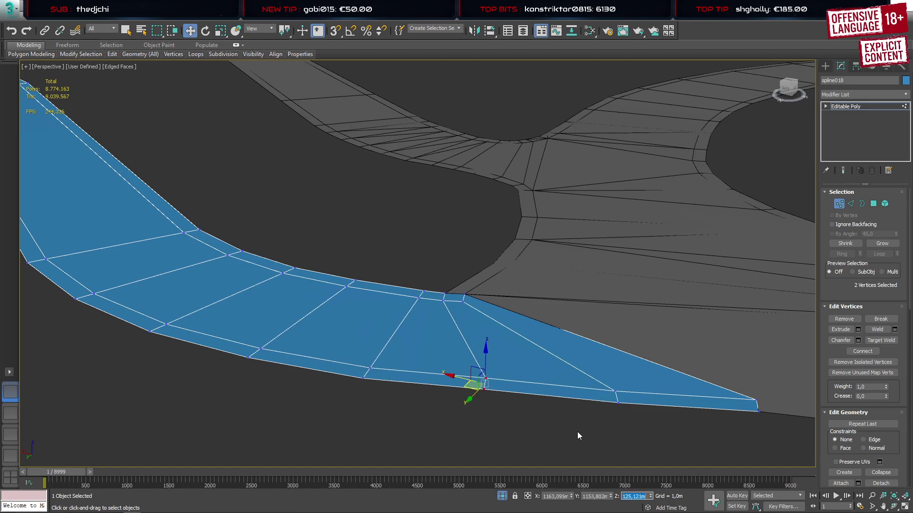
alt+middle_drag(577, 432, 608, 376)
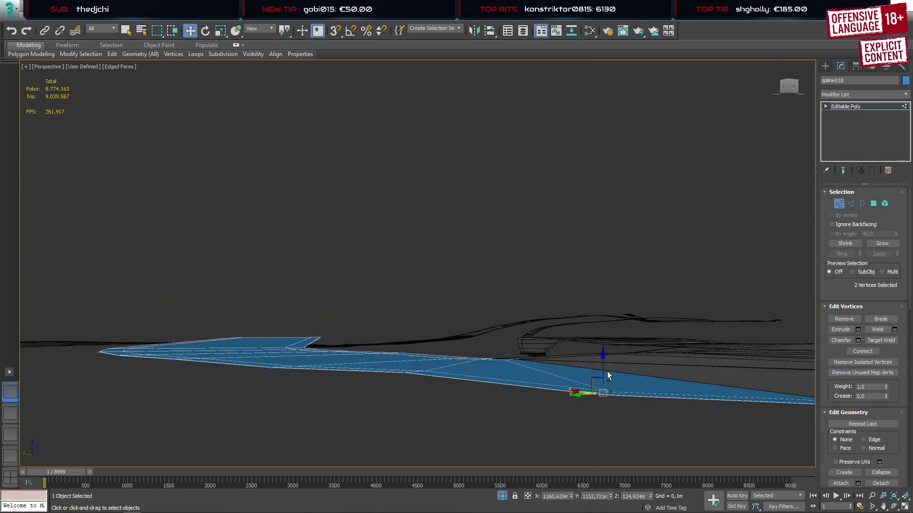
drag(605, 370, 605, 367)
alt+middle_drag(427, 368, 428, 389)
drag(371, 399, 411, 344)
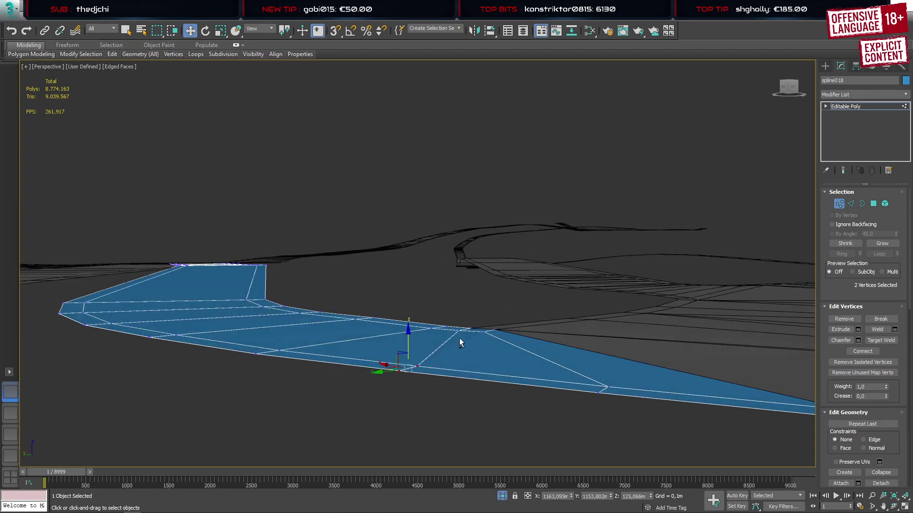
alt+middle_drag(459, 340, 390, 262)
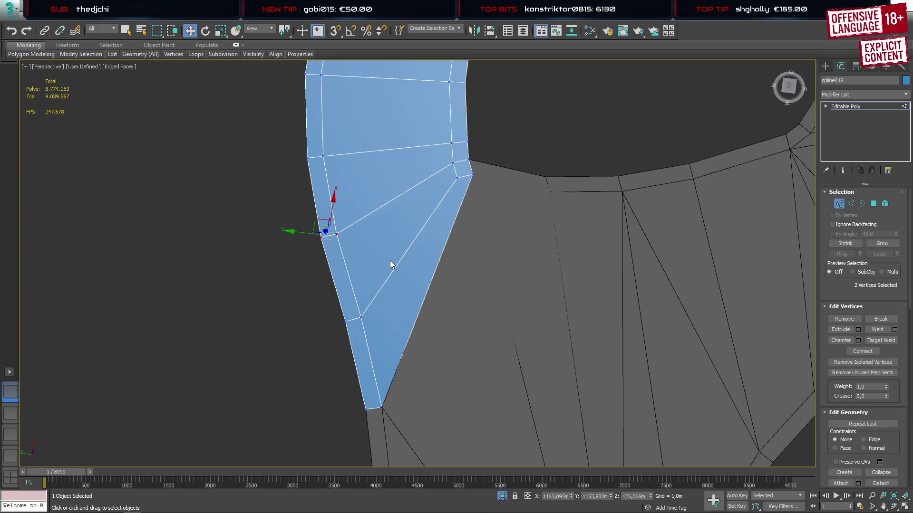
Connect the tapered end face's top and bottom vertices with a new edge
click(336, 234)
ctrl+click(457, 179)
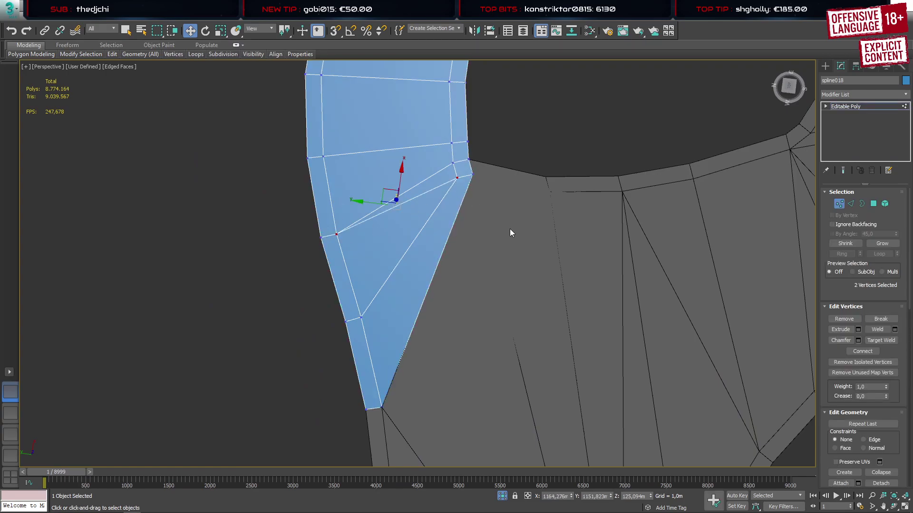
click(456, 178)
ctrl+click(382, 407)
key(ctrl+shift+e)
Move the Perspective view along the strip to its far end
alt+middle_drag(452, 327, 356, 276)
scroll(506, 235, down, 2)
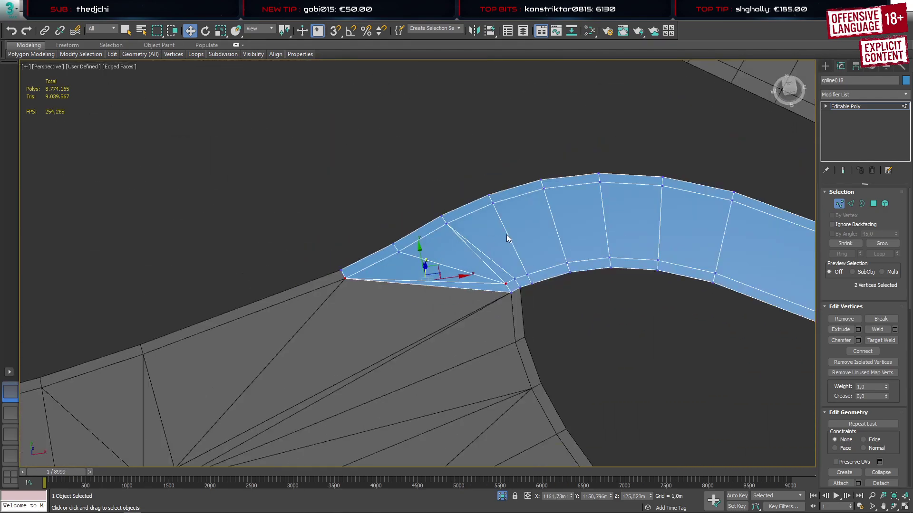
middle_drag(665, 243, 306, 192)
scroll(306, 191, down, 3)
alt+middle_drag(484, 274, 423, 290)
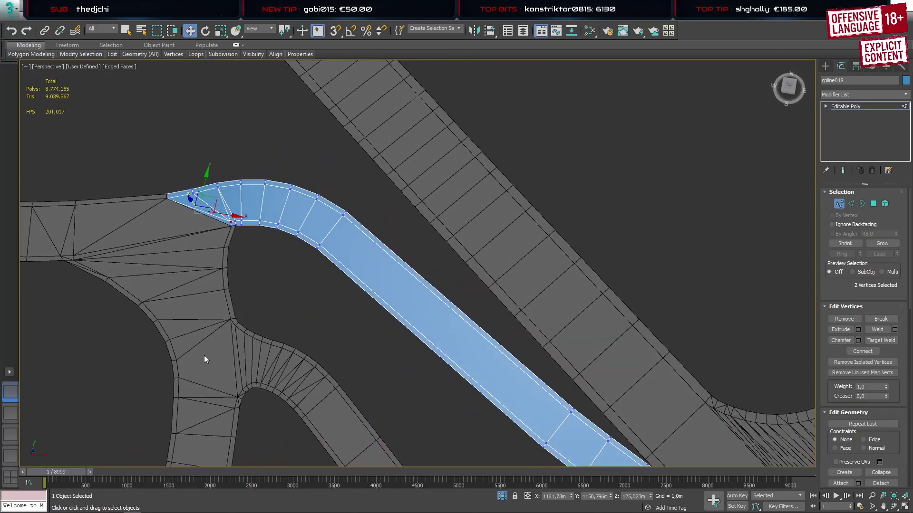
middle_drag(472, 363, 333, 243)
middle_drag(545, 383, 398, 283)
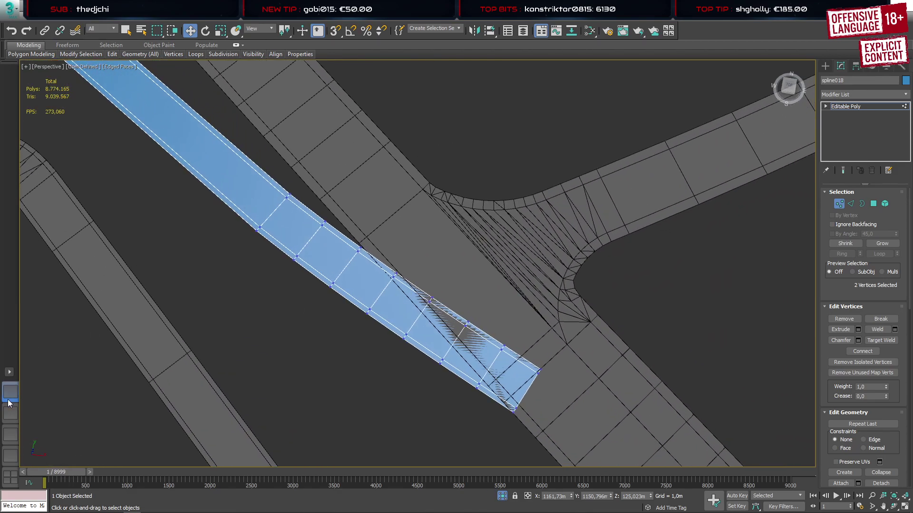
In Top wireframe view, drag the strip's four end vertices down-right onto the adjacent street
click(13, 415)
scroll(489, 235, down, 9)
scroll(657, 317, up, 6)
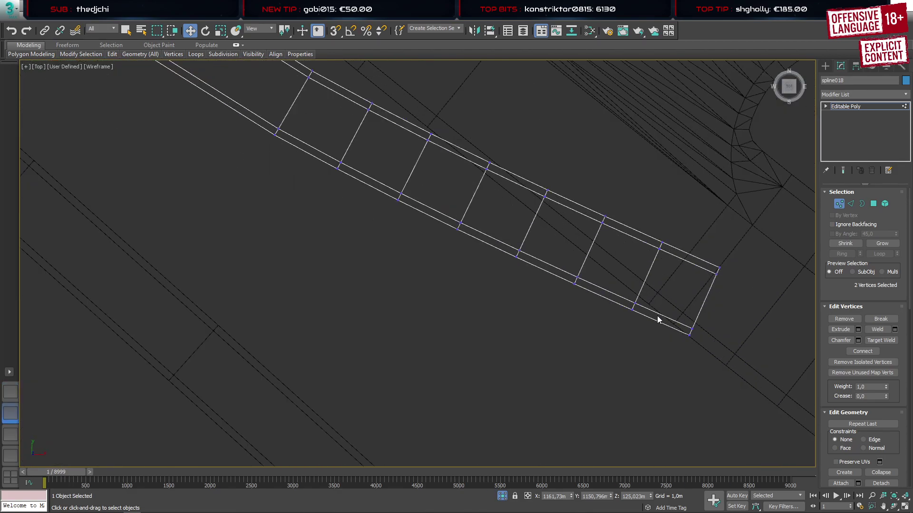
middle_drag(701, 302, 596, 271)
scroll(589, 298, up, 3)
middle_drag(642, 334, 540, 302)
scroll(540, 302, down, 3)
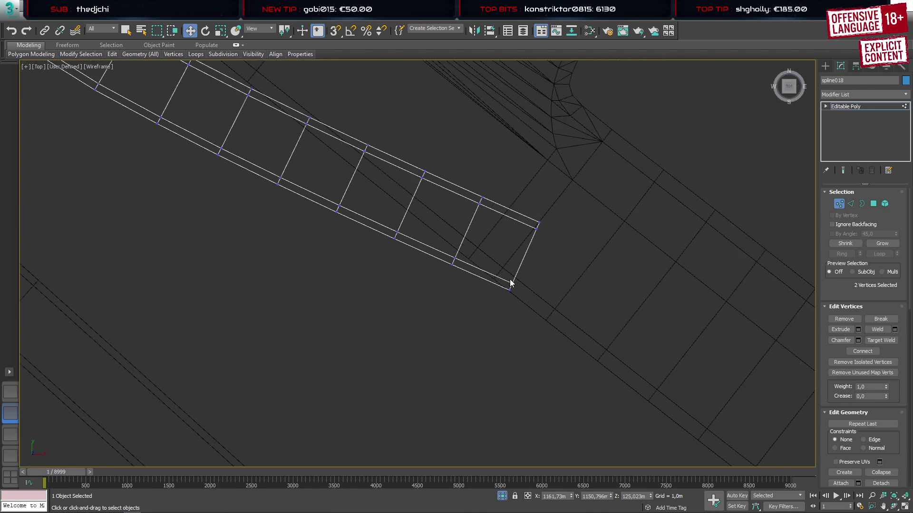
drag(509, 194, 569, 352)
scroll(537, 295, up, 3)
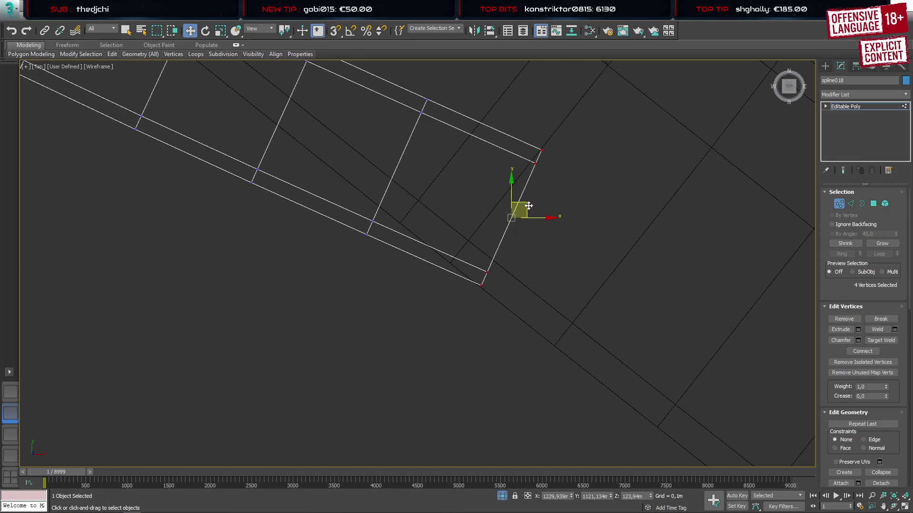
drag(529, 205, 613, 256)
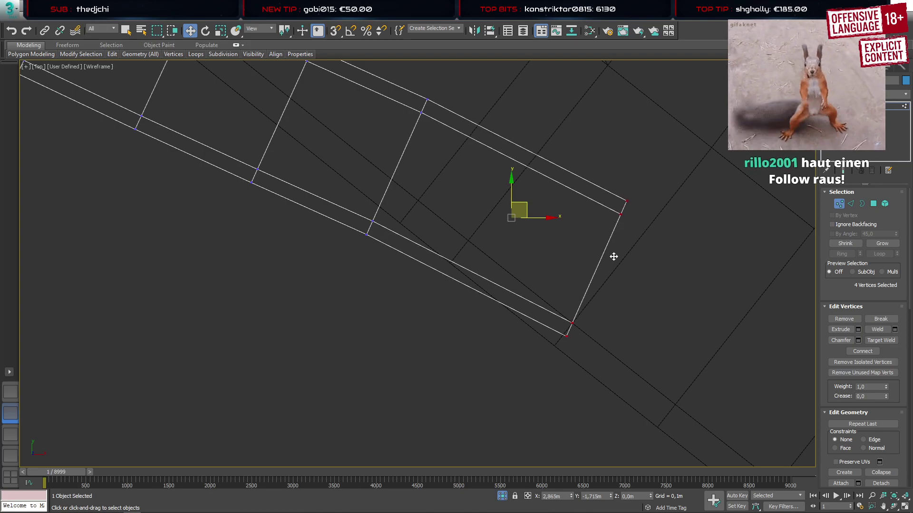
drag(614, 257, 613, 257)
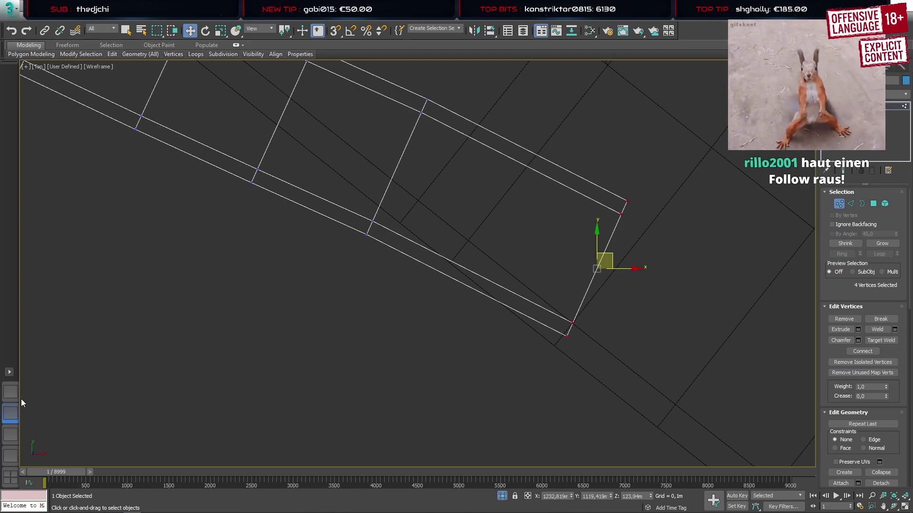
Inspect the stretched strip end in Perspective, then re-centre it in the Top view
click(12, 392)
scroll(523, 275, down, 3)
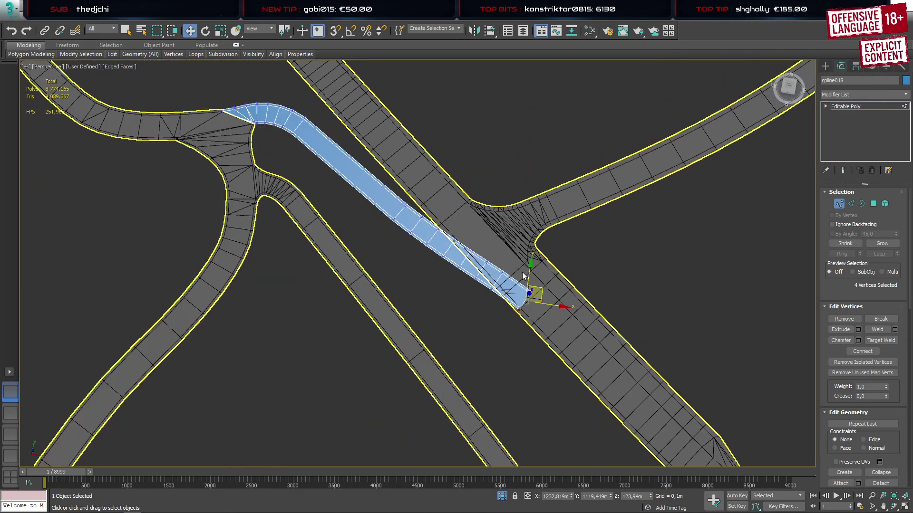
alt+middle_drag(522, 276, 505, 335)
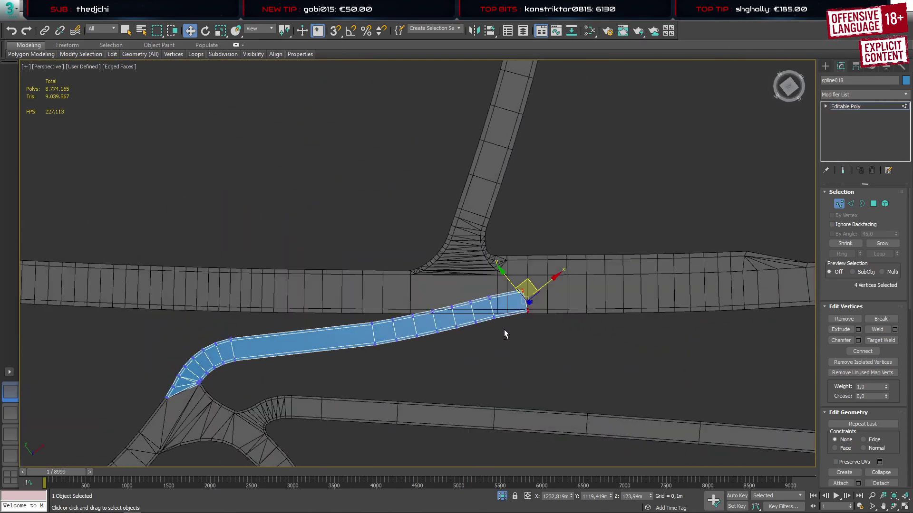
scroll(504, 329, up, 8)
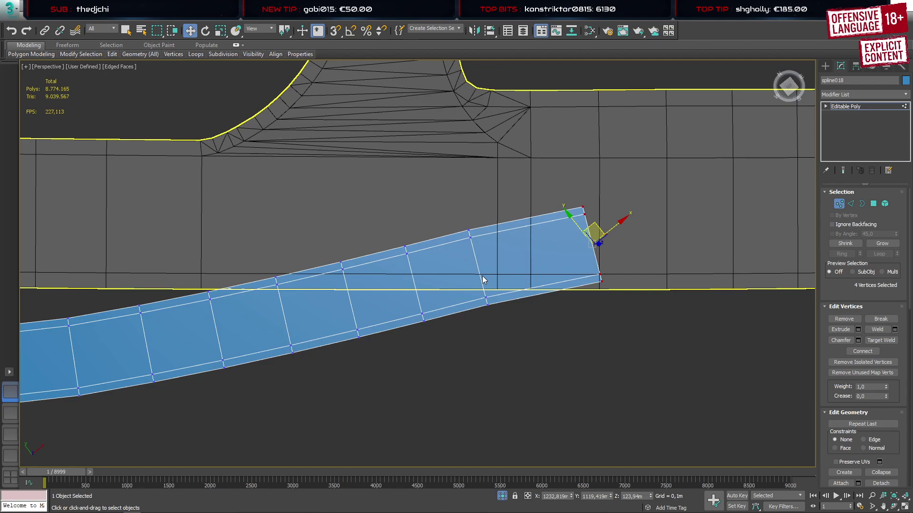
middle_drag(367, 296, 504, 244)
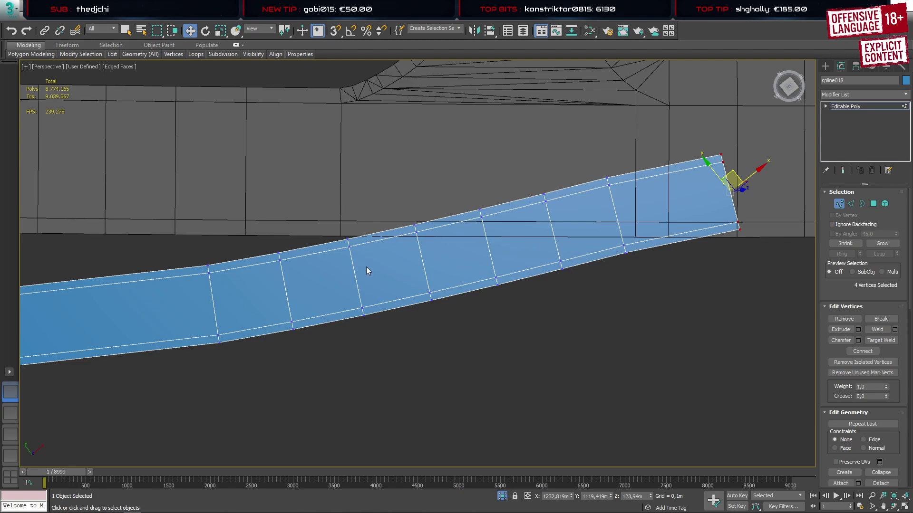
middle_drag(366, 266, 430, 239)
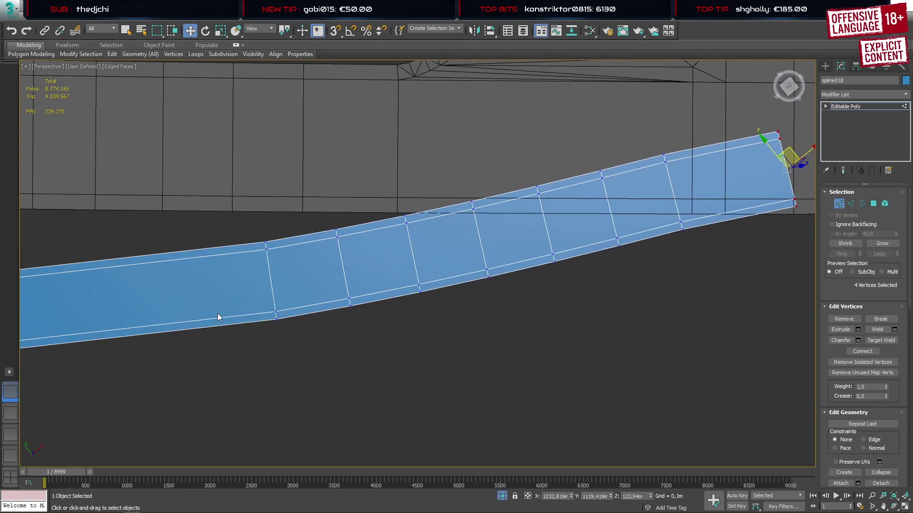
click(18, 413)
middle_drag(334, 168, 470, 279)
middle_drag(536, 378, 376, 267)
scroll(447, 293, up, 4)
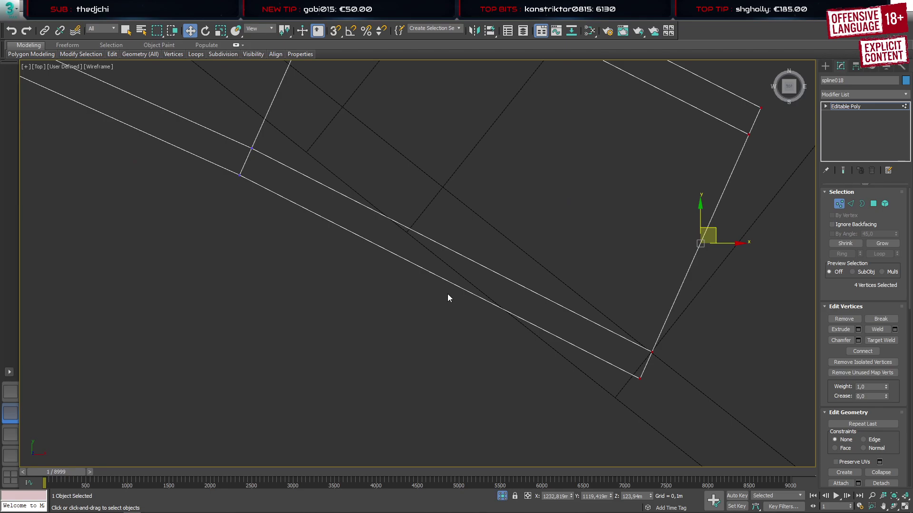
Connect the two long side edges of spline018 with 1 segment and slide 33 near its far end
key(2)
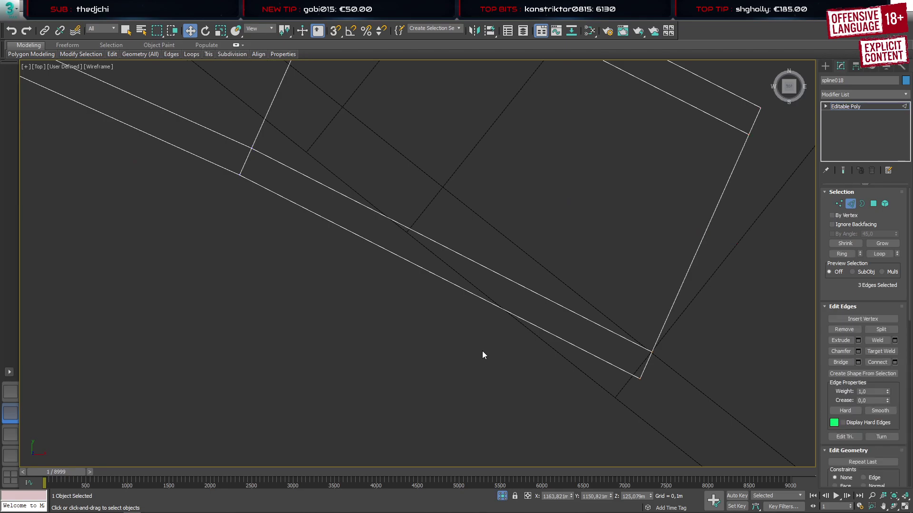
drag(482, 350, 507, 259)
right_click(497, 342)
click(475, 368)
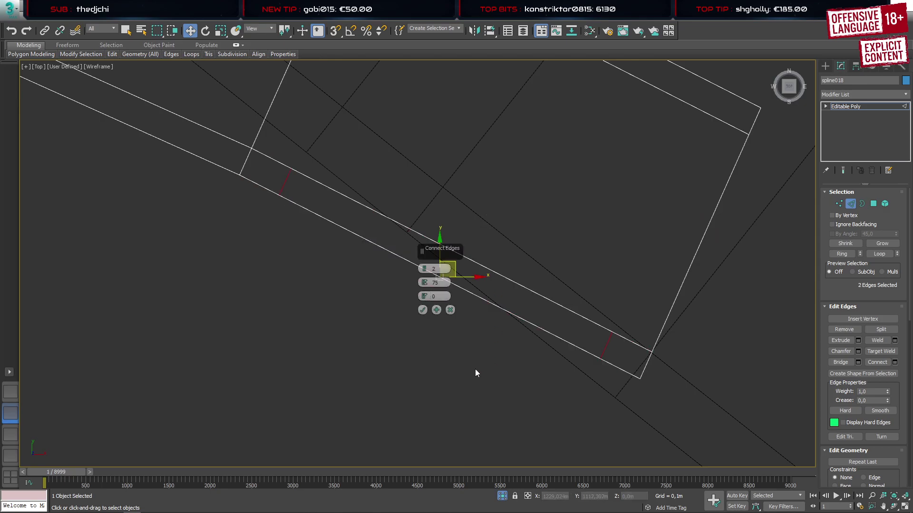
click(423, 271)
middle_drag(517, 360, 578, 344)
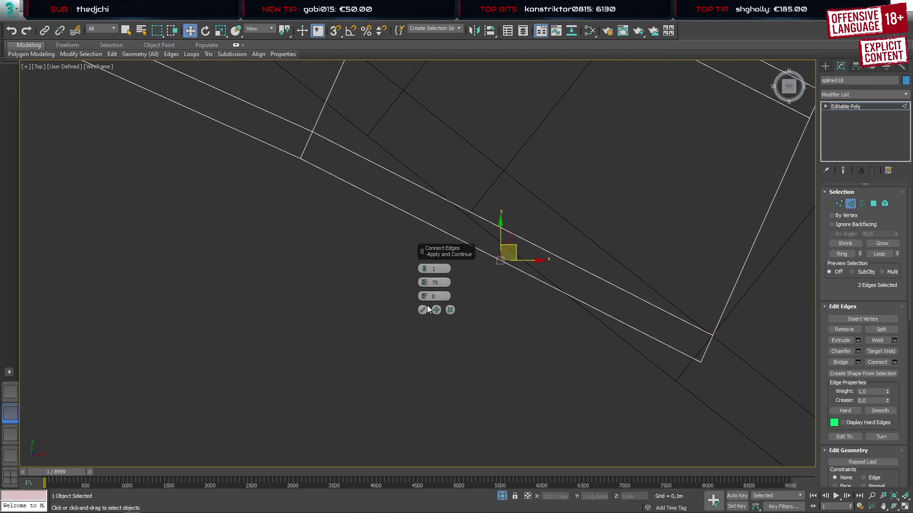
drag(424, 296, 446, 233)
click(421, 311)
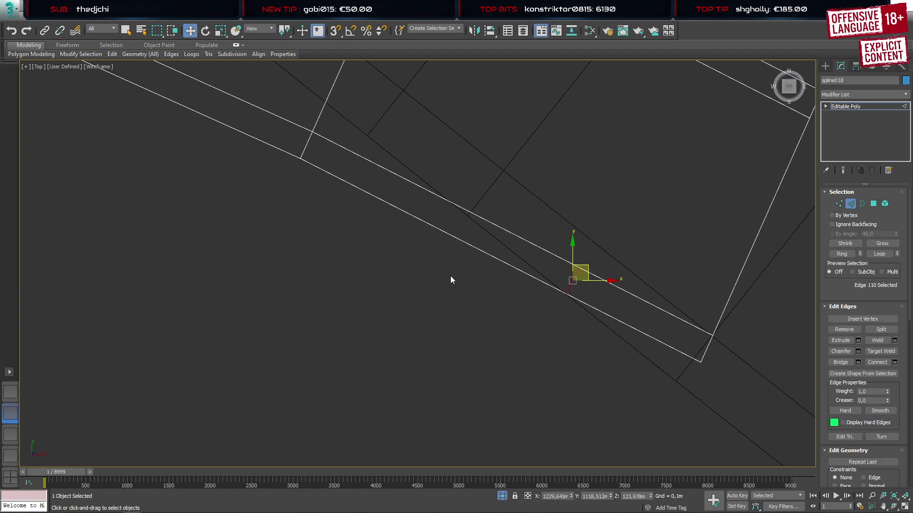
Select the two parallel long edges near the end of the spline018 strip
middle_drag(377, 274, 404, 379)
scroll(405, 378, down, 2)
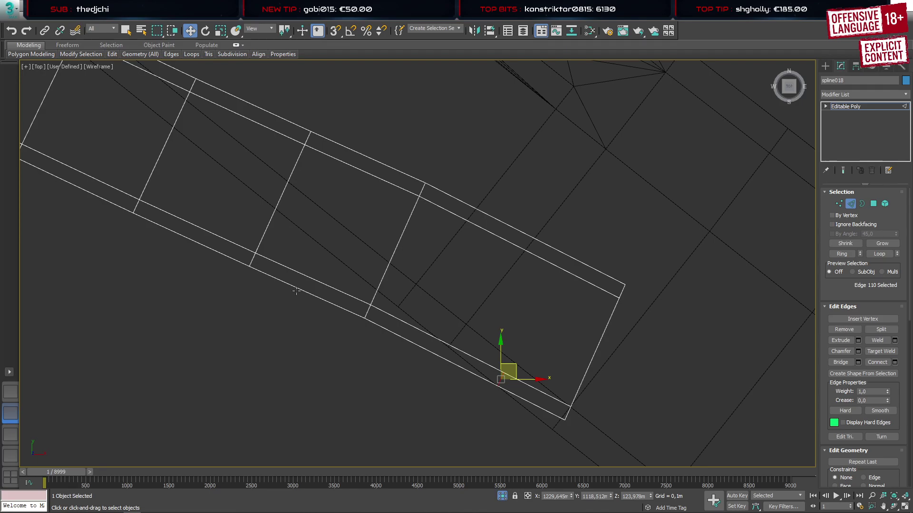
middle_drag(296, 291, 387, 318)
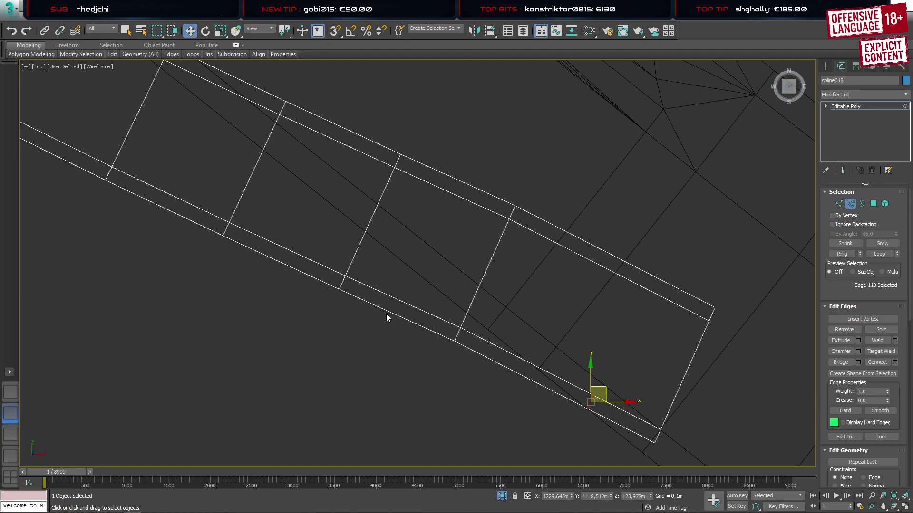
scroll(316, 240, down, 3)
middle_drag(231, 189, 365, 281)
scroll(339, 215, up, 2)
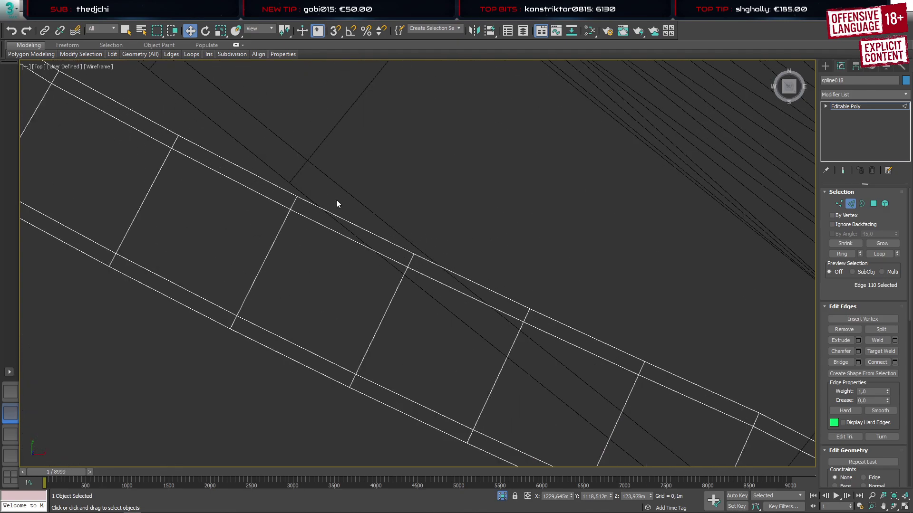
click(336, 215)
ctrl+click(335, 230)
scroll(334, 230, up, 3)
Connect them with 1 segment, pinch 75, slide -42, and commit the new edge
key(ctrl+shift+e)
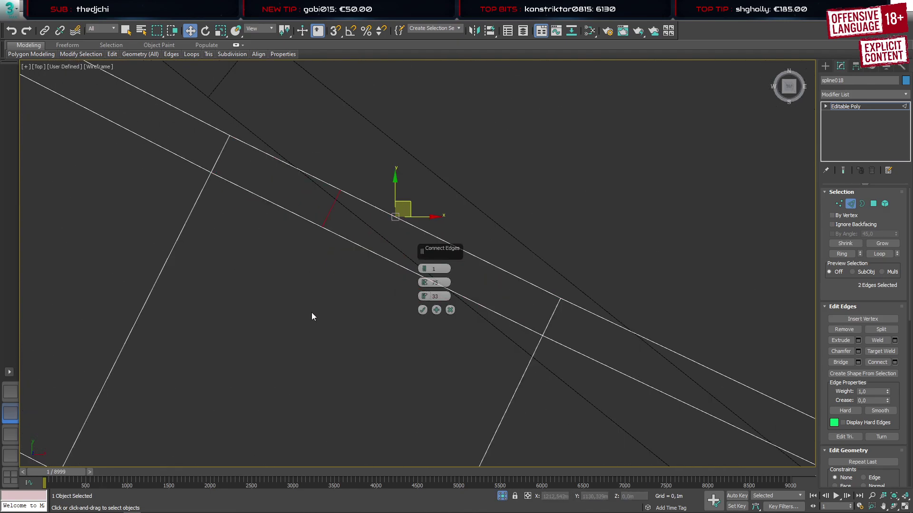
middle_drag(312, 312, 205, 264)
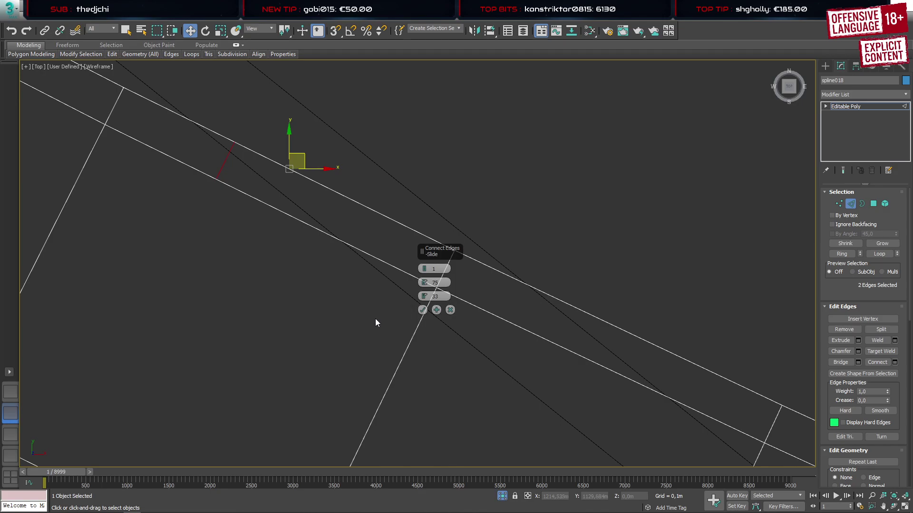
middle_drag(375, 318, 255, 285)
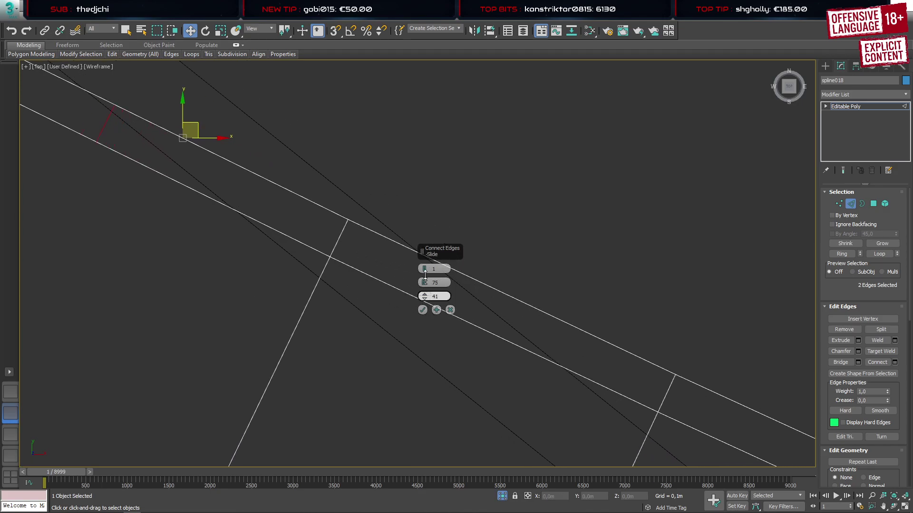
drag(426, 296, 476, 438)
scroll(240, 297, down, 5)
middle_drag(350, 369, 236, 221)
scroll(236, 227, down, 2)
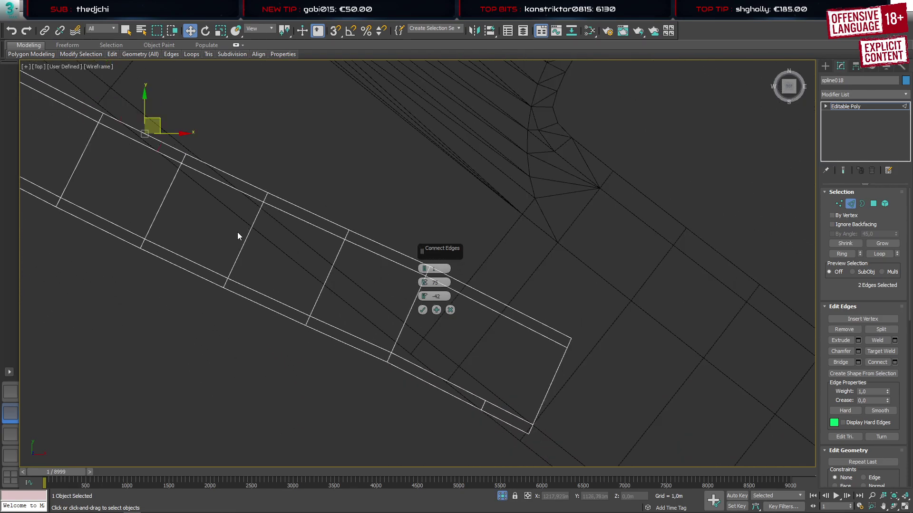
click(422, 310)
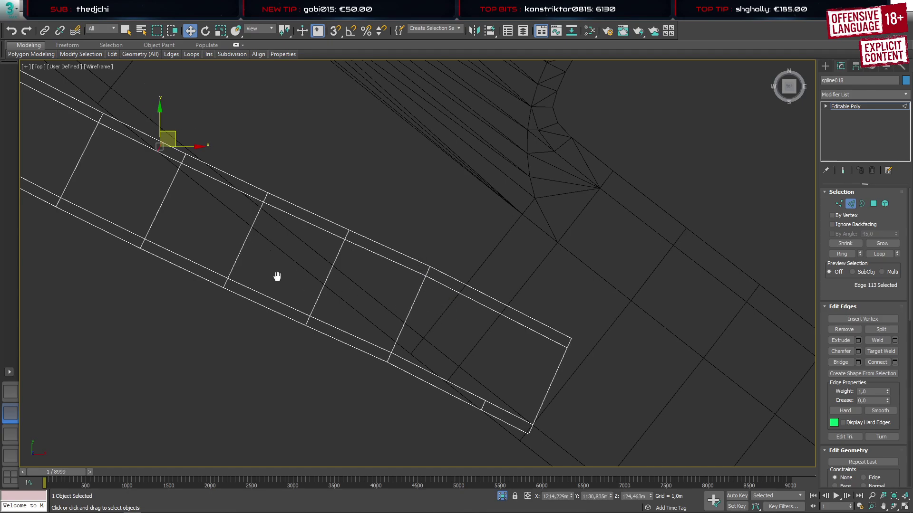
middle_drag(379, 201, 551, 267)
click(825, 65)
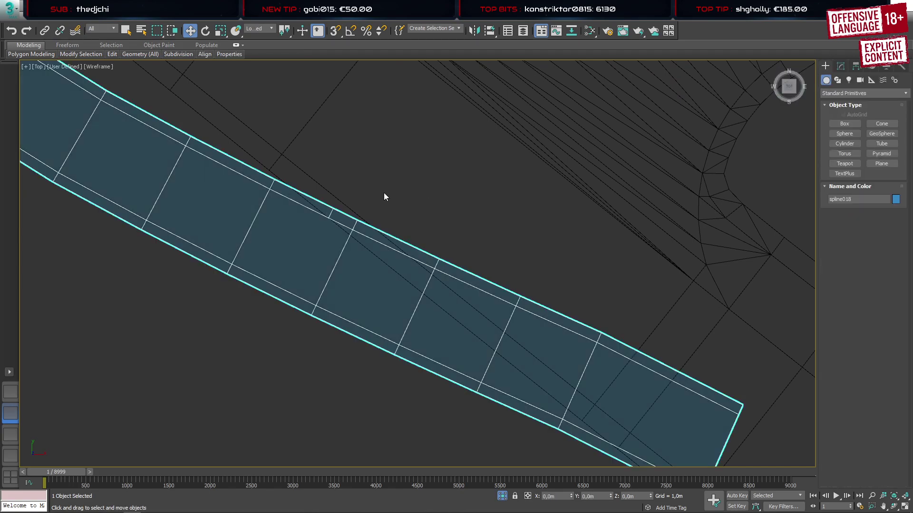
On street_2Lanes, connect two parallel edges with a new edge at slide 61
click(384, 192)
key(2)
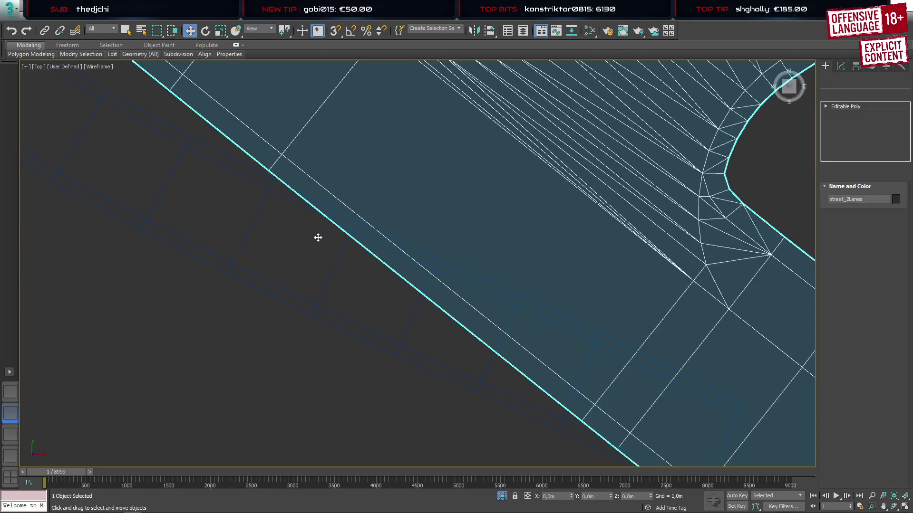
drag(287, 240, 419, 208)
scroll(376, 212, up, 3)
key(ctrl+shift+e)
scroll(281, 221, up, 4)
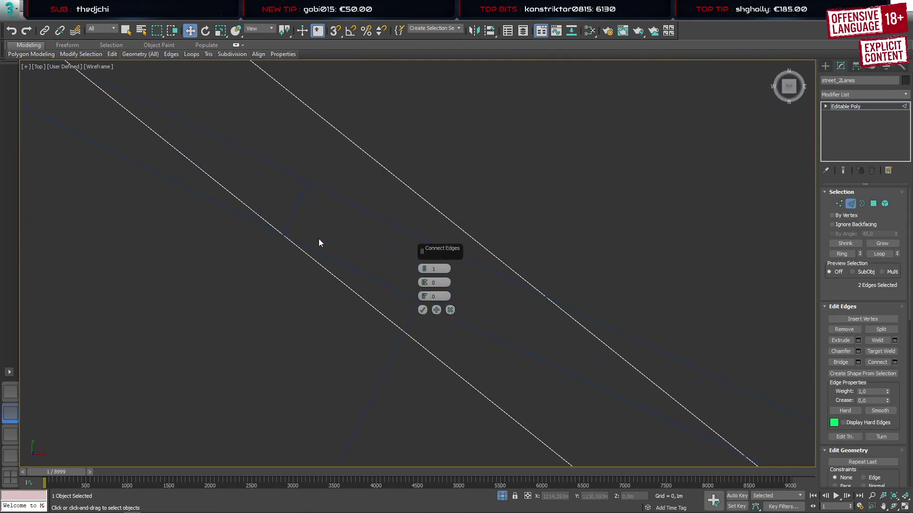
drag(423, 295, 426, 197)
click(422, 310)
Nudge the new street edge slightly into place near the road junction
scroll(282, 237, up, 2)
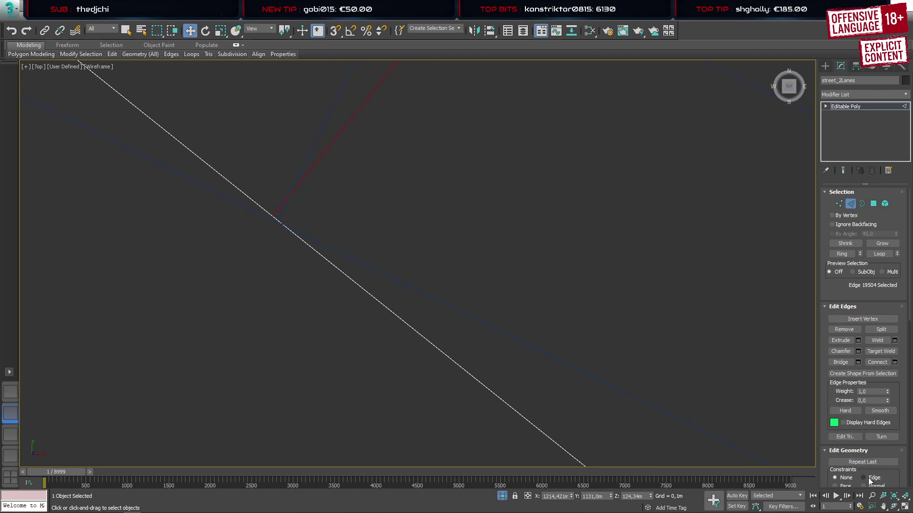
middle_drag(396, 194, 472, 312)
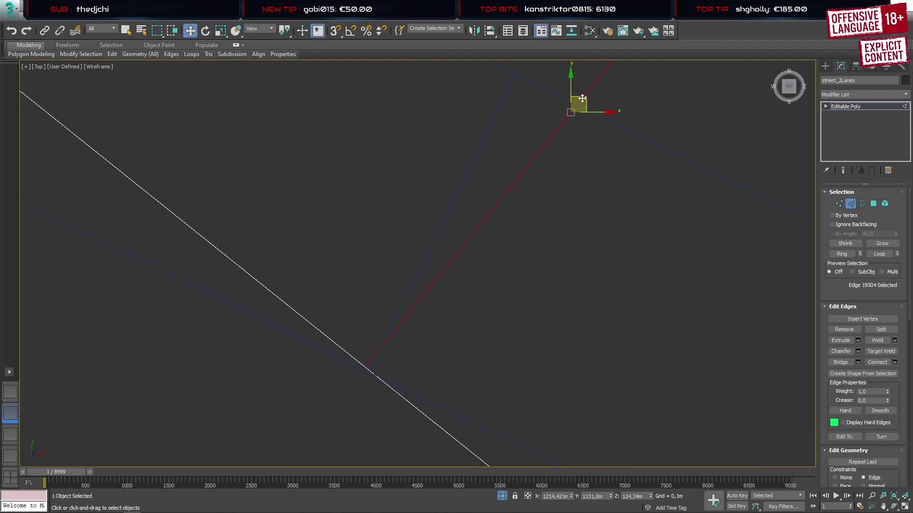
drag(584, 99, 590, 103)
scroll(380, 259, down, 6)
middle_drag(488, 316, 395, 195)
scroll(395, 195, down, 3)
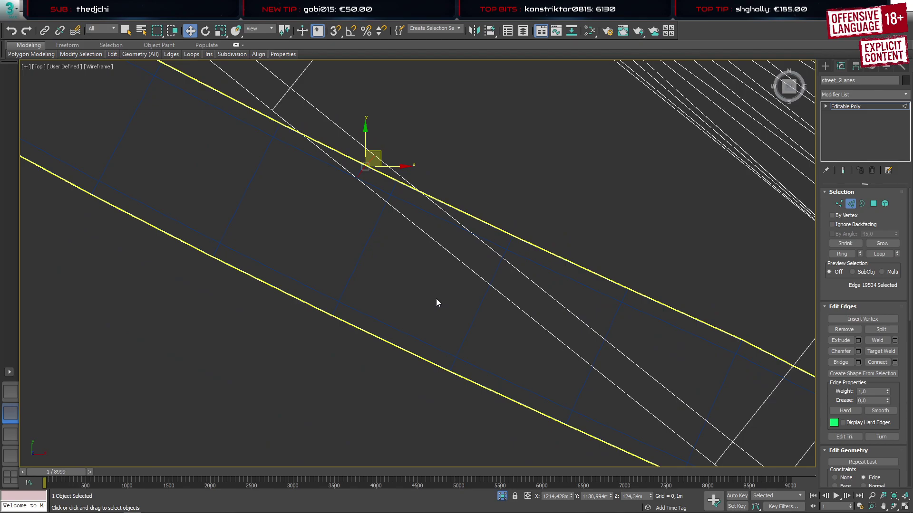
scroll(436, 300, down, 3)
scroll(538, 350, up, 3)
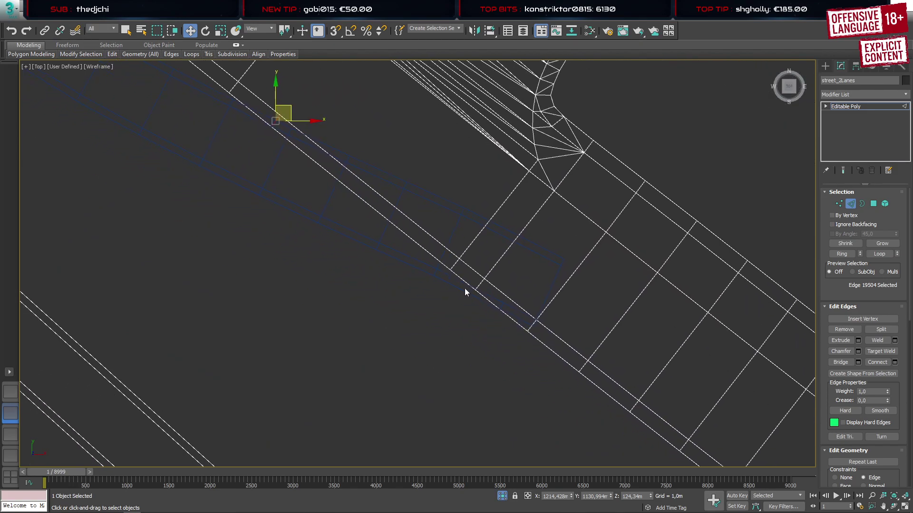
scroll(464, 289, up, 2)
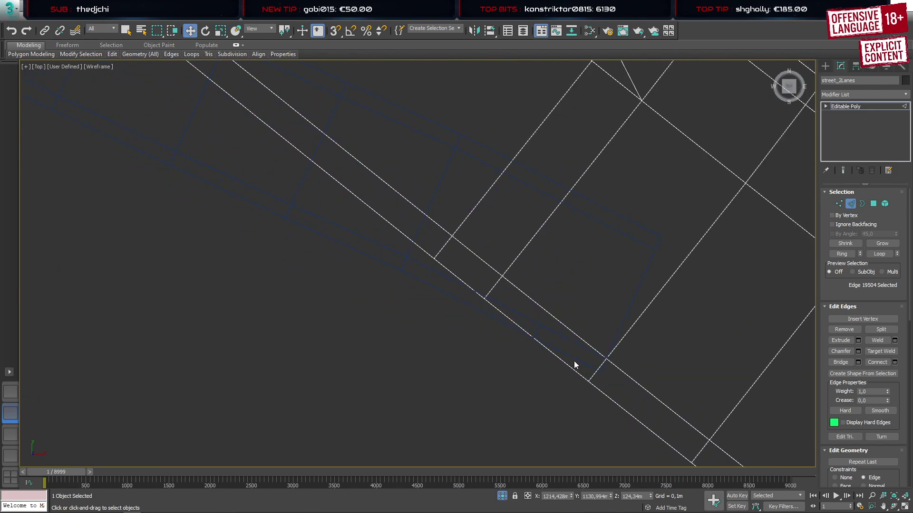
scroll(560, 347, up, 2)
Connect a second pair of parallel street edges and commit the new edge
drag(615, 280, 617, 278)
scroll(558, 328, up, 2)
key(ctrl+shift+e)
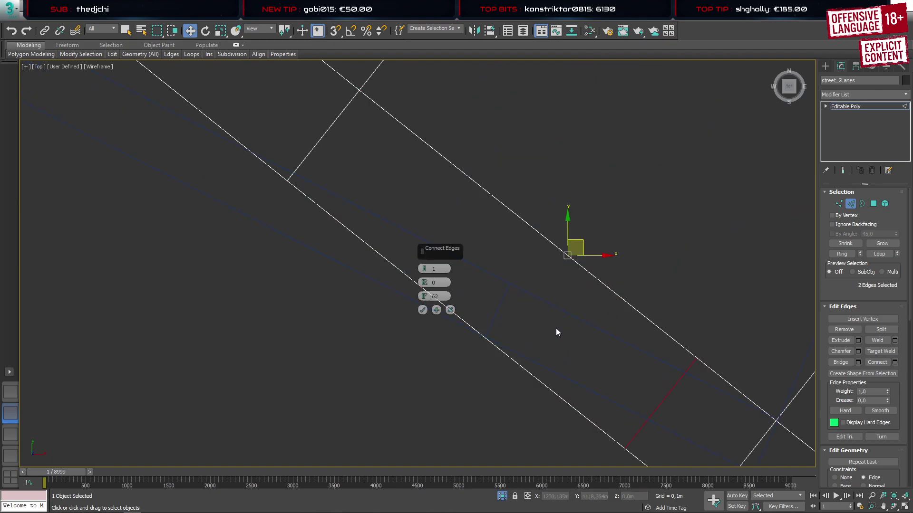
drag(423, 297, 497, 422)
click(422, 310)
scroll(490, 344, up, 3)
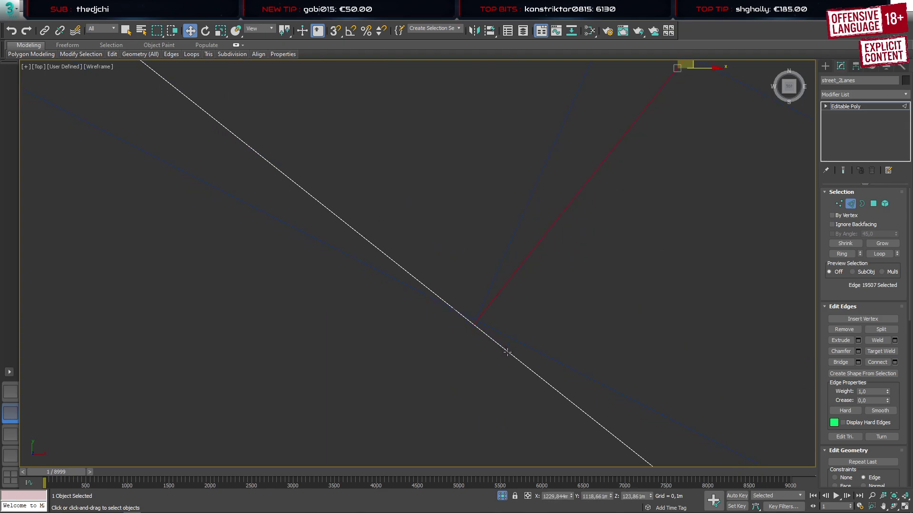
scroll(507, 352, down, 7)
scroll(507, 352, down, 1)
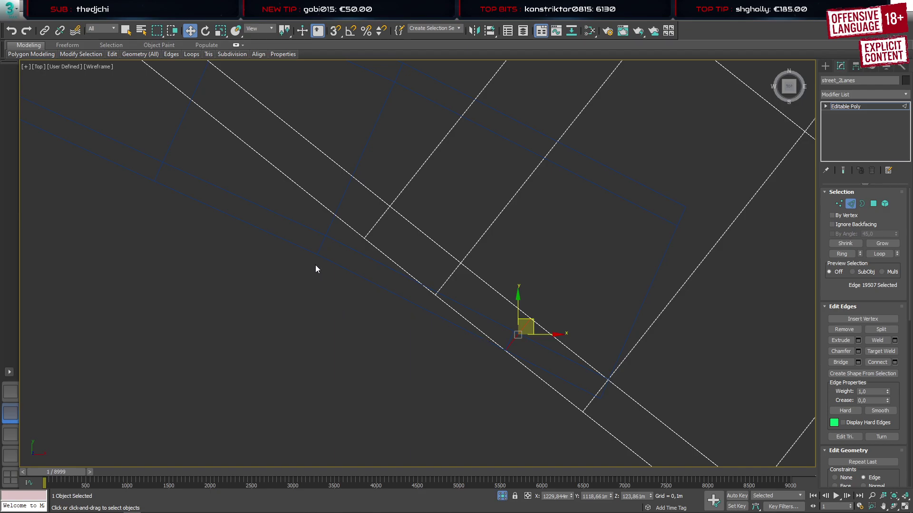
scroll(319, 222, down, 3)
scroll(318, 222, down, 3)
middle_drag(320, 224, 481, 312)
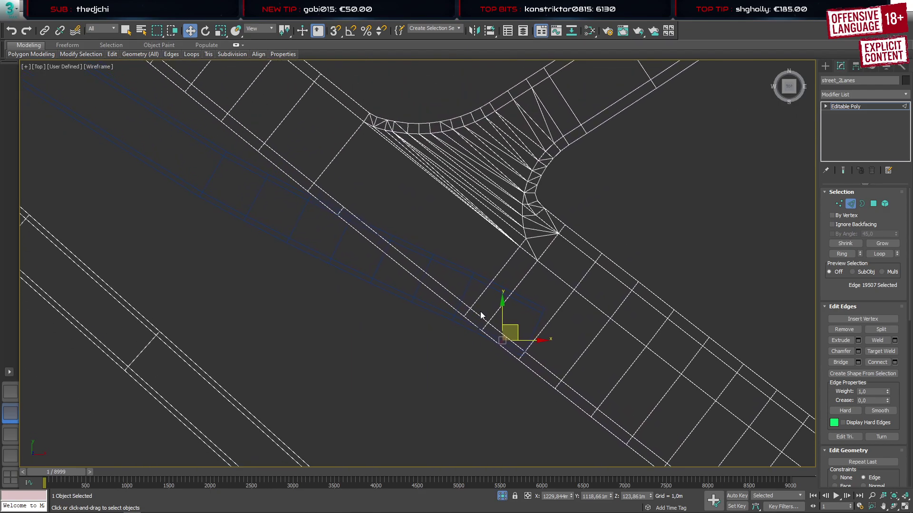
click(825, 66)
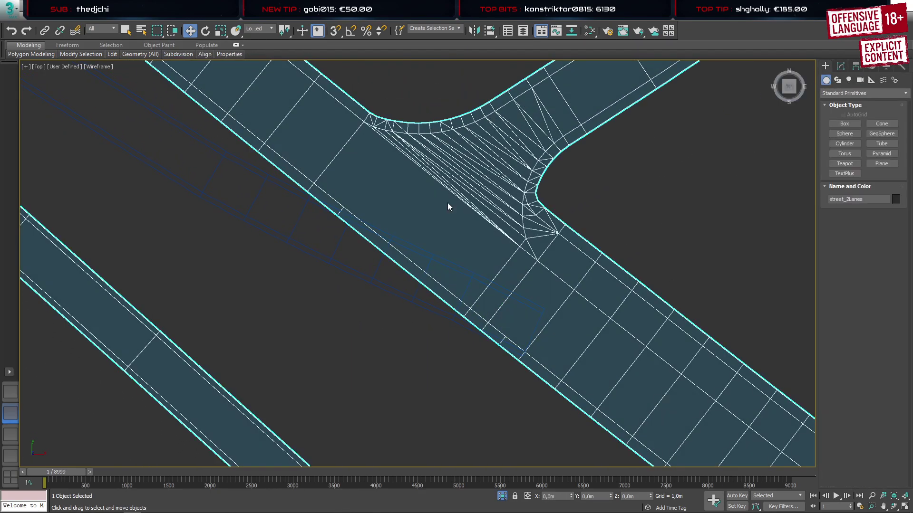
Select spline018 at vertex level and frame its end in the shaded Perspective view
click(370, 282)
key(1)
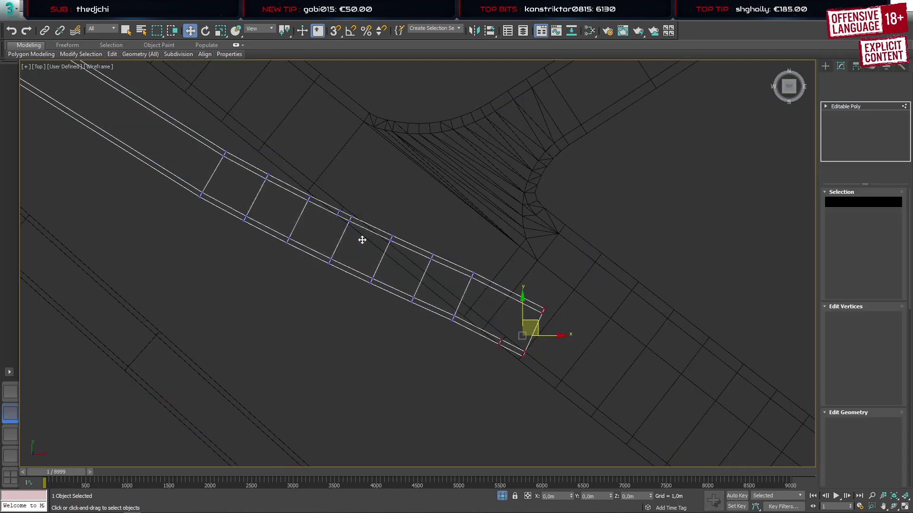
scroll(373, 255, up, 5)
middle_drag(547, 338, 435, 210)
scroll(437, 212, down, 2)
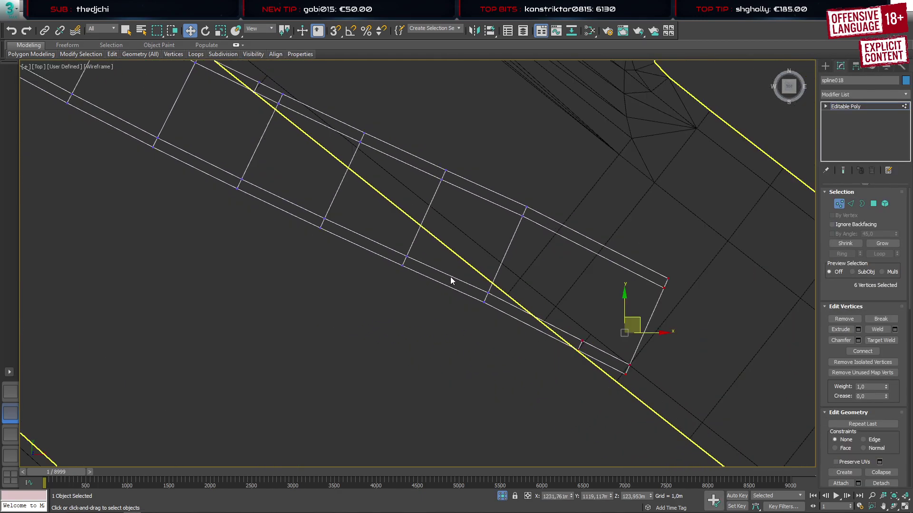
middle_drag(476, 345, 544, 389)
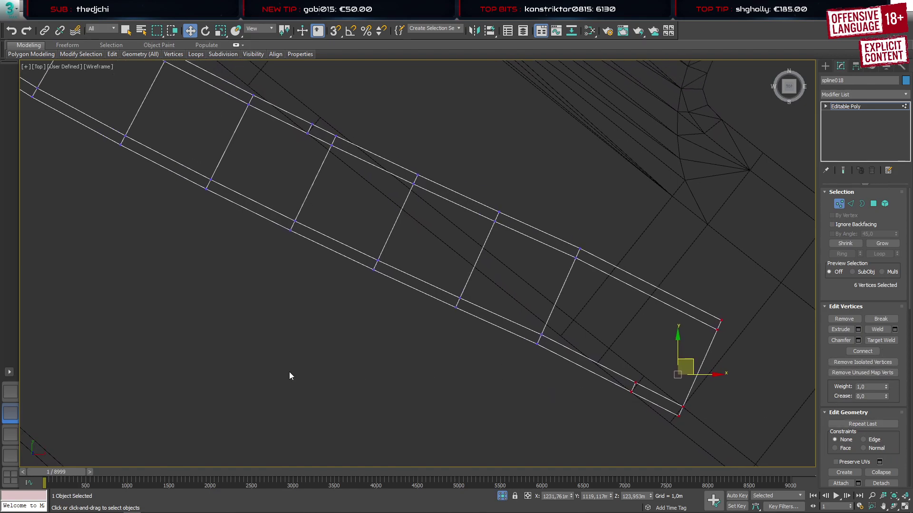
click(11, 391)
middle_drag(399, 273, 303, 255)
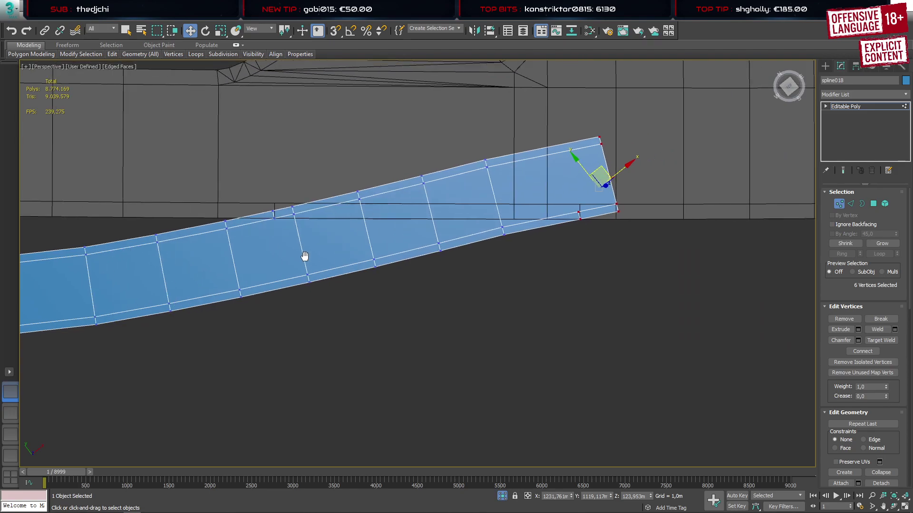
scroll(883, 366, down, 5)
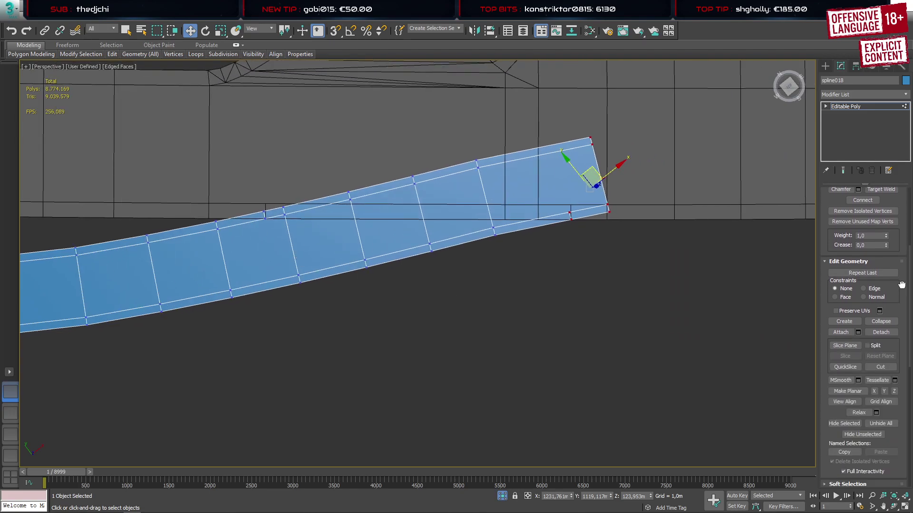
Cut a new edge across the spline018 strip along the street's side-edge line
click(881, 367)
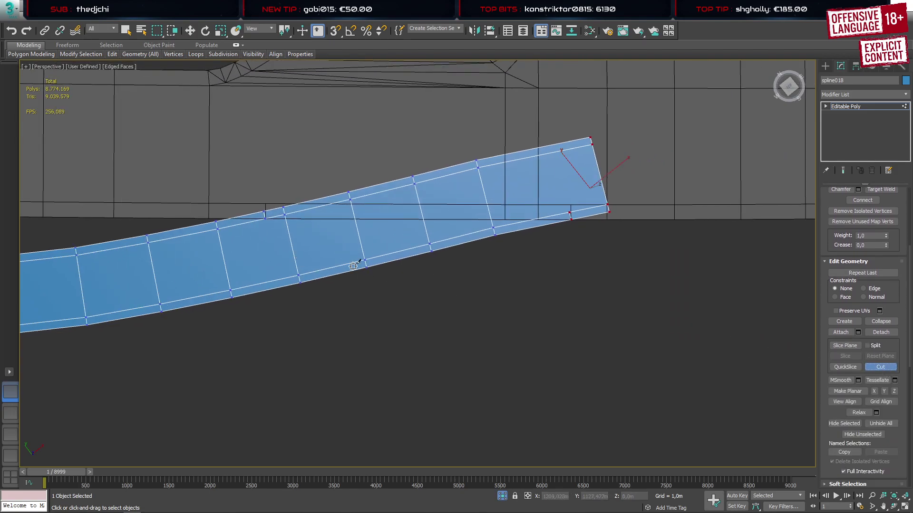
click(266, 220)
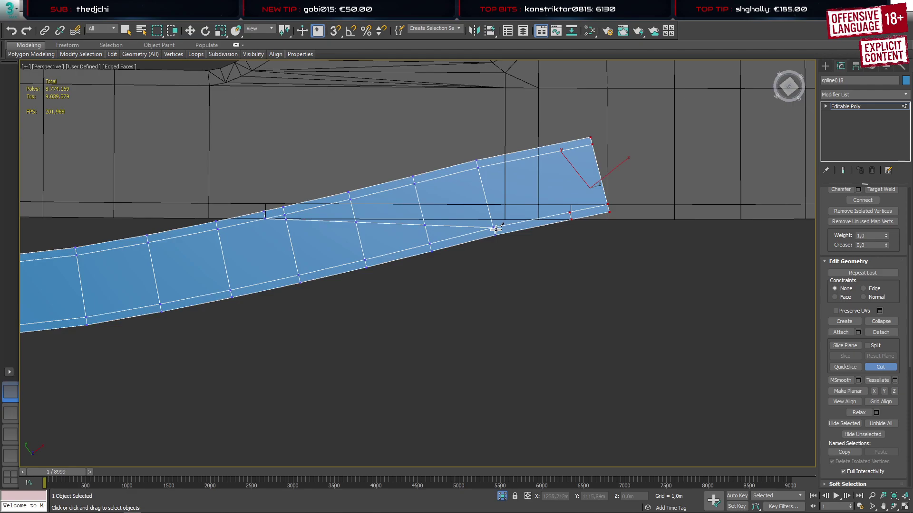
click(572, 221)
key(w)
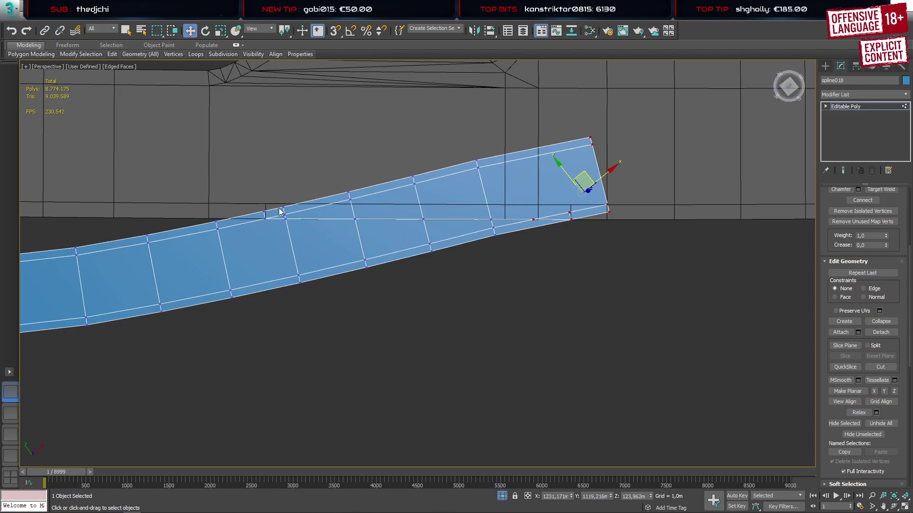
scroll(363, 226, up, 5)
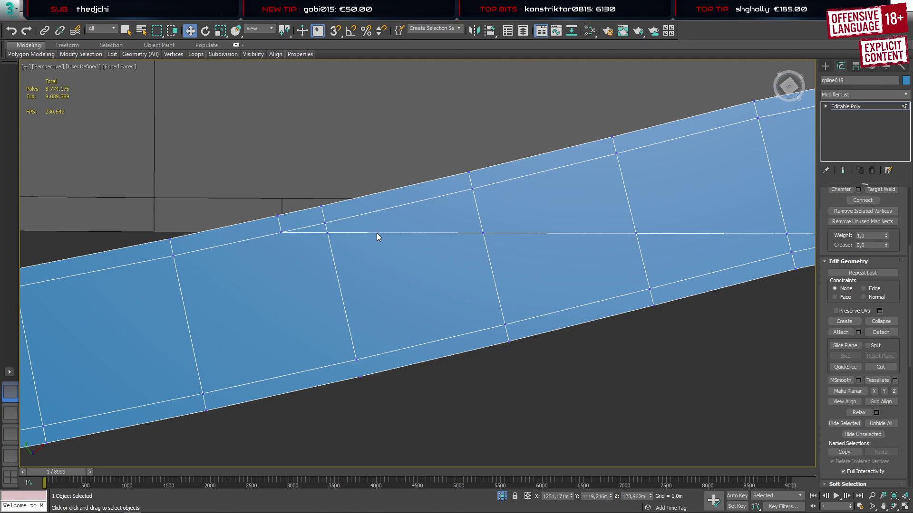
middle_drag(326, 236, 379, 243)
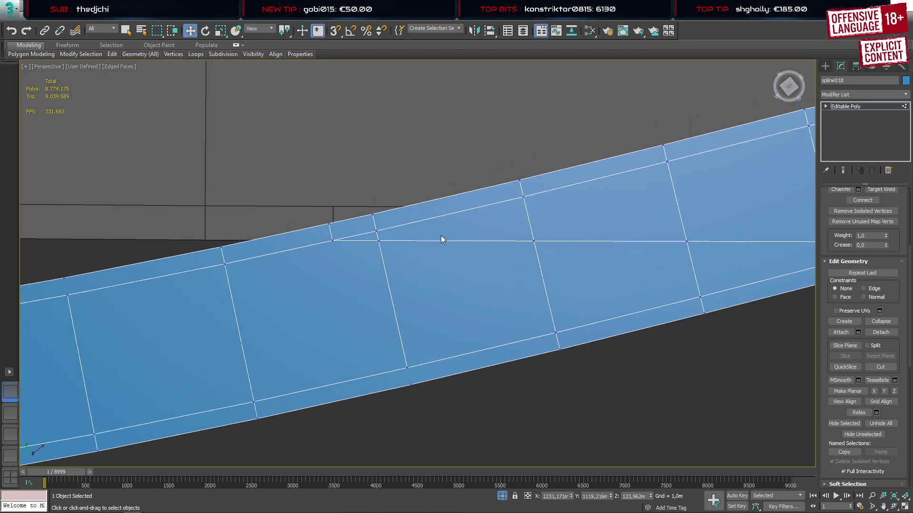
click(825, 66)
In Top view, connect two long side edges of street_2Lanes with a slid cross edge
click(418, 132)
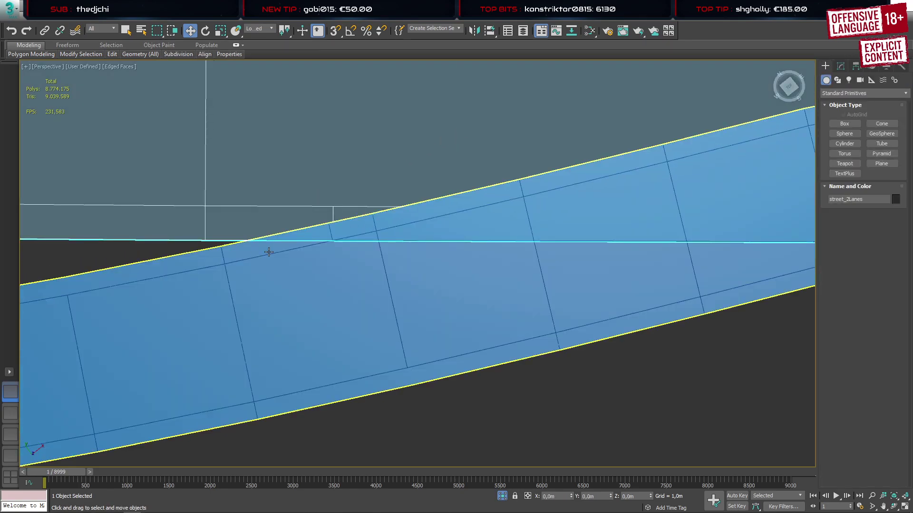
key(t)
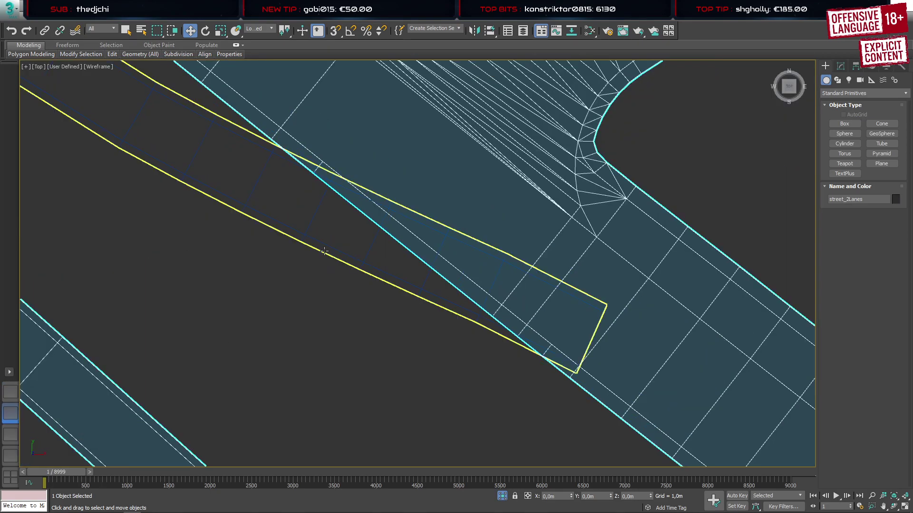
scroll(346, 209, up, 2)
key(2)
drag(329, 233, 418, 193)
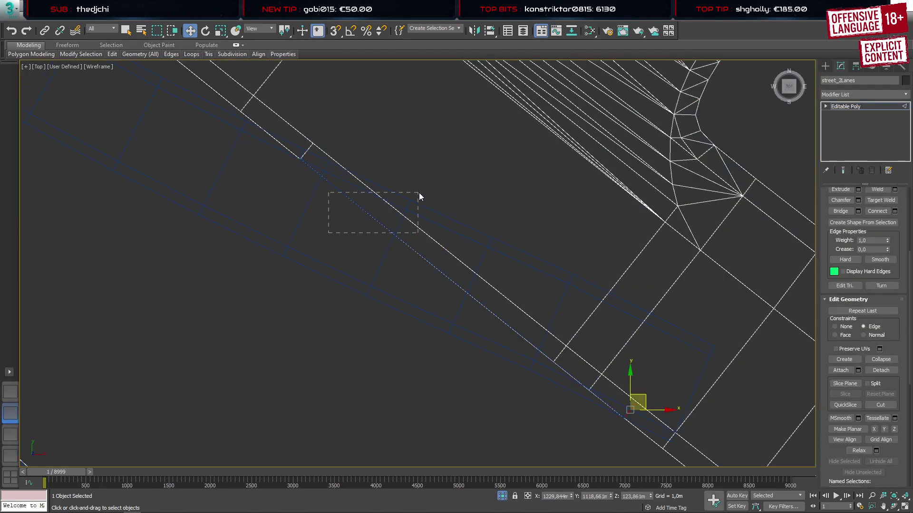
scroll(354, 223, up, 2)
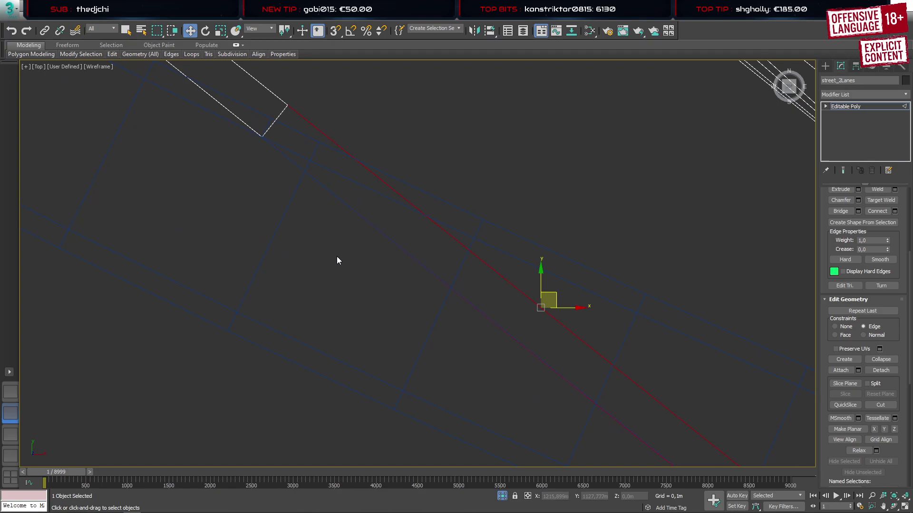
middle_drag(338, 259, 249, 250)
key(ctrl+shift+e)
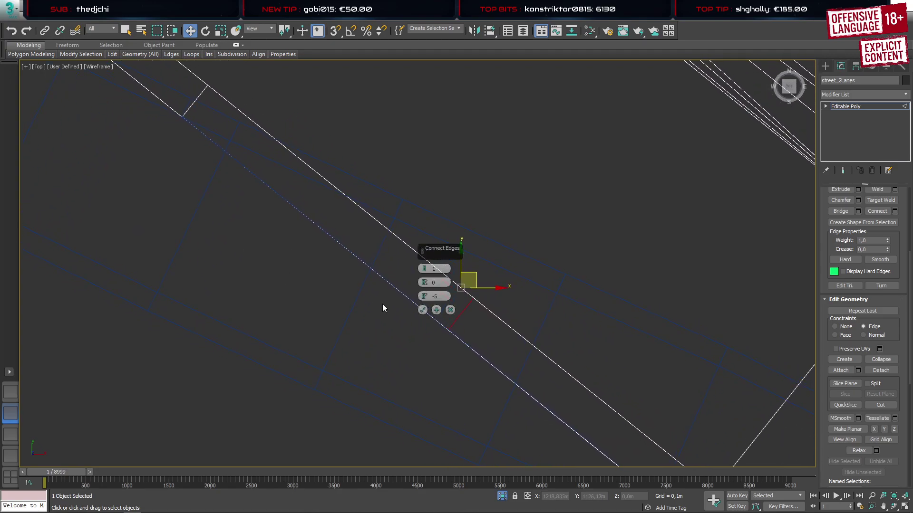
drag(424, 296, 418, 146)
click(423, 310)
Frame the next area and select another two long road edges on street_2Lanes
middle_drag(423, 310, 233, 170)
scroll(232, 170, up, 5)
scroll(341, 223, up, 4)
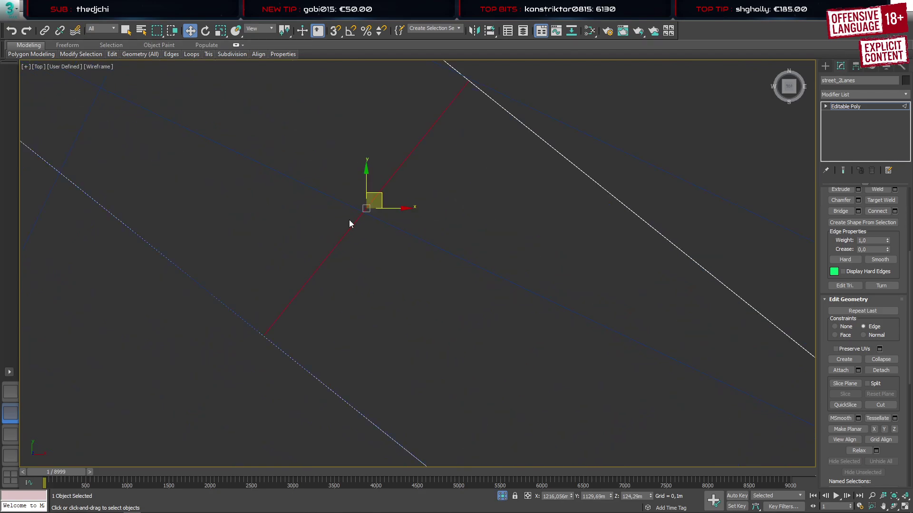
middle_drag(350, 220, 361, 283)
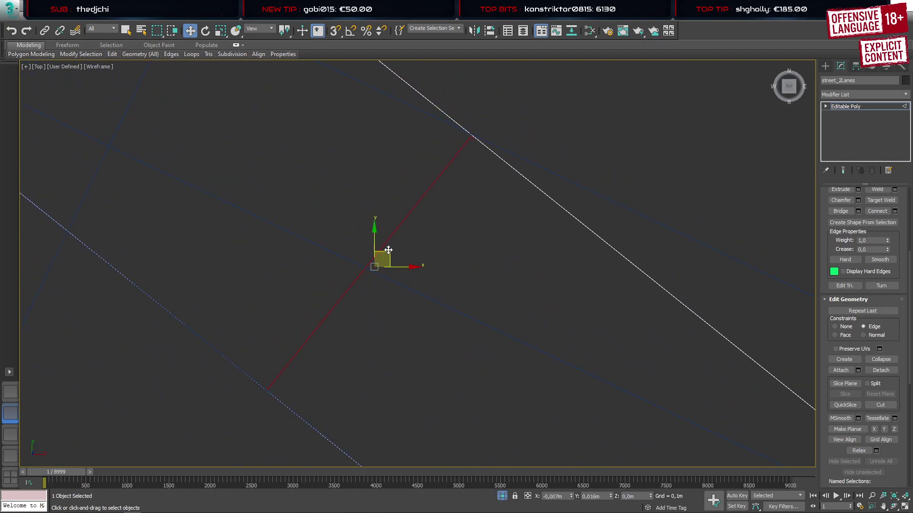
scroll(241, 252, down, 5)
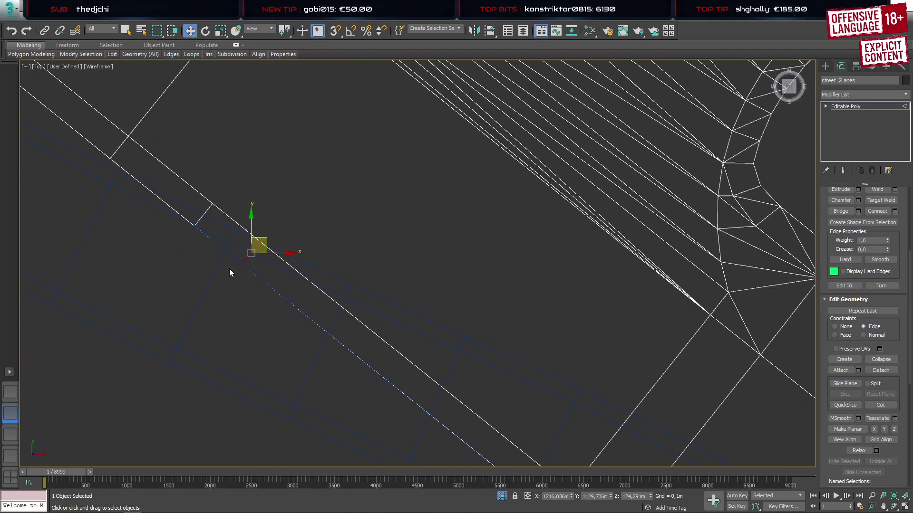
middle_drag(261, 319, 345, 310)
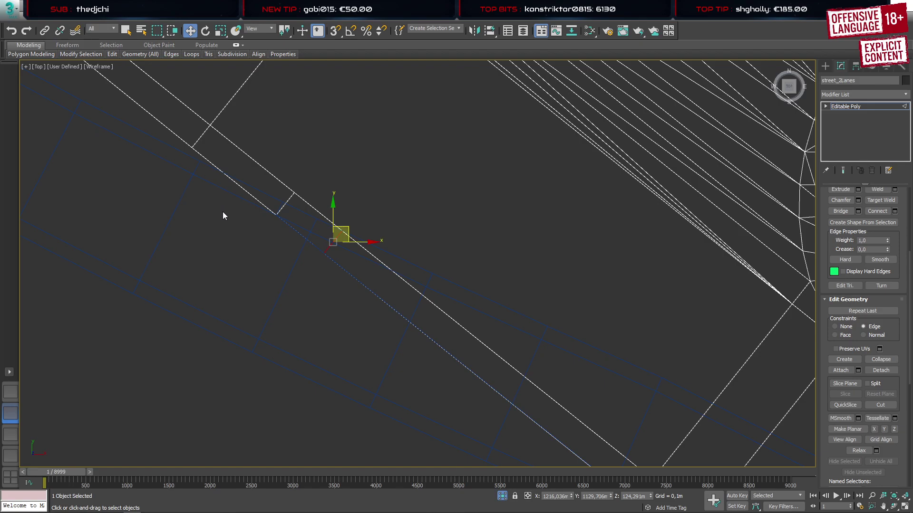
middle_drag(222, 214, 272, 276)
scroll(271, 276, up, 3)
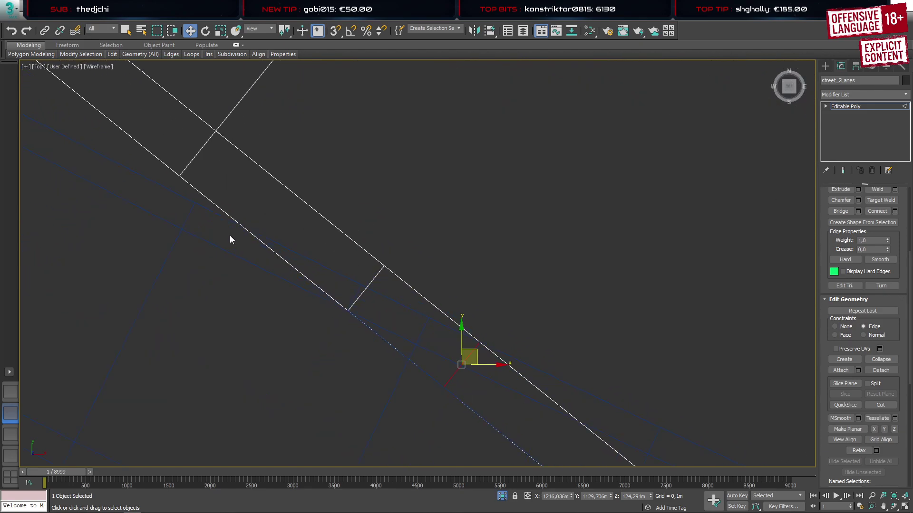
drag(230, 235, 327, 209)
Connect those edges with a second cross edge and confirm it
right_click(327, 209)
click(244, 258)
scroll(252, 224, up, 6)
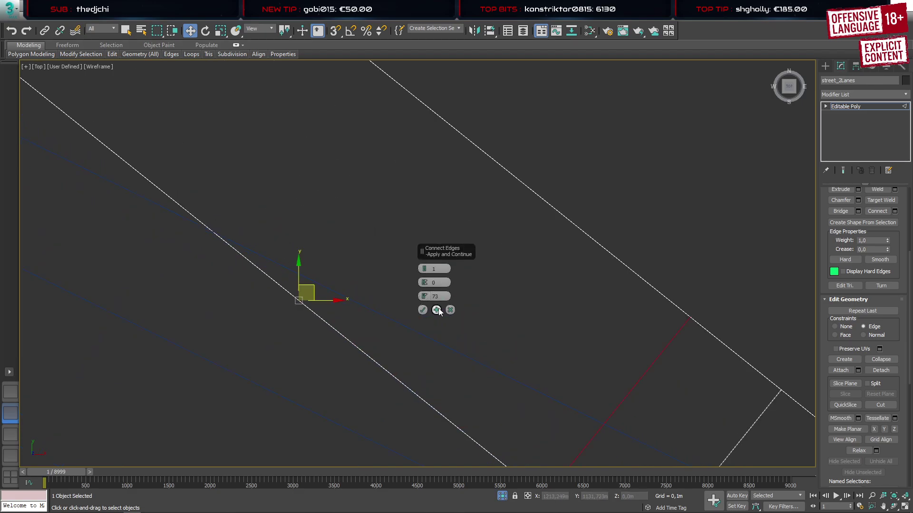
drag(424, 296, 507, 485)
click(422, 311)
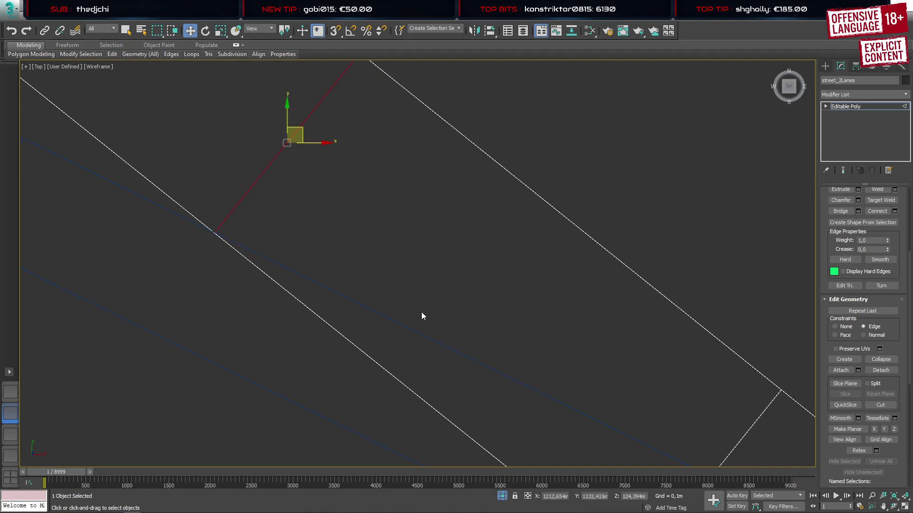
scroll(343, 332, down, 6)
middle_drag(461, 379, 308, 219)
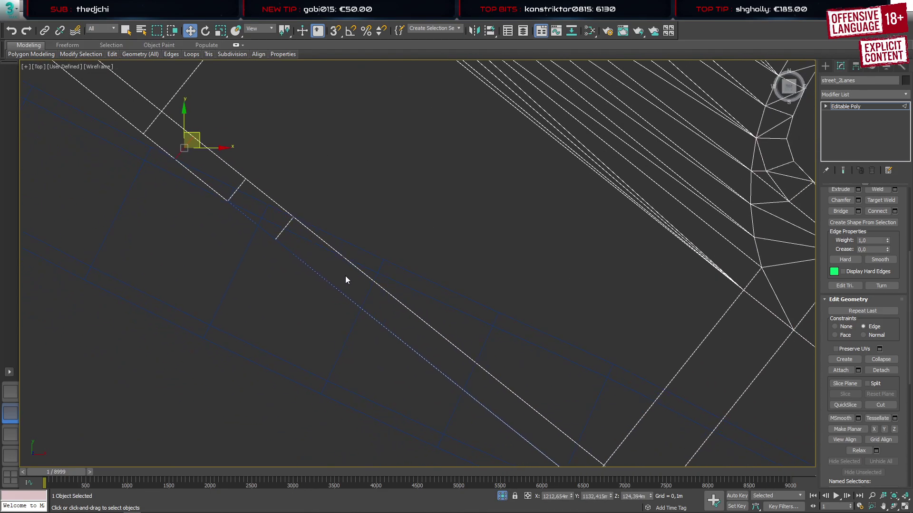
middle_drag(208, 223, 331, 233)
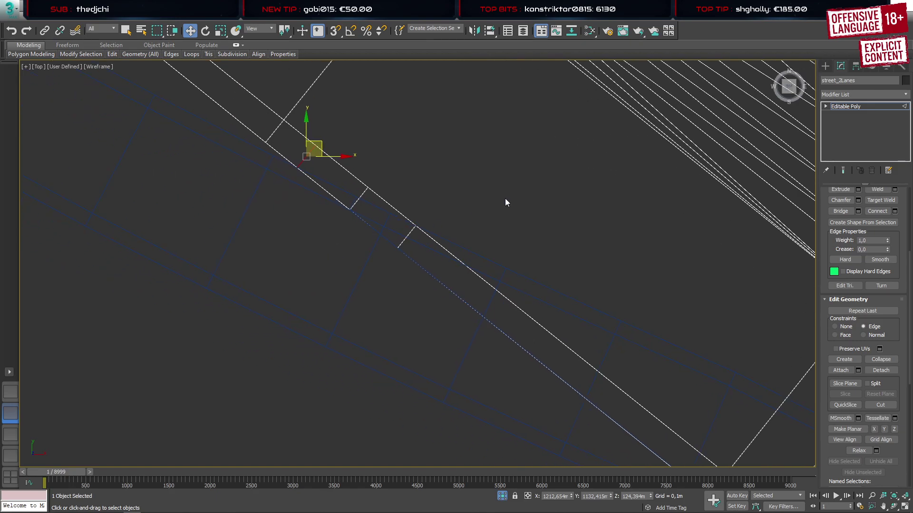
click(825, 65)
Select spline018's upper and lower edge pairs, then cancel the attempted Connect
click(301, 185)
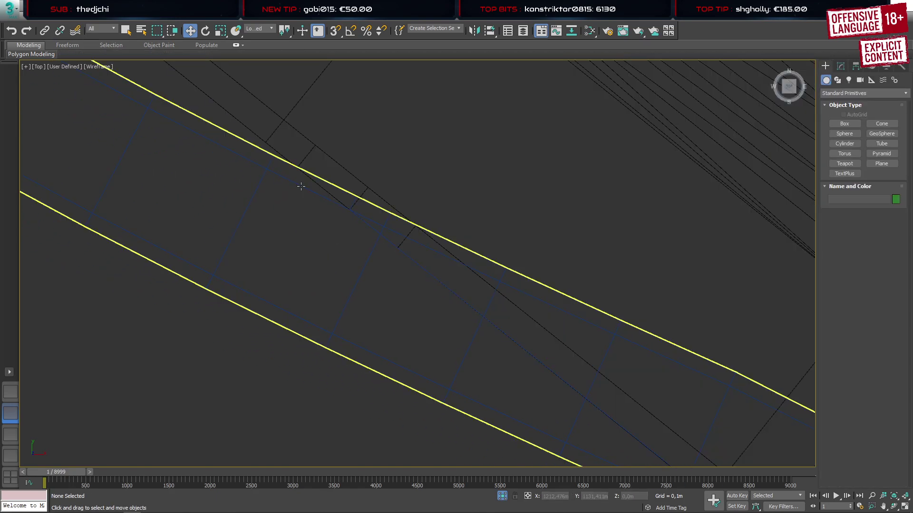
click(301, 187)
key(2)
drag(298, 215, 341, 177)
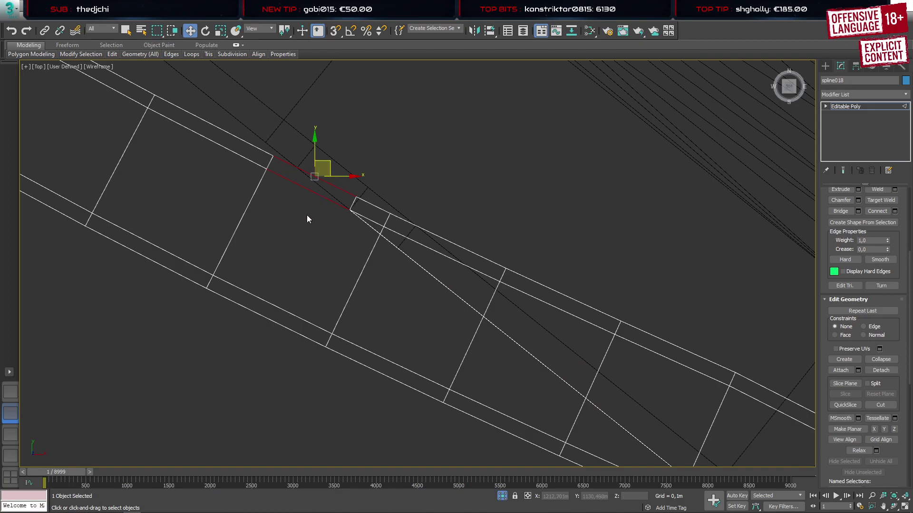
ctrl+drag(244, 319, 285, 281)
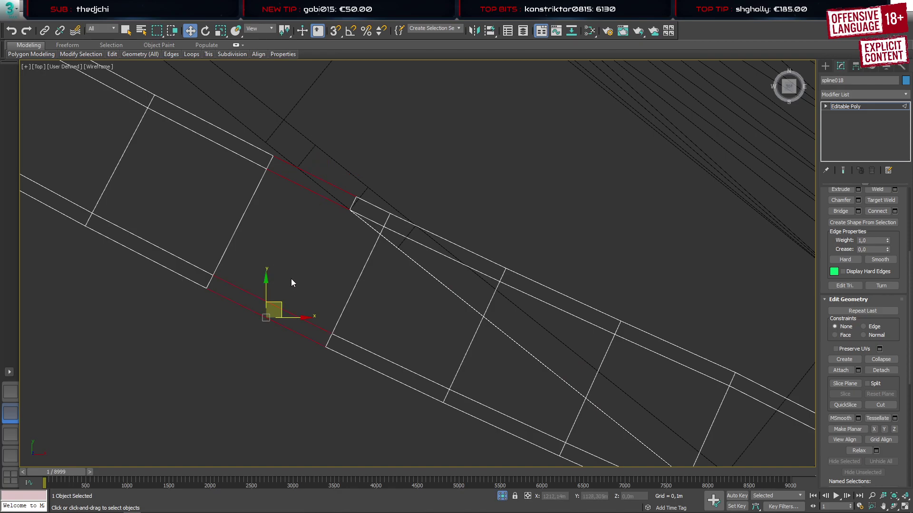
key(ctrl+shift+e)
scroll(312, 233, up, 2)
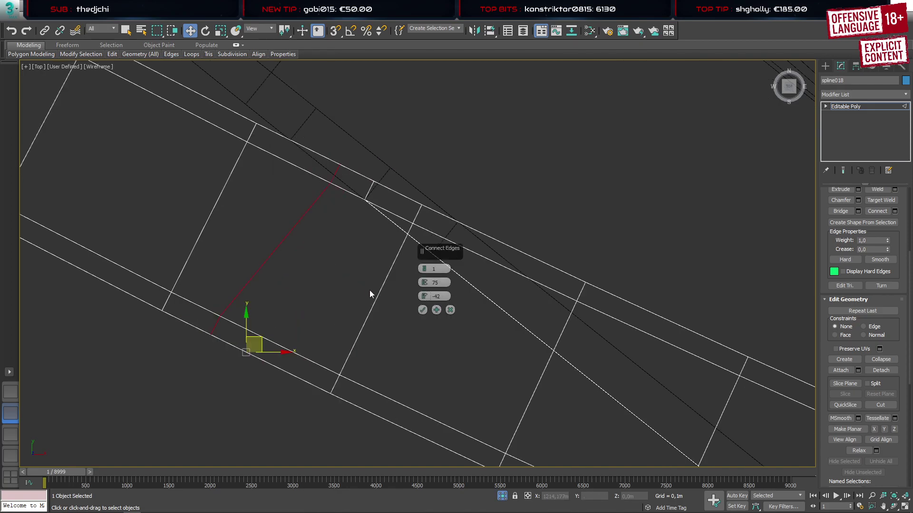
click(452, 312)
Connect only the two upper edges of spline018 with slide 42
drag(316, 219, 338, 129)
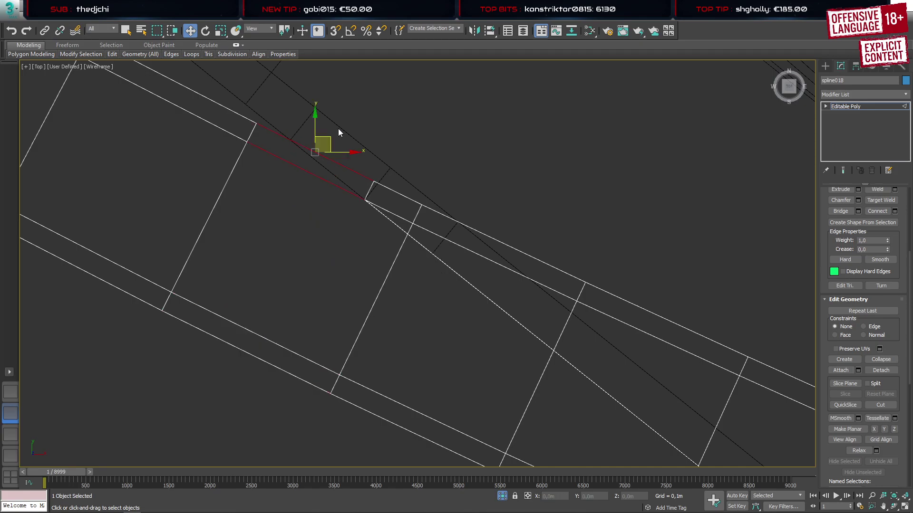
key(ctrl+shift+e)
scroll(317, 163, up, 5)
middle_drag(321, 184, 356, 261)
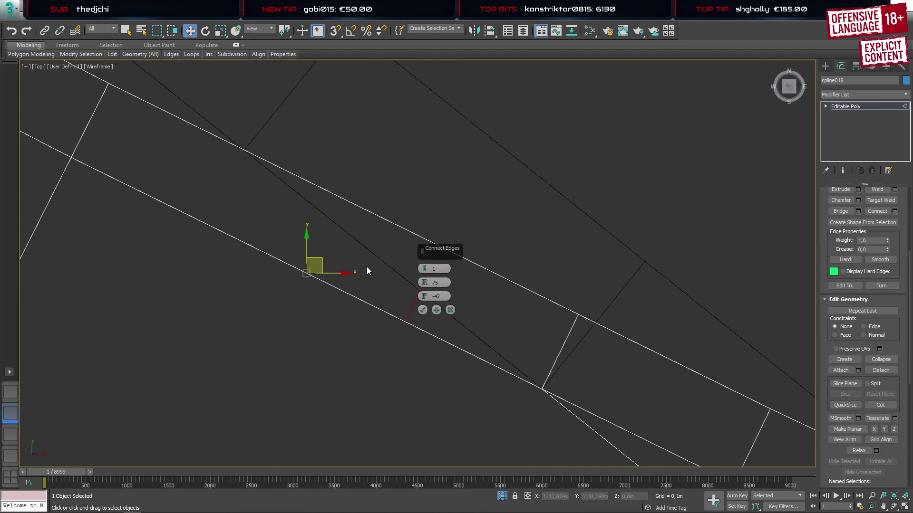
drag(425, 296, 444, 139)
click(422, 310)
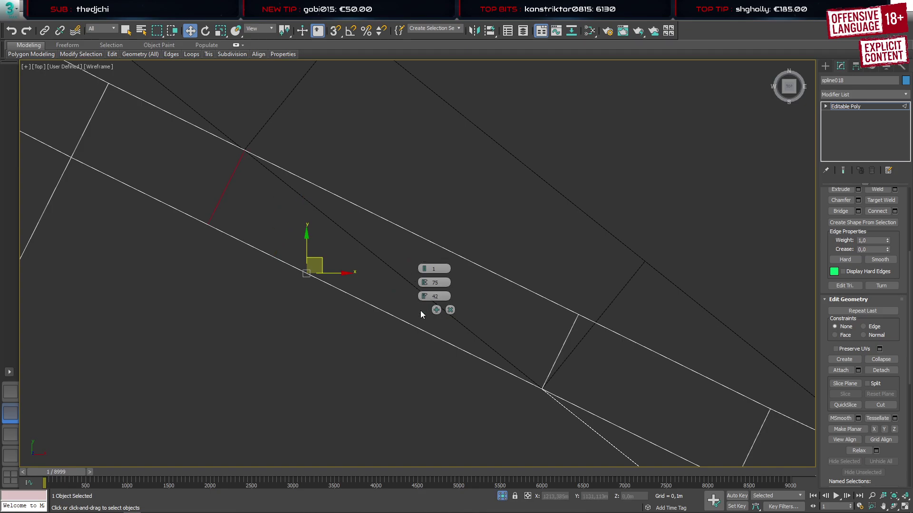
scroll(369, 255, down, 6)
middle_drag(523, 339, 468, 301)
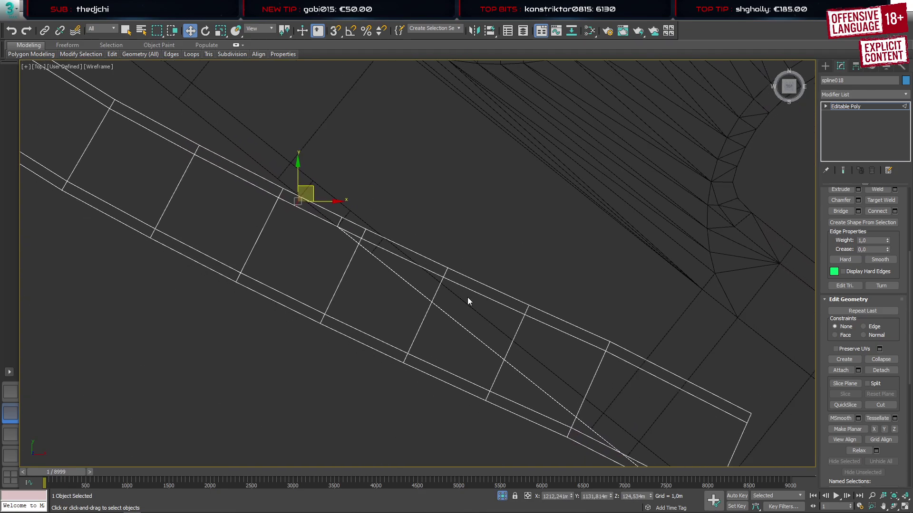
Select spline018's junction vertices and move one, angling the cross edge into a V
key(1)
click(296, 208)
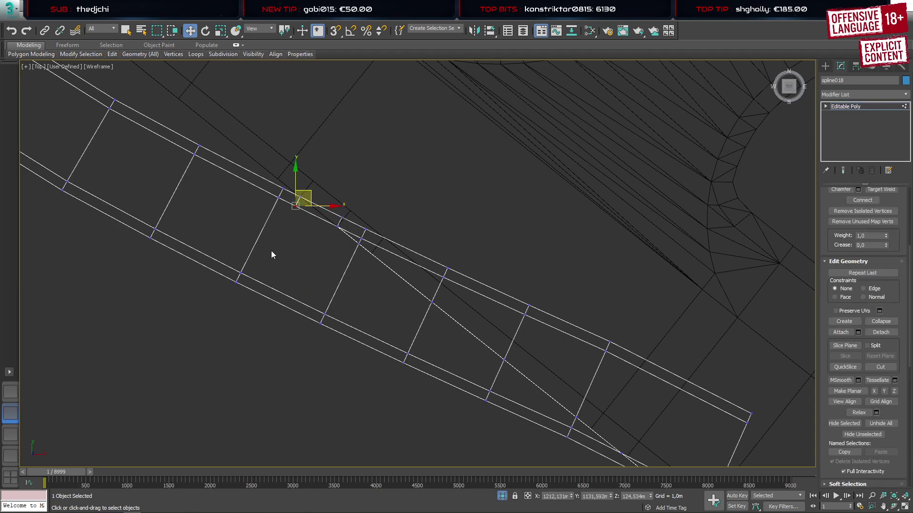
ctrl+click(241, 273)
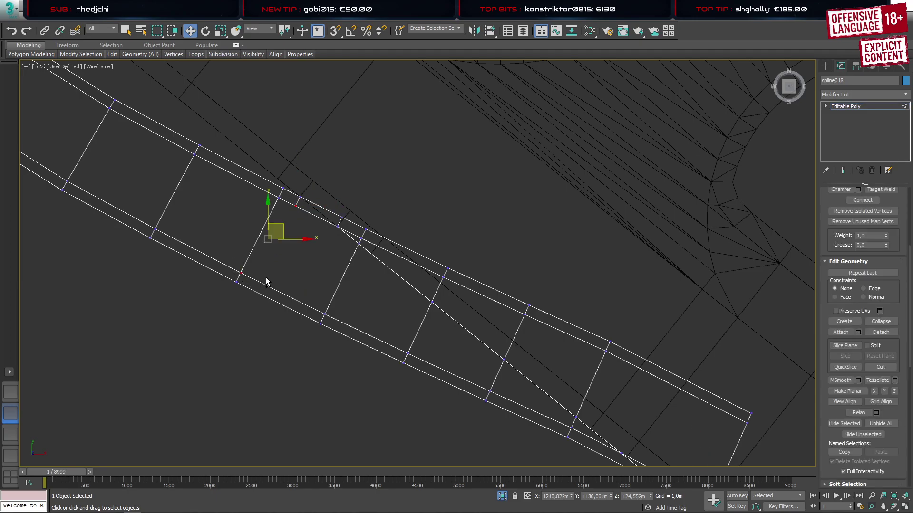
ctrl+click(325, 315)
click(338, 227)
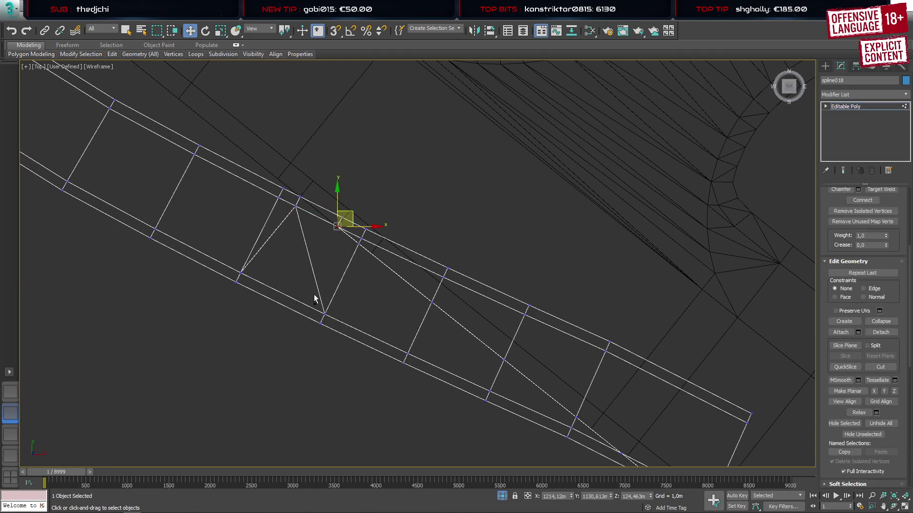
drag(314, 295, 335, 323)
middle_drag(456, 314, 381, 257)
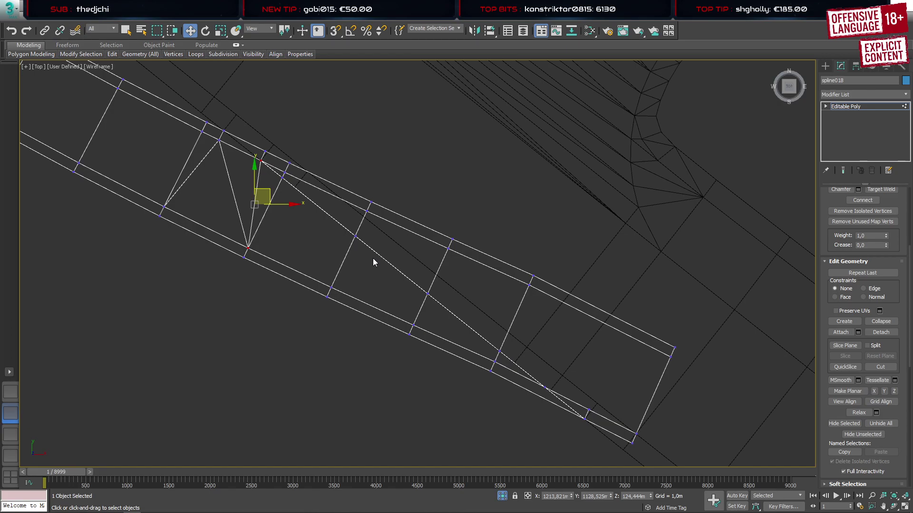
Select and delete the small junction polygon at the end of spline018
key(4)
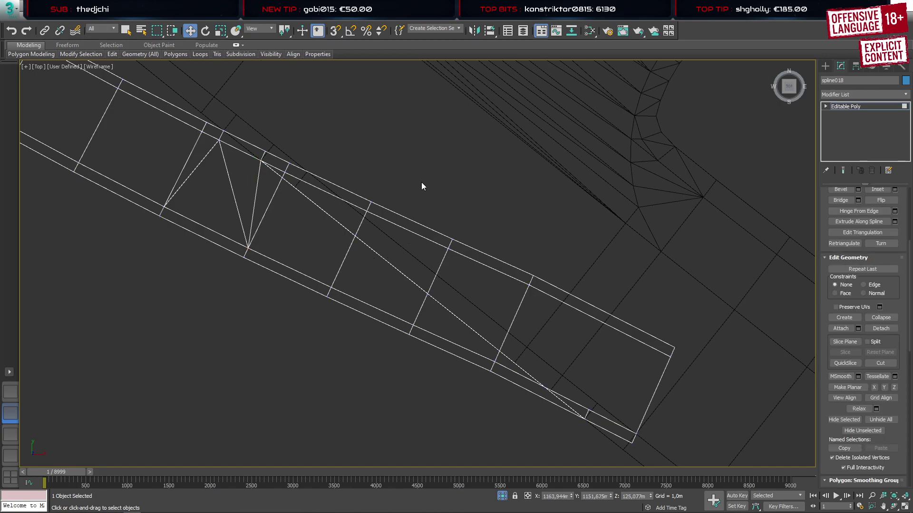
click(464, 268)
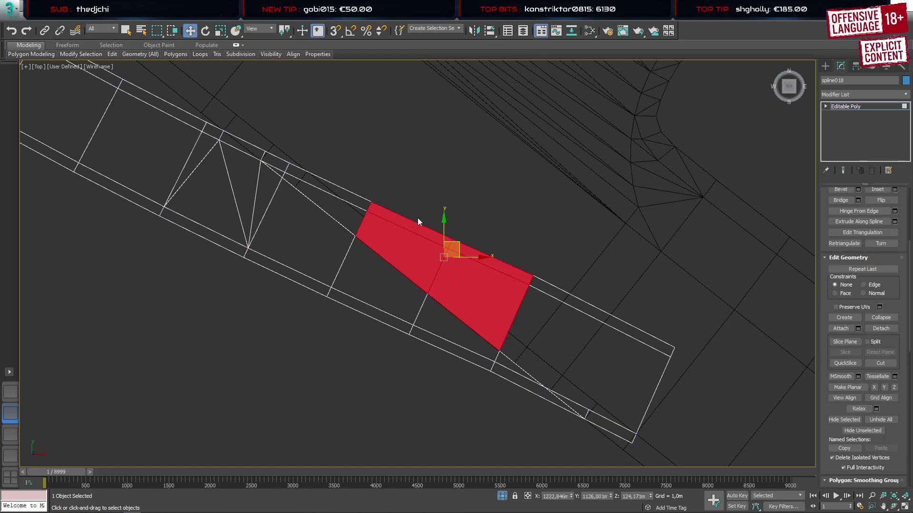
drag(417, 184, 356, 215)
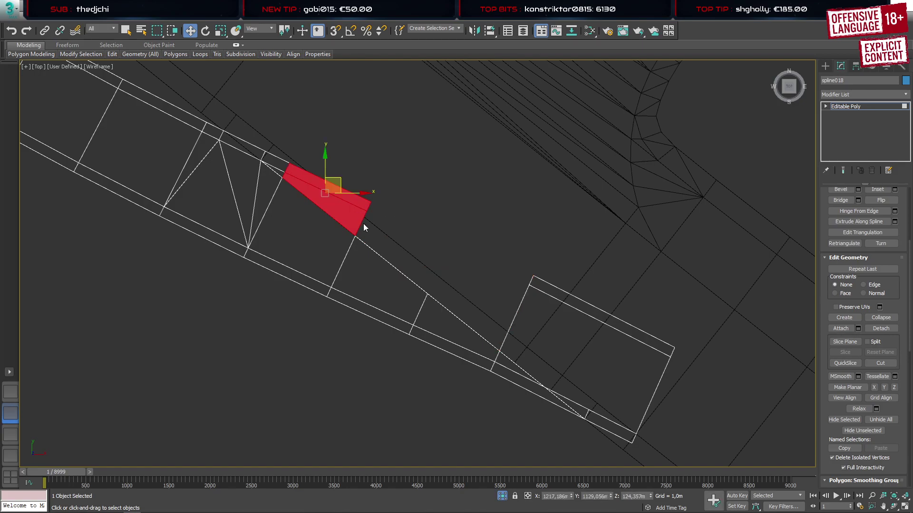
key(Delete)
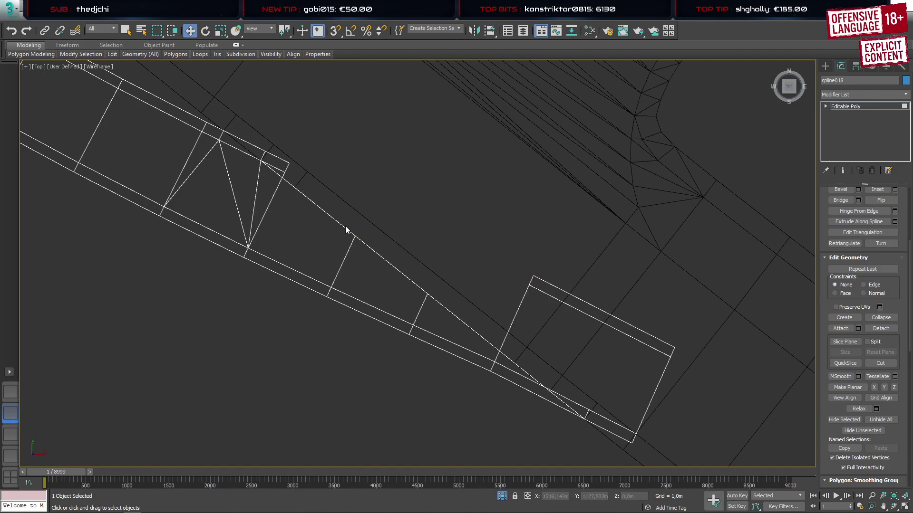
middle_drag(341, 207, 397, 243)
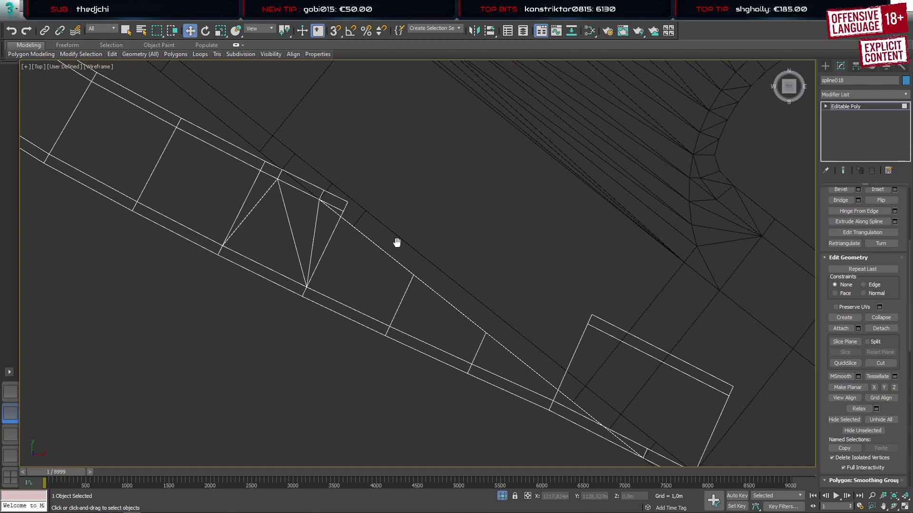
Undo the polygon deletion, deselect, and zoom in on the strip end
key(ctrl+z)
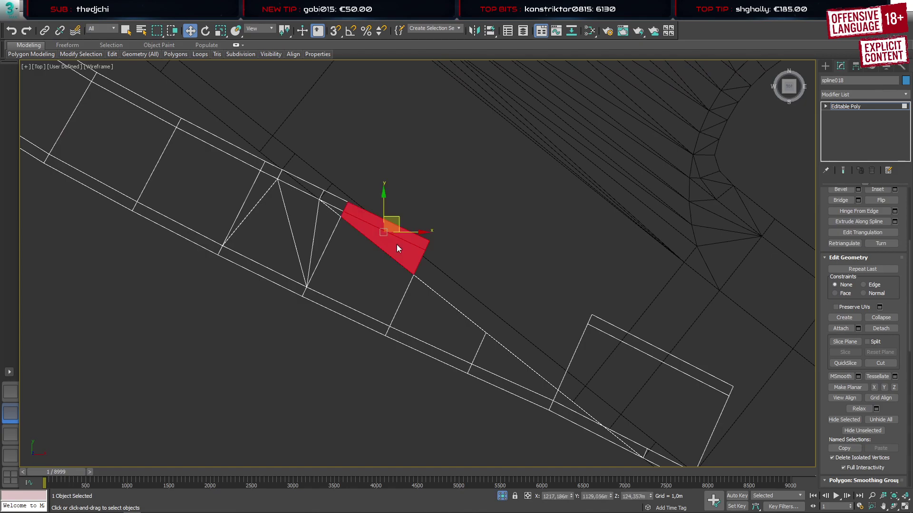
click(472, 264)
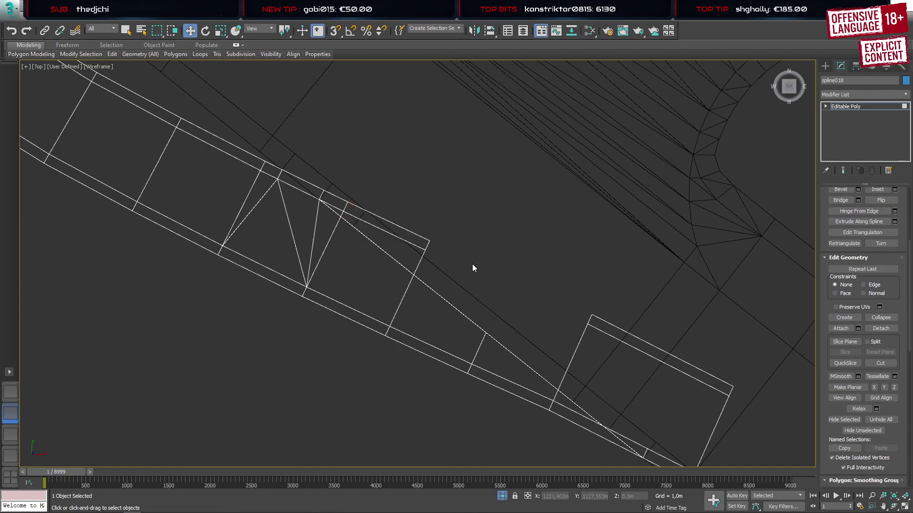
scroll(366, 231, up, 5)
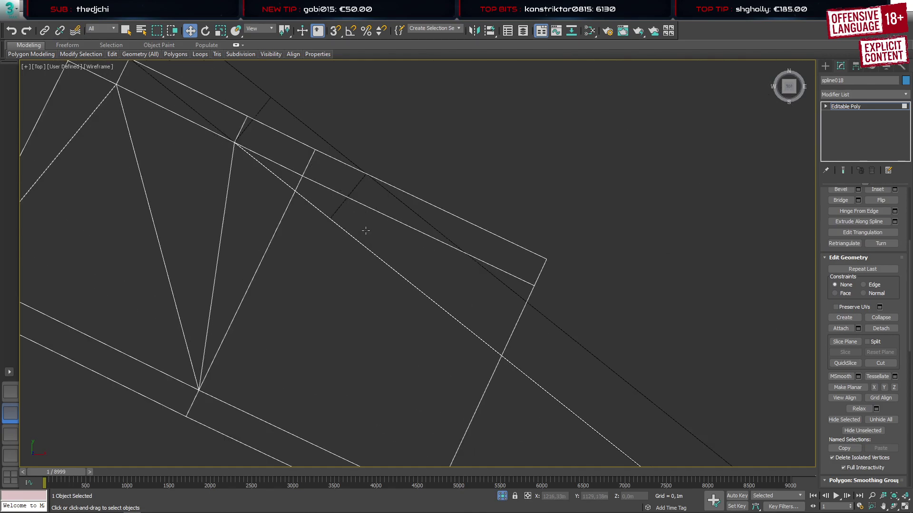
scroll(365, 231, down, 3)
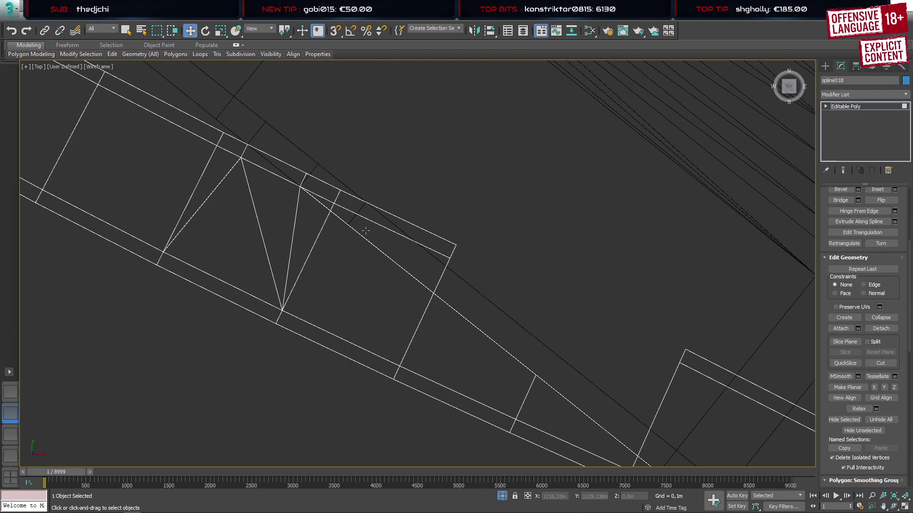
scroll(365, 231, up, 3)
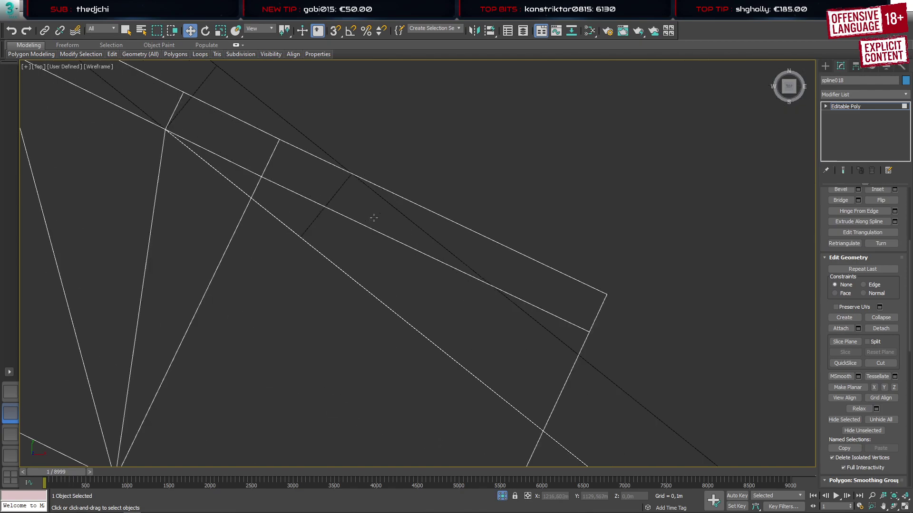
Connect the end strip's two long edges with a cross edge slid further along
key(2)
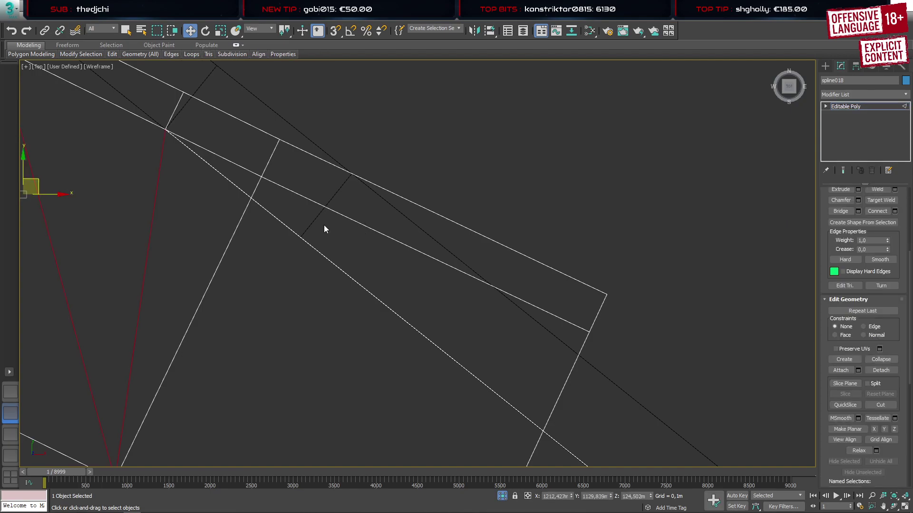
drag(324, 224, 394, 158)
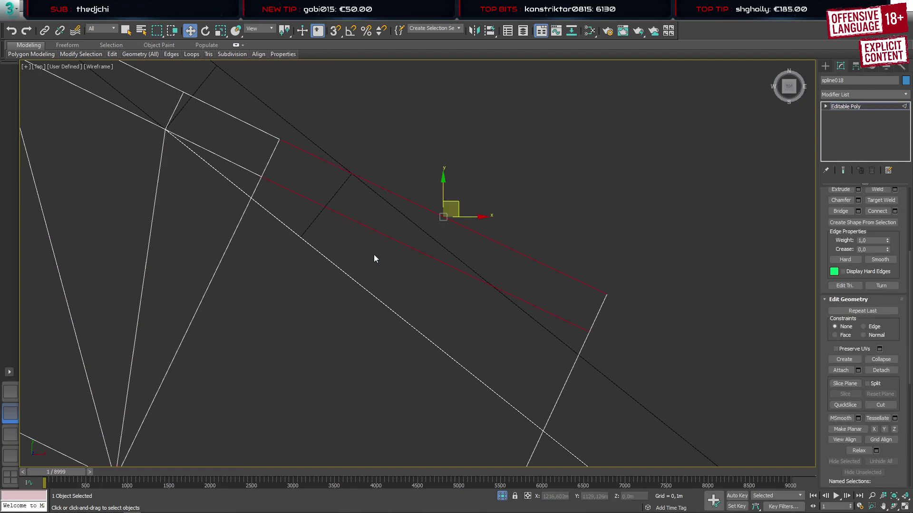
key(ctrl+shift+e)
scroll(353, 191, up, 4)
drag(423, 296, 423, 269)
click(422, 309)
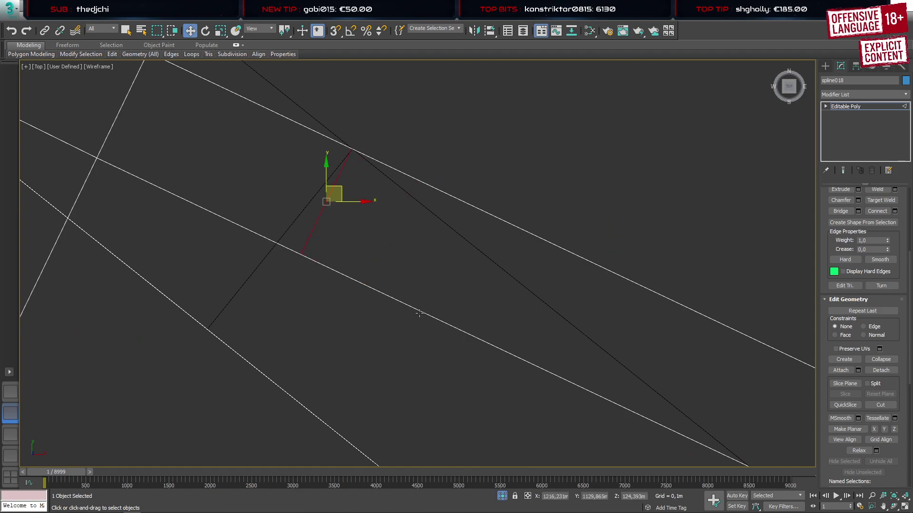
scroll(404, 290, down, 3)
Delete the outer end polygon beyond the new cross edge
key(4)
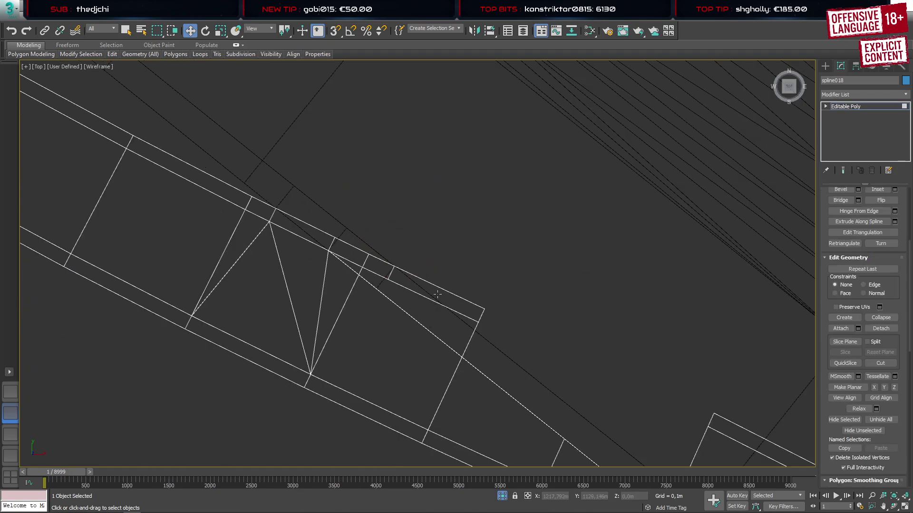
click(434, 295)
key(Delete)
middle_drag(444, 314, 448, 247)
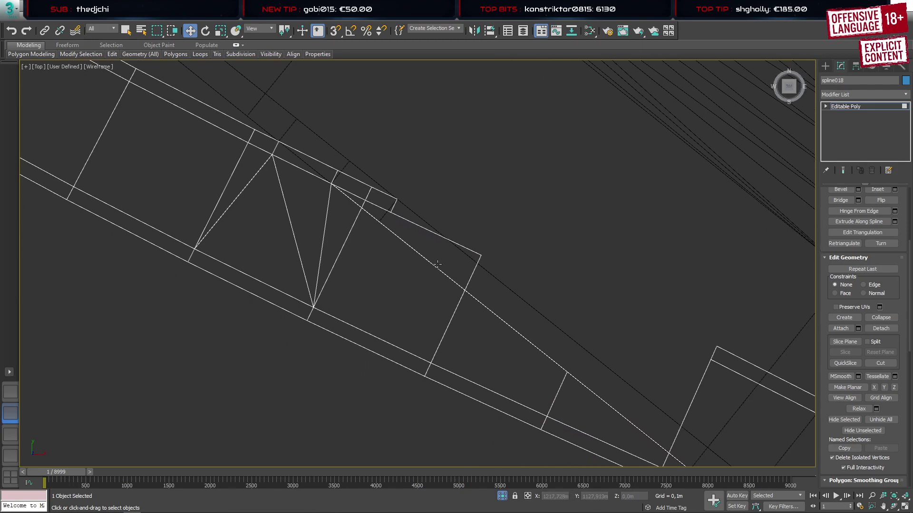
key(1)
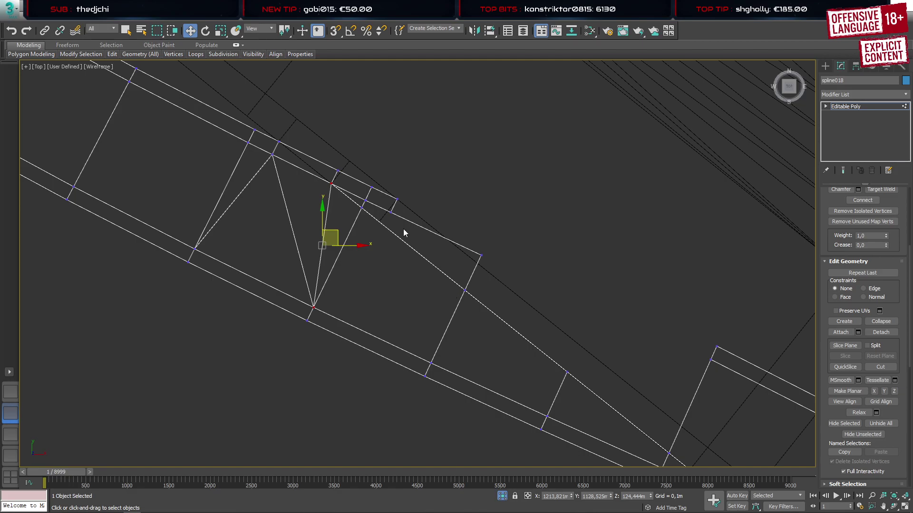
Target-weld three stray vertices at spline018's end onto the neighbouring corner vertices
middle_drag(395, 232, 412, 279)
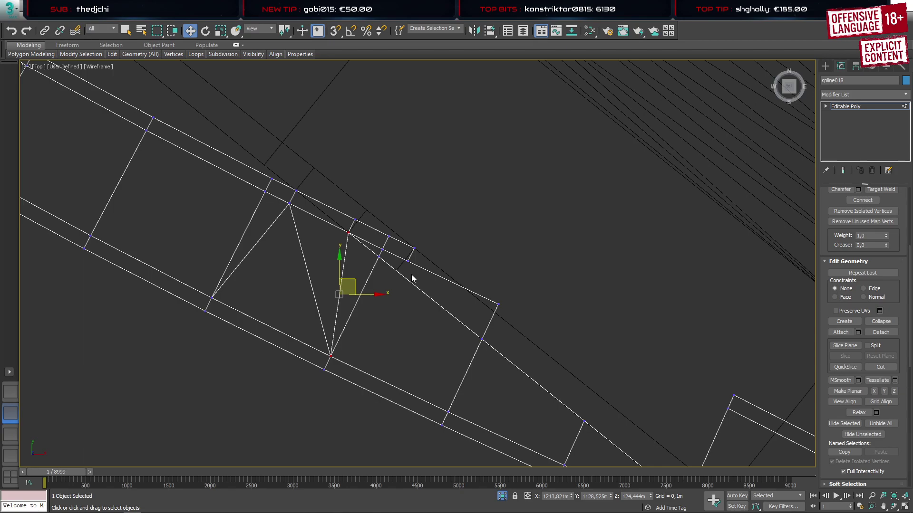
scroll(410, 256, up, 2)
scroll(409, 257, up, 2)
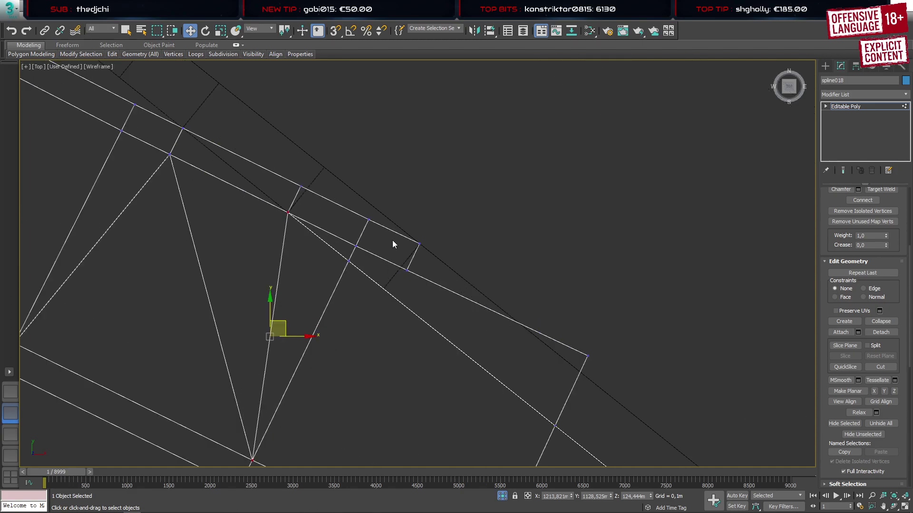
key(ctrl+w)
click(369, 220)
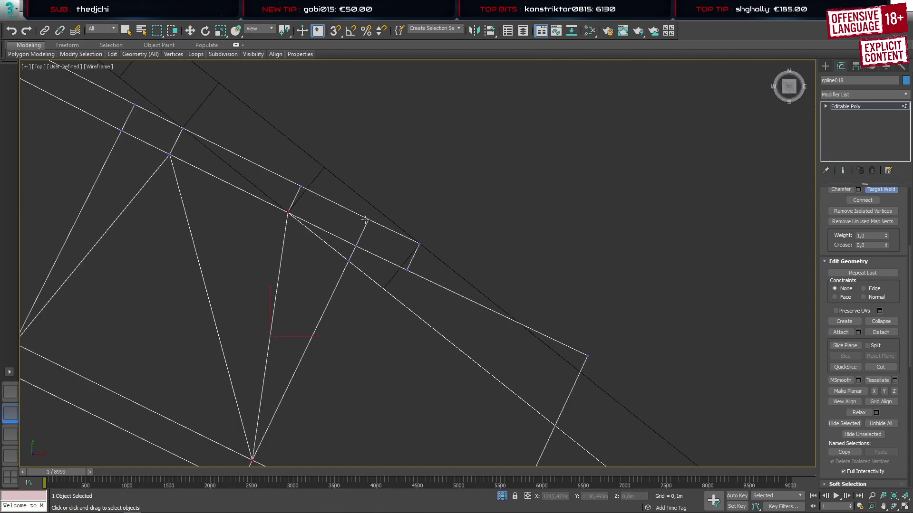
click(418, 244)
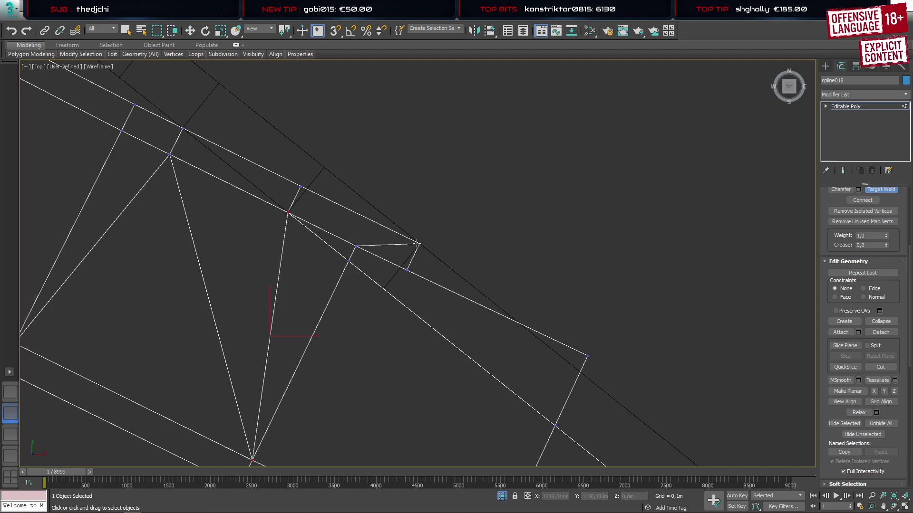
click(406, 270)
click(301, 186)
click(418, 244)
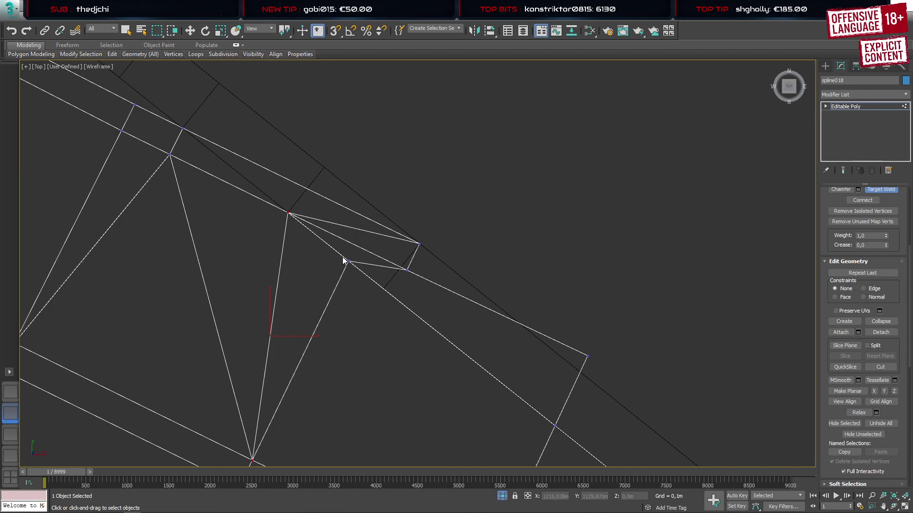
Switch back to the Move tool and close vertex editing on spline018
scroll(343, 260, down, 5)
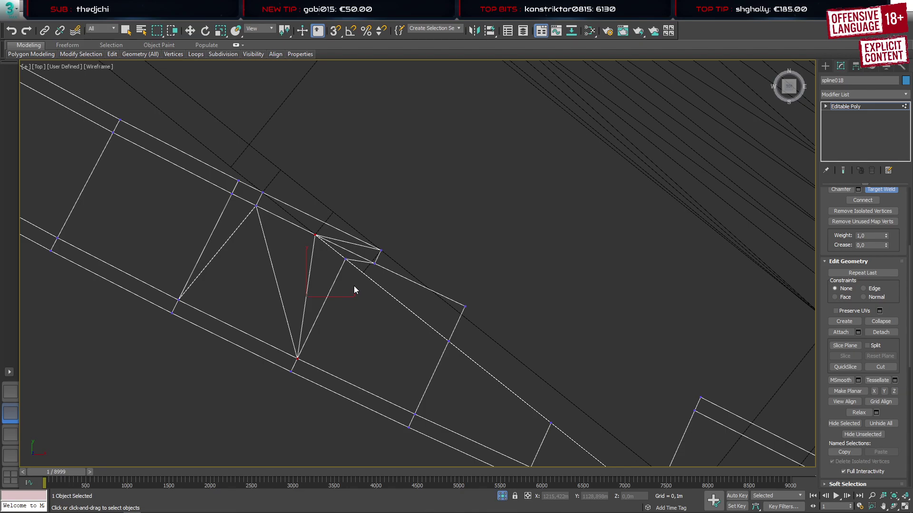
scroll(354, 286, down, 5)
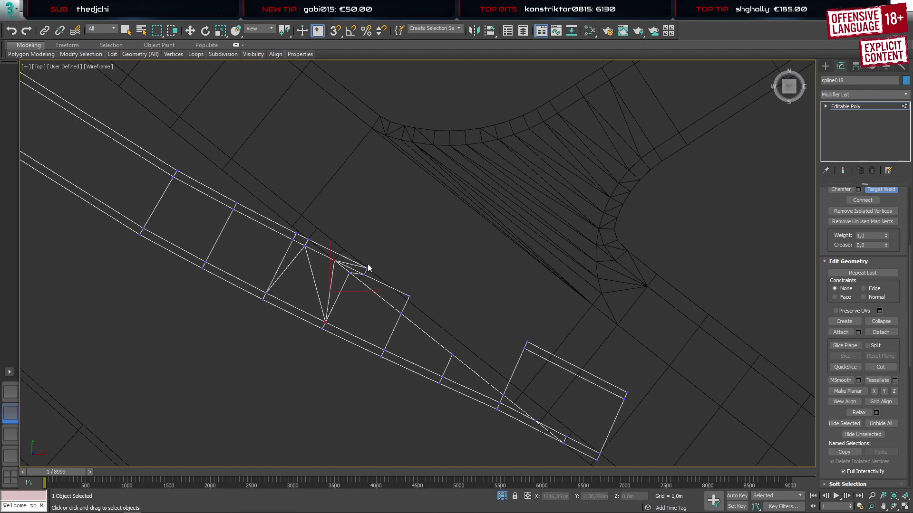
scroll(367, 268, up, 5)
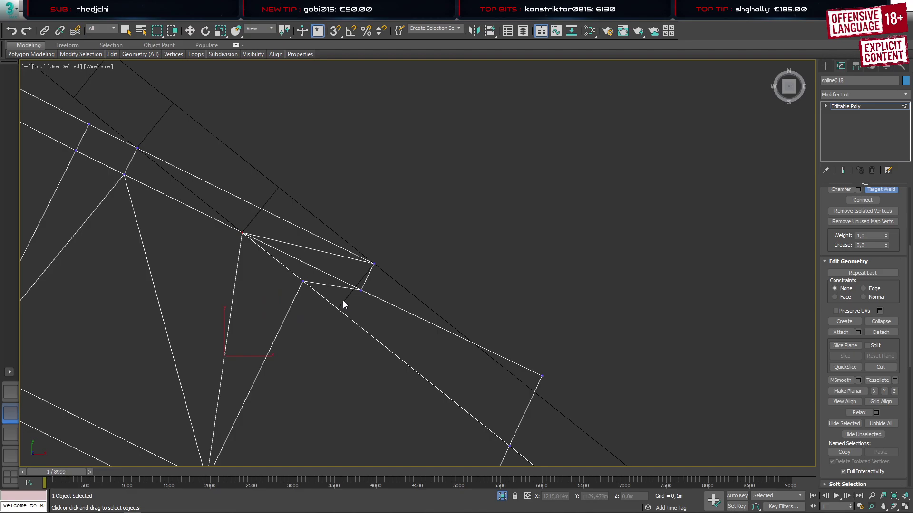
key(w)
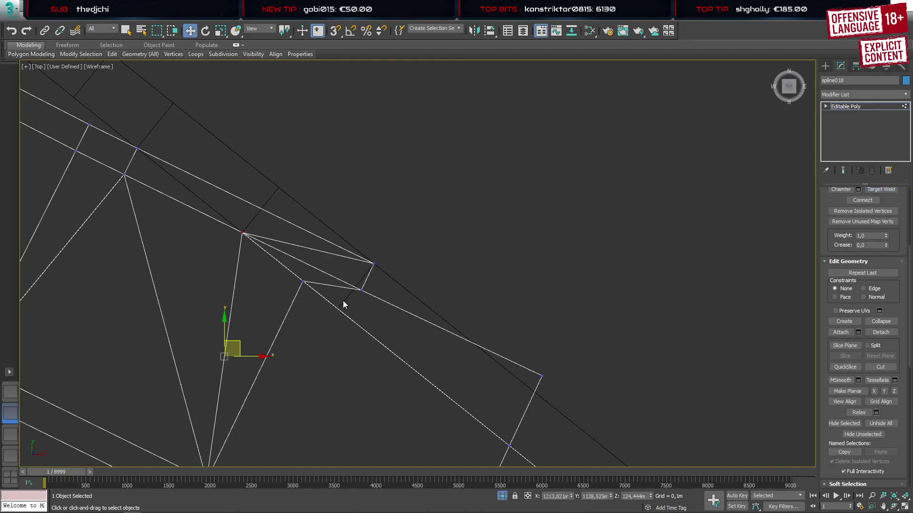
middle_drag(344, 296, 398, 309)
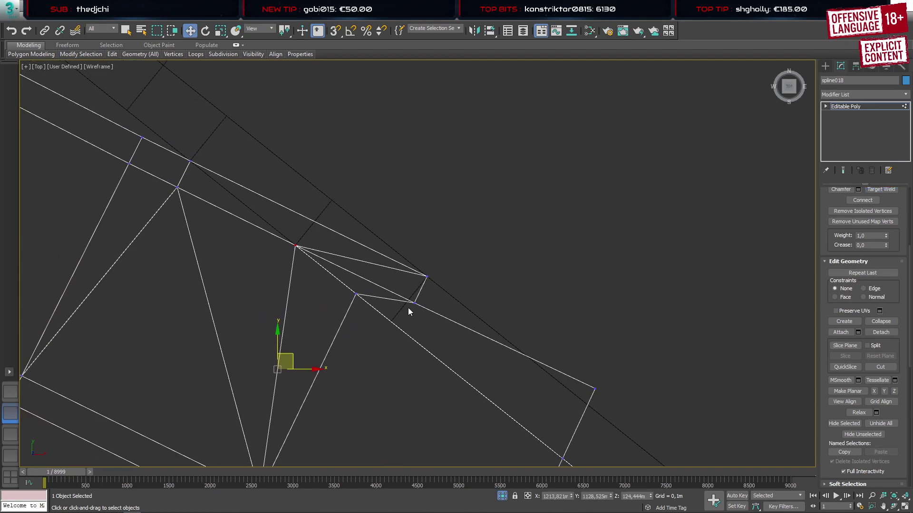
click(826, 65)
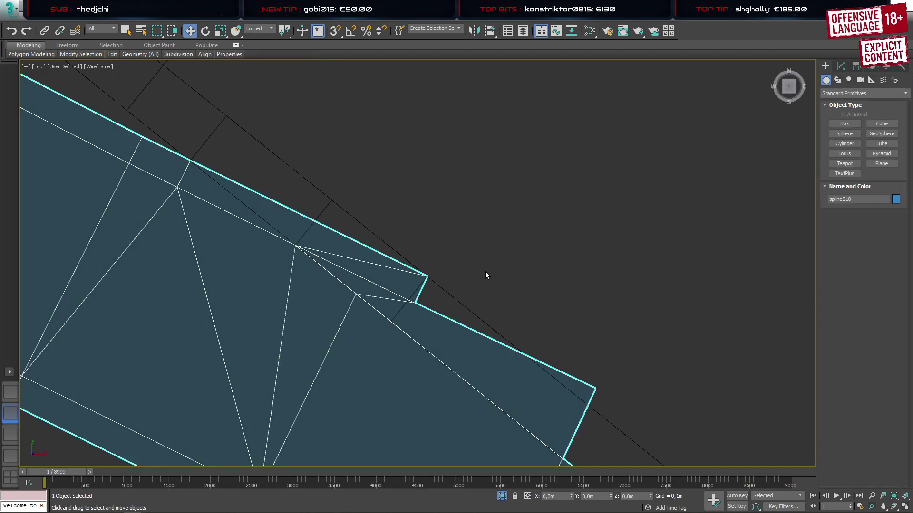
Select street_2Lanes and check two of its edge vertices in Vertex mode, then exit
click(444, 293)
key(1)
click(427, 276)
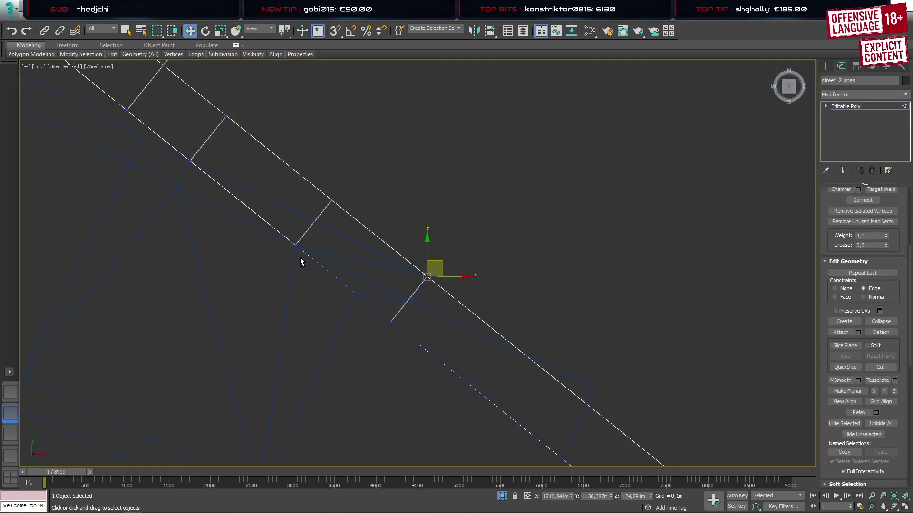
ctrl+drag(310, 259, 311, 264)
scroll(321, 298, down, 4)
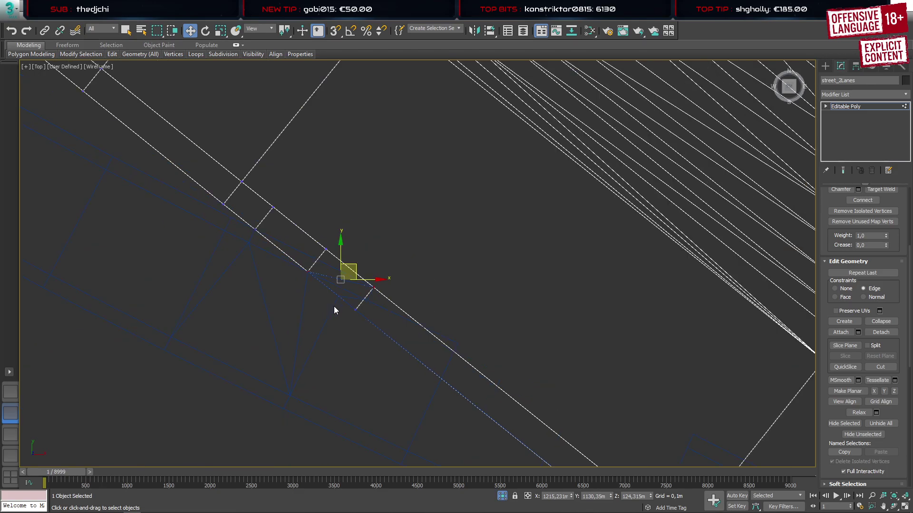
click(826, 66)
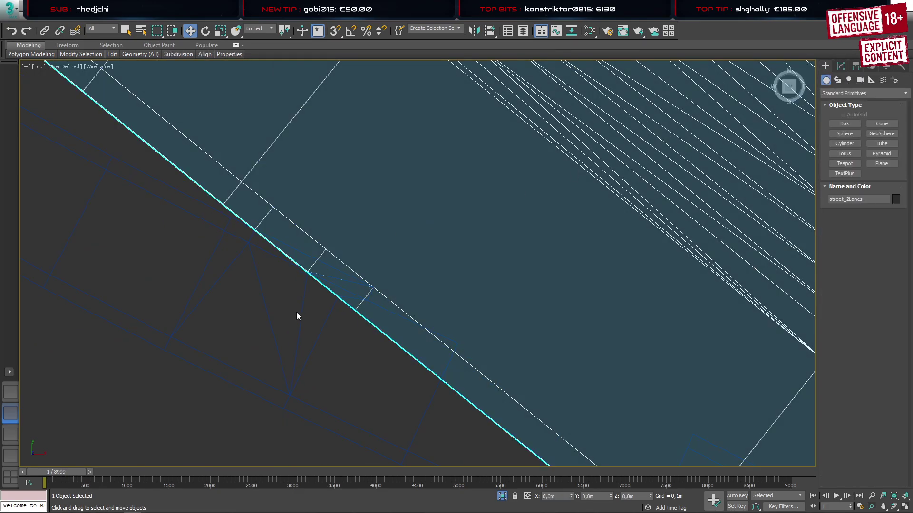
Select spline018 again and enter its Vertex mode
click(308, 353)
scroll(309, 349, up, 4)
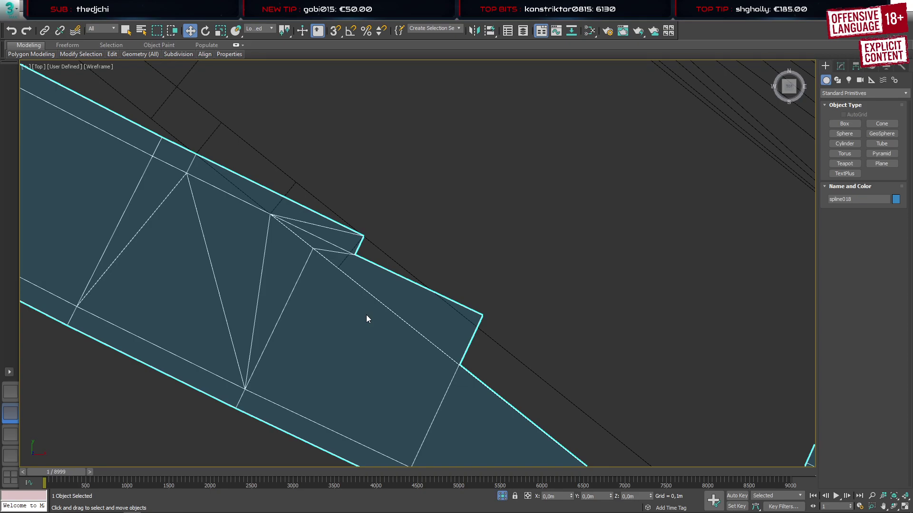
key(1)
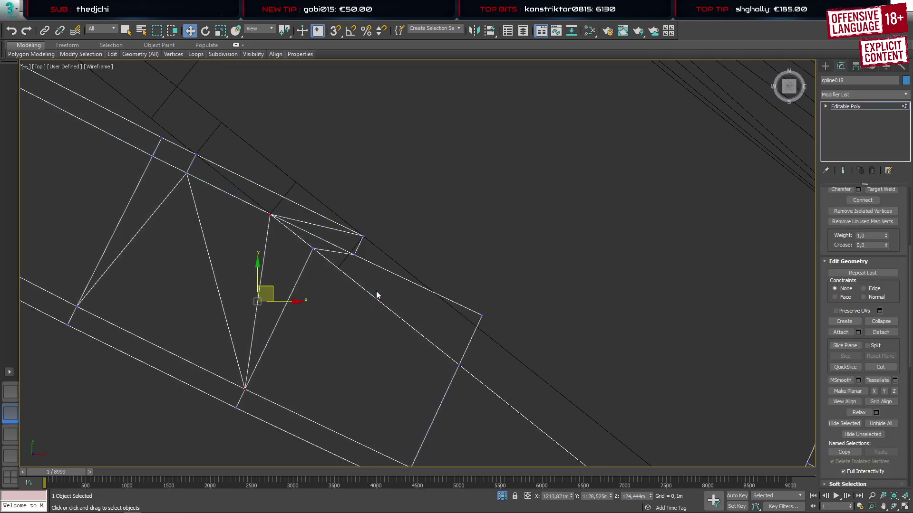
Weld a stray vertex onto the corner vertex and move that corner down onto the street edge
click(313, 249)
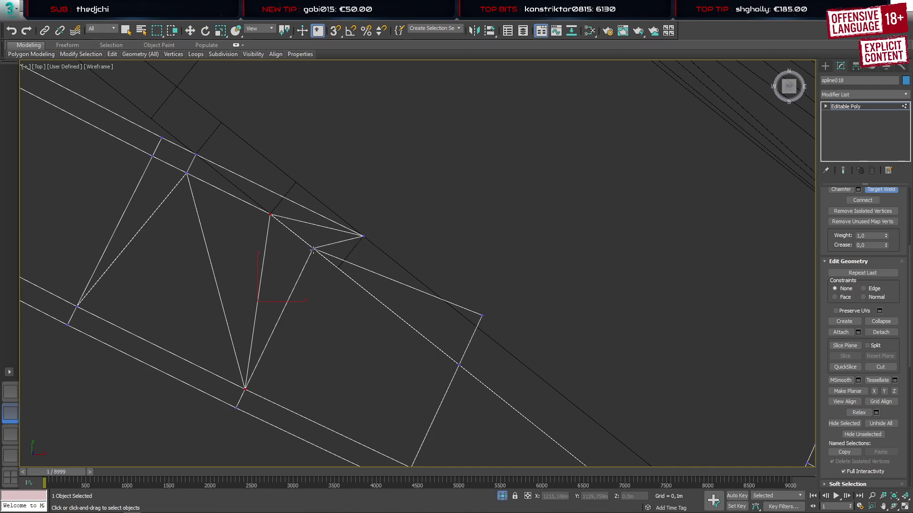
key(w)
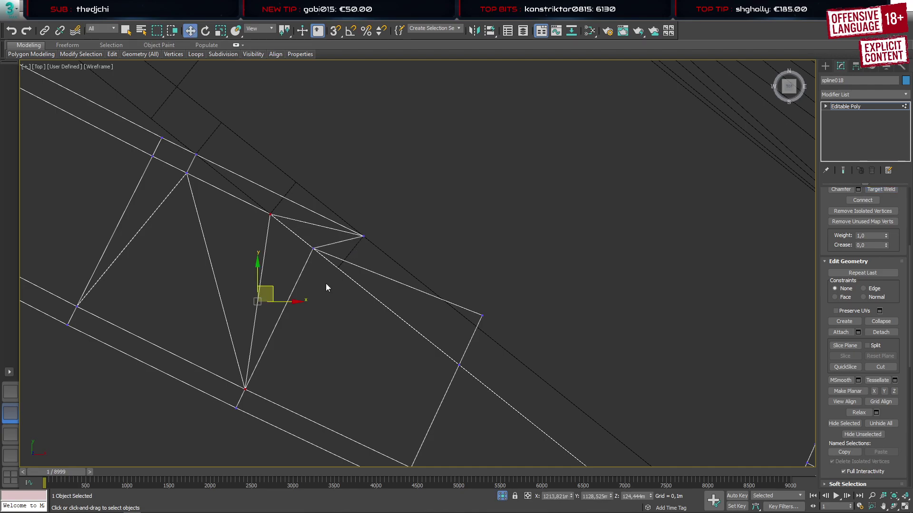
click(326, 284)
click(312, 248)
scroll(324, 266, up, 3)
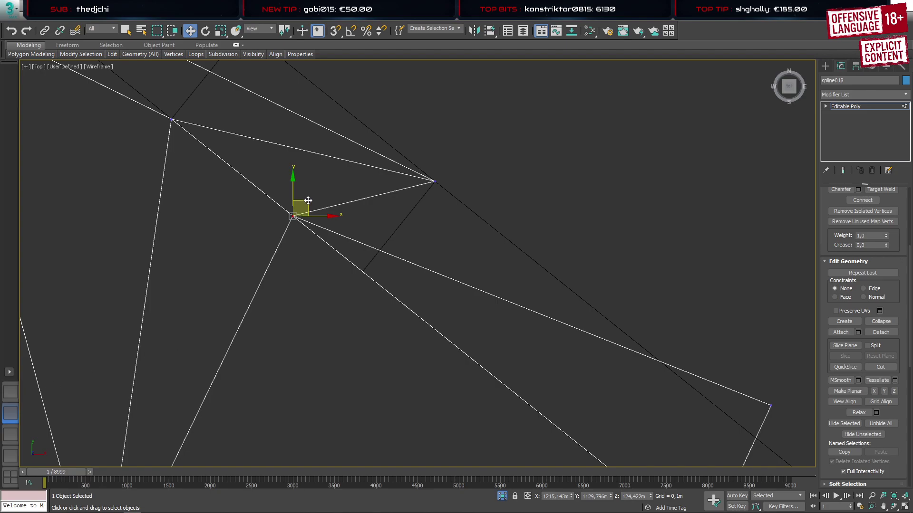
drag(307, 199, 377, 258)
scroll(463, 304, down, 5)
middle_drag(559, 345, 478, 279)
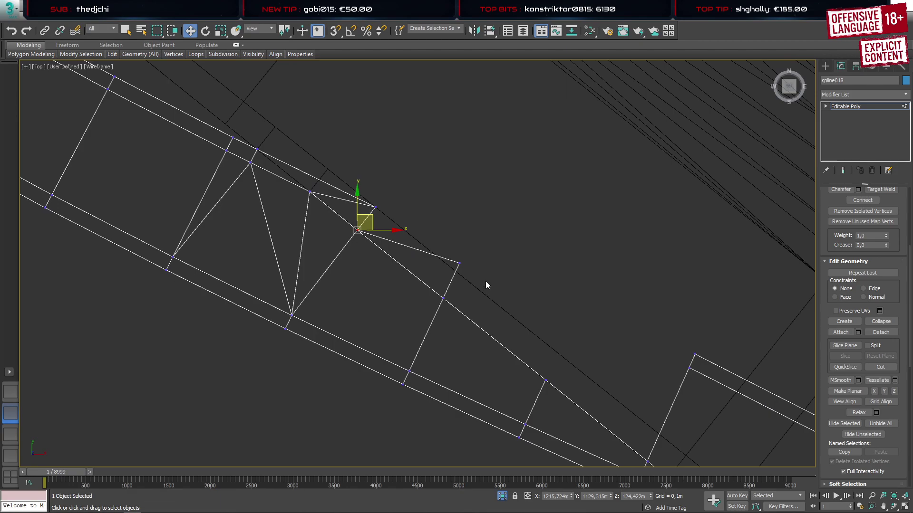
Target-weld another stray vertex, then undo the weld and the earlier vertex edits
key(ctrl+shift+w)
click(443, 298)
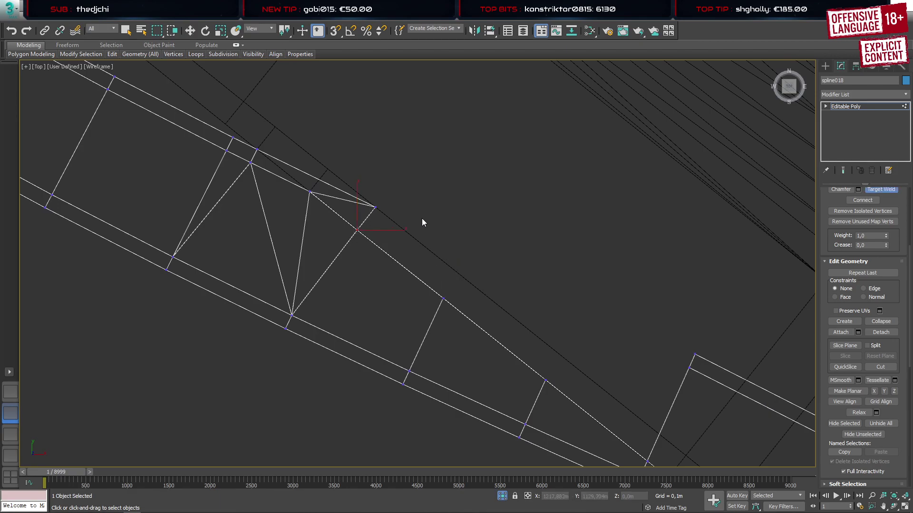
key(w)
middle_drag(420, 209, 464, 260)
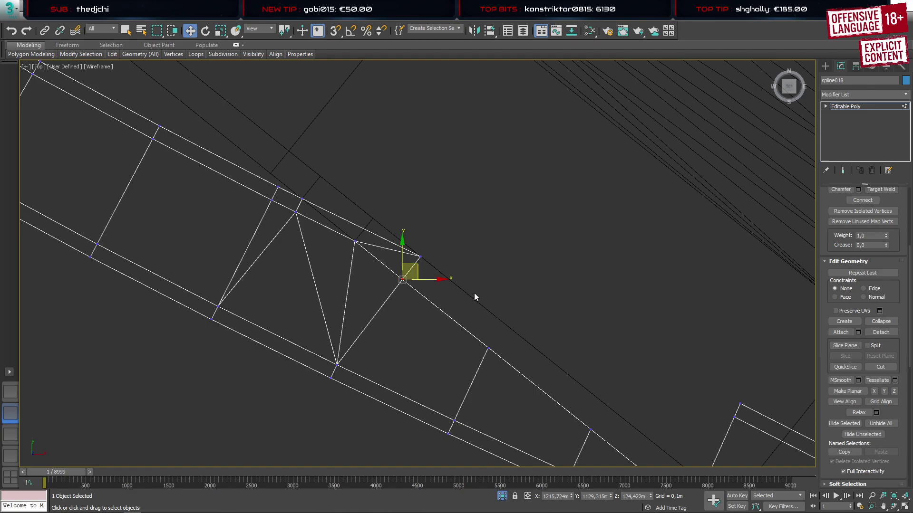
key(ctrl+z)
key(ctrl+z)
key(ctrl+z)
key(ctrl+z)
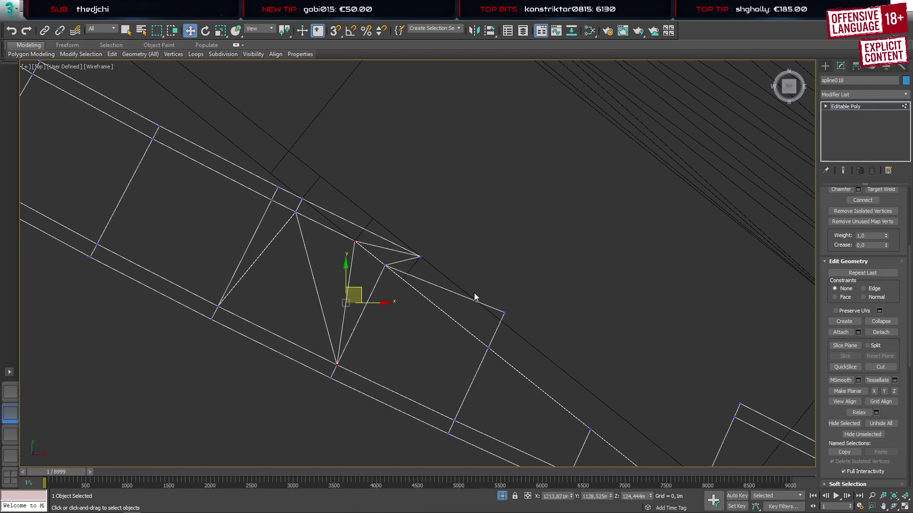
key(ctrl+z)
Target-weld spline018's end vertex onto the vertex on the road edge
scroll(446, 289, up, 3)
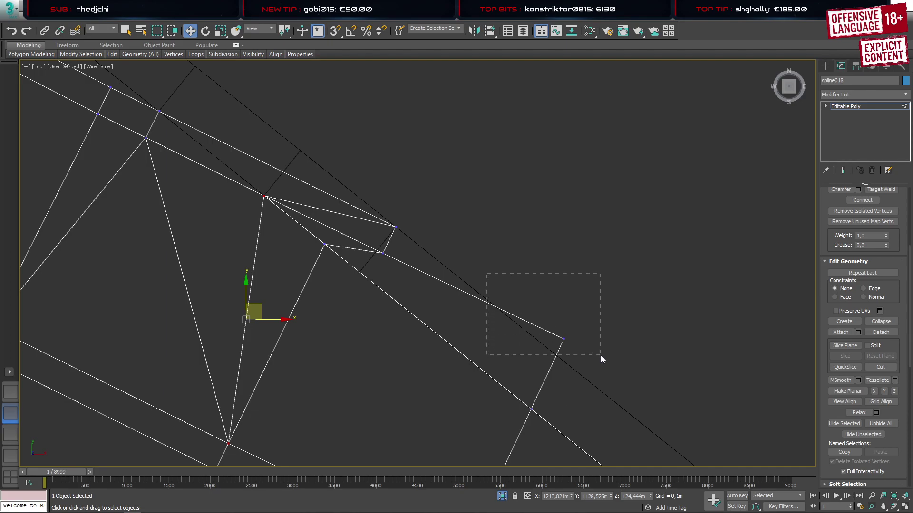
drag(600, 356, 600, 355)
drag(373, 249, 412, 277)
key(ctrl+shift+w)
click(384, 253)
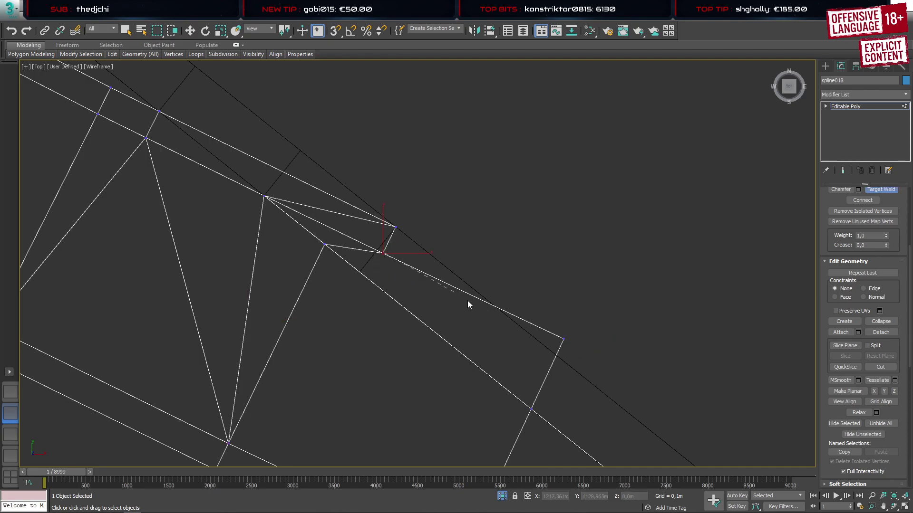
click(563, 341)
Set Constraints to Edge and slide the welded vertex up-left along its edge
key(w)
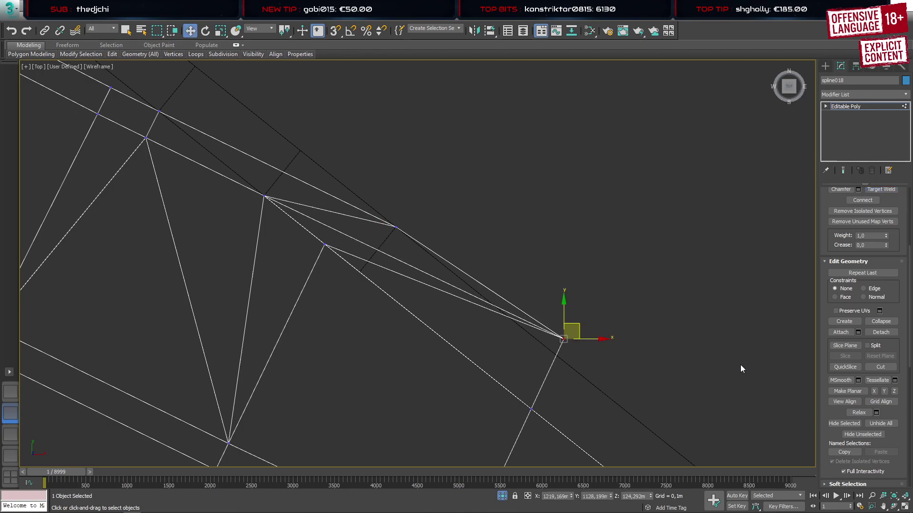
click(865, 289)
scroll(552, 297, up, 4)
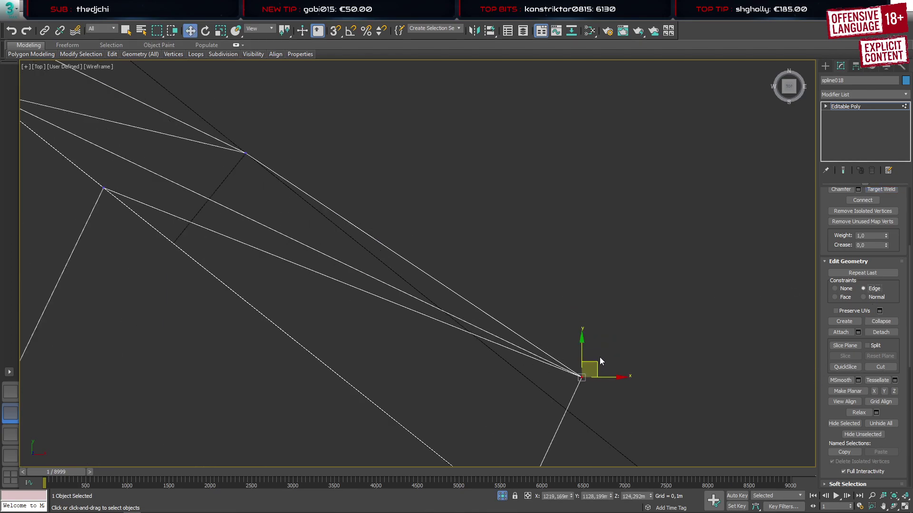
drag(600, 364, 489, 357)
scroll(397, 318, down, 3)
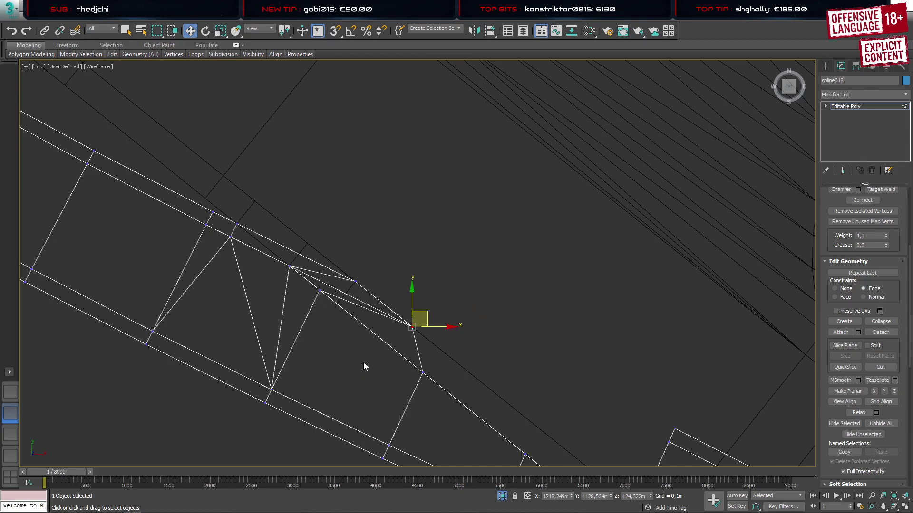
middle_drag(364, 363, 369, 312)
Weld the inner vertex onto the edge vertex and move the selected vertex onto its neighbour
key(ctrl+w)
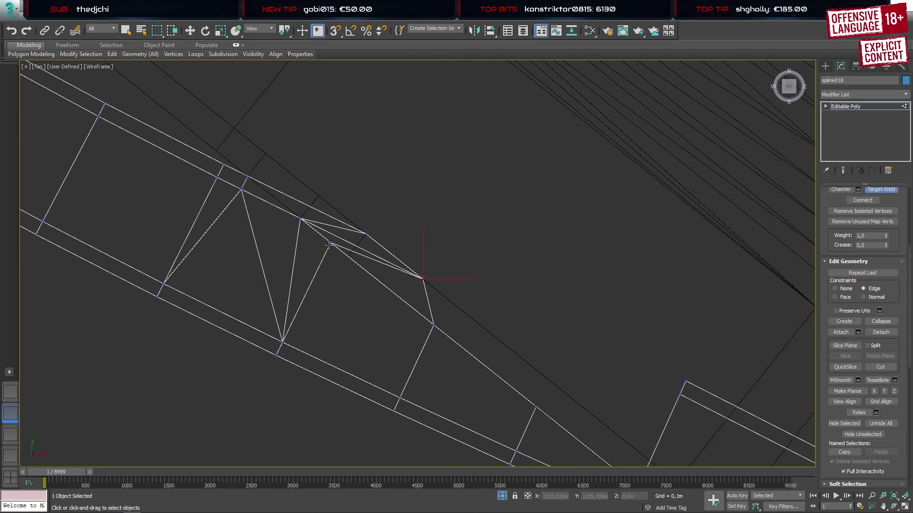
click(331, 243)
click(432, 325)
key(w)
middle_drag(317, 292, 319, 295)
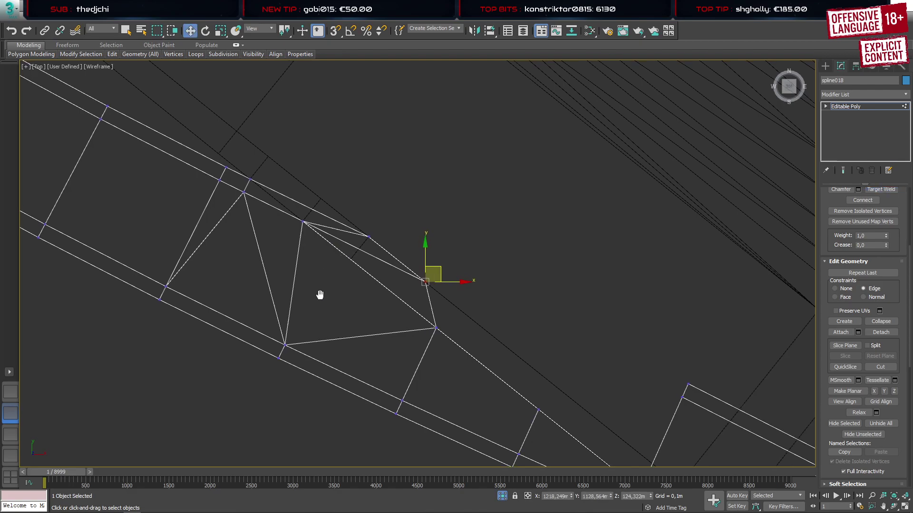
drag(432, 275, 309, 215)
scroll(314, 225, up, 3)
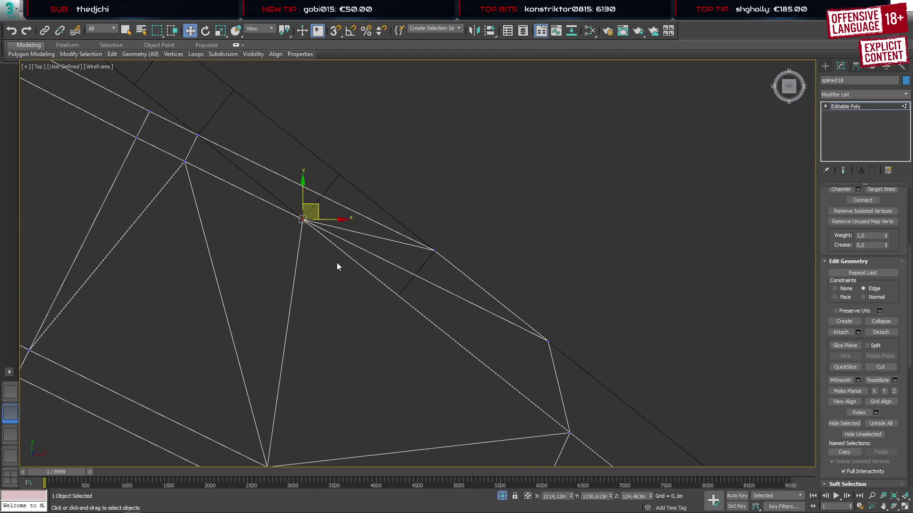
middle_drag(398, 346, 390, 266)
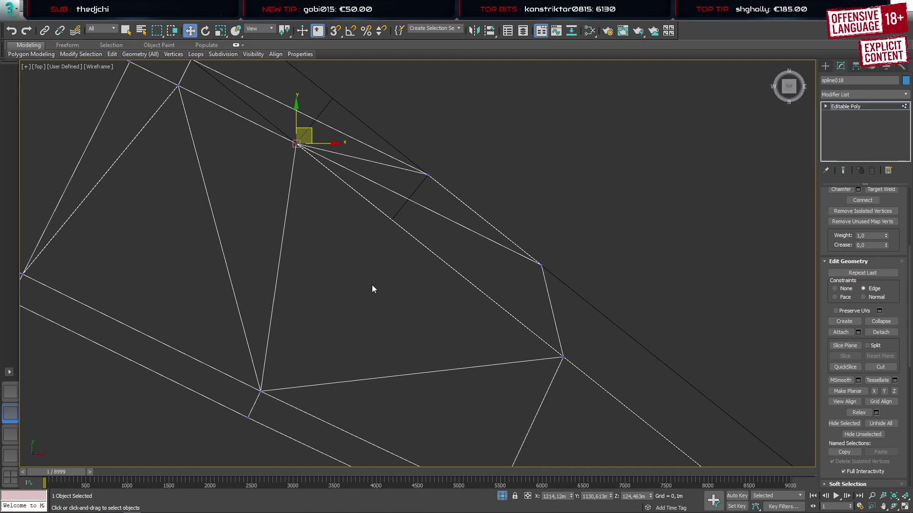
scroll(372, 288, down, 2)
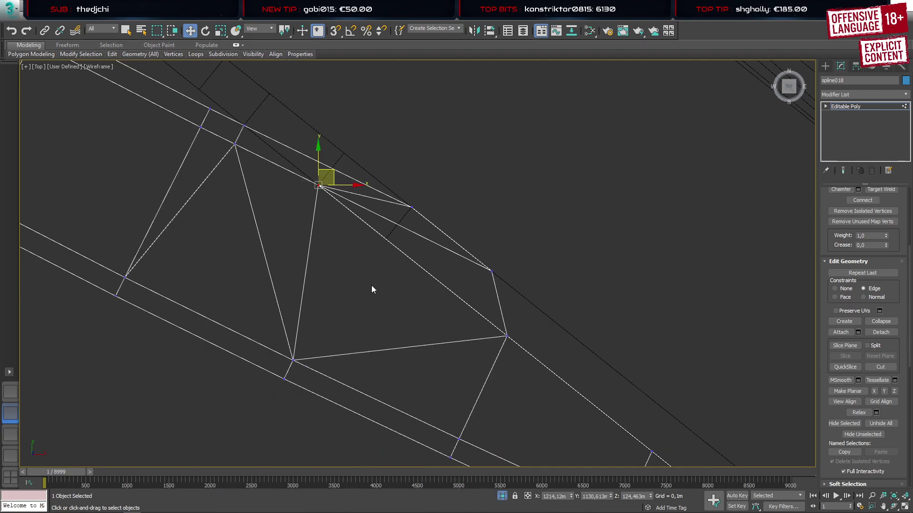
mouse_move(372, 289)
middle_down()
mouse_move(416, 336)
mouse_move(378, 295)
middle_up()
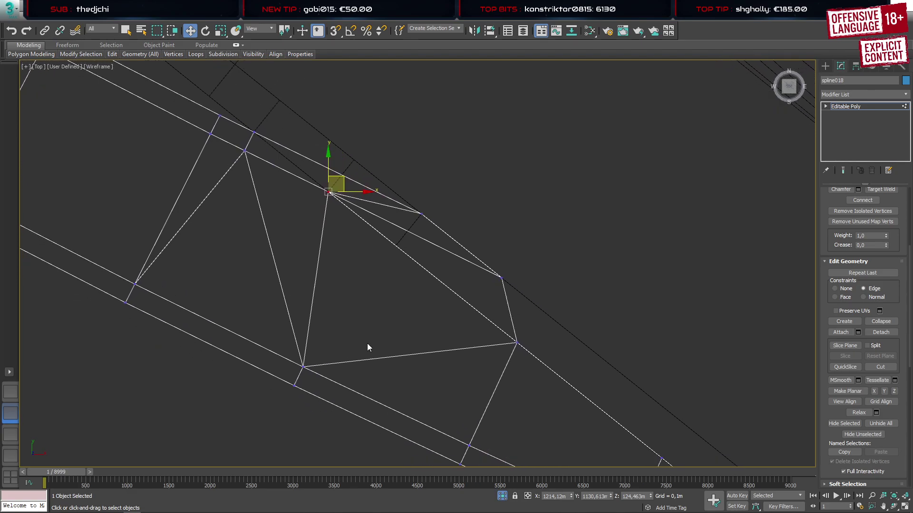
click(8, 391)
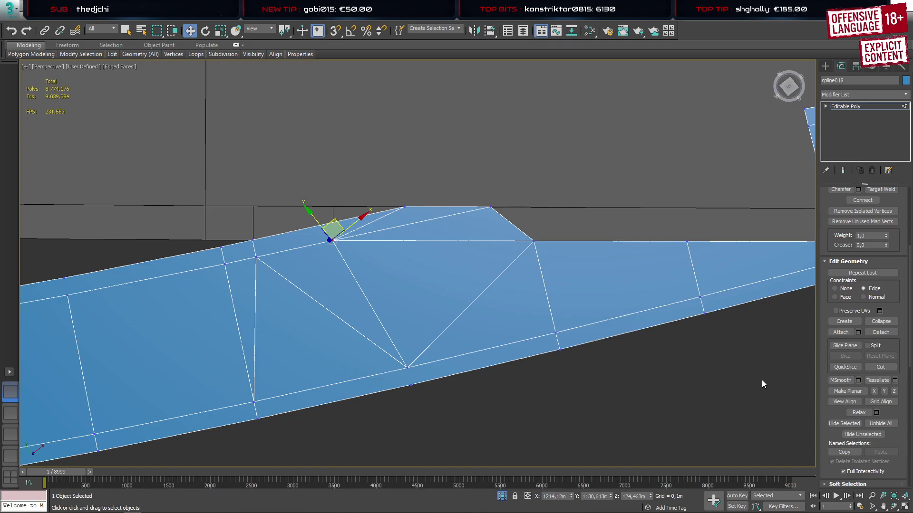
Cut a new edge from the bottom junction vertex up to the top edge
click(880, 367)
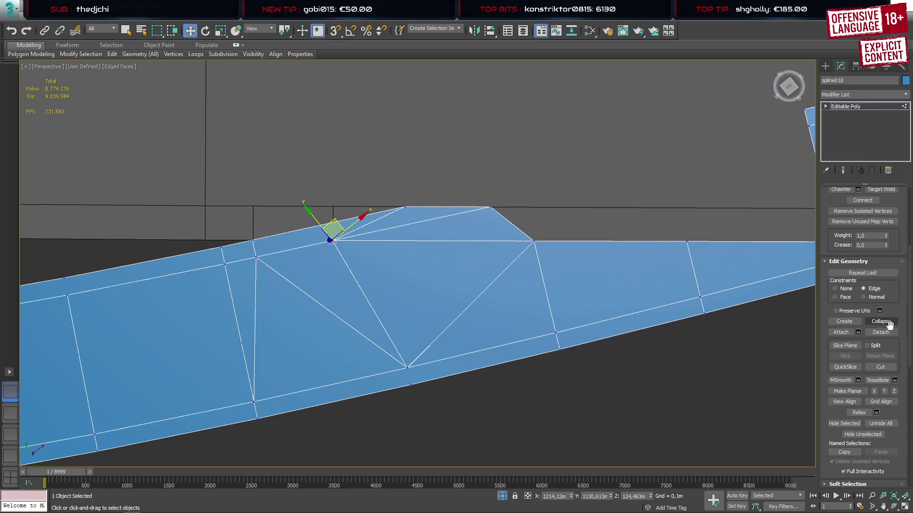
click(407, 367)
click(407, 242)
right_click(439, 255)
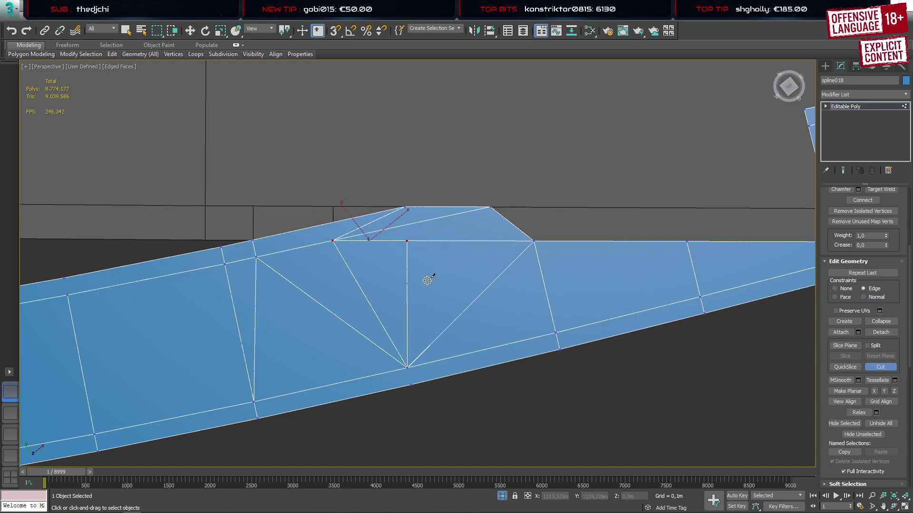
right_click(427, 280)
Connect the newly cut vertex to the outer corner vertex with a new edge
click(407, 367)
alt+middle_drag(461, 373, 438, 341)
click(459, 270)
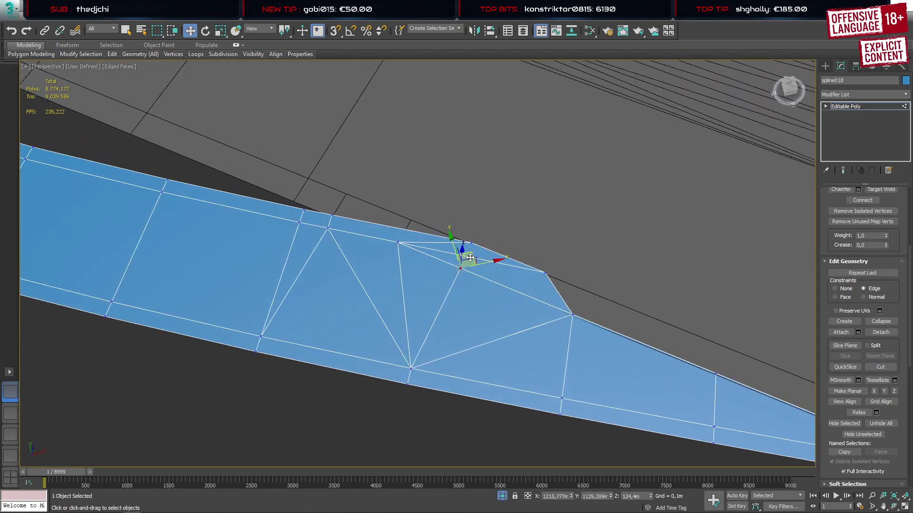
drag(459, 271, 445, 281)
key(ctrl+z)
ctrl+click(546, 273)
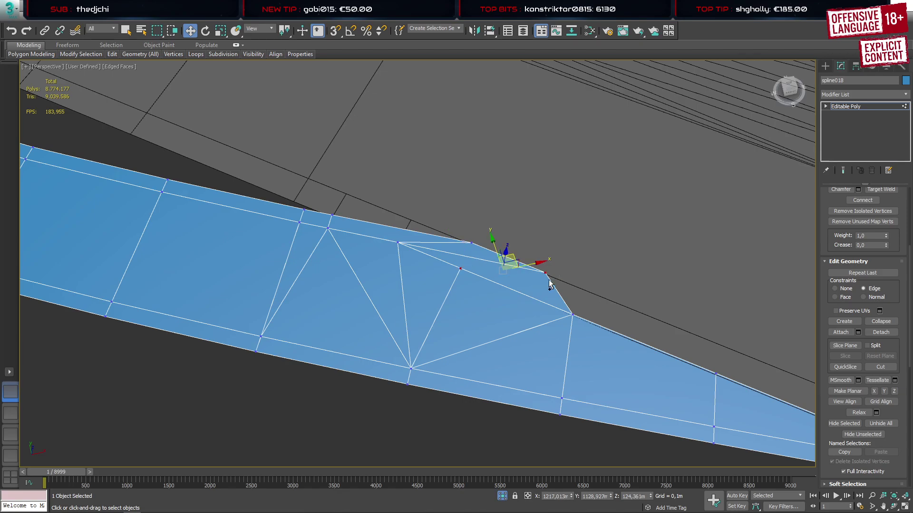
key(ctrl+shift+e)
Check the junction in Top view, then reselect only the newly cut vertex in Perspective
click(17, 409)
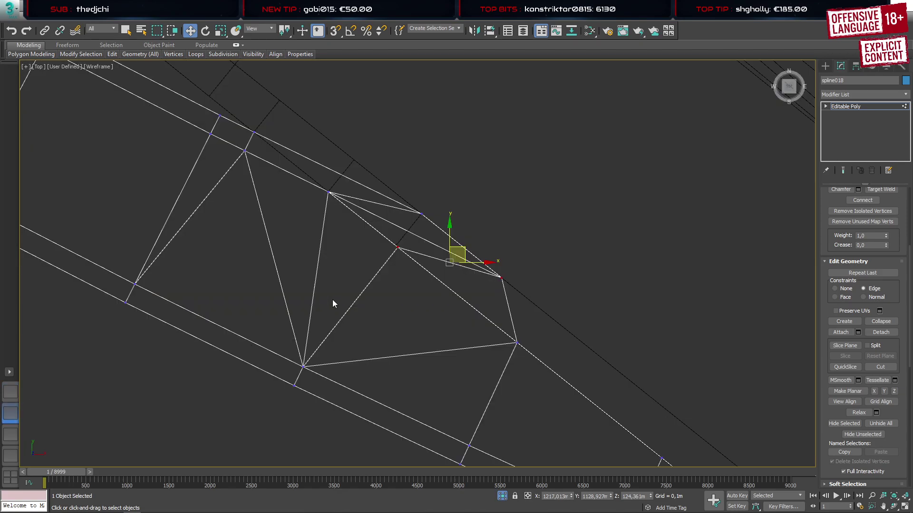
scroll(363, 264, up, 2)
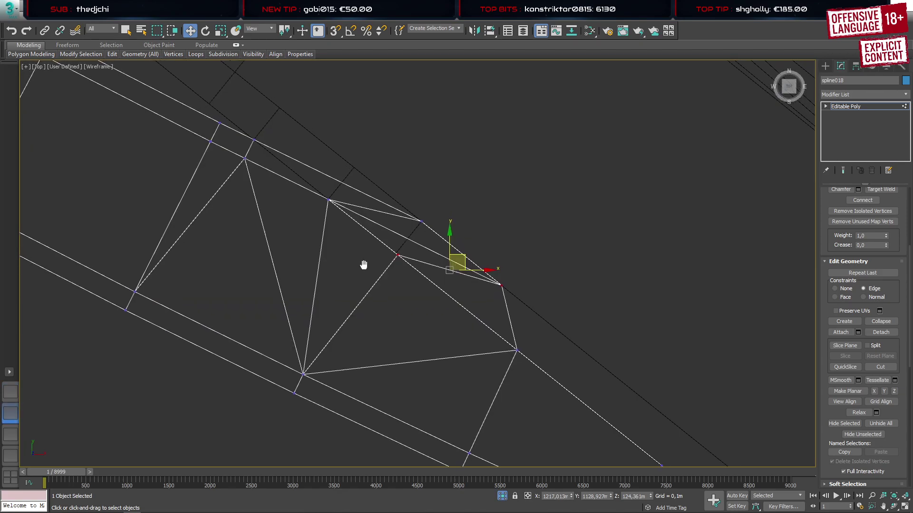
middle_drag(383, 332, 385, 268)
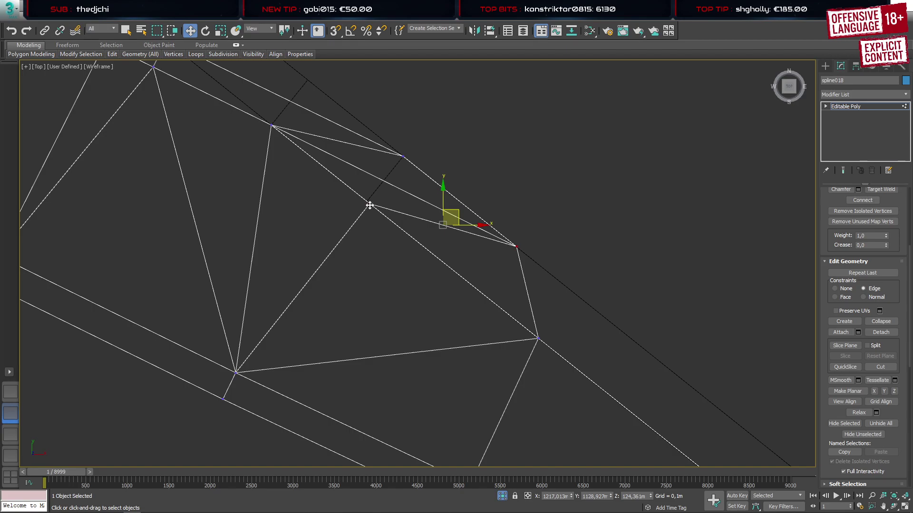
scroll(370, 205, down, 4)
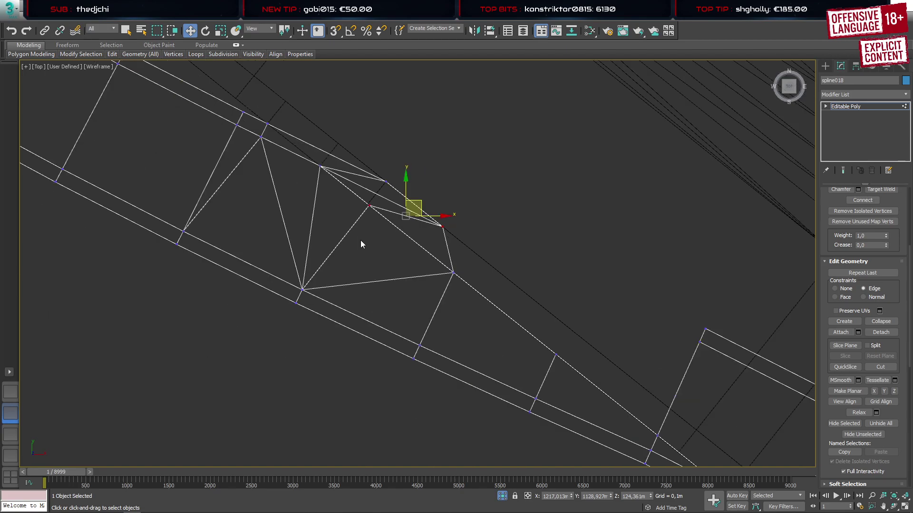
click(10, 392)
click(462, 276)
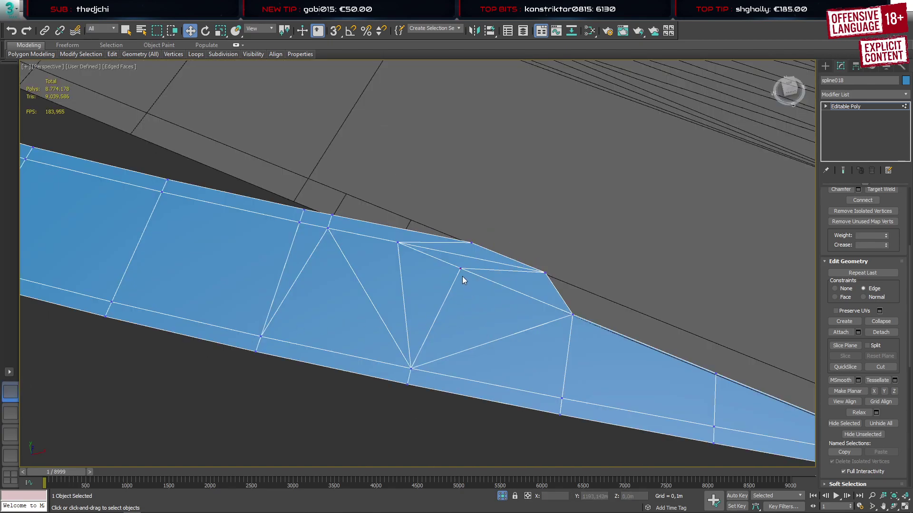
click(460, 269)
Turn on vertex snapping and wireframe, and snap the cut vertex onto a street vertex
key(s)
alt+middle_drag(460, 298, 441, 287)
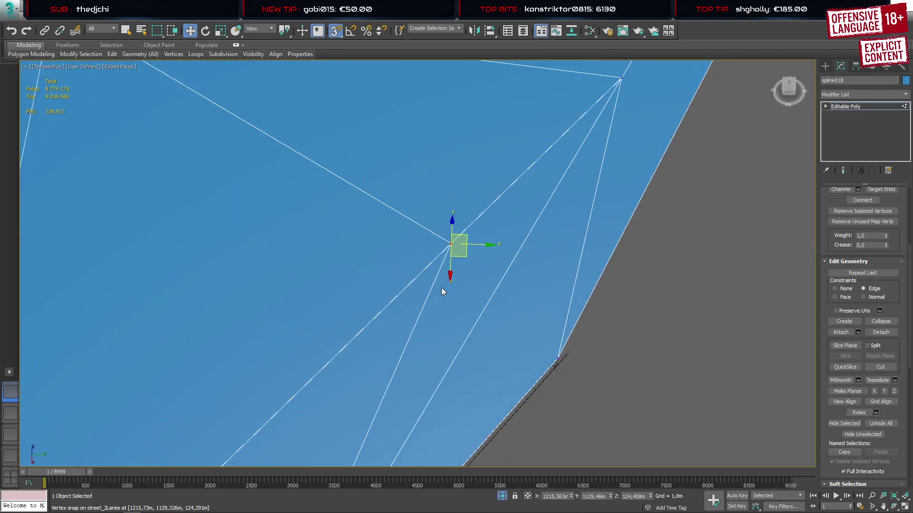
key(F3)
drag(451, 256, 429, 277)
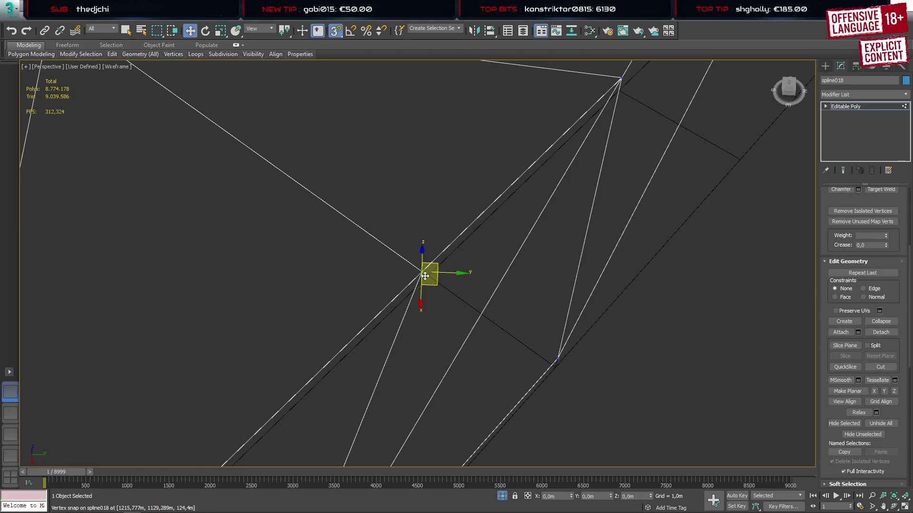
drag(425, 273, 431, 277)
middle_drag(552, 197, 505, 194)
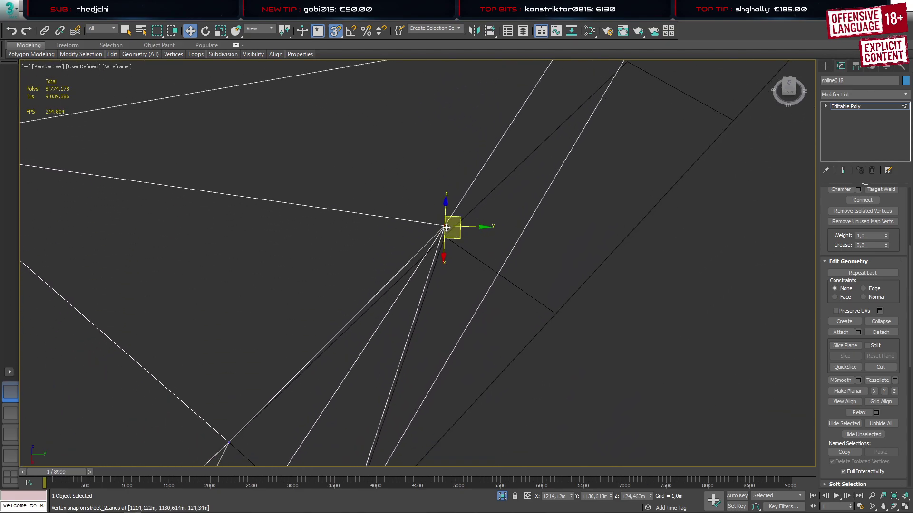
drag(448, 228, 448, 238)
Snap the next two junction end vertices onto street_2Lanes vertices at about 124.3 m
scroll(468, 246, down, 5)
drag(528, 188, 507, 204)
scroll(512, 192, up, 6)
scroll(413, 257, down, 3)
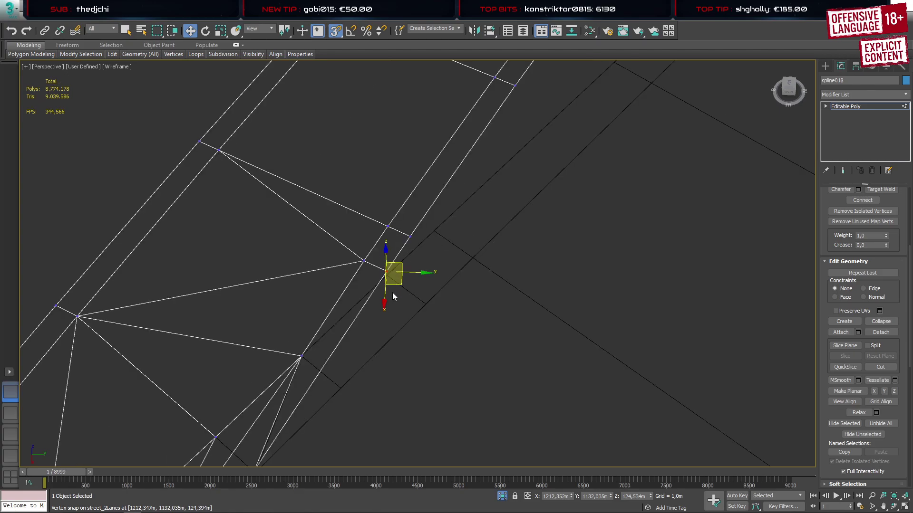
scroll(391, 296, up, 3)
scroll(392, 297, down, 3)
drag(386, 277, 385, 280)
middle_drag(267, 358, 495, 204)
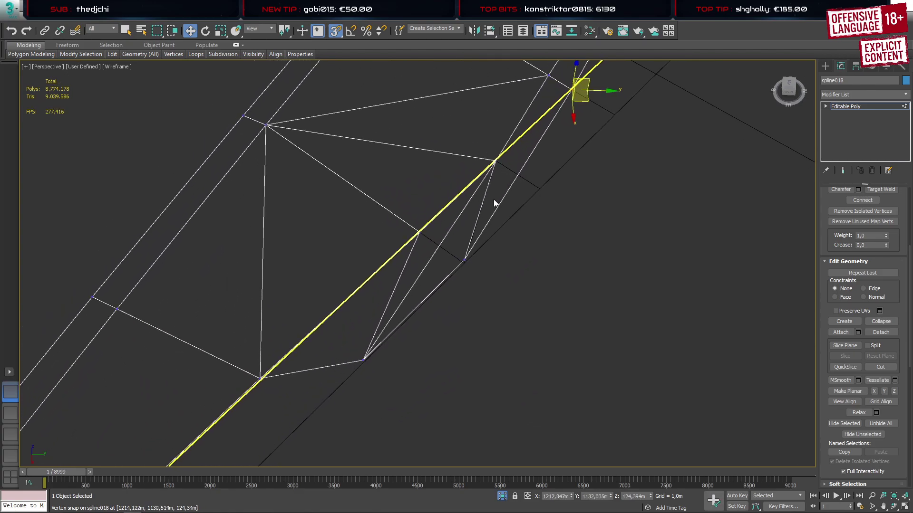
click(465, 261)
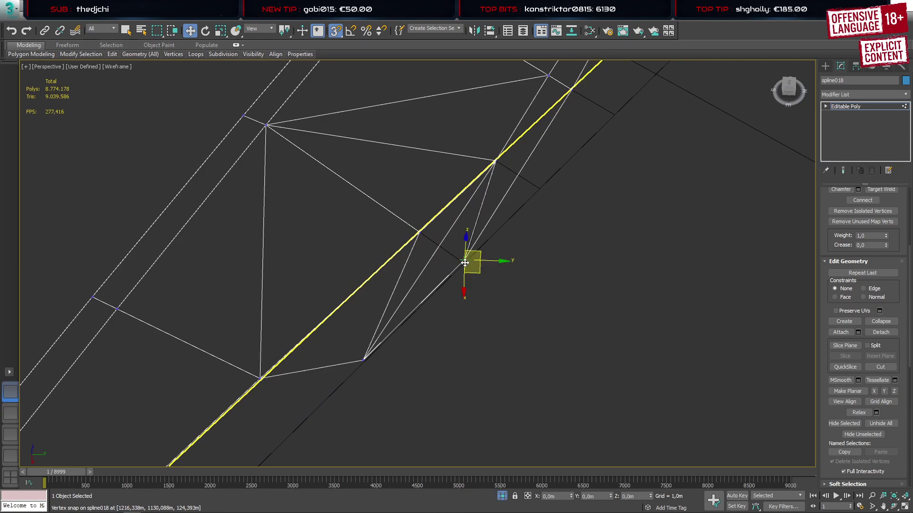
drag(465, 260, 464, 263)
Switch to the Top view and close vertex editing on spline018
middle_drag(428, 341, 459, 305)
click(10, 413)
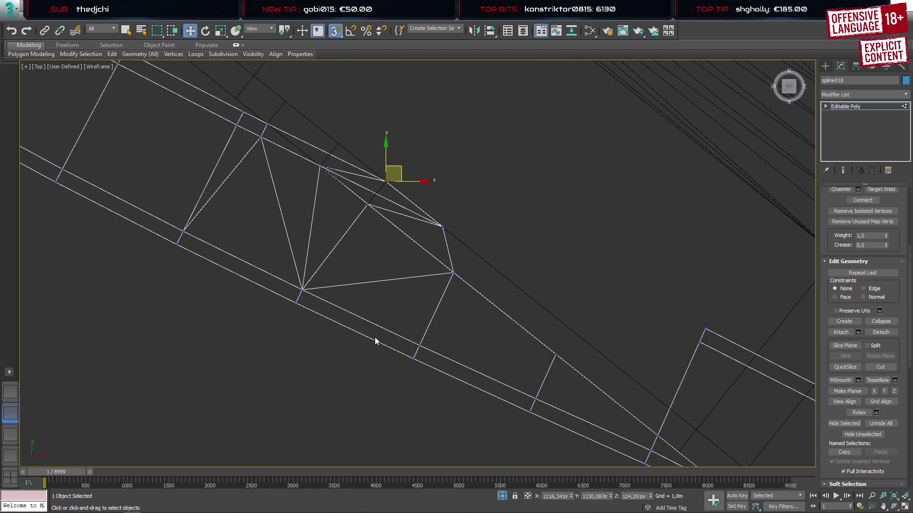
click(826, 66)
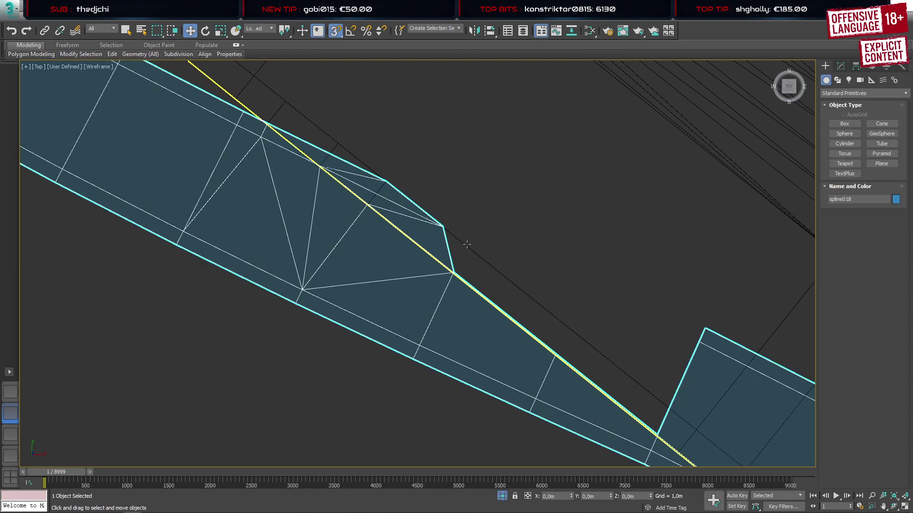
Ring-select street_2Lanes' two long edges and connect them with a new sliding edge
click(467, 245)
key(2)
drag(416, 250, 466, 235)
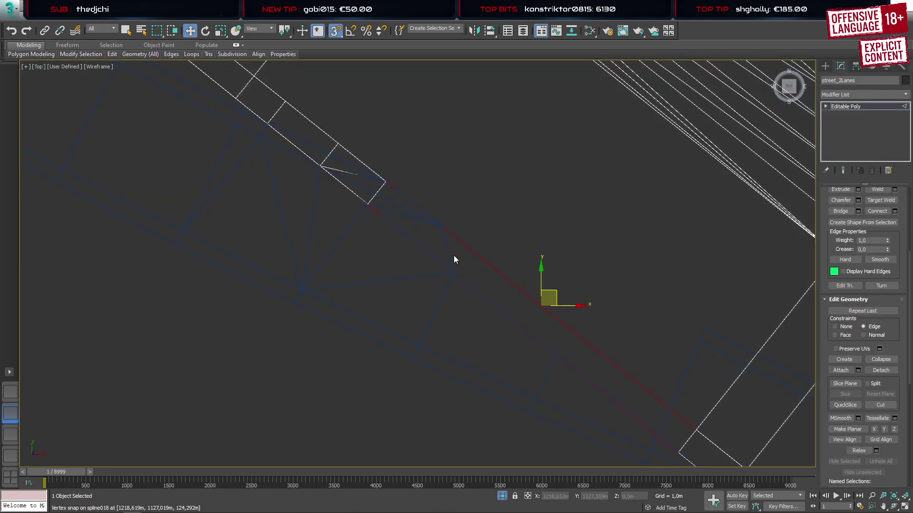
scroll(454, 256, up, 5)
key(alt+r)
key(ctrl+shift+e)
drag(425, 296, 473, 126)
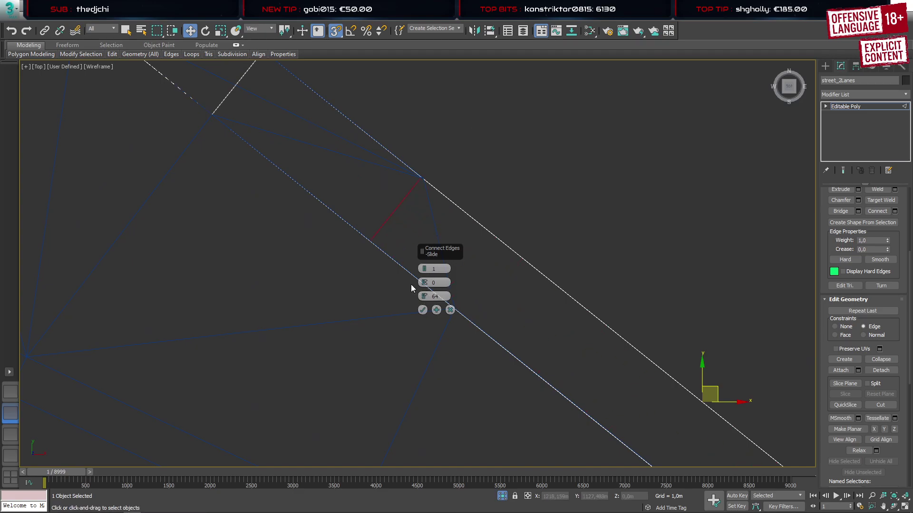
click(421, 311)
Turn off snapping and slide the new edge slightly along the street edges
scroll(425, 200, up, 2)
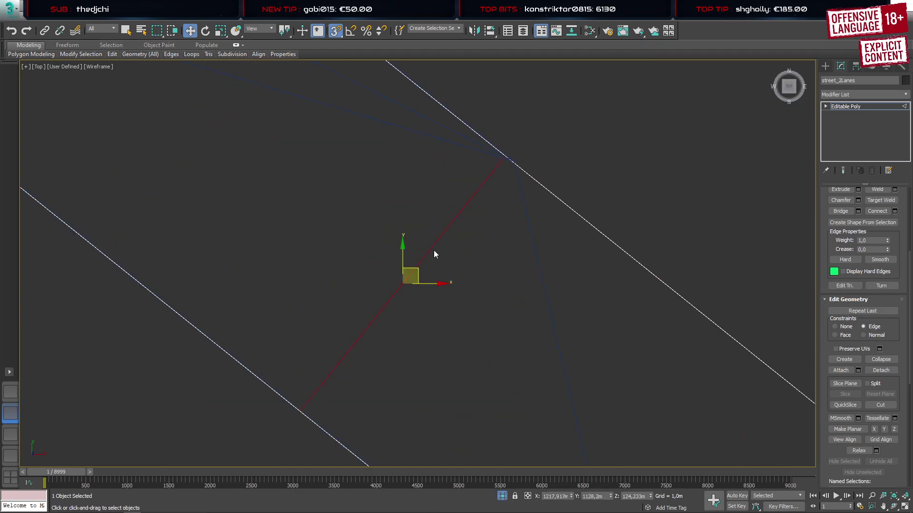
drag(420, 270, 419, 271)
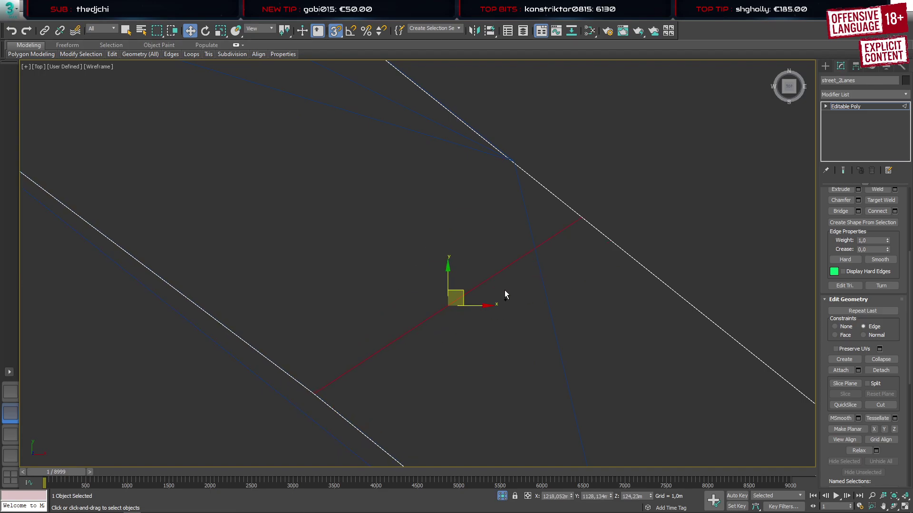
key(ctrl+z)
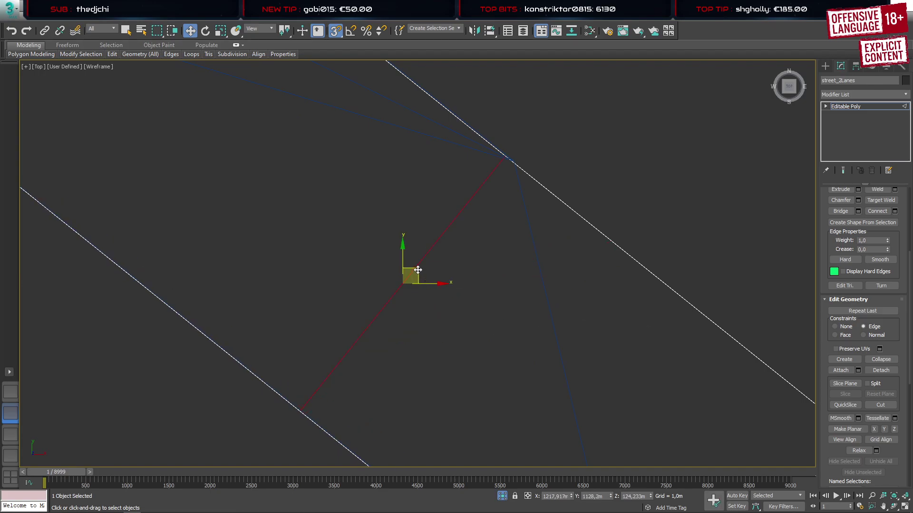
drag(414, 272, 453, 276)
right_click(454, 276)
click(335, 30)
drag(415, 271, 420, 279)
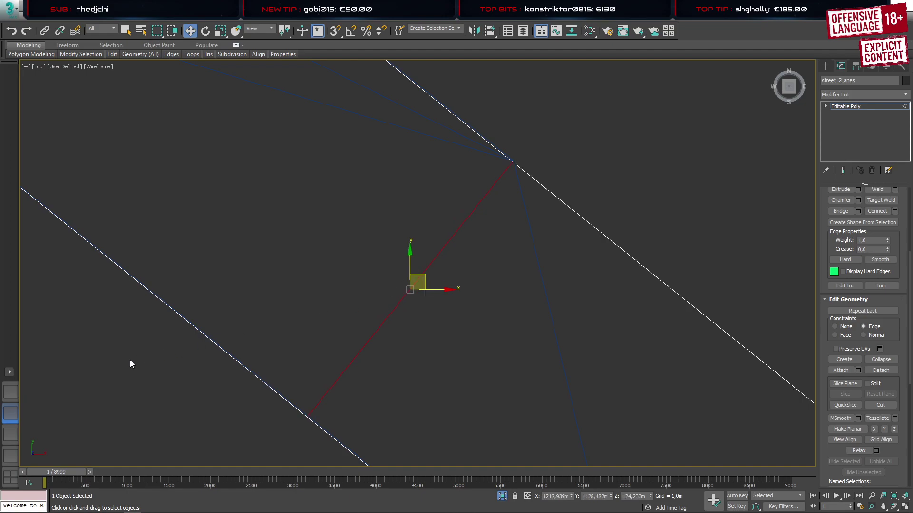
Exit edge editing on street_2Lanes and select the spline018 road mesh
click(10, 392)
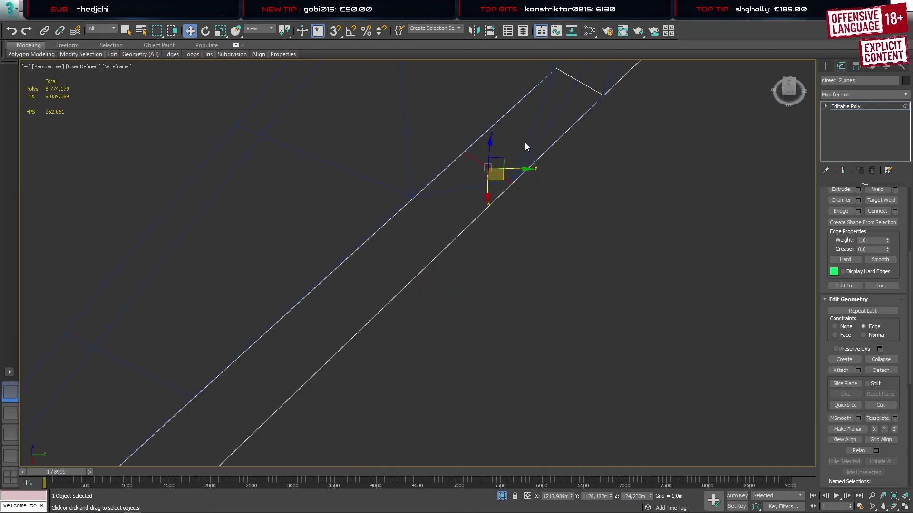
click(829, 68)
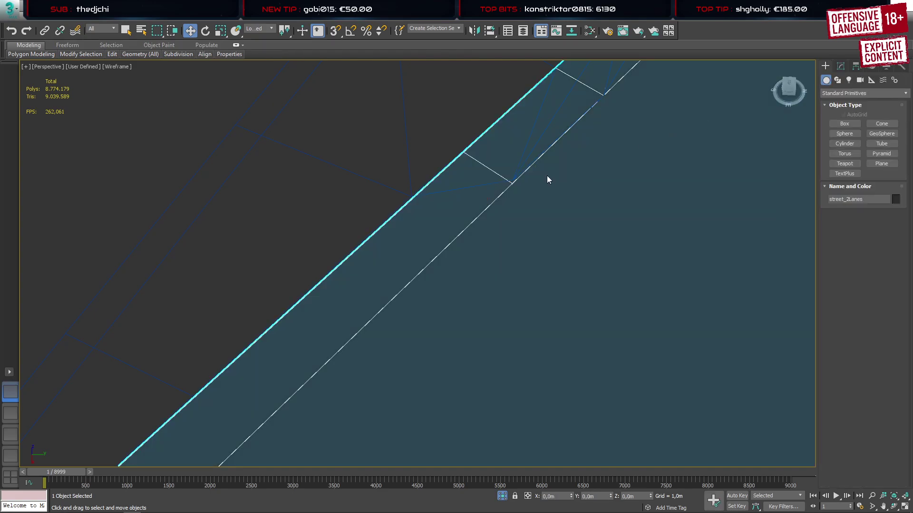
click(517, 167)
With vertex snapping on, snap spline018's end vertex onto the street_2Lanes vertex
key(1)
click(514, 181)
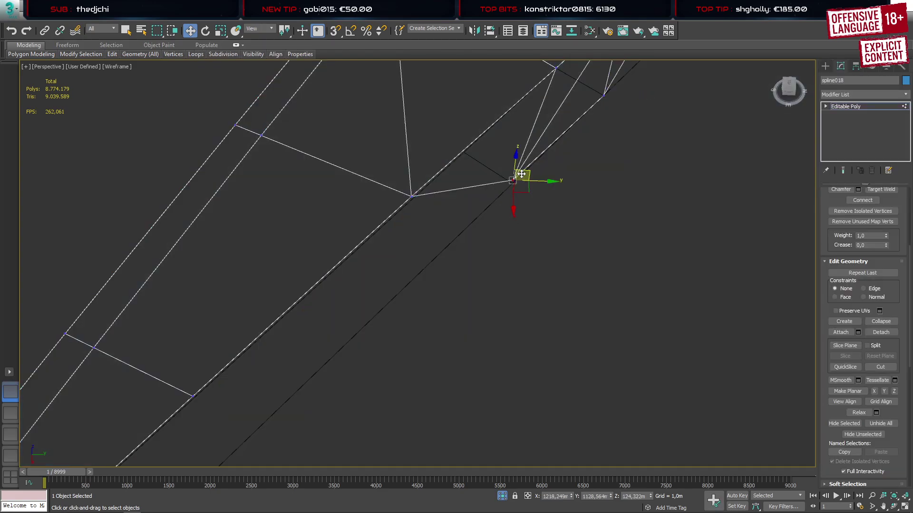
key(s)
drag(516, 181, 511, 194)
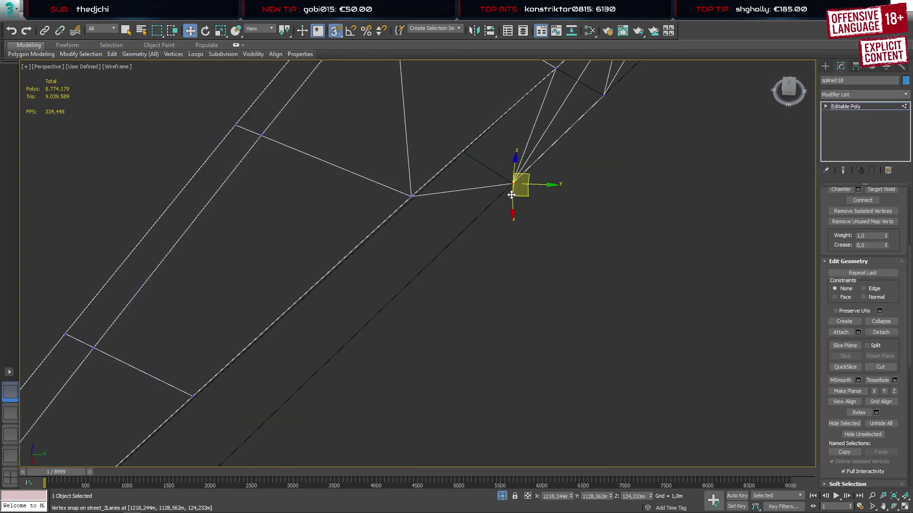
scroll(456, 277, down, 9)
scroll(455, 277, up, 5)
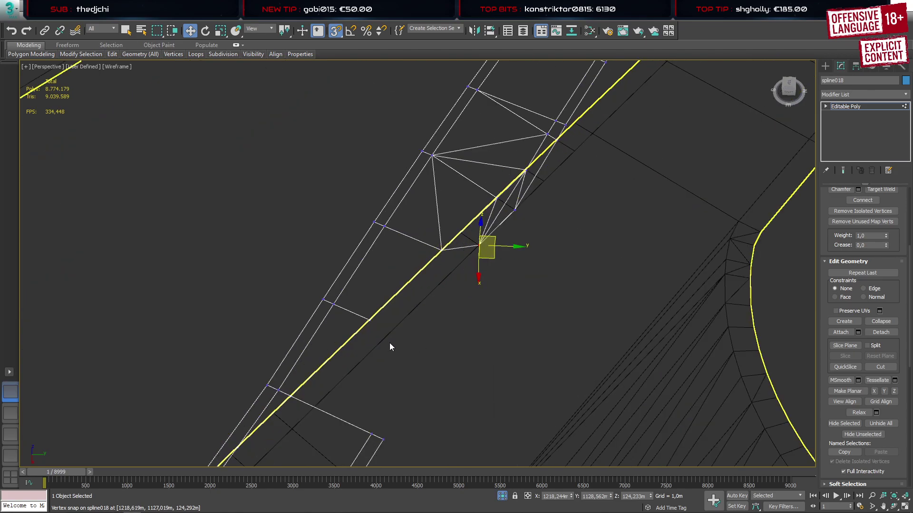
Snap the road's other end vertex onto the street edge vertex, at about 124.23 m height
click(12, 411)
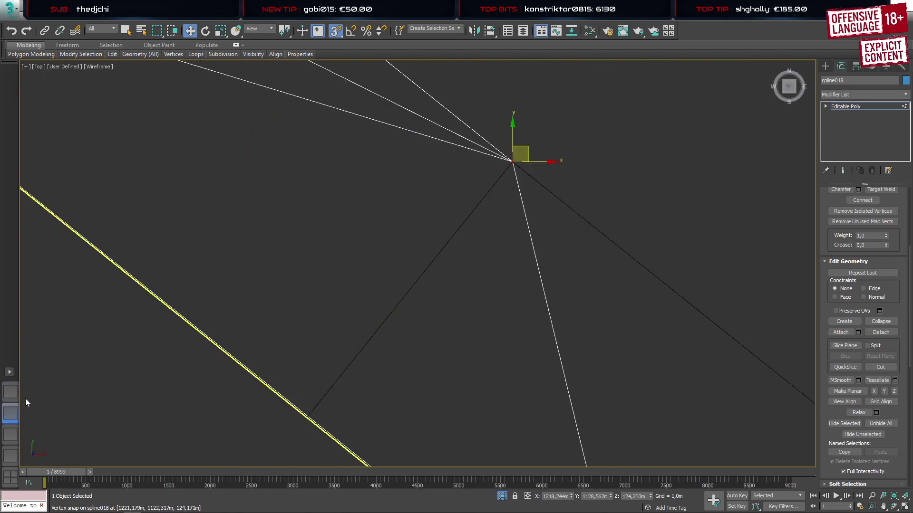
scroll(468, 348, down, 6)
middle_drag(514, 381, 486, 265)
scroll(487, 268, down, 5)
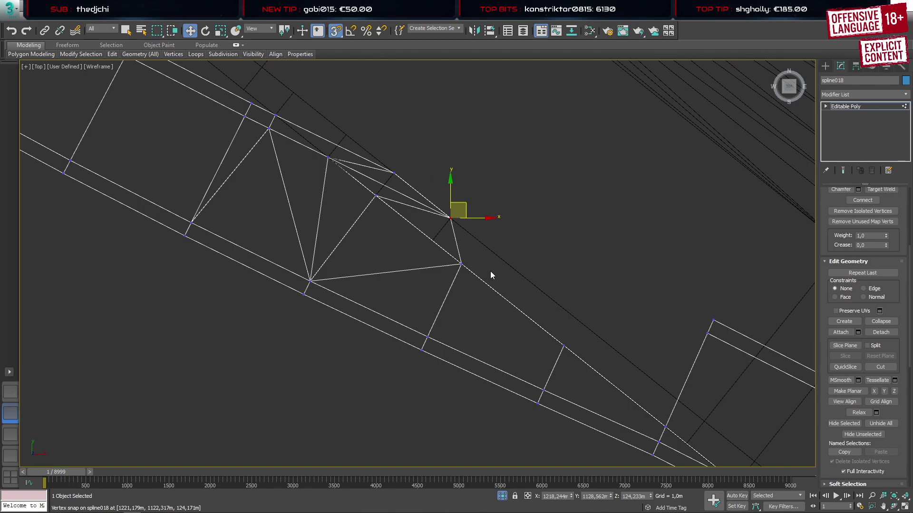
scroll(489, 272, up, 4)
click(461, 264)
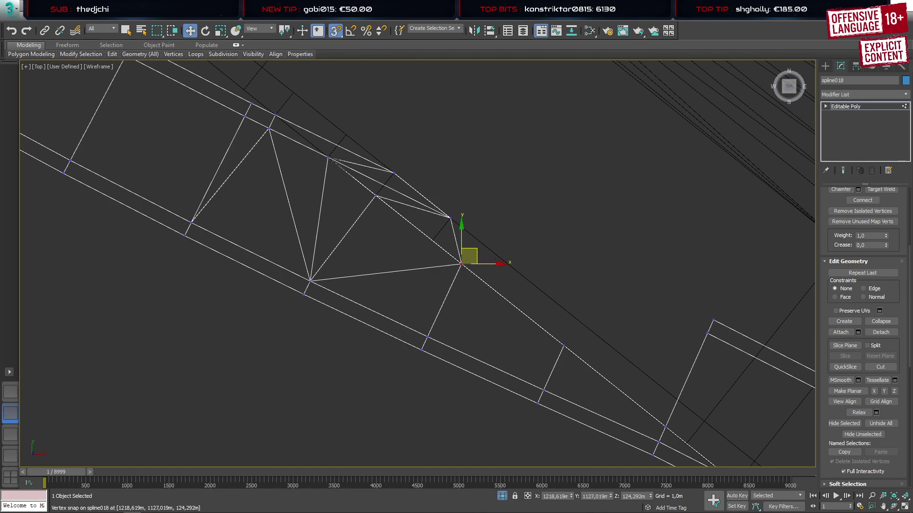
click(11, 392)
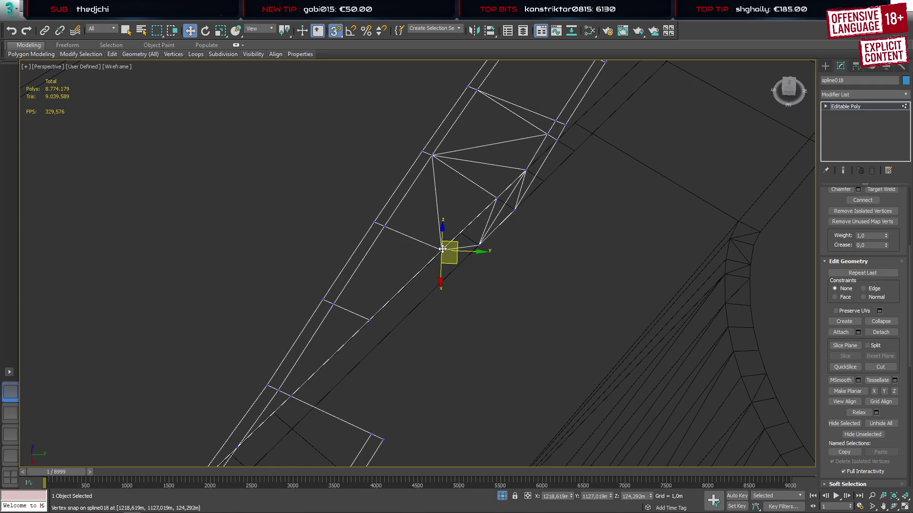
drag(445, 250, 461, 233)
middle_drag(374, 358, 418, 316)
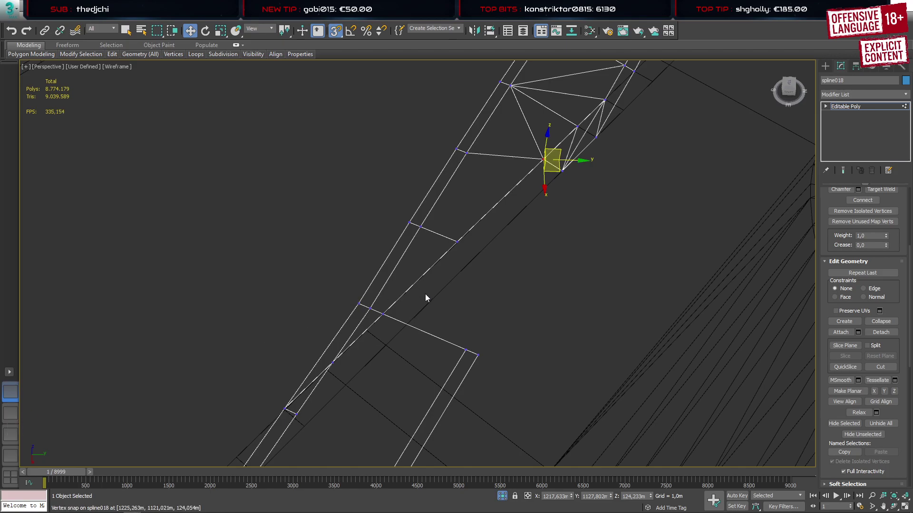
click(10, 413)
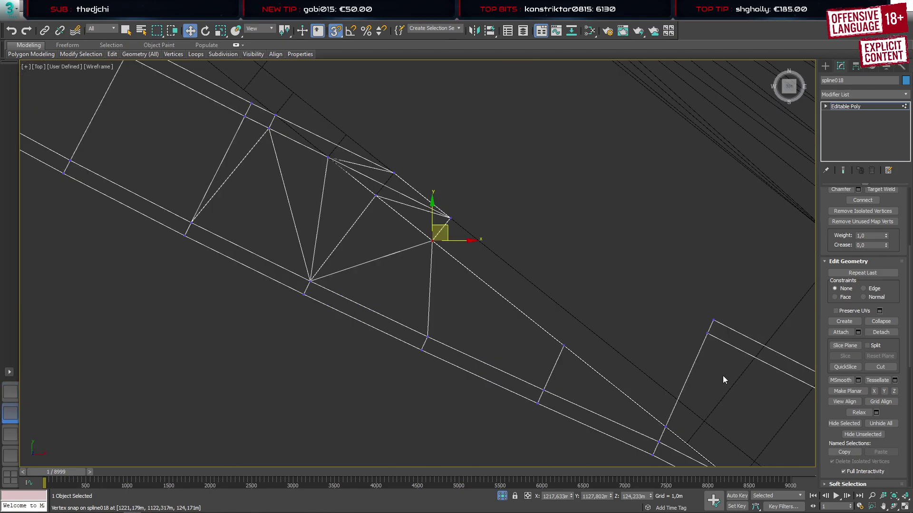
key(ctrl+w)
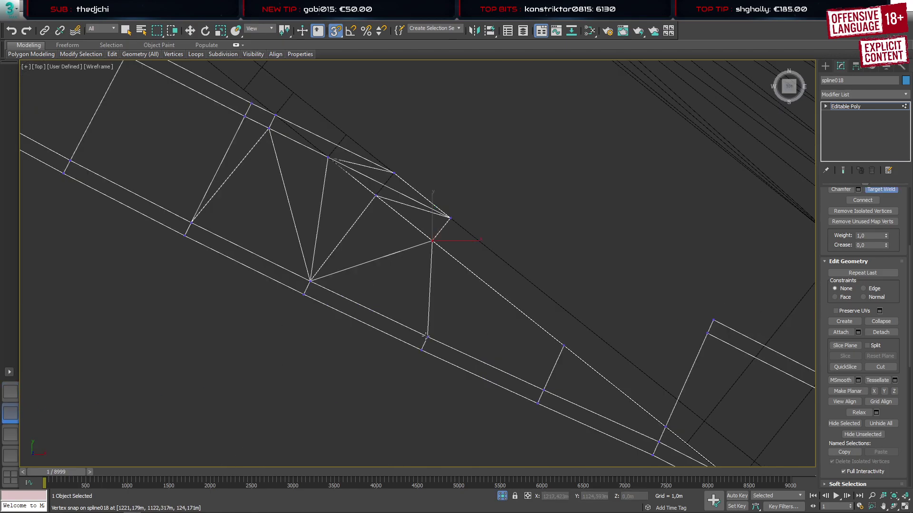
Target-weld two stray spline018 junction vertices onto their neighbours, fanning the triangles to the street edge
click(421, 350)
click(536, 403)
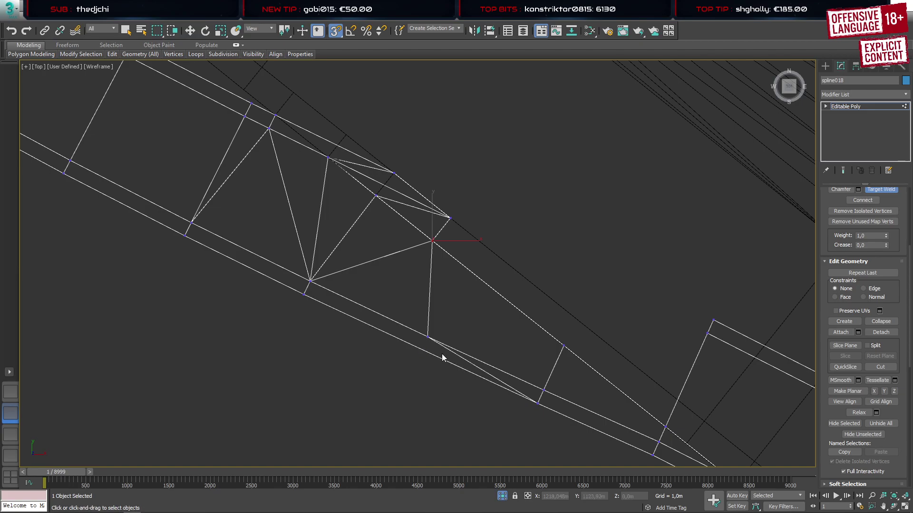
click(428, 337)
click(544, 390)
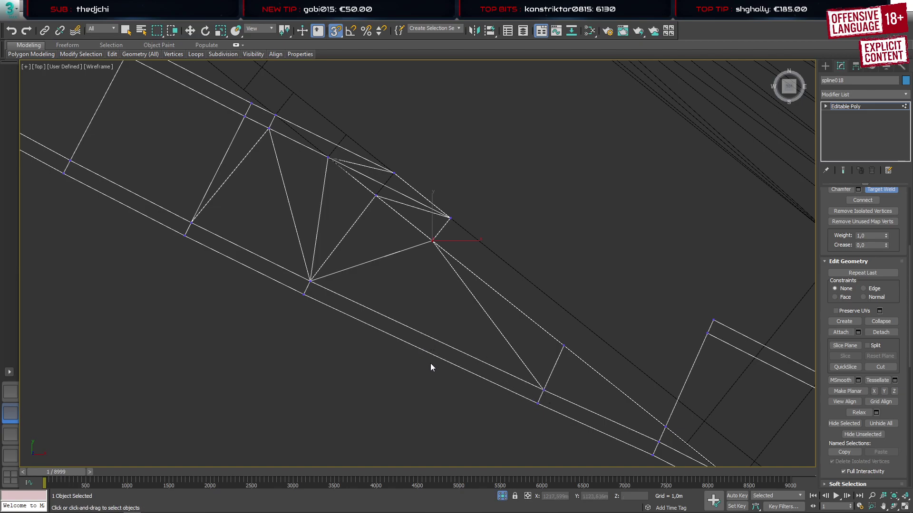
right_click(430, 363)
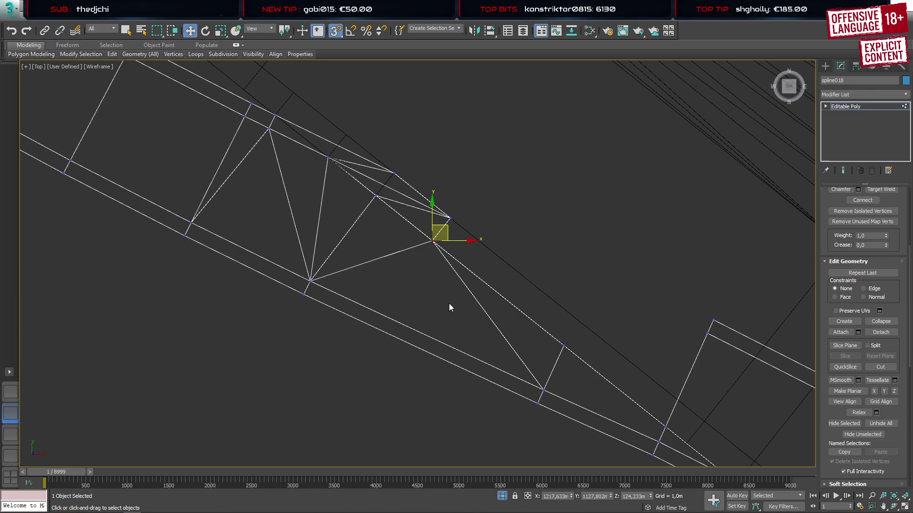
middle_drag(458, 307, 477, 363)
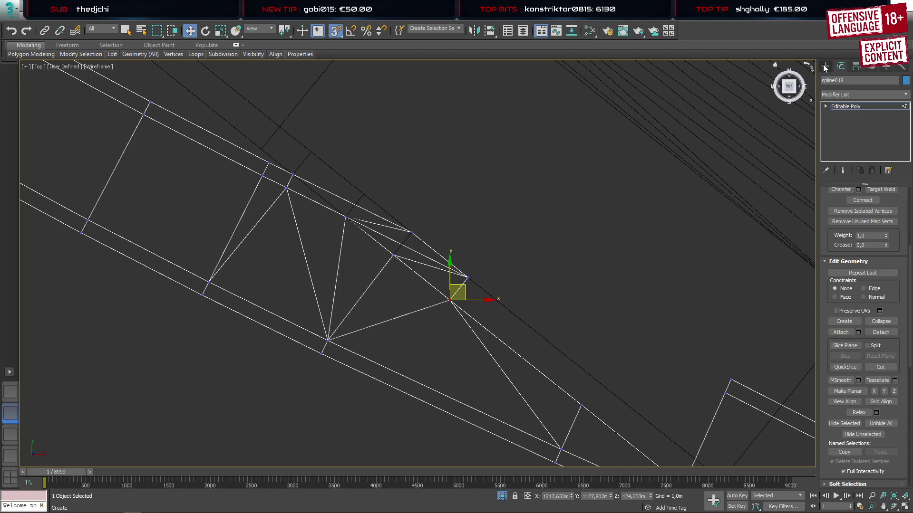
With snapping off, cut a new edge across street_2Lanes between the junction vertices
click(363, 195)
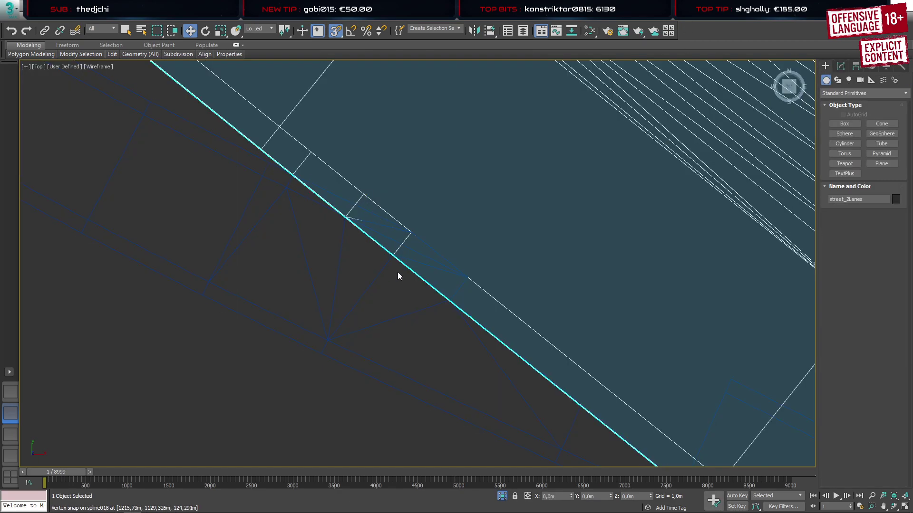
key(1)
key(s)
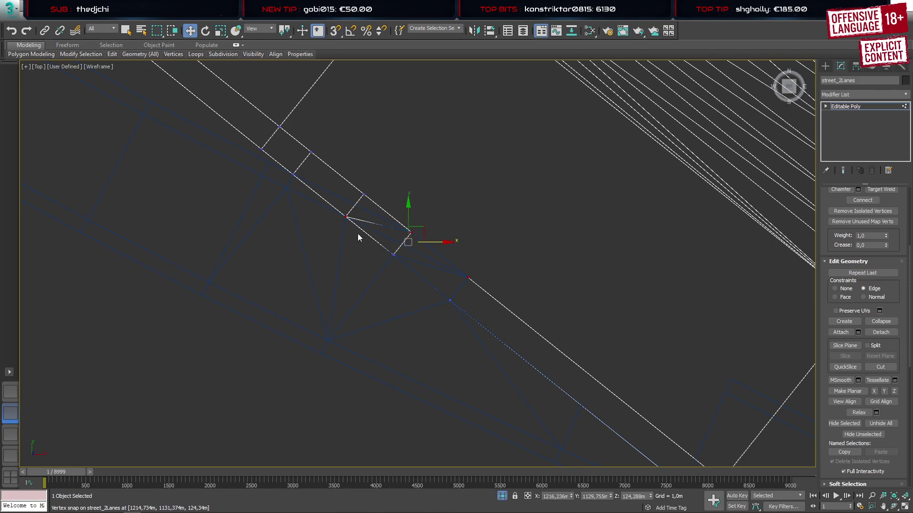
drag(318, 234, 339, 229)
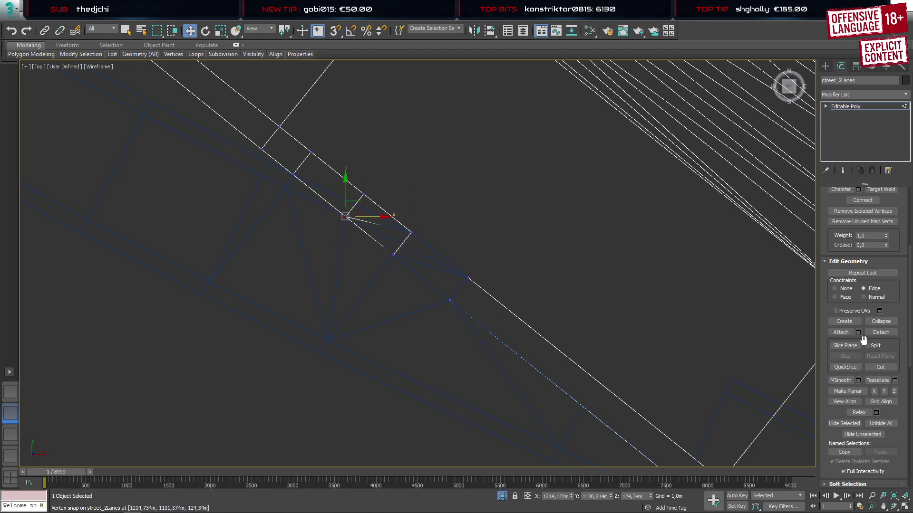
click(880, 367)
click(346, 216)
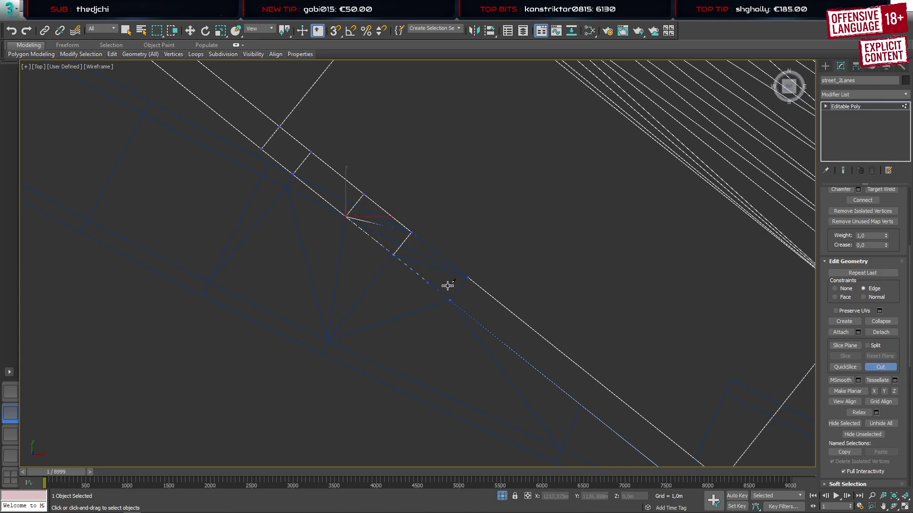
click(469, 278)
right_click(512, 277)
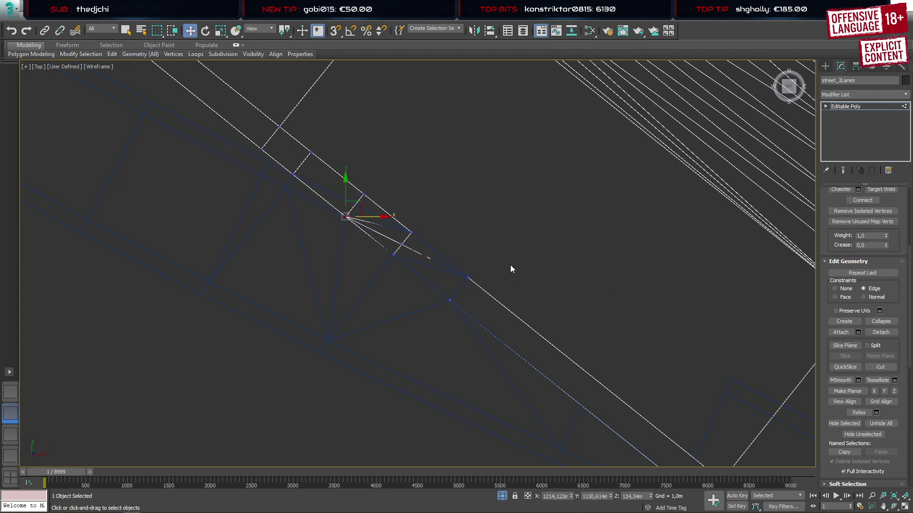
Weld the vertices at the cut's end into one and check the vertices along the cut
click(468, 277)
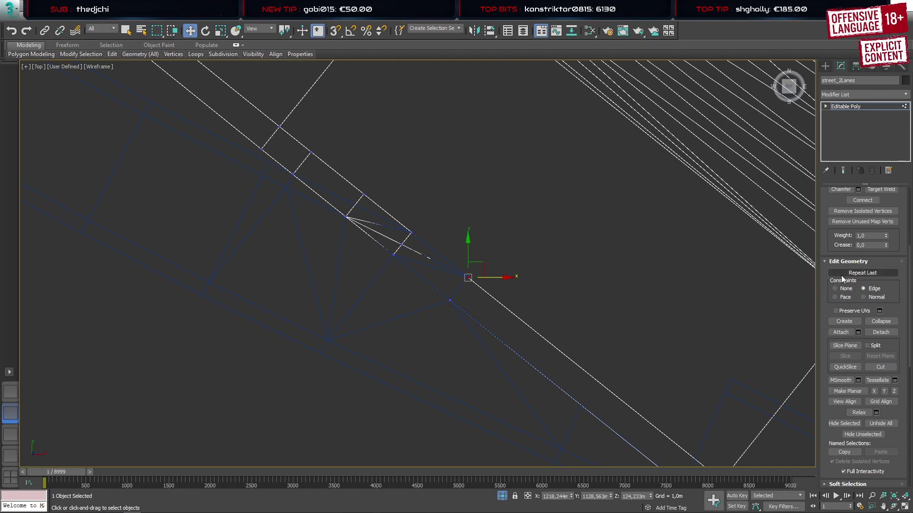
scroll(832, 259, up, 3)
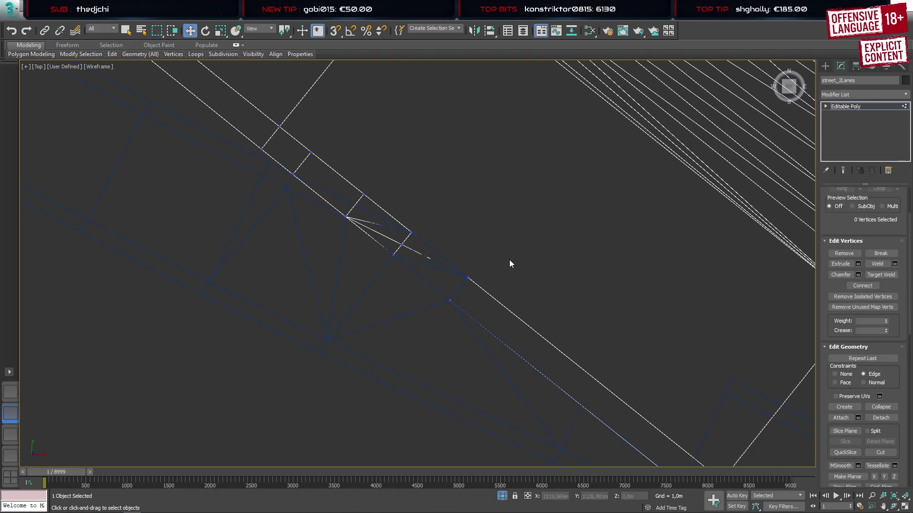
click(872, 266)
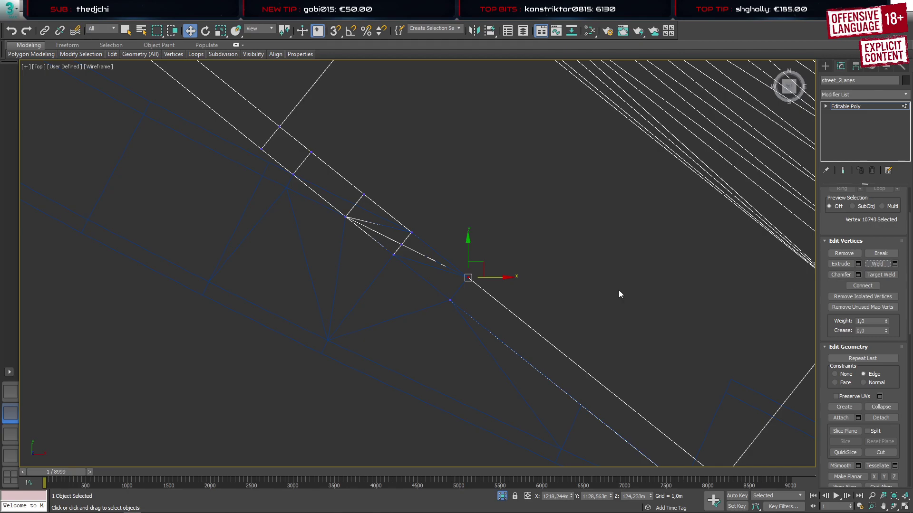
click(406, 252)
click(353, 215)
click(361, 290)
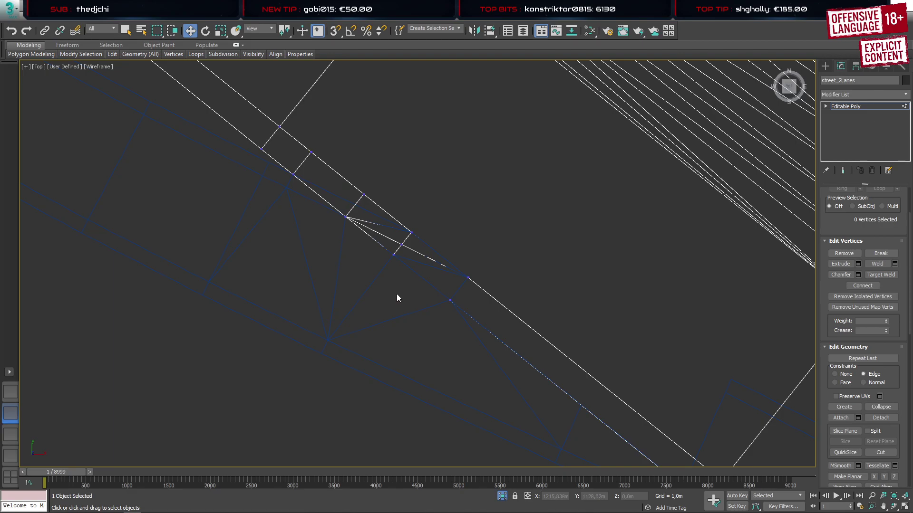
Cut a second edge from the street mesh edge to the existing junction vertex
click(877, 450)
click(292, 174)
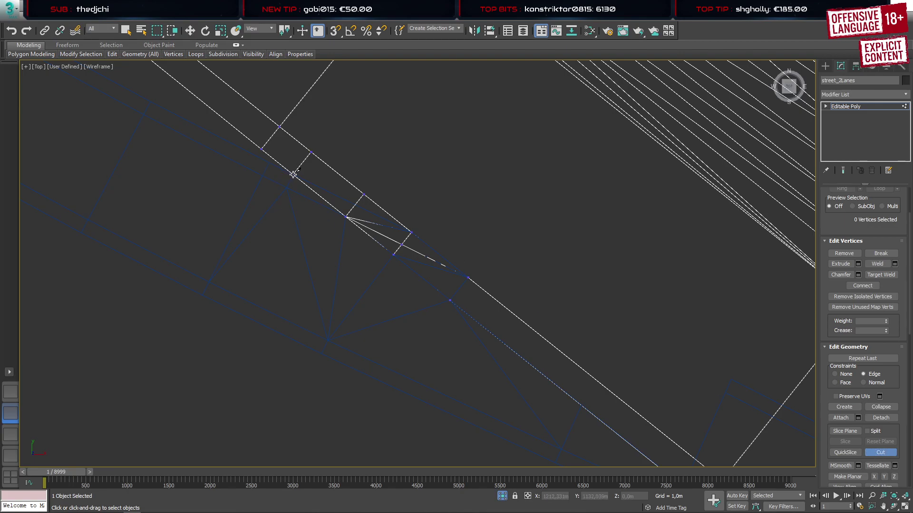
click(411, 232)
right_click(412, 232)
right_click(463, 225)
drag(443, 222, 414, 235)
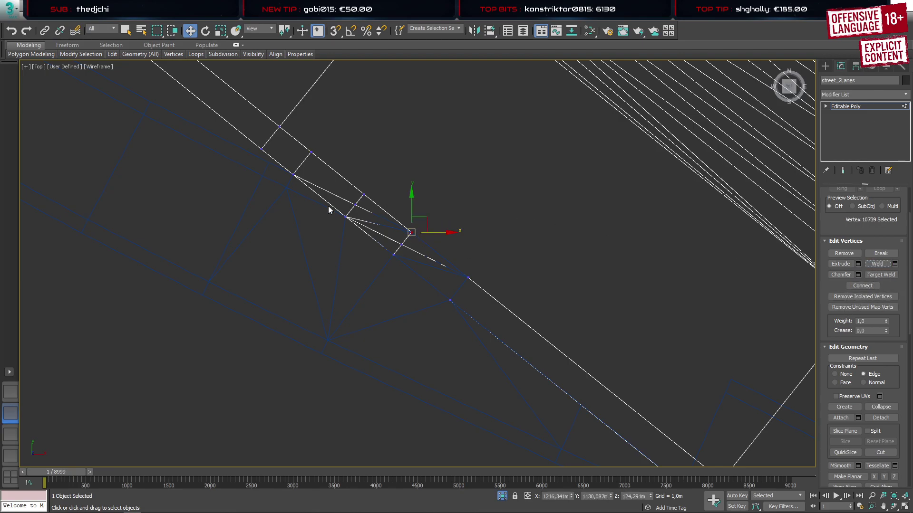
click(293, 175)
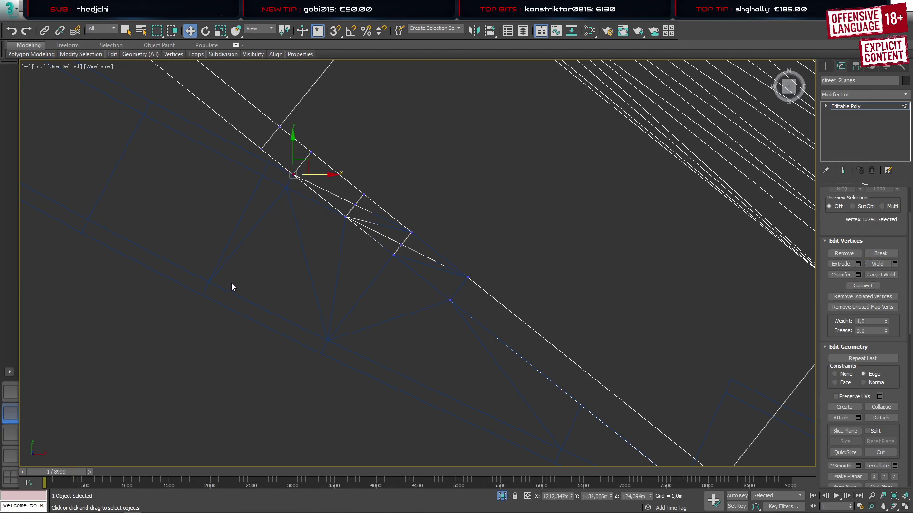
Delete the sliver polygons at the spline018 junction, including polygon 8769 and its lower neighbour
key(4)
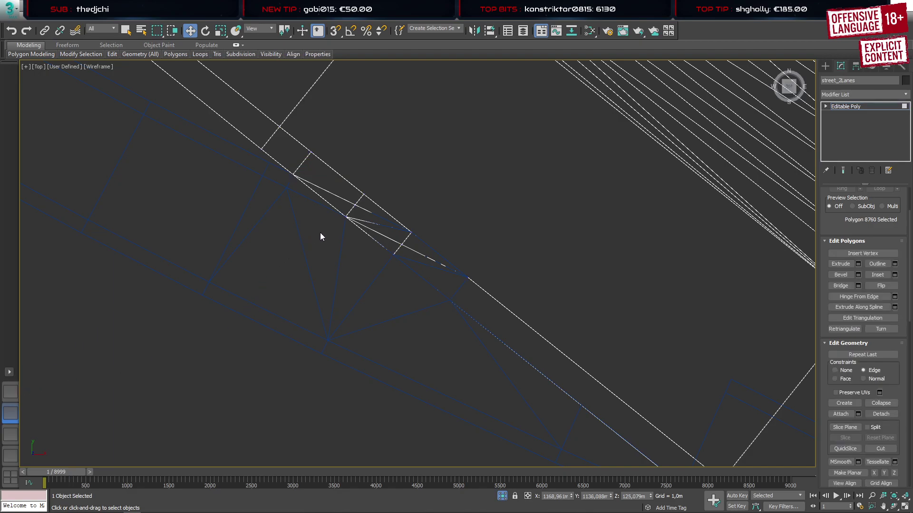
drag(354, 215, 357, 212)
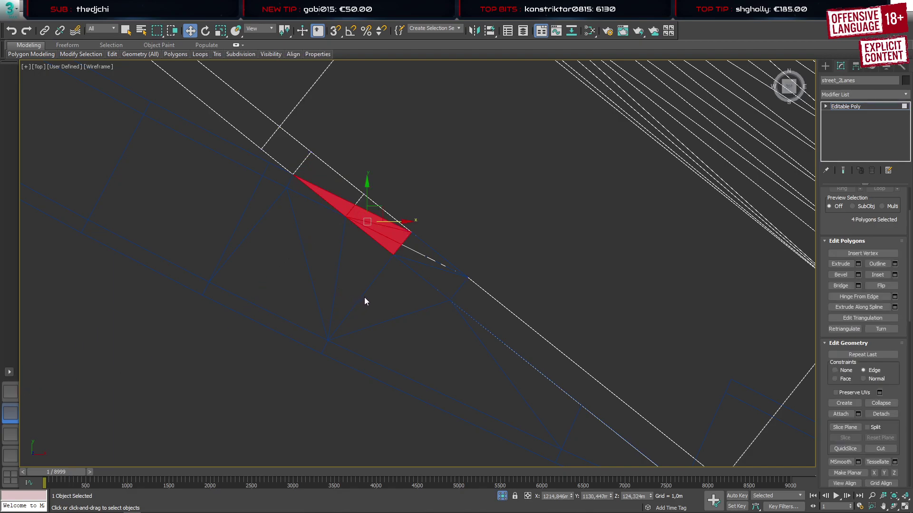
key(Delete)
click(403, 257)
click(410, 246)
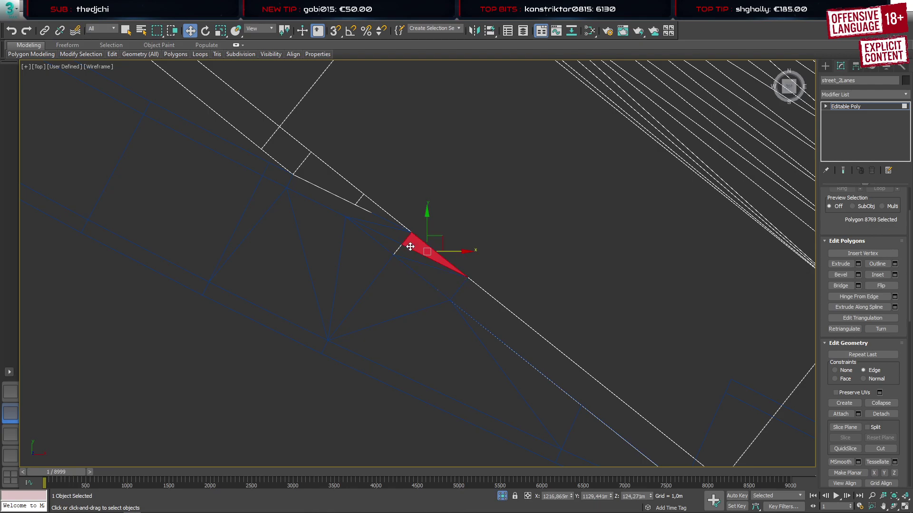
key(Delete)
click(412, 266)
key(Delete)
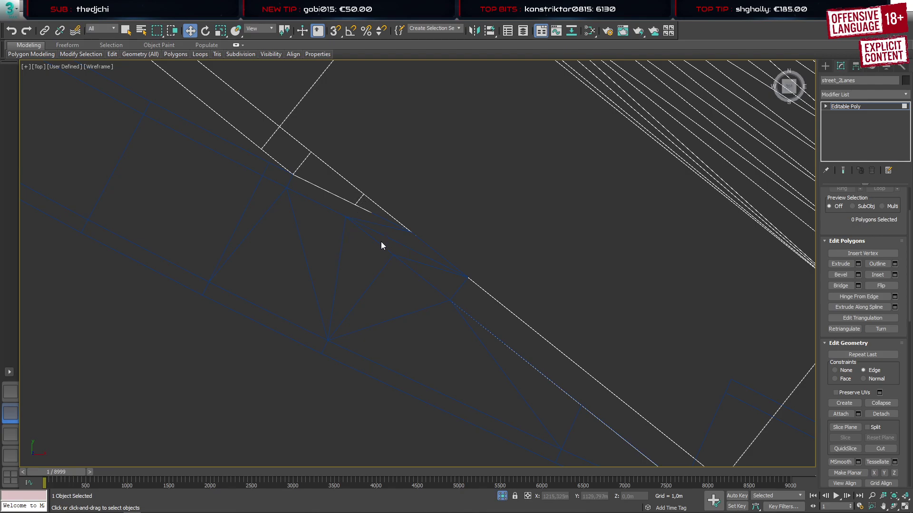
click(826, 65)
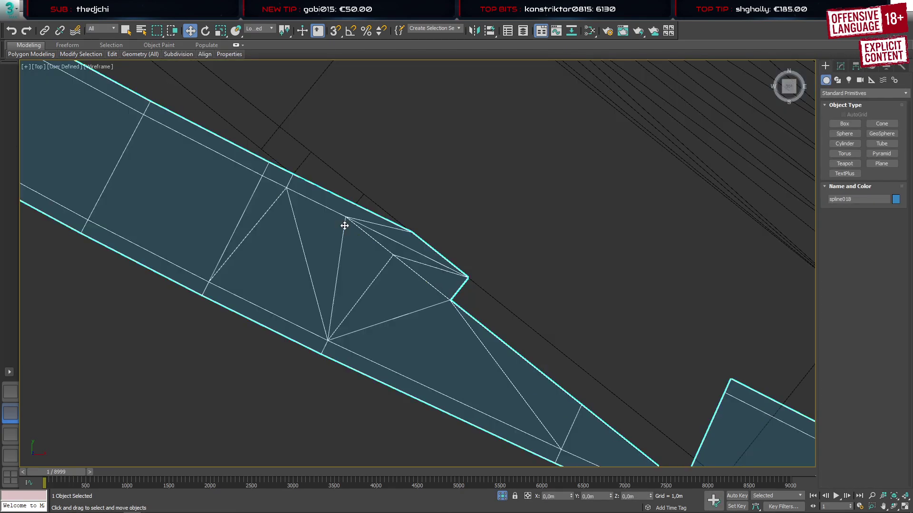
Select spline018's junction vertex and centre it in the perspective view
key(1)
click(346, 216)
scroll(368, 219, up, 2)
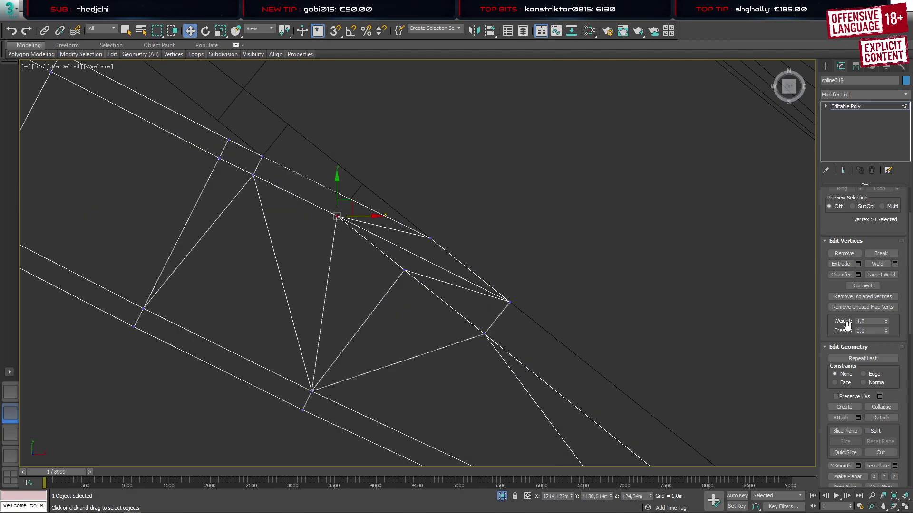
click(10, 392)
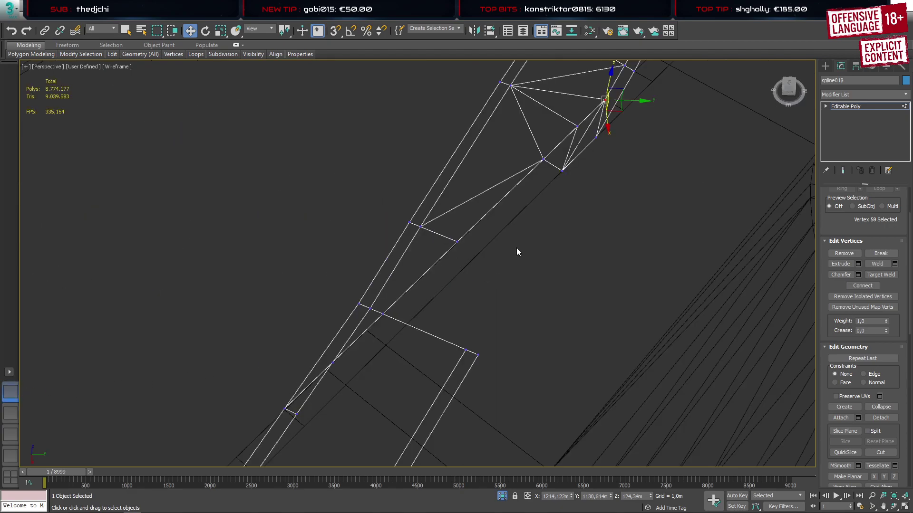
middle_drag(590, 183, 419, 318)
scroll(434, 242, up, 4)
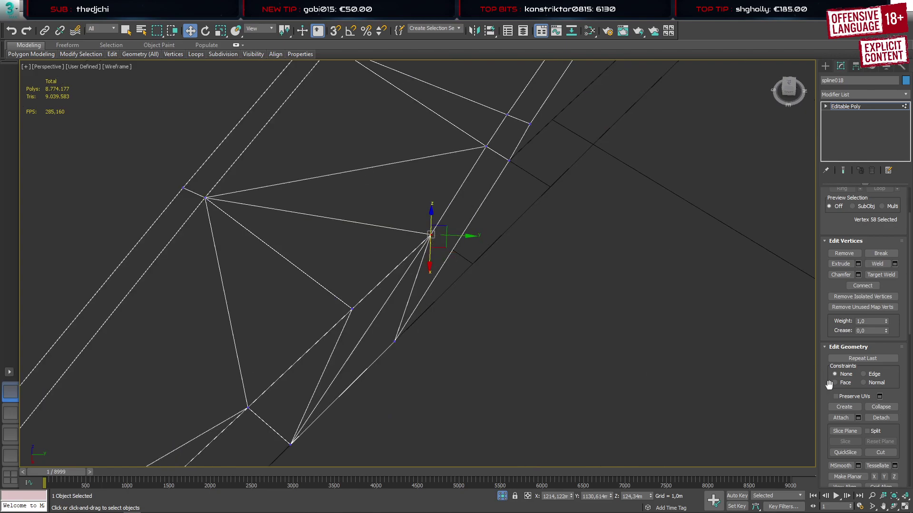
Cut an edge from that vertex to the road's outer edge, slide the new vertex, and enable snapping
click(879, 456)
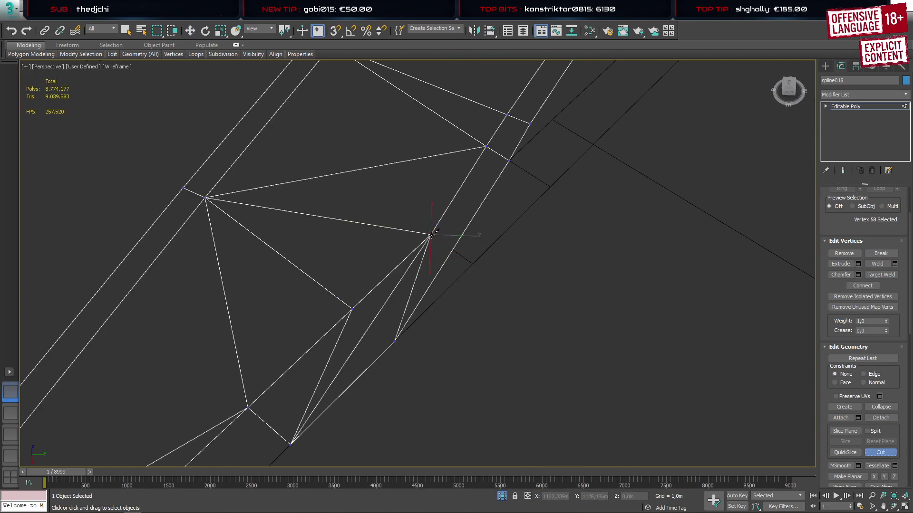
click(430, 234)
click(452, 249)
right_click(504, 261)
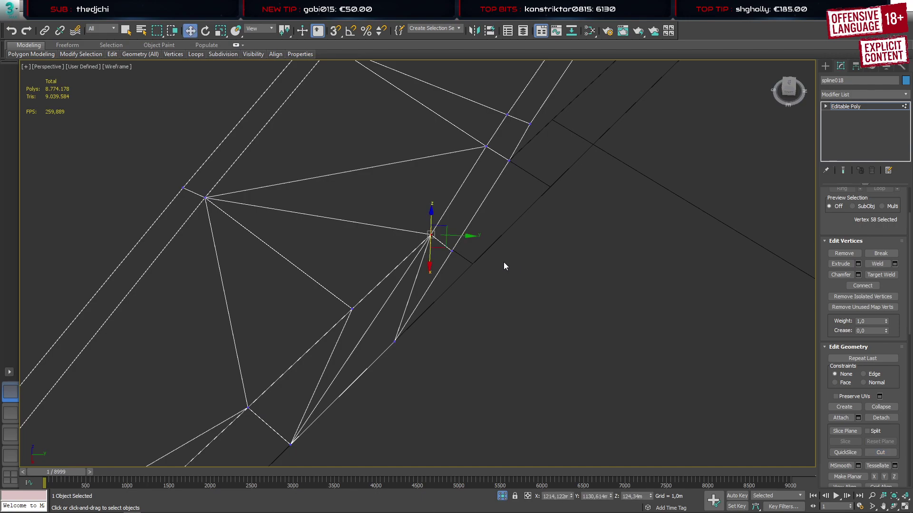
click(452, 250)
mouse_move(457, 259)
mouse_down()
mouse_move(441, 274)
mouse_move(447, 250)
mouse_move(452, 262)
mouse_up()
key(s)
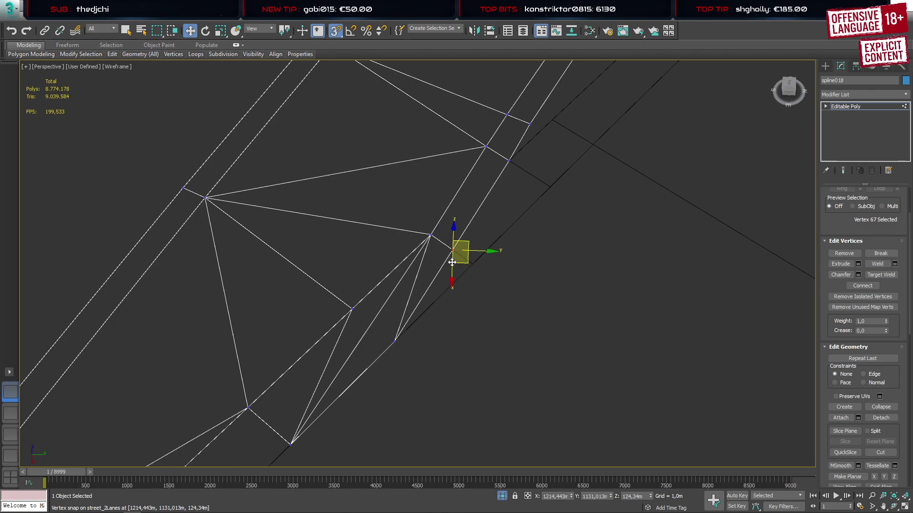
click(13, 410)
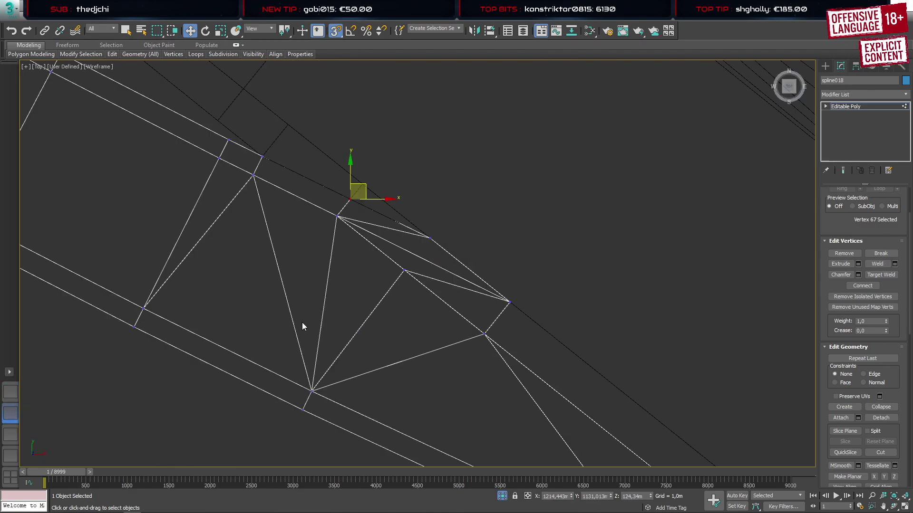
scroll(297, 321, down, 2)
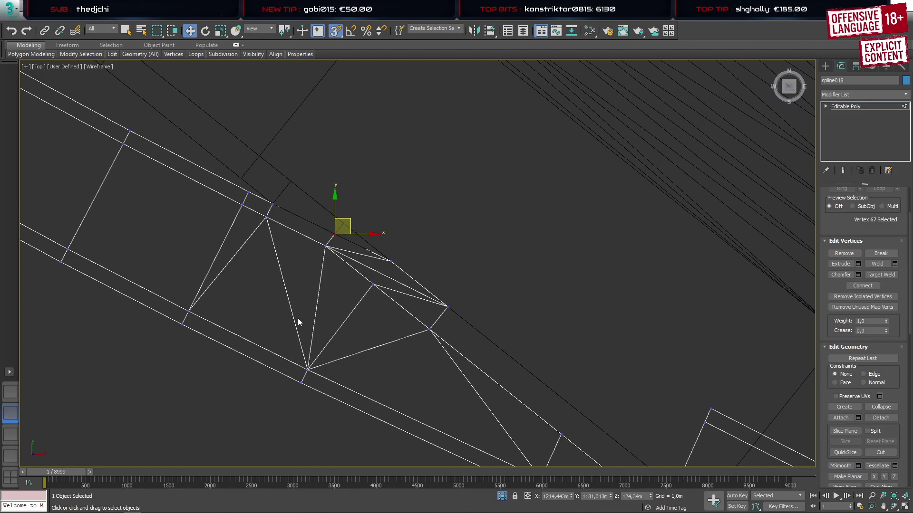
Snap spline018's end corner vertex 62 onto a street_2Lanes vertex
middle_drag(480, 342, 418, 163)
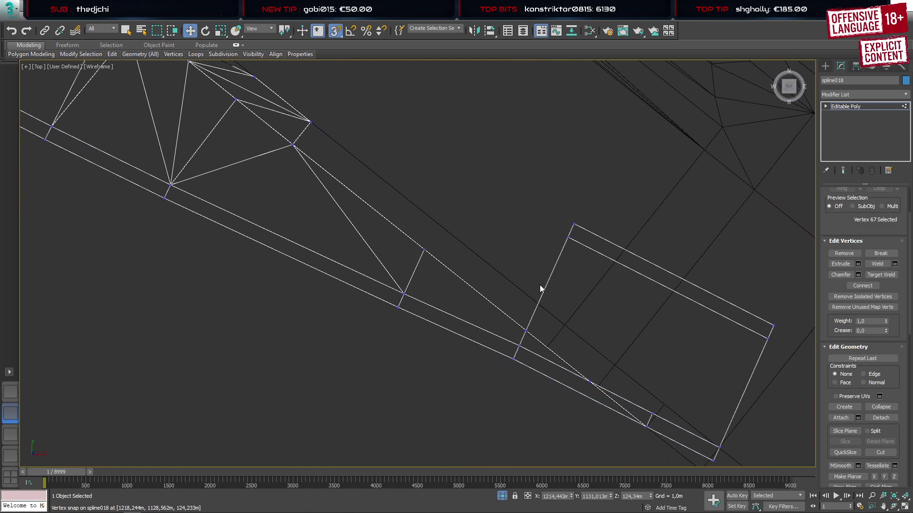
middle_drag(540, 285, 414, 220)
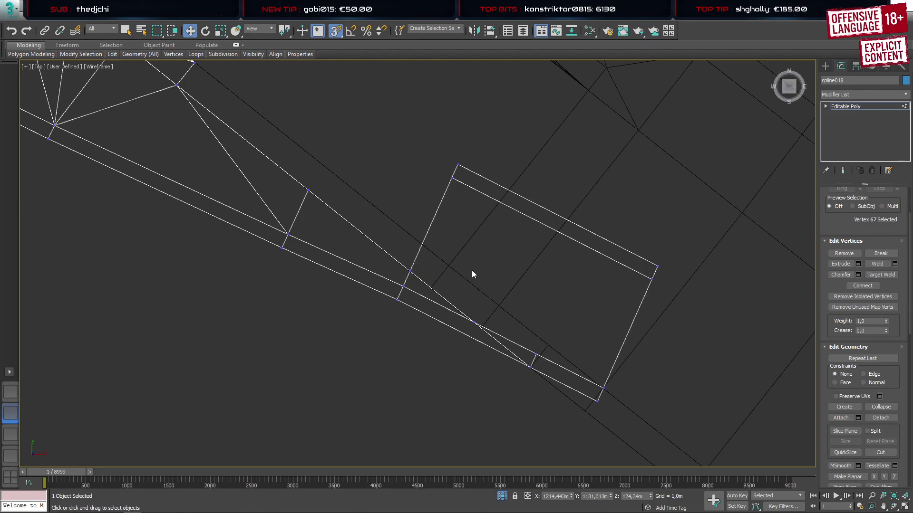
click(474, 322)
click(14, 399)
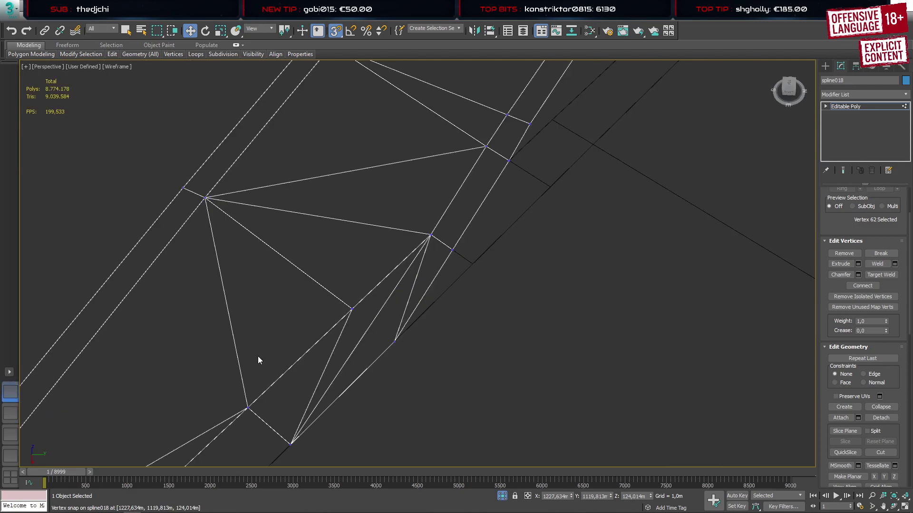
scroll(310, 329, down, 5)
middle_drag(203, 442, 305, 374)
scroll(277, 412, up, 4)
middle_drag(281, 413, 415, 291)
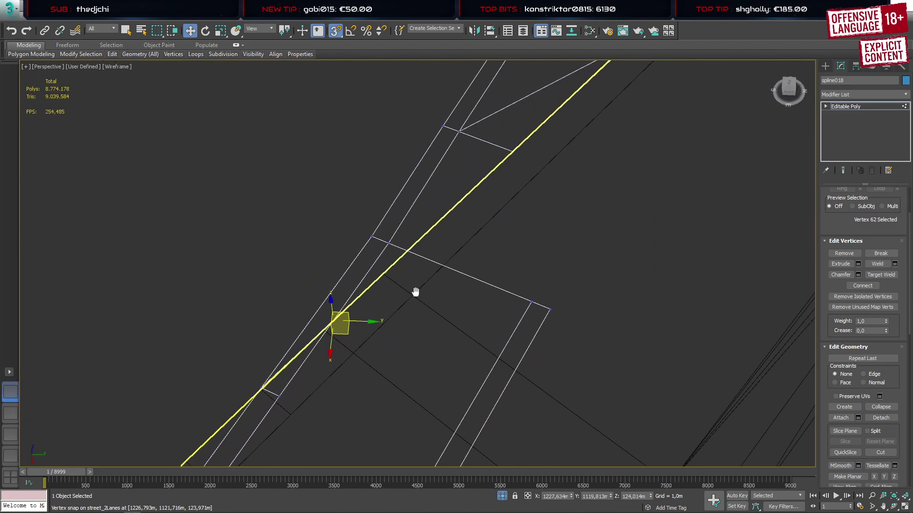
drag(331, 321, 328, 333)
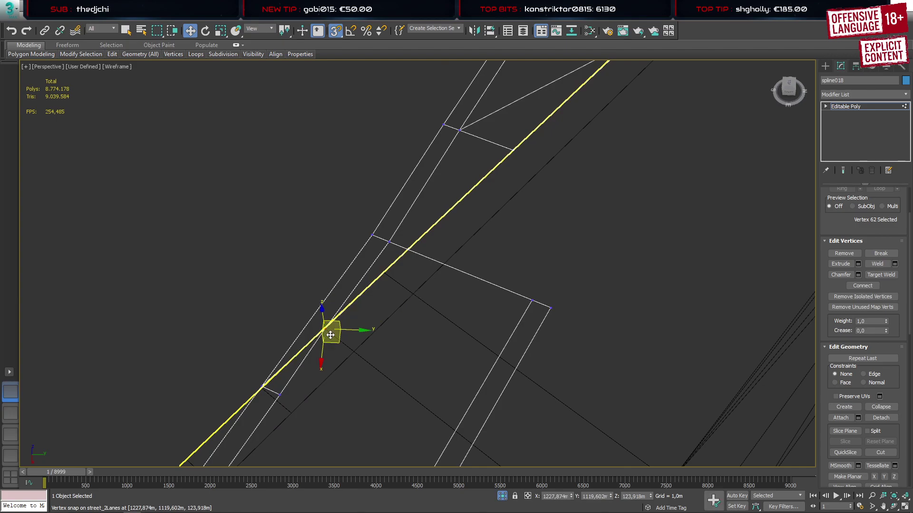
Snap the other end corner vertex 56 onto a street_2Lanes vertex
middle_drag(270, 458, 435, 306)
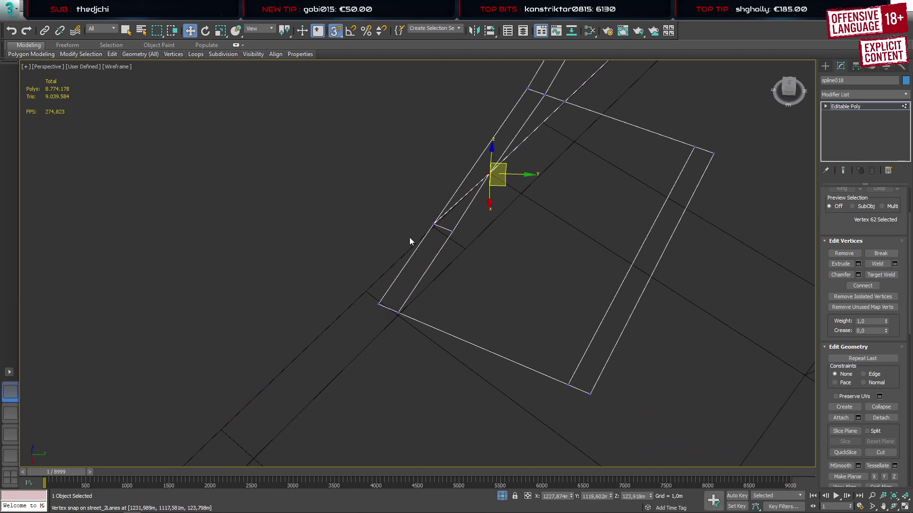
scroll(433, 224, up, 4)
drag(416, 204, 436, 243)
click(6, 414)
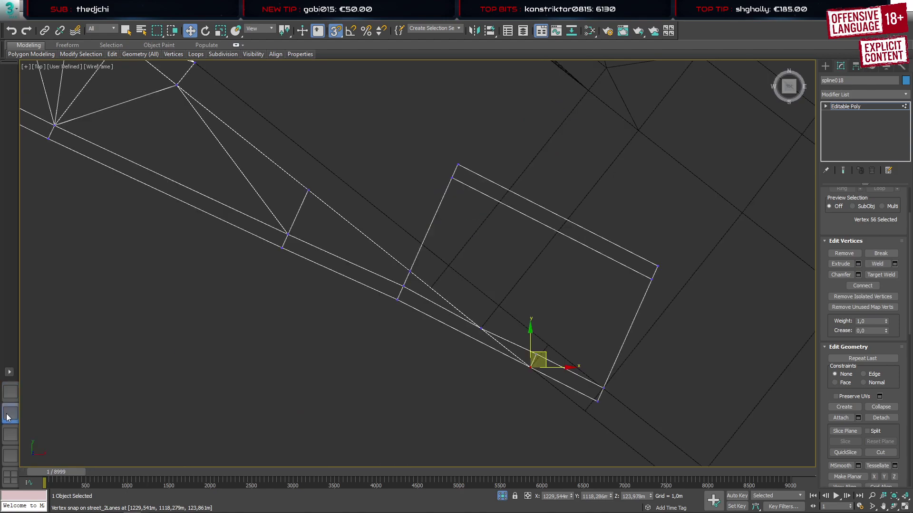
click(10, 392)
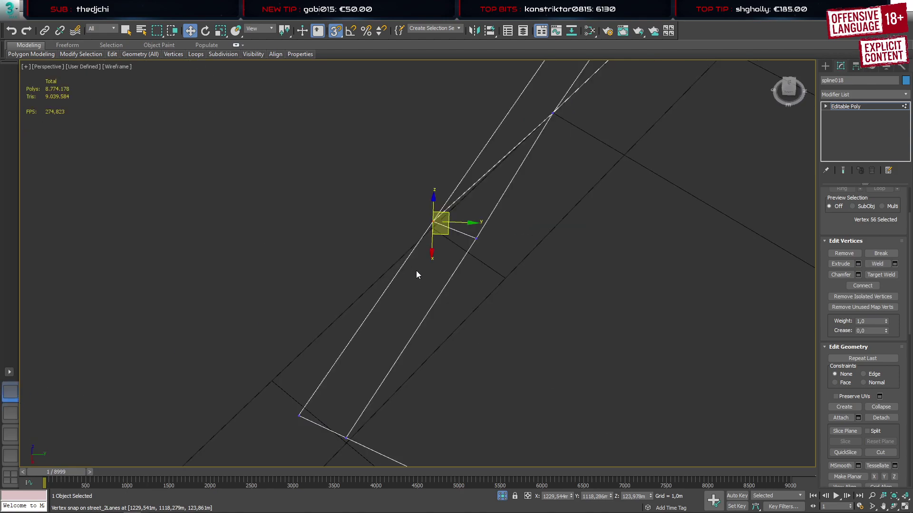
drag(435, 222, 434, 229)
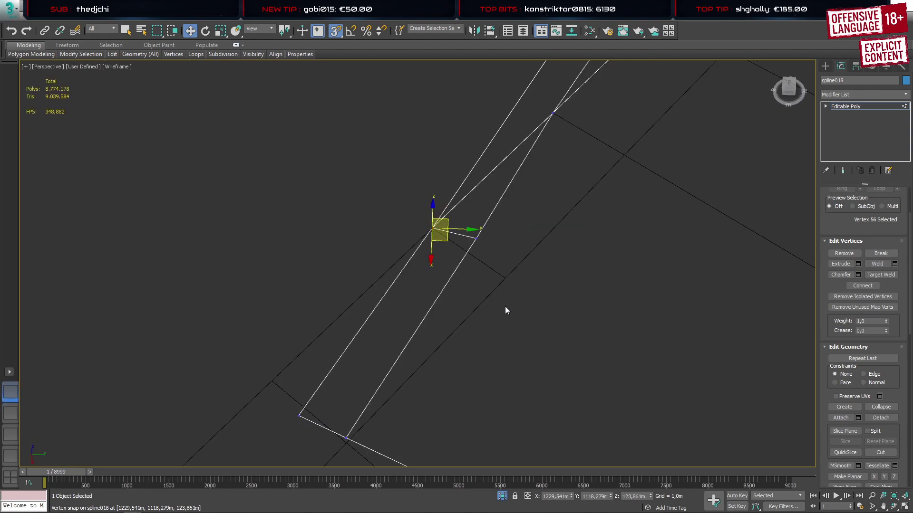
middle_drag(504, 306, 511, 265)
drag(391, 211, 392, 220)
Target-weld the stray end vertex 29 onto its neighbouring corner vertex
key(ctrl+shift+w)
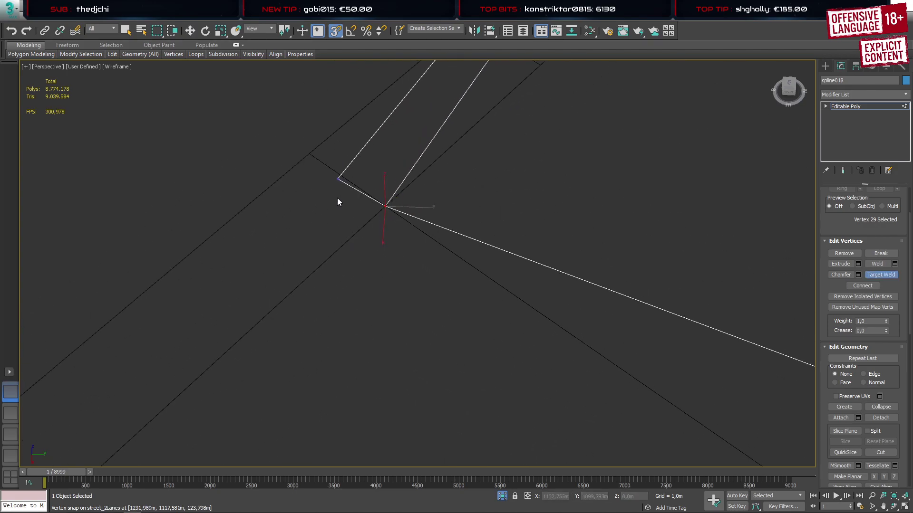
middle_drag(341, 192, 342, 238)
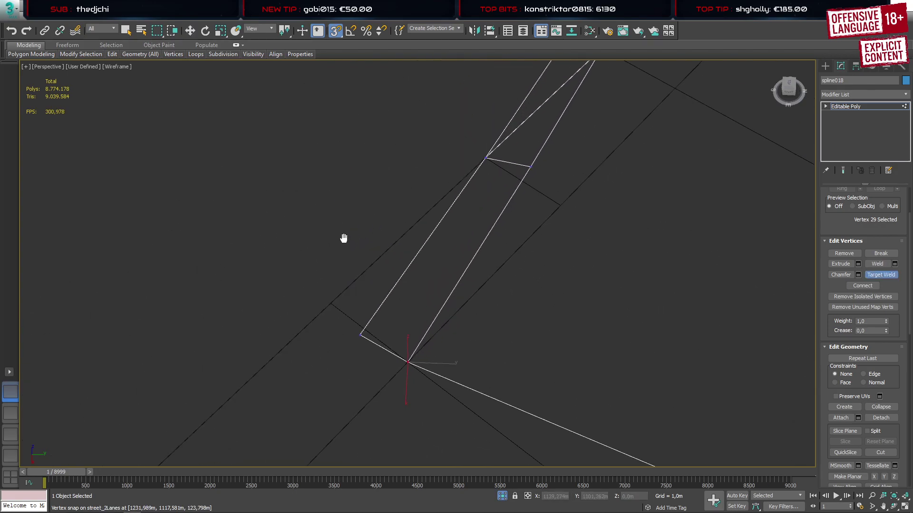
click(362, 336)
click(407, 360)
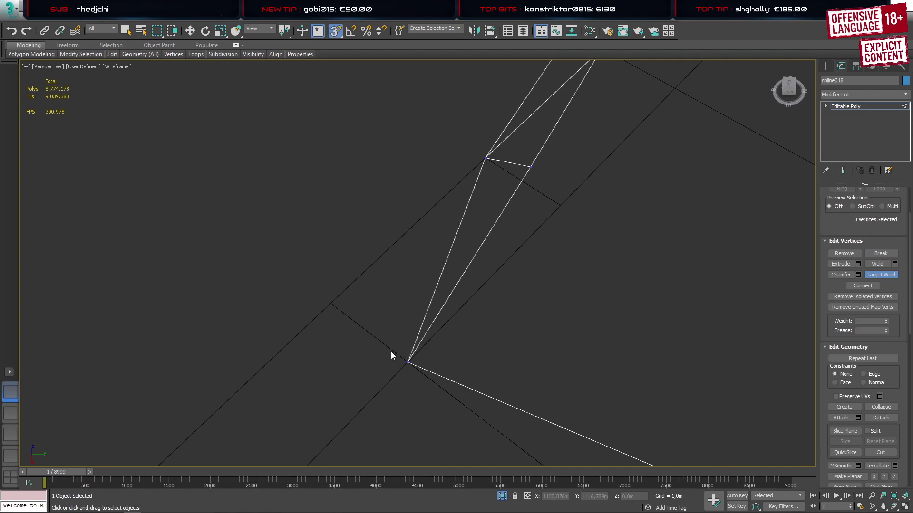
key(4)
click(452, 281)
Delete the three overlapping polygons at spline018's road end
key(w)
scroll(409, 328, down, 3)
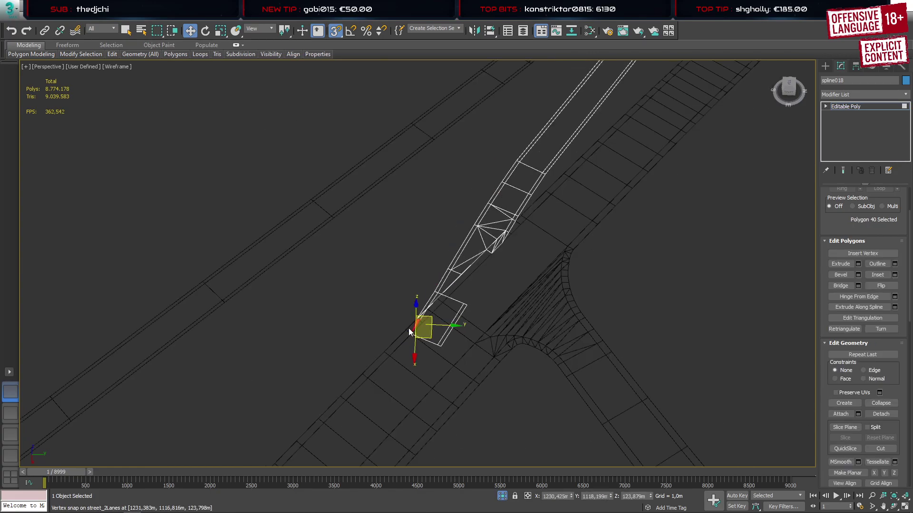
scroll(409, 328, up, 2)
drag(477, 386, 394, 326)
scroll(456, 313, up, 3)
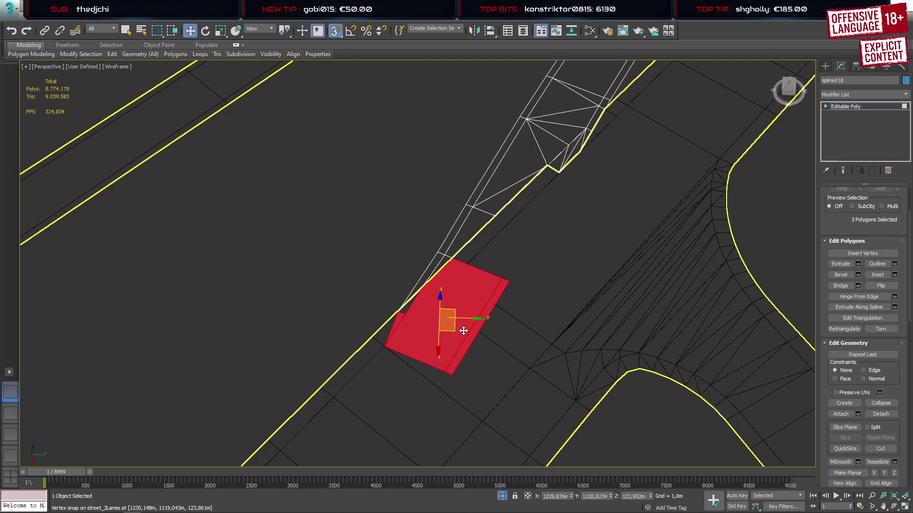
key(Delete)
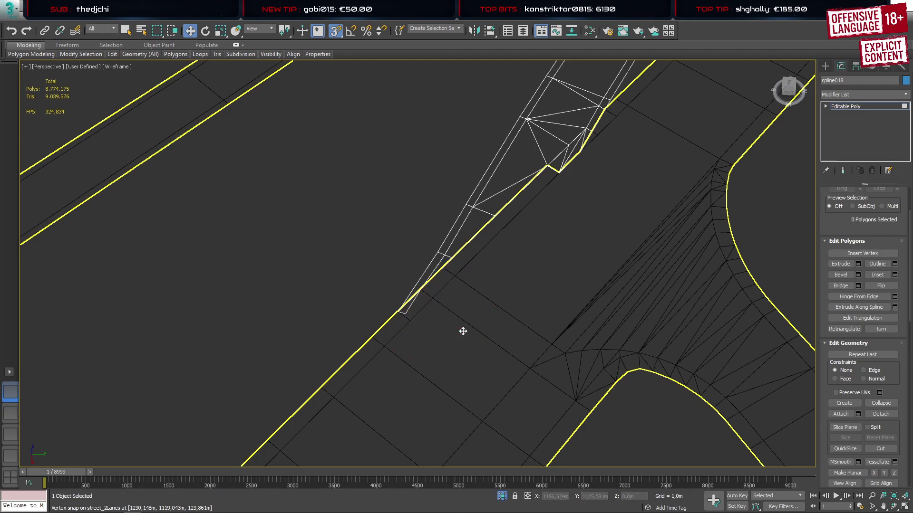
click(407, 311)
alt+middle_drag(418, 314, 496, 335)
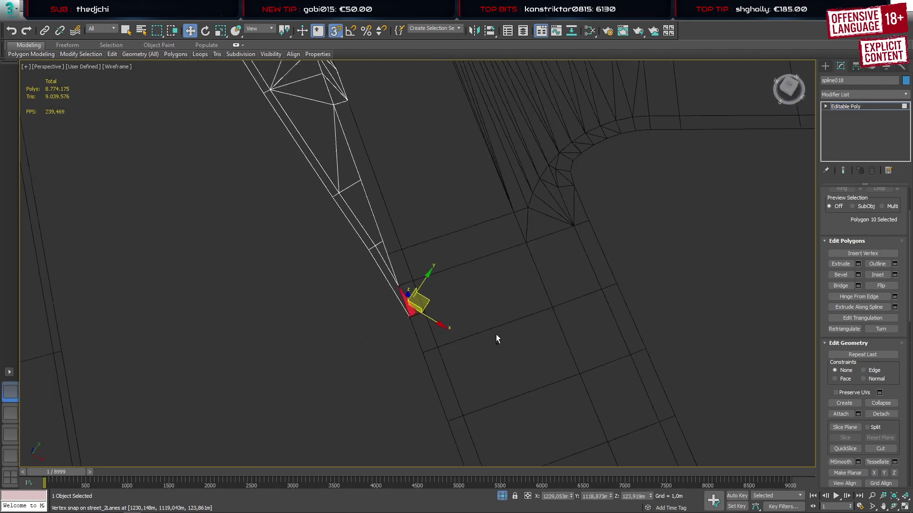
scroll(409, 307, up, 5)
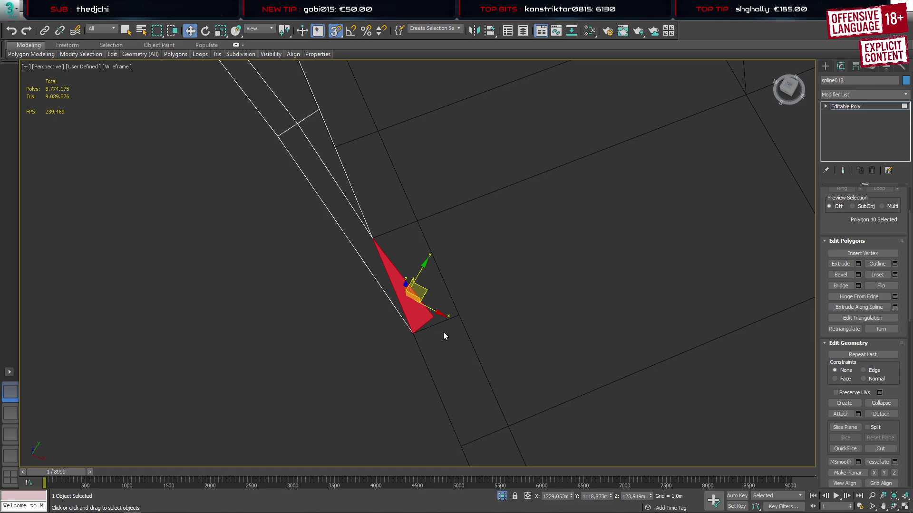
Snap spline018's end vertex onto the street's right edge, then select street_2Lanes
key(1)
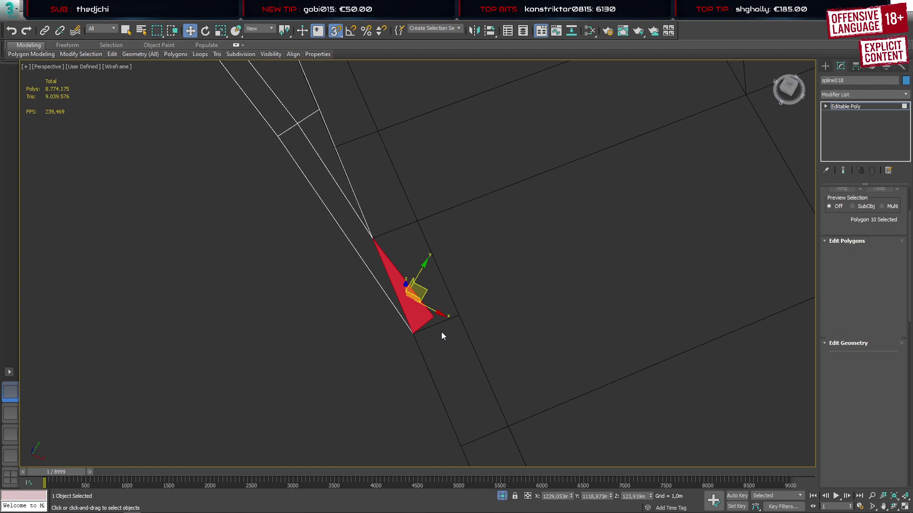
click(435, 318)
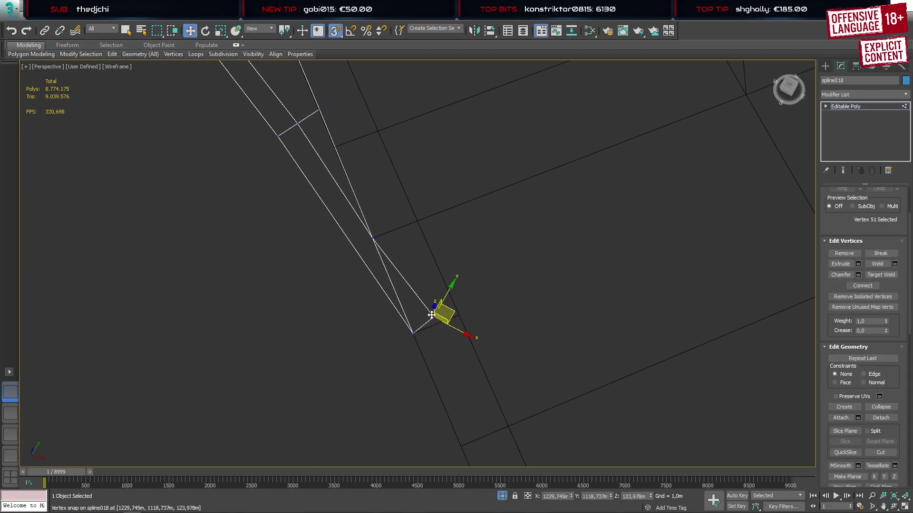
drag(435, 320, 459, 315)
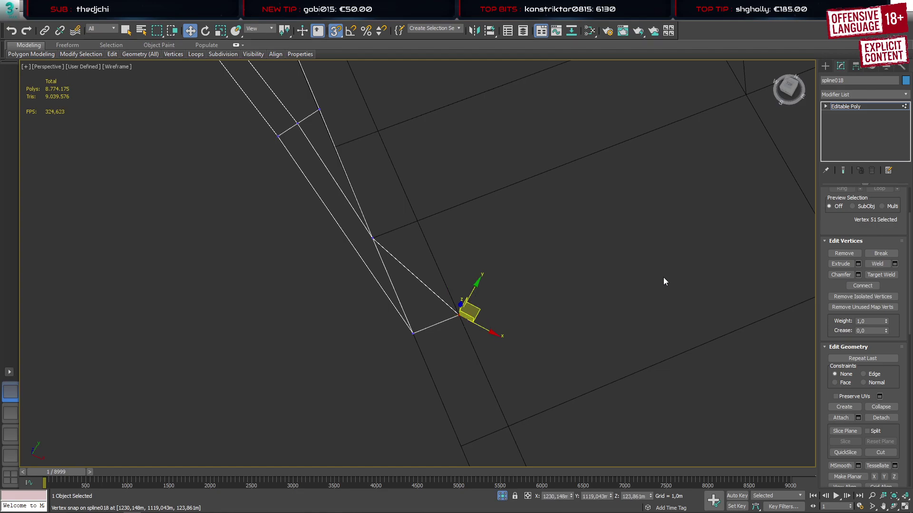
click(826, 65)
click(437, 263)
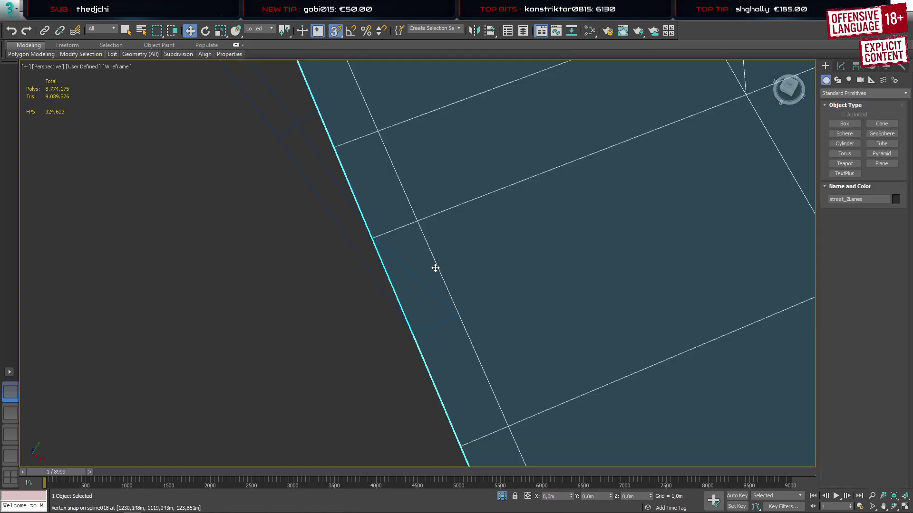
key(1)
ctrl+click(373, 238)
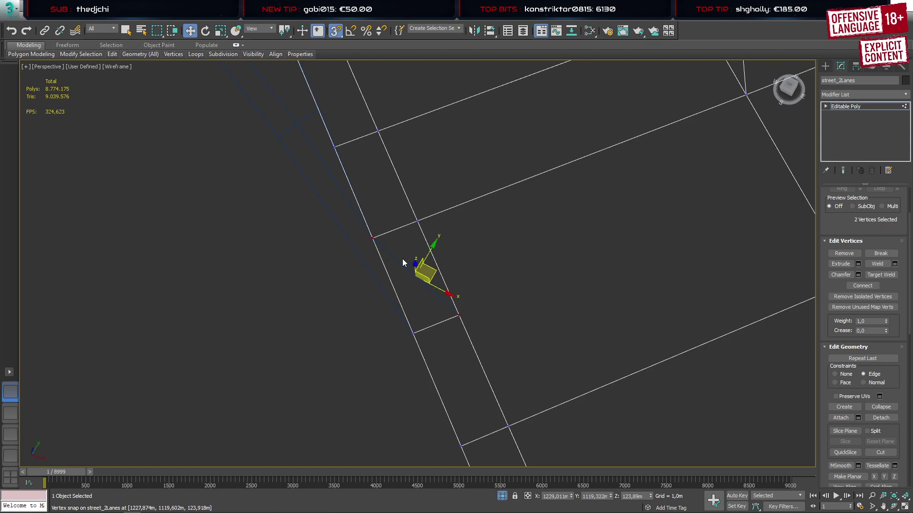
key(ctrl+shift+e)
key(4)
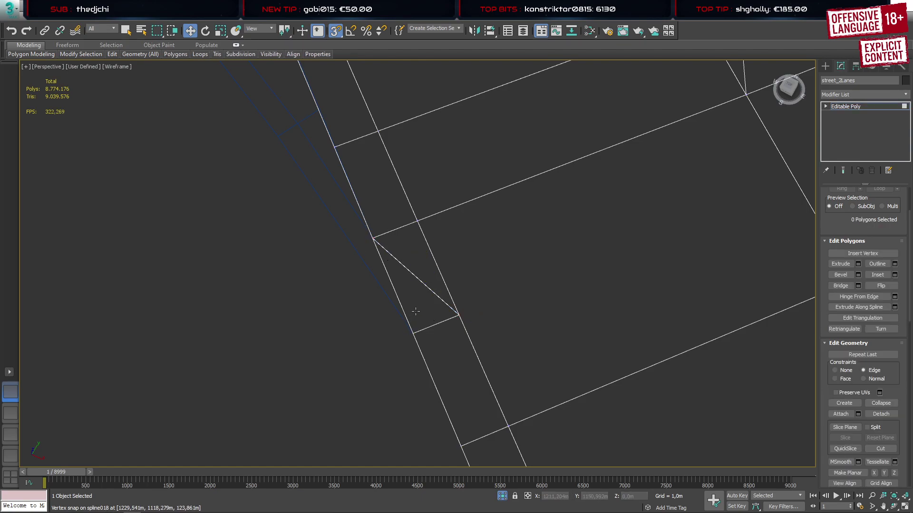
click(440, 317)
key(Delete)
key(ctrl+z)
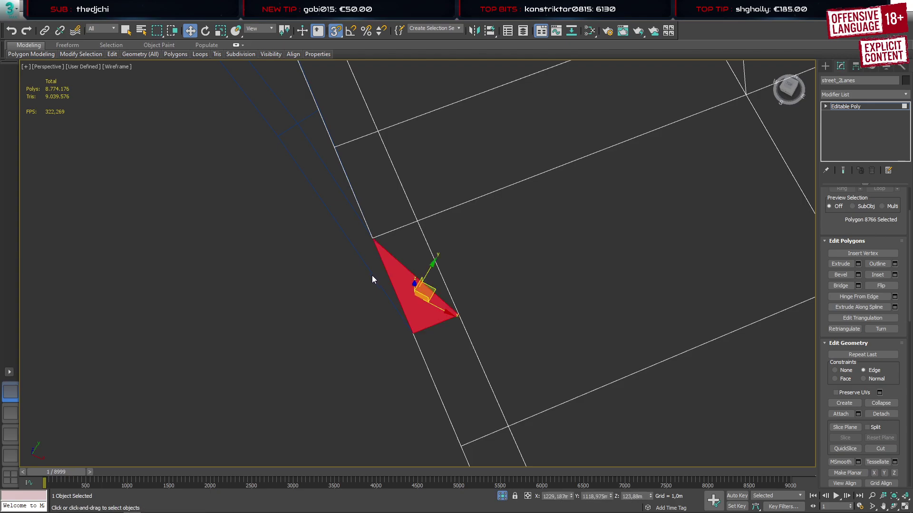
click(372, 275)
scroll(372, 307, down, 5)
scroll(373, 323, up, 5)
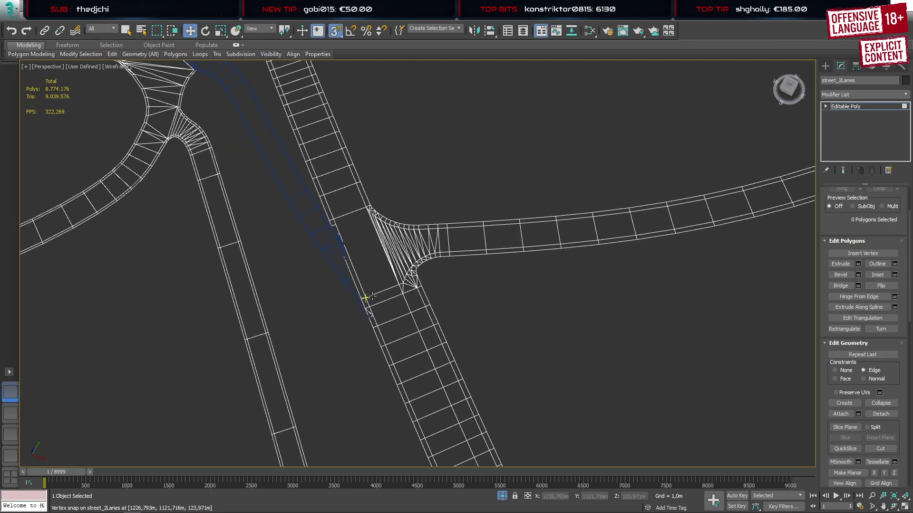
key(ctrl+z)
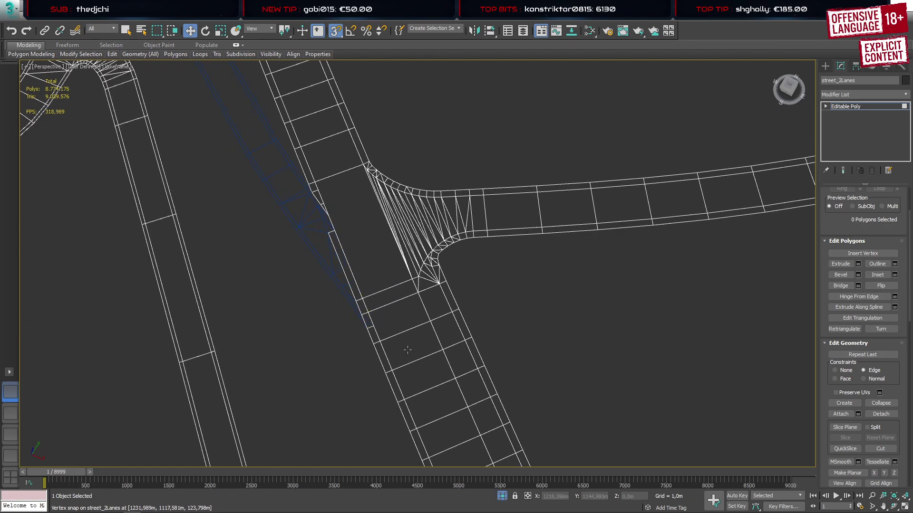
key(ctrl+z)
key(ctrl+z)
key(ctrl+z)
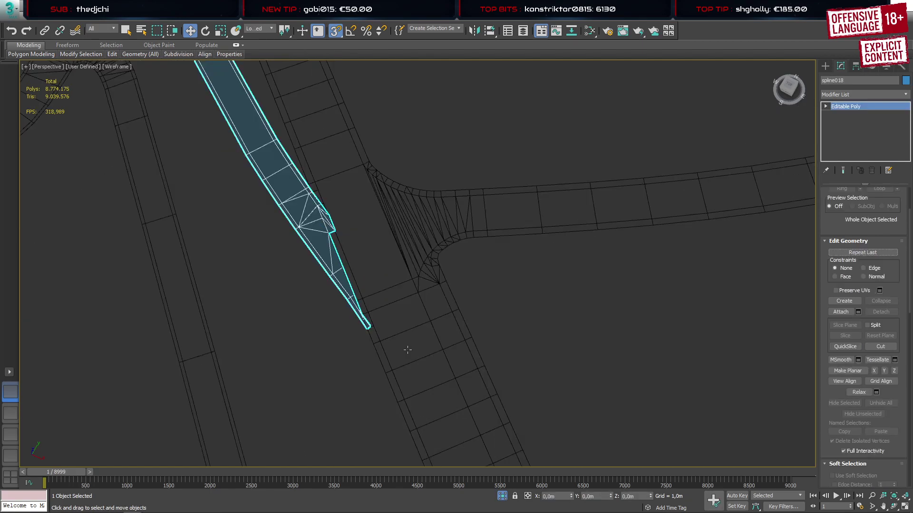
Select street_2Lanes and its two corner vertices at the road end
scroll(382, 345, up, 8)
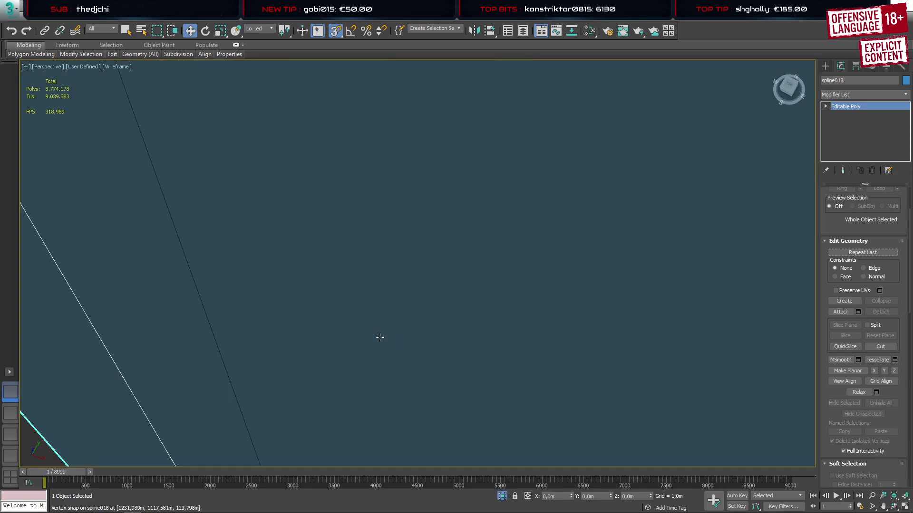
scroll(381, 347, down, 3)
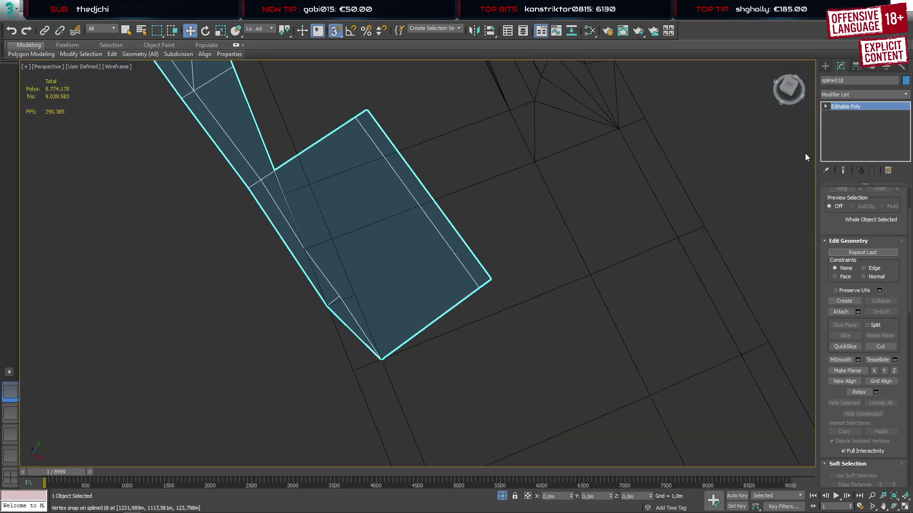
click(825, 66)
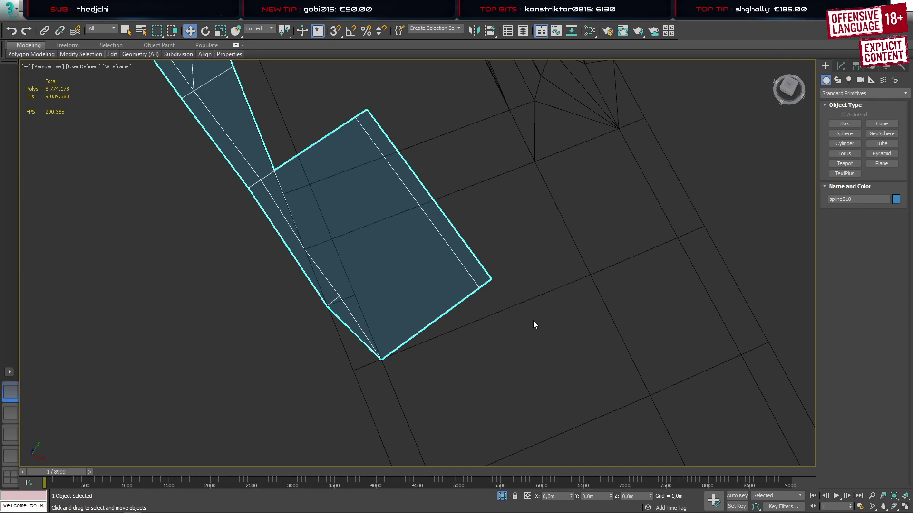
click(412, 348)
click(409, 350)
key(1)
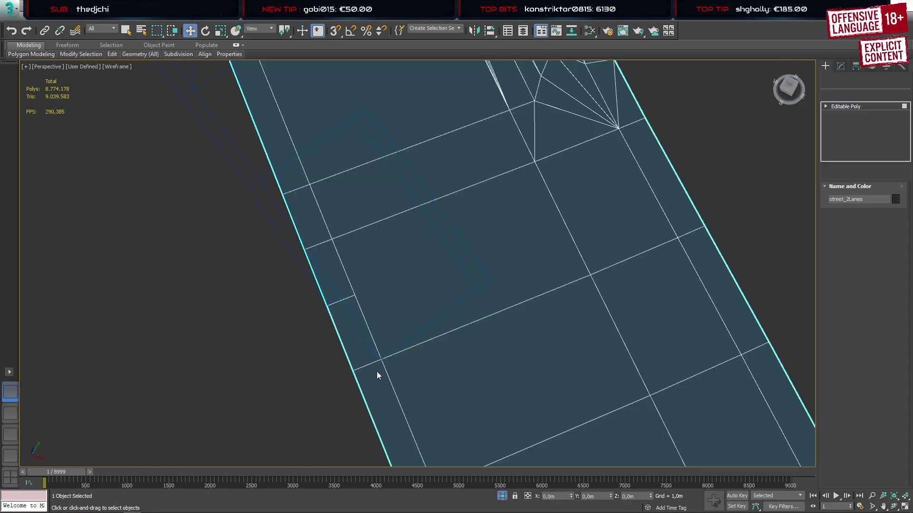
drag(377, 370, 399, 348)
ctrl+drag(311, 323, 341, 300)
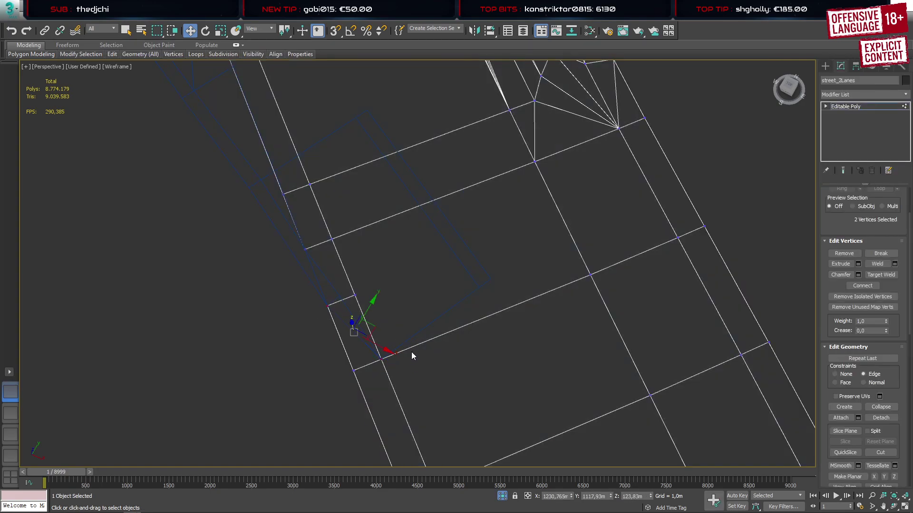
scroll(363, 351, down, 1)
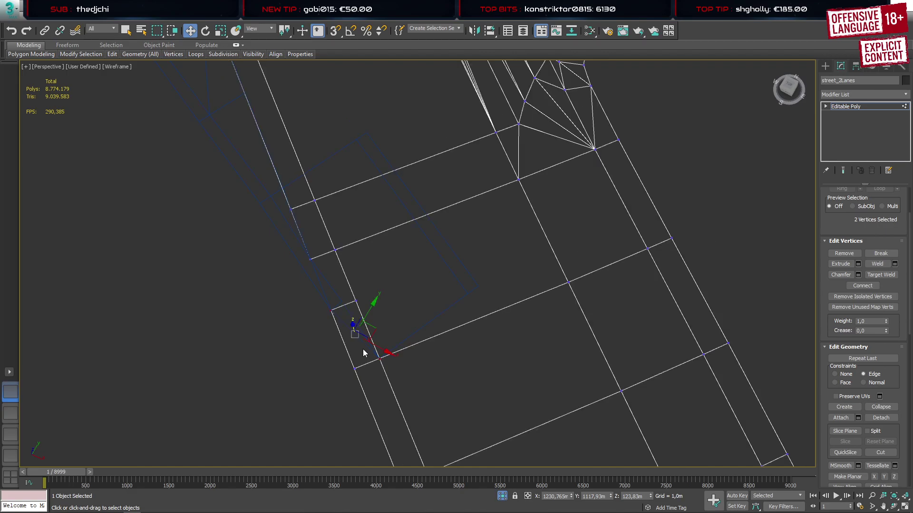
Delete junction triangle polygon 8770 as a trial, then undo to restore it
key(4)
click(355, 323)
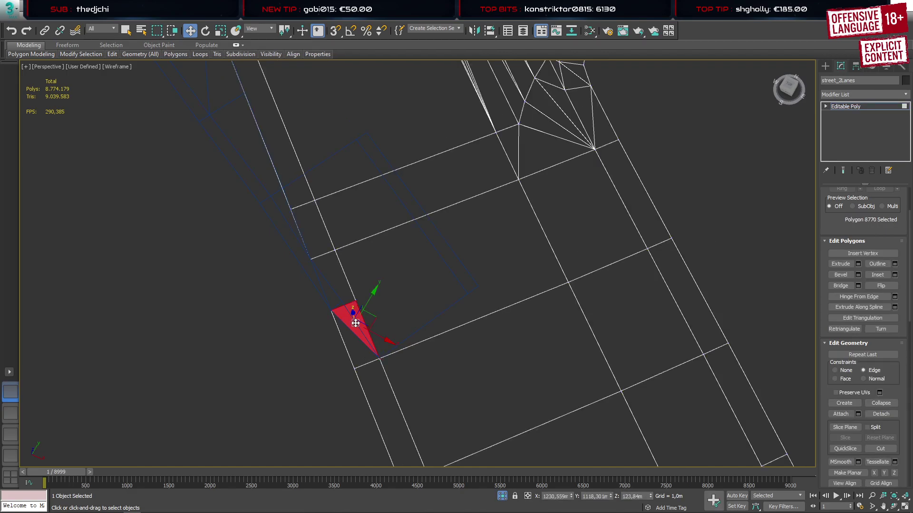
scroll(355, 325, up, 2)
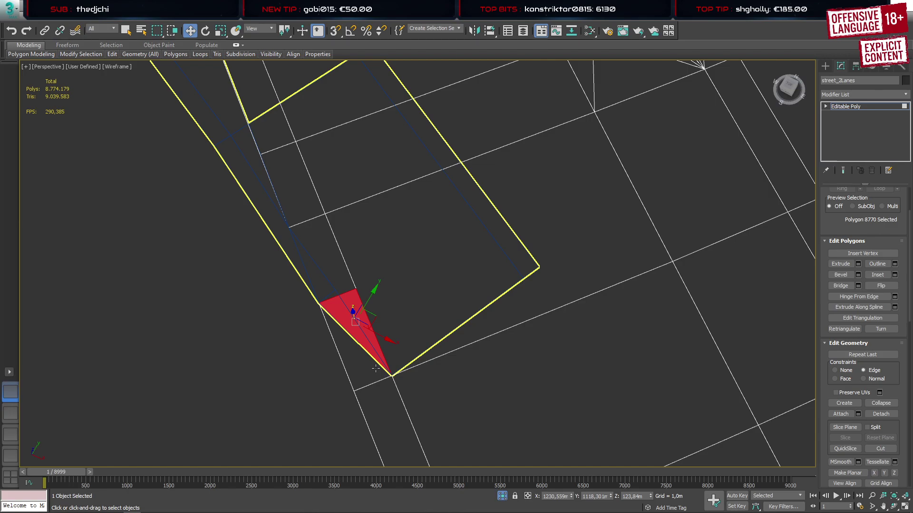
key(Delete)
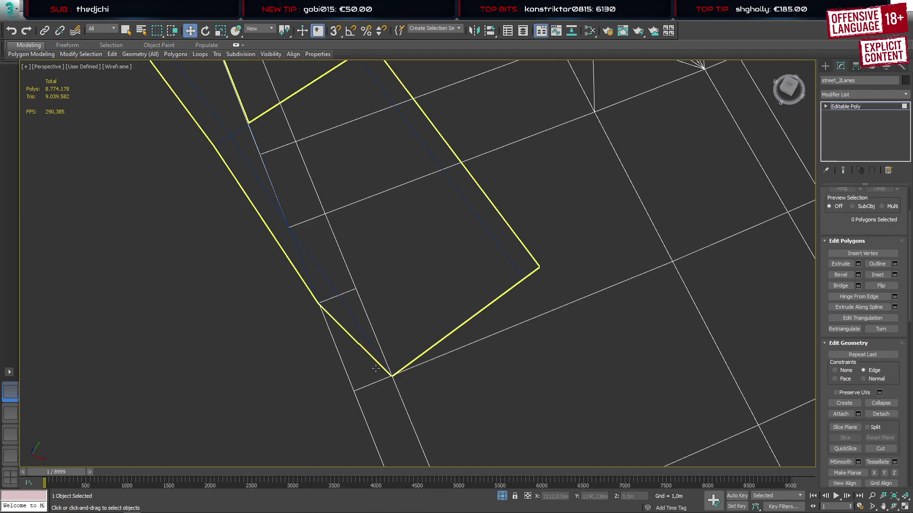
click(328, 276)
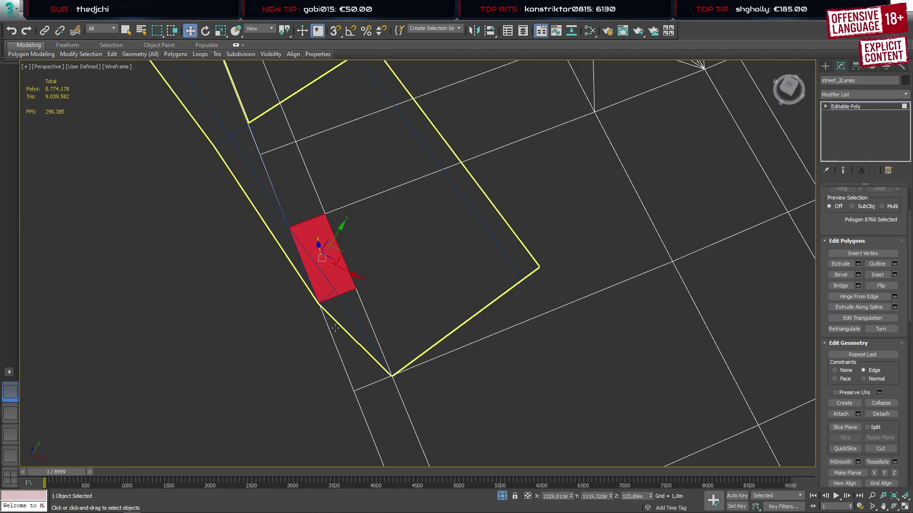
key(ctrl+z)
key(ctrl+z)
key(ctrl+z)
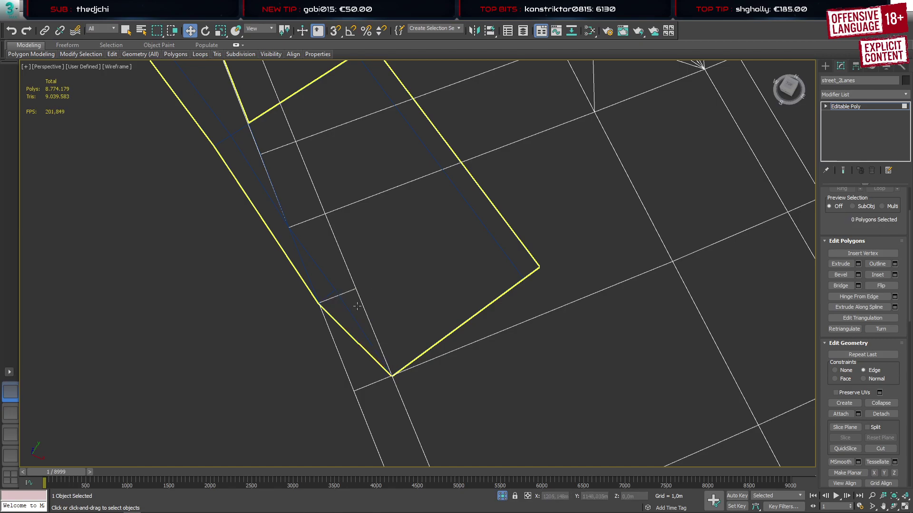
click(357, 306)
scroll(348, 320, up, 2)
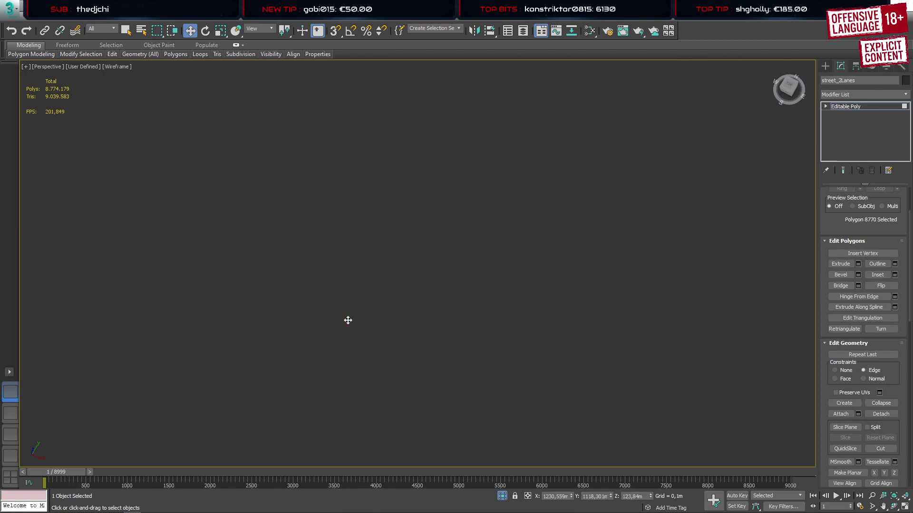
scroll(348, 320, down, 3)
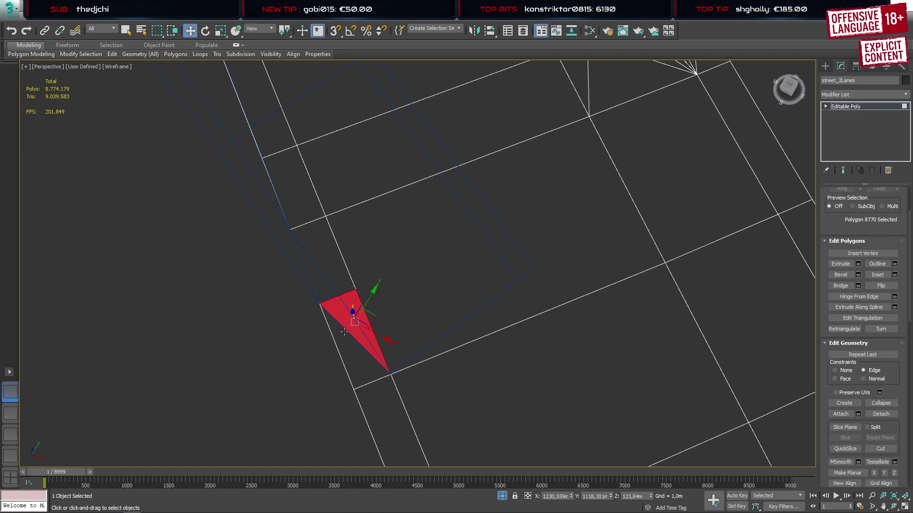
scroll(344, 332, down, 3)
Reselect street_2Lanes, pick corner vertex 85 and vertex 10737, and orbit to inspect
key(1)
scroll(313, 375, up, 4)
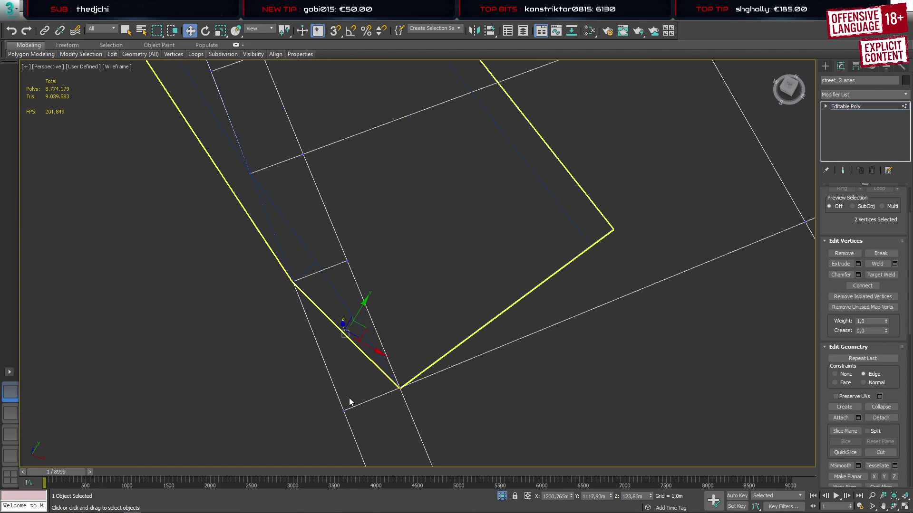
key(1)
drag(376, 415, 421, 364)
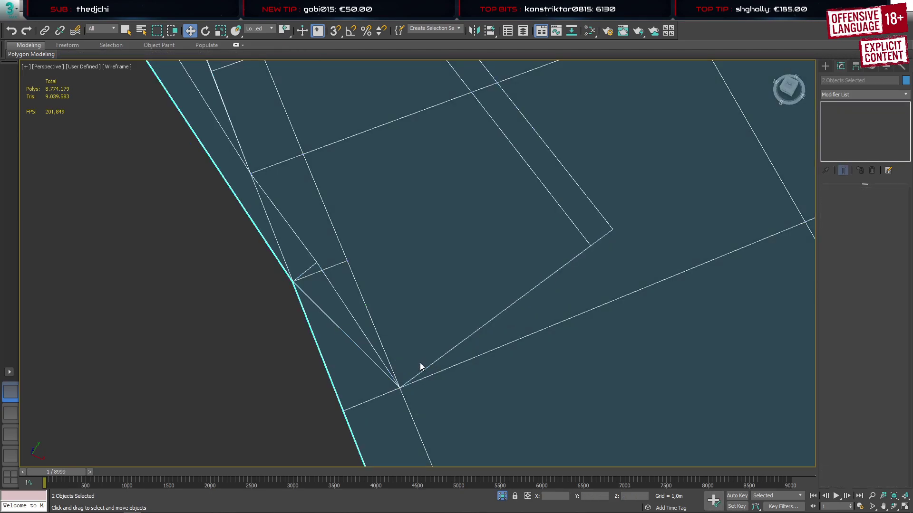
click(391, 403)
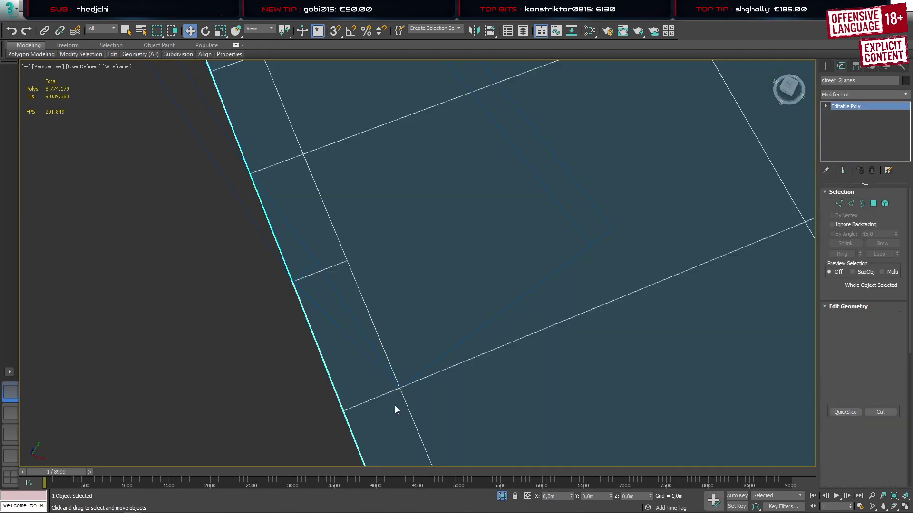
key(1)
drag(412, 374, 413, 373)
alt+middle_drag(416, 377, 342, 302)
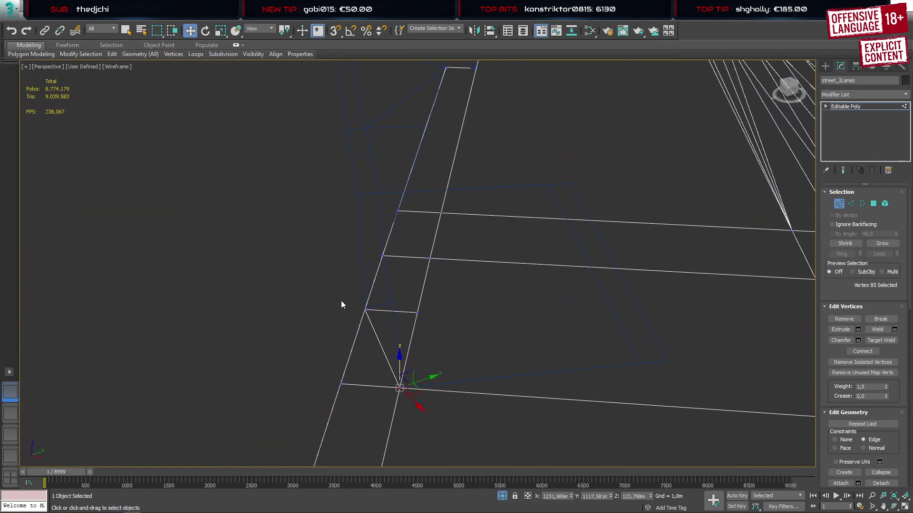
drag(375, 323, 376, 323)
alt+middle_drag(390, 332, 426, 419)
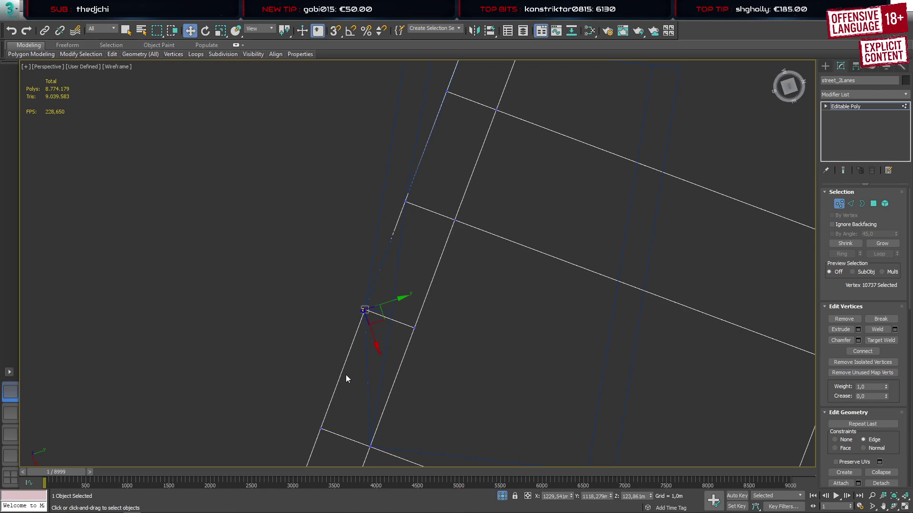
Cut a new edge across the junction from the left road-edge vertex to the right vertex
alt+middle_drag(325, 322, 442, 285)
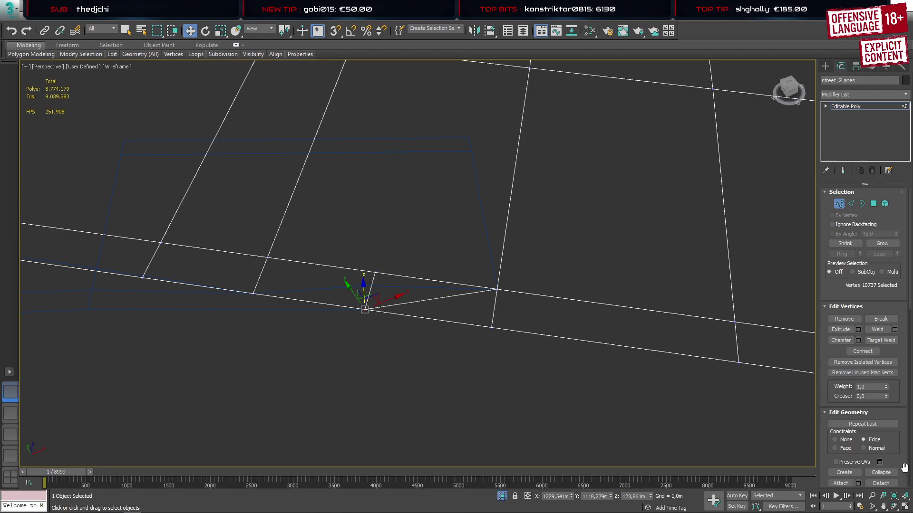
drag(905, 468, 906, 398)
click(880, 448)
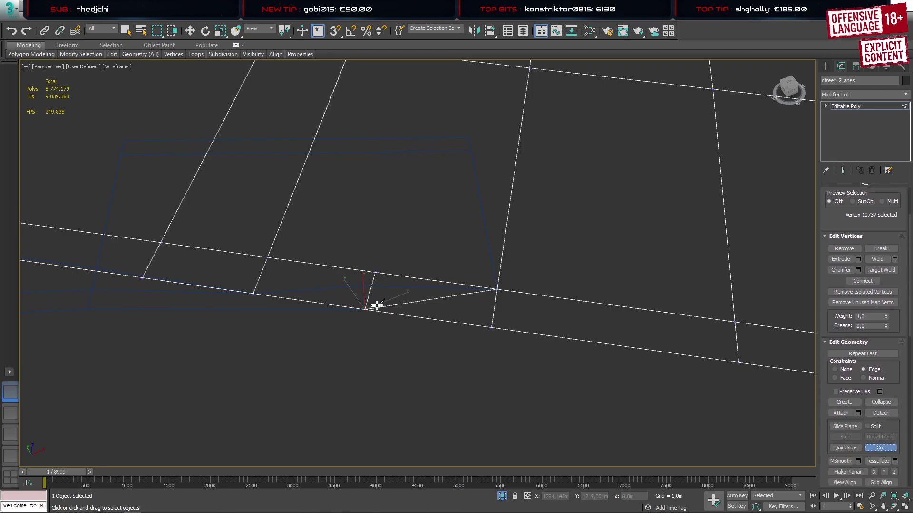
click(252, 293)
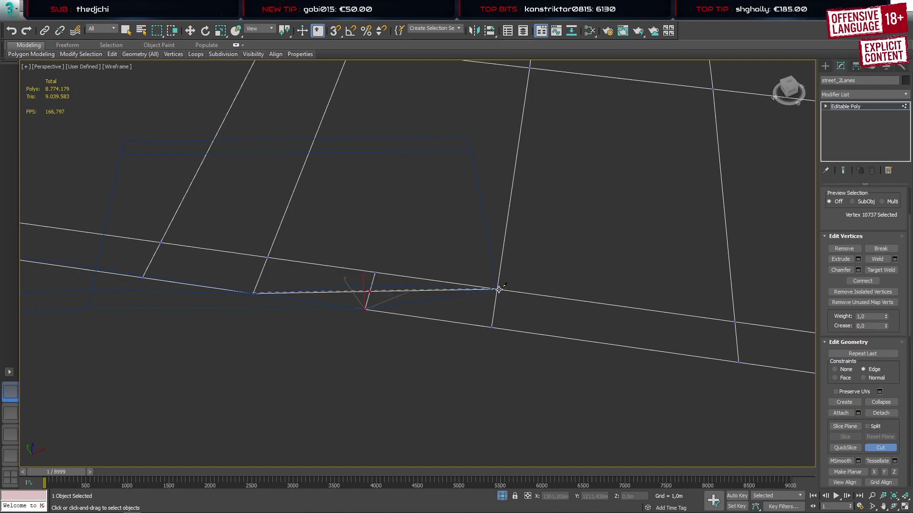
click(496, 289)
right_click(527, 290)
right_click(531, 276)
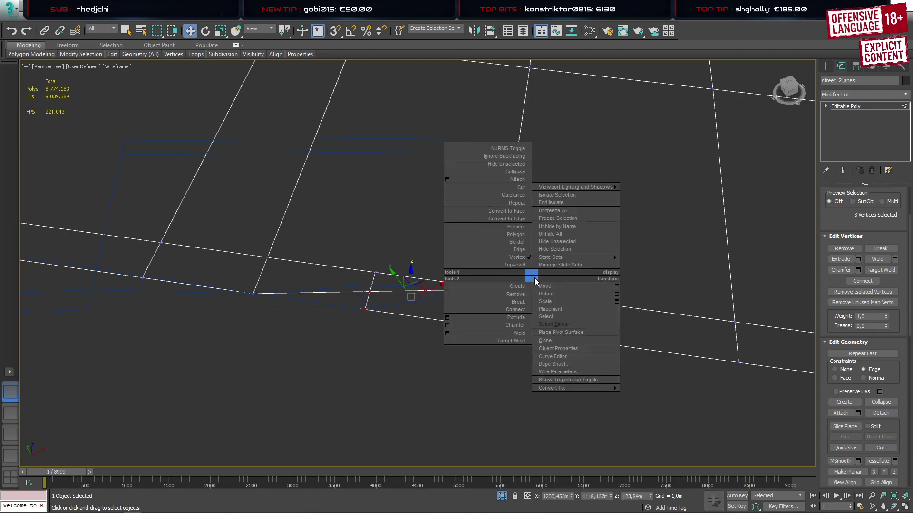
right_click(530, 274)
Weld the overlapping vertices at the cut's end, then check the neighbouring road-edge vertices
drag(526, 271, 472, 301)
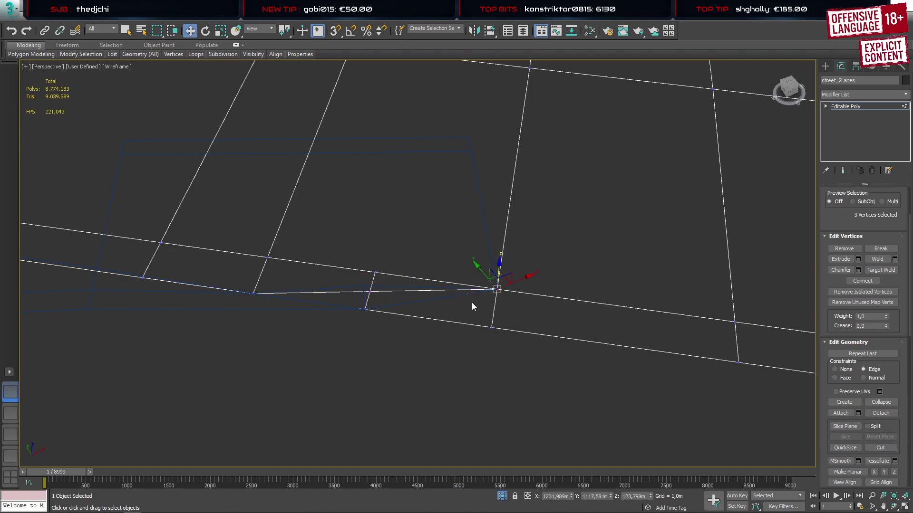
click(871, 261)
click(253, 294)
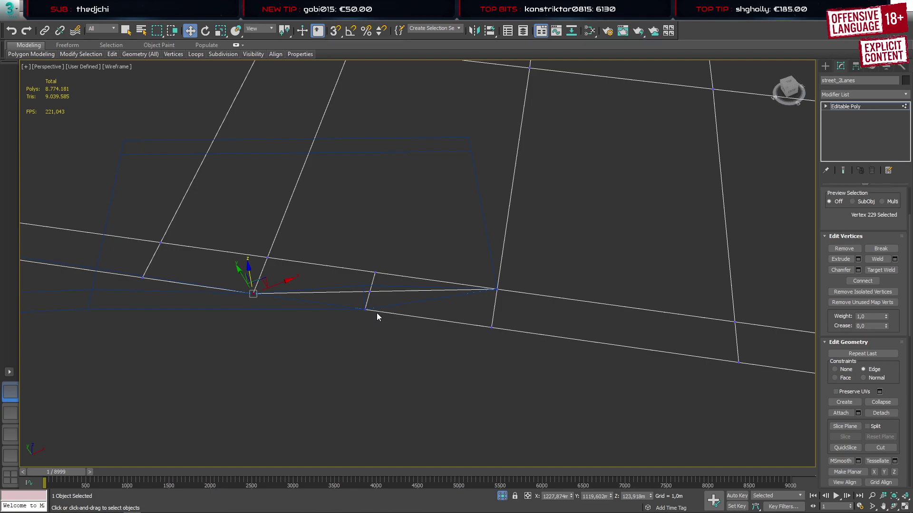
click(365, 309)
alt+middle_drag(406, 374, 304, 308)
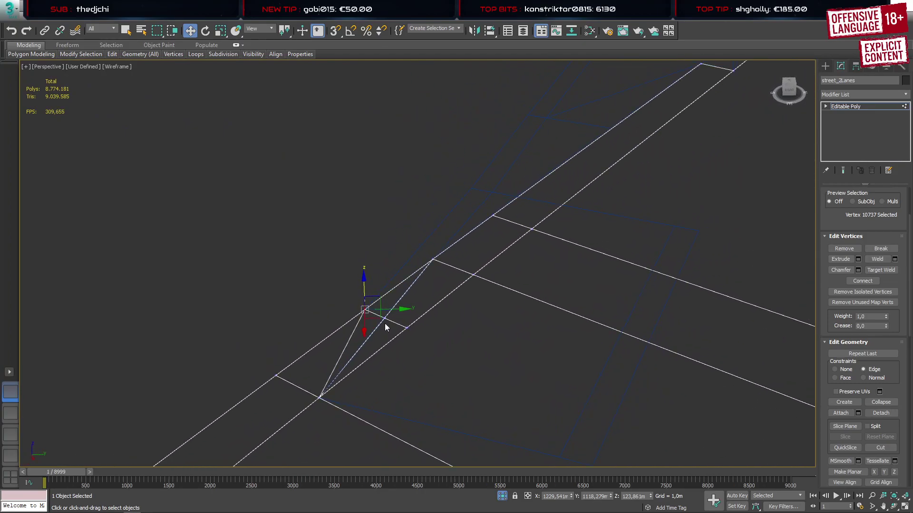
click(826, 66)
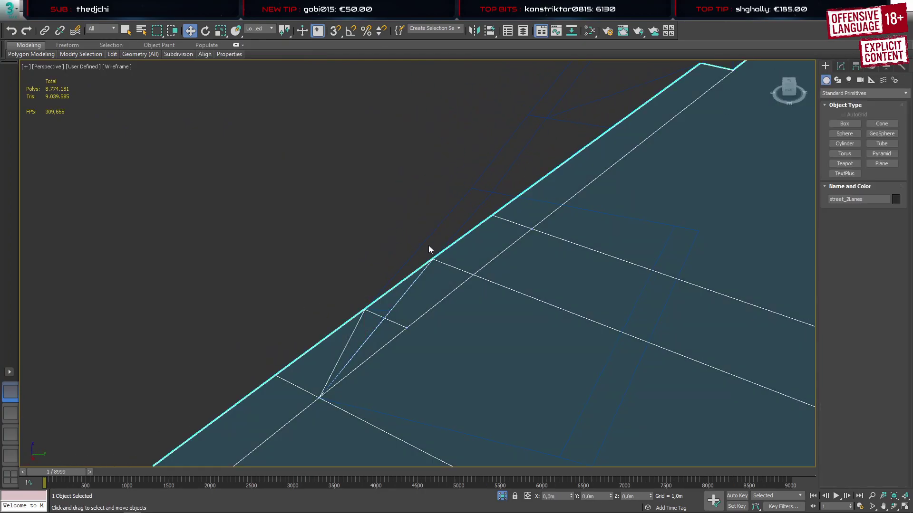
click(422, 243)
Delete two stray triangles on spline018: the small triangle and the thin sliver
key(1)
key(4)
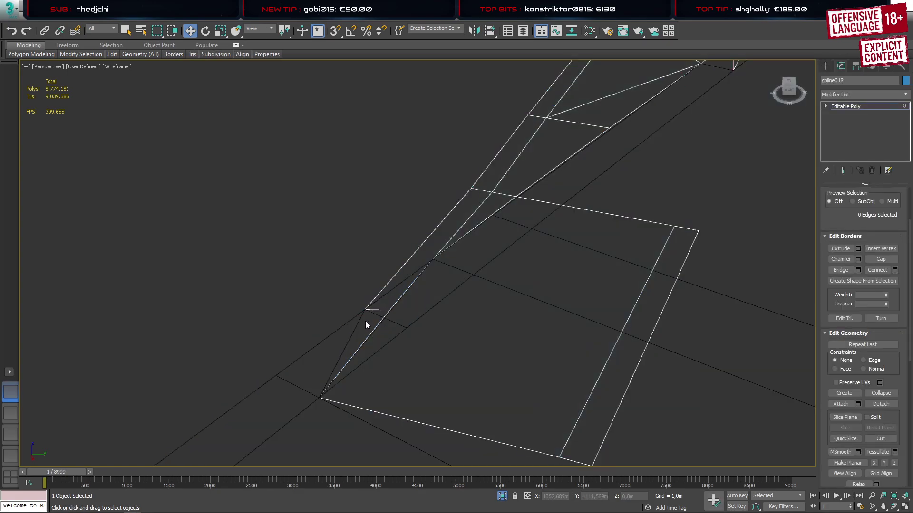
click(365, 321)
click(370, 326)
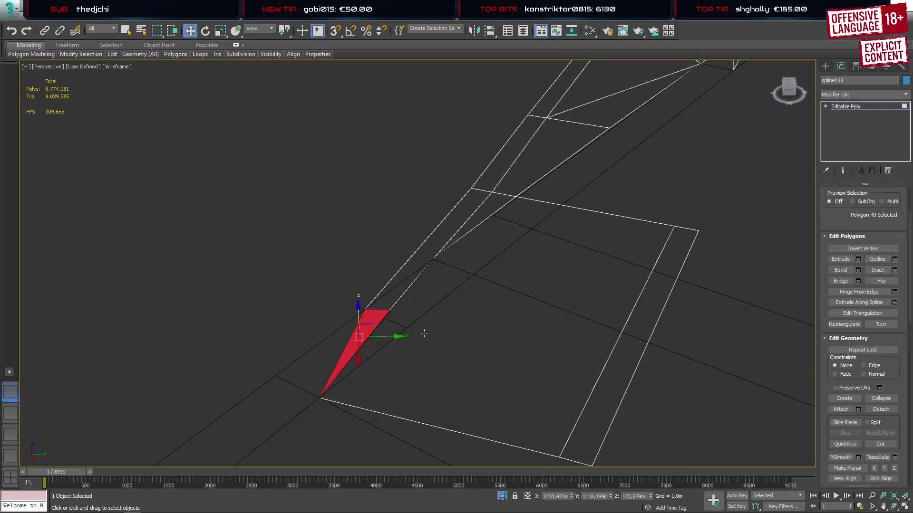
key(Delete)
key(1)
click(389, 310)
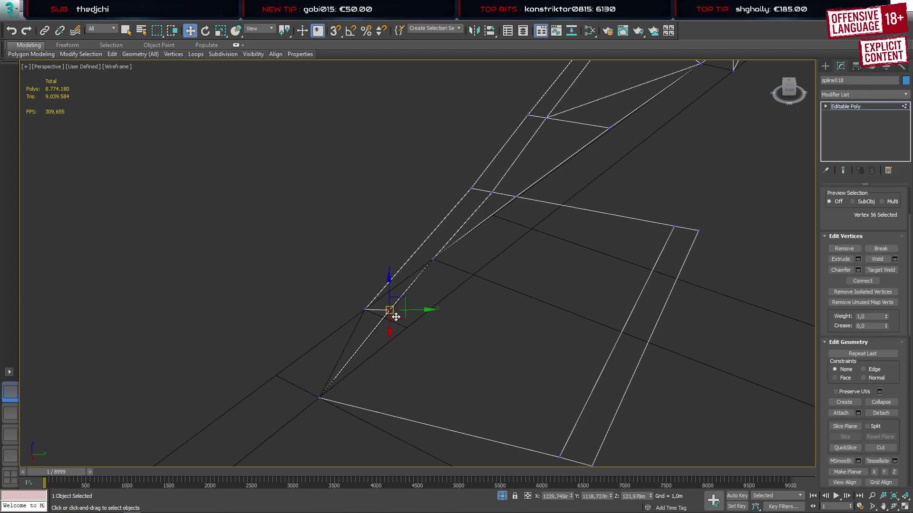
alt+middle_drag(433, 341, 515, 376)
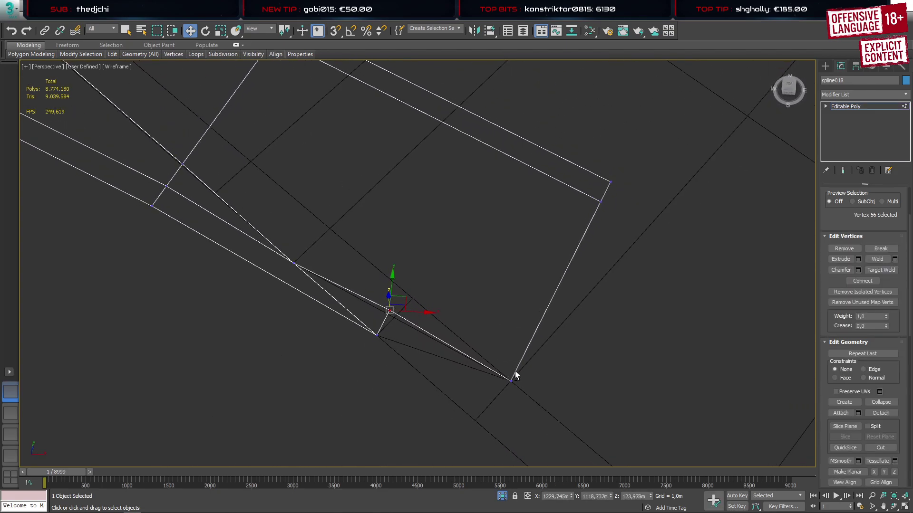
key(4)
click(384, 317)
key(Delete)
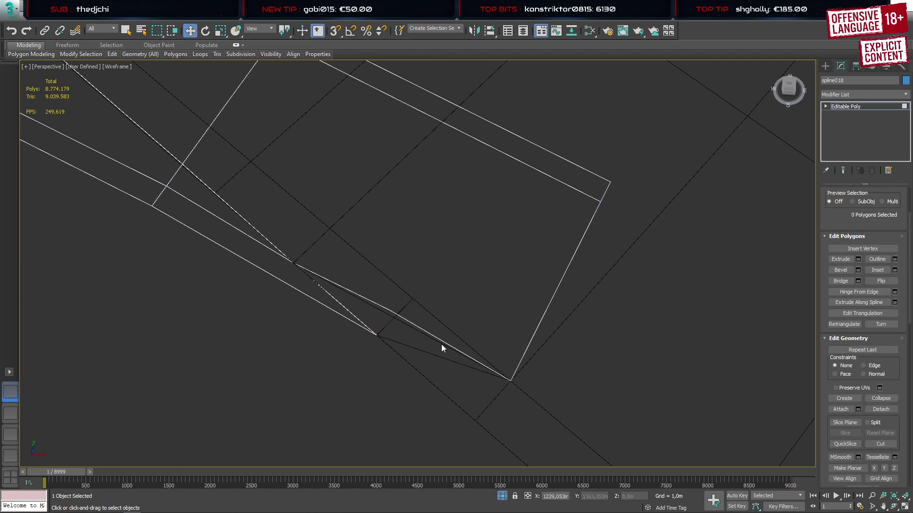
Remove stray vertex 56 from spline018, rejoining its edges
key(1)
click(376, 335)
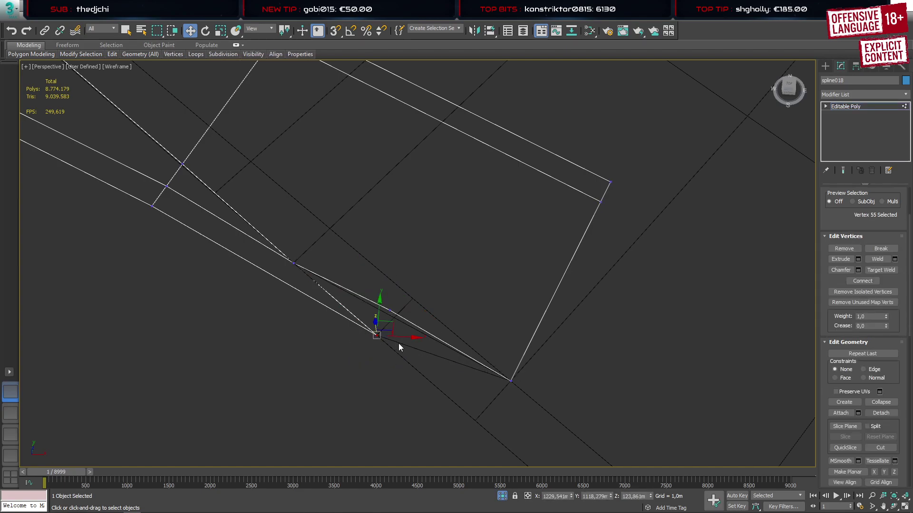
alt+middle_drag(400, 345, 411, 309)
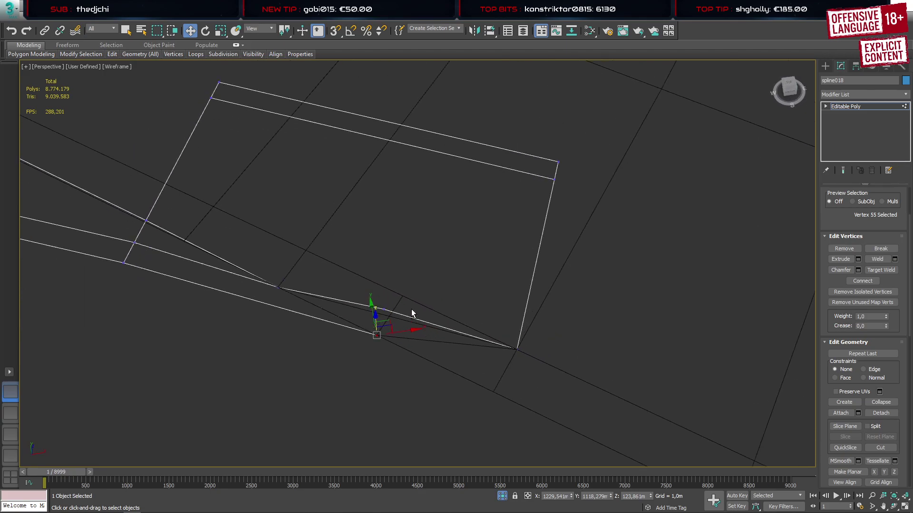
drag(378, 314, 379, 314)
alt+middle_drag(474, 334, 474, 355)
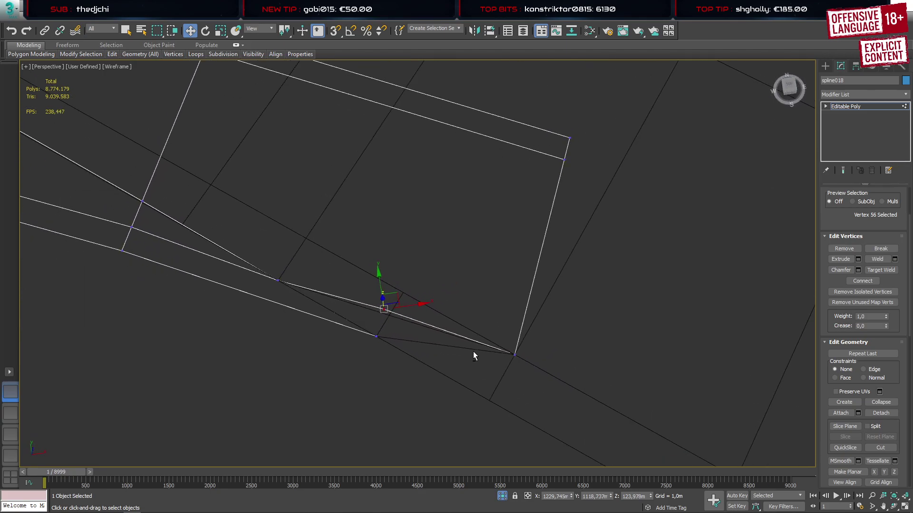
key(BackSpace)
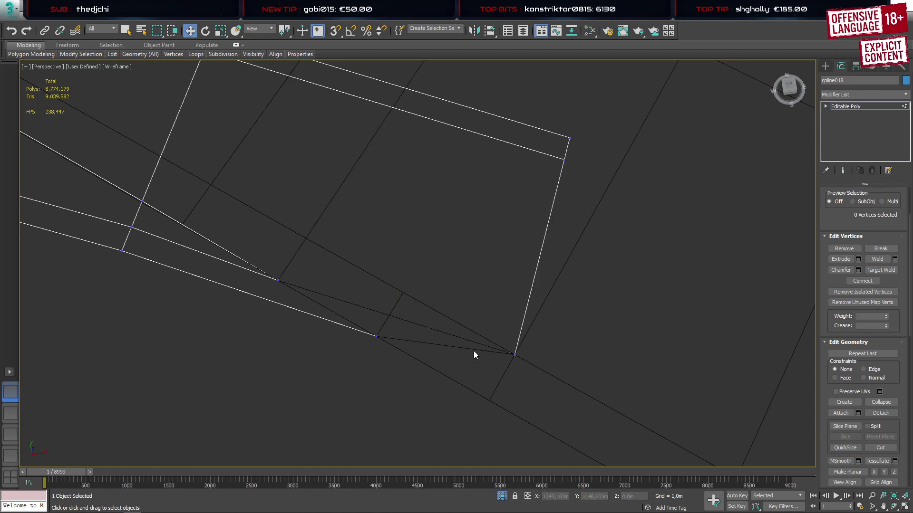
Target Weld the shape's corner vertex onto the junction vertex
click(275, 277)
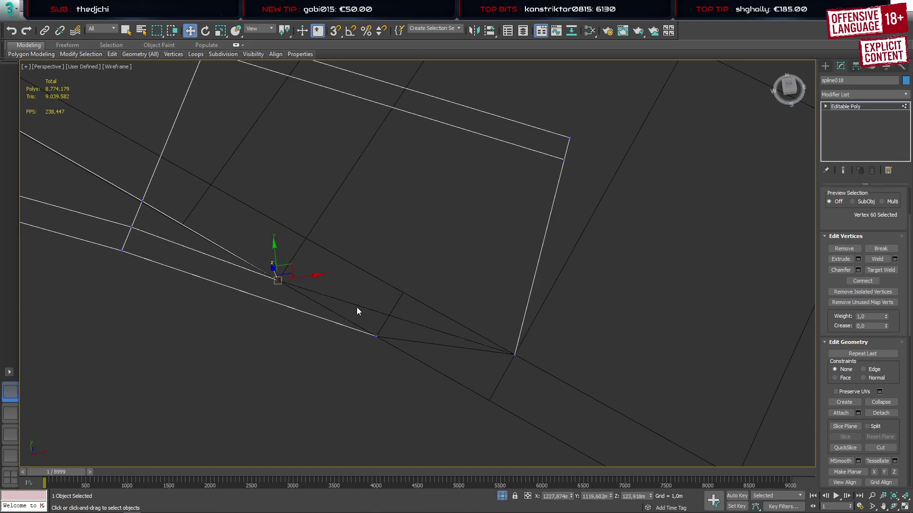
key(ctrl+t)
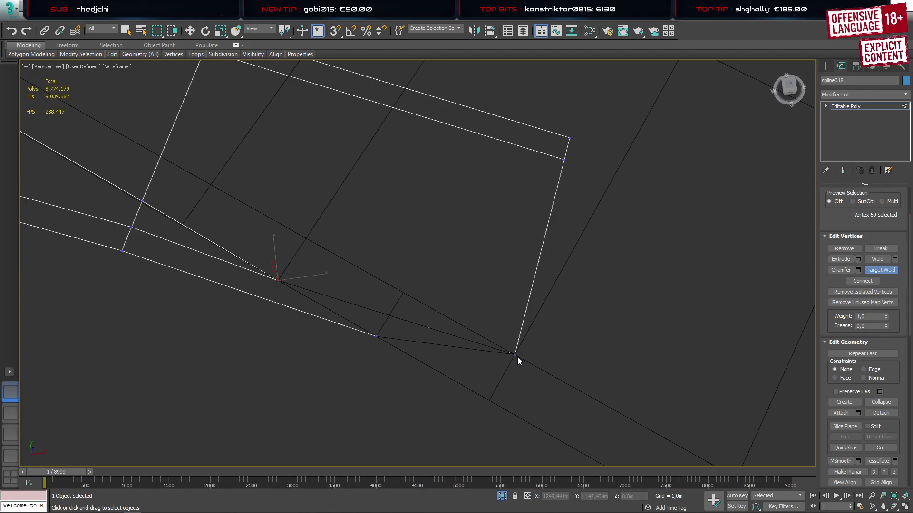
click(515, 354)
click(278, 280)
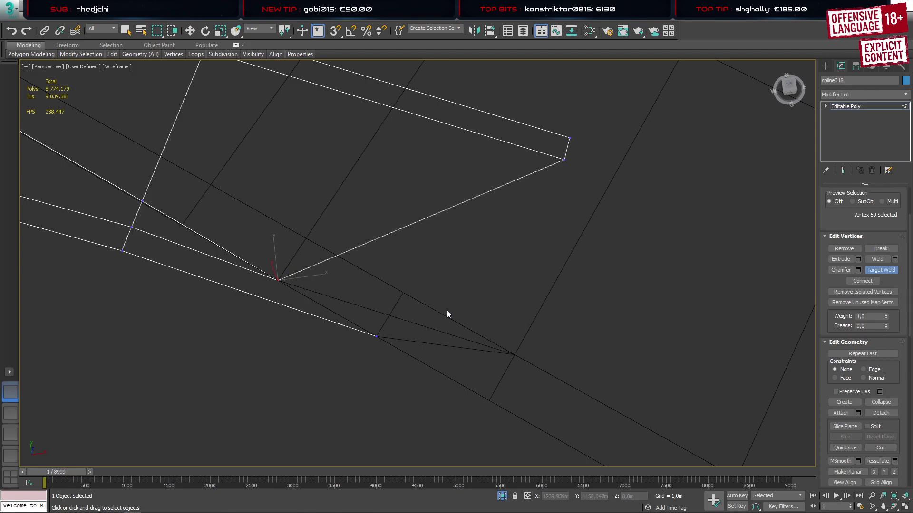
scroll(449, 310, down, 3)
middle_drag(458, 297, 490, 343)
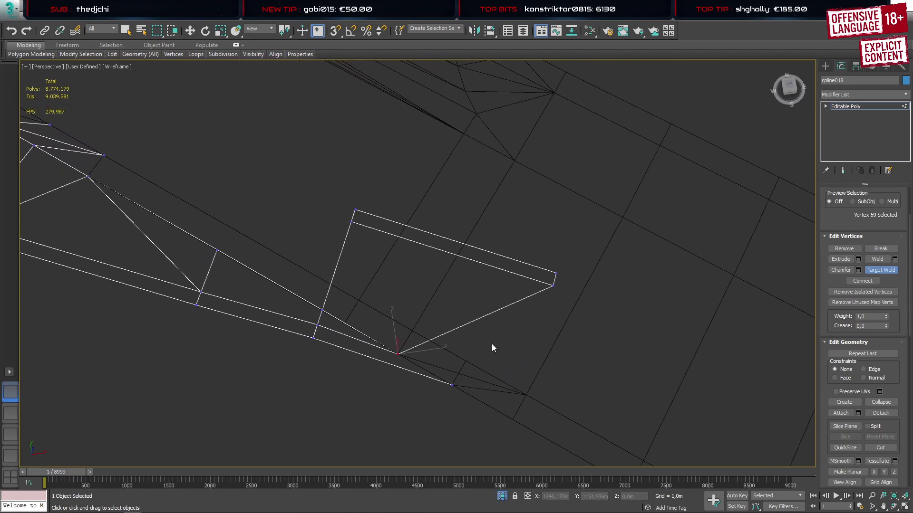
Delete the loose two-polygon piece and switch to the Top view
key(4)
key(w)
click(508, 304)
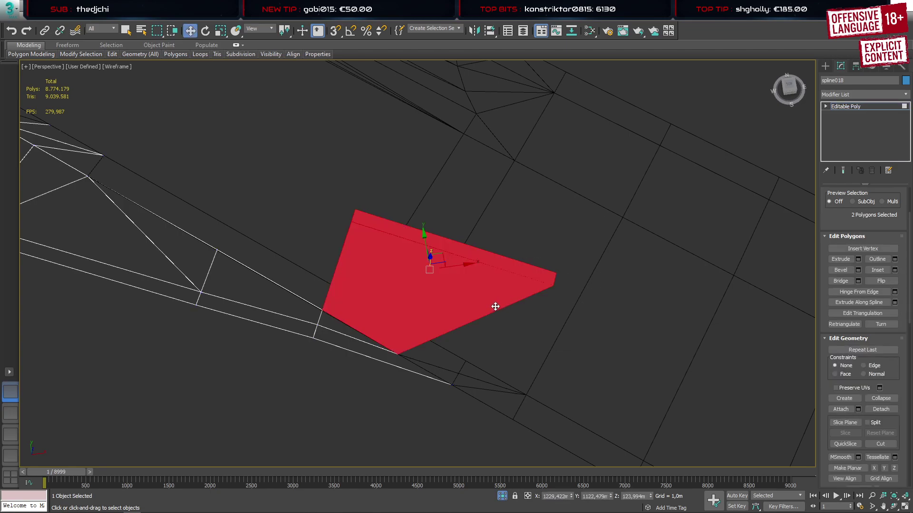
click(600, 354)
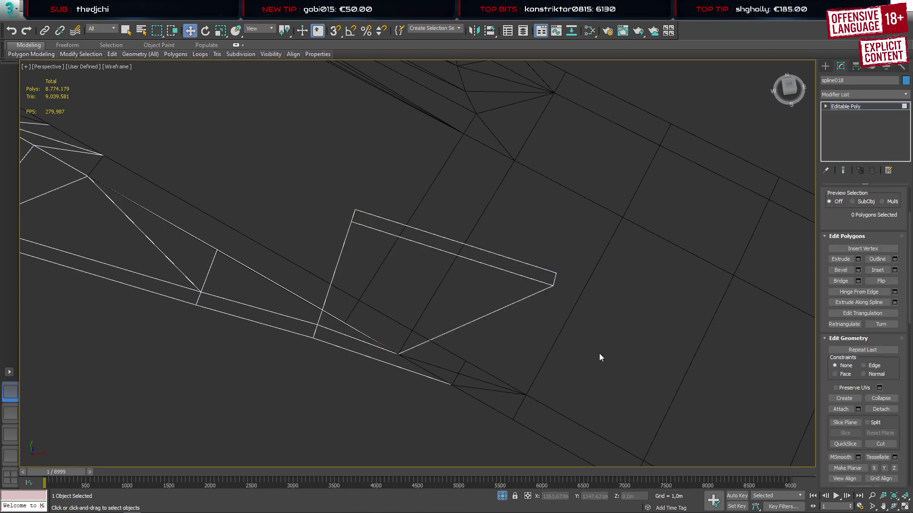
click(489, 295)
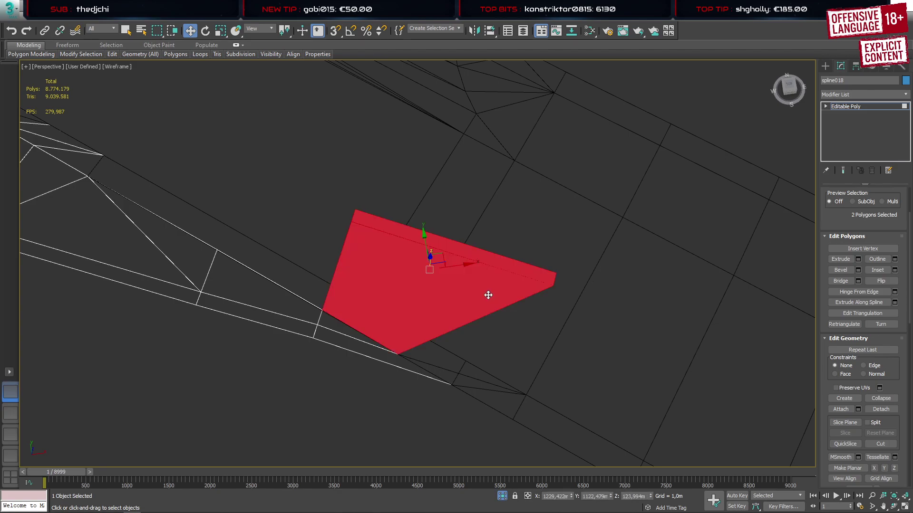
key(Delete)
middle_drag(408, 297, 481, 288)
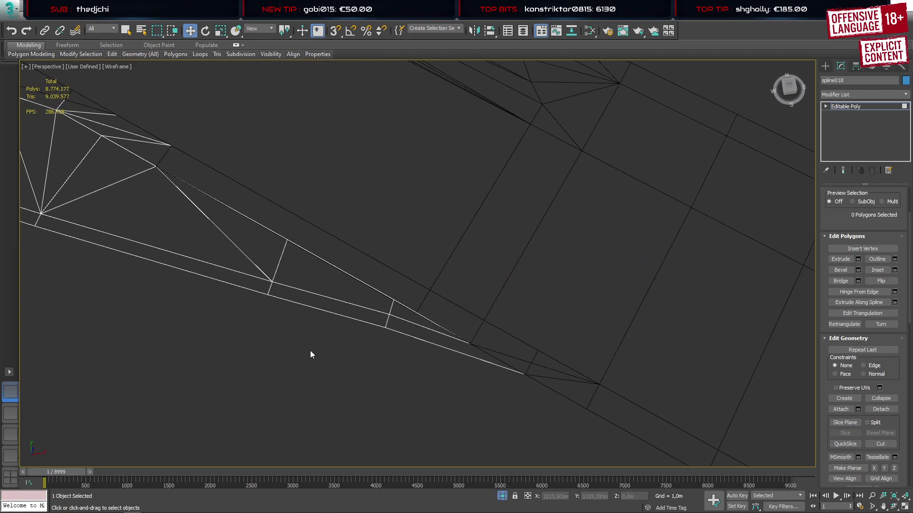
click(10, 413)
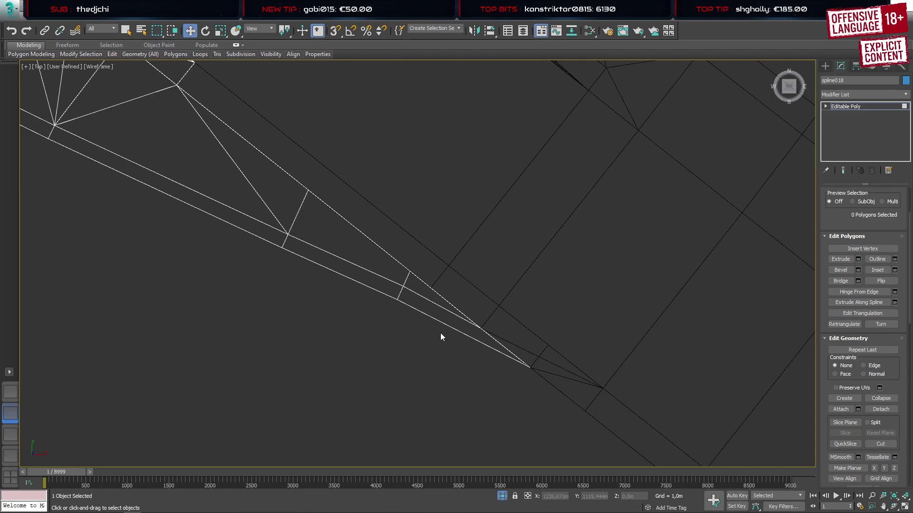
Nudge the two overlapping road-edge vertices slightly down-left
key(1)
drag(417, 285, 395, 302)
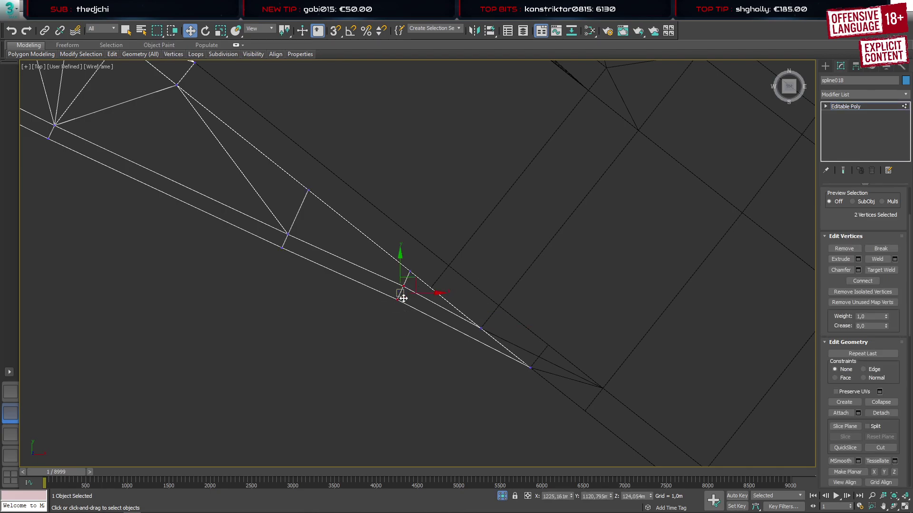
scroll(403, 297, up, 6)
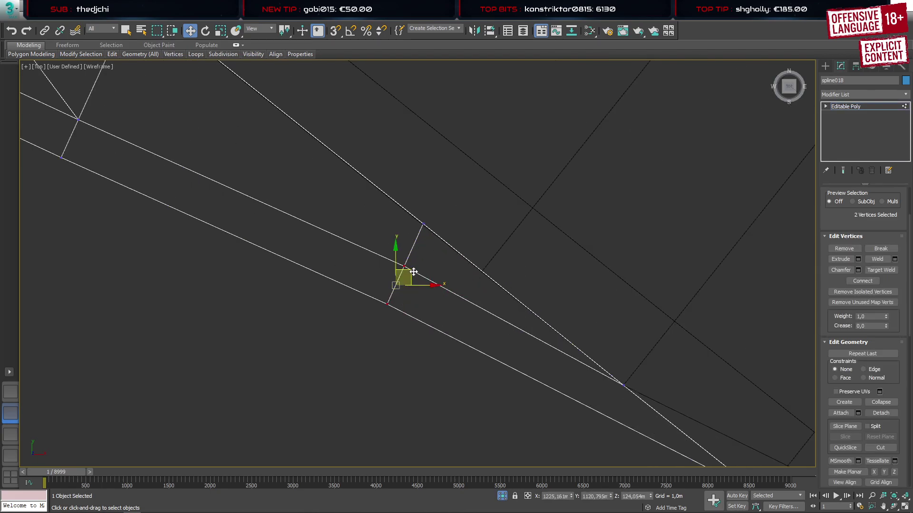
drag(409, 274, 406, 281)
scroll(401, 310, down, 4)
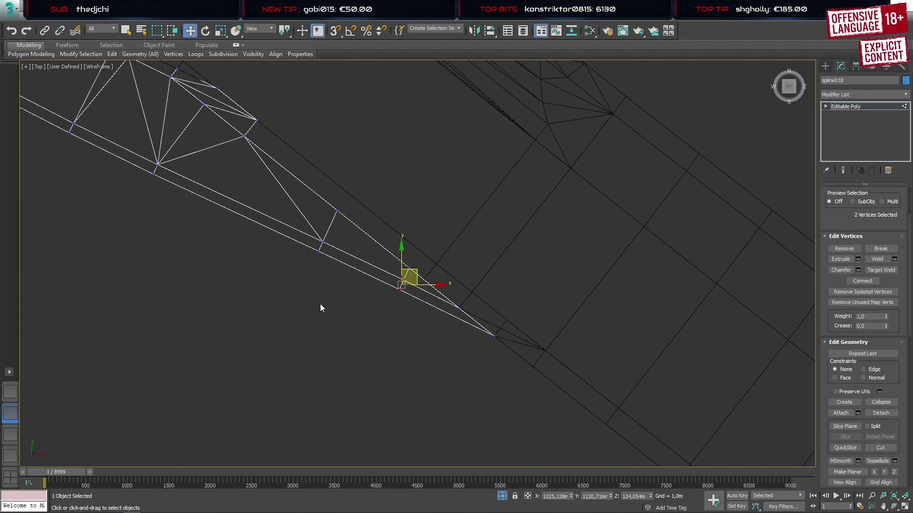
middle_drag(320, 304, 365, 347)
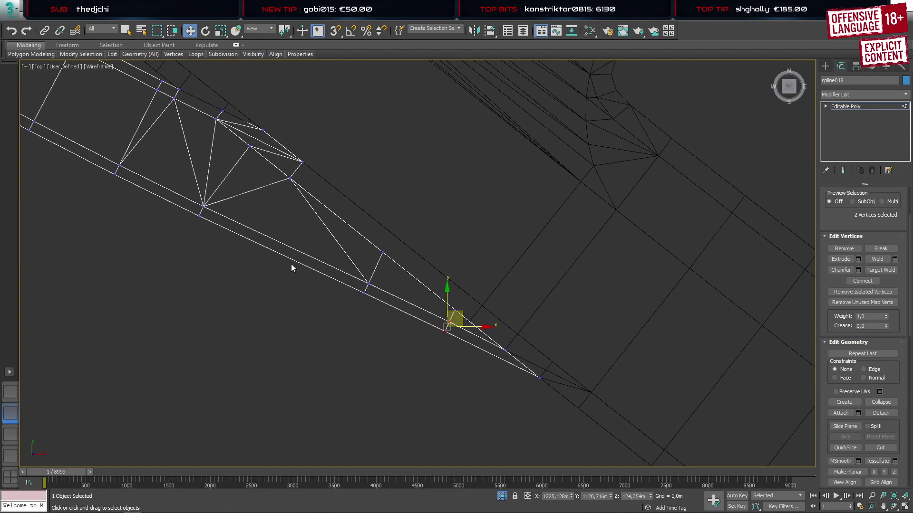
middle_drag(291, 264, 359, 362)
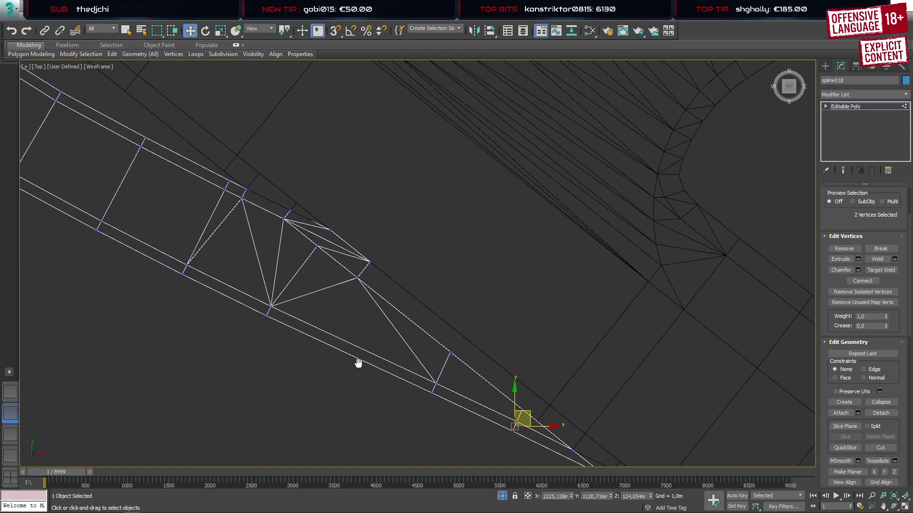
scroll(328, 242, up, 3)
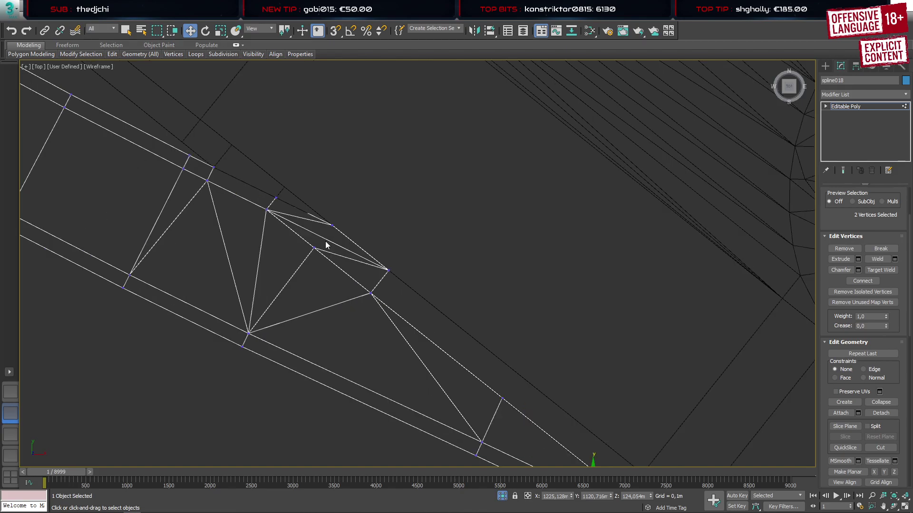
Trial-delete the three road-tip polygons, undo it, then open street_2Lanes at vertex level
key(4)
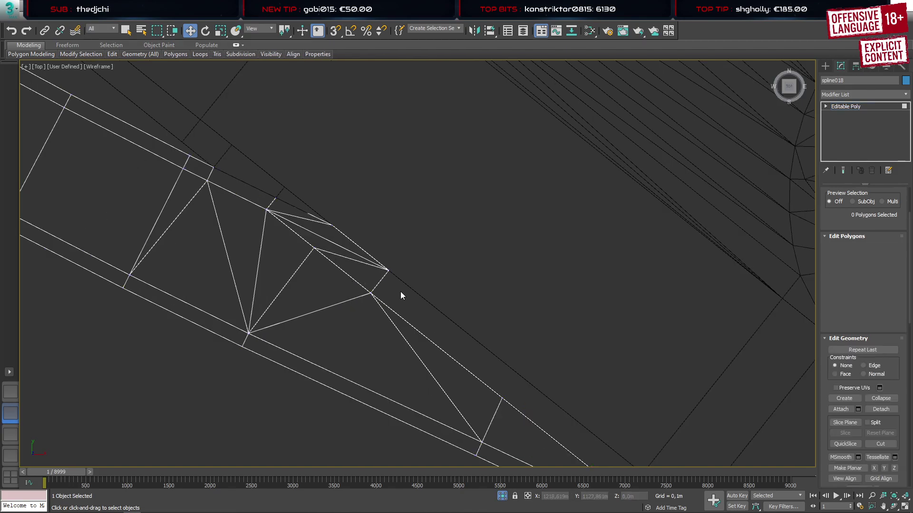
drag(404, 288, 380, 252)
key(Delete)
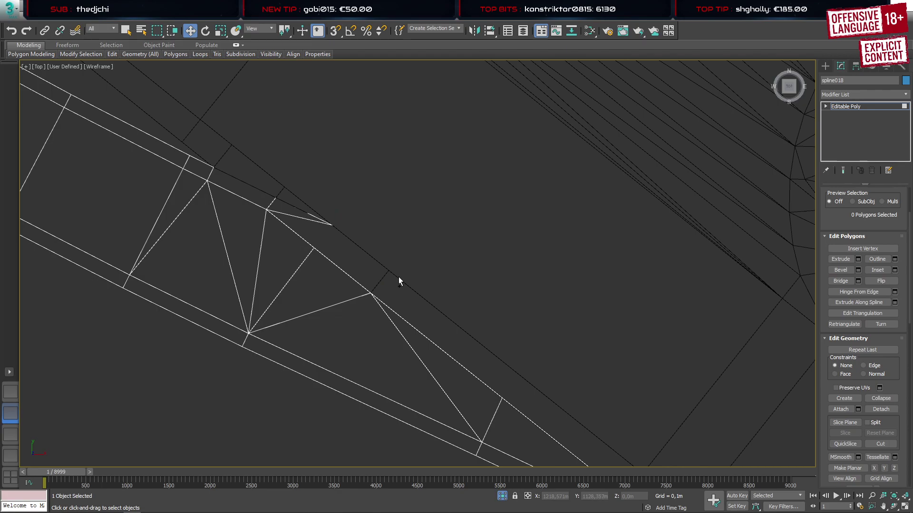
key(ctrl+z)
click(831, 69)
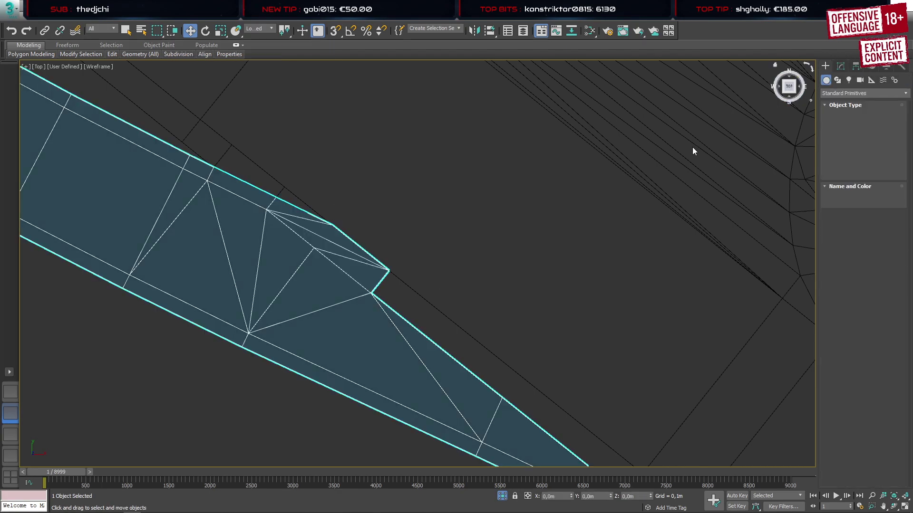
click(638, 175)
key(1)
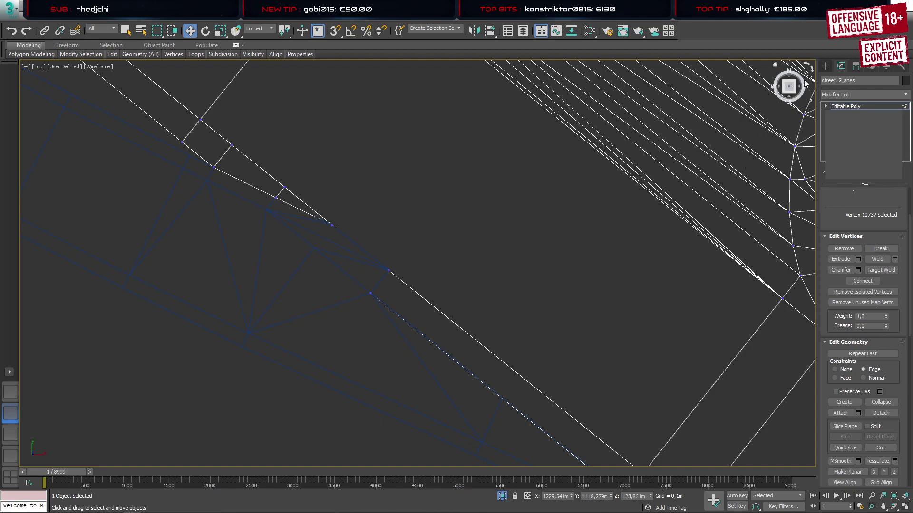
Target Weld spline018's stray inner vertex onto the tip corner vertex
click(826, 66)
click(313, 251)
key(1)
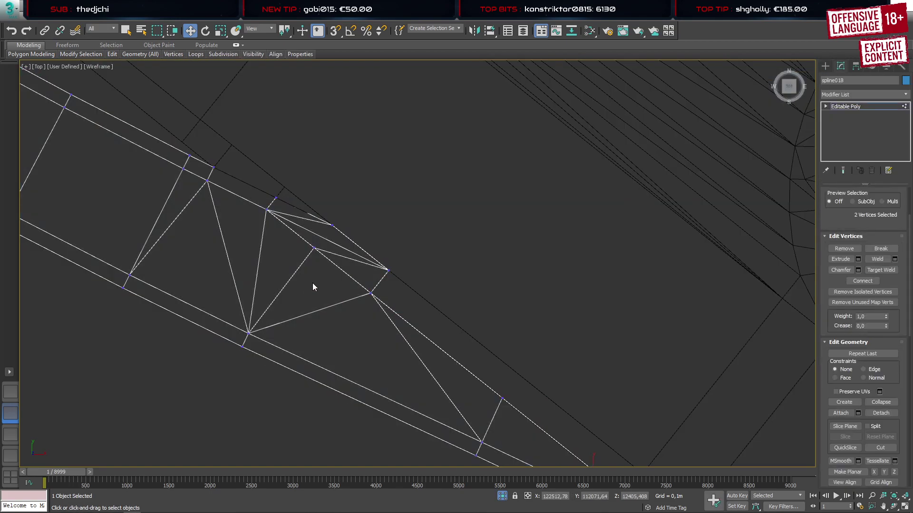
key(ctrl+shift+w)
click(314, 248)
click(369, 293)
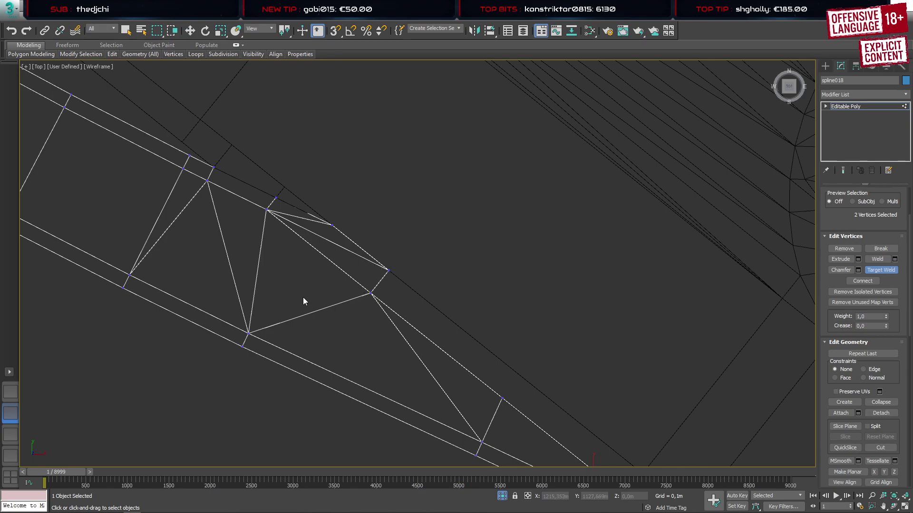
key(w)
Inspect vertex 57 in Perspective view, then exit editing and deselect spline018
click(332, 224)
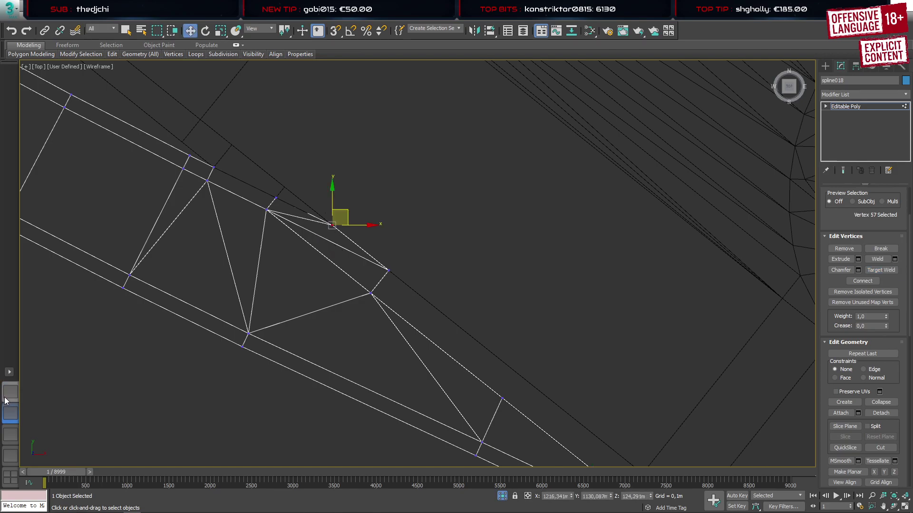
key(p)
alt+middle_drag(415, 201, 324, 161)
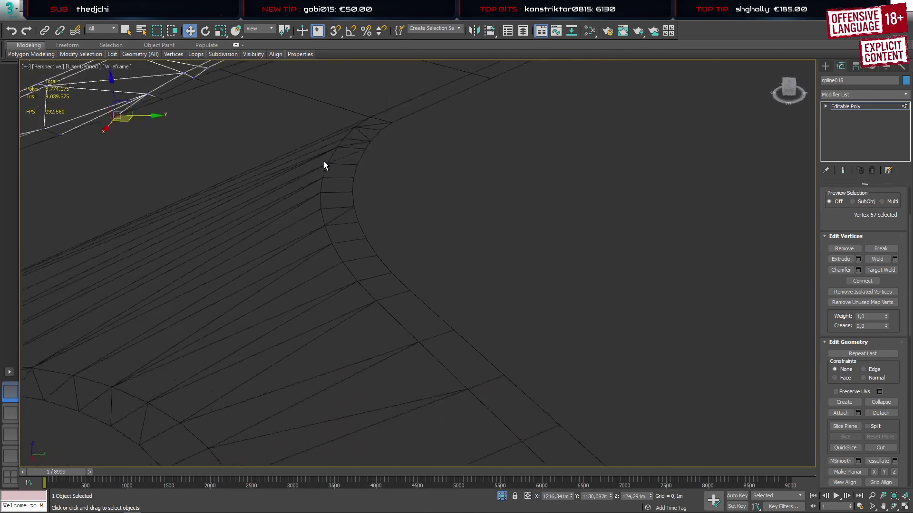
middle_drag(150, 138, 596, 348)
scroll(557, 364, up, 5)
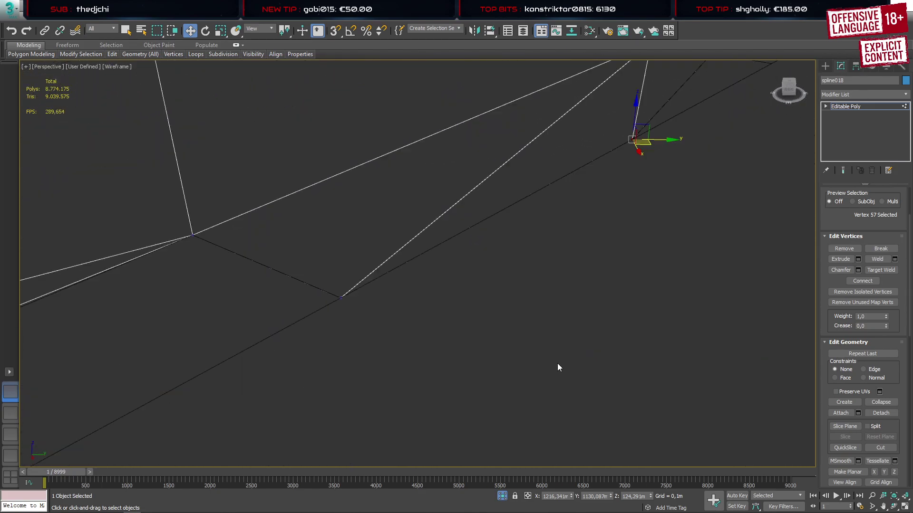
scroll(553, 365, down, 4)
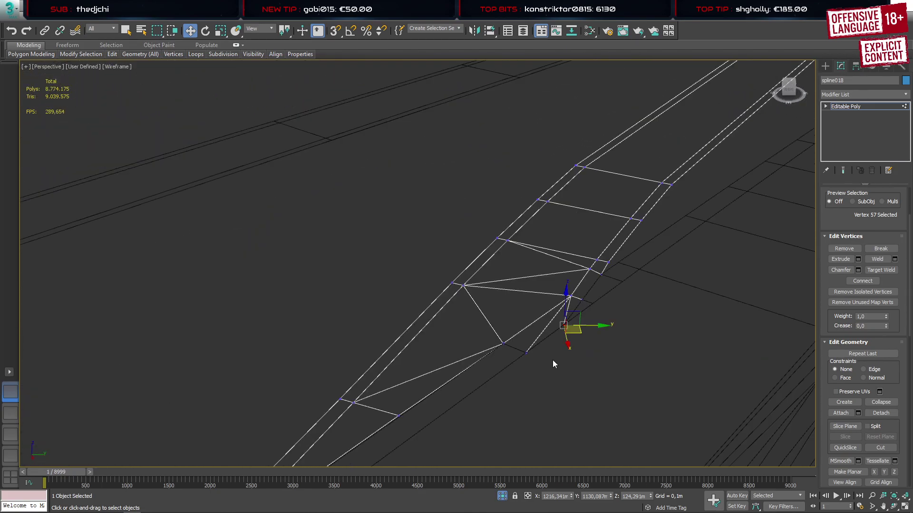
click(825, 66)
click(651, 327)
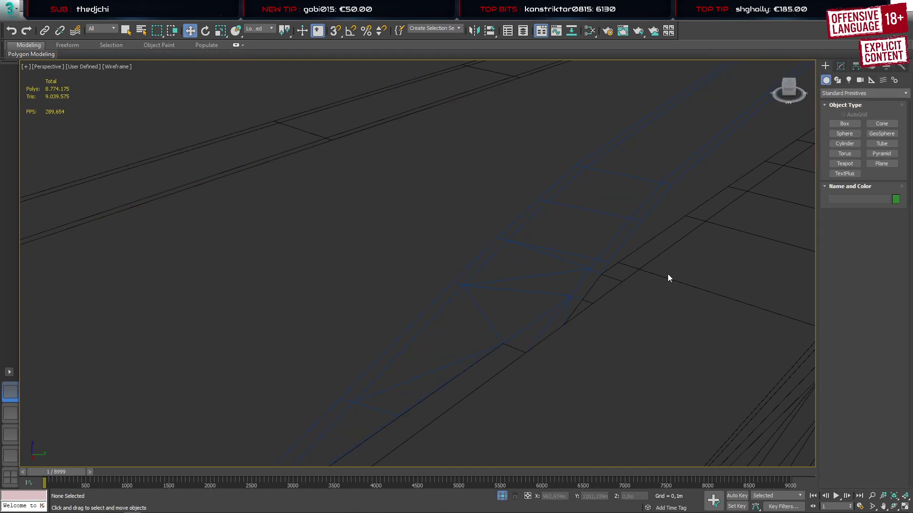
Marquee-select the eight street_2Lanes polygons at the spline018 junction and zoom to check them
click(655, 274)
key(4)
drag(338, 228, 642, 384)
scroll(628, 356, down, 10)
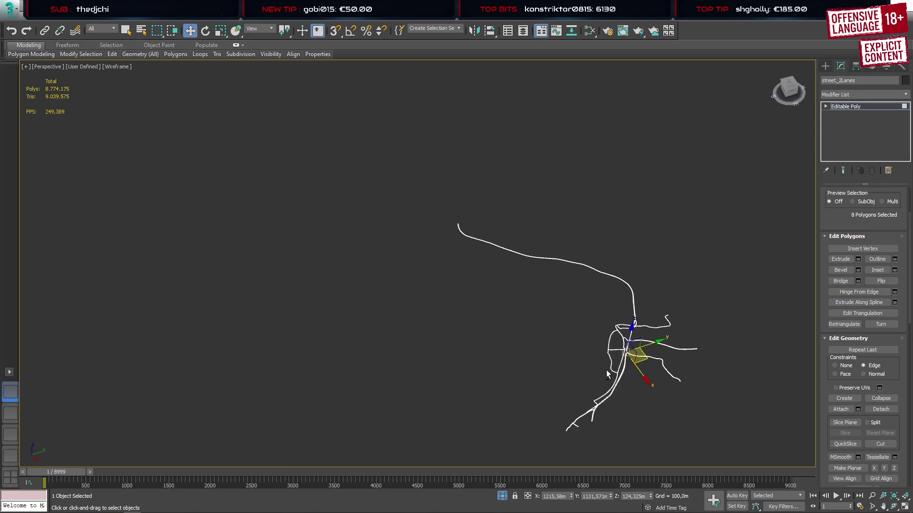
scroll(653, 380, up, 15)
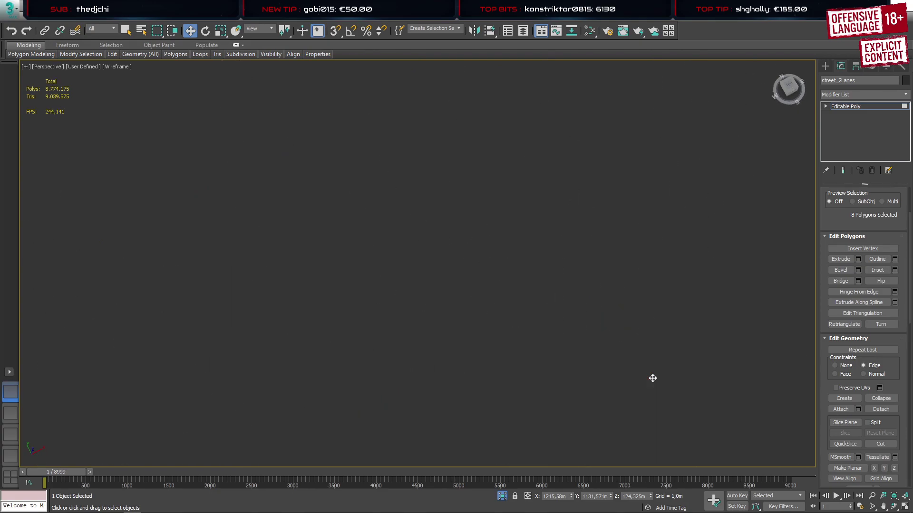
scroll(678, 395, down, 5)
middle_drag(678, 396, 502, 301)
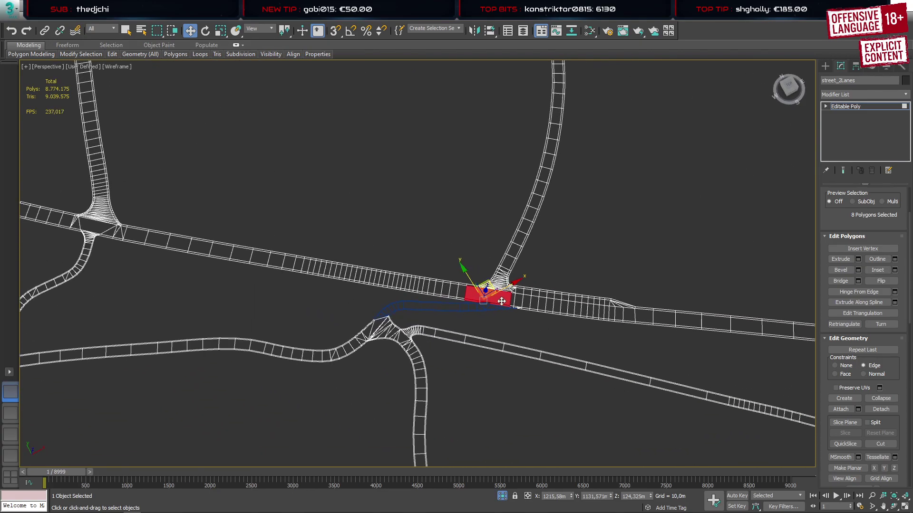
scroll(502, 301, up, 5)
scroll(502, 301, down, 5)
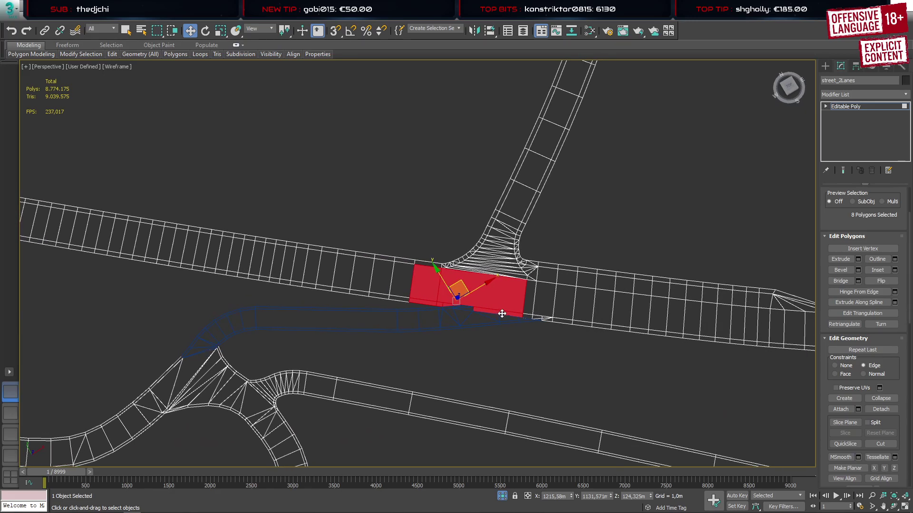
scroll(502, 309, up, 5)
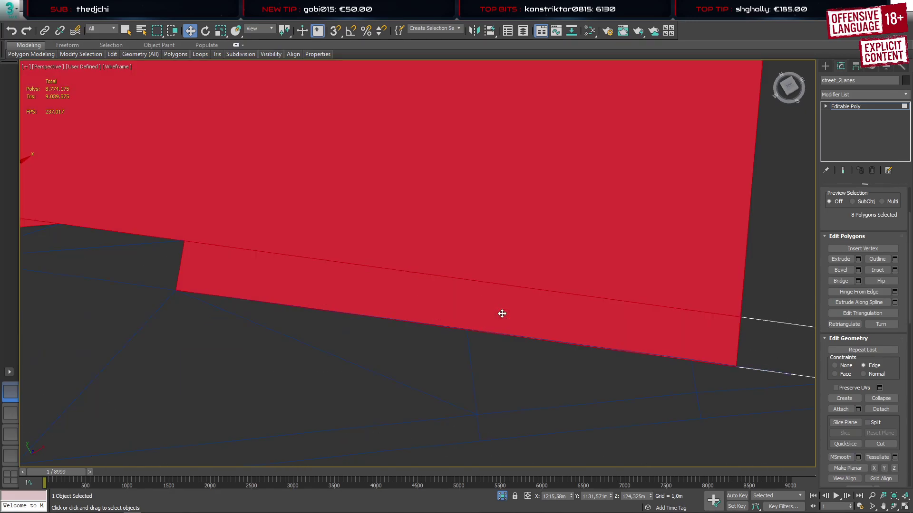
scroll(502, 314, down, 5)
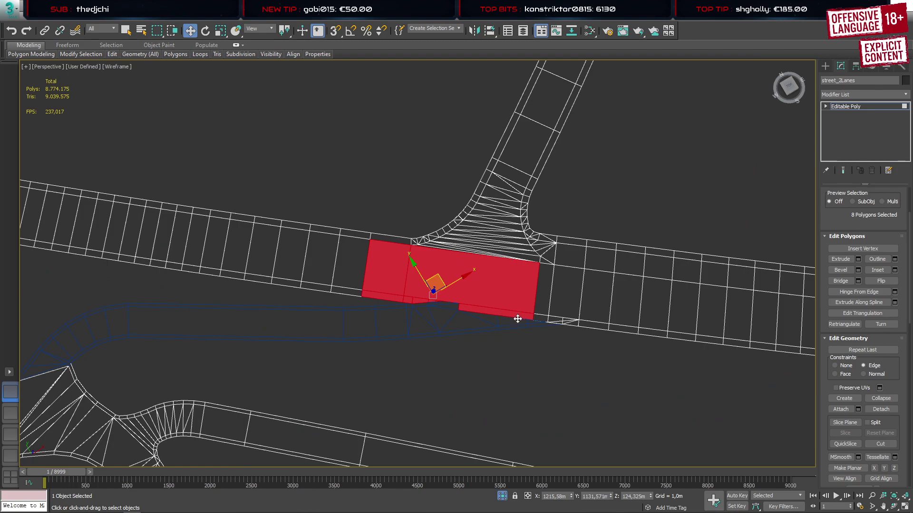
scroll(518, 319, up, 3)
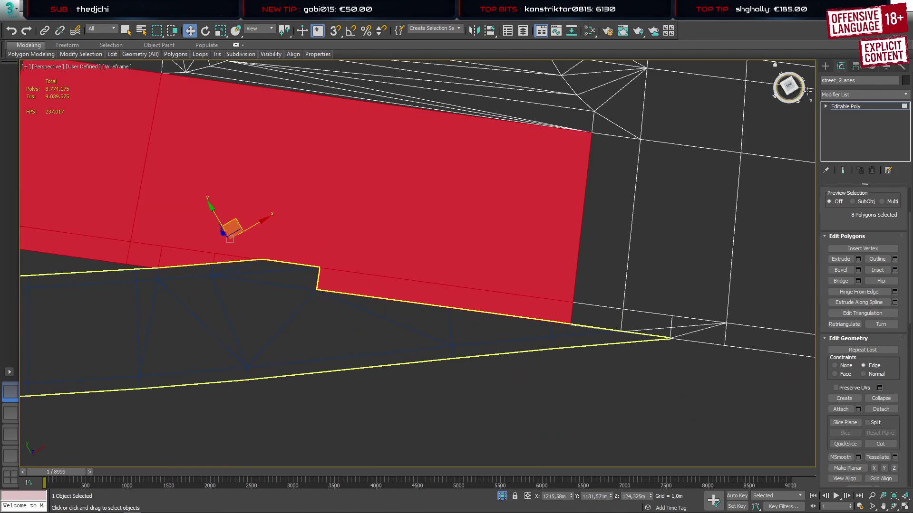
click(825, 66)
With 3D Snaps on, snap spline018's road-end vertex onto the street_2Lanes vertex
click(546, 338)
key(1)
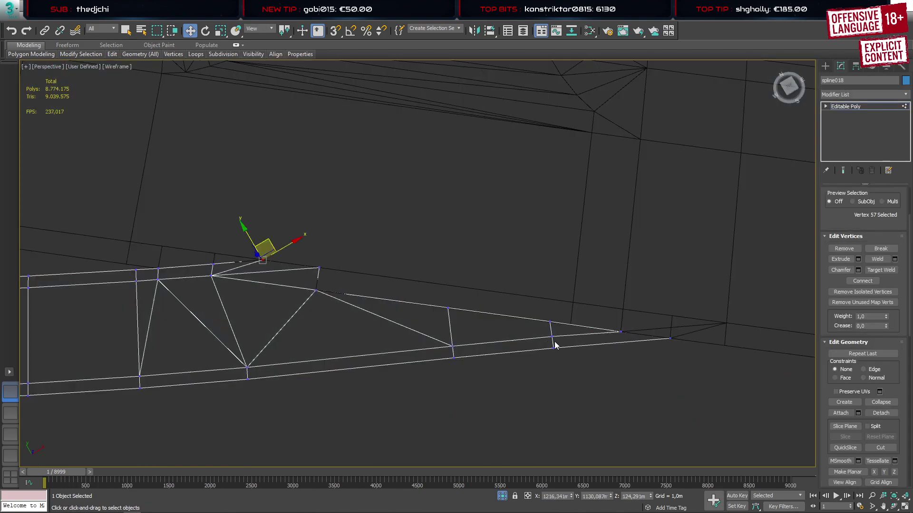
drag(538, 310, 558, 331)
click(11, 412)
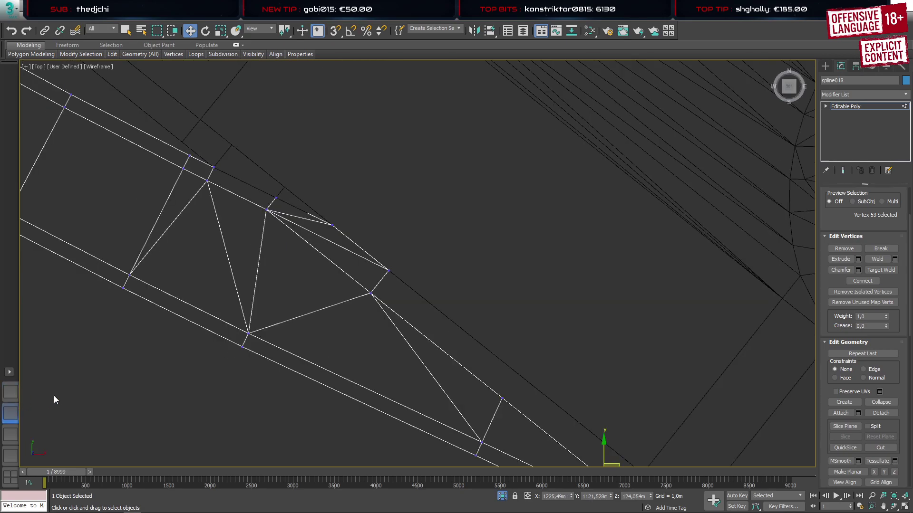
click(11, 392)
alt+middle_drag(394, 363, 286, 342)
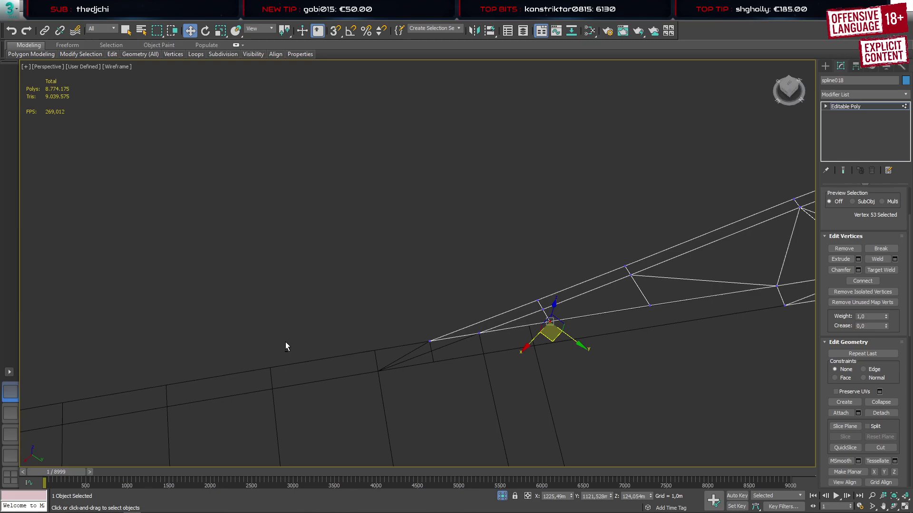
key(s)
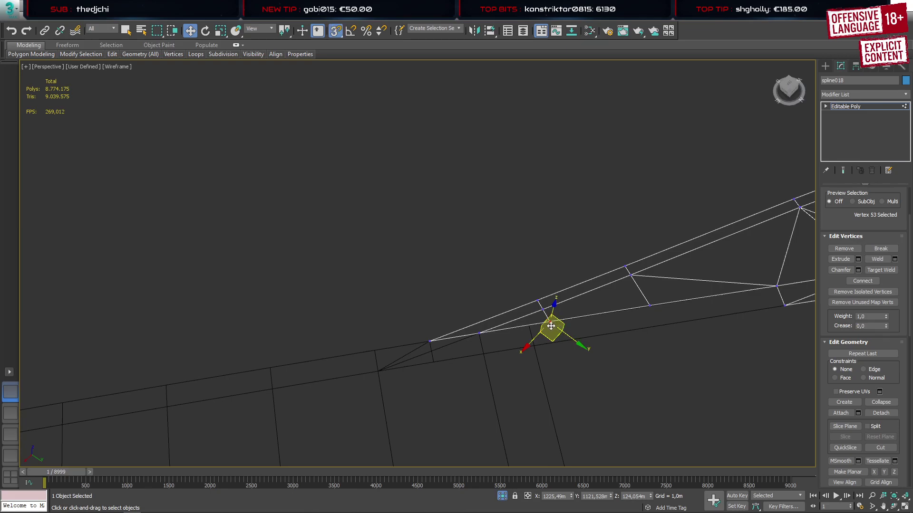
drag(551, 323, 471, 318)
Move vertex 50 upward and Target Weld the redundant vertex onto its neighbour
scroll(482, 339, up, 5)
drag(221, 322, 252, 352)
middle_drag(669, 357, 494, 366)
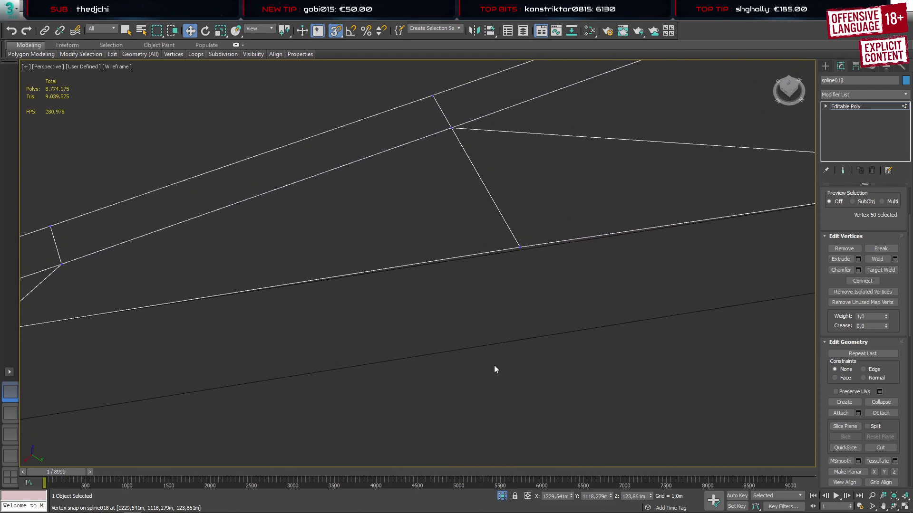
scroll(495, 366, down, 5)
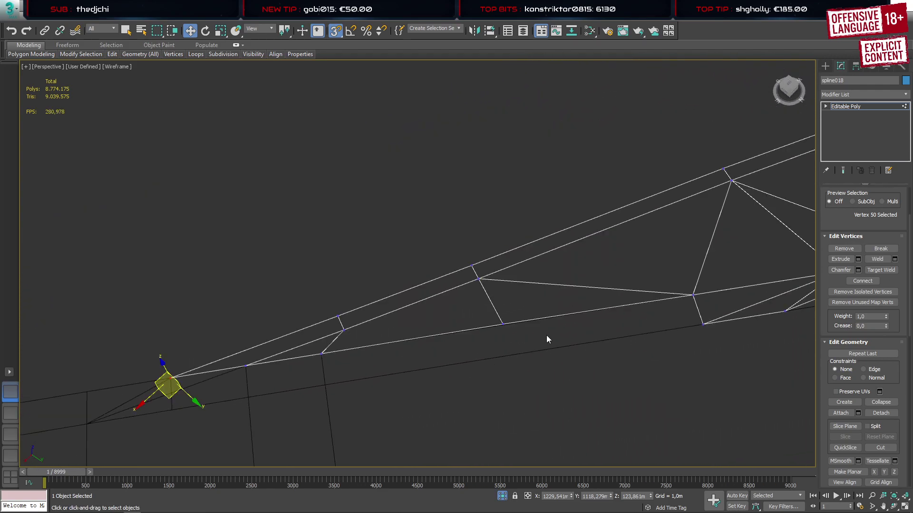
key(ctrl+w)
click(503, 324)
click(693, 295)
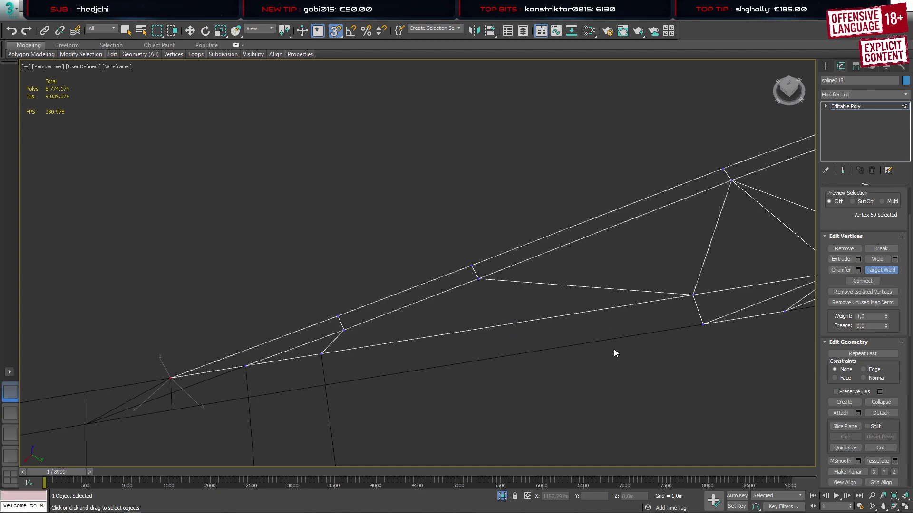
key(w)
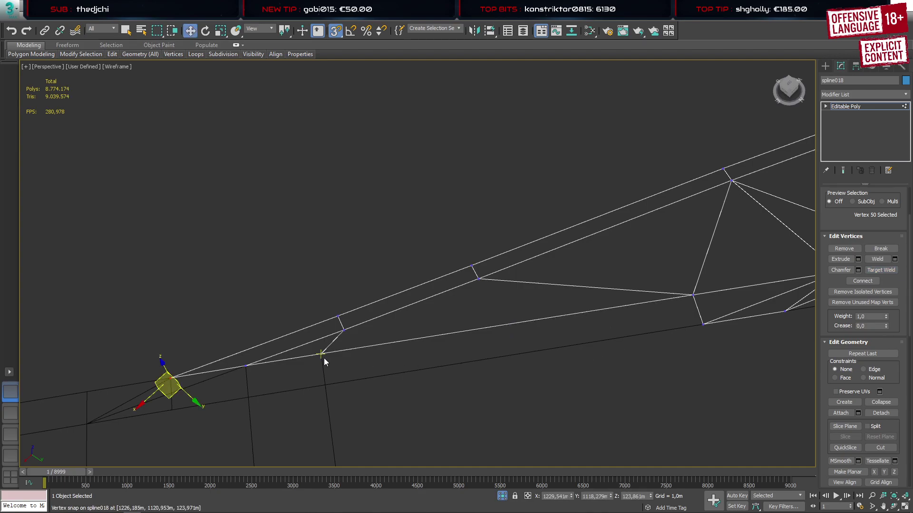
Adjust vertex 25 and snap it back onto the street vertex
click(343, 330)
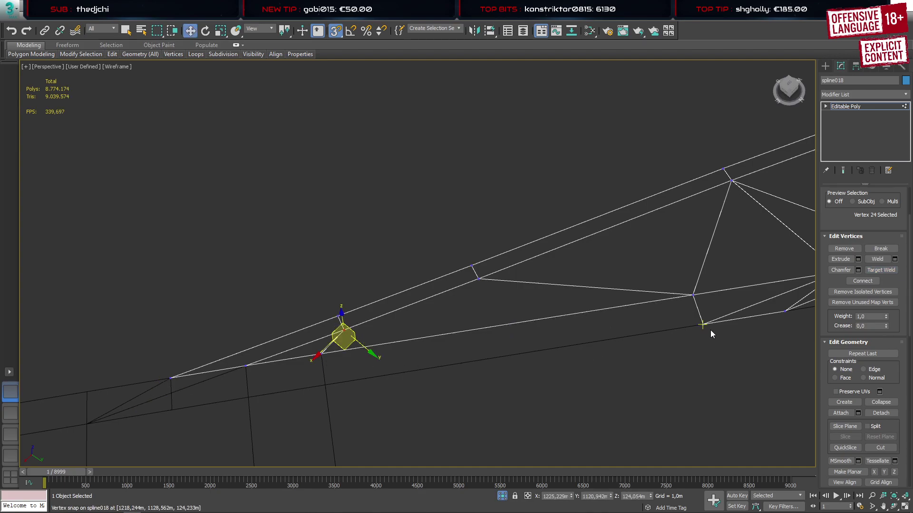
ctrl+click(694, 295)
middle_drag(655, 371, 546, 370)
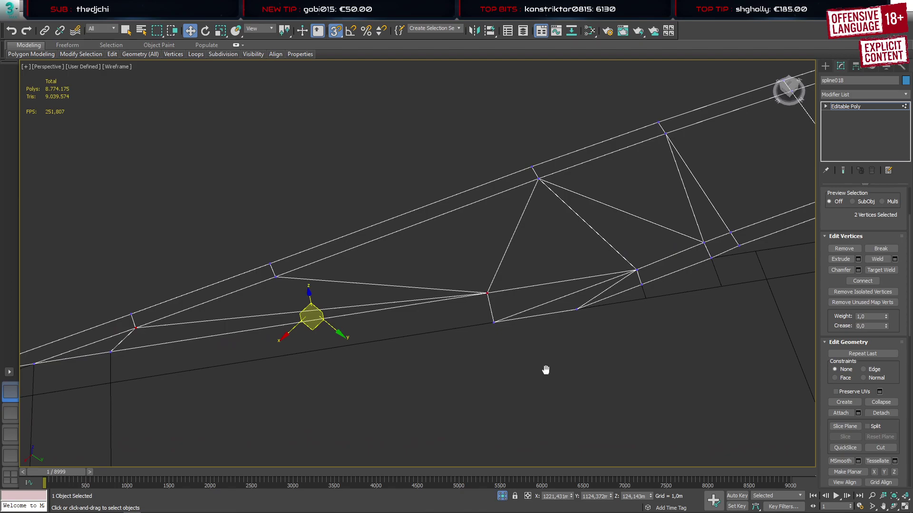
click(494, 323)
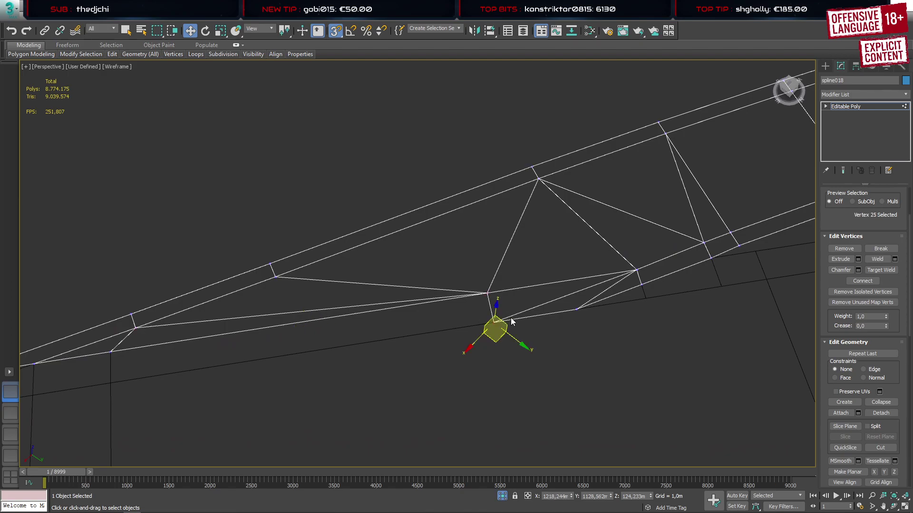
drag(496, 341, 545, 341)
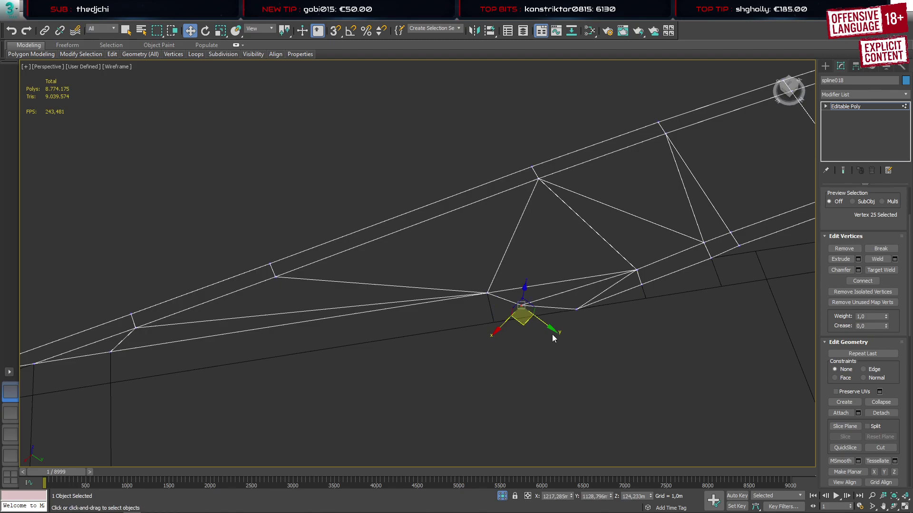
key(s)
drag(522, 307, 495, 324)
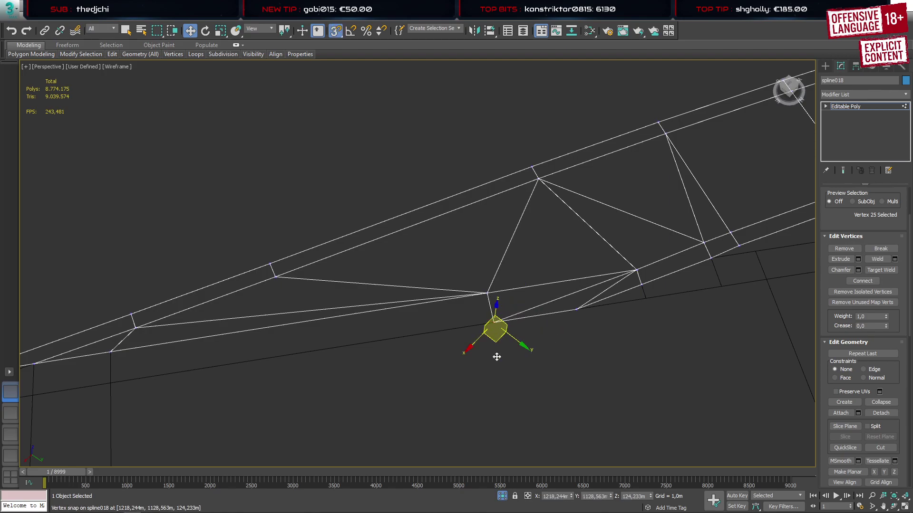
scroll(496, 357, down, 5)
scroll(561, 344, up, 2)
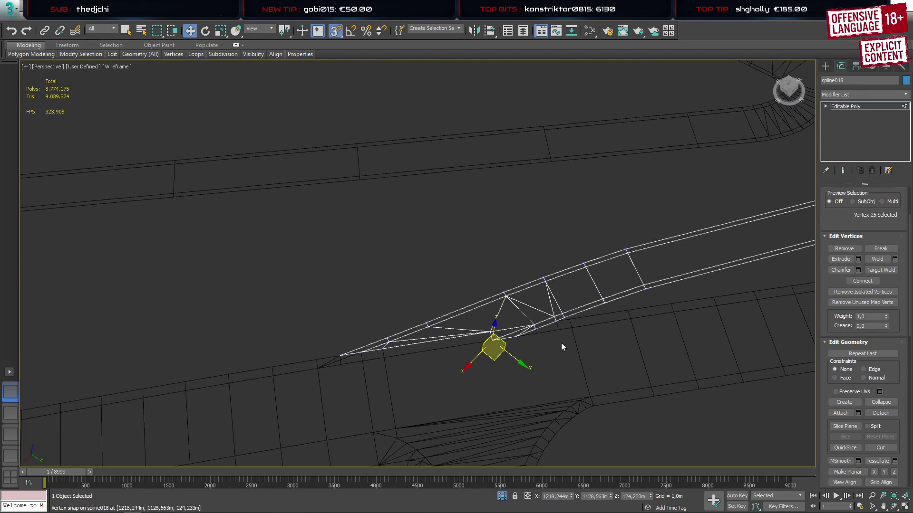
Leave spline018, select street_2Lanes with snapping off, and enter Vertex mode
click(825, 66)
click(497, 353)
click(483, 342)
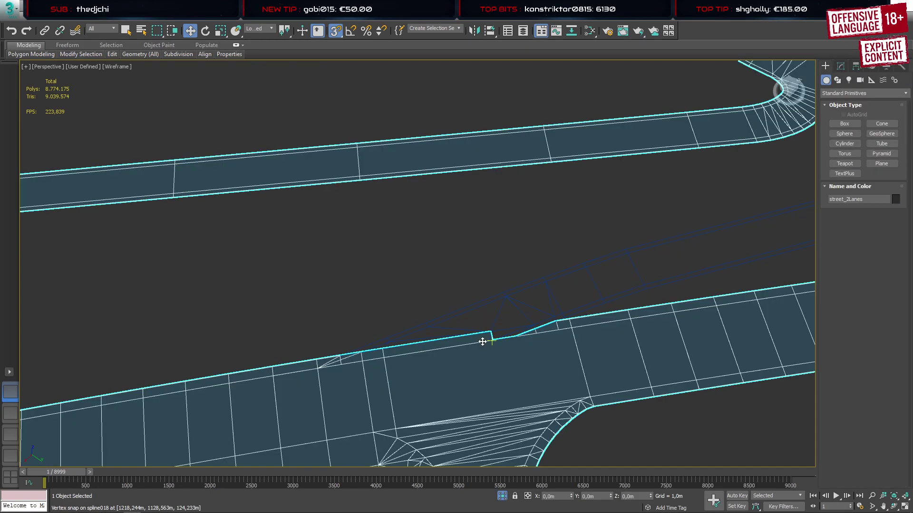
key(s)
key(1)
Set Constraints to None and move junction vertex 10741 onto the road edge
click(493, 340)
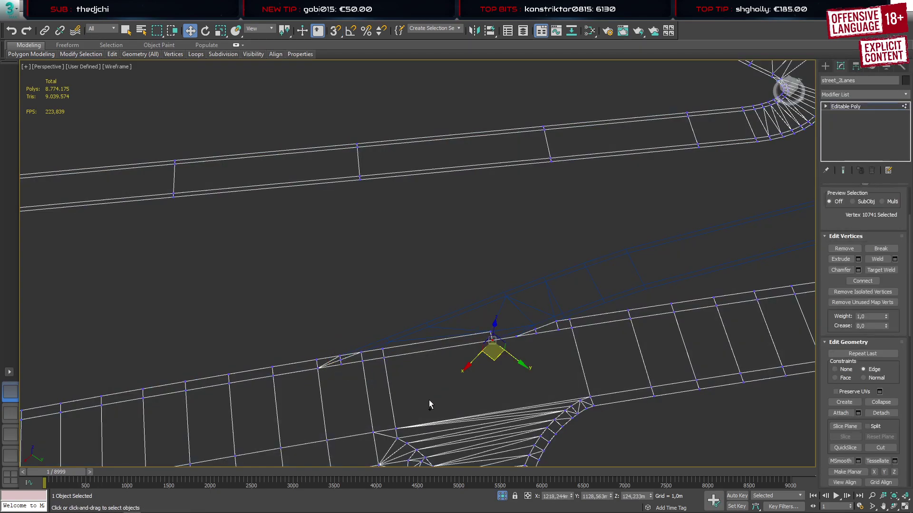
ctrl+click(396, 429)
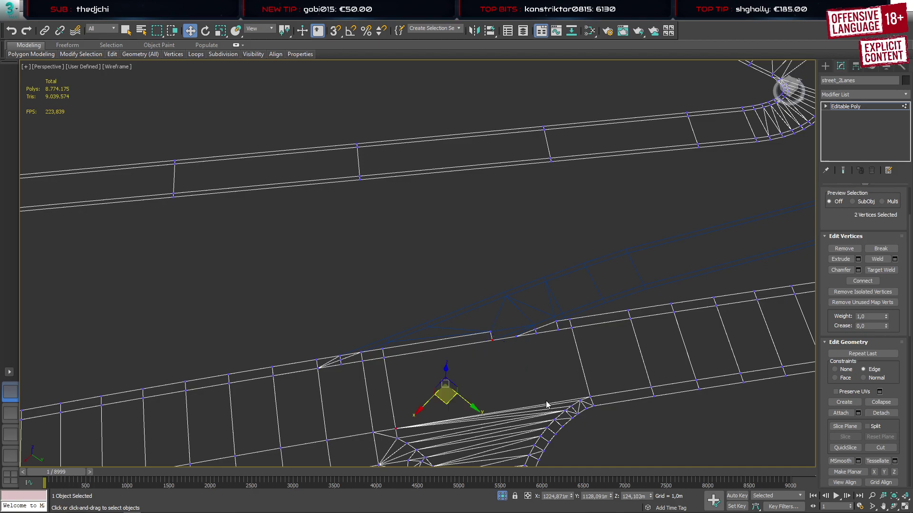
alt+middle_drag(486, 389, 472, 372)
click(397, 345)
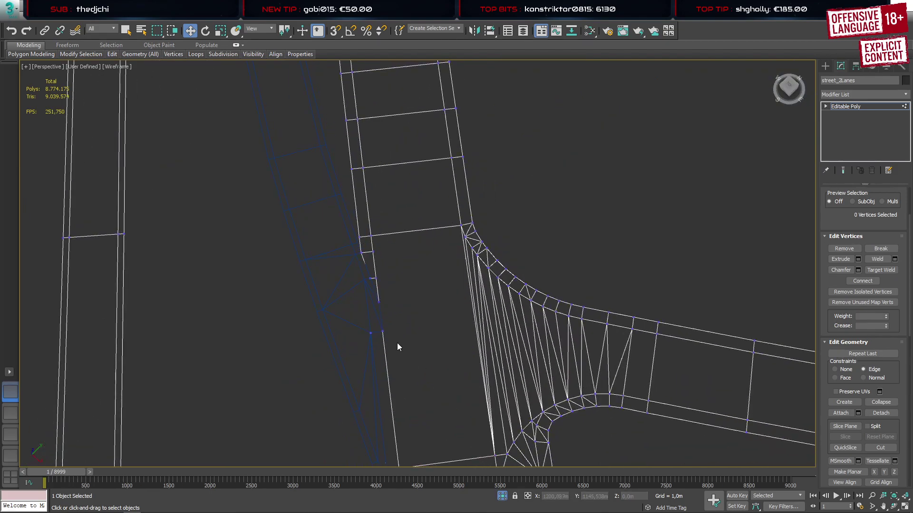
click(382, 328)
scroll(384, 331, up, 2)
mouse_move(400, 330)
mouse_down()
mouse_move(436, 330)
mouse_move(398, 329)
mouse_up()
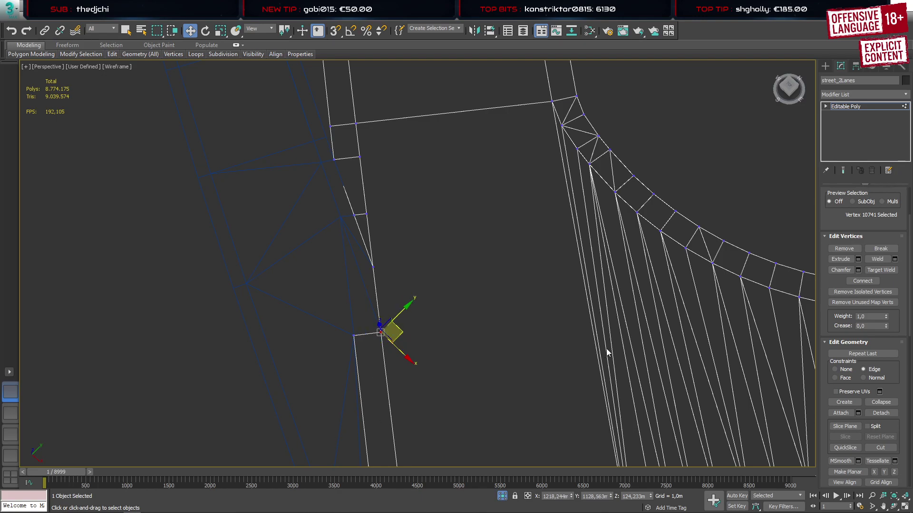
click(834, 369)
scroll(385, 352, up, 2)
scroll(390, 351, up, 2)
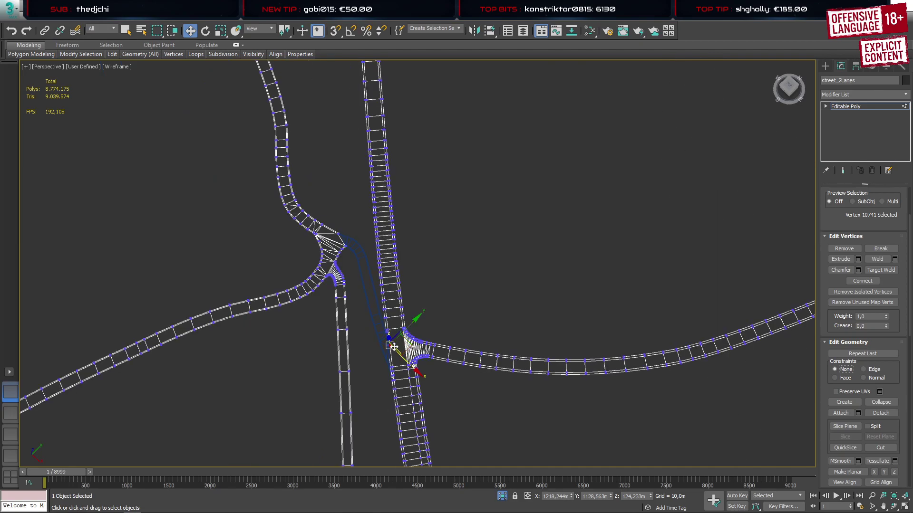
scroll(396, 354, down, 1)
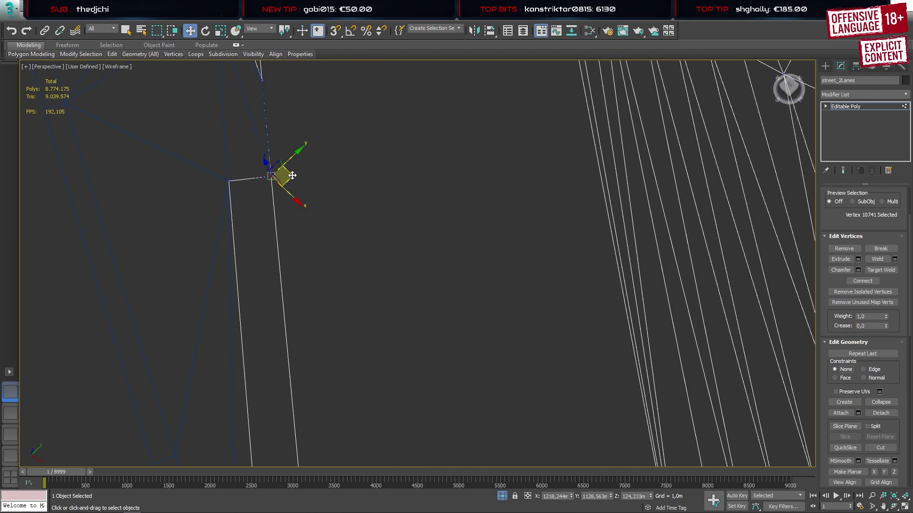
drag(286, 175, 279, 175)
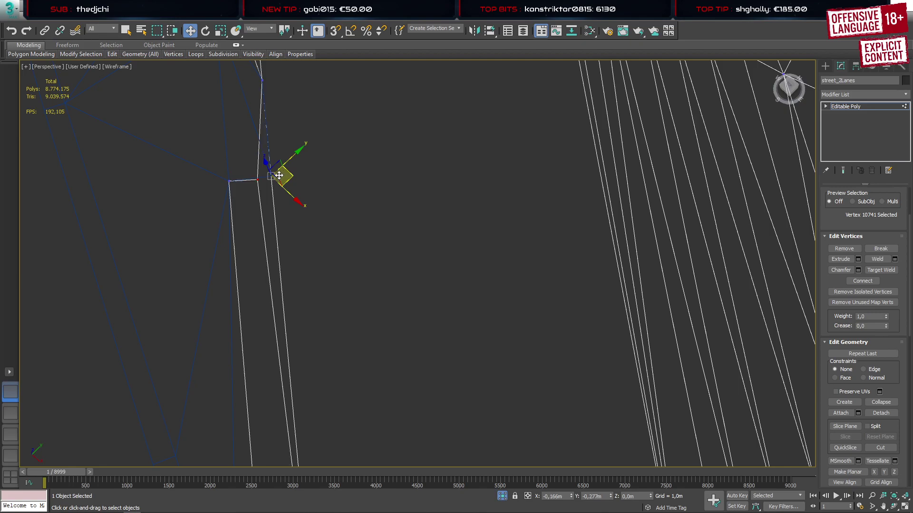
Move neighbouring vertex 10738 left to line up with the road edge
key(2)
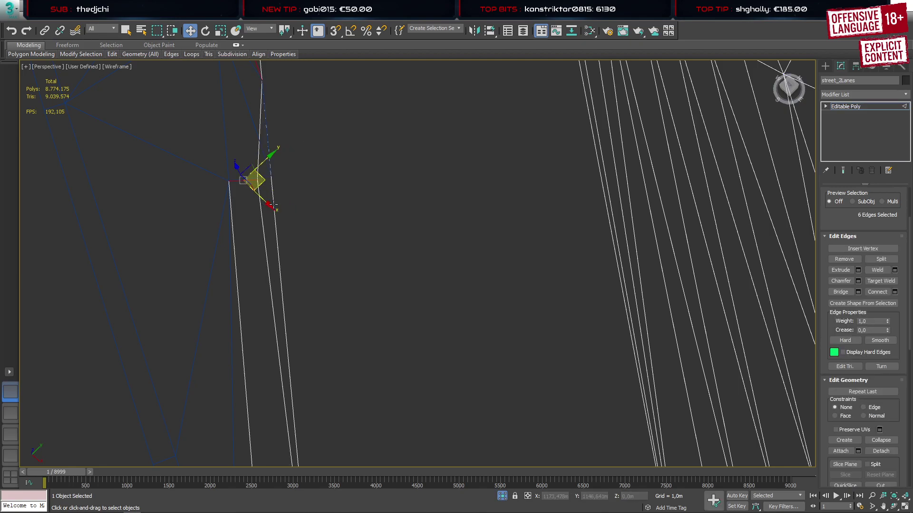
key(1)
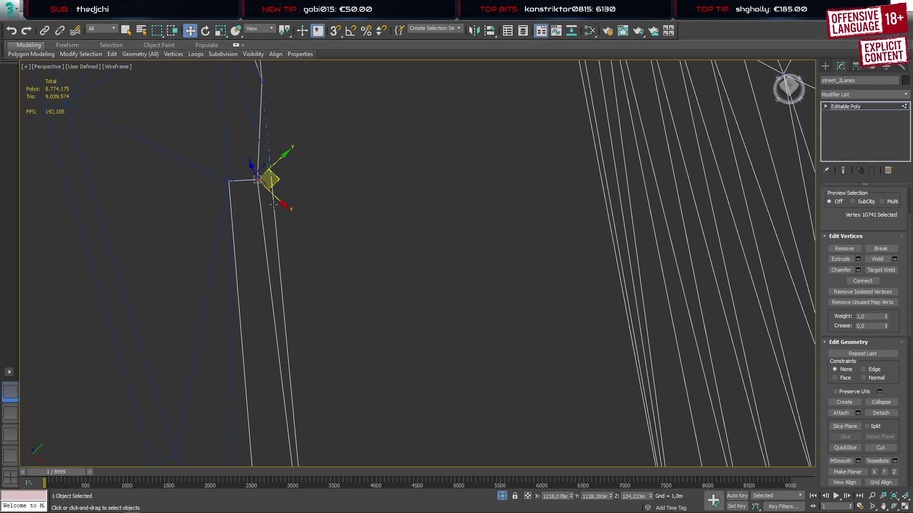
middle_drag(273, 204, 337, 239)
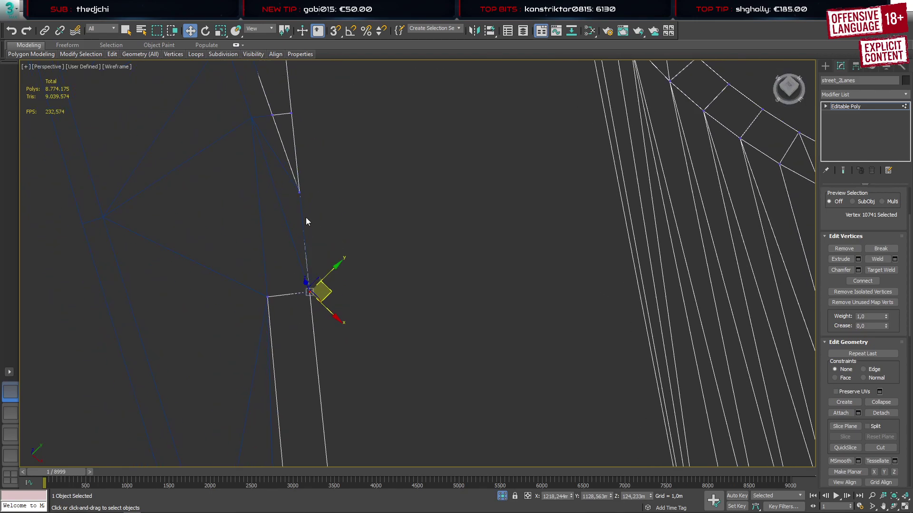
click(299, 193)
drag(320, 196, 287, 196)
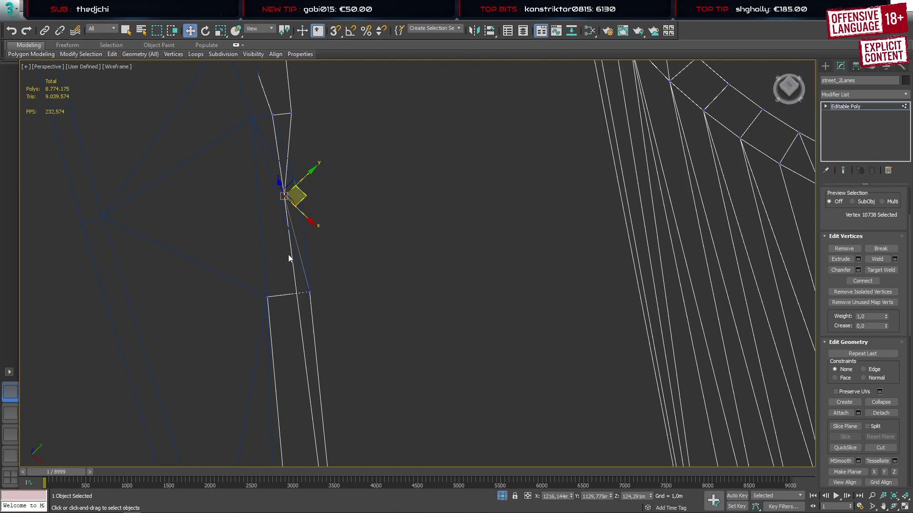
Undo the stray polygon selection, return to vertex mode, and activate Cut
key(4)
click(295, 284)
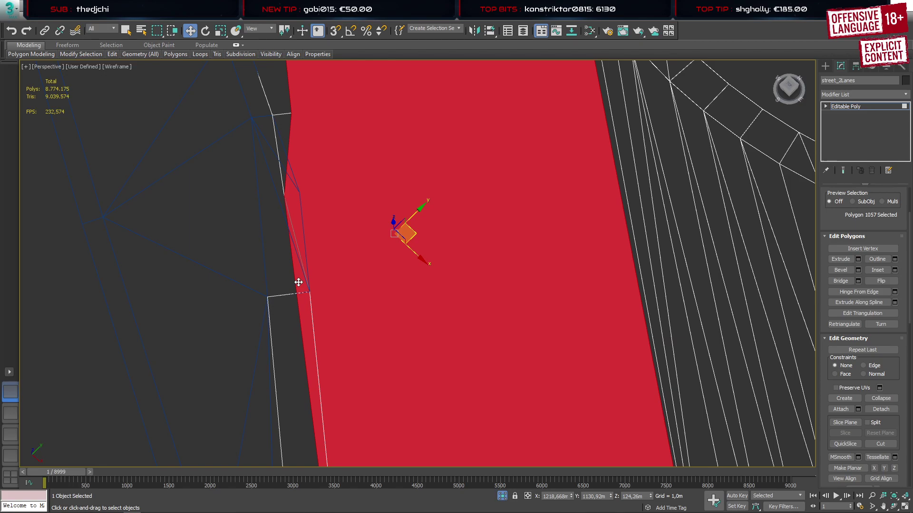
key(ctrl+z)
key(ctrl+z)
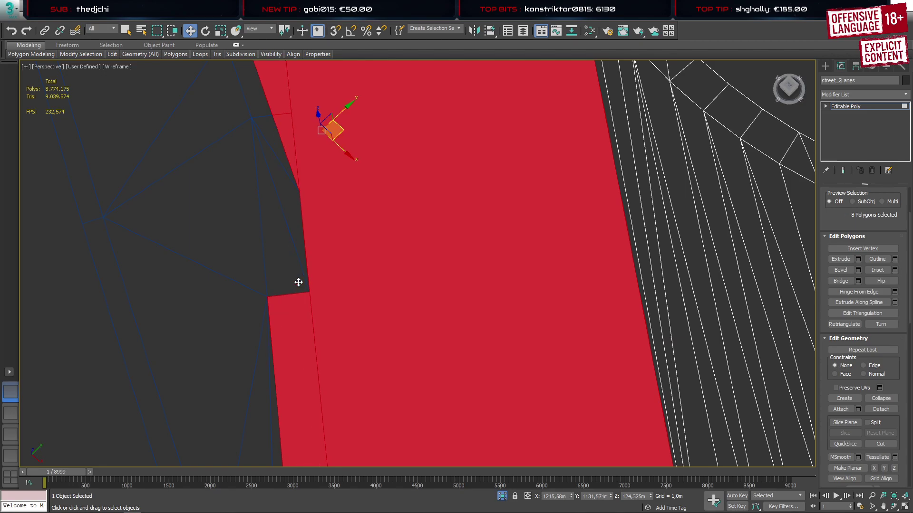
key(1)
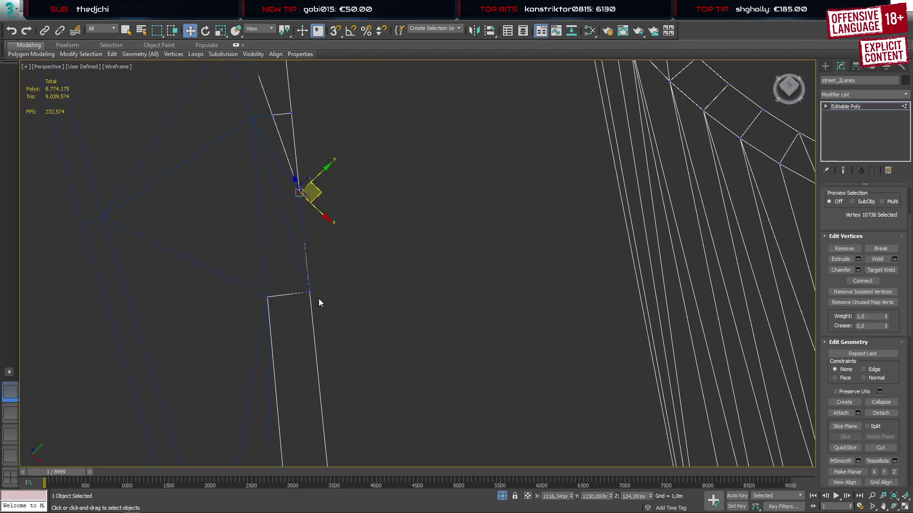
click(880, 448)
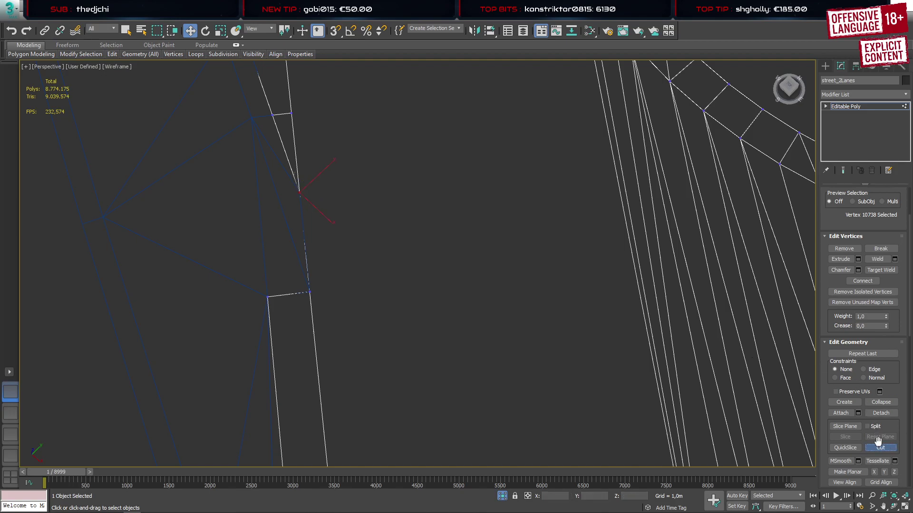
Cut a new edge from the corner vertex to the upper junction vertex
click(309, 291)
middle_drag(536, 135, 529, 152)
scroll(424, 212, down, 5)
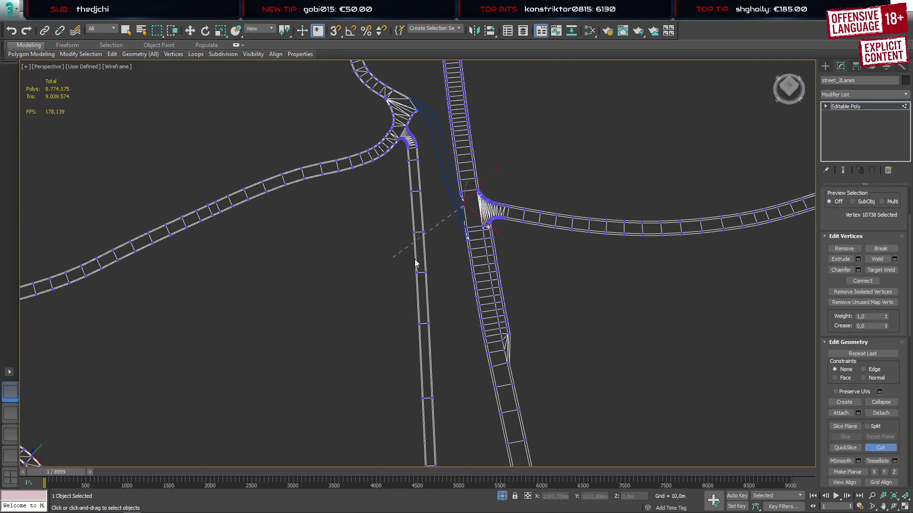
scroll(471, 207, up, 8)
middle_drag(471, 207, 468, 215)
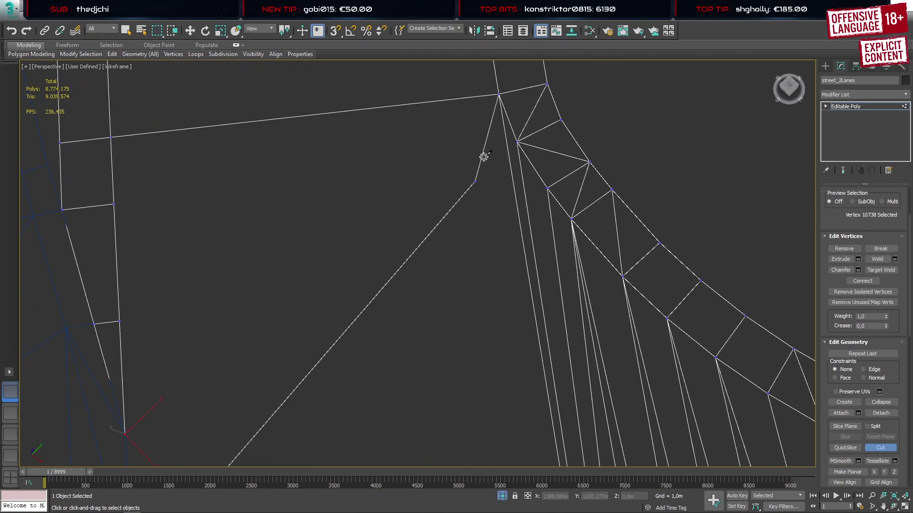
click(498, 94)
click(449, 225)
right_click(449, 276)
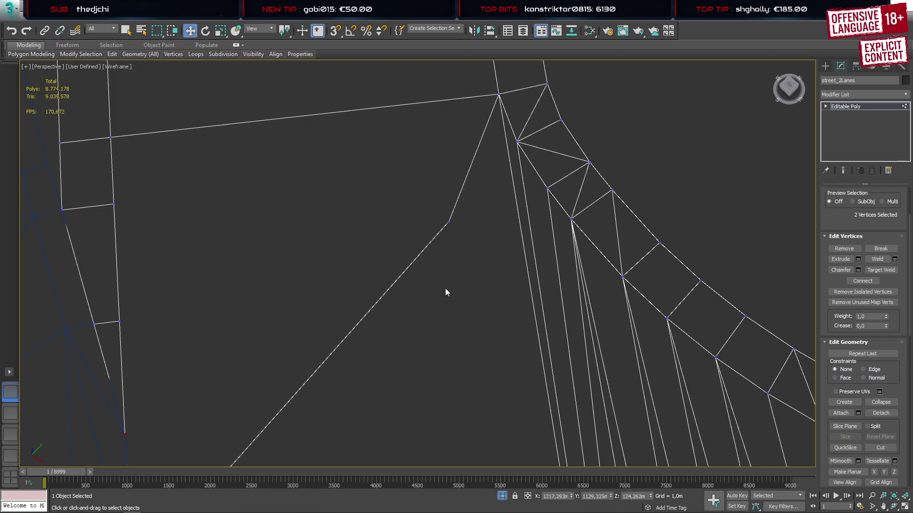
right_click(445, 288)
Weld the two overlapping lower junction vertices into one
middle_drag(307, 381, 395, 196)
click(178, 331)
drag(193, 350, 261, 399)
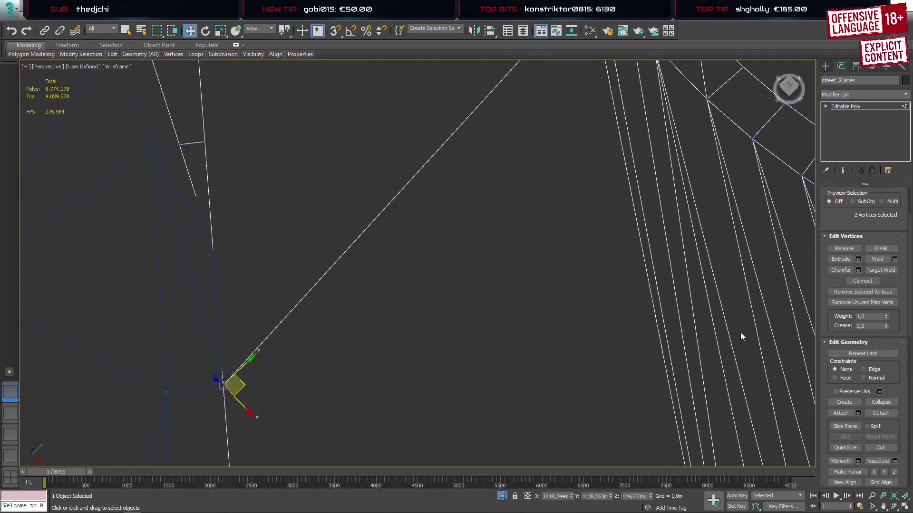
click(877, 259)
Connect stray vertex 10738 to another vertex, then Target Weld the middle vertex onto the top one
drag(200, 235, 260, 280)
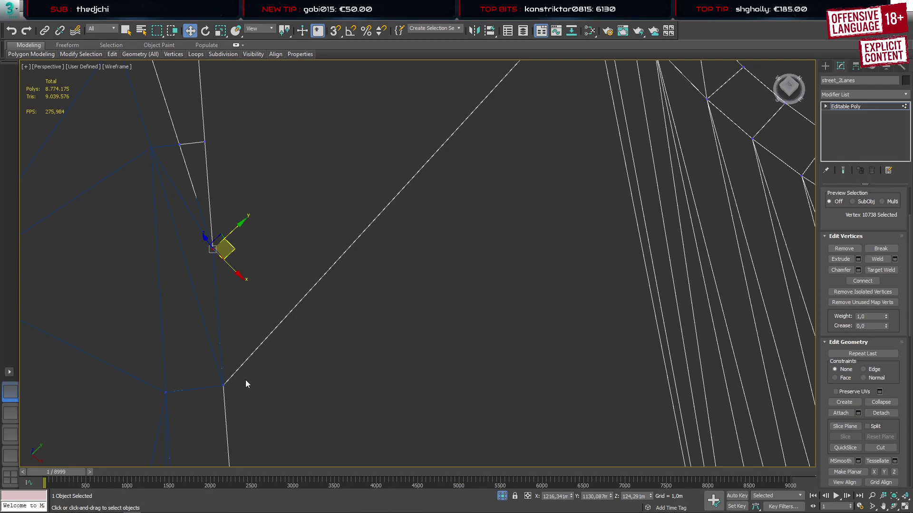
middle_drag(405, 291, 415, 289)
ctrl+drag(576, 166, 623, 222)
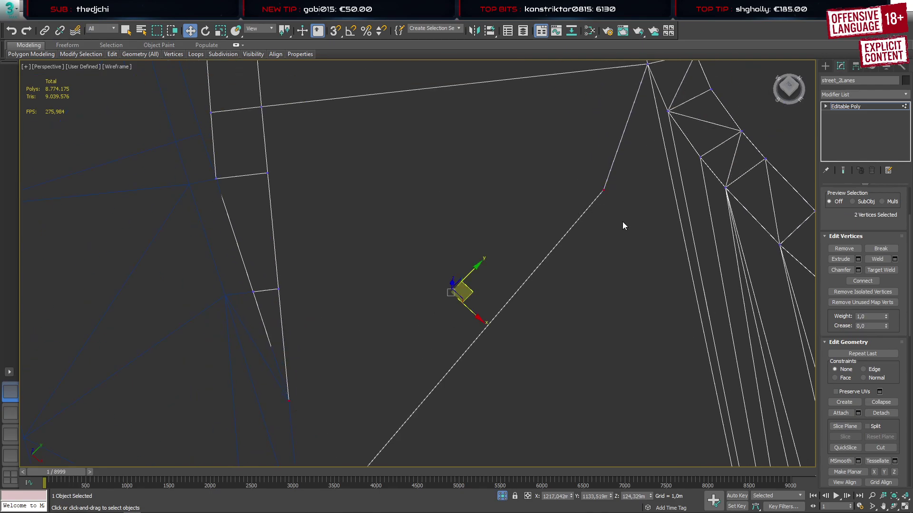
key(ctrl+shift+e)
click(606, 244)
key(ctrl+shift+w)
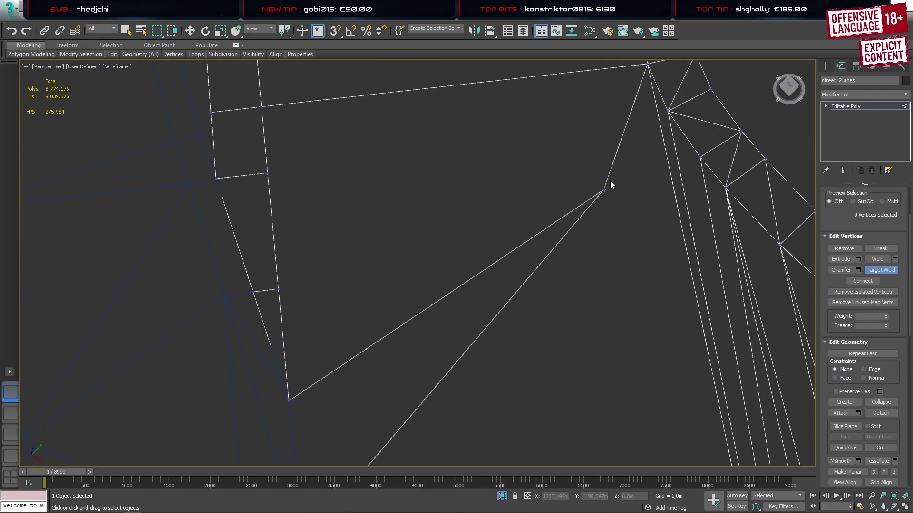
click(647, 65)
key(w)
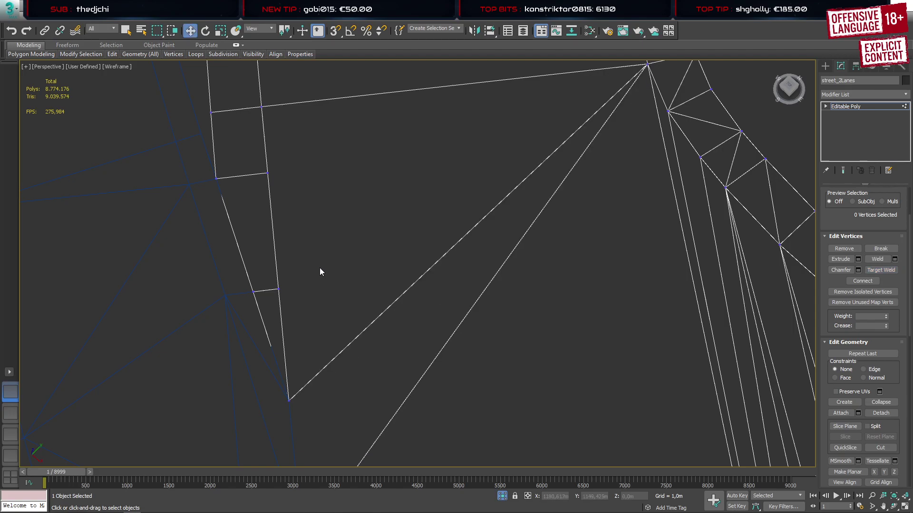
Connect the left vertex to the top junction vertex with a new edge
click(279, 289)
middle_drag(414, 245, 437, 268)
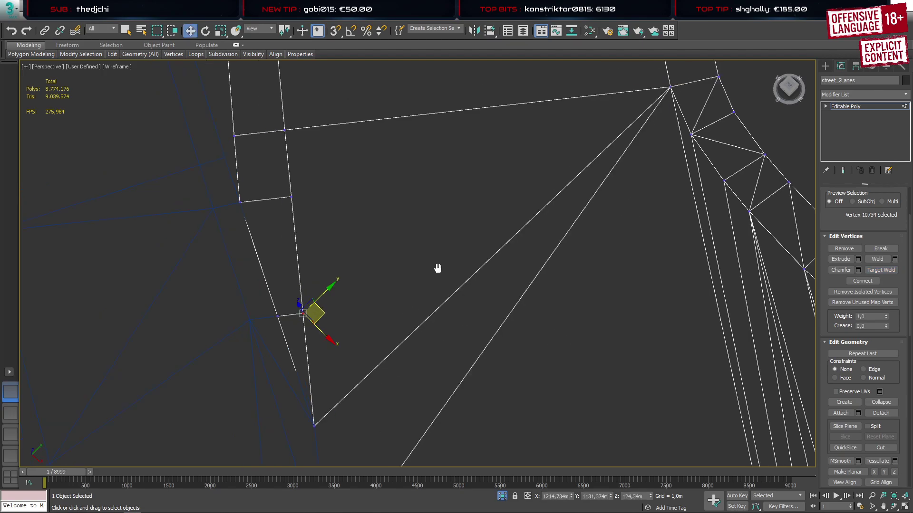
ctrl+click(667, 91)
alt+click(303, 313)
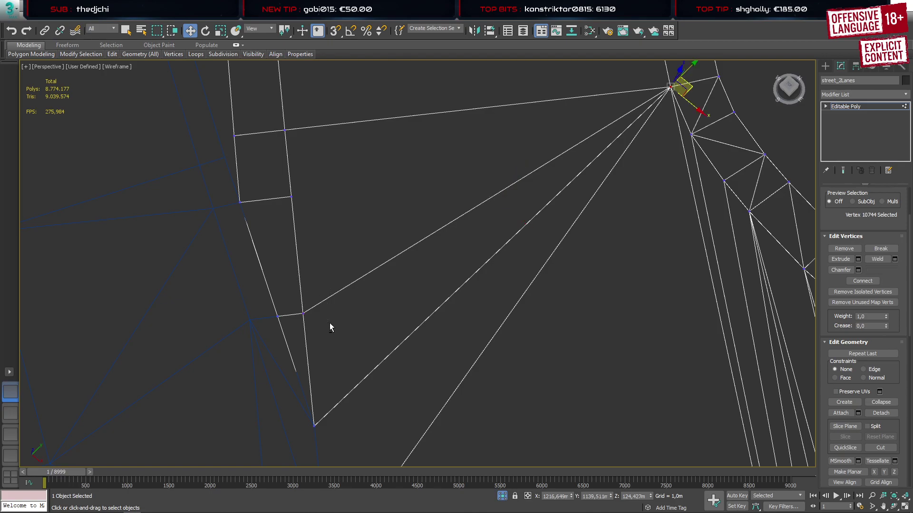
ctrl+click(291, 197)
key(ctrl+shift+e)
Connect two vertices under the street_2Lanes intersection with one more edge
scroll(412, 295, down, 5)
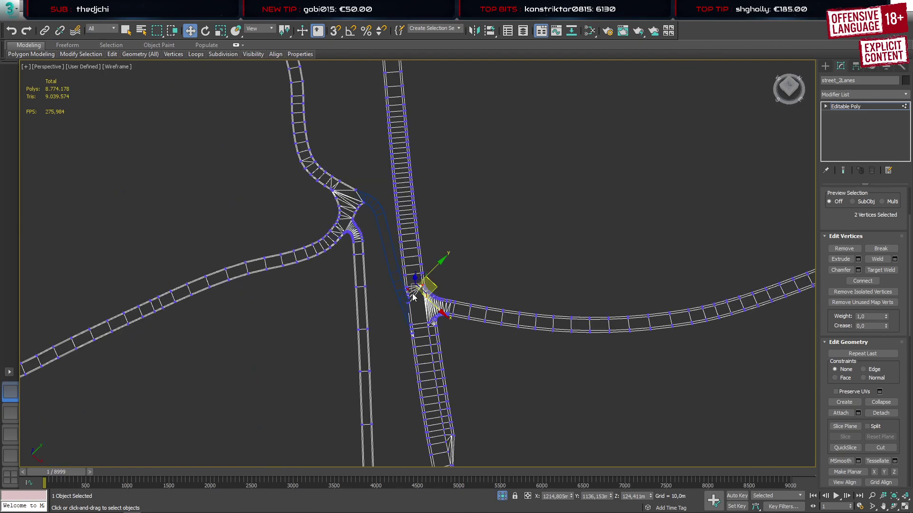
scroll(411, 304, up, 3)
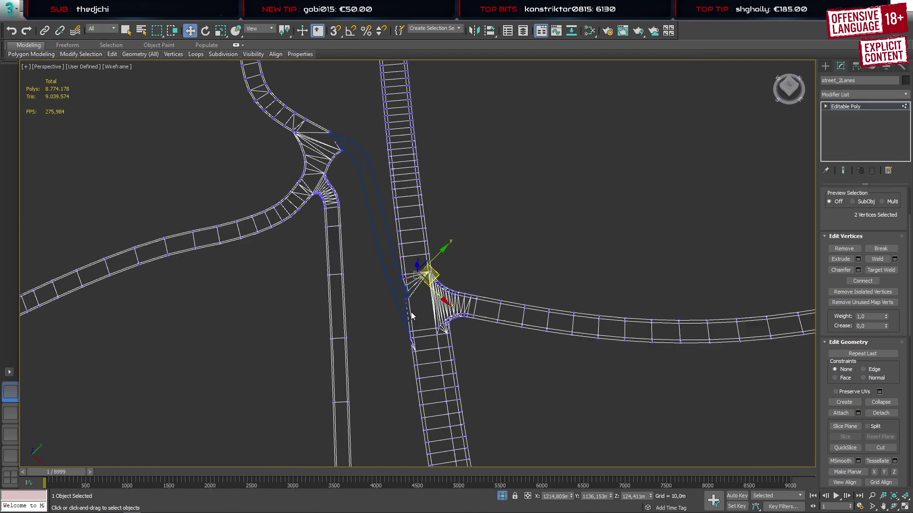
click(407, 281)
ctrl+click(468, 348)
key(ctrl+shift+e)
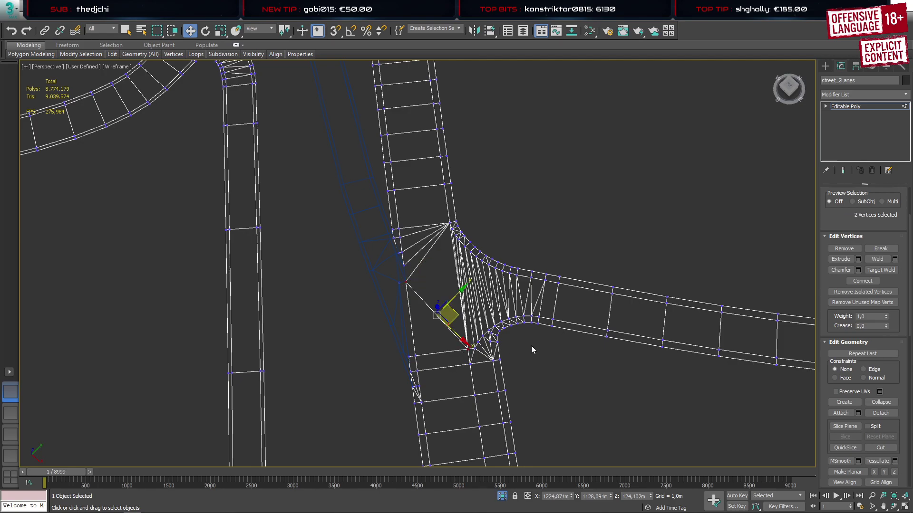
Orbit around the intersection, then launch Steam from the Start menu
alt+middle_drag(412, 338, 491, 351)
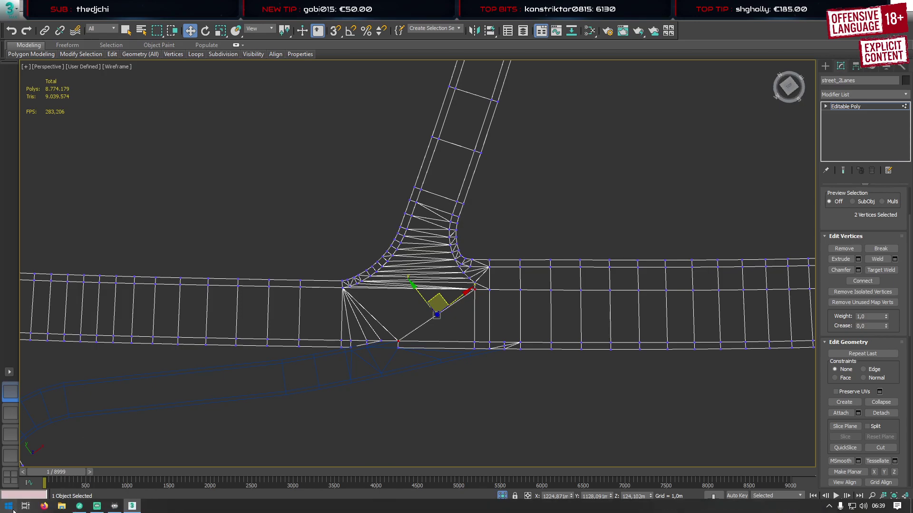
click(8, 506)
click(167, 252)
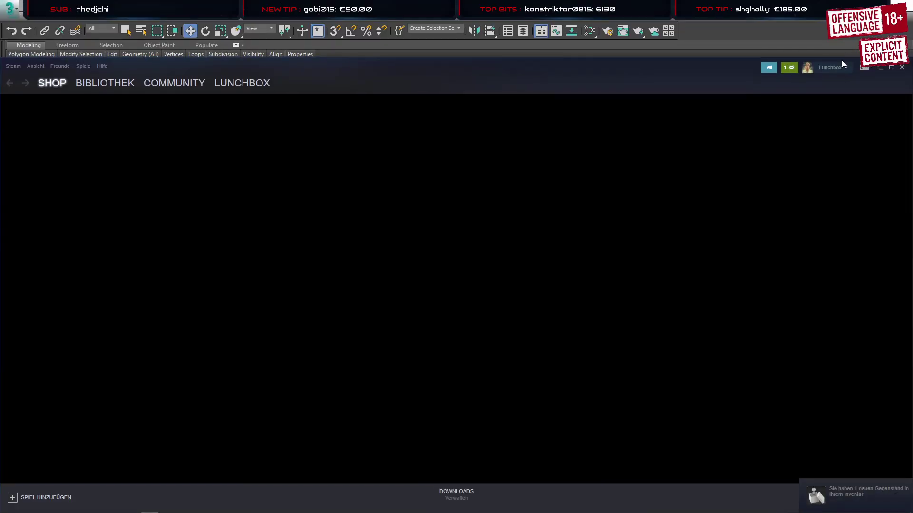
Move the Steam window aside and close the Steam News popup
drag(712, 67, 912, 96)
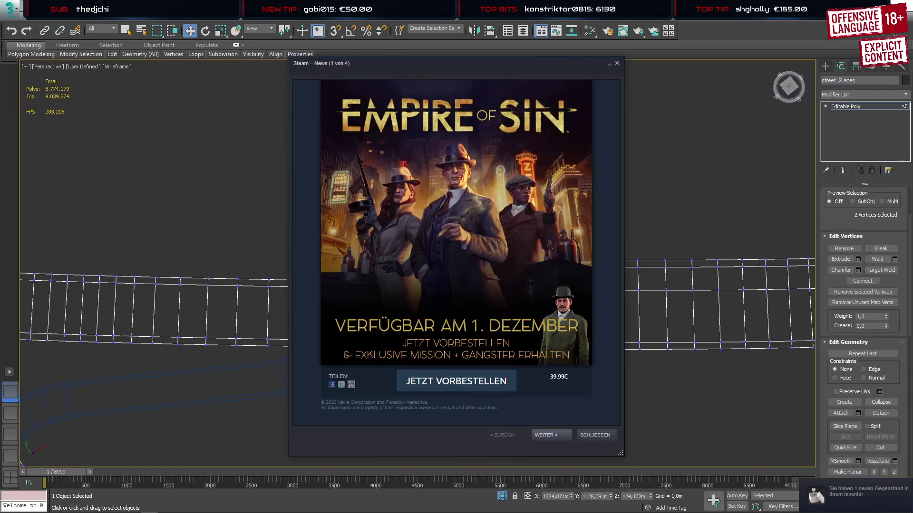
click(617, 64)
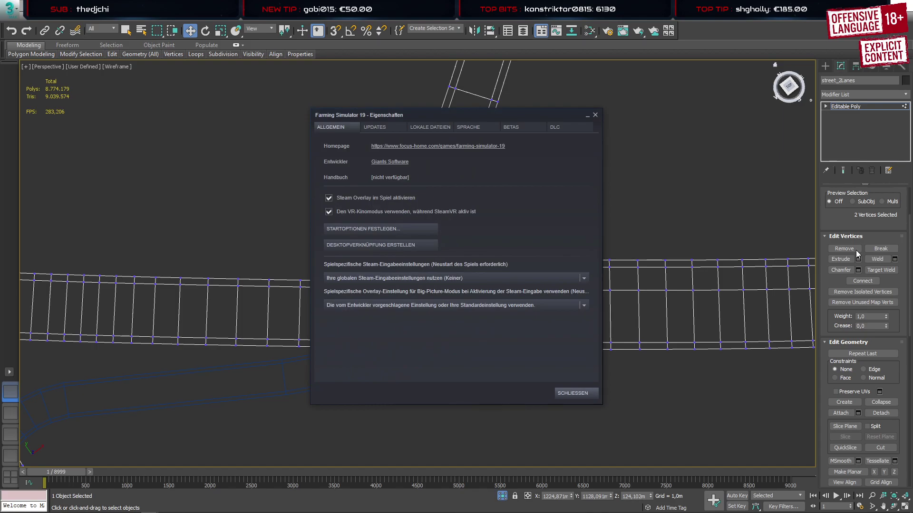
Review Farming Simulator 19's DLC list, select Platinum Expansion, then close the properties window
click(563, 129)
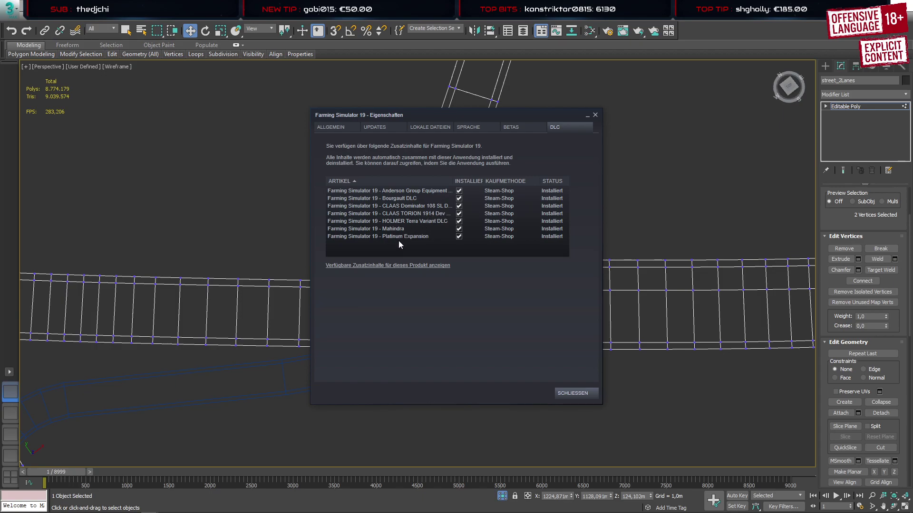
click(419, 236)
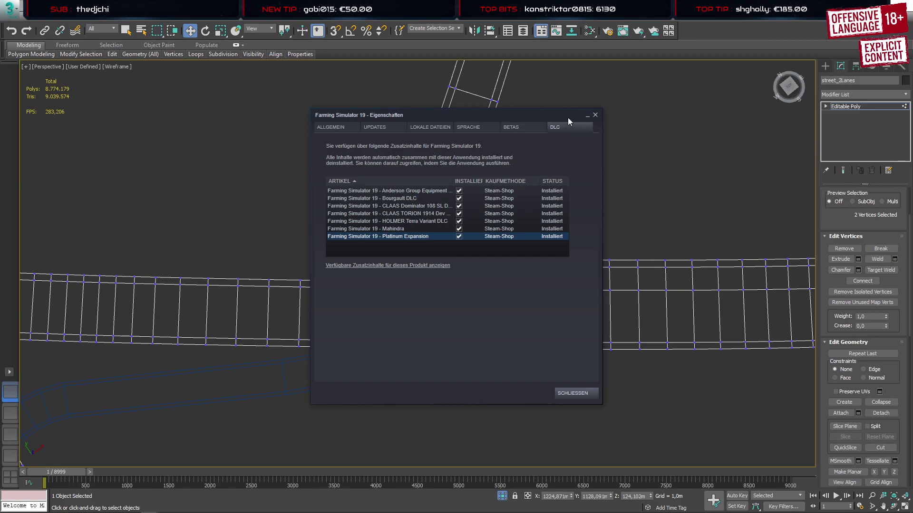
click(596, 116)
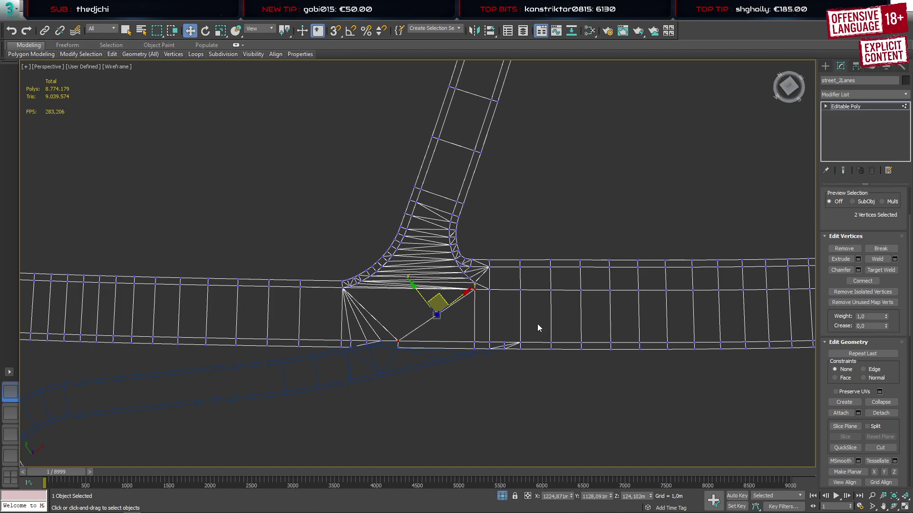
Target Weld two street_2Lanes lower-edge vertices onto their right-hand neighbours
scroll(536, 327, up, 5)
middle_drag(535, 326, 530, 311)
click(450, 301)
middle_drag(471, 292, 481, 264)
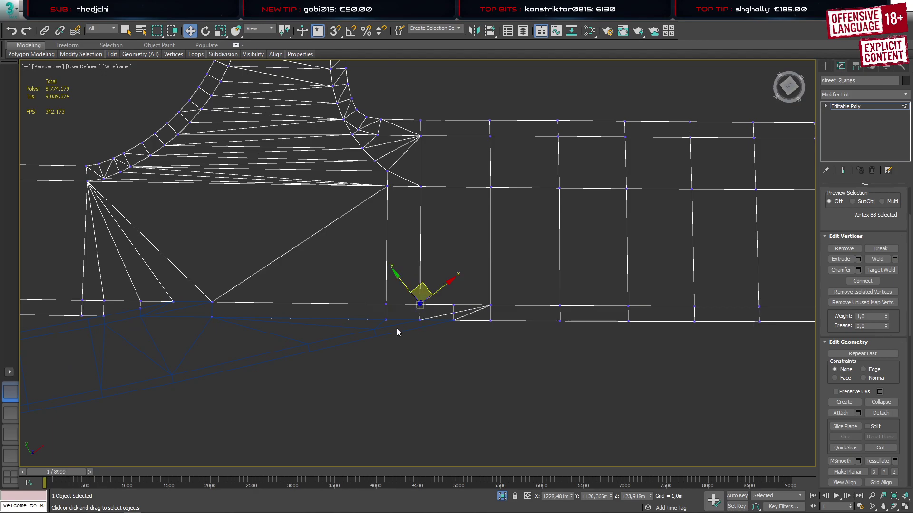
key(ctrl+shift+w)
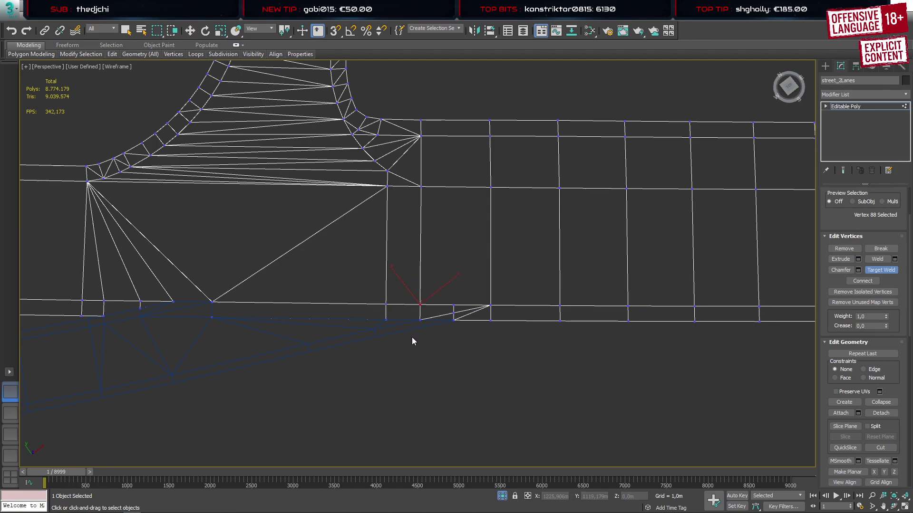
click(386, 320)
click(419, 322)
click(386, 305)
click(421, 304)
right_click(497, 323)
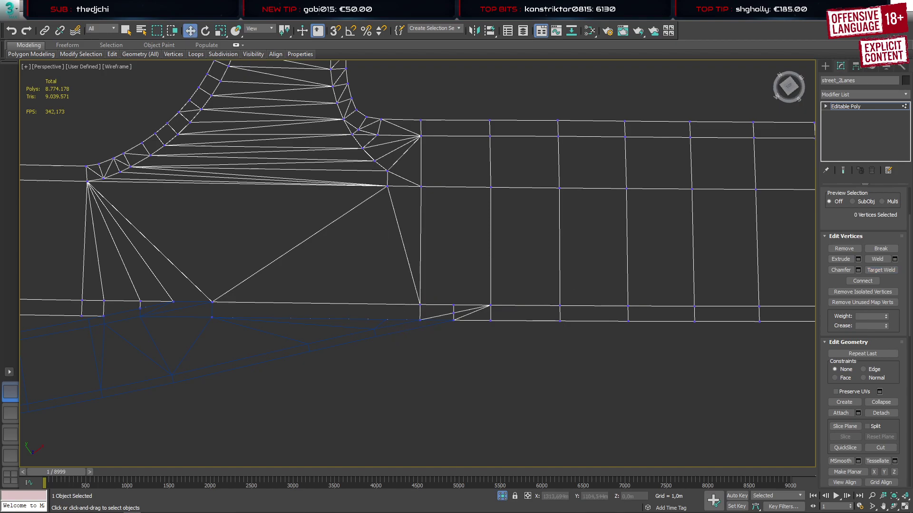
Select spline018 and Target Weld its edge vertex onto the neighbouring vertex
click(827, 67)
click(404, 330)
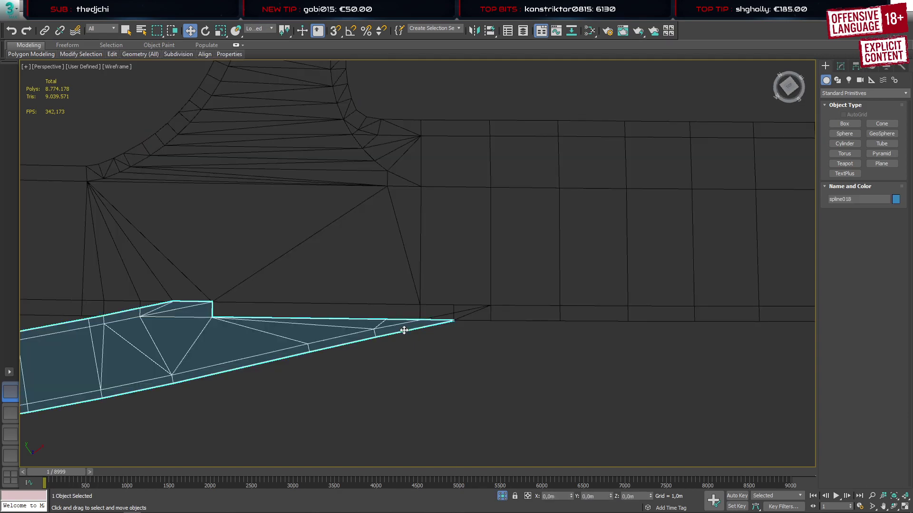
key(1)
key(ctrl+shift+w)
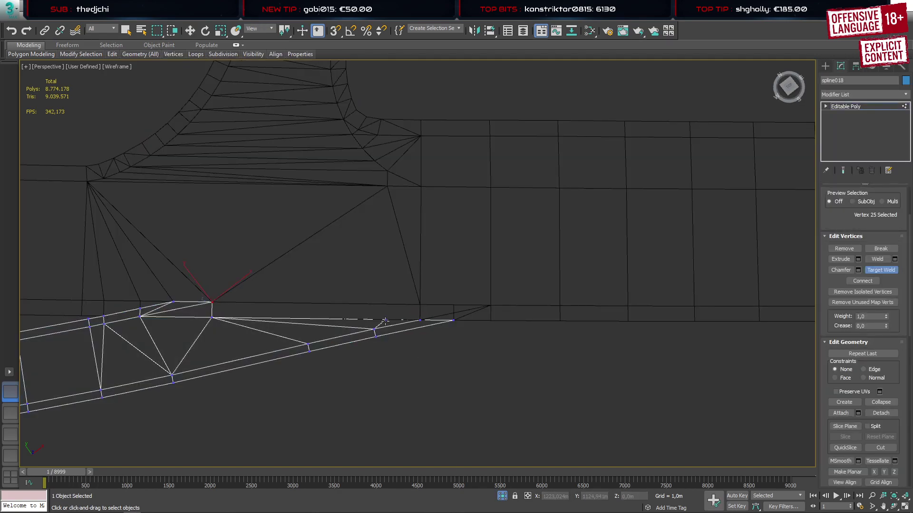
click(385, 320)
click(420, 321)
Reselect street_2Lanes in Vertex mode and pick a leftover junction vertex
click(826, 66)
key(w)
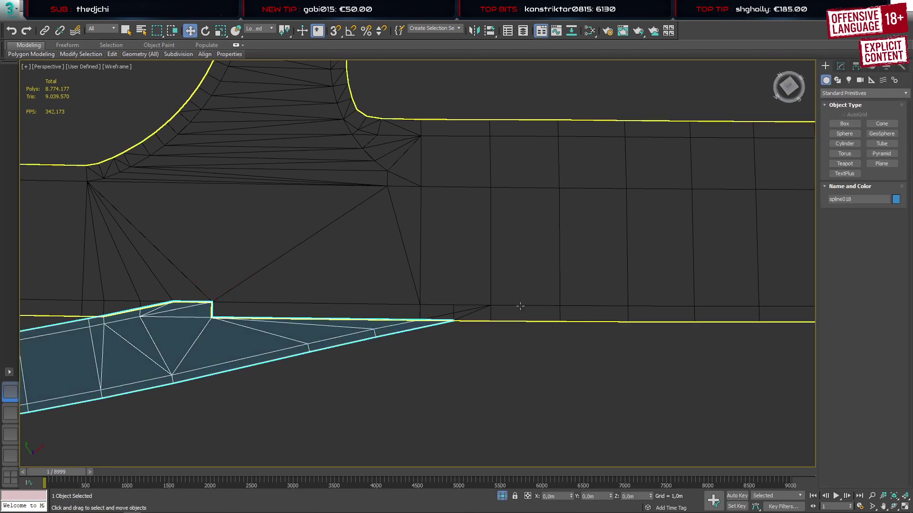
click(492, 304)
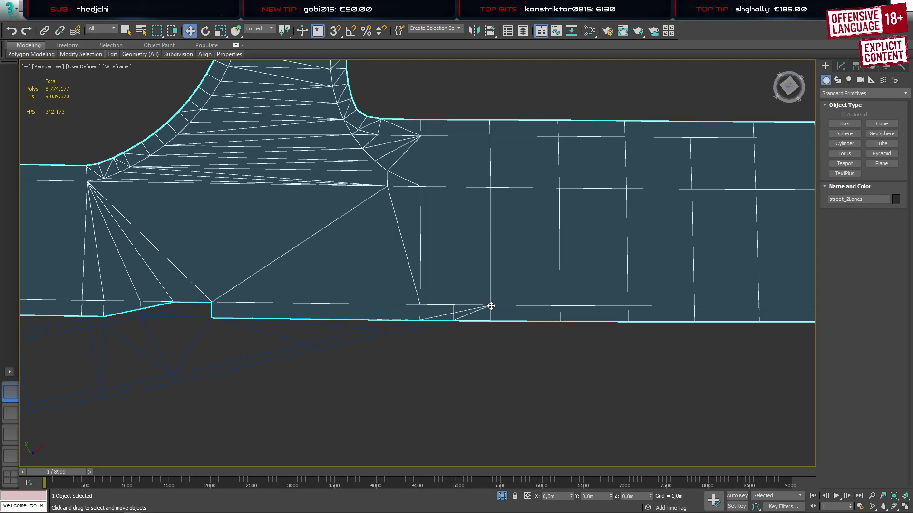
key(1)
click(454, 320)
scroll(457, 318, up, 5)
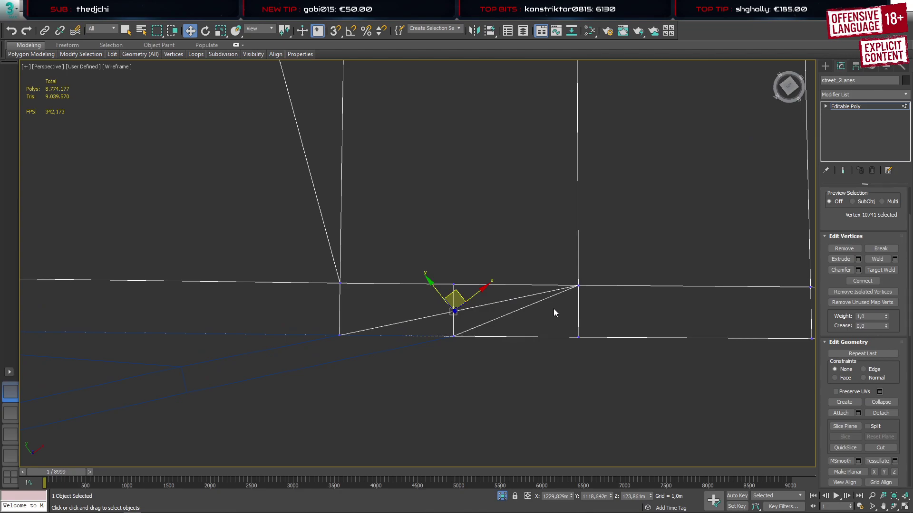
Target Weld the leftover street_2Lanes vertex onto the junction corner vertex
key(ctrl+w)
click(454, 311)
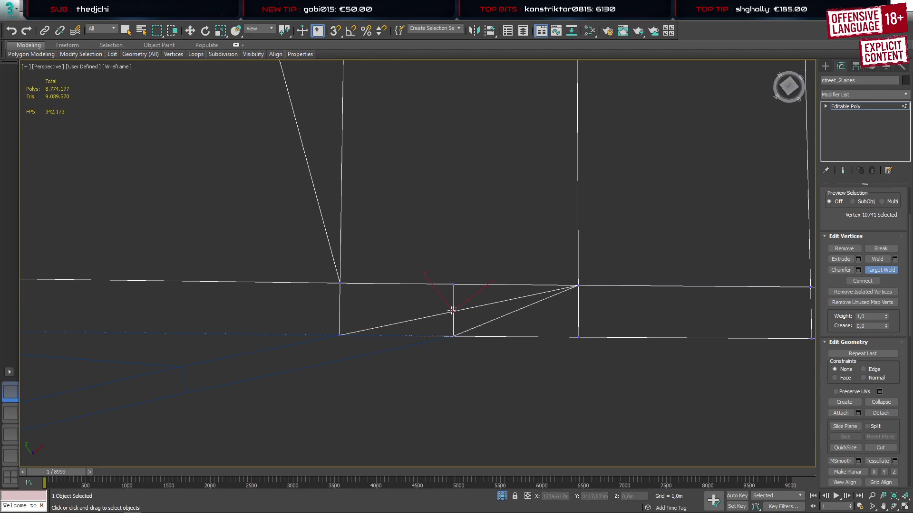
click(578, 286)
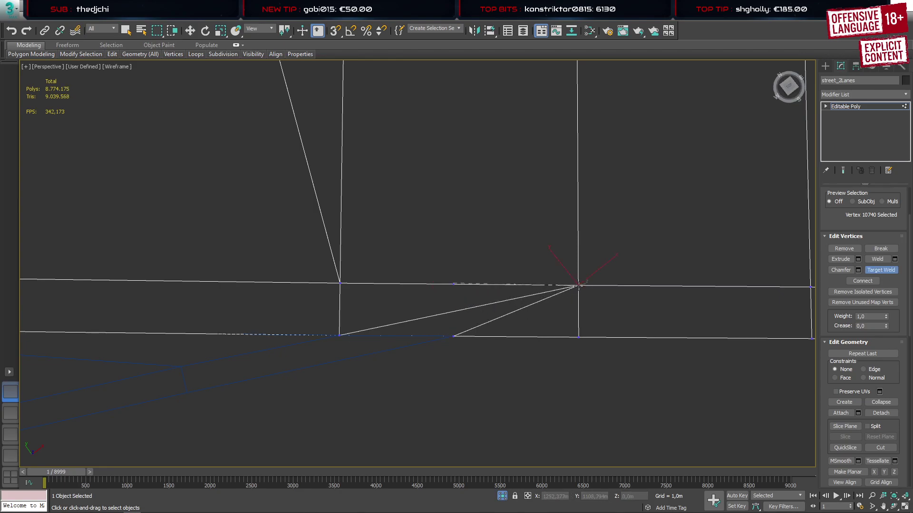
right_click(509, 369)
click(339, 336)
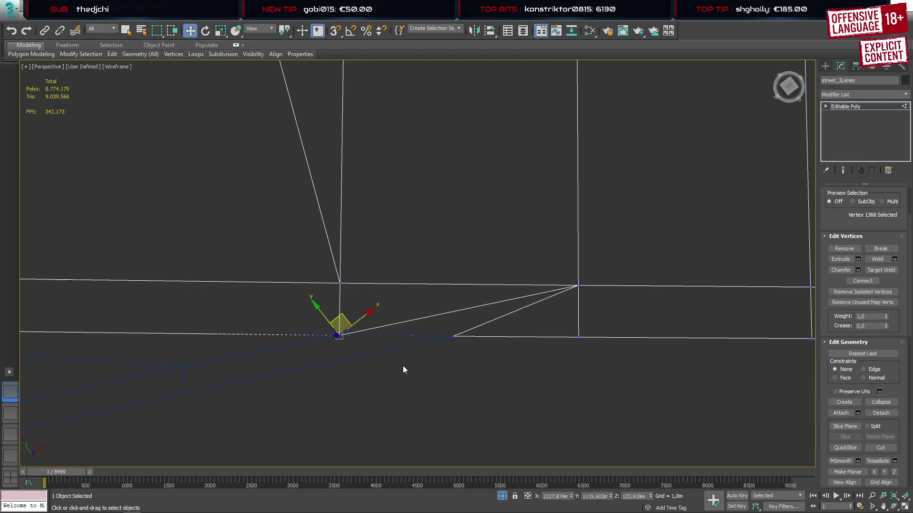
middle_drag(403, 366, 437, 358)
scroll(438, 358, down, 5)
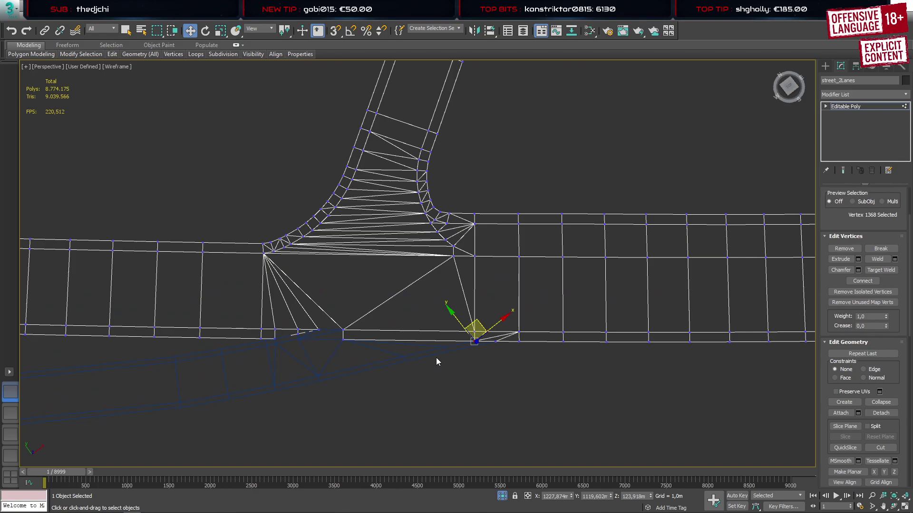
scroll(299, 346, up, 3)
Target Weld the lower-edge vertex onto its right neighbour, then select spline018
click(297, 328)
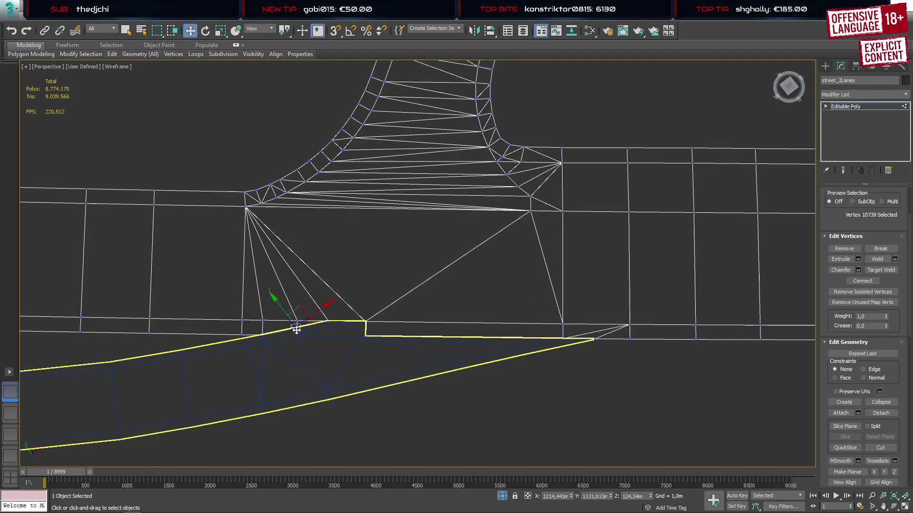
scroll(324, 347, up, 3)
key(ctrl+w)
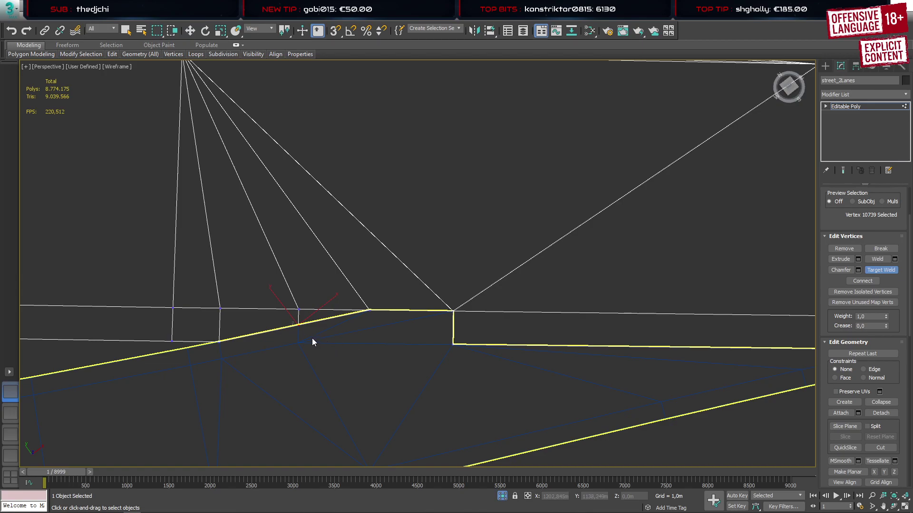
click(298, 310)
click(368, 311)
click(299, 325)
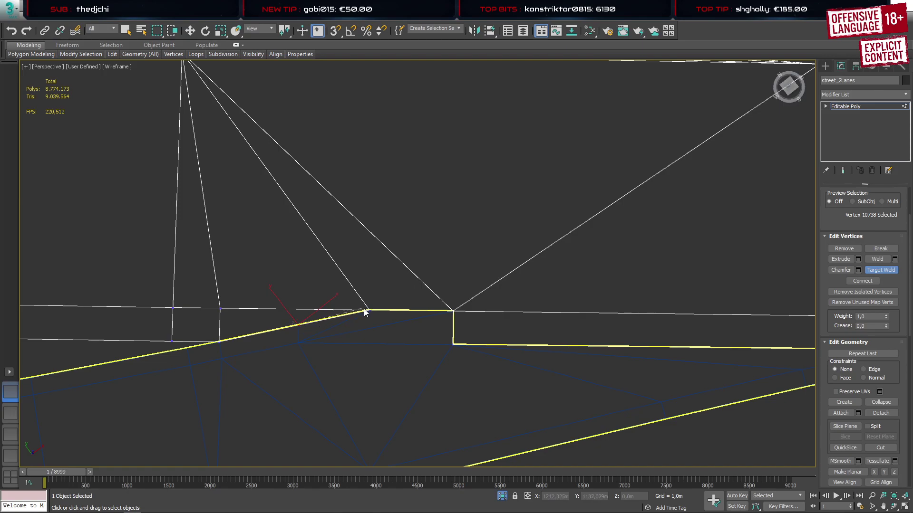
right_click(379, 317)
click(825, 66)
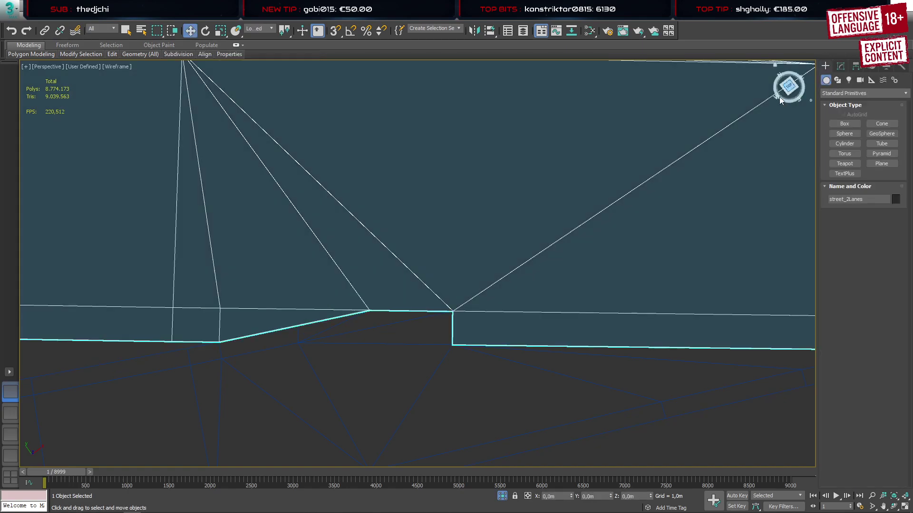
click(304, 351)
In spline018 Vertex mode, Target Weld an edge vertex onto the junction corner vertex
key(1)
key(ctrl+shift+w)
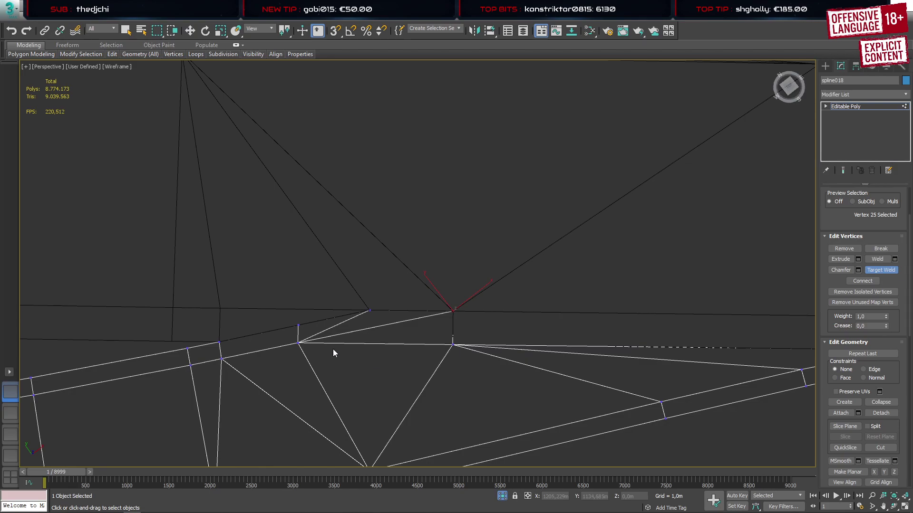
click(298, 325)
click(369, 310)
key(w)
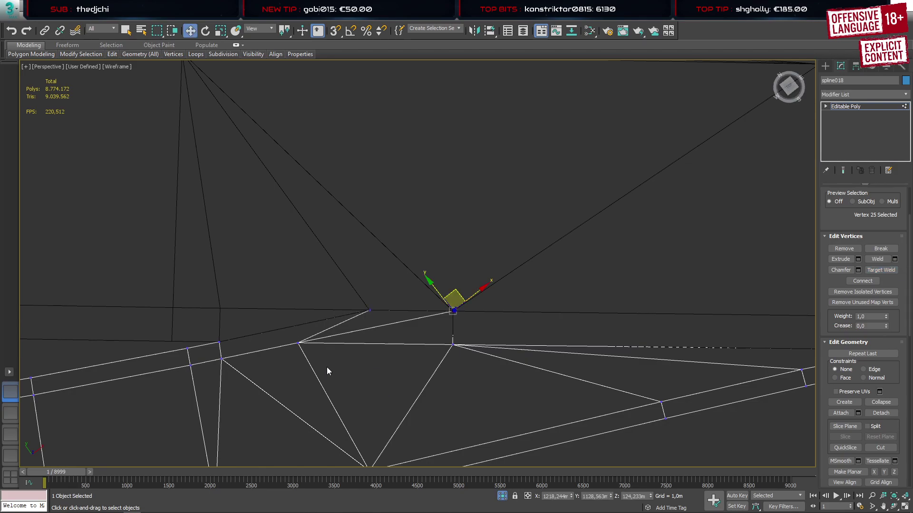
Target Weld another spline018 edge vertex onto its neighbouring edge vertex
click(300, 346)
middle_drag(375, 385, 386, 371)
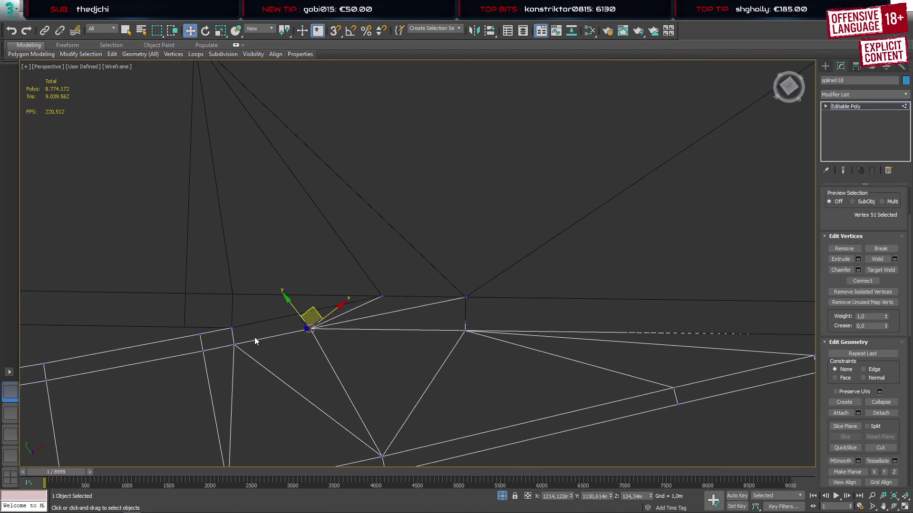
ctrl+drag(246, 335, 246, 334)
click(309, 375)
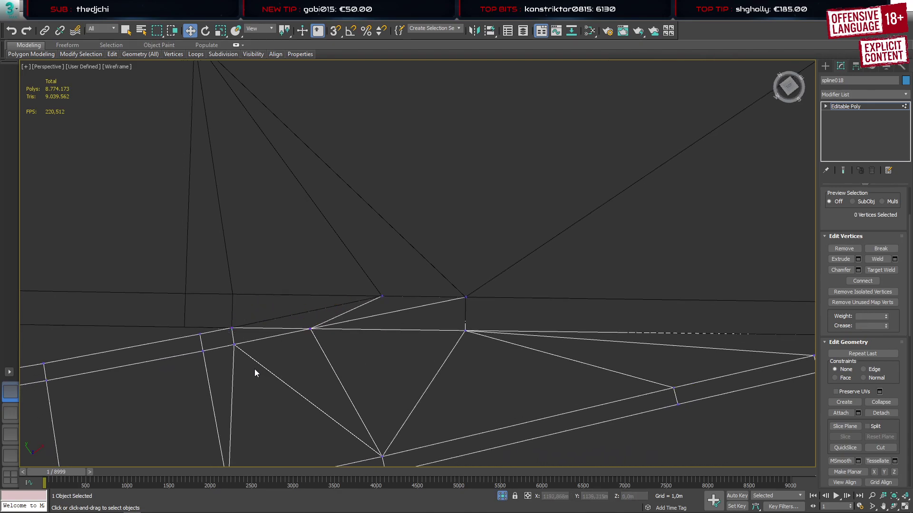
key(ctrl+shift+w)
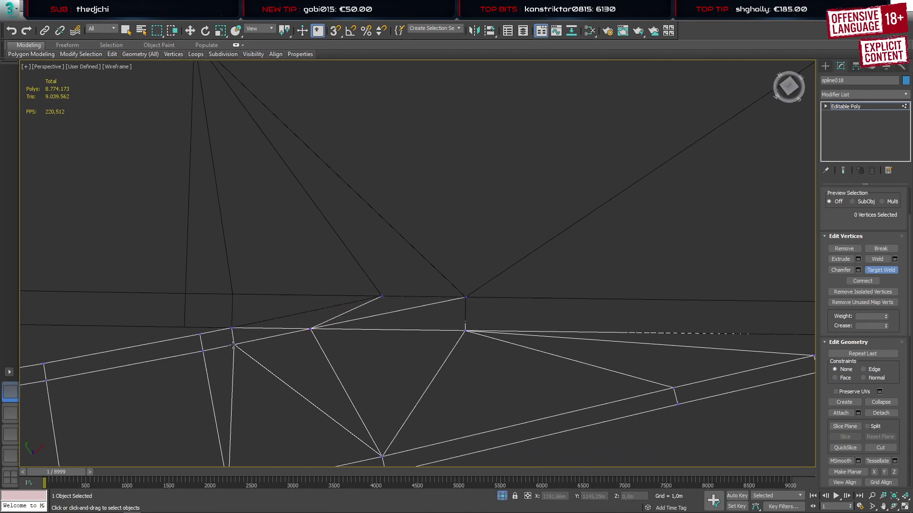
click(234, 343)
click(310, 329)
Check the welded seam by selecting vertex 51 and vertices on the far edge
click(310, 329)
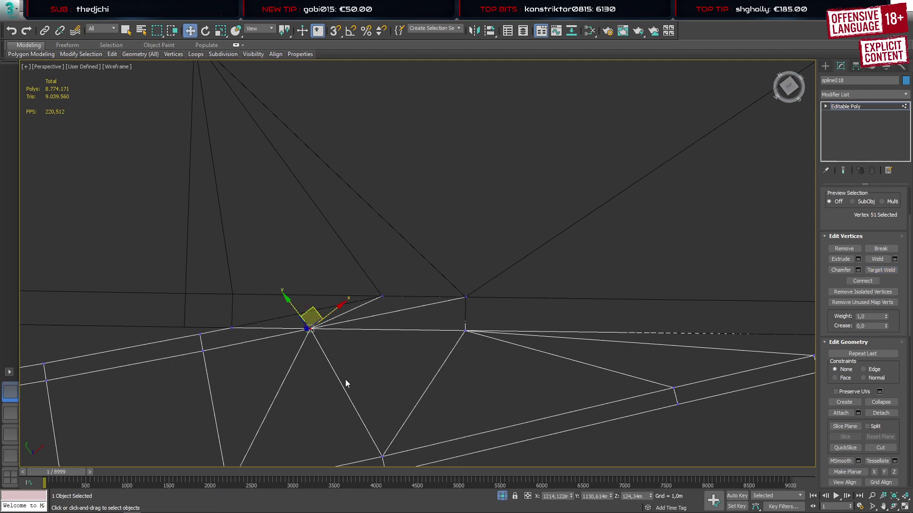
middle_drag(346, 380, 450, 301)
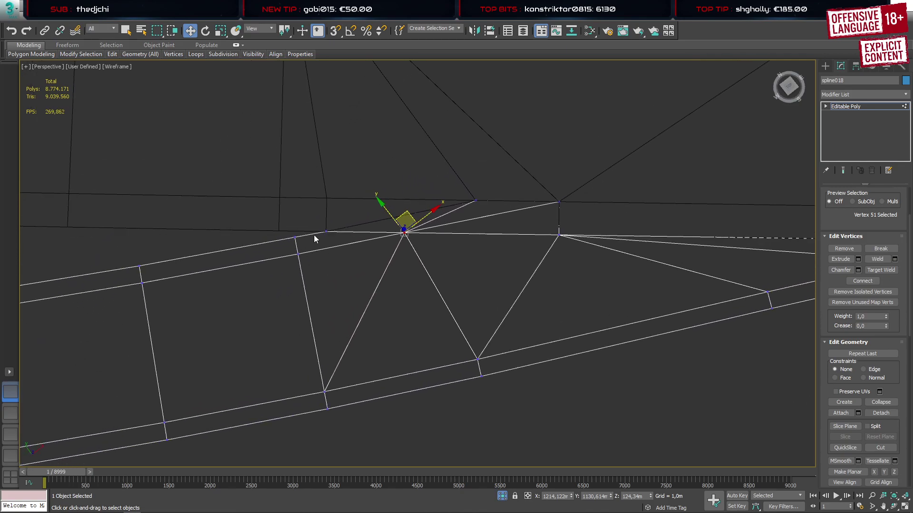
click(326, 232)
ctrl+click(299, 255)
click(435, 327)
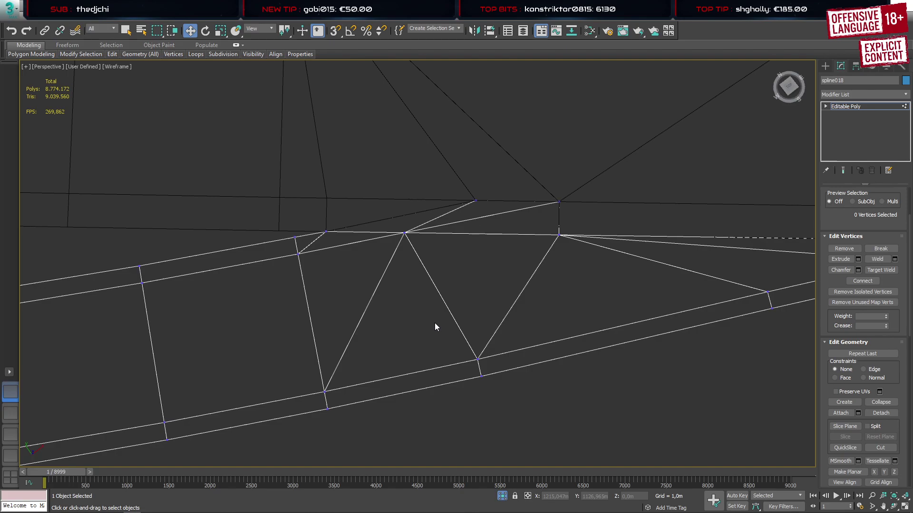
scroll(445, 279, down, 6)
scroll(456, 272, up, 2)
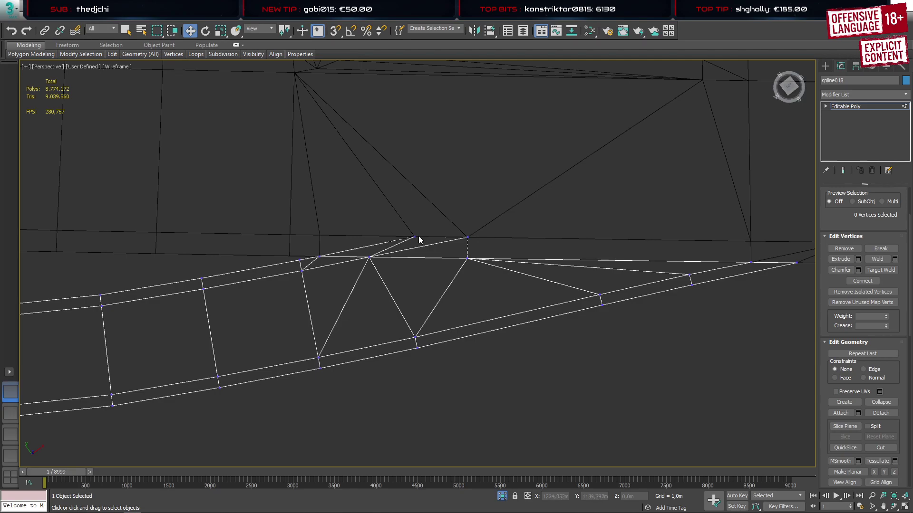
scroll(434, 244, up, 2)
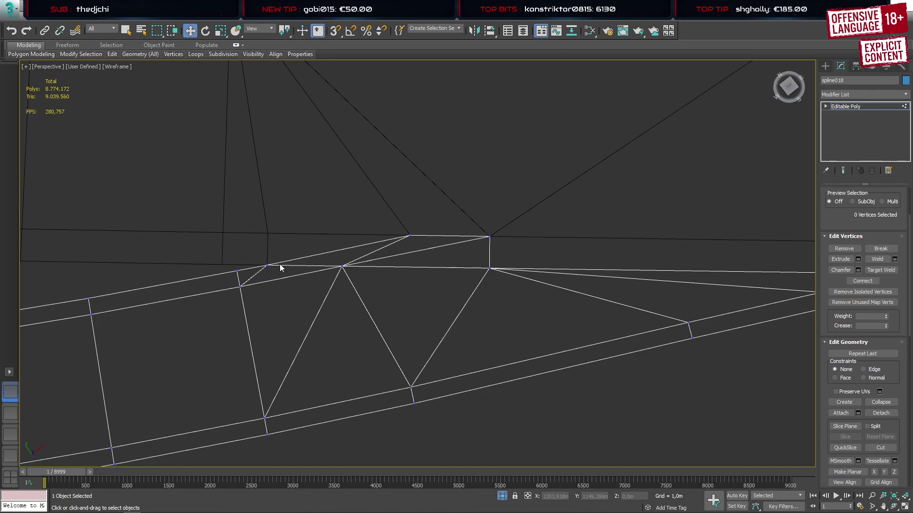
Target-weld a street_2Lanes junction vertex onto its neighbouring vertex
click(826, 66)
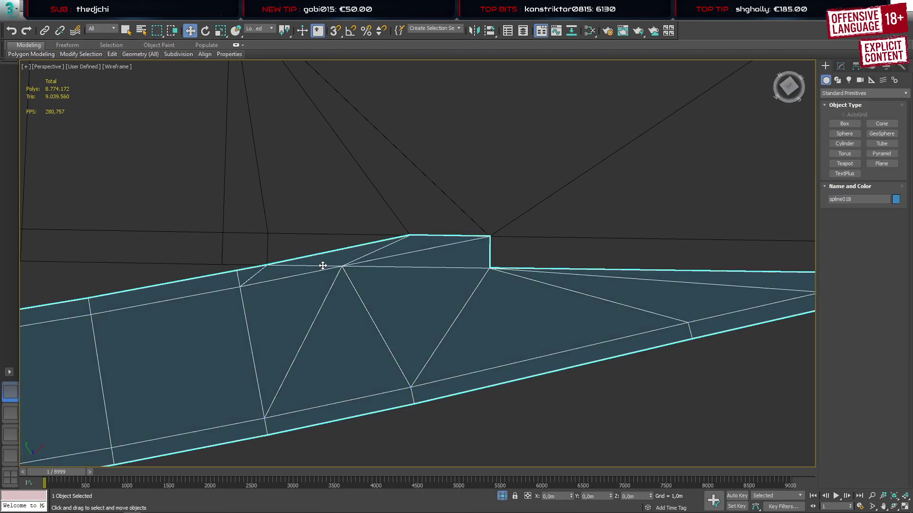
click(326, 234)
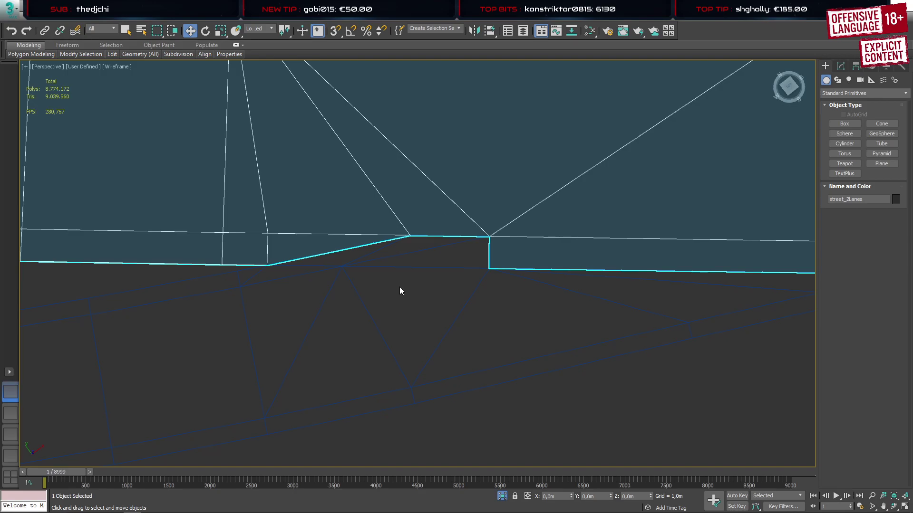
key(1)
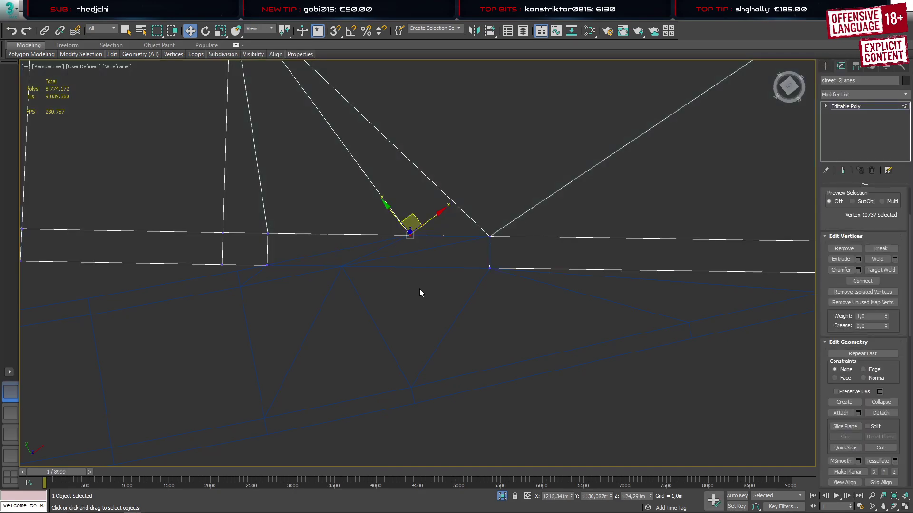
key(ctrl+shift+w)
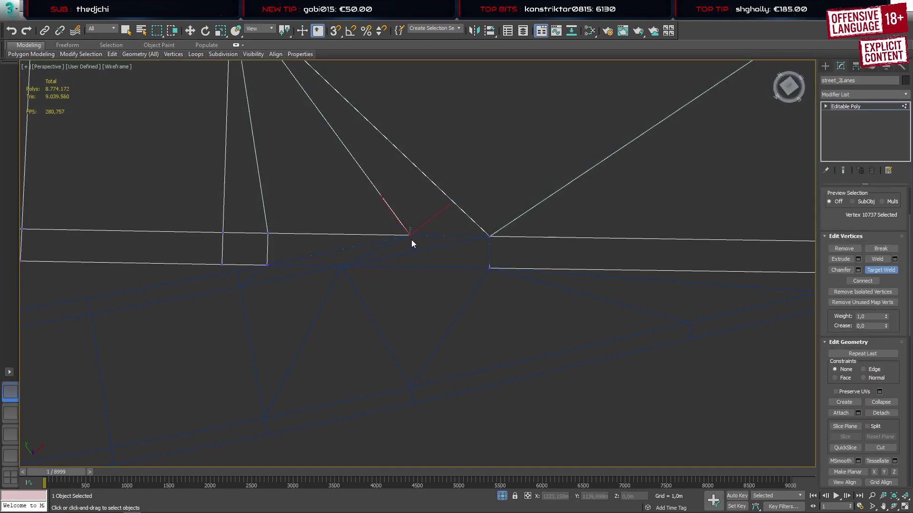
click(268, 233)
key(w)
key(1)
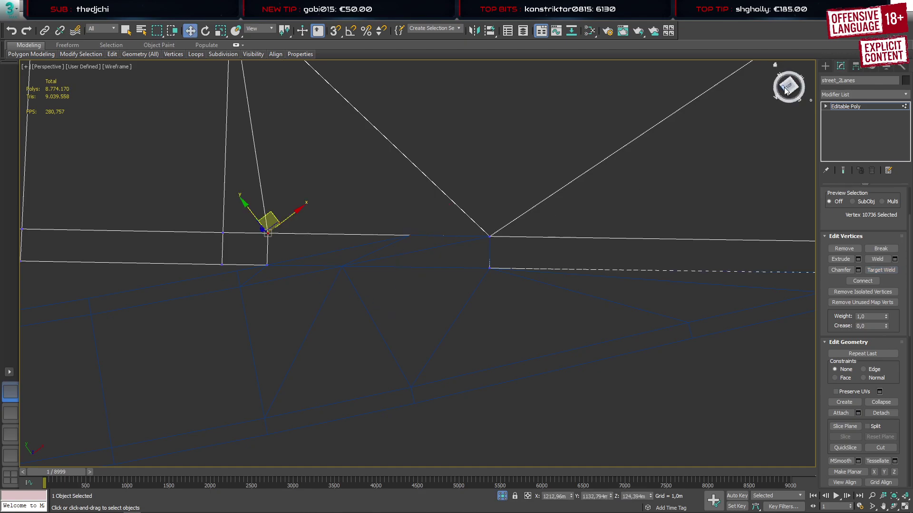
Pick spline018's junction corner vertex, then reselect the spline018 road mesh
click(825, 65)
key(1)
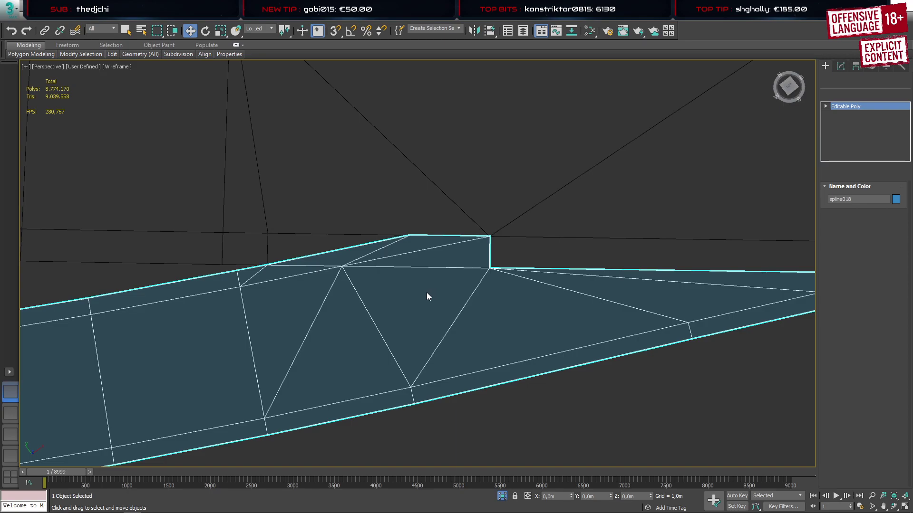
click(410, 233)
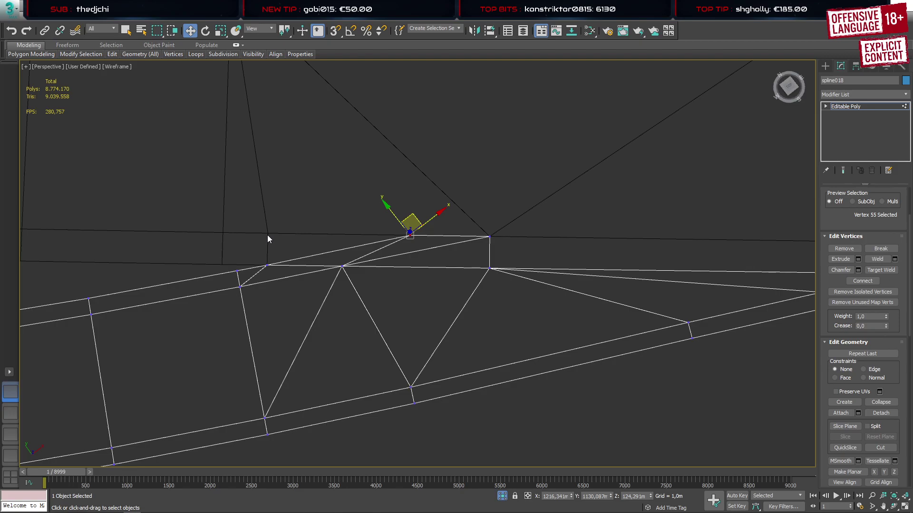
key(1)
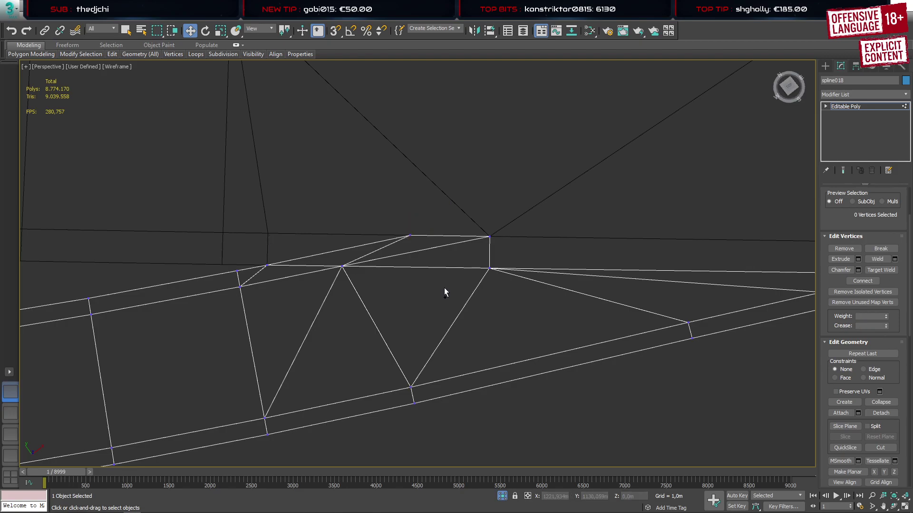
click(445, 287)
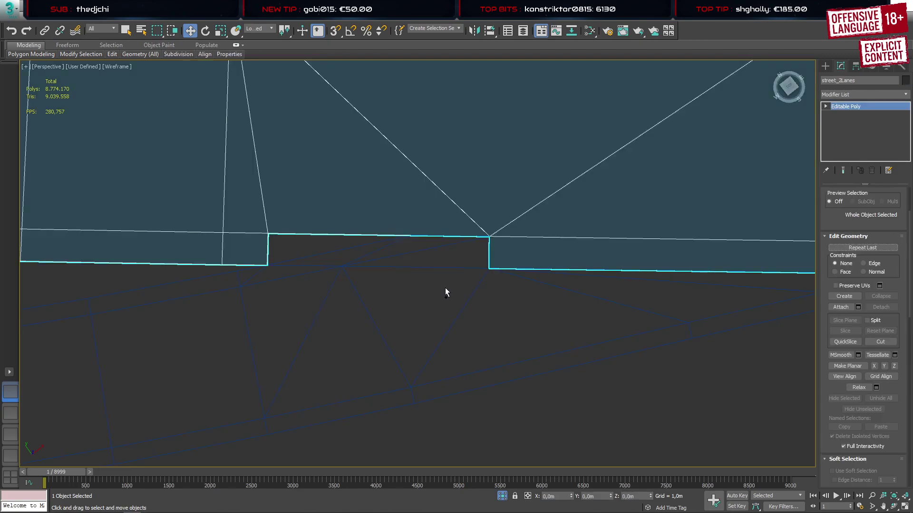
click(827, 65)
click(542, 362)
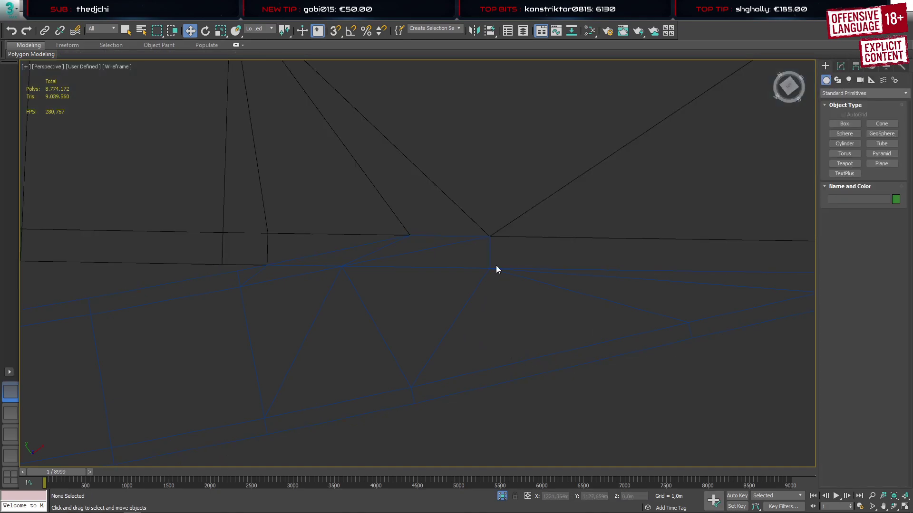
click(485, 277)
scroll(470, 294, down, 3)
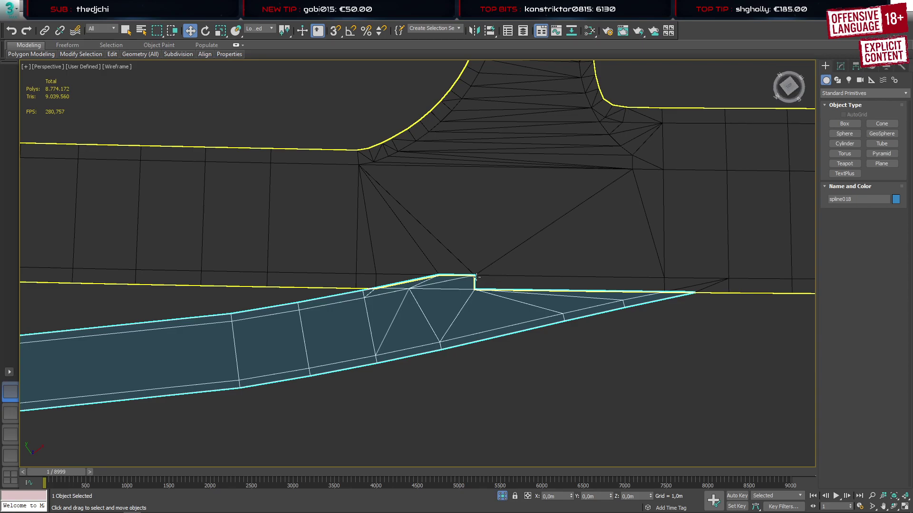
scroll(424, 284, up, 5)
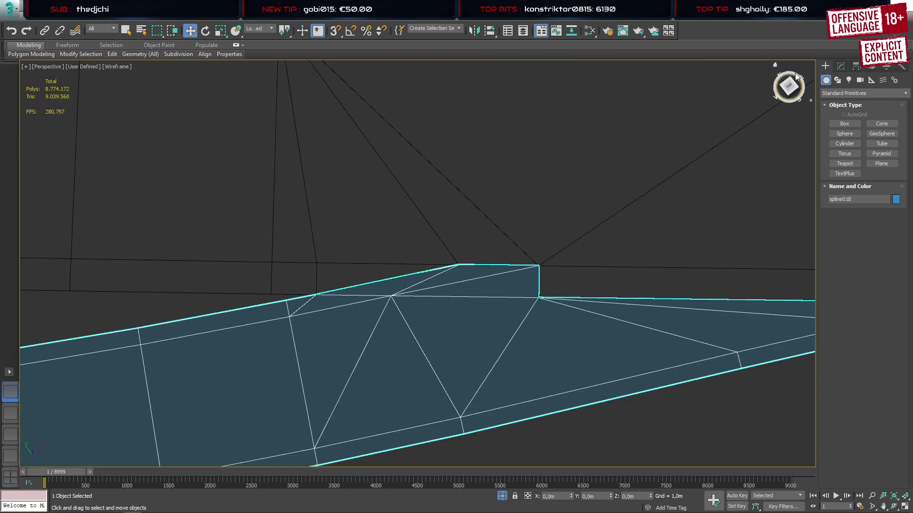
Target-weld another street_2Lanes vertex onto the junction corner vertex
click(523, 252)
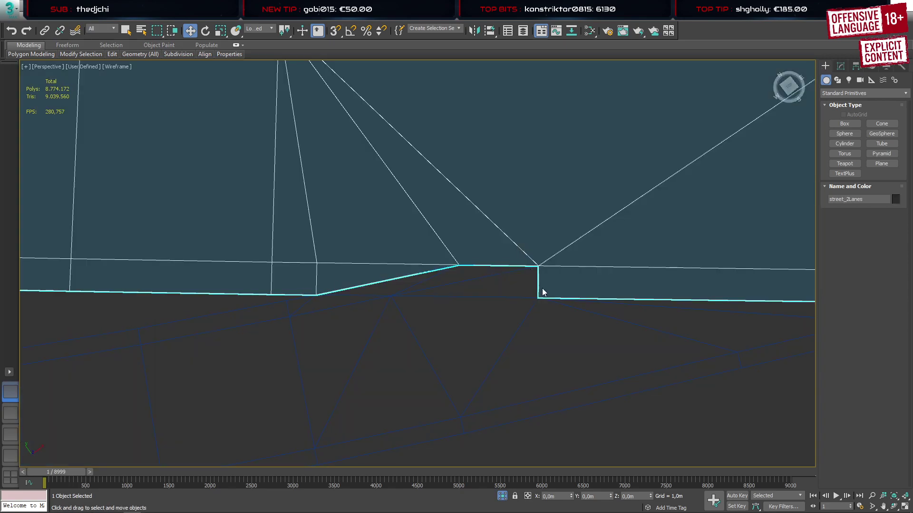
key(1)
key(ctrl+shift+w)
click(459, 265)
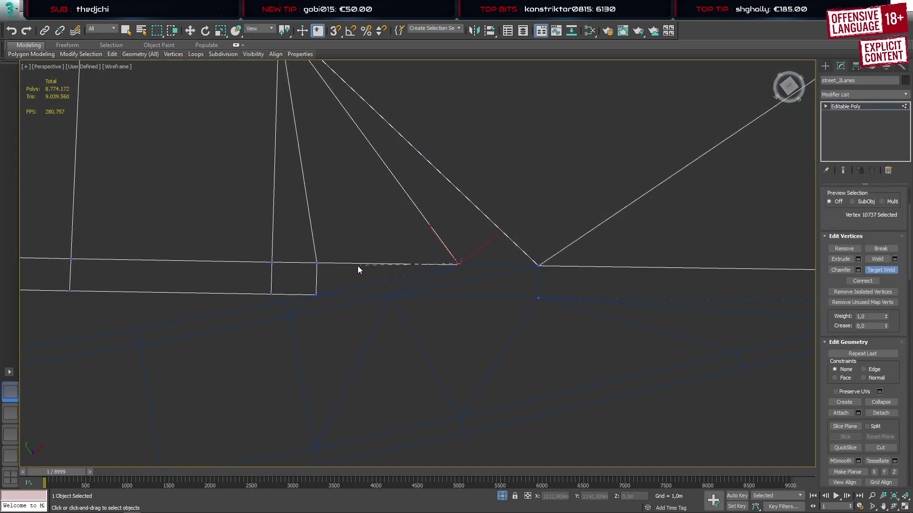
click(317, 263)
key(w)
Snap spline018's vertex 55 onto the street_2Lanes junction corner with vertex snapping
click(826, 65)
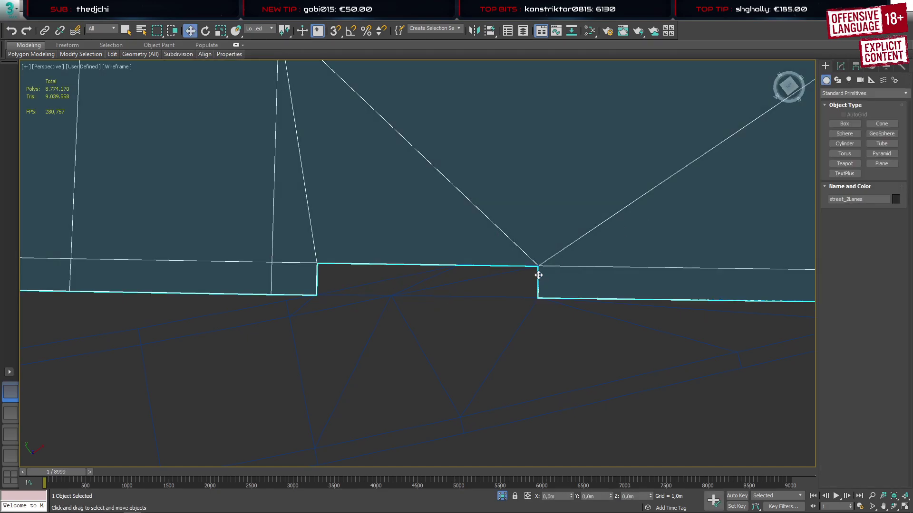
click(512, 298)
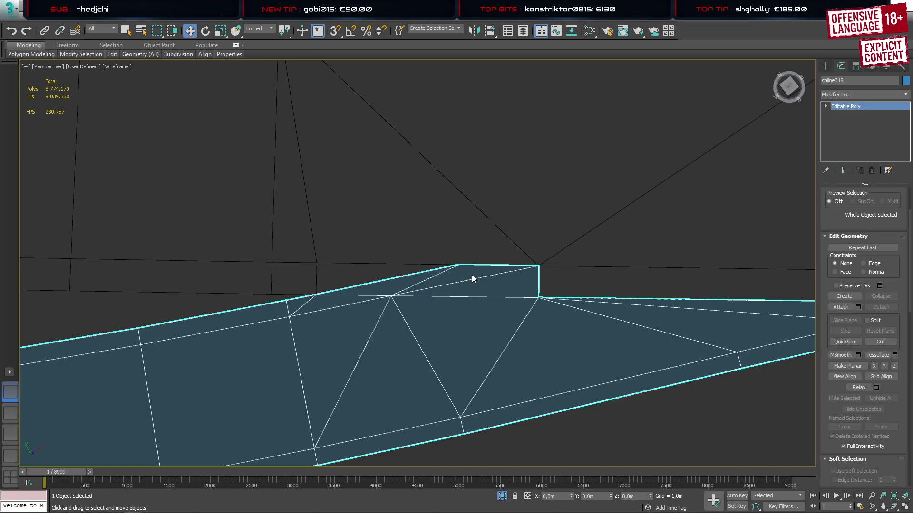
drag(455, 267, 458, 269)
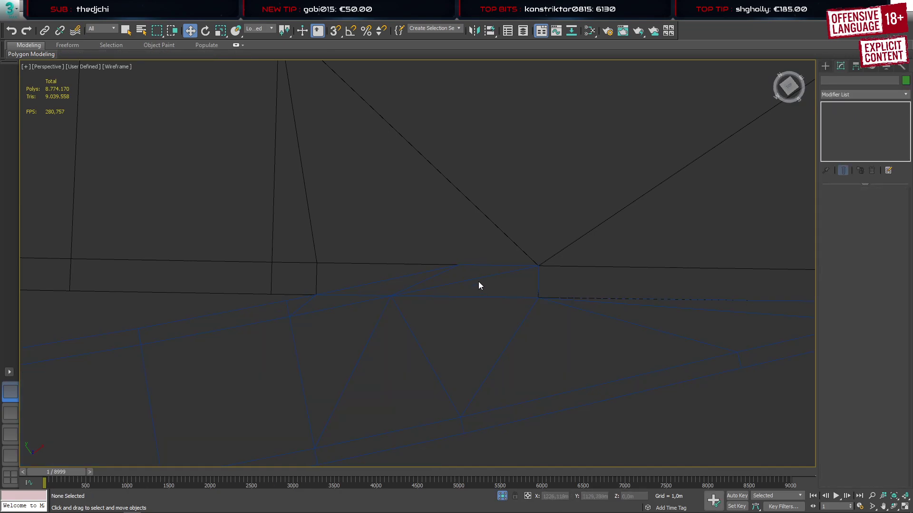
click(478, 281)
key(1)
click(459, 264)
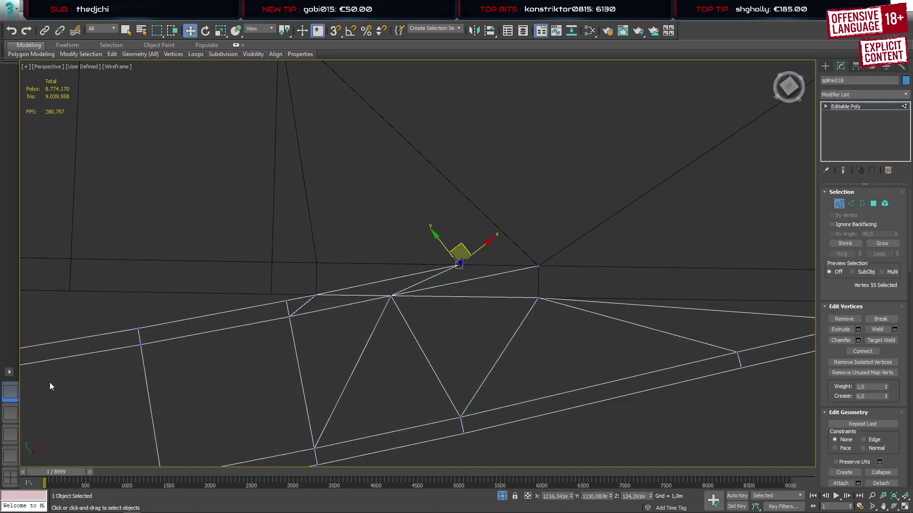
key(s)
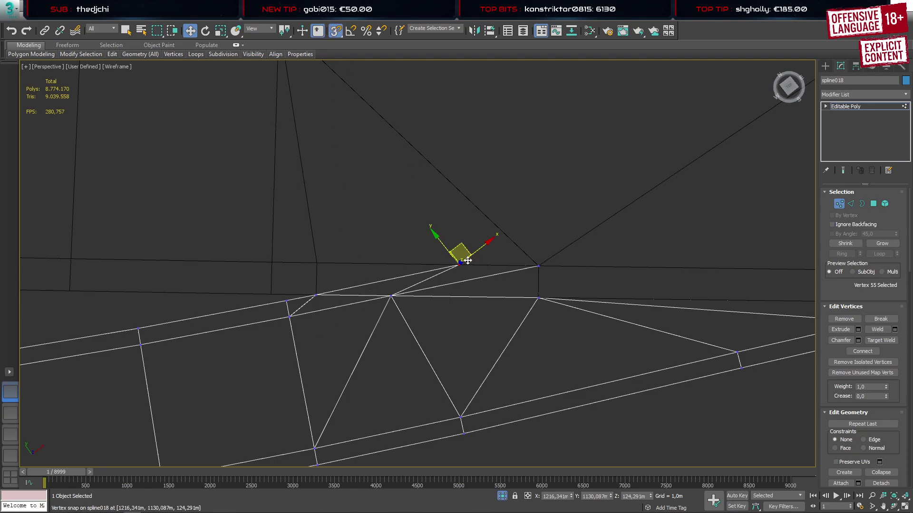
drag(460, 254, 326, 261)
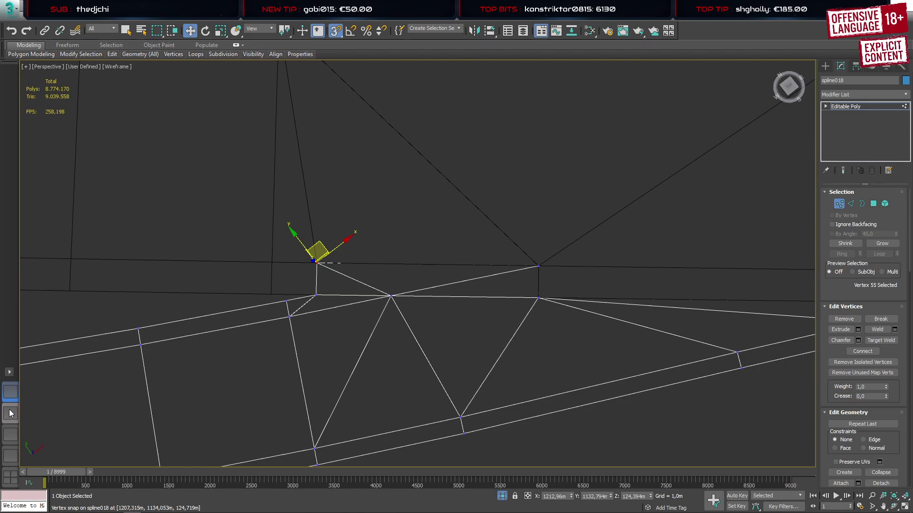
Switch to Edged Faces and inspect lower junction vertex 54 from low and high angles
key(F3)
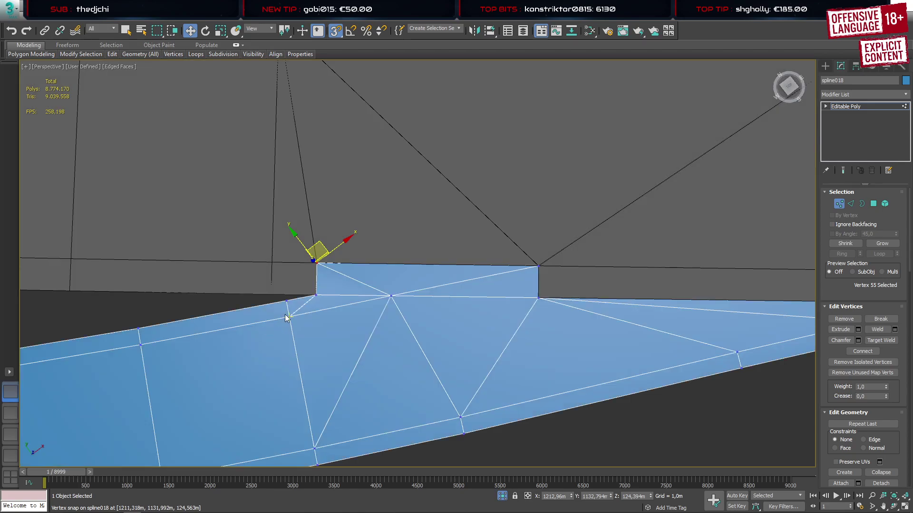
key(s)
click(313, 295)
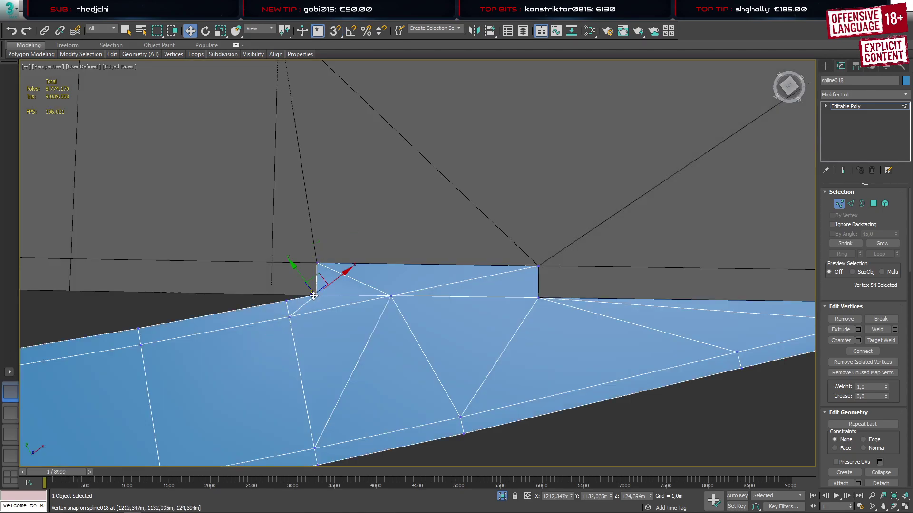
alt+middle_drag(313, 295, 401, 233)
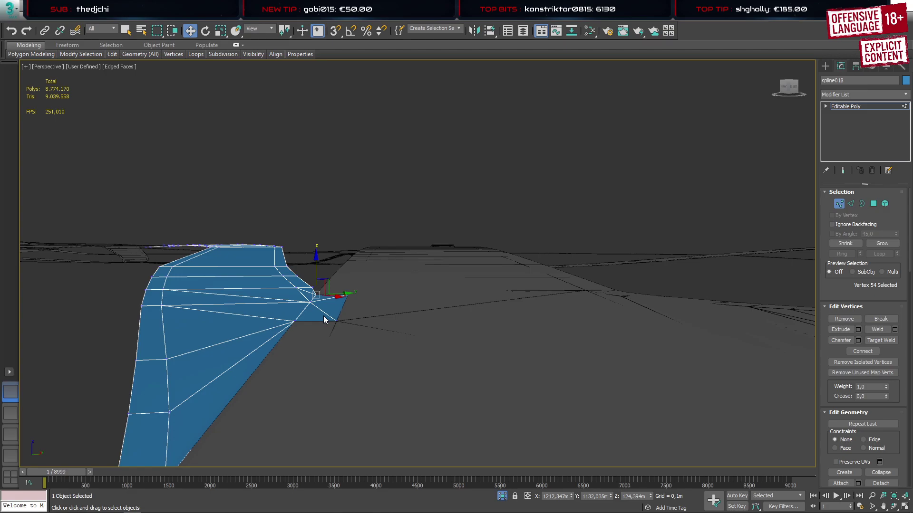
alt+middle_drag(337, 322, 412, 386)
Undo the junction welds and vertex moves, restoring street_2Lanes' deleted faces
key(ctrl+z)
key(ctrl+z)
key(ctrl+z)
key(ctrl+z)
key(ctrl+z)
key(ctrl+z)
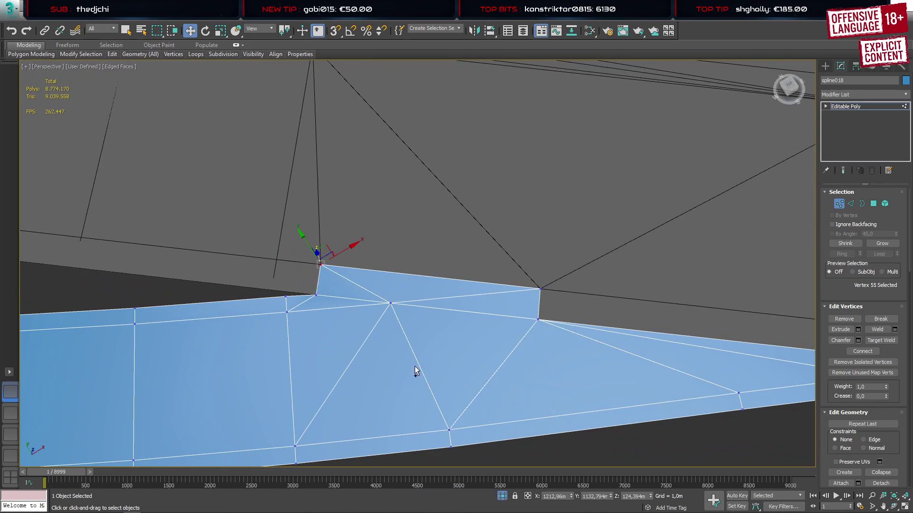
key(ctrl+z)
key(ctrl+z)
key(ctrl+z)
key(ctrl+z)
key(ctrl+z)
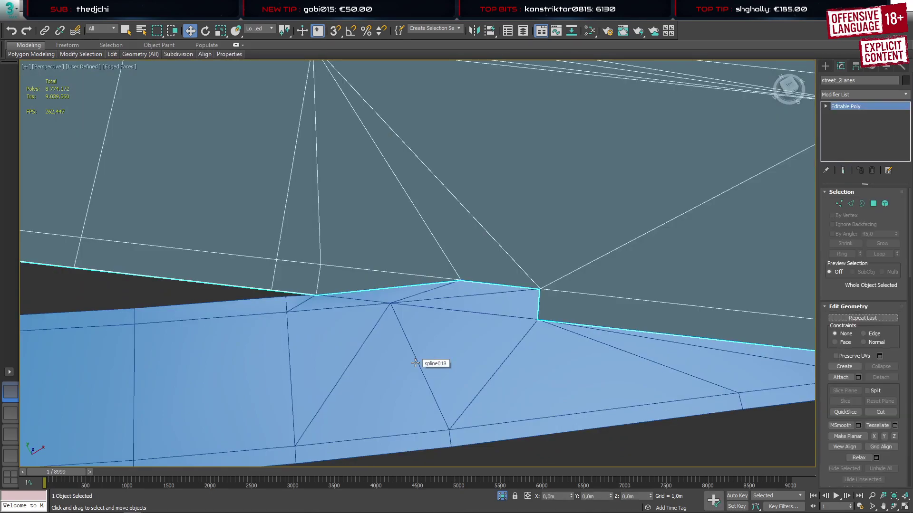
click(415, 362)
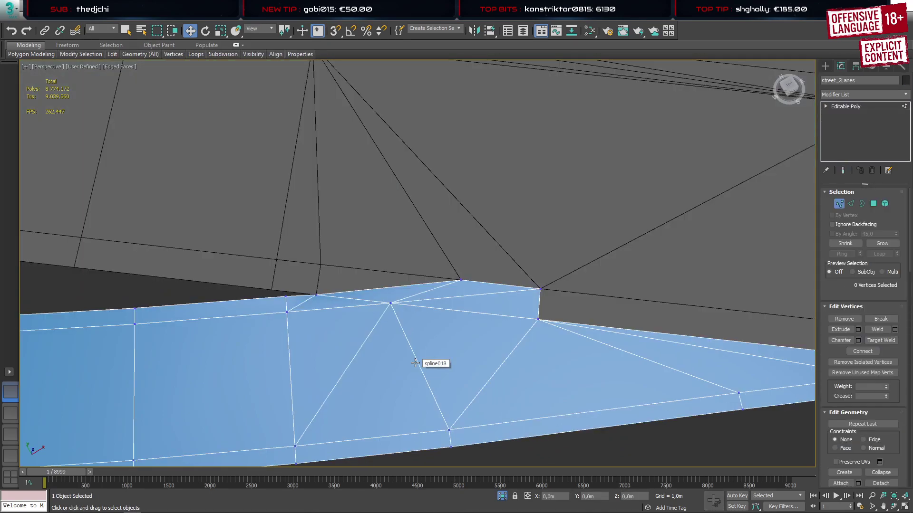
key(1)
key(ctrl+z)
key(ctrl+z)
key(ctrl+z)
key(ctrl+z)
key(ctrl+z)
key(ctrl+z)
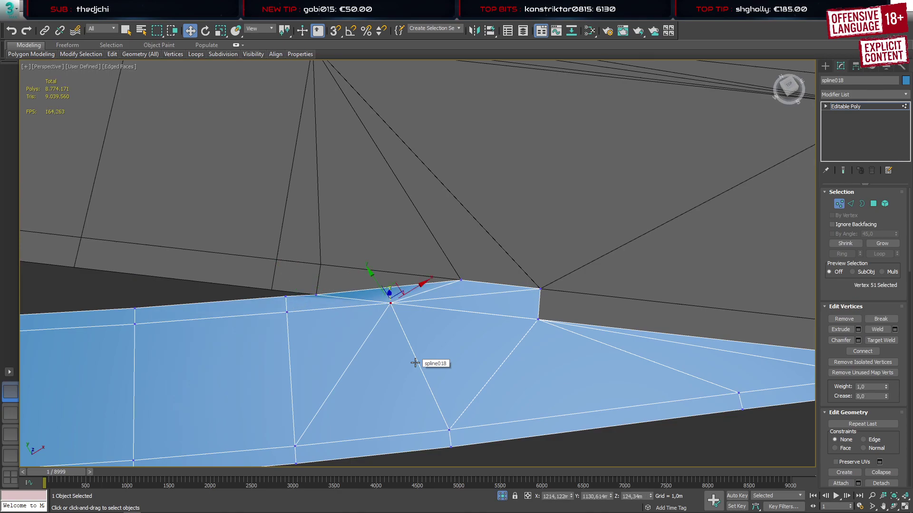
key(ctrl+z)
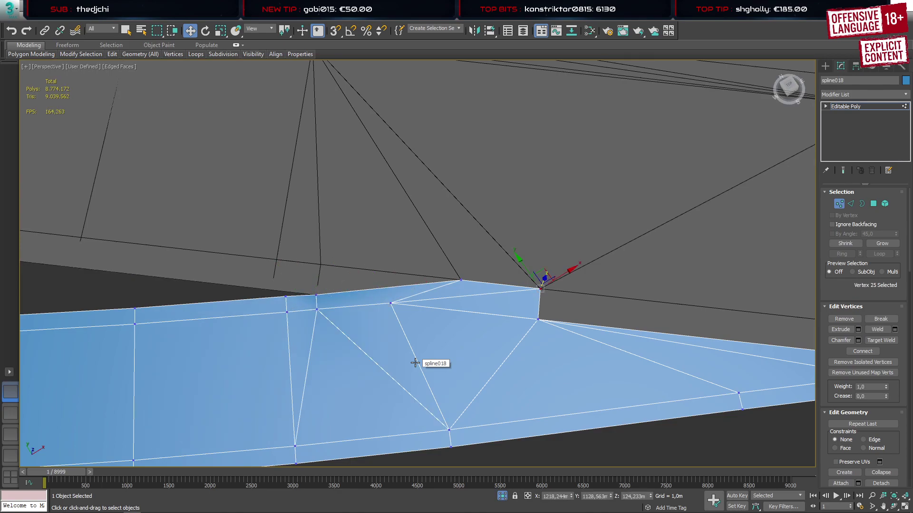
key(ctrl+z)
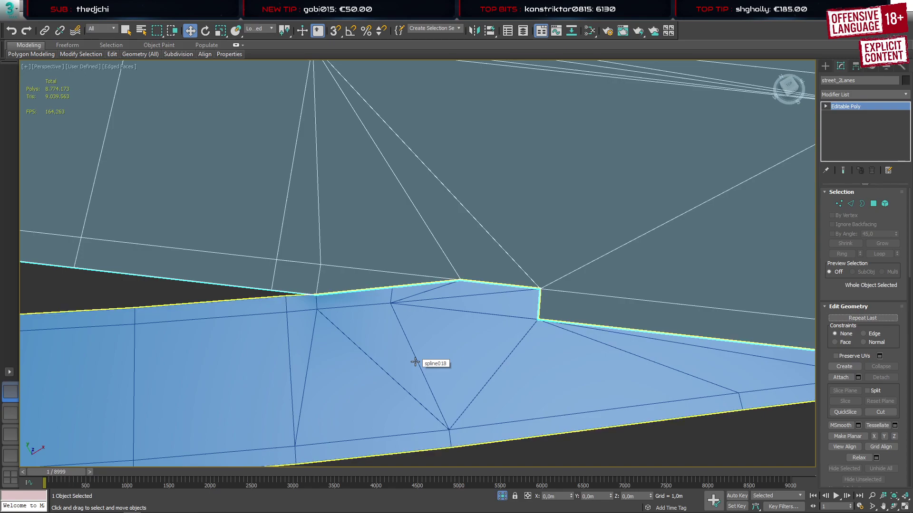
click(394, 302)
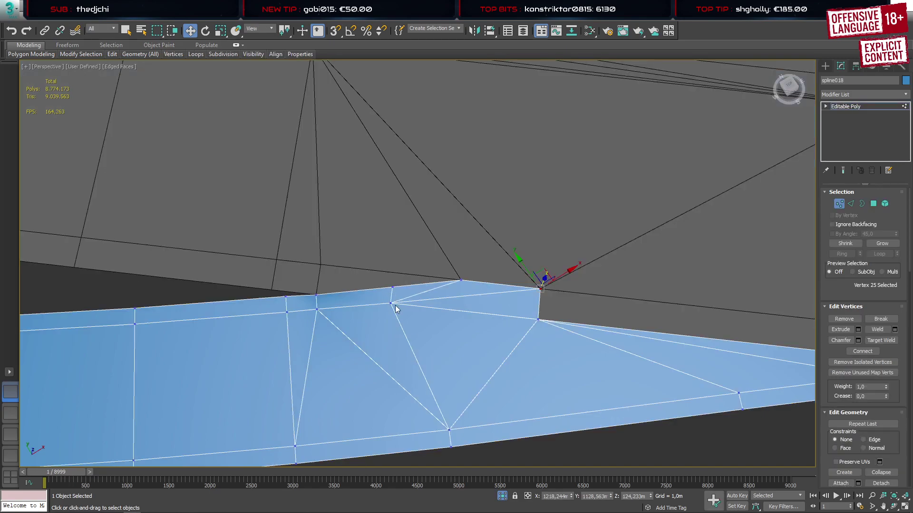
key(ctrl+z)
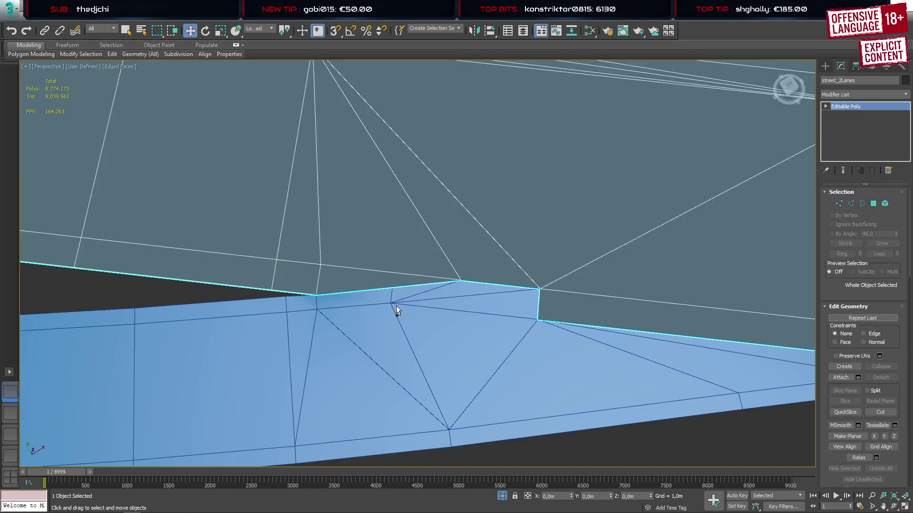
Edit street_2Lanes junction vertex 10739 and orbit to inspect the junction from the side
key(1)
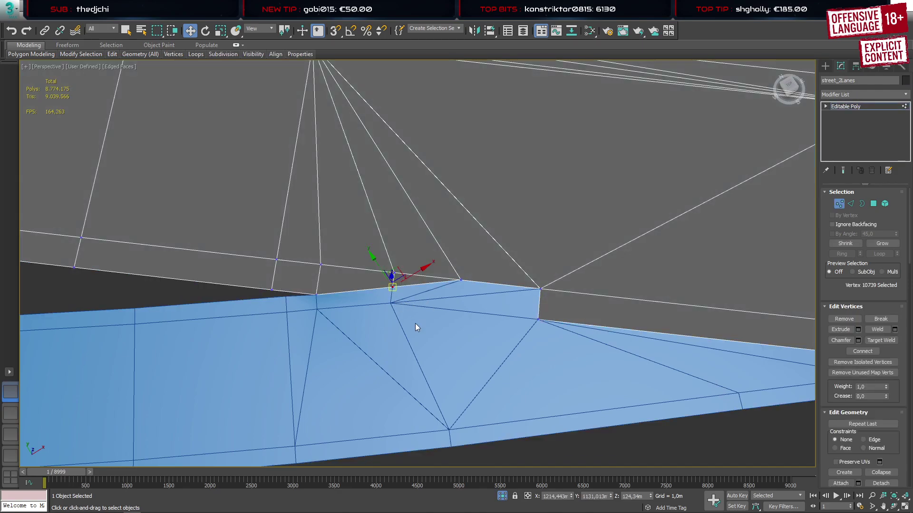
alt+middle_drag(469, 317, 387, 287)
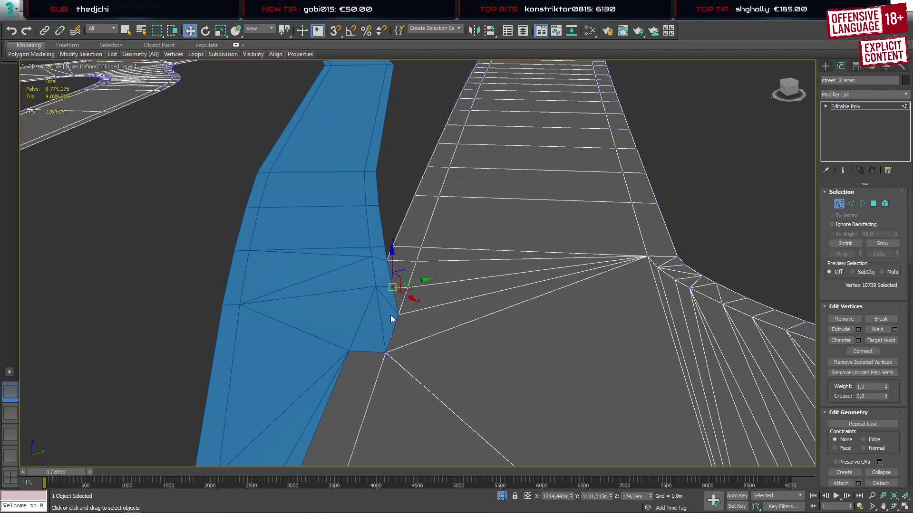
alt+middle_drag(391, 319, 358, 345)
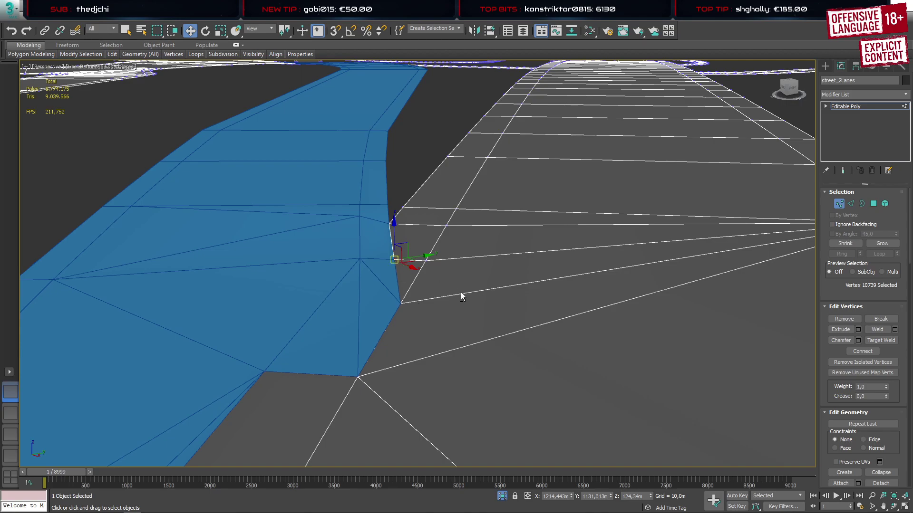
Weld the stray street_2Lanes junction vertices into the road-edge corner vertices
alt+middle_drag(461, 295, 389, 358)
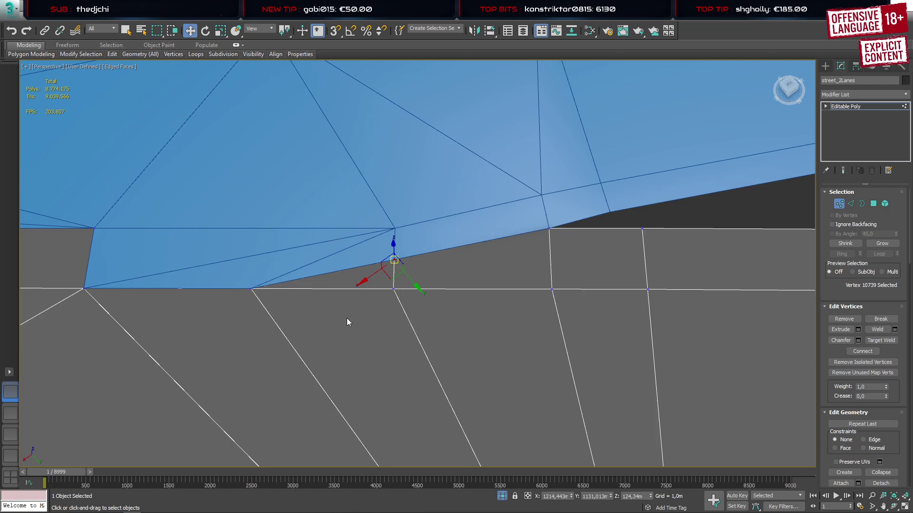
key(ctrl+w)
click(249, 290)
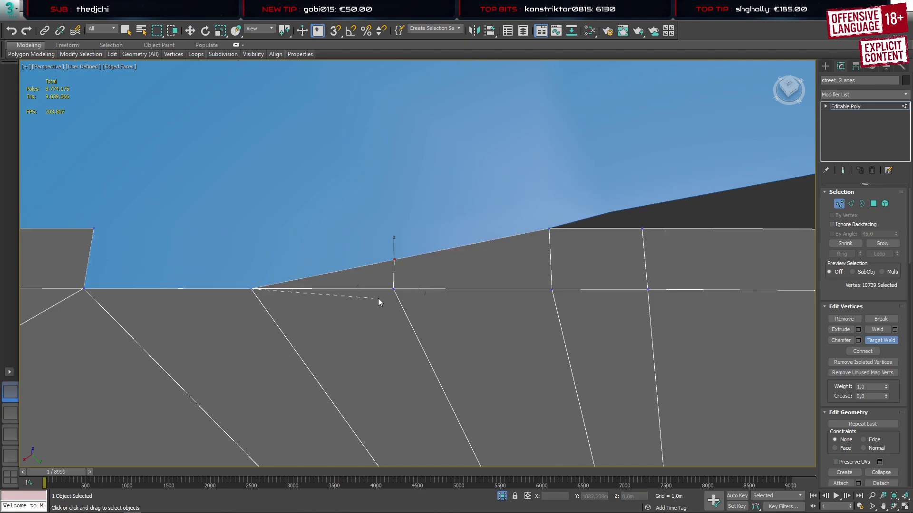
click(394, 289)
click(395, 259)
click(549, 229)
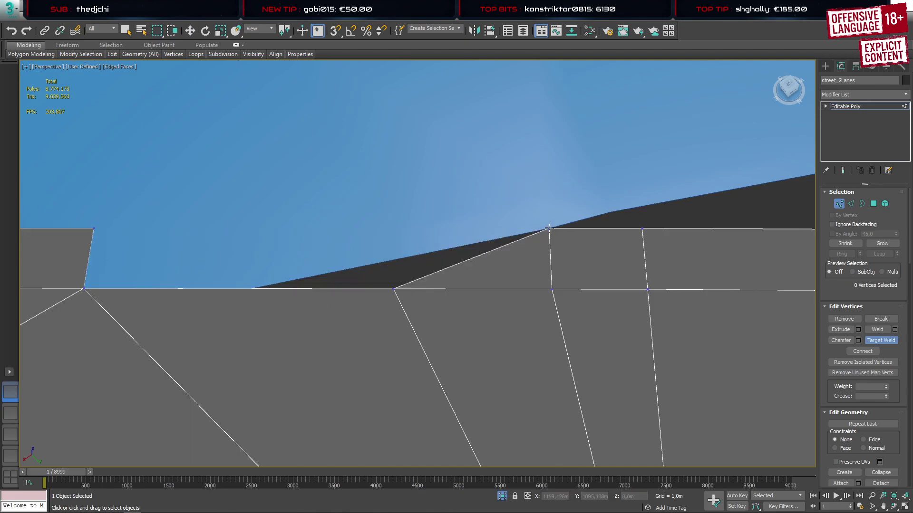
click(552, 289)
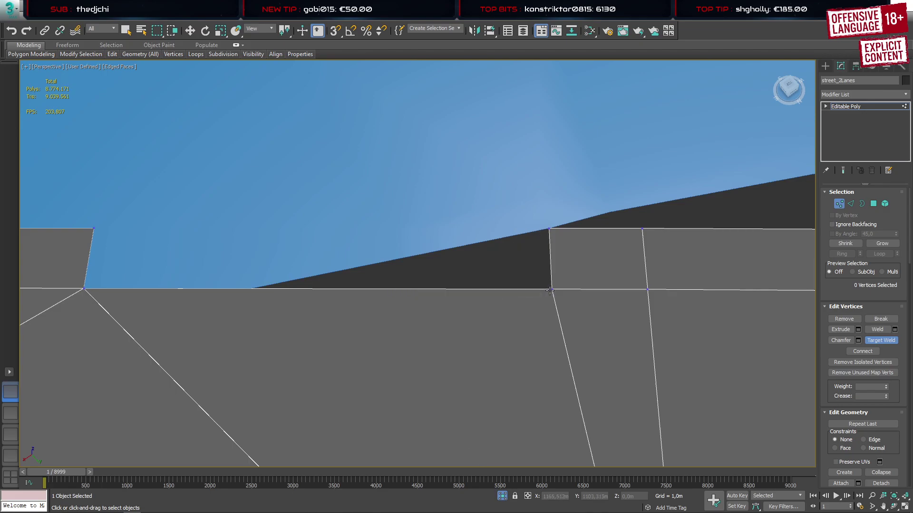
key(w)
Exit vertex editing and select the blue spline018 road object, which triggers an application error
click(549, 229)
alt+middle_drag(456, 329, 463, 341)
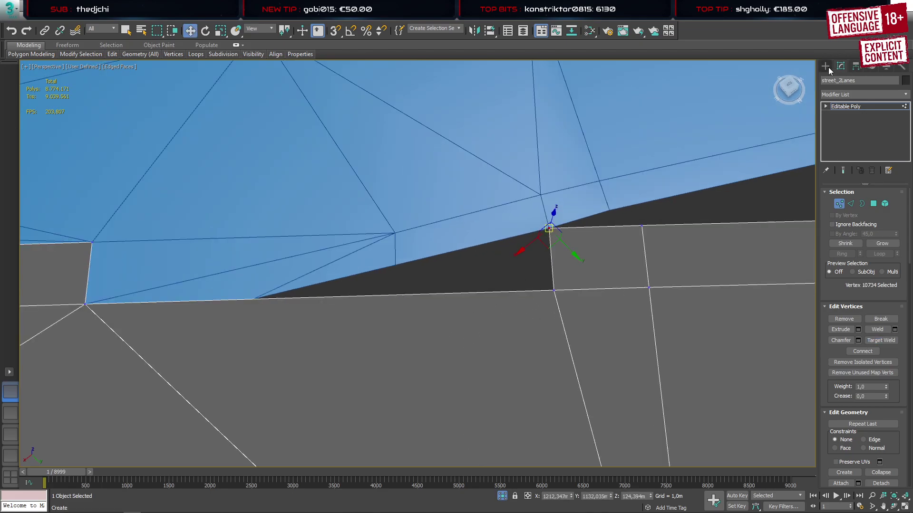
click(843, 106)
click(418, 235)
key(q)
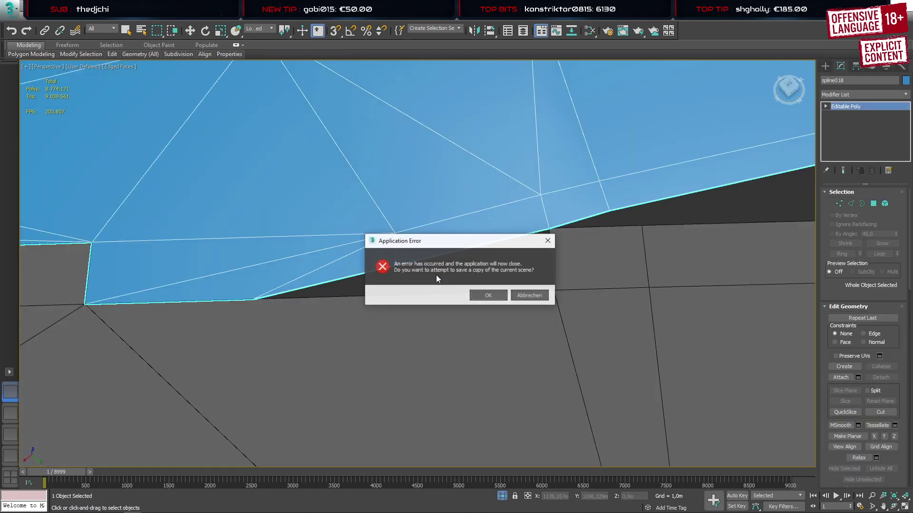
Save a recovery copy of the crashed scene and close the error report windows
click(489, 295)
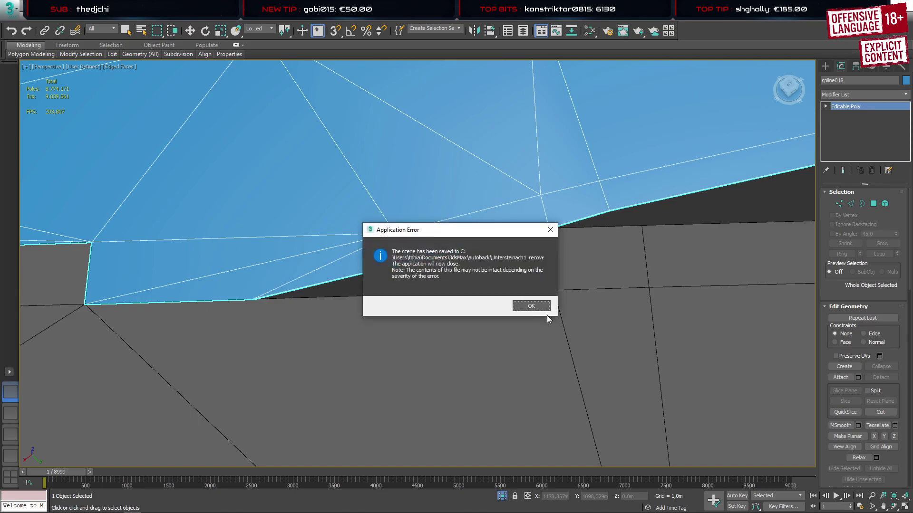
click(528, 304)
click(553, 124)
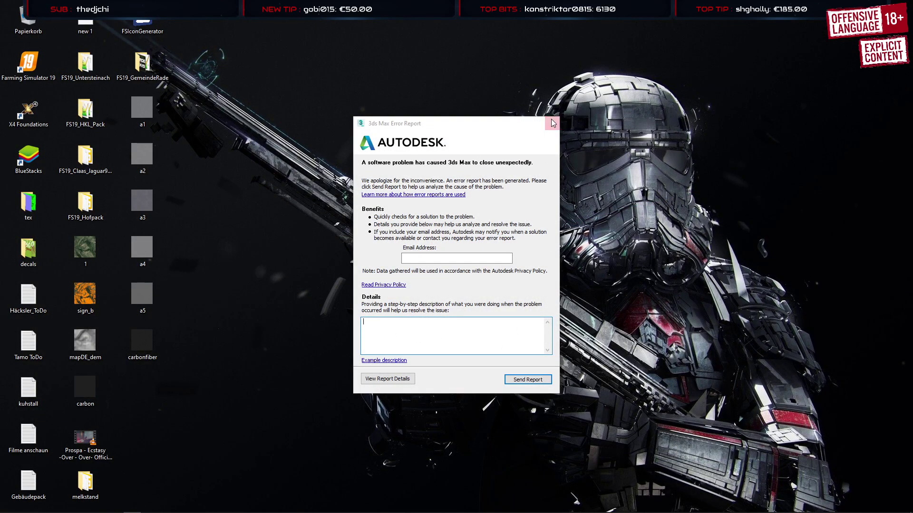
key(Return)
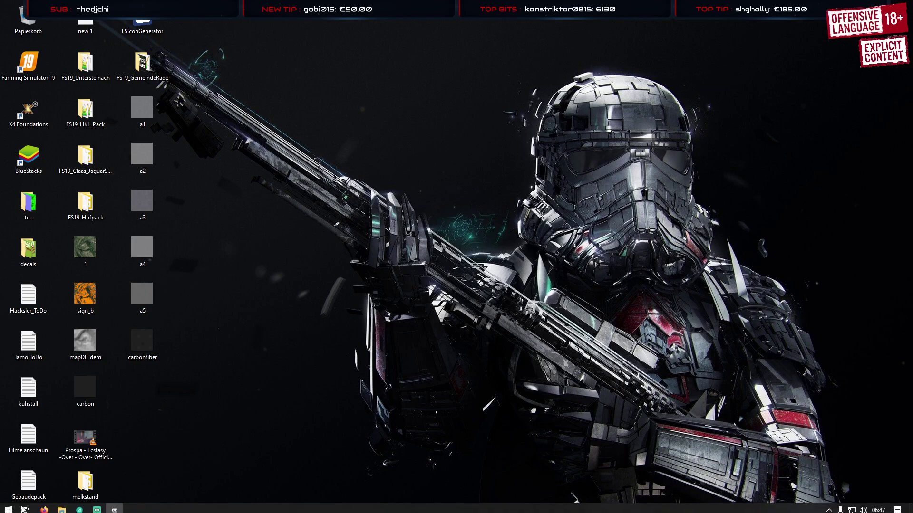
Relaunch 3ds Max 2017 from the Start menu
click(7, 510)
click(242, 298)
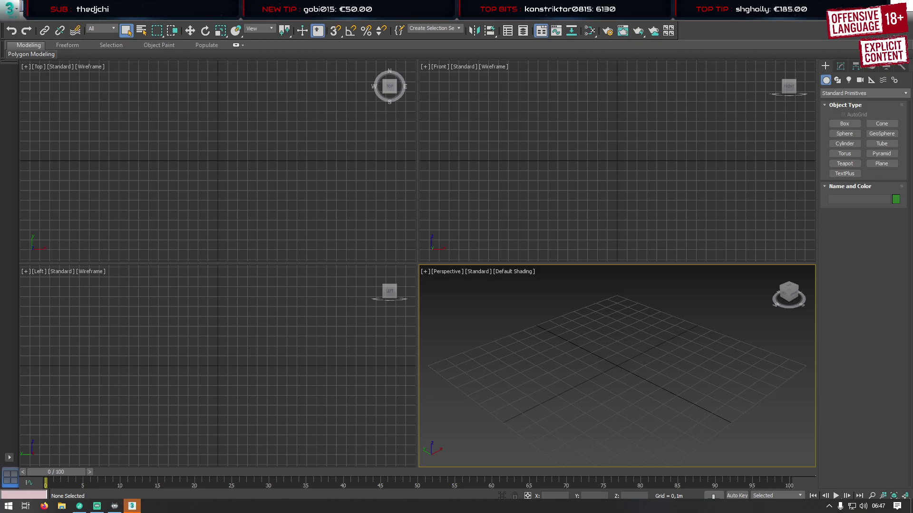
Reopen the most recent road scene file, continuing past missing textures and the isolate warning
click(40, 7)
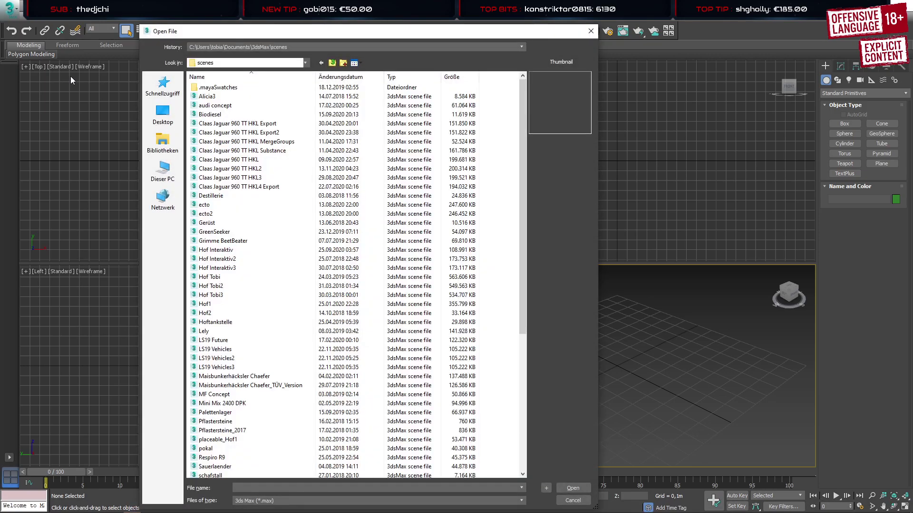
click(591, 31)
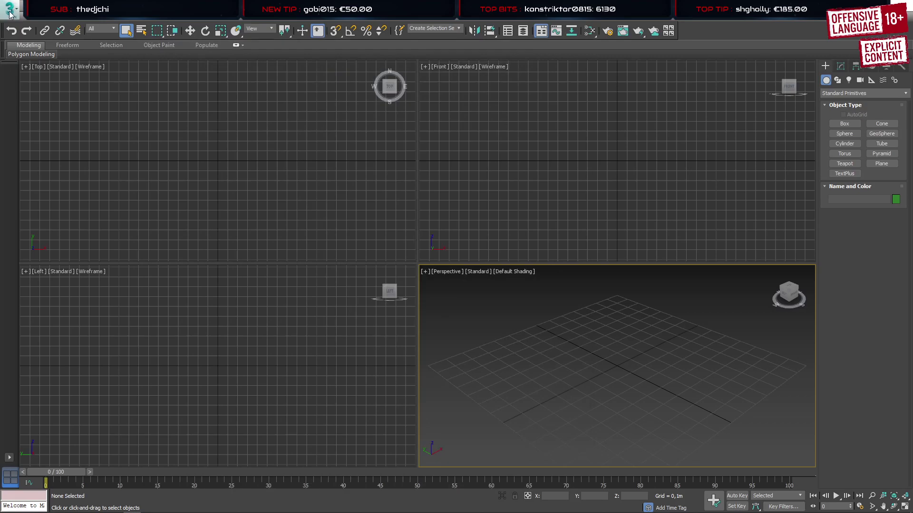
click(9, 14)
click(131, 64)
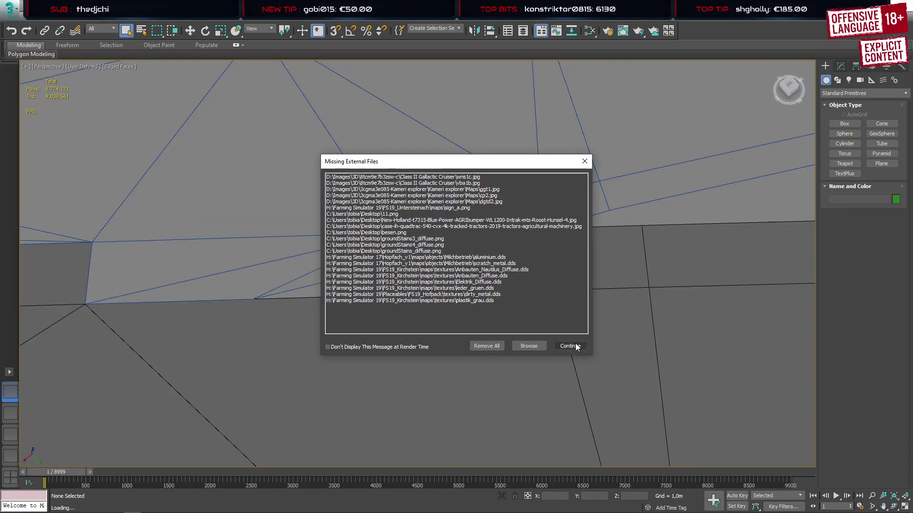
click(573, 346)
click(508, 296)
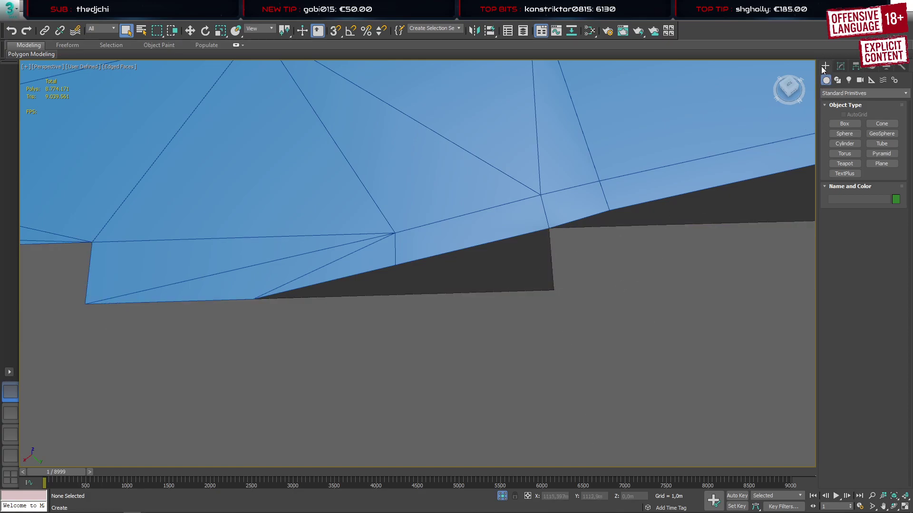
click(573, 189)
key(1)
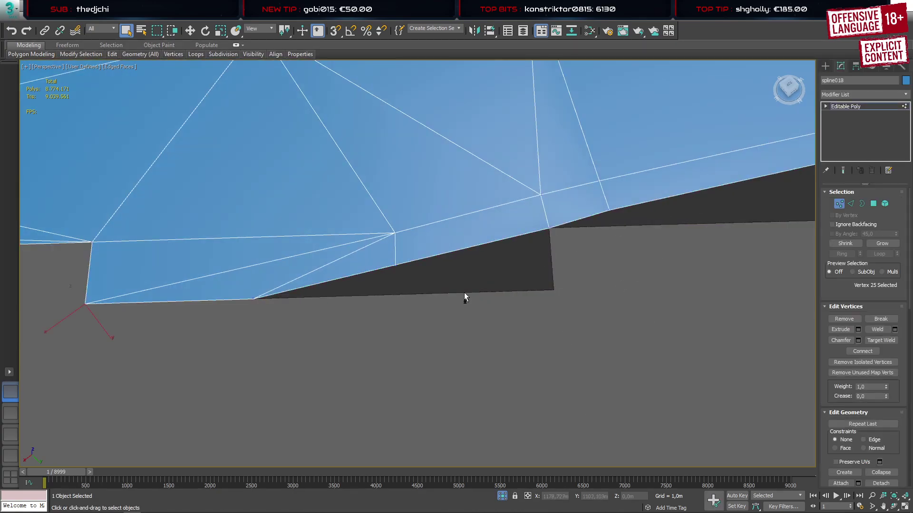
key(ctrl+shift+w)
click(395, 267)
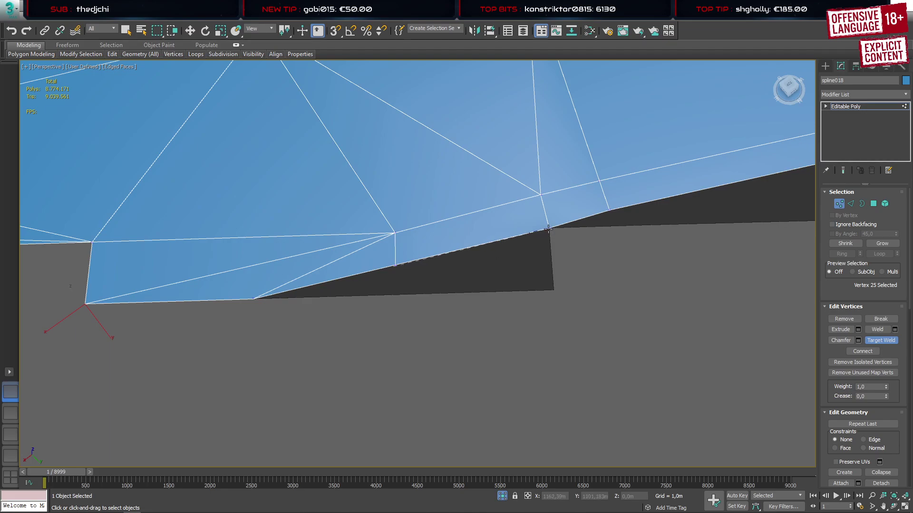
click(549, 229)
right_click(254, 311)
click(254, 300)
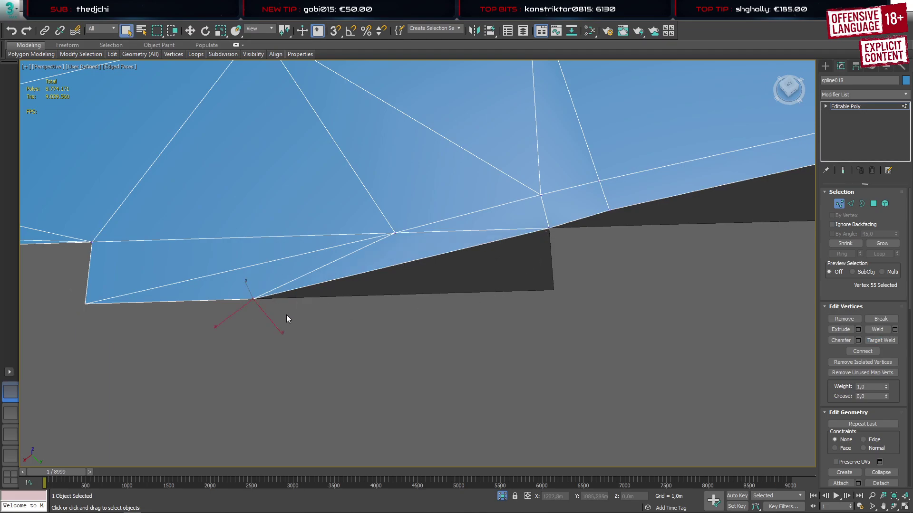
key(s)
key(w)
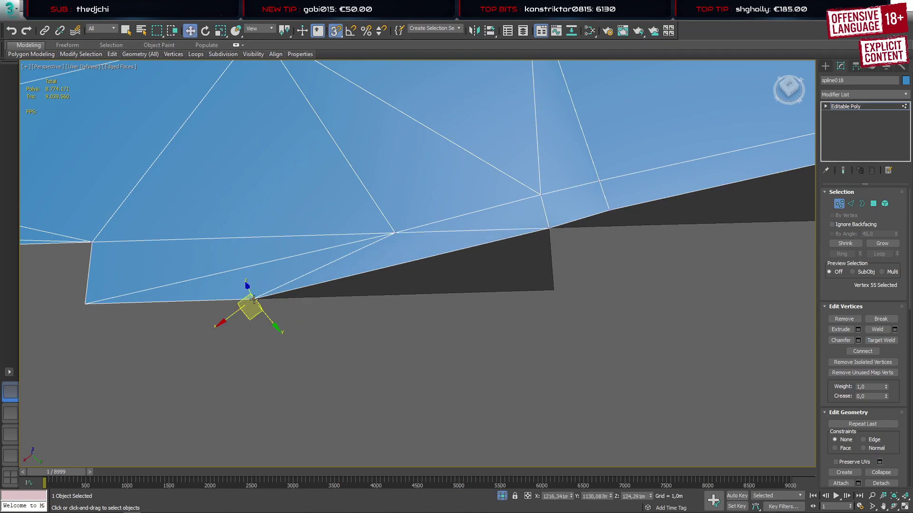
drag(254, 301, 552, 290)
scroll(425, 333, down, 2)
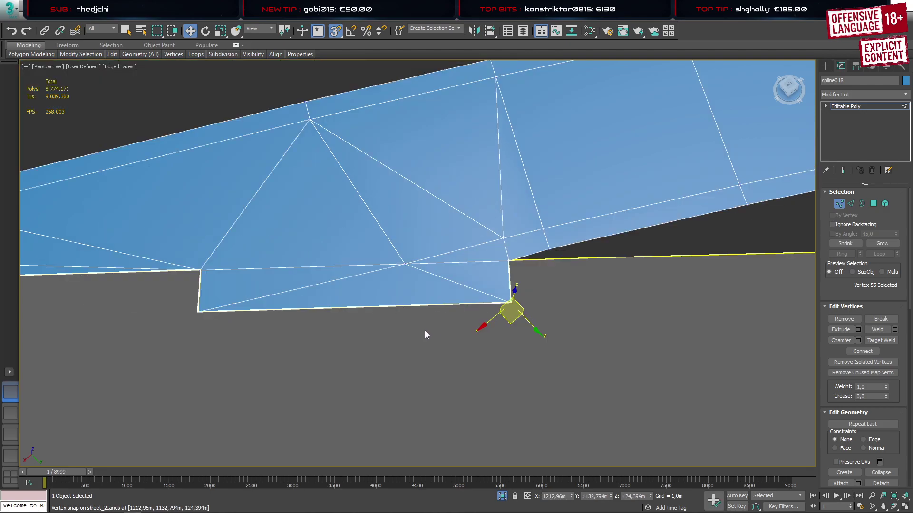
alt+middle_drag(424, 330, 421, 347)
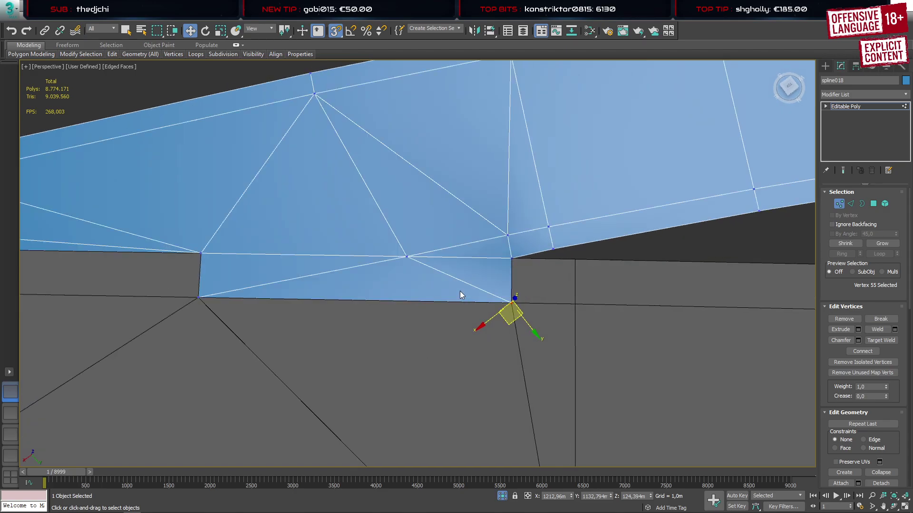
key(ctrl+w)
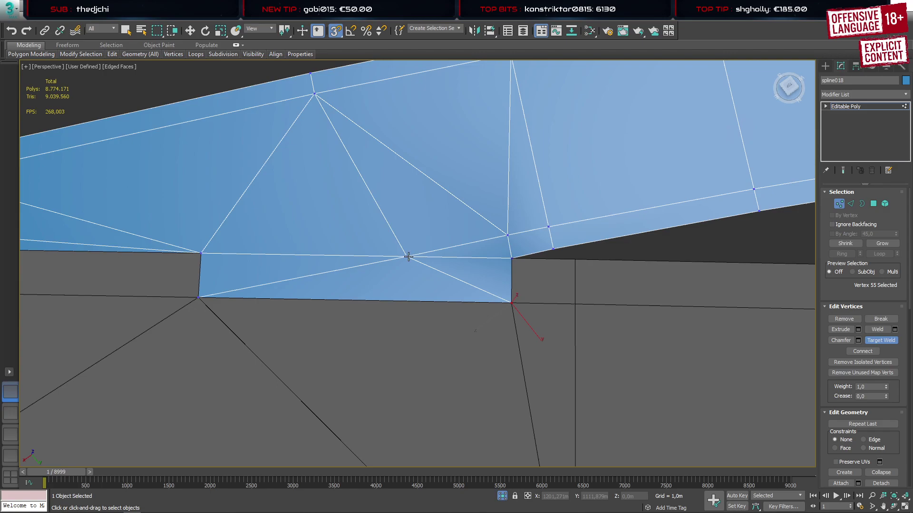
click(408, 257)
click(511, 259)
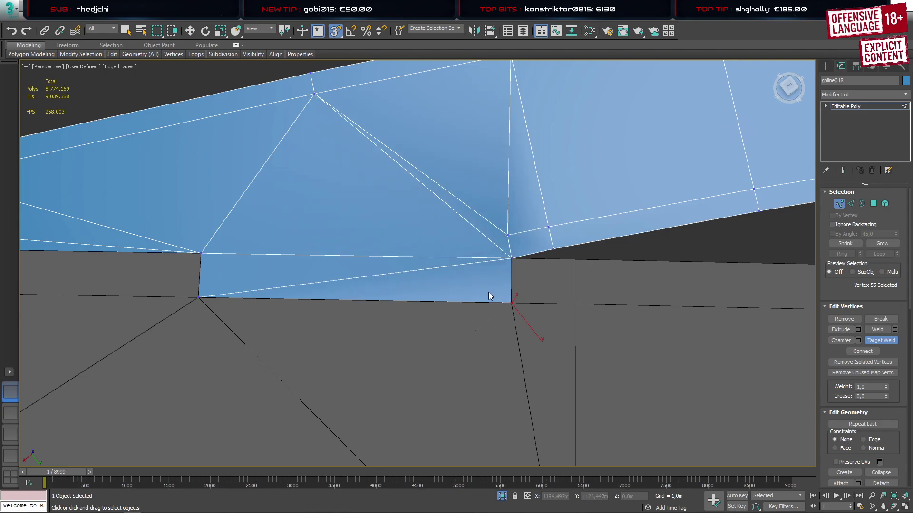
key(w)
click(508, 236)
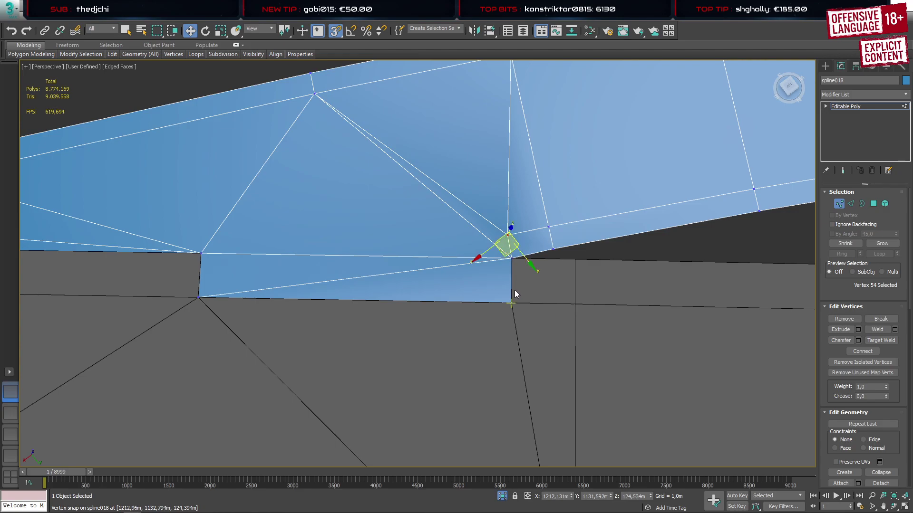
key(ctrl+z)
key(ctrl+z)
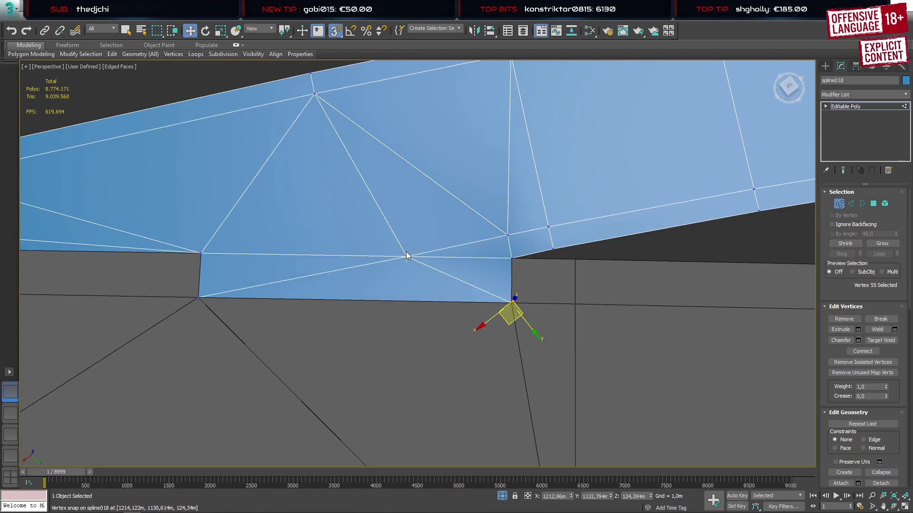
key(ctrl+z)
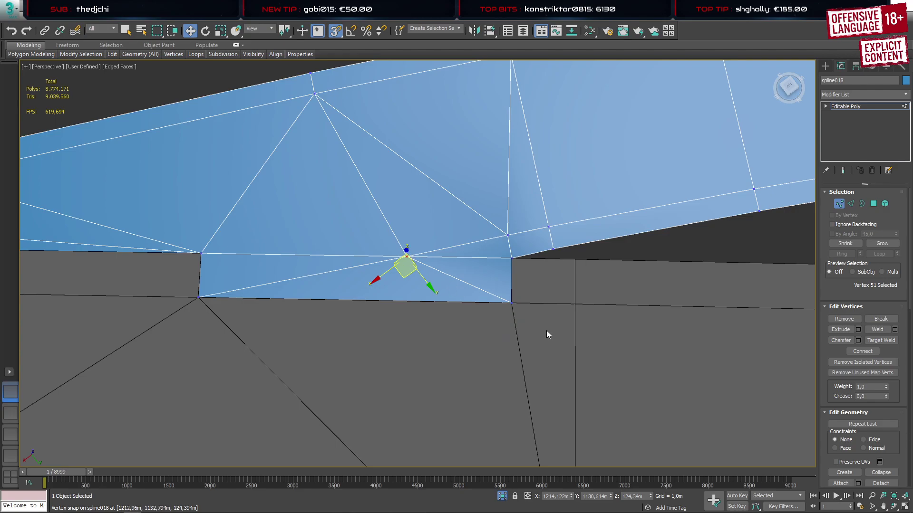
alt+middle_drag(546, 330, 465, 280)
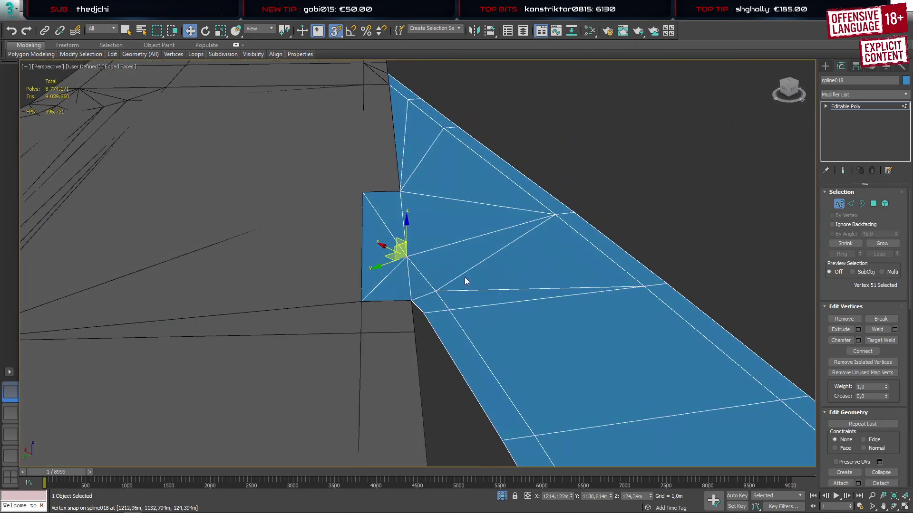
key(1)
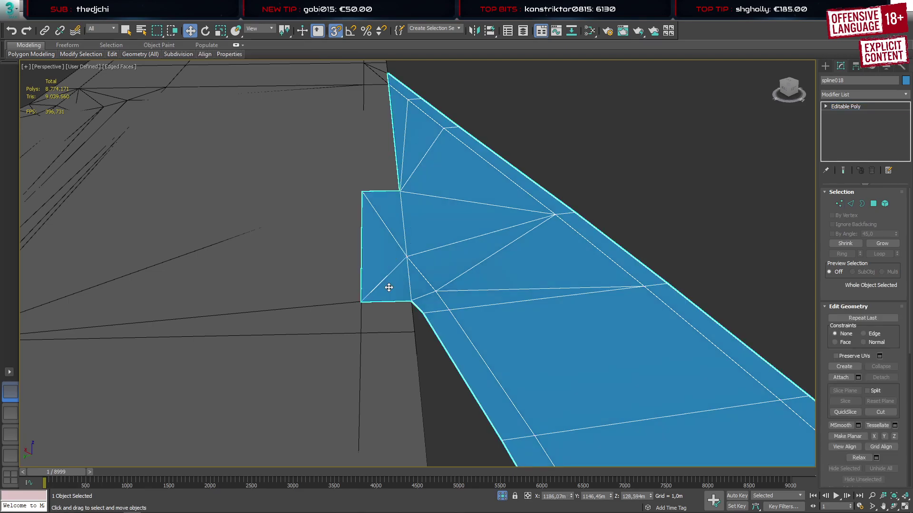
key(1)
click(389, 275)
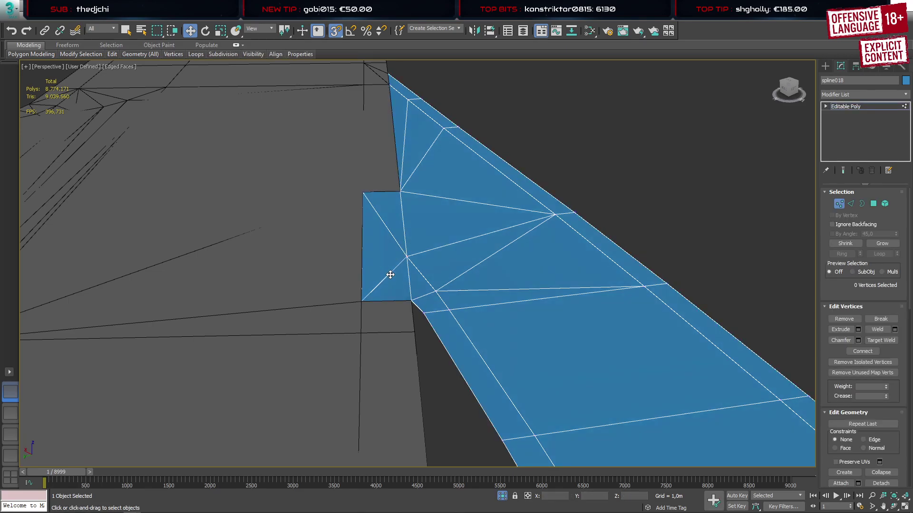
key(2)
click(390, 275)
key(BackSpace)
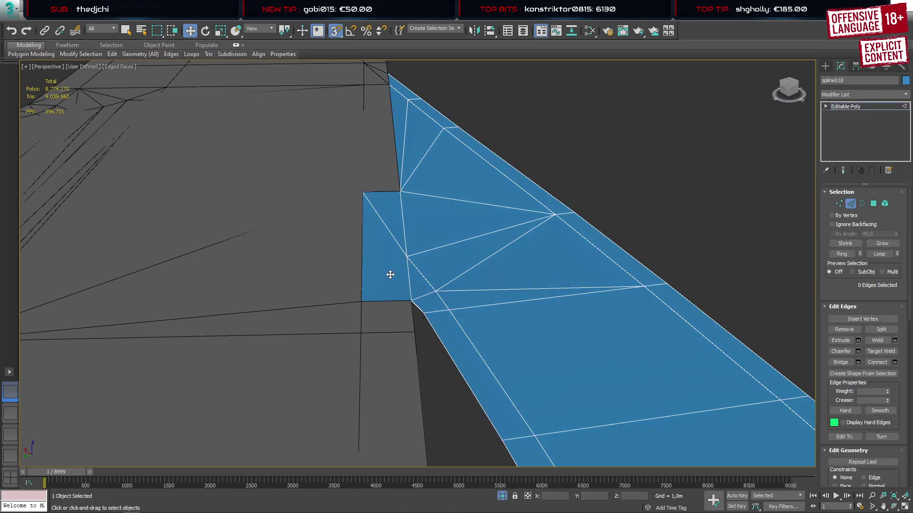
key(1)
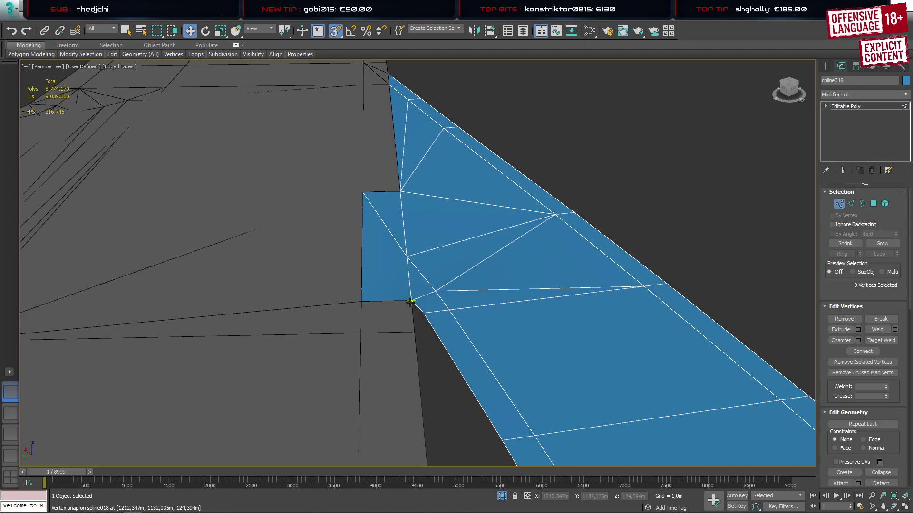
click(409, 302)
ctrl+click(363, 193)
key(ctrl+shift+e)
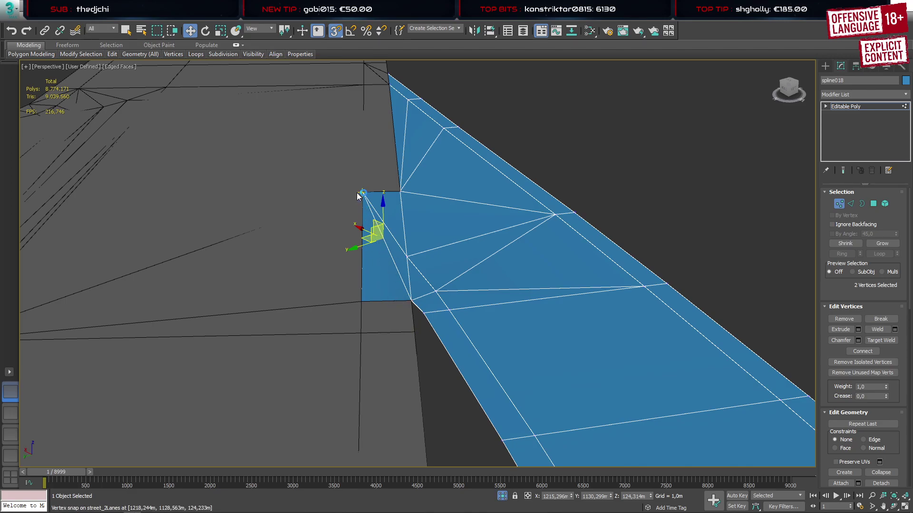
click(424, 313)
alt+middle_drag(350, 332, 446, 341)
scroll(428, 341, down, 4)
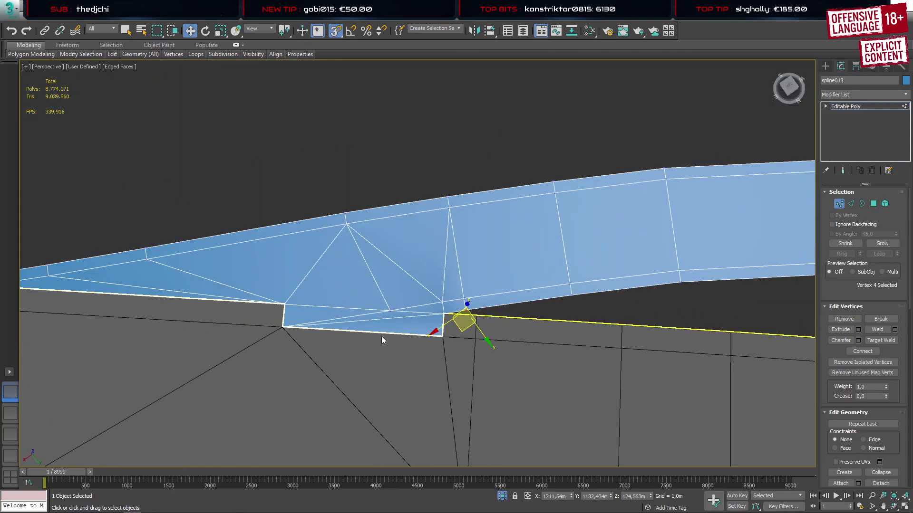
middle_drag(287, 331, 603, 324)
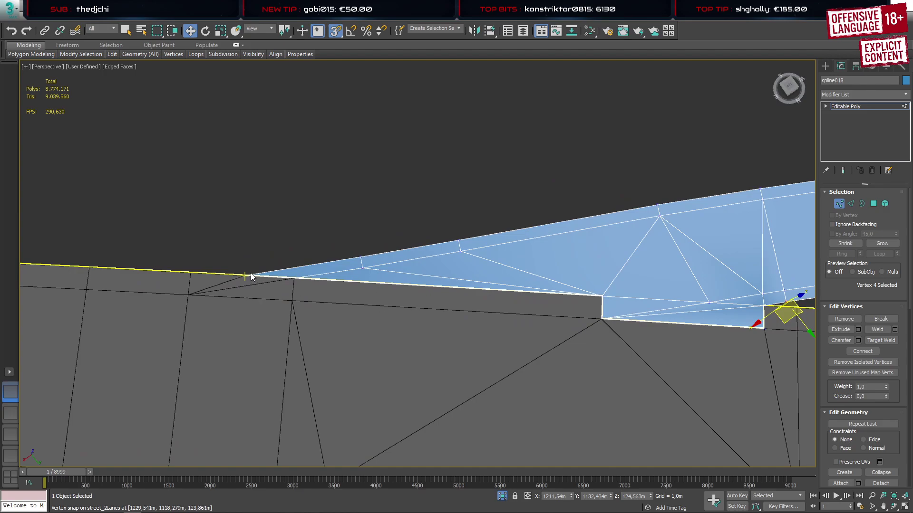
scroll(543, 362, down, 8)
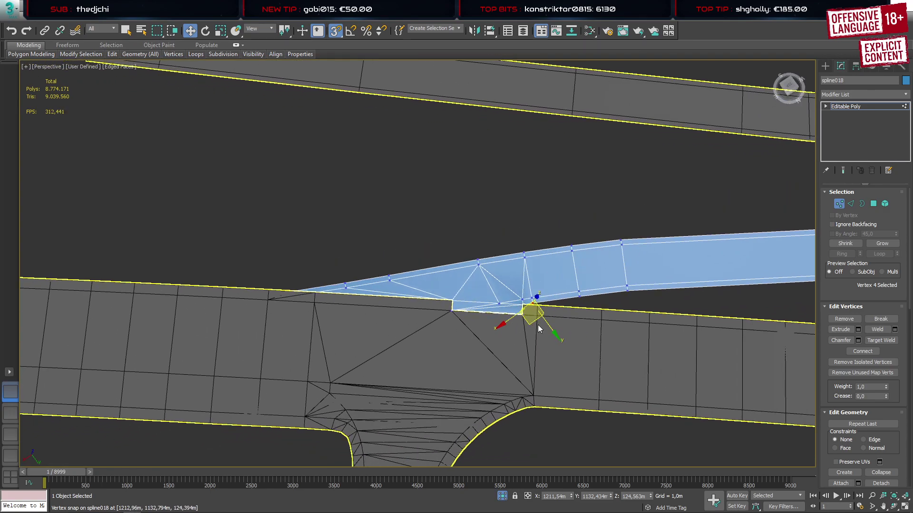
scroll(543, 327, up, 3)
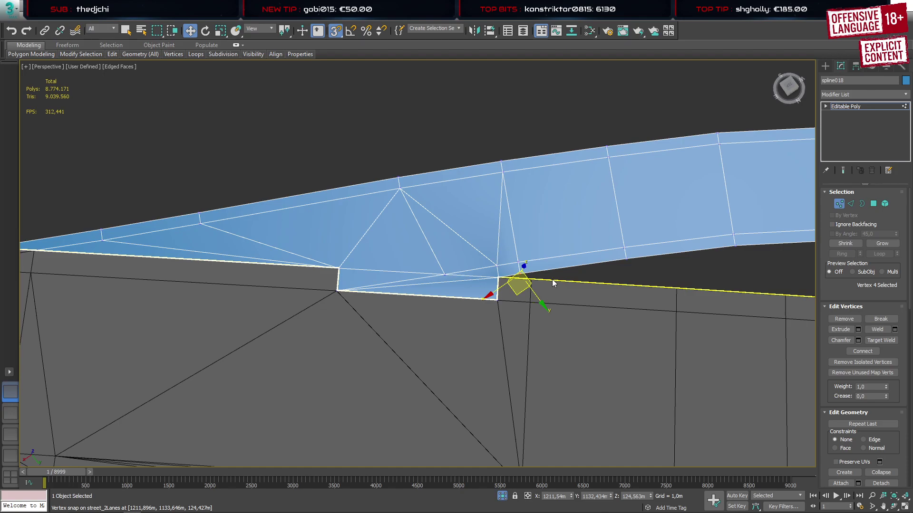
scroll(505, 258, up, 2)
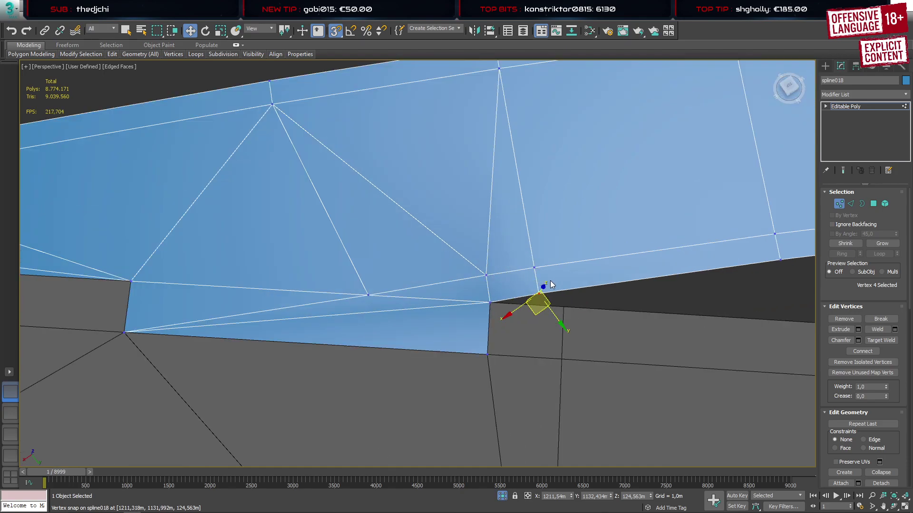
click(533, 266)
alt+middle_drag(568, 284, 559, 297)
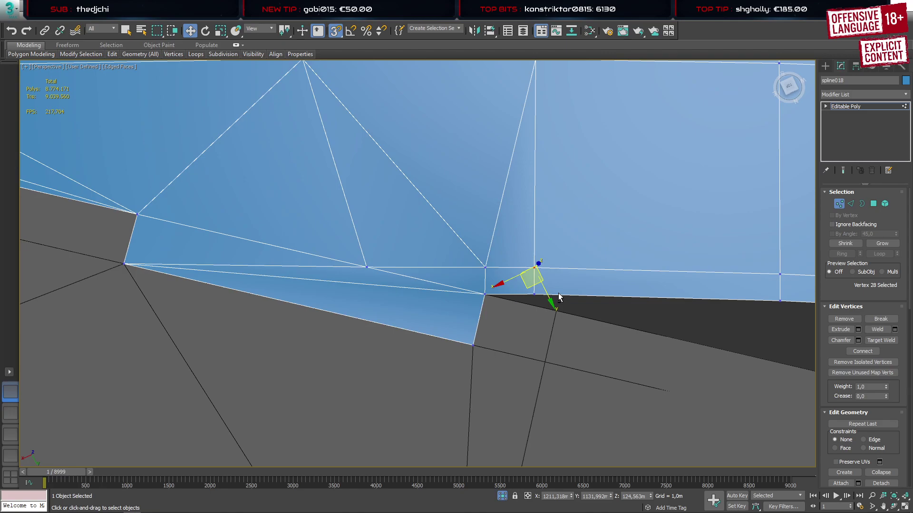
alt+middle_drag(559, 297, 558, 308)
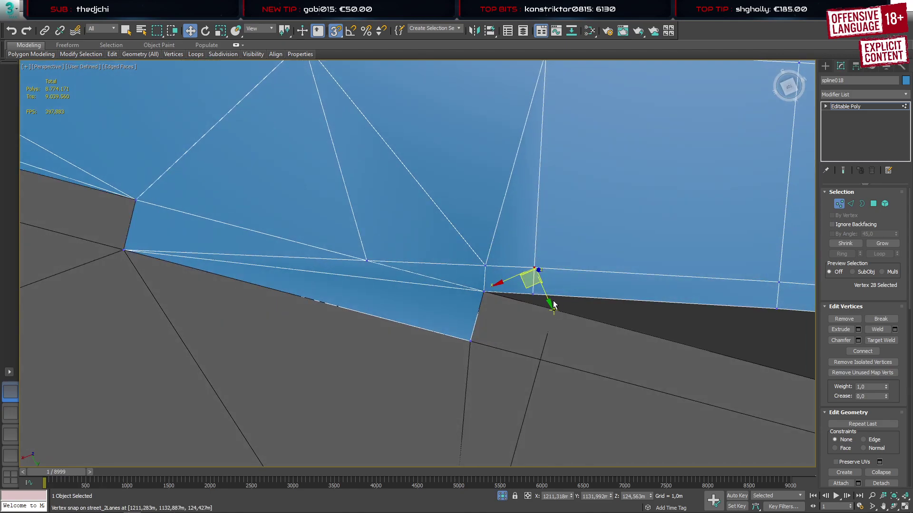
scroll(386, 233, down, 3)
middle_drag(390, 230, 474, 230)
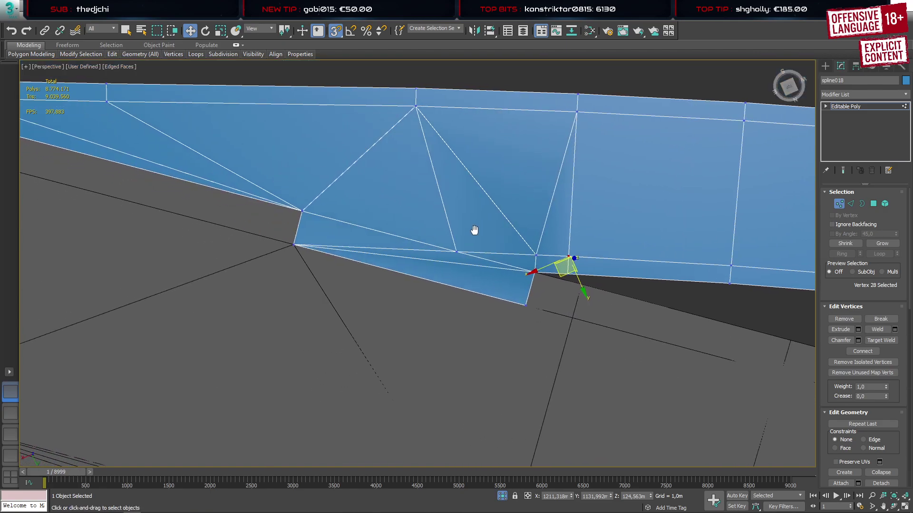
middle_drag(475, 230, 406, 142)
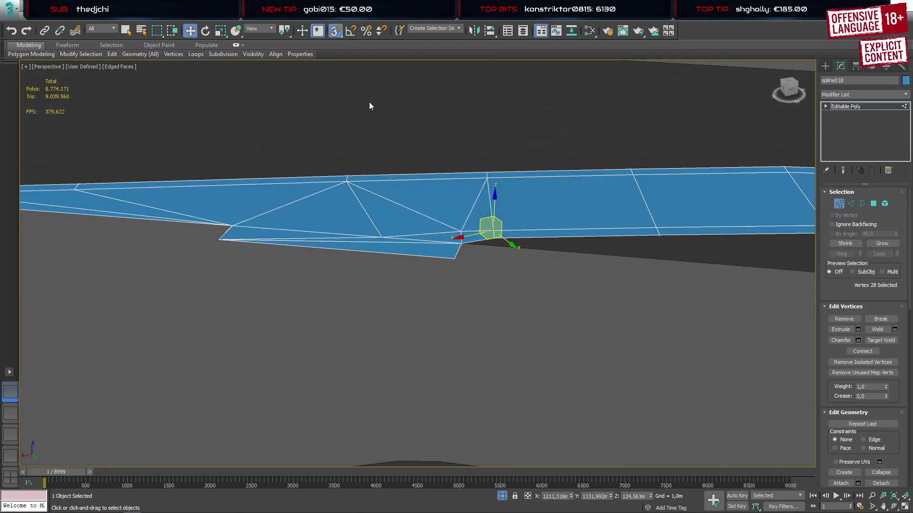
Read the Z height of the two street_2Lanes junction vertices
click(825, 66)
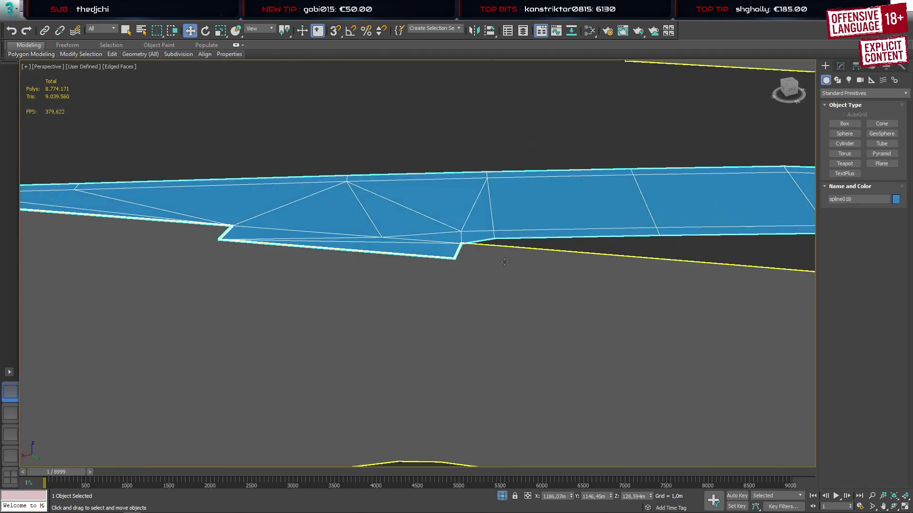
click(497, 257)
key(1)
drag(496, 279, 526, 239)
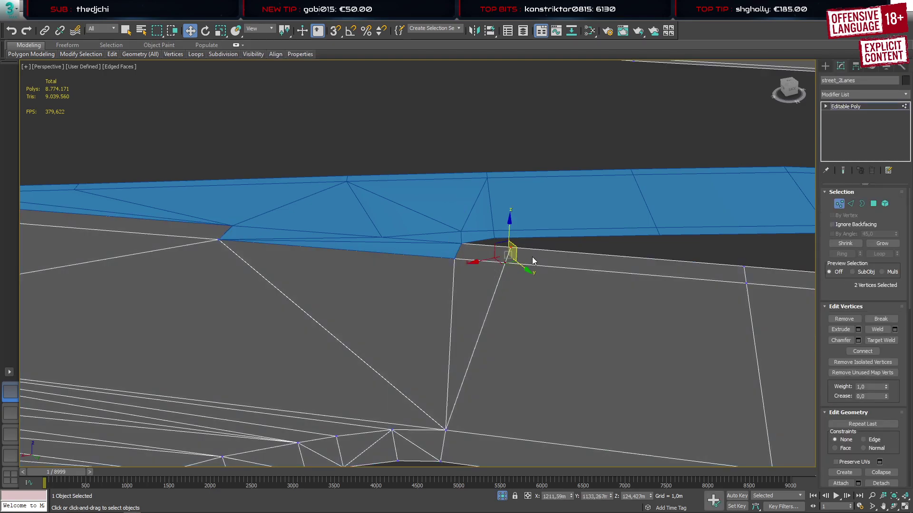
click(638, 497)
Set spline018's four junction vertices to Z 124,427m
click(825, 66)
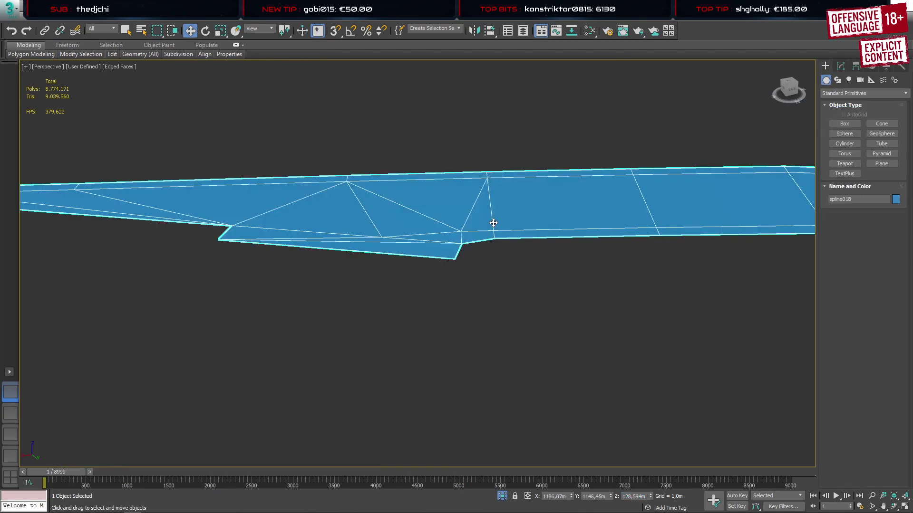
key(1)
drag(475, 142, 517, 247)
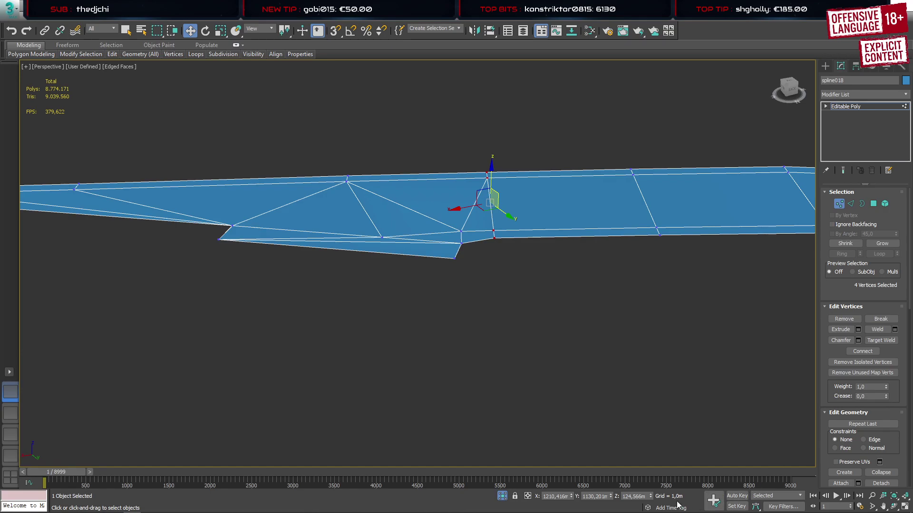
click(634, 495)
key(Return)
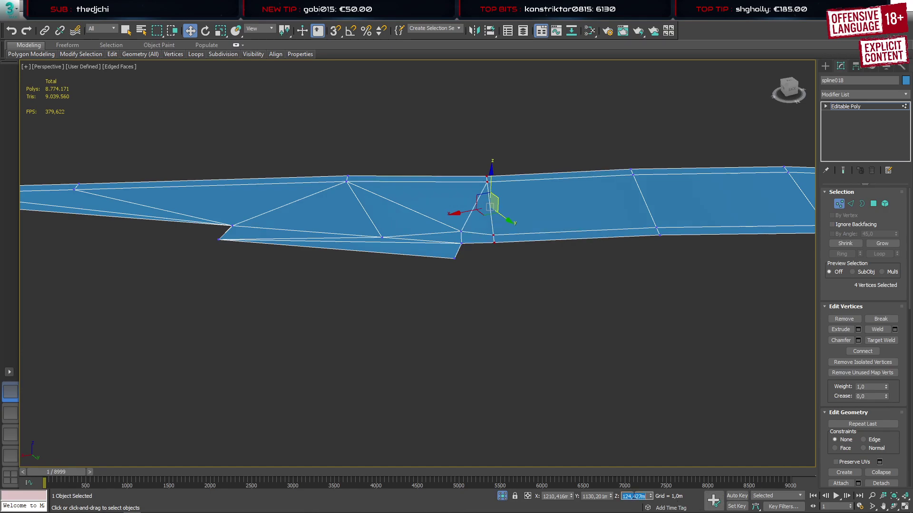
alt+middle_drag(485, 209, 170, 226)
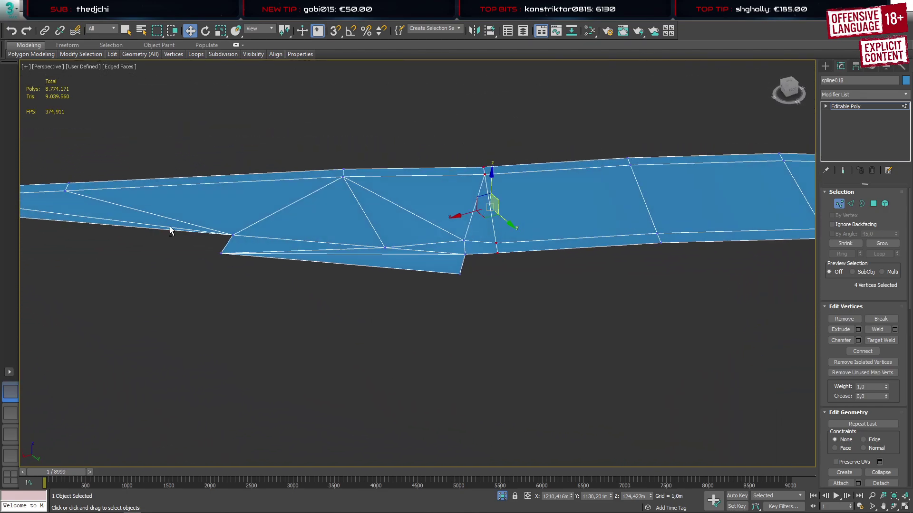
Set spline018 corner vertex 54 to Z 124,394m, then select three junction vertices
click(465, 256)
double_click(633, 497)
key(ctrl+c)
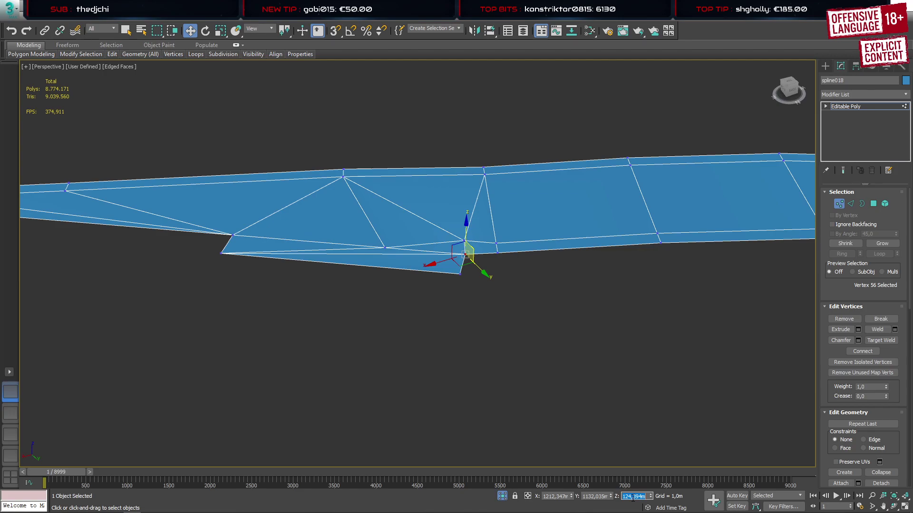
click(464, 241)
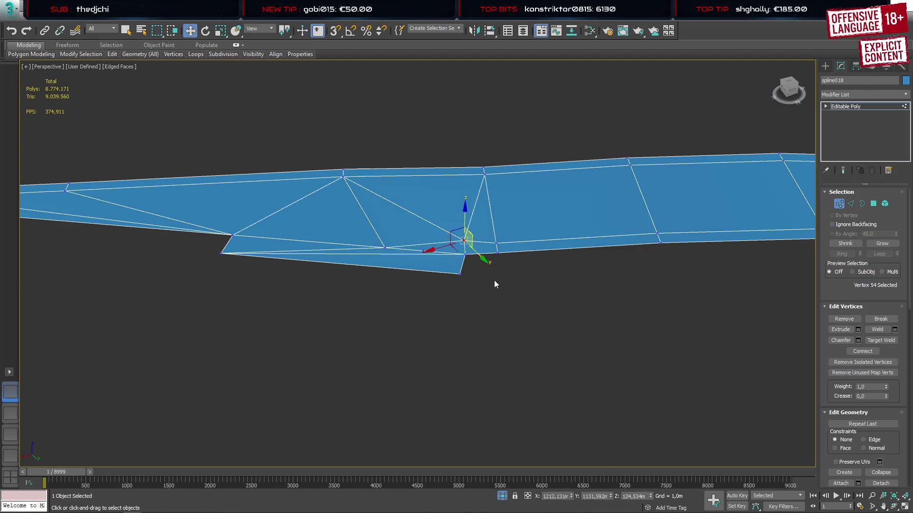
double_click(633, 498)
key(ctrl+v)
key(Return)
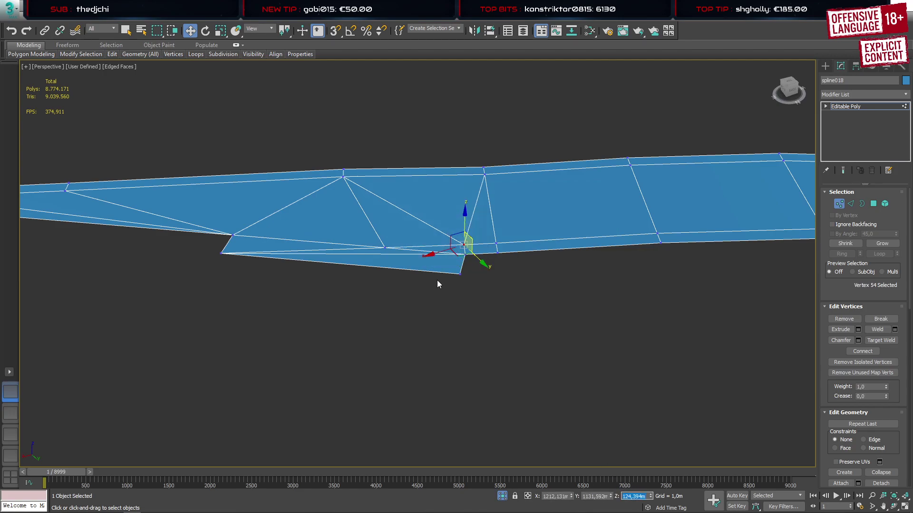
alt+middle_drag(437, 281, 398, 209)
drag(353, 187, 406, 260)
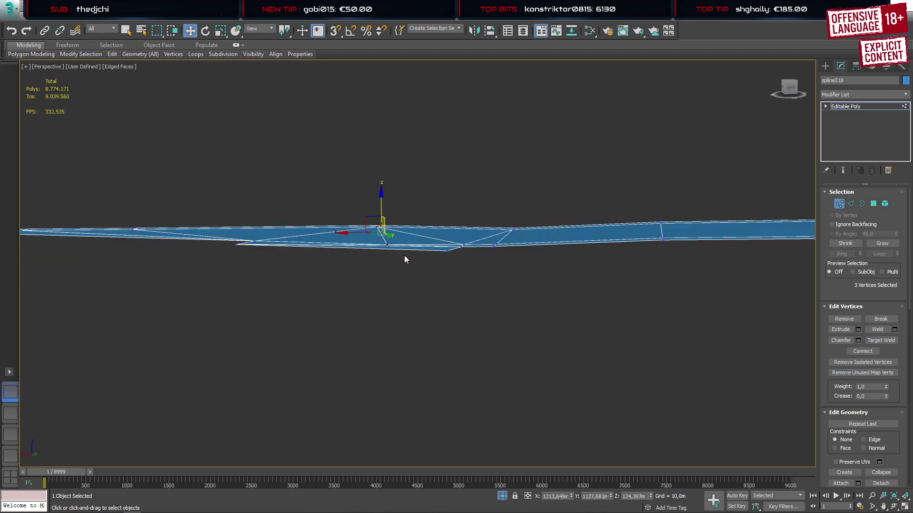
Lower two spline018 junction vertices to Z 124,331m
alt+middle_drag(405, 259, 613, 263)
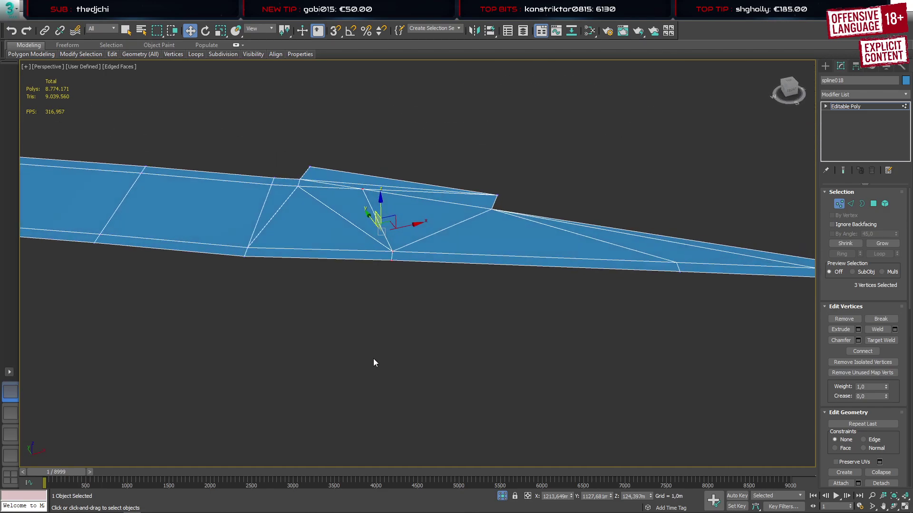
drag(358, 290, 412, 240)
scroll(410, 244, up, 2)
alt+middle_drag(412, 253, 425, 228)
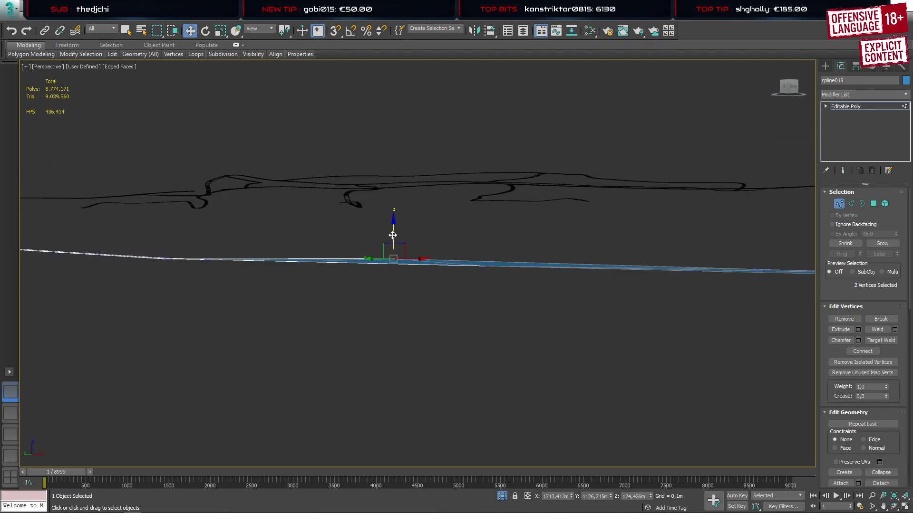
drag(395, 232, 395, 237)
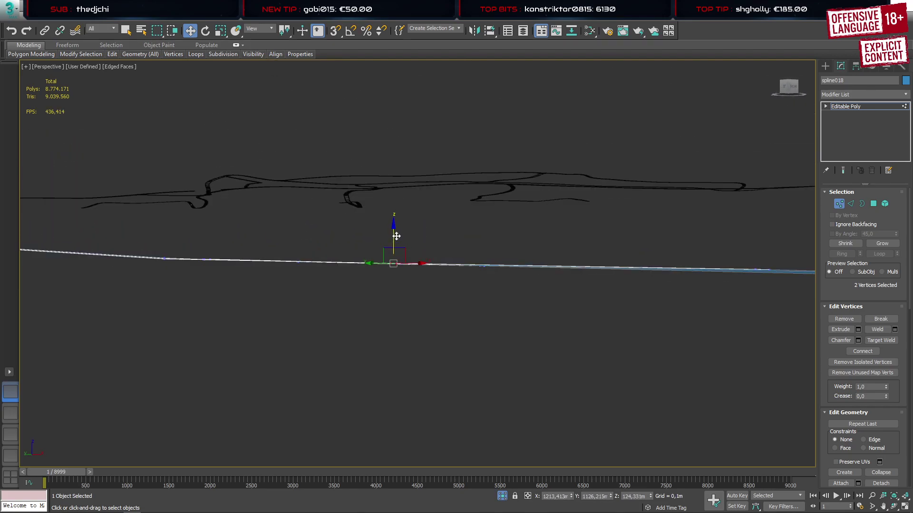
alt+middle_drag(396, 238, 492, 175)
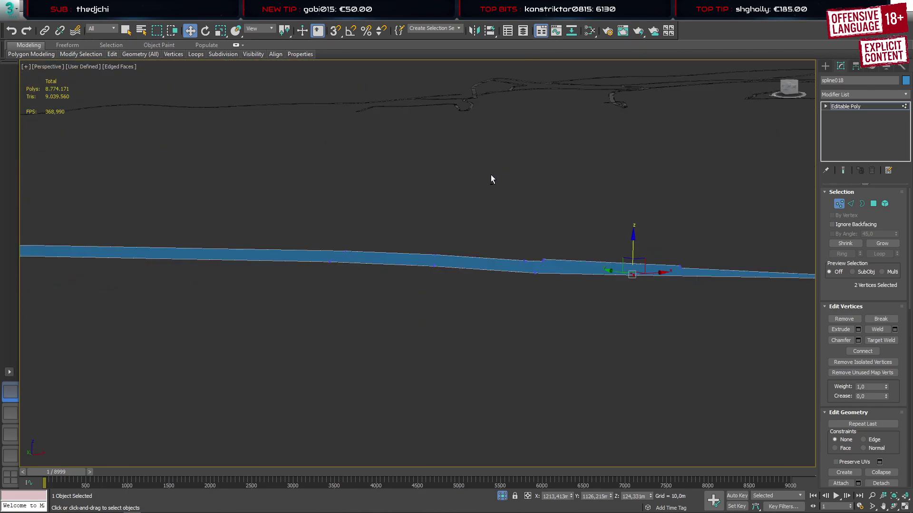
Lower four more spline018 vertices along the ribbon by 0,15m
drag(412, 217, 453, 301)
alt+middle_drag(452, 304, 435, 240)
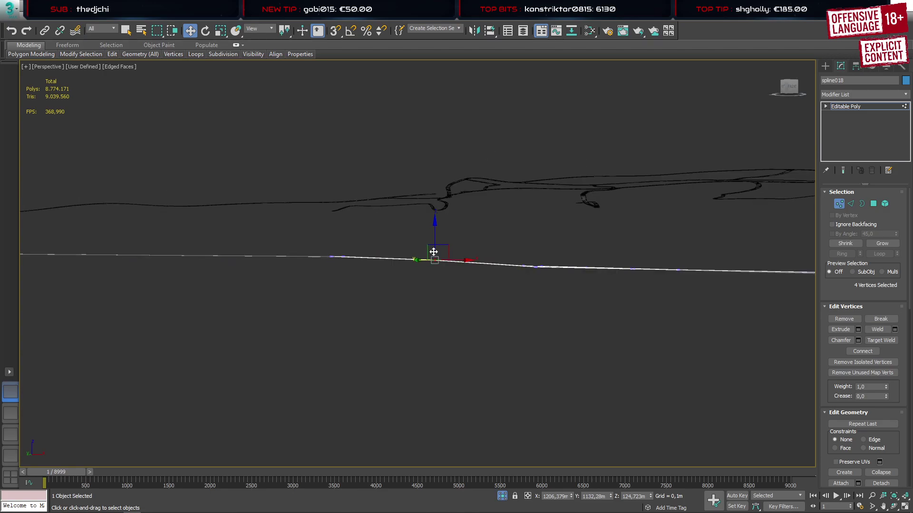
drag(435, 236, 432, 242)
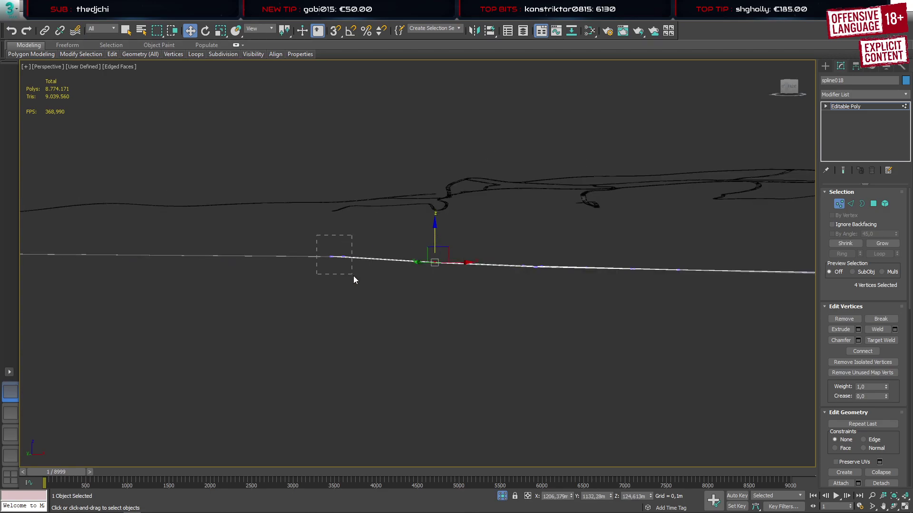
drag(353, 276, 354, 278)
drag(340, 231, 340, 235)
mouse_move(380, 235)
alt+middle_down()
mouse_move(361, 238)
mouse_move(386, 237)
alt+middle_up()
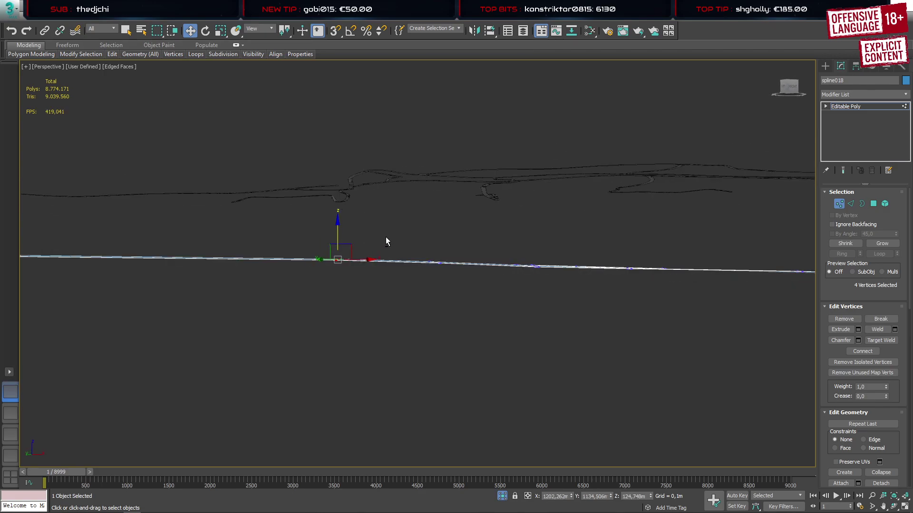
Check the levelled ribbon over the terrain, then exit vertex editing
middle_drag(247, 257, 559, 315)
scroll(570, 298, down, 3)
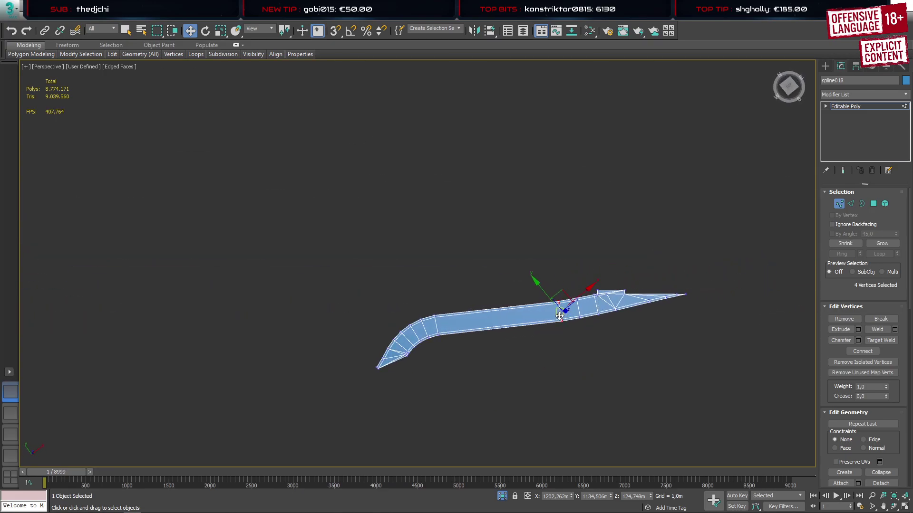
scroll(560, 316, up, 2)
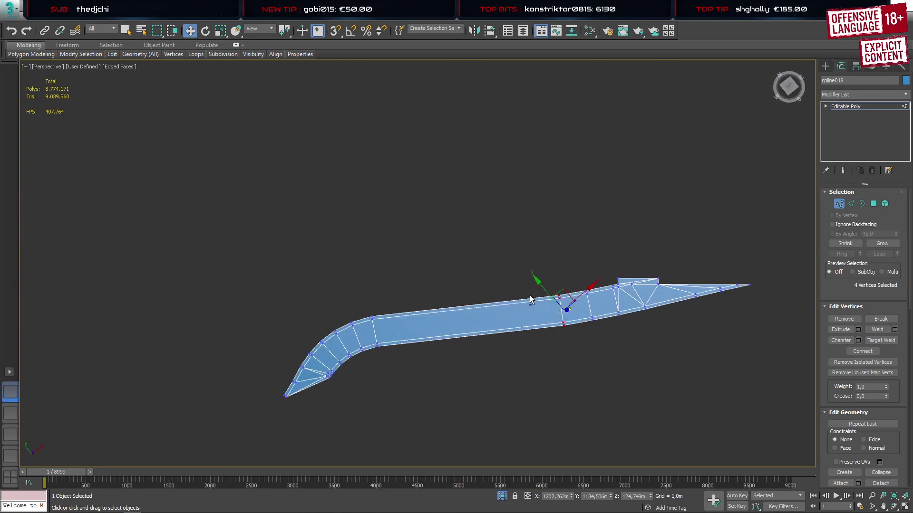
scroll(517, 298, up, 2)
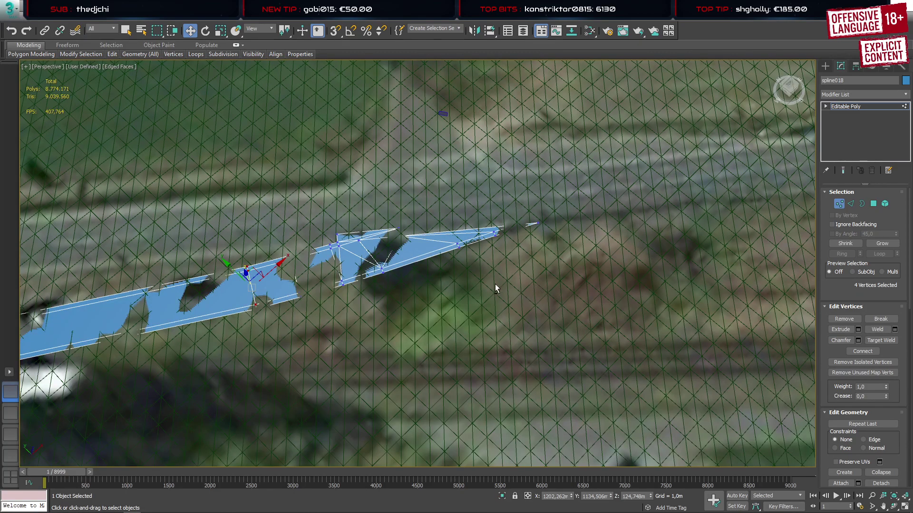
scroll(412, 286, down, 3)
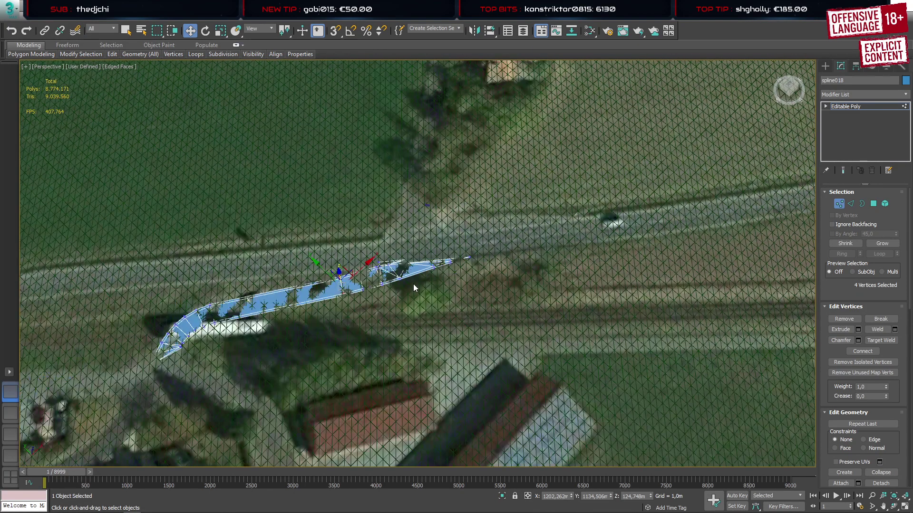
scroll(409, 277, up, 2)
alt+middle_drag(408, 275, 329, 261)
click(825, 66)
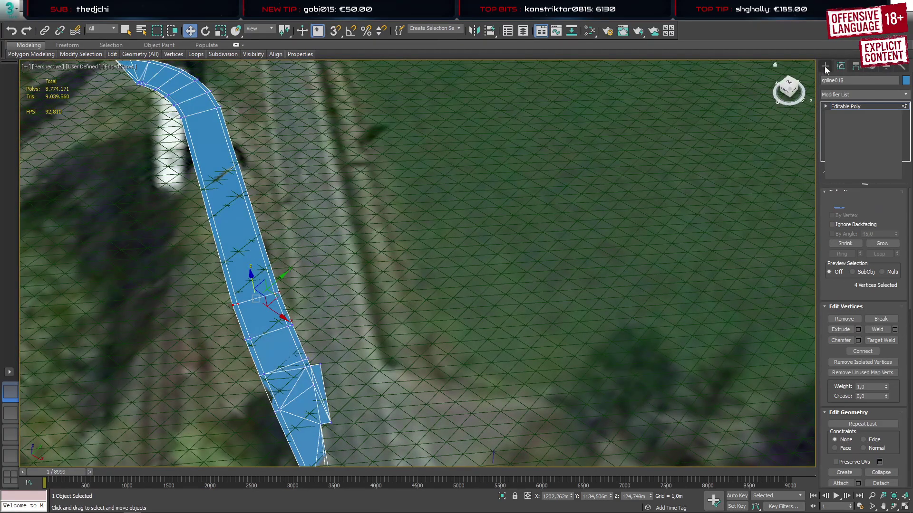
scroll(448, 287, down, 10)
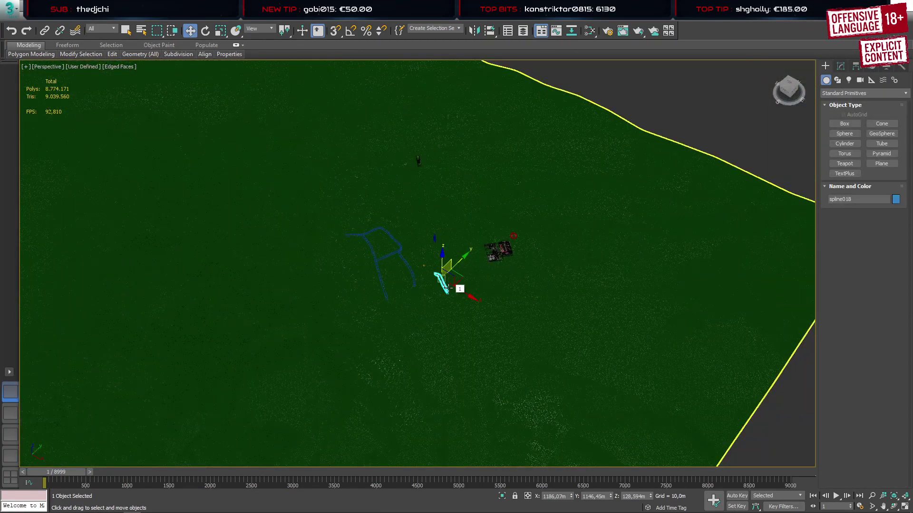
Move street_2Lanes to the world origin by setting X, Y and Z to 0
alt+middle_drag(448, 288, 446, 317)
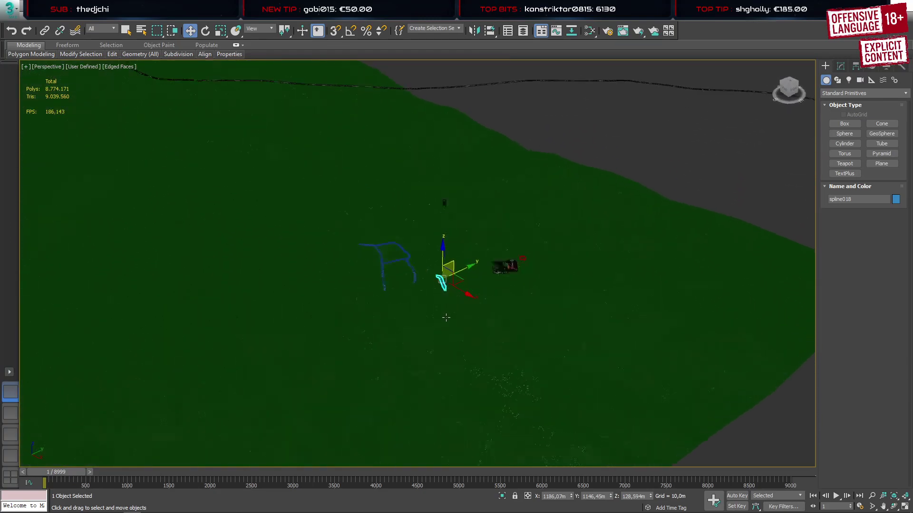
scroll(404, 285, down, 10)
click(448, 192)
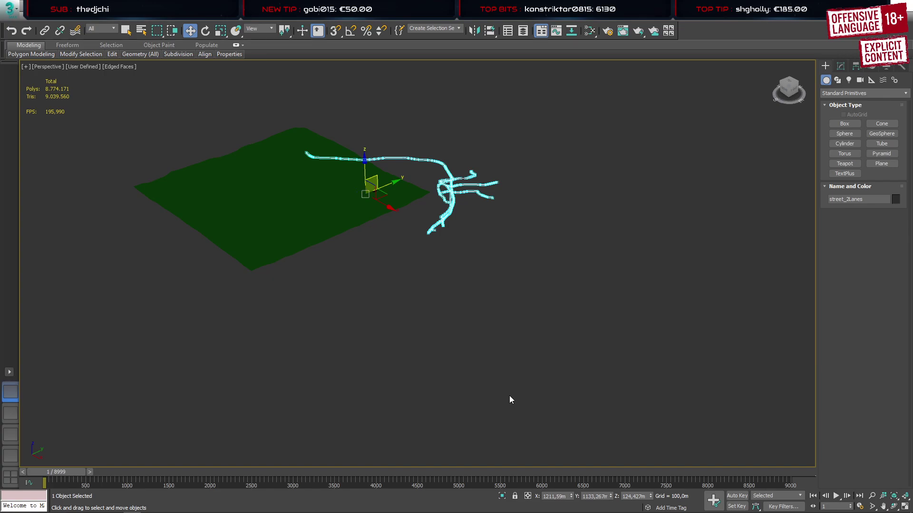
double_click(636, 495)
text(0)
key(Return)
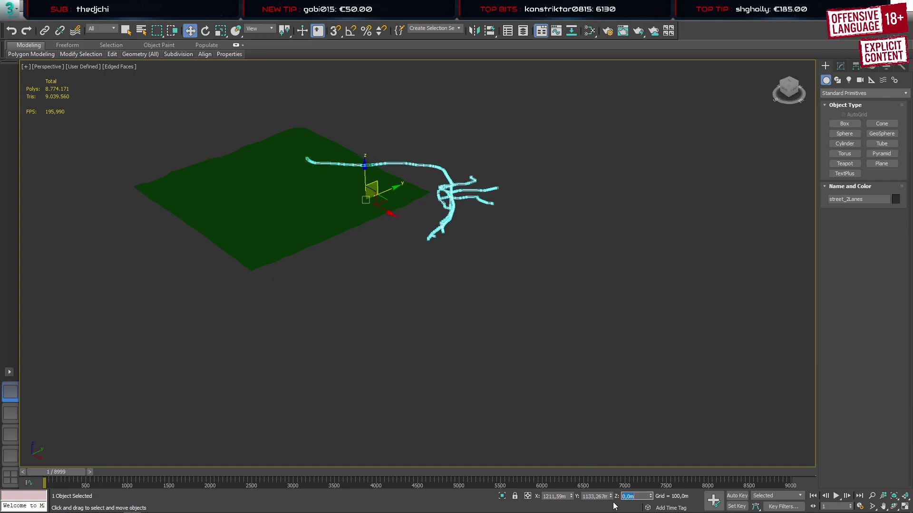
double_click(596, 497)
text(0)
key(Return)
double_click(555, 496)
text(0)
key(Return)
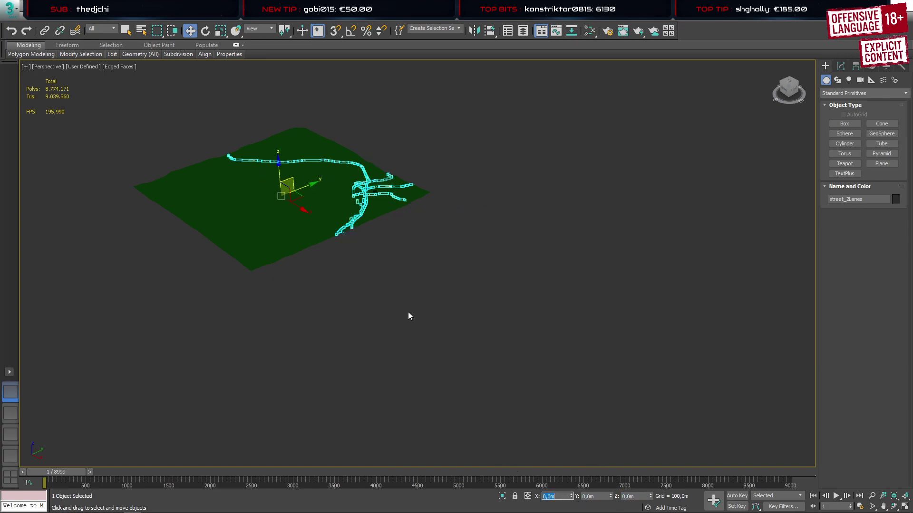
Select street_2Lanes together with spline018 and isolate the two roads with Alt+Q
scroll(407, 315, up, 8)
scroll(367, 197, up, 8)
alt+middle_drag(376, 190, 396, 250)
scroll(343, 384, up, 6)
scroll(505, 341, up, 10)
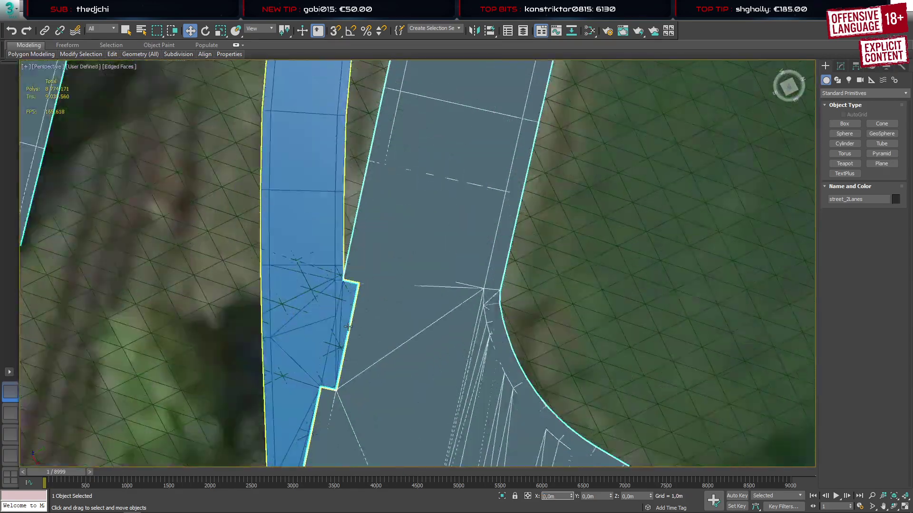
scroll(471, 311, down, 10)
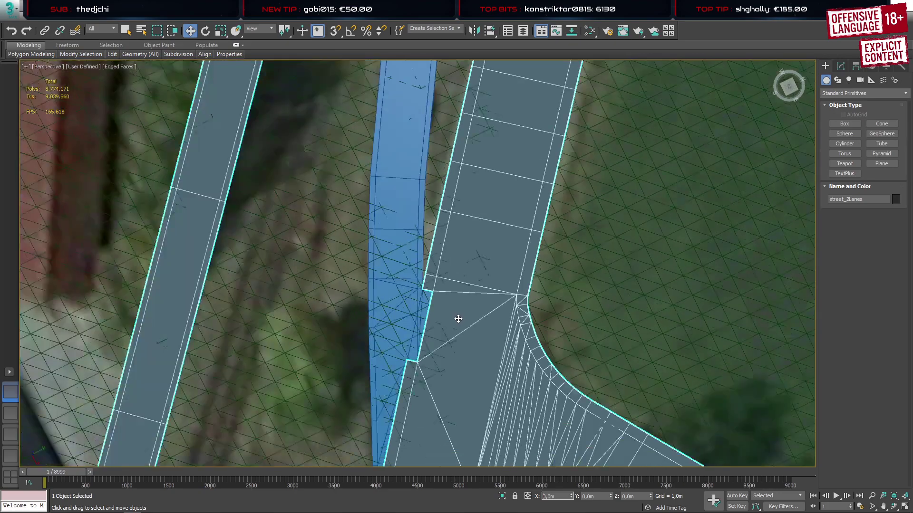
scroll(457, 317, up, 12)
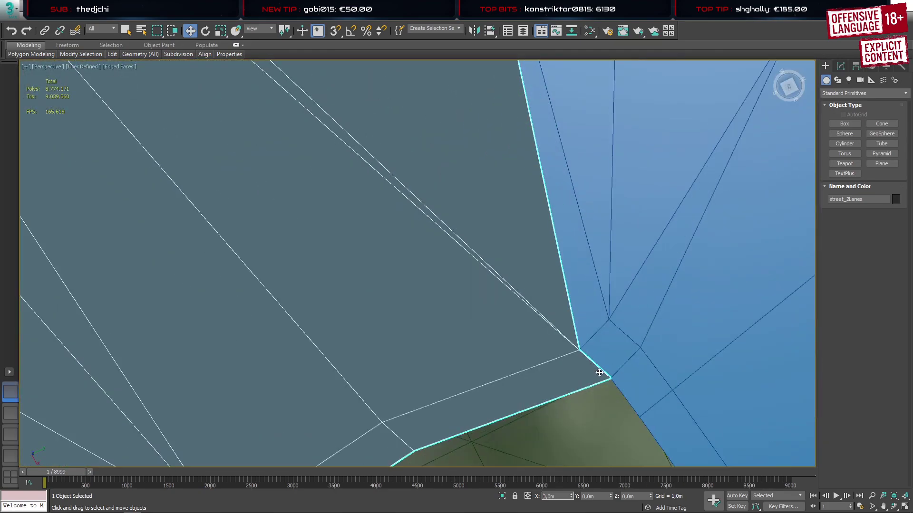
scroll(601, 373, down, 1)
click(616, 353)
scroll(616, 353, down, 6)
scroll(442, 307, down, 8)
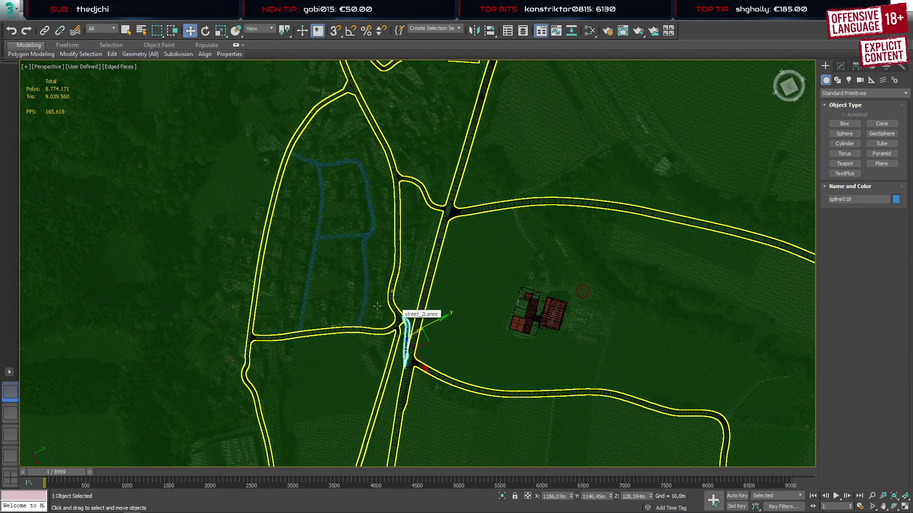
scroll(395, 314, down, 8)
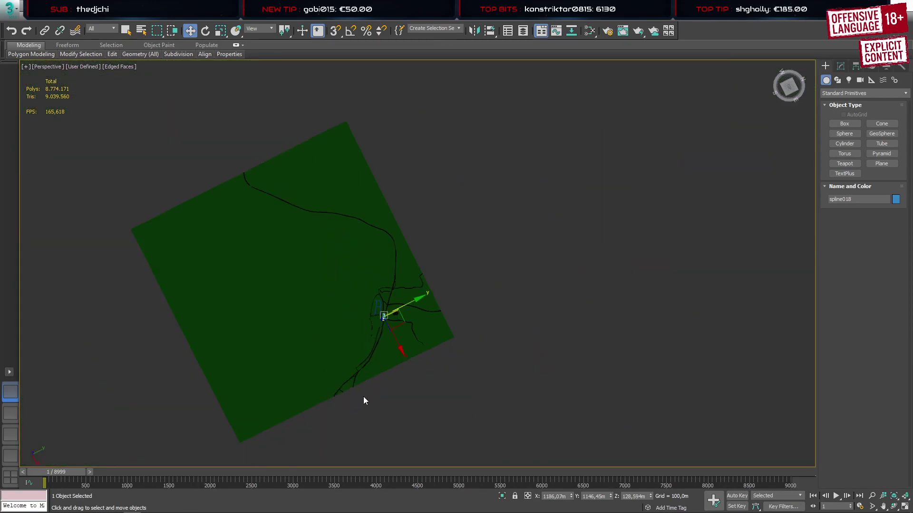
scroll(363, 387, up, 5)
scroll(455, 137, up, 10)
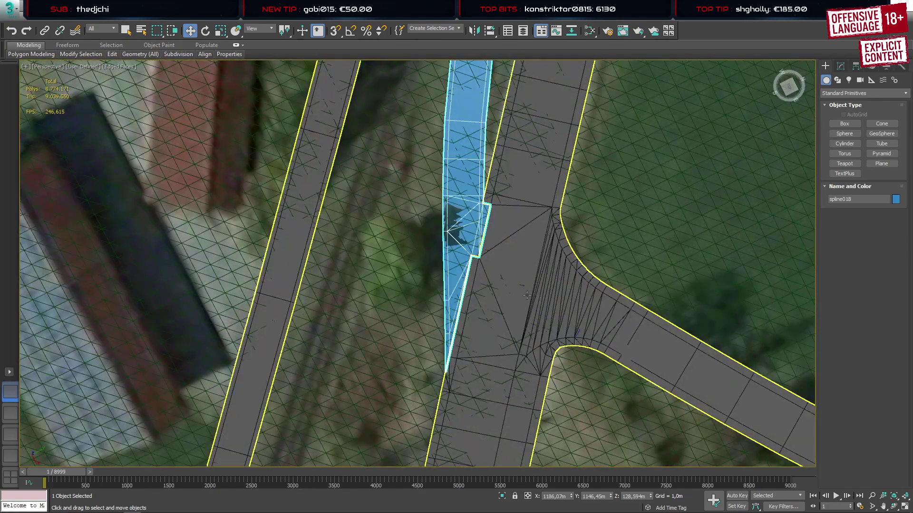
click(527, 295)
scroll(475, 255, up, 3)
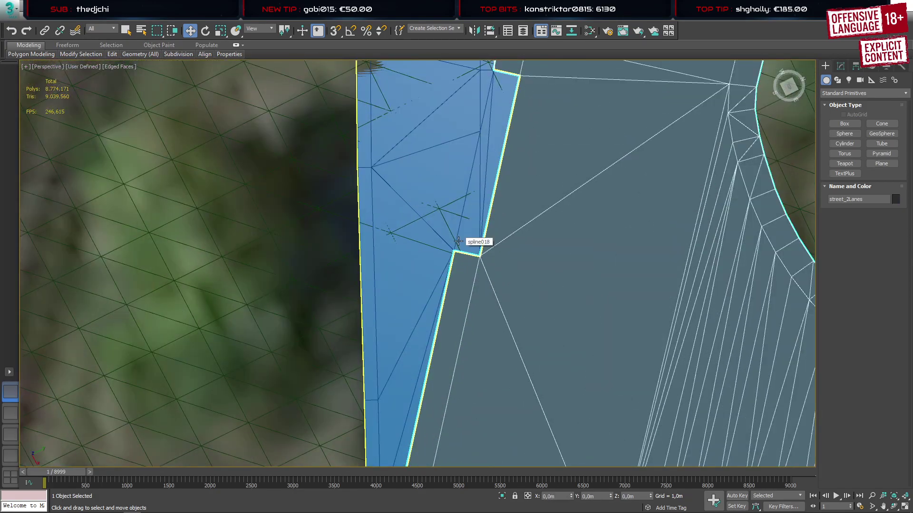
ctrl+click(458, 241)
key(alt+q)
Turn street_2Lanes into a Compound Boolean set to Attach and attach spline018 into it
click(558, 379)
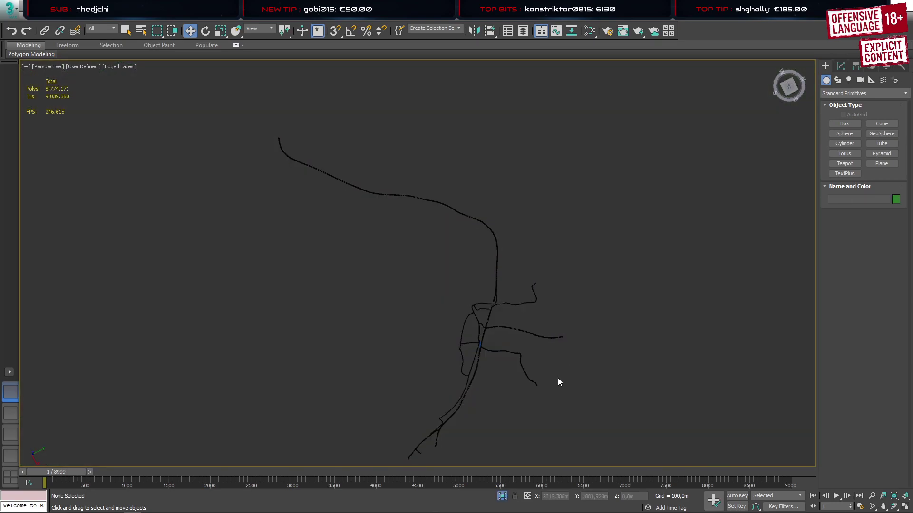
scroll(483, 342, up, 8)
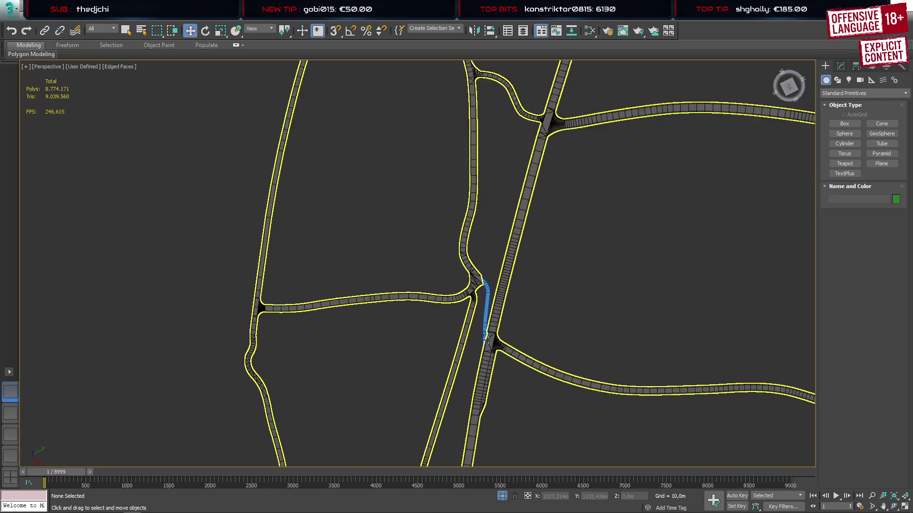
scroll(487, 338, up, 5)
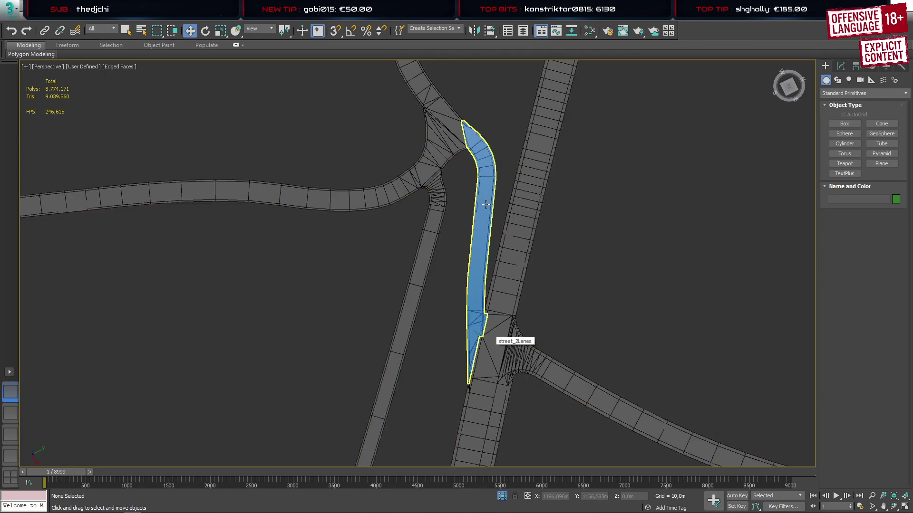
click(502, 308)
alt+middle_drag(532, 349, 518, 357)
scroll(517, 357, down, 5)
middle_drag(375, 351, 449, 252)
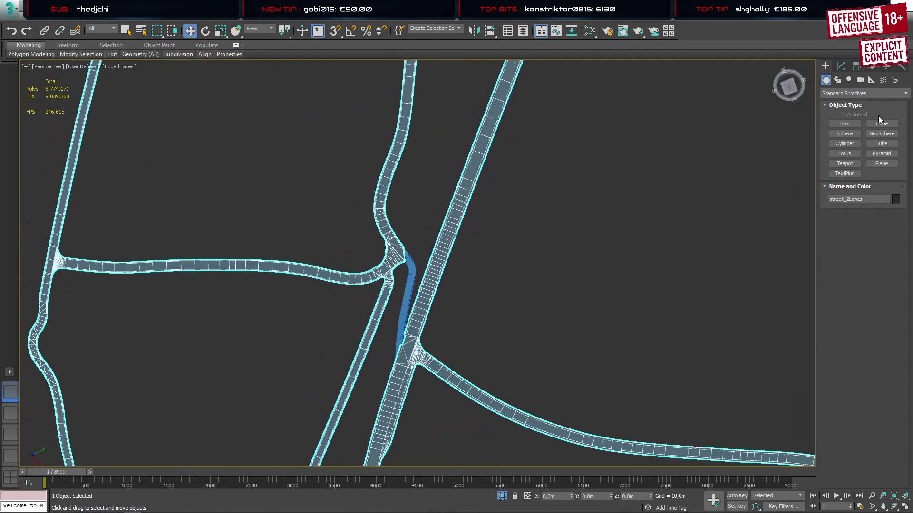
click(863, 93)
click(836, 122)
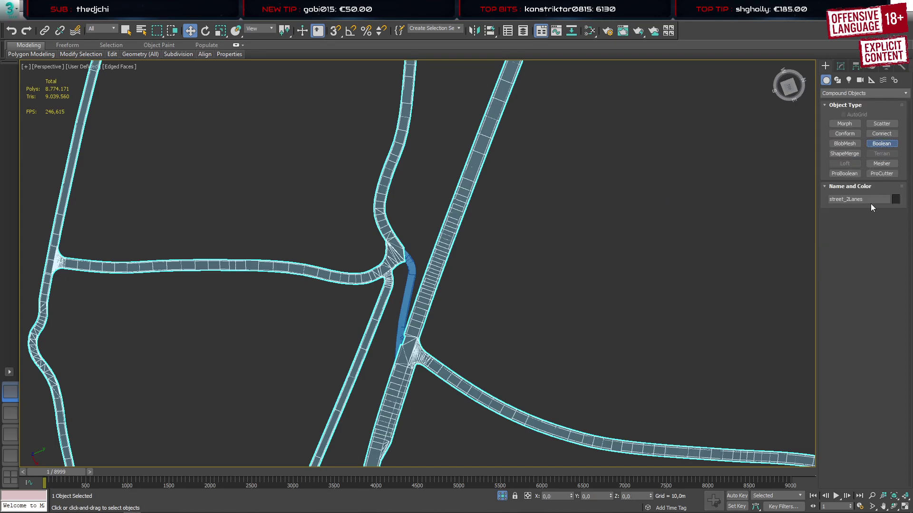
click(880, 395)
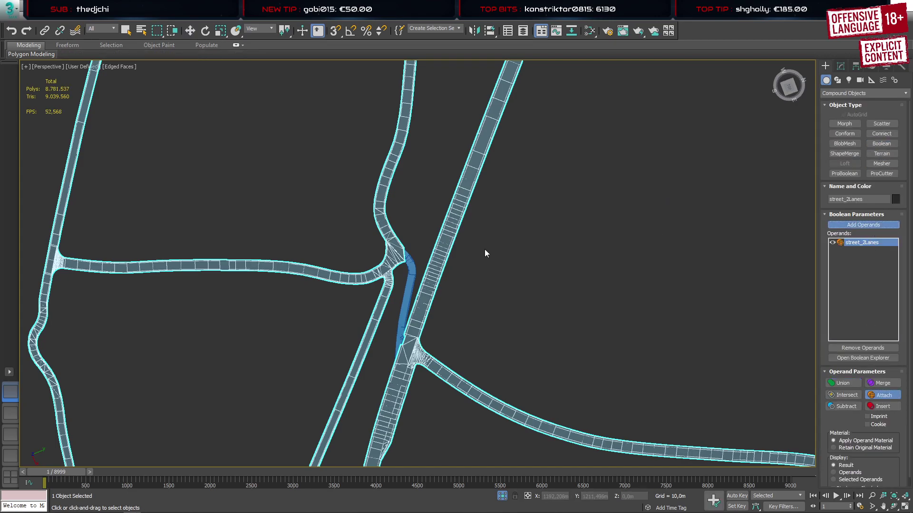
click(411, 311)
Convert the combined road to an Editable Poly
right_click(404, 266)
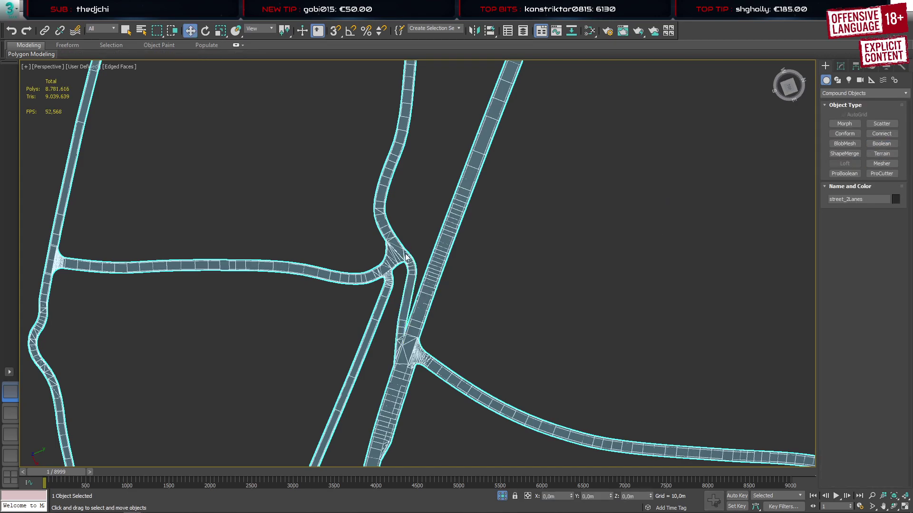
right_click(403, 251)
mouse_move(445, 363)
click(535, 379)
Weld all of street_2Lanes' vertices to merge duplicates, then deselect them
scroll(403, 263, up, 5)
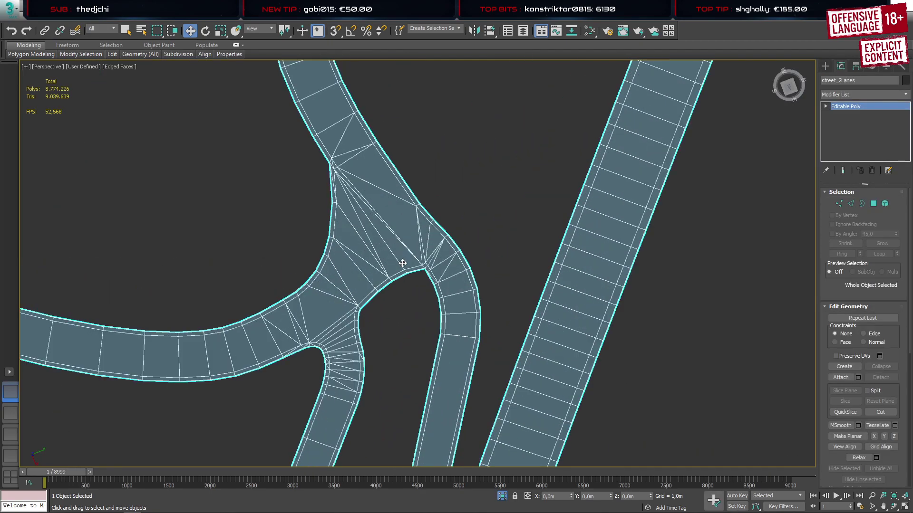
key(1)
key(ctrl+a)
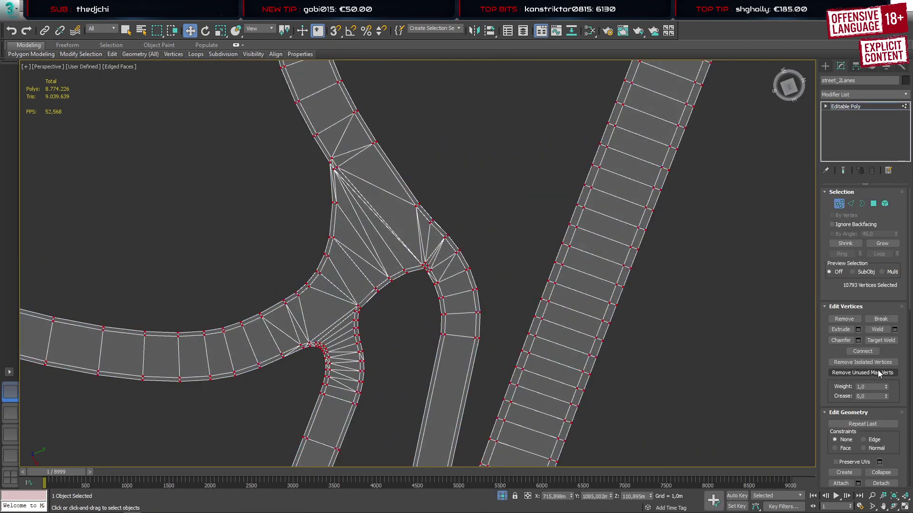
click(895, 330)
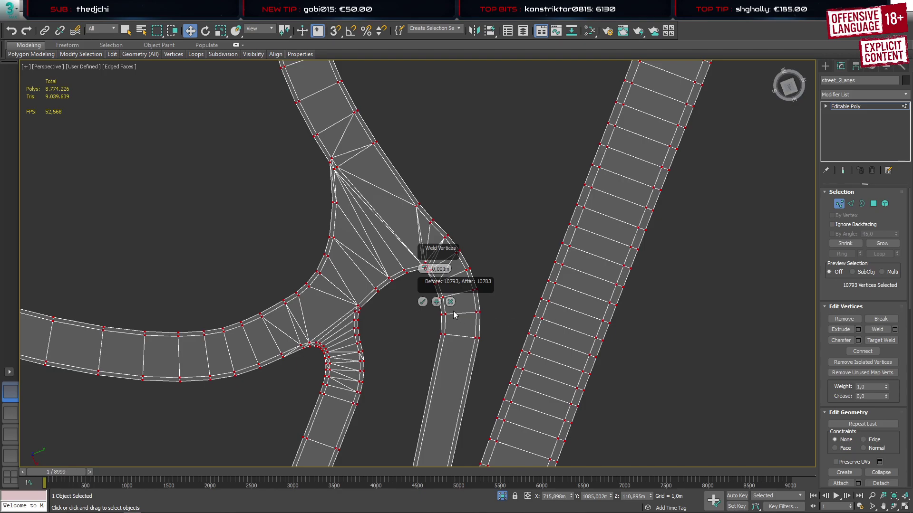
click(422, 302)
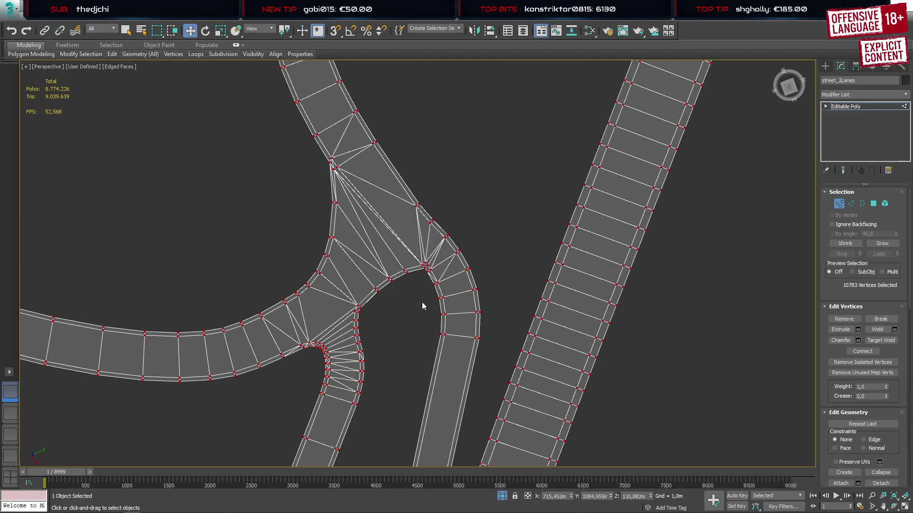
click(421, 302)
Marquee-select the vertices at the road junction corner
scroll(424, 270, down, 1)
scroll(427, 270, up, 1)
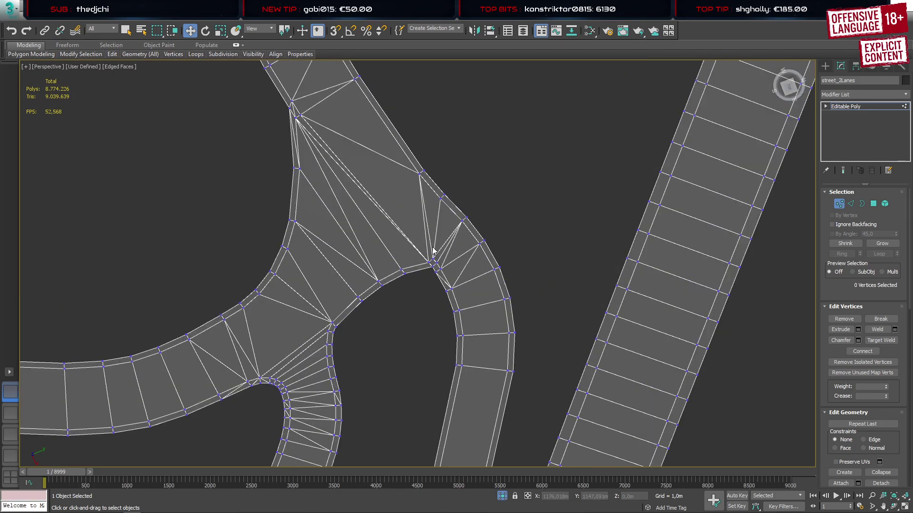
drag(463, 167, 439, 207)
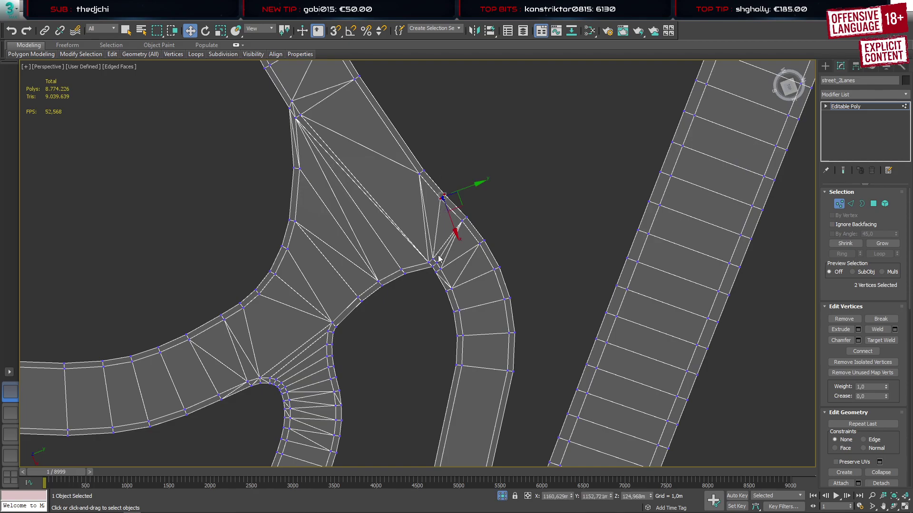
alt+middle_drag(438, 256, 515, 260)
scroll(518, 212, up, 4)
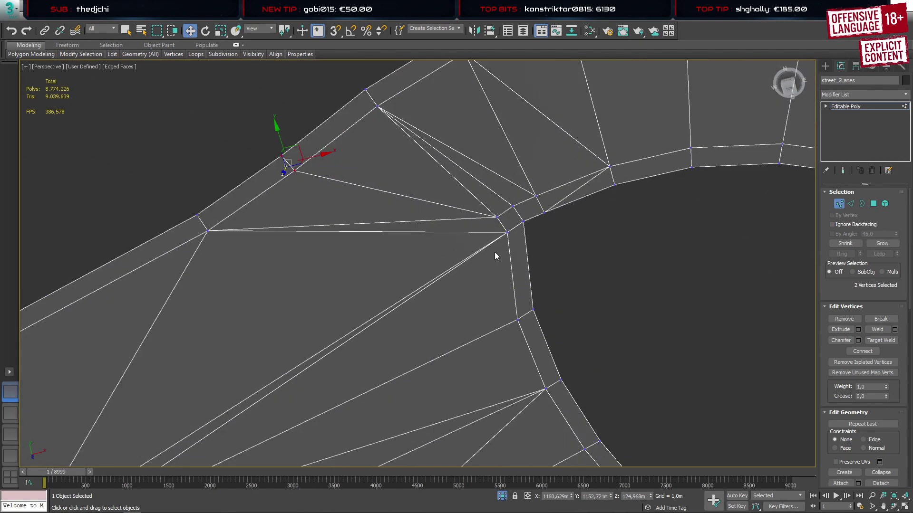
drag(524, 206, 525, 209)
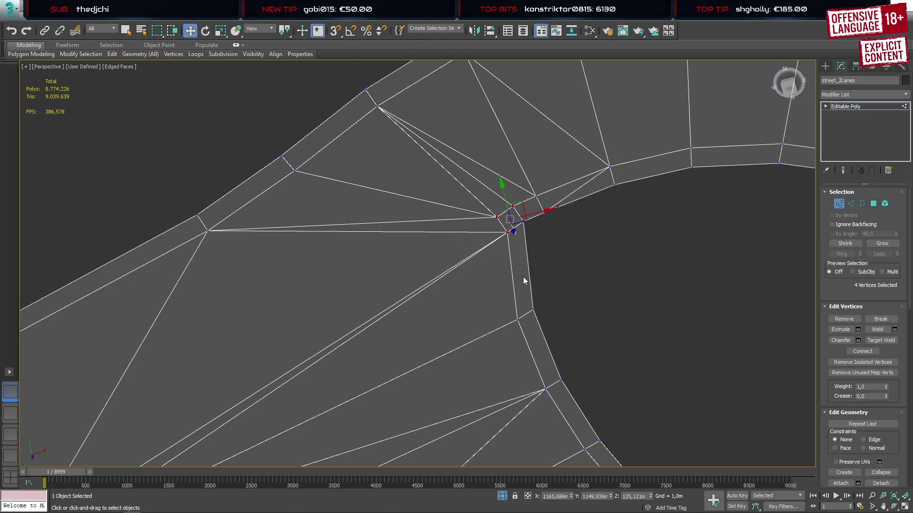
Target-weld a junction vertex onto its neighbouring vertex, then select the junction vertex
click(589, 287)
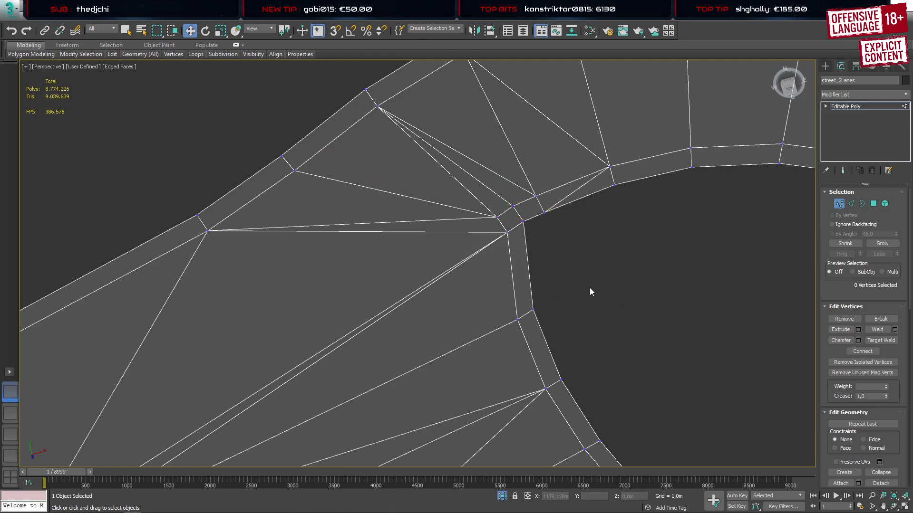
key(ctrl+shift+w)
click(496, 217)
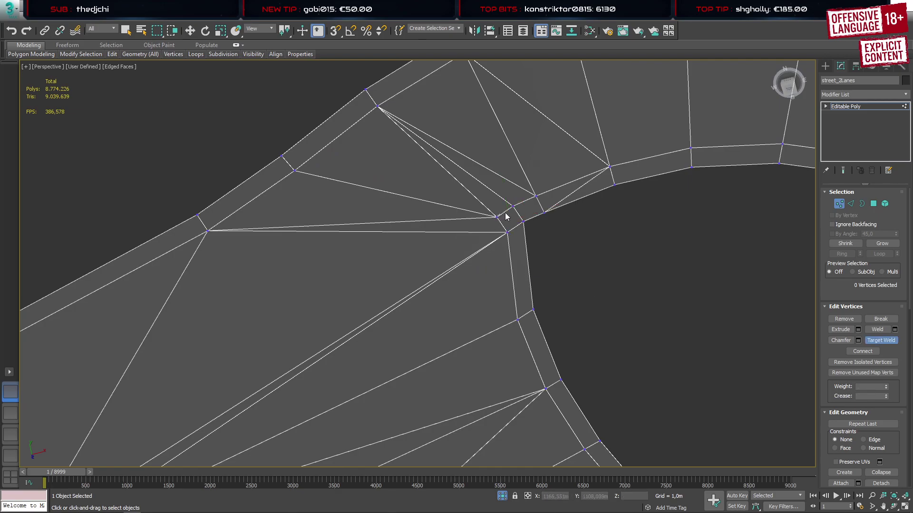
click(513, 205)
key(w)
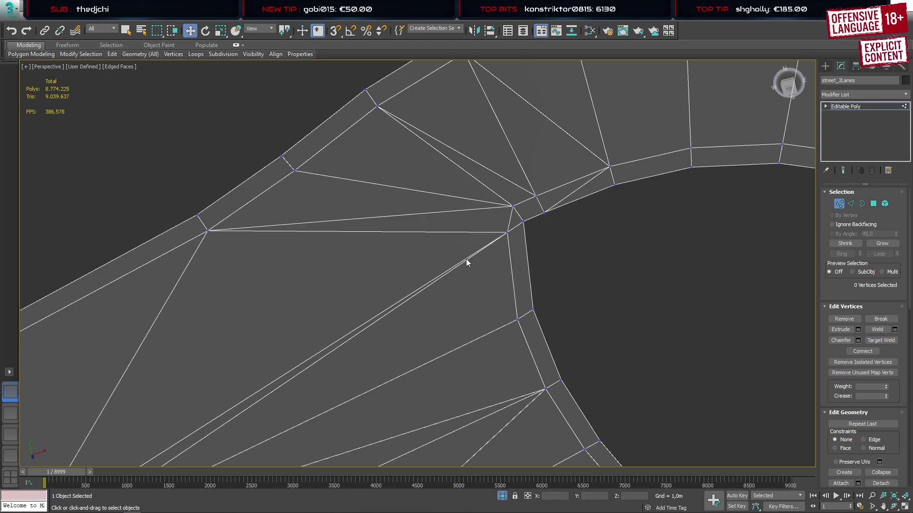
click(523, 222)
Move the selected junction vertex toward the upper left and weld a stray vertex onto it
scroll(485, 261, down, 8)
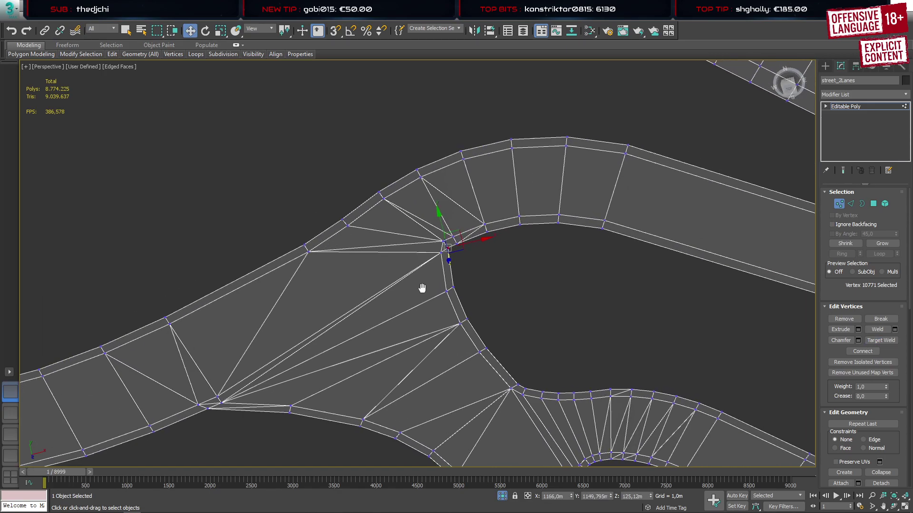
scroll(587, 259, up, 2)
scroll(514, 235, up, 6)
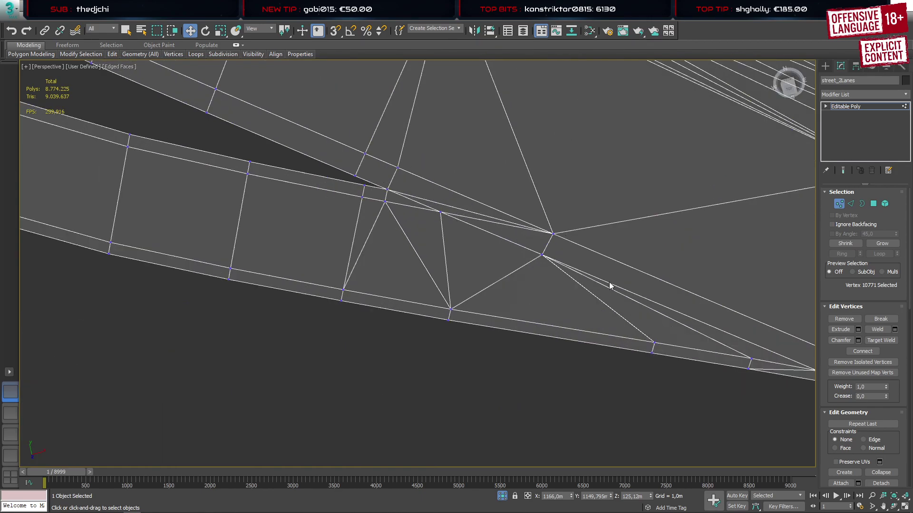
middle_drag(610, 286, 440, 211)
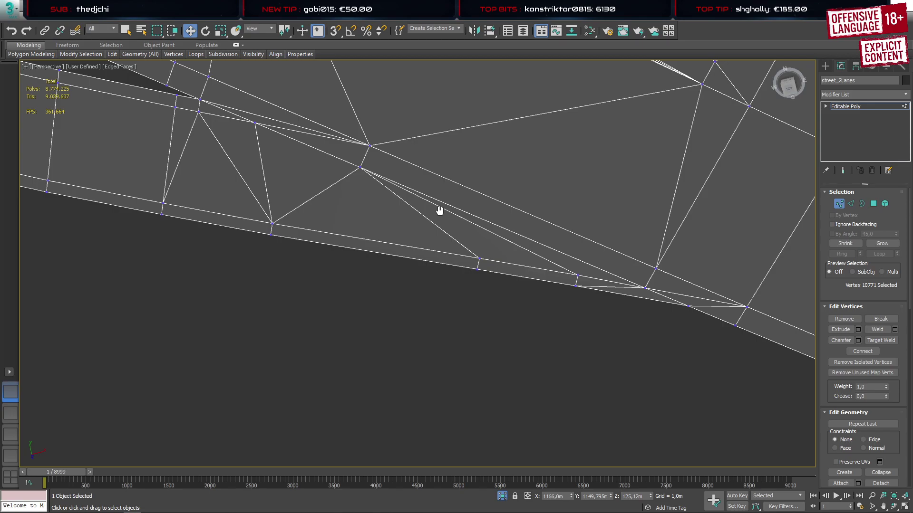
middle_drag(439, 210, 468, 233)
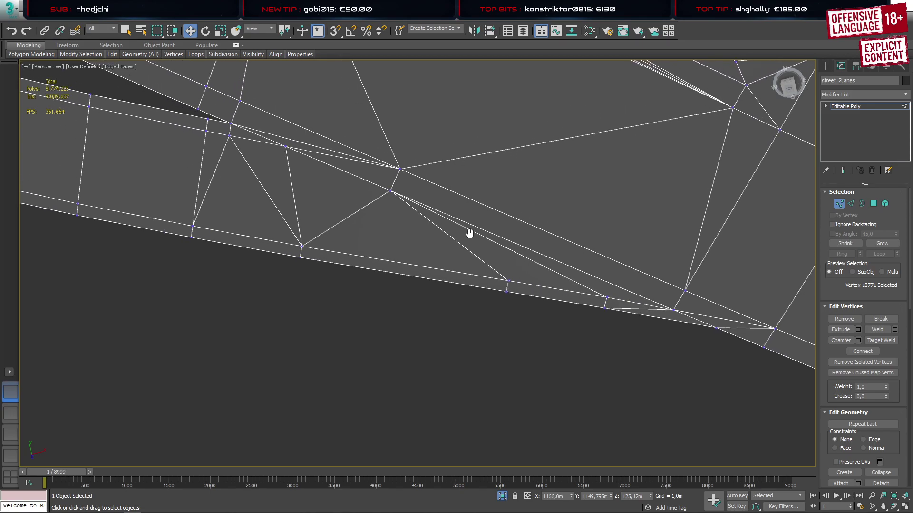
key(ctrl+w)
click(391, 191)
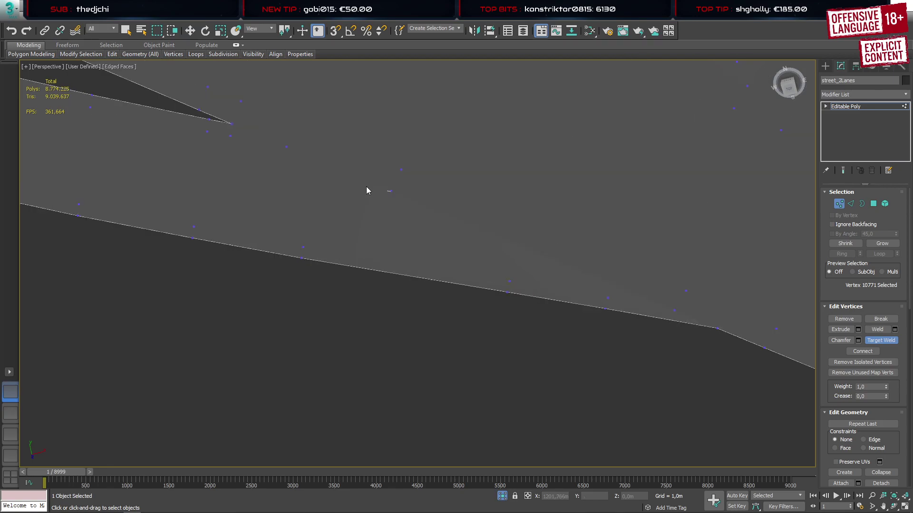
alt+middle_drag(354, 194, 367, 201)
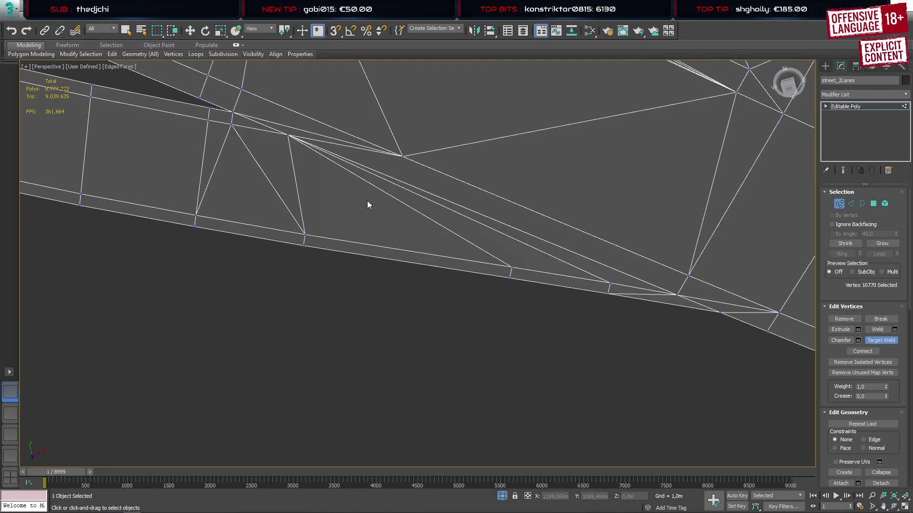
key(w)
Target-weld two more stray road-edge vertices, then select the overlapping pair in Top wireframe
click(292, 138)
click(287, 135)
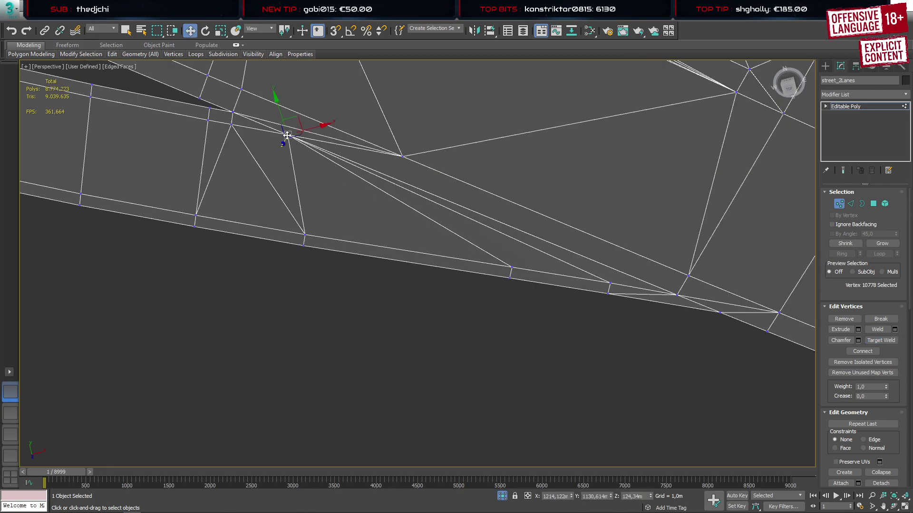
alt+middle_drag(390, 210, 405, 194)
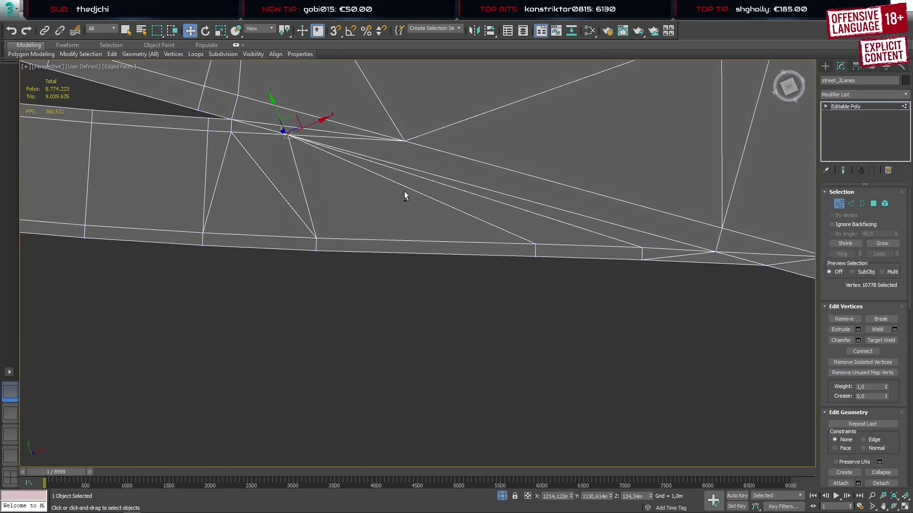
key(ctrl+shift+w)
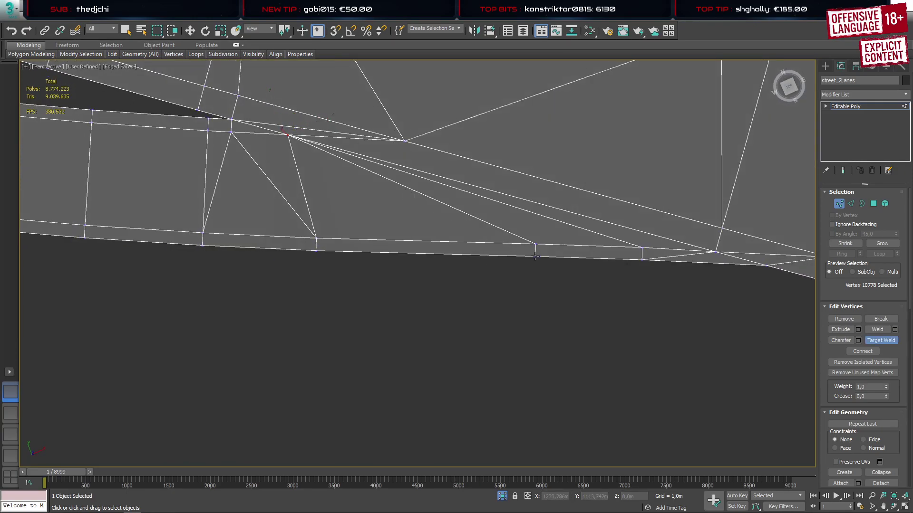
click(315, 253)
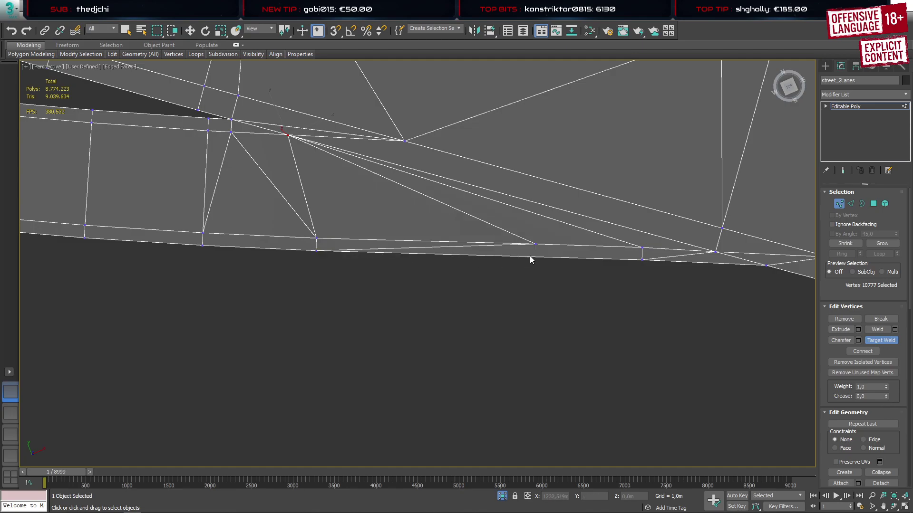
click(325, 242)
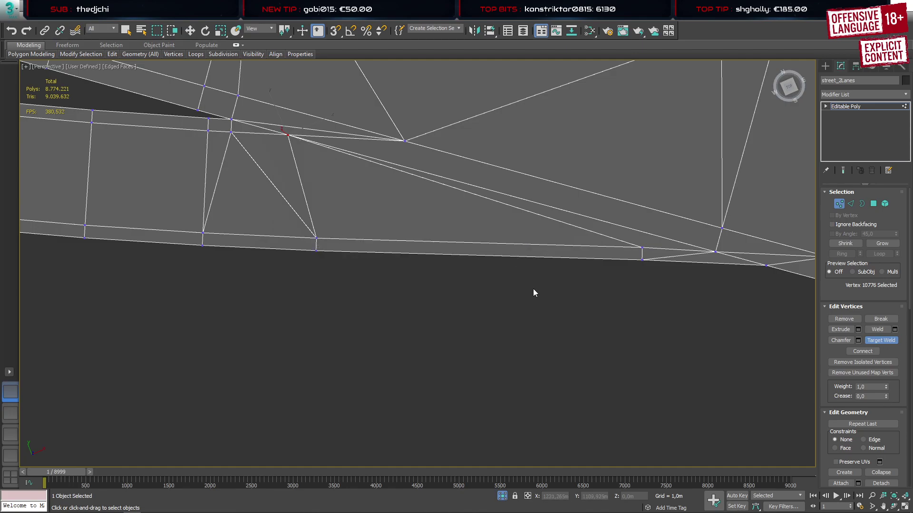
key(w)
drag(638, 239, 645, 242)
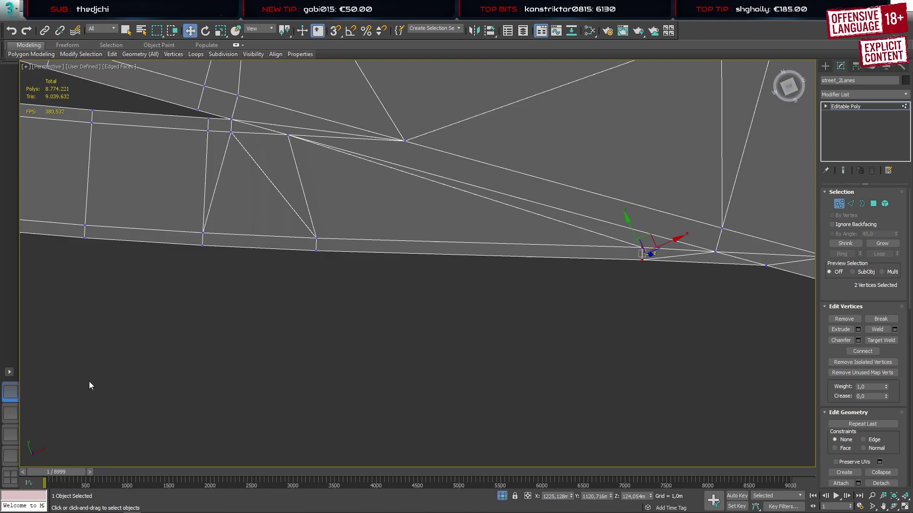
click(10, 414)
In the Top view, nudge the two selected road-edge vertices slightly down and left
scroll(461, 371, up, 6)
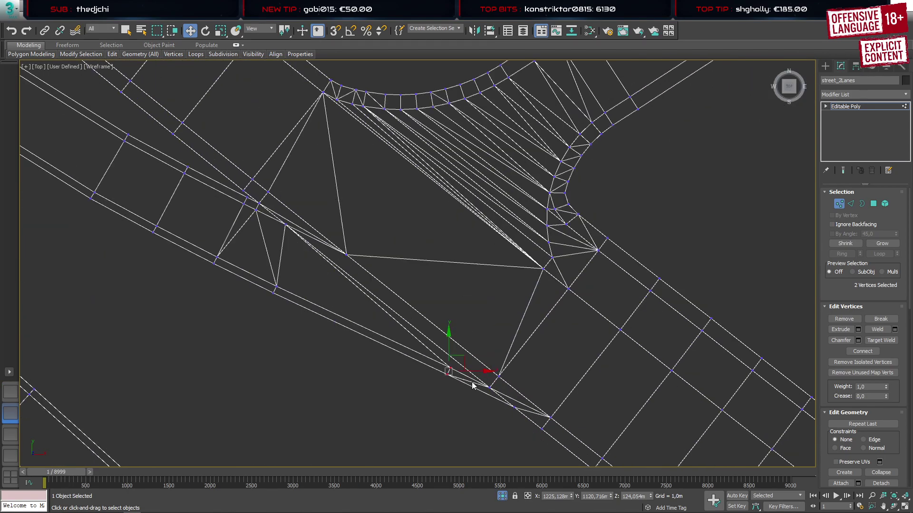
drag(456, 356, 451, 356)
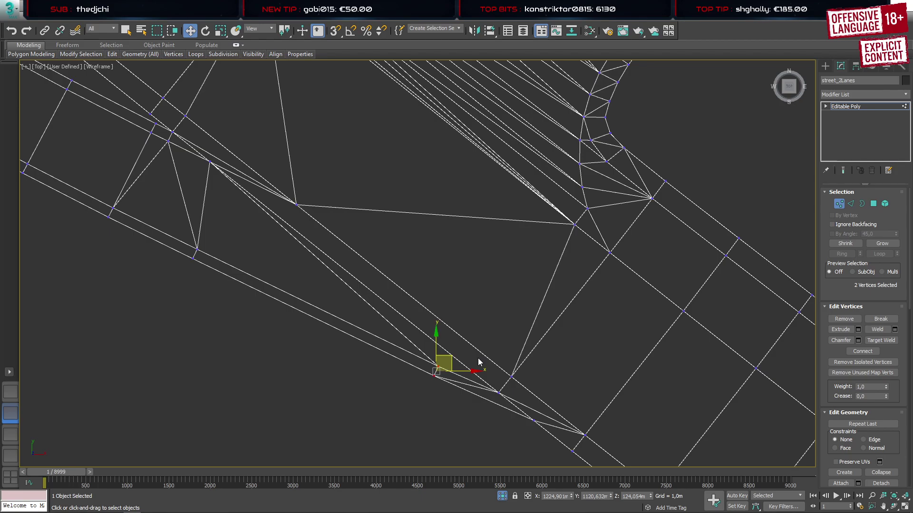
middle_drag(542, 377, 542, 336)
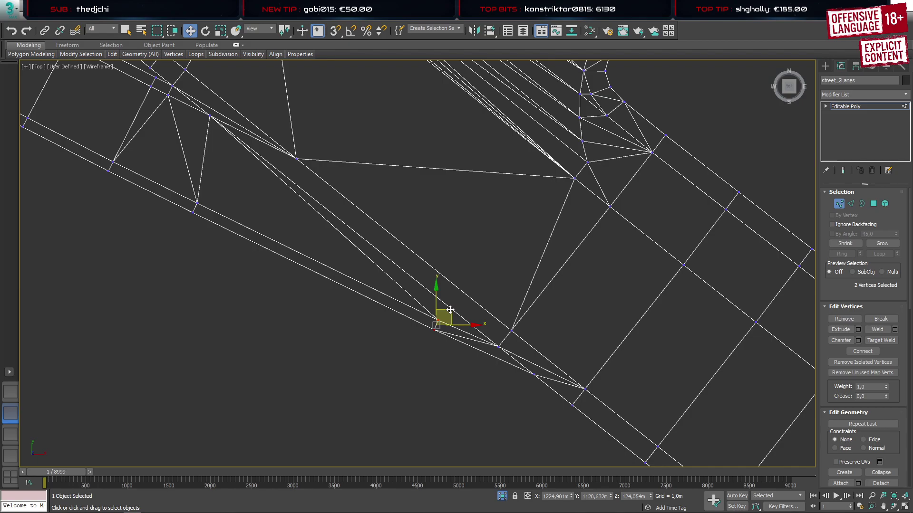
drag(450, 310, 444, 309)
Back in Perspective, connect a road-edge vertex and the opposite junction vertex with a new edge
click(10, 392)
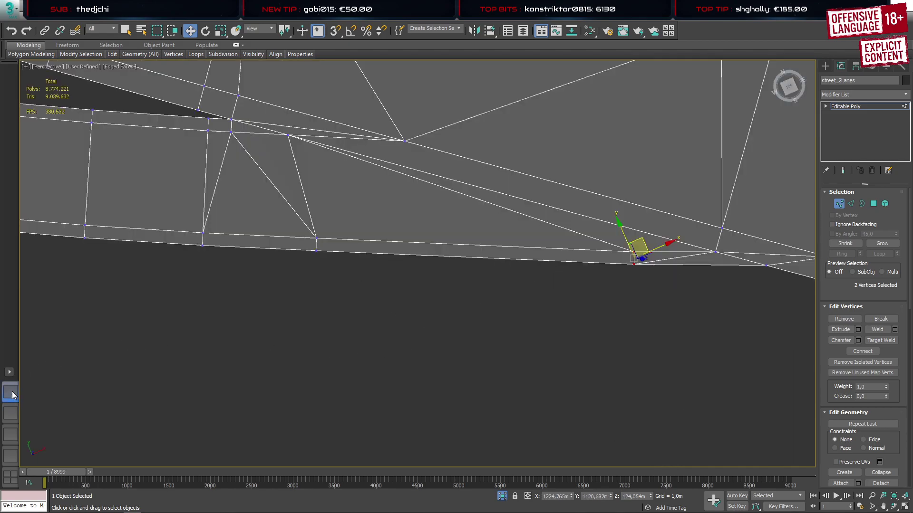
scroll(459, 225, down, 5)
middle_drag(392, 205, 505, 218)
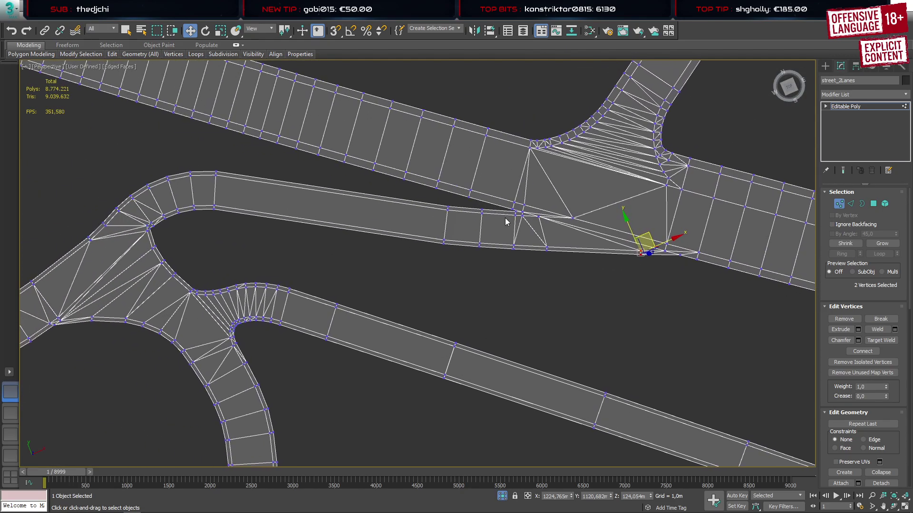
scroll(569, 220, up, 4)
scroll(575, 226, down, 4)
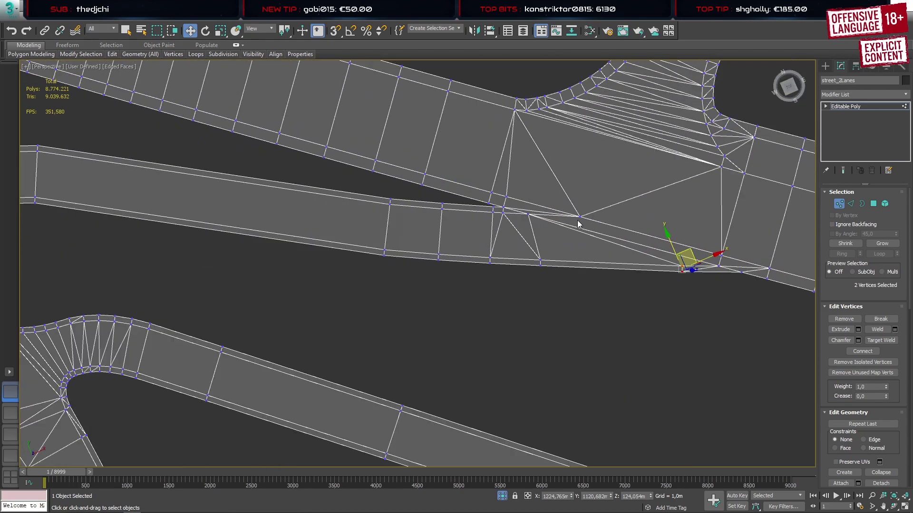
scroll(577, 229, up, 2)
click(710, 263)
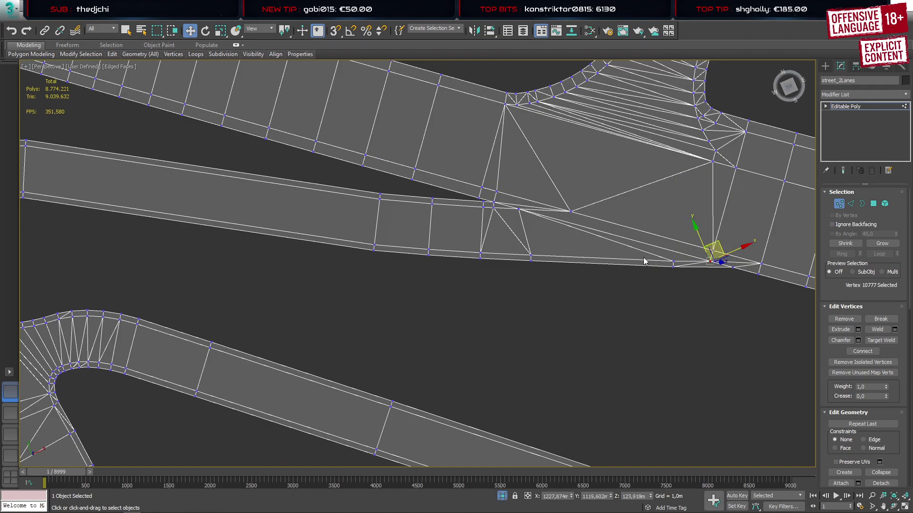
ctrl+click(571, 212)
key(ctrl+shift+e)
Check the new diagonal edge in Edge mode, then reselect two road-edge vertices in Vertex mode
scroll(700, 259, up, 3)
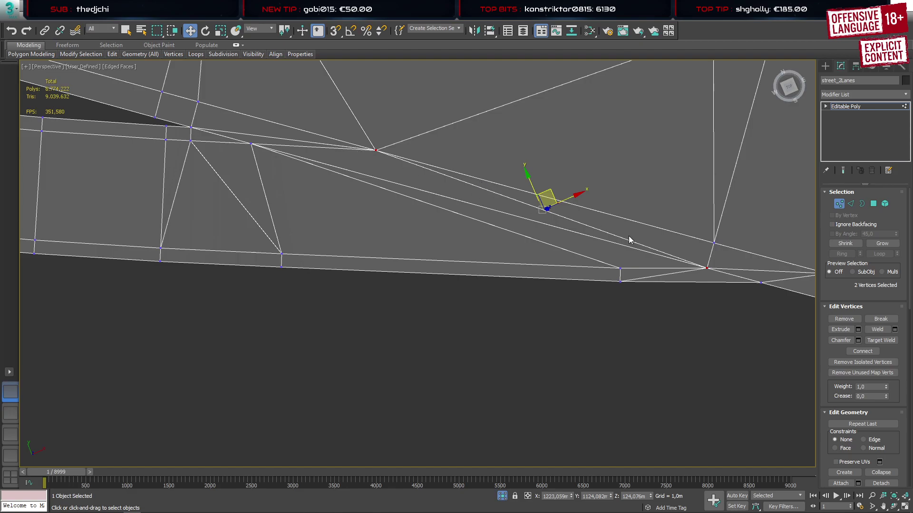
key(2)
click(571, 232)
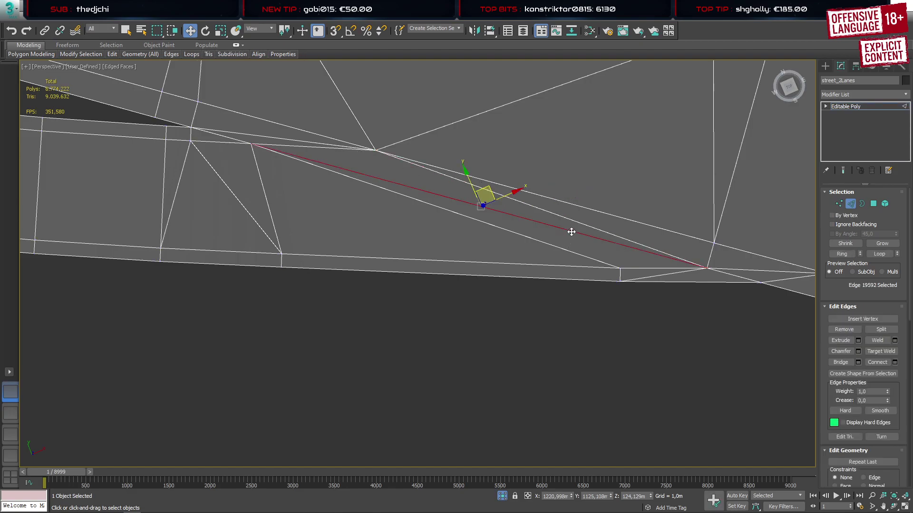
key(1)
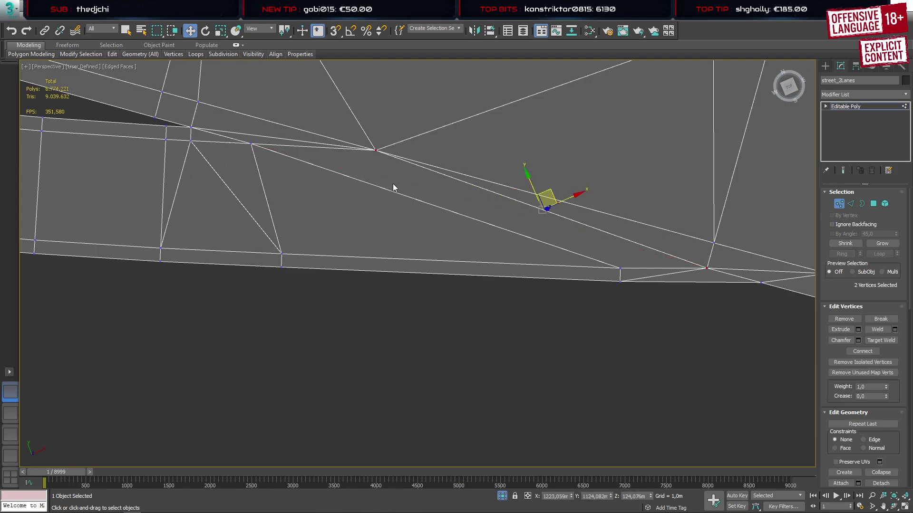
click(375, 150)
ctrl+click(620, 269)
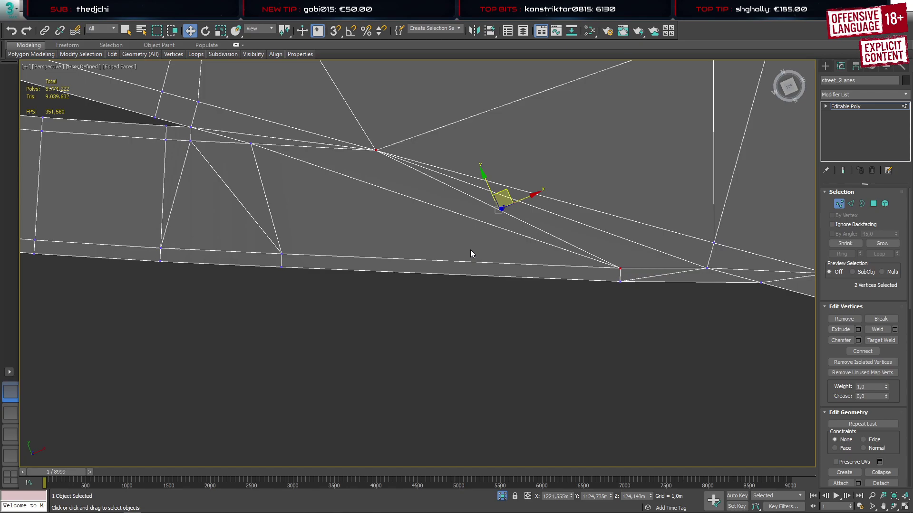
scroll(372, 209, down, 4)
scroll(270, 195, down, 2)
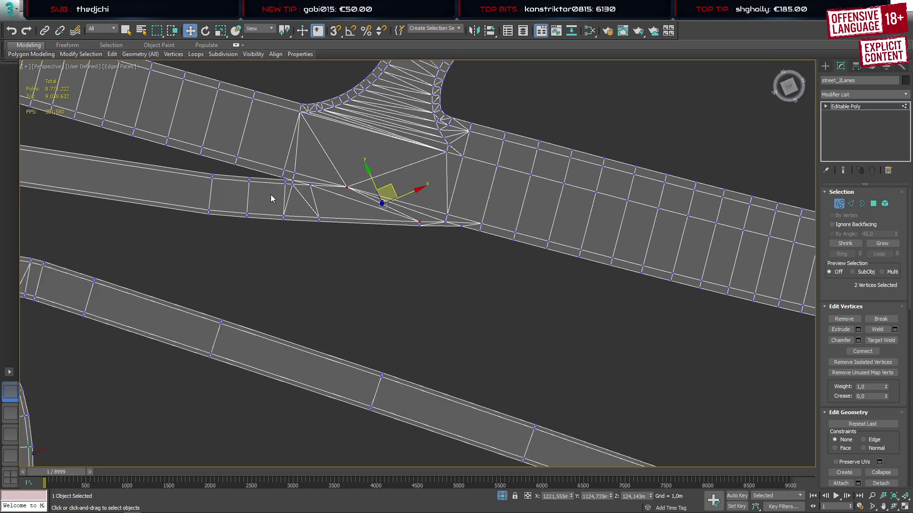
middle_drag(245, 196, 681, 220)
scroll(356, 232, up, 3)
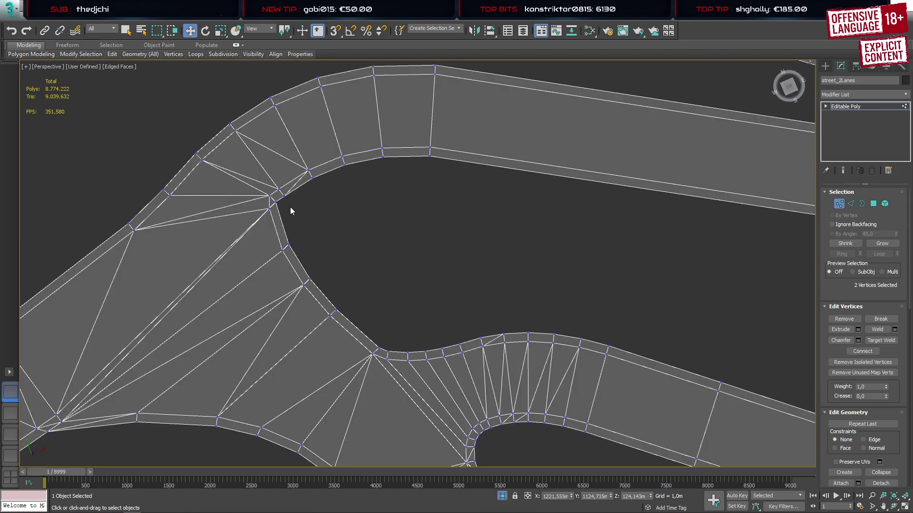
Save the scene as Untersteinach1.max in the 3dsMax scenes folder, replacing the existing file
click(10, 9)
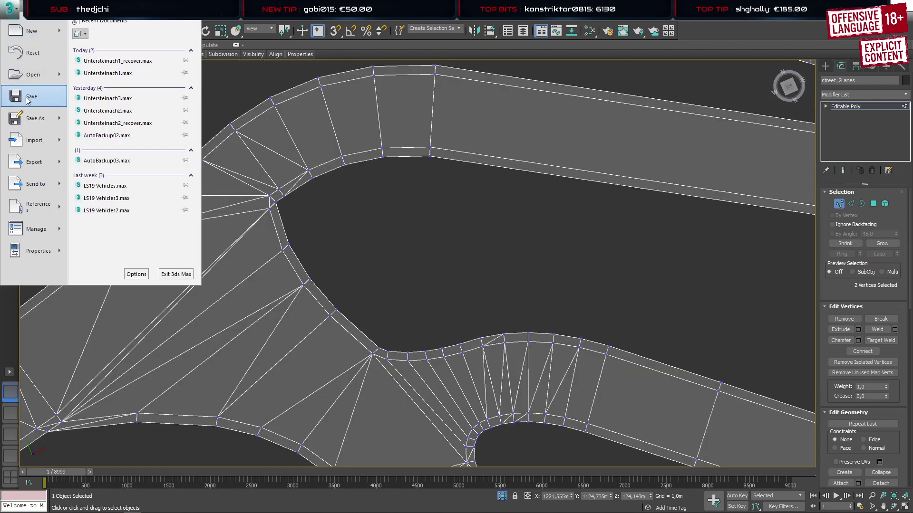
click(46, 127)
click(333, 63)
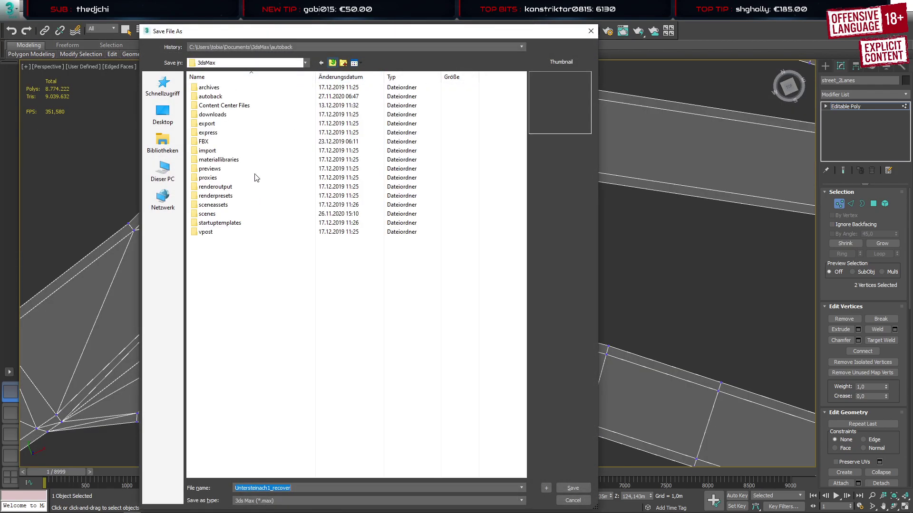
double_click(207, 214)
scroll(285, 295, down, 5)
double_click(228, 448)
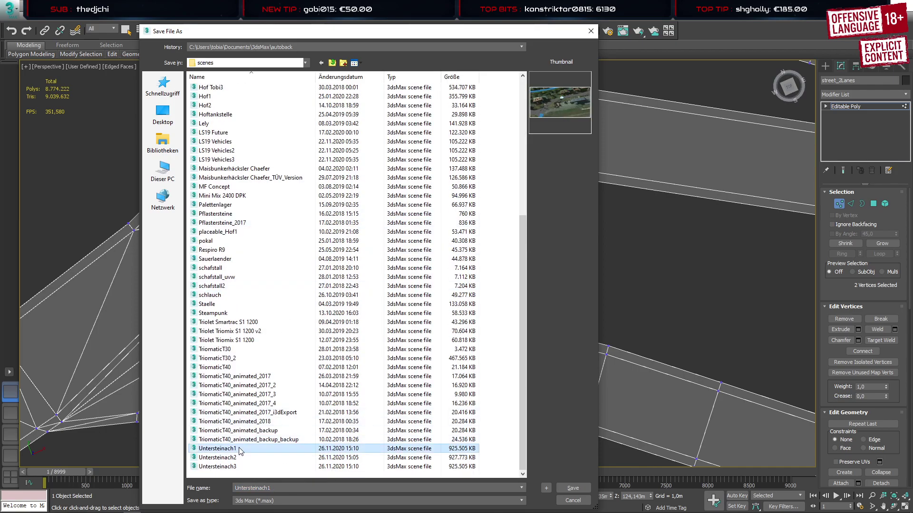
click(470, 296)
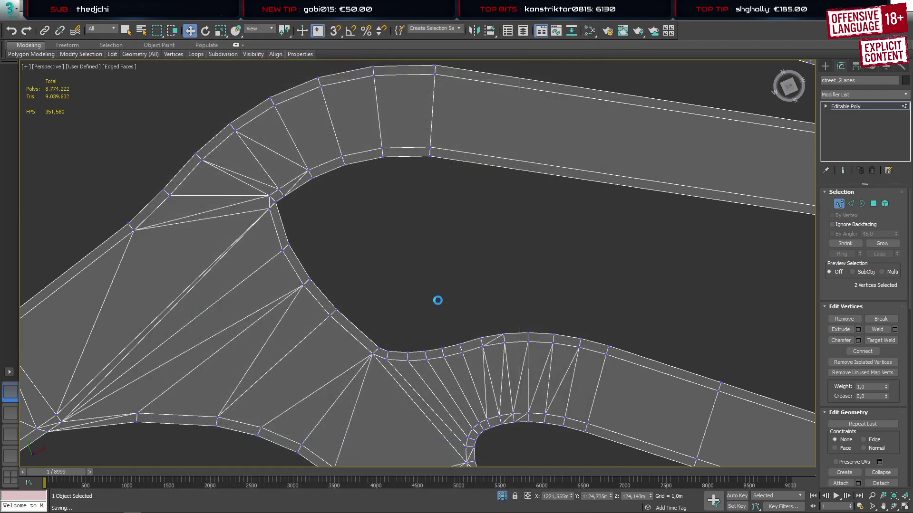
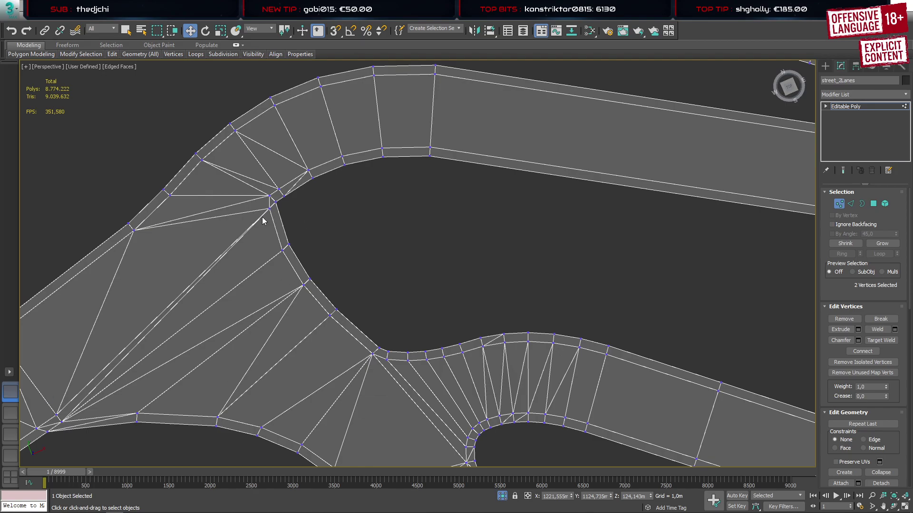
Save the scene as Untersteinach2.max, replacing the existing file
click(9, 9)
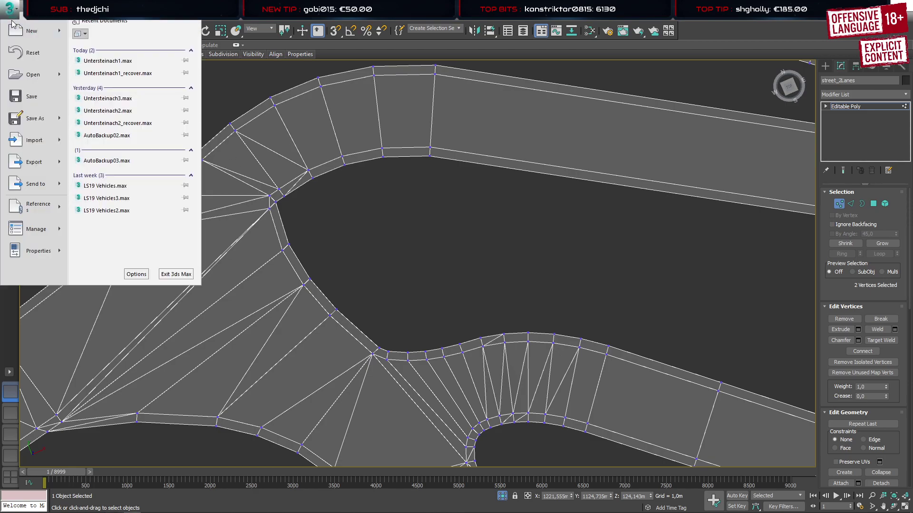
click(38, 119)
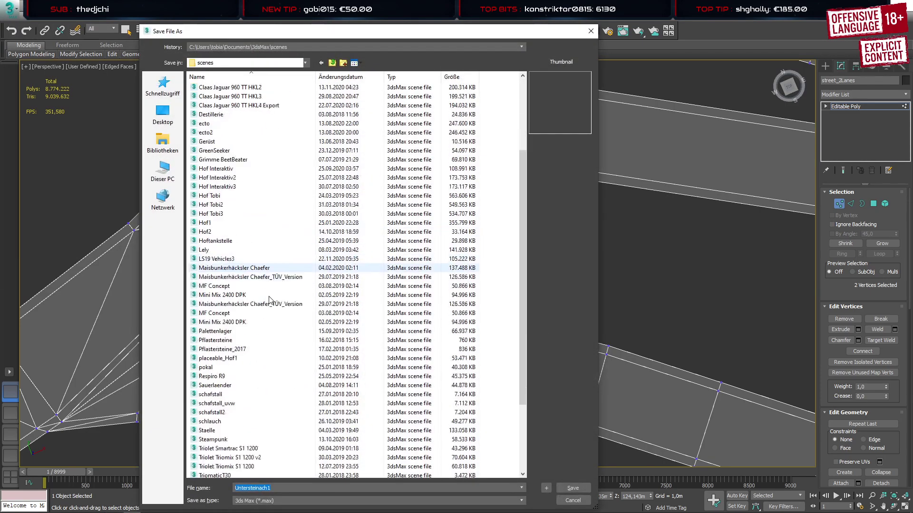
double_click(260, 452)
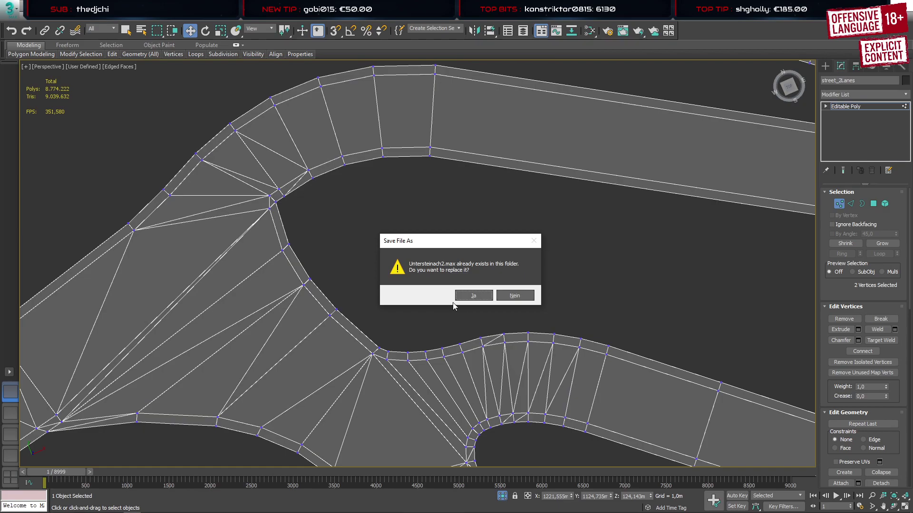
click(466, 296)
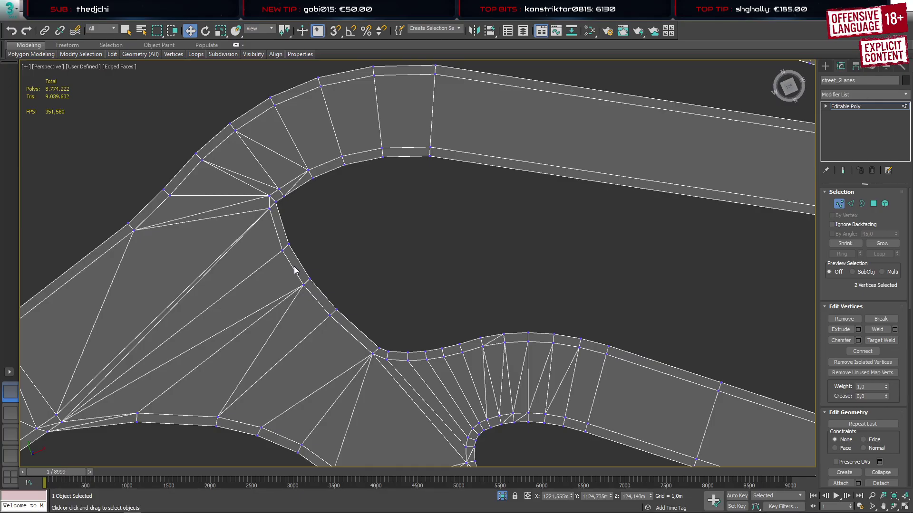
In Top wireframe view, select the vertices at the road's inner curve
scroll(258, 206, up, 3)
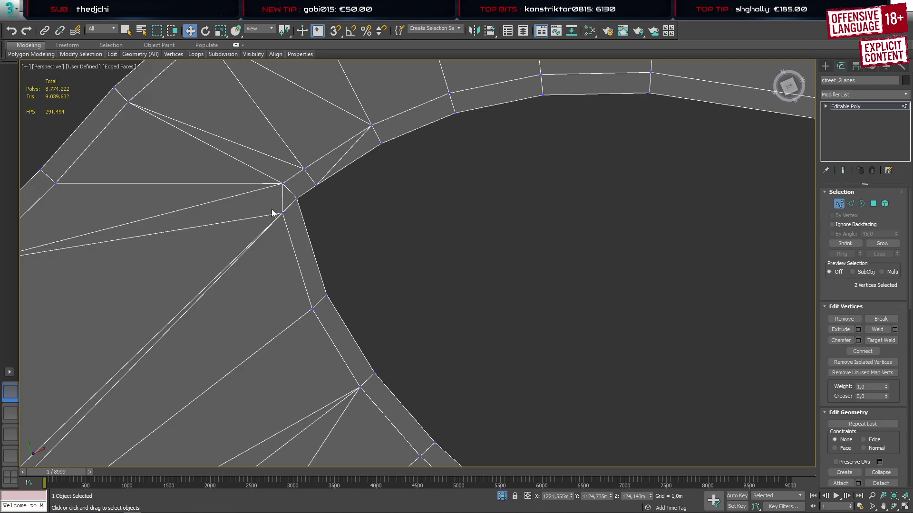
click(273, 211)
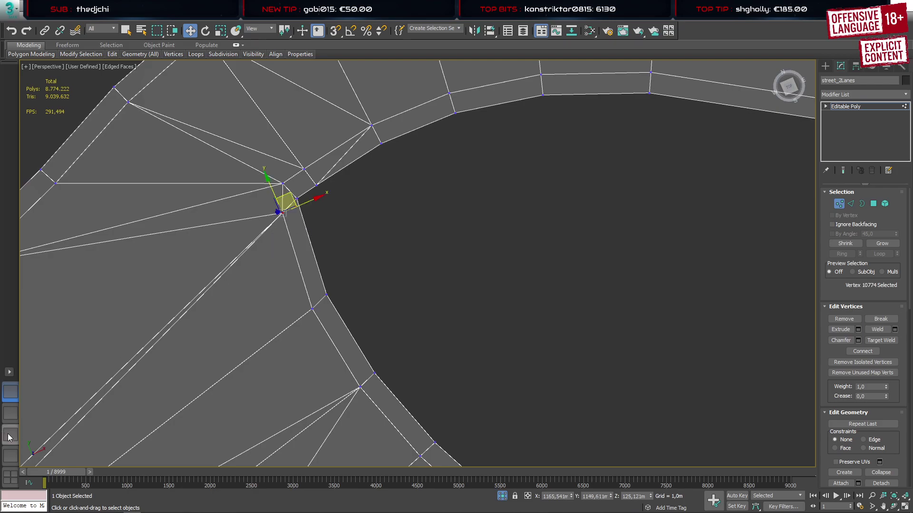
click(11, 414)
scroll(350, 309, down, 5)
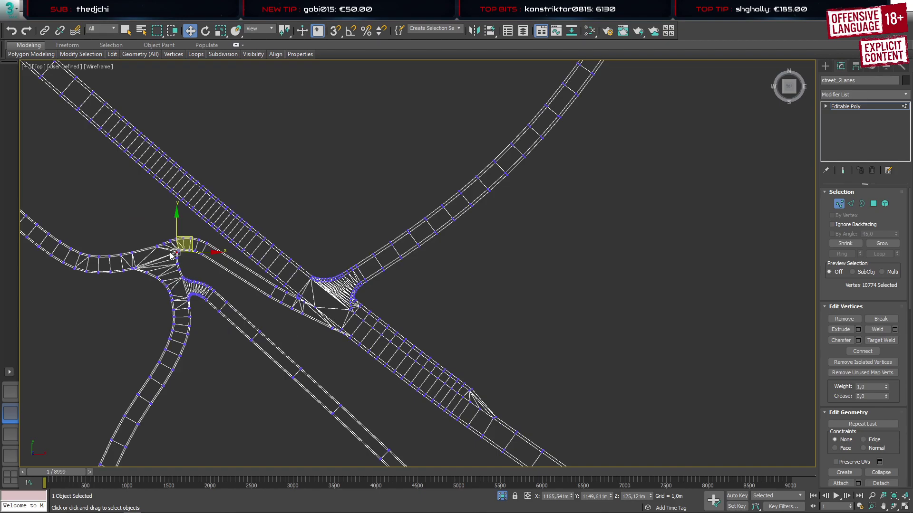
scroll(176, 259, up, 5)
click(209, 281)
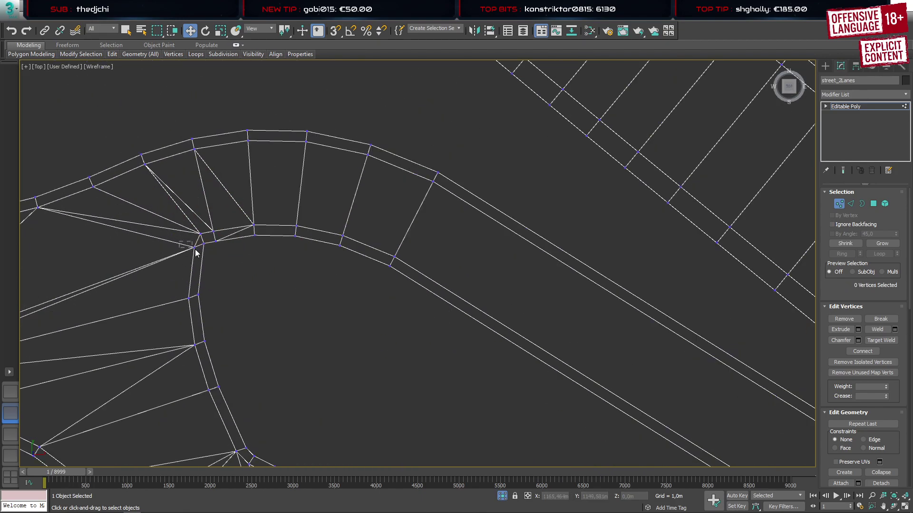
mouse_move(189, 239)
mouse_down()
mouse_move(210, 253)
mouse_move(214, 228)
mouse_move(230, 250)
mouse_move(237, 224)
mouse_up()
click(251, 272)
click(232, 279)
Isolate the inner corner vertex and move it slightly upward
scroll(201, 274, up, 2)
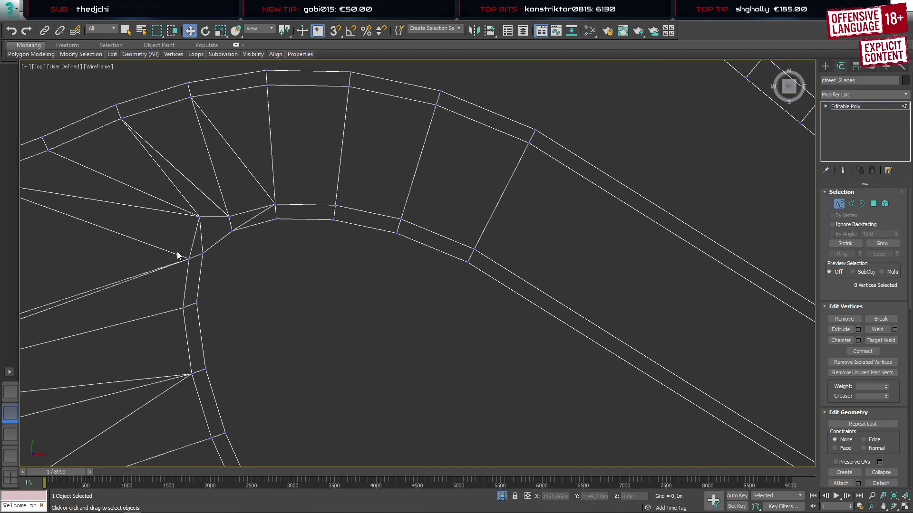
mouse_move(171, 248)
mouse_down()
mouse_move(213, 268)
mouse_move(218, 246)
mouse_up()
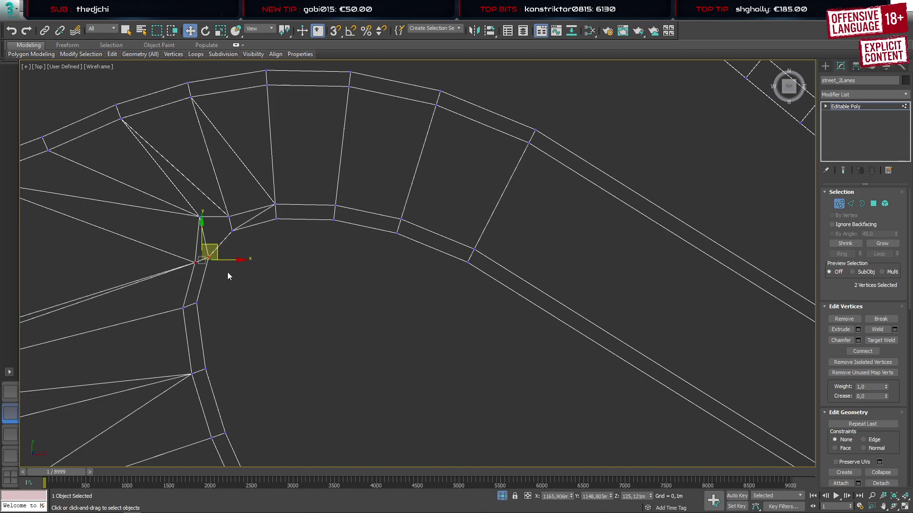
click(229, 274)
click(194, 262)
scroll(203, 261, up, 2)
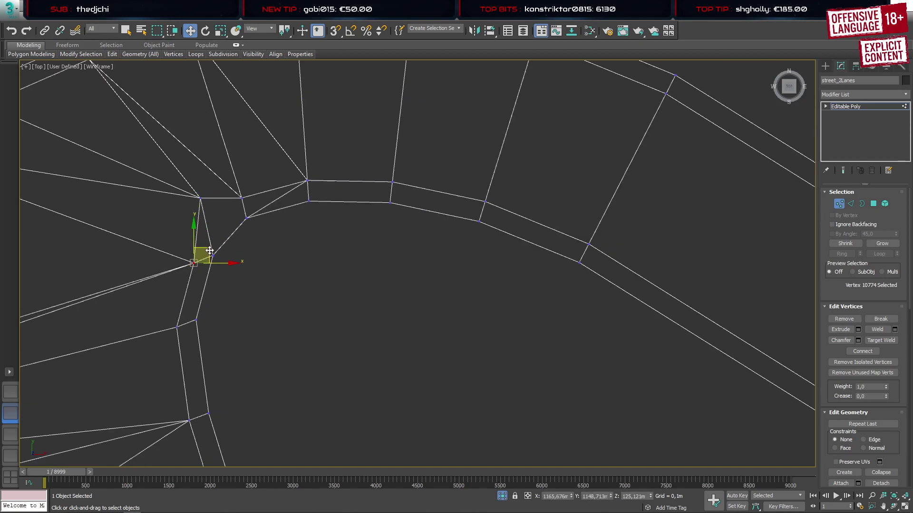
drag(210, 250, 210, 238)
Nudge the next vertex along the inner edge slightly to the right
click(208, 314)
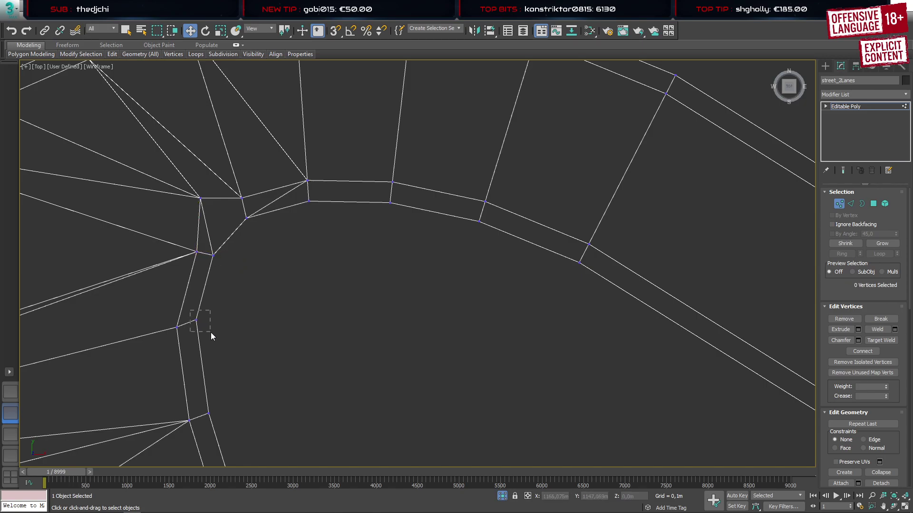
drag(212, 332, 213, 311)
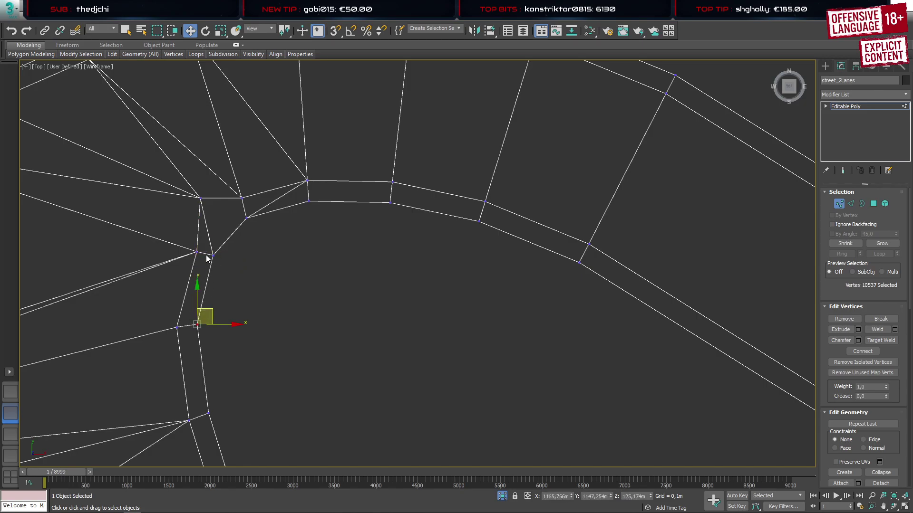
click(213, 255)
drag(229, 244, 232, 244)
click(291, 265)
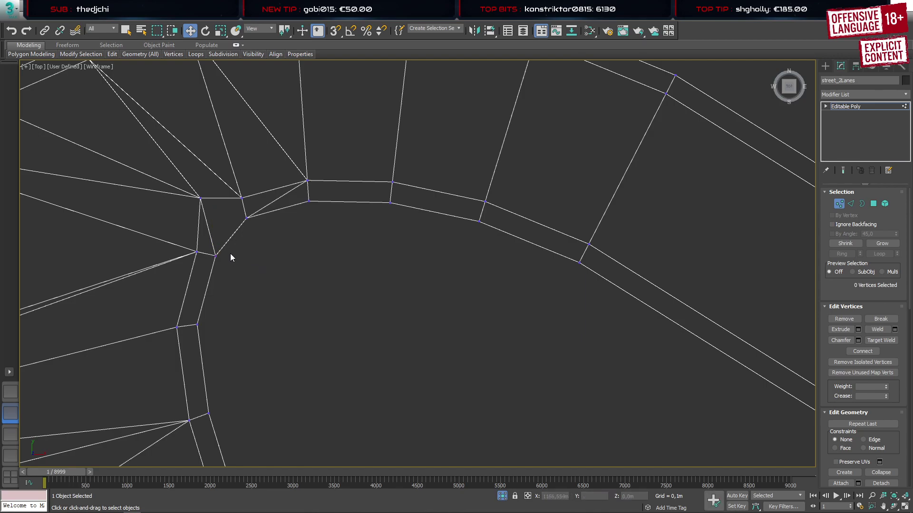
Target Weld the stray corner vertex onto its neighbouring corner vertex
key(2)
click(208, 232)
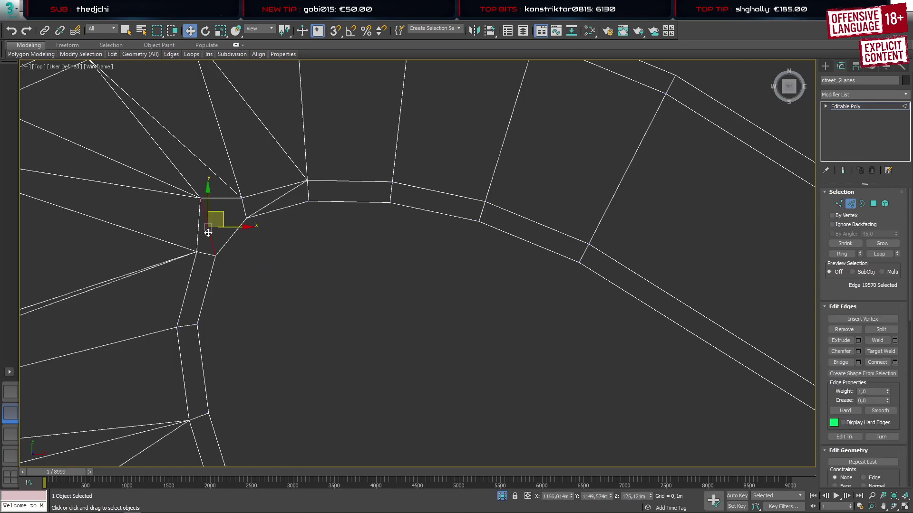
key(1)
click(242, 198)
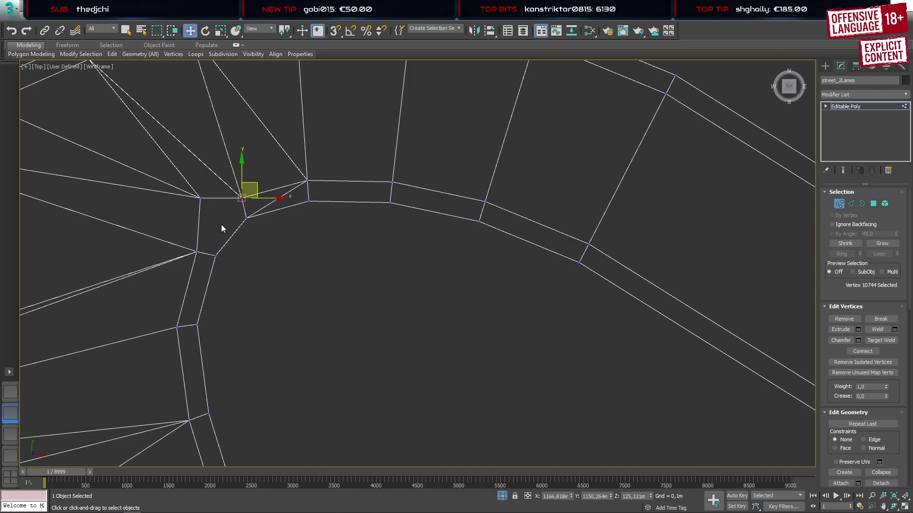
key(ctrl+w)
click(200, 198)
click(242, 197)
right_click(251, 252)
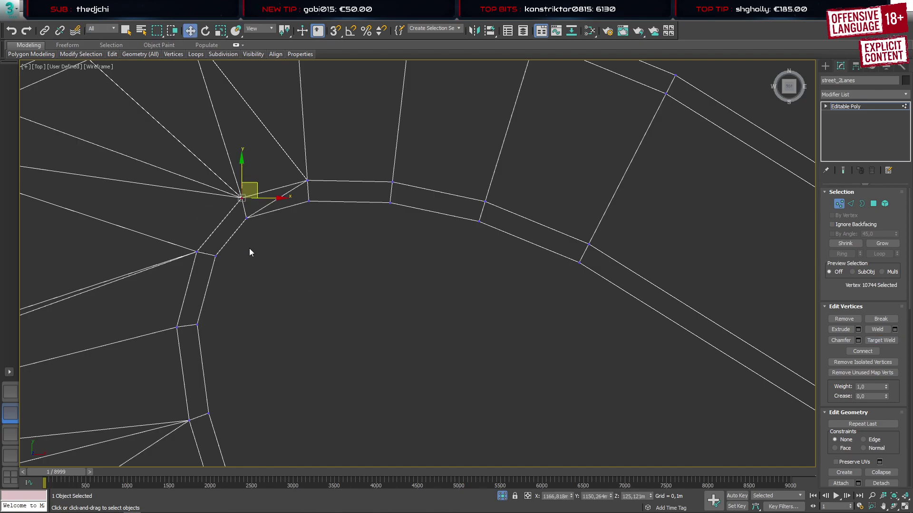
Shift the vertex below the corner and the welded corner vertex down and left
click(216, 256)
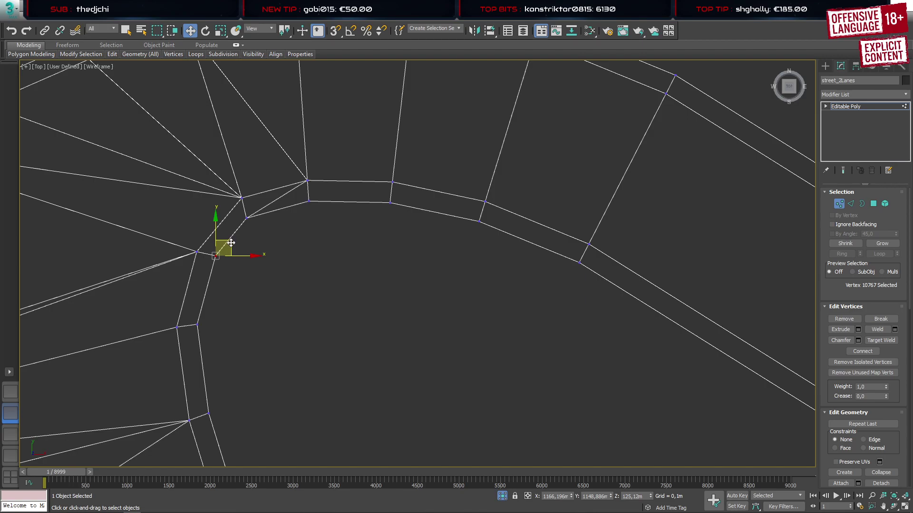
drag(231, 244, 229, 248)
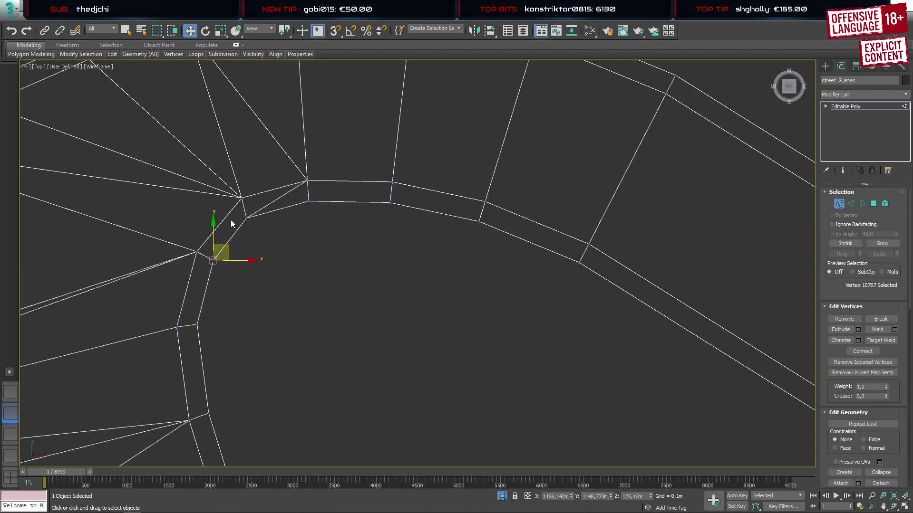
click(242, 197)
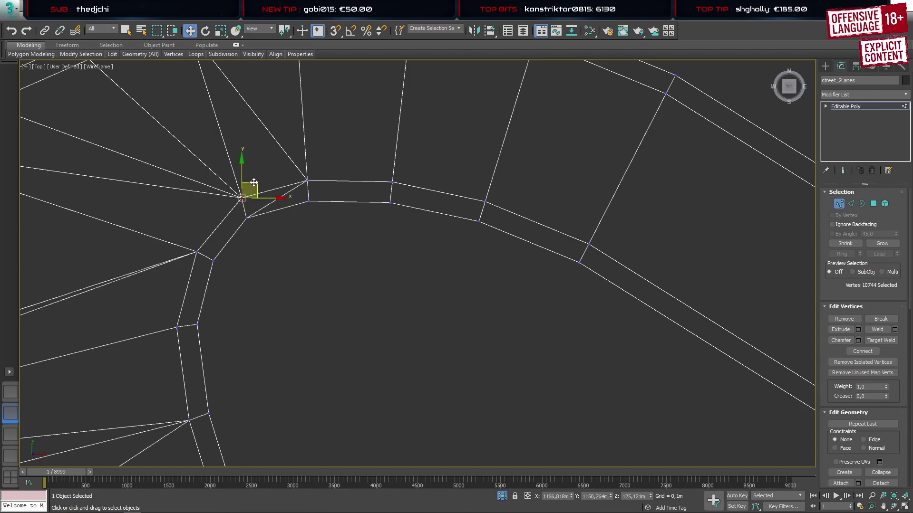
drag(251, 191, 244, 189)
Connect the quad's two long edges with a new edge
key(2)
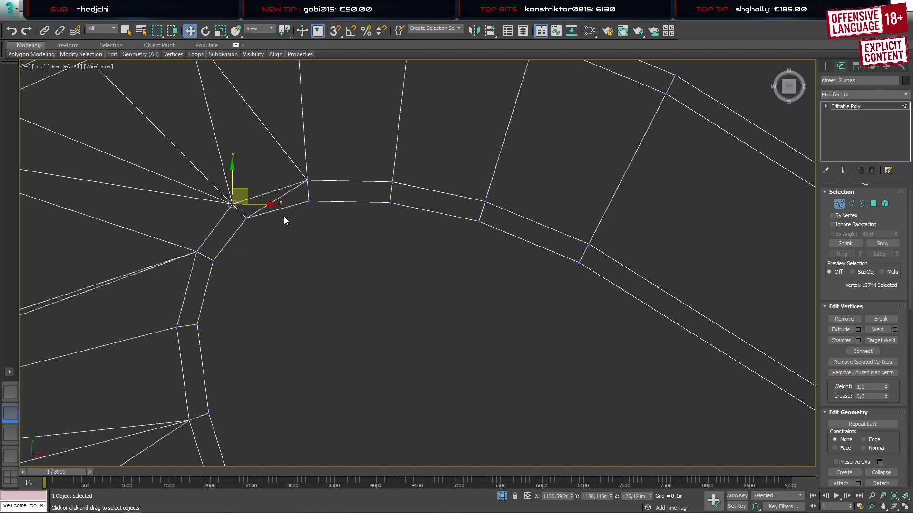
key(1)
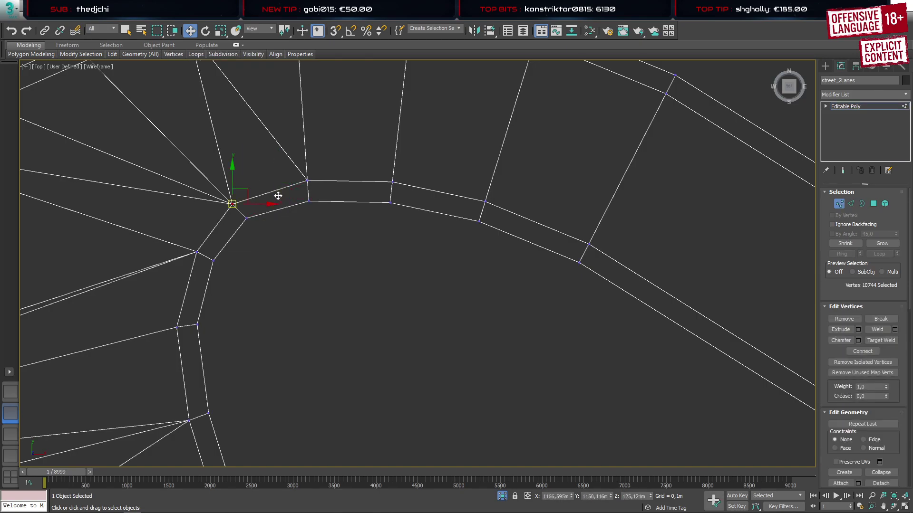
key(2)
drag(276, 230, 288, 188)
key(ctrl+shift+e)
Nudge the new inner-edge vertex slightly and select the neighbouring vertex pair
key(1)
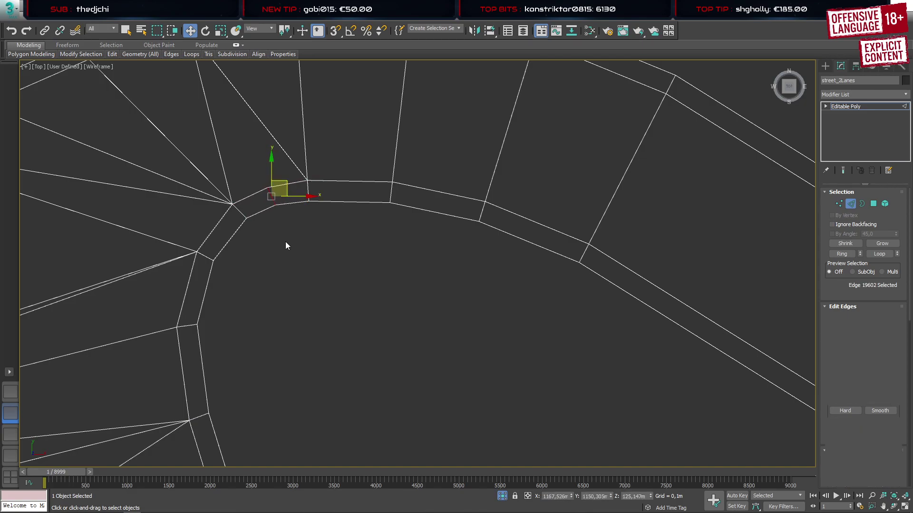
click(271, 200)
drag(288, 191, 288, 194)
drag(226, 197, 253, 200)
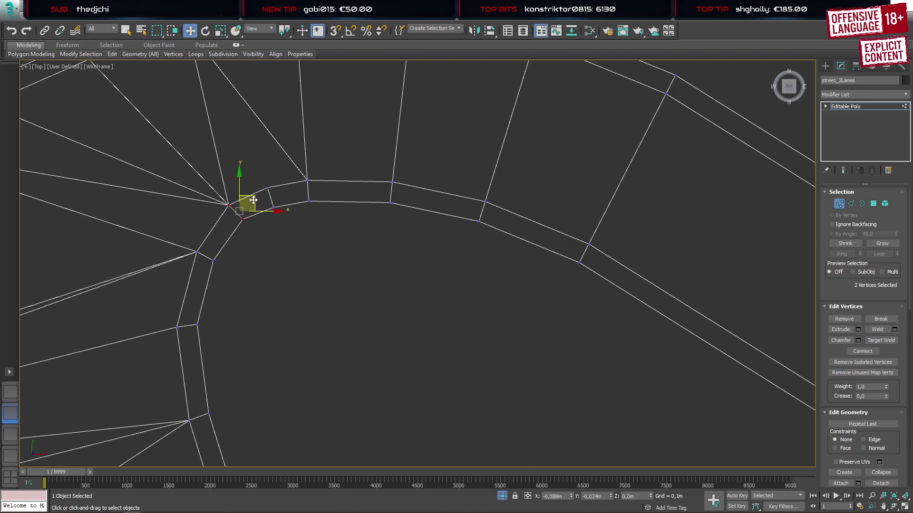
Reposition vertices on the inner curve's left side, shifting them up and left
click(266, 242)
click(243, 218)
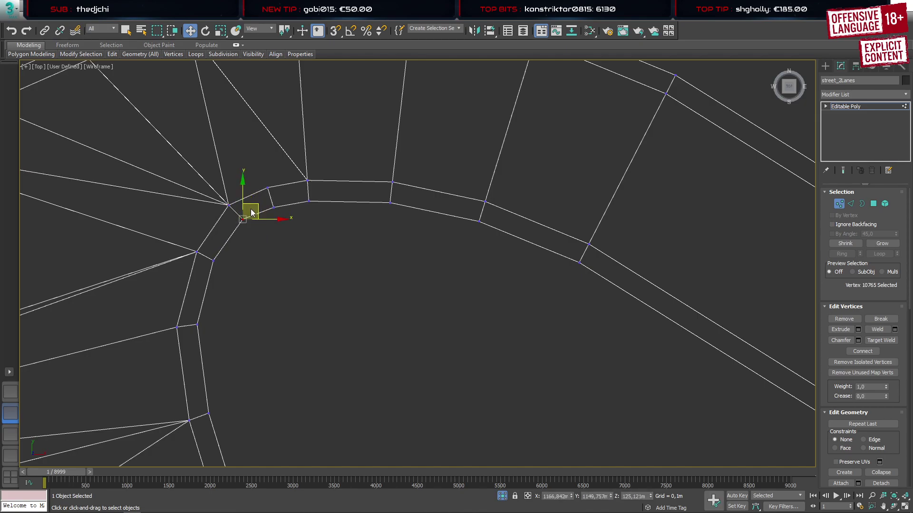
drag(256, 207, 254, 208)
click(233, 243)
click(196, 251)
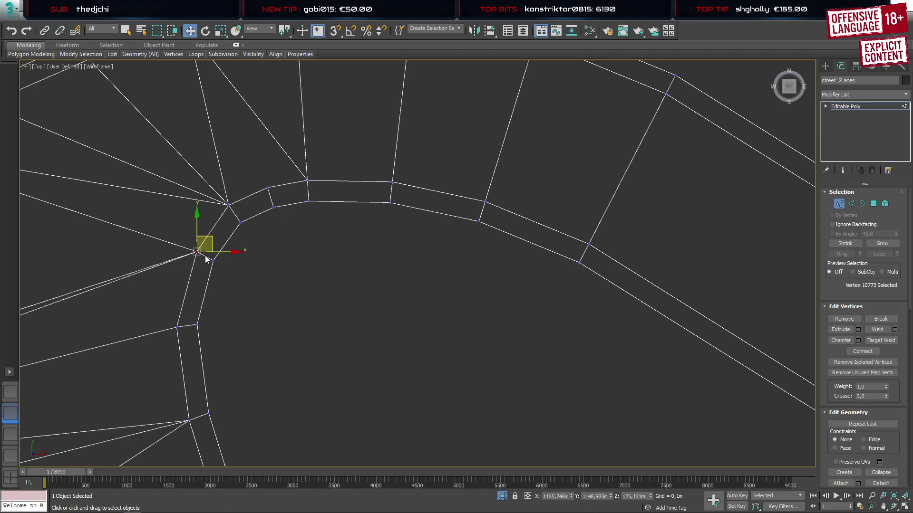
drag(213, 243, 235, 242)
click(214, 260)
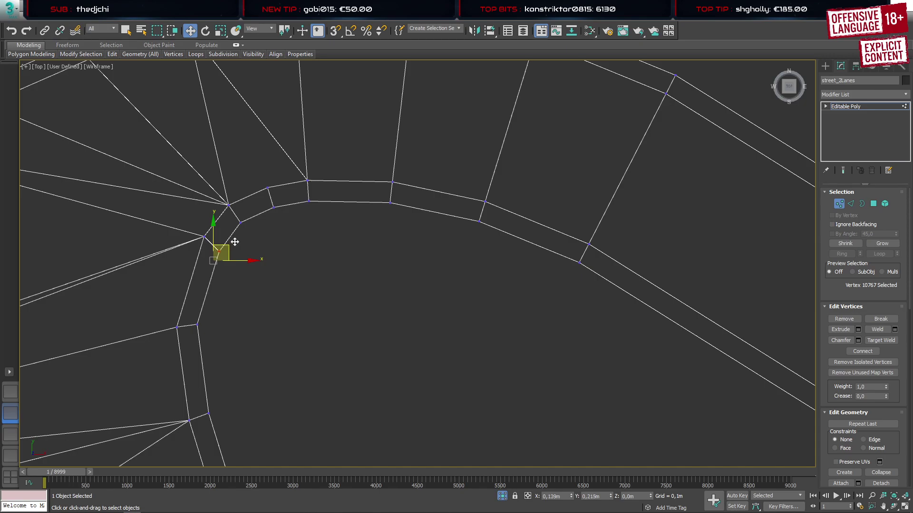
ctrl+click(204, 236)
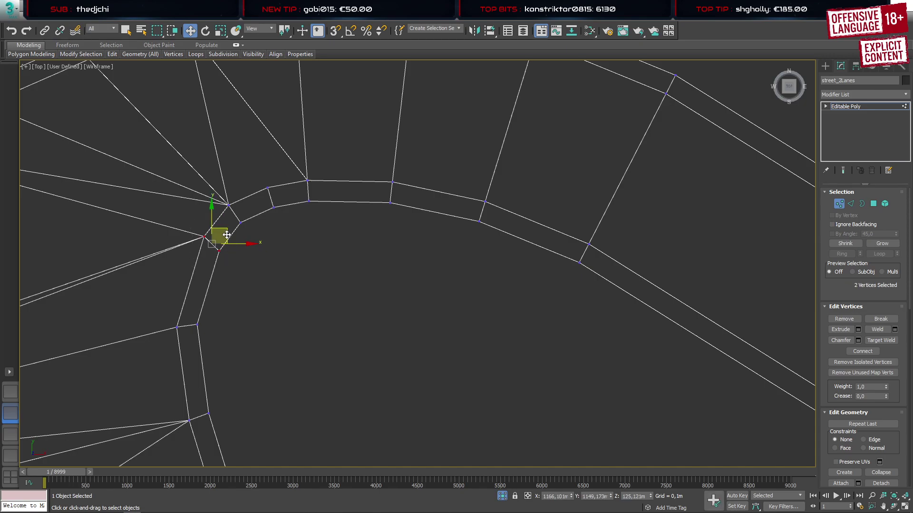
drag(226, 234, 223, 231)
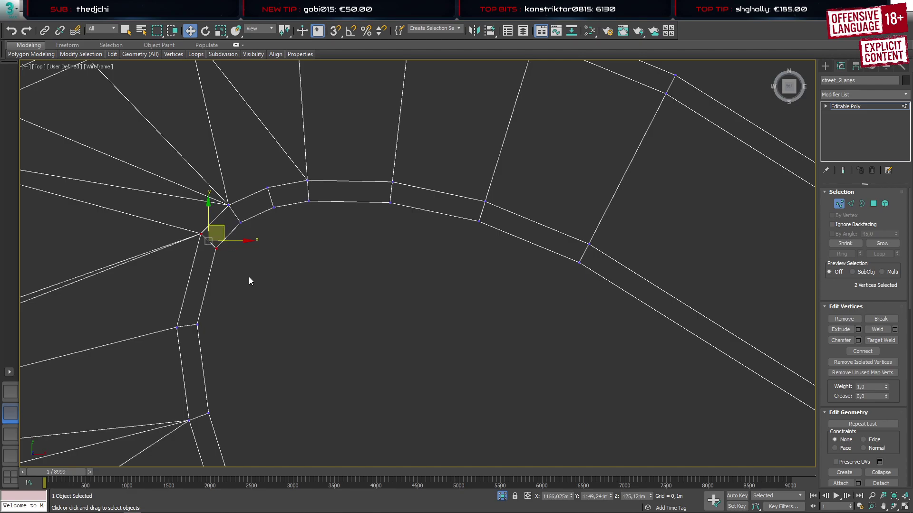
Select the single inner-corner vertex at the bend and nudge it slightly
click(206, 285)
key(2)
click(205, 288)
key(1)
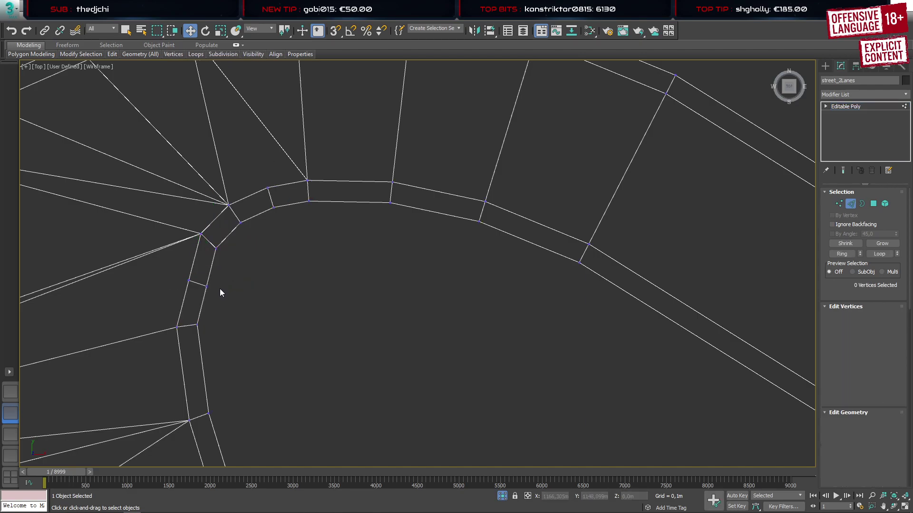
drag(220, 289, 205, 267)
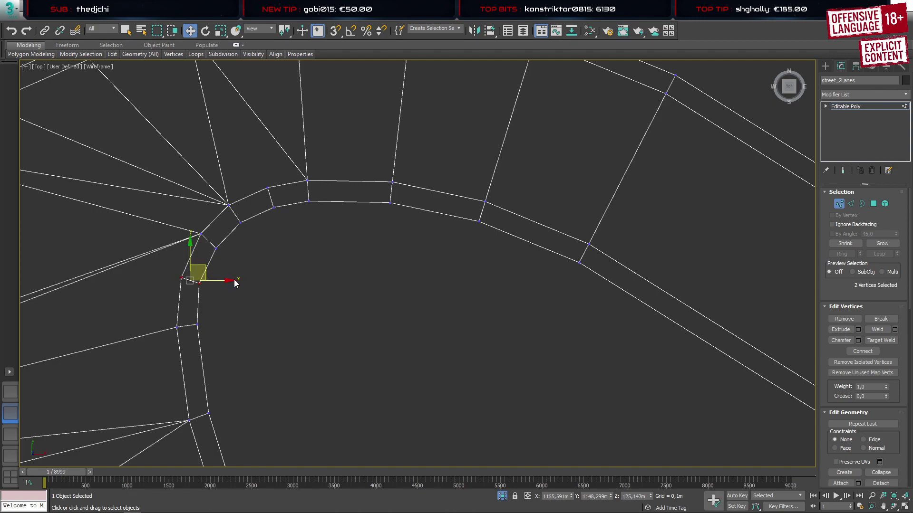
click(218, 278)
click(199, 282)
drag(215, 271, 216, 272)
Pan across the bend and pick the vertex at its inner corner
scroll(179, 290, down, 3)
middle_drag(139, 311, 281, 289)
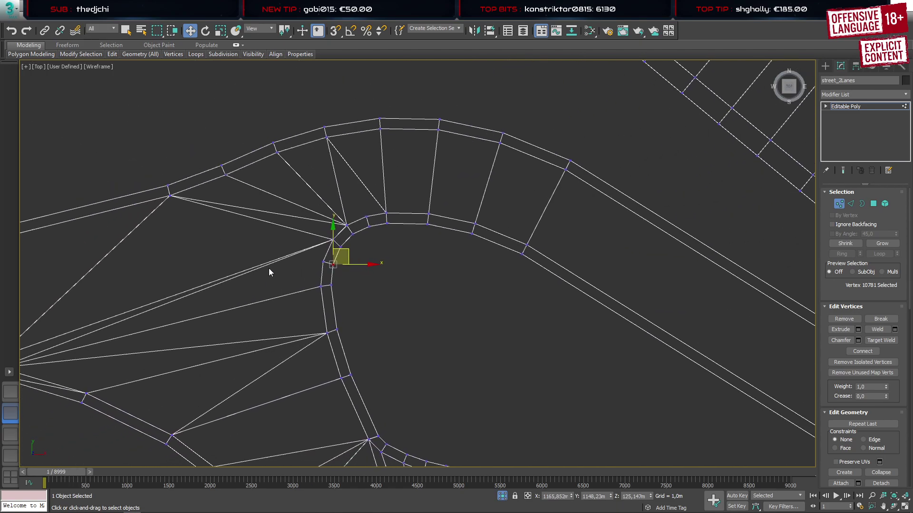
drag(324, 269, 324, 269)
middle_drag(222, 320, 367, 265)
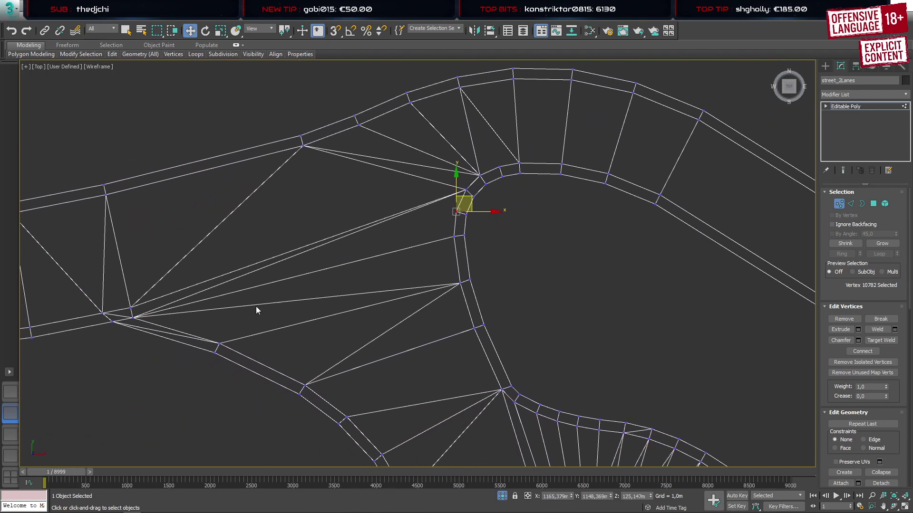
ctrl+click(132, 317)
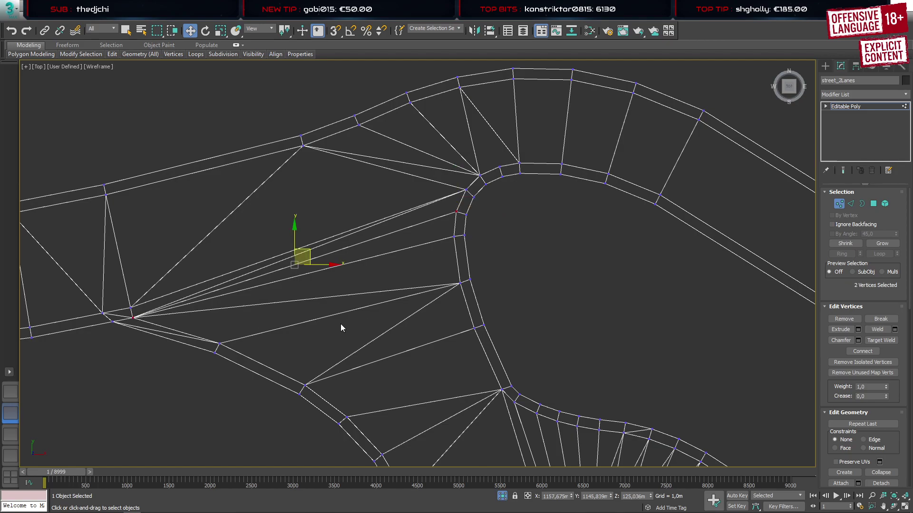
click(499, 165)
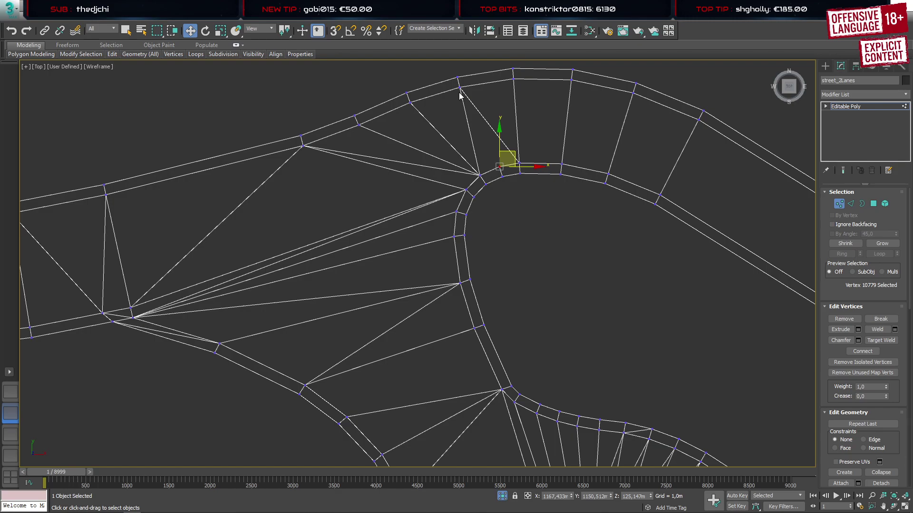
Connect three vertices around the bend with new edges, then view it in shaded Perspective
key(2)
click(497, 134)
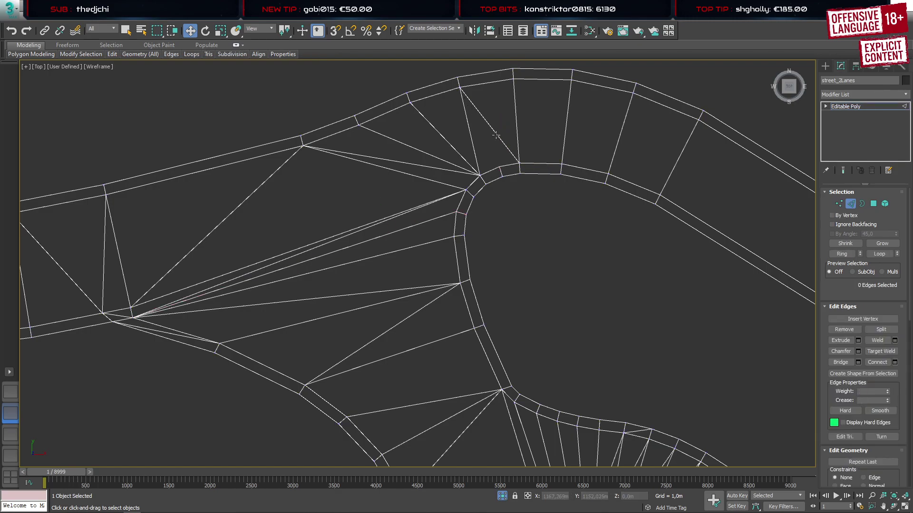
key(1)
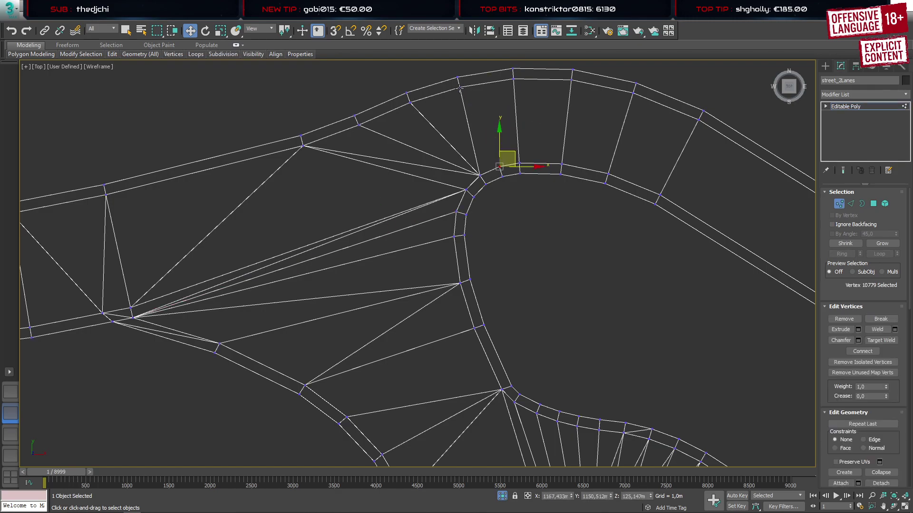
click(459, 88)
ctrl+click(499, 166)
ctrl+click(514, 79)
key(ctrl+shift+e)
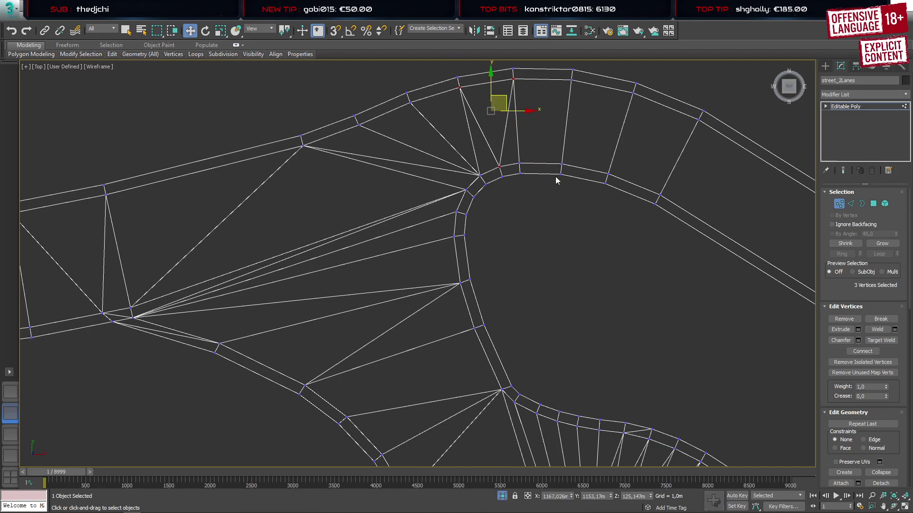
click(11, 392)
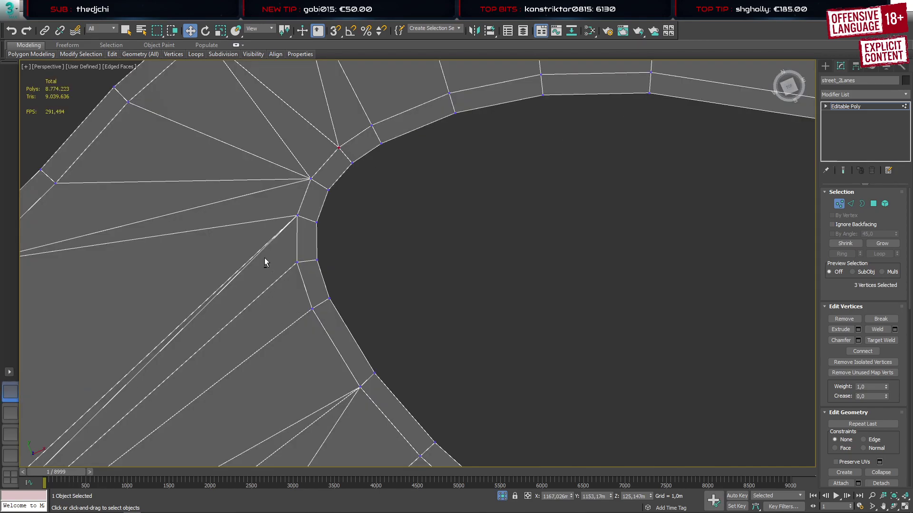
alt+middle_drag(264, 259, 398, 172)
scroll(392, 172, down, 4)
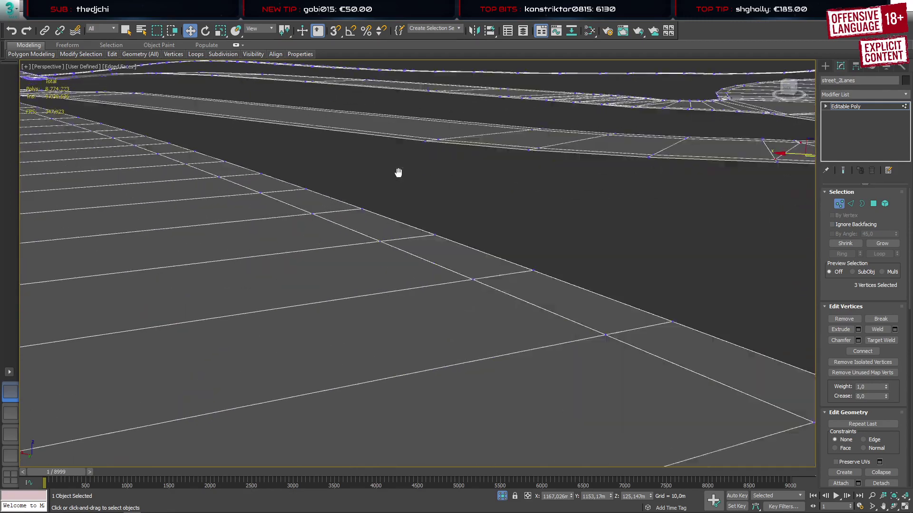
scroll(399, 173, down, 10)
scroll(402, 180, up, 2)
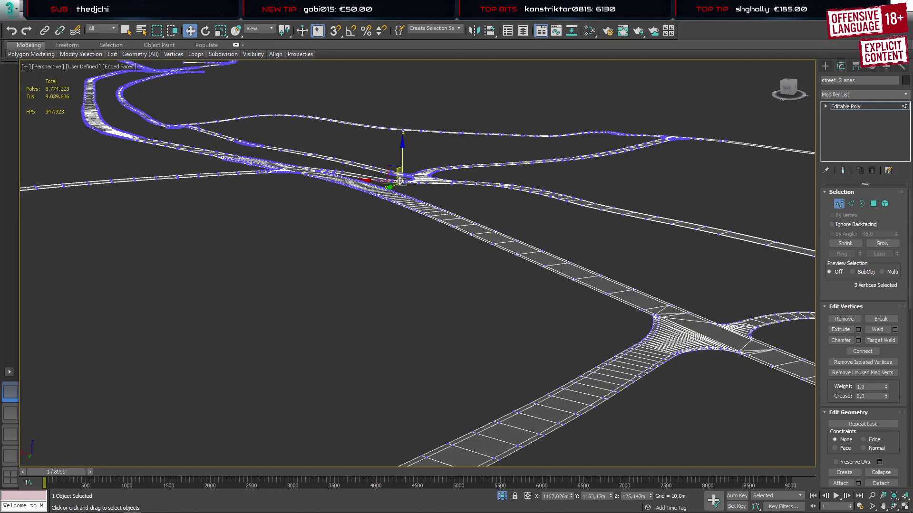
scroll(400, 181, up, 6)
scroll(400, 182, down, 2)
alt+middle_drag(346, 225, 267, 279)
scroll(413, 202, up, 3)
scroll(453, 248, up, 3)
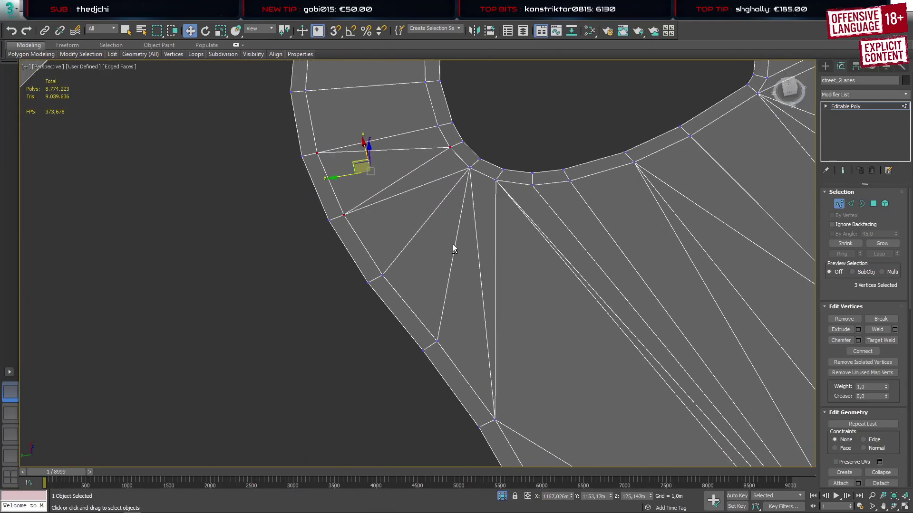
alt+middle_drag(453, 244, 314, 286)
scroll(316, 226, down, 8)
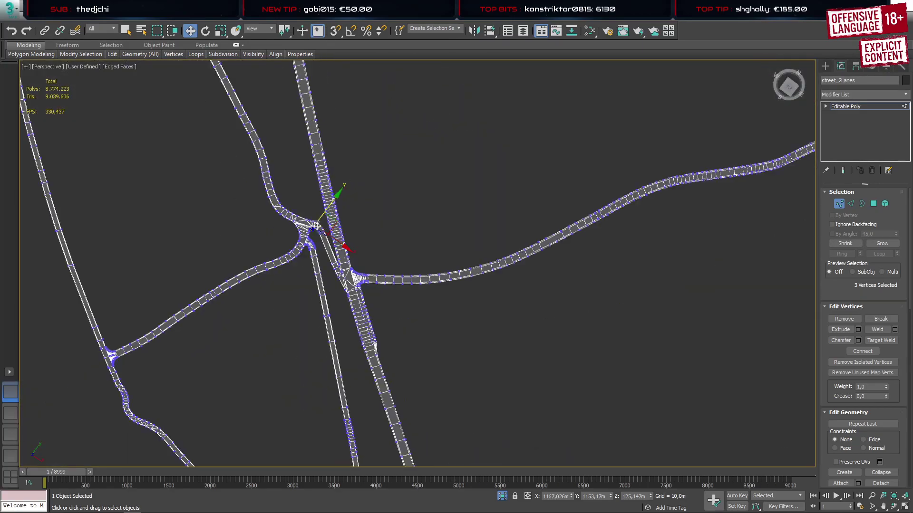
scroll(309, 228, up, 9)
middle_drag(299, 255, 352, 189)
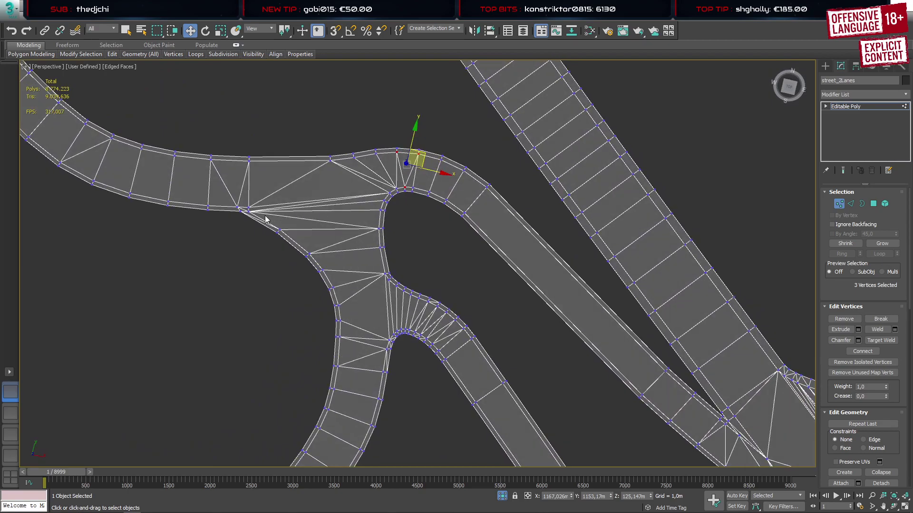
scroll(266, 219, up, 3)
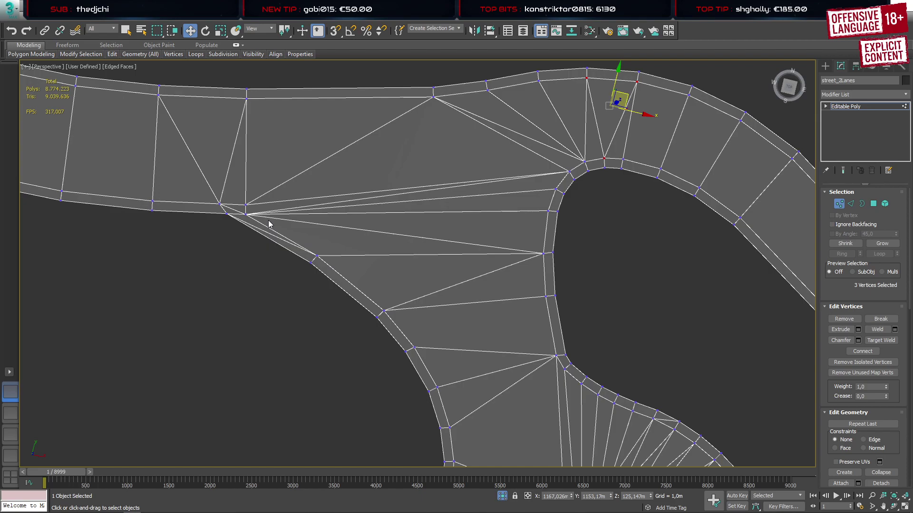
With Constraints set to Edge, slide the fan vertex along the road's left edge
key(ctrl+shift+w)
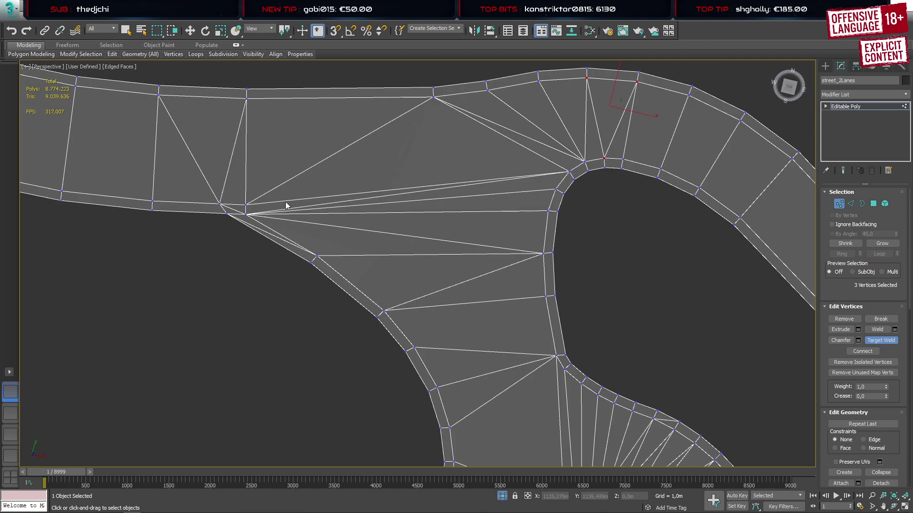
key(w)
scroll(242, 205, up, 5)
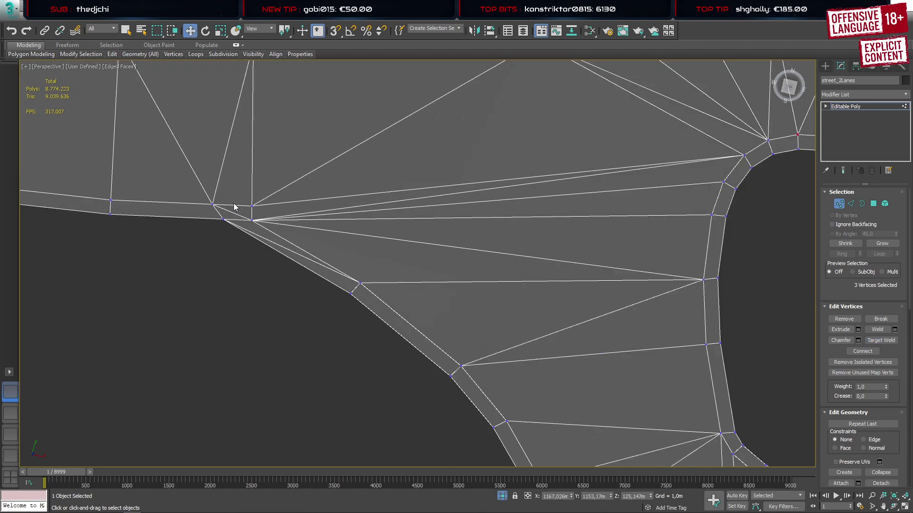
click(210, 206)
click(862, 440)
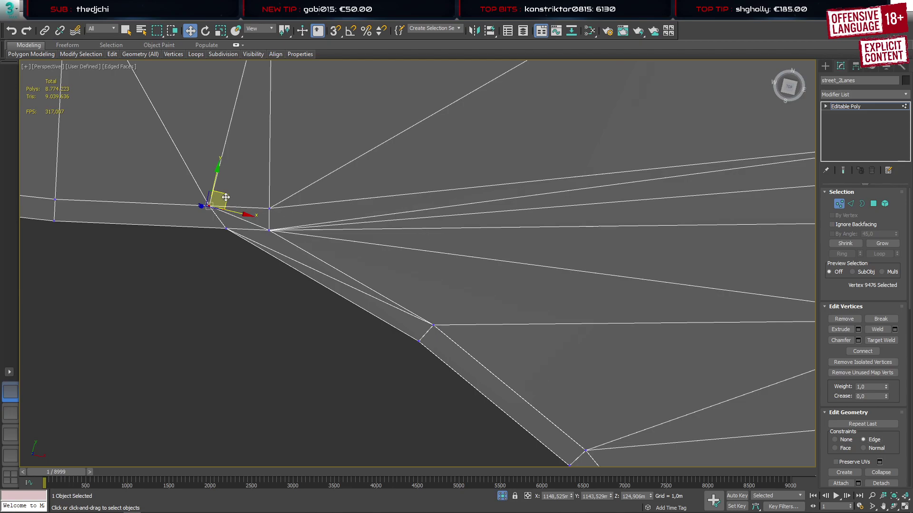
drag(226, 196, 240, 198)
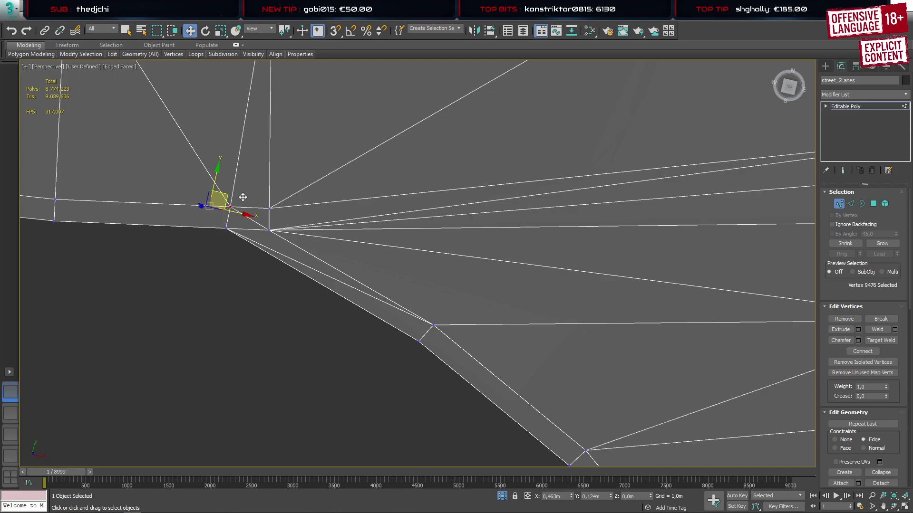
drag(239, 196, 242, 240)
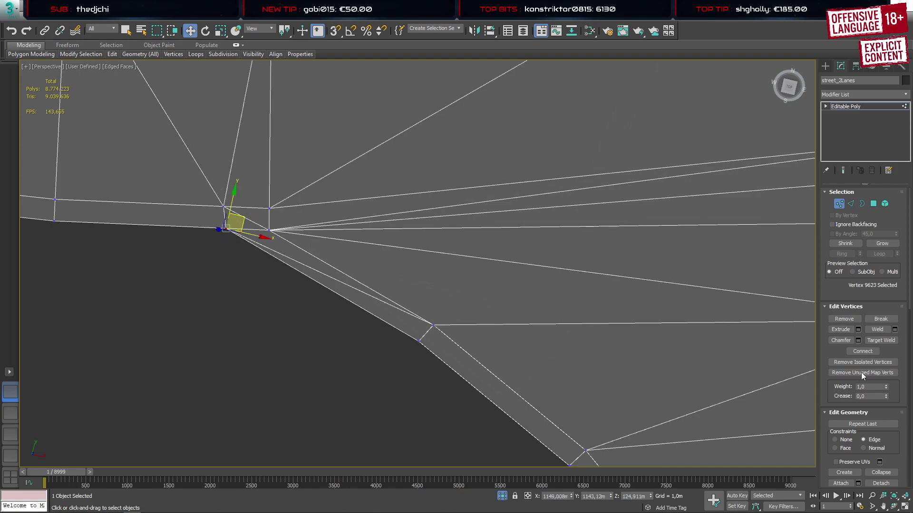
click(845, 440)
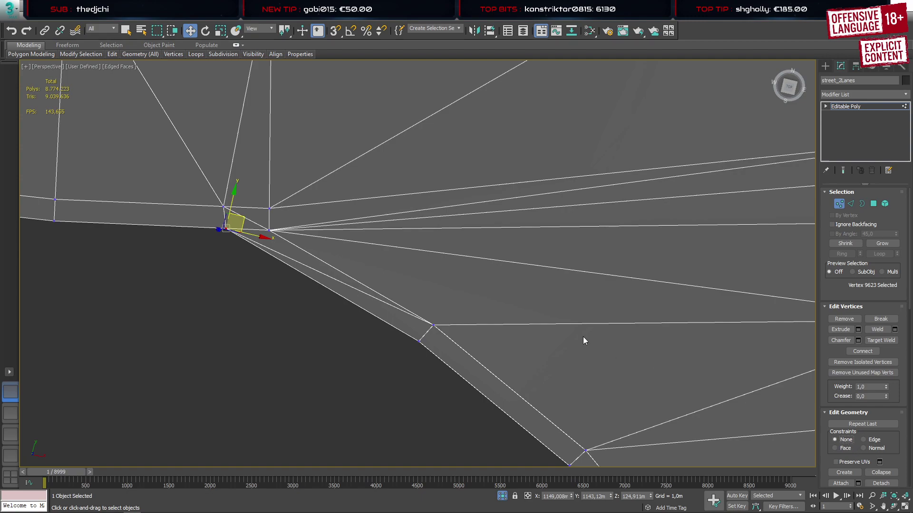
click(863, 440)
drag(247, 219, 242, 221)
Refine the fan vertex slightly left in Top wireframe view, then return to Perspective
click(10, 413)
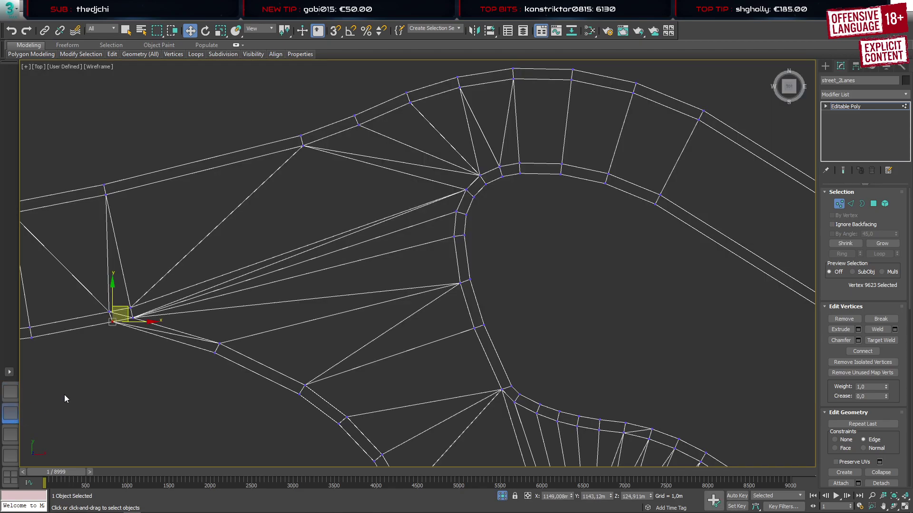
scroll(120, 320, up, 6)
middle_drag(145, 315, 315, 236)
scroll(314, 229, down, 3)
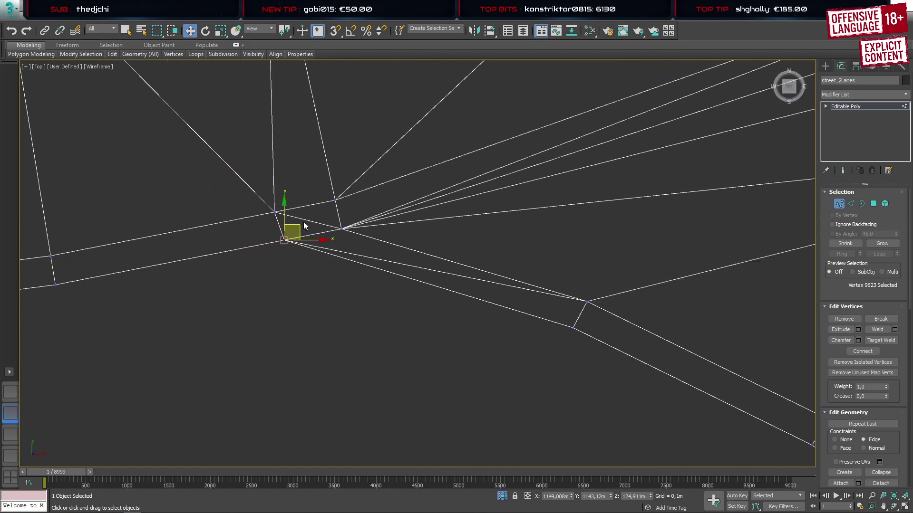
drag(296, 225, 289, 228)
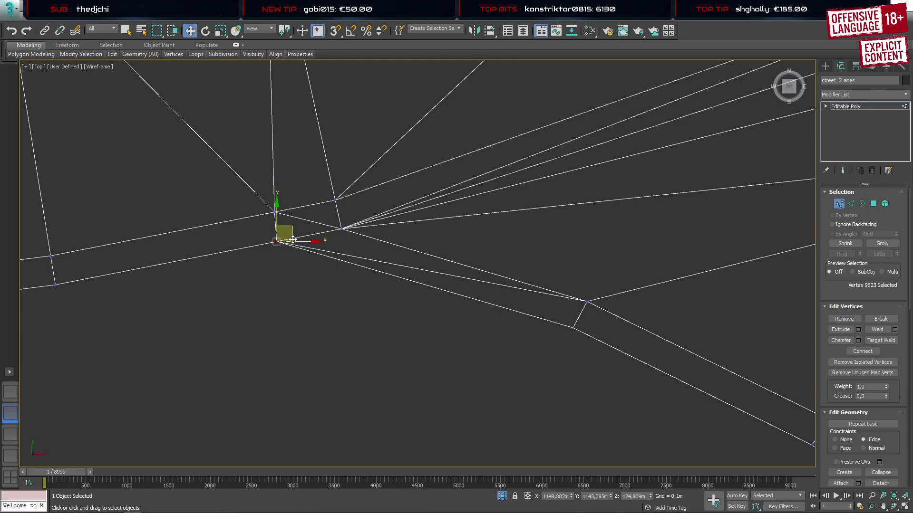
scroll(130, 222, down, 4)
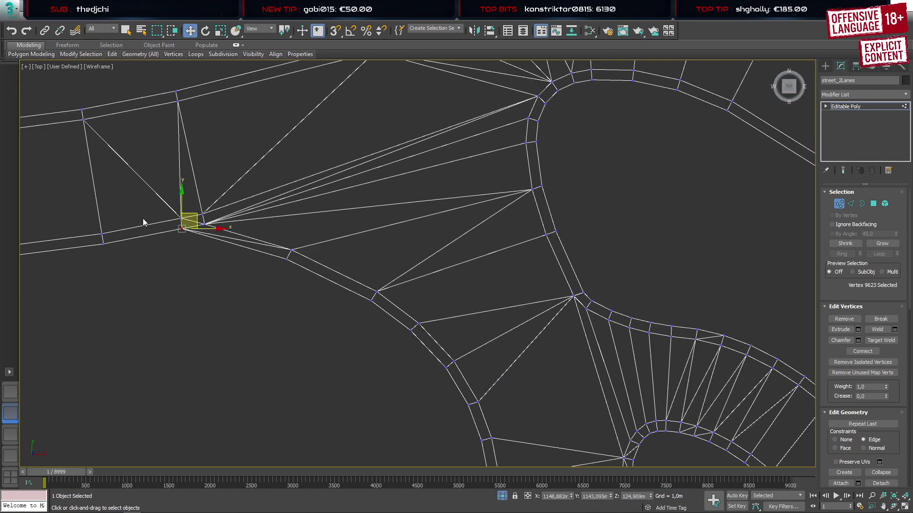
click(11, 389)
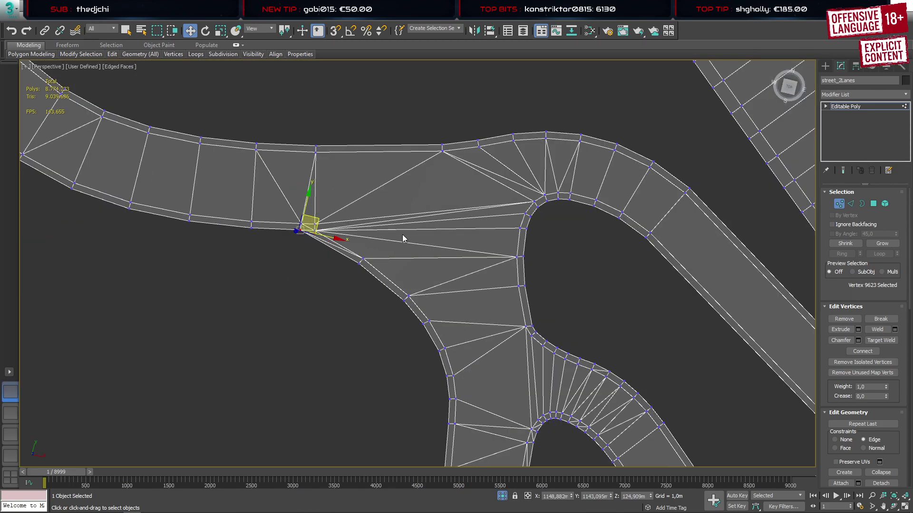
scroll(402, 235, up, 2)
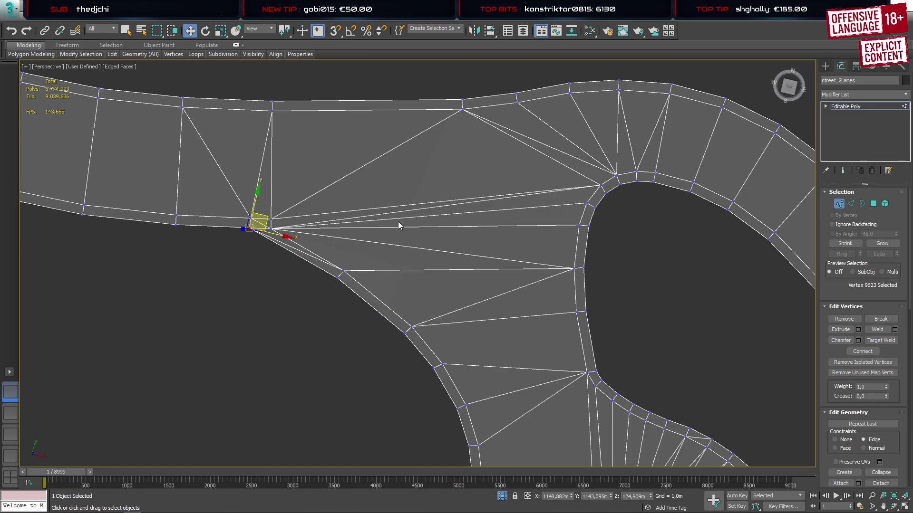
Delete the long diagonal edge and bring the lower junction fan into view
key(2)
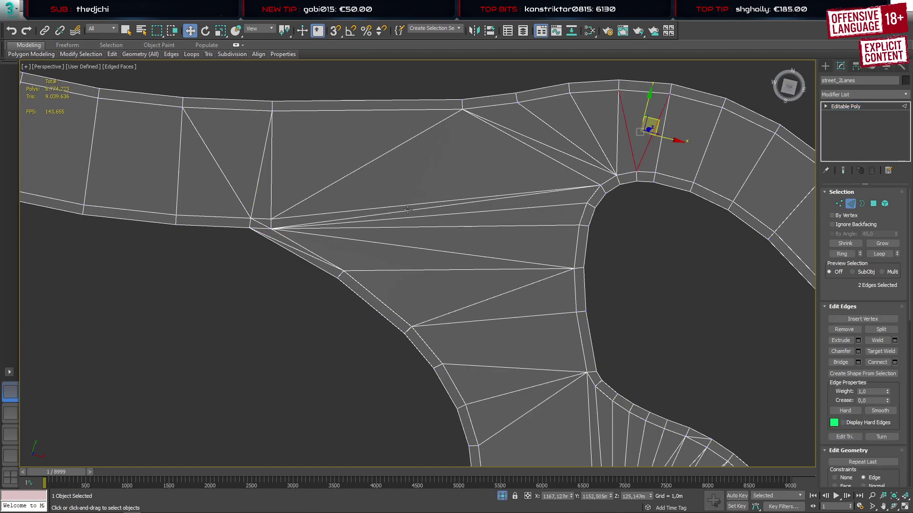
click(407, 210)
key(BackSpace)
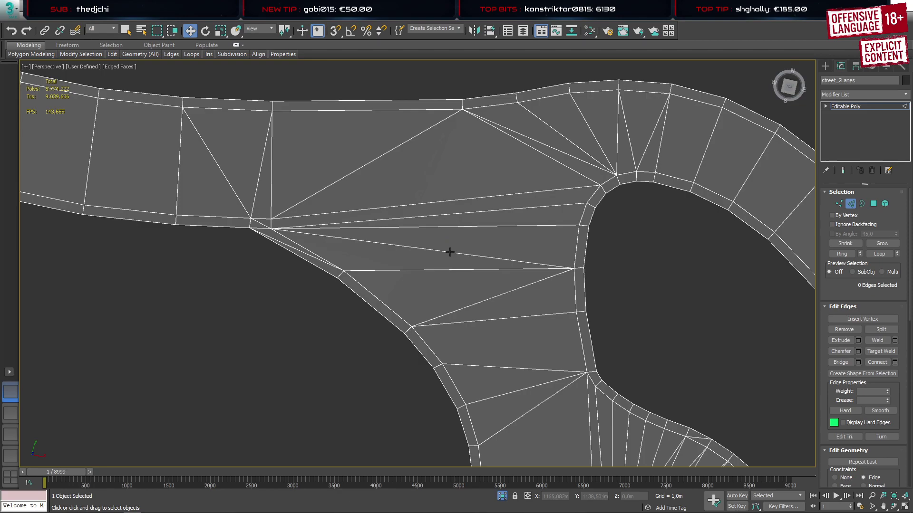
middle_drag(449, 252, 199, 255)
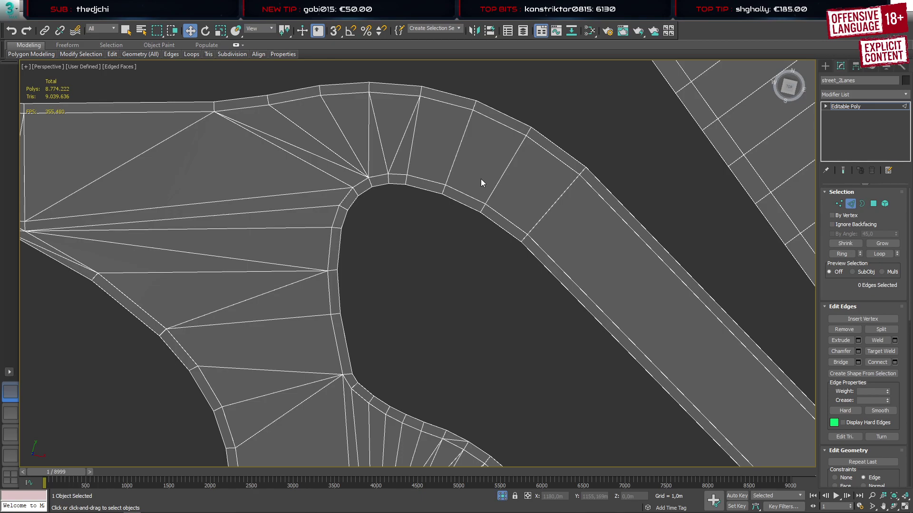
Chamfer the three radial road edges with an amount of 0,897m
key(2)
key(2)
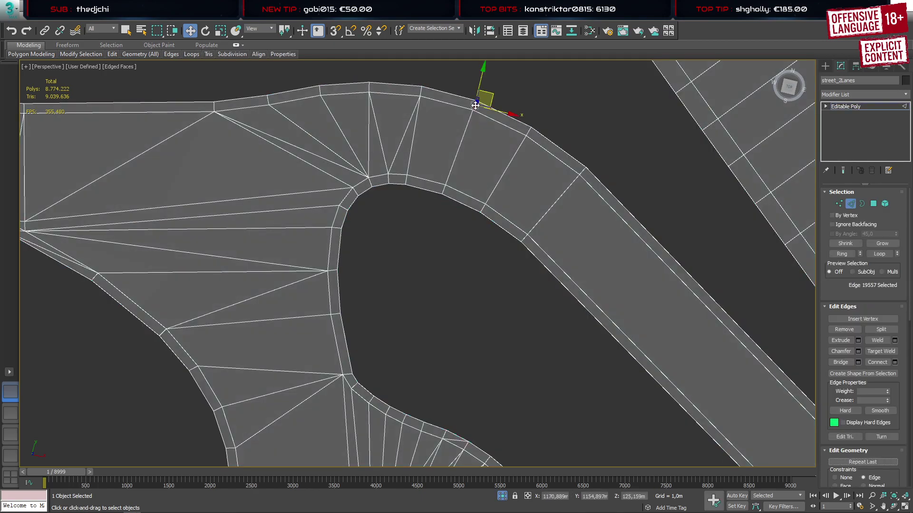
ctrl+click(453, 171)
ctrl+click(442, 189)
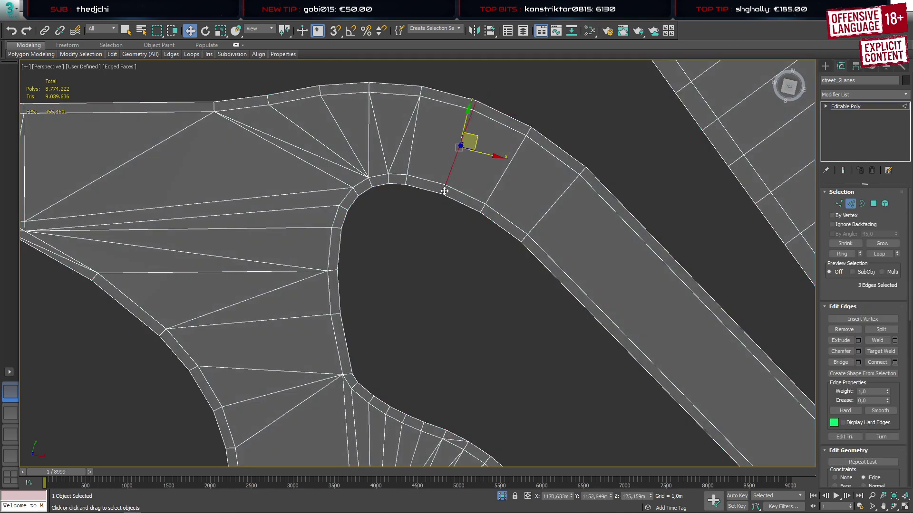
key(ctrl+shift+c)
drag(426, 284, 426, 243)
drag(453, 511, 453, 506)
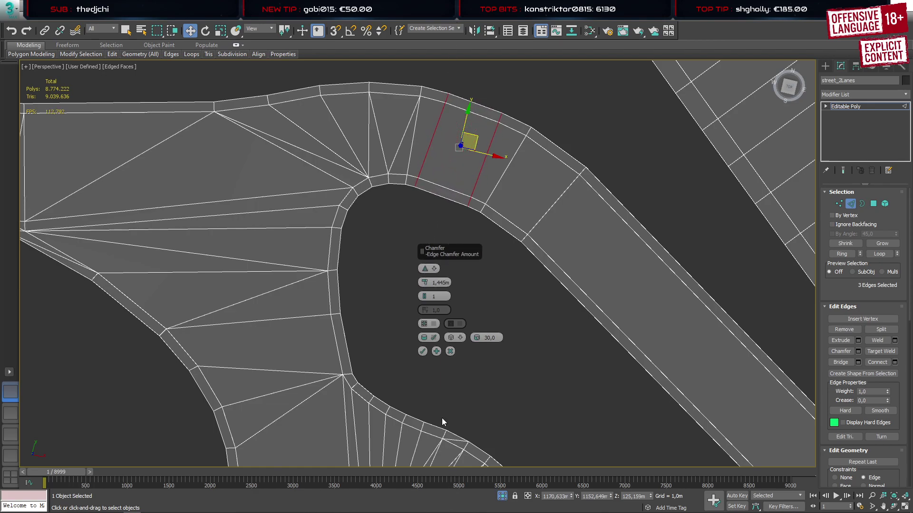
drag(422, 284, 440, 383)
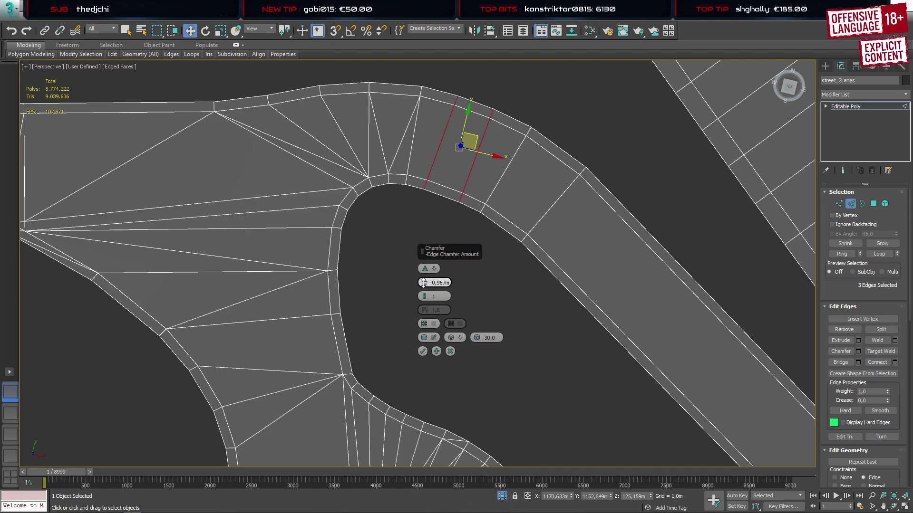
drag(423, 283, 431, 315)
click(423, 350)
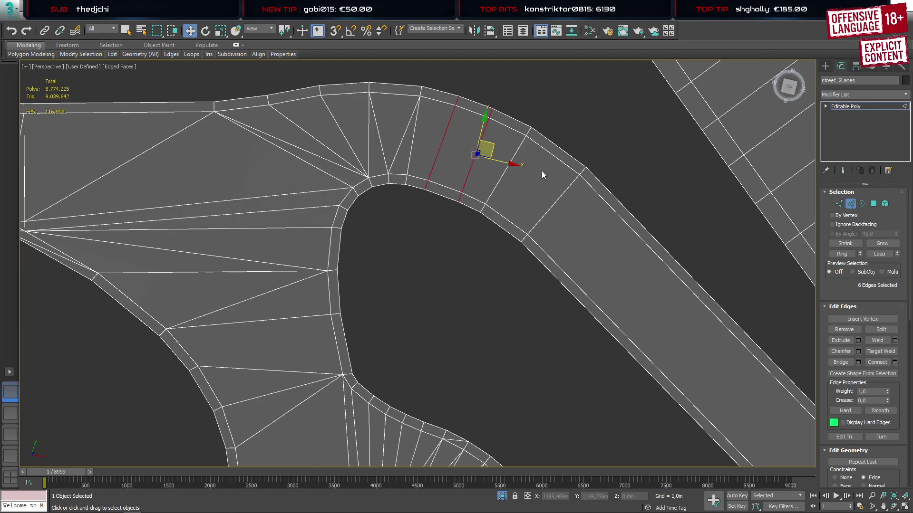
click(528, 131)
scroll(535, 138, up, 1)
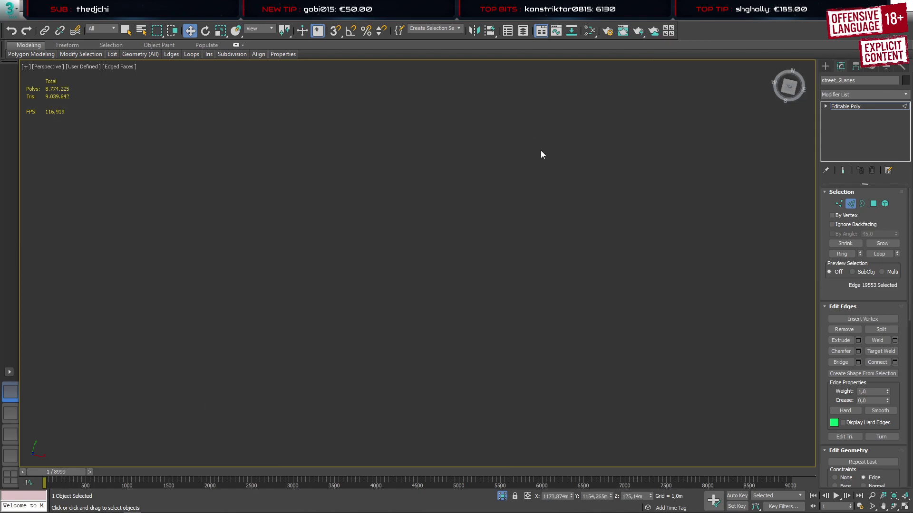
scroll(541, 151, down, 1)
In Top wireframe vertex mode, set Constraints to None and move the selected vertex right
click(11, 412)
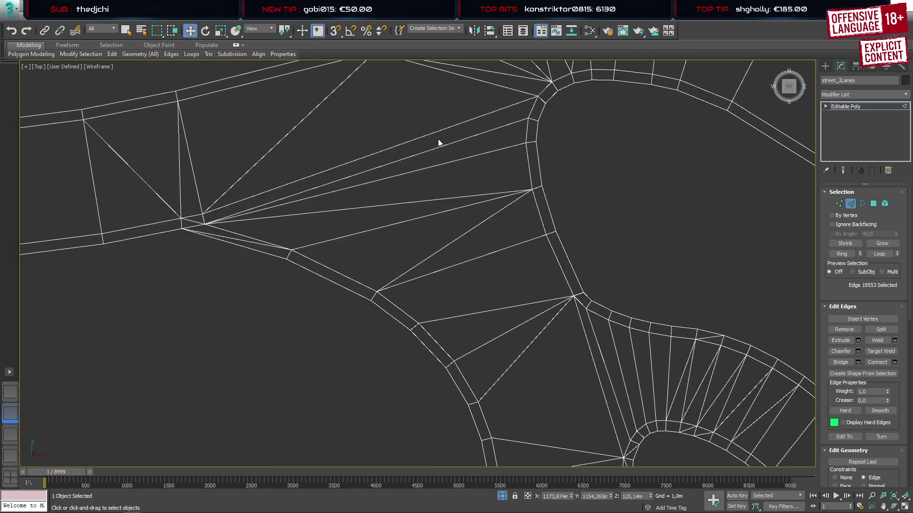
middle_drag(507, 115, 318, 267)
scroll(527, 152, up, 2)
key(1)
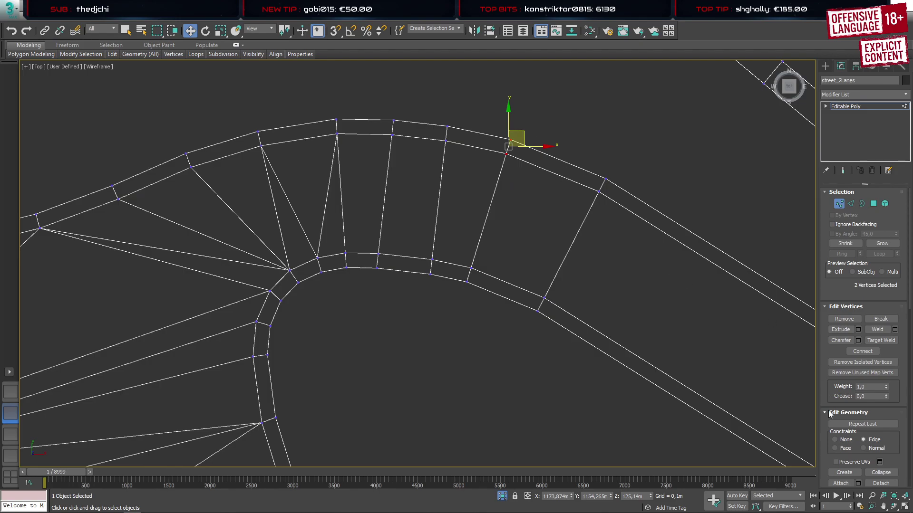
click(835, 440)
drag(523, 133, 536, 137)
Shift the inner vertex pairs along the bend to the right
drag(461, 254, 497, 298)
drag(486, 261, 502, 263)
mouse_move(407, 246)
mouse_down()
mouse_move(439, 278)
mouse_move(443, 253)
mouse_move(401, 251)
mouse_up()
click(379, 254)
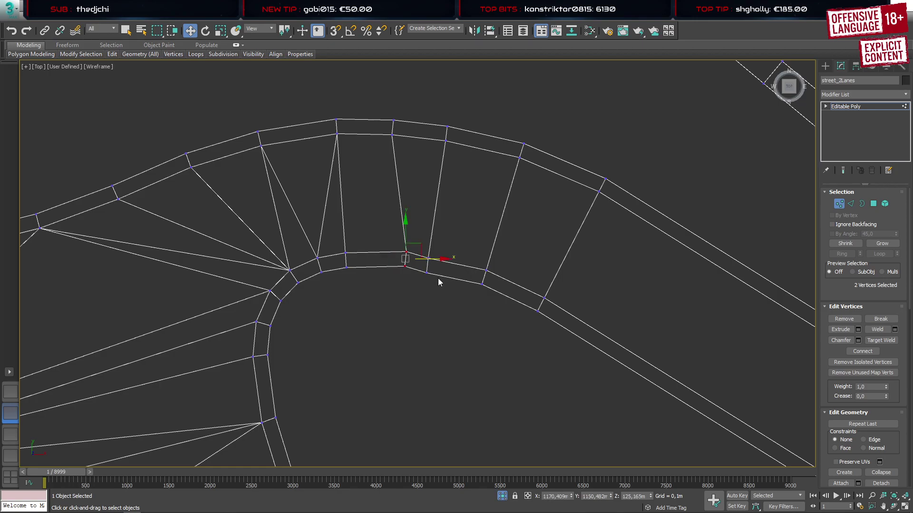
drag(409, 302, 450, 252)
Slide the outer vertex pairs along the bend to the right to space the cuts evenly
drag(437, 109, 470, 123)
drag(389, 109, 413, 112)
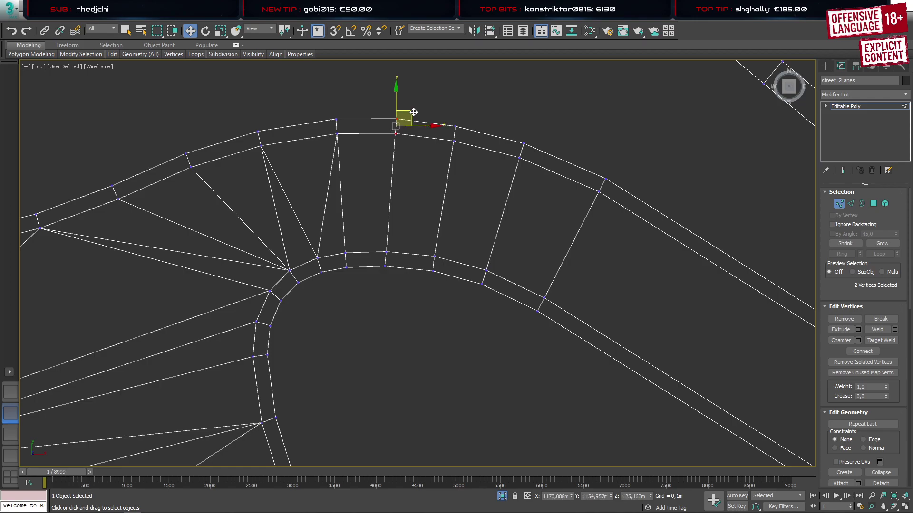
drag(509, 135, 541, 141)
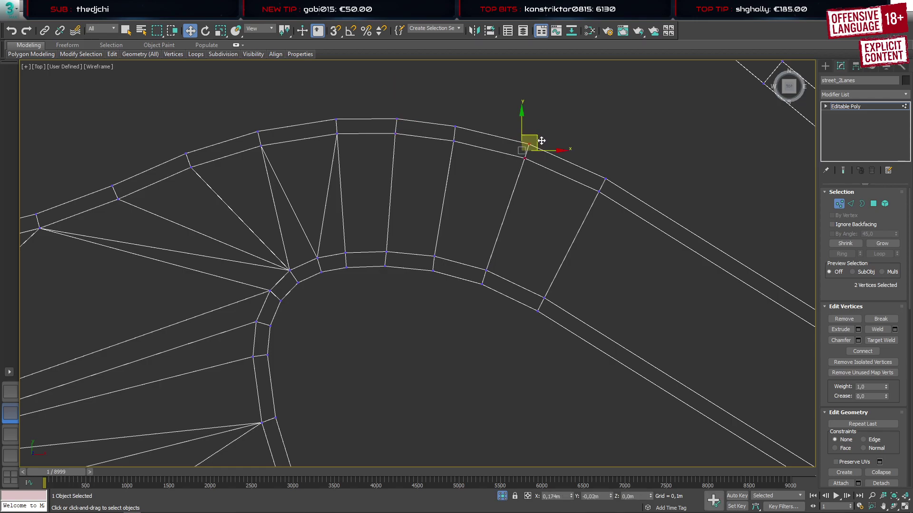
drag(441, 103, 474, 115)
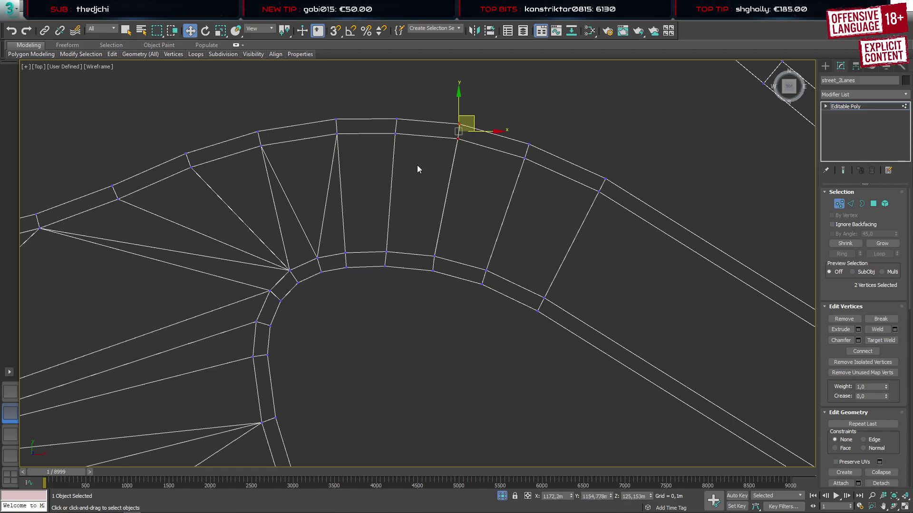
drag(382, 104, 414, 115)
drag(390, 151, 413, 122)
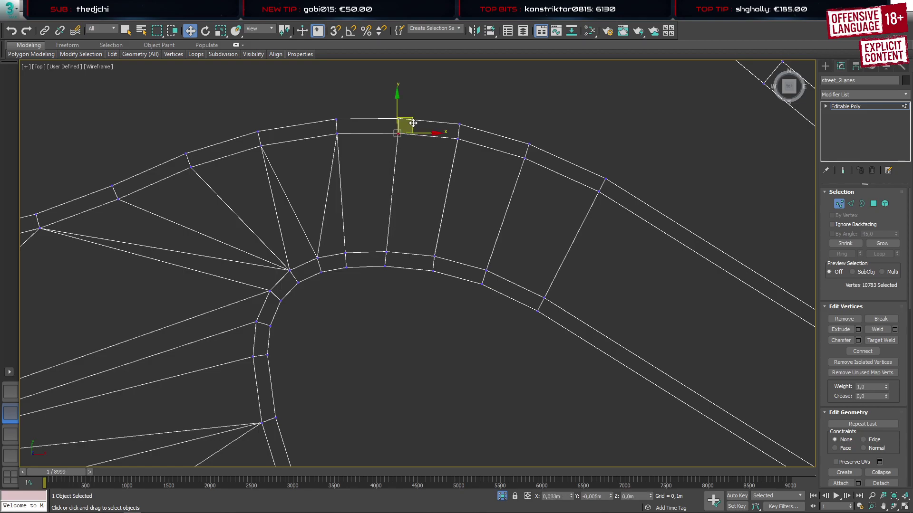
click(378, 237)
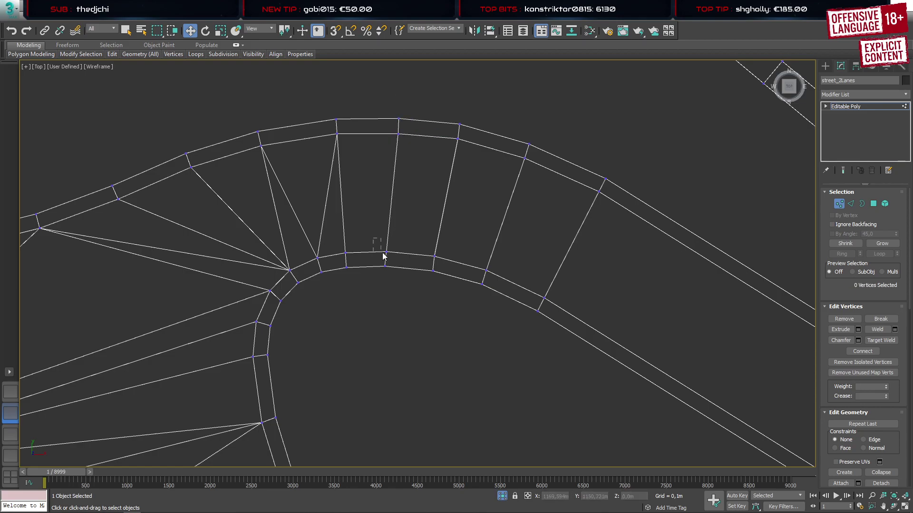
In the top view, slide the first curve vertex and vertex pairs to the right along the road
click(385, 253)
scroll(393, 245, up, 4)
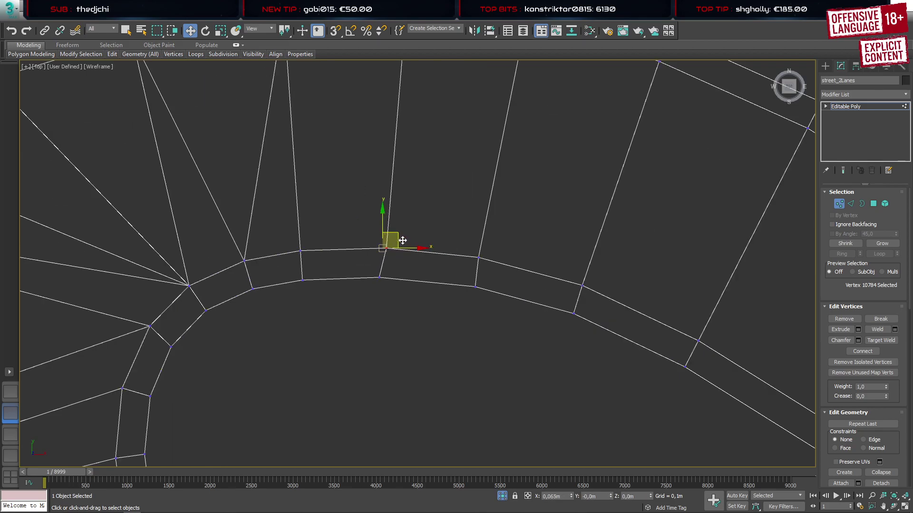
drag(402, 241, 404, 268)
click(379, 277)
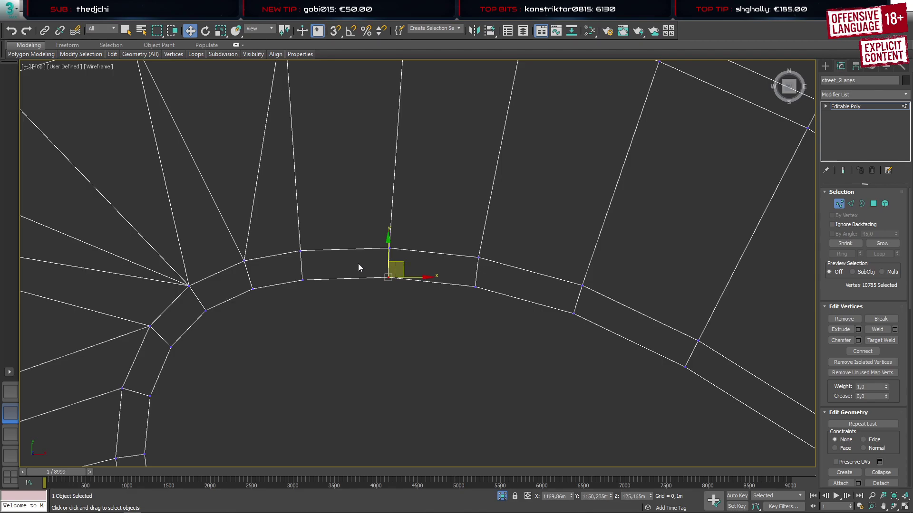
scroll(314, 247, down, 2)
drag(297, 244, 335, 244)
scroll(311, 274, up, 2)
drag(234, 246, 264, 286)
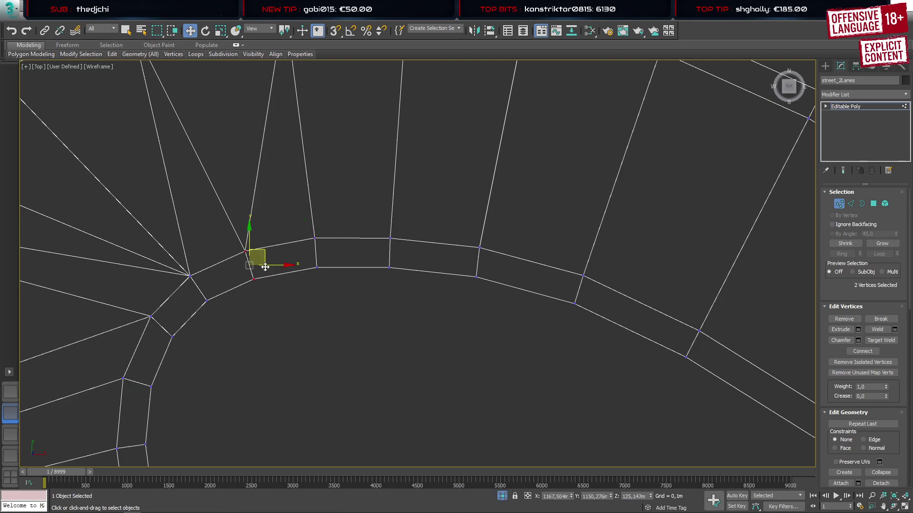
drag(263, 254, 268, 255)
scroll(372, 237, down, 2)
scroll(380, 249, down, 1)
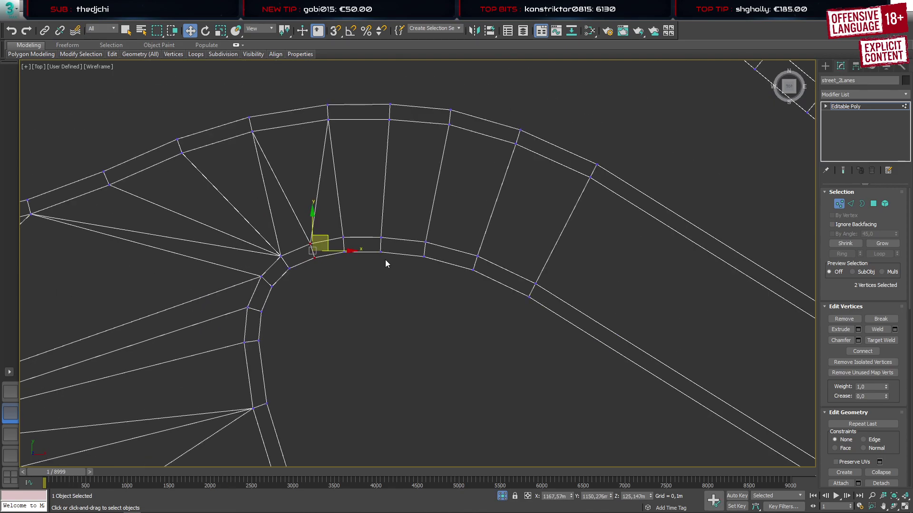
scroll(364, 232, down, 2)
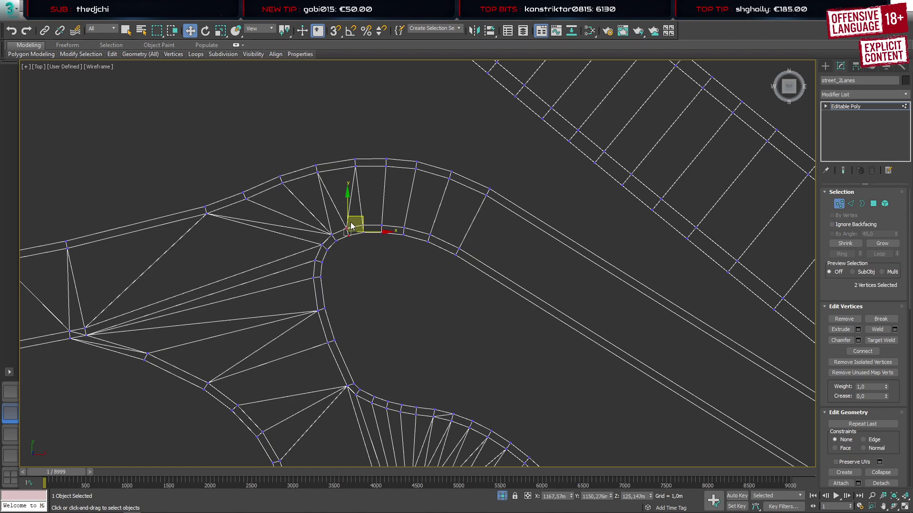
In Perspective, nudge the two outer-edge vertices slightly right, undoing a stray pair move
click(10, 393)
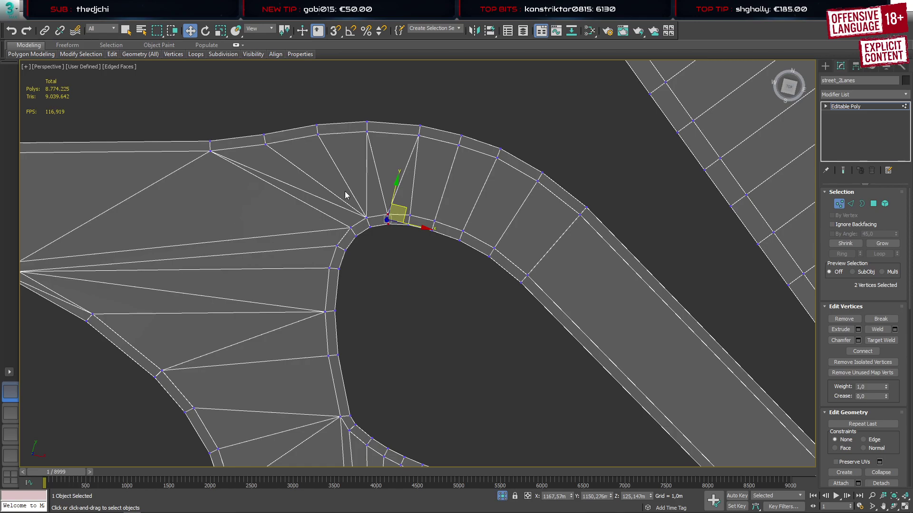
drag(353, 105, 372, 137)
scroll(370, 131, up, 5)
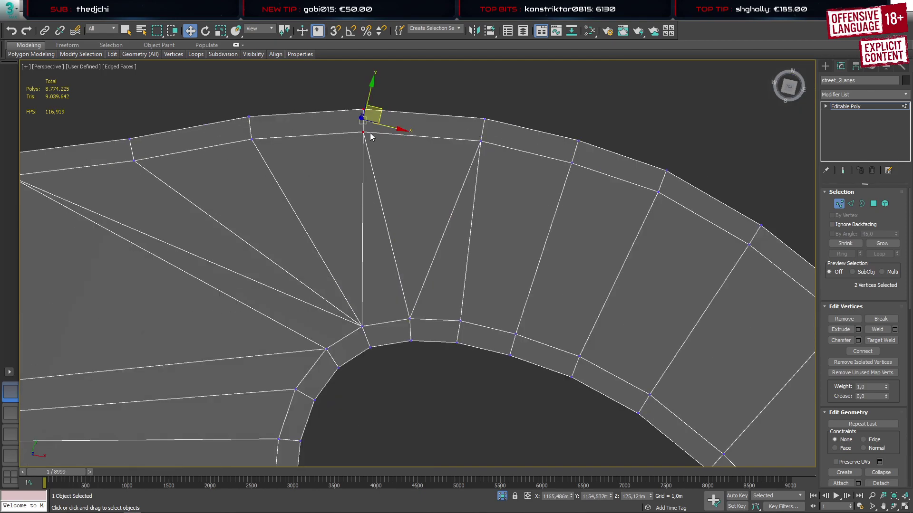
middle_drag(370, 132, 379, 160)
drag(385, 152, 389, 153)
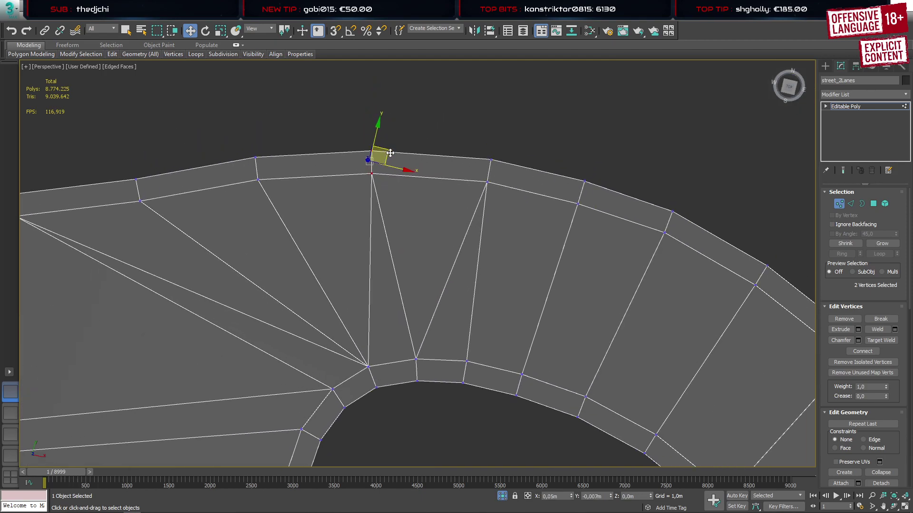
scroll(310, 179, down, 2)
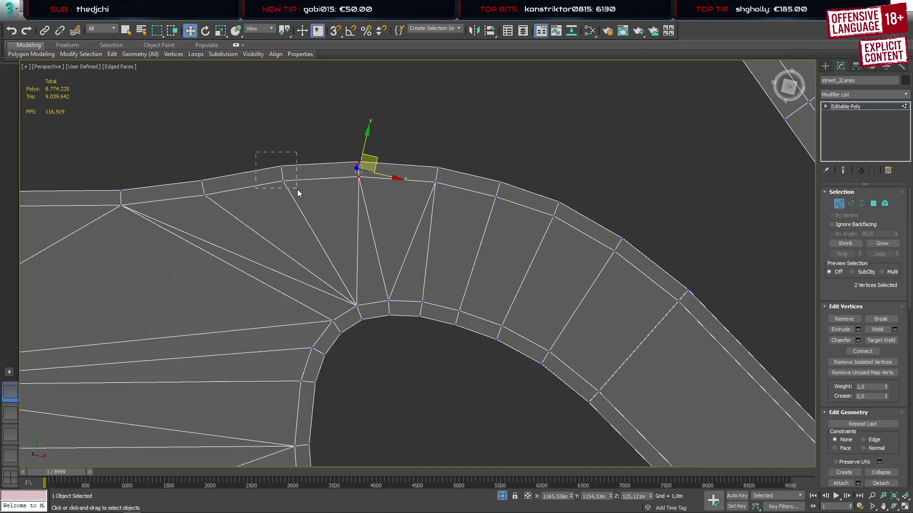
drag(297, 189, 299, 169)
key(ctrl+z)
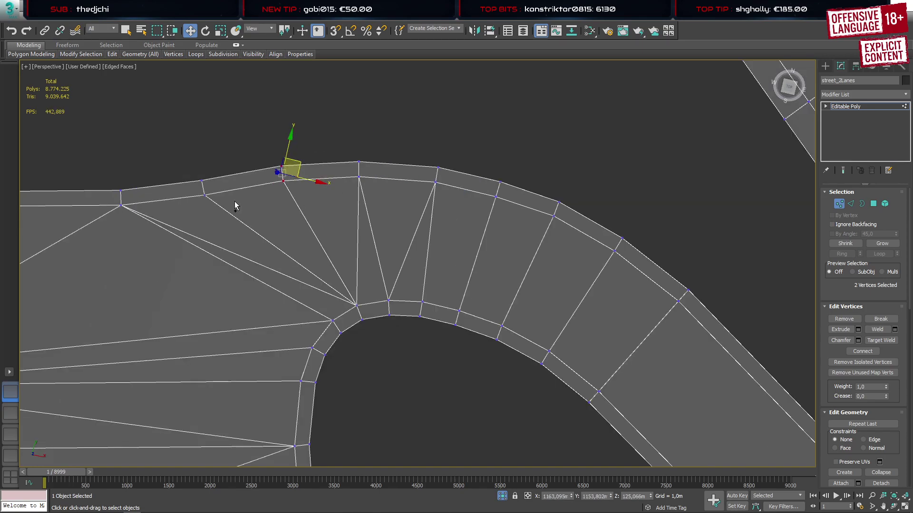
Back in the top wireframe view, shift the inner-curve vertex pairs up and right along the bend
click(10, 413)
scroll(268, 189, up, 4)
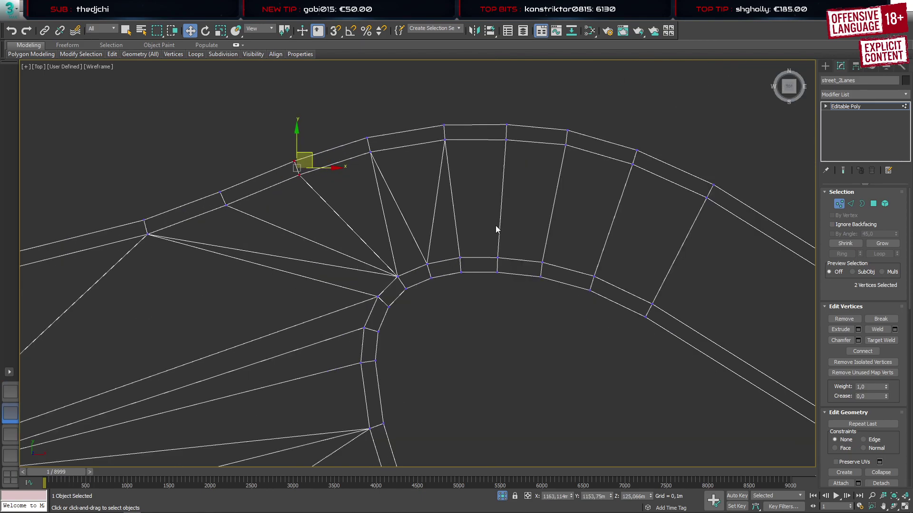
middle_drag(497, 226, 359, 219)
scroll(443, 131, up, 2)
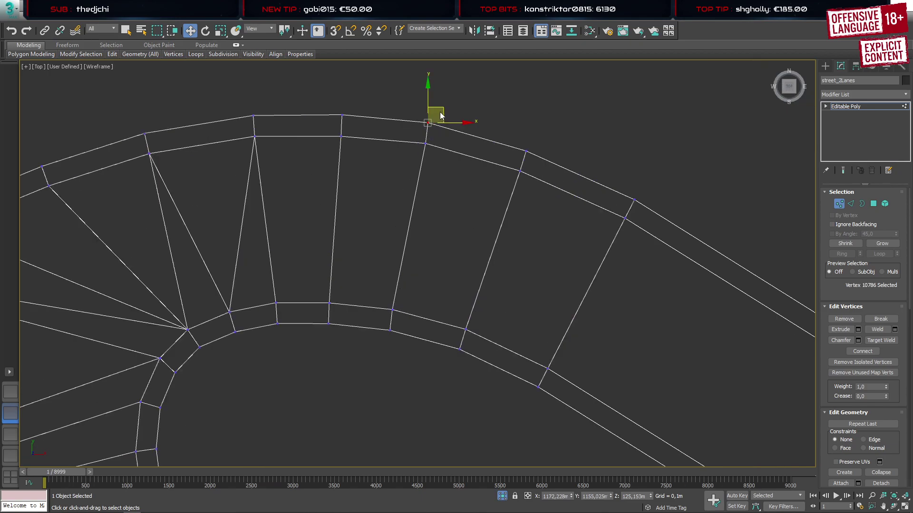
scroll(427, 192, down, 2)
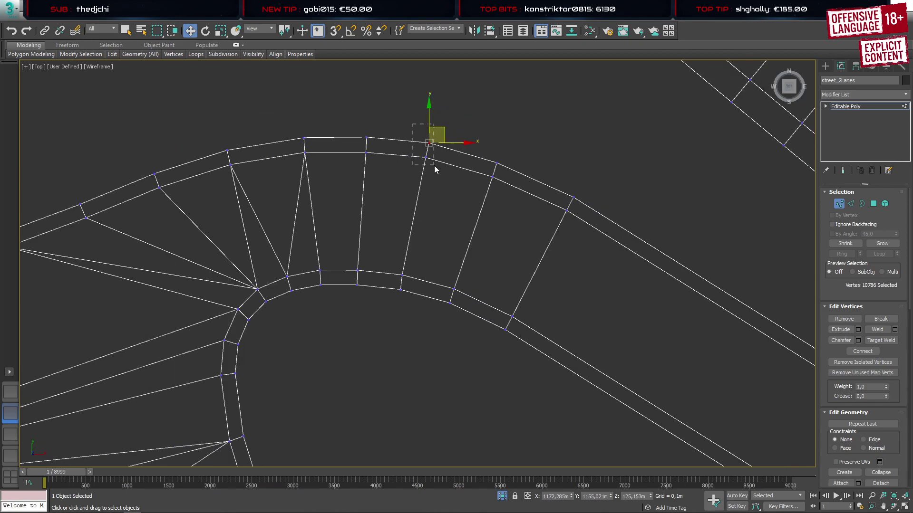
drag(362, 117, 373, 134)
scroll(375, 140, up, 2)
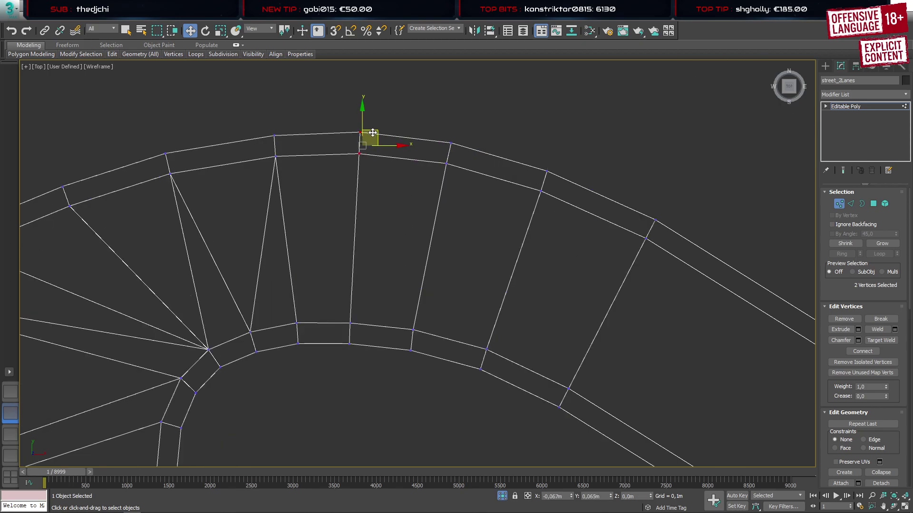
scroll(370, 214, down, 1)
drag(340, 274, 373, 285)
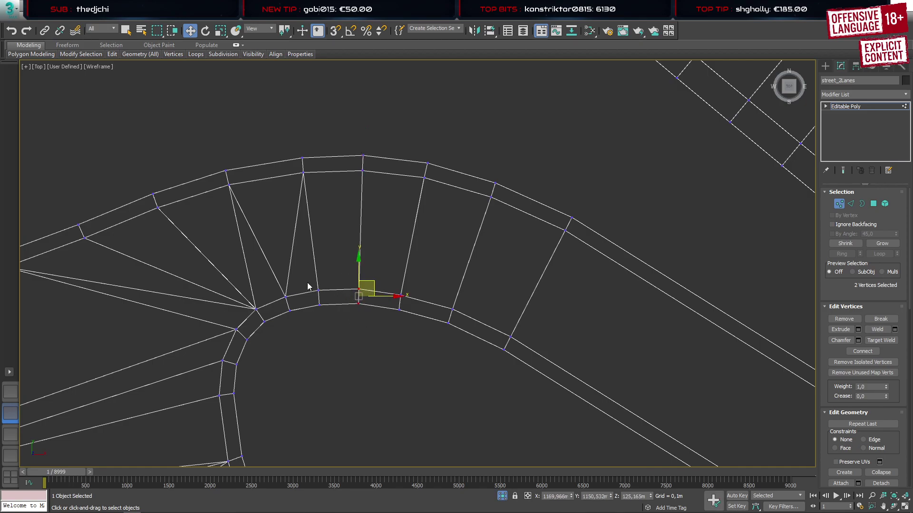
drag(310, 285, 336, 288)
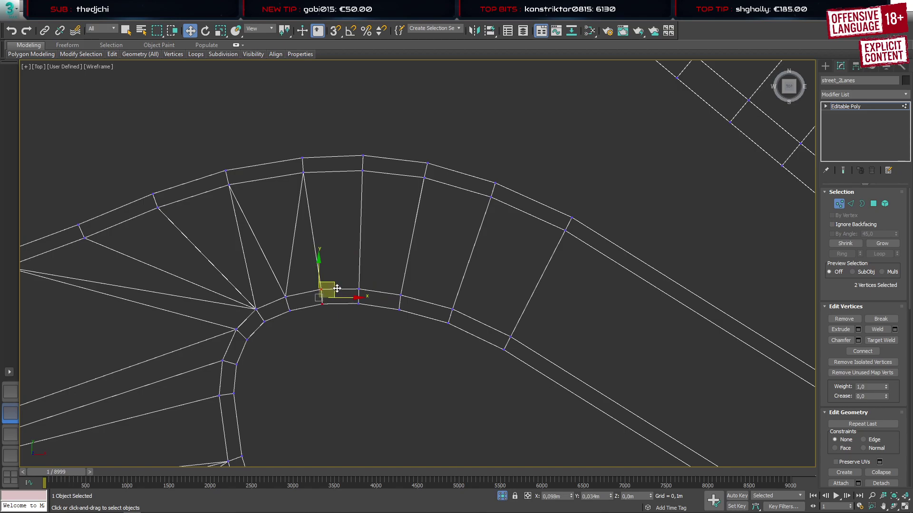
Adjust the inner-corner vertex pair and single inner-edge vertices to smooth the curve
click(383, 355)
scroll(350, 242, down, 3)
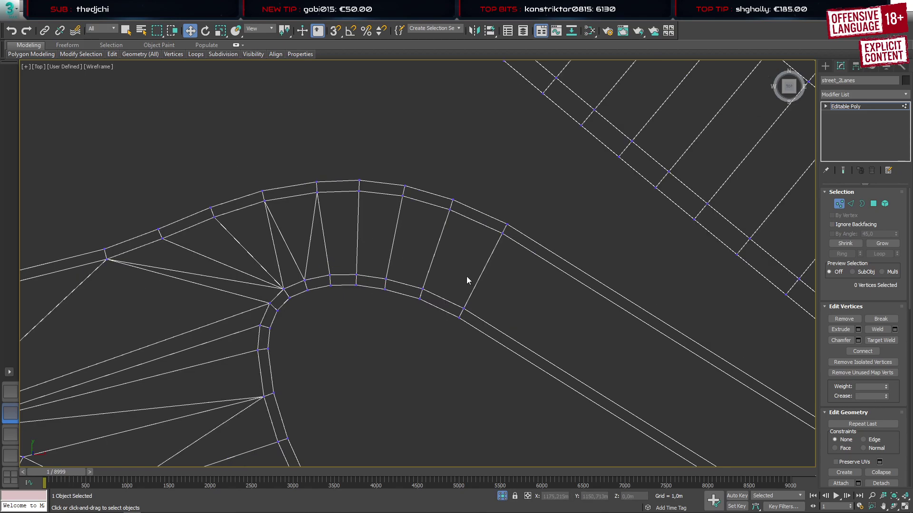
scroll(307, 271, up, 3)
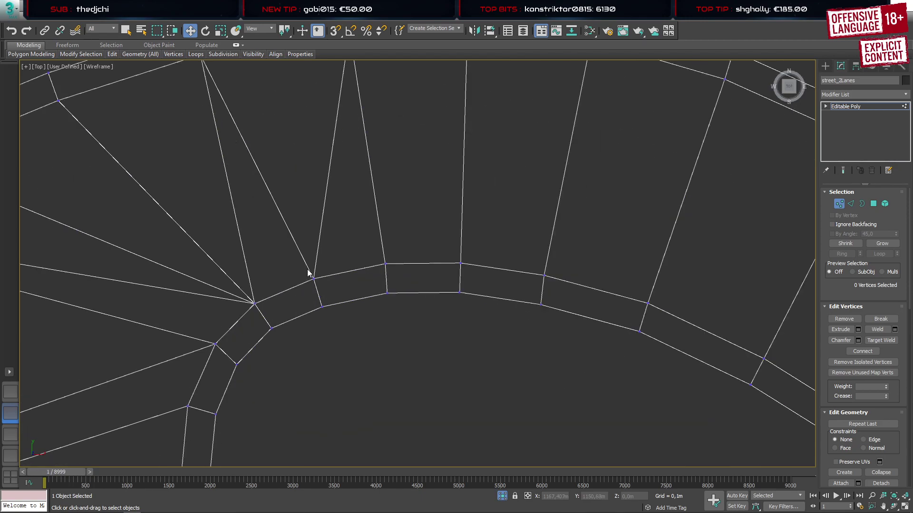
drag(306, 270, 328, 311)
drag(333, 279, 336, 277)
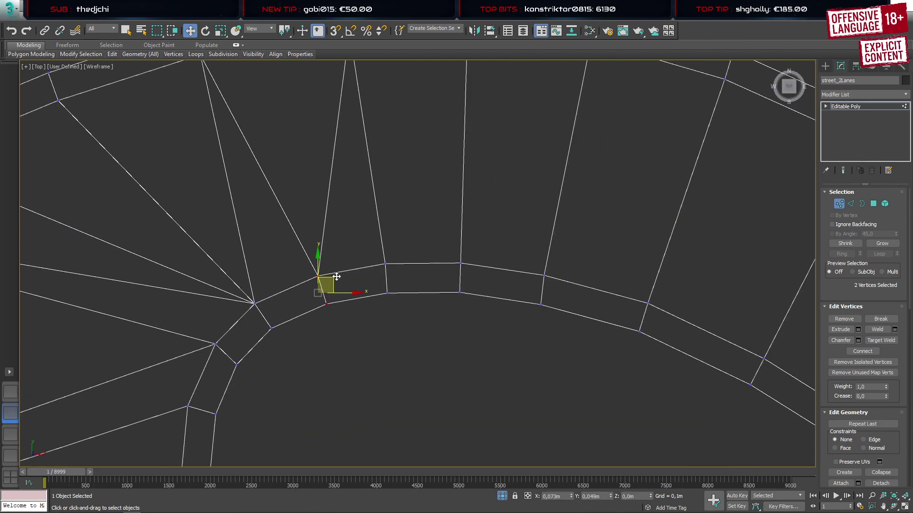
scroll(289, 296, down, 3)
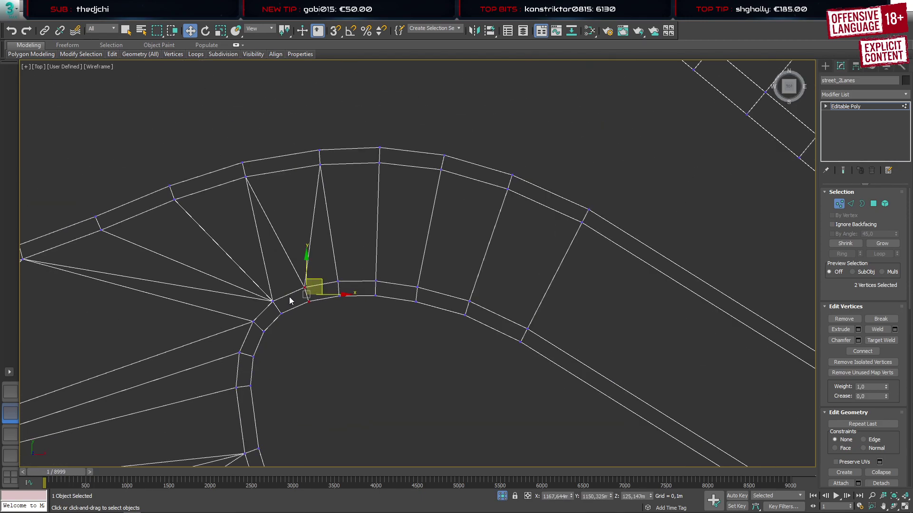
click(417, 288)
scroll(422, 289, up, 2)
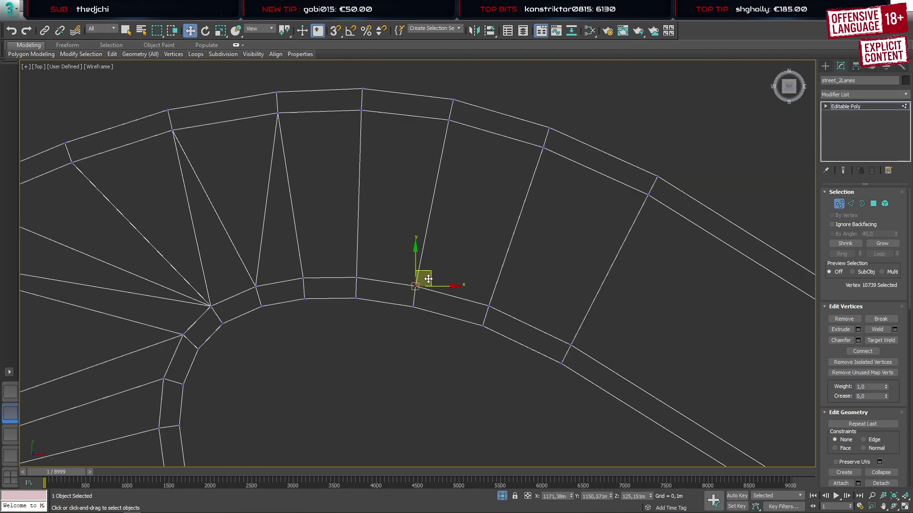
drag(430, 277, 431, 325)
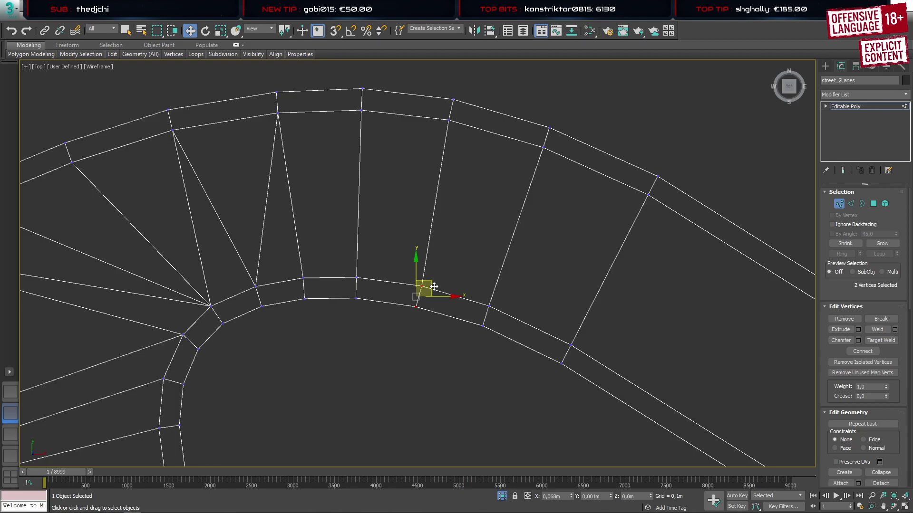
click(414, 306)
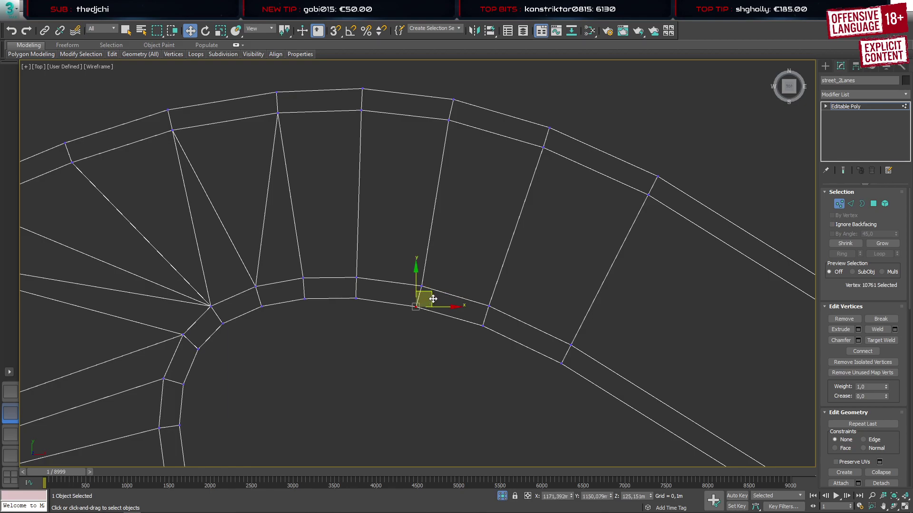
drag(432, 299, 435, 299)
Move the upper outer-edge vertex to match, then orbit the Perspective view to inspect the bend
click(449, 119)
drag(435, 115, 467, 108)
scroll(347, 178, down, 3)
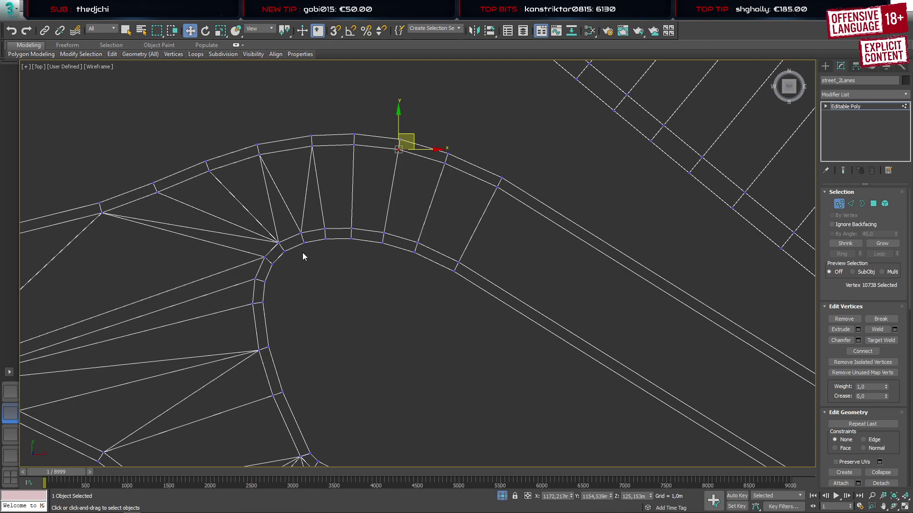
click(9, 398)
scroll(335, 241, down, 4)
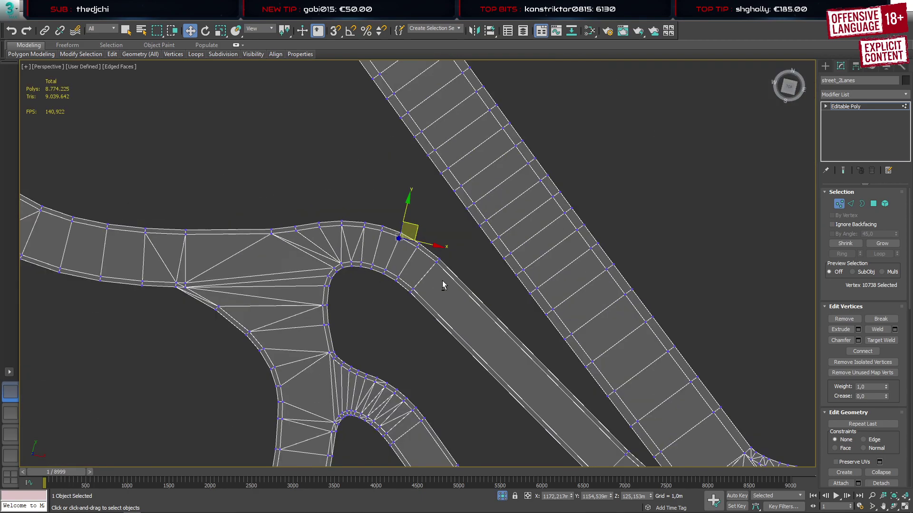
alt+middle_drag(442, 281, 524, 230)
Zoom extents on the road network, leave vertex editing, deselect the road and save with Ctrl+S
key(z)
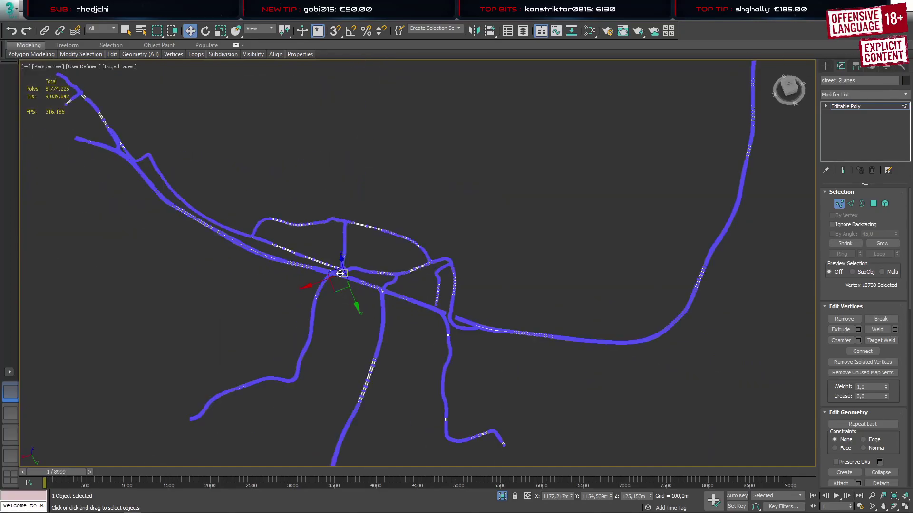
click(826, 66)
click(508, 147)
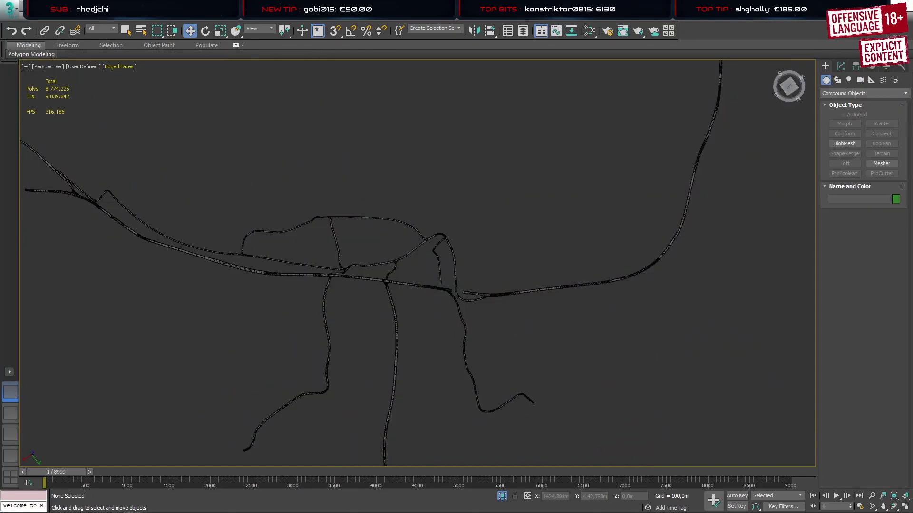
key(ctrl+s)
Save As over the existing Untersteinach3 file, confirming the overwrite
click(9, 9)
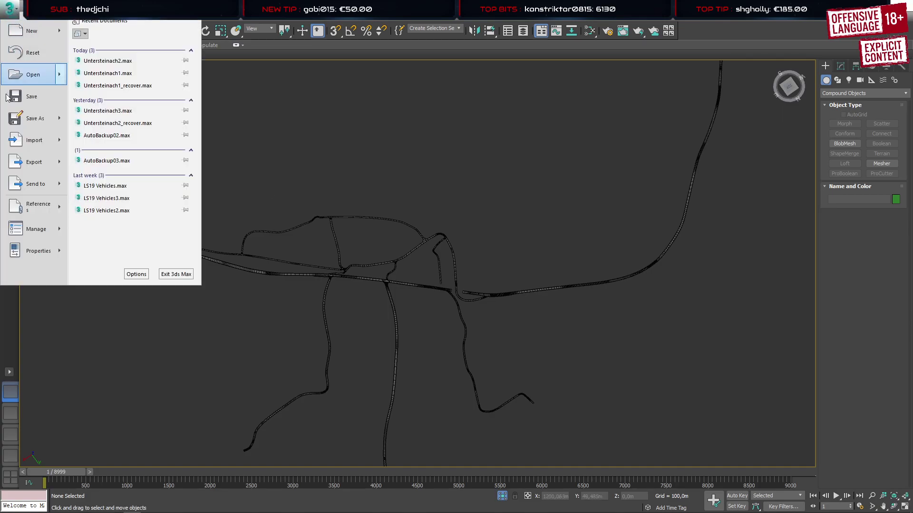
click(33, 124)
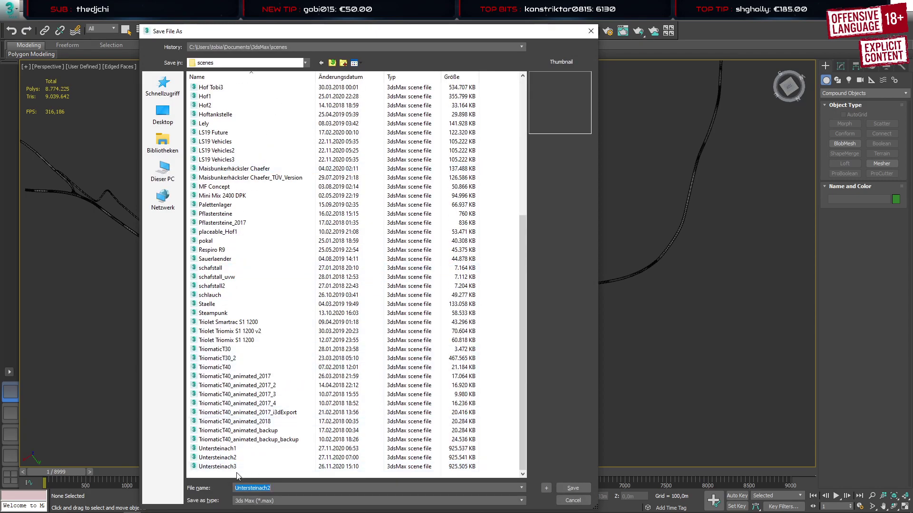
double_click(228, 467)
key(Return)
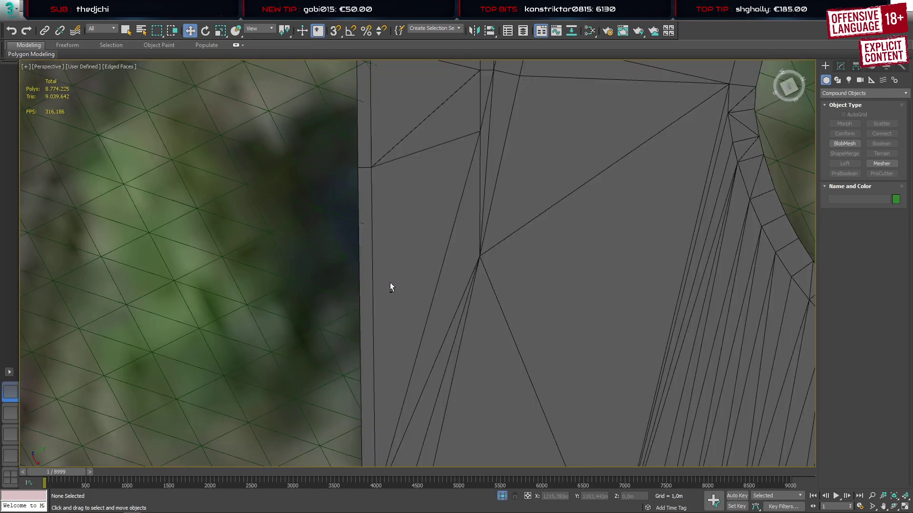
Undo Exit Isolate to bring the terrain back and turn off edged-faces display
key(alt+e)
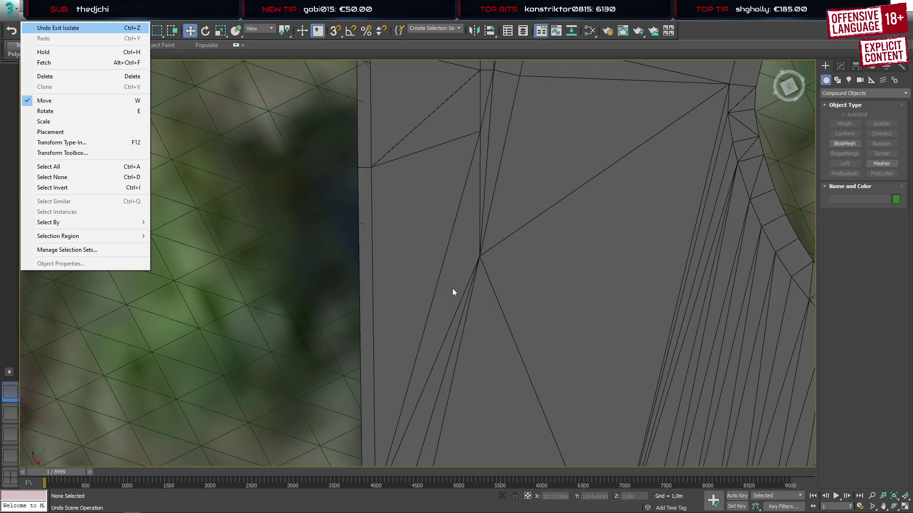
key(Return)
scroll(451, 286, down, 8)
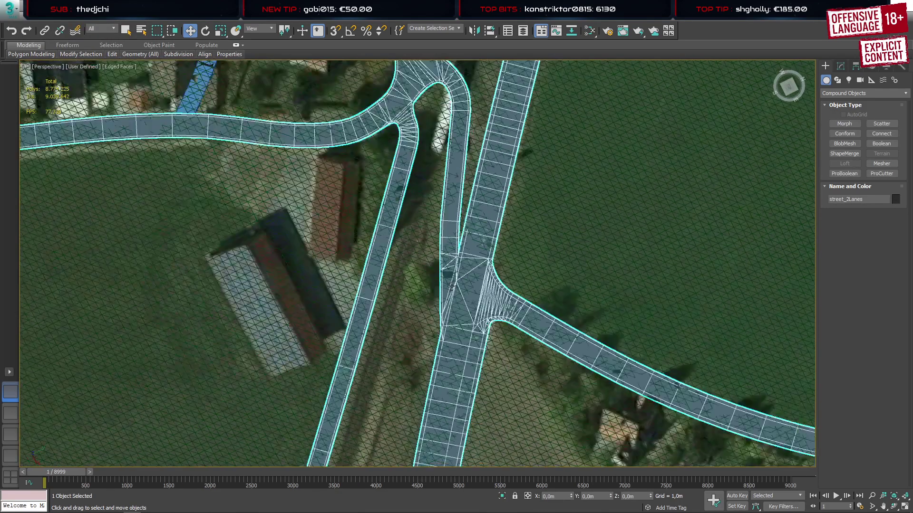
scroll(452, 285, down, 6)
key(F4)
middle_drag(441, 255, 438, 312)
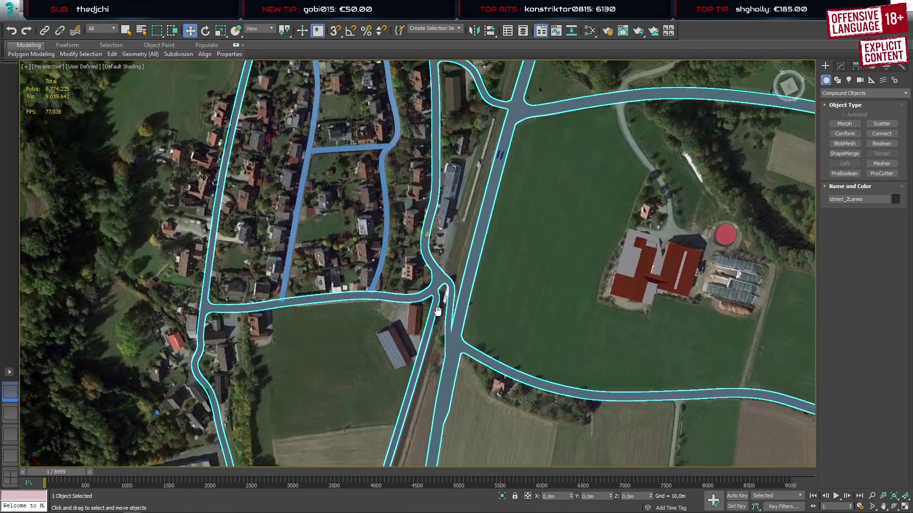
Delete spline018 through the Scene Explorer and pan across the village roads
click(523, 31)
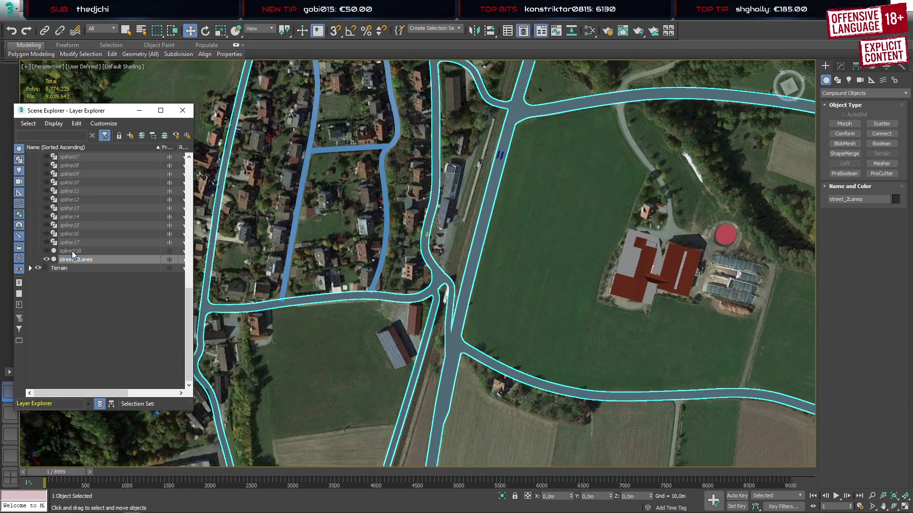
click(72, 252)
key(Delete)
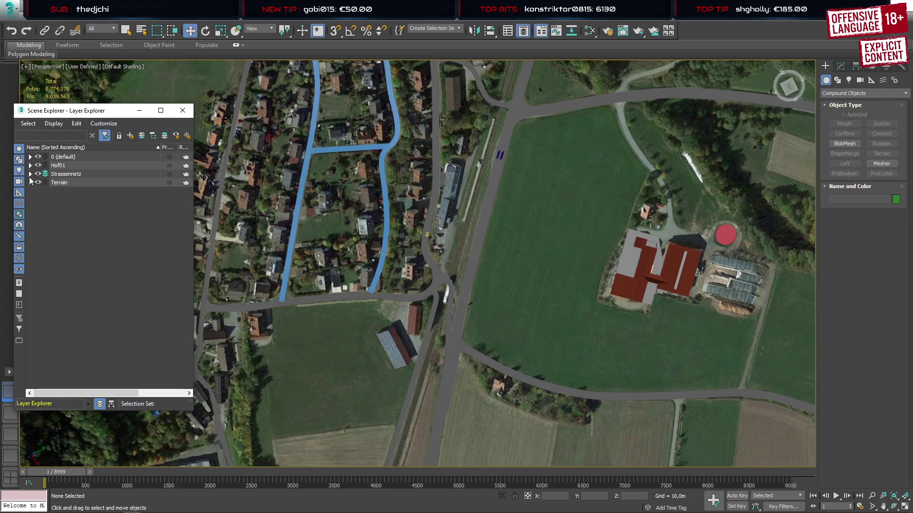
scroll(122, 287, down, 2)
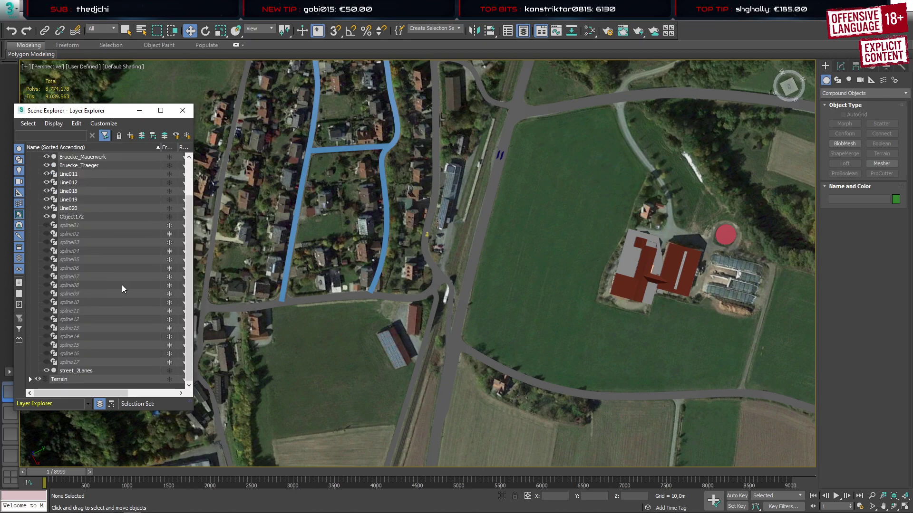
click(182, 110)
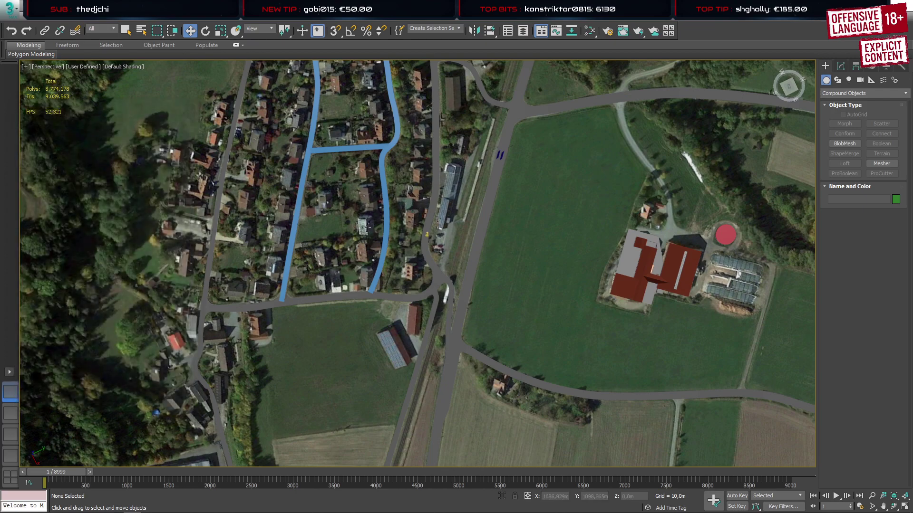
middle_drag(367, 209, 360, 319)
Select the left, connector and right curved road splines and orbit around them
click(307, 164)
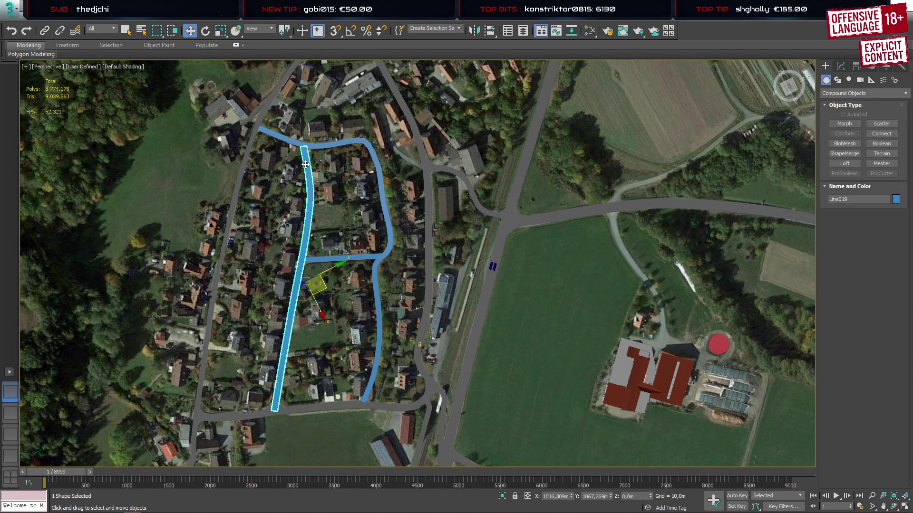
ctrl+click(358, 257)
ctrl+click(390, 249)
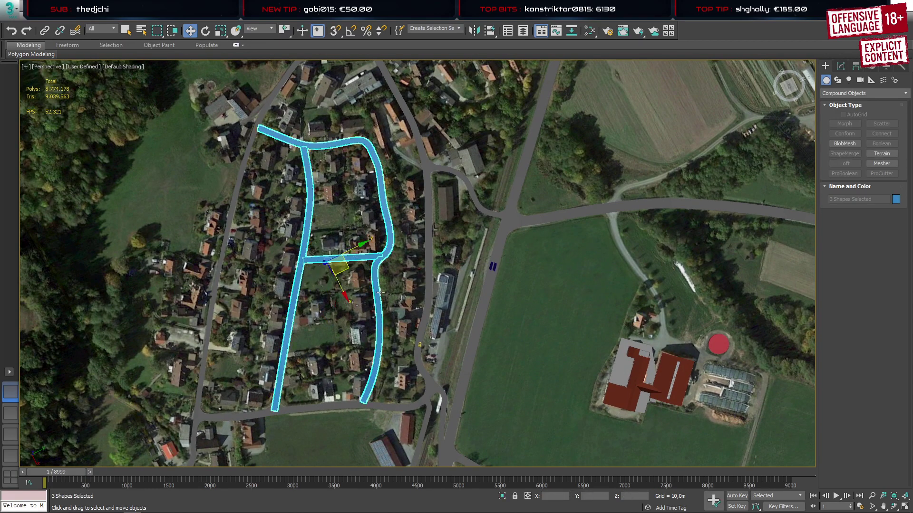
alt+middle_drag(485, 304, 502, 172)
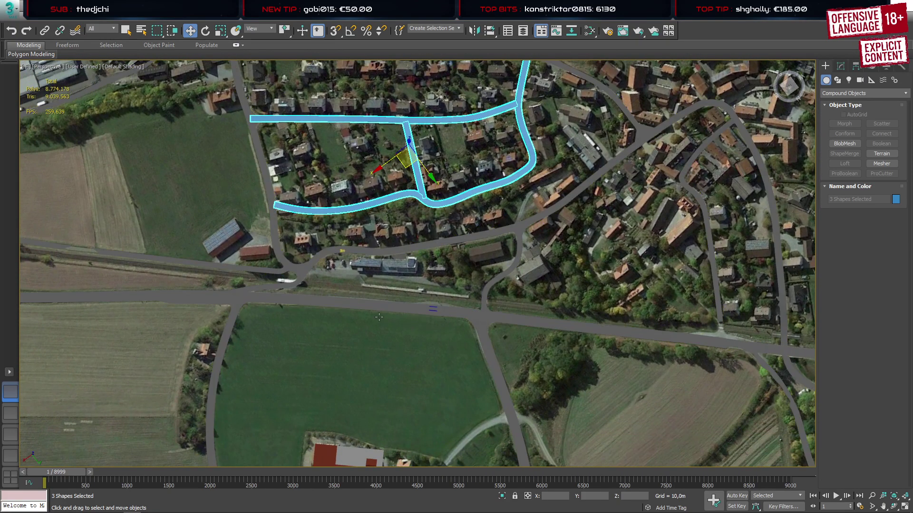
Pan and zoom from the roads west of the village and the factory back toward the village
middle_drag(221, 263, 672, 357)
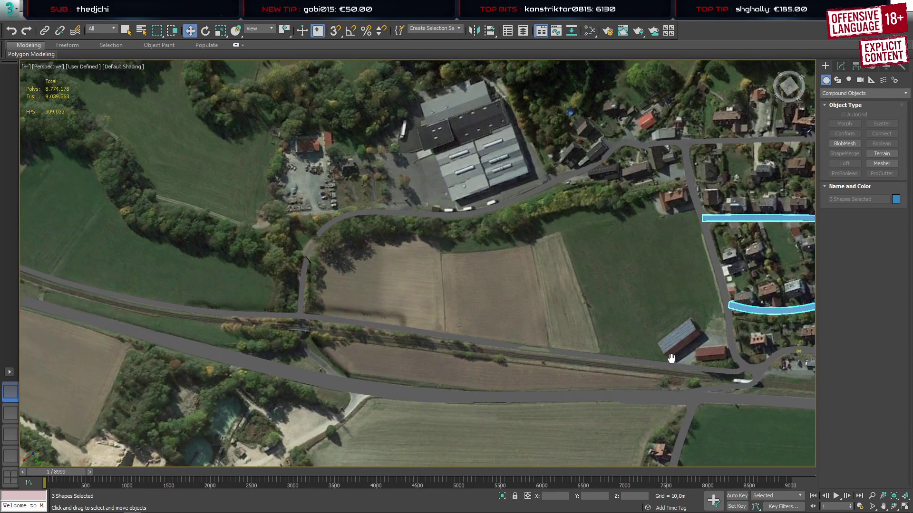
scroll(276, 261, down, 6)
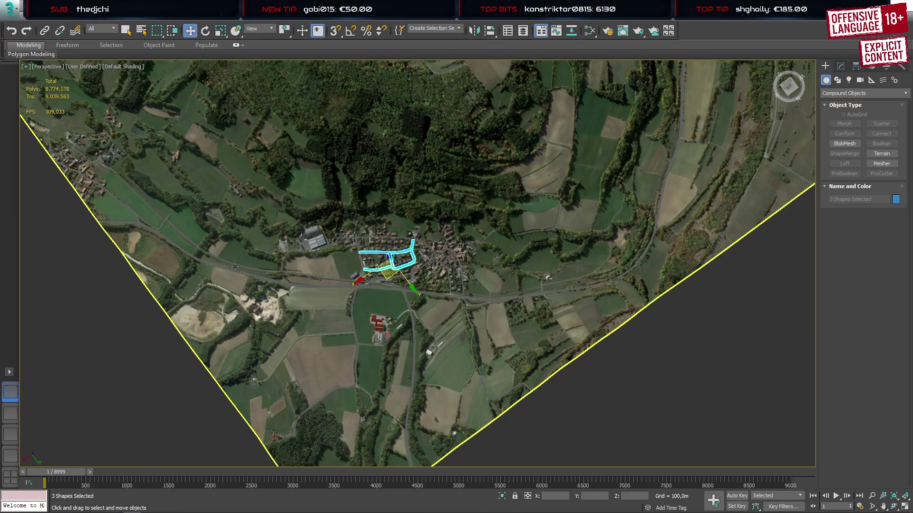
scroll(264, 268, up, 6)
scroll(286, 282, up, 3)
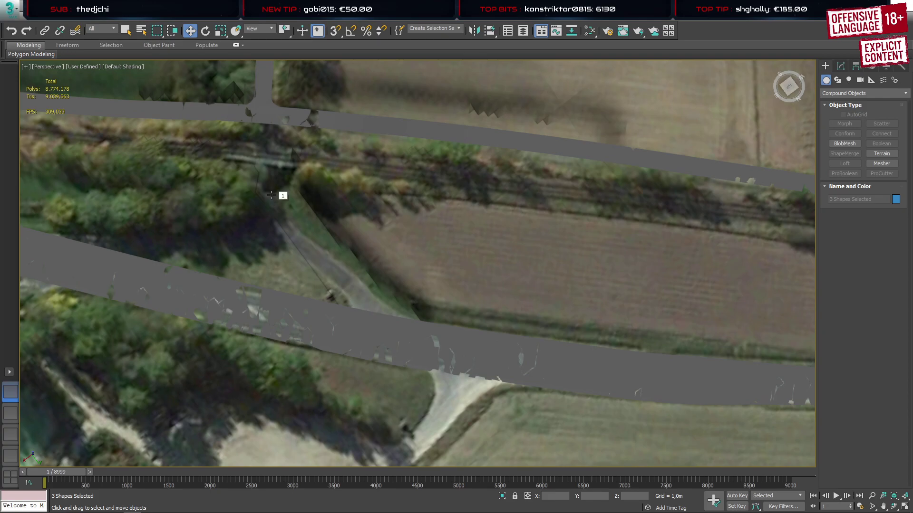
scroll(326, 267, down, 10)
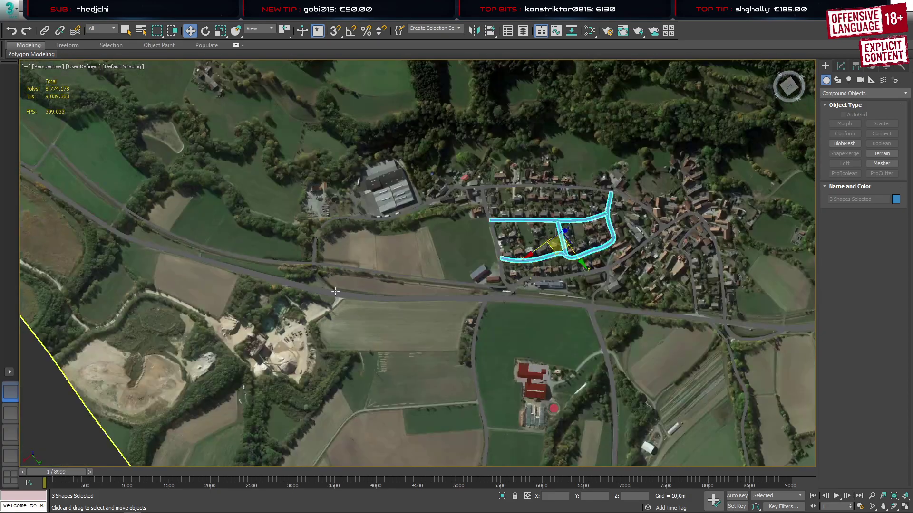
middle_drag(502, 280, 265, 247)
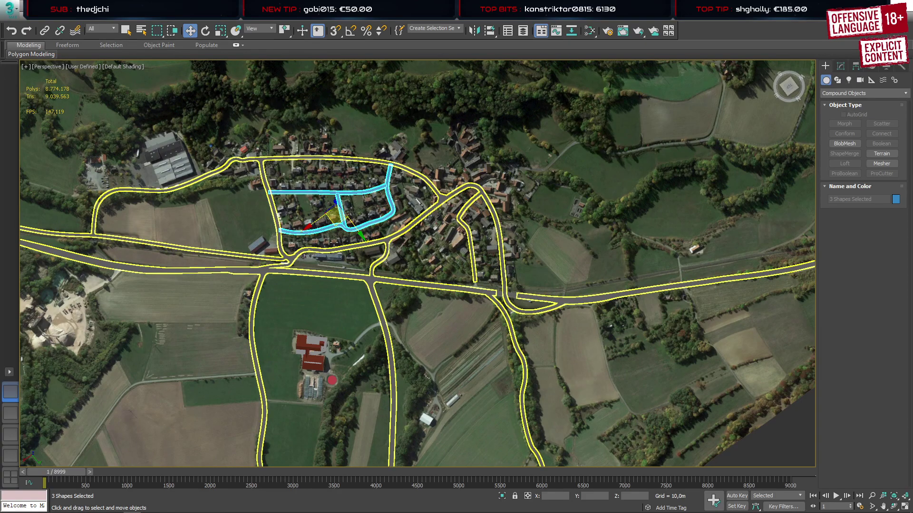
scroll(320, 189, up, 5)
middle_drag(341, 232, 744, 304)
scroll(300, 277, up, 2)
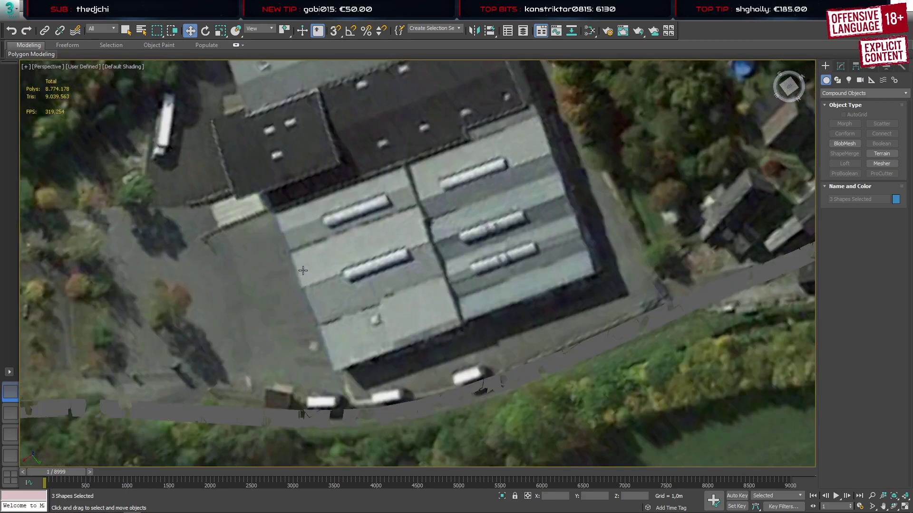
scroll(311, 272, down, 1)
middle_drag(312, 272, 432, 296)
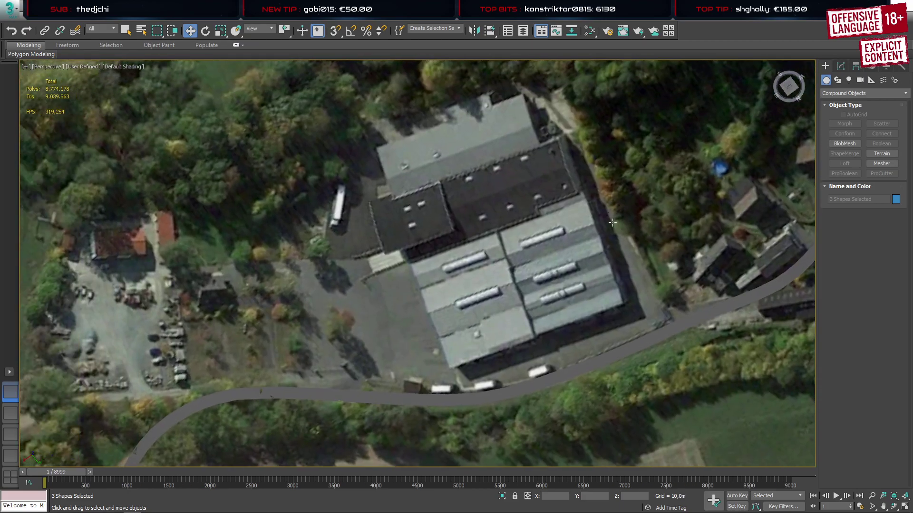
scroll(545, 330, down, 4)
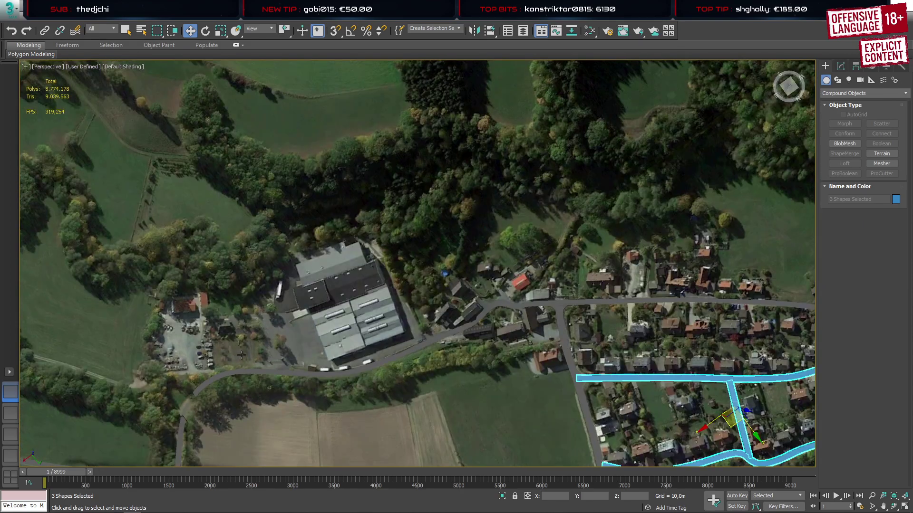
Centre the village with its cyan road splines and zoom in on the grey two-lane road
middle_drag(566, 374, 89, 196)
middle_drag(536, 375, 606, 303)
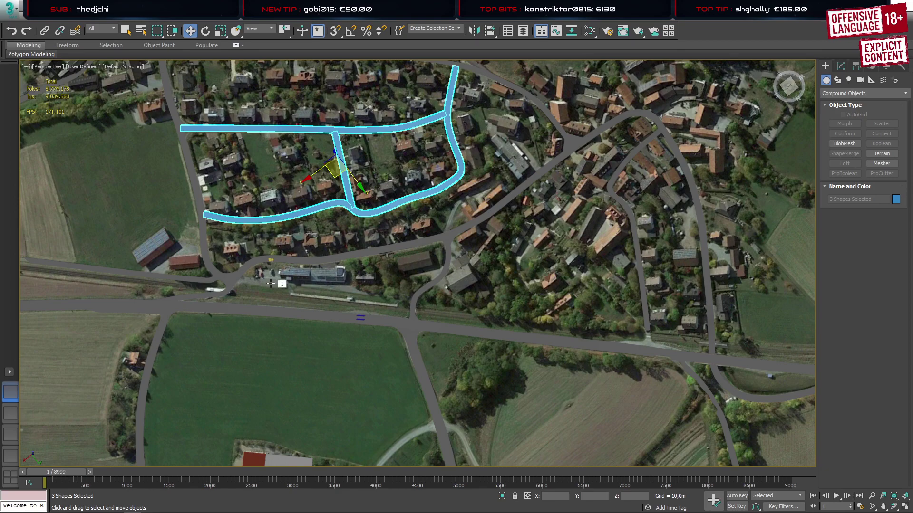
scroll(172, 209, down, 6)
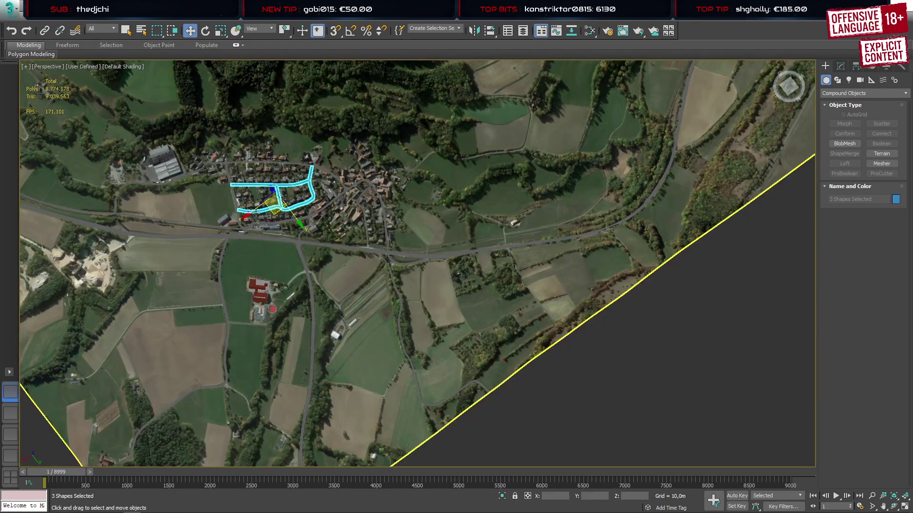
scroll(172, 210, up, 6)
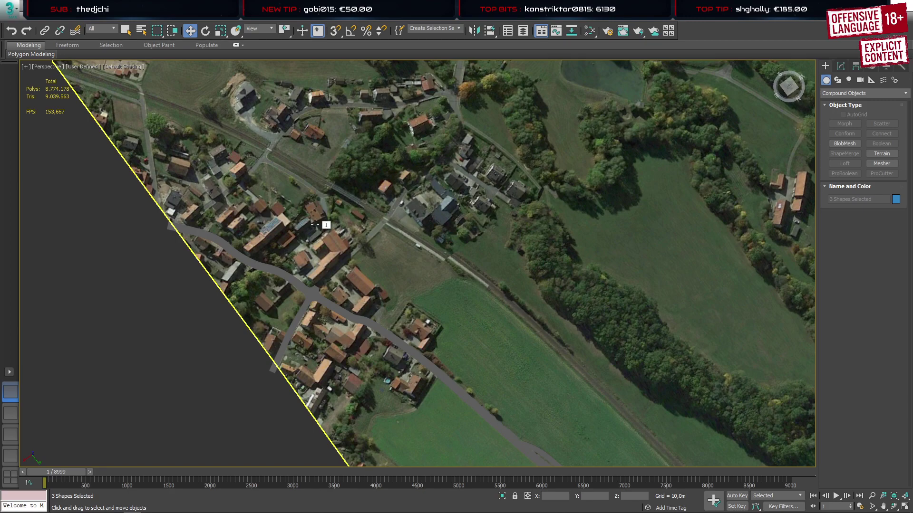
middle_drag(315, 223, 357, 254)
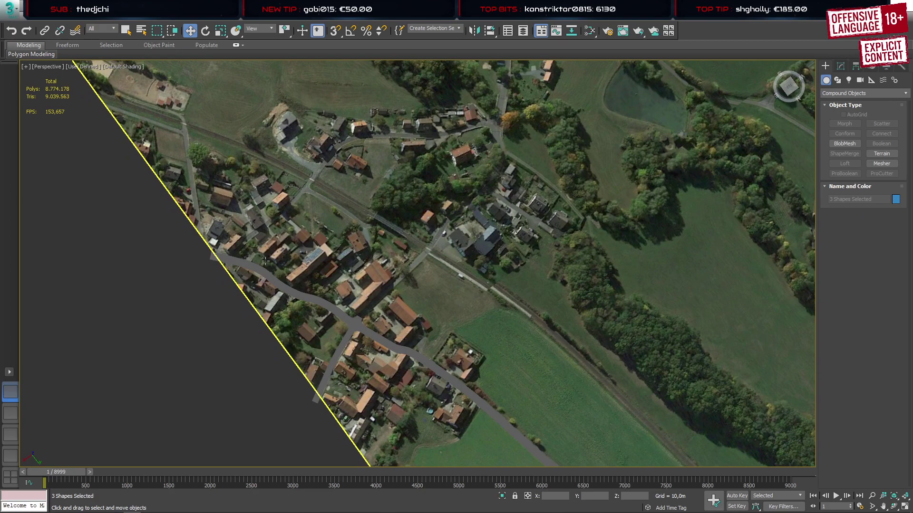
scroll(241, 290, up, 6)
Select the grey village road and zoom out to show the forest above the houses
click(228, 275)
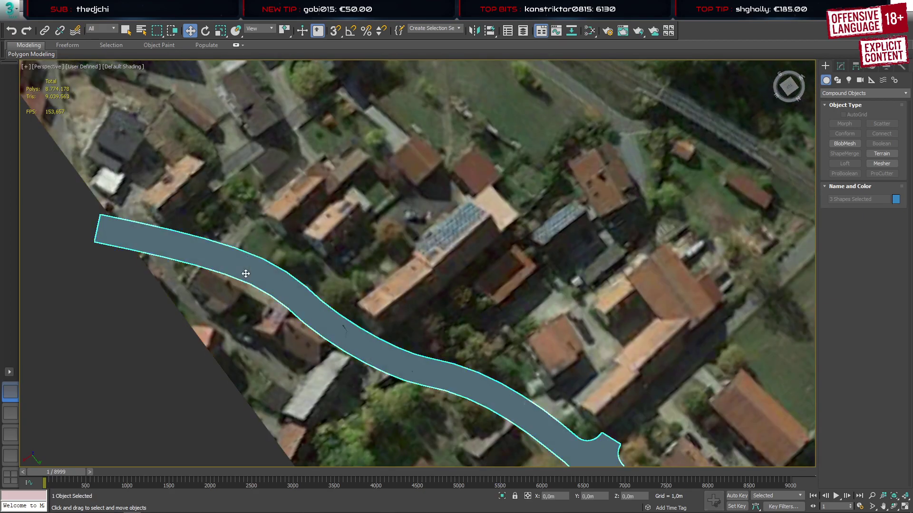
scroll(244, 271, up, 3)
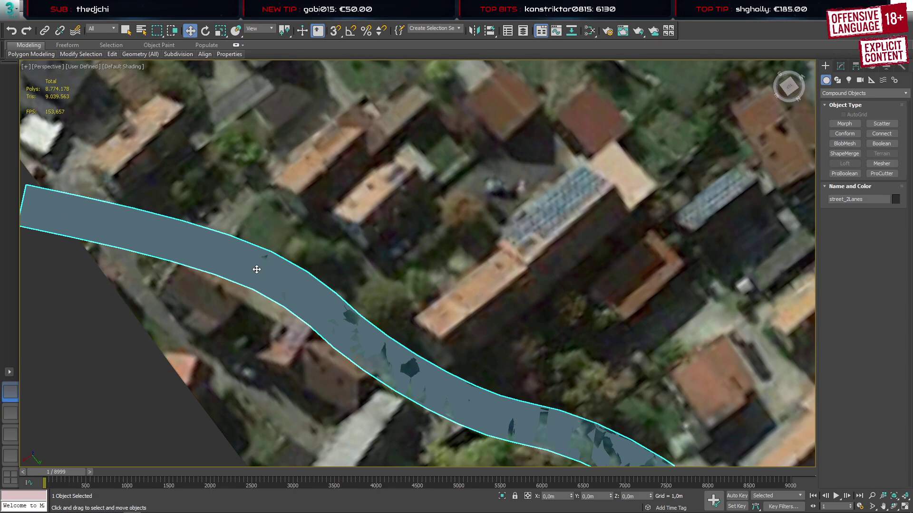
scroll(257, 269, down, 3)
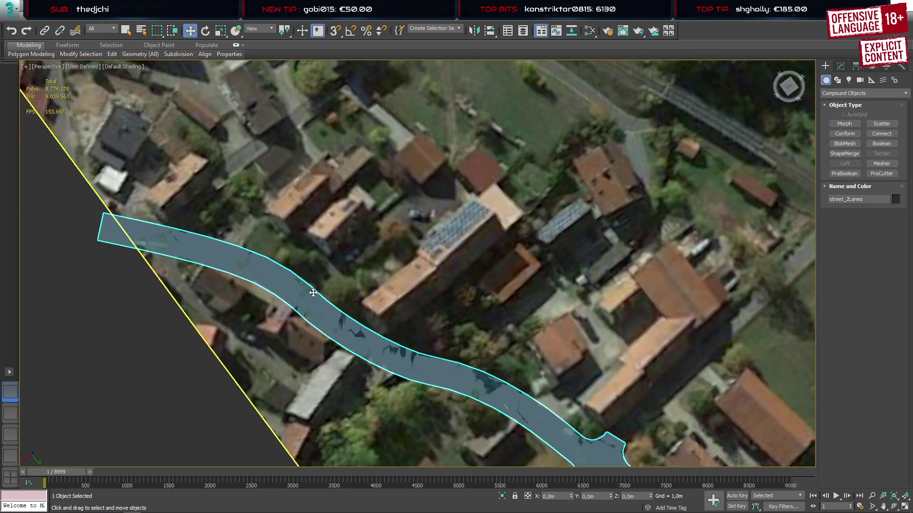
scroll(247, 266, down, 5)
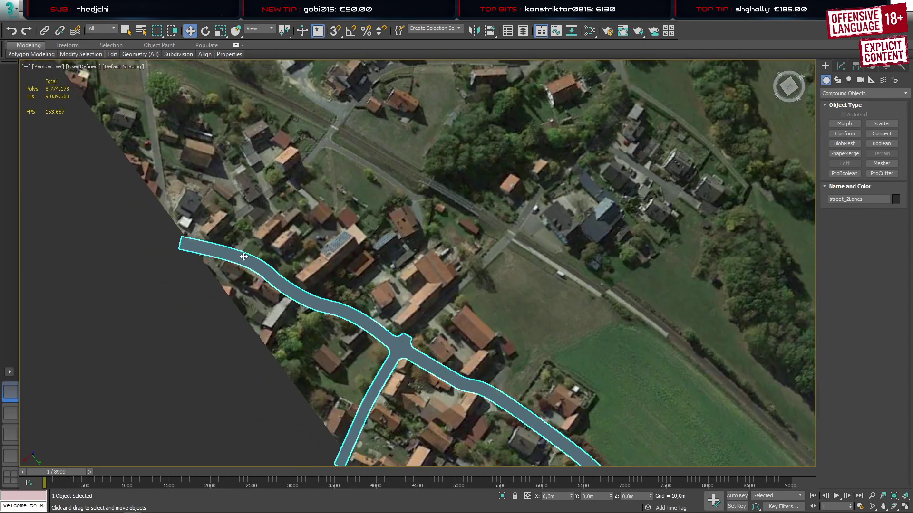
scroll(352, 317, up, 5)
scroll(351, 316, down, 1)
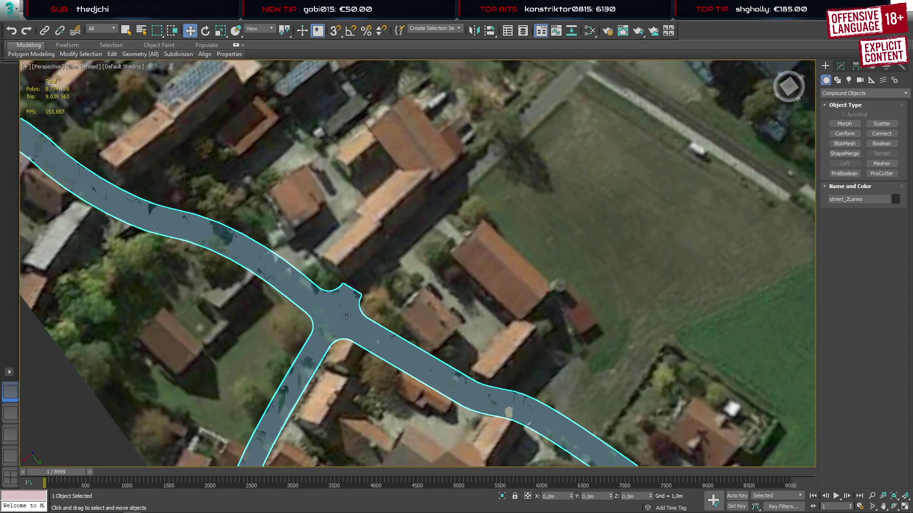
scroll(546, 157, down, 3)
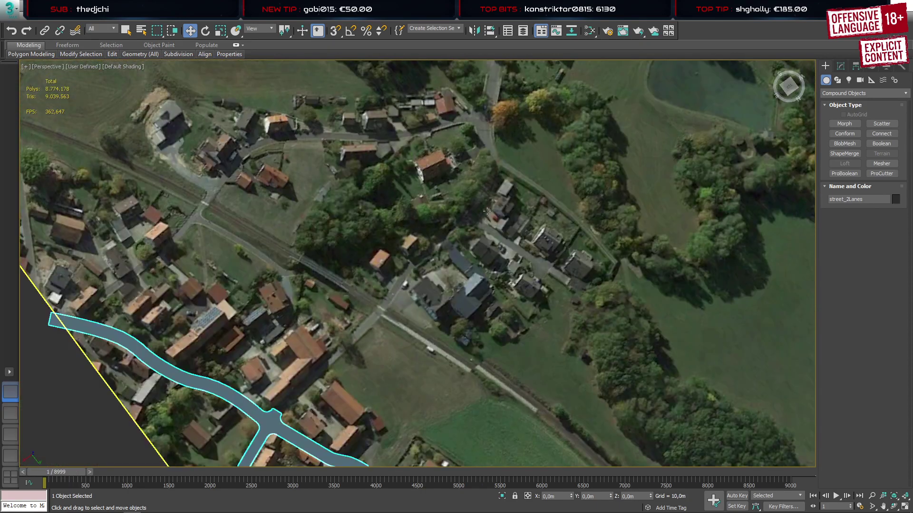
scroll(392, 285, down, 3)
scroll(464, 194, up, 4)
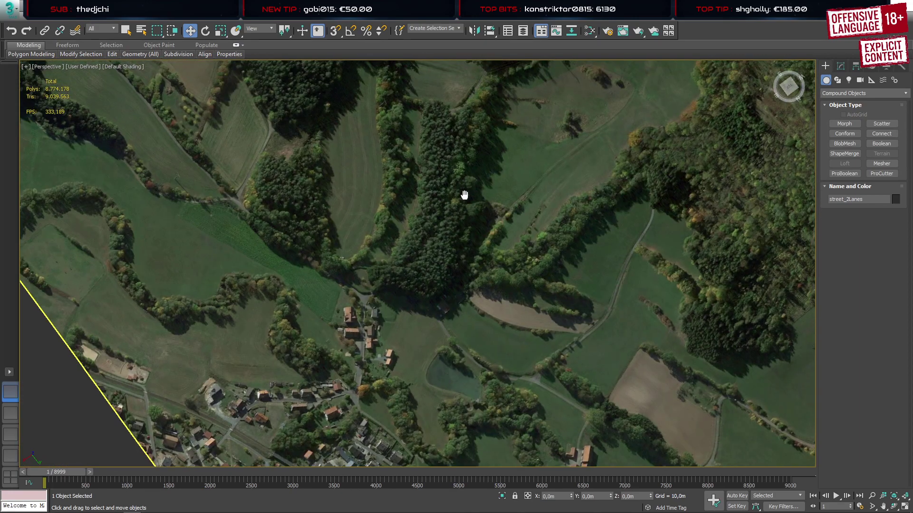
scroll(375, 326, up, 2)
scroll(518, 328, up, 3)
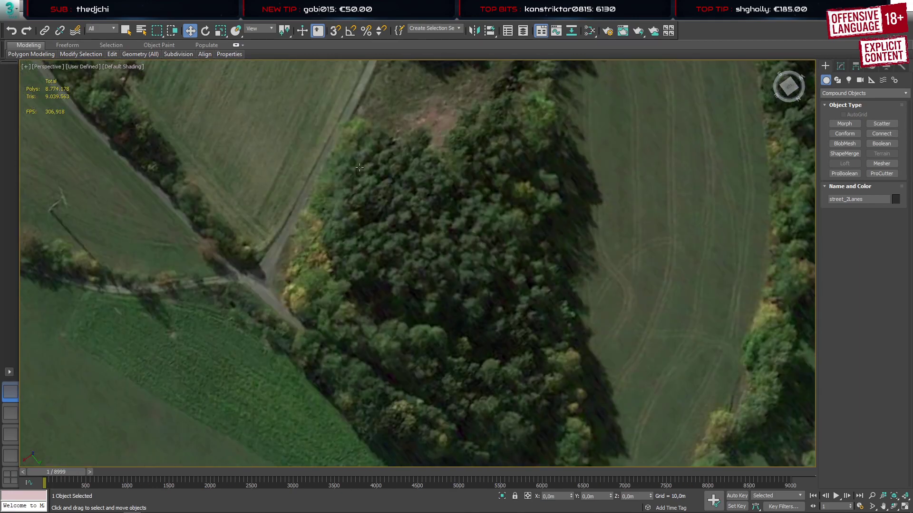
scroll(521, 365, down, 5)
scroll(521, 366, down, 2)
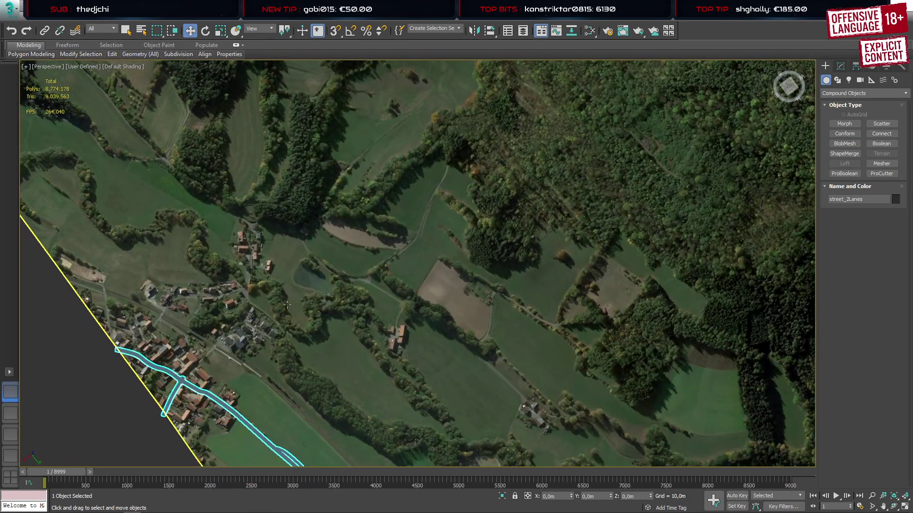
scroll(273, 155, up, 6)
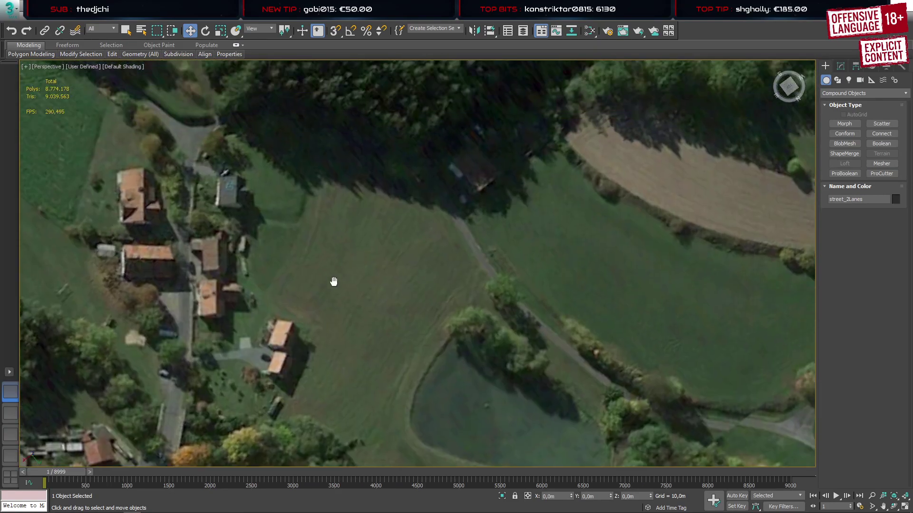
middle_drag(333, 281, 307, 384)
scroll(311, 370, down, 2)
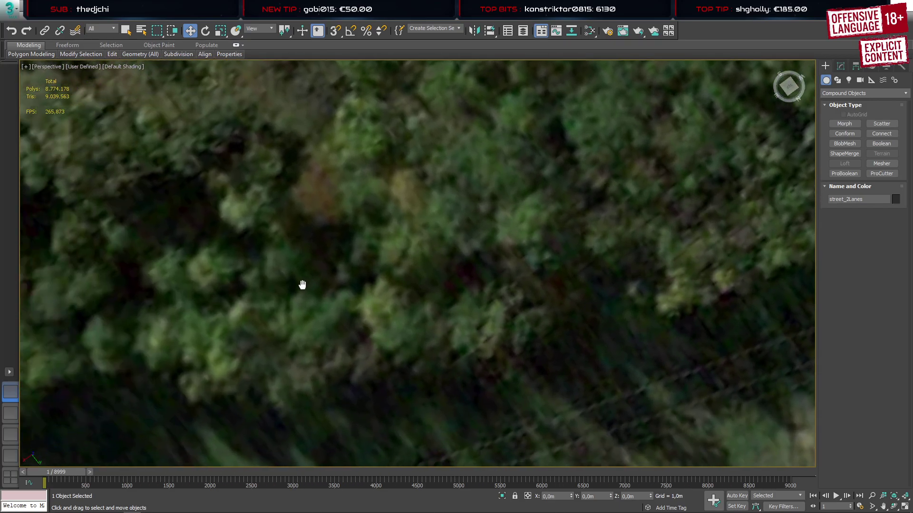
Pan across the wooded valleys and fields north of the village, then open the Start menu
middle_drag(302, 285, 664, 144)
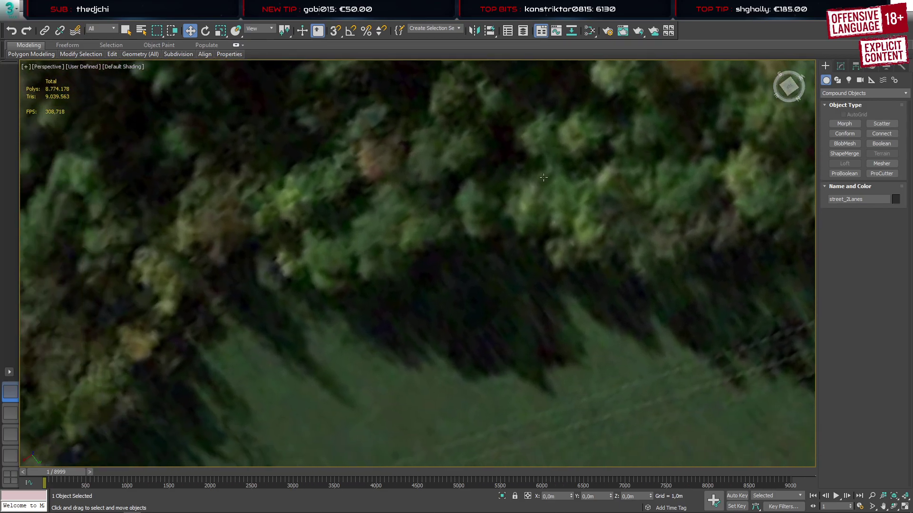
mouse_move(224, 255)
middle_down()
mouse_move(340, 204)
mouse_move(532, 195)
middle_up()
scroll(531, 194, down, 6)
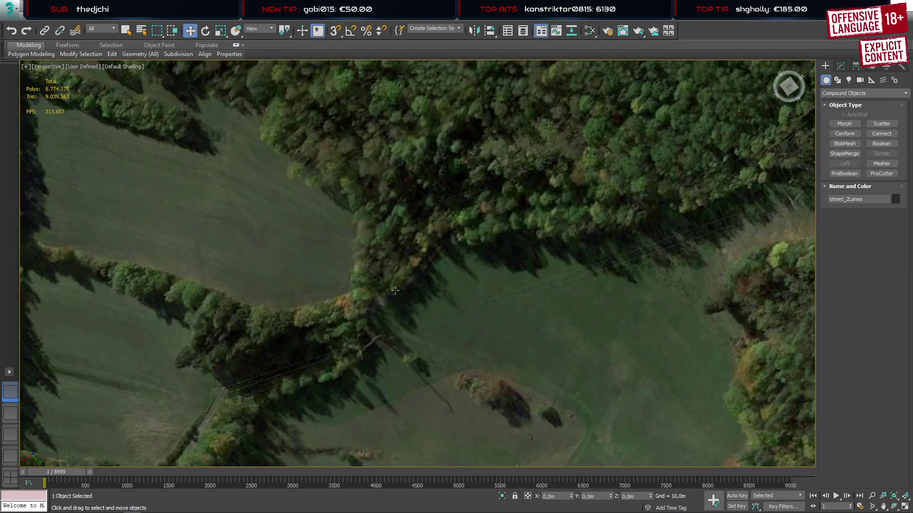
scroll(317, 343, up, 6)
middle_drag(305, 353, 595, 164)
middle_drag(273, 316, 562, 142)
middle_drag(288, 362, 516, 171)
middle_drag(282, 335, 565, 130)
scroll(544, 151, down, 2)
scroll(544, 152, down, 6)
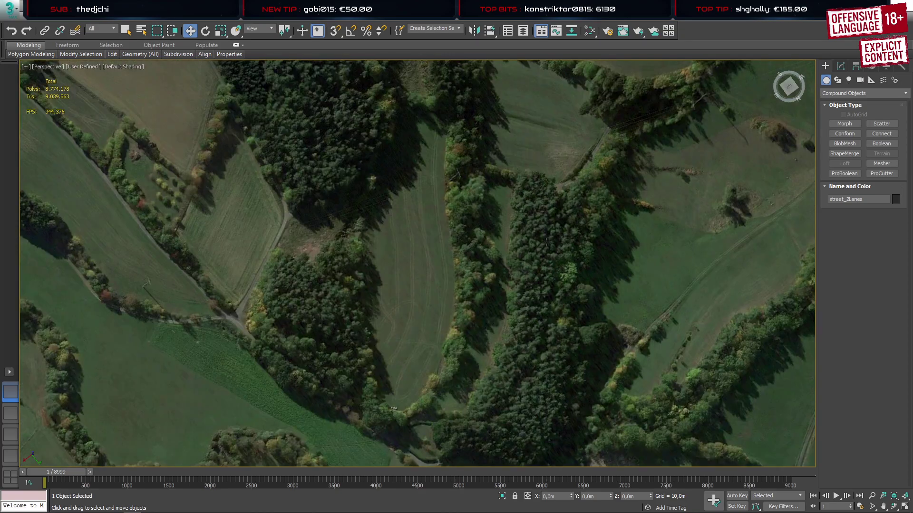
middle_drag(443, 202, 465, 215)
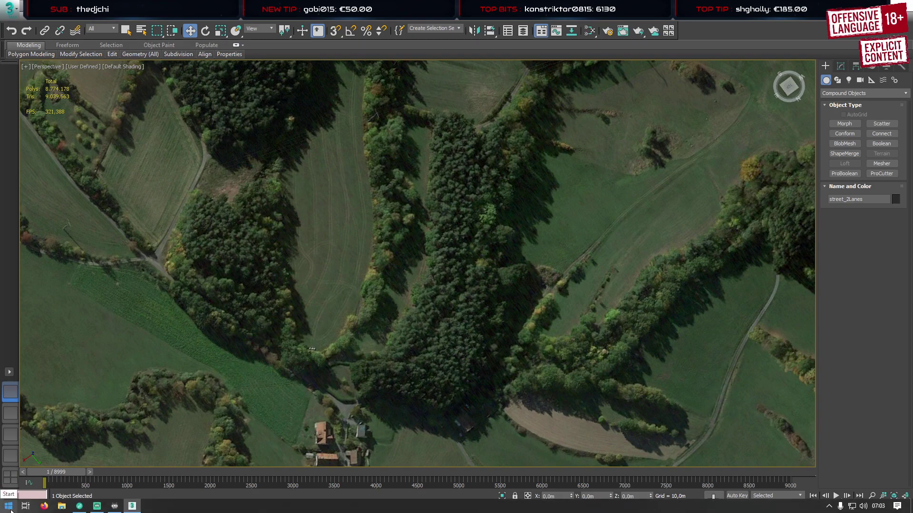
click(8, 506)
Launch Google Earth Pro and jump to the saved Untersteinach place
scroll(160, 433, down, 1)
scroll(84, 388, down, 6)
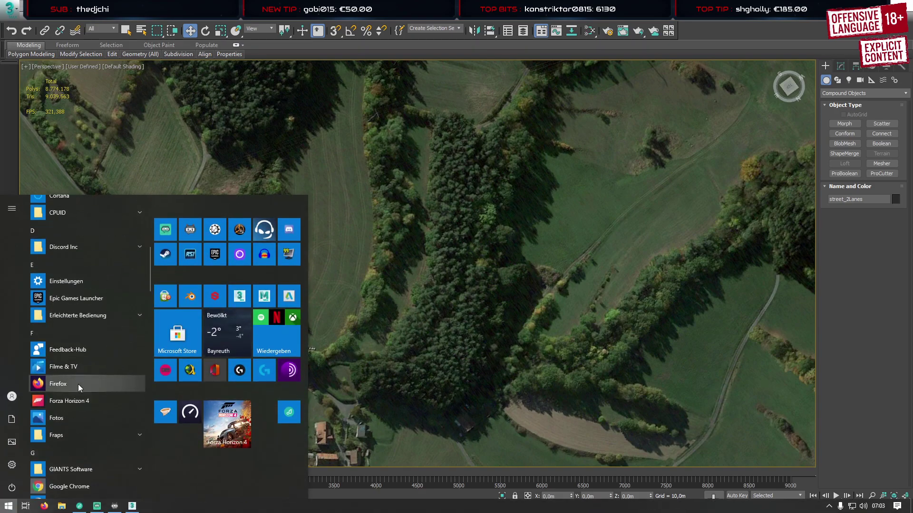
scroll(78, 392, down, 1)
click(76, 412)
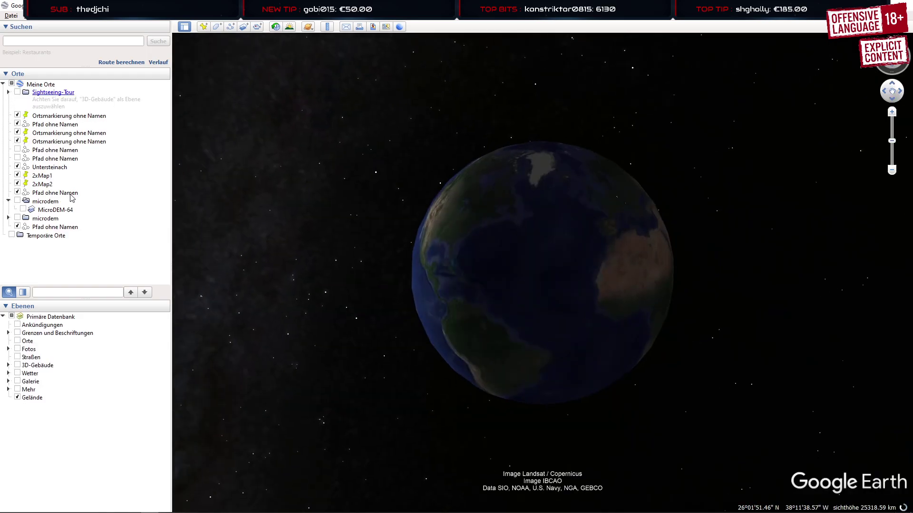
click(50, 167)
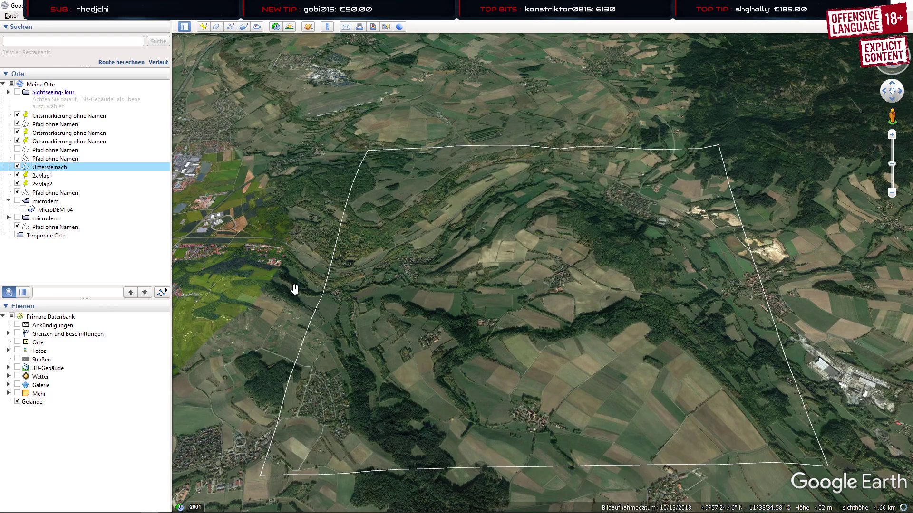
Tilt the satellite view top-down and centre it on Untersteinach village beside the outline
middle_drag(479, 351, 472, 172)
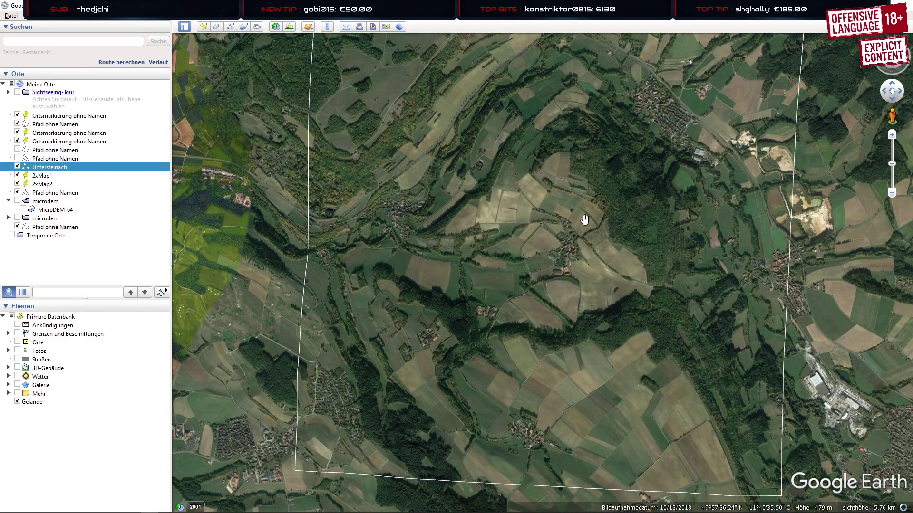
drag(595, 214, 326, 341)
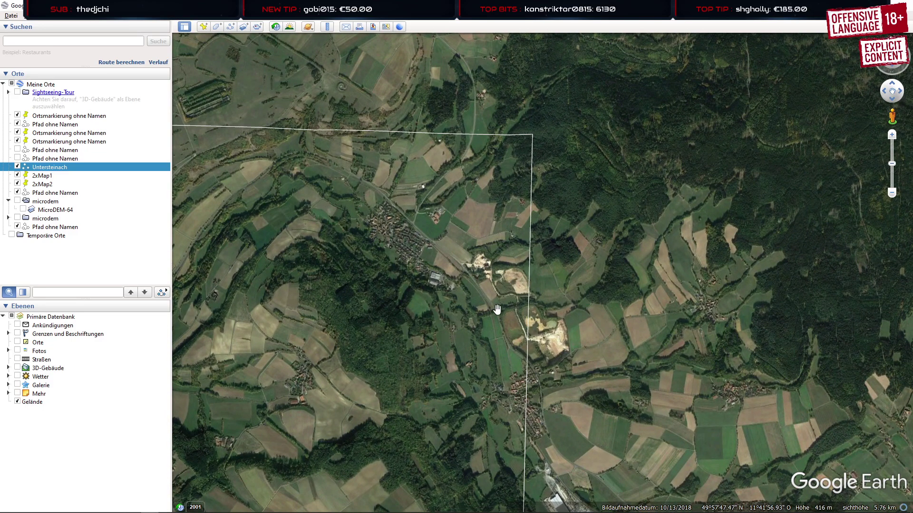
scroll(518, 414, up, 4)
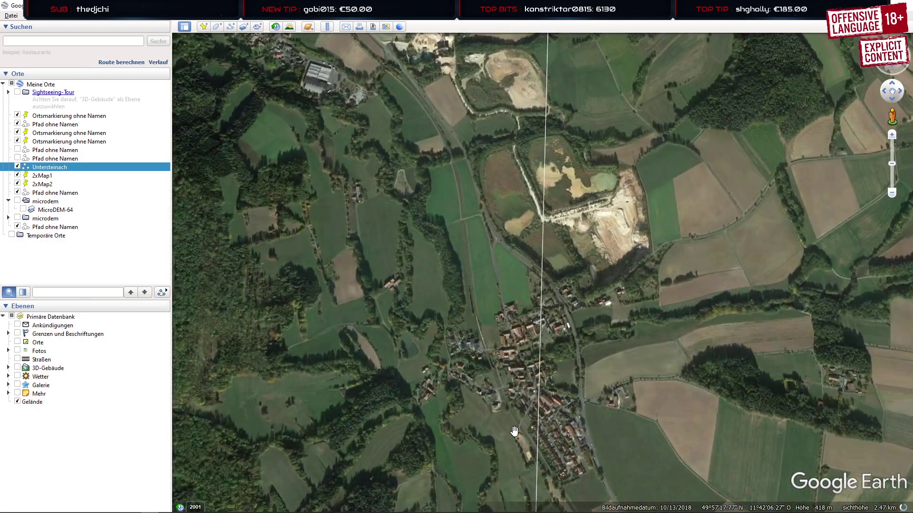
middle_drag(514, 431, 519, 371)
drag(473, 422, 534, 267)
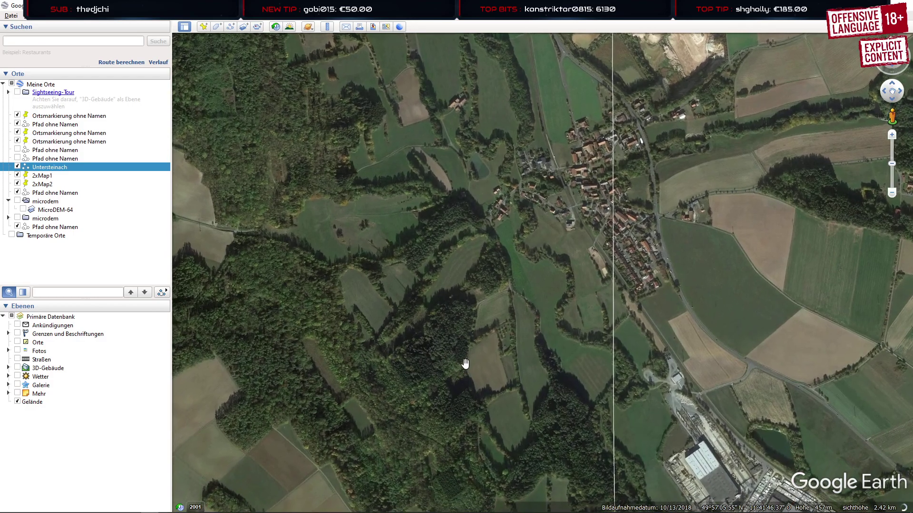
drag(479, 355, 480, 357)
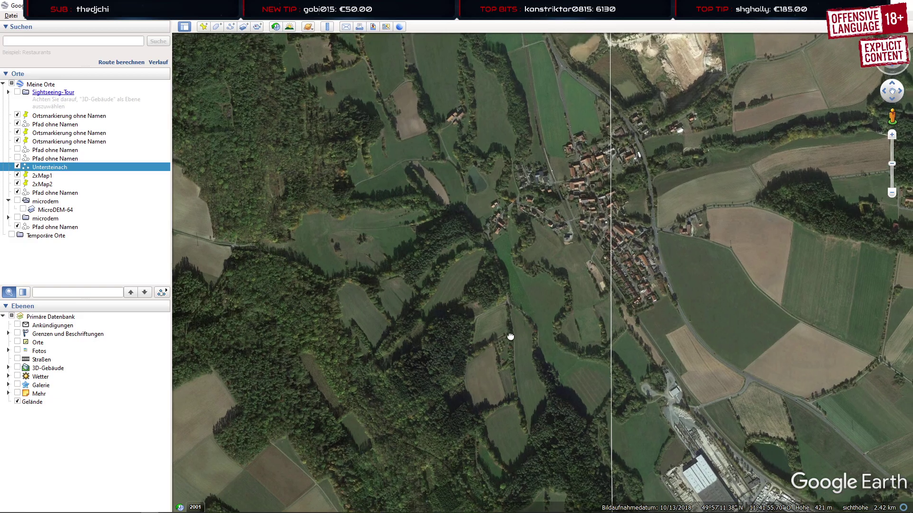
drag(507, 332, 475, 376)
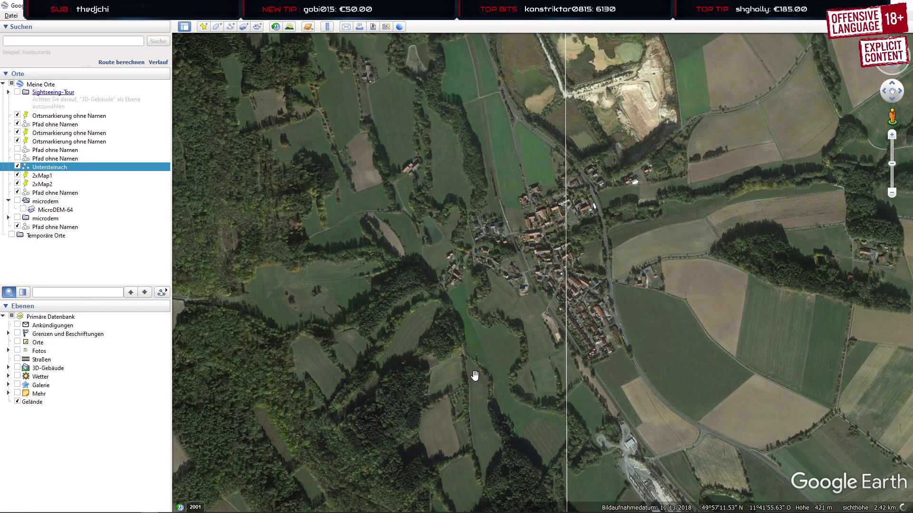
Pan the Google Earth map around the village, fields and forest north of Untersteinach
scroll(526, 281, up, 1)
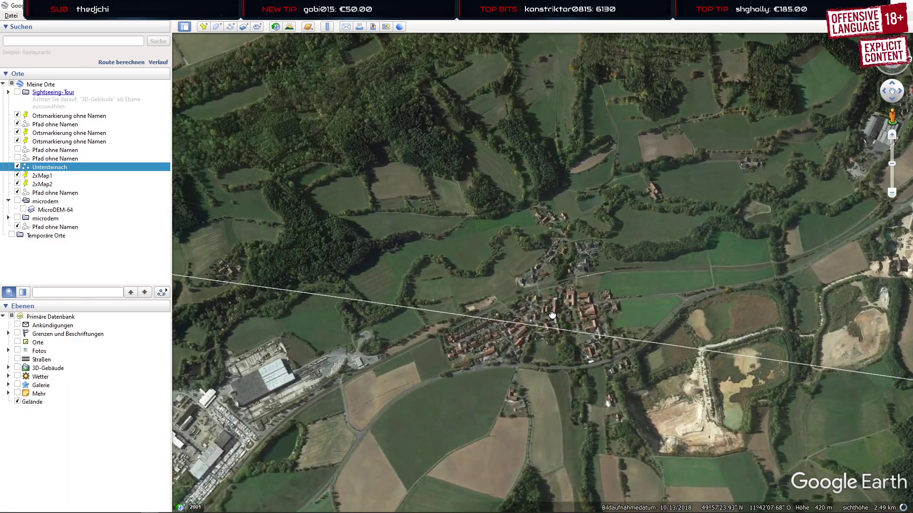
drag(552, 315, 511, 307)
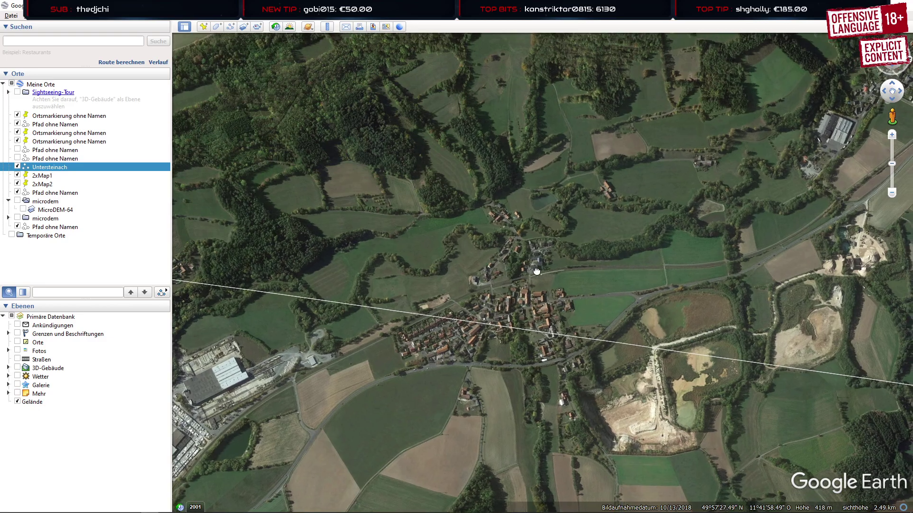
drag(533, 265, 485, 287)
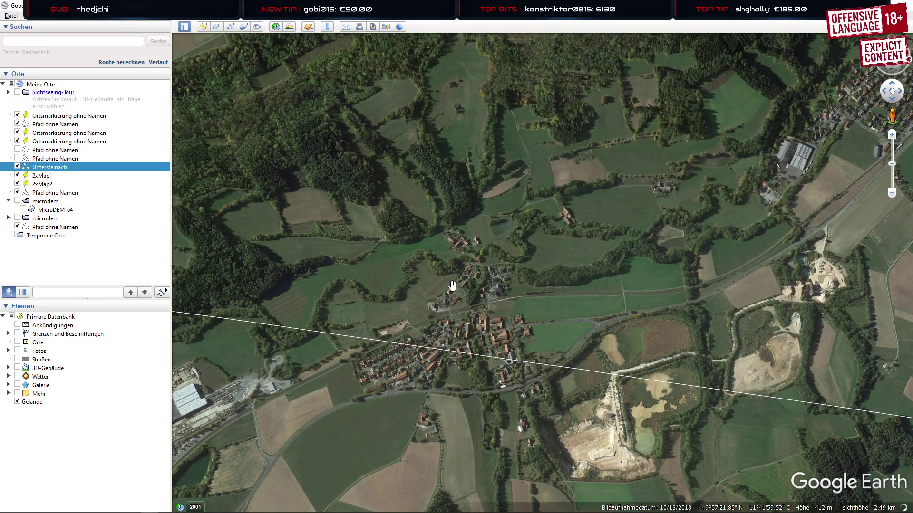
drag(370, 253, 450, 290)
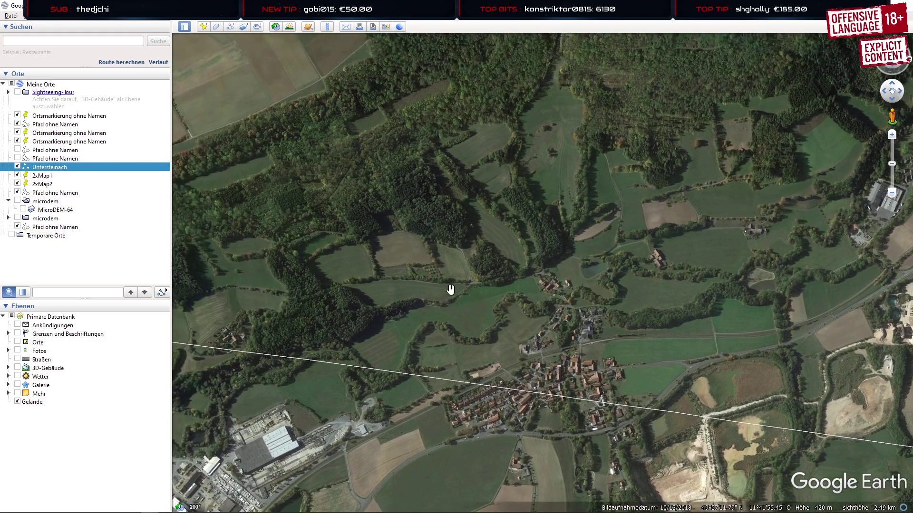
drag(366, 236, 430, 270)
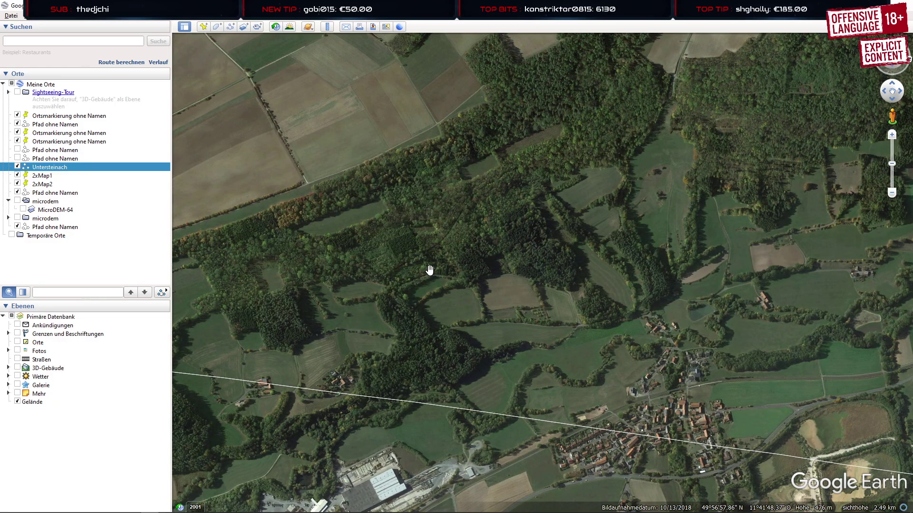
scroll(475, 352, down, 5)
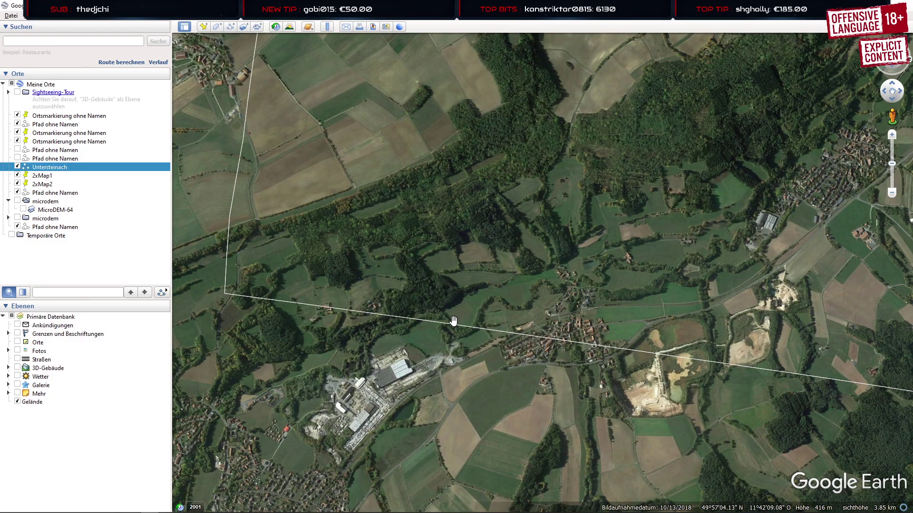
Rotate the map so the outline runs upright, then zoom in on the centred village
drag(543, 305, 379, 359)
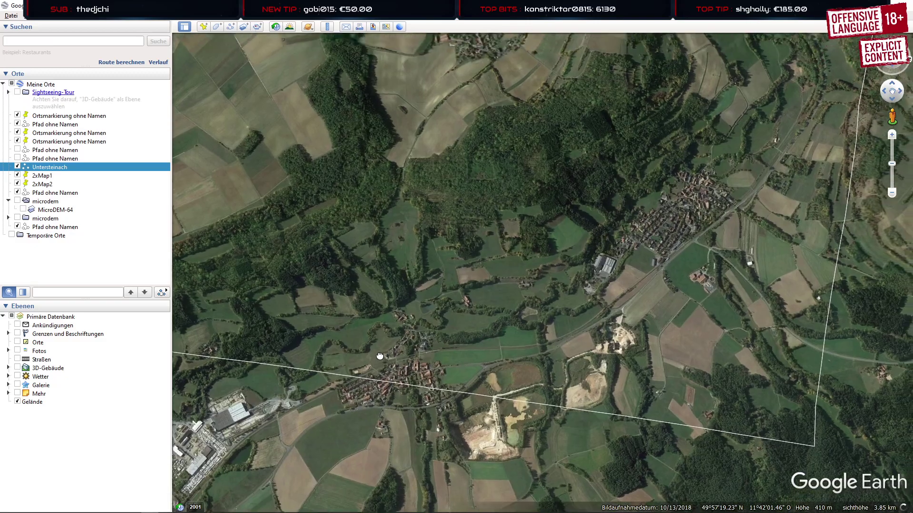
middle_drag(446, 351, 260, 267)
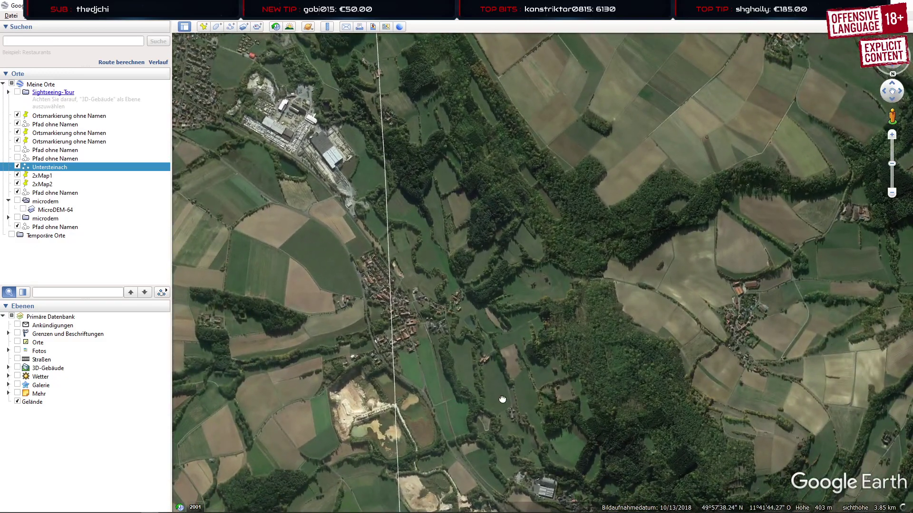
drag(502, 399, 389, 262)
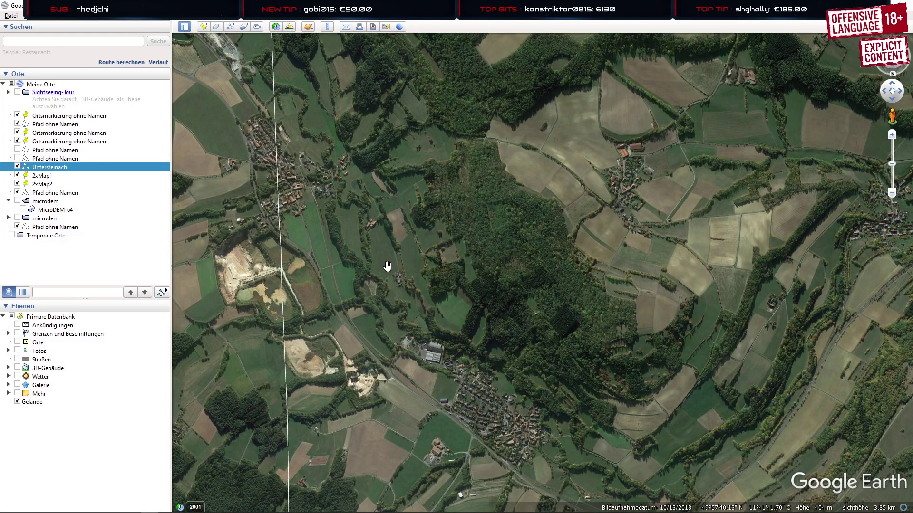
drag(499, 340, 338, 236)
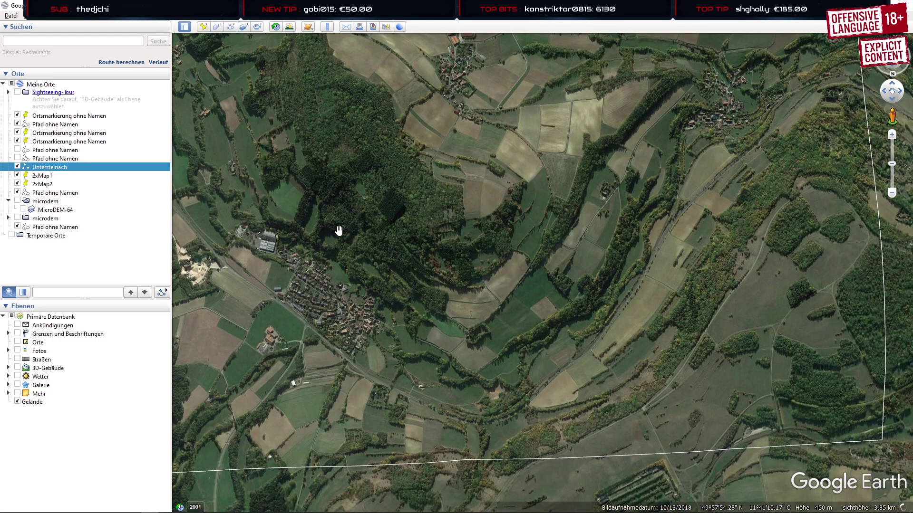
drag(318, 294, 444, 239)
scroll(445, 244, up, 5)
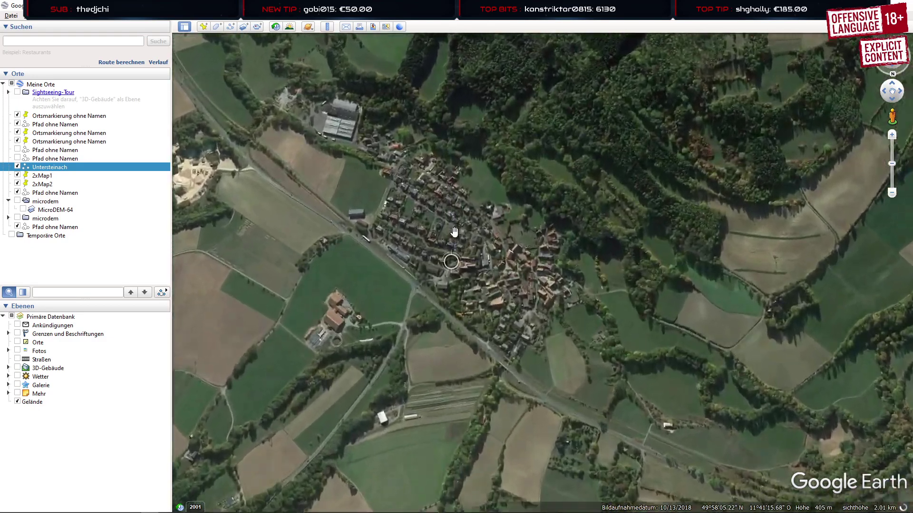
scroll(456, 235, up, 5)
middle_drag(424, 309, 421, 230)
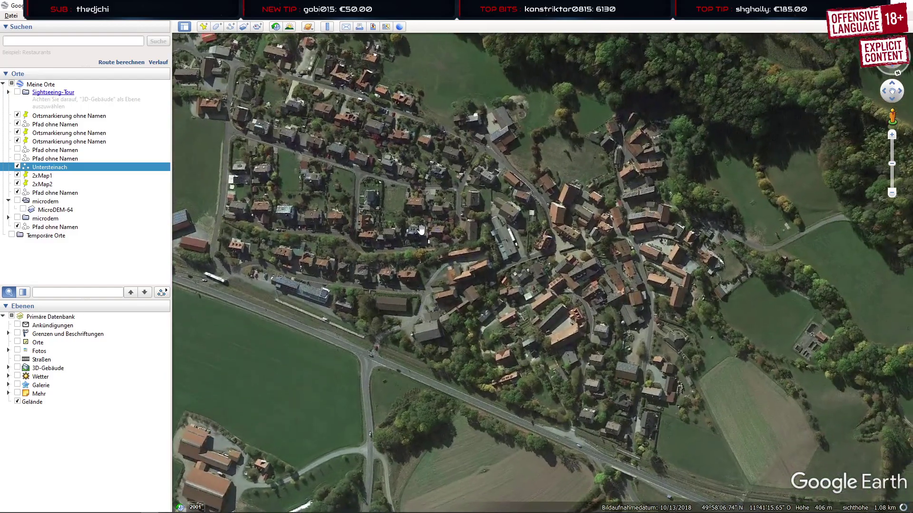
drag(421, 230, 493, 309)
Back in 3ds Max, frame the village streets and select the curved side-street spline Line018
key(alt+Tab)
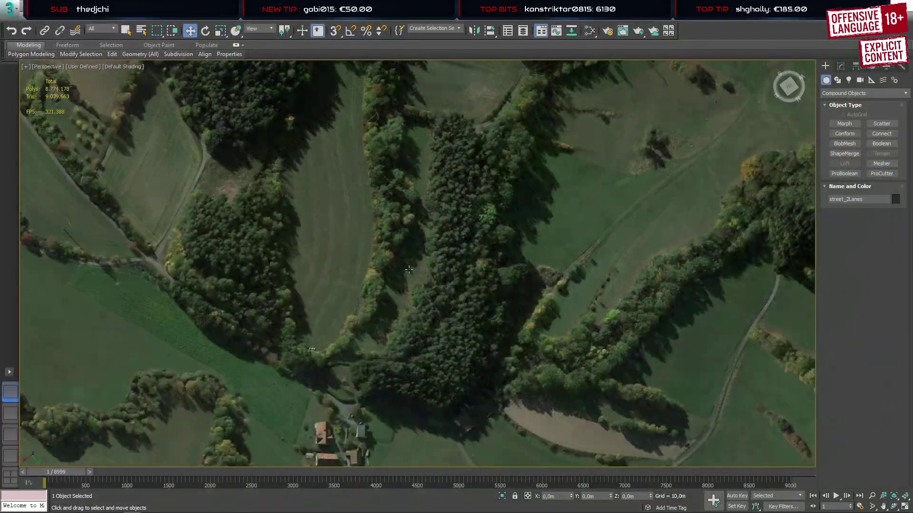
scroll(401, 356, down, 10)
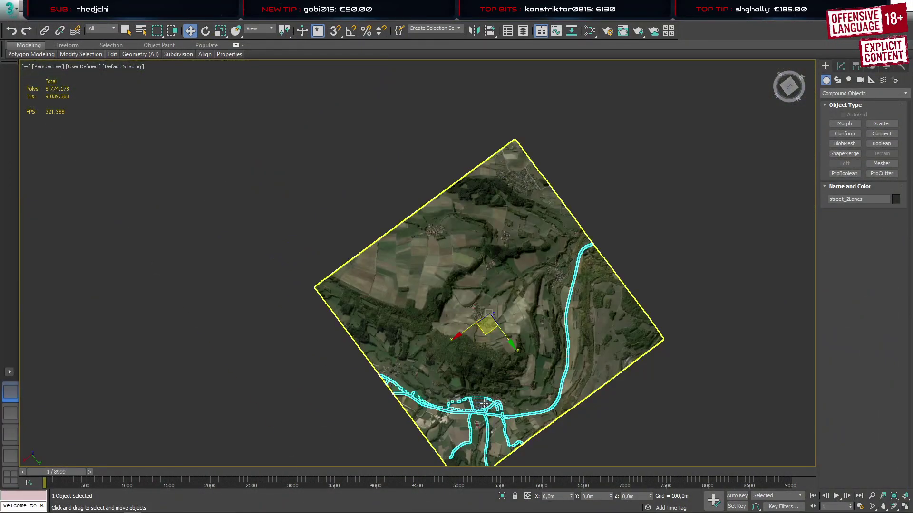
scroll(483, 404, up, 10)
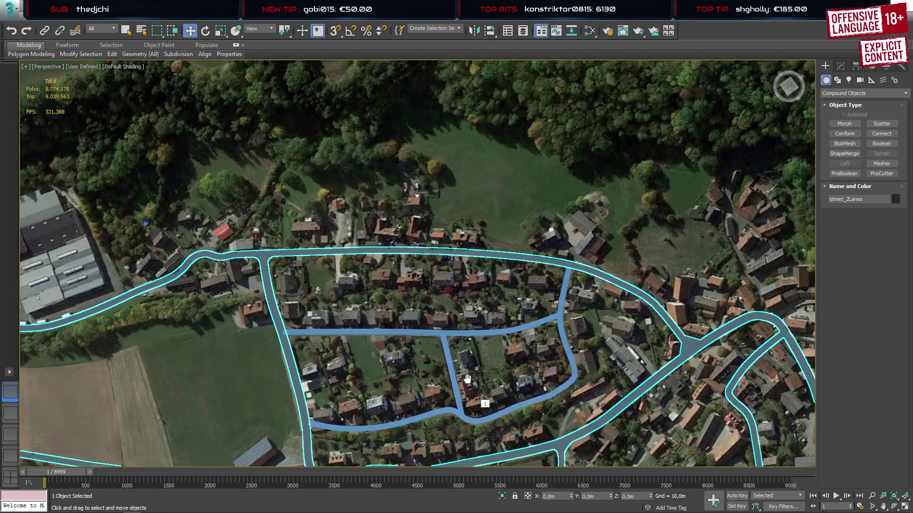
middle_drag(467, 379, 289, 259)
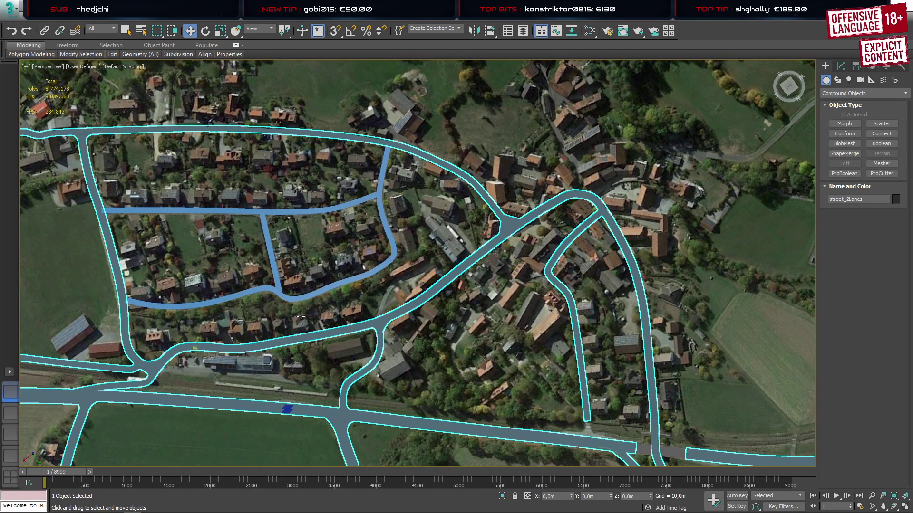
middle_drag(301, 316, 422, 290)
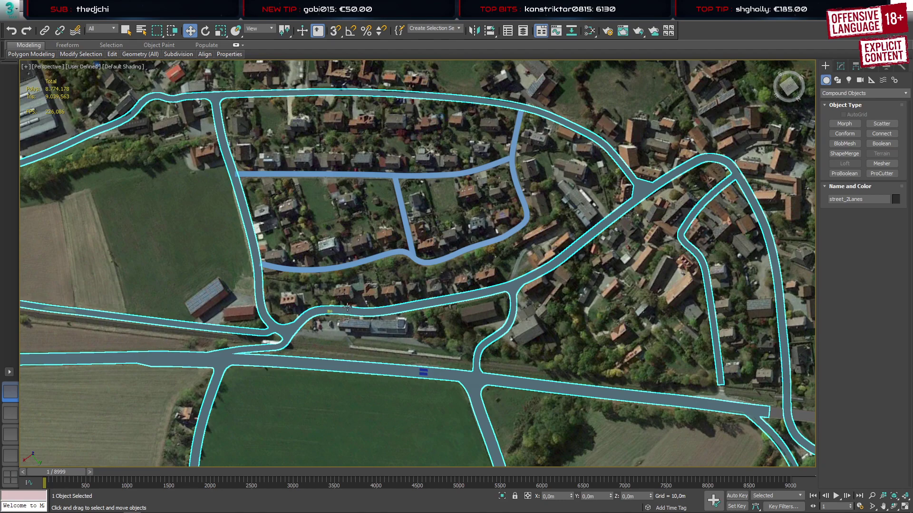
middle_drag(354, 261, 360, 296)
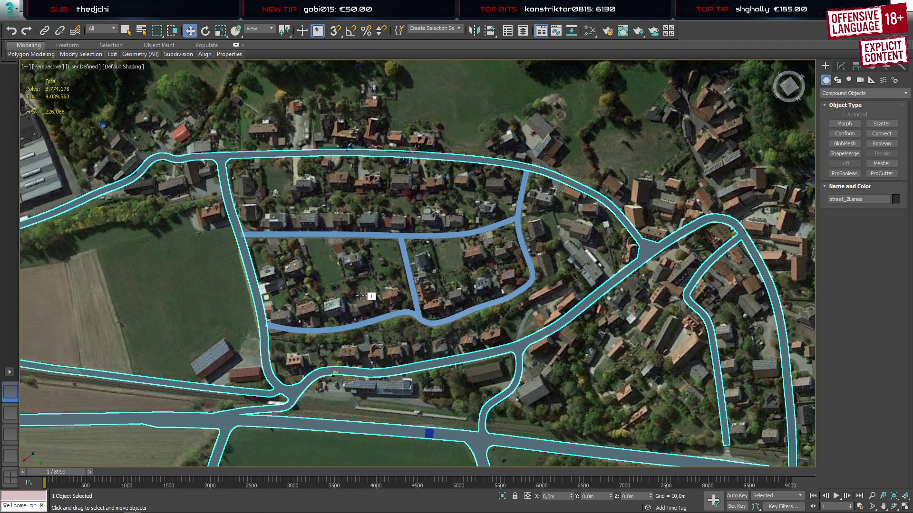
click(447, 318)
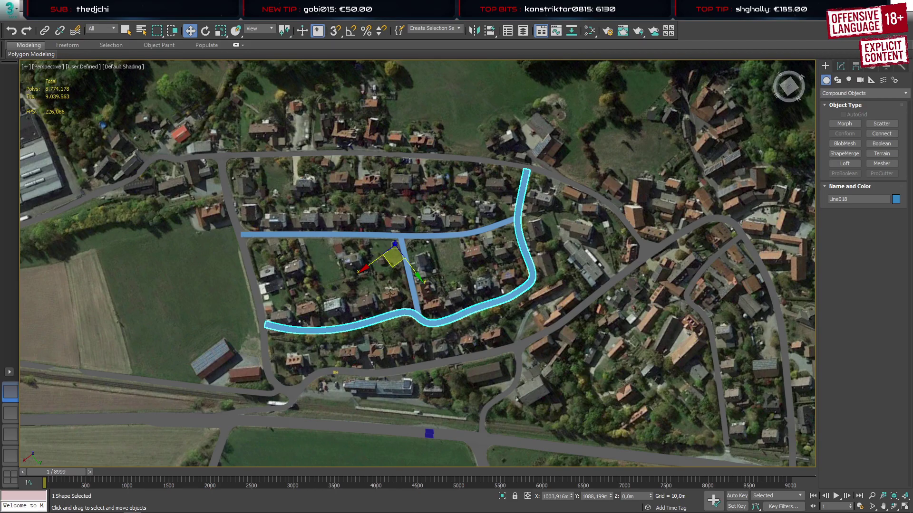
Inspect the road network in the Top view, then zoom Perspective onto Line018's upper end
click(10, 413)
scroll(224, 393, down, 10)
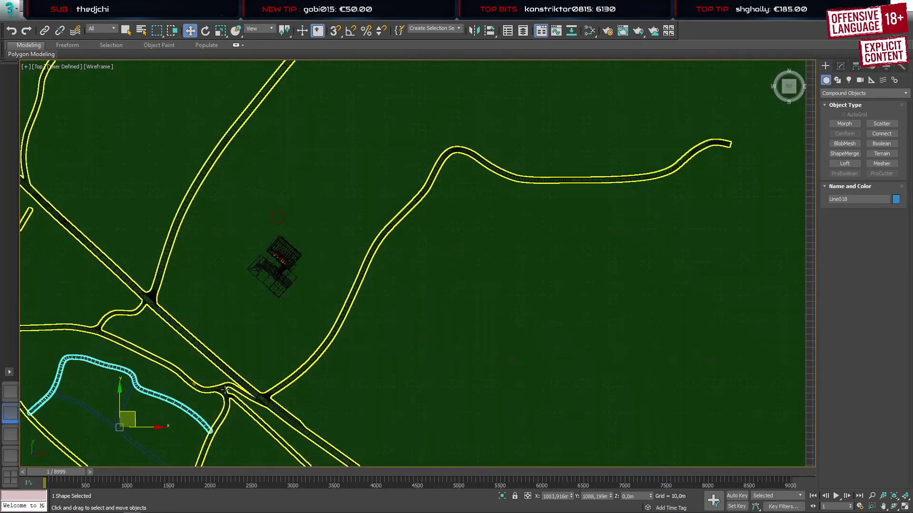
middle_drag(223, 390, 459, 250)
scroll(308, 271, up, 10)
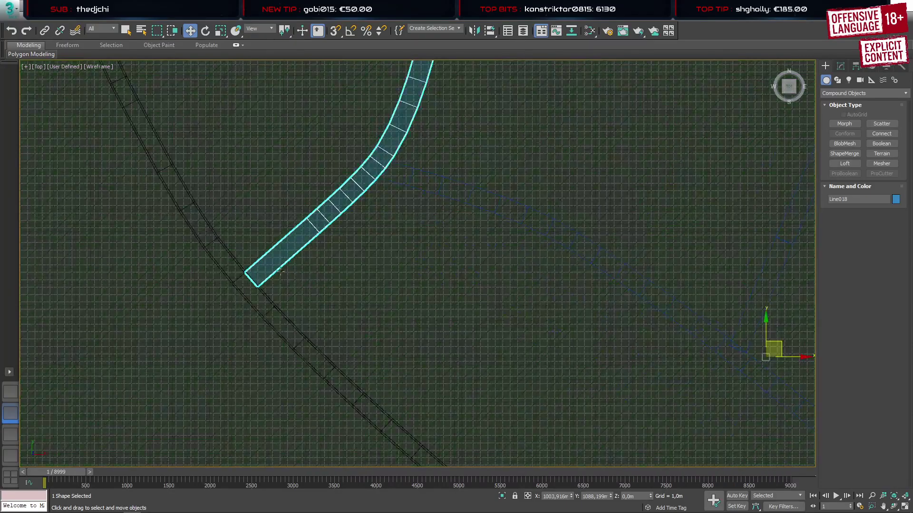
scroll(262, 290, down, 10)
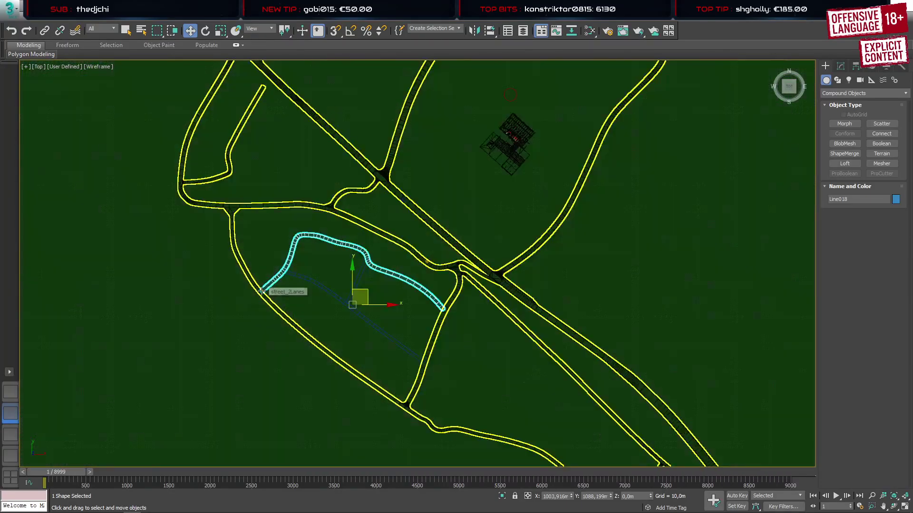
click(10, 391)
middle_drag(460, 229, 386, 294)
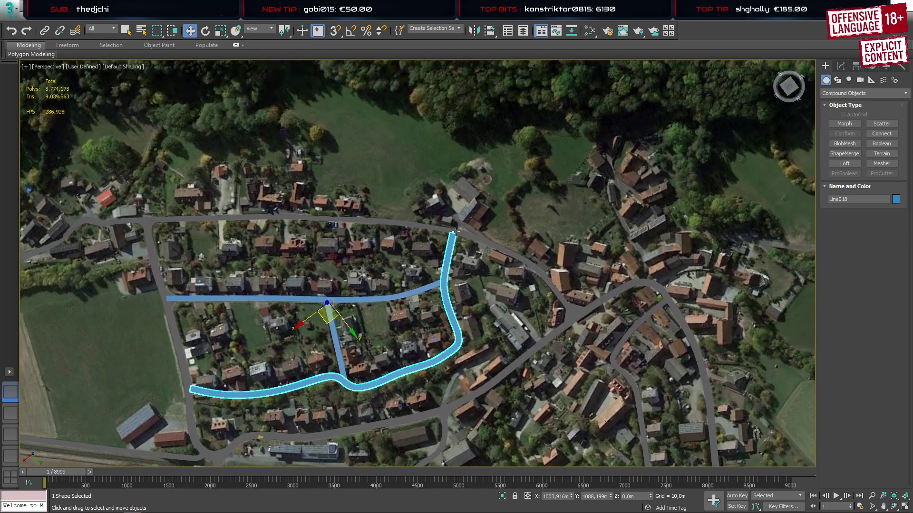
scroll(445, 250, up, 8)
Launch Google Earth Pro from the Windows Start menu
click(9, 506)
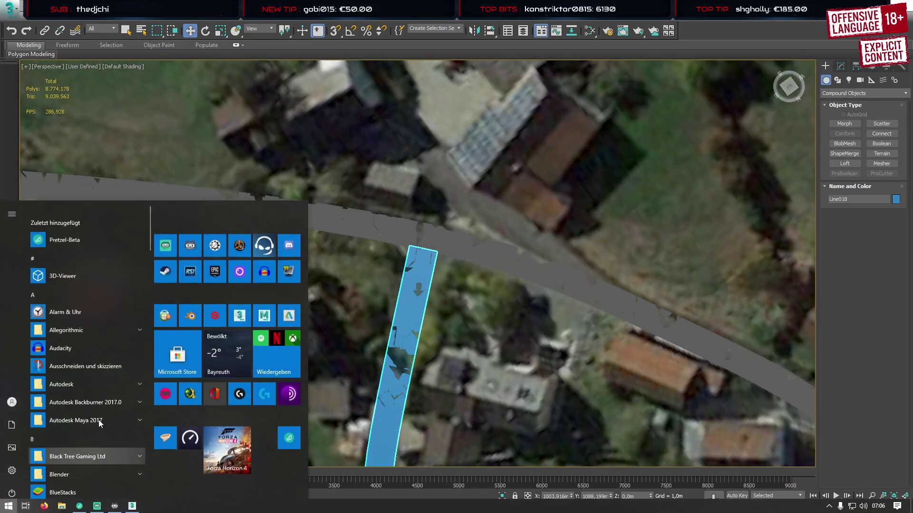
scroll(92, 413, down, 6)
click(91, 412)
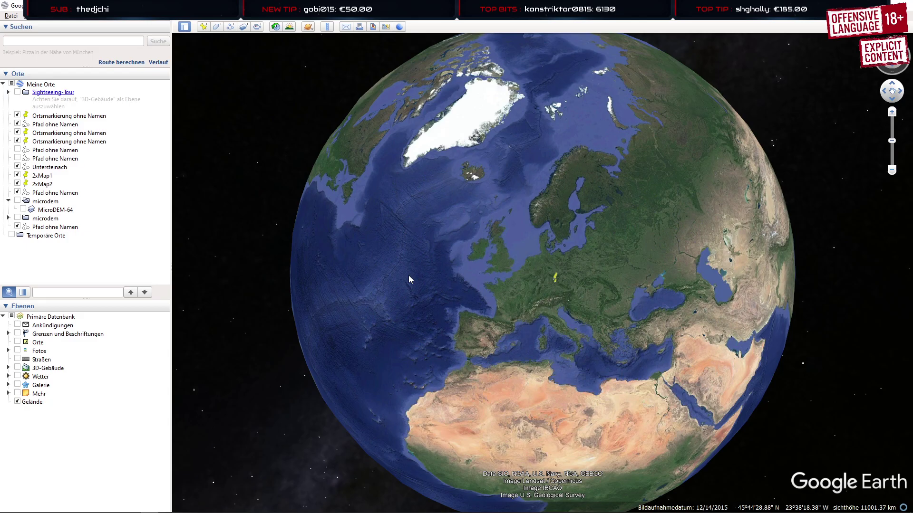
Fly to the saved Untersteinach place and bring the whole white rectangle into view
scroll(558, 285, up, 5)
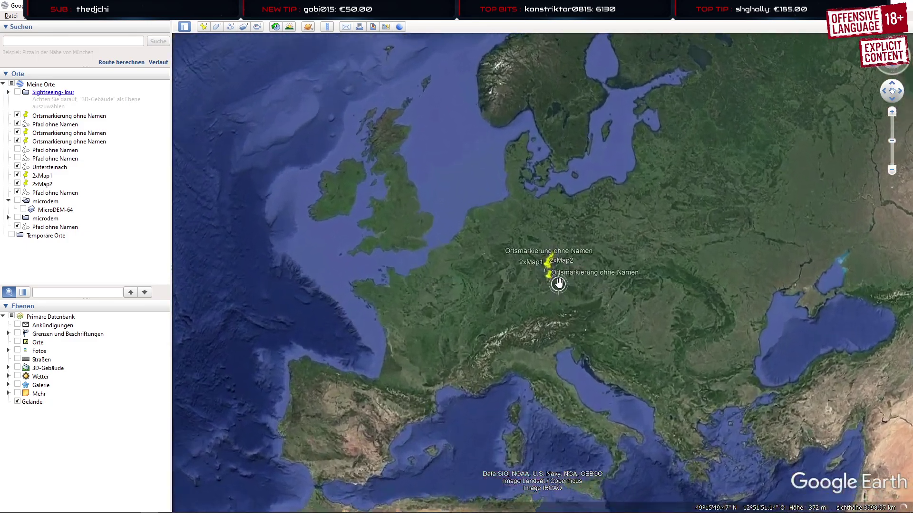
scroll(521, 267, up, 8)
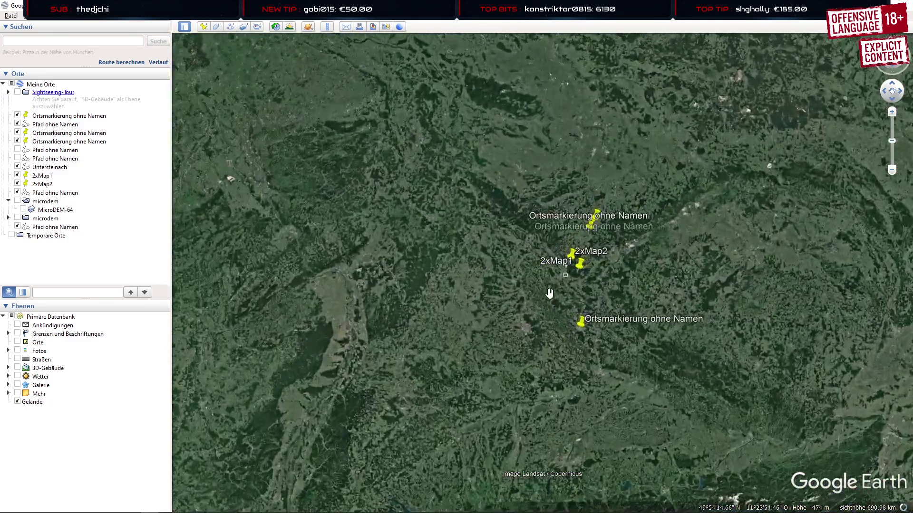
scroll(550, 293, up, 2)
middle_drag(593, 331, 598, 293)
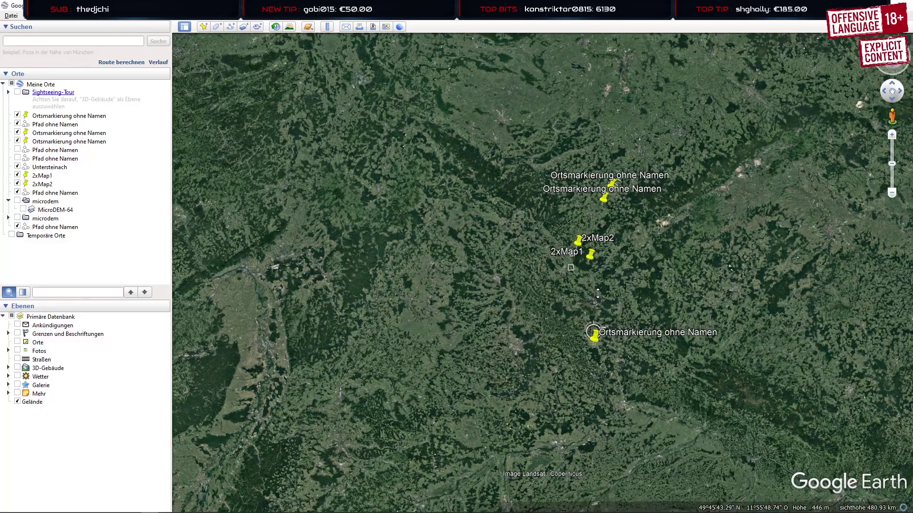
double_click(52, 168)
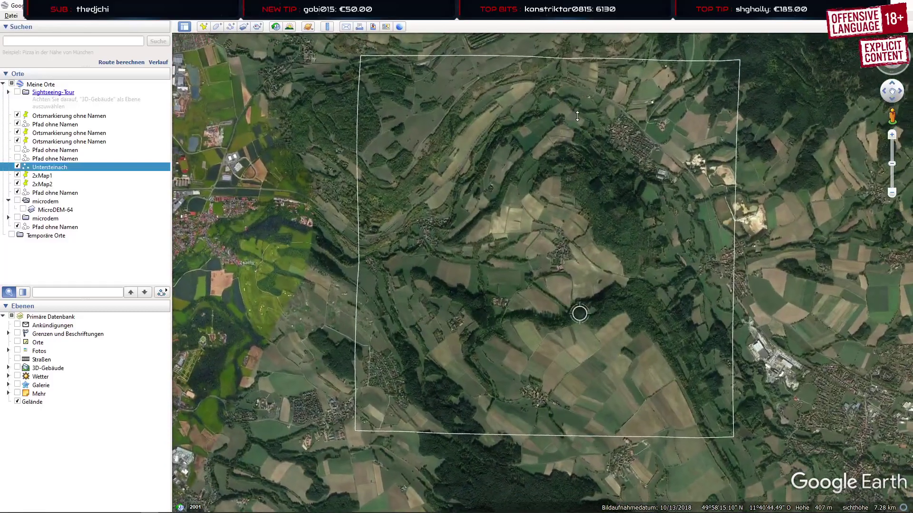
drag(570, 215, 526, 275)
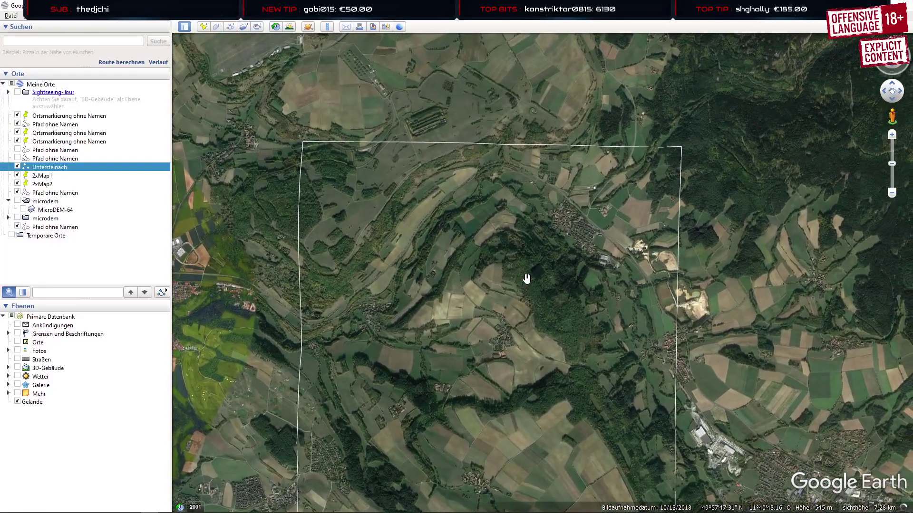
drag(544, 337, 494, 317)
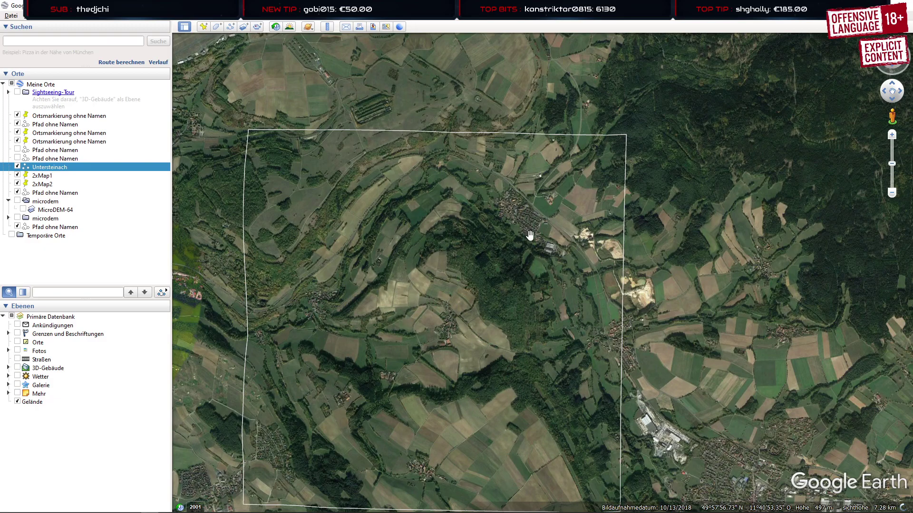
drag(529, 336, 427, 346)
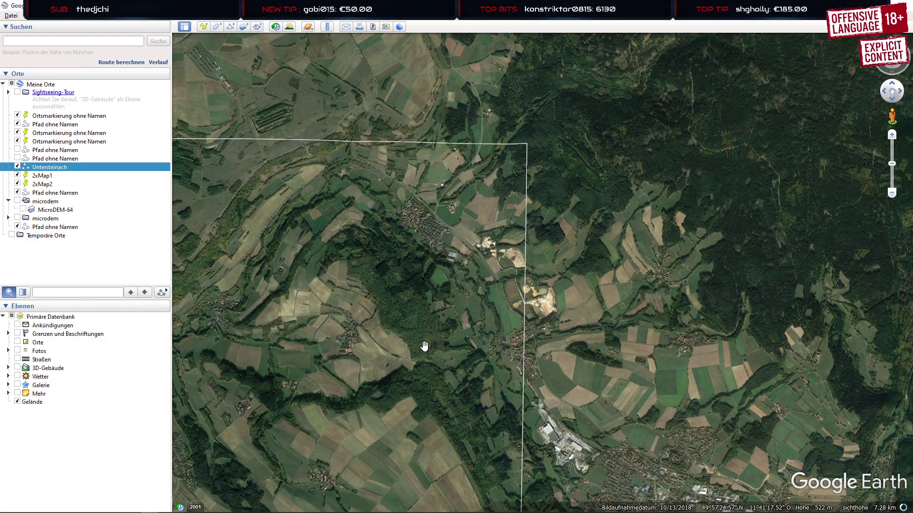
drag(387, 381, 444, 359)
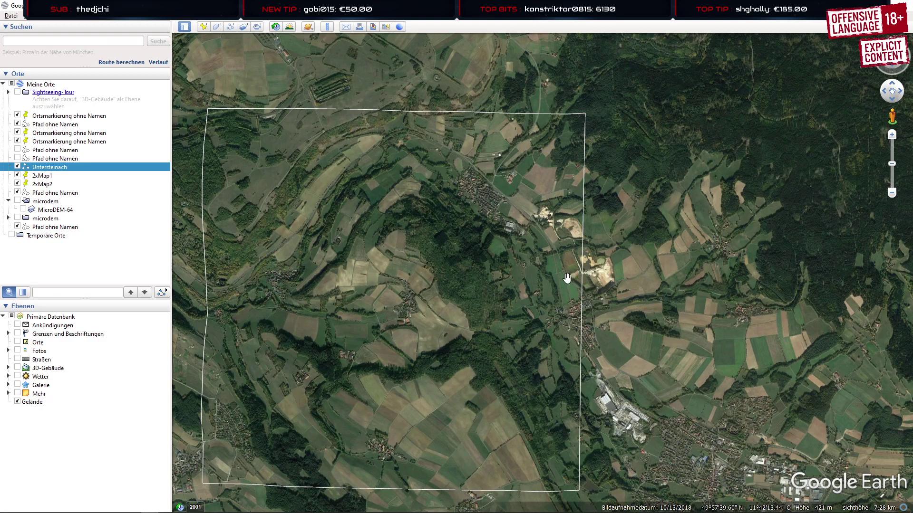
Pan and tilt the view onto the village and the quarry beside it
scroll(566, 285, up, 5)
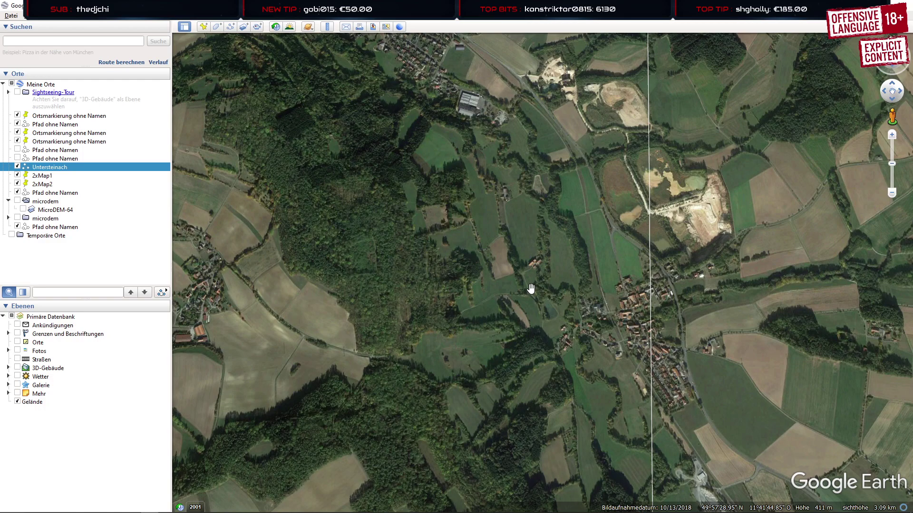
drag(529, 352, 509, 328)
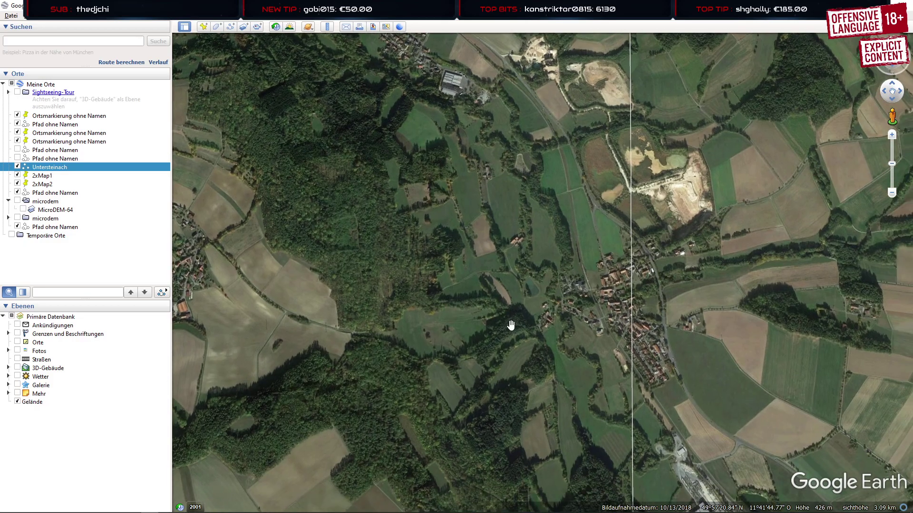
middle_drag(503, 349, 496, 311)
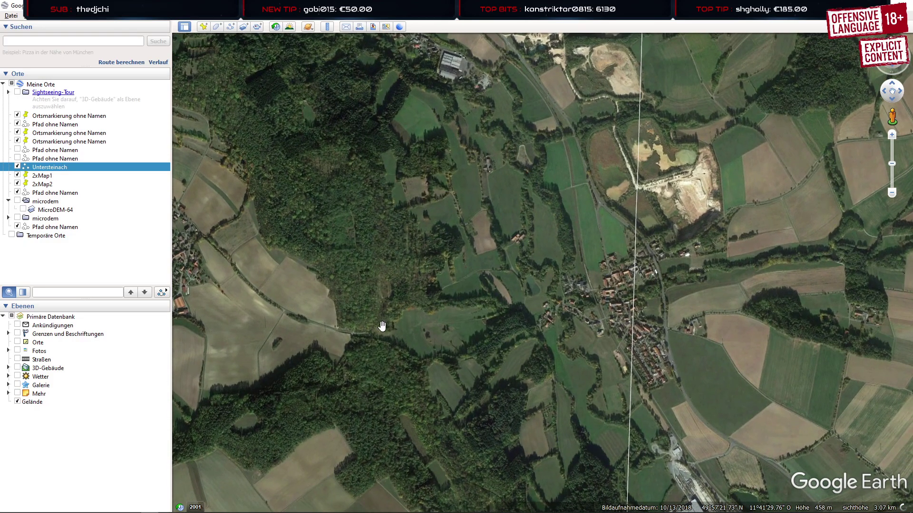
drag(338, 318, 334, 377)
drag(422, 282, 455, 461)
middle_drag(452, 364, 462, 360)
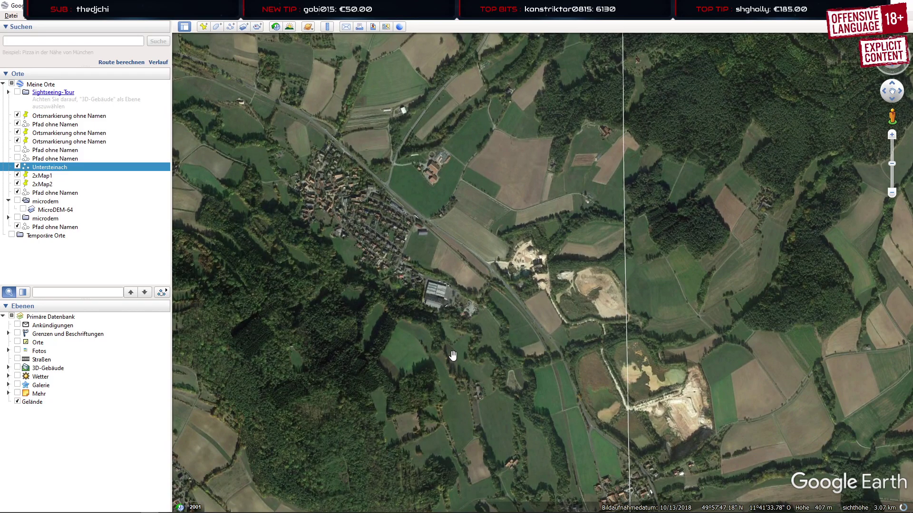
drag(364, 291, 406, 356)
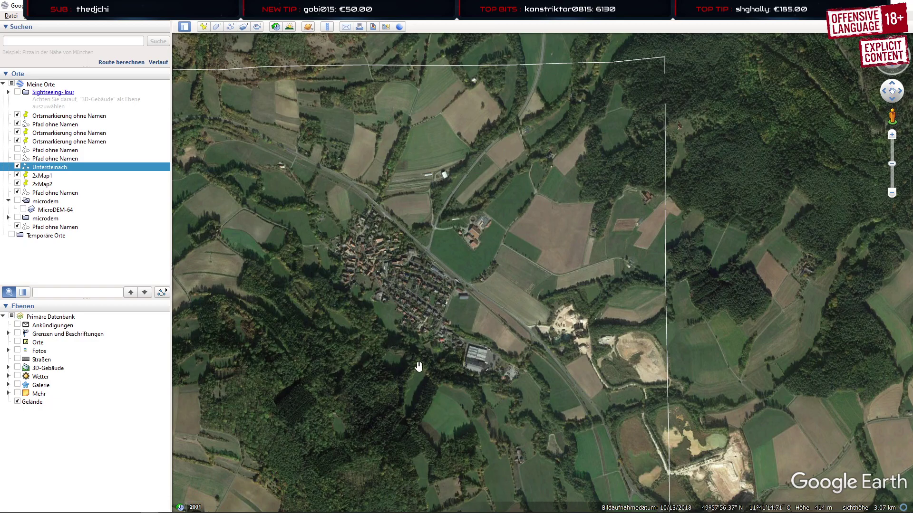
drag(475, 393, 474, 362)
drag(406, 378, 490, 387)
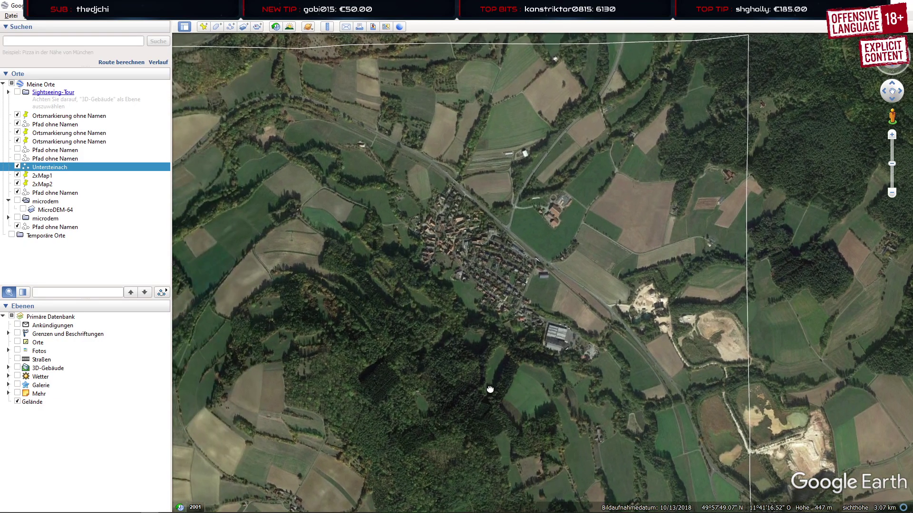
right_drag(507, 394, 506, 394)
middle_drag(506, 393, 504, 391)
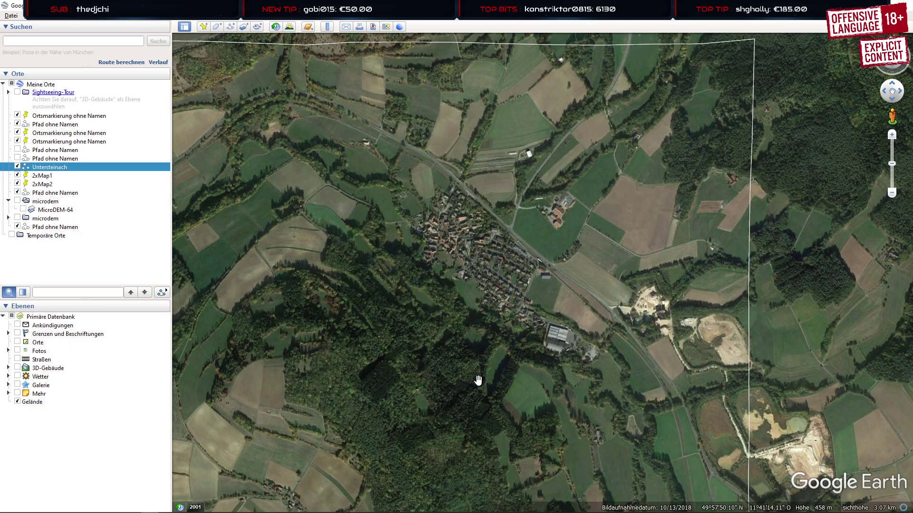
Zoom in on the centred village and tilt the view over its houses and streets
drag(485, 363, 413, 322)
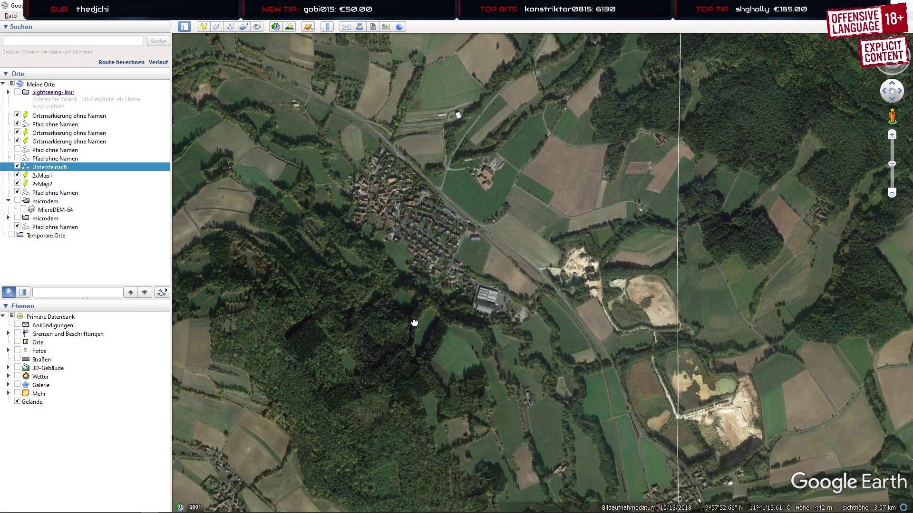
scroll(393, 234, up, 3)
scroll(395, 221, up, 4)
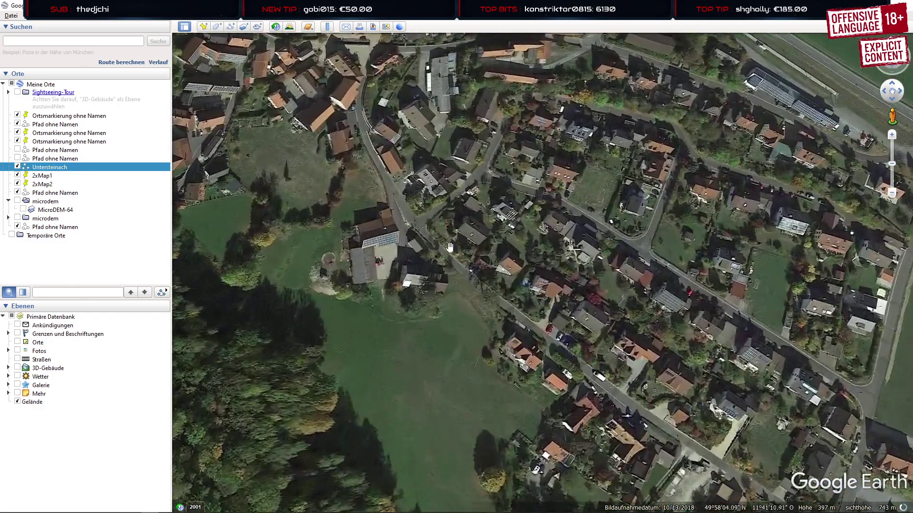
middle_drag(516, 226, 491, 212)
drag(491, 212, 383, 258)
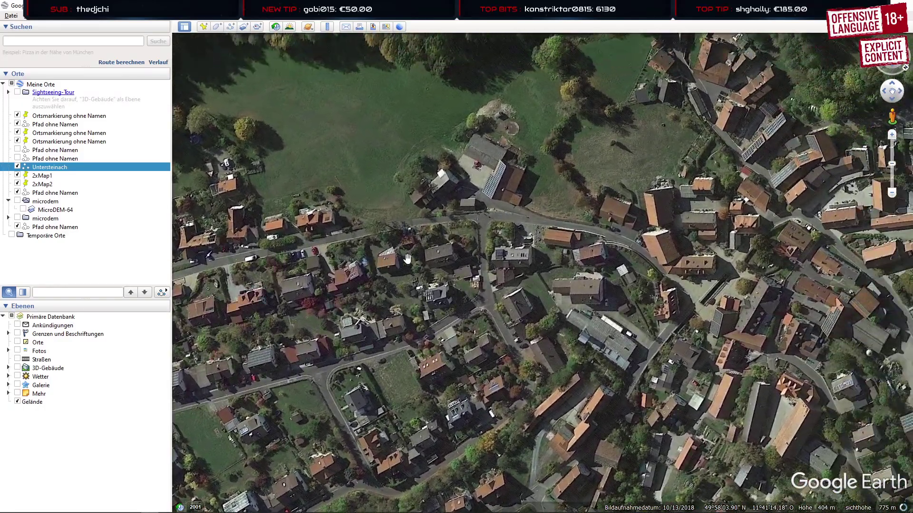
scroll(477, 227, up, 3)
middle_drag(479, 262, 475, 160)
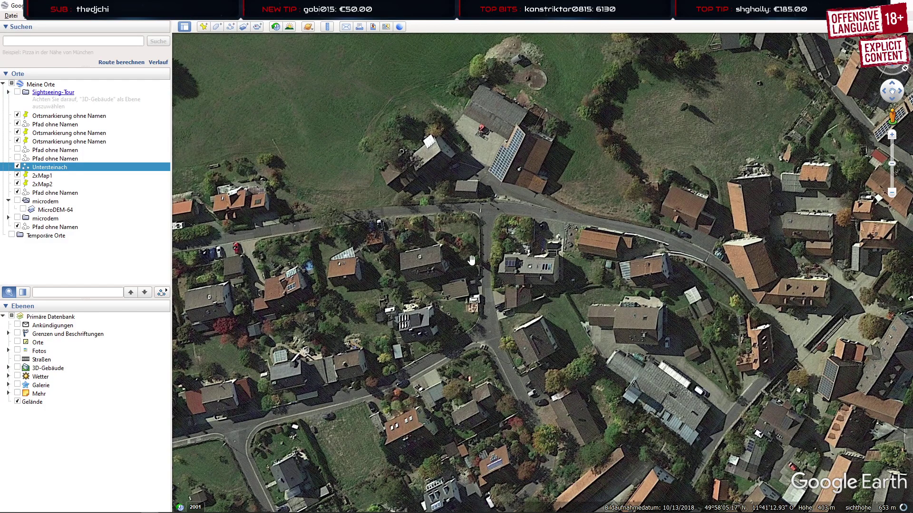
Zoom closer over the road junction and farmyard courtyard, looking straight down
scroll(481, 195, up, 3)
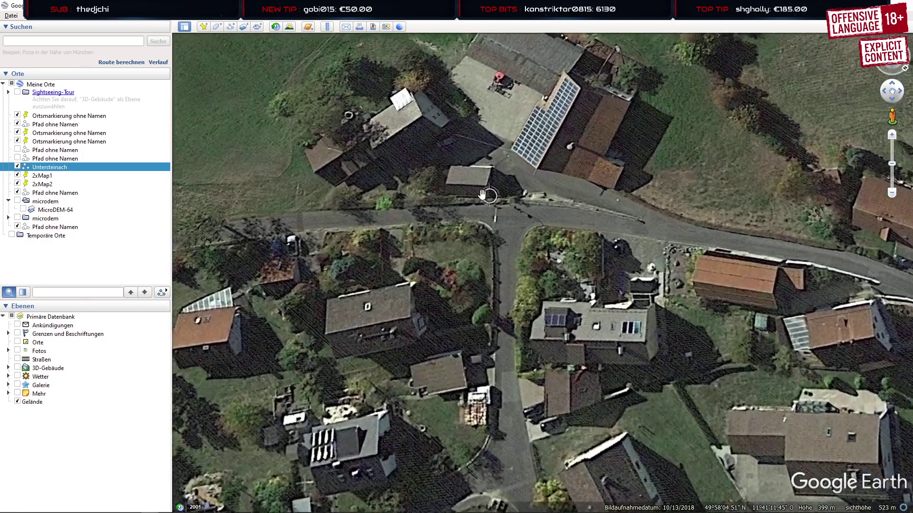
scroll(494, 193, up, 3)
middle_drag(528, 305, 523, 117)
drag(525, 116, 526, 322)
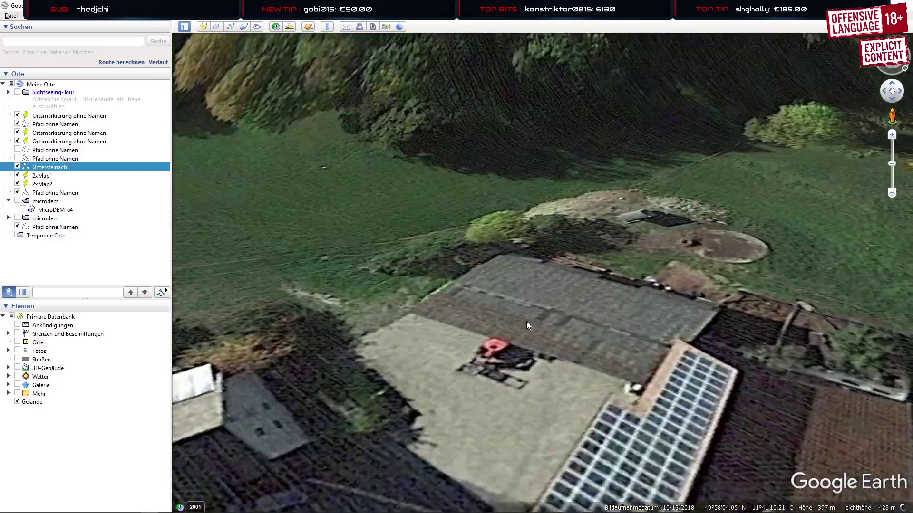
middle_drag(526, 322, 518, 94)
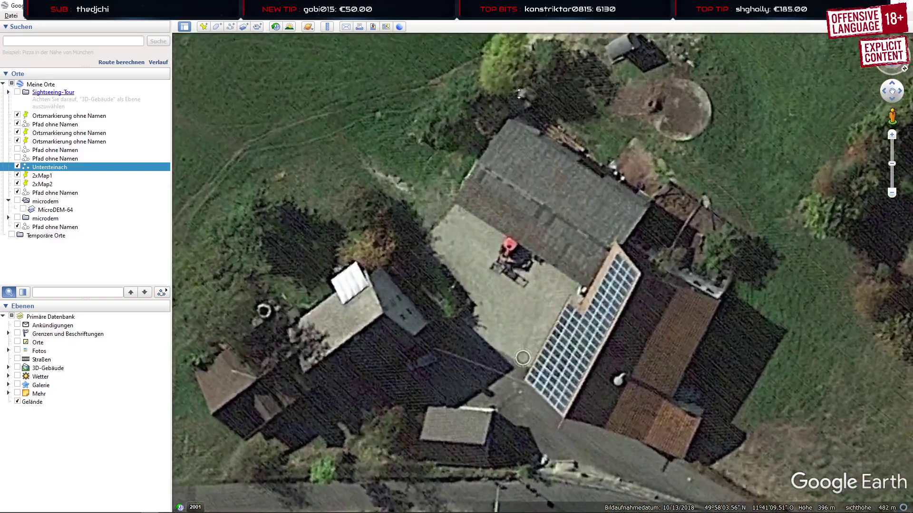
drag(535, 312, 532, 83)
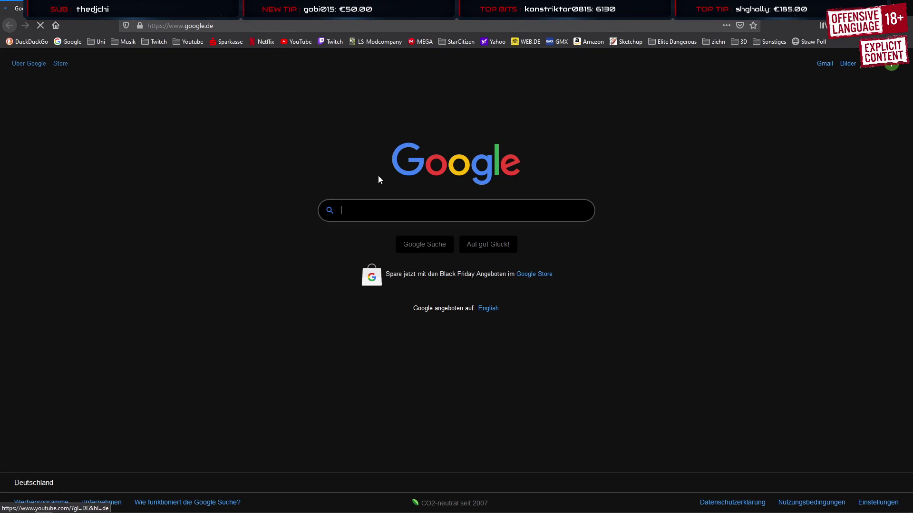
Search Google for 'nordschleife'
click(375, 217)
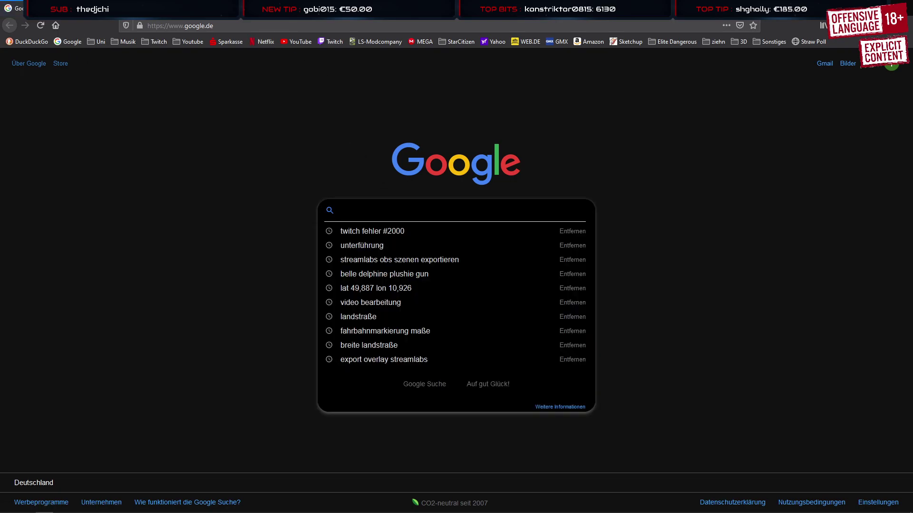
text(nü)
key(BackSpace)
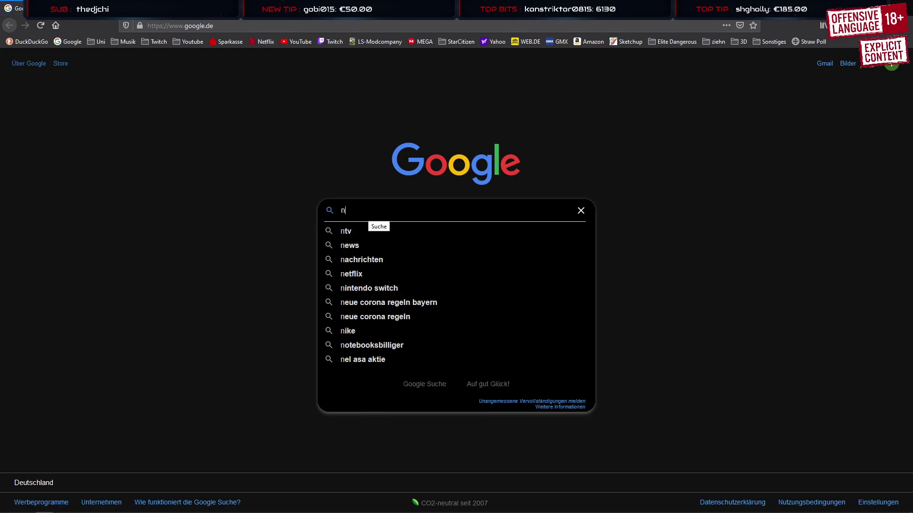
text(ordschleife)
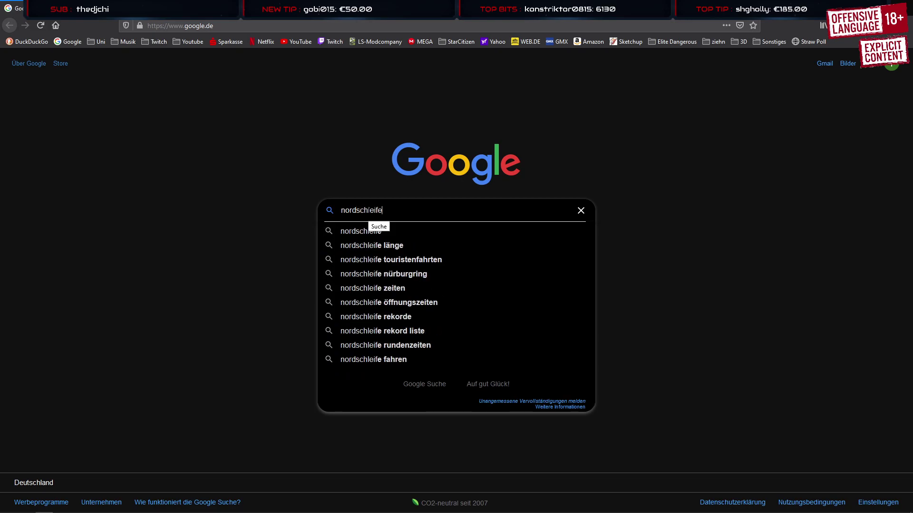
key(Return)
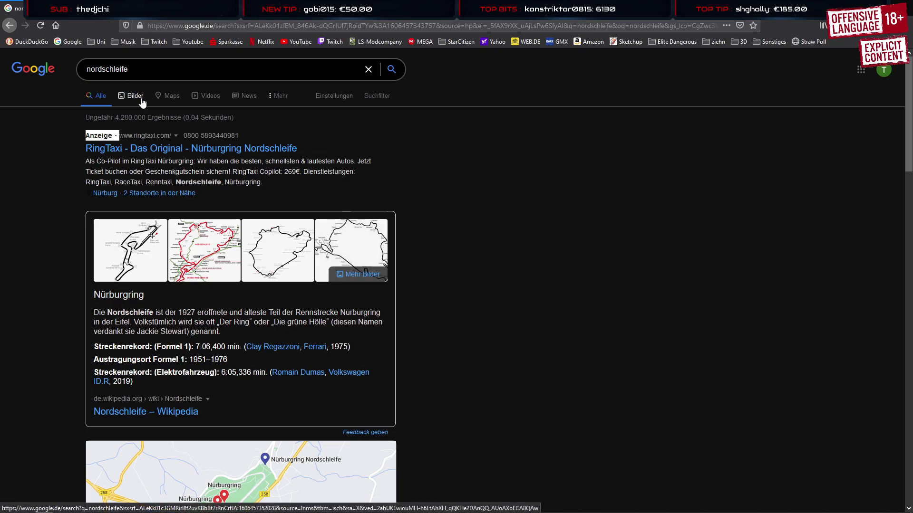
Show the result on Maps in satellite imagery, zoomed onto the Grand Prix circuit area
click(171, 96)
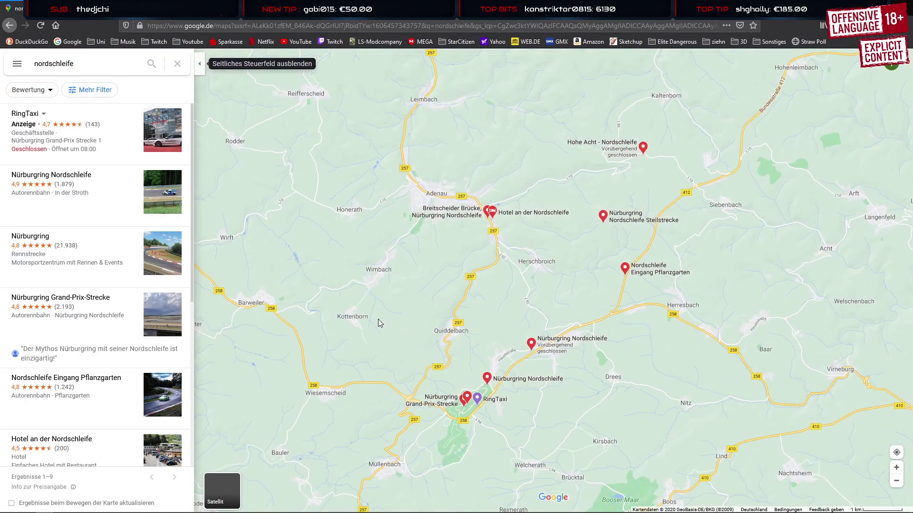
click(222, 489)
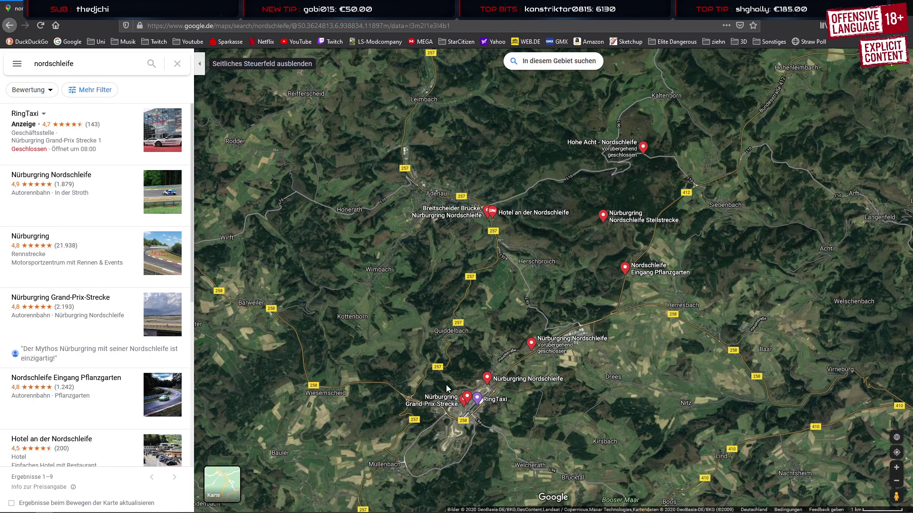
scroll(447, 383, up, 2)
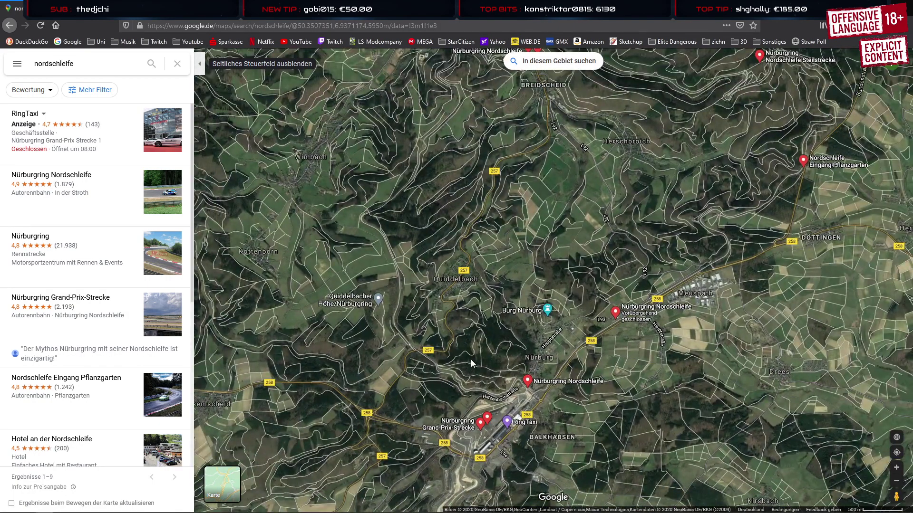
drag(463, 361, 421, 357)
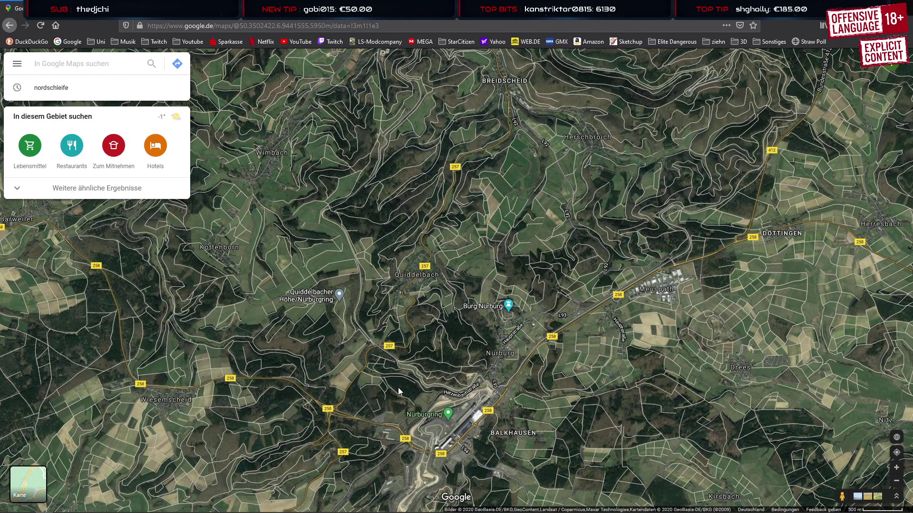
scroll(398, 387, up, 3)
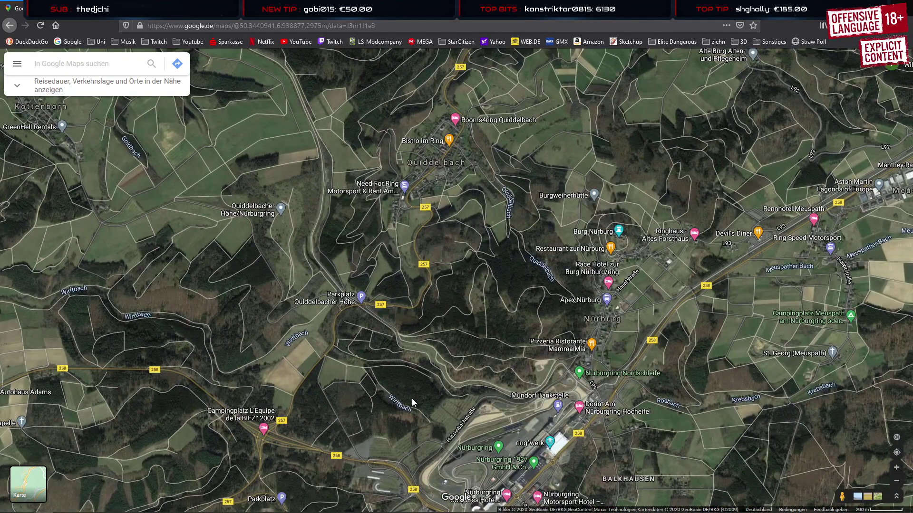
drag(411, 398, 395, 287)
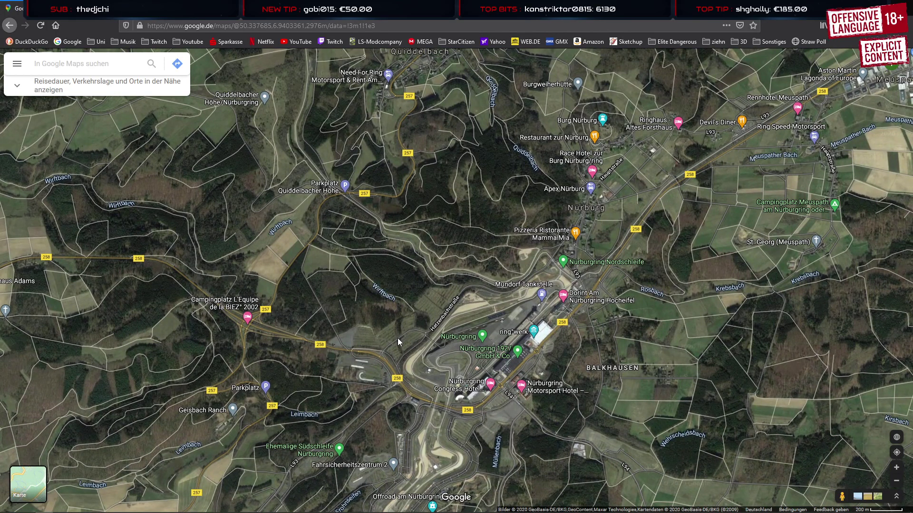
Run the 'nordschleife' search again from the Google homepage
click(67, 42)
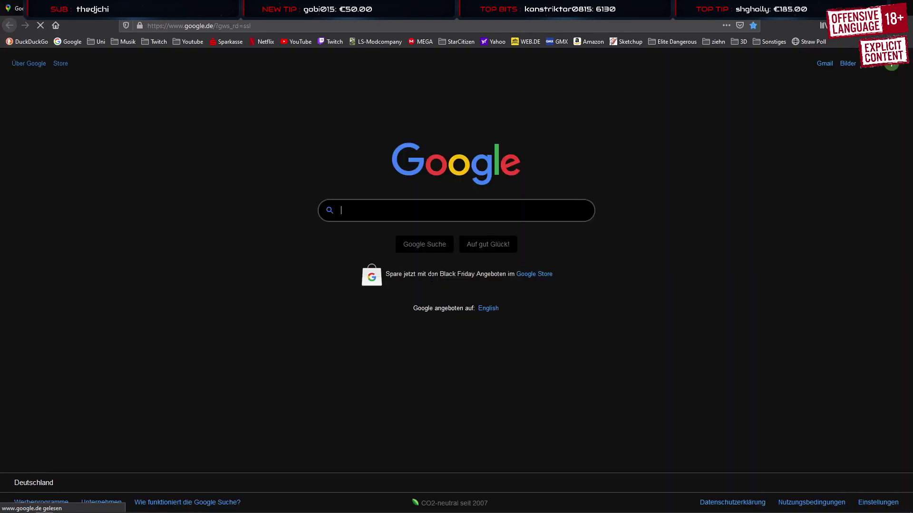
text(nord)
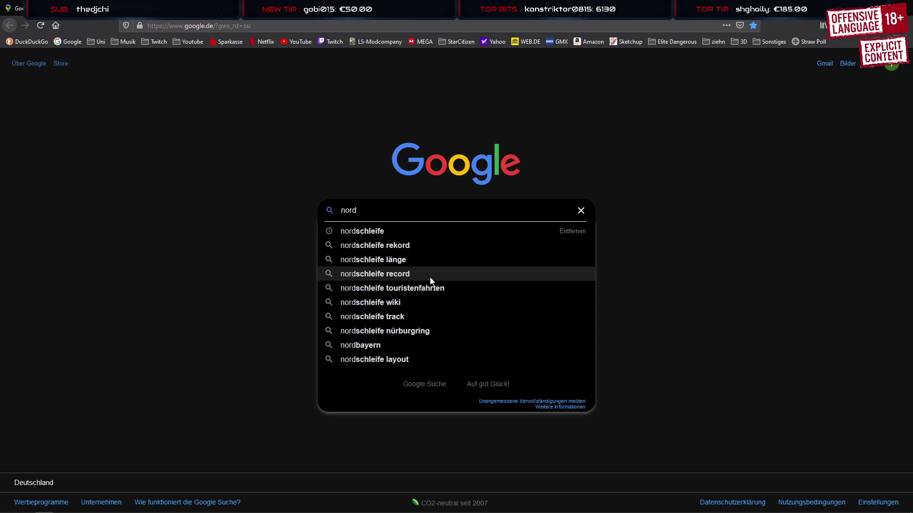
text(schleife)
key(Return)
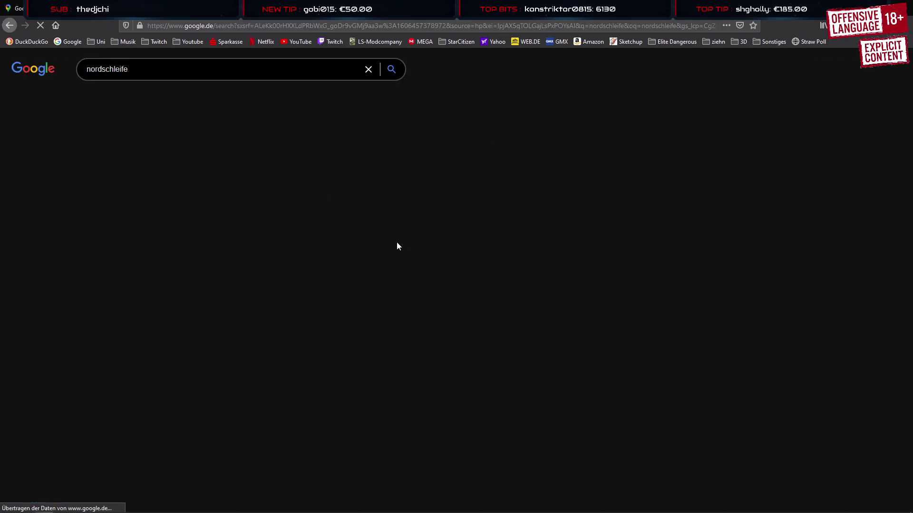
Open the full local map, centre it on the Grand-Prix circuit, then view the satellite map
scroll(272, 297, down, 4)
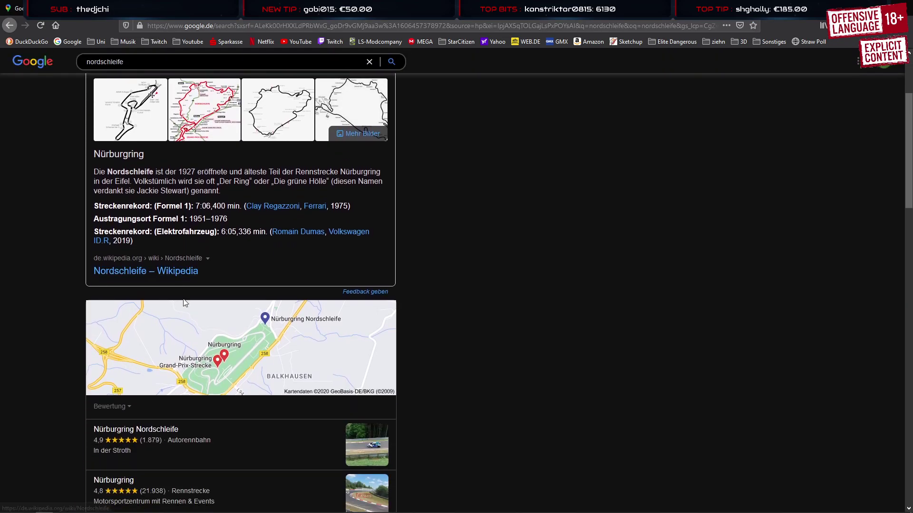
click(272, 297)
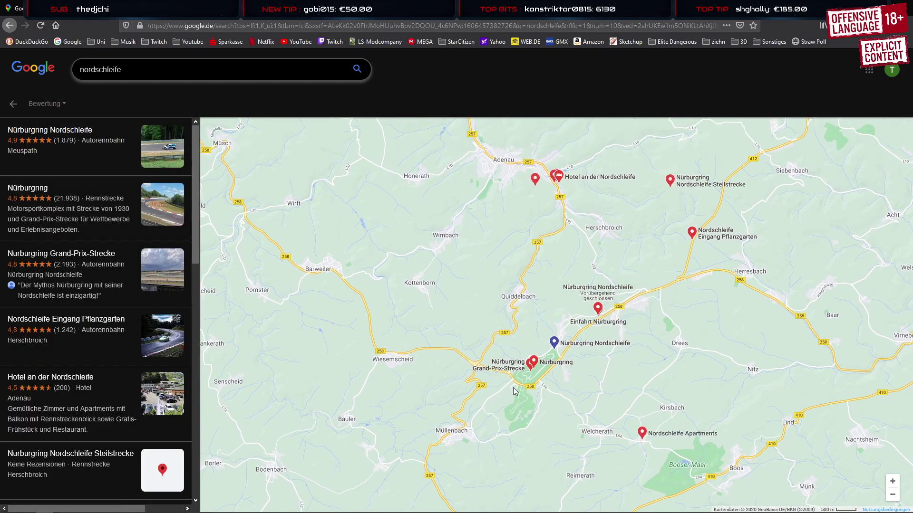
drag(512, 386, 496, 366)
scroll(498, 328, up, 2)
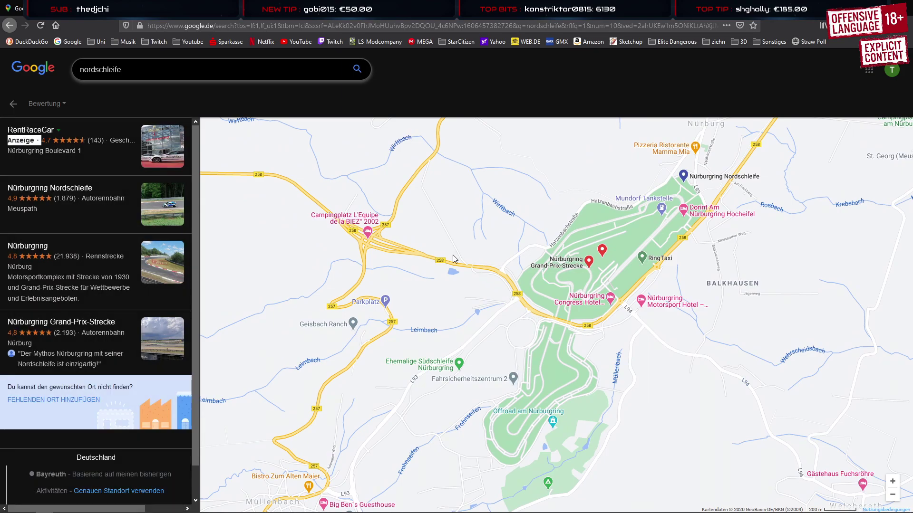
drag(453, 255, 501, 212)
click(71, 8)
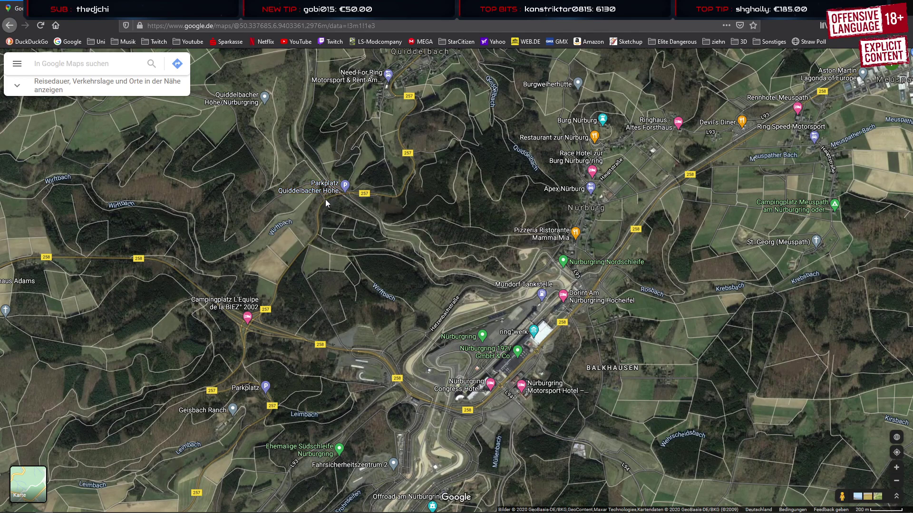
Find the red Nordschleife track map in image search and view the Nuerburgring map larger
click(135, 8)
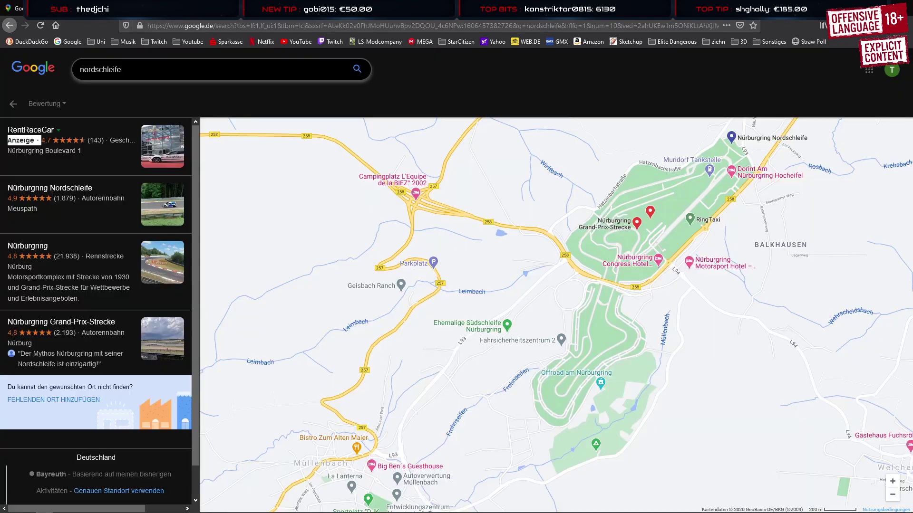
click(10, 27)
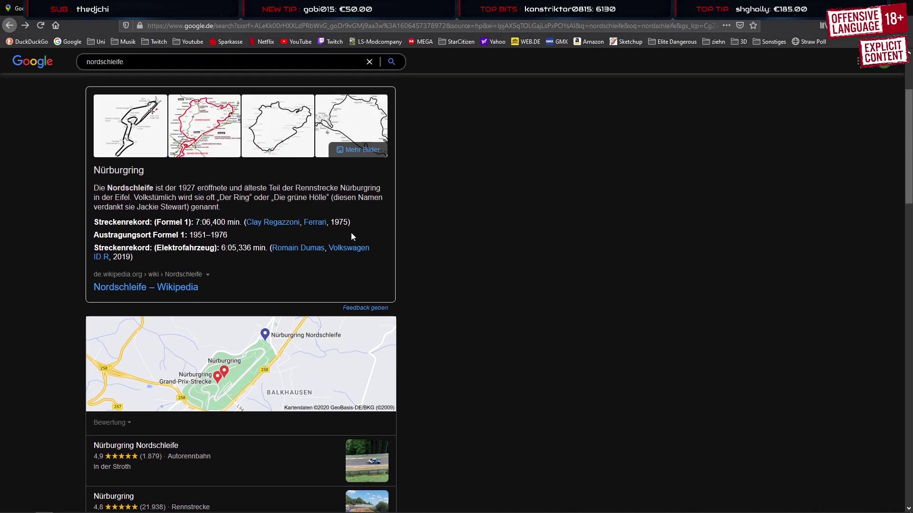
click(202, 208)
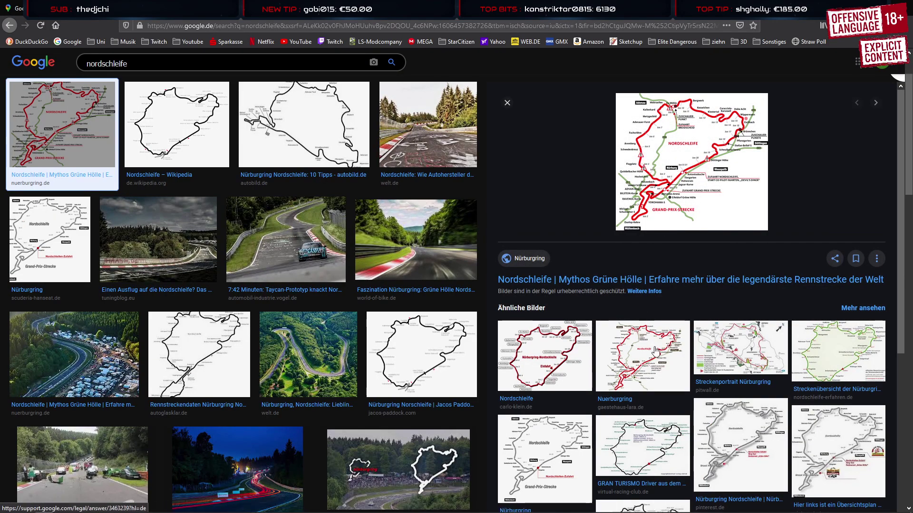
click(655, 350)
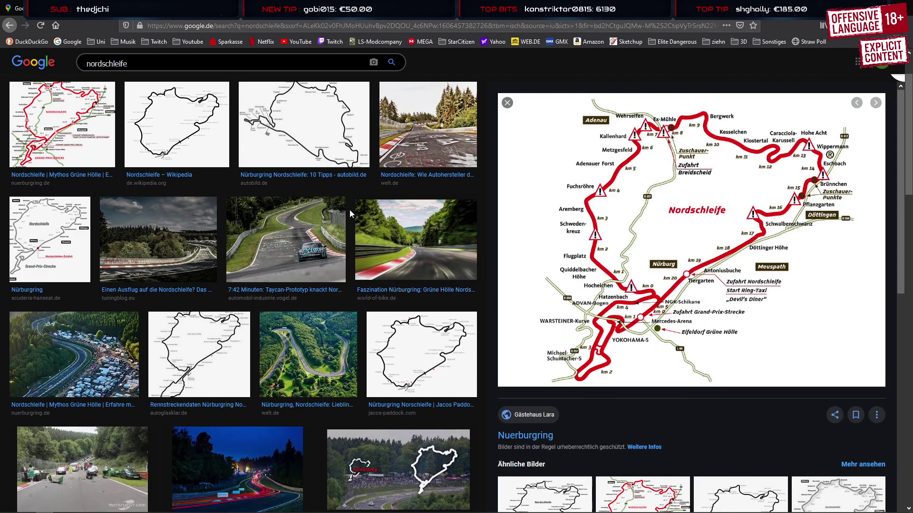
Compare the track map with the satellite map, panning south of the circuit toward Quiddelbach
click(9, 25)
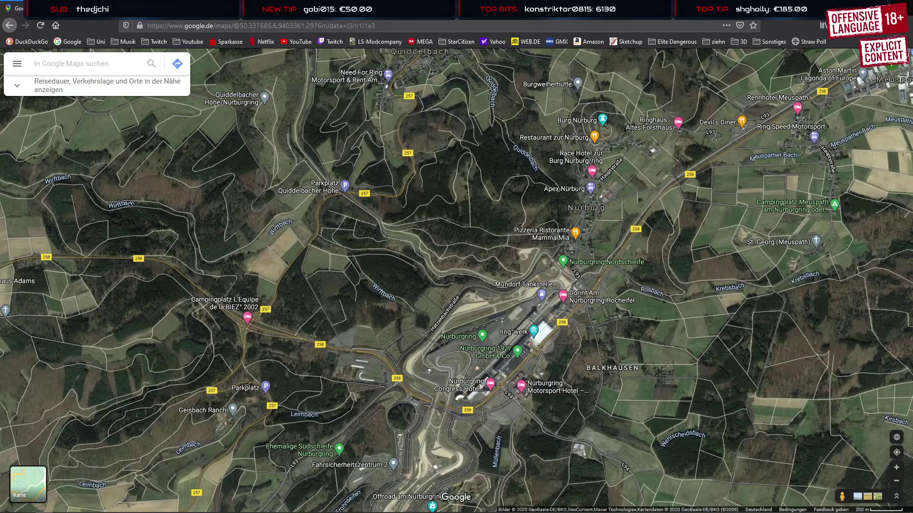
drag(367, 312, 363, 221)
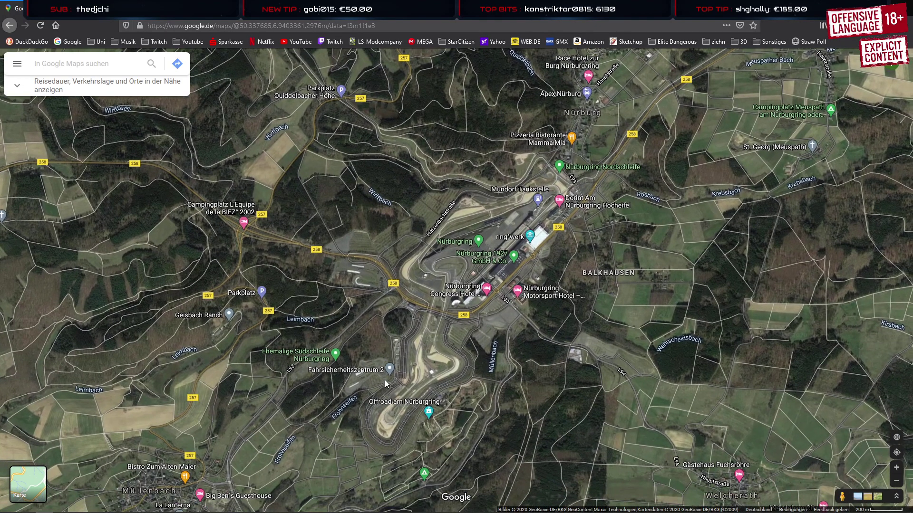
scroll(388, 428, down, 5)
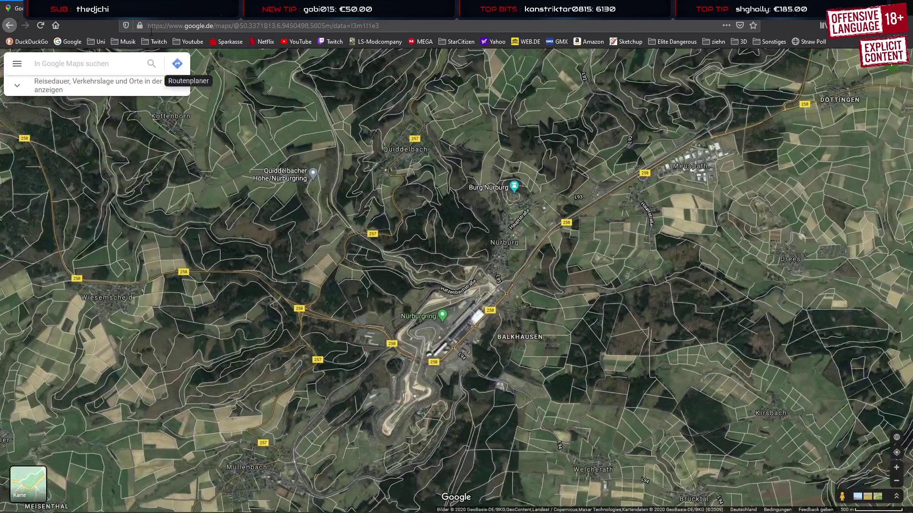
click(150, 9)
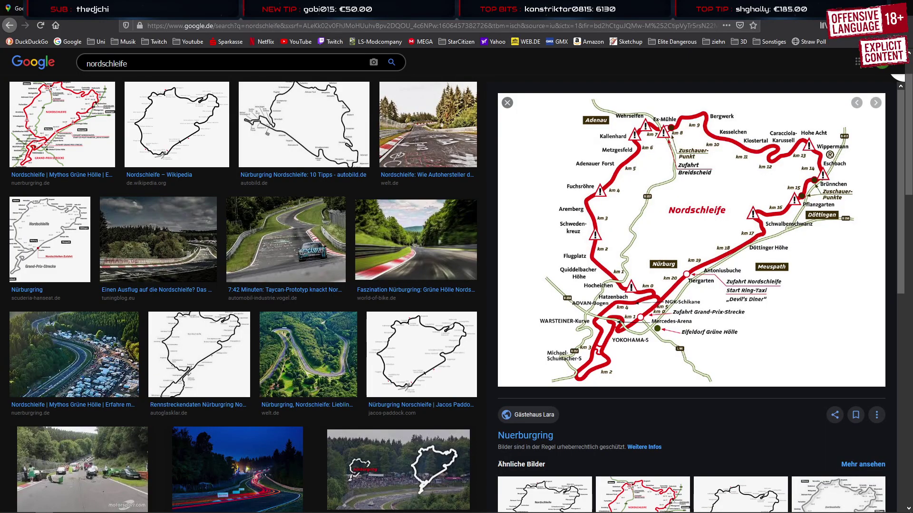
key(alt+Left)
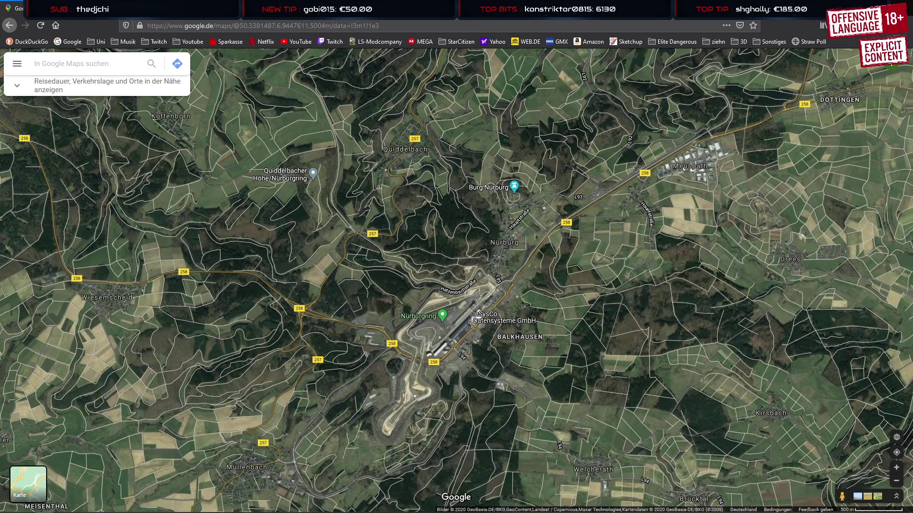
key(alt+Right)
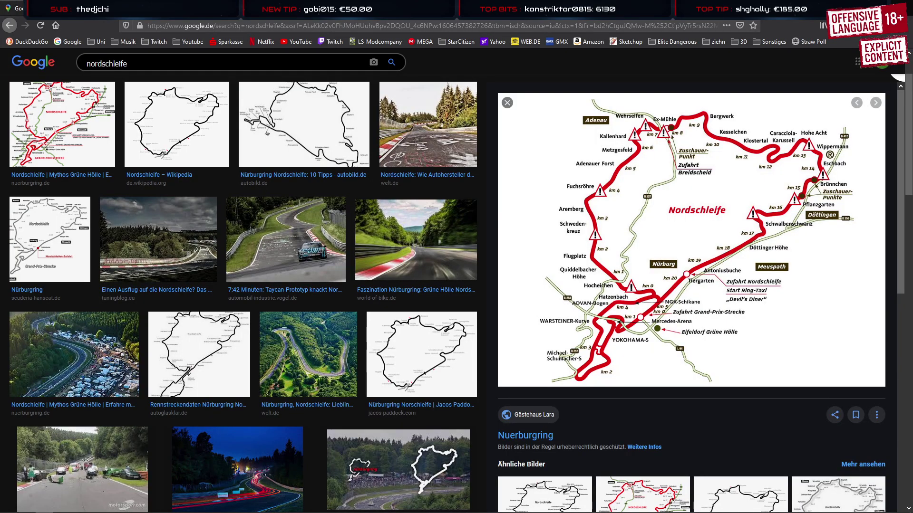
key(alt+Left)
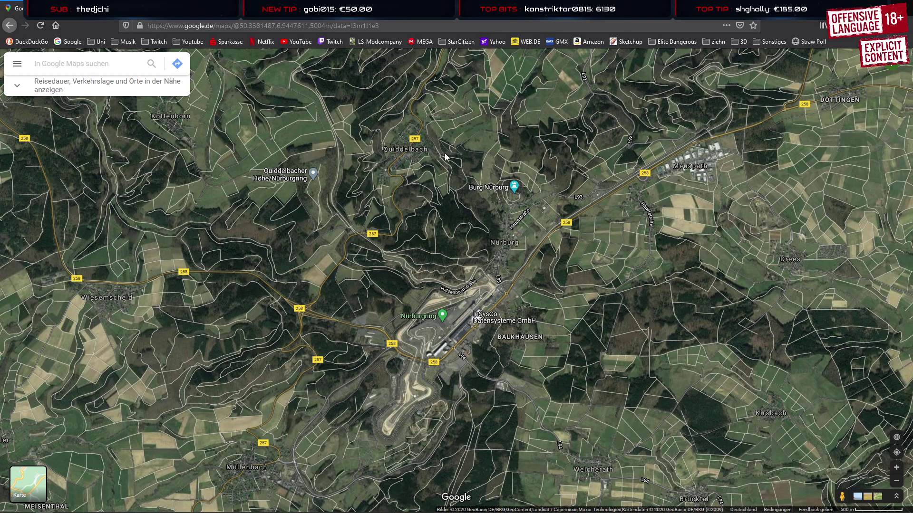
drag(464, 174, 440, 228)
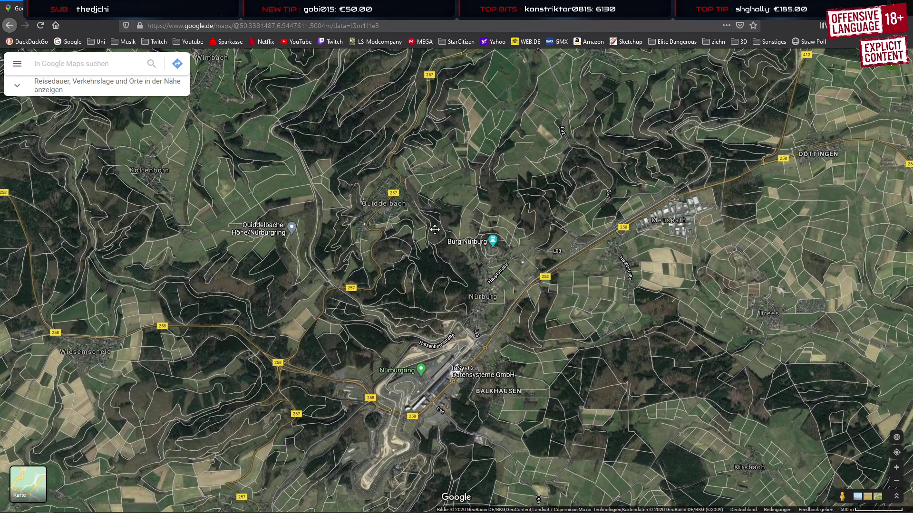
click(467, 197)
Keep alternating between track map and satellite view while zooming toward Quiddelbach
click(138, 9)
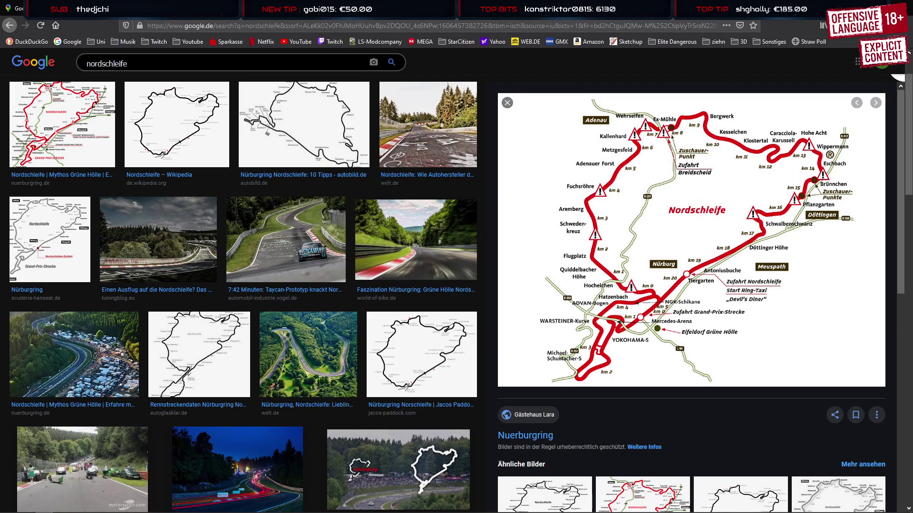
click(56, 9)
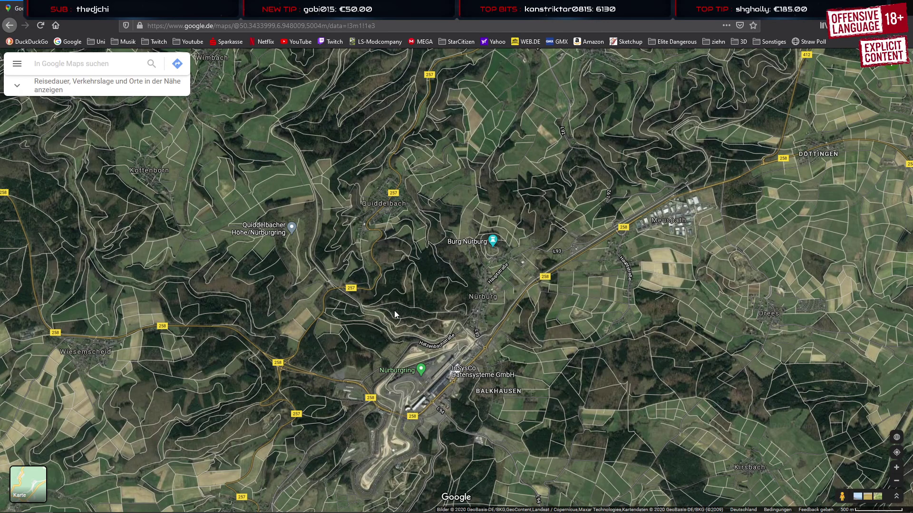
drag(426, 250, 406, 286)
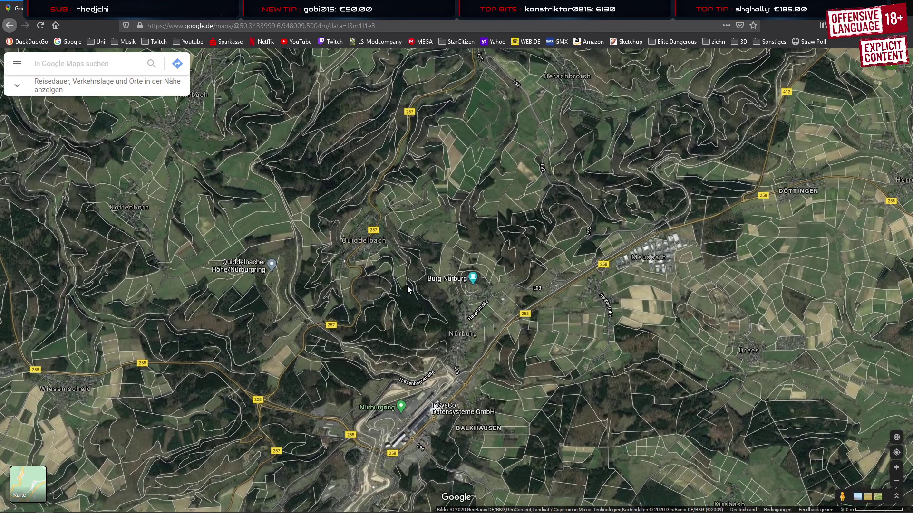
scroll(407, 286, up, 1)
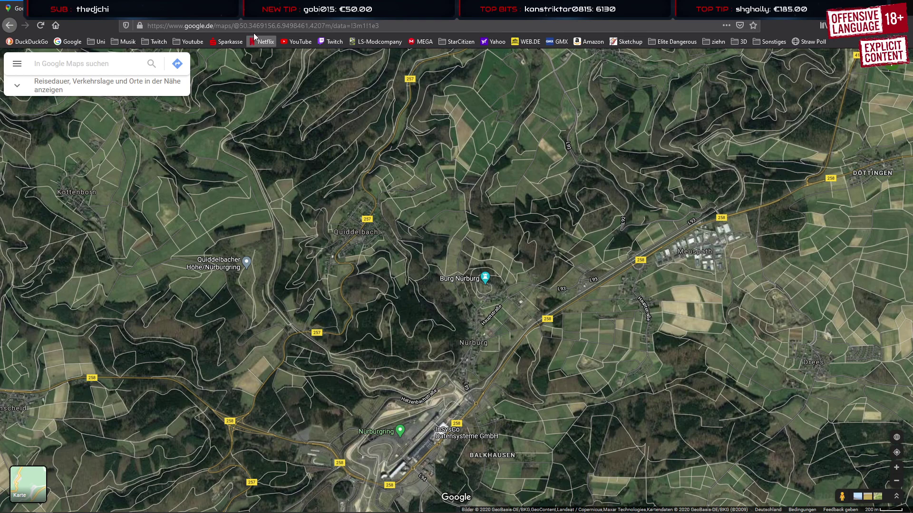
click(242, 8)
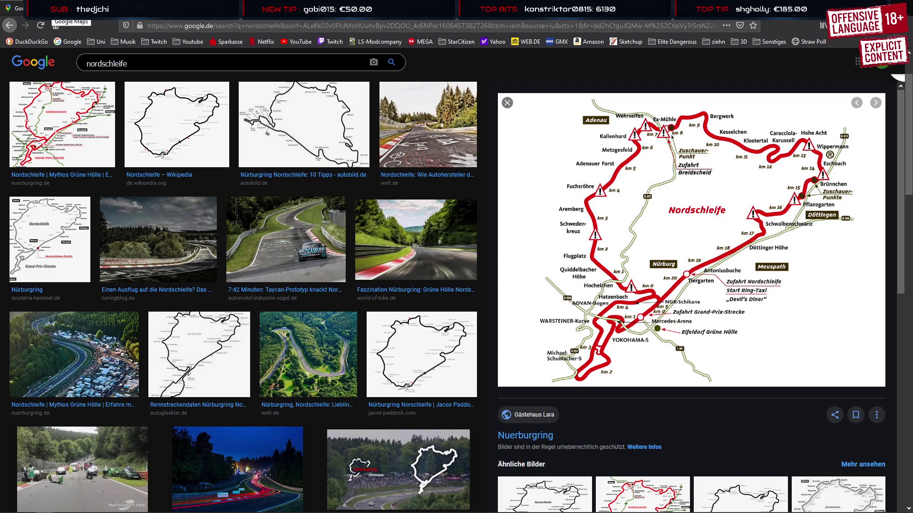
key(alt+Right)
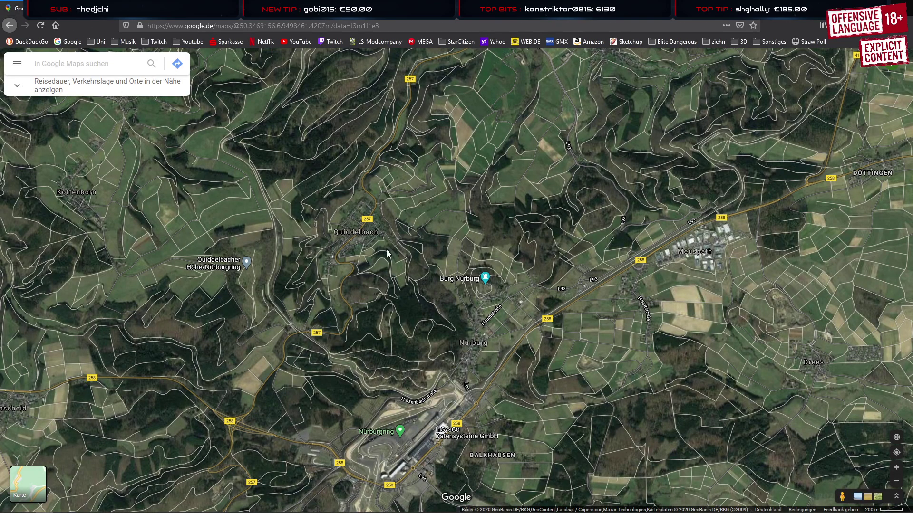
key(alt+Left)
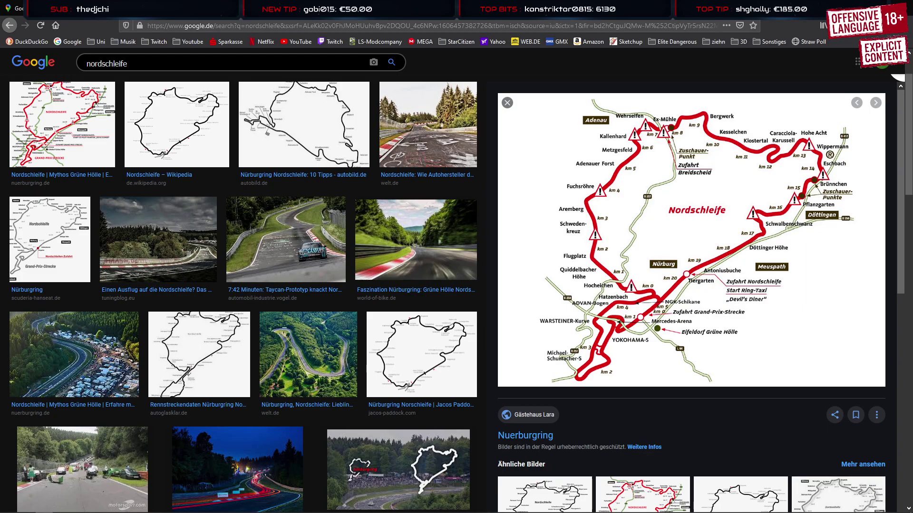
key(alt+Right)
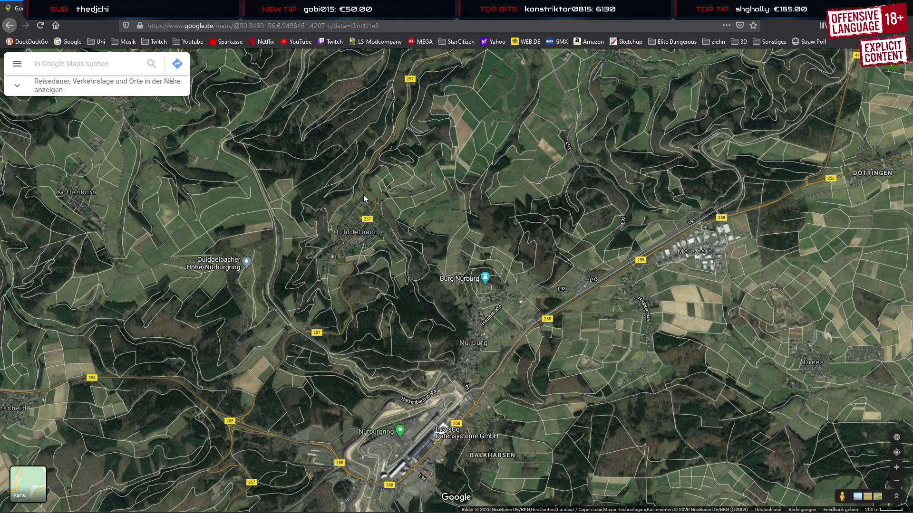
key(alt+Left)
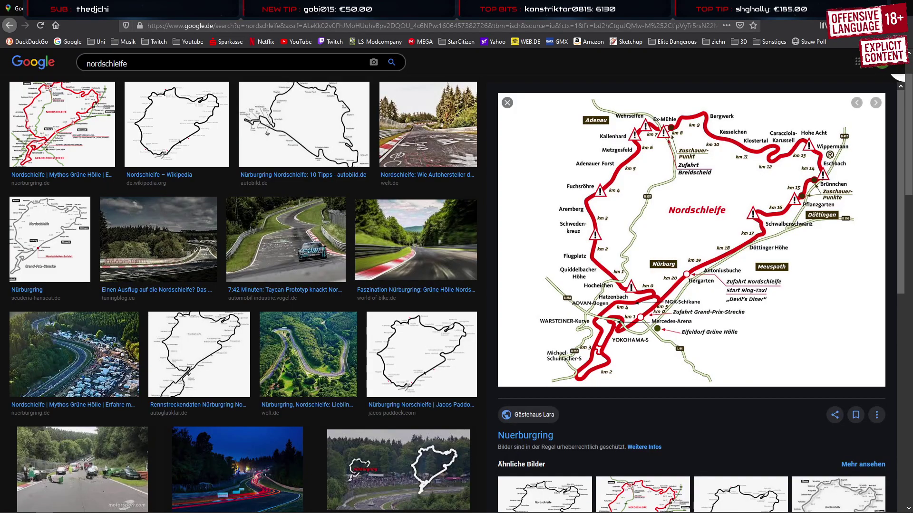
key(alt+Right)
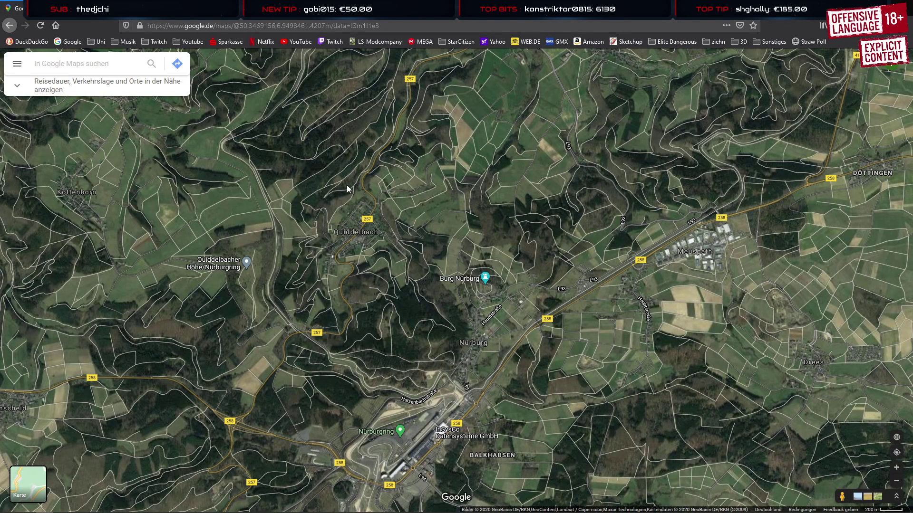
Zoom and frame the satellite map on Quiddelbach
scroll(364, 167, up, 2)
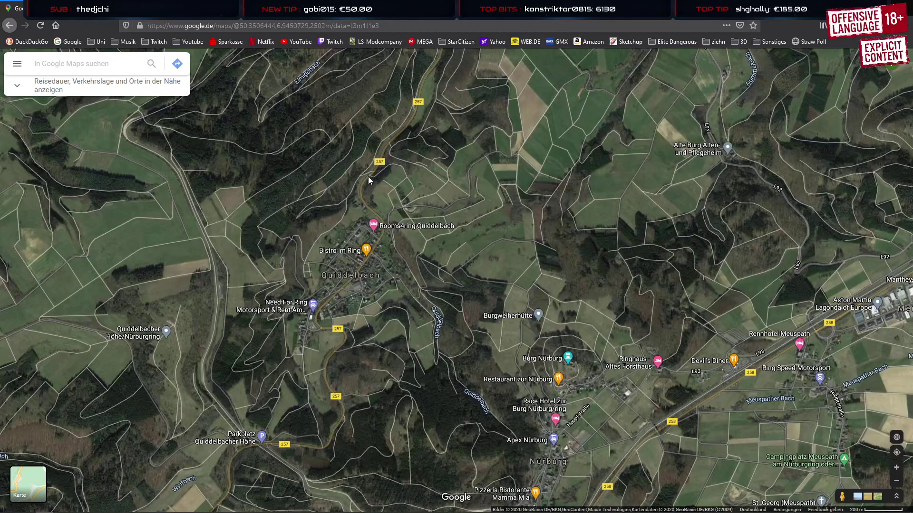
mouse_move(374, 192)
mouse_down()
mouse_move(354, 236)
mouse_move(372, 234)
mouse_move(382, 187)
mouse_up()
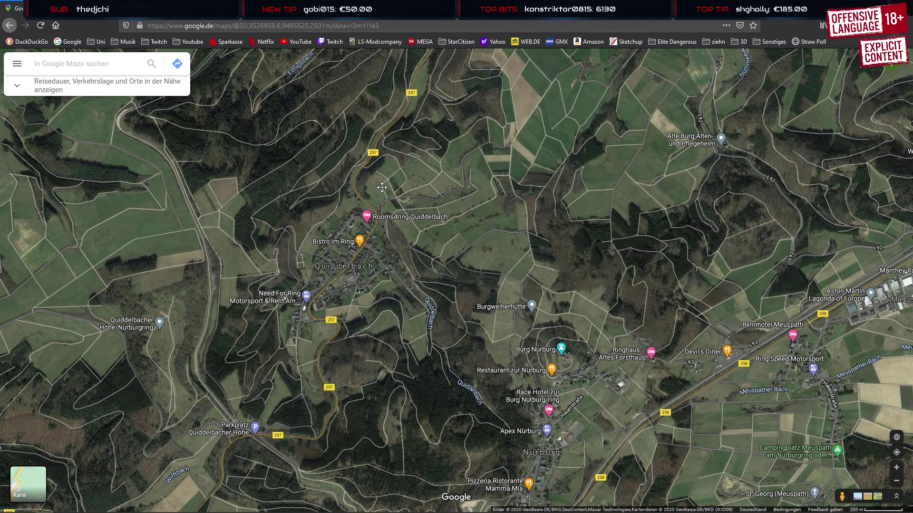
drag(382, 187, 392, 160)
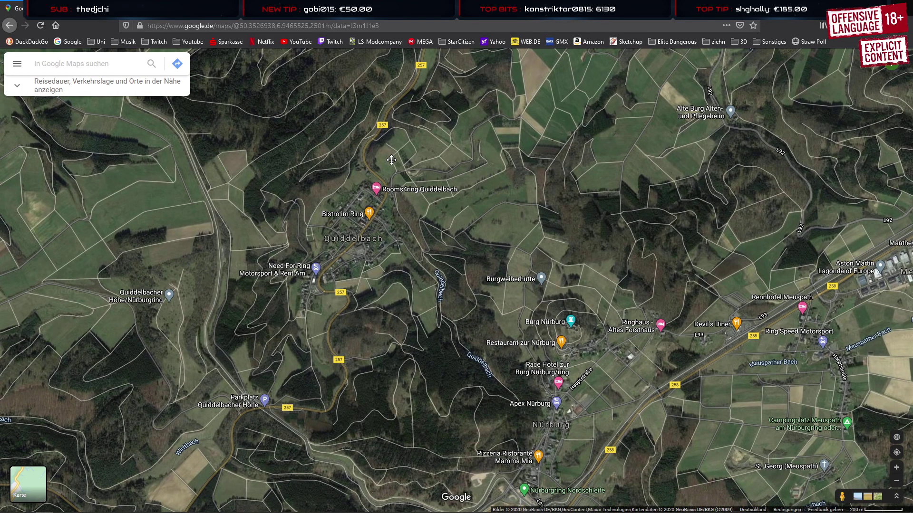
Flip between the image results and satellite map, then restore the browser to a smaller window
click(302, 9)
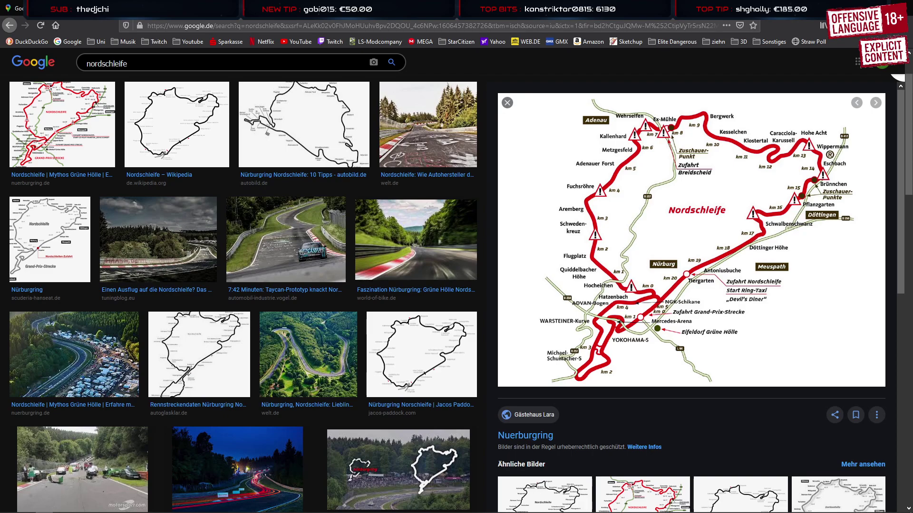
key(alt+Right)
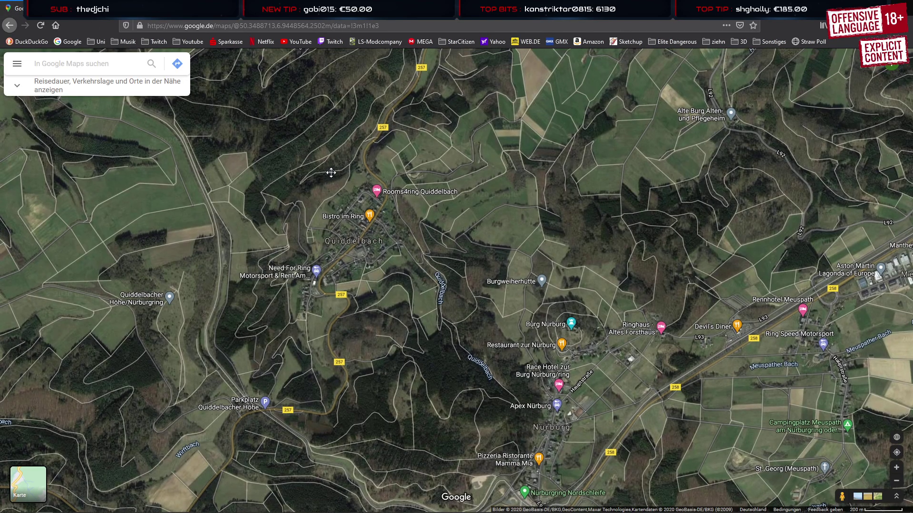
key(alt+Left)
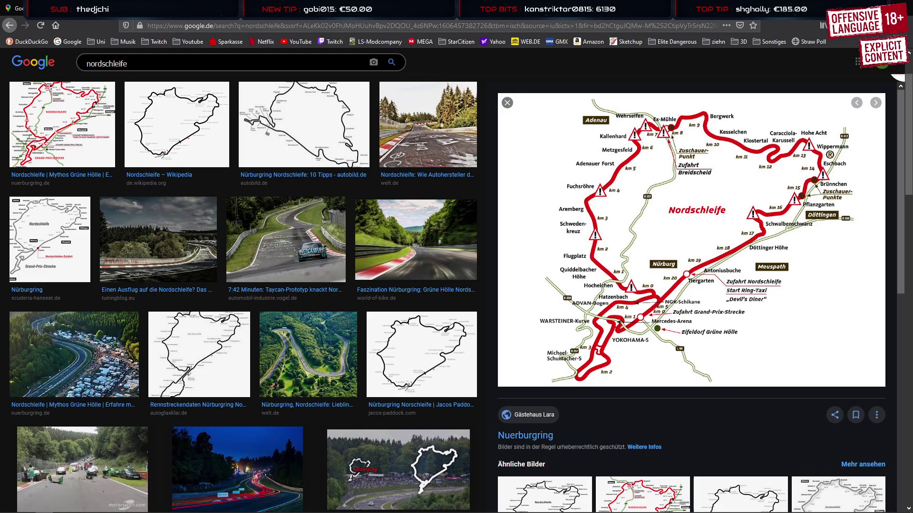
key(alt+Right)
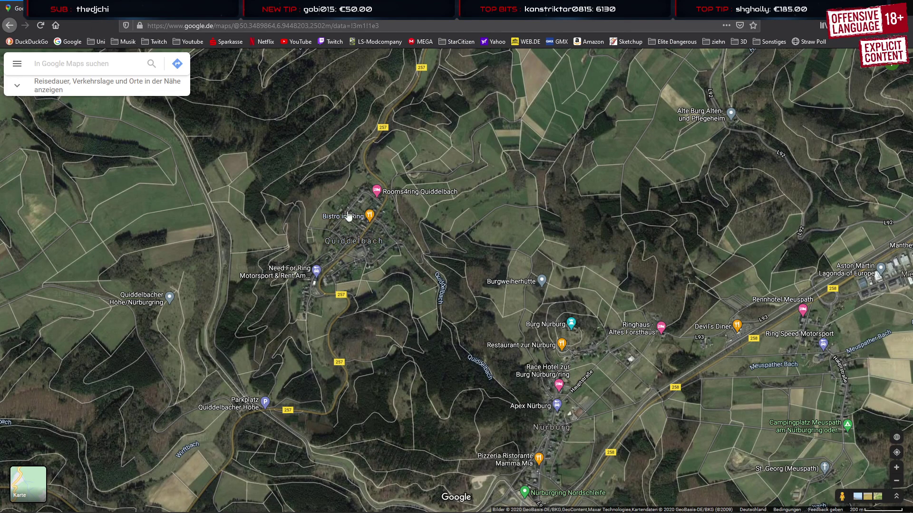
key(alt+Left)
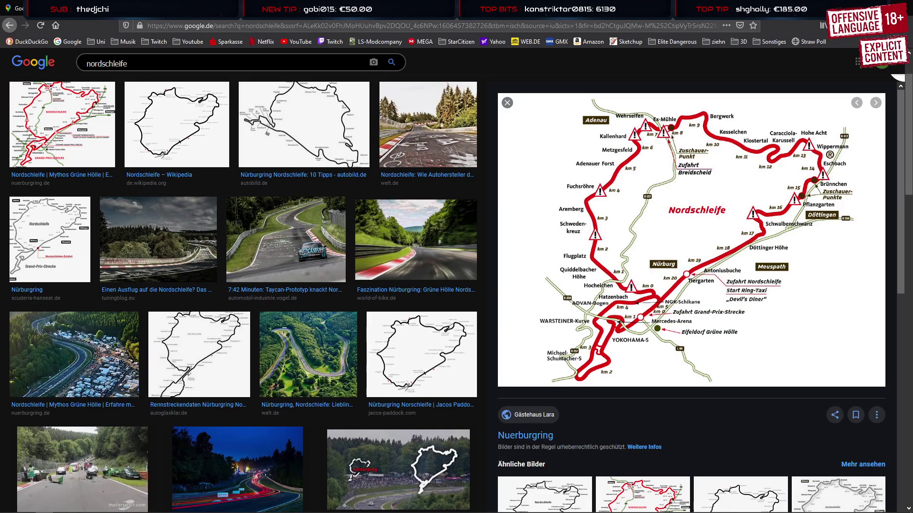
key(alt+Right)
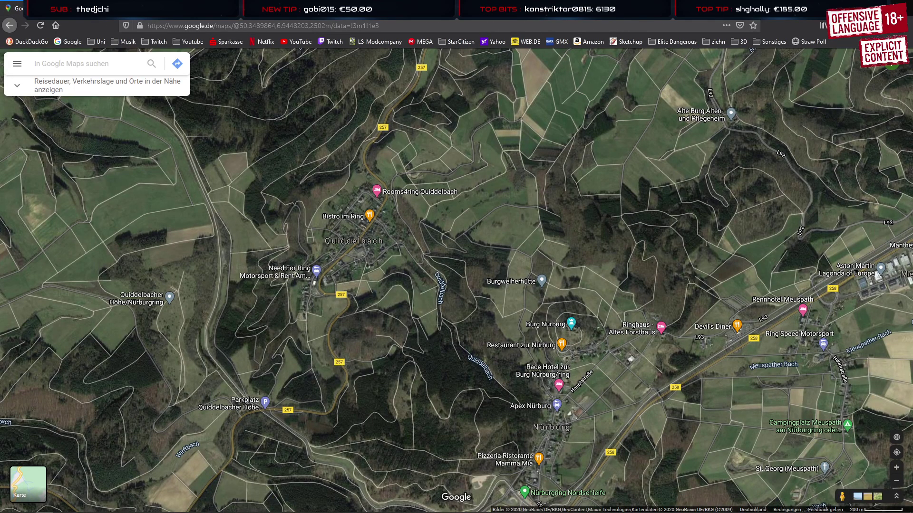
key(alt+Left)
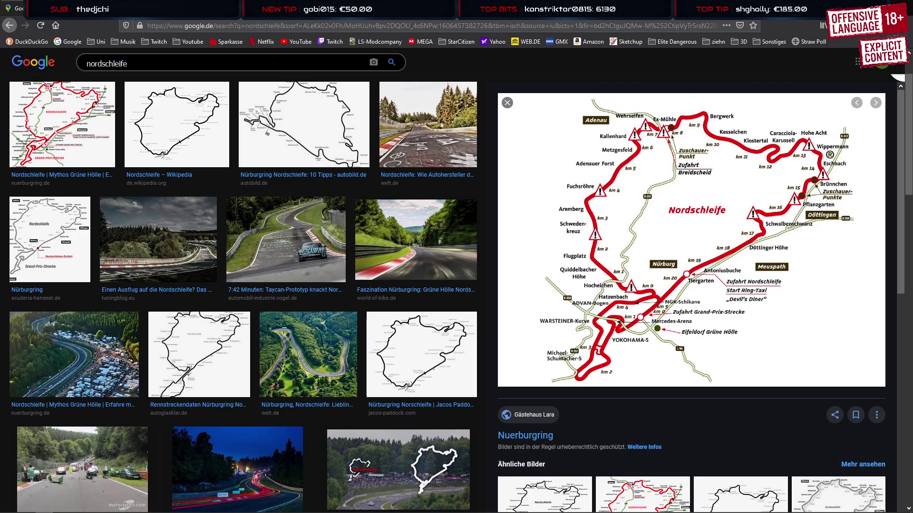
key(alt+Right)
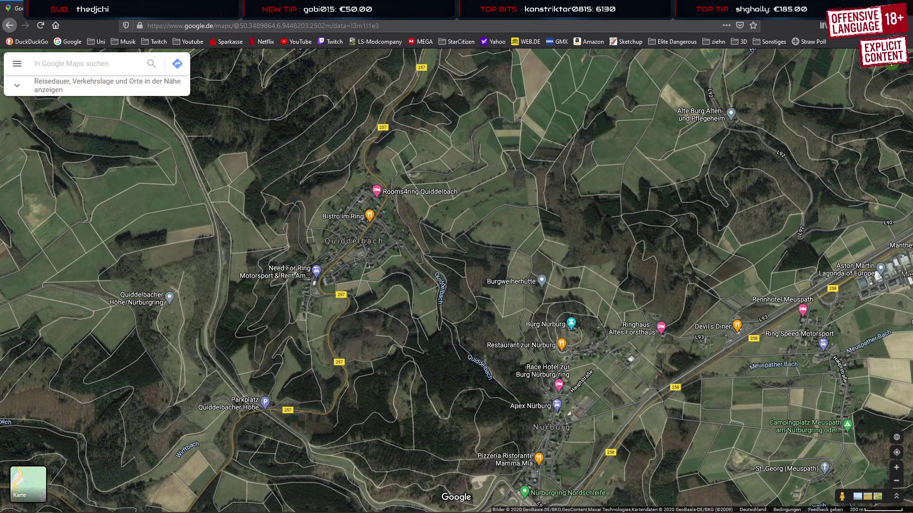
key(alt+Left)
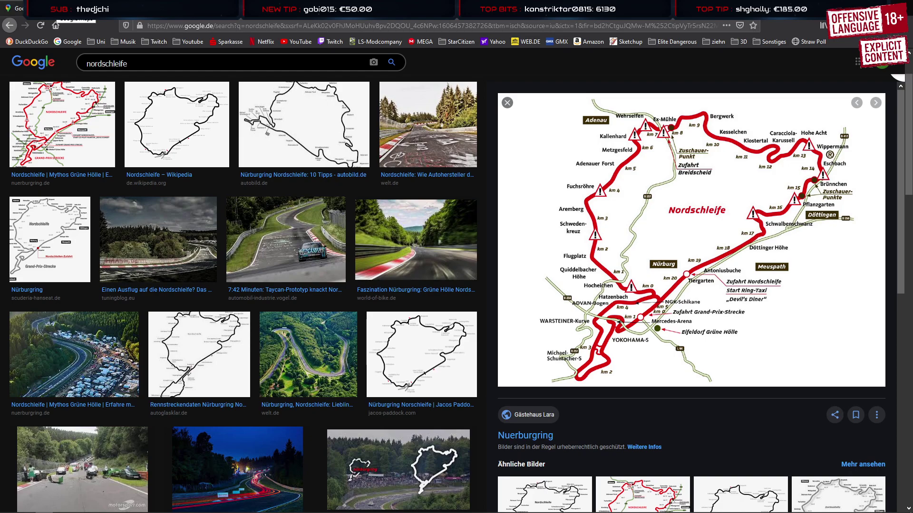
drag(304, 8, 552, 147)
Move the image results window right and open the Nordschleife.jpg track map on its own
drag(609, 147, 617, 65)
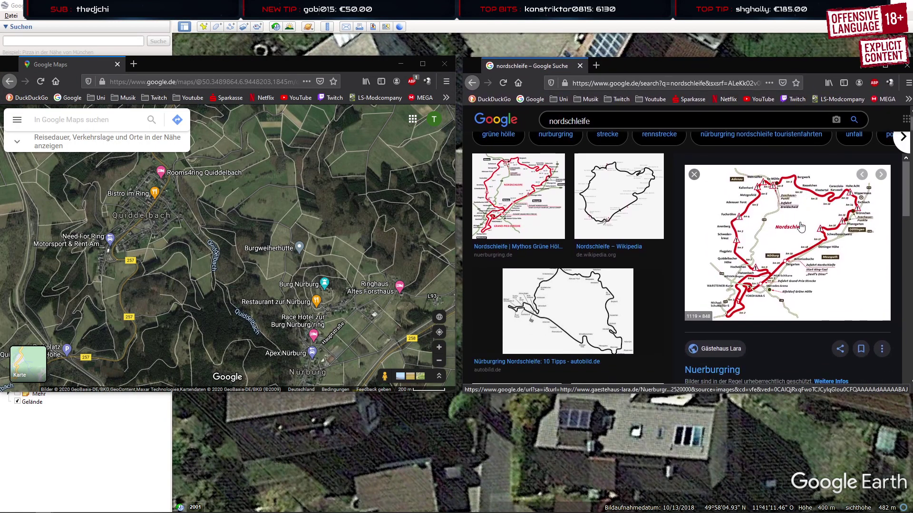
click(761, 245)
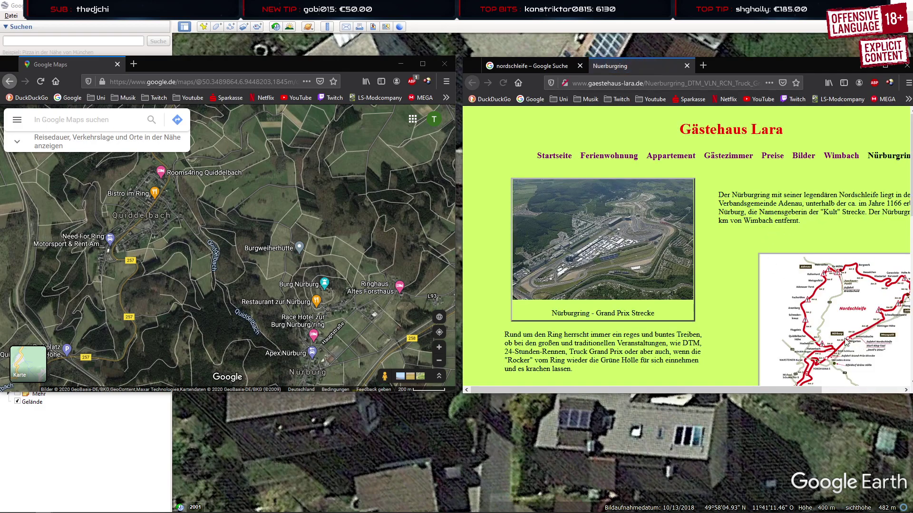
right_click(830, 295)
click(813, 301)
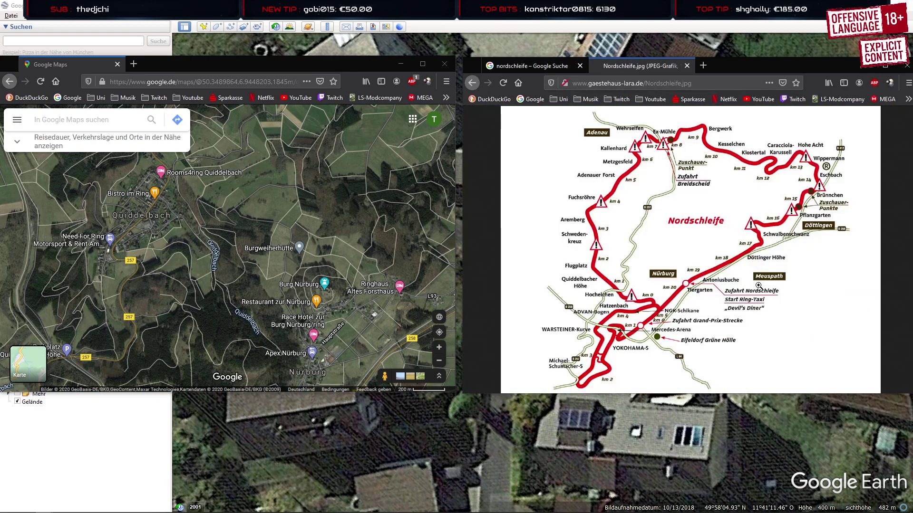
ctrl+scroll(668, 203, up, 3)
scroll(667, 204, down, 3)
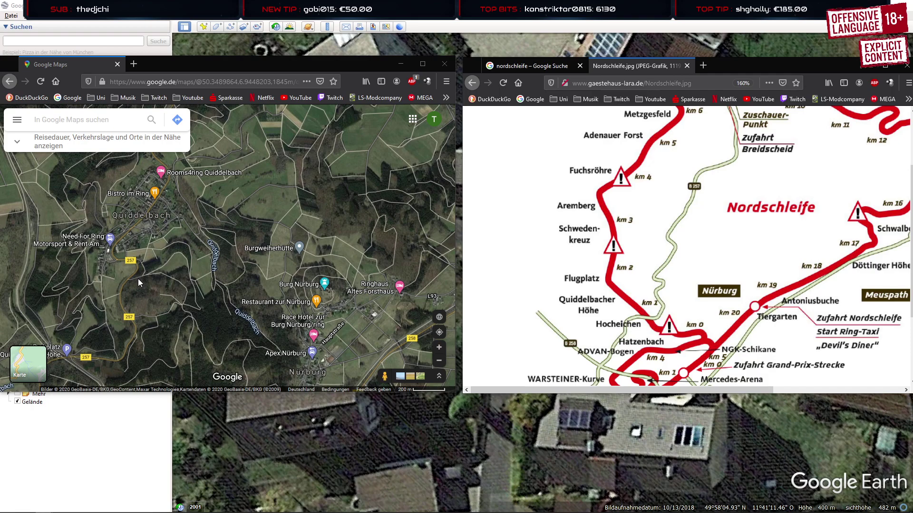
Pan the satellite map north past Quiddelbach to Breidscheid and zoom in
drag(136, 252, 163, 282)
drag(170, 221, 162, 308)
drag(205, 193, 187, 274)
drag(277, 208, 259, 340)
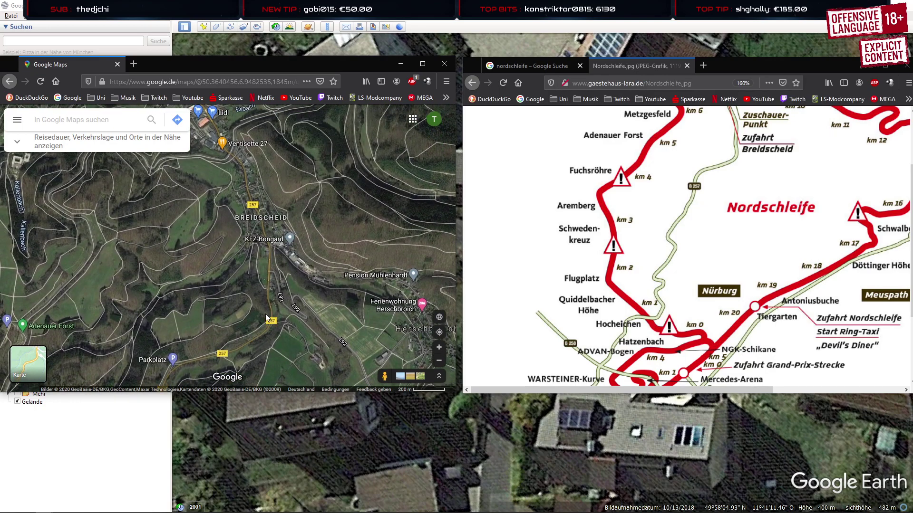
drag(591, 247, 667, 243)
scroll(667, 244, up, 3)
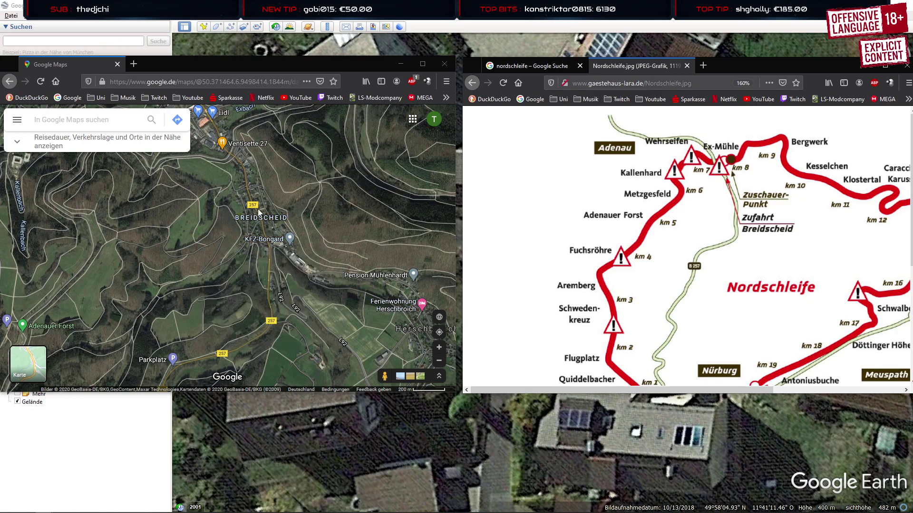
scroll(270, 221, up, 2)
Follow the track past Wehrseifen, Café Zur Nordschleife and Breidscheid to the Exbach pond near Adenau
drag(260, 199, 301, 294)
drag(231, 261, 231, 295)
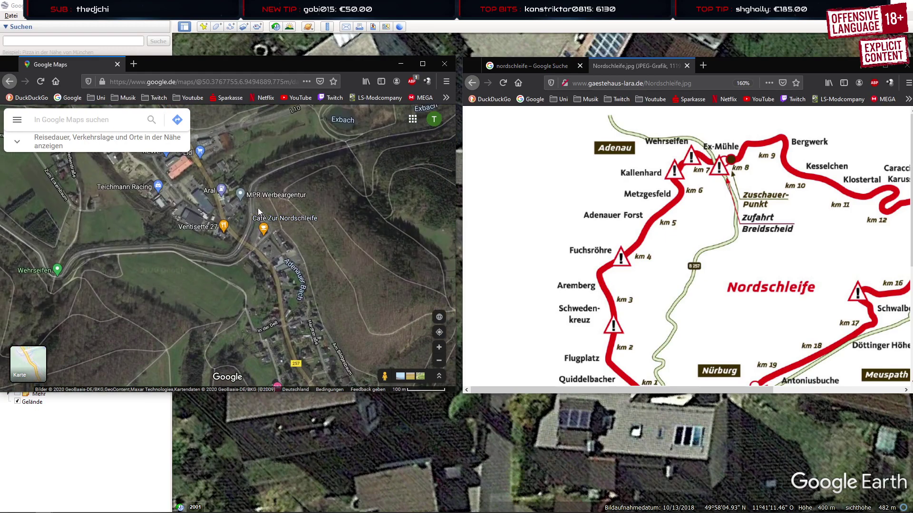
drag(258, 212, 303, 259)
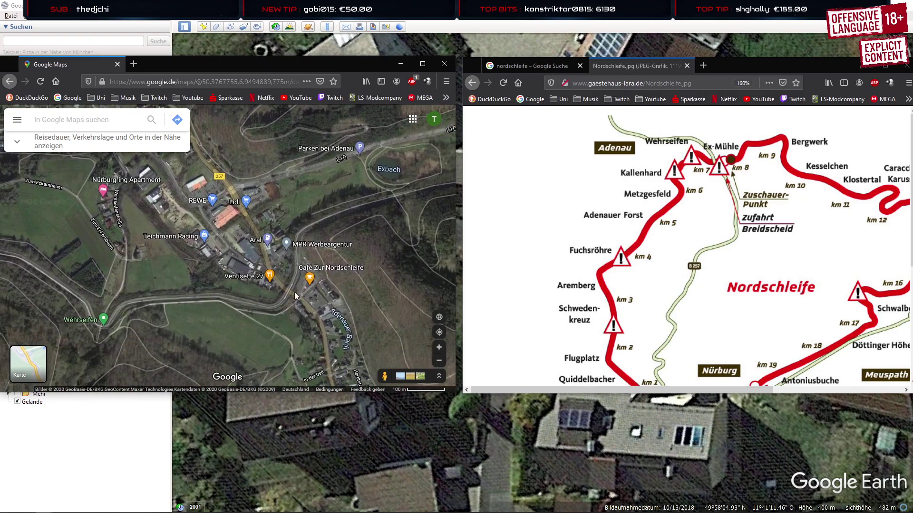
scroll(291, 300, up, 3)
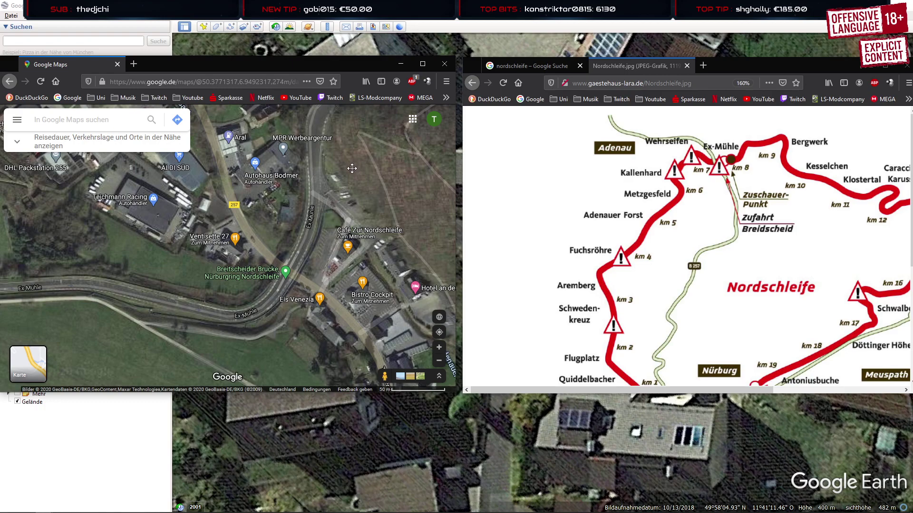
drag(351, 169, 394, 153)
scroll(279, 297, down, 3)
mouse_move(128, 255)
mouse_down()
mouse_move(240, 218)
mouse_move(132, 258)
mouse_up()
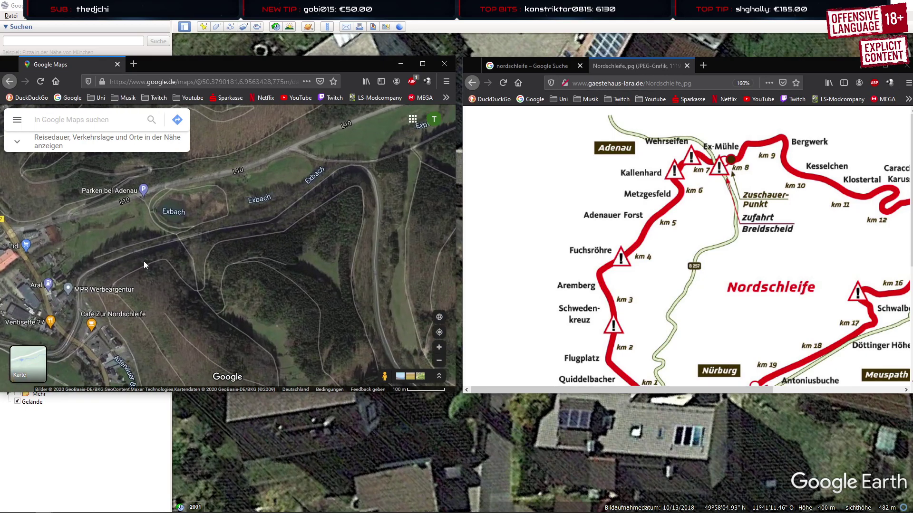
scroll(144, 265, up, 3)
Trace the Bergwerk bend, then zoom out to the 1 km overview of Adenau and Nürburg
drag(348, 210, 197, 304)
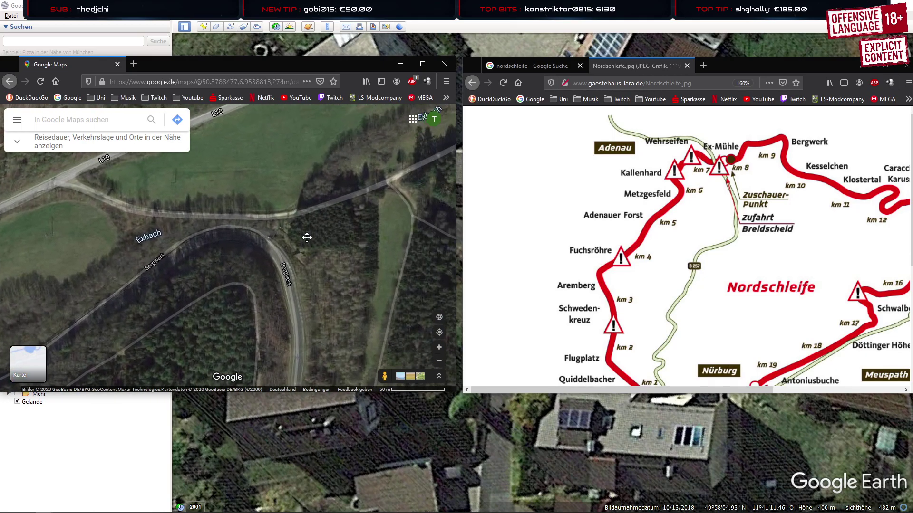
drag(307, 238, 305, 237)
scroll(264, 258, down, 3)
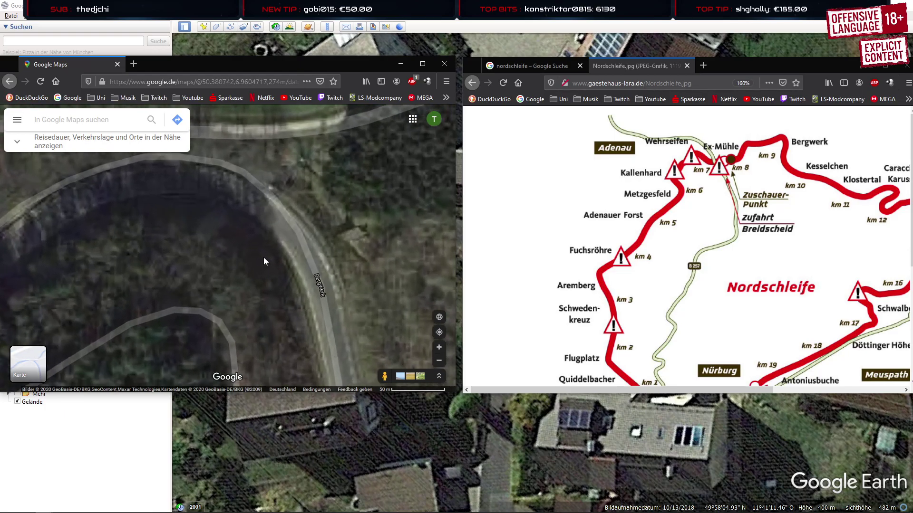
scroll(258, 263, down, 3)
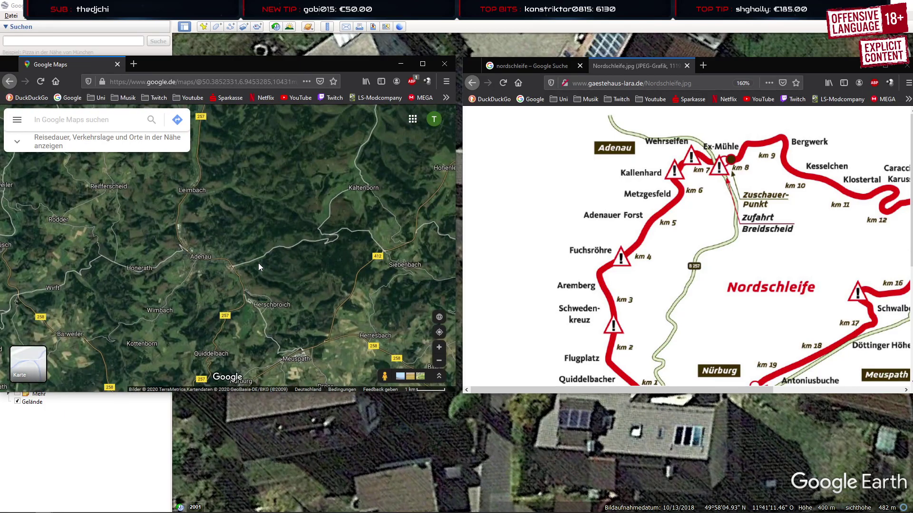
drag(258, 263, 304, 182)
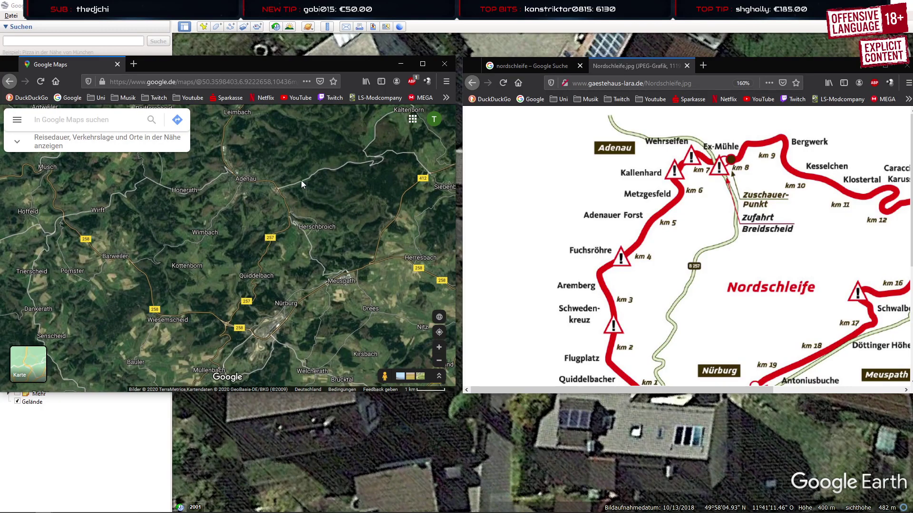
Check a map spot's coordinates, then pan the satellite view south toward Müllenbach
right_click(301, 181)
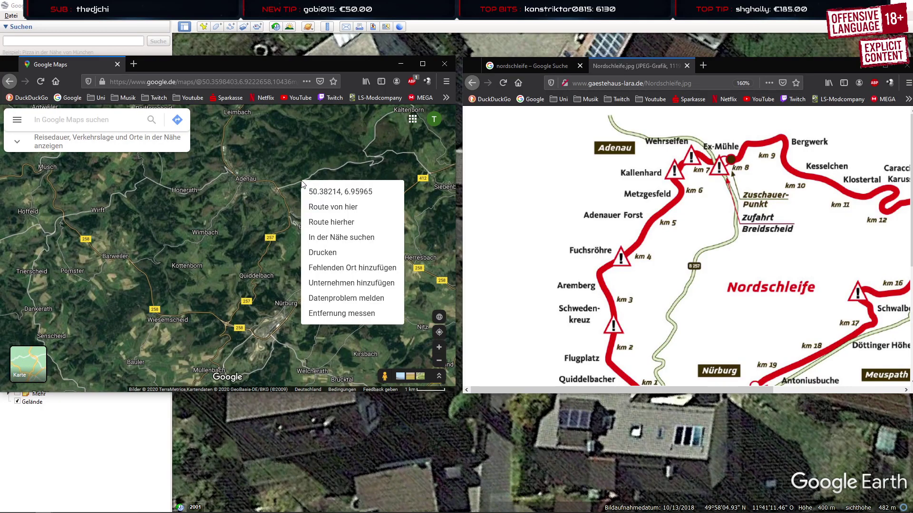
click(281, 190)
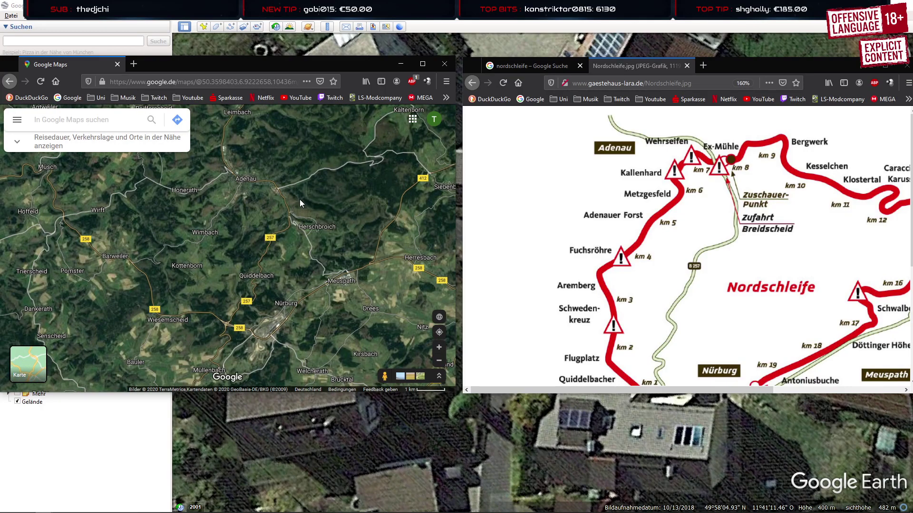
drag(300, 200, 262, 143)
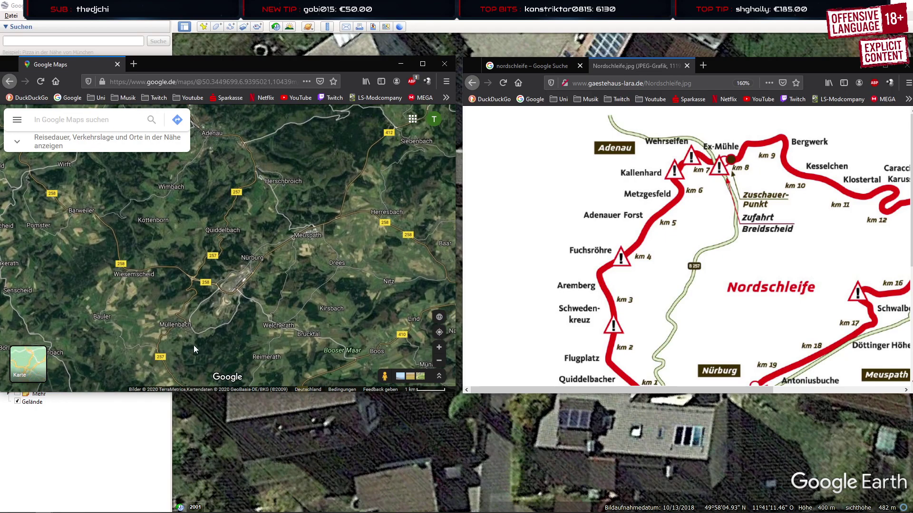
Start a 'Route von hier' from a map point, then close the directions panel
right_click(258, 138)
click(278, 169)
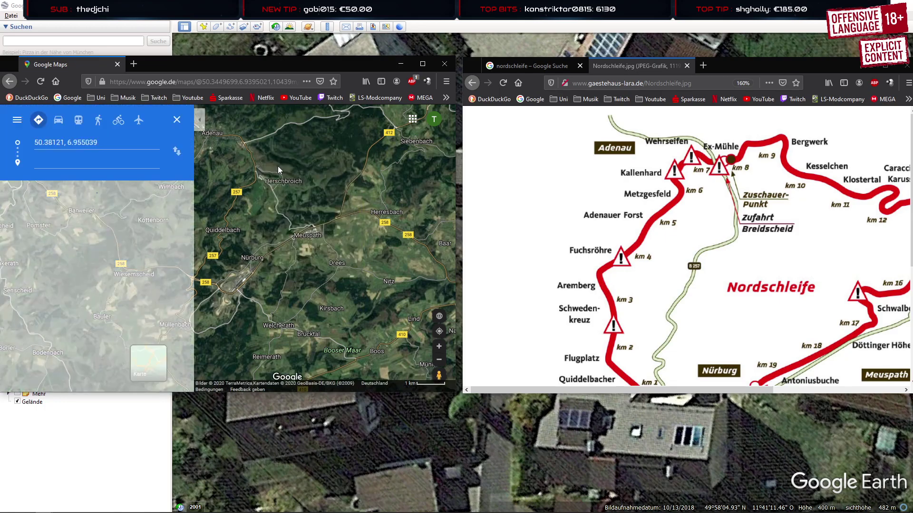
drag(284, 283, 350, 237)
click(177, 120)
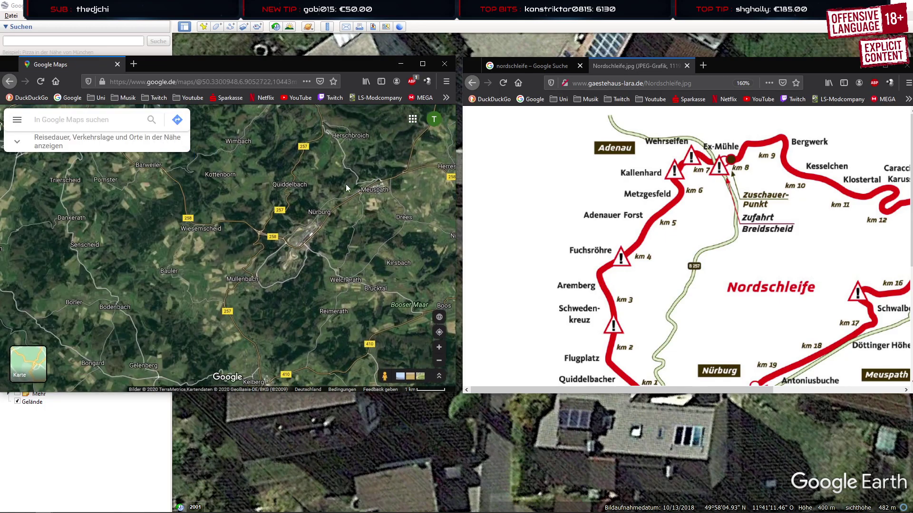
Close the Google apps list and remove the dropped Kelberg pin
click(412, 122)
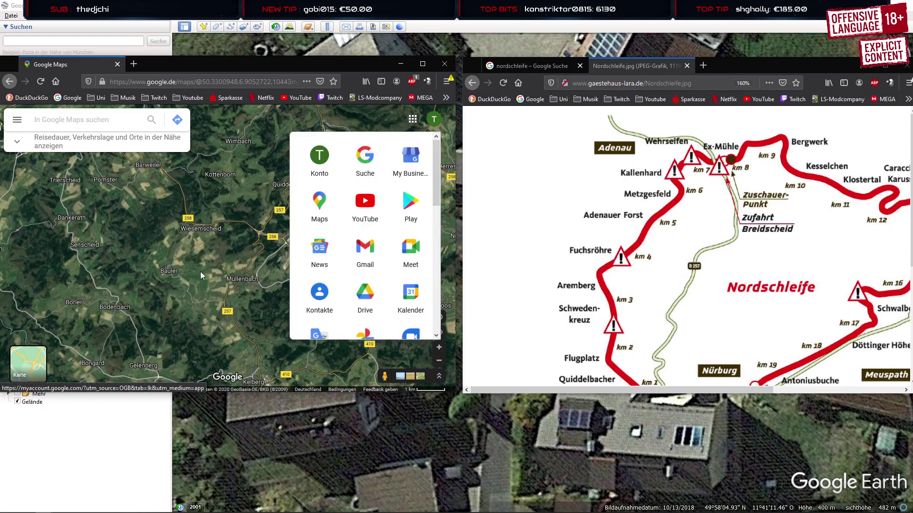
click(201, 286)
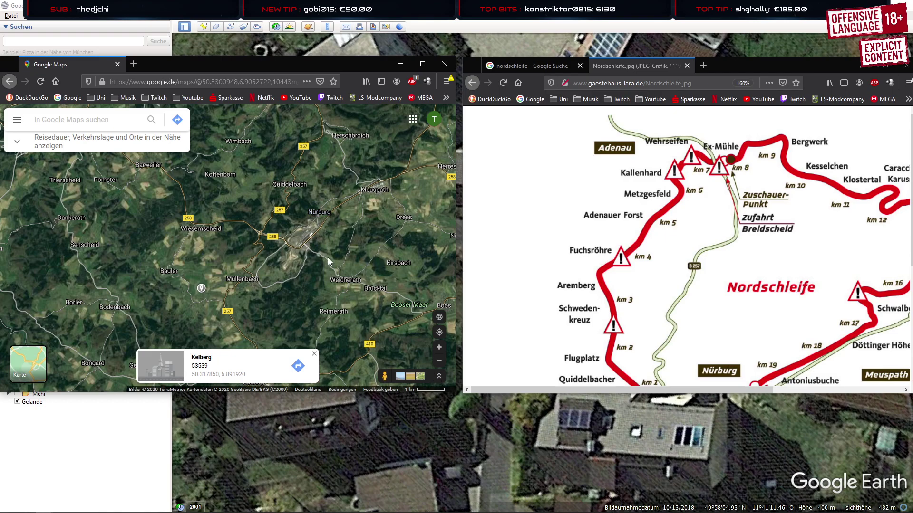
click(349, 274)
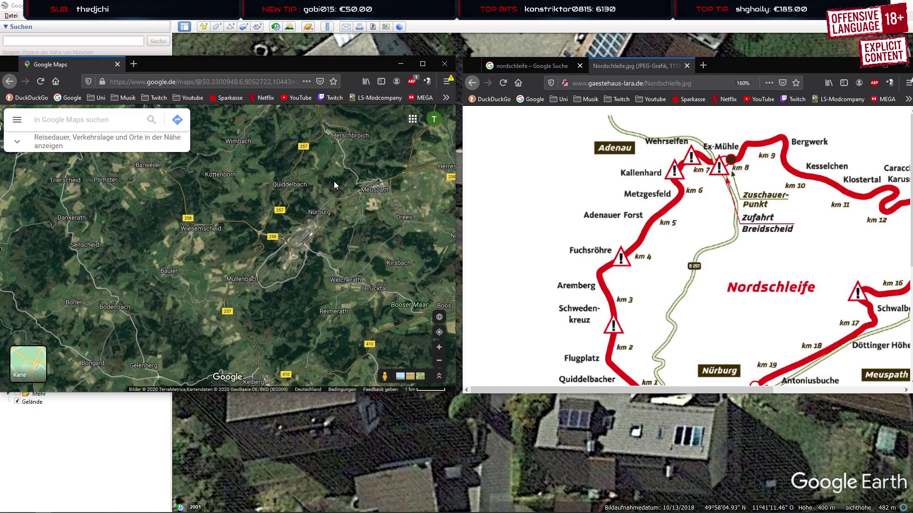
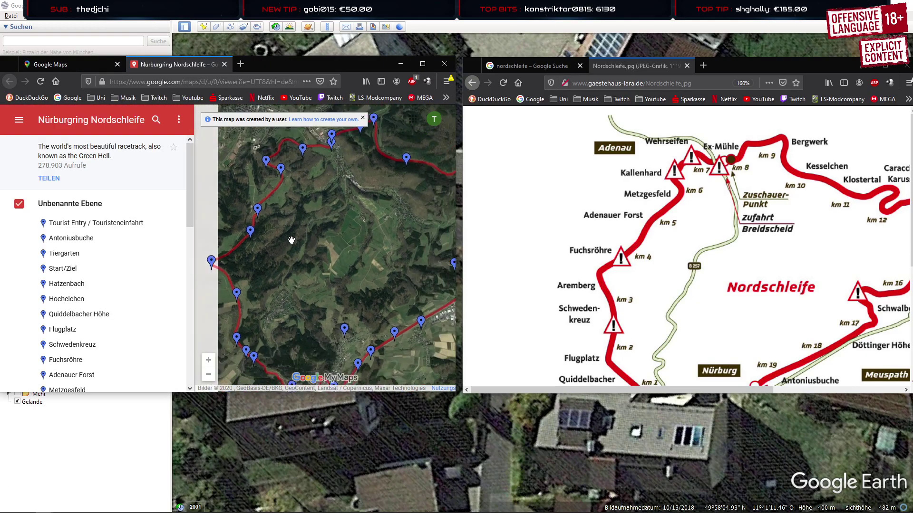
Maximize the My Maps window and pan south so the whole Nordschleife loop and markers show
scroll(324, 204, up, 2)
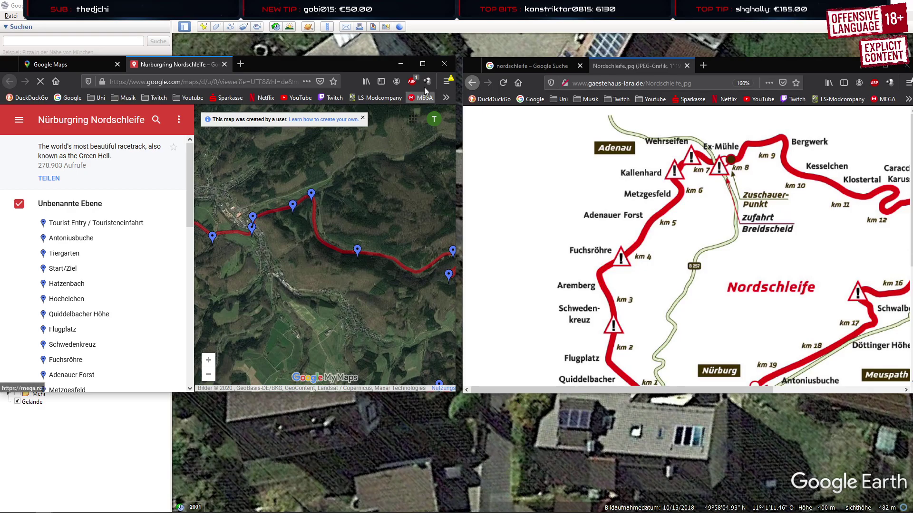
click(422, 64)
drag(530, 410, 514, 264)
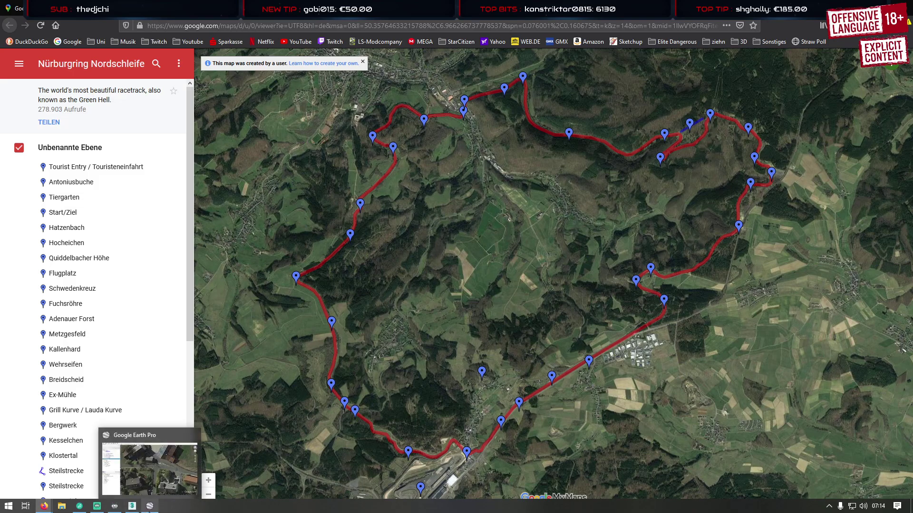
In Google Earth Pro, search for 'quiddelbach' to fly there
click(149, 506)
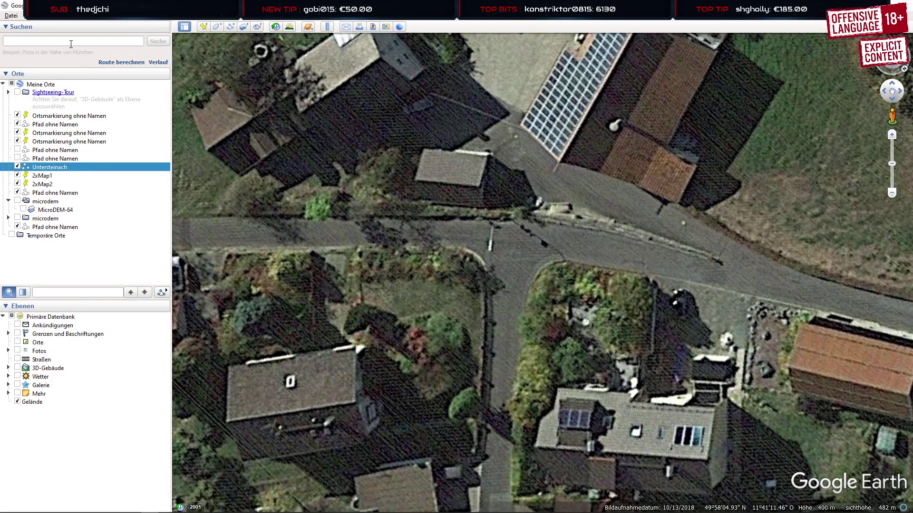
click(71, 44)
text(q)
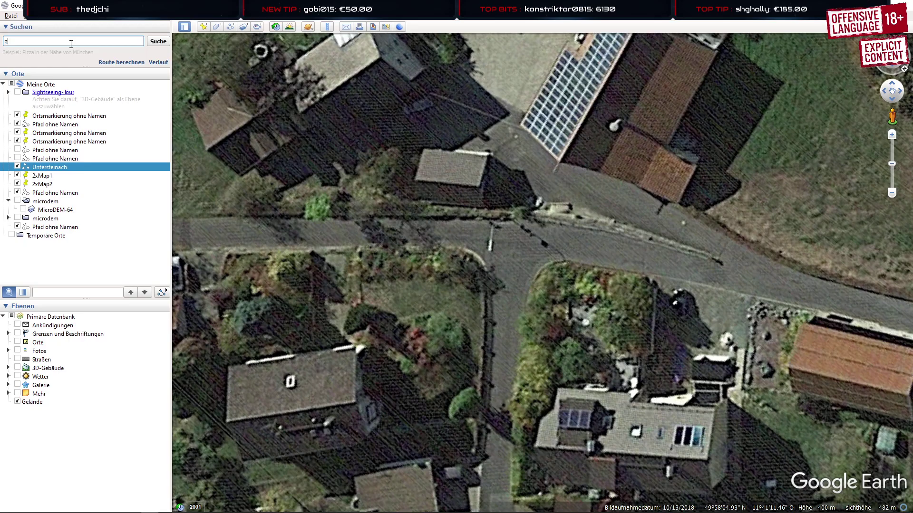
text(uiddelbach)
key(Return)
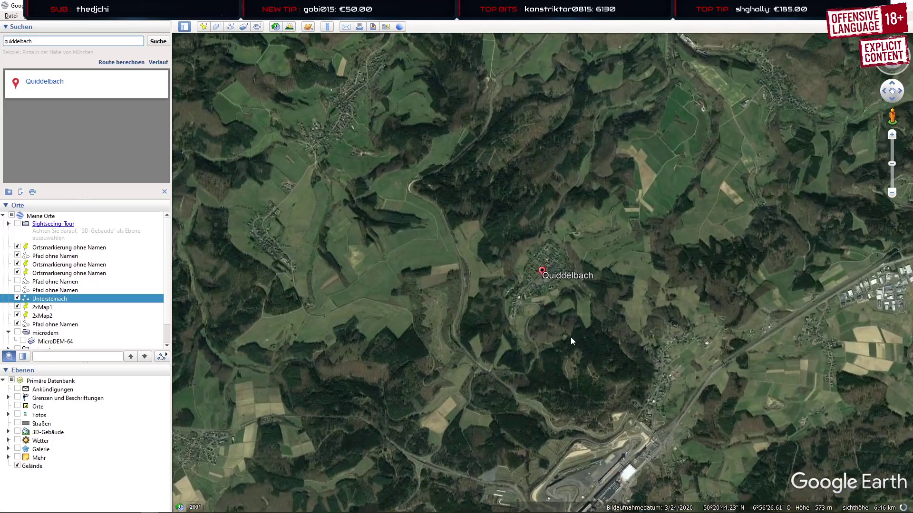
Pan and zoom north of Quiddelbach to view the northern villages and river bend
drag(572, 341, 507, 289)
scroll(506, 205, up, 2)
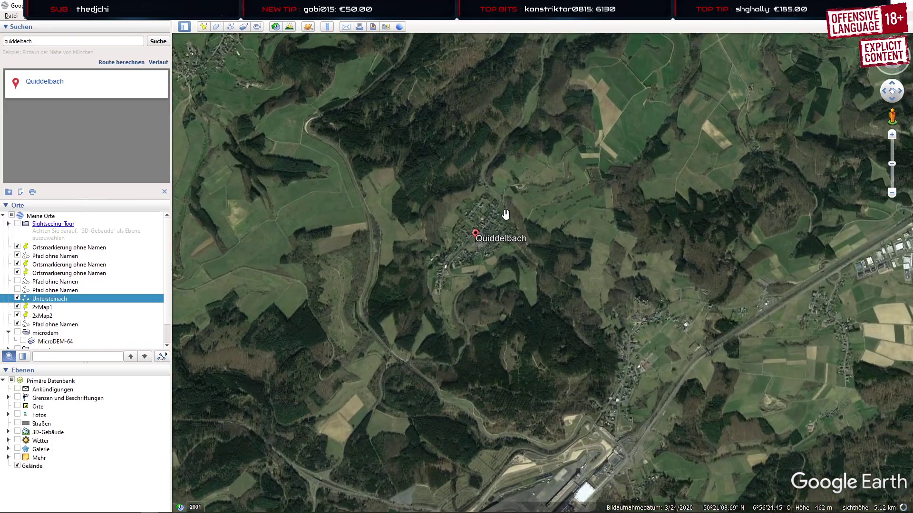
scroll(506, 214, up, 2)
drag(479, 133, 431, 308)
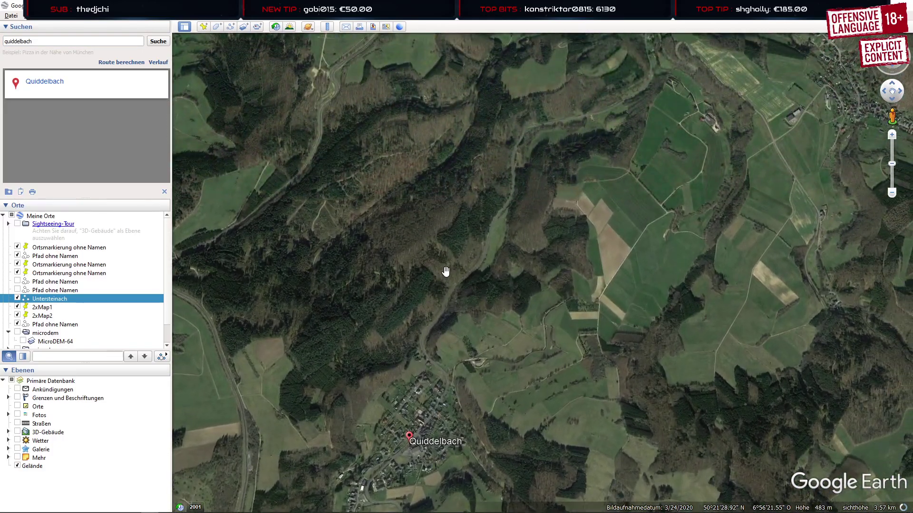
drag(484, 149, 401, 312)
drag(395, 272, 372, 383)
drag(309, 207, 369, 284)
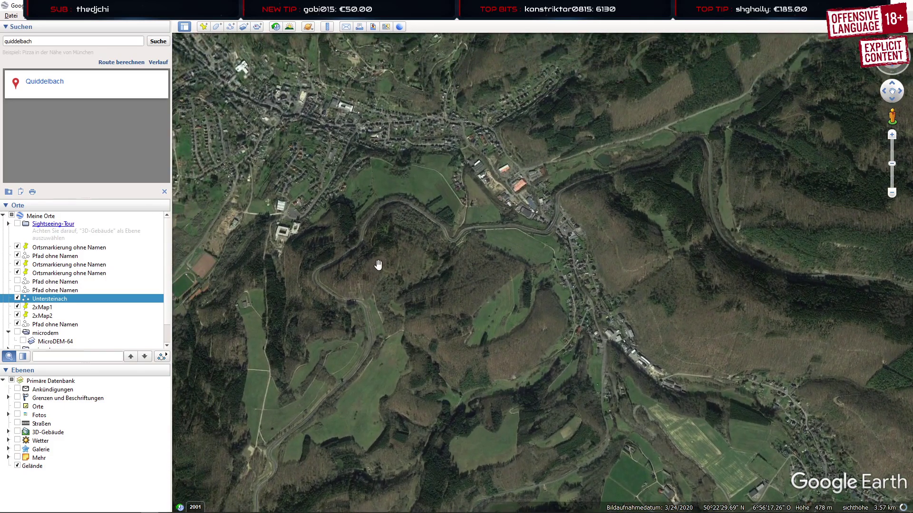
drag(566, 293, 375, 352)
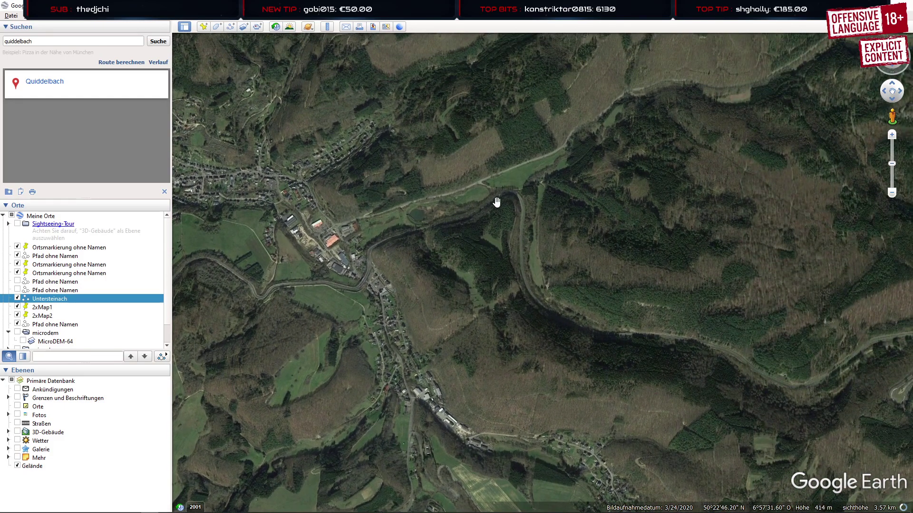
scroll(520, 188, up, 3)
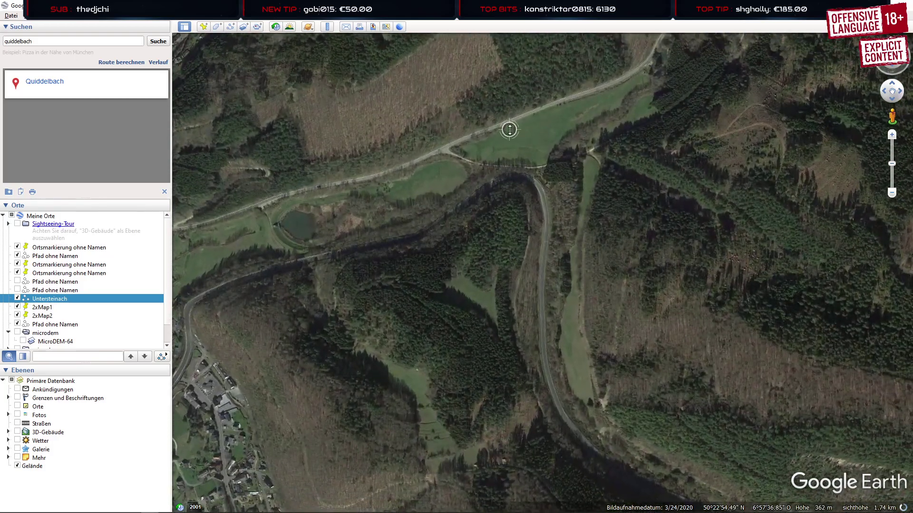
scroll(524, 204, down, 2)
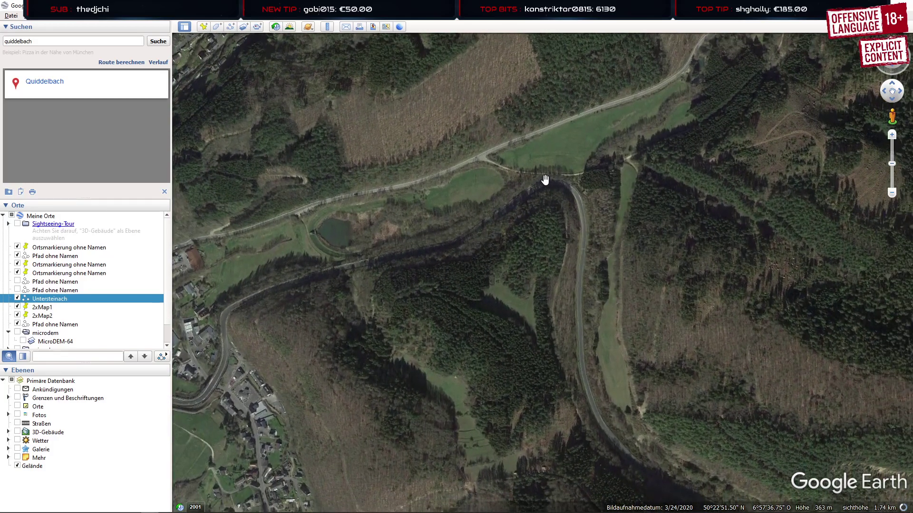
scroll(471, 305, down, 5)
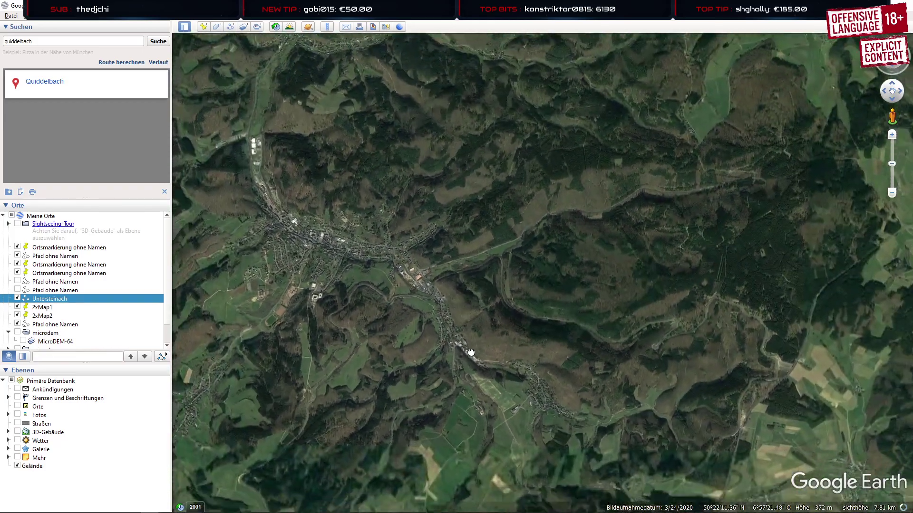
Pan back to Quiddelbach and zoom out so the circuit shows south of it
drag(470, 352, 501, 200)
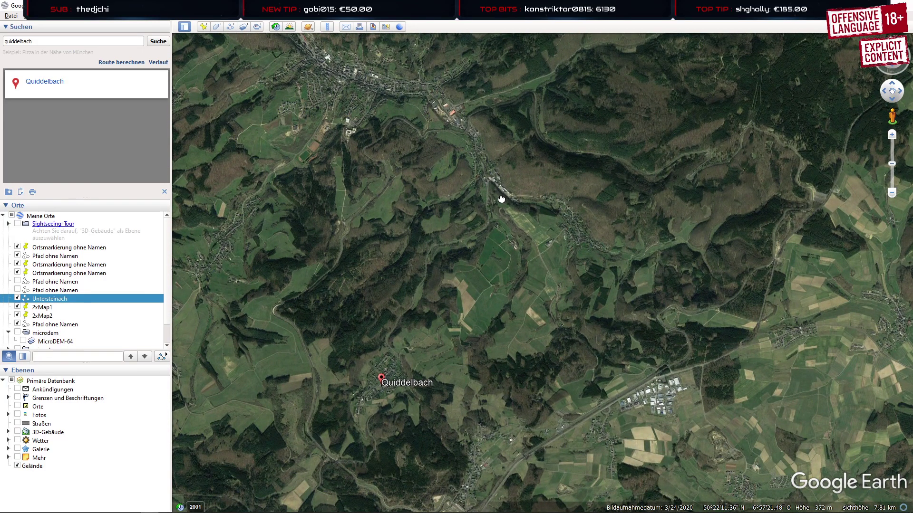
drag(501, 200, 493, 203)
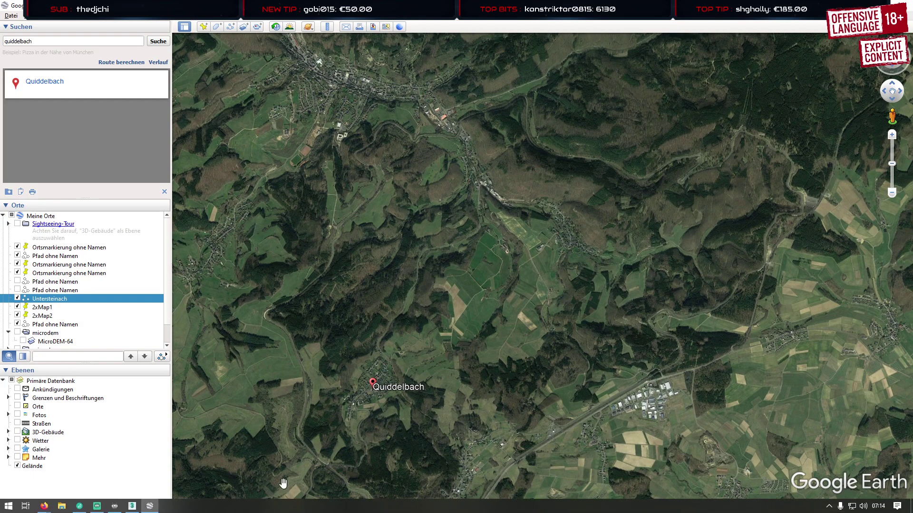
drag(482, 320, 475, 252)
scroll(474, 252, down, 2)
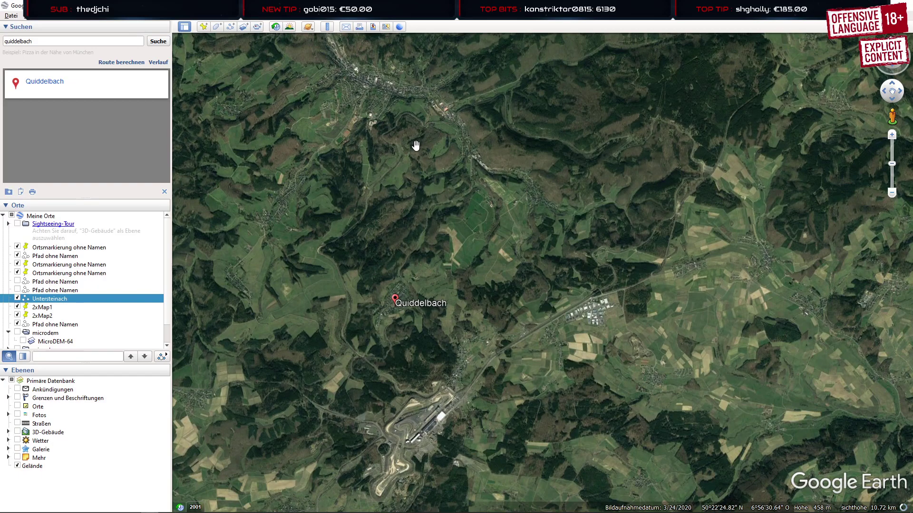
mouse_move(43, 505)
mouse_move(155, 466)
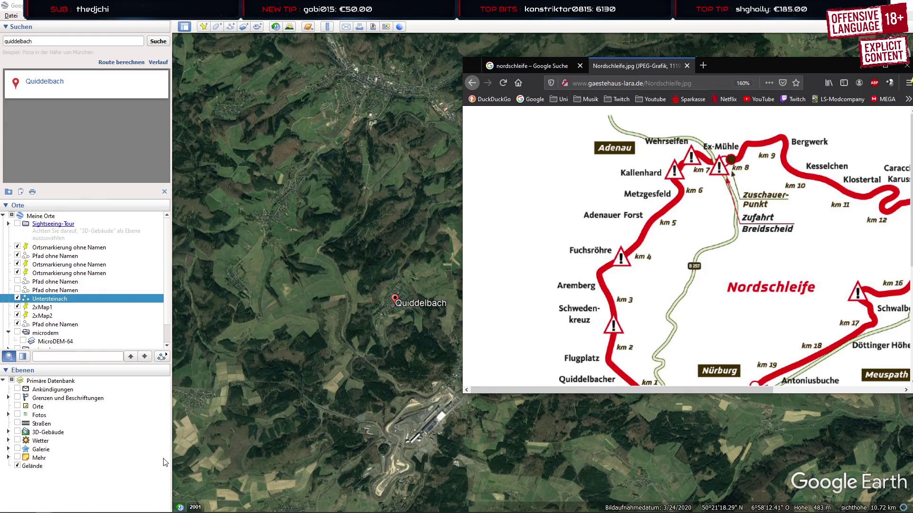
Check the Nordschleife route map's northern section, then recentre Google Earth on Quiddelbach
click(531, 67)
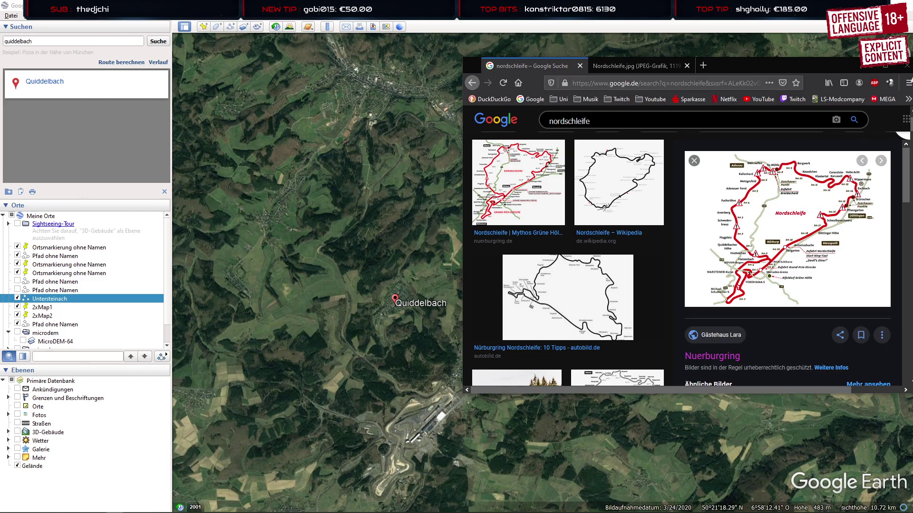
click(787, 229)
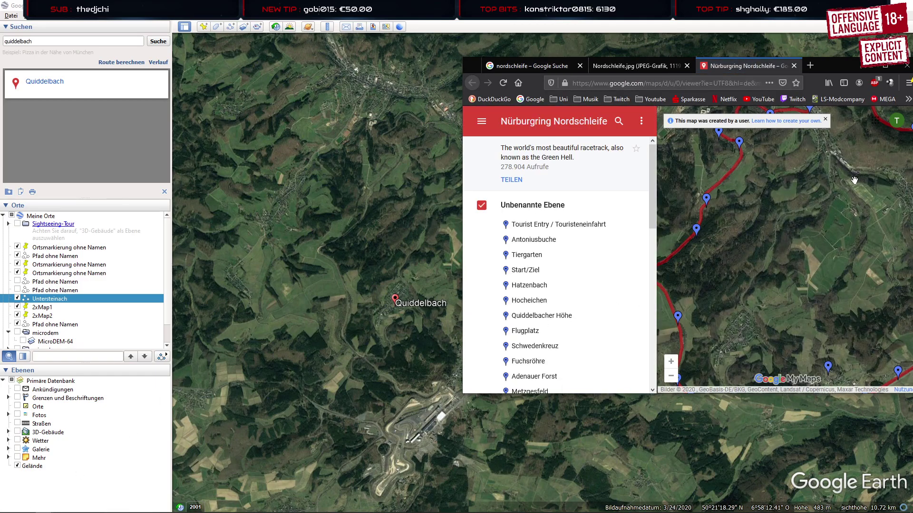
drag(850, 182, 820, 372)
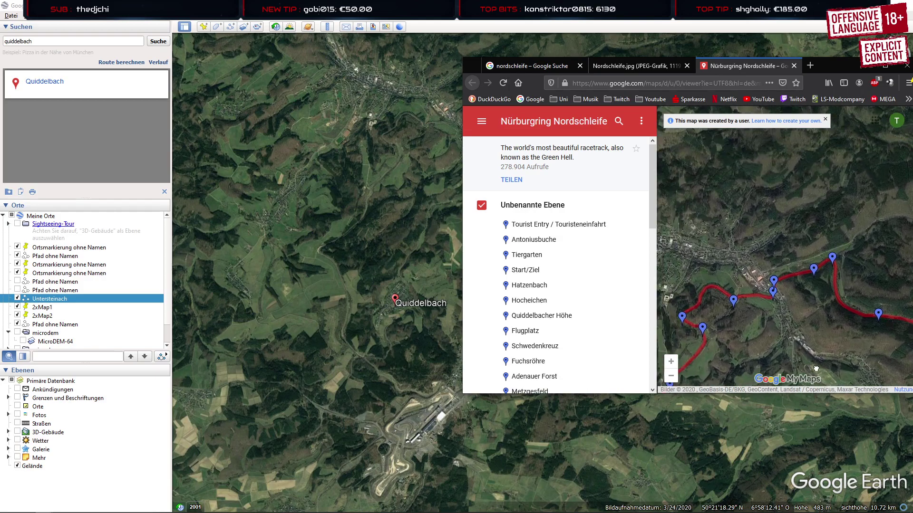
drag(413, 203, 369, 227)
drag(437, 181, 455, 143)
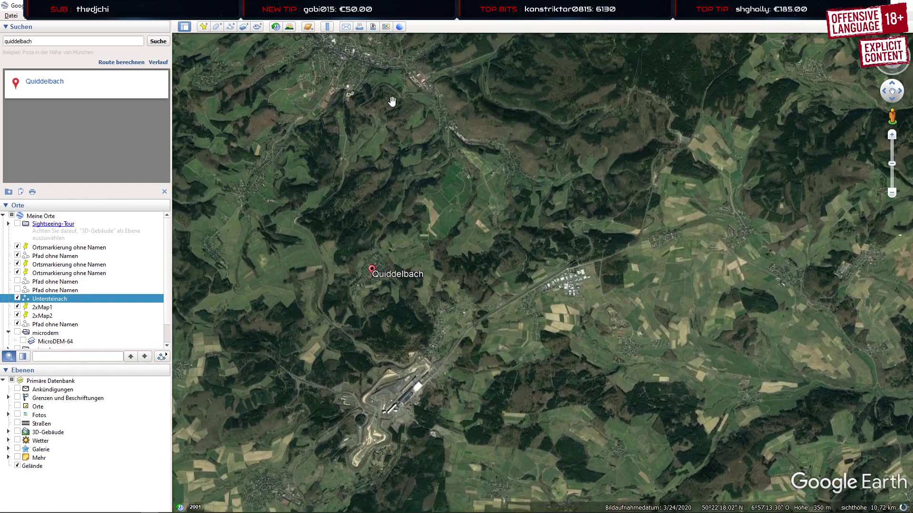
click(327, 27)
drag(450, 197, 770, 156)
click(433, 60)
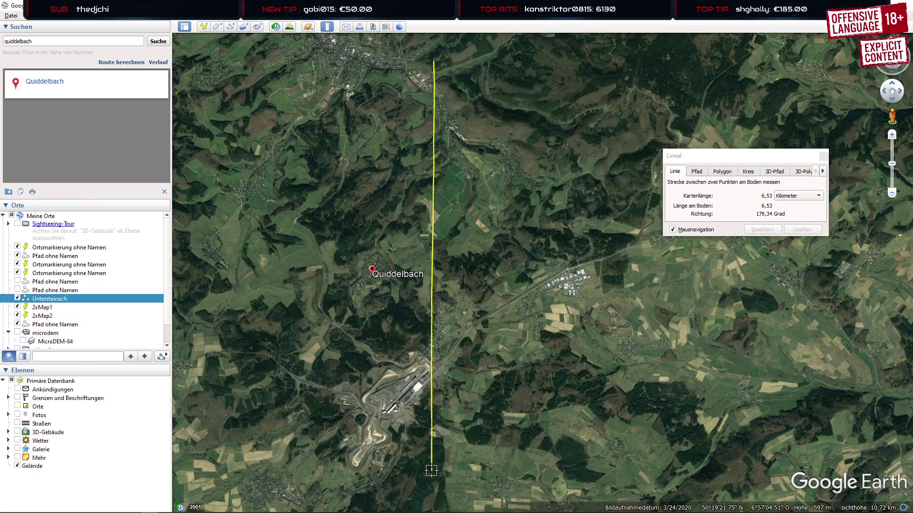
click(431, 471)
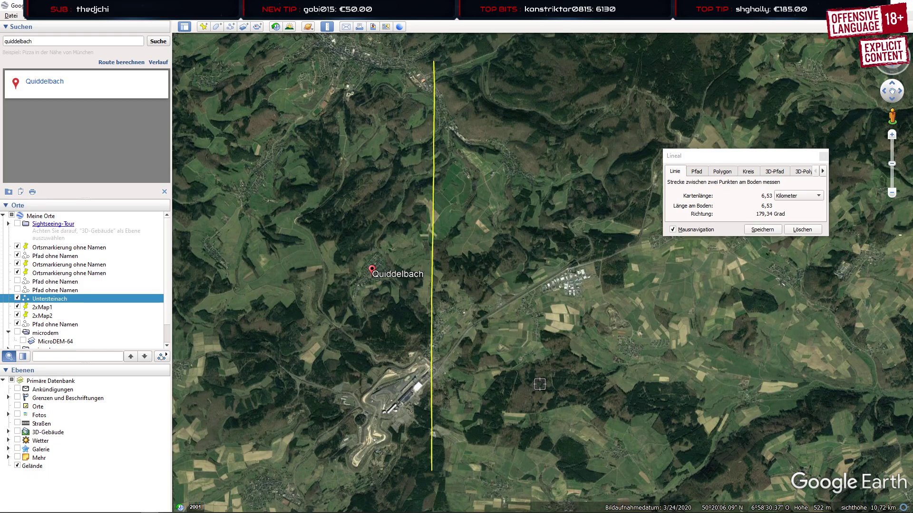
click(425, 63)
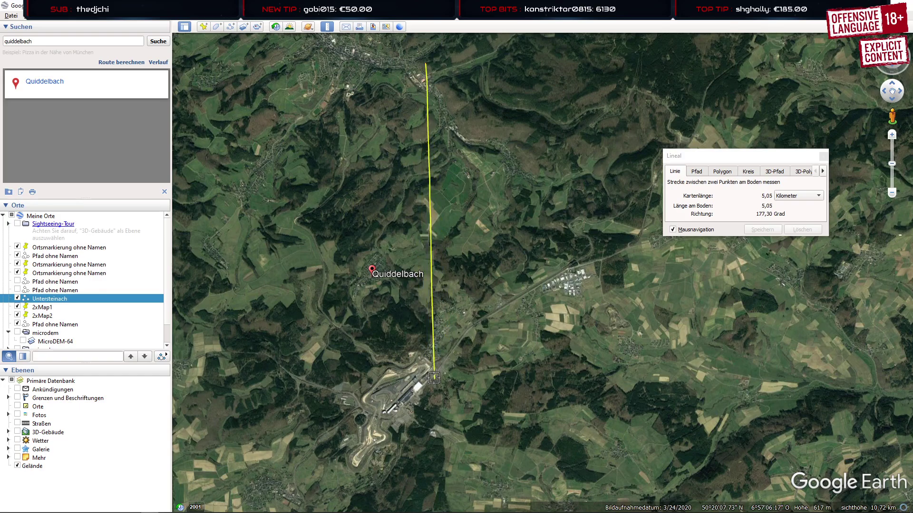
click(428, 378)
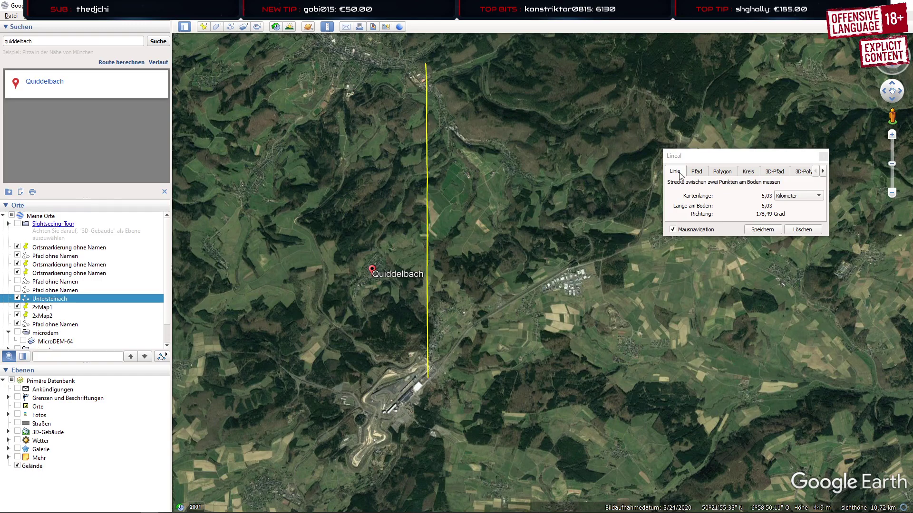
click(823, 156)
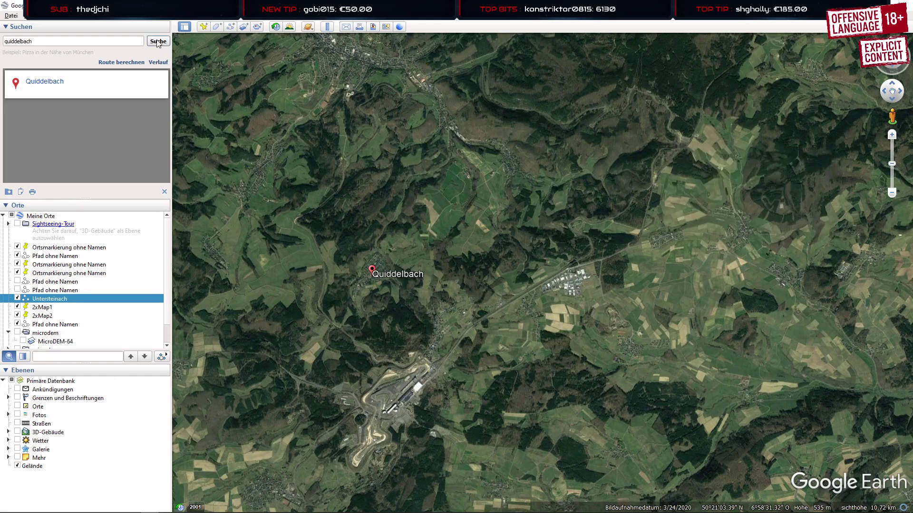
Fly to the saved Untersteinach place and clear the Quiddelbach search results
double_click(56, 302)
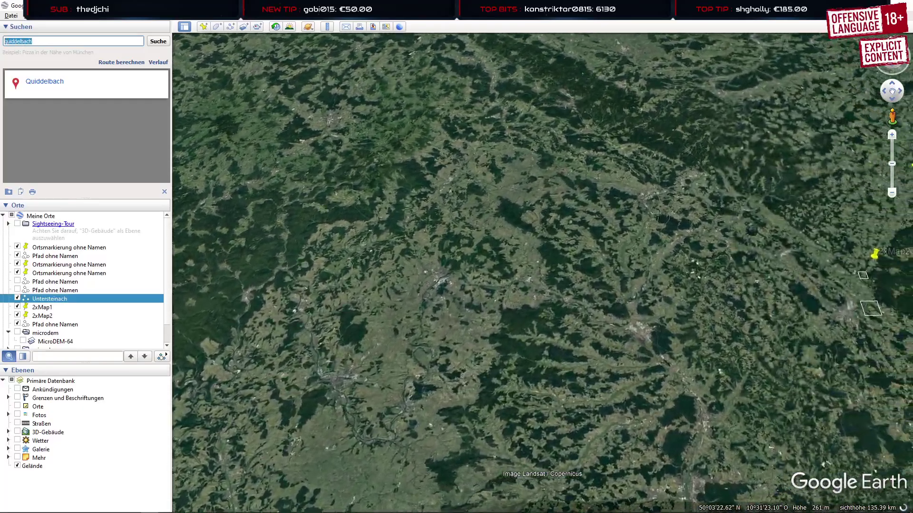
key(BackSpace)
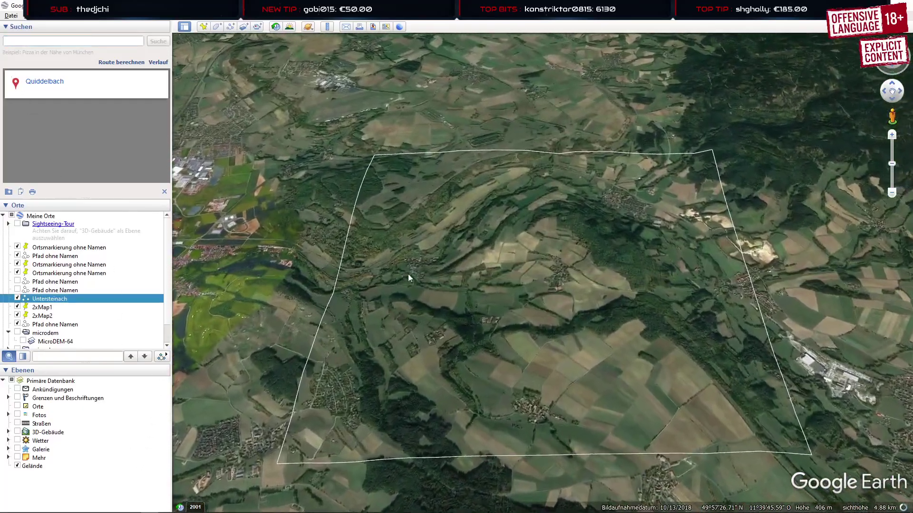
click(164, 192)
Tilt, zoom and rotate the view down onto the village's side-road junction
middle_drag(485, 314, 476, 94)
drag(675, 322, 484, 279)
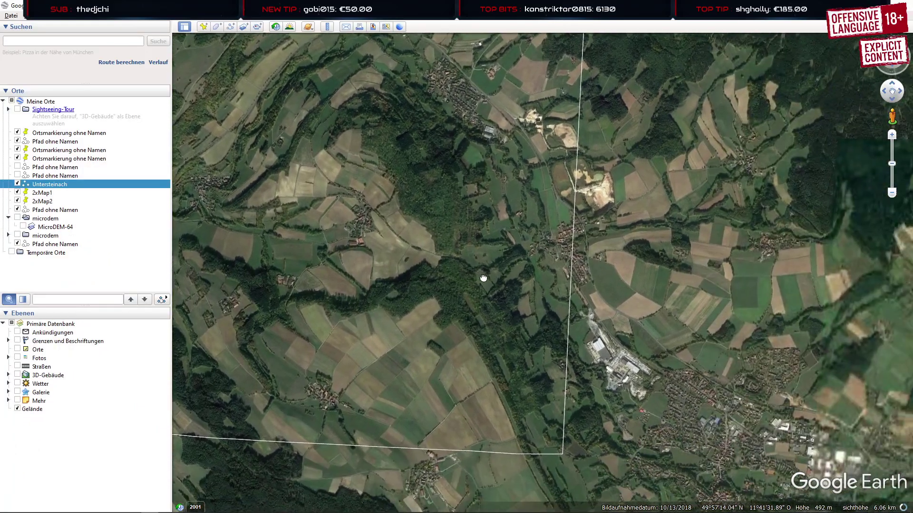
scroll(544, 250, up, 4)
drag(431, 139, 471, 335)
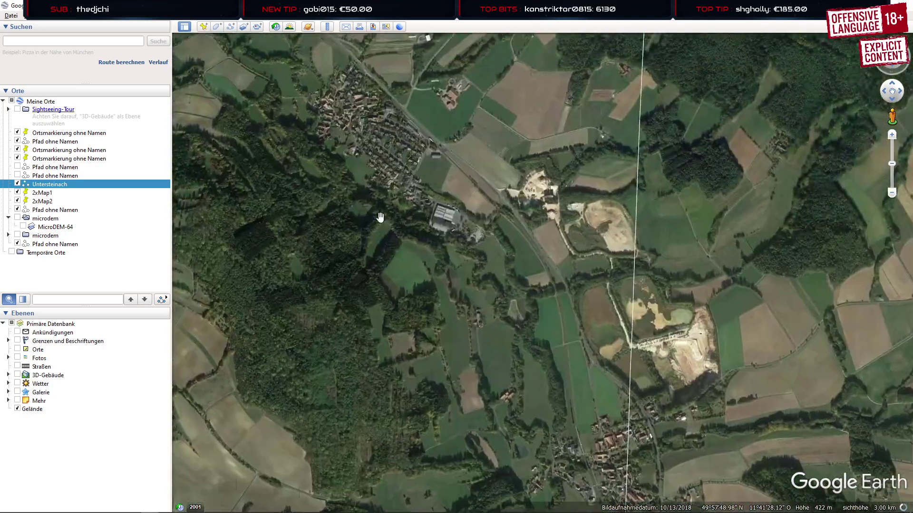
scroll(328, 167, up, 2)
scroll(427, 171, up, 4)
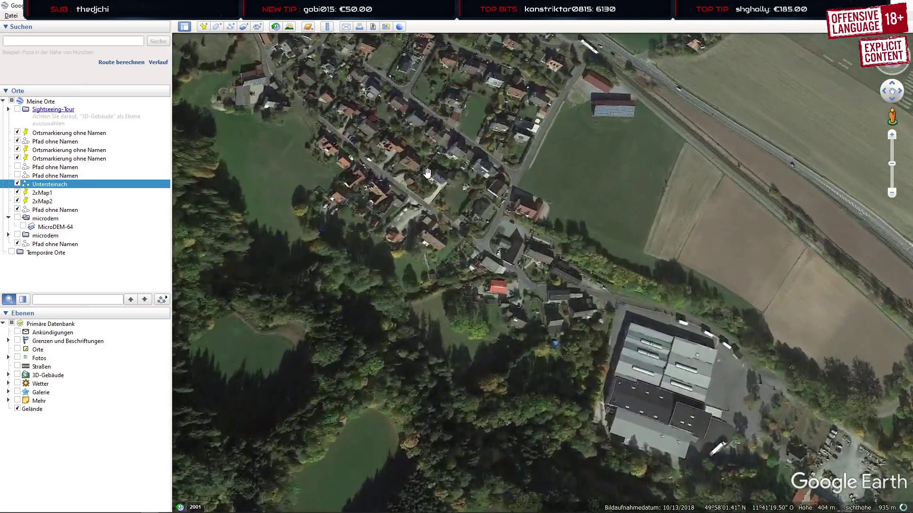
middle_drag(423, 275, 61, 81)
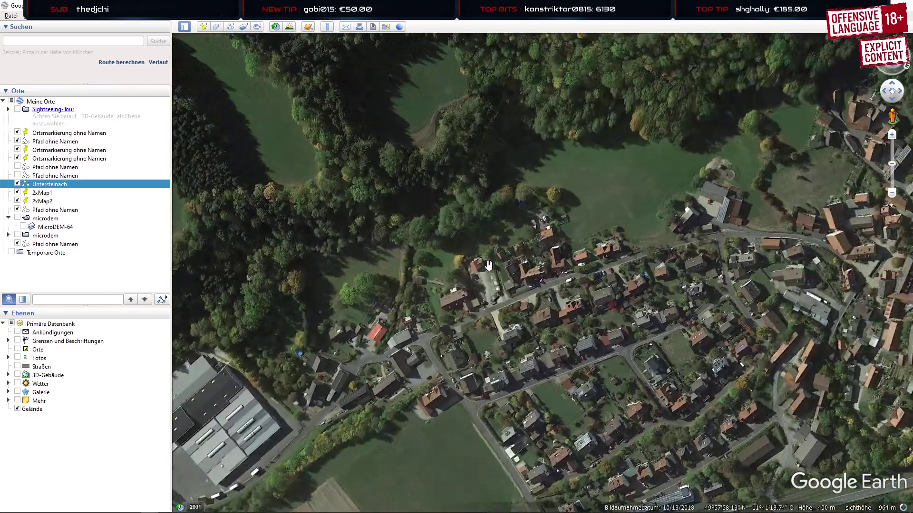
drag(594, 259, 364, 250)
scroll(465, 214, up, 4)
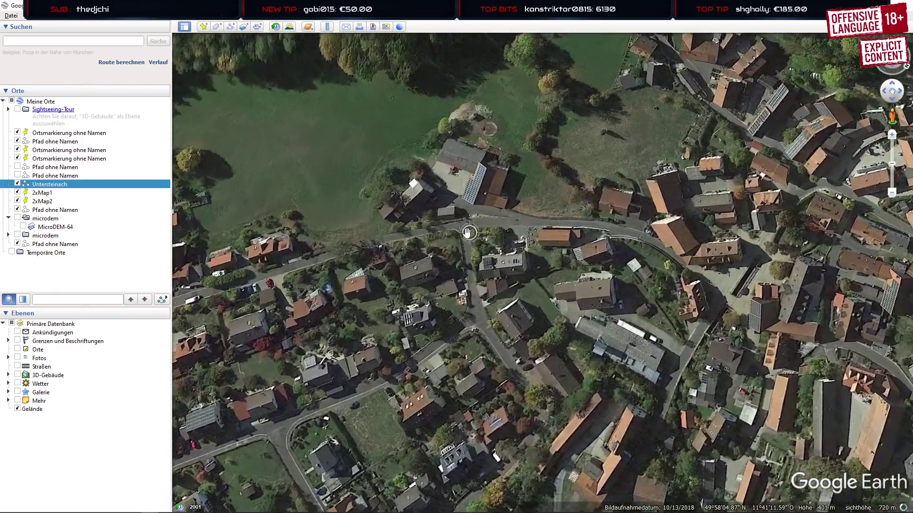
scroll(453, 216, up, 2)
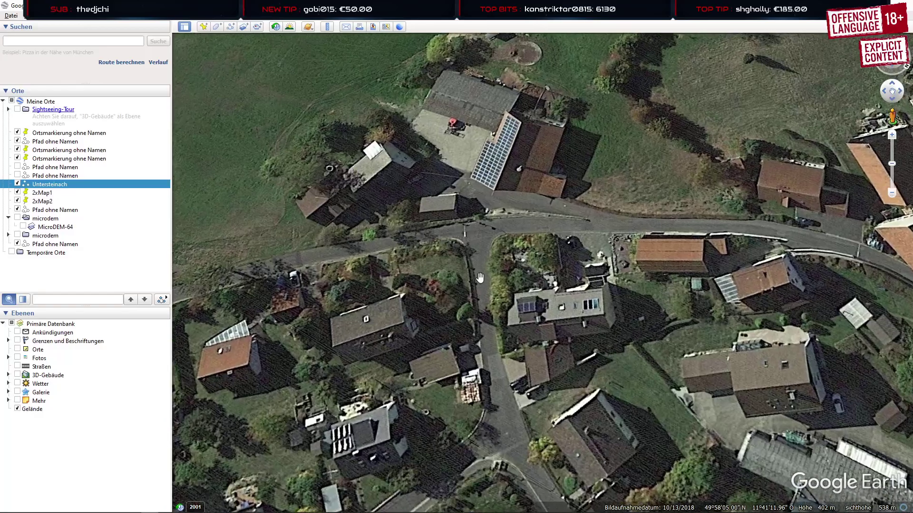
drag(483, 244, 482, 239)
middle_drag(481, 240, 422, 138)
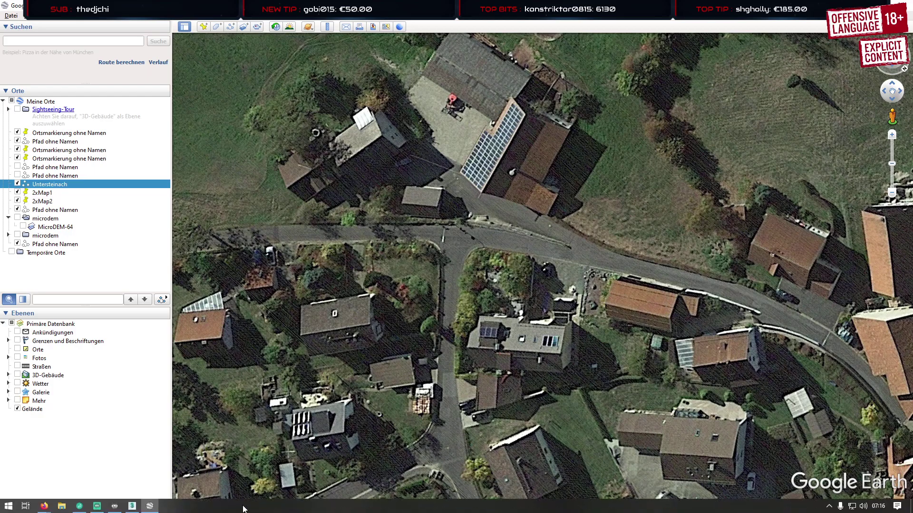
In 3ds Max, draw a flat Box primitive beside the side road
click(132, 506)
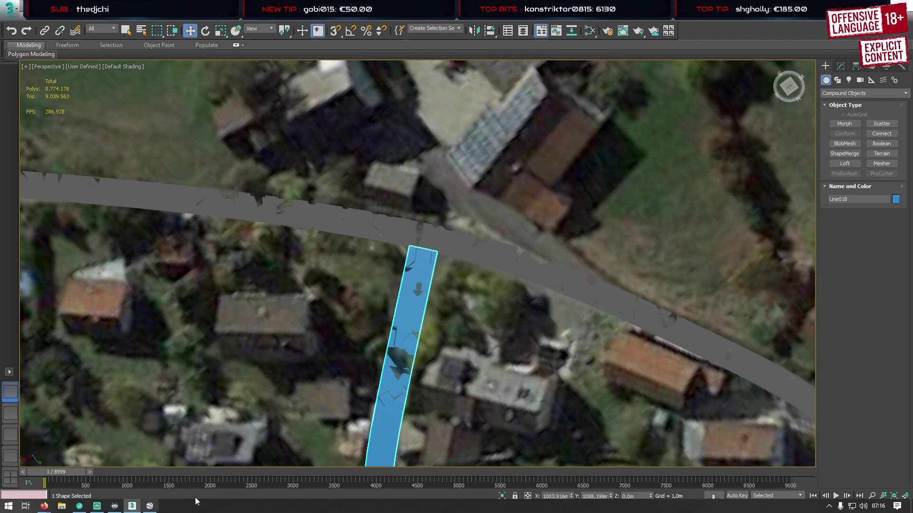
scroll(424, 264, up, 4)
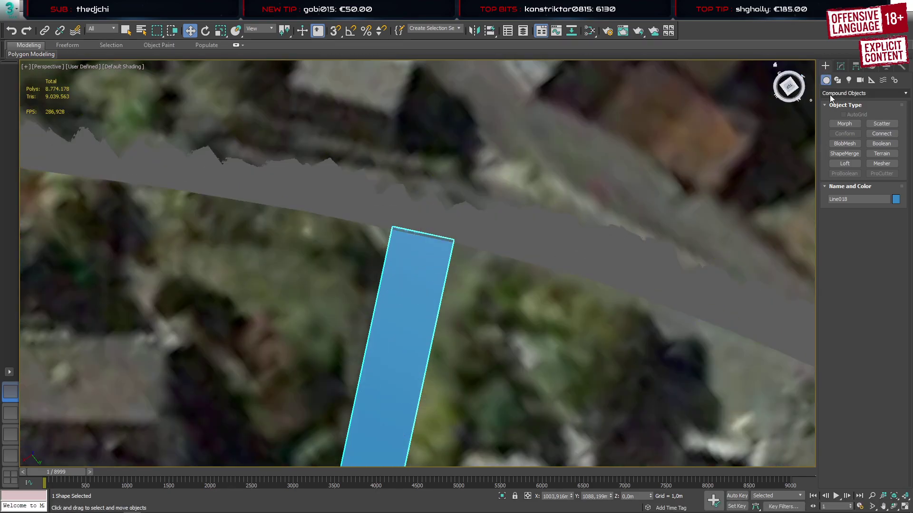
click(863, 93)
click(833, 102)
click(845, 124)
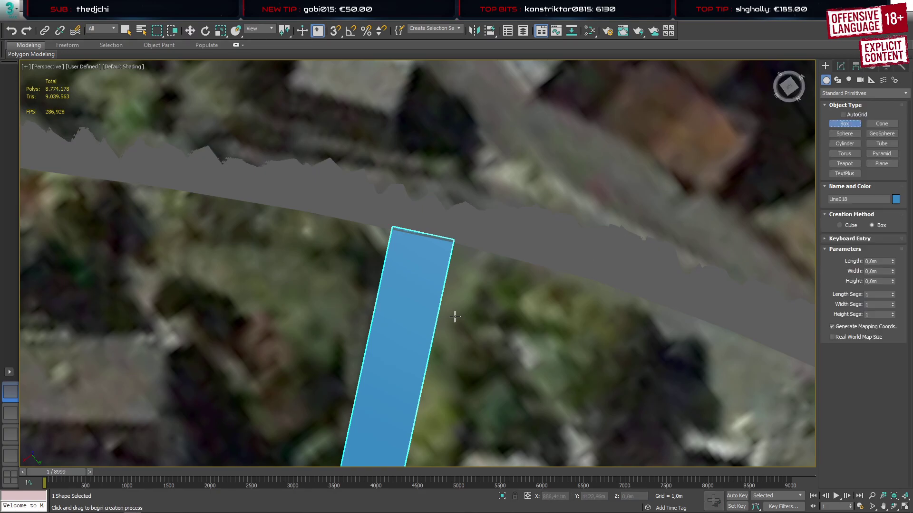
drag(452, 309, 528, 256)
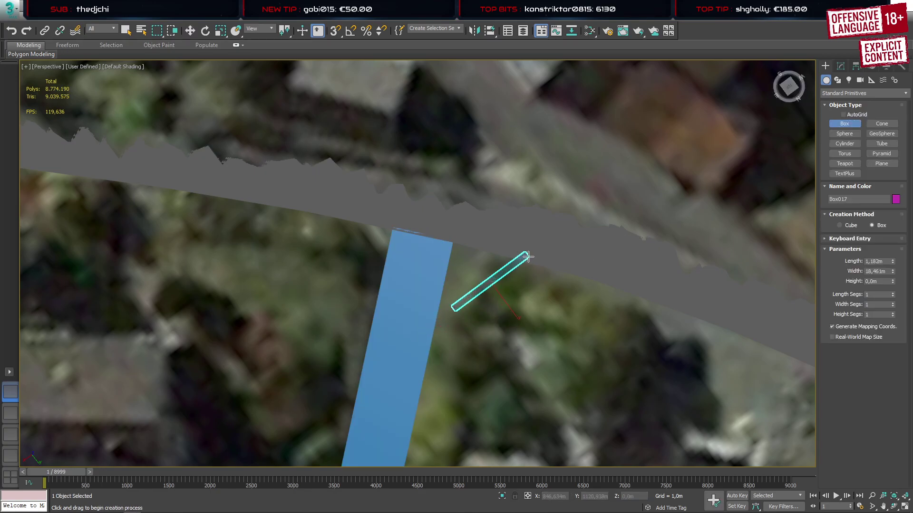
key(w)
Raise the box above the terrain and move it to the side road's edge at the junction
scroll(510, 251, down, 3)
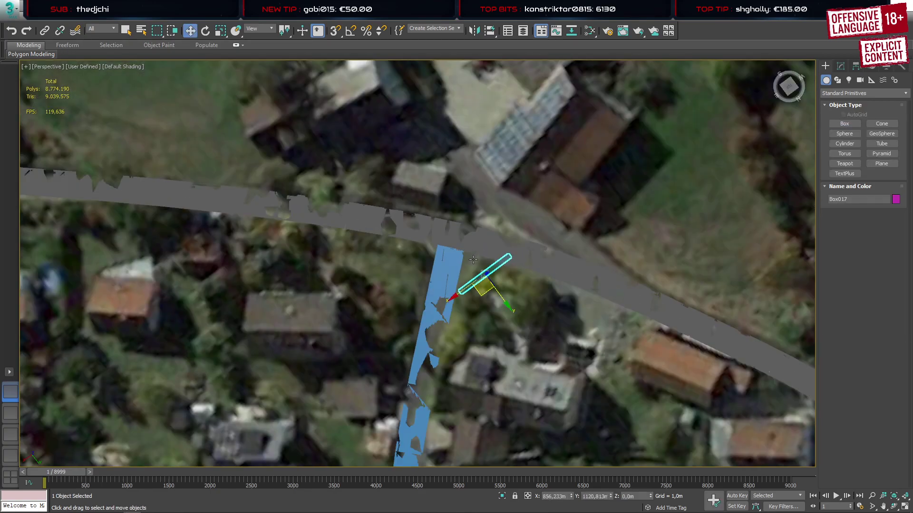
alt+middle_drag(549, 307, 512, 228)
middle_drag(512, 229, 511, 264)
drag(485, 271, 480, 32)
middle_drag(513, 162, 515, 183)
drag(515, 372, 518, 233)
alt+middle_drag(519, 233, 515, 299)
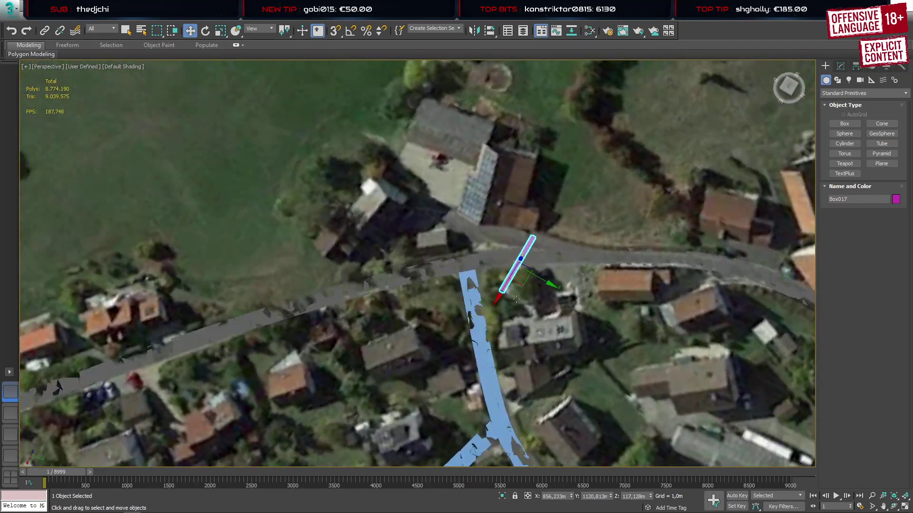
scroll(502, 273, up, 3)
scroll(503, 274, up, 3)
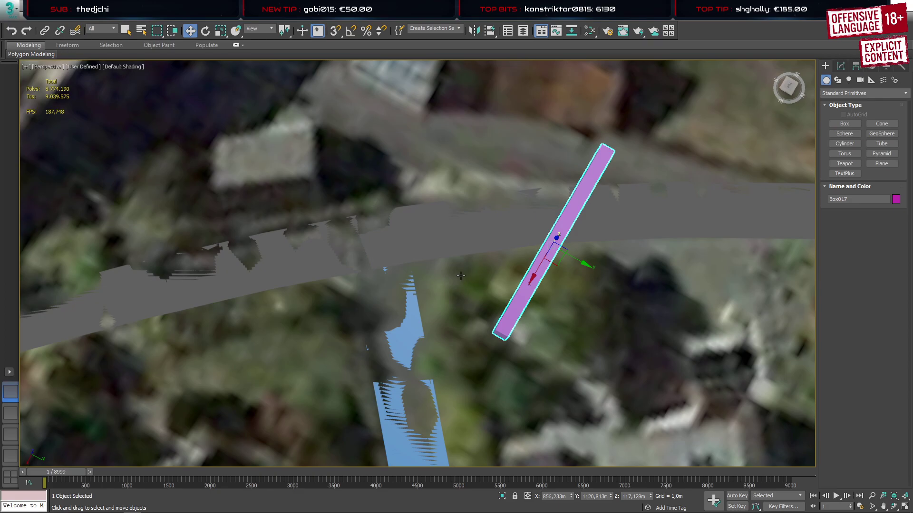
drag(561, 267, 445, 301)
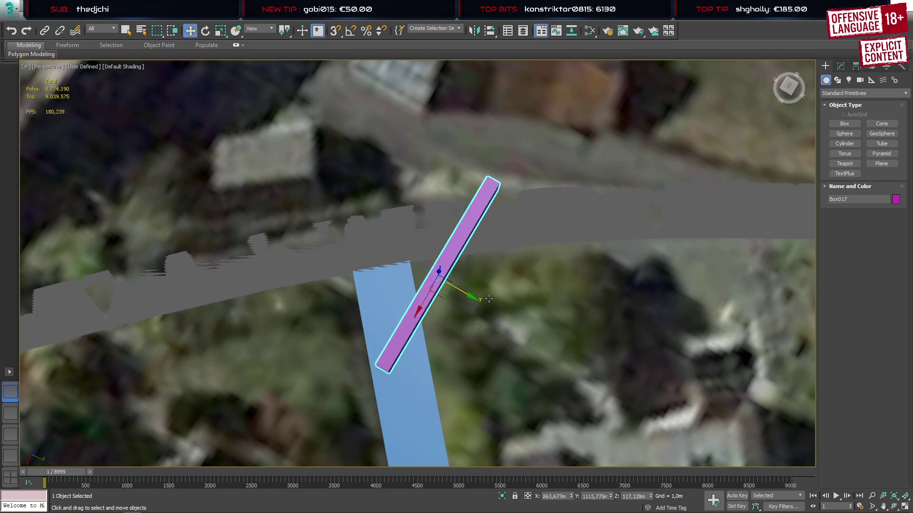
Set the box's Length to 0,5m and Width to 10m
click(840, 67)
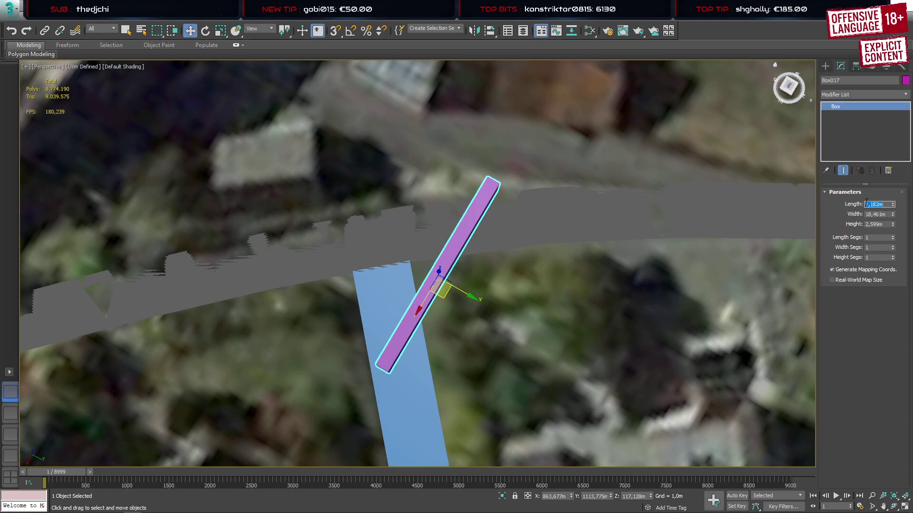
key(Return)
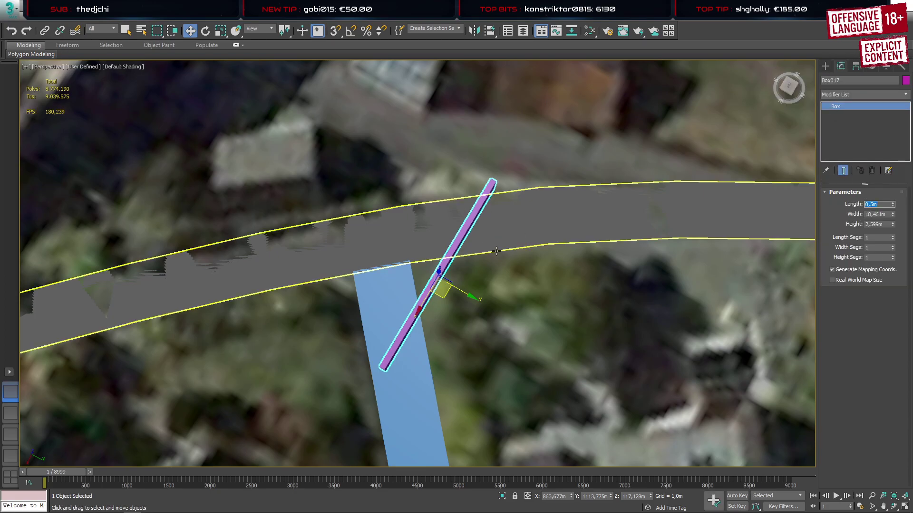
alt+middle_drag(504, 247, 471, 213)
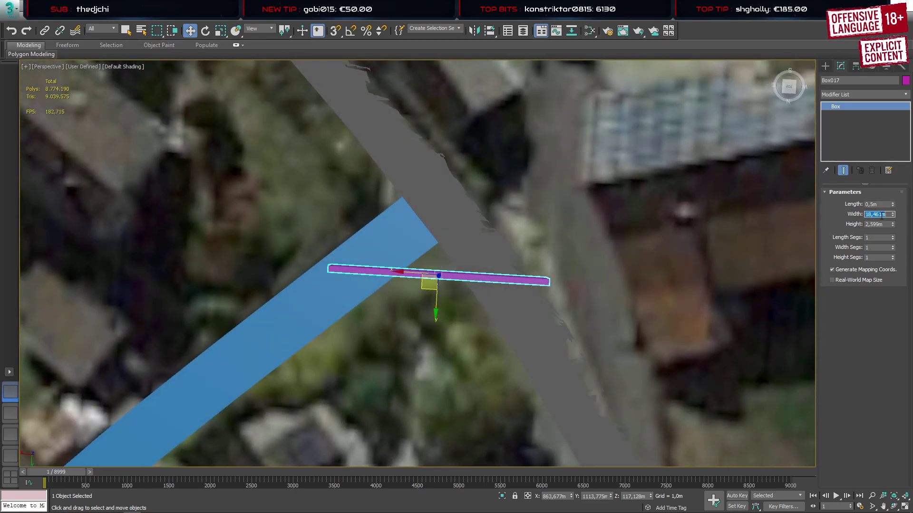
text(8)
key(Return)
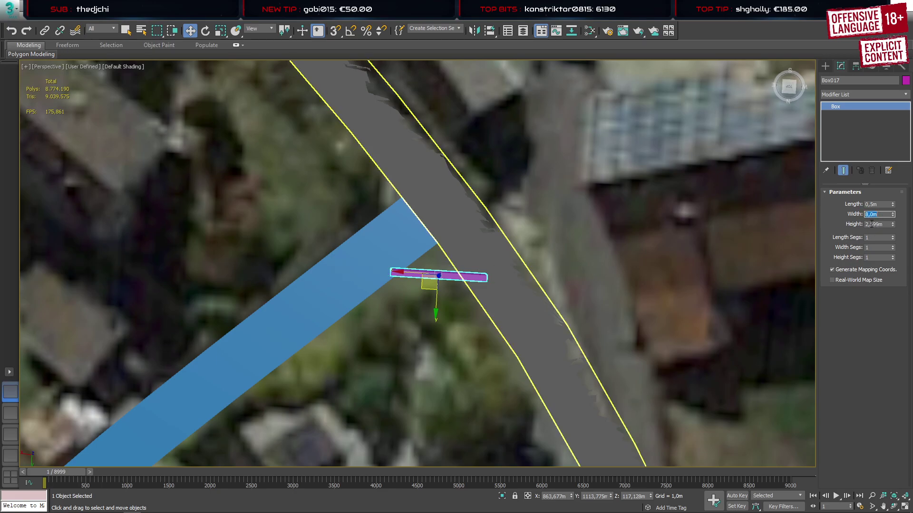
text(10)
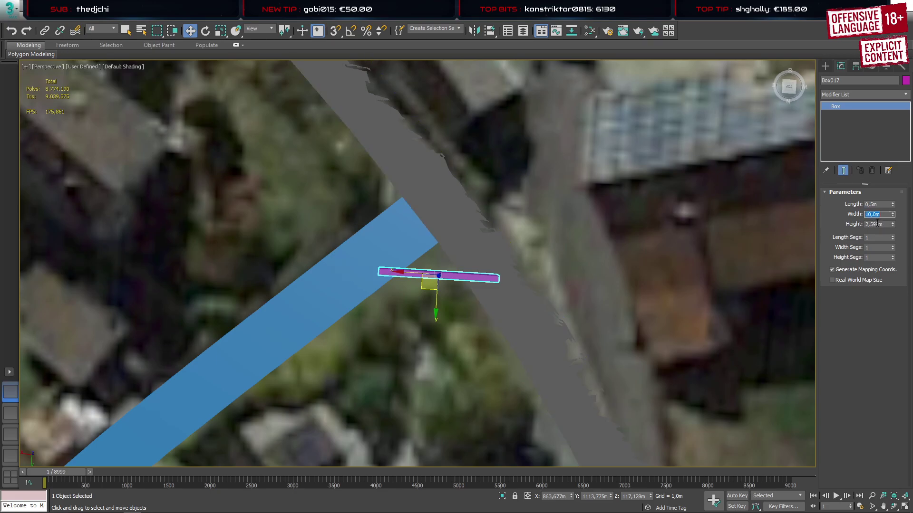
Move the box onto the junction corner and Shift-drag a copy, Box018
middle_drag(482, 326, 498, 257)
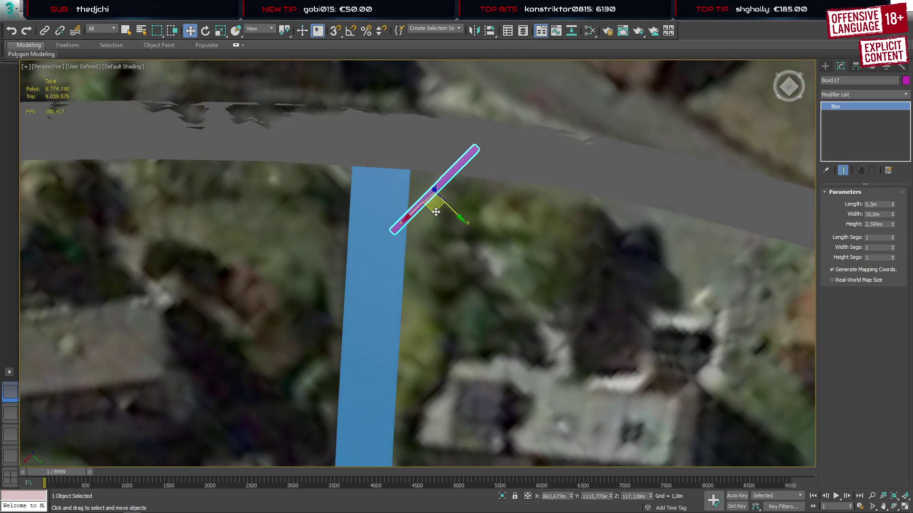
drag(436, 212, 427, 208)
middle_drag(433, 226, 447, 272)
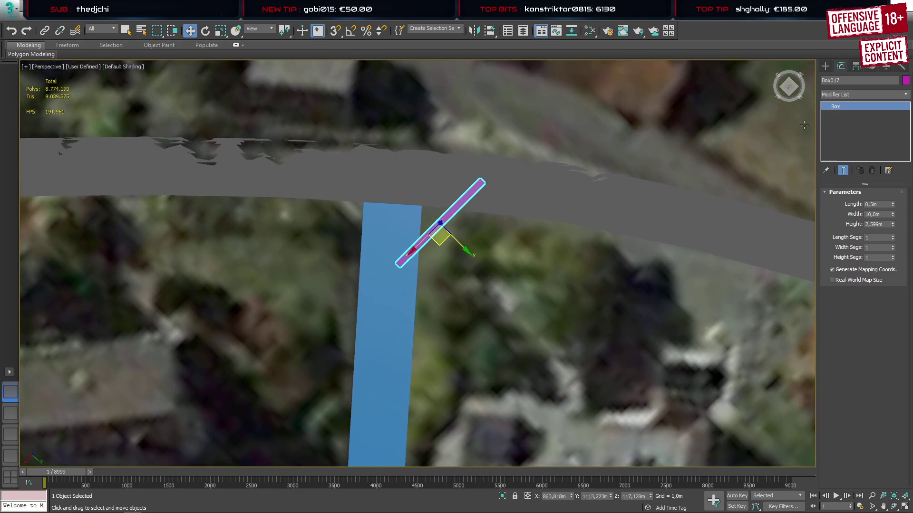
shift+drag(441, 237, 506, 255)
click(456, 302)
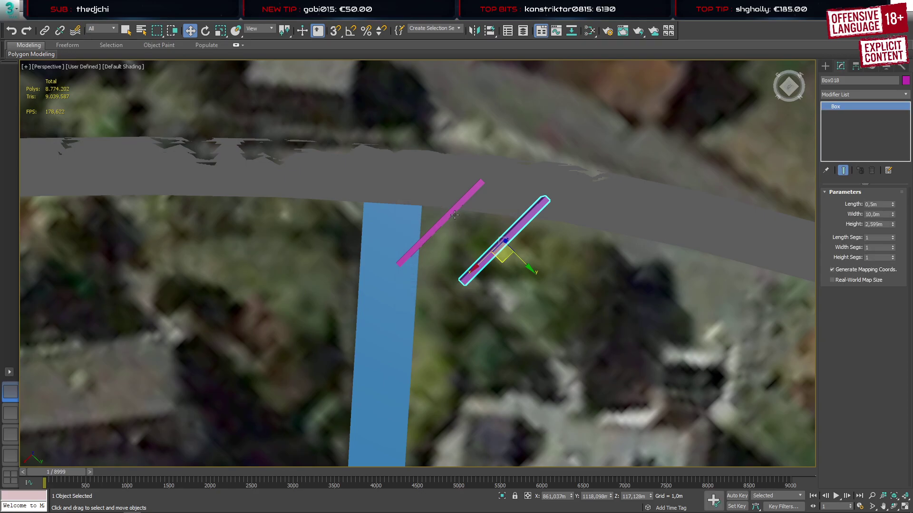
click(463, 196)
Convert the curb box to an Editable Poly
right_click(463, 197)
mouse_move(484, 308)
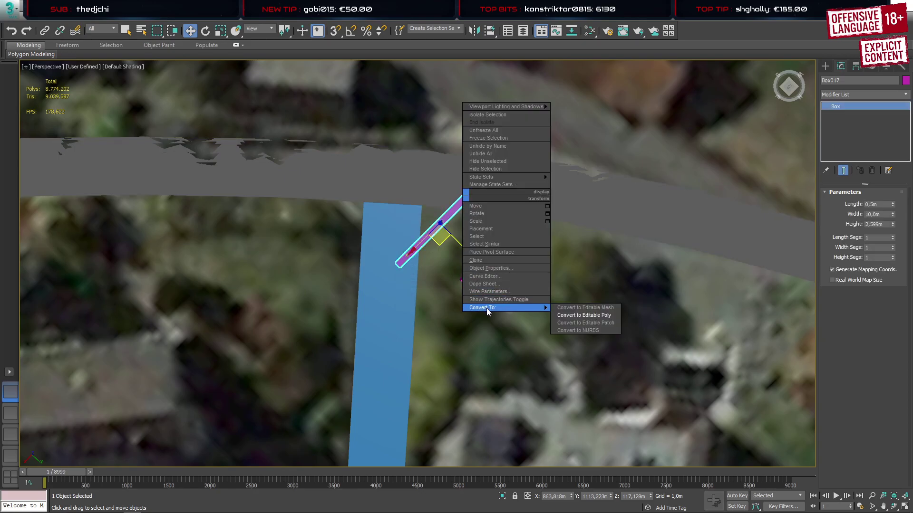
click(591, 313)
alt+middle_drag(591, 314, 437, 222)
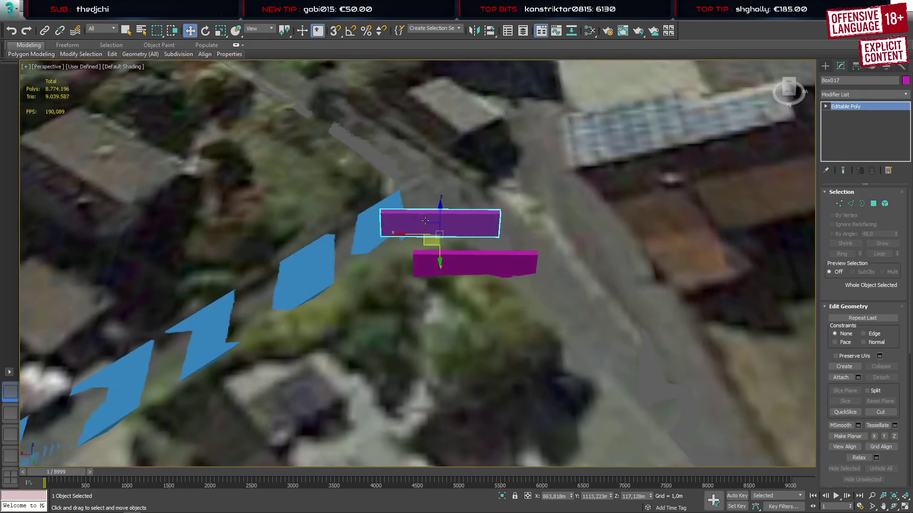
scroll(437, 221, up, 4)
Connect the box's four long edges with 13 new segments
key(2)
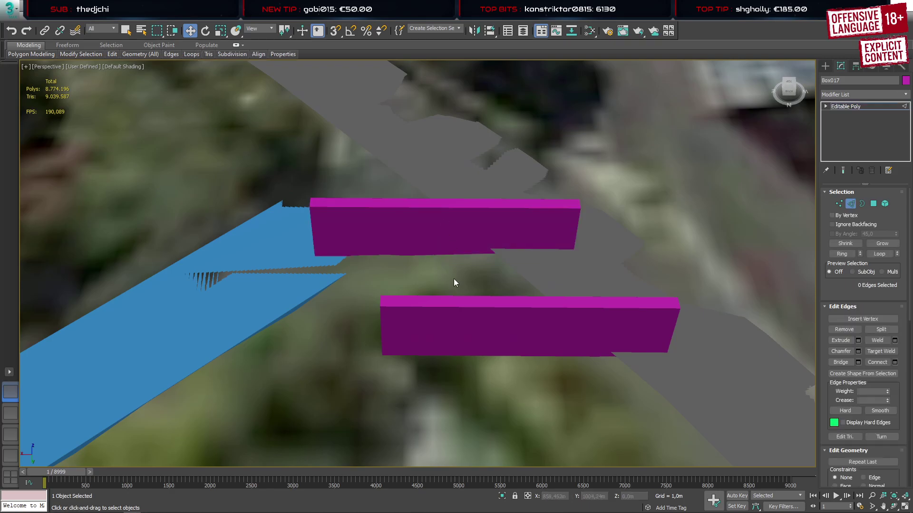
drag(421, 183, 420, 303)
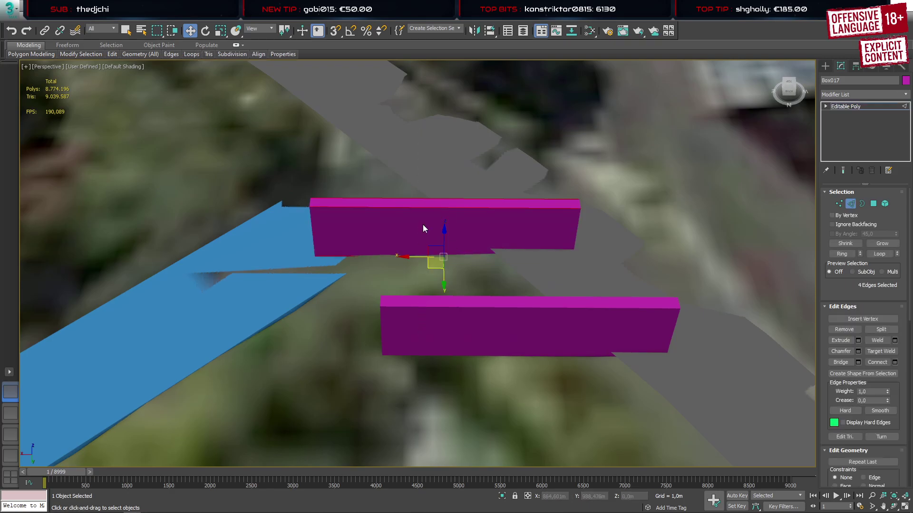
key(F4)
alt+middle_drag(429, 222, 448, 238)
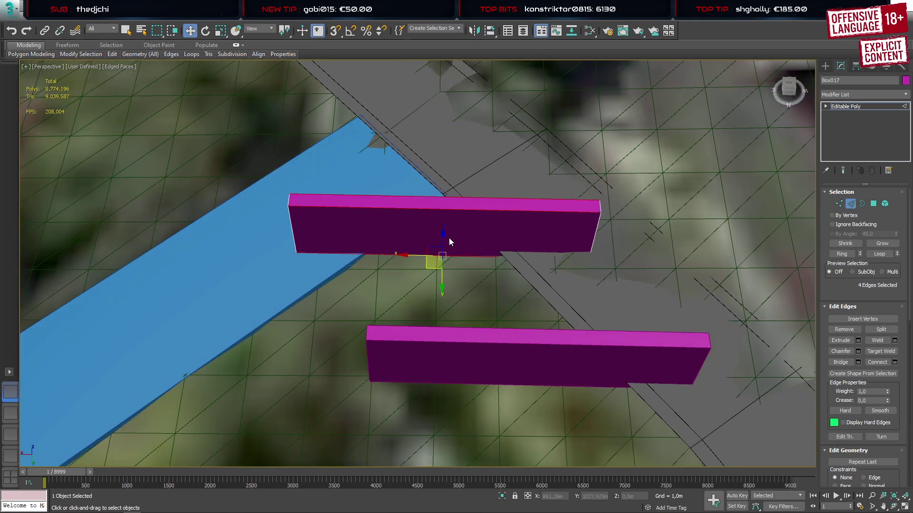
key(ctrl+shift+e)
drag(425, 257, 426, 247)
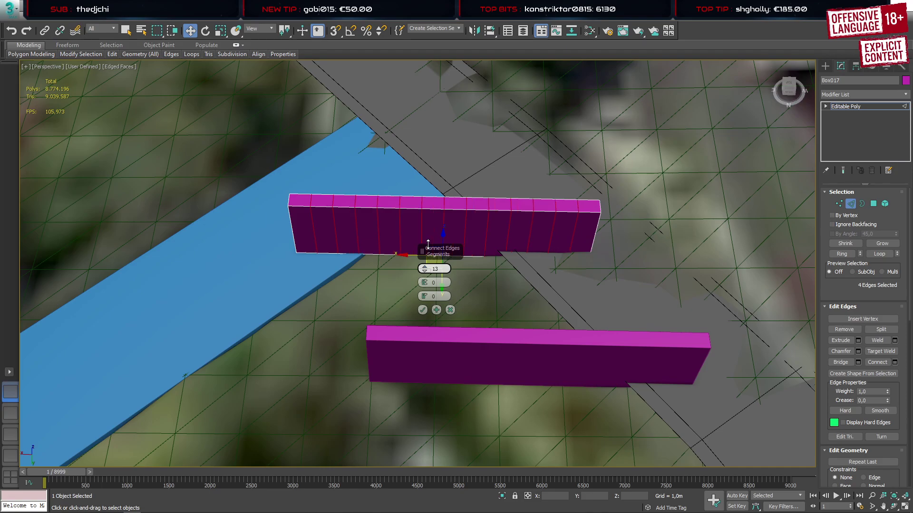
key(Return)
alt+middle_drag(449, 259, 494, 273)
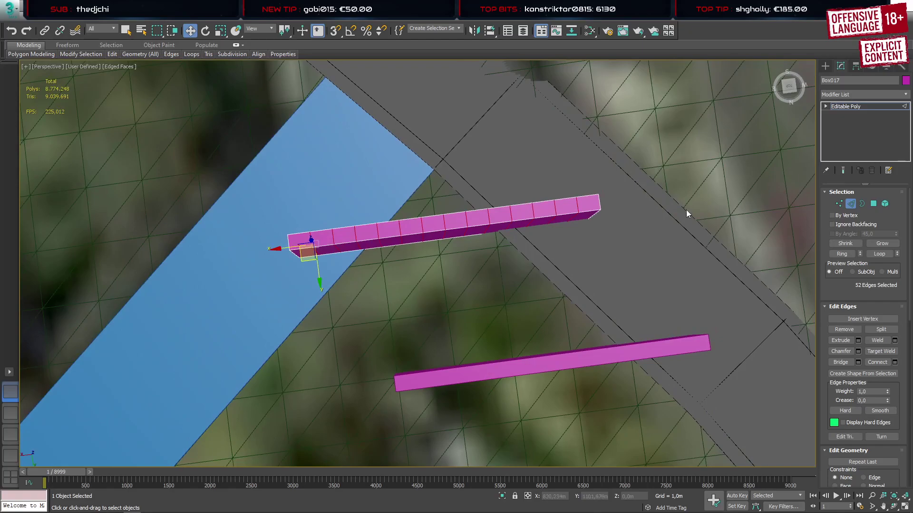
click(826, 66)
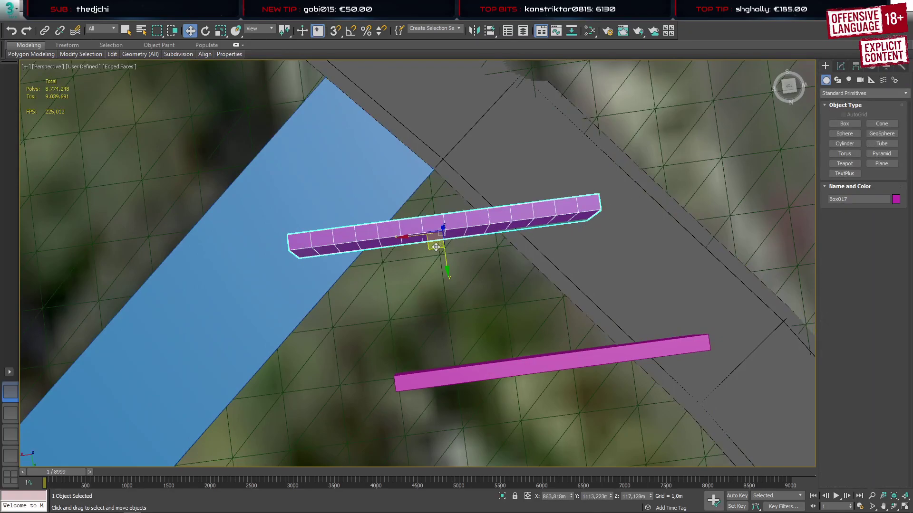
With Affect Pivot Only and vertex snap, move the pivot to the box's left end
click(856, 66)
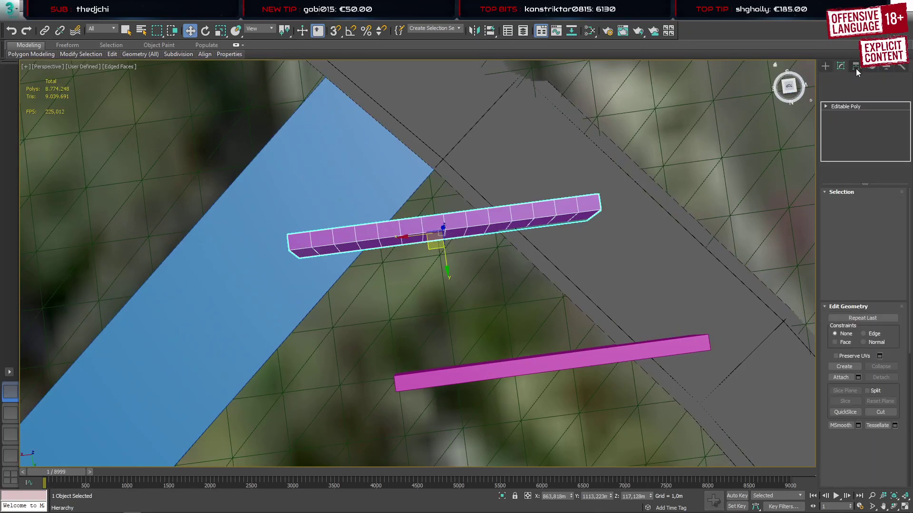
click(859, 130)
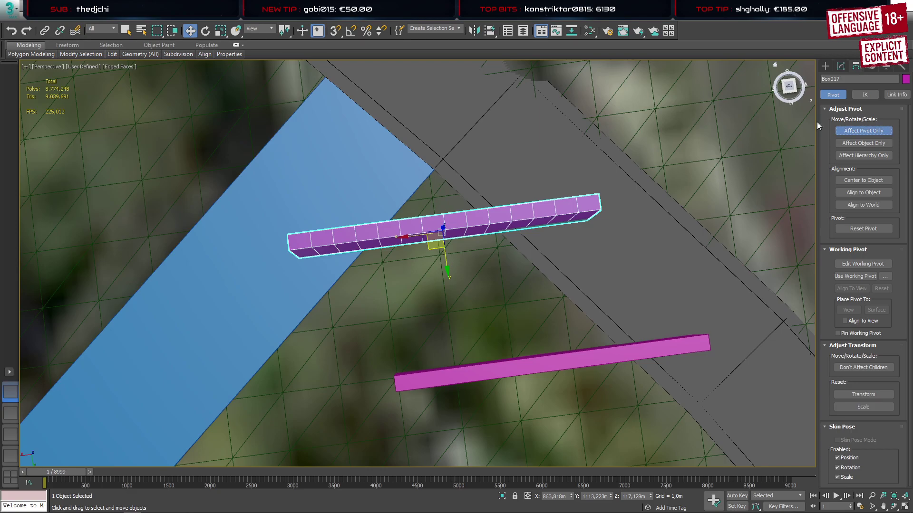
right_click(336, 31)
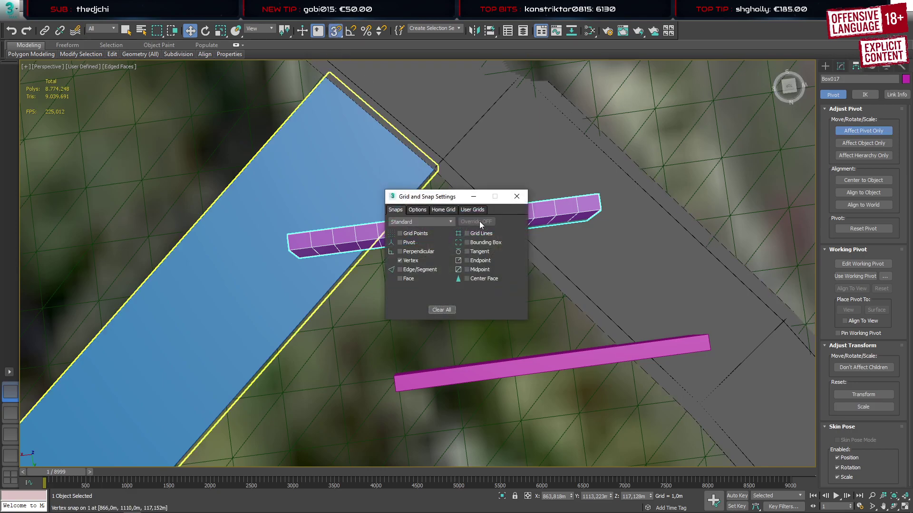
click(516, 196)
drag(394, 247, 284, 246)
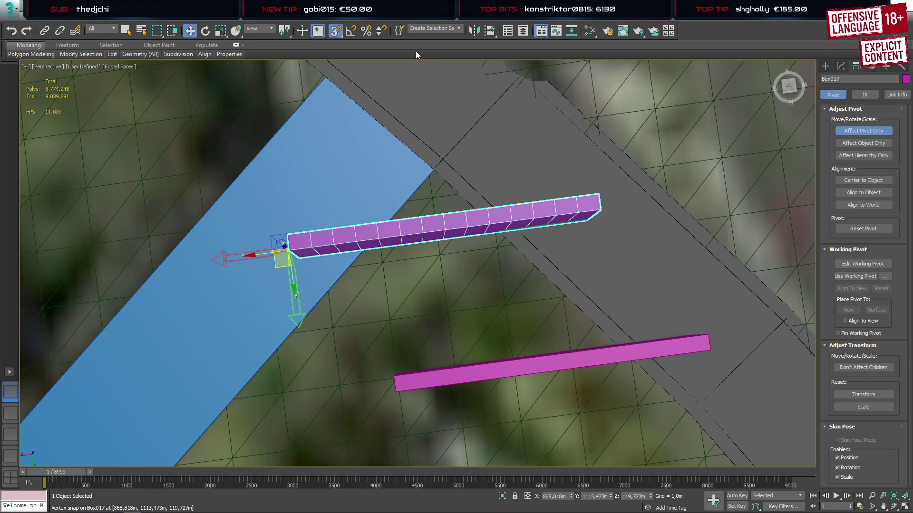
click(336, 31)
click(826, 67)
scroll(366, 259, down, 5)
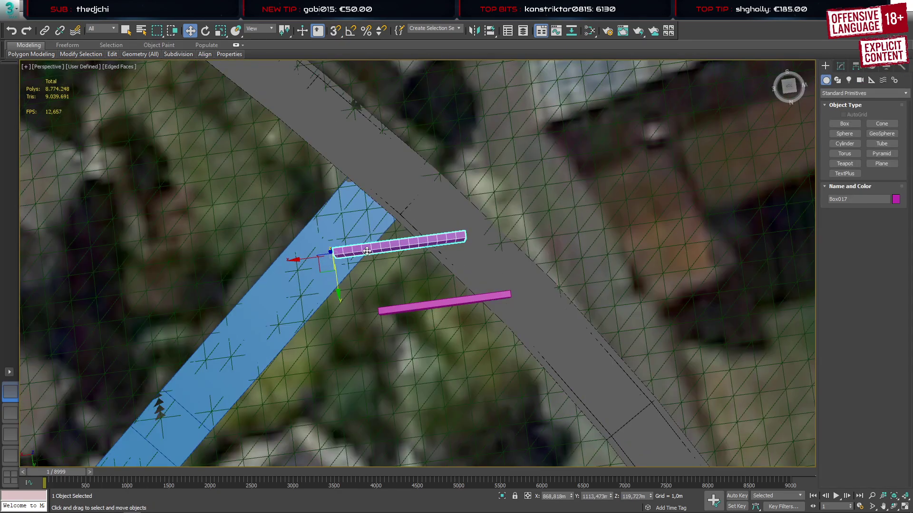
scroll(375, 253, up, 3)
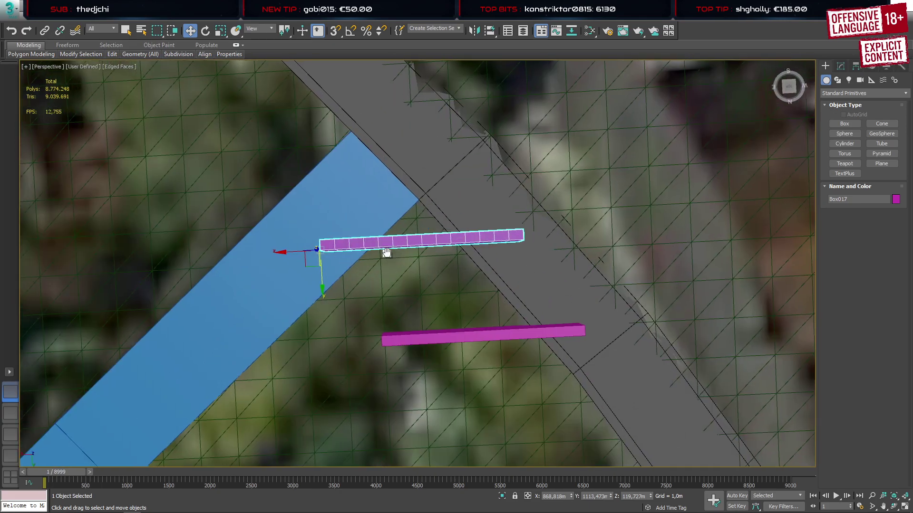
click(840, 66)
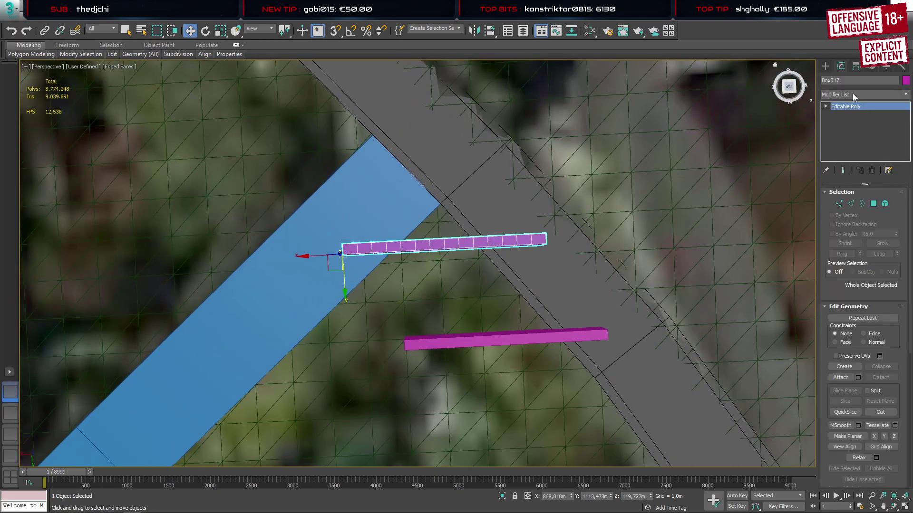
Add a Bend modifier on the X axis with direction 90, bending the curb the opposite way
click(863, 94)
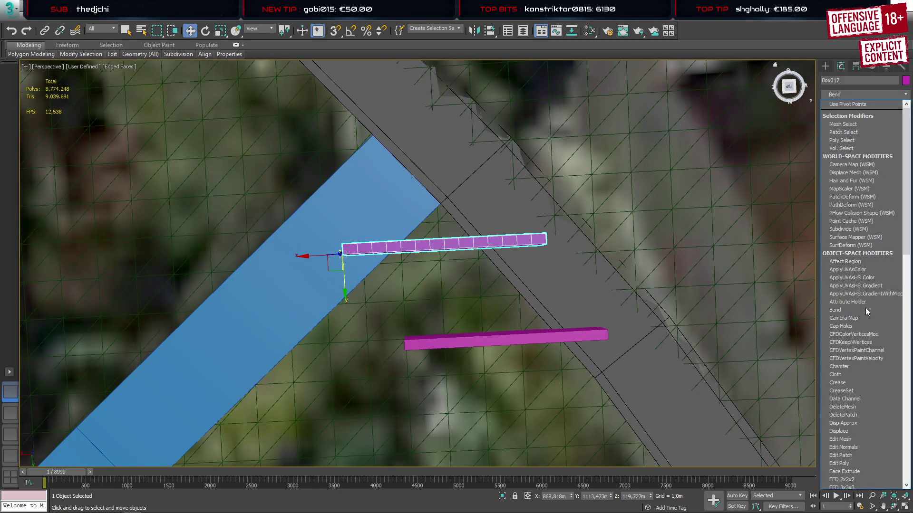
click(848, 310)
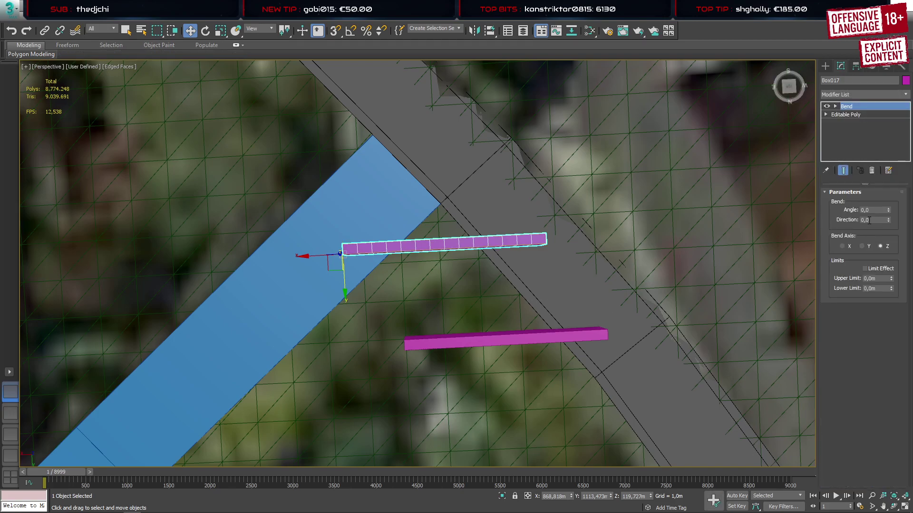
click(842, 246)
text(90)
key(Return)
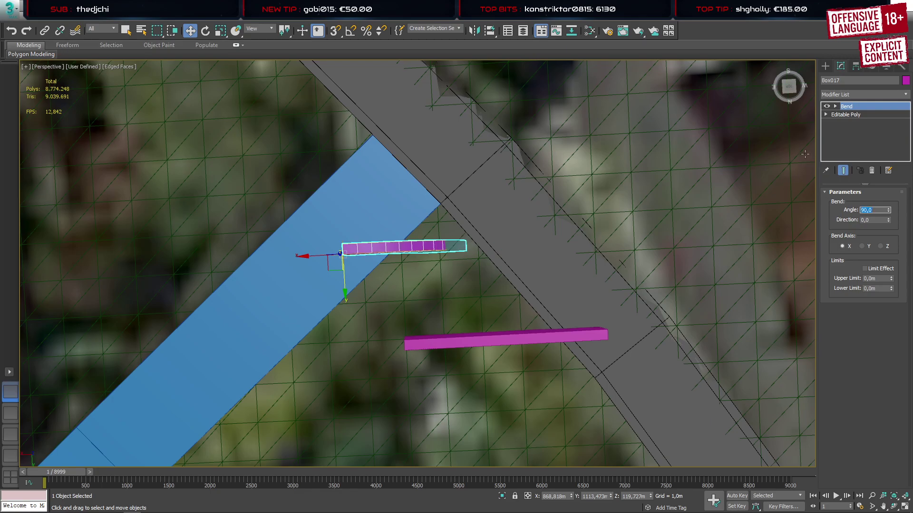
click(862, 246)
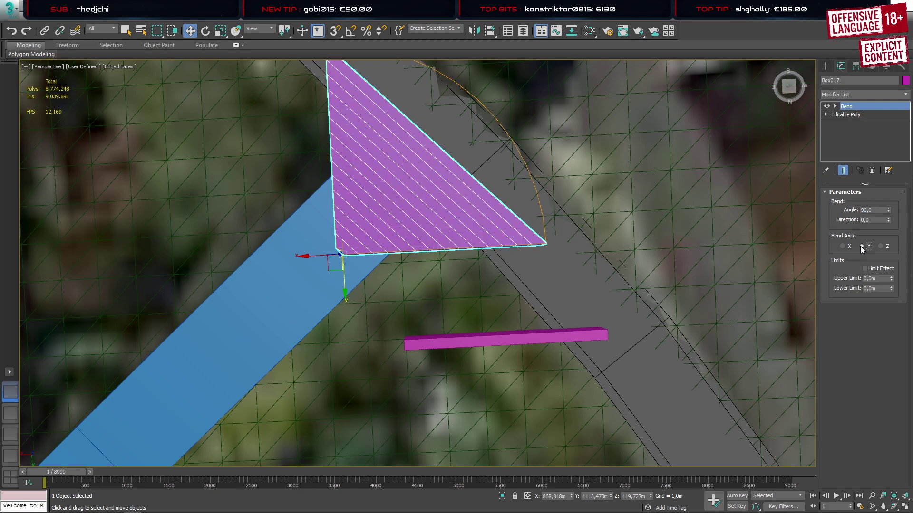
click(842, 246)
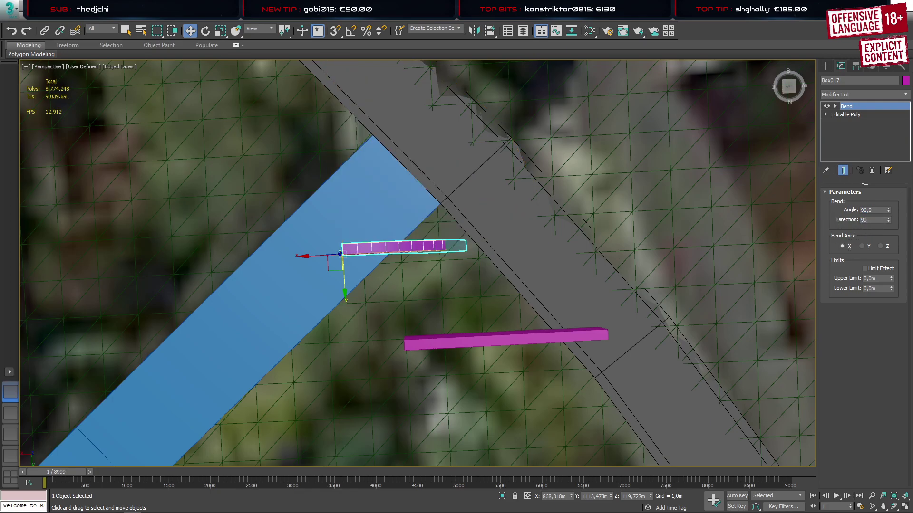
key(Return)
drag(888, 209, 858, 362)
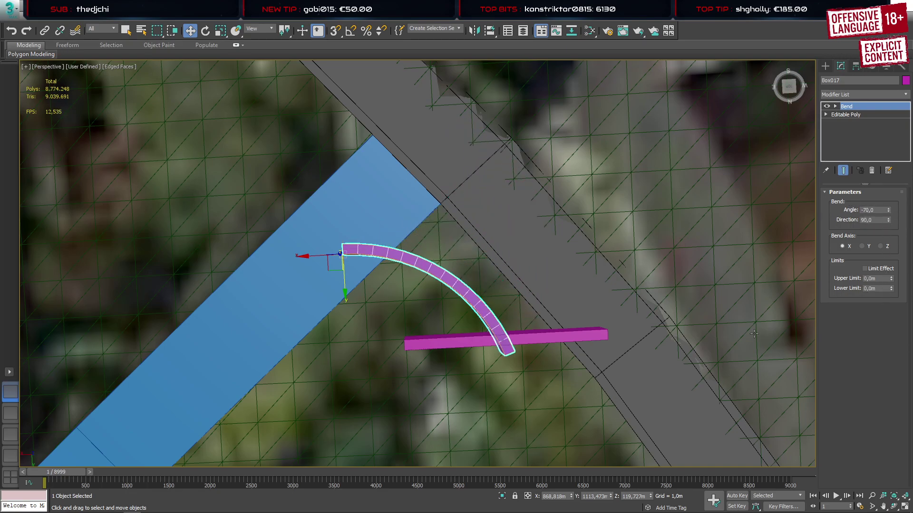
In the top view, rotate the bent curb about 42 degrees and move it up-left
scroll(398, 208, up, 3)
mouse_move(397, 208)
middle_down()
mouse_move(393, 200)
mouse_move(399, 208)
middle_up()
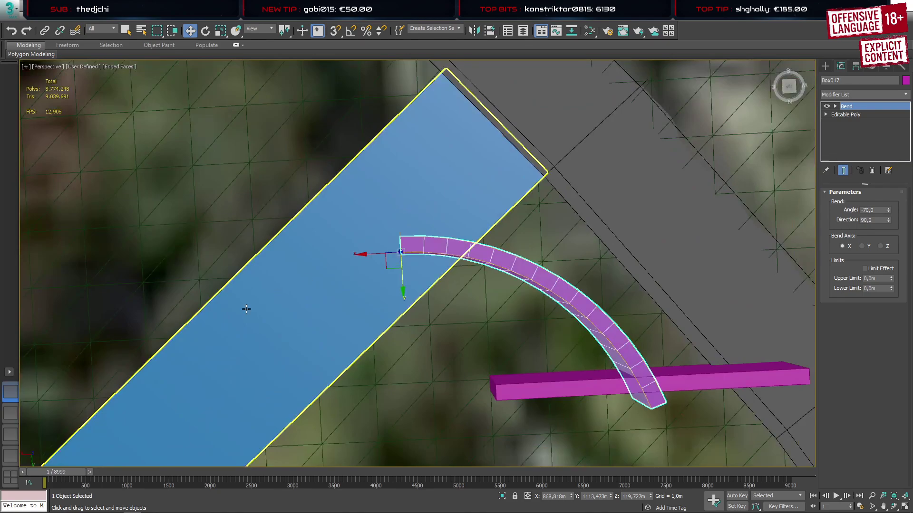
click(11, 415)
scroll(356, 248, down, 3)
scroll(313, 267, up, 5)
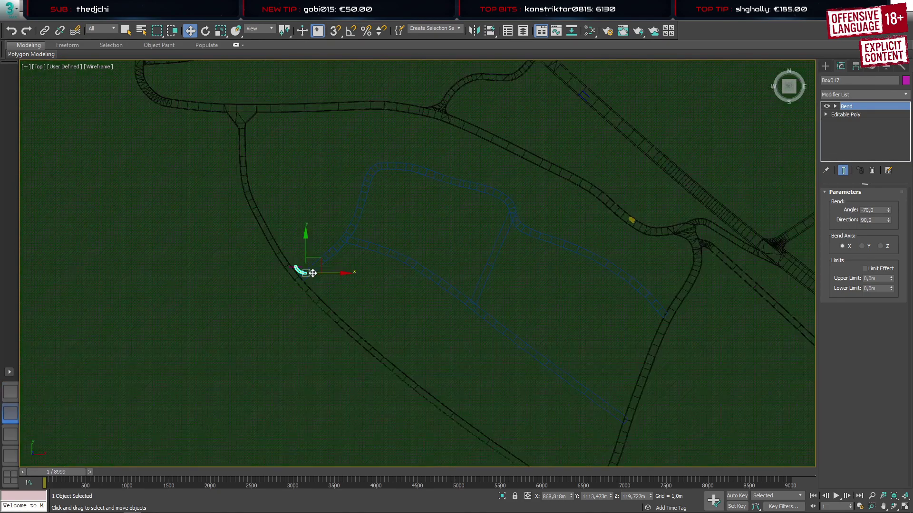
scroll(312, 273, up, 10)
middle_drag(274, 315, 411, 318)
key(e)
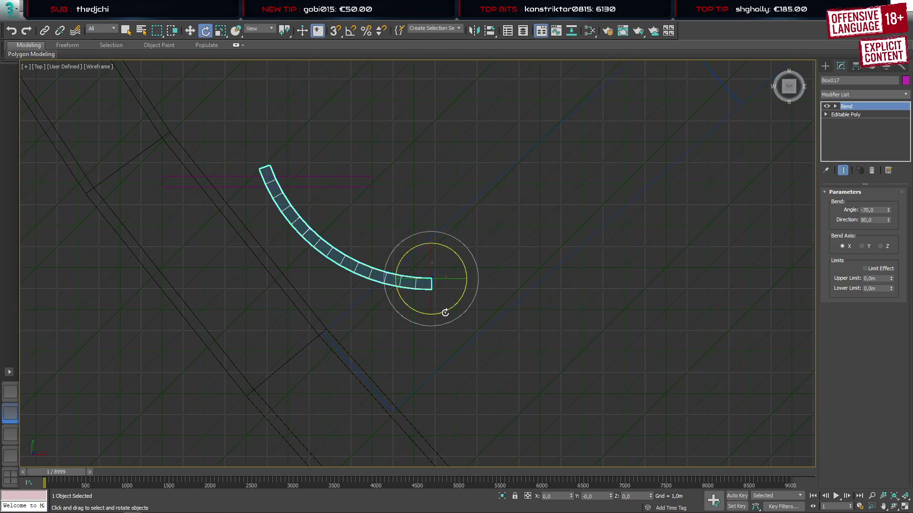
drag(445, 313, 480, 294)
key(w)
drag(447, 269, 434, 257)
Switch to Local reference coordinates and slide the curb onto the side road edge
click(12, 391)
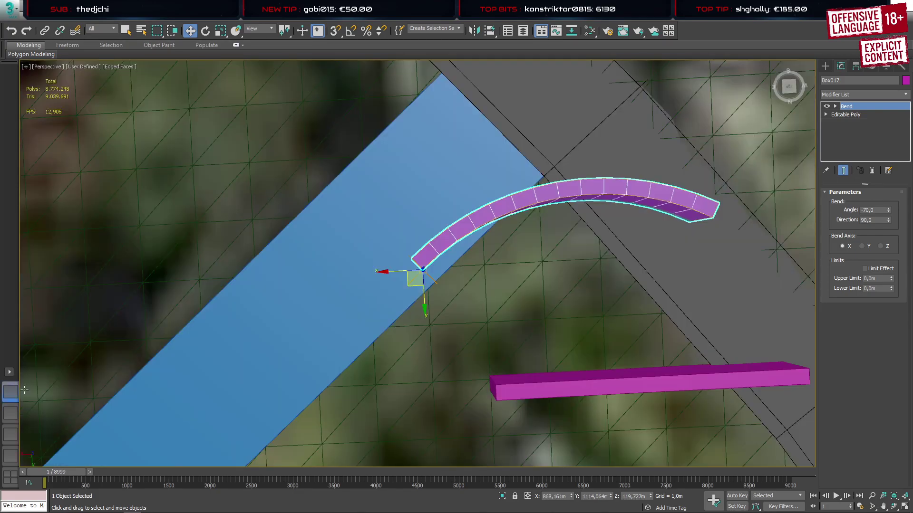
middle_drag(340, 297, 309, 266)
scroll(267, 289, down, 6)
scroll(305, 300, up, 4)
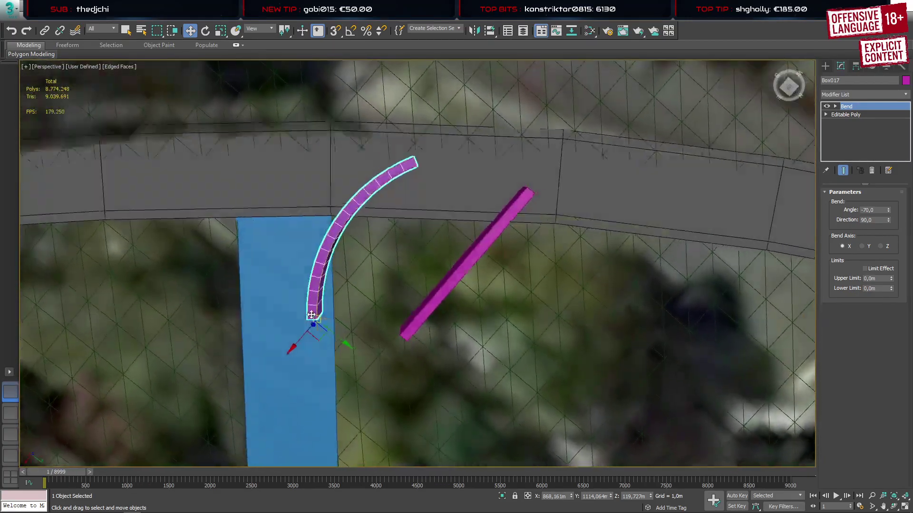
click(258, 27)
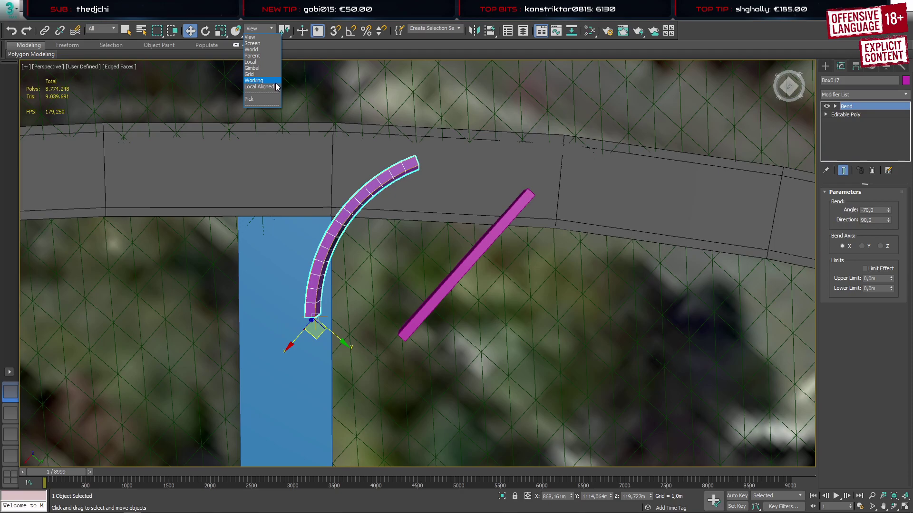
click(276, 86)
drag(344, 318, 351, 318)
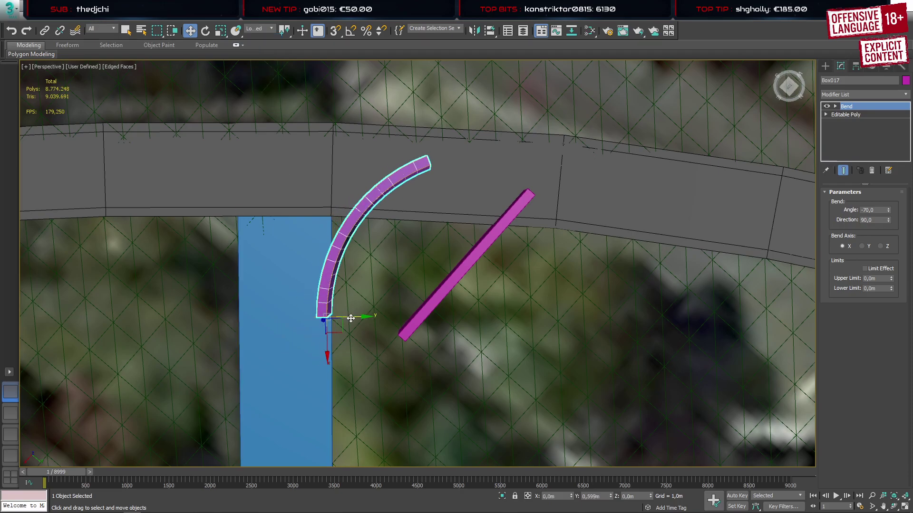
click(10, 413)
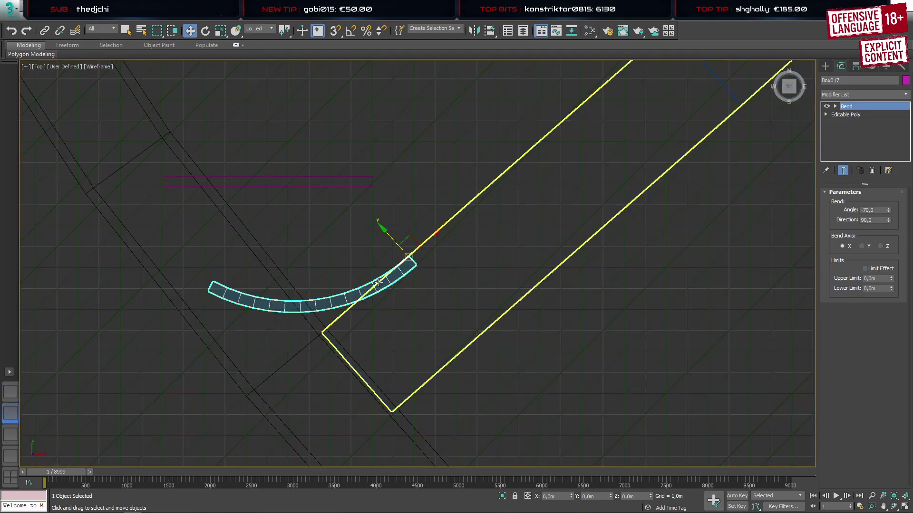
click(10, 391)
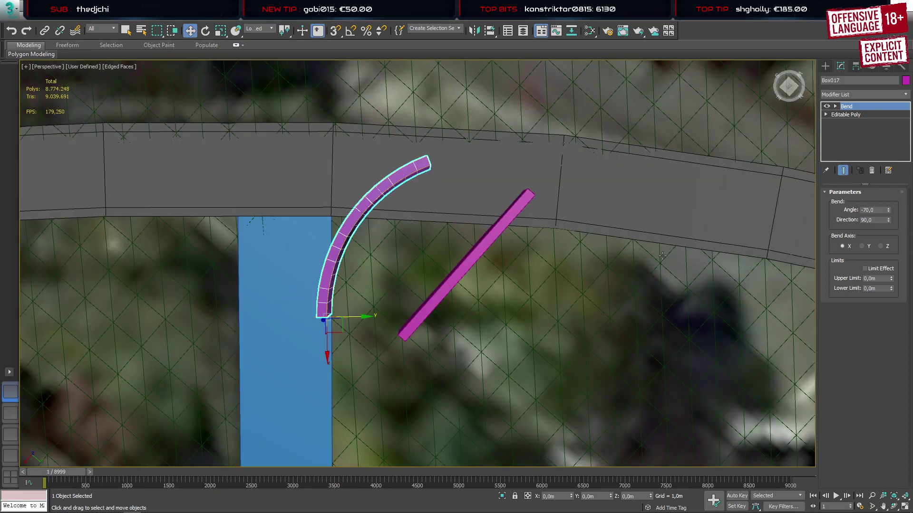
Increase the bend to -117 to reach the main road and Shift-drag a copy
drag(888, 213, 894, 255)
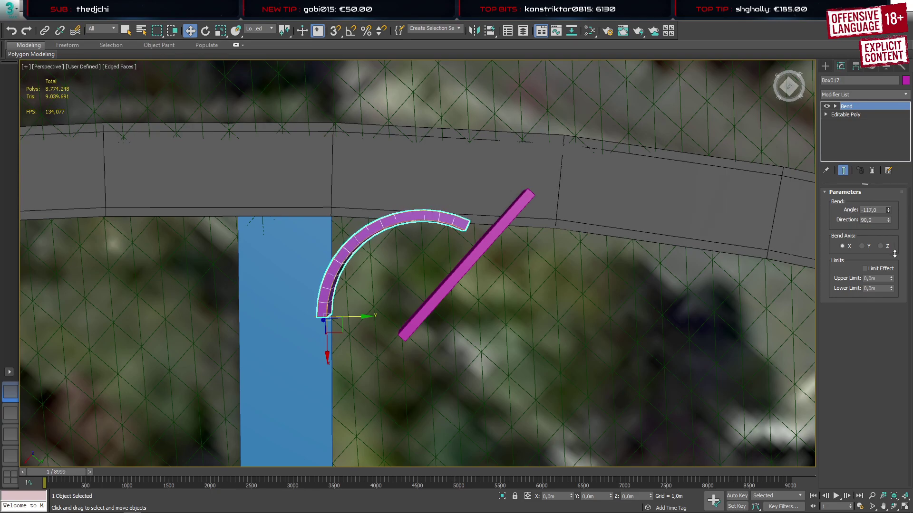
alt+middle_drag(442, 245, 561, 209)
shift+drag(499, 278, 407, 276)
Confirm the copy Box019 and set its Bend Angle to 117
click(456, 302)
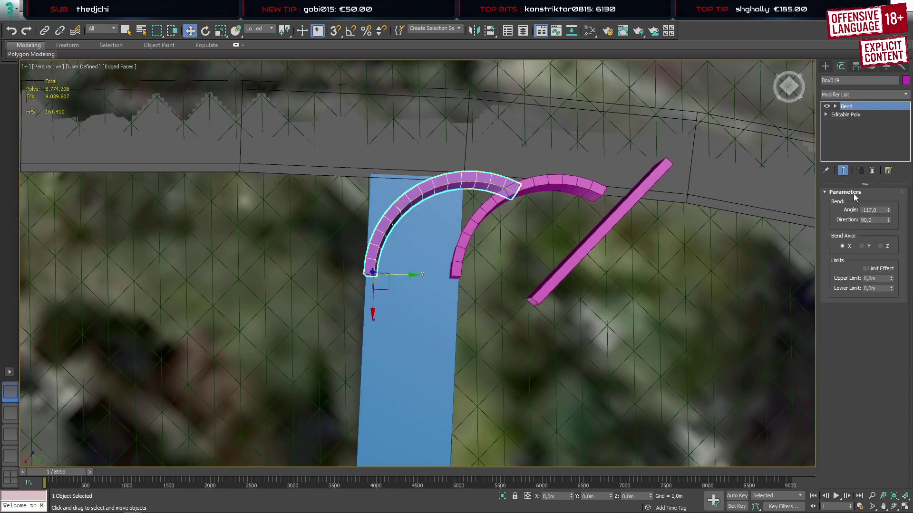
double_click(882, 209)
text(117)
key(Return)
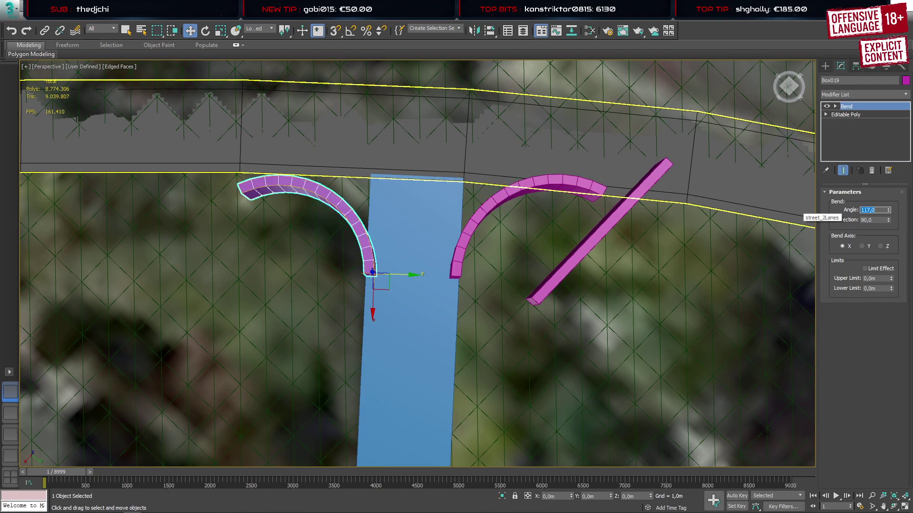
Move Box019 onto the side road's left edge and relax its bend to about 99
alt+middle_drag(401, 280, 380, 305)
drag(378, 304, 379, 302)
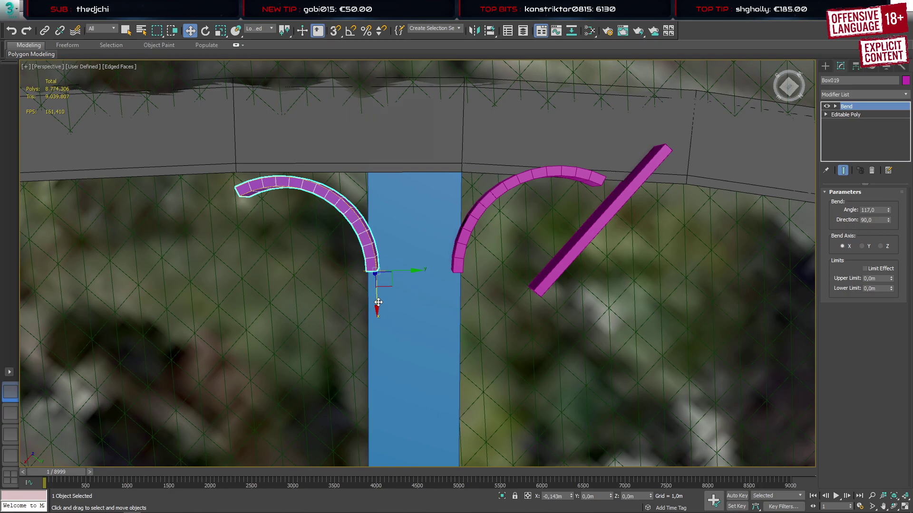
drag(888, 210, 886, 228)
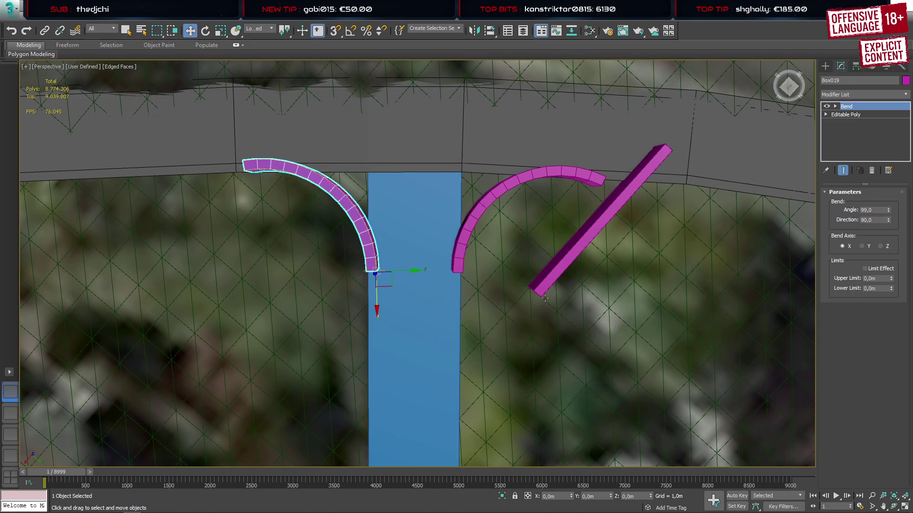
click(10, 414)
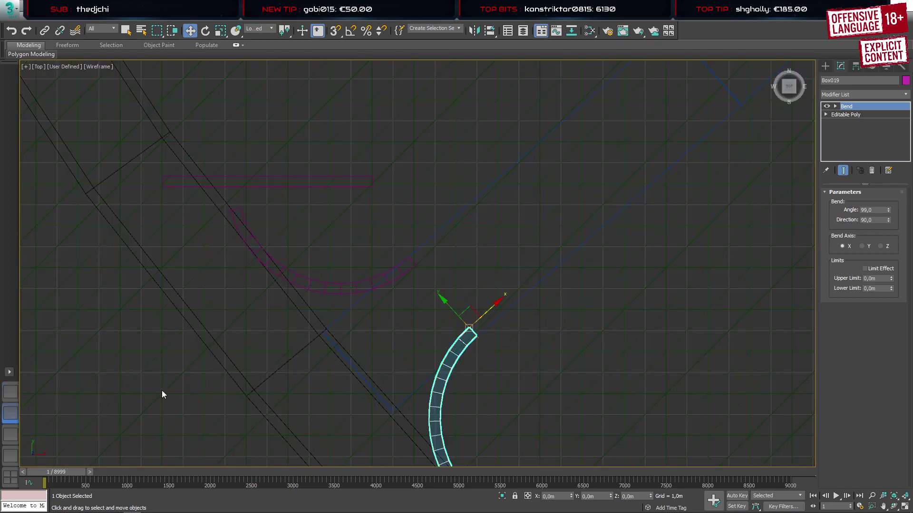
Collapse All on both bent curb arcs, baking each Bend into a plain Editable Poly
middle_drag(405, 393, 403, 280)
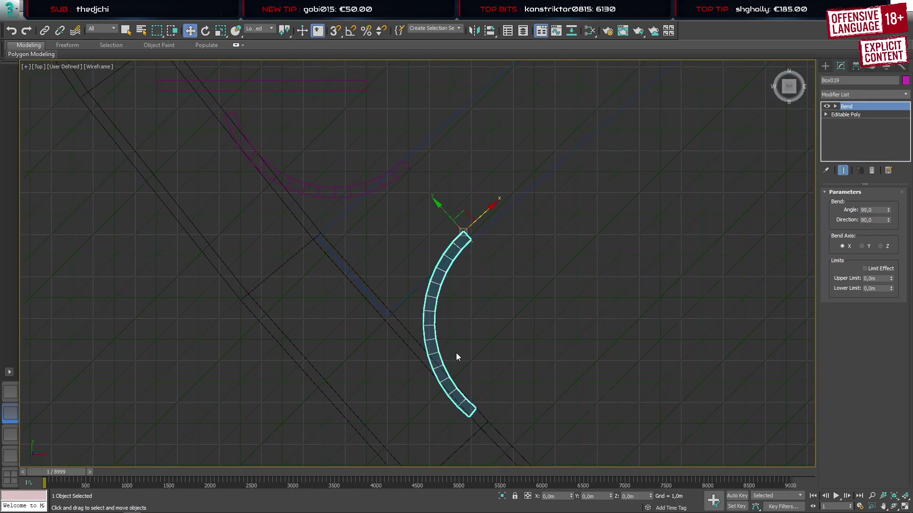
right_click(837, 131)
click(826, 226)
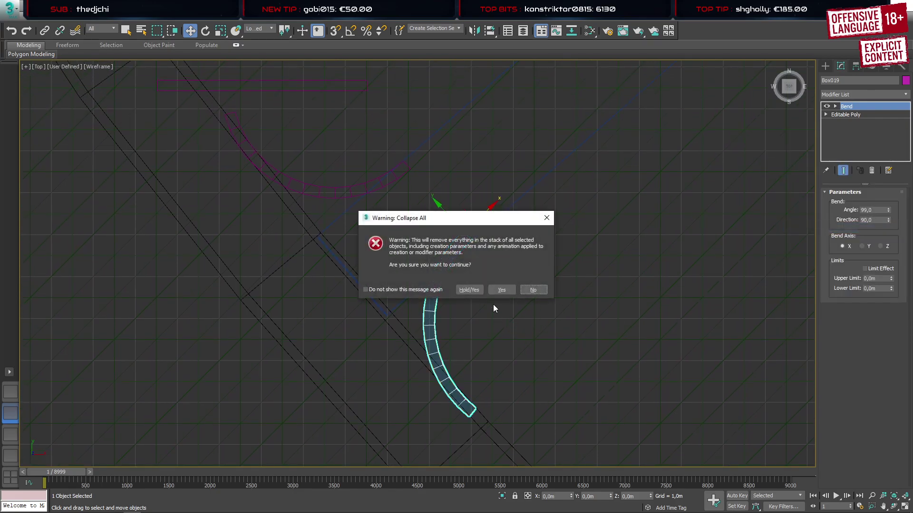
click(499, 288)
click(310, 198)
right_click(307, 193)
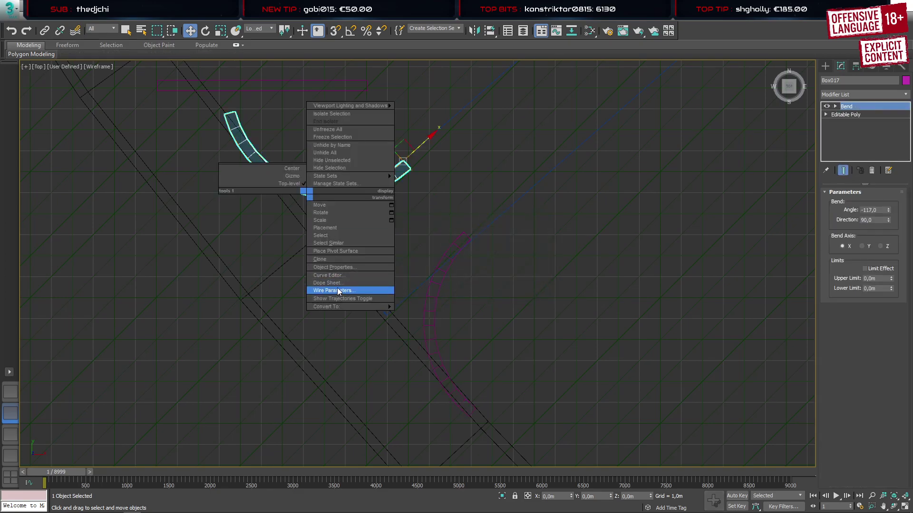
right_click(859, 137)
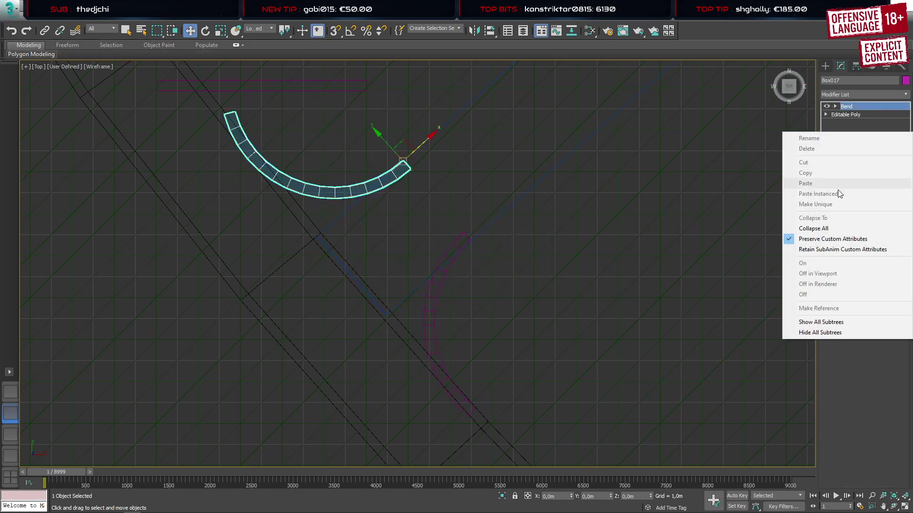
click(819, 229)
click(500, 289)
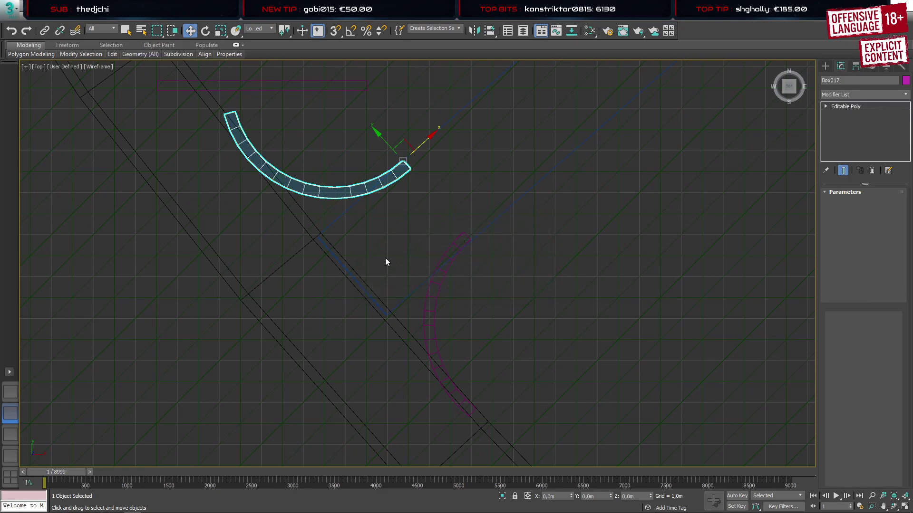
middle_drag(258, 194, 292, 204)
scroll(293, 204, up, 3)
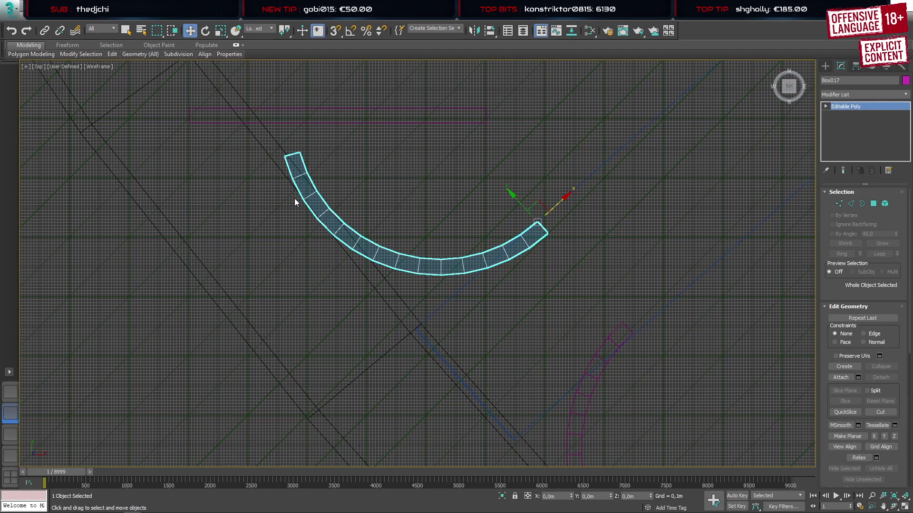
Delete the extra end polygons at the top of one curb arc and the lower end of the other
key(4)
drag(329, 234, 318, 218)
key(Delete)
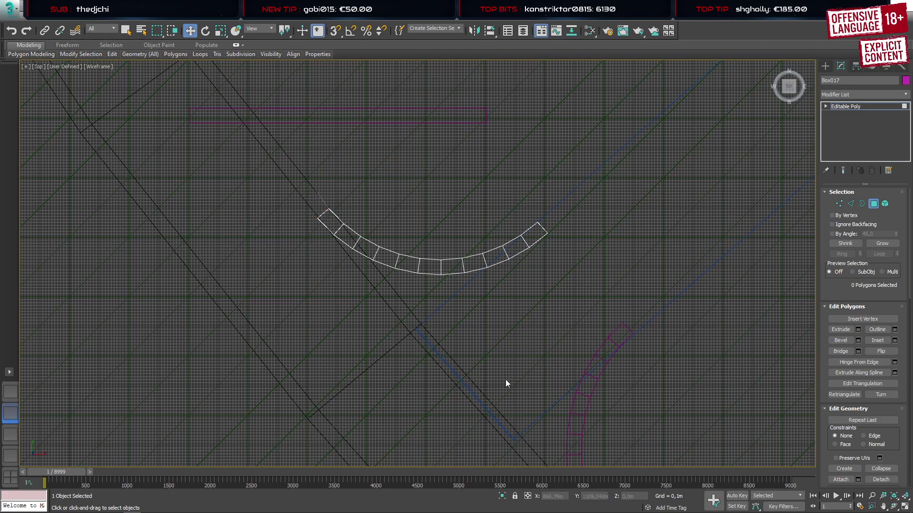
middle_drag(506, 380, 265, 68)
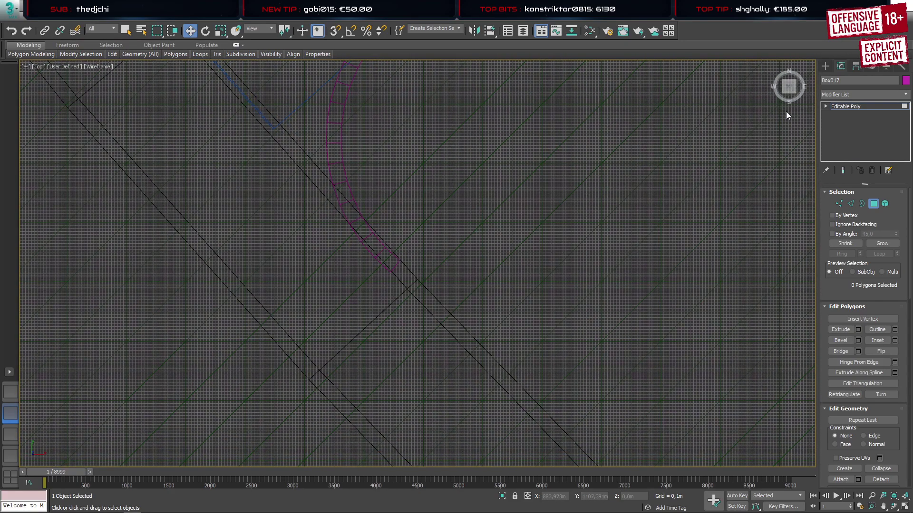
click(825, 65)
click(383, 246)
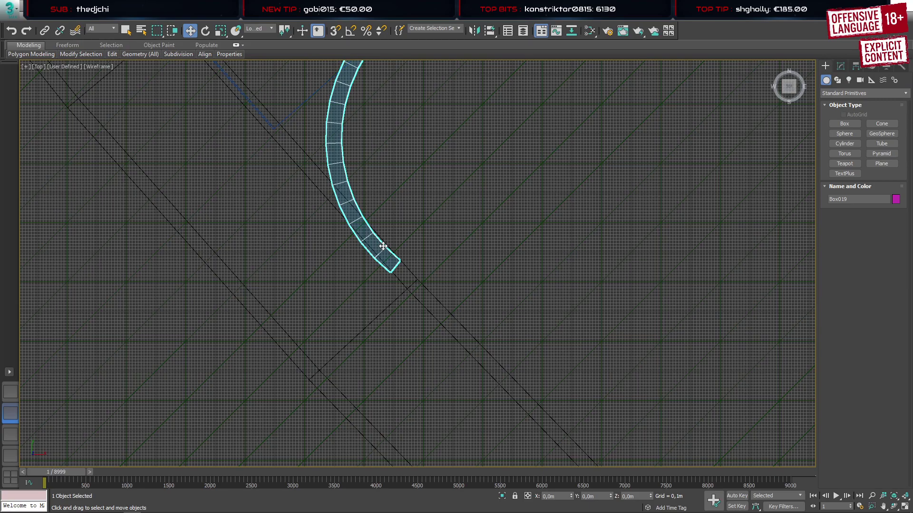
key(4)
middle_drag(355, 265, 381, 309)
drag(483, 359, 377, 277)
key(Delete)
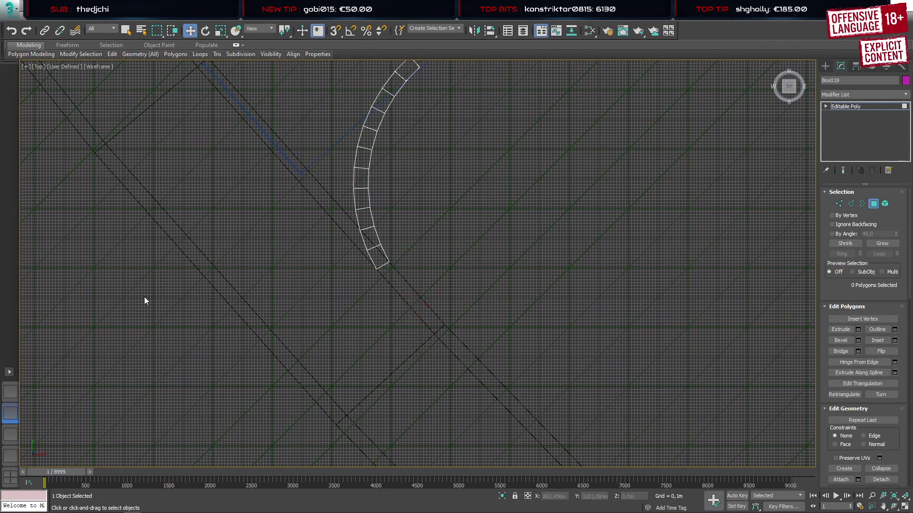
Delete the tall wall polygons of both curved curbs beside the blue side road
click(9, 393)
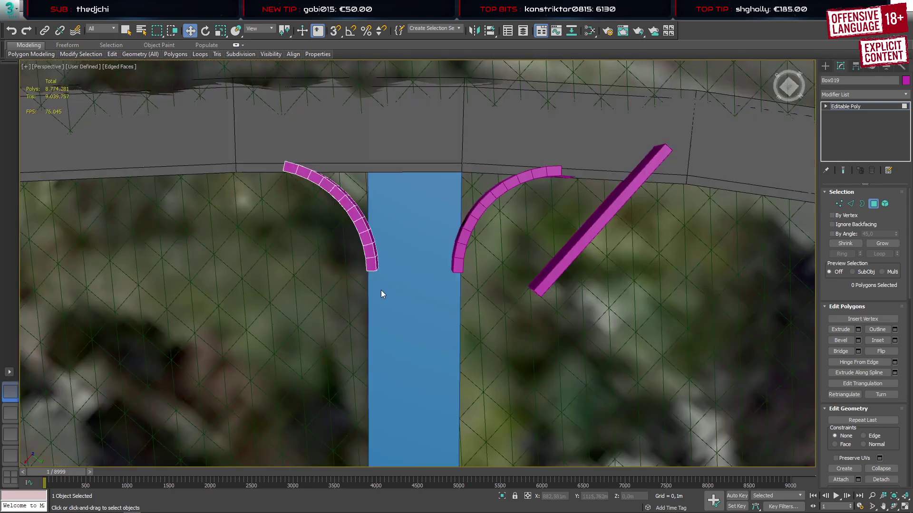
alt+middle_drag(396, 288, 235, 286)
drag(432, 225, 432, 226)
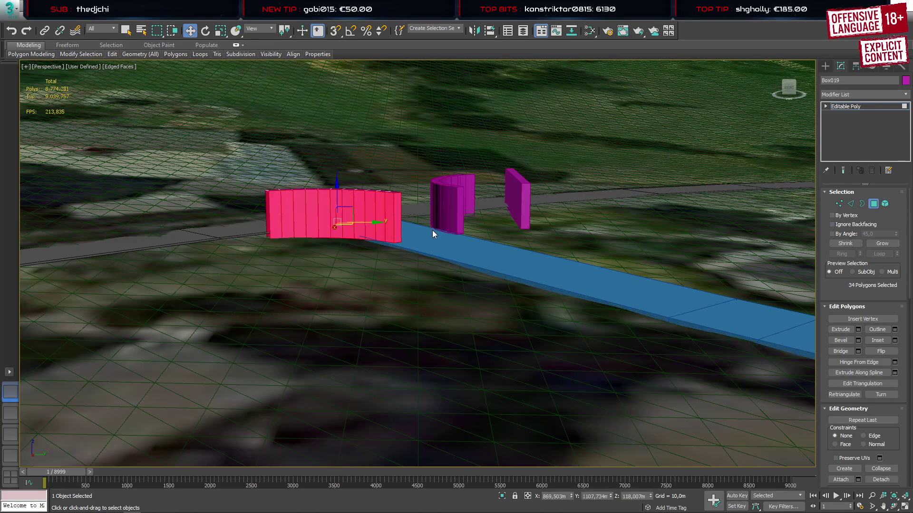
key(Delete)
click(826, 65)
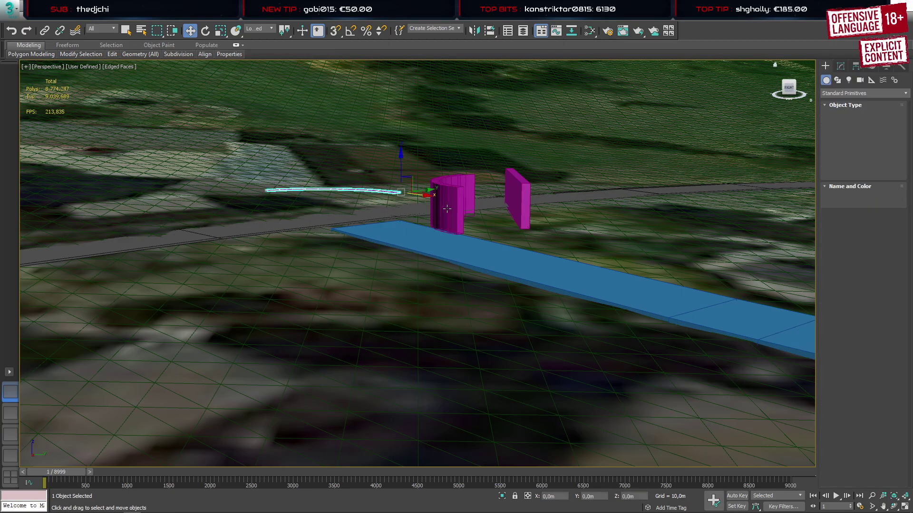
click(441, 208)
key(4)
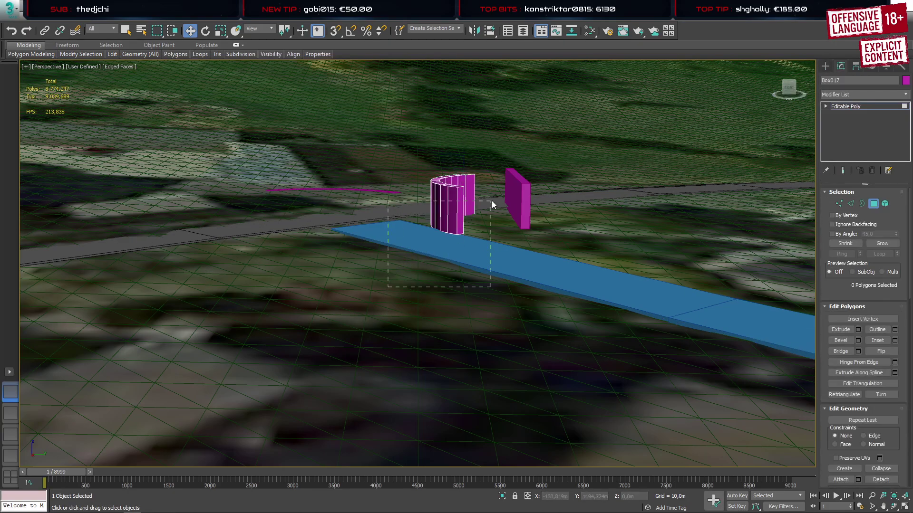
key(ctrl+a)
key(Delete)
click(825, 65)
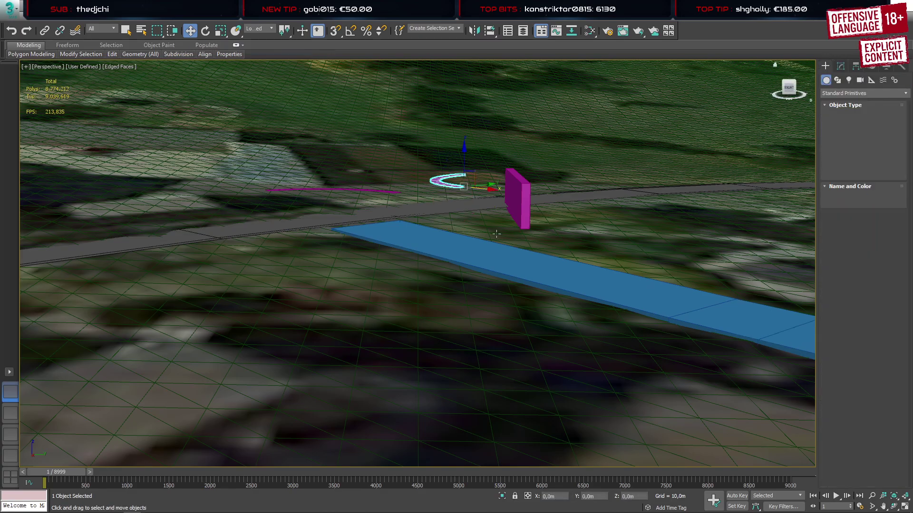
click(464, 252)
scroll(447, 258, down, 2)
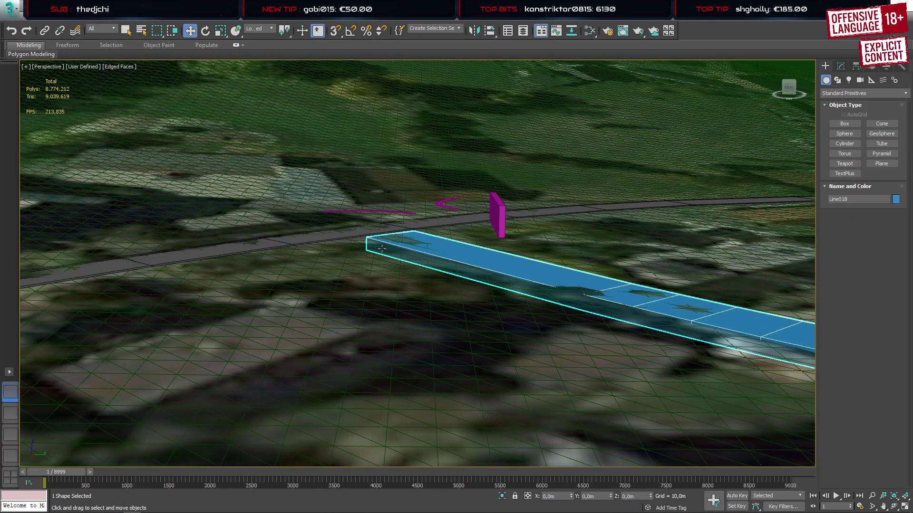
Move purple Box018 onto the blue road's end and set its Length and Width to 5,0m
click(496, 214)
alt+middle_drag(496, 214, 569, 325)
middle_drag(560, 275, 410, 344)
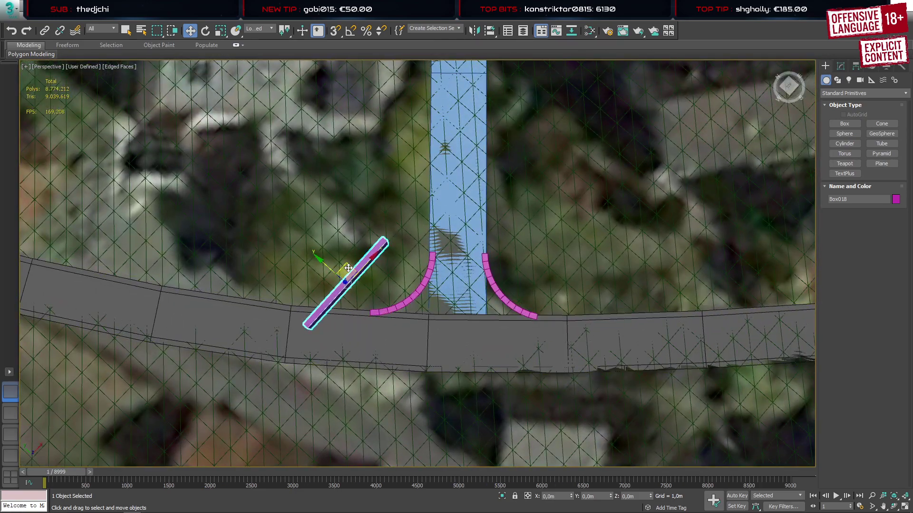
drag(350, 269, 476, 272)
click(840, 66)
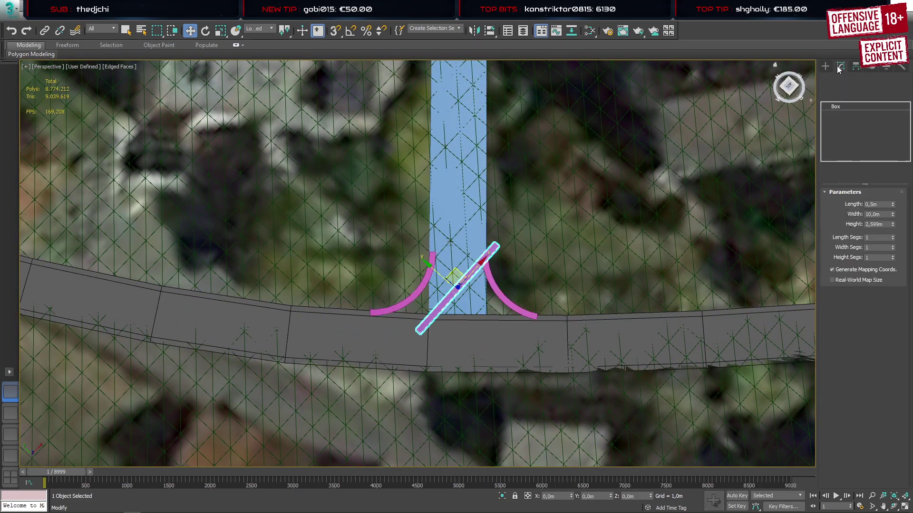
double_click(874, 205)
text(5)
key(Tab)
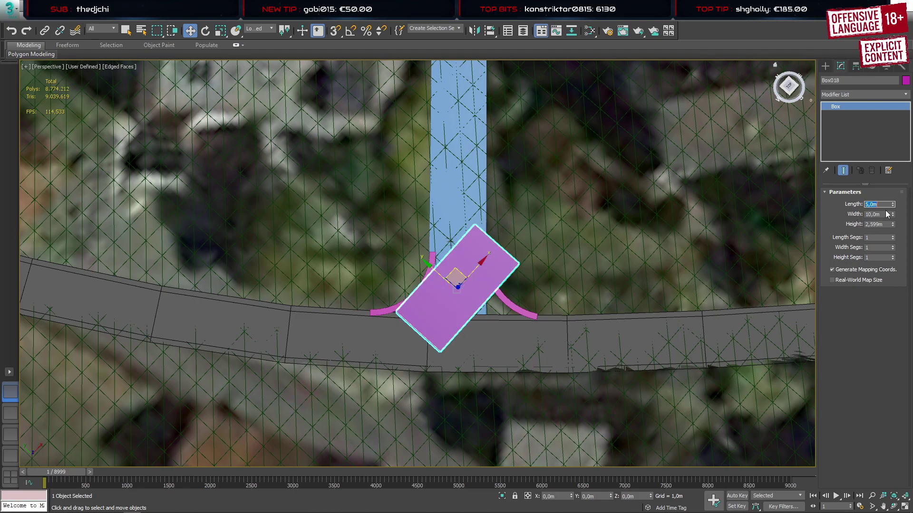
text(5)
key(Return)
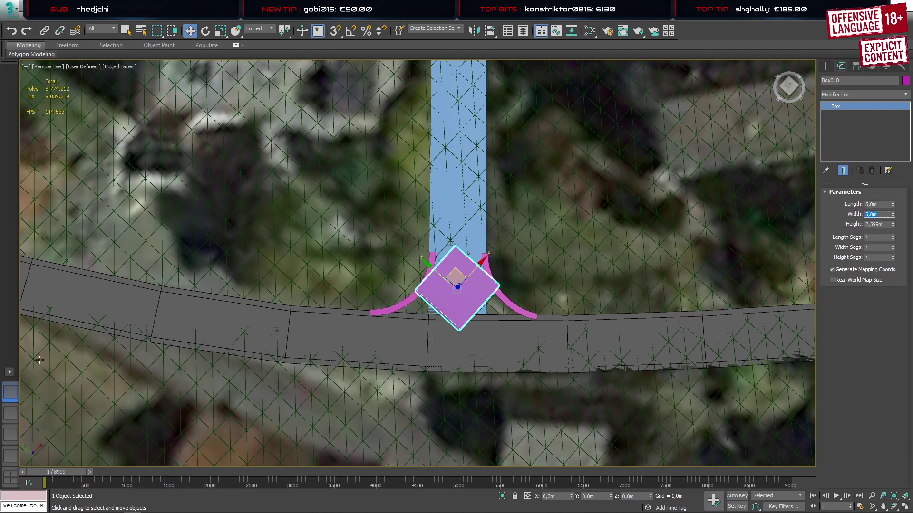
In Top view, rotate the box about 48° to align with the side road and nudge it flush
click(9, 417)
middle_drag(353, 194, 382, 381)
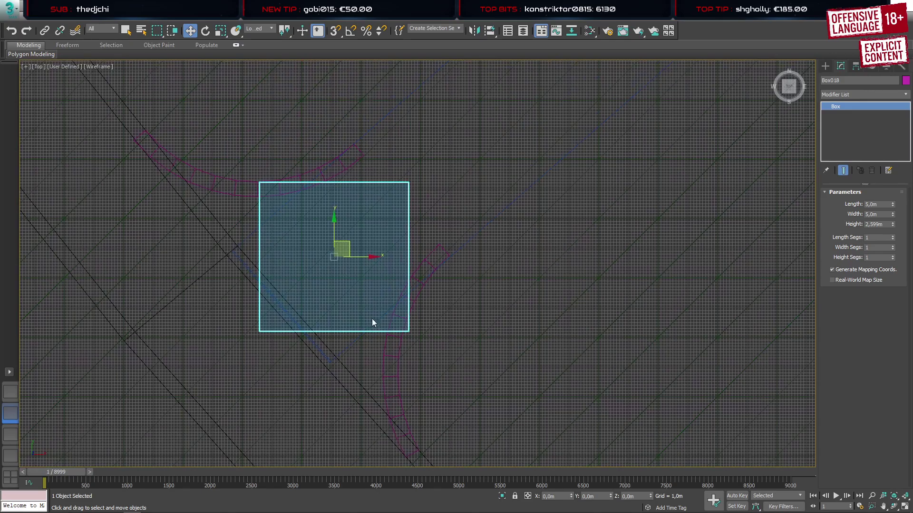
scroll(333, 246, up, 3)
key(e)
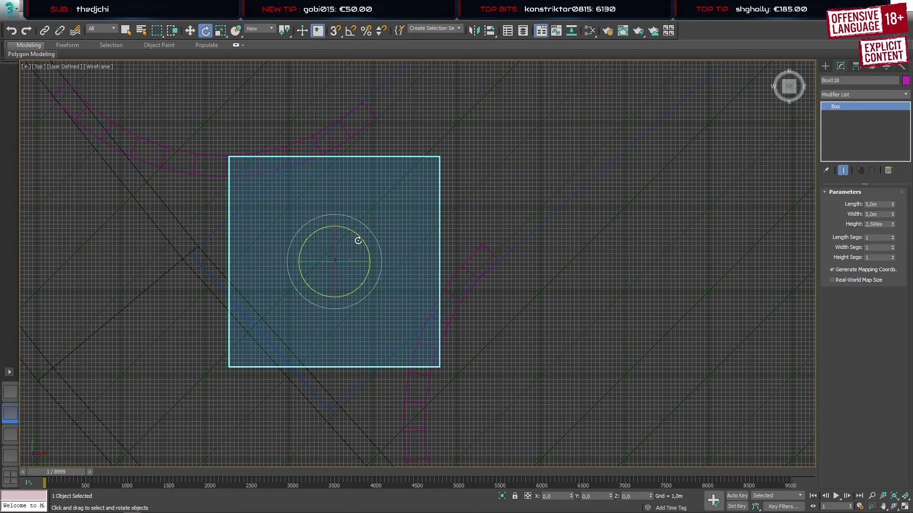
drag(356, 239, 384, 282)
key(w)
scroll(359, 275, up, 2)
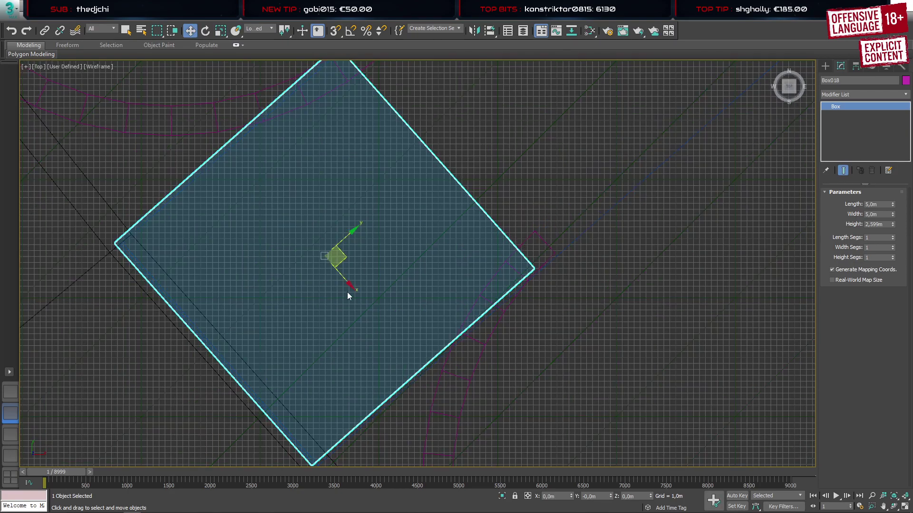
drag(350, 287, 353, 288)
Isolate the junction box, blue side road, both curbs and the main road mesh
click(10, 391)
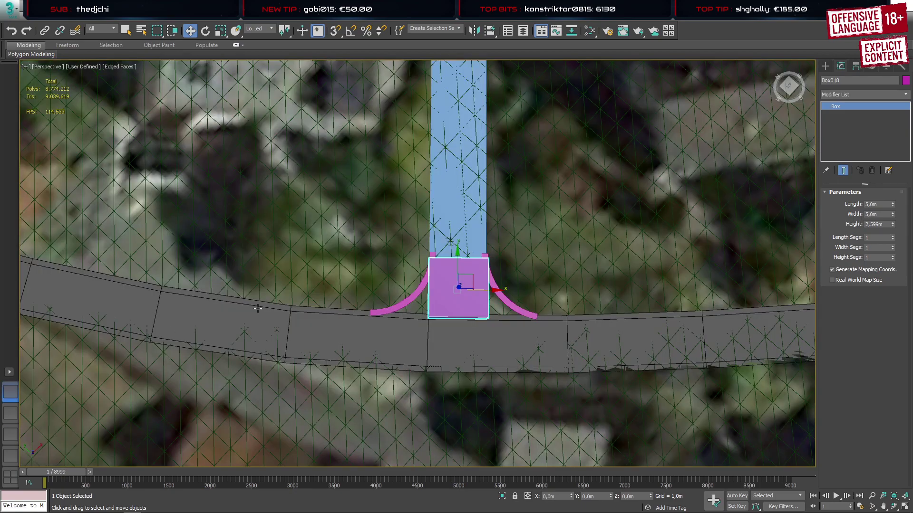
ctrl+click(471, 231)
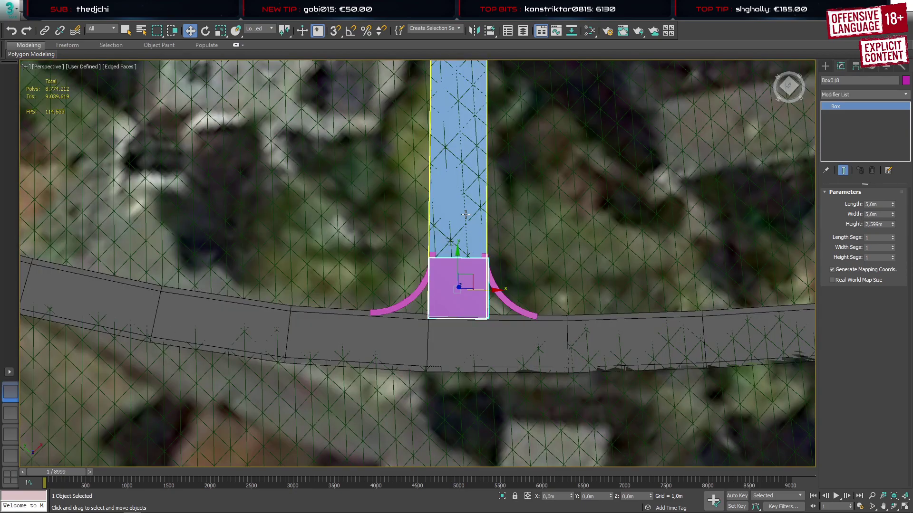
ctrl+click(499, 293)
ctrl+click(497, 342)
ctrl+click(419, 293)
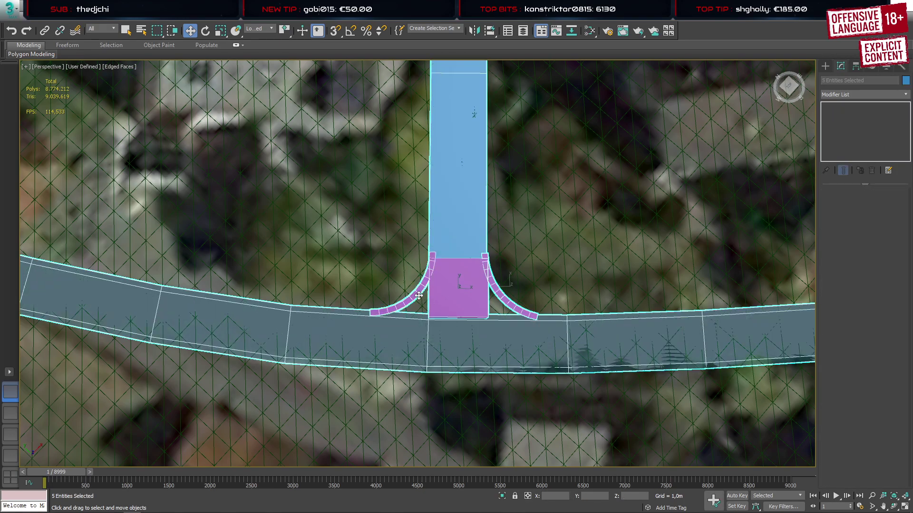
key(alt+q)
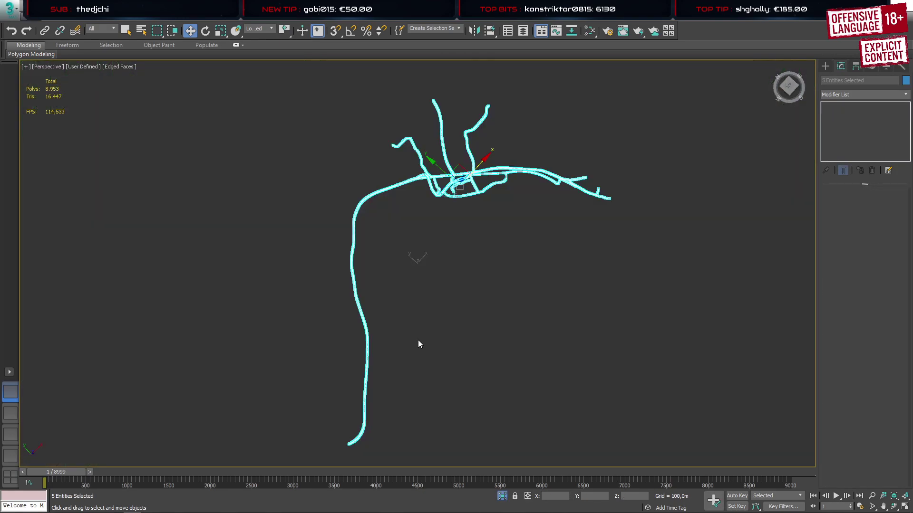
Orbit to a near top-down view of the junction and select the blue Line018 road
alt+middle_drag(441, 263, 537, 269)
click(536, 269)
scroll(469, 180, up, 3)
scroll(468, 183, up, 10)
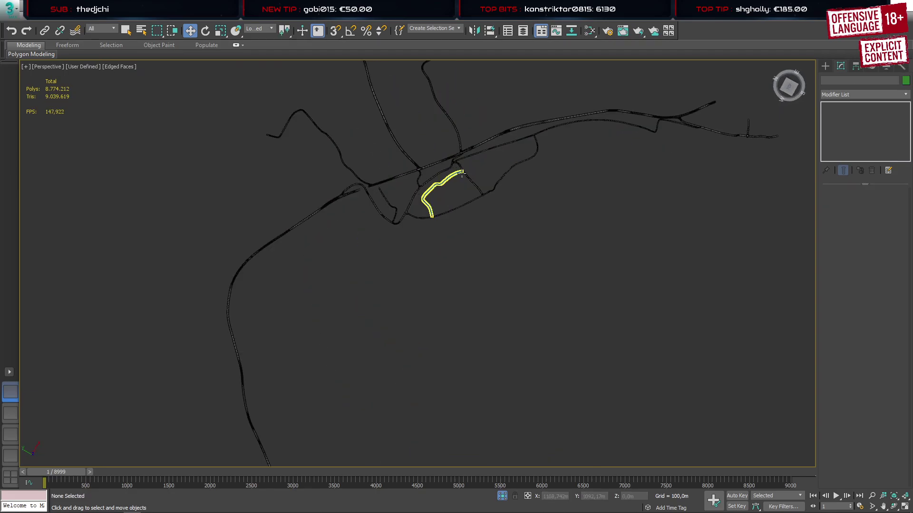
middle_drag(319, 381, 462, 166)
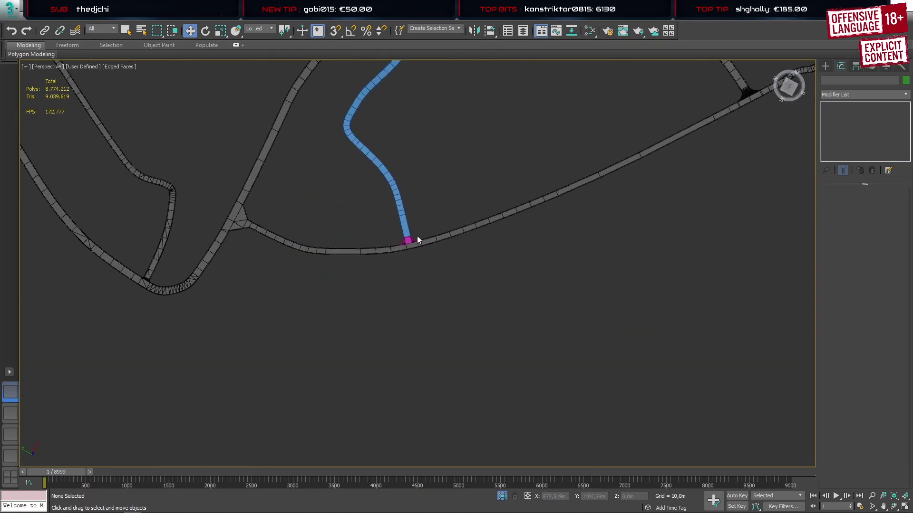
scroll(408, 241, up, 10)
click(409, 242)
alt+middle_drag(409, 242, 325, 268)
click(642, 217)
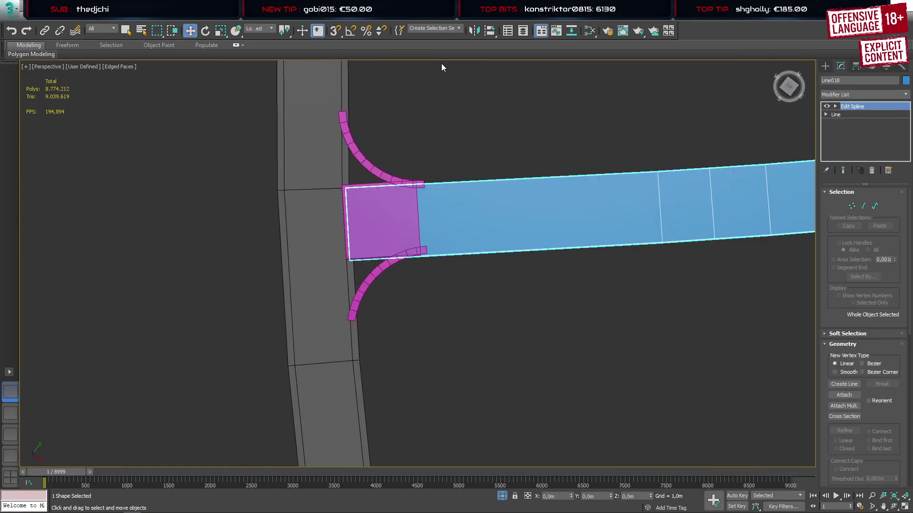
Rename Line018 to spline18 in the Scene Explorer
click(523, 30)
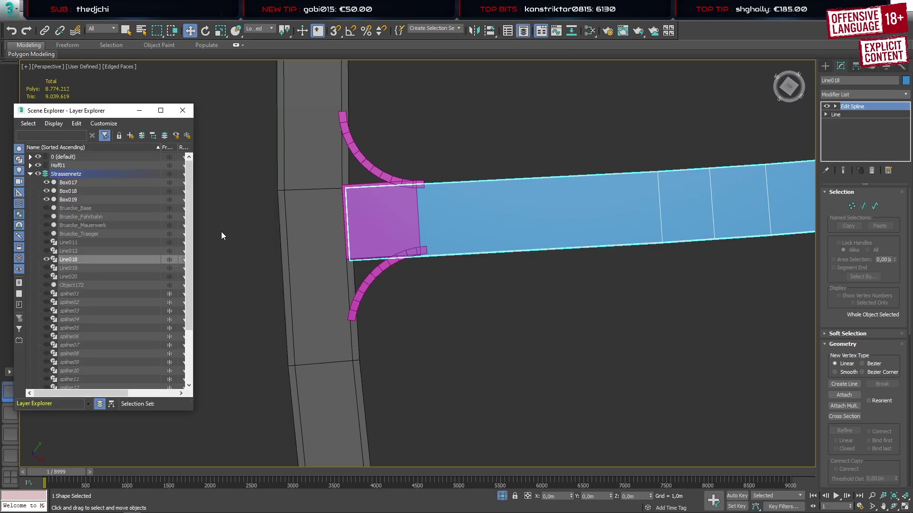
scroll(83, 279, down, 3)
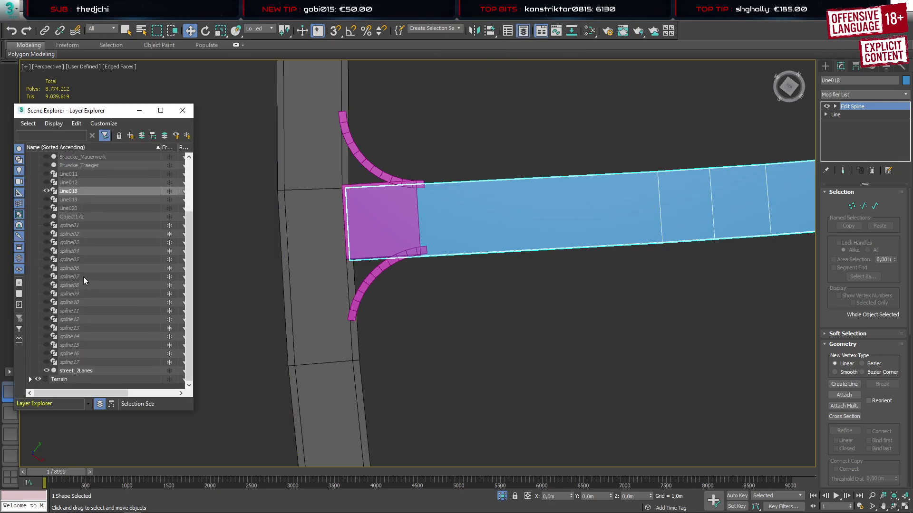
click(70, 192)
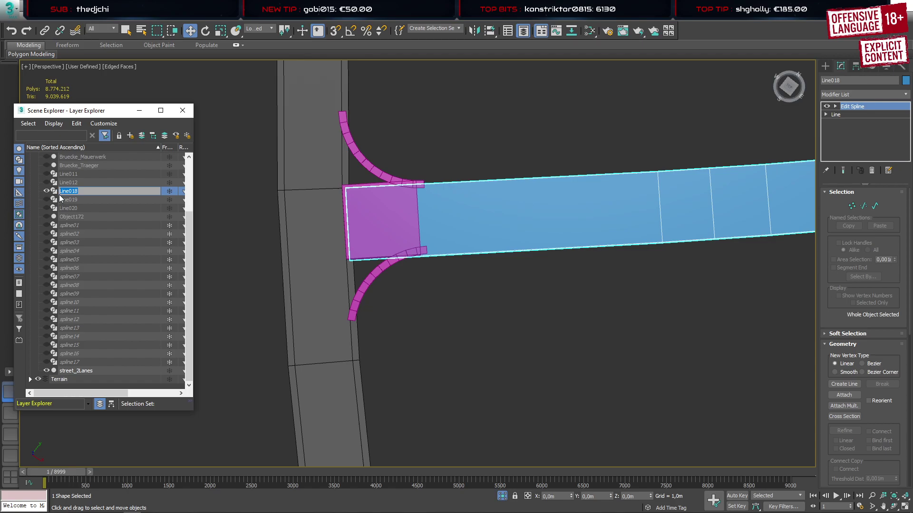
text(spl)
key(Return)
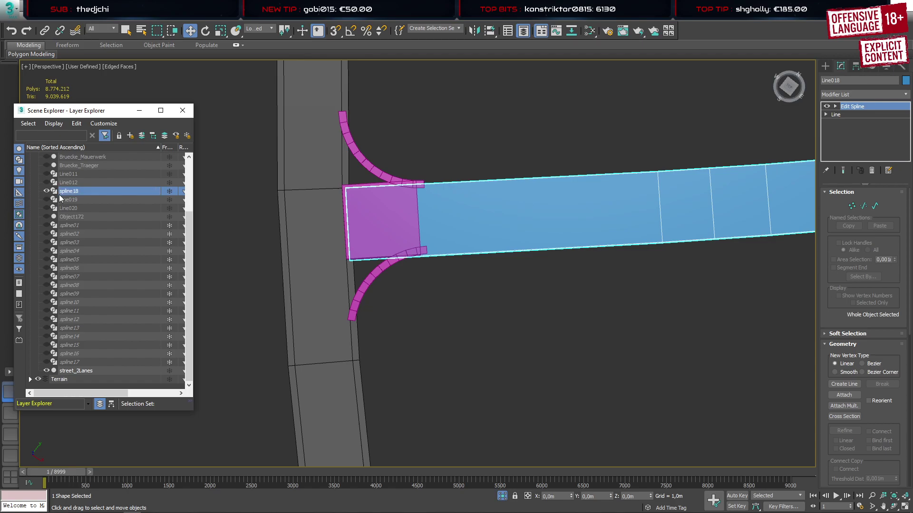
Clone spline18 as the copy spline019 and hide the original spline18
right_click(81, 193)
click(101, 223)
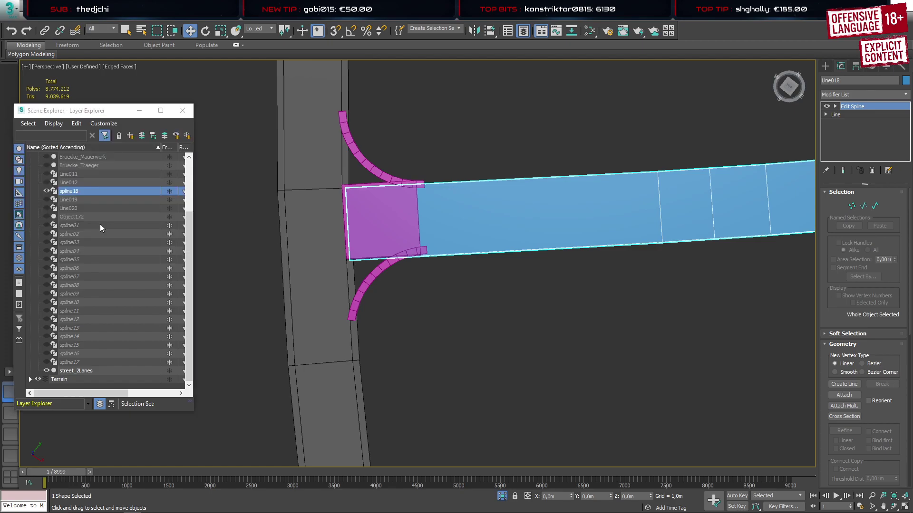
click(430, 297)
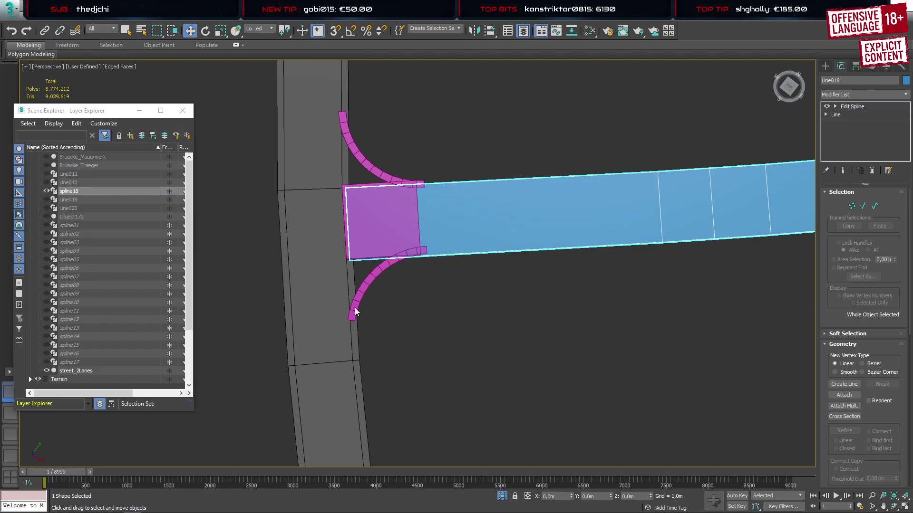
scroll(81, 372, down, 5)
click(46, 157)
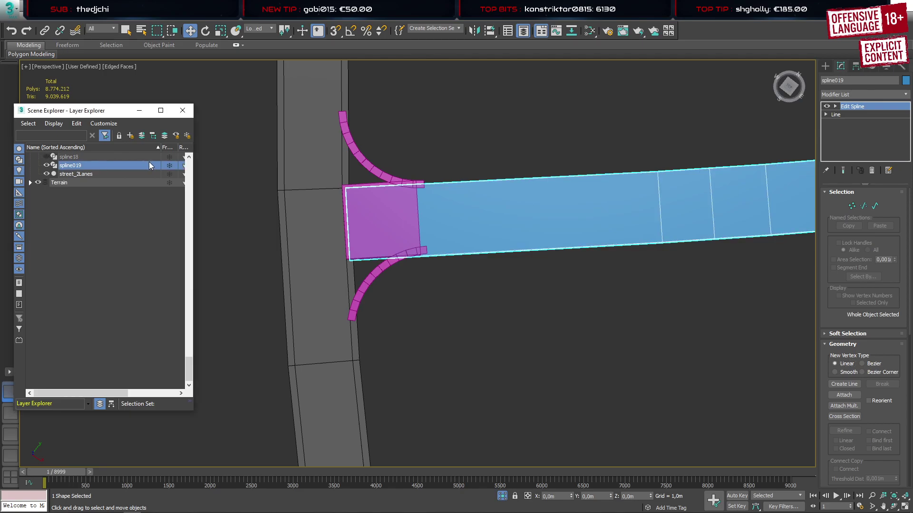
Convert spline019 to an Editable Poly
right_click(485, 163)
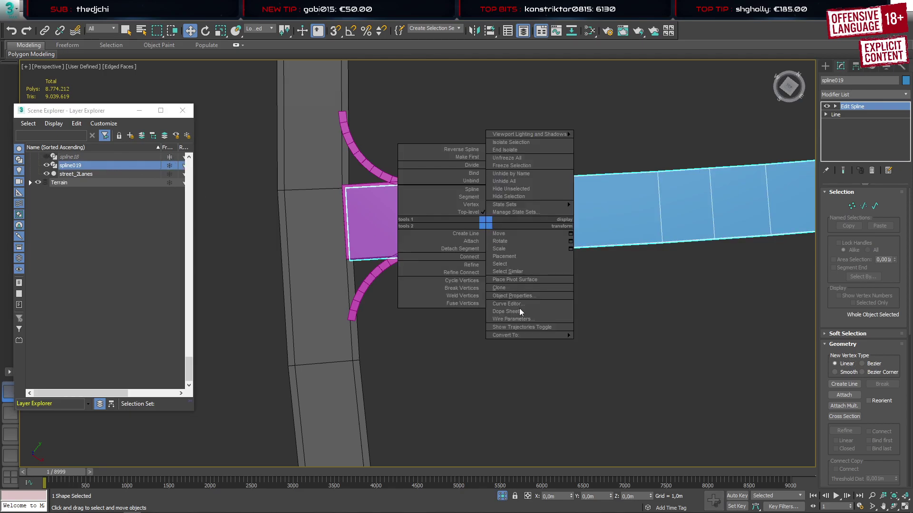
mouse_move(526, 280)
click(594, 294)
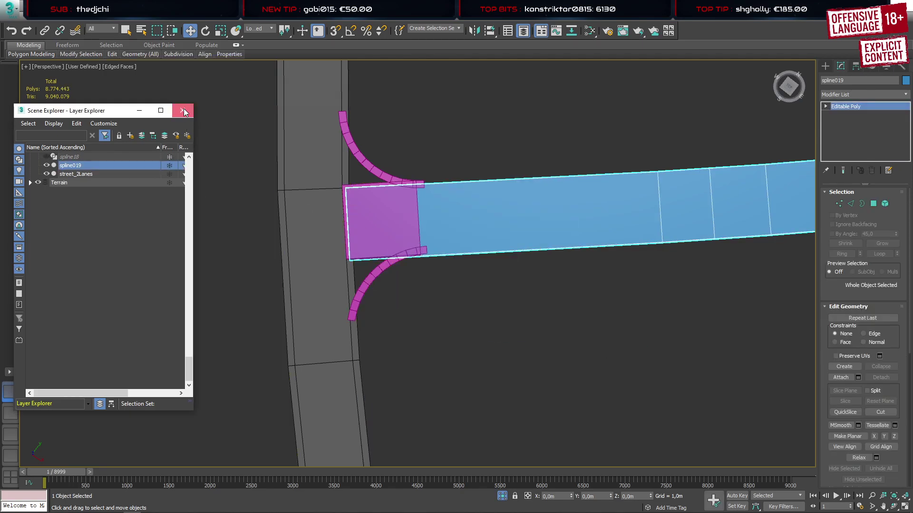
click(182, 110)
Ring-select and delete edges to remove spline019's lower road strip
key(2)
click(661, 215)
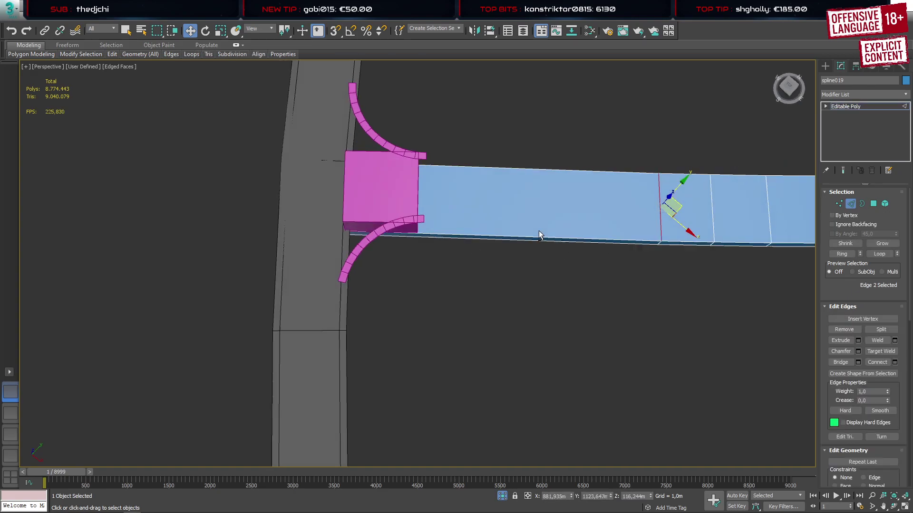
alt+middle_drag(538, 230, 534, 166)
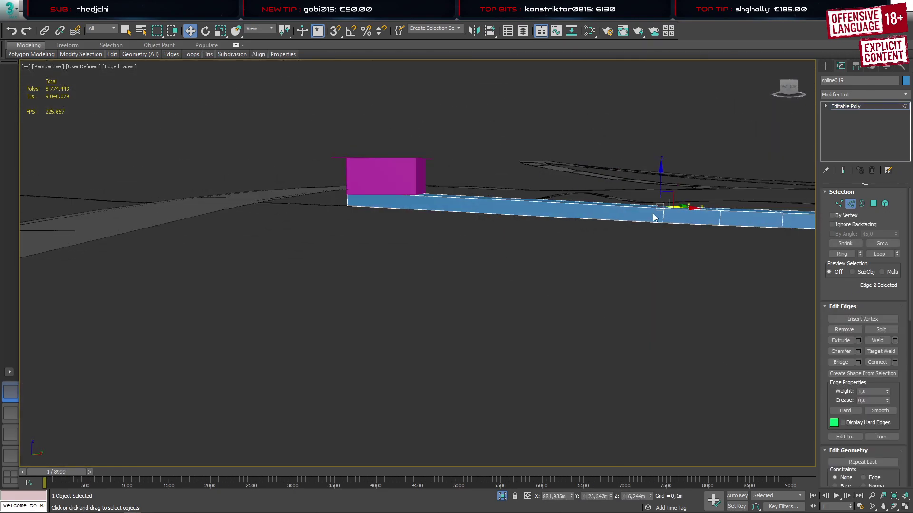
click(841, 254)
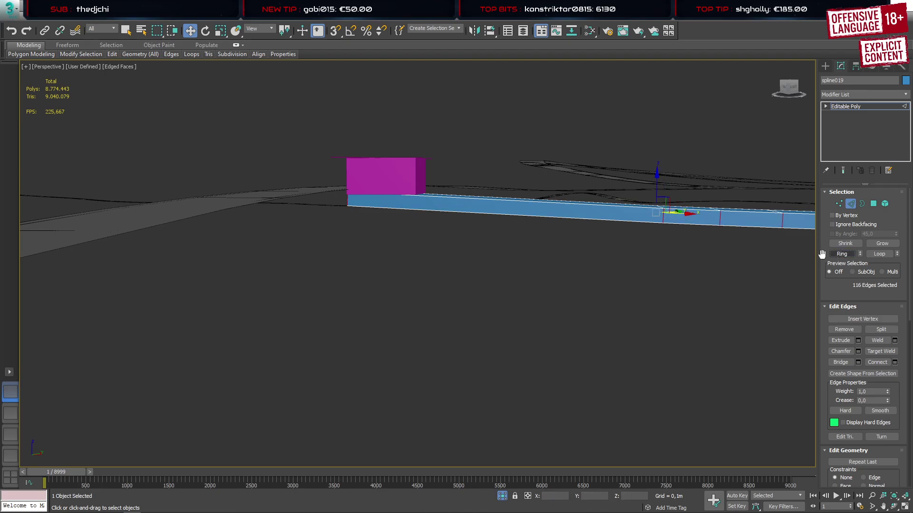
key(Delete)
click(661, 222)
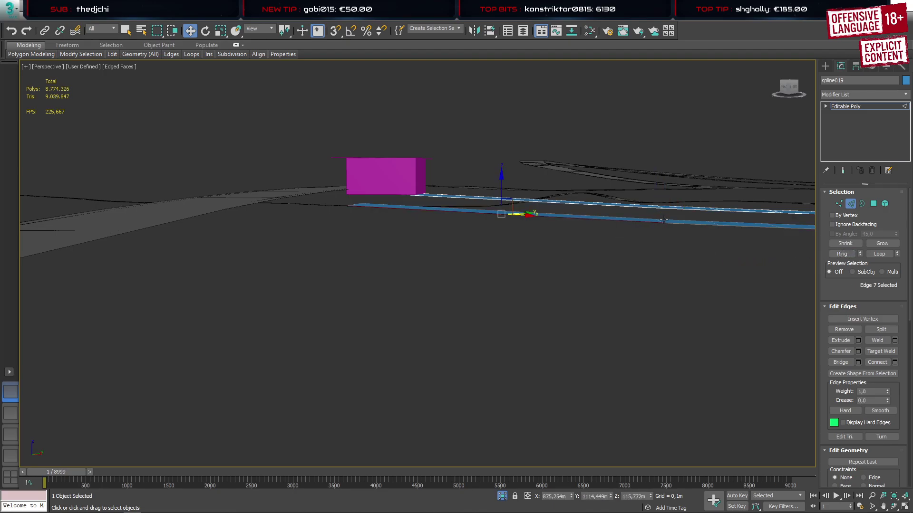
scroll(663, 222, up, 5)
click(661, 223)
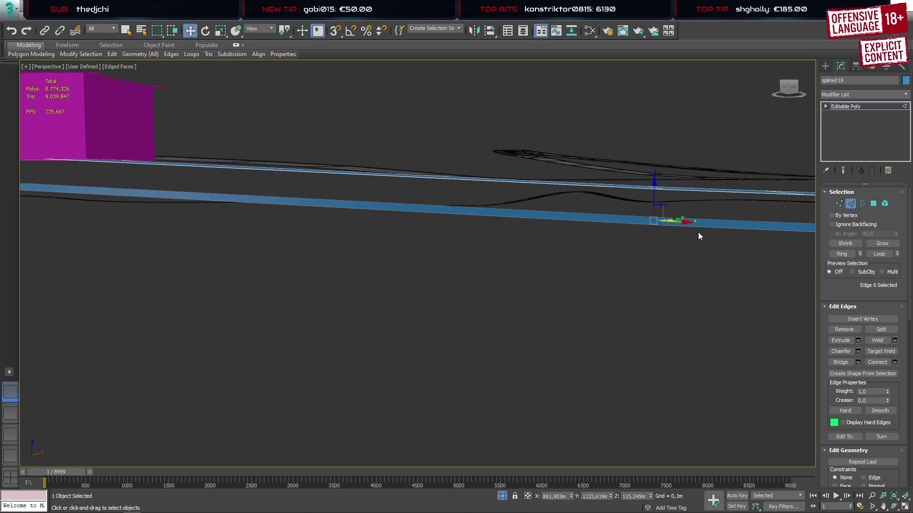
click(836, 253)
key(Delete)
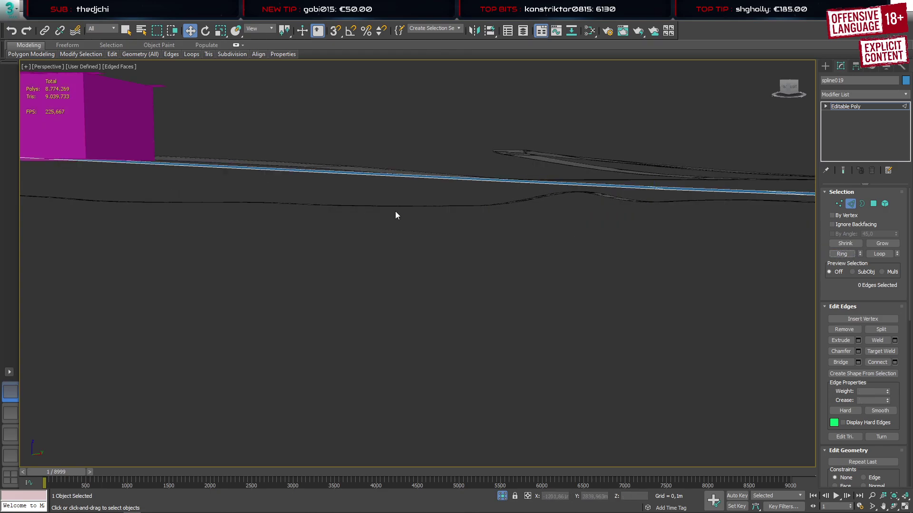
Ring-select the edges across spline019's remaining strip and frame them in view
click(241, 169)
alt+middle_drag(247, 180, 331, 287)
scroll(278, 242, down, 5)
scroll(332, 286, down, 8)
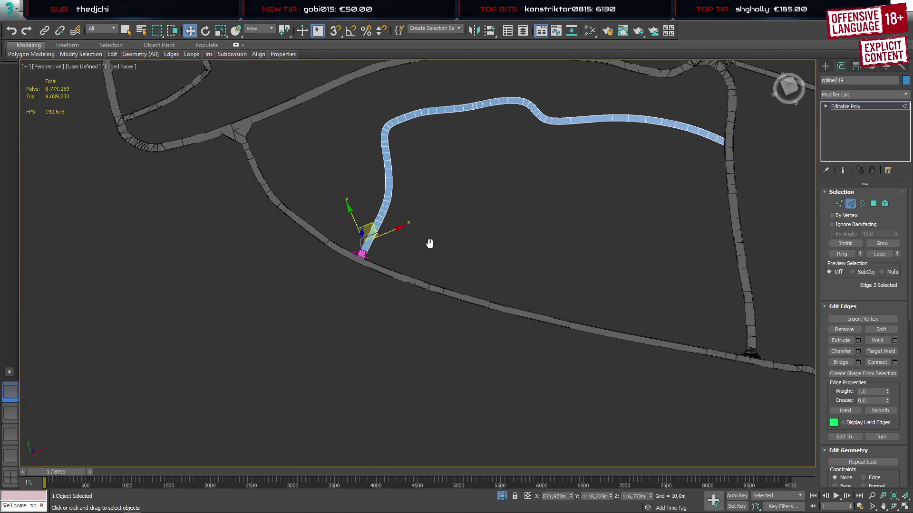
middle_drag(427, 242, 486, 256)
scroll(409, 263, up, 10)
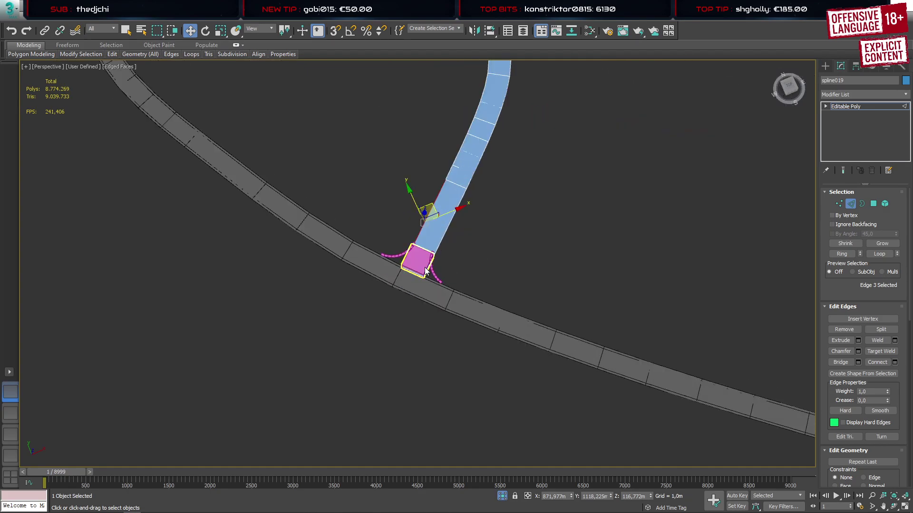
click(825, 66)
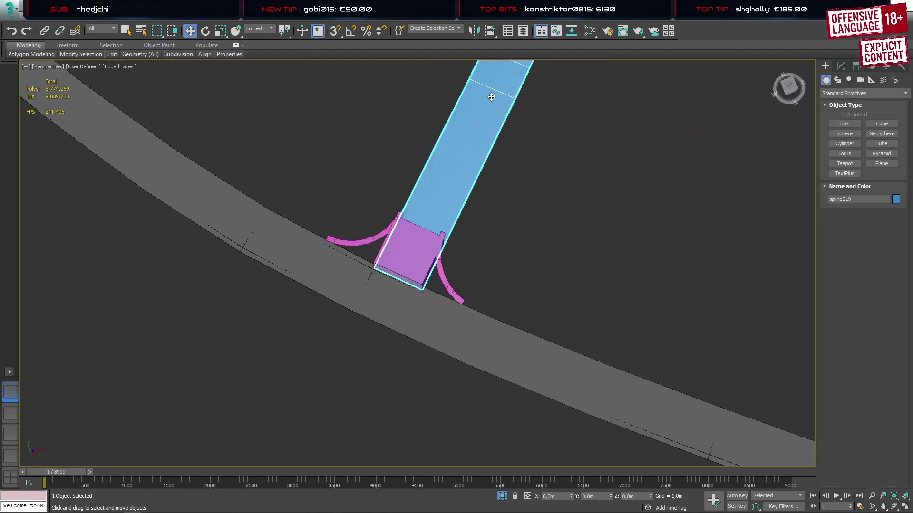
key(2)
click(492, 91)
click(841, 254)
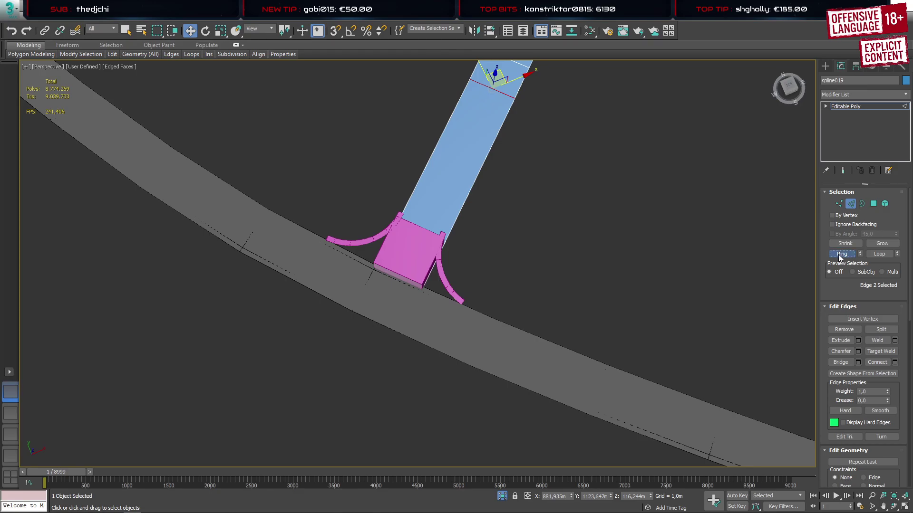
key(z)
scroll(369, 207, down, 3)
alt+middle_drag(495, 229, 484, 217)
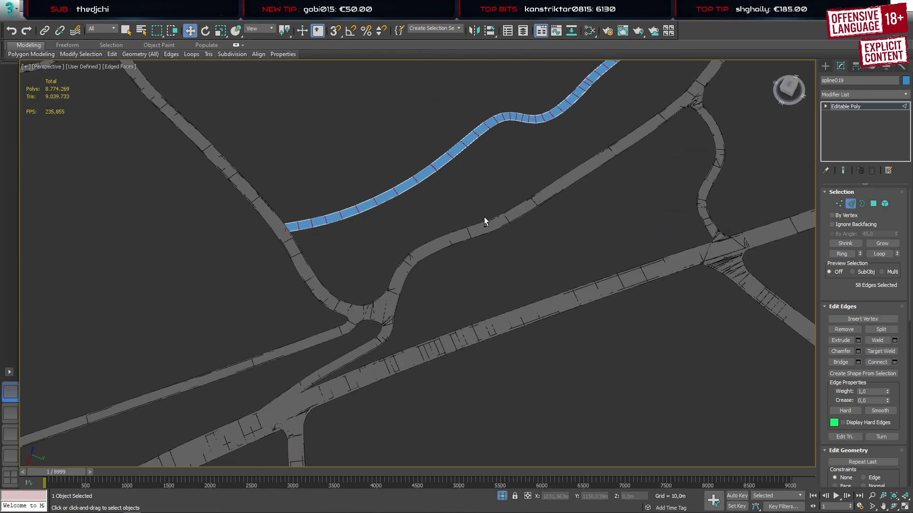
middle_drag(587, 159, 341, 373)
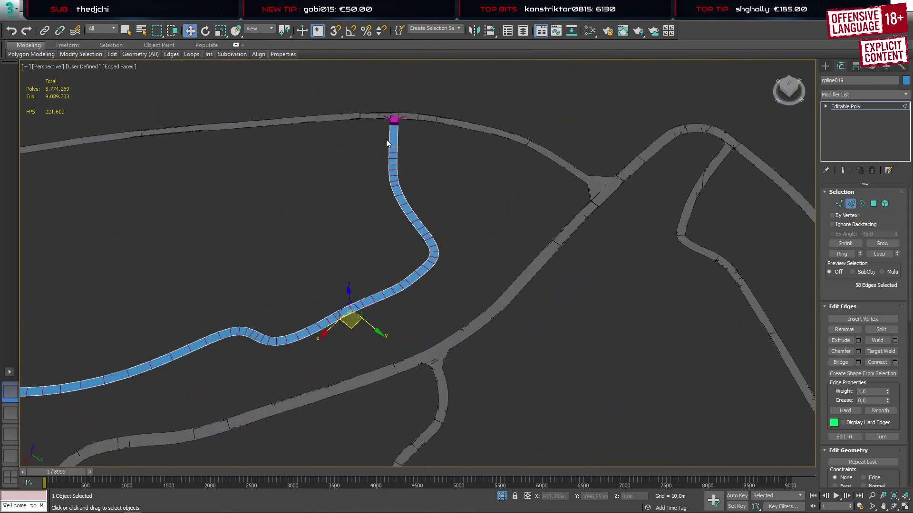
scroll(394, 125, up, 8)
Cancel Connect Edges and resize Box018 to 4,0m length and 4,0m width
key(ctrl+shift+e)
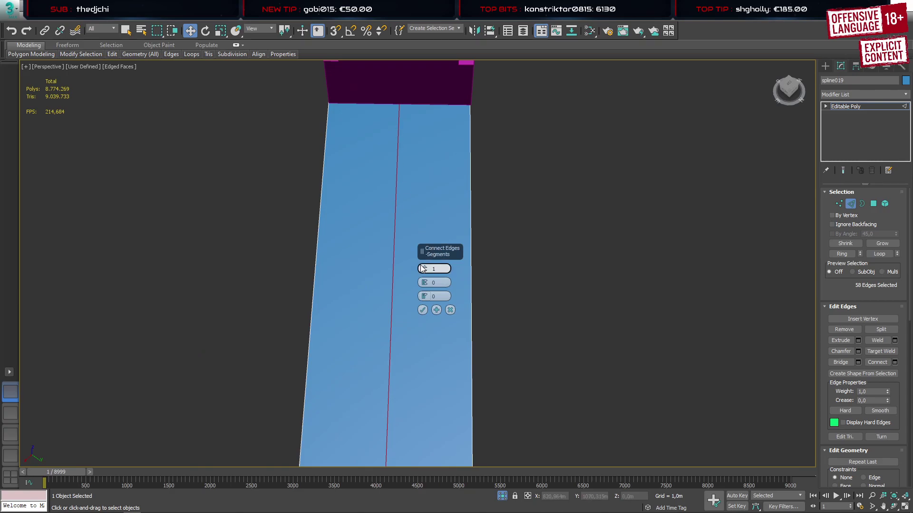
click(449, 310)
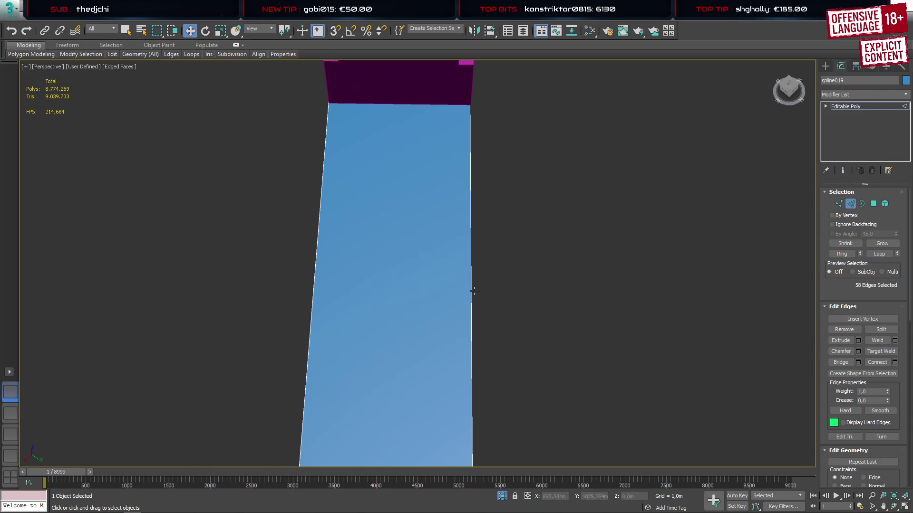
click(826, 68)
click(454, 90)
click(841, 67)
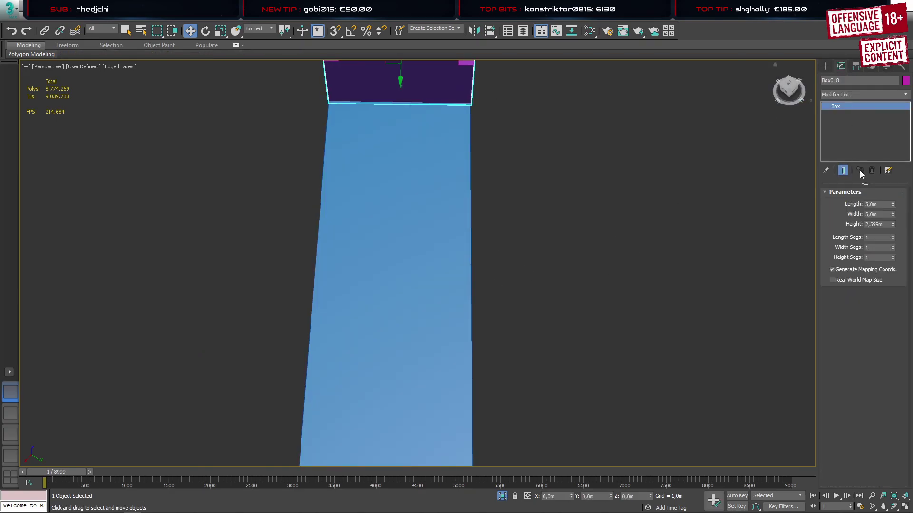
double_click(875, 205)
text(4)
key(Return)
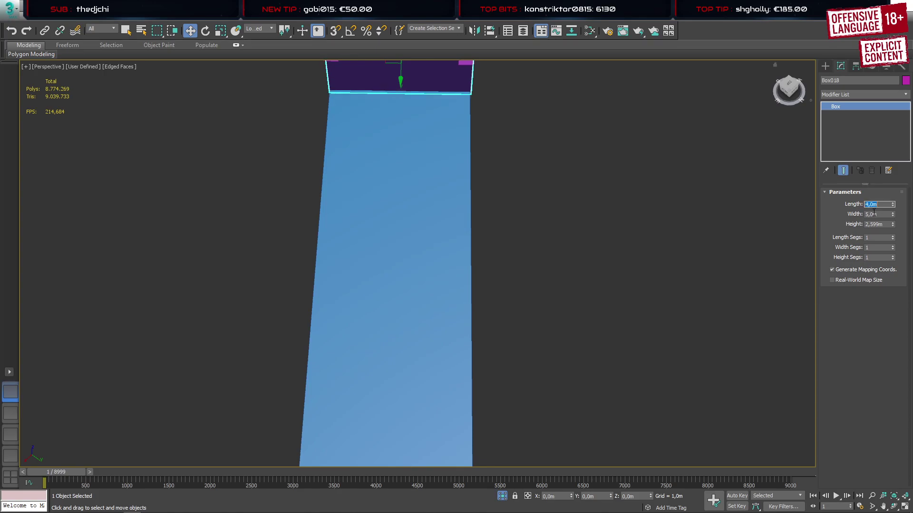
key(Tab)
text(4)
key(Return)
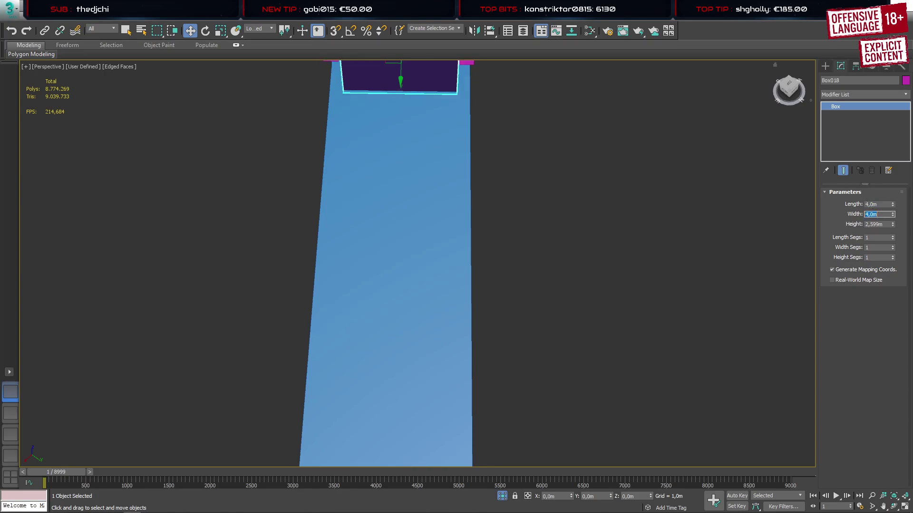
Reselect spline019 in Edge mode, preview Connect Edges, then cancel it
click(825, 65)
click(417, 214)
key(2)
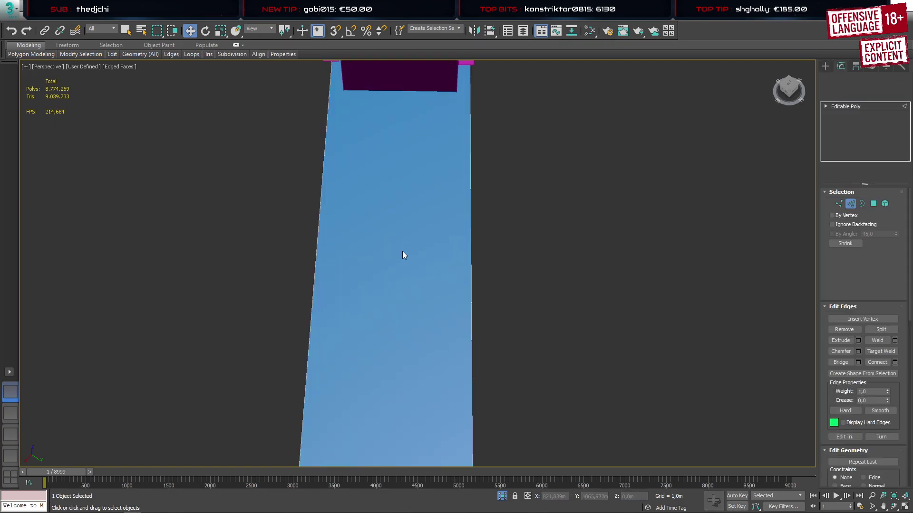
key(ctrl+shift+e)
click(452, 310)
Connect the side road's edge ring with two lengthwise edges, pinched 75 toward the road sides
scroll(455, 310, down, 5)
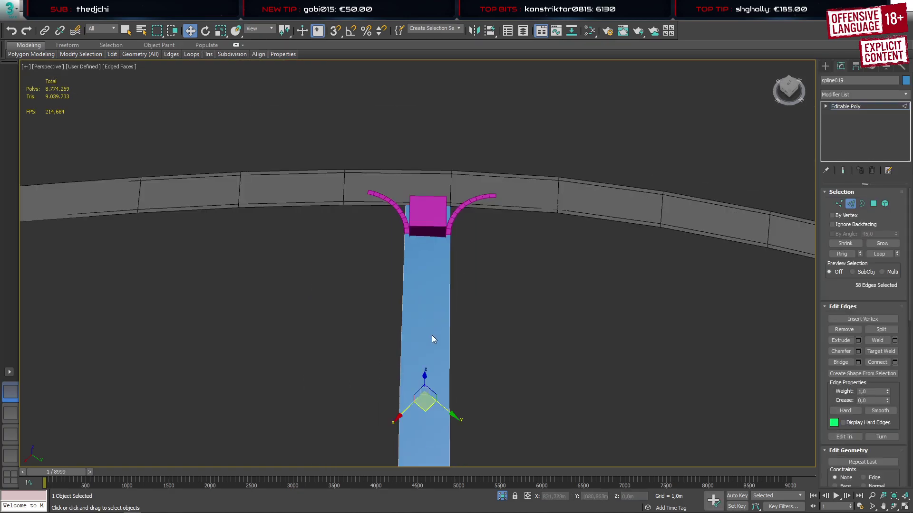
middle_drag(437, 416, 436, 301)
click(549, 360)
click(438, 286)
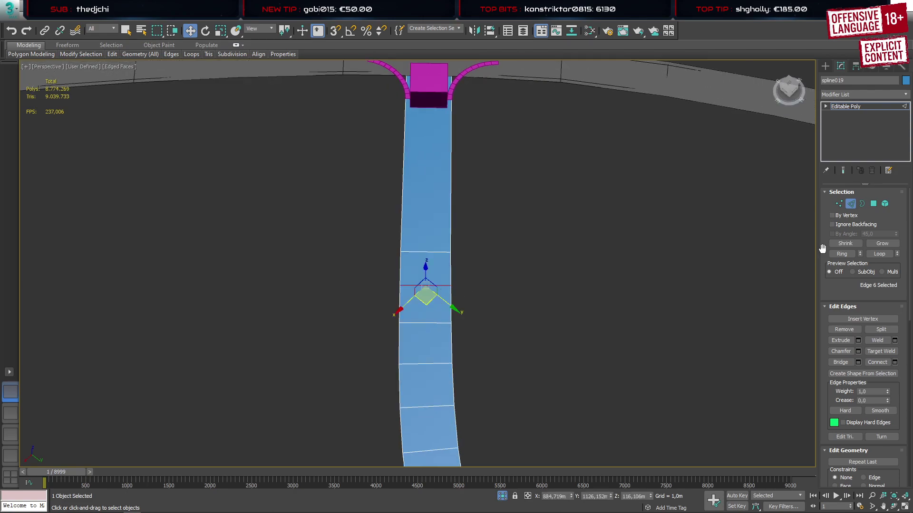
key(alt+r)
key(ctrl+shift+e)
scroll(431, 110, up, 6)
middle_drag(432, 111, 442, 229)
click(424, 267)
drag(420, 284, 468, 137)
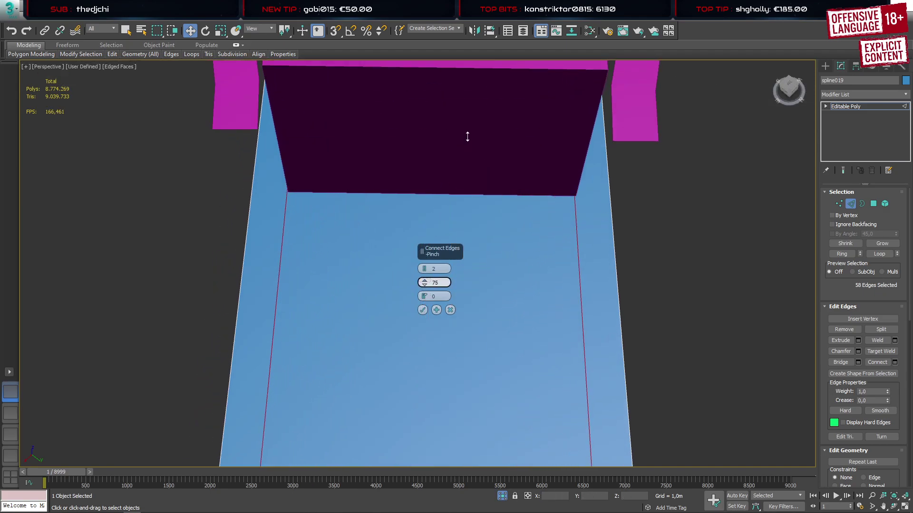
click(421, 310)
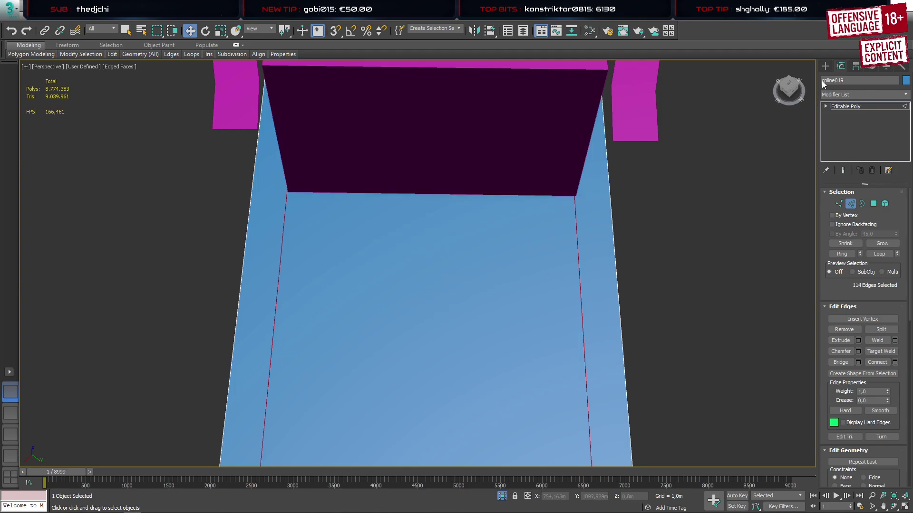
Delete the dark purple end panel and reselect the blue side road
click(826, 65)
click(545, 188)
key(Delete)
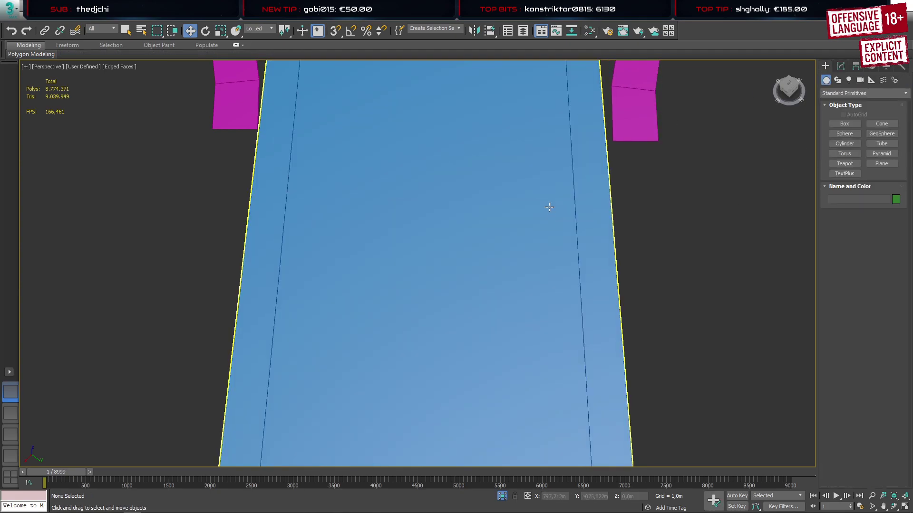
click(550, 207)
scroll(505, 215, down, 5)
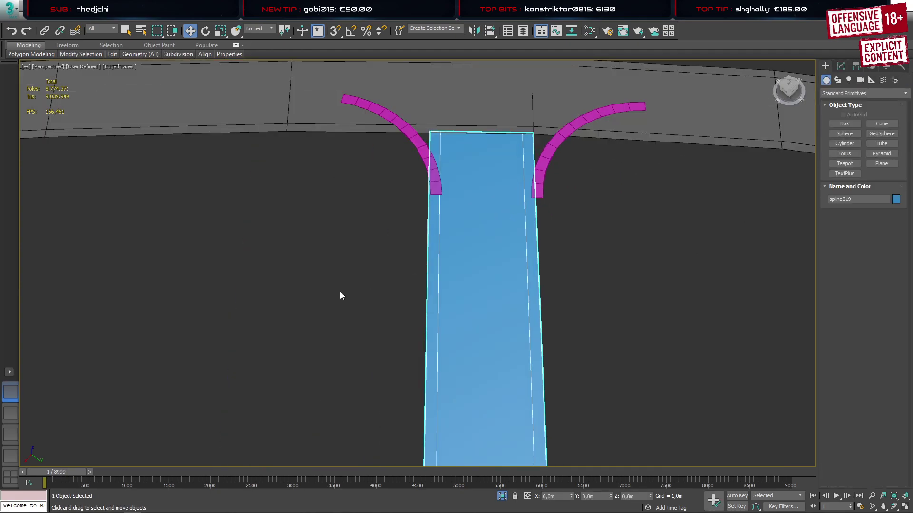
In Top view, add one cross edge slid to -51 so it lines up with the curb ends
click(16, 415)
scroll(277, 334, down, 4)
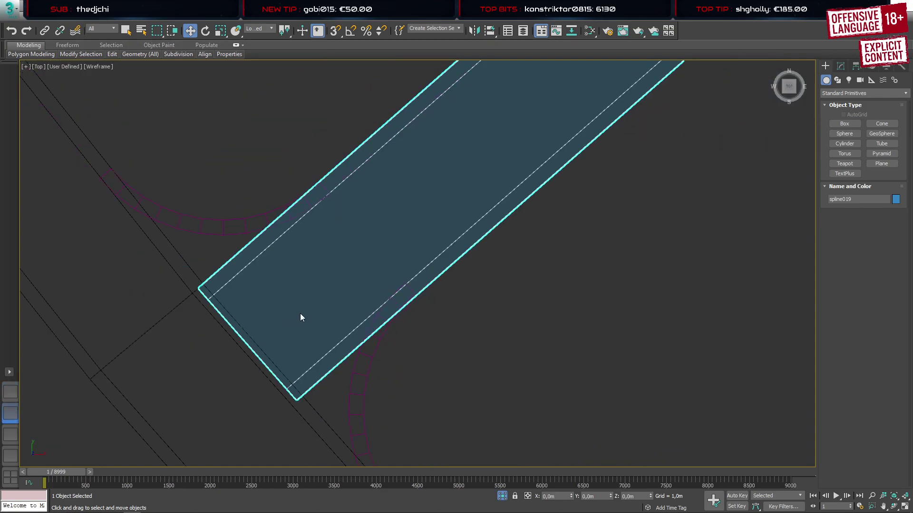
key(2)
drag(286, 139, 506, 342)
key(ctrl+shift+e)
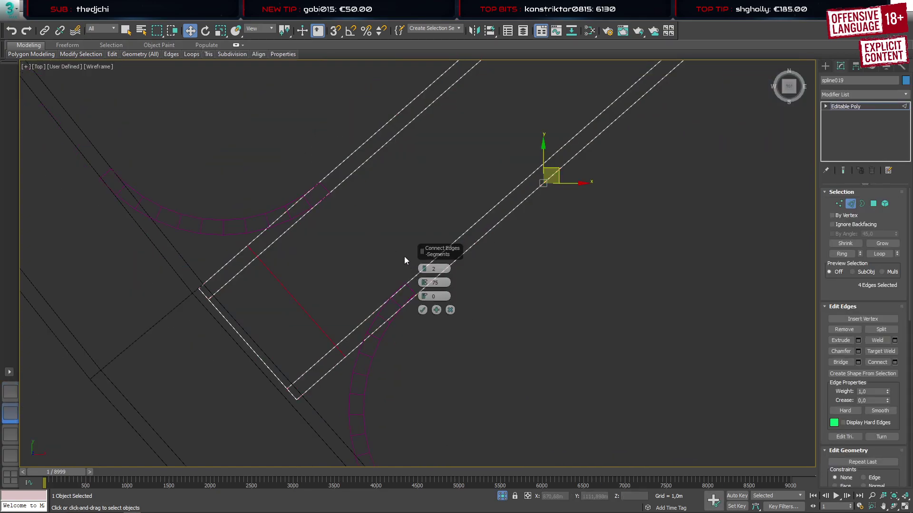
click(425, 271)
drag(423, 295, 474, 396)
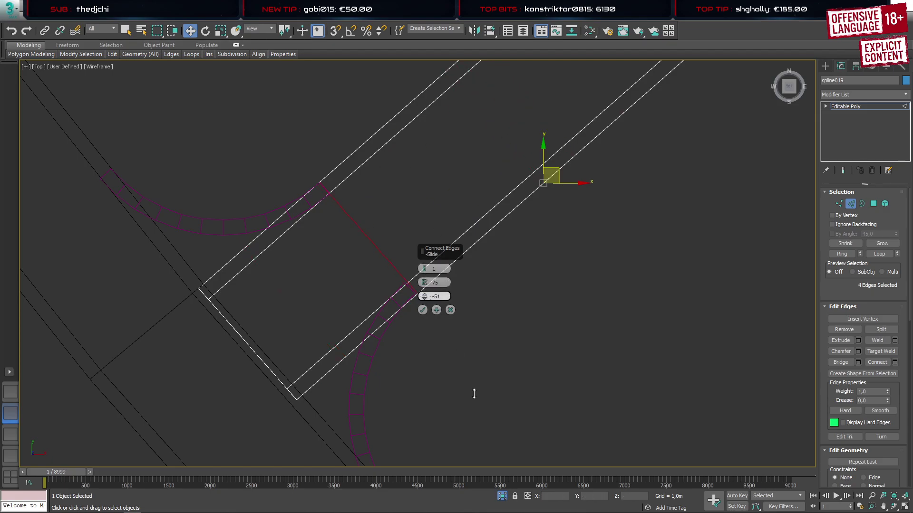
click(423, 310)
Nudge the two vertices at the cross edge's end along their edges
scroll(327, 207, up, 5)
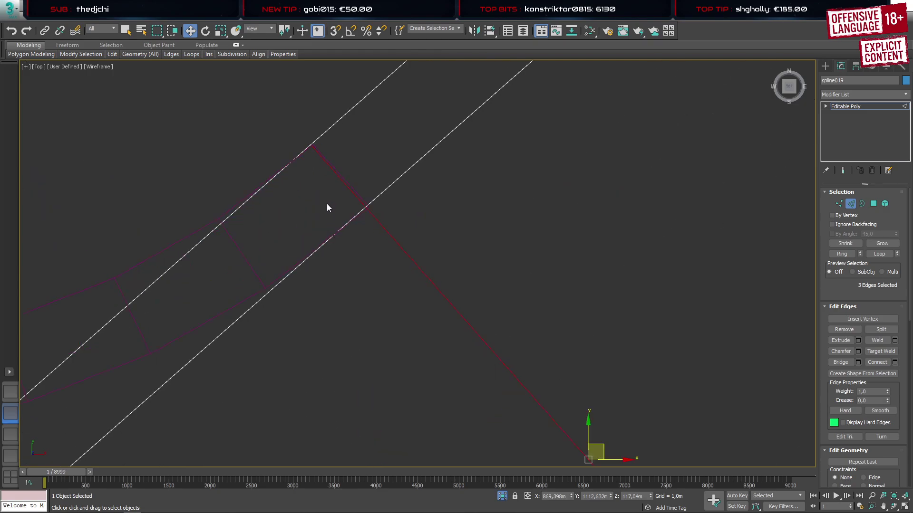
scroll(326, 204, down, 5)
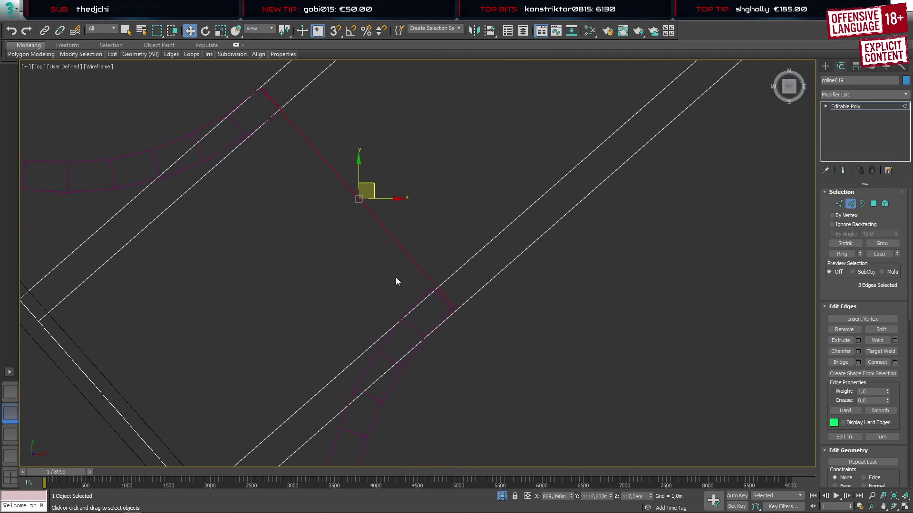
key(1)
drag(398, 284, 495, 350)
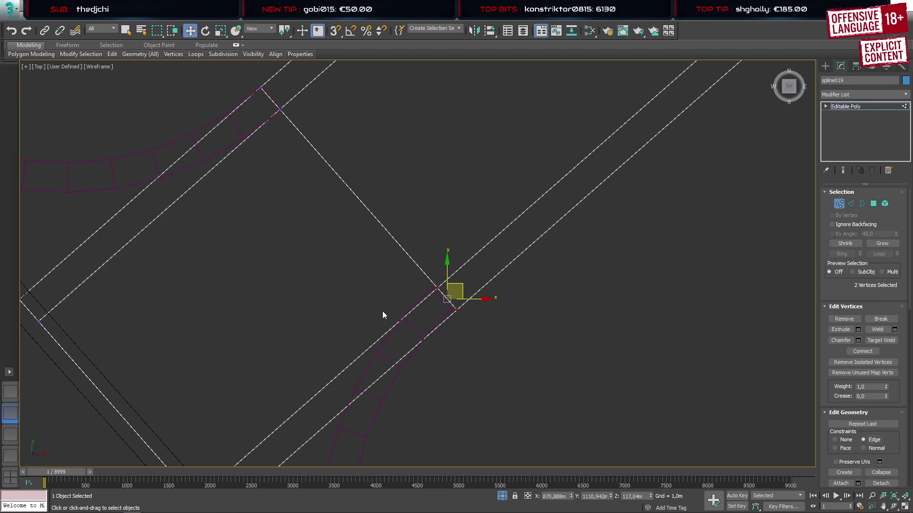
scroll(421, 315, up, 5)
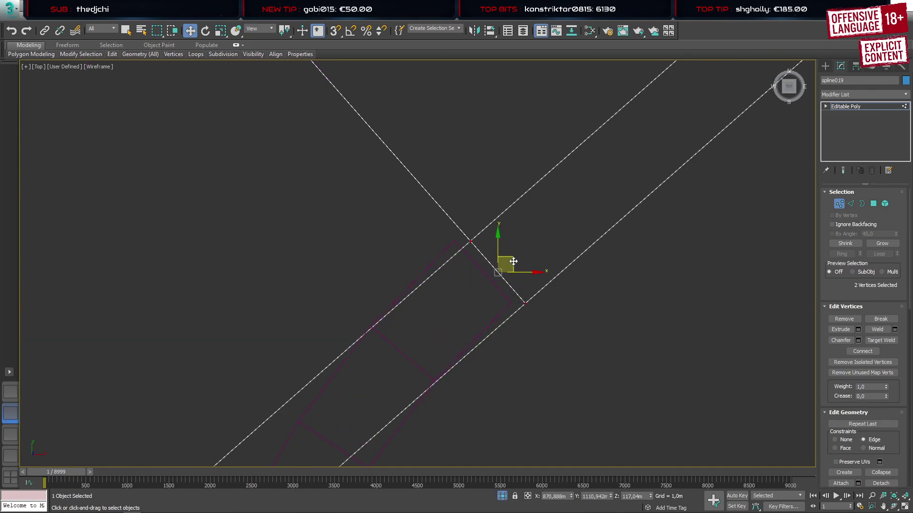
drag(513, 262, 508, 269)
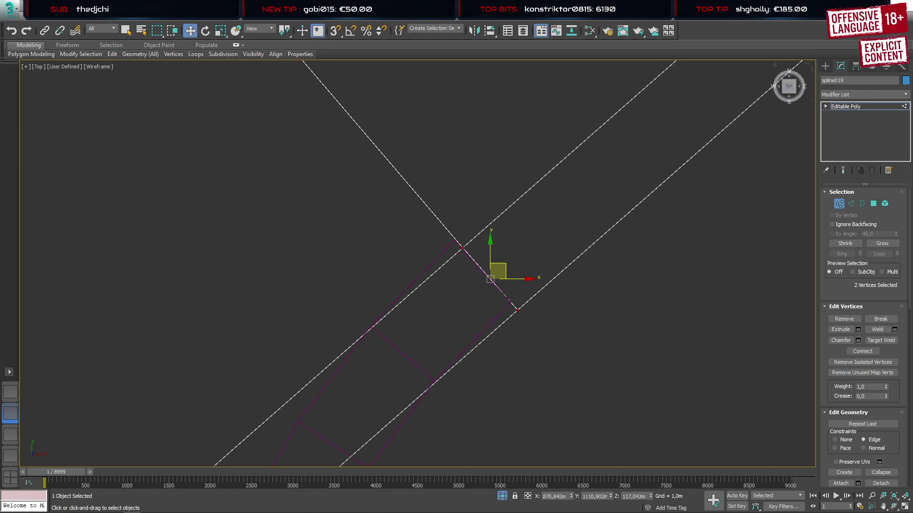
click(826, 66)
With vertex snapping on, snap the ends of curbs Box019 and Box017 onto the road corners
click(10, 391)
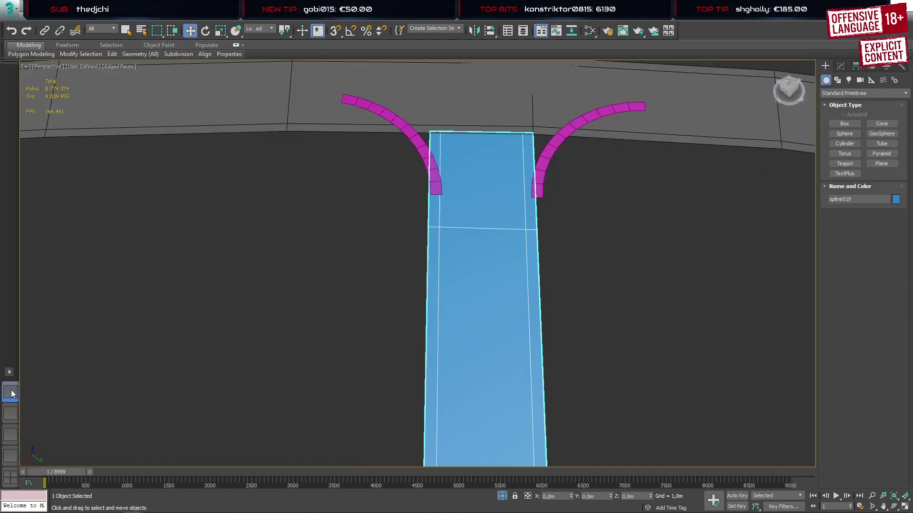
scroll(480, 232, down, 3)
click(413, 228)
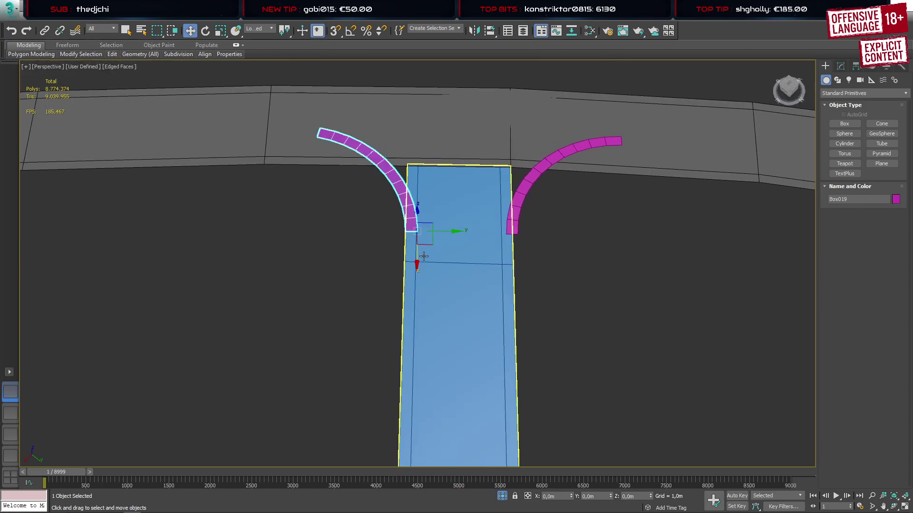
key(s)
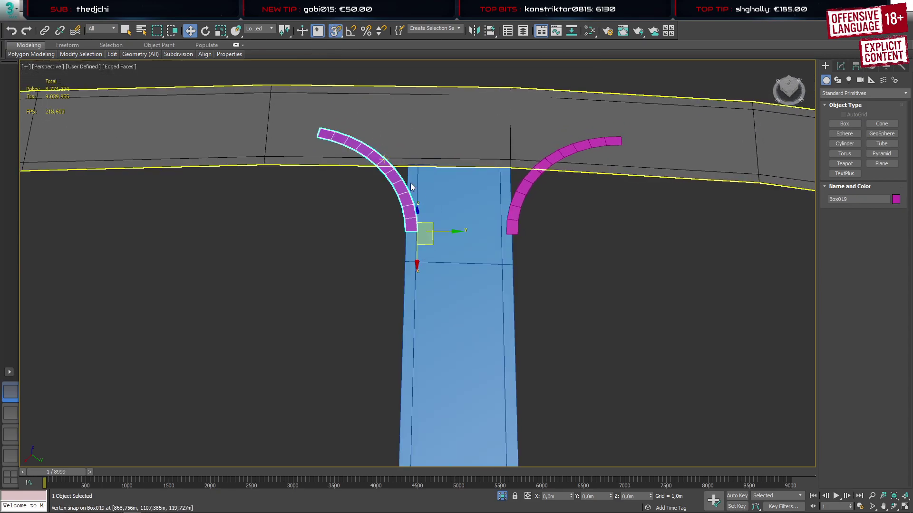
alt+middle_drag(410, 183, 455, 145)
scroll(436, 194, up, 2)
drag(442, 156, 466, 293)
middle_drag(541, 216, 411, 312)
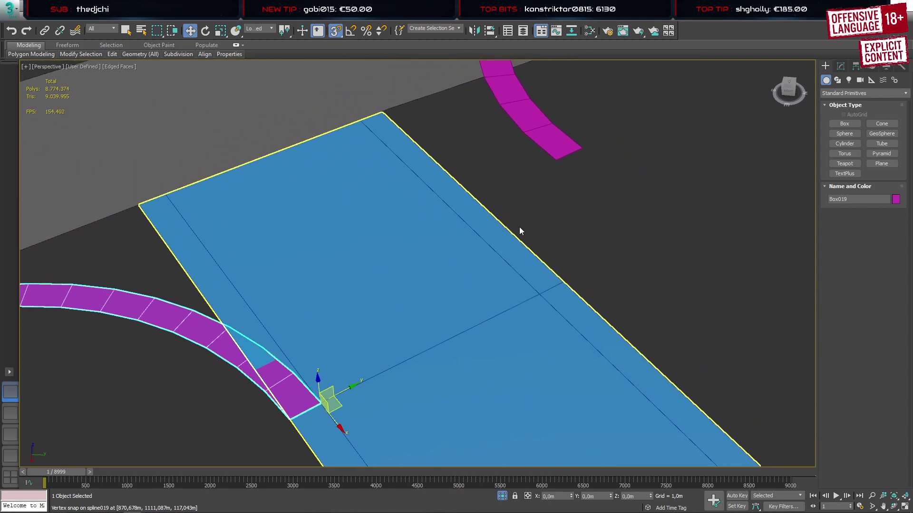
click(551, 153)
drag(556, 160, 537, 289)
Delete spline019's loop of three end polygons beyond the cross edge
scroll(399, 277, down, 3)
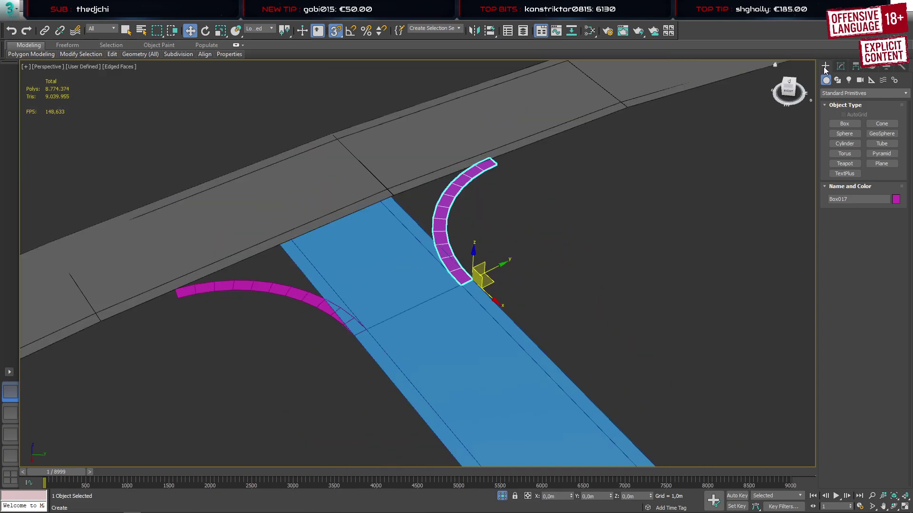
click(385, 273)
key(4)
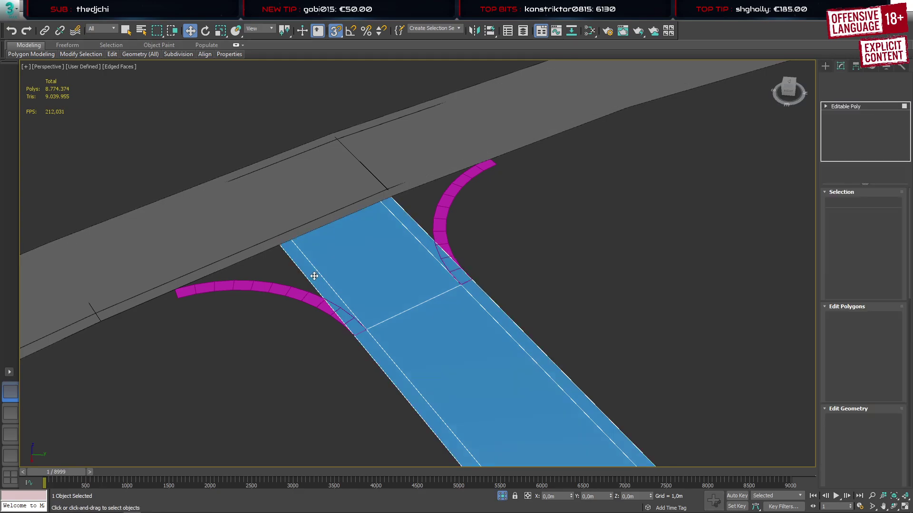
click(313, 276)
shift+click(347, 259)
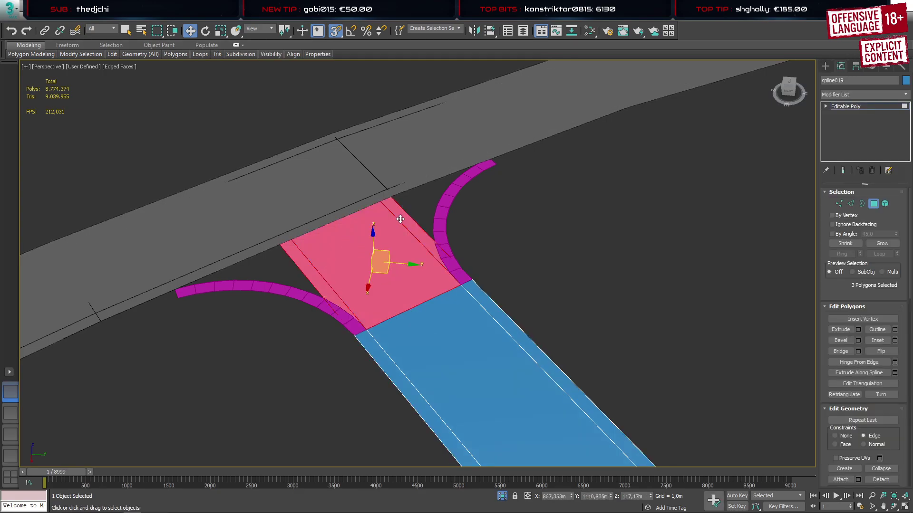
key(Delete)
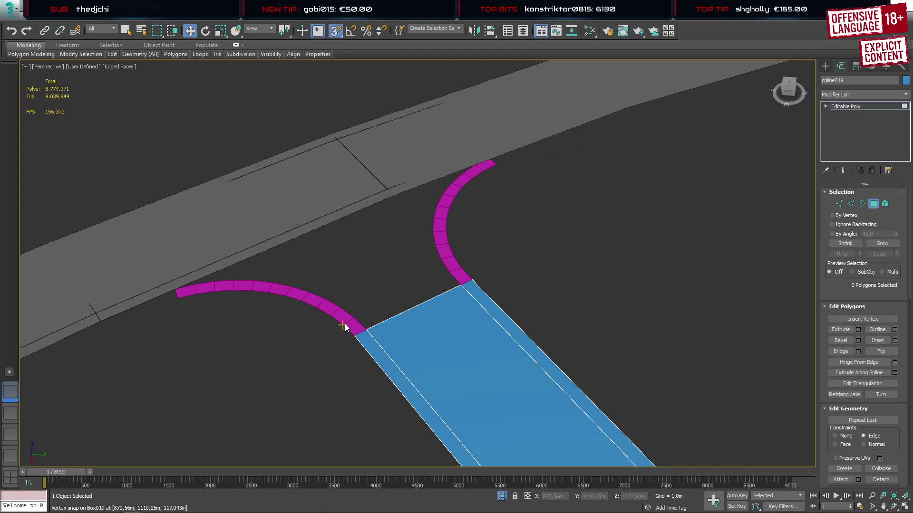
click(825, 67)
Reselect the left curb Box019 and turn vertex snapping off
click(351, 320)
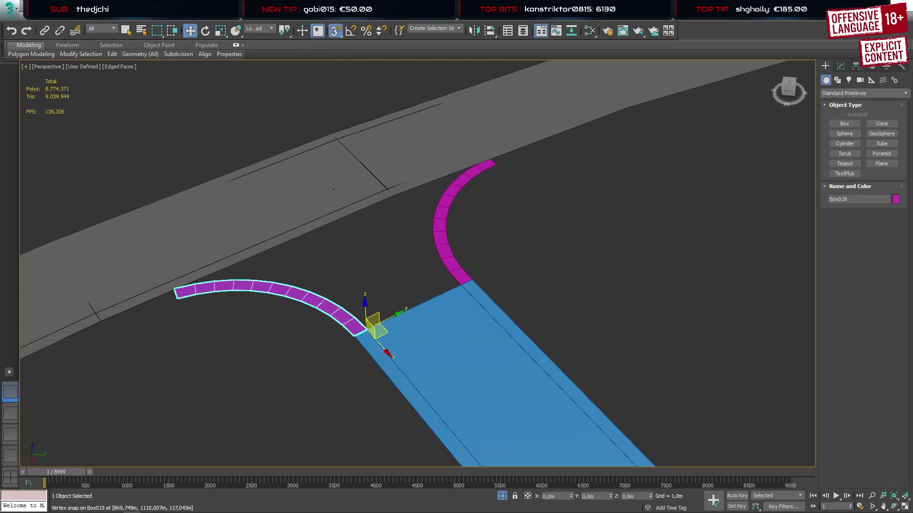
key(s)
alt+middle_drag(380, 260, 412, 217)
click(841, 65)
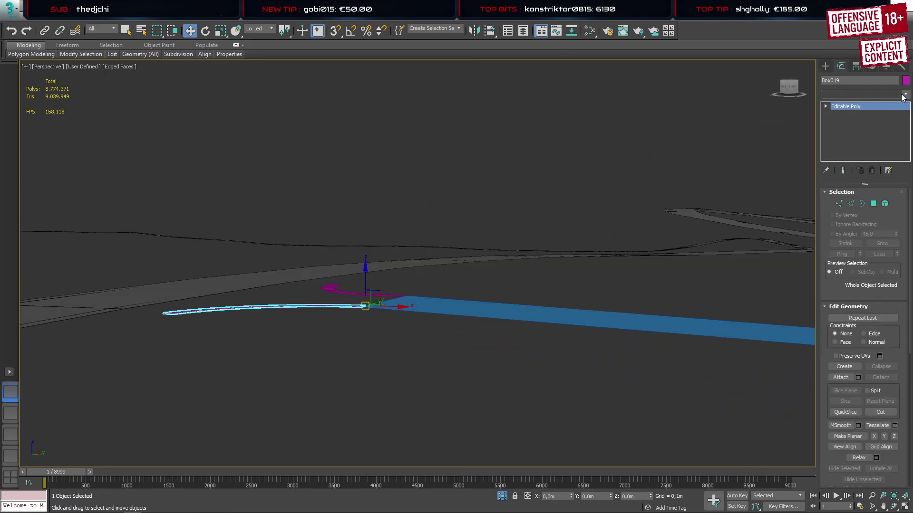
Add a Bend modifier to the left curb and try angles around the Y and X axes
click(902, 97)
click(846, 310)
alt+middle_drag(425, 342, 432, 316)
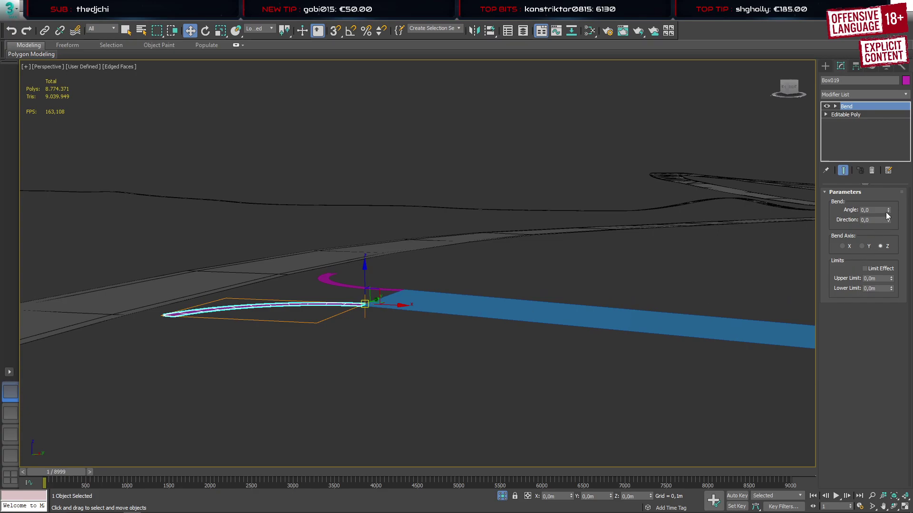
mouse_move(887, 212)
mouse_down()
mouse_move(890, 204)
mouse_move(890, 219)
mouse_up()
alt+middle_drag(781, 218, 464, 238)
click(862, 247)
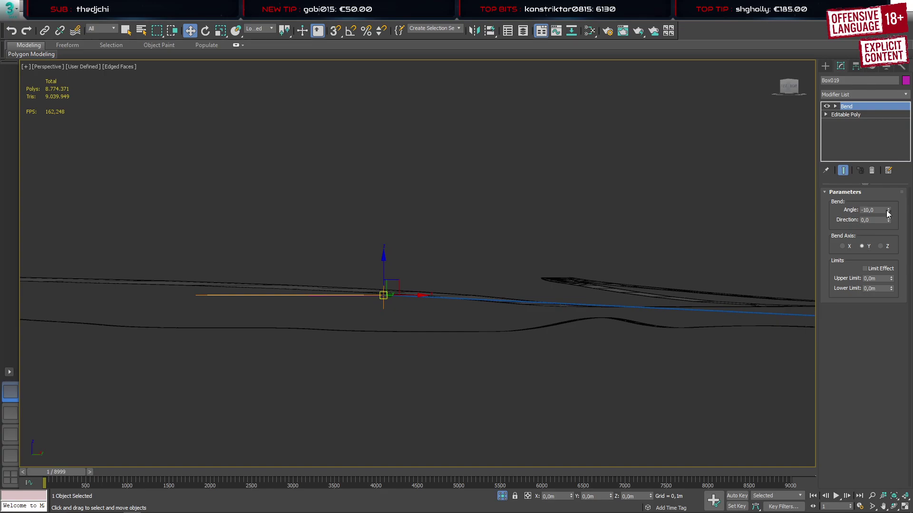
drag(887, 214, 885, 179)
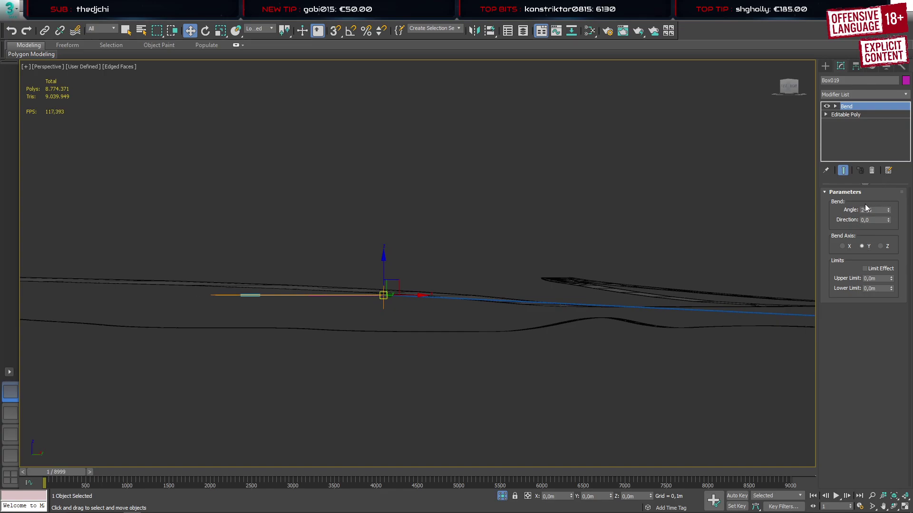
click(842, 246)
Settle the X-axis bend angle at -10,5 degrees, checking the curb from several angles
alt+middle_drag(535, 280, 713, 286)
drag(888, 212, 9, 245)
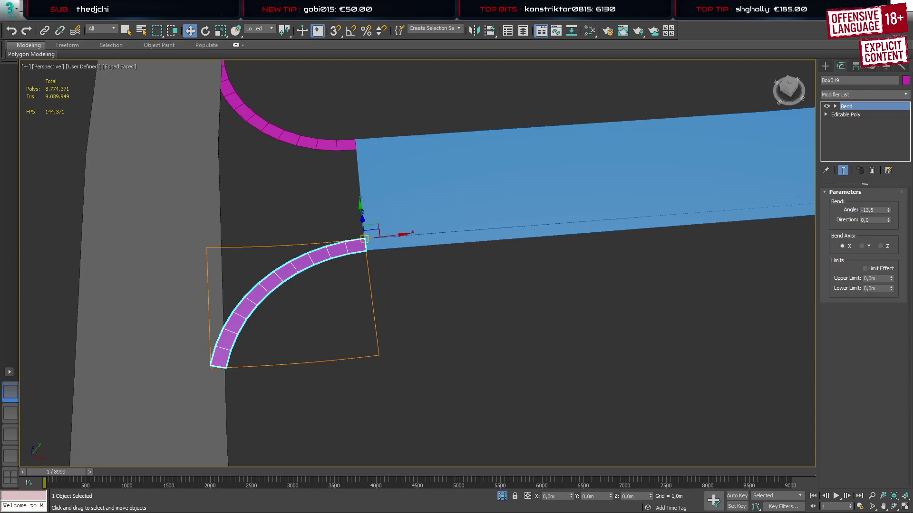
middle_drag(161, 299, 214, 241)
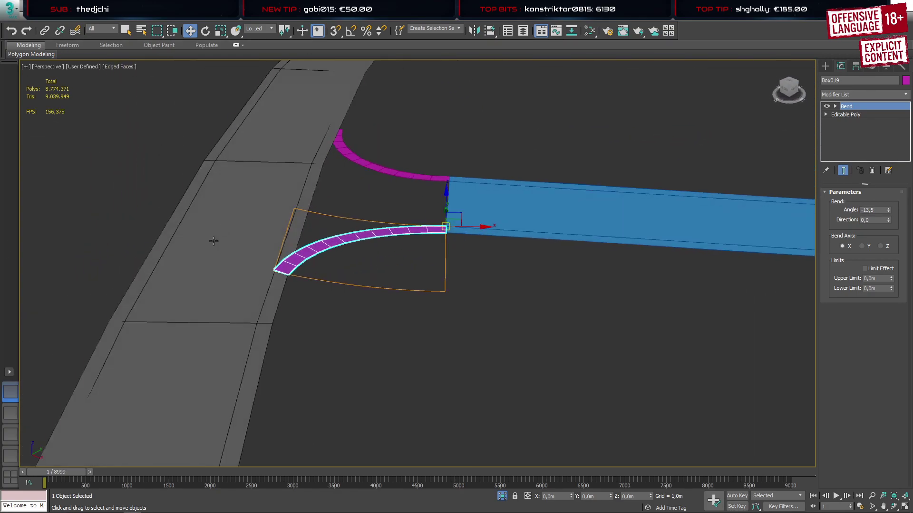
scroll(275, 278, up, 6)
alt+middle_drag(275, 278, 305, 249)
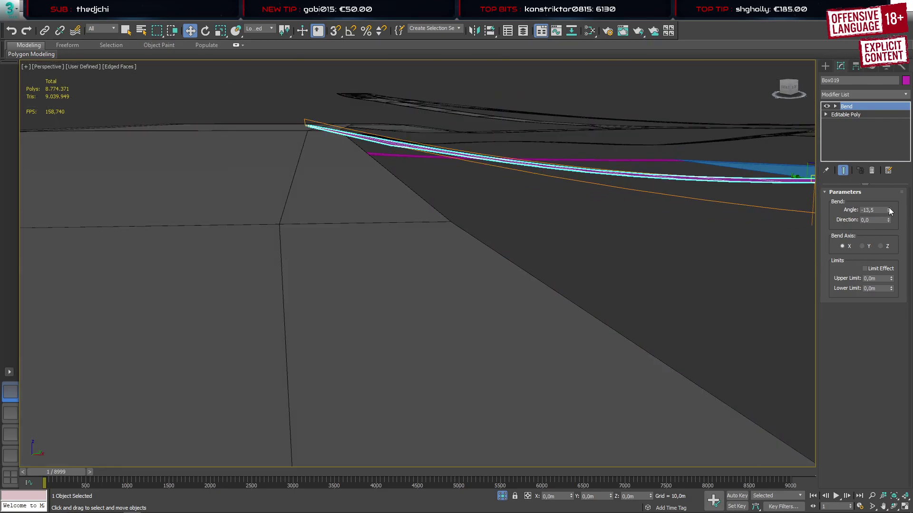
drag(890, 211, 890, 205)
alt+middle_drag(333, 204, 236, 251)
scroll(240, 250, down, 5)
alt+middle_drag(380, 268, 573, 247)
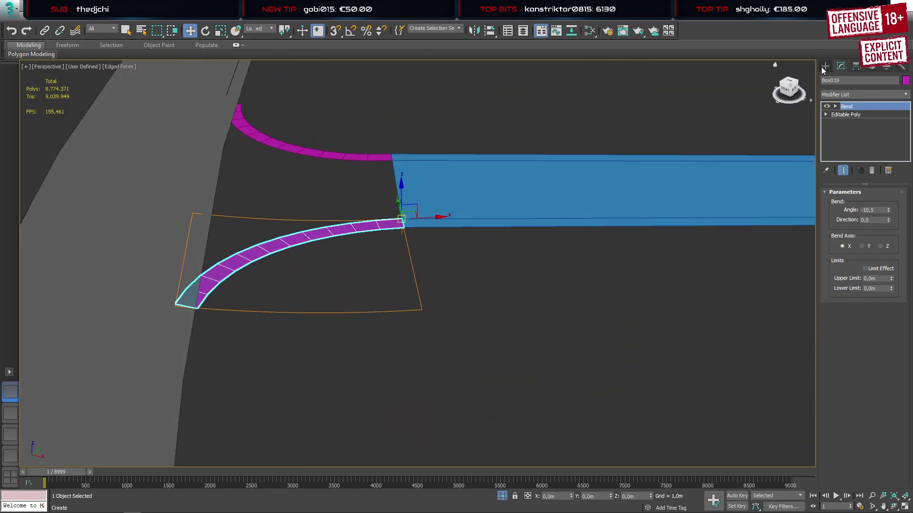
click(824, 67)
Select the four vertices at the side road's end and straighten the skewed end edge
click(458, 204)
key(1)
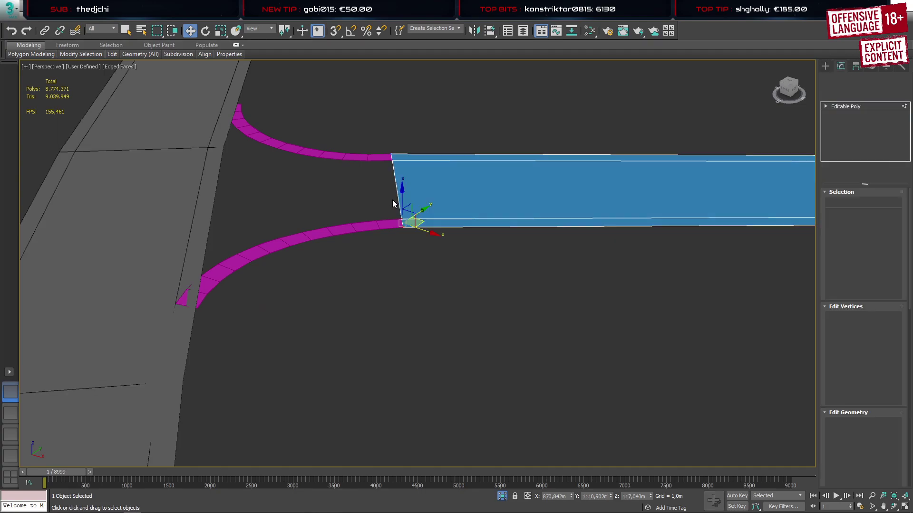
drag(351, 98, 423, 282)
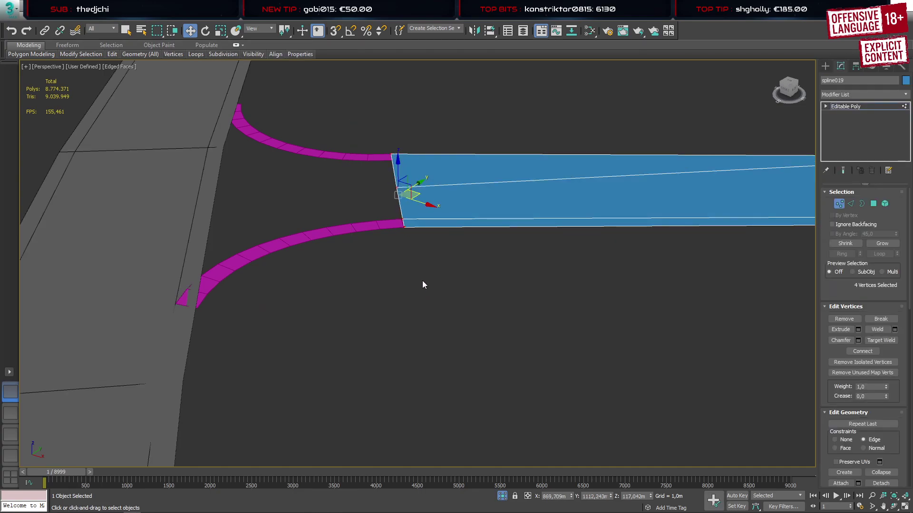
key(ctrl+z)
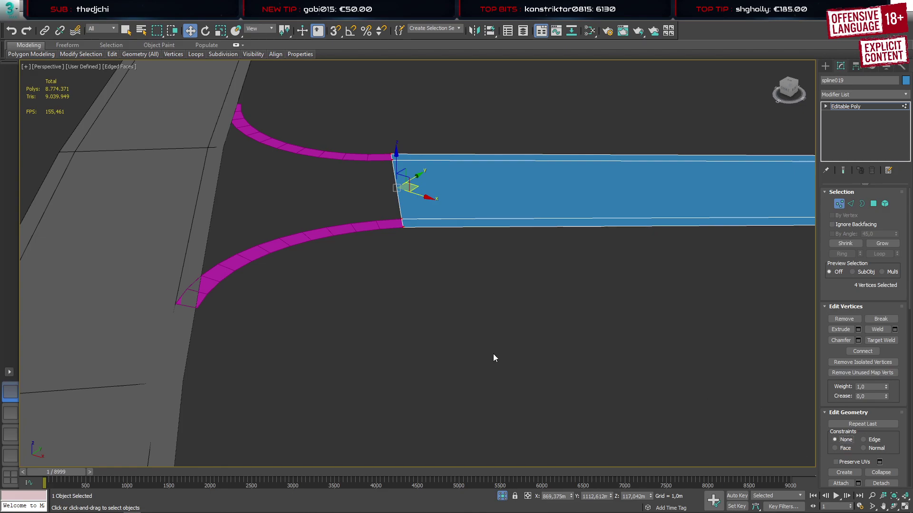
Select the cross-edge vertex rows one by one along the first stretch of the side road
middle_drag(670, 233, 250, 246)
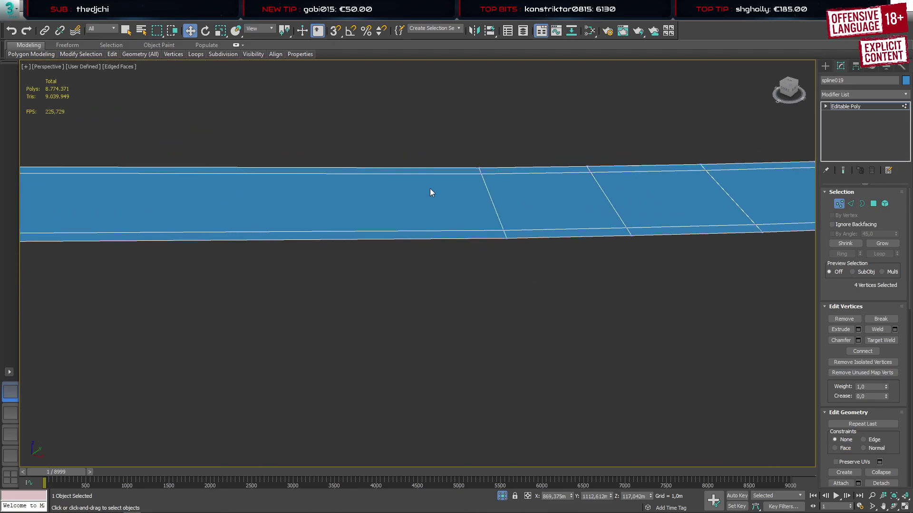
drag(562, 148, 639, 290)
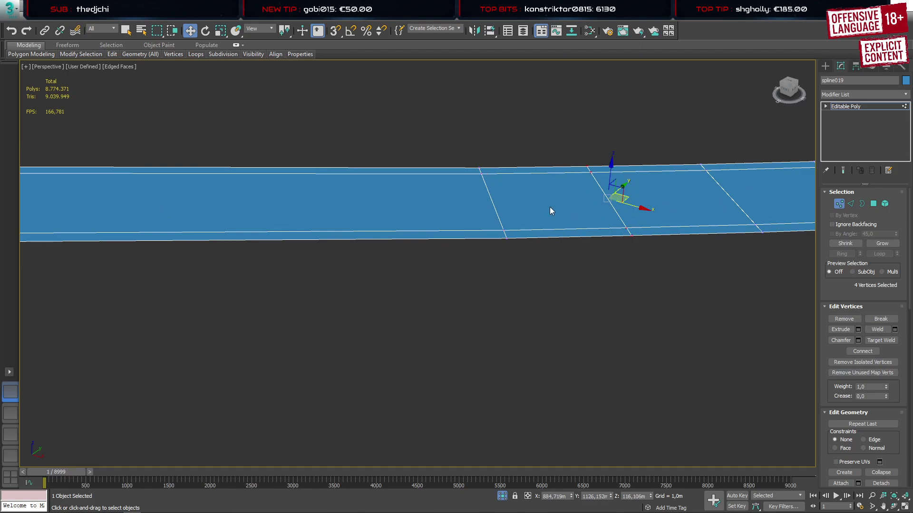
scroll(549, 207, down, 3)
alt+middle_drag(490, 222, 535, 286)
middle_drag(565, 228, 442, 297)
alt+middle_drag(444, 289, 435, 284)
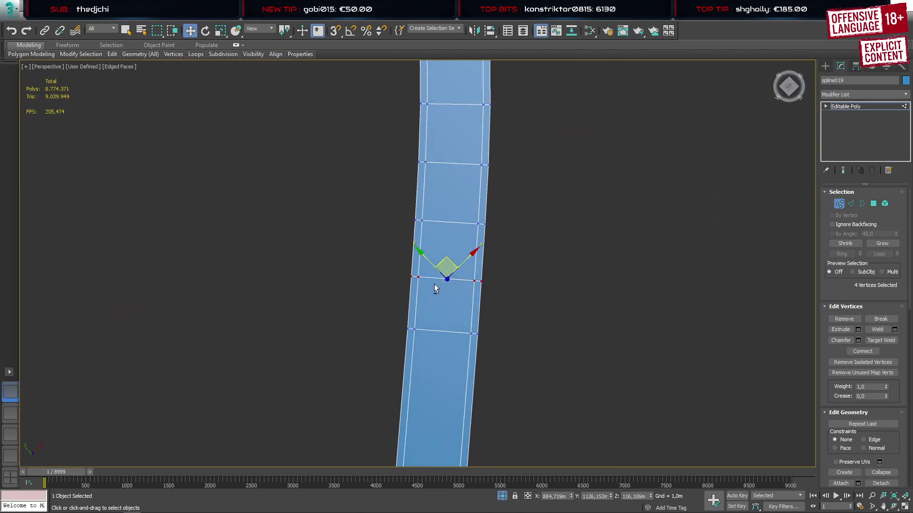
drag(540, 239, 539, 239)
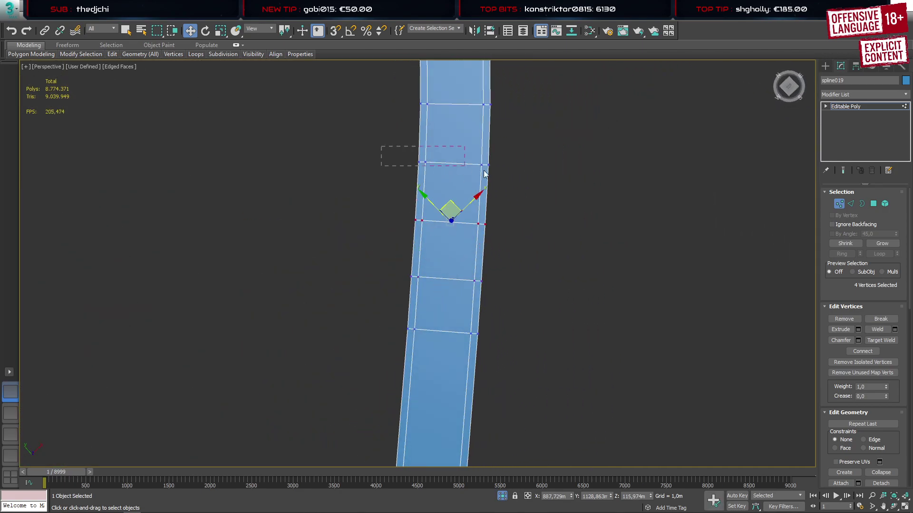
drag(484, 173, 484, 174)
drag(527, 134, 527, 132)
middle_drag(444, 67, 435, 253)
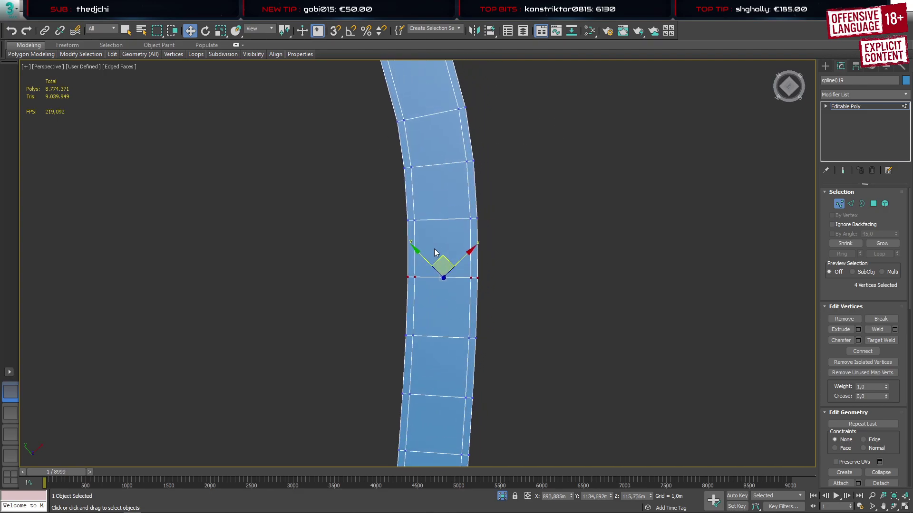
drag(520, 231, 520, 231)
alt+middle_drag(456, 206, 443, 207)
drag(379, 152, 529, 171)
drag(382, 96, 492, 123)
middle_drag(444, 119, 439, 244)
scroll(440, 245, down, 2)
drag(400, 178, 472, 183)
drag(378, 104, 466, 131)
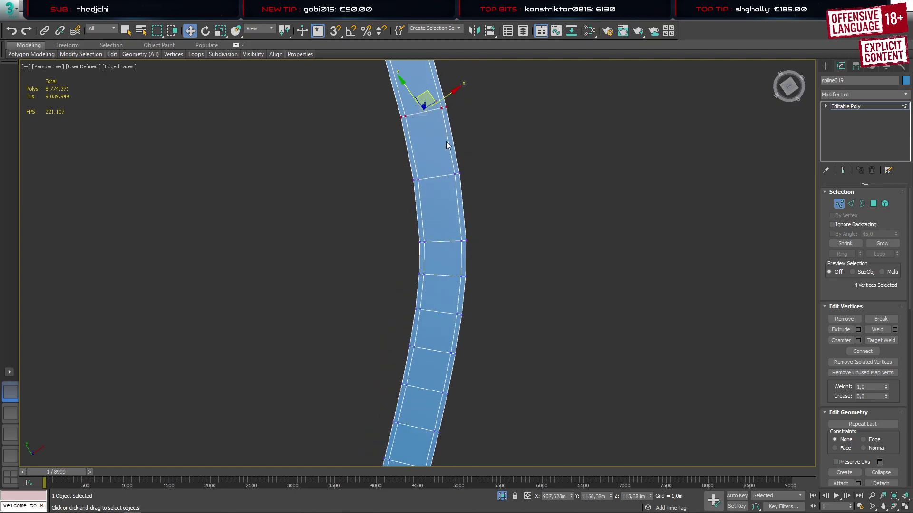
Continue stepping through vertex rows up the road's bend, ending with two adjacent rows selected
middle_drag(410, 100, 426, 257)
drag(383, 184, 466, 219)
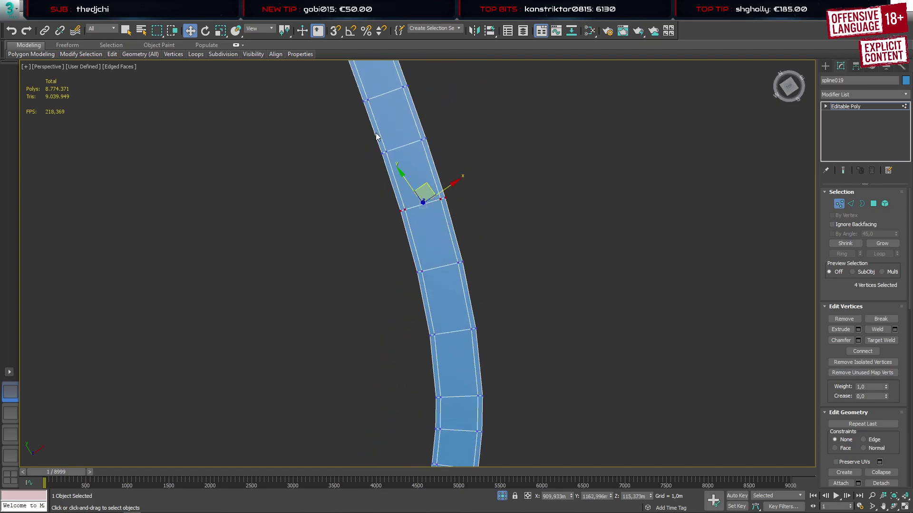
drag(376, 136, 442, 163)
drag(343, 75, 433, 121)
middle_drag(388, 110, 434, 291)
alt+middle_drag(447, 251, 428, 249)
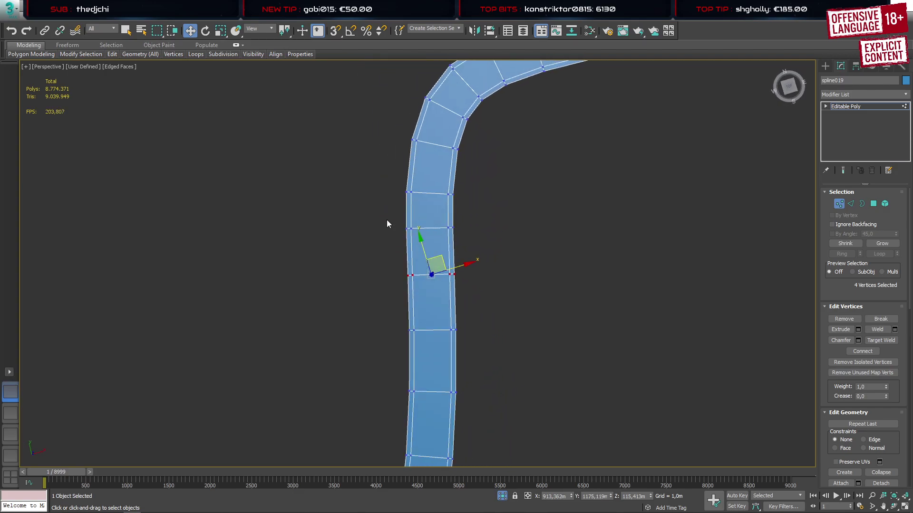
drag(387, 224, 475, 244)
drag(398, 184, 468, 207)
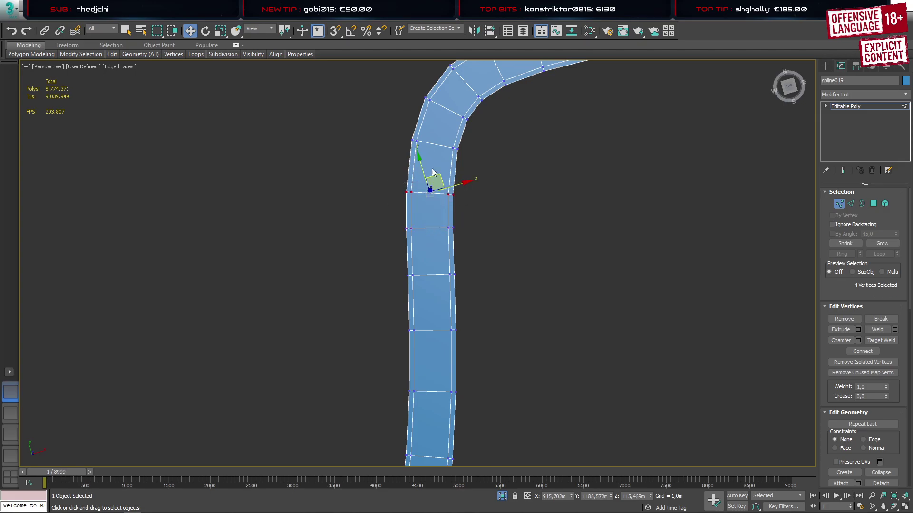
drag(438, 151, 473, 170)
alt+middle_drag(435, 161, 406, 203)
drag(481, 218, 480, 217)
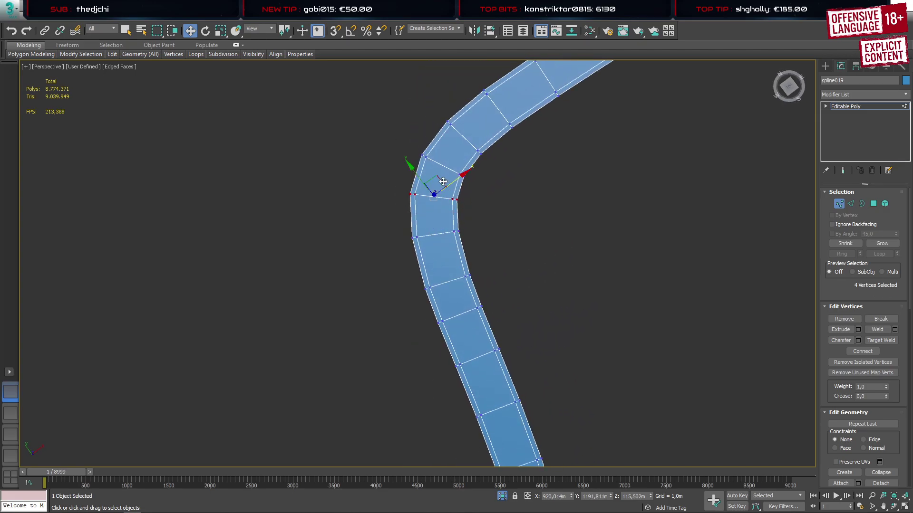
alt+middle_drag(431, 183, 454, 203)
drag(431, 174, 466, 179)
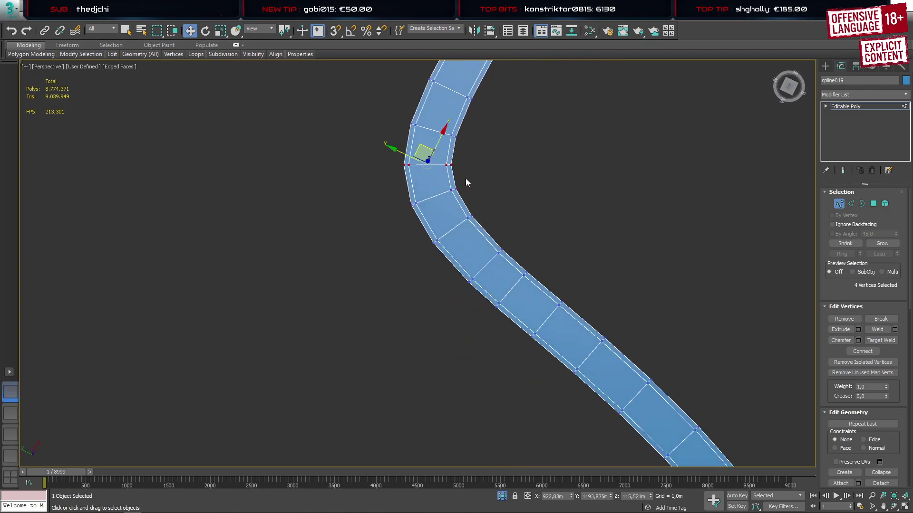
alt+middle_drag(465, 175, 383, 118)
drag(383, 119, 466, 146)
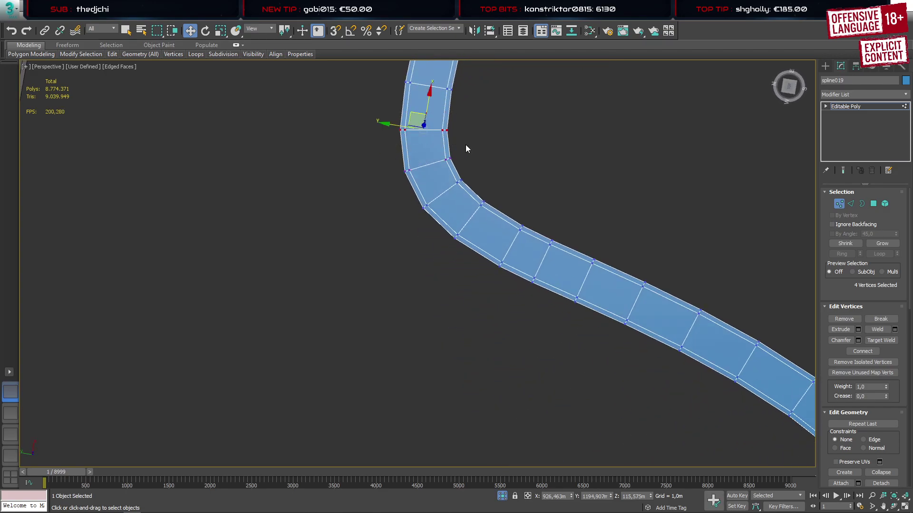
alt+middle_drag(465, 147, 421, 189)
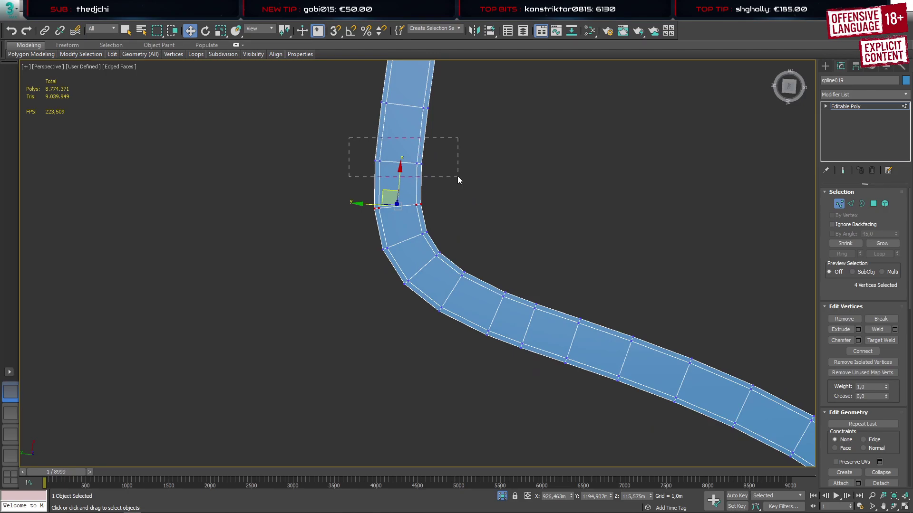
drag(458, 179, 458, 180)
drag(367, 90, 428, 116)
middle_drag(428, 116, 411, 274)
drag(370, 183, 447, 224)
alt+middle_drag(388, 186, 402, 174)
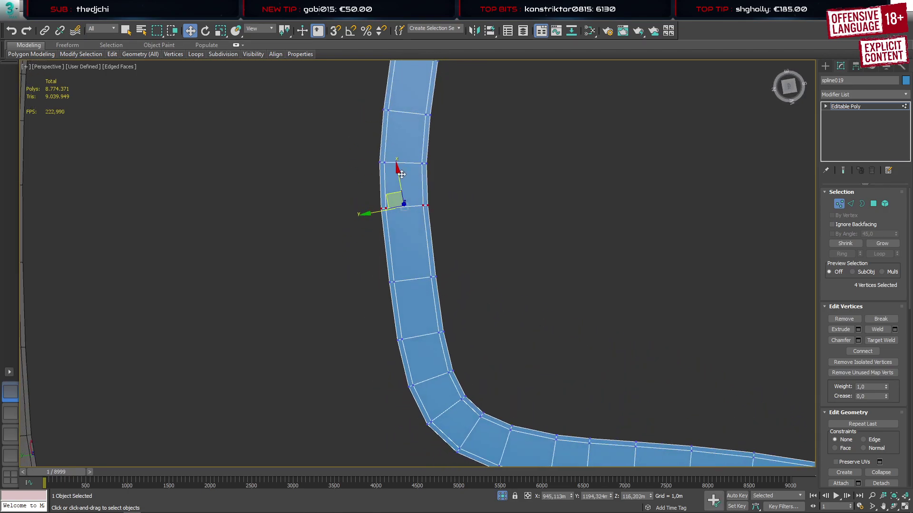
drag(371, 148, 371, 99)
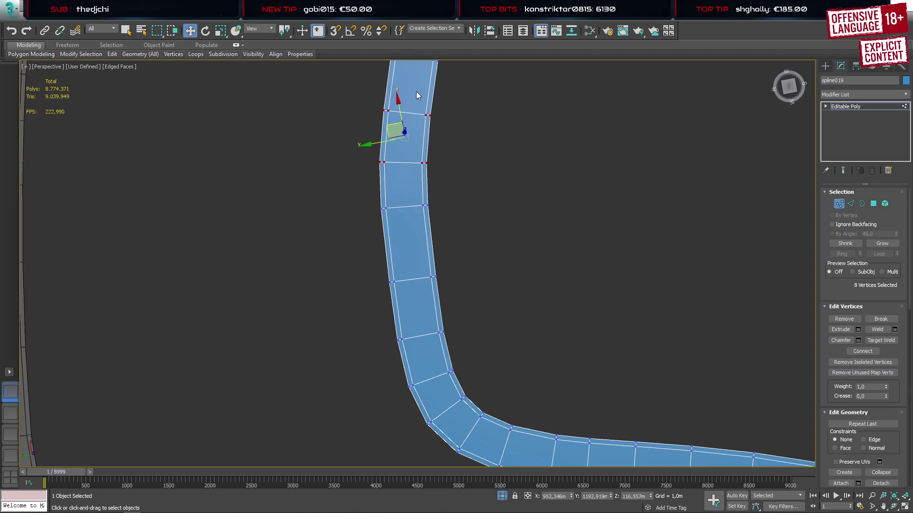
middle_drag(416, 95, 403, 218)
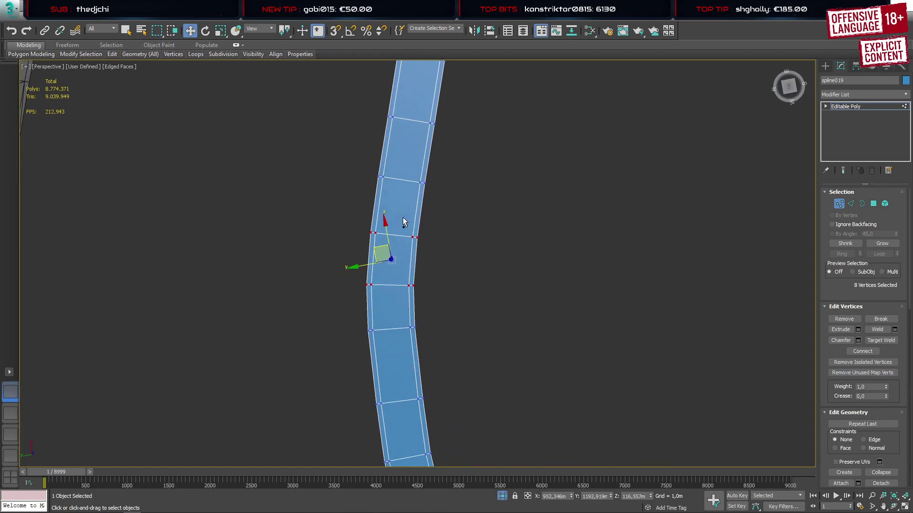
key(ctrl+z)
drag(355, 218, 471, 258)
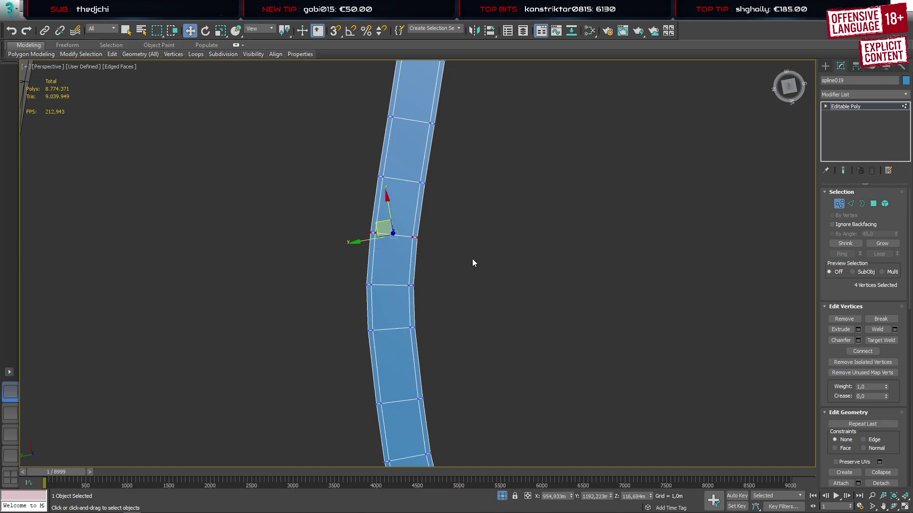
drag(349, 167, 461, 204)
drag(358, 103, 454, 138)
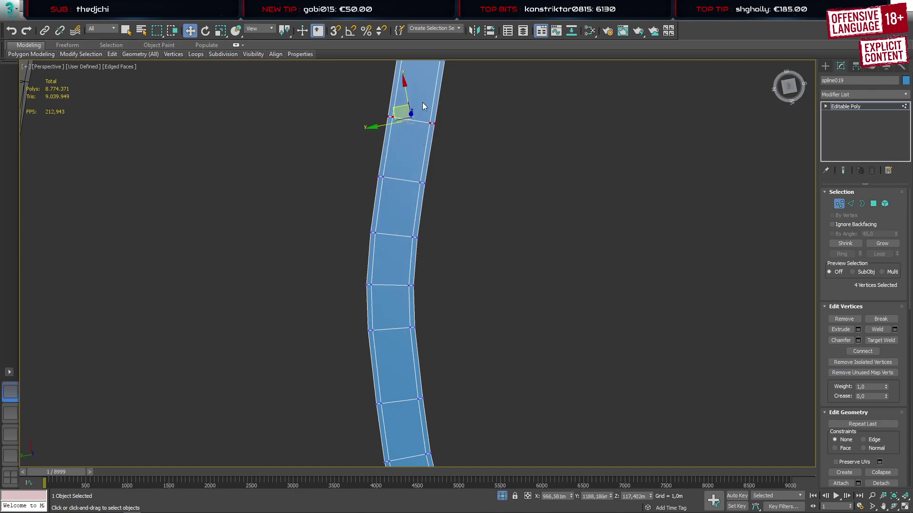
middle_drag(423, 97, 371, 265)
drag(327, 211, 415, 251)
drag(343, 142, 449, 190)
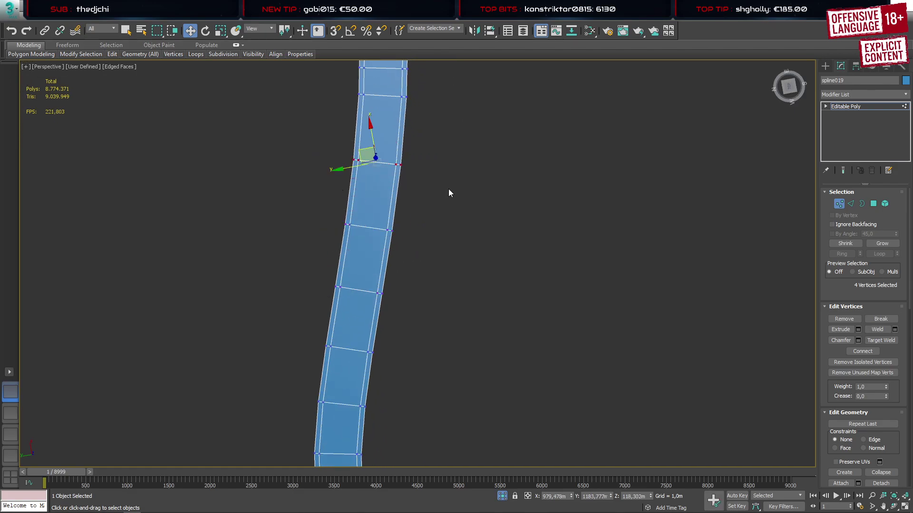
middle_drag(383, 135, 368, 264)
drag(321, 210, 414, 236)
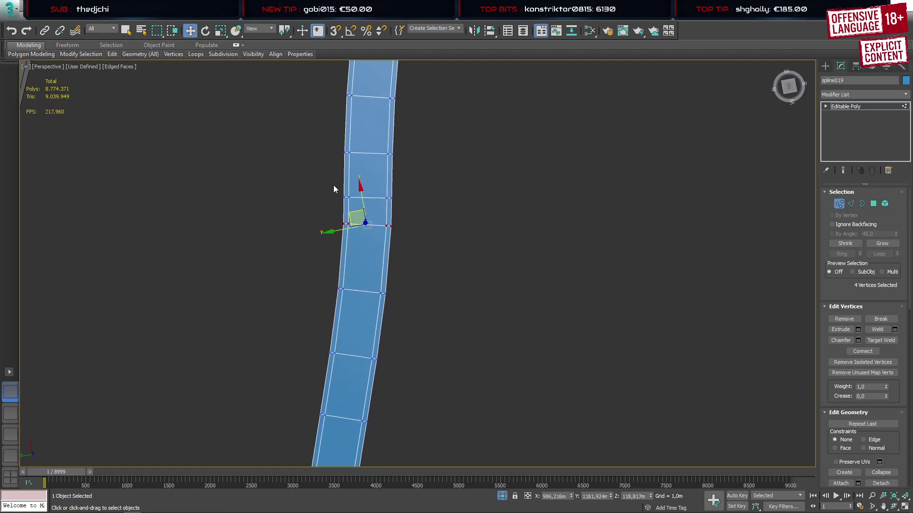
drag(333, 189, 396, 205)
drag(428, 169, 430, 170)
drag(328, 83, 415, 116)
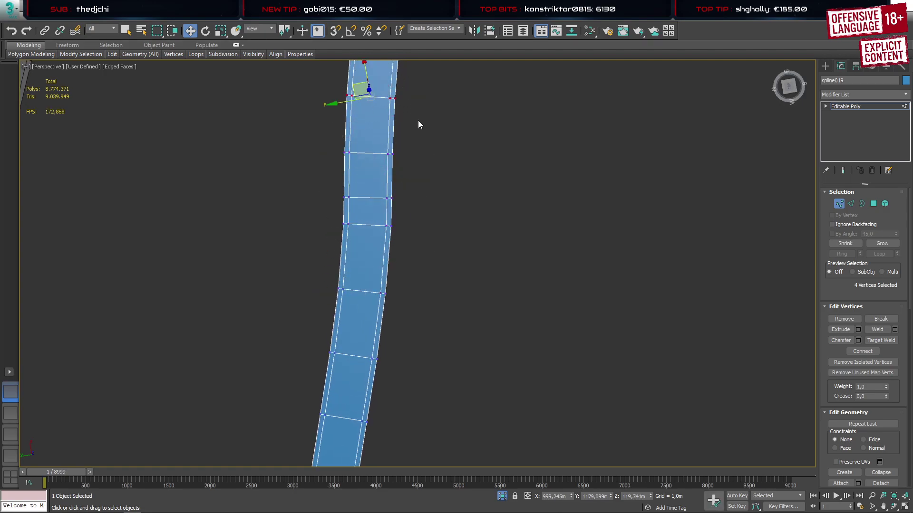
middle_drag(380, 90, 378, 248)
drag(328, 183, 437, 216)
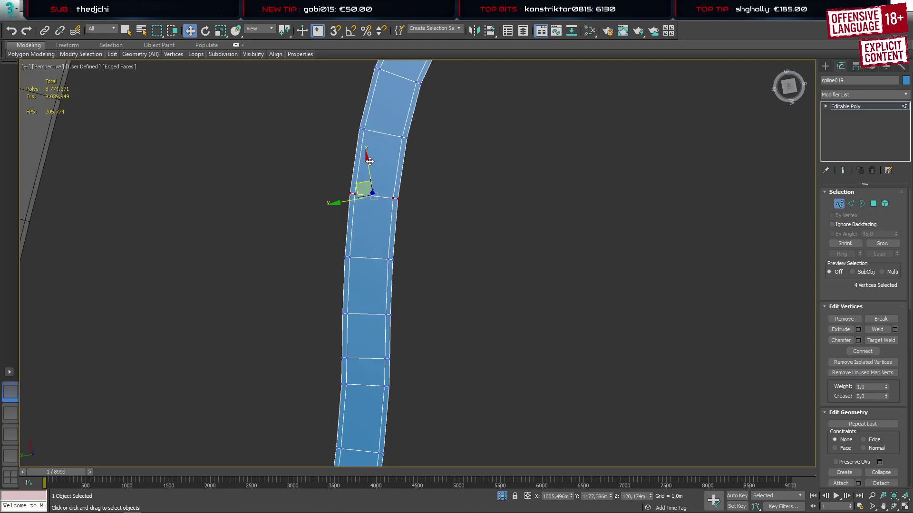
drag(335, 115, 448, 155)
middle_drag(390, 128, 375, 220)
drag(348, 146, 413, 187)
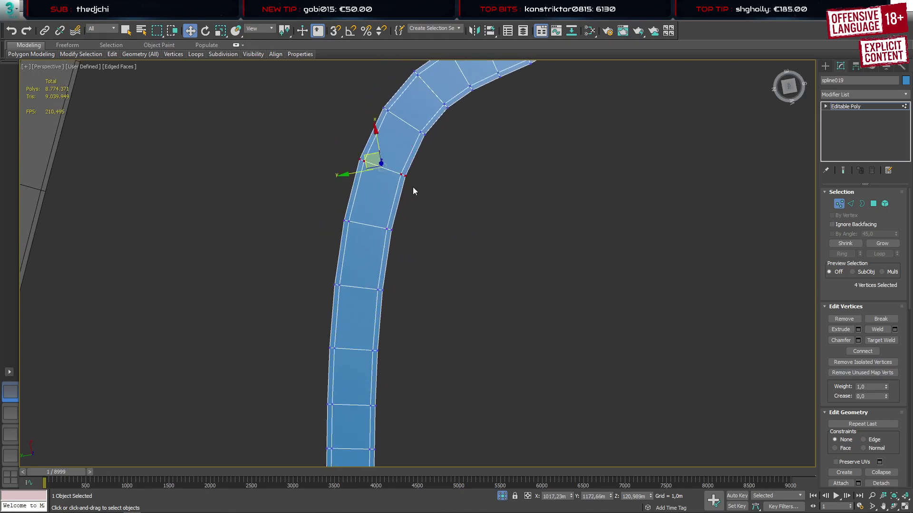
alt+middle_drag(489, 201, 336, 199)
drag(335, 199, 424, 231)
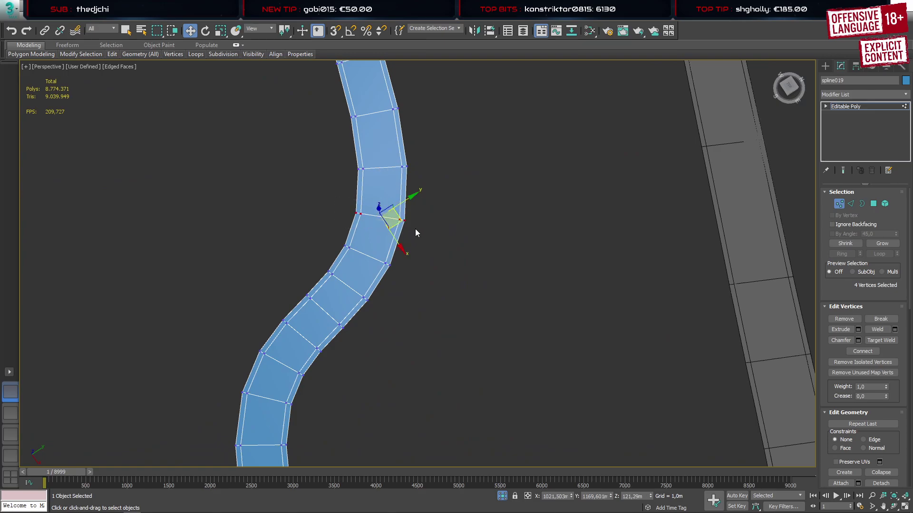
alt+middle_drag(442, 203, 304, 197)
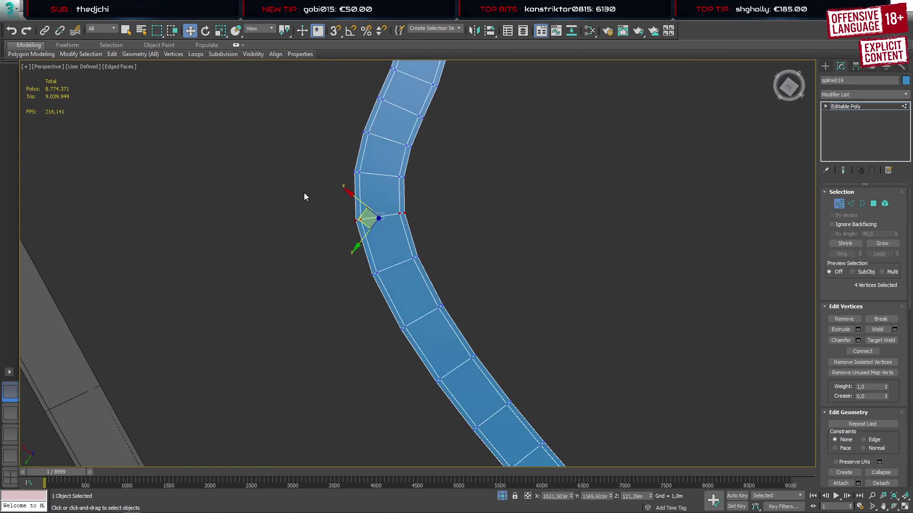
drag(425, 192, 430, 188)
alt+middle_drag(410, 175, 344, 136)
drag(427, 152, 425, 154)
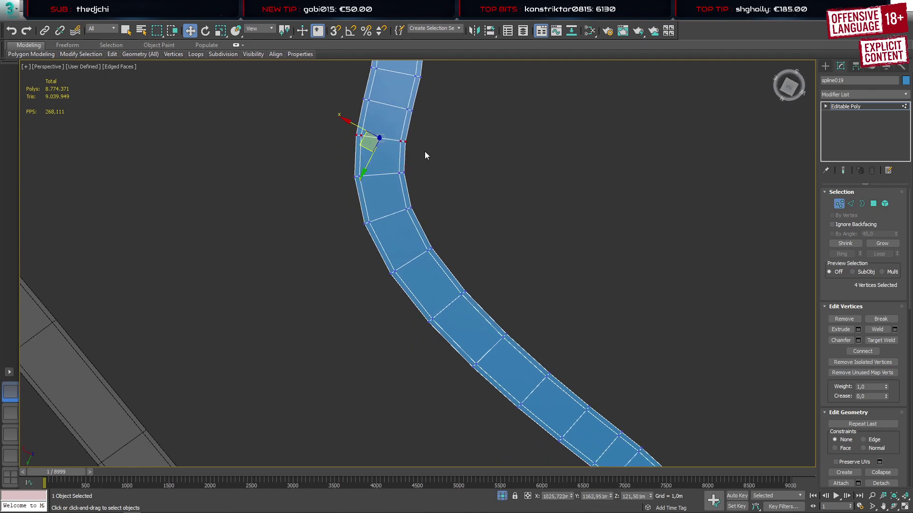
key(q)
alt+middle_drag(383, 137, 400, 181)
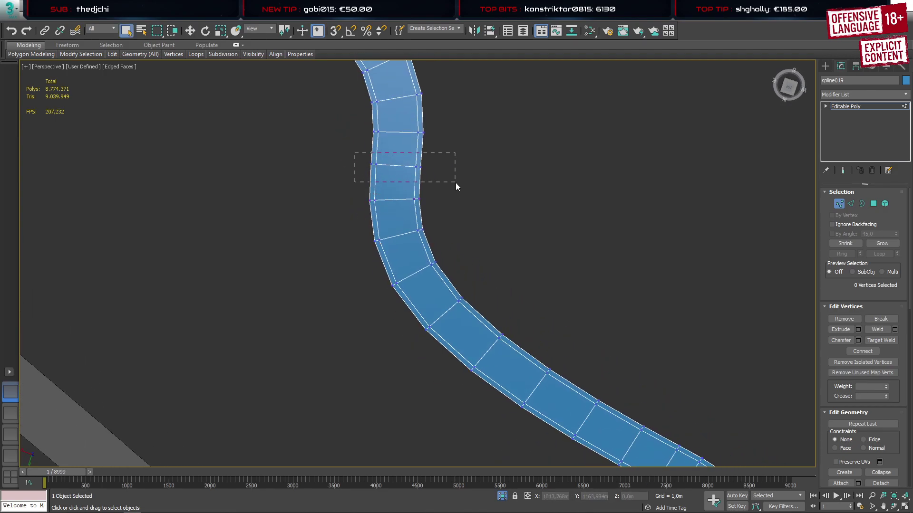
Select vertex rows one at a time along the lower part of the strip
click(418, 133)
alt+middle_drag(403, 86, 388, 209)
drag(376, 169, 475, 191)
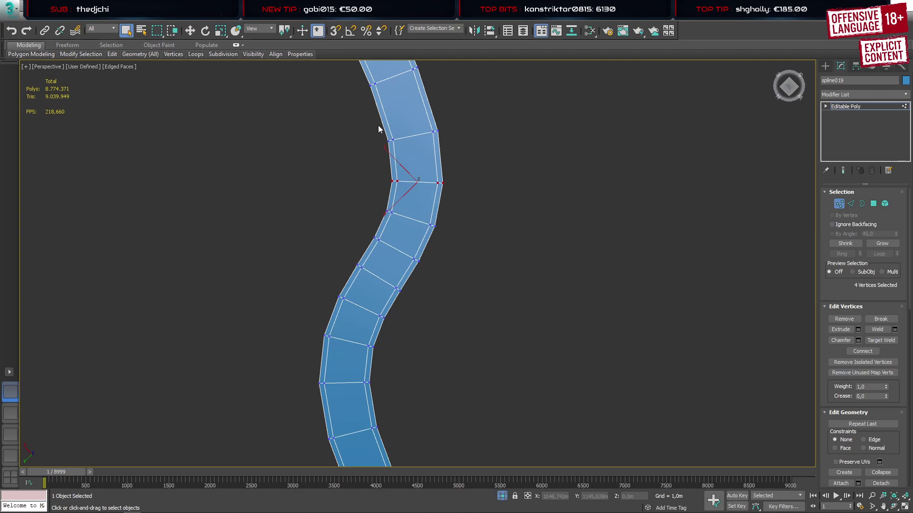
ctrl+drag(378, 125, 454, 147)
middle_drag(411, 117, 393, 222)
ctrl+drag(393, 155, 529, 210)
alt+middle_drag(501, 205, 425, 191)
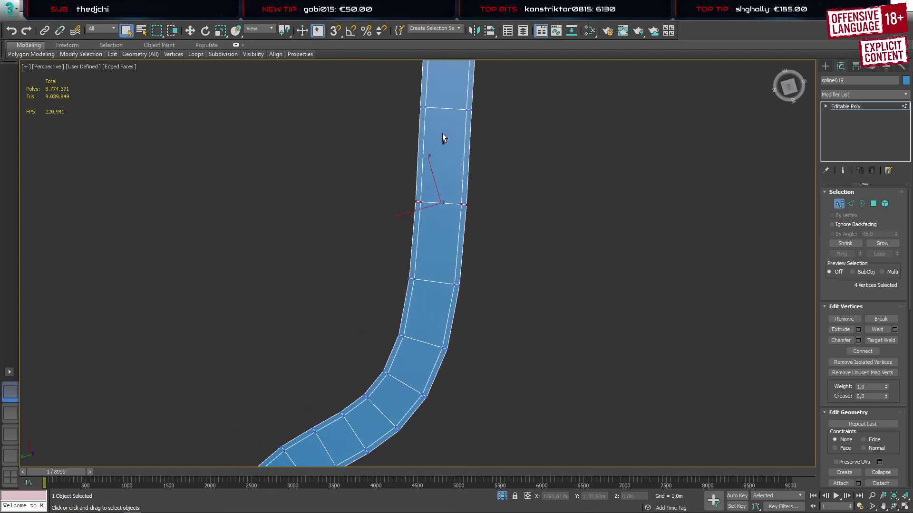
alt+middle_drag(442, 138, 408, 208)
alt+middle_drag(491, 204, 387, 174)
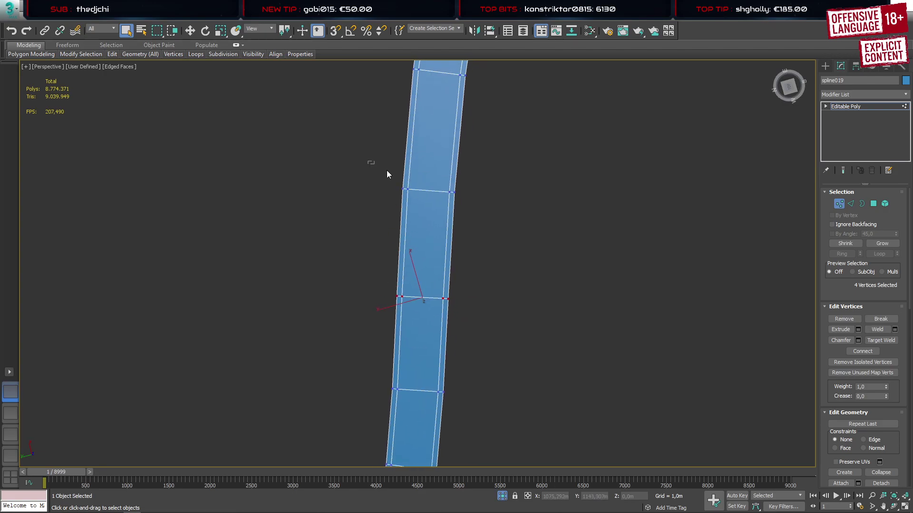
alt+middle_drag(440, 137, 424, 269)
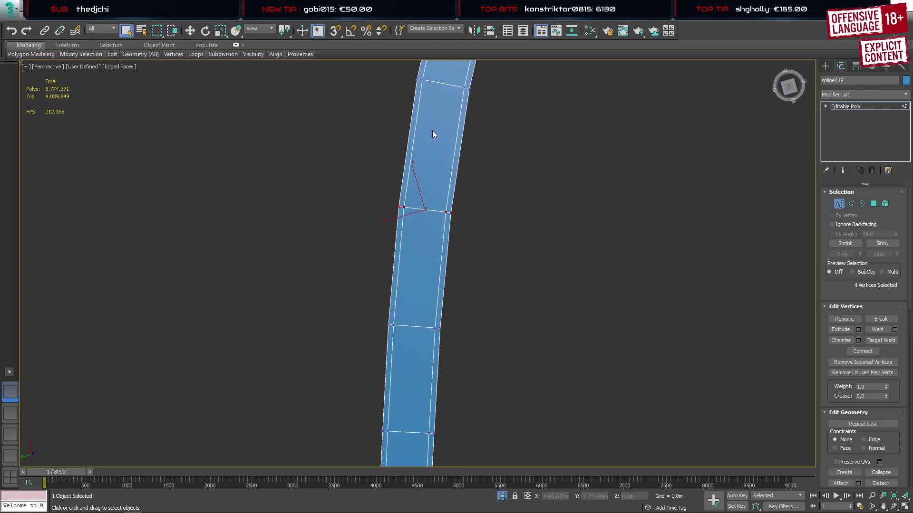
Continue the vertex-row selections up to the row at the junction with the main road
middle_drag(432, 130, 396, 248)
drag(343, 164, 449, 226)
middle_drag(427, 133, 386, 256)
ctrl+drag(347, 168, 439, 213)
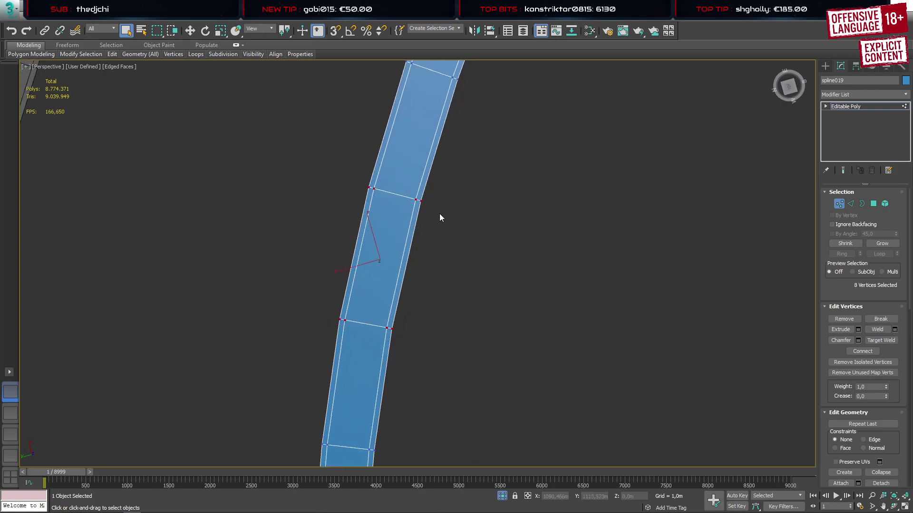
middle_drag(399, 150, 385, 275)
scroll(371, 264, down, 3)
drag(316, 207, 421, 250)
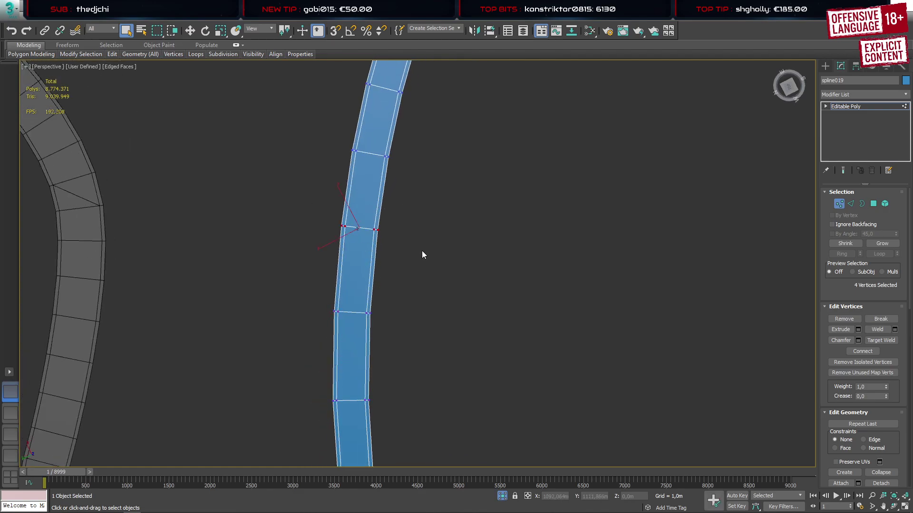
middle_drag(379, 128, 363, 245)
drag(328, 185, 405, 226)
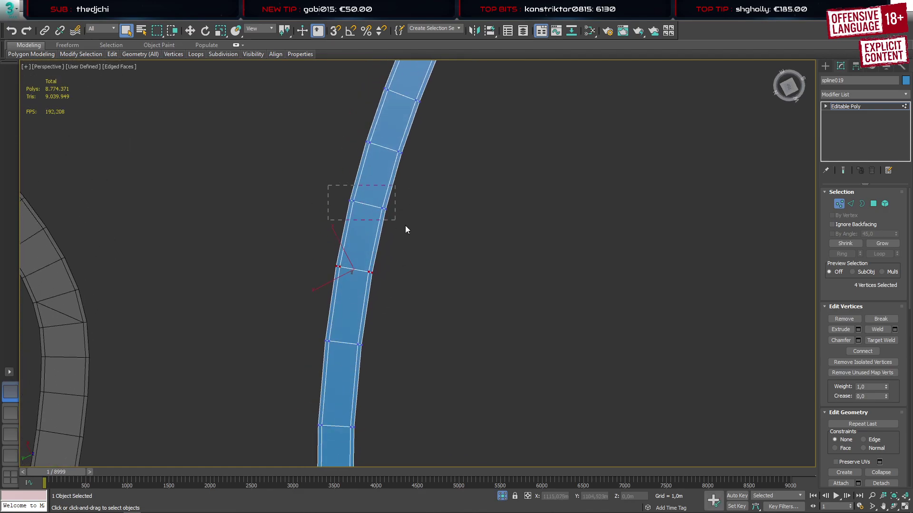
alt+middle_drag(409, 158, 391, 225)
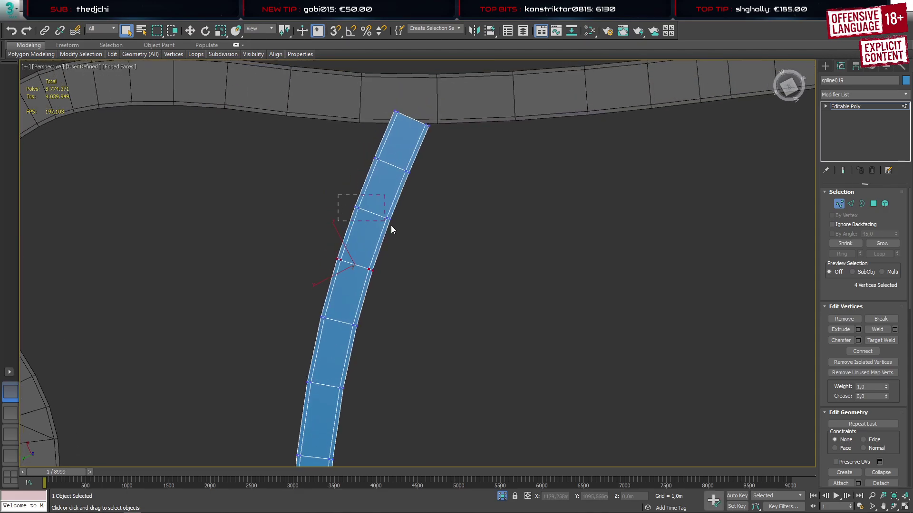
drag(359, 144, 422, 184)
drag(376, 96, 459, 150)
Select all of the strip's polygons, then deselect the six nearest the junction
key(4)
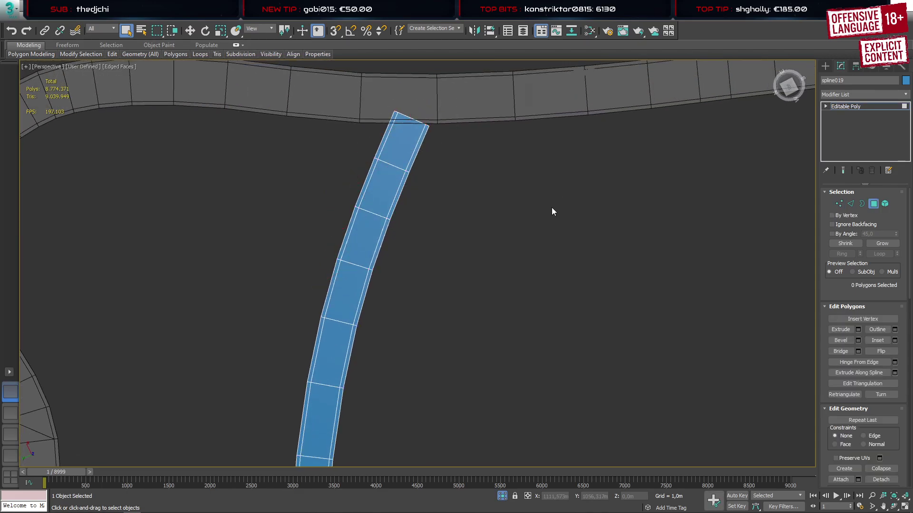
key(ctrl+a)
scroll(828, 437, down, 5)
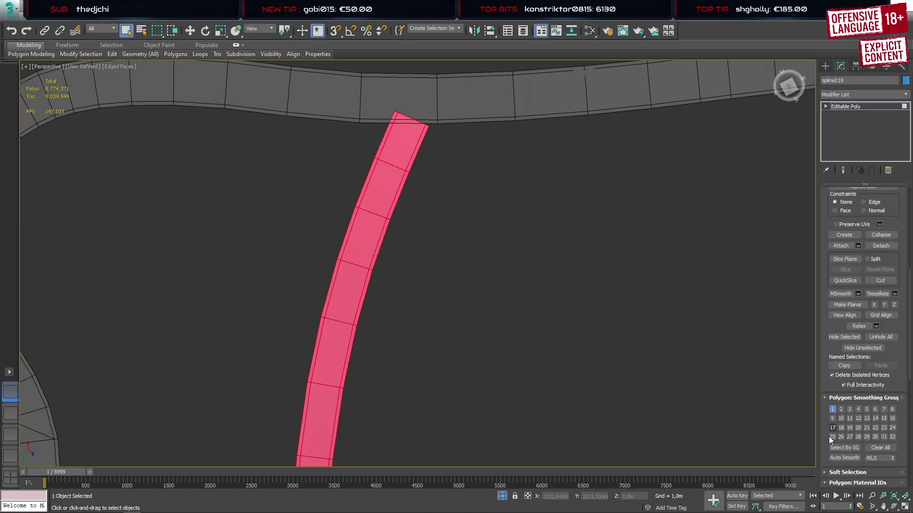
alt+click(395, 144)
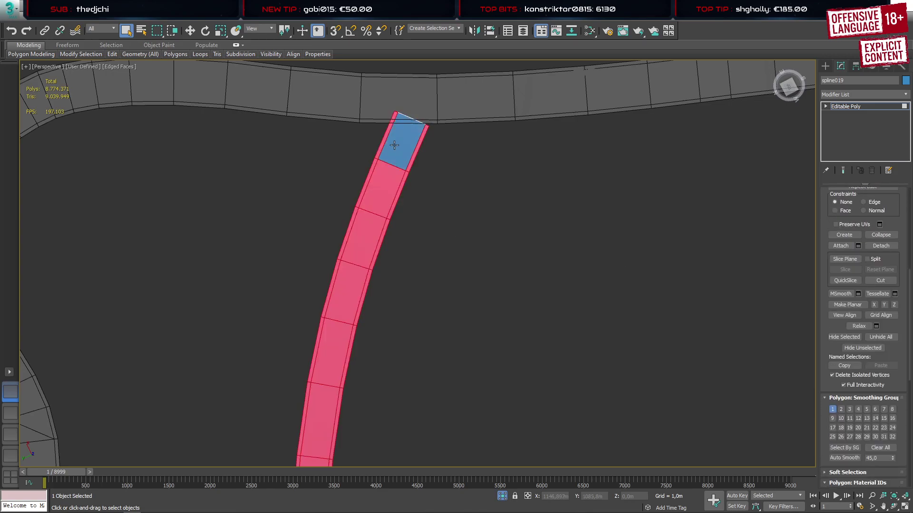
alt+click(375, 188)
alt+click(360, 233)
alt+click(340, 292)
alt+click(326, 353)
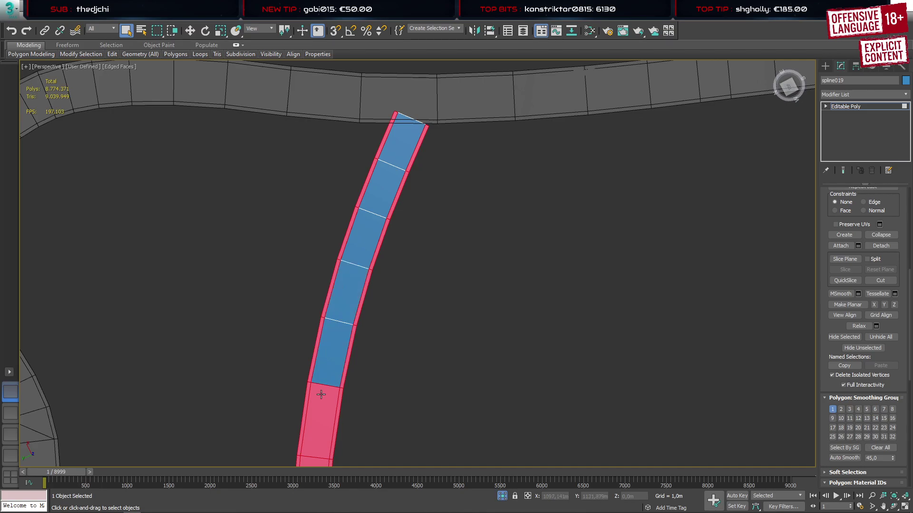
alt+click(321, 394)
scroll(348, 277, down, 5)
alt+middle_drag(350, 309, 499, 318)
scroll(499, 319, down, 3)
middle_drag(502, 351, 503, 225)
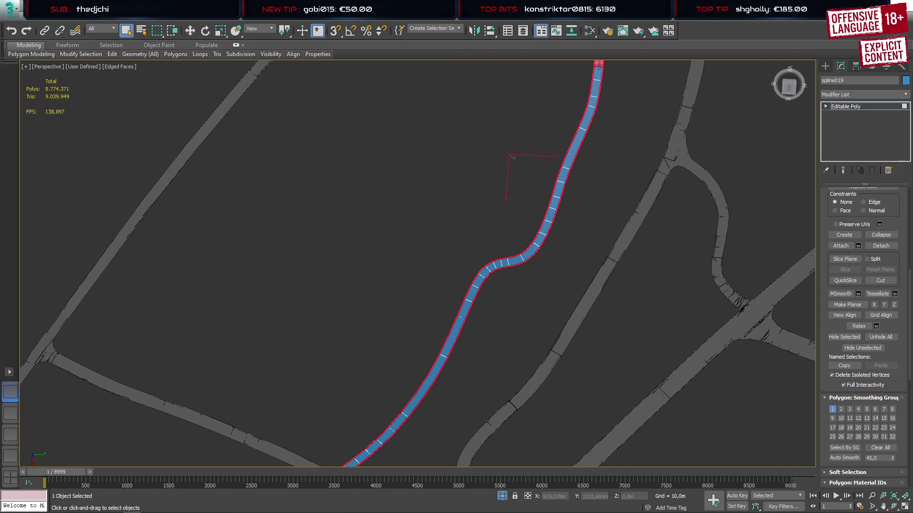
Deselect the remaining polygons along the strip's bend and up to its top end
middle_drag(586, 110, 526, 271)
scroll(525, 235, up, 4)
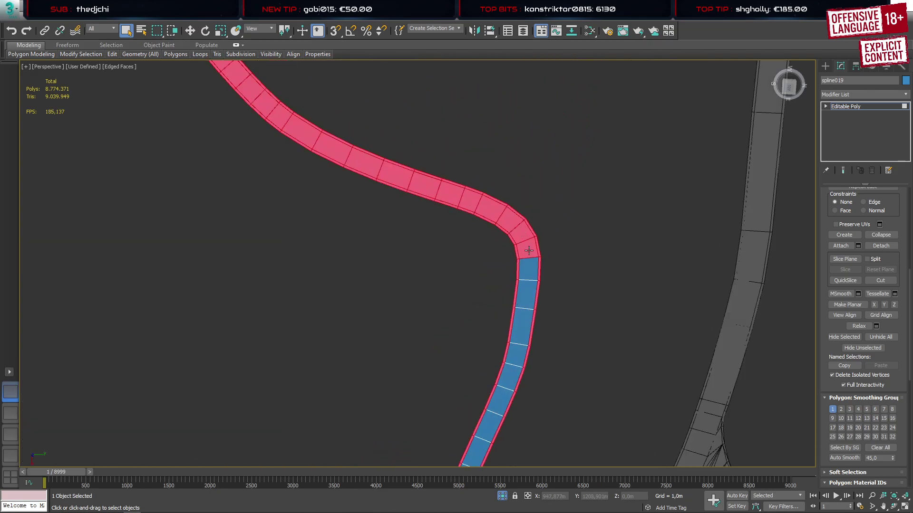
alt+click(492, 210)
alt+click(459, 199)
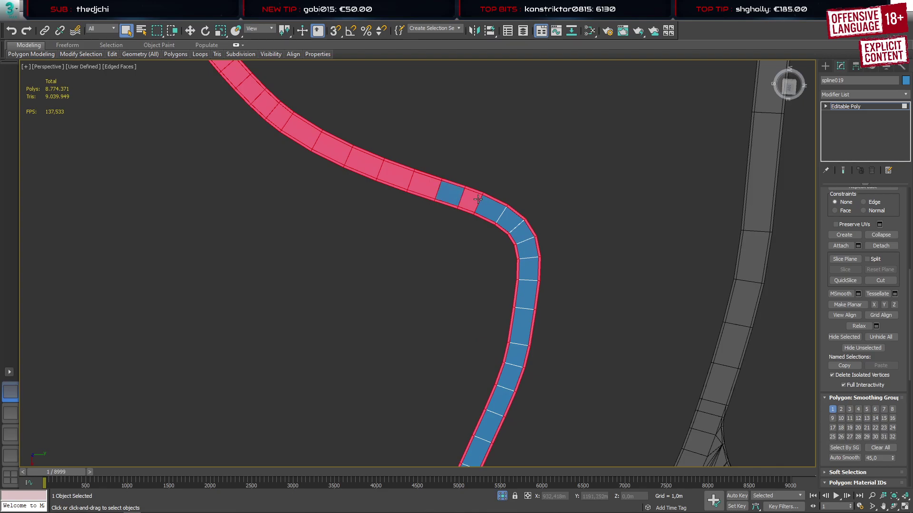
alt+click(421, 185)
alt+click(393, 175)
alt+click(362, 162)
alt+click(330, 147)
alt+click(299, 133)
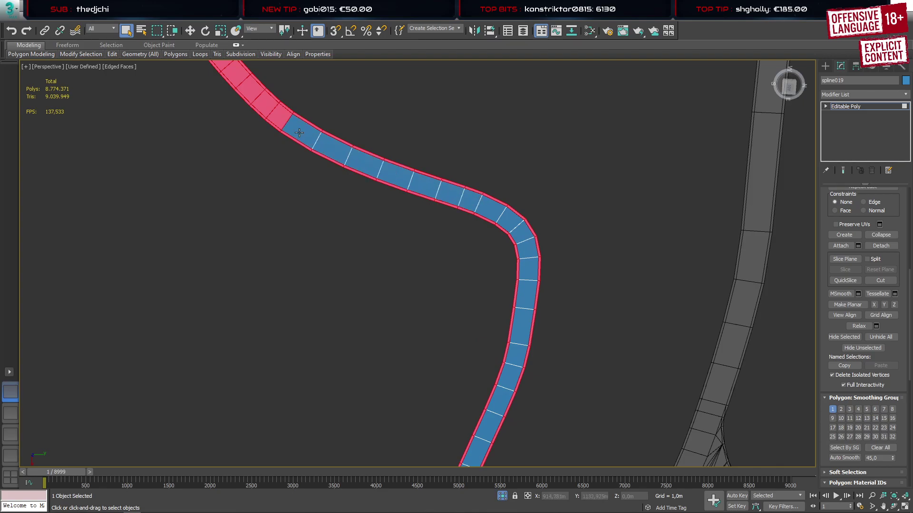
middle_drag(246, 97, 450, 258)
alt+click(428, 233)
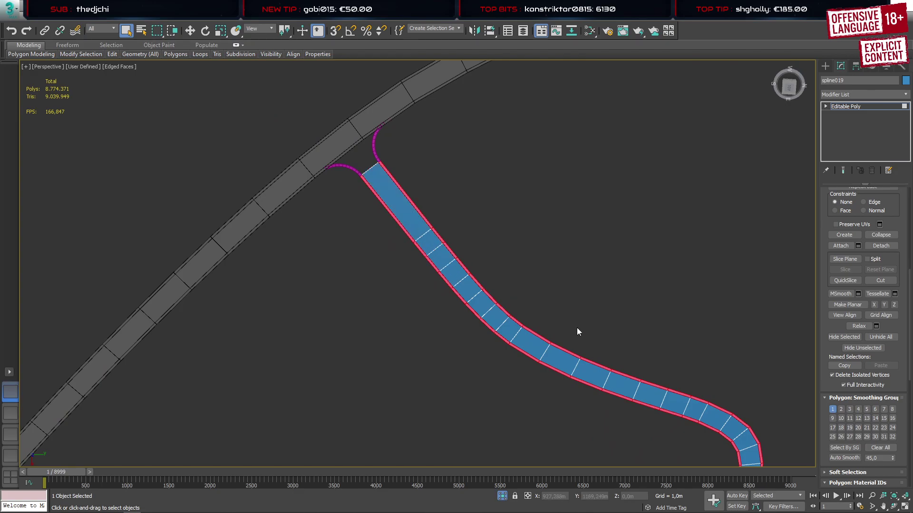
Add a TurboSmooth modifier to the strip with Separate by Smoothing Groups enabled
click(828, 64)
click(842, 65)
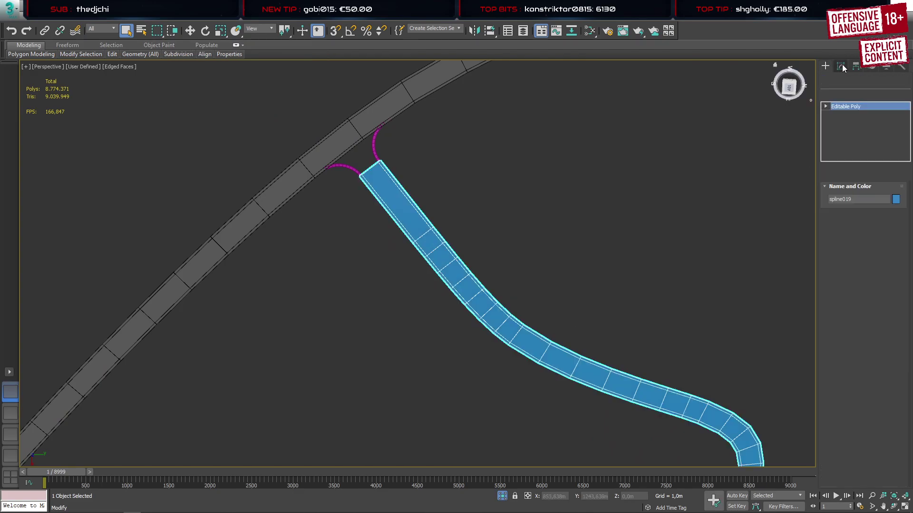
click(884, 95)
drag(906, 145, 897, 373)
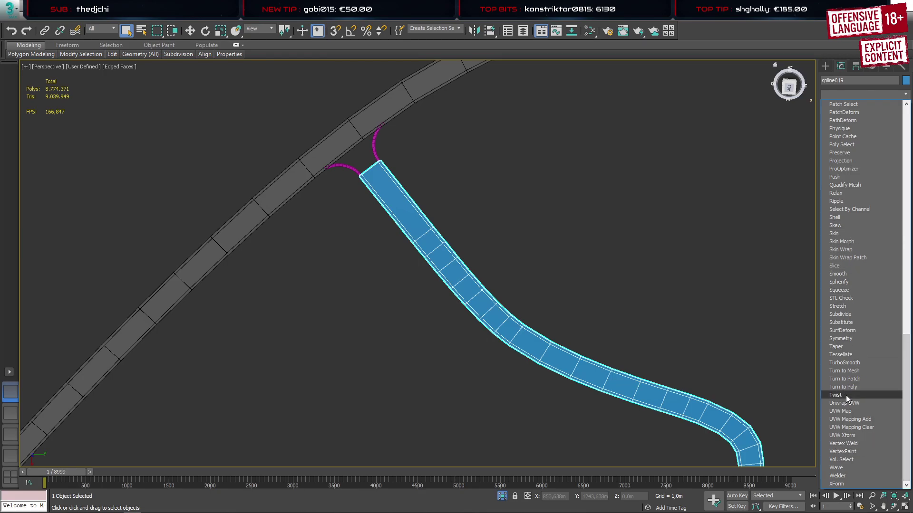
click(853, 363)
click(850, 286)
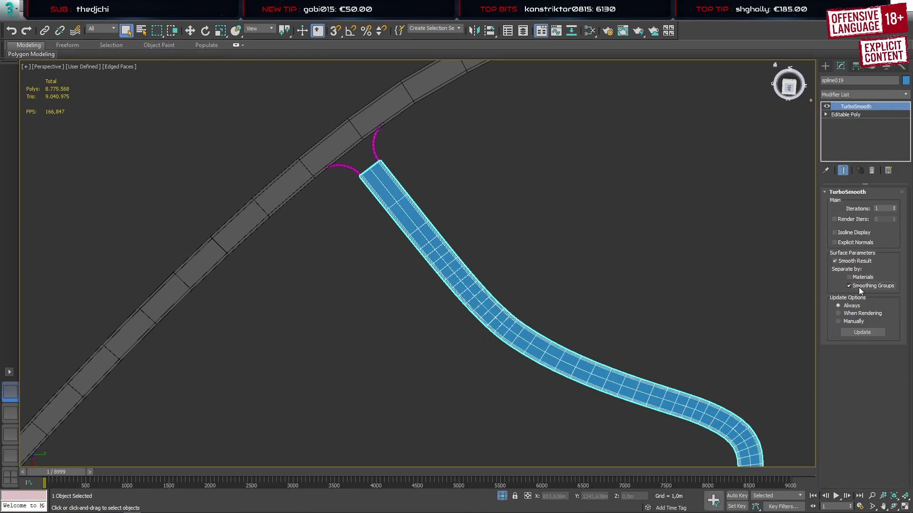
Collapse the strip's whole modifier stack into a single mesh
right_click(843, 136)
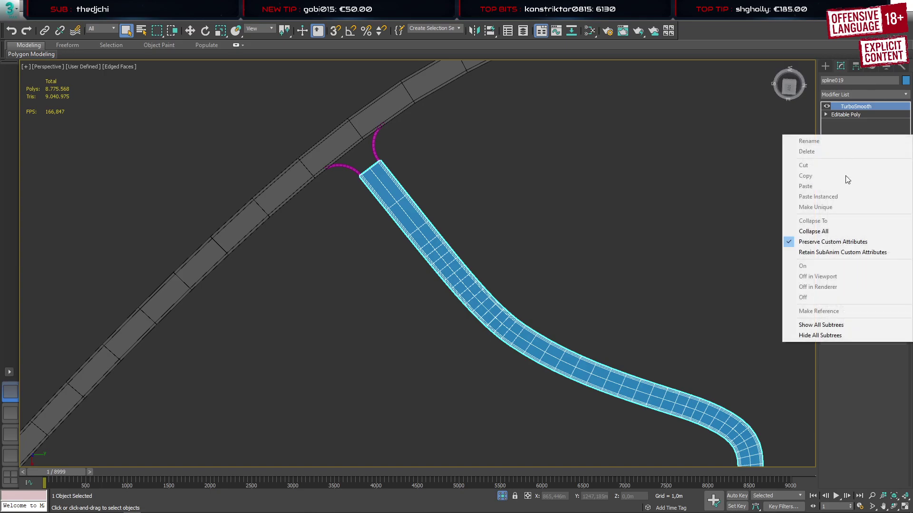
click(814, 231)
click(504, 291)
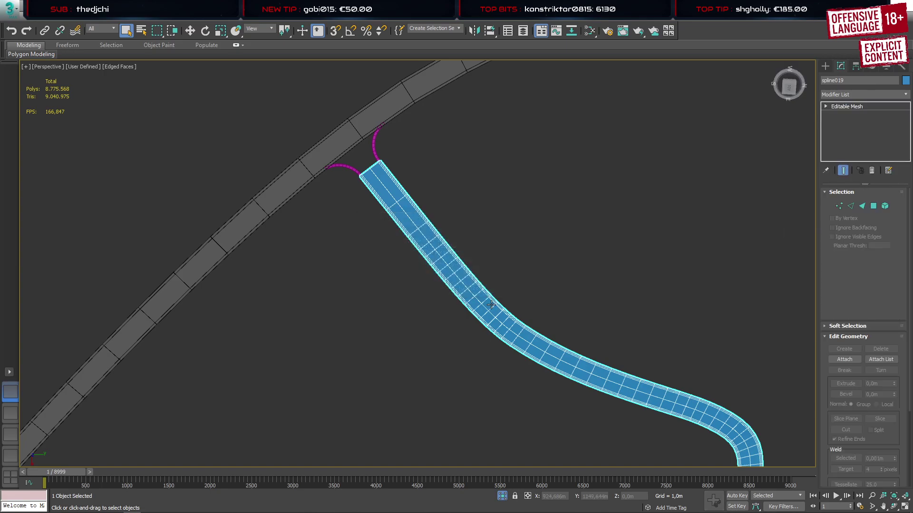
scroll(483, 315, up, 5)
key(1)
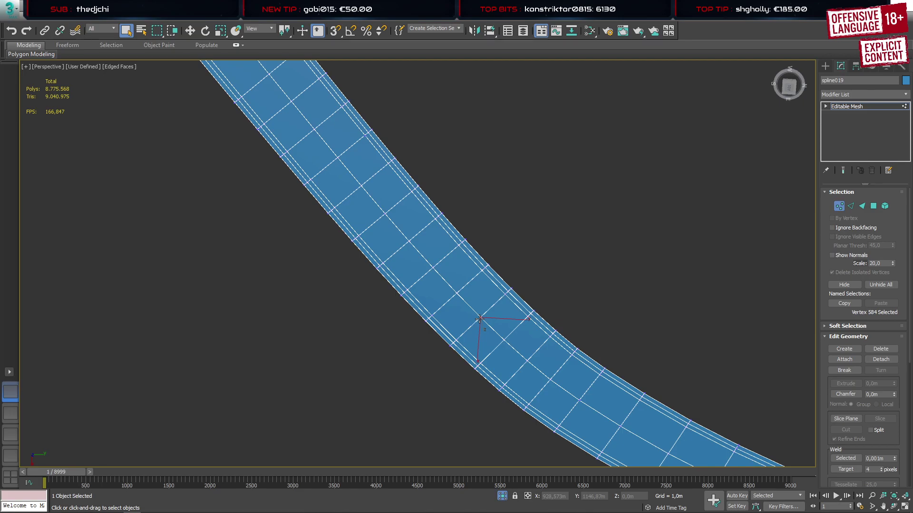
right_click(483, 326)
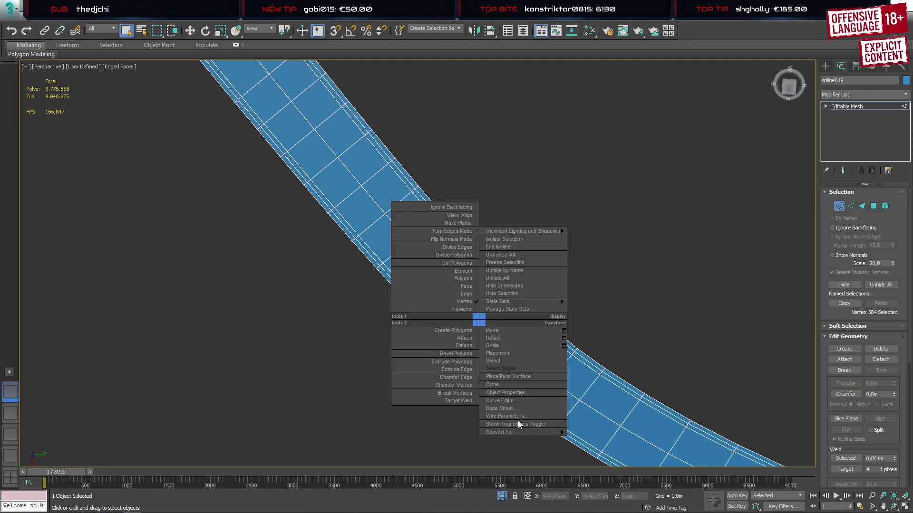
Convert the collapsed strip back to an Editable Poly
mouse_move(528, 435)
click(599, 440)
key(1)
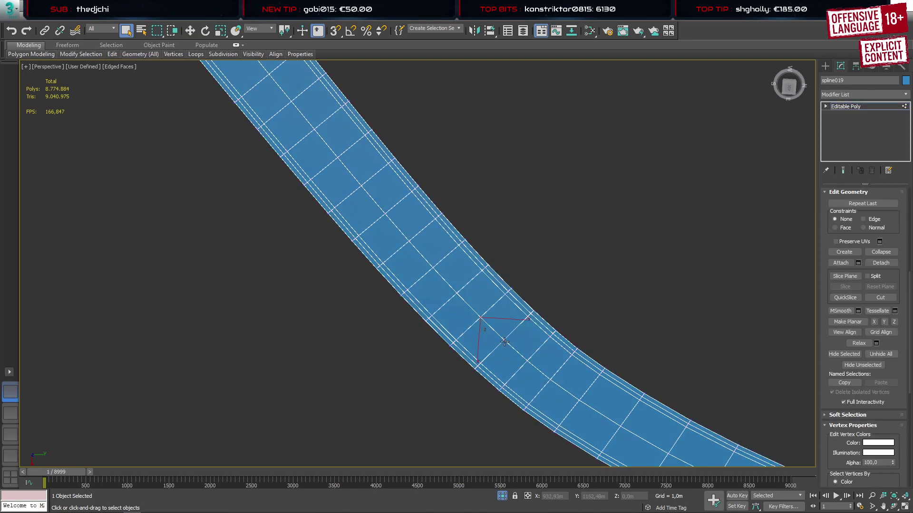
scroll(487, 334, up, 5)
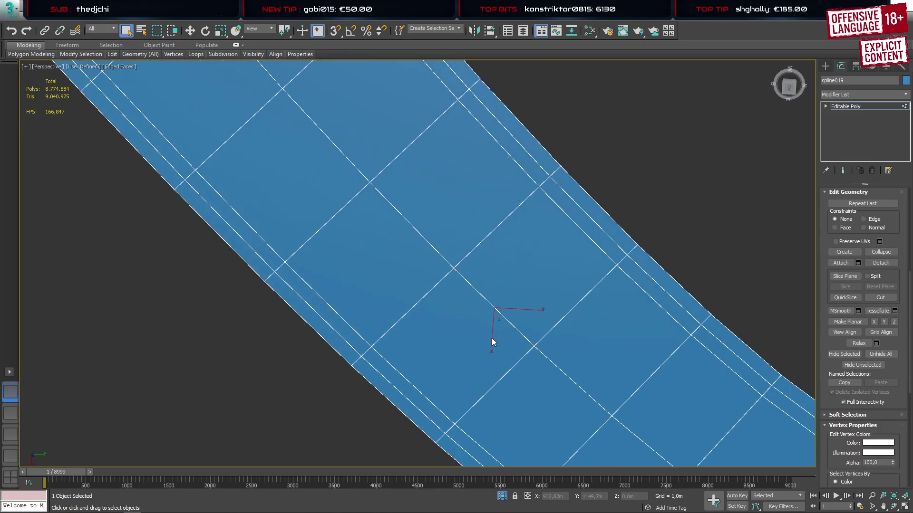
Remove surplus cross-section edge loops along the strip with Remove Loop
mouse_move(197, 55)
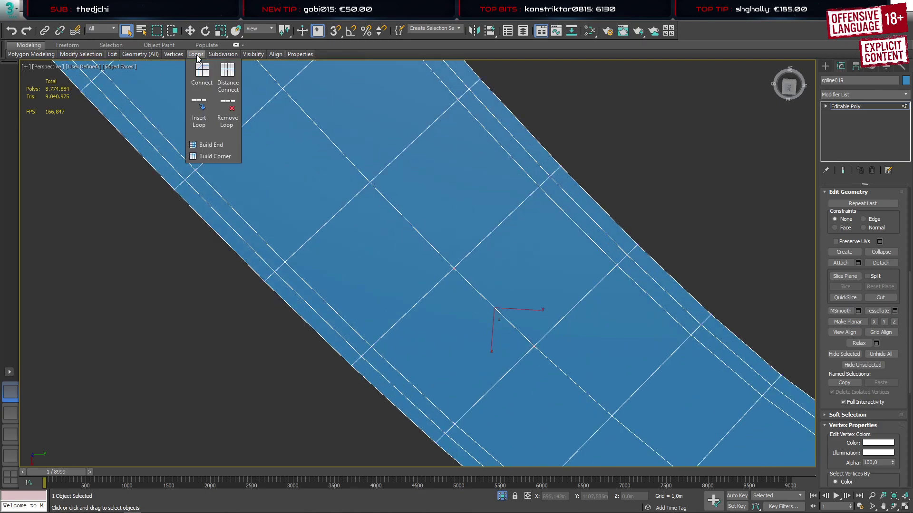
click(229, 118)
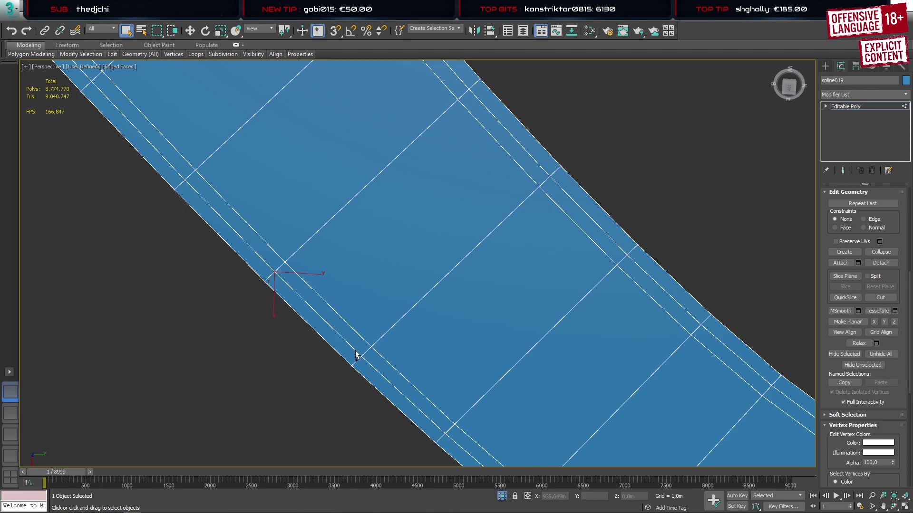
mouse_move(200, 58)
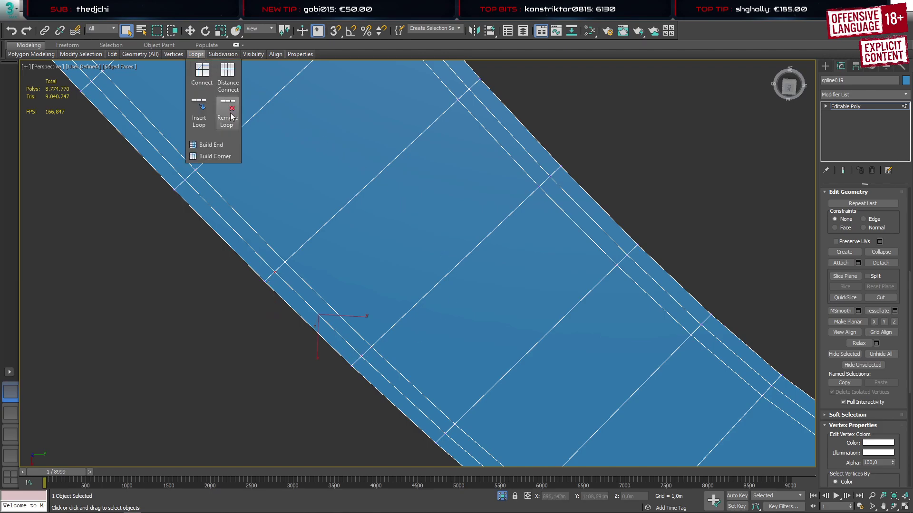
click(230, 117)
click(549, 176)
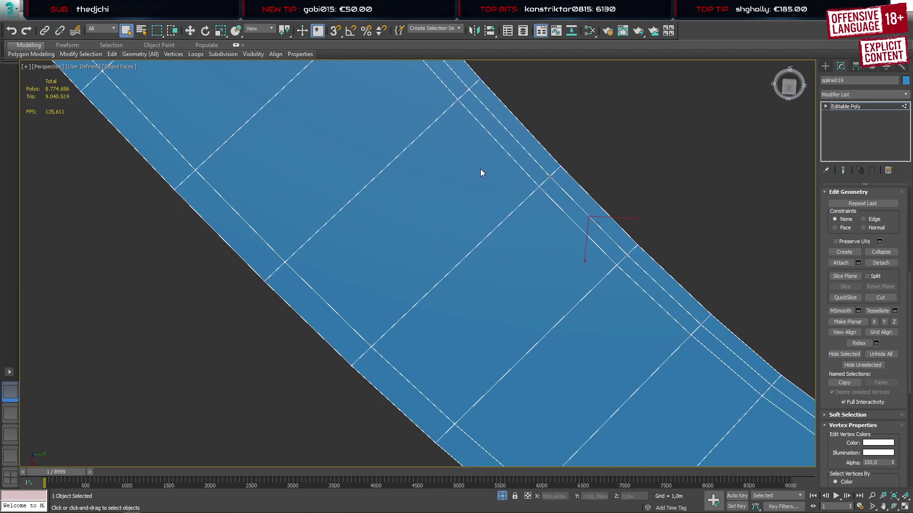
mouse_move(197, 56)
click(230, 118)
scroll(490, 301, down, 6)
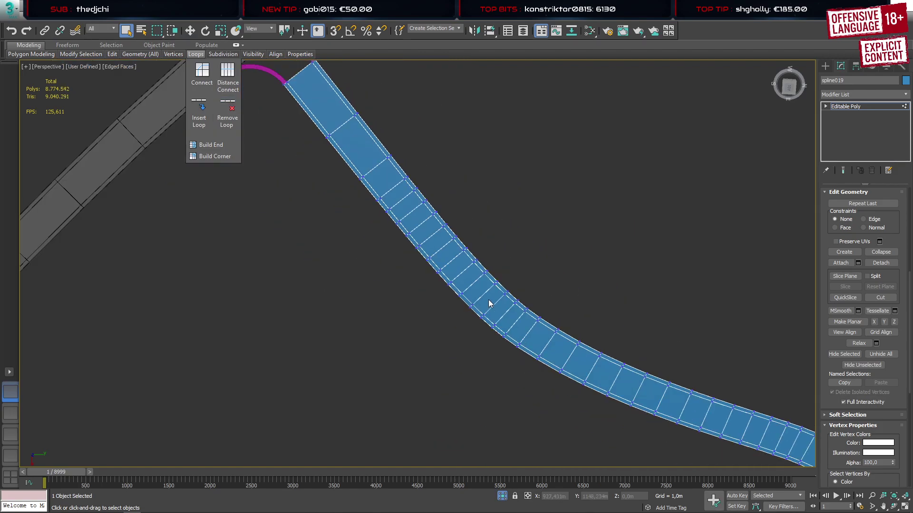
middle_drag(539, 342, 478, 281)
scroll(470, 223, down, 4)
scroll(452, 174, up, 10)
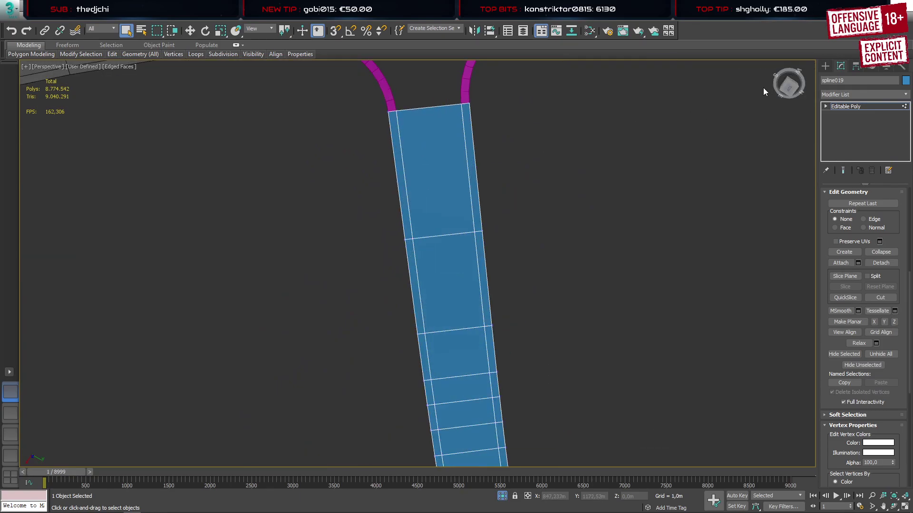
With Move and 3D vertex snapping on, snap the lower curb arc onto the strip's corner
click(825, 66)
scroll(451, 165, up, 6)
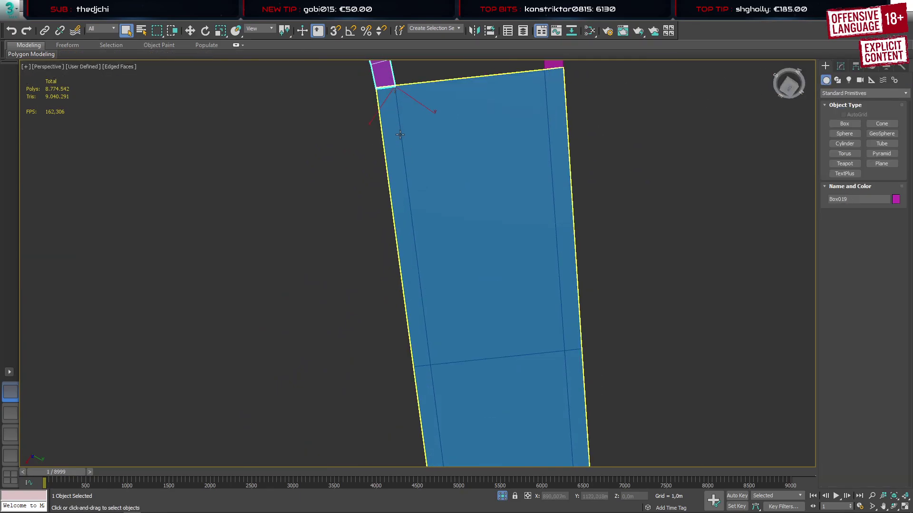
alt+middle_drag(451, 165, 479, 334)
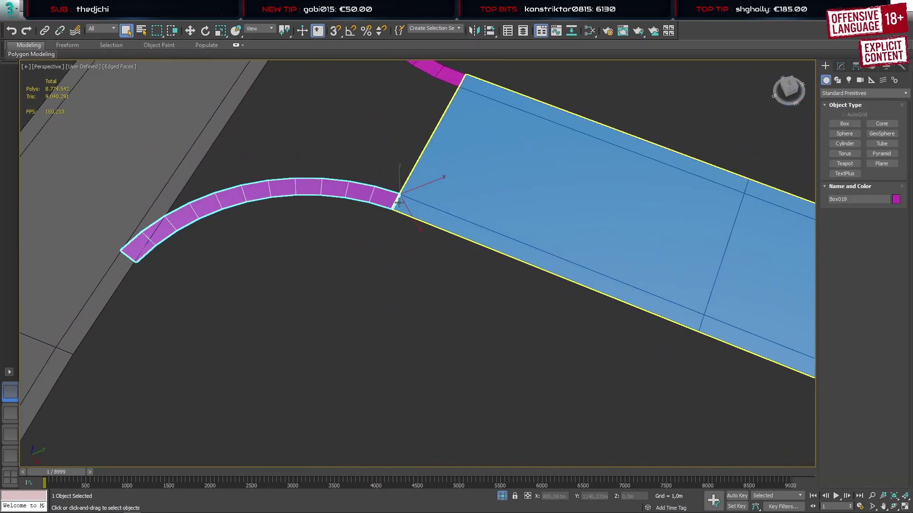
scroll(399, 202, up, 5)
key(w)
key(s)
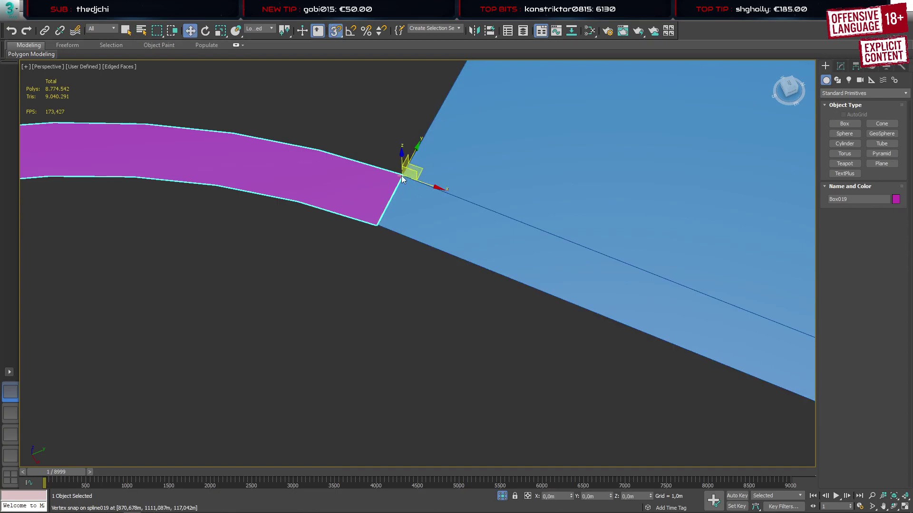
mouse_move(402, 178)
mouse_down()
mouse_move(359, 143)
mouse_move(402, 176)
mouse_up()
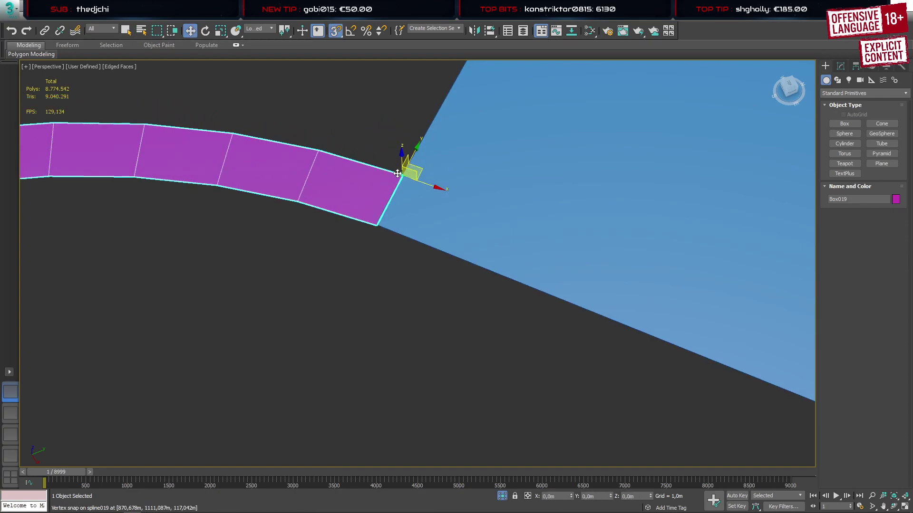
Snap the upper curb arc onto the strip's other corner
middle_drag(494, 162, 431, 317)
scroll(430, 316, down, 5)
click(450, 208)
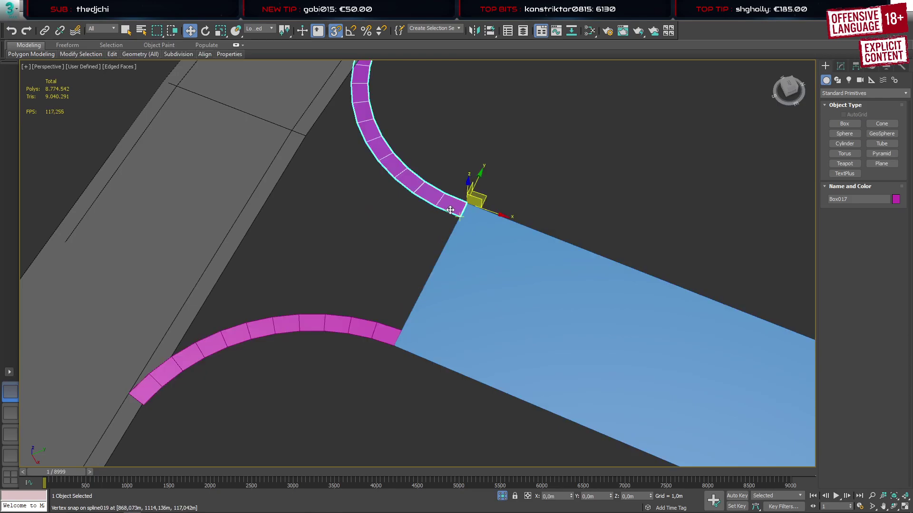
scroll(450, 210, up, 5)
mouse_move(482, 232)
mouse_down()
mouse_move(480, 222)
mouse_move(483, 232)
mouse_up()
Orbit around the junction to inspect both curbs and select the other curb arc
scroll(475, 247, down, 5)
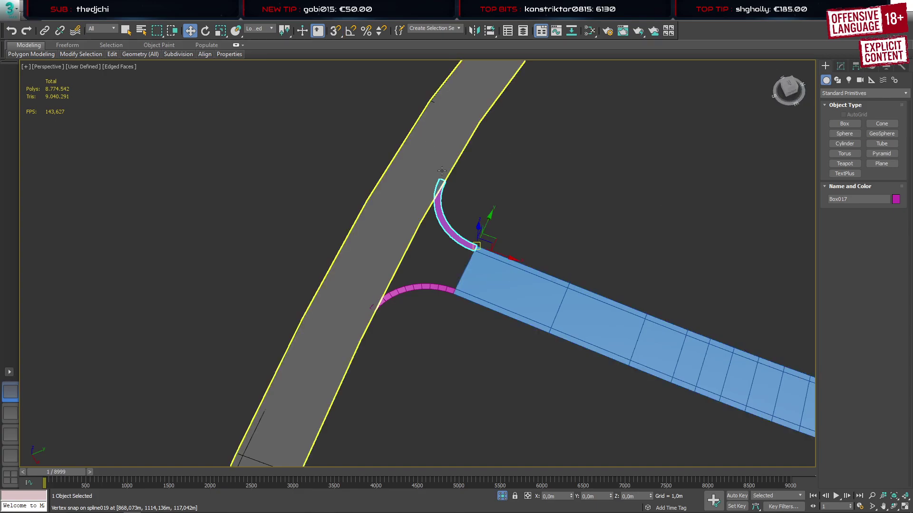
alt+middle_drag(442, 171, 461, 259)
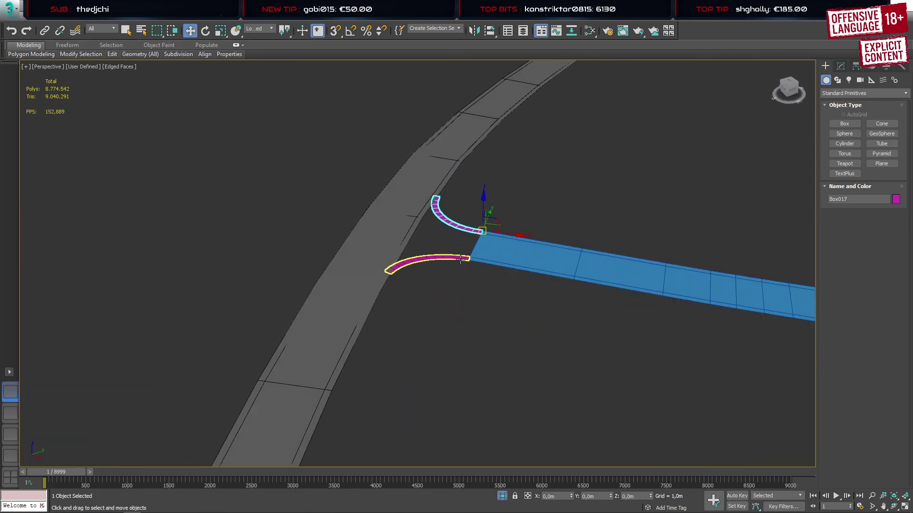
click(405, 269)
scroll(407, 261, up, 8)
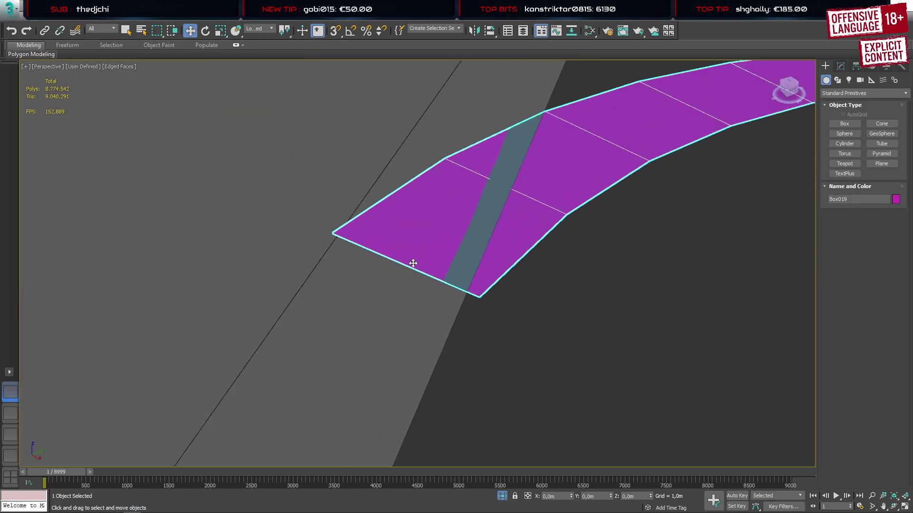
scroll(411, 262, down, 5)
alt+middle_drag(406, 263, 570, 295)
click(479, 335)
scroll(544, 340, up, 5)
Add a Bend modifier to Box017 with an angle of −10°
click(840, 65)
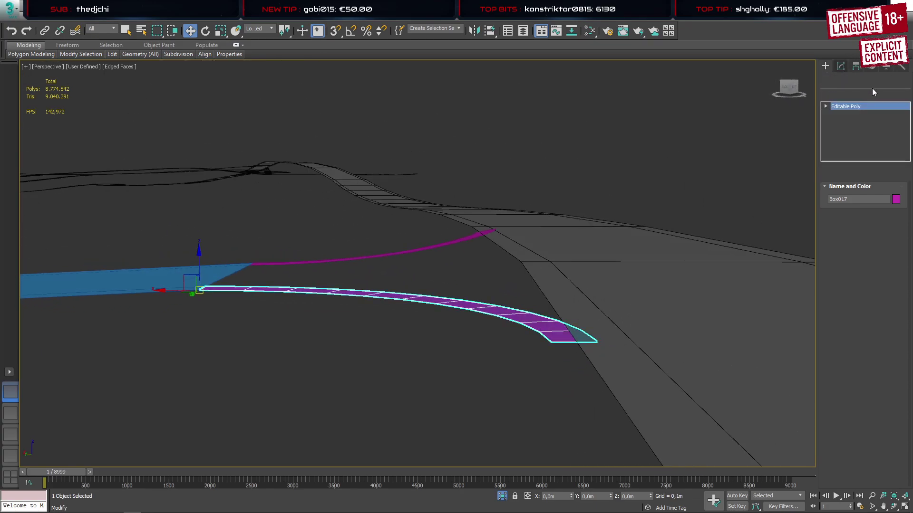
click(904, 95)
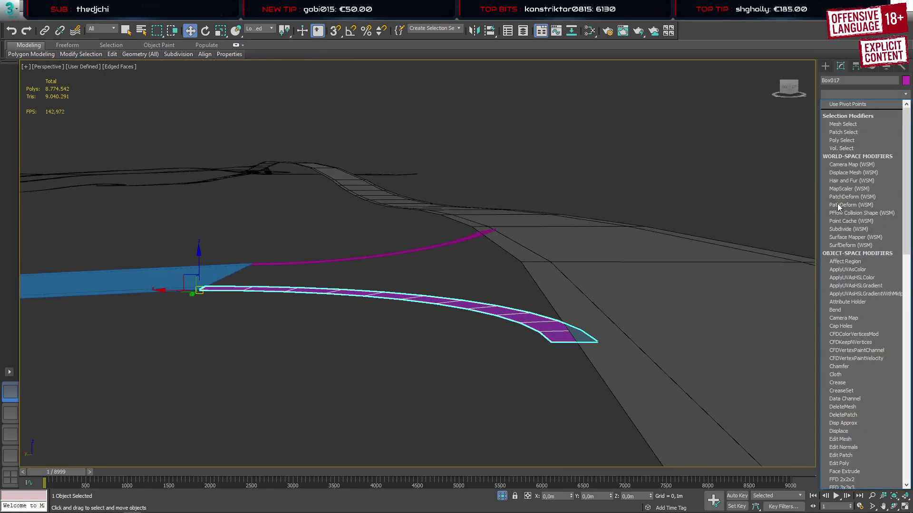
click(840, 311)
drag(888, 211, 893, 219)
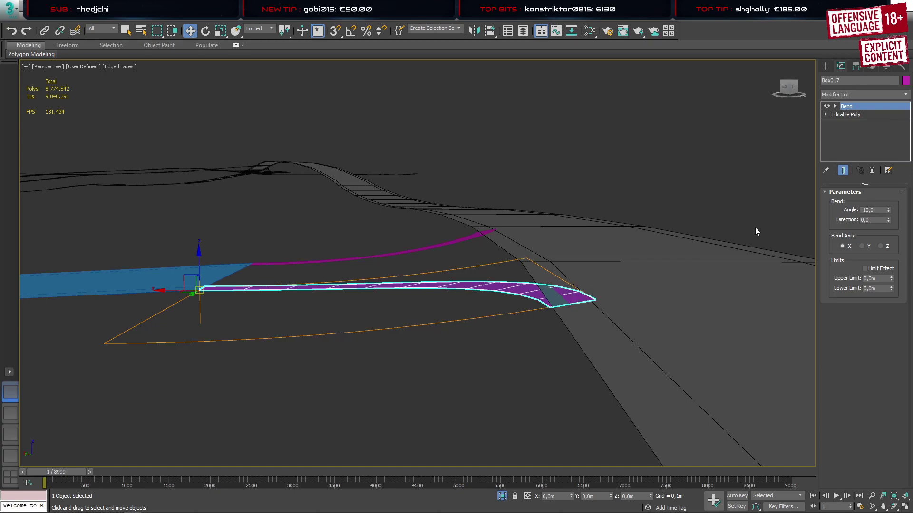
Inspect the bent curb ends at the junction, then select the main road
alt+middle_drag(610, 295, 691, 329)
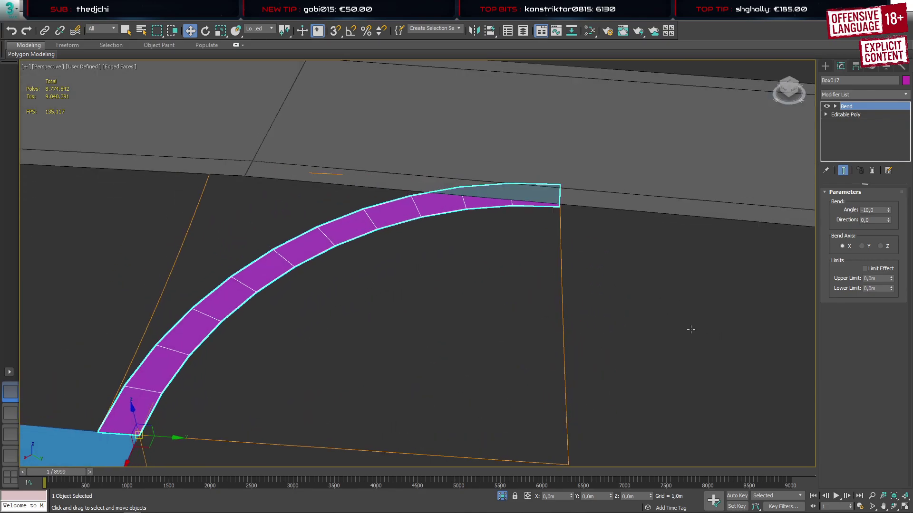
scroll(328, 254, down, 5)
middle_drag(320, 252, 478, 281)
alt+middle_drag(477, 280, 482, 334)
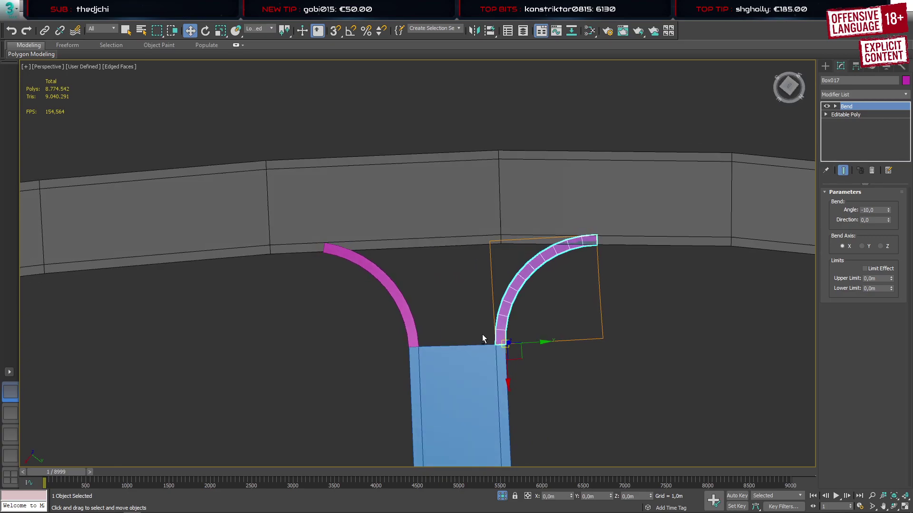
alt+middle_drag(456, 202, 454, 220)
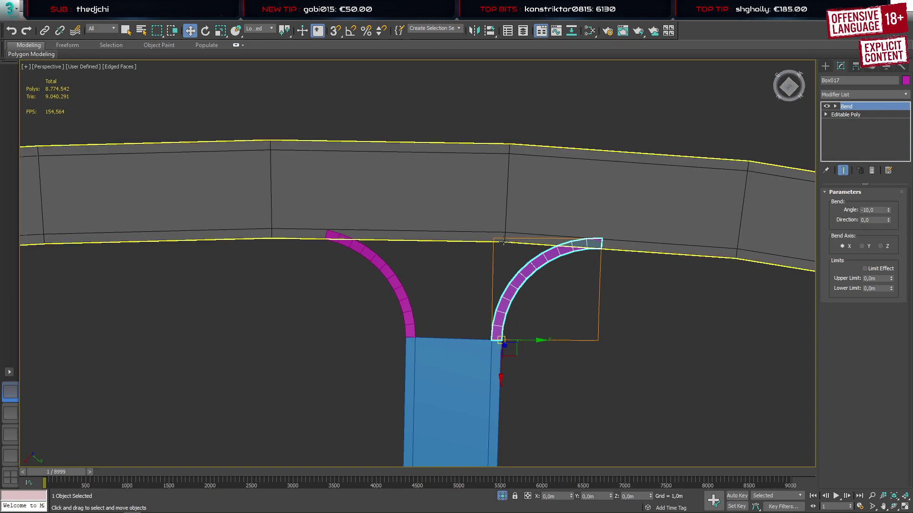
middle_drag(504, 242, 463, 223)
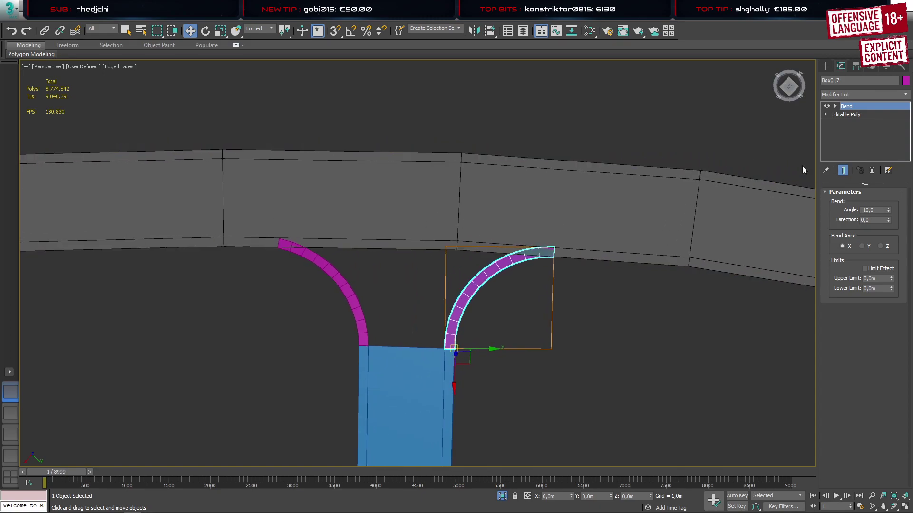
click(825, 65)
click(551, 191)
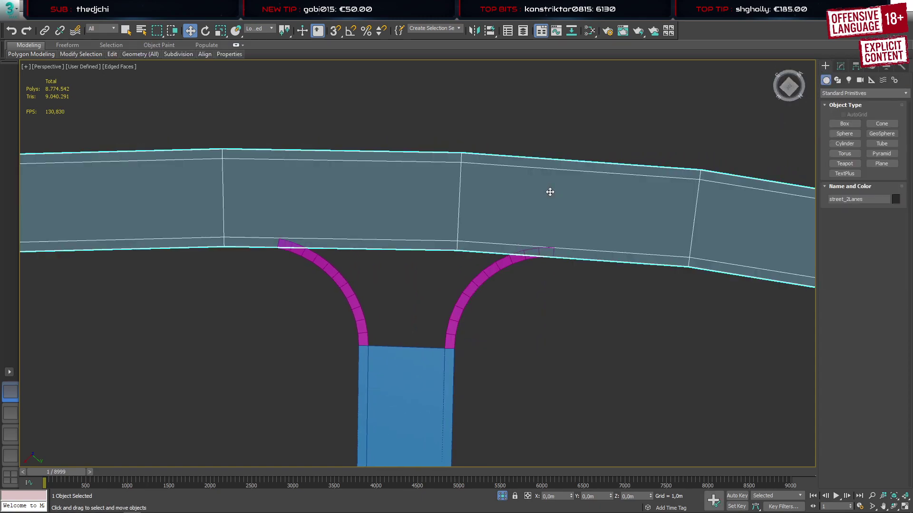
Connect the main road's edge ring with a cross edge slid to the first curb's end
key(2)
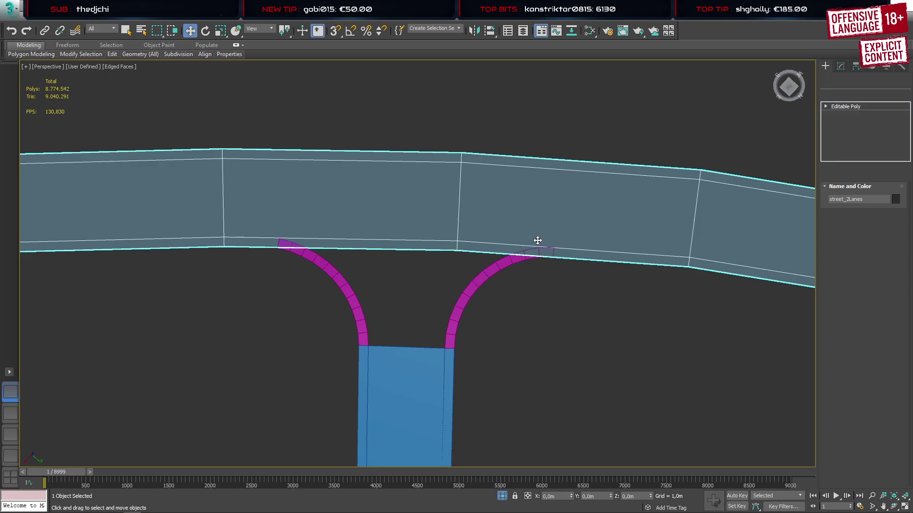
drag(536, 316, 555, 253)
key(alt+r)
key(ctrl+shift+e)
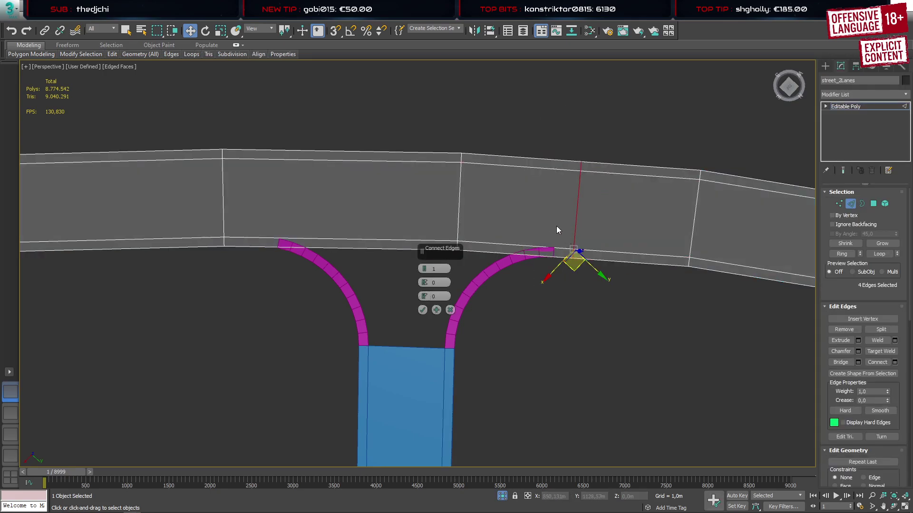
scroll(534, 294, up, 5)
drag(423, 299, 416, 267)
click(422, 309)
Add a second connecting cross edge on the main road at the other curb
scroll(419, 292, down, 5)
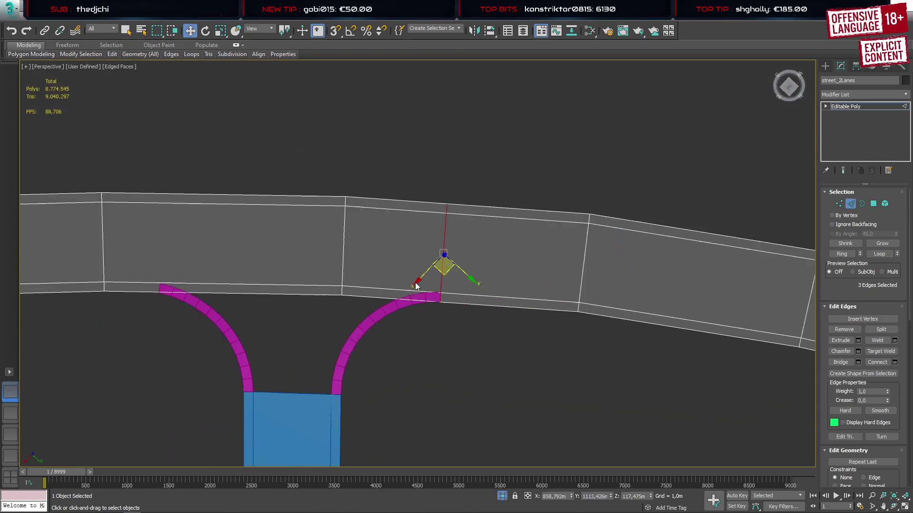
scroll(436, 265, up, 2)
drag(406, 169, 417, 230)
scroll(408, 258, up, 5)
key(ctrl+shift+e)
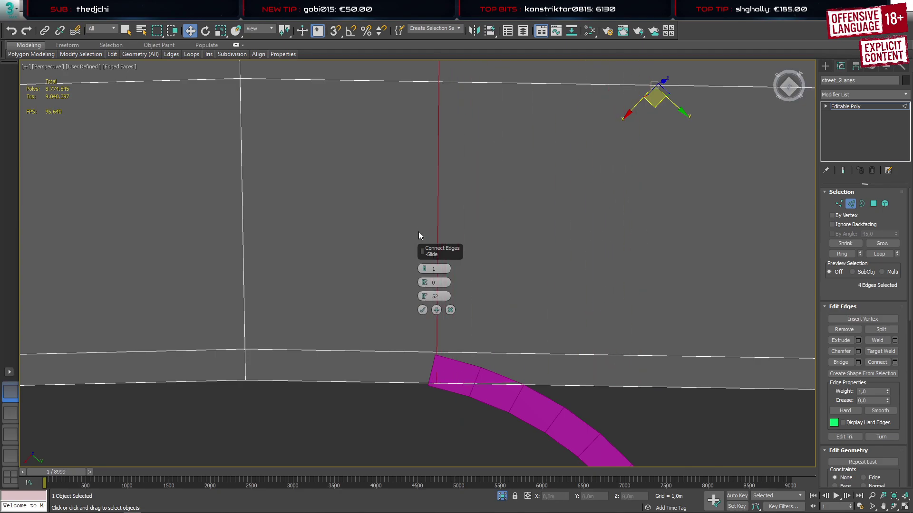
click(422, 310)
scroll(515, 264, down, 5)
middle_drag(542, 273, 406, 230)
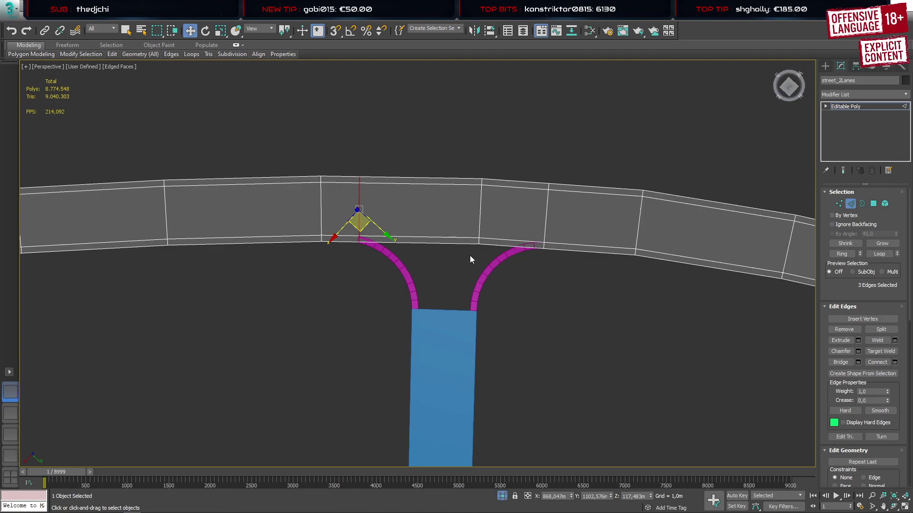
Restore the aerial terrain and remove the extra edge loop from the main road at the junction
key(alt+q)
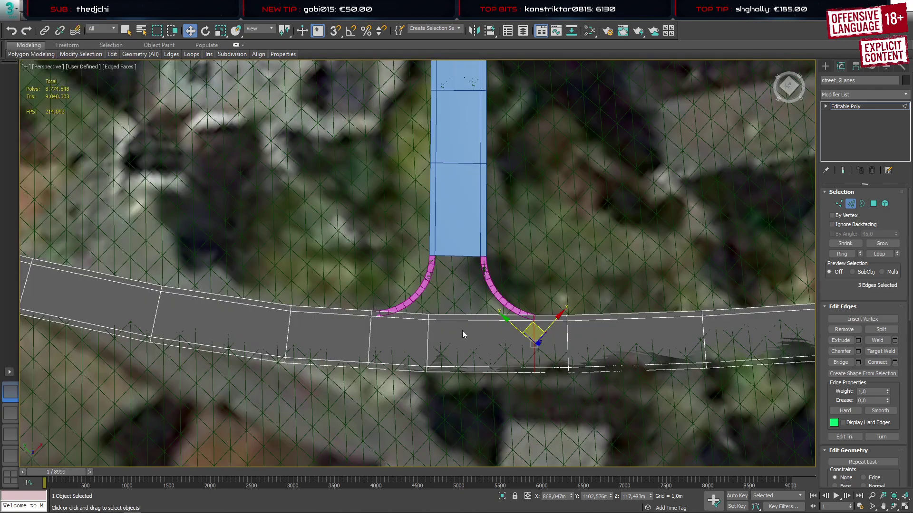
middle_drag(463, 331, 482, 222)
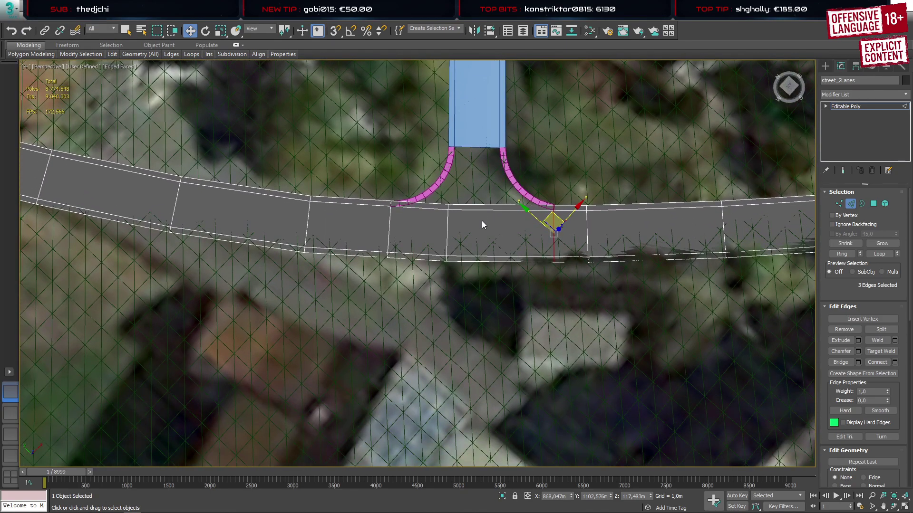
key(1)
click(447, 207)
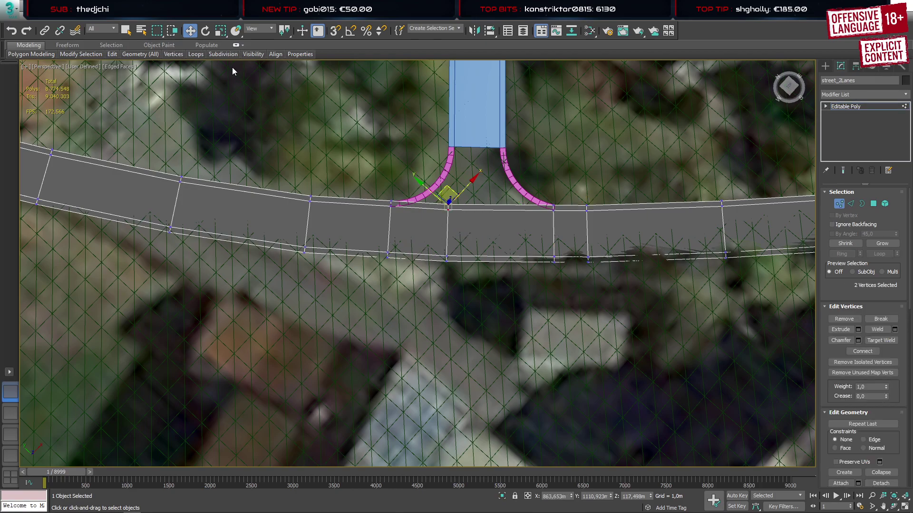
mouse_move(200, 59)
click(228, 112)
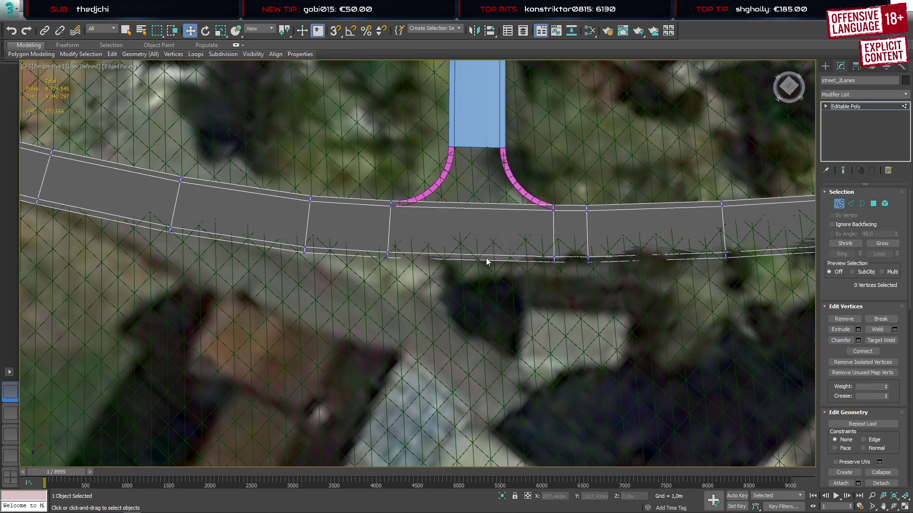
click(824, 67)
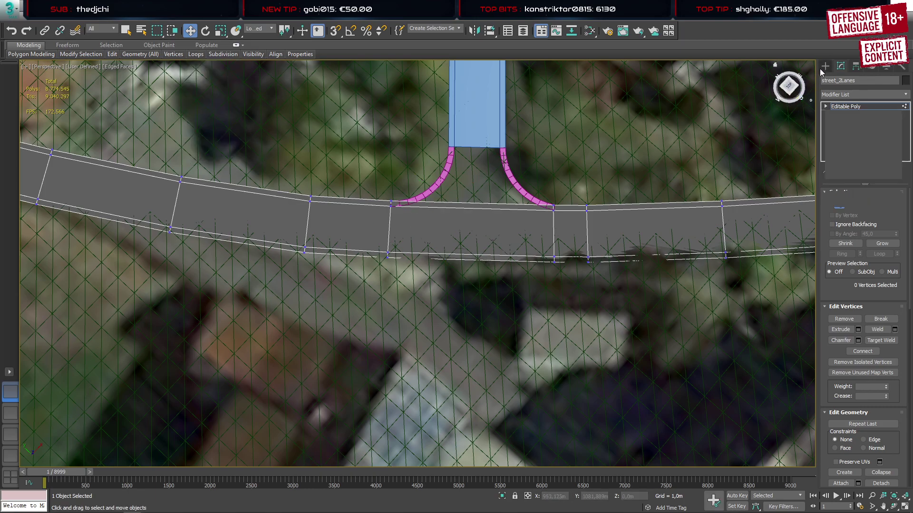
Isolate both curbs and the side road block, viewing the curbs from a low angle
click(525, 198)
ctrl+click(488, 132)
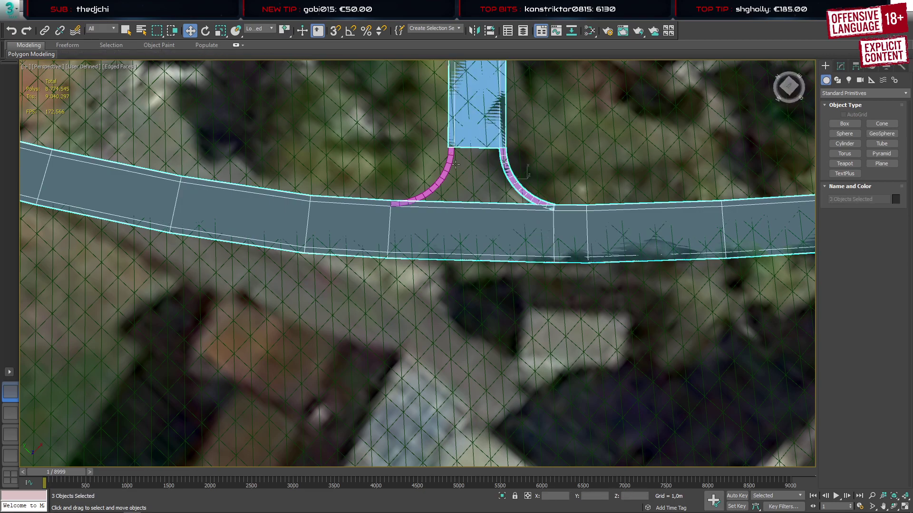
ctrl+click(451, 164)
key(alt+q)
click(510, 280)
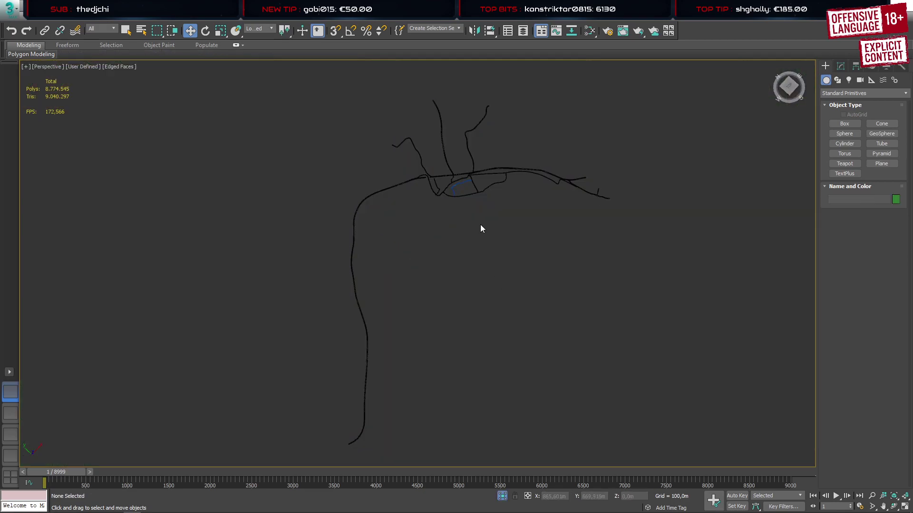
scroll(450, 197, up, 5)
scroll(449, 198, up, 15)
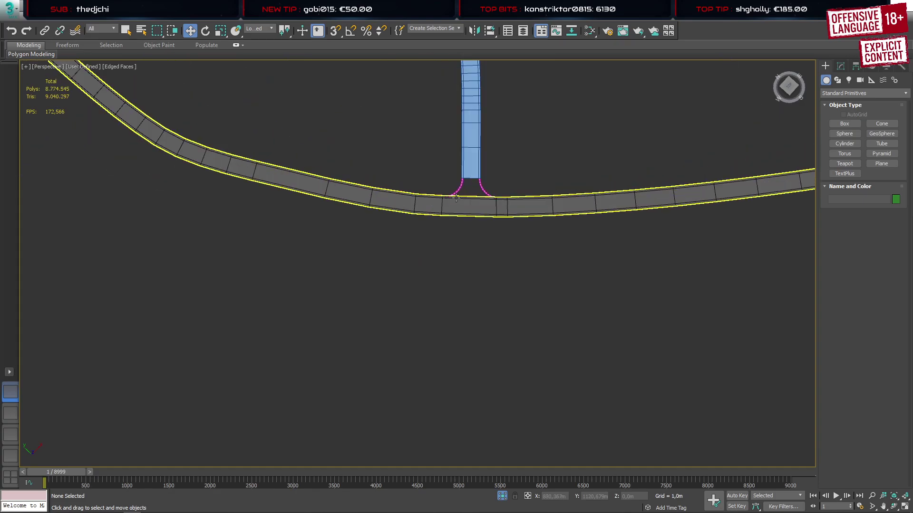
click(464, 176)
scroll(463, 177, up, 3)
alt+middle_drag(463, 176, 381, 198)
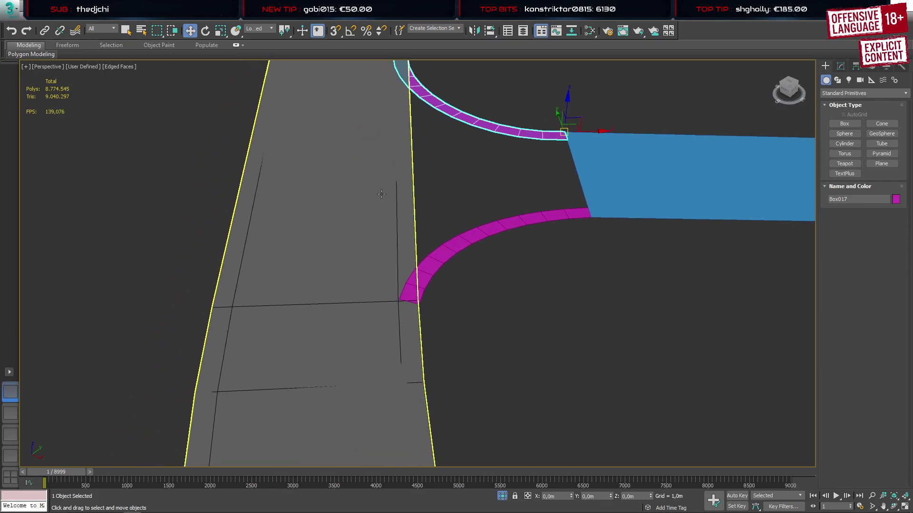
Delete the main road's strip face at the junction
click(388, 204)
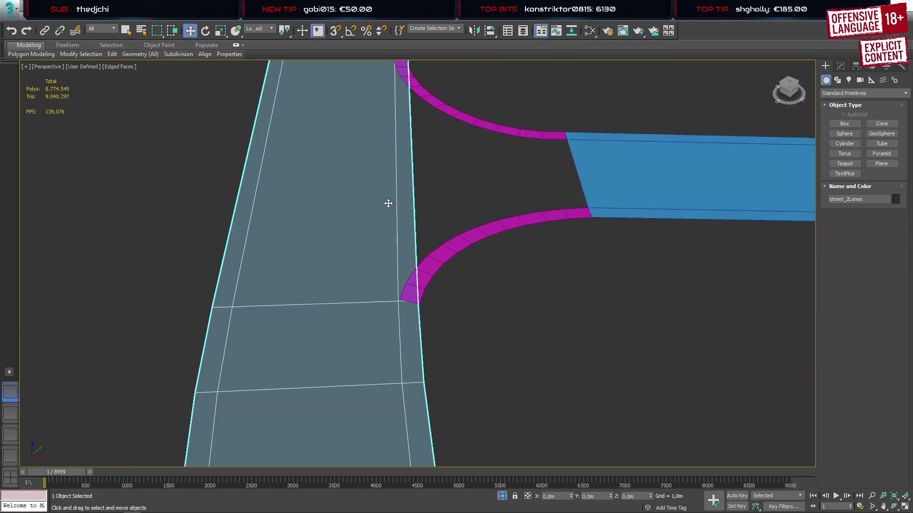
key(4)
click(410, 210)
key(Delete)
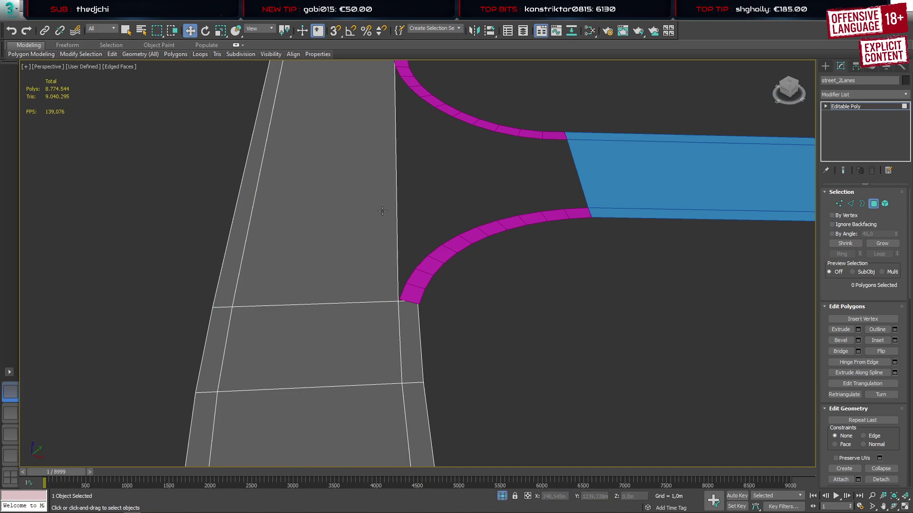
middle_drag(380, 210, 372, 272)
click(825, 66)
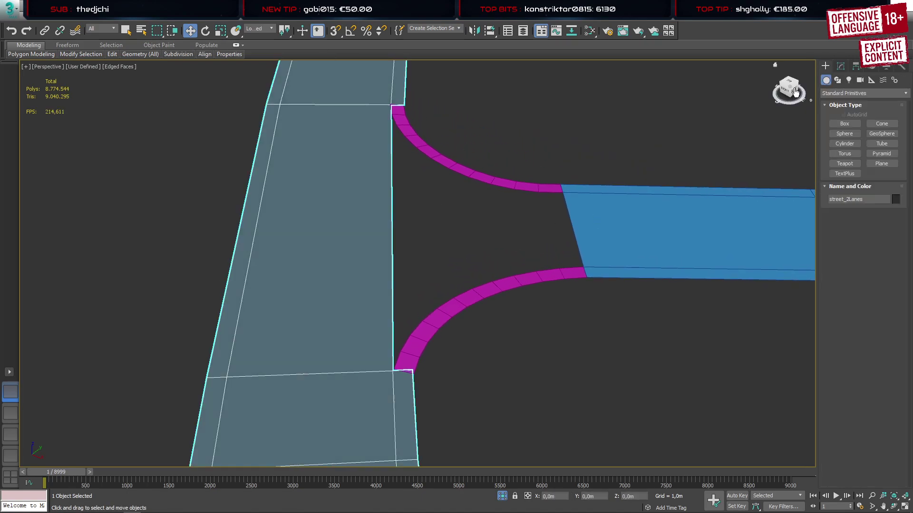
Collapse the lower curb's Bend modifier into an Editable Poly with Collapse All
click(611, 256)
middle_drag(612, 256, 575, 236)
click(520, 261)
scroll(521, 261, up, 6)
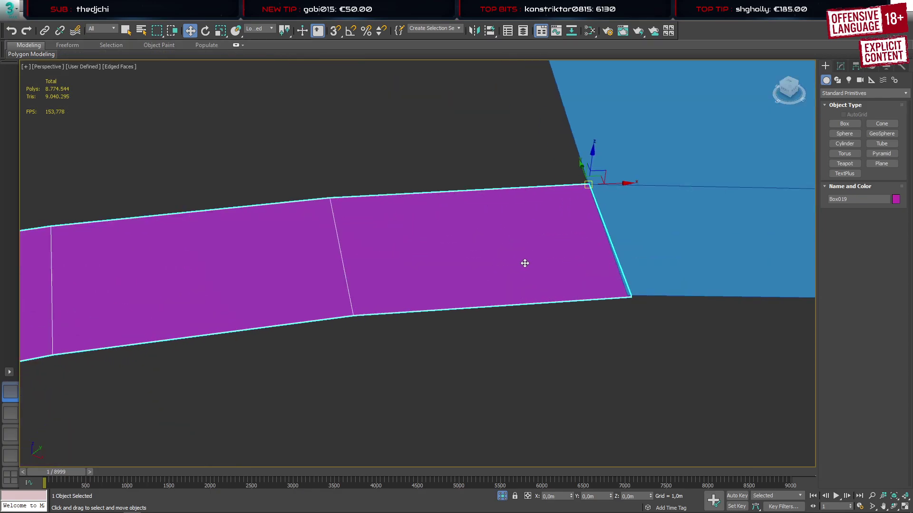
key(1)
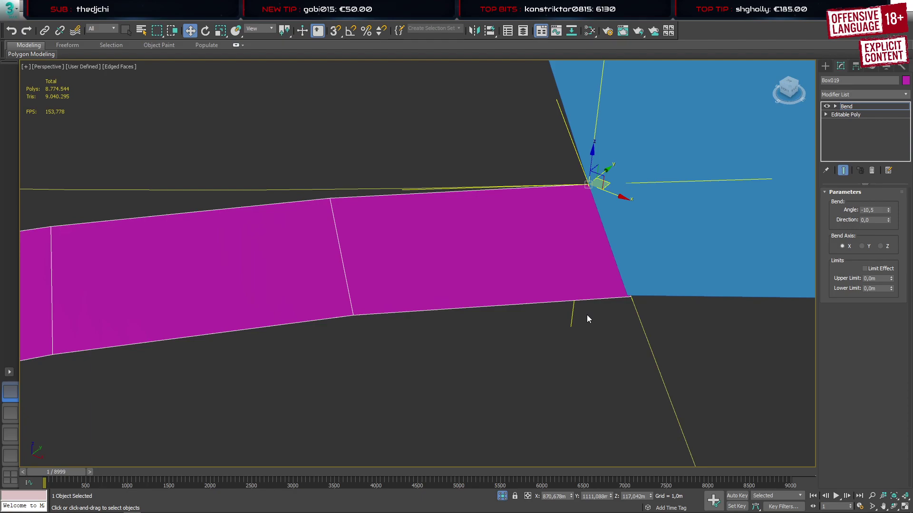
click(825, 66)
click(840, 66)
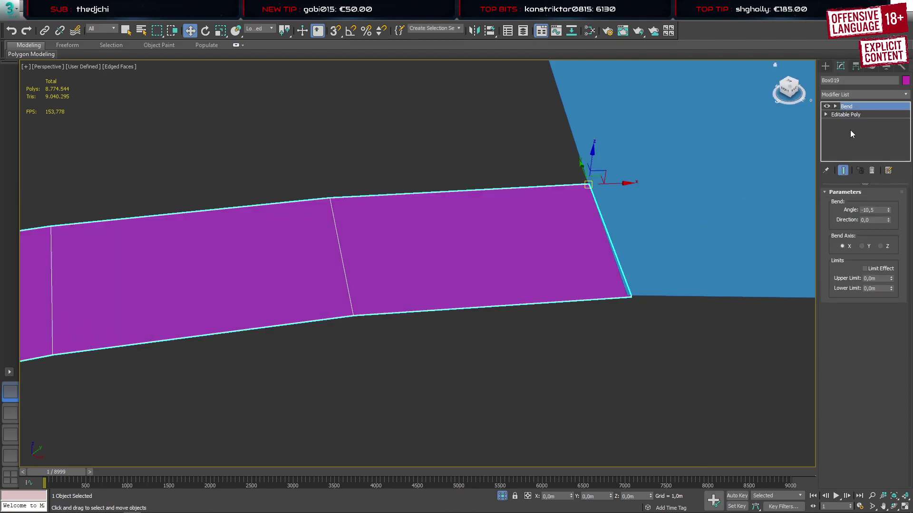
right_click(850, 136)
click(804, 236)
click(512, 290)
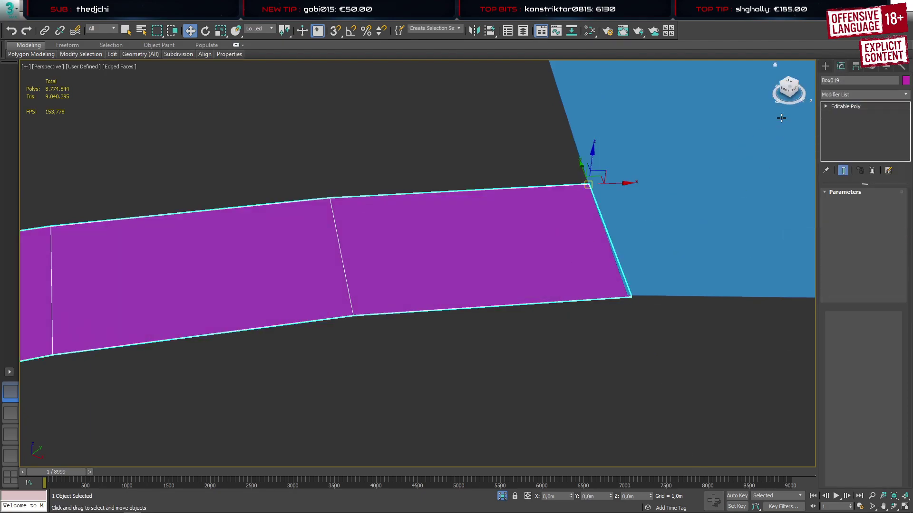
click(825, 66)
Collapse the upper curb's Bend modifier into its mesh the same way
scroll(614, 152, down, 5)
scroll(532, 209, down, 3)
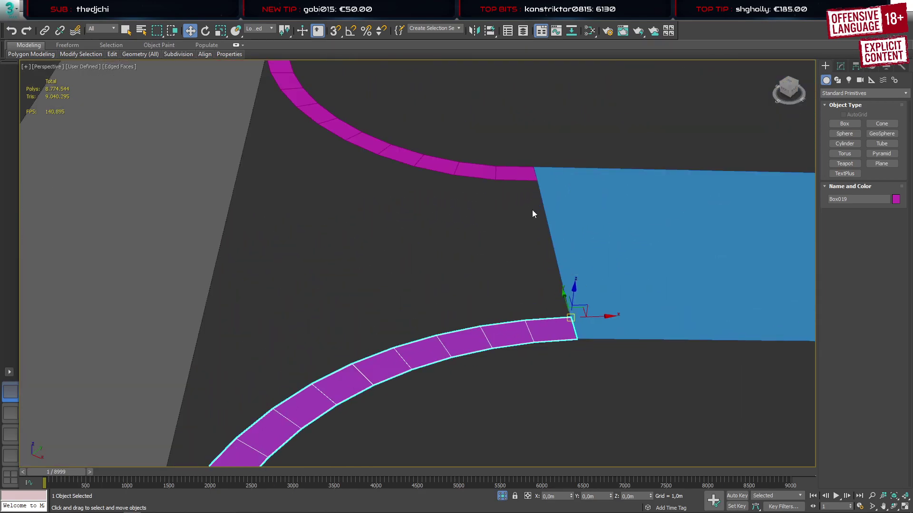
click(506, 176)
click(840, 66)
right_click(851, 139)
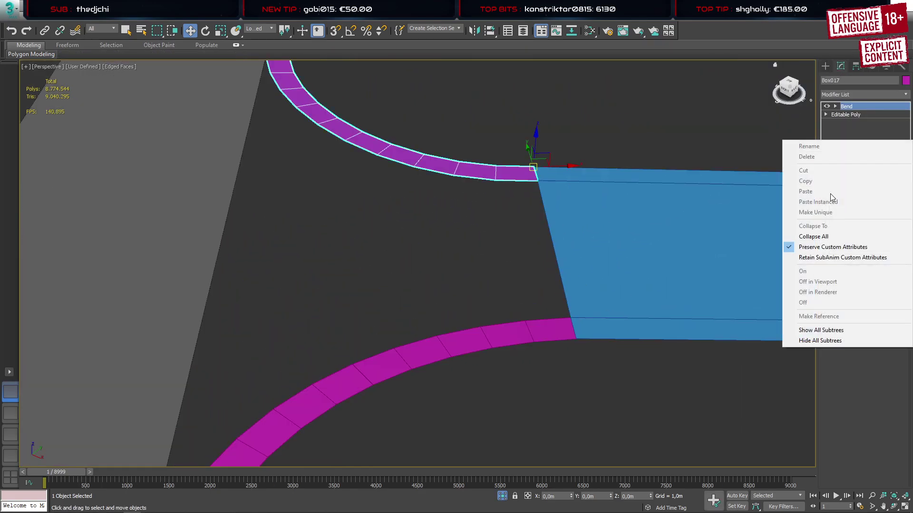
click(803, 236)
click(502, 290)
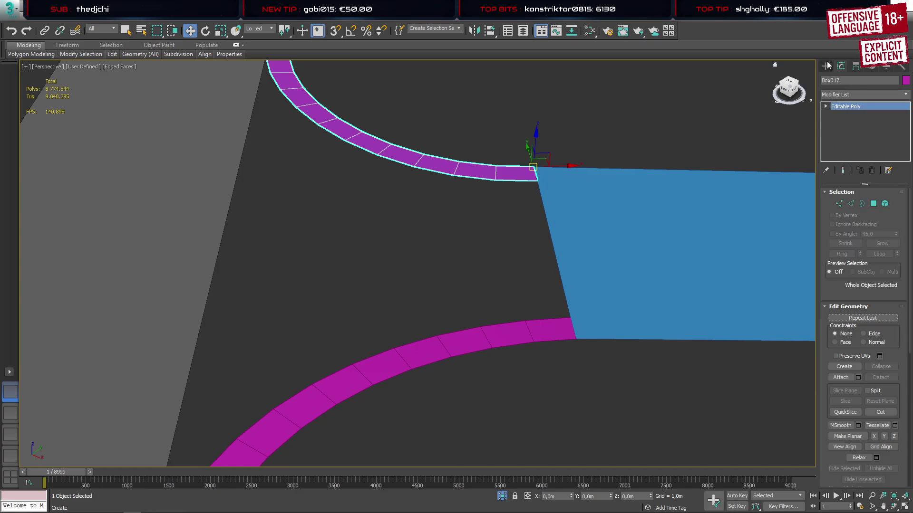
click(825, 66)
click(552, 333)
scroll(552, 333, up, 4)
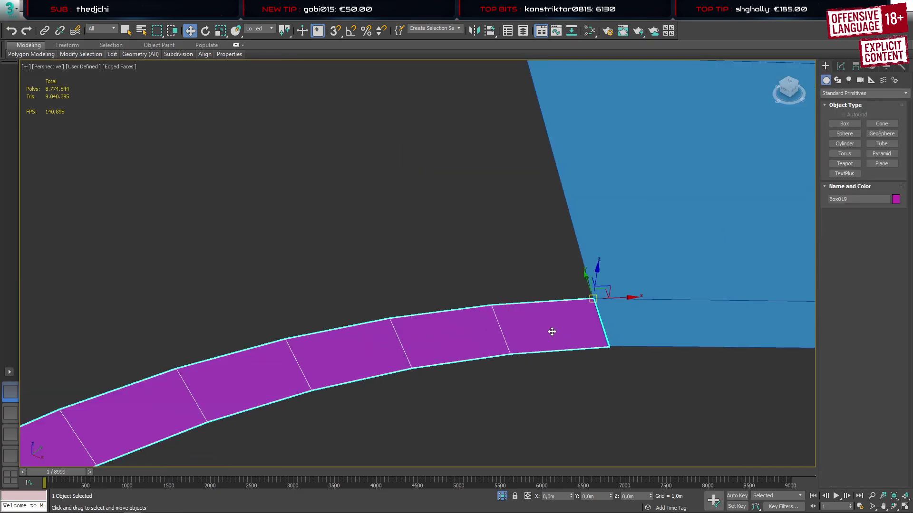
Nudge the lower curb's corner vertex at the side road slightly left
key(1)
click(610, 346)
scroll(608, 337, up, 3)
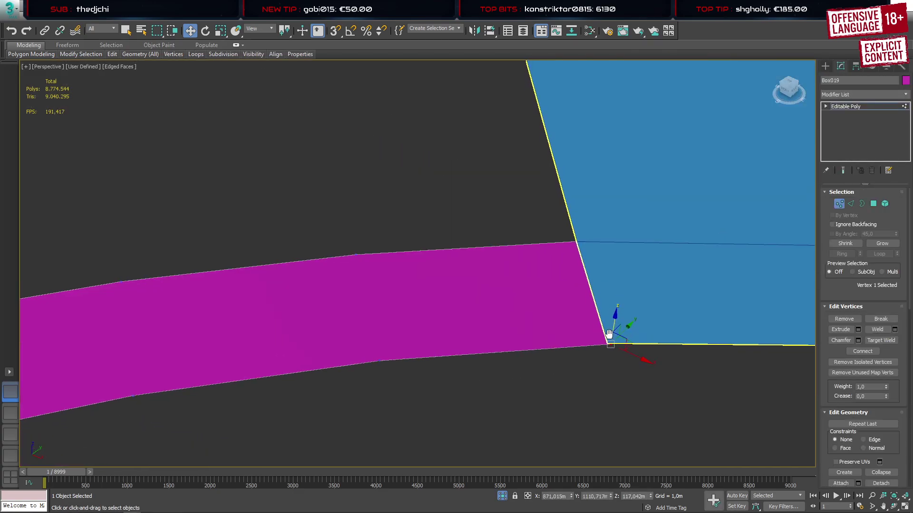
middle_drag(609, 334, 612, 313)
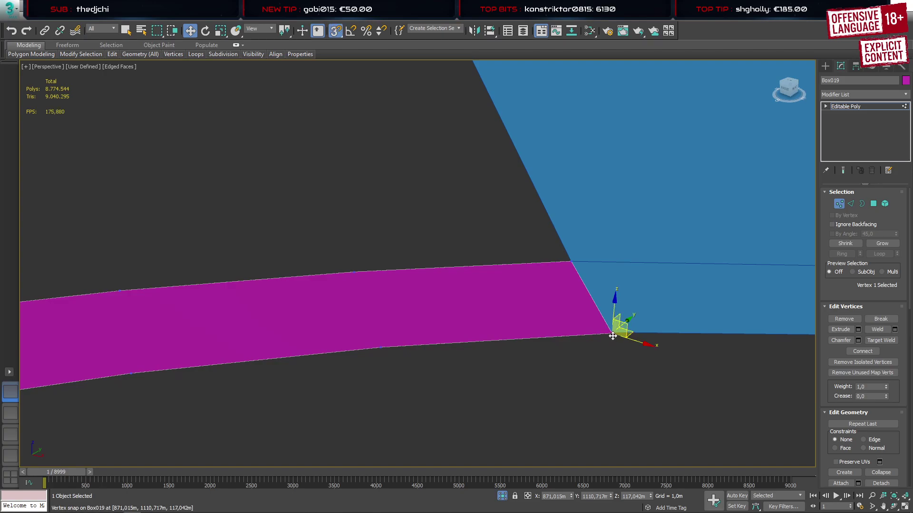
mouse_move(613, 337)
mouse_down()
mouse_move(587, 339)
mouse_move(607, 336)
mouse_up()
scroll(560, 278, down, 4)
alt+middle_drag(561, 279, 408, 336)
click(603, 174)
scroll(578, 196, up, 4)
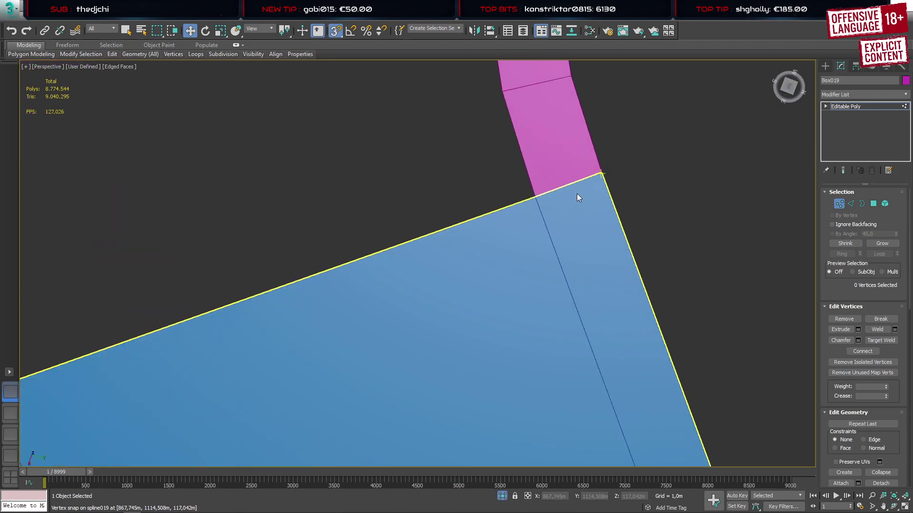
click(826, 65)
Snap the upper curb's end vertices onto the side road corner
click(583, 147)
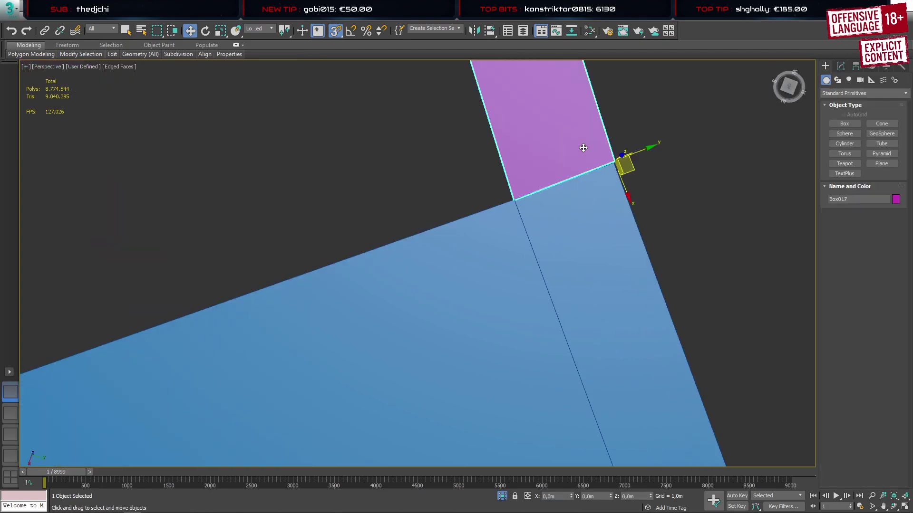
key(1)
drag(650, 126, 589, 189)
alt+middle_drag(590, 189, 515, 211)
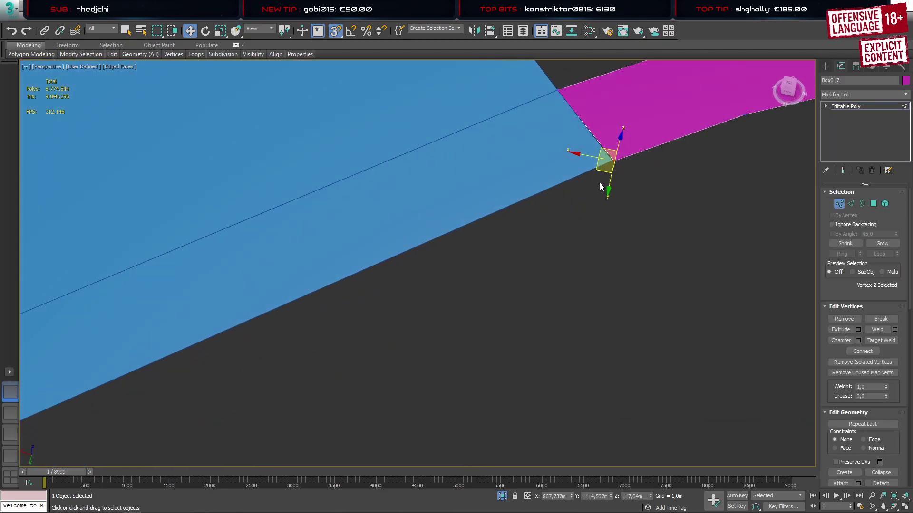
drag(615, 163, 609, 164)
Snap the upper curb's road-side end vertices onto the main road corner
middle_drag(521, 153, 350, 209)
scroll(350, 209, down, 5)
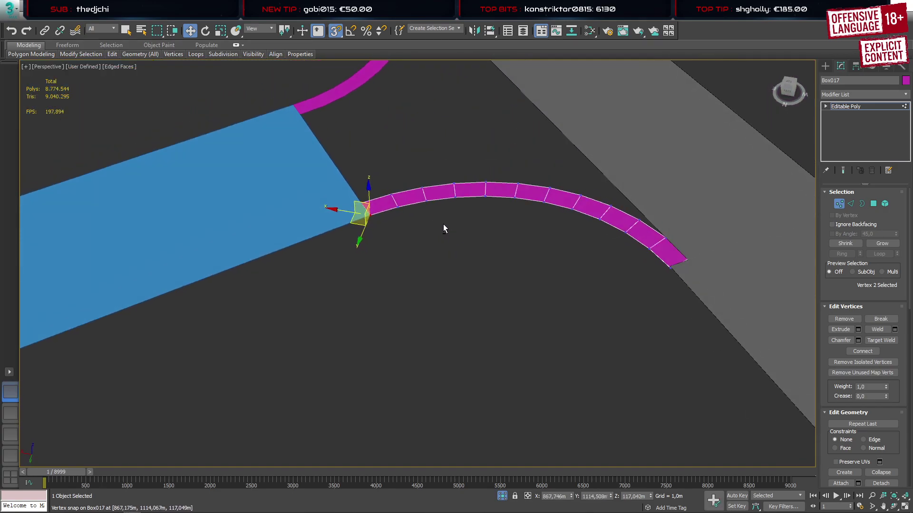
scroll(685, 263, up, 4)
mouse_move(664, 260)
mouse_down()
mouse_move(655, 277)
mouse_move(651, 267)
mouse_up()
drag(719, 234, 693, 255)
alt+middle_drag(703, 255, 600, 301)
scroll(600, 296, down, 8)
middle_drag(728, 336, 428, 251)
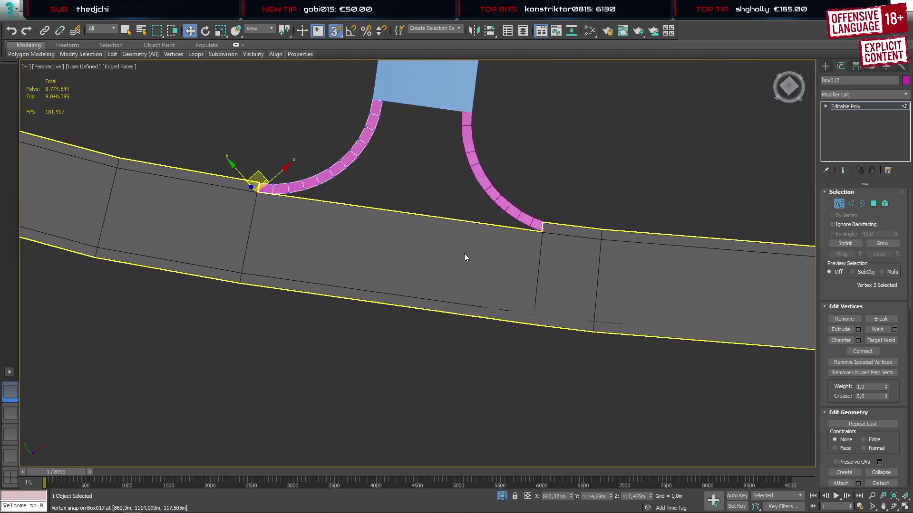
scroll(536, 237, up, 4)
click(825, 66)
Snap the lower curb ribbon's end corner onto the main road's vertices
click(544, 215)
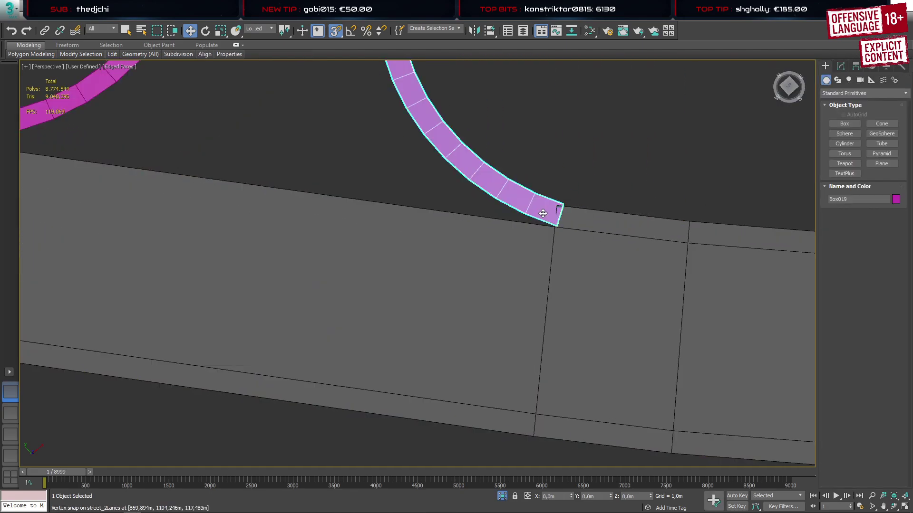
key(1)
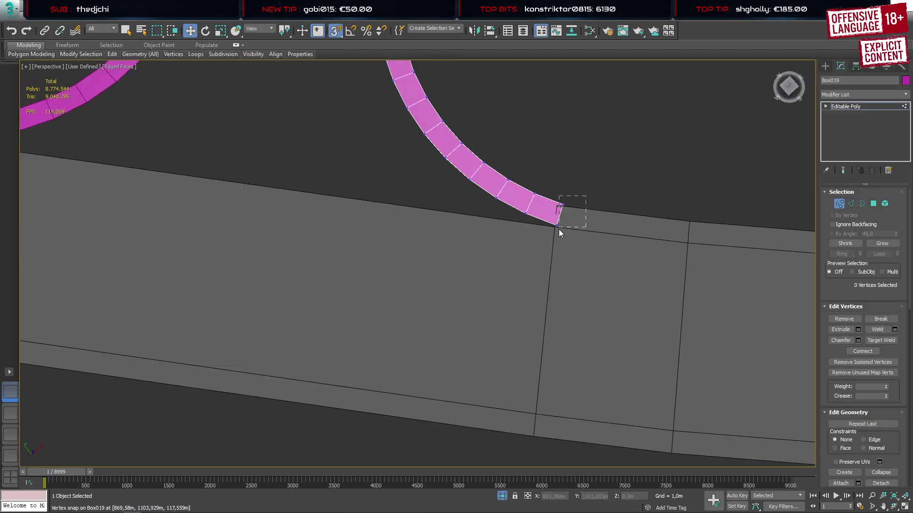
drag(558, 230, 557, 230)
scroll(561, 238, up, 3)
alt+middle_drag(571, 250, 541, 237)
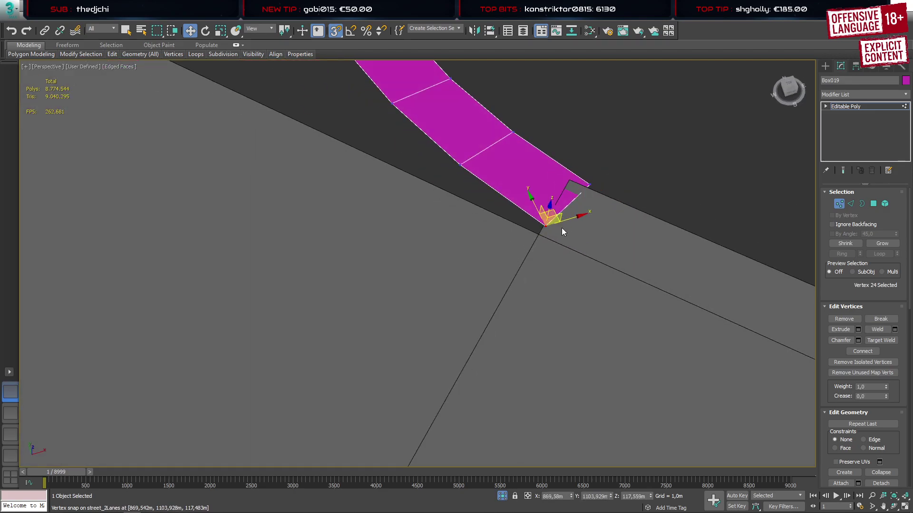
drag(545, 226, 539, 233)
alt+middle_drag(595, 237, 564, 259)
drag(637, 219, 600, 255)
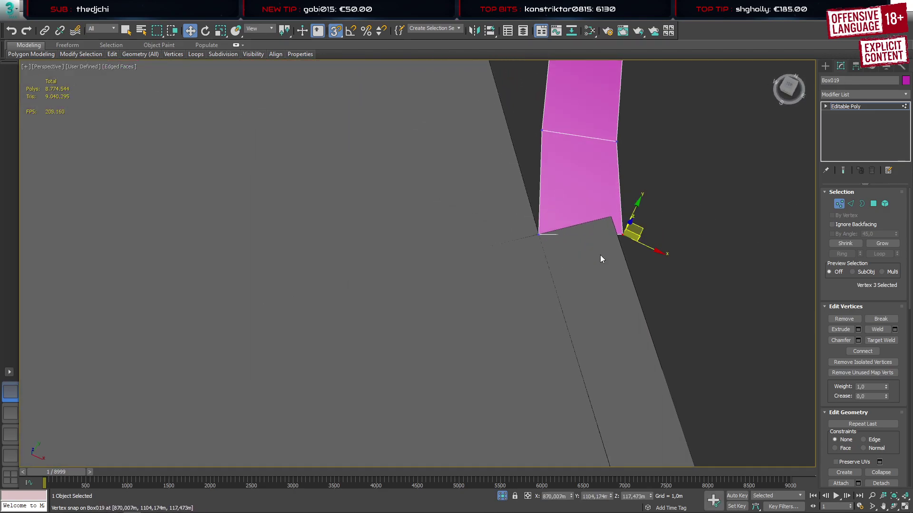
alt+middle_drag(612, 223, 555, 272)
Connect the ribbon's upper-edge vertex and lower corner vertex with a new edge
click(603, 208)
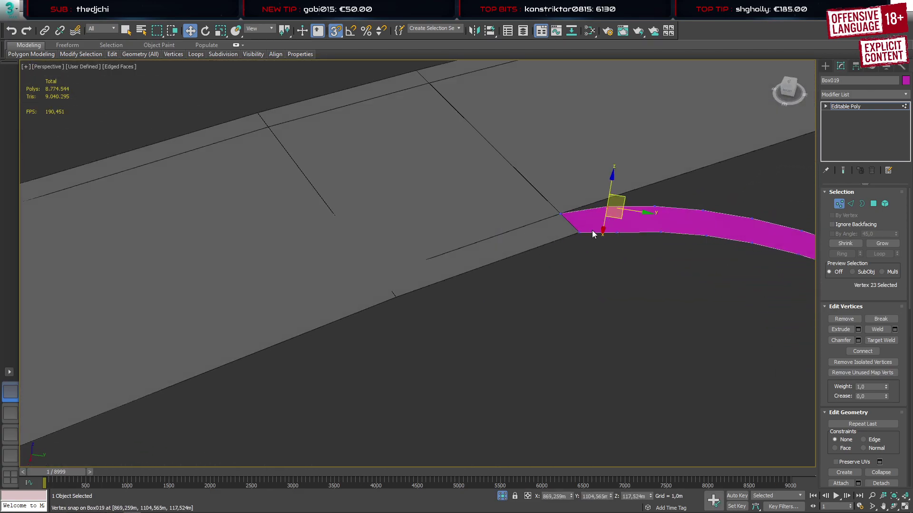
ctrl+drag(574, 227, 586, 246)
key(ctrl+shift+e)
alt+middle_drag(614, 240, 564, 240)
scroll(561, 271, down, 5)
scroll(604, 236, up, 3)
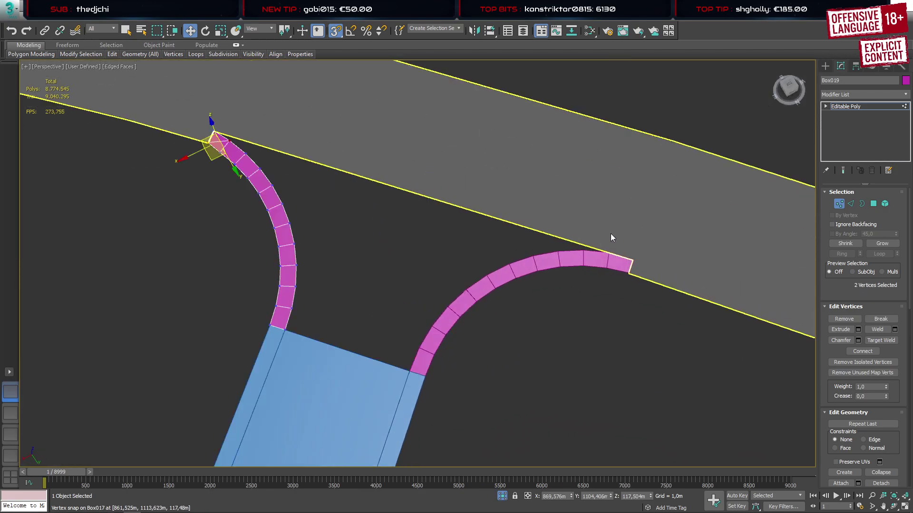
Join the right curb ribbon's two end vertices with a connecting edge
click(824, 66)
click(621, 263)
key(1)
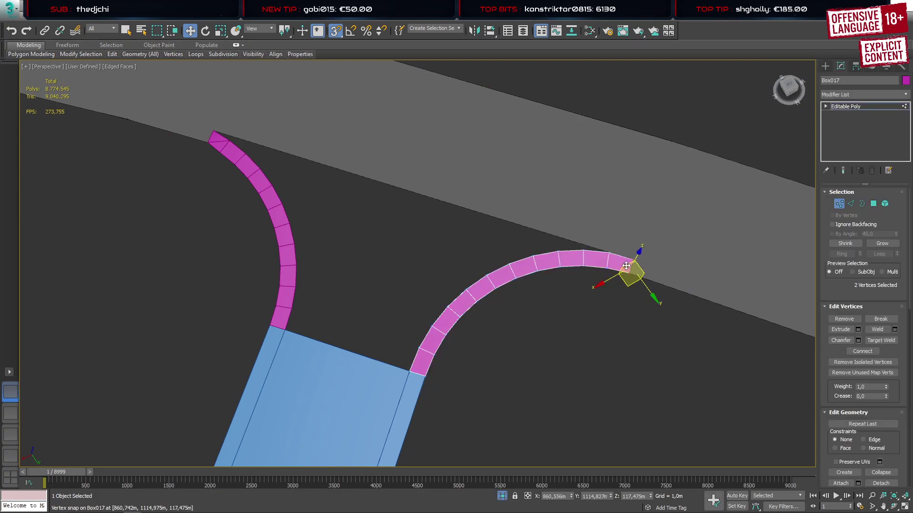
scroll(626, 267, up, 3)
alt+middle_drag(611, 271, 582, 261)
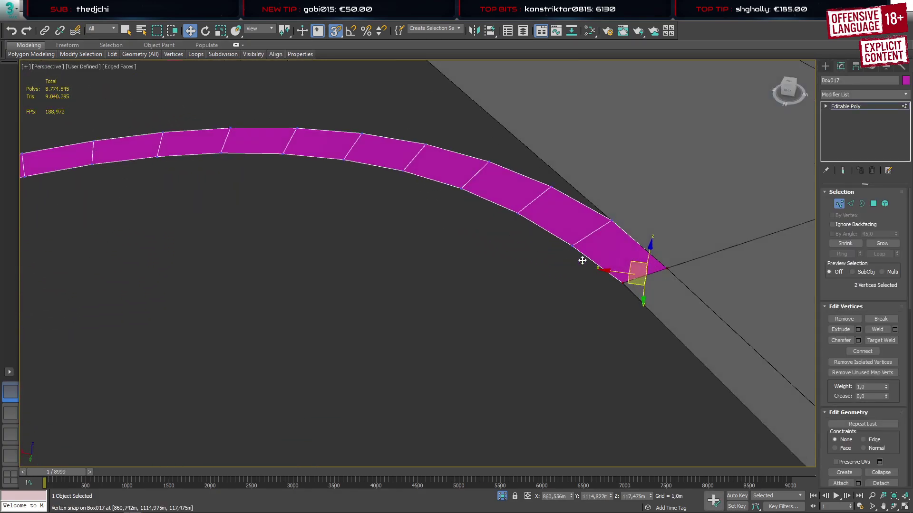
drag(621, 304, 637, 273)
ctrl+drag(632, 193, 600, 233)
key(ctrl+shift+e)
alt+middle_drag(618, 243, 676, 255)
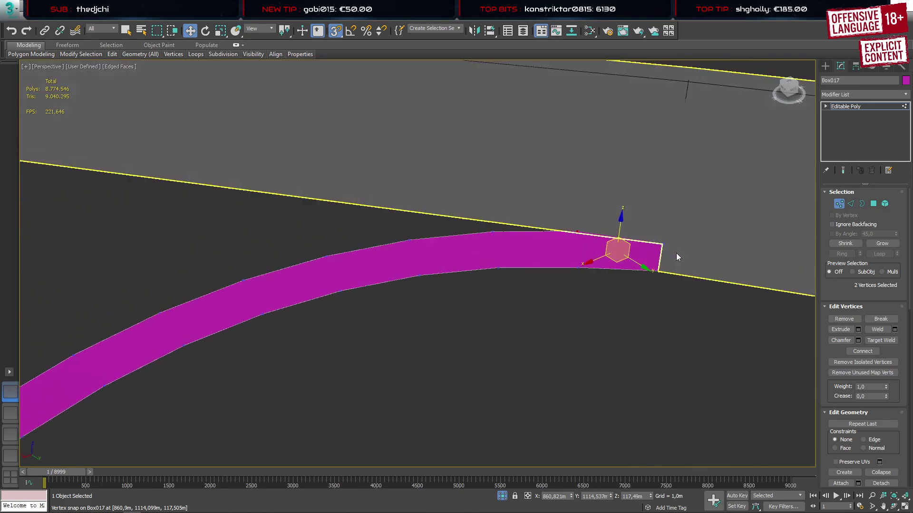
scroll(676, 254, down, 5)
alt+middle_drag(538, 275, 531, 330)
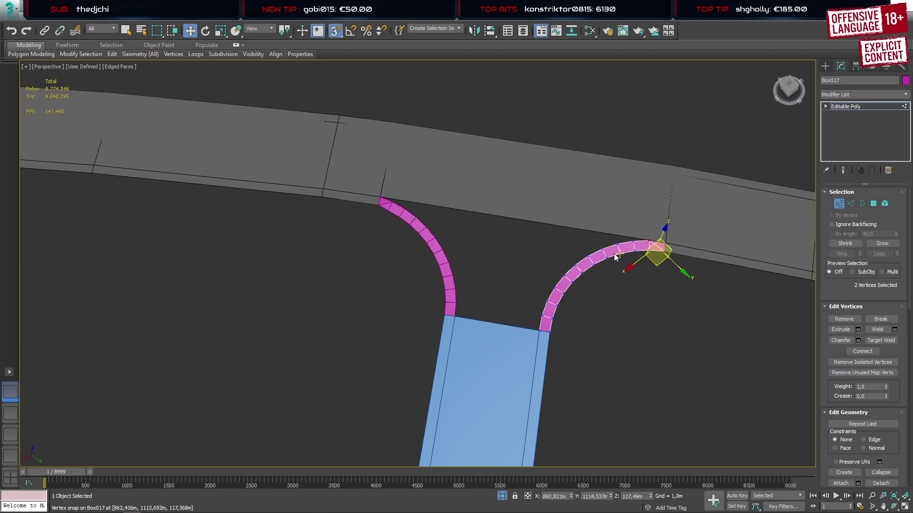
Attach both curbs to the blue side road with a Boolean compound object
click(826, 65)
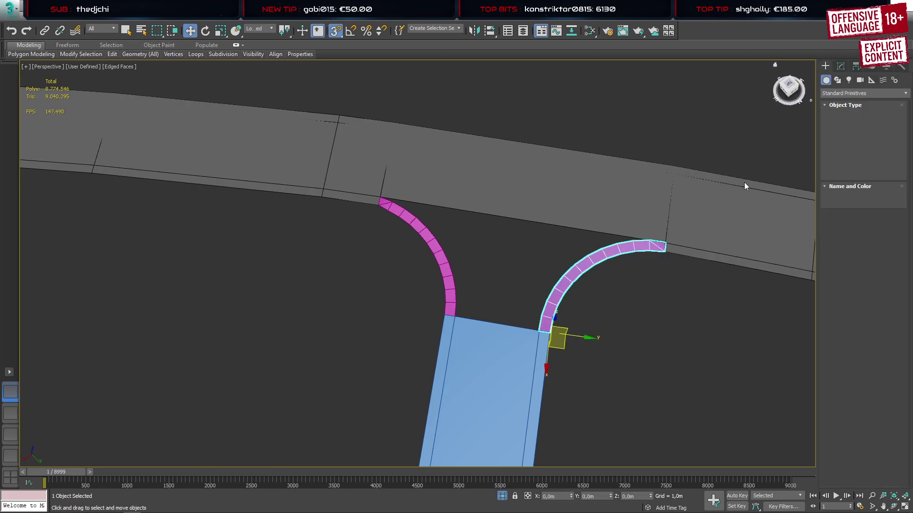
click(529, 358)
click(849, 93)
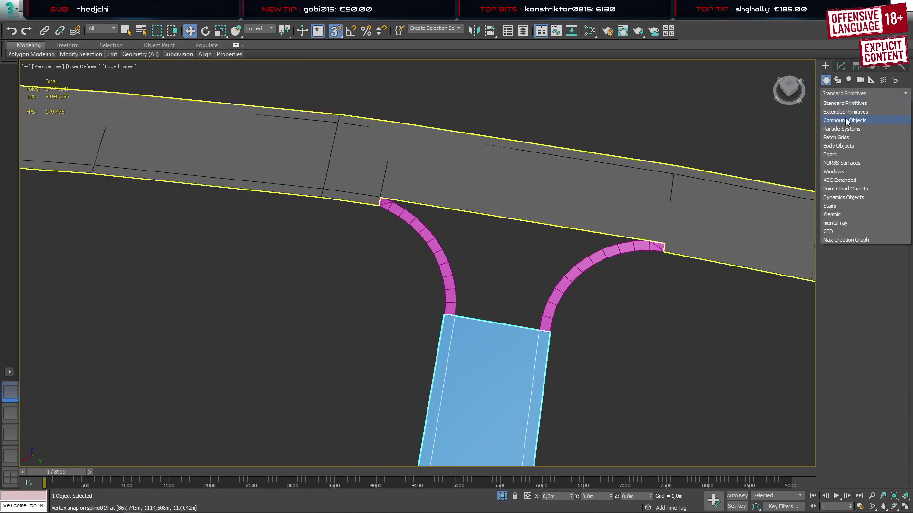
click(846, 118)
click(882, 144)
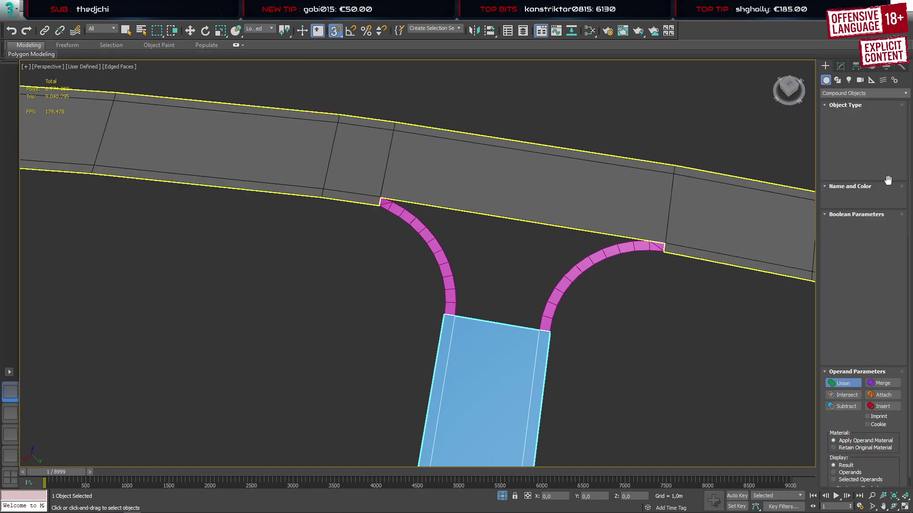
click(884, 396)
click(868, 226)
click(632, 246)
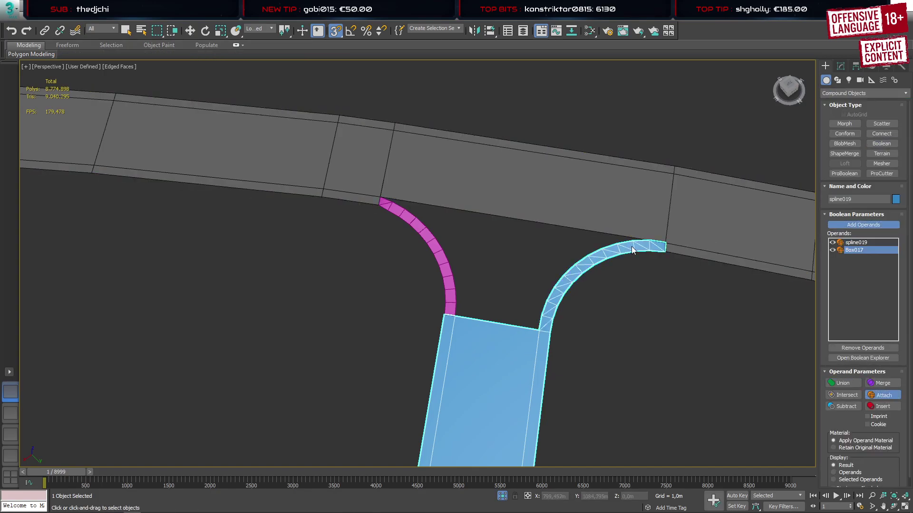
click(433, 242)
key(w)
Convert the combined road and curbs to Editable Poly and open the vertex Weld settings
right_click(418, 226)
mouse_move(475, 337)
click(537, 352)
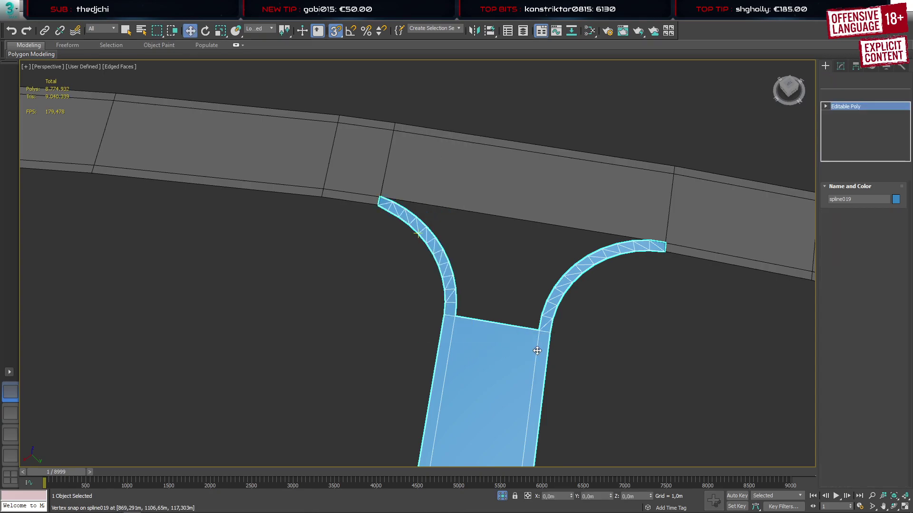
key(1)
key(ctrl+a)
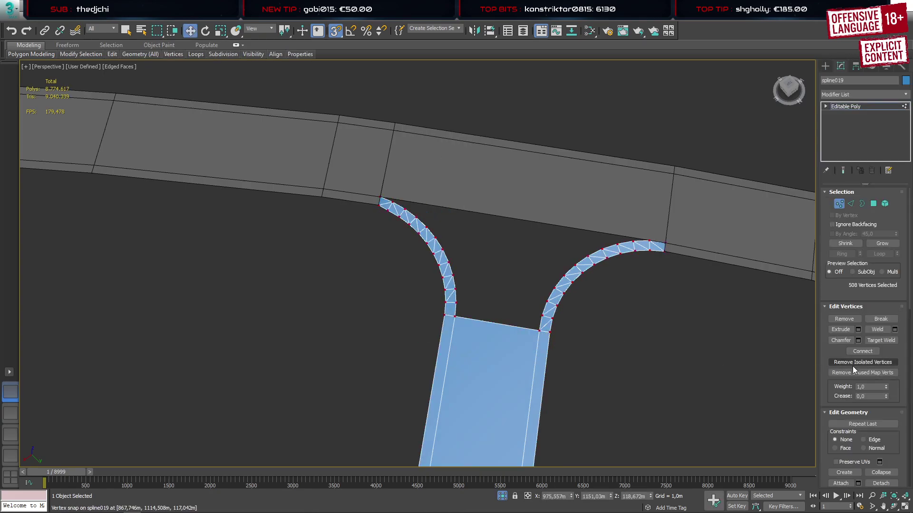
click(894, 330)
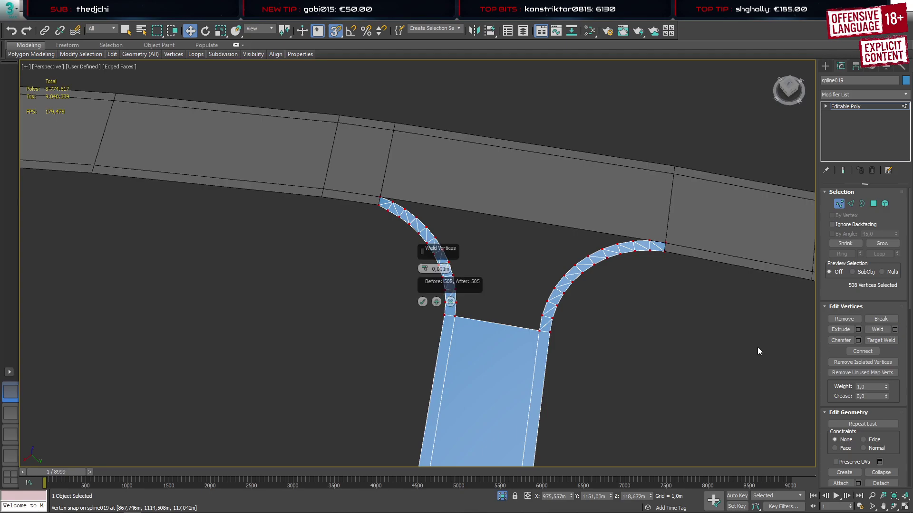
click(412, 306)
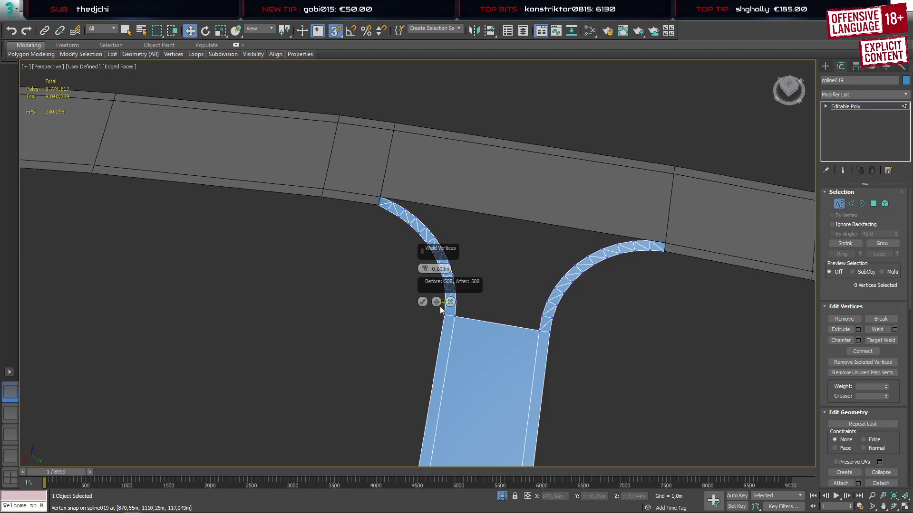
click(451, 302)
With snapping off, weld the lower junction corner's vertex pair together
scroll(547, 344, up, 5)
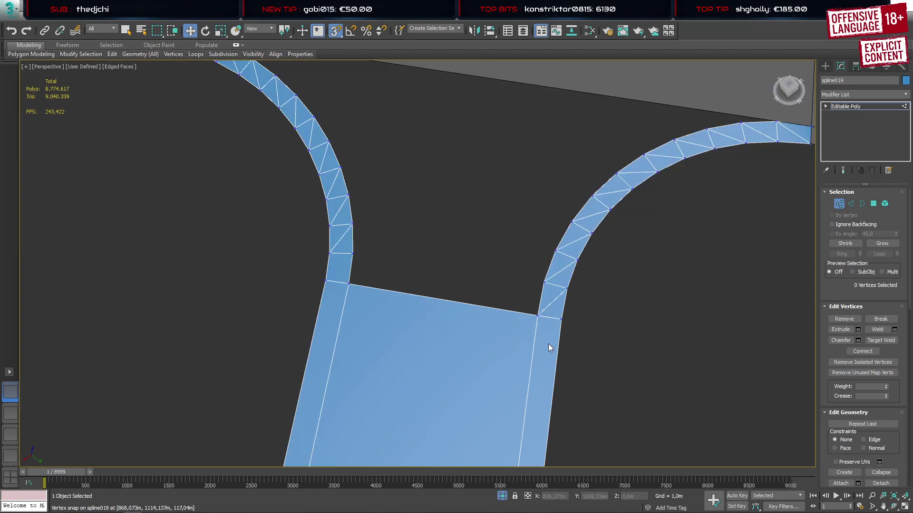
click(562, 322)
key(s)
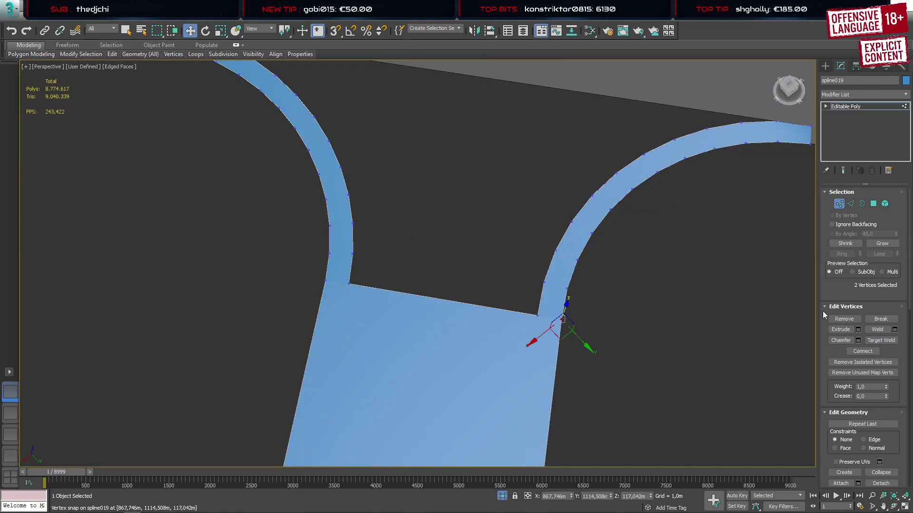
key(z)
scroll(542, 331, down, 5)
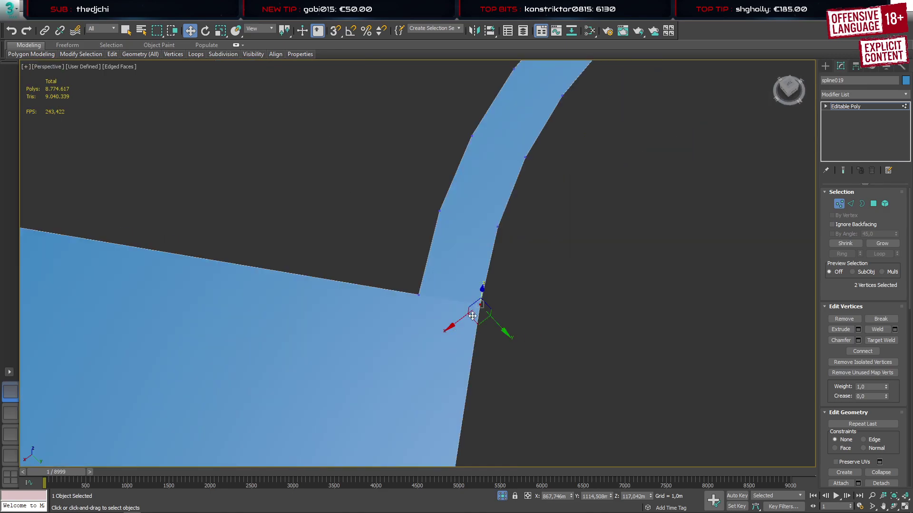
alt+middle_drag(473, 315, 359, 281)
scroll(464, 291, up, 4)
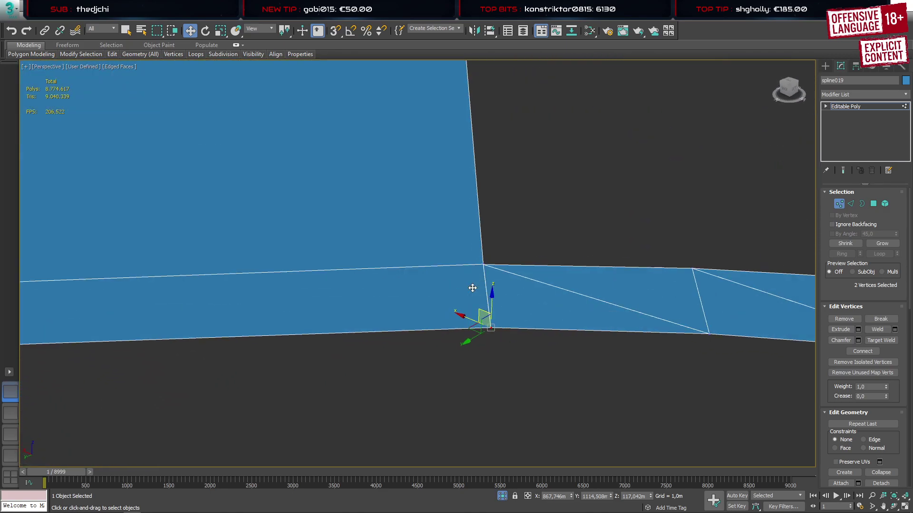
drag(525, 246, 462, 284)
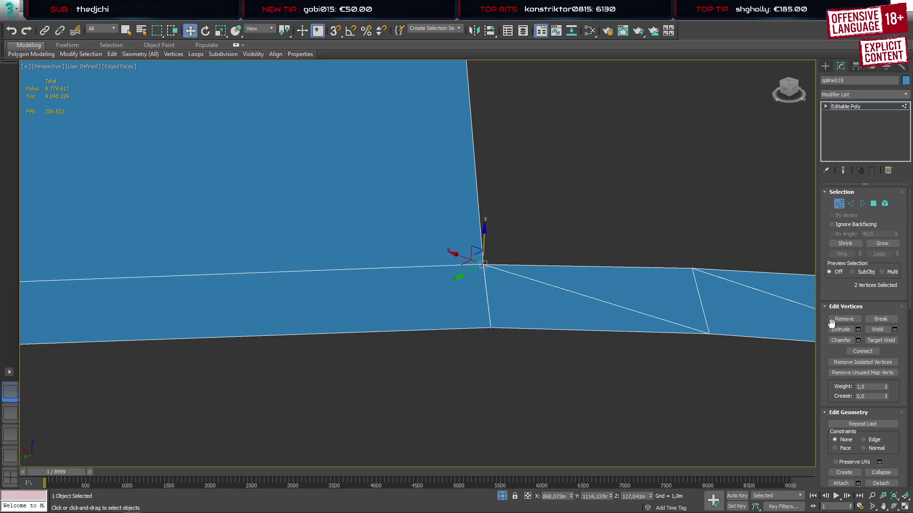
drag(522, 309, 468, 351)
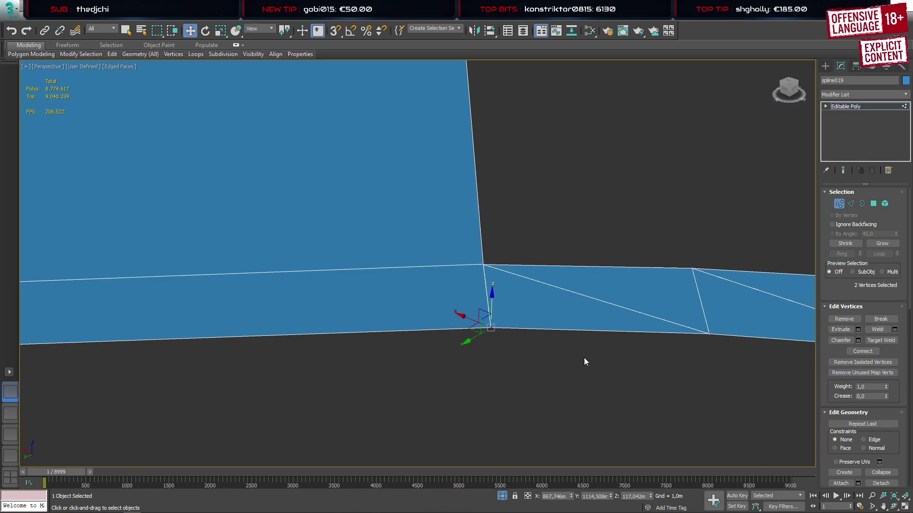
click(877, 329)
Try welding the upper corner vertices, undo it, and pan across the junction
scroll(562, 258, down, 10)
scroll(561, 251, up, 10)
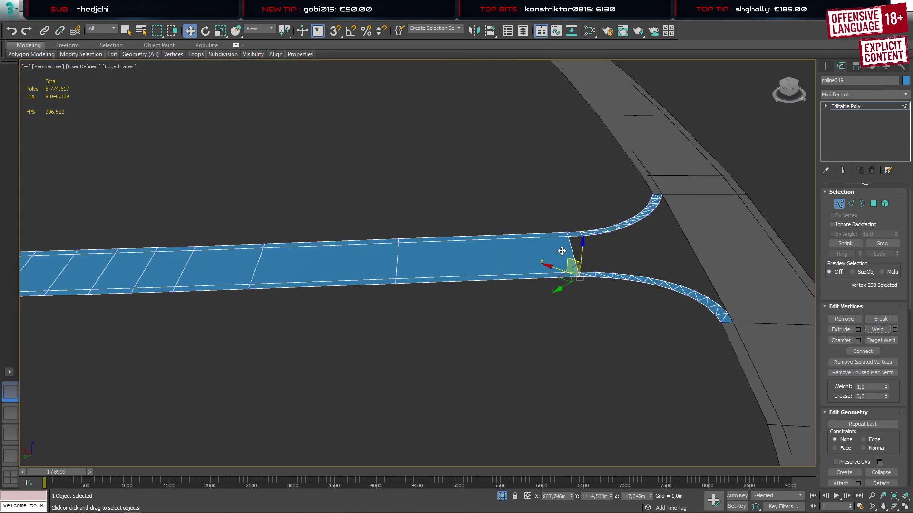
drag(562, 240, 583, 218)
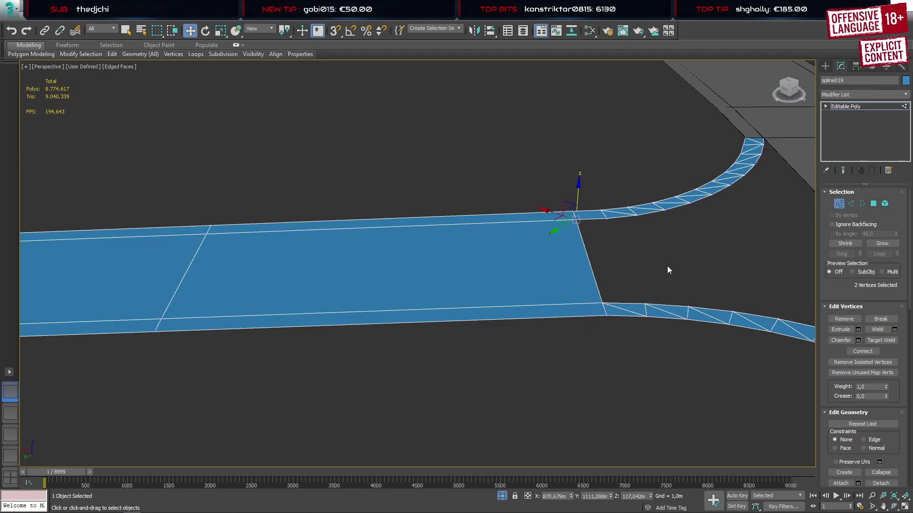
click(877, 330)
key(ctrl+z)
middle_drag(710, 335, 674, 328)
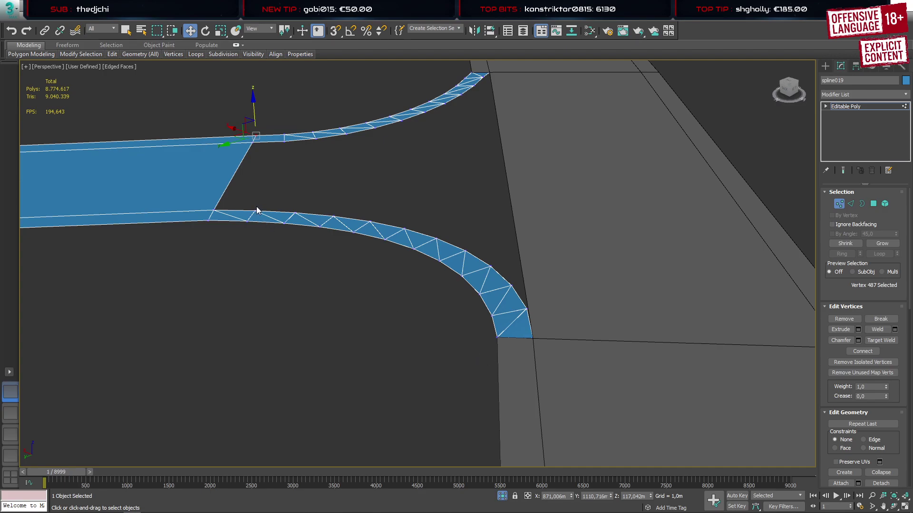
middle_drag(256, 207, 277, 217)
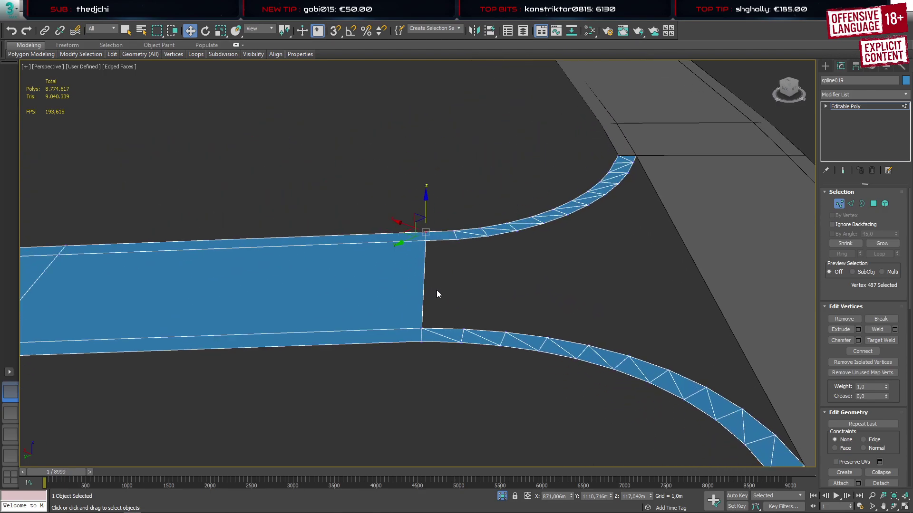
In Edge mode, bridge the road-end border edges to the upper and lower curb edges
key(2)
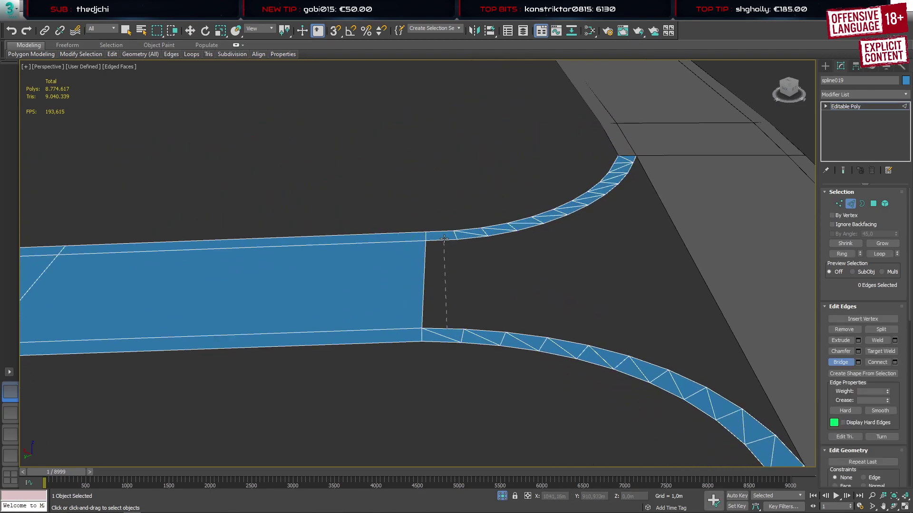
click(444, 238)
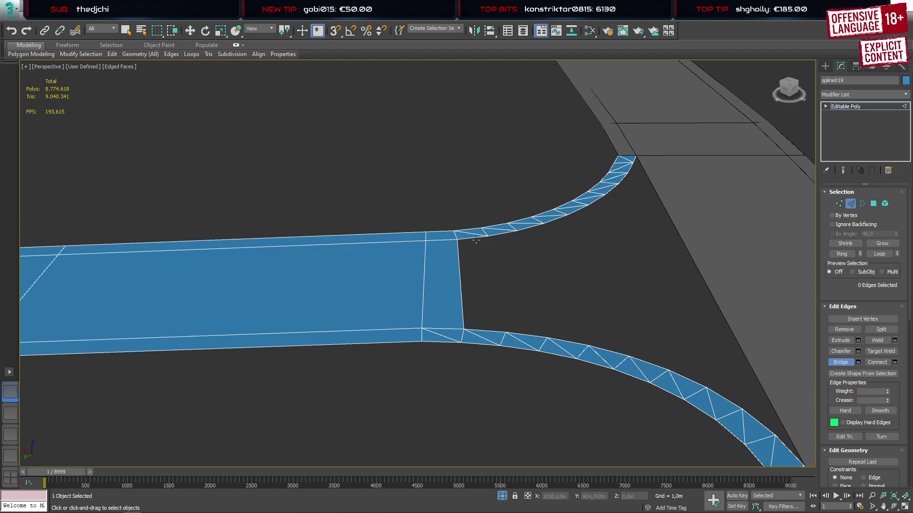
click(507, 334)
click(527, 227)
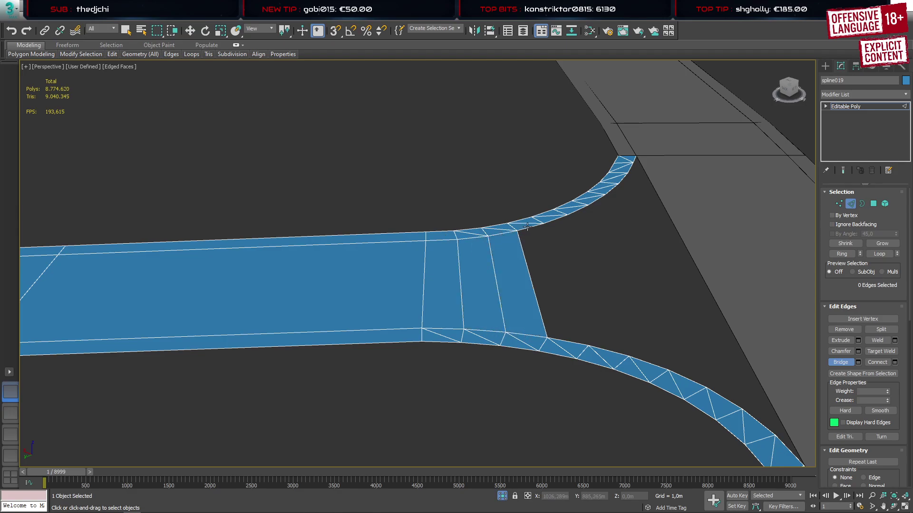
click(573, 343)
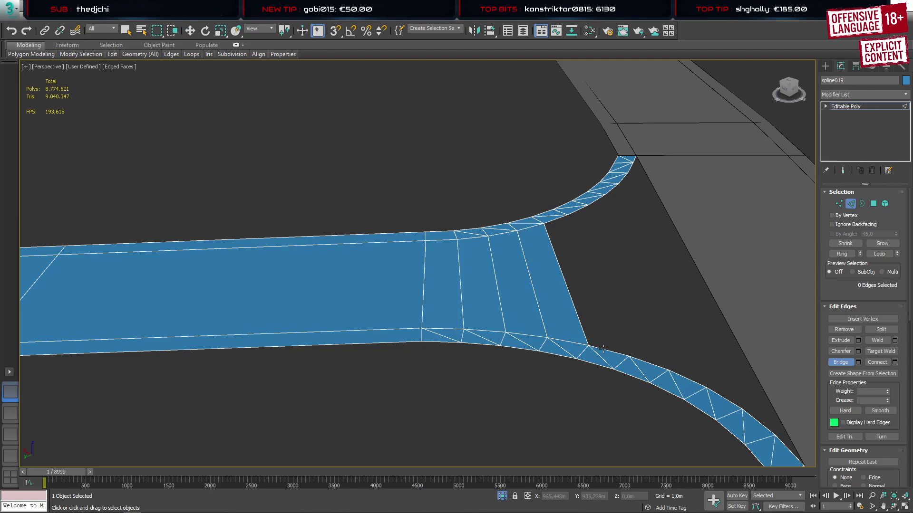
click(559, 219)
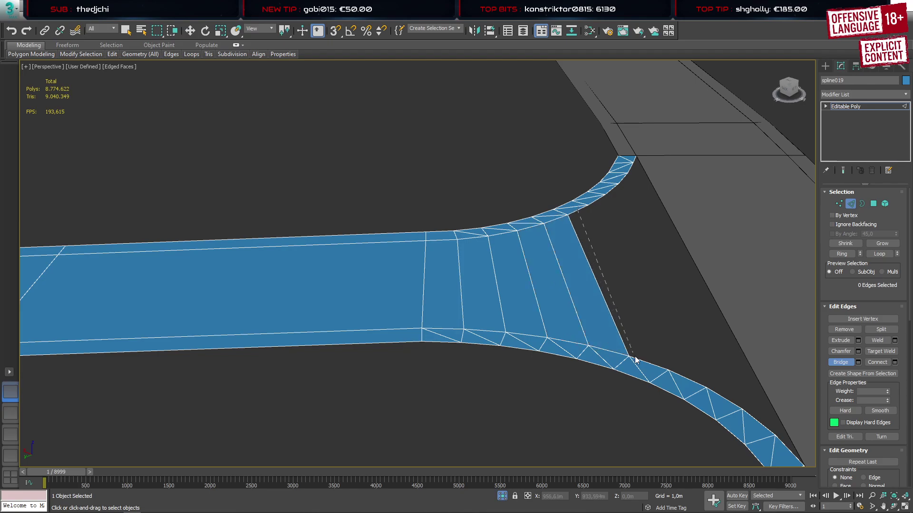
click(660, 368)
click(596, 202)
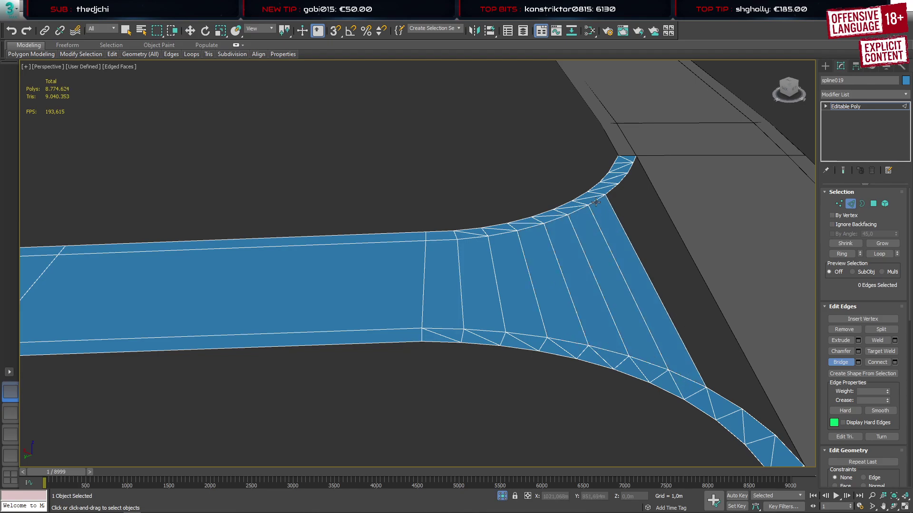
click(717, 396)
Bridge the remaining gaps along the right border of the junction edge
middle_drag(621, 332, 511, 353)
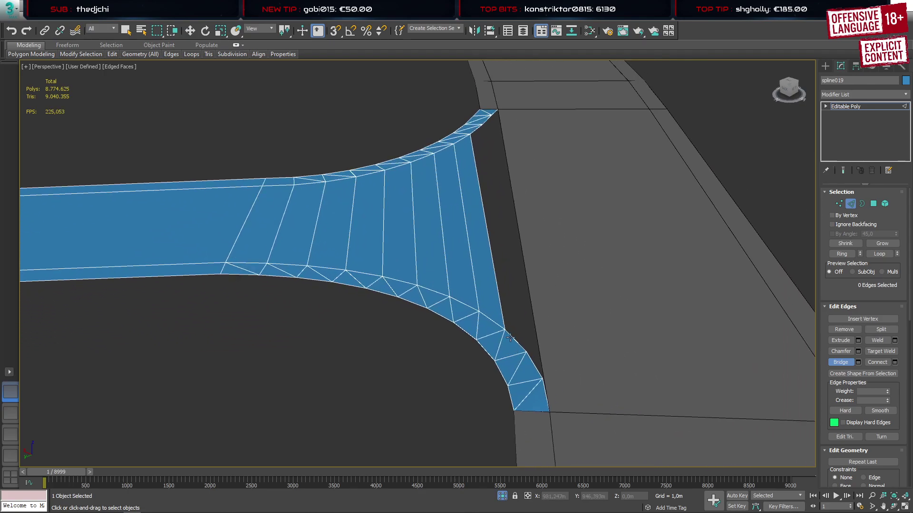
click(475, 131)
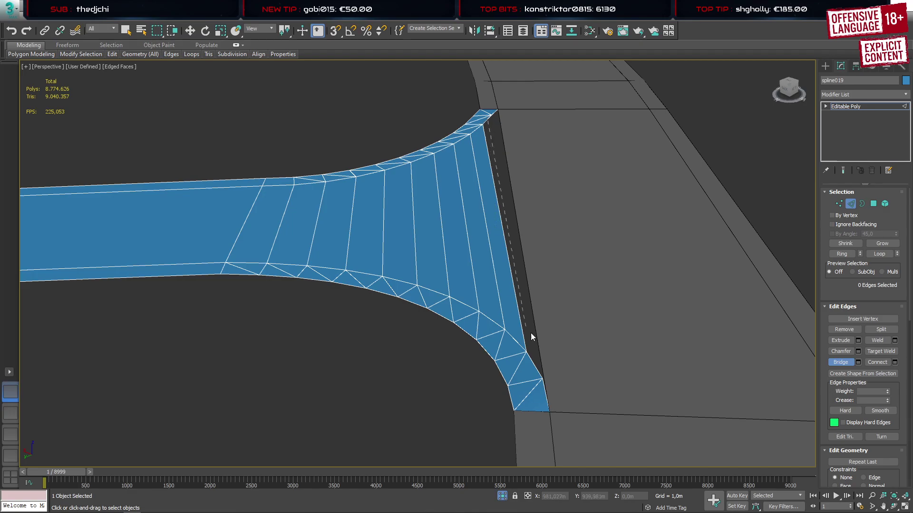
click(532, 365)
scroll(540, 391, up, 5)
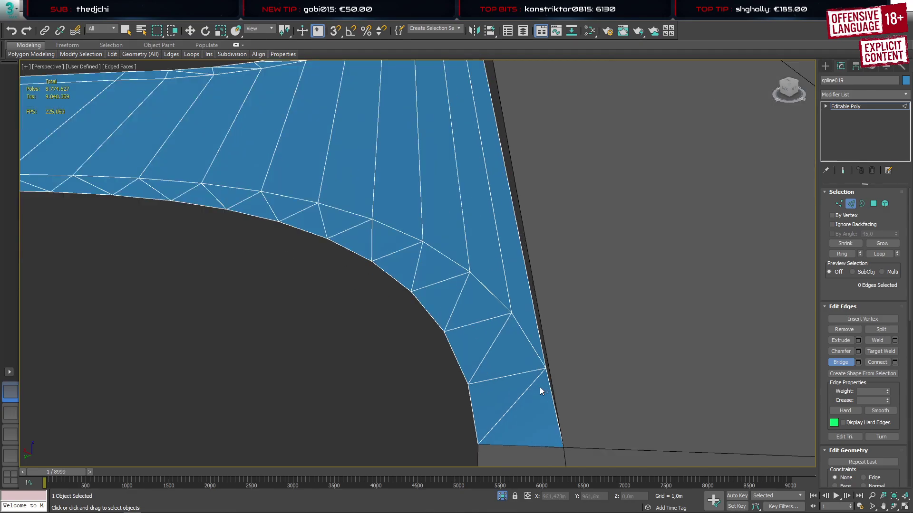
click(548, 386)
scroll(486, 309, down, 3)
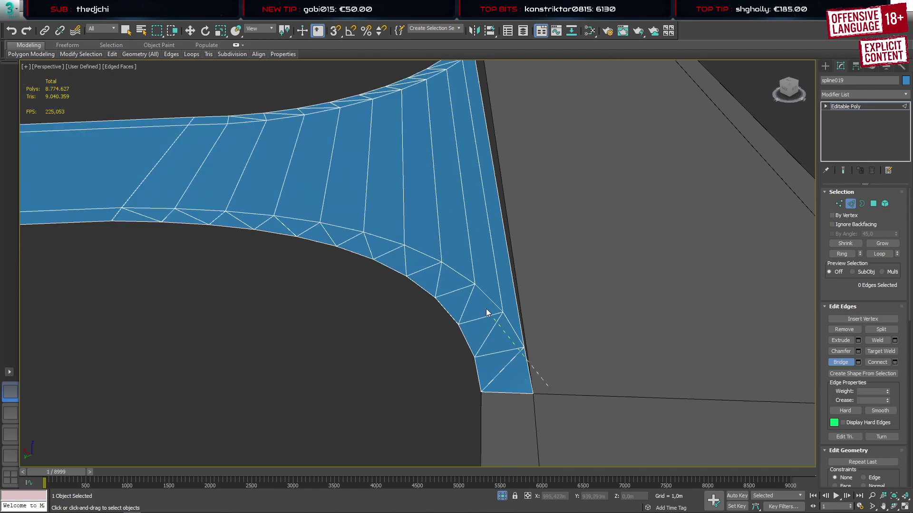
middle_drag(474, 166, 456, 174)
click(460, 110)
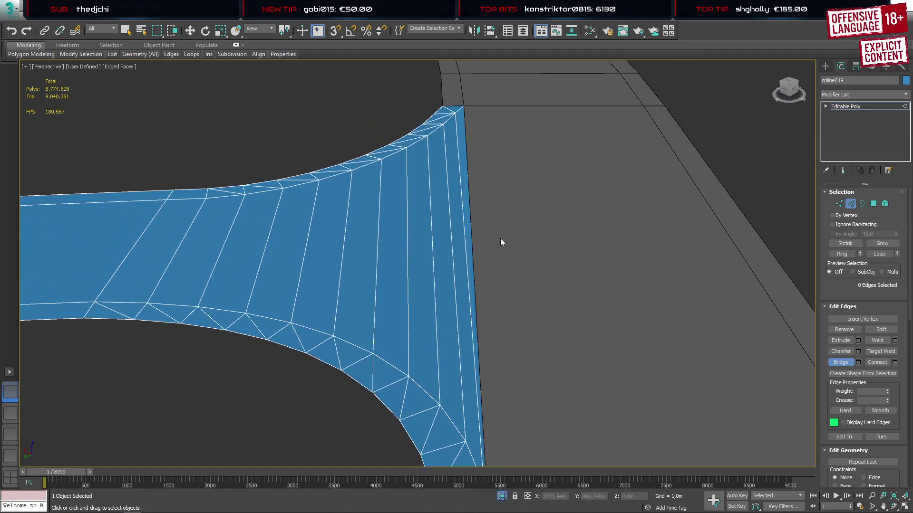
In vertex mode, select the seven vertices along the upper curve
key(w)
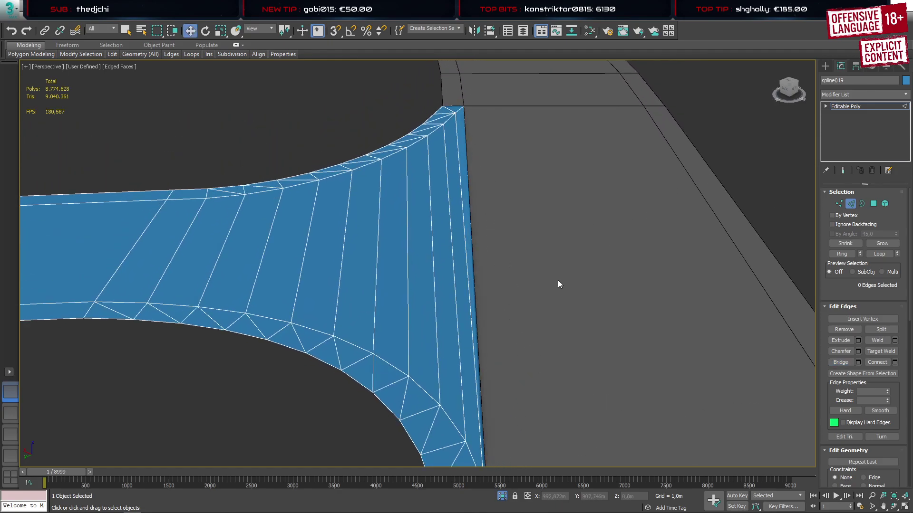
key(1)
drag(359, 118, 430, 217)
alt+middle_drag(455, 283, 455, 266)
Lower the first corner vertex by entering a new Z value in the status bar
scroll(455, 269, up, 10)
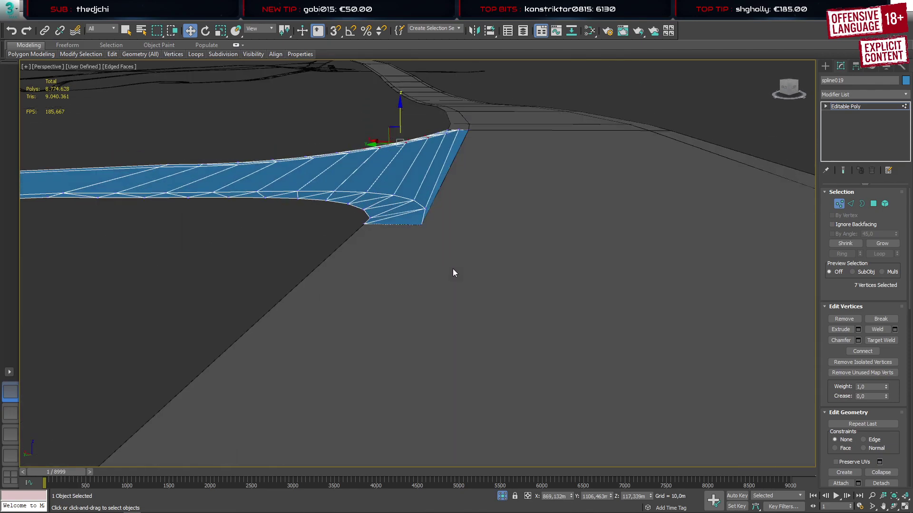
click(425, 208)
scroll(425, 210, up, 3)
alt+middle_drag(422, 229, 424, 242)
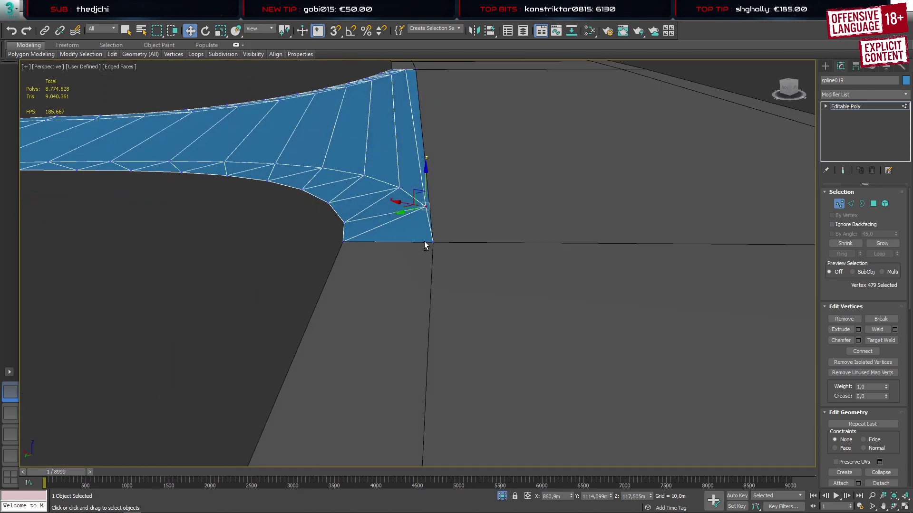
click(432, 243)
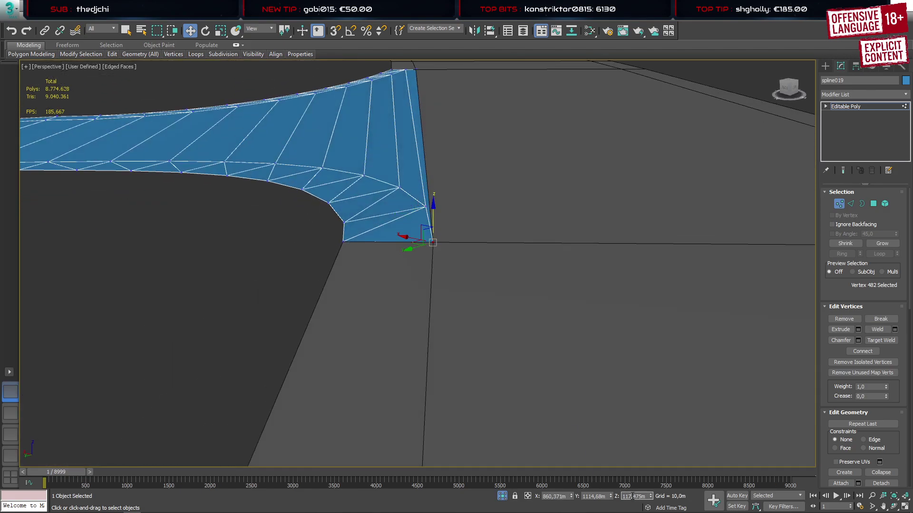
key(ctrl+z)
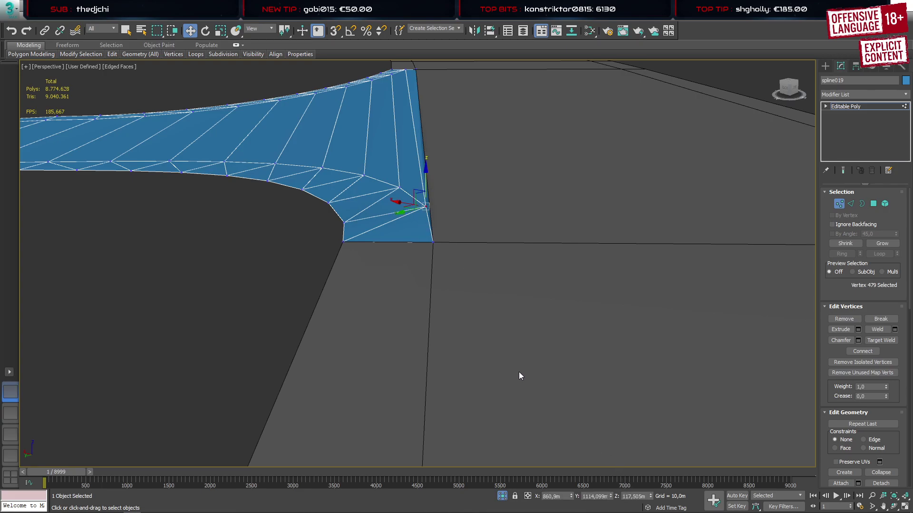
click(638, 496)
key(Return)
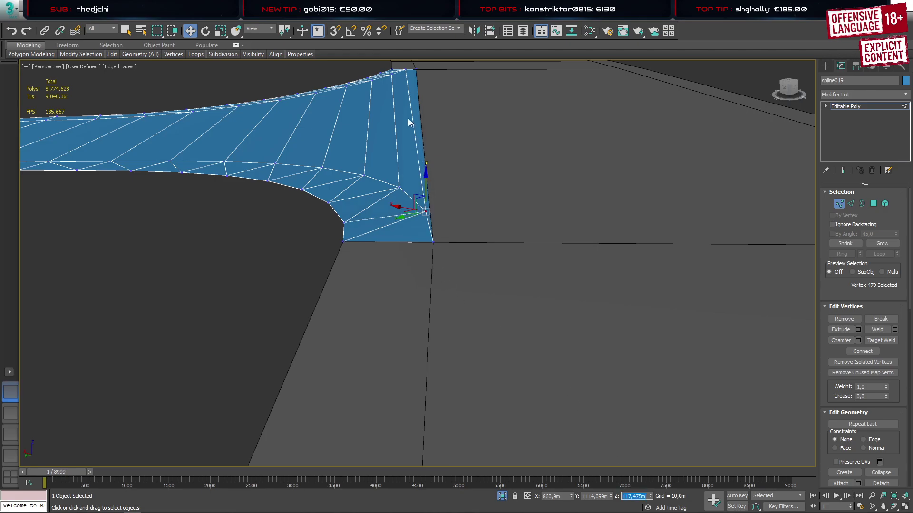
Select the corner vertex at the mesh's top and edit its Z height
click(407, 70)
middle_drag(409, 122, 422, 259)
alt+middle_drag(422, 260, 576, 340)
scroll(386, 233, up, 4)
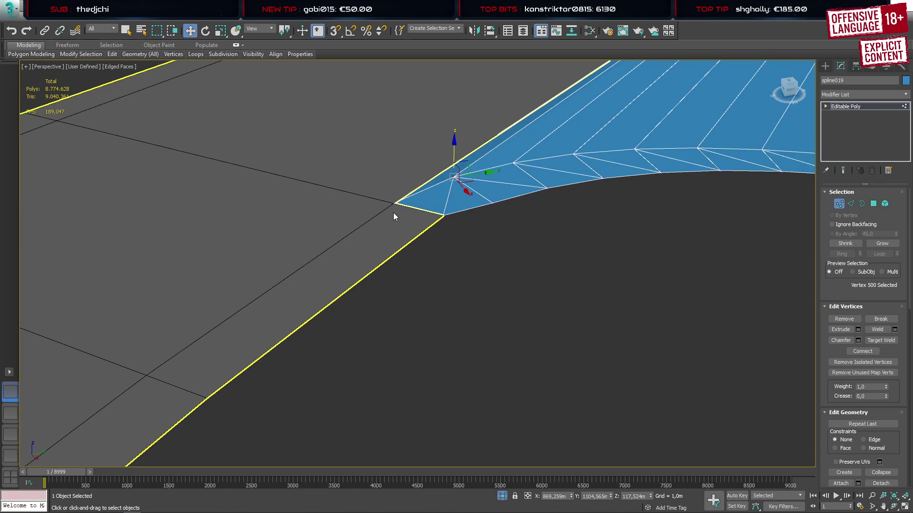
click(394, 204)
double_click(633, 496)
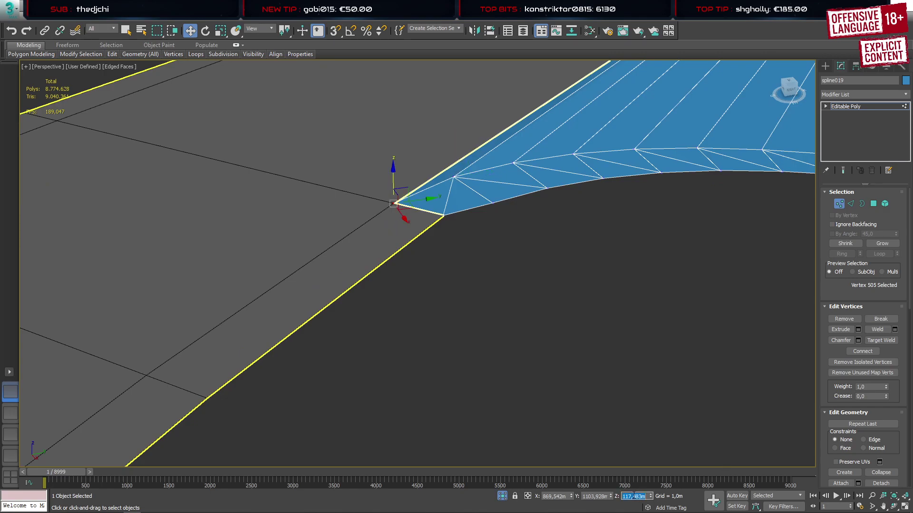
Select the adjacent vertices along the curve, viewing the edge from a low angle
click(454, 177)
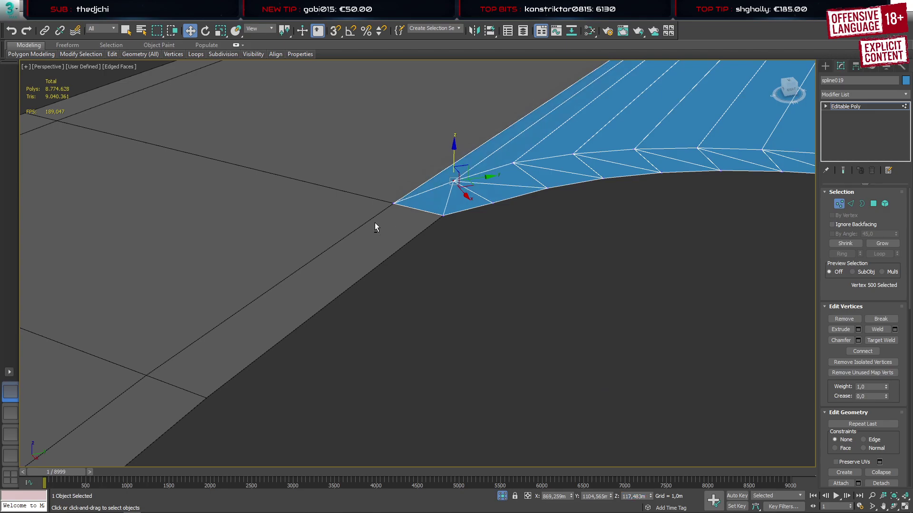
alt+middle_drag(375, 226, 403, 226)
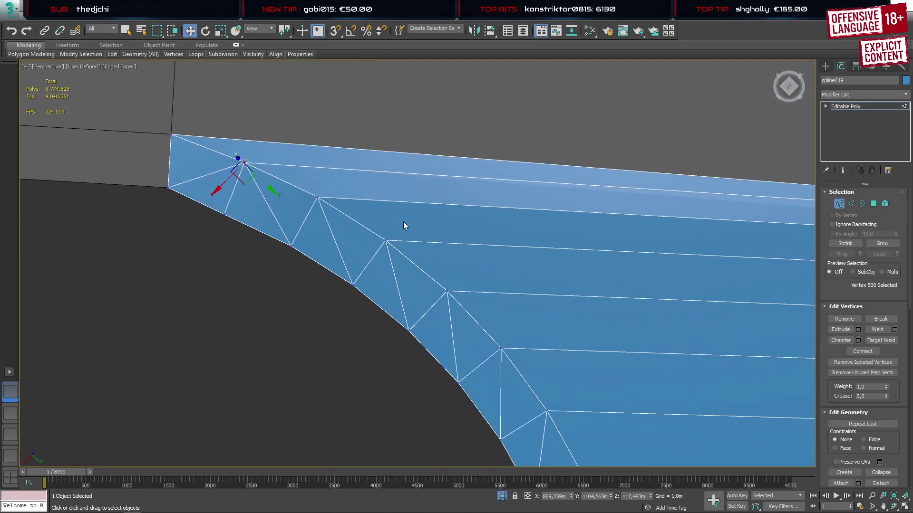
click(316, 197)
alt+middle_drag(316, 197, 518, 172)
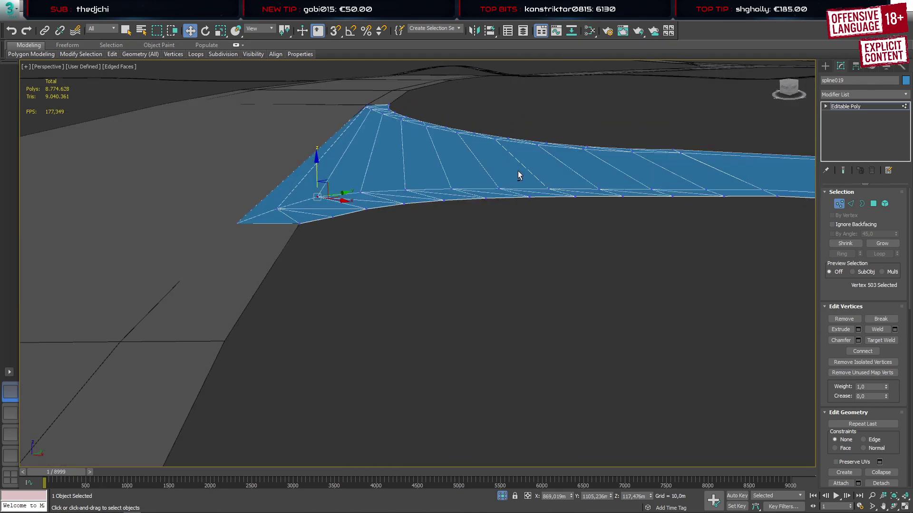
Raise the first pair of junction-edge vertices slightly along Z
click(360, 194)
ctrl+click(382, 116)
scroll(380, 152, up, 4)
alt+middle_drag(379, 165, 383, 143)
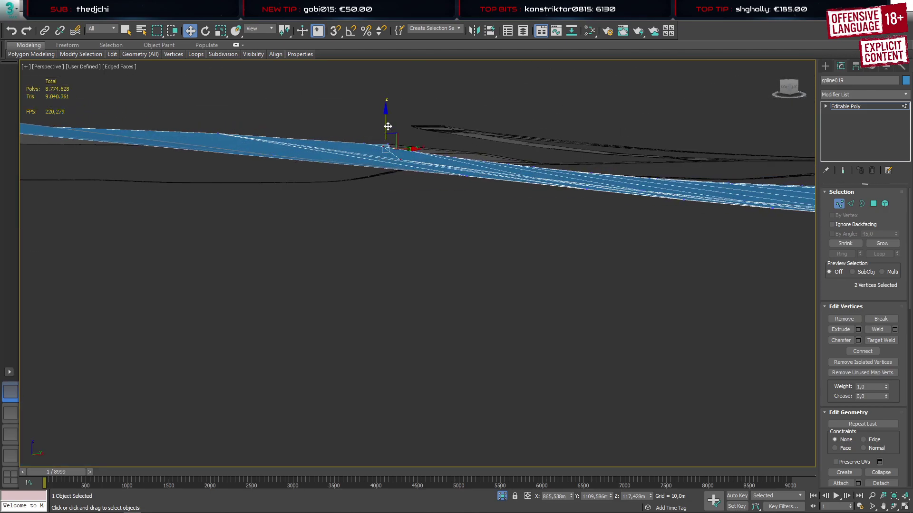
drag(388, 126, 388, 124)
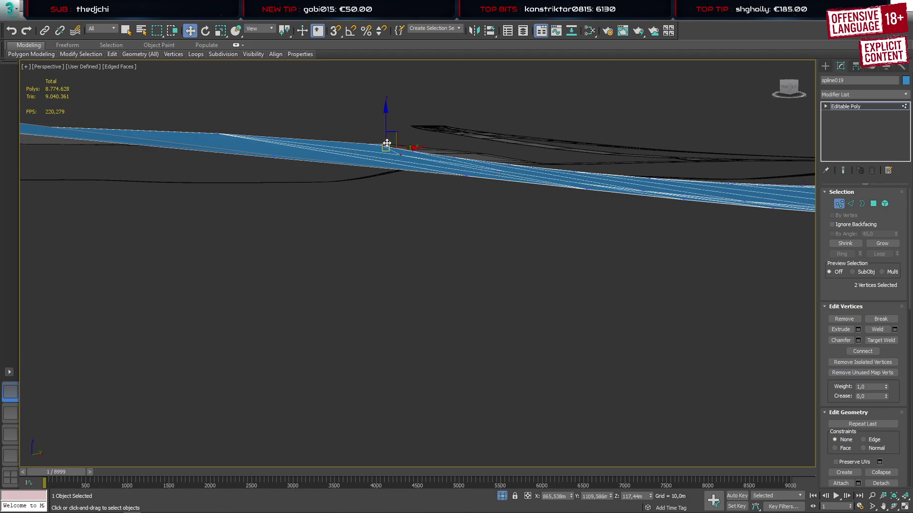
middle_drag(387, 143, 362, 126)
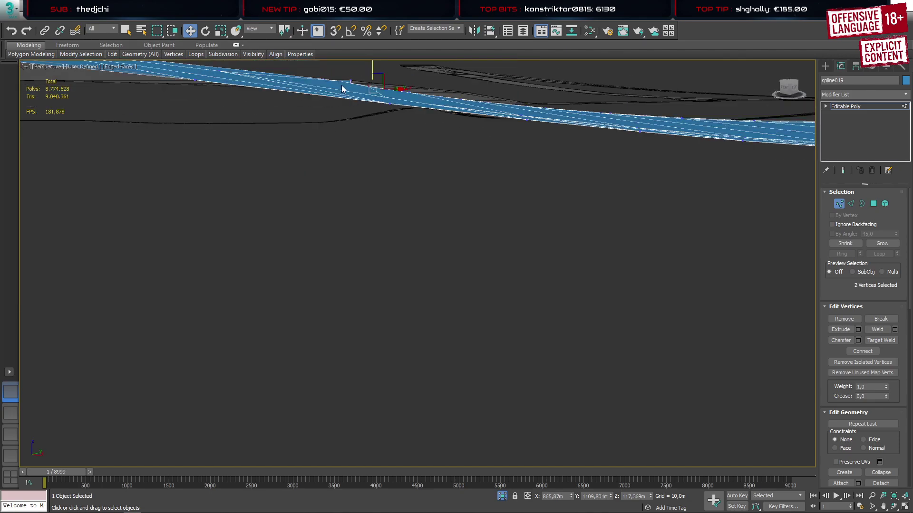
middle_drag(342, 88, 341, 97)
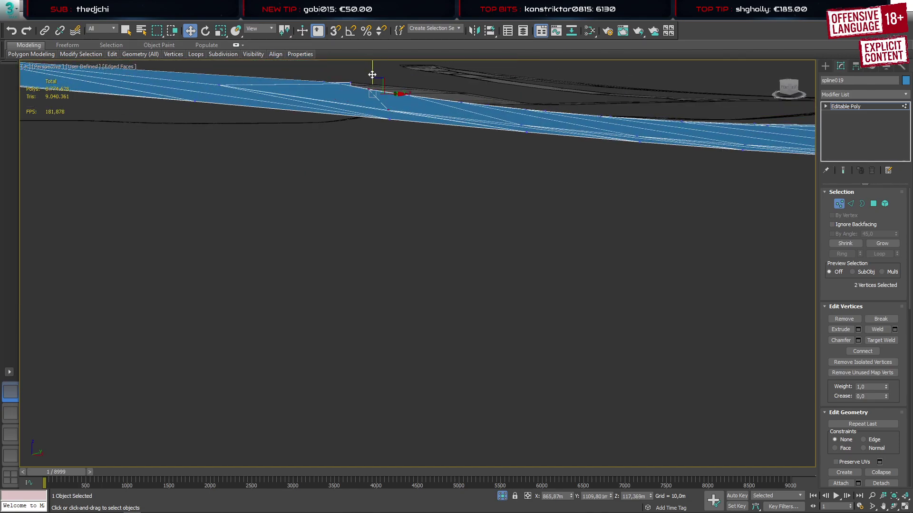
drag(372, 74, 372, 73)
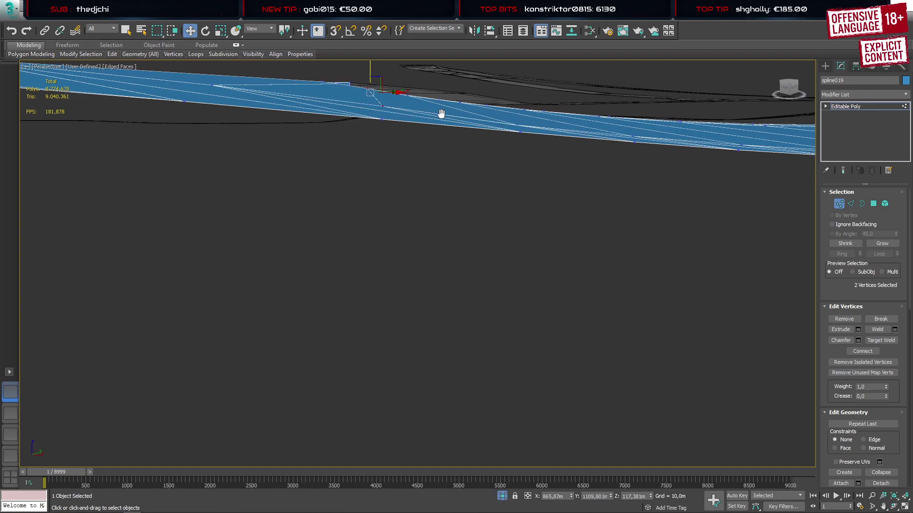
Raise a second pair of junction-edge vertices slightly to follow the main road's slope
middle_drag(440, 112, 245, 129)
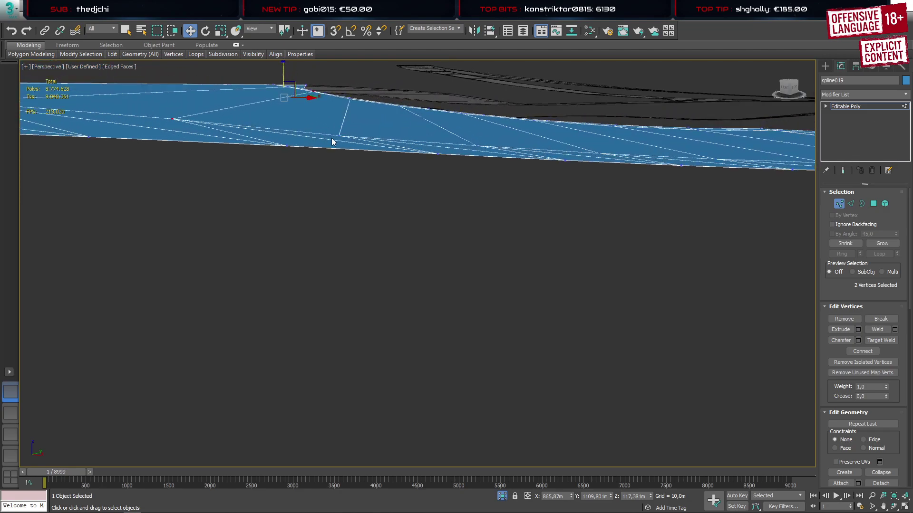
click(350, 100)
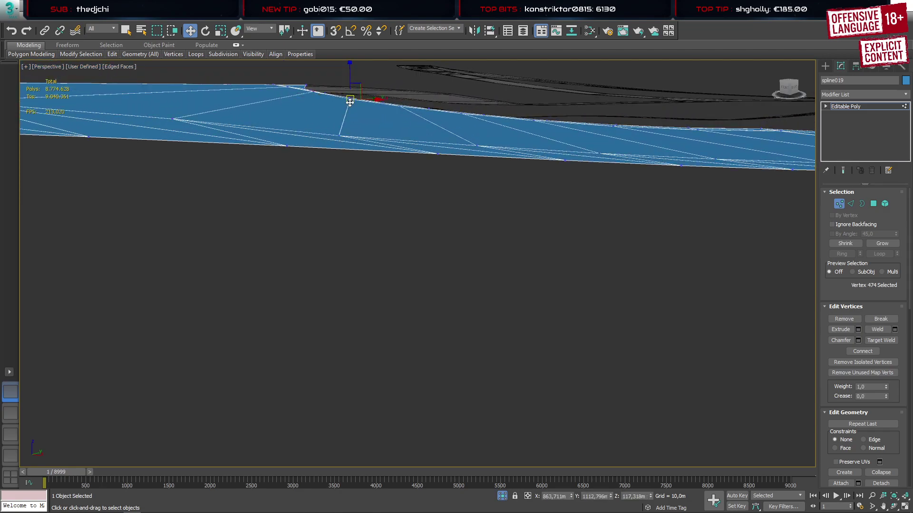
ctrl+click(341, 133)
alt+middle_drag(348, 112, 288, 132)
scroll(349, 144, down, 5)
drag(313, 110, 313, 109)
middle_drag(314, 109, 267, 218)
scroll(289, 207, down, 3)
scroll(291, 196, up, 5)
scroll(292, 200, up, 3)
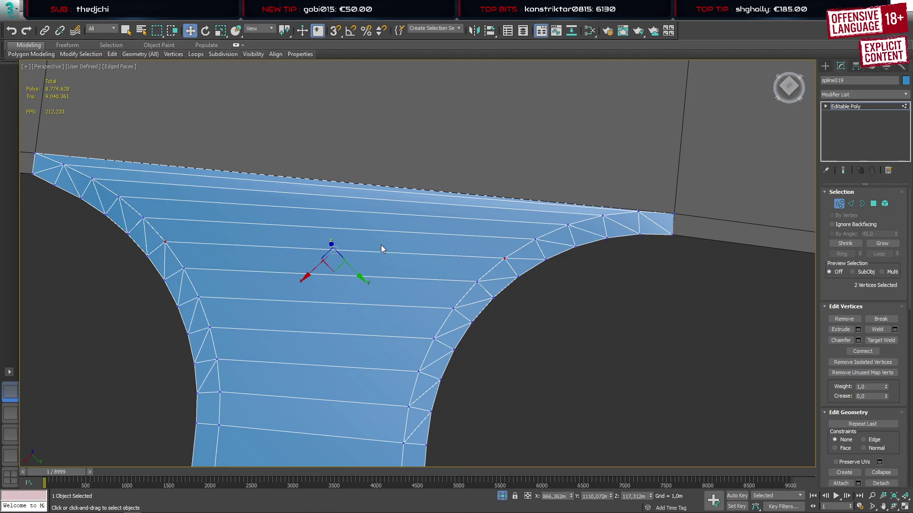
scroll(381, 247, down, 5)
alt+middle_drag(363, 209, 289, 161)
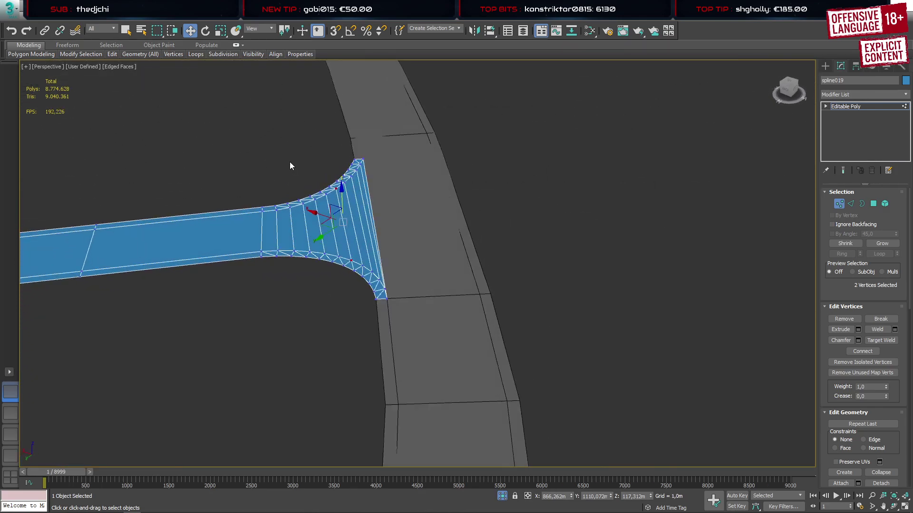
In Polygon mode, select the twelve polygons along the road strip
key(4)
key(q)
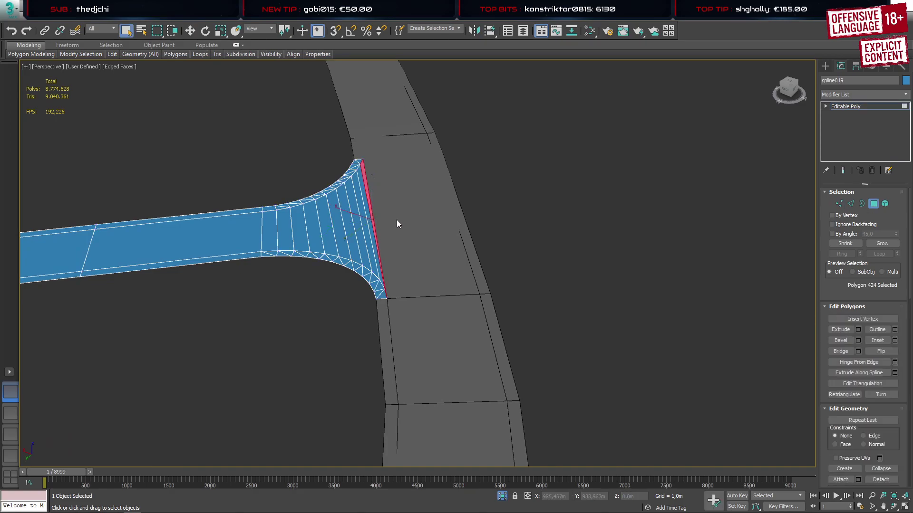
drag(406, 221, 260, 232)
scroll(309, 215, up, 2)
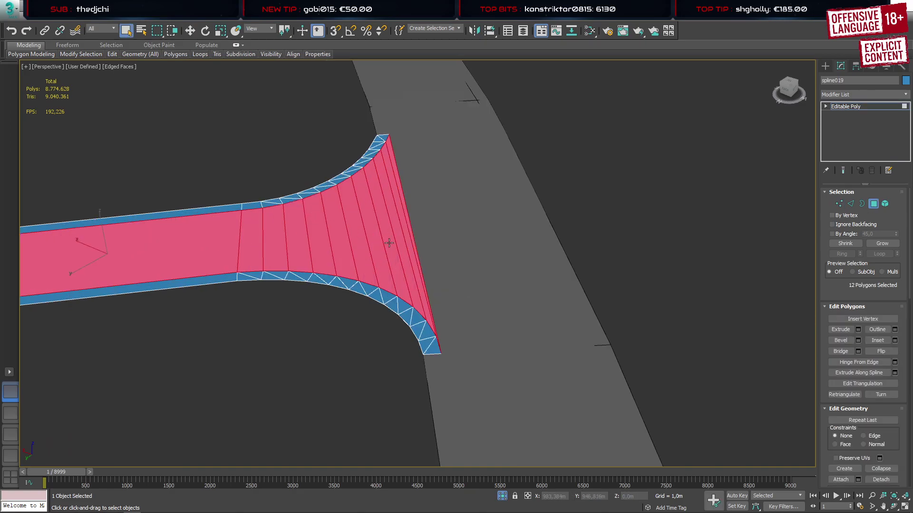
alt+middle_drag(390, 243, 230, 317)
scroll(395, 228, up, 5)
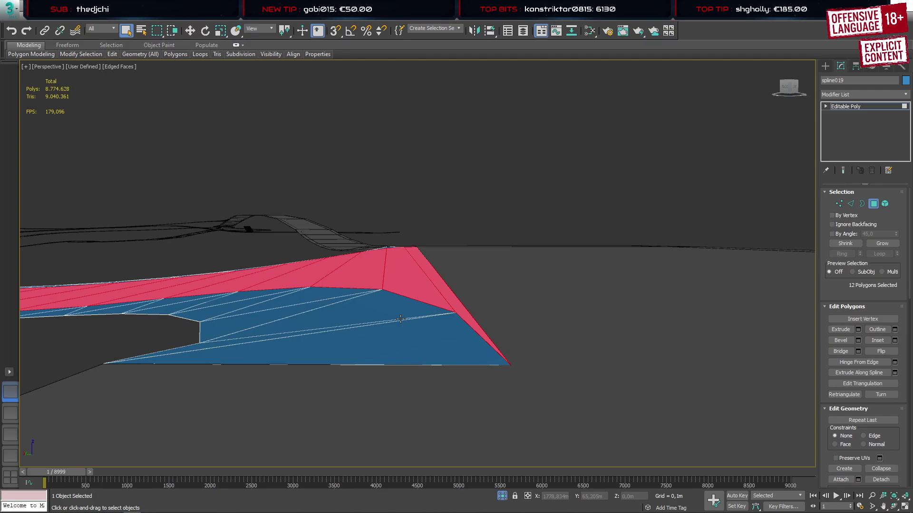
Select only the side road's end polygon, then orbit so the strip runs vertically
middle_drag(400, 319, 672, 210)
middle_drag(295, 238, 404, 336)
scroll(322, 266, down, 10)
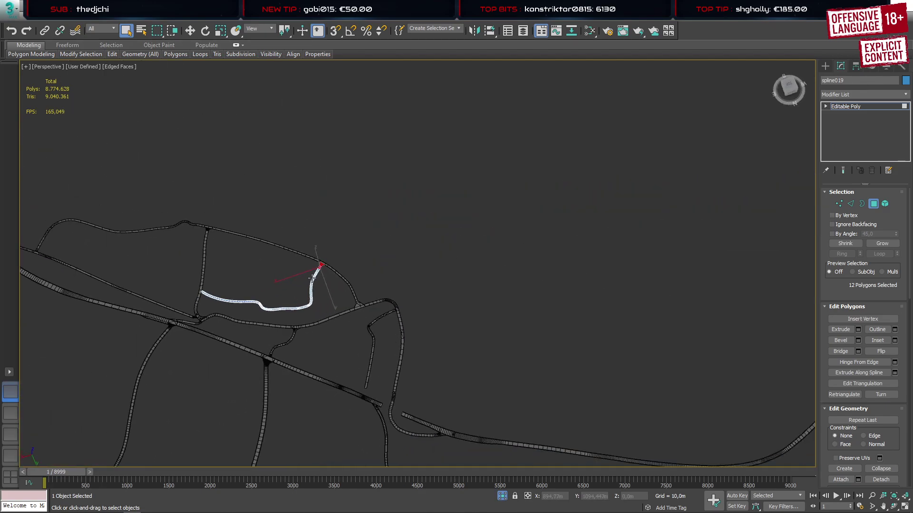
scroll(320, 269, up, 3)
scroll(318, 269, up, 10)
scroll(350, 320, down, 9)
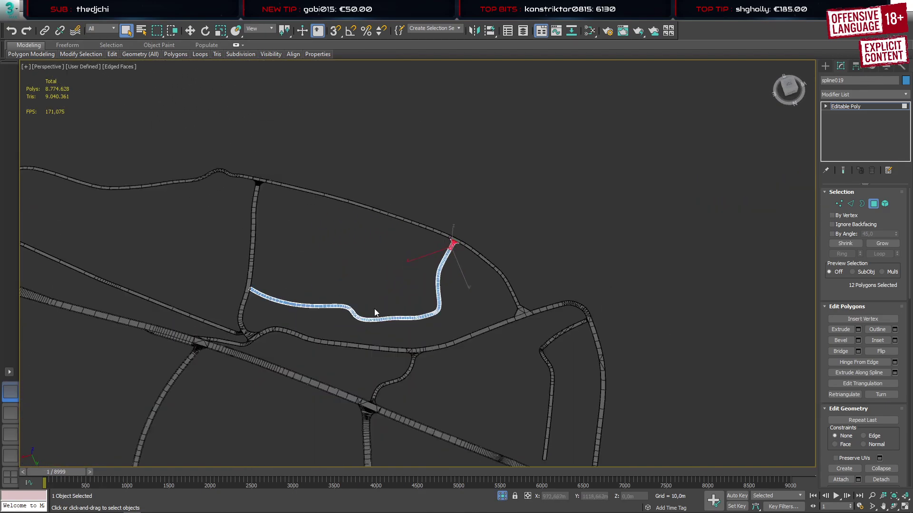
scroll(241, 296, up, 10)
click(249, 299)
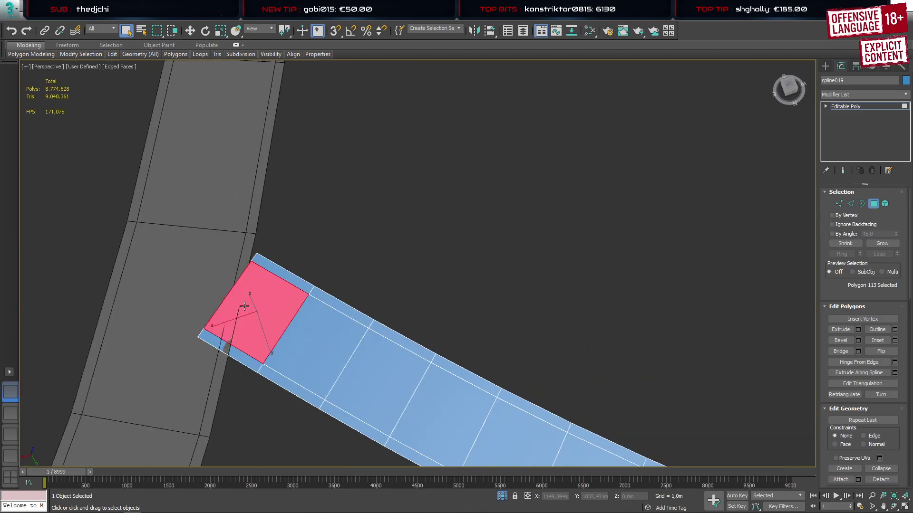
alt+middle_drag(283, 316, 220, 336)
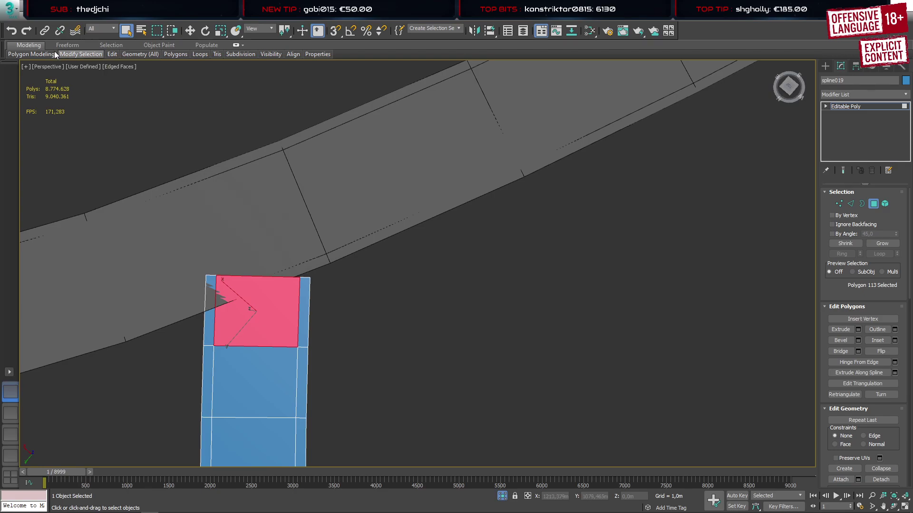
Save As over Untersteinach1.max, confirming the replacement
click(16, 14)
click(29, 126)
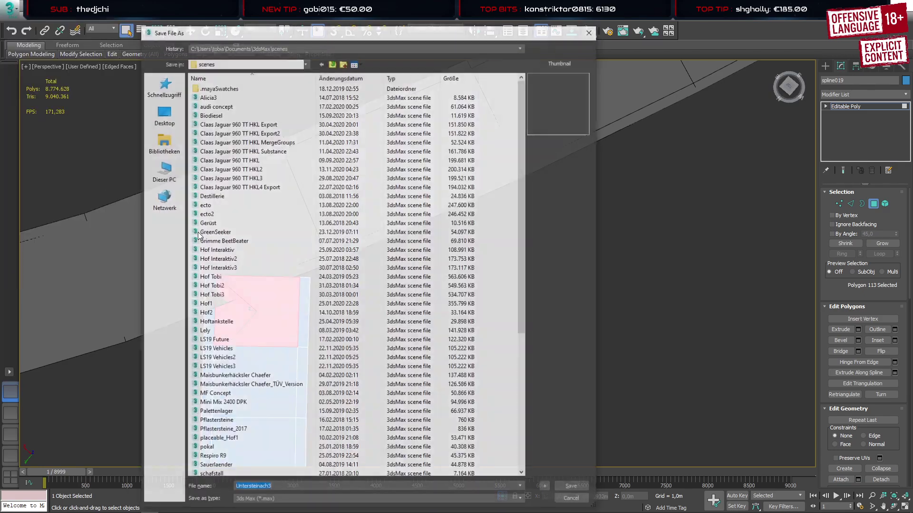
double_click(265, 448)
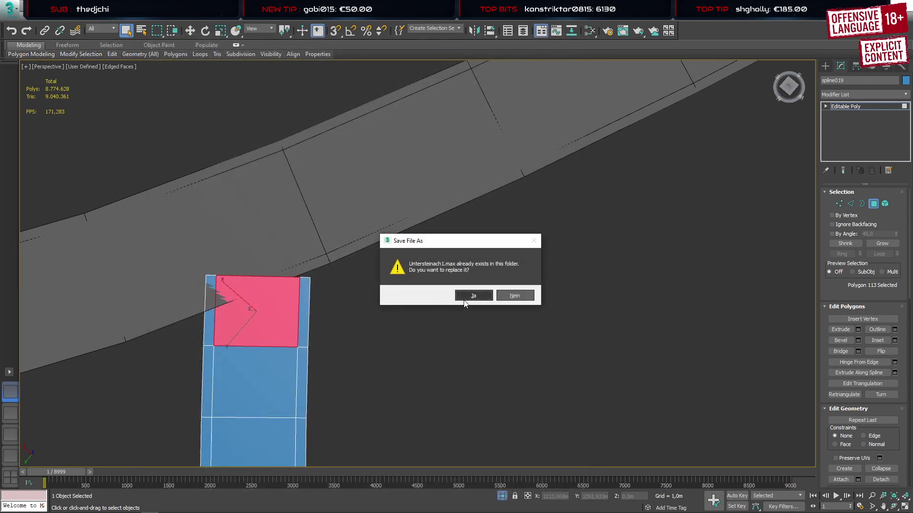
click(467, 299)
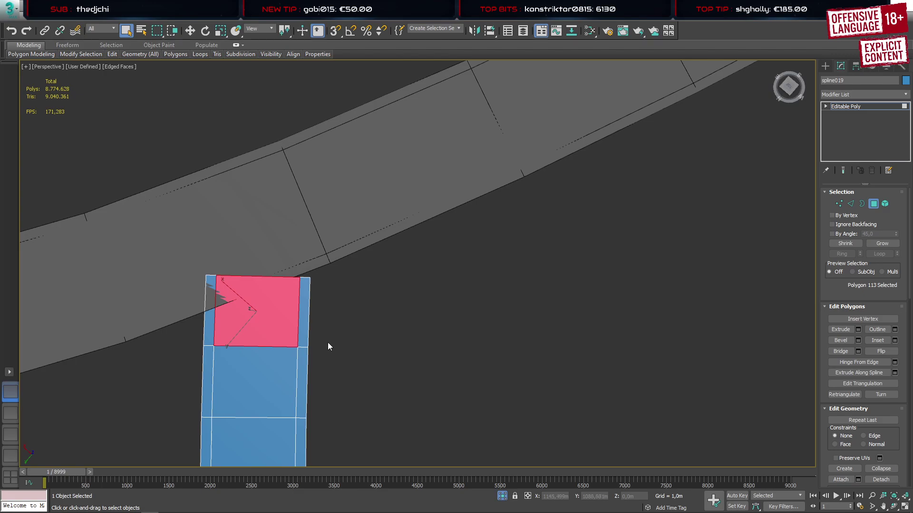
In Google Earth, pan the aerial map to the road junction further south
click(132, 509)
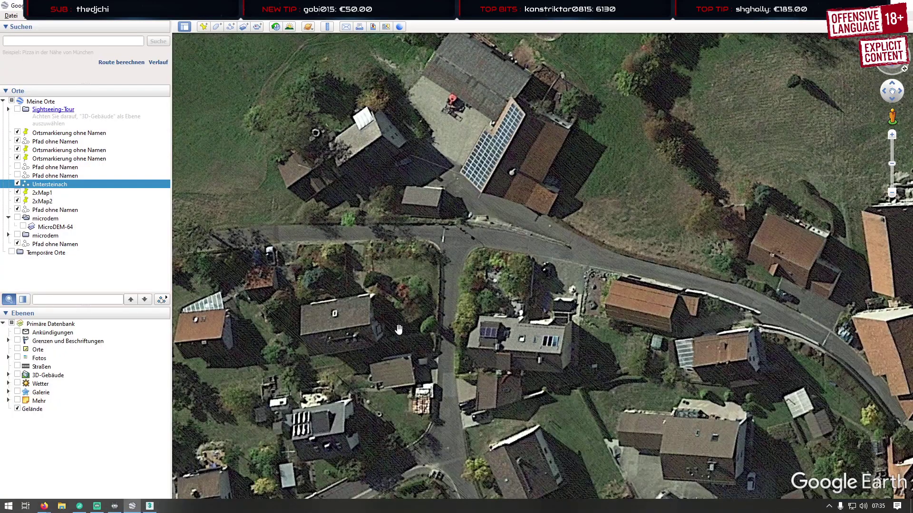
scroll(398, 330, down, 3)
drag(398, 329, 456, 190)
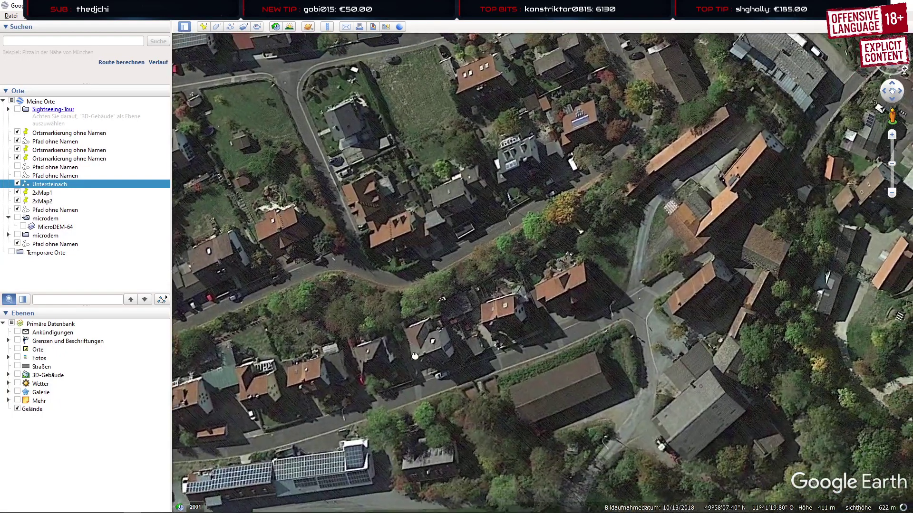
scroll(493, 285, up, 4)
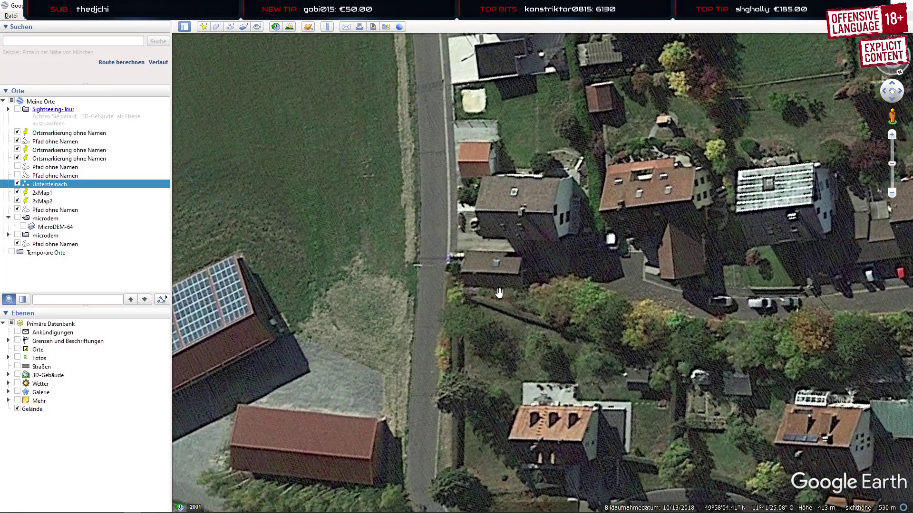
drag(489, 290, 419, 349)
drag(488, 354, 464, 451)
scroll(433, 340, down, 3)
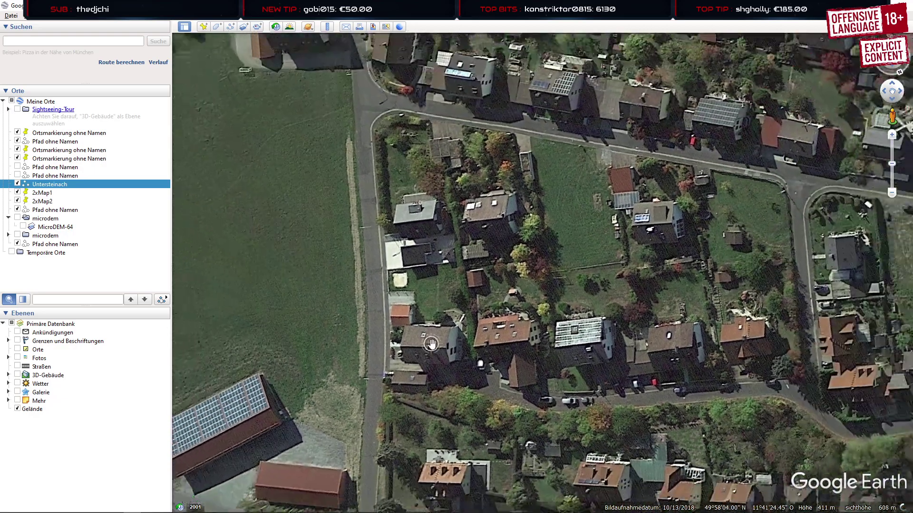
Zoom in over the village streets and houses, then return to 3ds Max
drag(414, 213, 467, 157)
right_drag(520, 359, 520, 224)
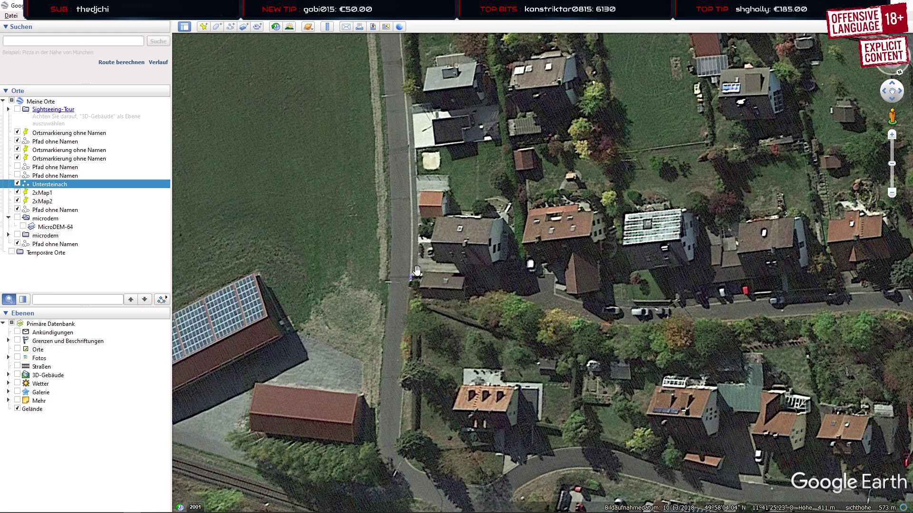
drag(421, 274, 356, 271)
drag(308, 267, 426, 304)
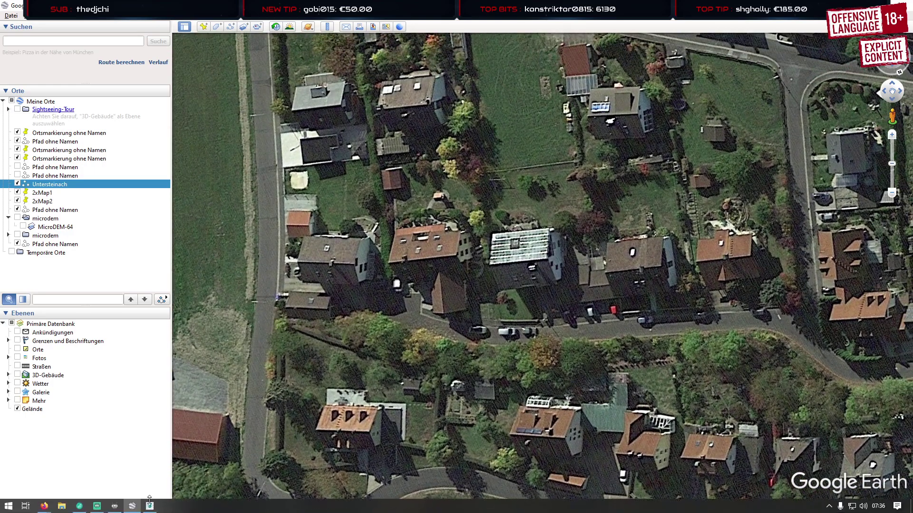
click(148, 506)
scroll(252, 394, down, 5)
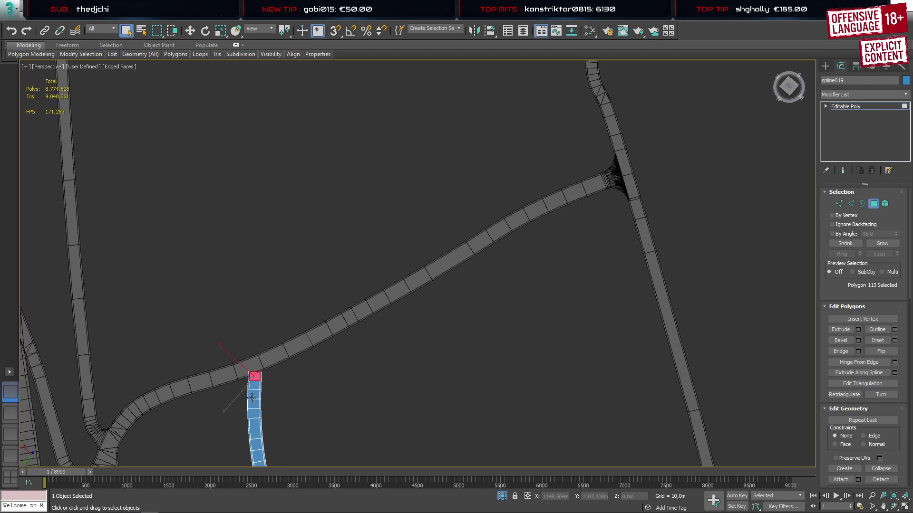
End isolation, clear the selection and pan to the side road's end
key(alt+q)
key(alt+e)
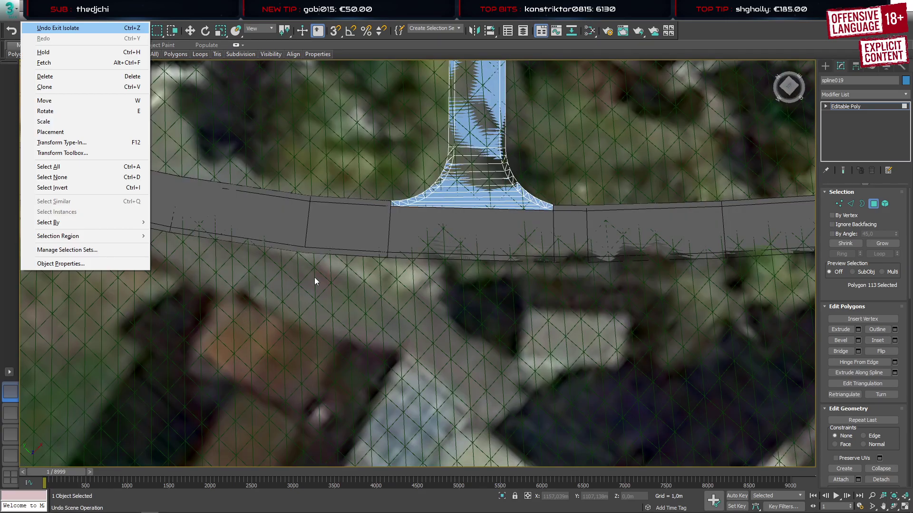
click(333, 246)
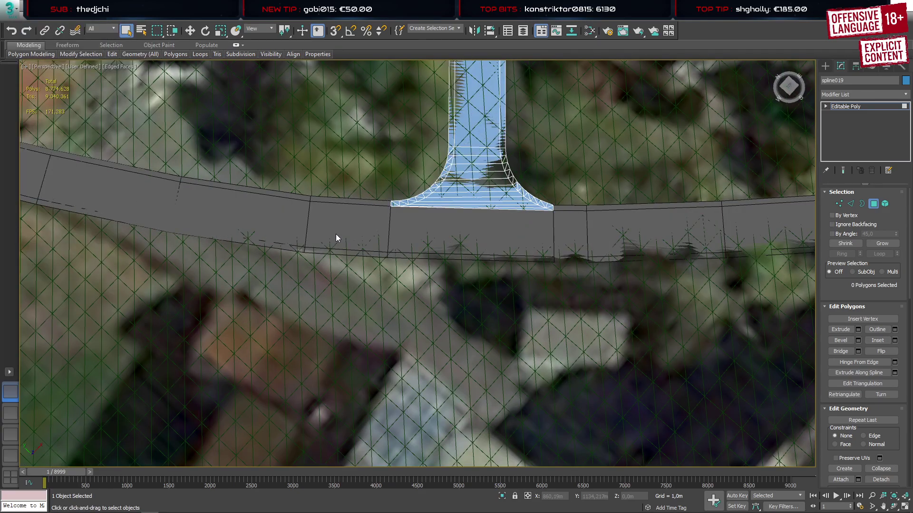
scroll(431, 225, down, 8)
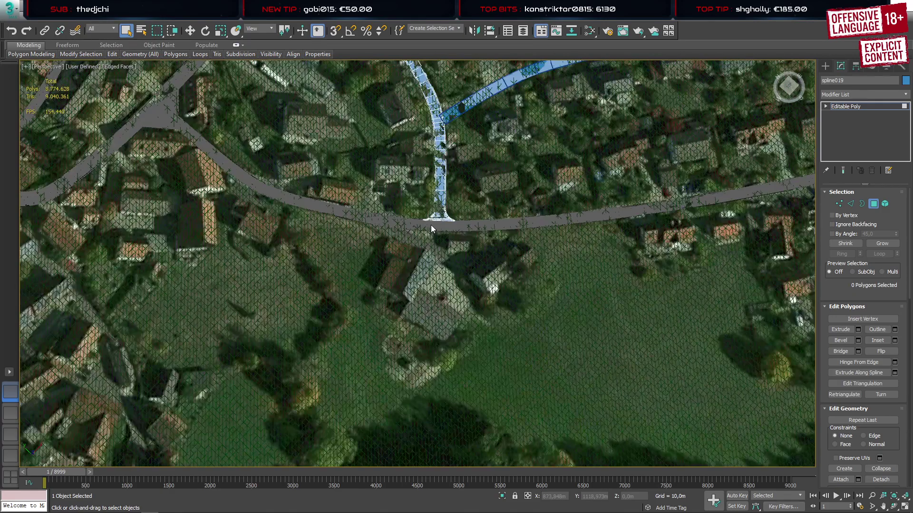
middle_drag(431, 224, 360, 408)
middle_drag(547, 214, 299, 411)
alt+middle_drag(348, 328, 380, 315)
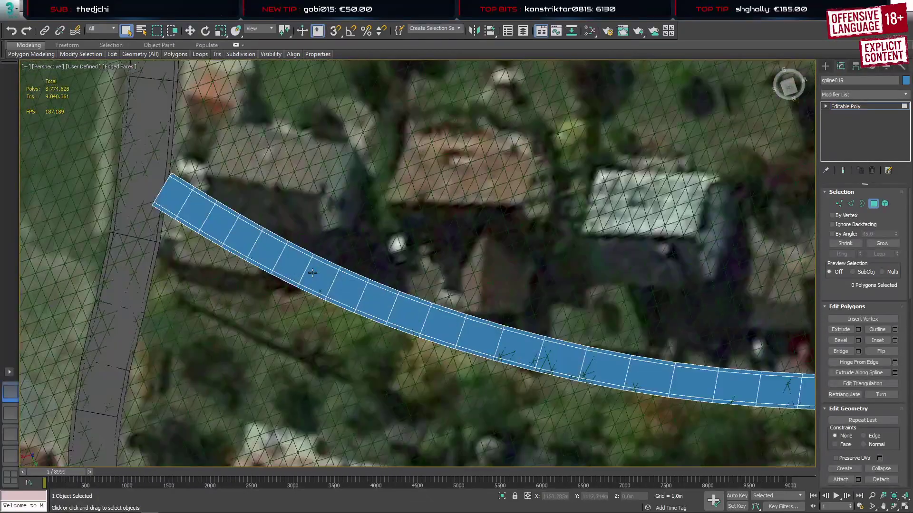
middle_drag(315, 288, 388, 294)
Keep only the side road selected and delete its 24 end polygons near the main road
key(4)
key(4)
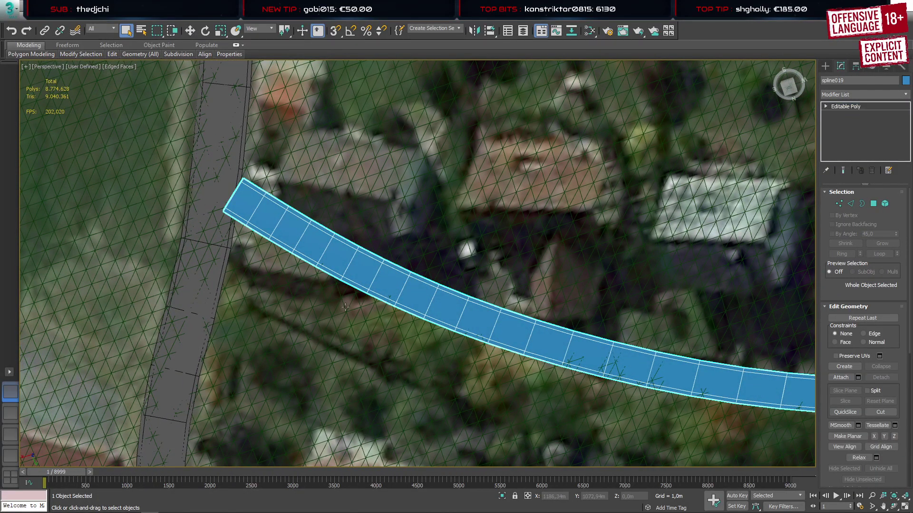
click(376, 327)
key(ctrl+z)
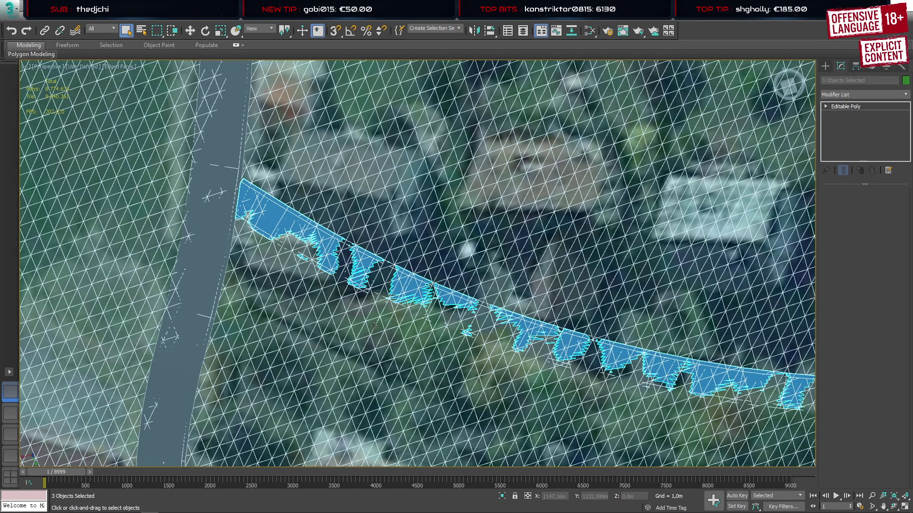
key(ctrl+z)
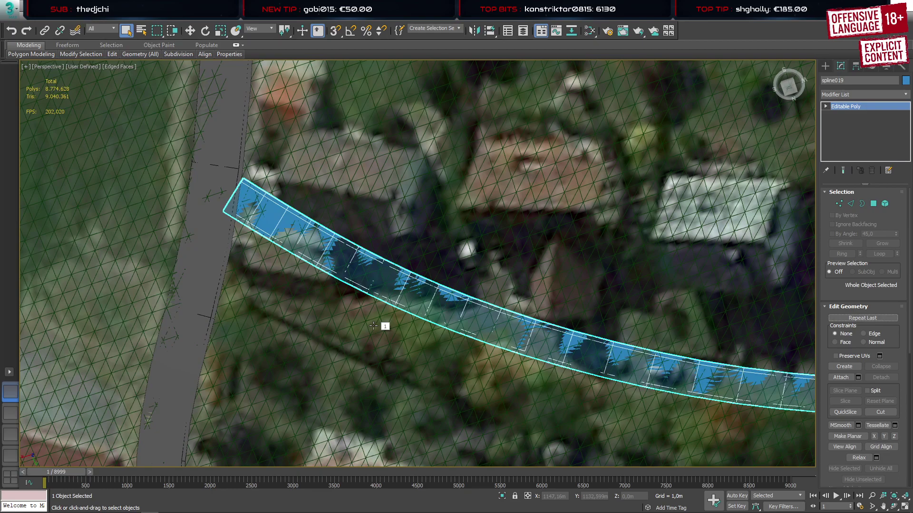
key(4)
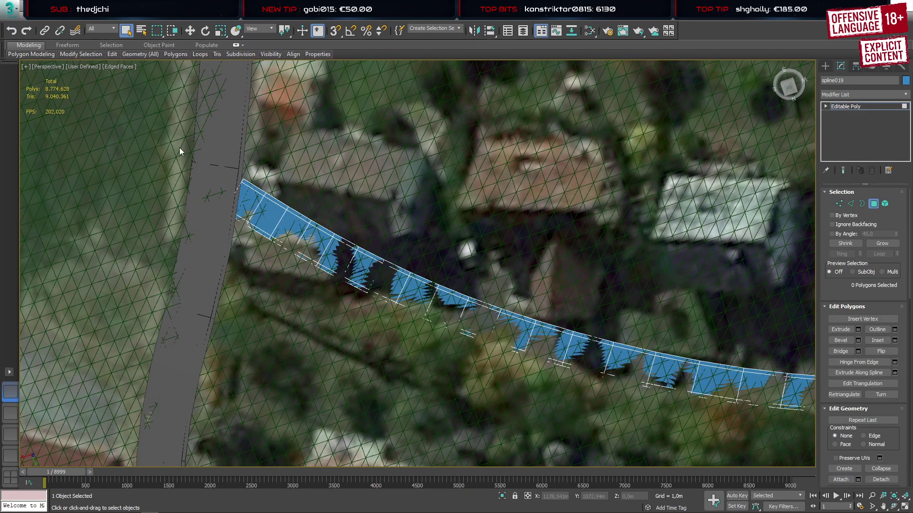
drag(181, 138, 288, 283)
drag(402, 347, 410, 351)
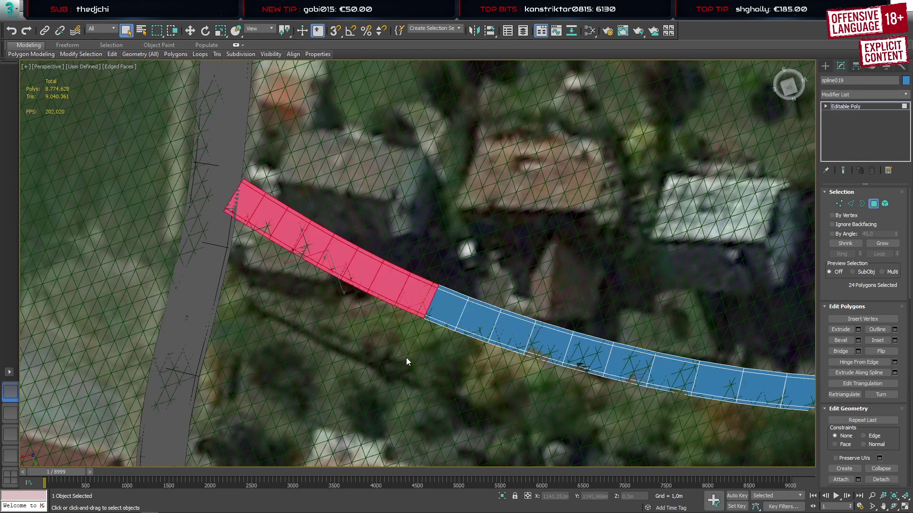
key(Delete)
Delete the remaining end polygons so the strip stops short of the main road
scroll(404, 355, down, 2)
middle_drag(404, 355, 351, 253)
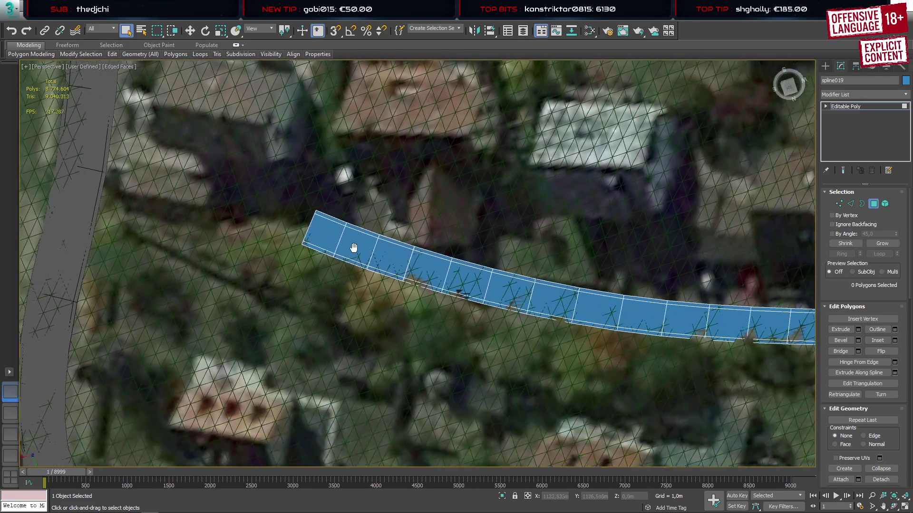
scroll(351, 252, up, 2)
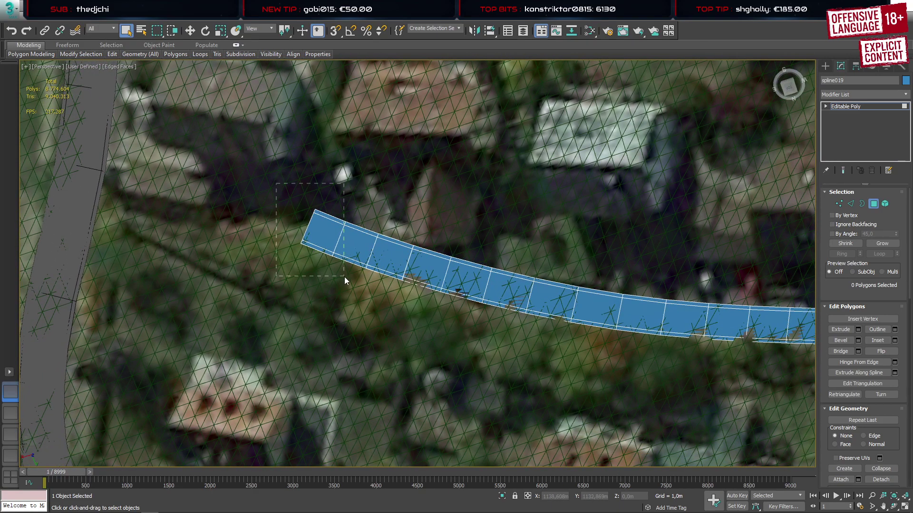
drag(344, 277, 344, 276)
key(Delete)
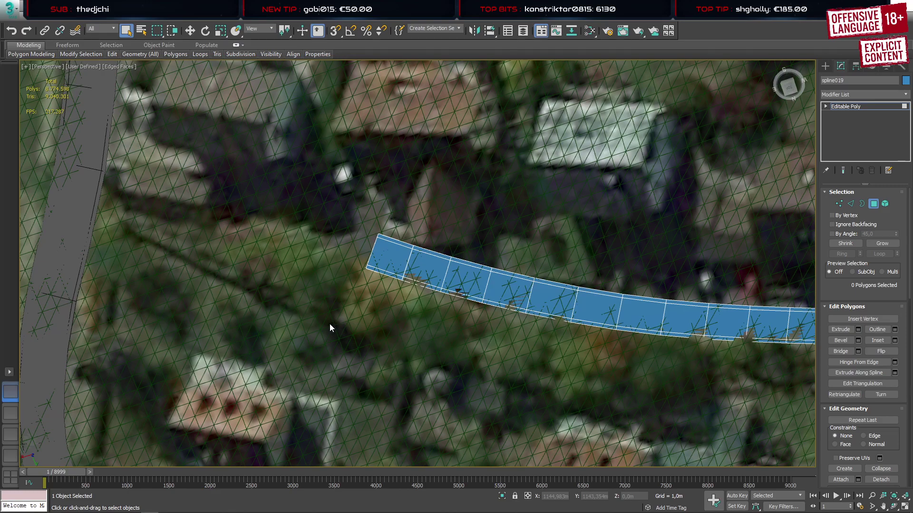
scroll(330, 324, down, 5)
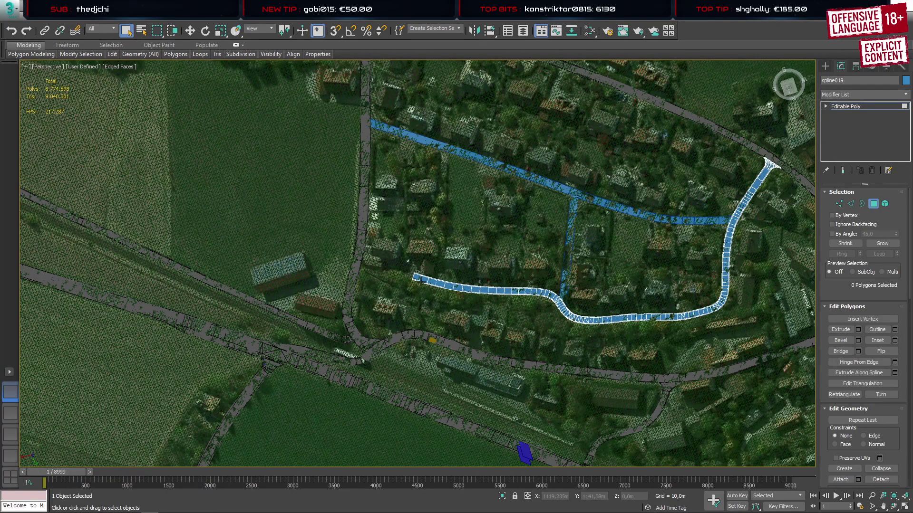
scroll(420, 281, up, 6)
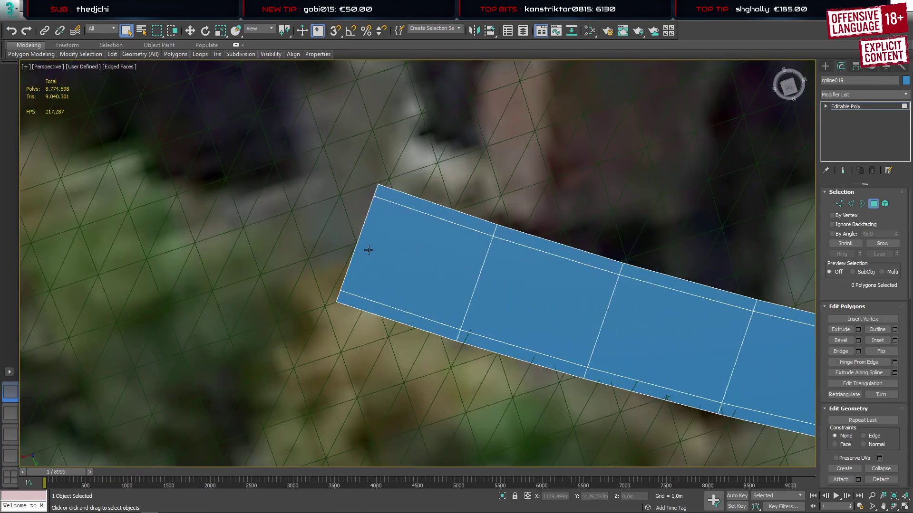
Select the strip's two end edges and frame them in the top view
key(2)
click(362, 240)
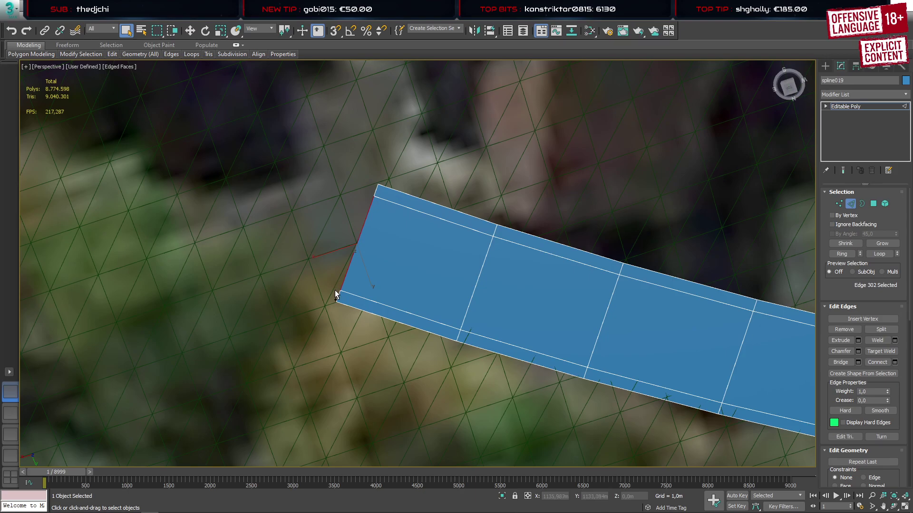
ctrl+click(377, 194)
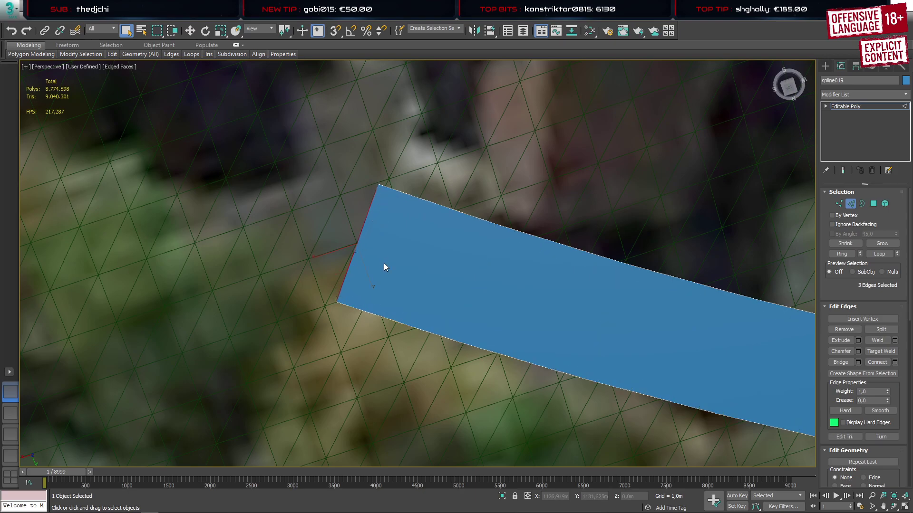
alt+middle_drag(384, 265, 357, 273)
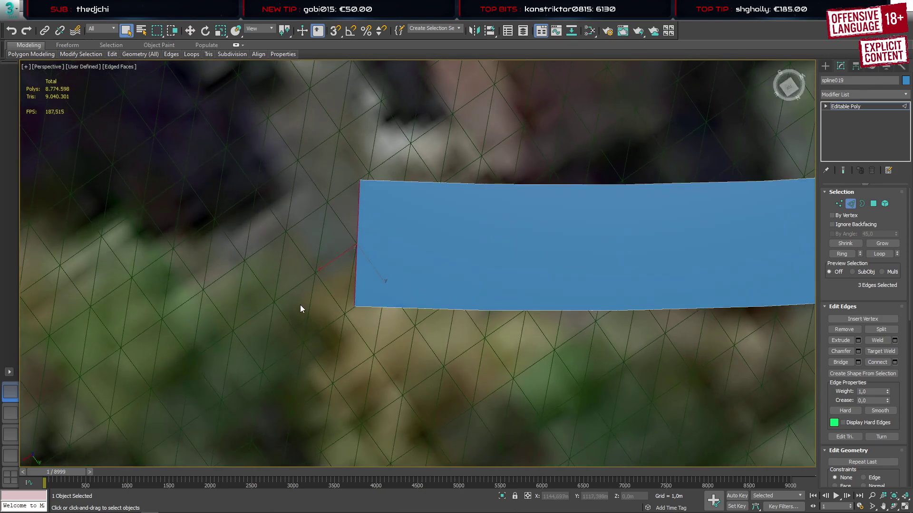
key(w)
click(10, 414)
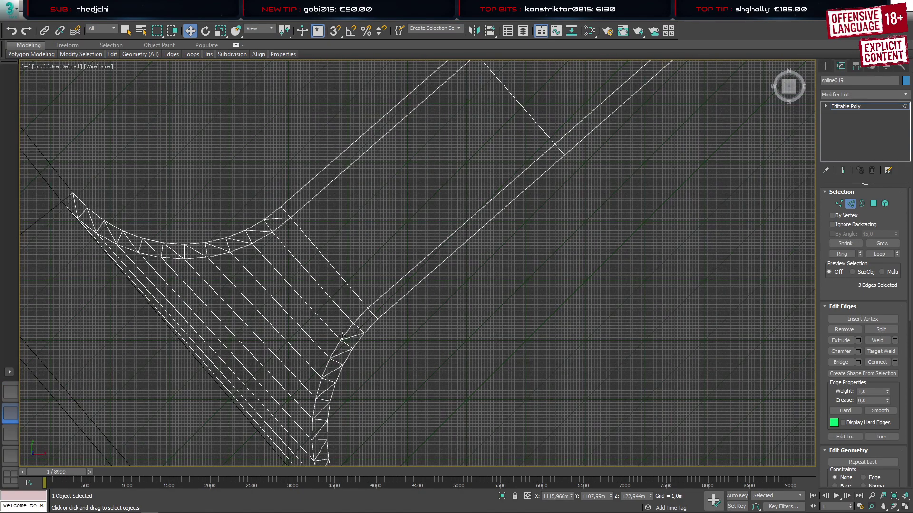
key(z)
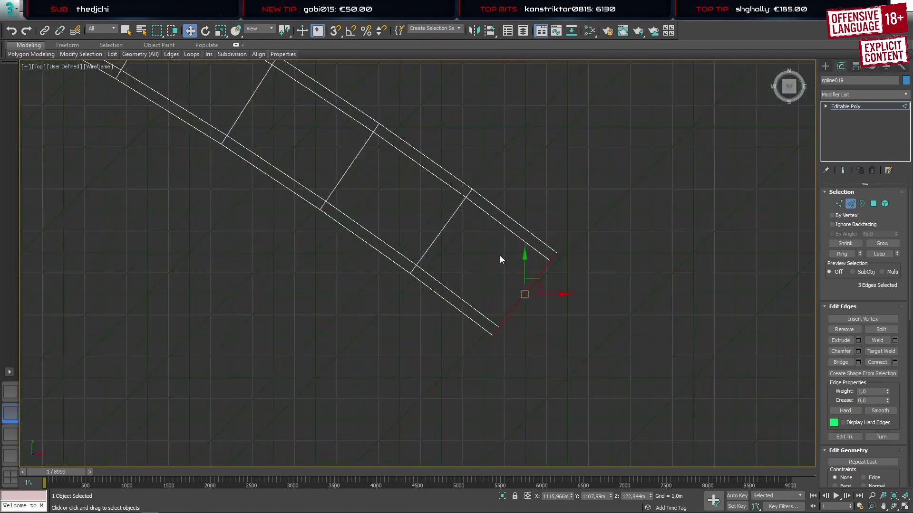
In Local Aligned coordinates, shift-drag the end edges to extrude a new road strip
click(263, 32)
click(261, 84)
scroll(512, 309, up, 4)
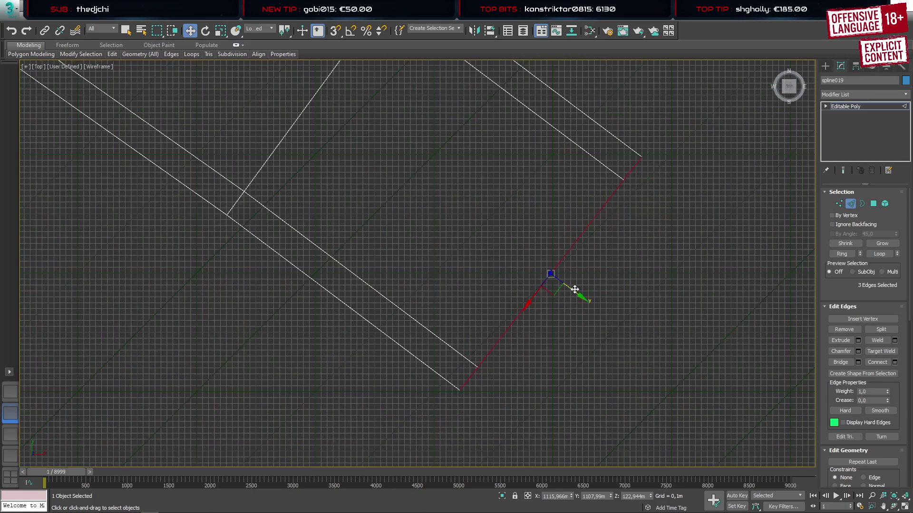
shift+drag(574, 291, 596, 309)
scroll(327, 346, down, 5)
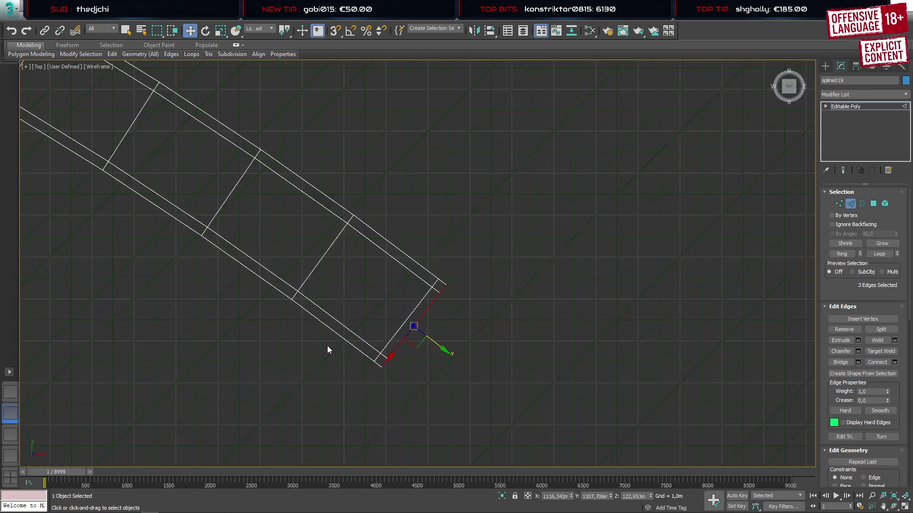
In the Perspective view, select all 397 road polygons, then leave polygon editing
click(13, 390)
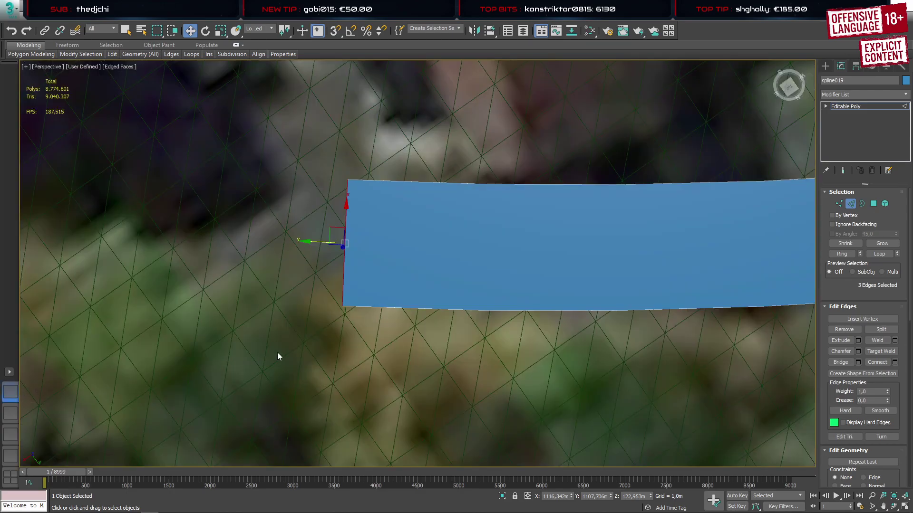
key(4)
key(ctrl+a)
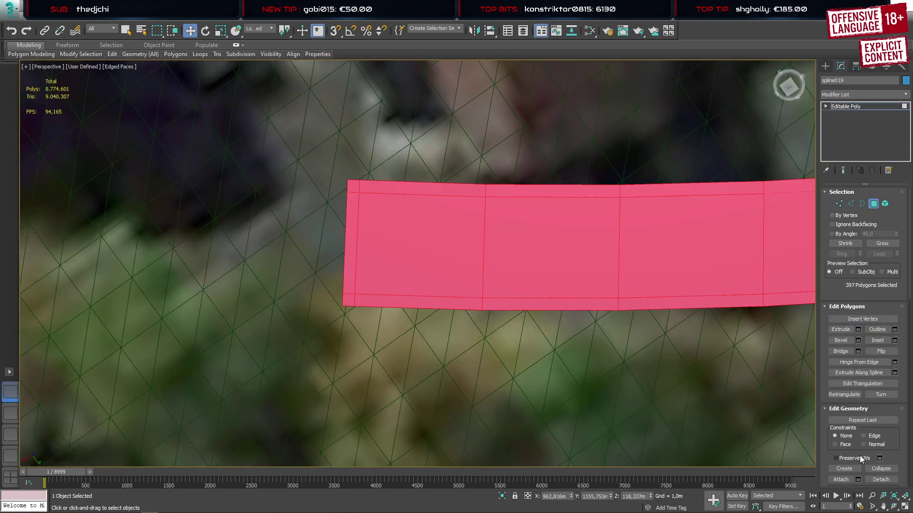
scroll(862, 458, down, 5)
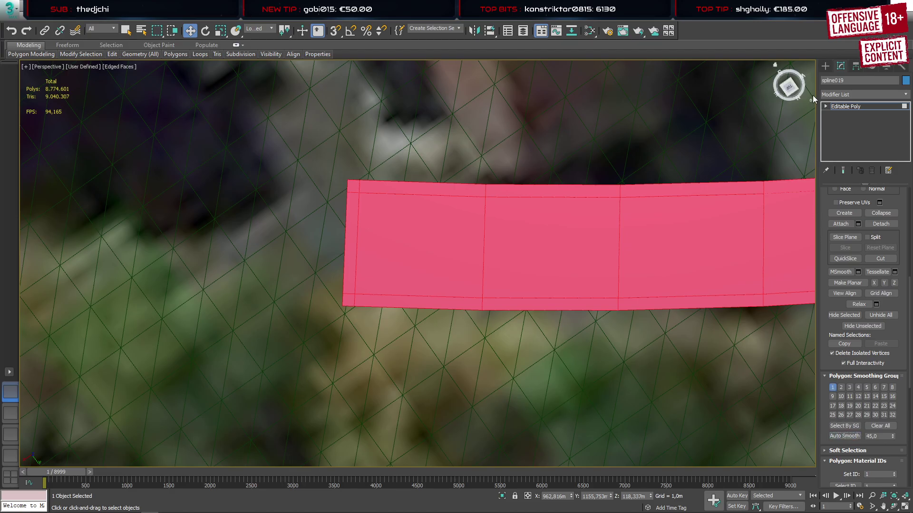
click(826, 66)
scroll(659, 283, down, 10)
Delete the three stray diagonal edges at the branch junction of the road mesh
middle_drag(712, 274, 414, 282)
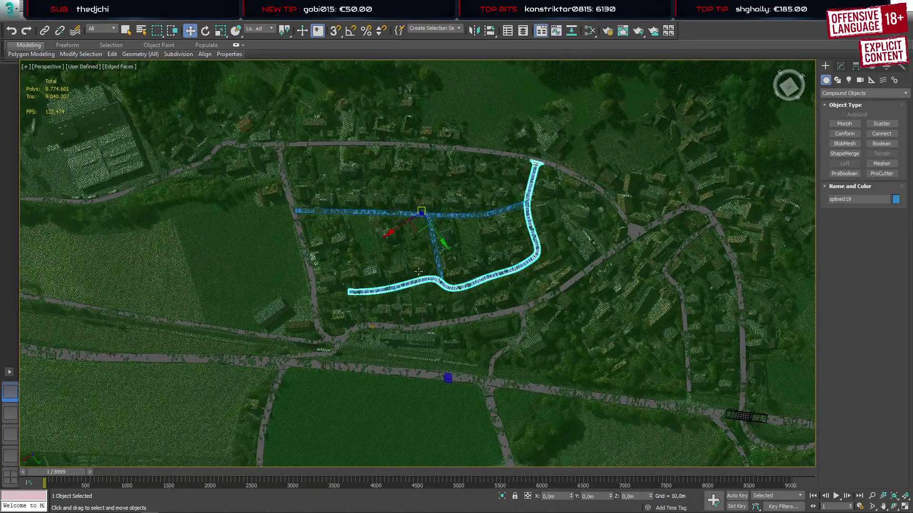
scroll(420, 269, up, 5)
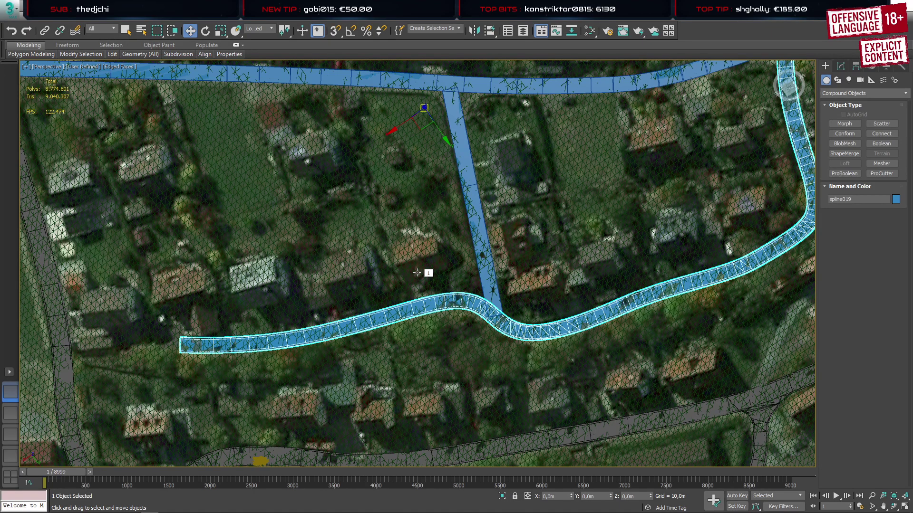
scroll(498, 320, up, 5)
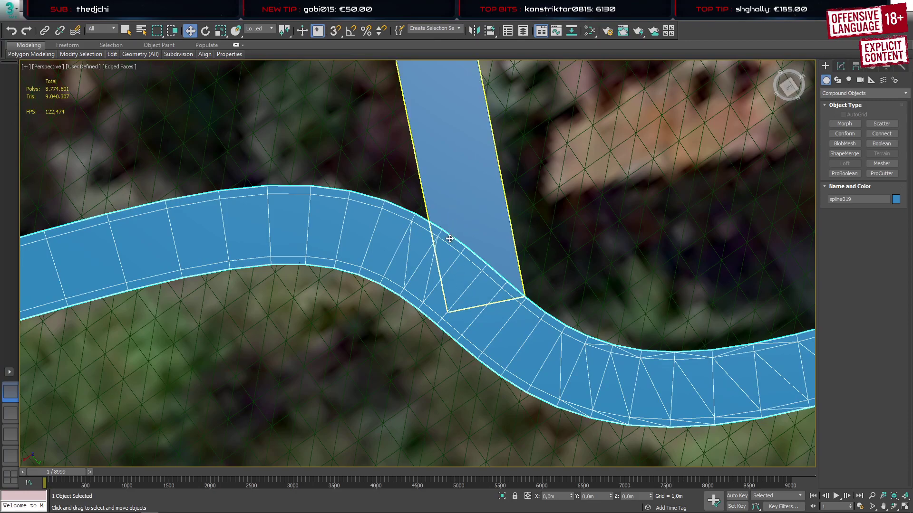
key(2)
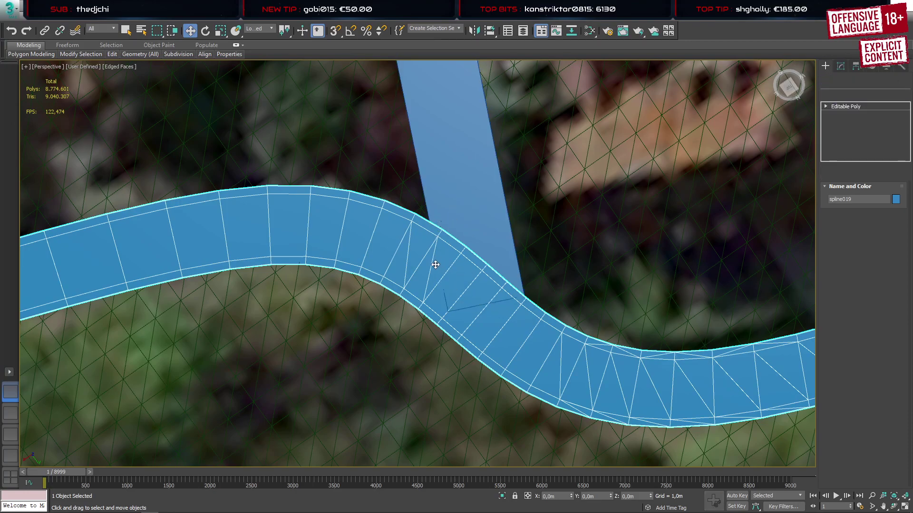
click(432, 262)
ctrl+click(408, 249)
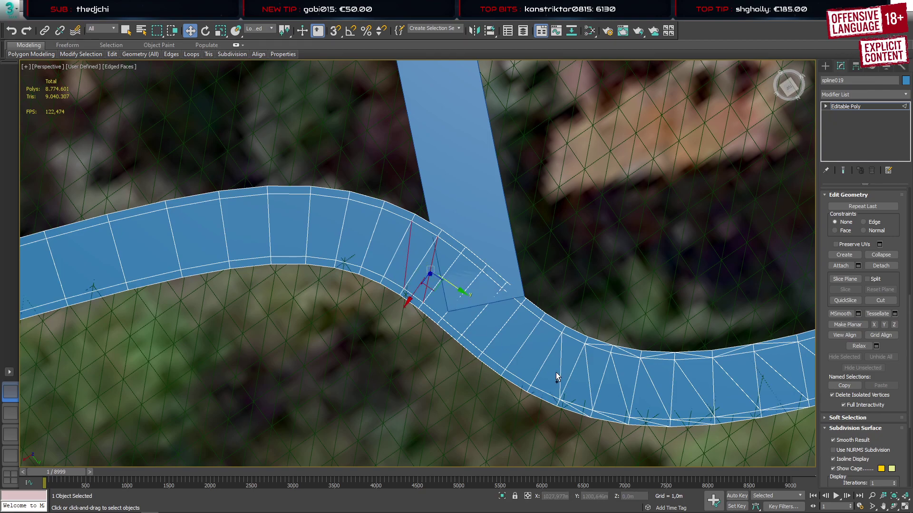
click(561, 355)
key(BackSpace)
scroll(463, 327, down, 15)
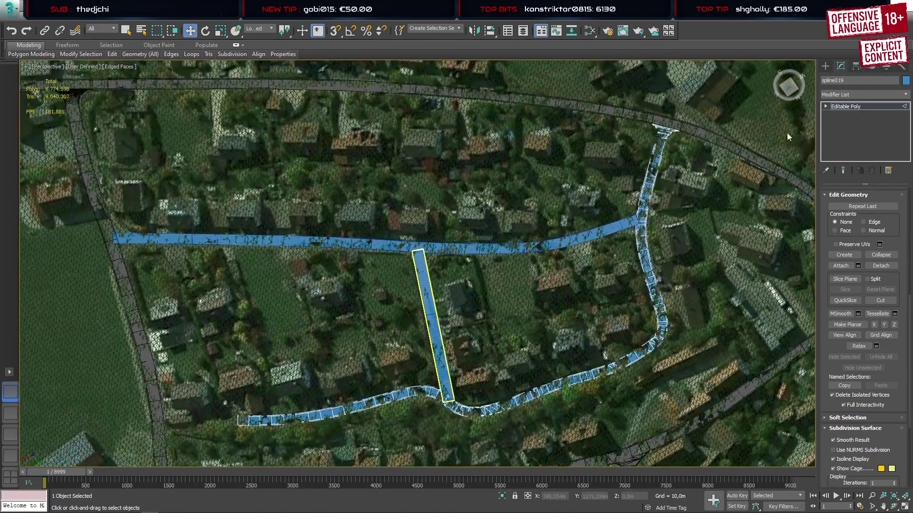
Isolate the straight side road, the curved right-hand road and the main road mesh
click(825, 67)
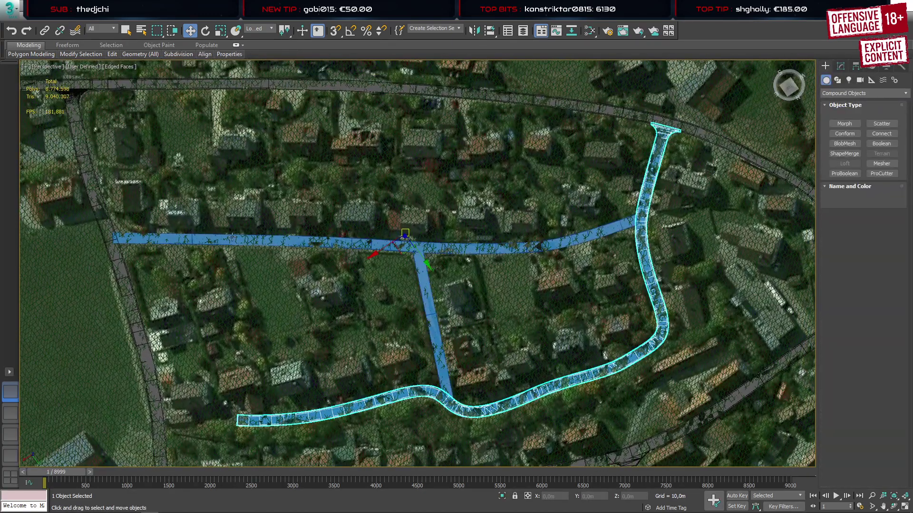
click(179, 241)
ctrl+click(646, 201)
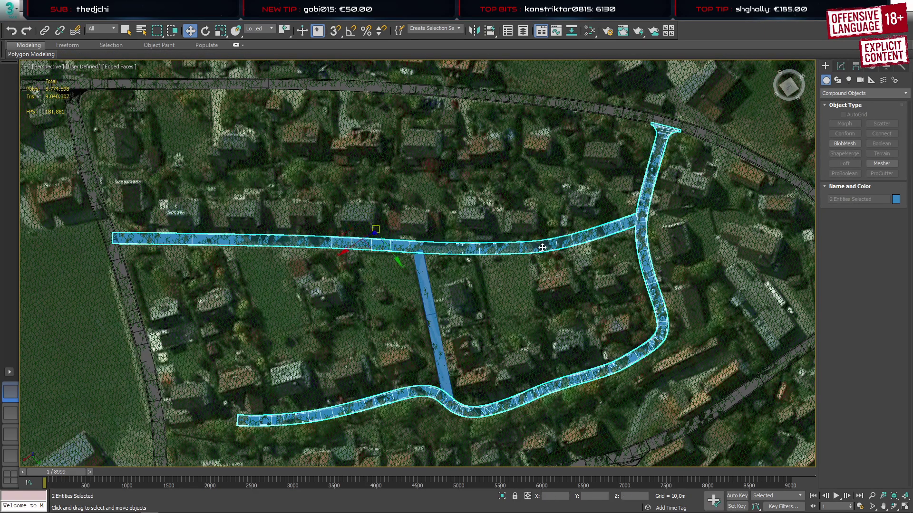
ctrl+click(111, 257)
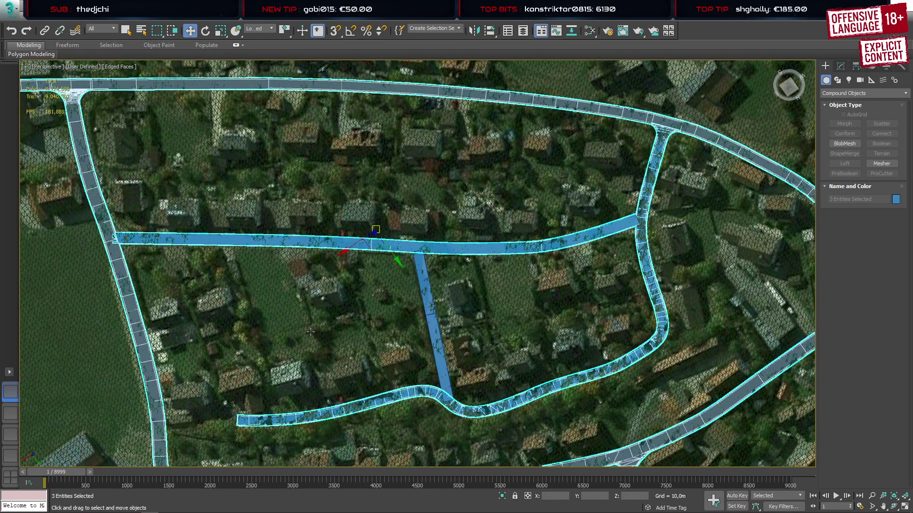
key(alt+q)
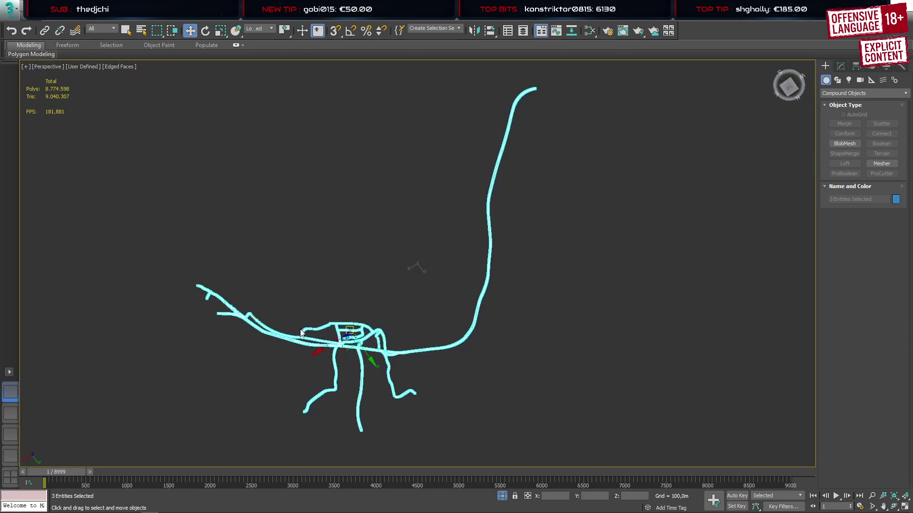
Clear the selection and select the street_2Lanes road network
click(515, 401)
scroll(366, 333, up, 8)
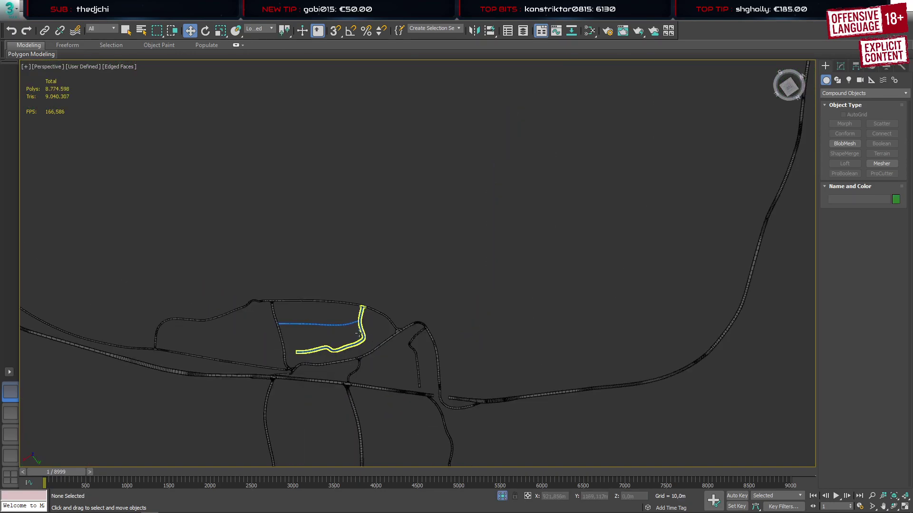
click(367, 323)
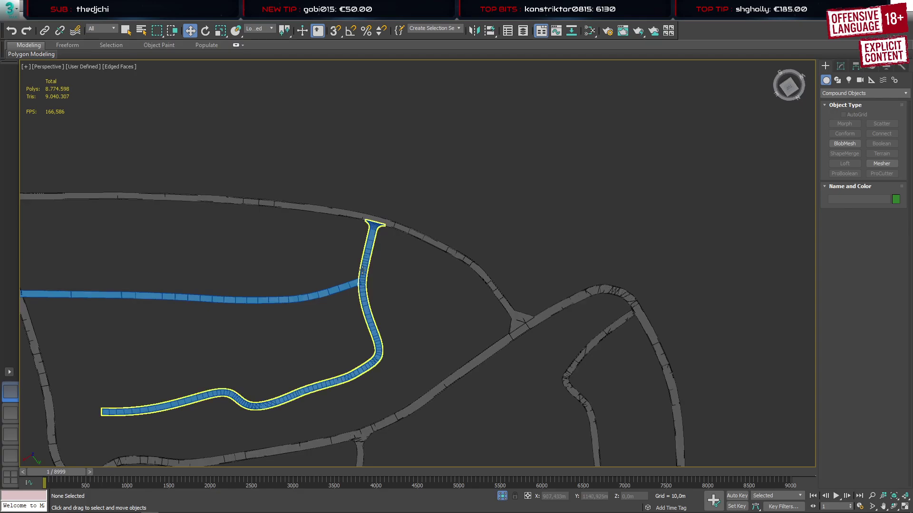
click(415, 236)
Attach the curved side road to street_2Lanes with a Boolean and convert it to Editable Poly
middle_drag(342, 298, 411, 288)
click(881, 144)
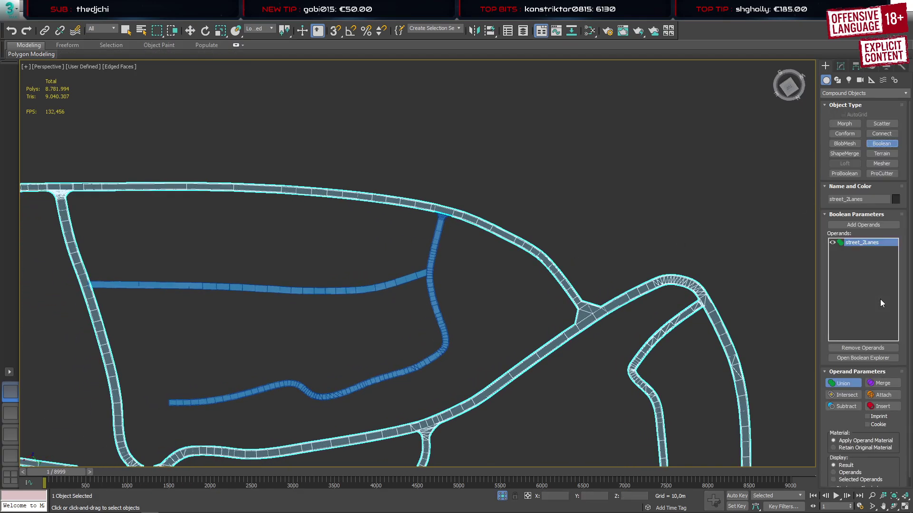
click(878, 395)
click(854, 224)
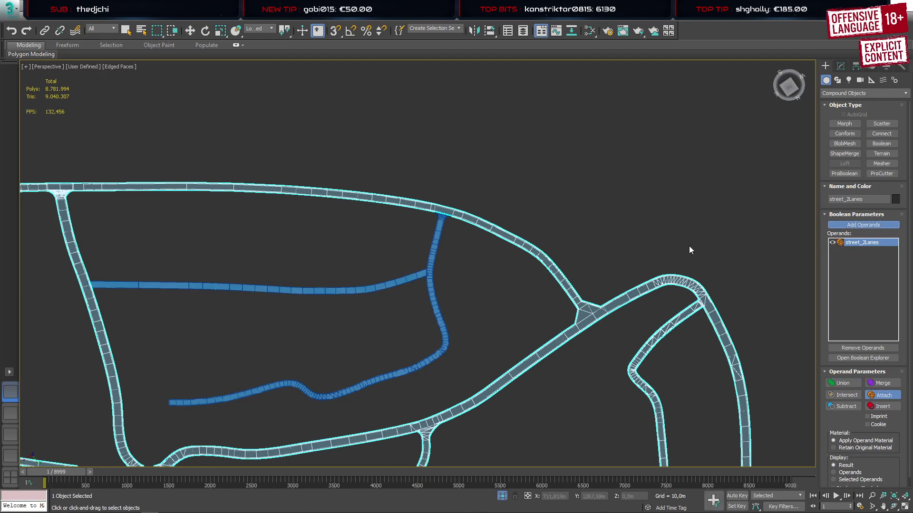
click(436, 235)
right_click(441, 209)
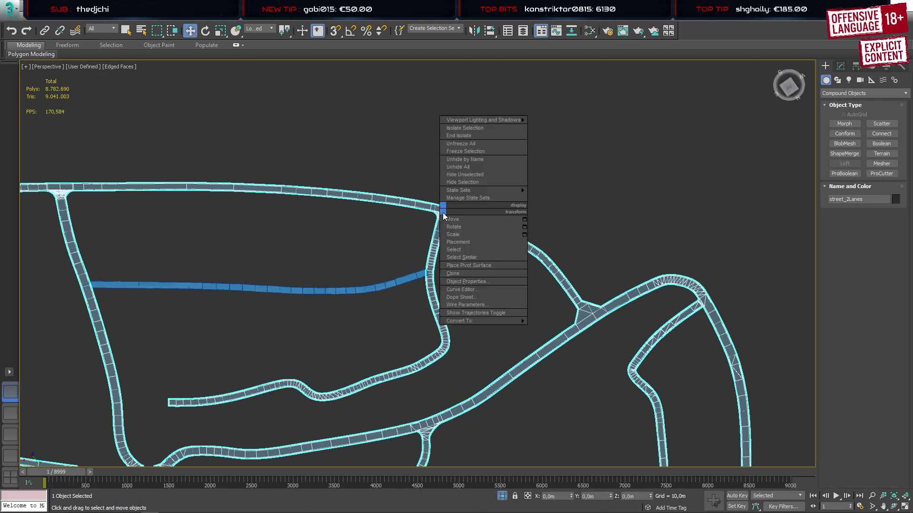
mouse_move(475, 322)
click(561, 336)
Weld all vertices of the road mesh at 0.001m, reducing 11260 to 11255
scroll(469, 247, up, 10)
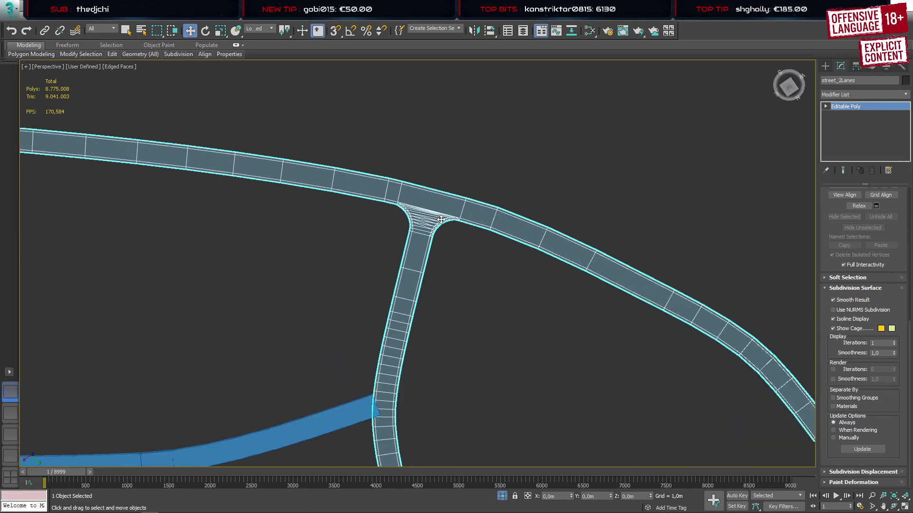
key(1)
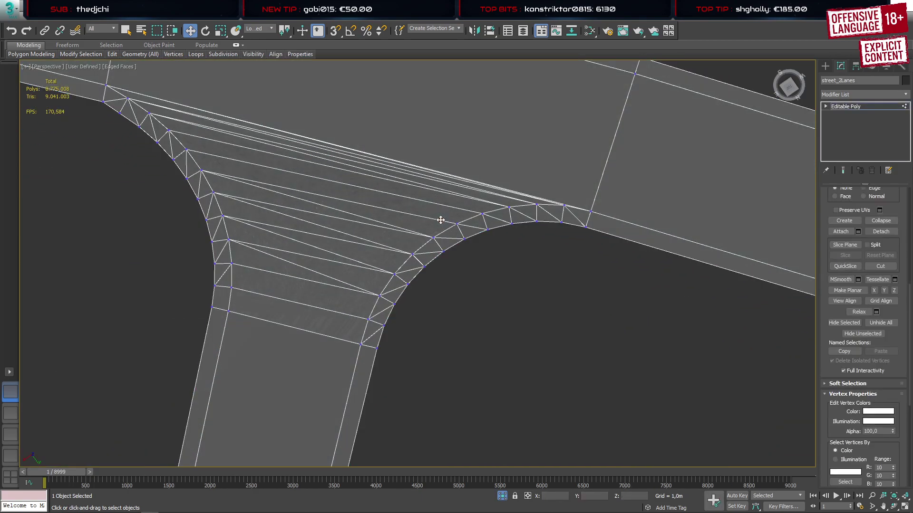
key(ctrl+a)
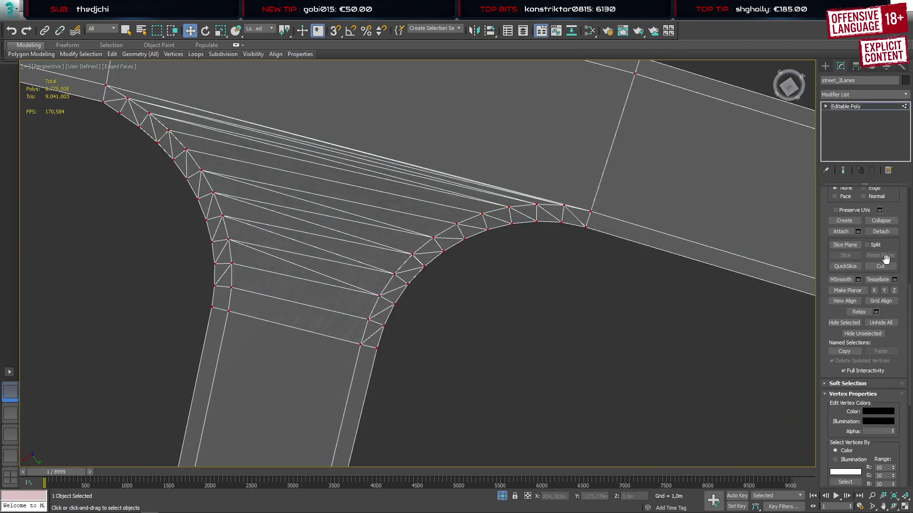
drag(897, 204, 903, 354)
click(894, 226)
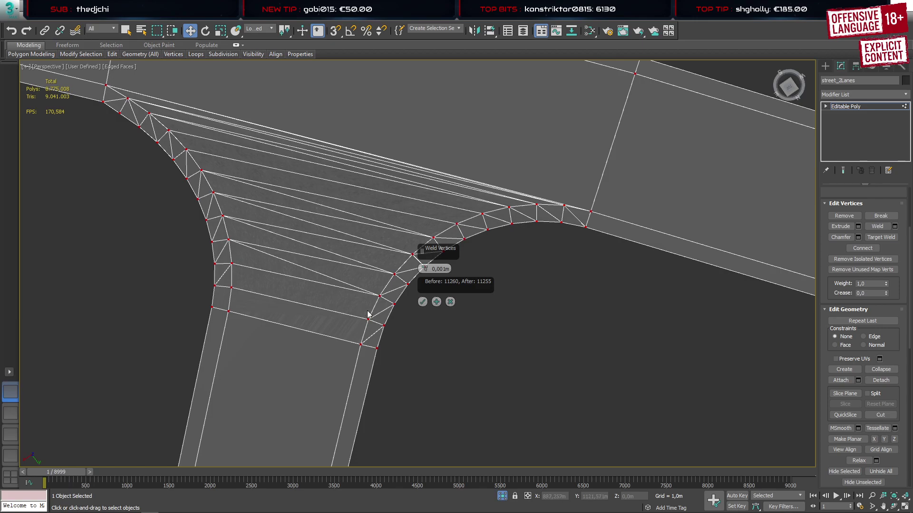
click(422, 301)
scroll(309, 314, down, 8)
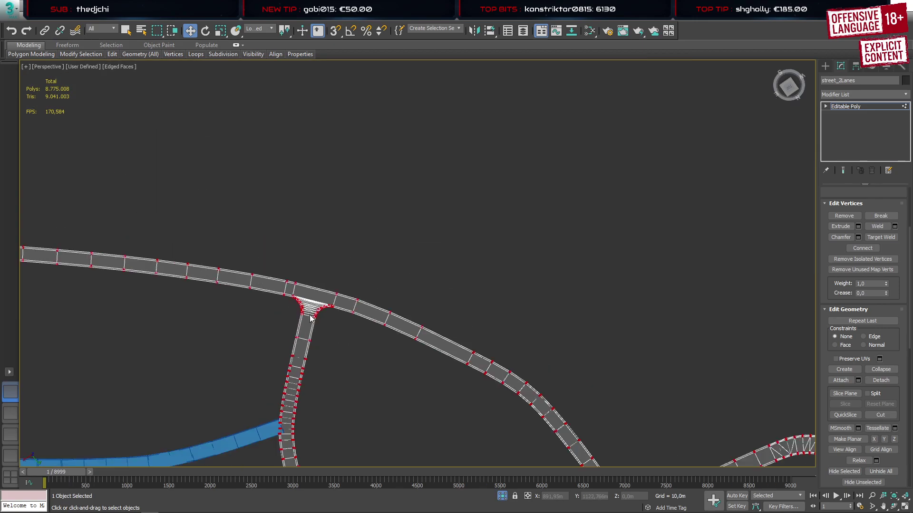
scroll(295, 350, down, 3)
middle_drag(274, 411, 414, 253)
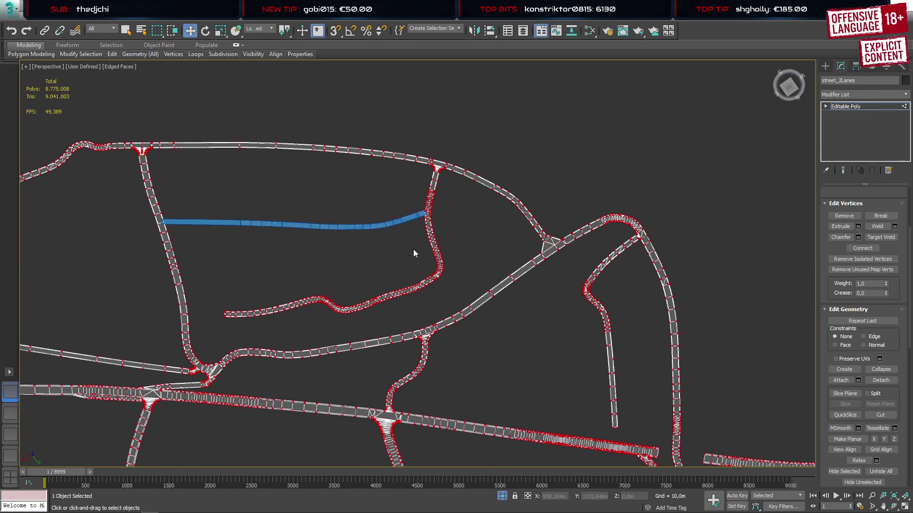
click(825, 66)
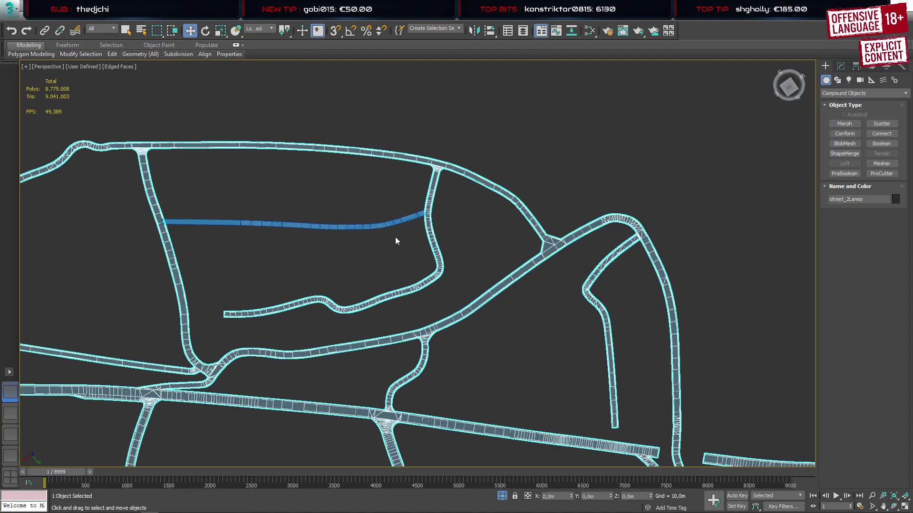
Select the connected road network element of the road mesh, then exit sub-object editing
key(5)
click(436, 165)
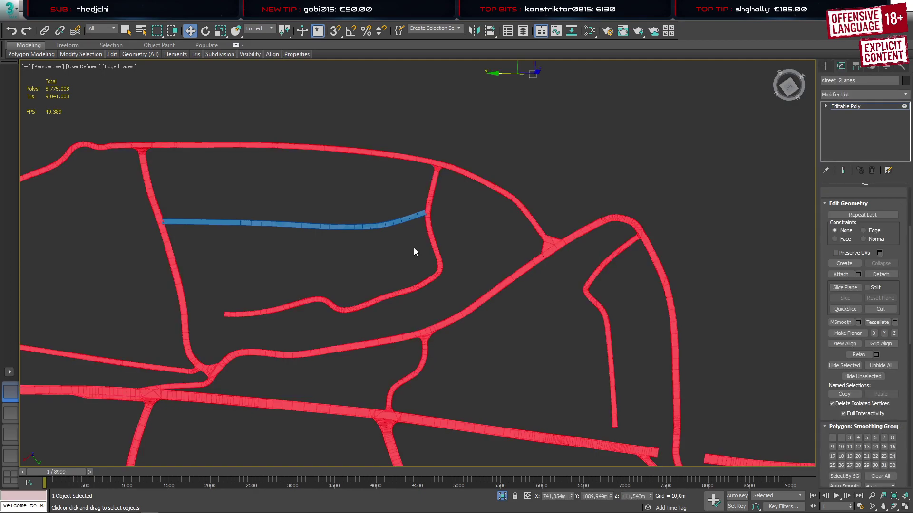
scroll(392, 316, down, 6)
scroll(391, 314, up, 6)
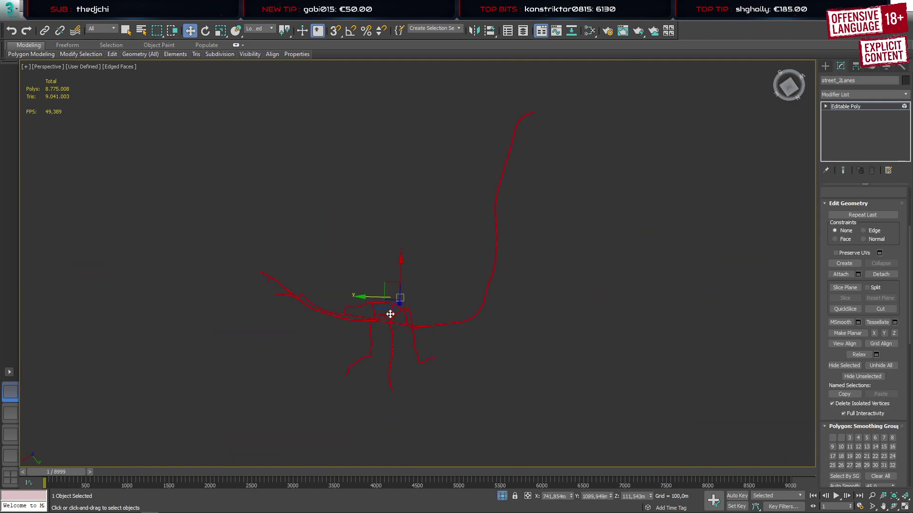
click(826, 66)
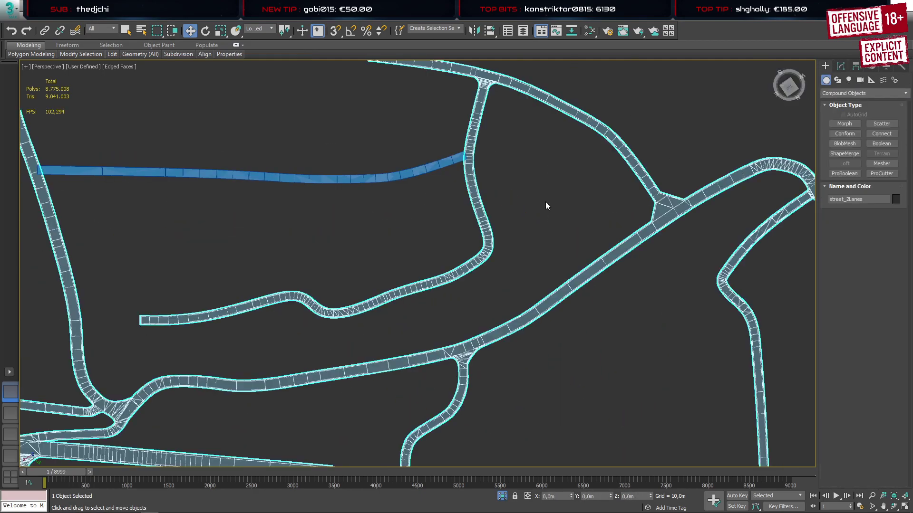
Select the Line019 side-road strip and zoom to its end in the wireframe Top view
middle_drag(489, 200, 504, 261)
click(495, 283)
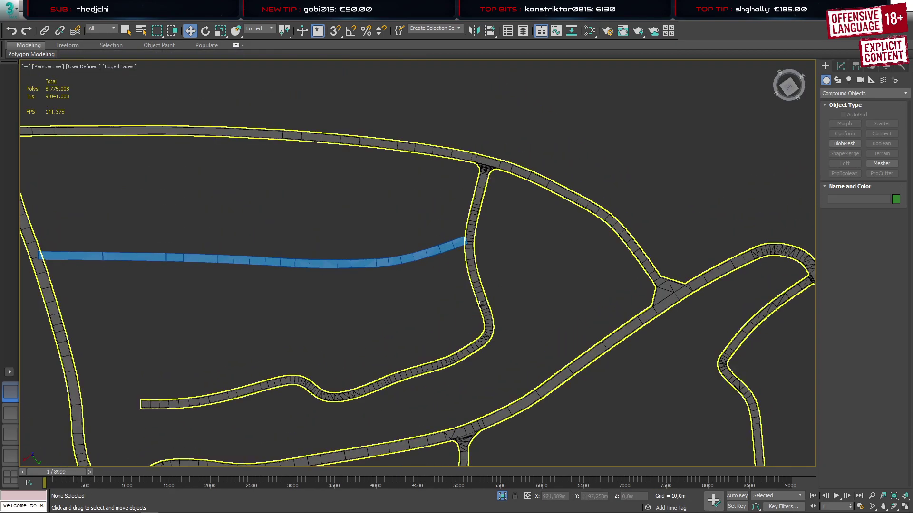
click(440, 249)
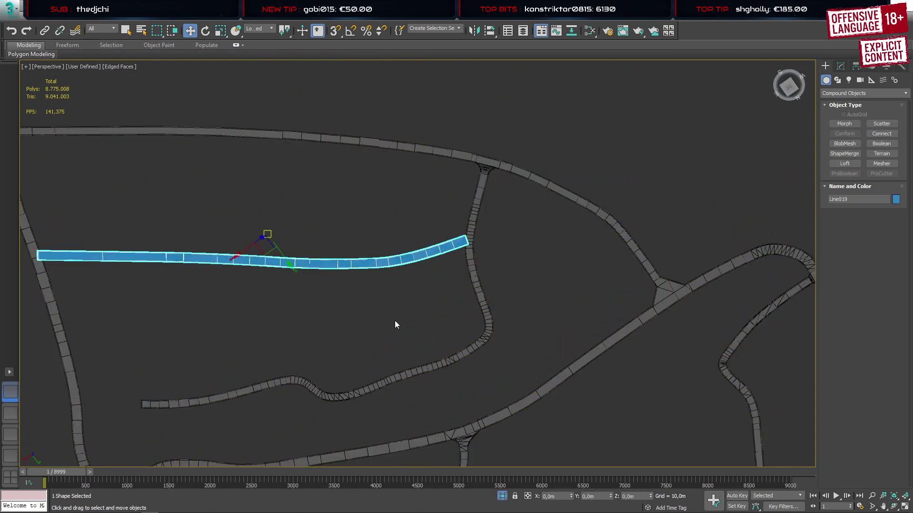
click(10, 413)
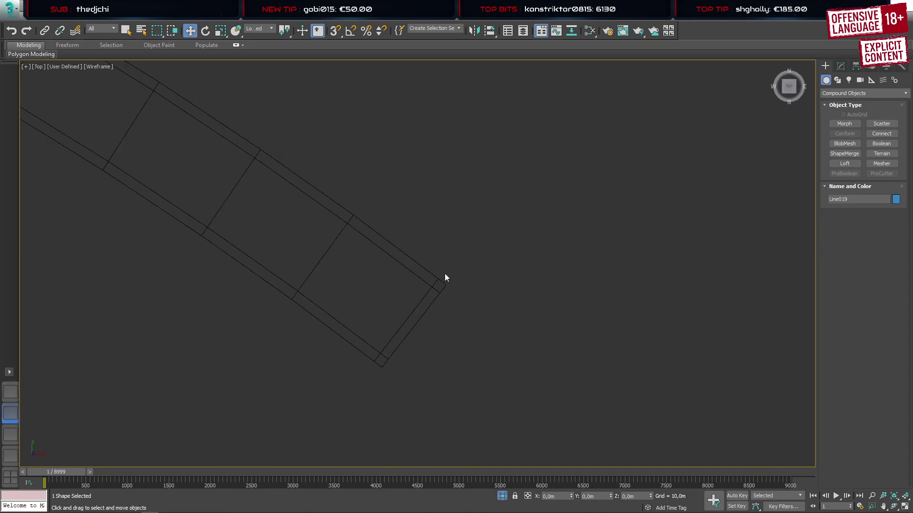
scroll(412, 322, down, 10)
scroll(344, 316, up, 15)
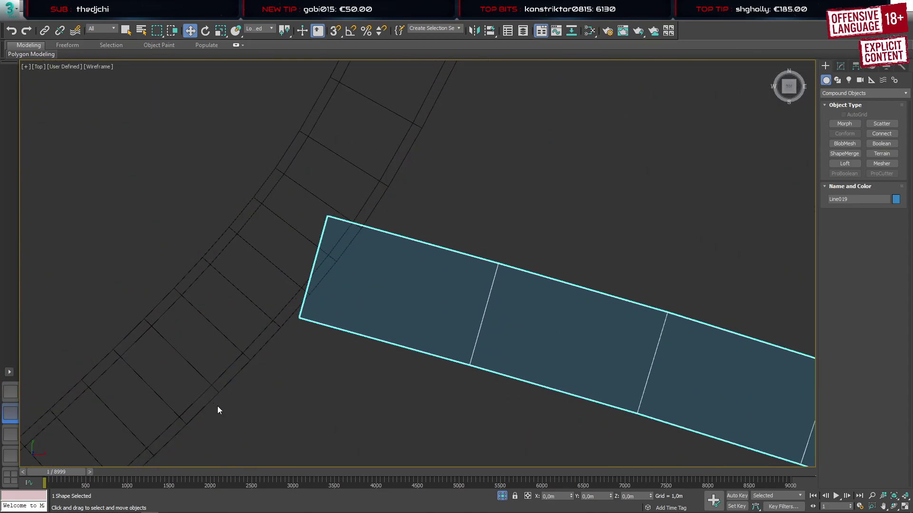
scroll(217, 402, down, 5)
Centre Google Earth's aerial view close on the side-street junction with the curving main road, then return to 3ds Max
click(132, 506)
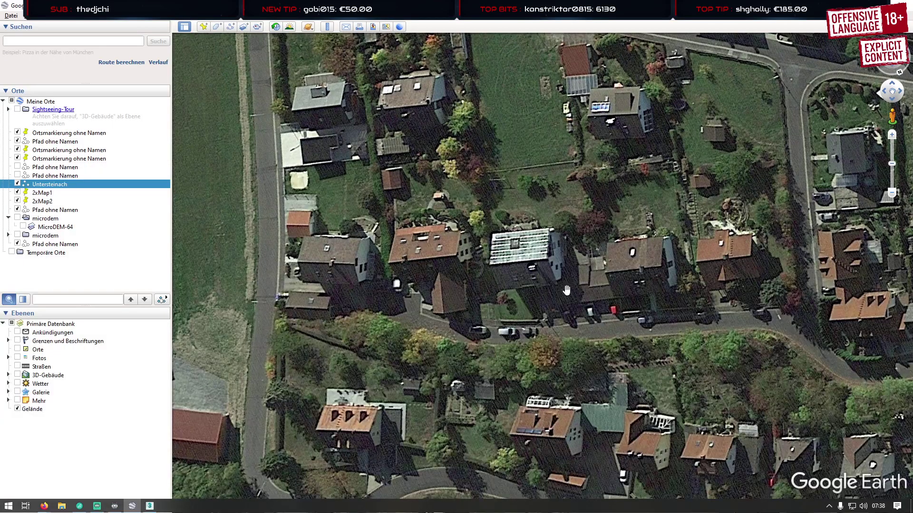
drag(566, 291, 294, 340)
drag(583, 152, 526, 251)
scroll(527, 251, up, 2)
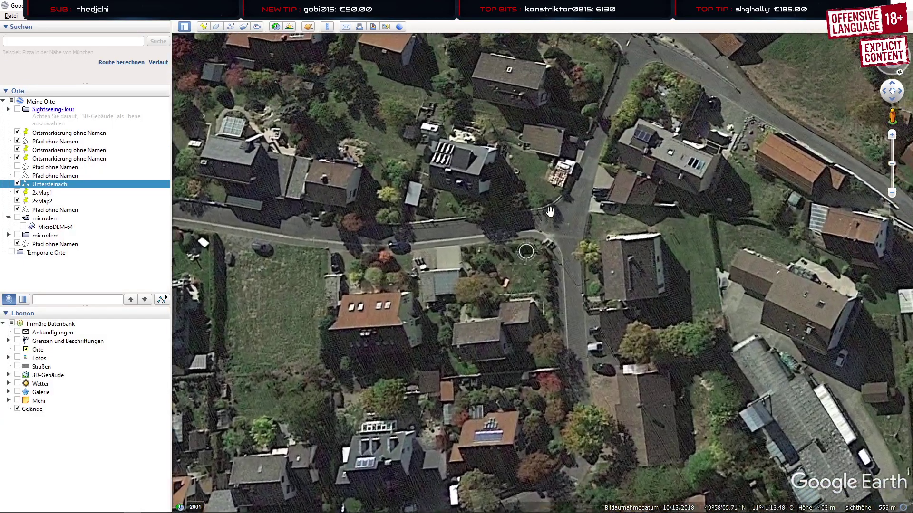
right_drag(547, 277, 541, 122)
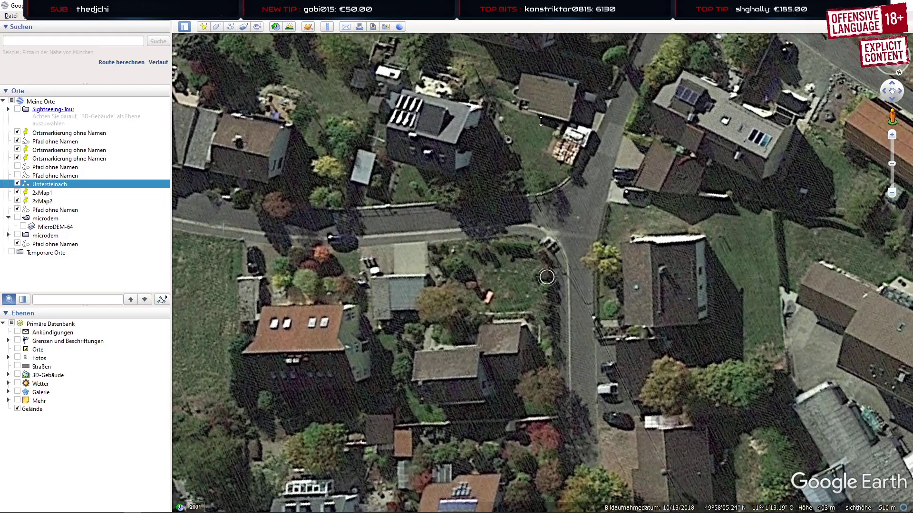
drag(535, 218, 522, 317)
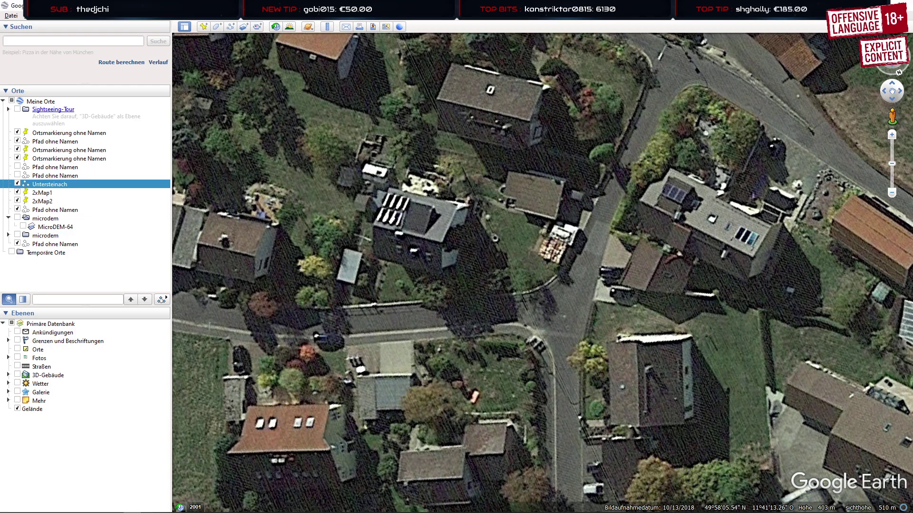
click(149, 511)
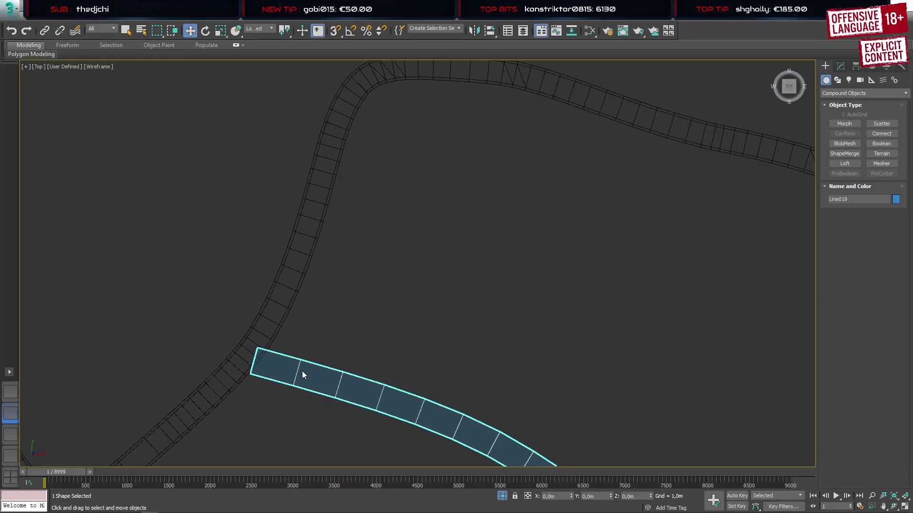
Exit isolation to show the full scene and switch to the textured Perspective view
middle_drag(301, 372, 383, 321)
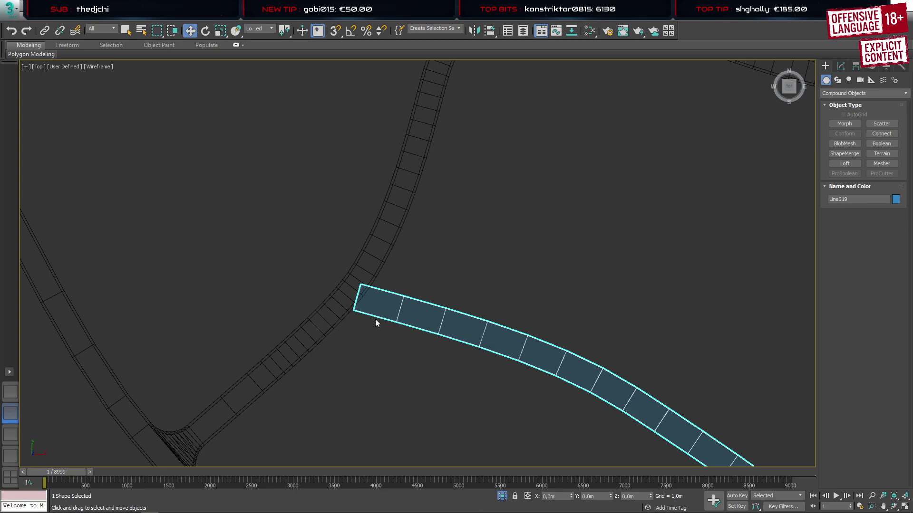
key(alt+q)
key(alt+e)
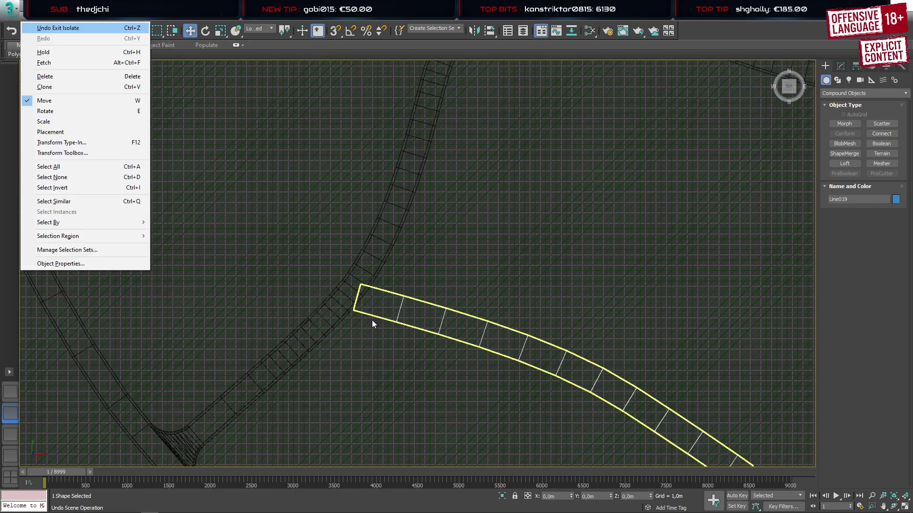
click(323, 259)
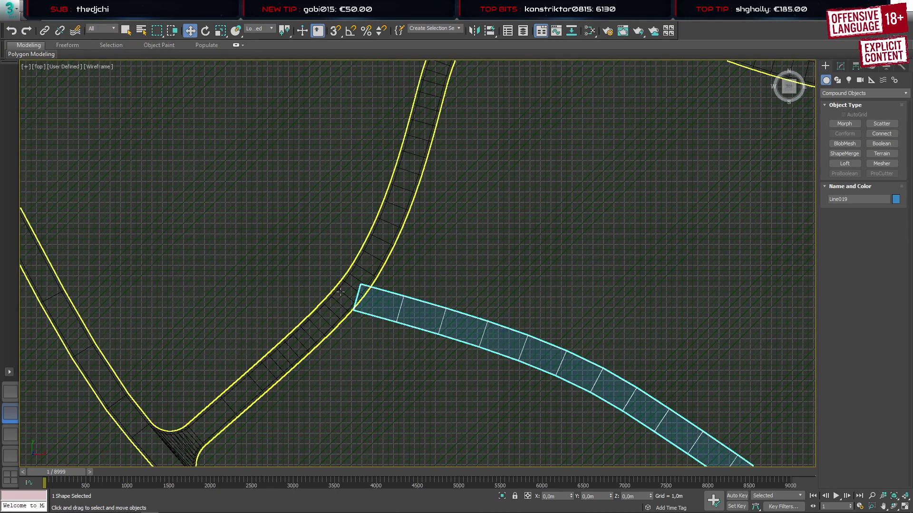
scroll(333, 276, down, 2)
click(17, 393)
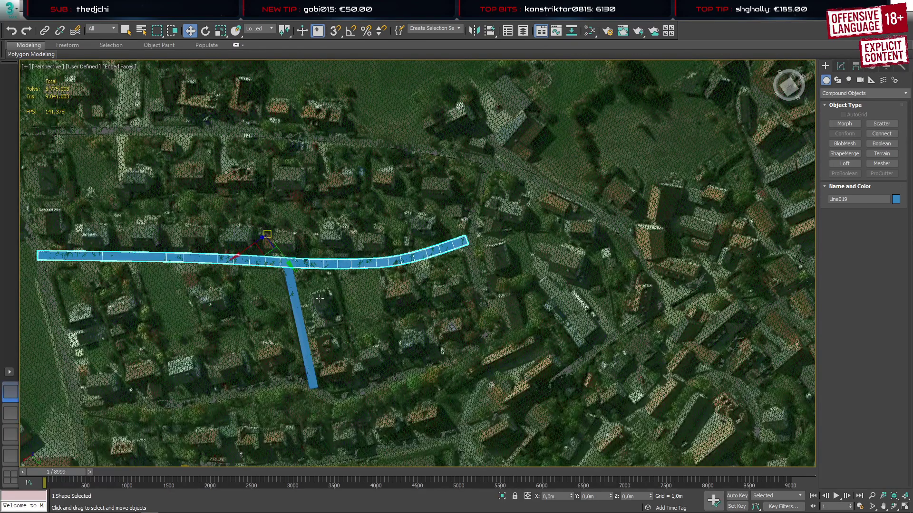
scroll(447, 266, up, 5)
Move Line019's end vertex onto the curving main road's edge
key(1)
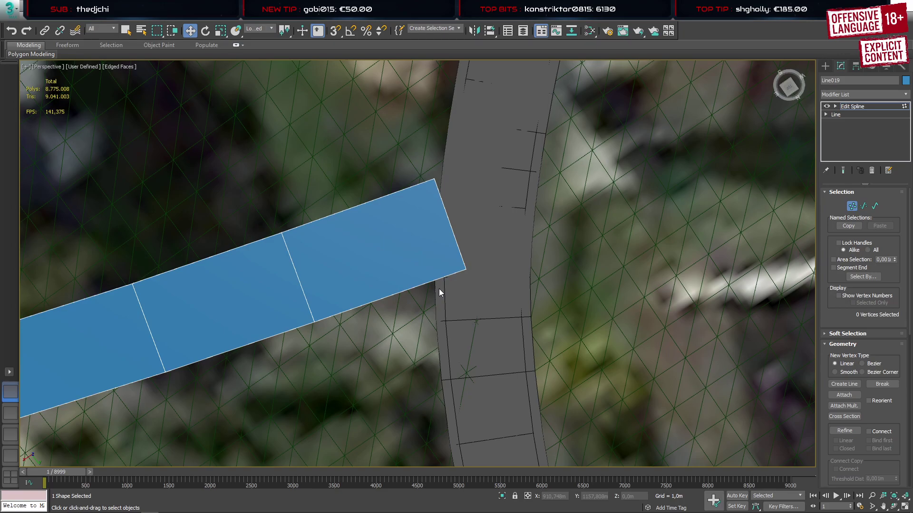
scroll(392, 266, down, 4)
scroll(381, 267, up, 4)
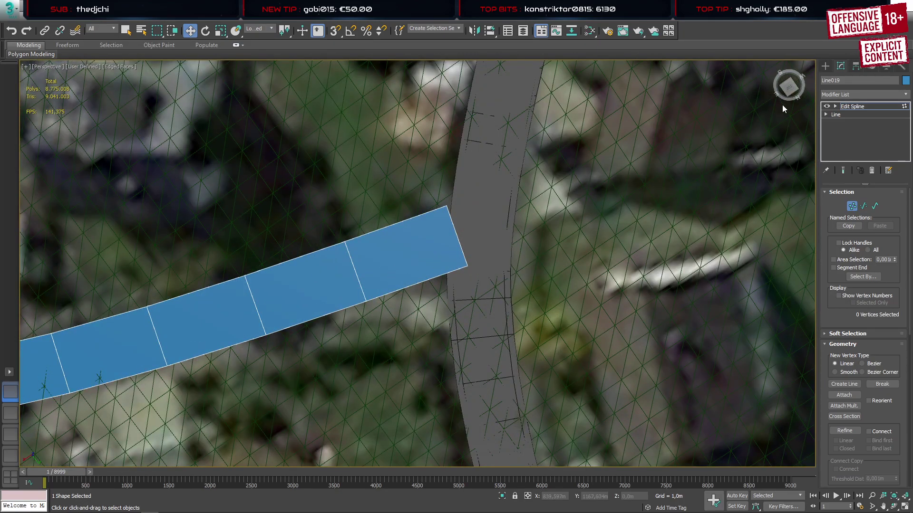
click(837, 106)
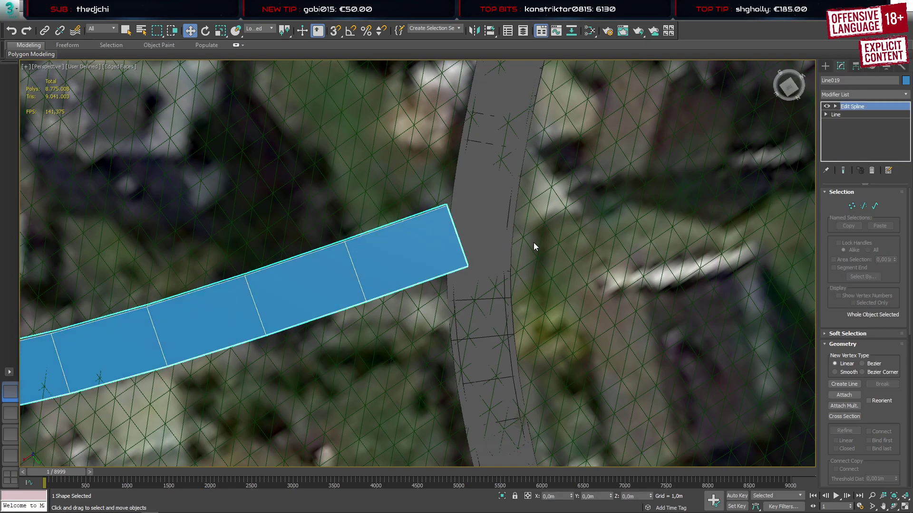
key(1)
click(456, 238)
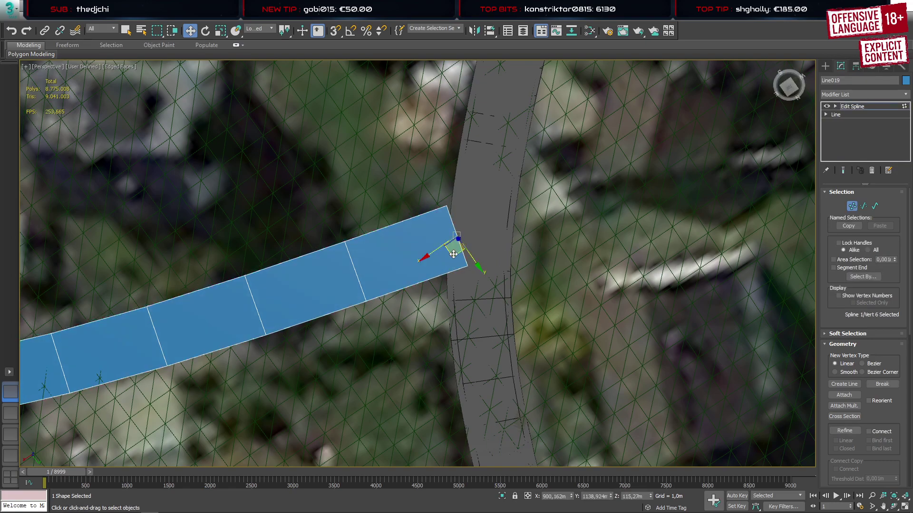
mouse_move(454, 255)
mouse_down()
mouse_move(455, 272)
mouse_move(464, 267)
mouse_up()
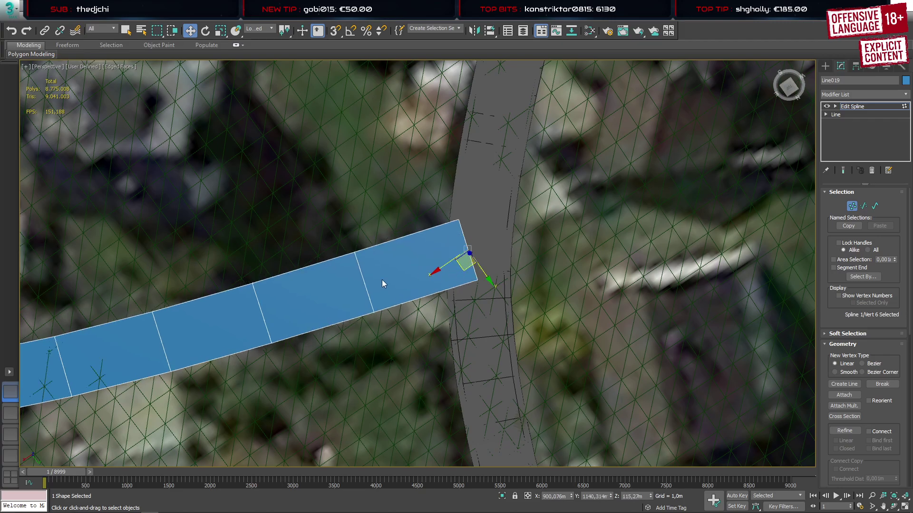
scroll(382, 284, down, 7)
middle_drag(179, 290, 549, 286)
scroll(144, 295, up, 10)
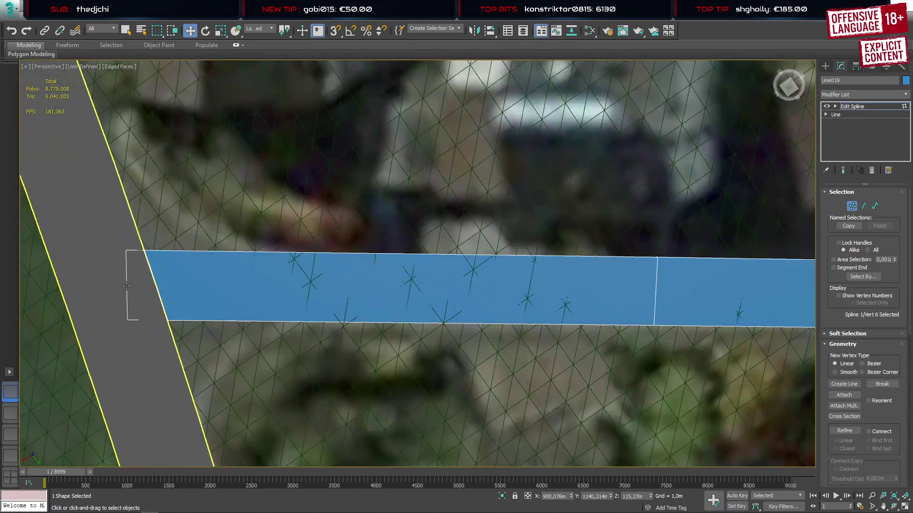
scroll(126, 285, down, 10)
scroll(404, 284, up, 10)
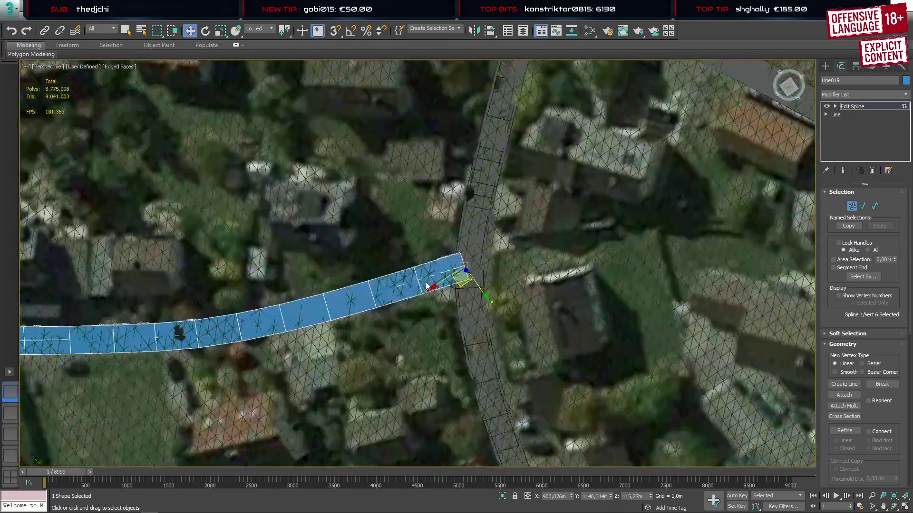
click(826, 66)
scroll(488, 263, down, 5)
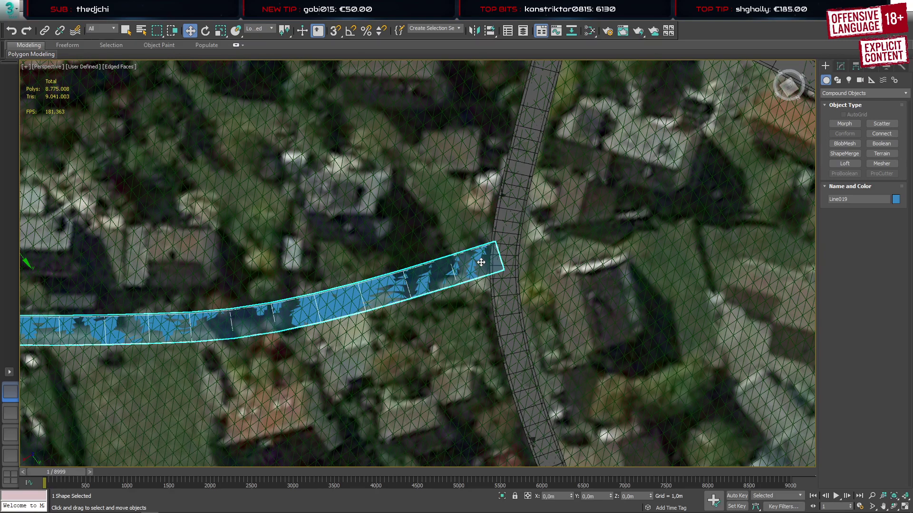
Delete the old spline019 object from the scene object list
click(523, 30)
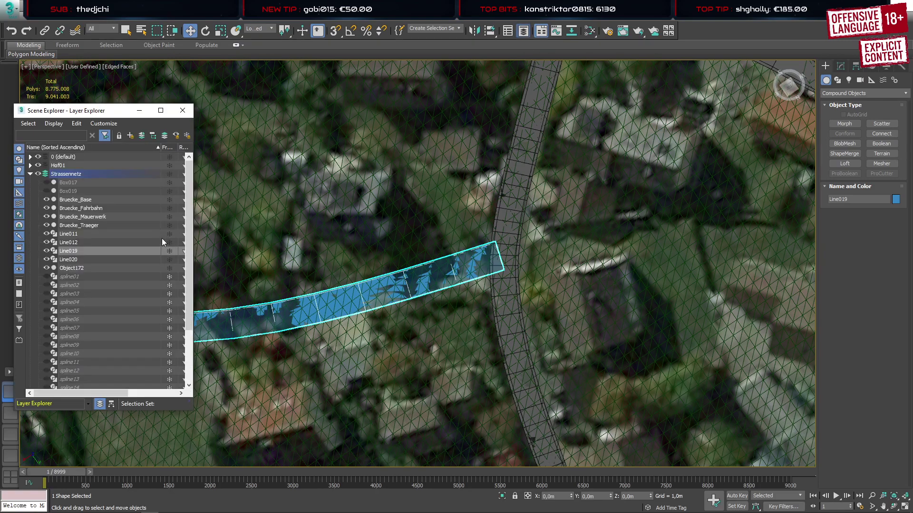
scroll(96, 255, down, 3)
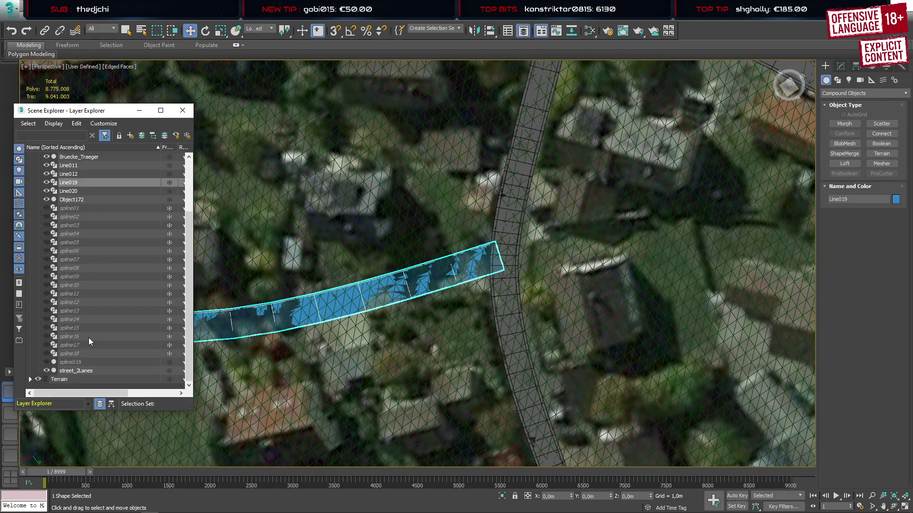
click(82, 363)
key(Delete)
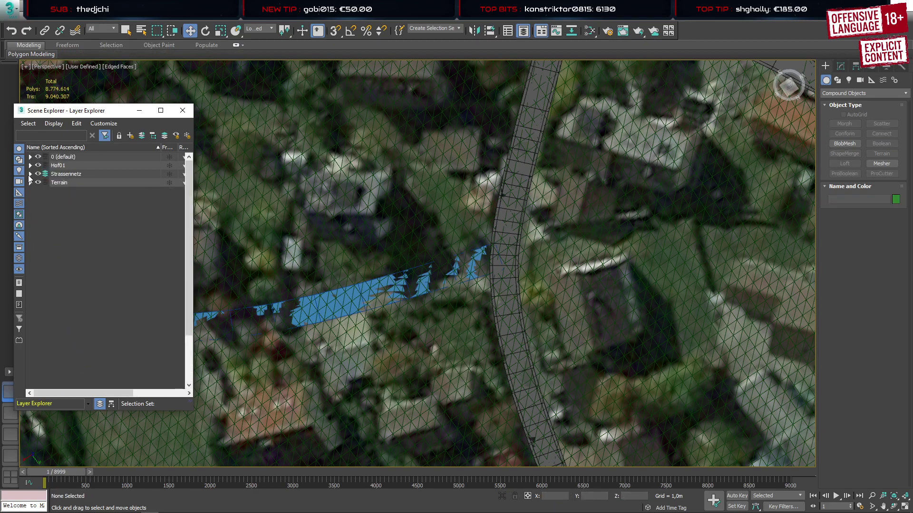
Rename the blue road strip Line019 to 'spline19'
click(30, 174)
scroll(90, 315, down, 2)
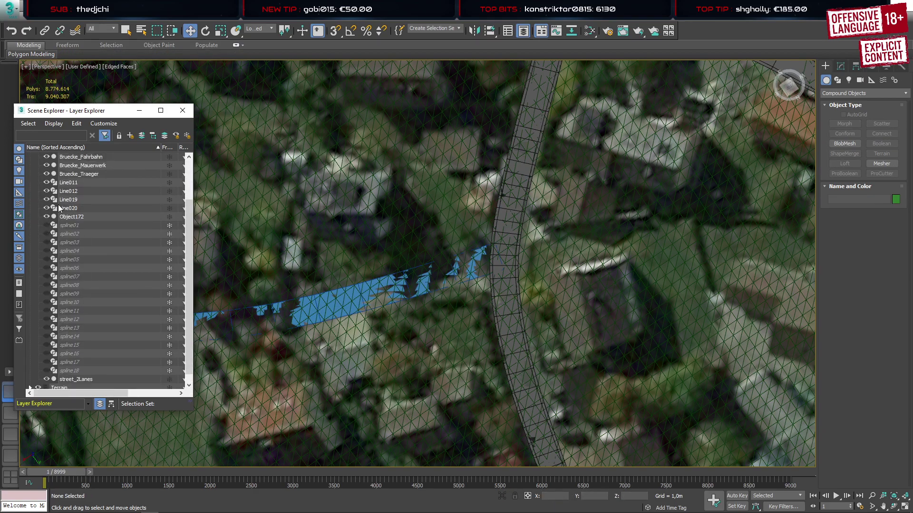
click(400, 289)
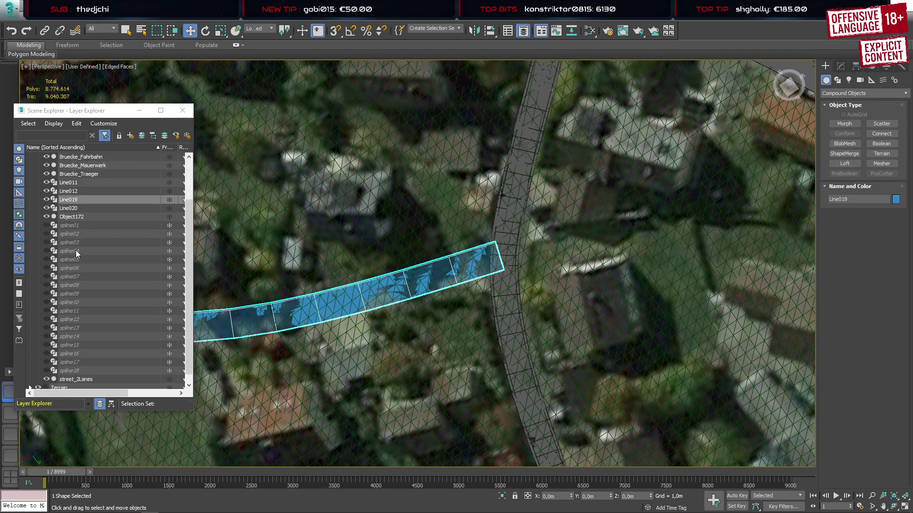
click(76, 200)
text(s)
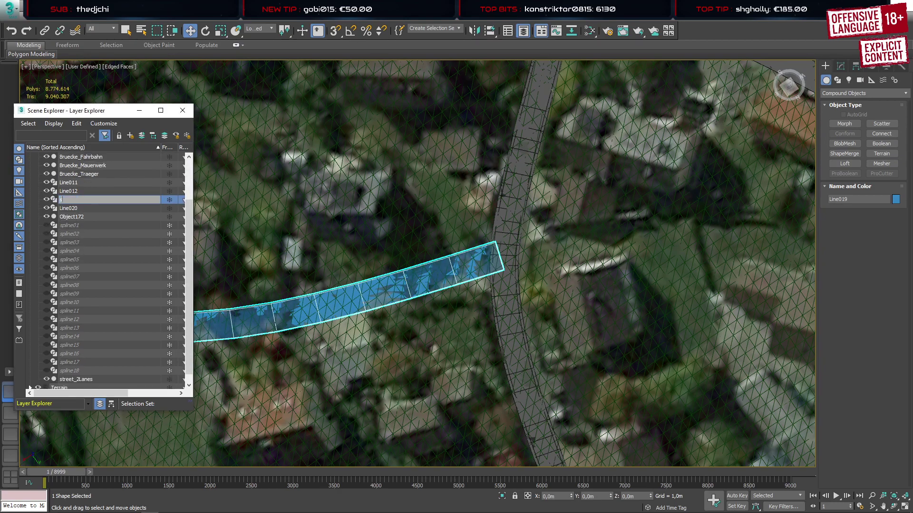
text(pline19)
key(Return)
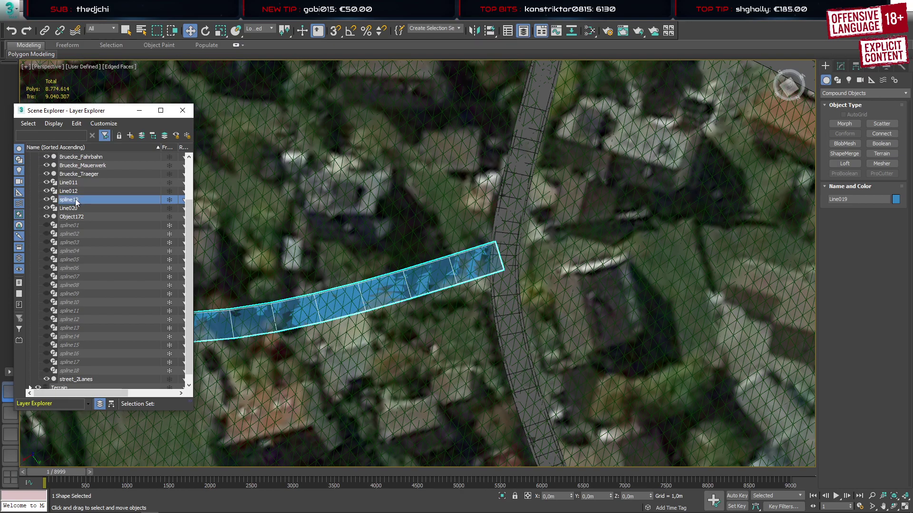
Clone spline19 as spline020 and hide the original spline19
right_click(101, 199)
click(123, 231)
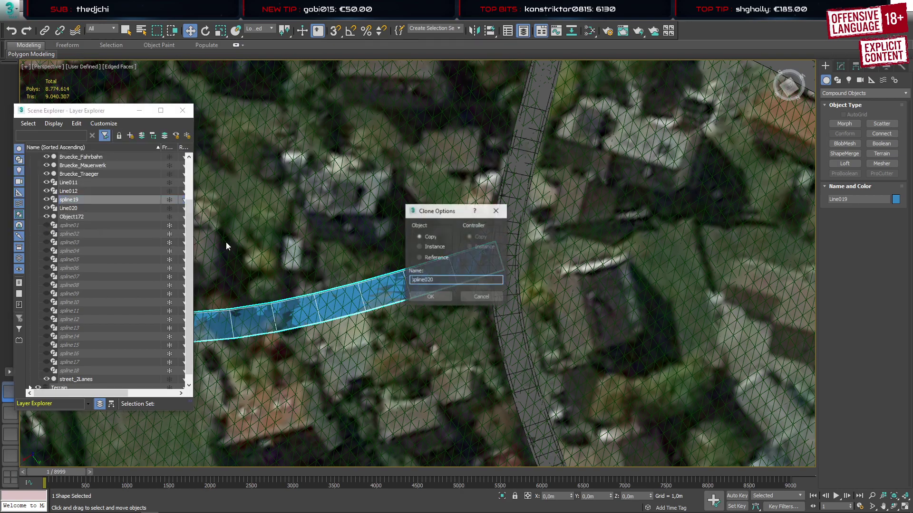
click(430, 297)
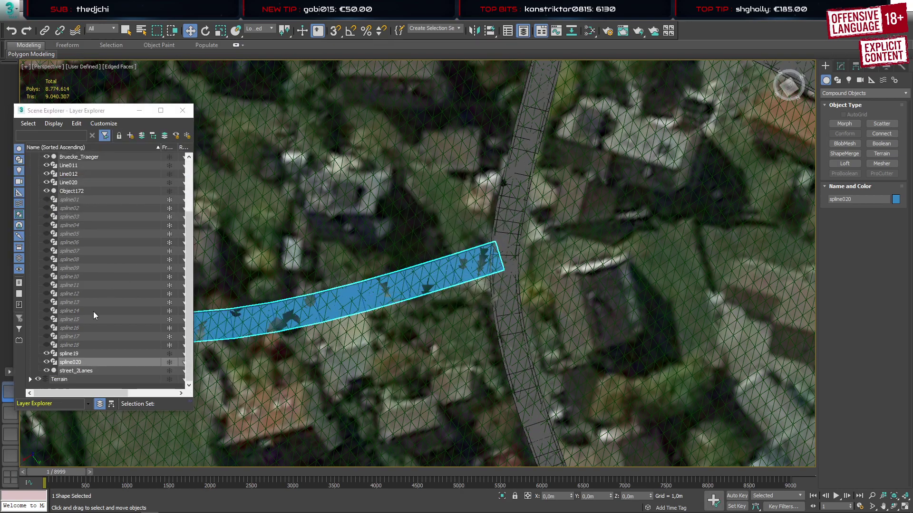
click(46, 354)
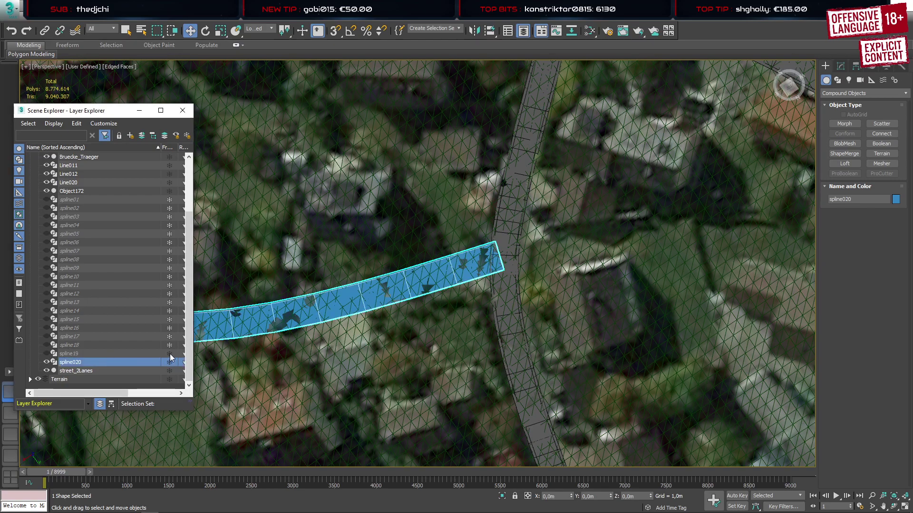
click(182, 110)
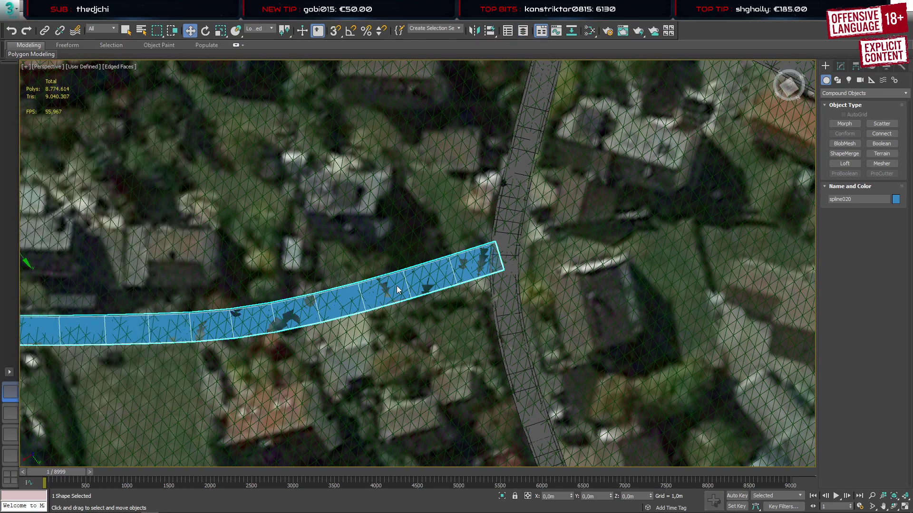
Convert the road spline to Editable Poly and isolate the strip
right_click(481, 283)
mouse_move(456, 395)
click(515, 411)
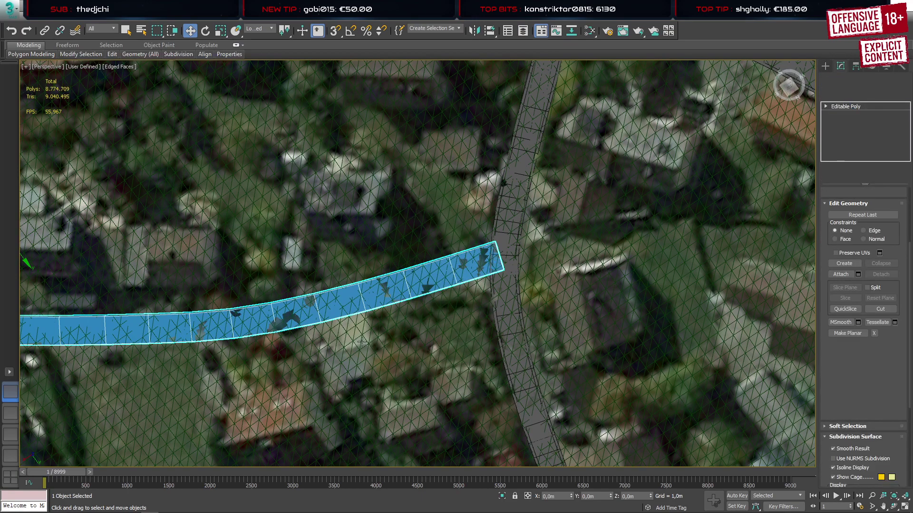
key(alt+q)
alt+middle_drag(527, 318, 513, 283)
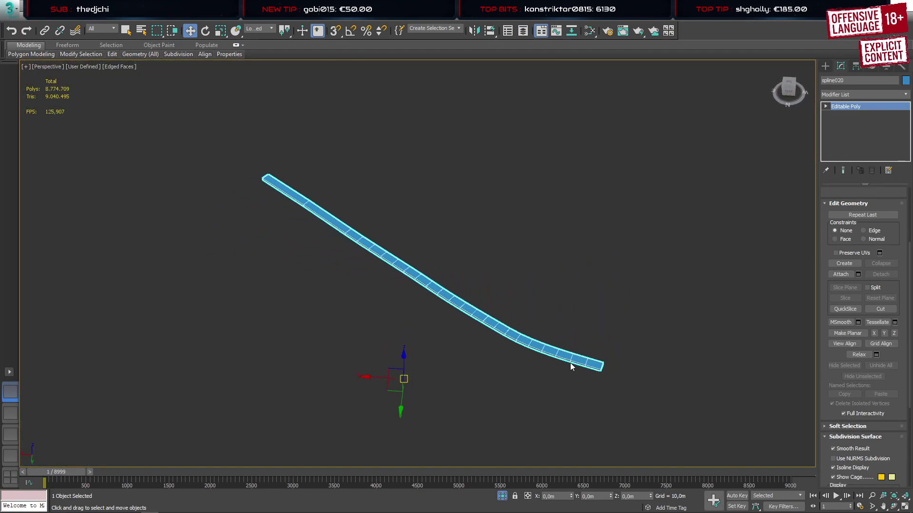
scroll(571, 366, up, 6)
Remove the ring of side edges along the strip
key(2)
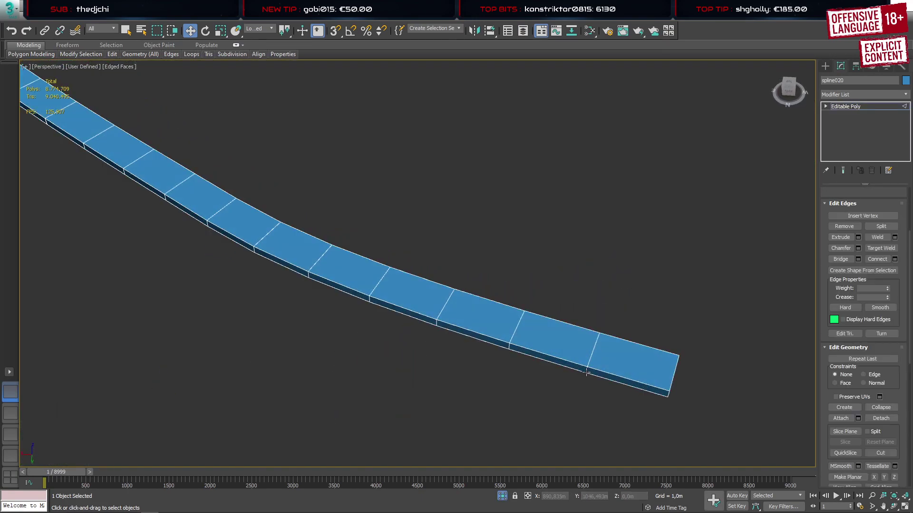
click(588, 370)
click(840, 191)
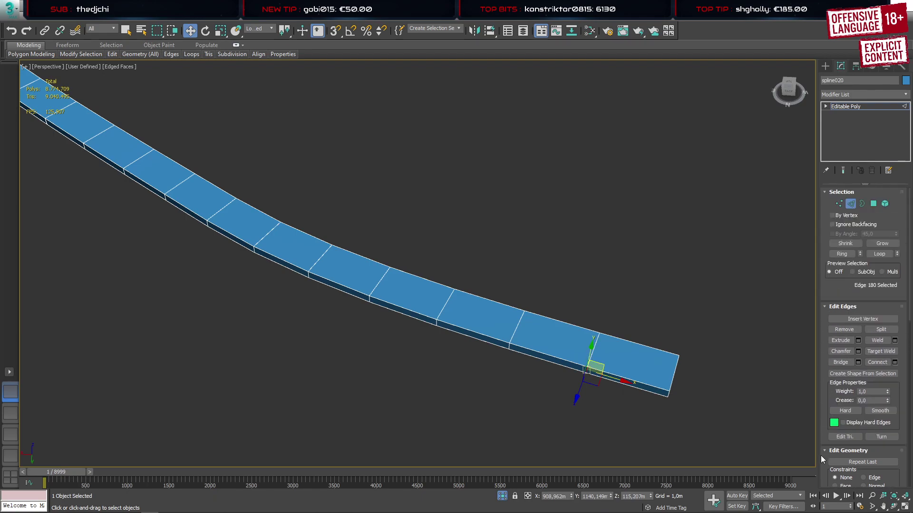
click(842, 254)
key(BackSpace)
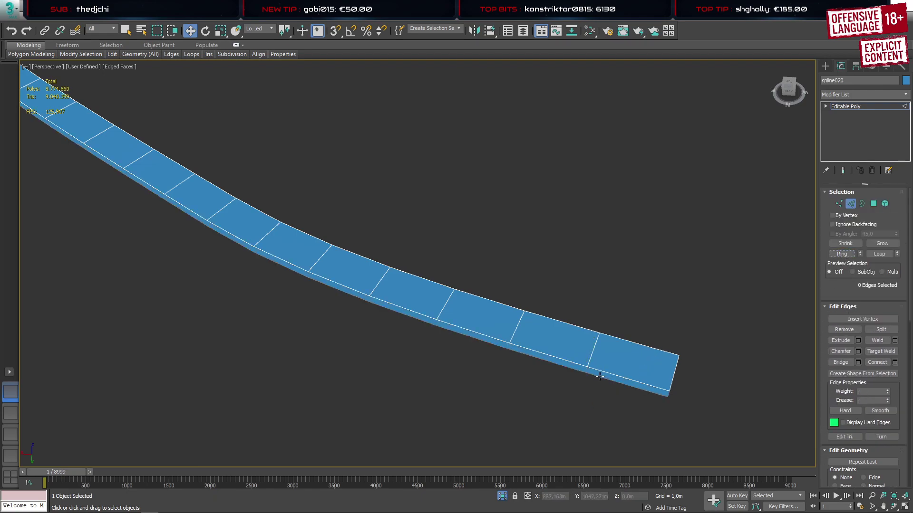
Remove the alternate ring of cross edges and exit isolation to show the full scene
click(587, 369)
scroll(529, 349, up, 2)
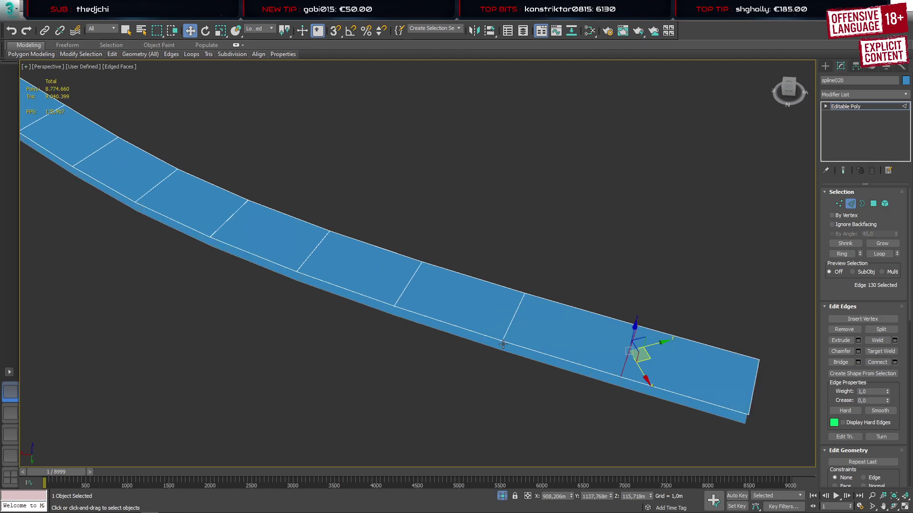
click(503, 344)
click(840, 254)
key(BackSpace)
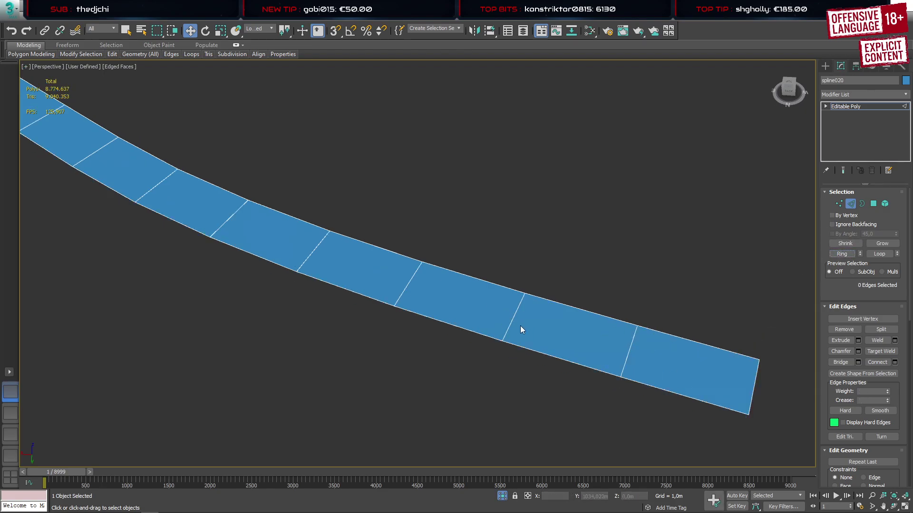
scroll(522, 330, down, 5)
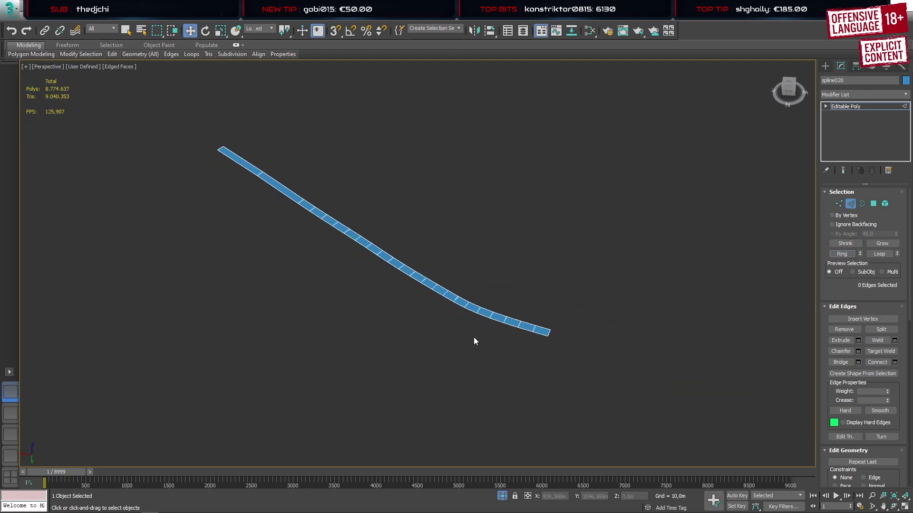
key(alt+q)
key(alt+e)
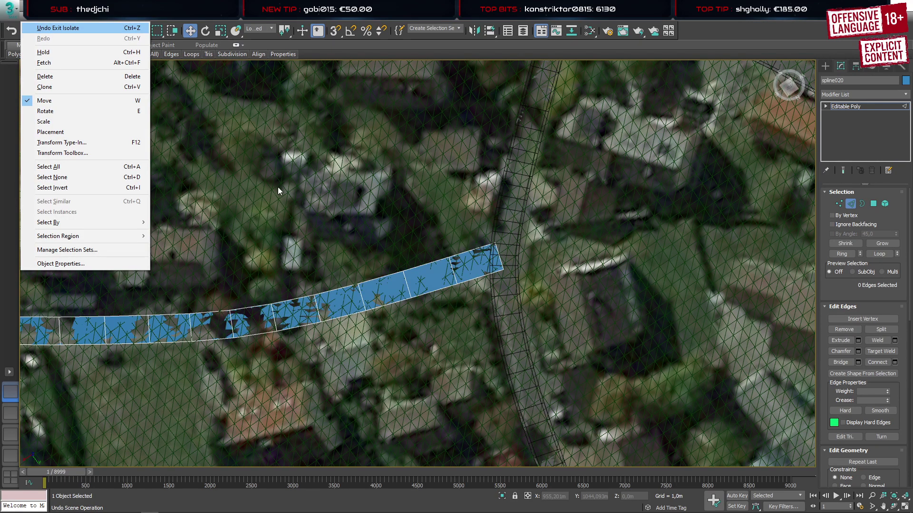
mouse_move(102, 18)
click(346, 163)
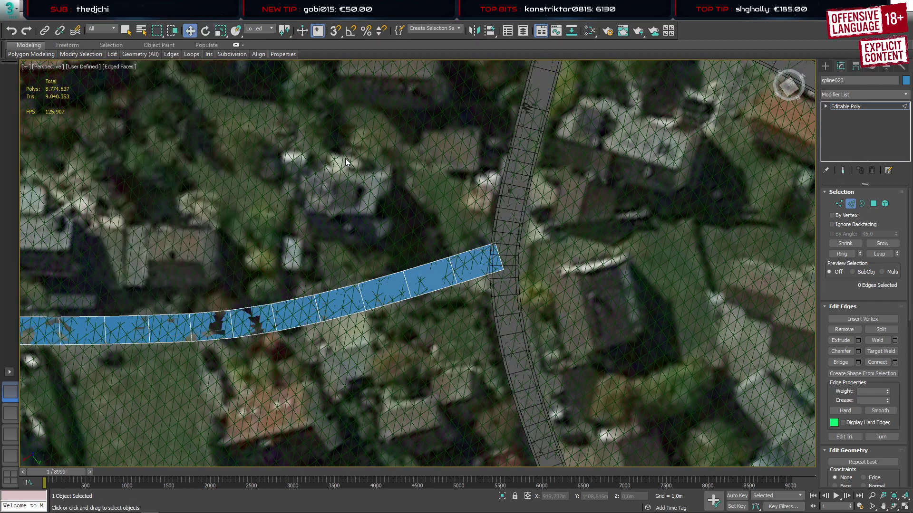
key(alt+e)
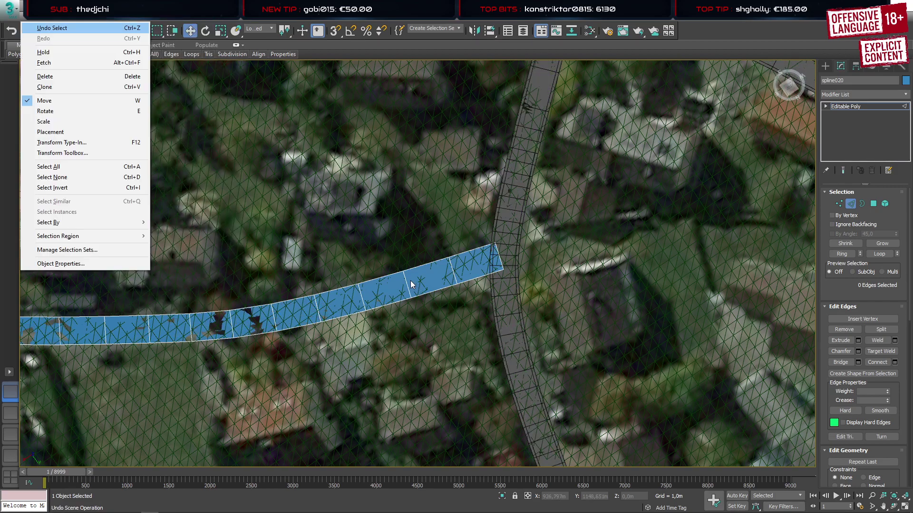
key(Escape)
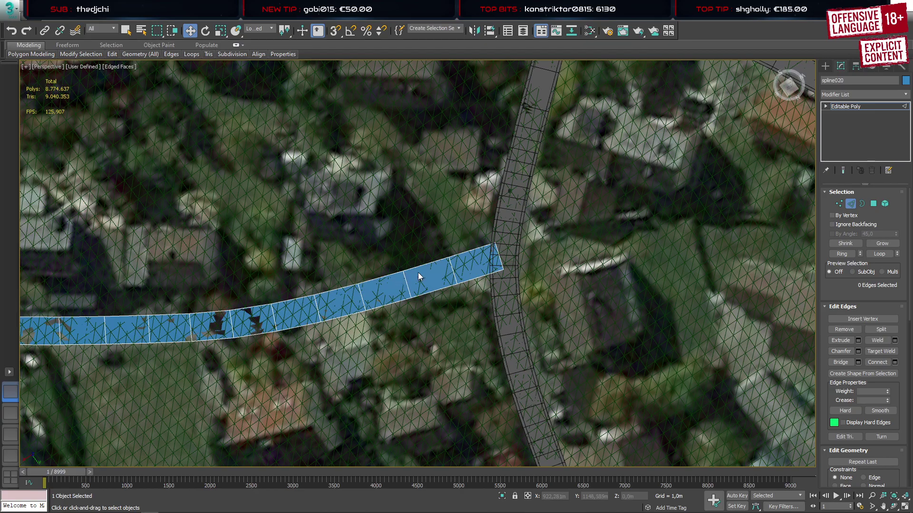
key(alt+e)
key(Escape)
scroll(409, 273, down, 3)
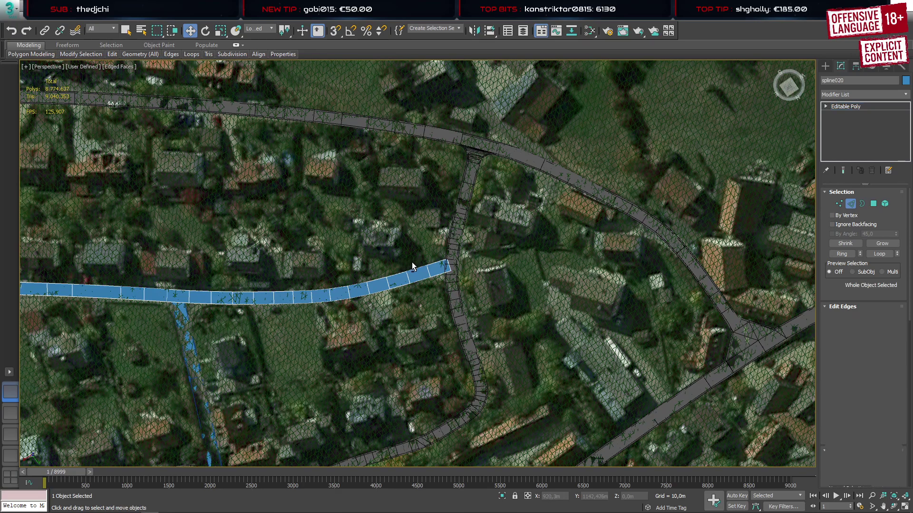
key(alt+q)
key(alt+q)
key(alt+q)
key(alt+q)
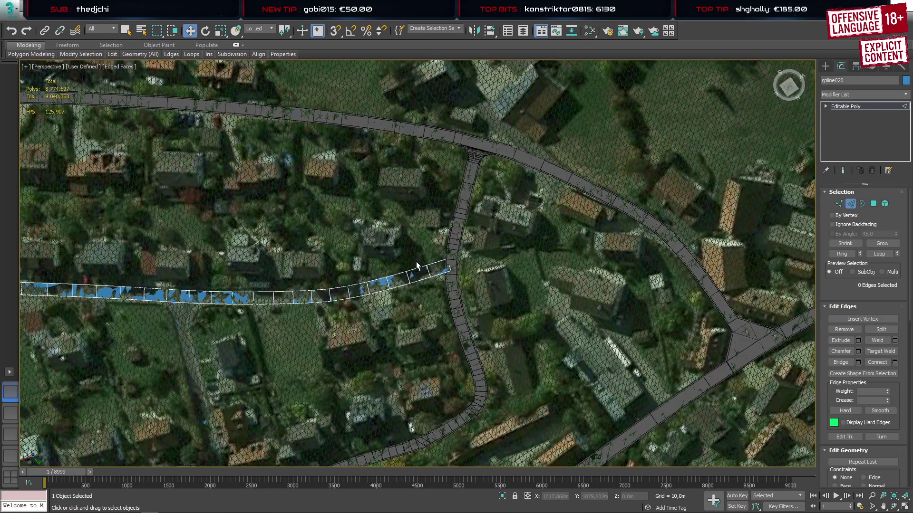
scroll(463, 277, up, 6)
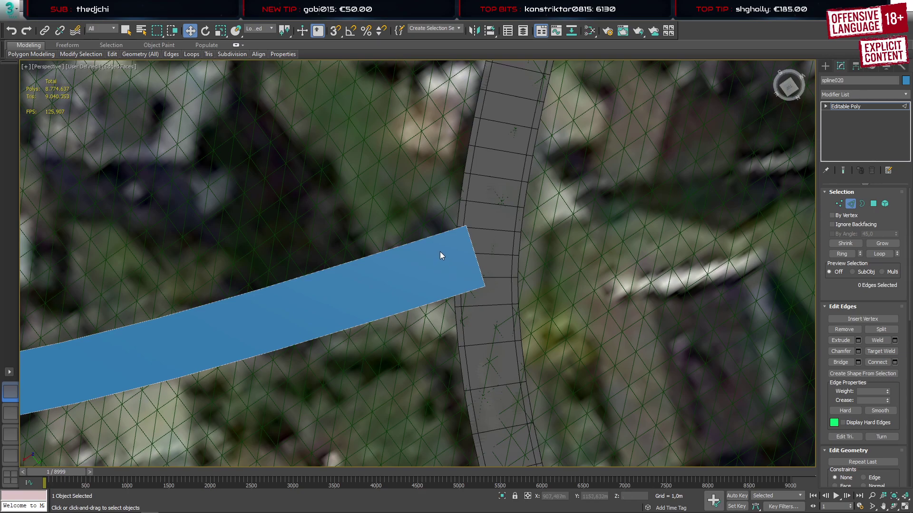
Draw a thin standard-primitive box across the side road's end at the junction
click(825, 66)
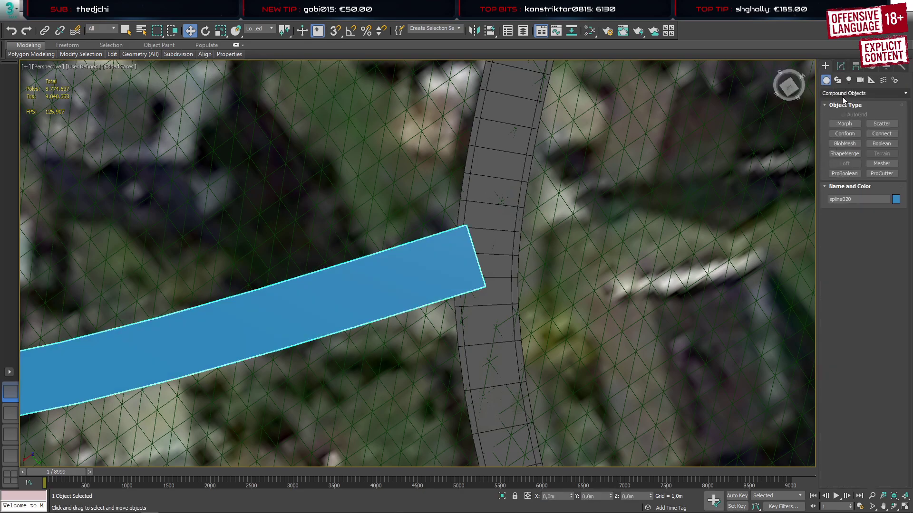
click(843, 94)
click(836, 104)
click(844, 123)
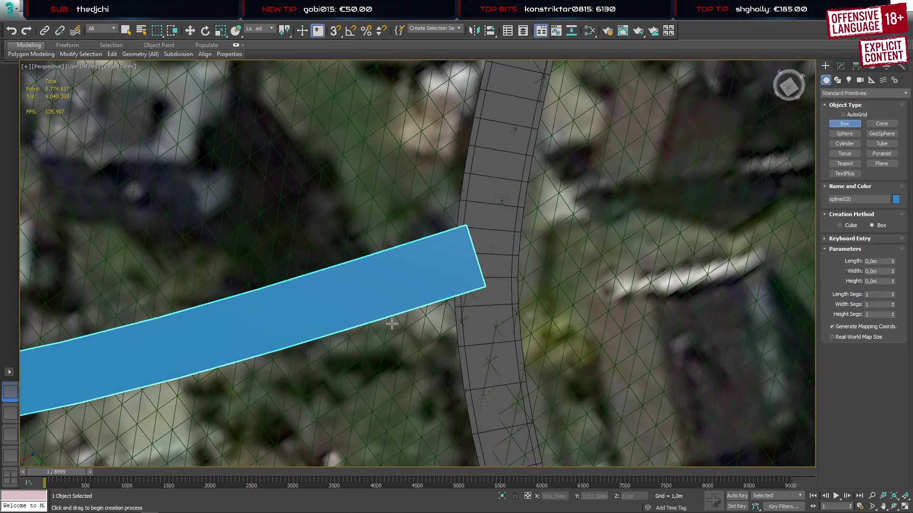
drag(392, 324, 482, 275)
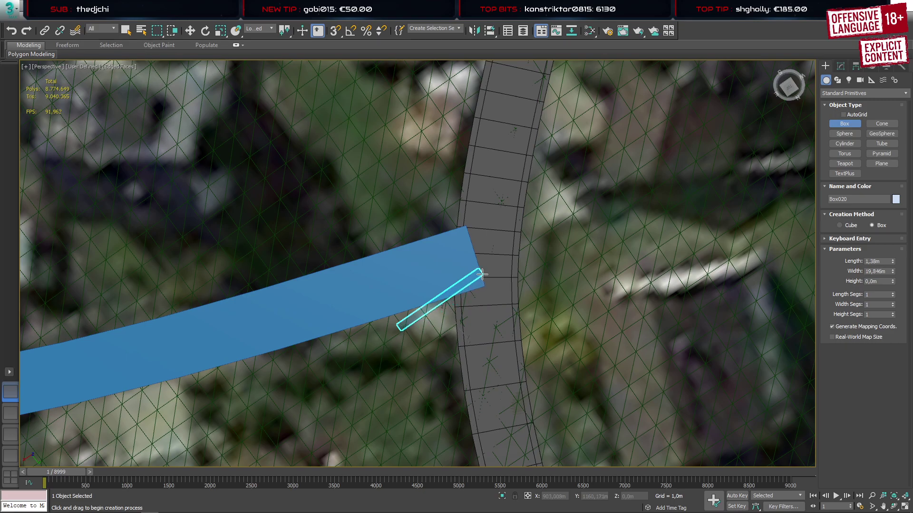
key(w)
Set the box to Length 0,5m, Width 10m and Height -5
click(841, 66)
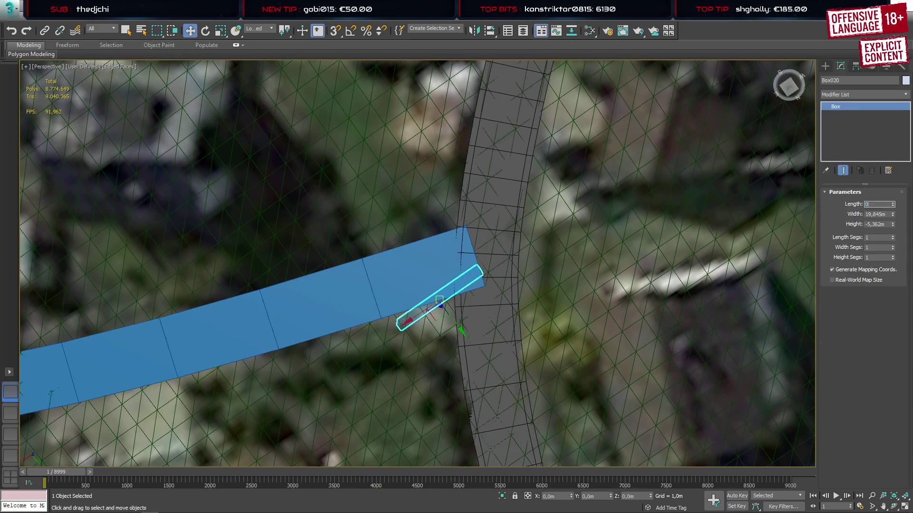
text(0,5)
key(Return)
click(880, 214)
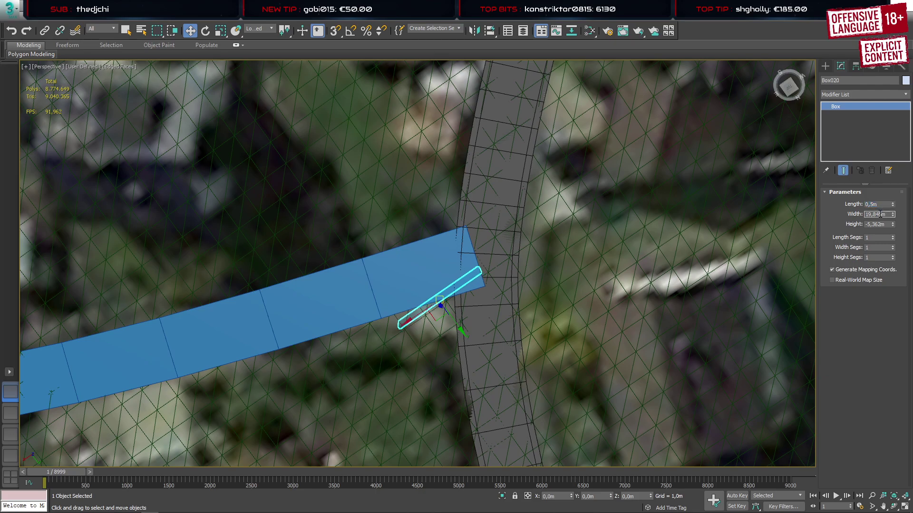
text(10)
key(Return)
click(880, 224)
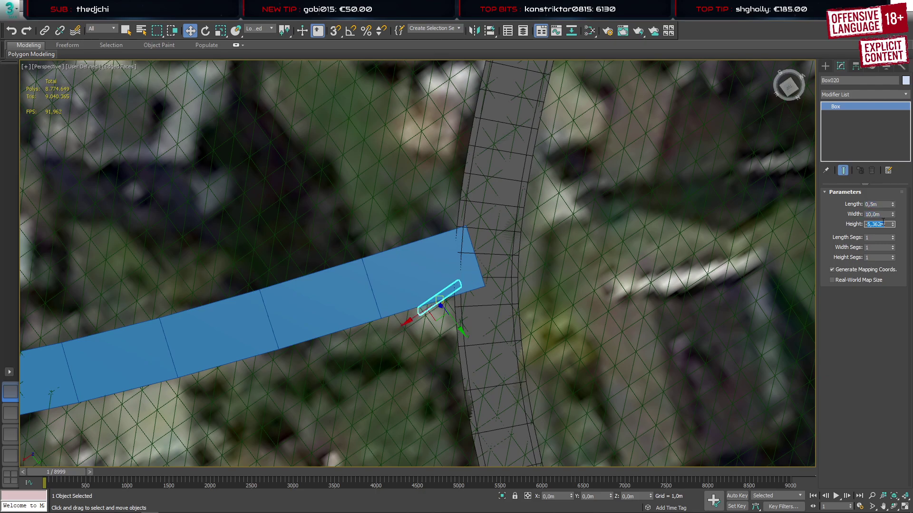
text(-5)
key(Return)
Raise Box020 above the terrain at the main road's edge near the junction
click(826, 67)
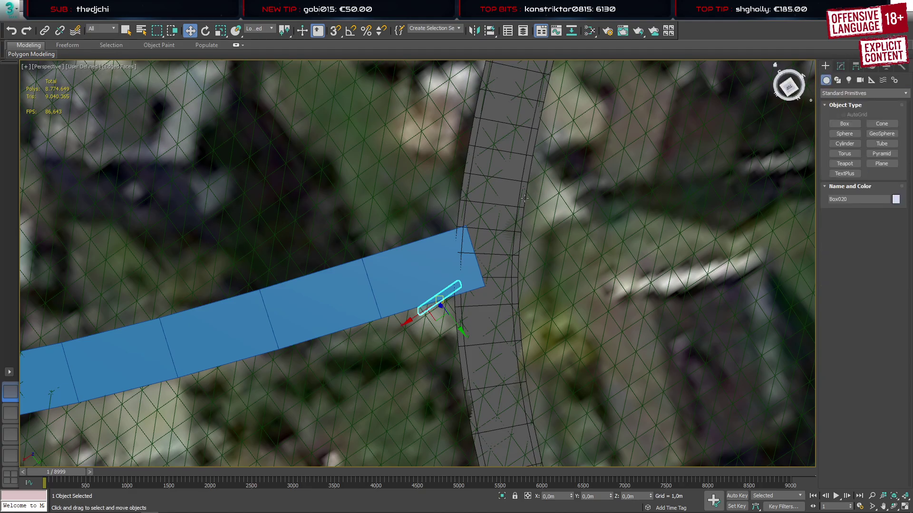
scroll(492, 218, down, 2)
key(z)
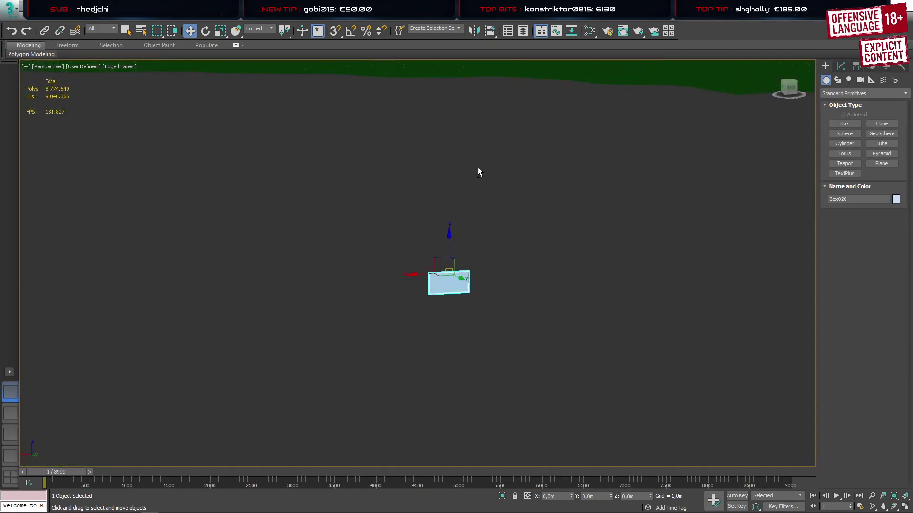
scroll(497, 228, down, 5)
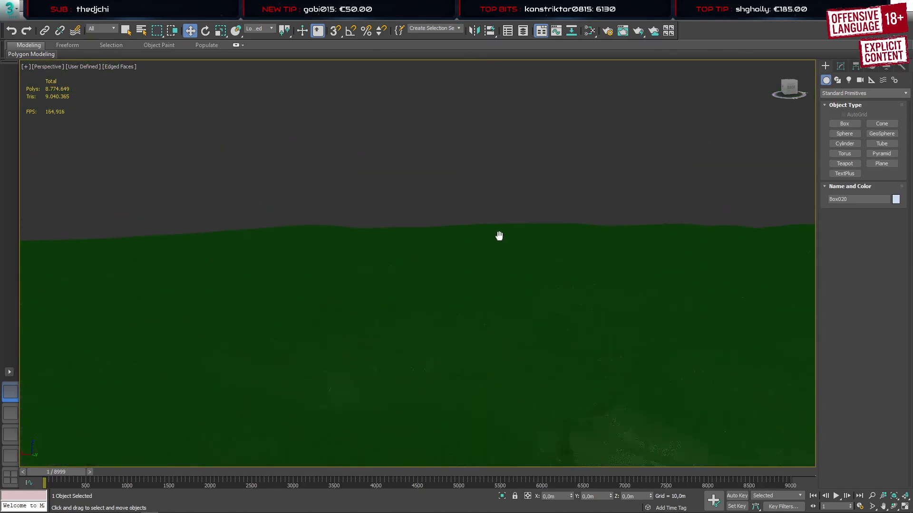
scroll(474, 206, down, 2)
alt+middle_drag(474, 206, 473, 258)
scroll(439, 231, up, 8)
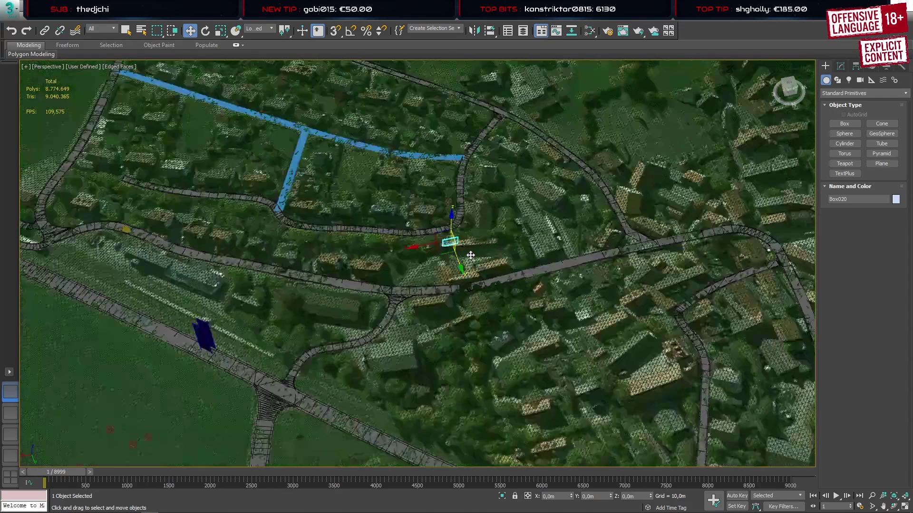
scroll(440, 231, up, 3)
mouse_move(439, 231)
alt+middle_down()
mouse_move(442, 243)
mouse_move(445, 219)
alt+middle_up()
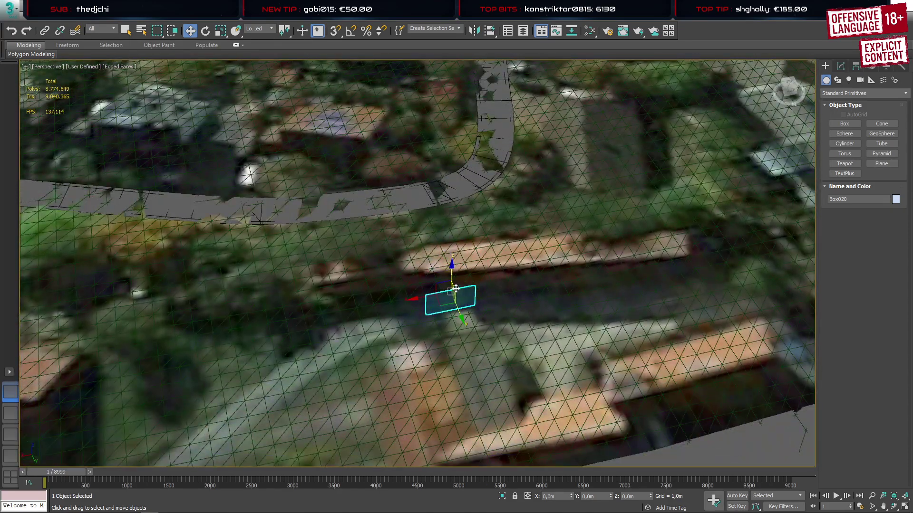
drag(453, 268, 453, 53)
middle_drag(490, 141, 483, 371)
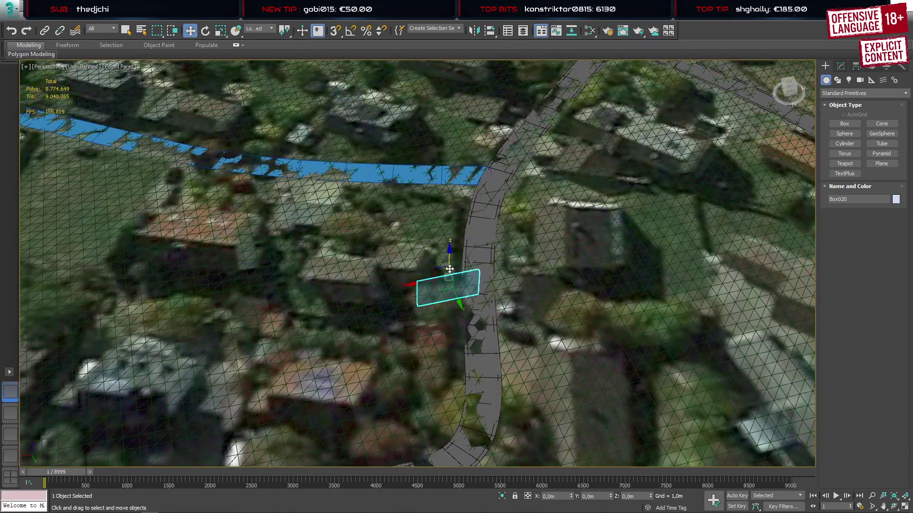
drag(451, 266, 455, 155)
alt+middle_drag(456, 155, 368, 219)
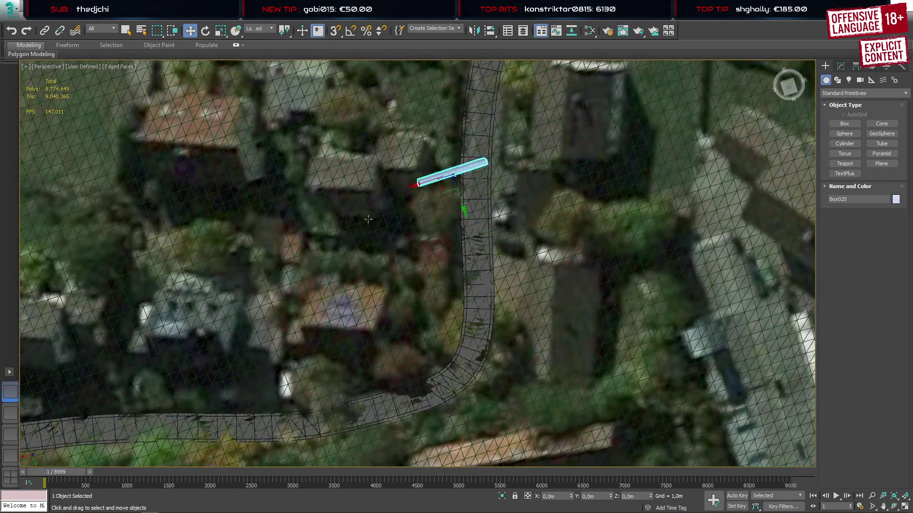
click(11, 413)
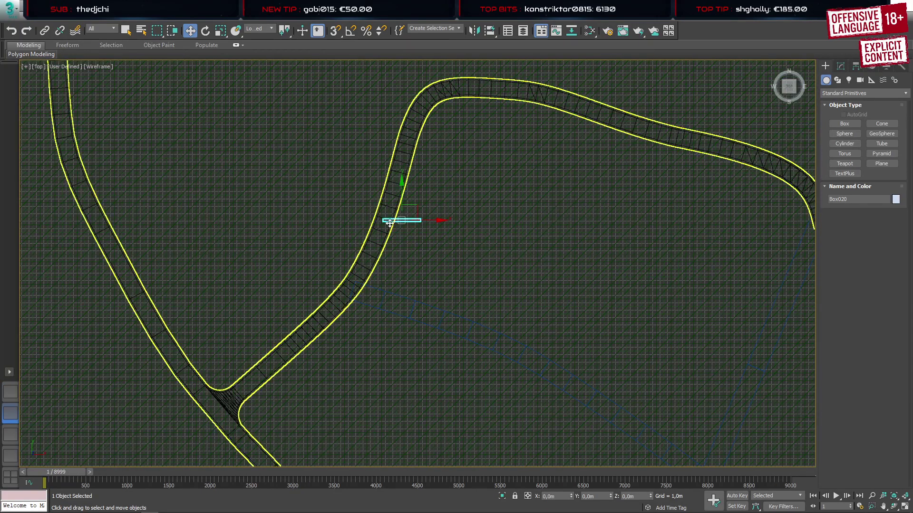
Move the curb box beside the main road onto the end of the blue side-road strip
drag(413, 207, 379, 277)
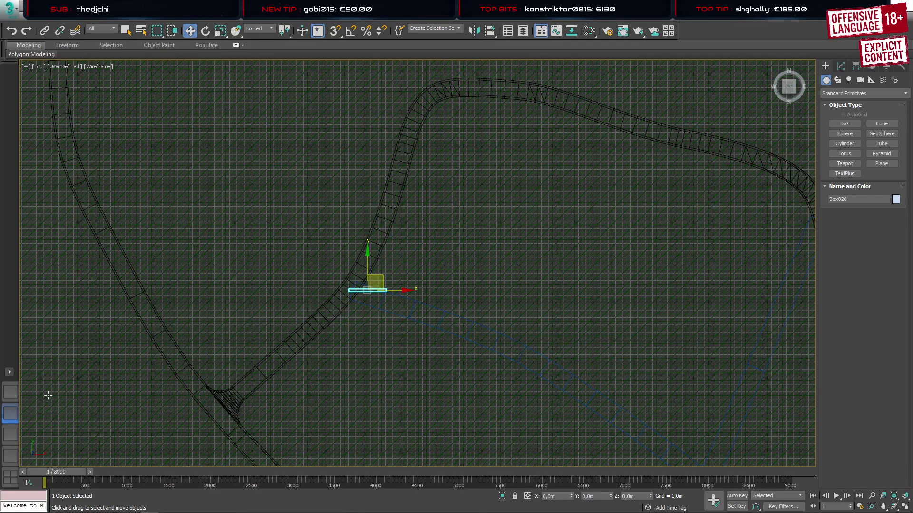
click(10, 391)
middle_drag(439, 151, 393, 368)
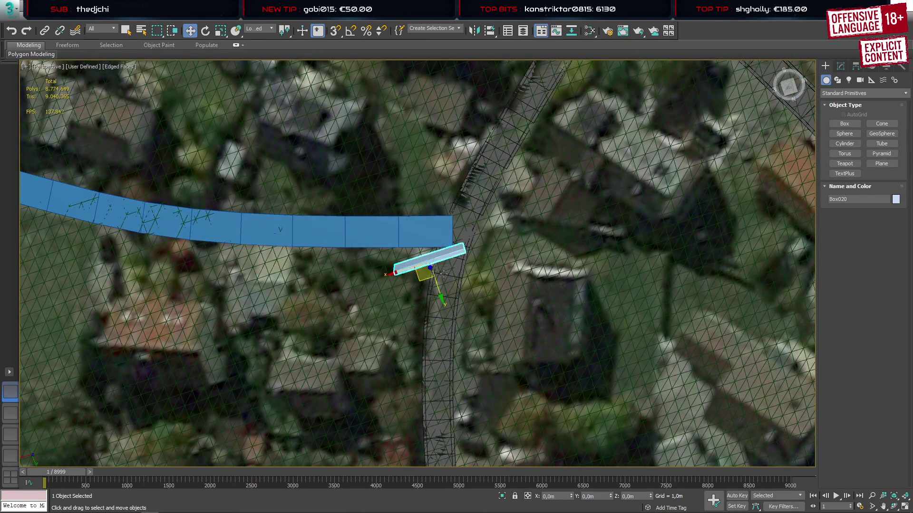
alt+middle_drag(444, 274, 469, 196)
drag(438, 213, 439, 338)
alt+middle_drag(469, 323, 512, 276)
scroll(429, 382, up, 5)
scroll(491, 260, down, 4)
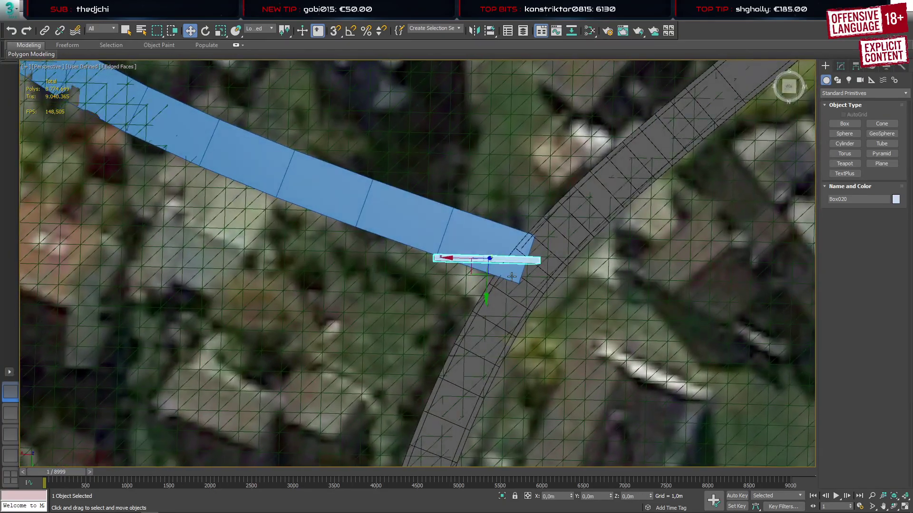
Set the box Width to 20 m
click(840, 67)
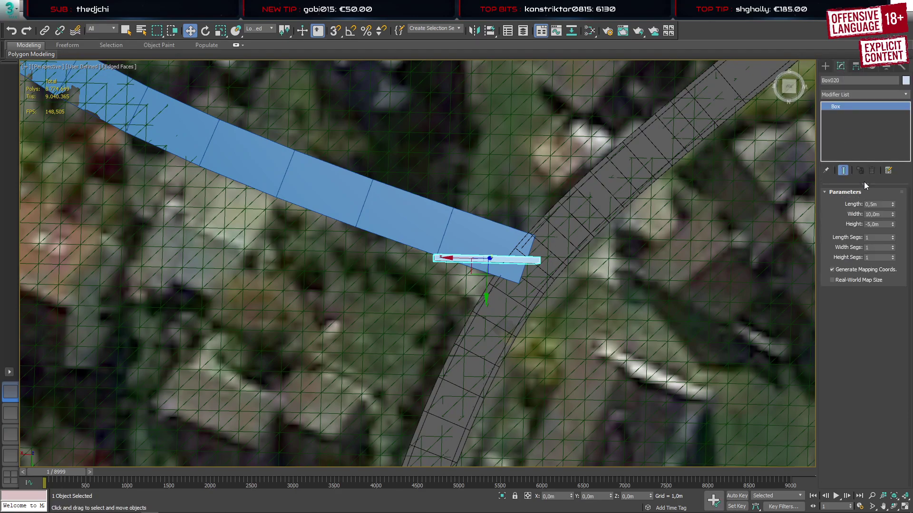
double_click(880, 215)
text(20)
key(Return)
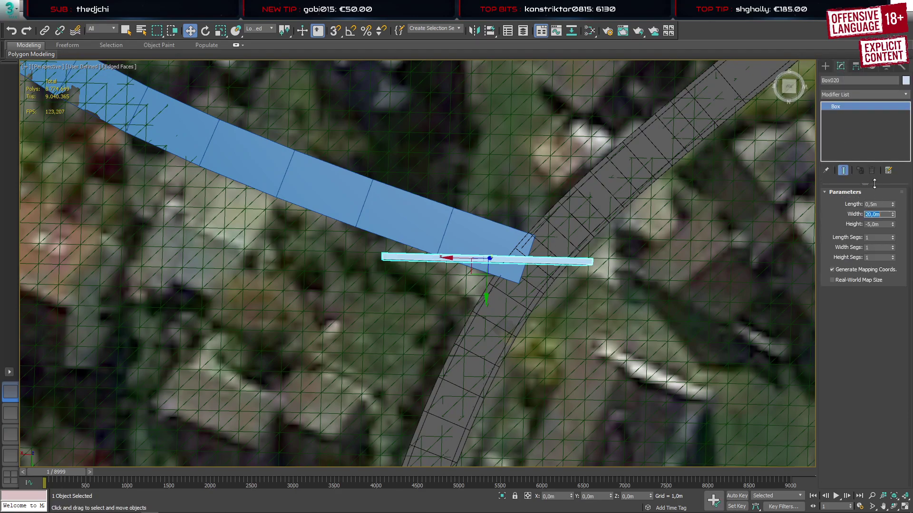
Clone the bar upward and convert the lower bar to an Editable Poly
click(825, 67)
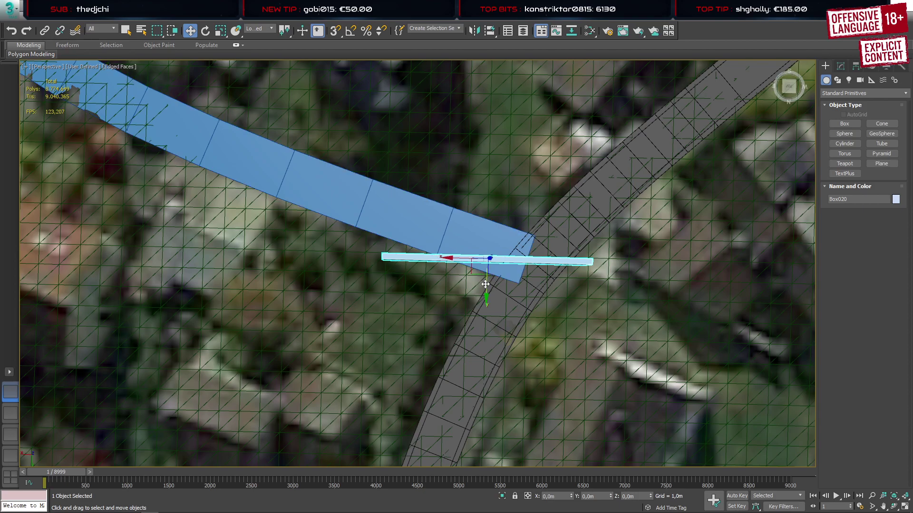
shift+drag(487, 284, 500, 171)
click(495, 302)
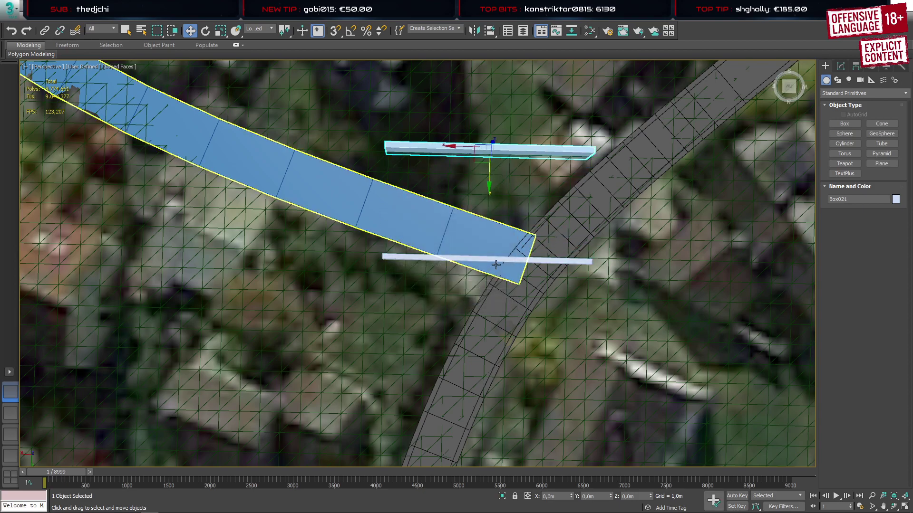
click(496, 261)
right_click(496, 260)
mouse_move(505, 371)
click(620, 379)
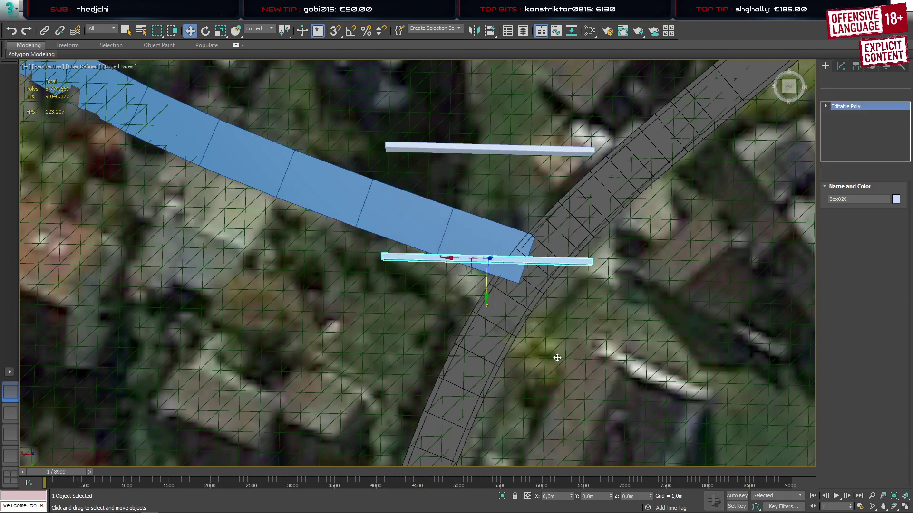
Delete the left half of the lower bar's polygons
key(2)
drag(481, 221, 358, 276)
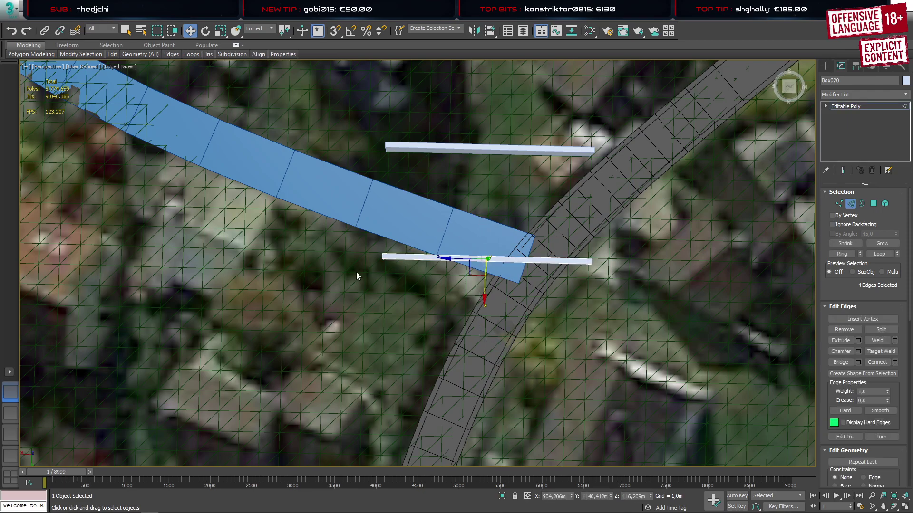
key(4)
drag(348, 237, 460, 301)
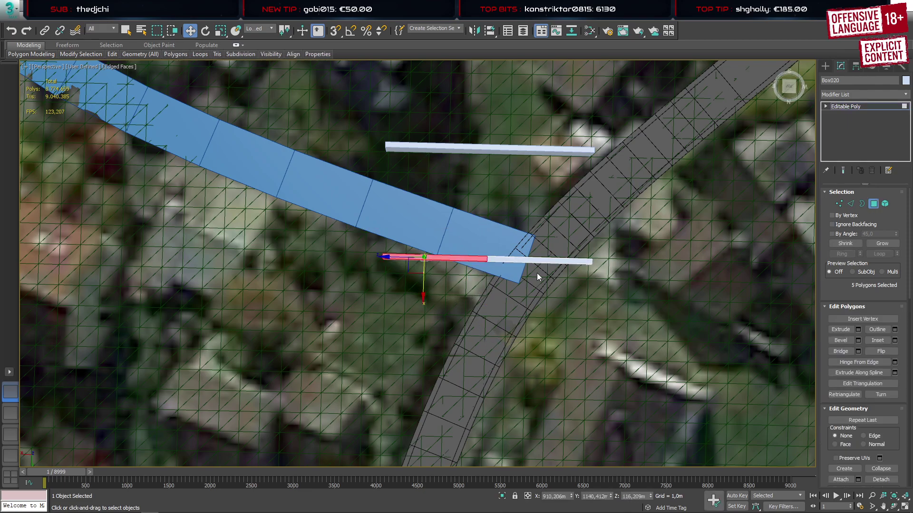
key(Delete)
Move the short bar onto the blue road's end and rotate it about 22°
click(826, 64)
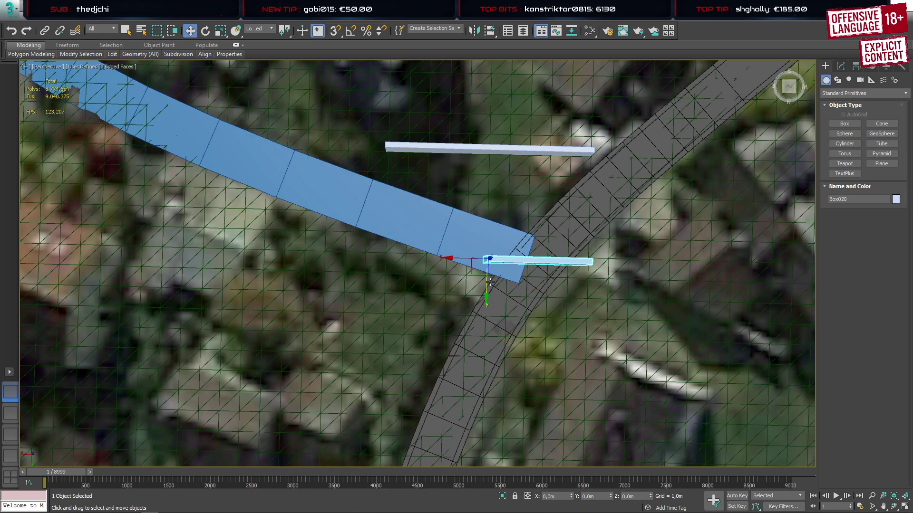
alt+middle_drag(510, 285, 480, 261)
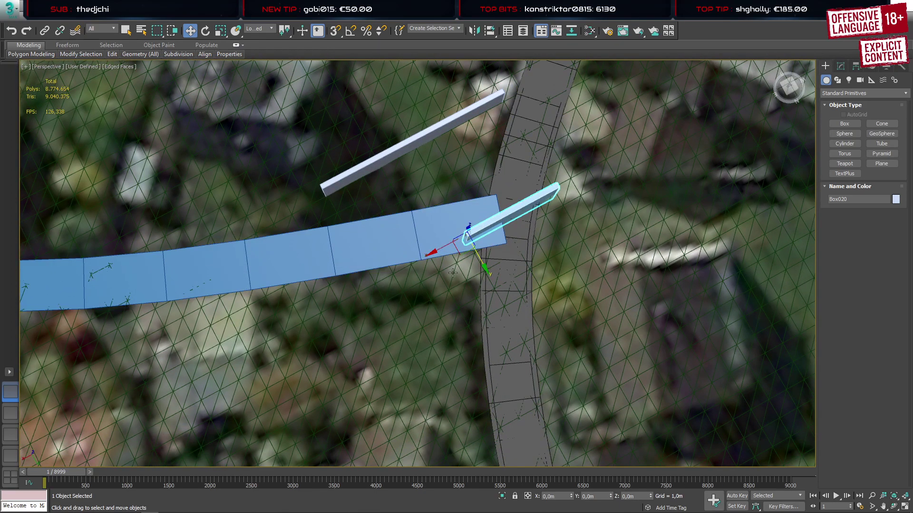
key(F4)
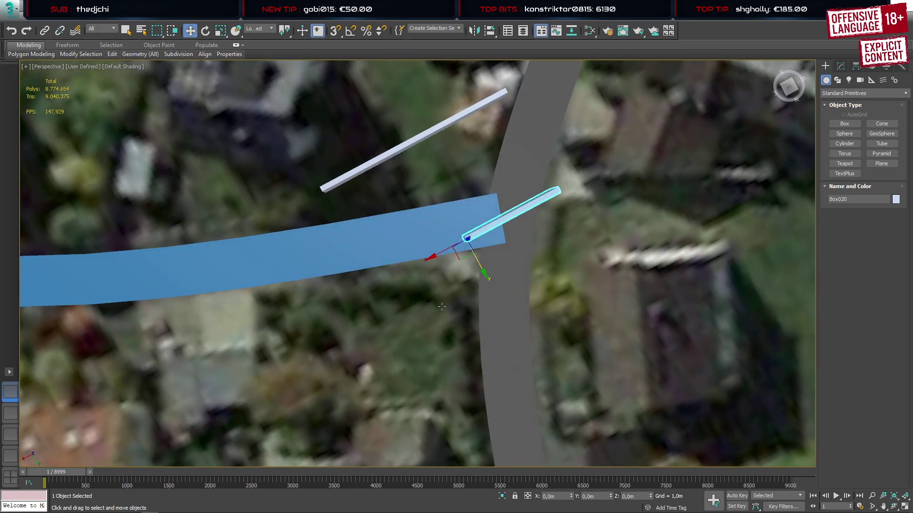
drag(464, 261, 407, 278)
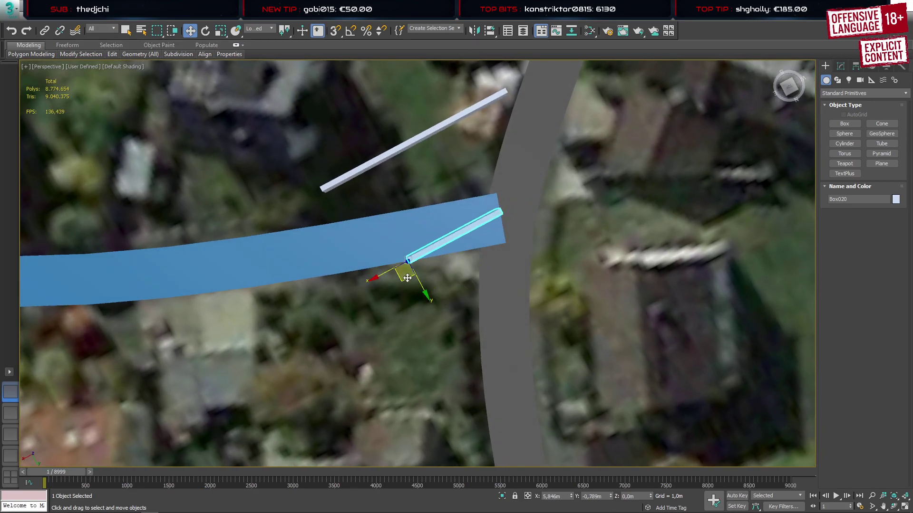
click(12, 413)
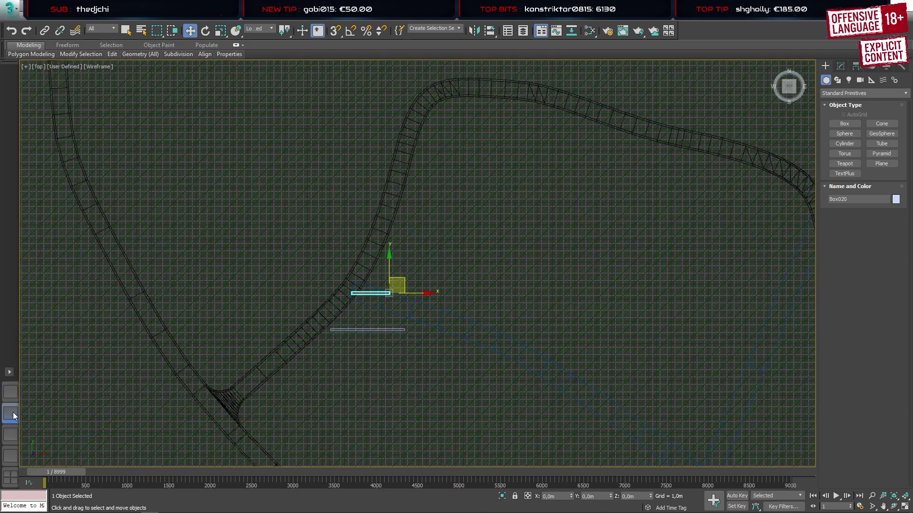
key(e)
scroll(373, 302, up, 5)
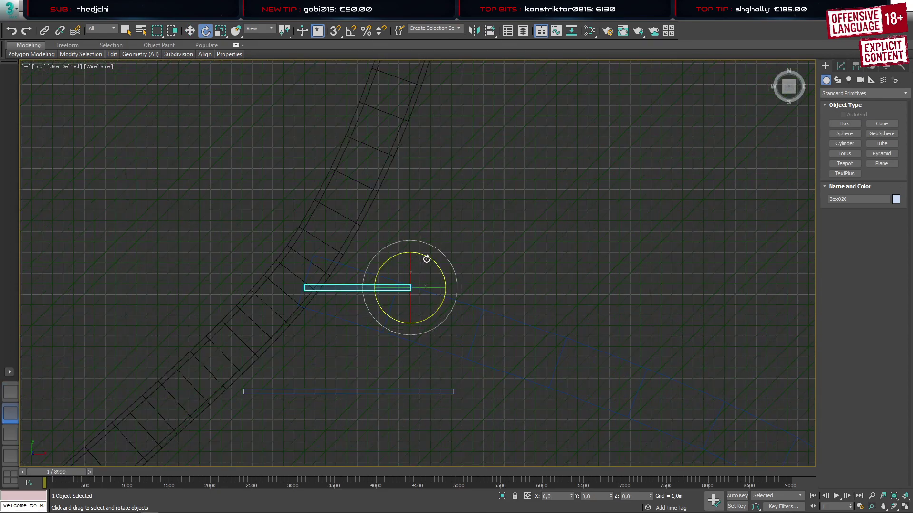
drag(426, 259, 446, 269)
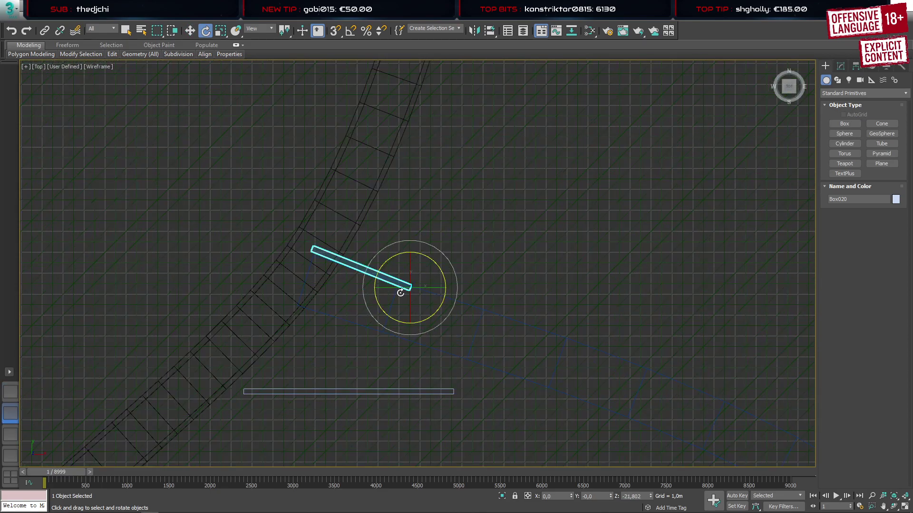
Slide the bar along its length and fine-tune its angle against the road edge
scroll(400, 293, up, 5)
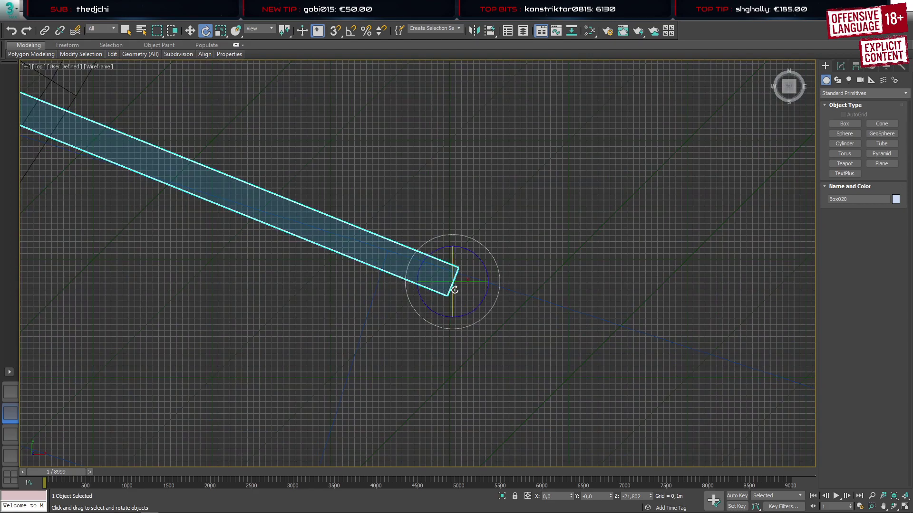
key(w)
drag(461, 261, 403, 259)
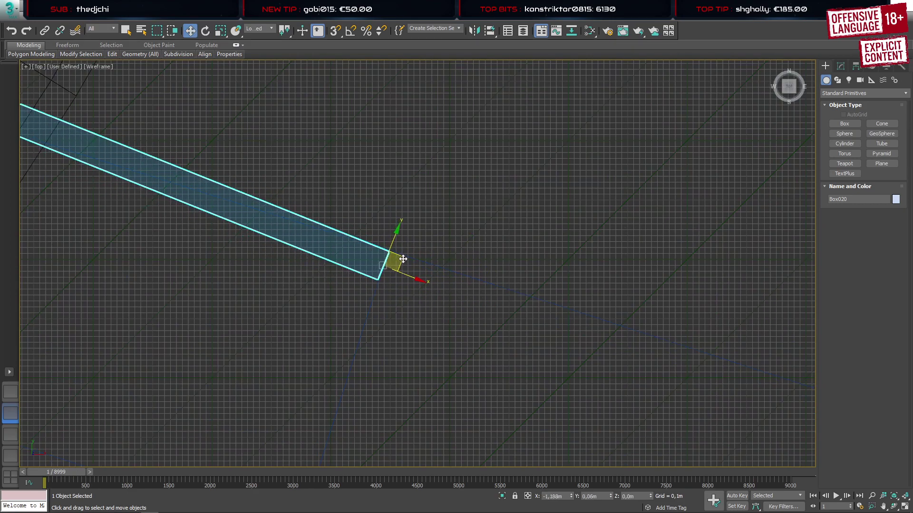
middle_drag(296, 269, 464, 340)
key(e)
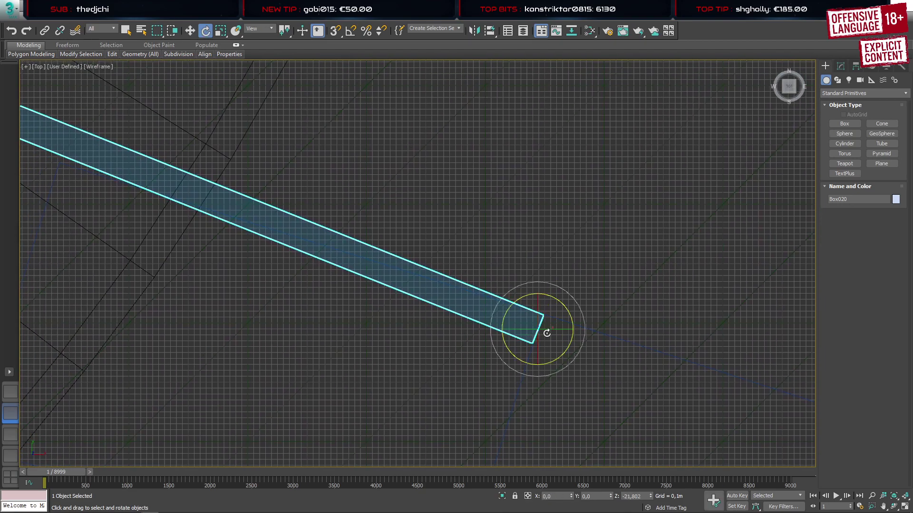
drag(562, 306, 564, 298)
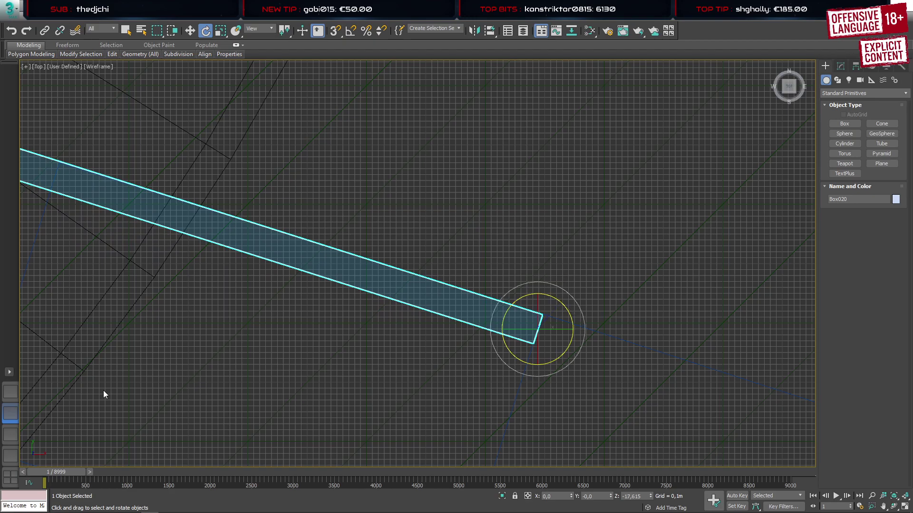
Check the bar's height in perspective and open its Modifier List
click(15, 396)
mouse_move(491, 271)
alt+middle_down()
mouse_move(523, 238)
mouse_move(511, 243)
alt+middle_up()
scroll(446, 262, up, 6)
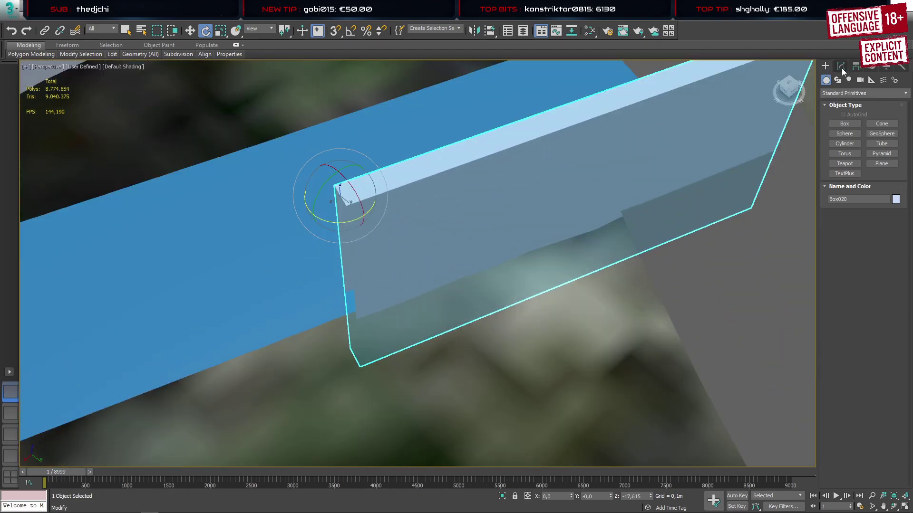
key(w)
scroll(467, 247, down, 6)
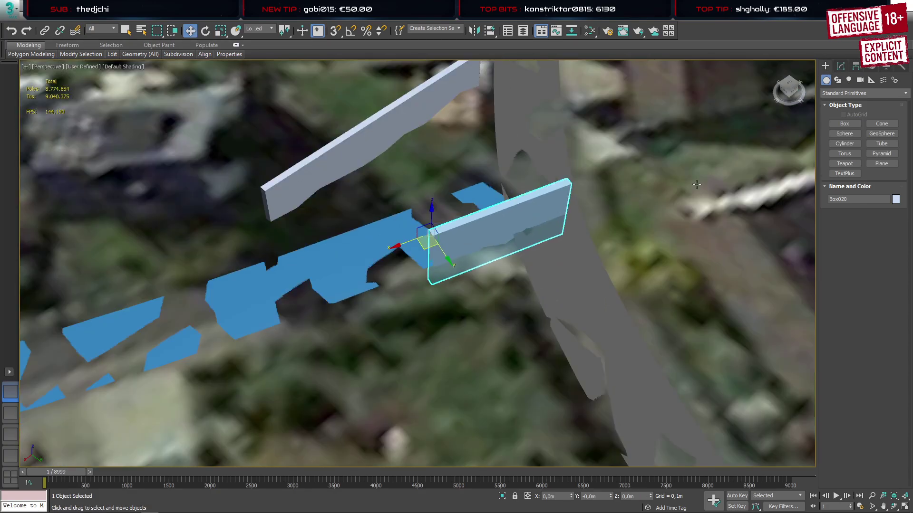
click(841, 65)
click(863, 94)
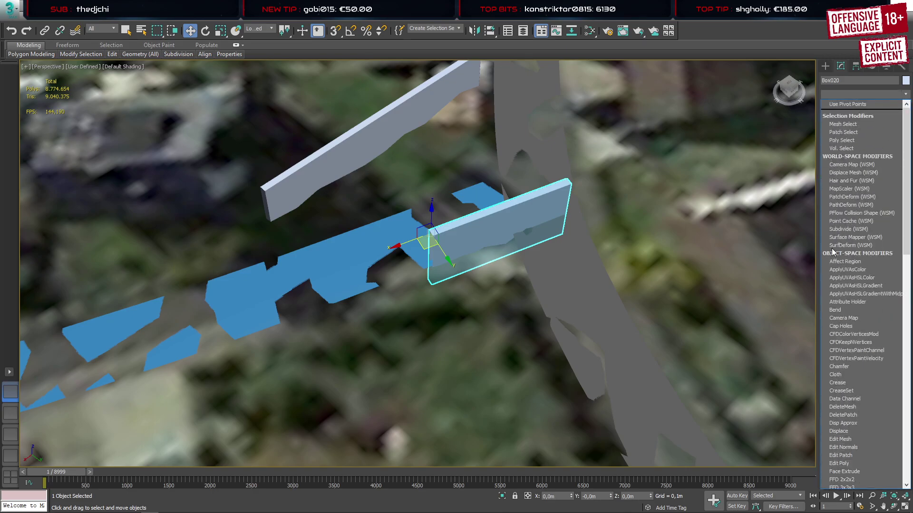
Try a Bend modifier on the bar with 90° angle, X axis and 90° direction
click(843, 313)
scroll(532, 231, up, 4)
alt+middle_drag(542, 231, 522, 290)
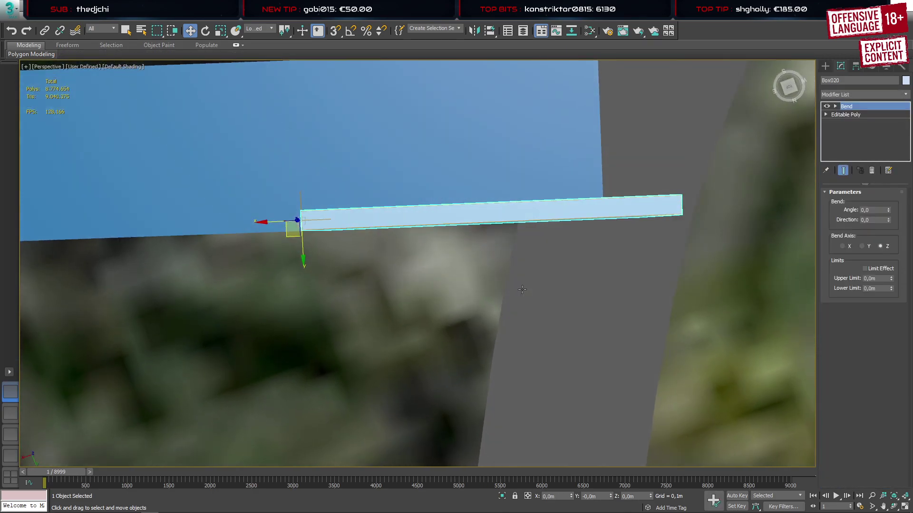
double_click(881, 209)
text(90)
key(Return)
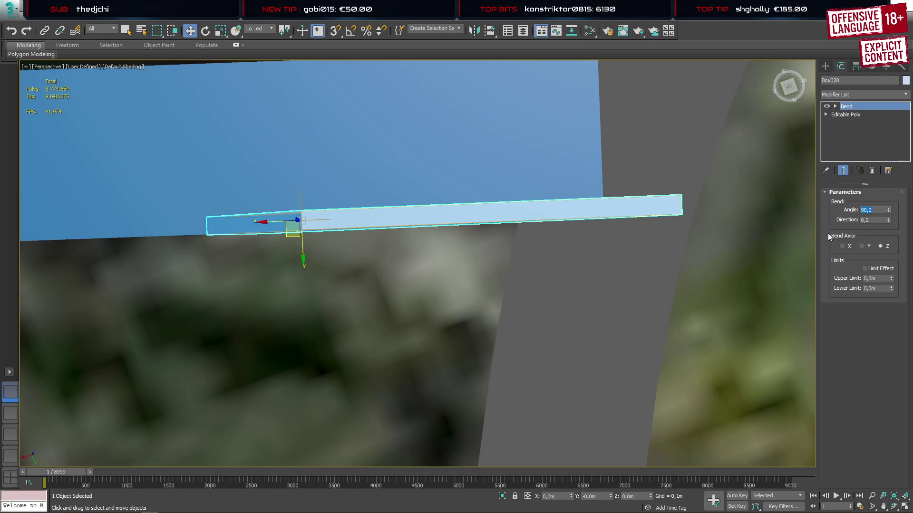
click(846, 246)
click(862, 244)
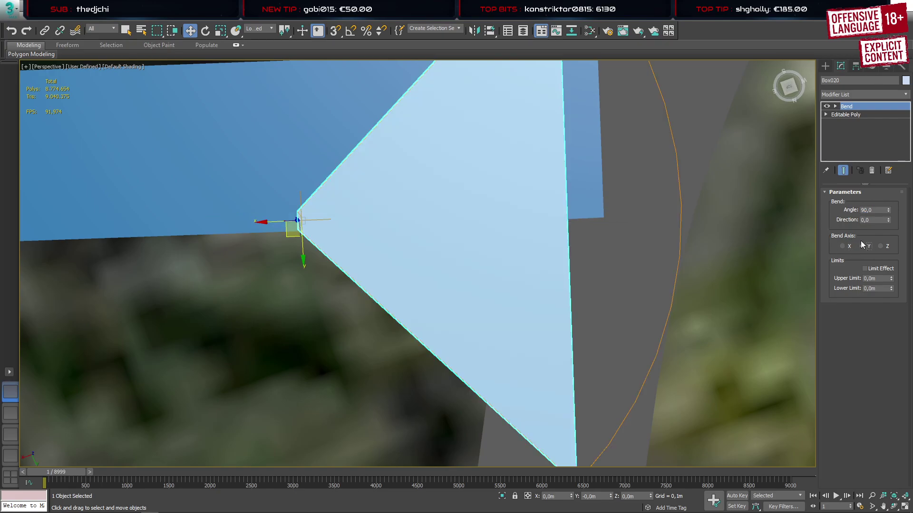
click(842, 246)
double_click(869, 220)
text(90)
key(Return)
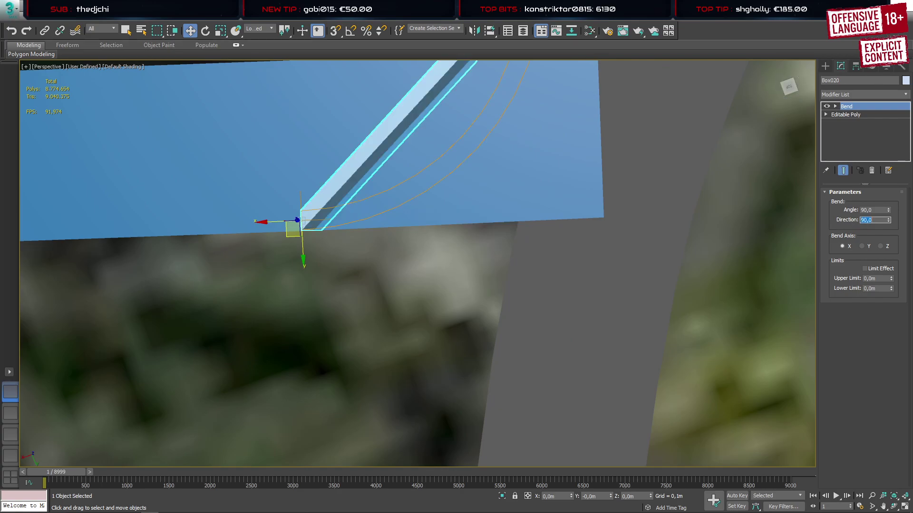
scroll(499, 197, down, 3)
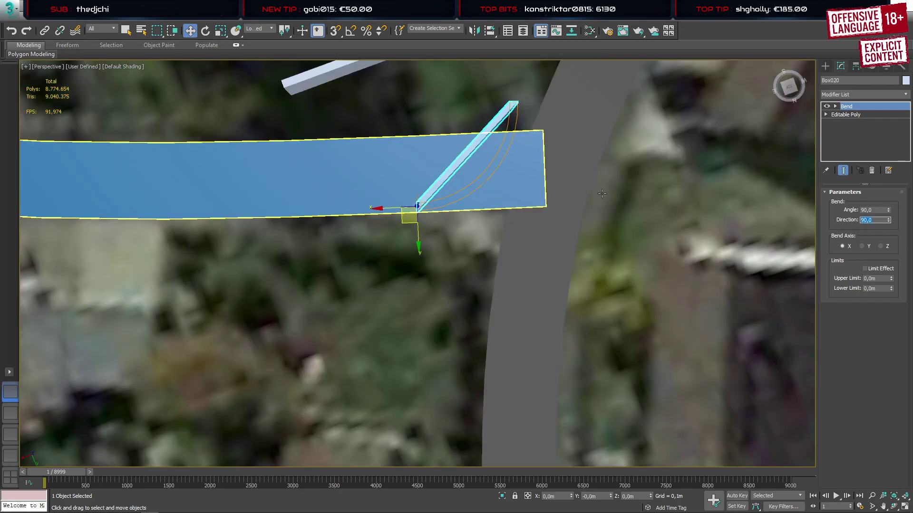
Remove the trial Bend and connect the four long edges with 13 cross segments
right_click(851, 107)
click(840, 121)
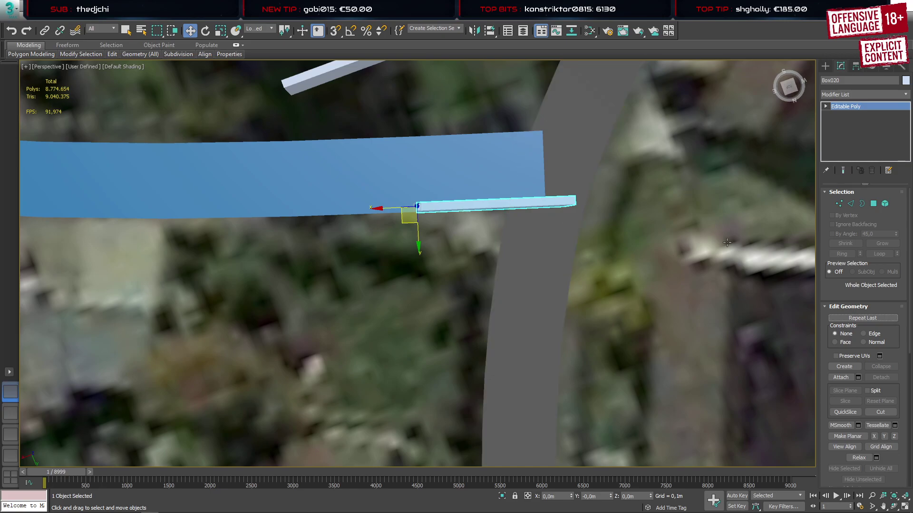
key(2)
drag(496, 267, 497, 195)
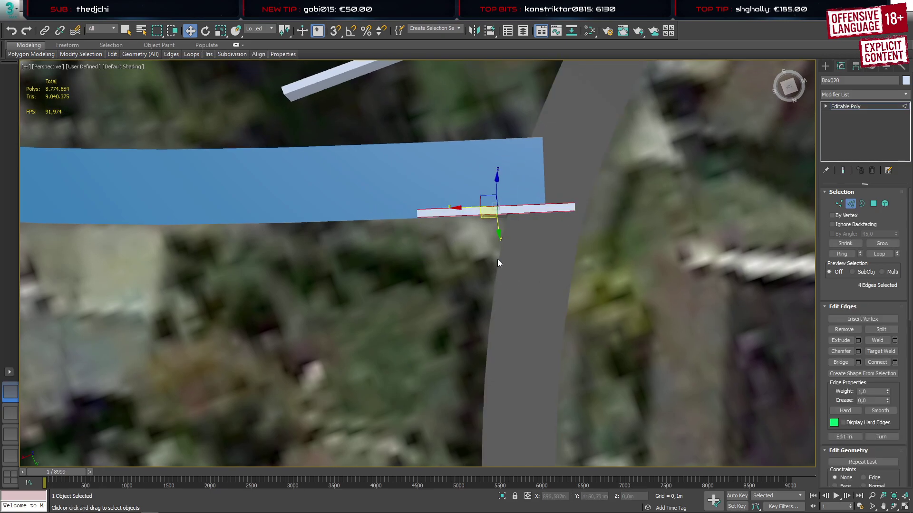
key(ctrl+shift+e)
scroll(503, 217, up, 6)
alt+middle_drag(504, 221, 503, 202)
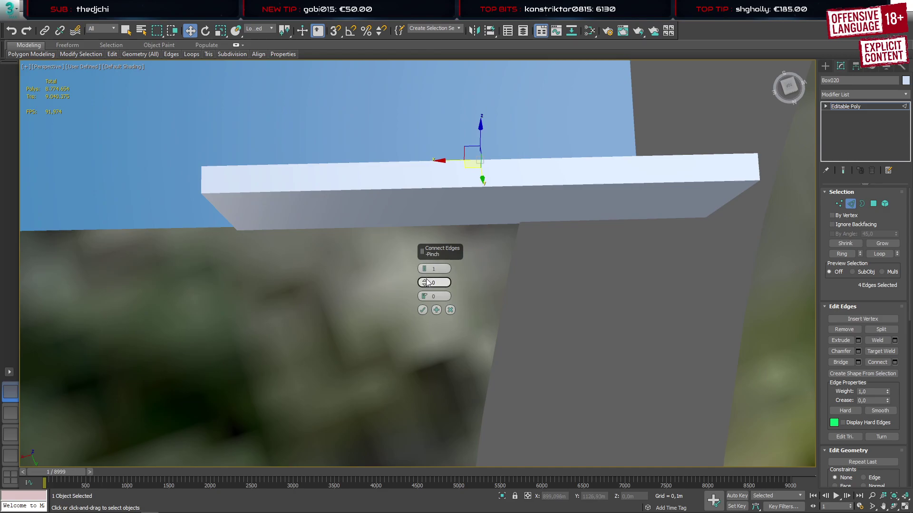
drag(424, 270, 431, 255)
alt+middle_drag(541, 268, 542, 253)
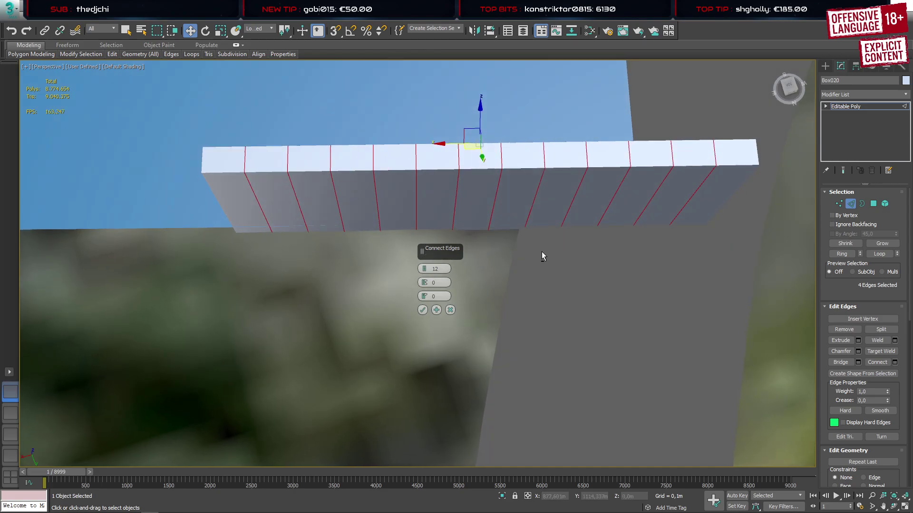
drag(421, 269, 421, 267)
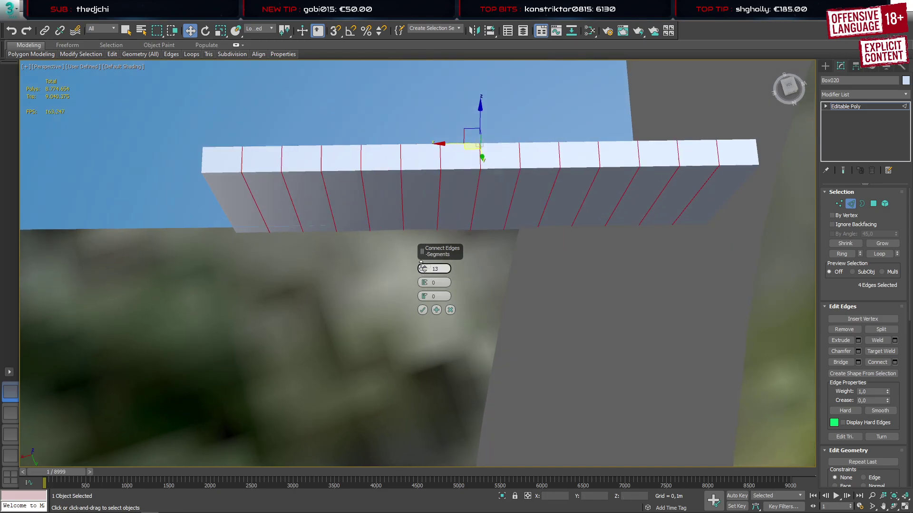
click(422, 310)
Return to object level and open the Modifier List
click(825, 67)
click(841, 67)
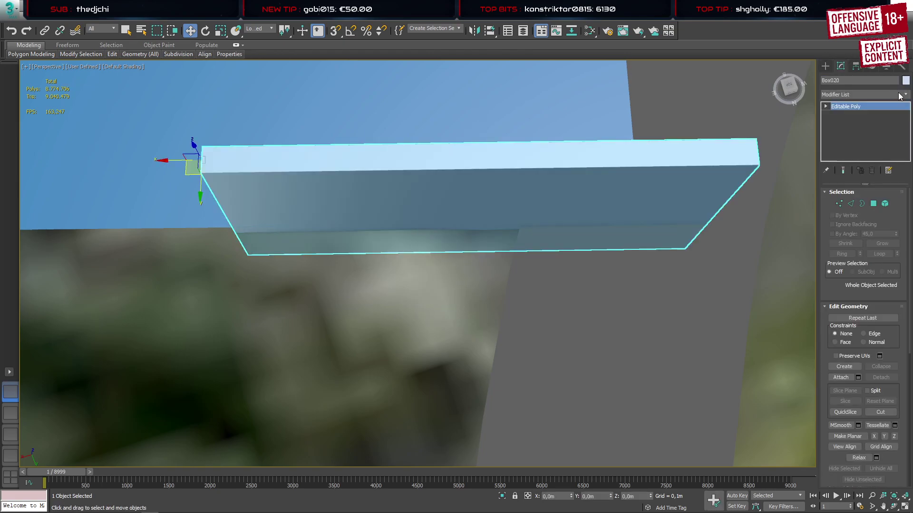
click(905, 95)
Add a Bend on the X axis with direction 90 and angle -90
click(836, 311)
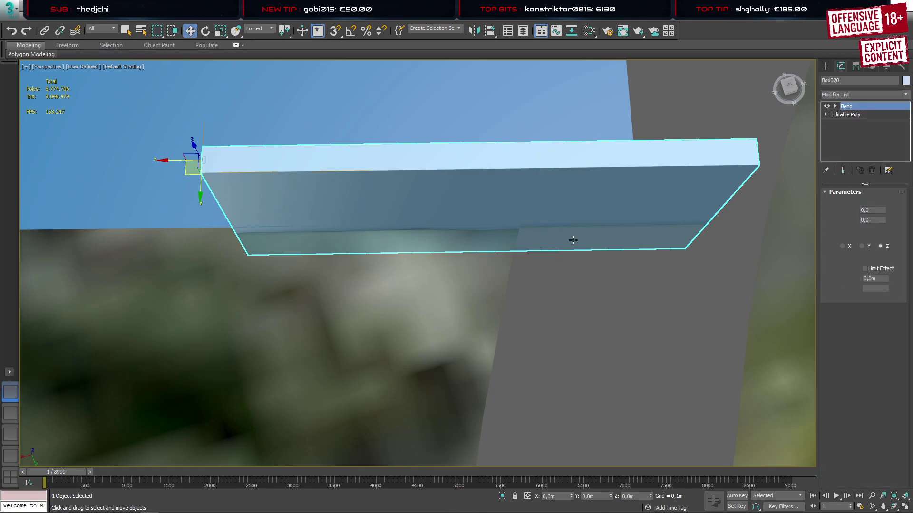
scroll(523, 221, down, 4)
alt+middle_drag(522, 219, 528, 231)
click(842, 245)
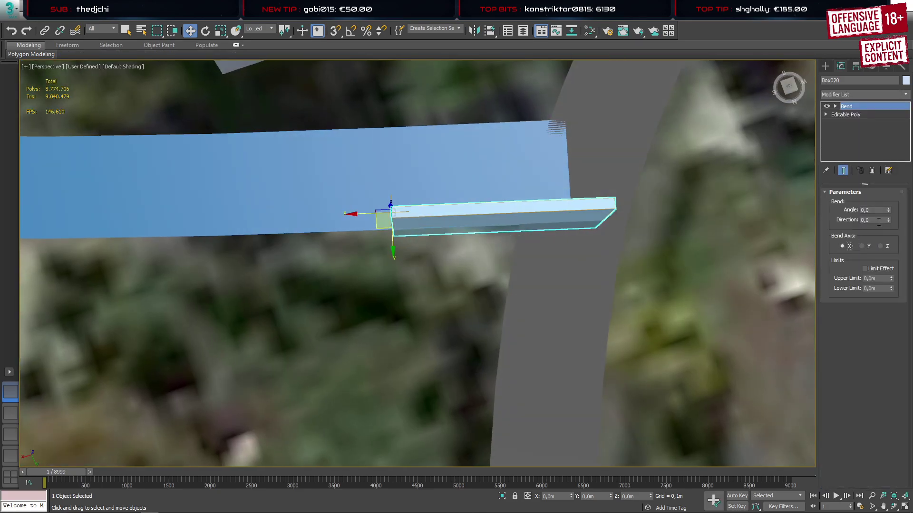
double_click(868, 220)
text(90)
double_click(868, 211)
text(90)
key(Return)
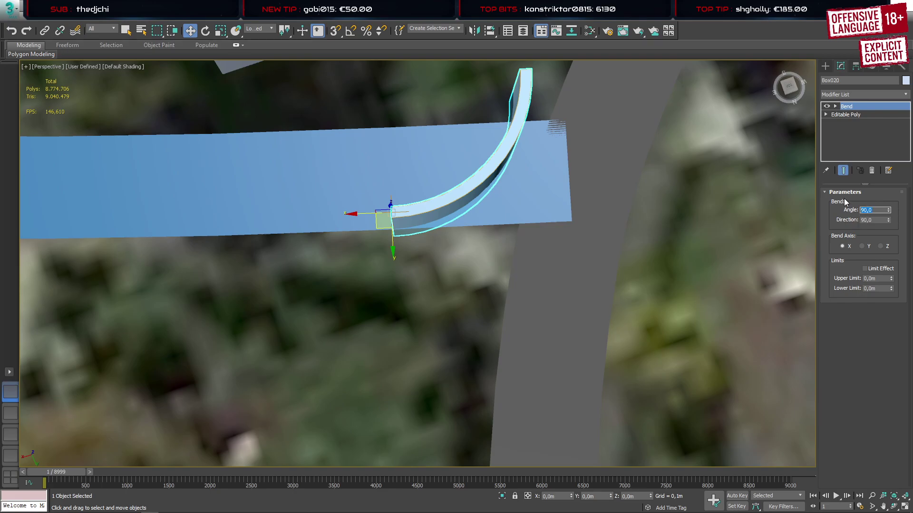
text(-90)
key(Return)
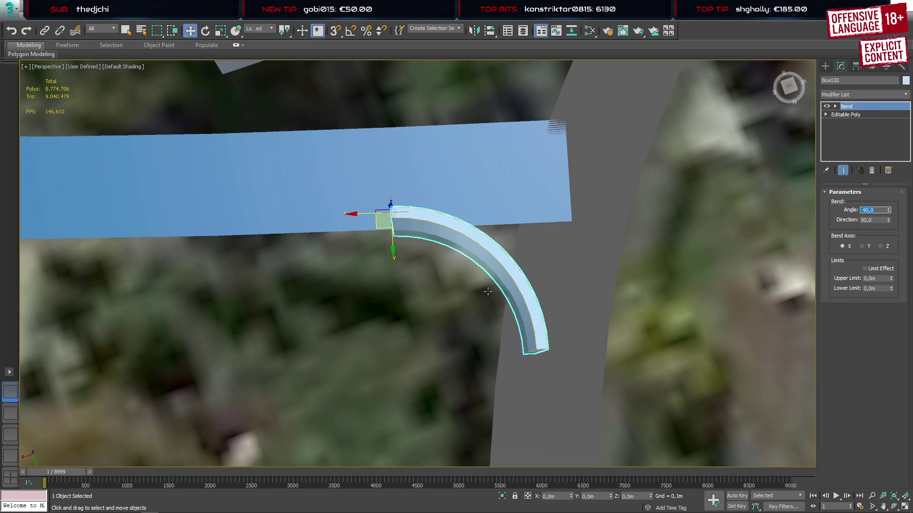
Increase the bend angle to about -111° and check the arc in the Top view
click(11, 413)
scroll(338, 304, down, 3)
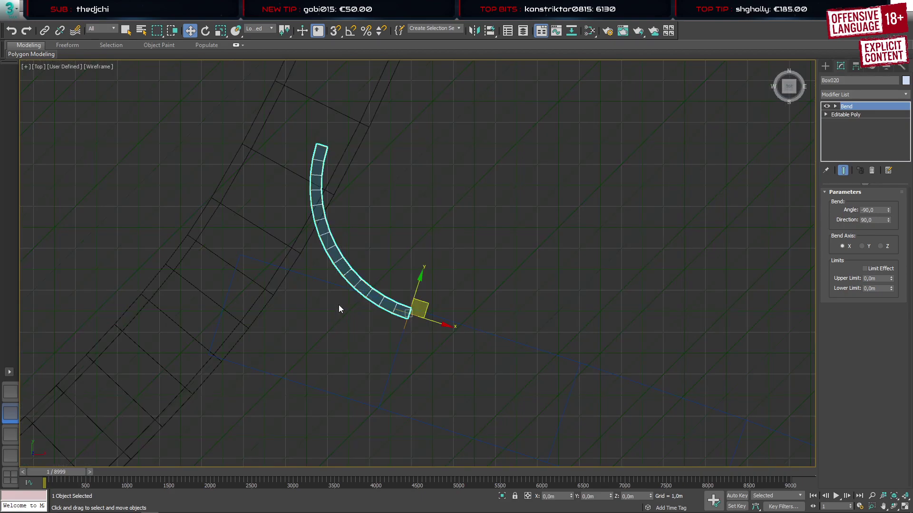
scroll(299, 252, up, 2)
scroll(302, 271, down, 2)
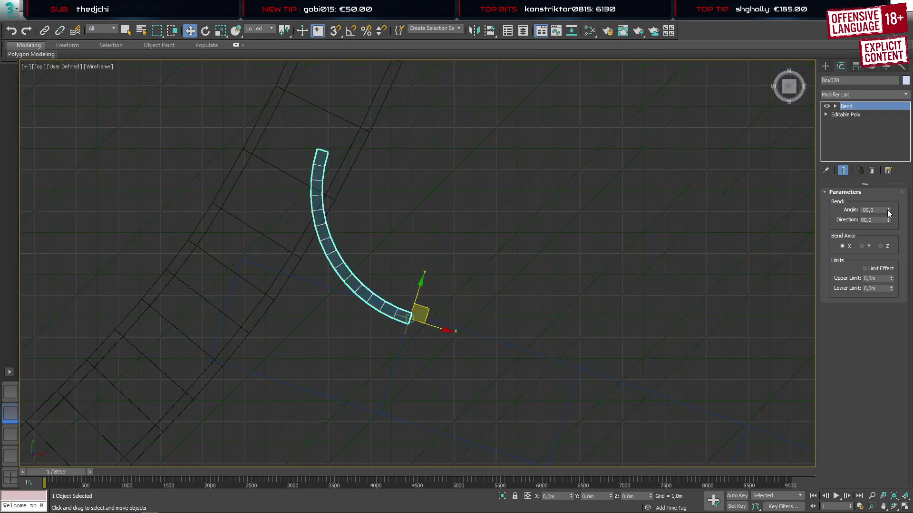
drag(888, 213, 890, 230)
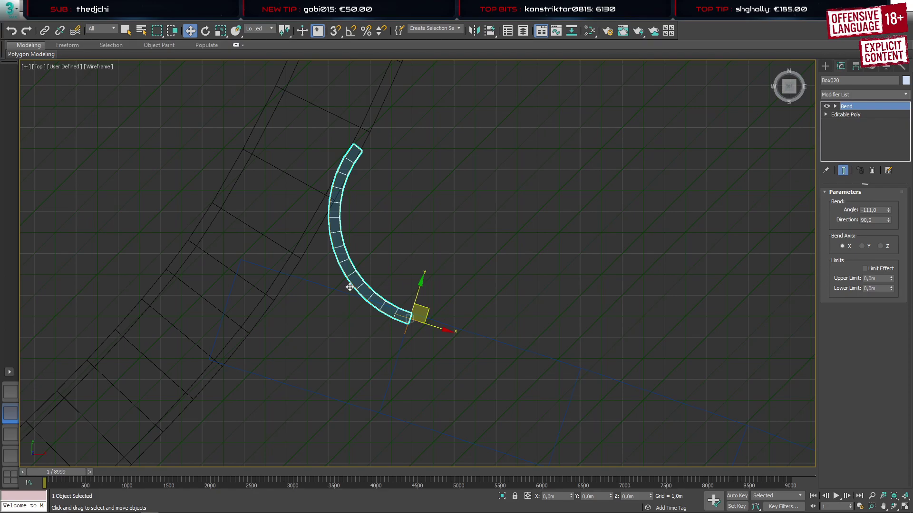
click(16, 393)
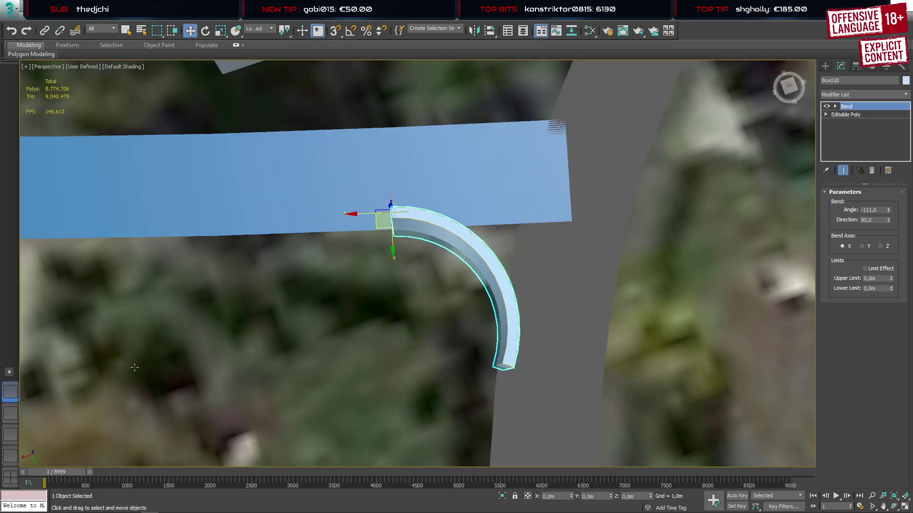
click(14, 411)
middle_drag(379, 302, 463, 217)
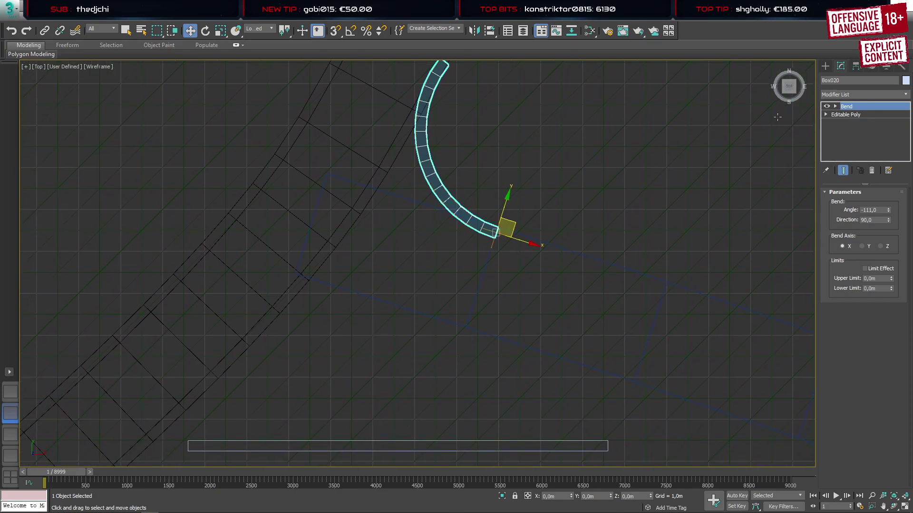
Clone the bent curb down-left and reverse the copy's bend direction
click(826, 68)
shift+drag(502, 205, 470, 292)
click(458, 304)
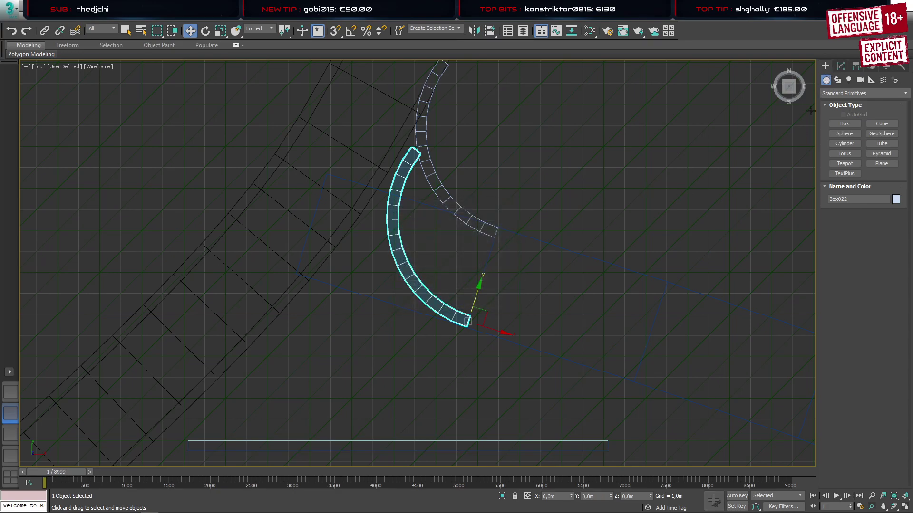
click(841, 66)
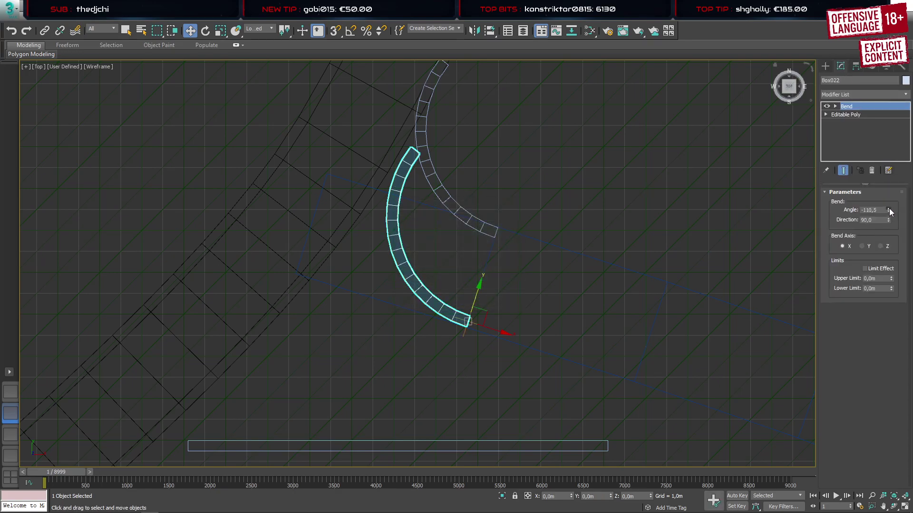
mouse_move(888, 210)
mouse_down()
mouse_move(888, 162)
mouse_move(863, 69)
mouse_move(862, 289)
mouse_move(866, 221)
mouse_move(865, 243)
mouse_up()
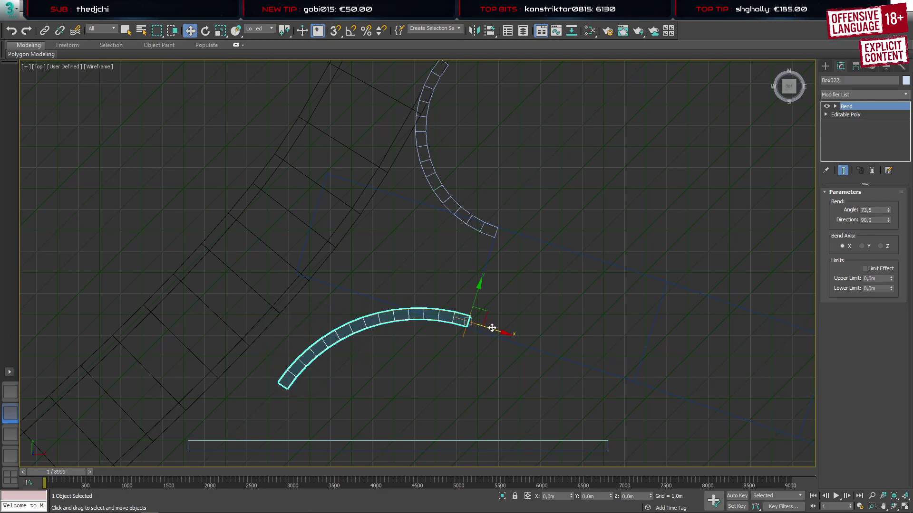
Ease the copy's bend to a 66° shallow arc and move it up-left into place
drag(492, 328, 456, 308)
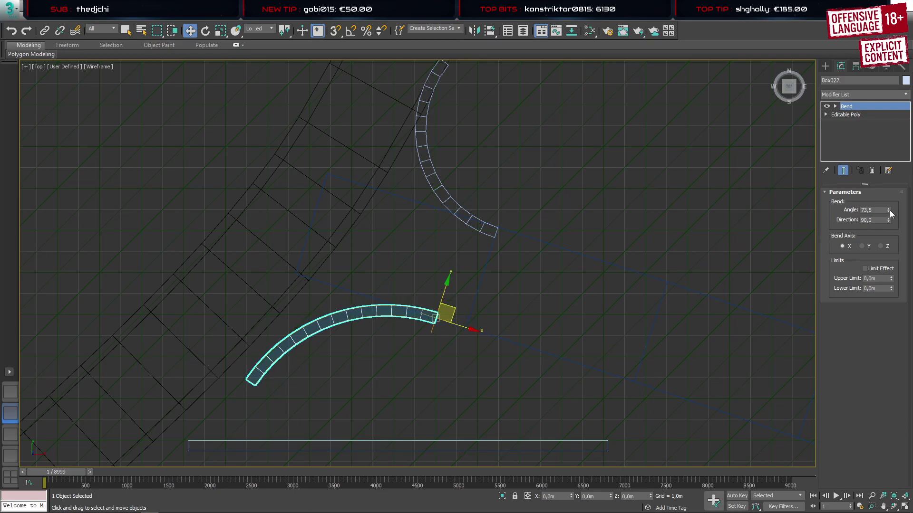
mouse_move(888, 209)
mouse_down()
mouse_move(885, 234)
mouse_move(859, 172)
mouse_move(866, 217)
mouse_up()
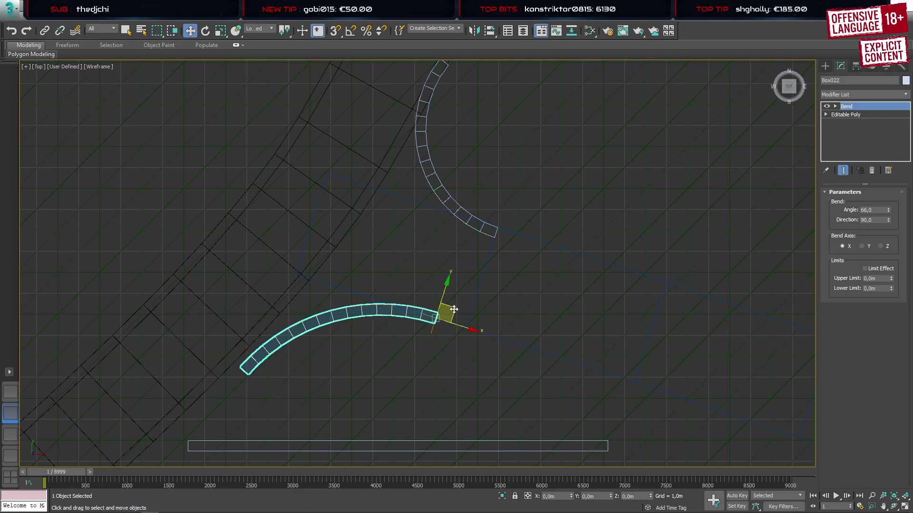
drag(455, 311, 439, 299)
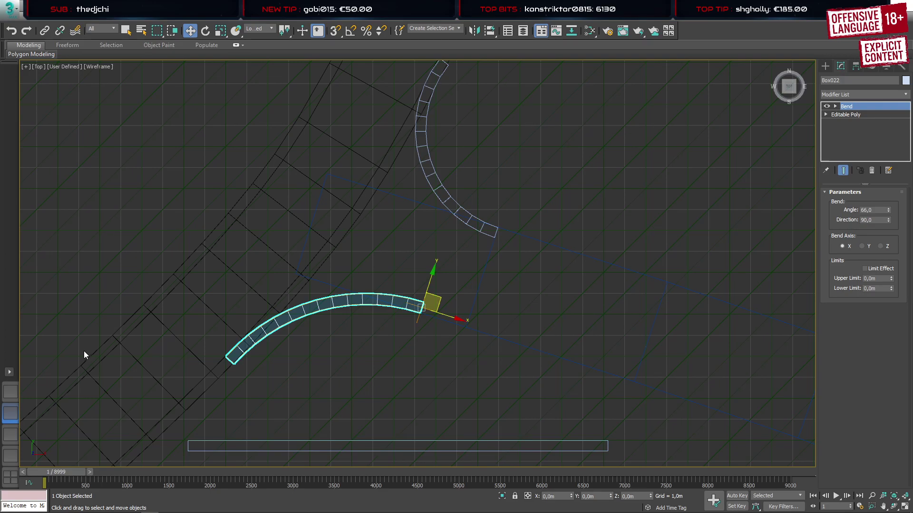
Shift the lower curb right and try bend angles of 100° and 111°
click(10, 391)
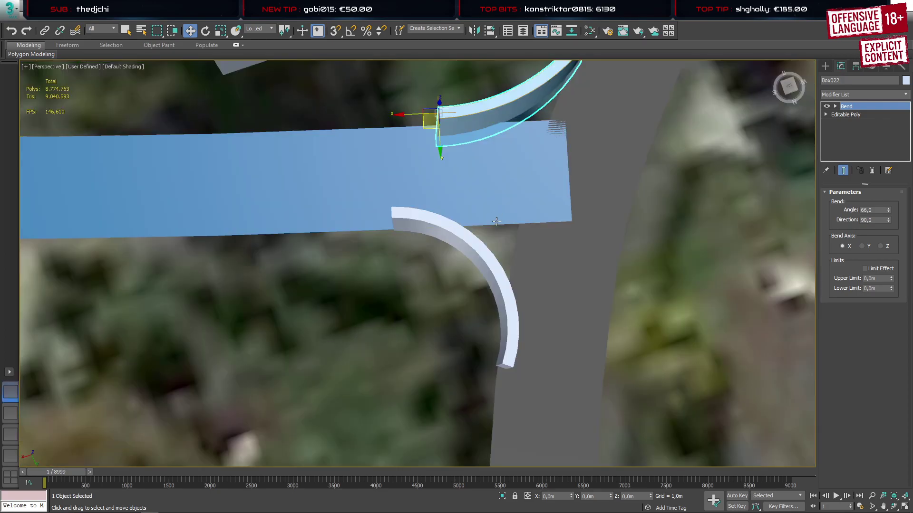
scroll(497, 222, down, 5)
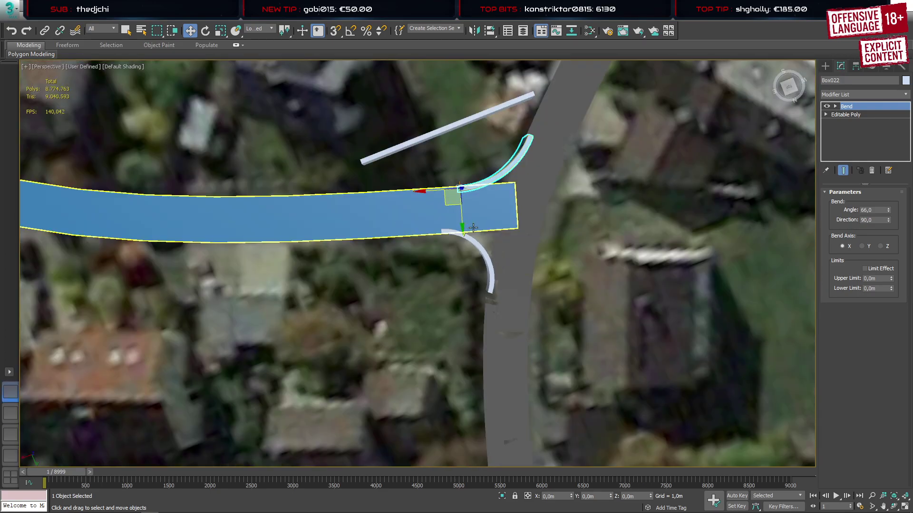
middle_drag(471, 232, 410, 223)
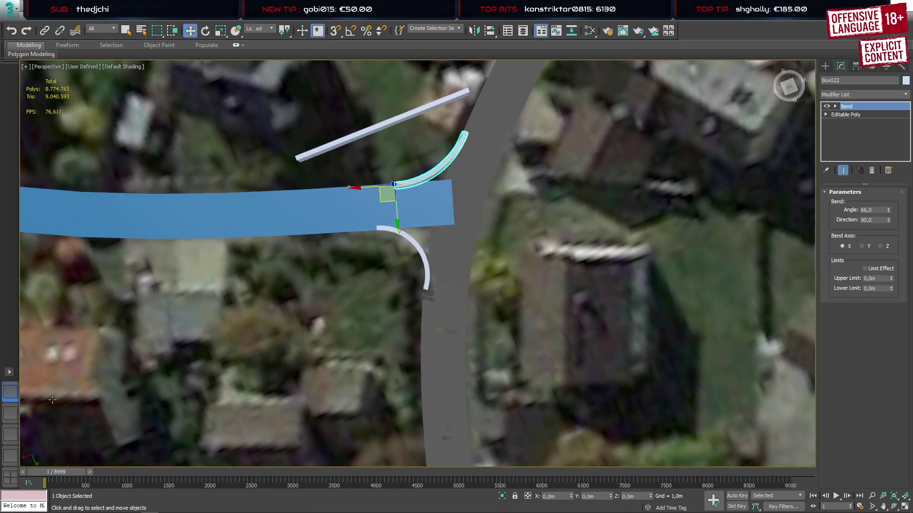
click(10, 414)
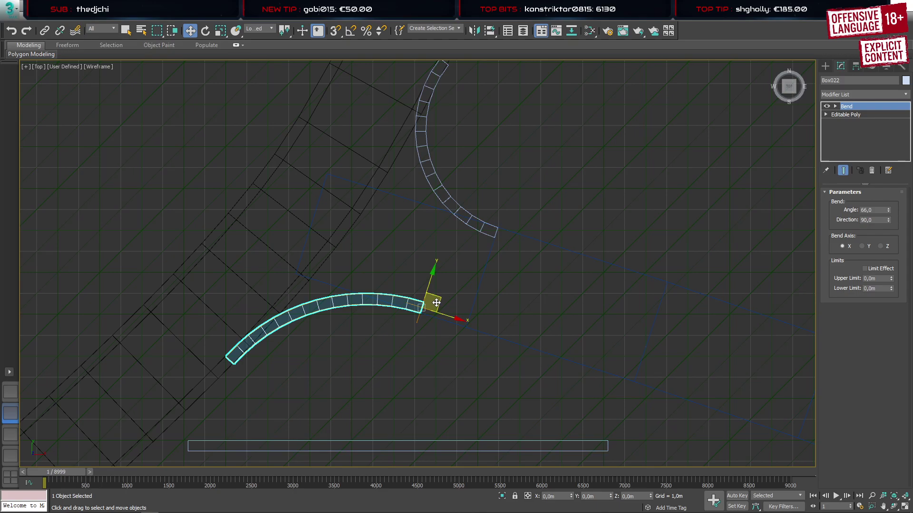
drag(439, 302, 483, 315)
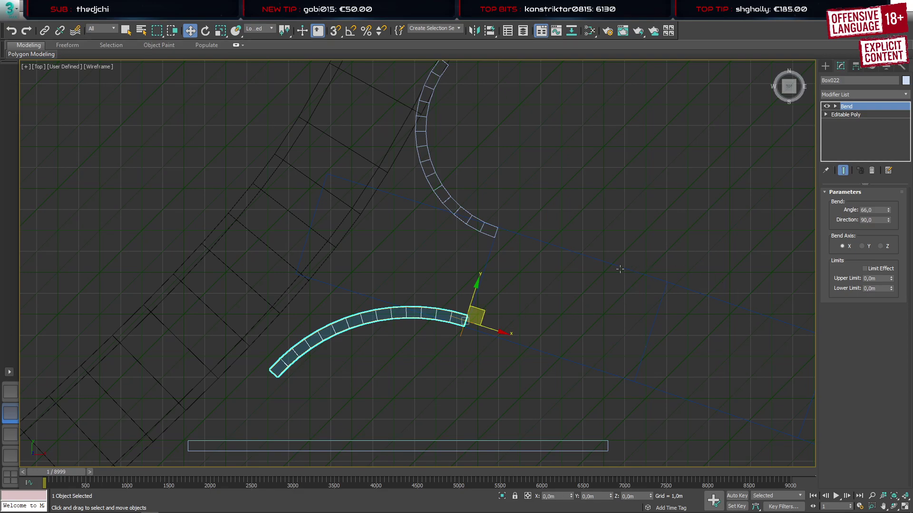
drag(888, 210, 883, 174)
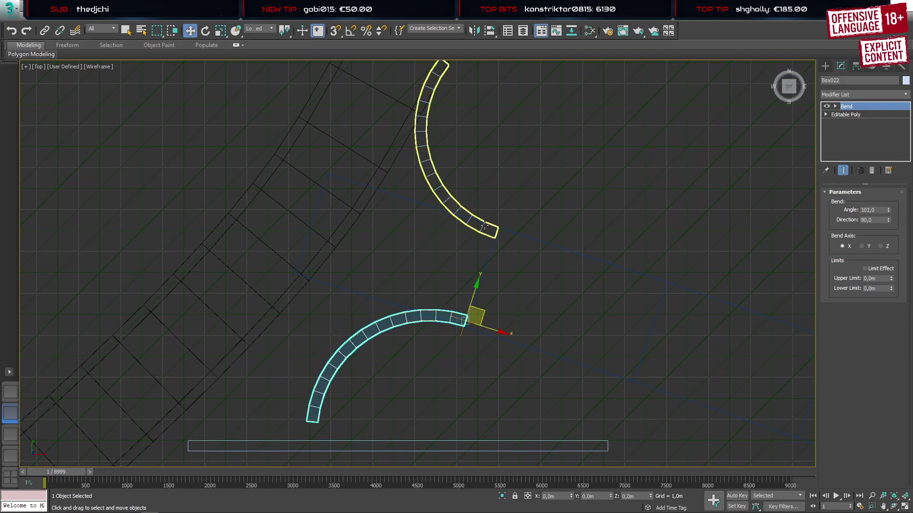
click(494, 229)
click(455, 315)
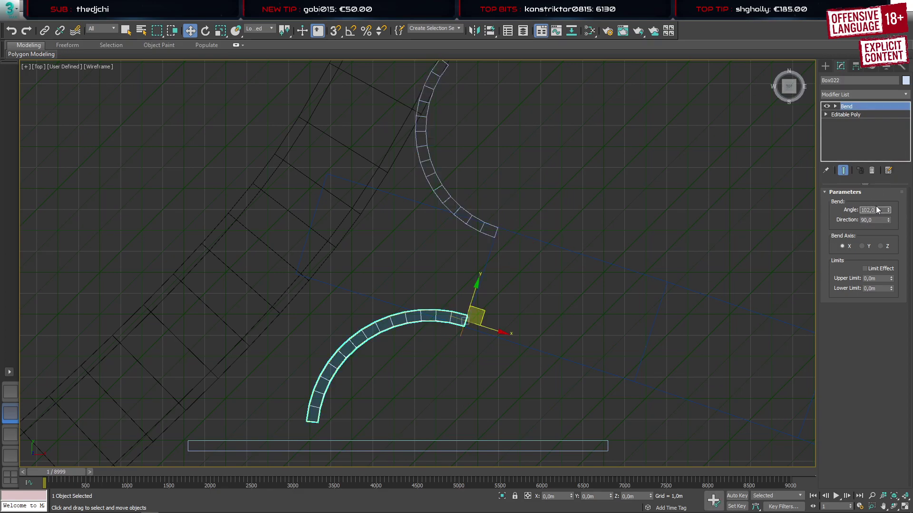
text(111)
key(Return)
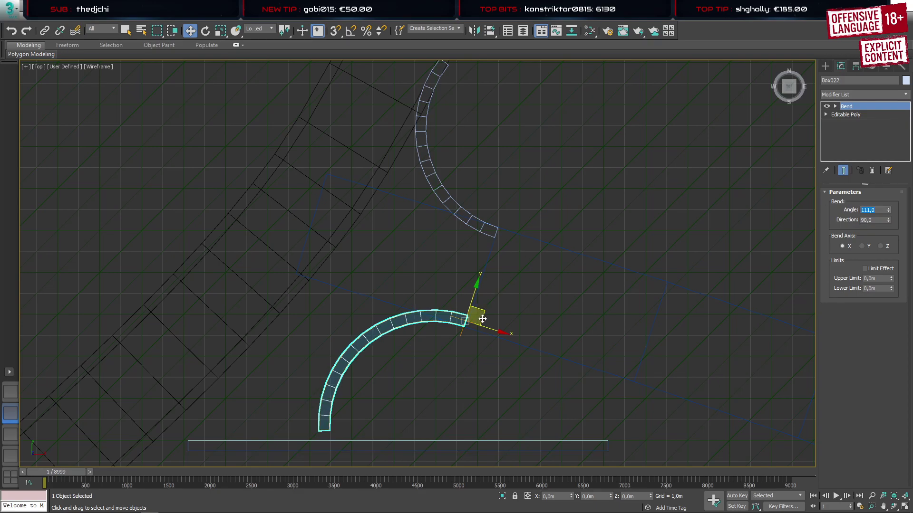
Rotate the lower curb about its pivot, undoing back to the 66° bend
middle_drag(501, 316, 503, 301)
key(e)
drag(497, 298, 520, 329)
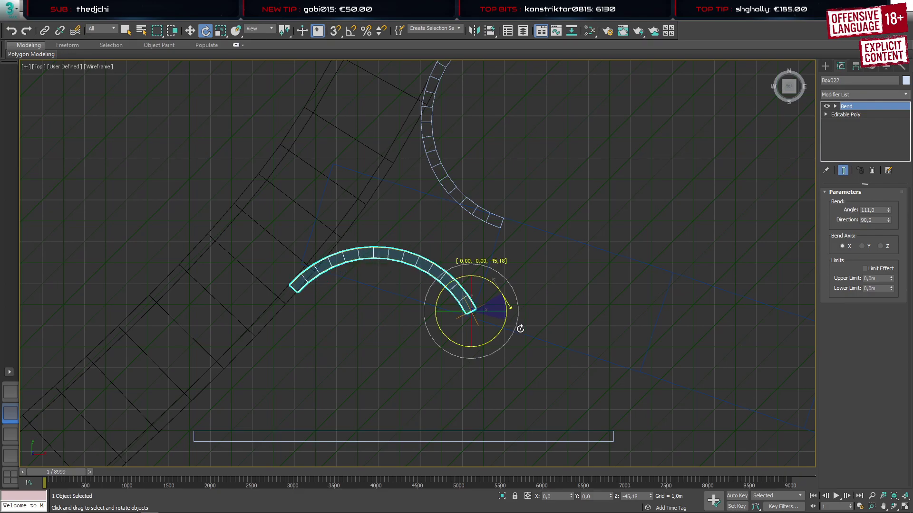
drag(520, 329, 481, 298)
key(w)
key(e)
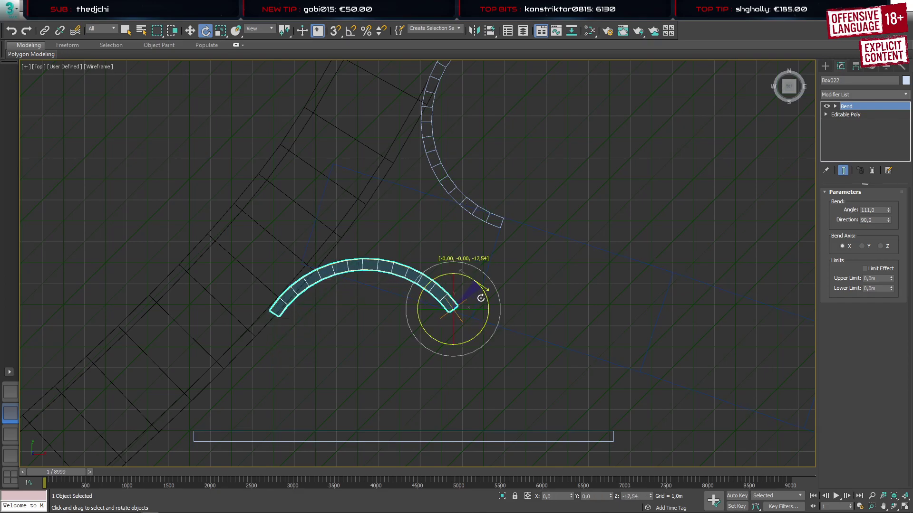
key(ctrl+z)
key(ctrl+z)
key(ctrl+z)
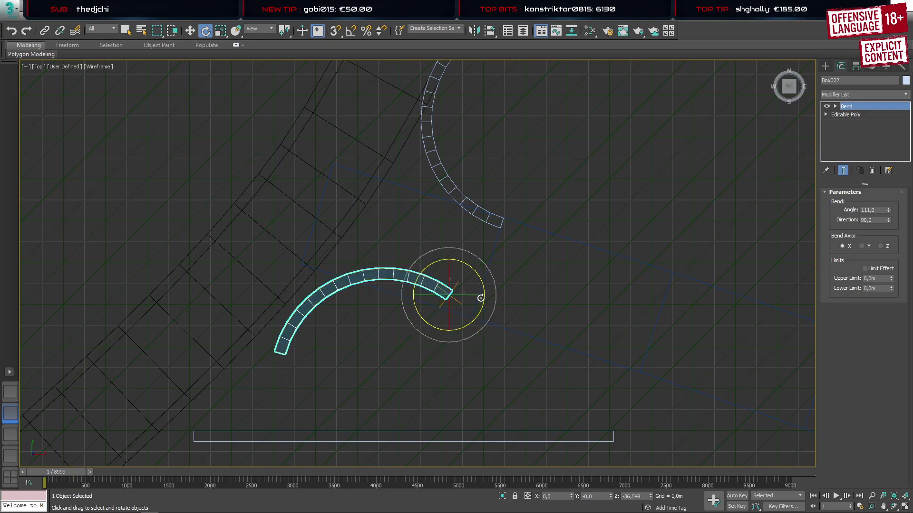
key(ctrl+z)
key(ctrl+z)
key(ctrl+z)
key(ctrl+z)
key(ctrl+z)
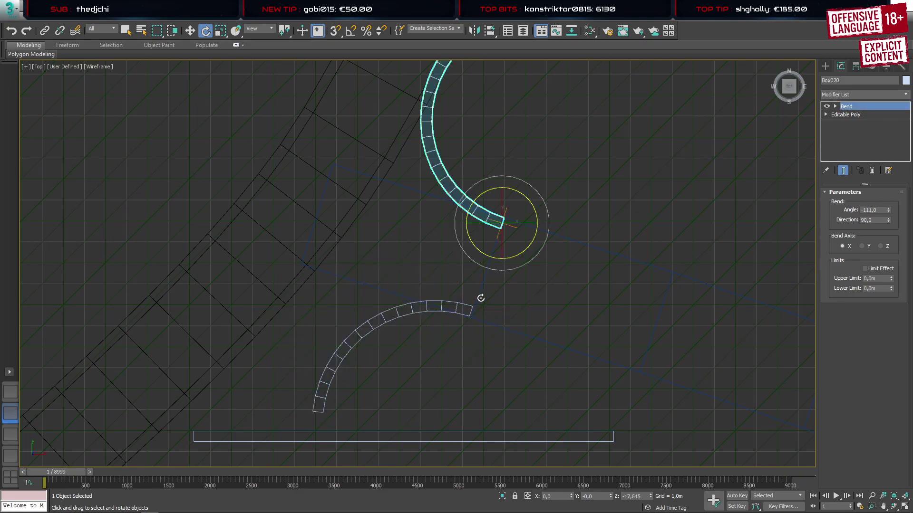
key(ctrl+z)
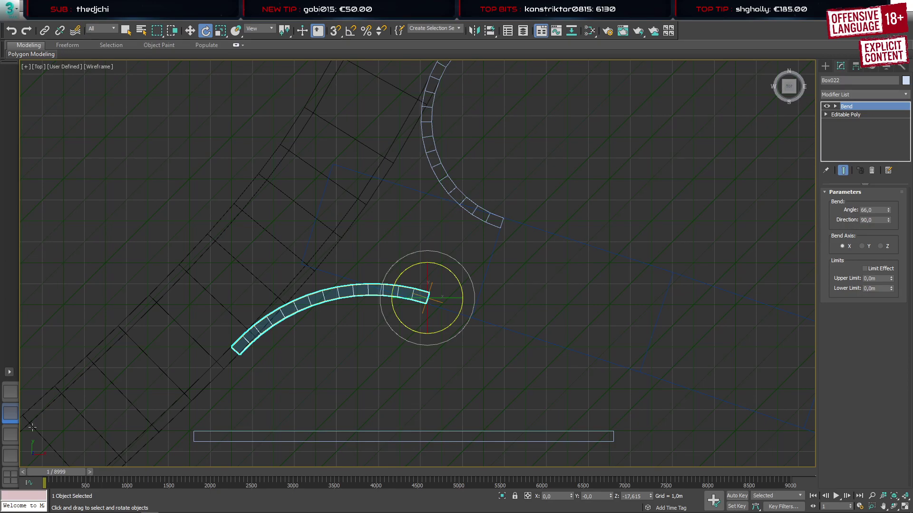
Switch to the textured Perspective view and orbit low onto the curb walls
click(10, 392)
alt+middle_drag(400, 250, 462, 190)
scroll(462, 191, up, 5)
Turn on Edged Faces for the arched curb wall Box020, then view the junction from above
click(826, 65)
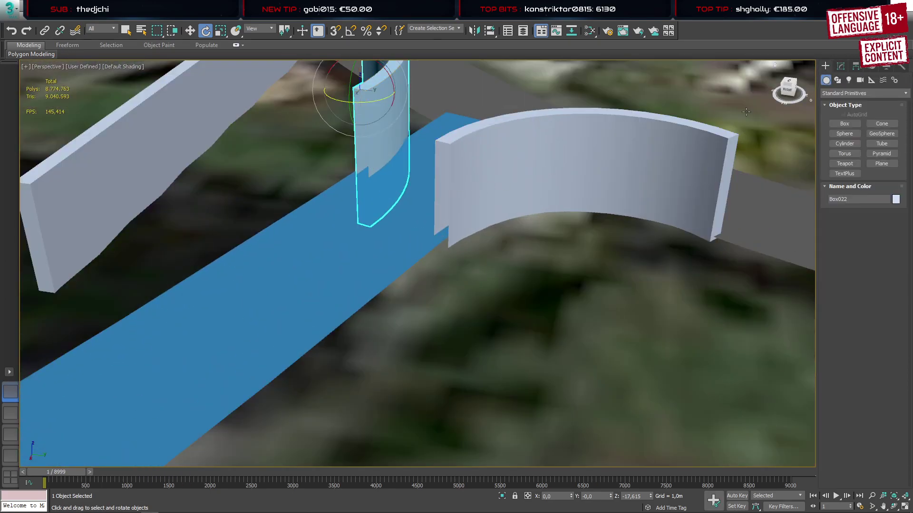
click(475, 190)
key(F4)
scroll(404, 240, up, 3)
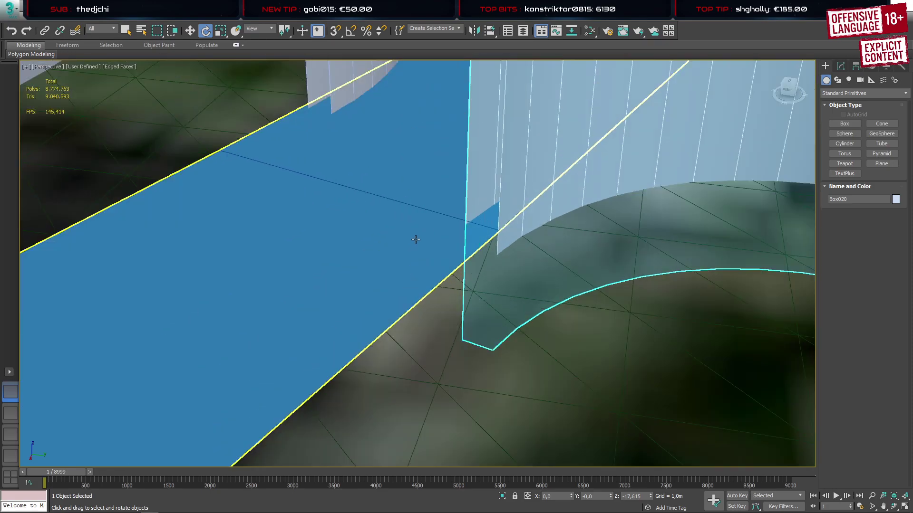
scroll(417, 237, down, 1)
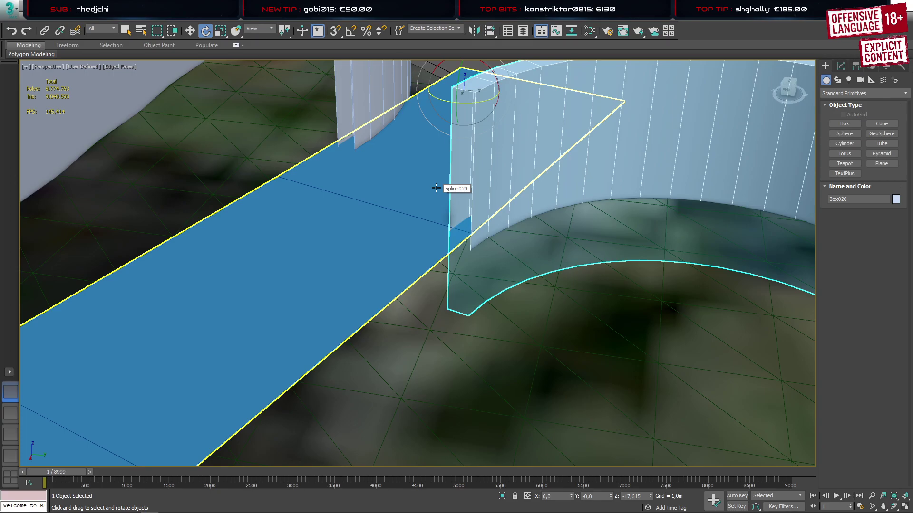
scroll(440, 212, down, 10)
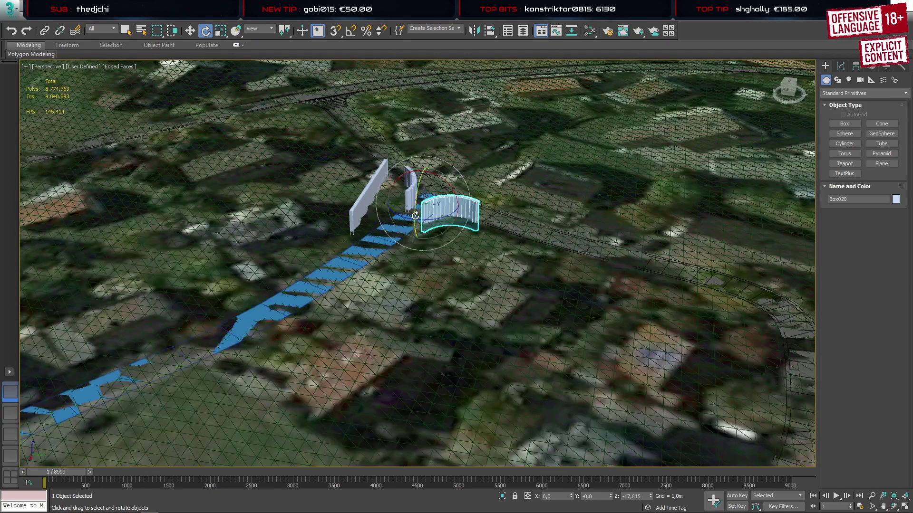
alt+middle_drag(441, 212, 439, 276)
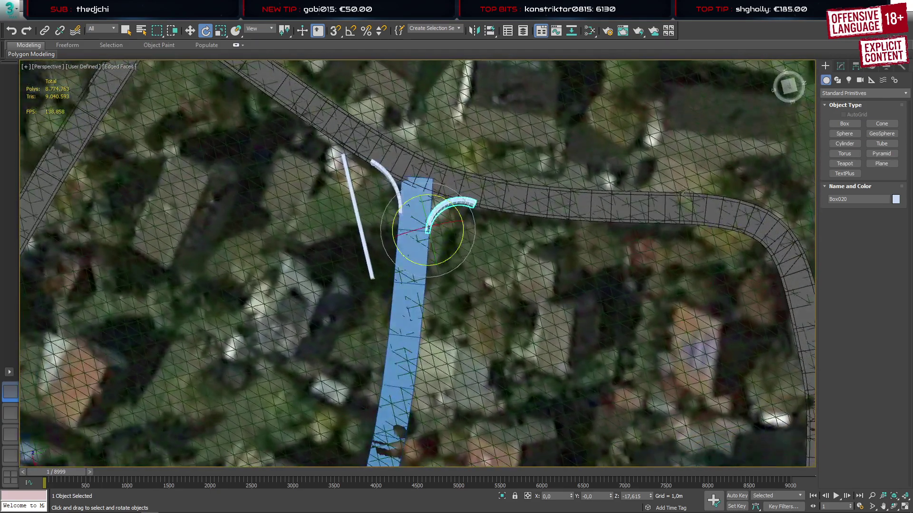
click(364, 229)
Move the straight bar onto the blue side road and make it 5 m by 5 m
key(w)
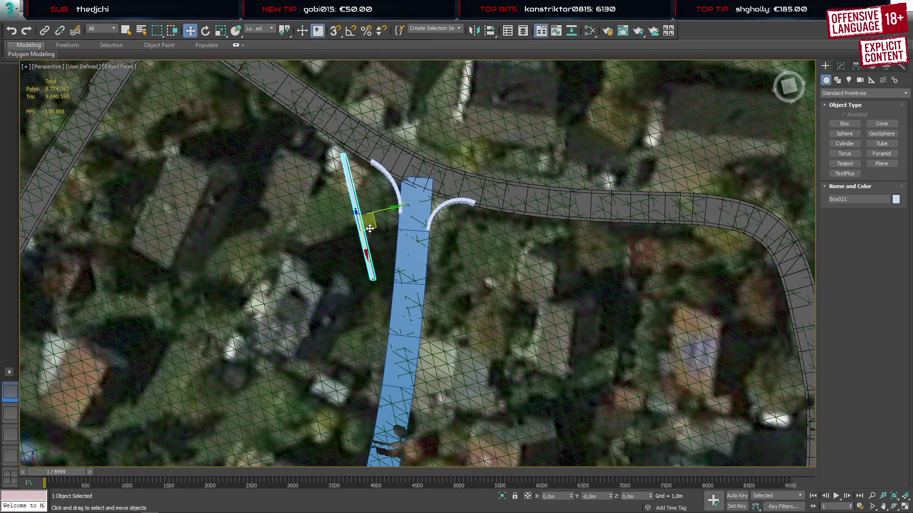
drag(370, 229, 421, 227)
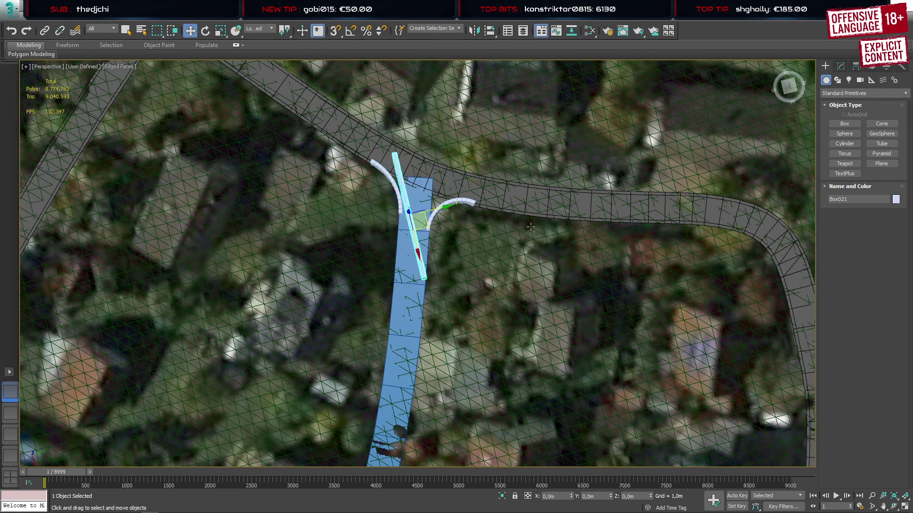
click(842, 65)
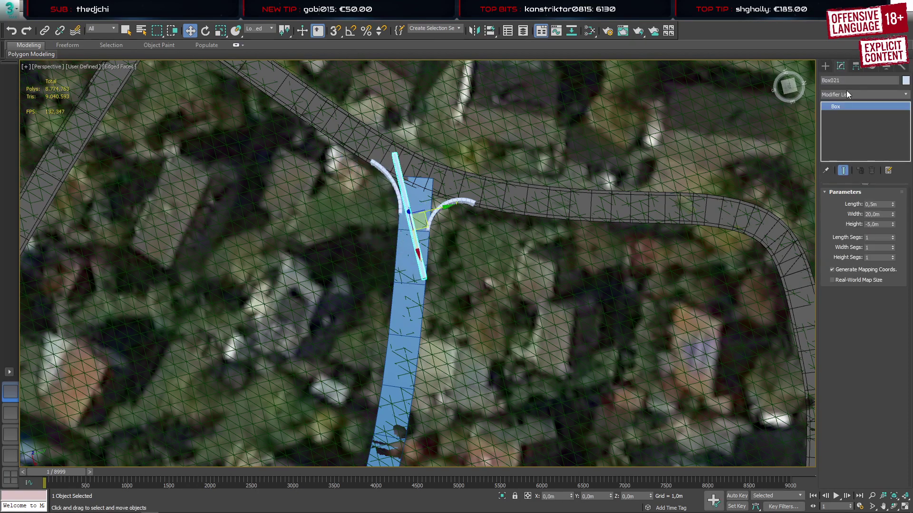
click(878, 205)
text(5)
key(Return)
click(880, 214)
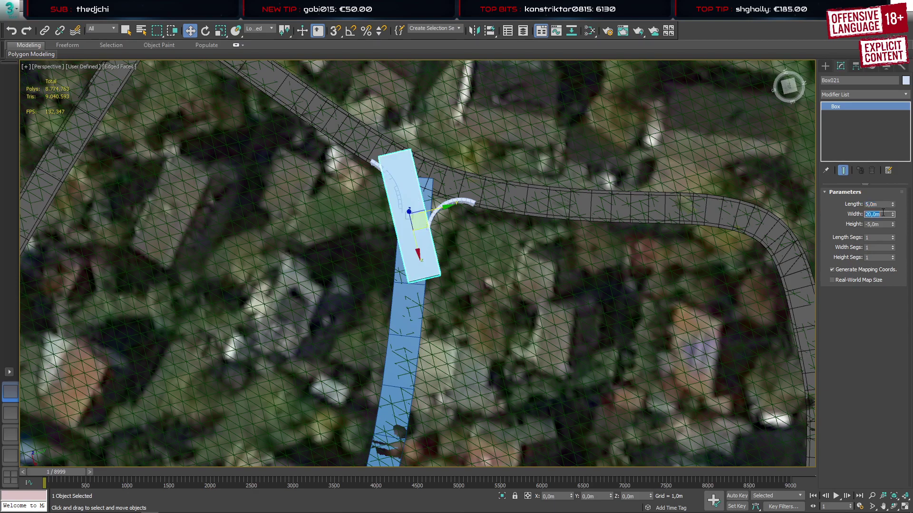
text(5)
key(Return)
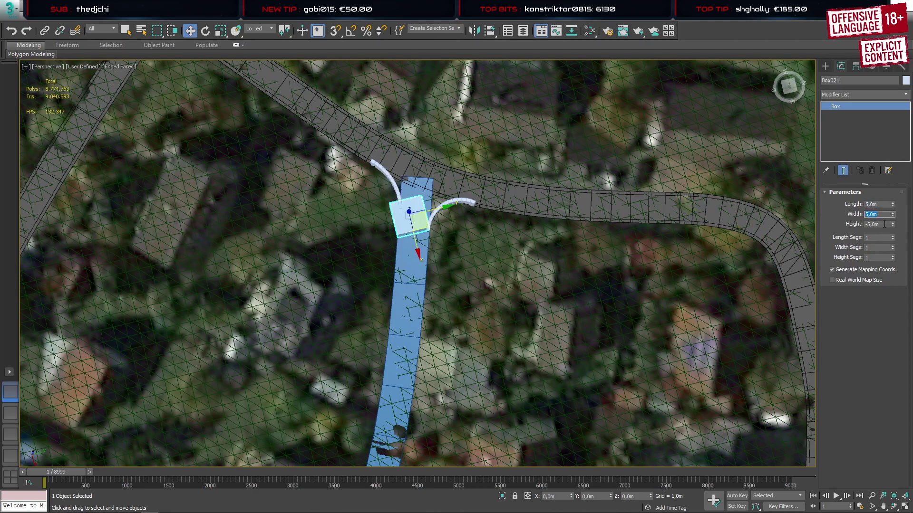
click(826, 66)
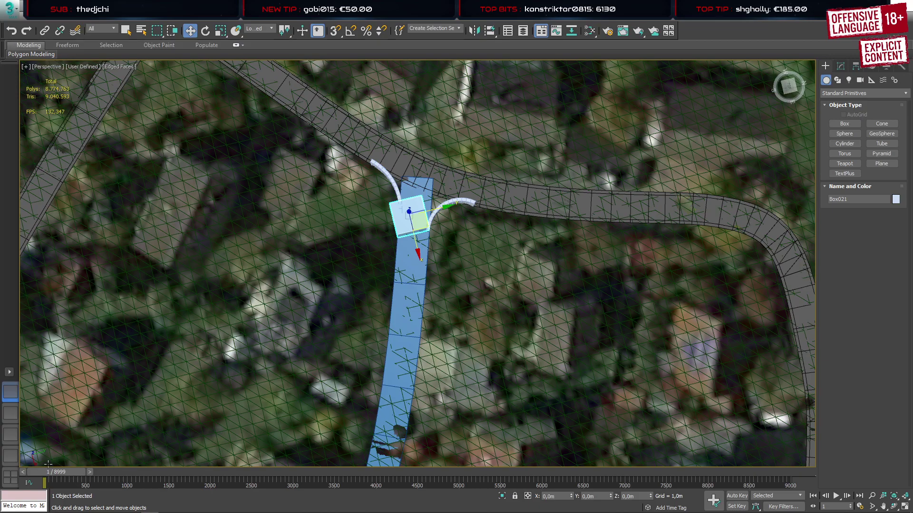
In Top view, slide the box right and rotate it about -16° to follow the road
click(10, 414)
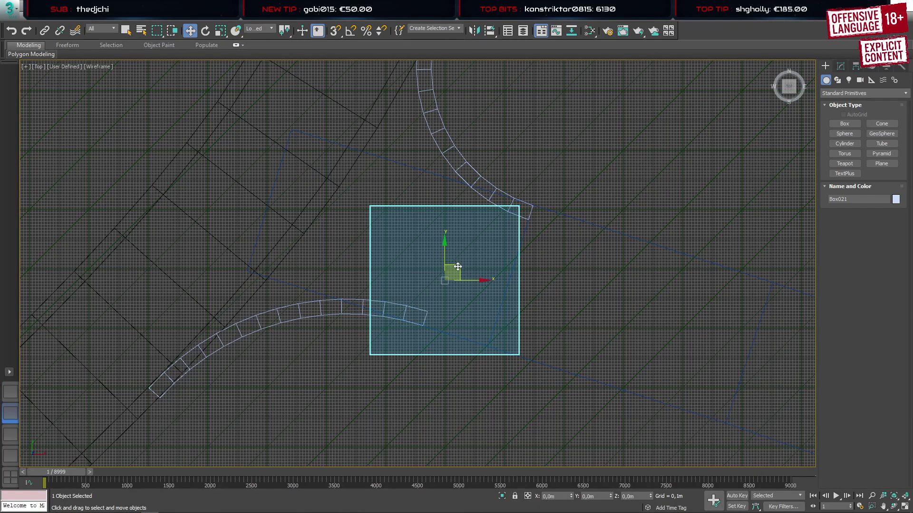
drag(458, 267, 578, 271)
middle_drag(533, 284, 399, 236)
scroll(402, 240, up, 2)
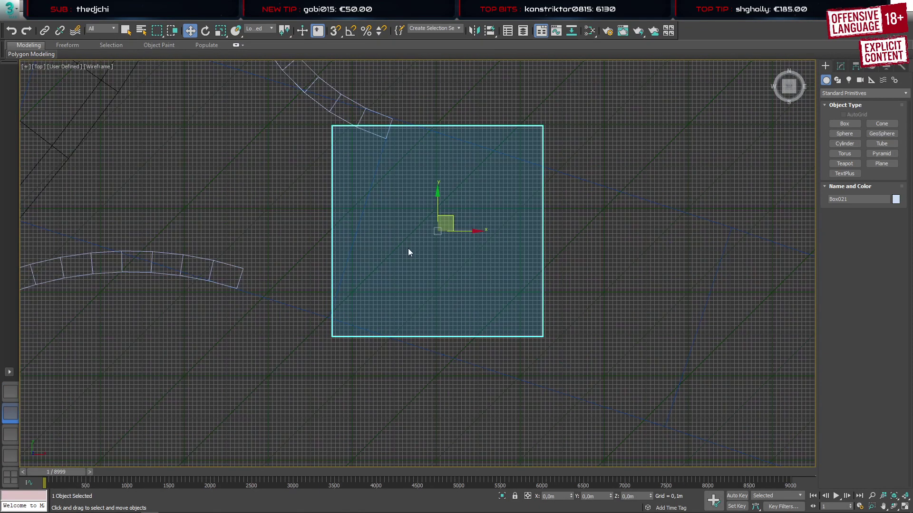
key(e)
drag(469, 216, 474, 231)
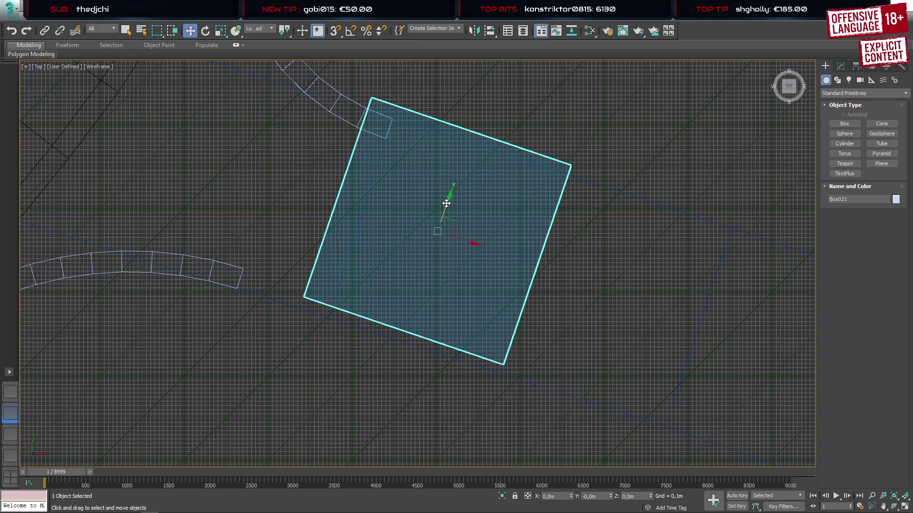
mouse_move(446, 203)
mouse_down()
mouse_move(443, 211)
mouse_move(463, 214)
mouse_move(442, 219)
mouse_up()
key(e)
key(w)
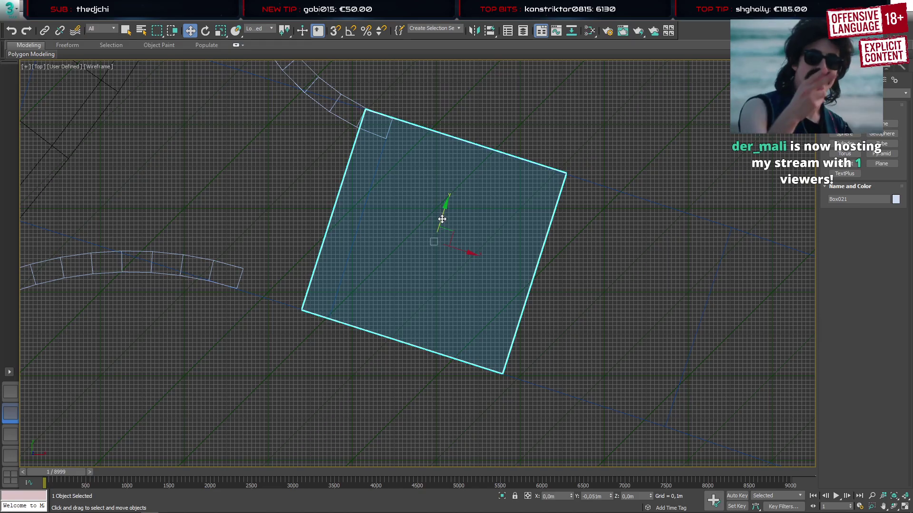
Isolate the box, both curbs, the main road and the blue side road
click(14, 395)
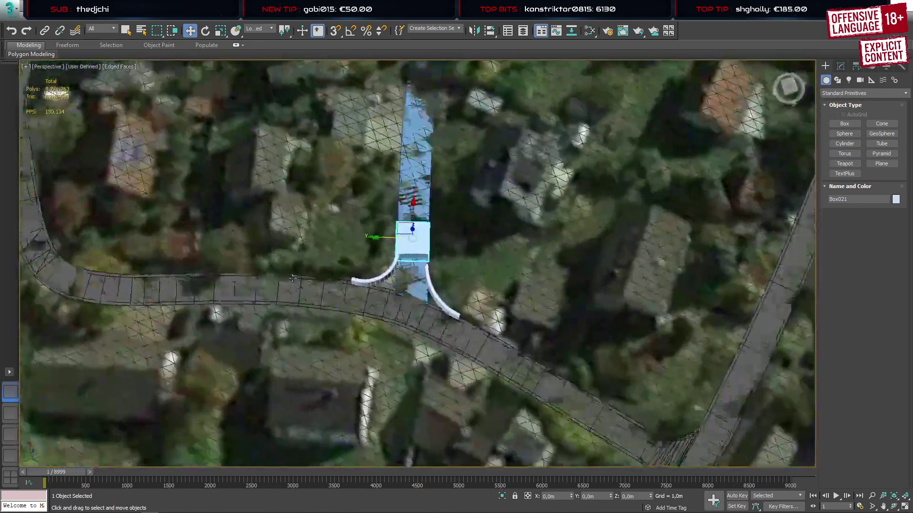
alt+middle_drag(292, 278, 286, 280)
click(840, 66)
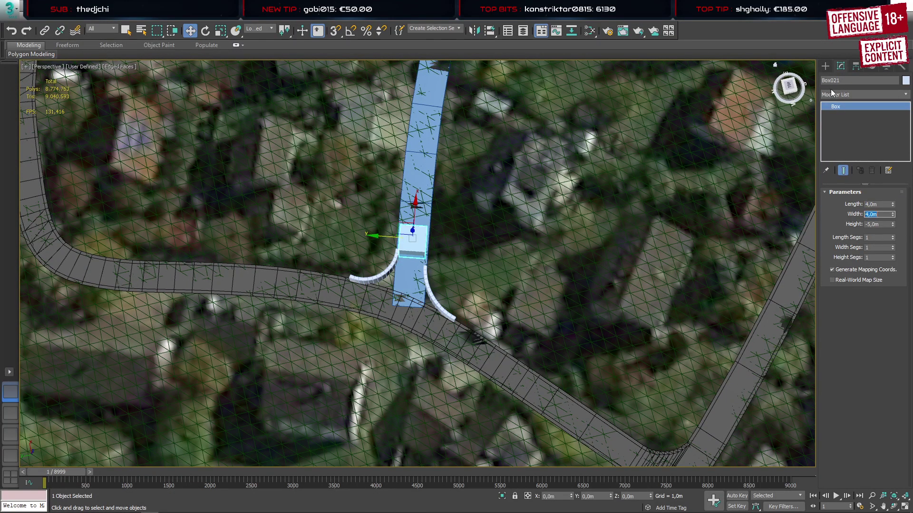
click(826, 66)
scroll(399, 229, up, 3)
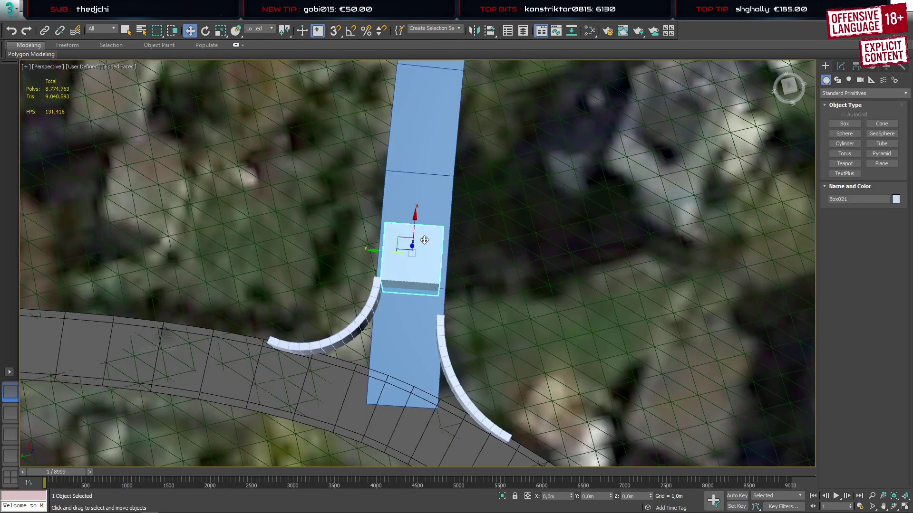
ctrl+click(371, 309)
ctrl+click(388, 361)
ctrl+click(389, 359)
ctrl+click(443, 348)
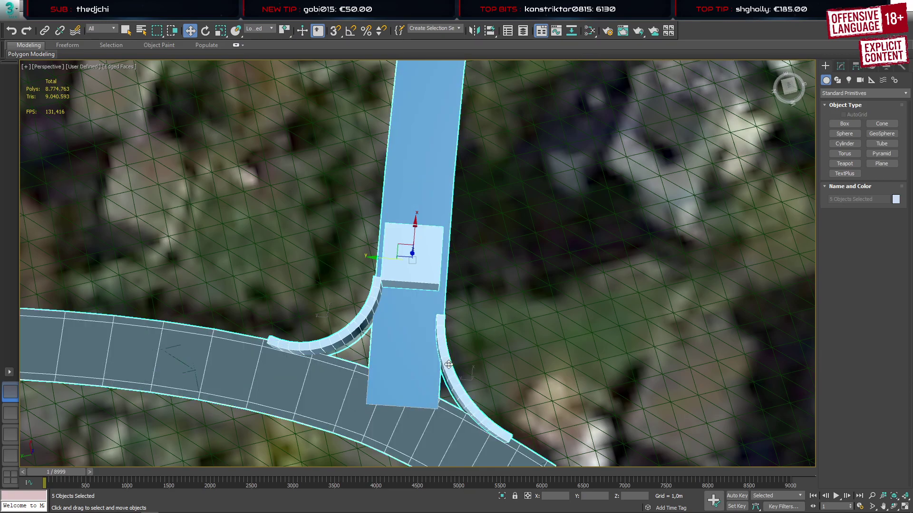
key(alt+q)
click(421, 315)
scroll(387, 216, up, 12)
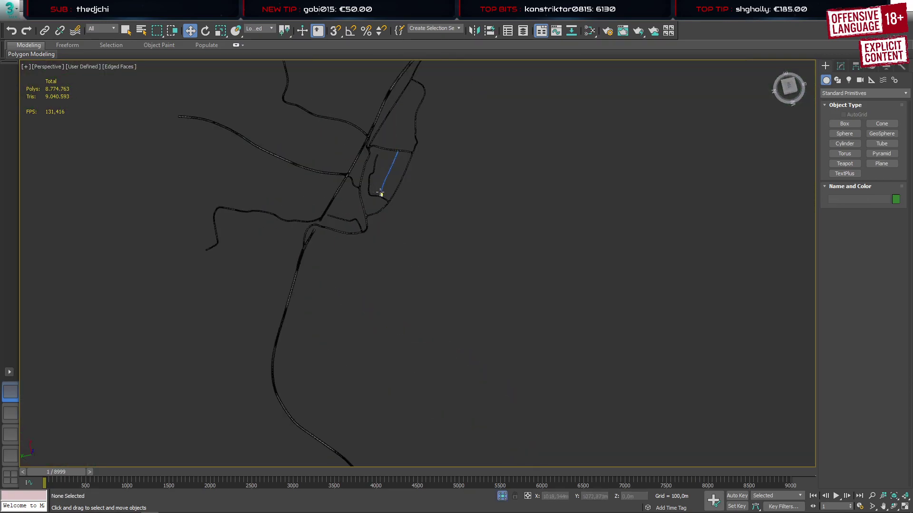
click(428, 313)
Select the ring of crossing edges on the blue side road for connecting
alt+middle_drag(428, 314, 399, 281)
click(398, 282)
scroll(398, 281, up, 2)
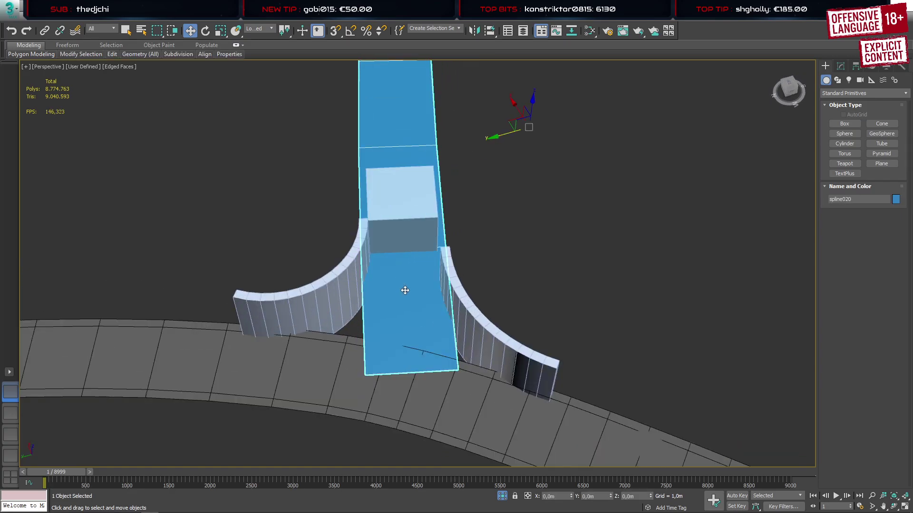
key(2)
click(401, 146)
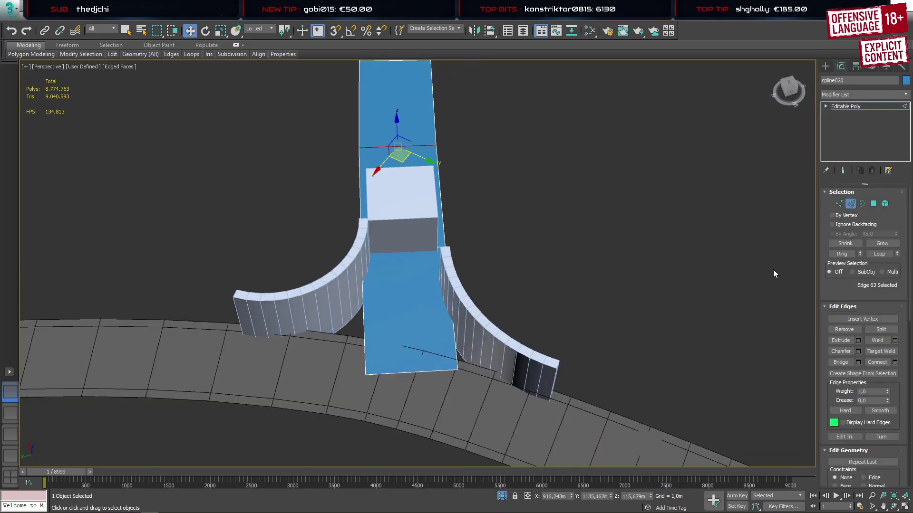
click(841, 256)
scroll(400, 226, up, 2)
key(ctrl+shift+e)
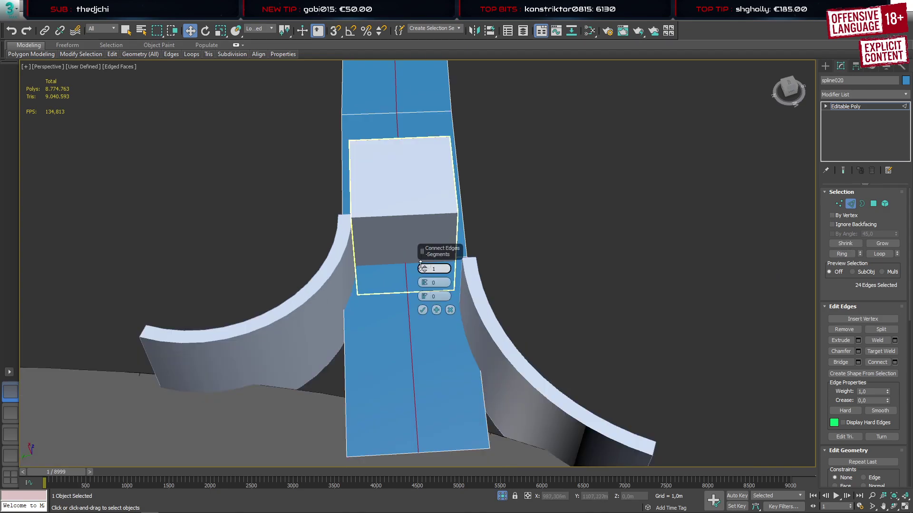
Connect the ring with 2 segments and Pinch 75, spreading the loops toward the sides
drag(421, 265, 421, 259)
scroll(389, 261, up, 3)
scroll(367, 247, down, 5)
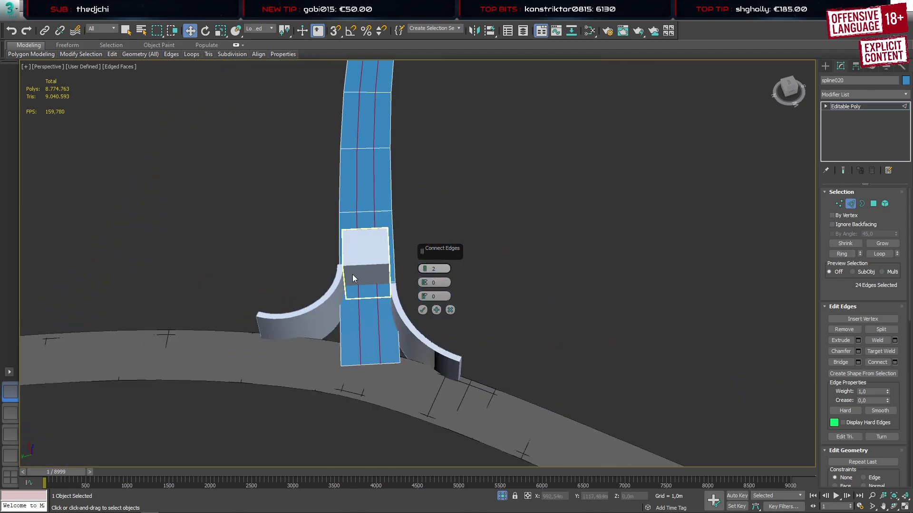
alt+middle_drag(352, 279, 456, 306)
middle_drag(456, 72, 382, 333)
alt+middle_drag(382, 333, 60, 230)
scroll(327, 76, up, 3)
scroll(327, 77, up, 3)
scroll(329, 181, up, 2)
drag(421, 284, 446, 141)
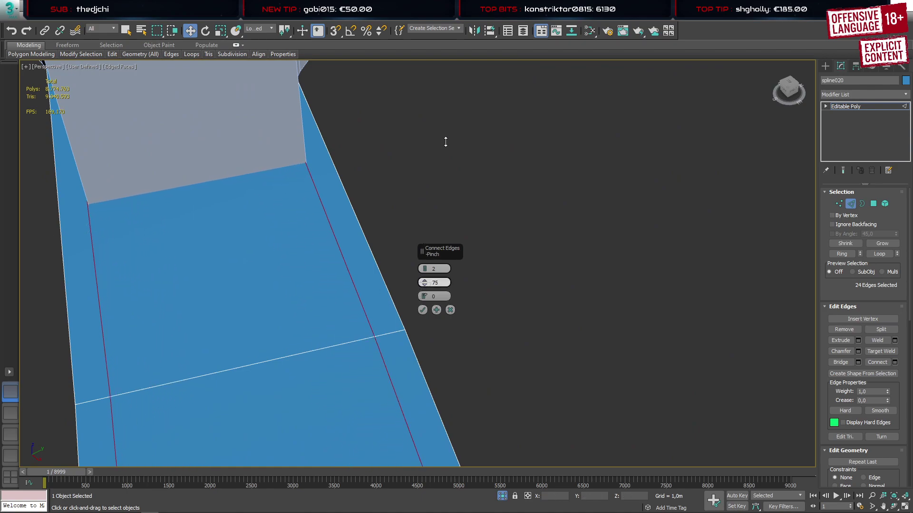
click(422, 310)
click(825, 67)
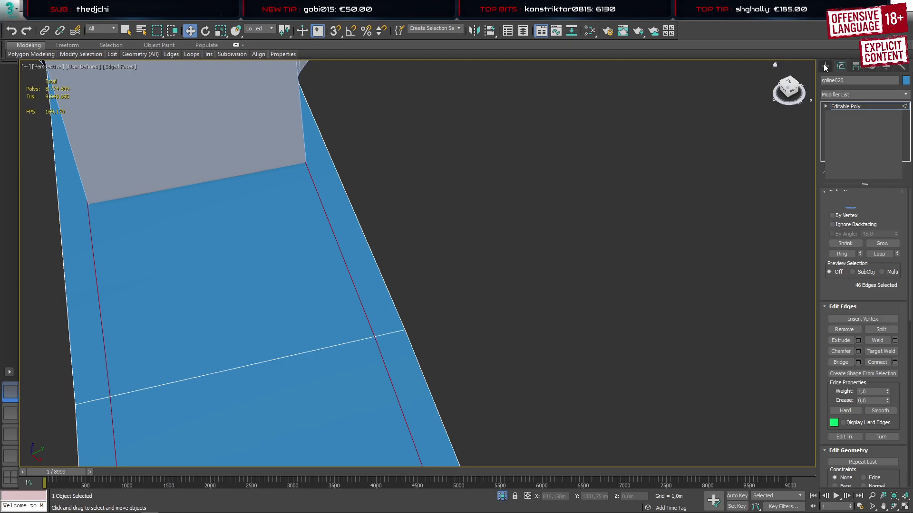
scroll(265, 167, down, 6)
Delete the square box and collapse the curved curb's Bend into its editable poly
click(257, 153)
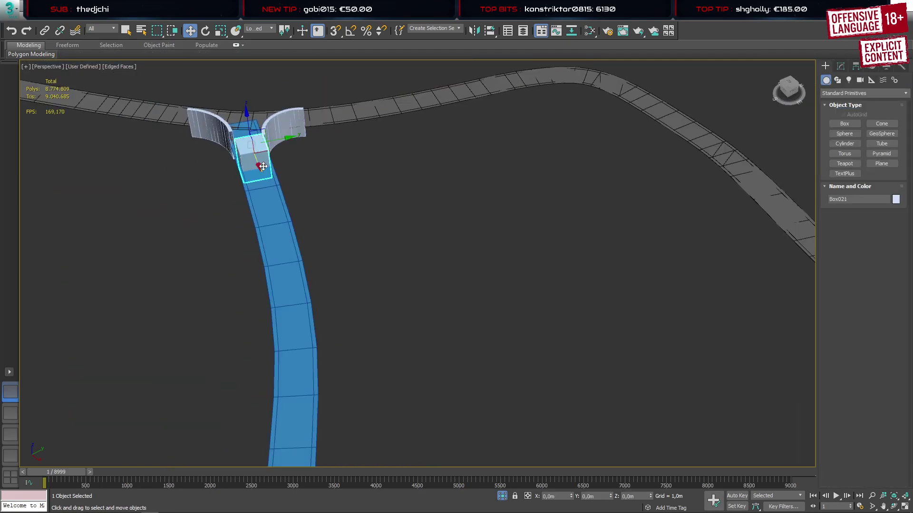
key(Delete)
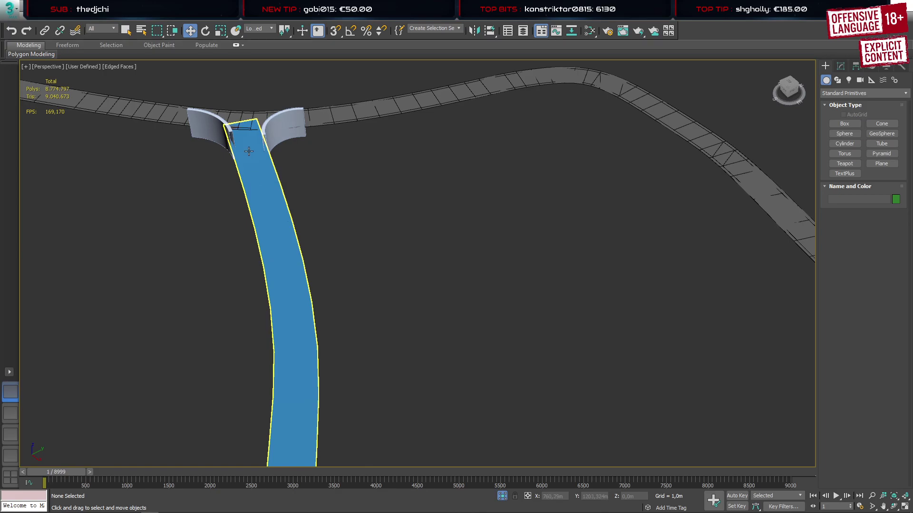
scroll(249, 152, up, 4)
click(293, 110)
scroll(259, 145, down, 2)
alt+middle_drag(290, 144, 227, 144)
key(1)
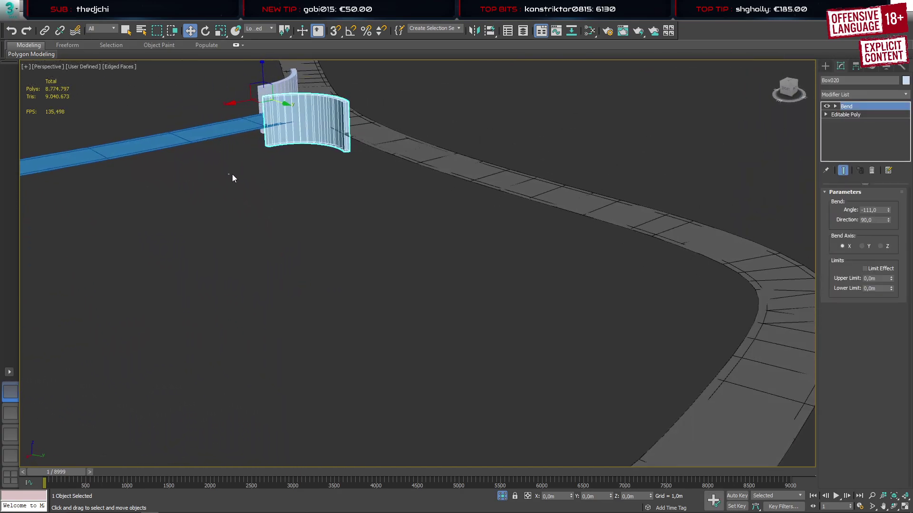
click(252, 170)
key(ctrl+z)
right_click(837, 141)
click(851, 232)
click(505, 287)
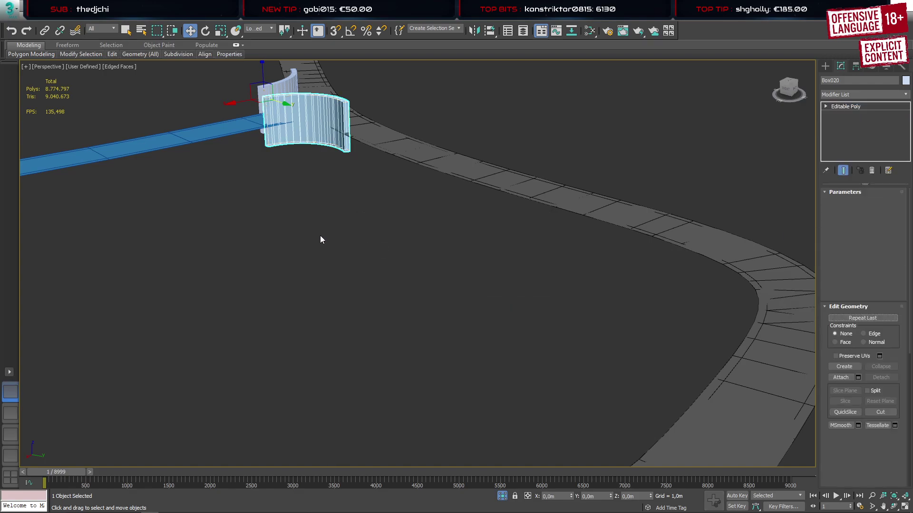
Delete the curved wall's side polygons, leaving only the thin top strip
key(4)
drag(237, 215, 412, 120)
key(Delete)
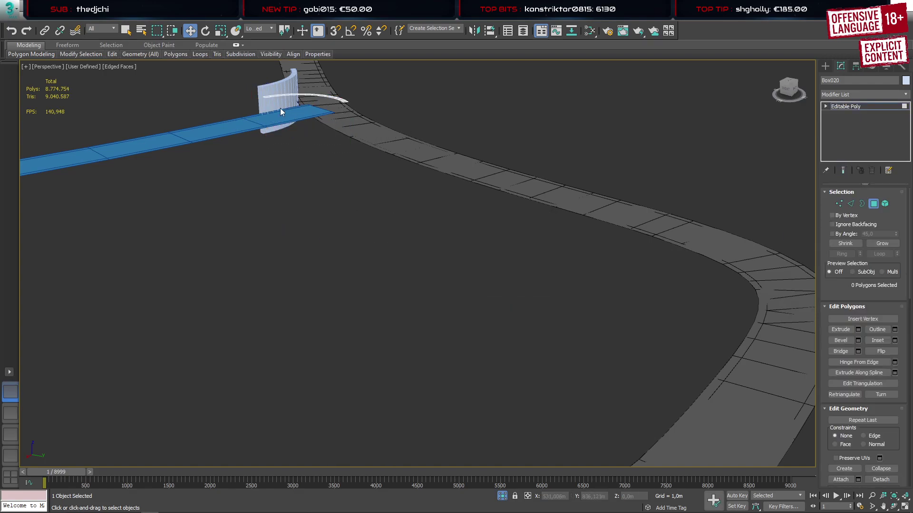
middle_drag(280, 108, 320, 185)
scroll(309, 182, up, 5)
click(825, 67)
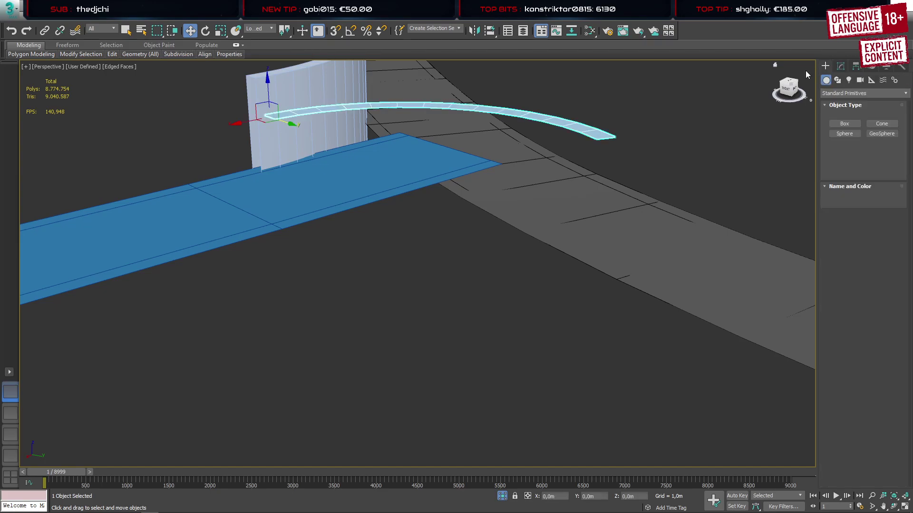
Enable 3D vertex snapping and snap the curved strip down to road level
click(338, 32)
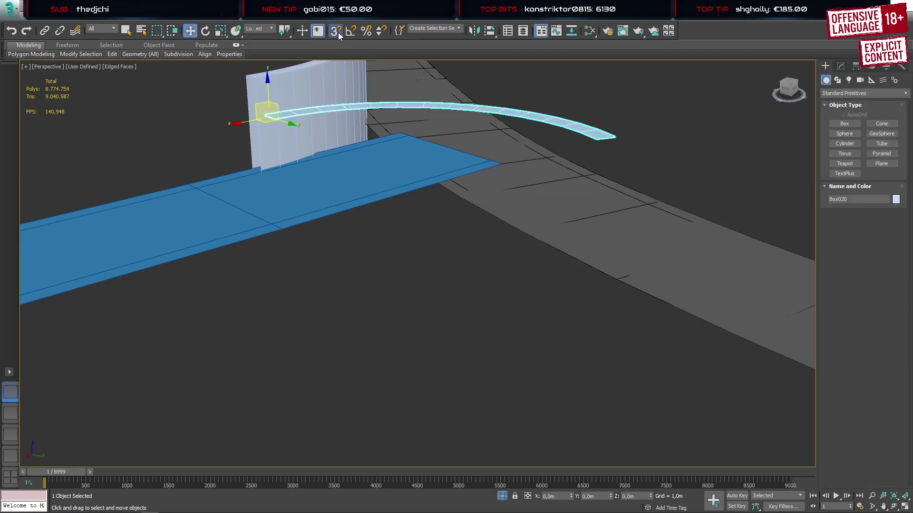
right_click(338, 32)
click(518, 200)
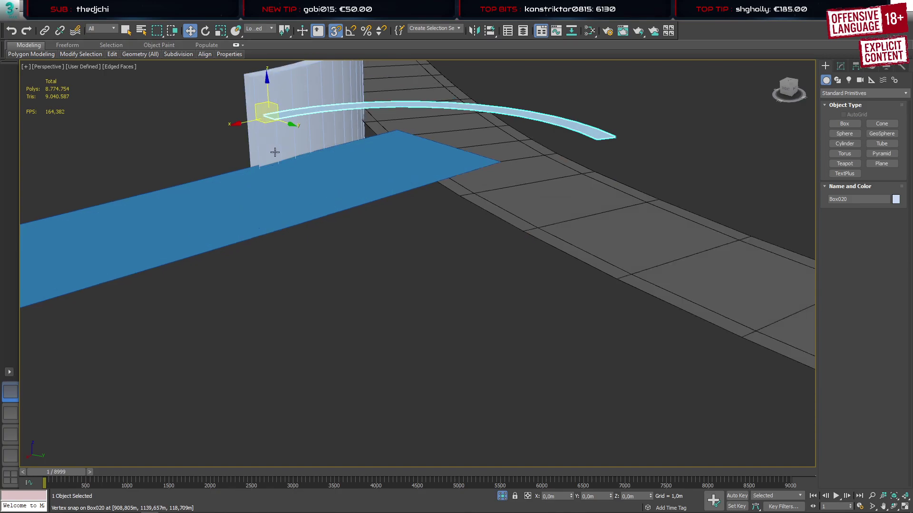
alt+middle_drag(268, 129, 279, 179)
click(269, 184)
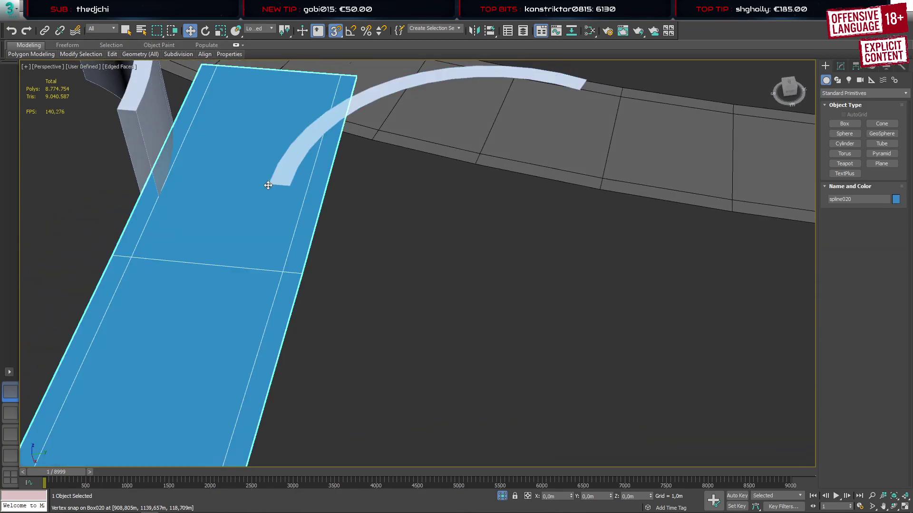
click(269, 184)
drag(270, 184, 283, 272)
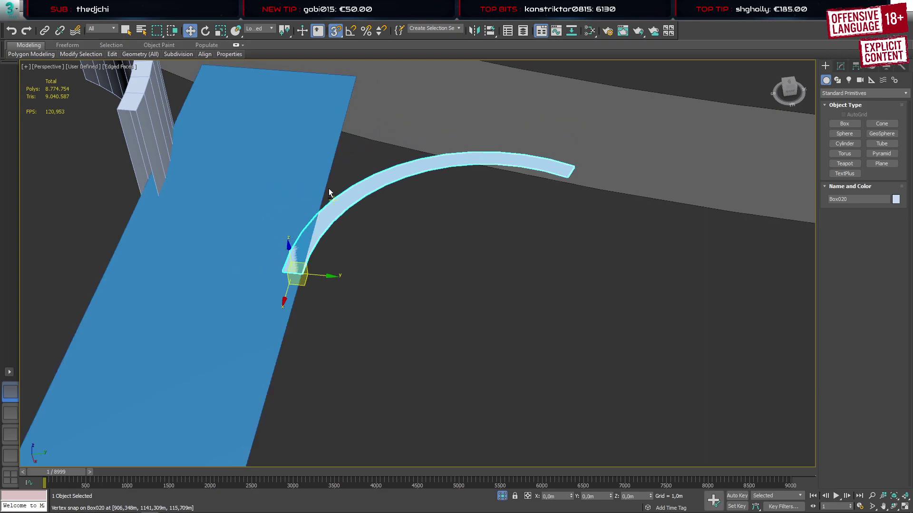
alt+middle_drag(328, 194, 265, 154)
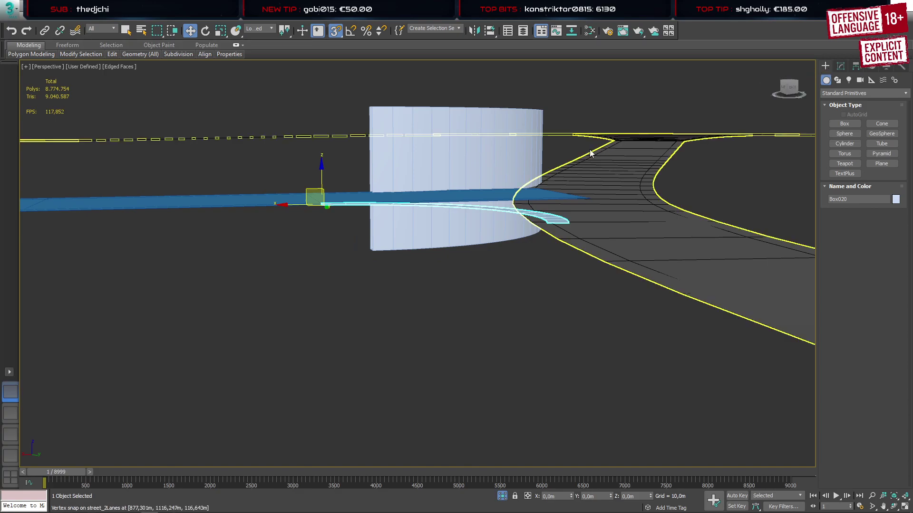
alt+middle_drag(261, 188, 788, 117)
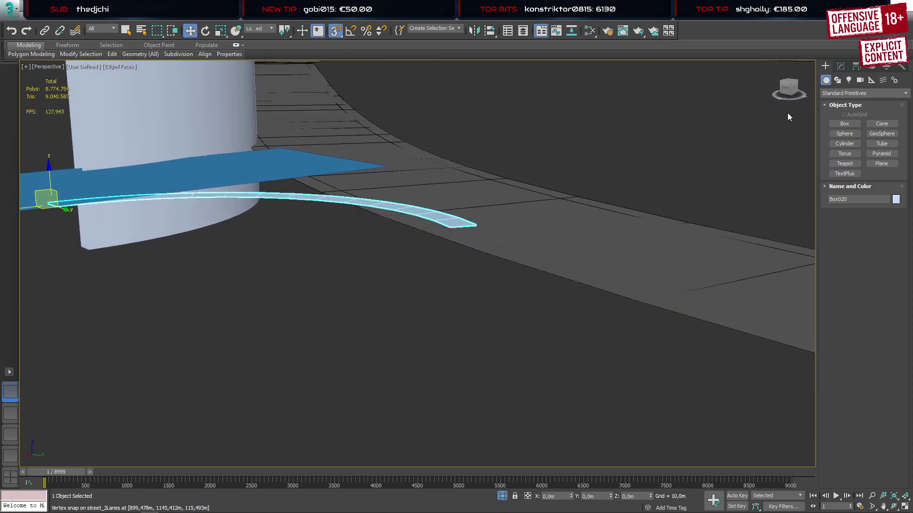
Add an X-axis Bend modifier to the curb strip Box020, test the angle, then reset it to 0
click(841, 66)
click(893, 94)
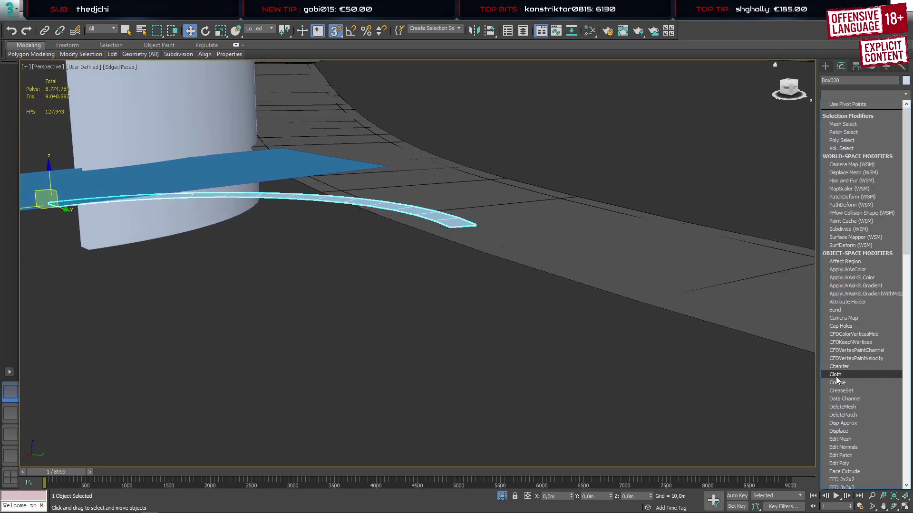
click(837, 311)
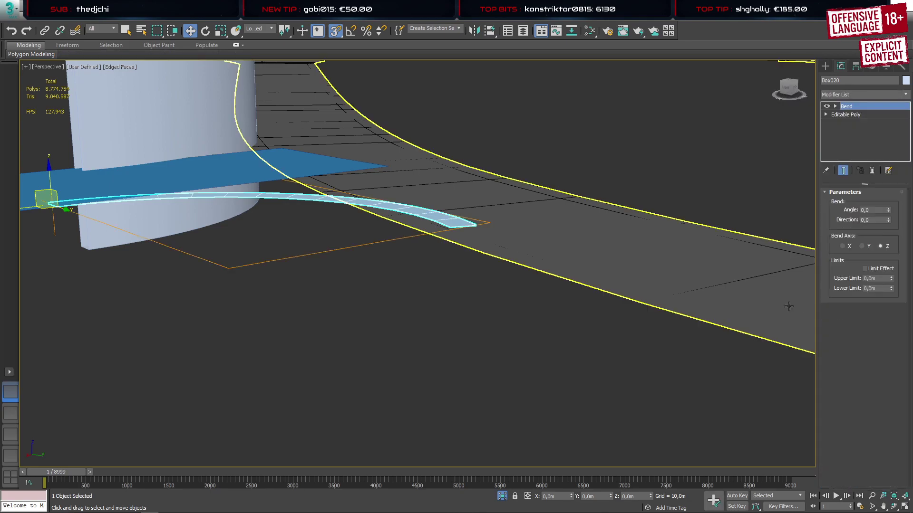
click(843, 247)
drag(888, 210, 890, 202)
alt+middle_drag(647, 209, 571, 227)
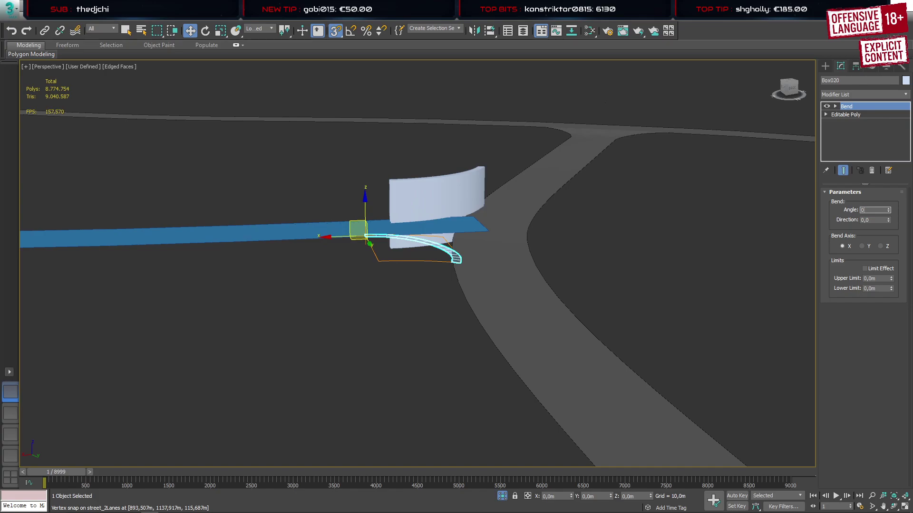
alt+middle_drag(462, 180, 494, 272)
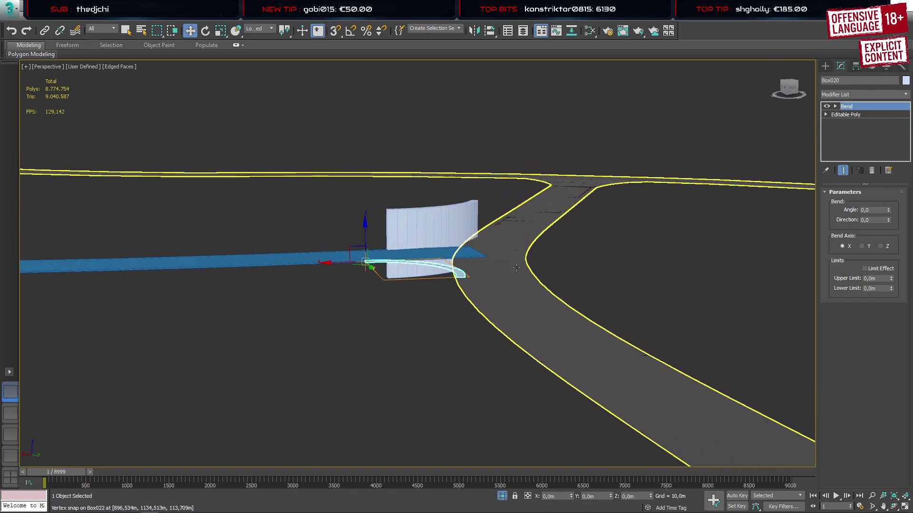
click(825, 66)
scroll(436, 269, up, 3)
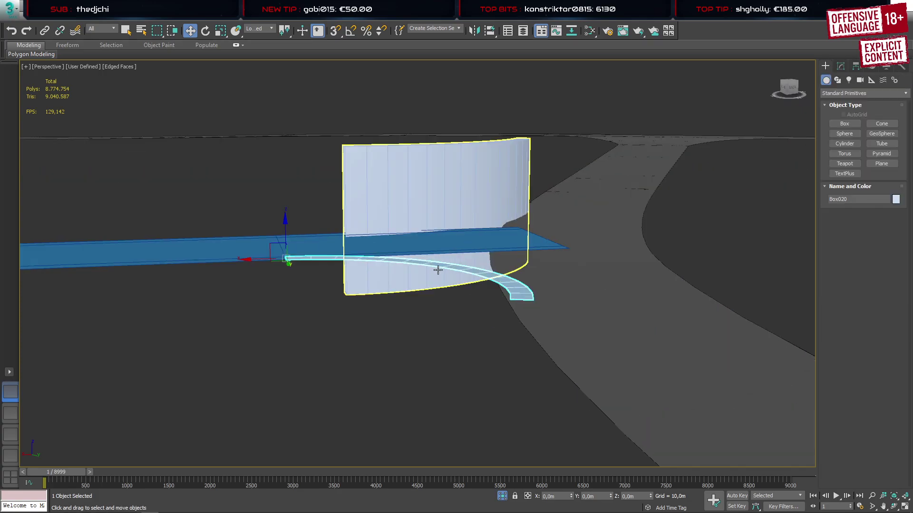
alt+middle_drag(438, 269, 370, 187)
scroll(438, 331, down, 3)
scroll(381, 236, down, 4)
Switch street_2Lanes to vertex level and try selecting vertices around the junction
click(384, 237)
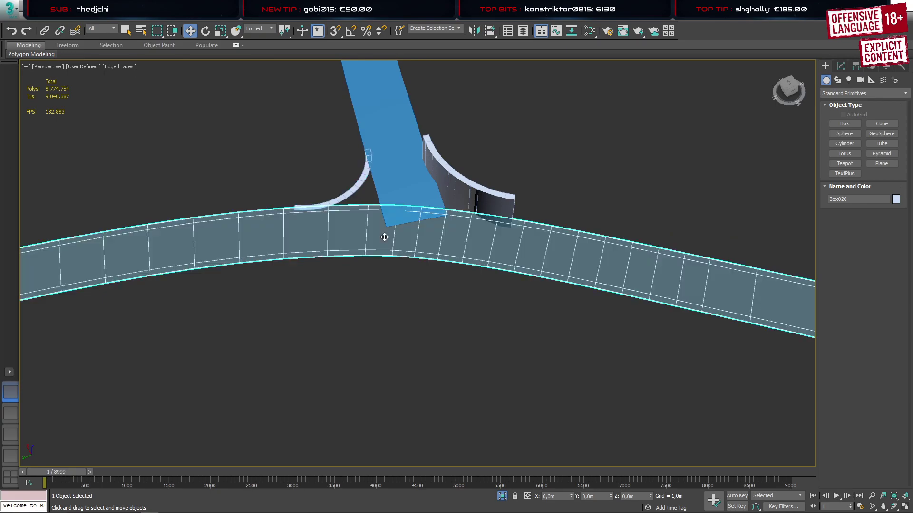
key(1)
drag(240, 147, 468, 285)
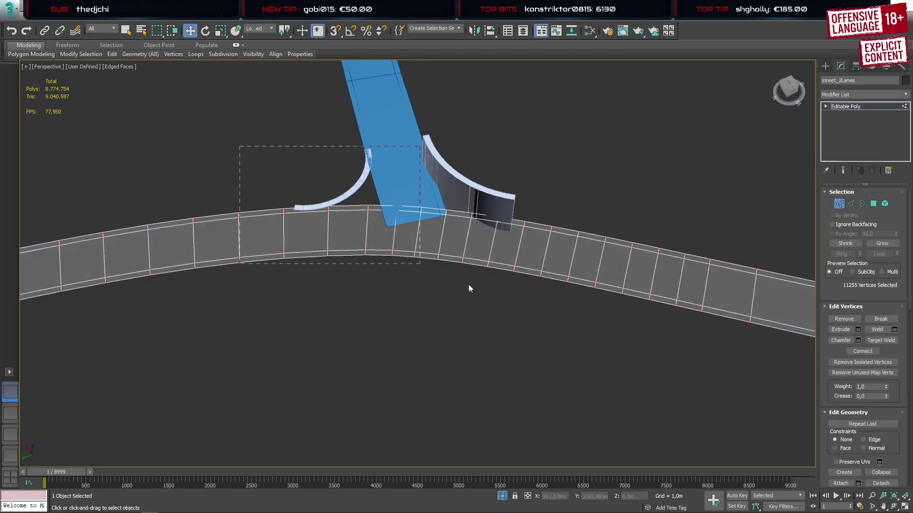
drag(268, 168, 279, 191)
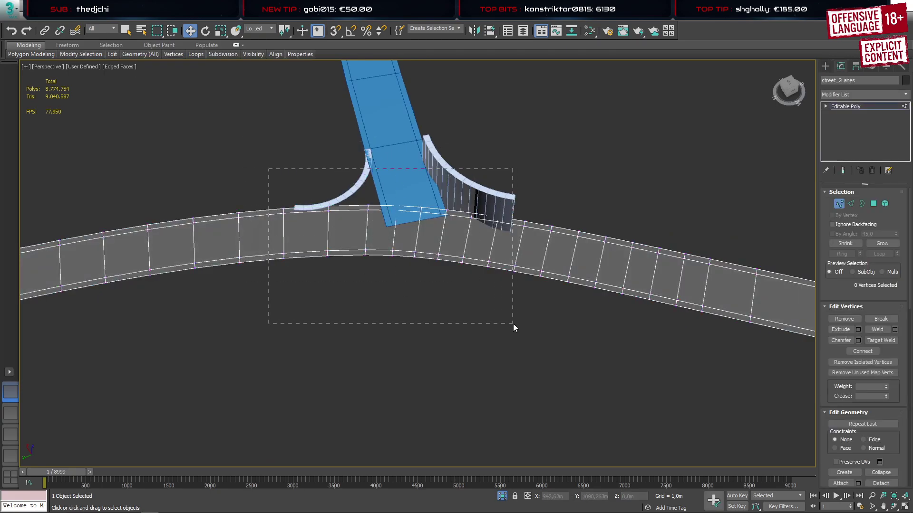
drag(506, 322, 506, 323)
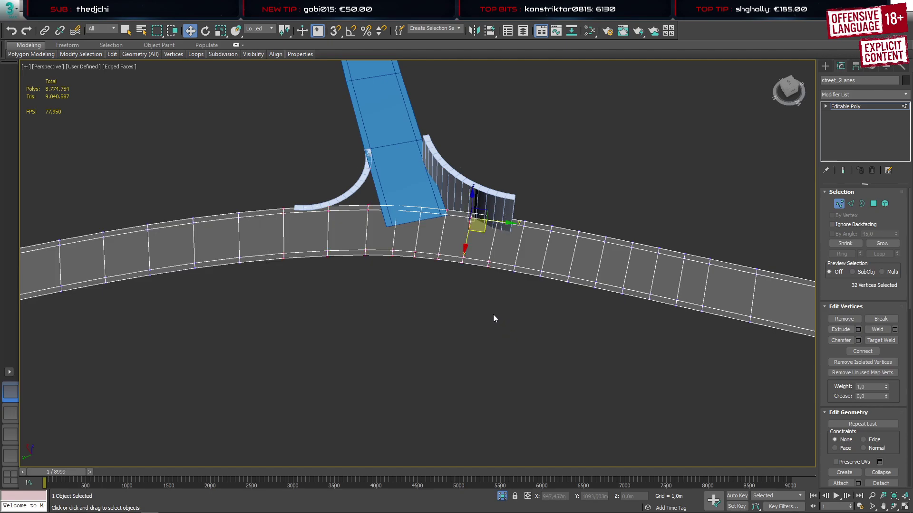
click(493, 318)
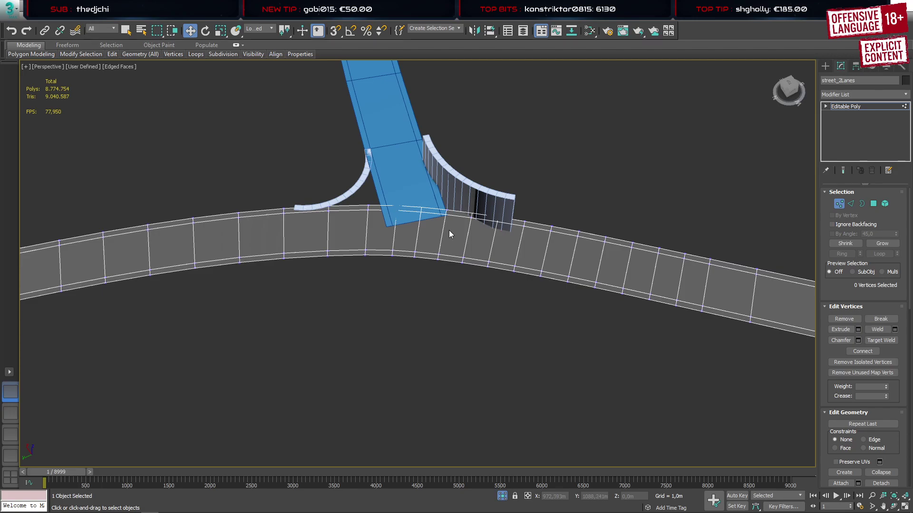
middle_drag(449, 231, 448, 237)
click(68, 5)
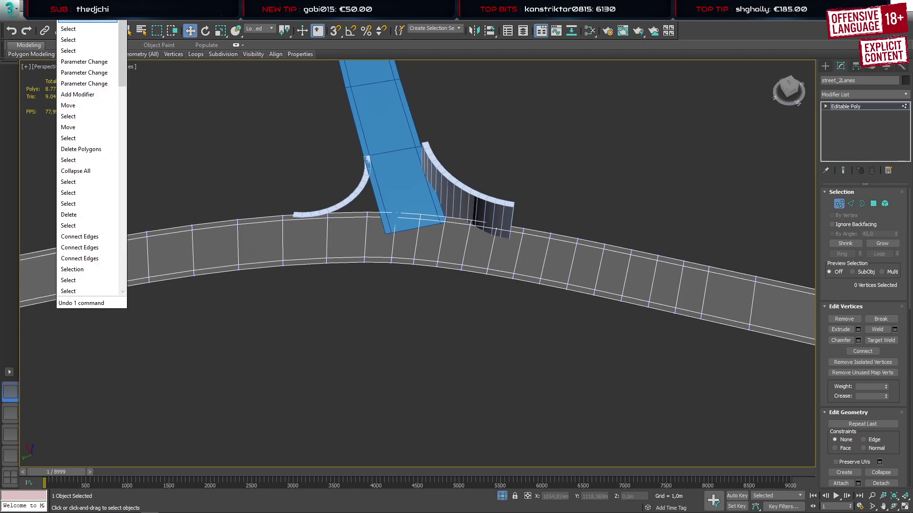
click(68, 6)
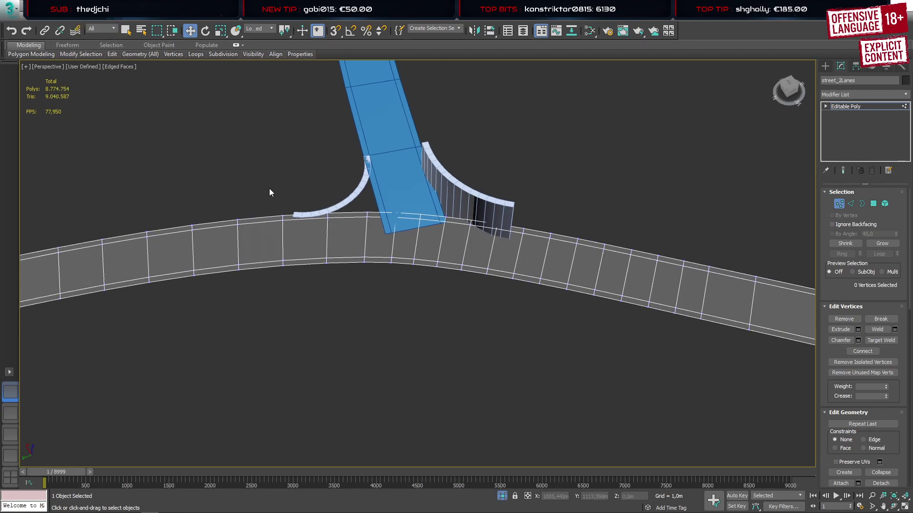
Select the junction vertices and raise them about 0,068 m on the Z axis
drag(269, 189, 477, 311)
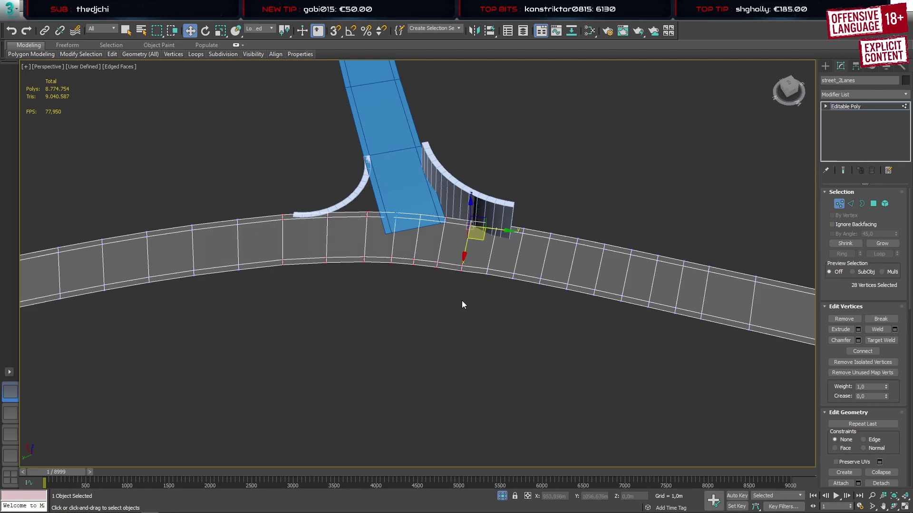
alt+middle_drag(417, 227, 424, 261)
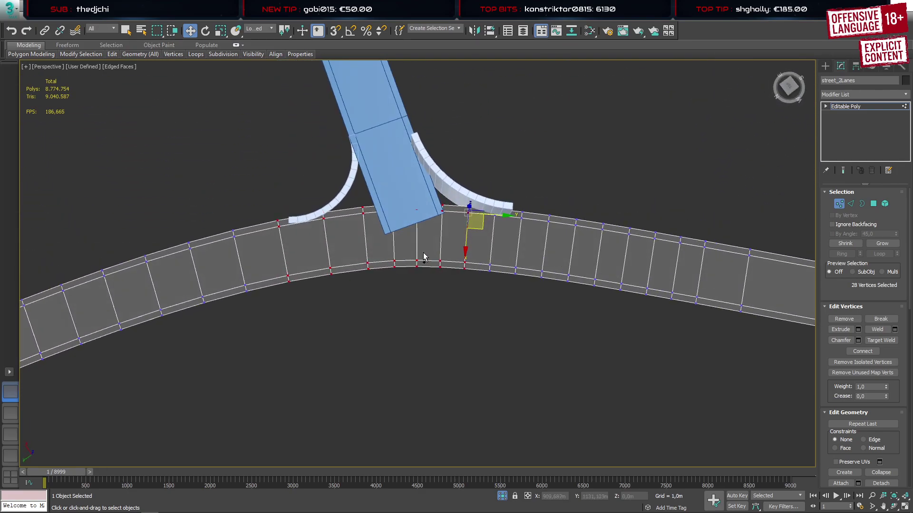
ctrl+drag(529, 307, 526, 304)
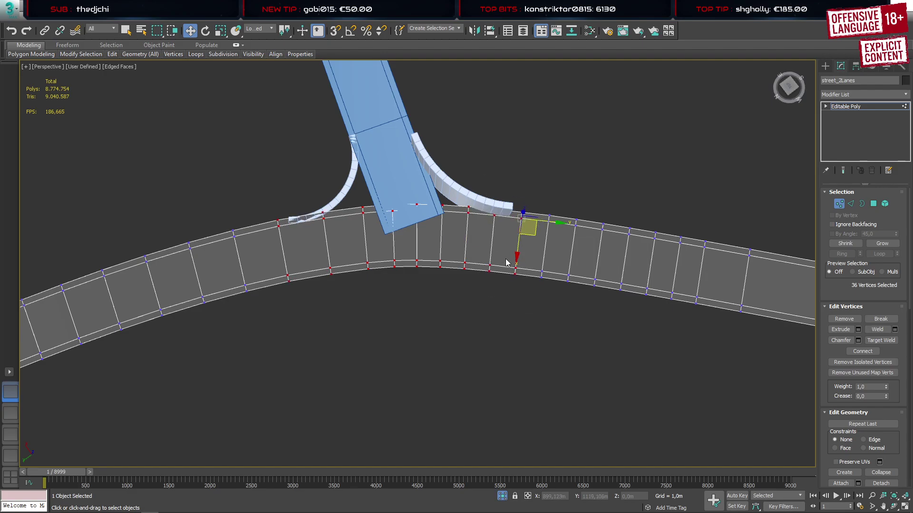
alt+middle_drag(506, 263, 487, 167)
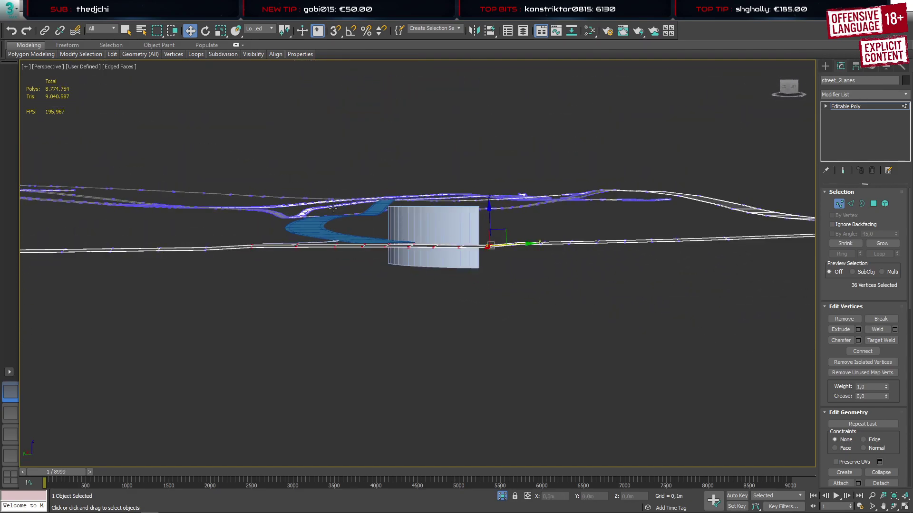
mouse_move(271, 201)
middle_down()
mouse_move(307, 201)
mouse_move(278, 203)
middle_up()
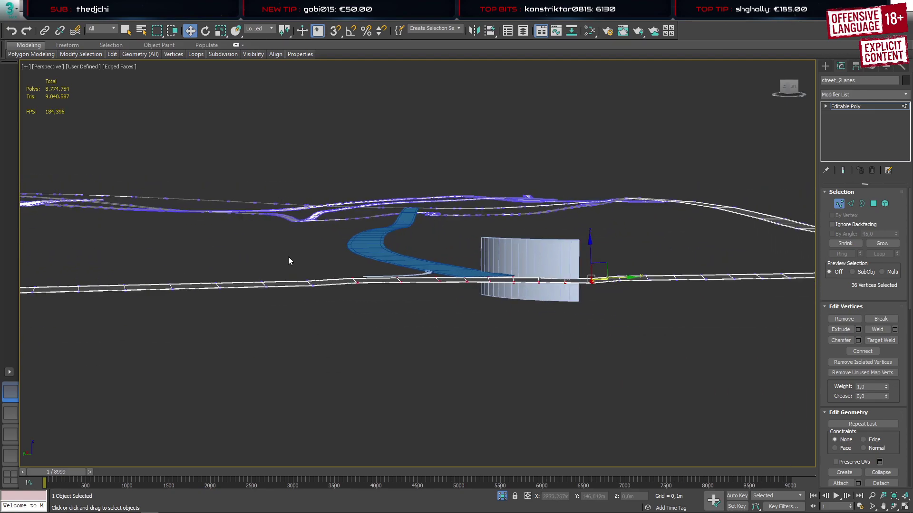
click(308, 284)
scroll(304, 285, up, 8)
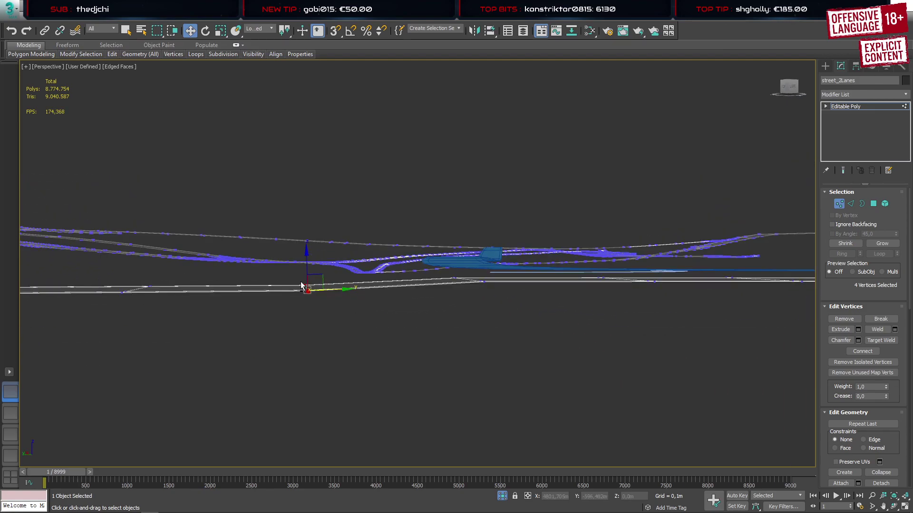
drag(305, 265, 306, 261)
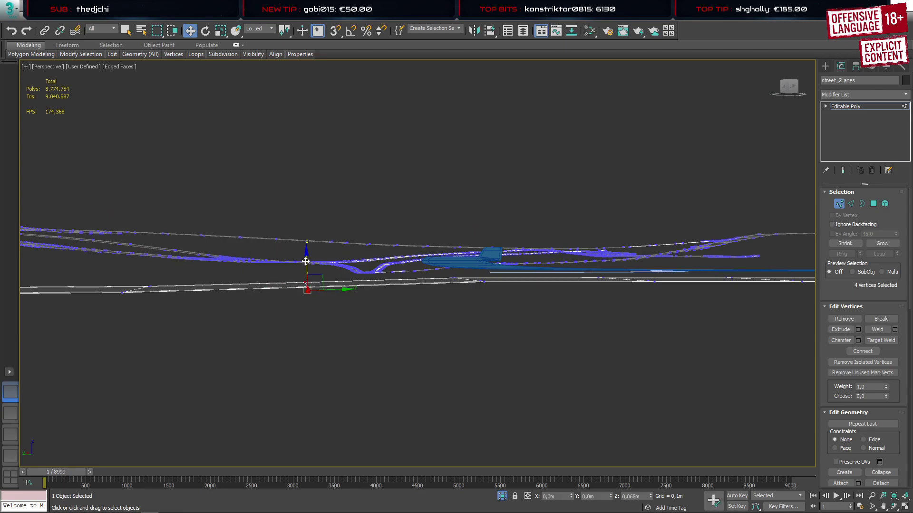
alt+middle_drag(393, 245, 418, 303)
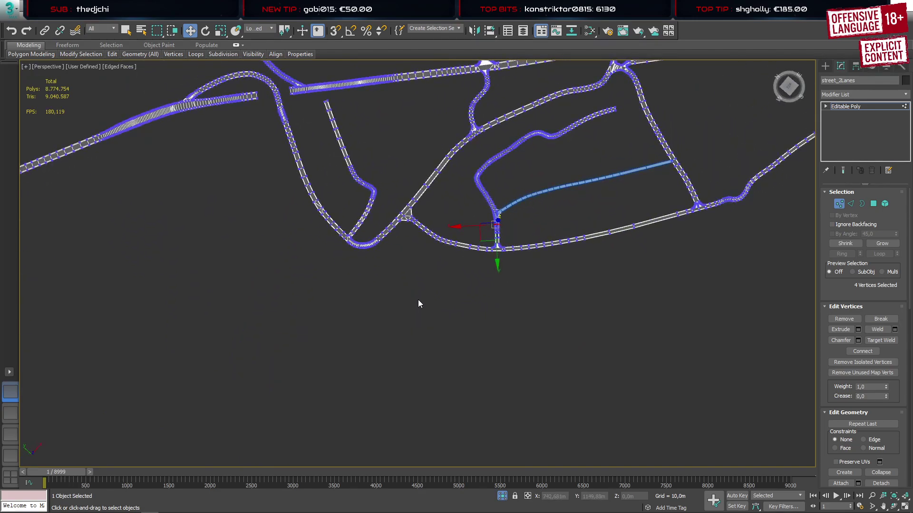
Leave road vertex editing and inspect the curved curb pieces and street_2Lanes from a low angle
key(z)
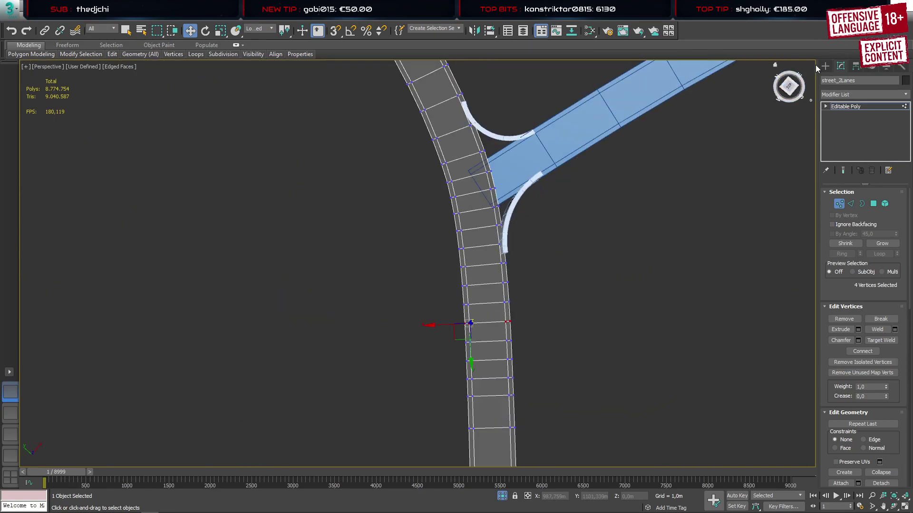
click(825, 66)
click(506, 224)
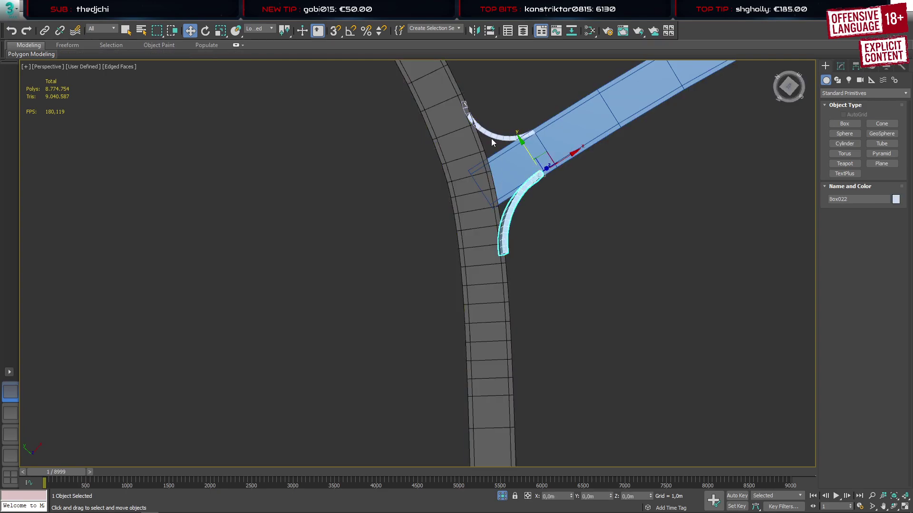
click(492, 139)
click(491, 136)
alt+middle_drag(550, 205, 374, 151)
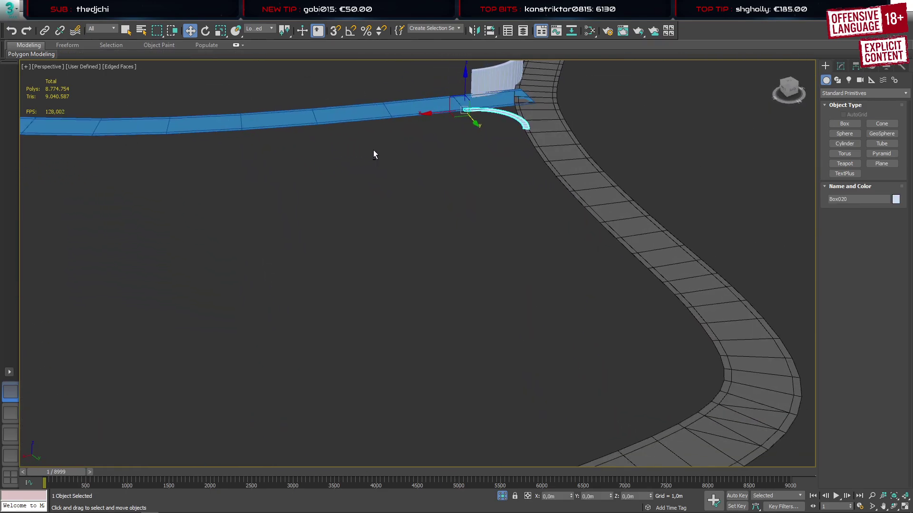
scroll(526, 133, up, 5)
middle_drag(522, 155, 566, 230)
click(568, 230)
key(1)
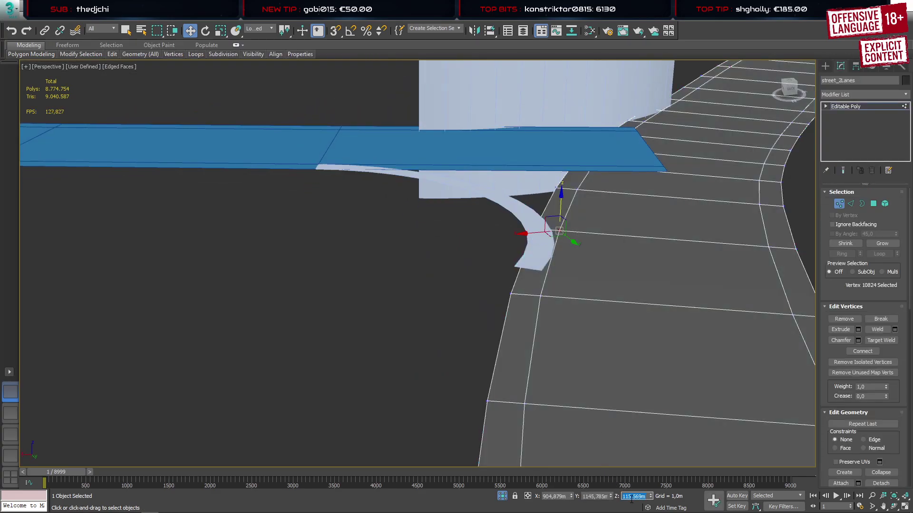
click(828, 68)
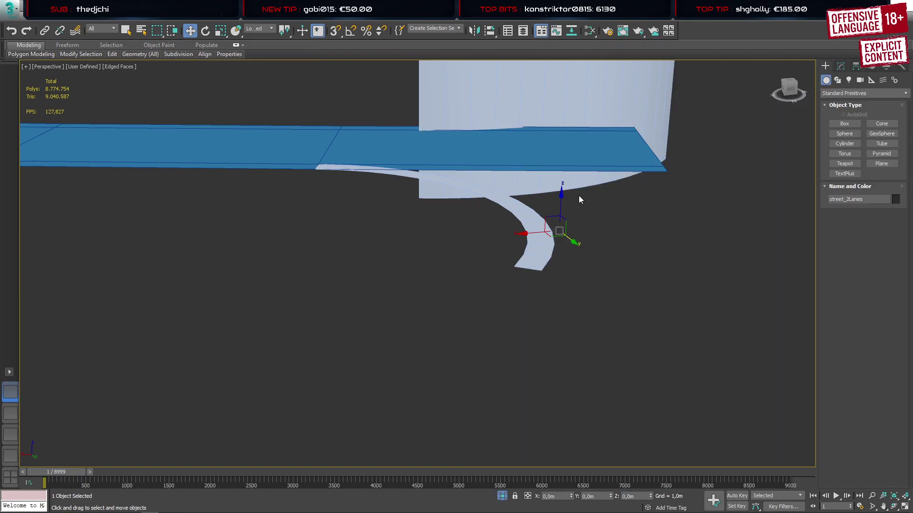
Make street_2Lanes see-through and lower Box020 to Z 115,569m using View coordinates
key(alt+x)
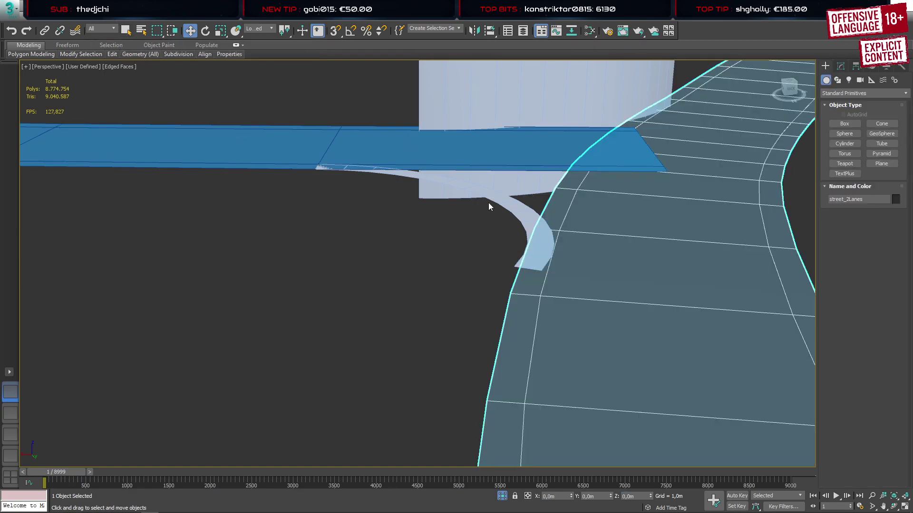
click(513, 225)
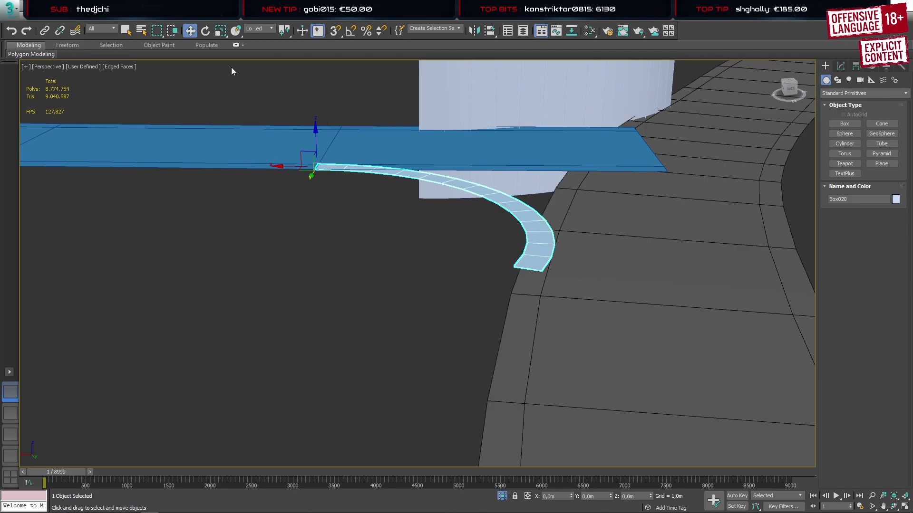
click(259, 29)
click(252, 37)
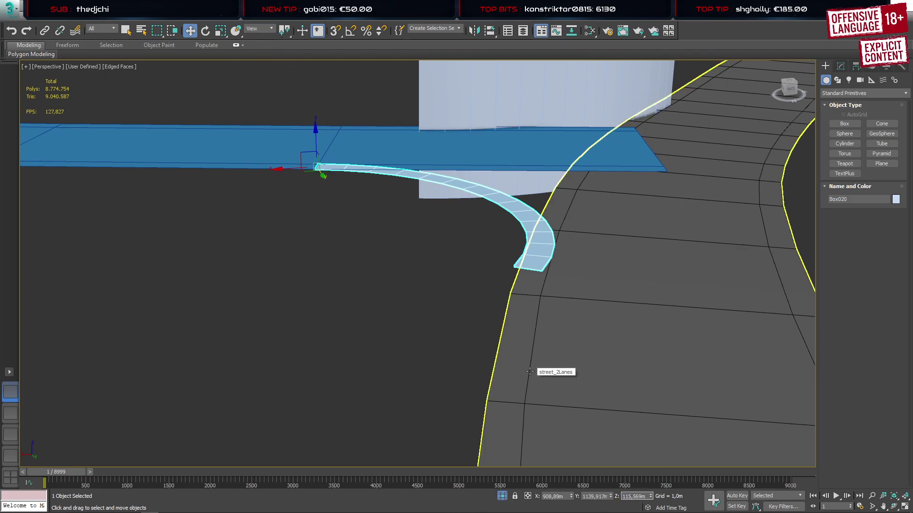
key(Return)
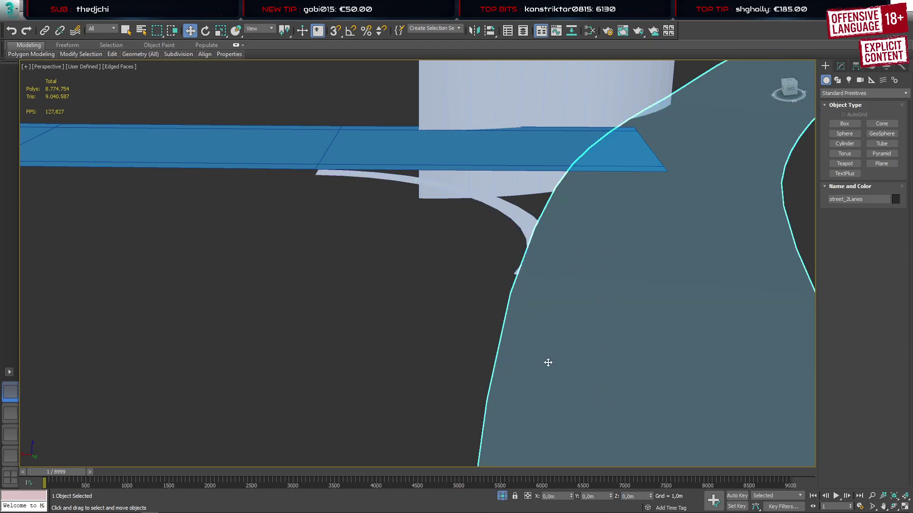
Reselect Box020, orbit to check it, and select both the arc and the road
click(391, 175)
alt+middle_drag(401, 209, 562, 333)
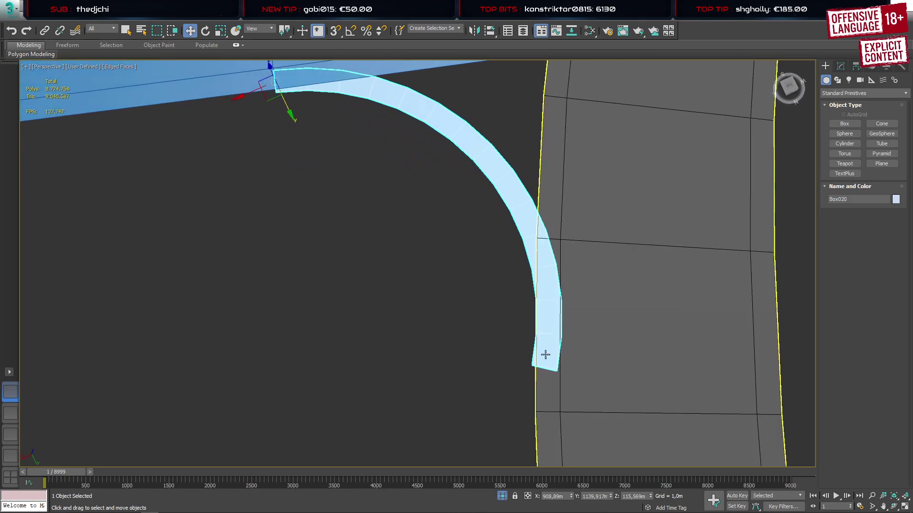
key(1)
drag(494, 414, 583, 356)
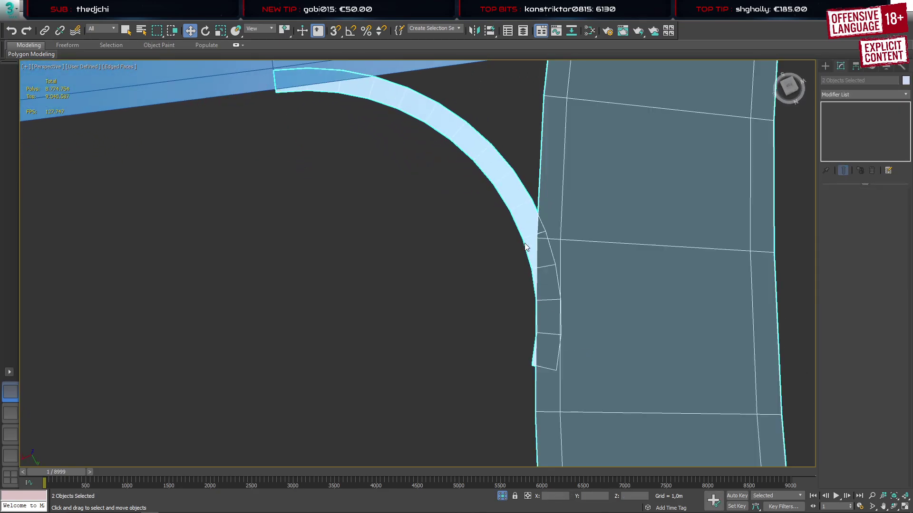
Convert Box020 to an editable poly and delete its end polygon
click(523, 212)
right_click(513, 191)
mouse_move(553, 301)
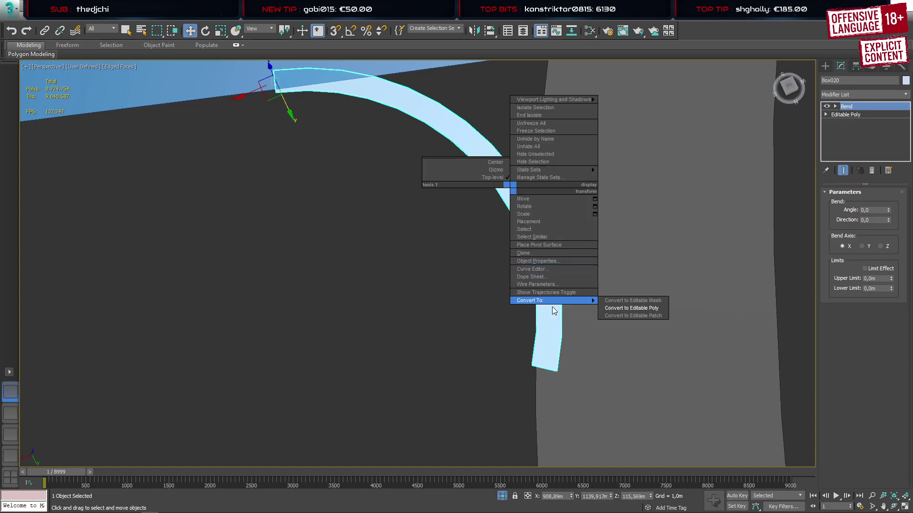
click(641, 310)
key(4)
drag(499, 412, 590, 346)
key(Delete)
Drop the other curved box, Box022, to road height
scroll(552, 260, down, 5)
middle_drag(619, 166, 521, 371)
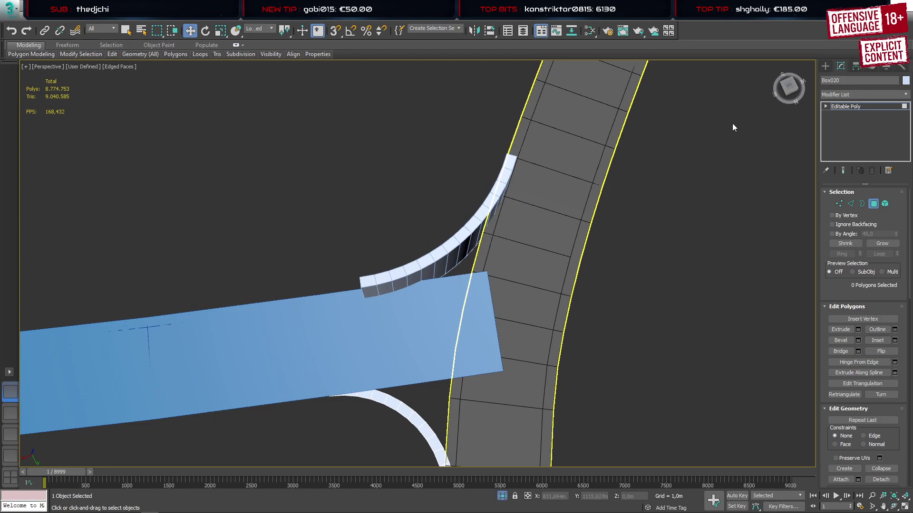
click(825, 66)
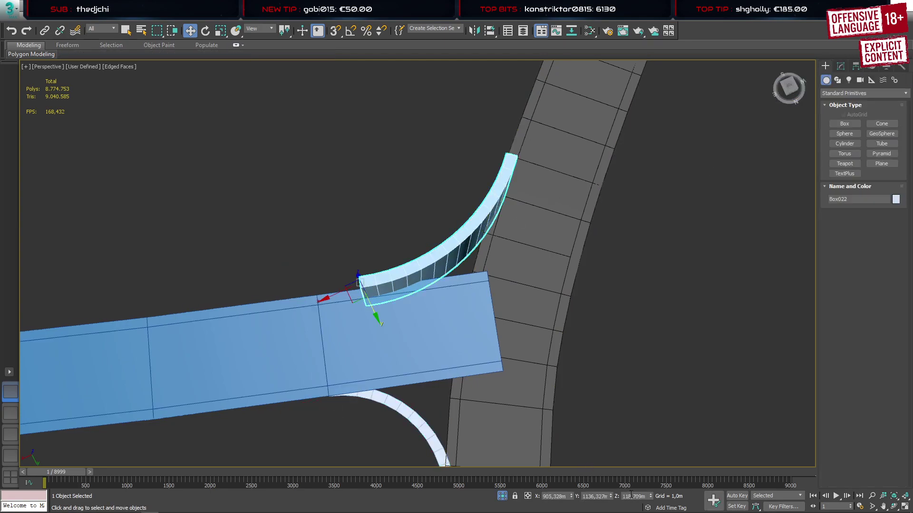
key(Return)
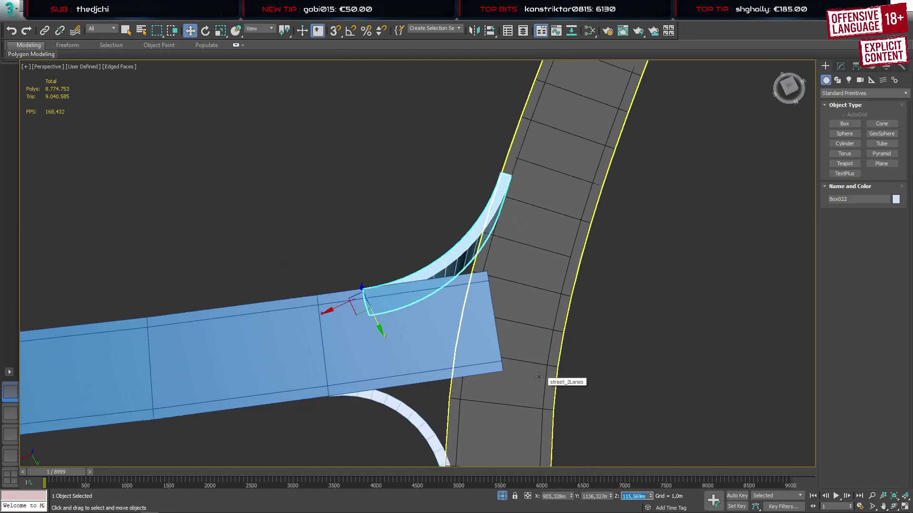
alt+middle_drag(399, 332, 529, 261)
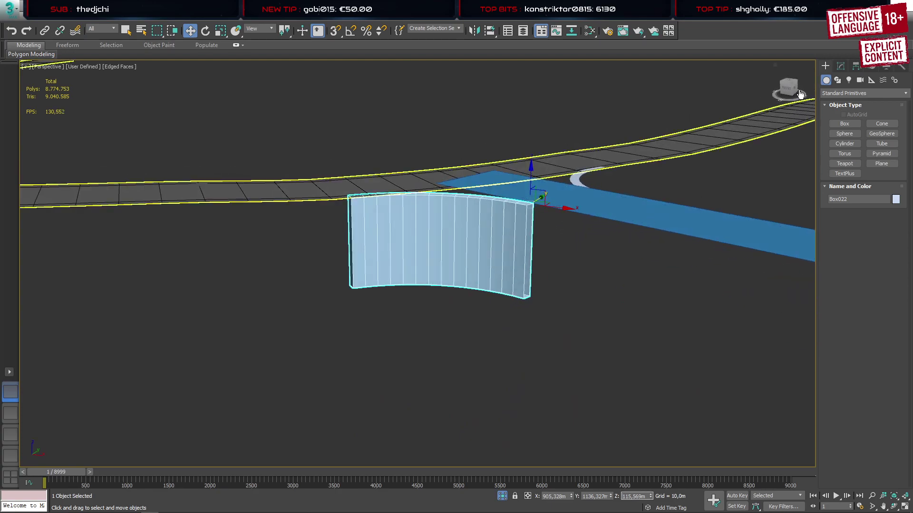
Collapse Box022's Bend into an editable poly and delete its upper polygons, leaving a thin strip
click(841, 66)
right_click(849, 136)
click(817, 232)
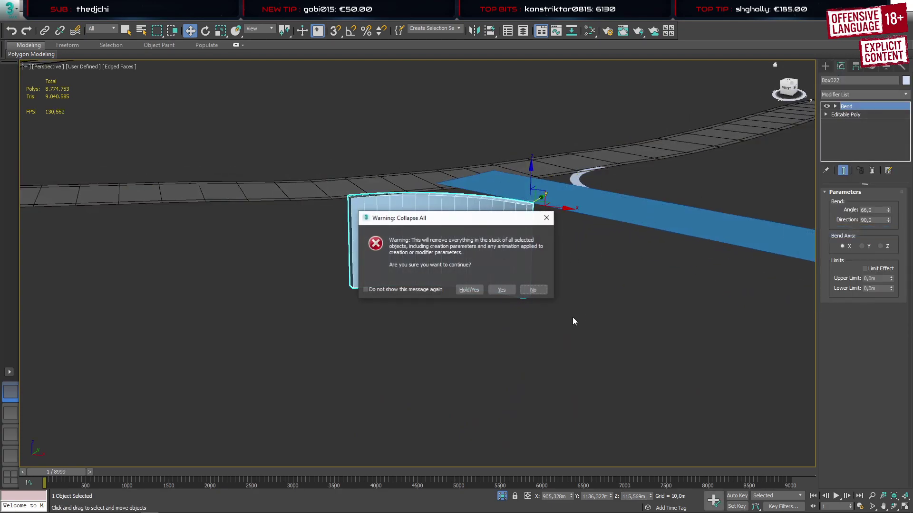
click(501, 290)
key(4)
drag(311, 346, 558, 257)
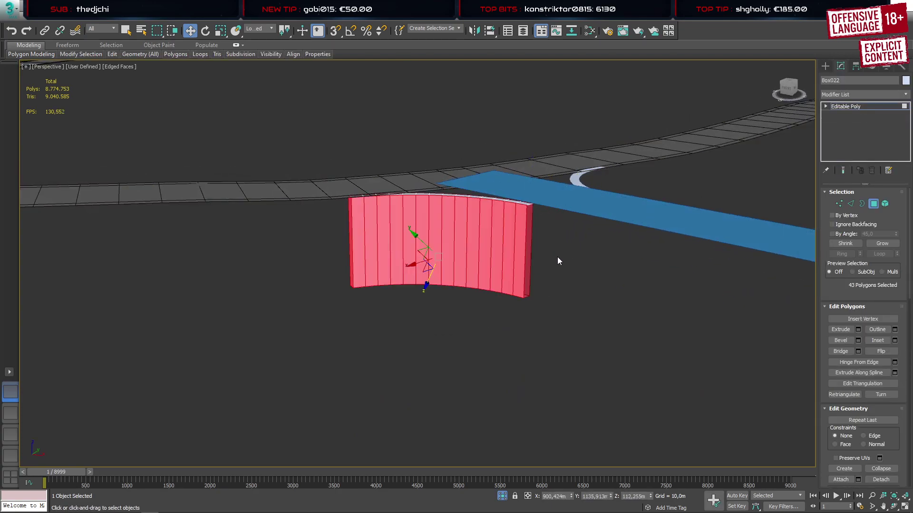
key(Delete)
click(827, 66)
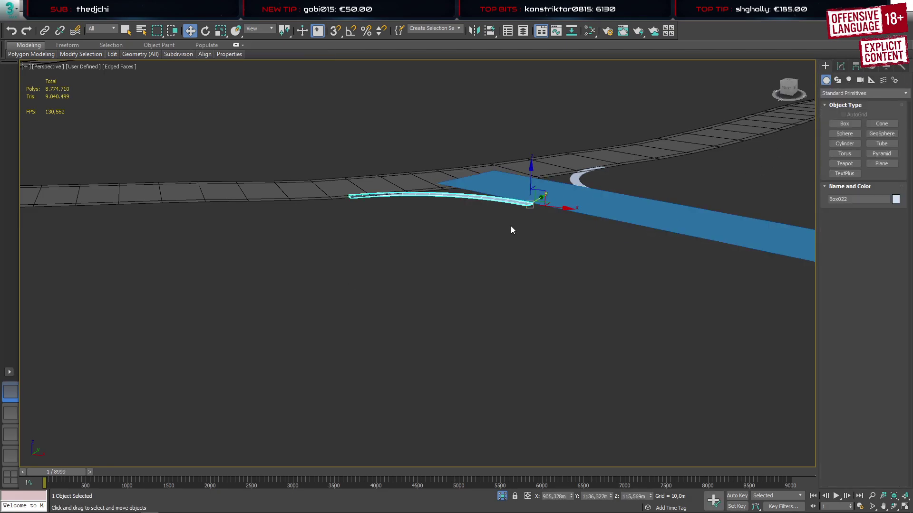
Zoom to Box022's left end and delete its first polygon, leaving the strip open like Box020
alt+middle_drag(511, 226, 488, 264)
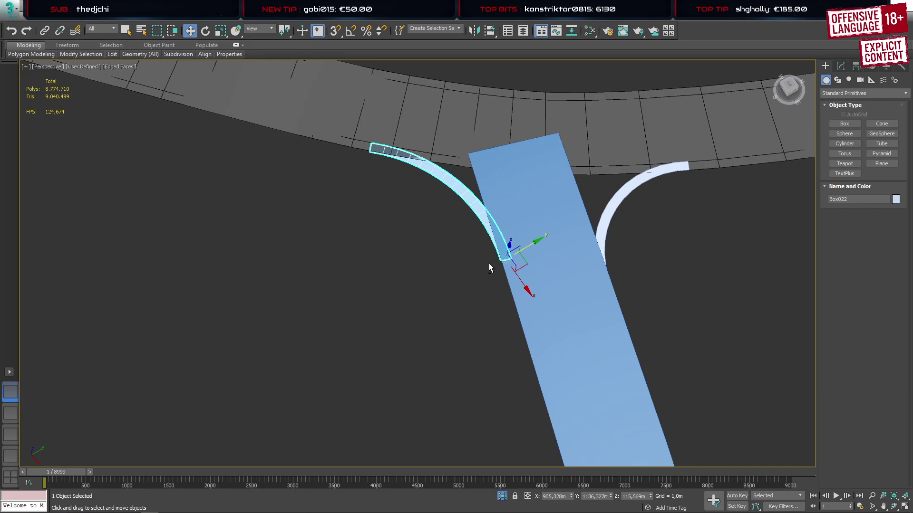
alt+middle_drag(382, 150, 389, 185)
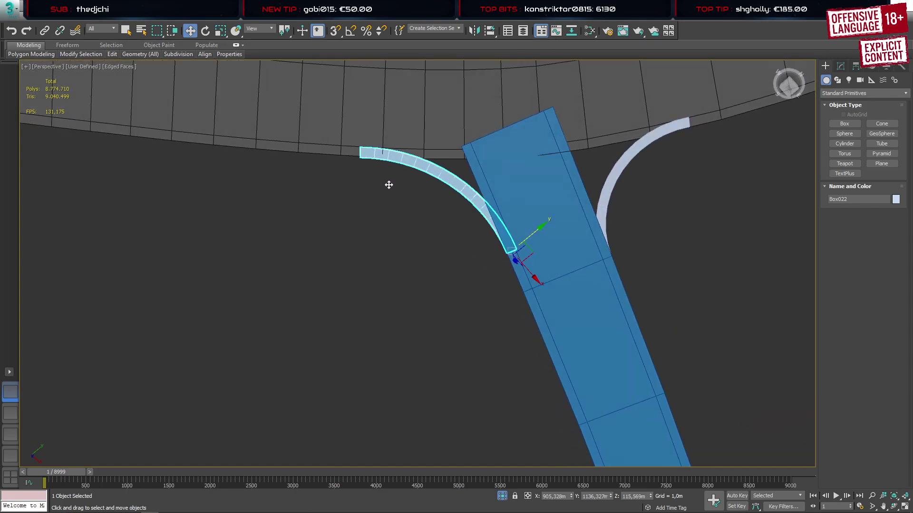
scroll(369, 153, up, 5)
middle_drag(369, 152, 355, 172)
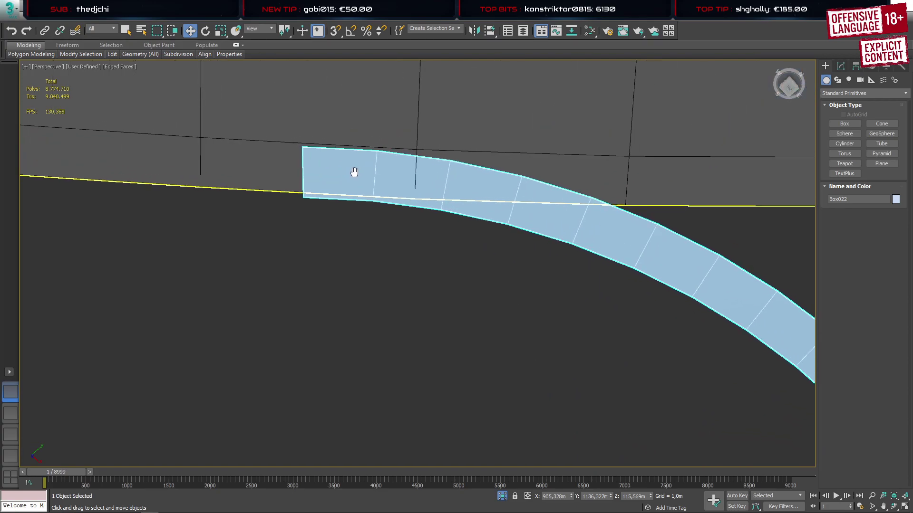
key(4)
click(326, 174)
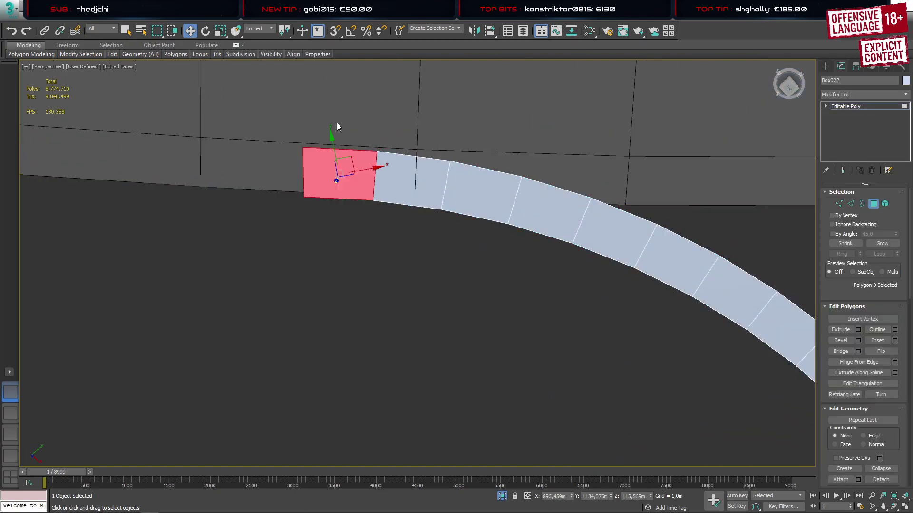
key(Delete)
middle_drag(452, 179, 376, 122)
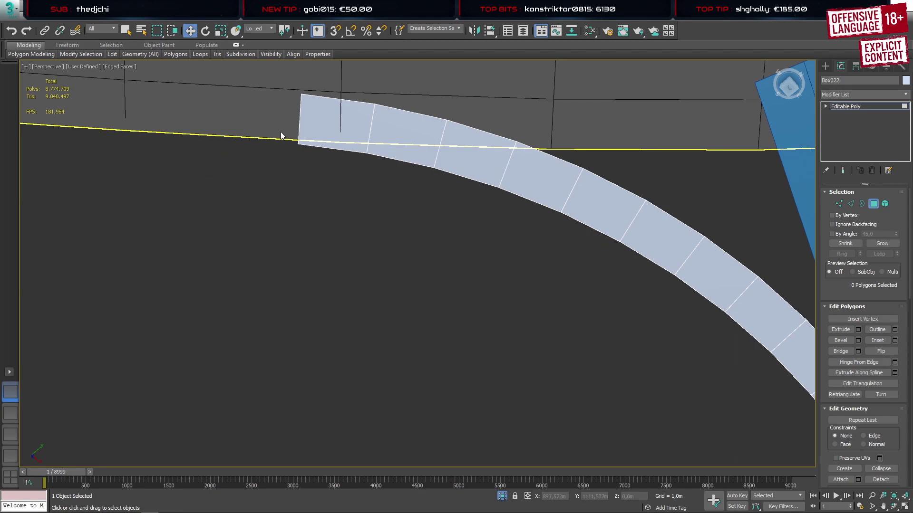
scroll(281, 132, down, 5)
scroll(471, 236, up, 5)
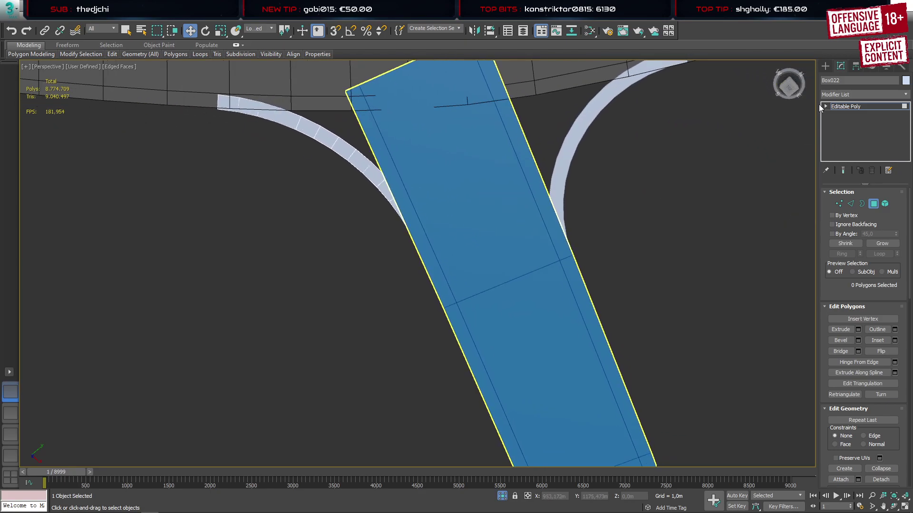
click(828, 68)
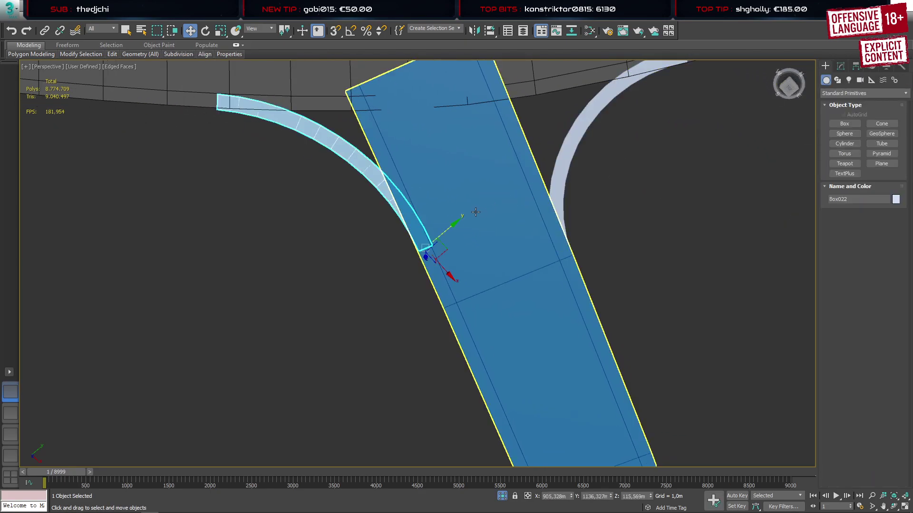
Delete the top polygons of the blue side road spline020 to shorten it
middle_drag(491, 208, 461, 226)
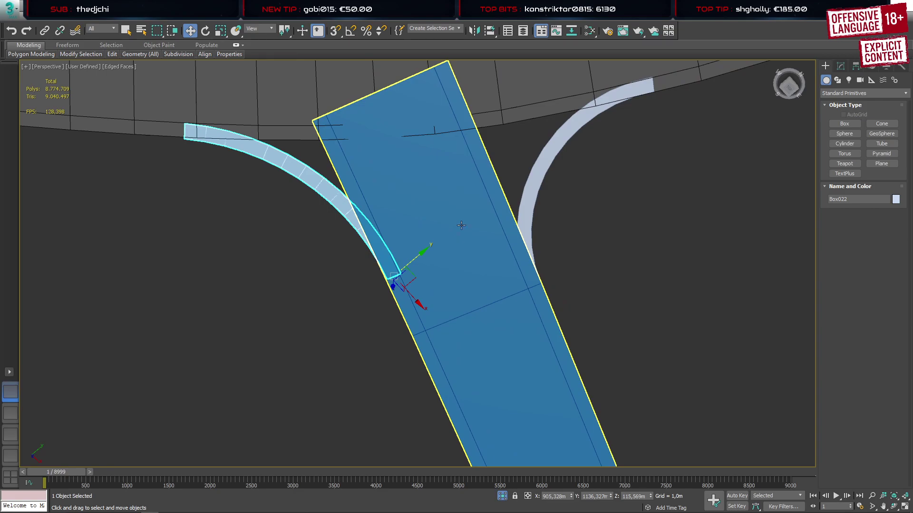
click(481, 189)
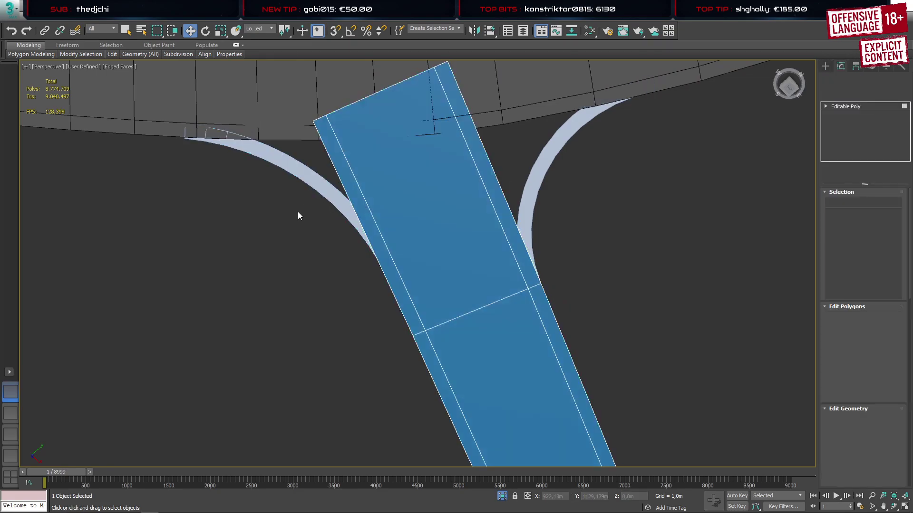
key(4)
drag(238, 205, 583, 169)
key(Delete)
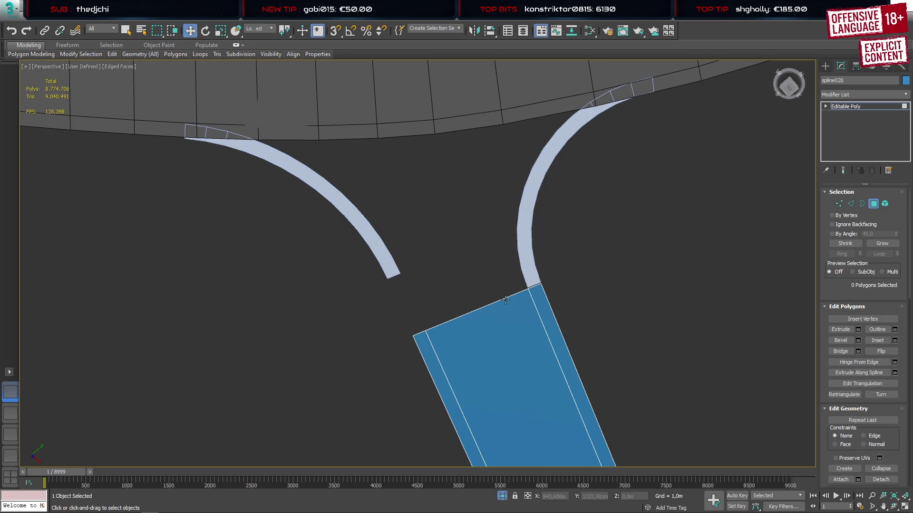
Select the side road's four top-right corner vertices with transform coordinates set to View
key(2)
key(1)
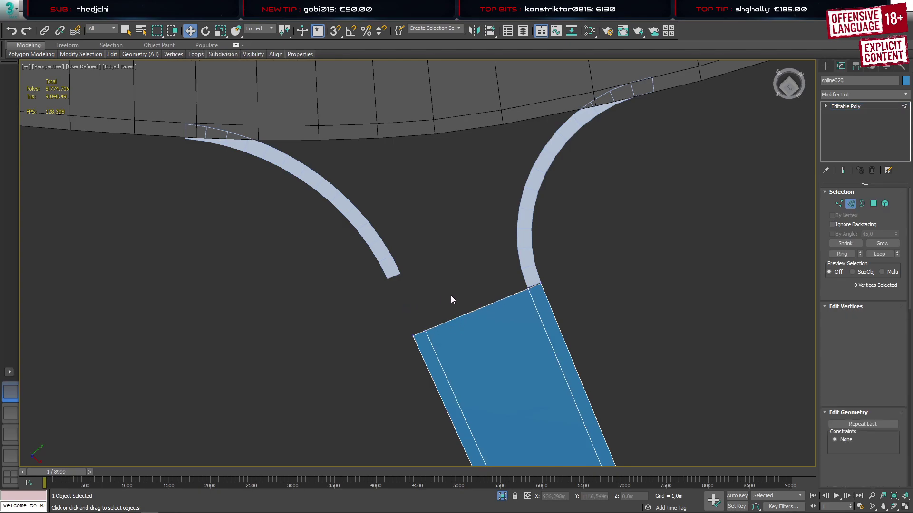
drag(603, 240, 499, 305)
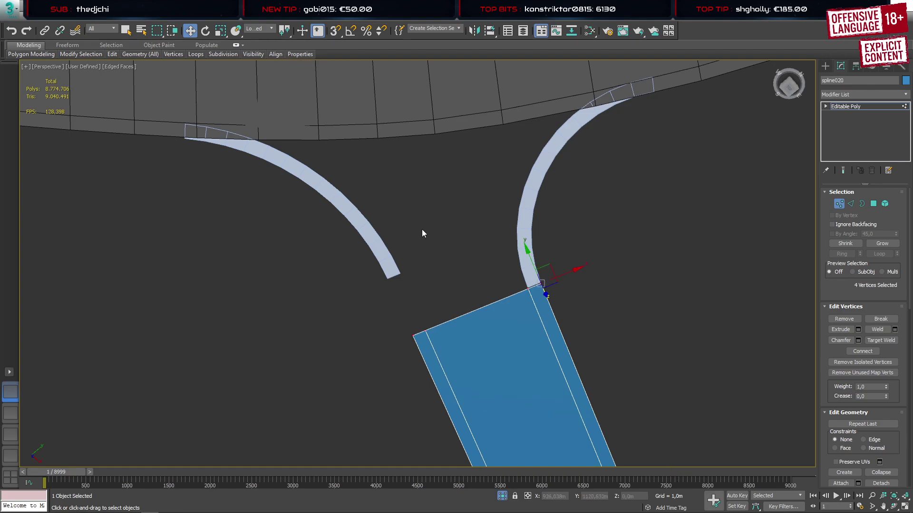
click(410, 284)
drag(642, 379, 638, 377)
click(257, 29)
click(254, 37)
click(622, 288)
drag(330, 234, 640, 378)
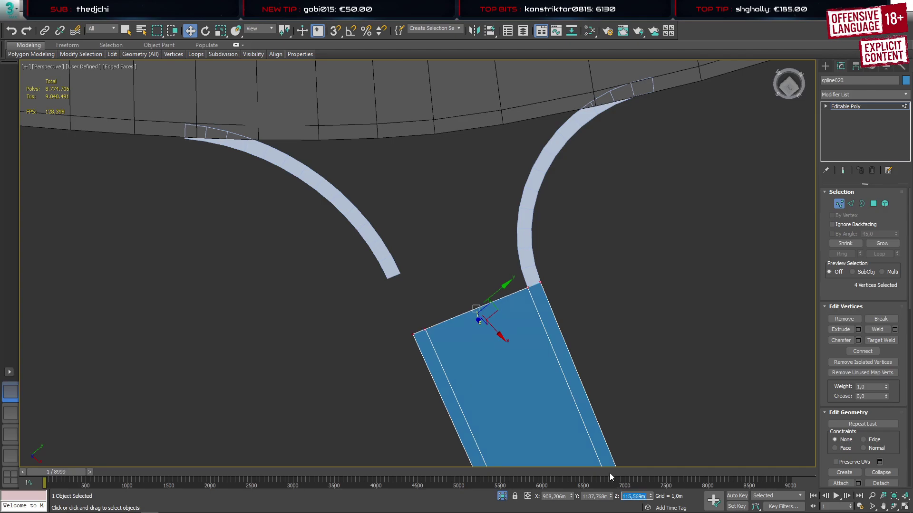
Orbit around the ramp and select the four vertices at the other corner
alt+middle_drag(595, 369, 451, 239)
middle_drag(282, 251, 337, 261)
drag(322, 299, 350, 331)
scroll(349, 320, up, 3)
middle_drag(350, 319, 336, 259)
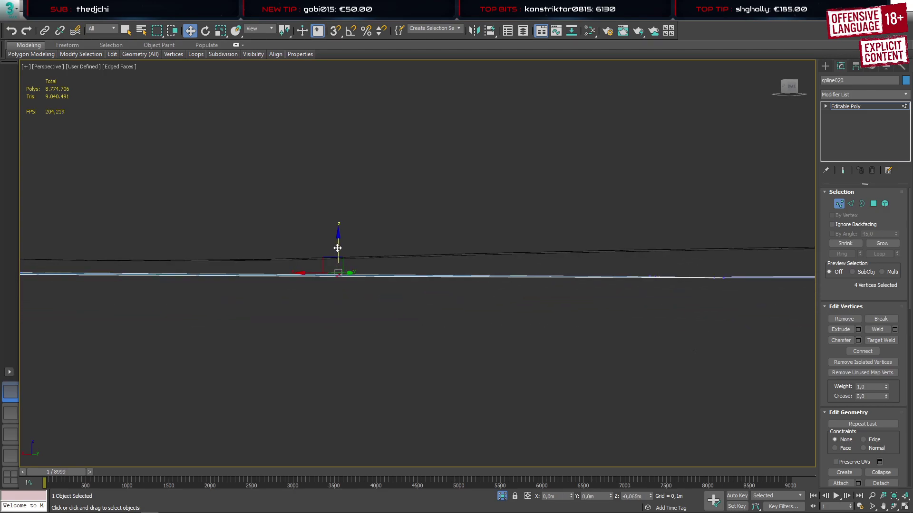
alt+middle_drag(487, 261, 362, 296)
alt+middle_drag(362, 295, 417, 300)
middle_drag(254, 207, 402, 397)
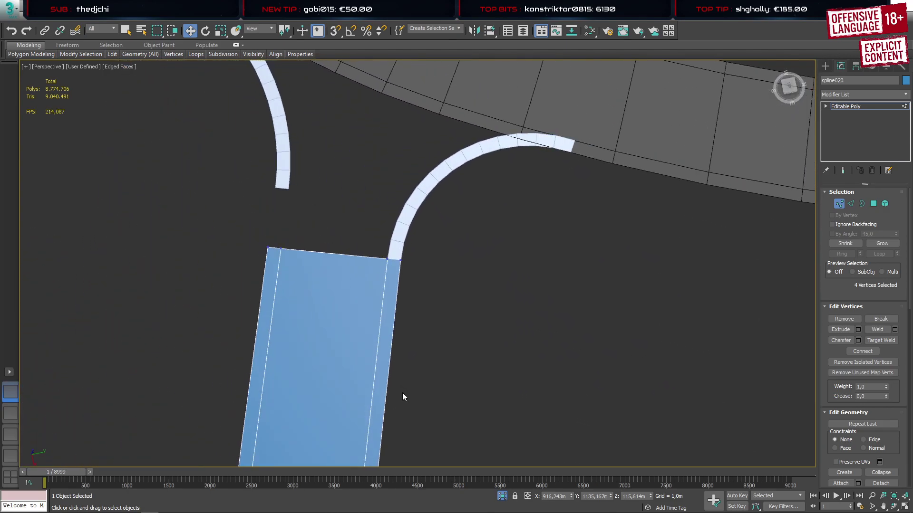
Create a Boolean compound from the side road in Attach mode and add both curb strips
click(826, 66)
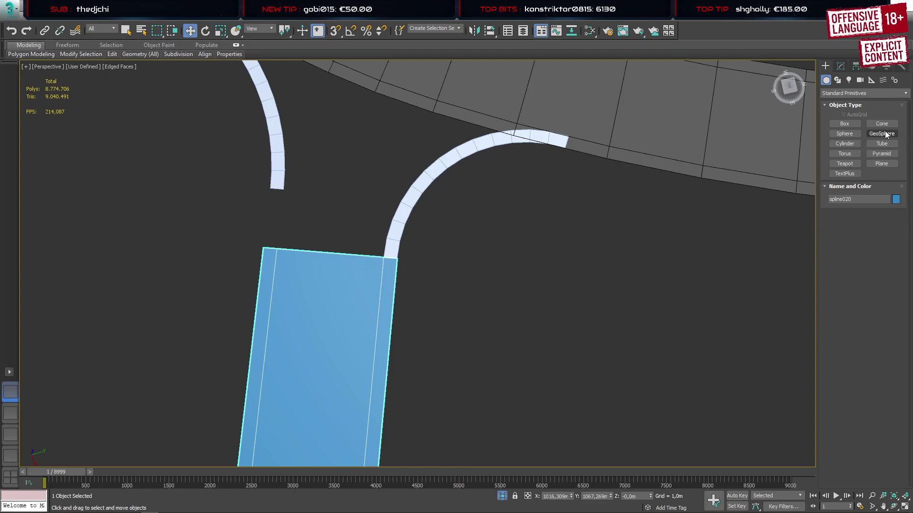
click(849, 94)
click(839, 121)
click(884, 144)
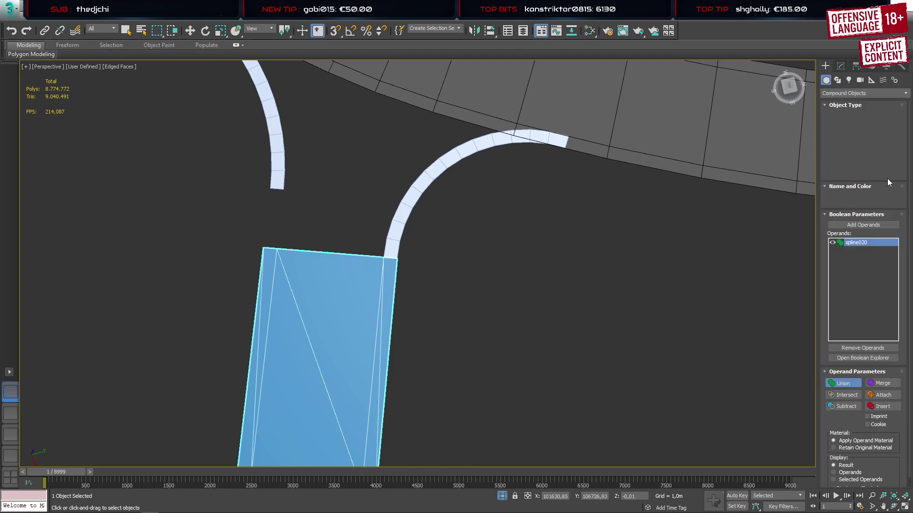
click(883, 395)
click(864, 225)
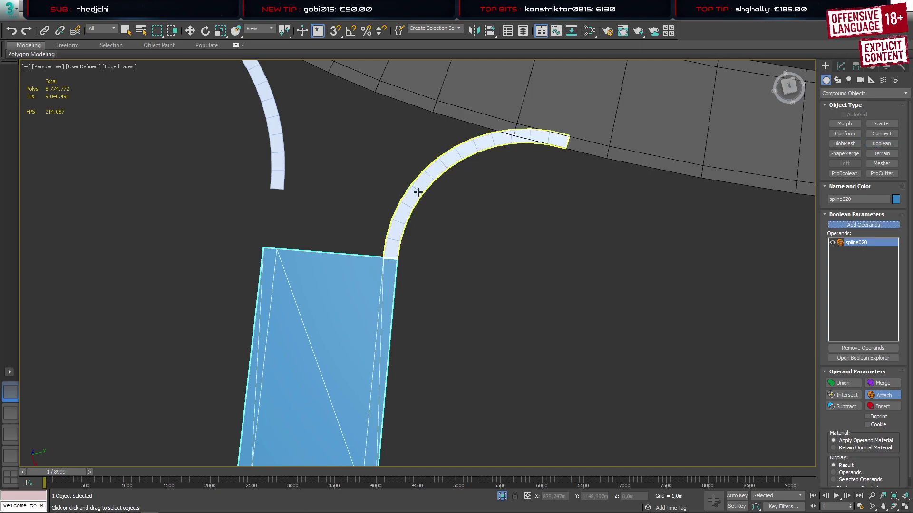
click(417, 192)
click(279, 180)
key(w)
Convert the combined object to Editable Poly and remove the stray border and diagonal edges
right_click(275, 141)
mouse_move(312, 253)
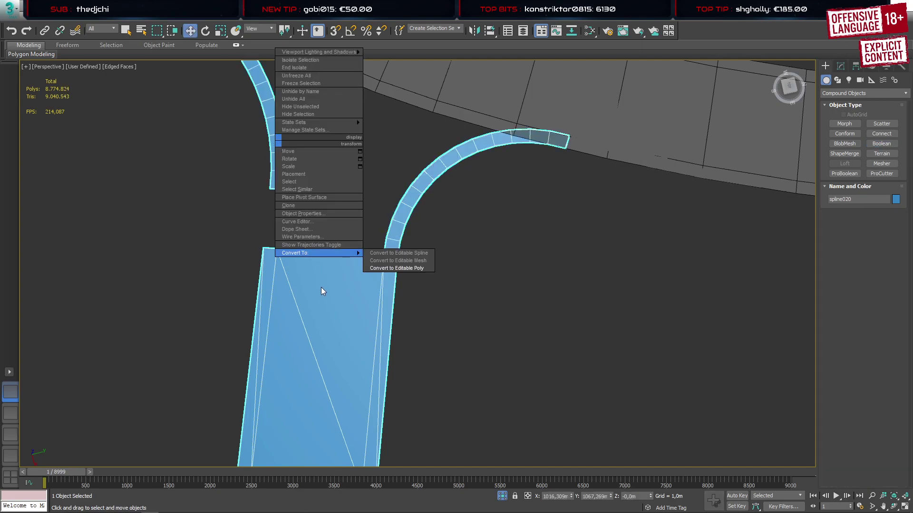
click(397, 268)
key(2)
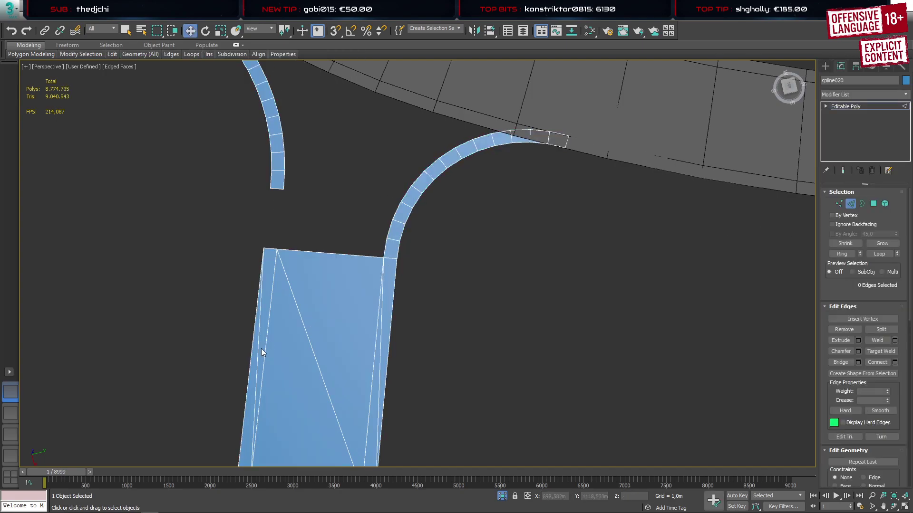
click(261, 350)
ctrl+click(307, 333)
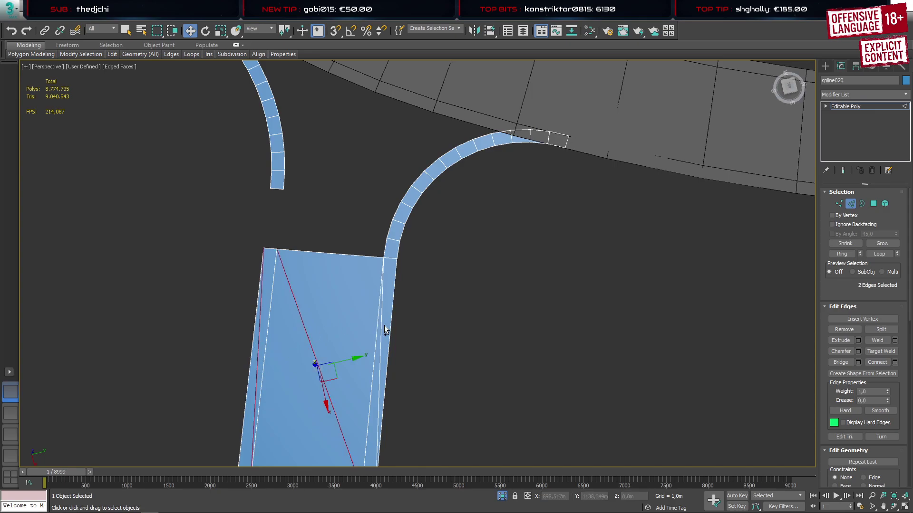
key(BackSpace)
Select all vertices and weld the overlapping ones
key(1)
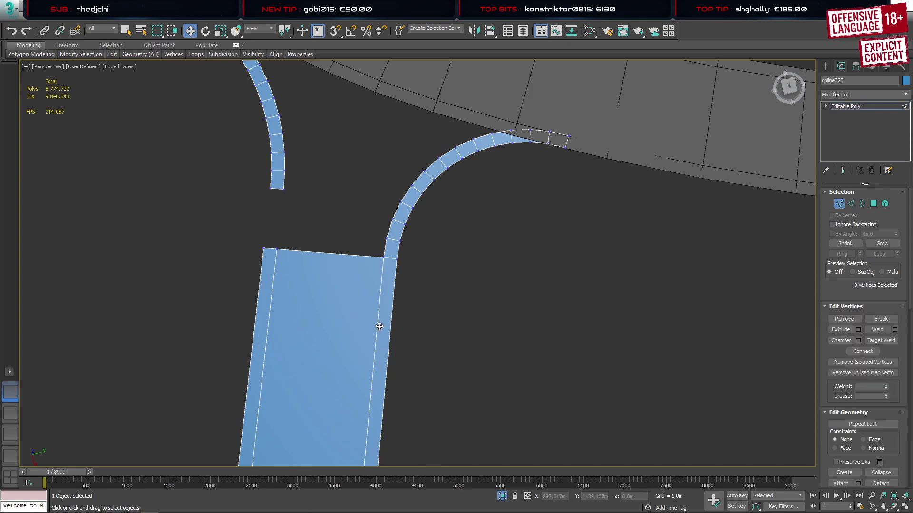
key(ctrl+a)
click(894, 329)
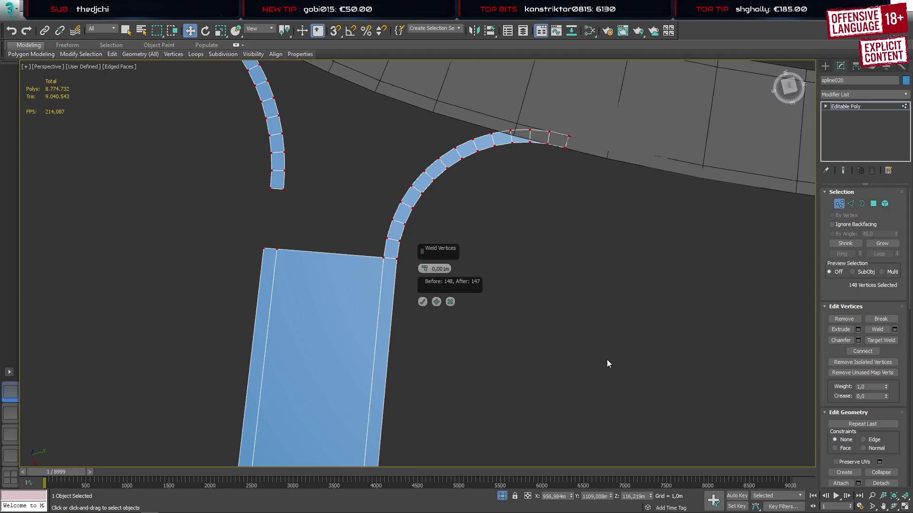
click(422, 302)
scroll(384, 272, up, 6)
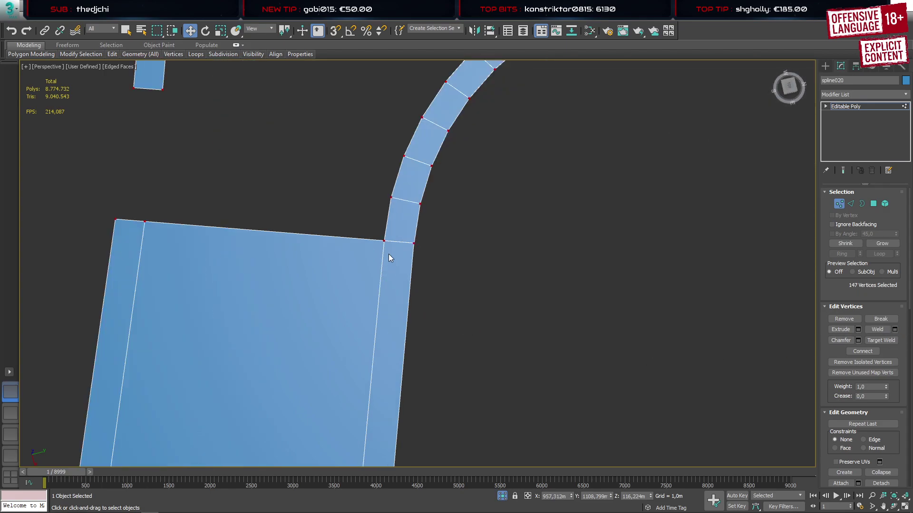
Target Weld the corner vertex where curb meets road onto its near duplicate
click(380, 230)
alt+middle_drag(404, 245, 340, 229)
scroll(338, 285, up, 4)
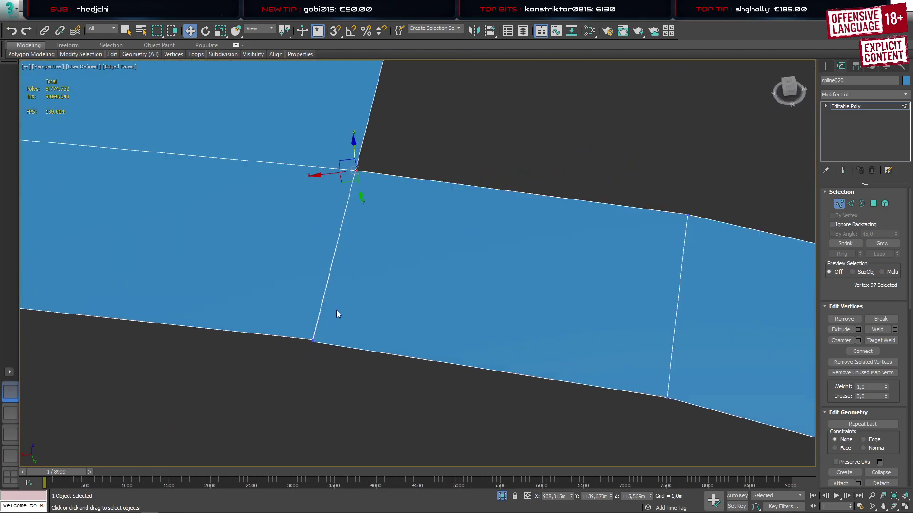
key(ctrl+w)
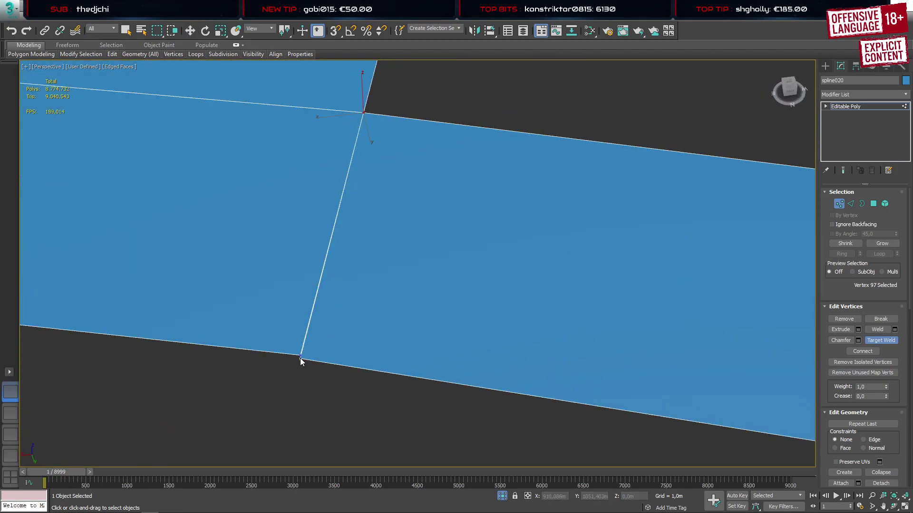
click(301, 358)
click(301, 355)
key(w)
scroll(342, 329, down, 9)
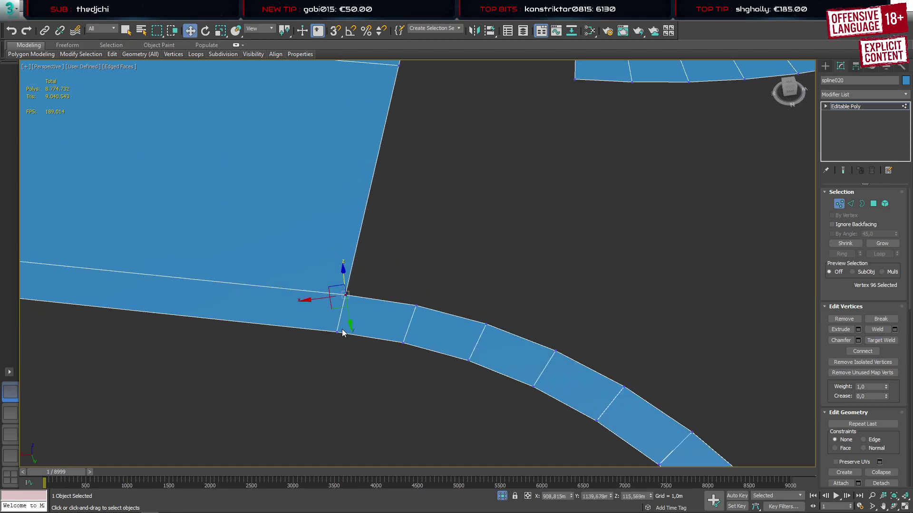
alt+middle_drag(332, 317, 305, 358)
Bridge the left curb strip's end edge to the side road
key(2)
key(b)
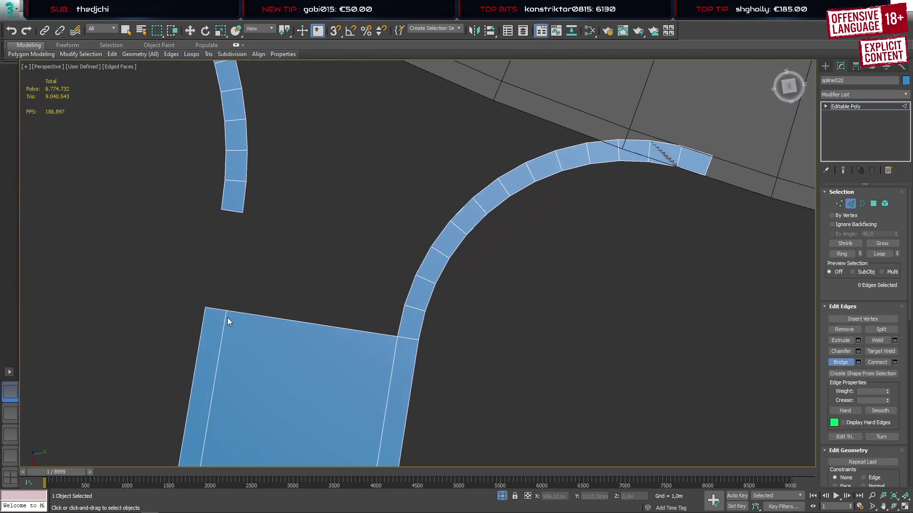
click(228, 212)
key(w)
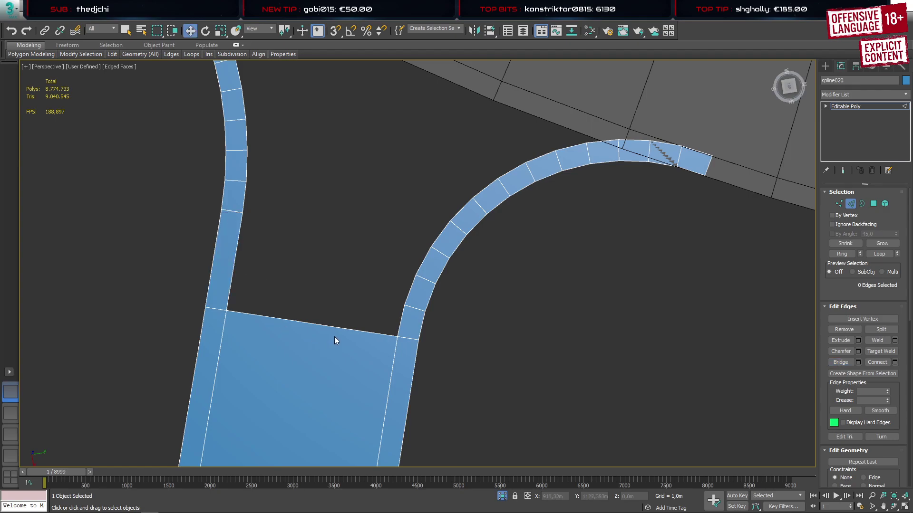
Connect the left curb strip's edges with a new edge
key(2)
key(2)
click(215, 259)
key(ctrl+shift+e)
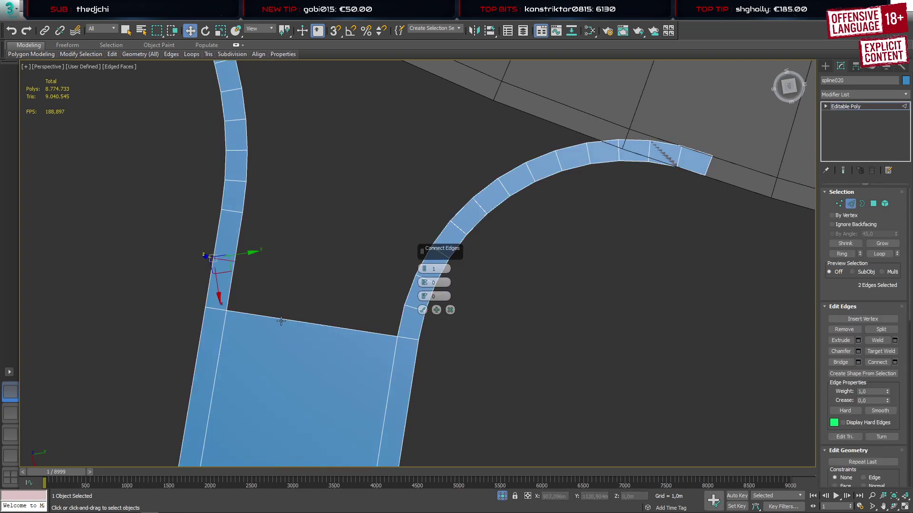
middle_drag(291, 301, 215, 308)
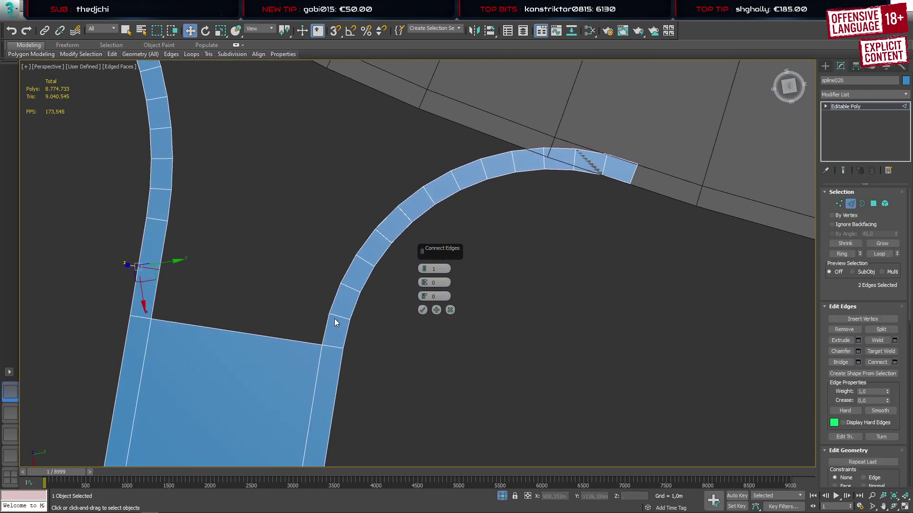
click(422, 310)
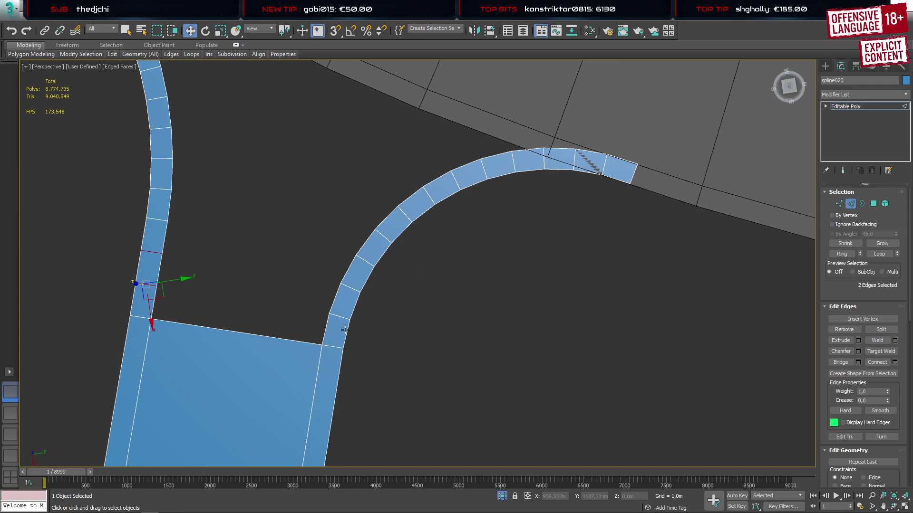
click(198, 315)
Bridge successive edge pairs between the left strip and the curved strip across the corner
key(b)
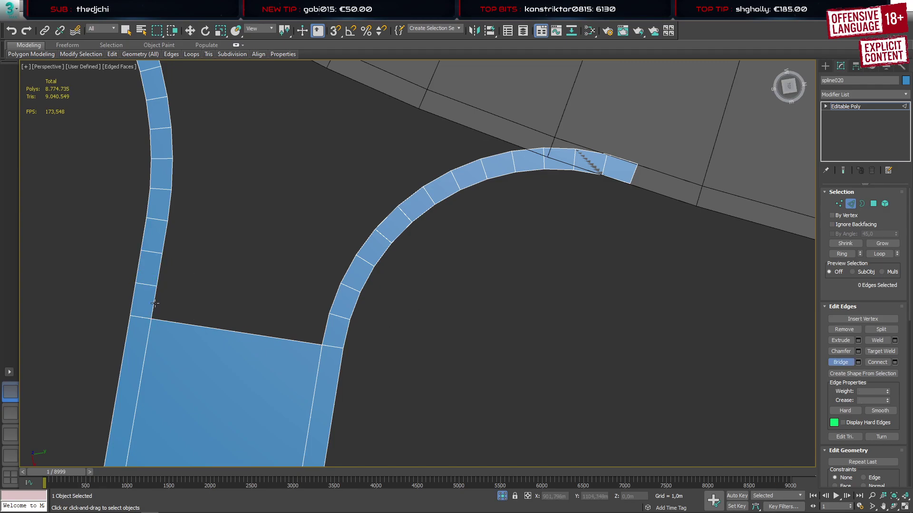
click(323, 331)
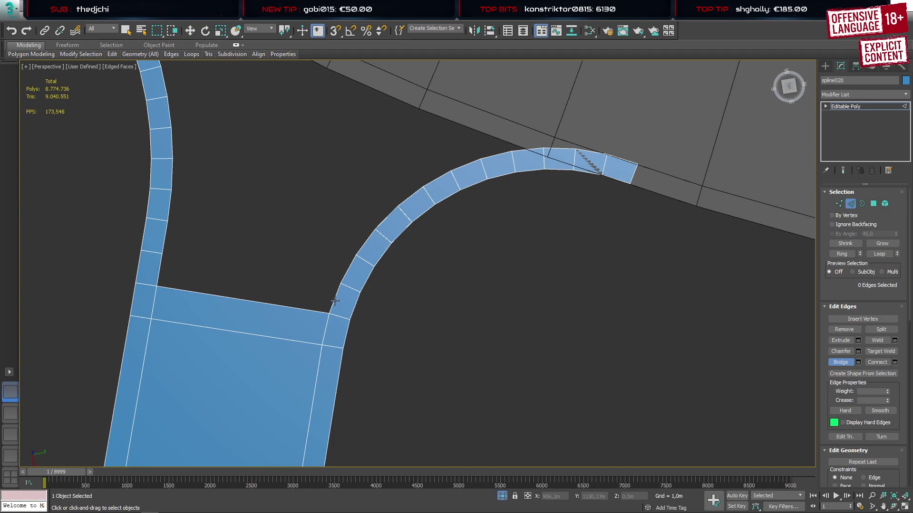
click(158, 269)
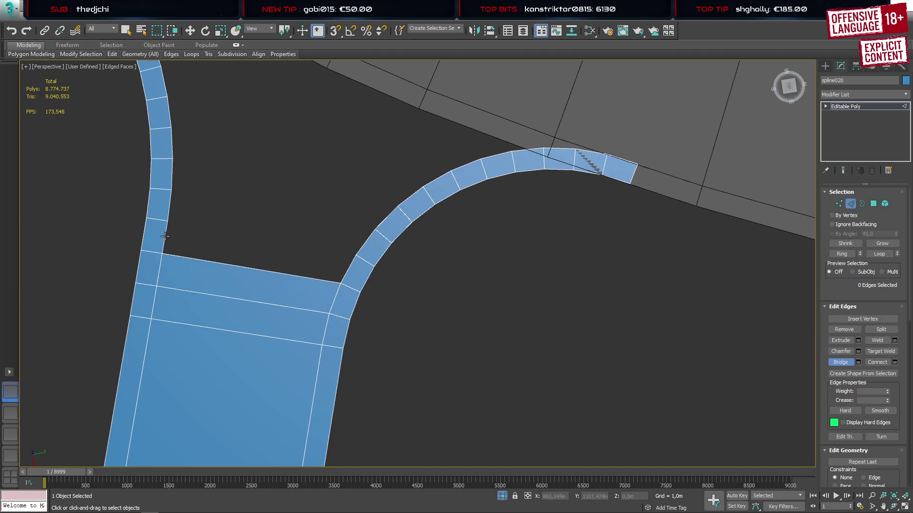
click(356, 260)
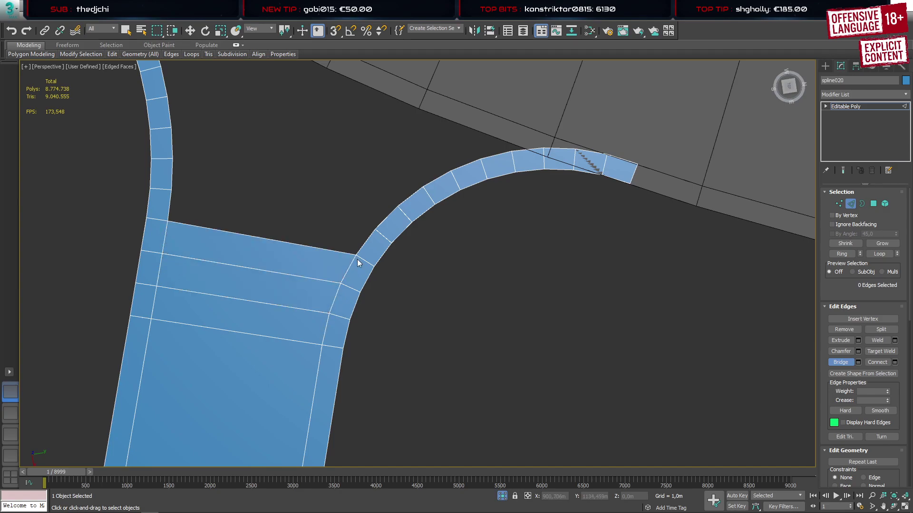
click(172, 205)
click(171, 176)
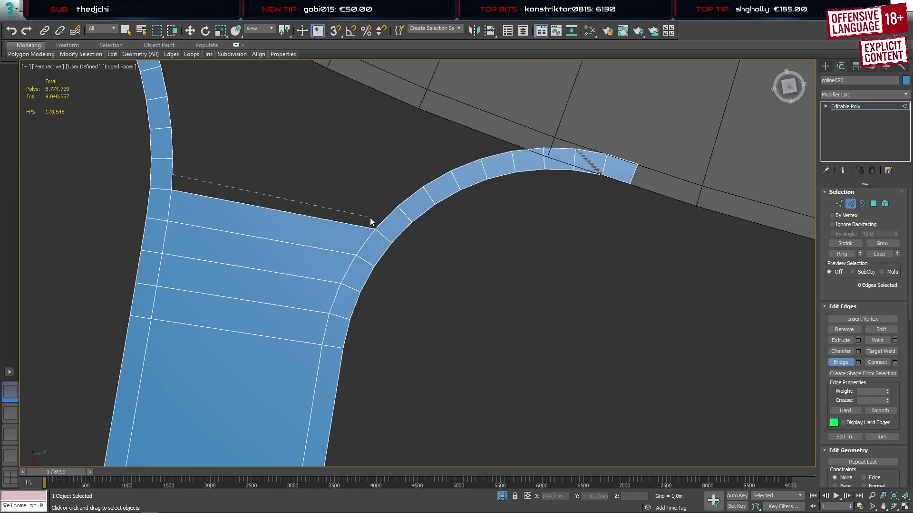
click(386, 219)
click(407, 196)
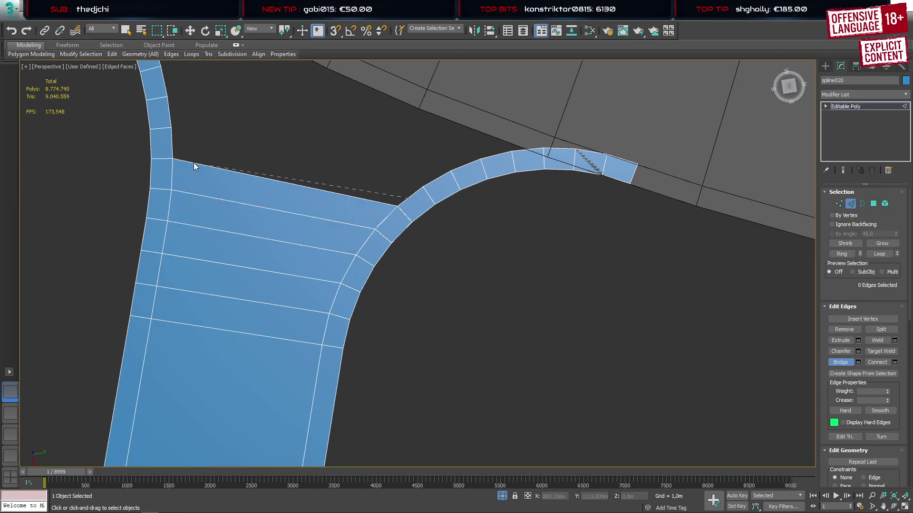
click(171, 143)
Bridge the remaining curved-to-left edge pairs up to the main road
middle_drag(234, 257, 339, 367)
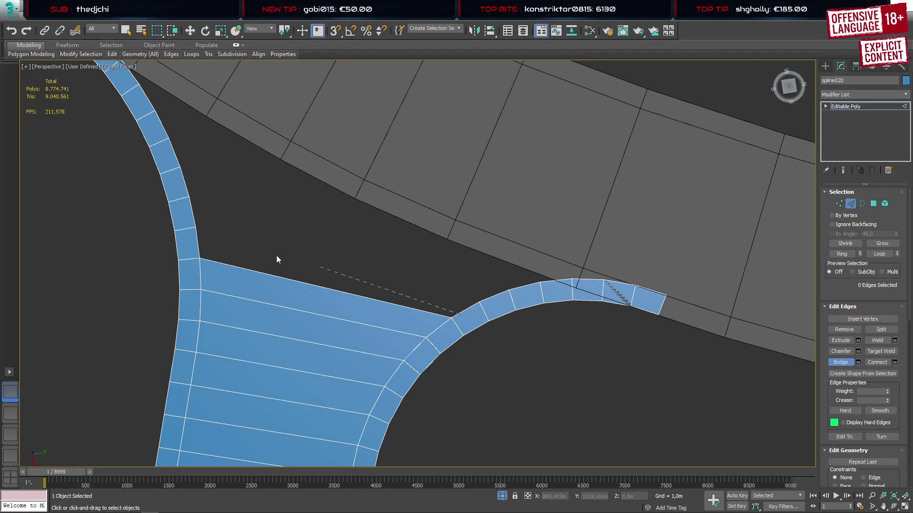
click(195, 230)
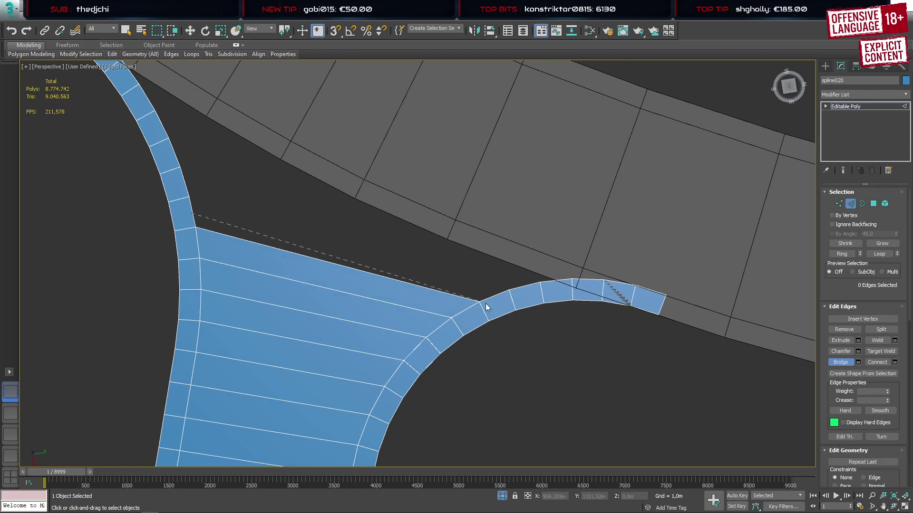
click(500, 293)
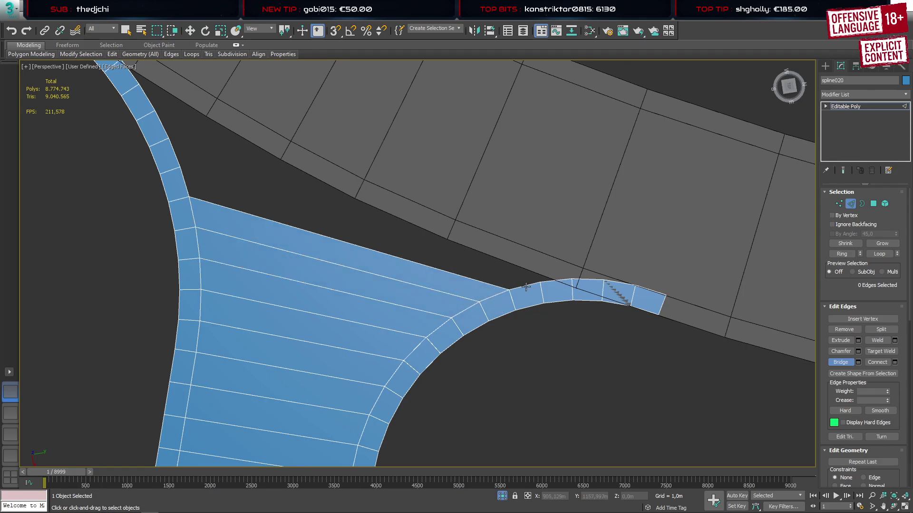
click(186, 183)
middle_drag(308, 310, 271, 352)
key(w)
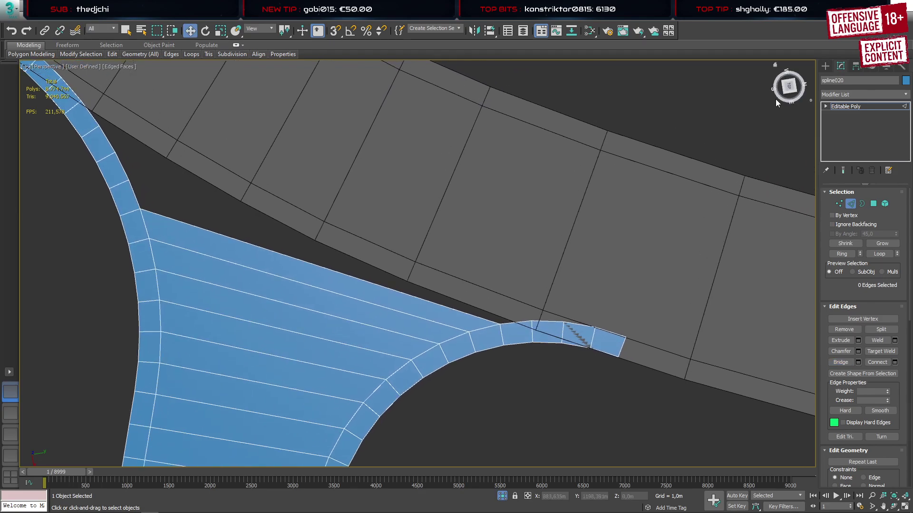
click(824, 70)
Connect the two border edges at the curb strip's end with a new edge across the main road
click(656, 265)
middle_drag(634, 302, 523, 294)
key(2)
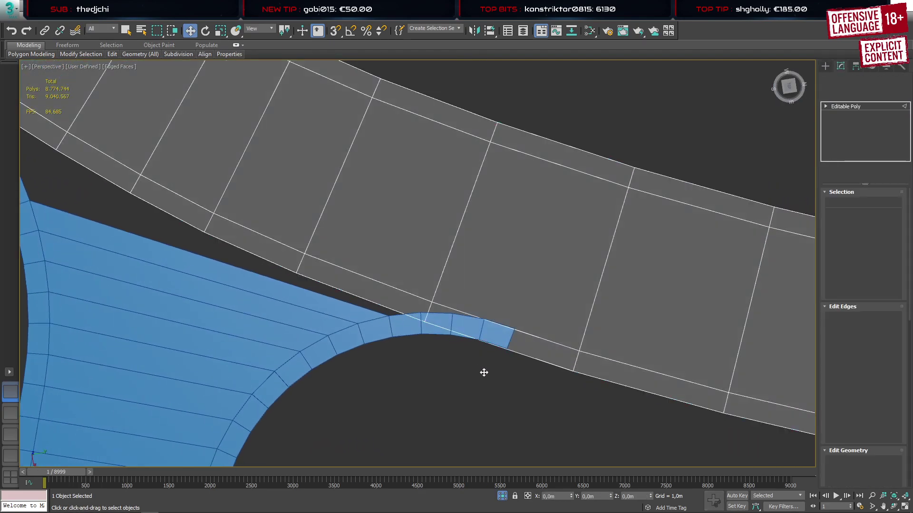
drag(499, 386, 521, 327)
scroll(513, 342, up, 6)
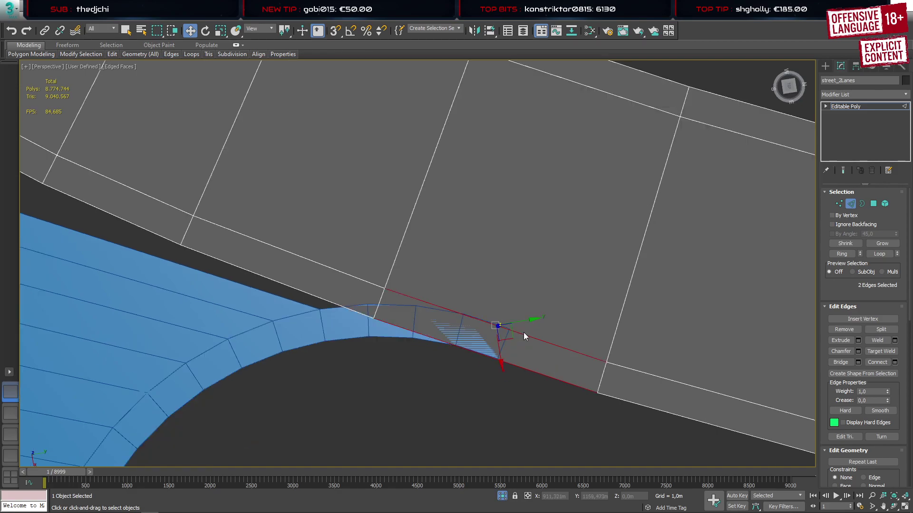
key(ctrl+shift+e)
scroll(502, 350, up, 2)
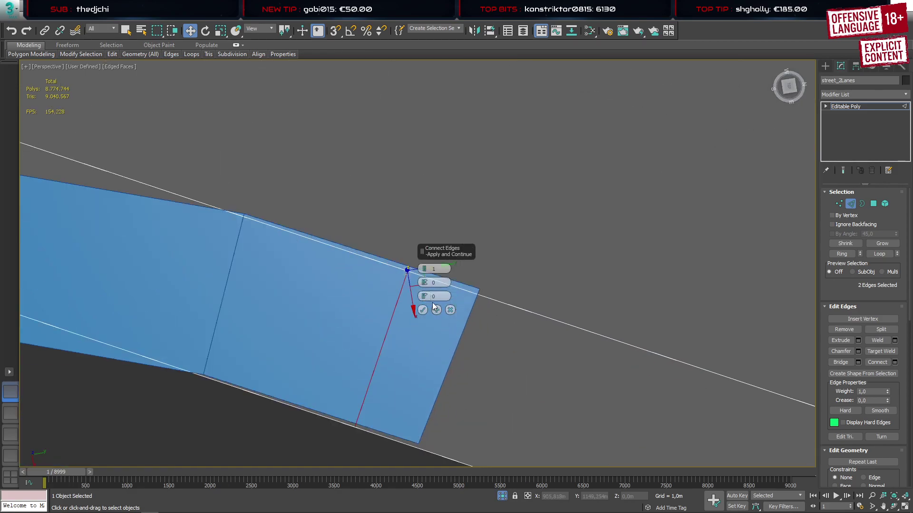
drag(425, 296, 435, 269)
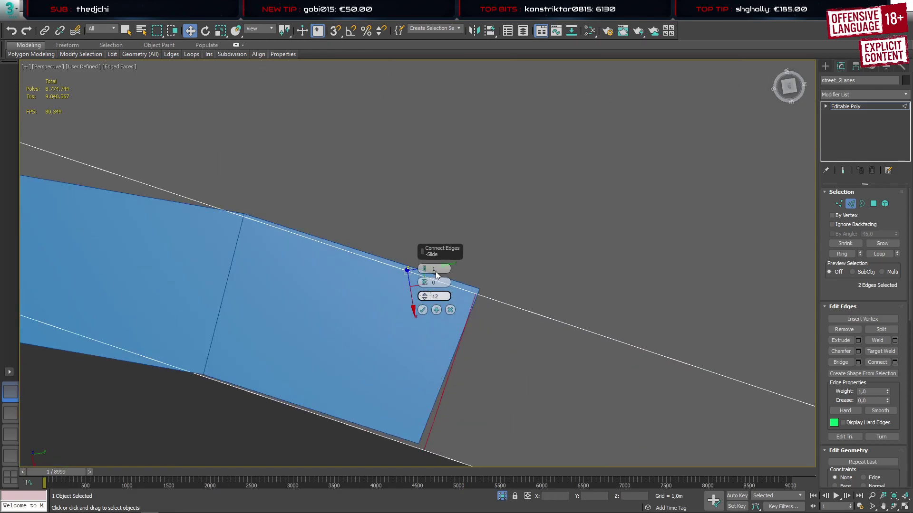
click(423, 310)
In Top view, nudge the new connecting edge slightly down-left
click(9, 415)
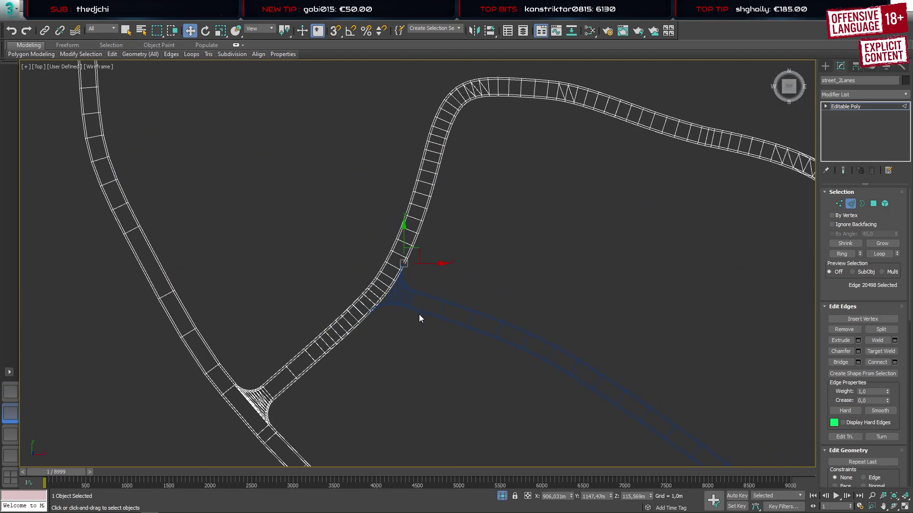
scroll(396, 291, up, 10)
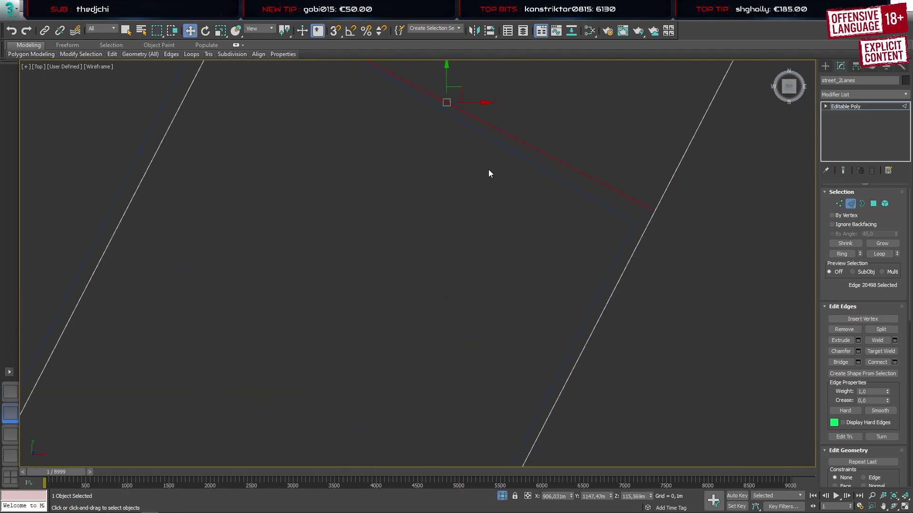
middle_drag(488, 170, 485, 293)
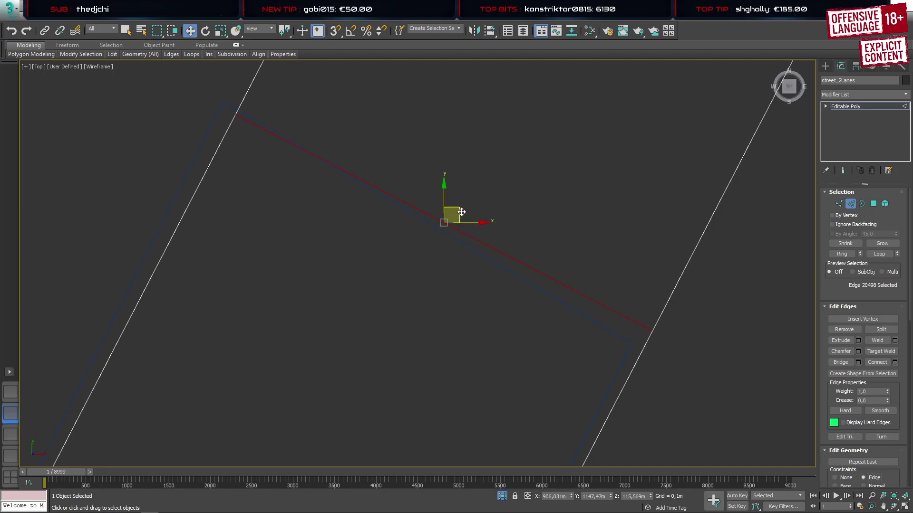
drag(461, 212, 456, 224)
scroll(519, 332, down, 10)
Join the strip's corner vertex to the road's far upper-left vertex with a diagonal edge
key(1)
drag(506, 329, 438, 254)
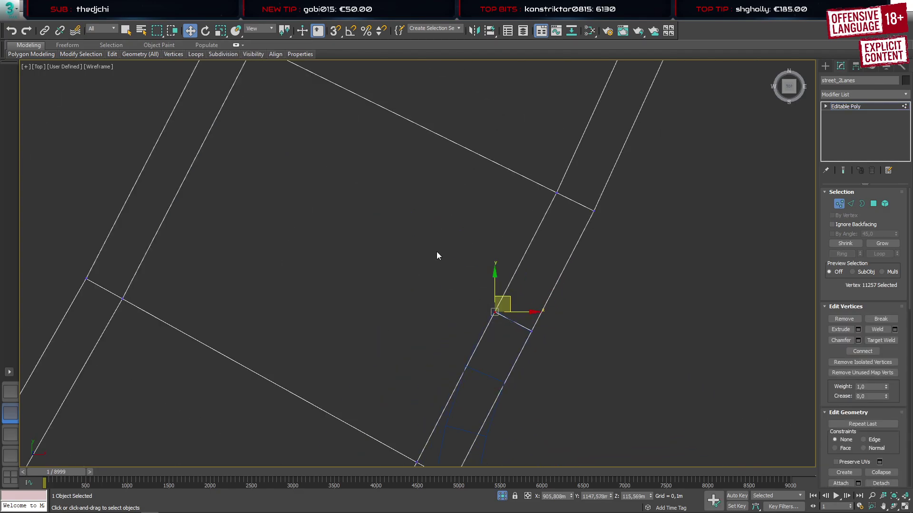
middle_drag(309, 202, 319, 228)
ctrl+drag(232, 136, 270, 64)
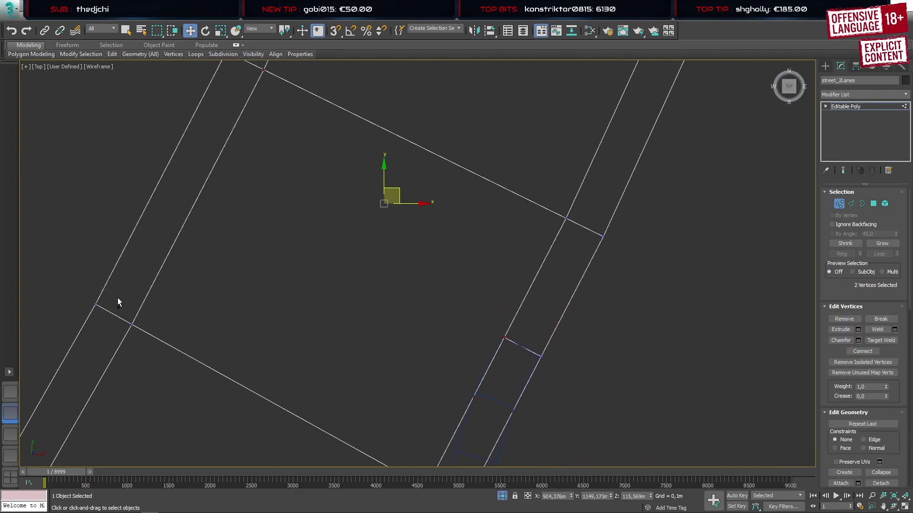
key(ctrl+shift+e)
middle_drag(451, 342, 394, 245)
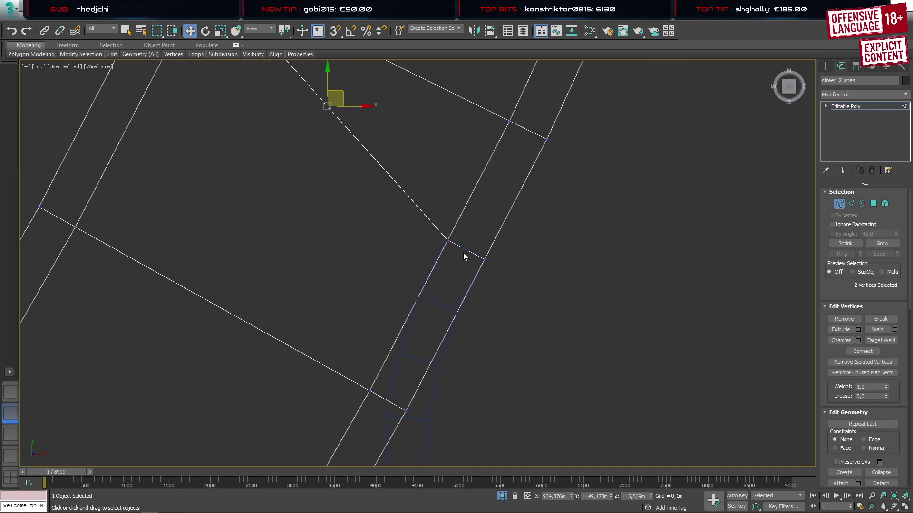
click(15, 390)
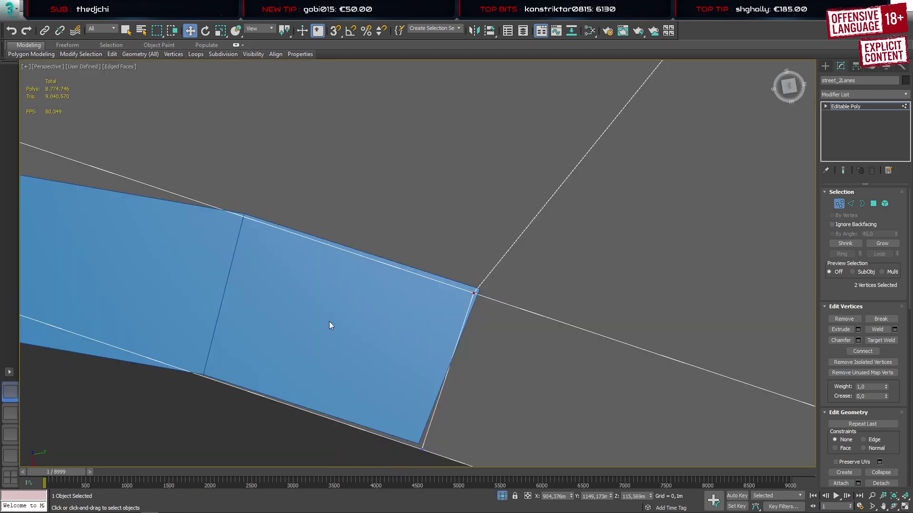
scroll(394, 311, down, 7)
middle_drag(361, 310, 429, 323)
Delete the seven narrow strip polygons along the main road's lower edge
key(4)
click(369, 303)
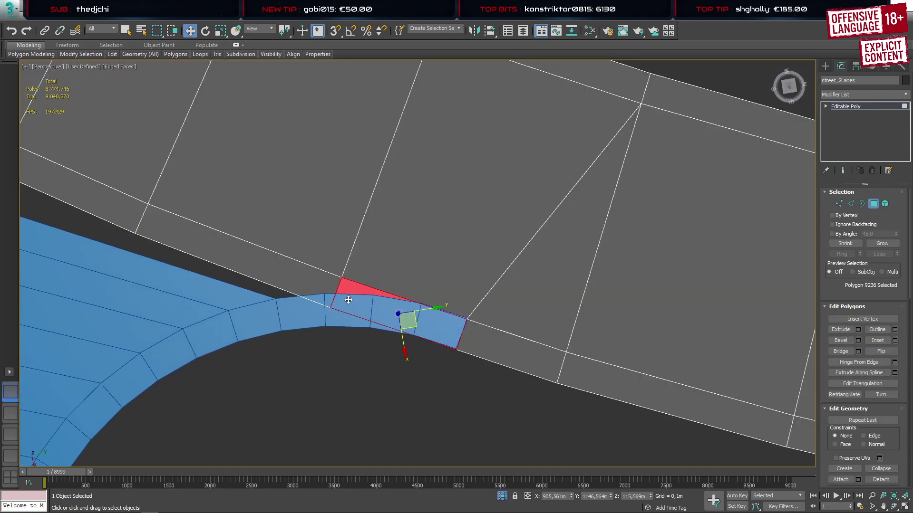
ctrl+click(225, 258)
ctrl+click(124, 211)
middle_drag(249, 187, 646, 311)
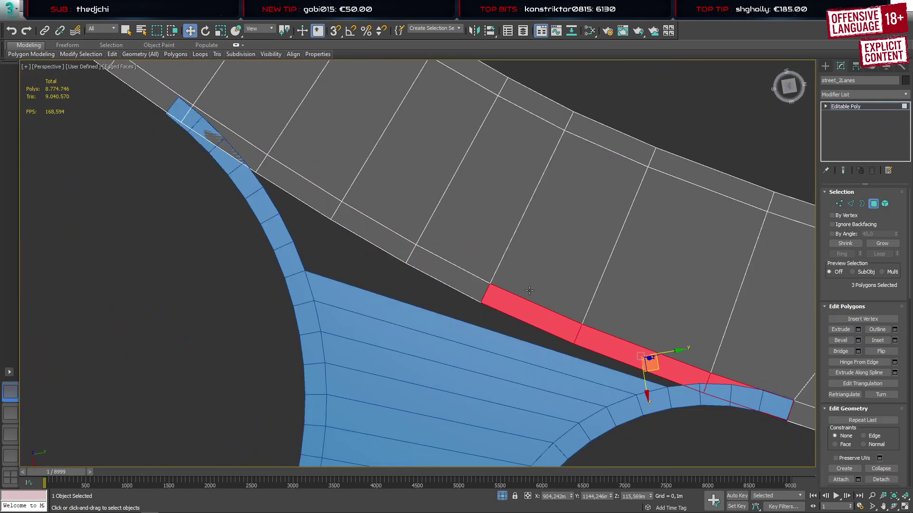
ctrl+click(445, 273)
ctrl+click(389, 227)
alt+click(388, 208)
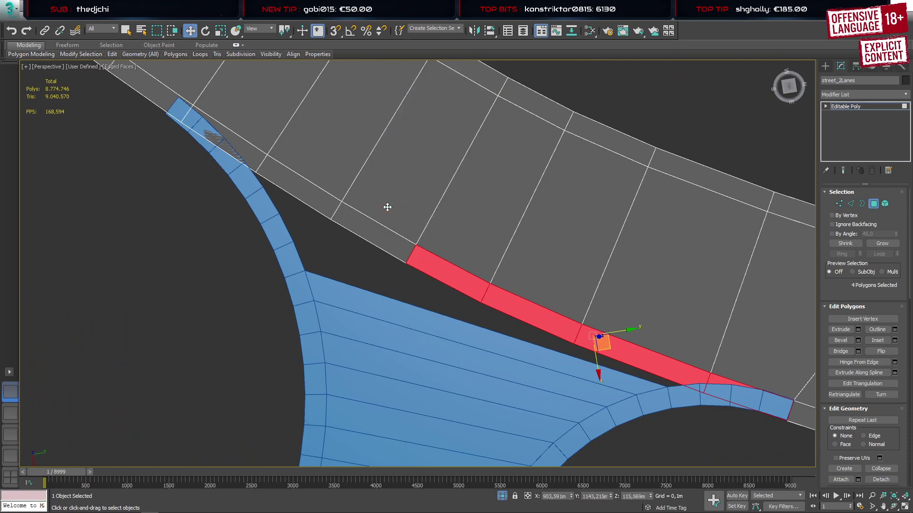
ctrl+click(371, 234)
ctrl+click(307, 195)
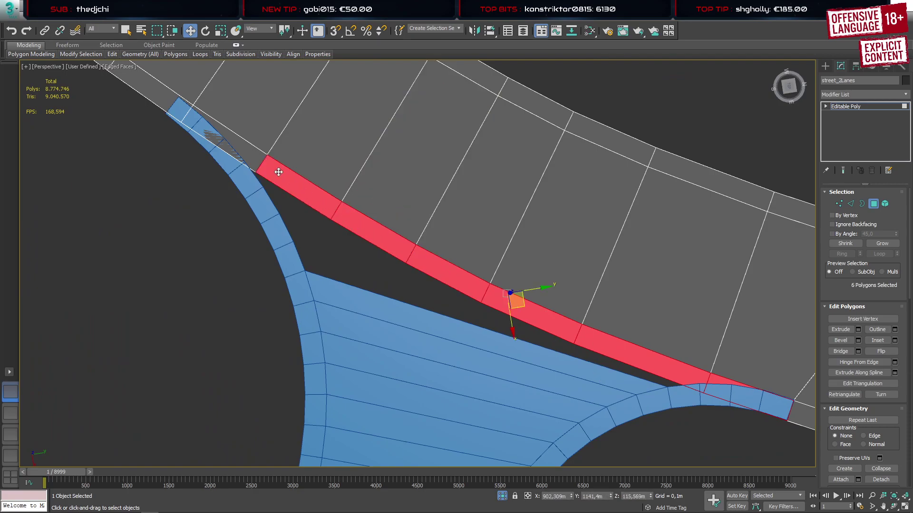
ctrl+click(250, 155)
key(Delete)
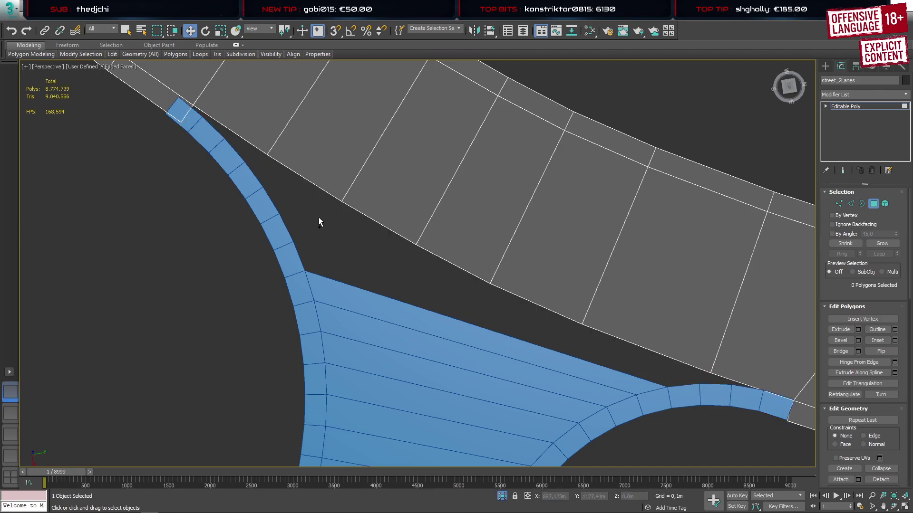
Select the two road edges beside the new gap and frame them in Top view
middle_drag(401, 154, 591, 278)
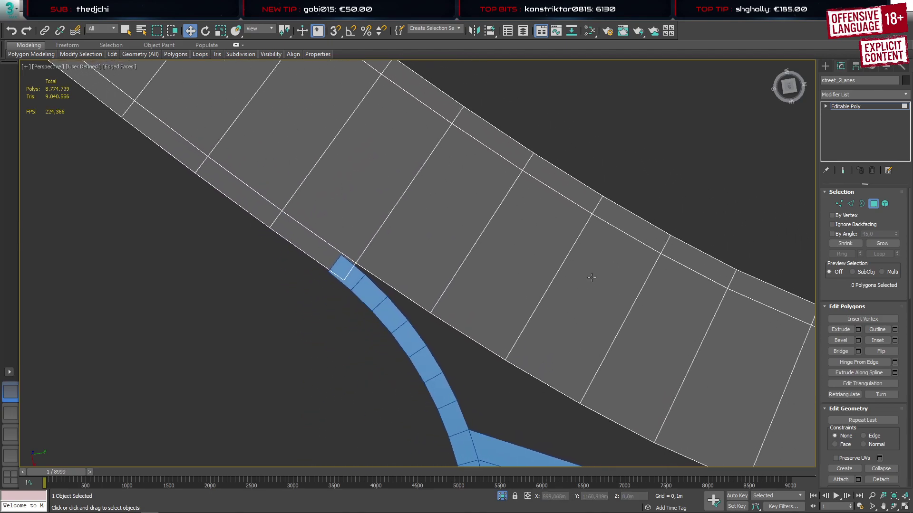
click(826, 66)
key(4)
drag(284, 257, 343, 230)
scroll(340, 241, up, 2)
click(9, 414)
scroll(307, 297, down, 5)
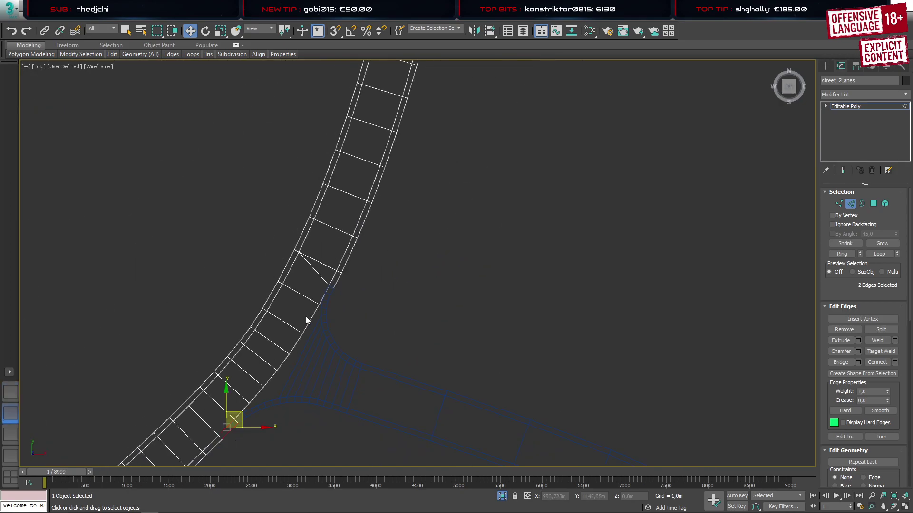
middle_drag(259, 383, 397, 249)
scroll(354, 295, up, 2)
Connect the two edges with a new edge across the road at slide 52
key(ctrl+shift+e)
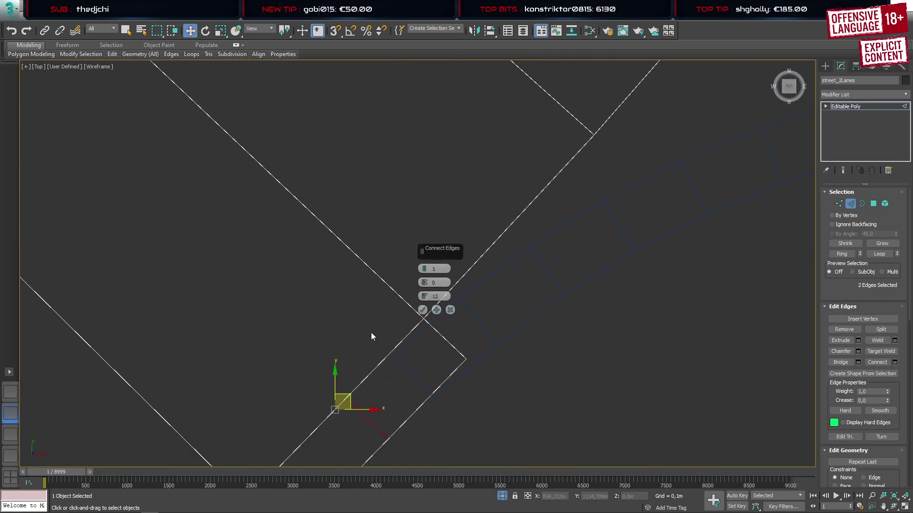
middle_drag(392, 374, 316, 310)
scroll(316, 310, up, 3)
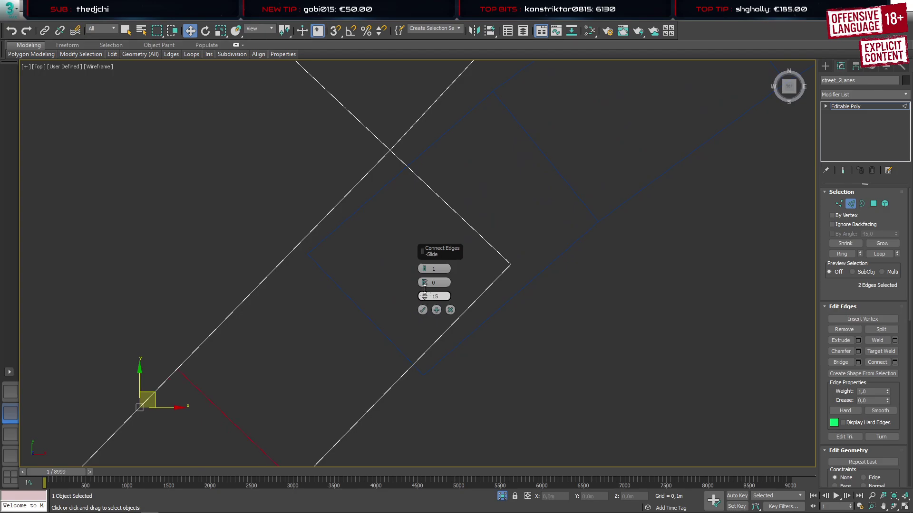
drag(424, 296, 443, 196)
drag(443, 196, 428, 304)
click(423, 310)
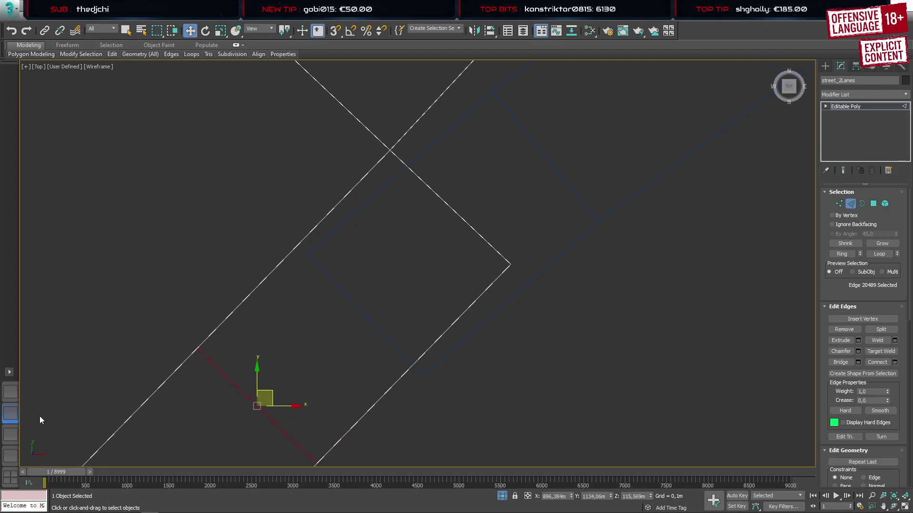
click(10, 392)
Delete the small road polygon at the top of the curve
key(4)
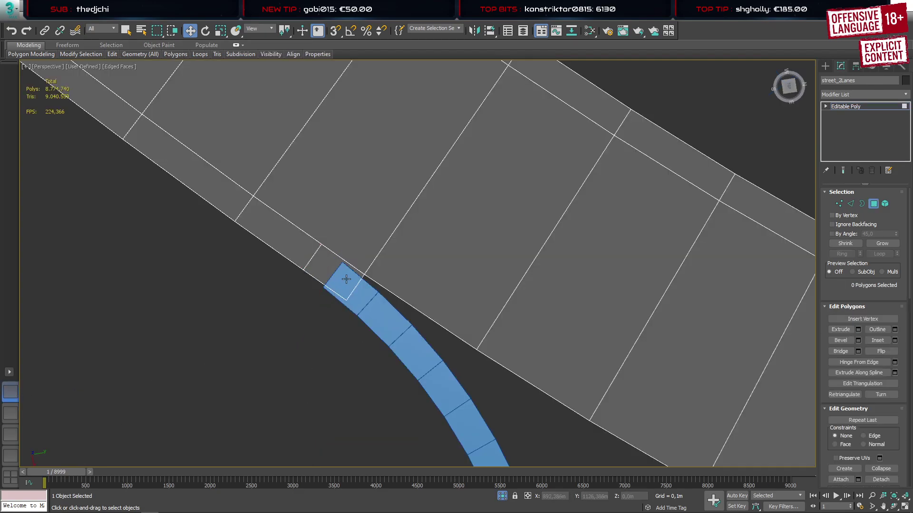
click(328, 266)
key(Delete)
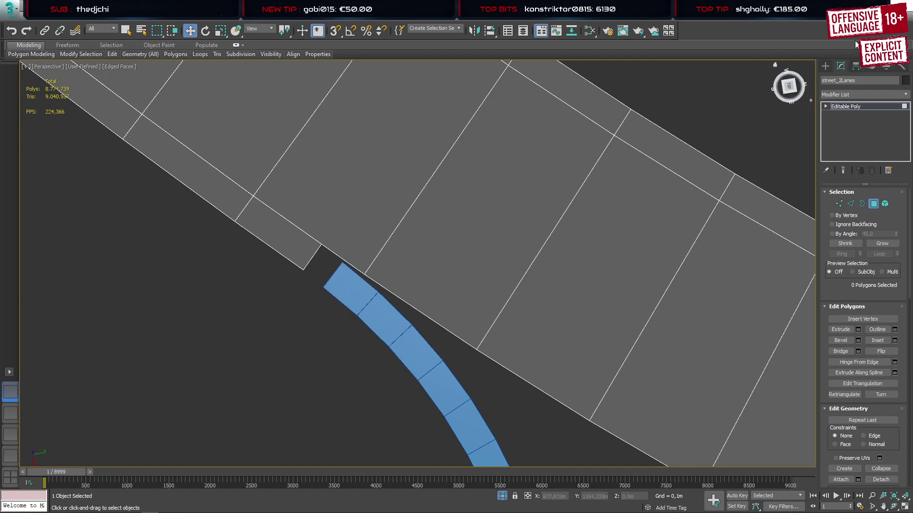
key(4)
With 3D snap on, move spline020's end corner vertices onto the street corners
click(374, 308)
key(1)
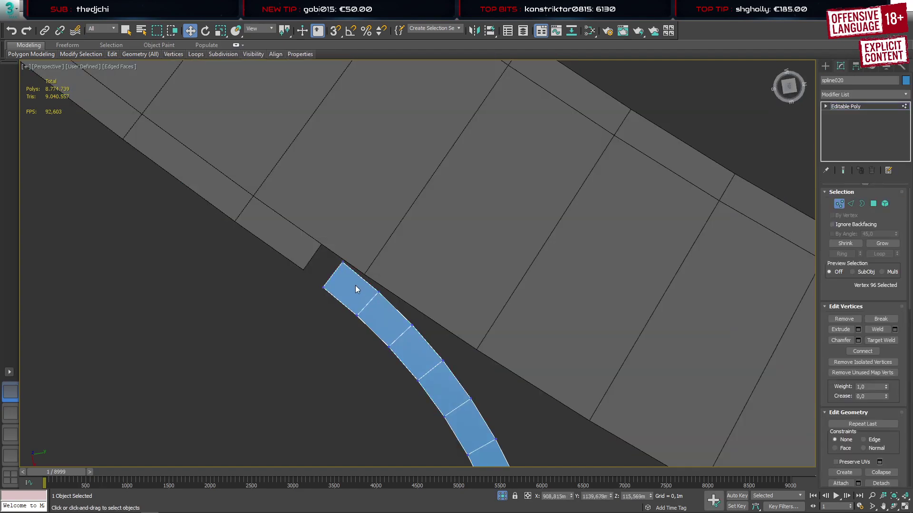
click(346, 272)
key(s)
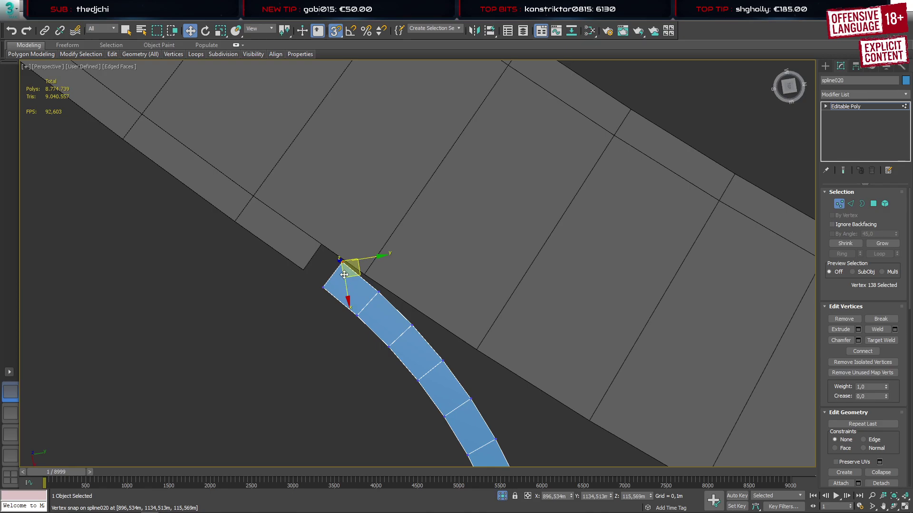
drag(346, 278, 303, 270)
scroll(408, 291, down, 6)
middle_drag(571, 309, 363, 217)
scroll(445, 300, up, 5)
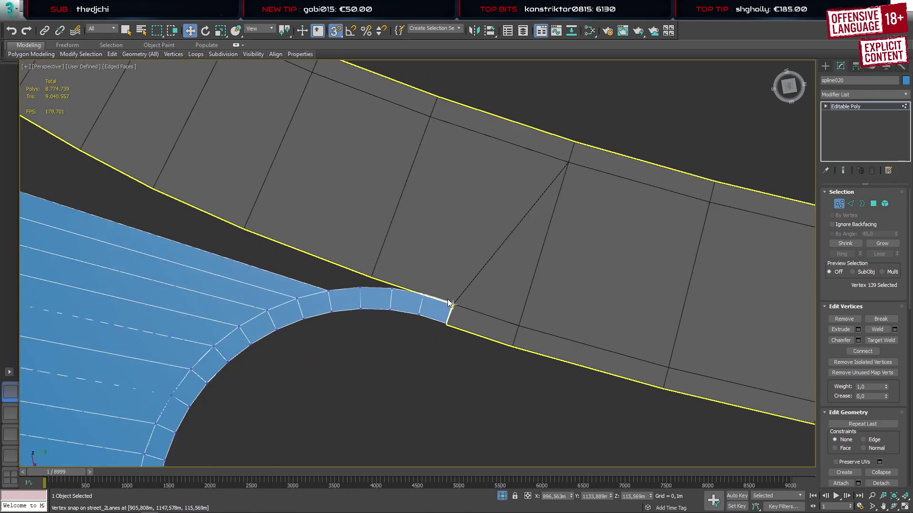
Snap the strip's lower corner vertex onto its street vertex, then reselect street_2Lanes
click(468, 313)
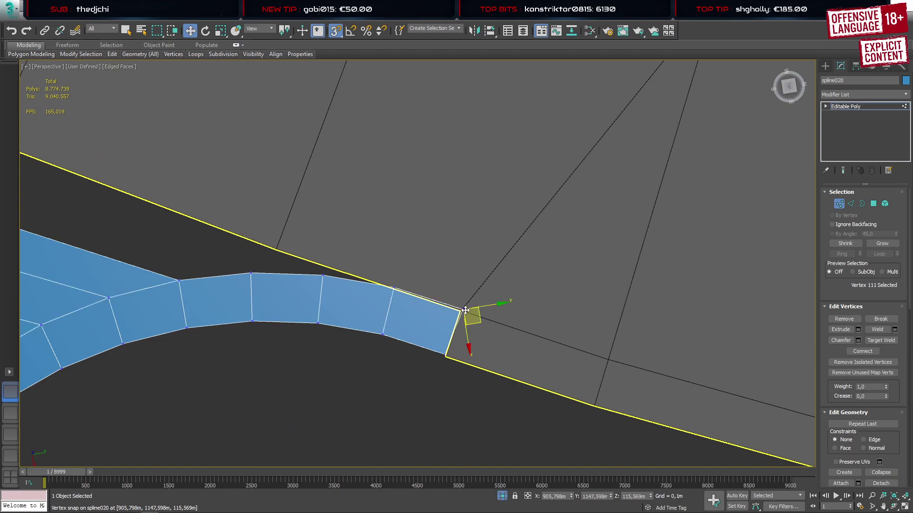
click(447, 354)
drag(447, 354, 446, 360)
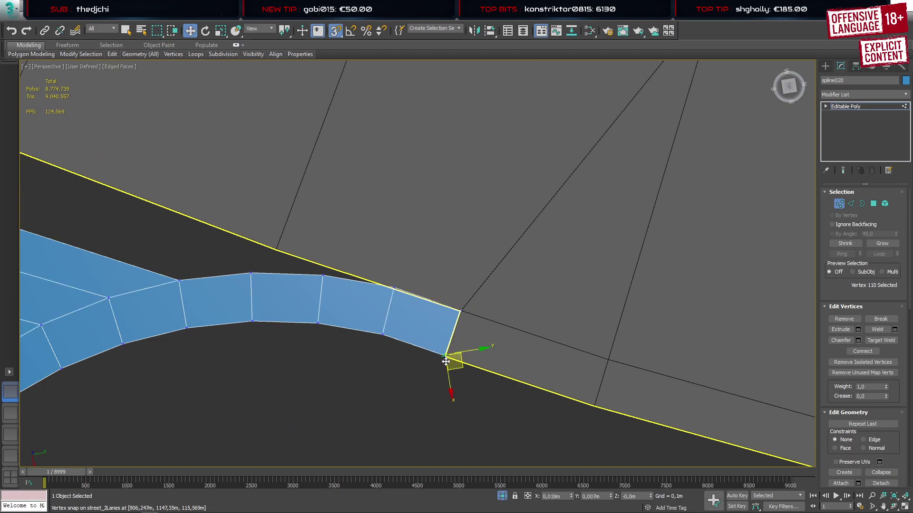
scroll(396, 310, down, 3)
scroll(396, 308, up, 3)
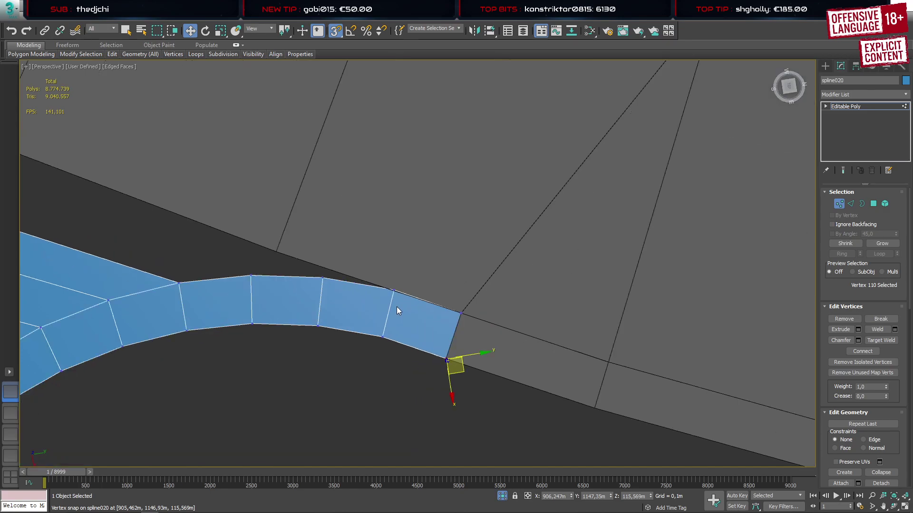
scroll(371, 277, down, 2)
middle_drag(380, 292, 422, 308)
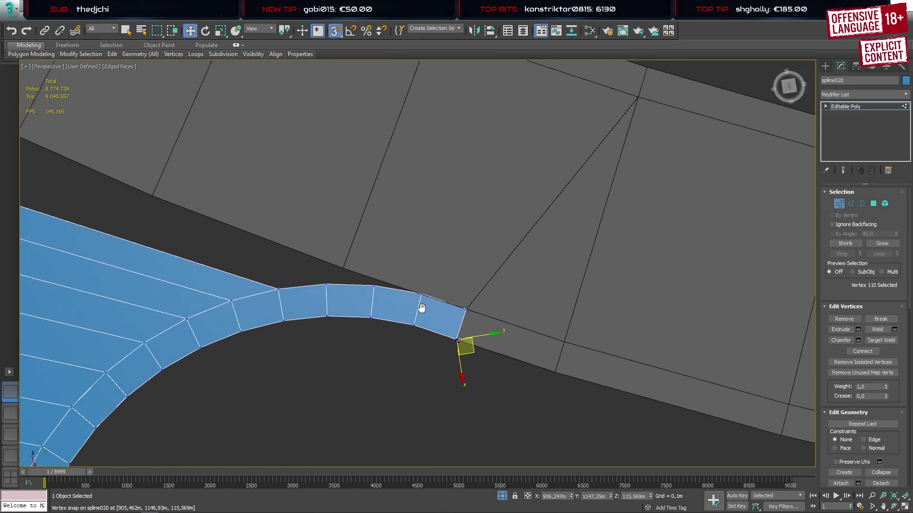
click(825, 66)
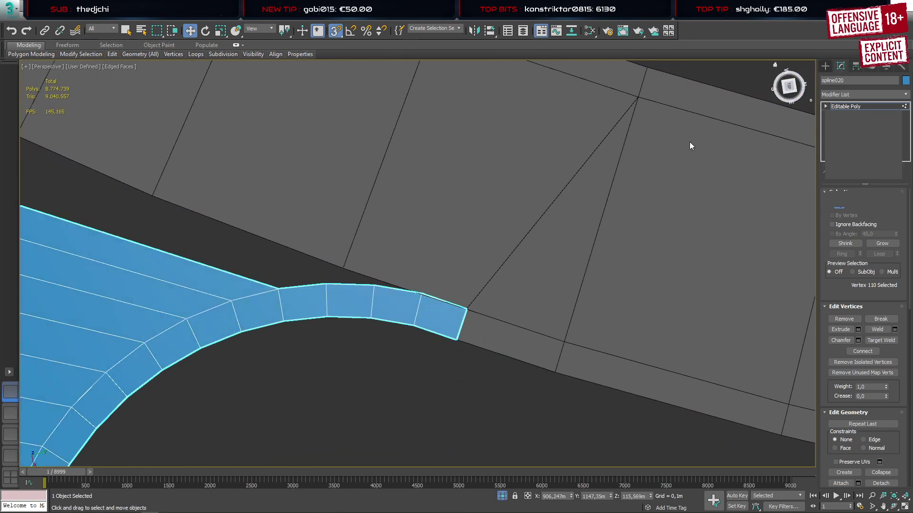
click(543, 205)
key(2)
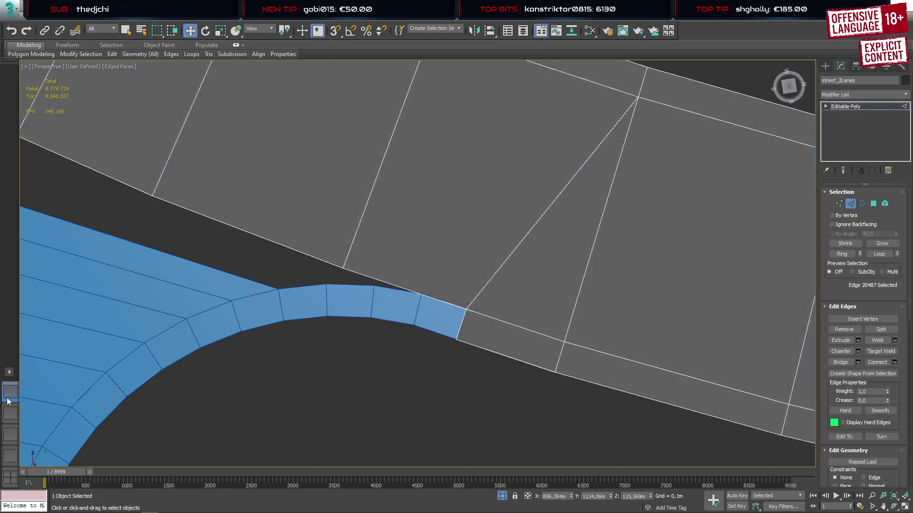
Connect the three junction road edges with a new edge at slide -27
key(2)
key(2)
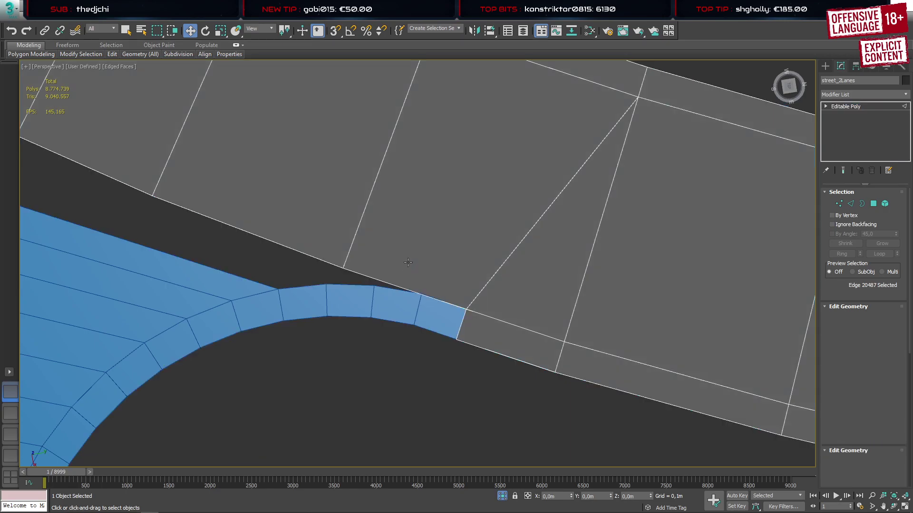
click(412, 291)
scroll(429, 264, down, 4)
ctrl+click(470, 157)
ctrl+click(468, 171)
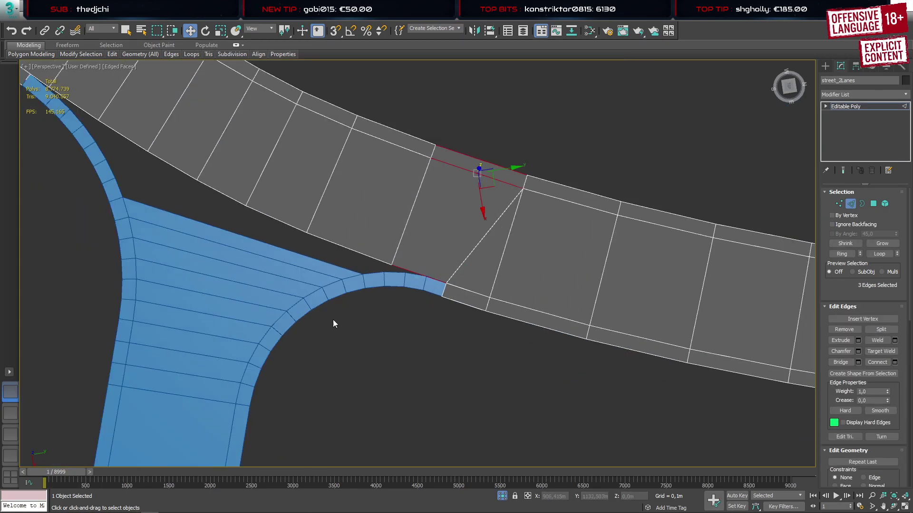
key(ctrl+shift+e)
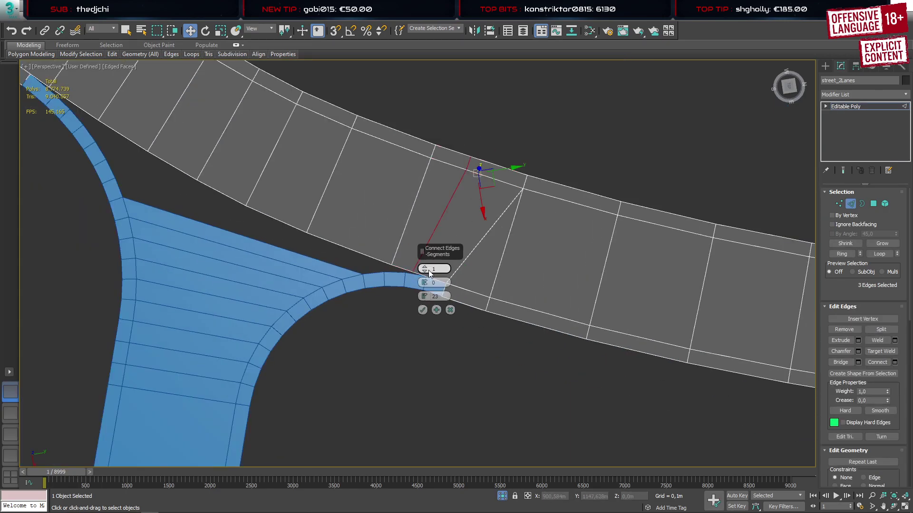
click(11, 413)
scroll(269, 282, down, 10)
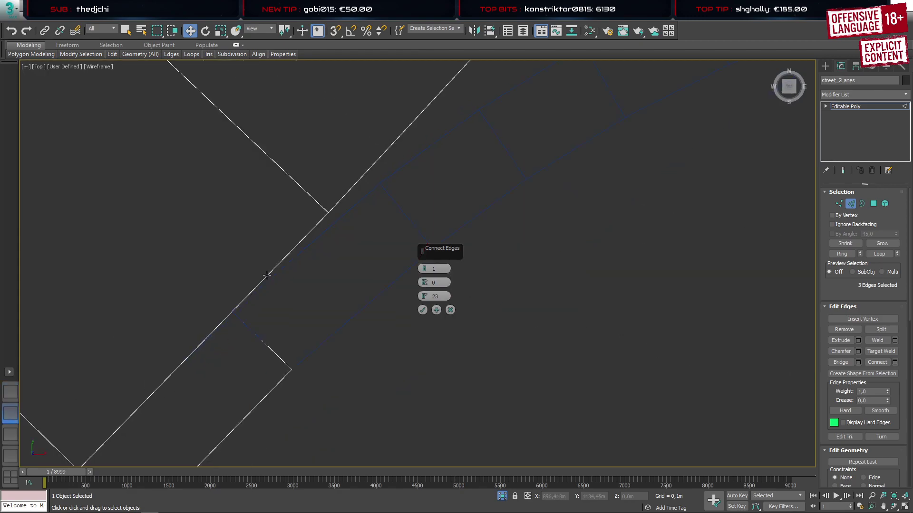
scroll(269, 281, down, 2)
scroll(333, 184, up, 6)
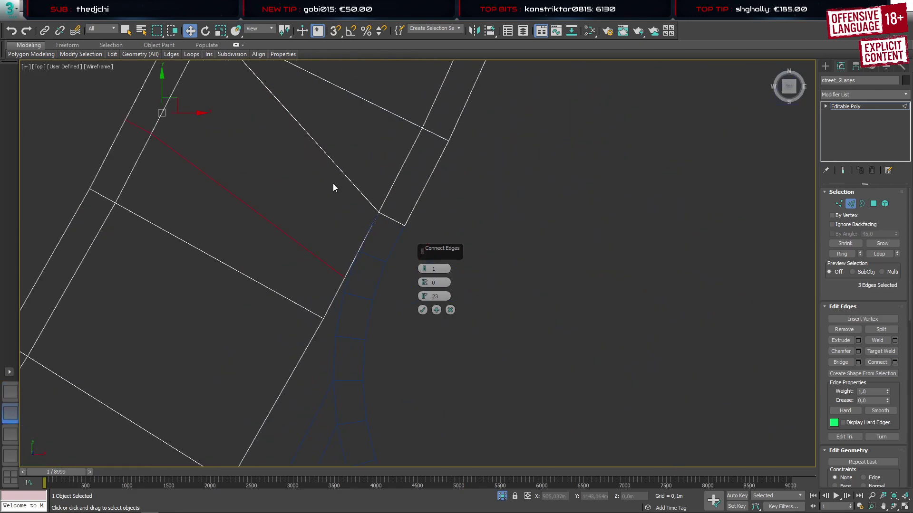
scroll(355, 193, up, 1)
scroll(355, 193, up, 2)
middle_drag(379, 302, 321, 270)
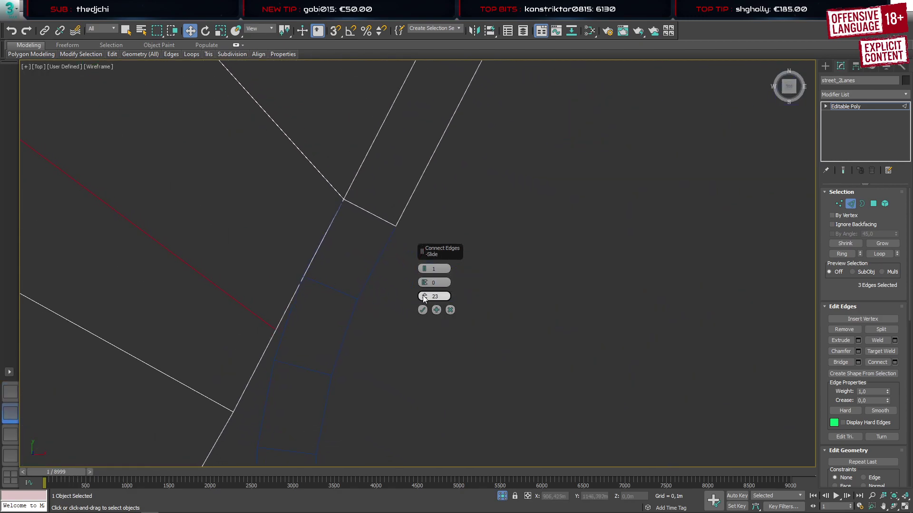
drag(424, 295, 476, 391)
click(423, 310)
Target Weld the new edge's end vertex onto the neighbouring road vertex
scroll(267, 233, down, 3)
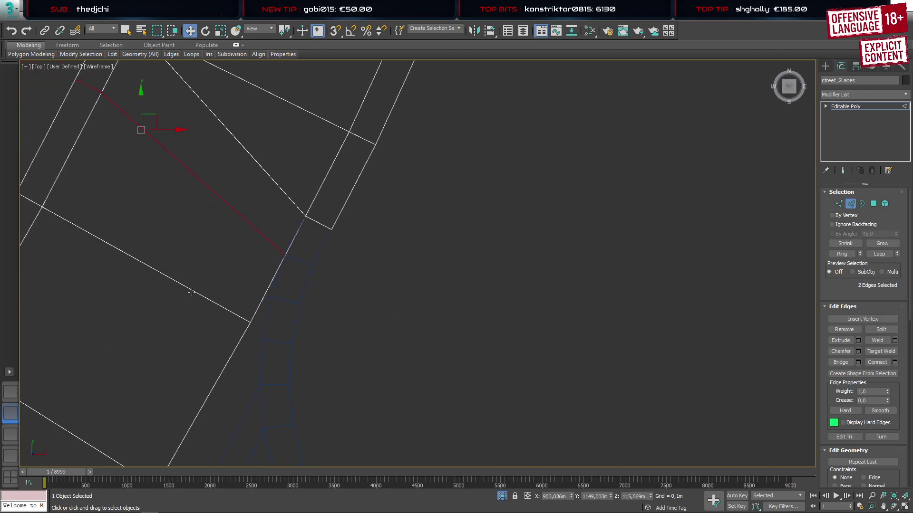
scroll(191, 293, down, 3)
middle_drag(172, 252, 240, 267)
key(1)
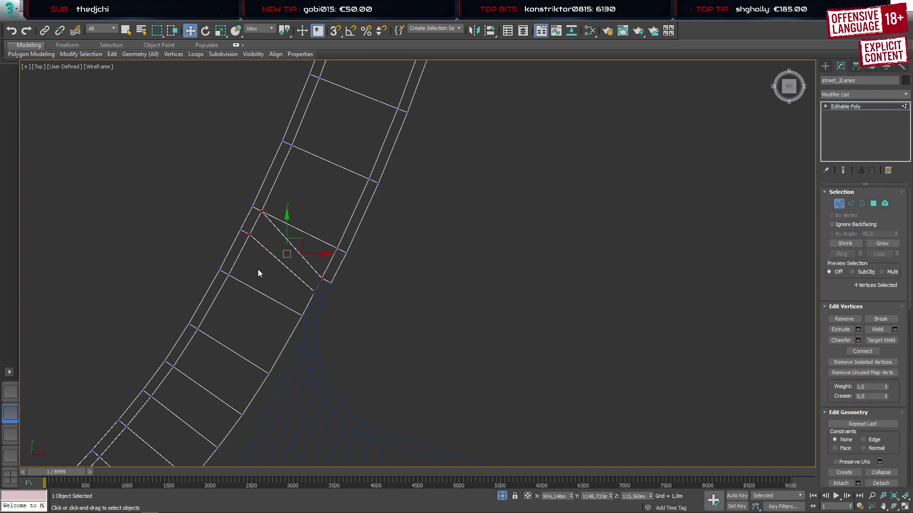
key(ctrl+w)
click(249, 235)
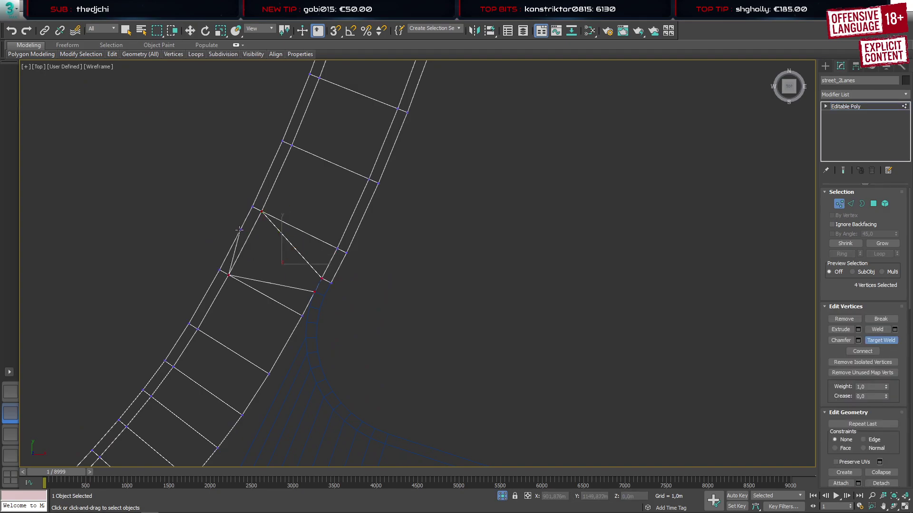
click(229, 275)
right_click(291, 319)
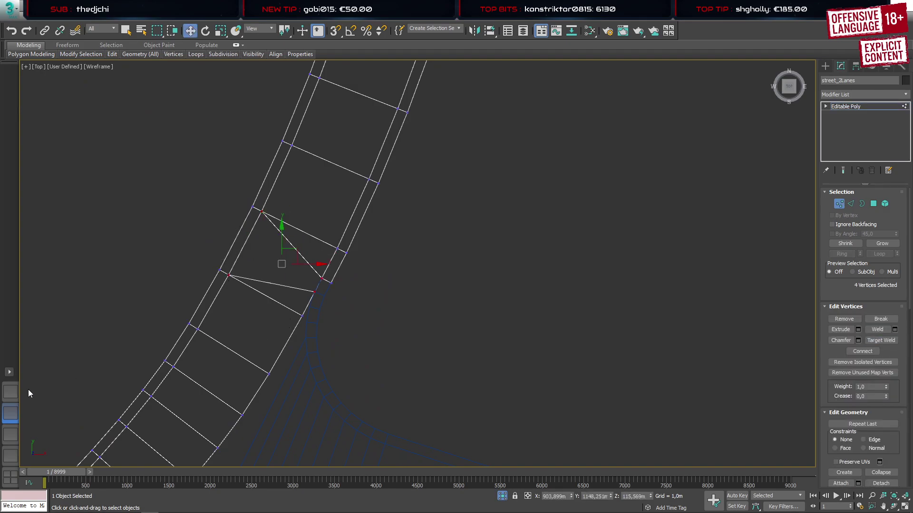
In Perspective view, select the road vertex at the curb junction
click(10, 392)
scroll(428, 285, up, 3)
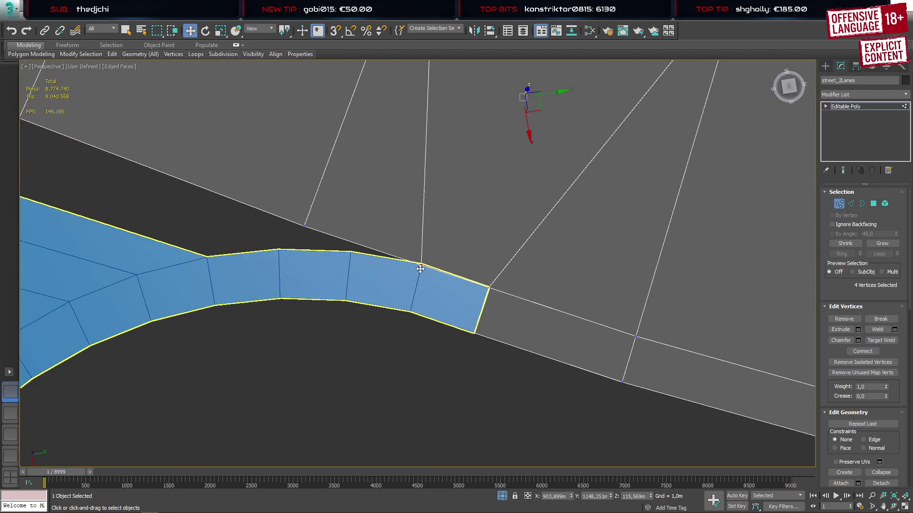
click(422, 264)
scroll(297, 285, down, 1)
scroll(298, 286, down, 3)
middle_drag(214, 292, 483, 379)
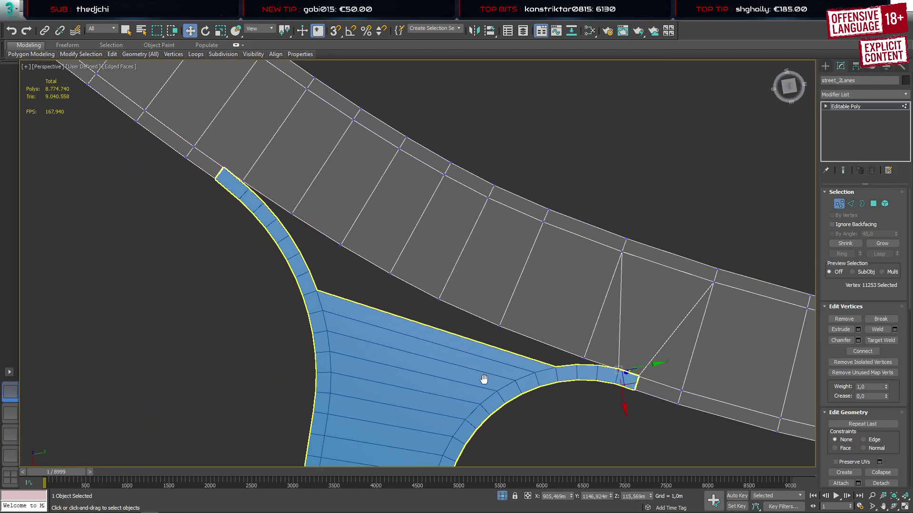
middle_drag(284, 195, 332, 209)
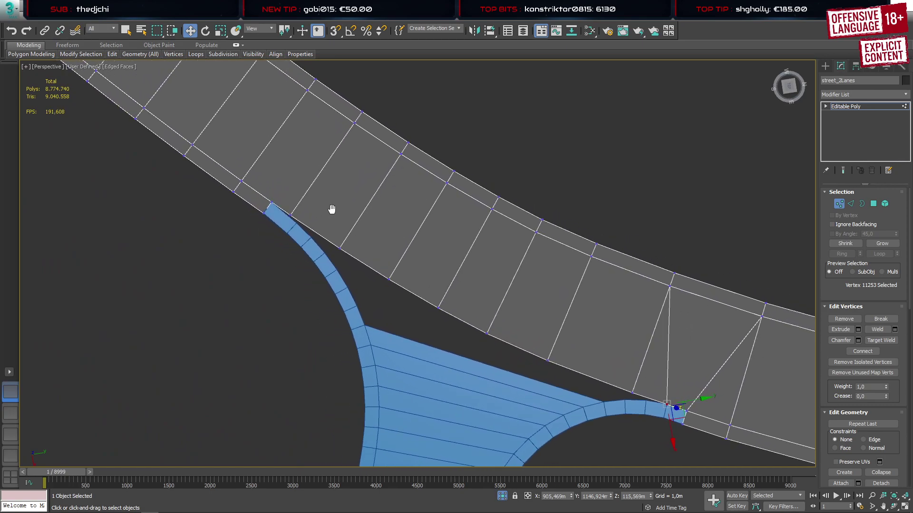
middle_drag(332, 210, 224, 140)
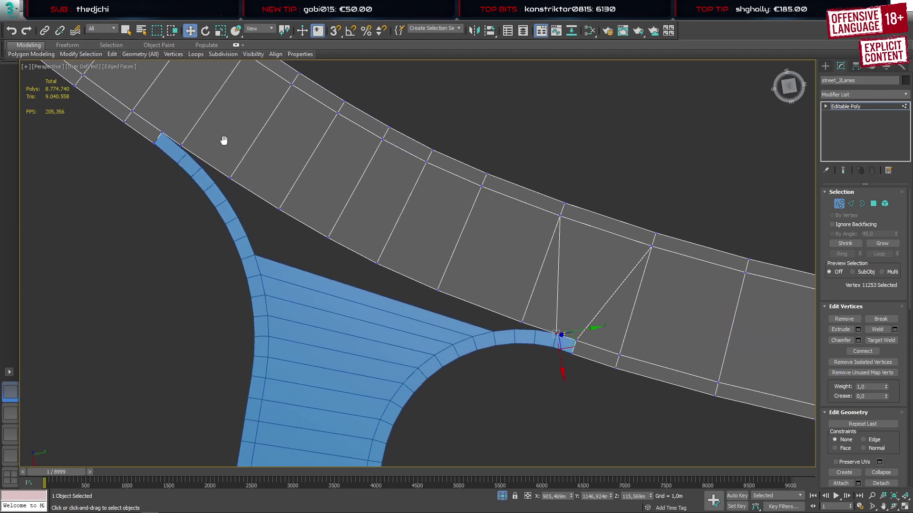
Snap the side road's curb corner vertex onto the main road vertex
click(825, 64)
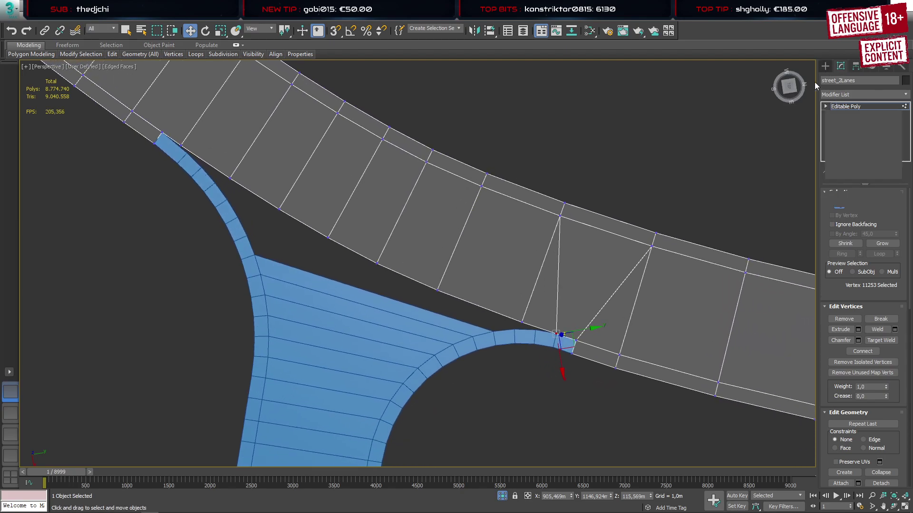
click(561, 342)
key(1)
key(1)
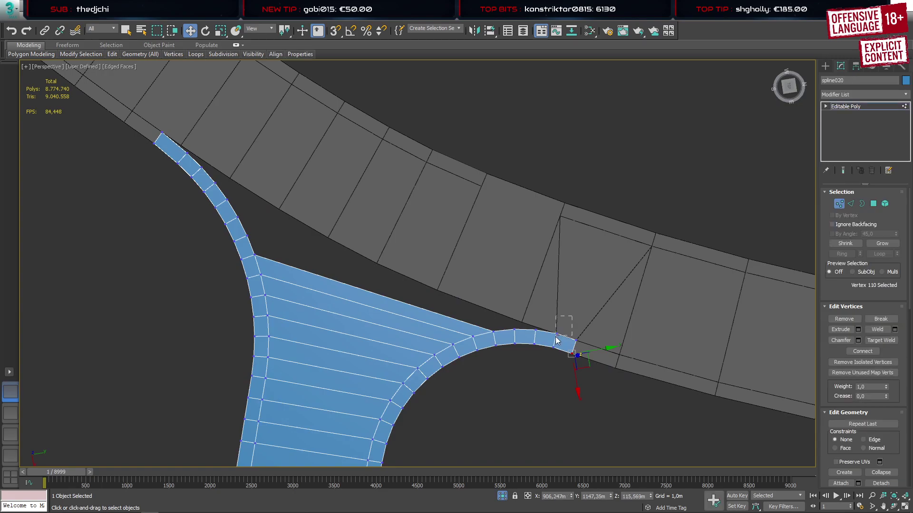
click(555, 337)
scroll(554, 341, up, 5)
key(s)
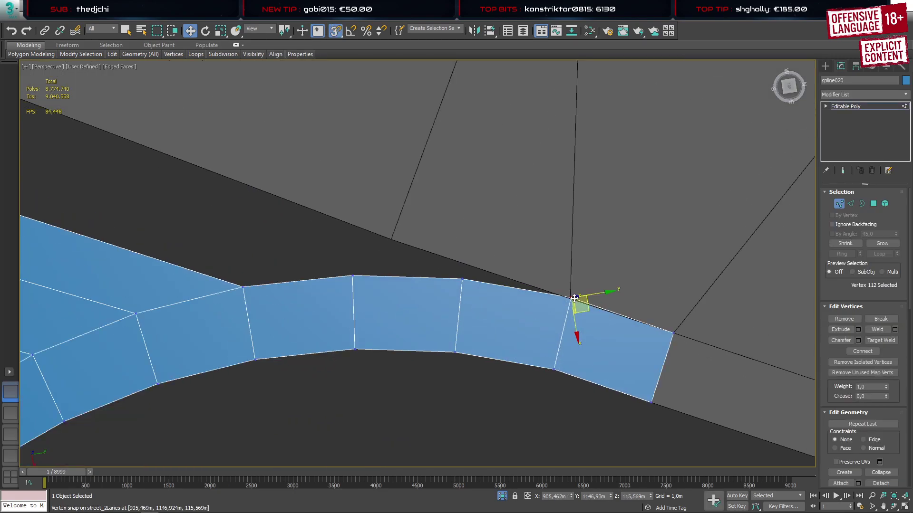
drag(573, 299, 567, 306)
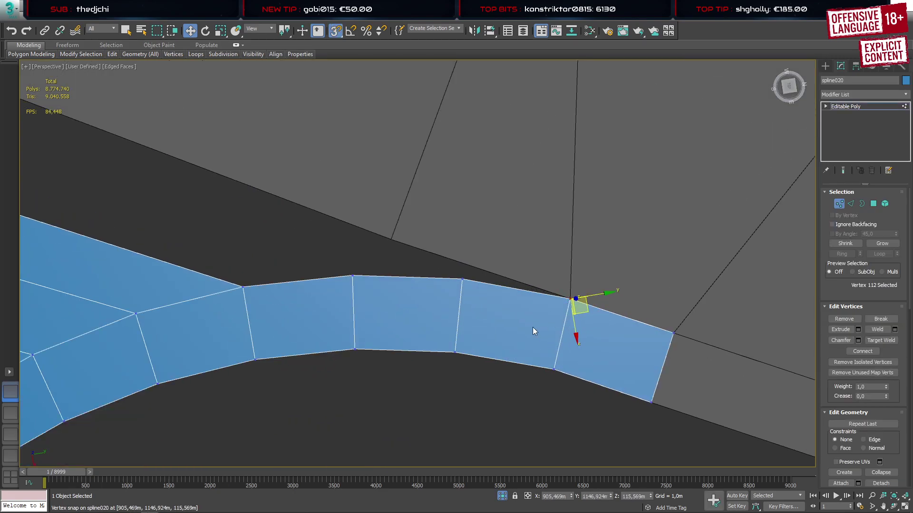
scroll(532, 327, down, 3)
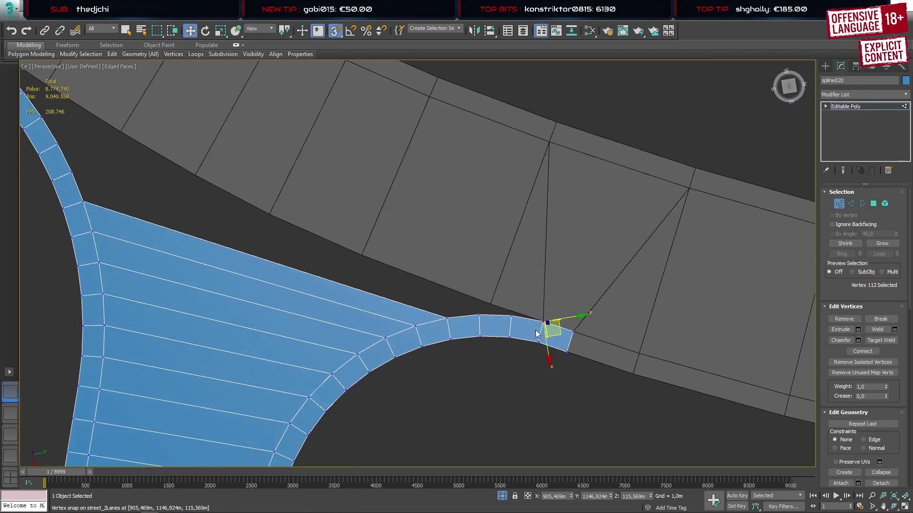
alt+middle_drag(536, 330, 536, 333)
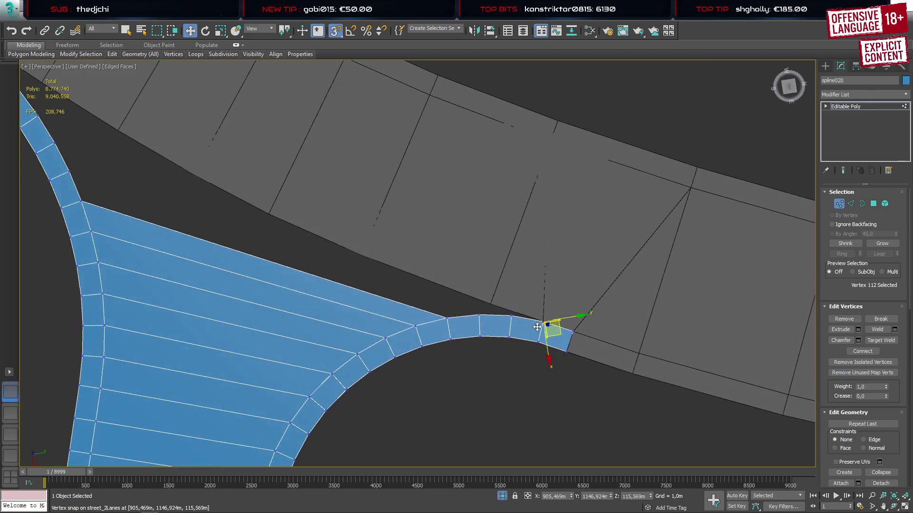
Bridge the two facing edges across the curb gap
click(828, 68)
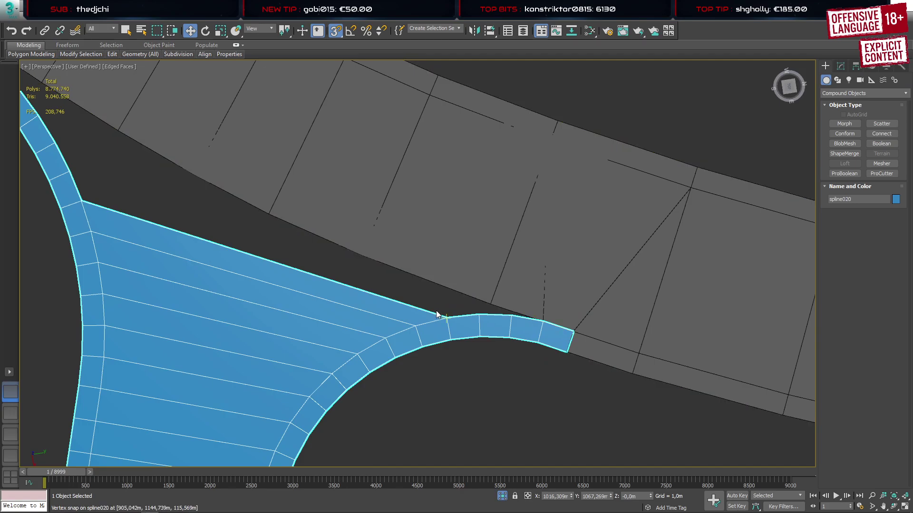
key(2)
click(336, 32)
key(b)
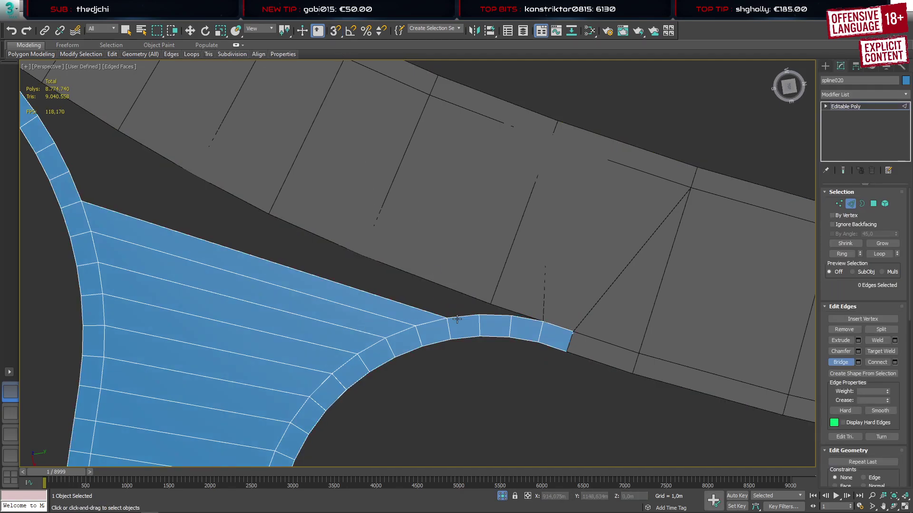
click(458, 318)
click(74, 184)
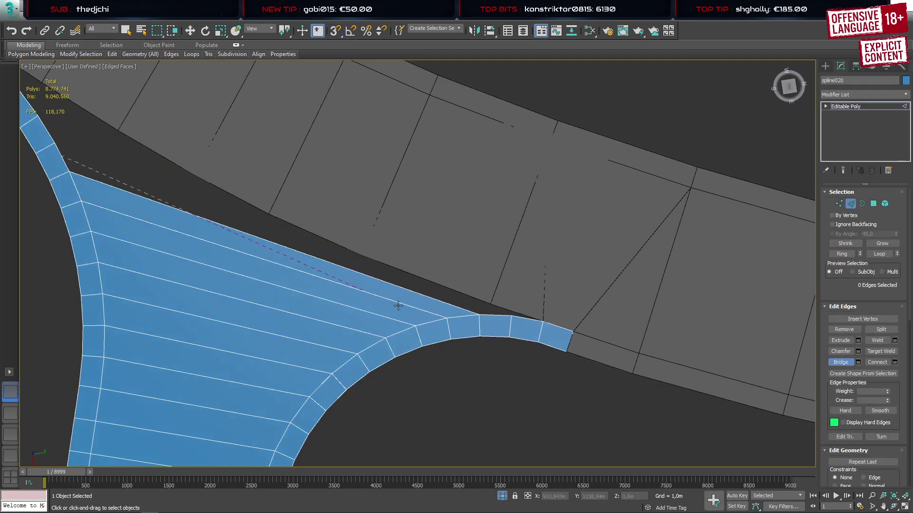
middle_drag(289, 284, 363, 339)
key(w)
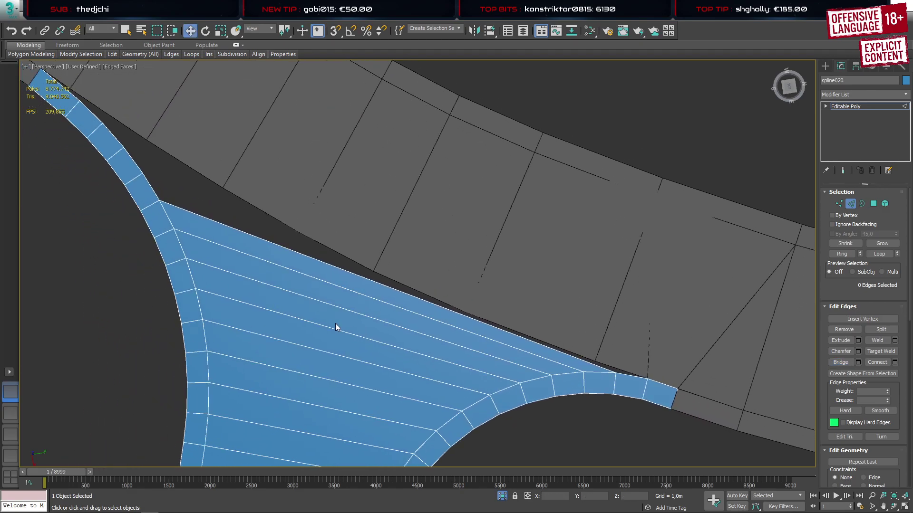
scroll(335, 328, down, 4)
middle_drag(335, 325, 362, 286)
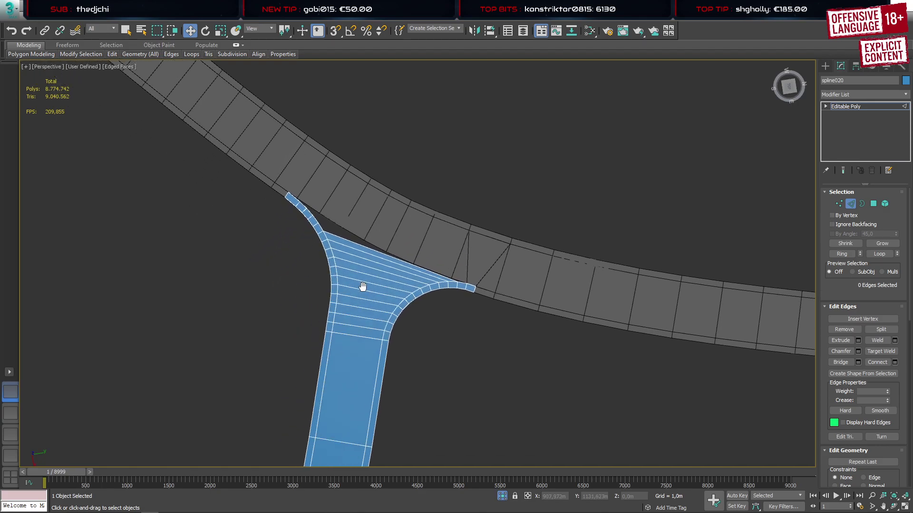
Connect three edges along the junction's upper side with new segments
scroll(382, 262, up, 5)
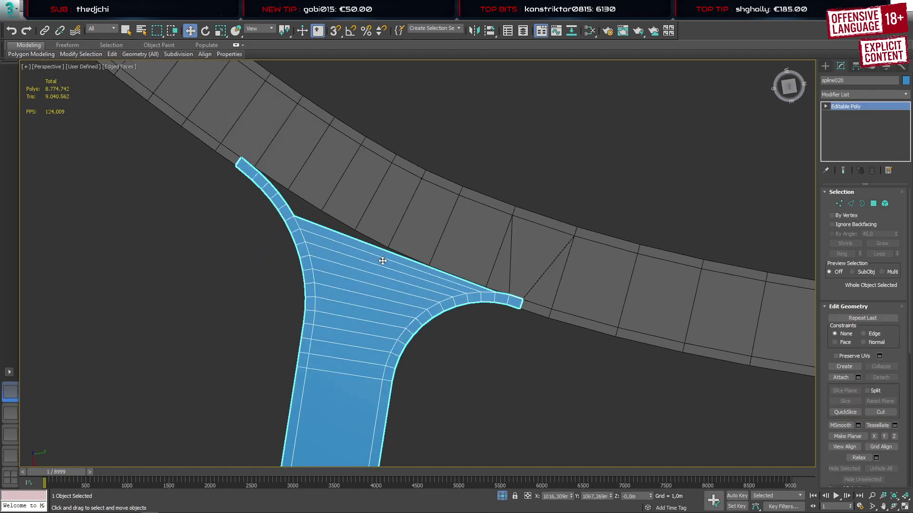
click(380, 254)
ctrl+click(383, 239)
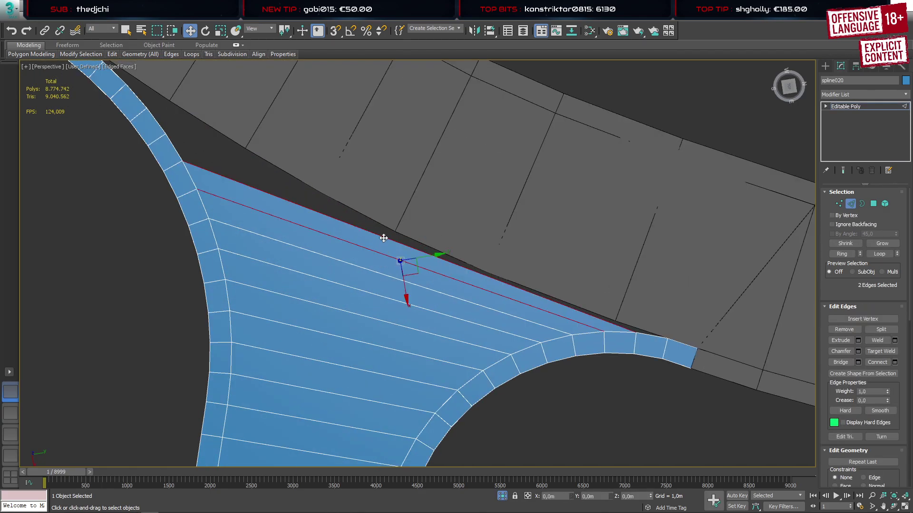
ctrl+click(386, 274)
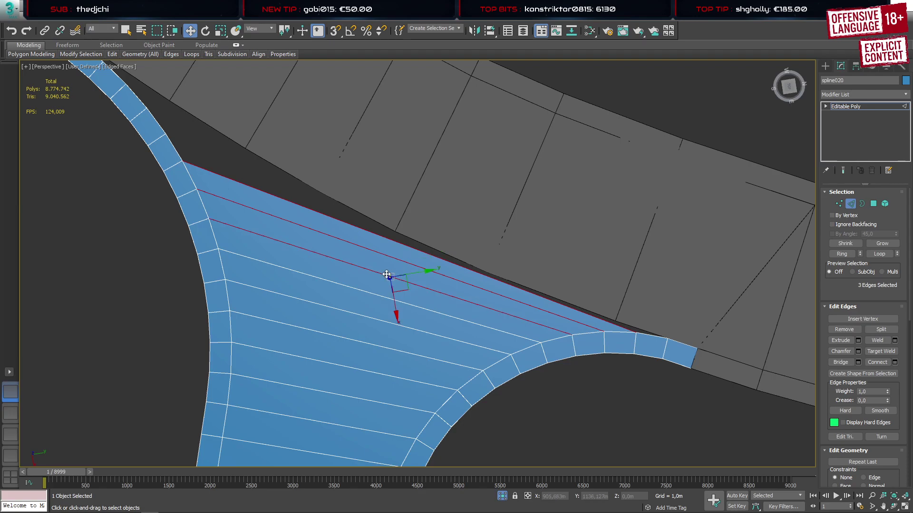
key(ctrl+shift+e)
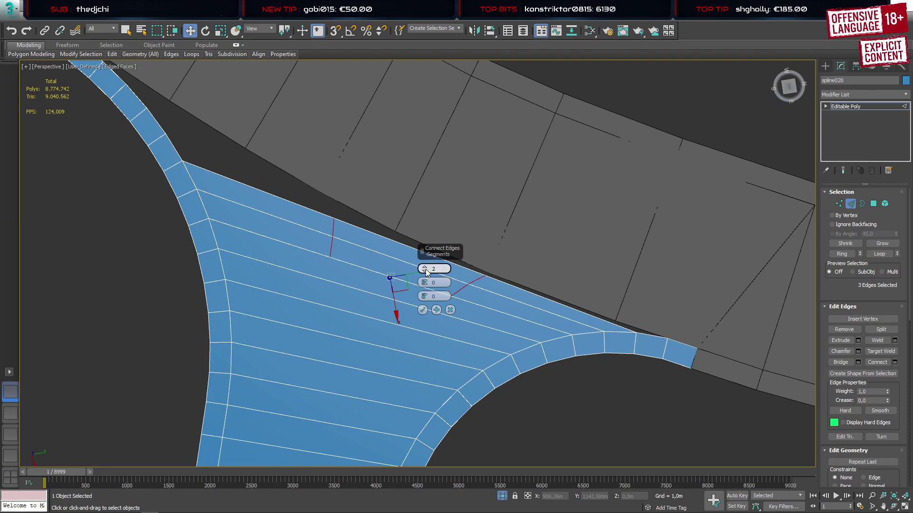
click(423, 310)
Target-weld the stray vertex near the curb corner onto its neighbouring vertex
middle_drag(410, 328, 340, 320)
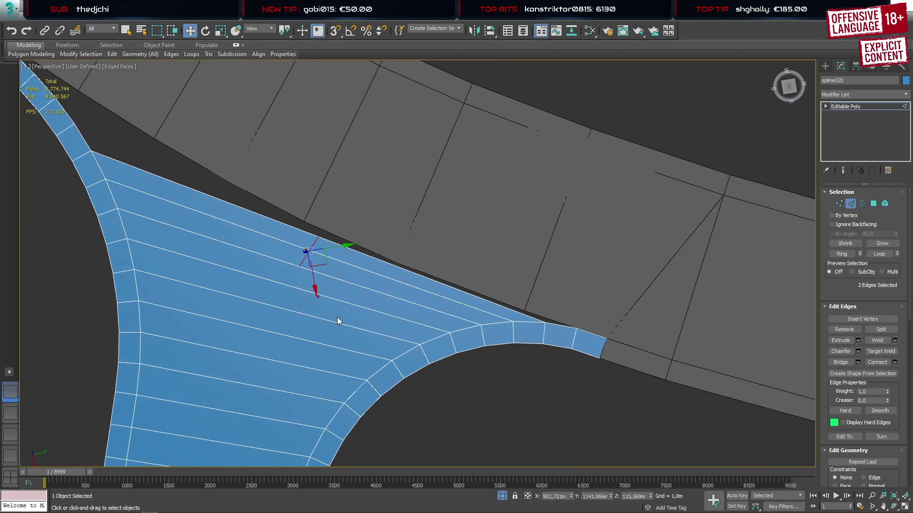
middle_drag(369, 301, 422, 350)
key(1)
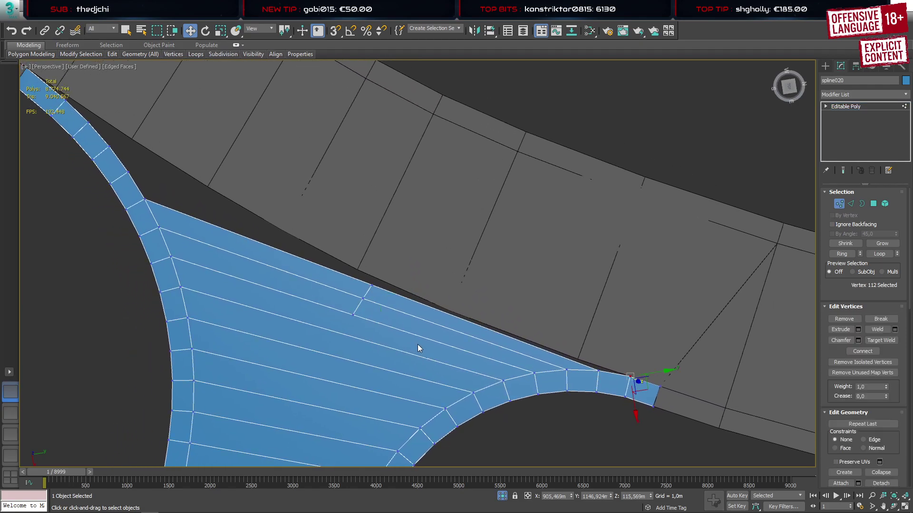
key(ctrl+w)
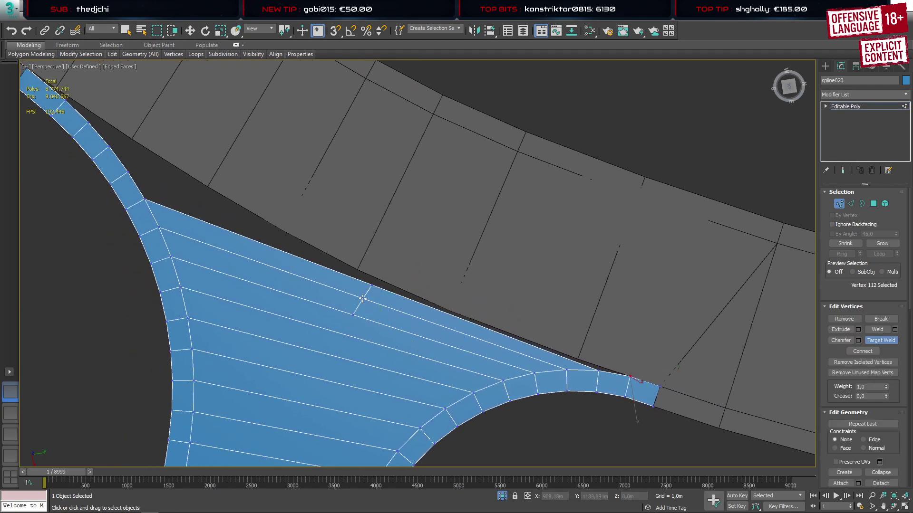
click(362, 299)
click(371, 286)
key(w)
Snap the welded vertex onto a main road vertex
click(371, 286)
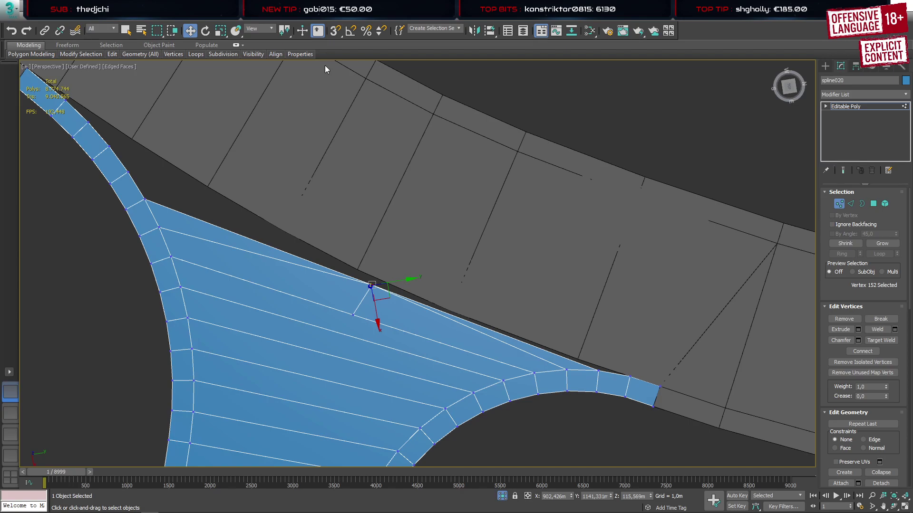
key(s)
drag(373, 287, 356, 272)
alt+middle_drag(451, 322, 471, 321)
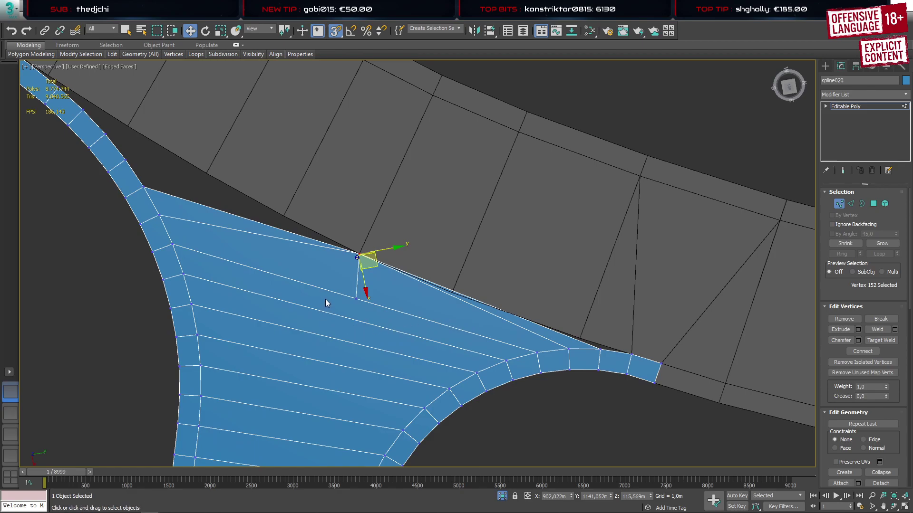
Weld the vertex near the curb corner onto the new connecting edge's vertex
key(ctrl+shift+w)
click(356, 299)
click(172, 245)
right_click(308, 309)
Remove the long edge across the road wedge
key(2)
click(497, 317)
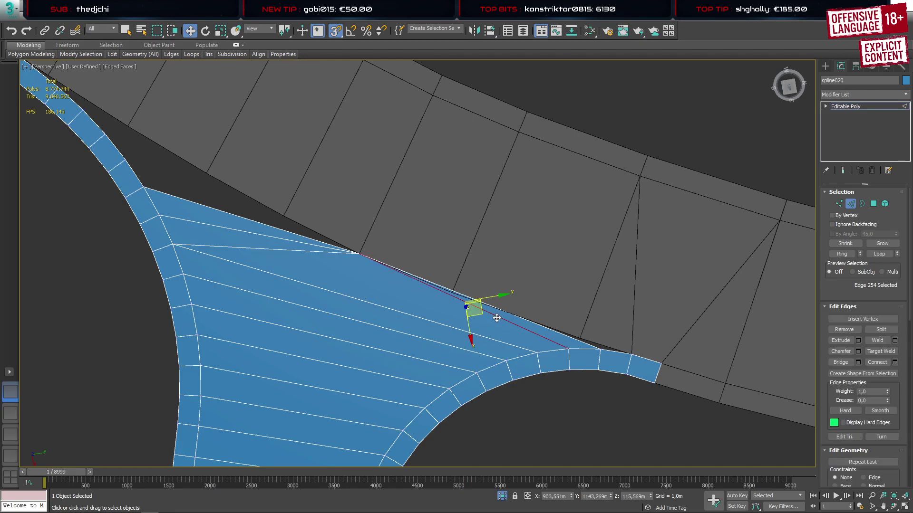
key(BackSpace)
key(2)
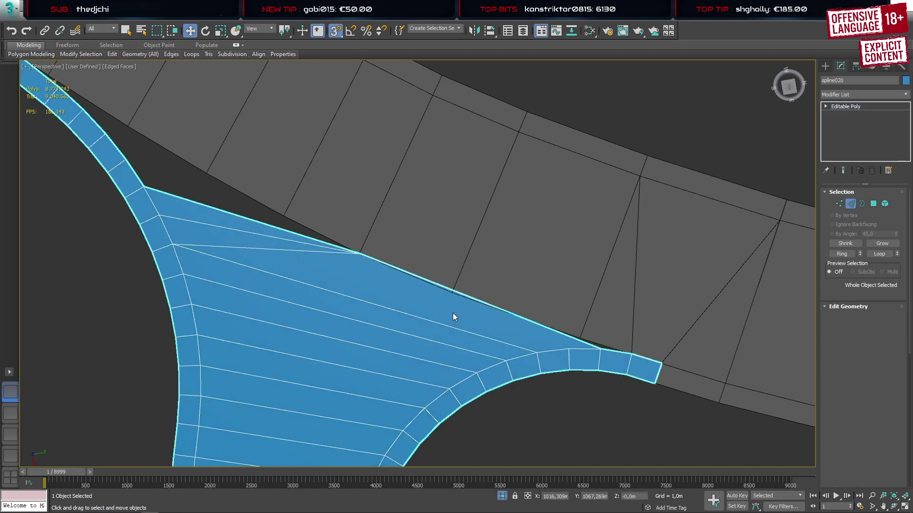
key(2)
Connect two edges and move the new end vertex onto the road edge vertex
click(434, 327)
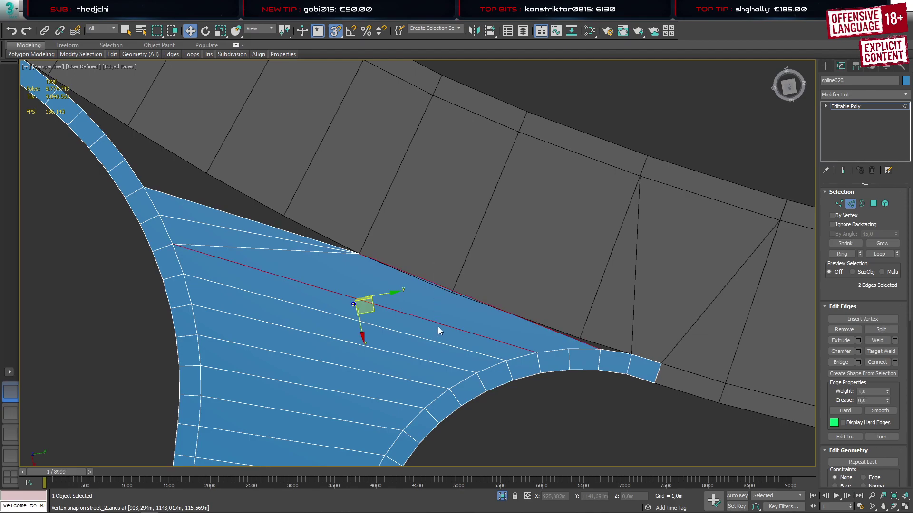
key(ctrl+shift+e)
click(422, 310)
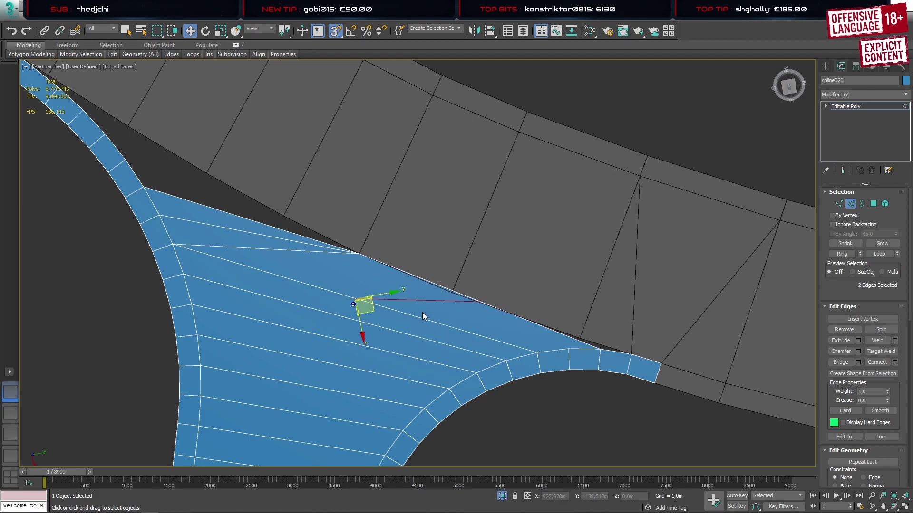
key(1)
click(481, 302)
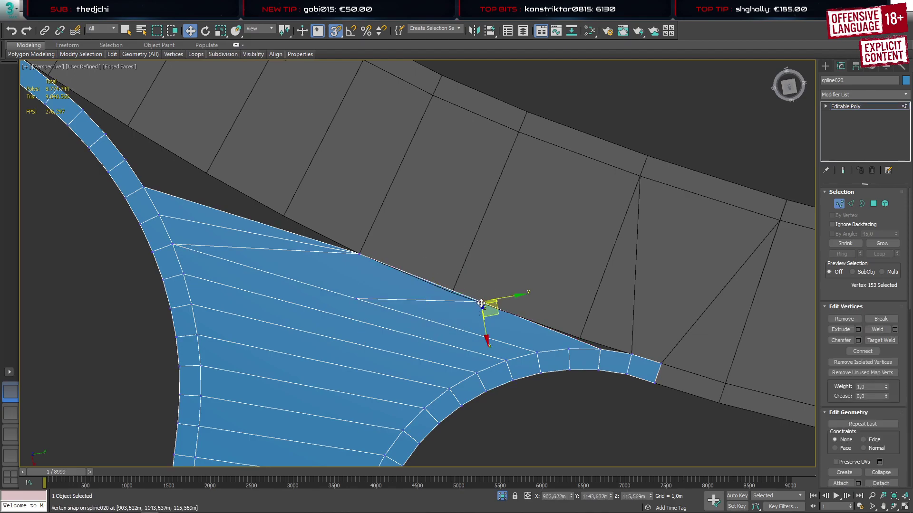
drag(482, 306, 453, 300)
Target-weld that vertex onto the curb strip corner
key(ctrl+shift+w)
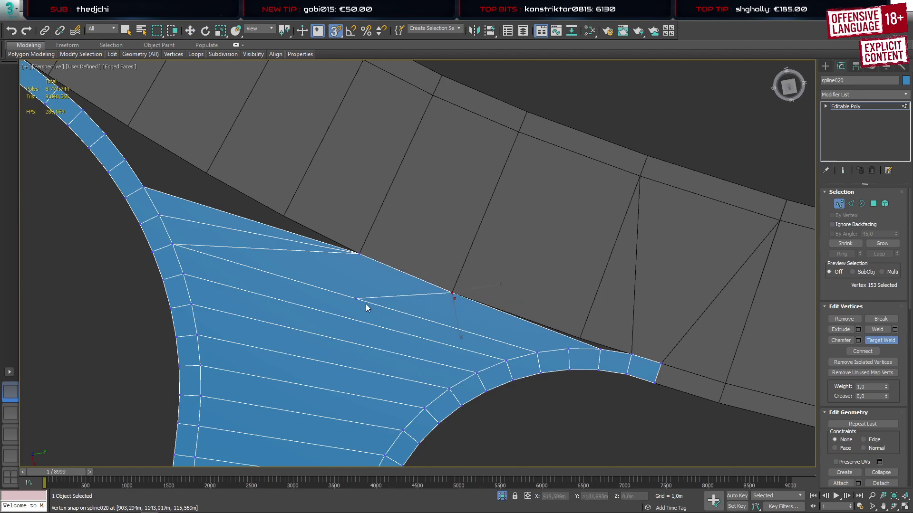
click(536, 353)
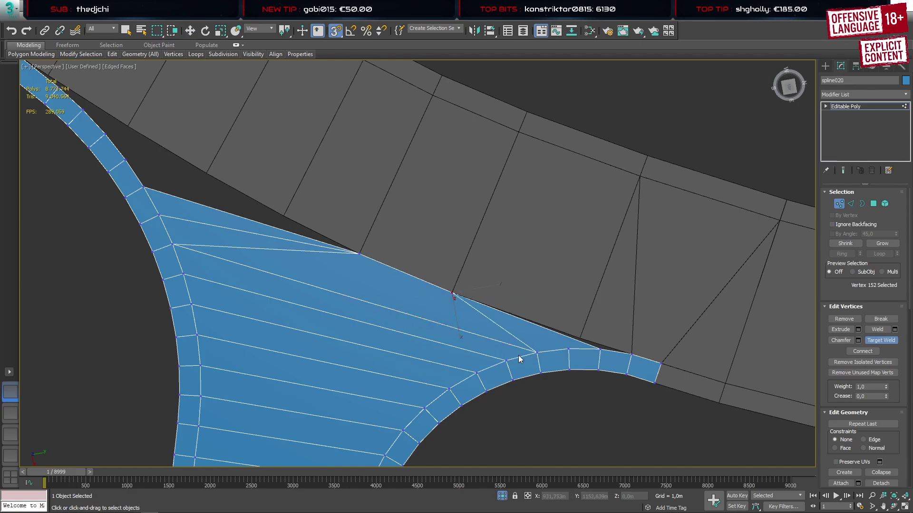
middle_drag(469, 337, 344, 293)
key(w)
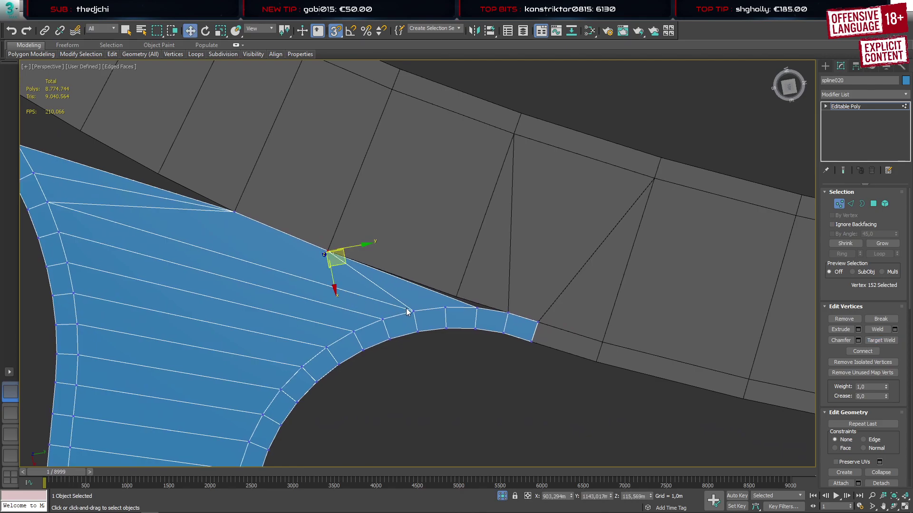
scroll(426, 317, up, 3)
Delete the leftover triangle polygon
key(4)
click(418, 293)
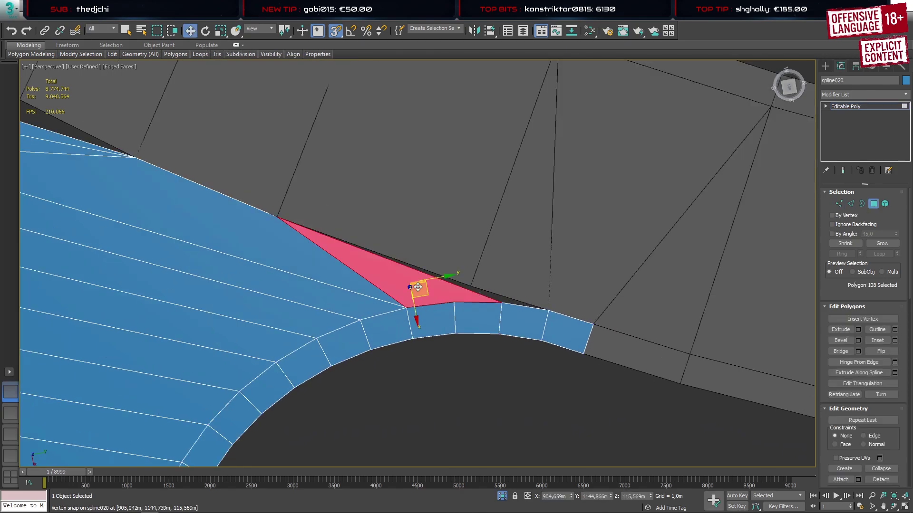
key(Delete)
Shift-extend three new polygons up from the curb strip's top edges
key(2)
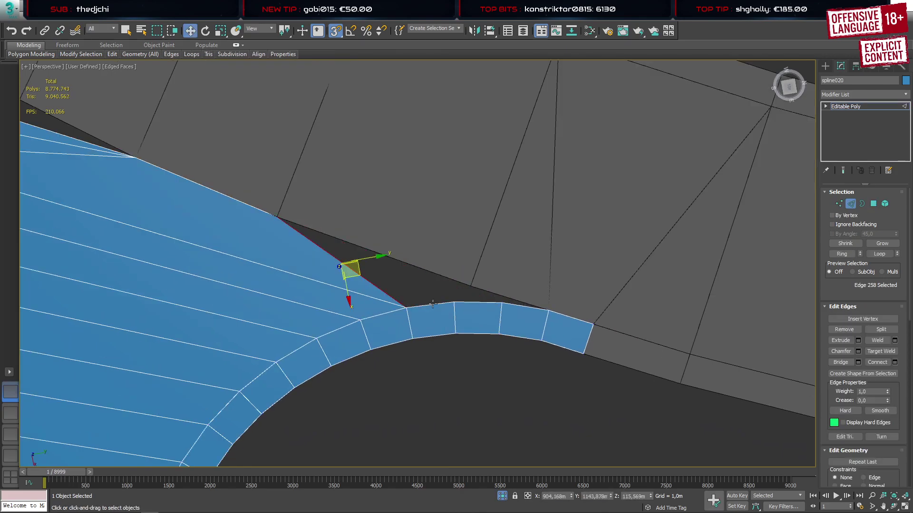
click(442, 304)
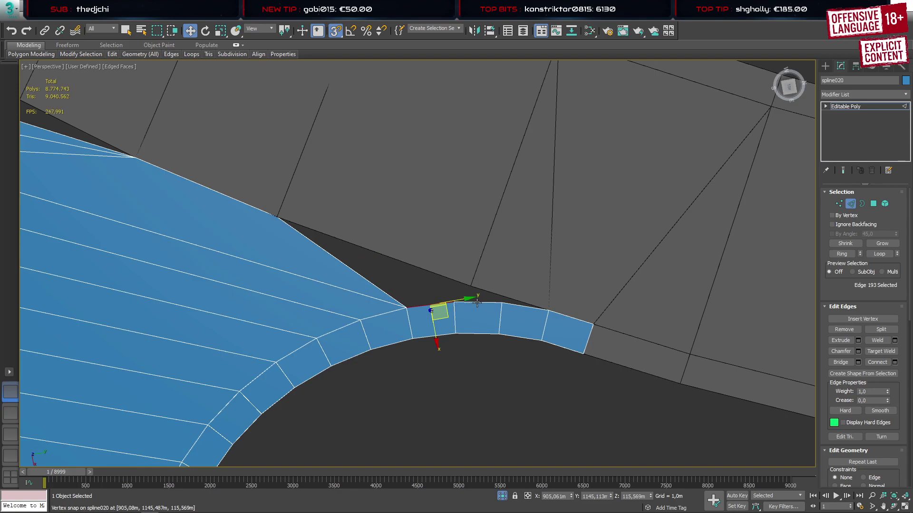
ctrl+click(478, 303)
ctrl+click(516, 306)
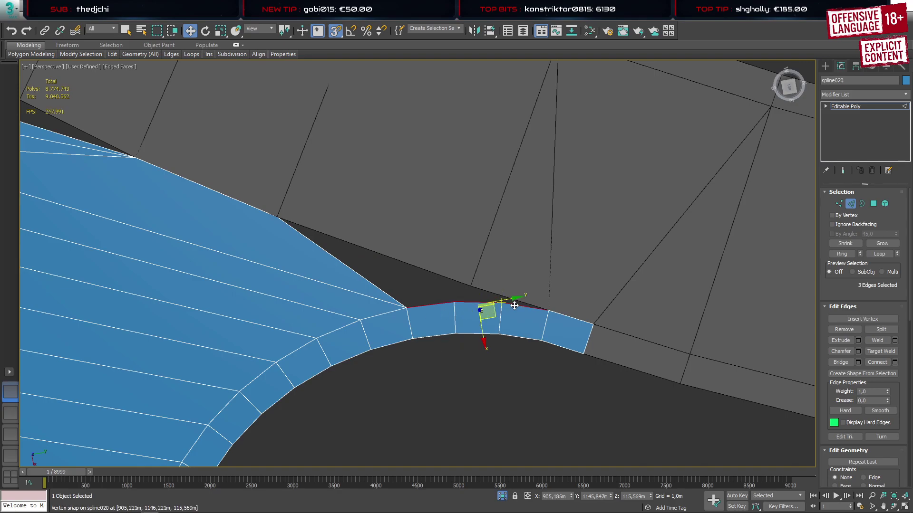
key(s)
shift+drag(497, 319, 471, 253)
Weld the new polygons' vertices onto the road edge, snapping the remaining one down
key(1)
key(ctrl+w)
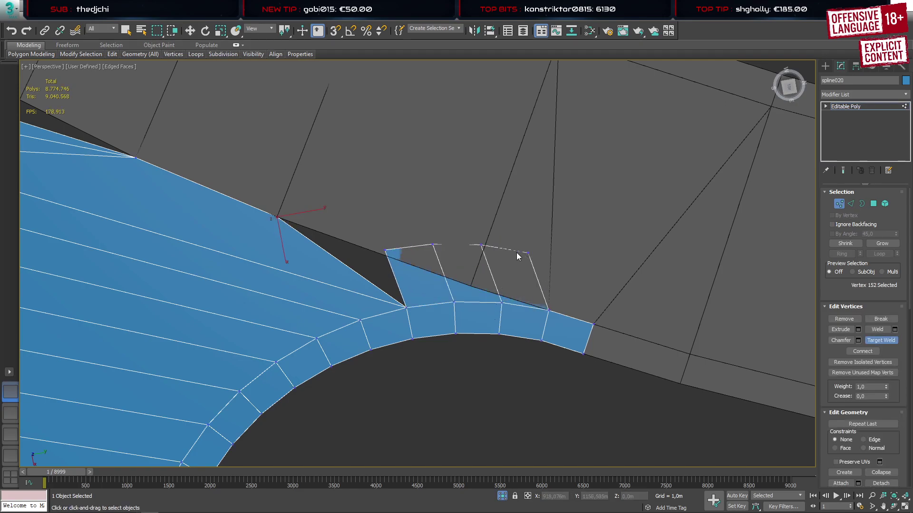
drag(527, 253, 386, 249)
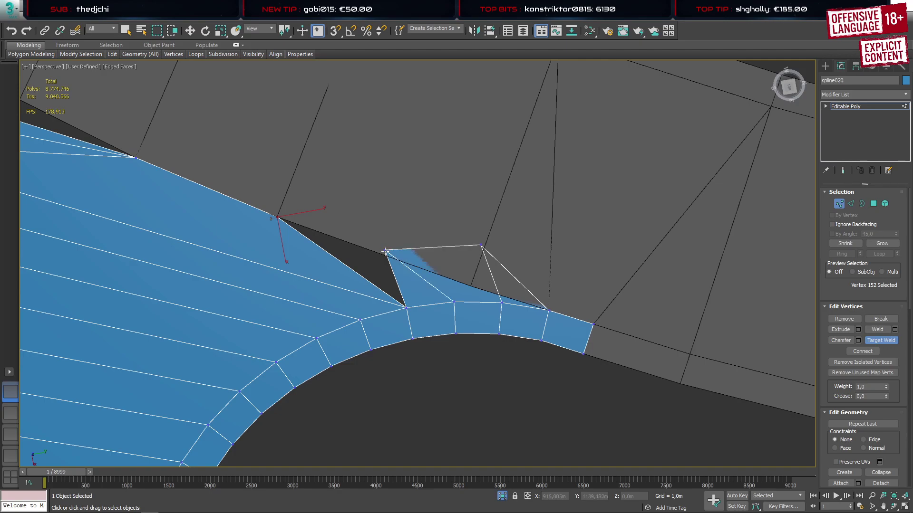
click(277, 217)
key(w)
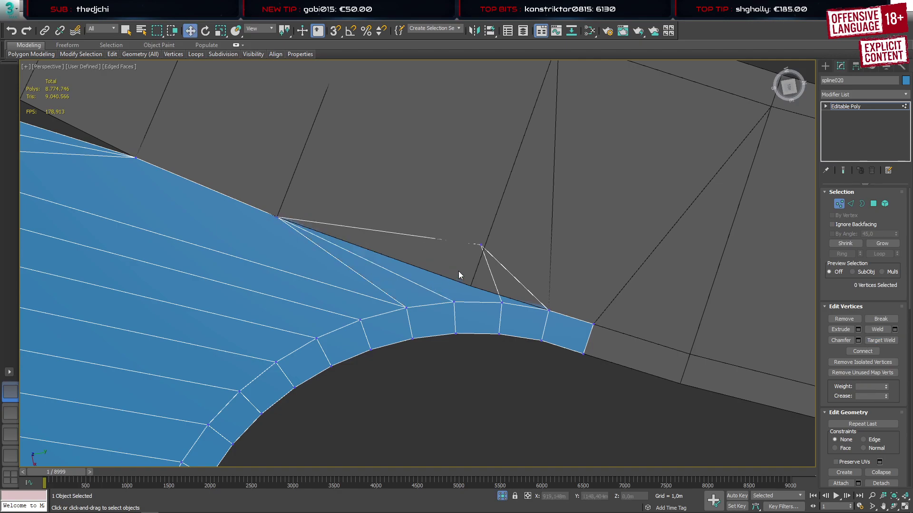
click(483, 247)
key(s)
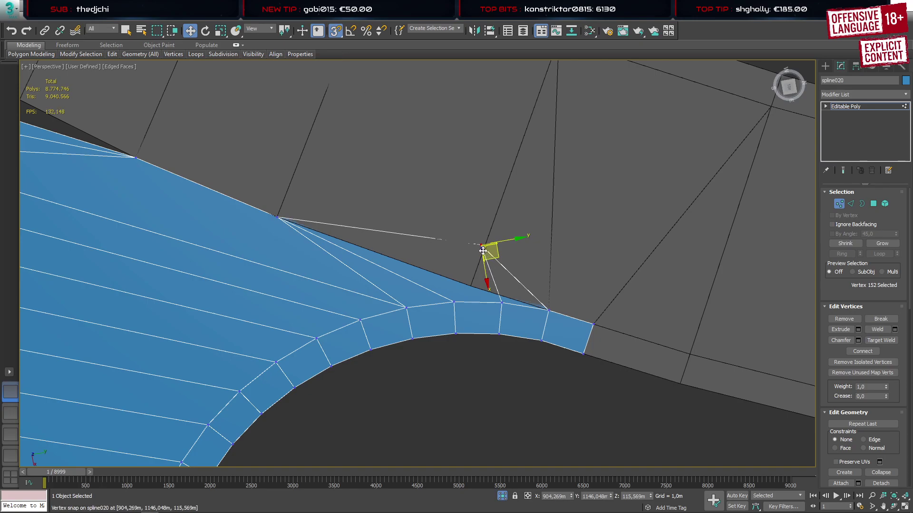
drag(483, 248, 471, 288)
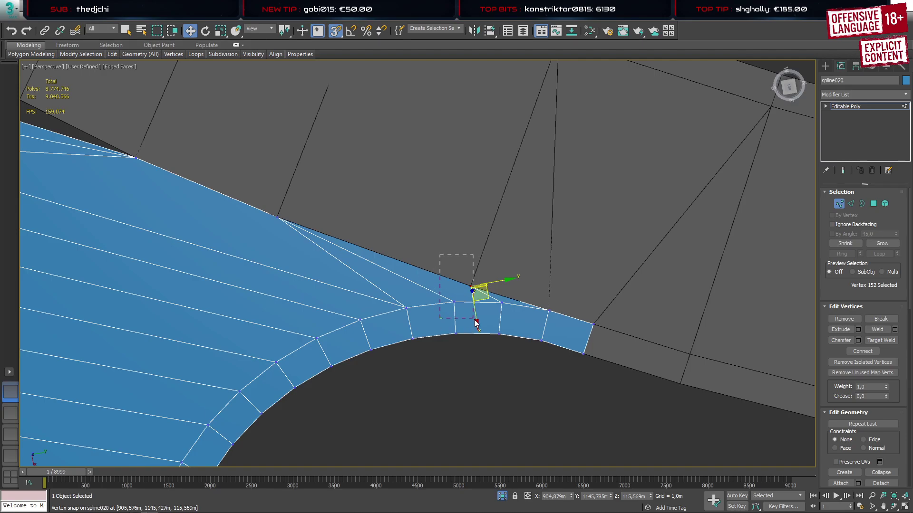
drag(474, 319, 474, 320)
Extend a new polygon from the end edge of the curb strip
scroll(343, 290, down, 2)
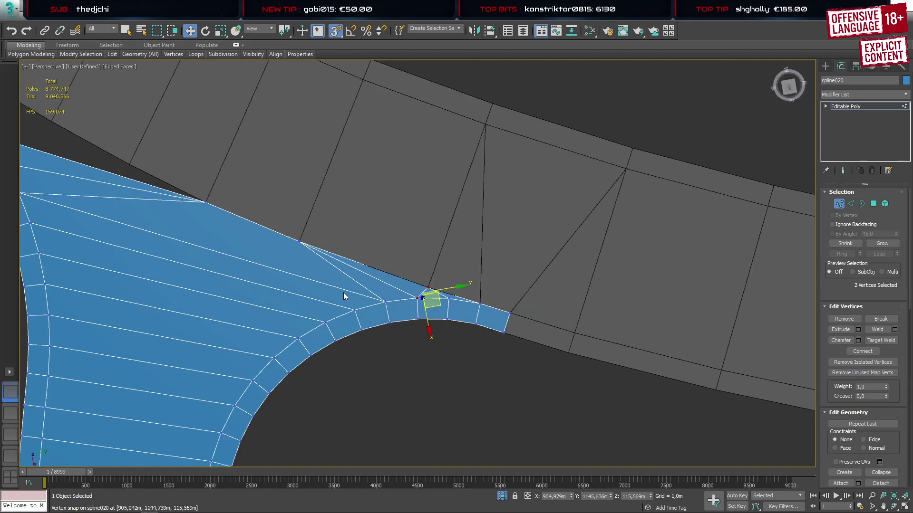
middle_drag(246, 273, 545, 364)
middle_drag(265, 187, 322, 259)
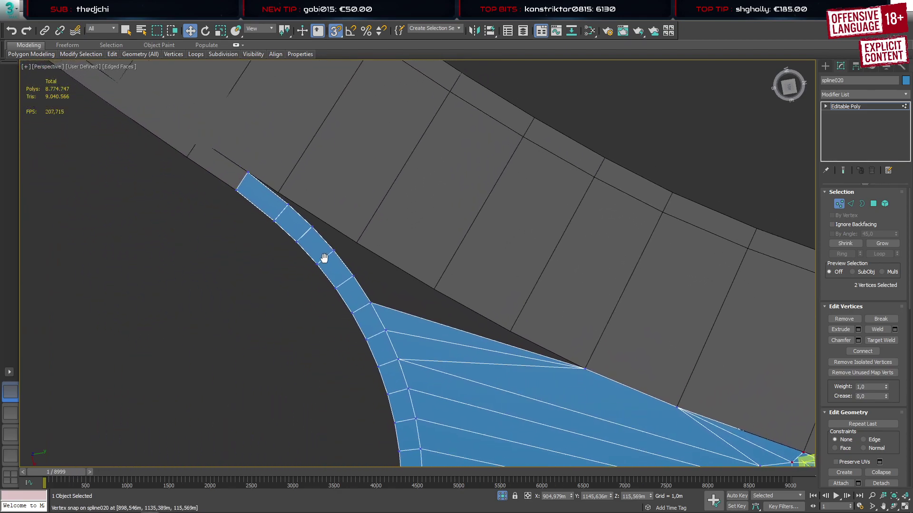
click(336, 31)
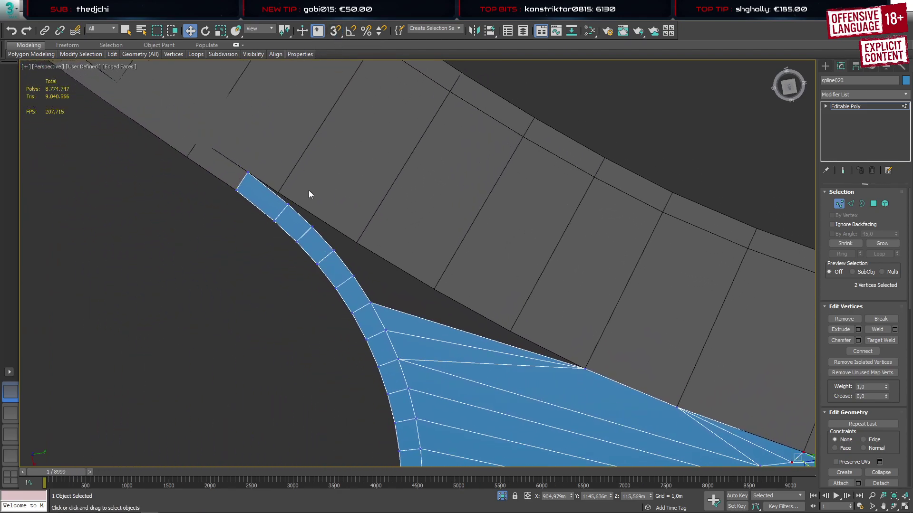
click(278, 201)
key(2)
click(268, 188)
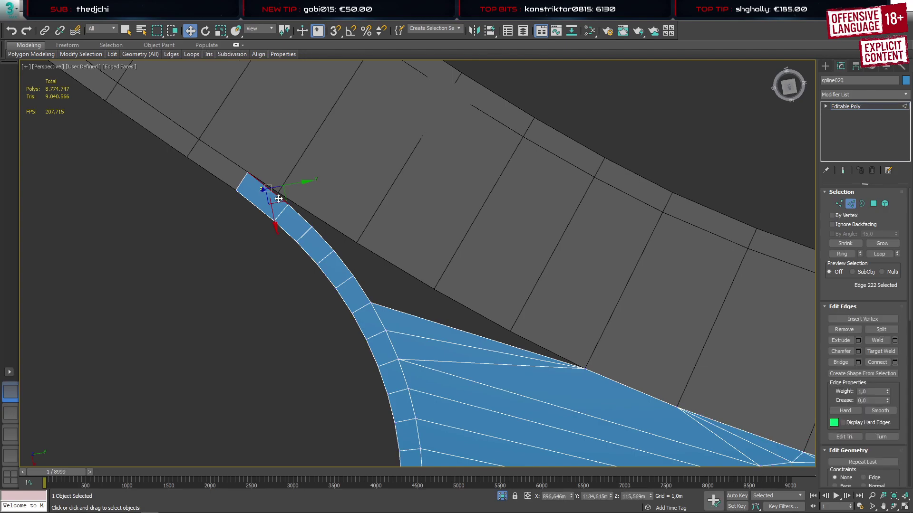
shift+drag(274, 195, 380, 196)
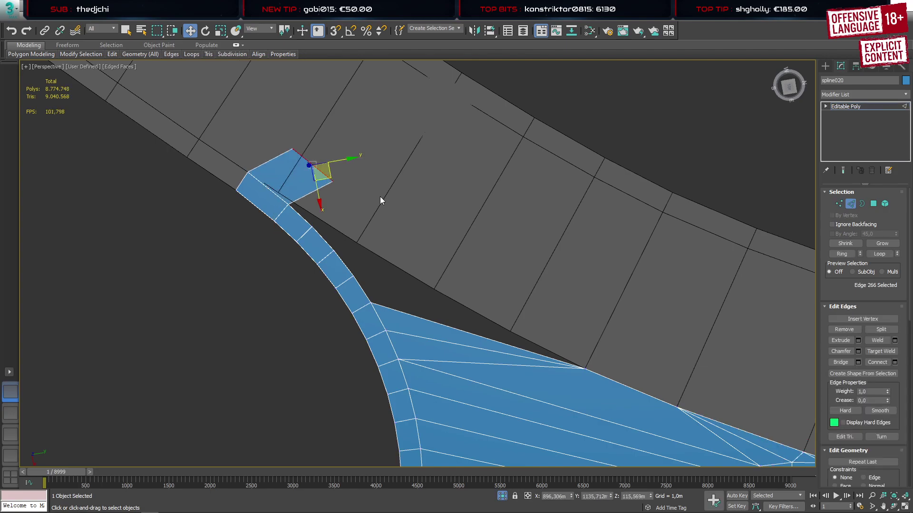
Weld the extended vertex to the upper vertex and snap the tip onto the curb vertex
key(1)
key(ctrl+w)
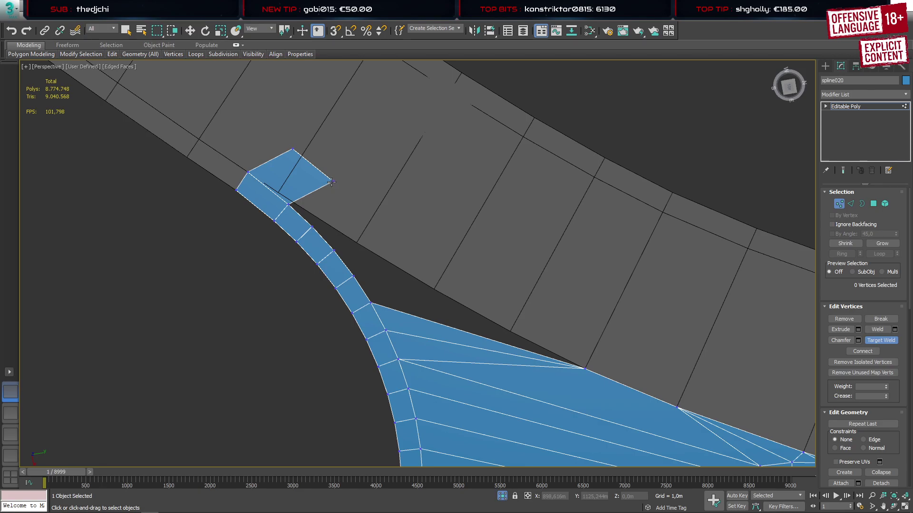
click(331, 181)
click(292, 150)
key(w)
click(290, 148)
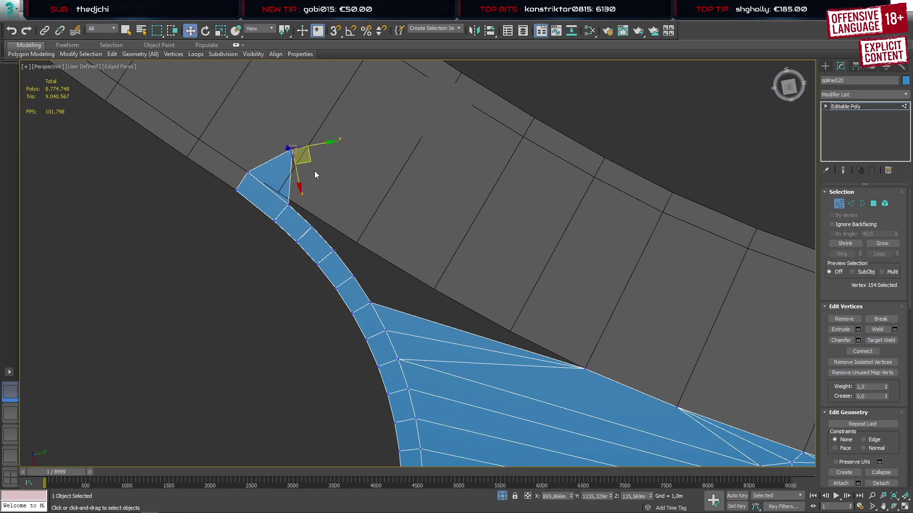
key(s)
drag(294, 149, 274, 194)
click(335, 36)
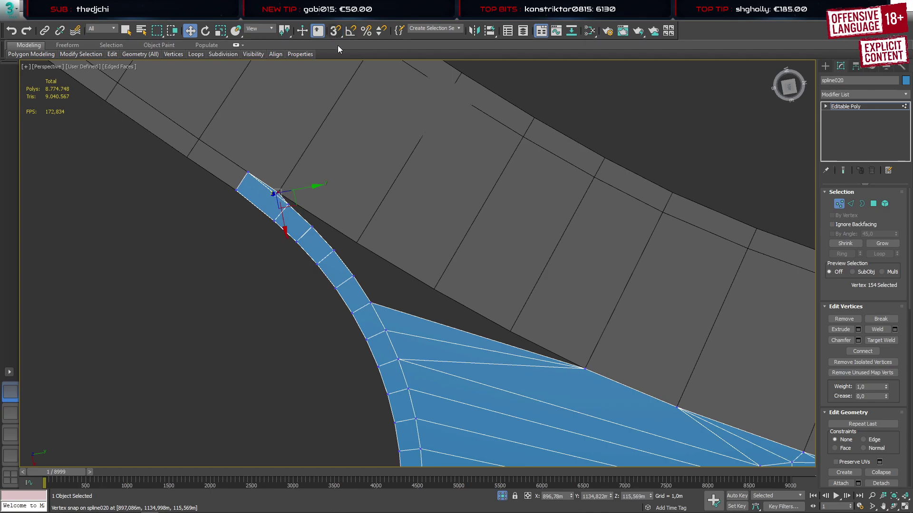
Extend four new polygons from the strip's upper border edges toward the main road
key(2)
click(307, 225)
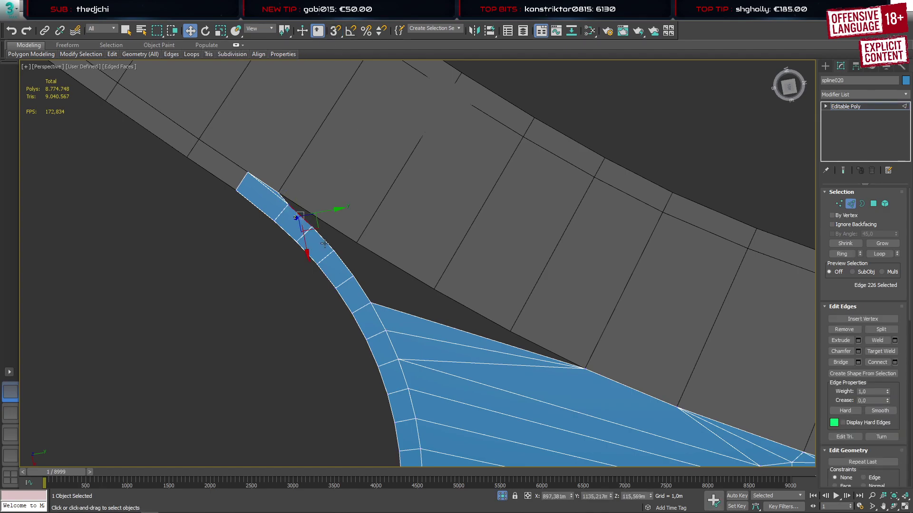
ctrl+click(325, 243)
ctrl+click(344, 265)
ctrl+click(361, 289)
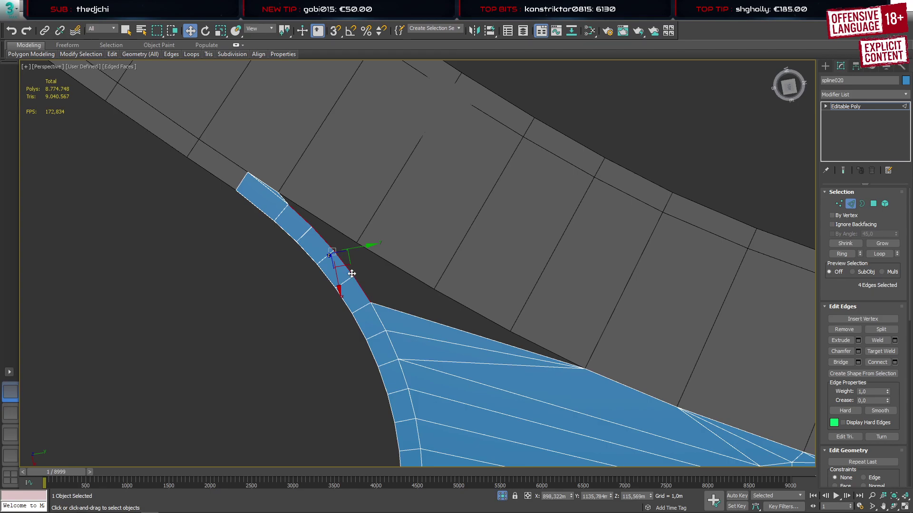
shift+drag(352, 273, 440, 257)
Weld the outer vertex onto the curb and snap the strip's top corner onto the road edge
key(1)
key(ctrl+w)
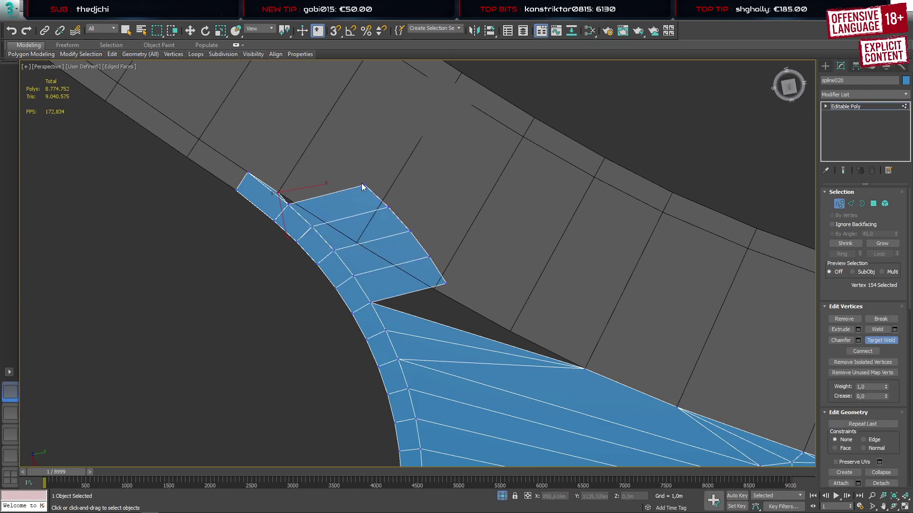
click(277, 190)
right_click(358, 203)
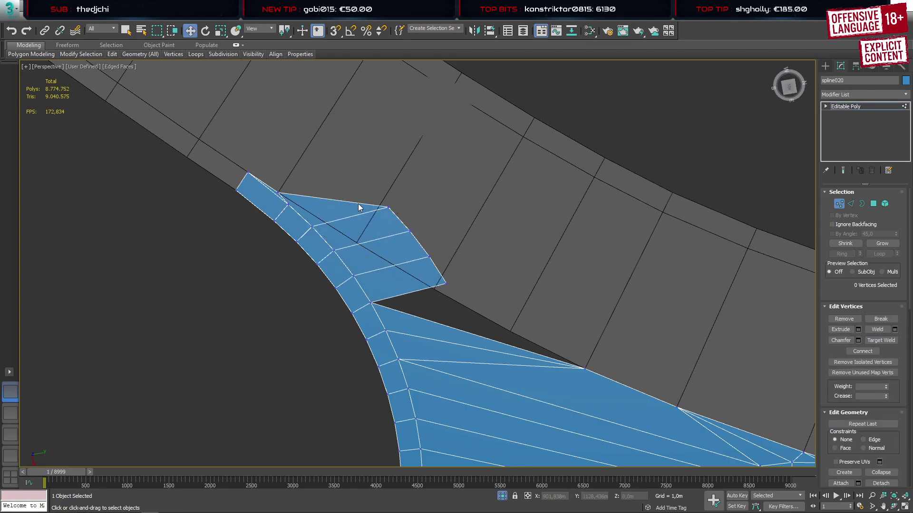
click(381, 207)
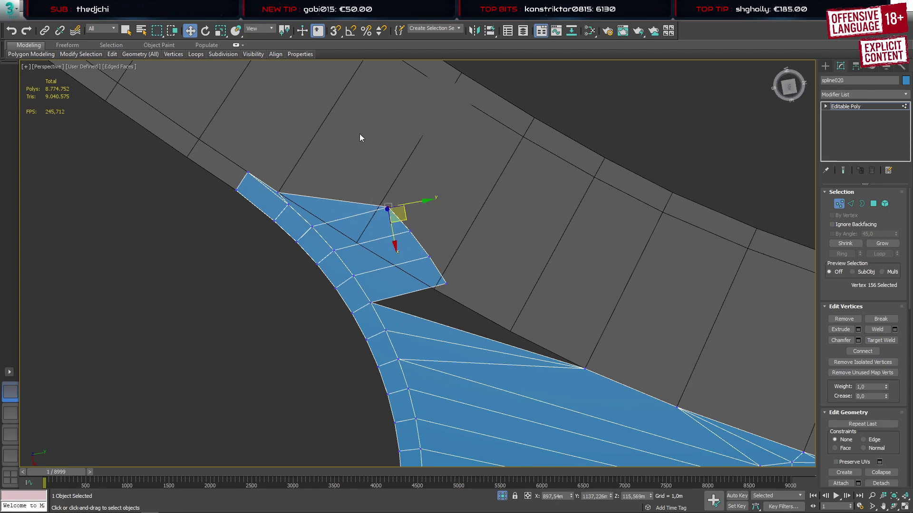
key(s)
drag(390, 206, 358, 241)
Target-weld the new strip's loose corner vertex onto the curb vertex
middle_drag(439, 279, 379, 211)
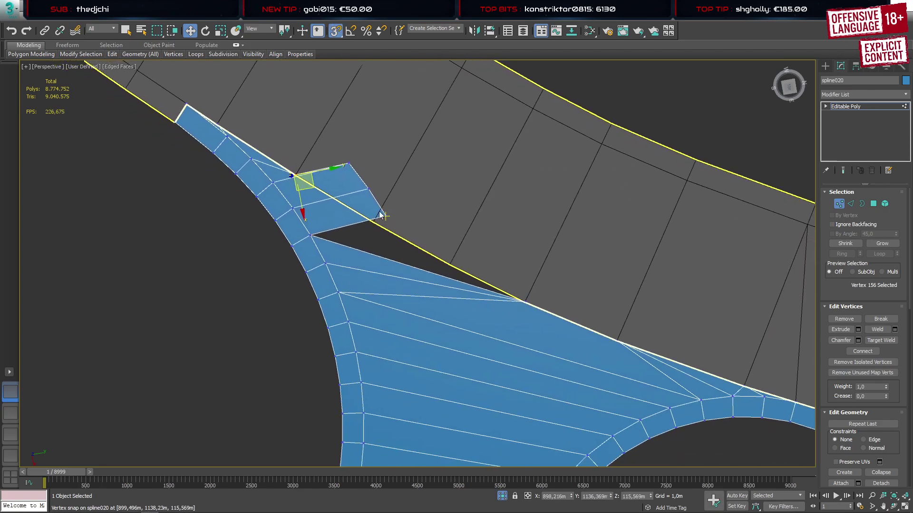
click(381, 214)
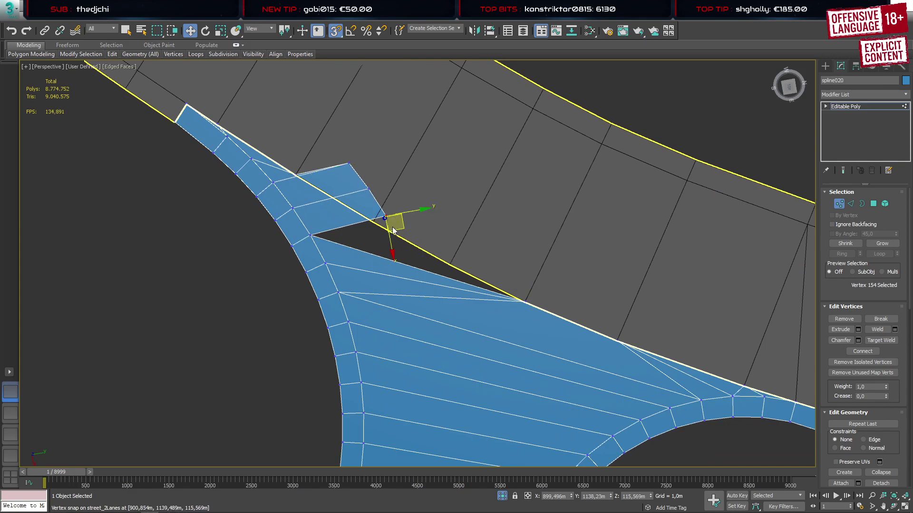
key(ctrl+w)
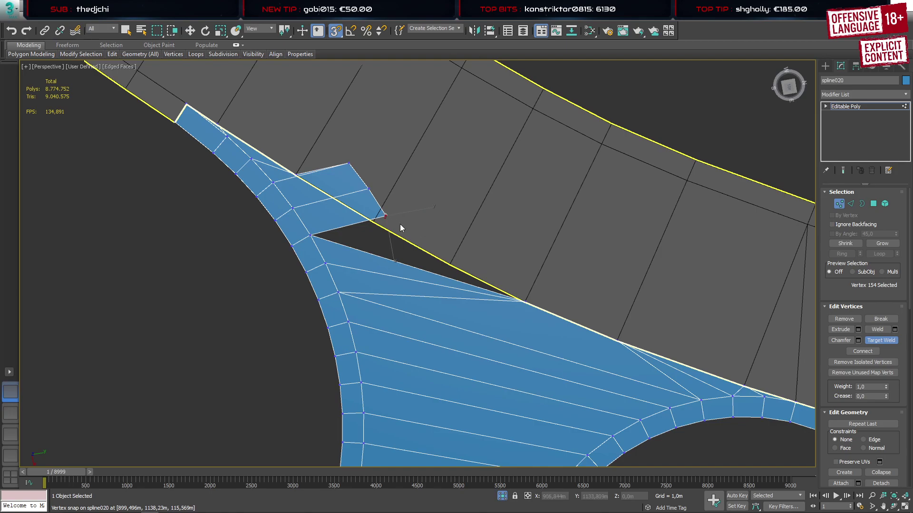
click(522, 301)
Snap the side road's edge vertex to the curb point and pull the spike vertex onto the curb edge
key(w)
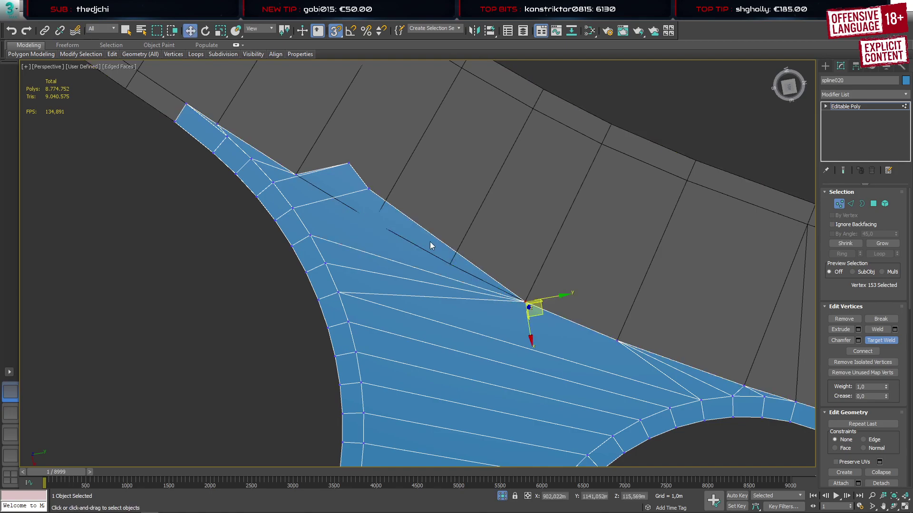
click(369, 189)
drag(369, 190, 447, 266)
click(347, 164)
drag(348, 164, 373, 225)
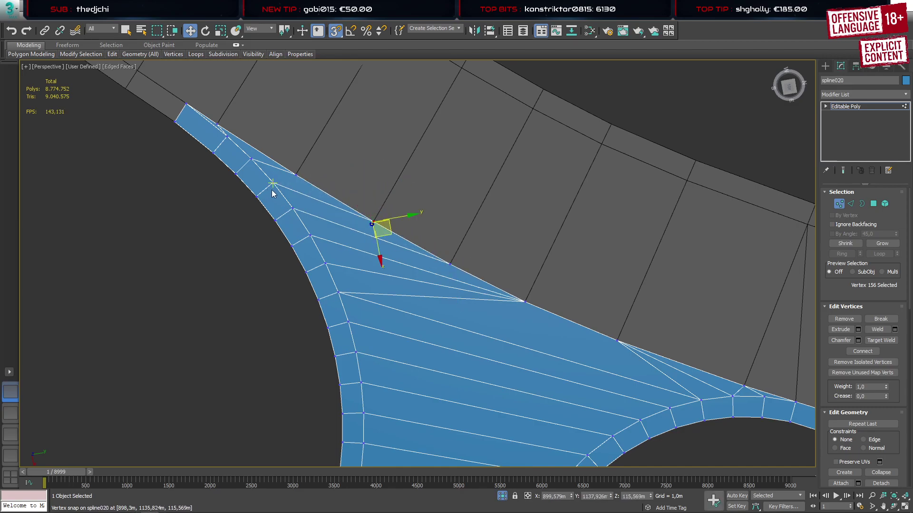
key(s)
Remove the four diagonal edges across the junction
drag(270, 196, 300, 173)
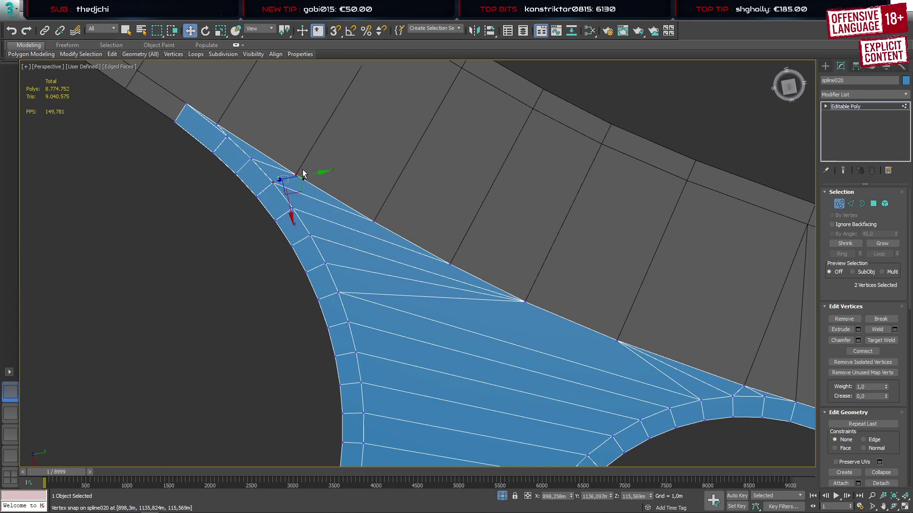
key(2)
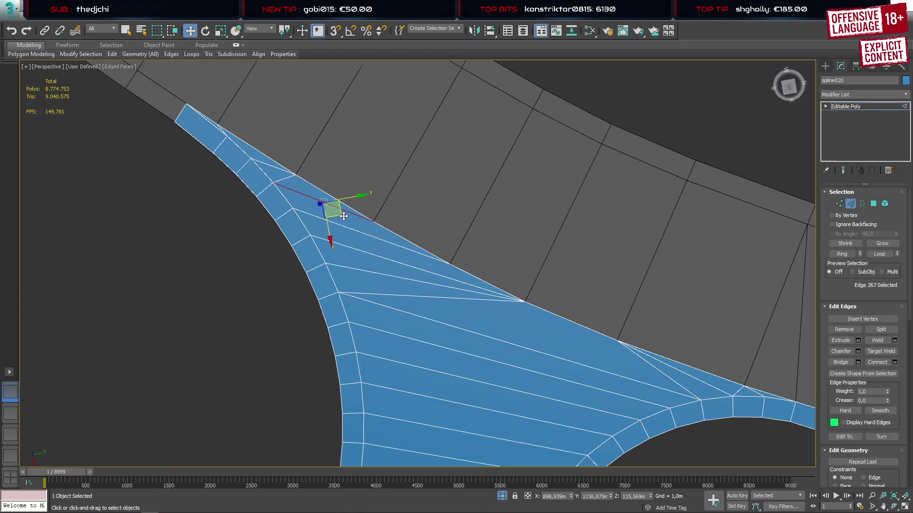
ctrl+click(361, 252)
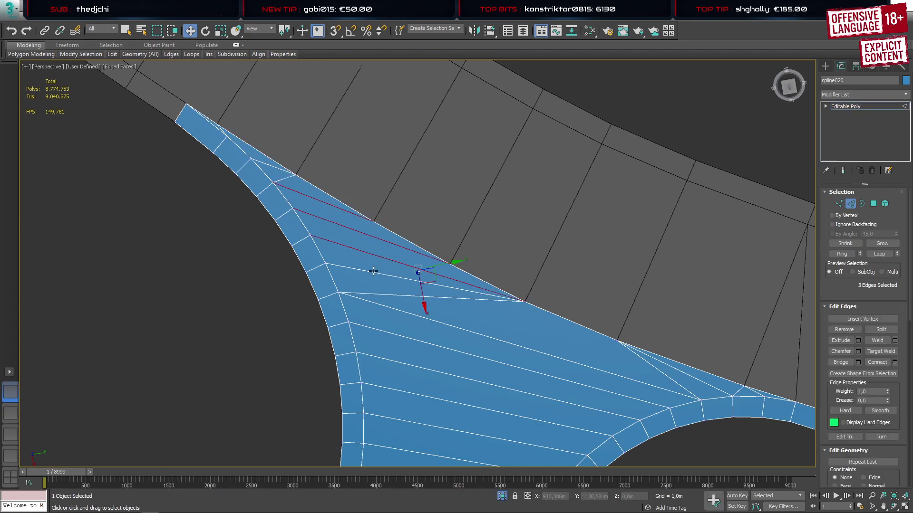
ctrl+click(373, 271)
key(BackSpace)
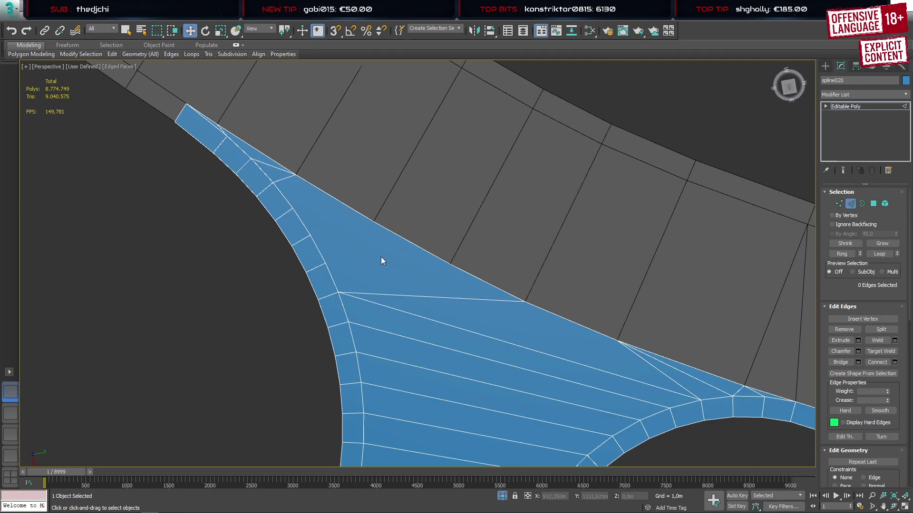
Connect the first vertex to its opposite vertices with new edges
key(1)
click(344, 229)
click(373, 222)
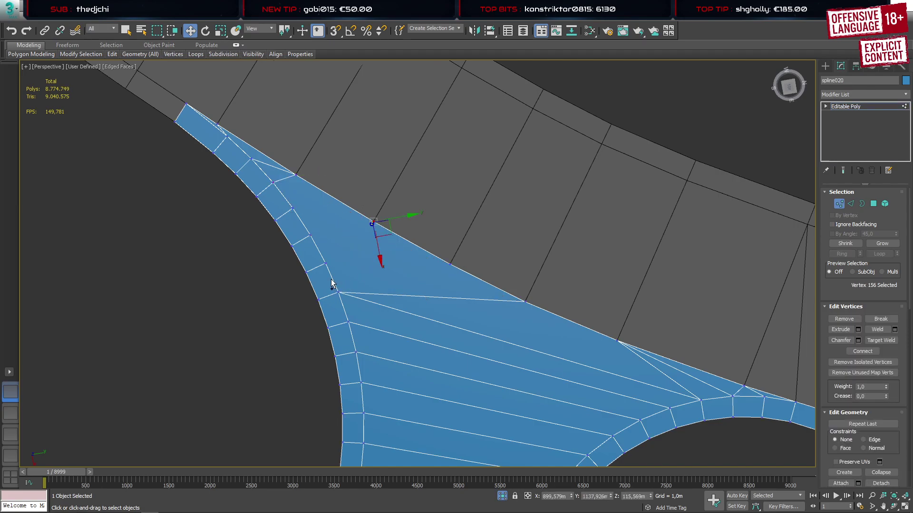
ctrl+click(339, 292)
key(ctrl+shift+e)
Connect the spike and curb vertices to the lower-left vertices, fanning new edges across the wedge
click(372, 222)
drag(302, 228, 331, 280)
key(ctrl+shift+e)
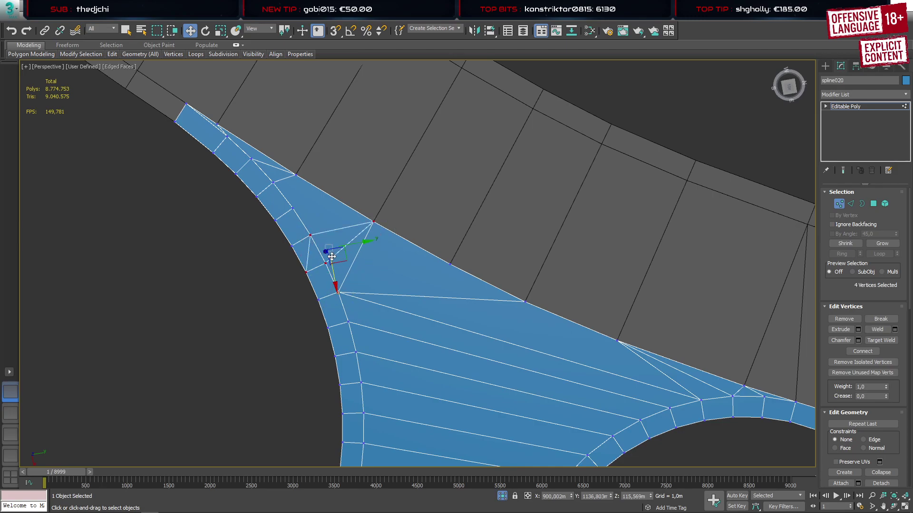
key(ctrl+z)
key(ctrl+shift+e)
click(293, 175)
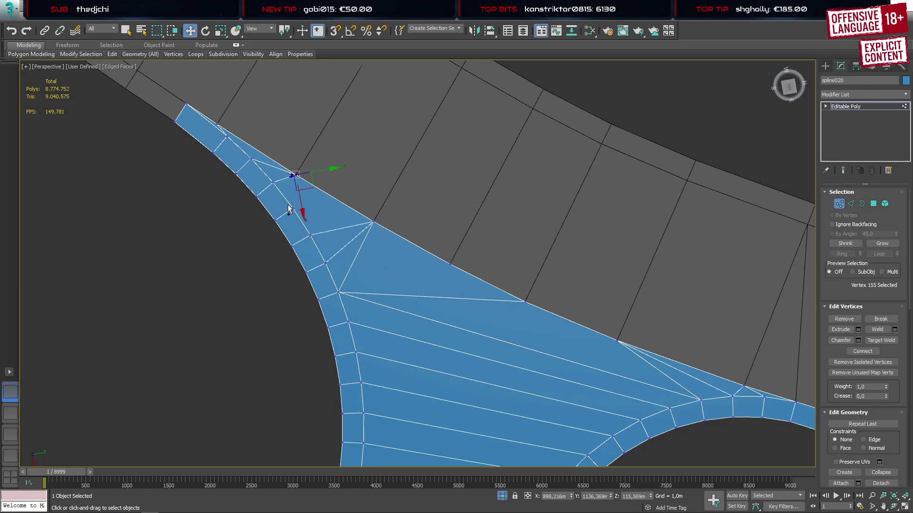
ctrl+drag(289, 208, 300, 242)
key(ctrl+shift+e)
middle_drag(454, 315, 309, 206)
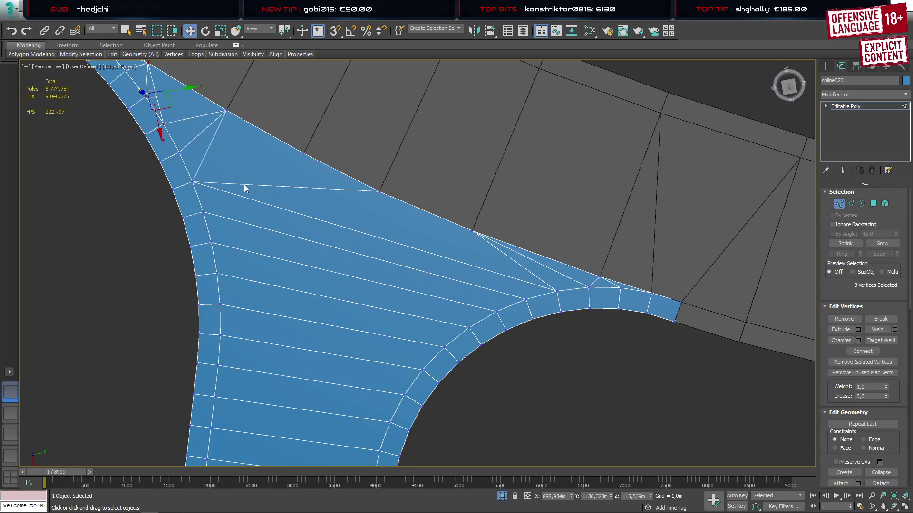
Connect a curb-edge vertex to the vertex near the arc with a new edge
click(304, 154)
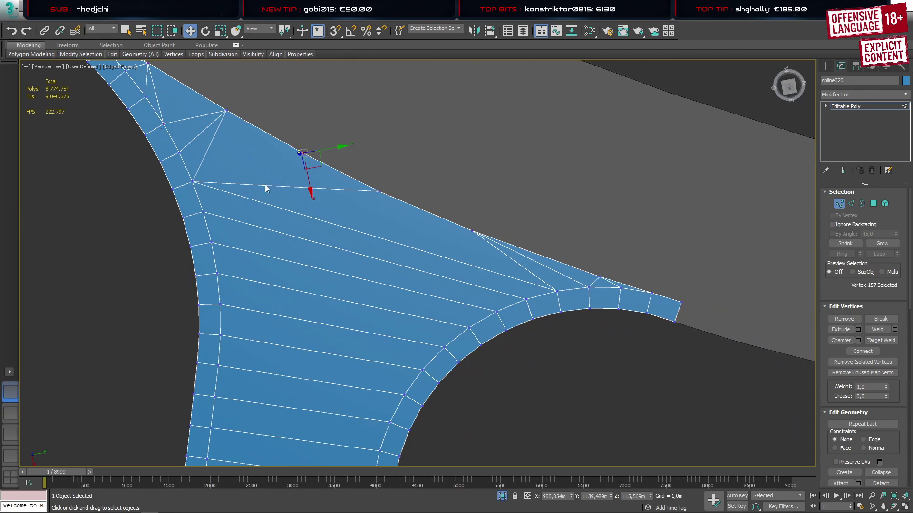
ctrl+click(192, 182)
middle_drag(330, 221, 301, 209)
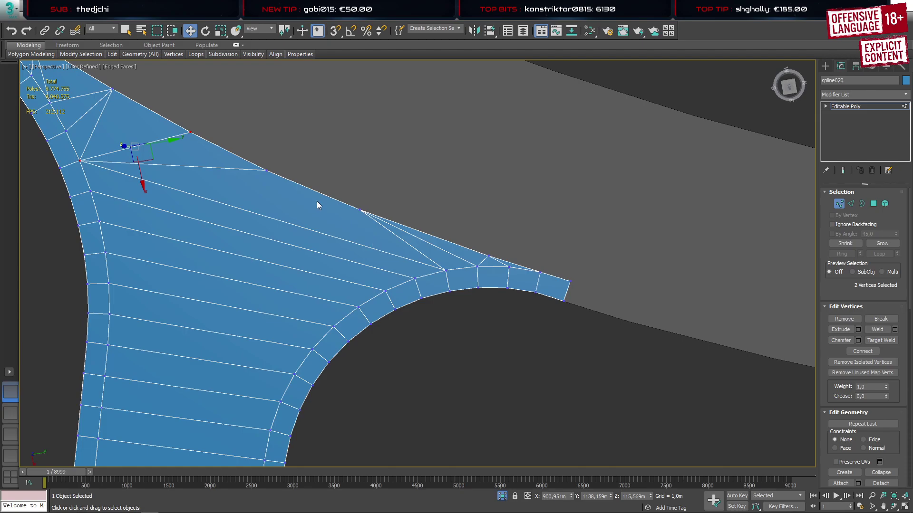
click(265, 170)
ctrl+click(445, 270)
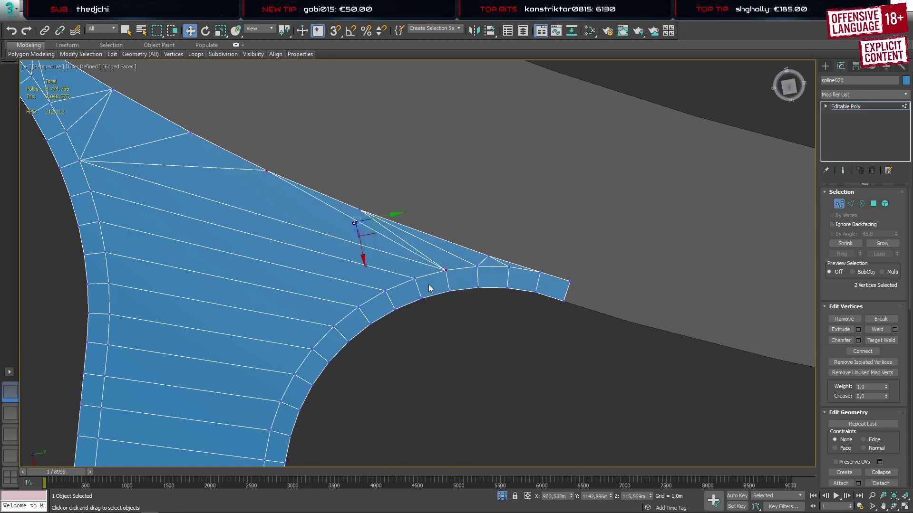
key(ctrl+shift+e)
key(2)
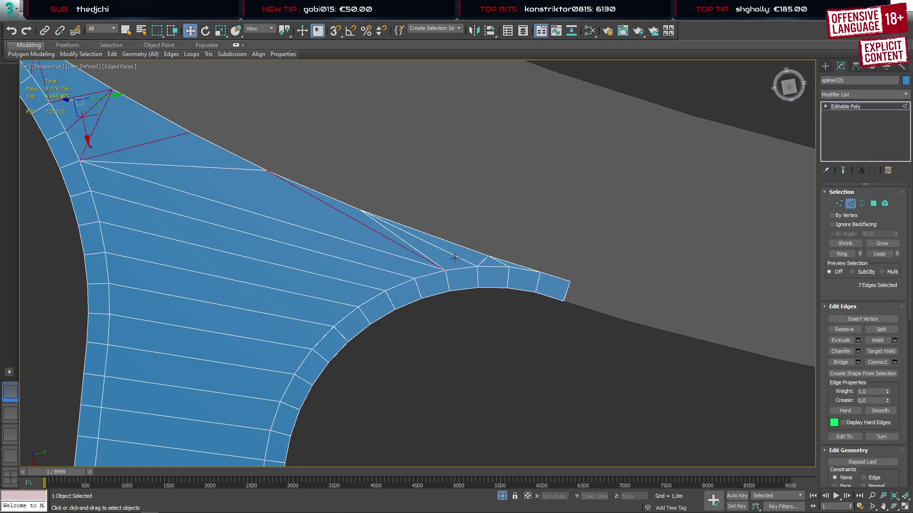
Connect a vertex near the curb to its opposite vertex by the upper fork, splitting another long triangle
scroll(335, 256, down, 3)
scroll(224, 242, up, 4)
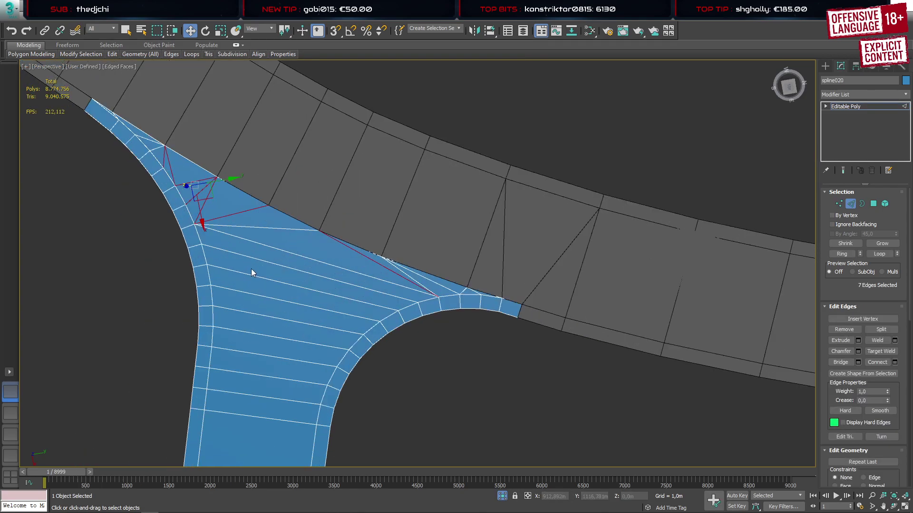
key(2)
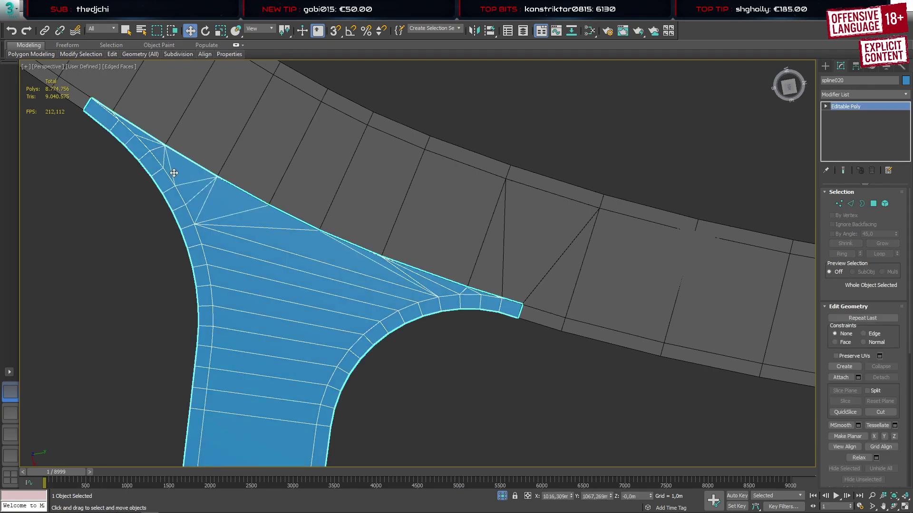
key(2)
click(173, 172)
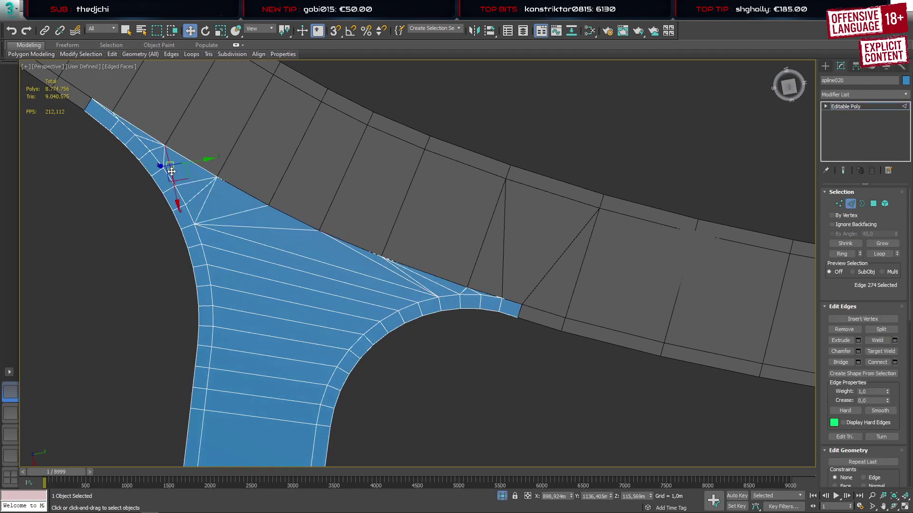
key(1)
click(163, 167)
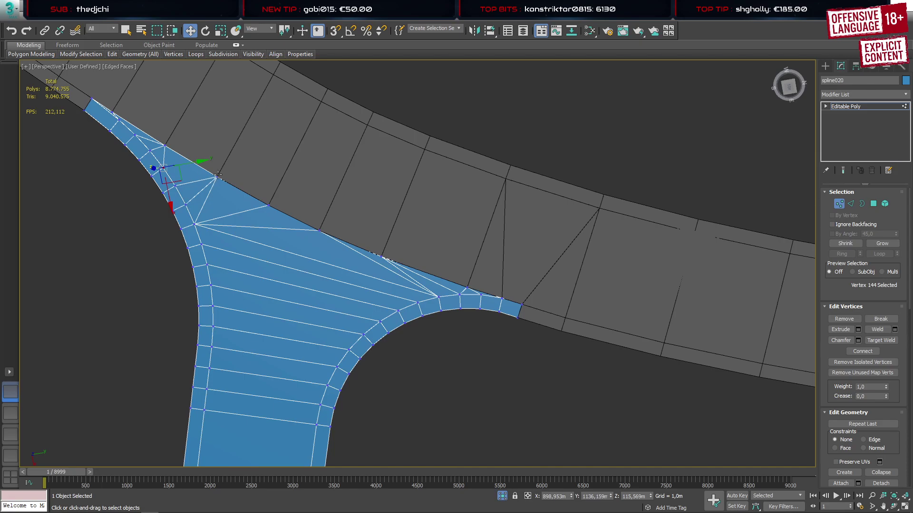
ctrl+click(218, 176)
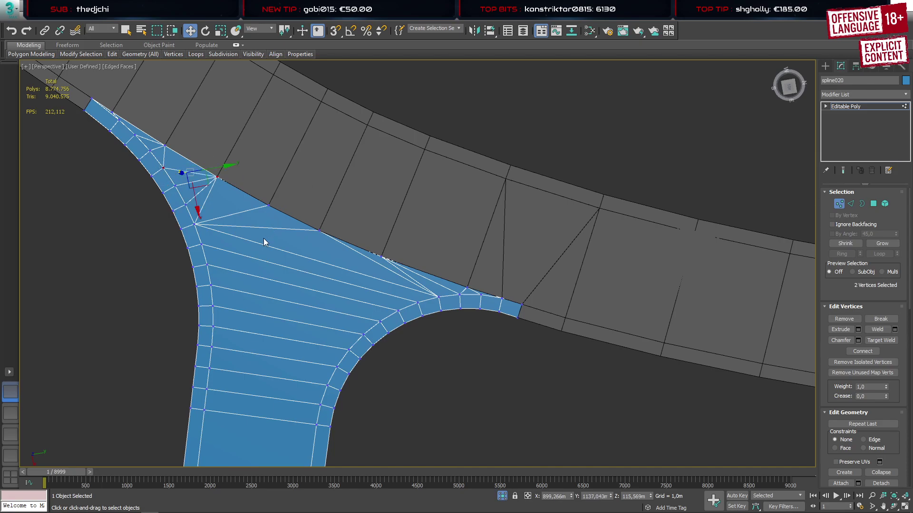
scroll(121, 134, up, 6)
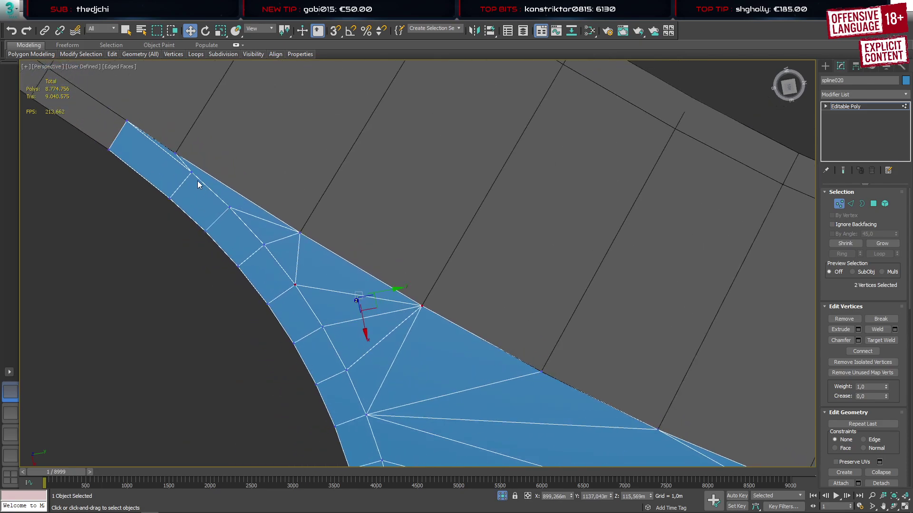
click(190, 171)
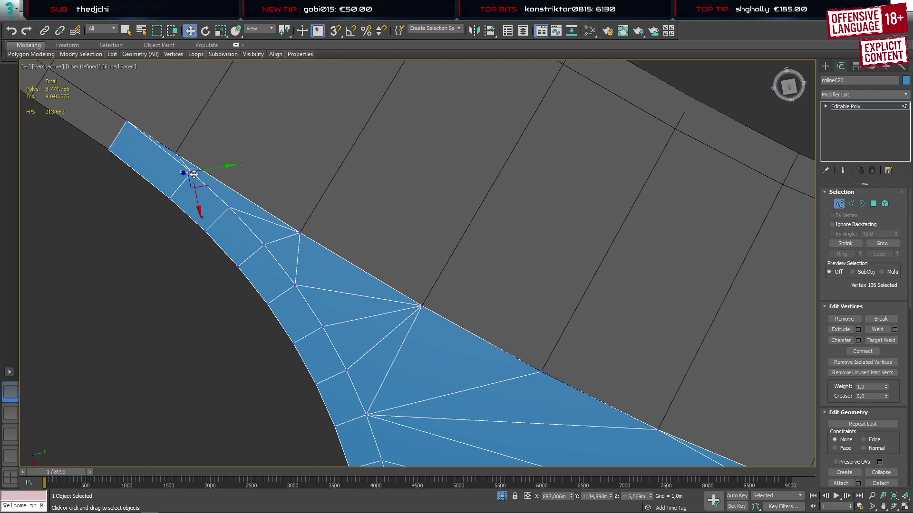
ctrl+click(299, 233)
key(ctrl+shift+e)
scroll(318, 266, down, 4)
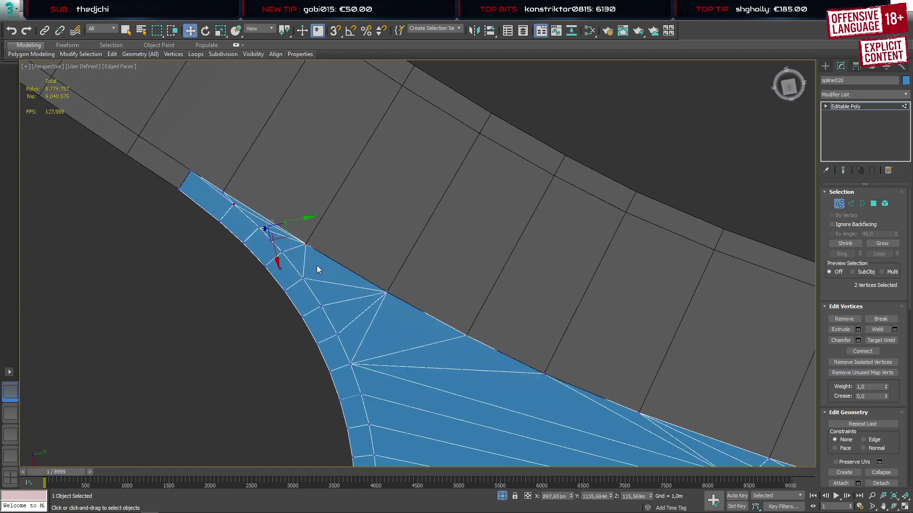
middle_drag(361, 311, 194, 204)
scroll(273, 220, down, 4)
scroll(301, 236, up, 3)
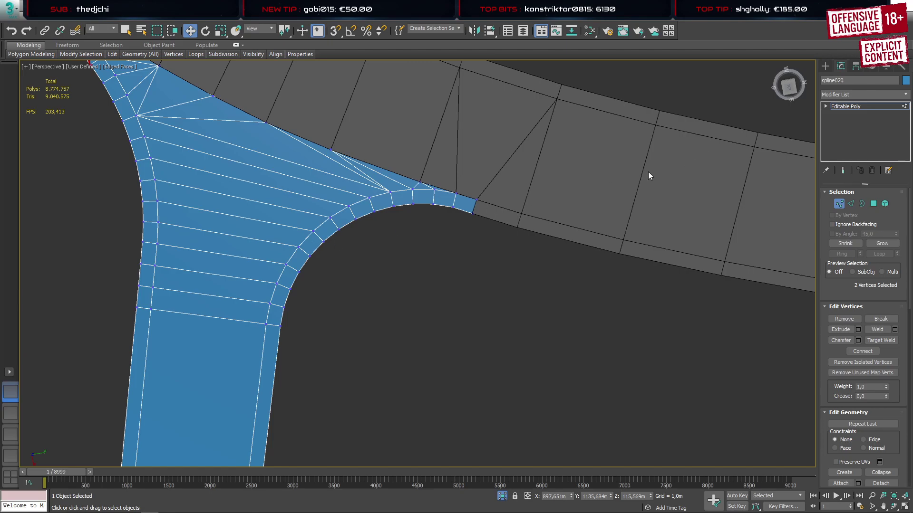
scroll(648, 176, down, 8)
scroll(355, 441, up, 8)
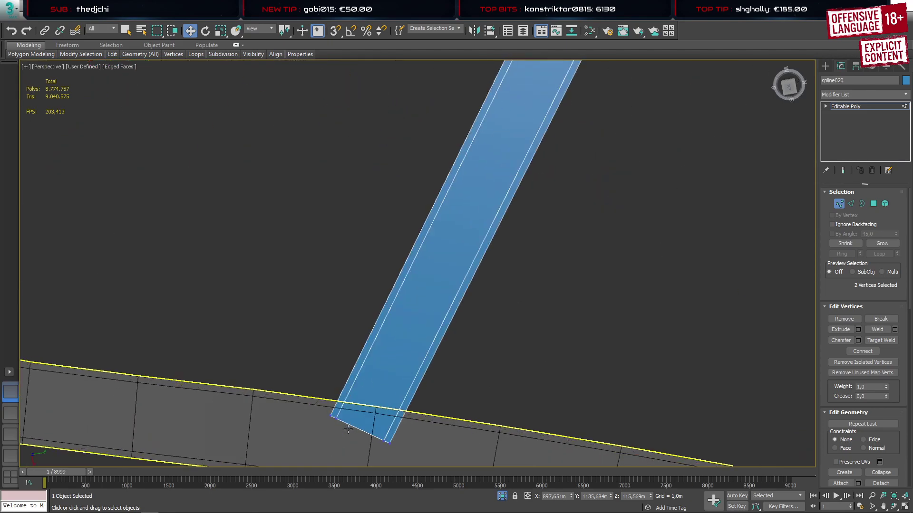
scroll(348, 430, down, 8)
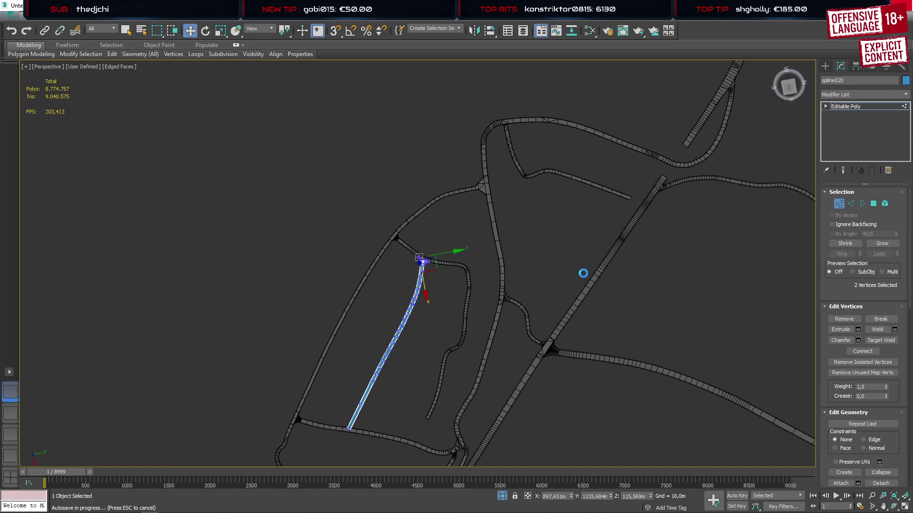
scroll(583, 272, up, 3)
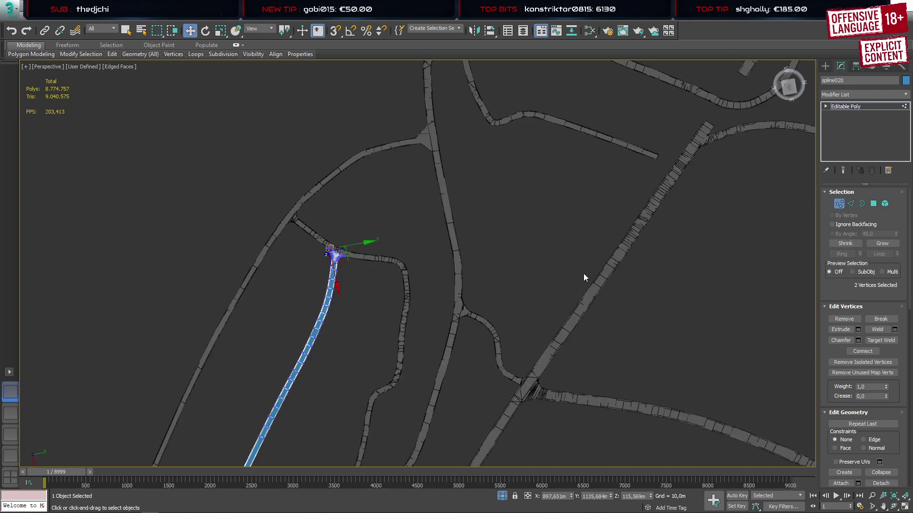
Save the scene with Save As over Untersteinach2.max, confirming the replacement
click(10, 9)
click(35, 122)
scroll(221, 221, down, 10)
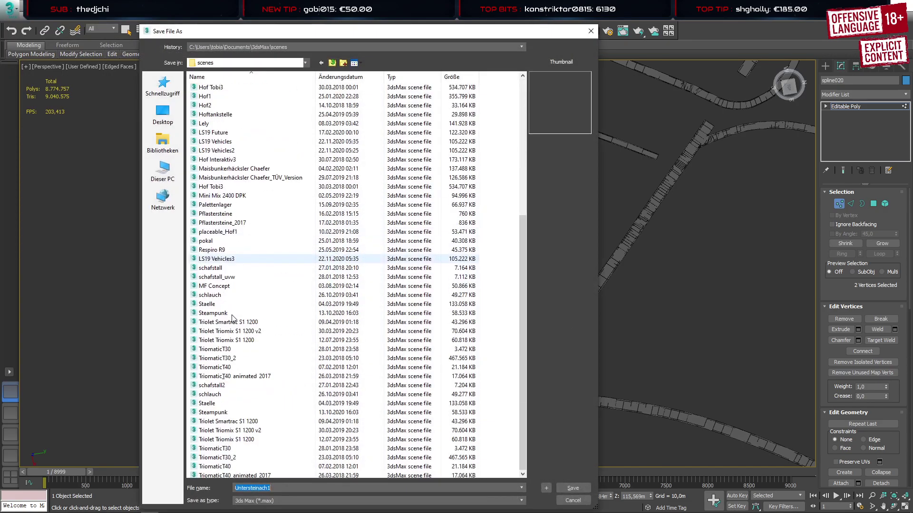
double_click(224, 458)
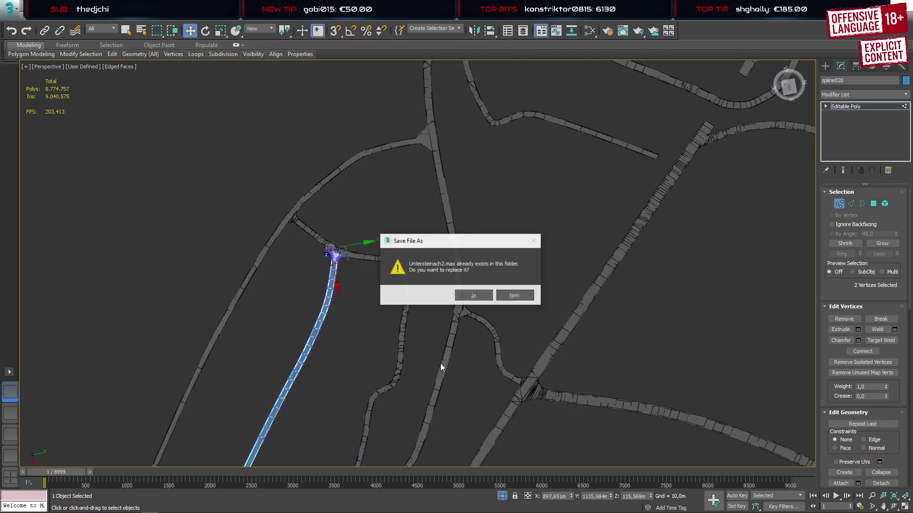
click(470, 296)
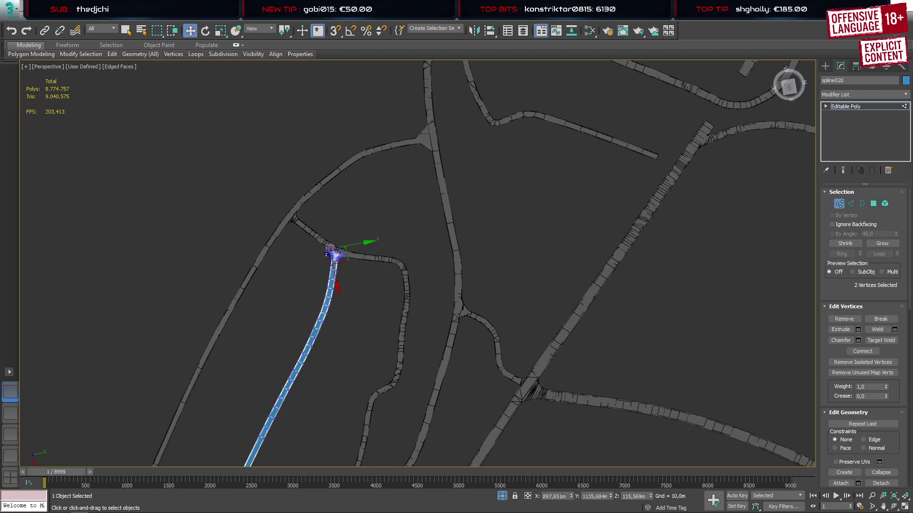
Pan to the side road strip's end and marquee-select its four end vertices
middle_drag(427, 293, 603, 137)
scroll(408, 360, up, 5)
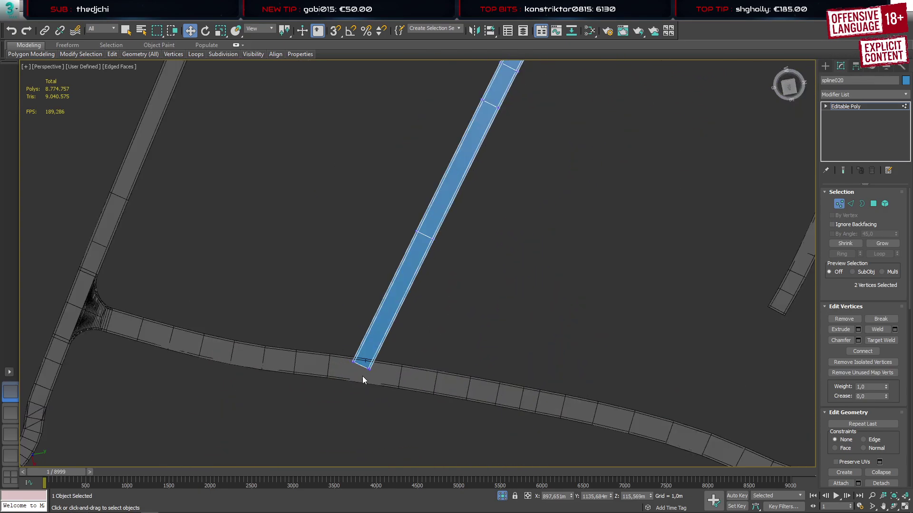
drag(341, 351, 395, 391)
scroll(366, 365, up, 5)
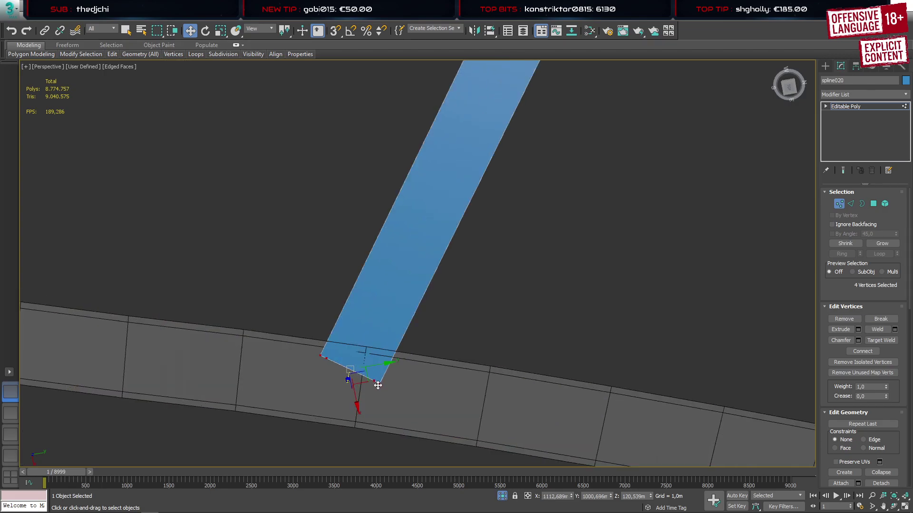
In Google Earth, pan past the field and large buildings and zoom onto the curved road junction
click(132, 506)
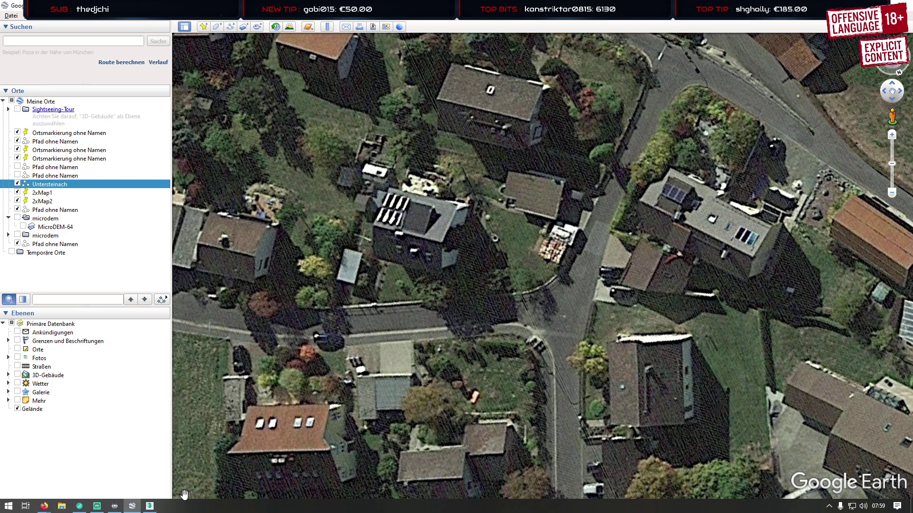
scroll(474, 365, down, 2)
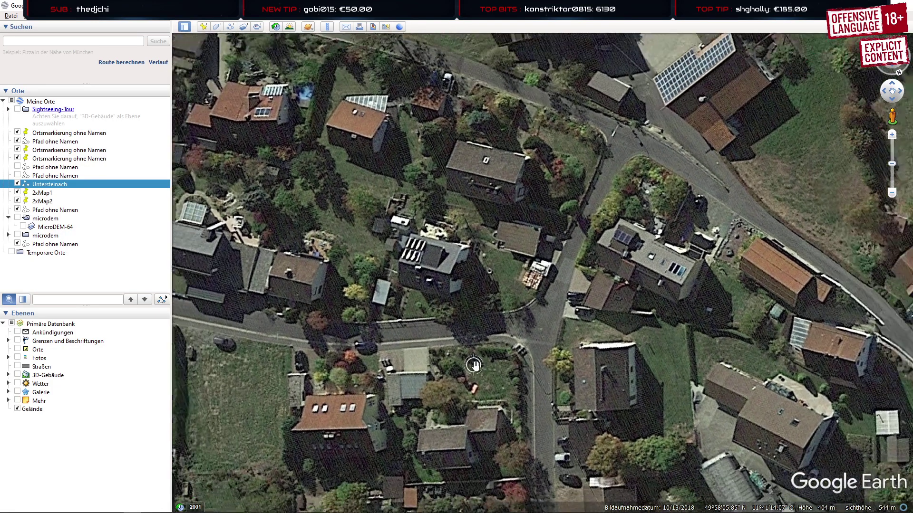
scroll(475, 365, down, 5)
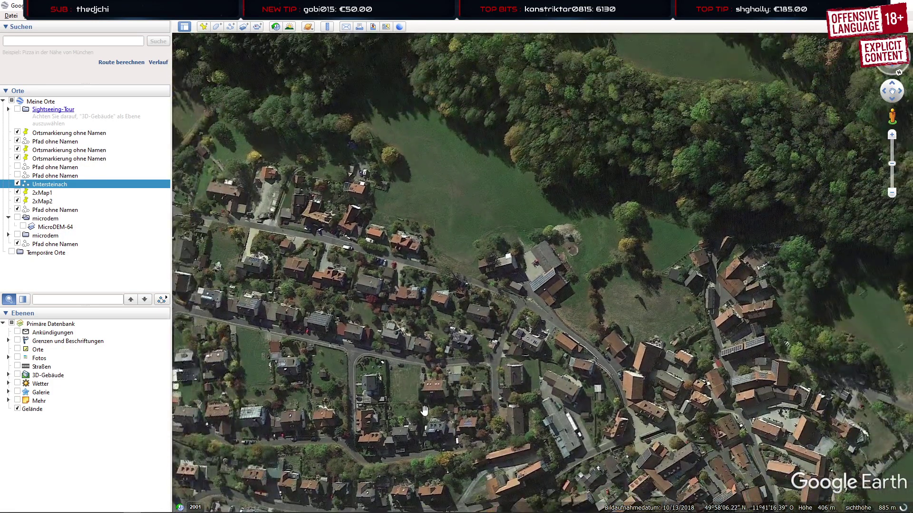
drag(425, 411, 512, 353)
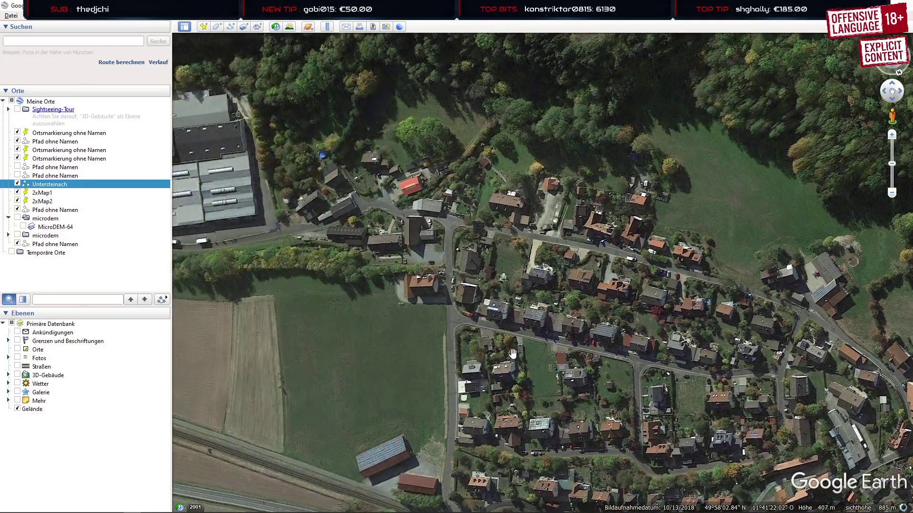
scroll(461, 320, up, 3)
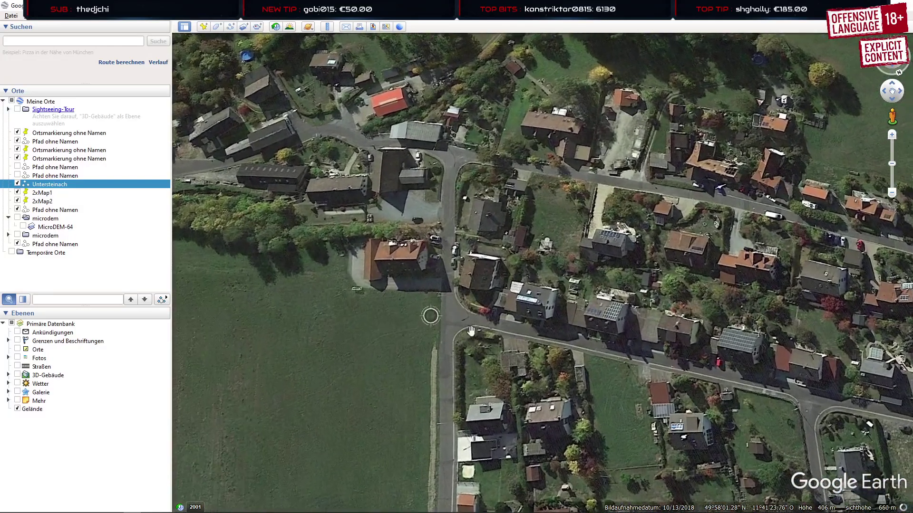
scroll(456, 309, up, 2)
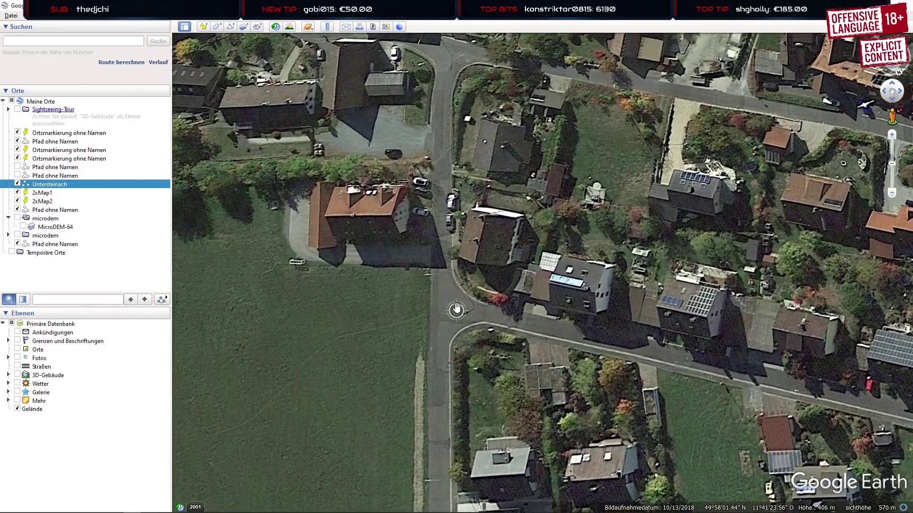
scroll(456, 309, up, 3)
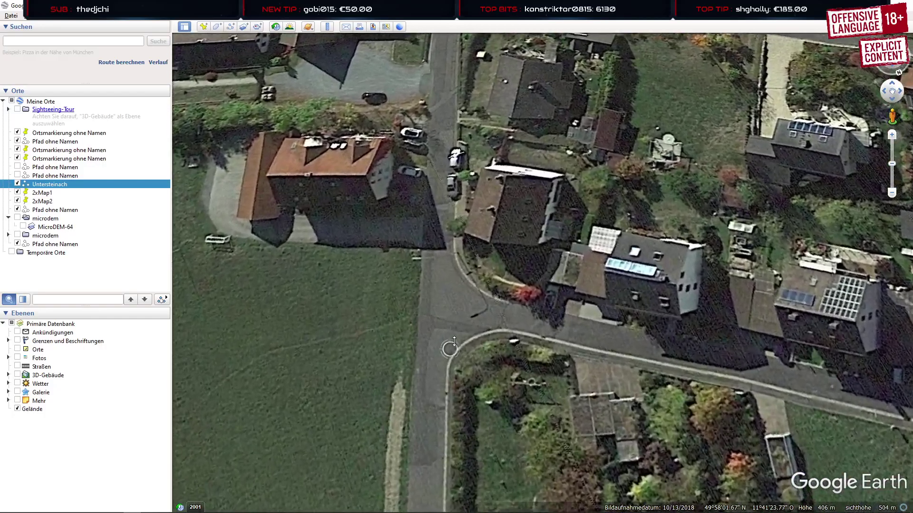
middle_drag(449, 352, 458, 131)
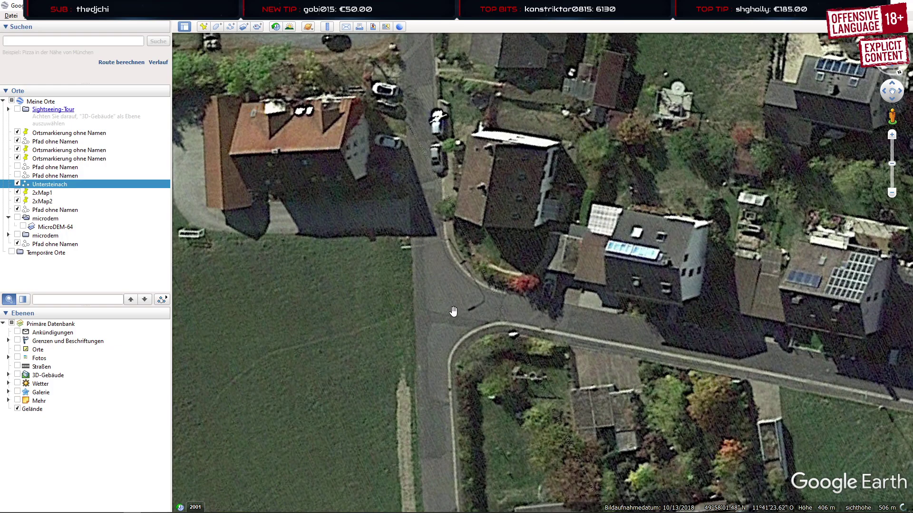
Back in 3ds Max, orbit and zoom the view to inspect the junction
mouse_move(133, 507)
scroll(382, 319, down, 10)
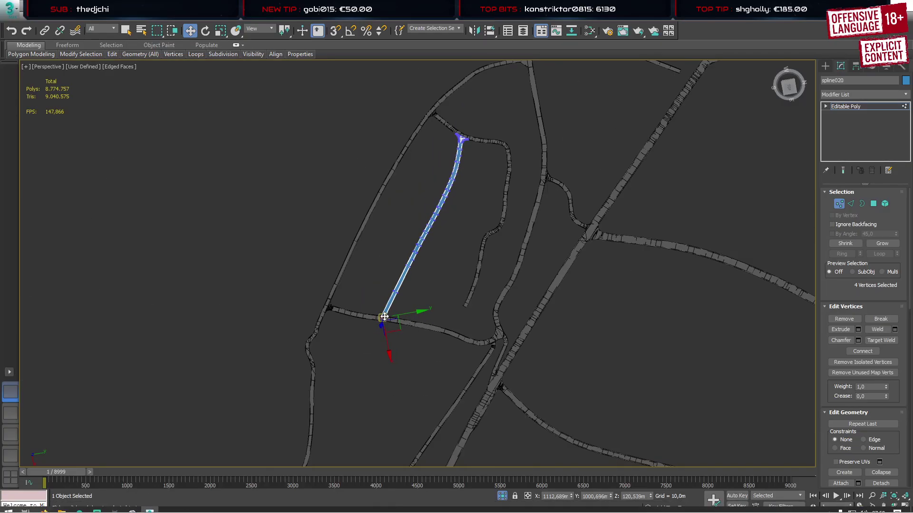
alt+middle_drag(473, 302, 406, 333)
scroll(408, 328, up, 10)
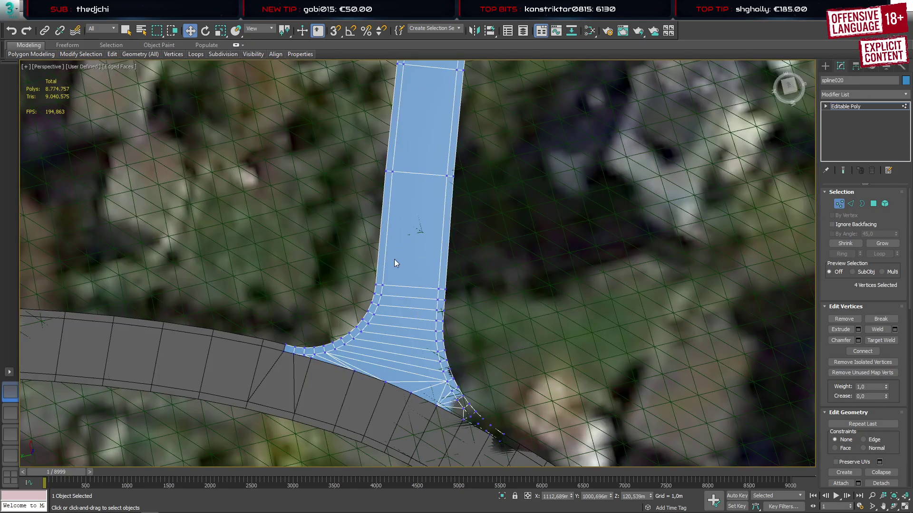
scroll(404, 264, down, 10)
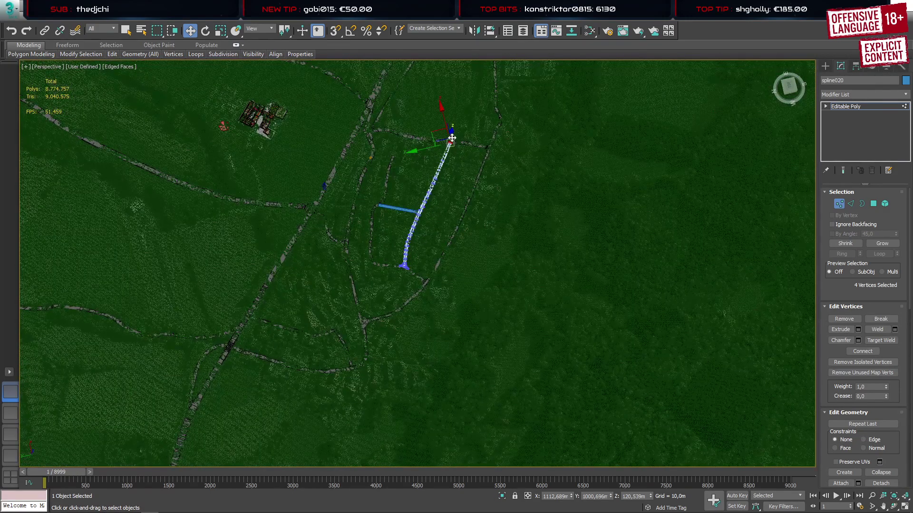
scroll(452, 138, up, 5)
scroll(451, 141, up, 8)
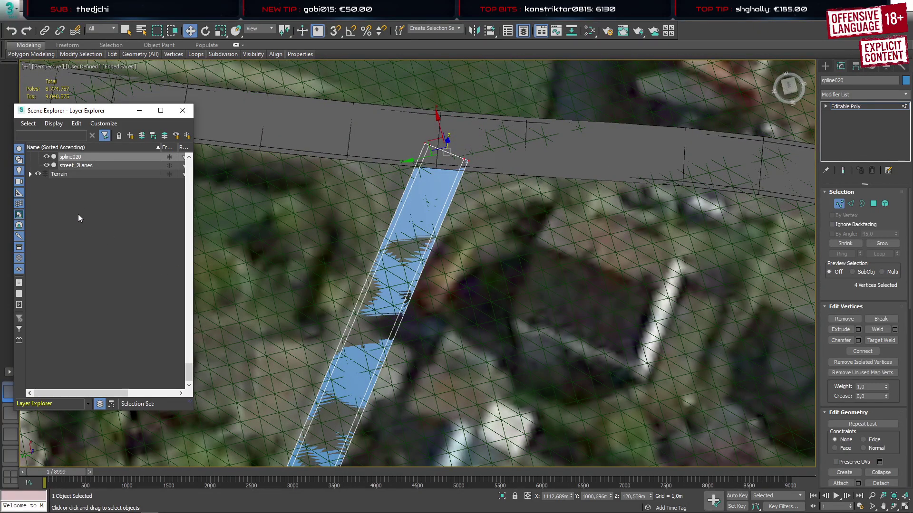
scroll(111, 260, up, 6)
scroll(133, 278, up, 5)
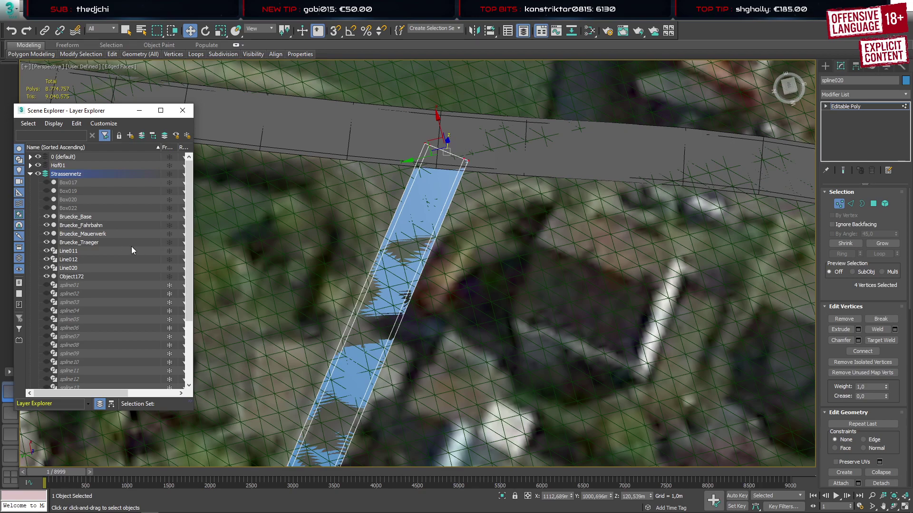
Delete Box017, Box019, Box020 and Box022 from the Strassennetz layer, then expand the layer
click(71, 209)
key(Delete)
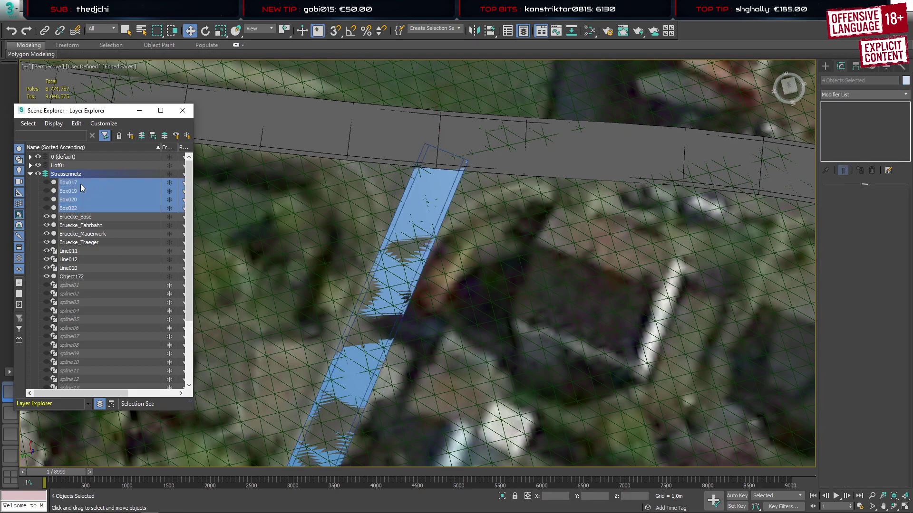
click(30, 174)
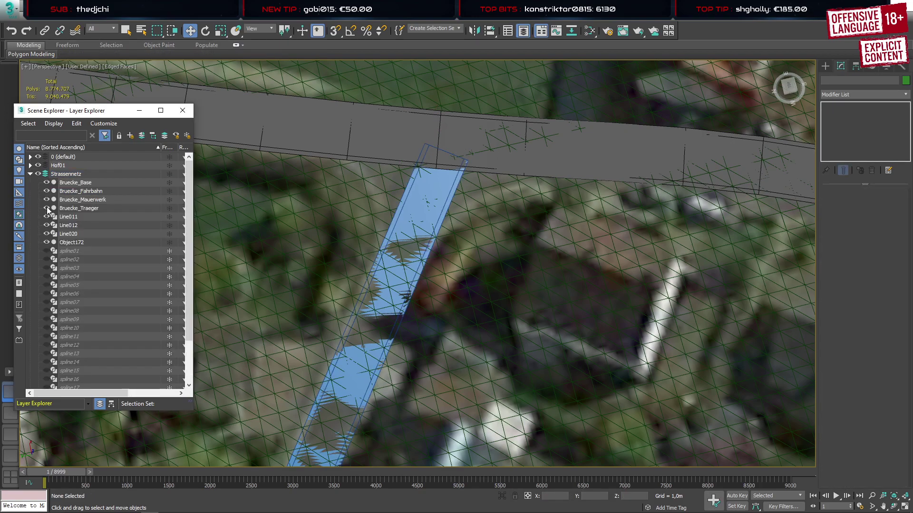
scroll(87, 286, down, 2)
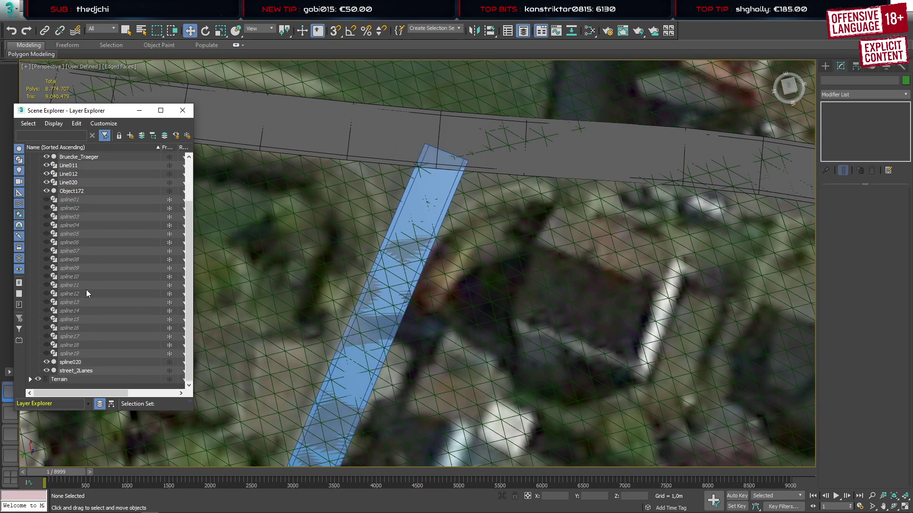
scroll(87, 293, up, 2)
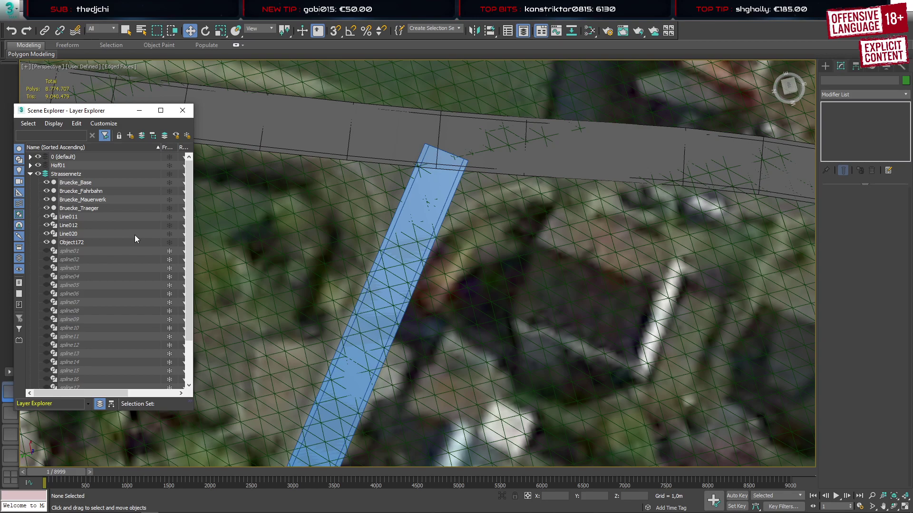
Close Scene Explorer and draw a Standard Primitives box beside the side road junction
click(182, 111)
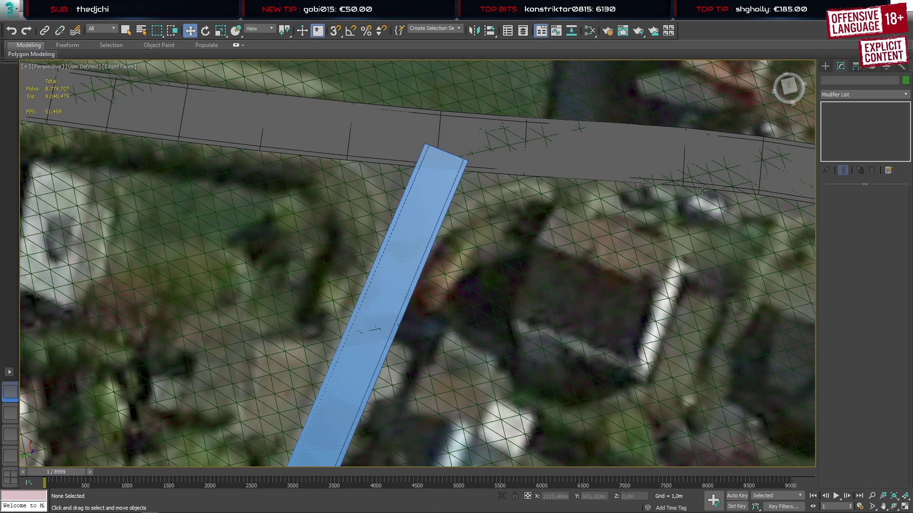
click(826, 66)
click(841, 94)
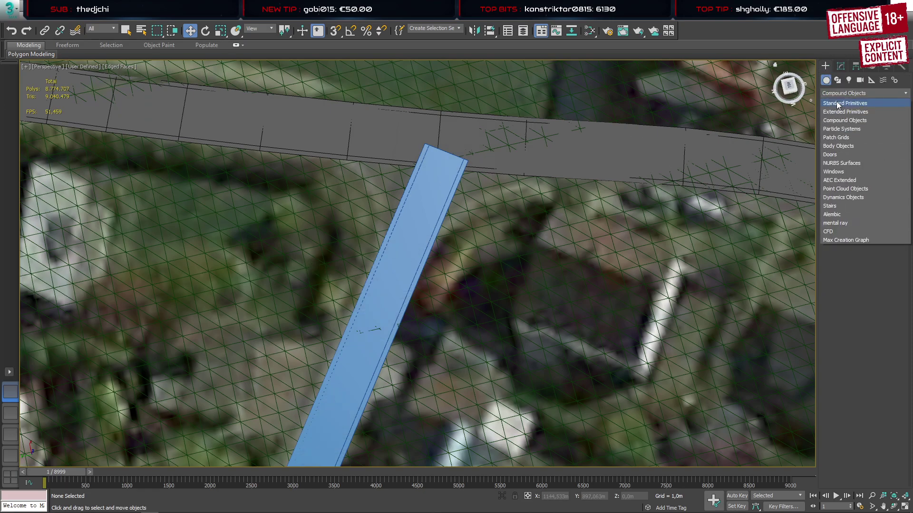
click(837, 103)
click(845, 124)
drag(460, 205, 550, 193)
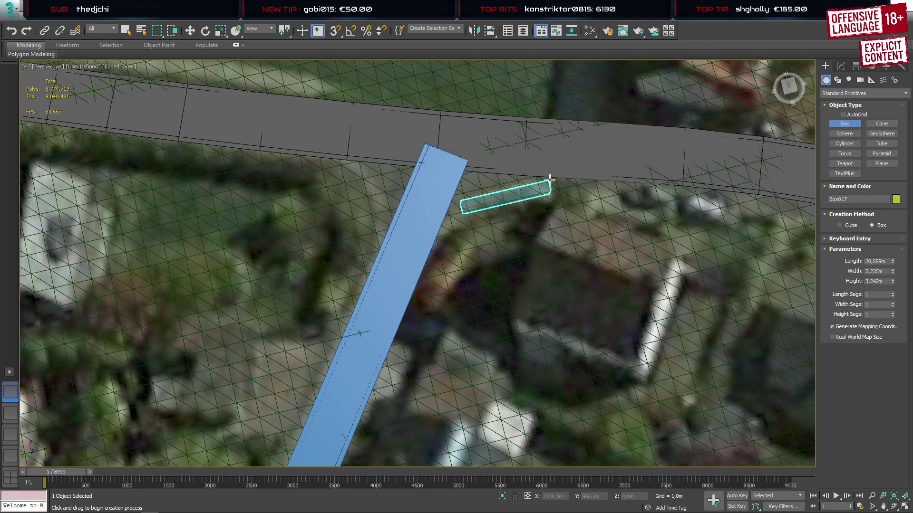
Give the box Height -5, Width 0,5 and Length 20
key(w)
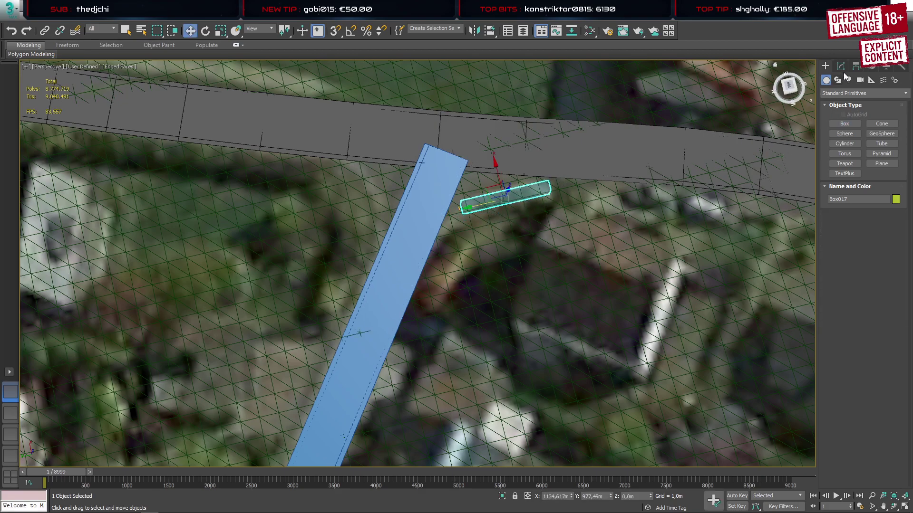
click(842, 69)
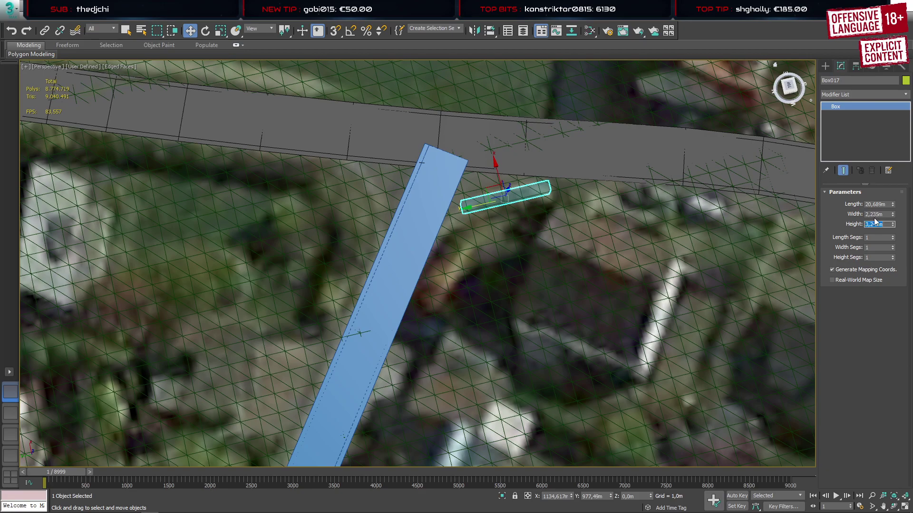
text(-5)
key(Return)
click(880, 215)
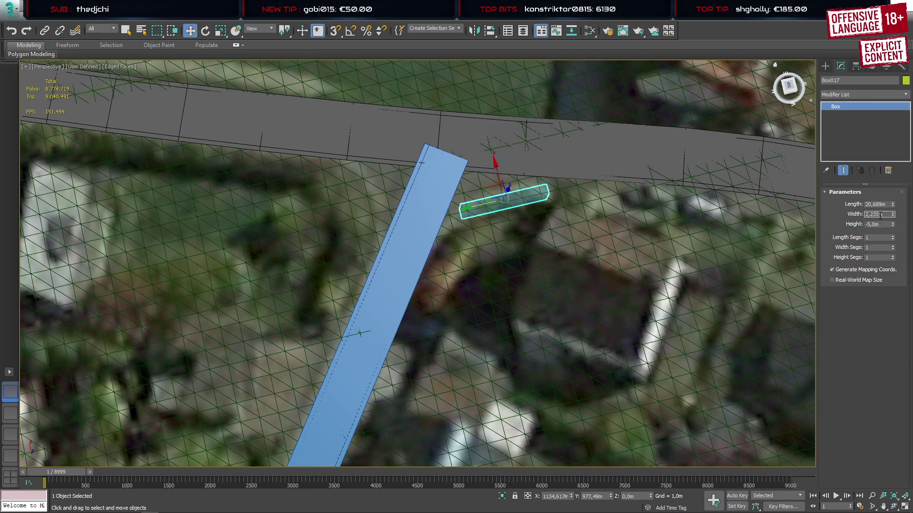
text(0,5)
key(Return)
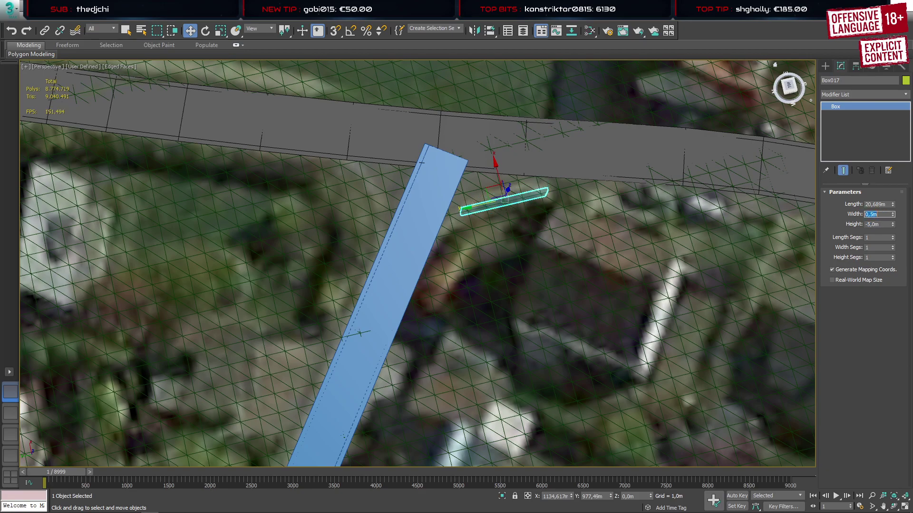
click(874, 205)
text(20)
key(Return)
click(826, 66)
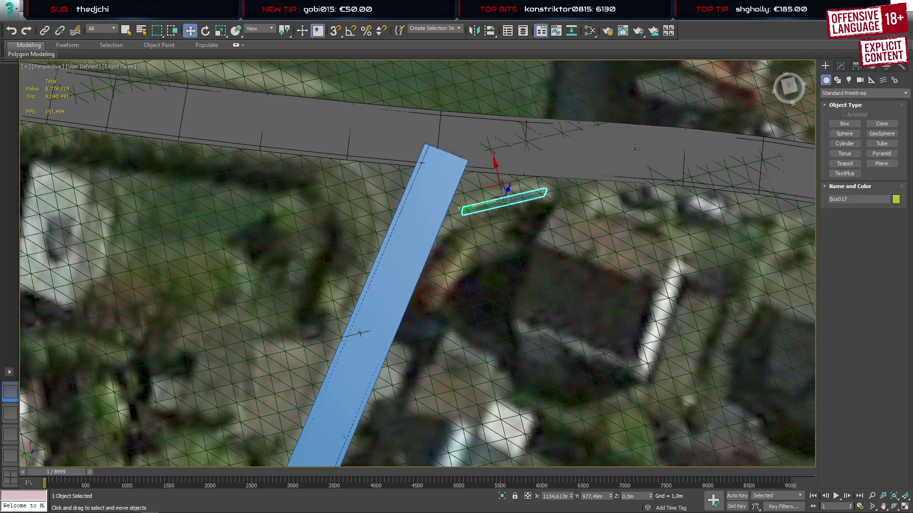
Lift Box017 above the terrain and bring it over the road junction
scroll(474, 187, down, 10)
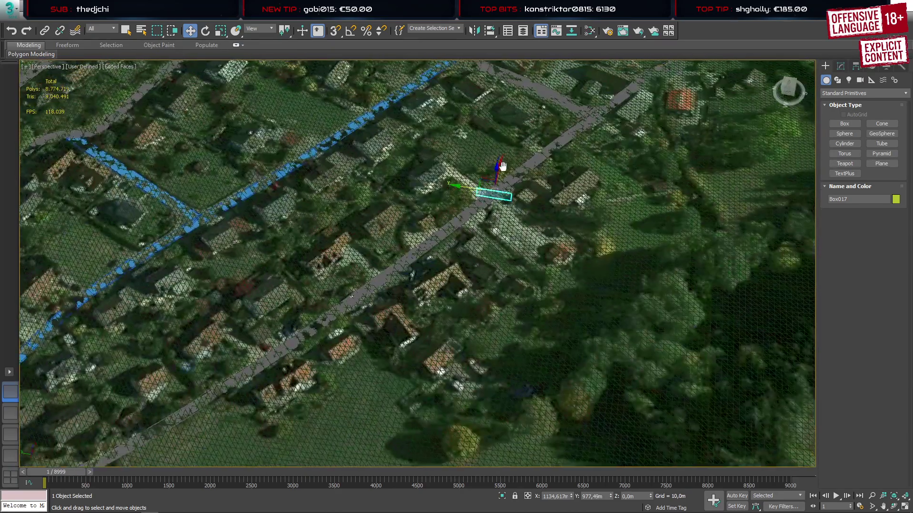
middle_drag(503, 167, 468, 275)
alt+middle_drag(467, 275, 434, 291)
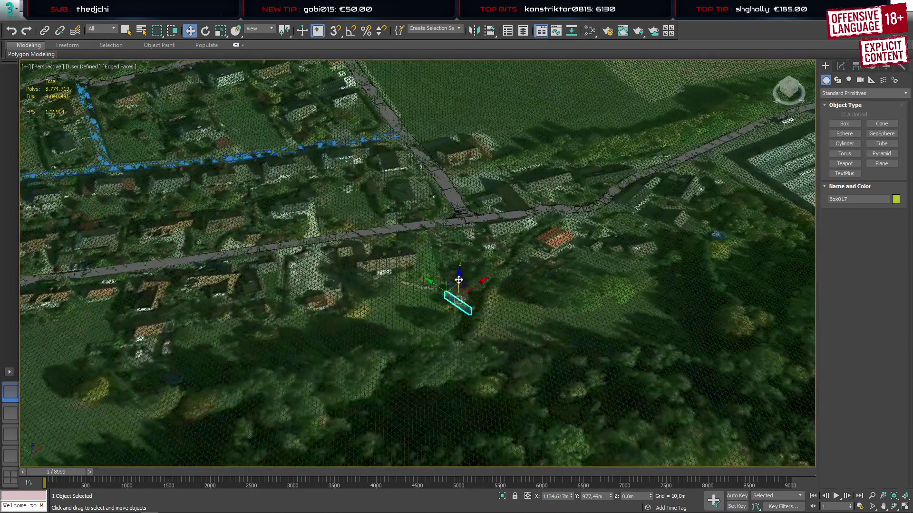
drag(460, 275, 442, 84)
alt+middle_drag(459, 102, 509, 215)
drag(495, 137, 428, 150)
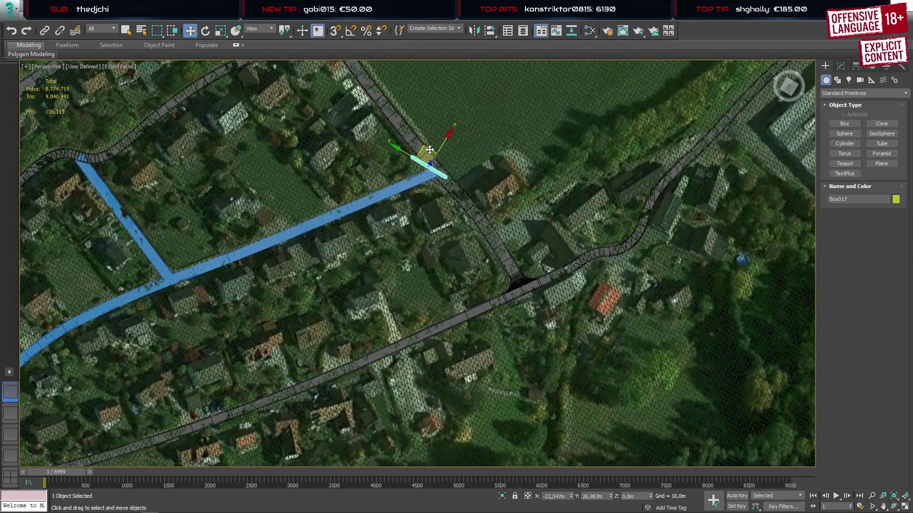
alt+middle_drag(442, 202, 498, 135)
drag(429, 137, 436, 155)
From a near top-down view, slide Box017 across the main road edge onto the blue side road
scroll(432, 183, up, 8)
alt+middle_drag(432, 184, 445, 233)
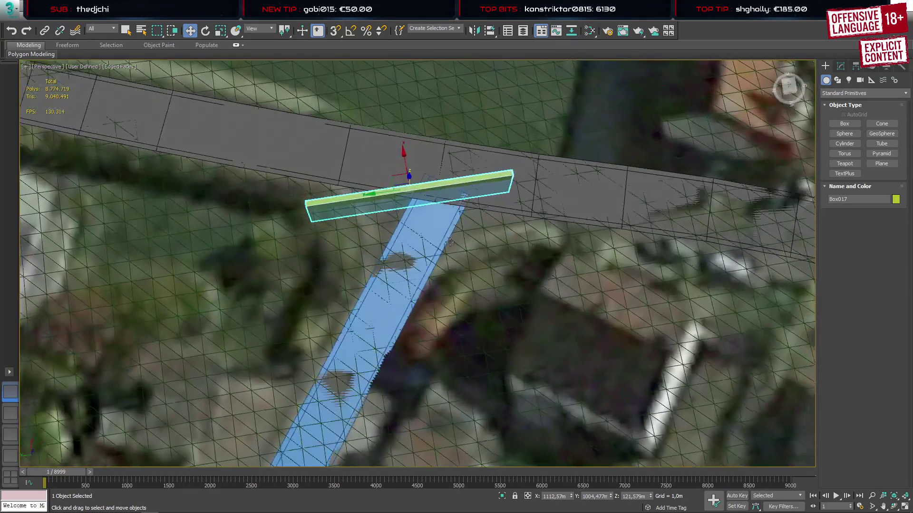
scroll(444, 200, up, 5)
drag(348, 174, 457, 235)
scroll(431, 275, down, 4)
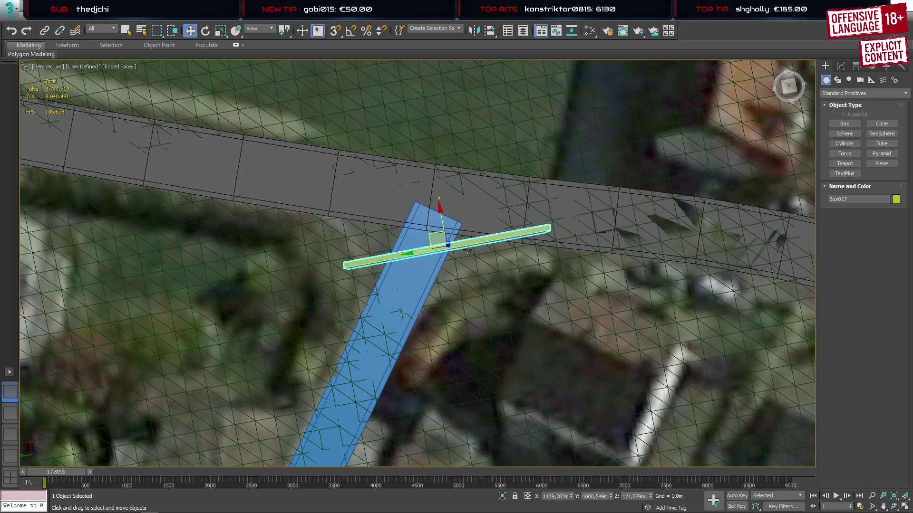
drag(427, 235, 339, 303)
Lengthen Box017 to 40 m and Shift-clone a copy toward the top-left
click(840, 66)
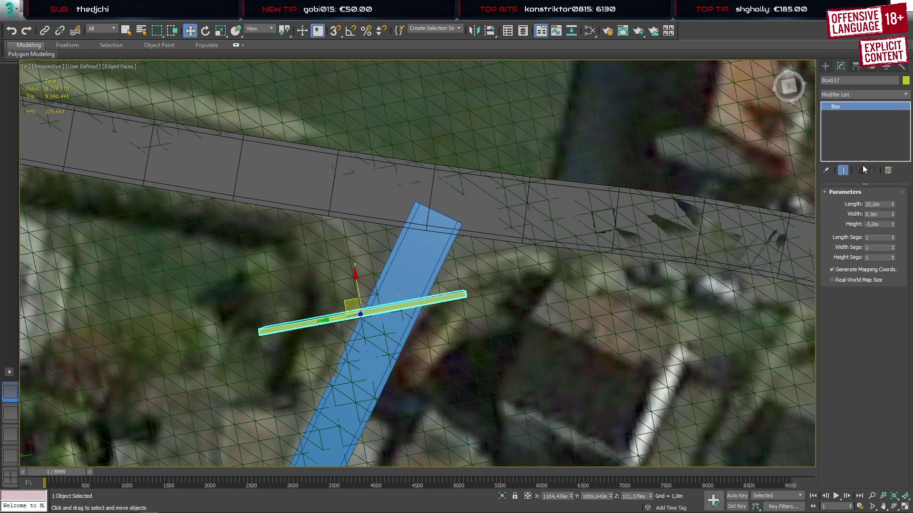
double_click(878, 205)
text(40)
key(Return)
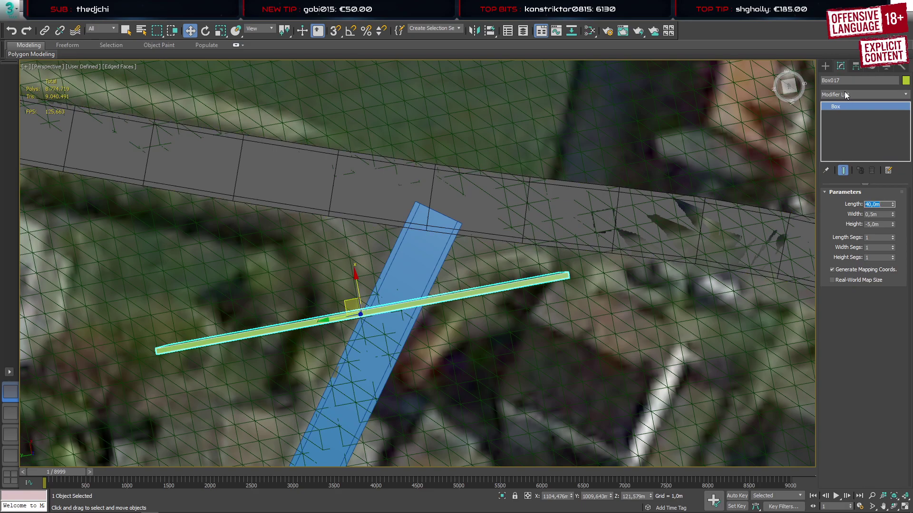
click(825, 66)
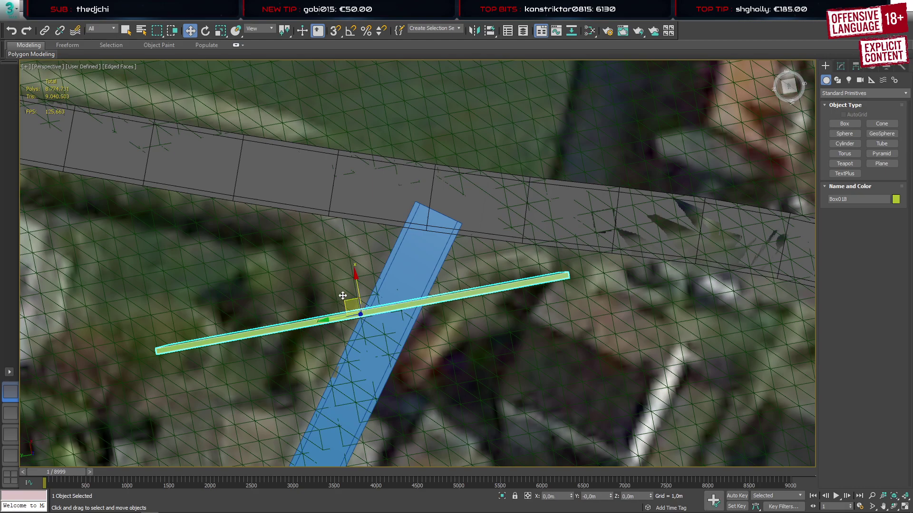
shift+drag(342, 296, 204, 61)
click(445, 297)
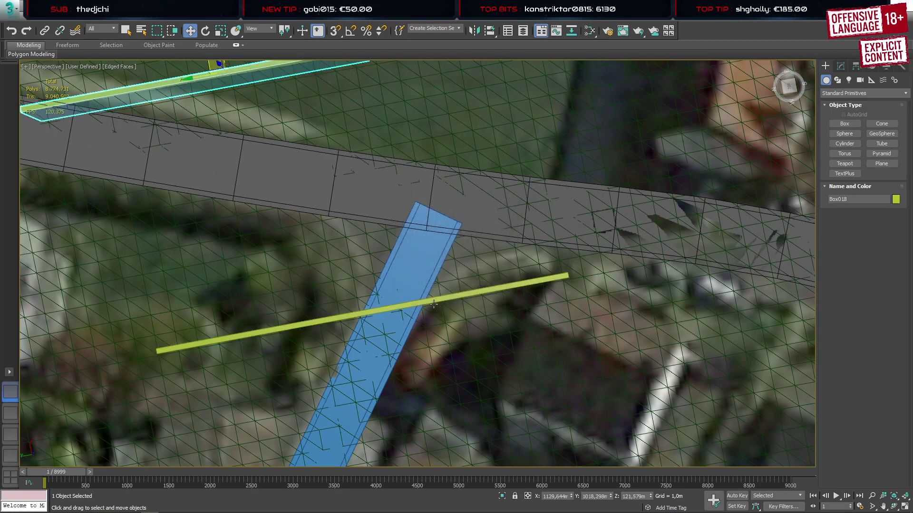
Convert the green bar to Editable Poly and delete the polygons of its left half
click(434, 305)
right_click(431, 301)
mouse_move(475, 414)
click(558, 421)
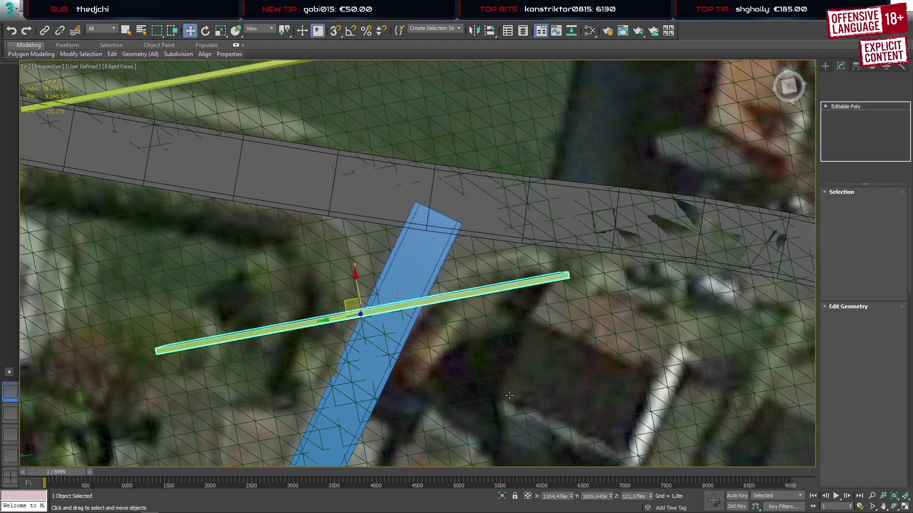
key(2)
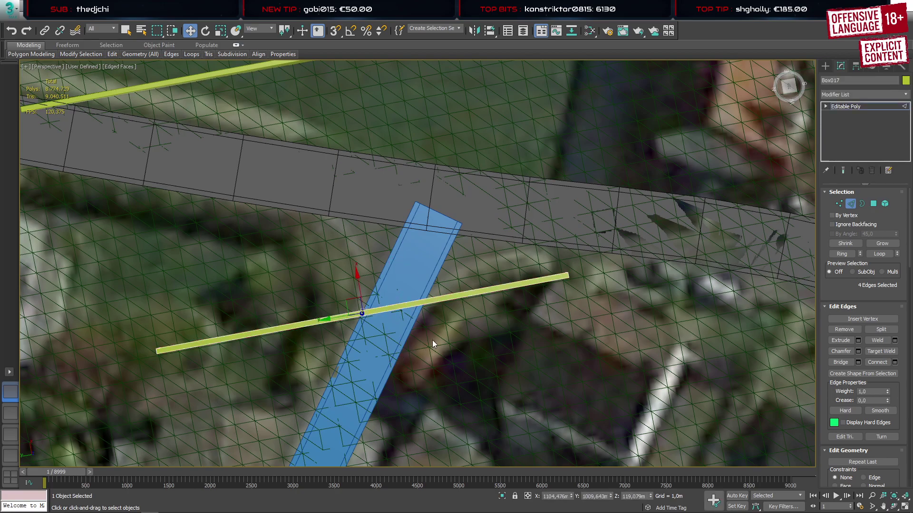
key(4)
drag(100, 277, 261, 381)
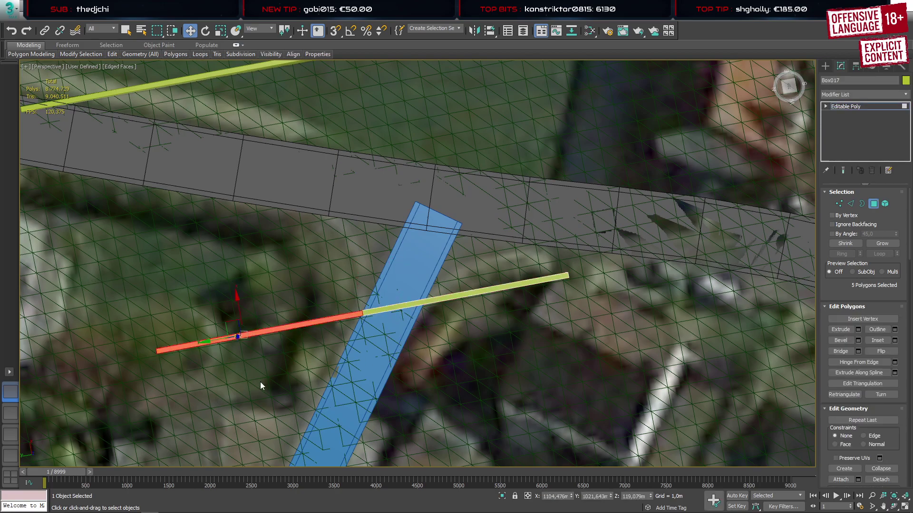
key(Delete)
click(825, 66)
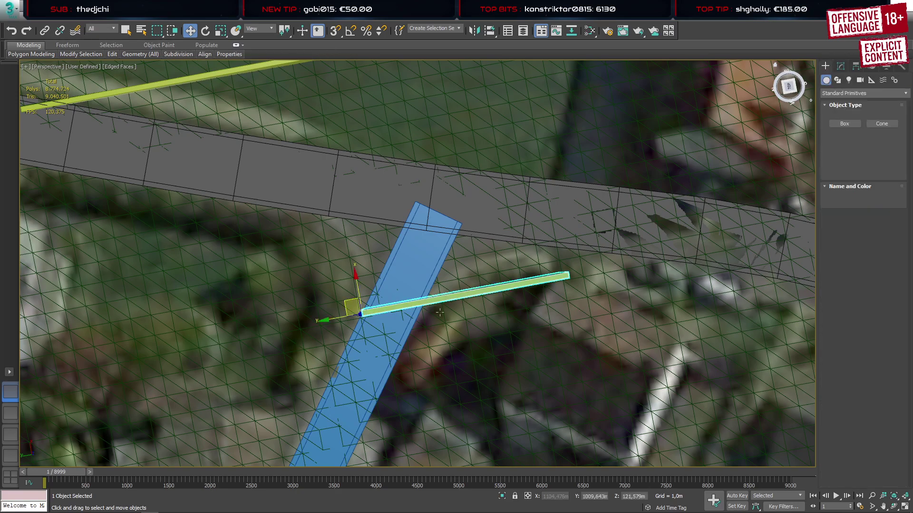
Move the shortened bar to the side road and check it in the Top view
drag(352, 307, 405, 274)
key(e)
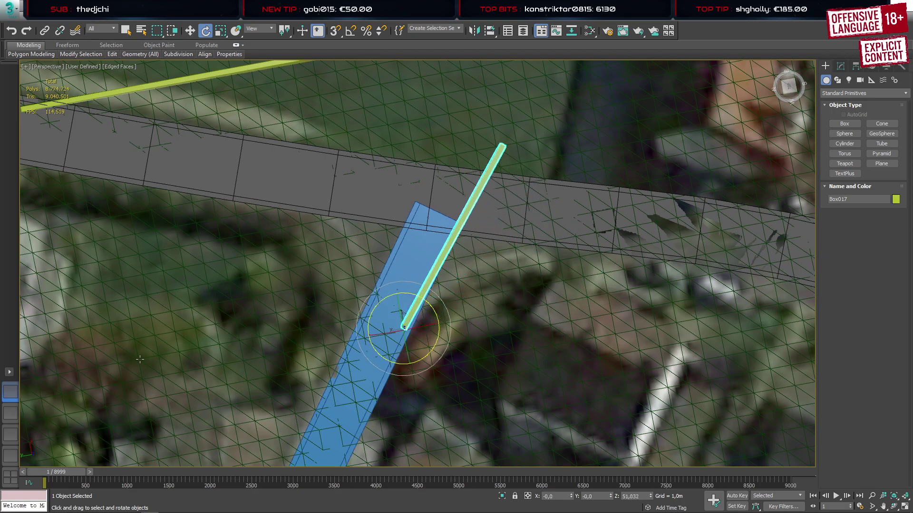
click(9, 416)
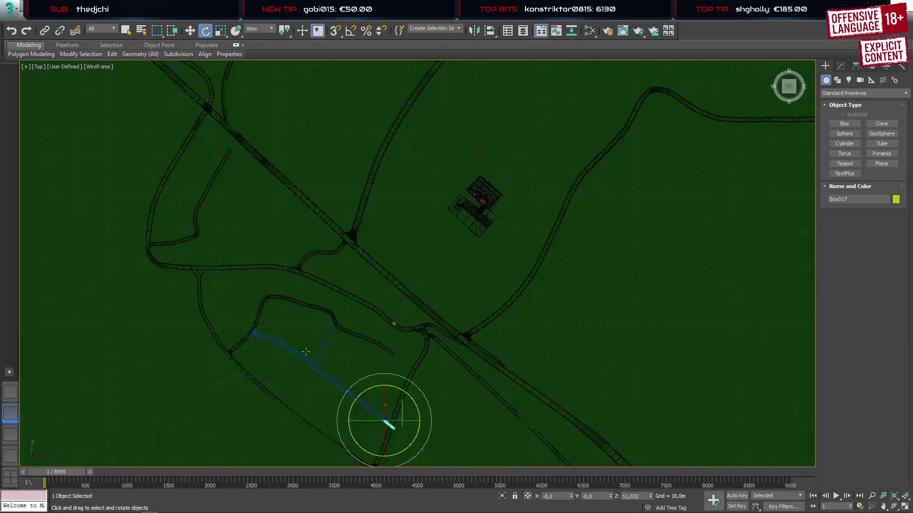
scroll(395, 428, up, 15)
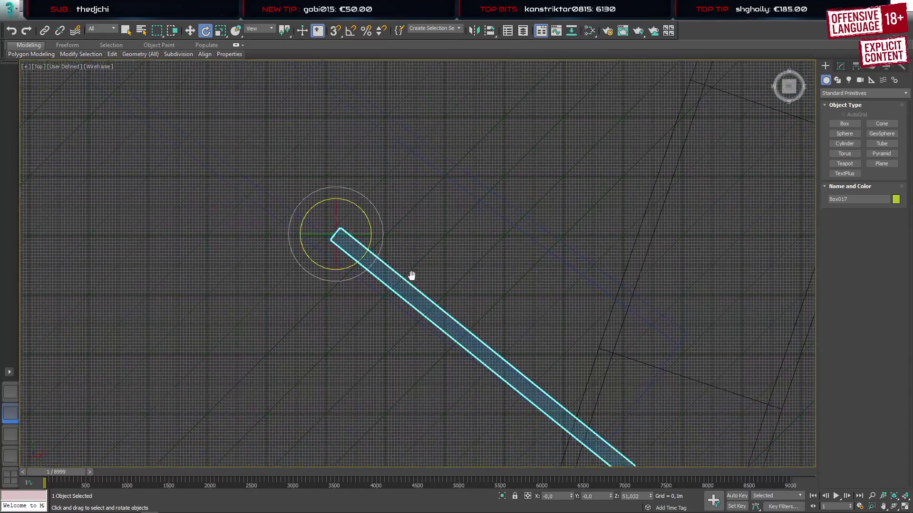
key(w)
scroll(348, 261, up, 4)
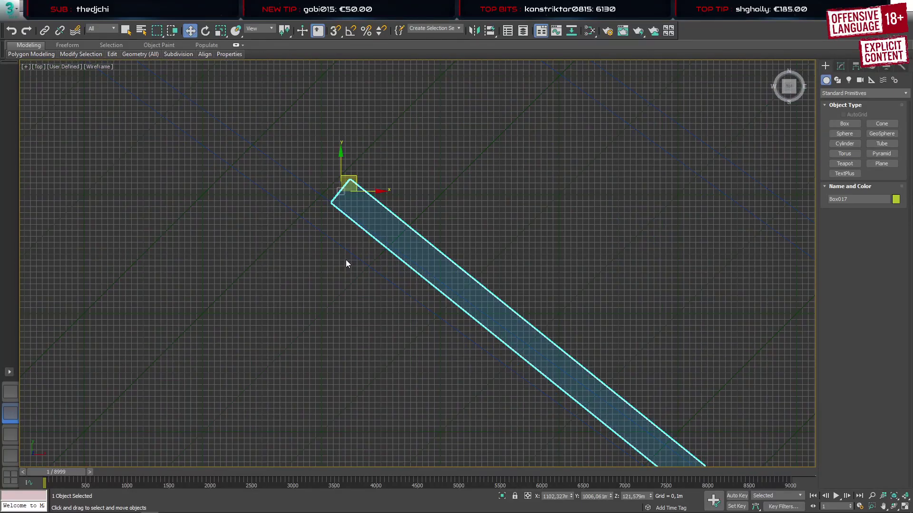
Using Local coordinates, shift the bar lower-left and rotate it to line up with the road edge
click(262, 28)
click(253, 86)
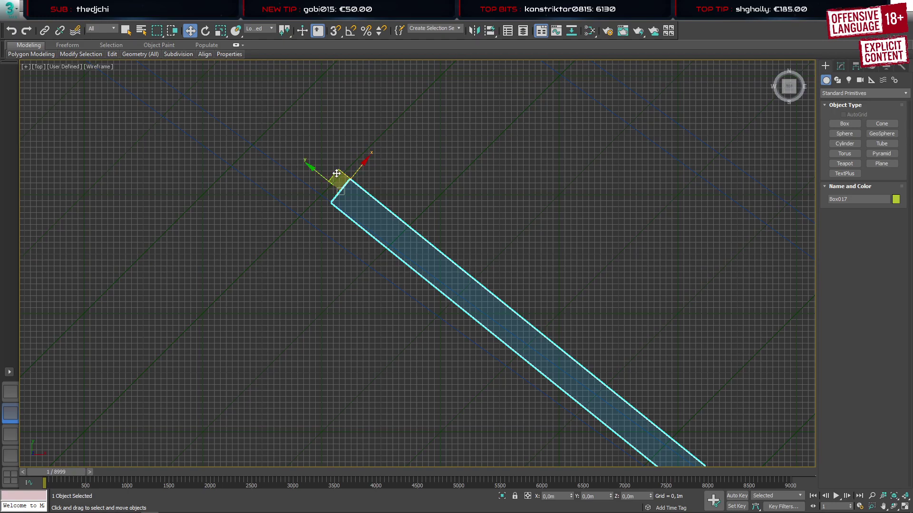
drag(336, 171, 309, 186)
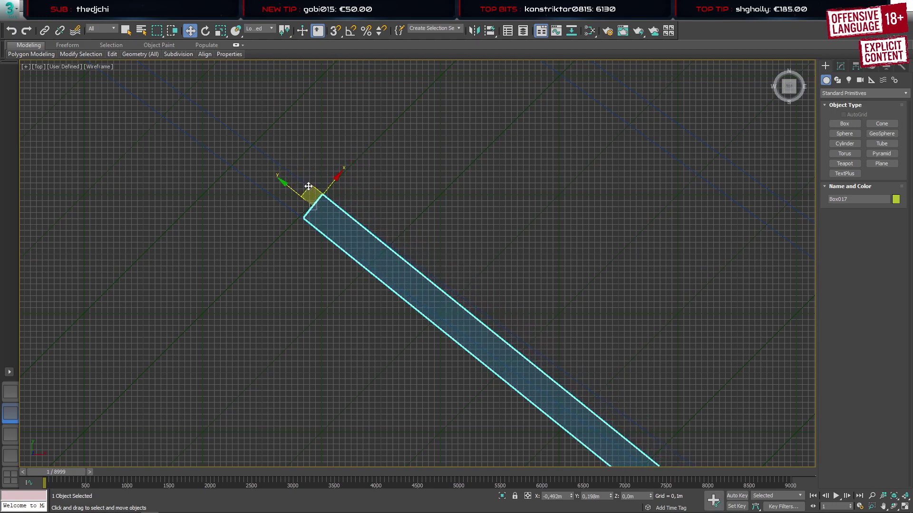
scroll(351, 253, down, 5)
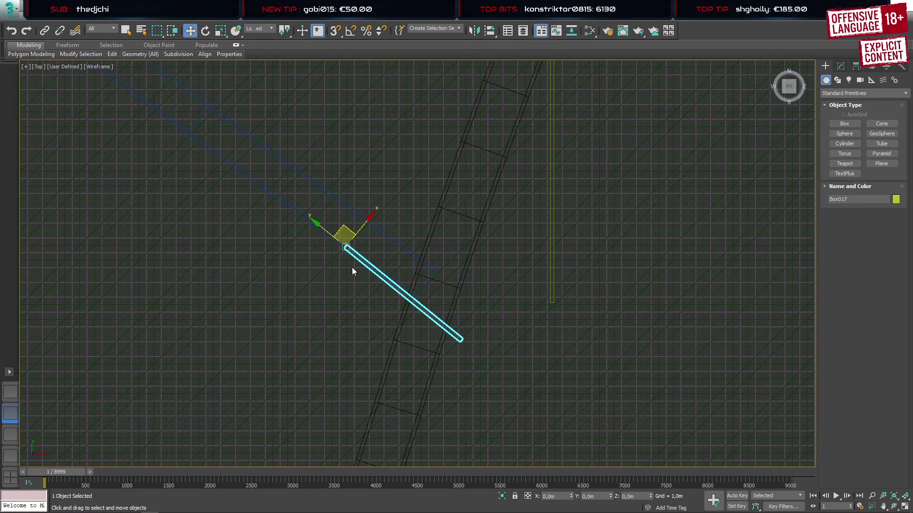
key(e)
scroll(324, 255, up, 5)
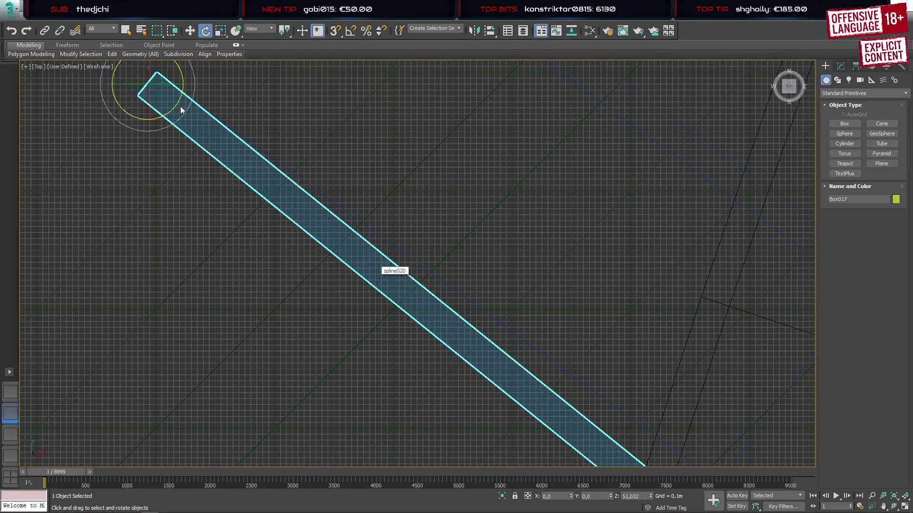
drag(177, 102, 180, 105)
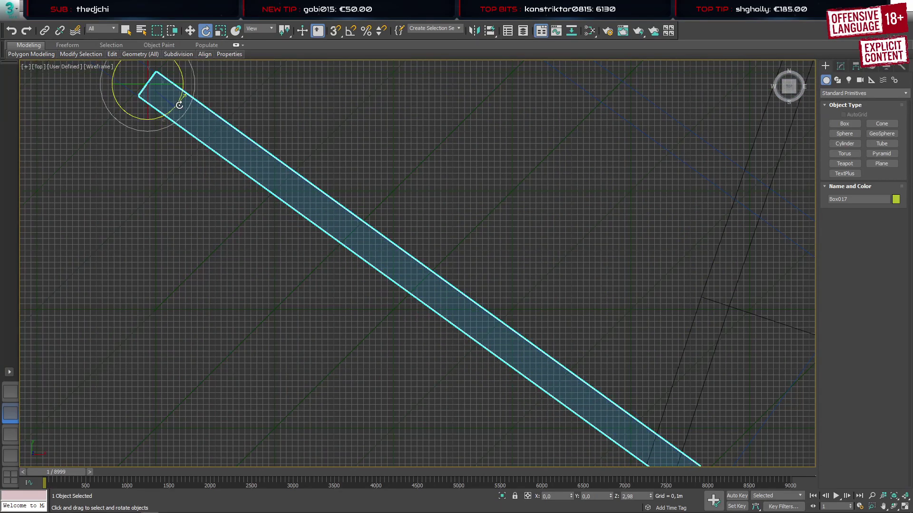
click(12, 394)
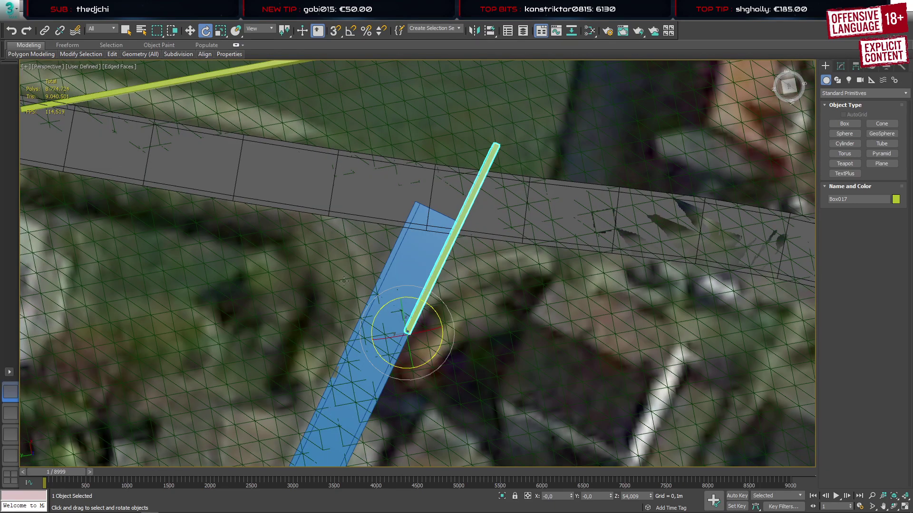
scroll(345, 282, down, 3)
scroll(391, 284, up, 3)
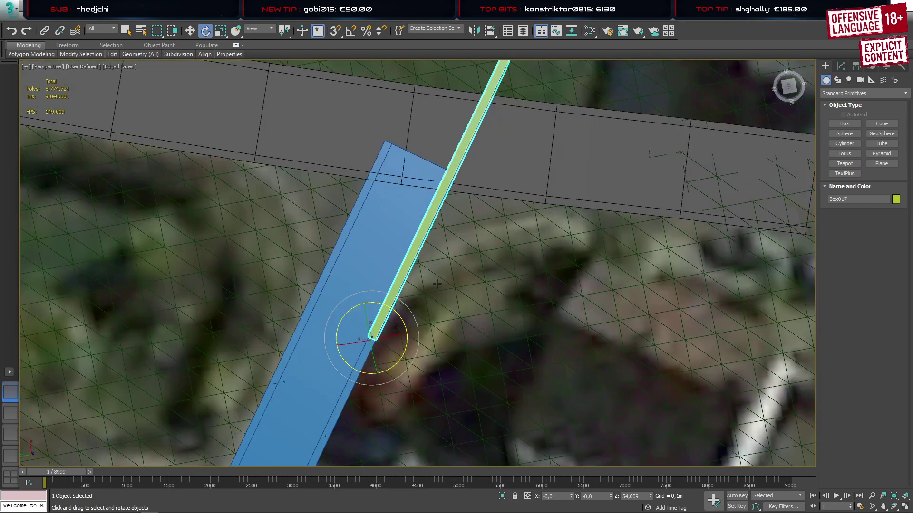
click(840, 68)
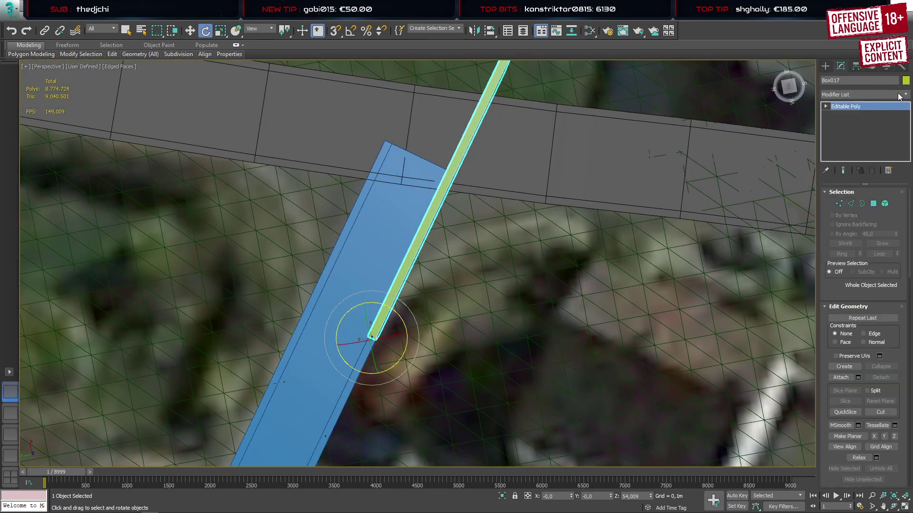
click(860, 93)
click(851, 310)
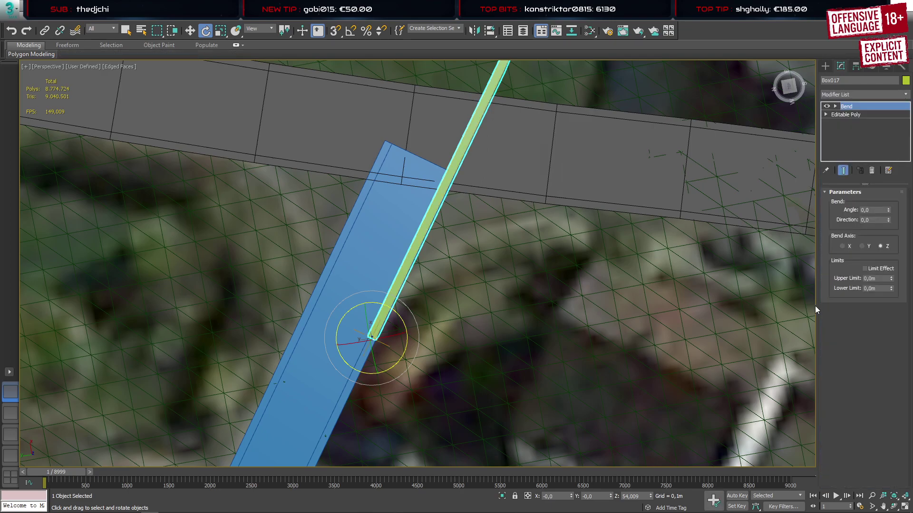
double_click(874, 220)
text(90)
drag(888, 212, 890, 244)
double_click(877, 220)
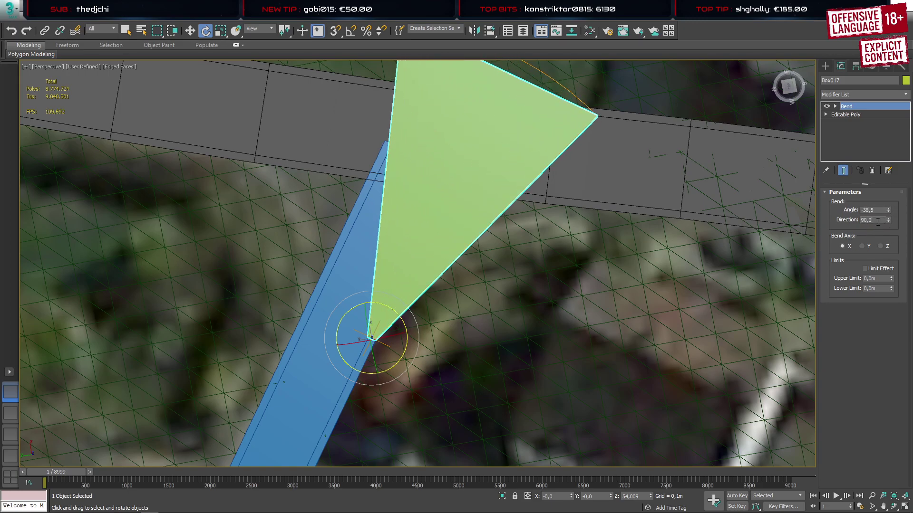
text(0)
key(Return)
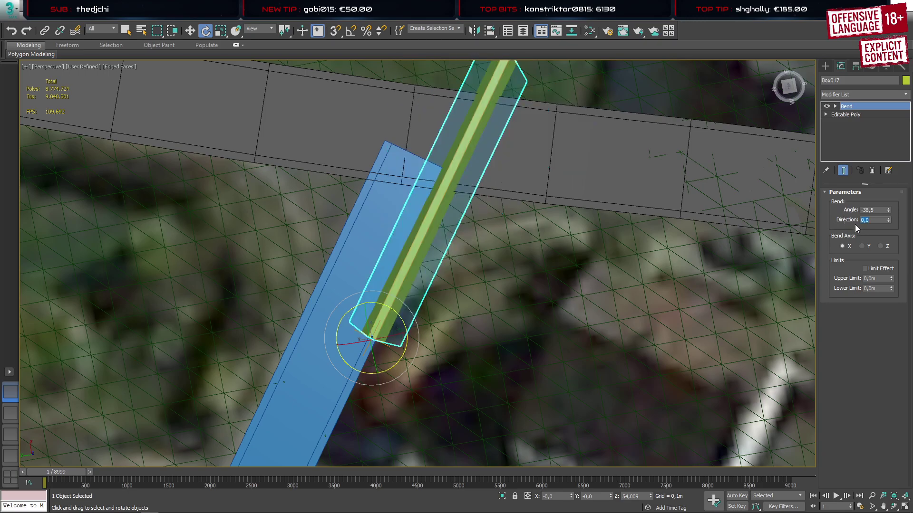
click(861, 246)
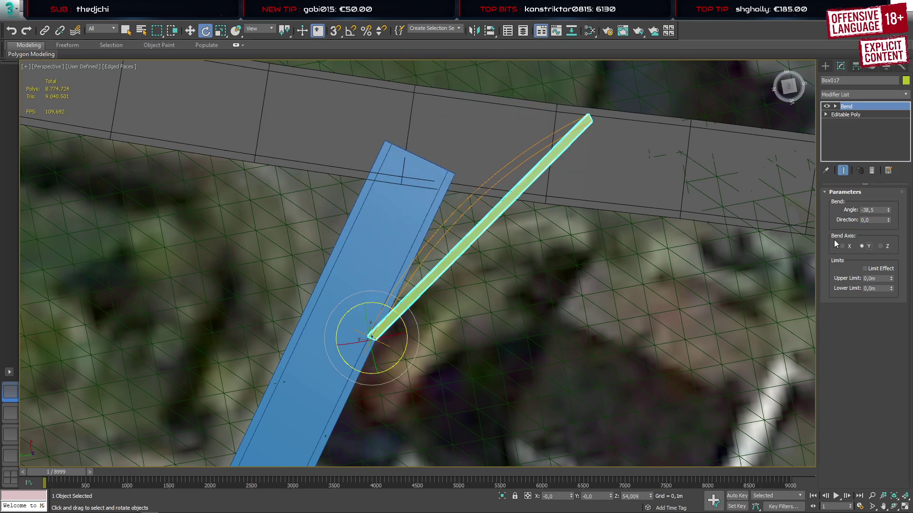
right_click(853, 107)
click(807, 123)
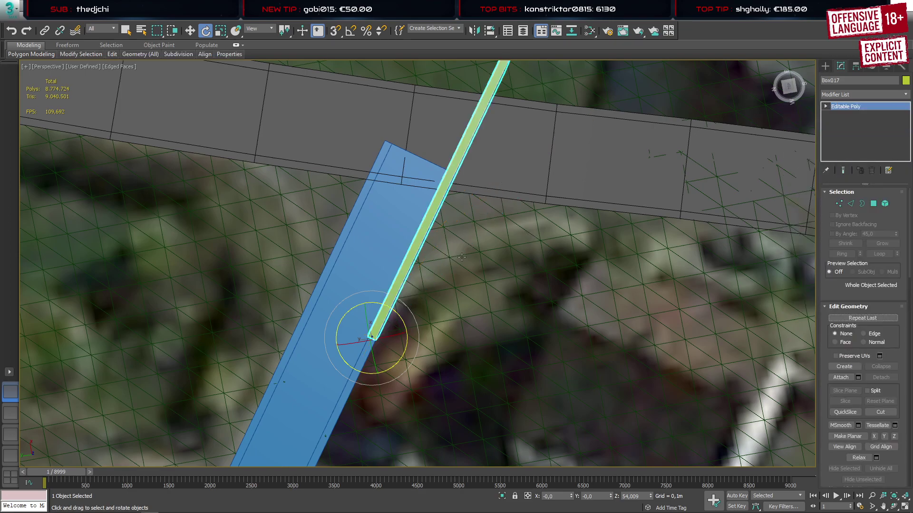
middle_drag(462, 257, 462, 266)
Select the bar's four long edges and Connect them with 29 segments
key(2)
drag(324, 225, 489, 235)
alt+middle_drag(489, 235, 436, 164)
scroll(438, 171, up, 5)
key(ctrl+shift+e)
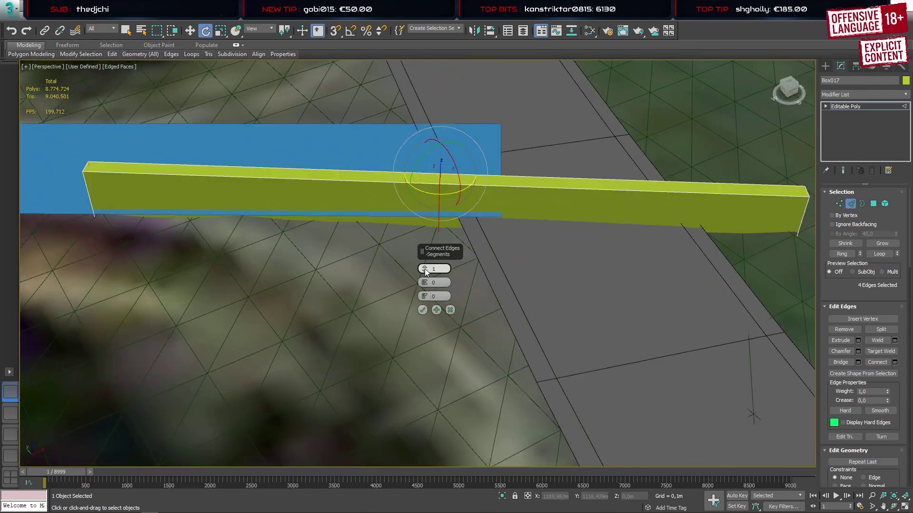
drag(425, 269, 433, 215)
click(422, 310)
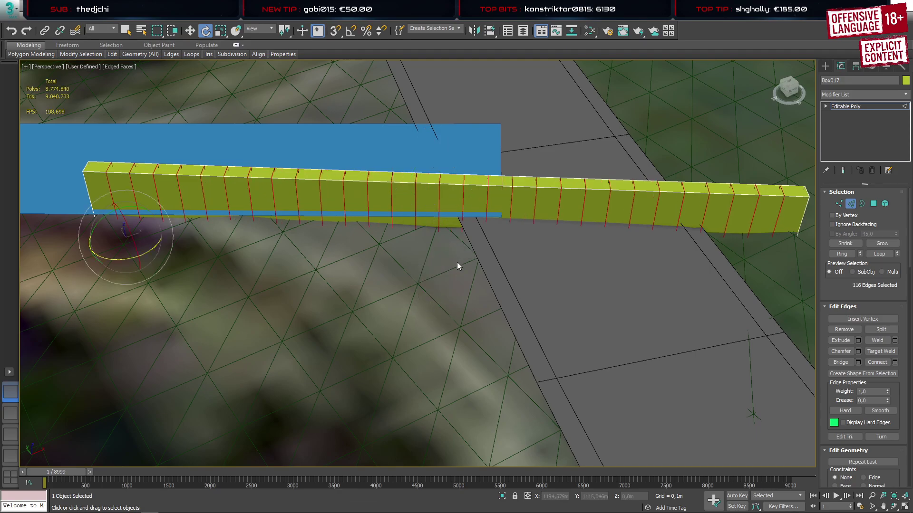
alt+middle_drag(457, 261, 573, 285)
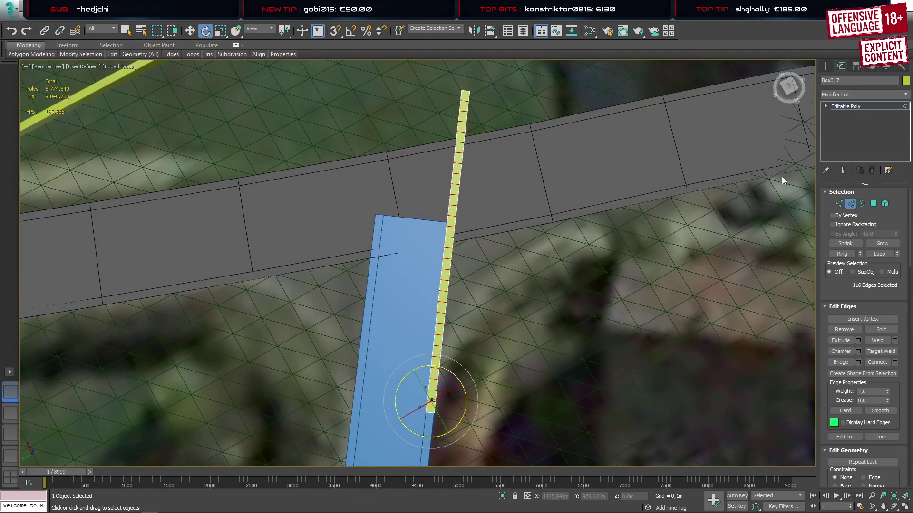
click(827, 66)
Add a Bend modifier to the bar with a 90° angle on the Y axis, then reverse it negative
click(841, 66)
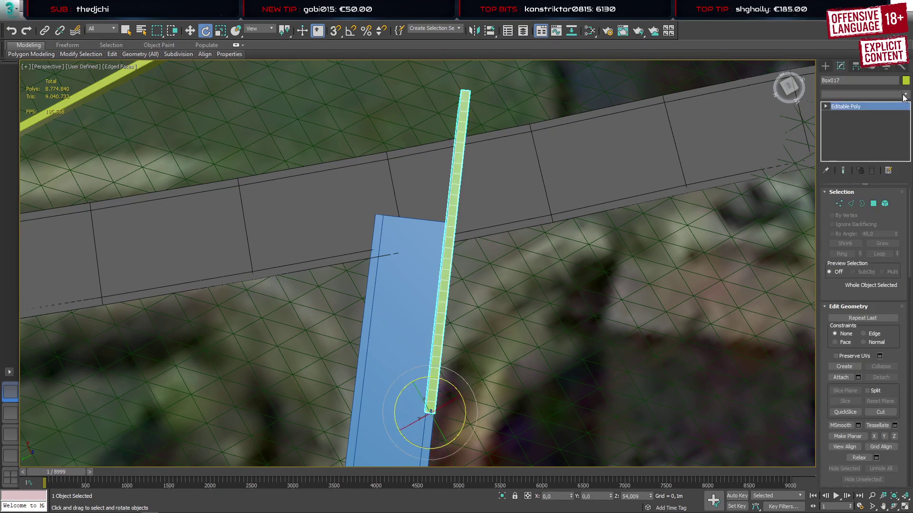
click(859, 94)
click(846, 309)
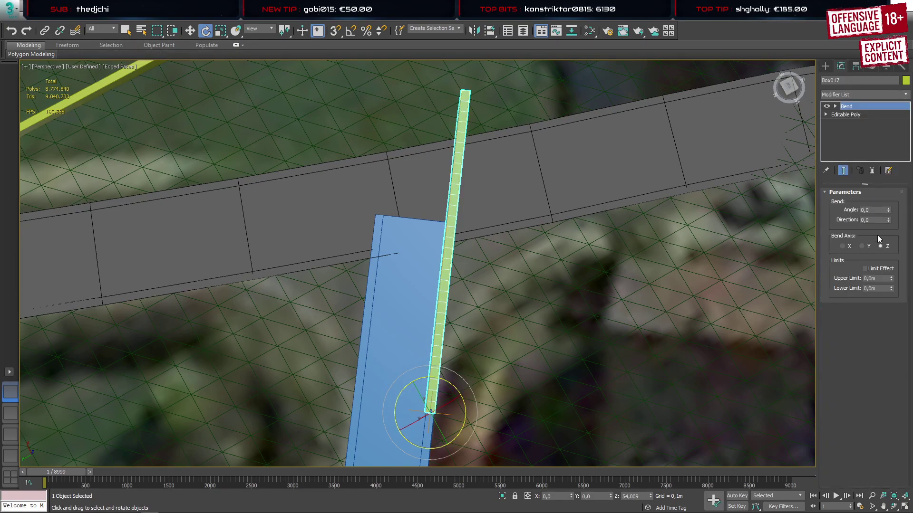
click(873, 209)
text(90)
key(Return)
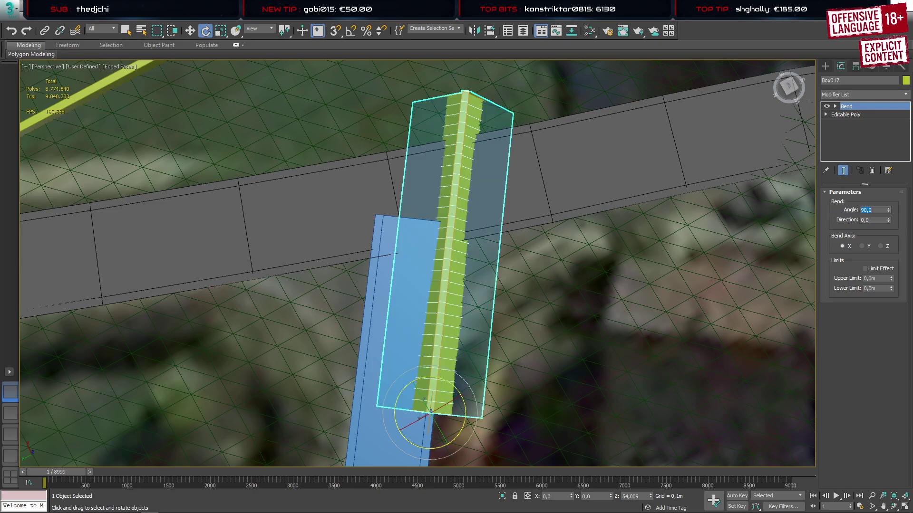
click(863, 246)
drag(889, 212, 889, 366)
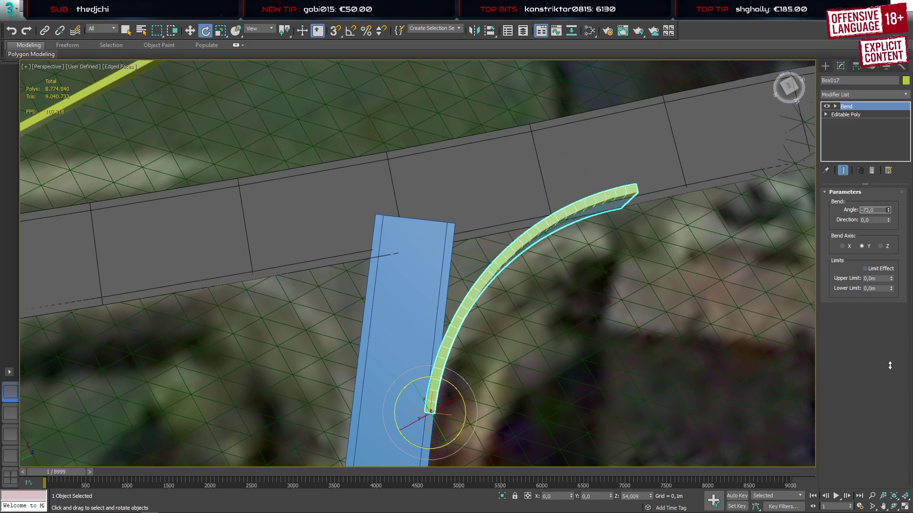
Check the bent curb in the top wireframe view and deepen the bend slightly
click(14, 417)
scroll(321, 341, down, 5)
middle_drag(395, 352, 449, 224)
scroll(395, 257, up, 6)
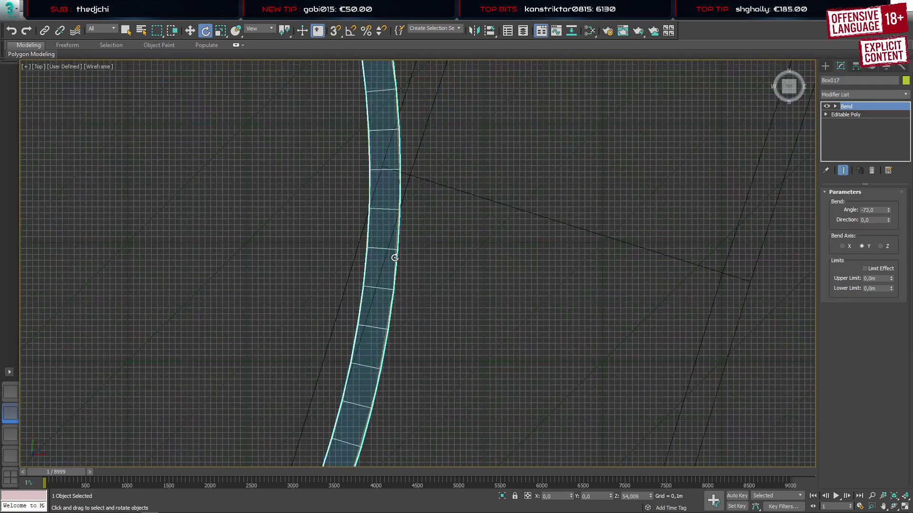
scroll(387, 288, down, 4)
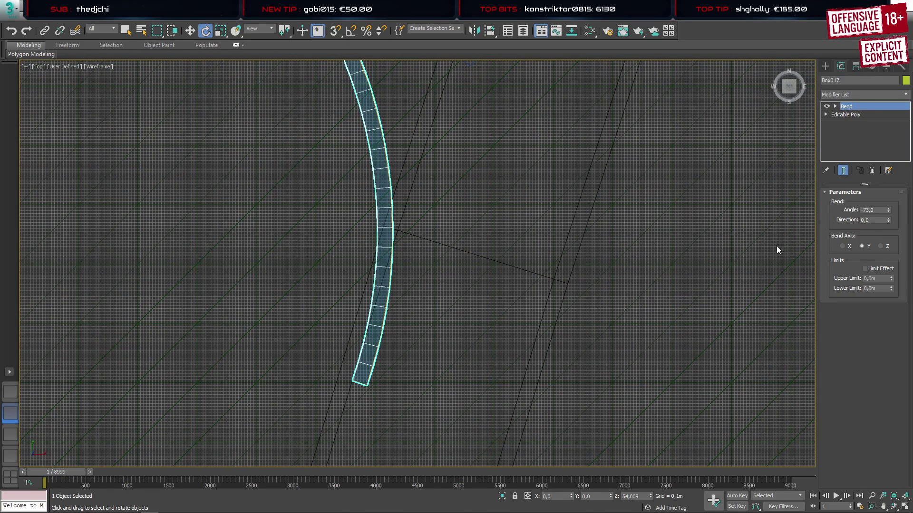
drag(889, 212, 888, 214)
scroll(493, 224, down, 3)
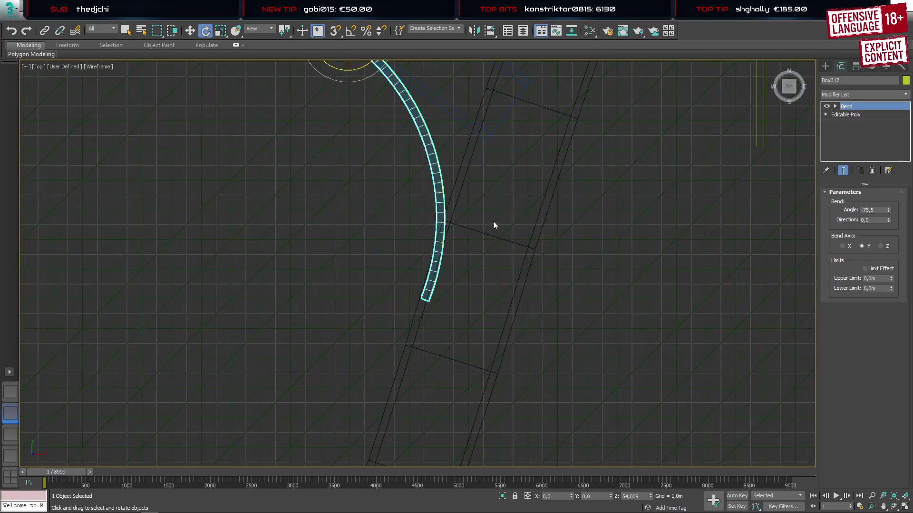
click(10, 391)
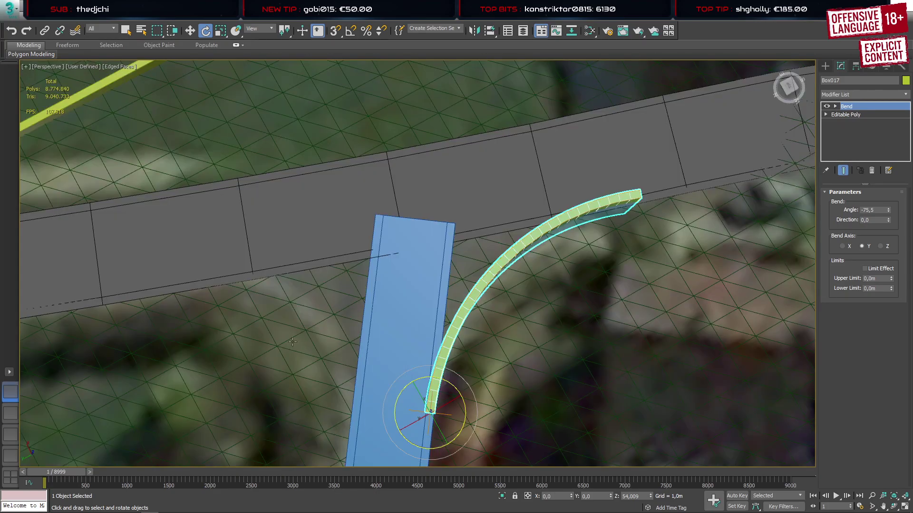
alt+middle_drag(453, 339, 404, 294)
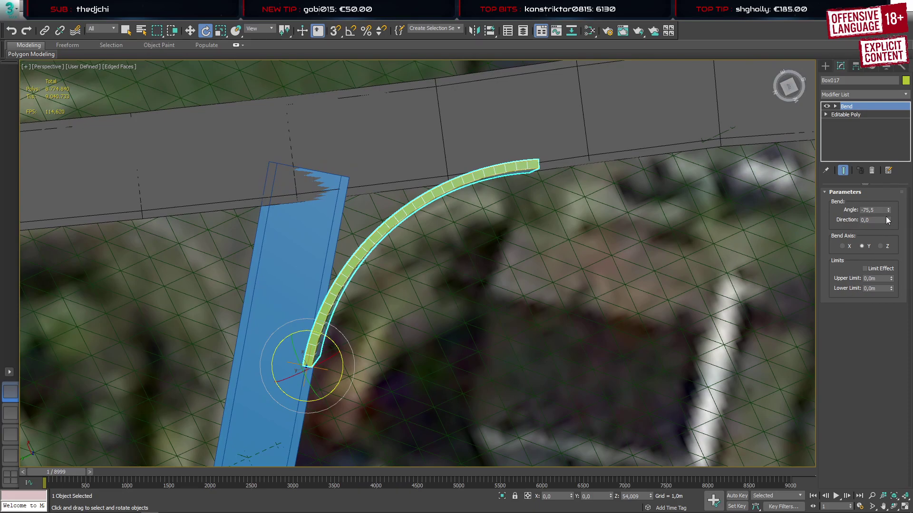
Fine-tune the bend angle around -77, trying -77,1 and settling on -76,8
drag(889, 210, 890, 209)
click(12, 408)
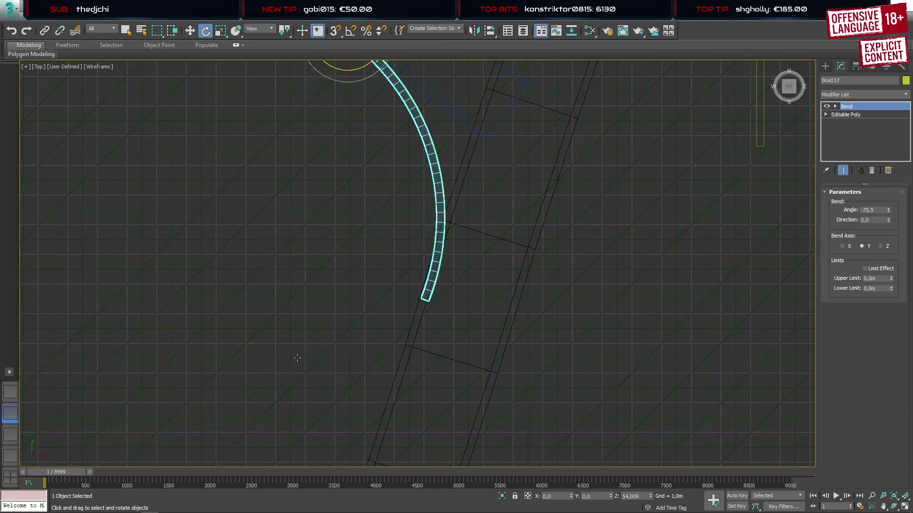
scroll(414, 317, up, 5)
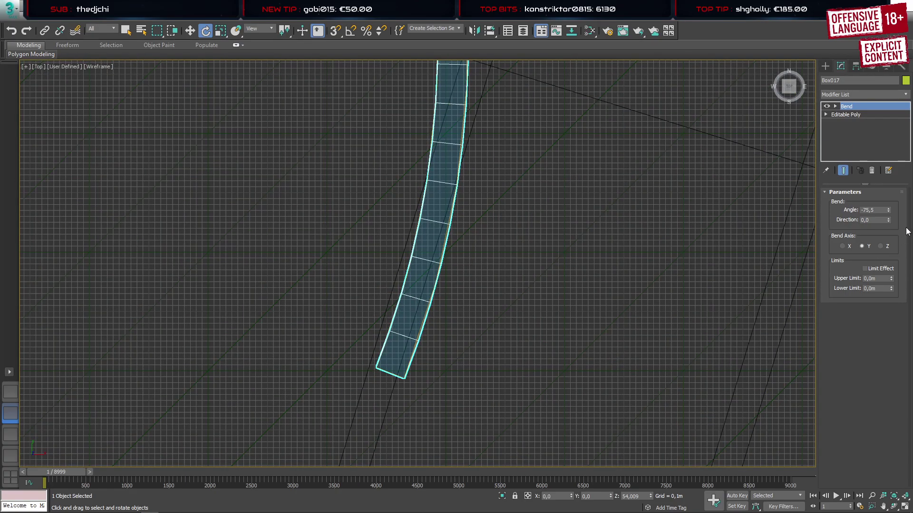
drag(887, 210, 888, 211)
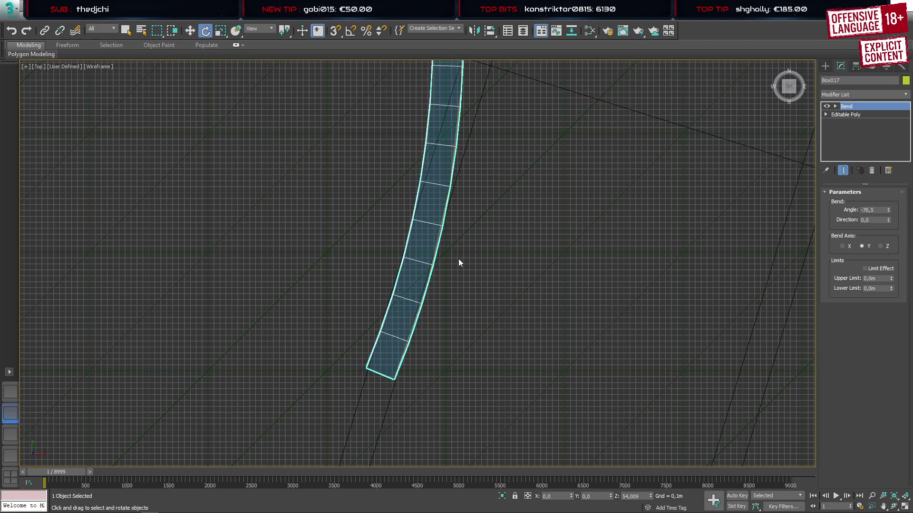
drag(888, 210, 888, 210)
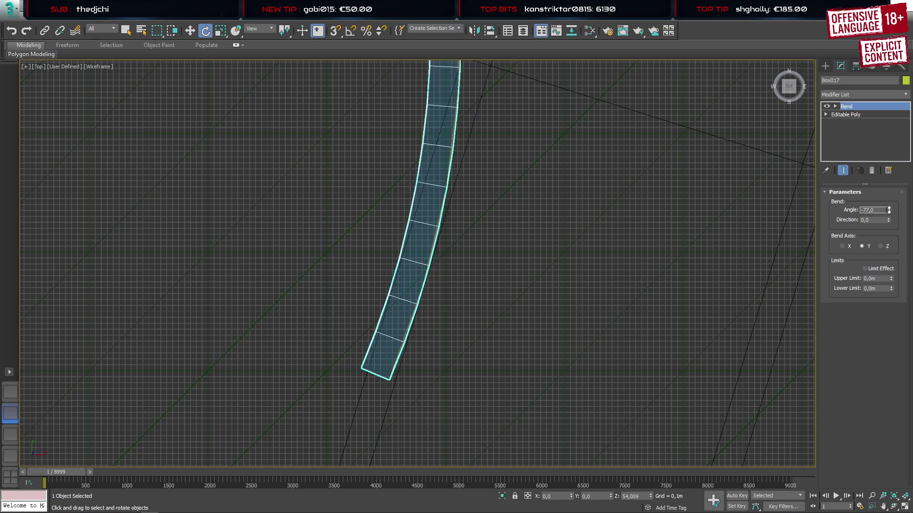
drag(889, 210, 889, 209)
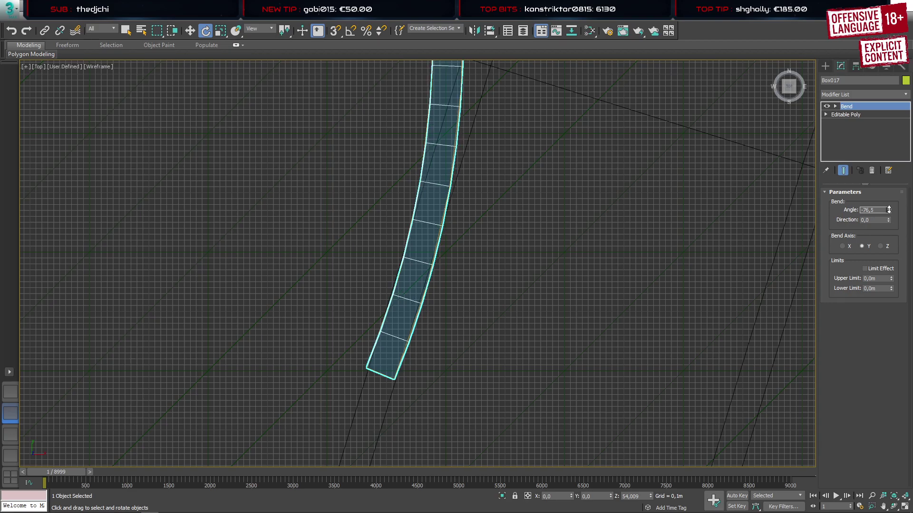
drag(889, 209, 891, 214)
click(875, 210)
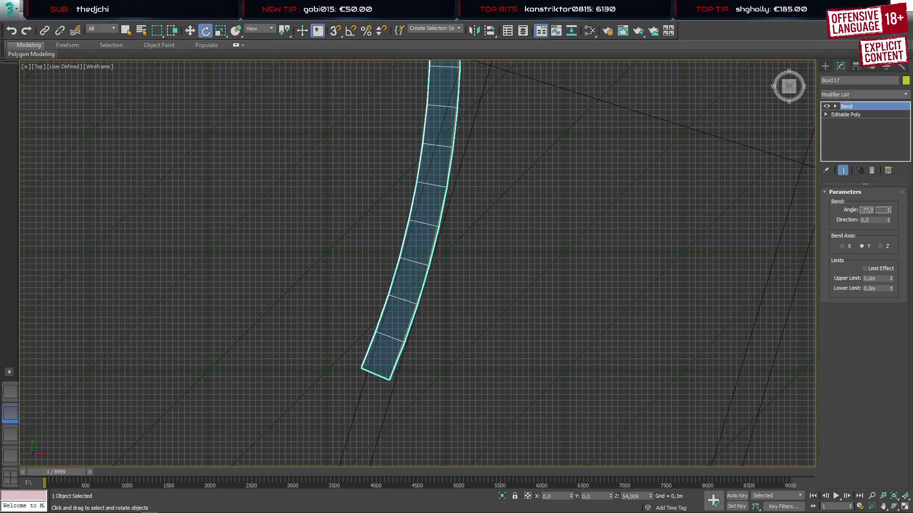
text(-77,1)
key(Return)
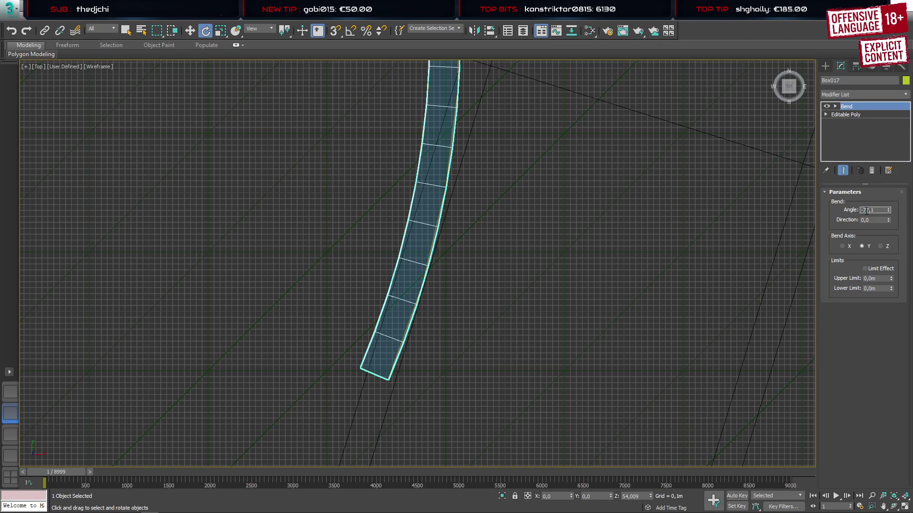
text(-76,8)
key(Return)
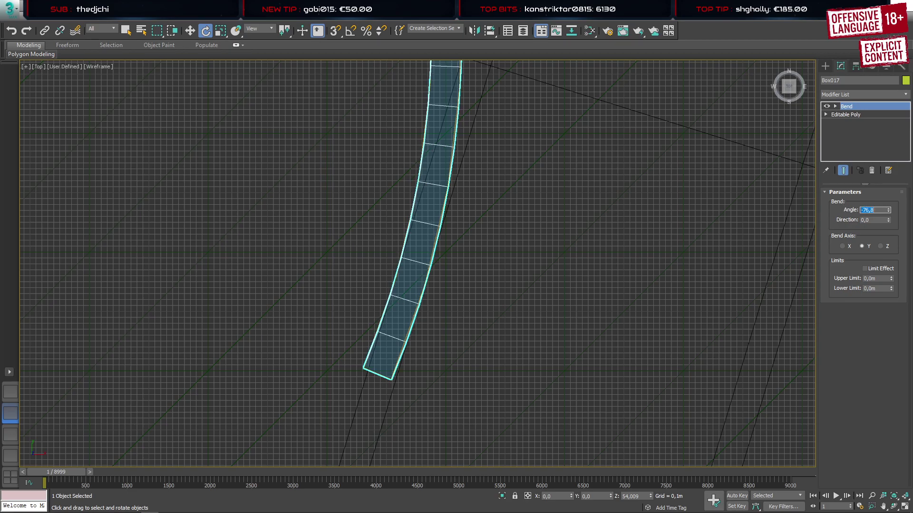
scroll(429, 248, down, 6)
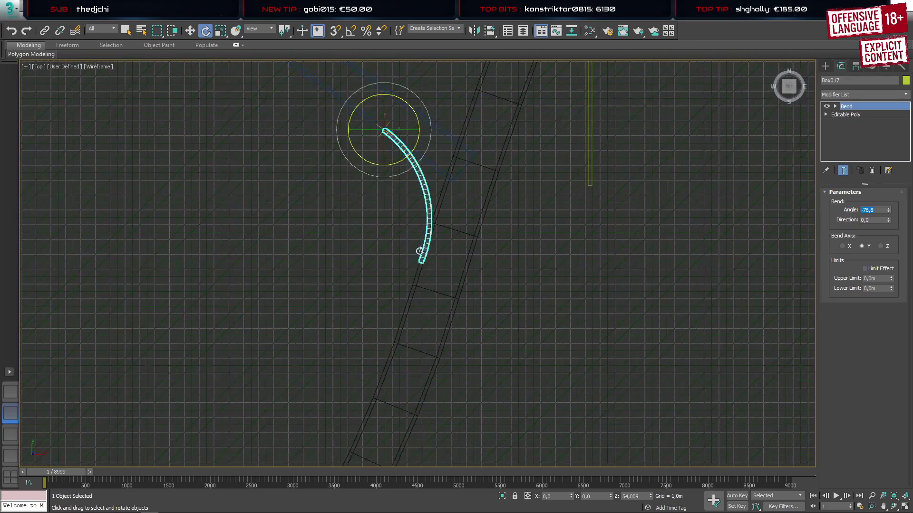
Shift-drag the curved curb to clone it as Box019 beside the original
click(13, 393)
scroll(350, 269, down, 3)
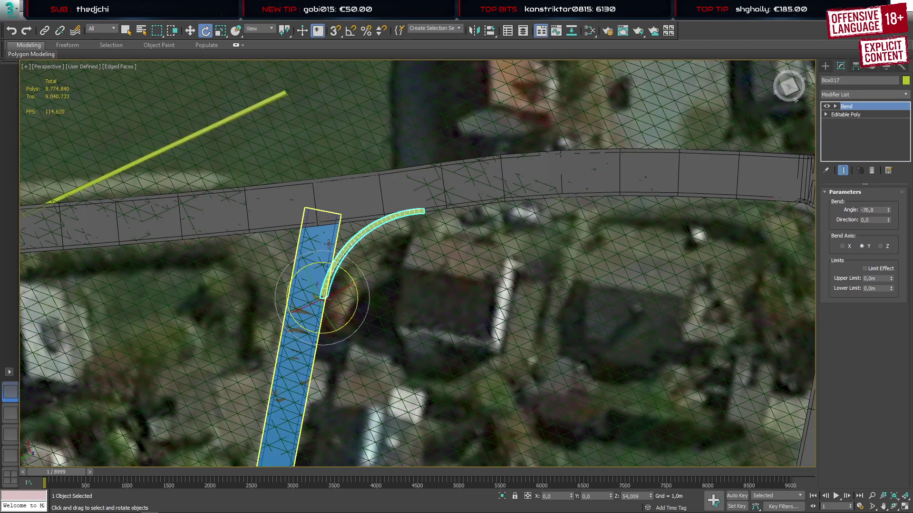
middle_drag(328, 276, 399, 296)
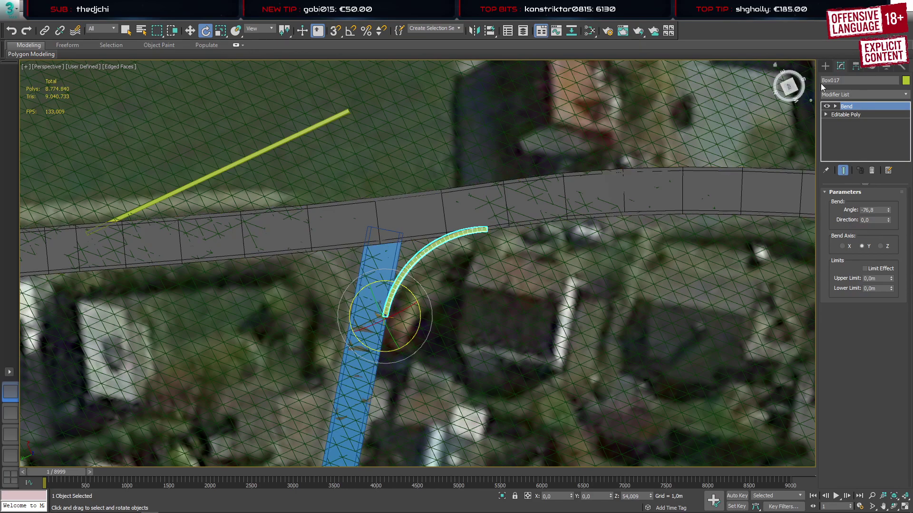
click(825, 67)
scroll(369, 315, up, 5)
key(w)
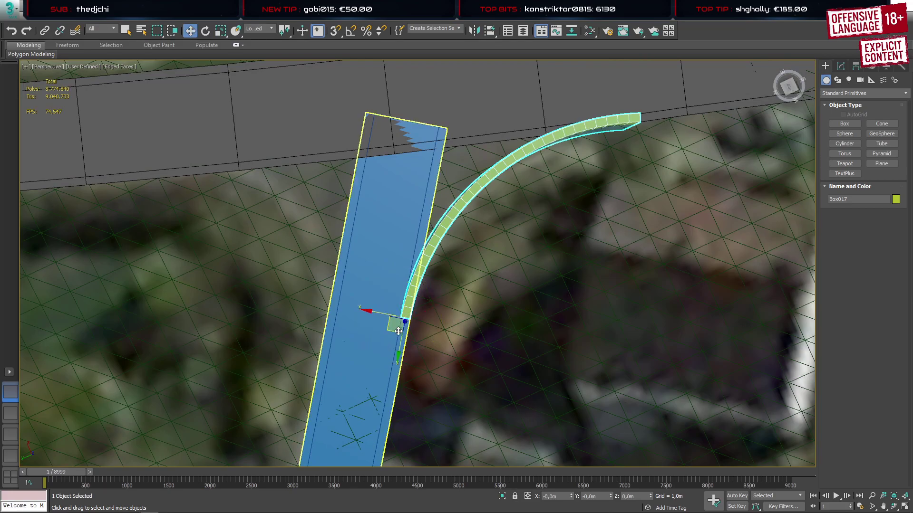
middle_drag(390, 326, 443, 310)
shift+drag(443, 309, 374, 296)
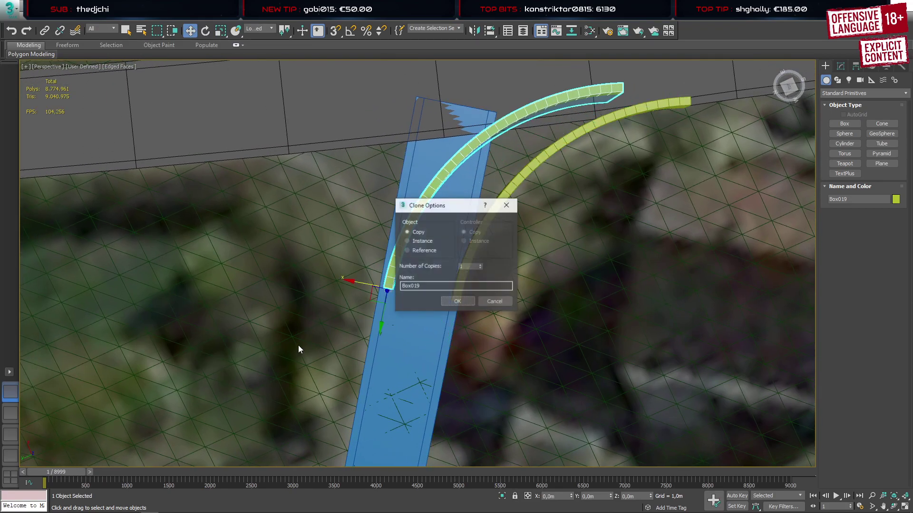
click(452, 301)
In the Top view, move Box019 to the side road's end
click(11, 415)
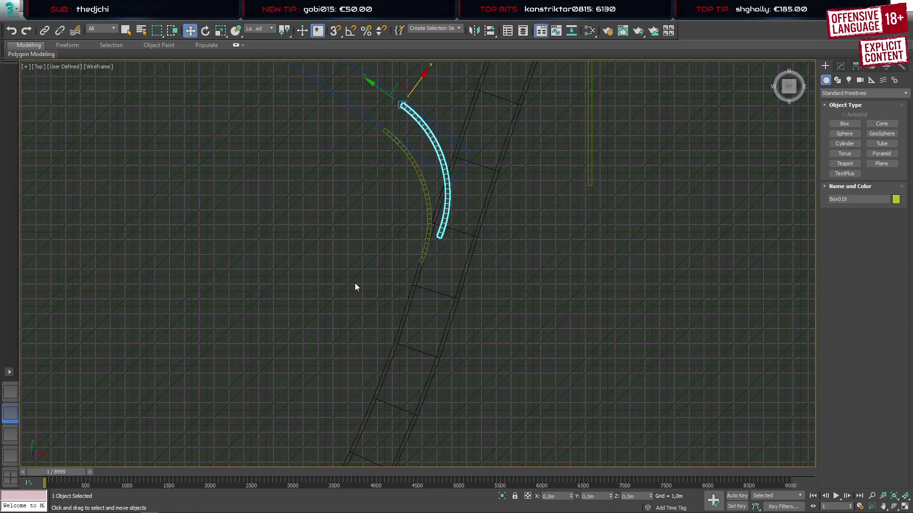
scroll(409, 117, up, 8)
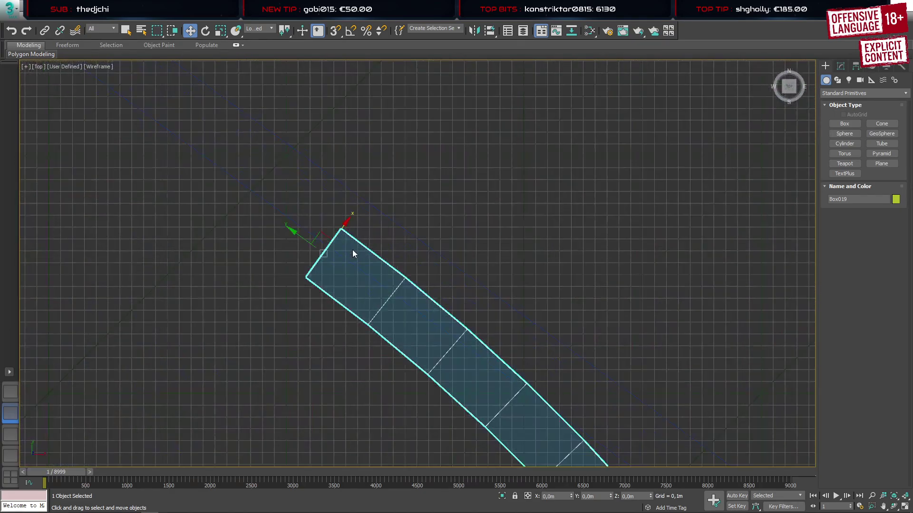
drag(327, 232, 369, 198)
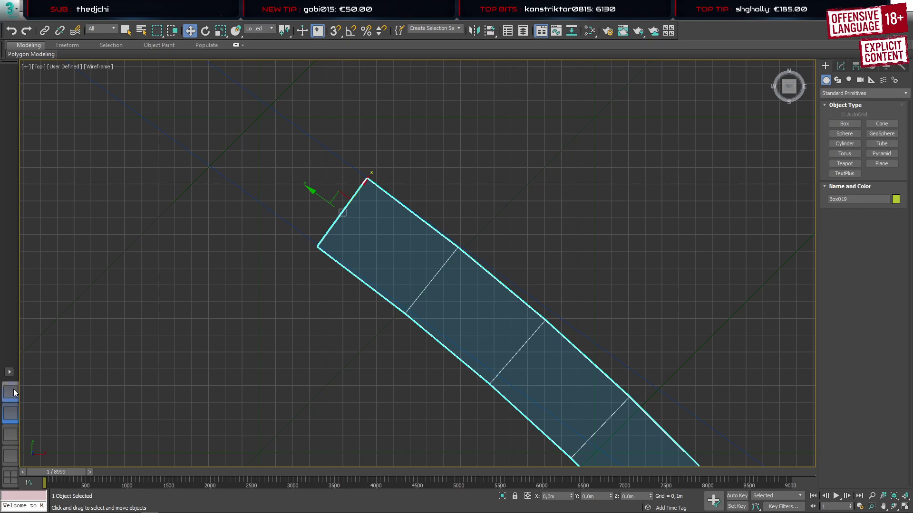
Bend Box019 the opposite way, raising its Bend Angle to 161,7°
click(10, 392)
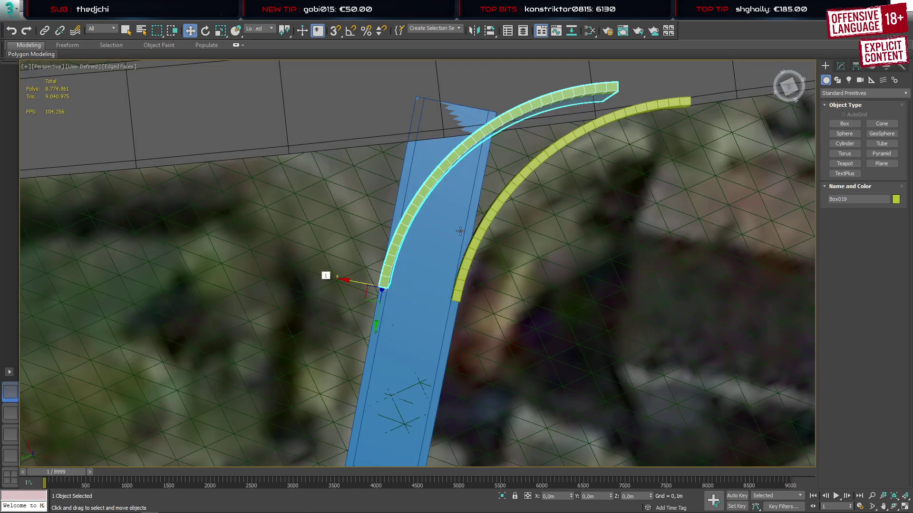
click(840, 66)
drag(891, 215, 842, 54)
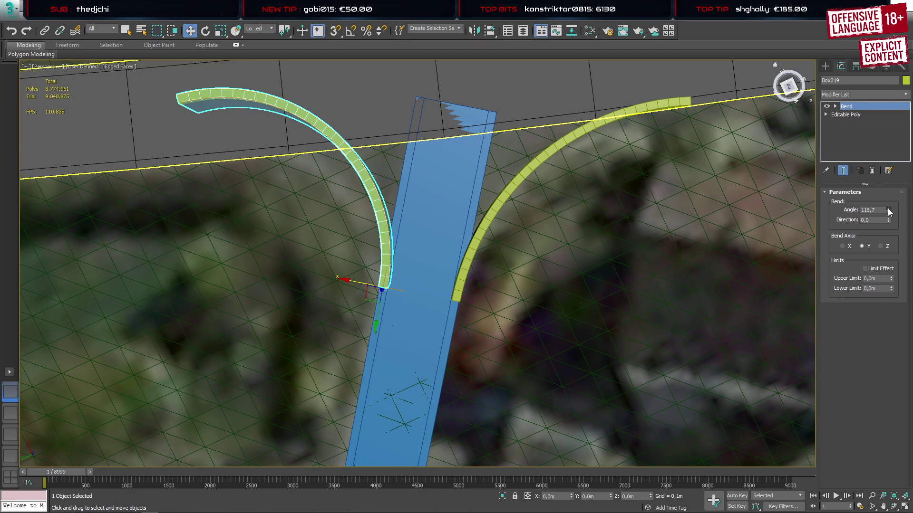
drag(888, 211, 898, 164)
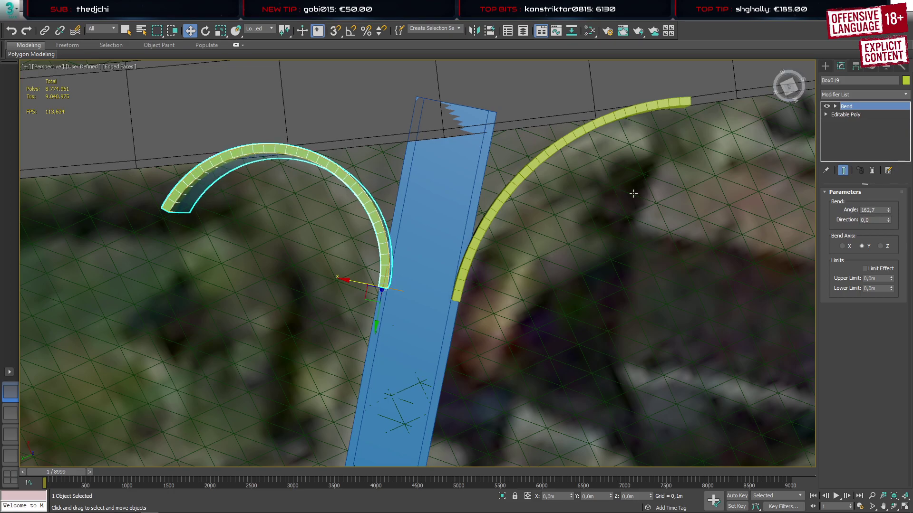
In the Top view, fine-tune Box019's bend angle from 163,2 down to 161,2
click(10, 414)
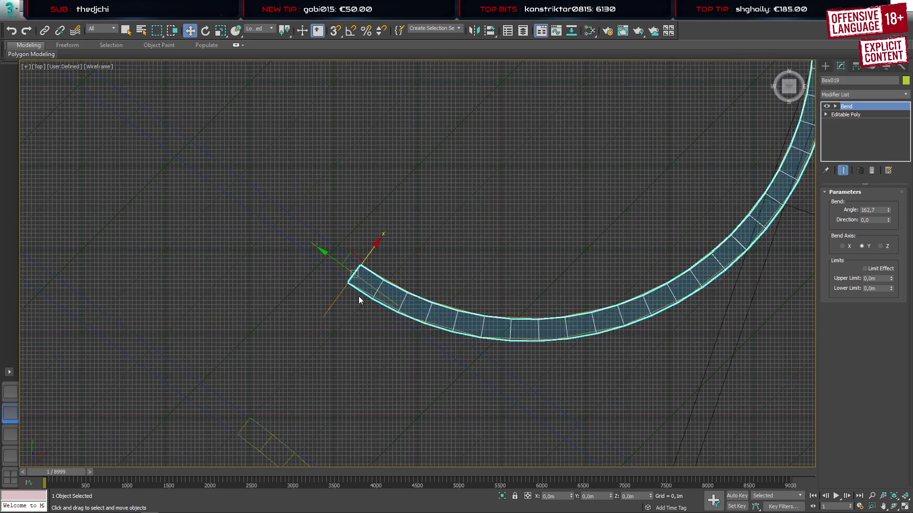
middle_drag(643, 243, 321, 312)
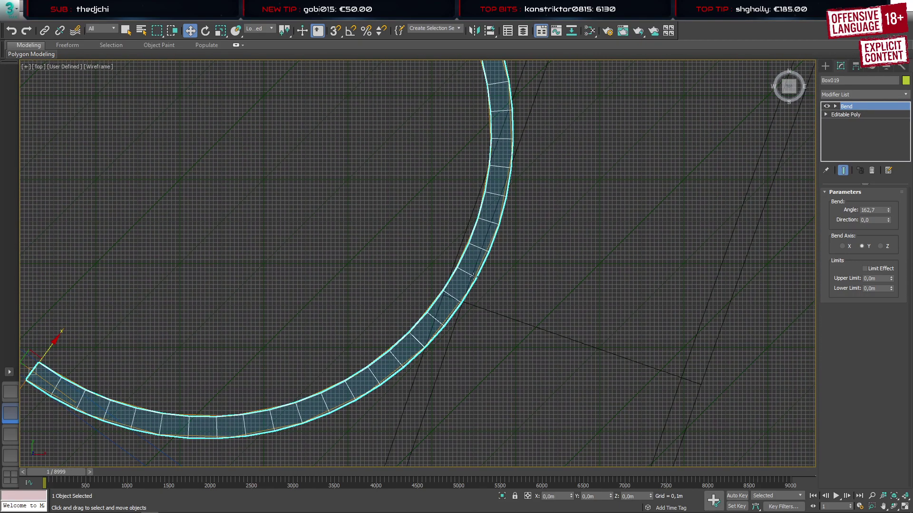
scroll(450, 290, up, 4)
scroll(451, 290, up, 2)
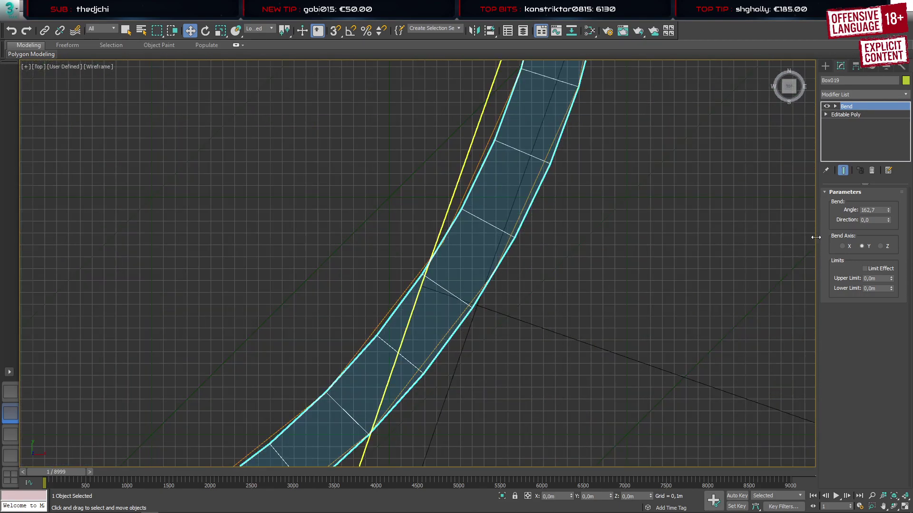
click(888, 208)
drag(888, 210, 890, 211)
scroll(483, 237, down, 5)
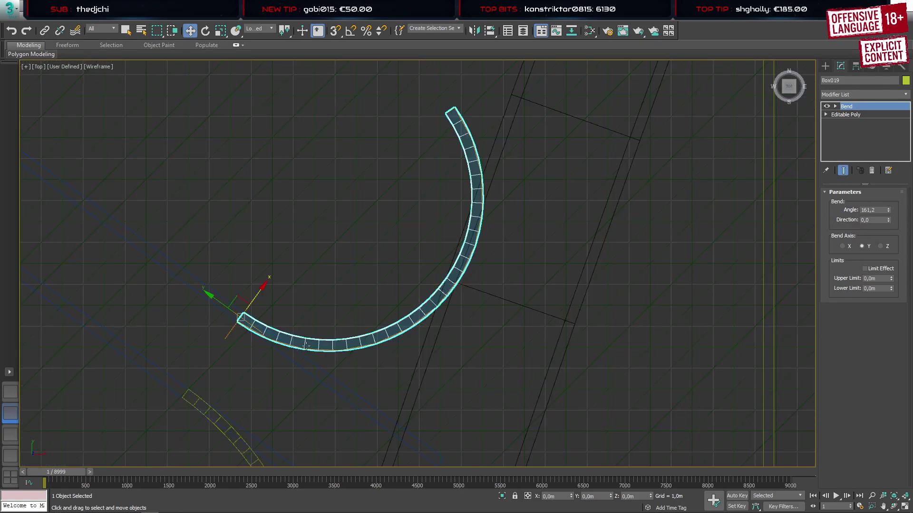
scroll(238, 378, down, 4)
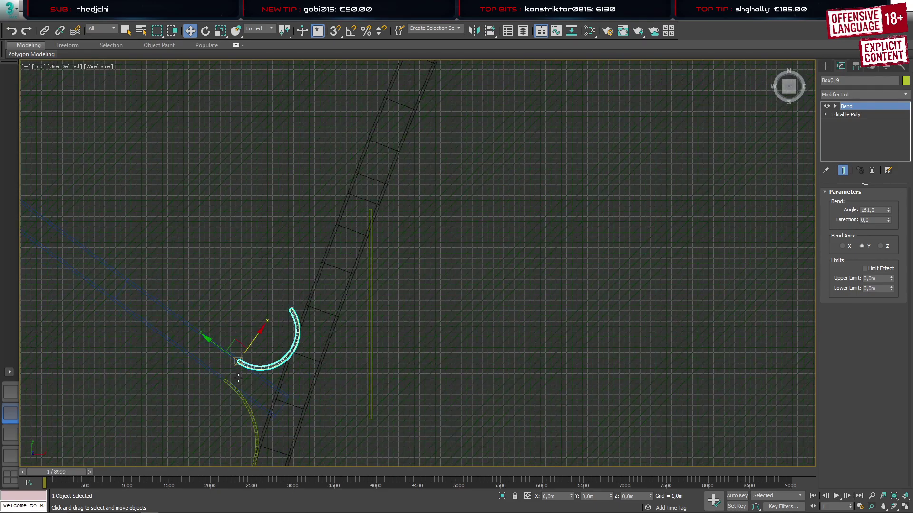
click(17, 397)
middle_drag(331, 284, 345, 198)
Convert both curved curb arcs to Editable Poly
right_click(342, 195)
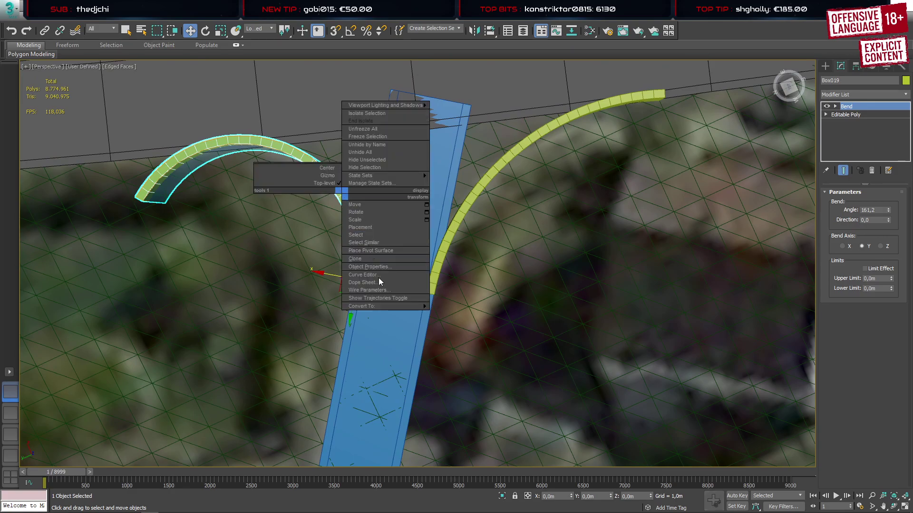
mouse_move(418, 306)
click(462, 314)
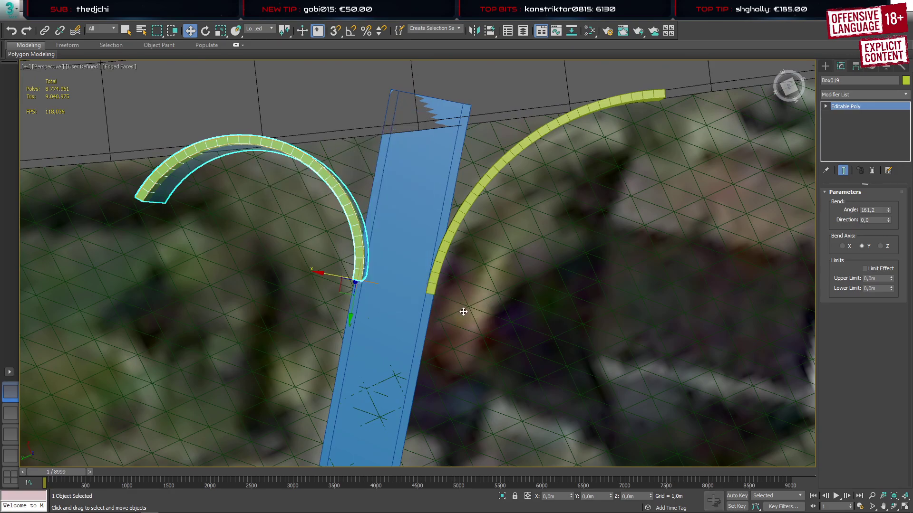
click(495, 177)
right_click(495, 177)
mouse_move(516, 285)
click(614, 288)
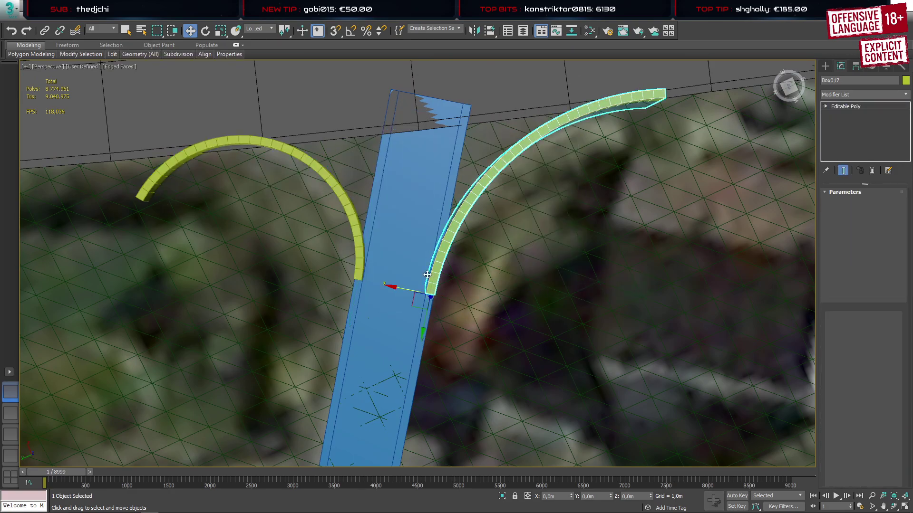
Delete the right arc's upright wall polygons, leaving a thin ground strip
alt+middle_drag(460, 260, 412, 200)
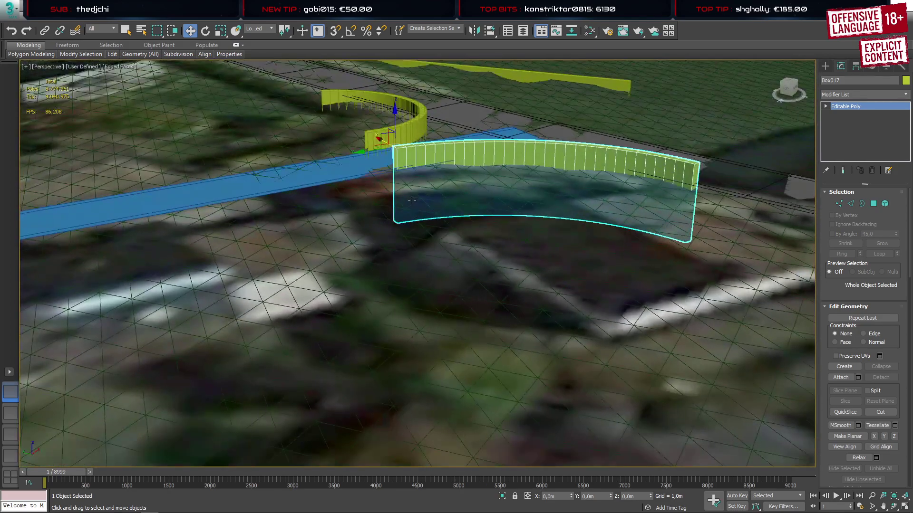
key(4)
drag(311, 298, 748, 197)
key(Delete)
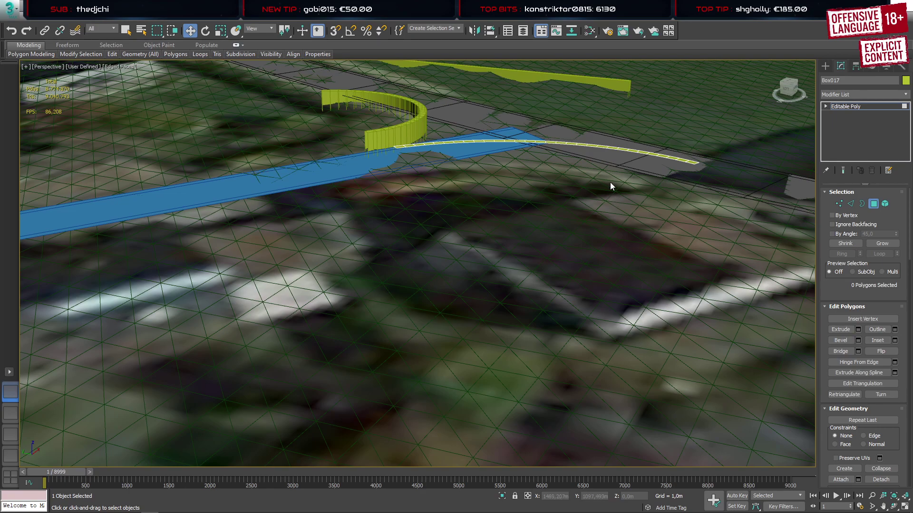
click(826, 66)
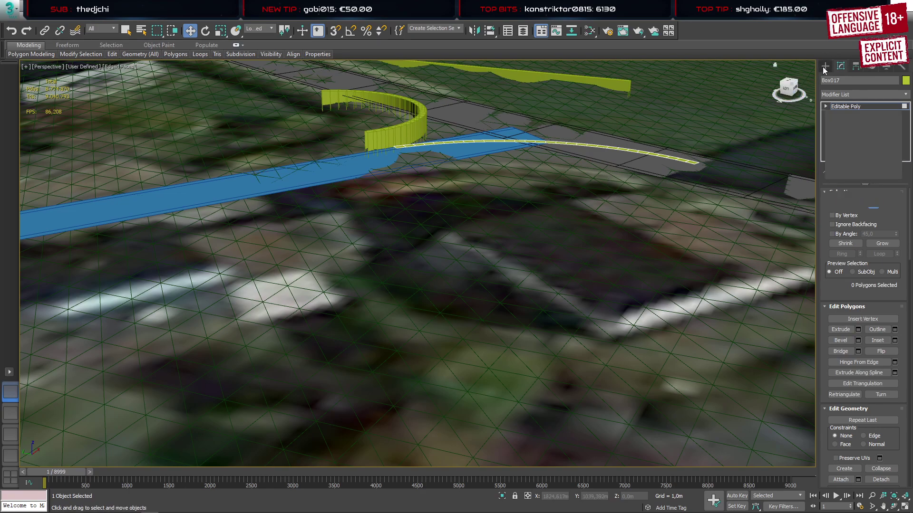
click(384, 166)
In Top view, connect the side road's four long edges with a new cross edge at Slide 38
click(10, 414)
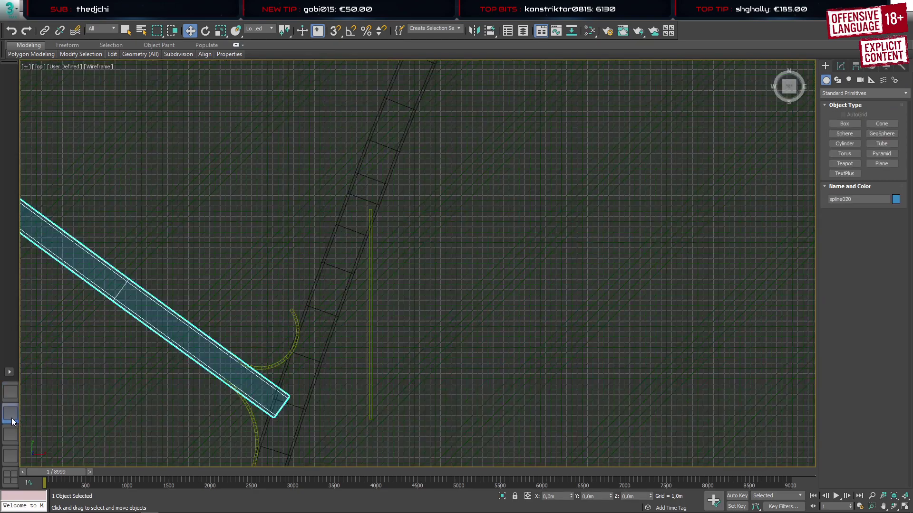
scroll(200, 355, down, 1)
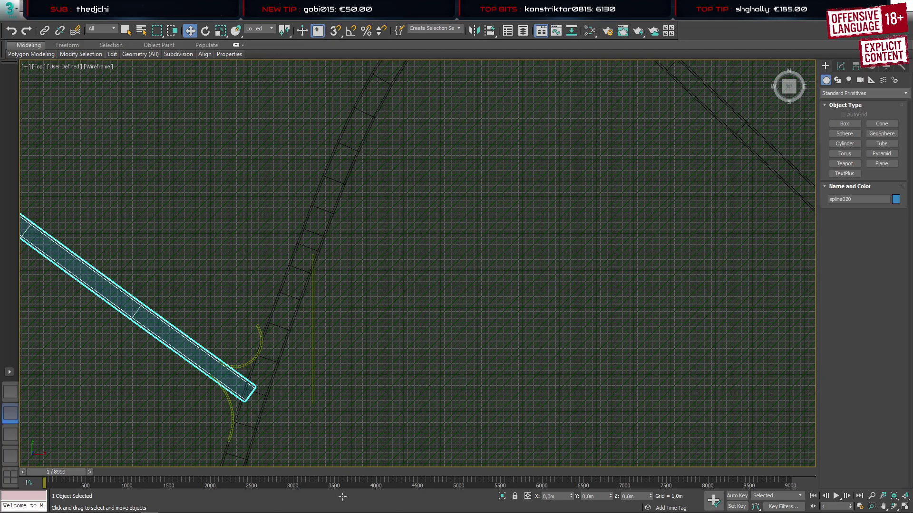
middle_drag(168, 358, 203, 319)
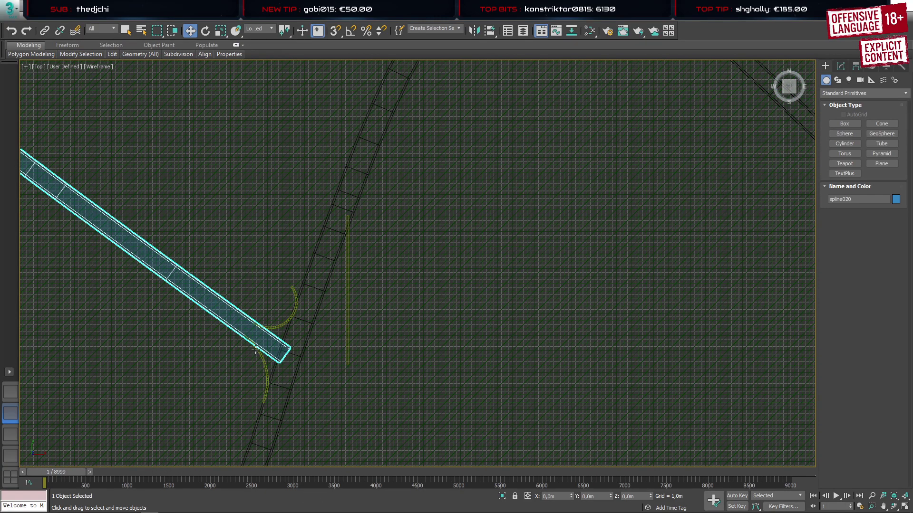
scroll(256, 350, up, 12)
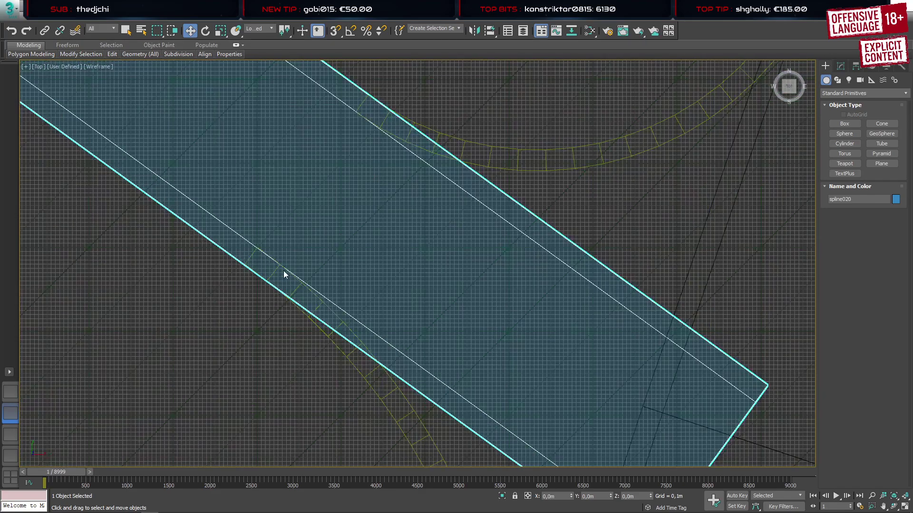
middle_drag(287, 259, 370, 369)
scroll(370, 369, down, 3)
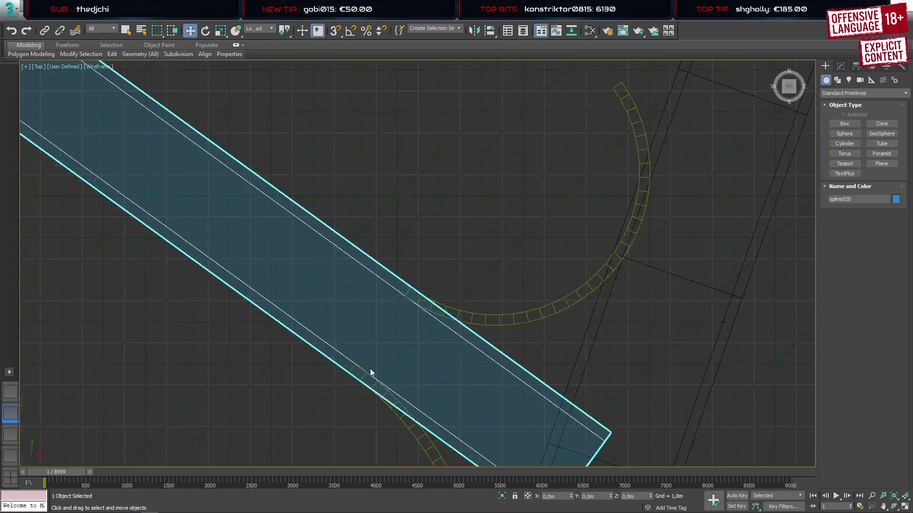
key(2)
drag(343, 198, 317, 359)
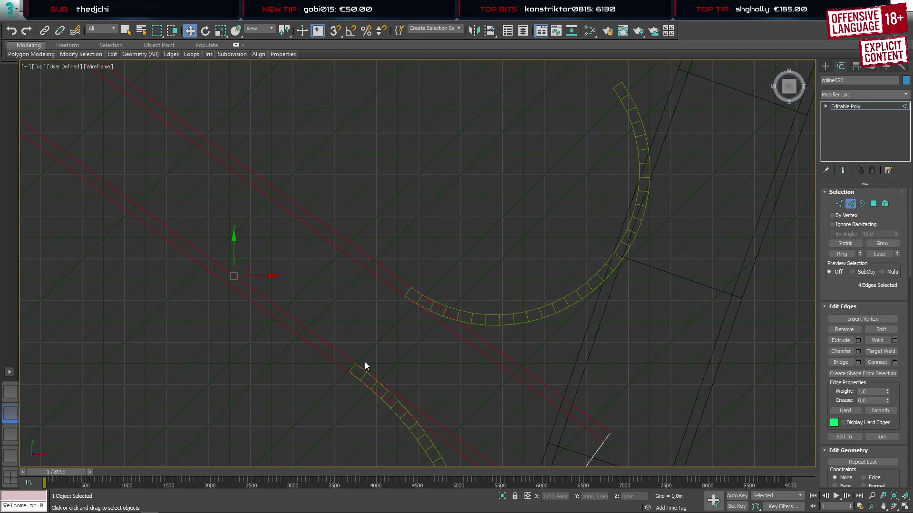
scroll(364, 362, up, 2)
key(ctrl+shift+e)
scroll(340, 351, up, 2)
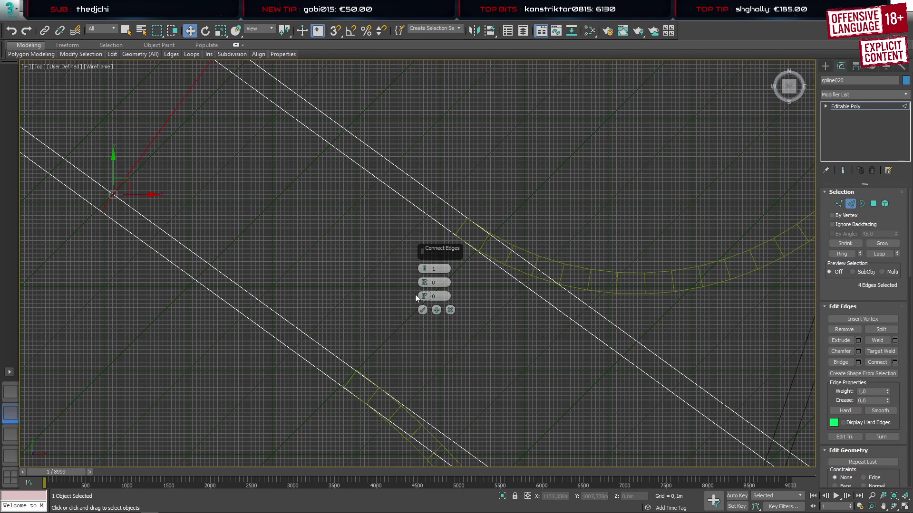
drag(424, 295, 433, 226)
click(425, 310)
scroll(350, 383, up, 2)
Move end edges 283 and 284 onto the main road's outline
click(359, 382)
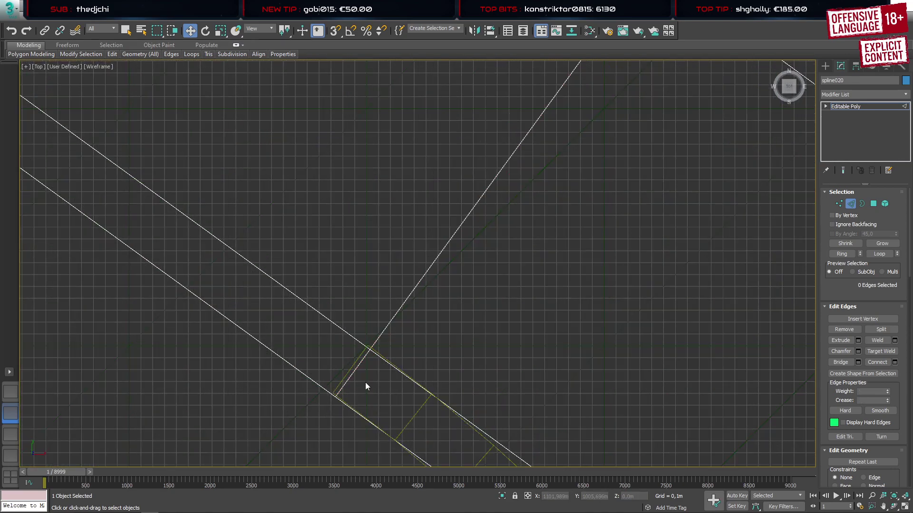
click(357, 365)
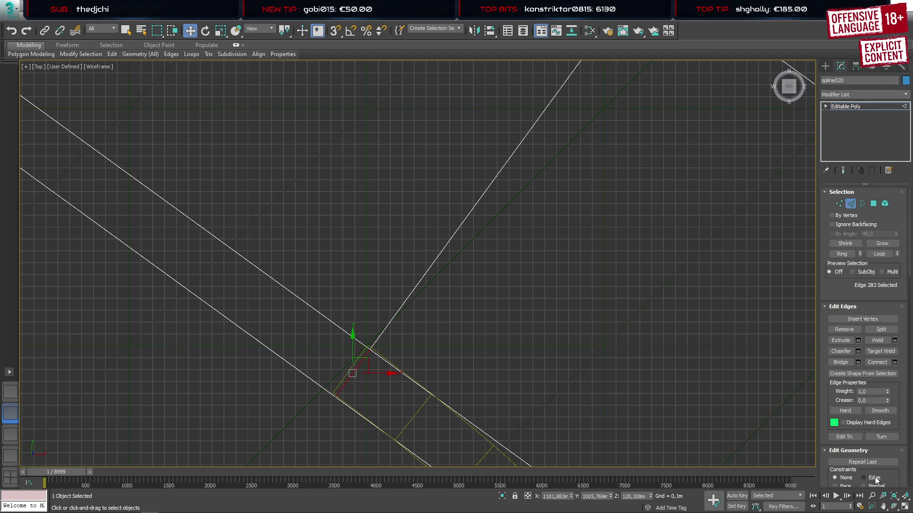
scroll(359, 376, up, 4)
drag(352, 352, 338, 341)
scroll(339, 355, down, 5)
scroll(375, 328, down, 2)
scroll(364, 322, up, 6)
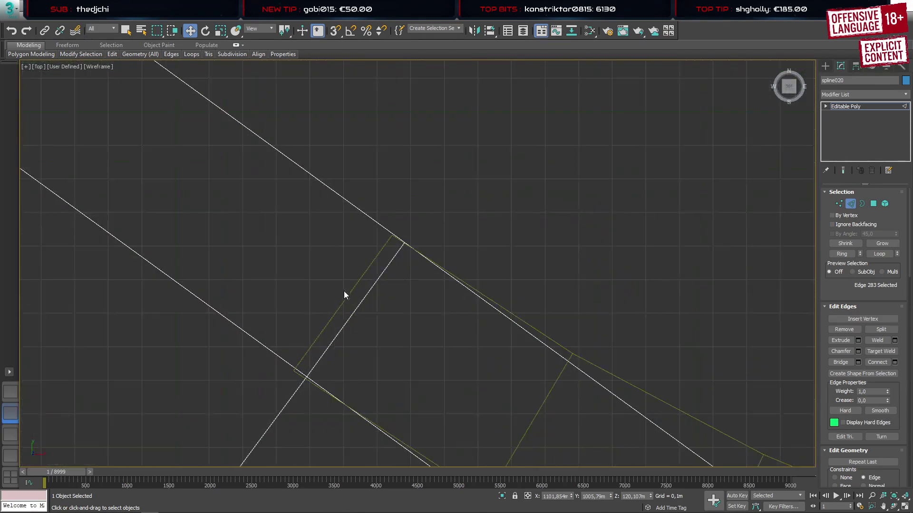
click(359, 304)
scroll(361, 296, up, 2)
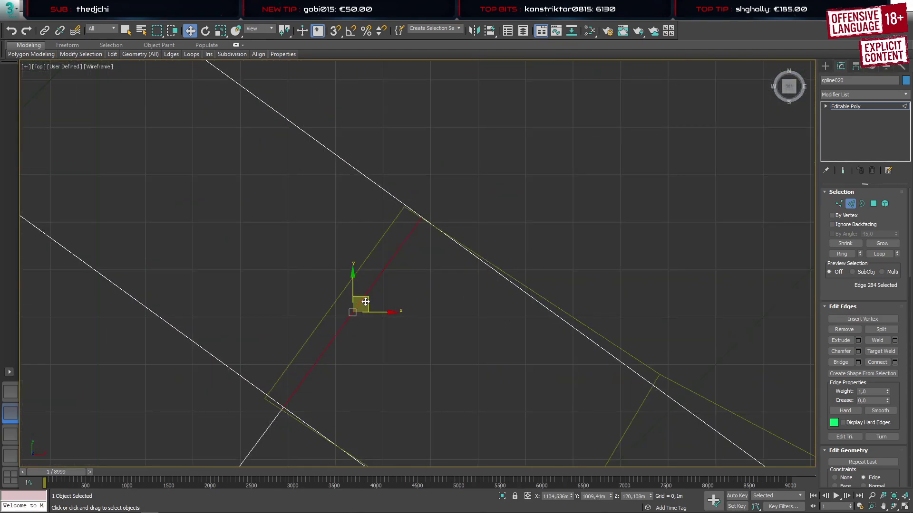
drag(361, 295, 352, 287)
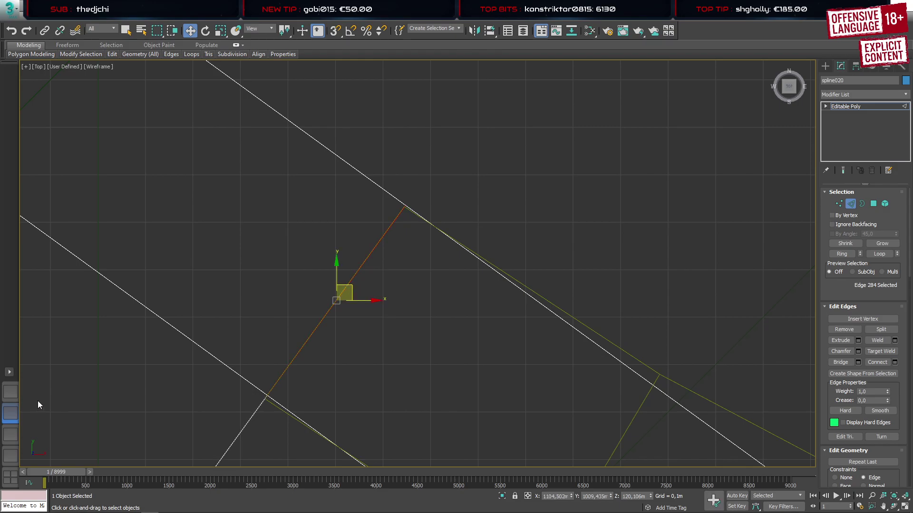
click(10, 391)
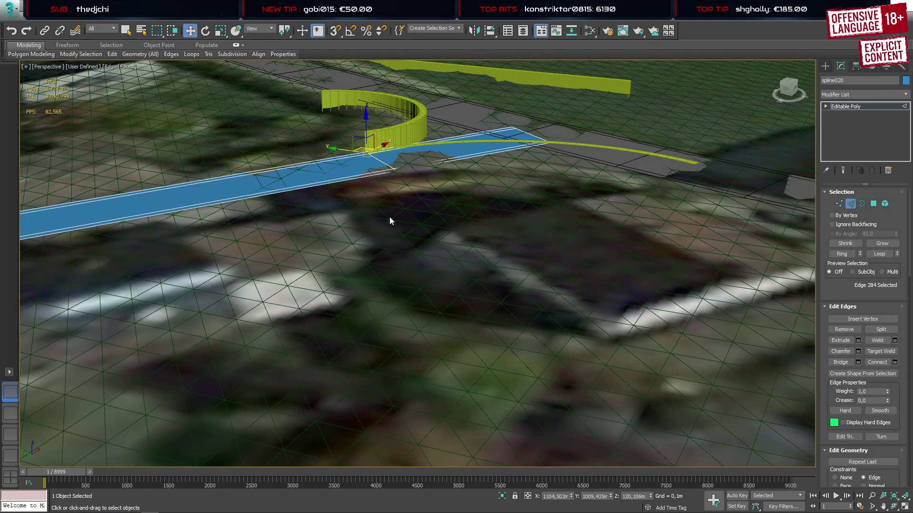
alt+middle_drag(390, 221, 333, 288)
Select the 12 junction vertices of street_2Lanes at Vertex level and frame them in Top view
click(825, 66)
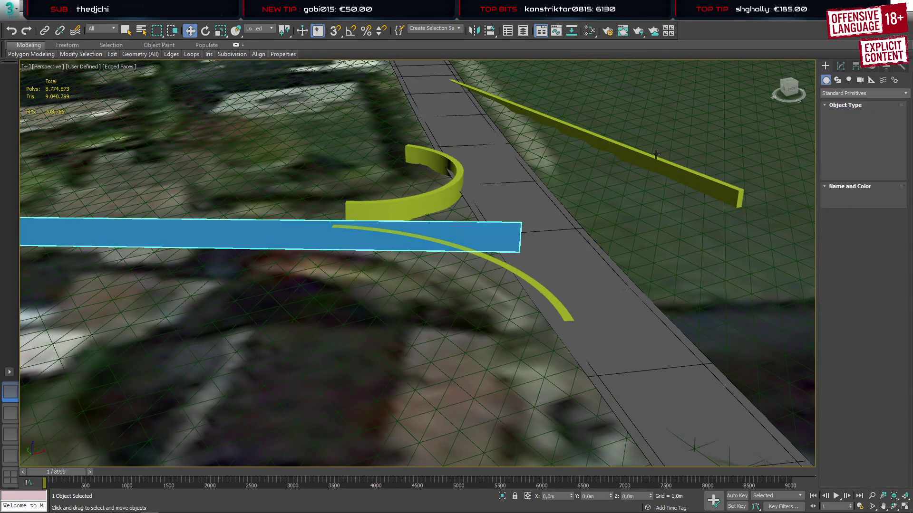
click(530, 225)
key(2)
key(1)
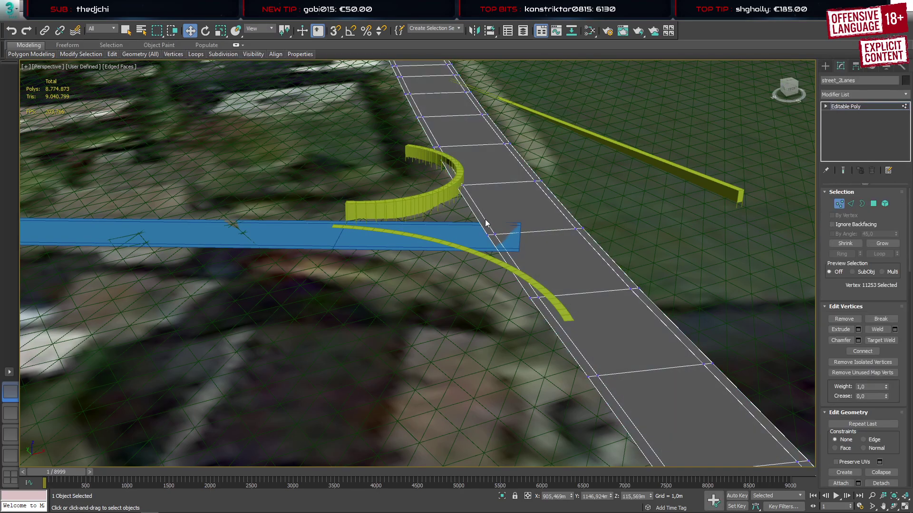
drag(649, 312, 648, 311)
alt+middle_drag(636, 255, 276, 212)
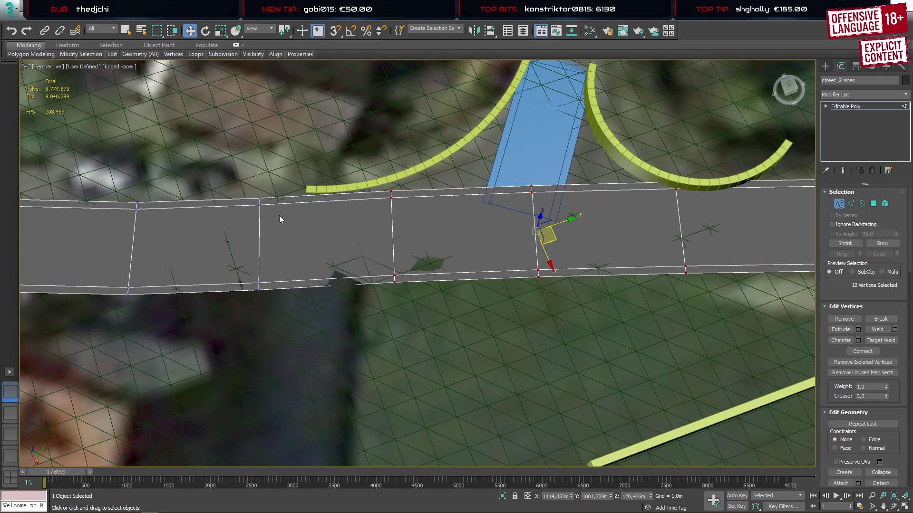
scroll(312, 222, down, 3)
middle_drag(513, 215, 364, 231)
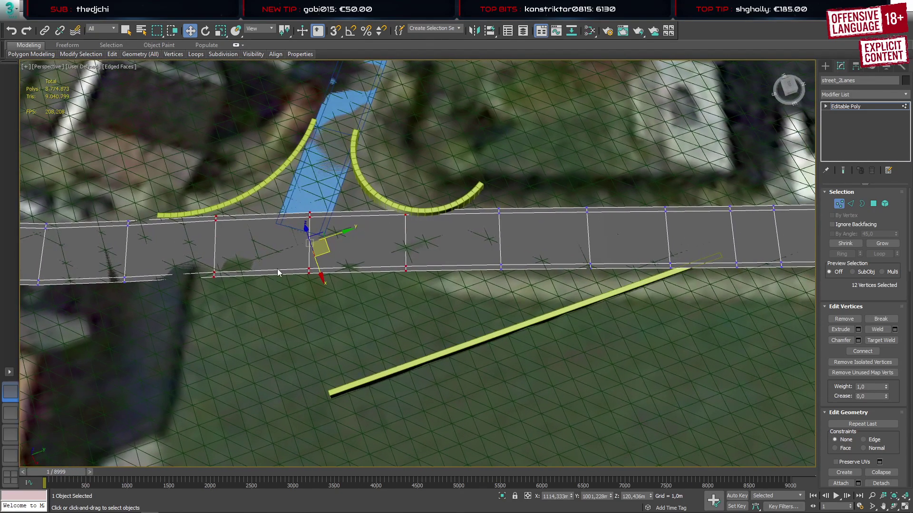
click(6, 412)
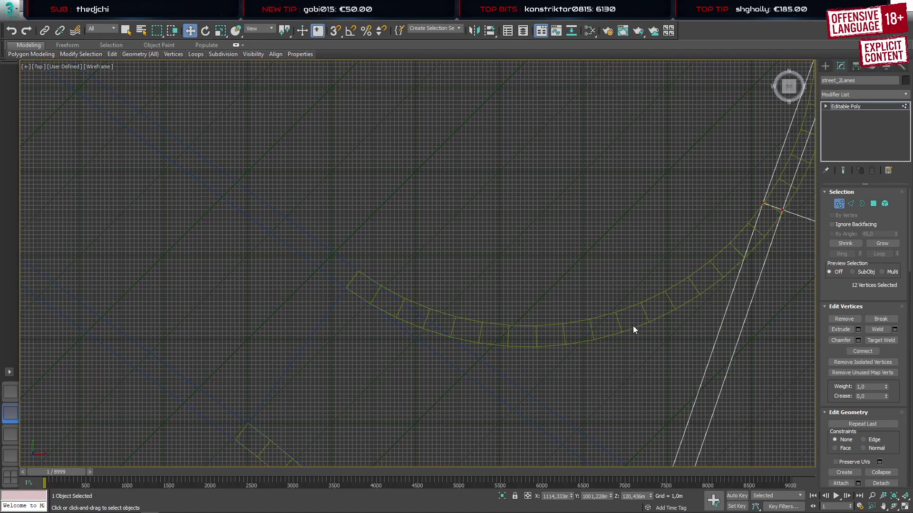
middle_drag(633, 330, 233, 330)
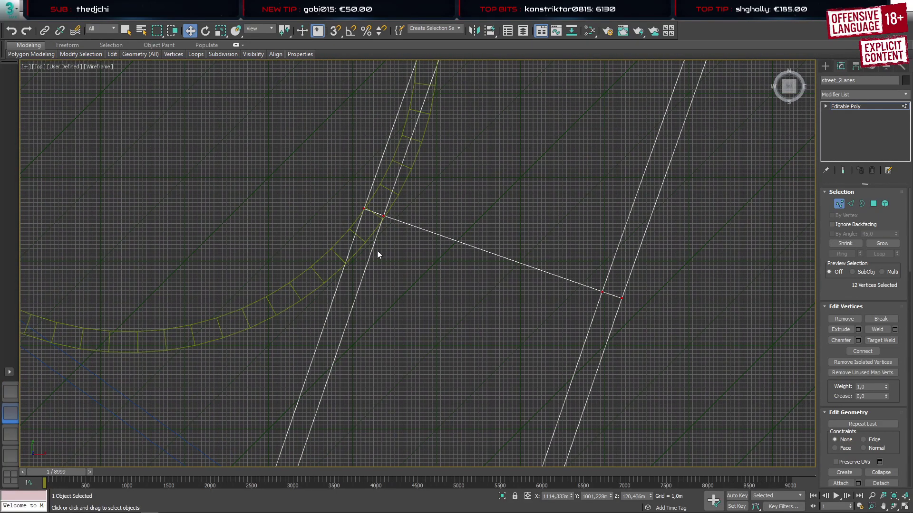
scroll(378, 250, down, 6)
scroll(376, 256, up, 7)
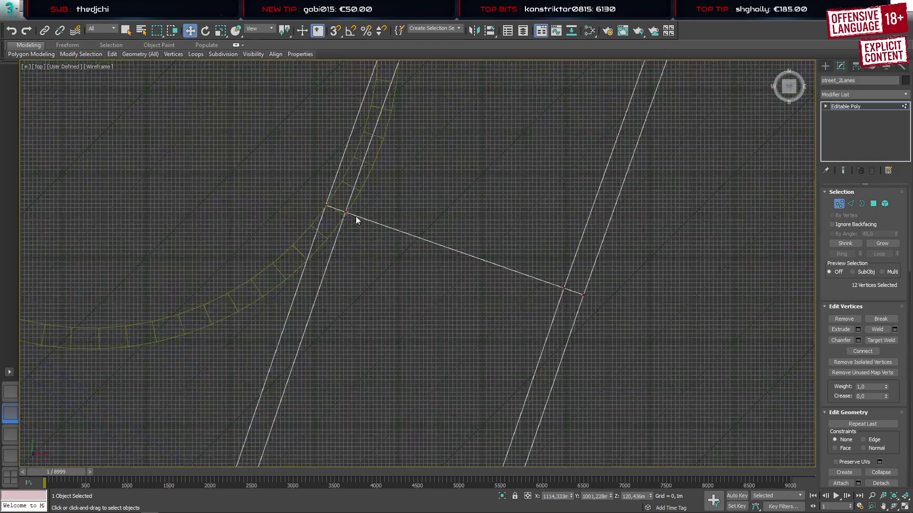
scroll(336, 215, down, 6)
Connect four long edges of the main road with a new cross edge slid up the road
scroll(307, 303, up, 5)
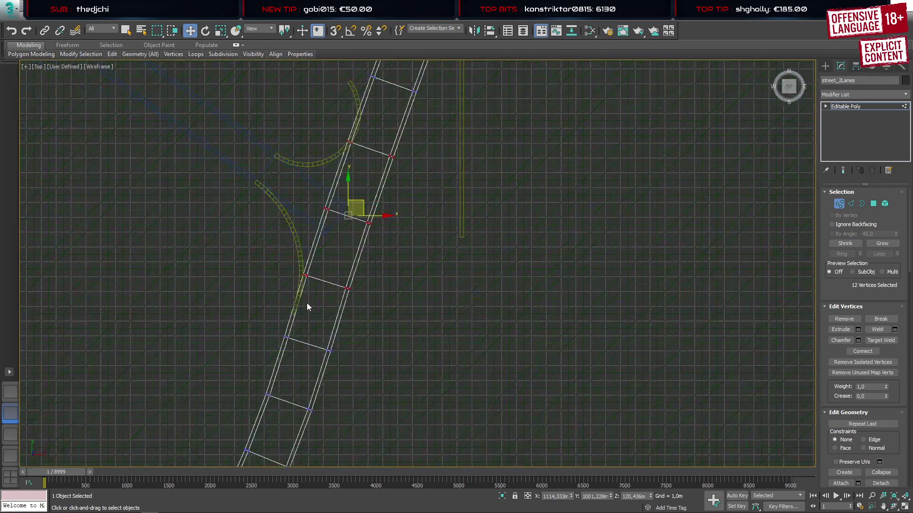
key(2)
drag(472, 357, 472, 358)
scroll(281, 335, down, 3)
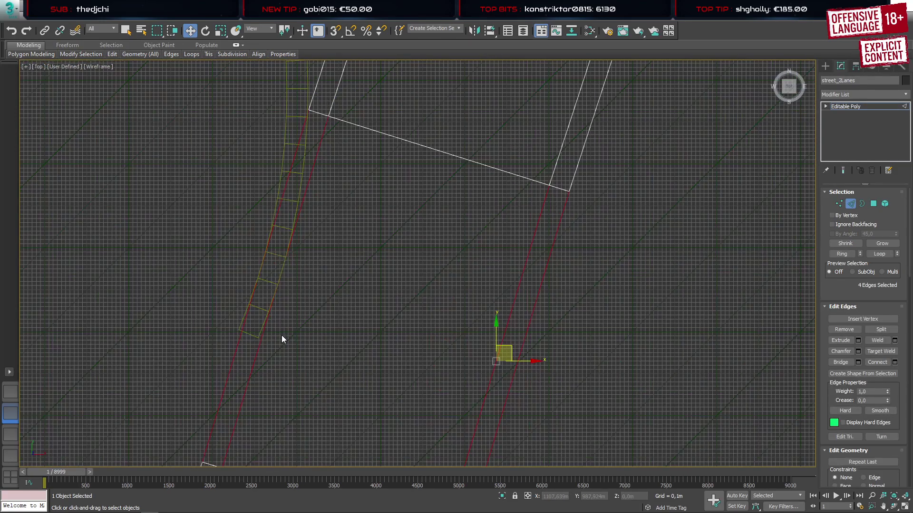
scroll(282, 337, up, 1)
key(ctrl+shift+e)
scroll(366, 315, up, 3)
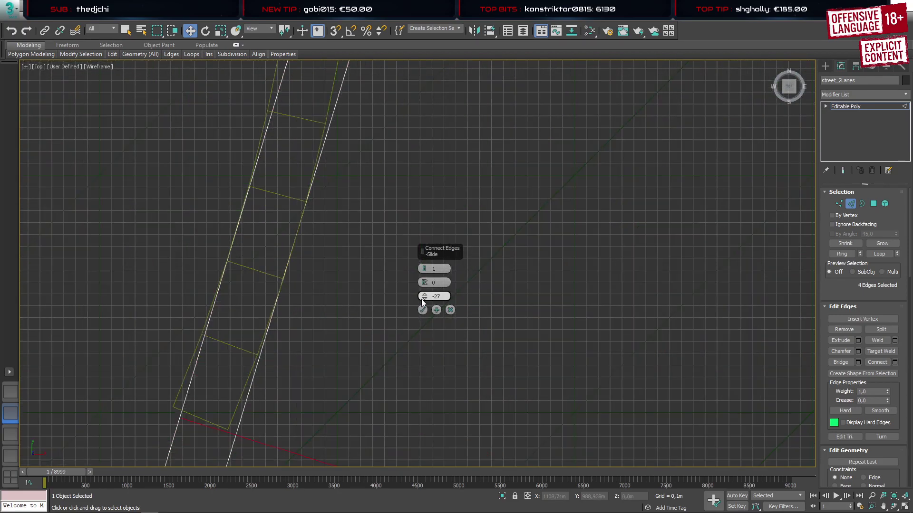
drag(423, 296, 441, 243)
click(422, 310)
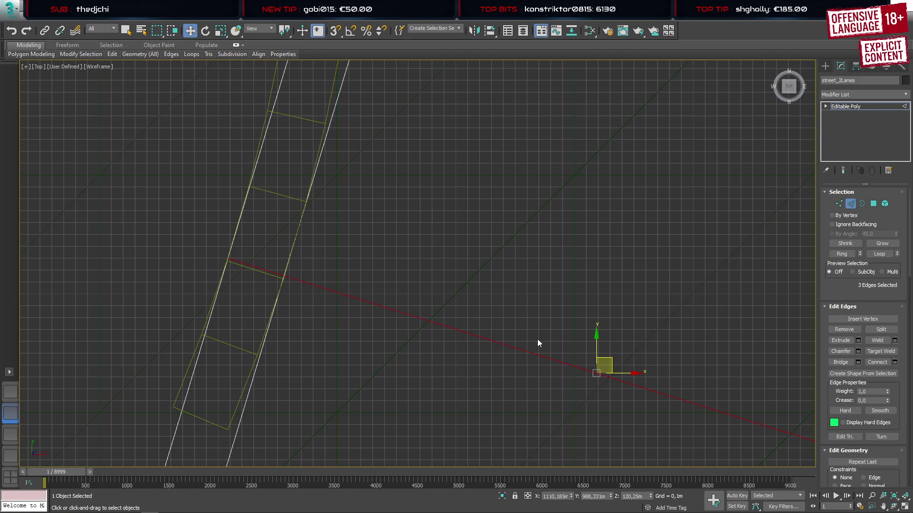
Switch to the Local Aligned coordinate system and nudge the new edge along its axis
click(258, 29)
click(269, 74)
scroll(538, 398, up, 2)
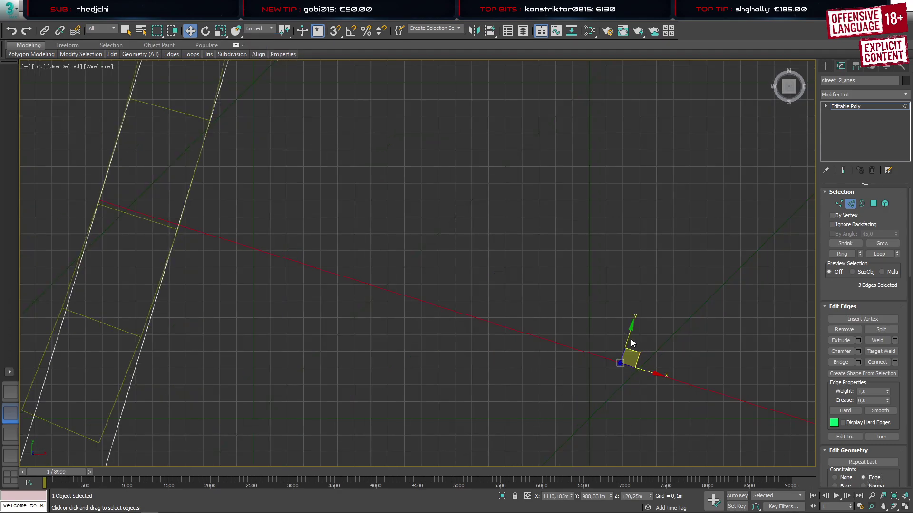
drag(630, 337, 630, 341)
scroll(500, 344, down, 3)
click(825, 66)
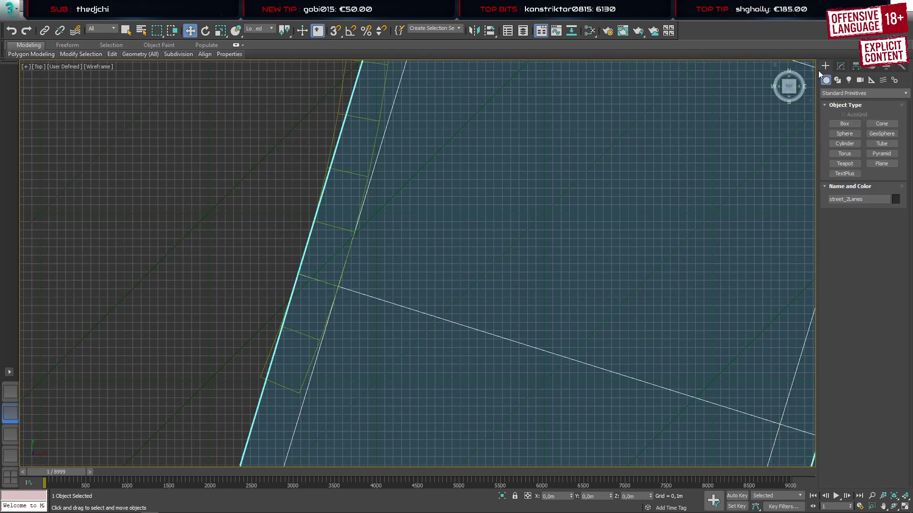
Select Box017's end polygons overlapping the main road
click(258, 375)
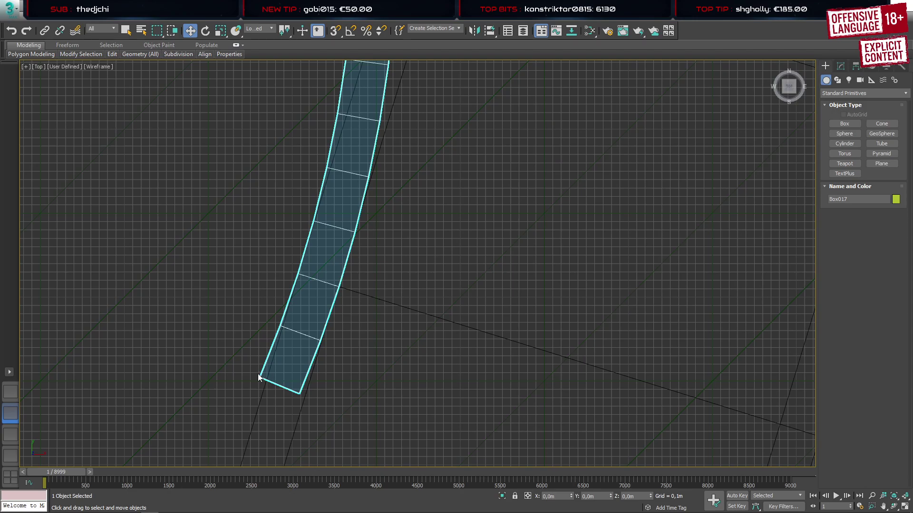
key(4)
drag(220, 421, 344, 319)
Delete Box017's end polygons over the main road
key(Delete)
scroll(400, 331, down, 6)
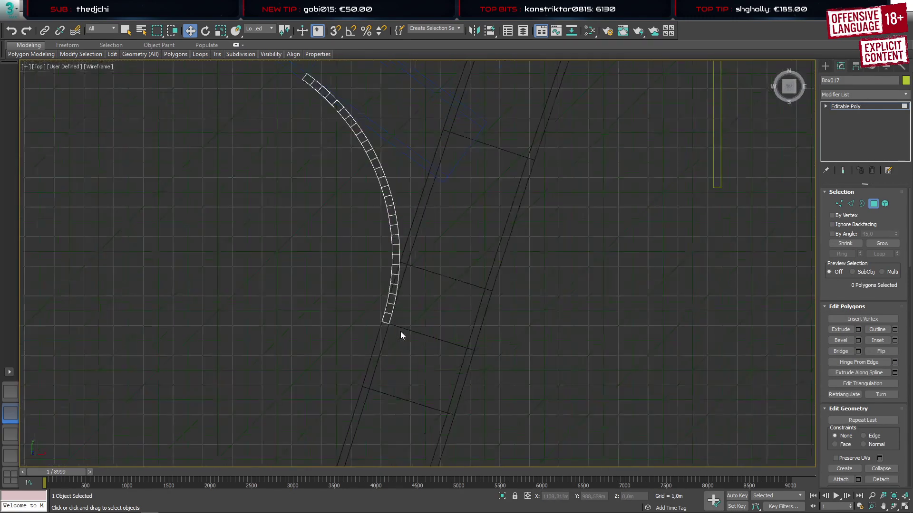
middle_drag(465, 146, 360, 367)
scroll(415, 278, up, 3)
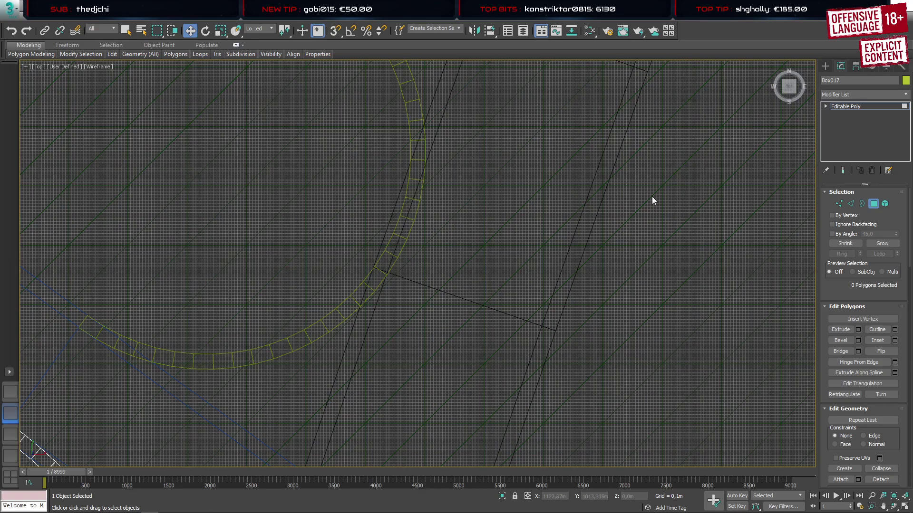
click(825, 66)
Trim Box019 to a short arc by deleting two sections of its ring polygons
click(385, 252)
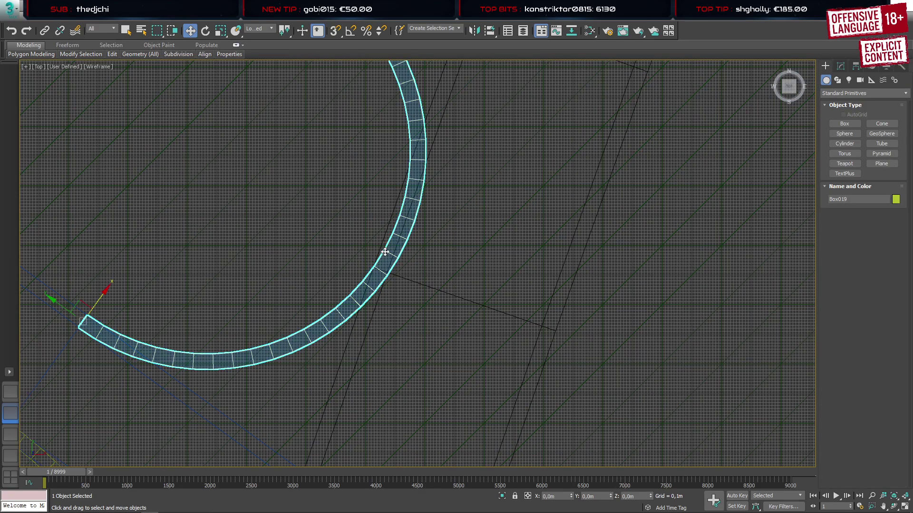
key(4)
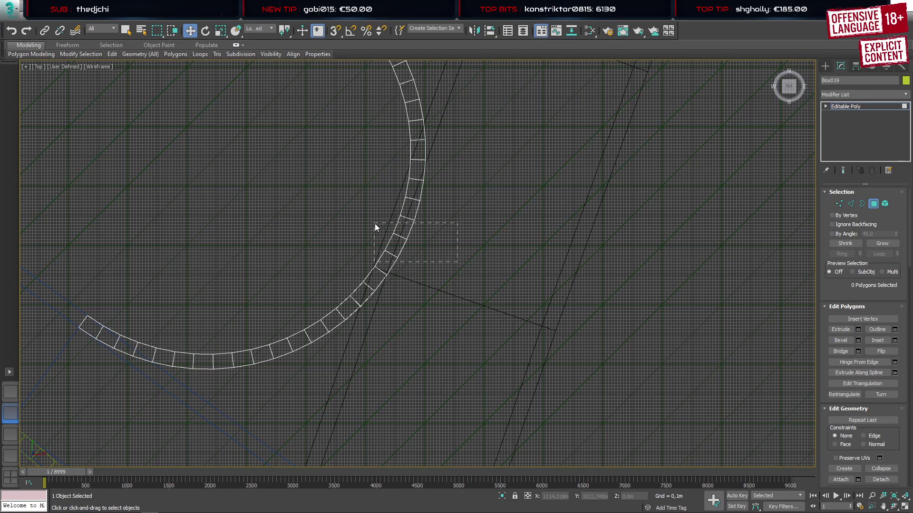
drag(375, 223, 374, 224)
key(Delete)
middle_drag(368, 82, 400, 285)
drag(448, 339, 448, 338)
key(Delete)
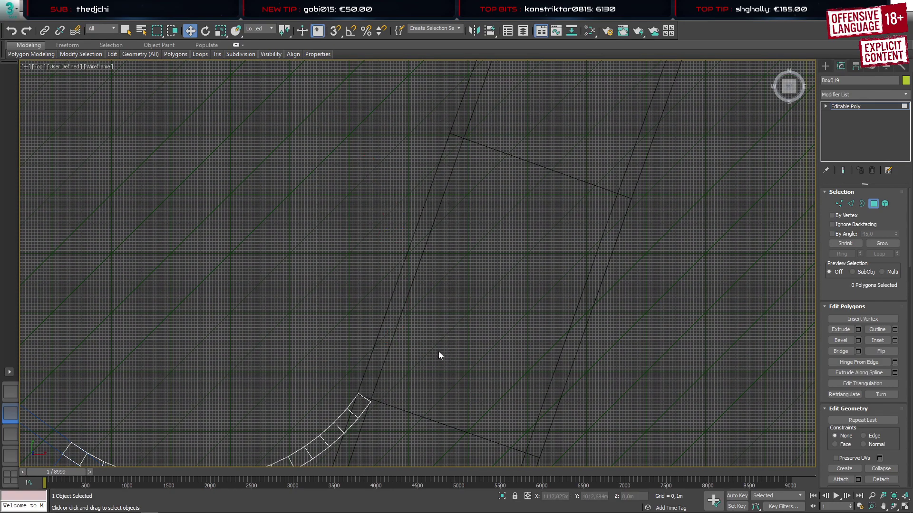
middle_drag(416, 351, 539, 170)
scroll(538, 170, down, 8)
scroll(447, 420, up, 3)
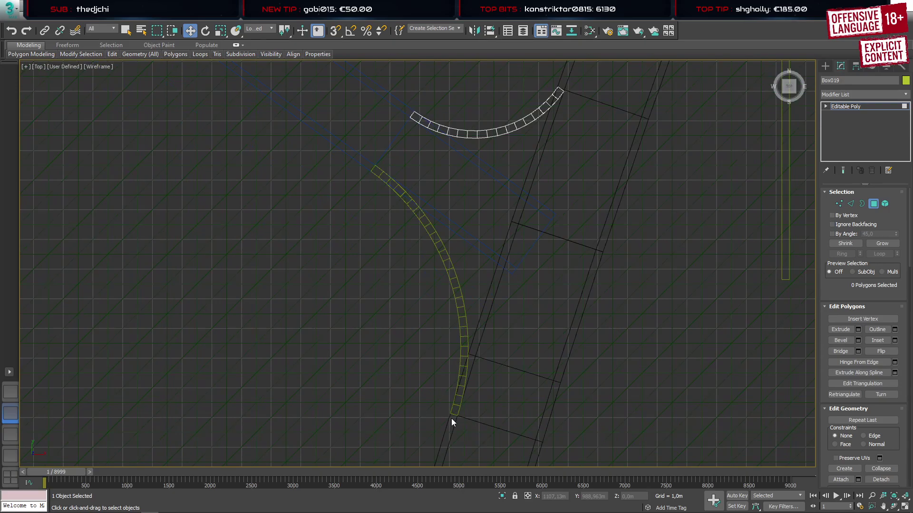
scroll(451, 418, down, 3)
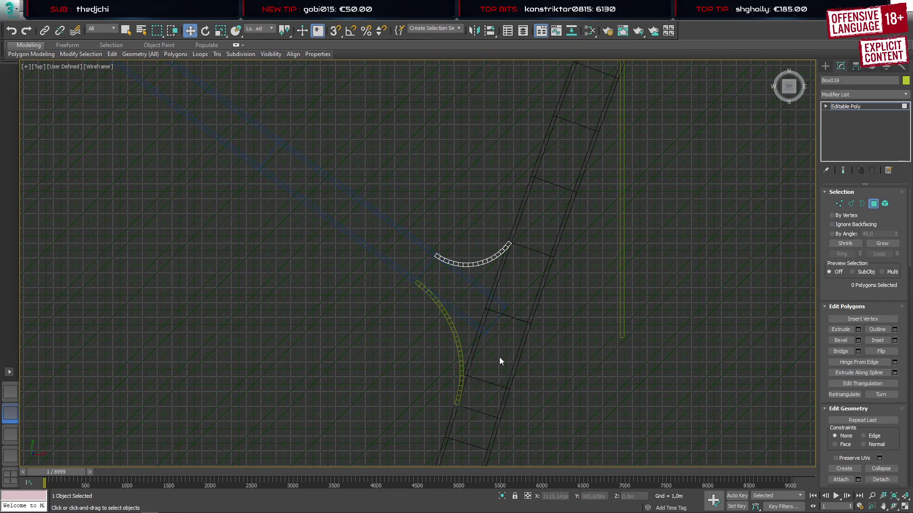
click(825, 66)
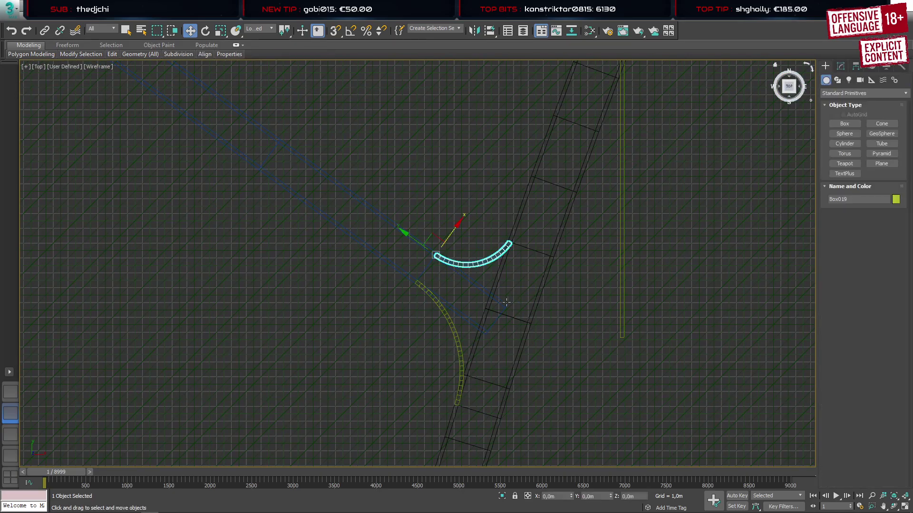
Select the side road's end section beyond the two curbs
click(475, 289)
key(4)
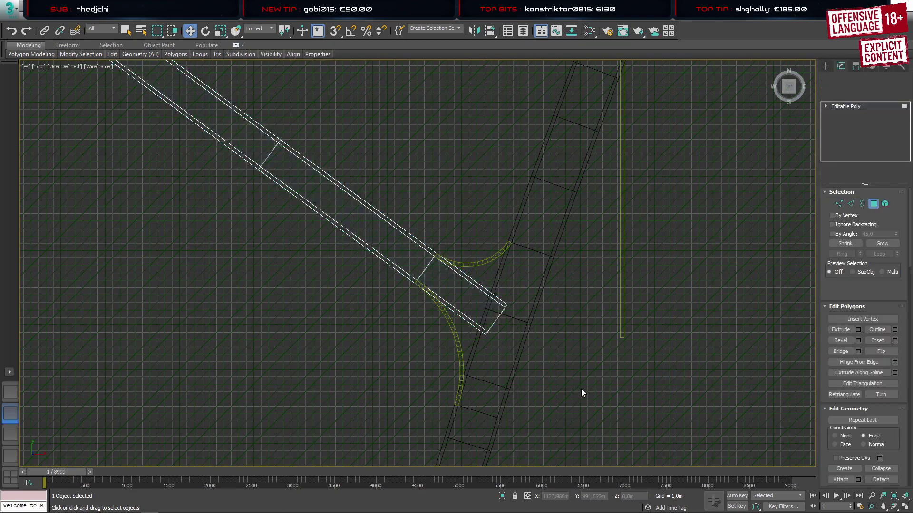
click(485, 301)
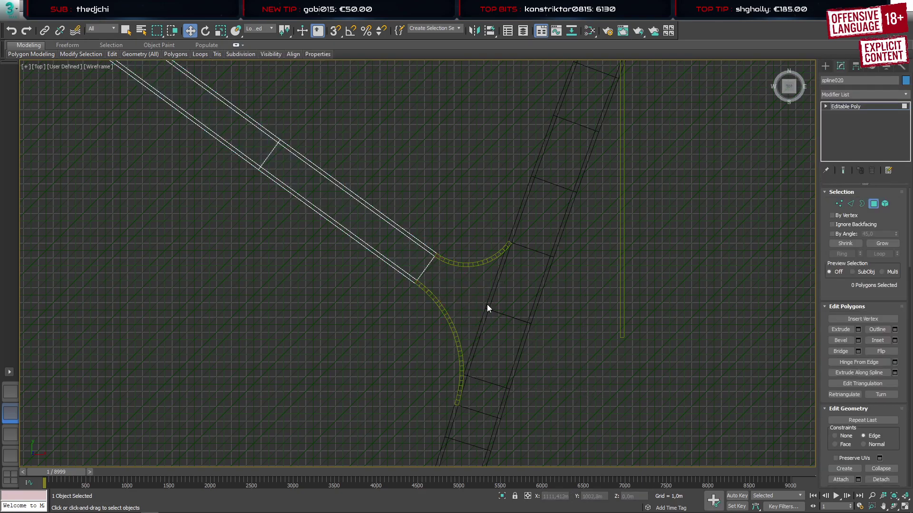
click(826, 66)
Delete the two edge-strip polygons of street_2Lanes at the junction
click(533, 254)
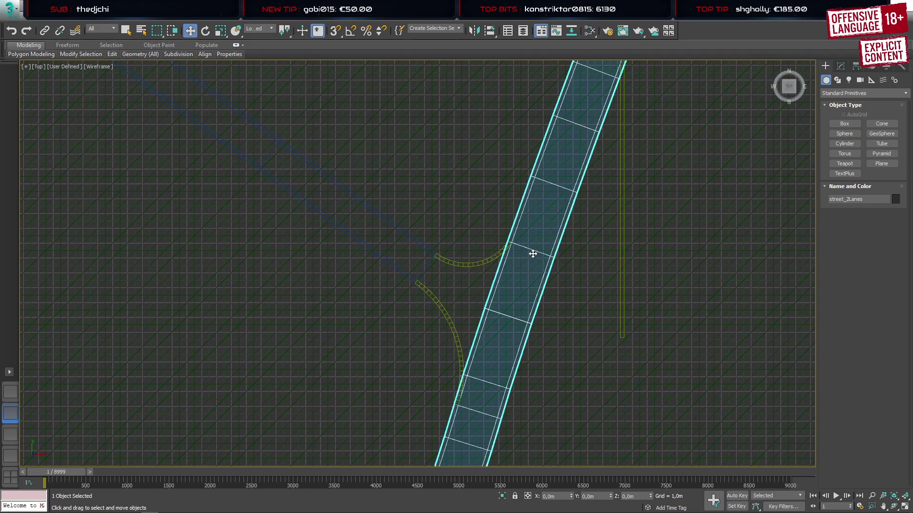
key(4)
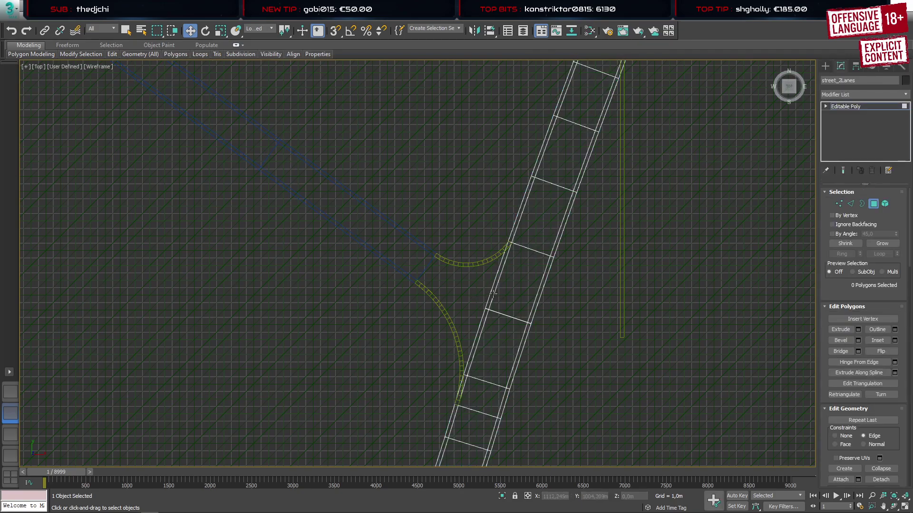
click(493, 294)
ctrl+click(483, 322)
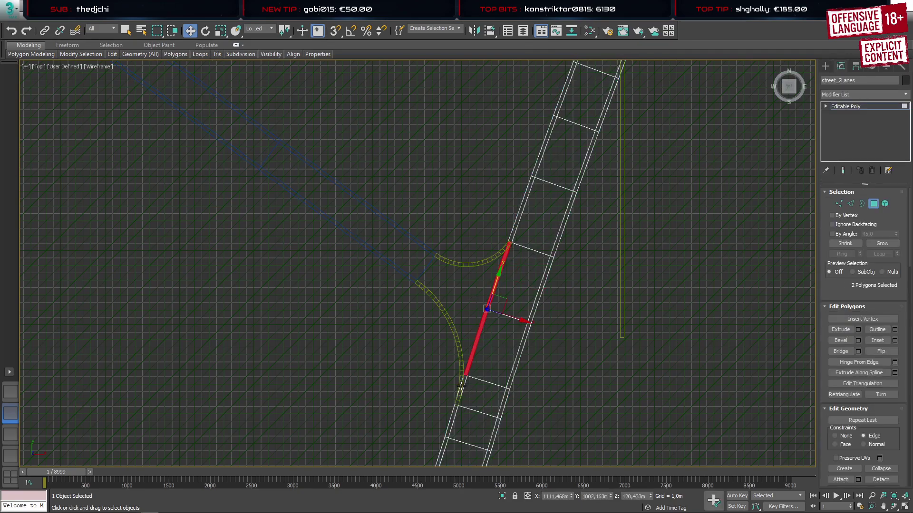
key(Delete)
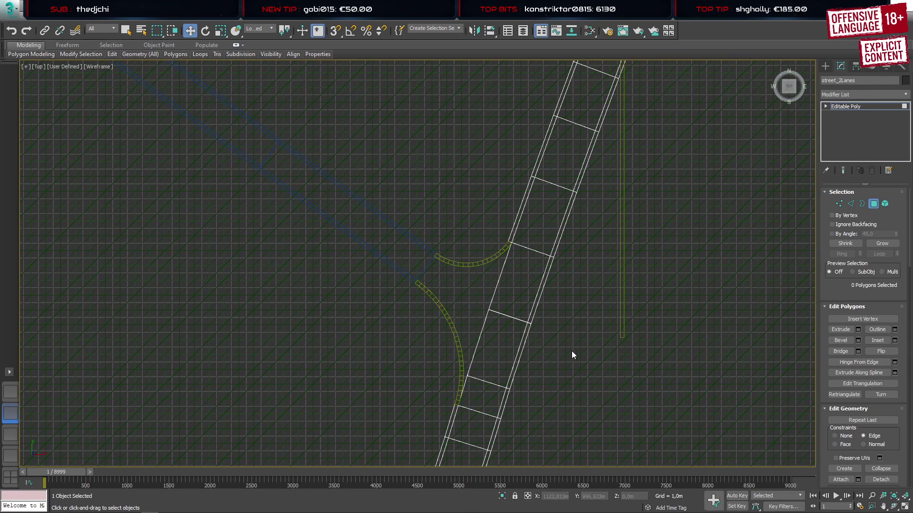
Slide the junction vertices along their edges to the curb end
key(1)
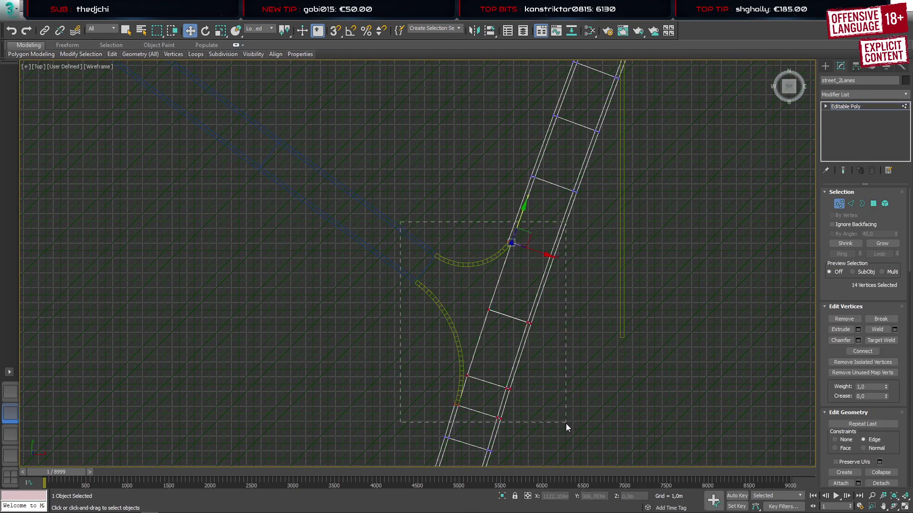
drag(566, 424, 566, 424)
click(10, 392)
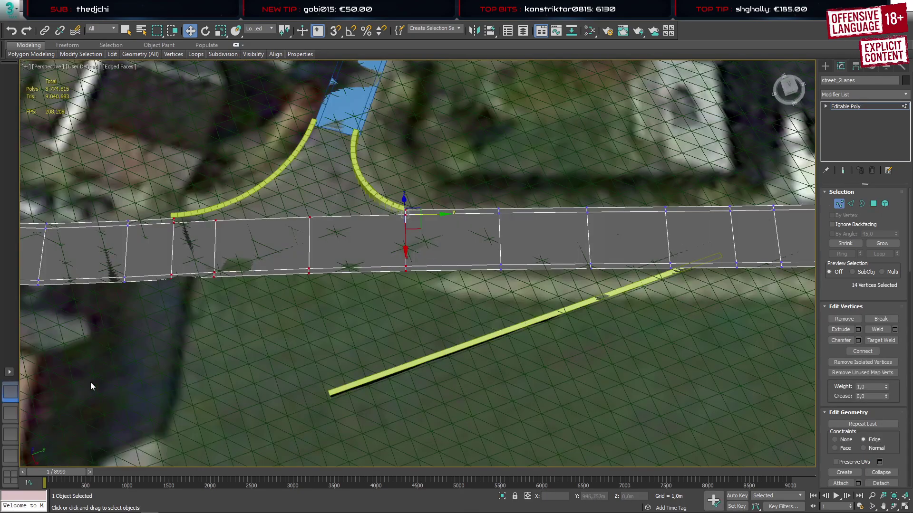
alt+middle_drag(344, 298, 339, 245)
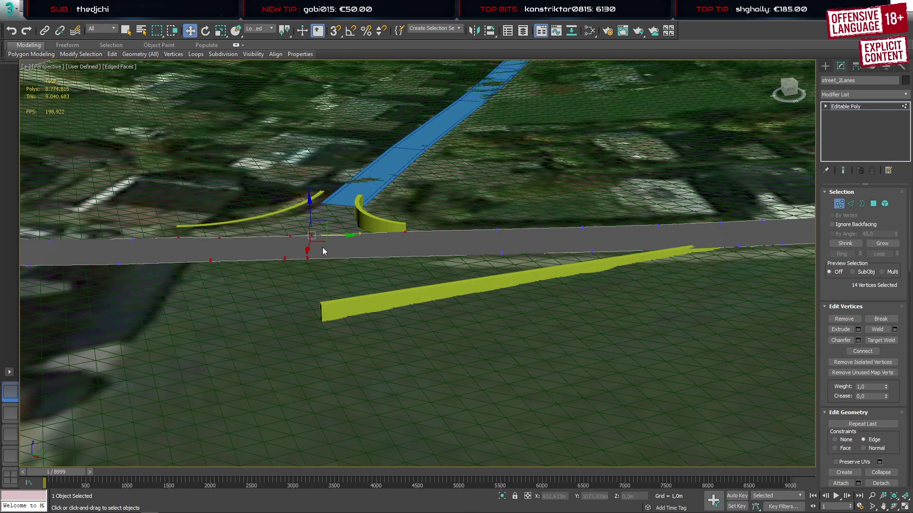
drag(323, 251, 333, 260)
Set Constraints to None and flatten the junction vertices to one height
click(837, 439)
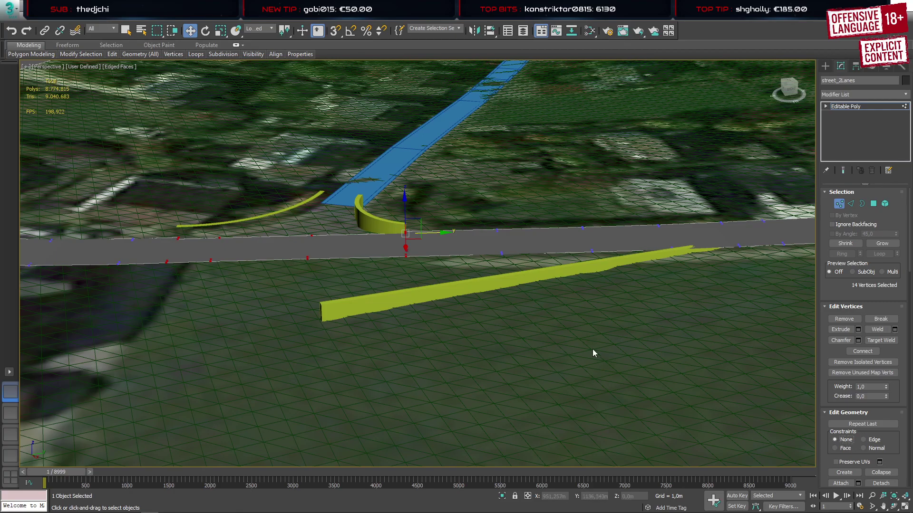
key(semicolon)
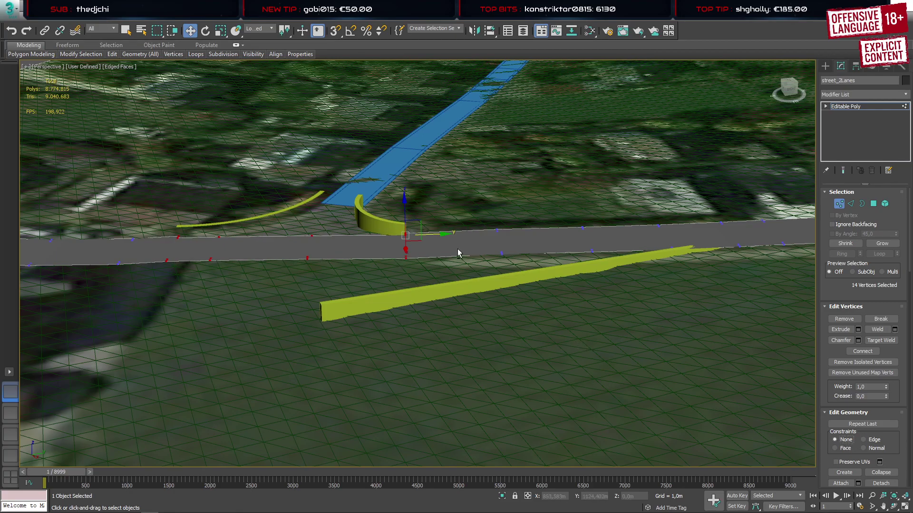
alt+middle_drag(457, 250, 454, 234)
drag(466, 226, 519, 267)
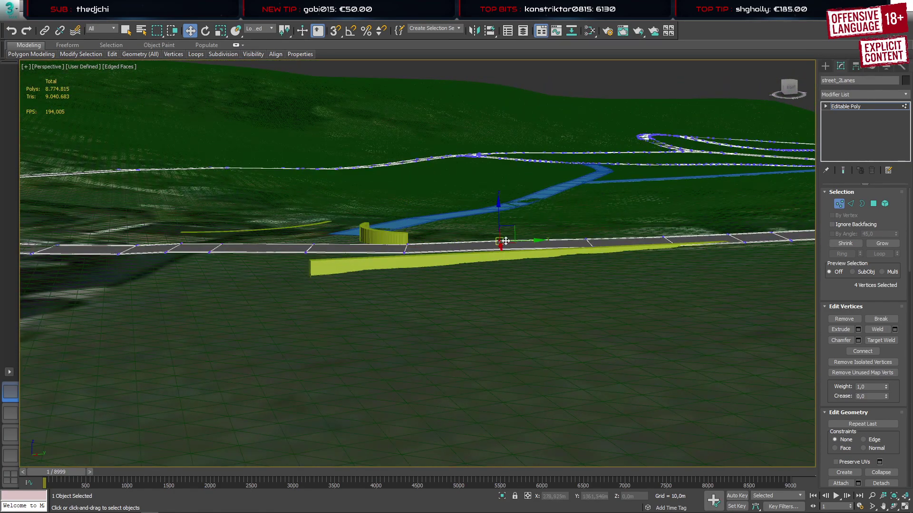
scroll(504, 243, up, 10)
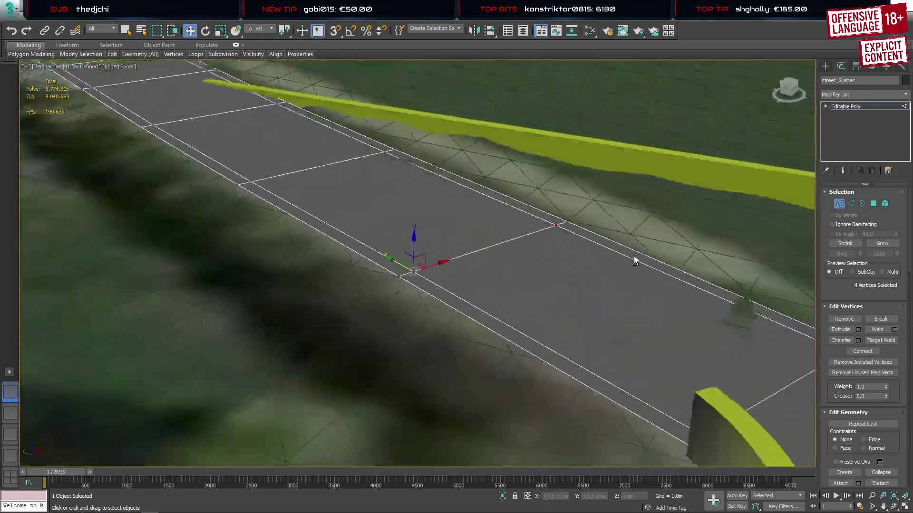
alt+middle_drag(634, 256, 617, 312)
scroll(662, 243, down, 10)
click(825, 66)
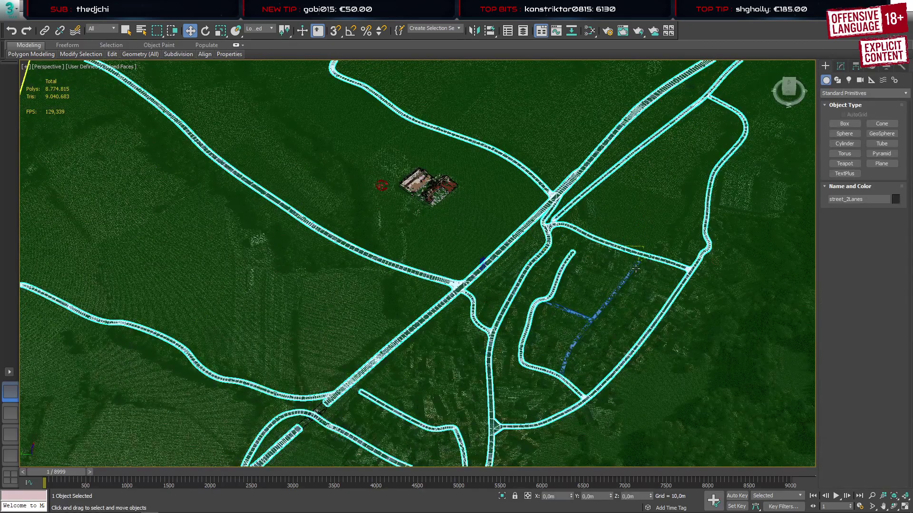
Isolate the main road, side road and both curved curbs with Alt+Q
scroll(609, 302, up, 10)
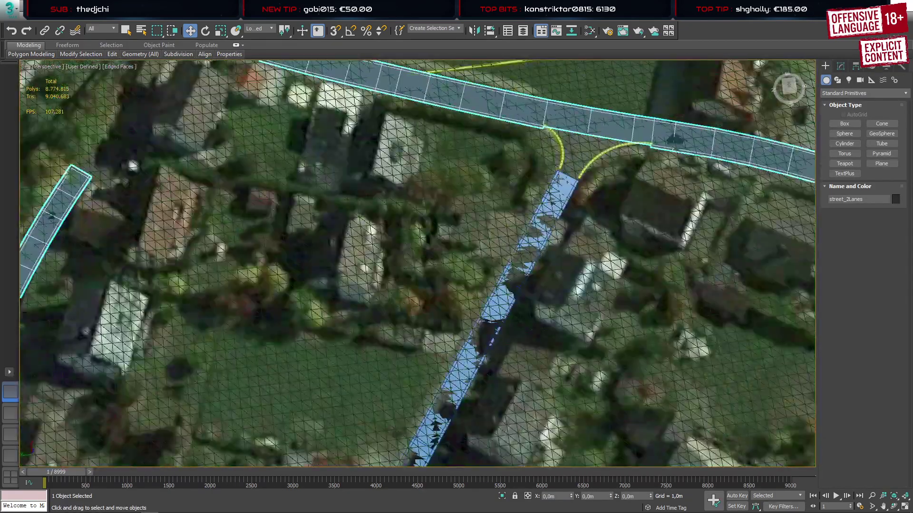
ctrl+click(558, 179)
ctrl+click(559, 180)
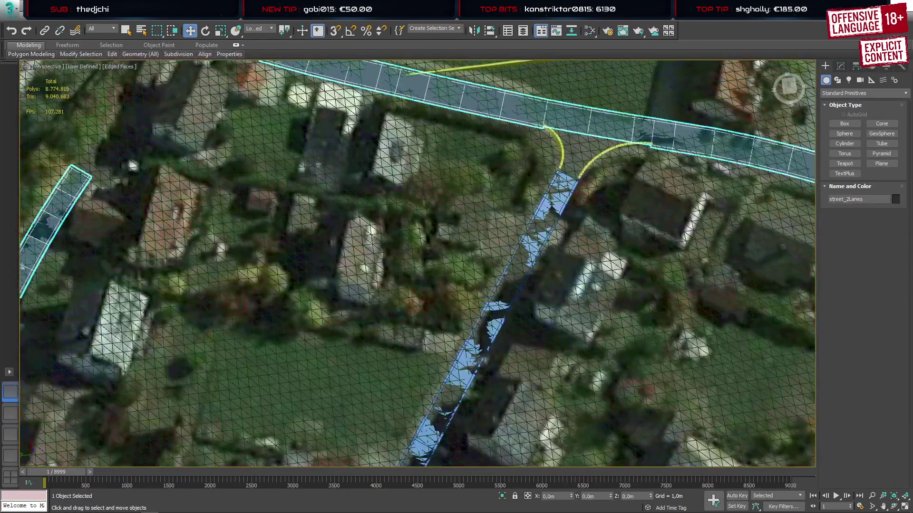
ctrl+click(581, 173)
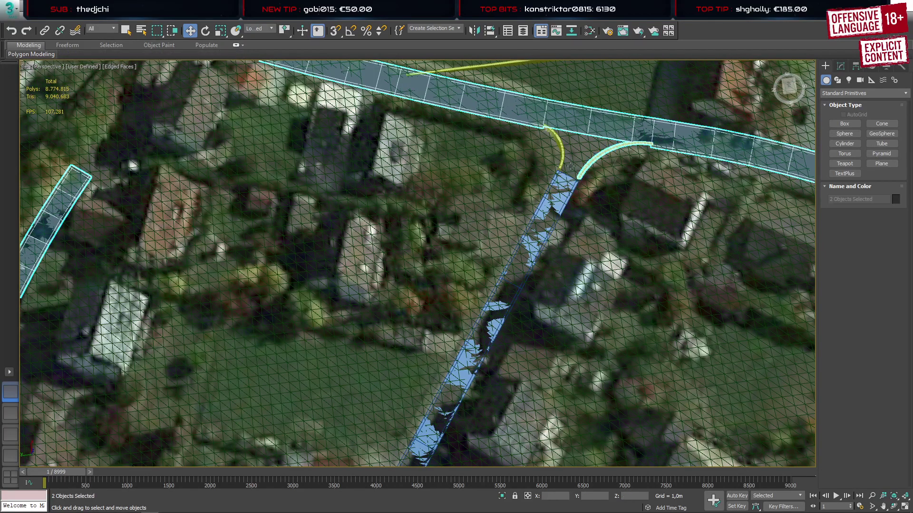
ctrl+click(562, 162)
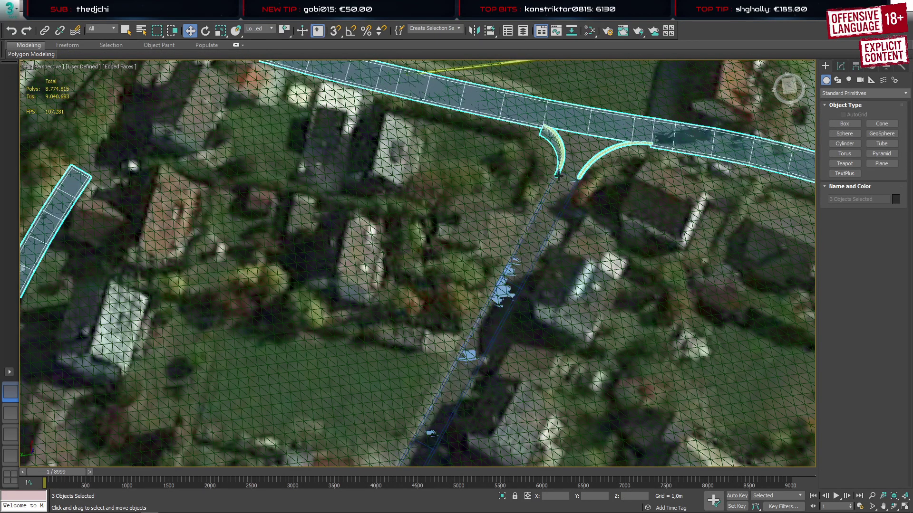
ctrl+click(559, 176)
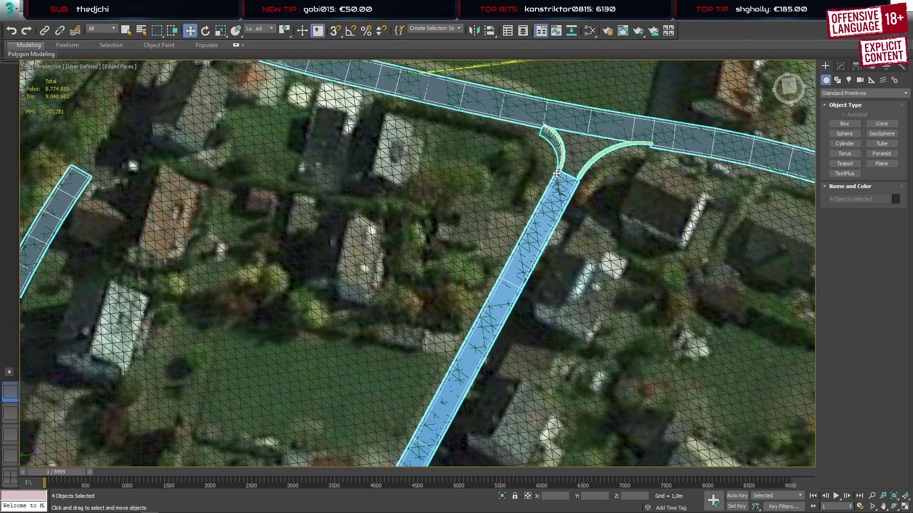
key(alt+q)
click(463, 219)
Lower the main road's junction vertices slightly in Vertex mode
scroll(397, 174, up, 8)
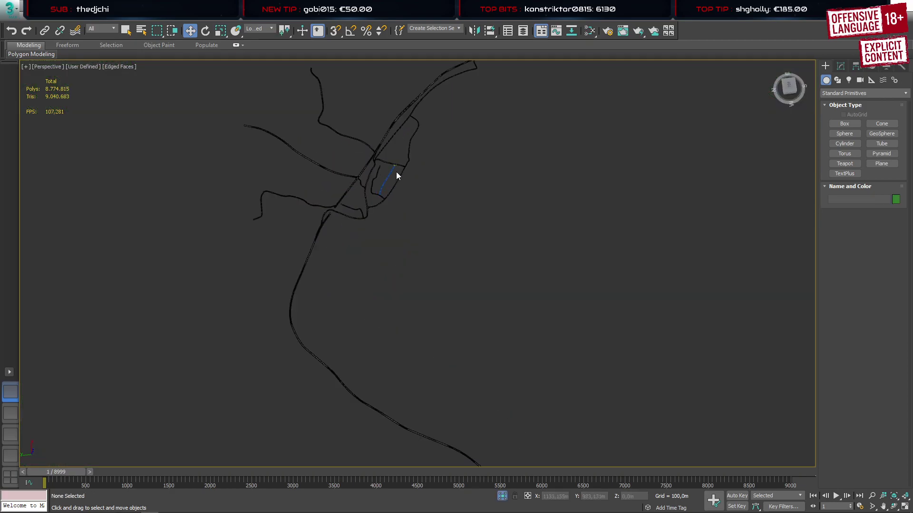
scroll(394, 161, up, 6)
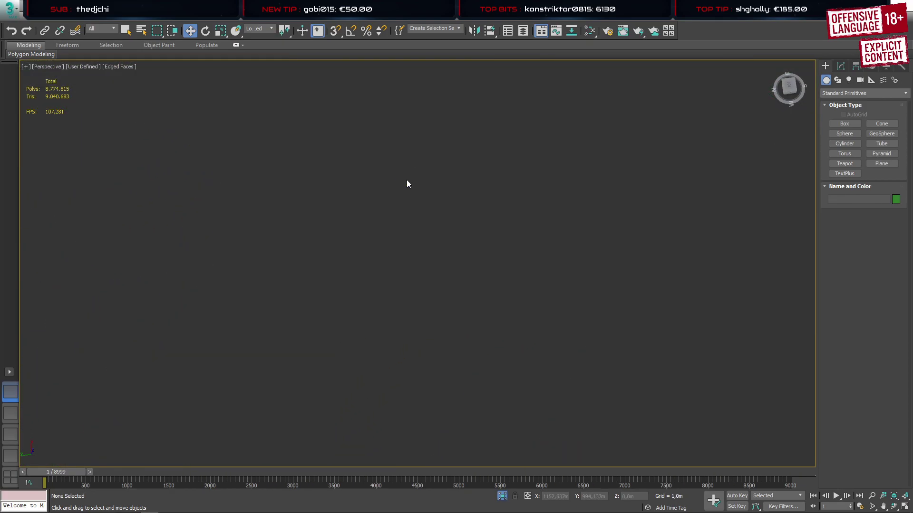
click(407, 180)
middle_drag(323, 146, 460, 193)
key(1)
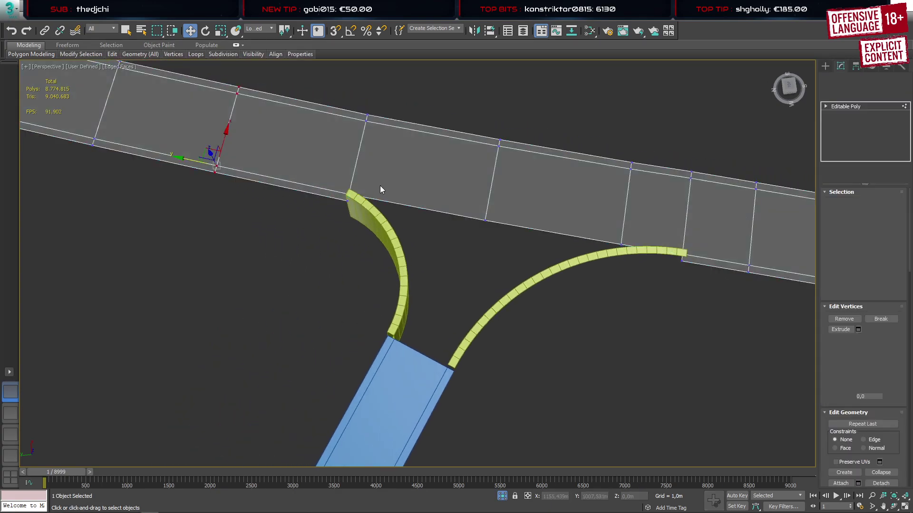
middle_drag(344, 175, 472, 186)
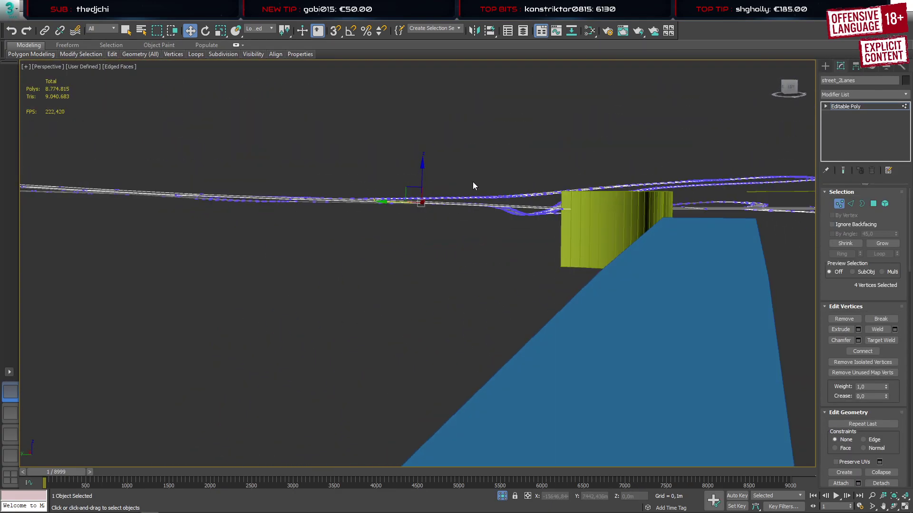
drag(423, 179, 424, 182)
Raise the four road vertices beside the right curb end slightly
alt+middle_drag(424, 183, 412, 219)
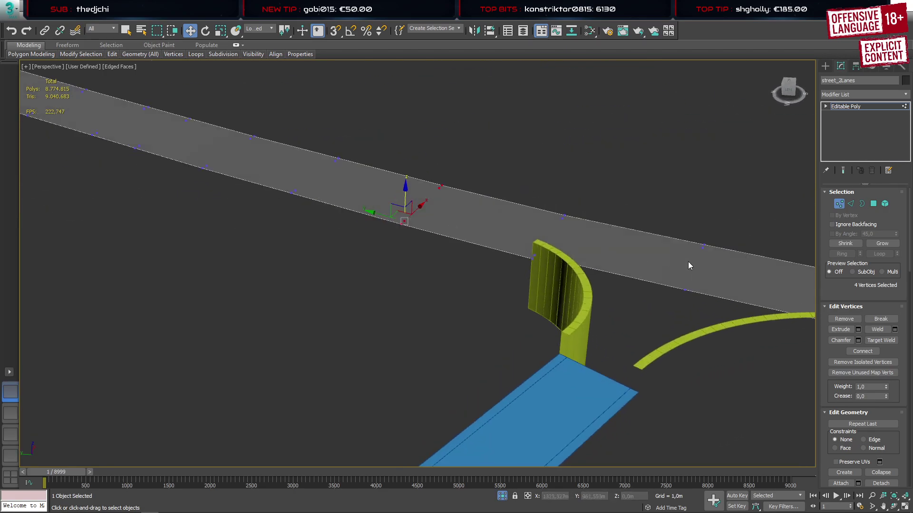
alt+middle_drag(689, 265, 552, 203)
drag(618, 273, 619, 273)
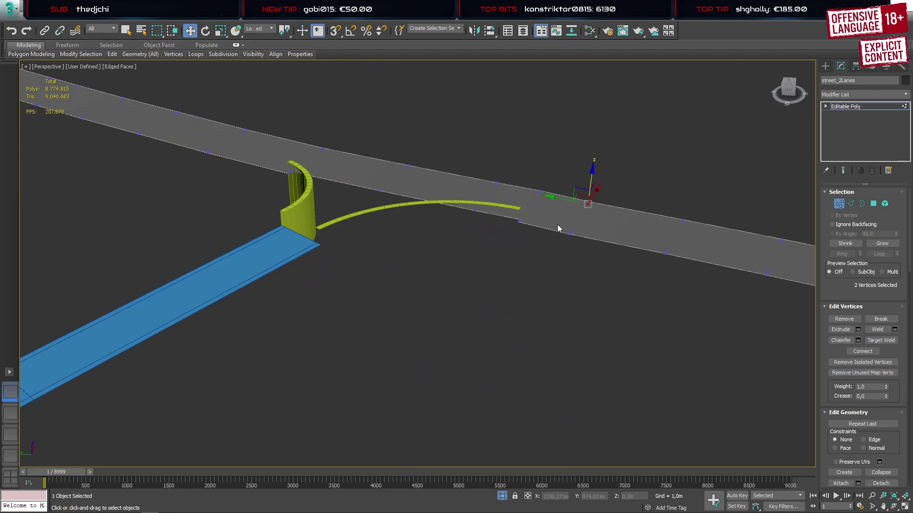
drag(564, 181, 604, 253)
scroll(590, 233, up, 3)
alt+middle_drag(590, 232, 609, 210)
drag(576, 192, 575, 189)
Raise the remaining road vertices near the junction a little to meet the curb
middle_drag(707, 234, 683, 249)
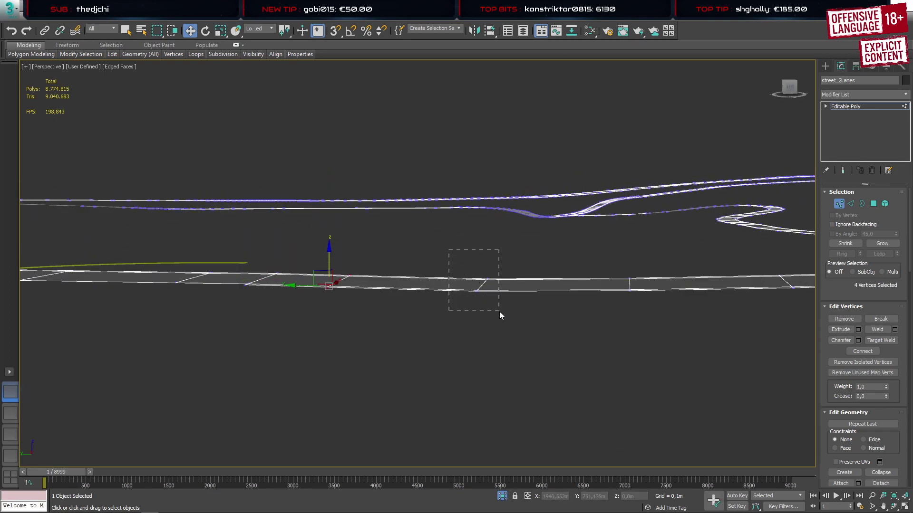
drag(499, 312, 498, 310)
middle_drag(487, 284, 482, 228)
drag(482, 202, 481, 202)
alt+middle_drag(479, 207, 459, 255)
scroll(459, 253, down, 5)
middle_drag(378, 241, 540, 184)
scroll(520, 238, up, 3)
click(516, 256)
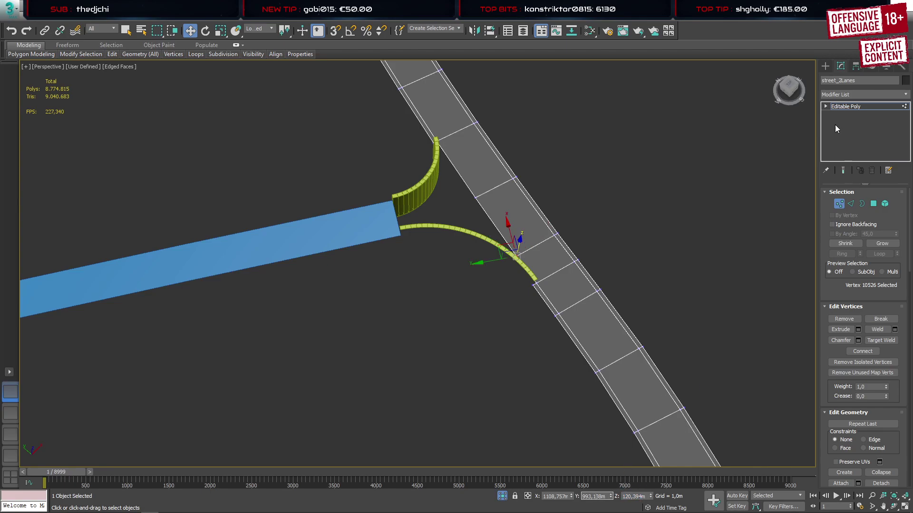
Set the right curved curb's Z height to 120,394 using View coordinates
click(825, 66)
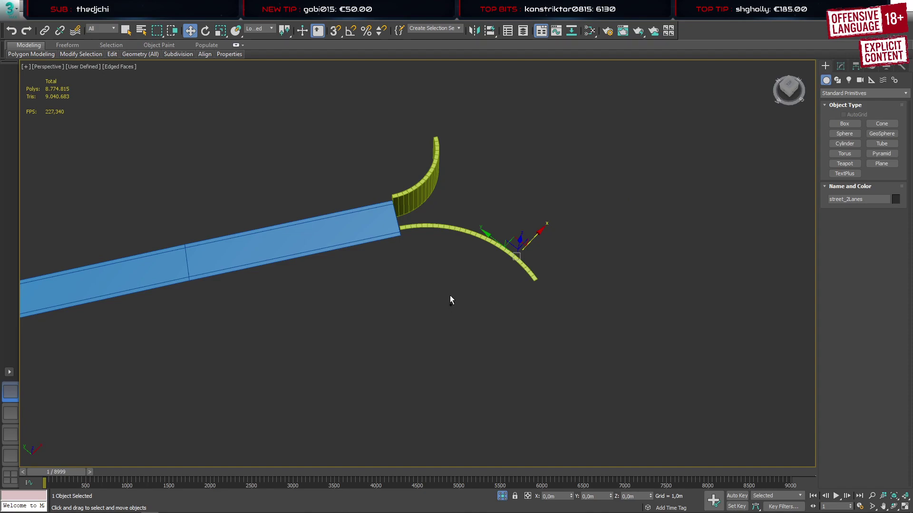
click(447, 226)
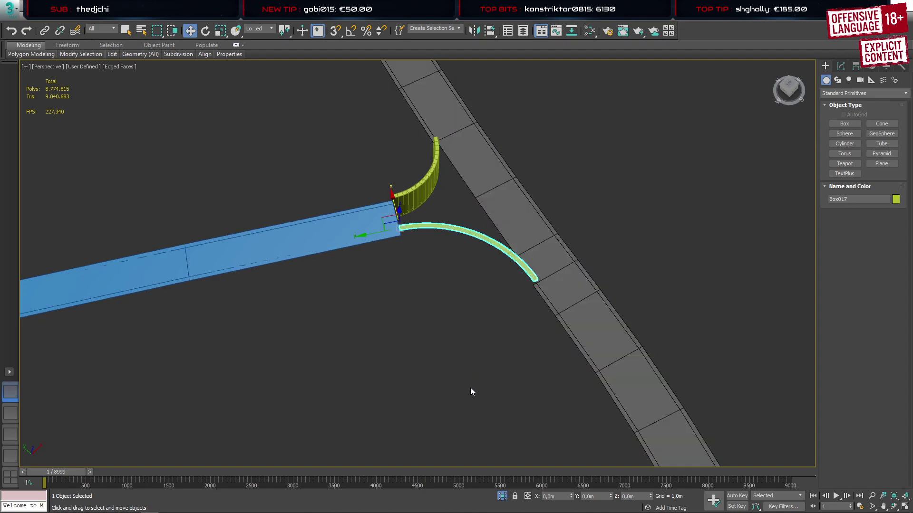
click(265, 29)
click(258, 36)
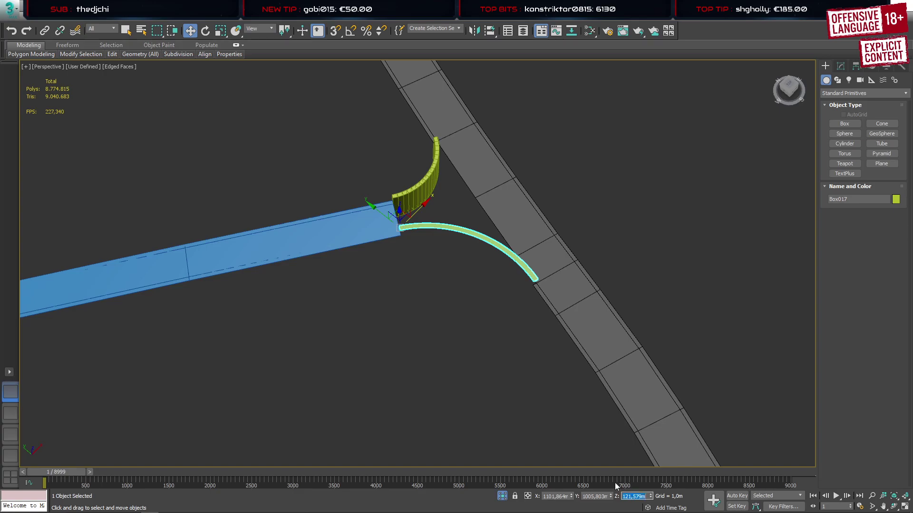
text(120,394)
key(Return)
Apply the same 120,394 height to the curved wall Box019
click(434, 190)
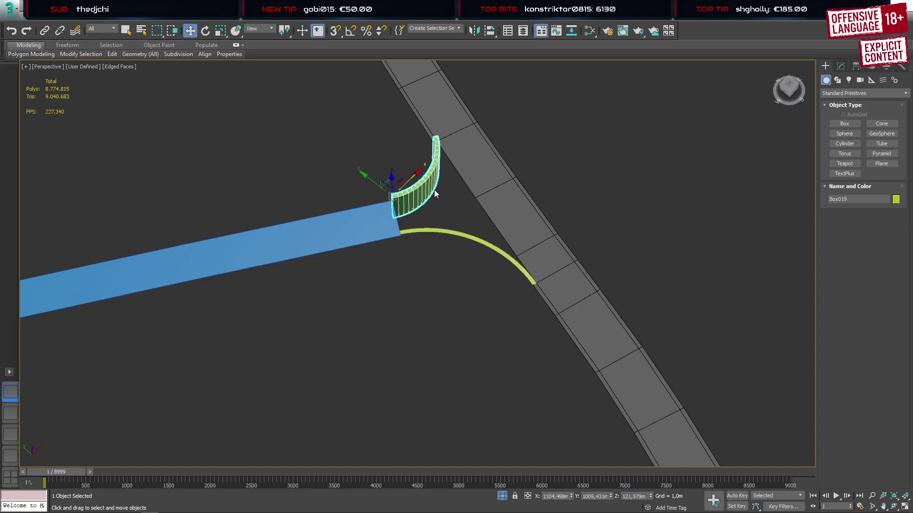
click(630, 497)
key(Return)
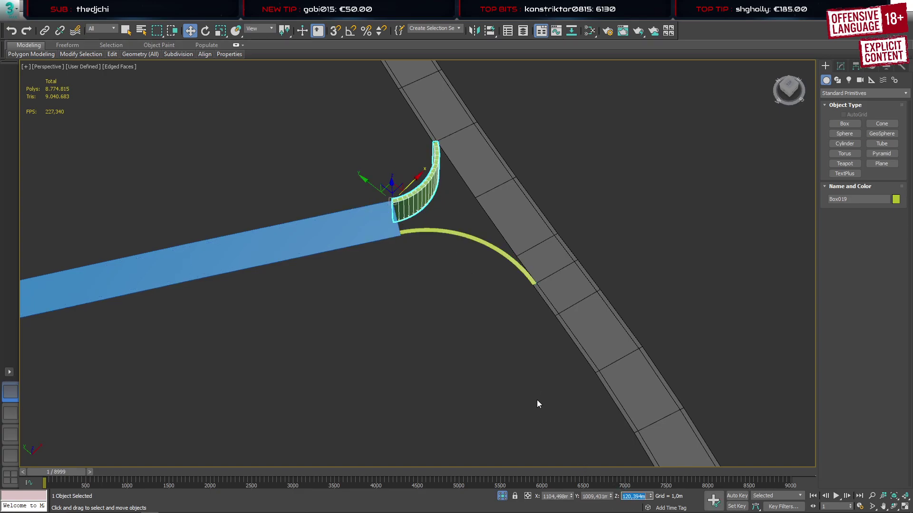
alt+middle_drag(449, 301, 420, 259)
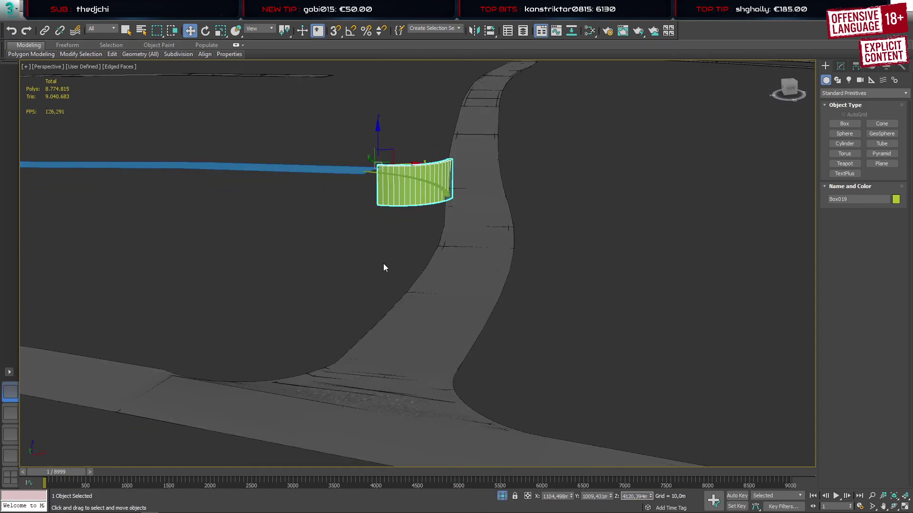
Select the curved wall's tall side polygons at Polygon level
click(841, 65)
middle_drag(487, 204, 500, 244)
key(4)
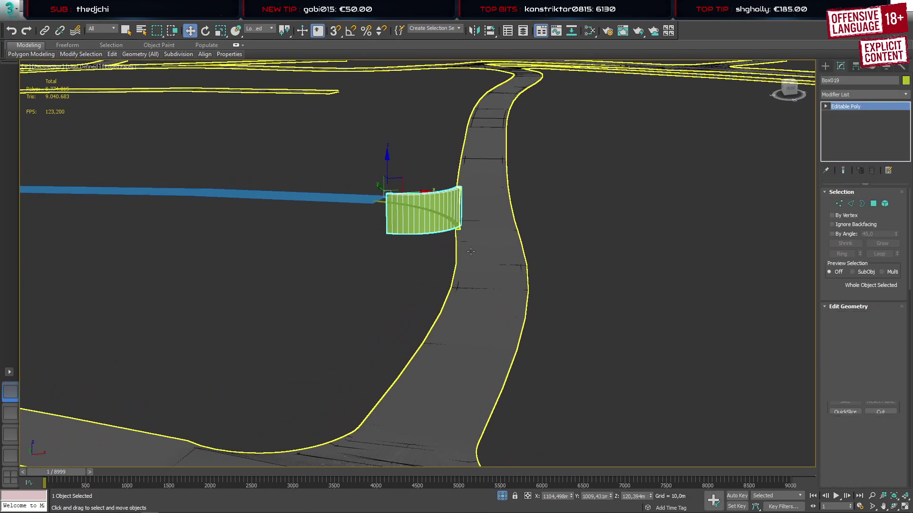
key(4)
drag(346, 279, 514, 212)
Delete the curved wall's tall side polygons, leaving a flat curb strip
key(Delete)
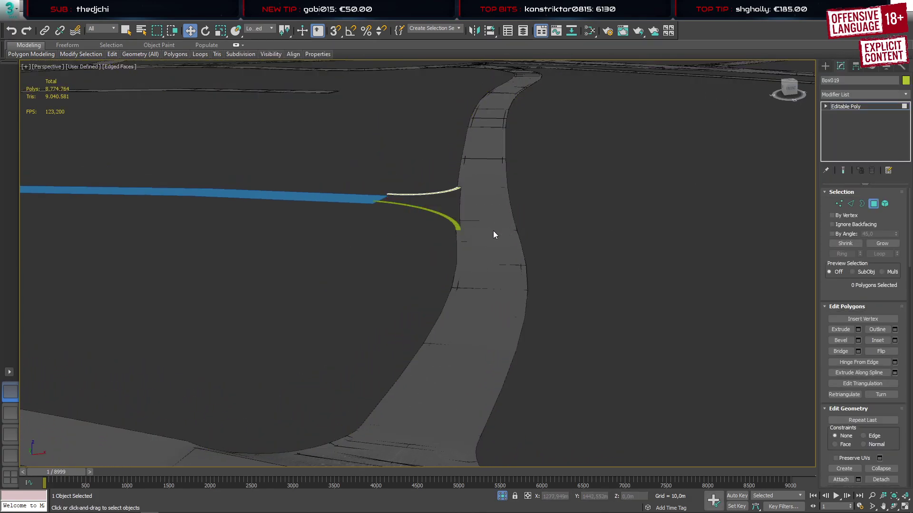
click(825, 66)
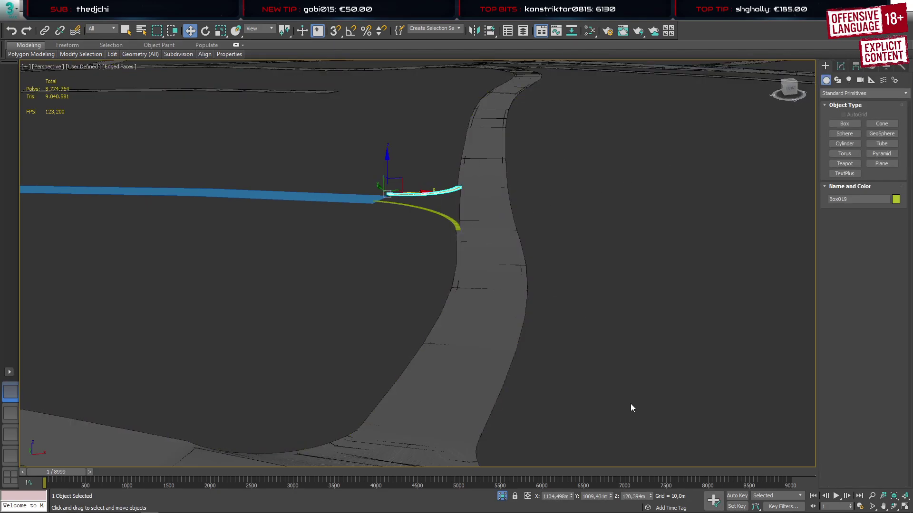
double_click(636, 497)
alt+middle_drag(440, 190, 423, 240)
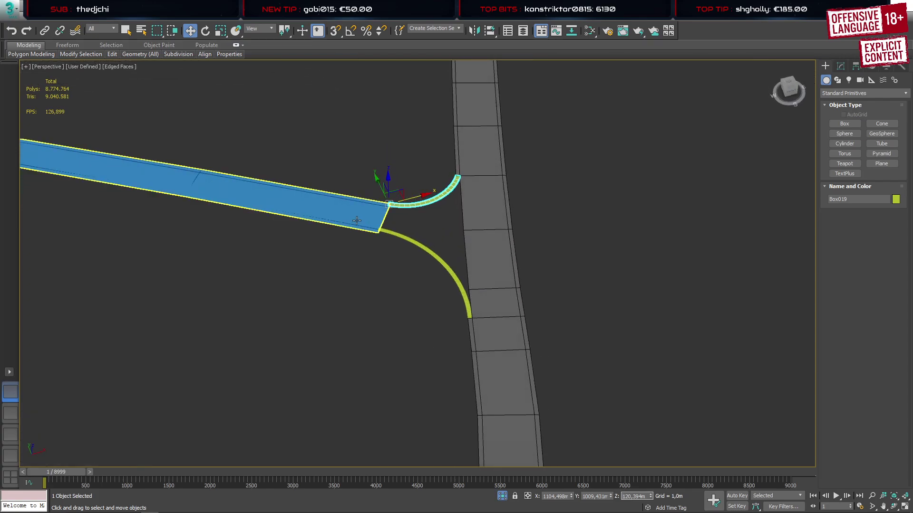
Set the side road's four end vertices to Z 120,394 in View coordinates
click(357, 220)
key(1)
drag(340, 178, 407, 276)
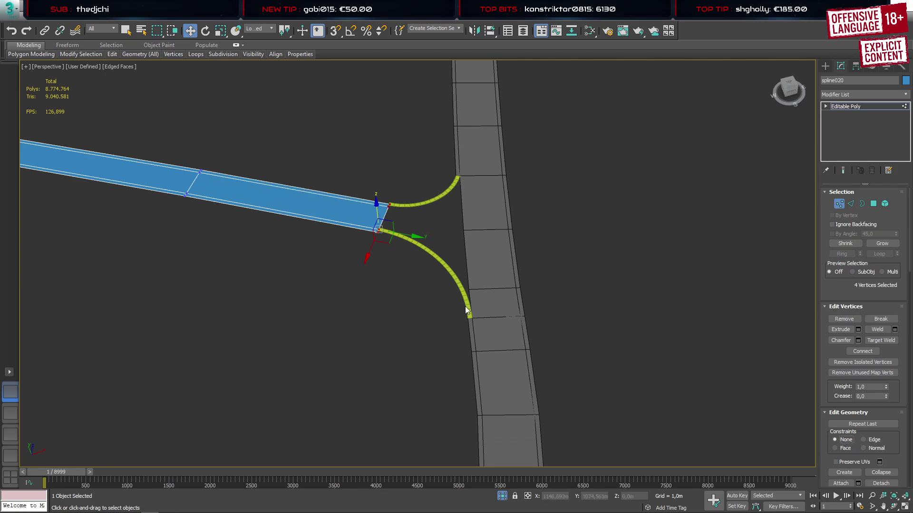
middle_drag(391, 263, 431, 291)
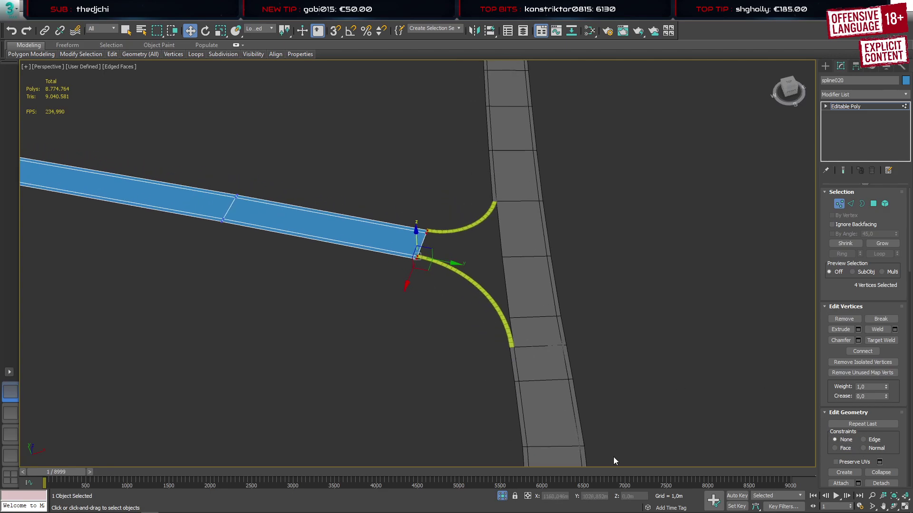
click(260, 30)
click(255, 36)
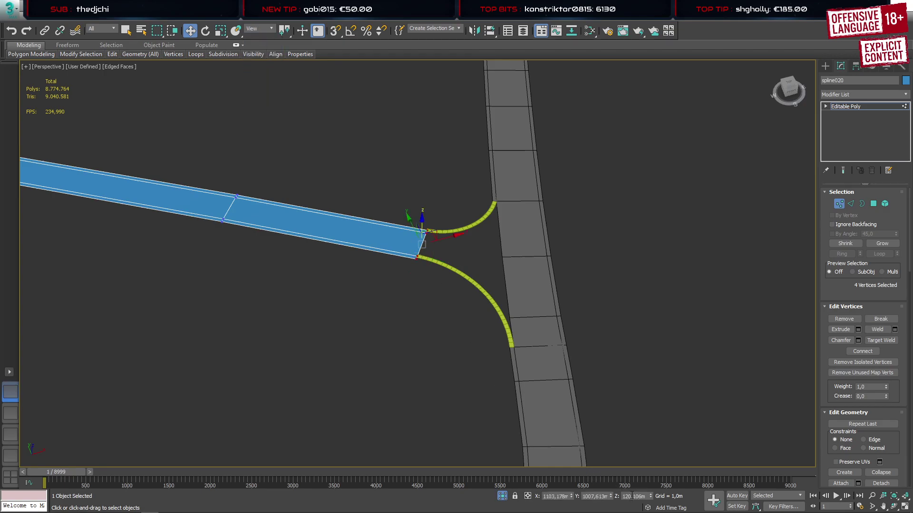
alt+middle_drag(517, 321, 502, 328)
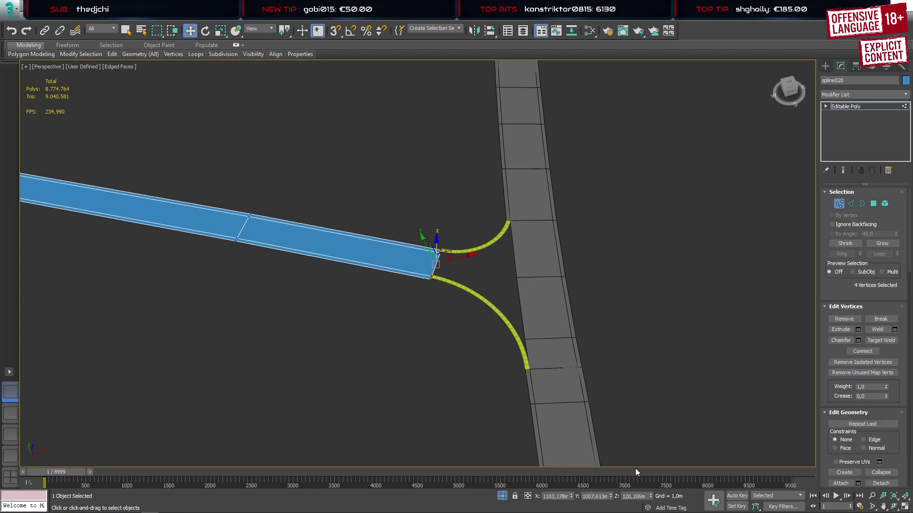
click(643, 497)
alt+middle_drag(553, 369, 441, 281)
Snap the right curb Box017's inner corner vertex onto the side road's end corner
scroll(424, 276, up, 10)
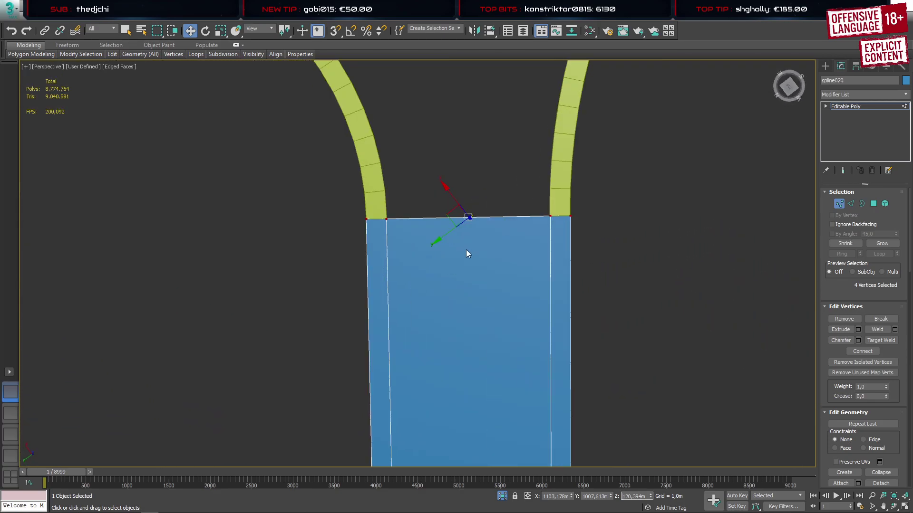
click(825, 67)
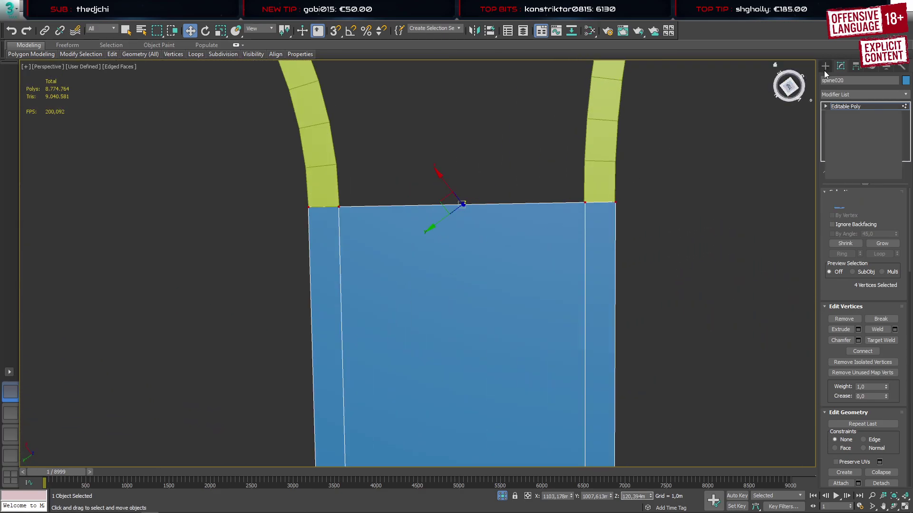
click(600, 193)
scroll(606, 203, up, 5)
key(1)
key(1)
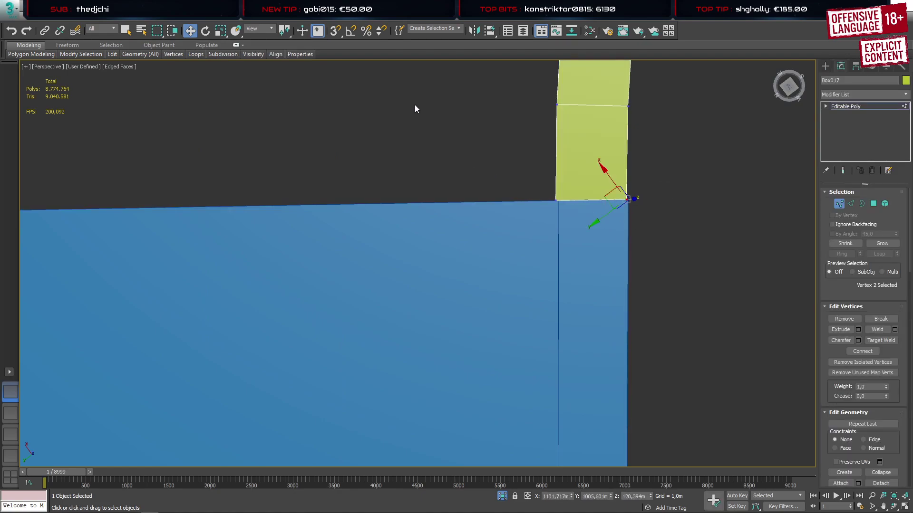
key(s)
drag(620, 198, 629, 193)
click(554, 204)
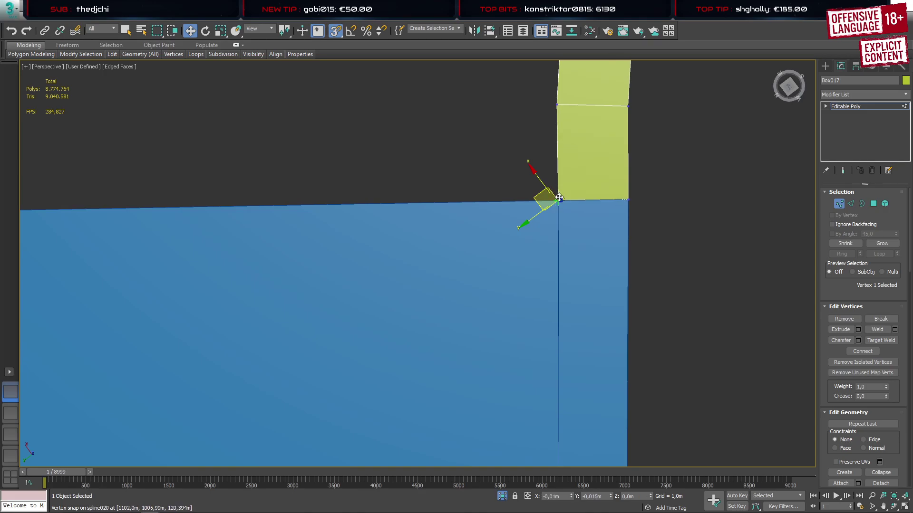
scroll(446, 231, down, 4)
middle_drag(380, 241, 555, 258)
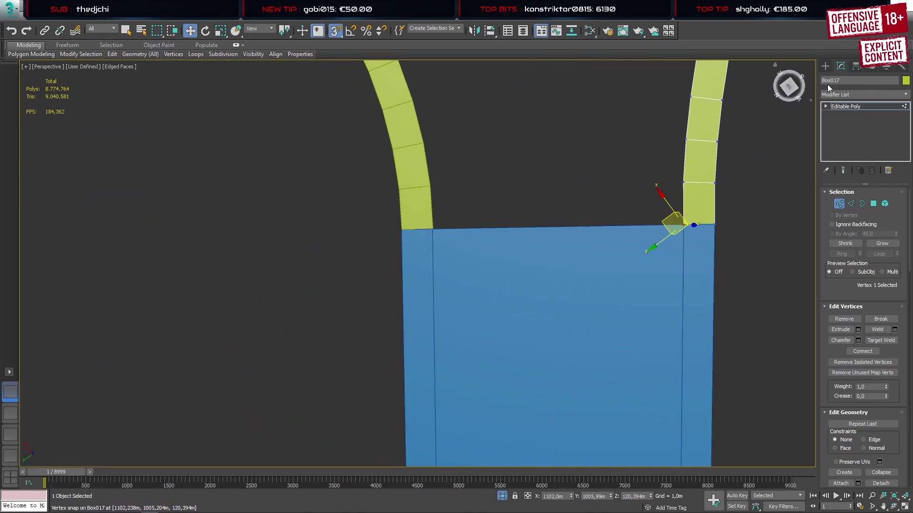
Snap the left curb Box019's corner vertex onto the other road-end corner
click(825, 66)
click(414, 205)
key(1)
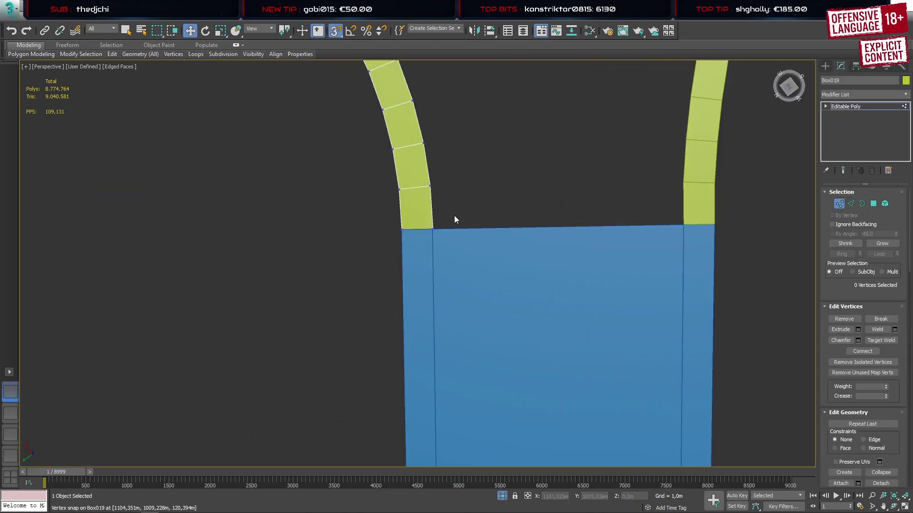
drag(455, 215, 421, 239)
scroll(423, 227, up, 4)
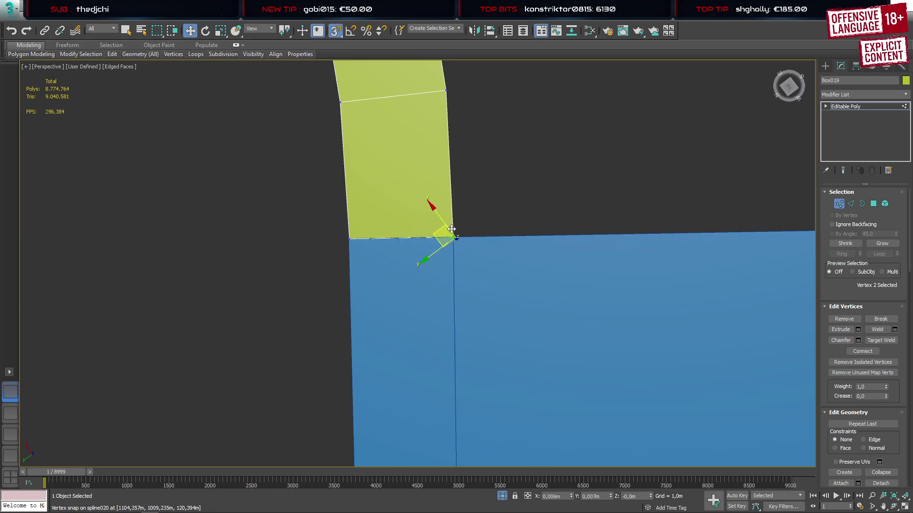
mouse_move(348, 239)
mouse_down()
mouse_move(337, 200)
mouse_move(349, 239)
mouse_up()
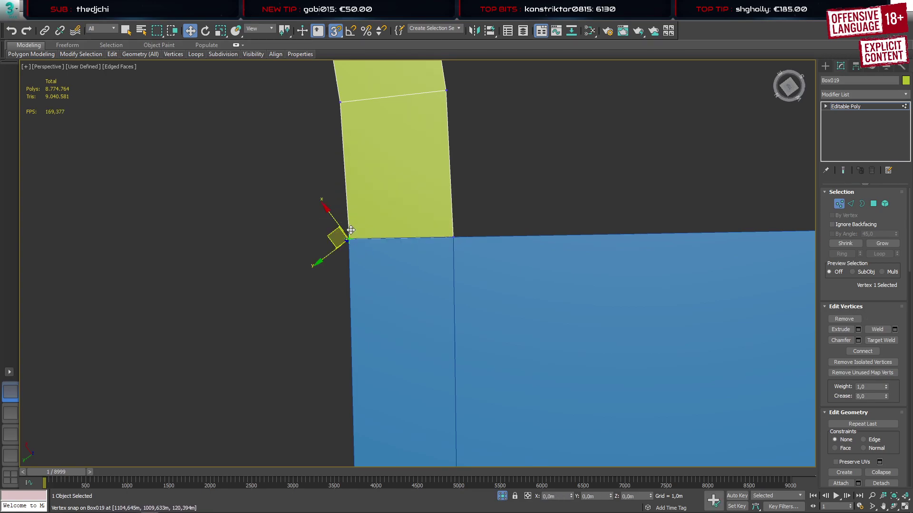
scroll(429, 178, down, 5)
Snap the left curb's far-end vertices onto the main road's edge corner
scroll(428, 178, down, 3)
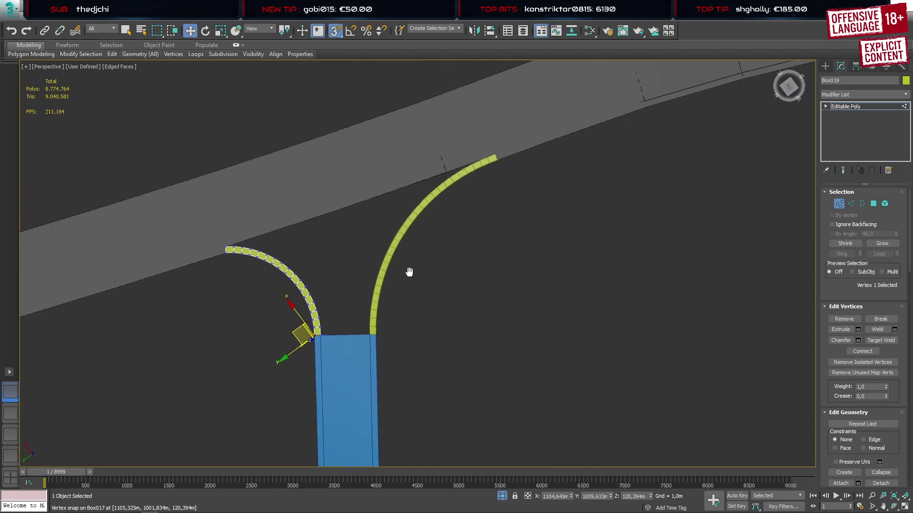
scroll(207, 259, up, 6)
scroll(207, 258, up, 2)
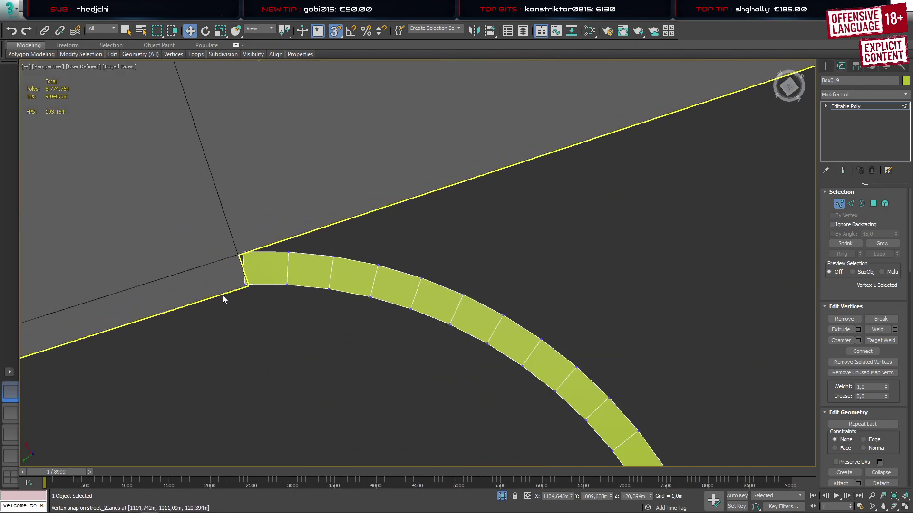
click(245, 285)
drag(245, 285, 245, 294)
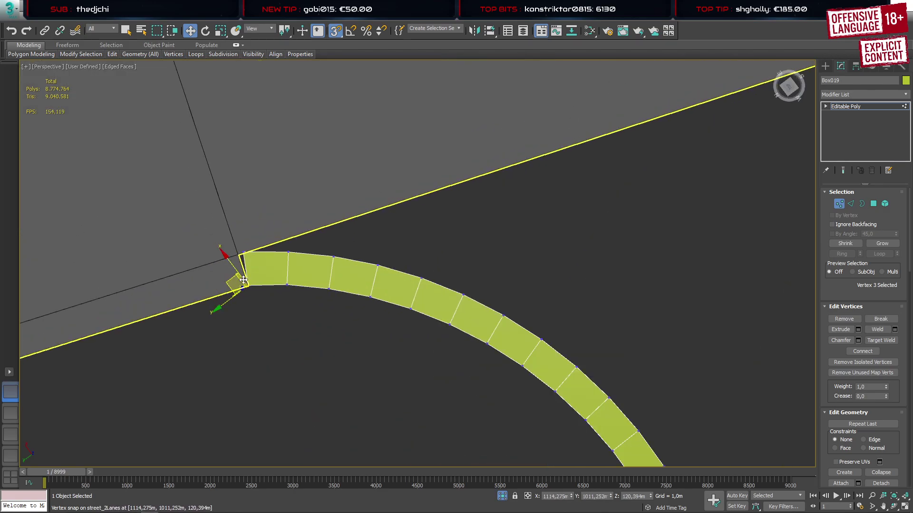
click(245, 253)
drag(245, 253, 239, 256)
scroll(295, 267, down, 5)
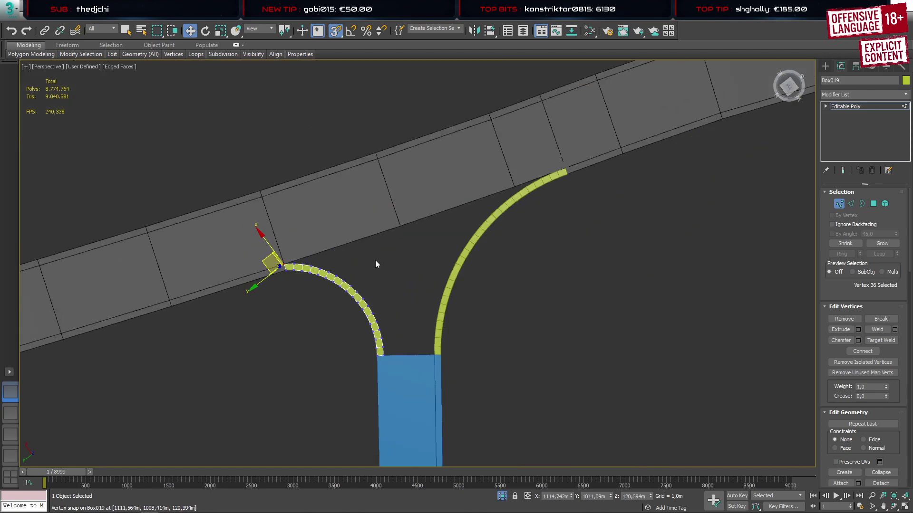
Check Box017's far-end vertices snap to the road edge, then select street_2Lanes
click(827, 65)
click(561, 174)
key(1)
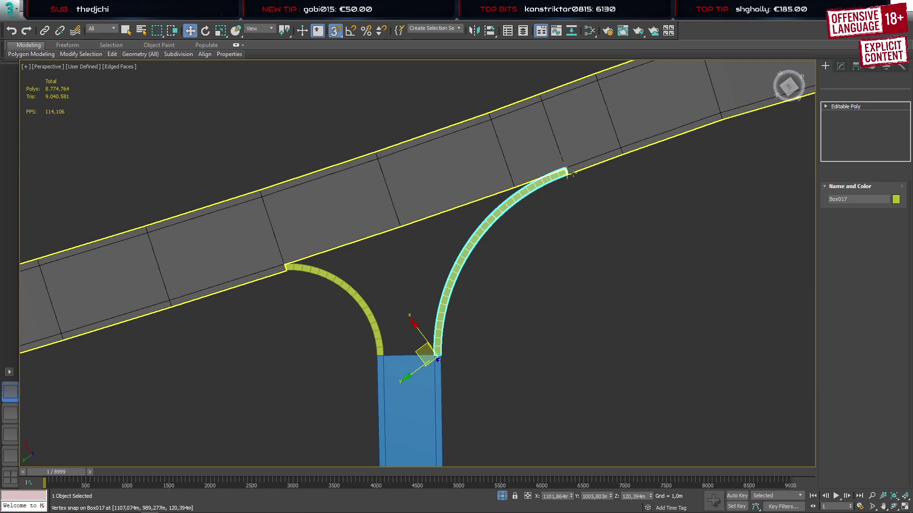
scroll(574, 169, up, 7)
click(538, 204)
scroll(529, 195, up, 5)
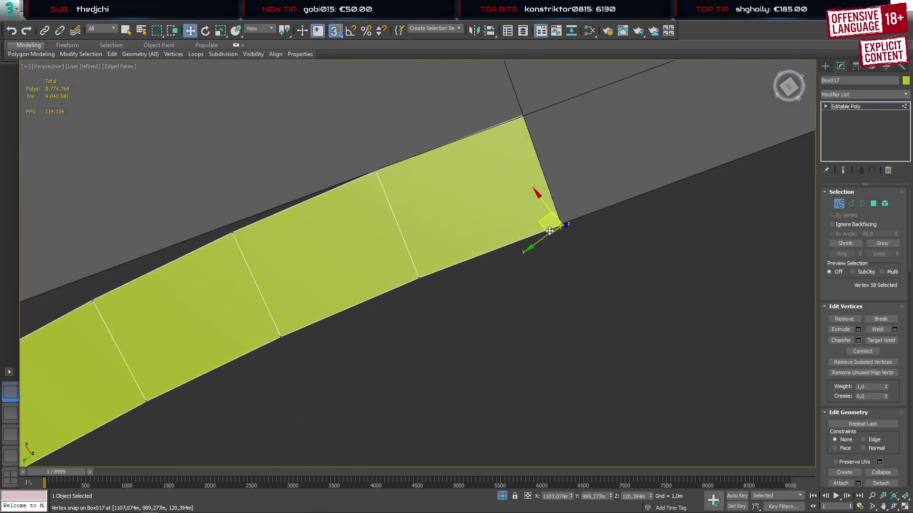
mouse_move(559, 227)
mouse_down()
mouse_move(504, 249)
mouse_move(560, 227)
mouse_up()
click(522, 115)
mouse_move(522, 114)
mouse_down()
mouse_move(490, 145)
mouse_move(522, 114)
mouse_up()
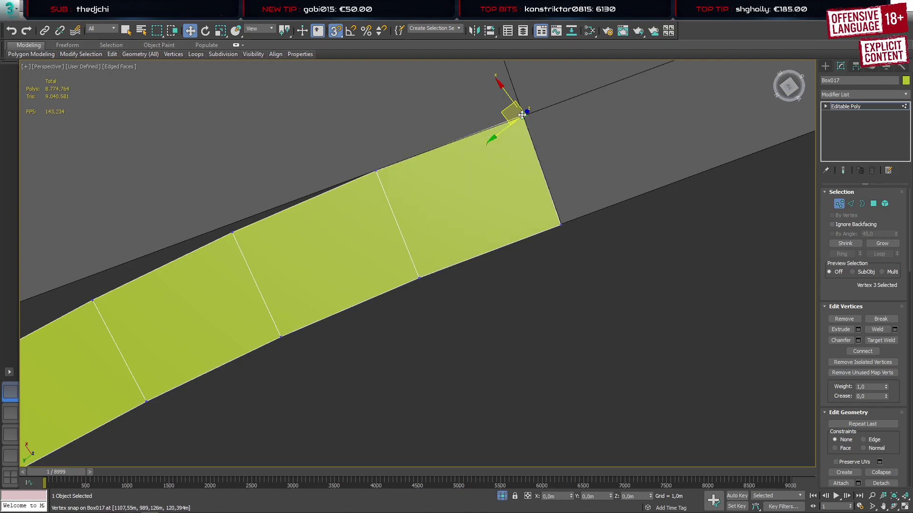
scroll(418, 210, down, 3)
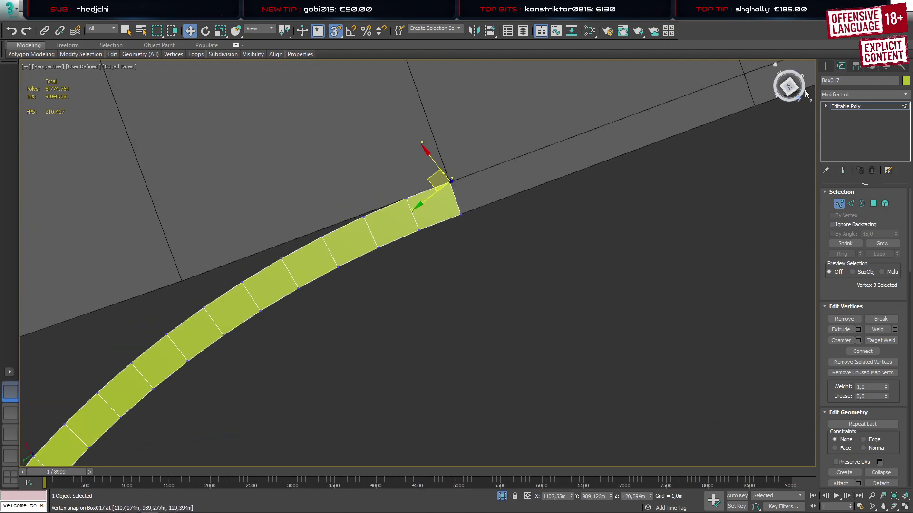
click(827, 65)
click(430, 174)
Select the two main-road edges beside the curb end, with snapping off, in Top view
key(2)
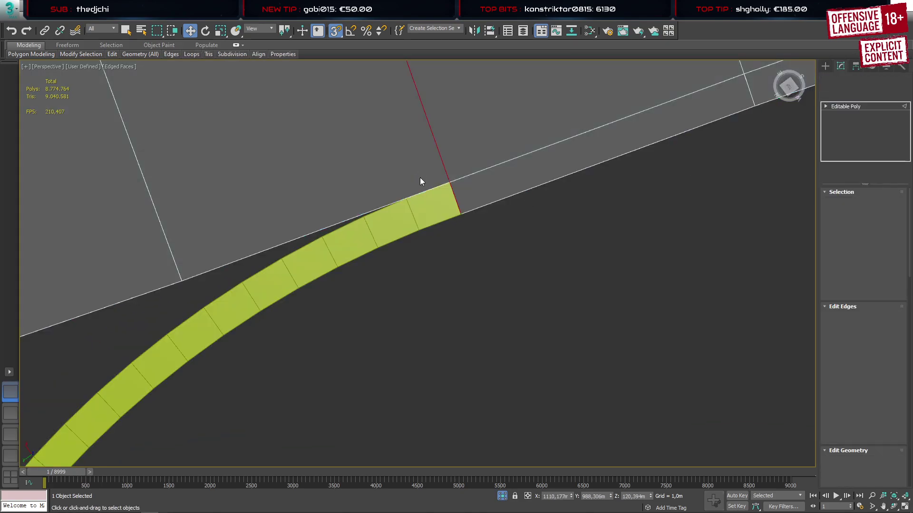
scroll(421, 180, down, 3)
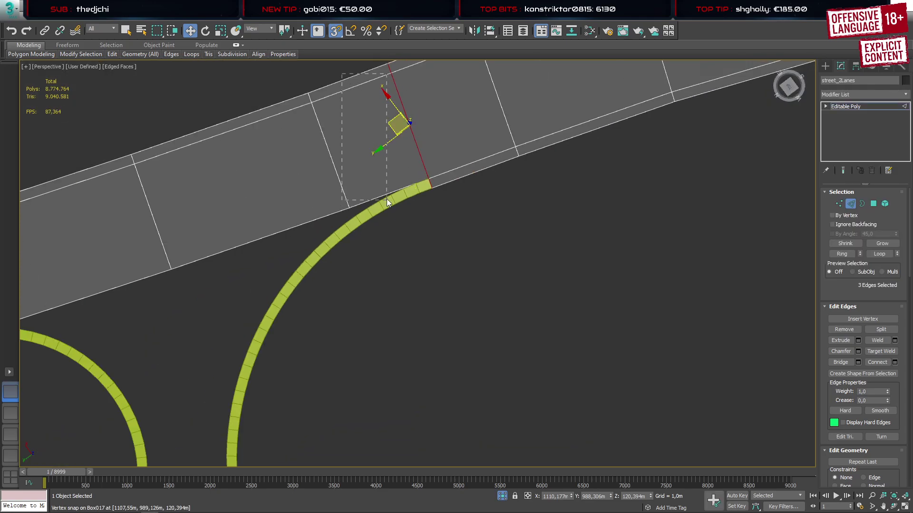
drag(358, 118, 358, 117)
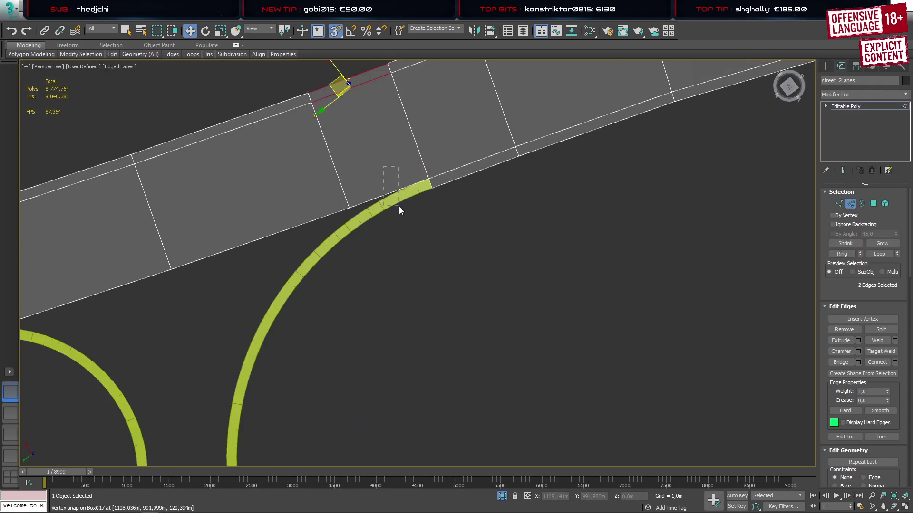
ctrl+drag(399, 209, 399, 209)
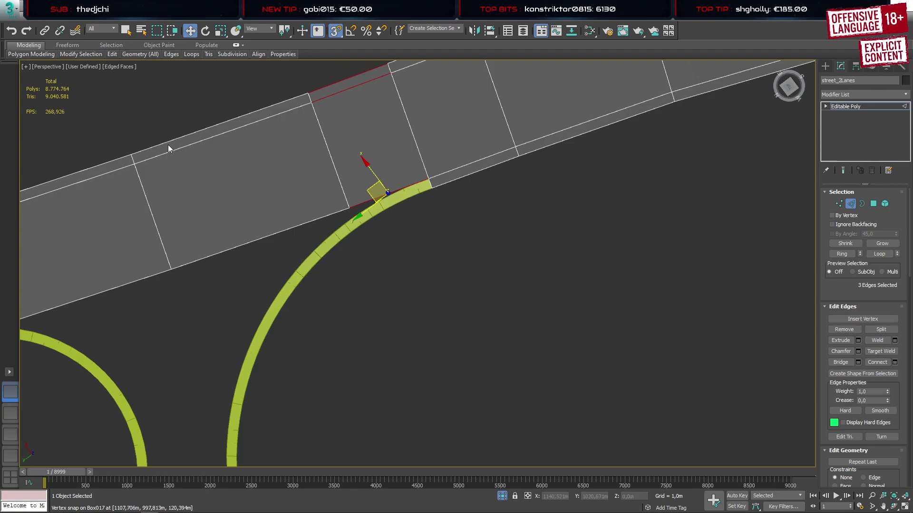
click(335, 31)
click(10, 413)
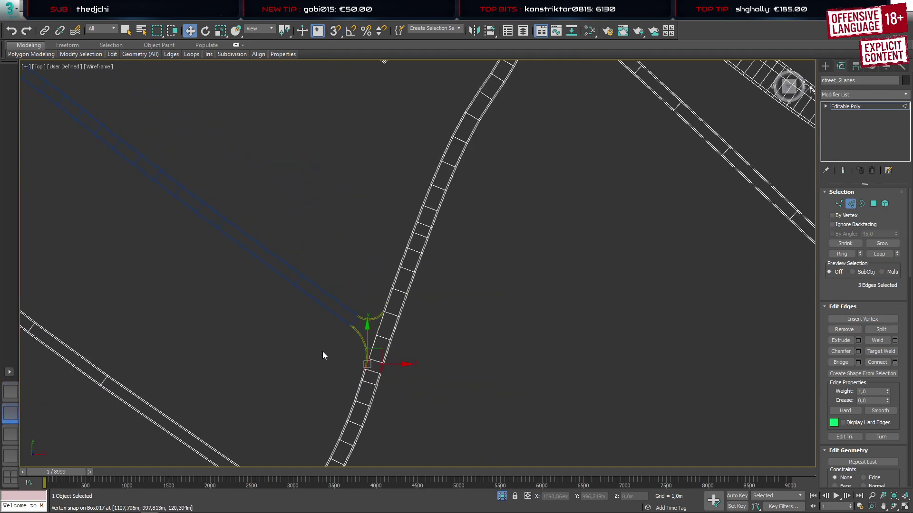
scroll(366, 371, up, 7)
scroll(366, 281, up, 3)
Connect those edges with a new cross edge slid to 68 to meet the curb end
key(ctrl+shift+e)
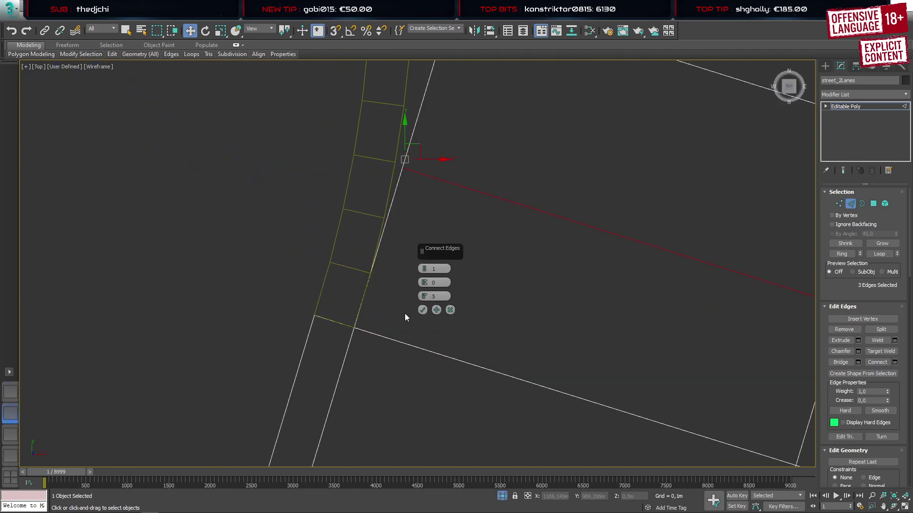
middle_drag(404, 318, 281, 272)
drag(424, 296, 429, 255)
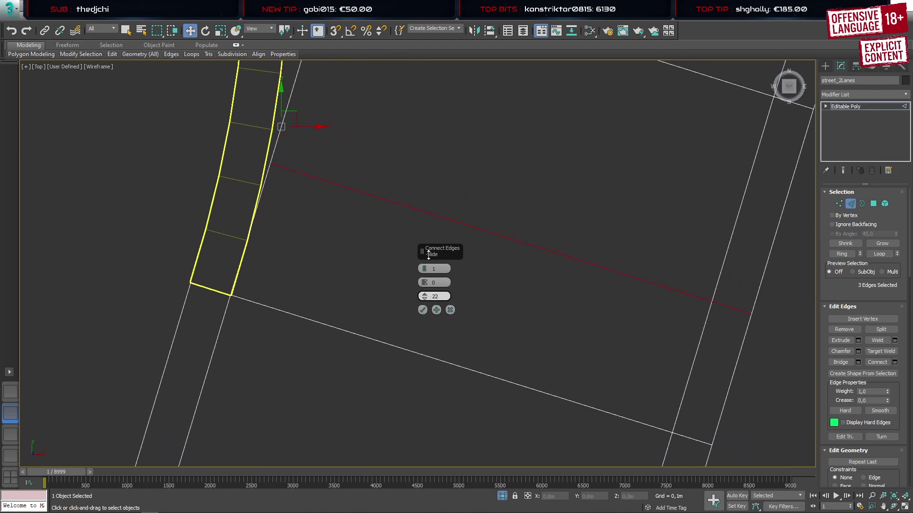
drag(445, 181, 450, 173)
click(422, 310)
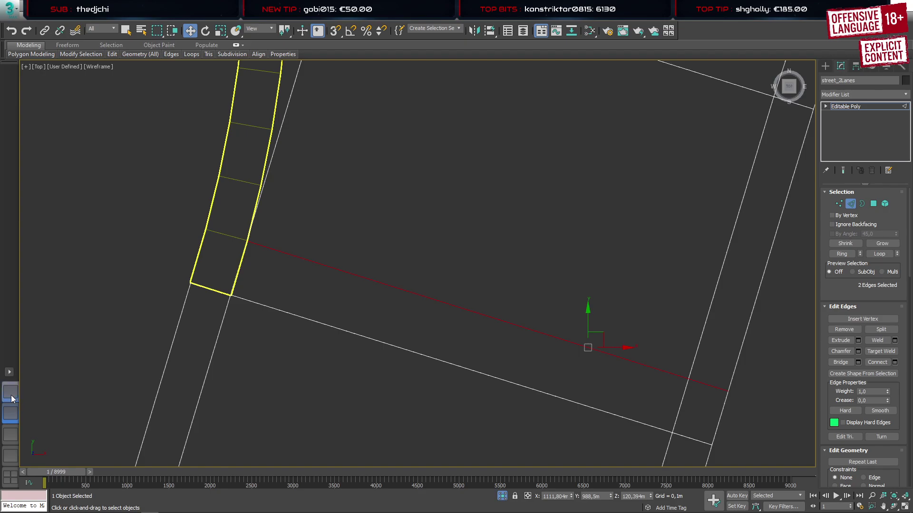
click(11, 392)
scroll(421, 181, up, 5)
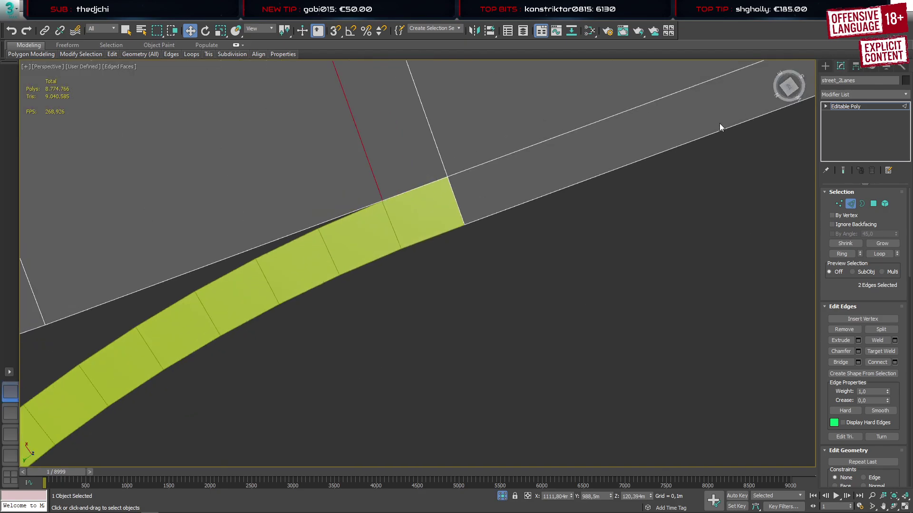
click(825, 66)
Snap the new road-edge vertex onto the right curb arc's top corner
key(1)
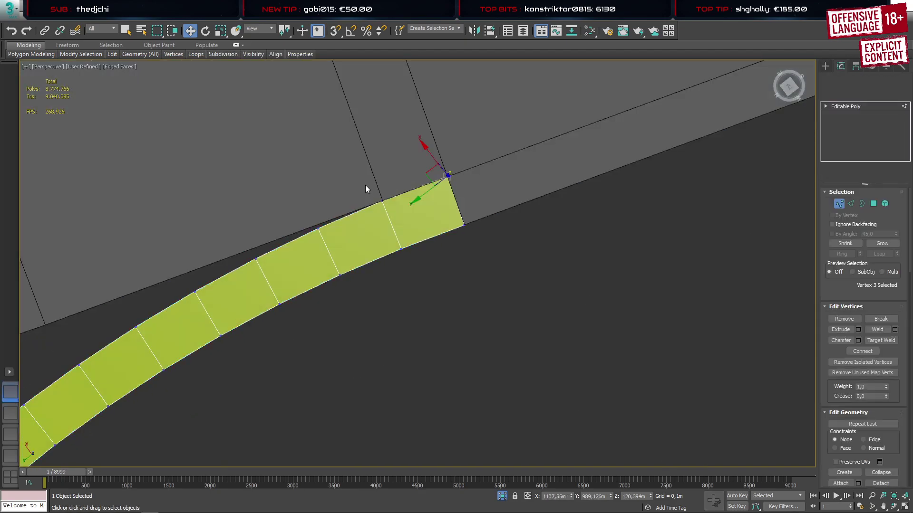
click(383, 202)
key(s)
drag(383, 202, 394, 222)
scroll(378, 214, down, 5)
middle_drag(304, 257, 501, 217)
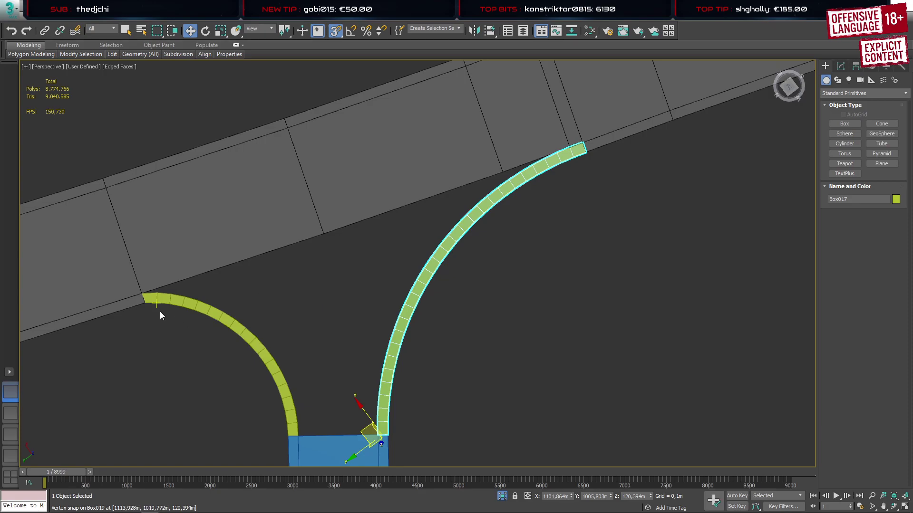
Inspect the left curb arc Box019's corner vertices from a low angle
click(148, 307)
key(1)
click(142, 309)
click(146, 302)
scroll(147, 304, up, 9)
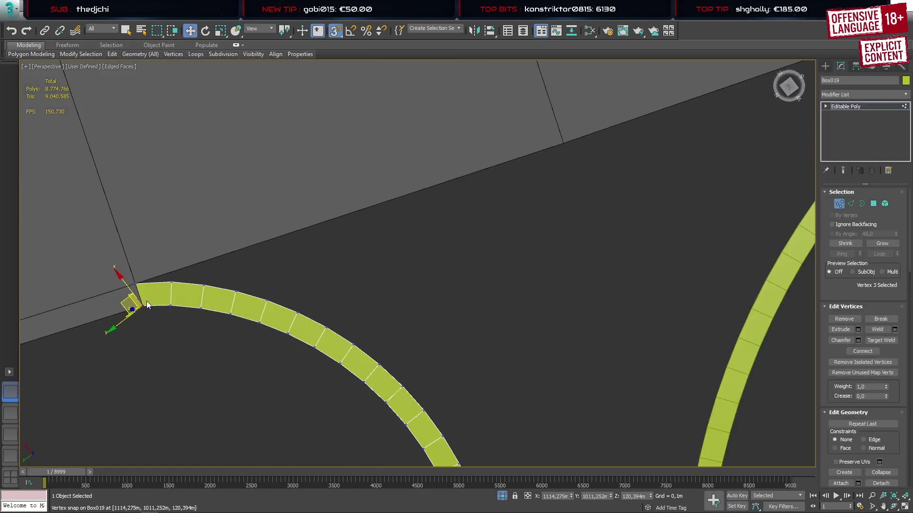
alt+middle_drag(167, 313, 208, 284)
scroll(208, 284, down, 9)
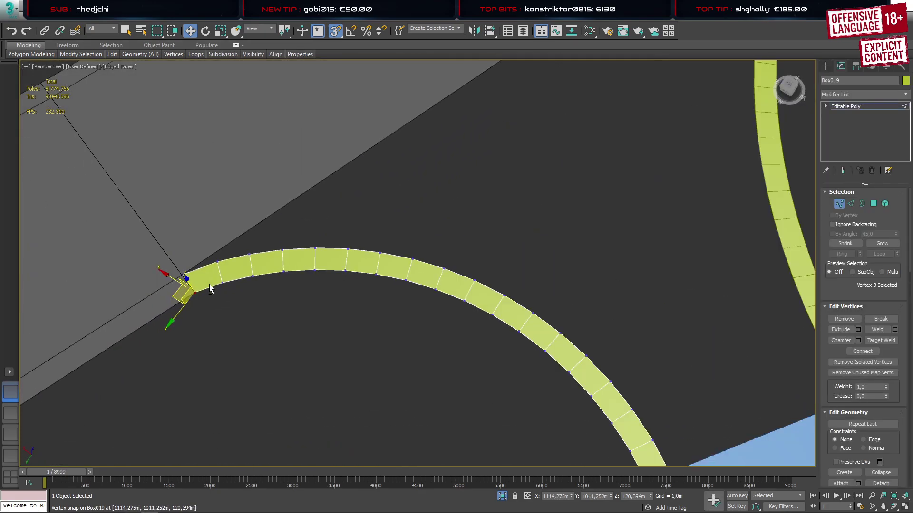
alt+middle_drag(277, 309, 368, 397)
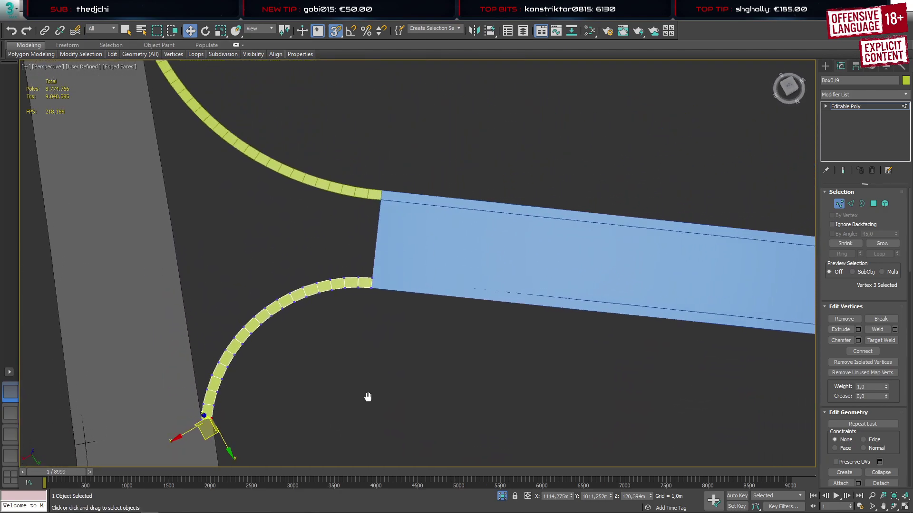
scroll(373, 399, down, 3)
click(825, 66)
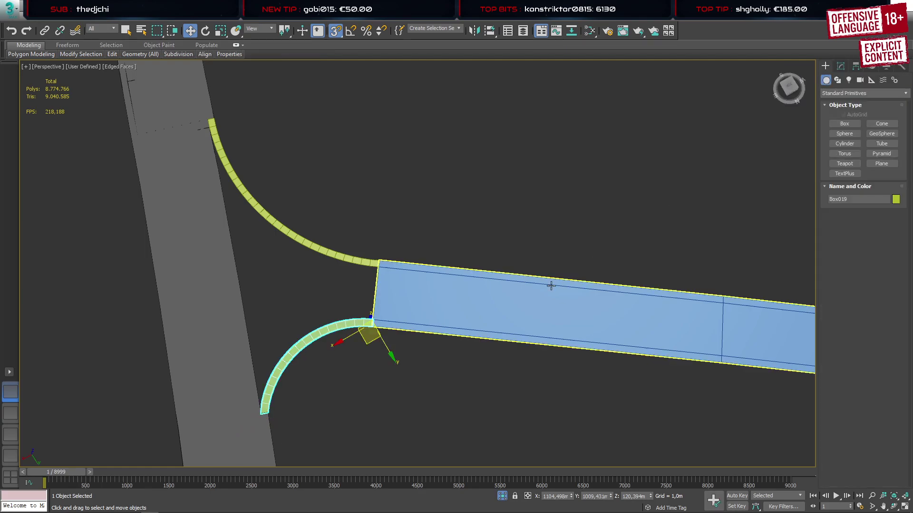
Attach both curb arcs to the blue side road with a Compound Boolean in Attach mode
click(541, 297)
click(856, 94)
click(837, 116)
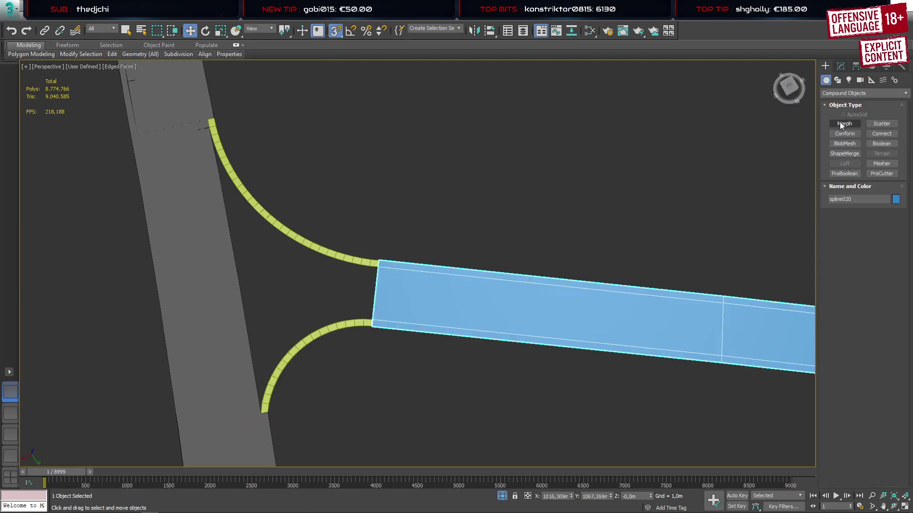
click(881, 143)
click(881, 395)
click(863, 225)
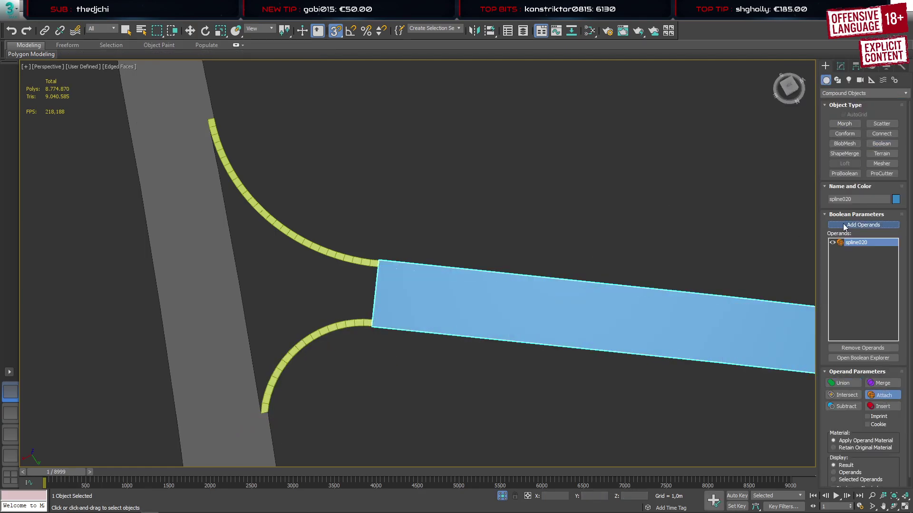
click(339, 256)
click(333, 325)
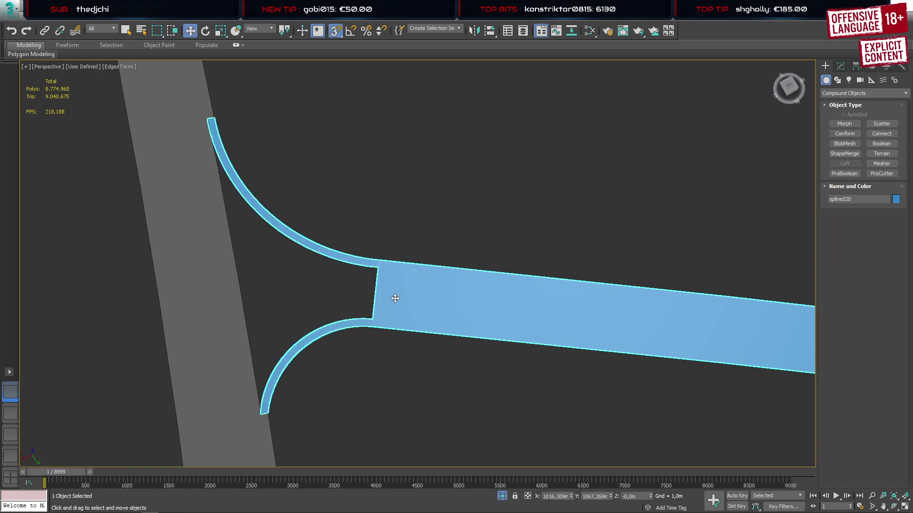
Convert the merged side road to an Editable Poly
right_click(393, 299)
mouse_move(428, 386)
click(520, 401)
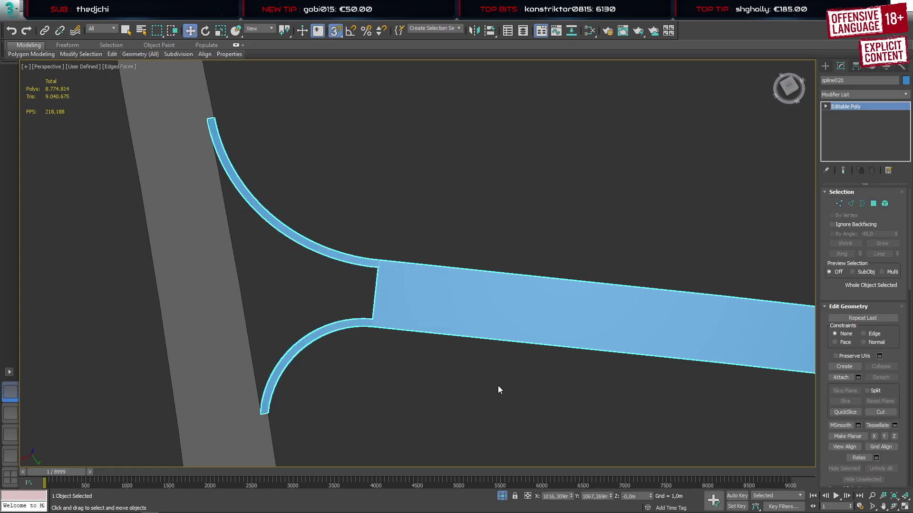
Weld all overlapping vertices of the merged road, reducing 251 vertices to 248
key(1)
click(893, 331)
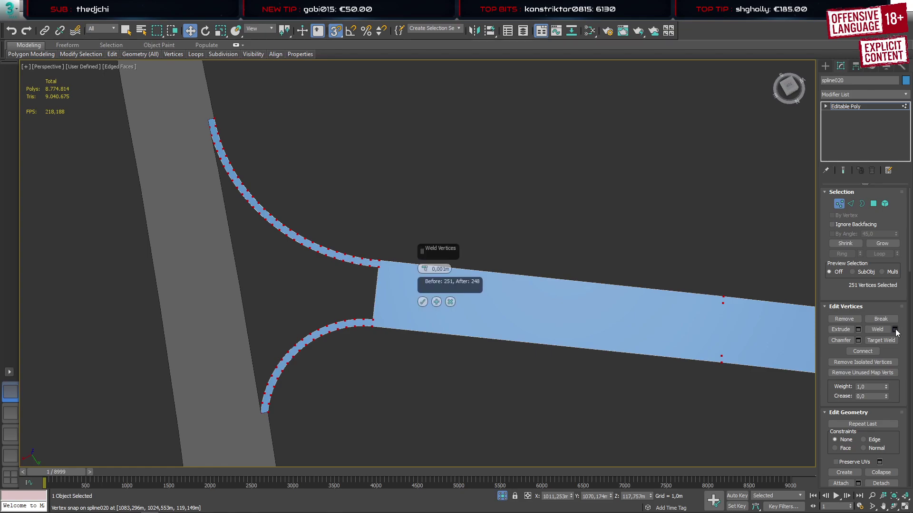
click(423, 302)
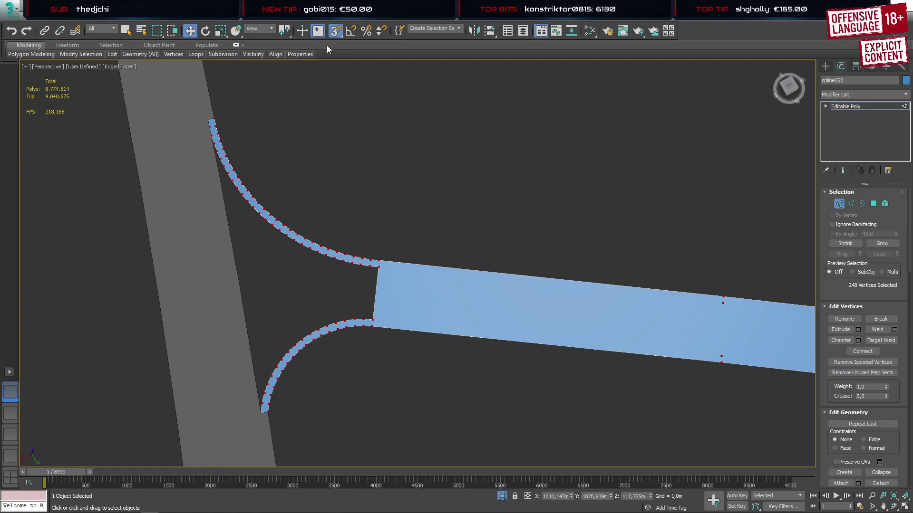
With snapping off, select the strip's upper and lower corner vertices and view them closely
key(s)
scroll(377, 287, up, 5)
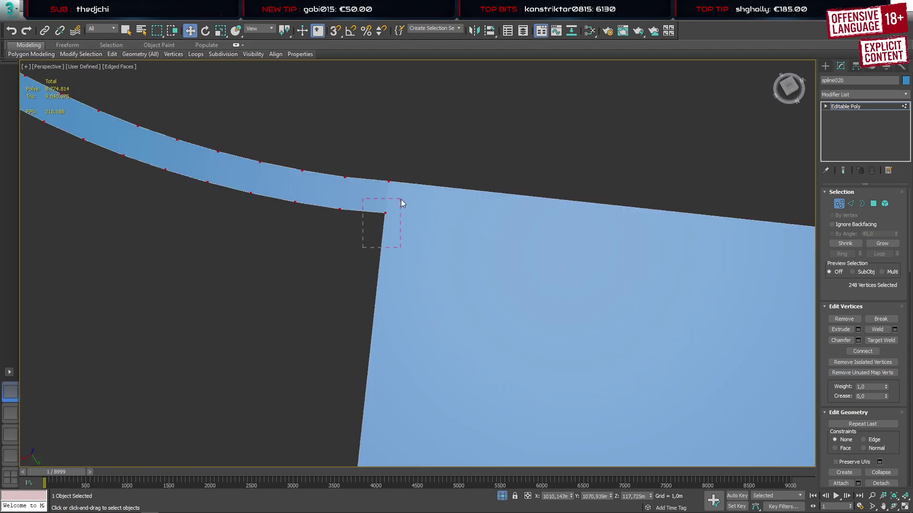
drag(401, 203, 384, 191)
scroll(447, 306, down, 5)
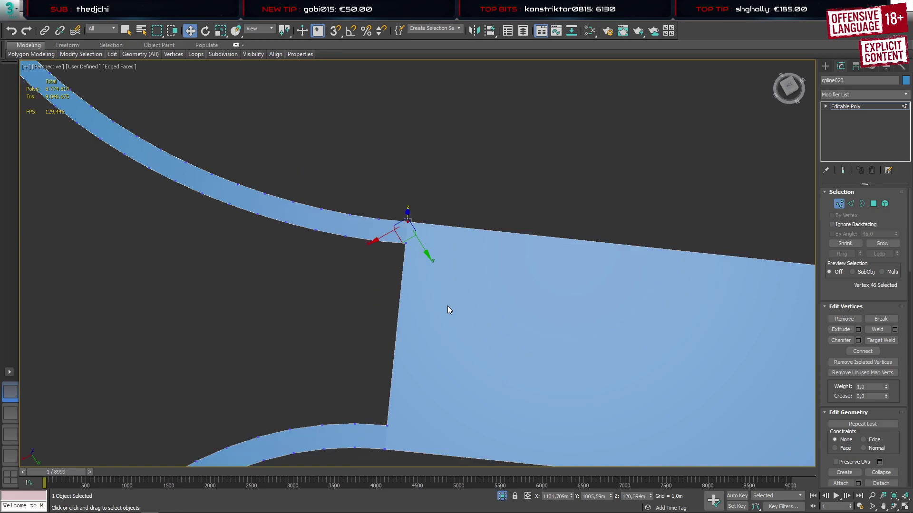
middle_drag(447, 306, 468, 270)
scroll(447, 328, up, 5)
drag(413, 299, 456, 342)
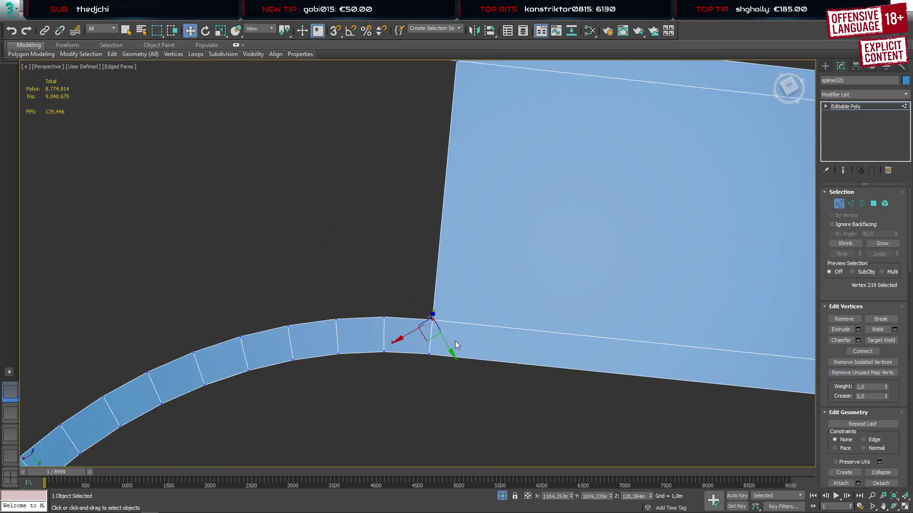
drag(416, 379, 453, 342)
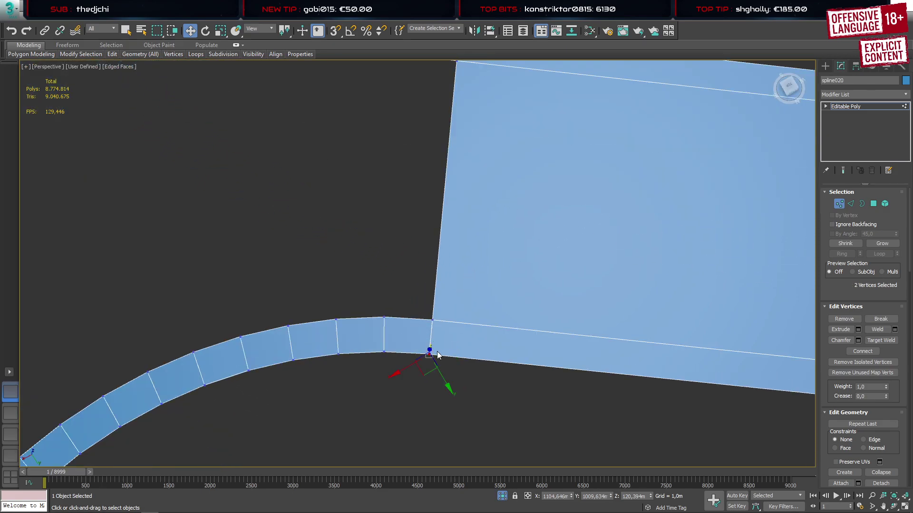
scroll(438, 348, up, 5)
alt+middle_drag(438, 348, 360, 334)
scroll(383, 407, up, 4)
middle_drag(396, 390, 428, 366)
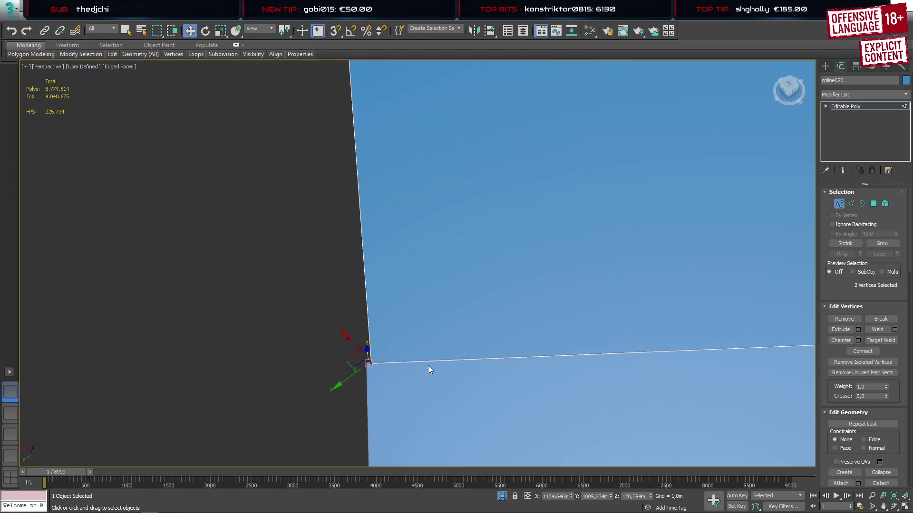
Target Weld the curb corner vertex onto the side road's end corner, then zoom out to check
key(ctrl+shift+w)
click(367, 364)
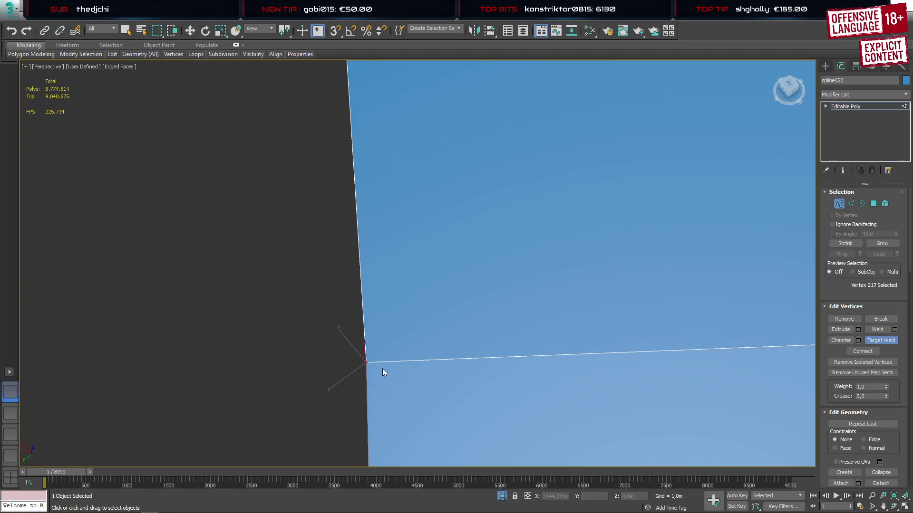
key(w)
scroll(441, 362, down, 10)
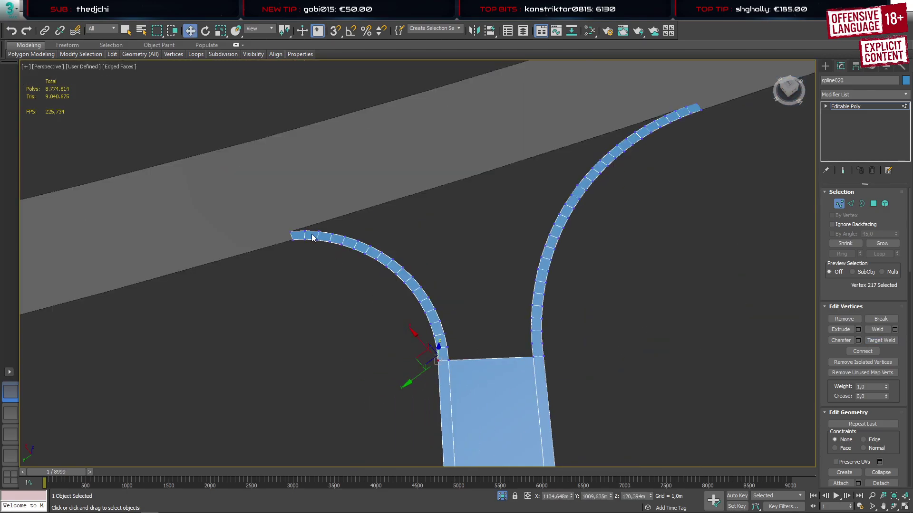
scroll(299, 237, down, 4)
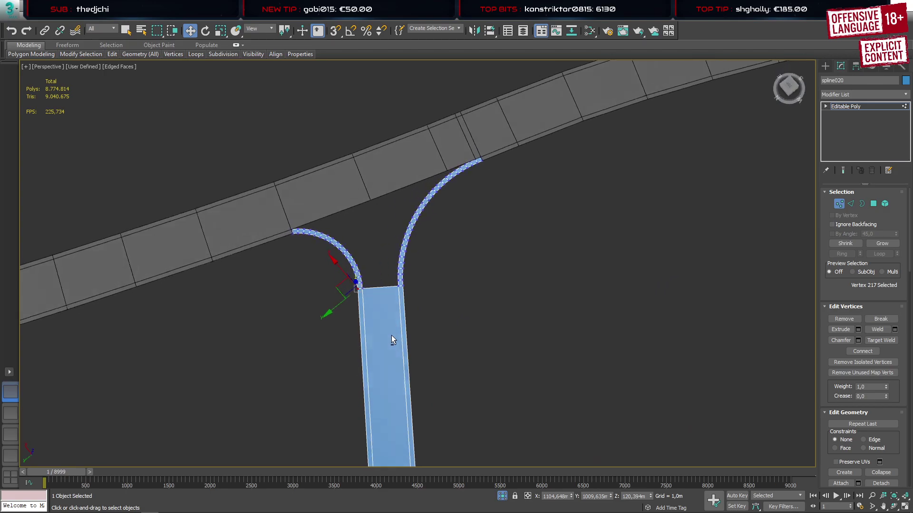
scroll(374, 299, up, 5)
Bridge the road end across to the curbs, adding rows of polygons between left and right curb edges
key(2)
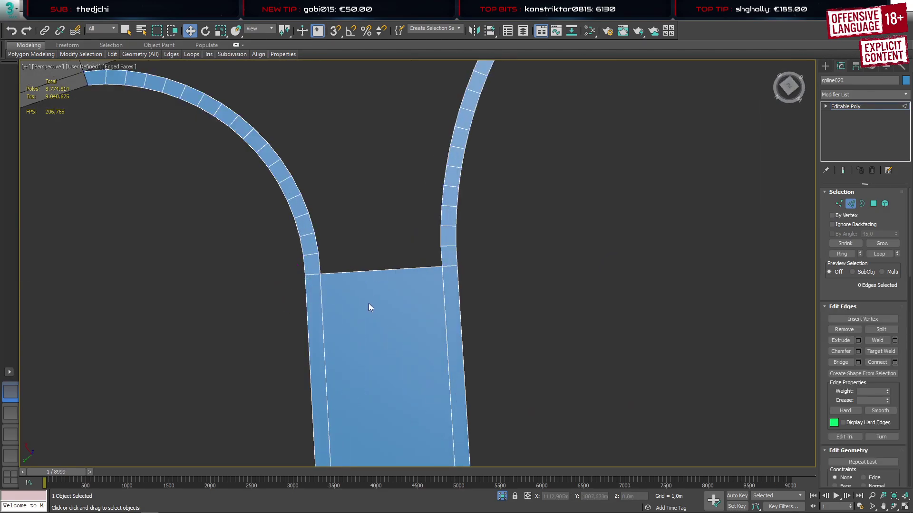
key(q)
click(441, 258)
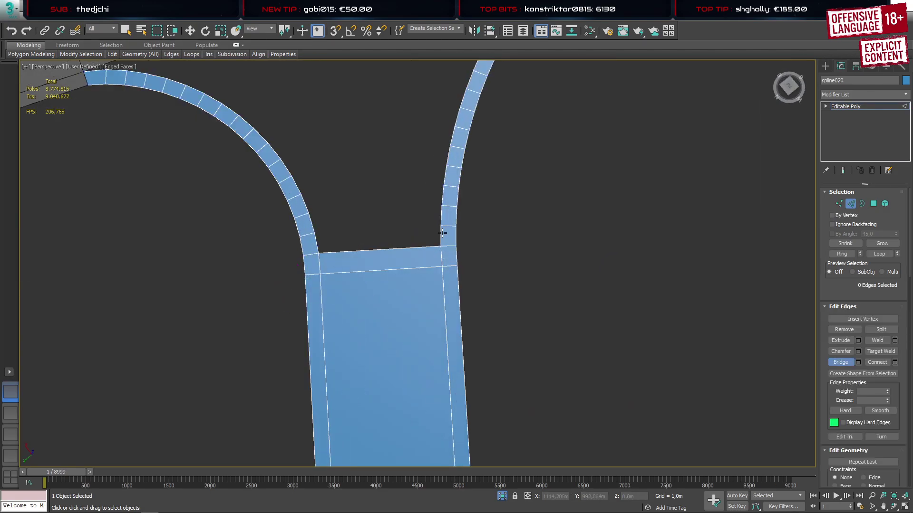
click(319, 246)
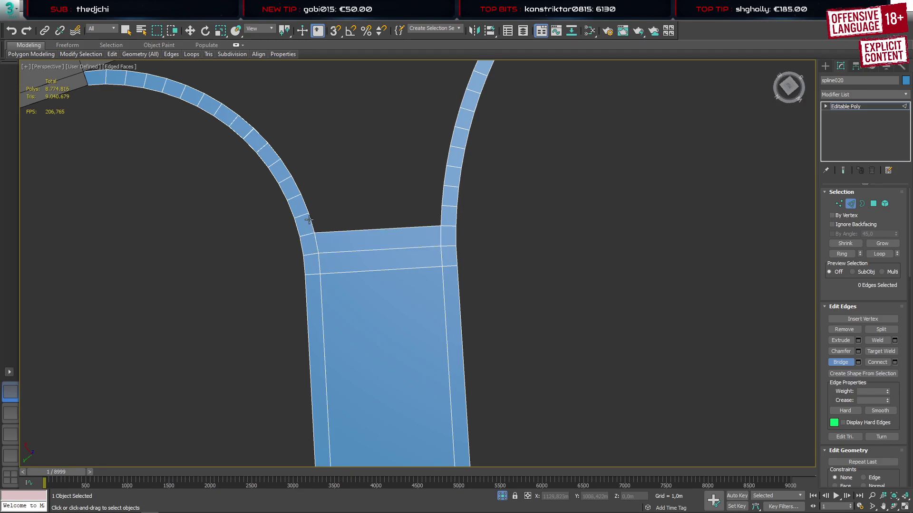
click(441, 214)
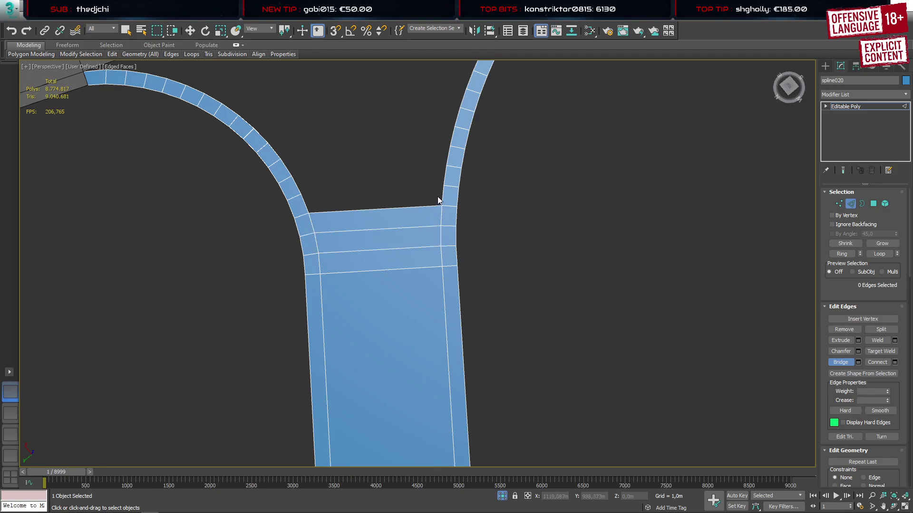
click(305, 203)
click(296, 185)
click(445, 171)
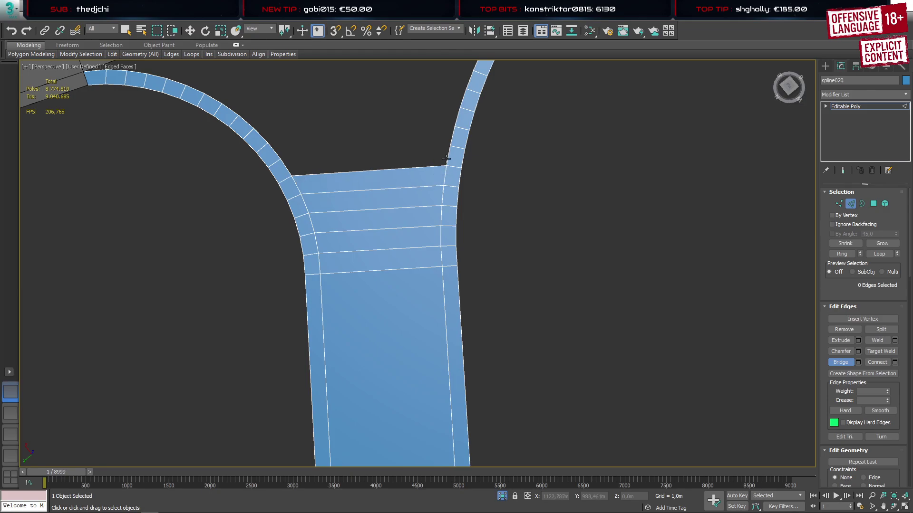
click(284, 165)
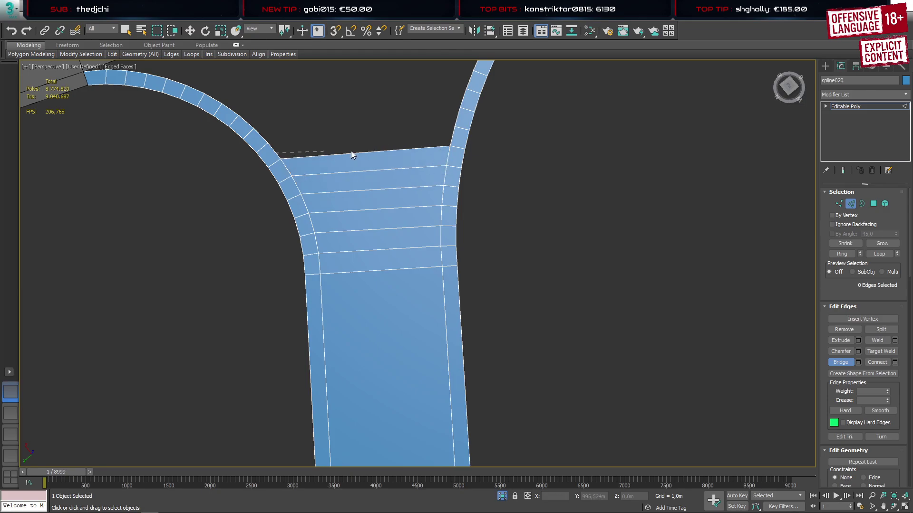
click(449, 138)
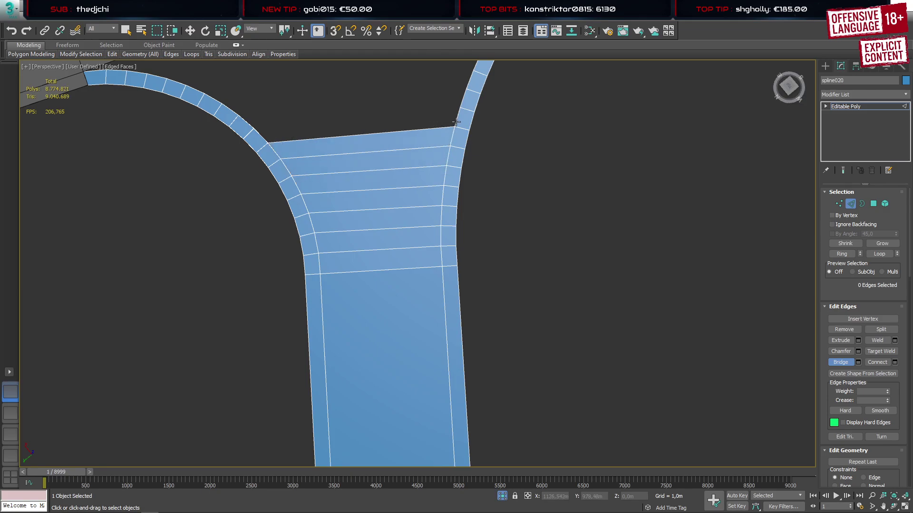
click(266, 139)
Add the final bridged rows toward the curbs' upper ends, finishing up the right curb
middle_drag(266, 139, 423, 348)
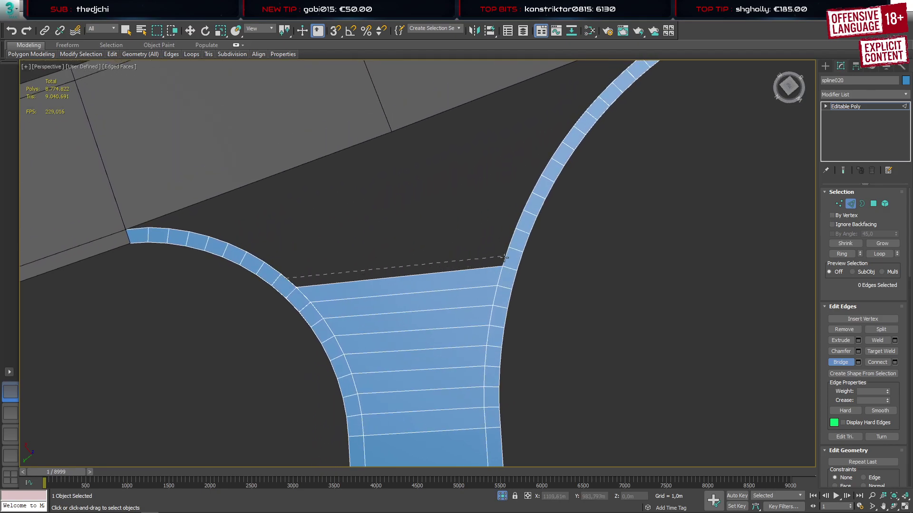
click(509, 240)
click(272, 266)
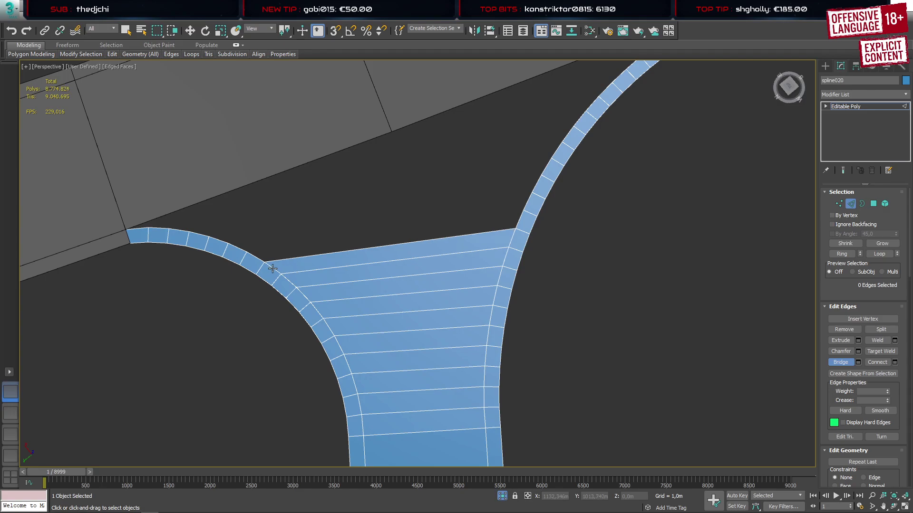
click(517, 219)
Select six edges along the left curb's arc and shift-extrude them into a new strip
key(w)
middle_drag(351, 283, 401, 310)
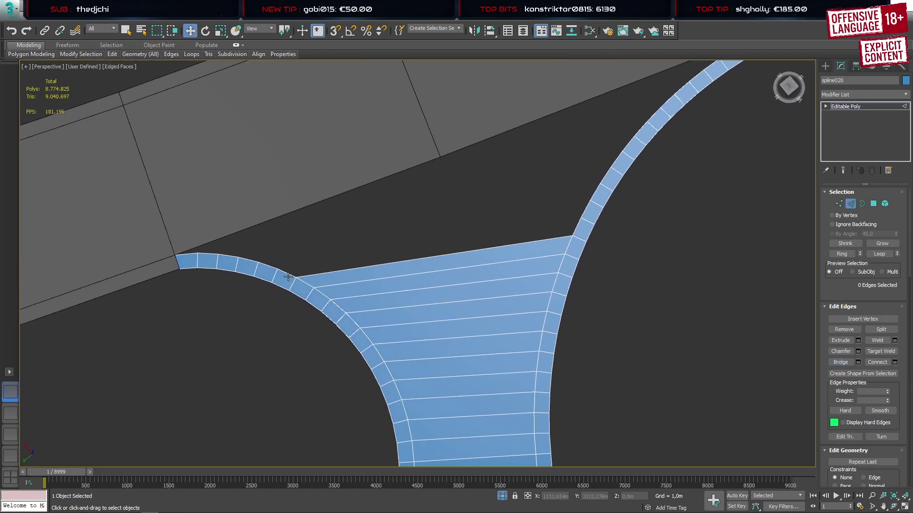
click(288, 275)
ctrl+click(252, 265)
ctrl+click(245, 259)
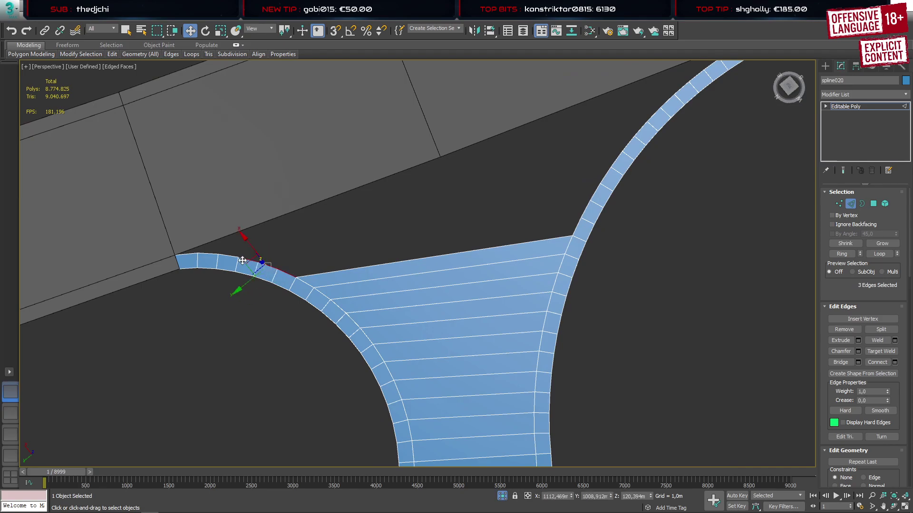
ctrl+click(227, 257)
ctrl+click(202, 255)
ctrl+click(188, 259)
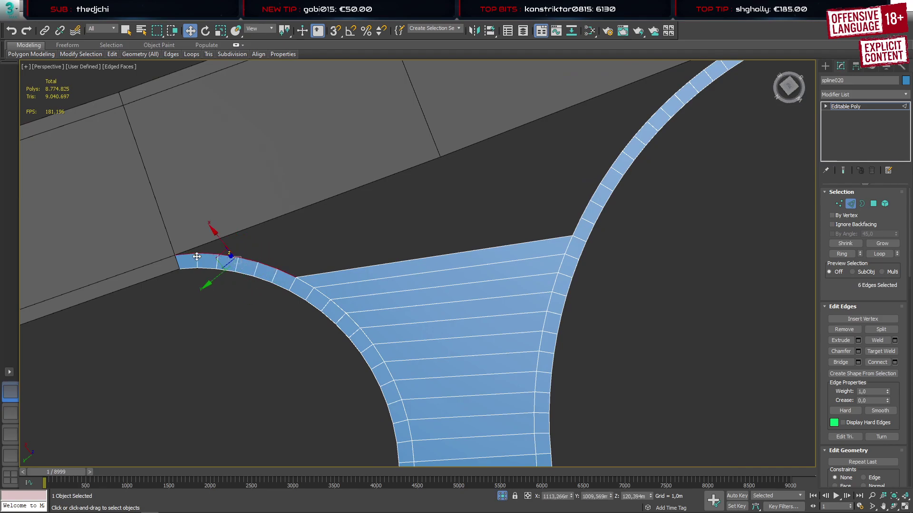
shift+drag(224, 258, 345, 202)
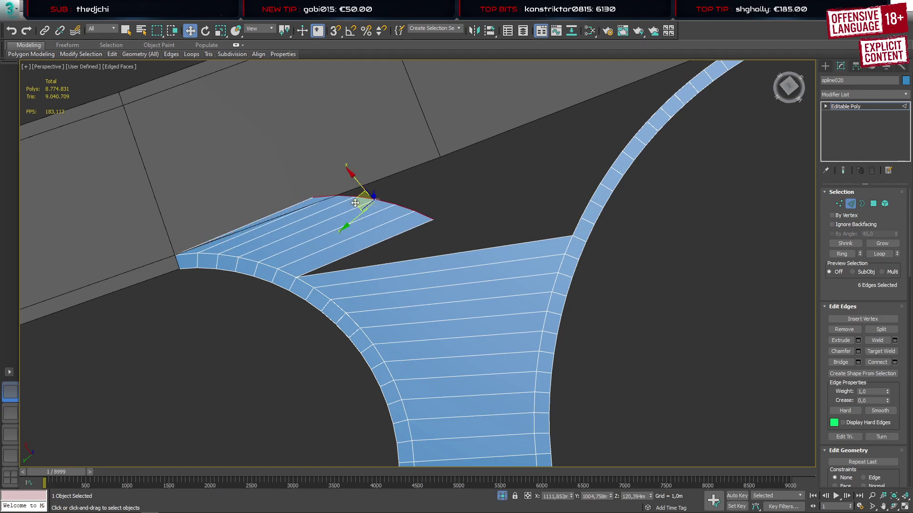
Target Weld the new strip's vertices together, collapsing it into a single tip vertex
key(1)
key(ctrl+w)
click(315, 199)
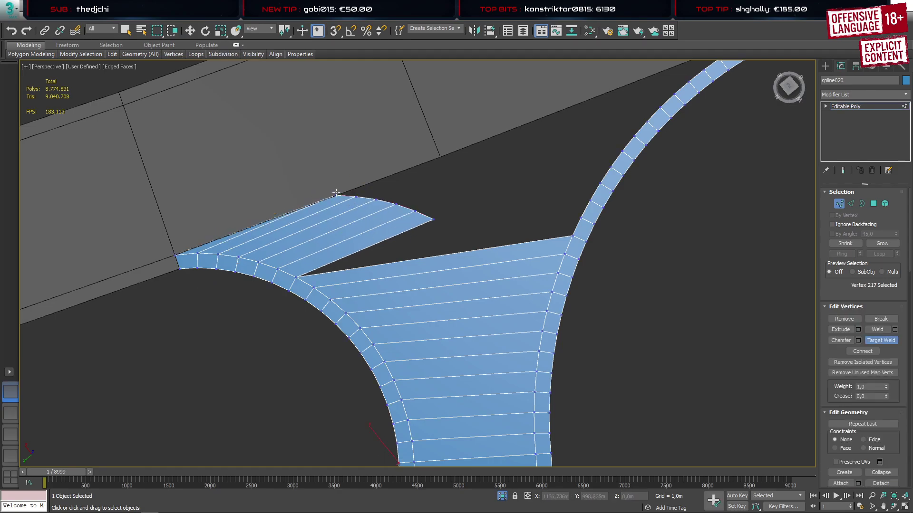
click(356, 198)
click(357, 197)
click(376, 200)
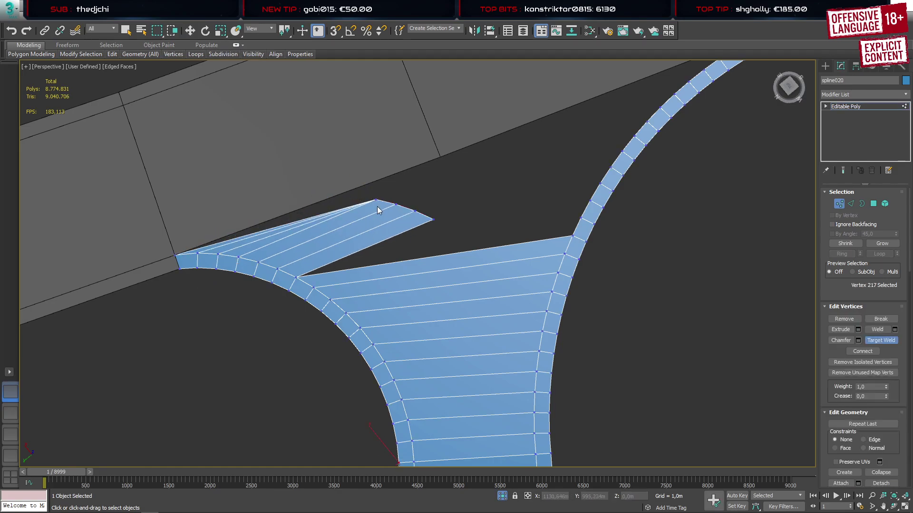
click(395, 205)
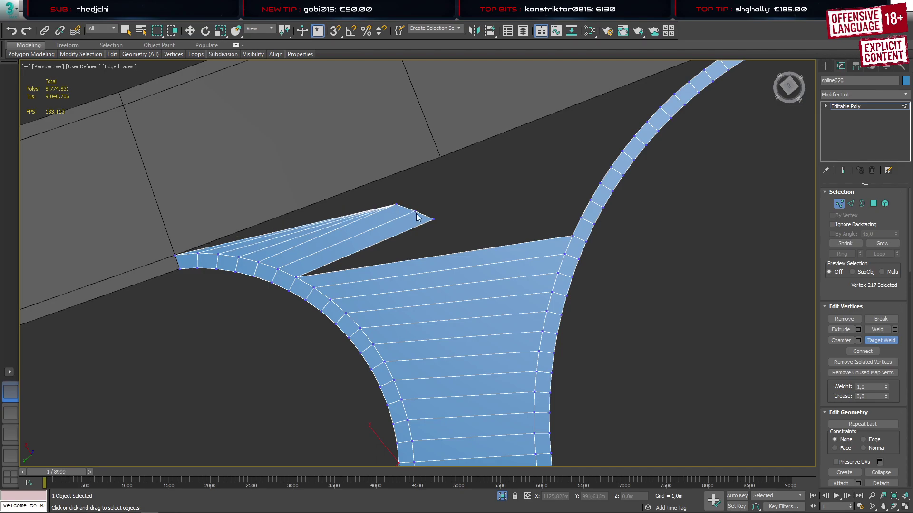
click(432, 219)
click(393, 206)
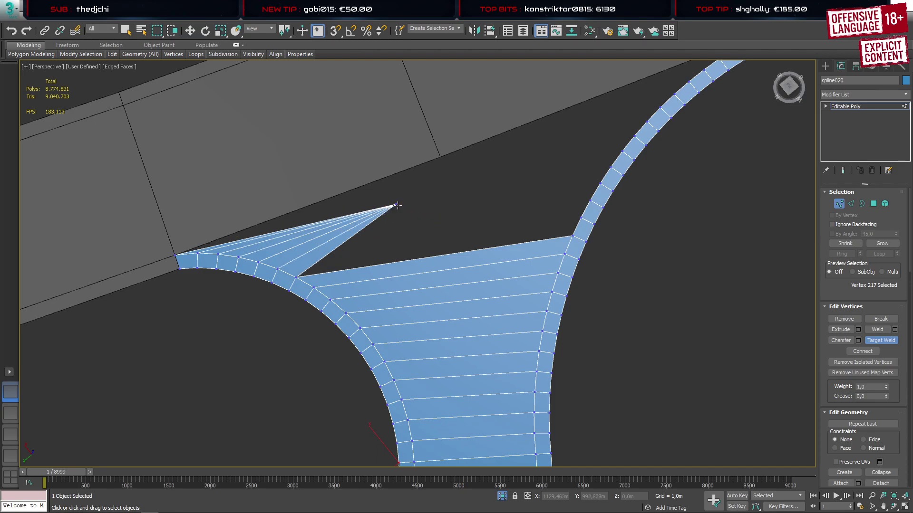
key(w)
Snap the merged tip vertex onto the main road's edge
click(395, 205)
key(s)
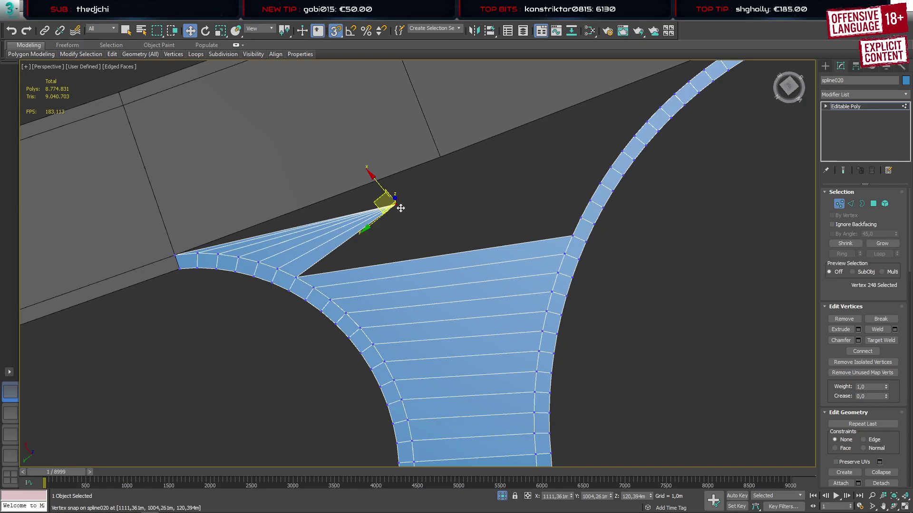
drag(396, 205, 436, 160)
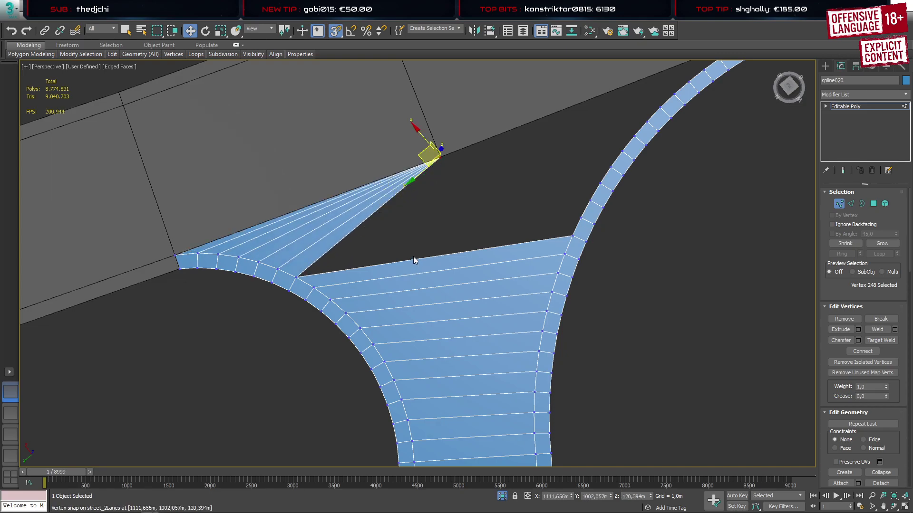
middle_drag(487, 291, 418, 346)
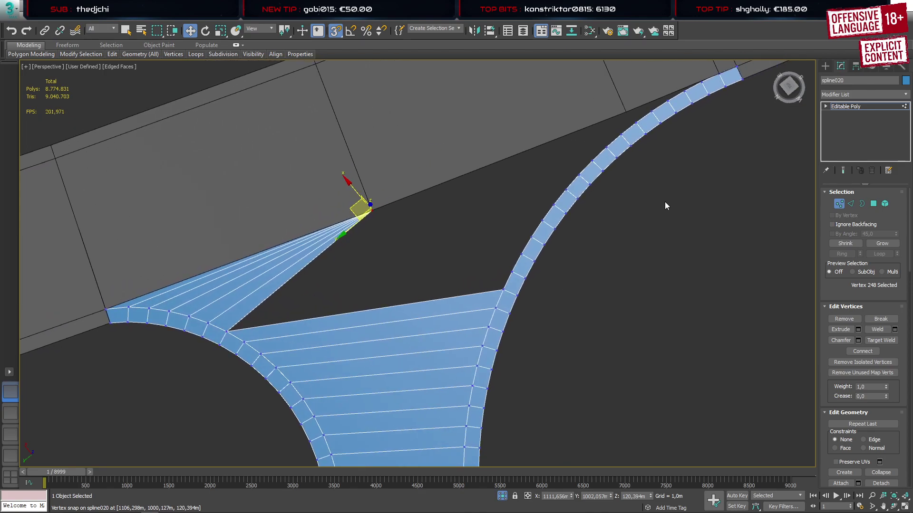
key(s)
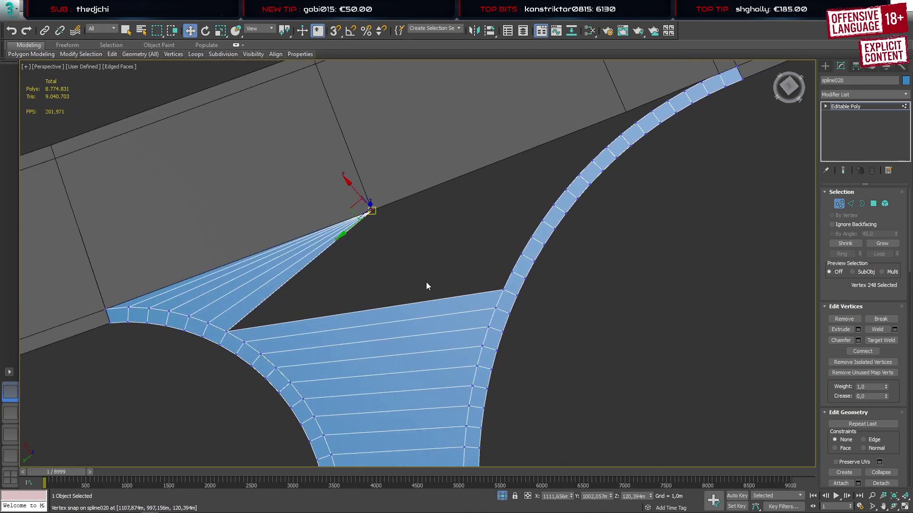
Extrude the bridged fill's top edge and weld its corners onto the fan, closing the gap
key(2)
click(423, 302)
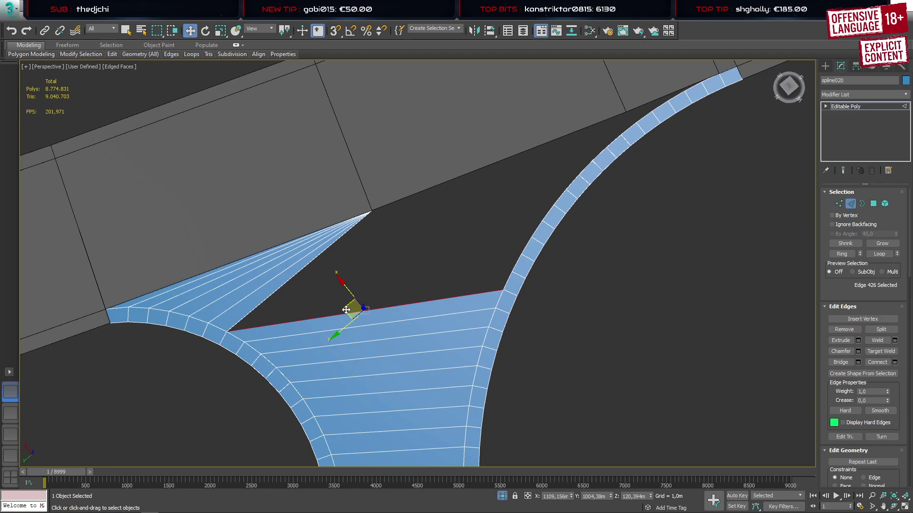
shift+drag(346, 310, 344, 271)
key(1)
key(ctrl+shift+w)
click(225, 291)
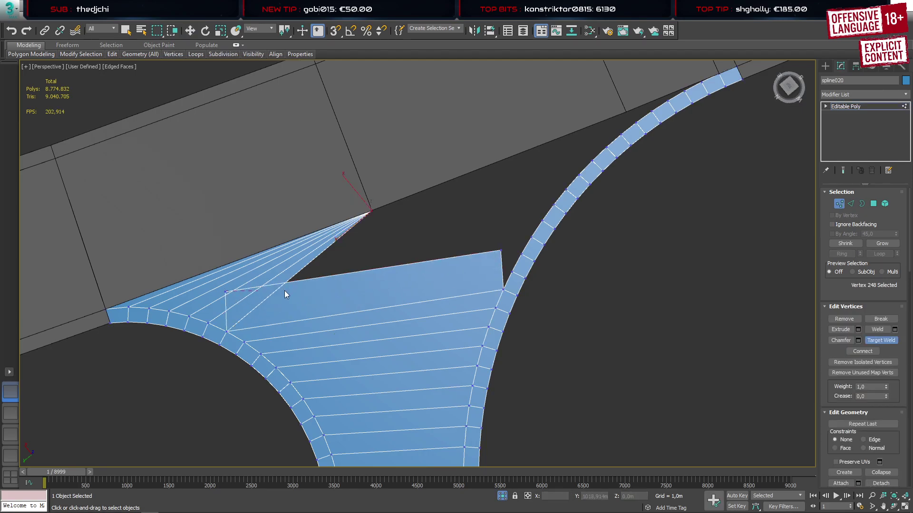
click(227, 332)
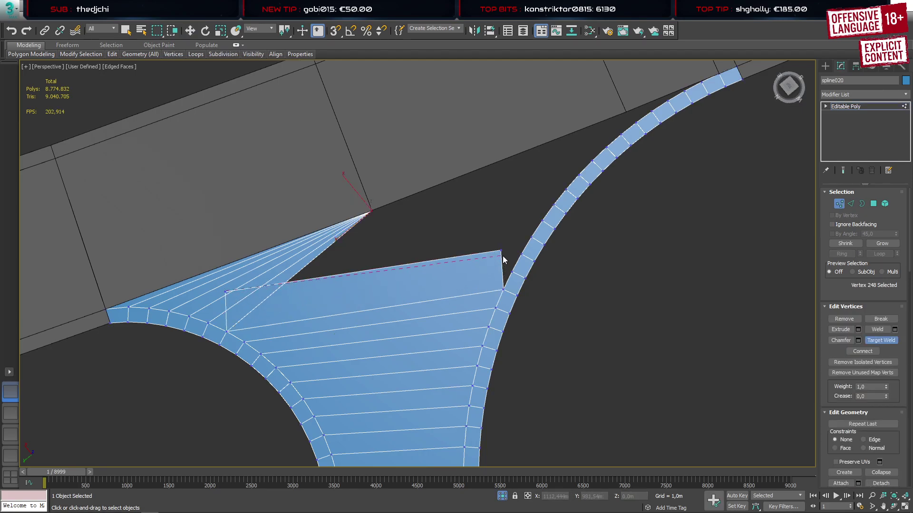
click(371, 211)
key(w)
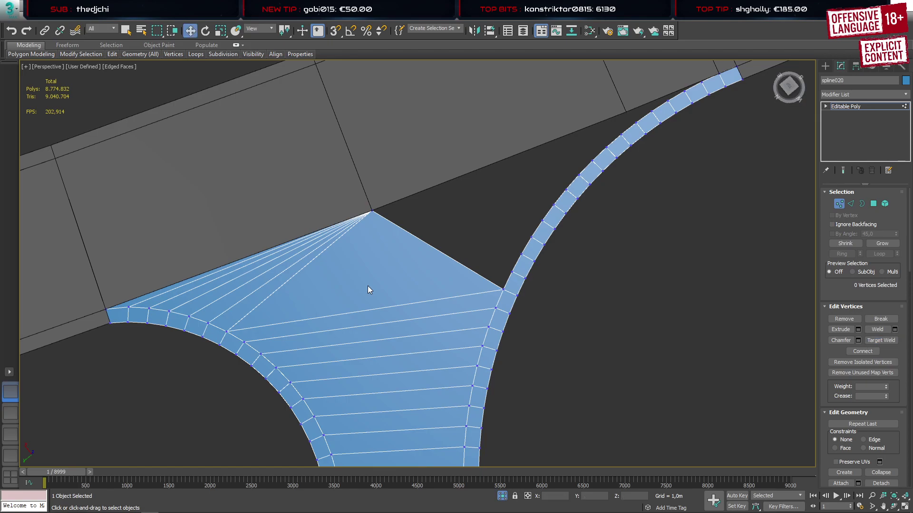
Select a left curb vertex and orbit along the curb toward the other road
click(502, 292)
alt+middle_drag(420, 332, 368, 307)
middle_drag(444, 221, 232, 70)
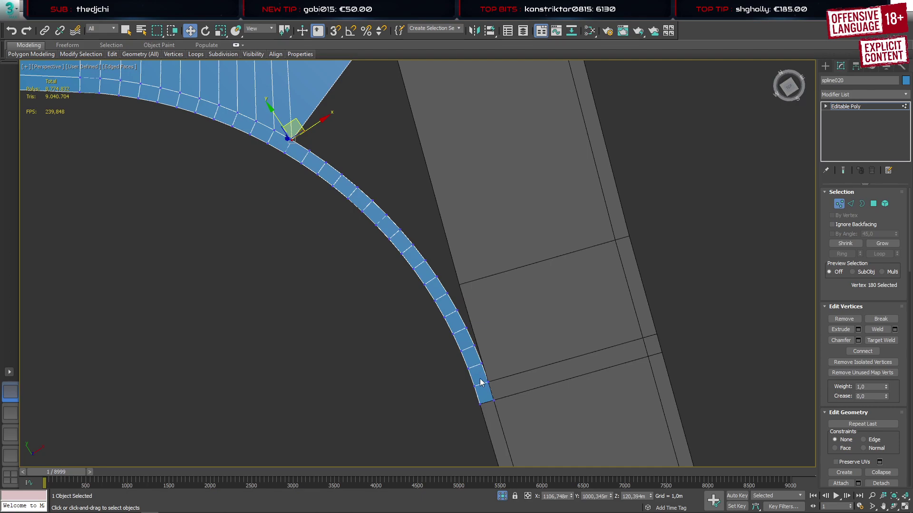
scroll(483, 373, up, 3)
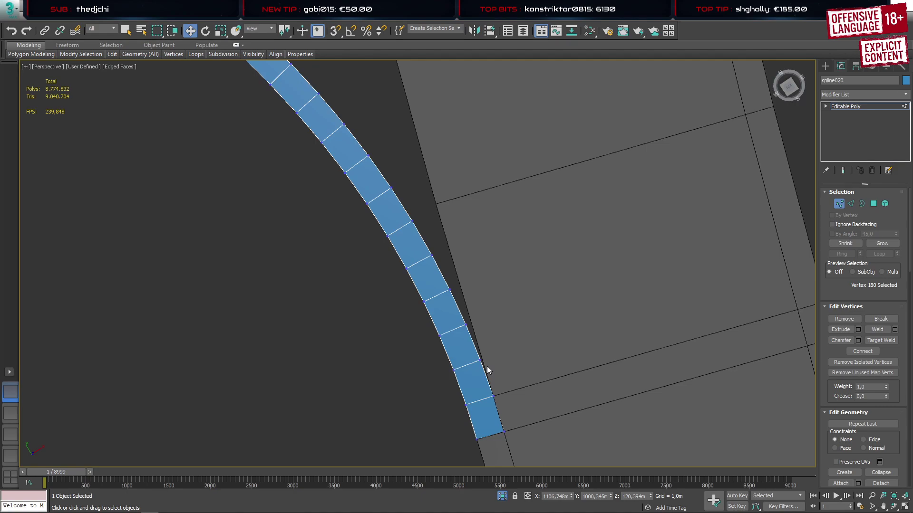
Extrude the curved strip's six outer arc edges outward into new faces
key(2)
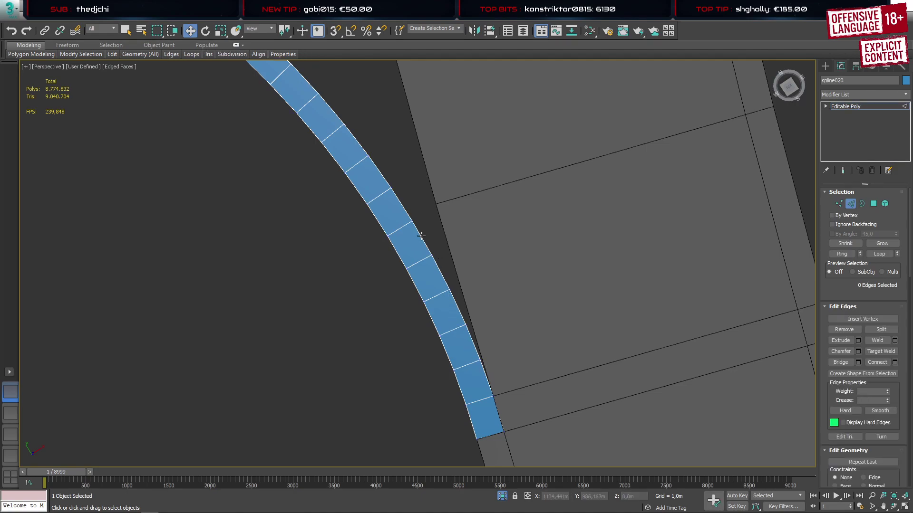
click(401, 205)
ctrl+click(430, 246)
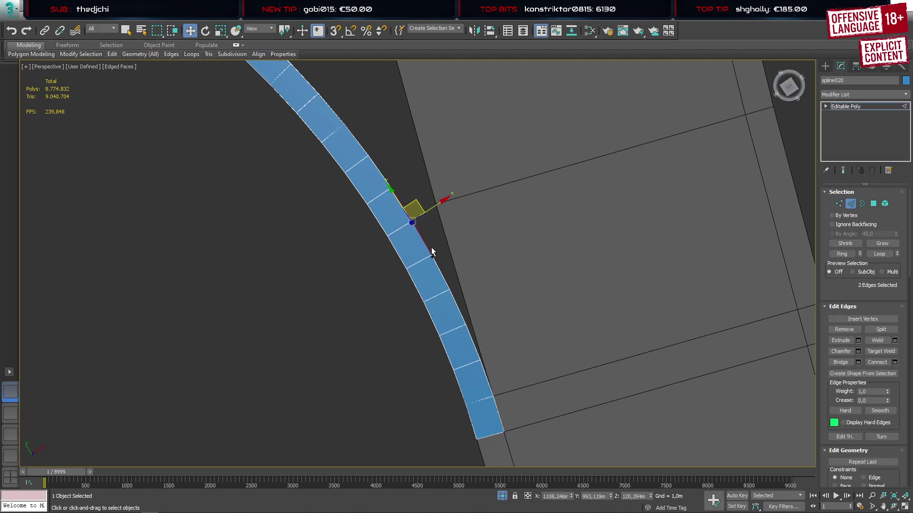
ctrl+click(445, 277)
ctrl+click(457, 308)
ctrl+click(472, 343)
ctrl+click(485, 378)
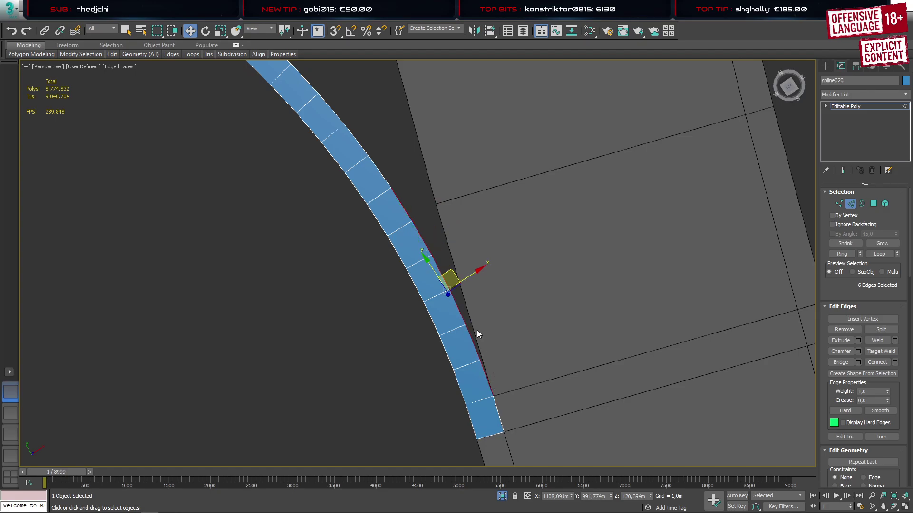
shift+drag(453, 269, 514, 184)
Target Weld the extra new vertices along the extruded edge into one corner vertex
key(1)
key(ctrl+w)
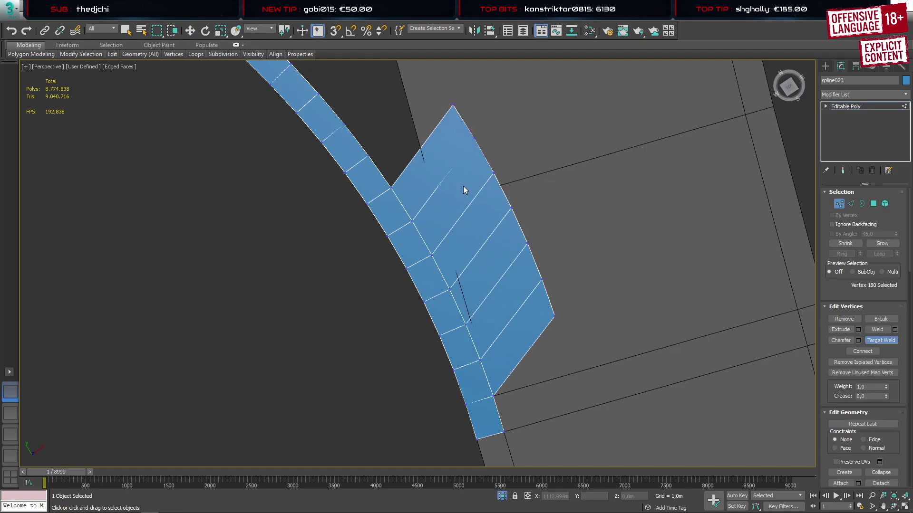
click(474, 139)
click(475, 139)
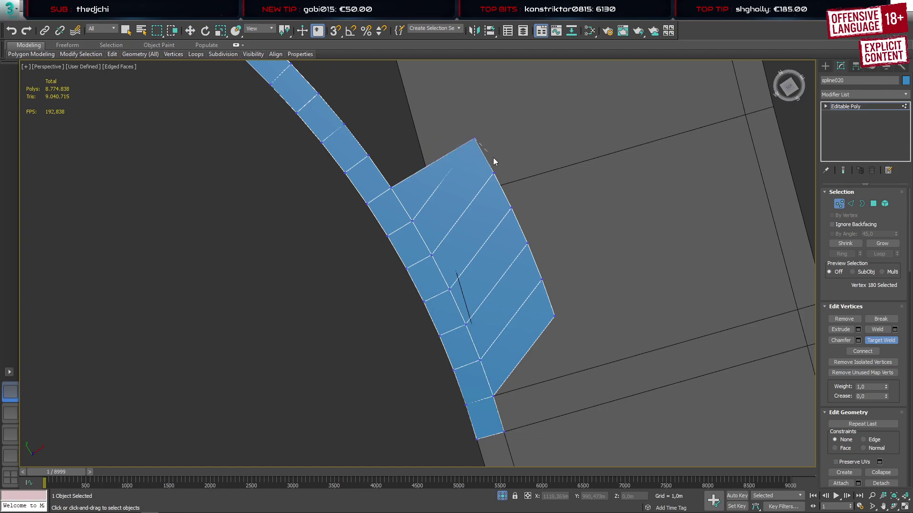
click(493, 174)
click(511, 208)
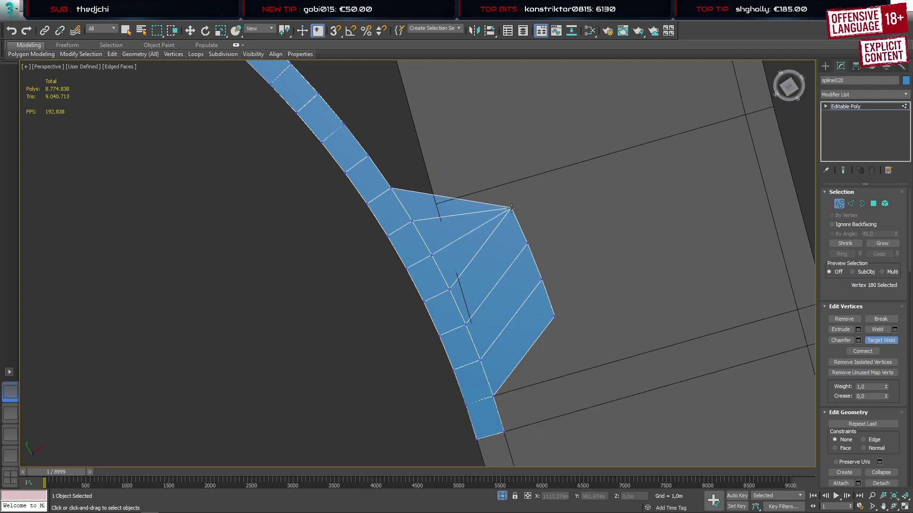
click(528, 245)
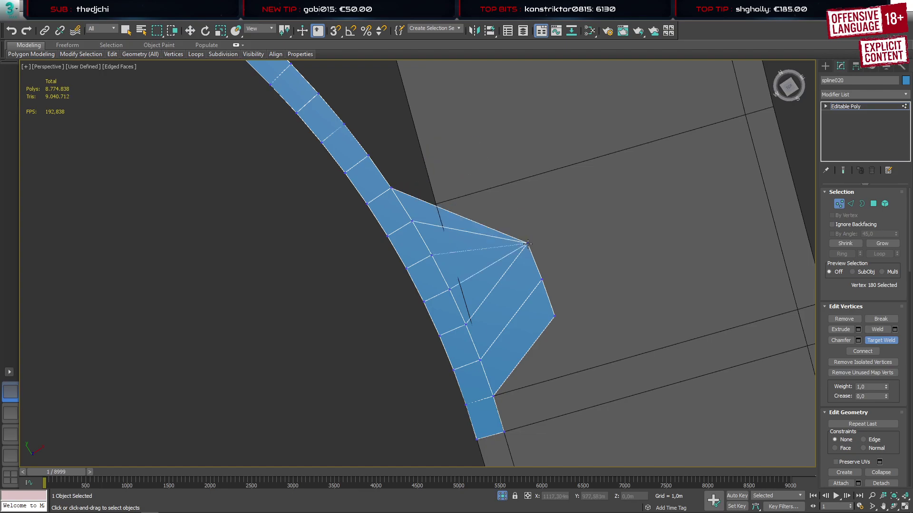
click(542, 280)
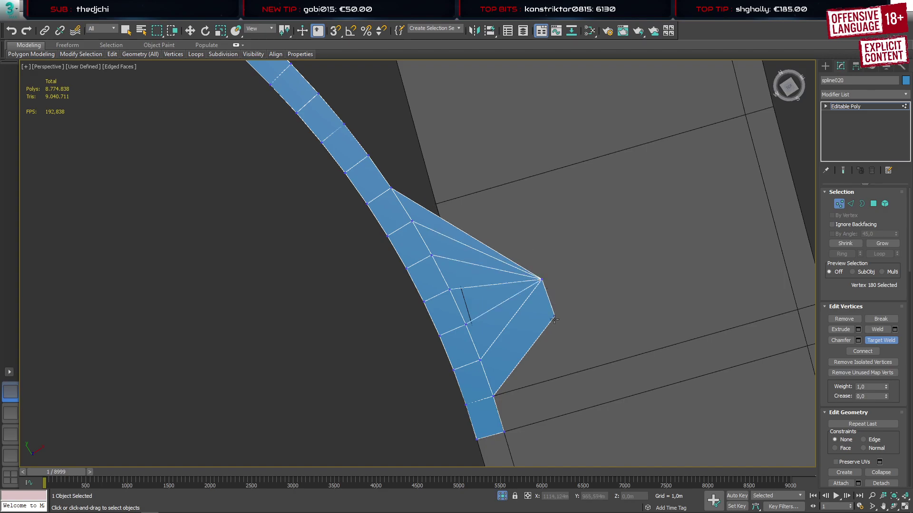
click(541, 280)
Select the merged corner vertex with vertex snapping on, framing the road's edge
key(w)
drag(556, 264, 436, 210)
key(s)
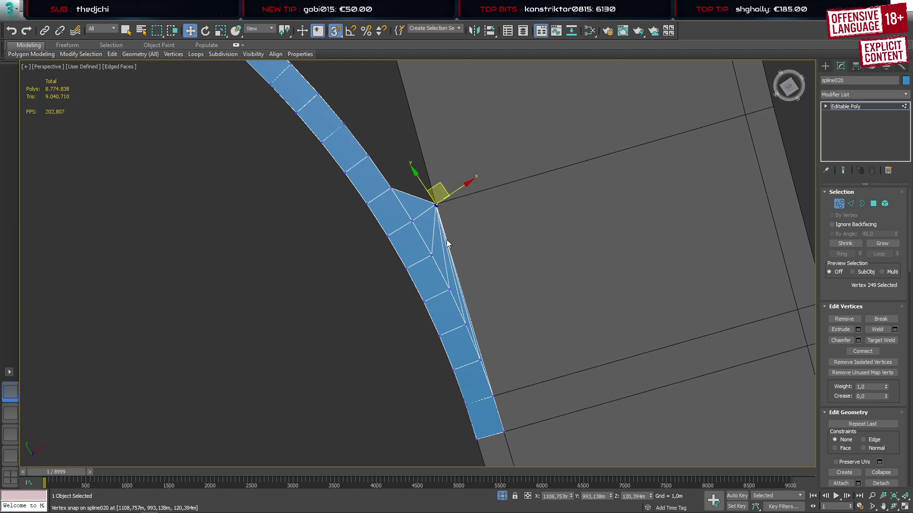
scroll(494, 285, down, 4)
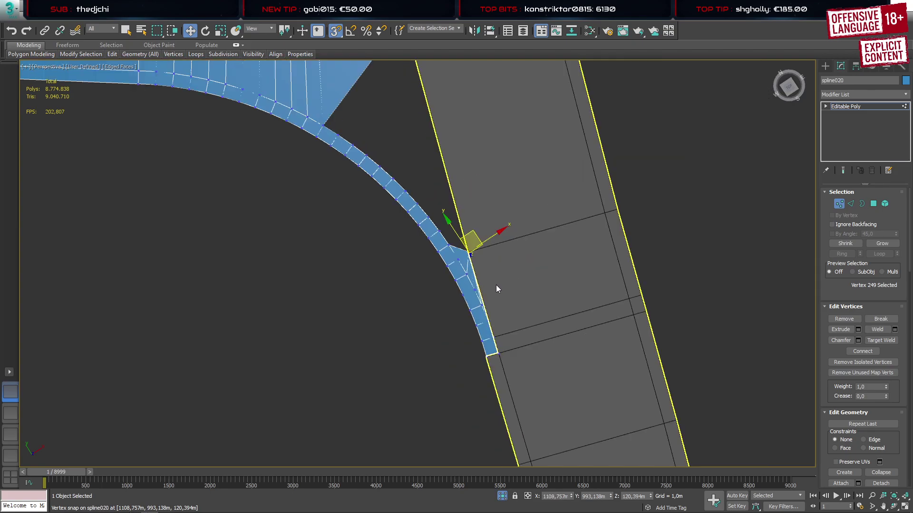
middle_drag(478, 196, 508, 291)
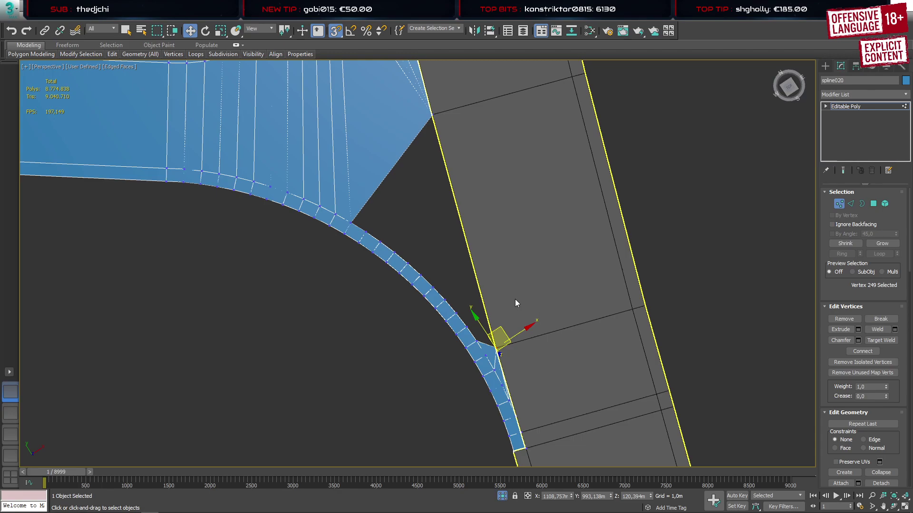
With snapping off, extrude the ten outer border edges up the arc
key(2)
click(335, 30)
scroll(471, 344, up, 2)
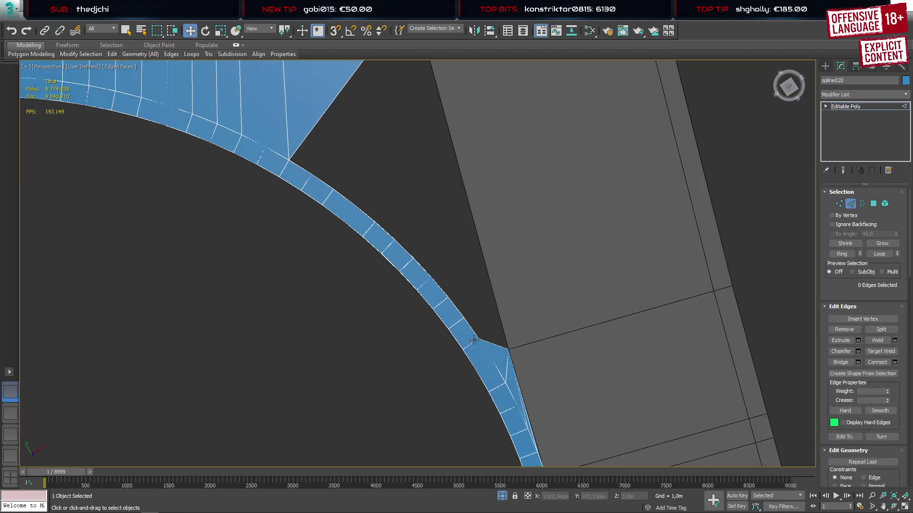
click(475, 332)
ctrl+click(454, 307)
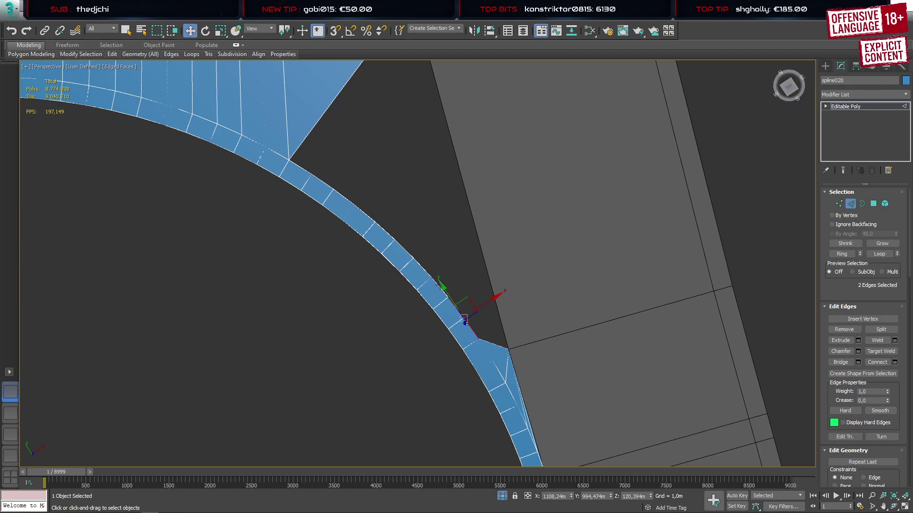
ctrl+click(436, 284)
ctrl+click(421, 267)
ctrl+click(402, 248)
ctrl+click(387, 233)
ctrl+click(363, 210)
ctrl+click(346, 198)
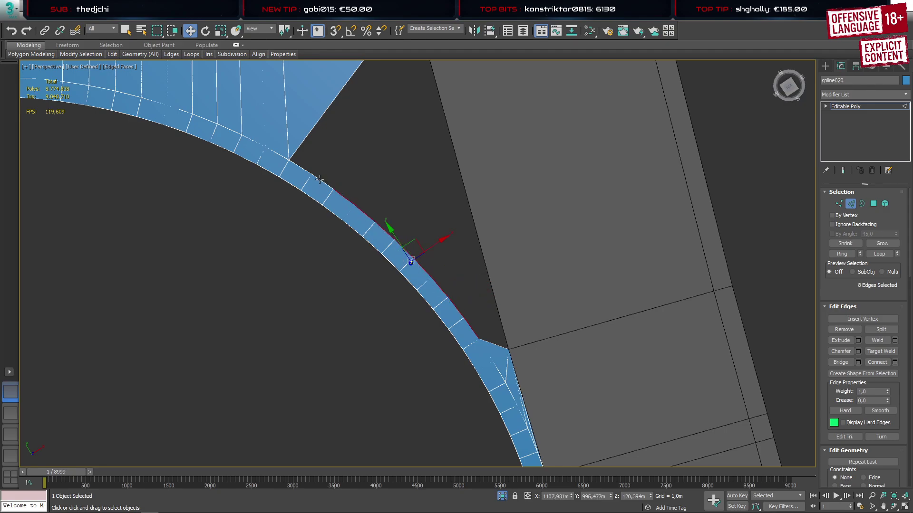
ctrl+click(319, 180)
ctrl+click(305, 171)
shift+drag(397, 223, 496, 147)
Target Weld the new vertices onto the apex at the road-edge corner
key(1)
scroll(580, 309, down, 2)
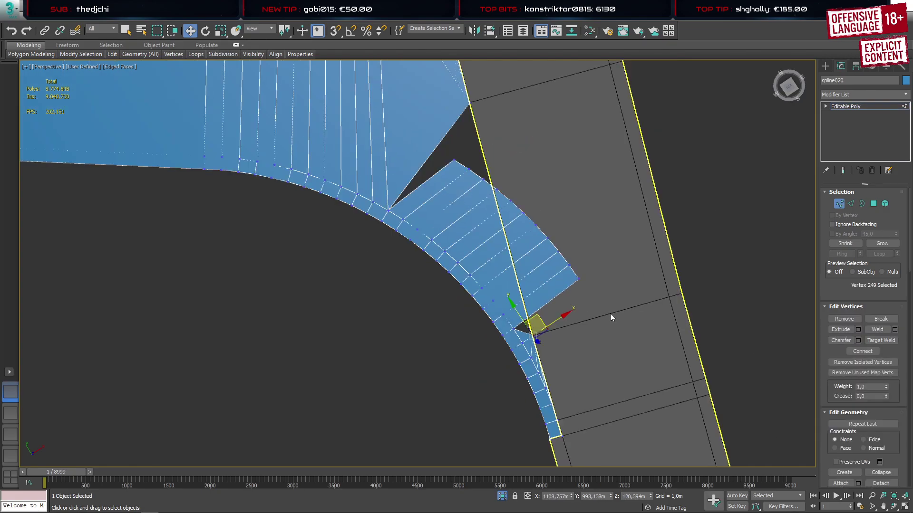
key(ctrl+shift+w)
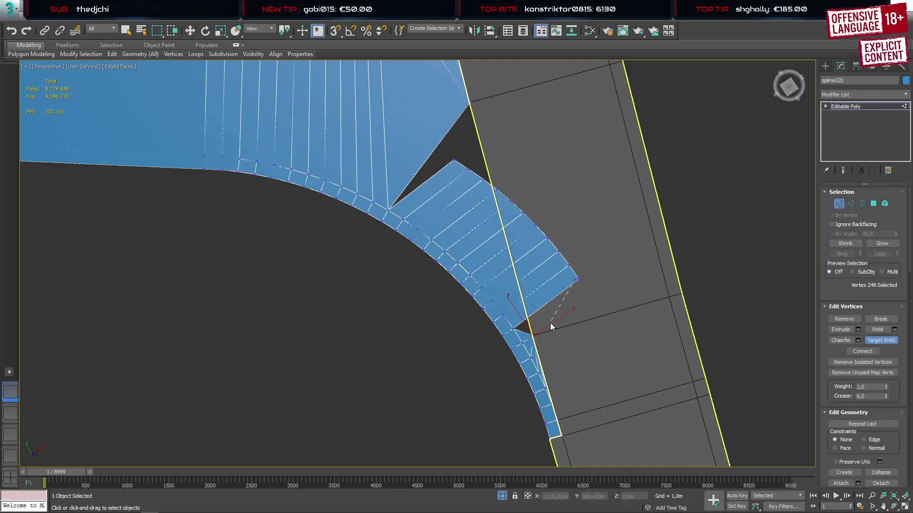
click(534, 336)
middle_drag(495, 273, 498, 332)
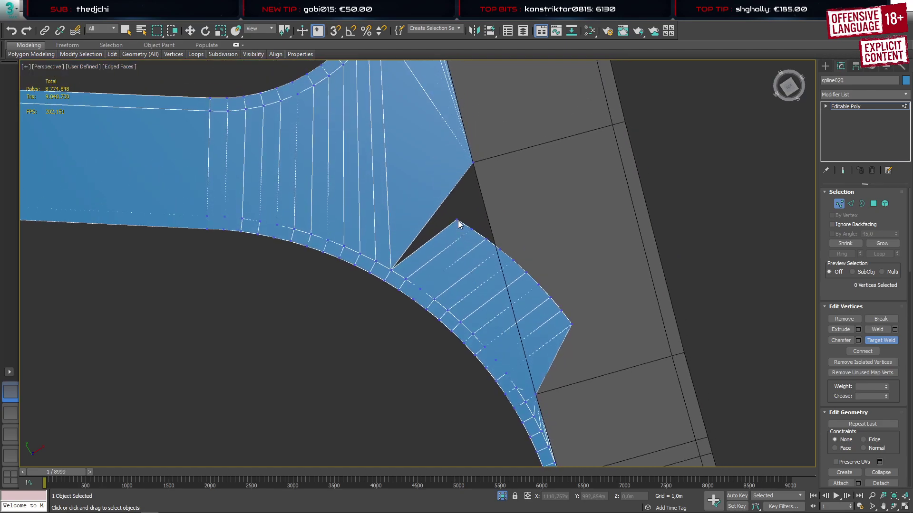
click(471, 165)
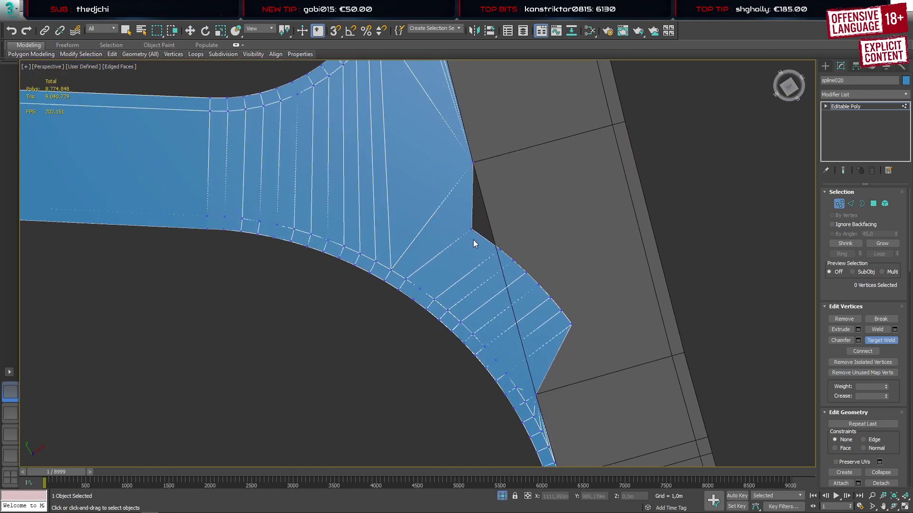
click(499, 248)
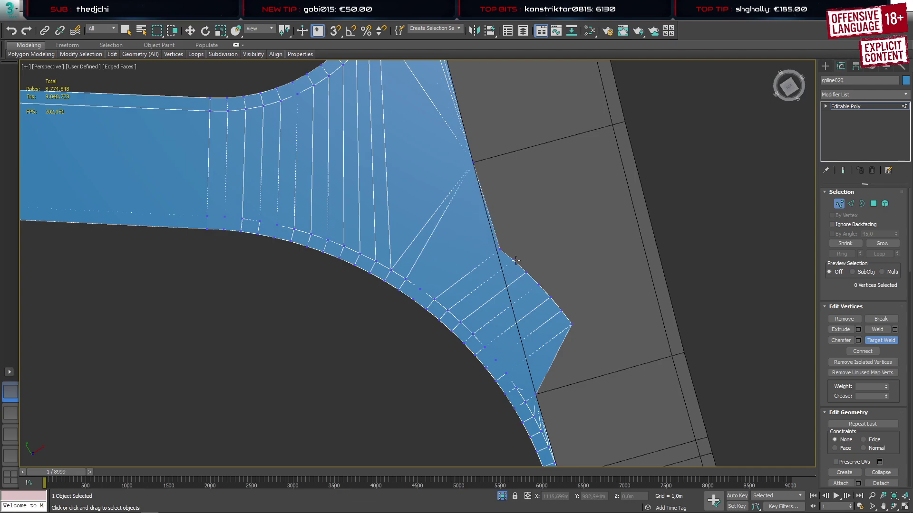
click(501, 251)
click(480, 177)
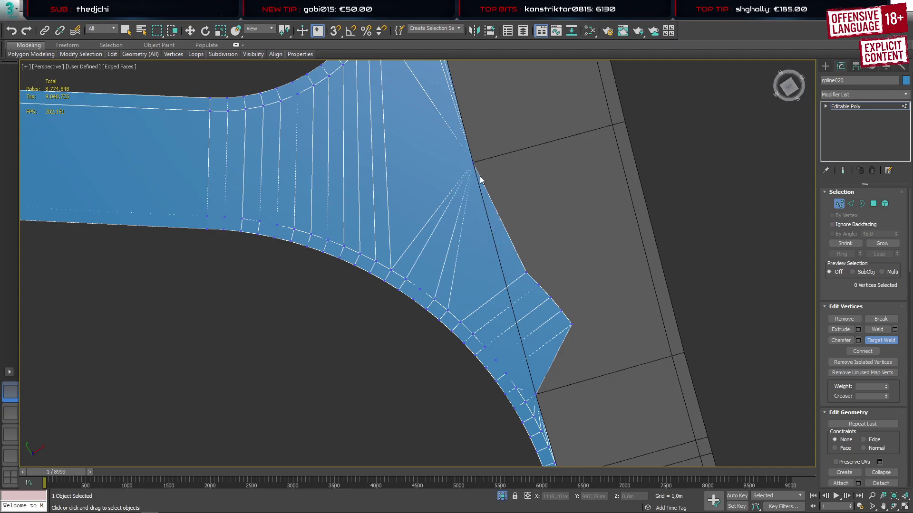
click(540, 286)
click(525, 273)
click(474, 163)
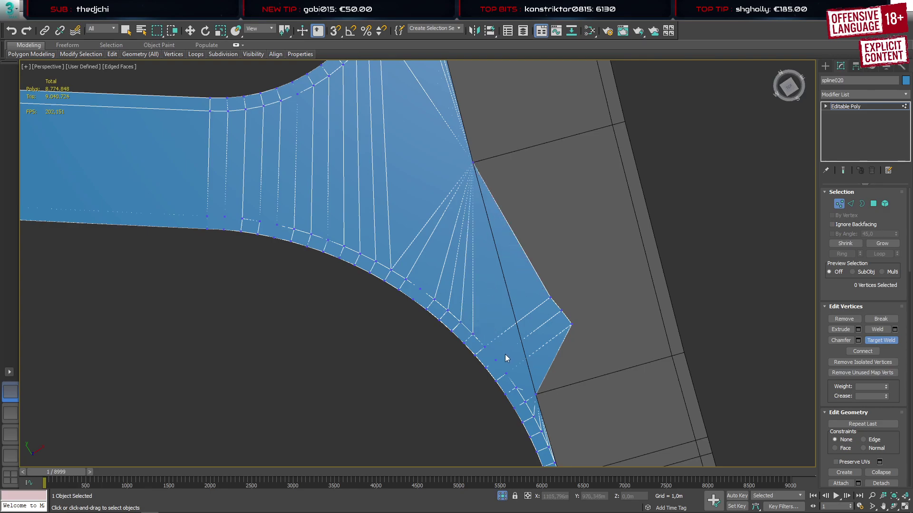
click(472, 163)
Weld the remaining tip vertices onto the fan apex, removing the spike
alt+middle_drag(499, 327, 507, 324)
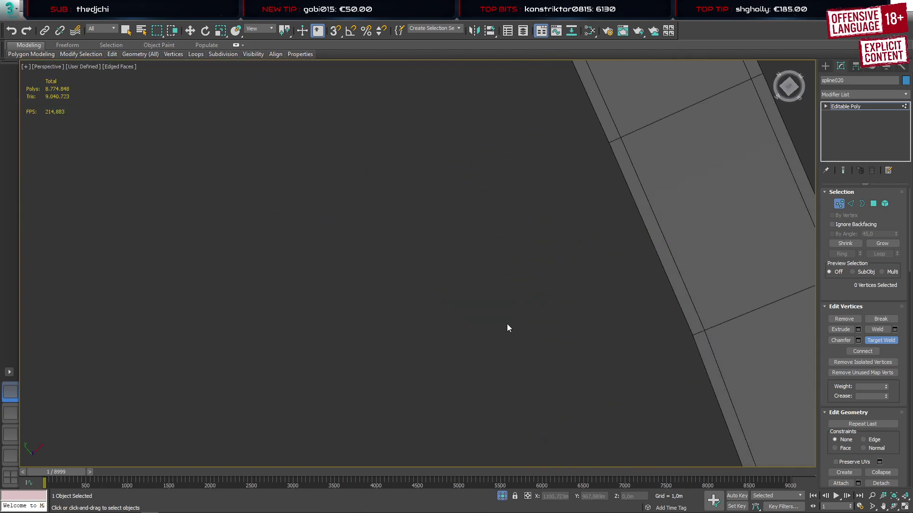
middle_drag(647, 169, 676, 423)
scroll(604, 283, up, 5)
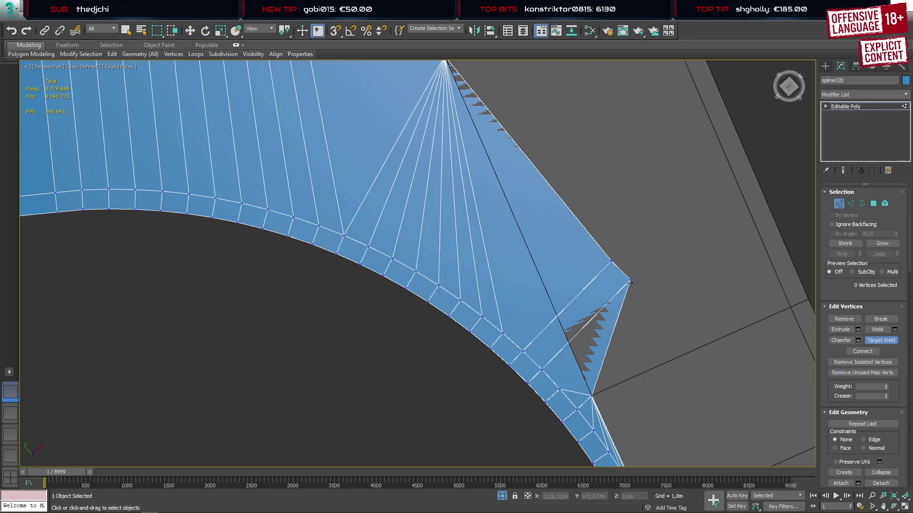
click(624, 280)
click(611, 263)
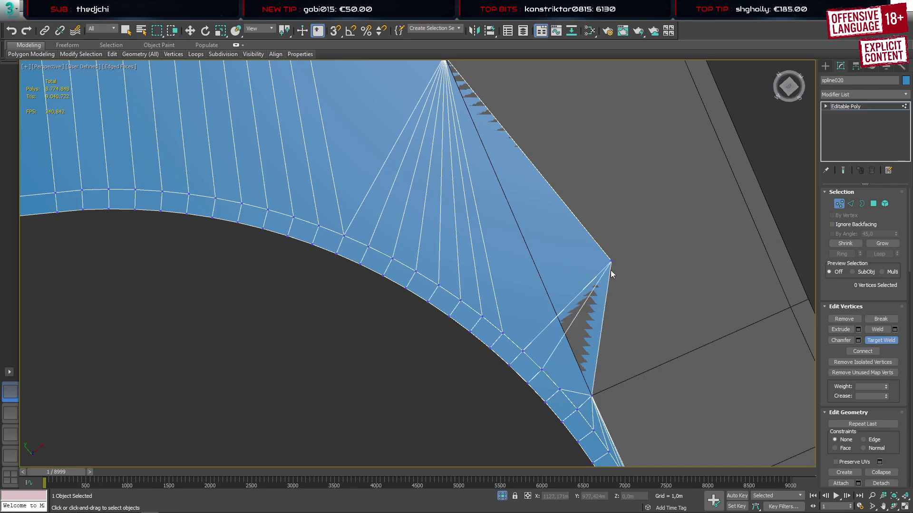
click(611, 262)
middle_drag(493, 233, 493, 249)
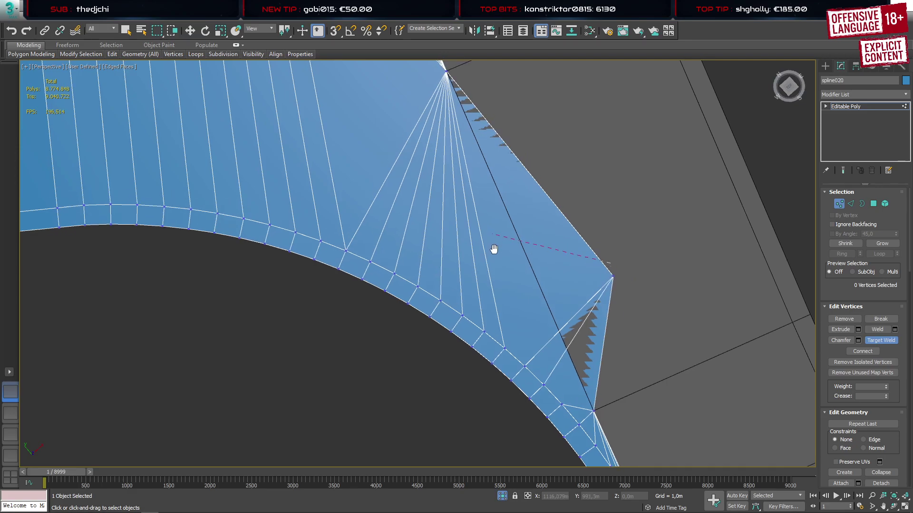
click(446, 72)
Select two inner edge vertices and orbit around them to inspect the fan
key(w)
click(545, 385)
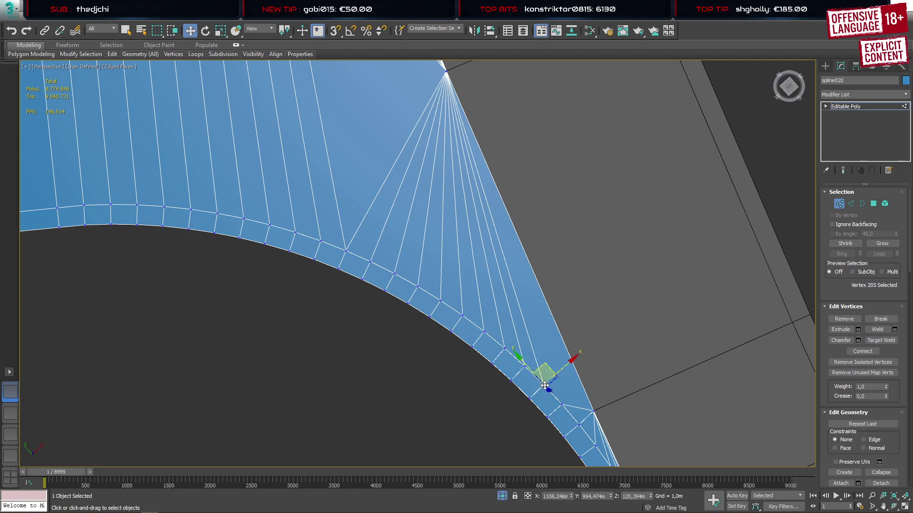
ctrl+click(593, 412)
scroll(464, 300, down, 3)
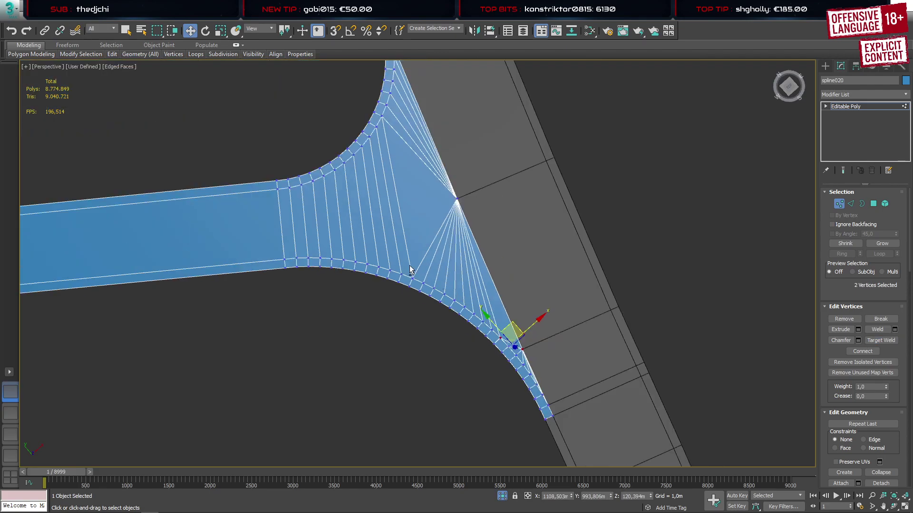
alt+middle_drag(408, 269, 480, 269)
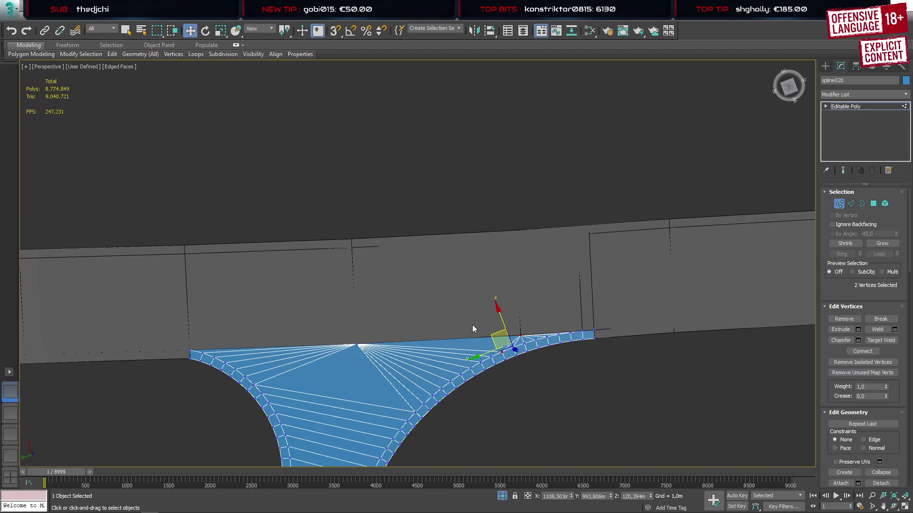
middle_drag(472, 324, 530, 215)
alt+middle_drag(530, 215, 451, 169)
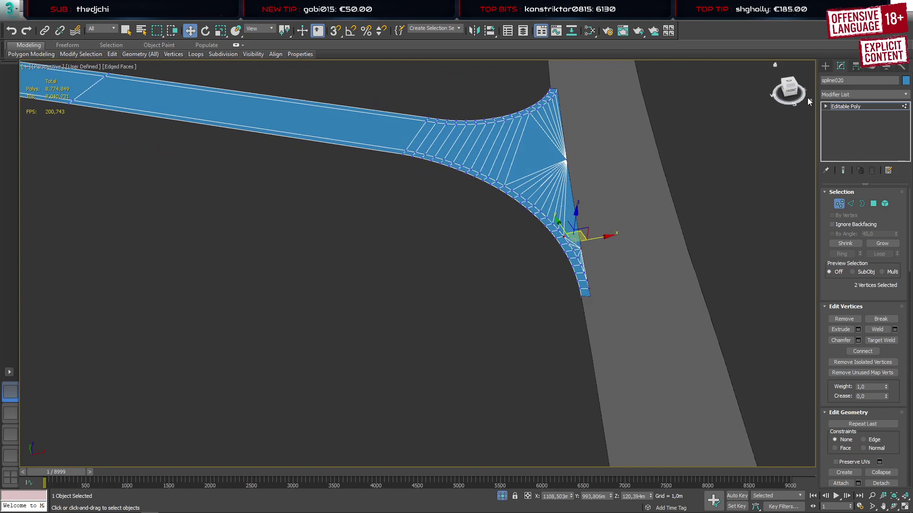
Boolean the blue side road into the street_2Lanes mesh as an added operand
click(825, 67)
scroll(607, 148, down, 4)
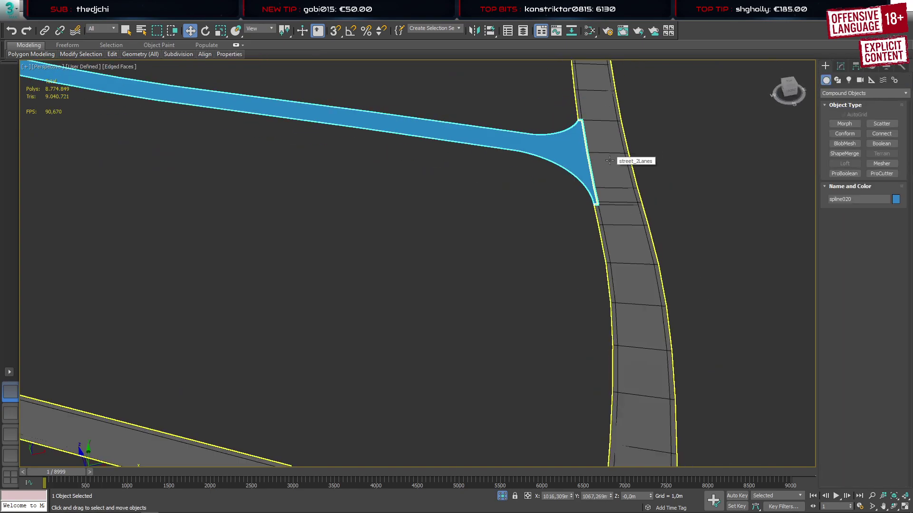
click(609, 160)
key(z)
scroll(606, 173, up, 5)
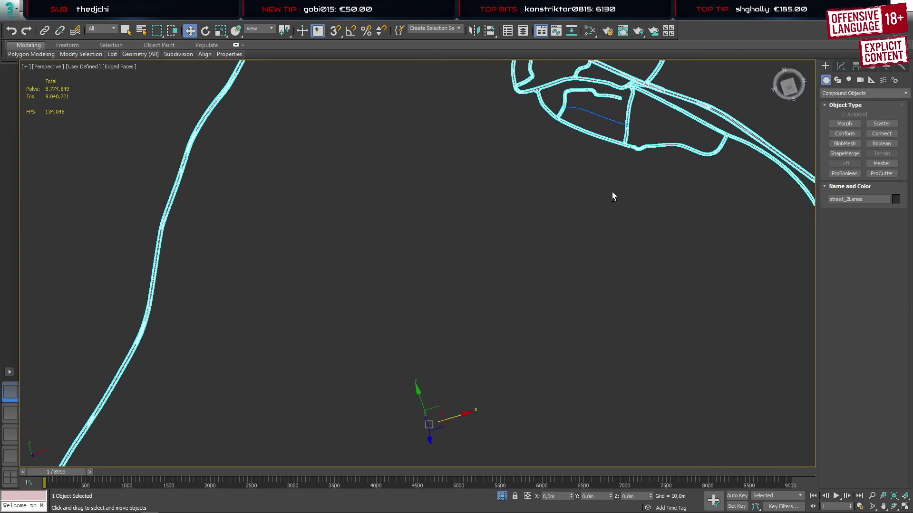
click(881, 144)
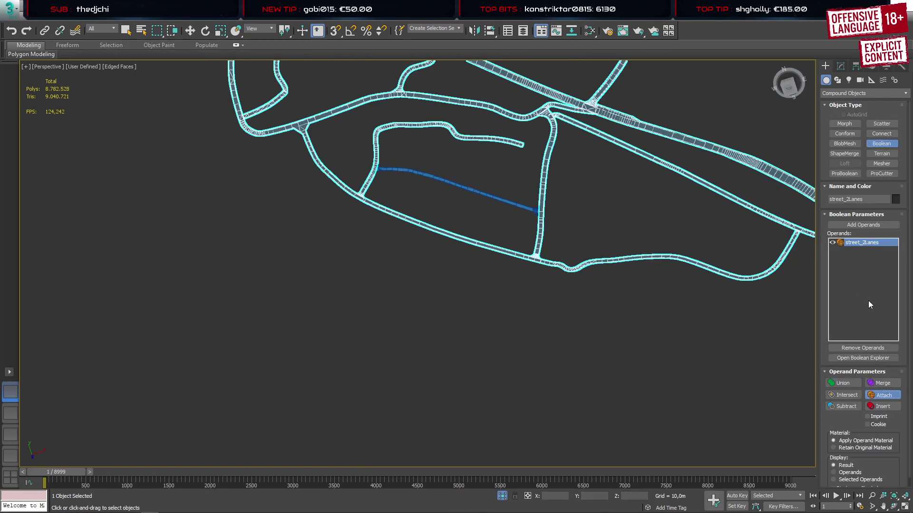
click(859, 225)
click(527, 210)
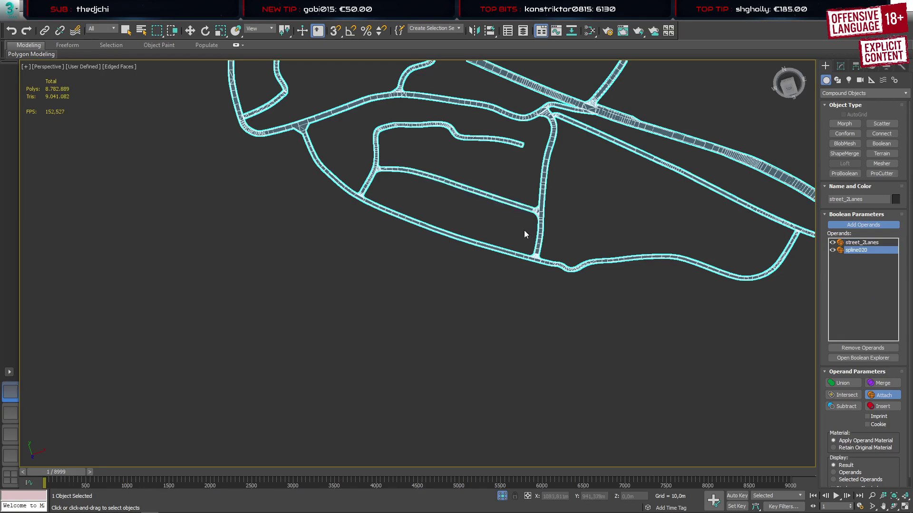
Convert the merged road to an Editable Poly
right_click(535, 203)
right_click(536, 202)
click(668, 330)
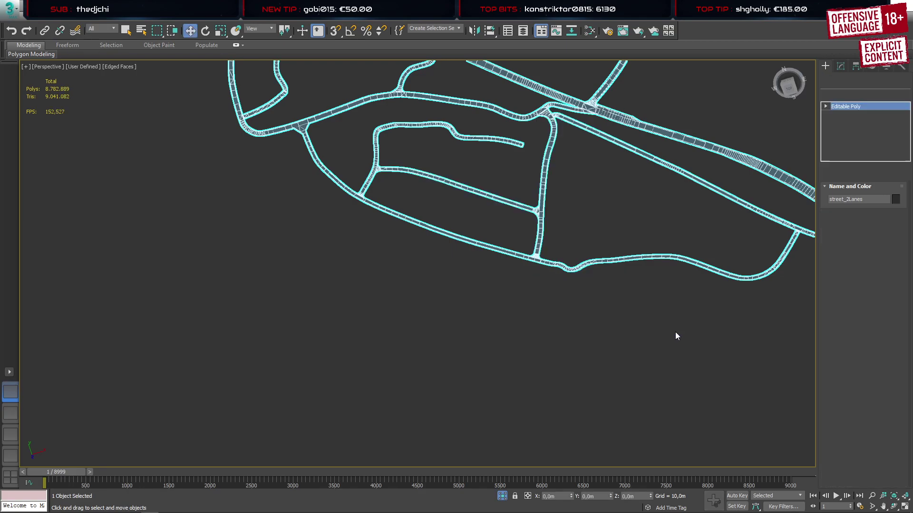
Weld all duplicate street_2Lanes vertices, reducing 11508 vertices to 11490
scroll(679, 305, up, 5)
key(1)
key(ctrl+a)
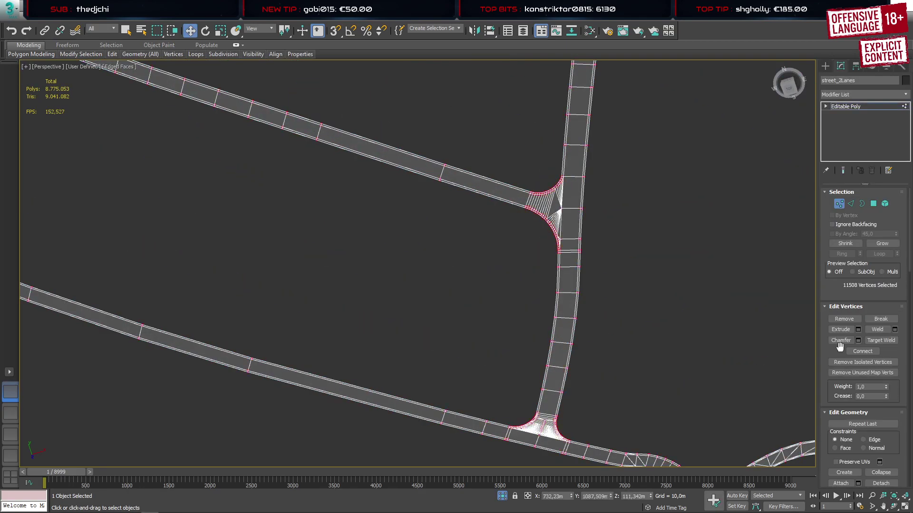
click(894, 330)
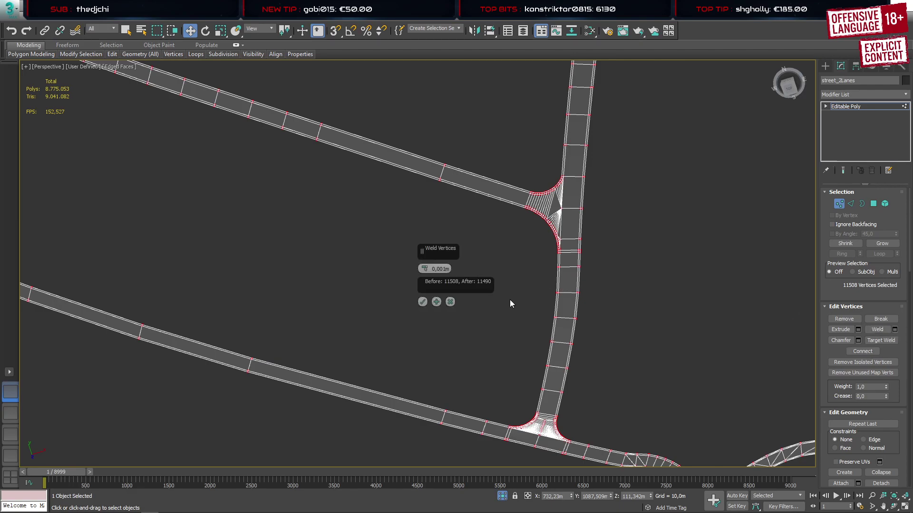
click(422, 302)
Target Weld the loose vertex onto the road corner at the junction
scroll(569, 255, up, 2)
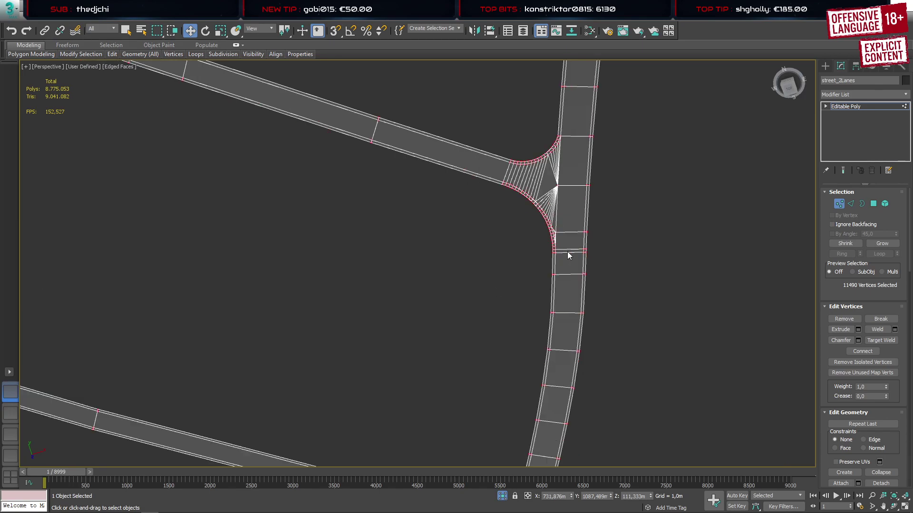
scroll(556, 245, up, 8)
click(576, 281)
drag(523, 272, 567, 289)
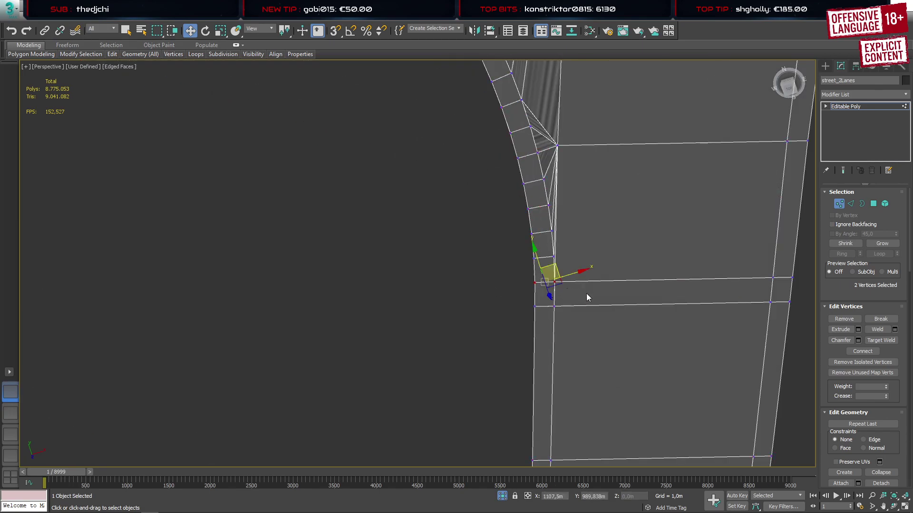
ctrl+drag(462, 310, 585, 301)
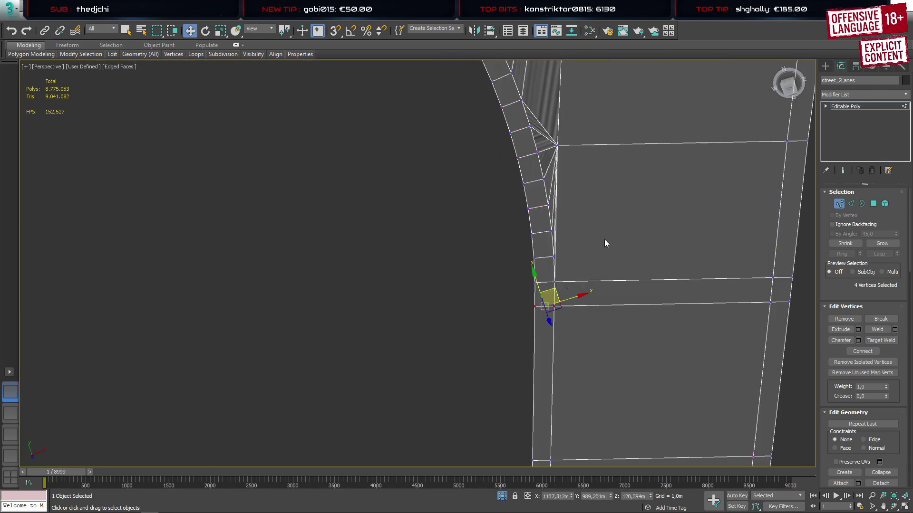
middle_drag(604, 243, 589, 183)
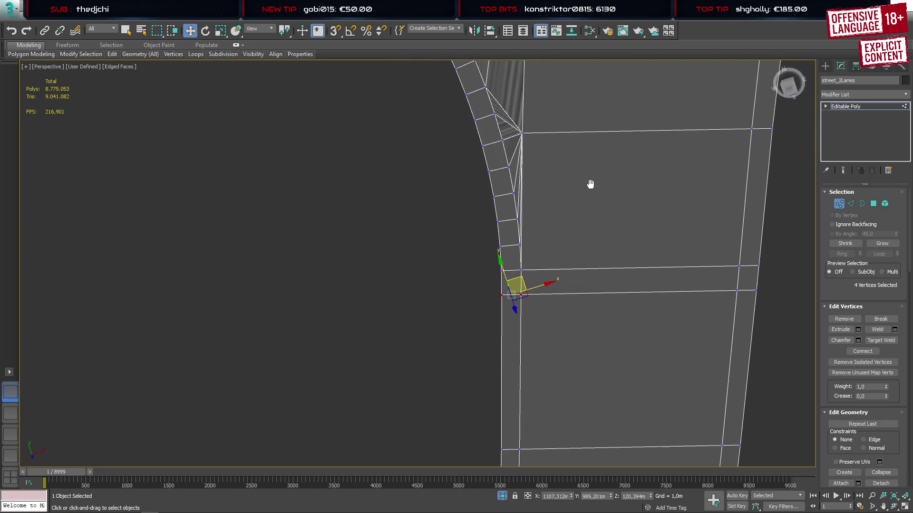
alt+middle_drag(547, 305, 520, 315)
scroll(515, 290, up, 8)
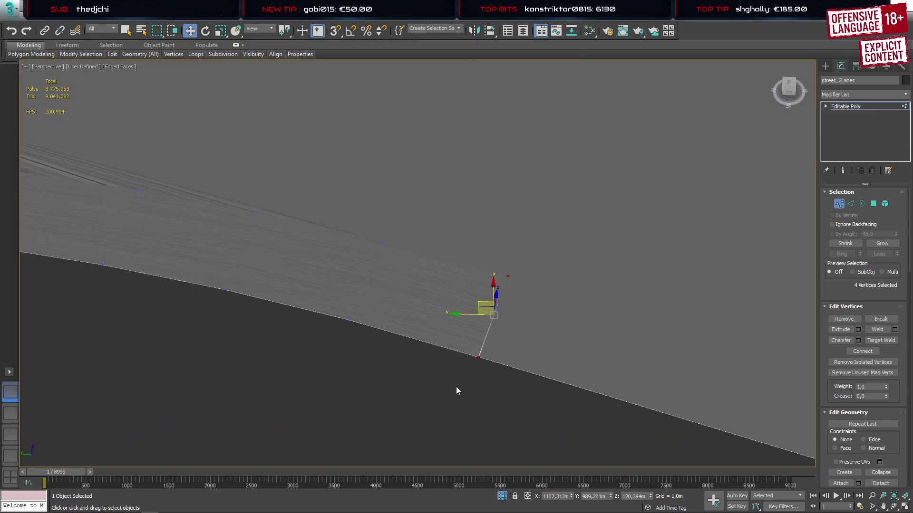
drag(455, 386, 509, 337)
scroll(514, 356, up, 2)
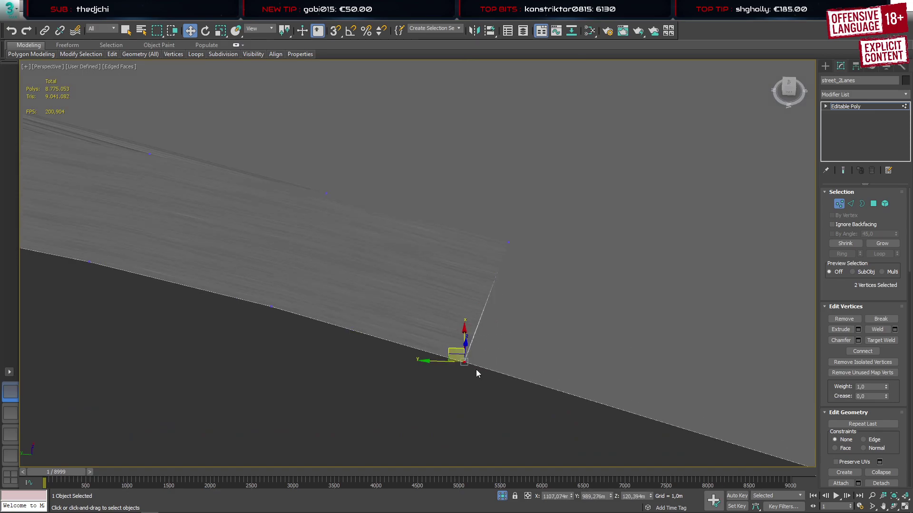
scroll(466, 359, up, 6)
click(438, 394)
key(ctrl+w)
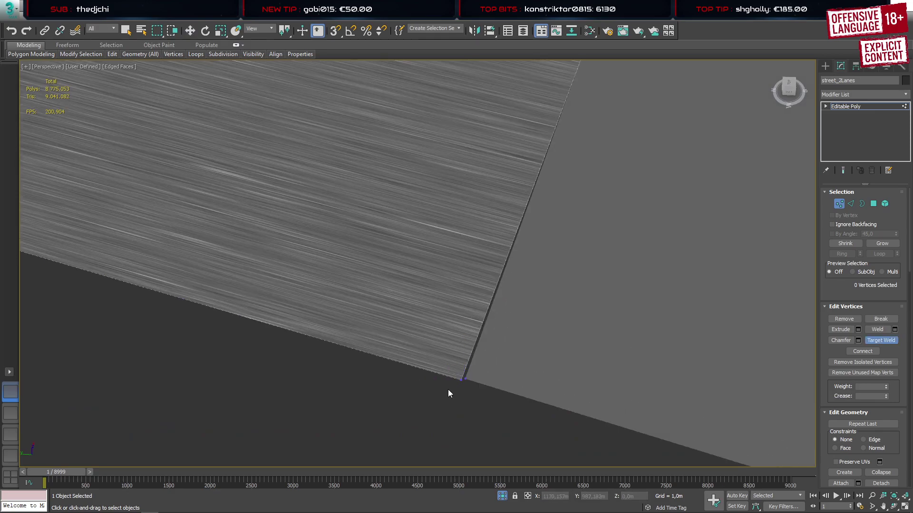
click(466, 380)
Select the two coincident corner vertices and start another Target Weld
key(w)
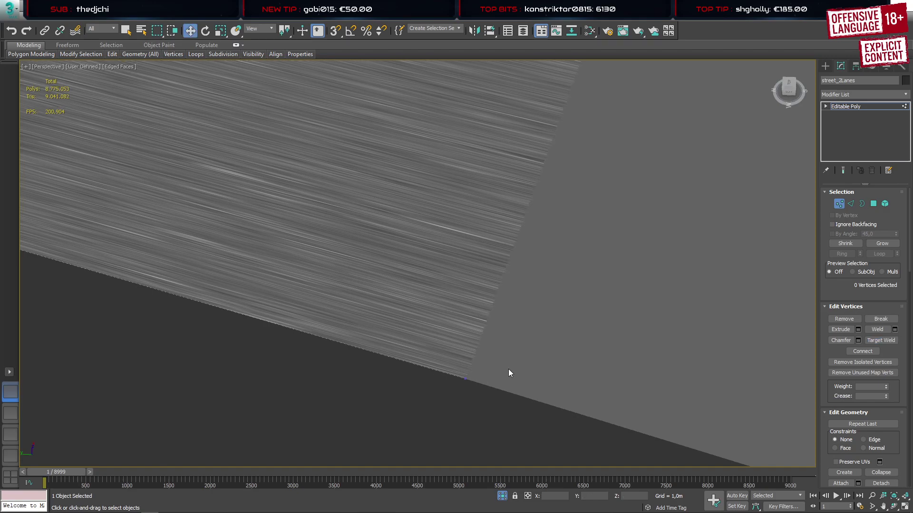
drag(452, 369, 485, 400)
scroll(501, 340, down, 4)
drag(541, 155, 571, 186)
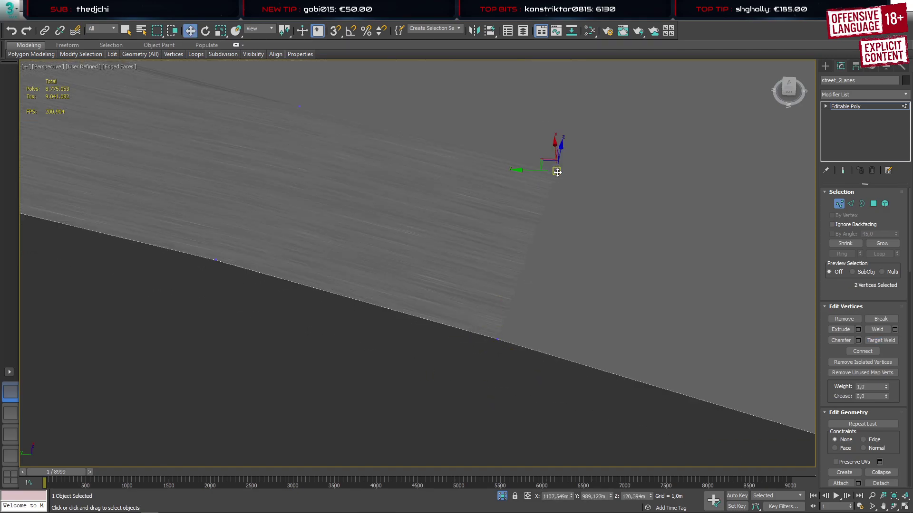
scroll(557, 171, up, 2)
alt+middle_drag(591, 207, 502, 220)
alt+middle_drag(557, 212, 570, 214)
click(609, 236)
key(ctrl+w)
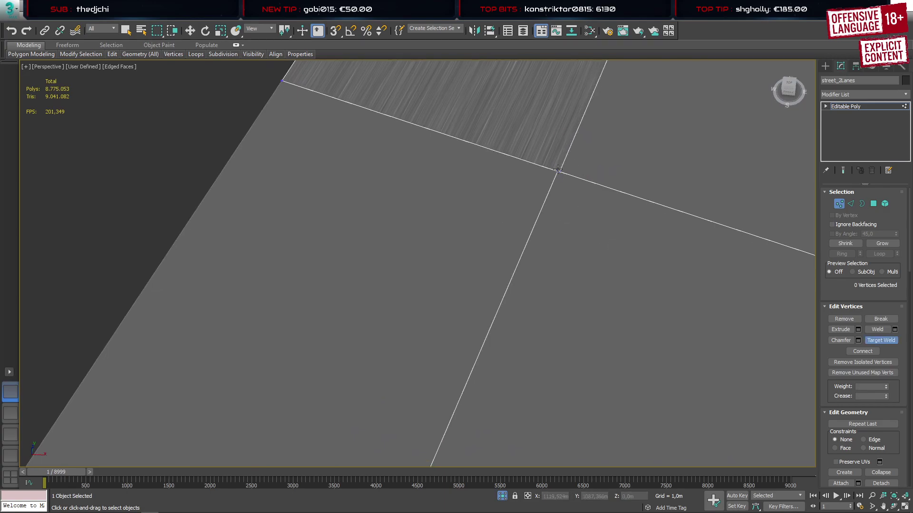
scroll(563, 228, down, 3)
scroll(555, 249, down, 6)
Select the junction's fan-centre vertex and the vertex beside it
key(w)
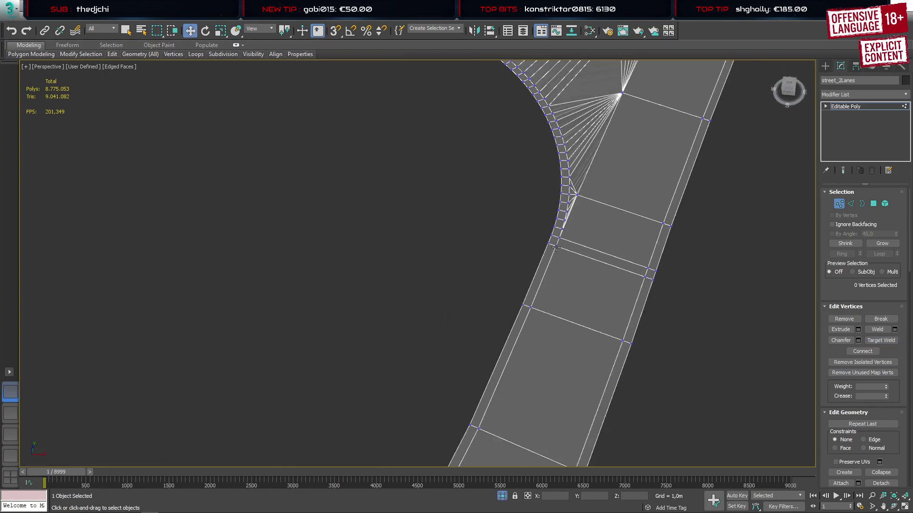
click(563, 220)
scroll(581, 238, up, 8)
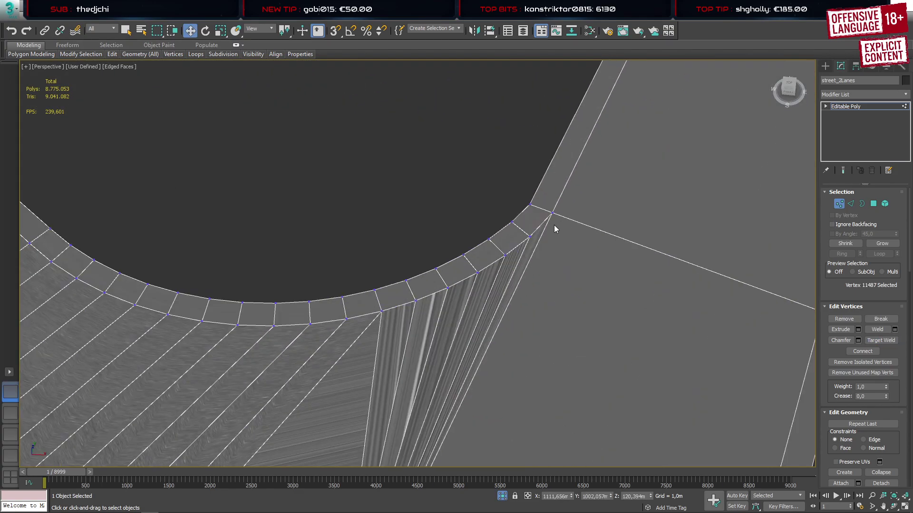
scroll(554, 229, up, 3)
click(550, 199)
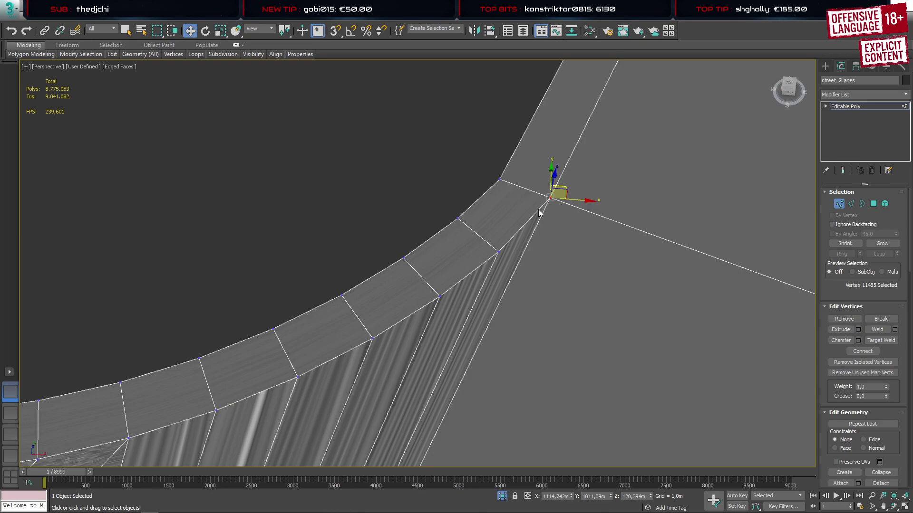
drag(516, 190, 516, 190)
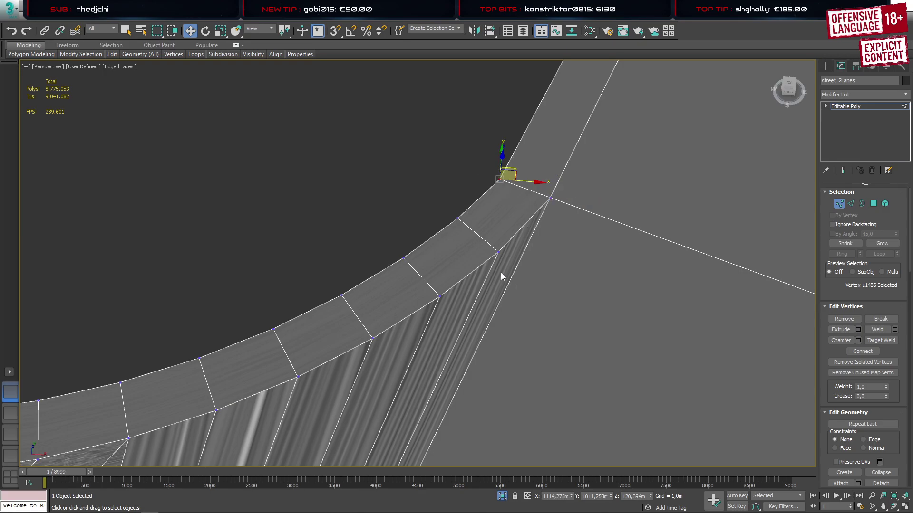
scroll(499, 304, down, 6)
scroll(273, 172, up, 7)
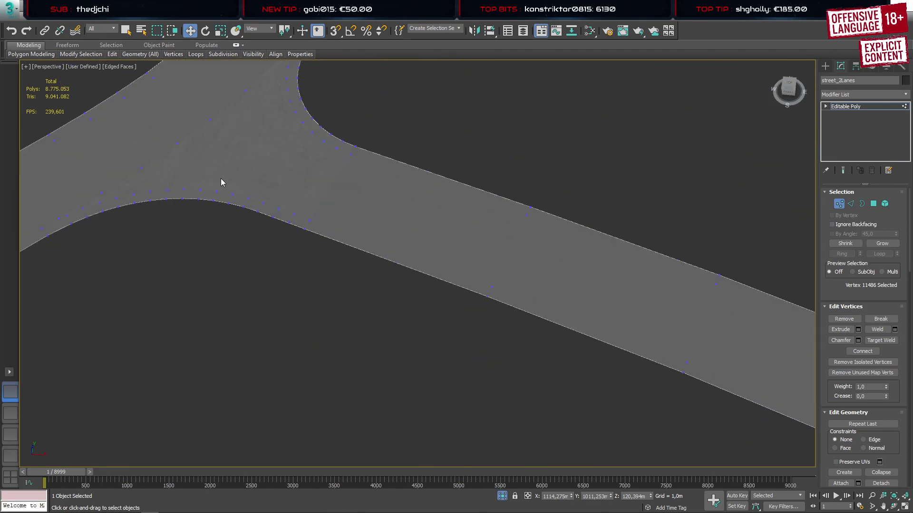
middle_drag(221, 182, 537, 218)
scroll(537, 217, up, 2)
Connect the vertex pairs at the curved corner with two new edges across the road
click(347, 268)
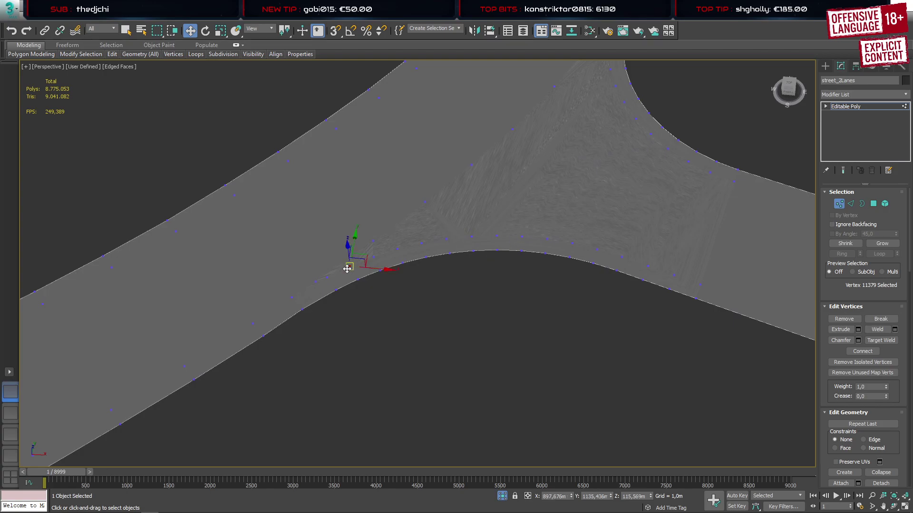
scroll(285, 323, up, 4)
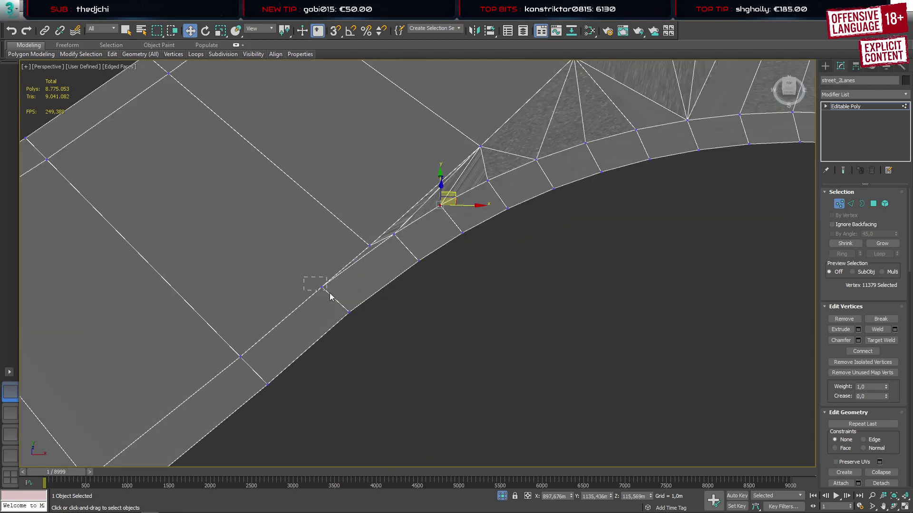
drag(329, 293, 332, 297)
middle_drag(217, 169, 298, 220)
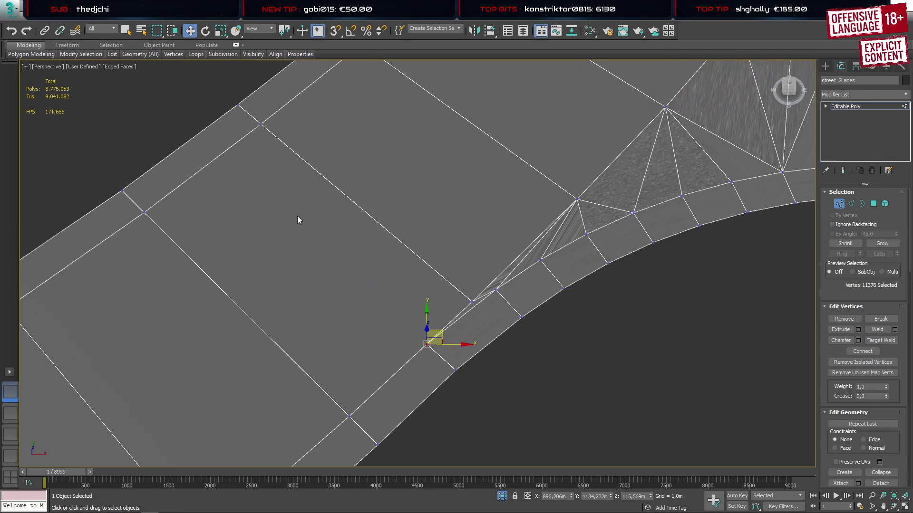
ctrl+drag(278, 110, 278, 110)
ctrl+drag(128, 207, 161, 224)
key(ctrl+shift+e)
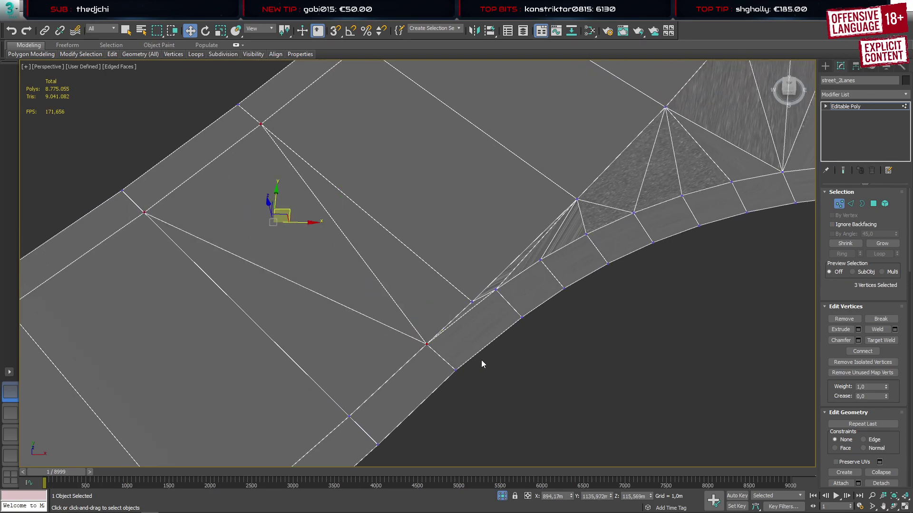
click(481, 360)
drag(463, 292, 478, 317)
click(483, 332)
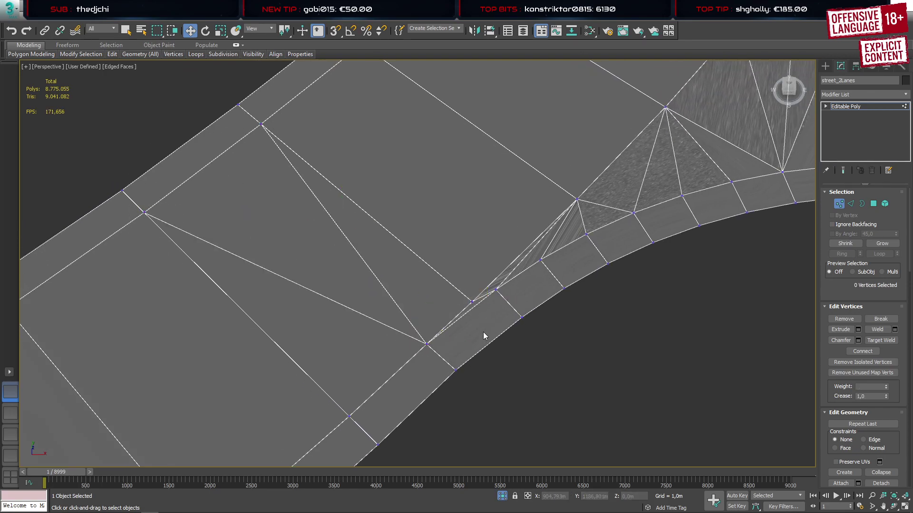
Select vertices along the next junction edge
click(576, 199)
middle_drag(630, 162, 494, 204)
click(504, 215)
middle_drag(576, 173, 338, 277)
click(534, 137)
click(523, 277)
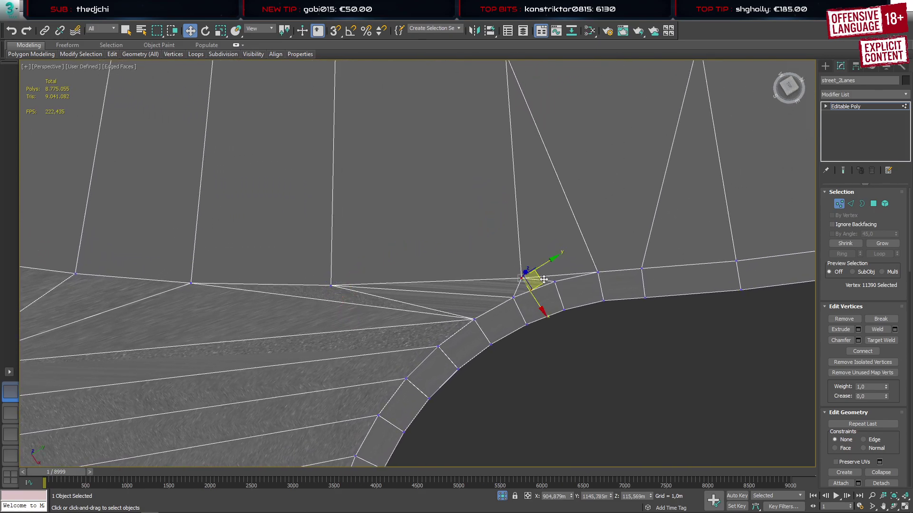
click(597, 272)
click(642, 269)
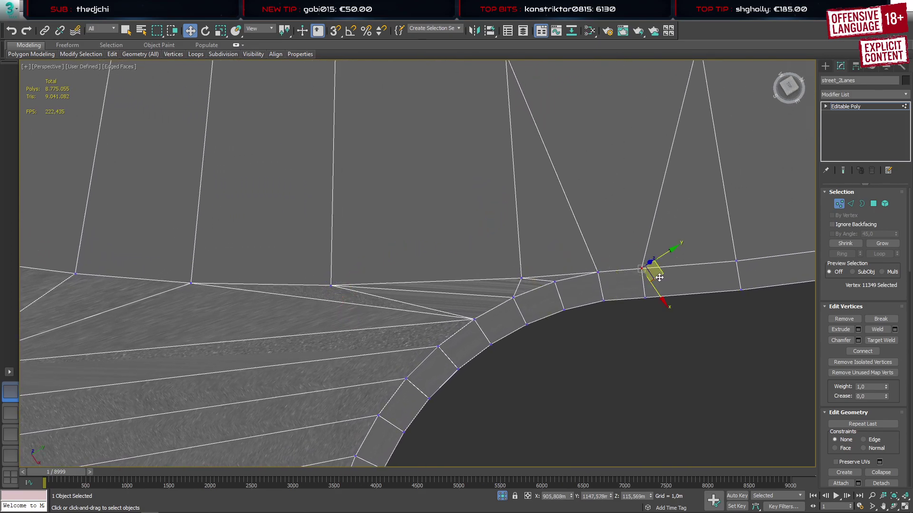
click(735, 261)
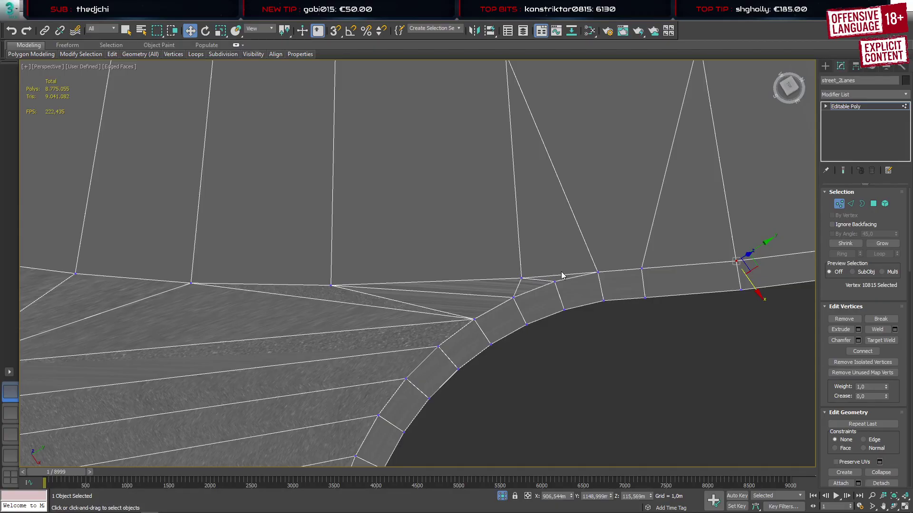
scroll(561, 272, down, 15)
alt+middle_drag(558, 327, 468, 277)
scroll(516, 175, down, 8)
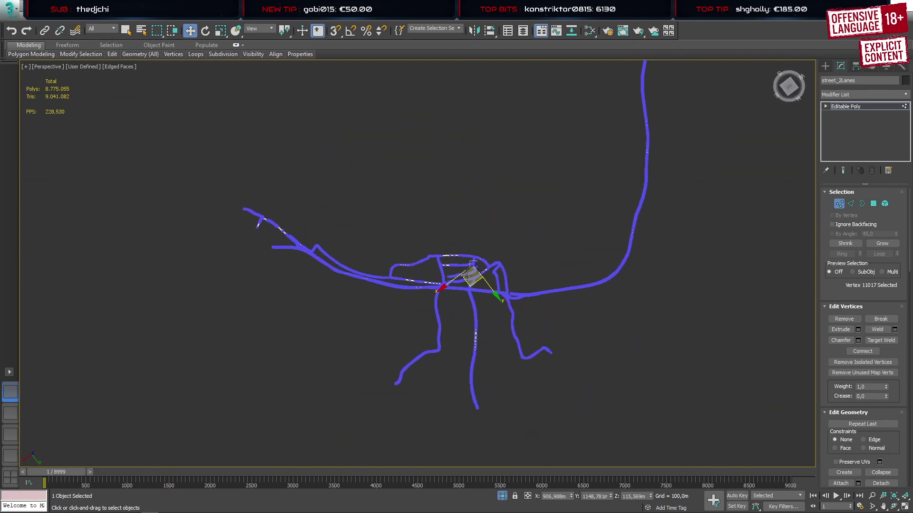
Exit vertex editing, deselect the road and save the scene
scroll(469, 275, up, 5)
click(826, 66)
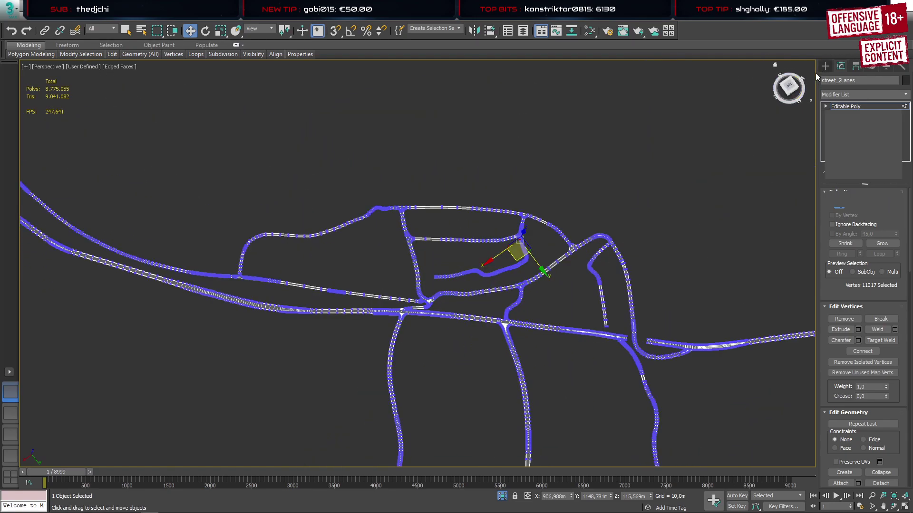
click(375, 166)
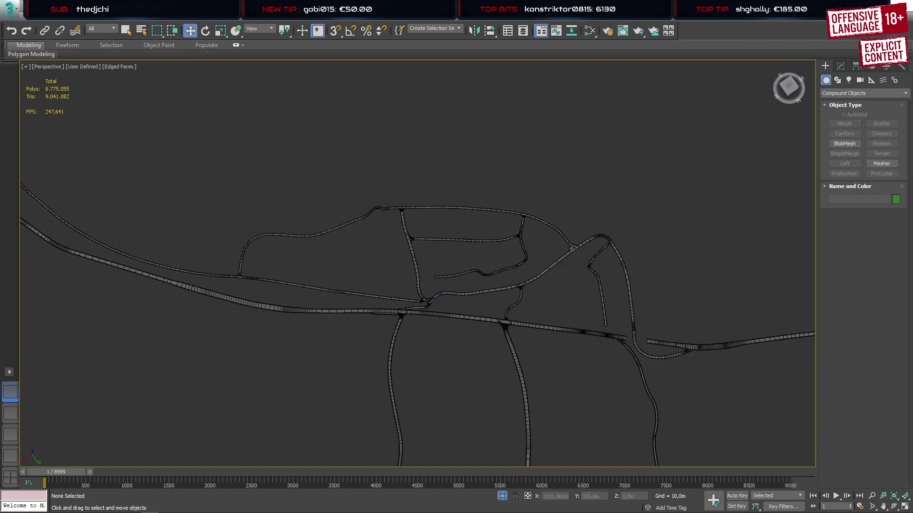
key(ctrl+s)
Save As Untersteinach3.max, replacing the existing file
click(9, 10)
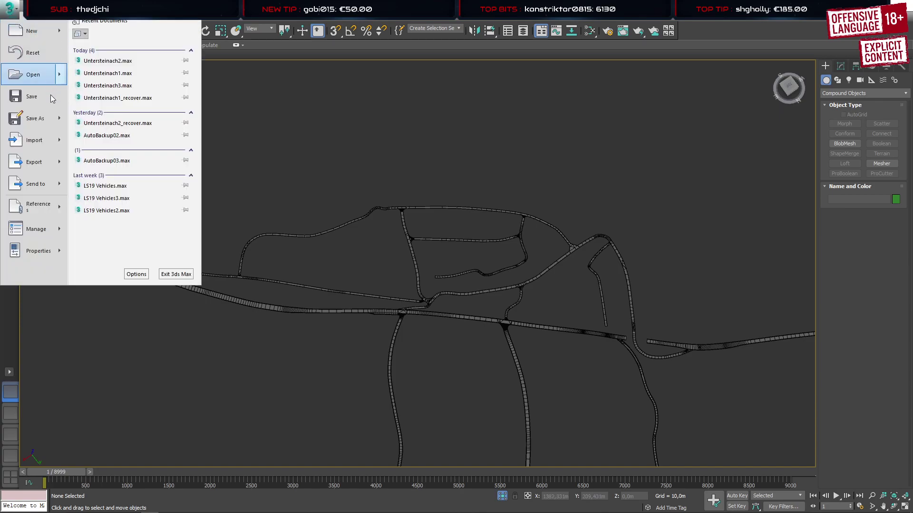
click(50, 117)
key(ctrl+shift+s)
scroll(230, 469, down, 12)
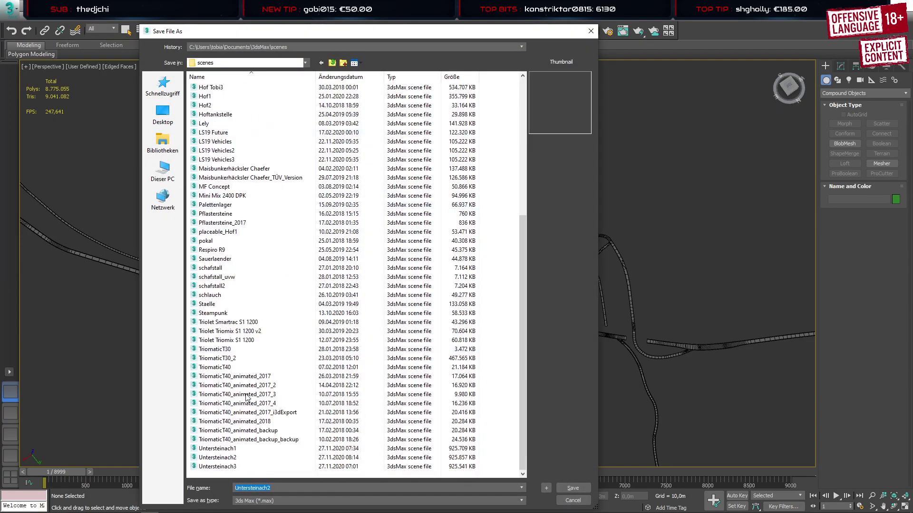
key(Return)
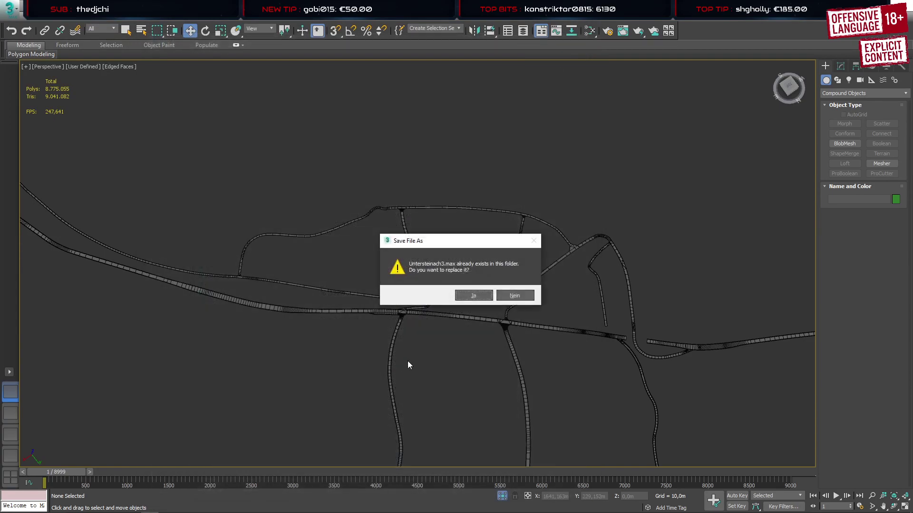
click(472, 296)
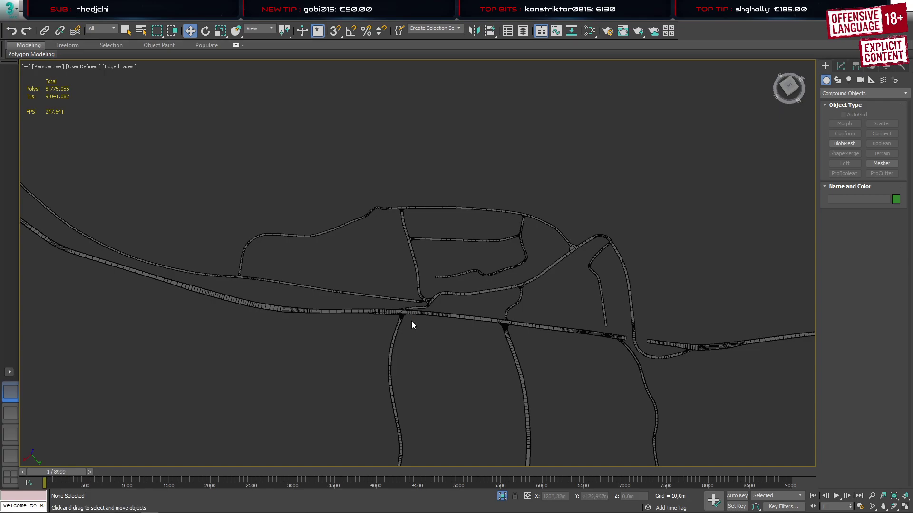
Select the street_2Lanes road network and orbit slightly over the roads
scroll(315, 228, down, 5)
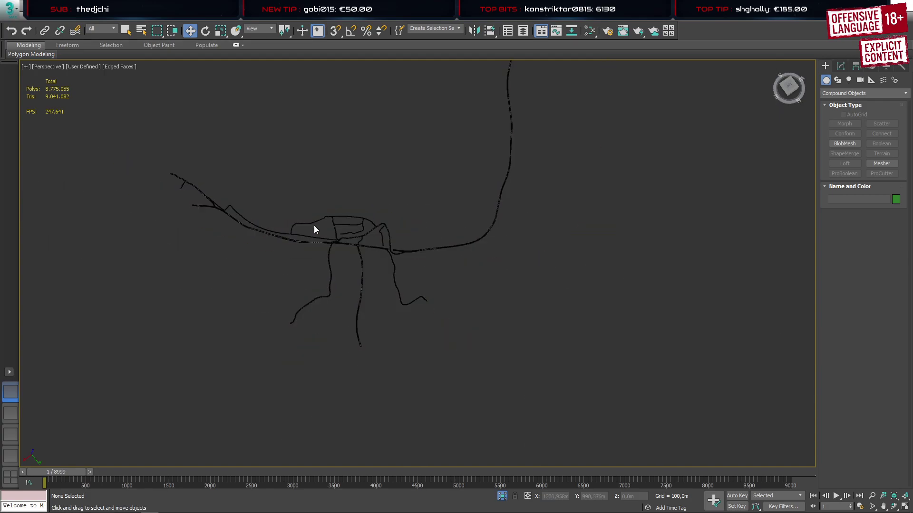
click(333, 244)
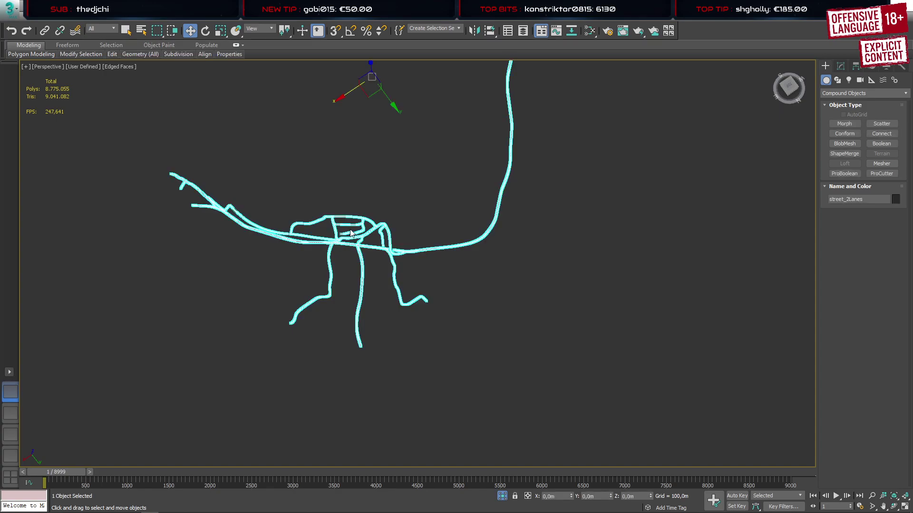
alt+middle_drag(392, 202, 390, 221)
scroll(352, 244, up, 5)
scroll(352, 247, up, 6)
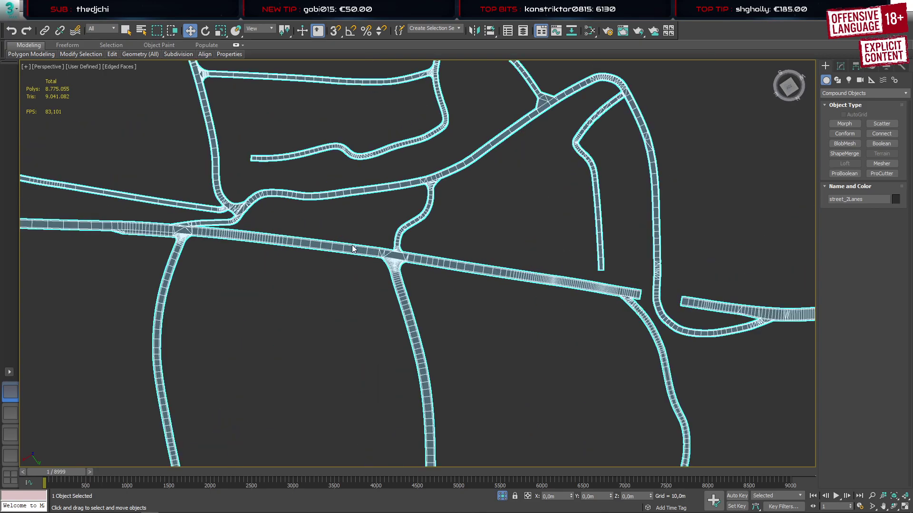
scroll(352, 248, down, 10)
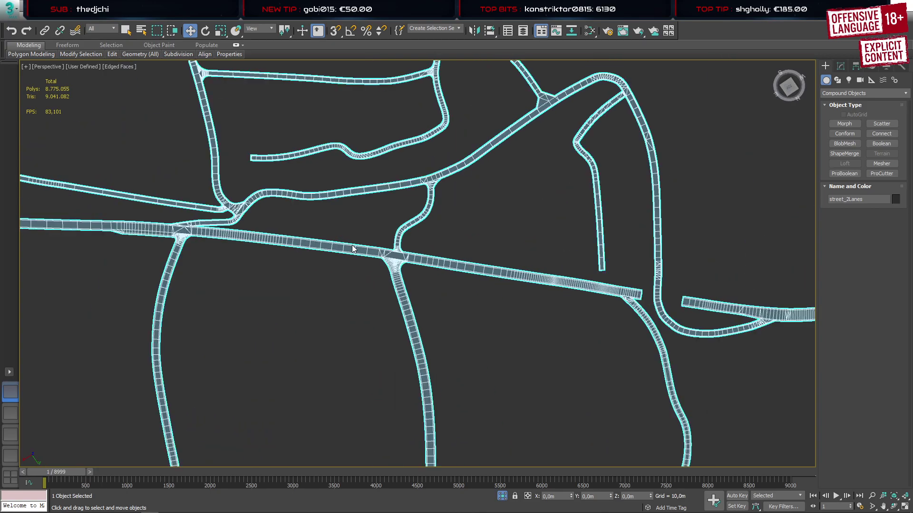
Pan, orbit and zoom in on the Line020 strip where it meets the curved road
middle_drag(286, 240, 399, 252)
scroll(395, 258, down, 6)
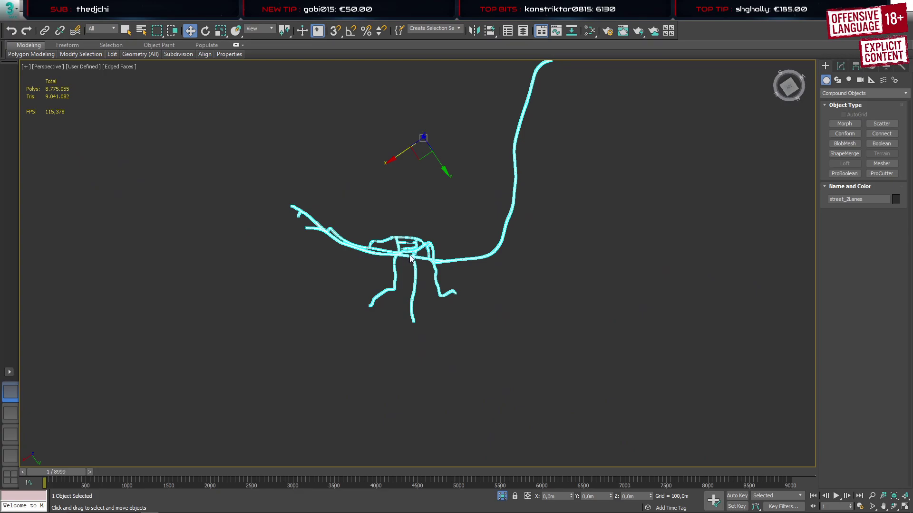
scroll(410, 256, up, 6)
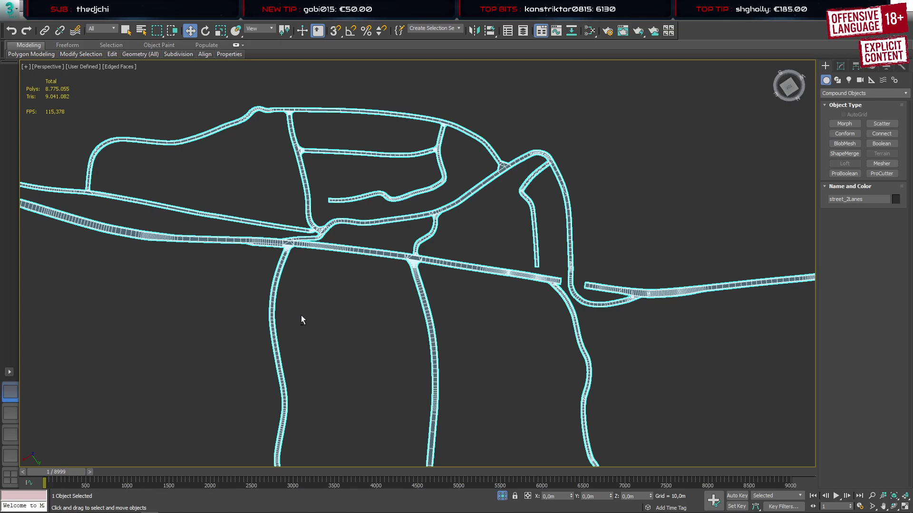
scroll(301, 315, up, 5)
scroll(423, 278, down, 5)
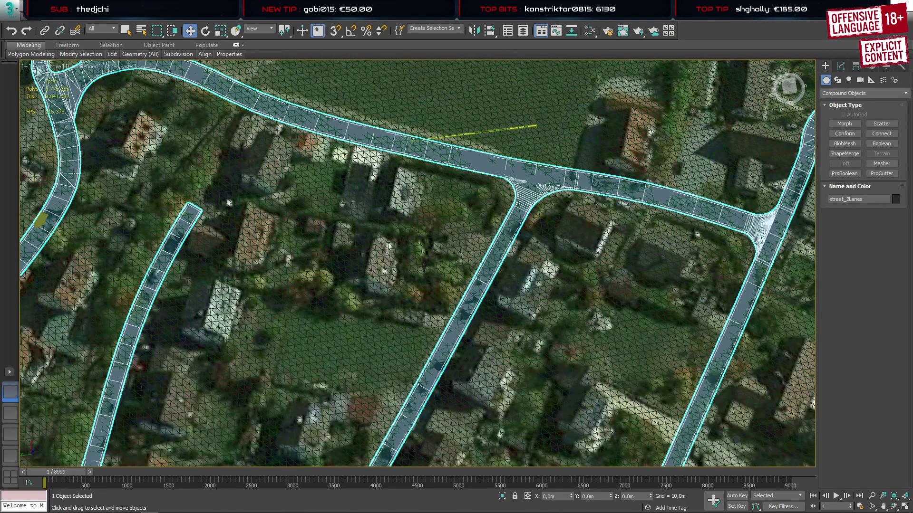
alt+middle_drag(410, 315, 352, 271)
middle_drag(522, 298, 337, 238)
scroll(466, 250, up, 3)
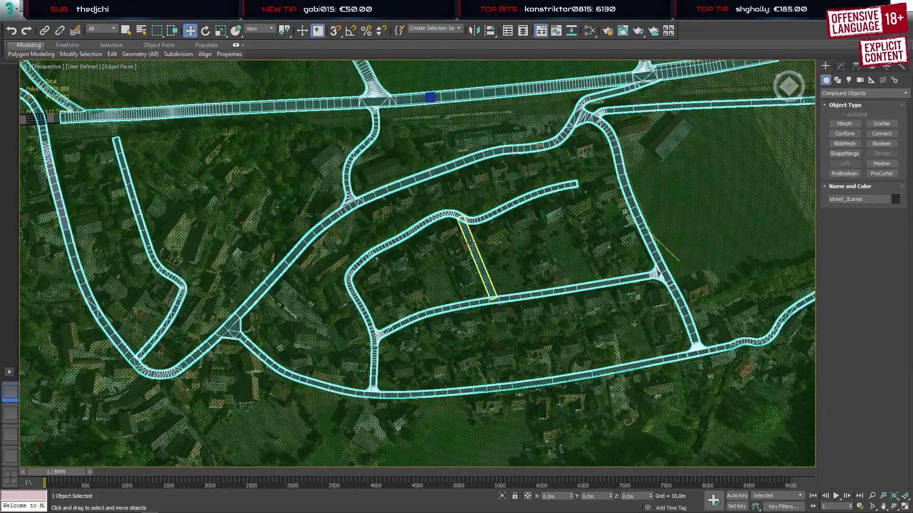
scroll(470, 245, up, 6)
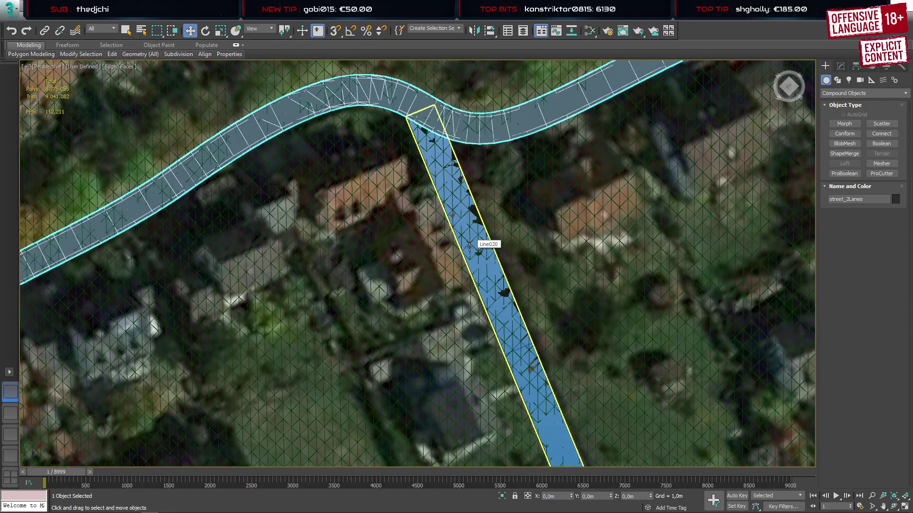
Select the Line020 cutter strip and orbit around it
click(492, 291)
scroll(492, 300, down, 6)
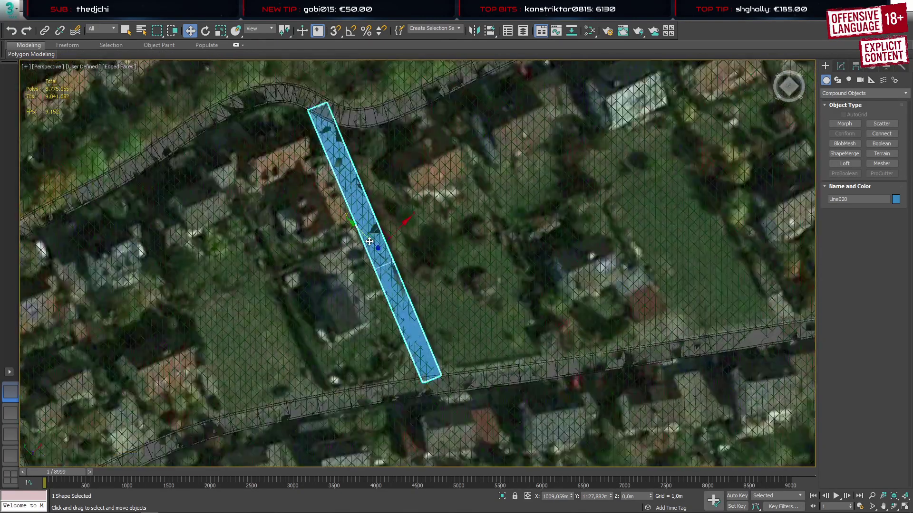
alt+middle_drag(426, 253, 415, 244)
scroll(371, 336, up, 5)
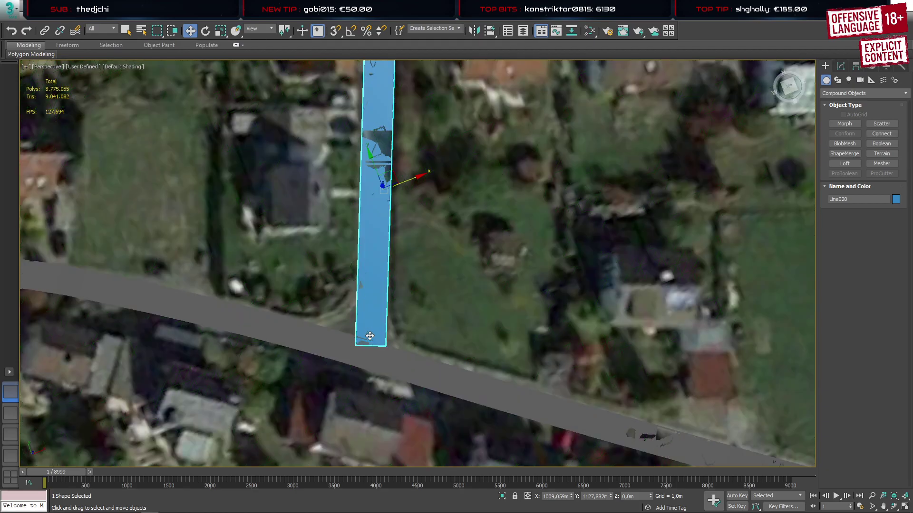
scroll(370, 337, down, 5)
scroll(393, 223, up, 2)
Try selecting the ground and street_2Lanes, then select Line020 alone again
ctrl+click(393, 224)
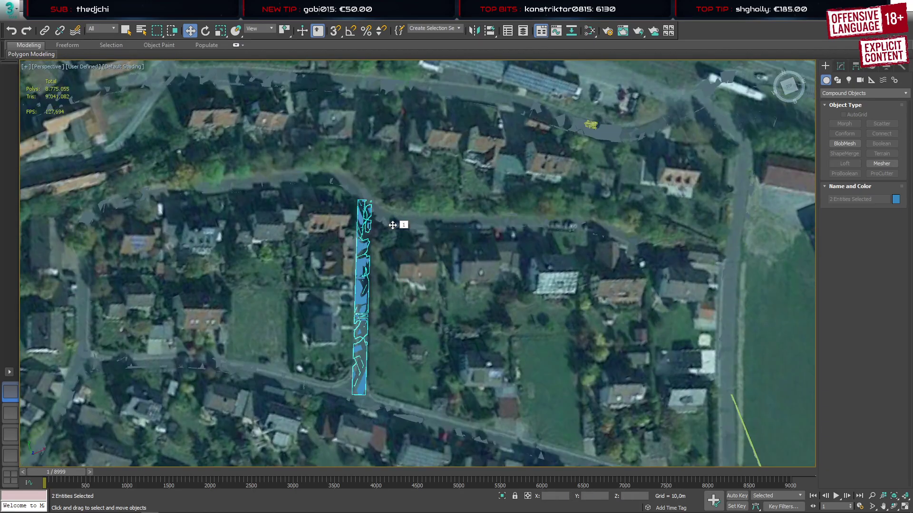
alt+click(418, 305)
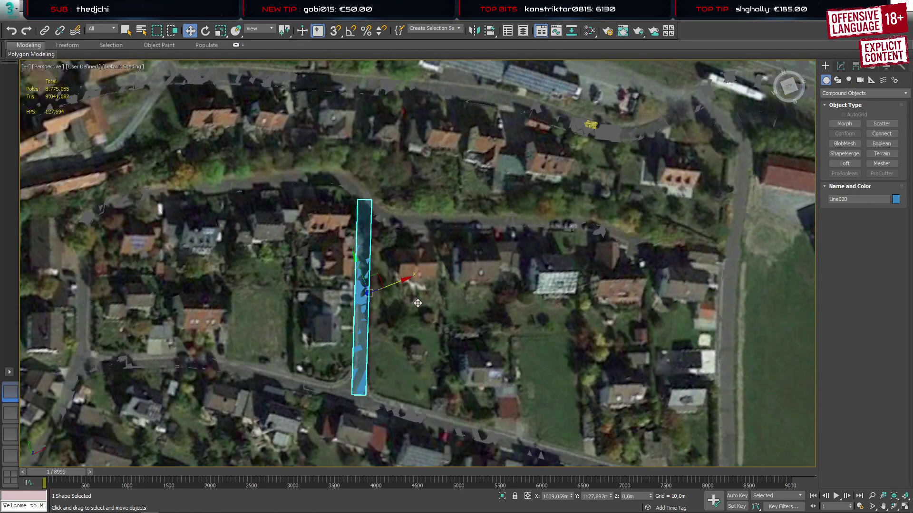
ctrl+click(411, 225)
scroll(420, 290, down, 5)
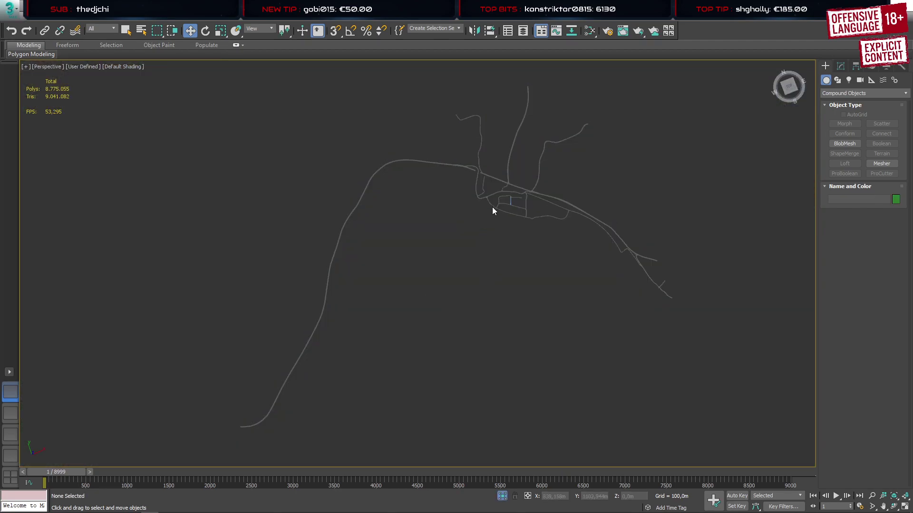
click(507, 217)
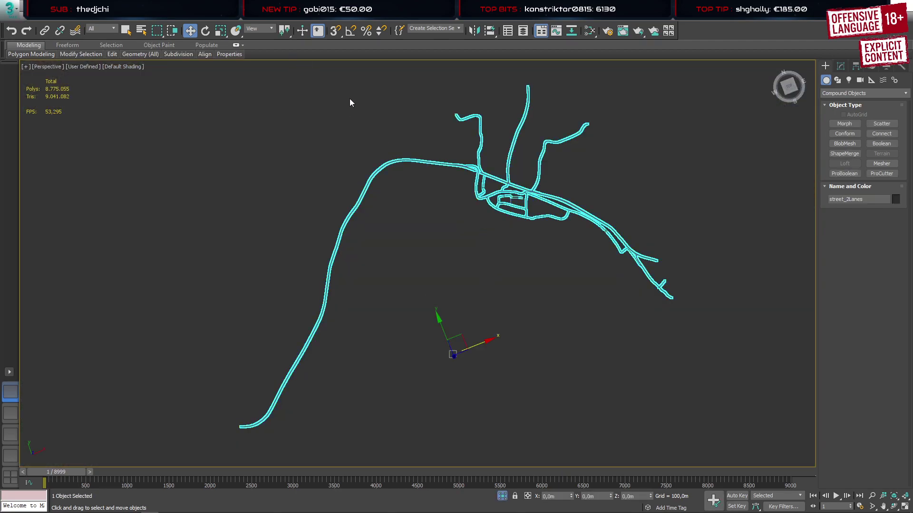
scroll(494, 220, up, 8)
click(483, 205)
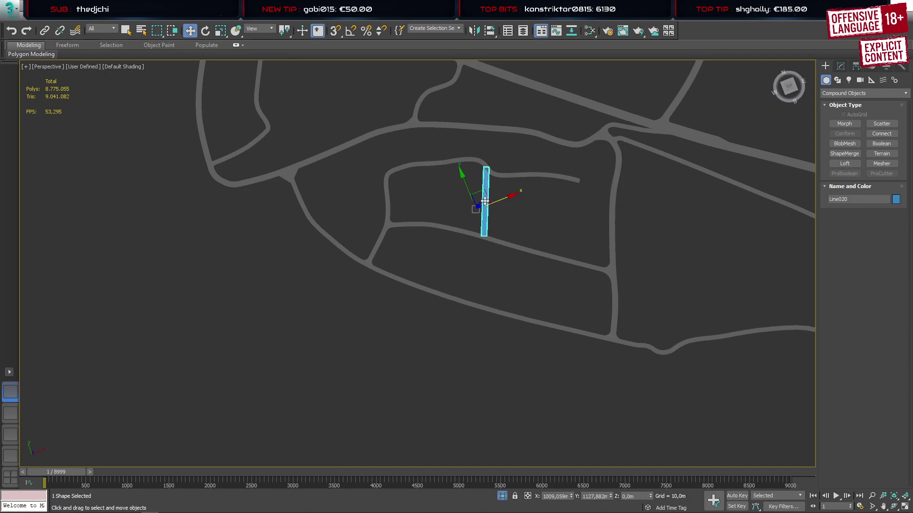
scroll(483, 205, up, 5)
Isolate Line020 to inspect it from low angles, then restore the scene and move it between both roads
mouse_move(521, 263)
alt+middle_down()
mouse_move(524, 241)
mouse_move(483, 204)
mouse_move(485, 222)
alt+middle_up()
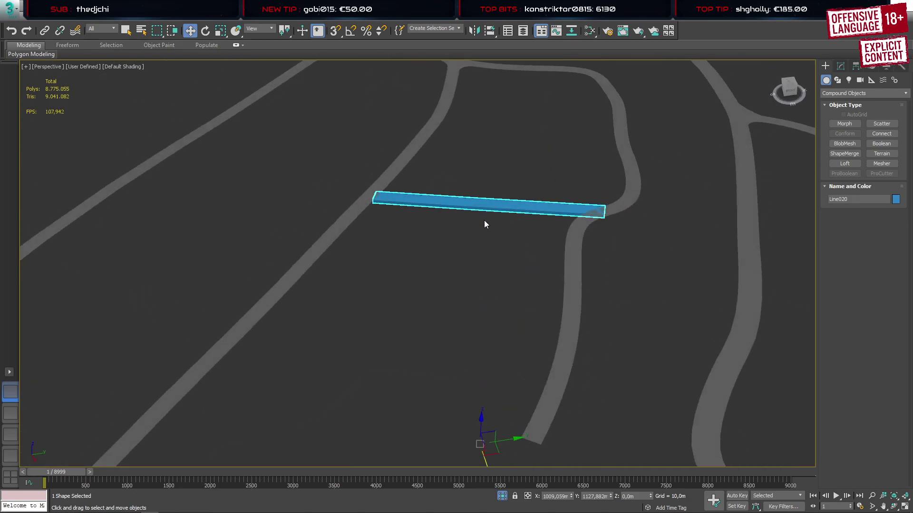
key(F4)
scroll(582, 214, up, 5)
scroll(579, 228, down, 5)
alt+middle_drag(579, 227, 318, 272)
scroll(413, 277, down, 5)
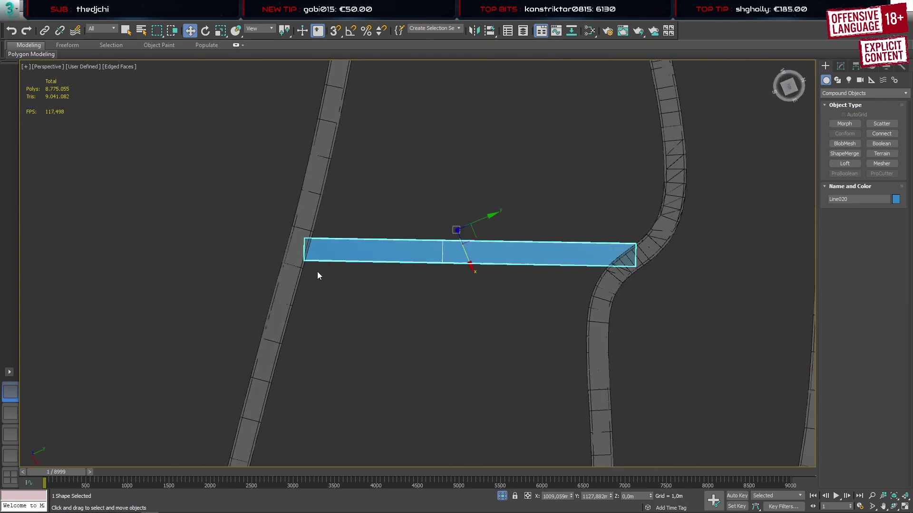
key(alt+q)
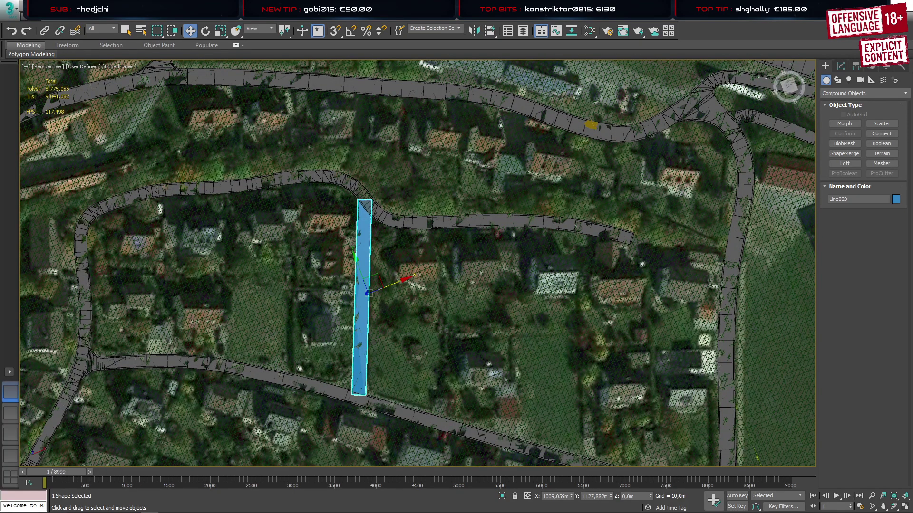
drag(376, 277, 331, 277)
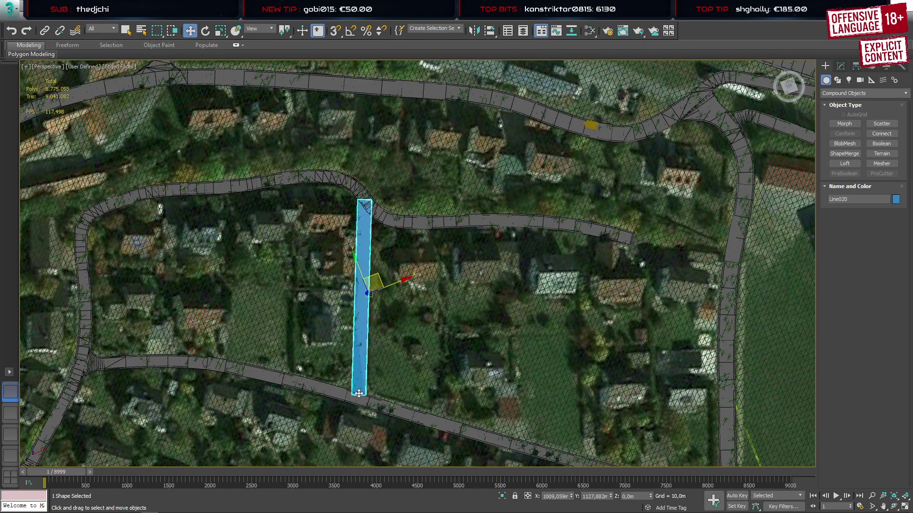
Turn off edged faces and delete the old spline020 object from the Scene Explorer
scroll(361, 392, up, 5)
scroll(363, 389, down, 5)
key(F4)
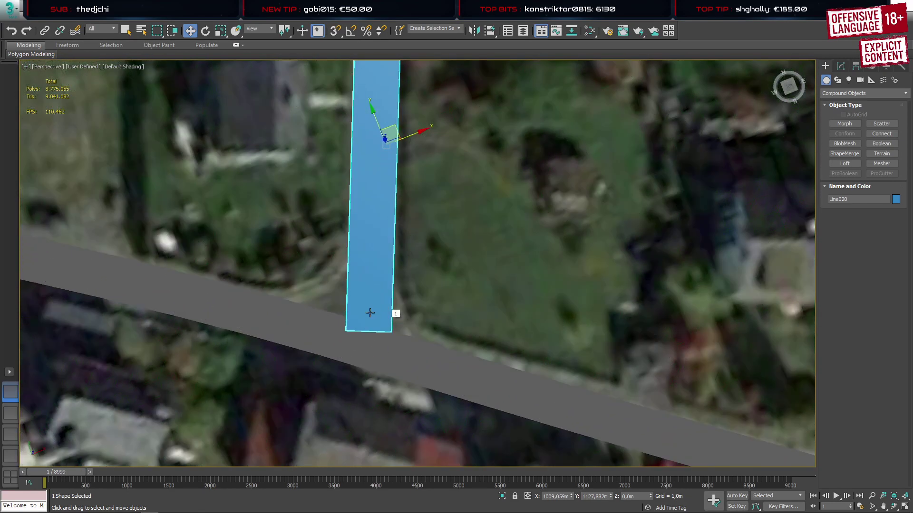
scroll(364, 291, up, 2)
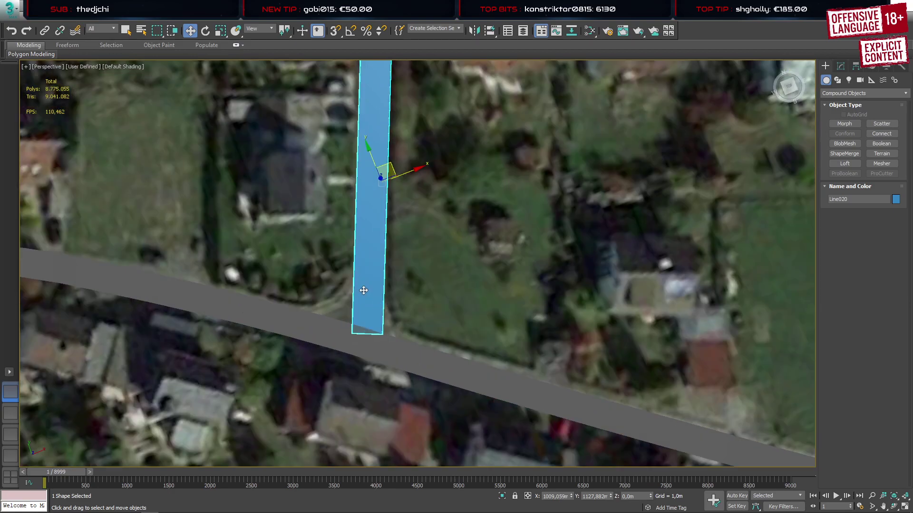
click(523, 30)
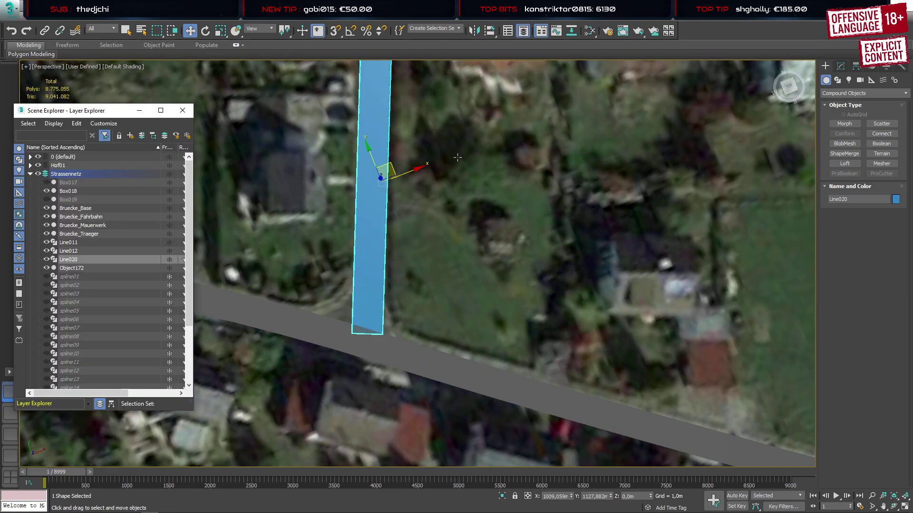
scroll(87, 263, down, 3)
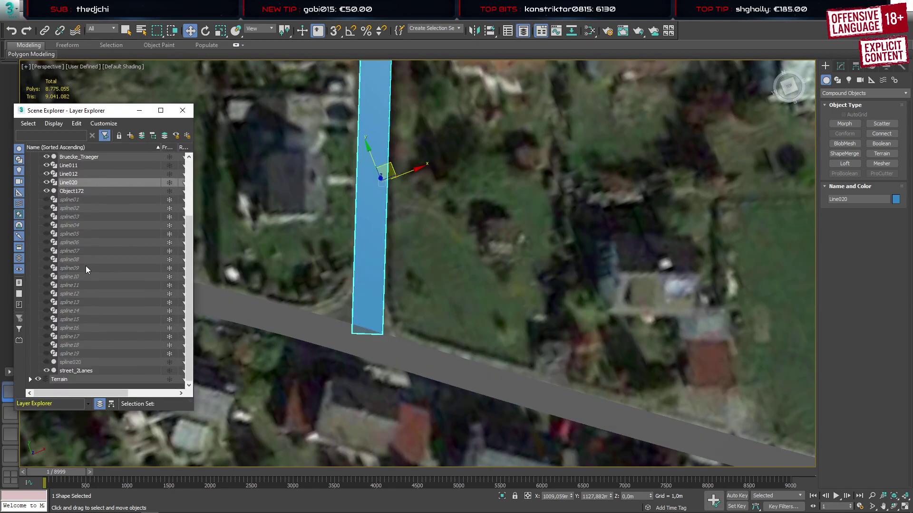
click(85, 362)
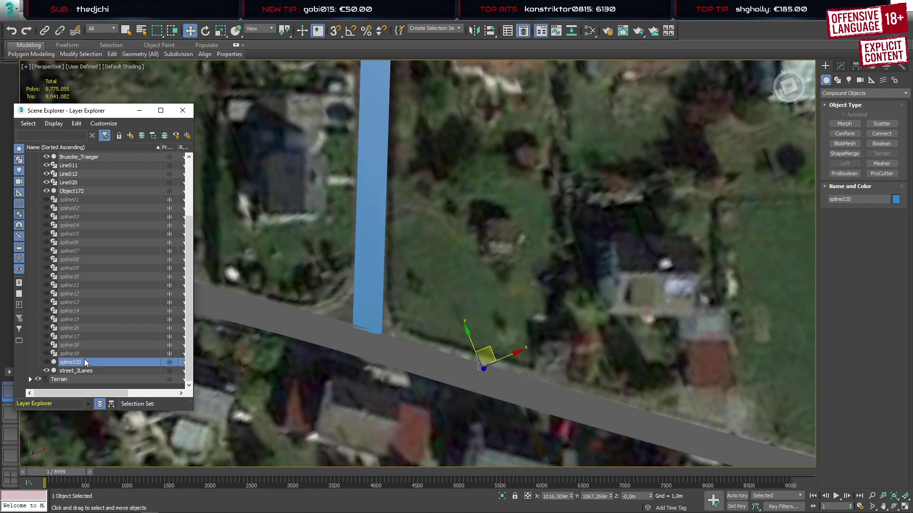
key(Delete)
Rename Line020 in the Strassennetz layer to 'spline20'
click(30, 174)
scroll(90, 320, down, 1)
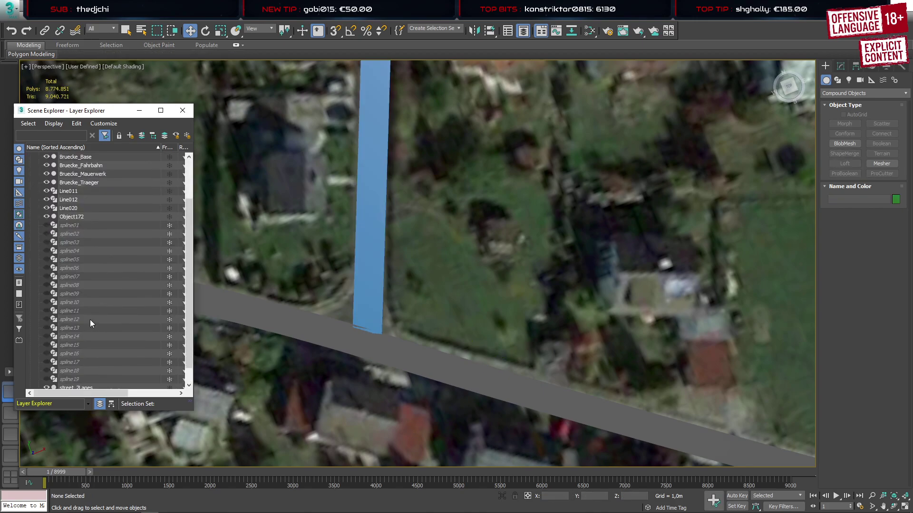
click(72, 208)
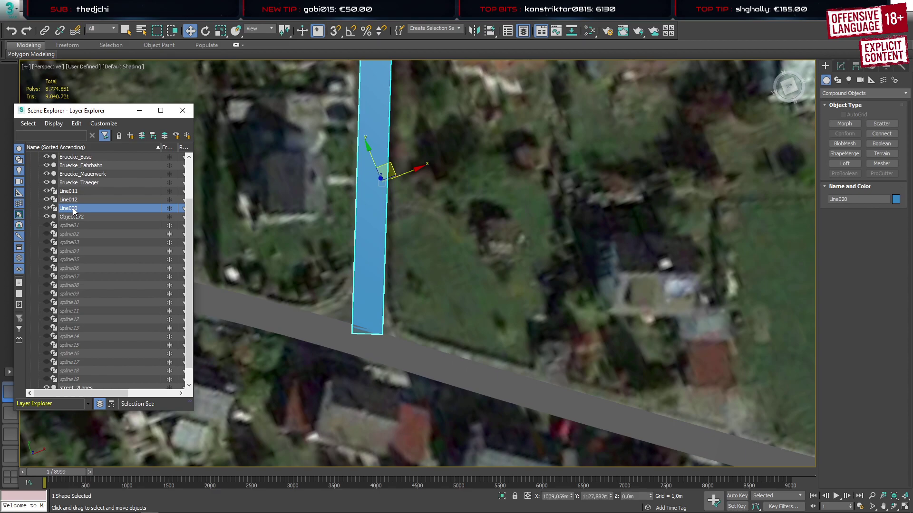
click(72, 209)
text(spl)
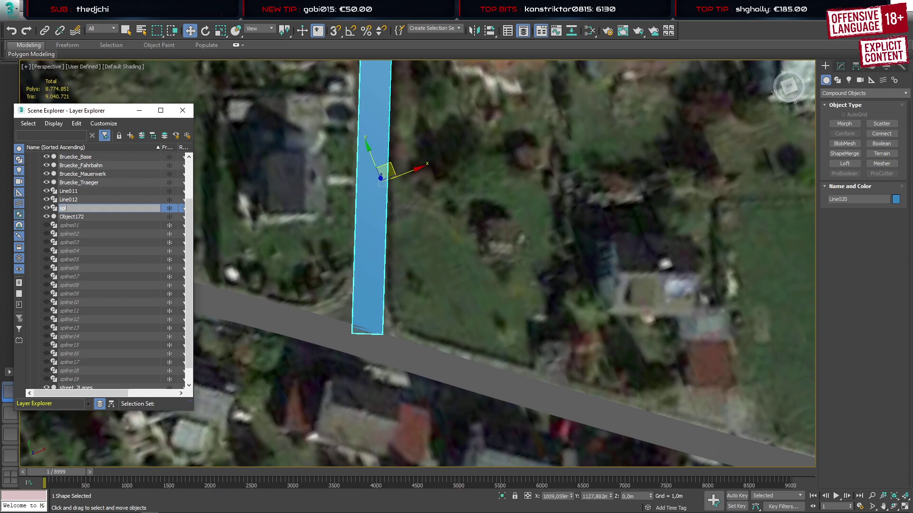
text(ine20)
key(Return)
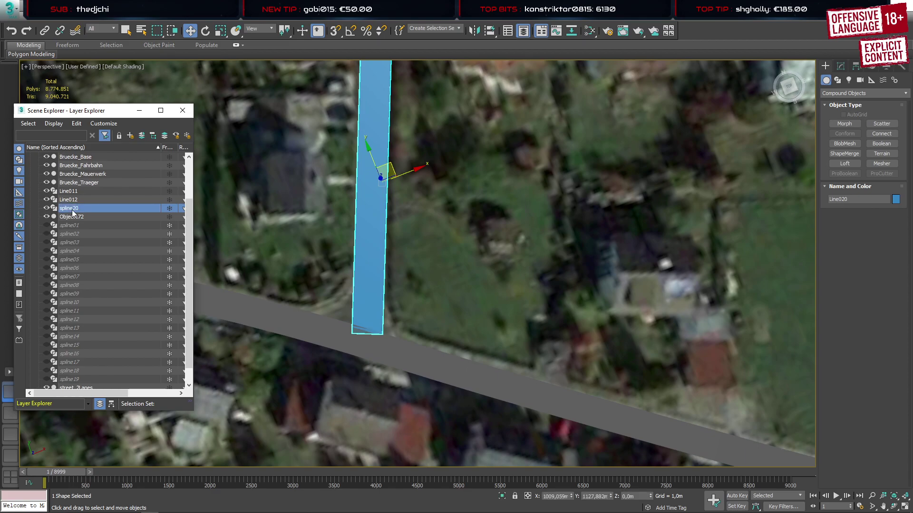
Clone spline20 as spline021, hide the original spline20, and close the Scene Explorer
right_click(102, 210)
click(121, 243)
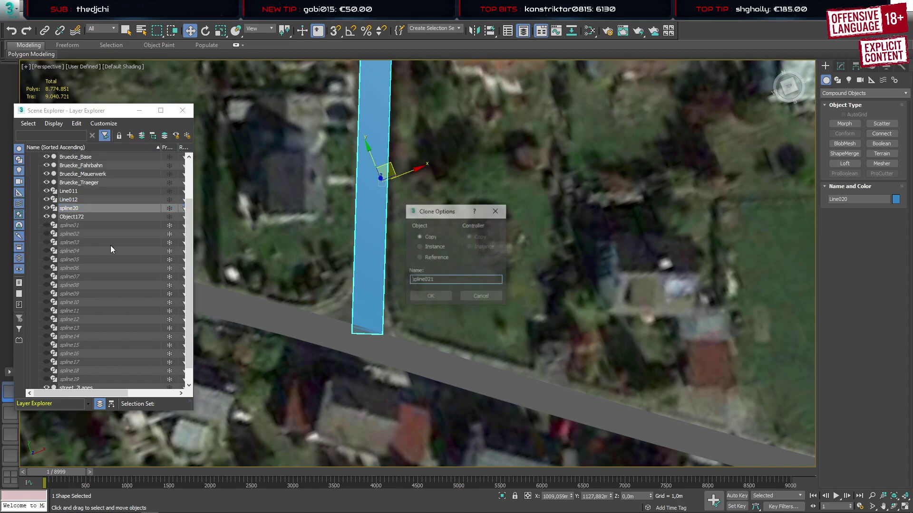
click(430, 297)
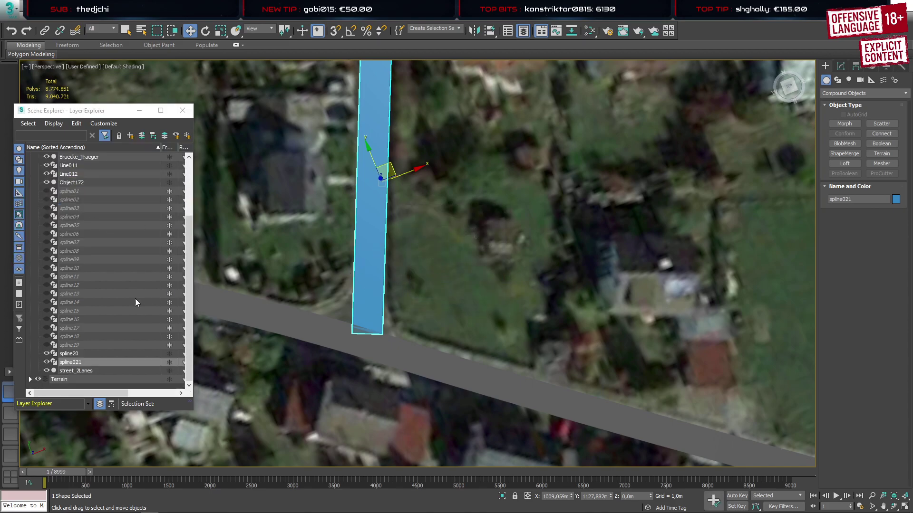
click(46, 353)
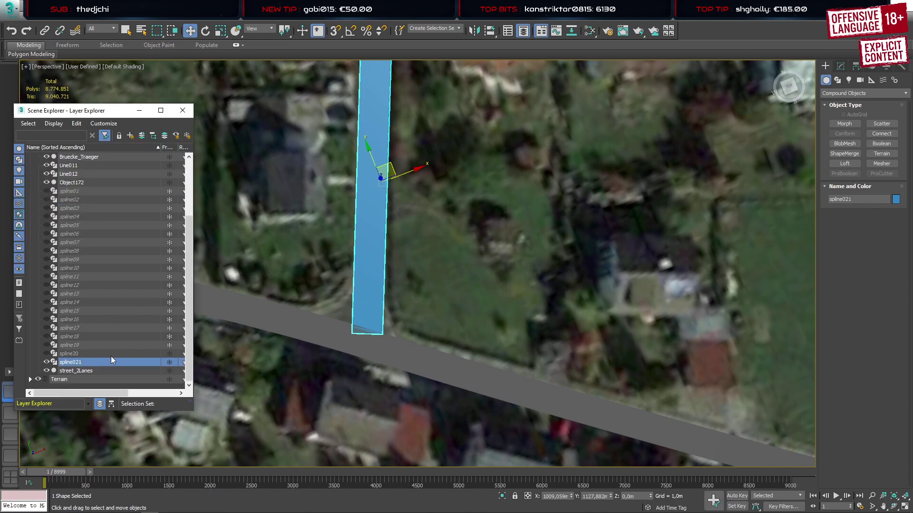
click(184, 111)
right_click(369, 284)
Convert spline021 to editable poly and connect four edges with a new cross edge near the main road
click(490, 294)
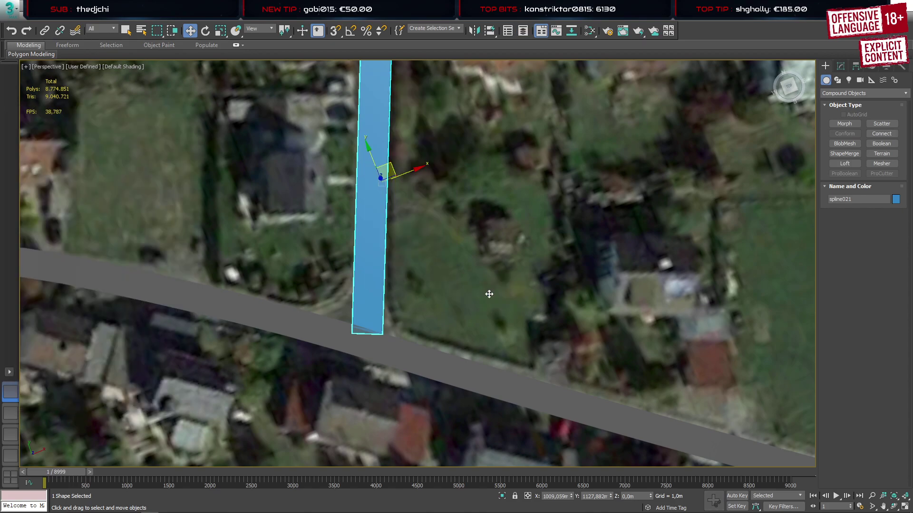
key(2)
drag(276, 255, 428, 383)
scroll(376, 281, up, 2)
key(ctrl+shift+e)
click(422, 309)
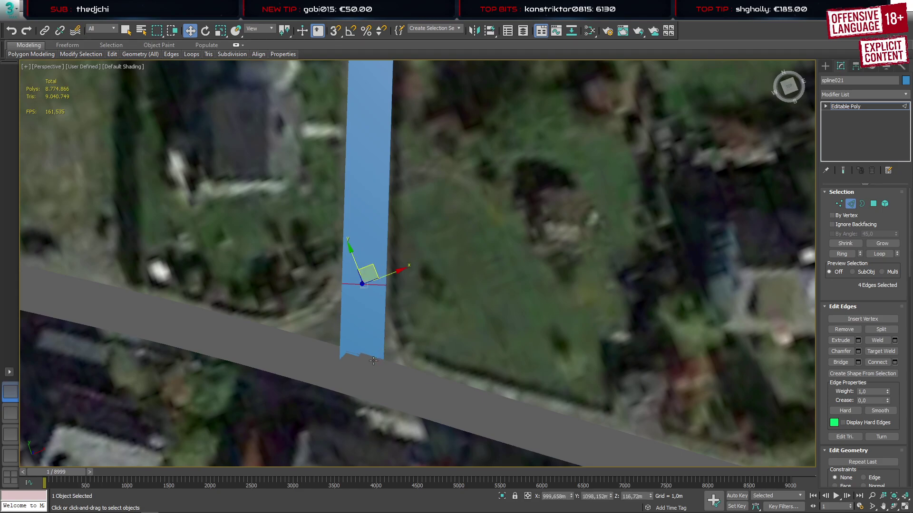
scroll(364, 370, down, 6)
scroll(347, 183, up, 10)
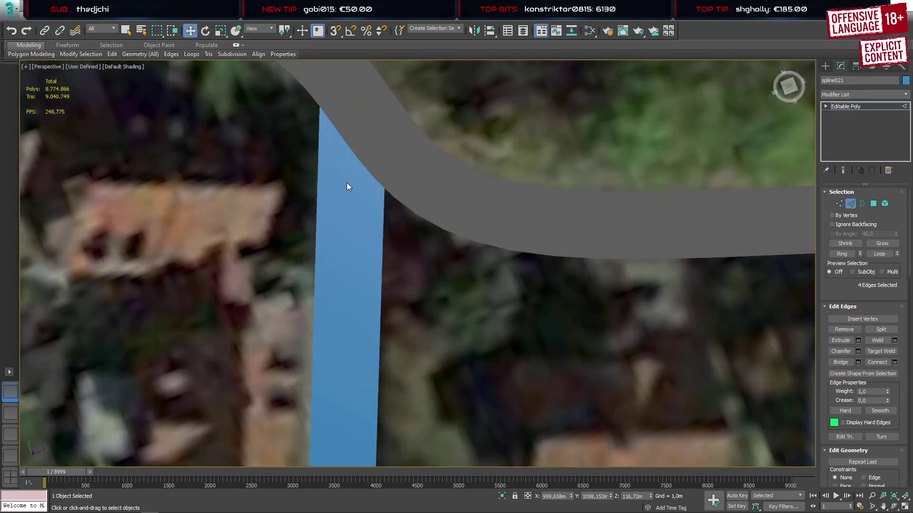
scroll(347, 185, down, 10)
Isolate the strip and remove one ring of unwanted lengthwise edges
key(alt+q)
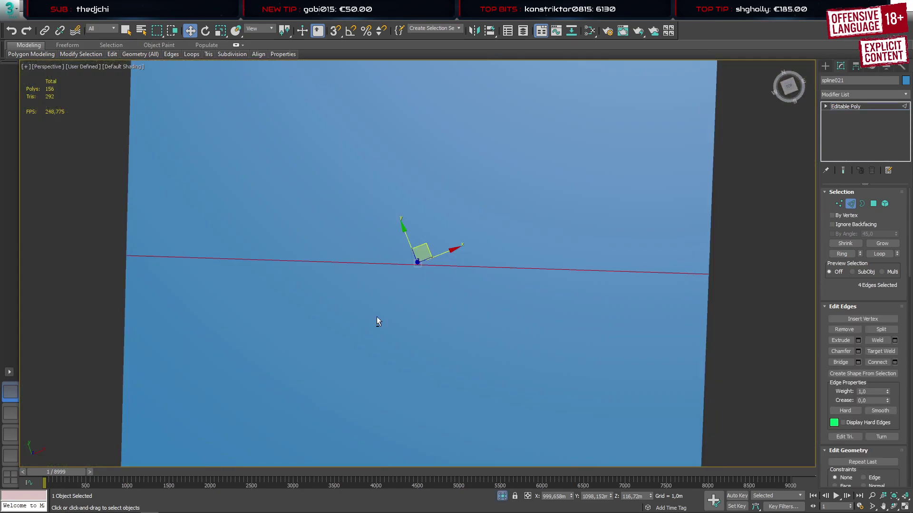
alt+middle_drag(377, 317, 335, 242)
scroll(335, 243, down, 4)
click(463, 268)
click(457, 270)
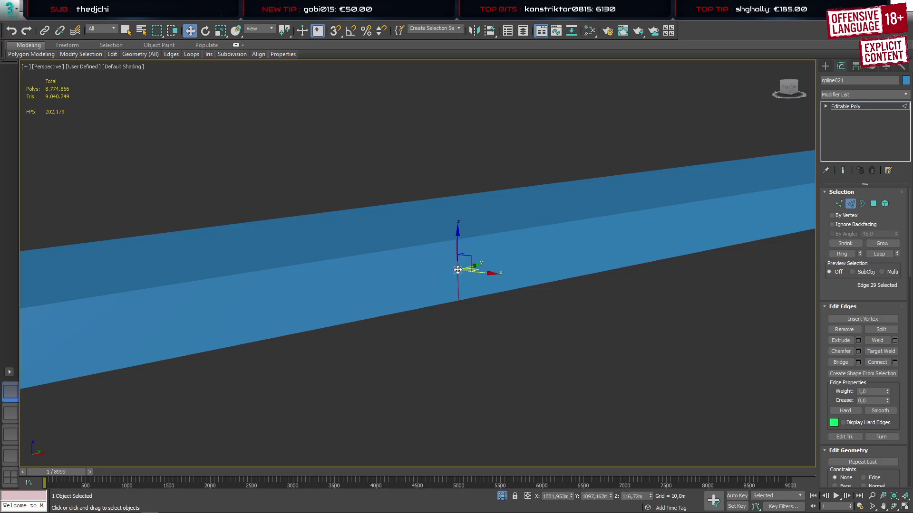
key(F4)
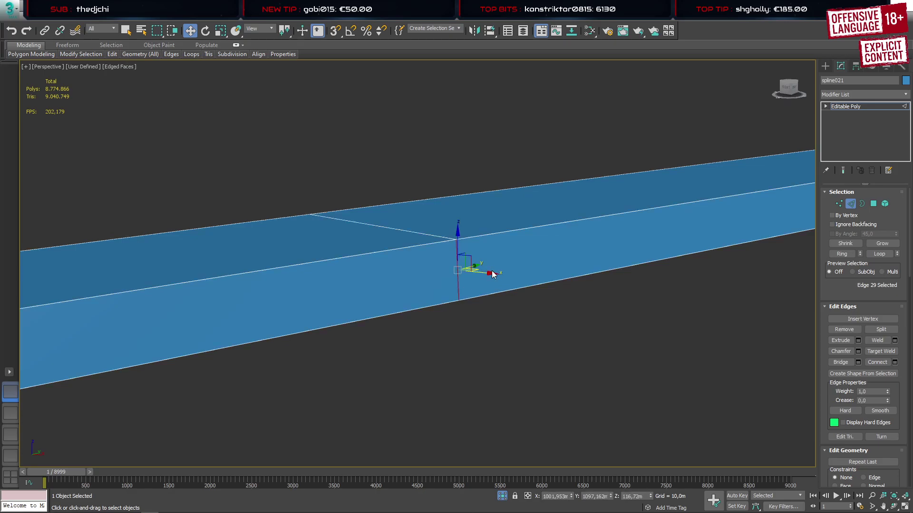
click(842, 254)
scroll(528, 232, down, 5)
key(ctrl+BackSpace)
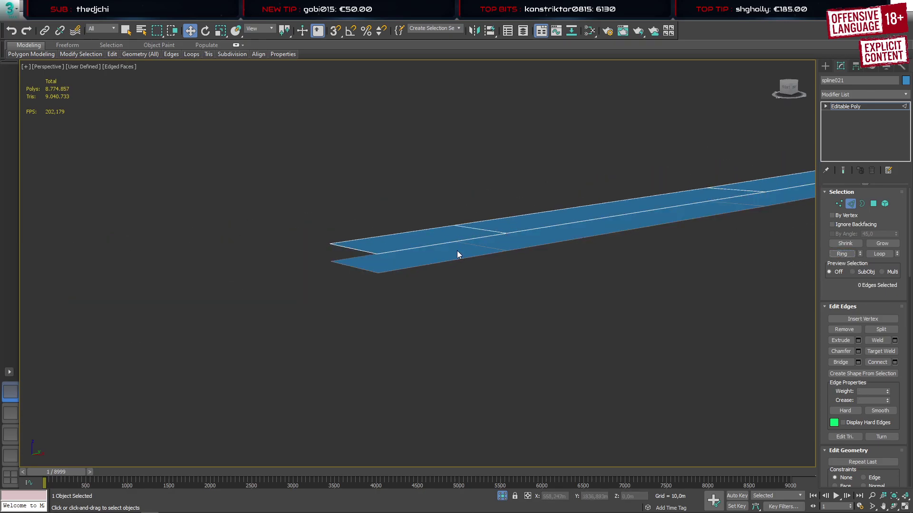
Remove a second lengthwise edge ring, then exit isolation to show the whole scene
click(495, 248)
click(844, 254)
key(ctrl+BackSpace)
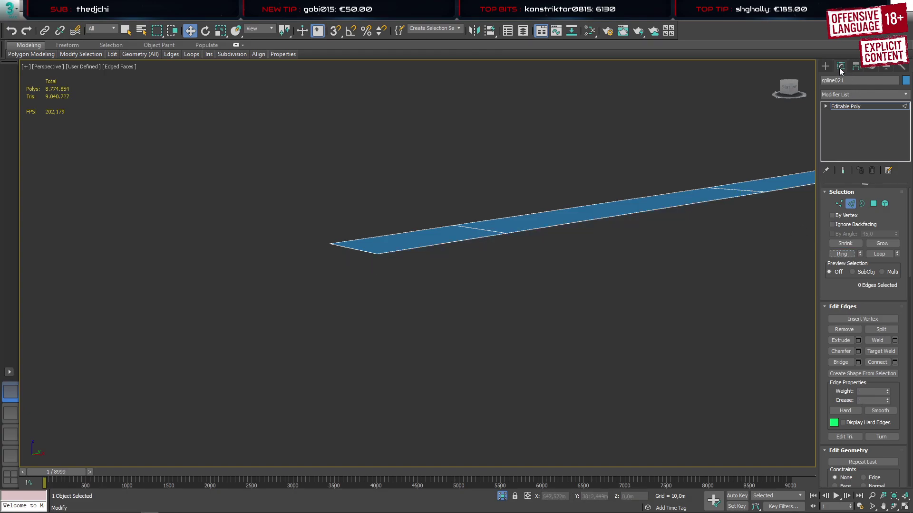
click(825, 66)
key(alt+q)
key(alt+e)
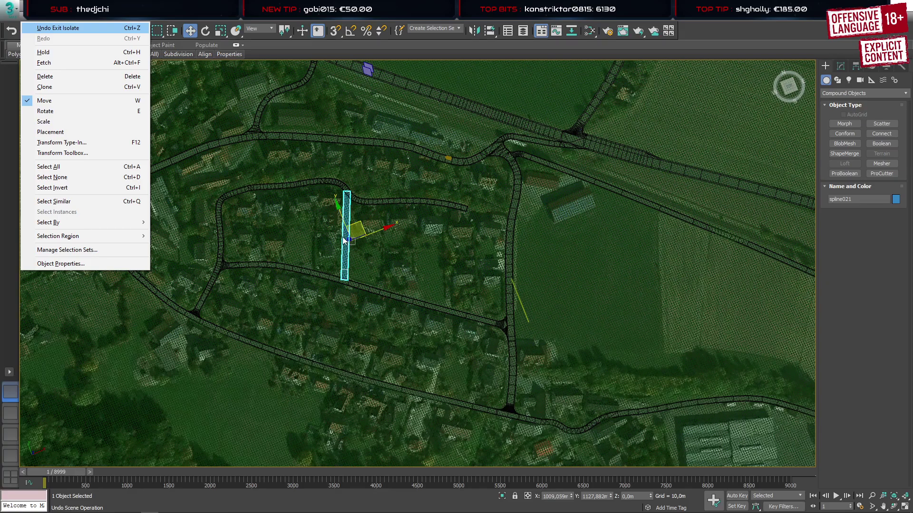
With edged faces on, delete spline021's bottom polygon where it overlaps the curved road
key(Escape)
scroll(345, 238, up, 6)
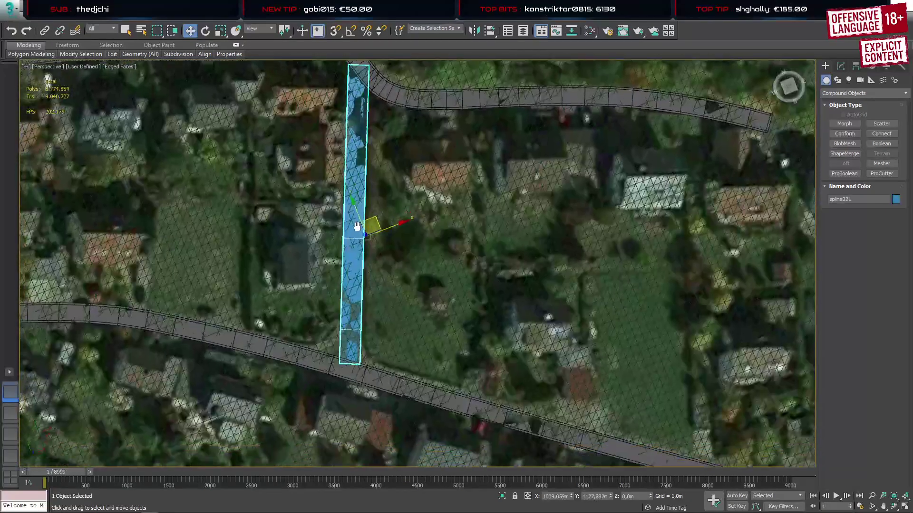
middle_drag(357, 227, 359, 220)
key(F4)
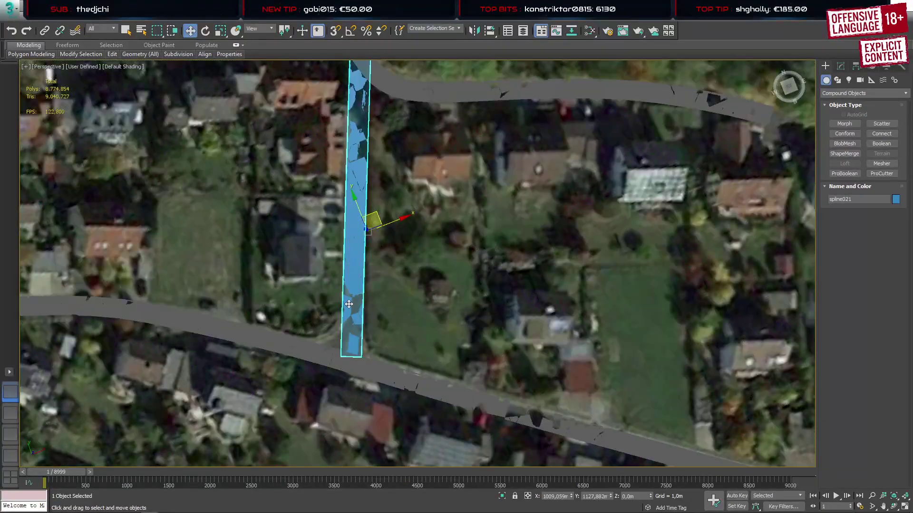
mouse_move(349, 305)
middle_down()
mouse_move(361, 269)
mouse_move(371, 363)
mouse_move(369, 304)
mouse_move(373, 333)
middle_up()
scroll(372, 364, up, 2)
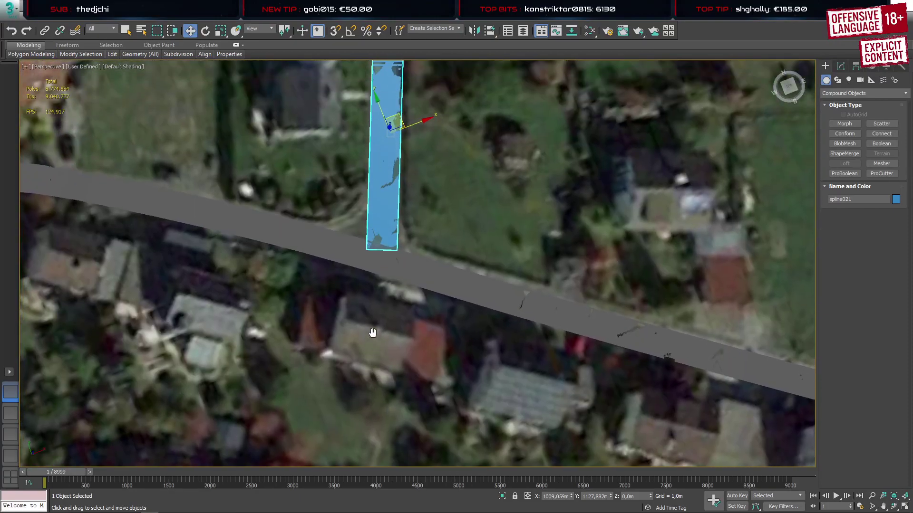
key(F4)
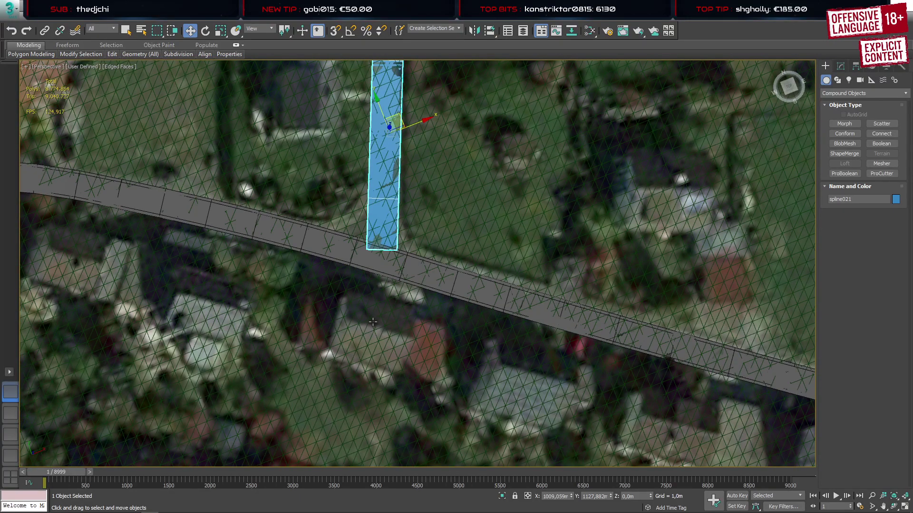
key(4)
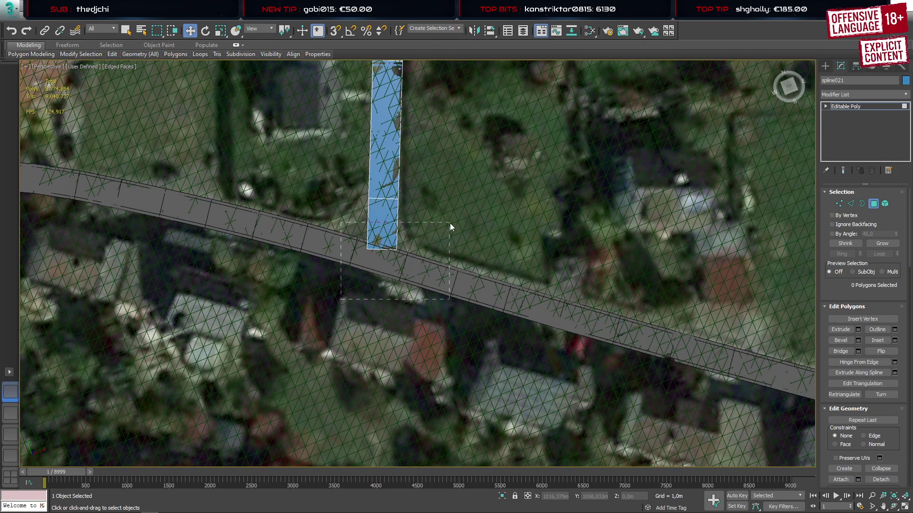
drag(450, 224, 435, 244)
key(Delete)
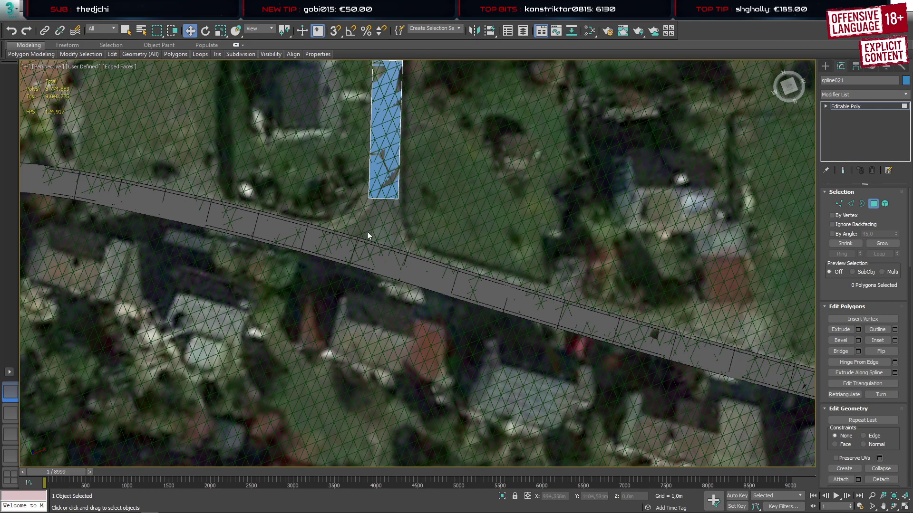
click(825, 66)
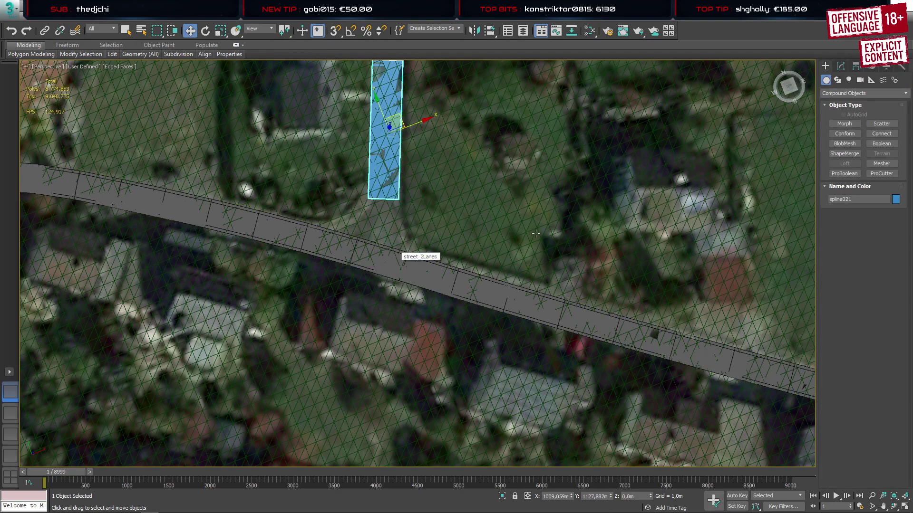
Draw a thin Standard Primitives box, Box020, across the side-road and main-road junction
click(856, 93)
click(847, 101)
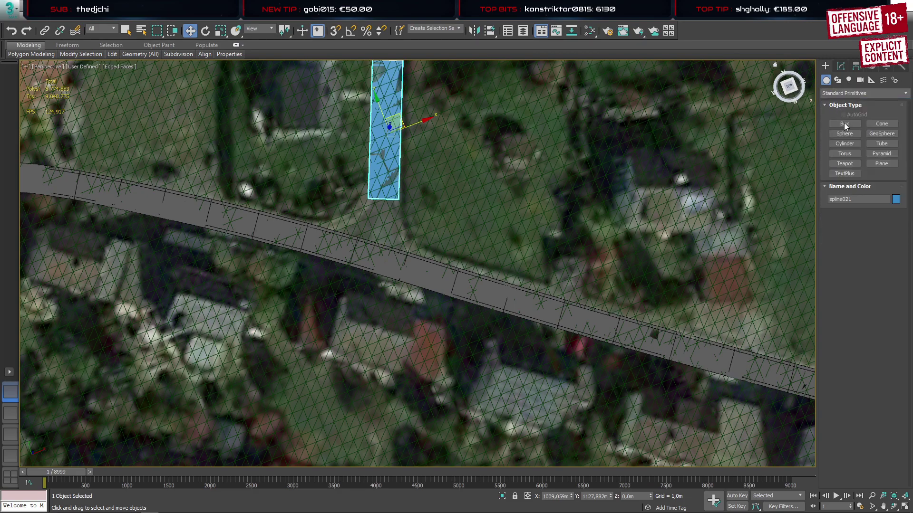
click(844, 124)
drag(400, 208, 417, 251)
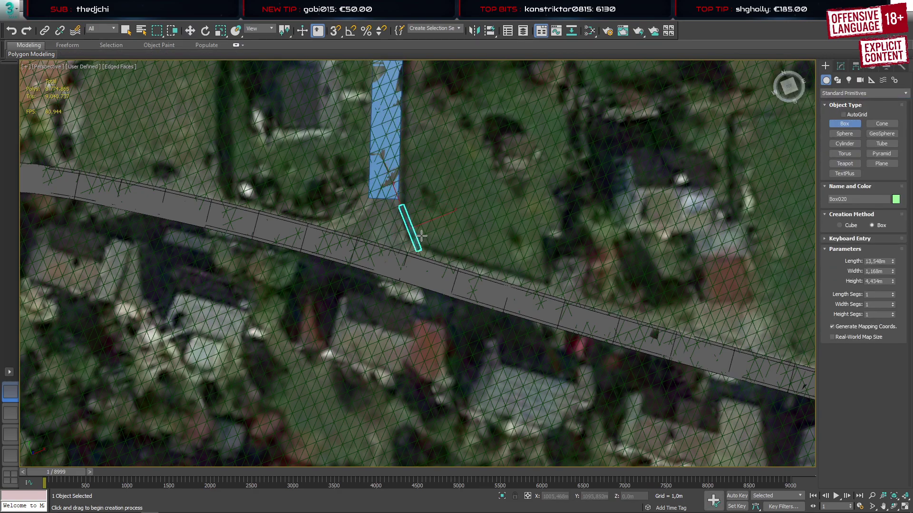
click(421, 235)
key(w)
Set Box020's Height to -5 m and Length to 40 m
click(840, 67)
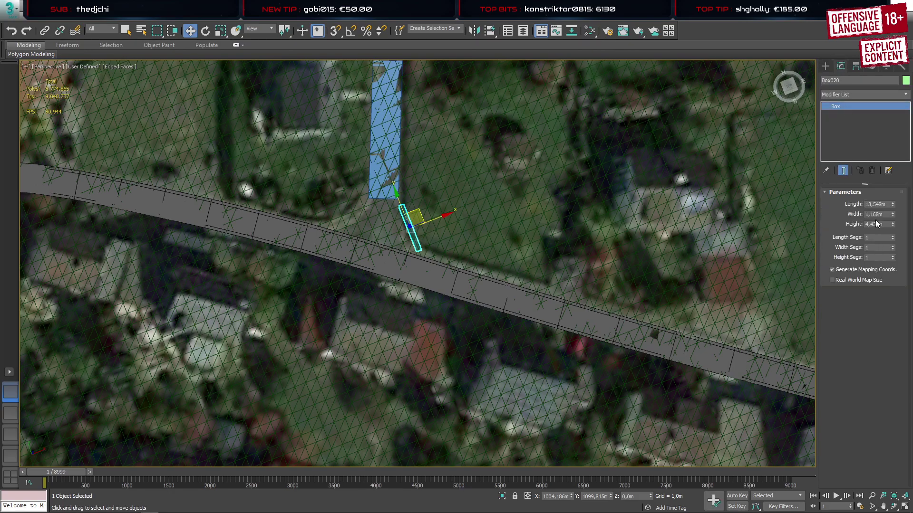
double_click(875, 223)
text(-5)
key(Return)
double_click(878, 205)
text(20)
key(Return)
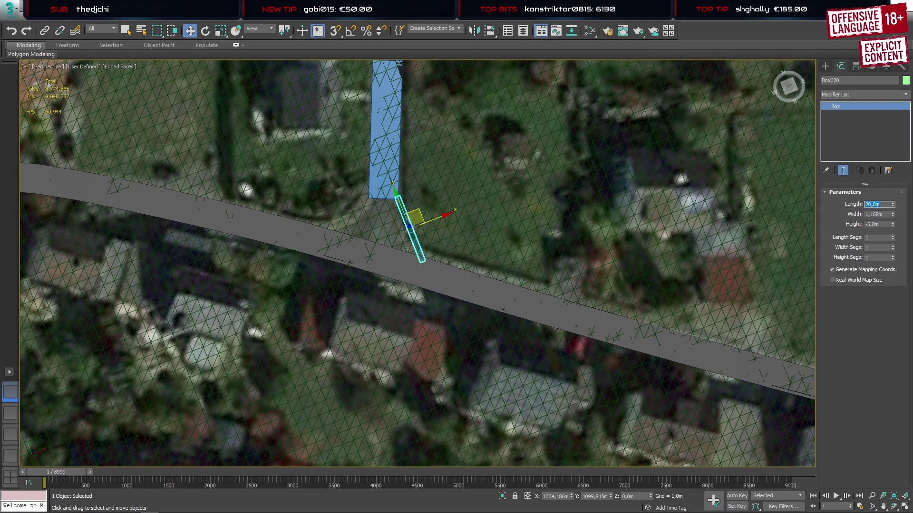
key(Return)
scroll(412, 223, up, 3)
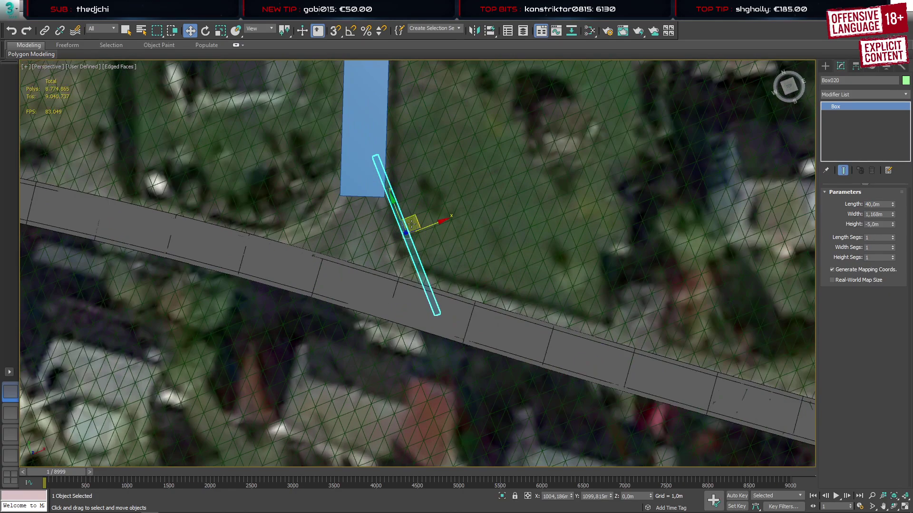
scroll(334, 261, down, 6)
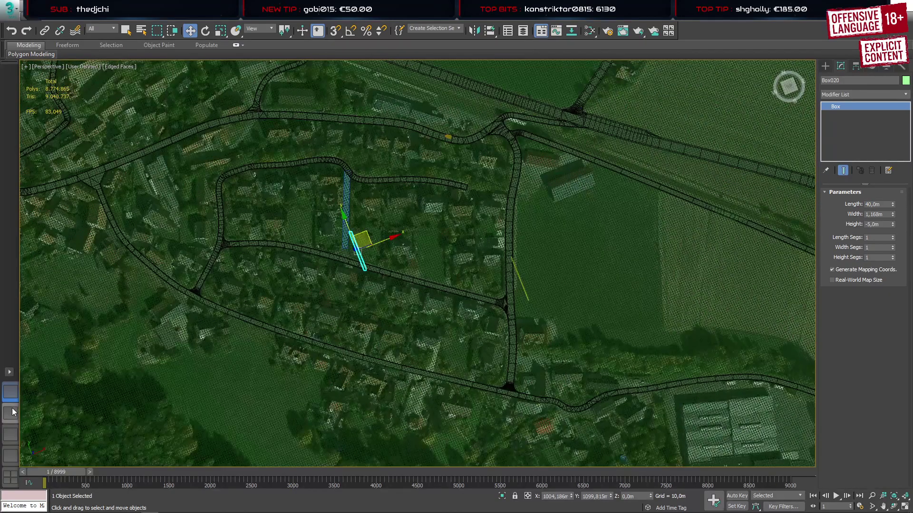
Raise Box020 up toward the terrain, delete the old thin box Box018, and reselect Box020
alt+middle_drag(360, 315, 325, 233)
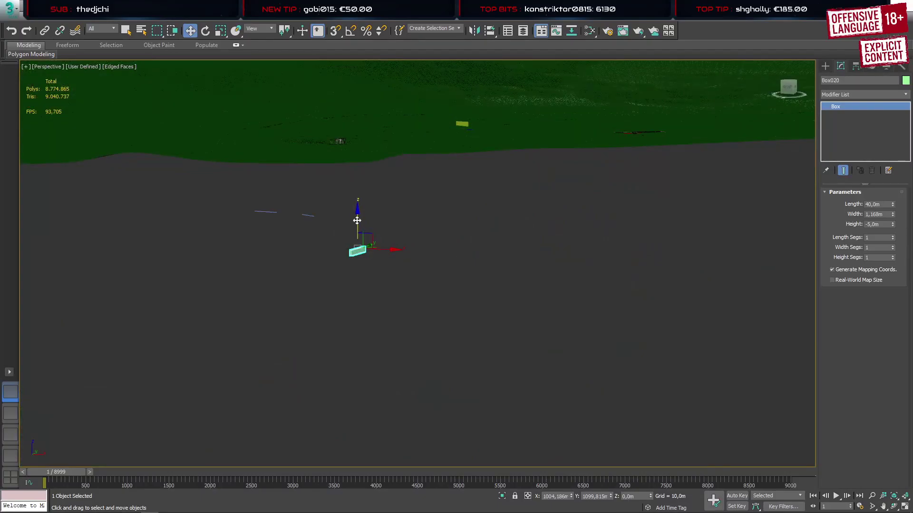
drag(356, 219, 375, 77)
alt+middle_drag(399, 144, 449, 196)
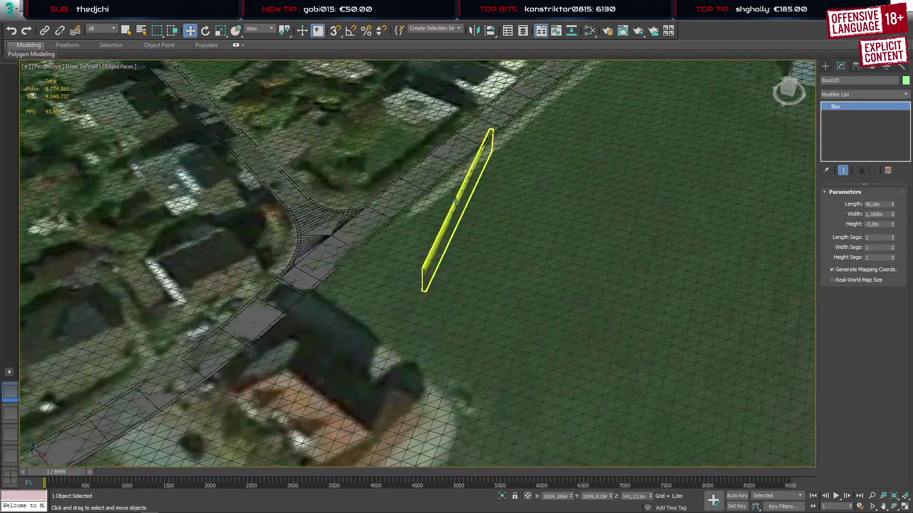
click(466, 202)
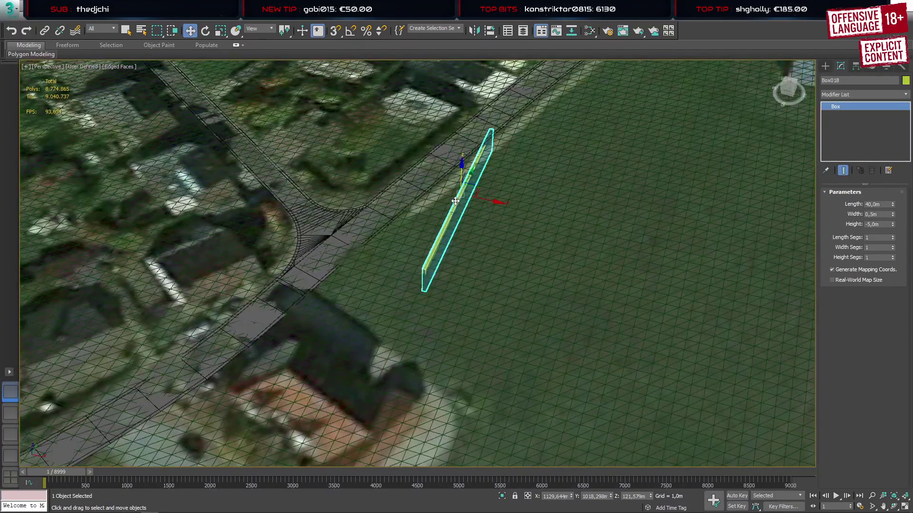
key(Delete)
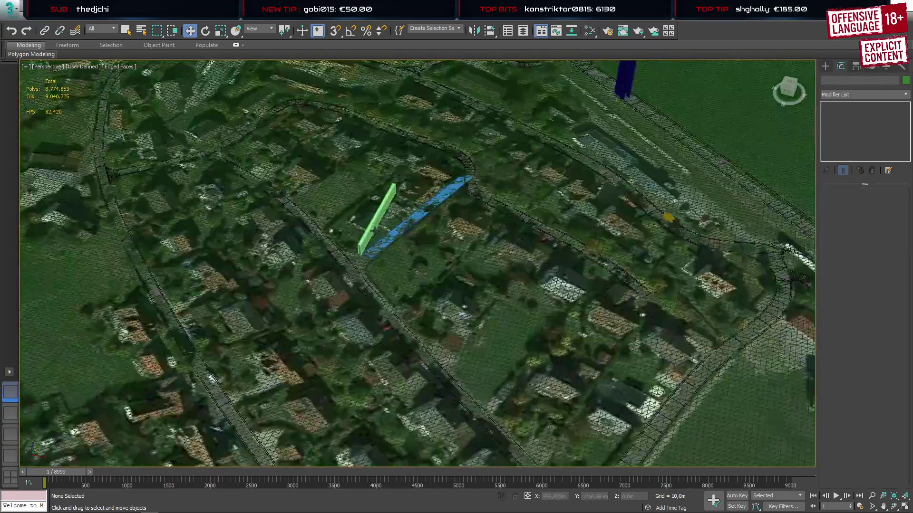
click(369, 251)
Orbit to a near-horizontal view and select both thin line shapes
scroll(369, 251, down, 6)
alt+middle_drag(314, 352, 371, 251)
scroll(327, 328, up, 4)
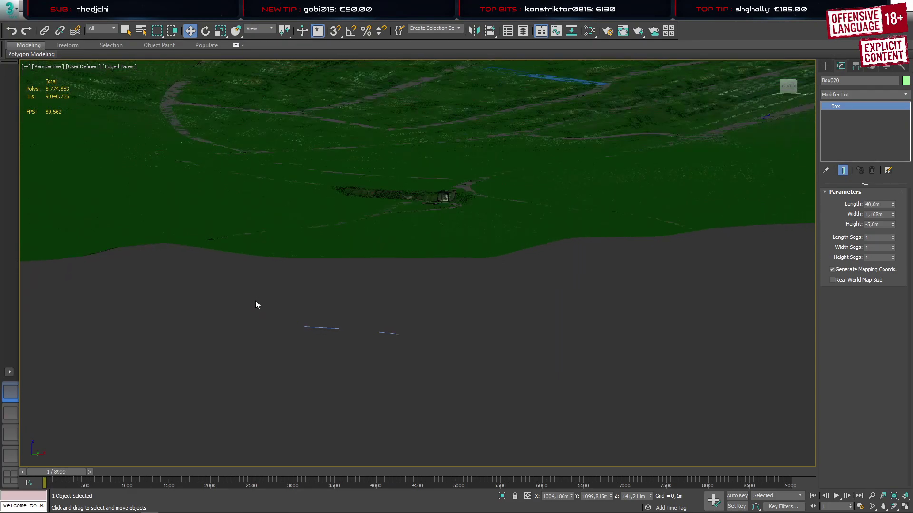
drag(256, 300, 395, 342)
scroll(396, 341, up, 2)
alt+middle_drag(391, 333, 360, 359)
scroll(317, 353, up, 6)
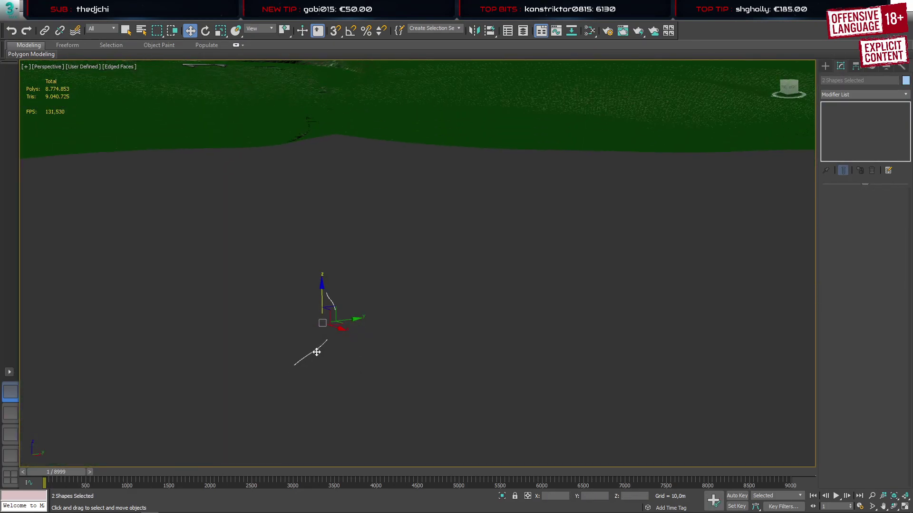
scroll(316, 363, down, 5)
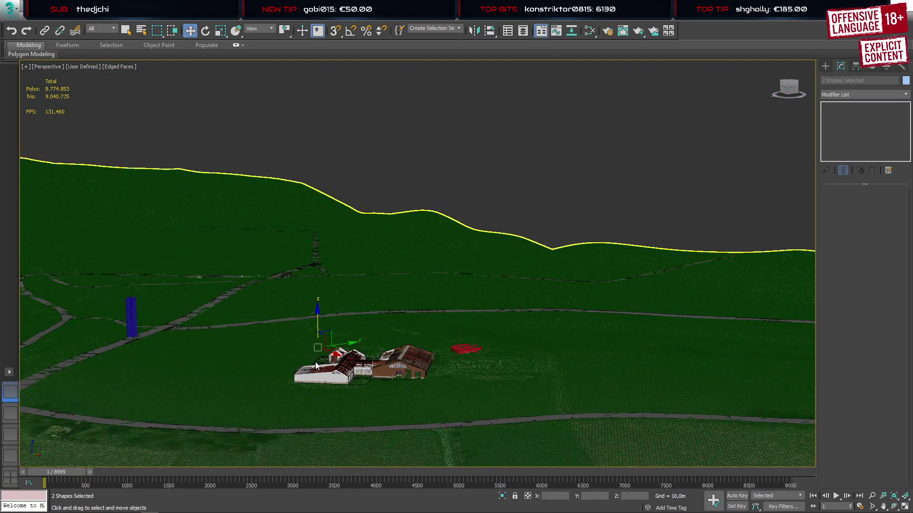
scroll(315, 362, up, 2)
alt+middle_drag(315, 362, 210, 363)
Marquee-select only Line011 and open the Layer Explorer
click(339, 393)
drag(367, 366, 404, 314)
drag(403, 351, 404, 352)
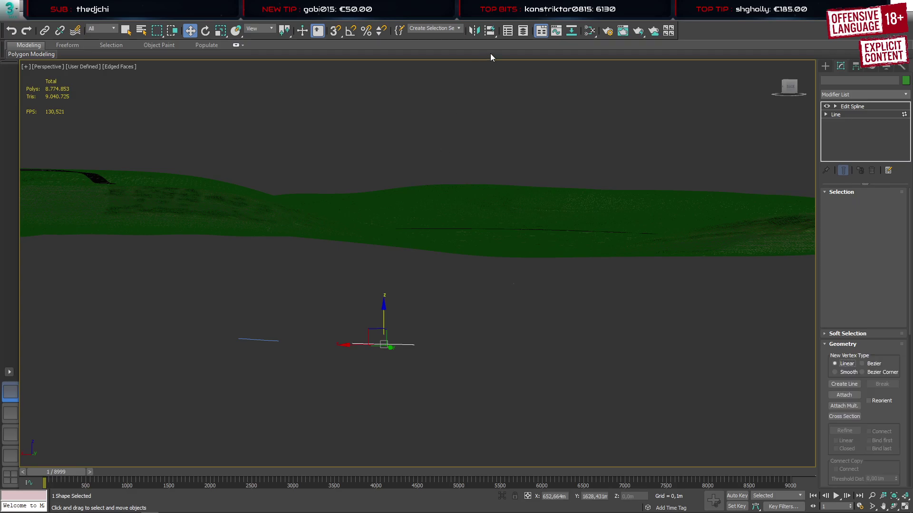
click(523, 30)
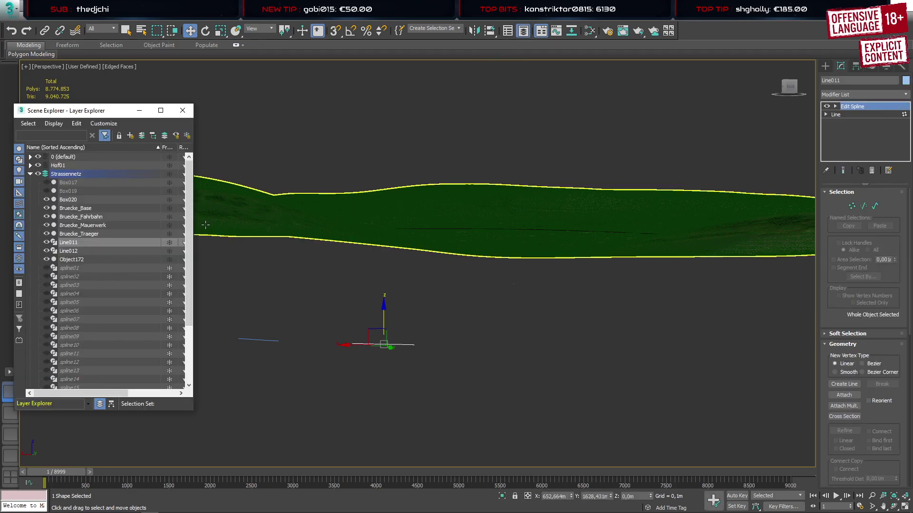
Select Line012 in the layer list and inspect it in the Top view
click(80, 251)
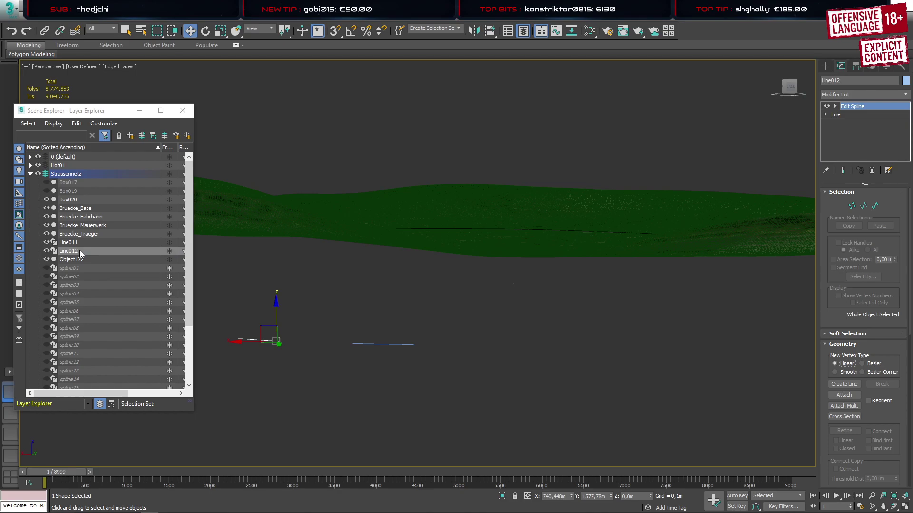
click(10, 413)
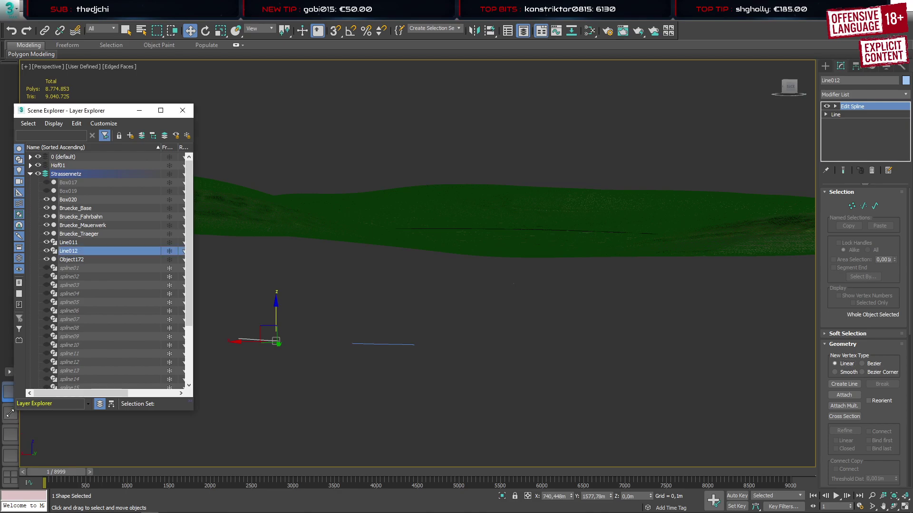
click(10, 413)
scroll(417, 237, down, 6)
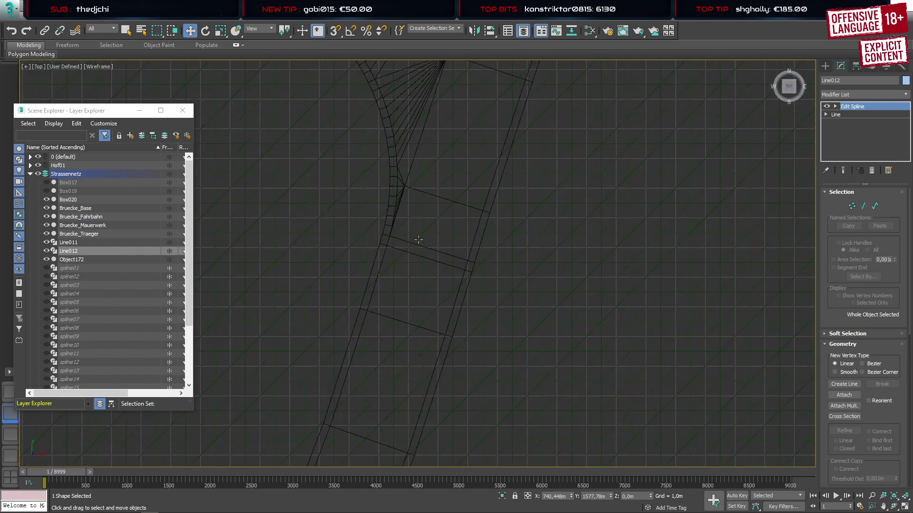
scroll(393, 263, down, 5)
scroll(335, 196, up, 10)
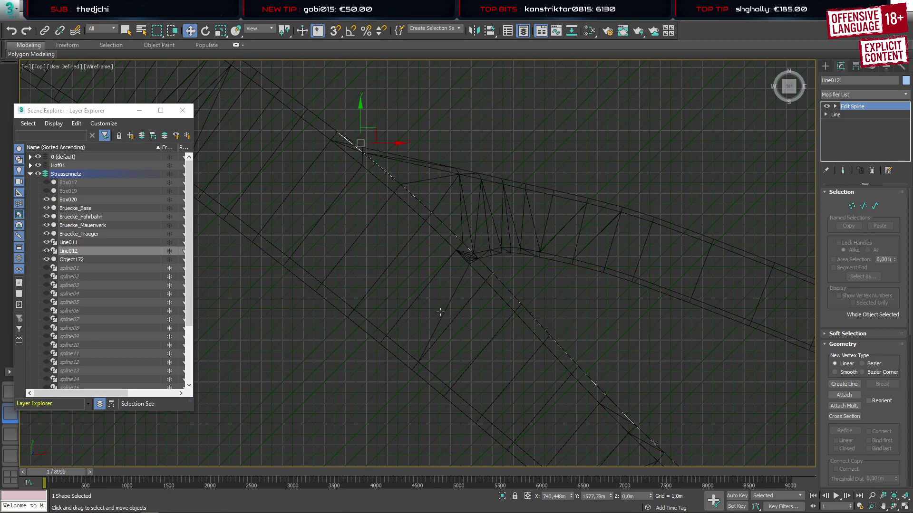
middle_drag(436, 306, 419, 269)
scroll(385, 180, down, 12)
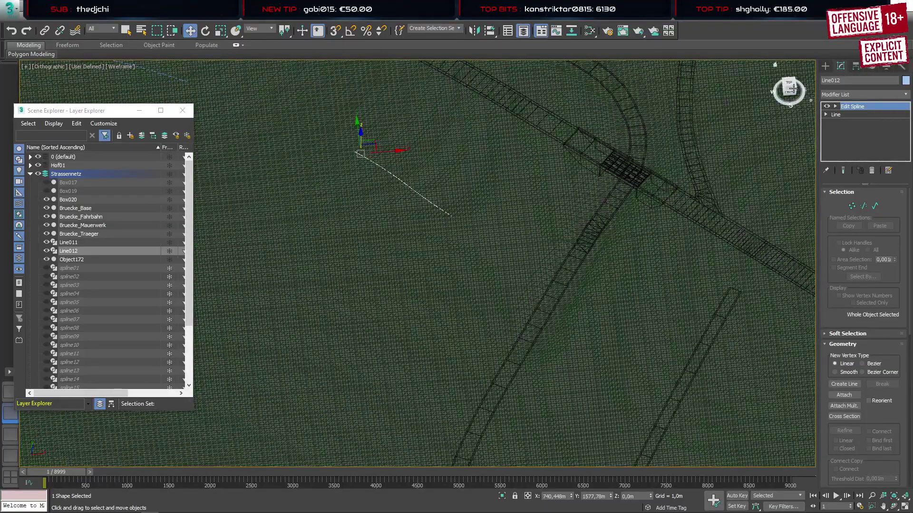
key(t)
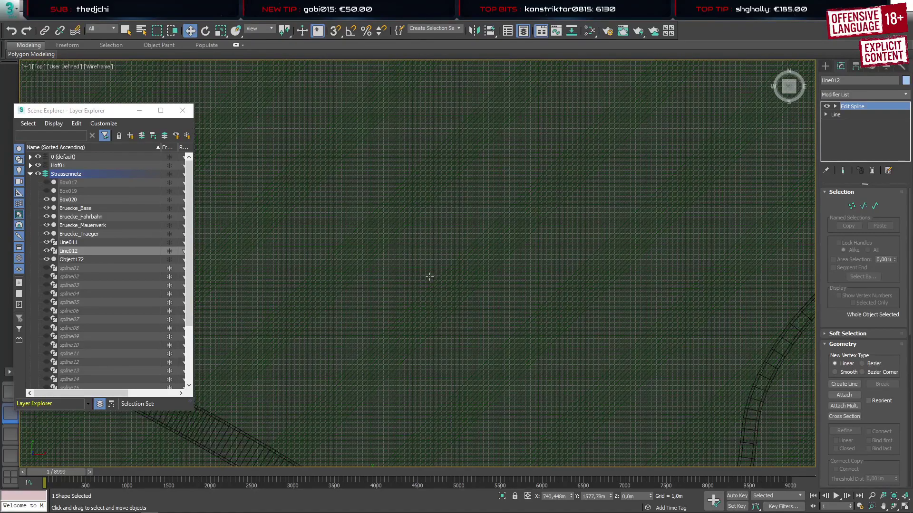
Back in Perspective, marquee-select the stray blue lines Line011 and Line012 and delete them
key(p)
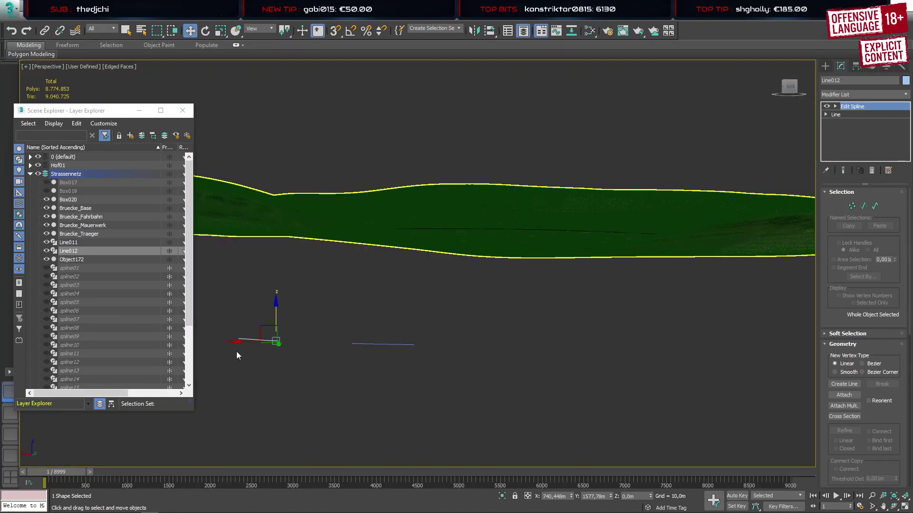
click(230, 307)
drag(230, 308, 420, 367)
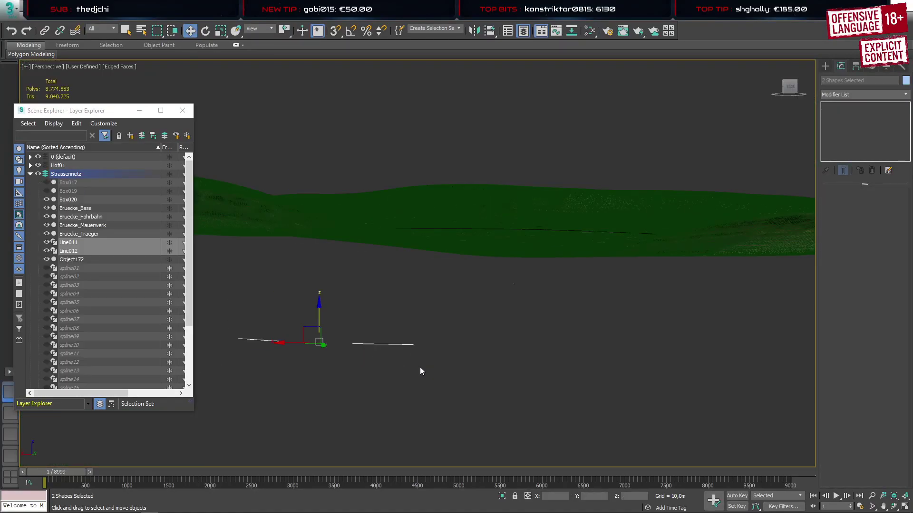
key(Delete)
click(30, 174)
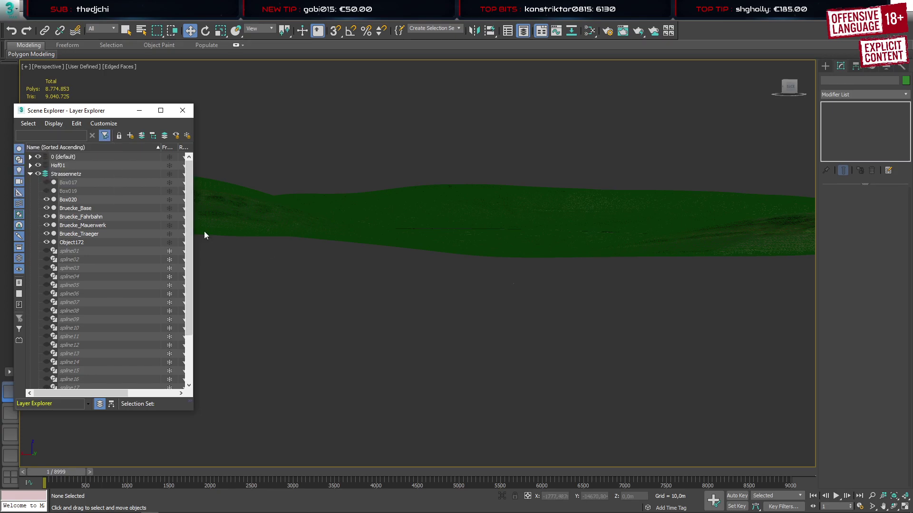
click(76, 192)
Delete Box017 and Box019 from the scene
ctrl+click(72, 184)
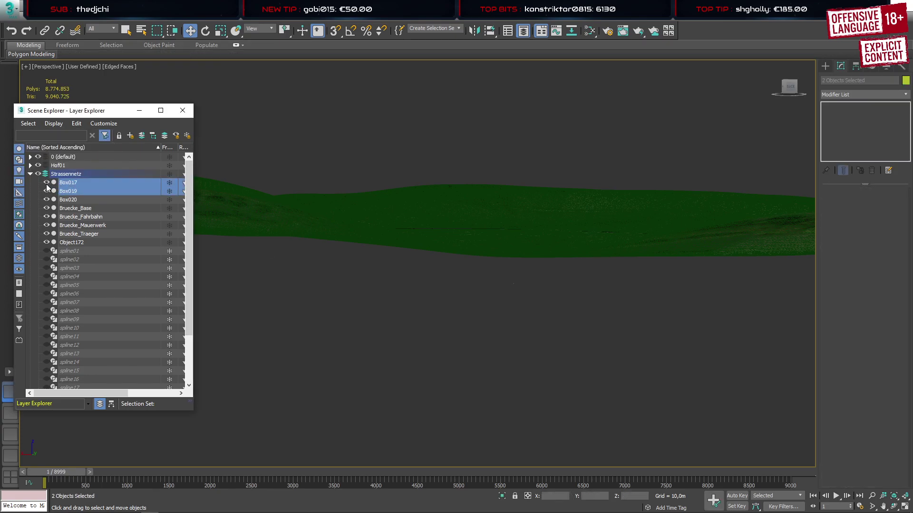
key(z)
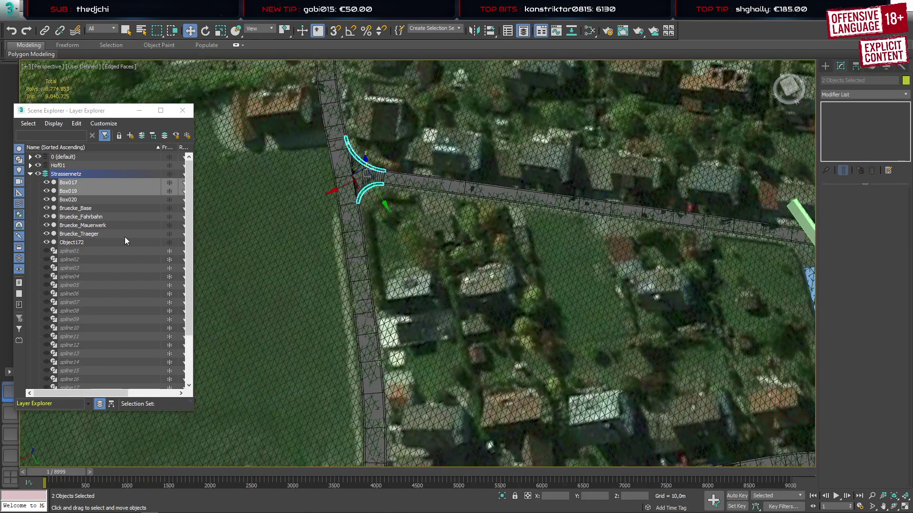
key(Delete)
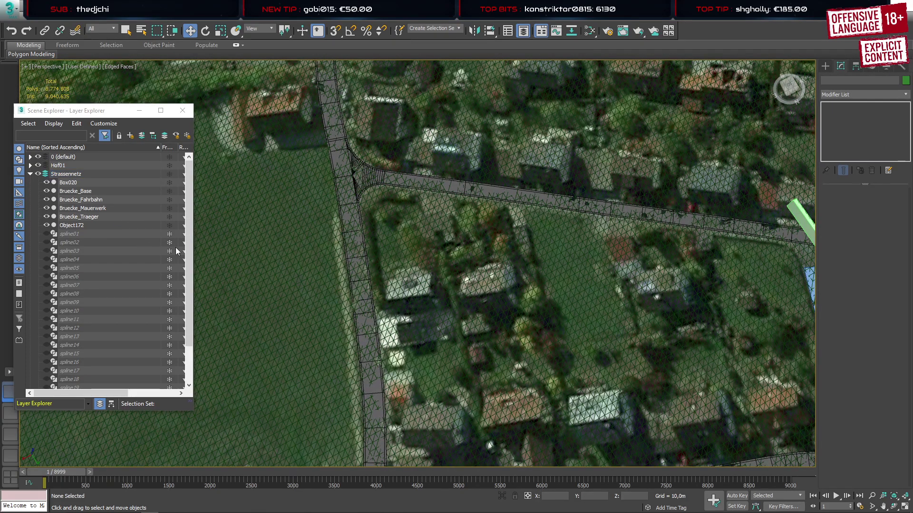
Select Box020 and narrow its width to 0,5m
click(87, 185)
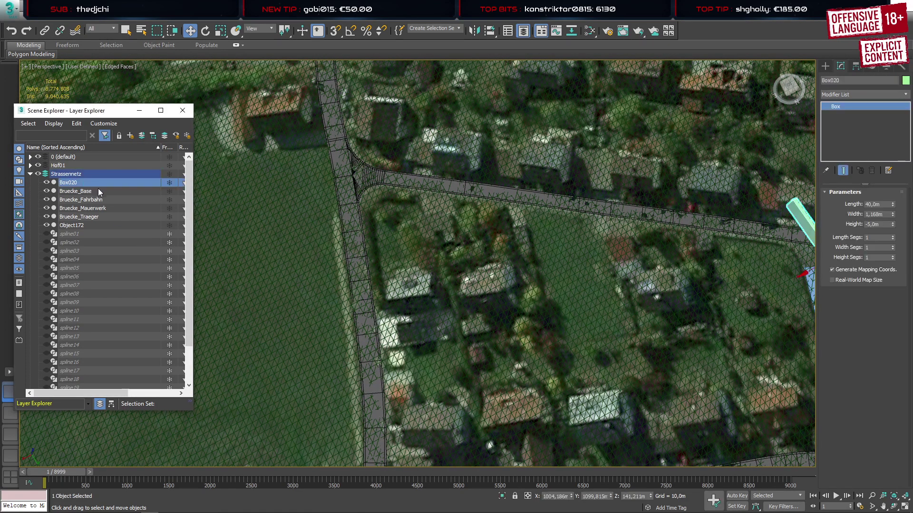
click(183, 111)
middle_drag(479, 285, 141, 293)
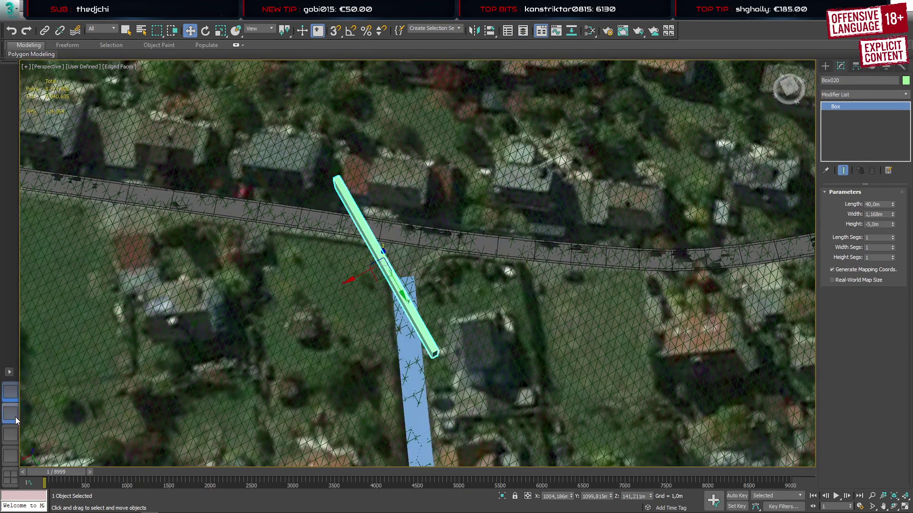
click(10, 413)
key(z)
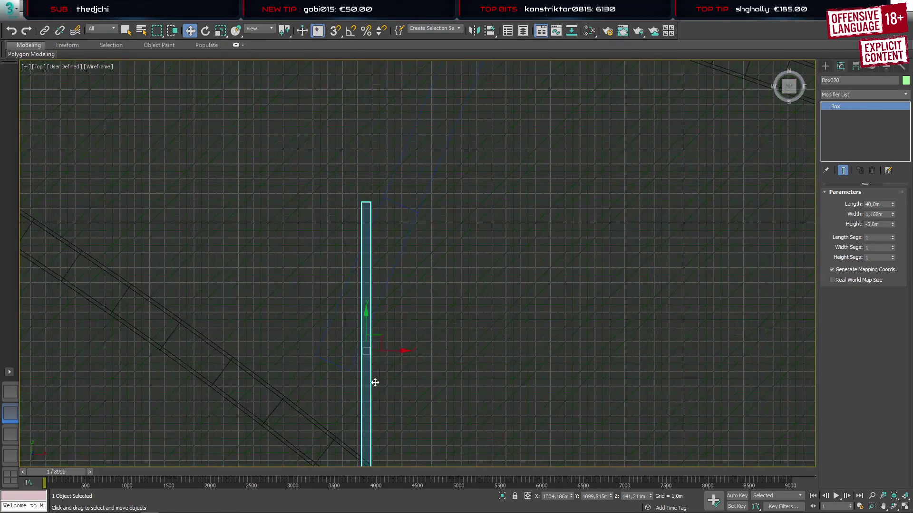
middle_drag(373, 381, 390, 269)
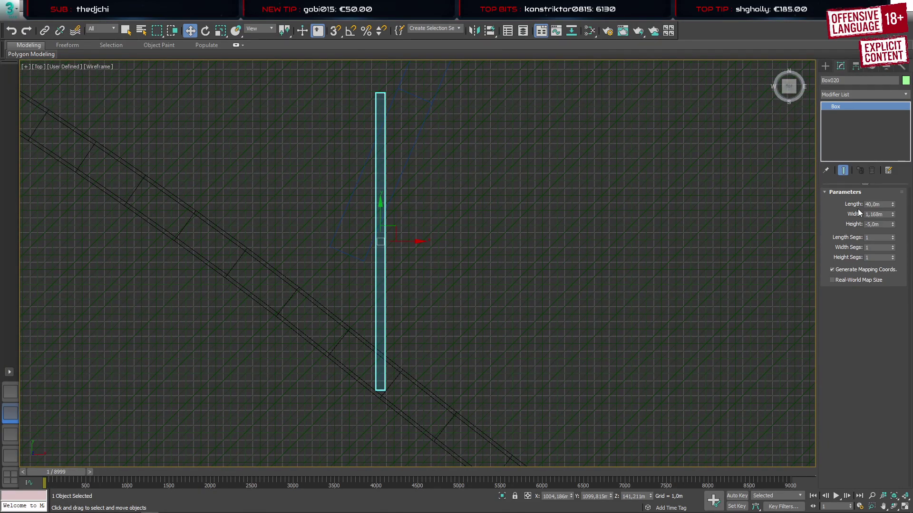
double_click(877, 215)
text(0,5)
key(Return)
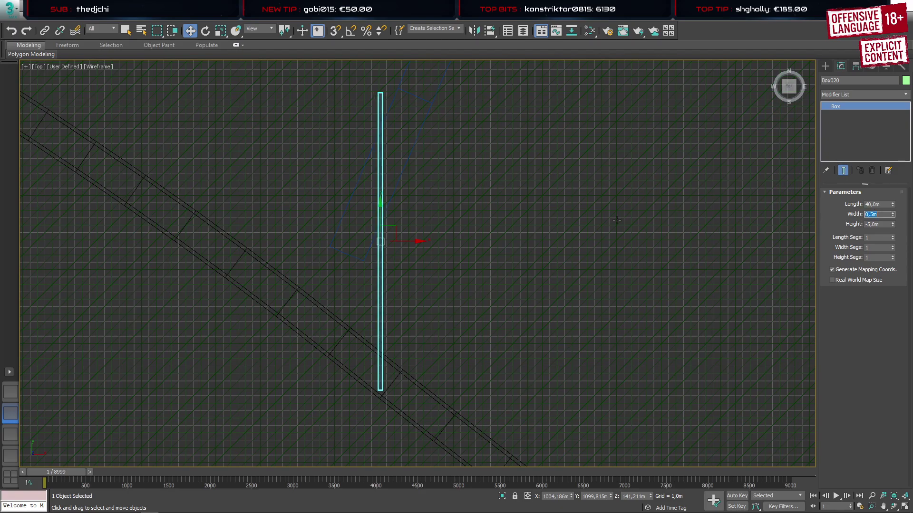
Move Box020 onto the side road's edge, lower it in Z, and drag out a copy
scroll(385, 248, up, 2)
middle_drag(387, 247, 412, 224)
drag(425, 191, 399, 214)
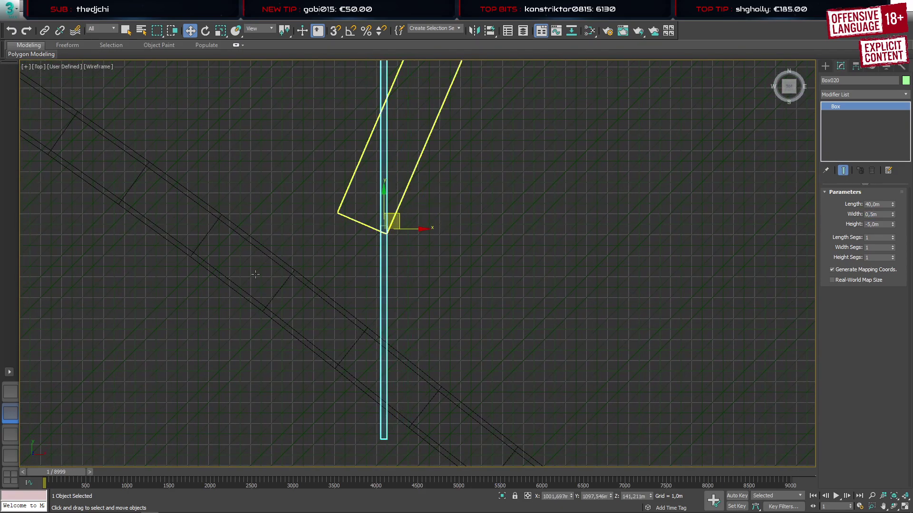
click(10, 391)
alt+middle_drag(389, 284, 393, 210)
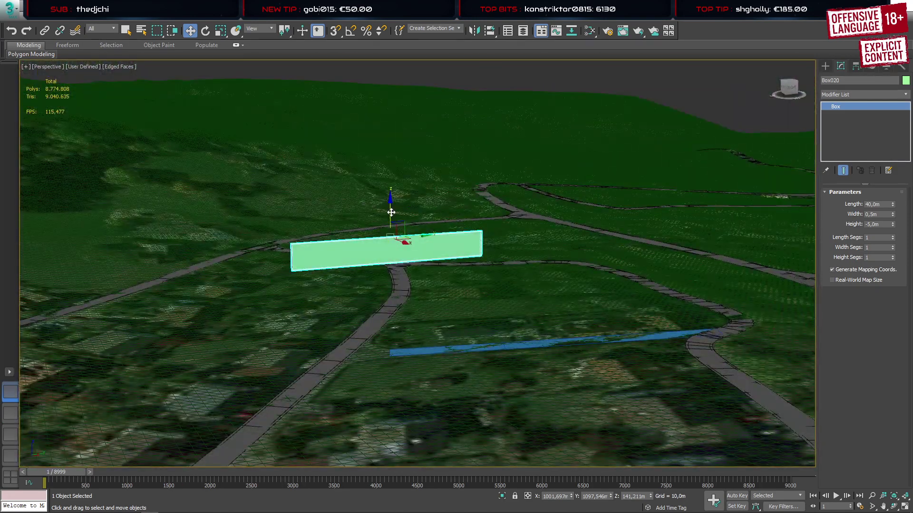
drag(393, 210, 380, 331)
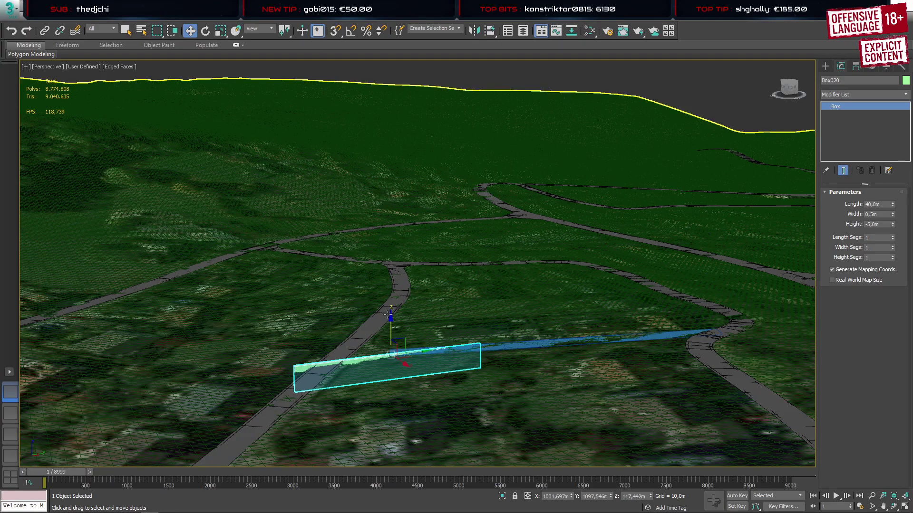
alt+middle_drag(380, 330, 436, 309)
scroll(387, 368, up, 5)
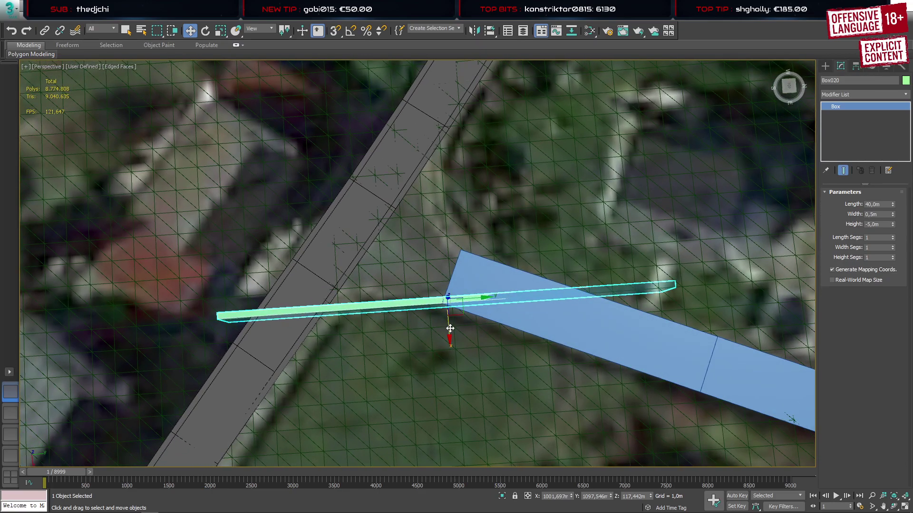
shift+drag(450, 329, 457, 417)
Confirm the Box020 copy and convert Box020 to an Editable Poly
click(451, 299)
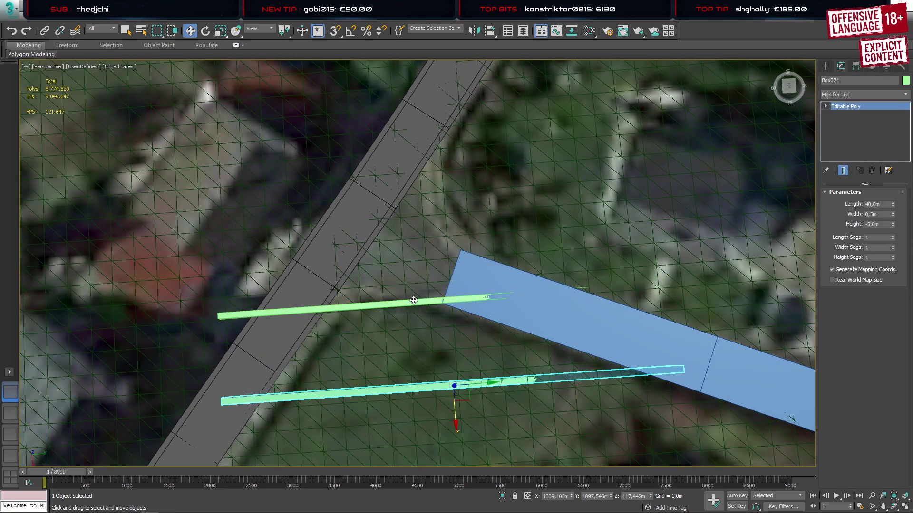
click(414, 301)
right_click(414, 301)
mouse_move(457, 411)
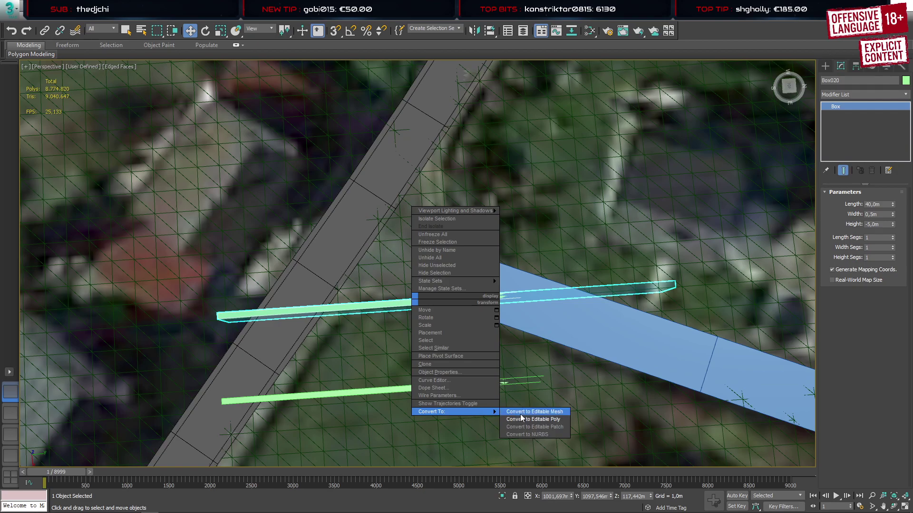
click(526, 420)
Delete Box020's end polygons lying beyond the road edge
key(2)
drag(448, 349, 425, 221)
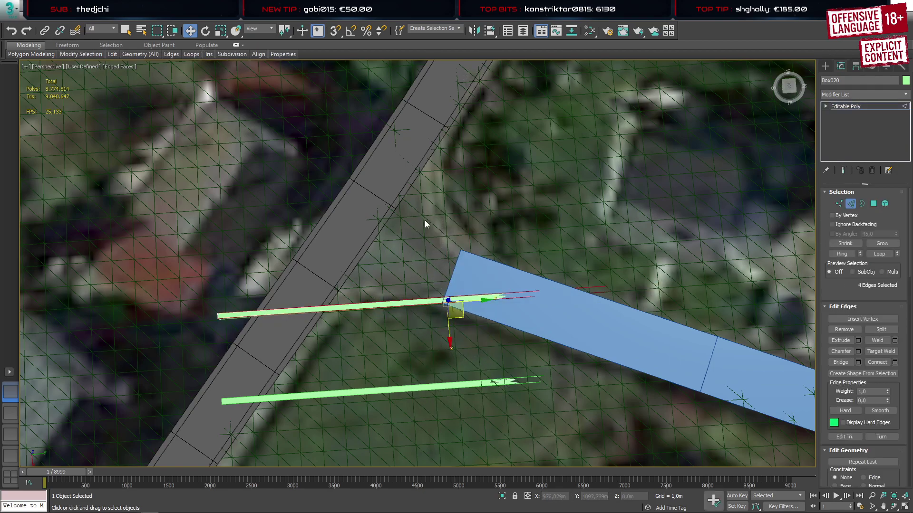
key(4)
drag(697, 234, 557, 383)
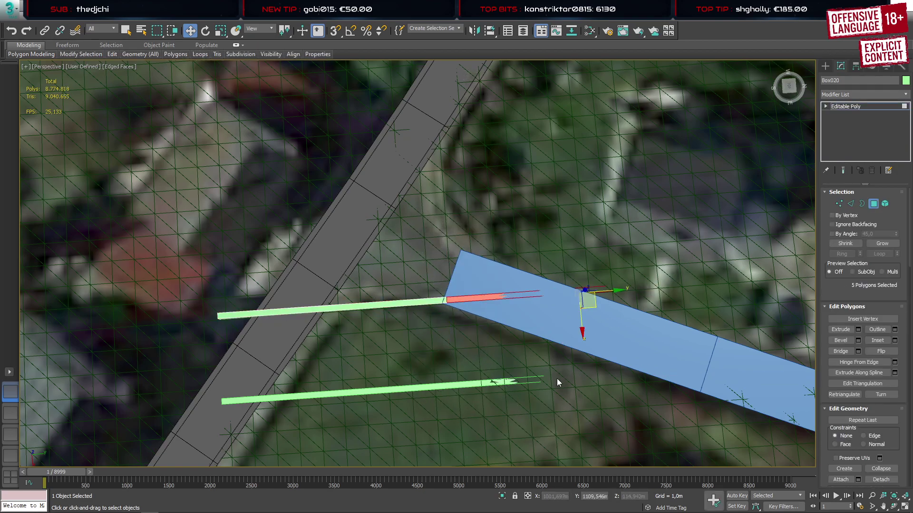
click(509, 218)
drag(501, 194, 814, 344)
key(Delete)
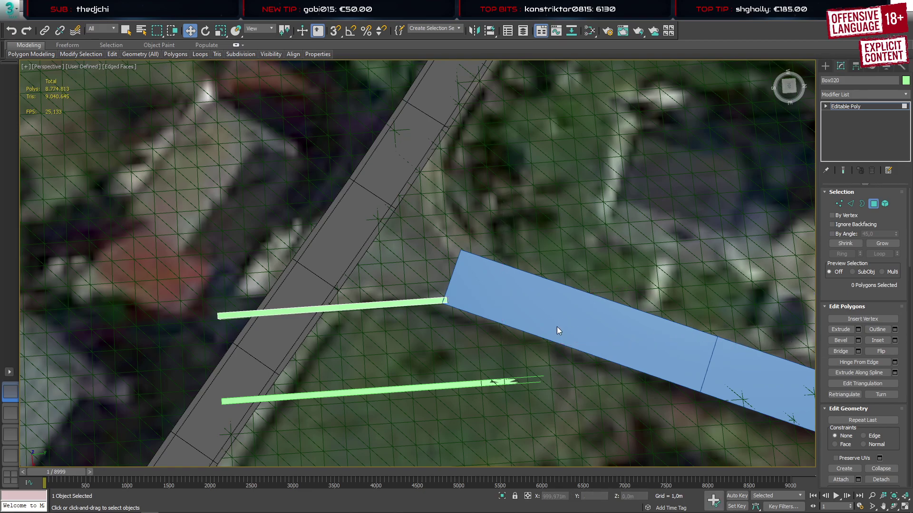
click(825, 65)
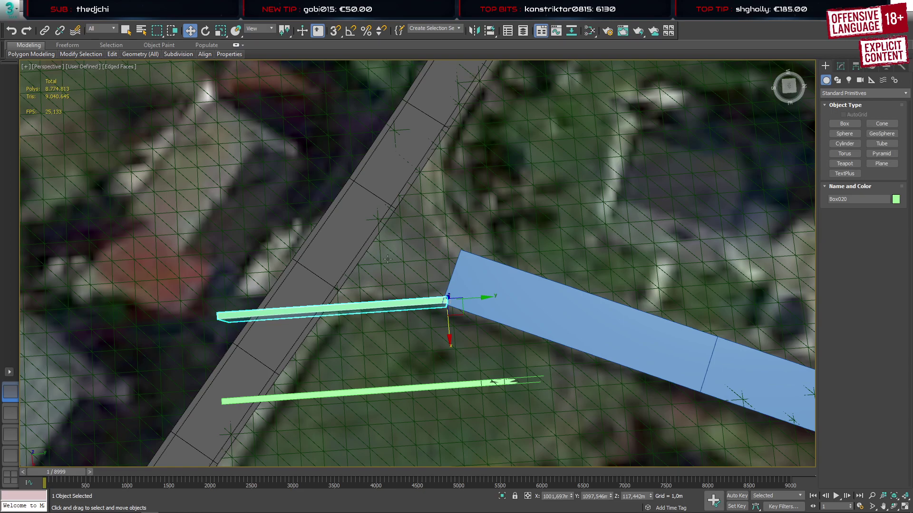
In Top view, move Box020 up-right and rotate it -22,27° about Z
click(10, 412)
scroll(387, 247, up, 8)
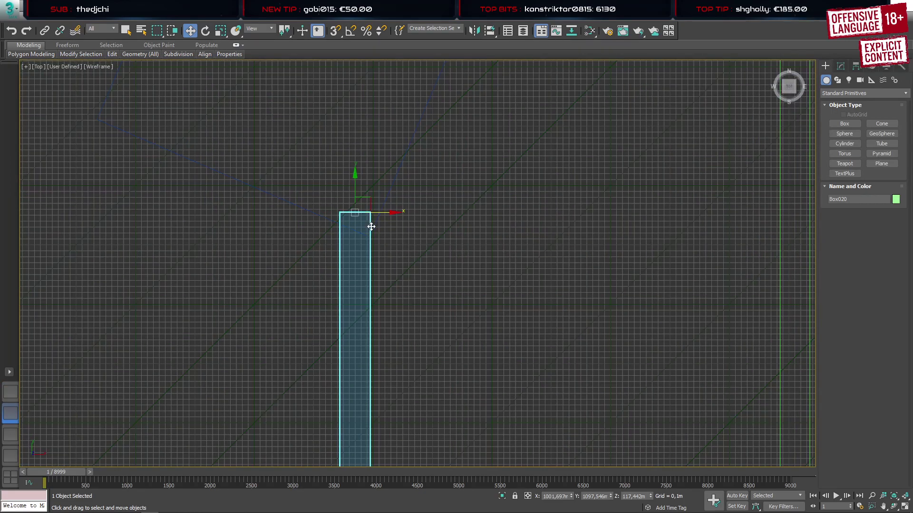
scroll(369, 228, down, 10)
drag(374, 216, 393, 163)
scroll(387, 173, up, 6)
key(e)
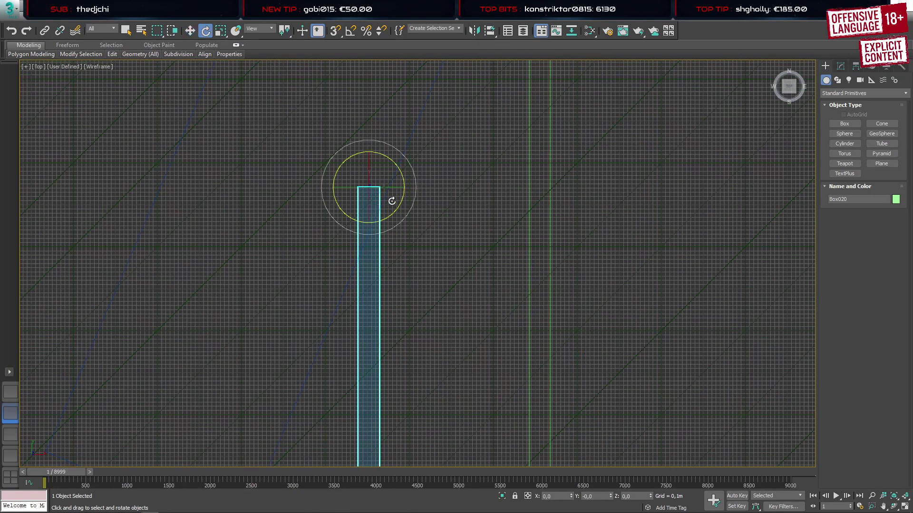
drag(397, 204, 389, 225)
Using the box's local axes, slide Box020 0,165m along its length
key(w)
click(259, 29)
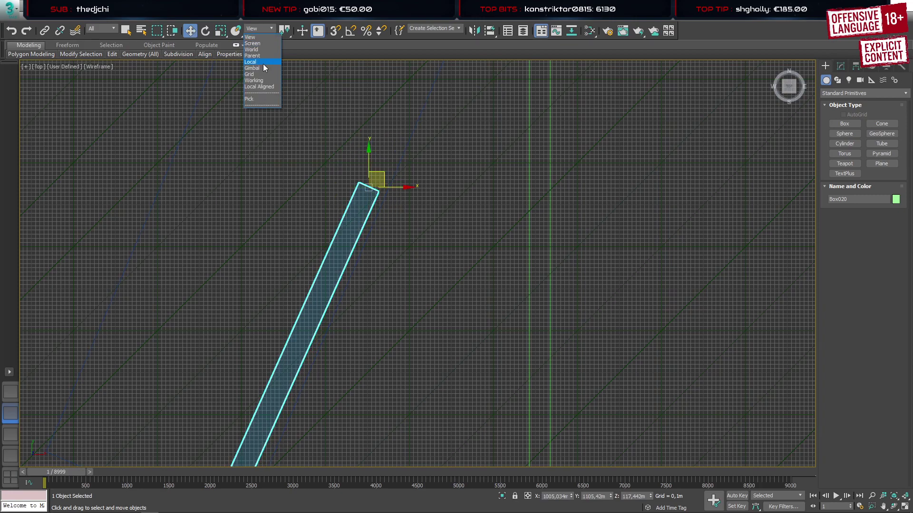
click(260, 71)
scroll(376, 193, up, 2)
drag(391, 199, 399, 204)
Turn Box020 slightly further about its vertical axis
key(e)
scroll(373, 208, up, 1)
scroll(375, 246, up, 1)
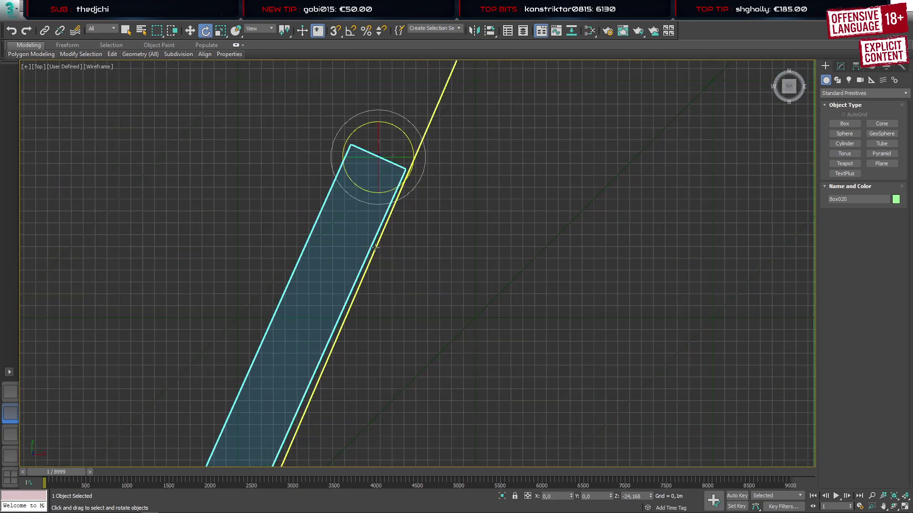
middle_drag(379, 243, 394, 175)
scroll(393, 174, down, 1)
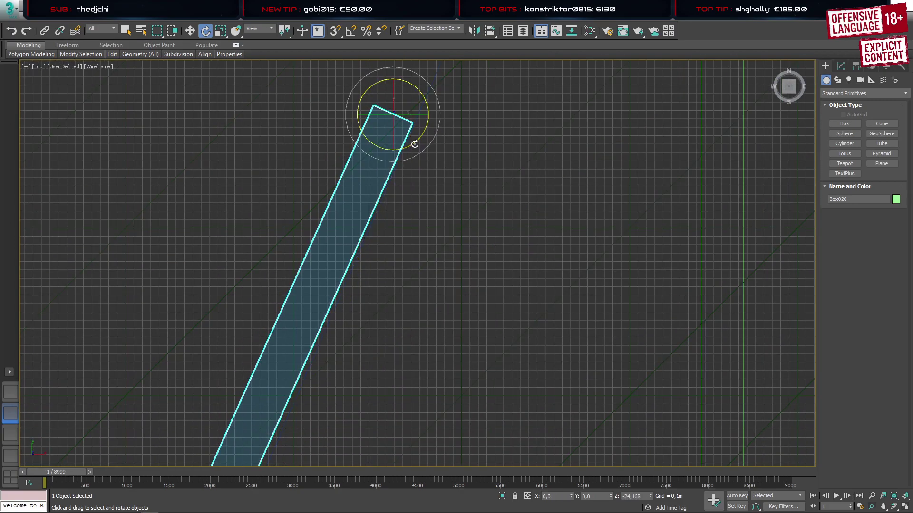
drag(415, 144, 415, 143)
key(w)
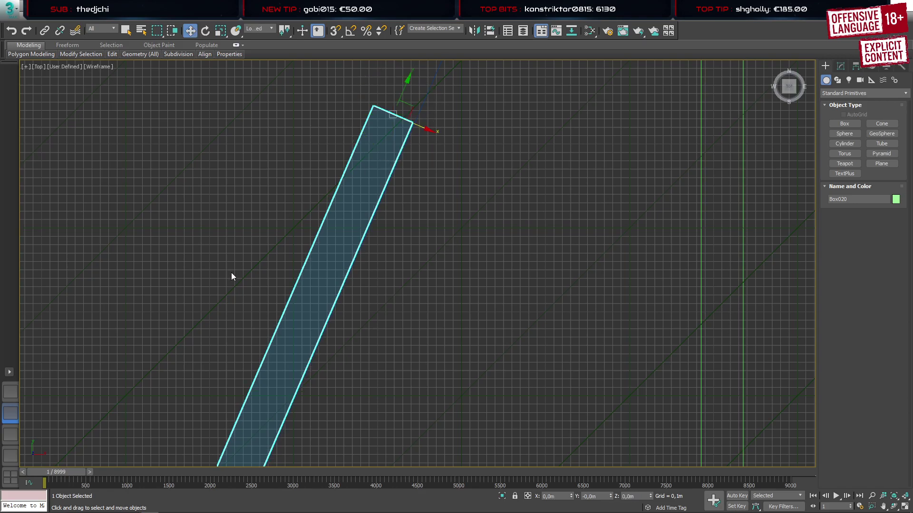
In Perspective, slide Box020 sideways along Y so its end meets the blue strip's end
click(15, 389)
alt+middle_drag(506, 335, 551, 287)
drag(576, 280, 457, 273)
scroll(469, 286, up, 5)
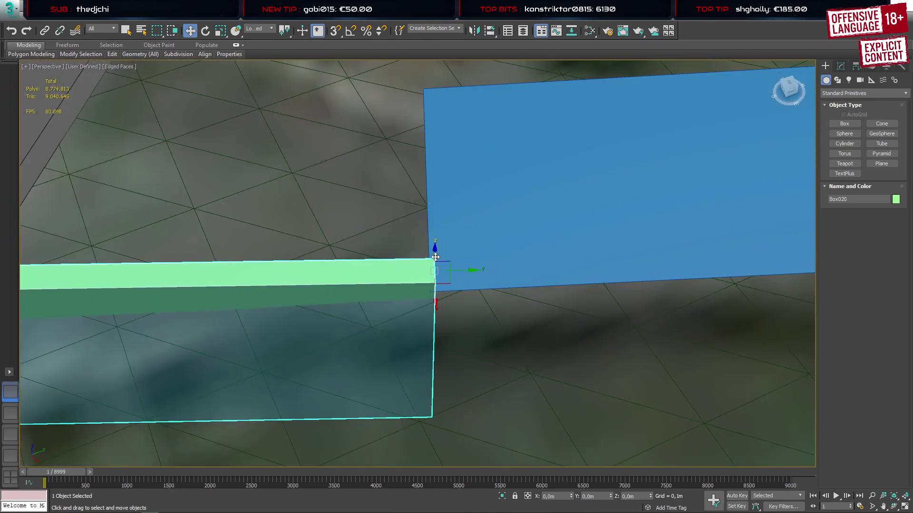
scroll(350, 267, down, 4)
middle_drag(350, 267, 495, 237)
alt+middle_drag(494, 238, 470, 222)
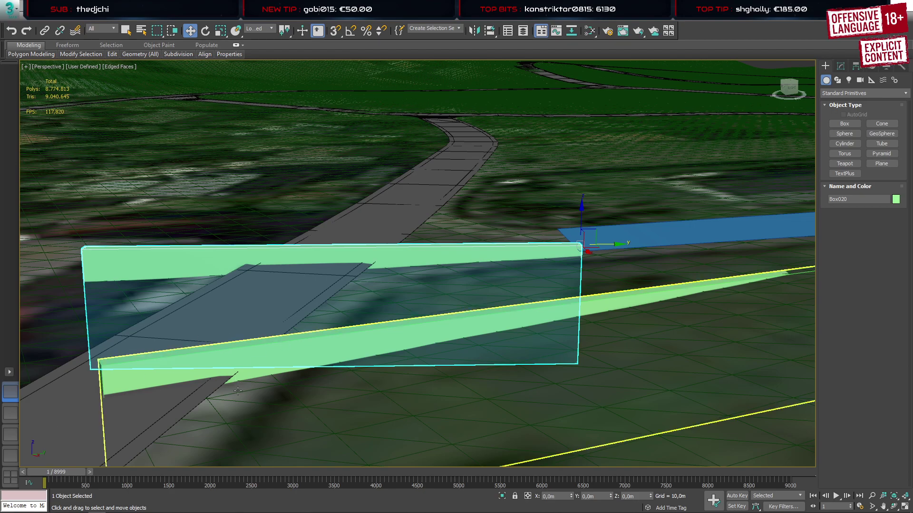
Isolate Box020, the blue road strip and the road
ctrl+click(607, 240)
ctrl+click(409, 215)
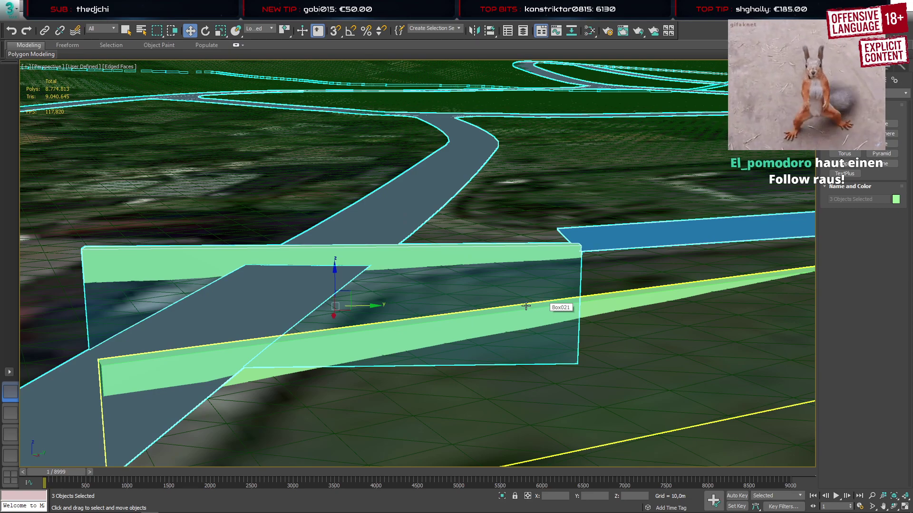
key(alt+q)
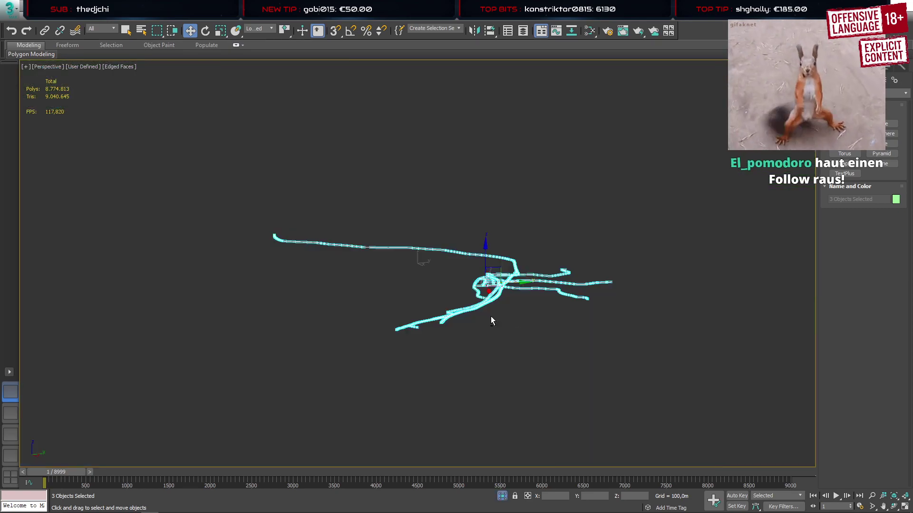
alt+middle_drag(492, 316, 593, 384)
click(545, 317)
scroll(489, 263, up, 15)
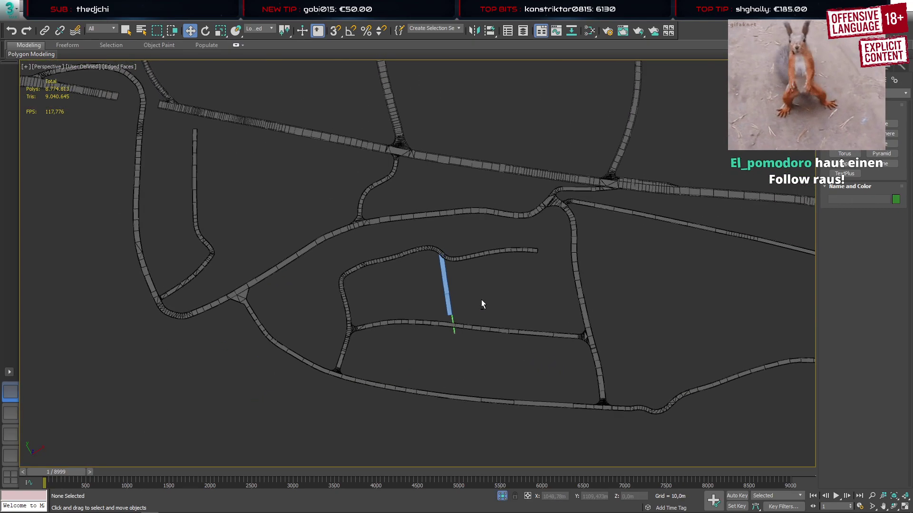
scroll(446, 328, up, 5)
scroll(449, 328, down, 6)
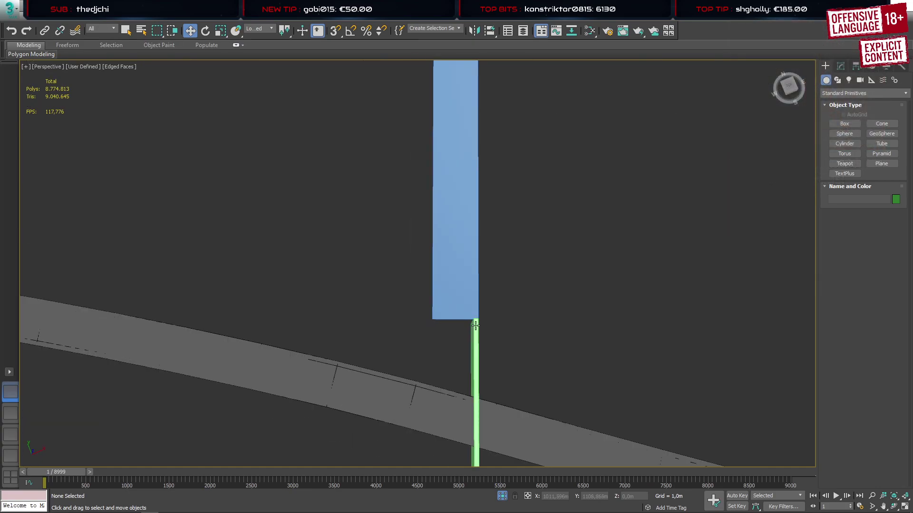
Create a new box beside the strip and set its width to 5 m
click(844, 123)
drag(506, 264, 527, 270)
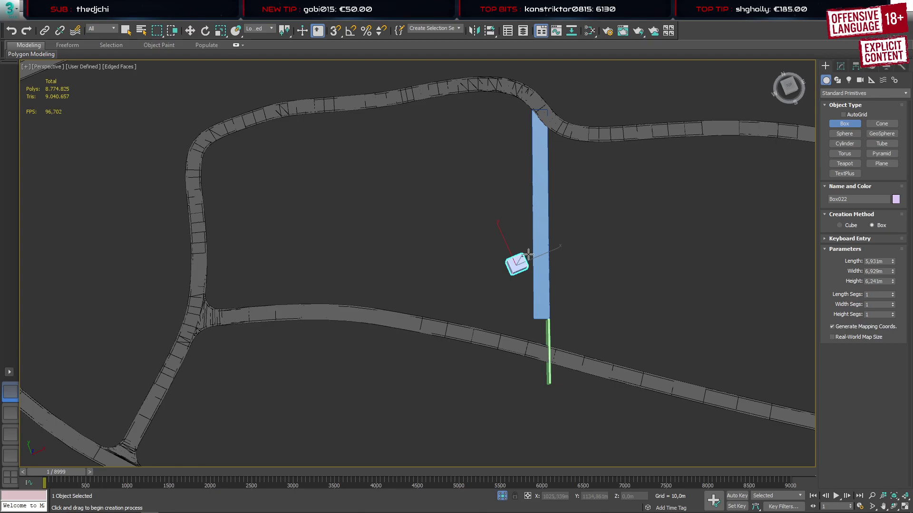
click(530, 254)
key(w)
click(842, 66)
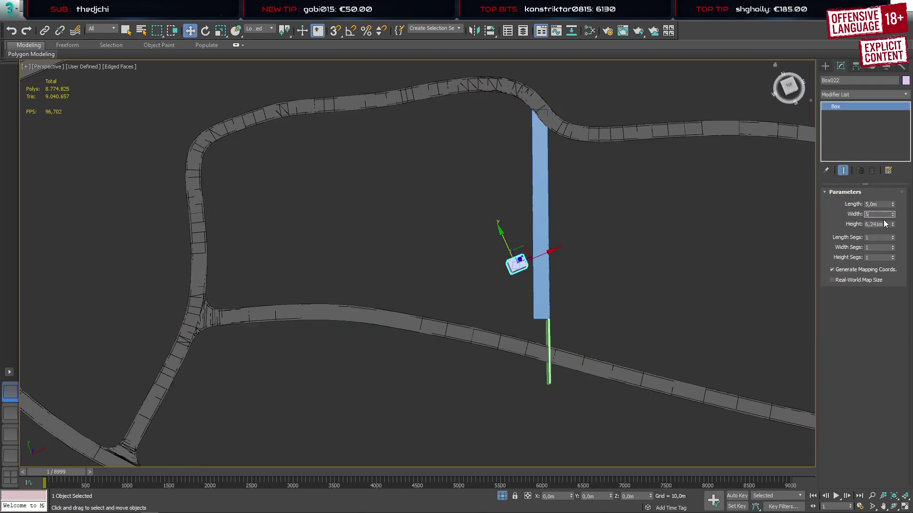
text(5)
key(Tab)
click(825, 66)
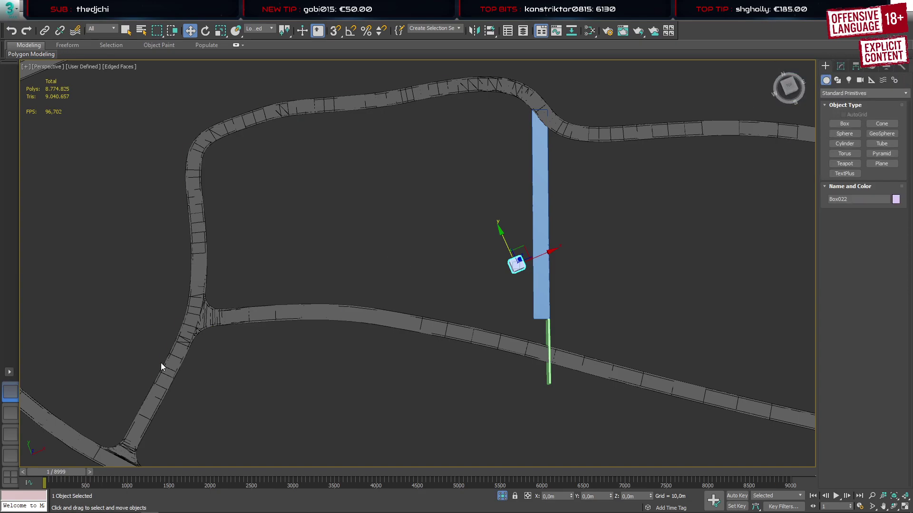
In Top view, move the box to the road edge and rotate it about 25° to match the road
click(10, 415)
scroll(327, 355, down, 10)
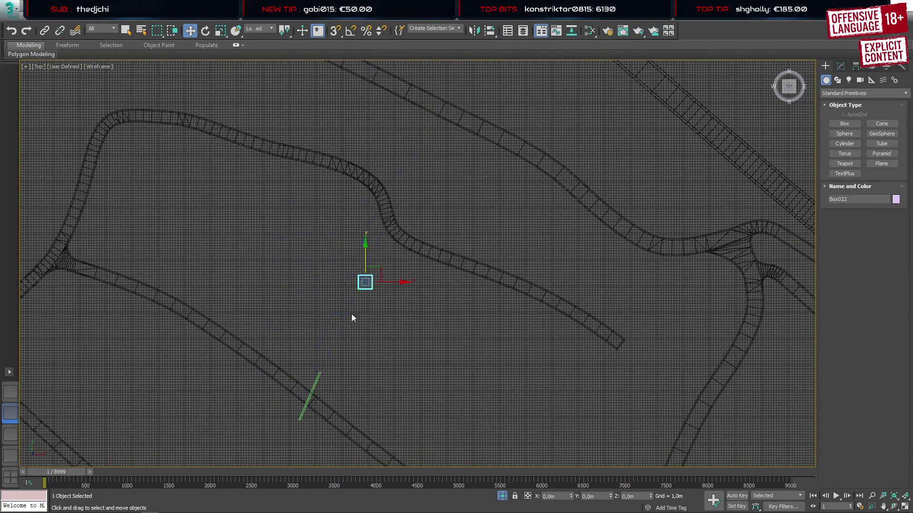
scroll(349, 314, up, 5)
middle_drag(325, 351, 395, 284)
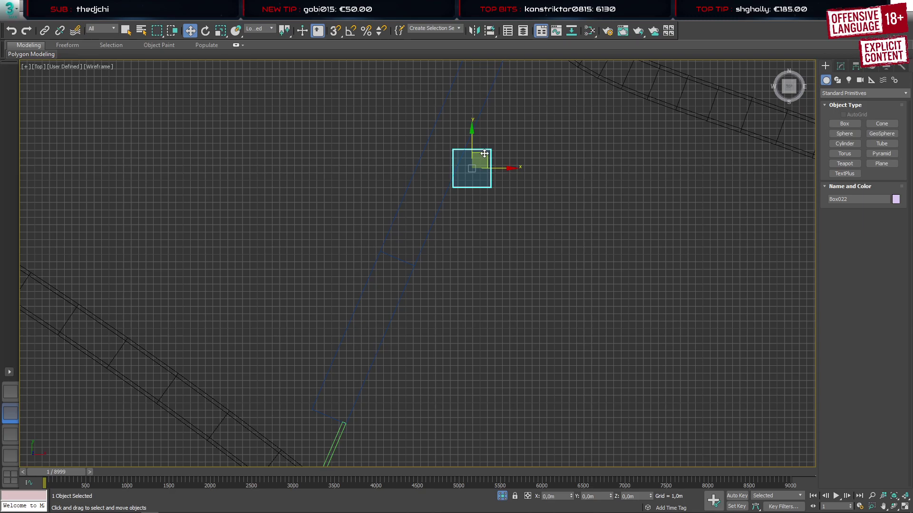
drag(484, 154, 415, 227)
scroll(412, 246, up, 5)
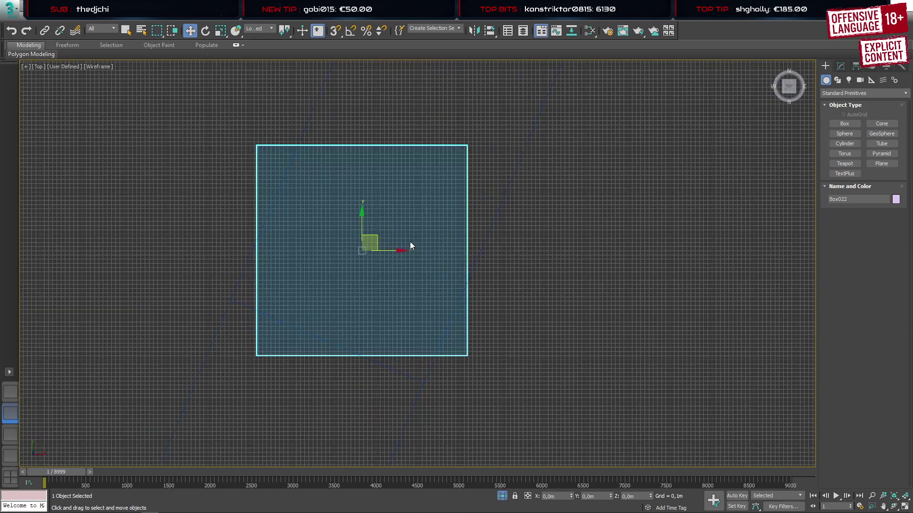
scroll(409, 245, up, 3)
key(e)
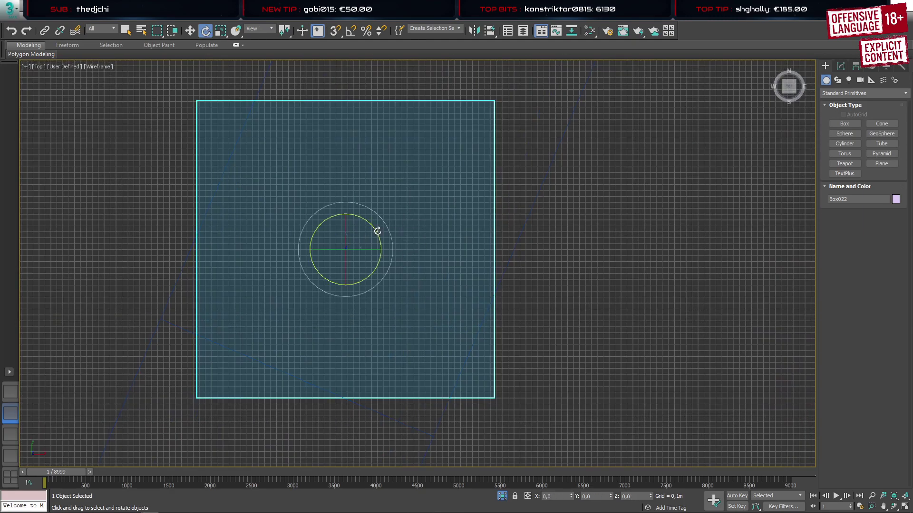
drag(378, 231, 376, 264)
key(w)
key(e)
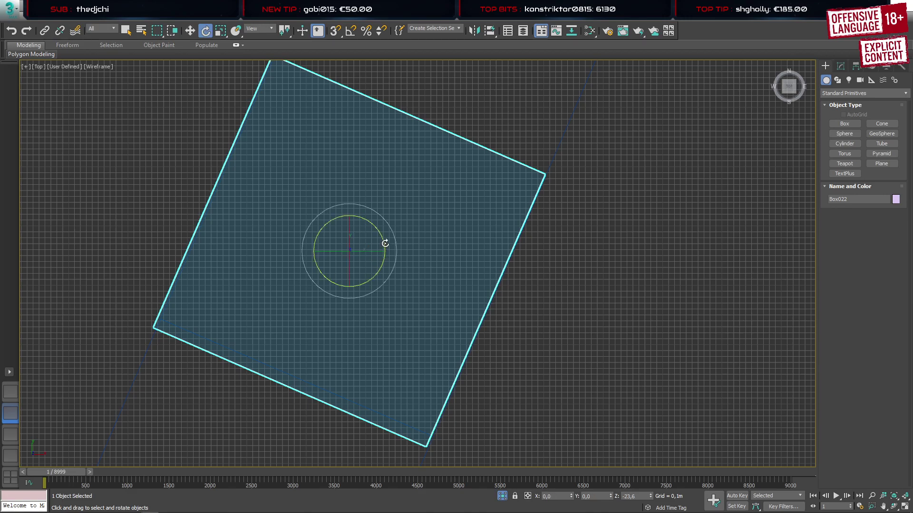
drag(385, 245, 374, 261)
key(w)
Set the box's length and width both to 4 m
click(841, 65)
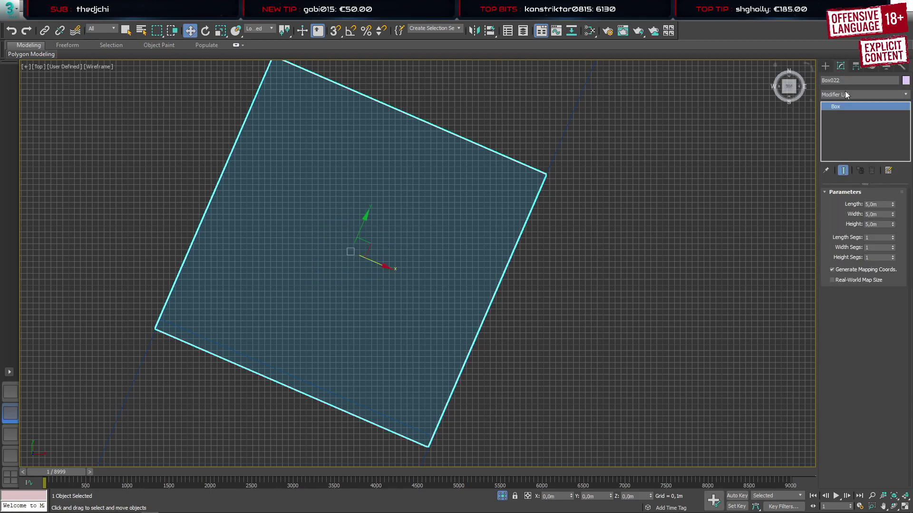
text(4)
key(Return)
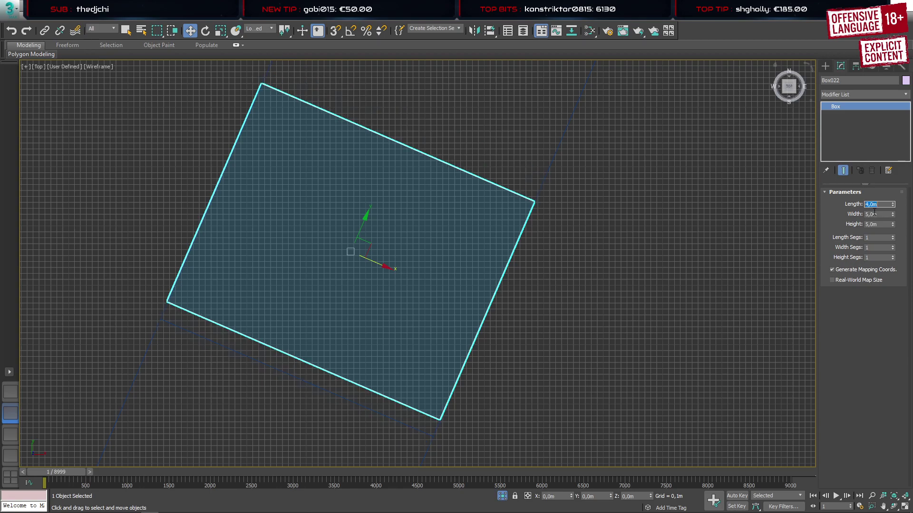
click(874, 213)
text(4)
key(Return)
click(825, 66)
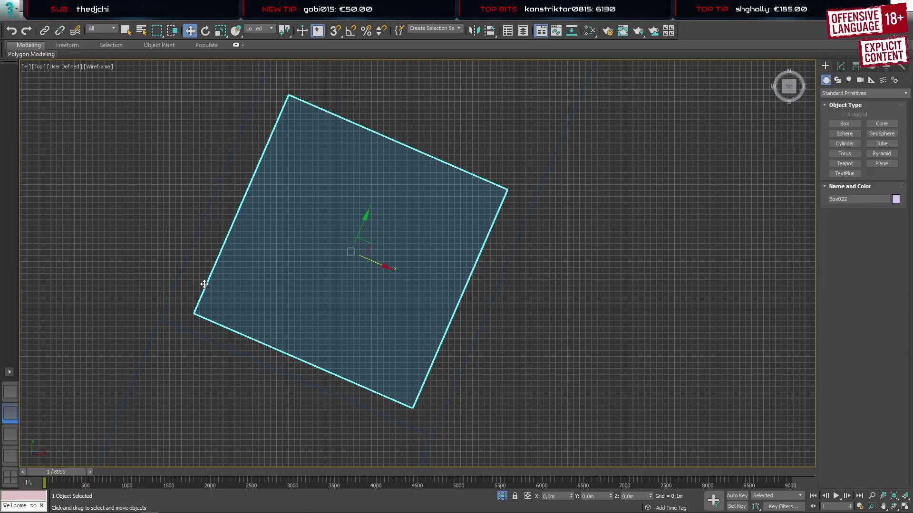
click(10, 393)
scroll(315, 296, down, 5)
Raise Box022 in Z so it rests on the blue road strip
alt+middle_drag(369, 308, 358, 265)
drag(445, 275, 441, 101)
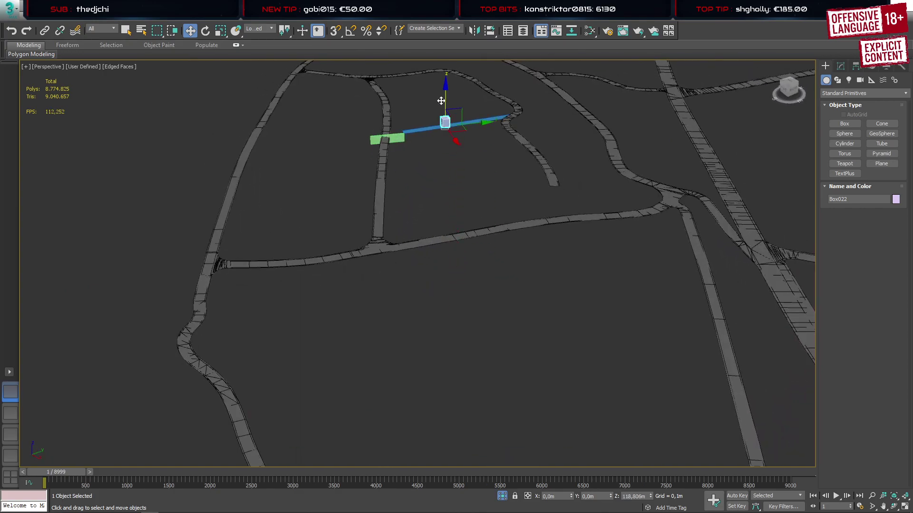
scroll(440, 119, up, 8)
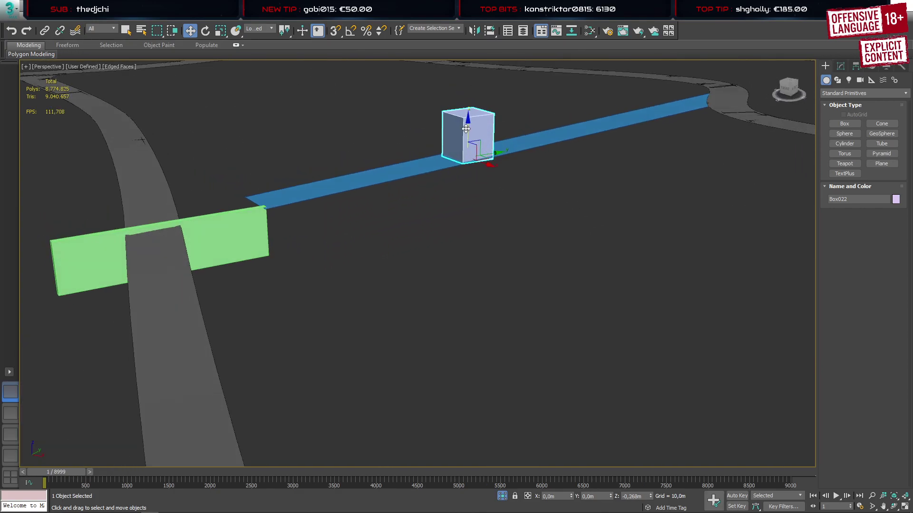
alt+middle_drag(443, 144, 460, 204)
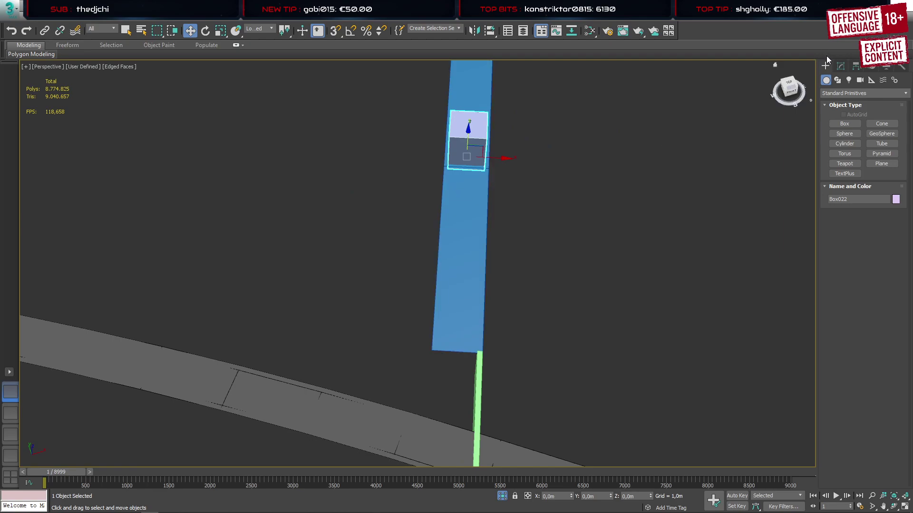
Select spline021 and ring-select the edges running across it
click(472, 227)
key(1)
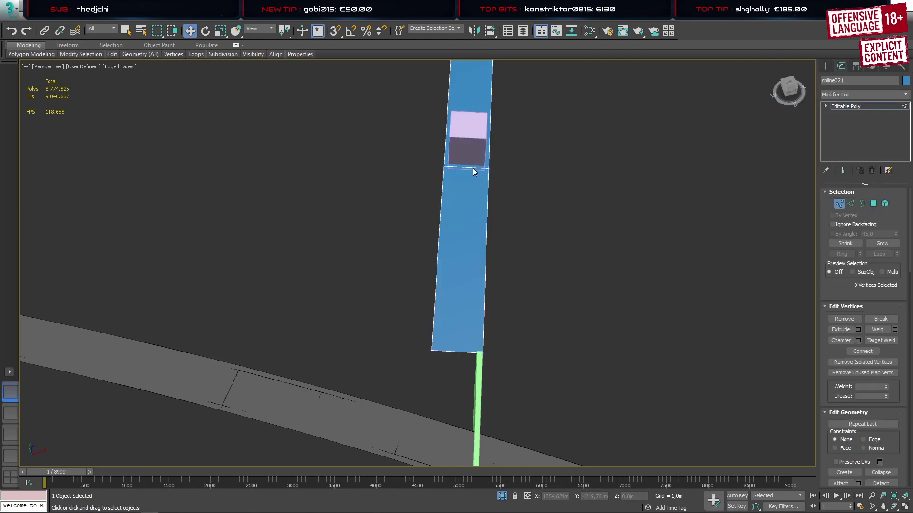
key(2)
click(472, 169)
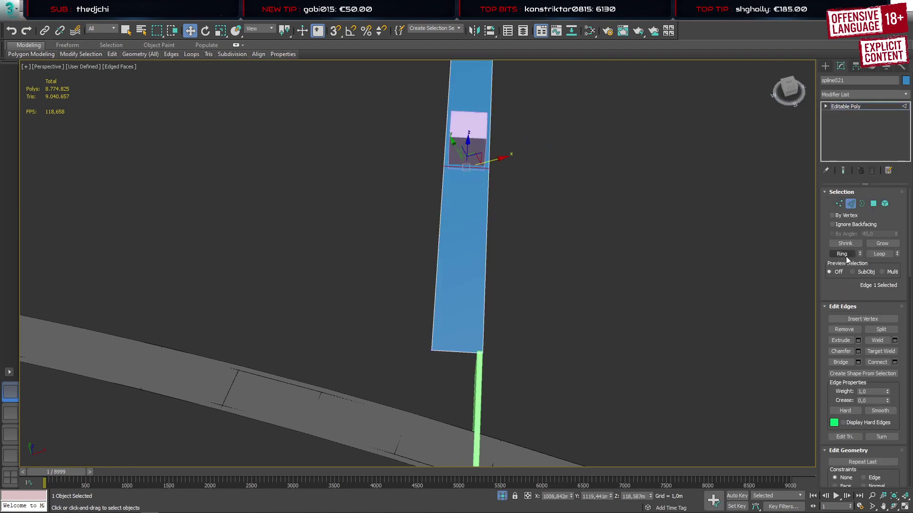
click(841, 254)
scroll(475, 176, up, 8)
Connect the ringed edges with 2 segments pinched apart (Pinch 74)
key(ctrl+shift+e)
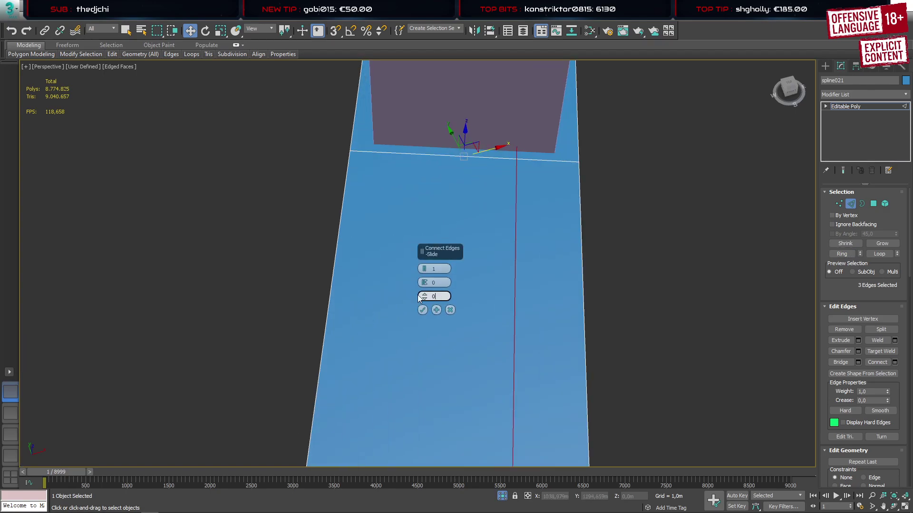
key(Return)
drag(424, 284, 458, 150)
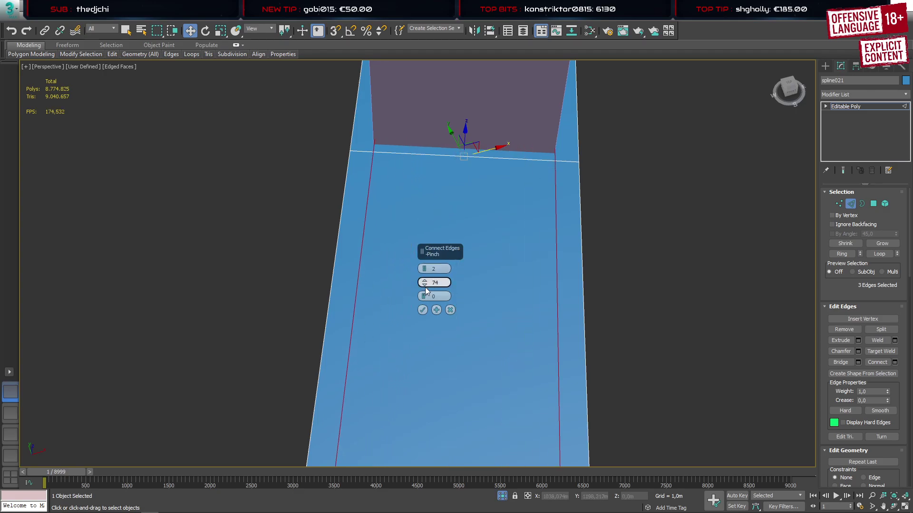
click(425, 307)
scroll(514, 189, down, 3)
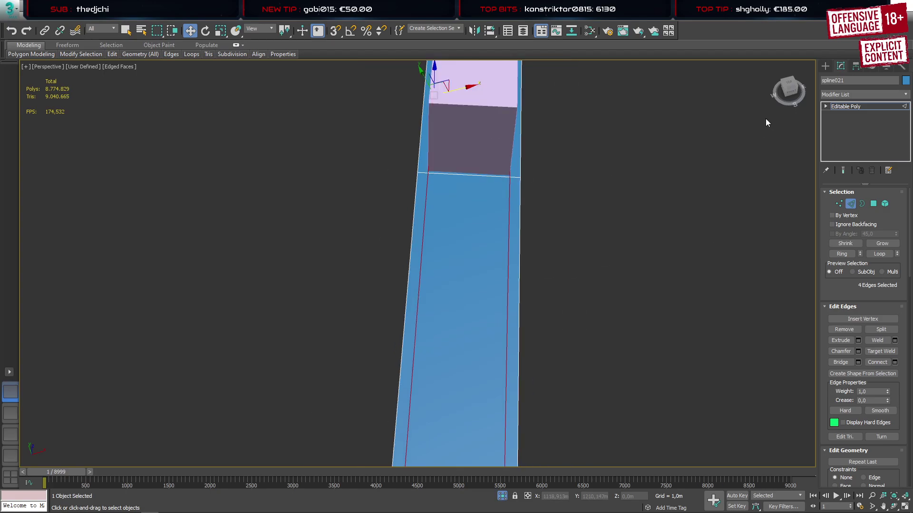
click(826, 66)
click(482, 130)
click(456, 198)
scroll(454, 228, down, 3)
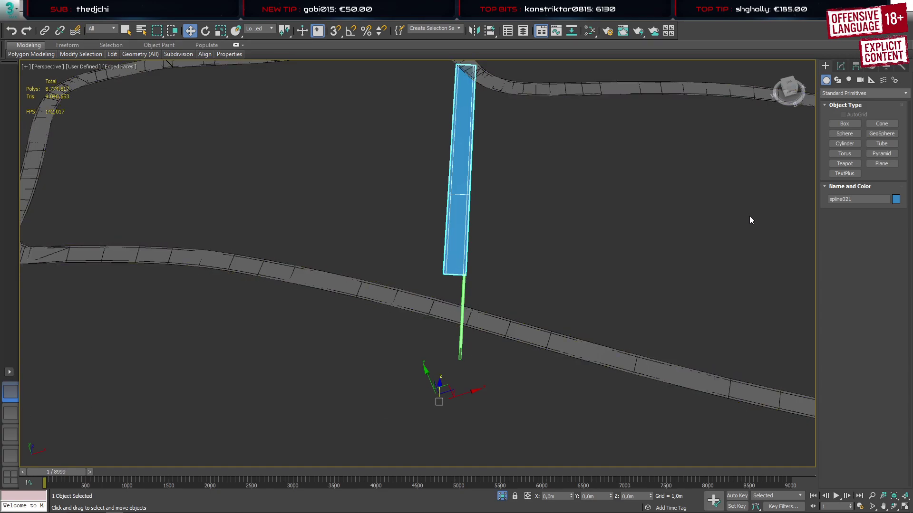
Select the thin green box Box020 and enable 3D snapping with vertex snap
click(463, 290)
scroll(460, 278, up, 3)
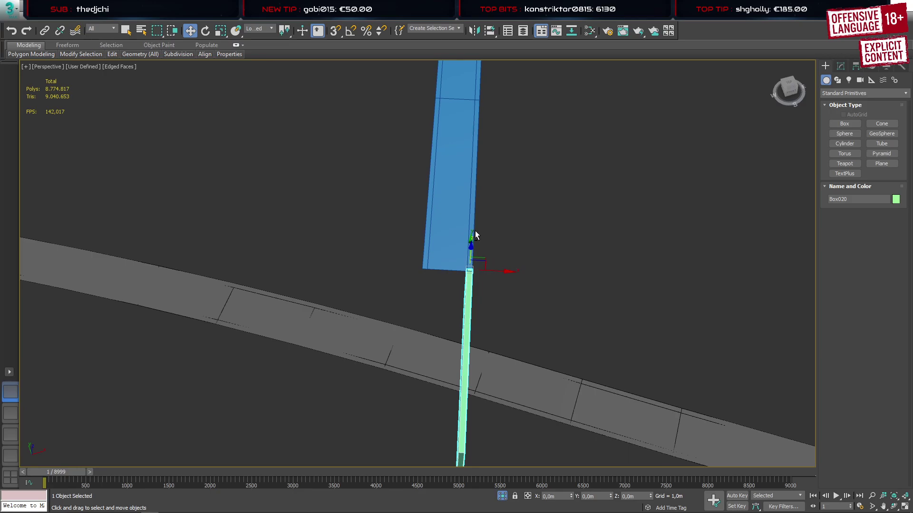
alt+middle_drag(476, 233, 365, 175)
scroll(594, 349, up, 5)
alt+middle_drag(592, 349, 574, 370)
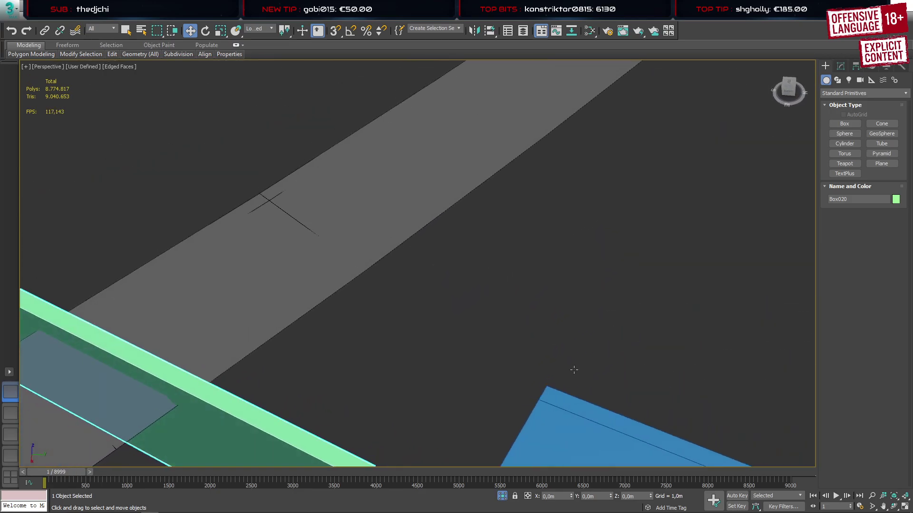
scroll(492, 289, down, 10)
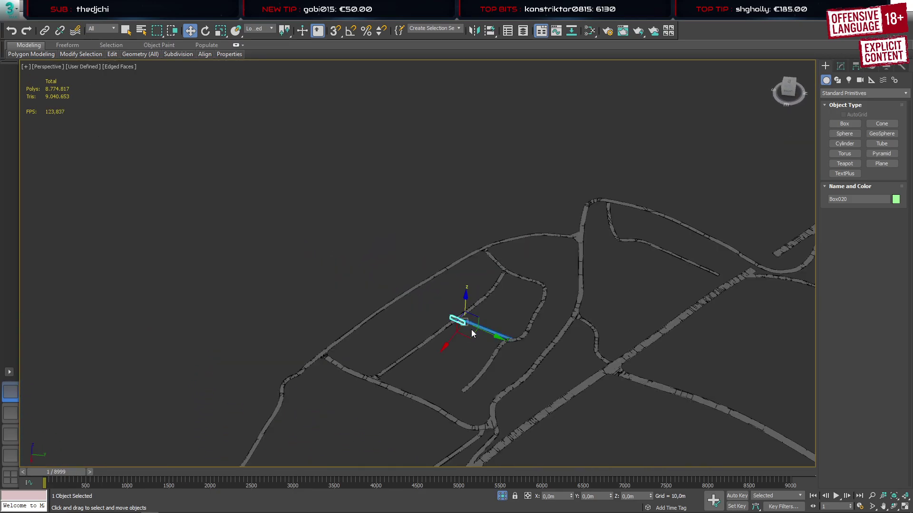
scroll(472, 332, up, 10)
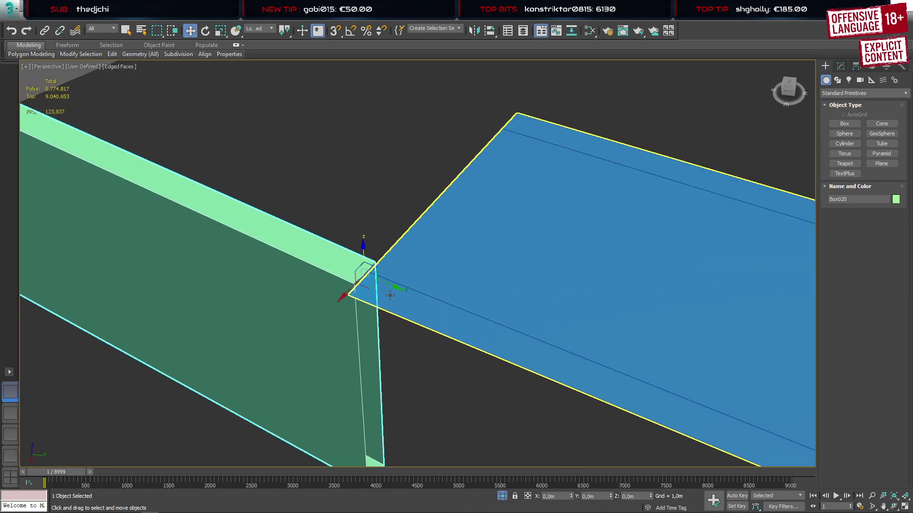
scroll(380, 289, up, 5)
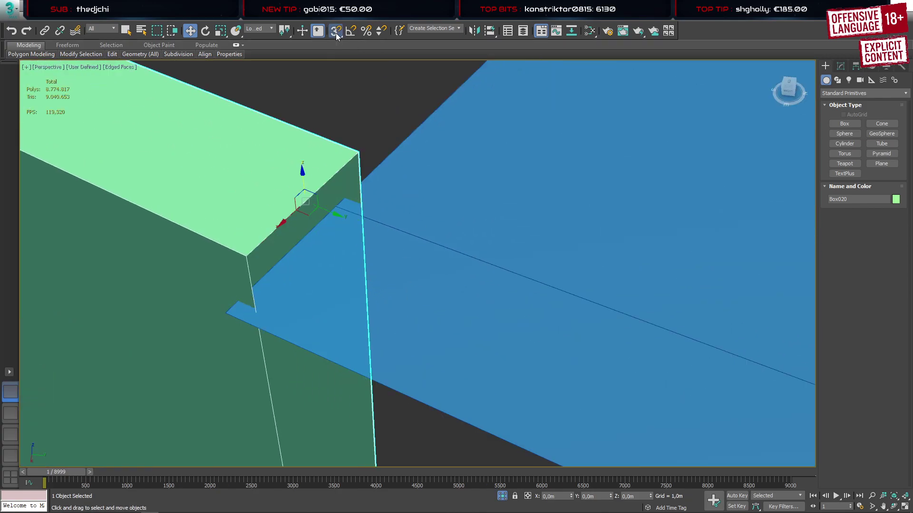
click(336, 33)
click(264, 28)
click(261, 36)
right_click(336, 32)
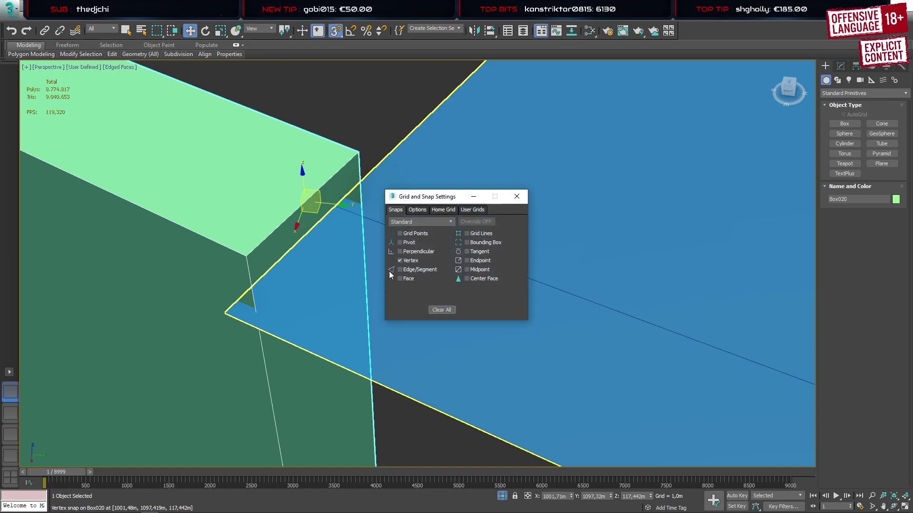
click(517, 196)
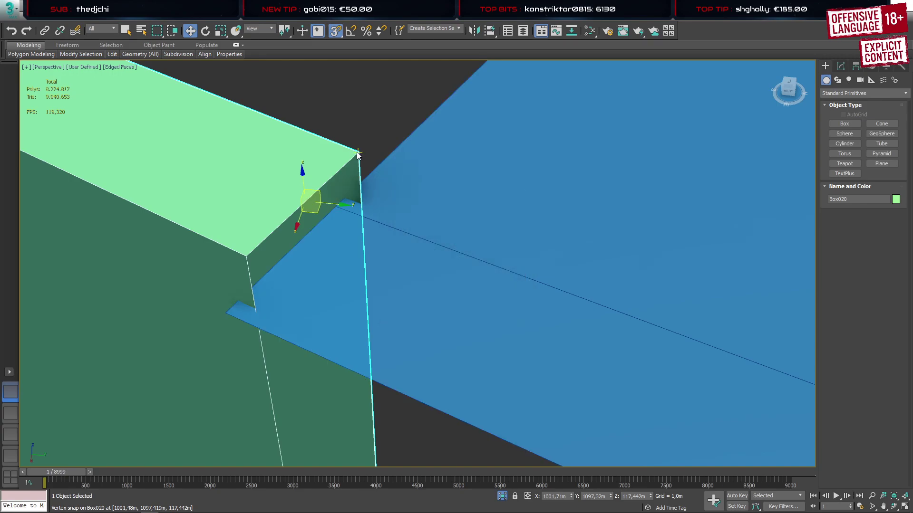
Snap-move Box020's corner onto the blue side road's edge
scroll(347, 208, down, 4)
middle_drag(283, 288, 438, 279)
scroll(302, 192, down, 6)
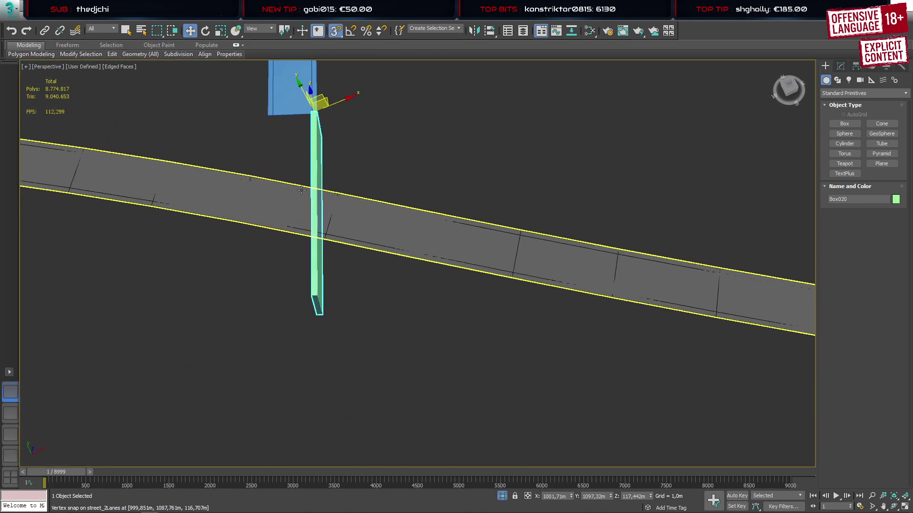
middle_drag(302, 190, 447, 281)
alt+middle_drag(447, 281, 477, 251)
scroll(476, 252, up, 8)
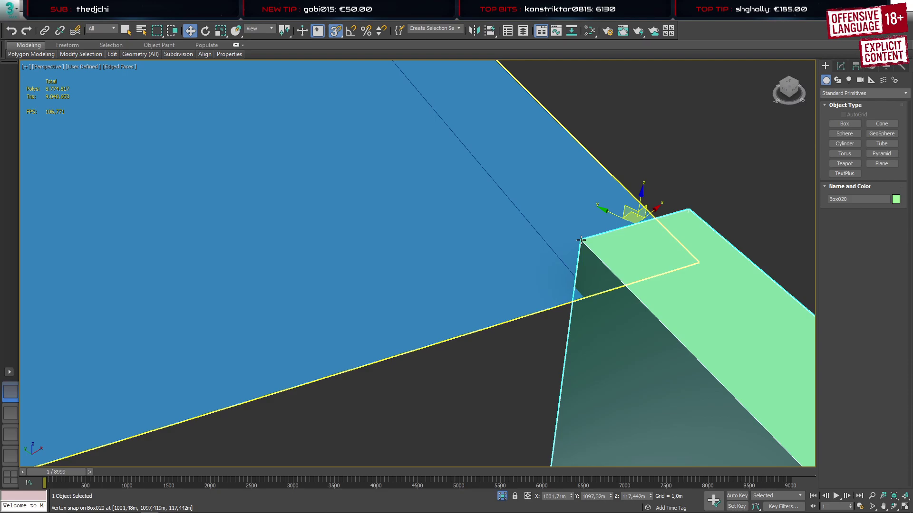
drag(580, 240, 591, 292)
scroll(483, 257, down, 8)
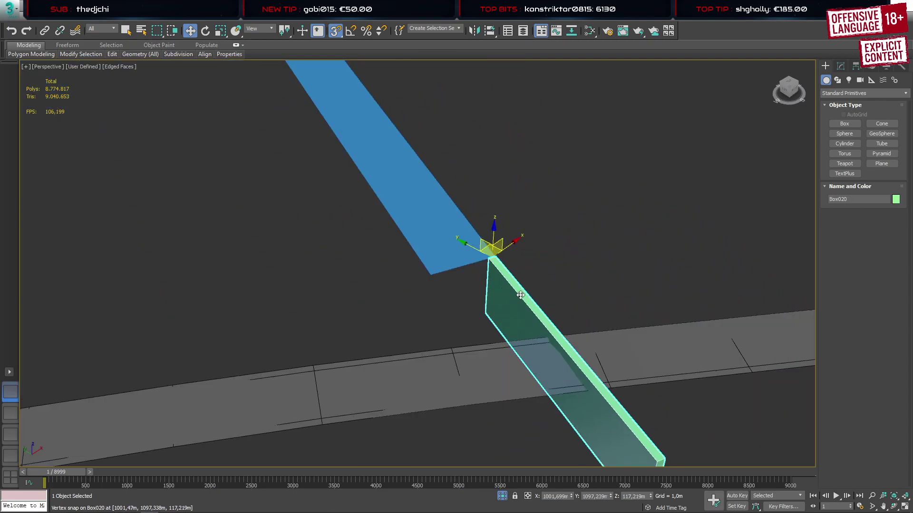
alt+middle_drag(521, 295, 252, 246)
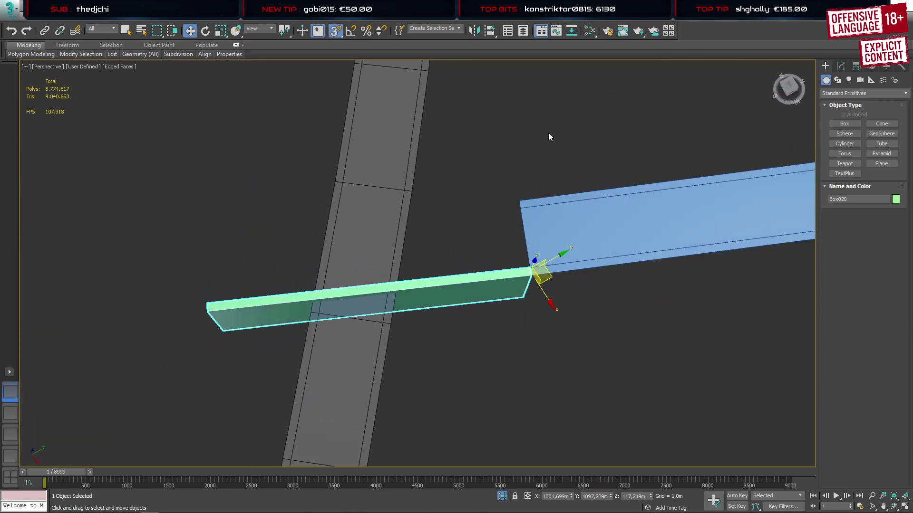
Connect Box020's long edges with 23 segments, slicing it lengthwise
key(s)
key(2)
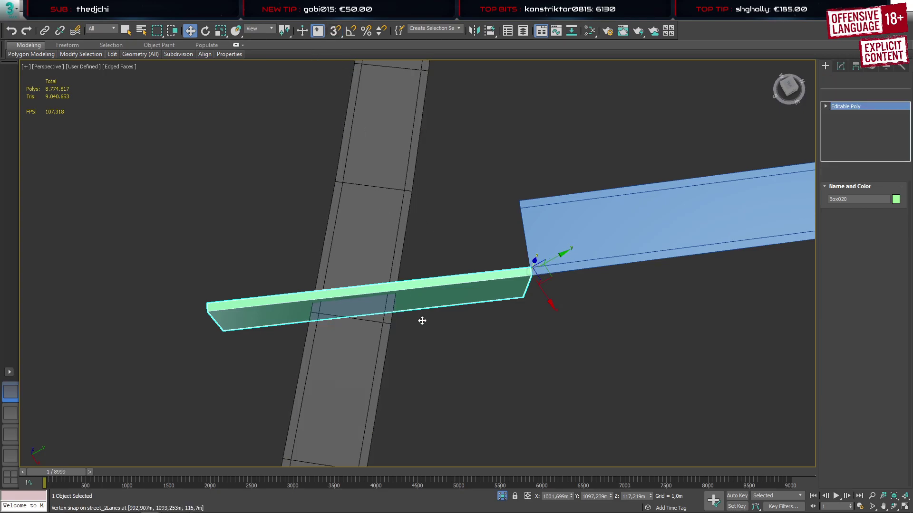
scroll(411, 283, up, 6)
key(ctrl+shift+e)
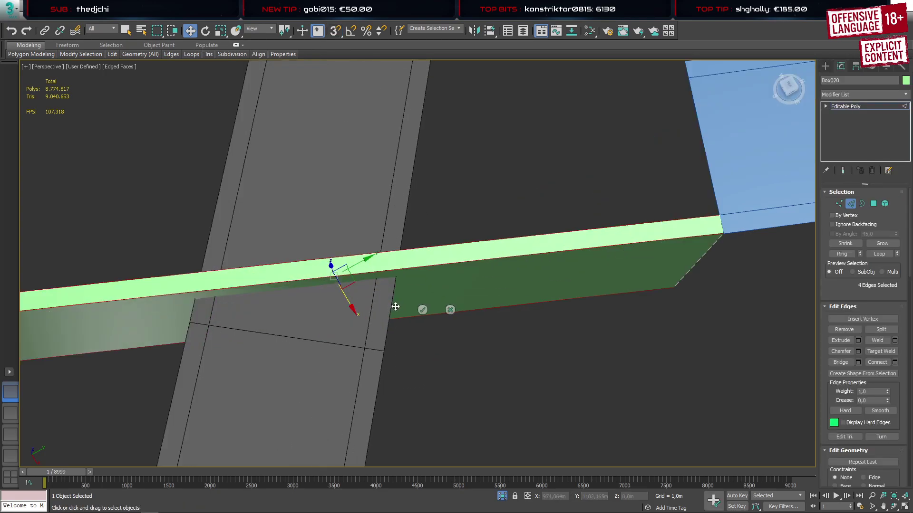
drag(424, 269, 429, 224)
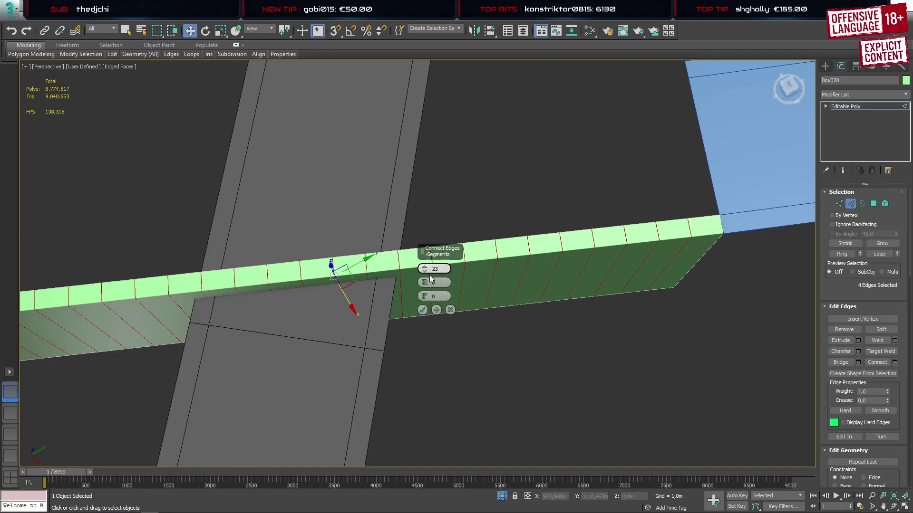
click(422, 310)
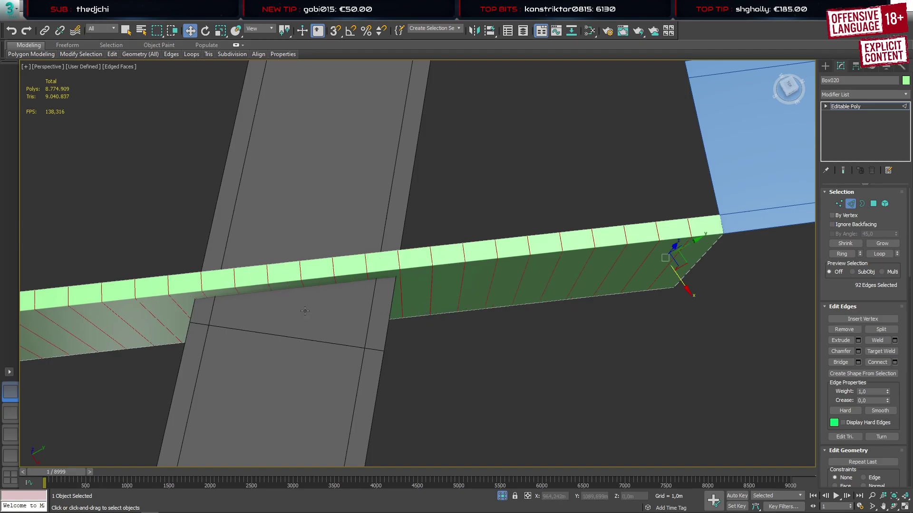
scroll(304, 312, down, 5)
click(825, 67)
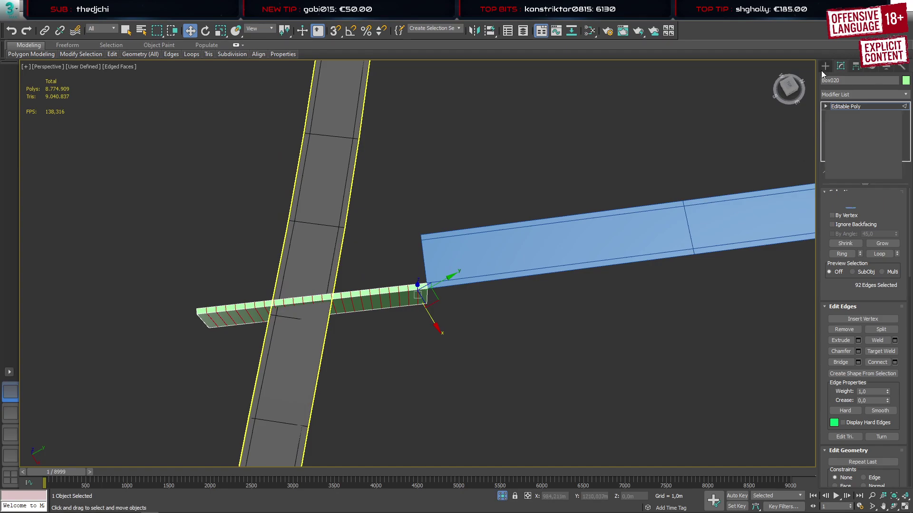
alt+middle_drag(579, 250, 357, 223)
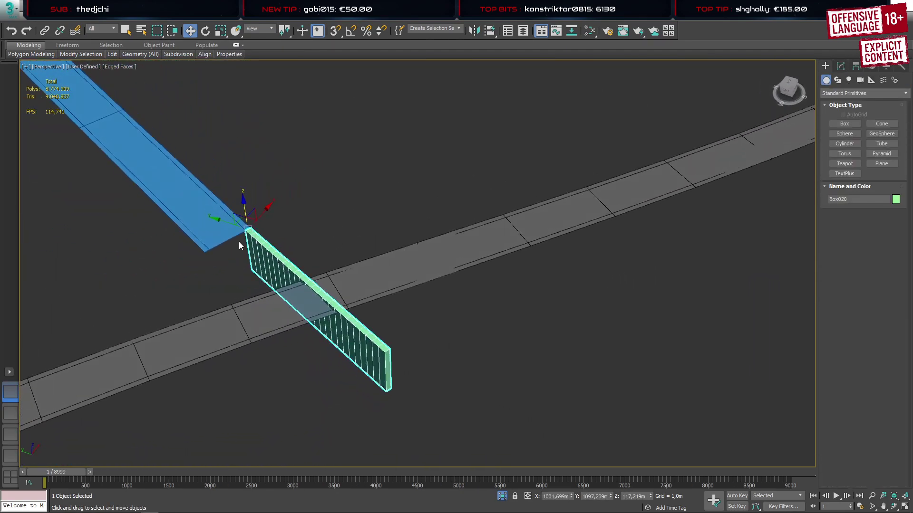
Clone Box020 and snap the copy to the blue strip's opposite corner
scroll(239, 245, up, 4)
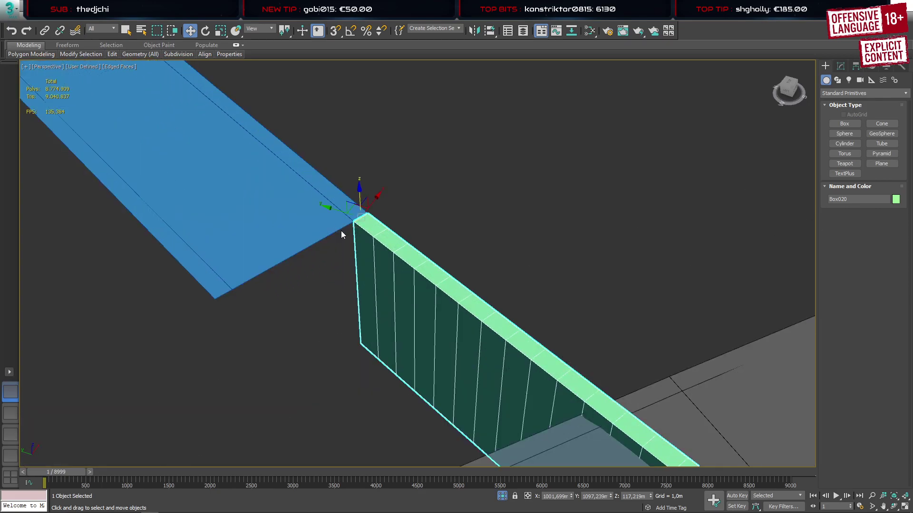
shift+drag(370, 208, 313, 249)
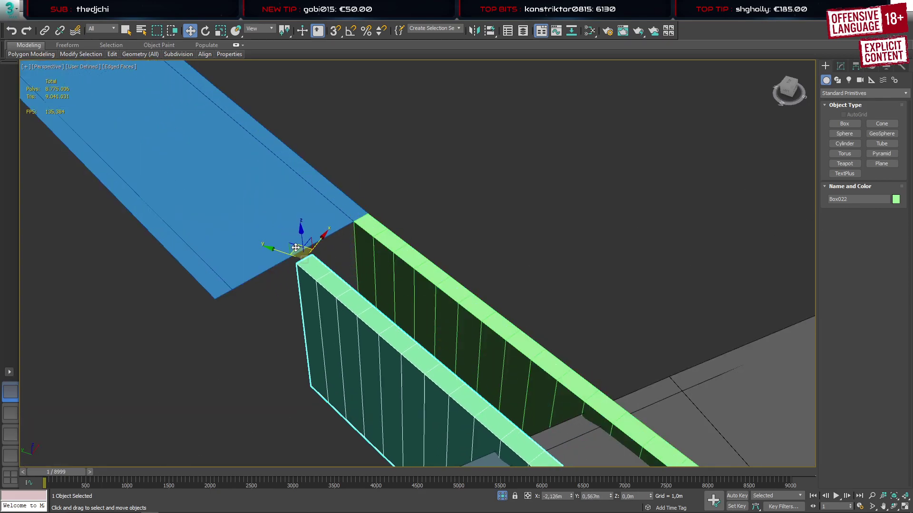
click(457, 303)
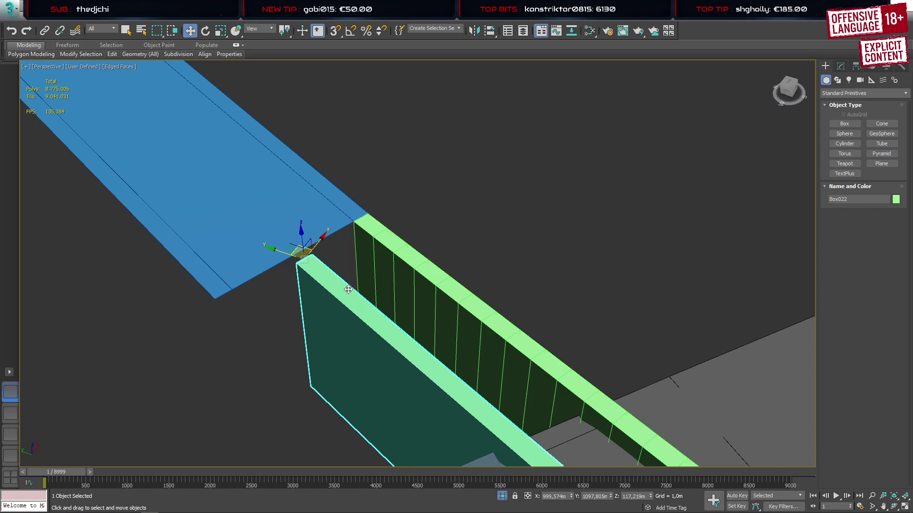
key(s)
scroll(299, 280, up, 3)
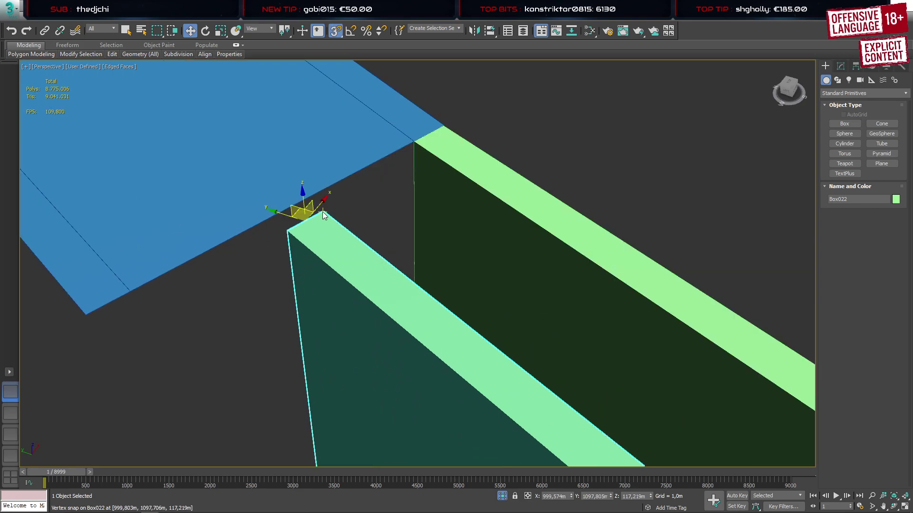
drag(323, 213, 141, 289)
scroll(141, 289, down, 5)
alt+middle_drag(202, 316, 357, 340)
middle_drag(264, 371, 362, 110)
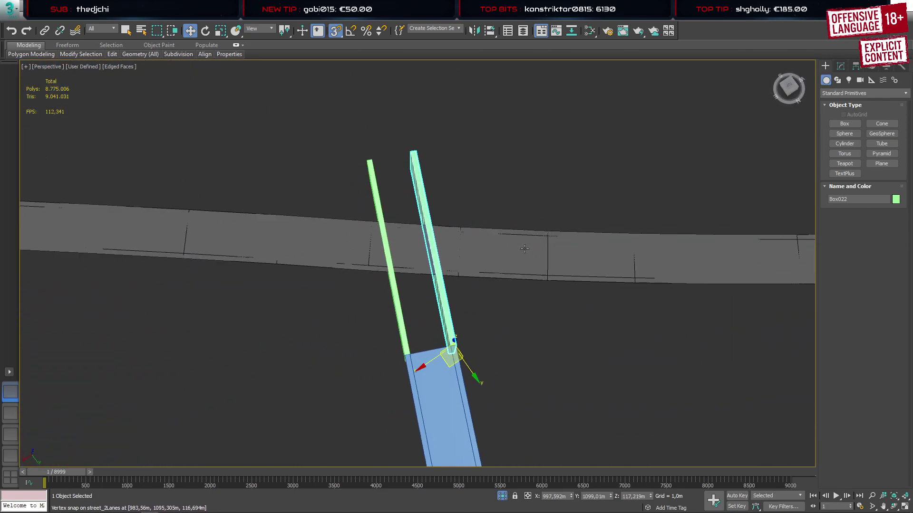
Turn snapping off, select the original Box020 and add a Bend modifier
click(334, 37)
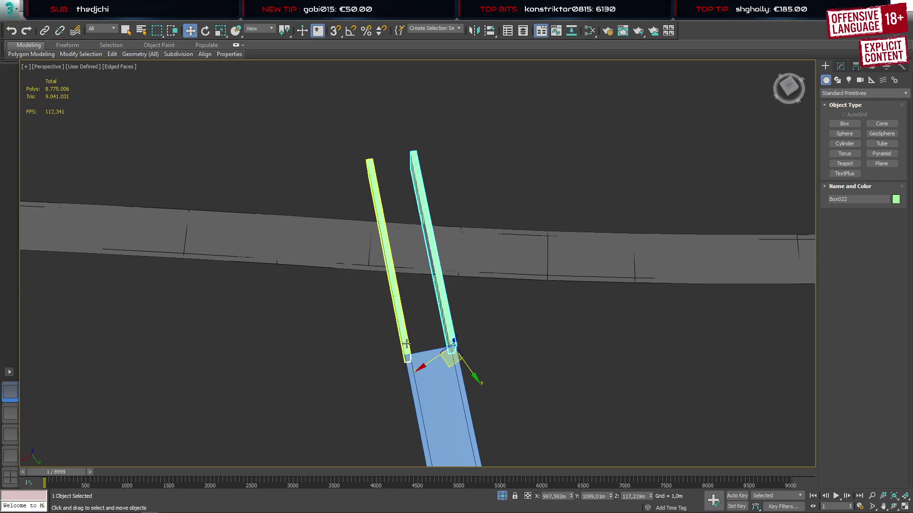
click(406, 349)
key(alt+q)
alt+middle_drag(500, 252, 514, 182)
scroll(514, 181, down, 5)
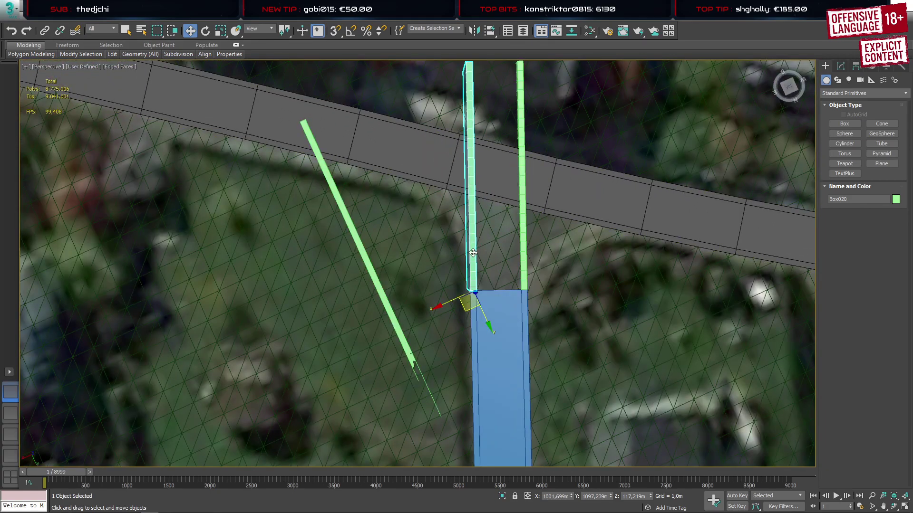
scroll(365, 264, up, 4)
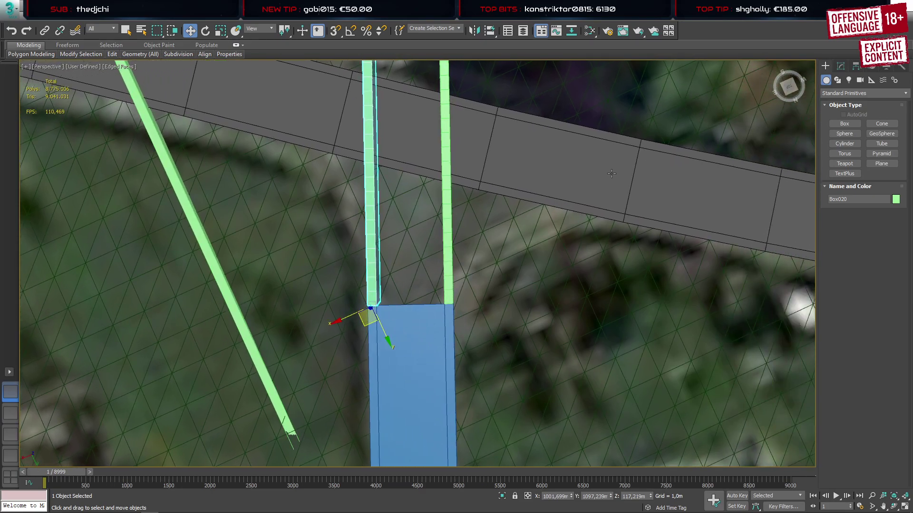
click(841, 65)
click(903, 95)
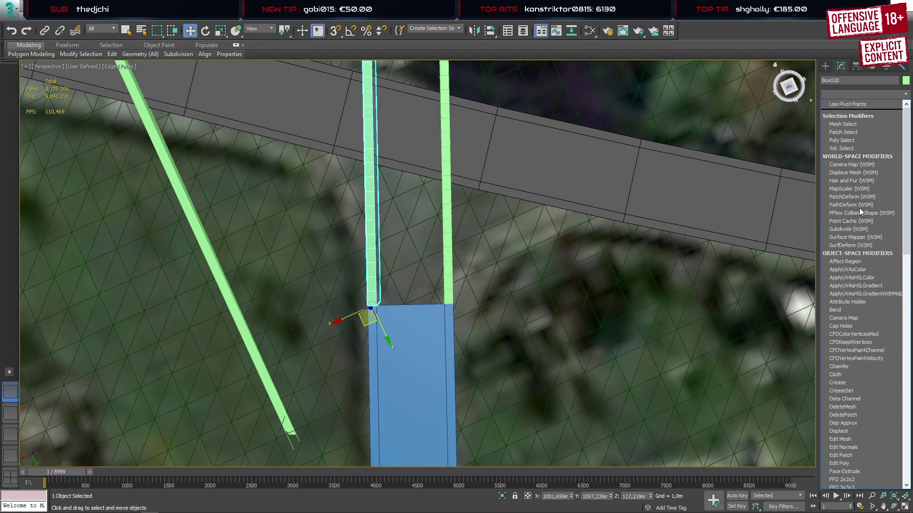
click(840, 309)
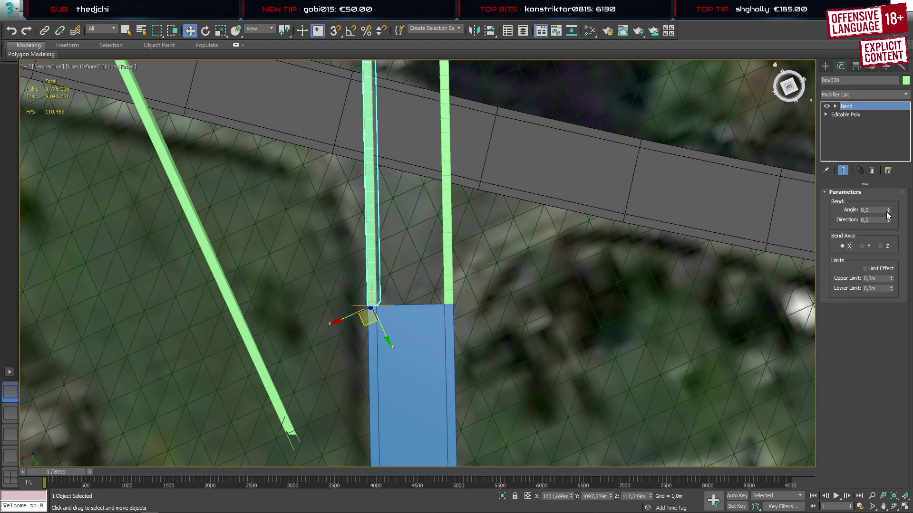
Bend Box020 by 93 degrees about Y, checking the arc in top view
drag(887, 212, 900, 146)
click(862, 246)
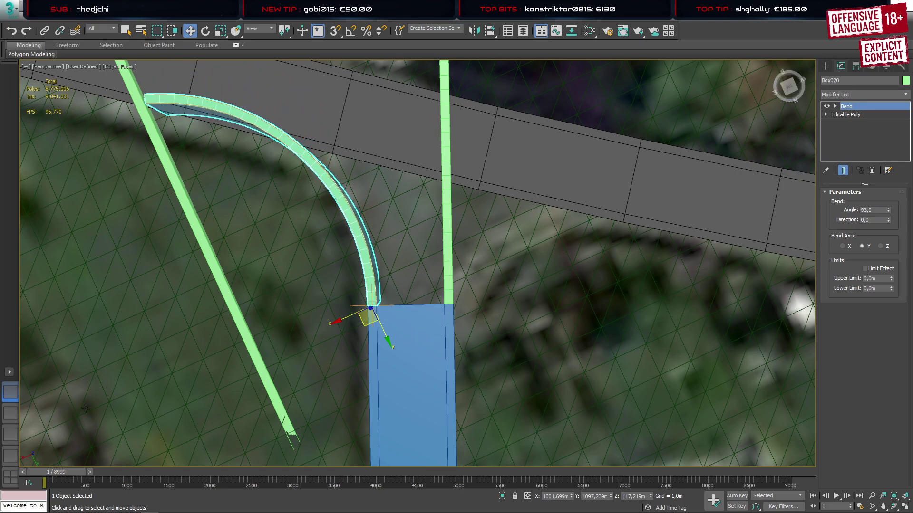
click(11, 413)
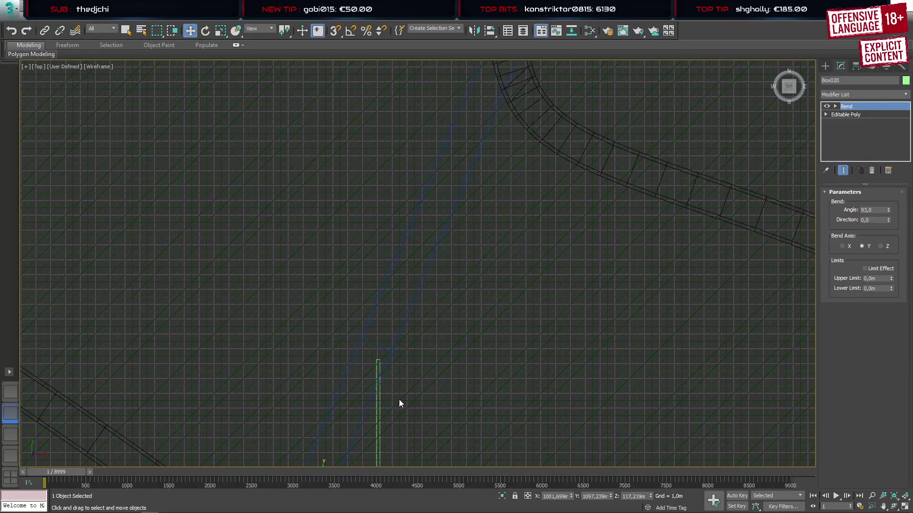
scroll(491, 146, down, 3)
scroll(406, 349, up, 4)
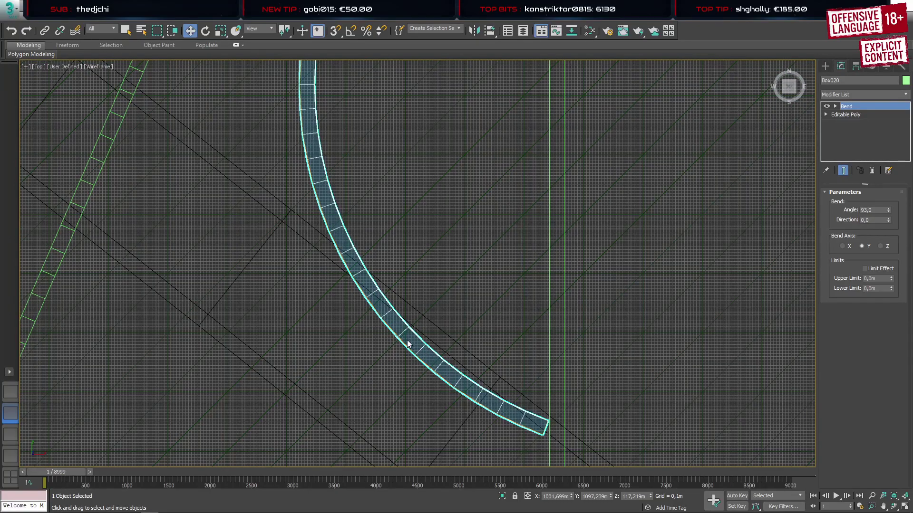
scroll(378, 323, down, 4)
middle_drag(378, 323, 400, 357)
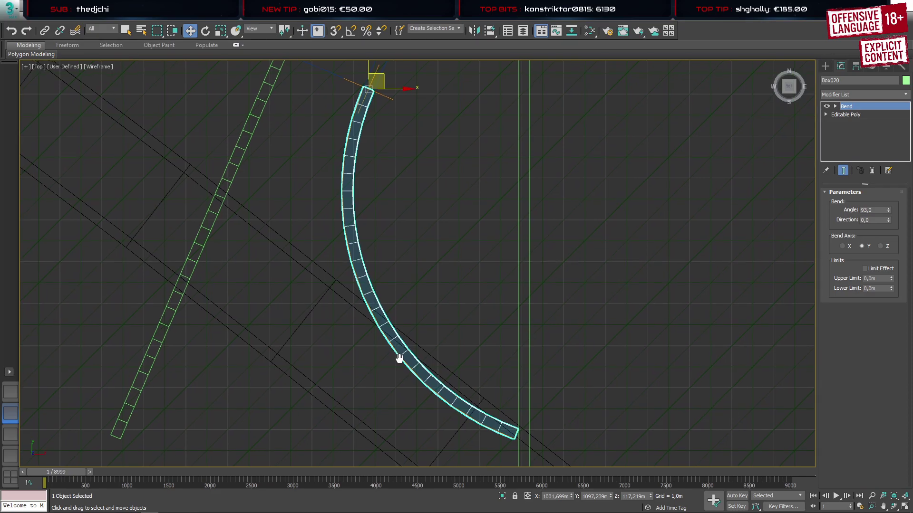
scroll(378, 322, up, 4)
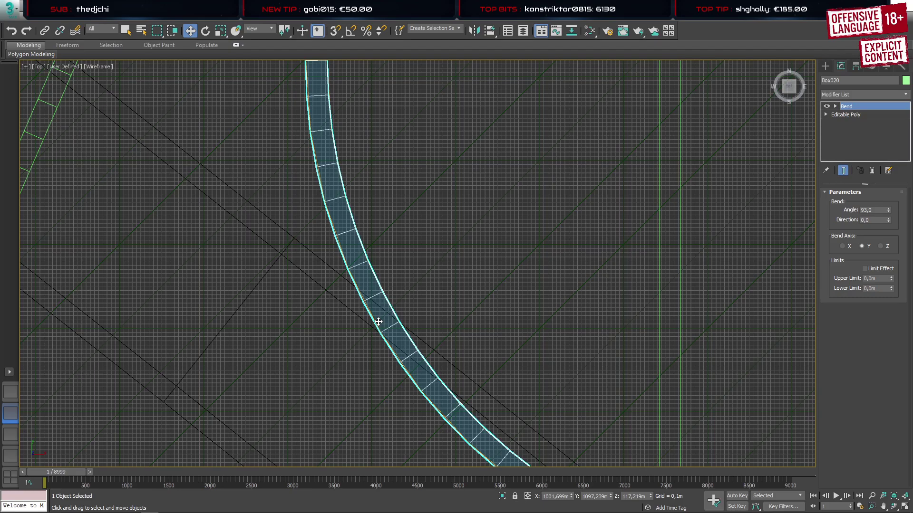
scroll(392, 332, up, 5)
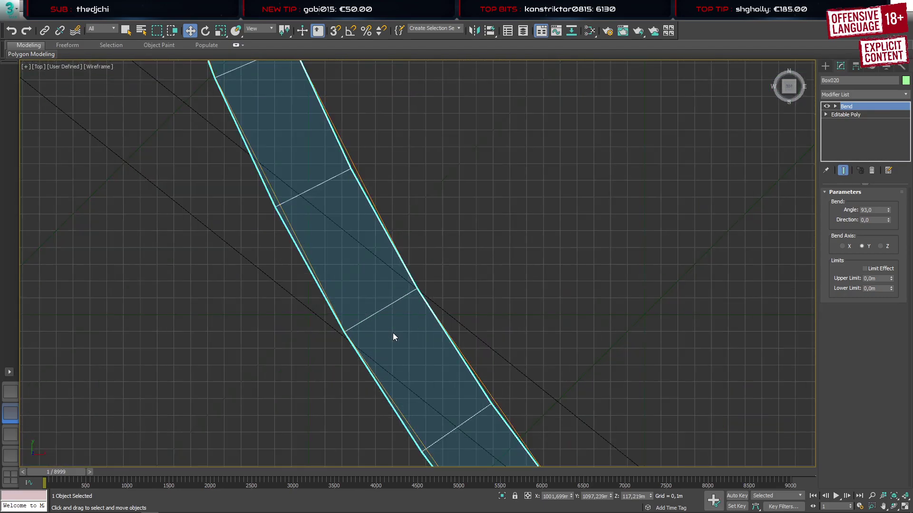
scroll(395, 332, down, 8)
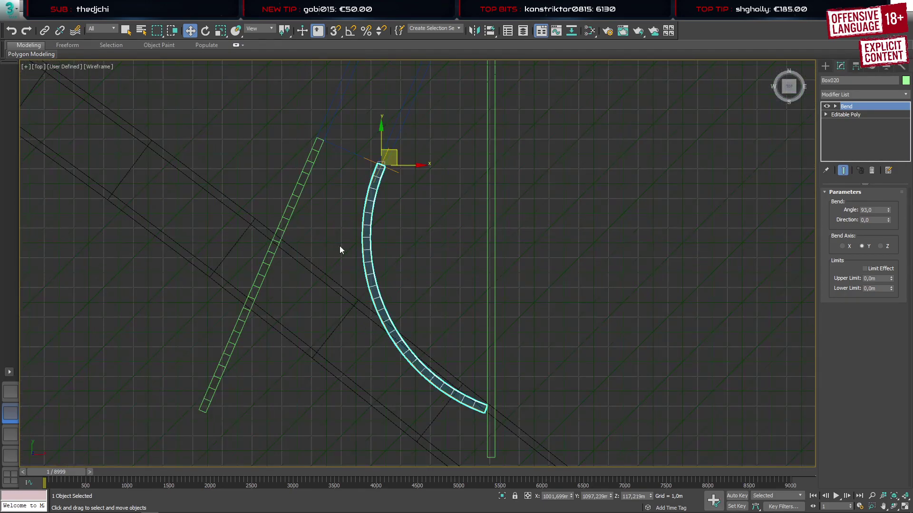
click(11, 393)
Select the straight right cutter box
scroll(335, 345, down, 3)
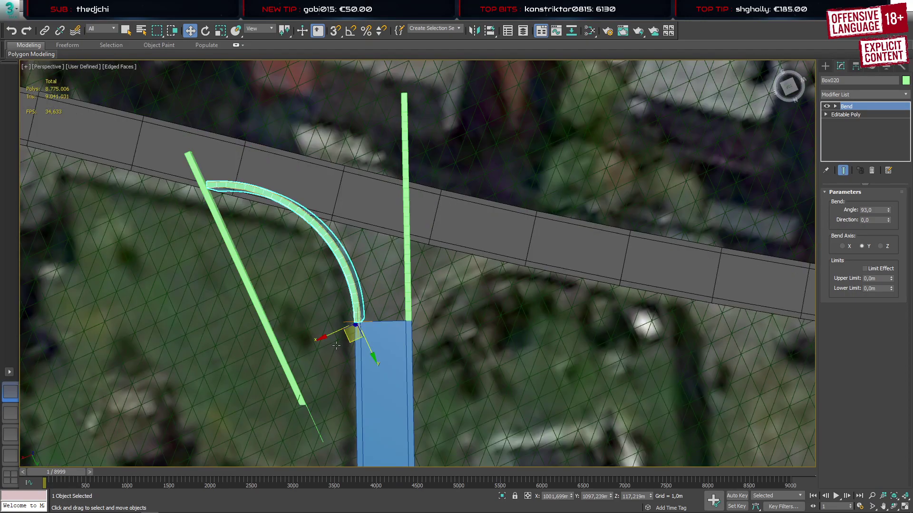
mouse_move(336, 345)
middle_down()
mouse_move(494, 252)
mouse_move(420, 290)
middle_up()
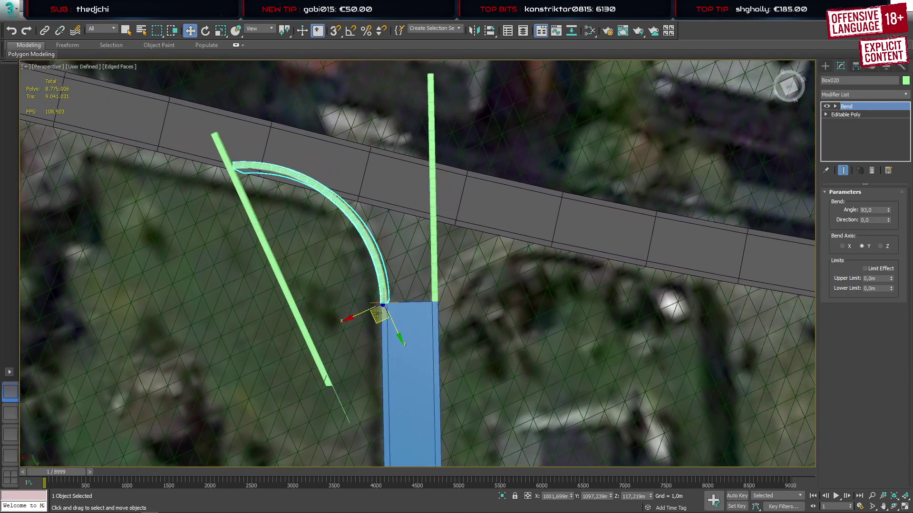
click(437, 284)
Add a Bend to Box022 about Y with angle about -197, fitting the arc in top view
click(906, 94)
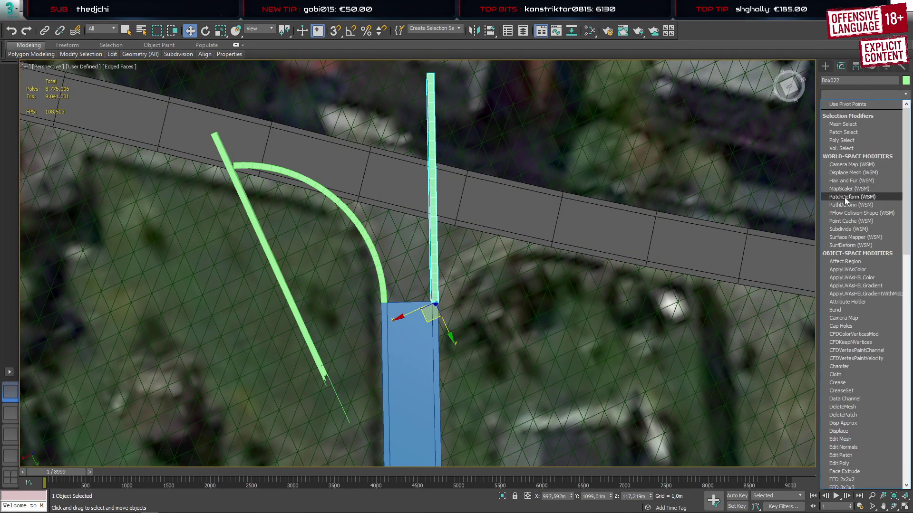
click(847, 311)
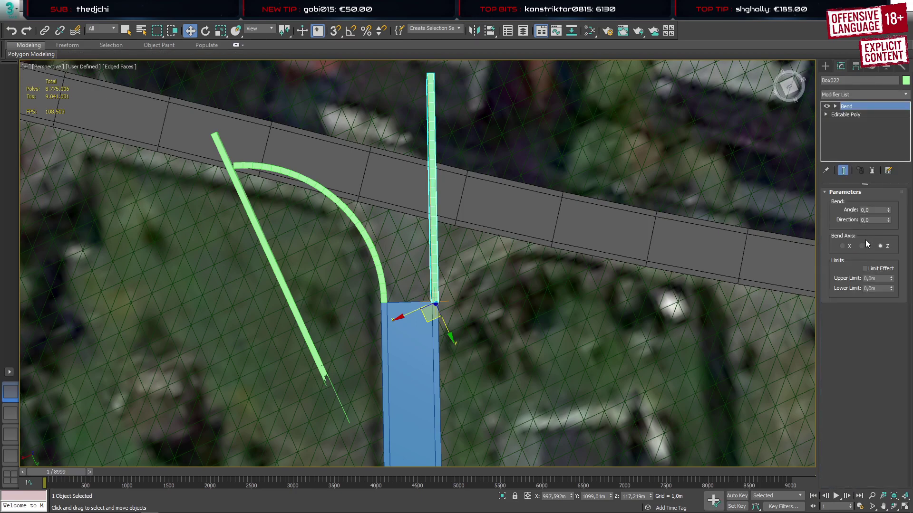
click(866, 245)
drag(889, 210, 42, 389)
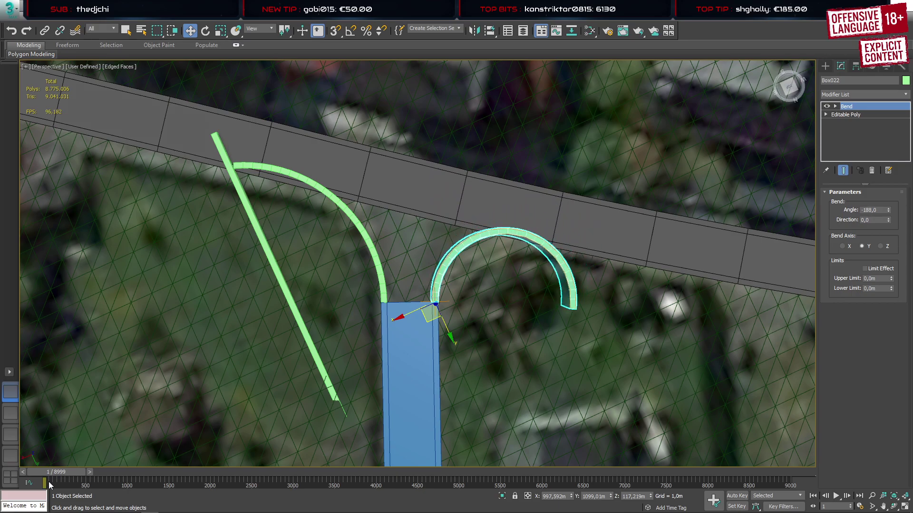
click(15, 419)
middle_drag(185, 191, 328, 348)
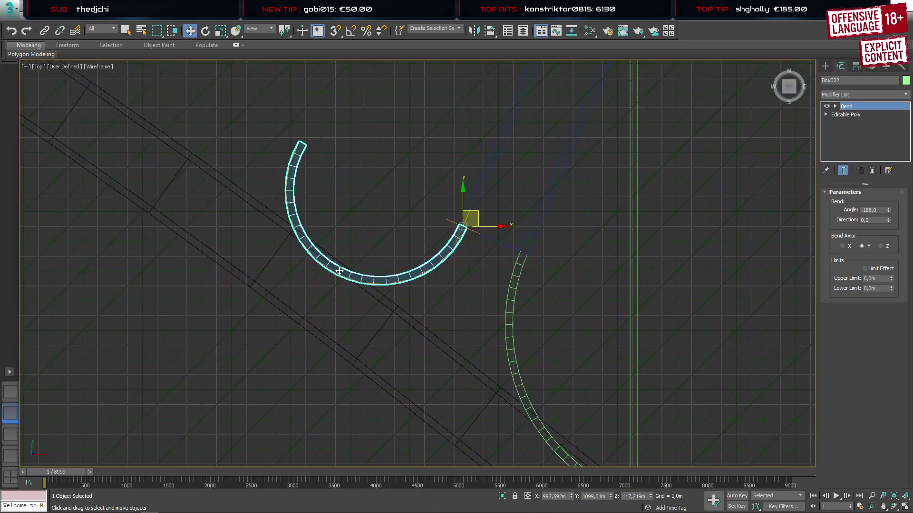
scroll(289, 254, up, 10)
middle_drag(272, 237, 356, 265)
drag(888, 210, 891, 218)
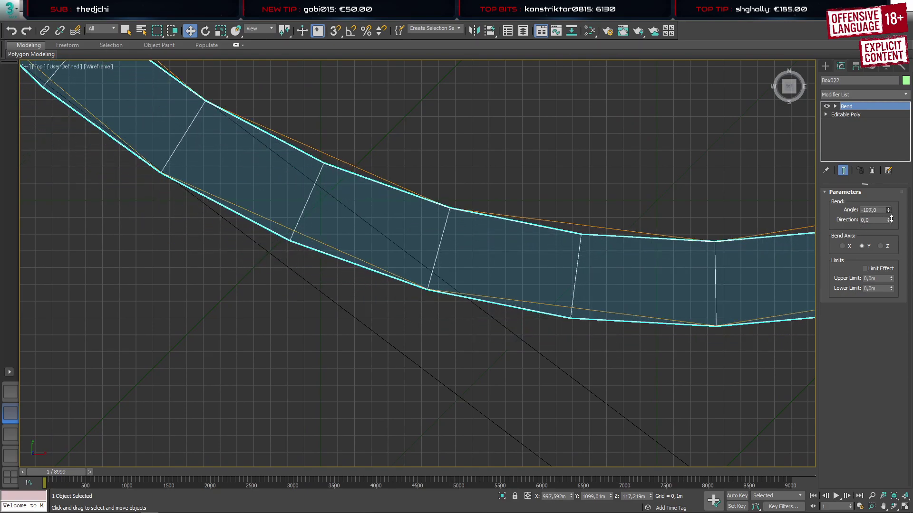
scroll(429, 223, down, 5)
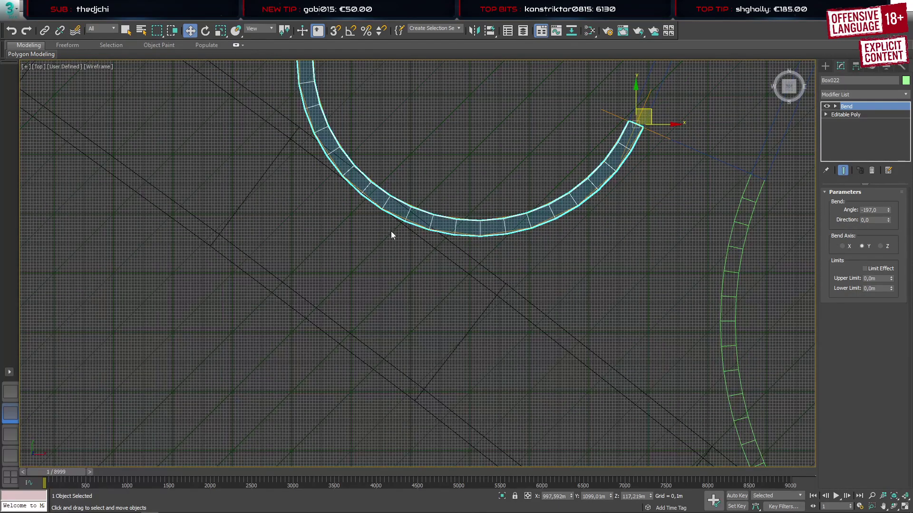
click(10, 391)
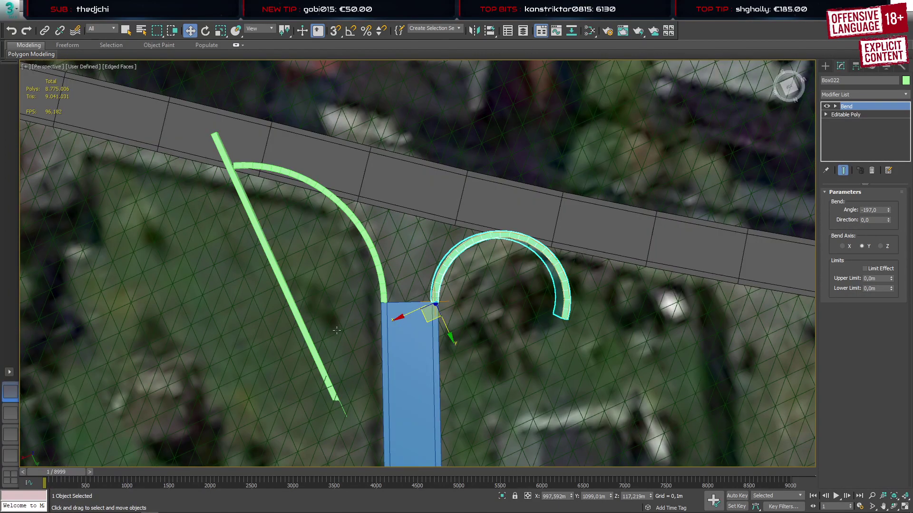
Convert the bent right box Box022 to an Editable Poly
right_click(530, 246)
mouse_move(592, 362)
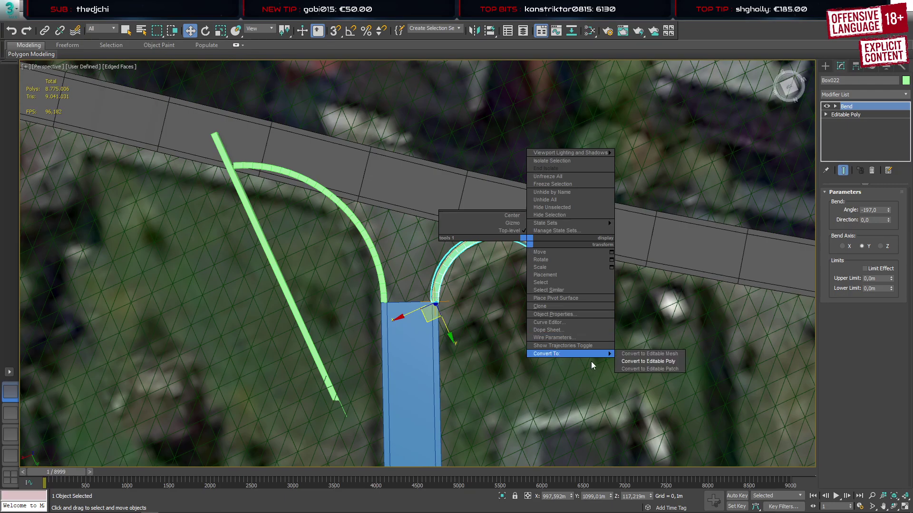
click(654, 362)
middle_drag(489, 305, 304, 191)
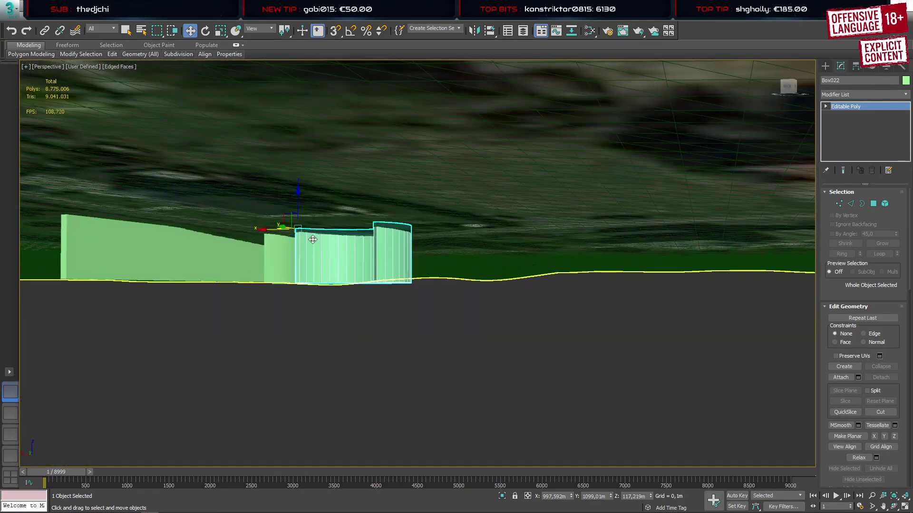
Delete Box022's surplus polygons so its arc ends at the road edge
key(4)
drag(229, 355, 456, 268)
key(Delete)
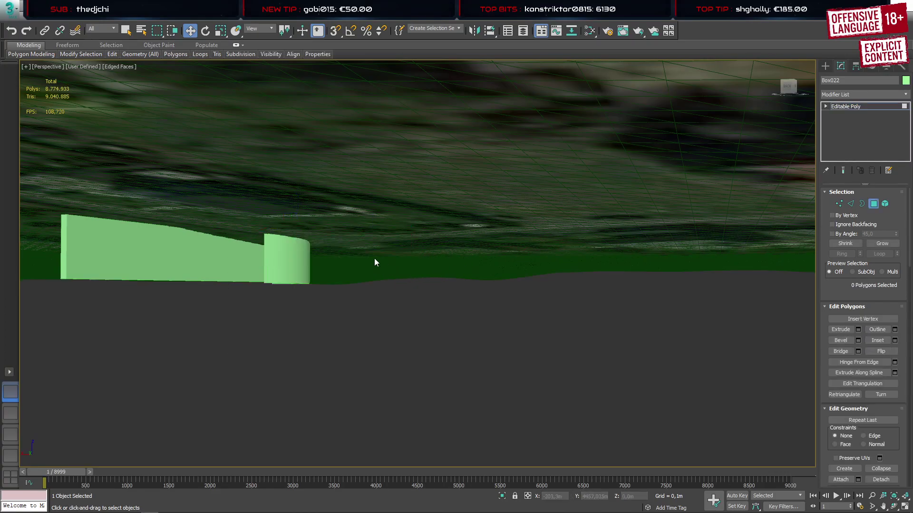
alt+middle_drag(382, 248, 452, 335)
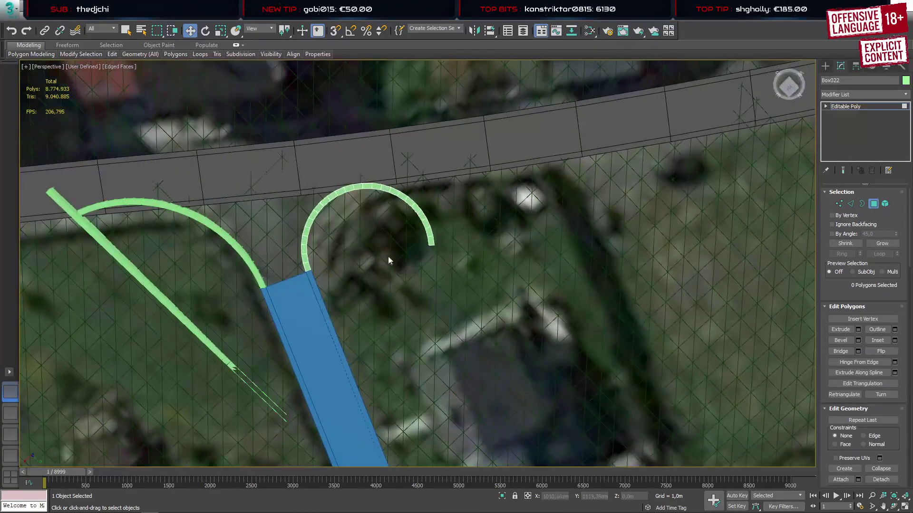
scroll(388, 256, up, 3)
drag(385, 155, 368, 139)
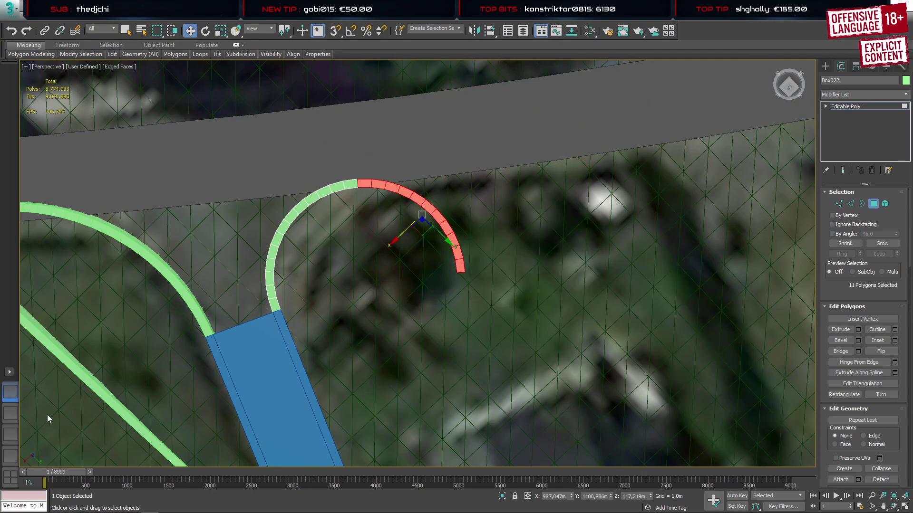
click(17, 411)
scroll(341, 230, up, 5)
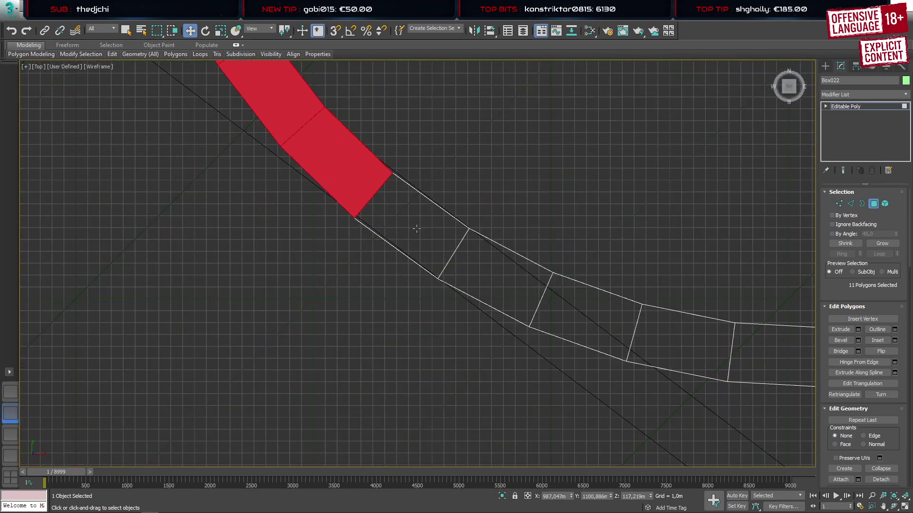
click(352, 280)
scroll(345, 290, down, 5)
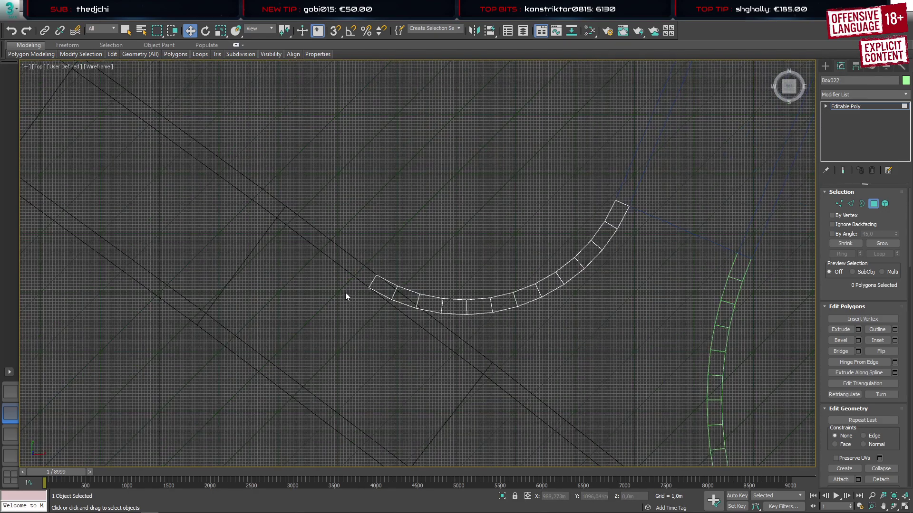
scroll(345, 292, down, 3)
middle_drag(455, 371, 275, 261)
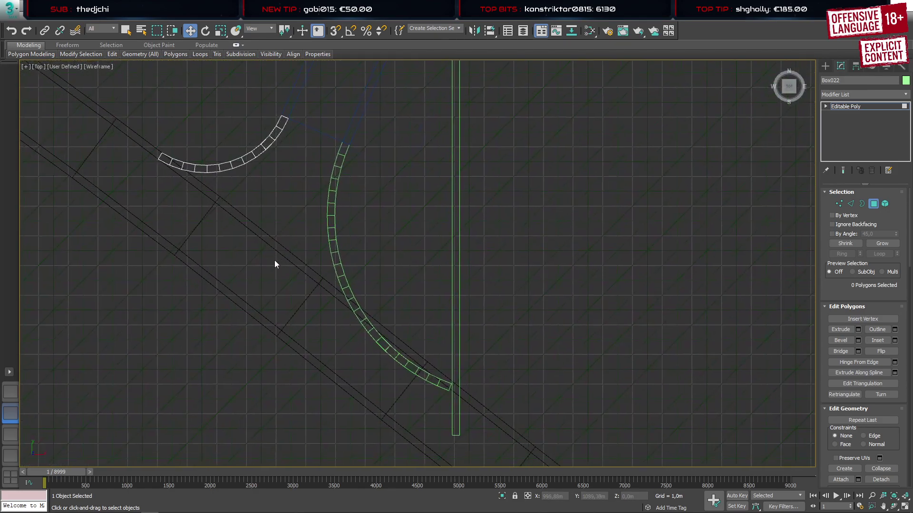
click(826, 69)
Select Box020 and collapse its Bend into the Editable Poly
click(333, 243)
click(10, 392)
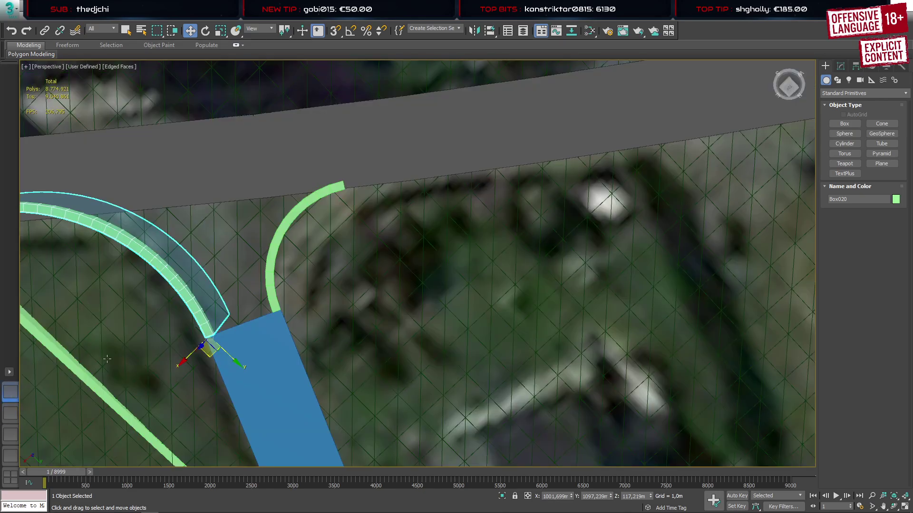
click(841, 66)
right_click(837, 136)
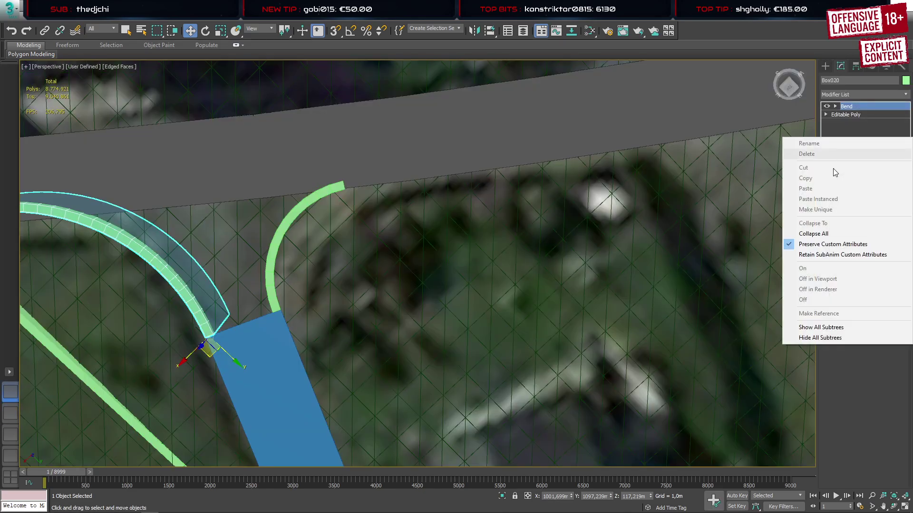
click(813, 233)
click(504, 288)
Delete the strip of polygons along Box020's bottom edge
middle_drag(254, 272, 450, 220)
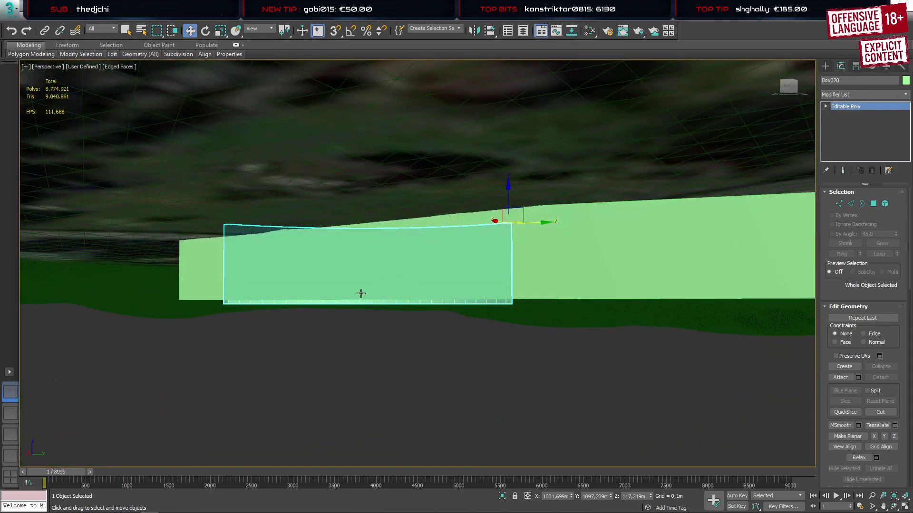
key(4)
drag(154, 423, 265, 386)
drag(555, 278, 555, 278)
key(Delete)
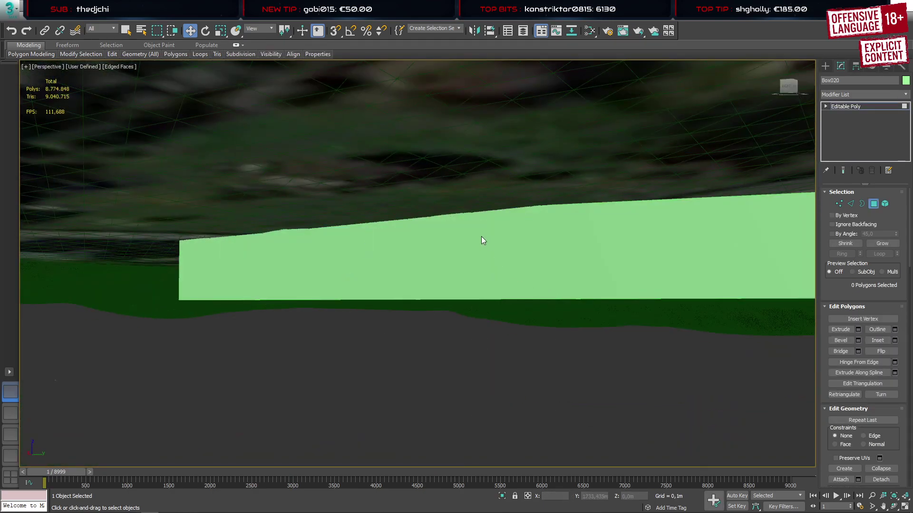
Delete Box020's arc polygons extending past the main road's edge
alt+middle_drag(452, 168, 291, 319)
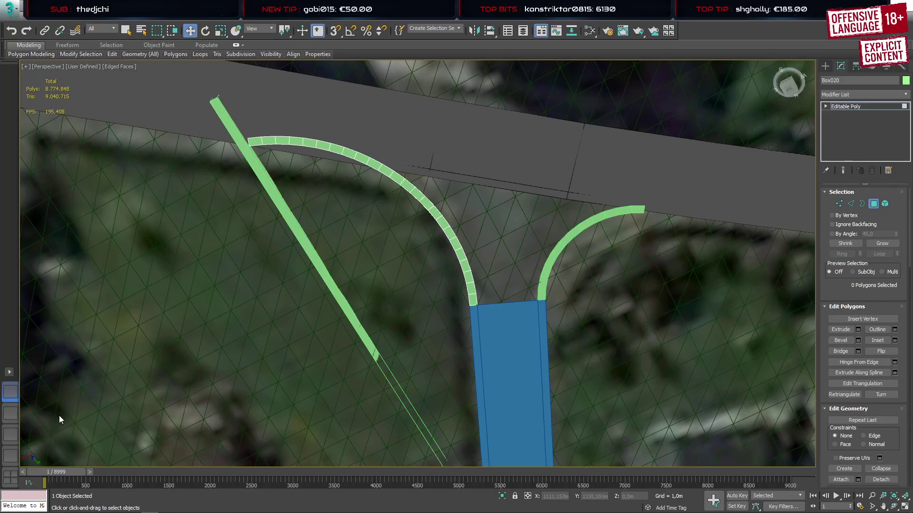
click(12, 414)
scroll(354, 335, down, 2)
scroll(380, 359, up, 5)
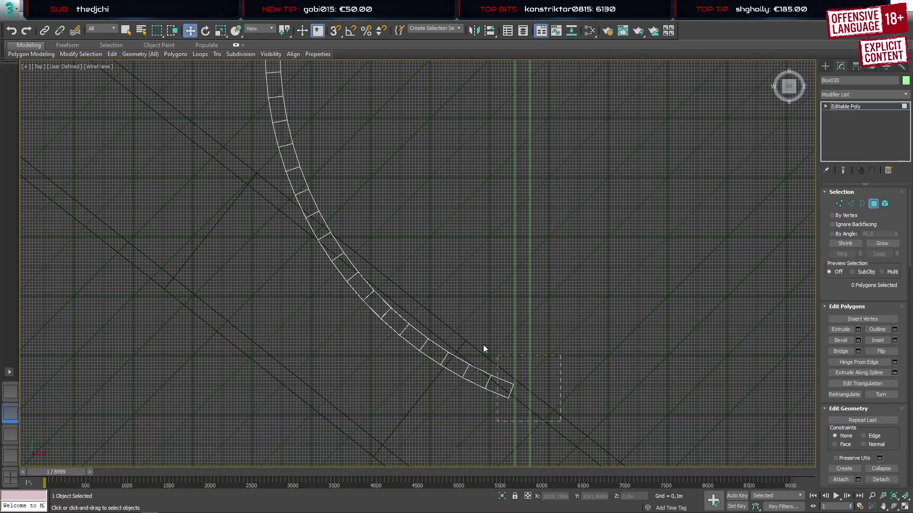
drag(360, 248, 343, 259)
scroll(328, 249, up, 5)
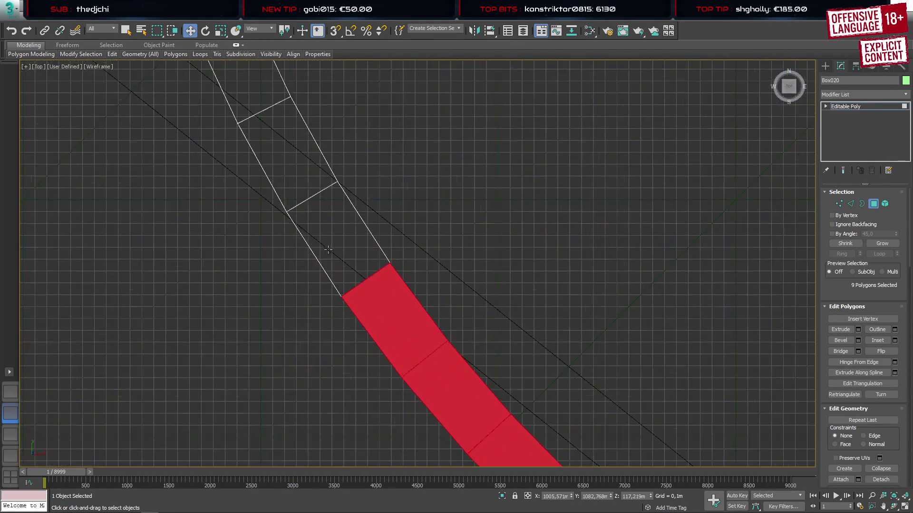
ctrl+click(341, 244)
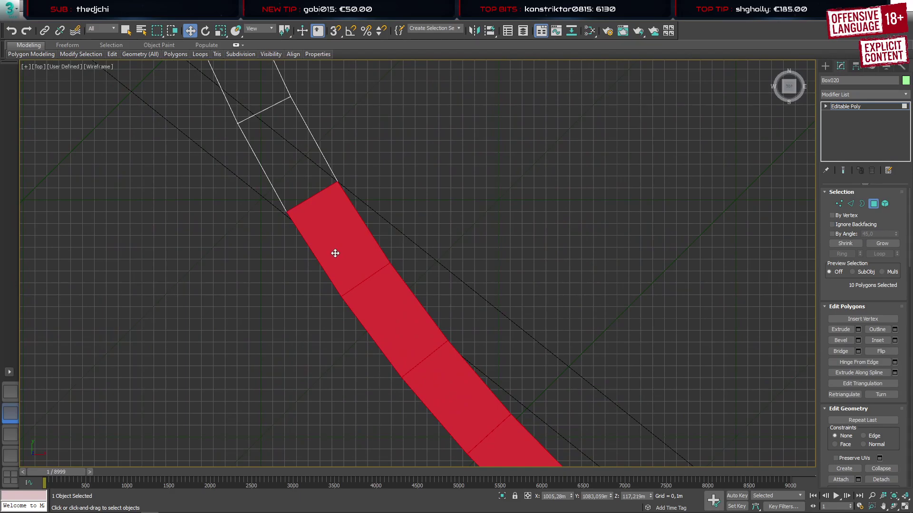
key(Delete)
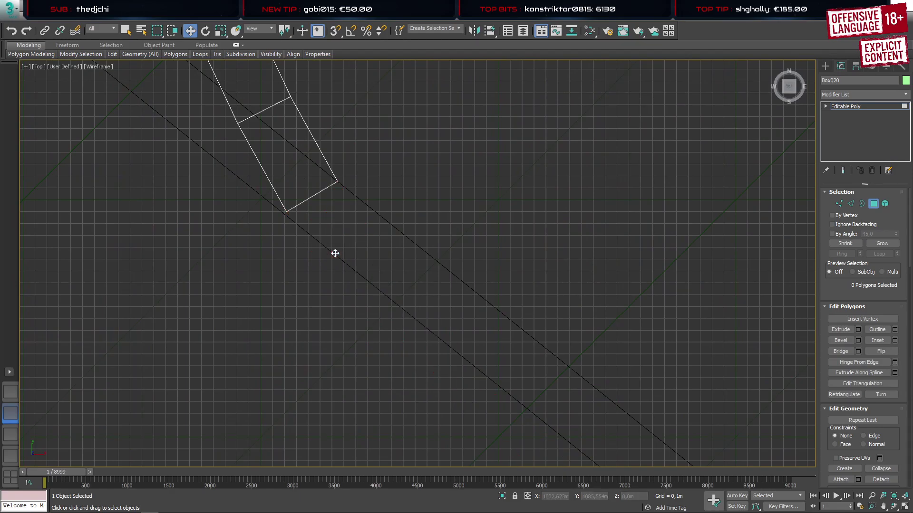
scroll(240, 220, down, 8)
middle_drag(253, 232, 351, 299)
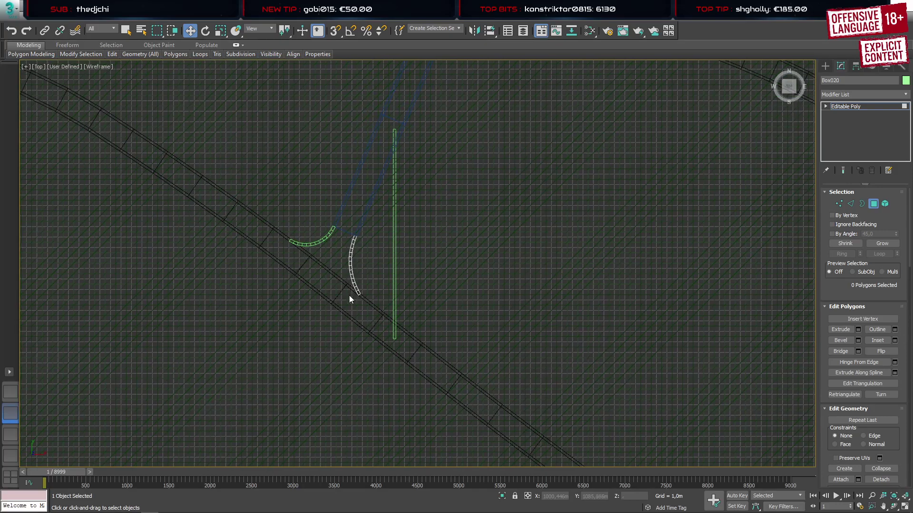
scroll(351, 300, up, 2)
click(14, 389)
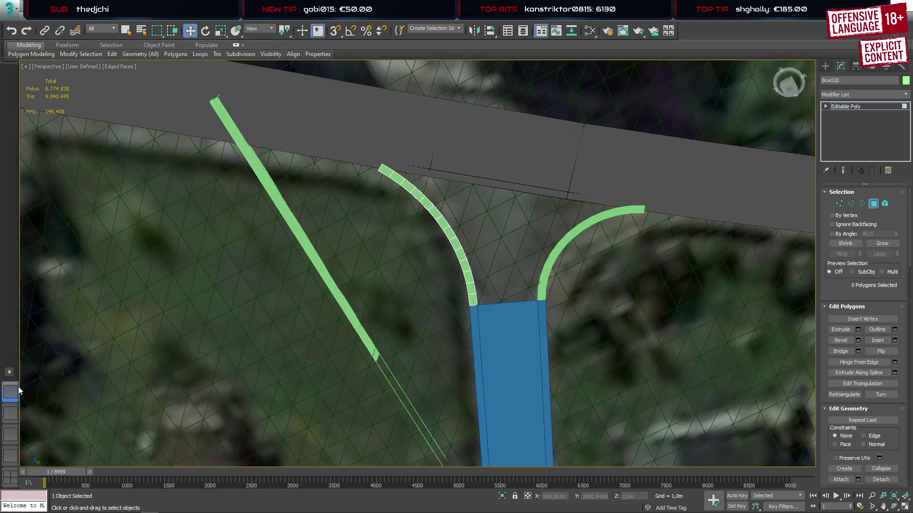
alt+middle_drag(457, 318, 367, 283)
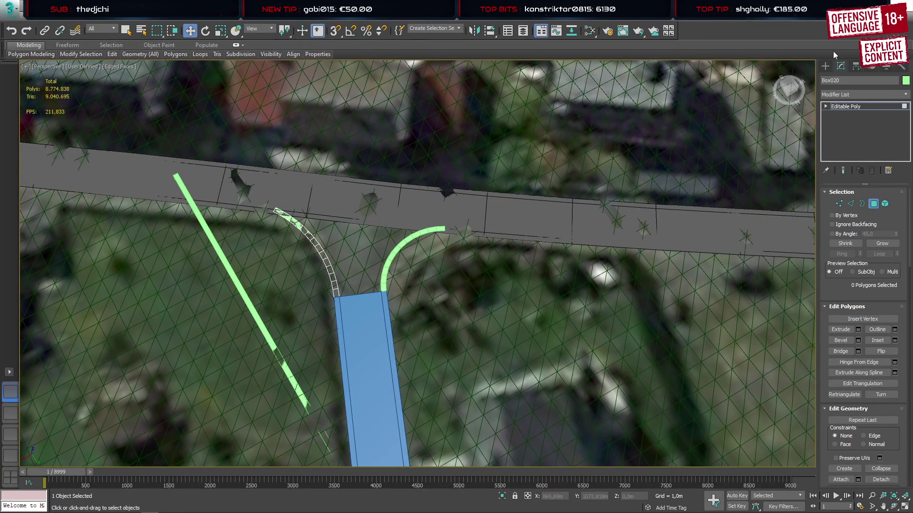
click(825, 66)
click(384, 286)
scroll(382, 288, up, 6)
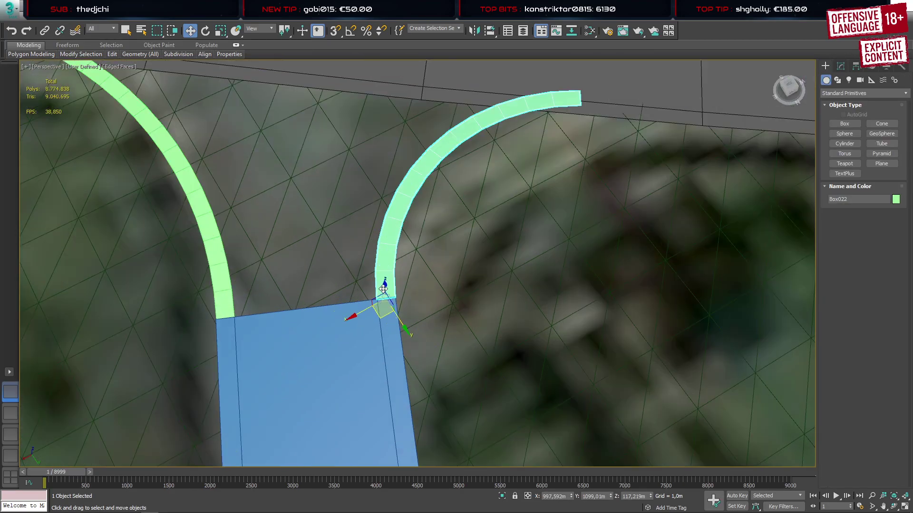
alt+middle_drag(383, 288, 455, 273)
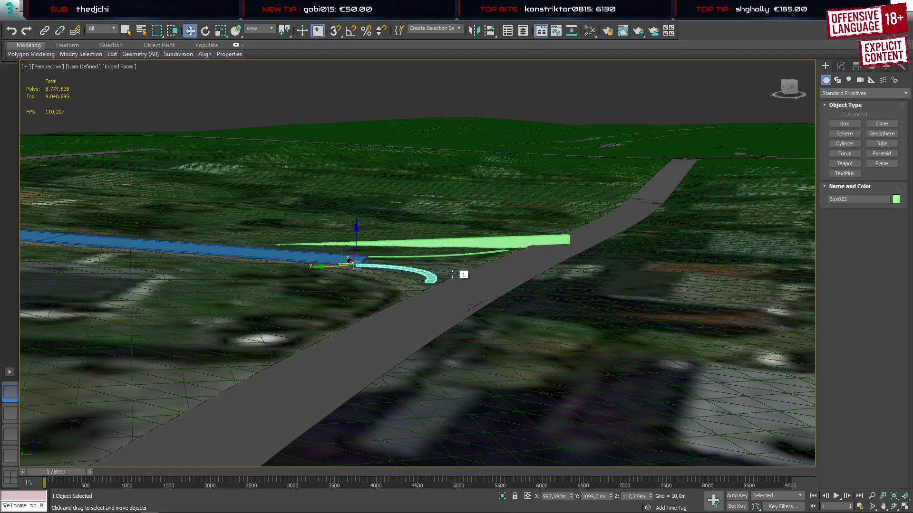
Isolate the side road, both curved corner strips and the main road, hiding the terrain
alt+middle_drag(455, 281, 472, 309)
scroll(480, 356, down, 3)
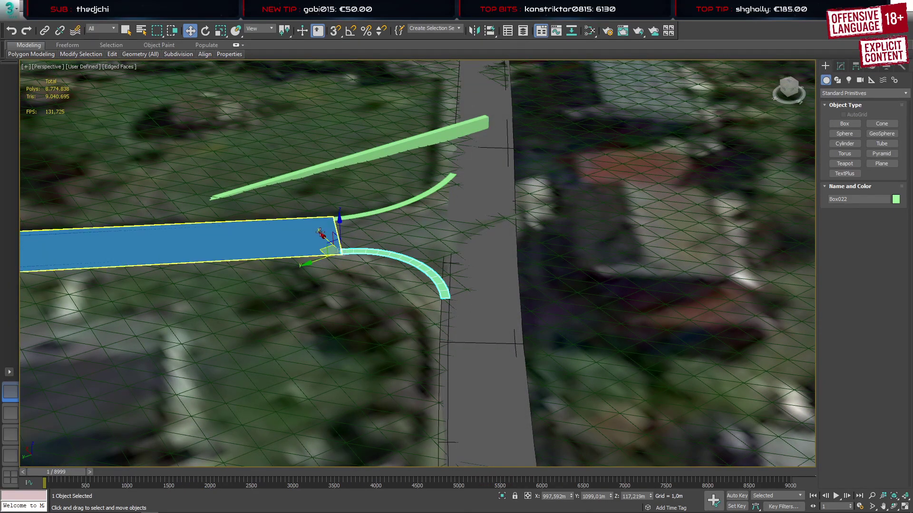
ctrl+click(293, 230)
ctrl+click(359, 214)
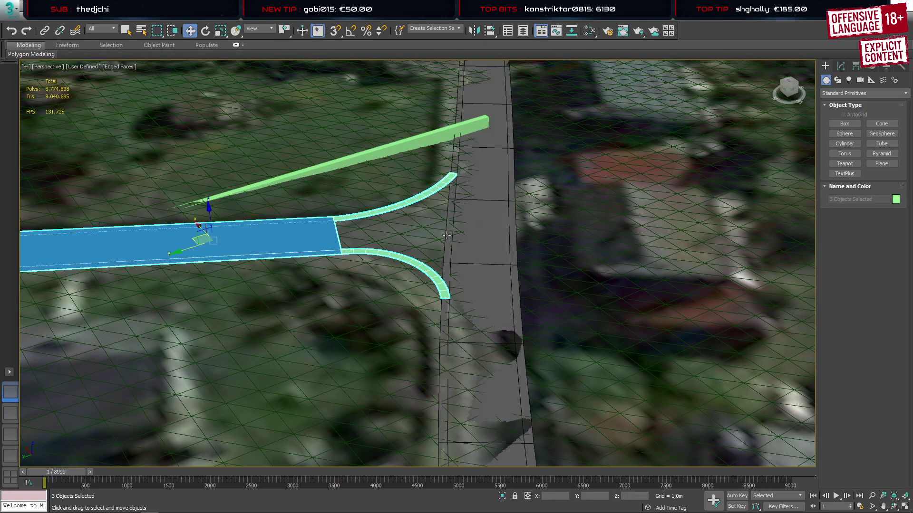
ctrl+click(465, 236)
key(alt+q)
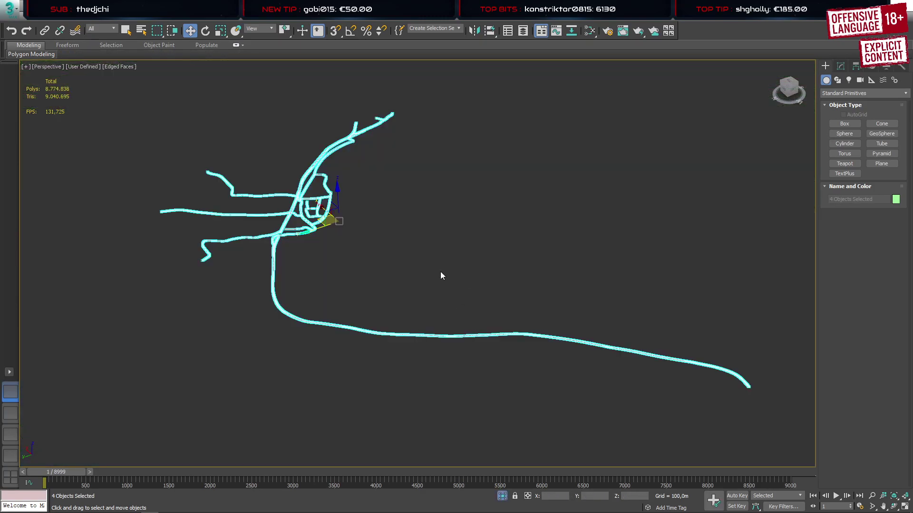
click(440, 273)
scroll(311, 214, up, 10)
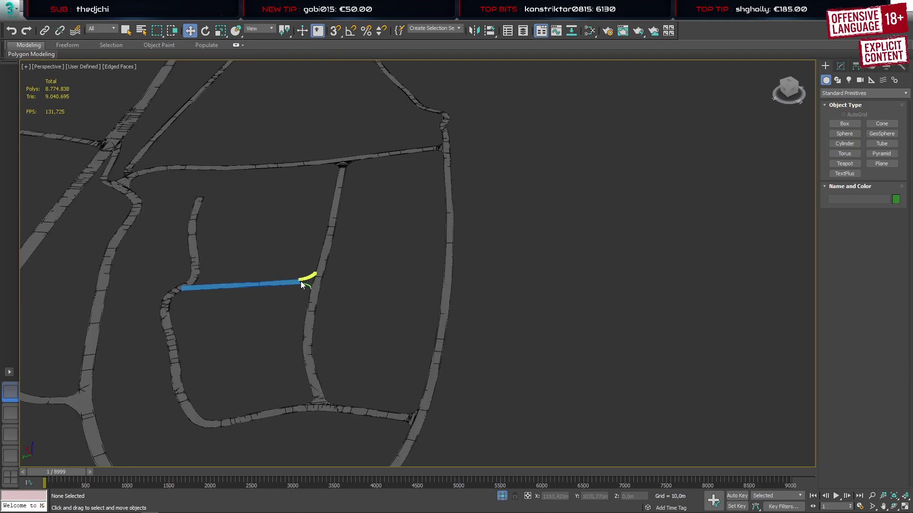
scroll(305, 280, up, 5)
Select street_2Lanes and pick the junction segment's edges in the Top view
click(439, 224)
click(497, 242)
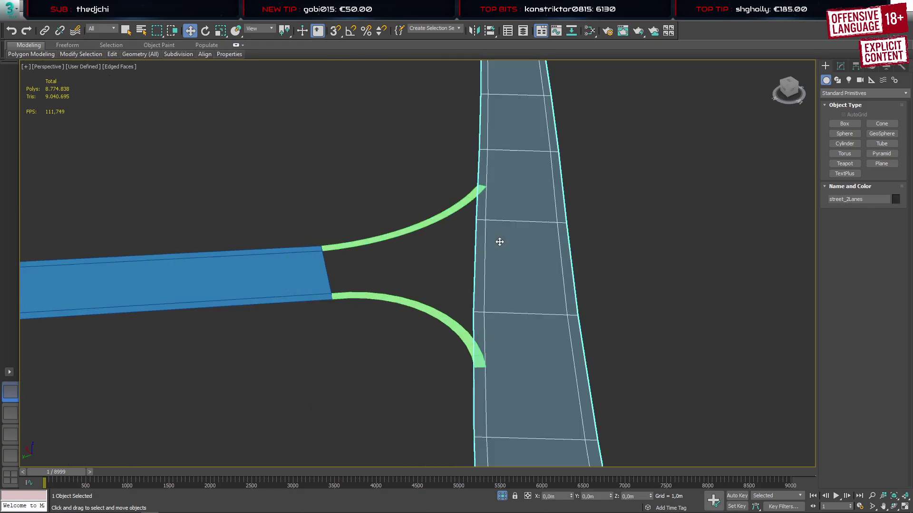
scroll(521, 311, down, 3)
key(1)
drag(433, 214, 587, 338)
alt+middle_drag(586, 338, 537, 362)
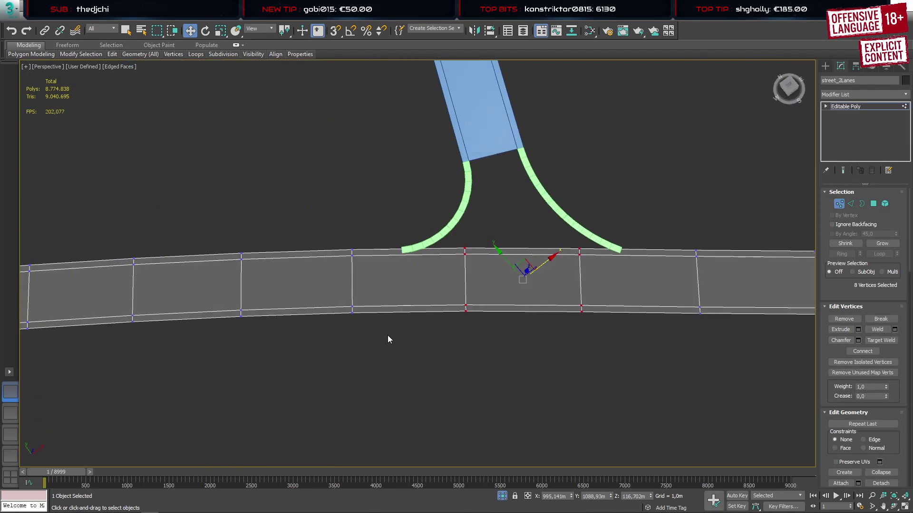
key(2)
drag(410, 361, 387, 233)
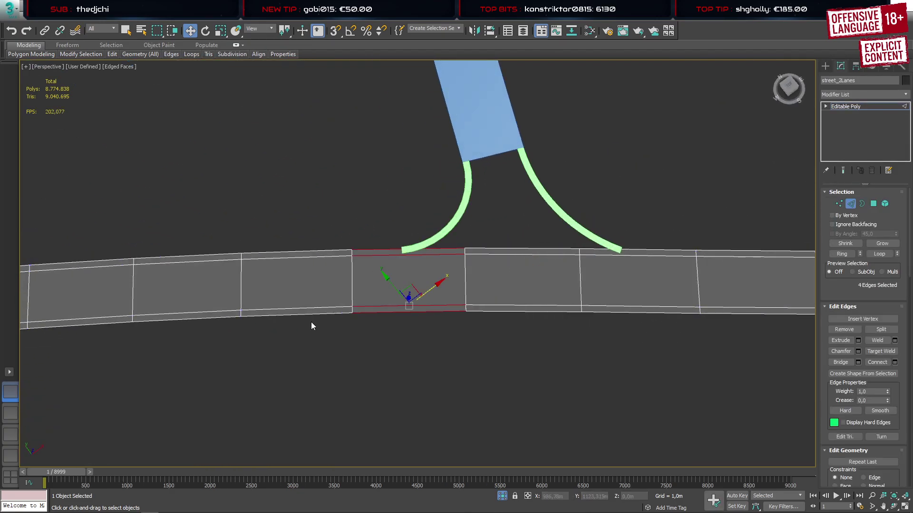
click(10, 414)
scroll(387, 255, down, 1)
scroll(234, 216, up, 7)
middle_drag(434, 329, 318, 234)
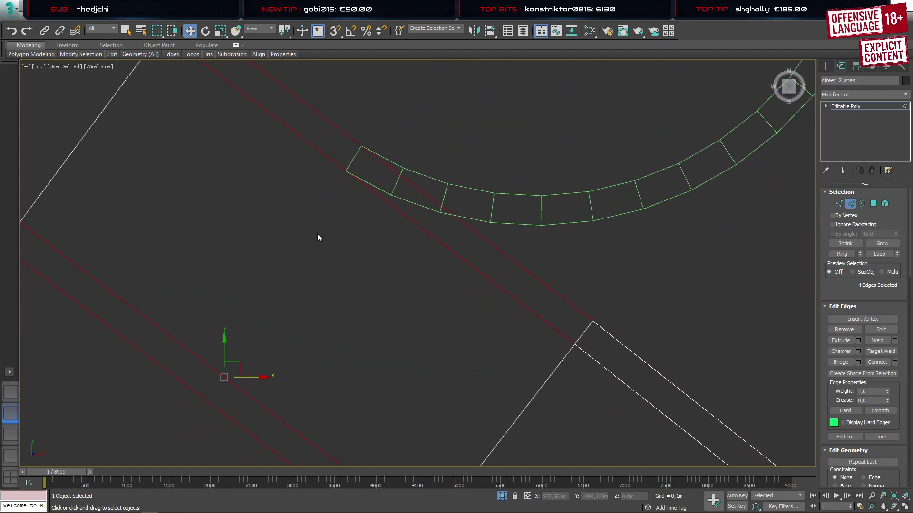
drag(317, 241, 386, 161)
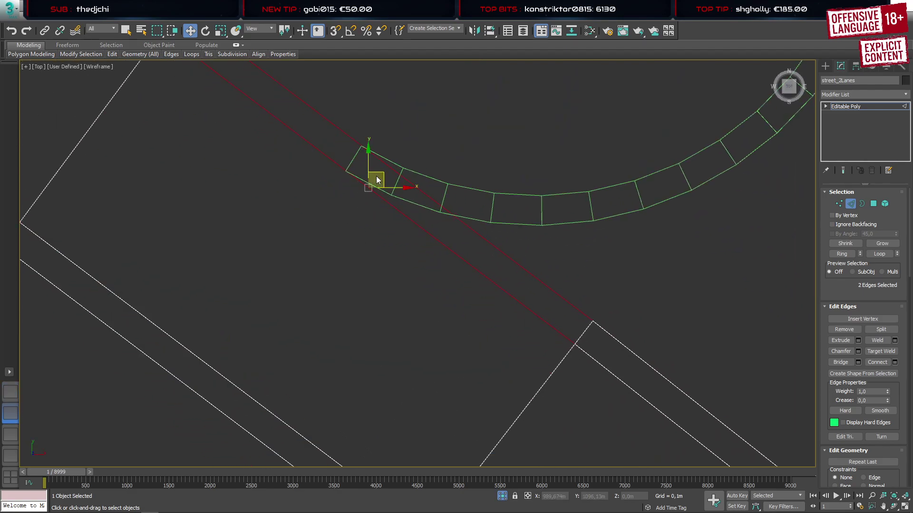
scroll(358, 153, up, 5)
Connect the selected edges, sliding the new cross edge to the upper curve's end
key(ctrl+shift+e)
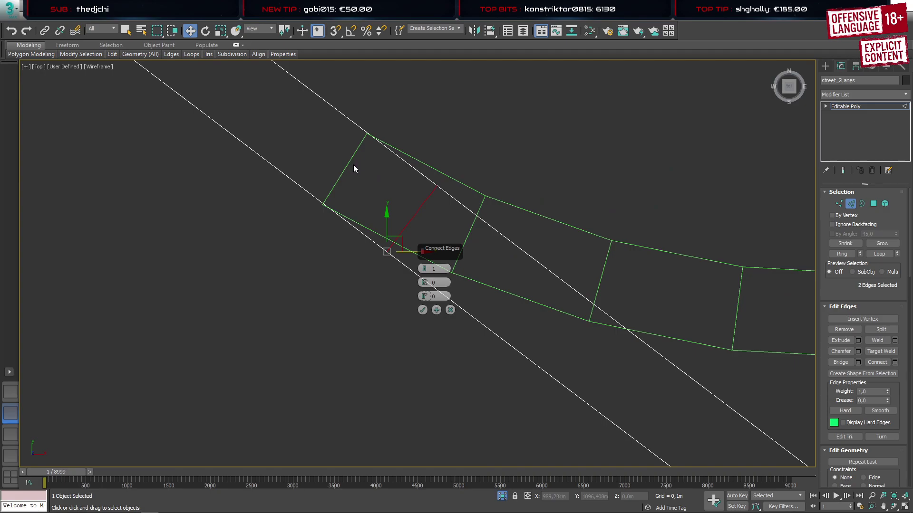
click(450, 310)
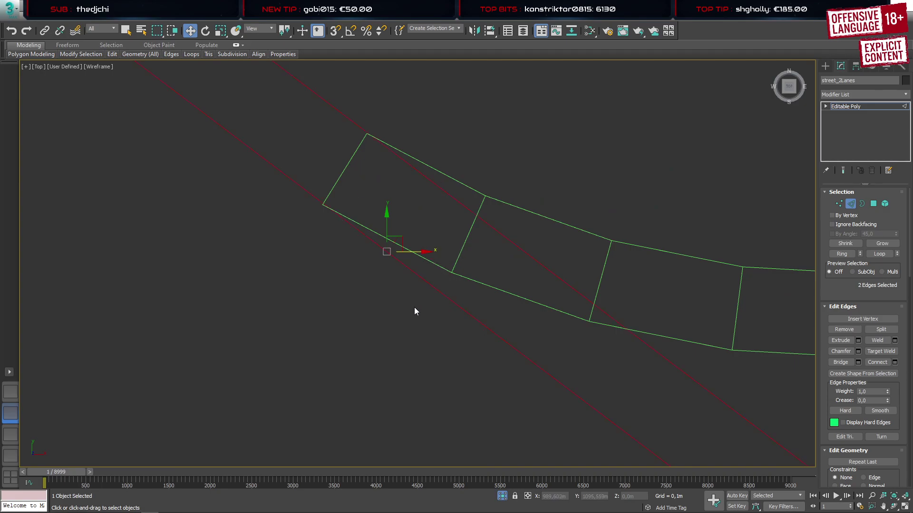
scroll(415, 307, down, 3)
middle_drag(270, 341, 334, 338)
scroll(340, 328, up, 5)
key(ctrl+shift+e)
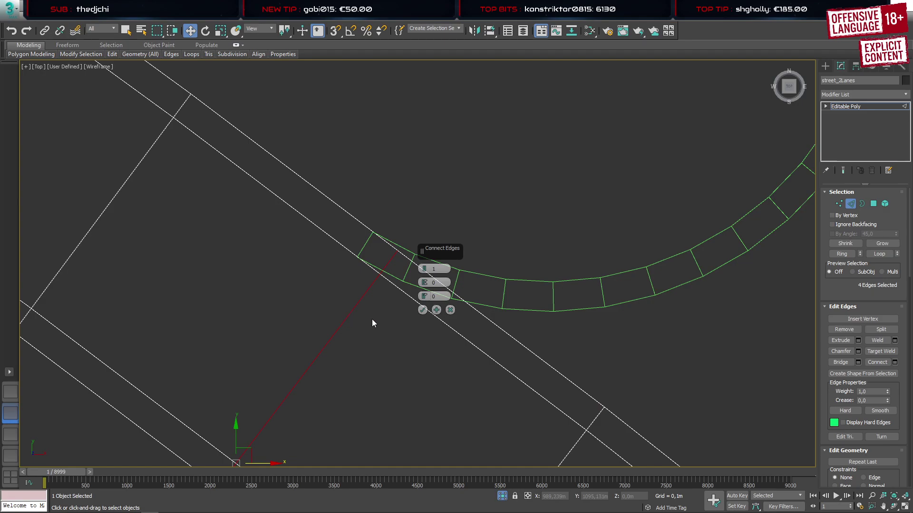
drag(425, 297, 430, 320)
click(423, 310)
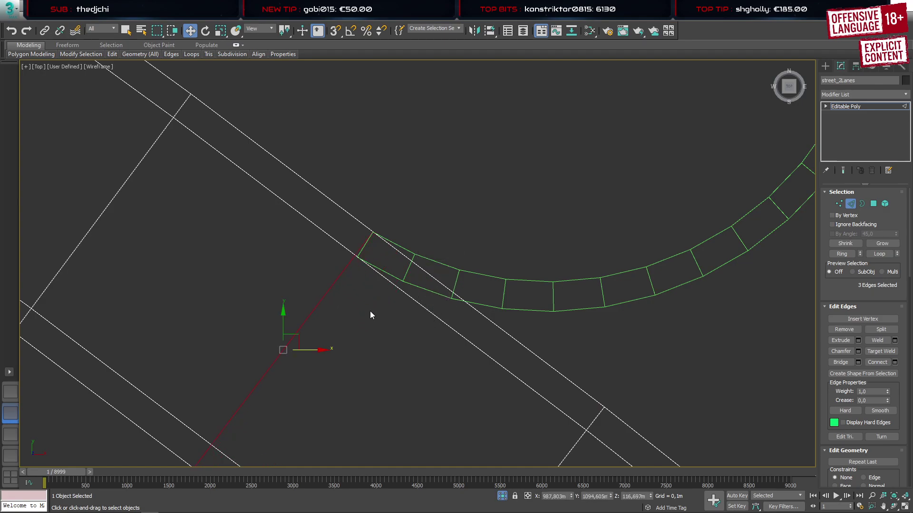
scroll(366, 312, down, 2)
Connect the road edges beside the second curve to add a cross edge at its end
middle_drag(398, 363, 209, 151)
scroll(214, 170, down, 3)
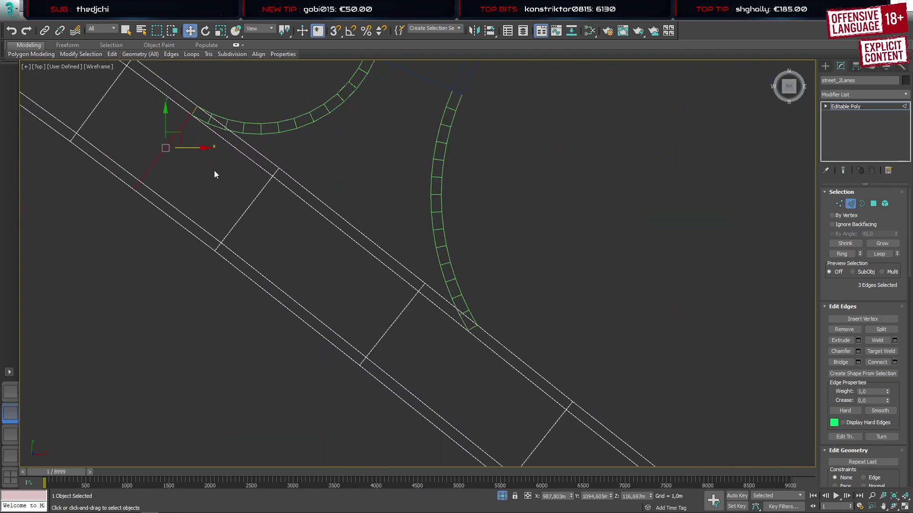
middle_drag(431, 332, 361, 267)
drag(461, 277, 425, 319)
scroll(392, 276, up, 3)
key(ctrl+shift+e)
click(422, 310)
scroll(422, 309, down, 5)
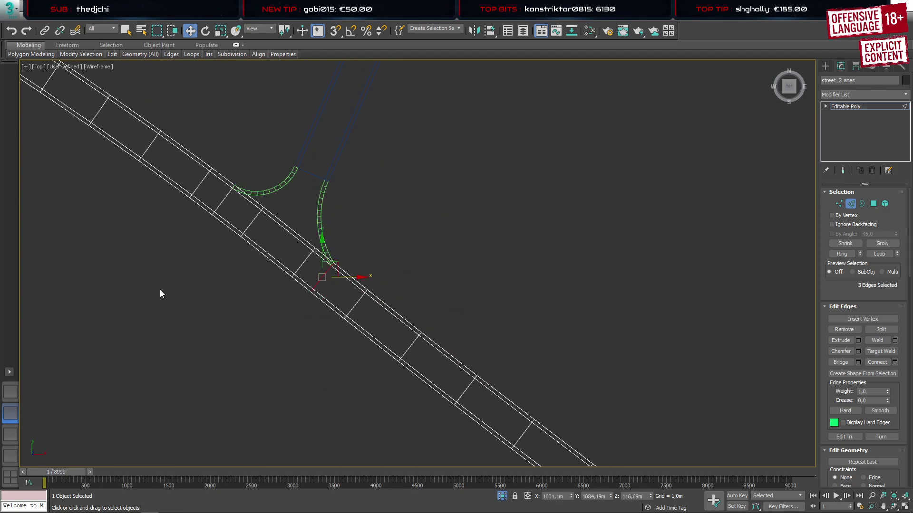
click(12, 393)
key(1)
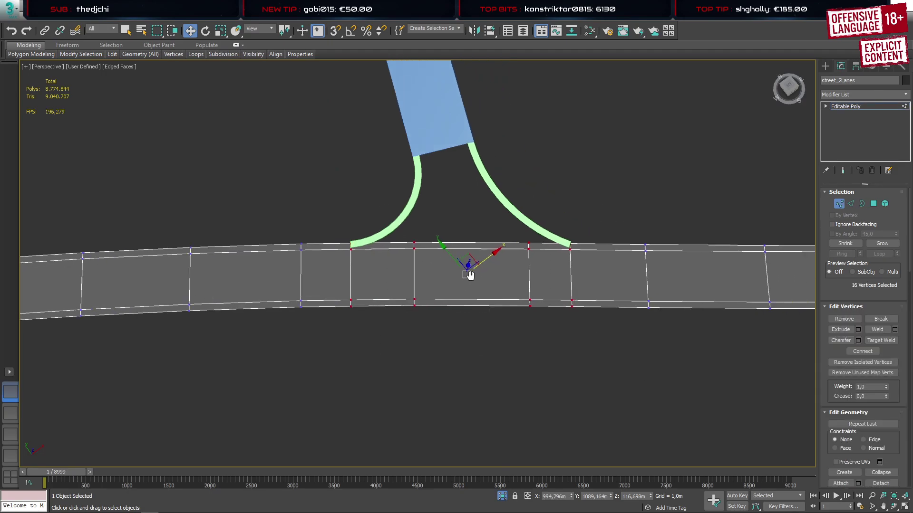
Read the Z height of two street vertices at the junction's road edge
alt+middle_drag(471, 272, 407, 215)
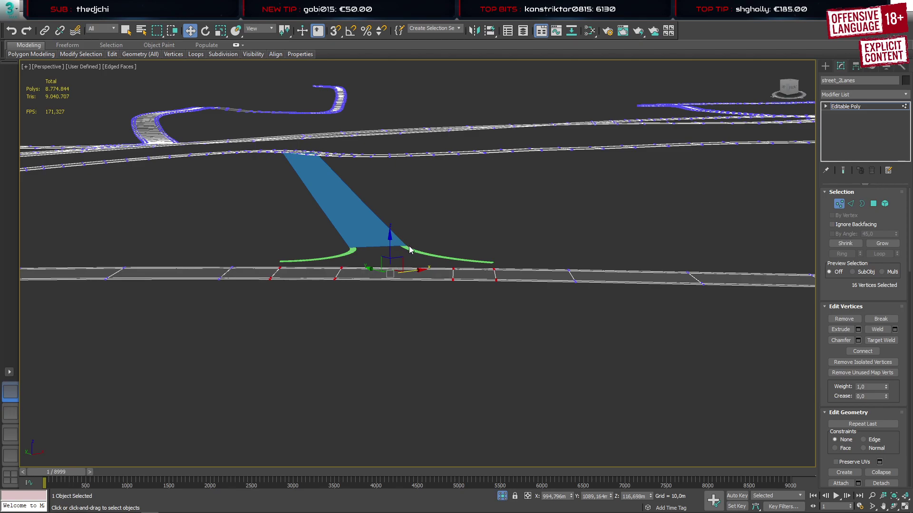
alt+middle_drag(448, 273, 377, 312)
click(408, 316)
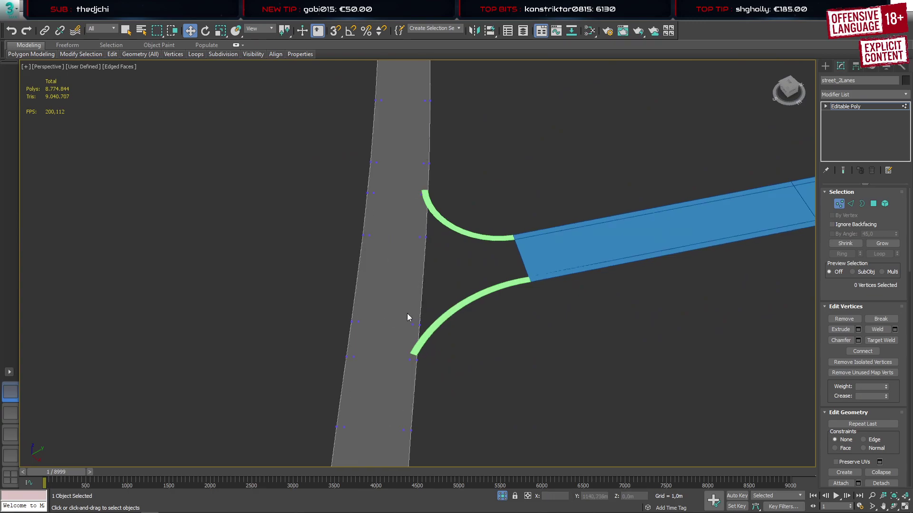
drag(407, 316, 430, 335)
click(634, 496)
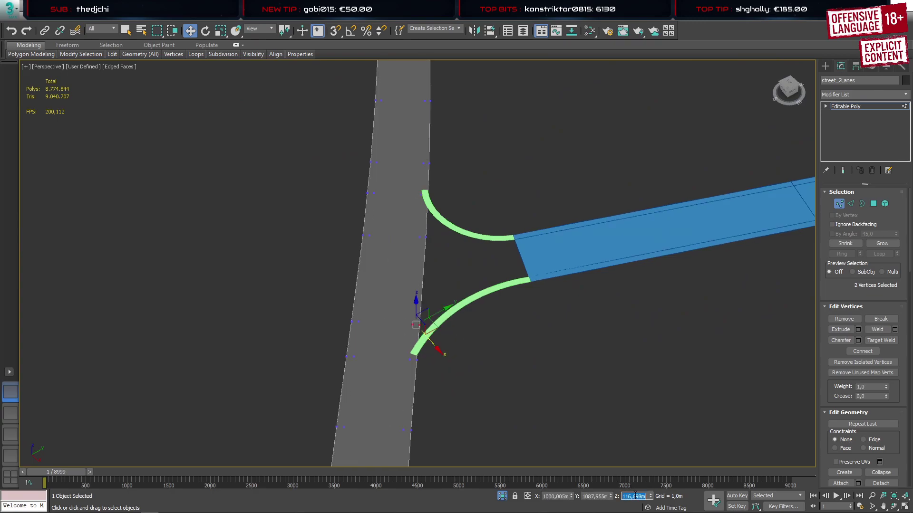
click(825, 67)
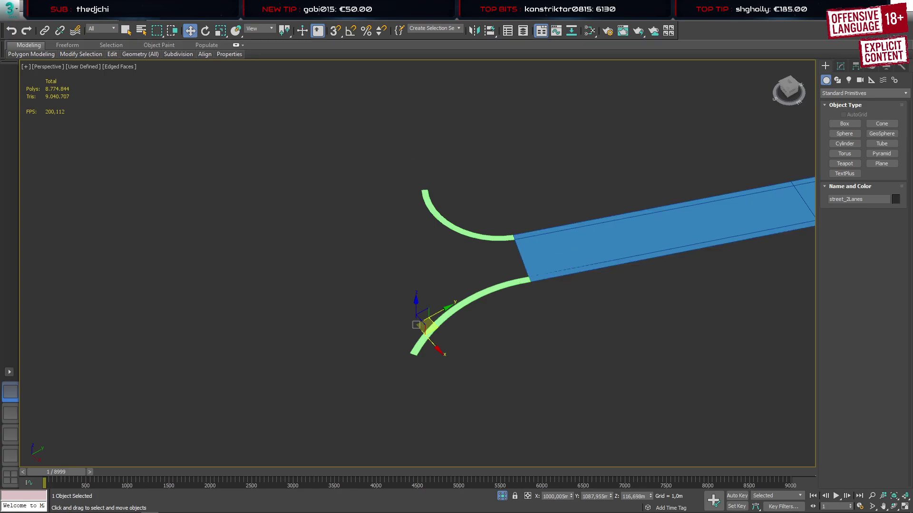
Set Z to 116,698m for the lower and upper curved corner strips
click(238, 164)
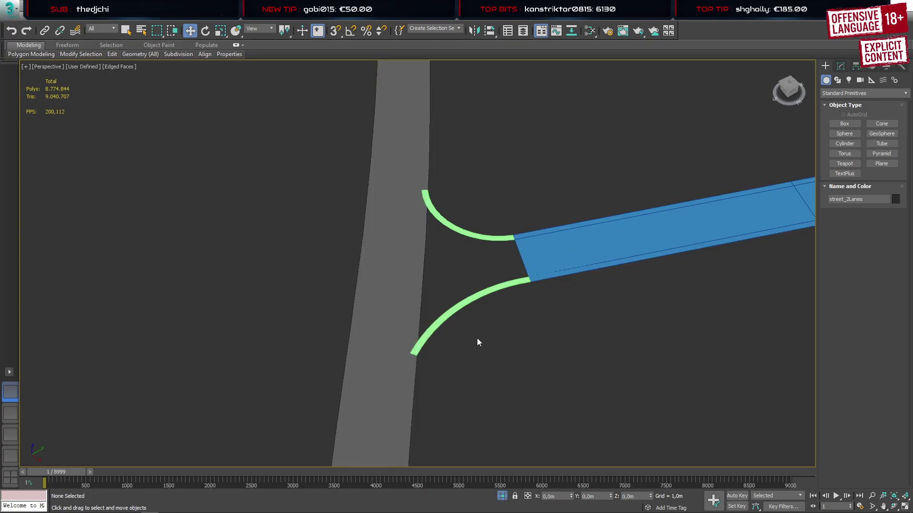
click(465, 305)
click(632, 498)
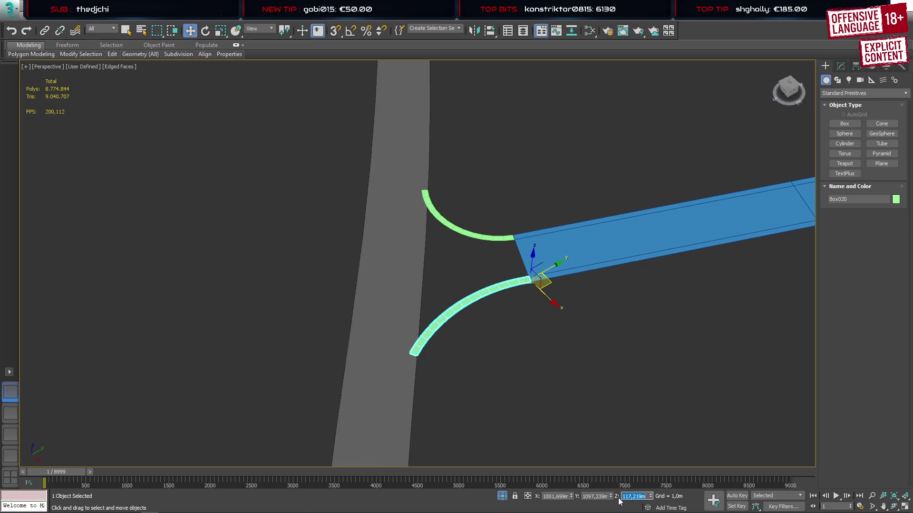
text(116,698m)
key(Return)
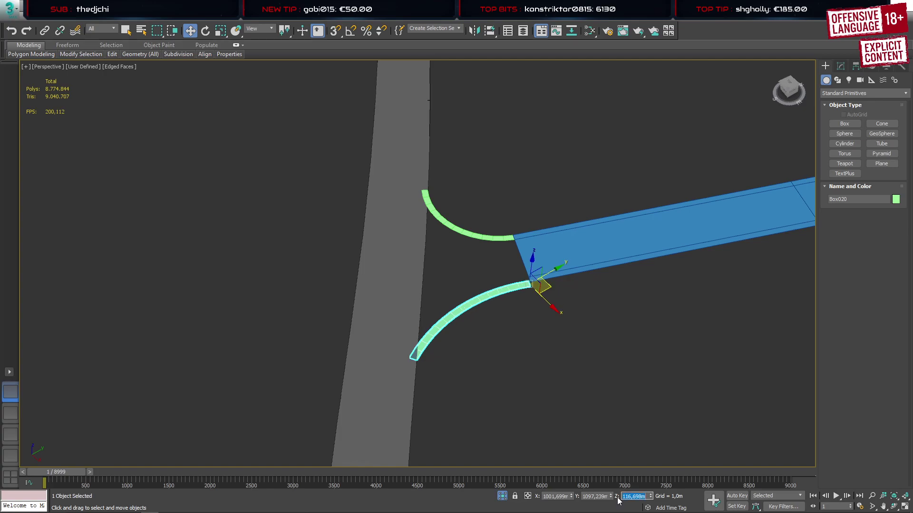
click(480, 237)
click(632, 495)
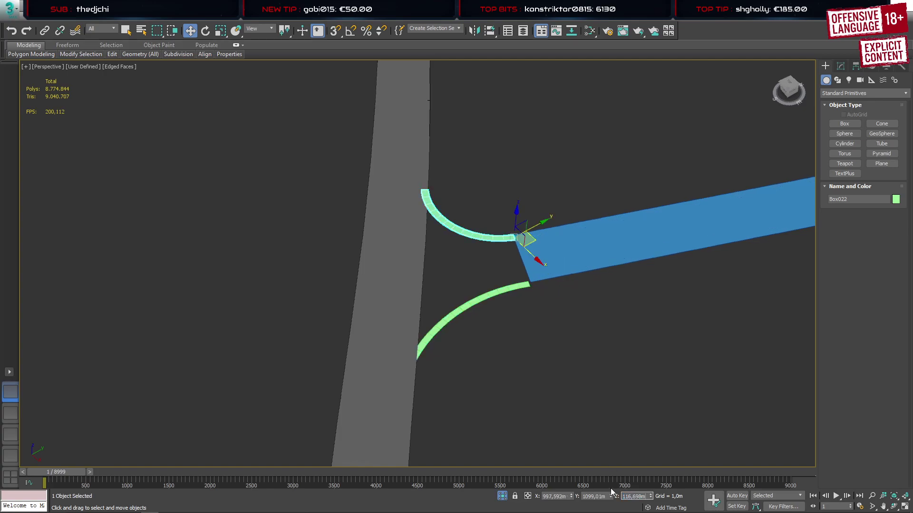
key(Return)
click(563, 253)
Adjust the Z height of the side road's end vertices to match the road
key(1)
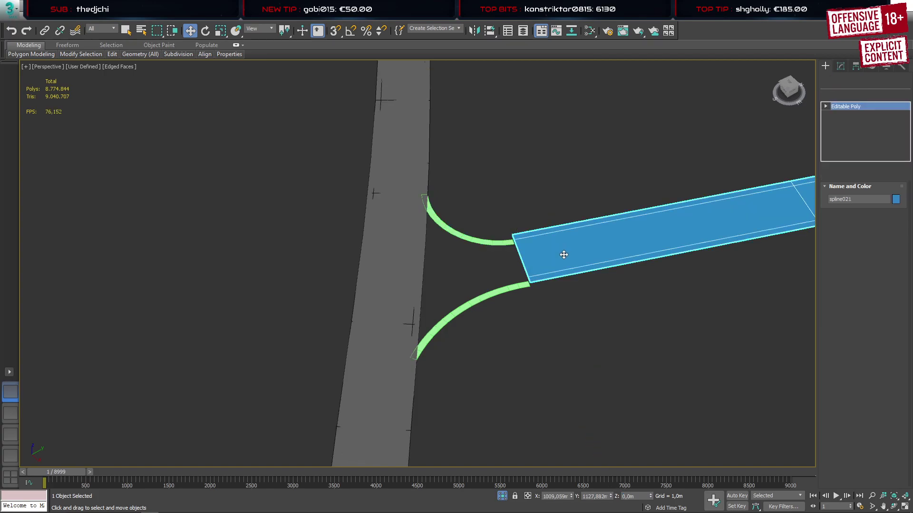
drag(483, 210, 606, 421)
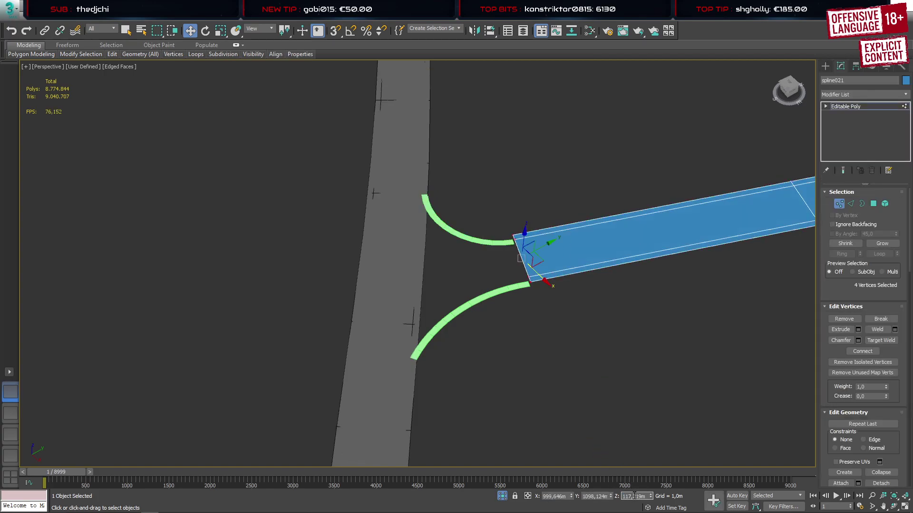
key(Return)
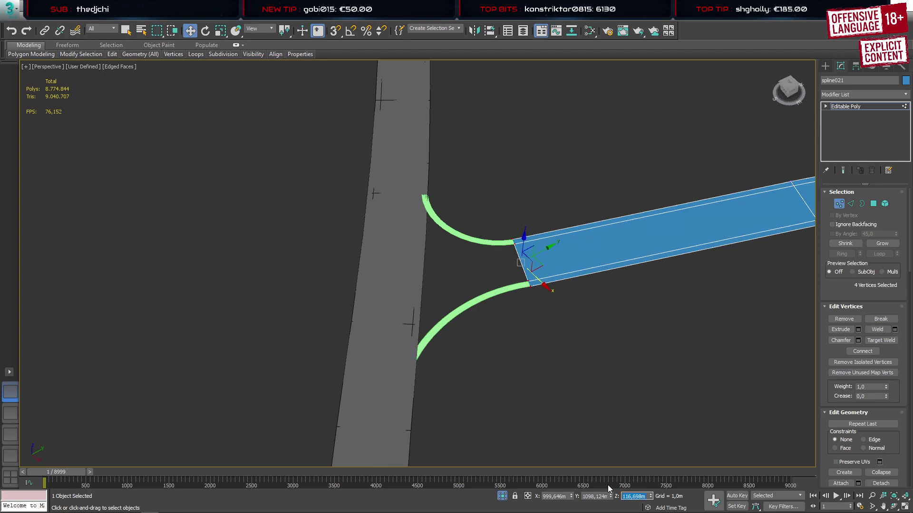
text(0)
click(575, 372)
drag(486, 206, 564, 342)
click(569, 357)
drag(481, 201, 570, 361)
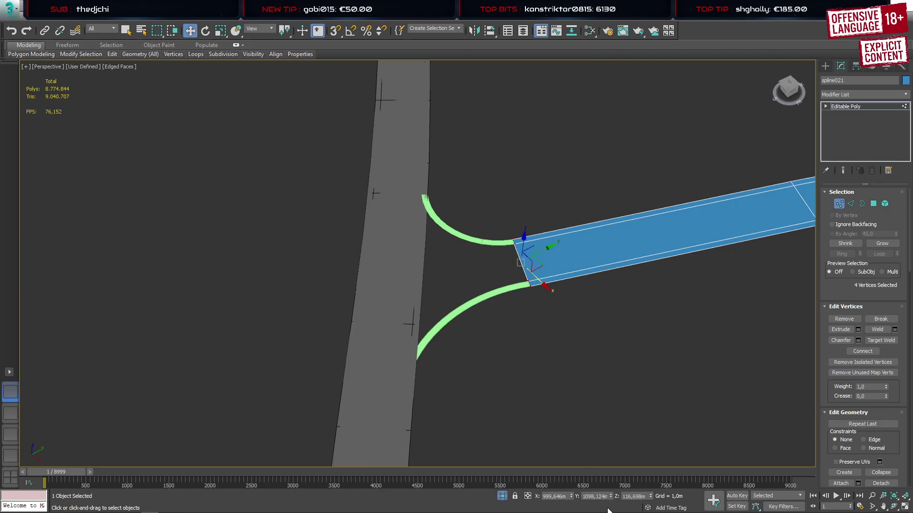
double_click(635, 496)
Lower the vertices midway along the side road slightly
middle_drag(692, 243, 452, 275)
scroll(452, 274, down, 5)
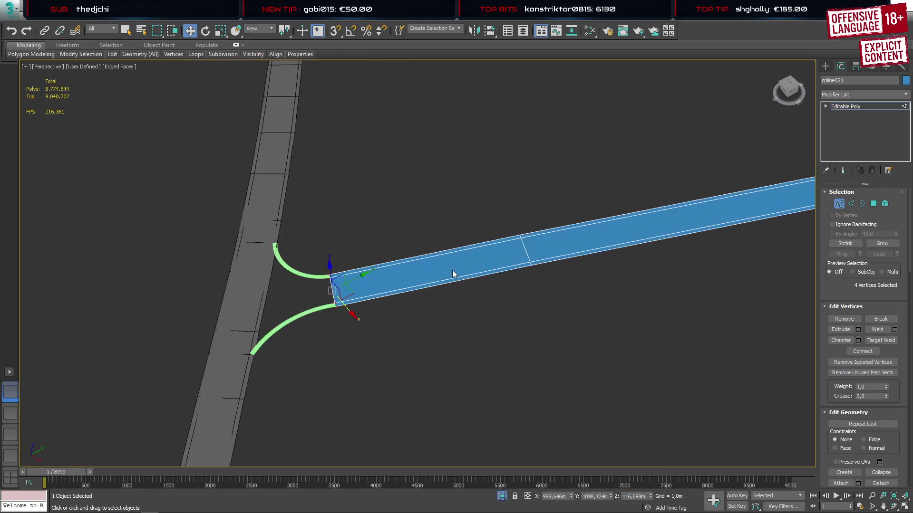
drag(458, 194, 510, 291)
scroll(497, 256, up, 6)
mouse_move(498, 255)
alt+middle_down()
mouse_move(495, 235)
mouse_move(494, 257)
alt+middle_up()
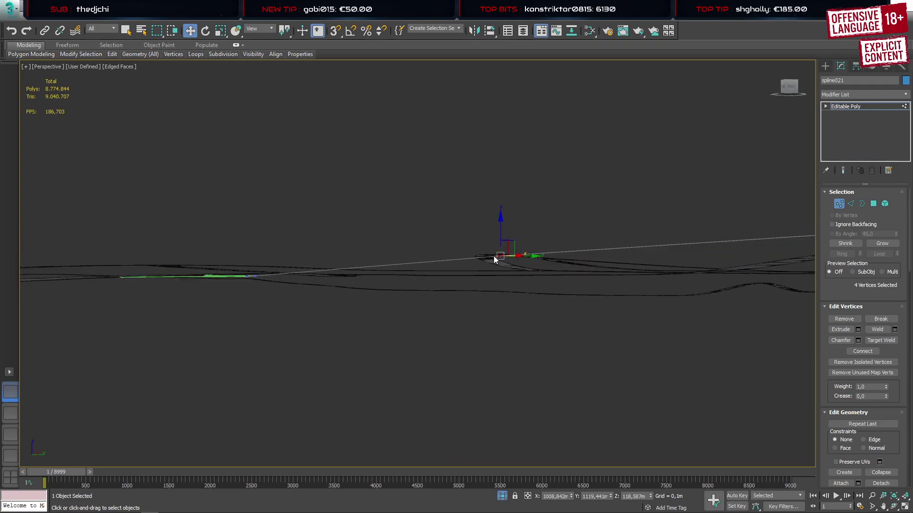
drag(503, 233, 503, 234)
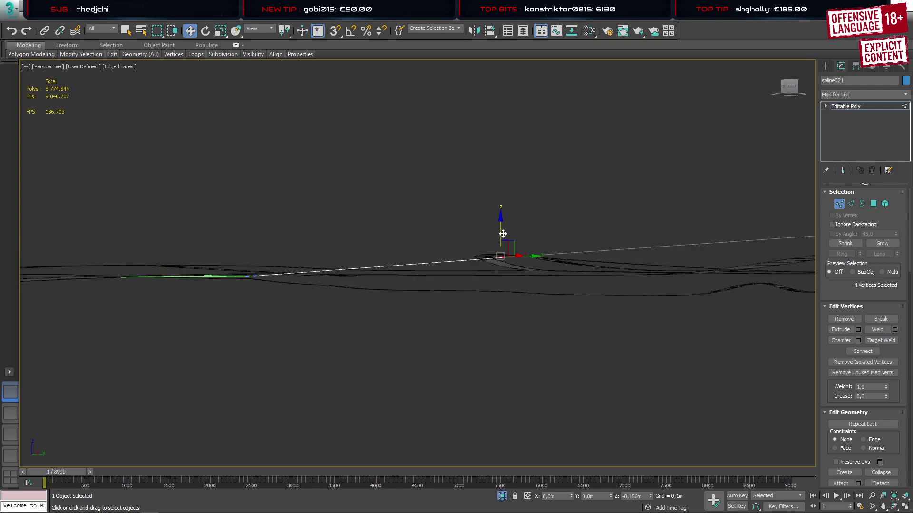
alt+middle_drag(503, 234, 495, 264)
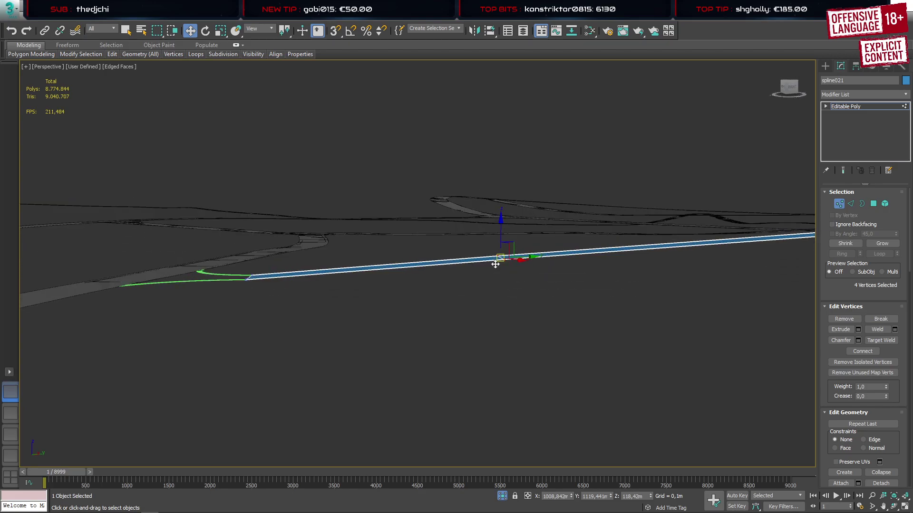
Connect new cross edges across the strip's near section and lower them slightly
key(2)
drag(366, 255, 371, 299)
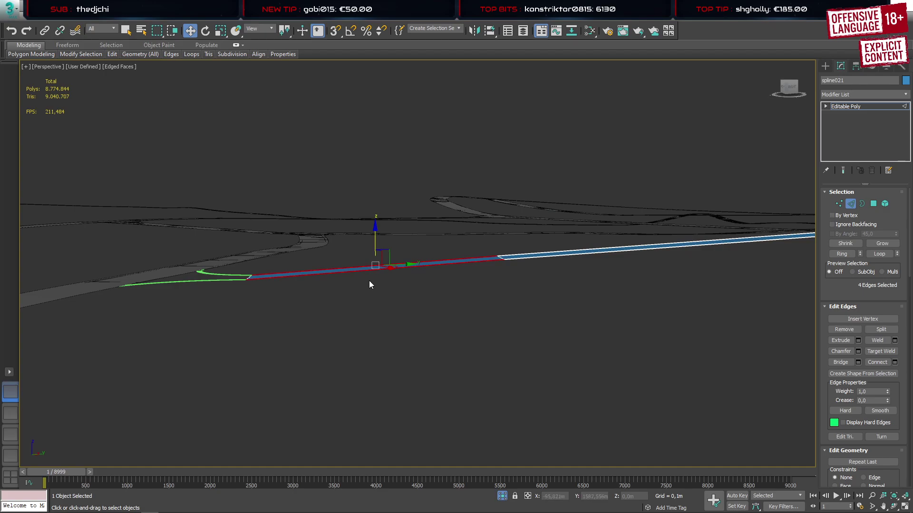
key(ctrl+shift+e)
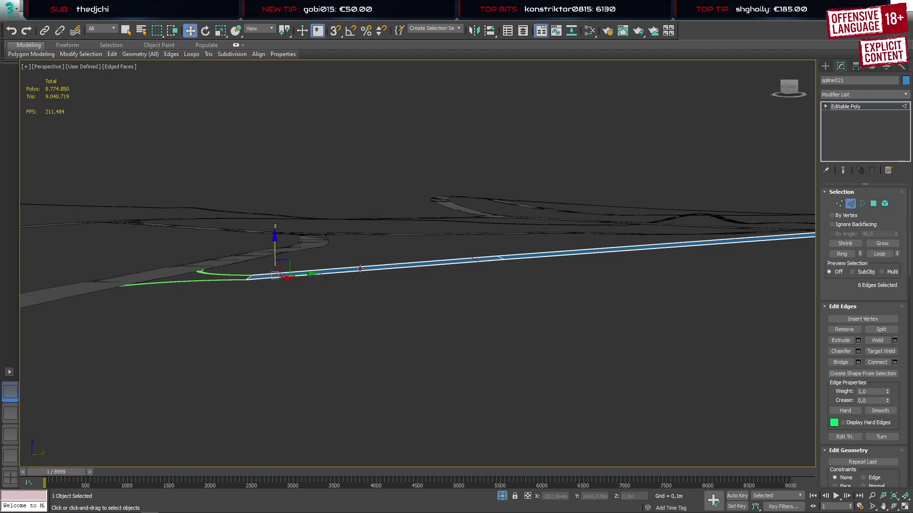
key(ctrl+z)
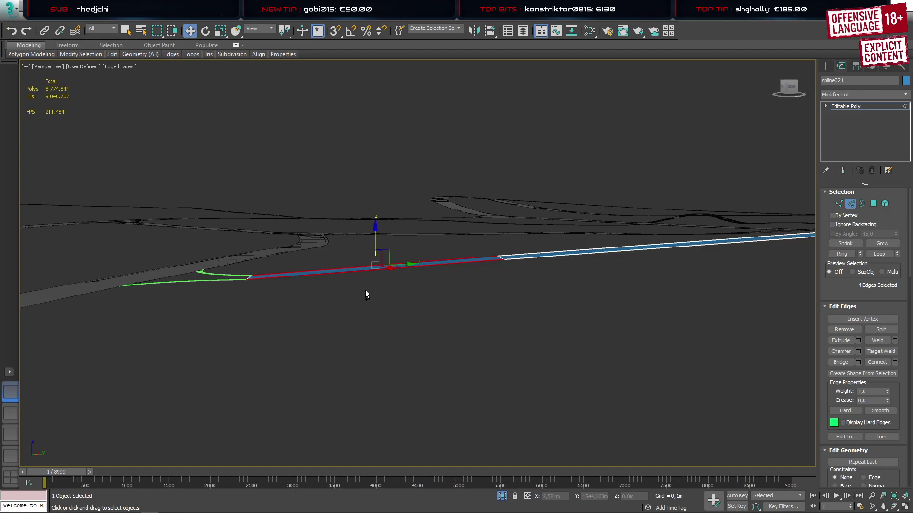
key(ctrl+shift+e)
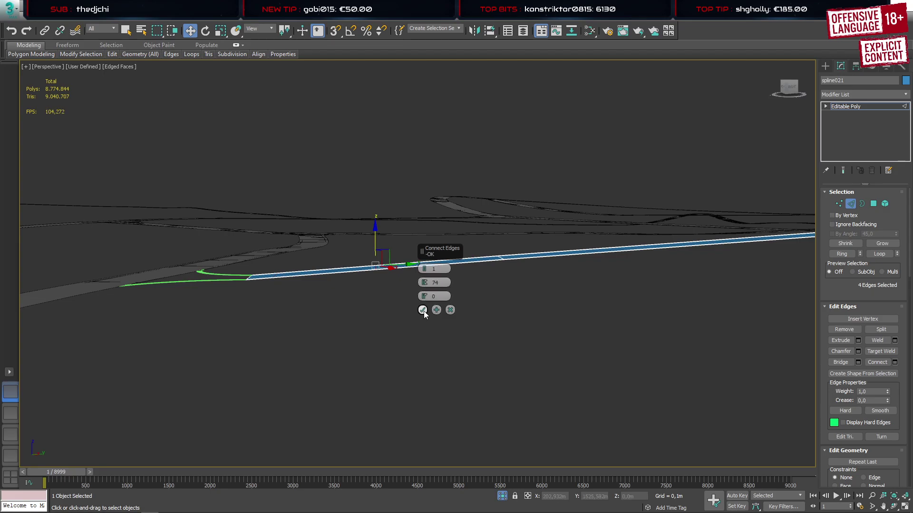
click(423, 310)
scroll(376, 268, up, 2)
alt+middle_drag(376, 269, 384, 235)
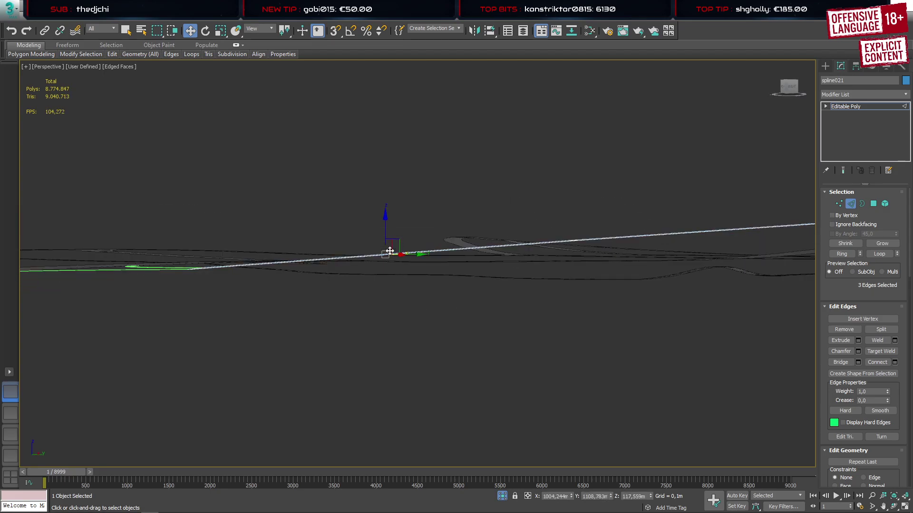
drag(385, 233, 385, 235)
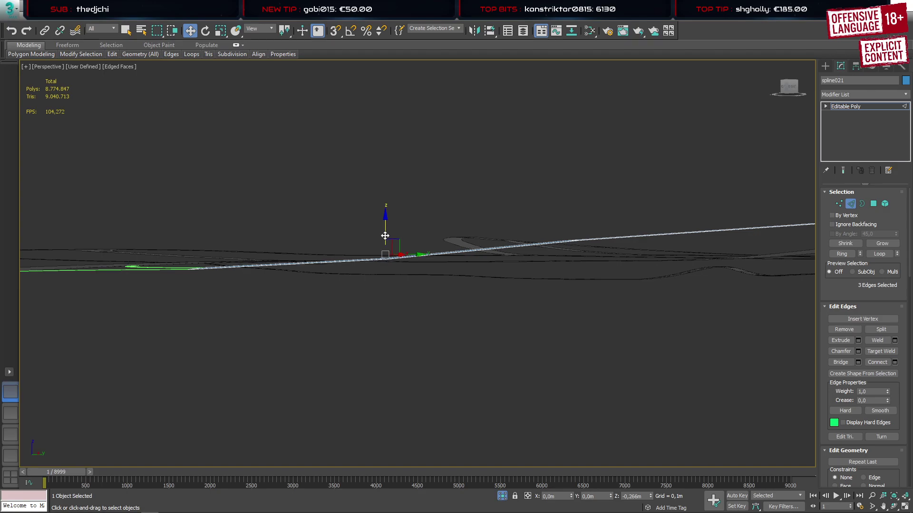
drag(385, 235, 385, 236)
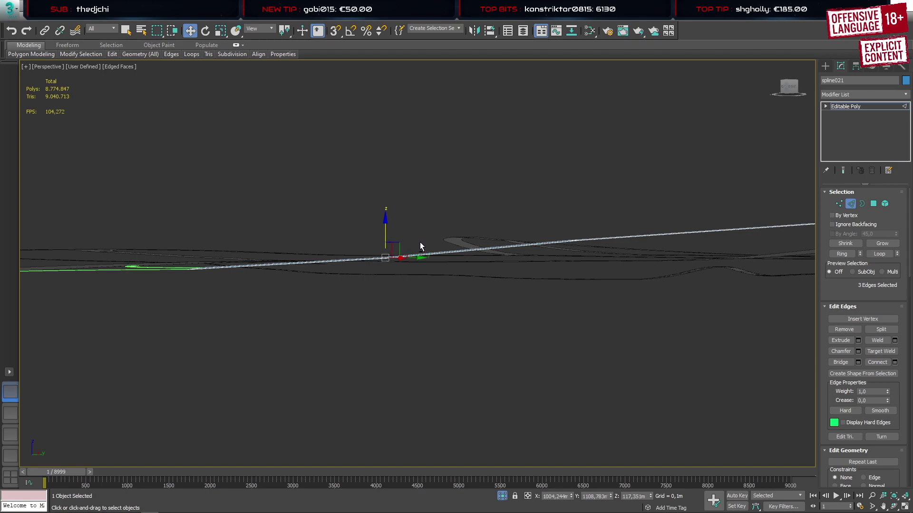
alt+middle_drag(418, 247, 464, 302)
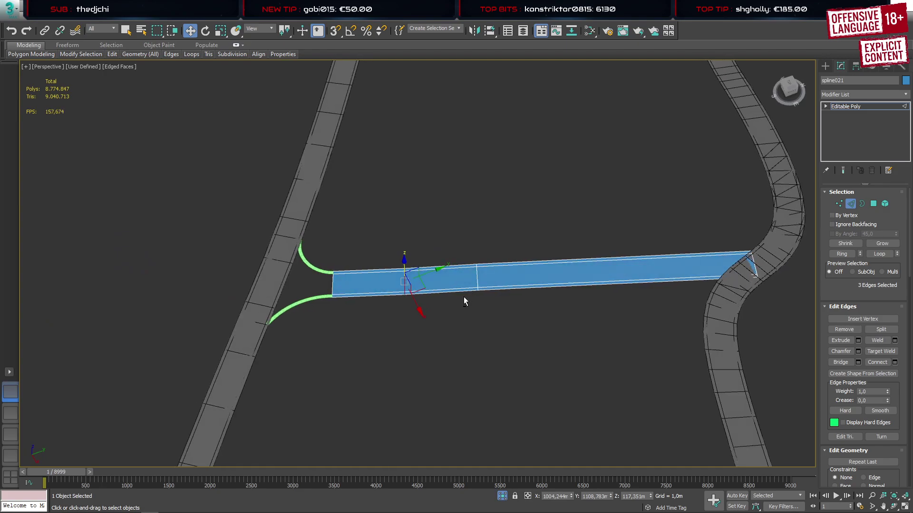
Auto Smooth the strip's border polygons, leaving out three road-surface polygons
key(4)
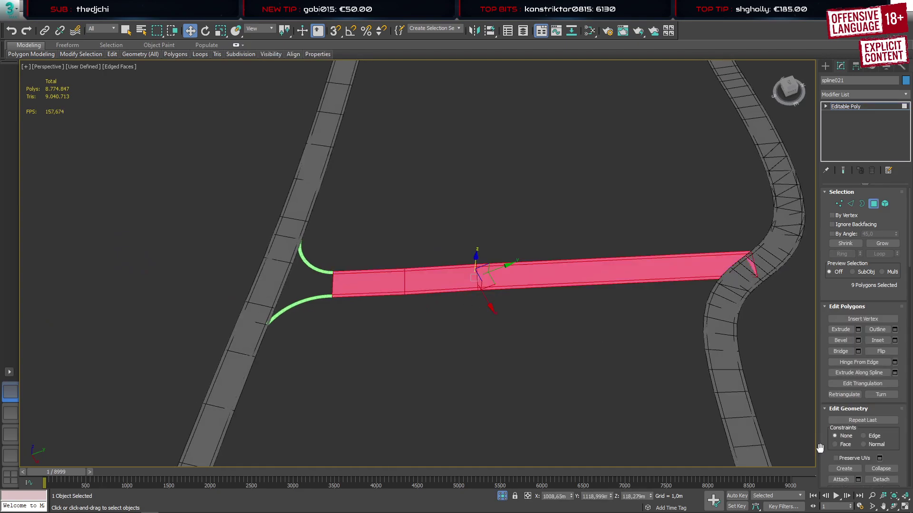
scroll(847, 463, down, 5)
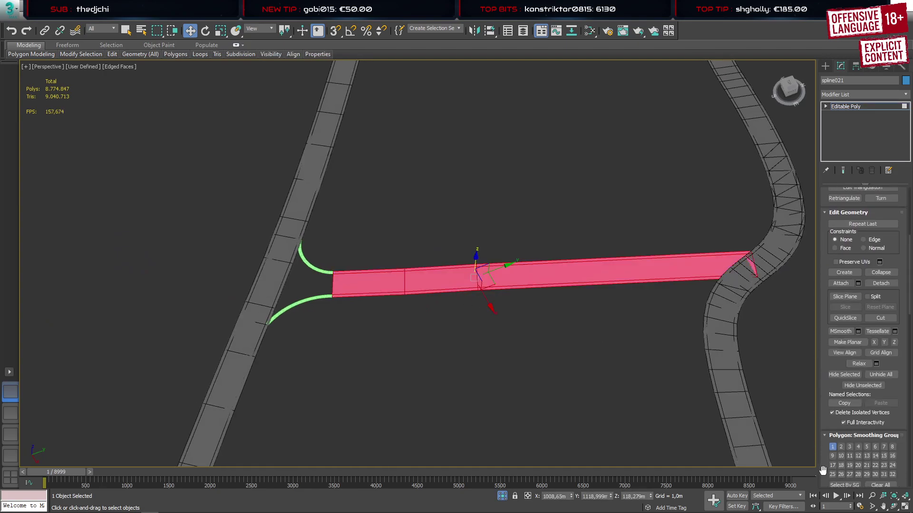
scroll(823, 470, down, 3)
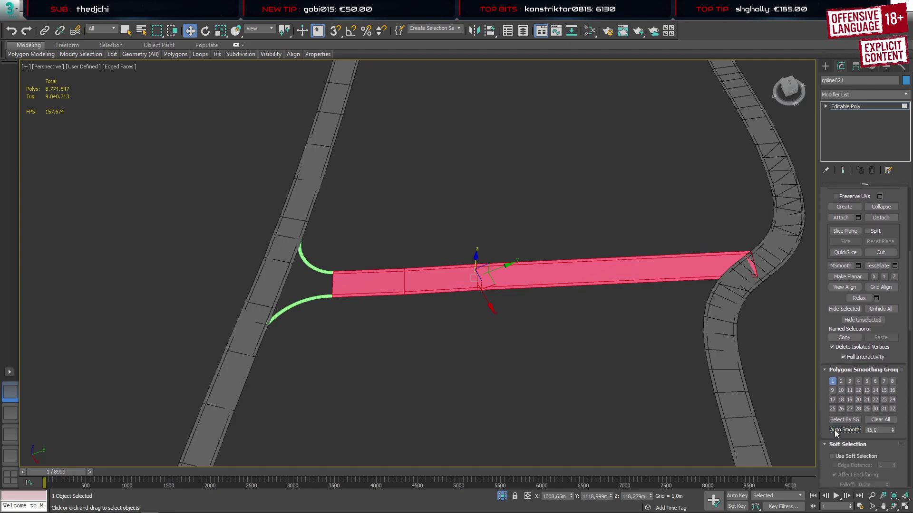
click(840, 430)
alt+click(370, 287)
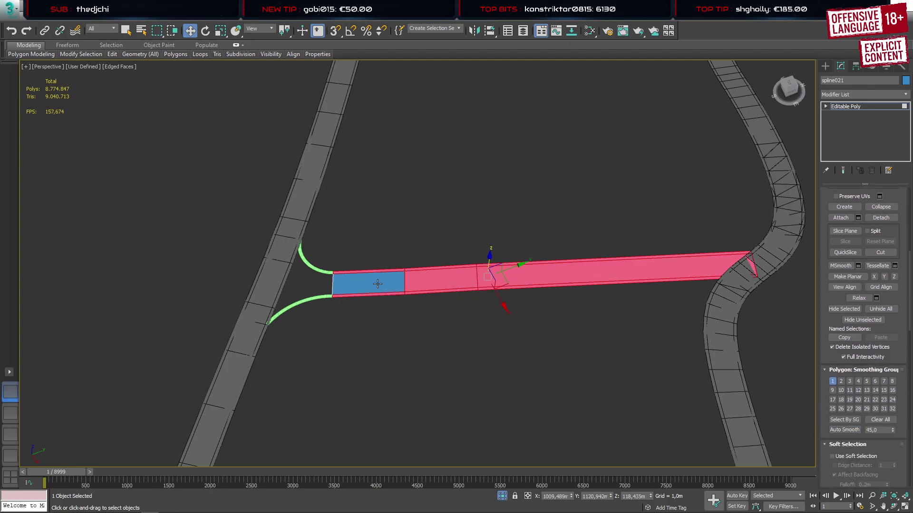
alt+click(436, 281)
alt+click(626, 273)
click(845, 430)
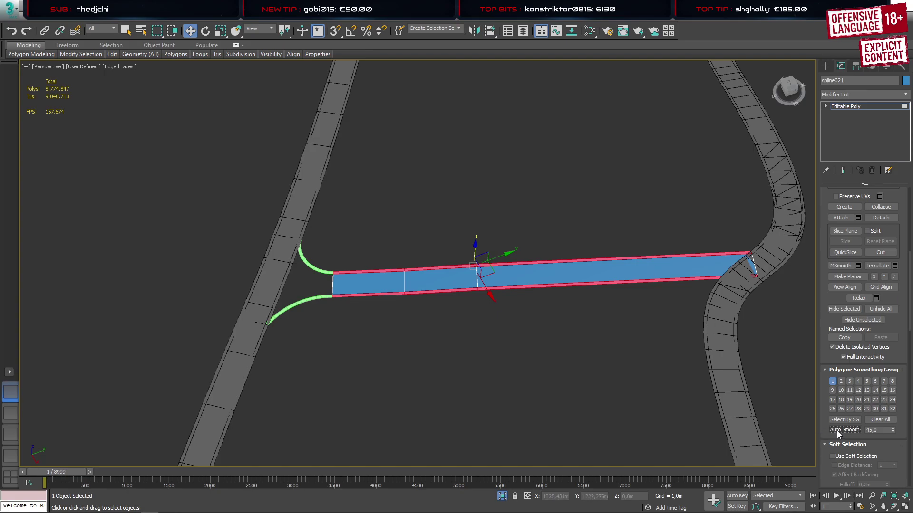
alt+middle_drag(769, 379, 809, 165)
Add TurboSmooth separated by smoothing groups, then collapse the stack to an Editable Mesh
click(825, 66)
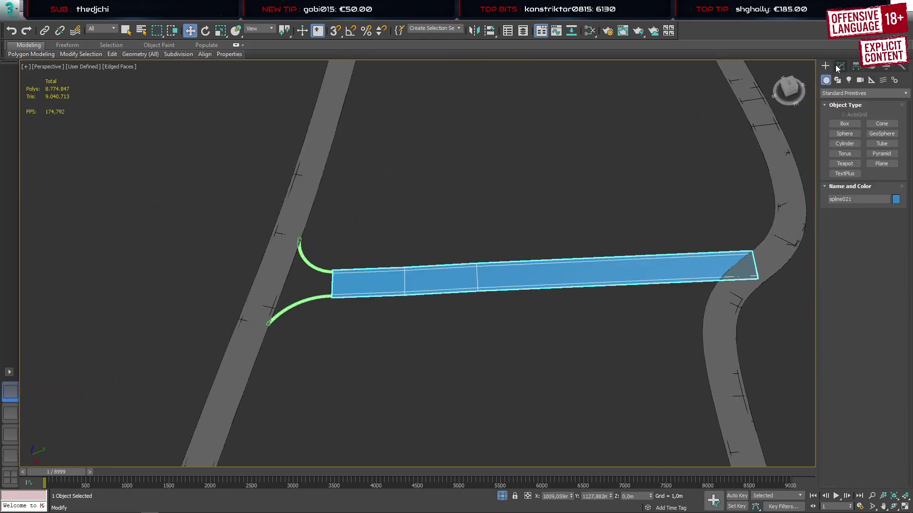
click(841, 66)
click(864, 95)
scroll(846, 412, down, 19)
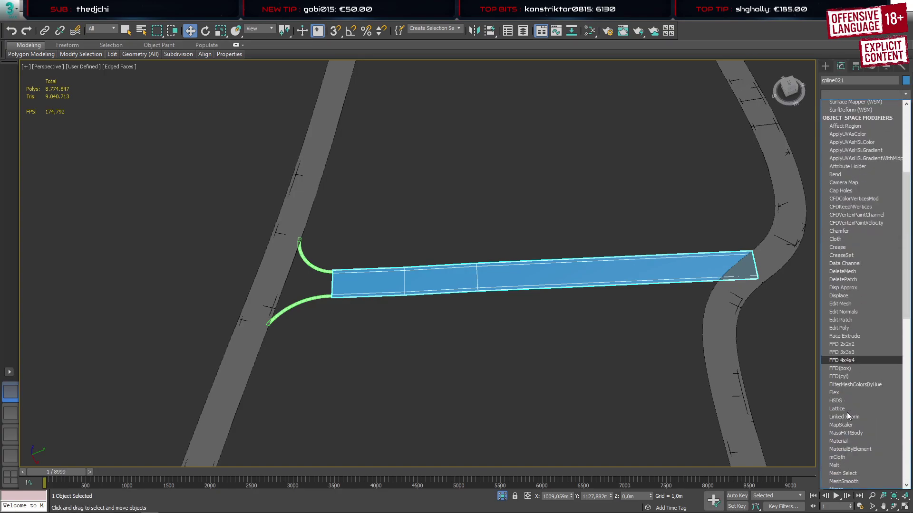
scroll(849, 469, down, 2)
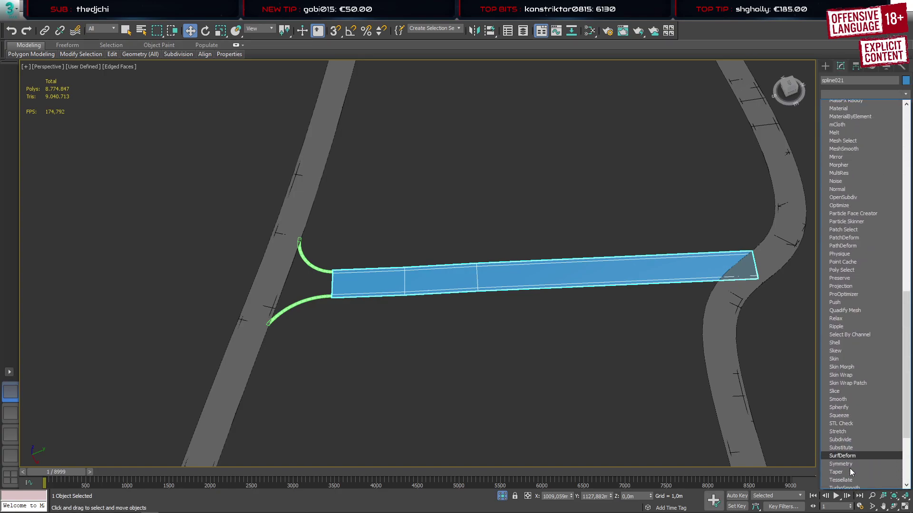
click(853, 454)
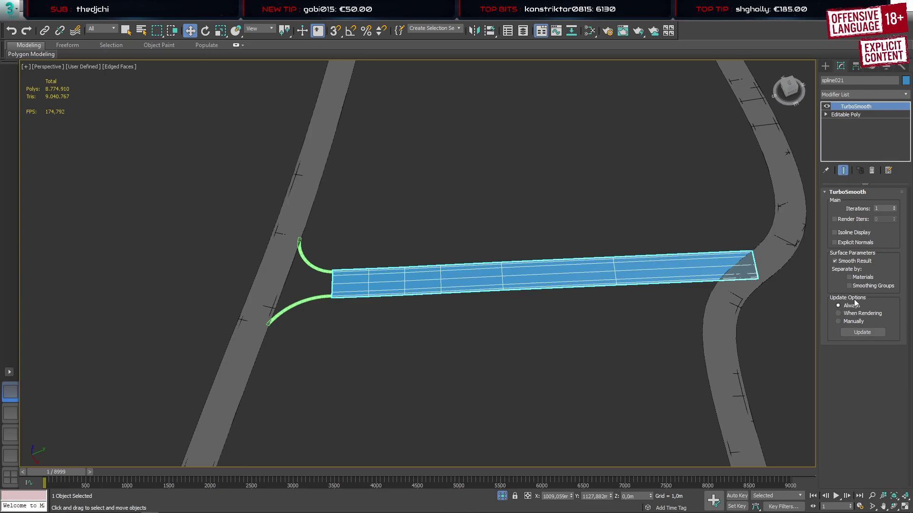
click(849, 286)
right_click(837, 106)
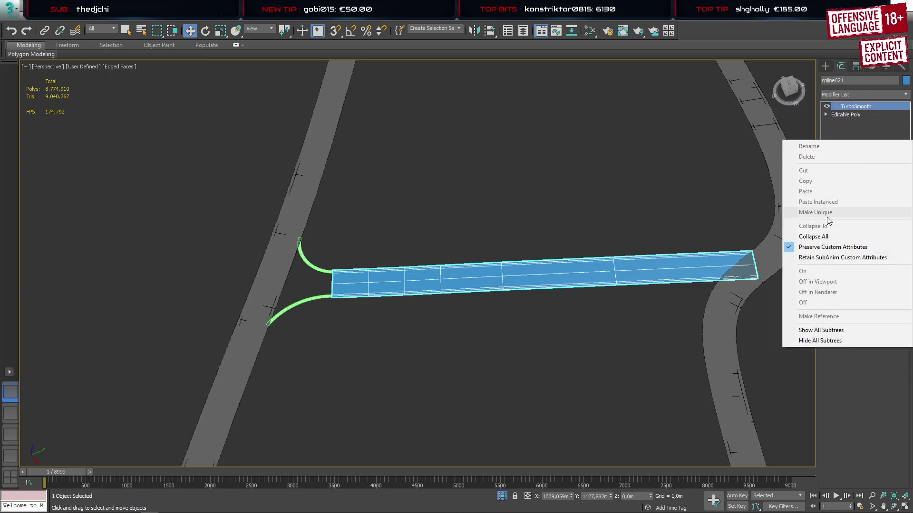
click(817, 180)
click(505, 286)
scroll(418, 287, up, 5)
alt+middle_drag(420, 288, 441, 289)
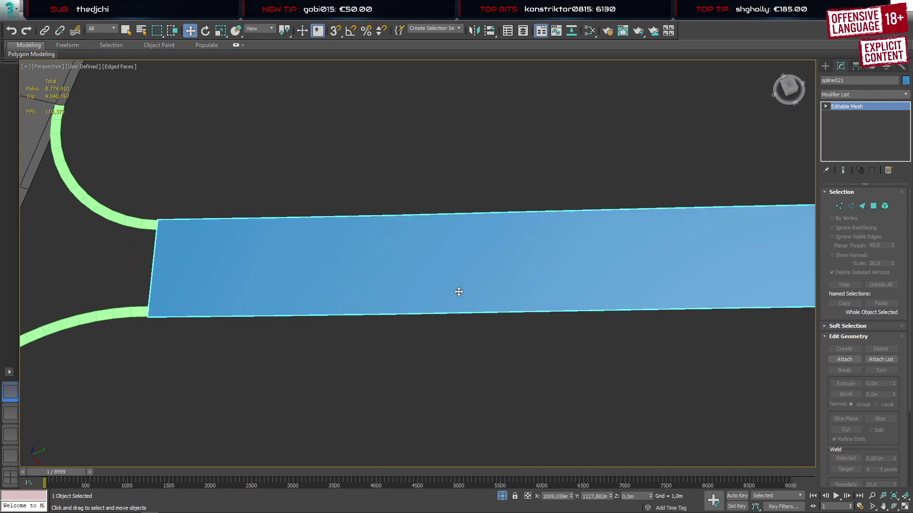
Convert the strip to Editable Mesh and then back to Editable Poly
key(1)
click(390, 265)
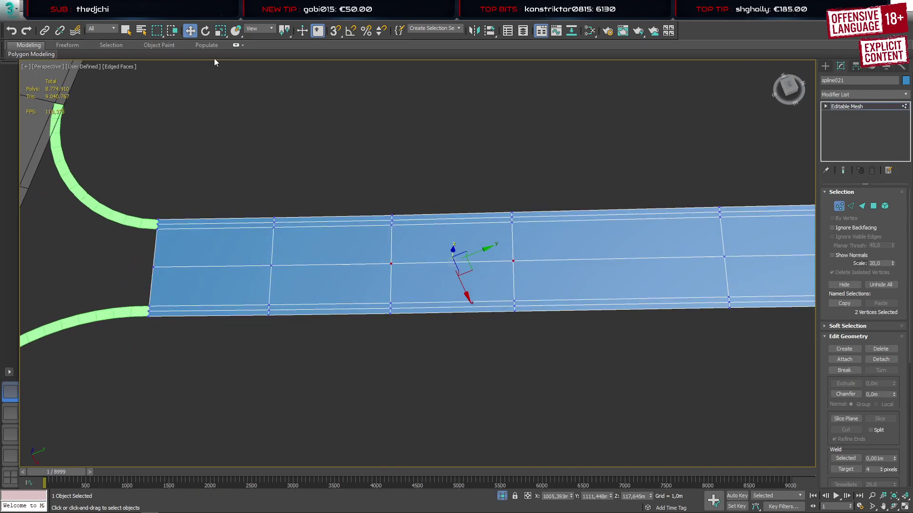
right_click(425, 248)
mouse_move(480, 360)
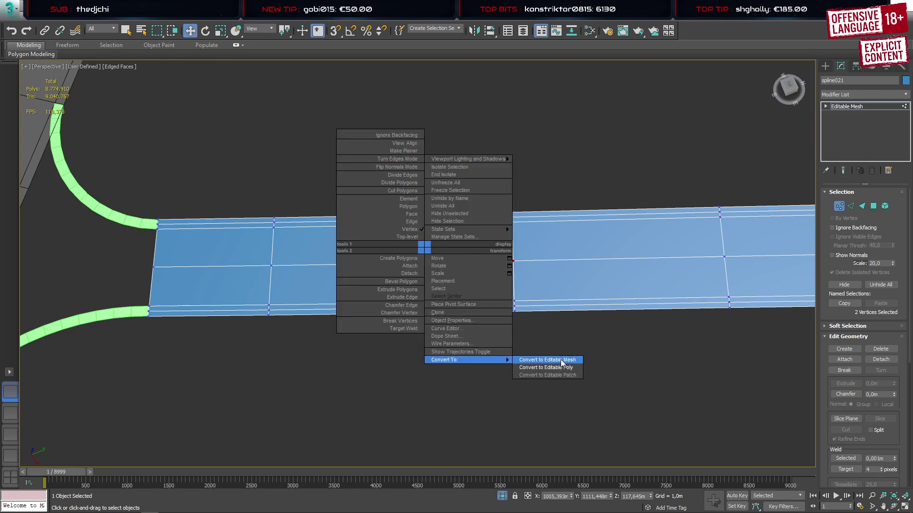
click(562, 361)
right_click(536, 302)
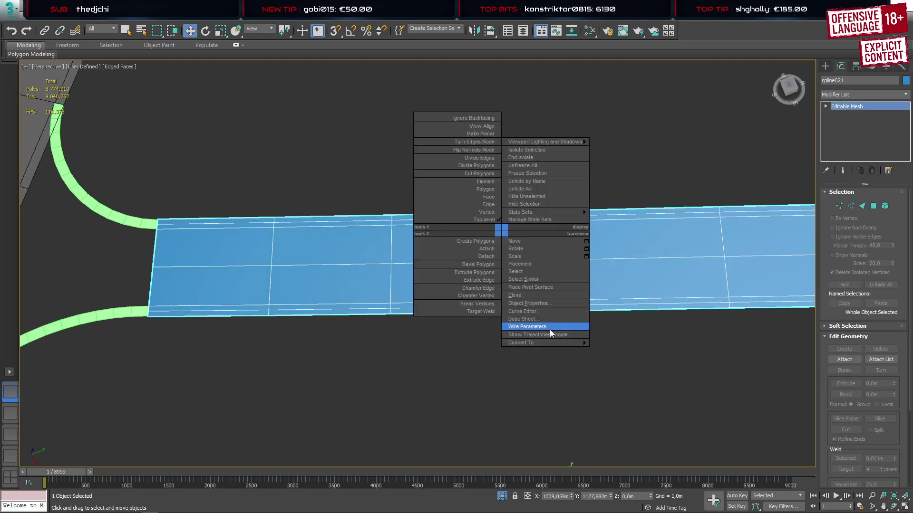
mouse_move(585, 343)
click(618, 351)
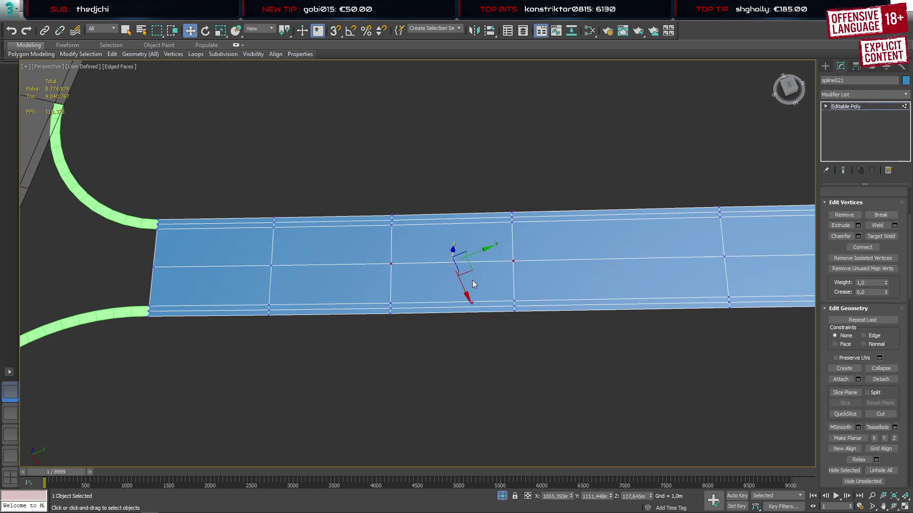
Remove the middle edge loop and the loops through four selected edge vertices
mouse_move(197, 57)
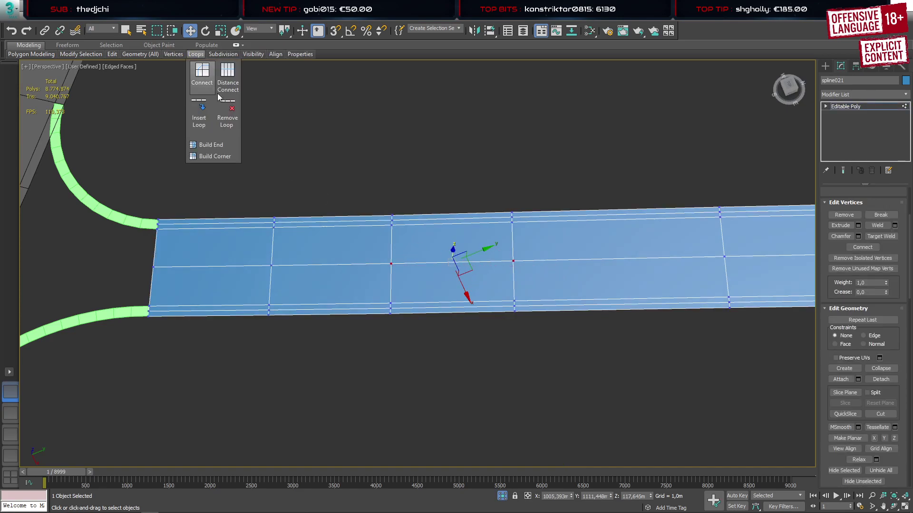
click(226, 117)
click(390, 309)
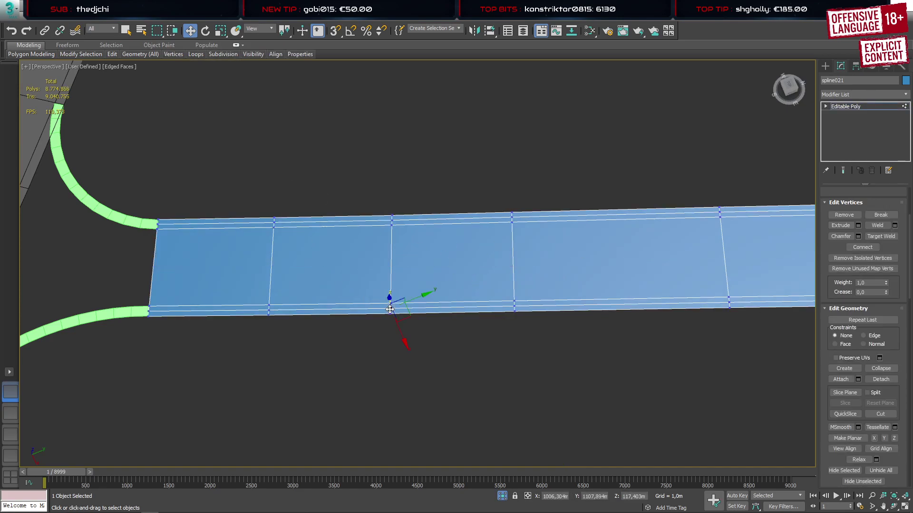
ctrl+click(515, 306)
ctrl+click(512, 216)
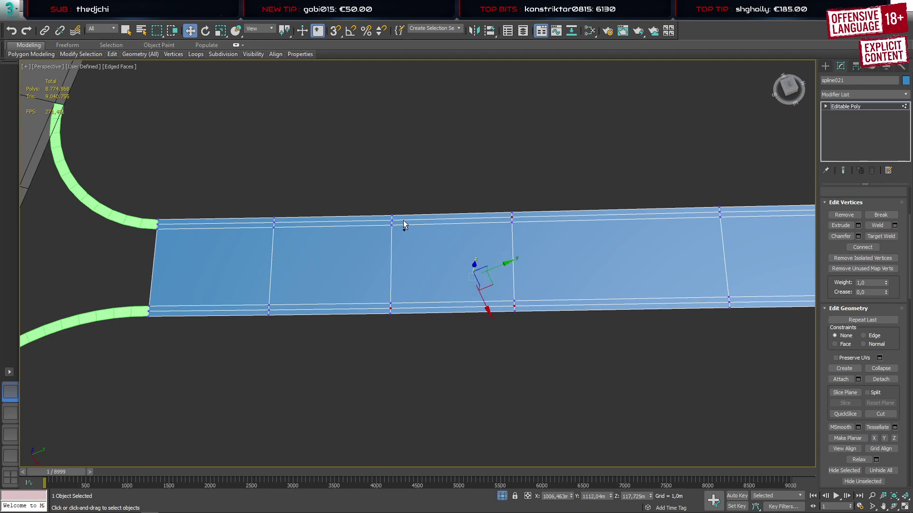
ctrl+click(391, 219)
click(194, 54)
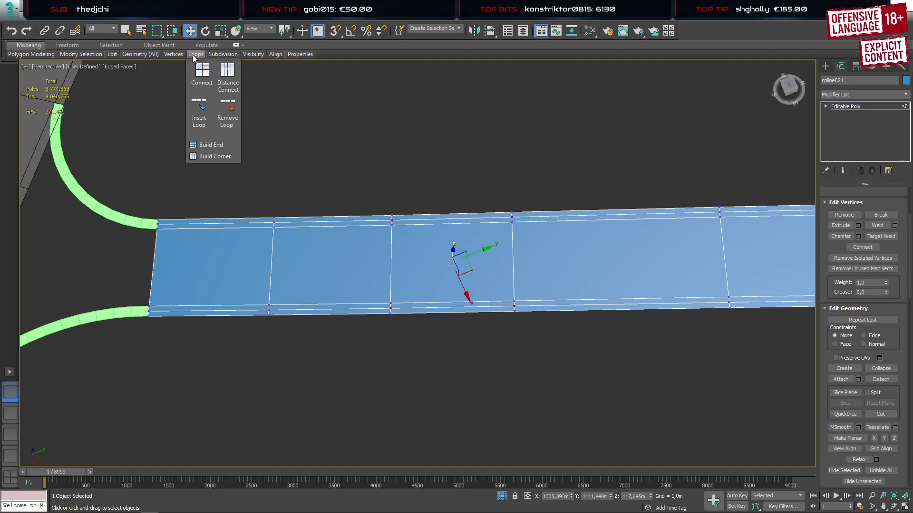
click(225, 123)
Lower the second cross-section's four vertices and adjust vertex heights along the road
drag(252, 199, 318, 346)
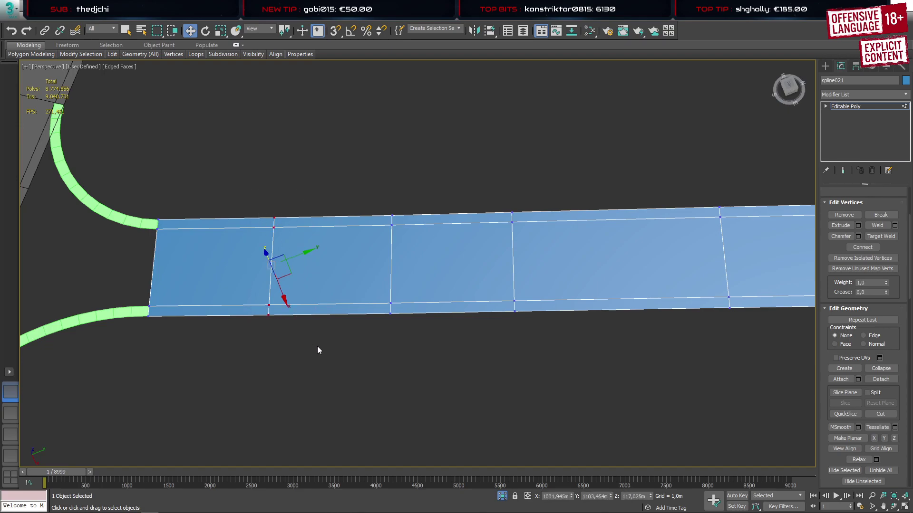
middle_drag(281, 235, 421, 193)
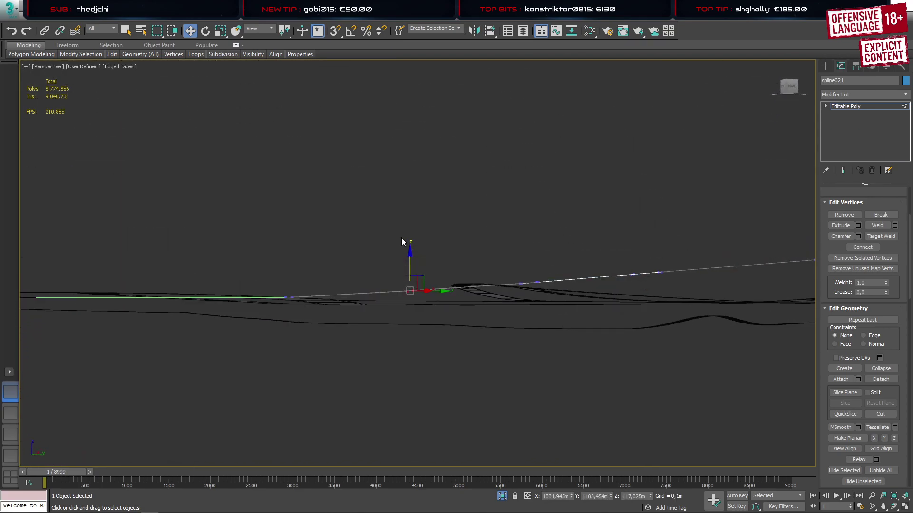
drag(409, 259, 409, 262)
middle_drag(520, 266, 438, 268)
click(398, 289)
drag(396, 266, 398, 265)
middle_drag(446, 266, 382, 268)
click(376, 282)
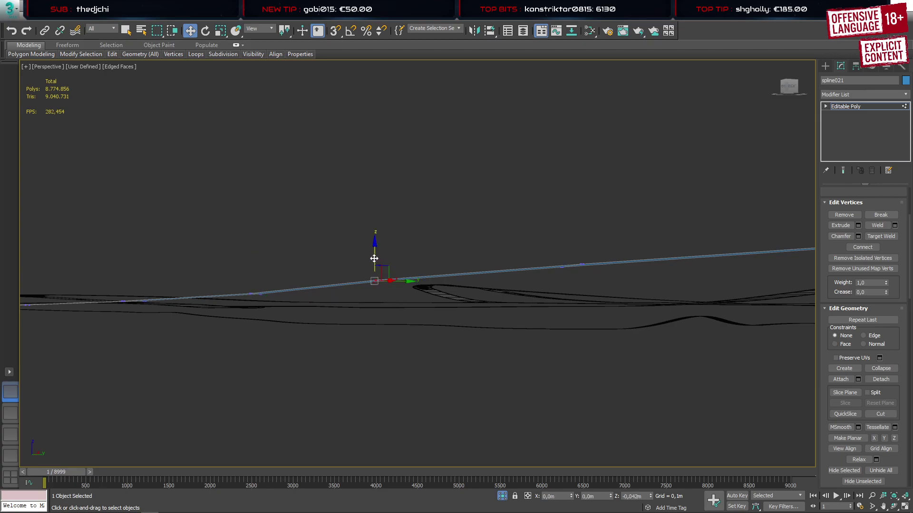
middle_drag(468, 252, 425, 333)
alt+middle_drag(424, 332, 472, 261)
scroll(432, 363, down, 5)
With vertex snap on, move the first green curve's junction corner vertex onto the blue road's corner
scroll(473, 266, up, 4)
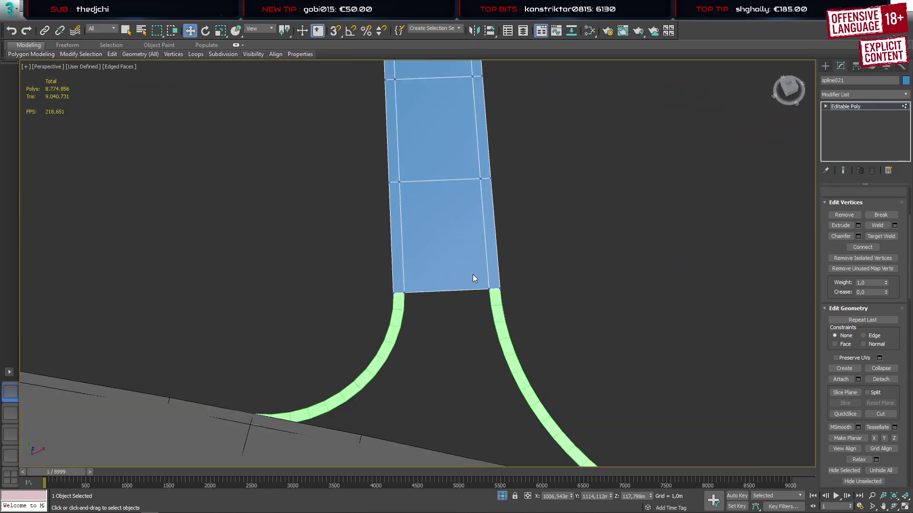
click(825, 66)
click(402, 304)
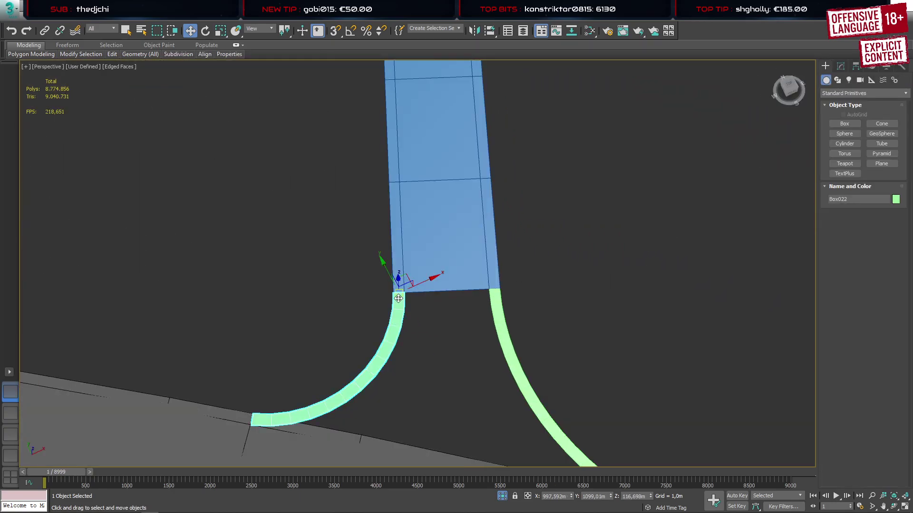
scroll(404, 301, up, 5)
key(1)
click(449, 259)
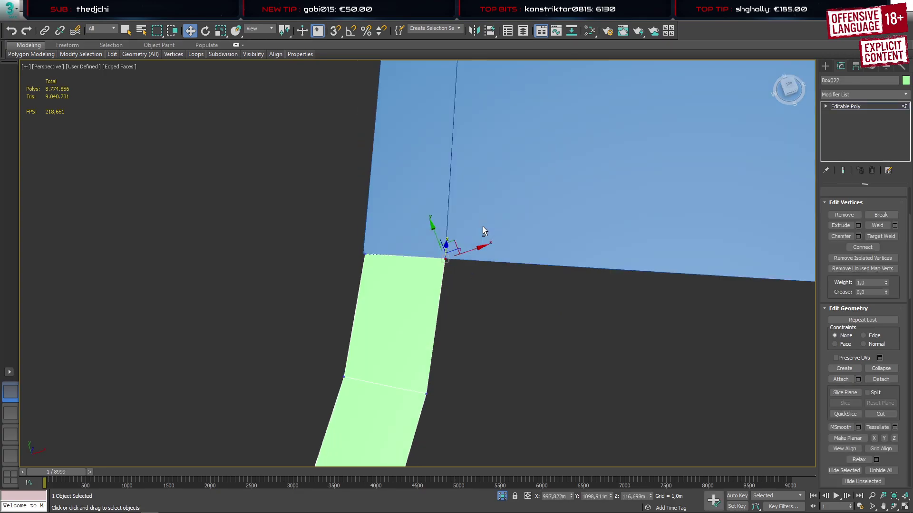
alt+middle_drag(483, 228, 403, 237)
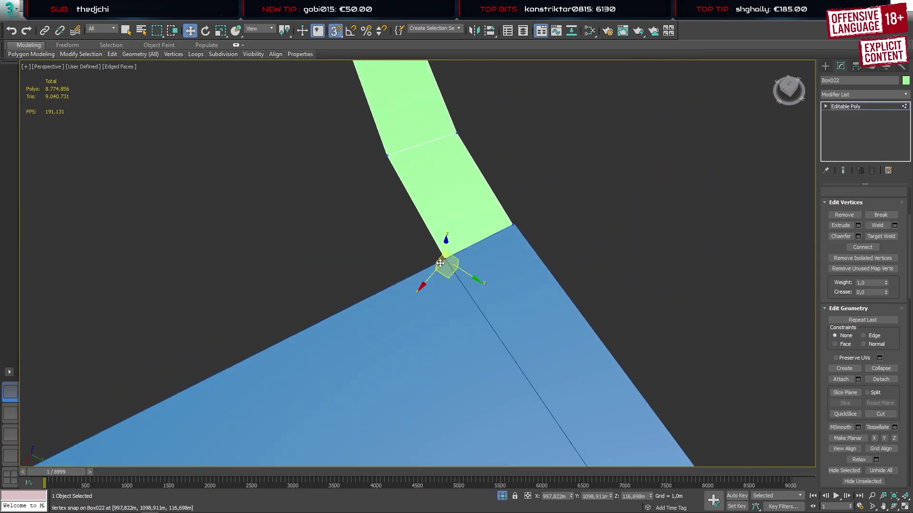
key(s)
drag(453, 255, 513, 220)
scroll(366, 329, down, 5)
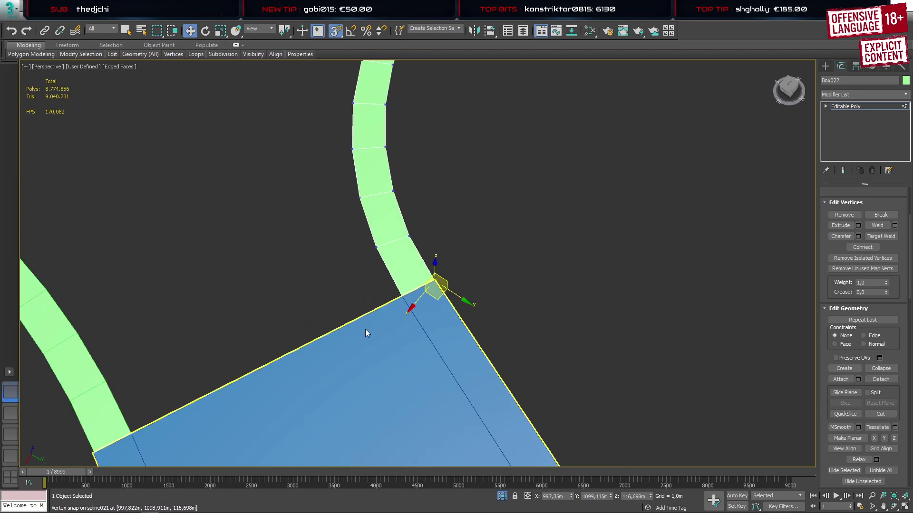
middle_drag(365, 331, 565, 221)
Snap the second green curve's two corner vertices onto the blue side road's corner and edge
key(1)
click(413, 267)
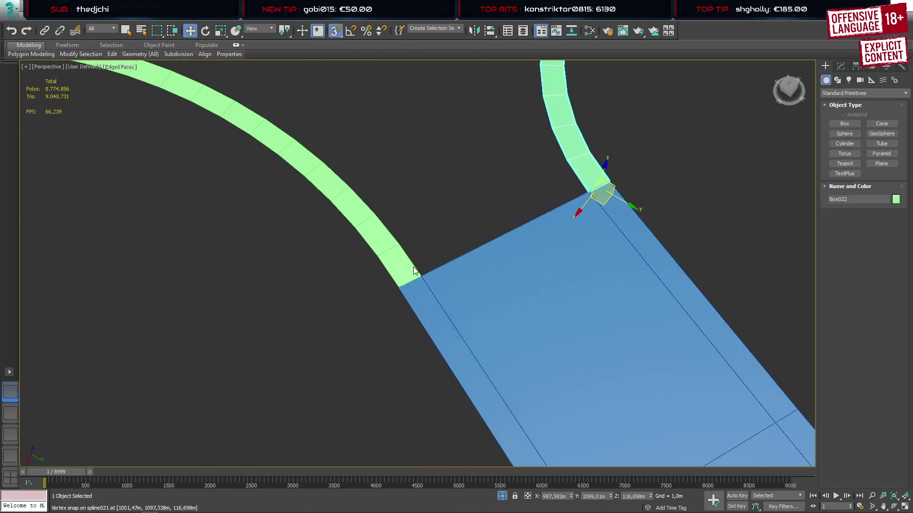
key(1)
drag(343, 267, 406, 307)
scroll(404, 305, up, 4)
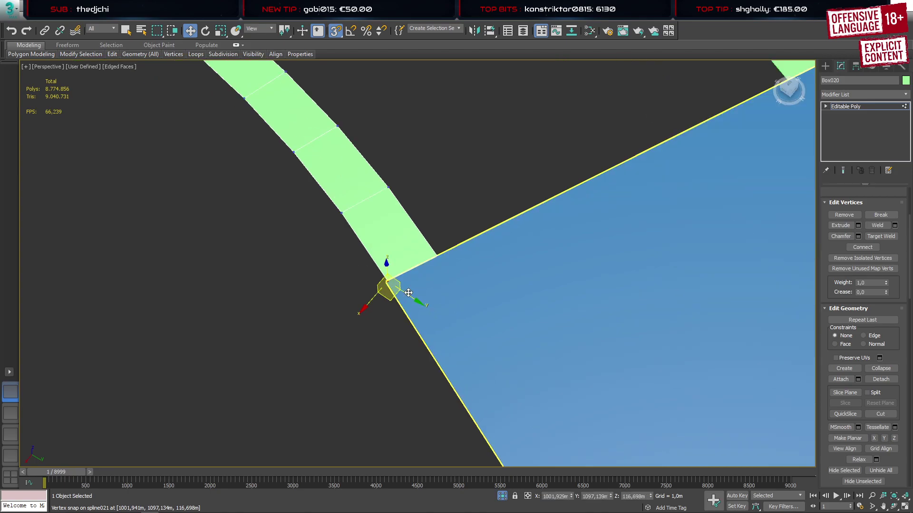
drag(369, 253, 375, 273)
drag(472, 201, 425, 279)
mouse_move(453, 241)
mouse_down()
mouse_move(452, 216)
mouse_move(453, 236)
mouse_up()
scroll(562, 249, down, 6)
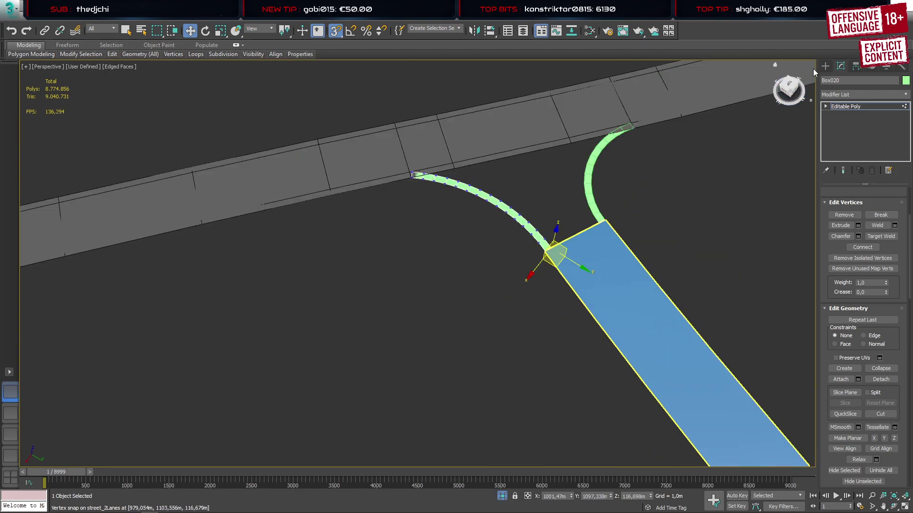
click(825, 66)
click(613, 261)
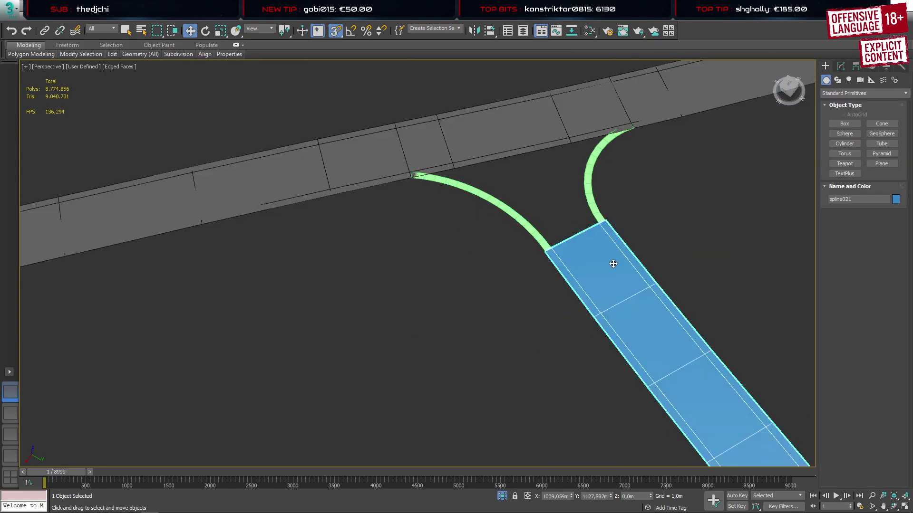
Boolean-attach both curved pieces to the side road and convert the result to Editable Poly
click(868, 93)
click(860, 120)
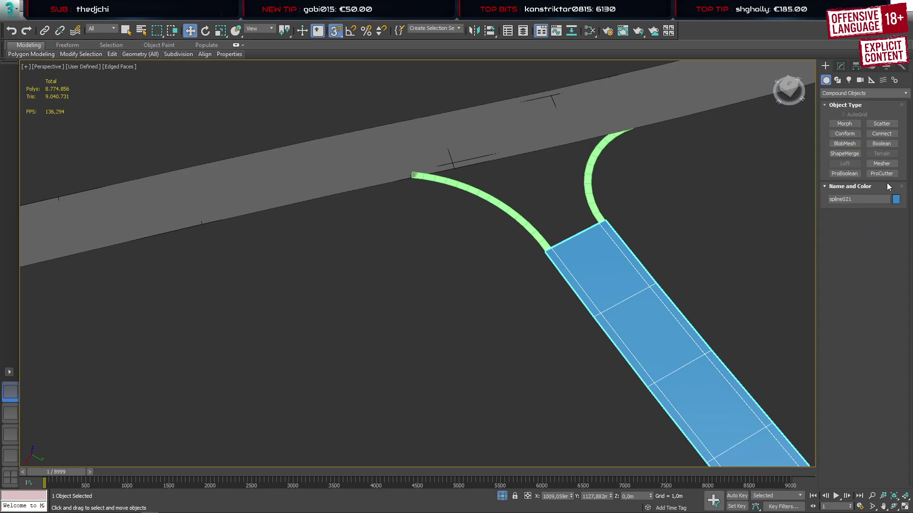
click(886, 148)
click(884, 395)
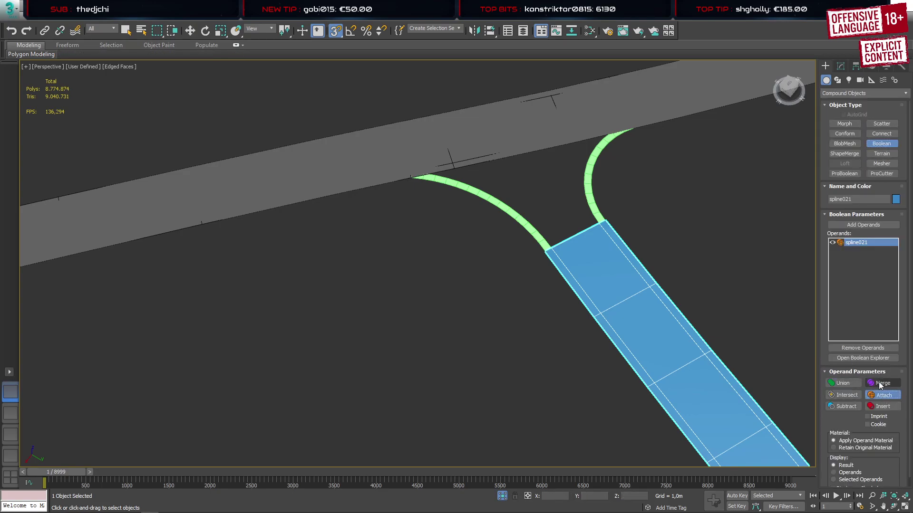
click(863, 225)
click(591, 170)
click(516, 215)
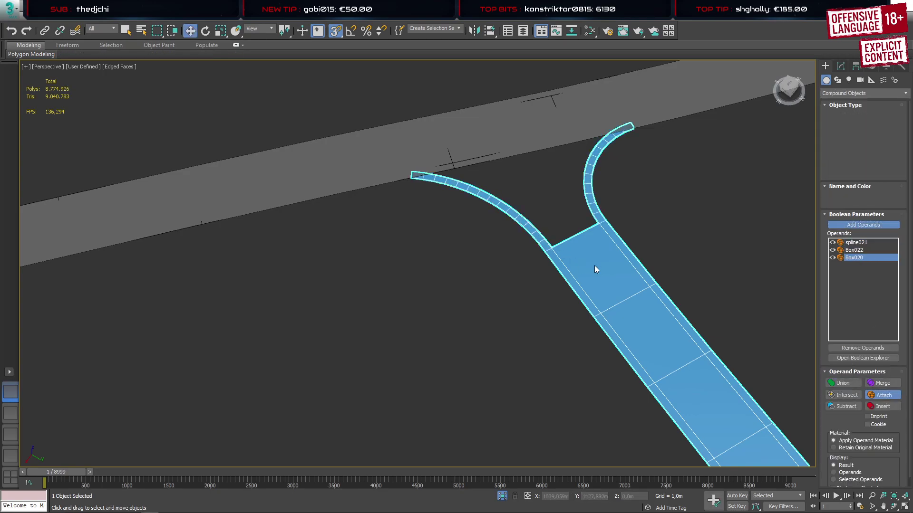
right_click(599, 236)
click(718, 370)
Snap the first curve's end vertex onto the street_2Lanes road edge
key(1)
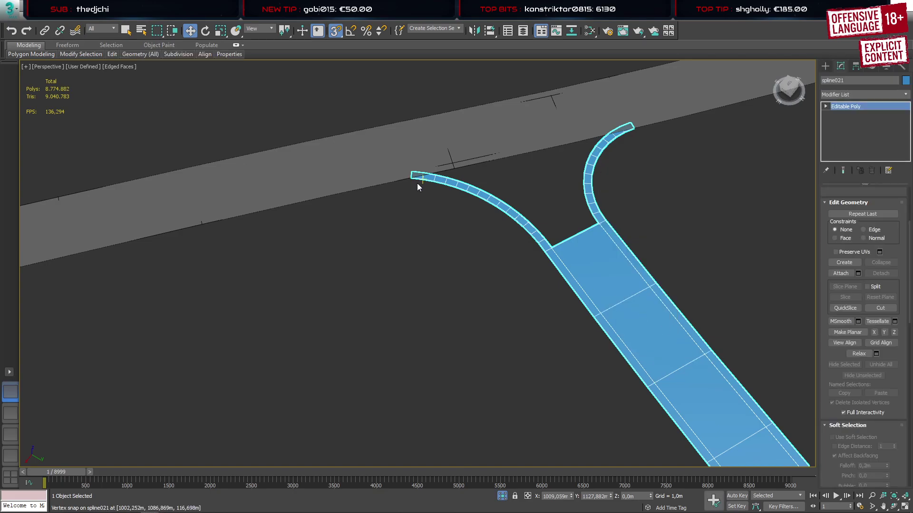
scroll(417, 184, up, 8)
click(402, 210)
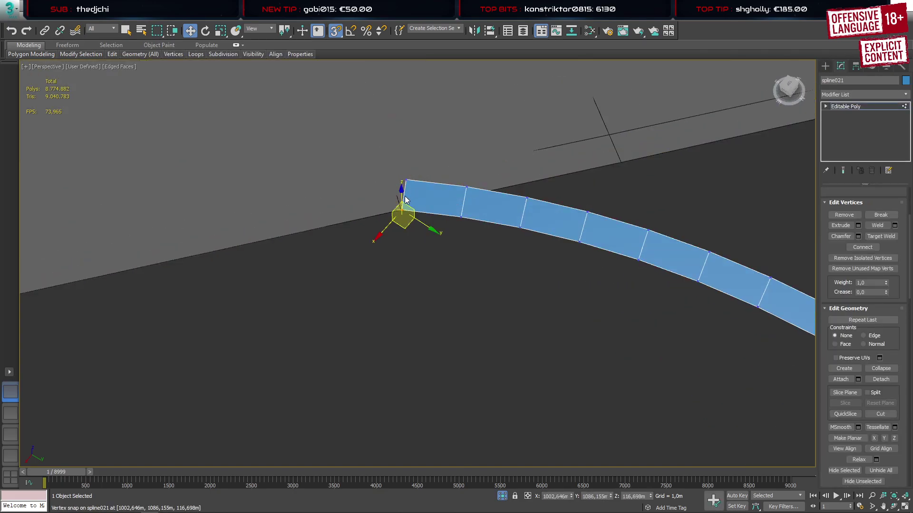
scroll(418, 209, up, 5)
alt+middle_drag(471, 267, 472, 266)
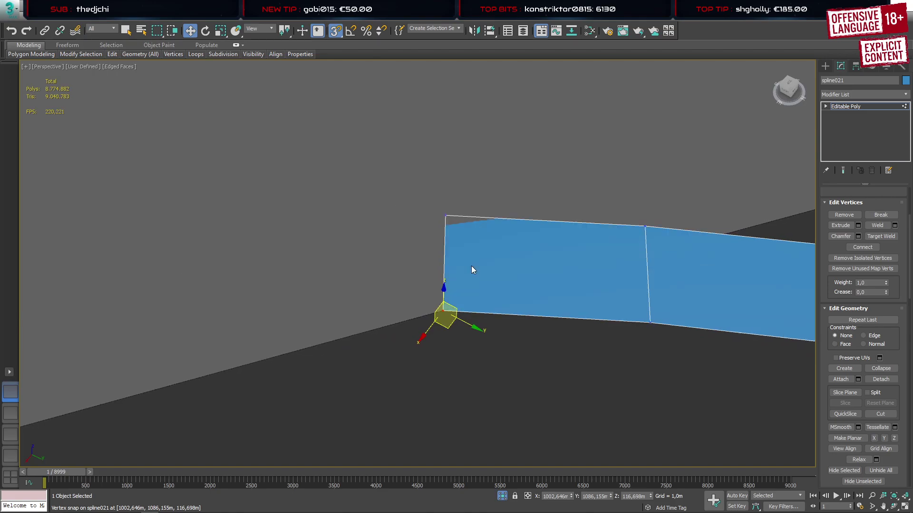
drag(442, 314, 439, 316)
scroll(497, 293, down, 8)
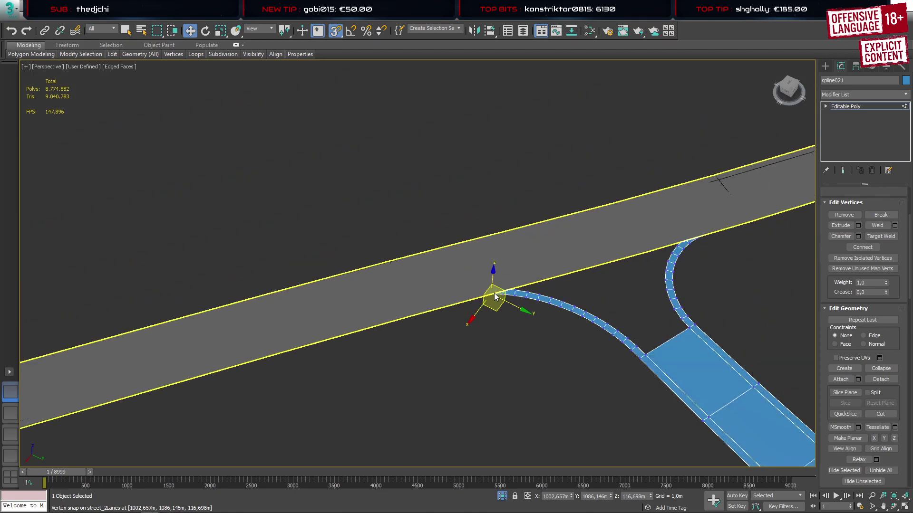
middle_drag(648, 279, 514, 287)
Snap the curve's other end vertex onto the main road's corner
scroll(562, 253, up, 6)
drag(663, 247, 600, 302)
scroll(609, 281, up, 6)
drag(617, 268, 626, 269)
drag(498, 122, 569, 178)
scroll(529, 173, down, 6)
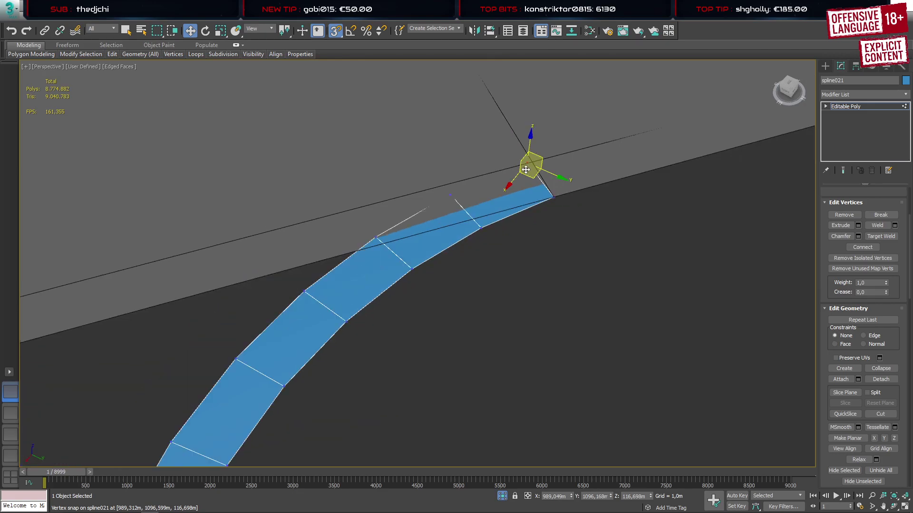
alt+middle_drag(527, 172, 514, 205)
drag(527, 167, 534, 166)
scroll(441, 208, down, 8)
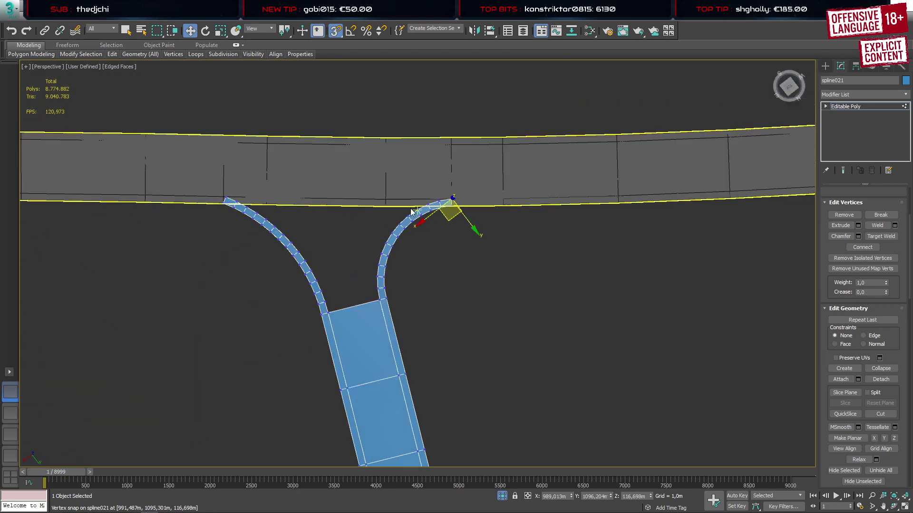
middle_drag(261, 210, 428, 204)
Select the other curve's upper end vertex and inspect the joins along the main road
scroll(390, 192, up, 6)
mouse_move(386, 184)
mouse_down()
mouse_move(418, 209)
mouse_move(391, 189)
mouse_up()
scroll(434, 224, down, 7)
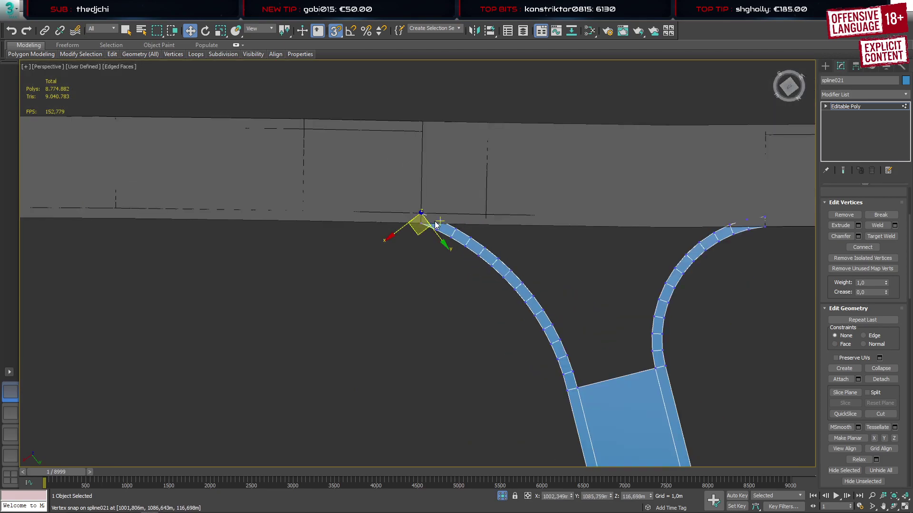
alt+middle_drag(485, 251, 483, 247)
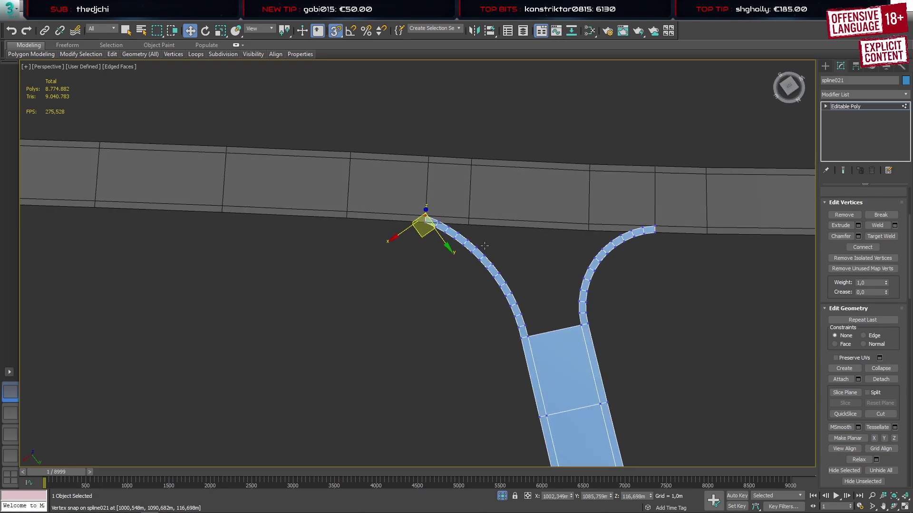
click(826, 65)
click(522, 208)
Delete the two thin edge polygons of street_2Lanes at the junction
key(4)
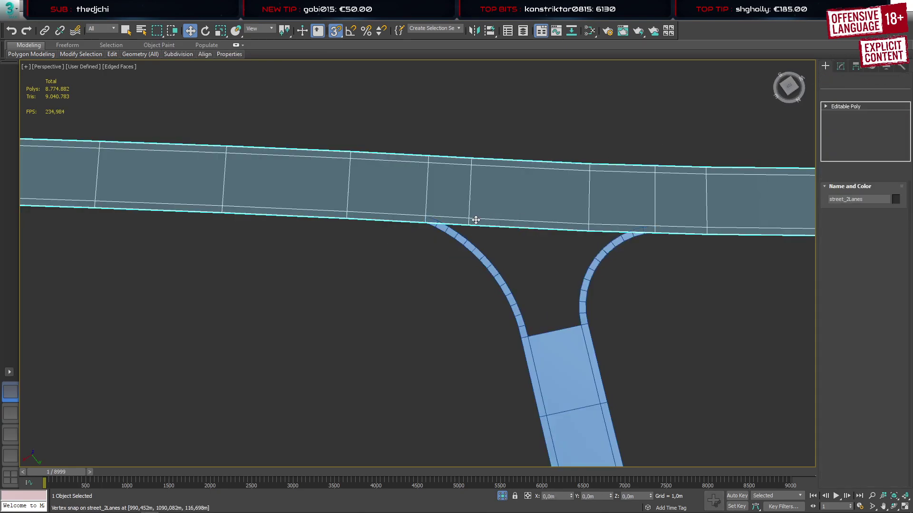
click(459, 221)
ctrl+click(487, 222)
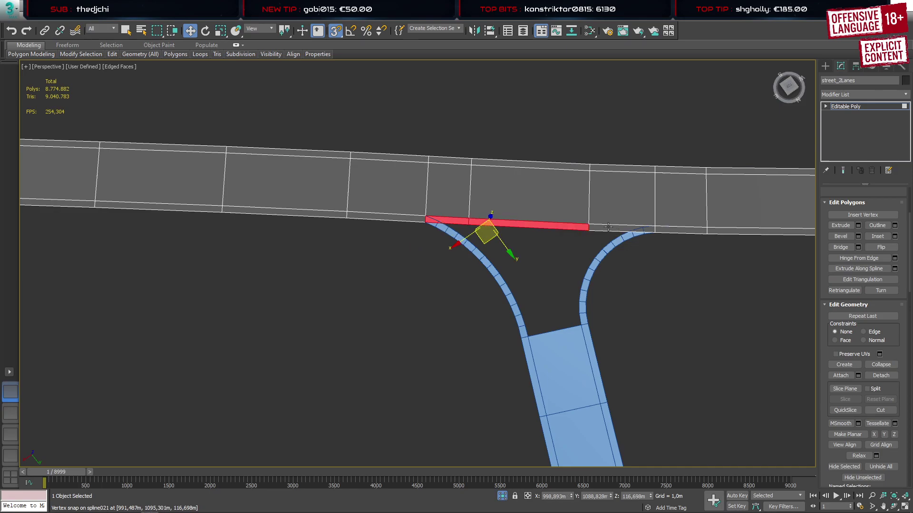
key(Delete)
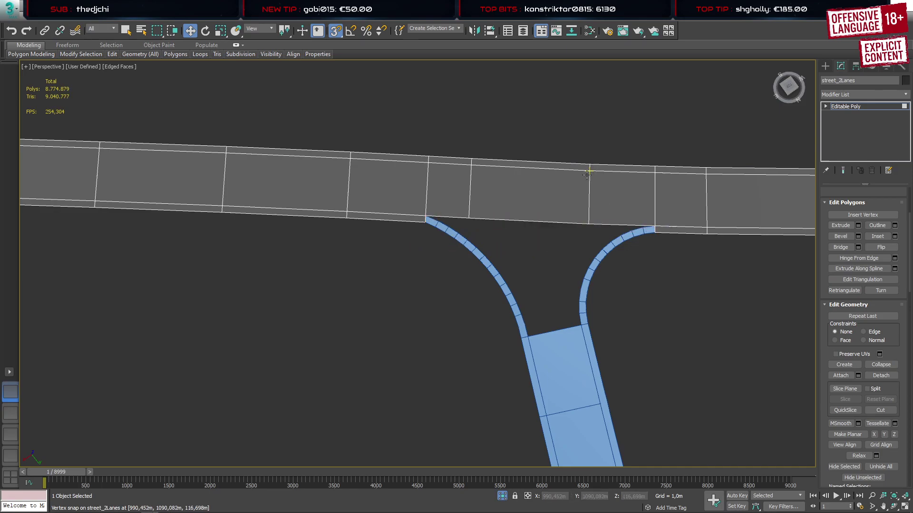
Remove the cross loop through the top road-edge vertex with Loops > Remove Loop
key(1)
drag(454, 124, 484, 193)
drag(490, 224, 491, 225)
scroll(490, 223, up, 4)
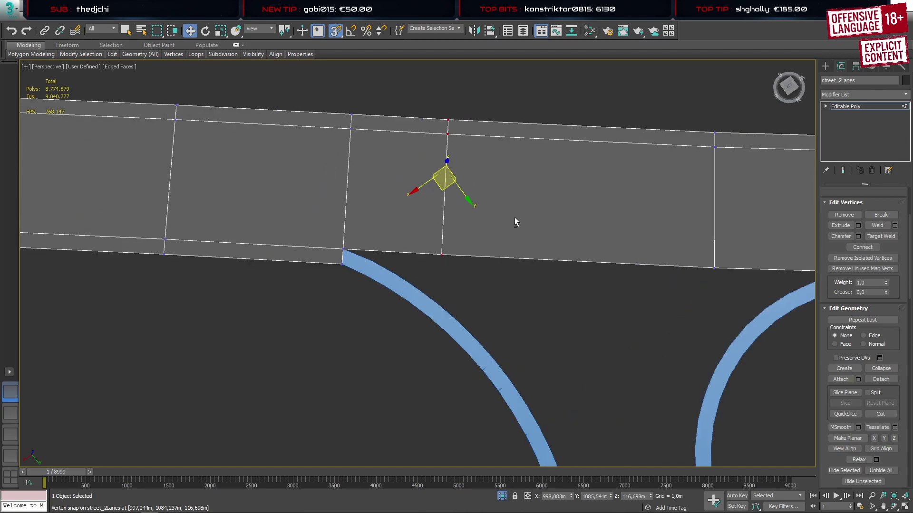
mouse_move(514, 217)
alt+middle_down()
mouse_move(517, 148)
mouse_move(518, 211)
alt+middle_up()
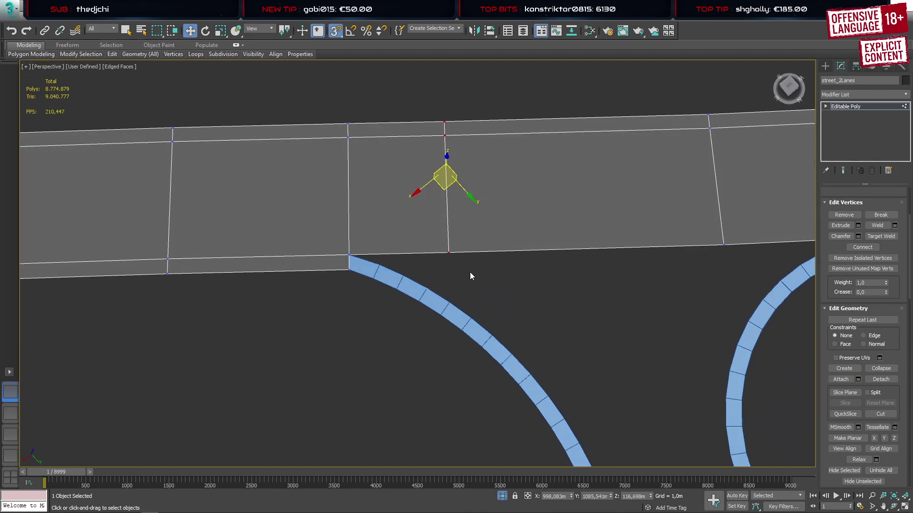
drag(444, 90, 465, 162)
mouse_move(195, 54)
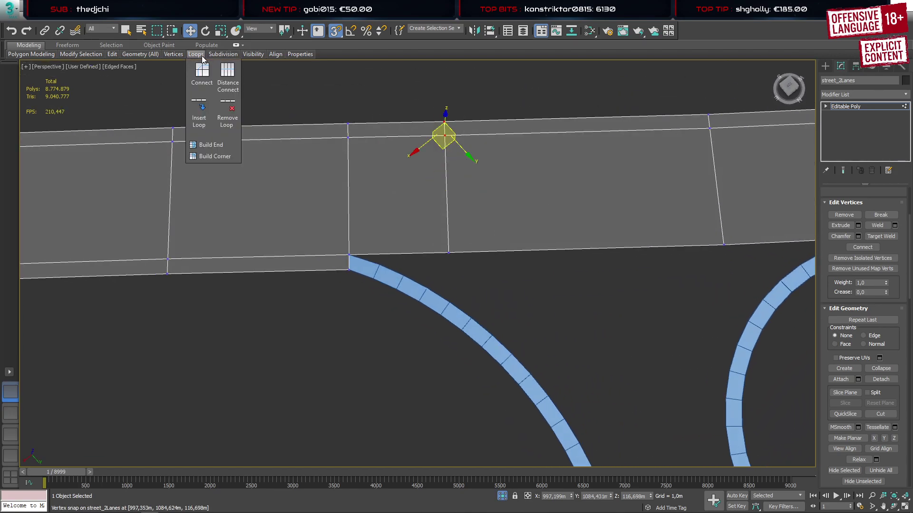
click(227, 114)
Remove a second cross loop through another top road-edge vertex
scroll(504, 180, down, 6)
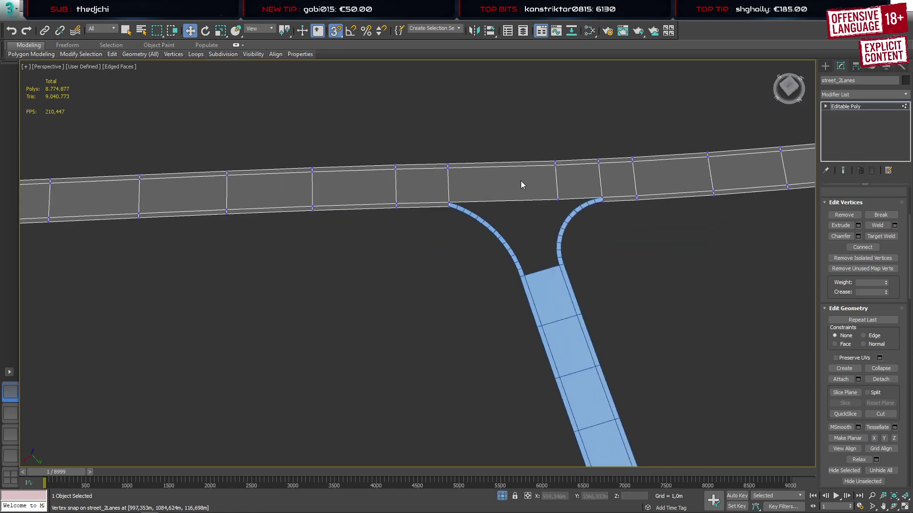
middle_drag(537, 72, 529, 195)
scroll(522, 340, up, 4)
click(499, 307)
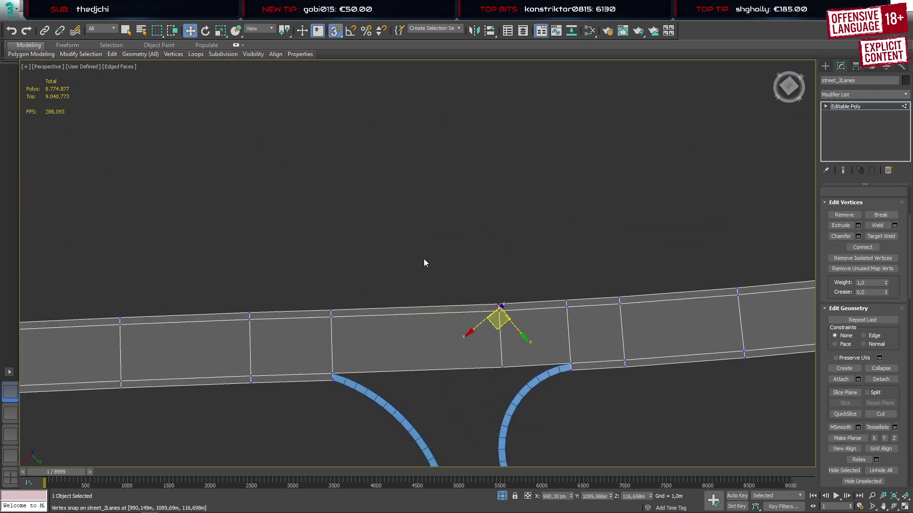
mouse_move(190, 56)
click(224, 114)
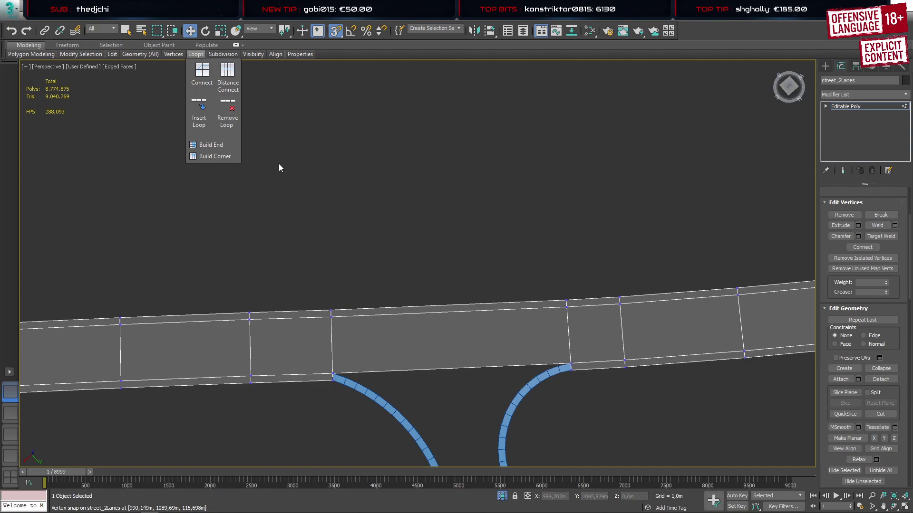
middle_drag(481, 332, 450, 241)
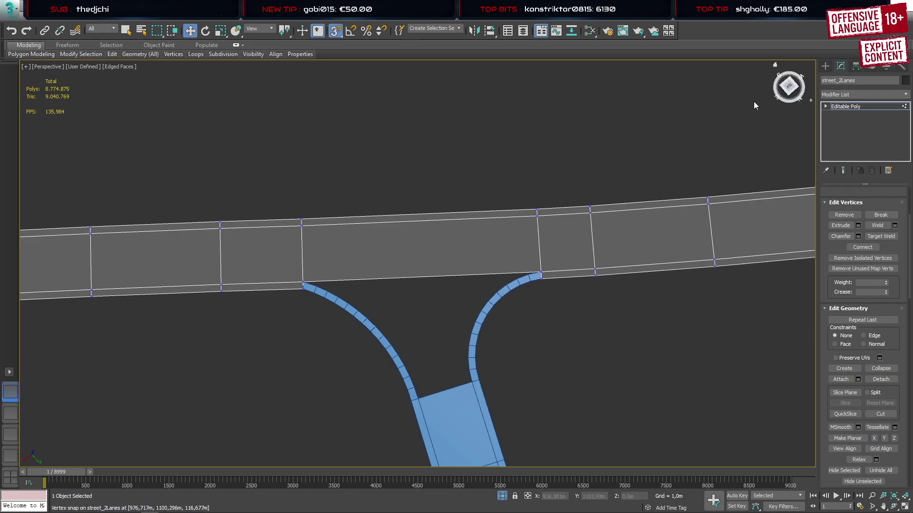
Weld the merged side road's near-overlapping vertices at 0,001m, reducing 84 vertices to 80
click(826, 66)
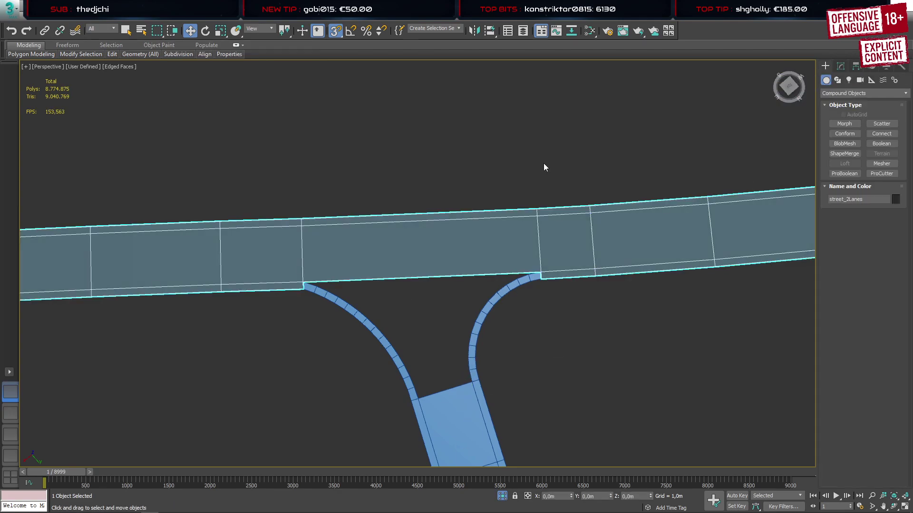
click(543, 163)
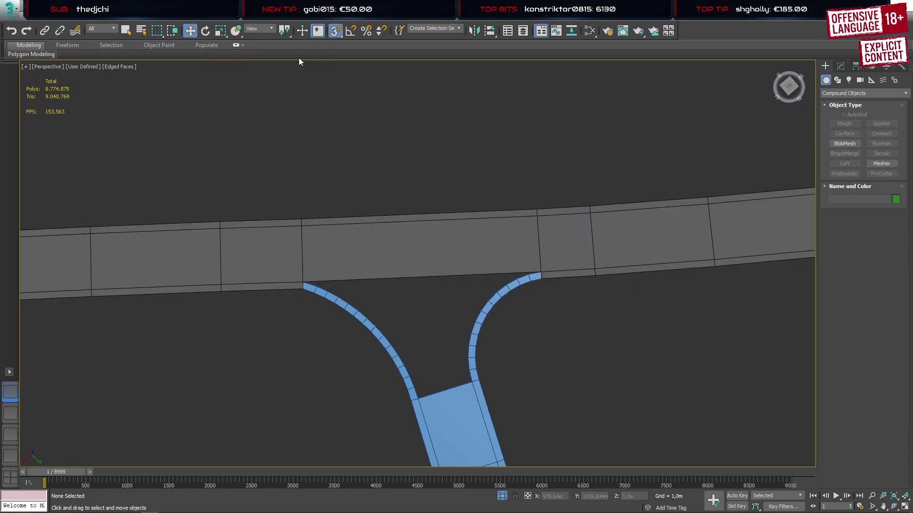
click(452, 429)
scroll(457, 400, up, 5)
key(2)
key(alt+b)
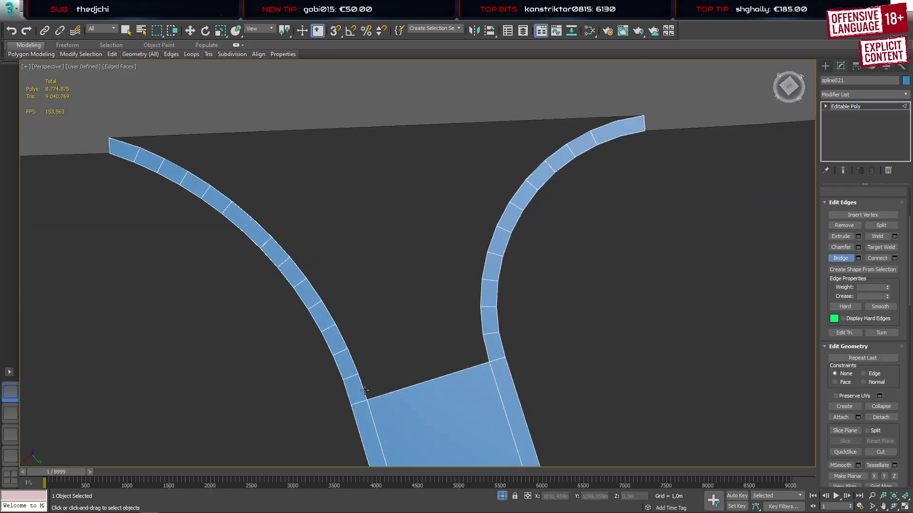
click(363, 388)
key(w)
key(1)
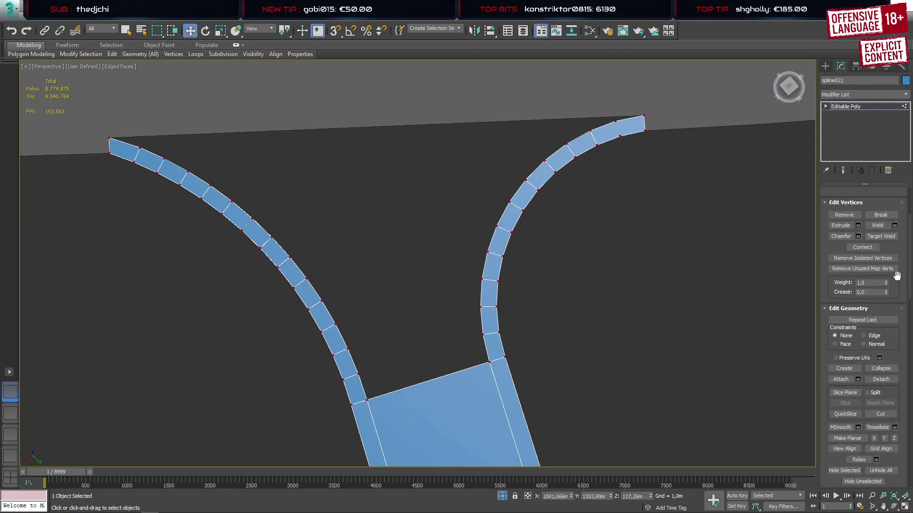
click(894, 226)
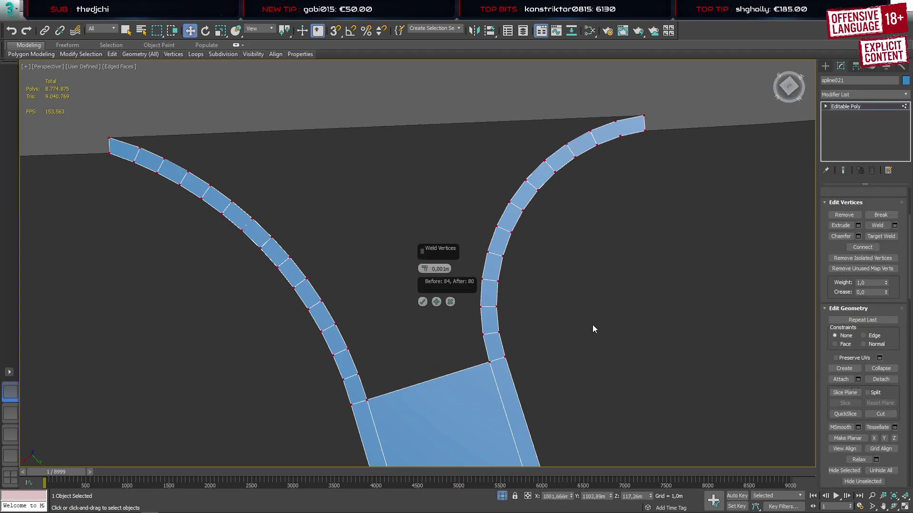
click(422, 302)
Bridge several edges across the gap between the left and right curves
key(2)
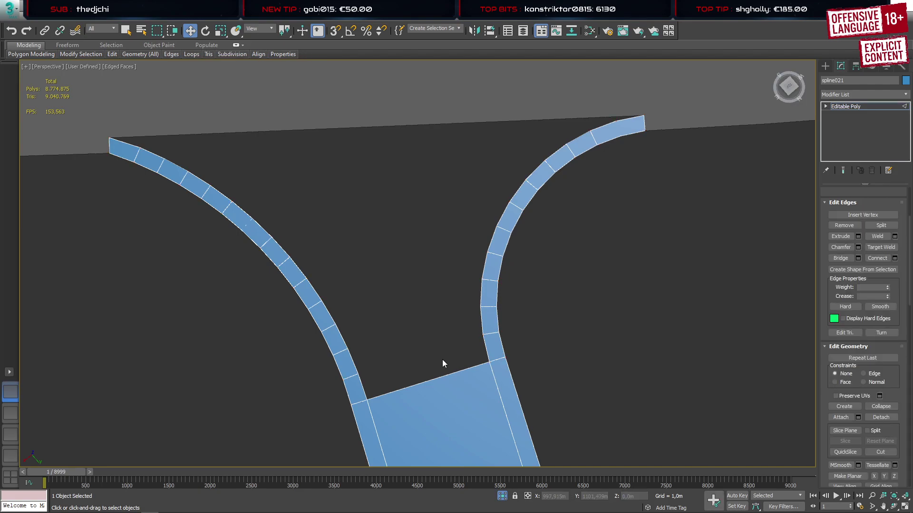
key(ctrl+shift+b)
click(362, 391)
click(484, 351)
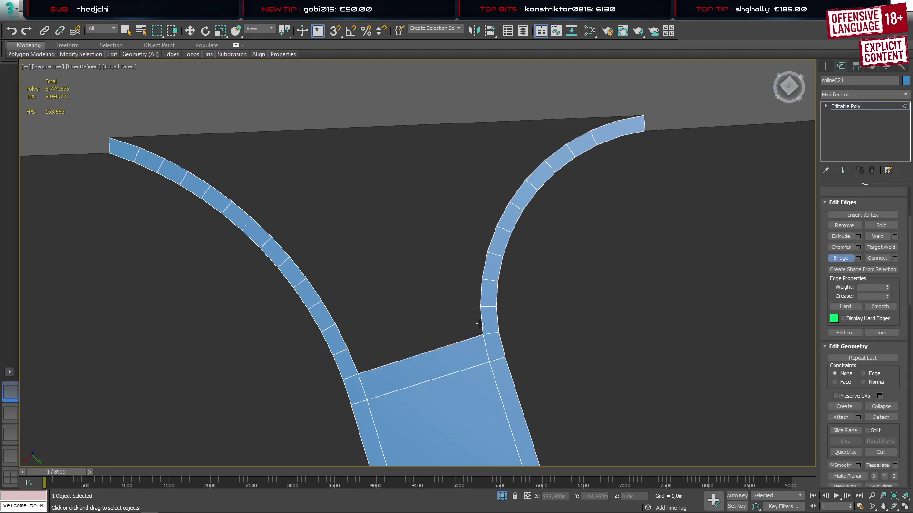
click(353, 363)
click(343, 339)
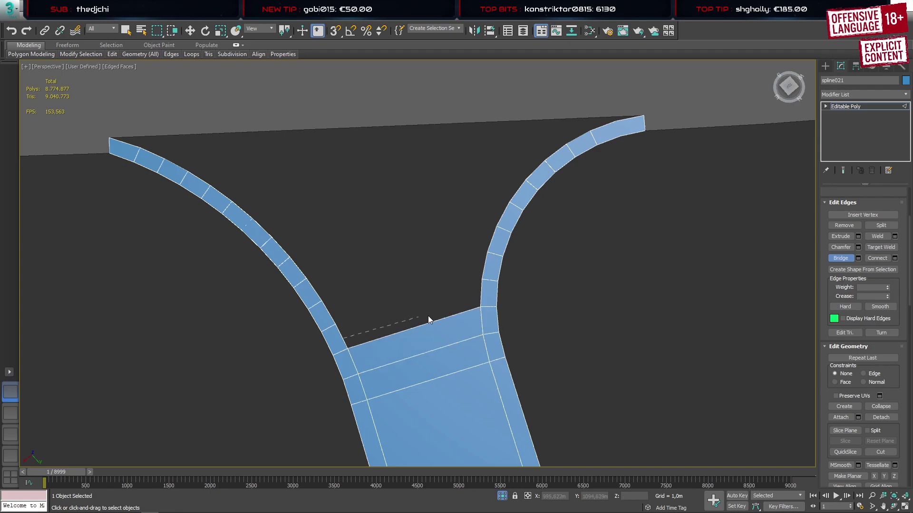
click(481, 291)
click(483, 267)
click(318, 295)
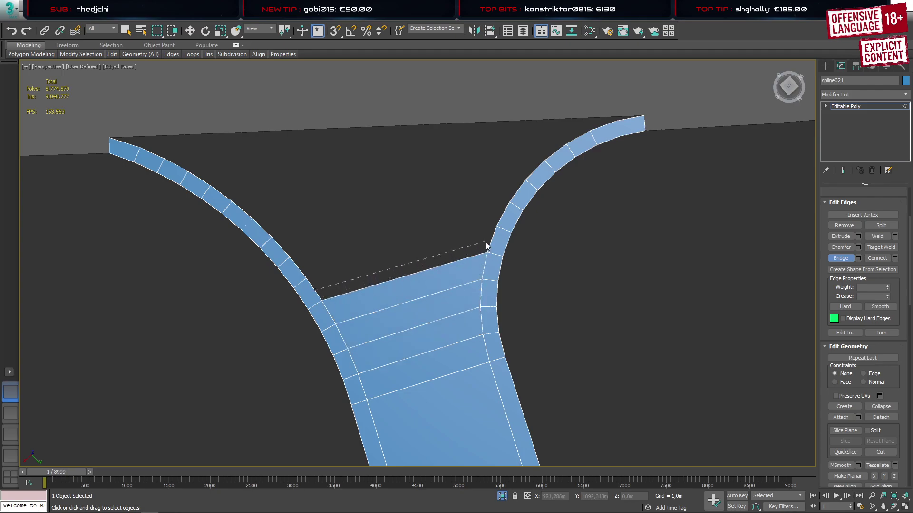
click(492, 241)
key(w)
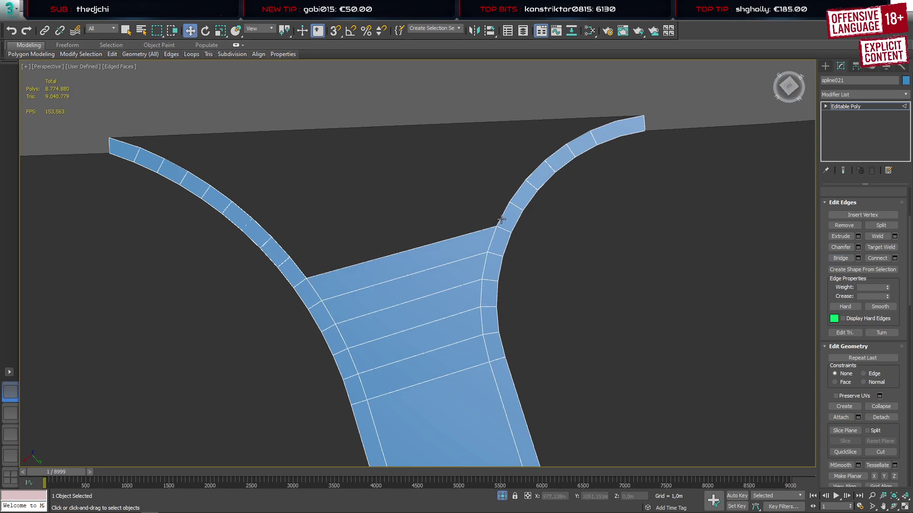
Shift-drag four right-curve edges leftward to extrude a new strip
click(499, 221)
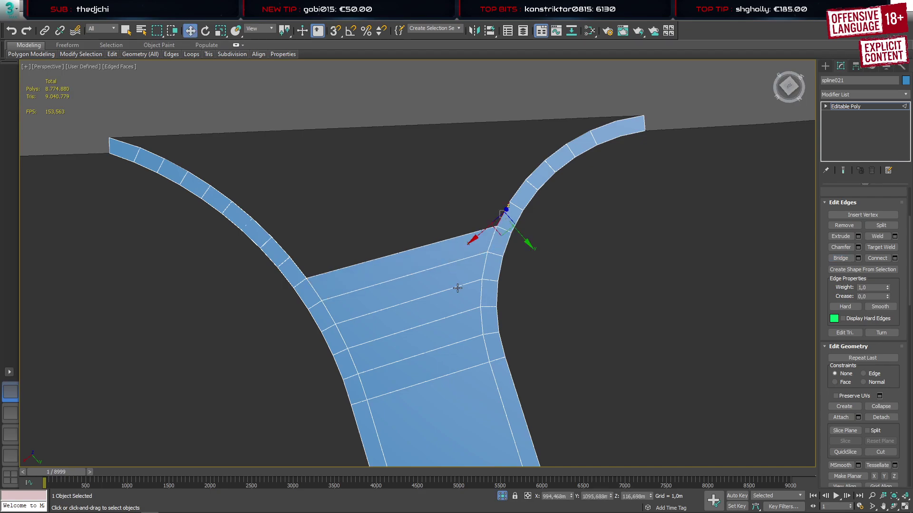
ctrl+click(517, 192)
ctrl+click(538, 169)
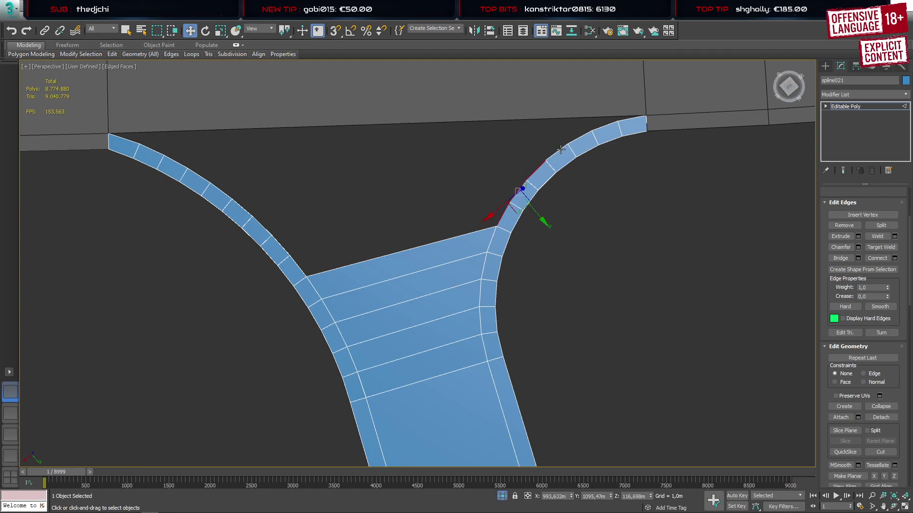
ctrl+click(561, 150)
shift+drag(528, 201, 339, 200)
middle_drag(418, 302, 479, 351)
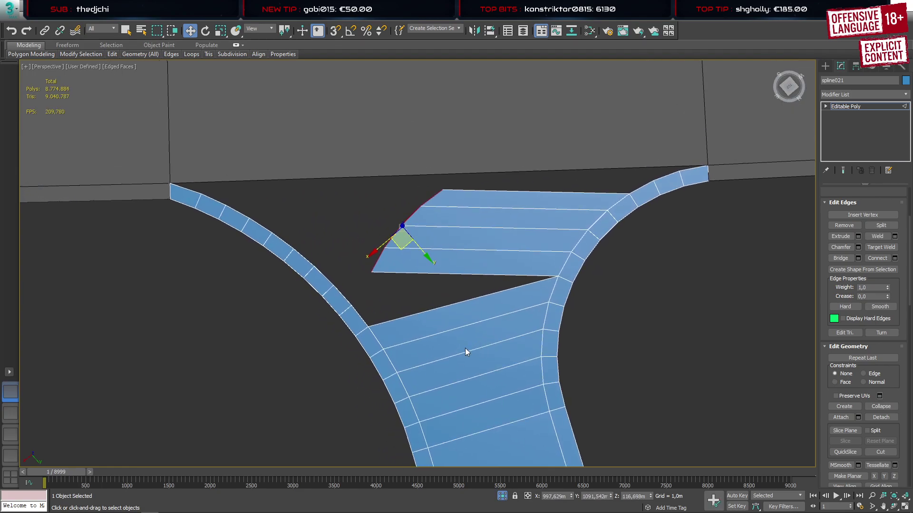
Extrude a strip rightward from two left-curve edges, then enable Target Weld
click(346, 299)
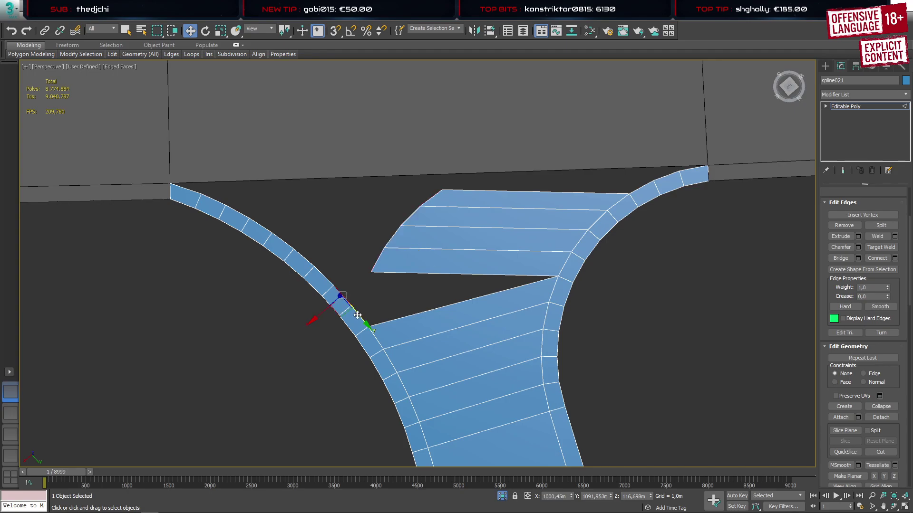
ctrl+click(360, 318)
shift+drag(354, 325, 387, 312)
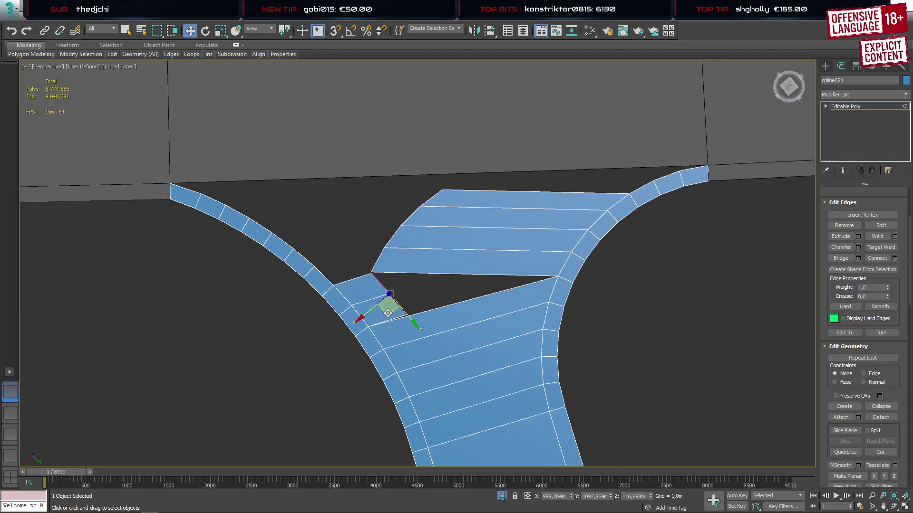
key(1)
key(ctrl+shift+w)
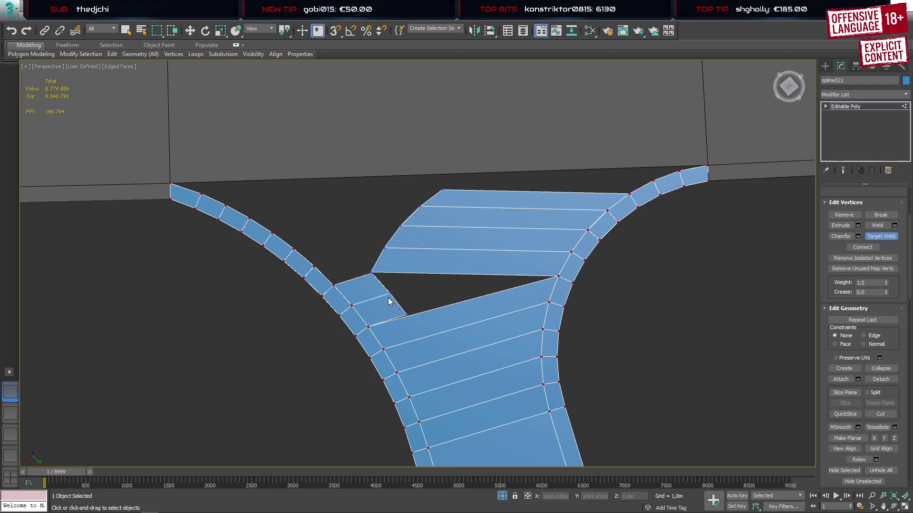
Target-weld the strip's loose vertices onto the curve and corner vertices
click(406, 317)
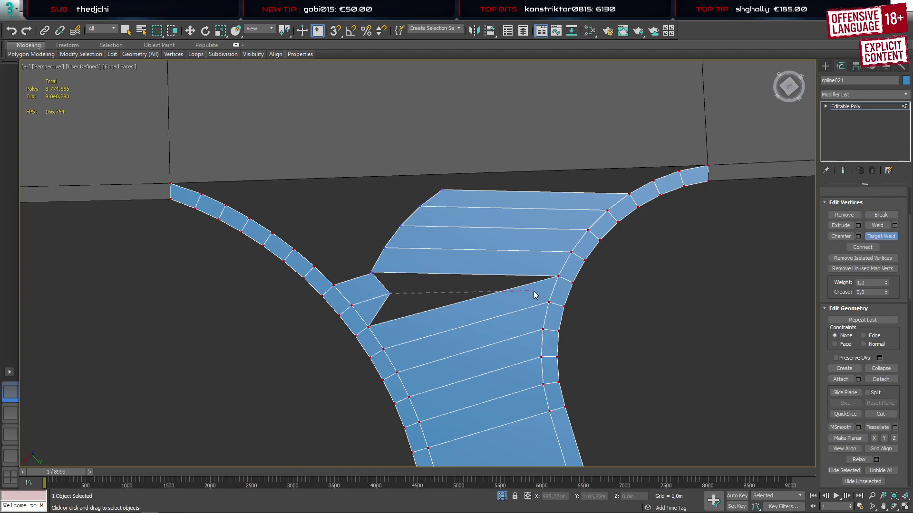
click(557, 277)
scroll(374, 281, up, 3)
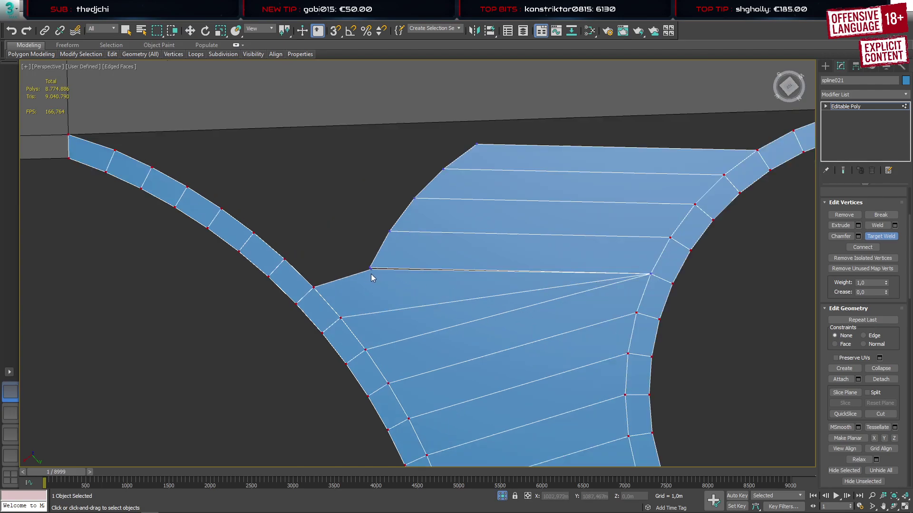
click(371, 270)
click(649, 275)
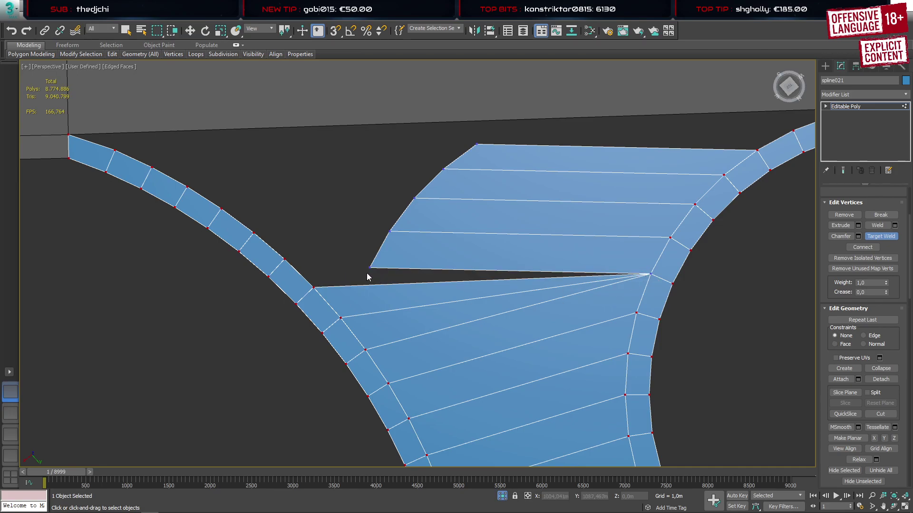
click(314, 288)
scroll(396, 290, down, 3)
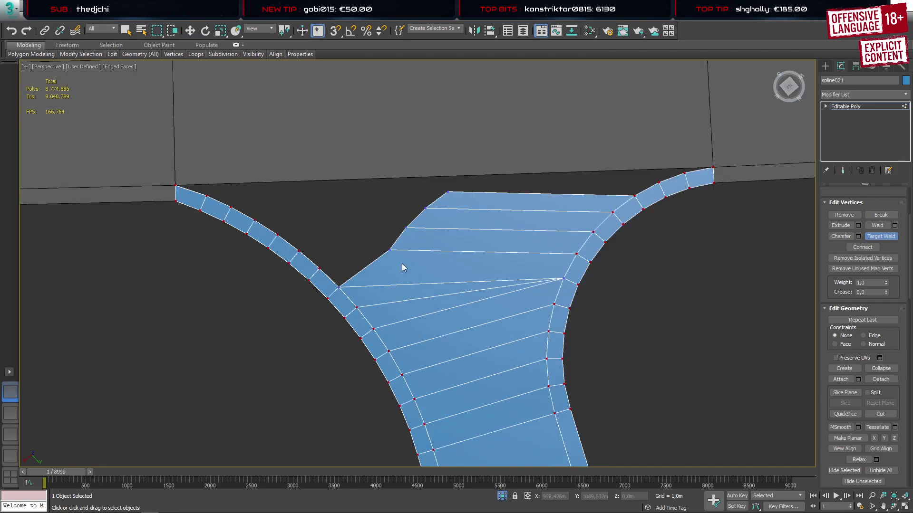
Weld the remaining curve vertices onto their matching strip vertices
click(319, 268)
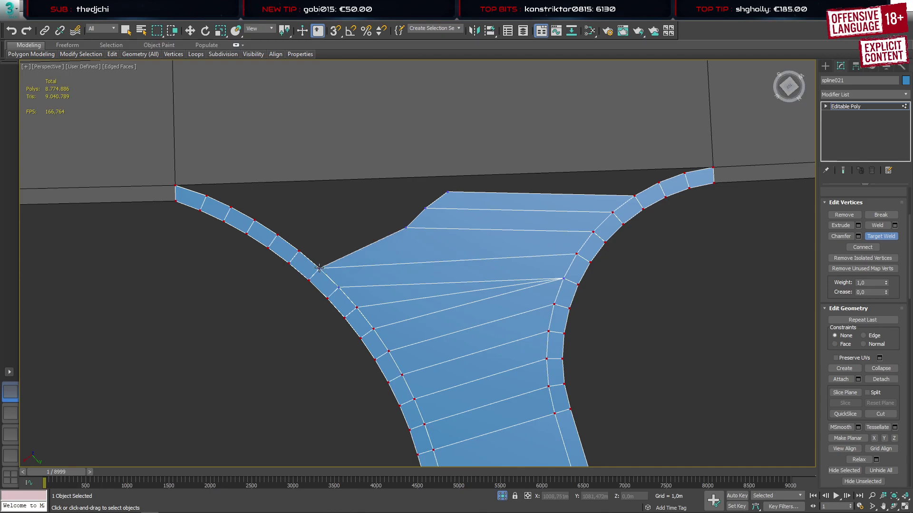
click(406, 229)
click(299, 250)
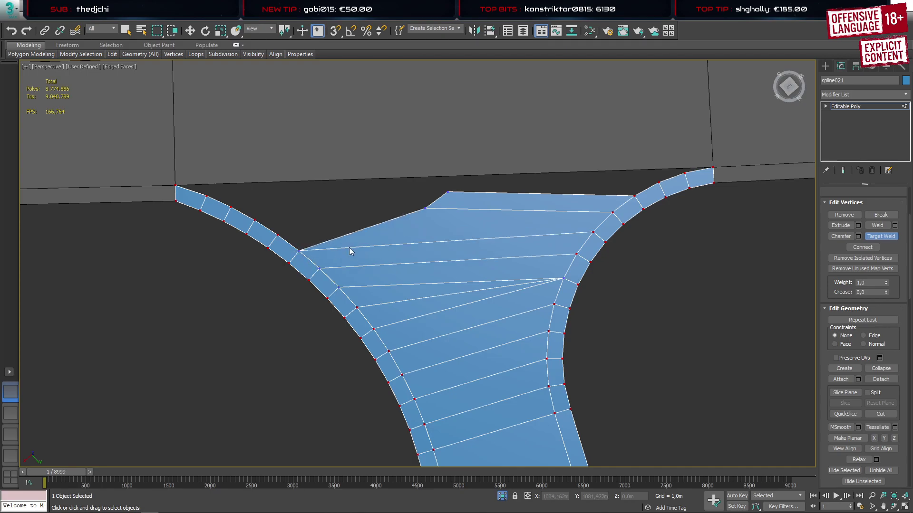
click(278, 234)
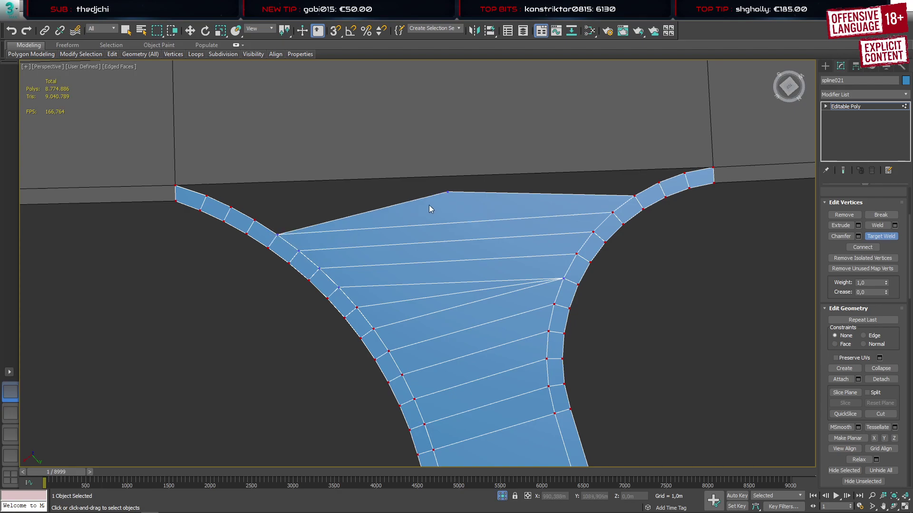
click(447, 192)
click(255, 221)
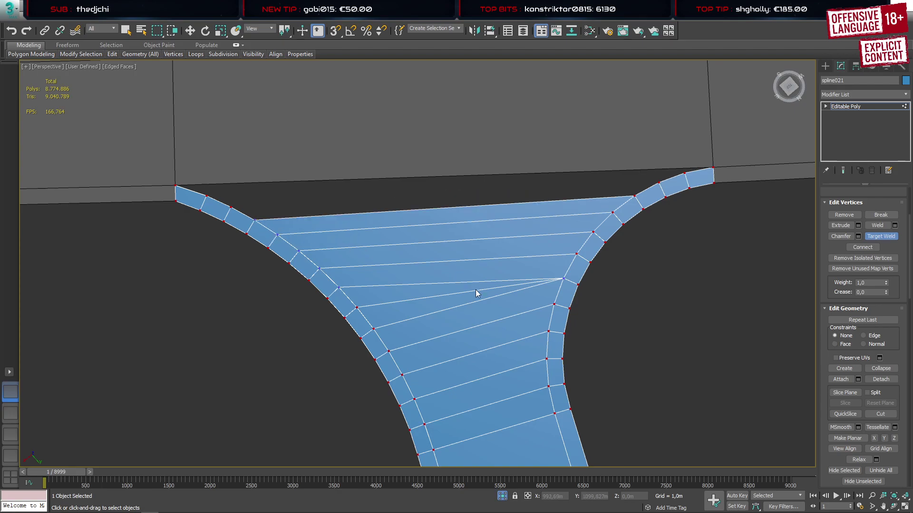
middle_drag(477, 293, 458, 365)
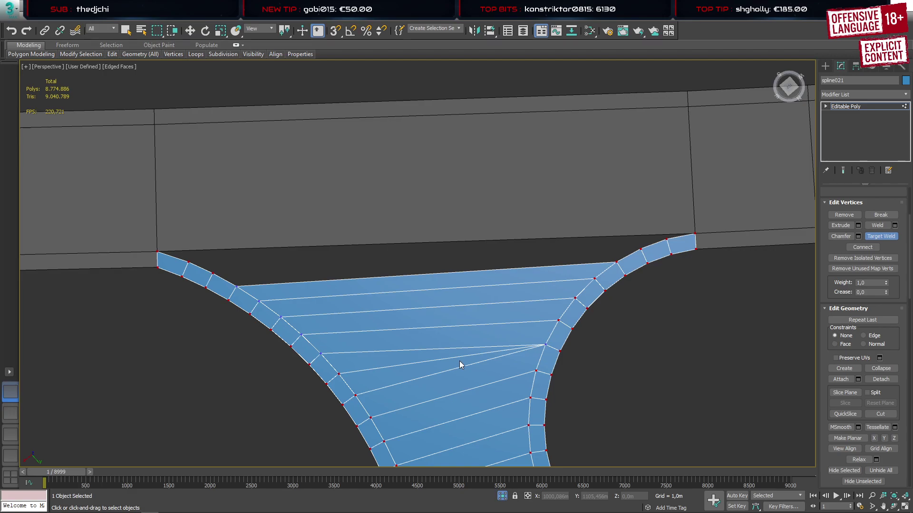
Bridge the top edges to close the last gap along the main road edge
key(w)
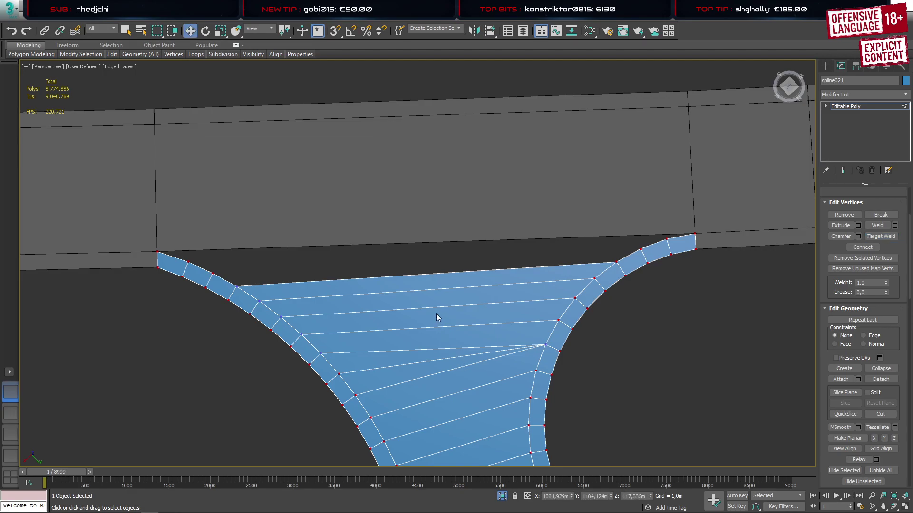
key(2)
key(b)
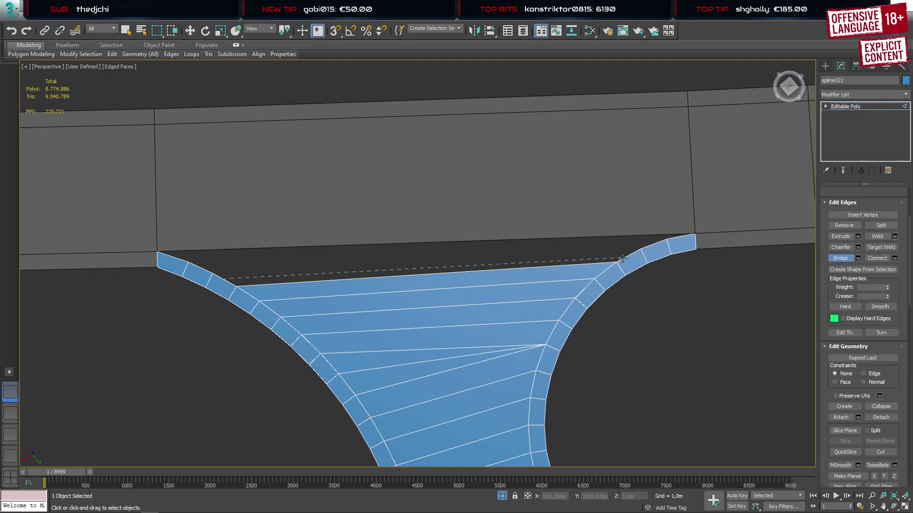
click(651, 247)
click(169, 256)
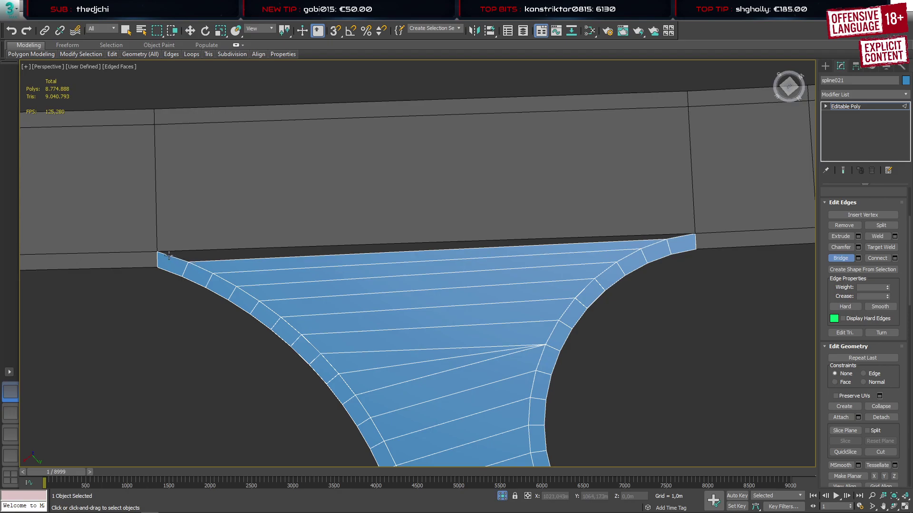
click(687, 237)
key(w)
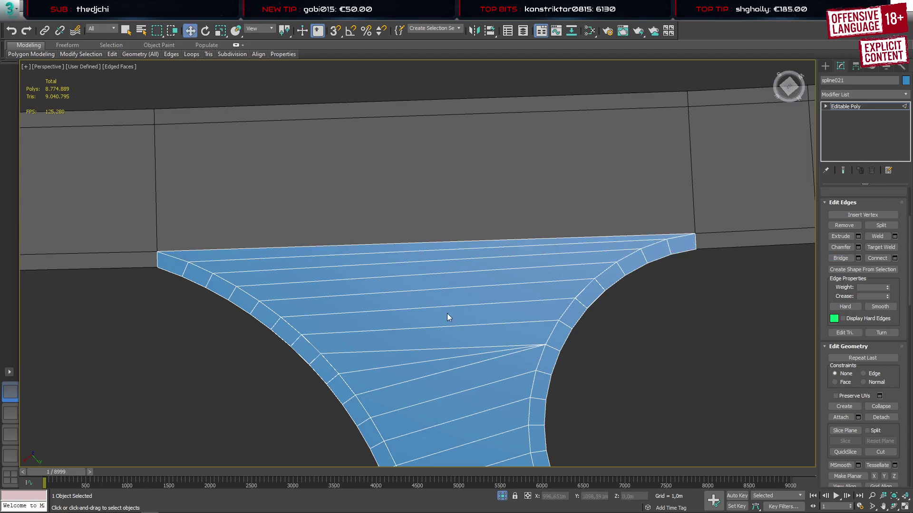
scroll(446, 313, down, 5)
middle_drag(423, 249, 422, 245)
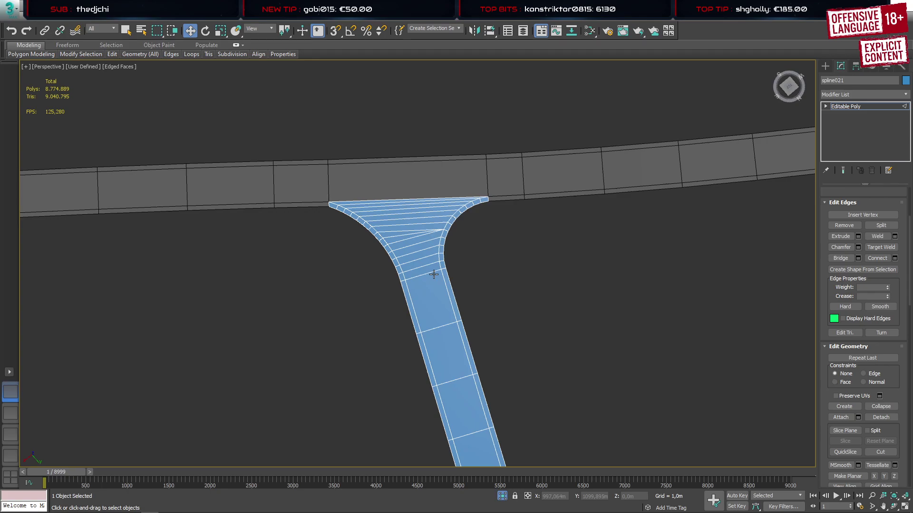
Save the scene and bring Google Earth's aerial imagery of the village streets to the front
scroll(434, 274, down, 6)
scroll(440, 343, up, 8)
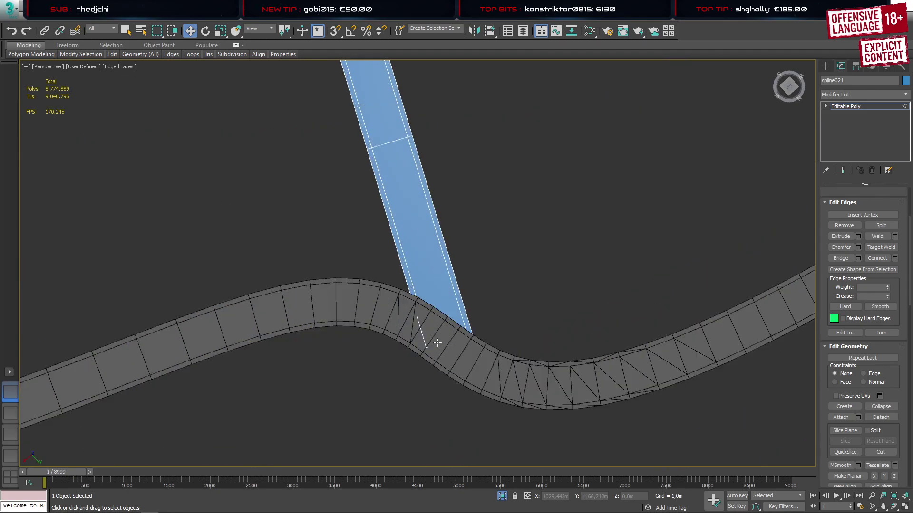
scroll(438, 343, up, 2)
key(ctrl+s)
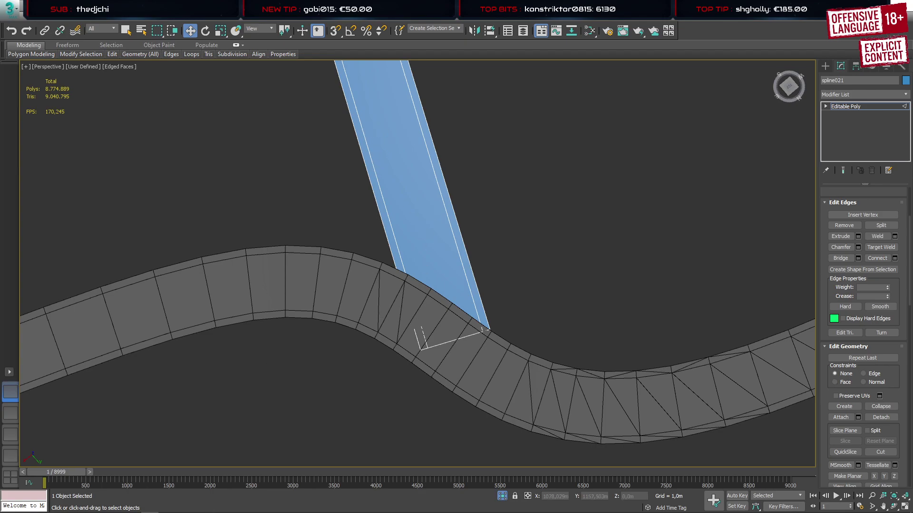
click(117, 506)
scroll(448, 357, down, 5)
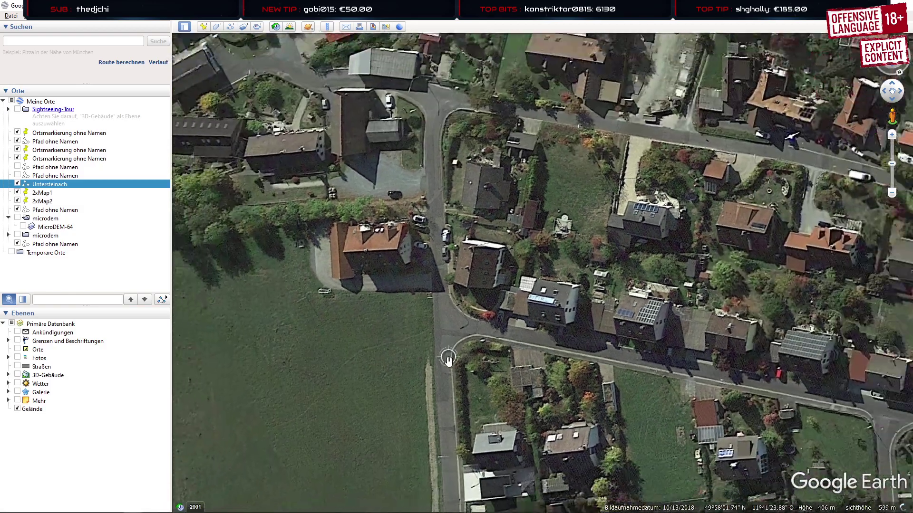
Pan, tilt and rotate the Google Earth aerial view to study the village T-junction's rounded corners
scroll(448, 359, down, 3)
drag(644, 393, 294, 283)
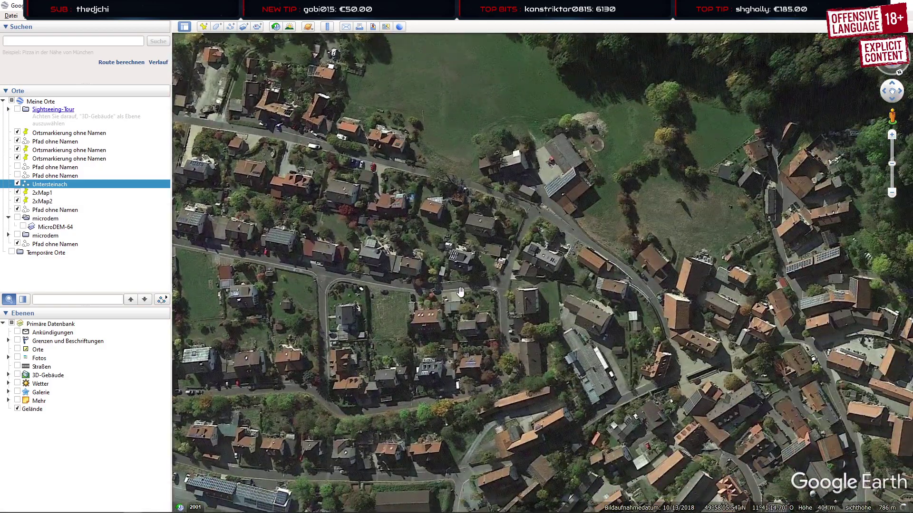
scroll(432, 287, up, 3)
middle_drag(448, 212, 450, 175)
middle_drag(459, 292, 463, 189)
drag(301, 310, 524, 234)
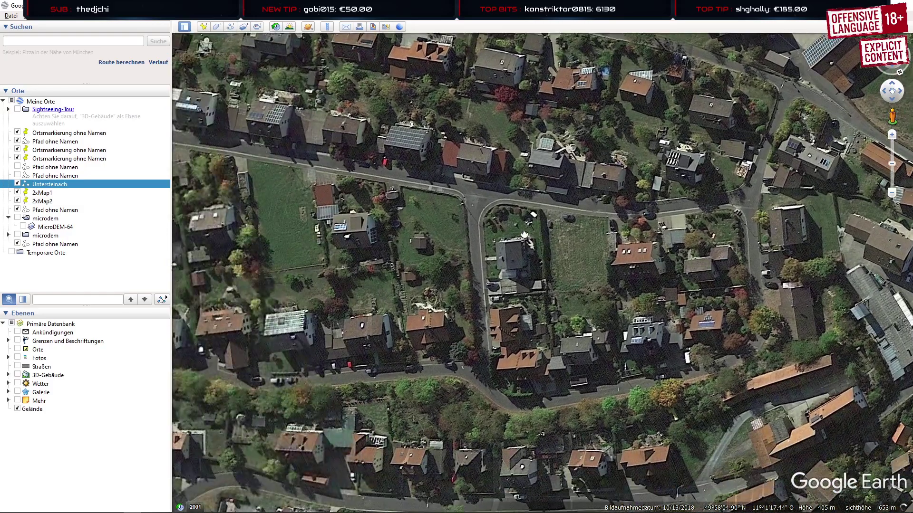
scroll(473, 204, up, 3)
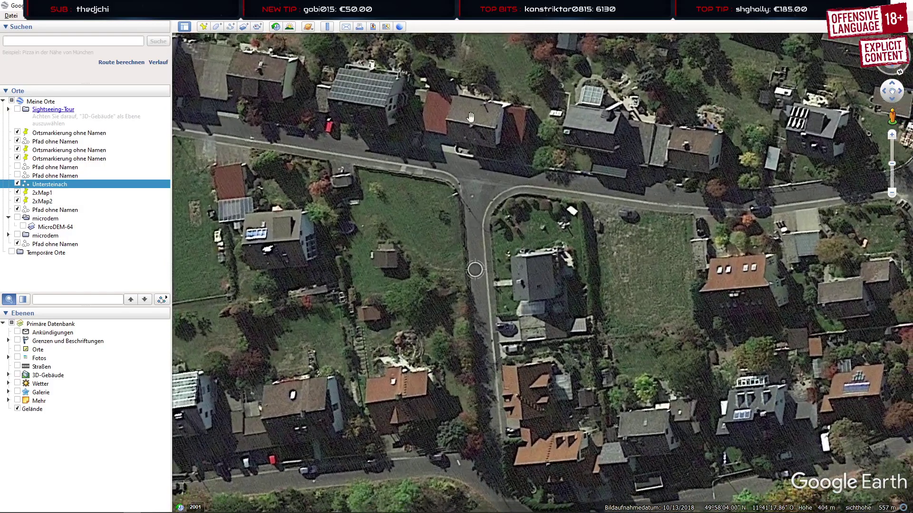
middle_drag(481, 186, 465, 162)
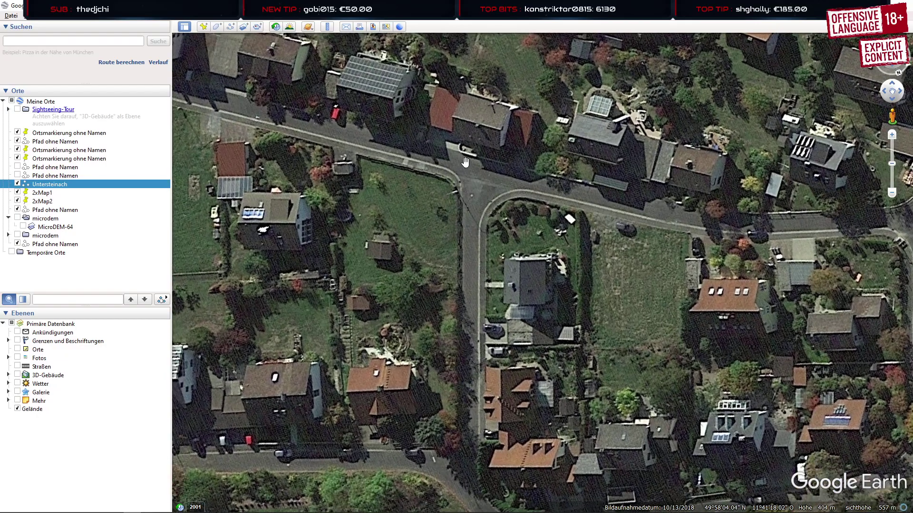
drag(465, 162, 503, 269)
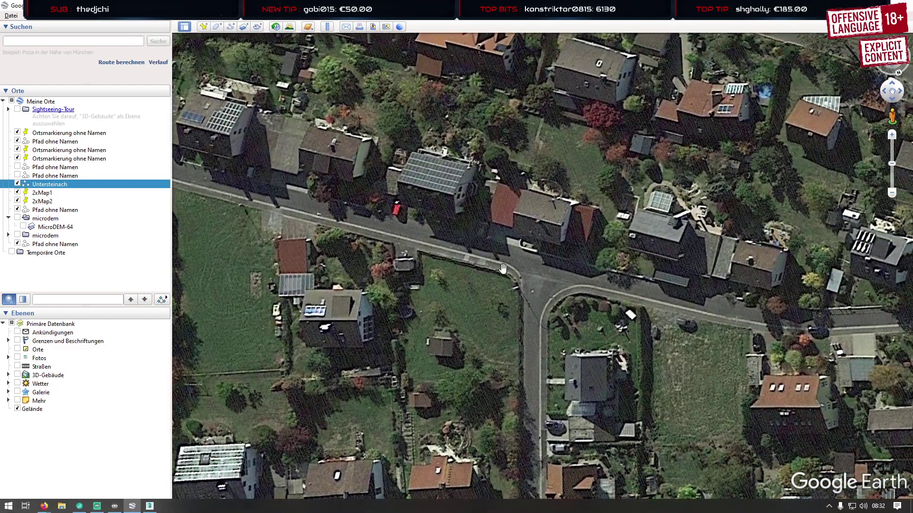
drag(533, 418, 533, 342)
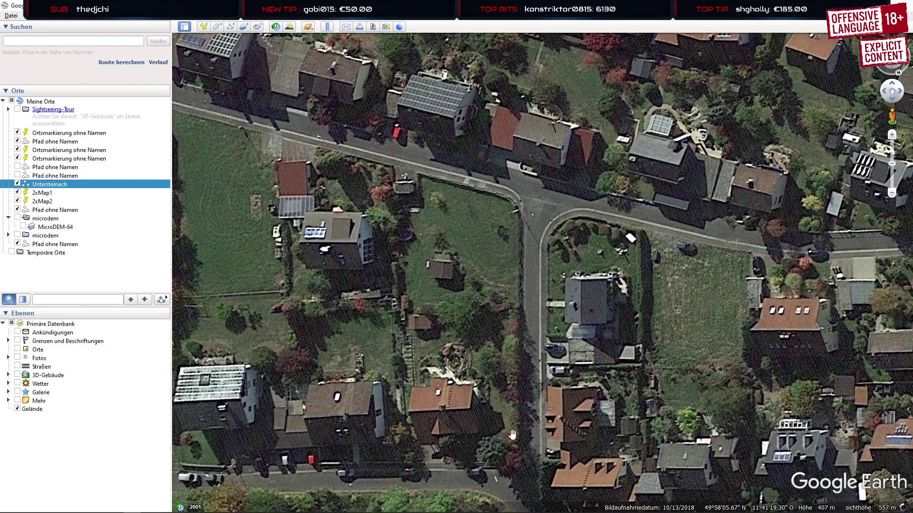
drag(512, 435, 512, 229)
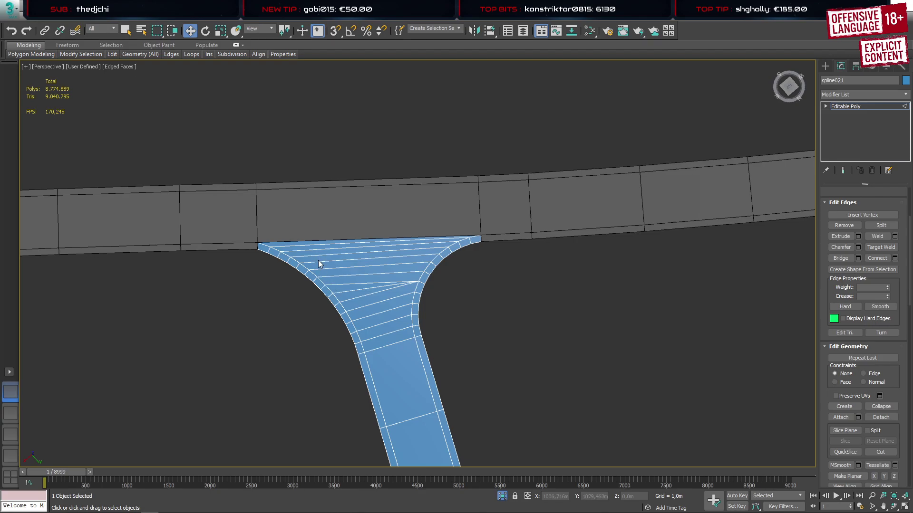
scroll(371, 340, down, 8)
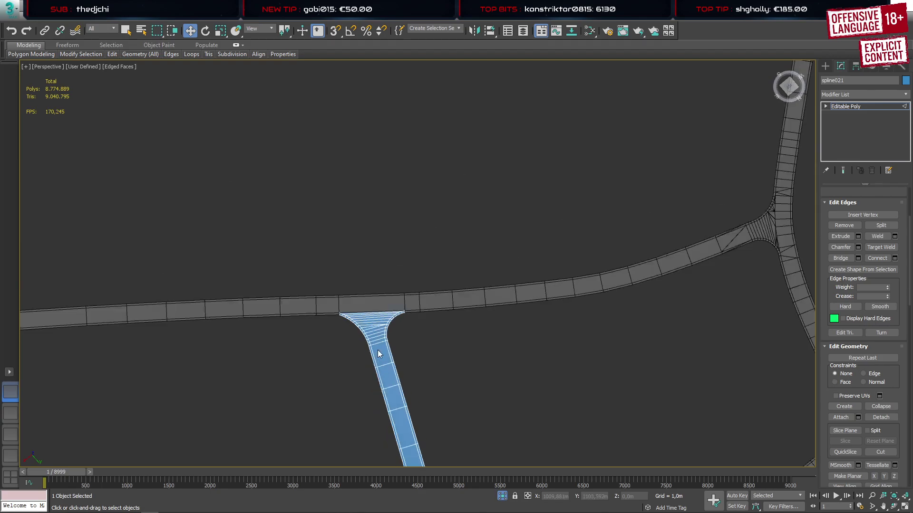
scroll(401, 408, up, 8)
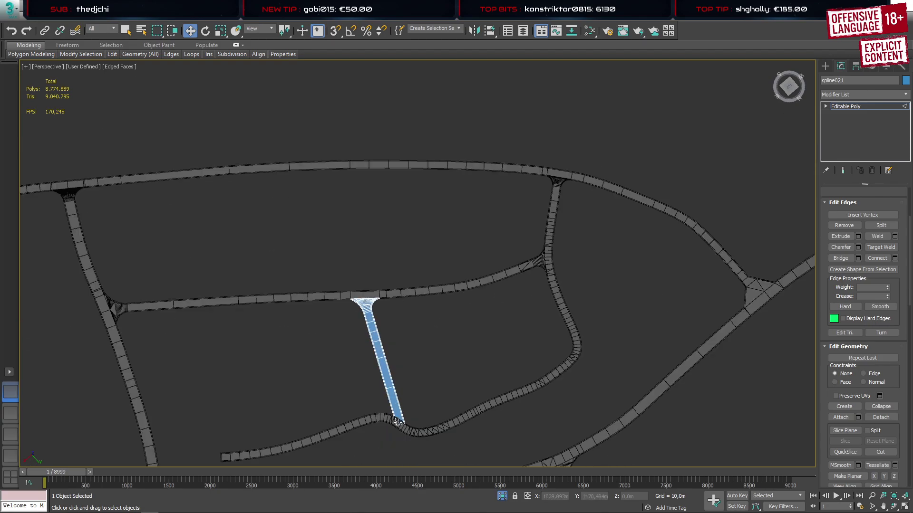
click(132, 507)
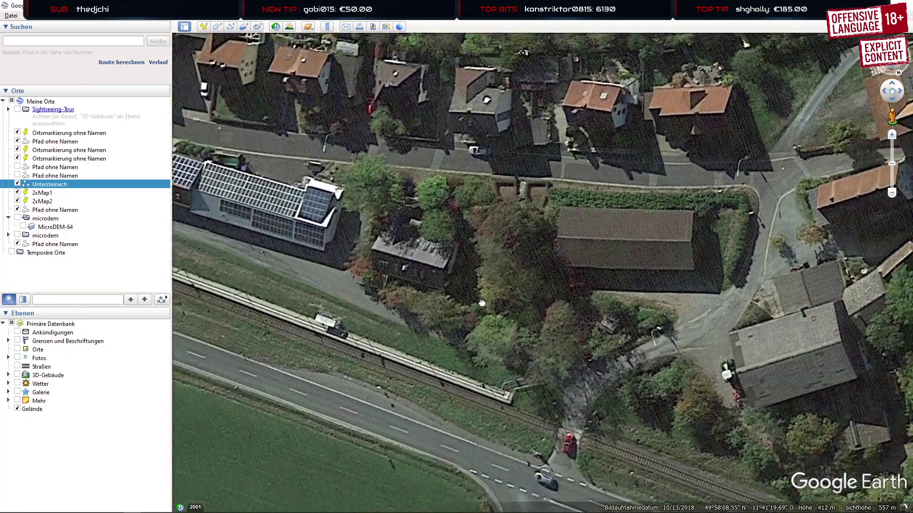
drag(566, 256, 557, 434)
drag(436, 154, 472, 367)
scroll(459, 312, up, 1)
drag(458, 313, 462, 354)
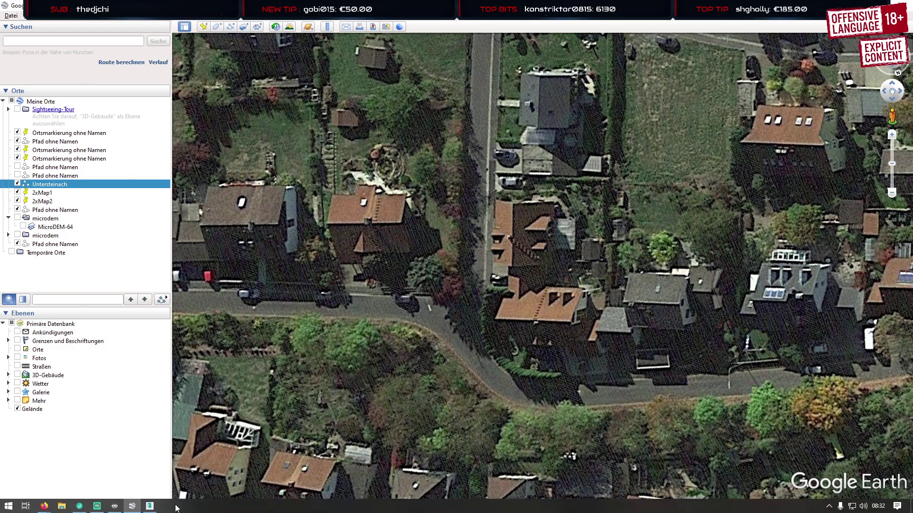
click(150, 506)
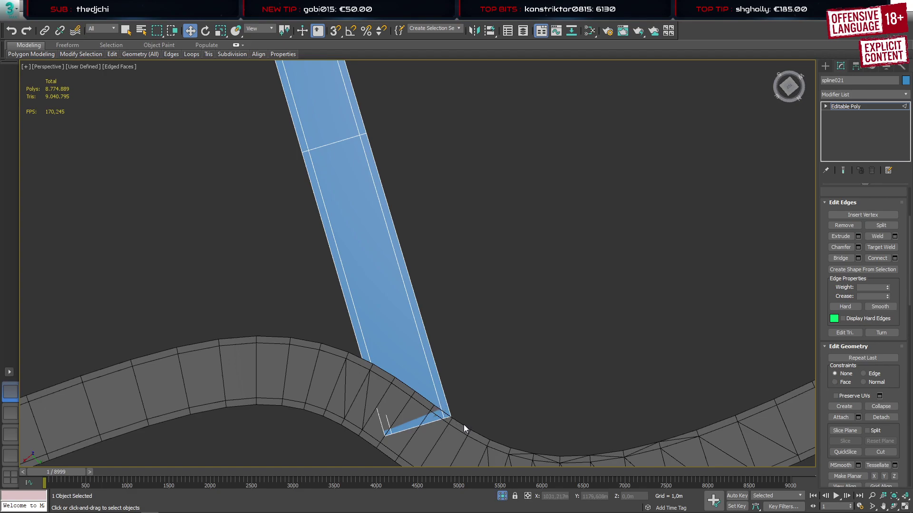
With Local Aligned coordinates, pull the side road's end edge back, leaving a gap before the main road
key(1)
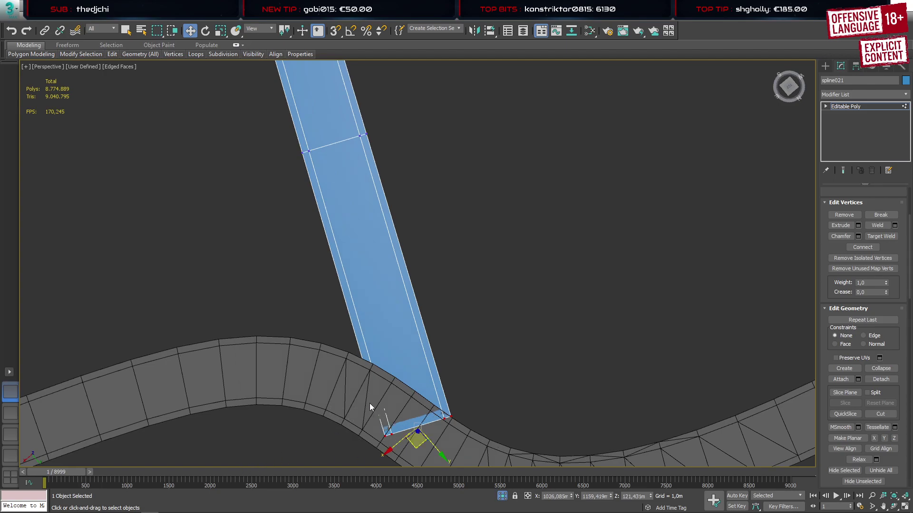
alt+middle_drag(371, 405, 297, 389)
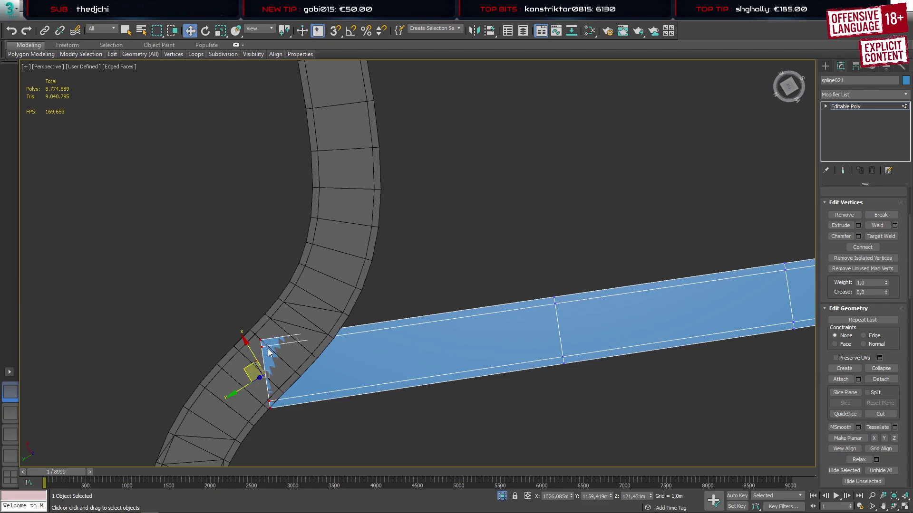
key(2)
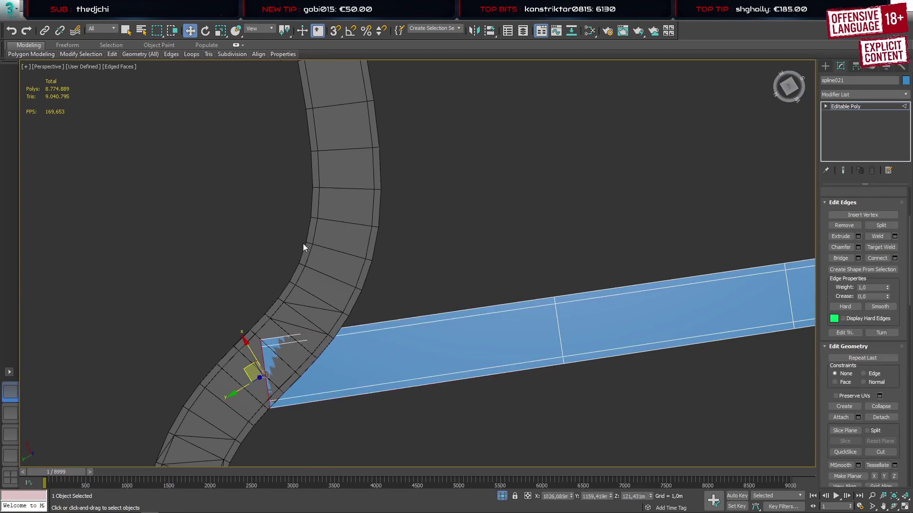
click(259, 30)
click(261, 87)
drag(235, 378, 347, 354)
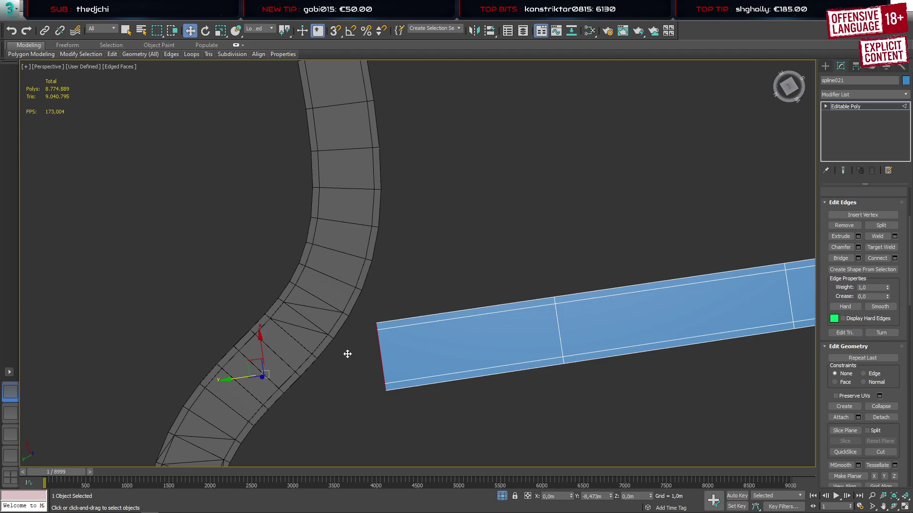
Slide the side road's end edge further back along its own direction
drag(347, 355, 324, 368)
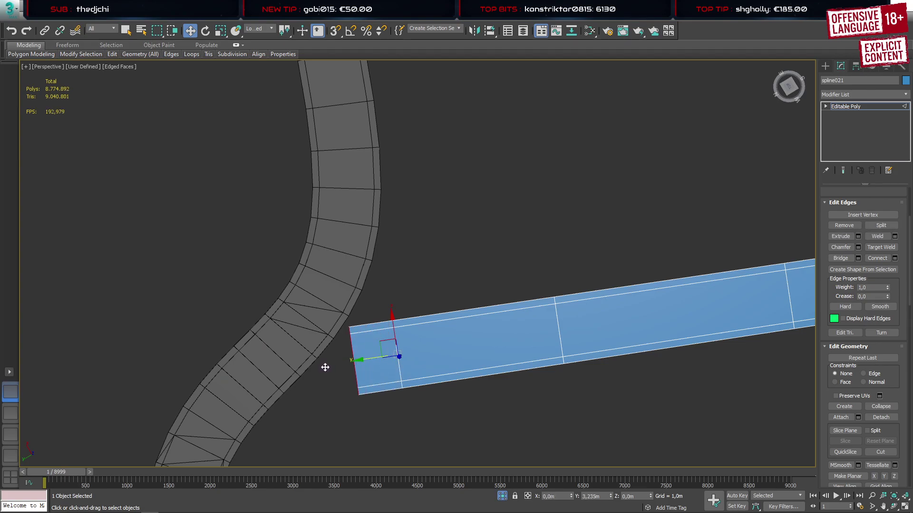
shift+drag(325, 367, 341, 362)
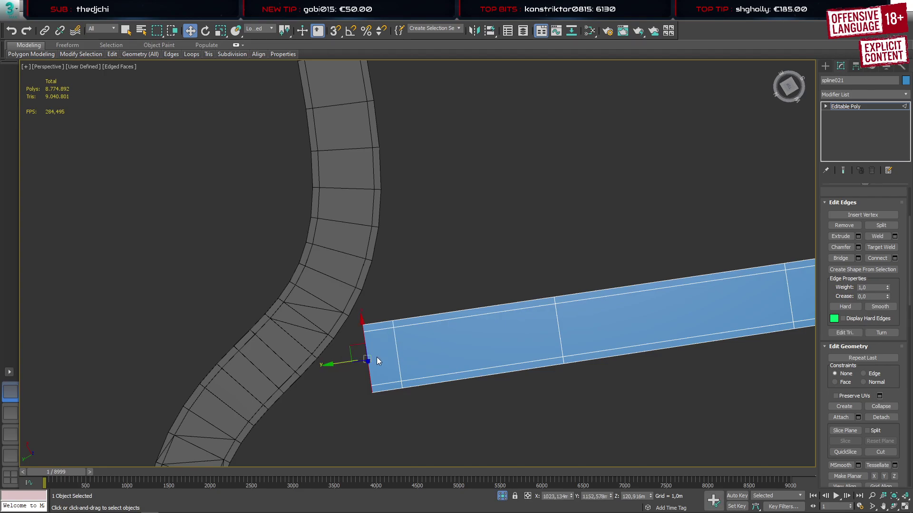
scroll(377, 356, up, 4)
shift+drag(363, 337, 373, 335)
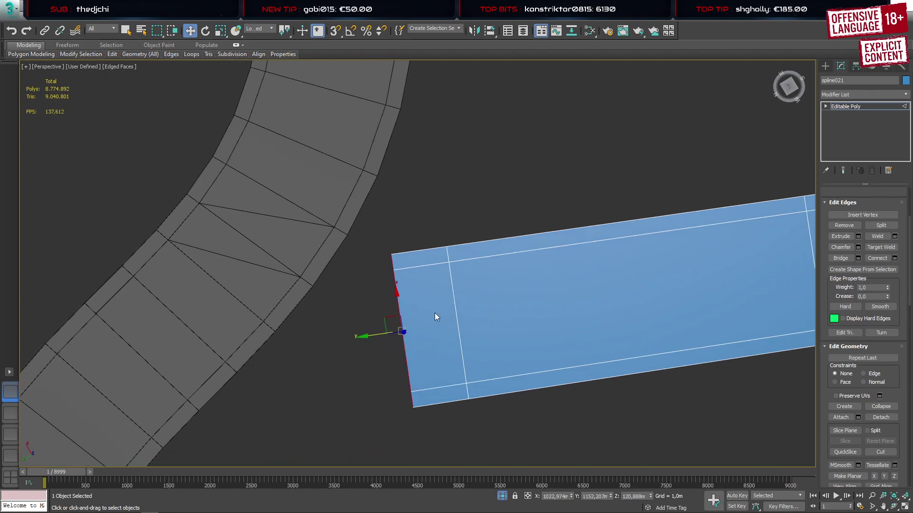
scroll(434, 312, down, 5)
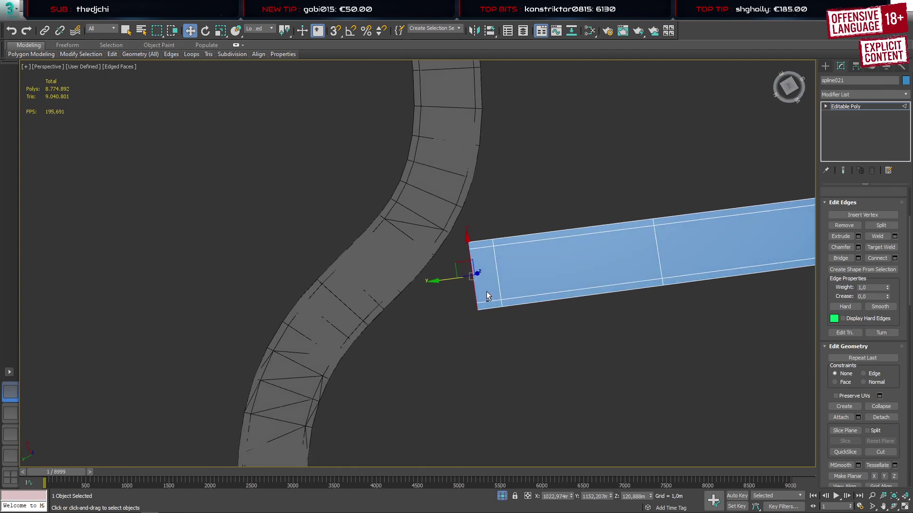
Extrude a new polygon strip from the end edge into the main road and view it in Top wireframe
alt+middle_drag(487, 292, 484, 292)
shift+drag(444, 277, 335, 286)
scroll(378, 307, up, 5)
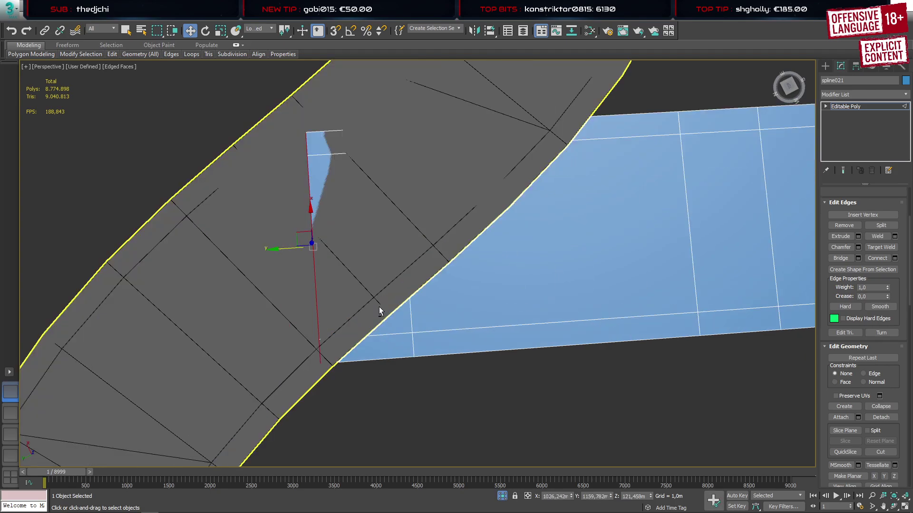
mouse_move(378, 307)
alt+middle_down()
mouse_move(381, 227)
mouse_move(361, 255)
mouse_move(369, 261)
mouse_move(369, 310)
mouse_move(297, 275)
mouse_move(351, 291)
mouse_move(364, 311)
alt+middle_up()
scroll(361, 255, up, 3)
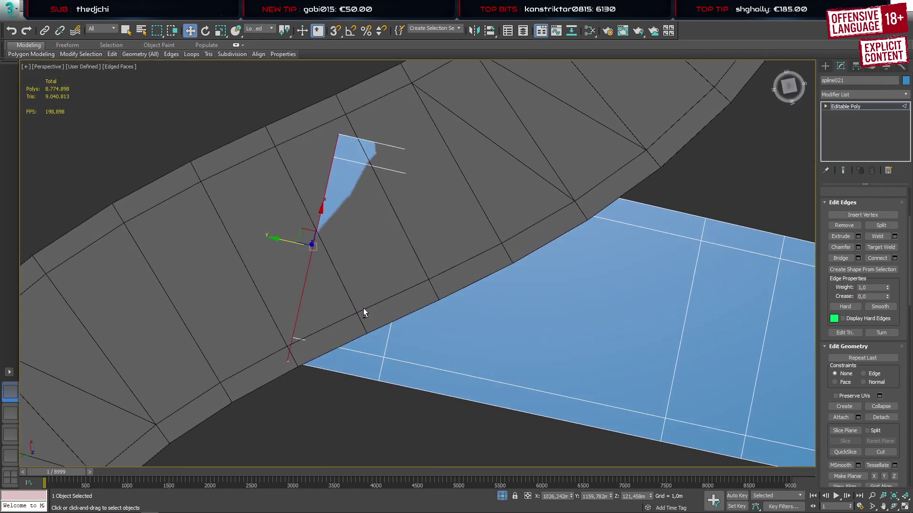
click(17, 413)
scroll(317, 247, down, 10)
Move the strip's tip corner up-left onto the main road's edge
scroll(354, 159, up, 15)
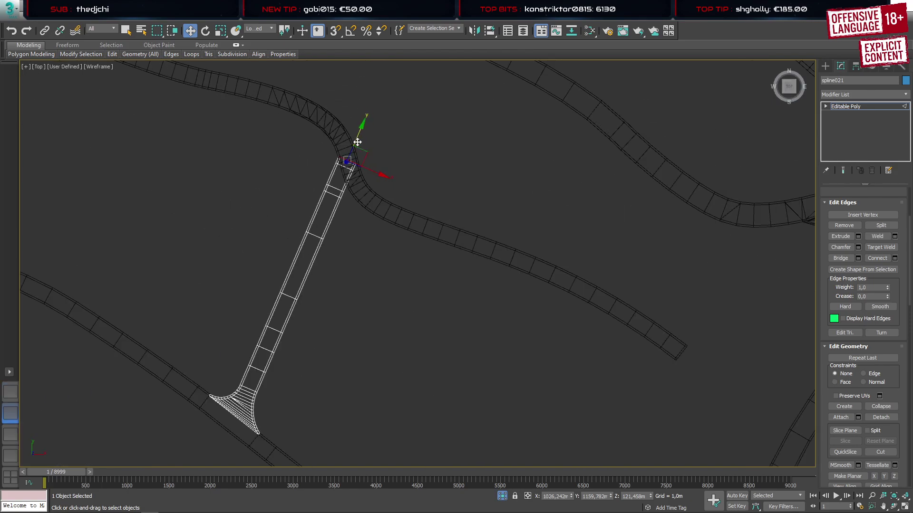
middle_drag(298, 234, 348, 261)
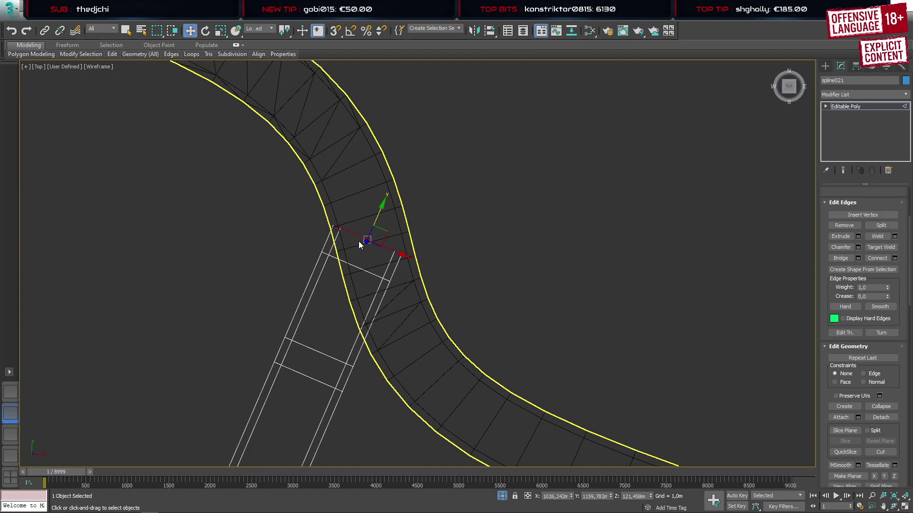
scroll(358, 241, up, 4)
click(351, 211)
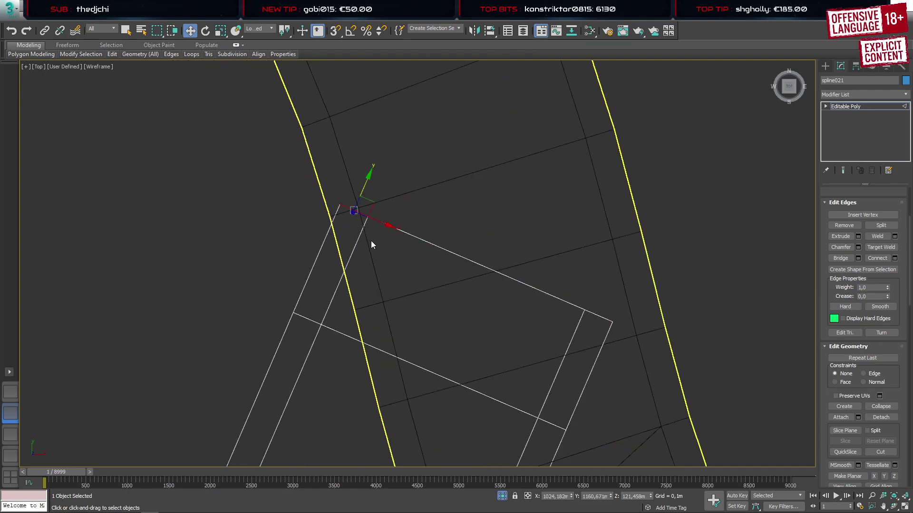
scroll(371, 241, down, 2)
drag(378, 213, 350, 159)
Chamfer the short corner edge of the side road by 1,003m
scroll(438, 265, down, 4)
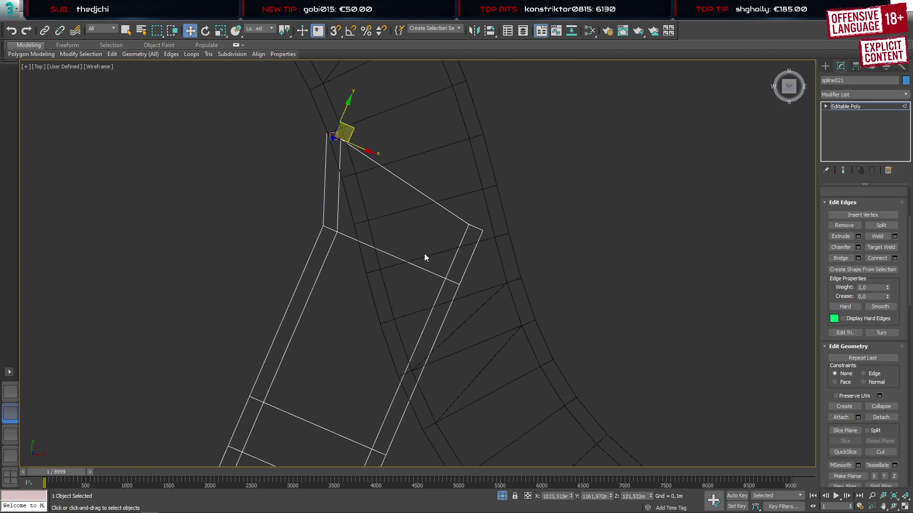
click(353, 236)
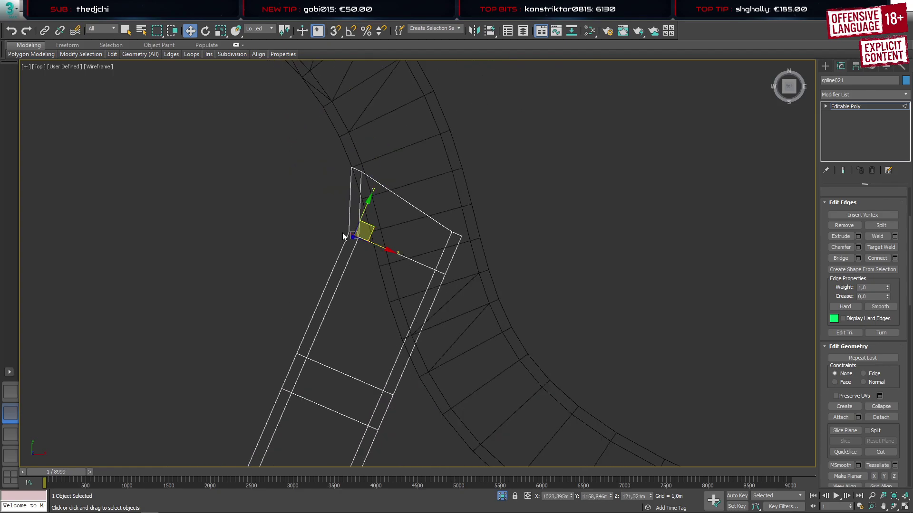
scroll(342, 232, up, 2)
key(ctrl+shift+c)
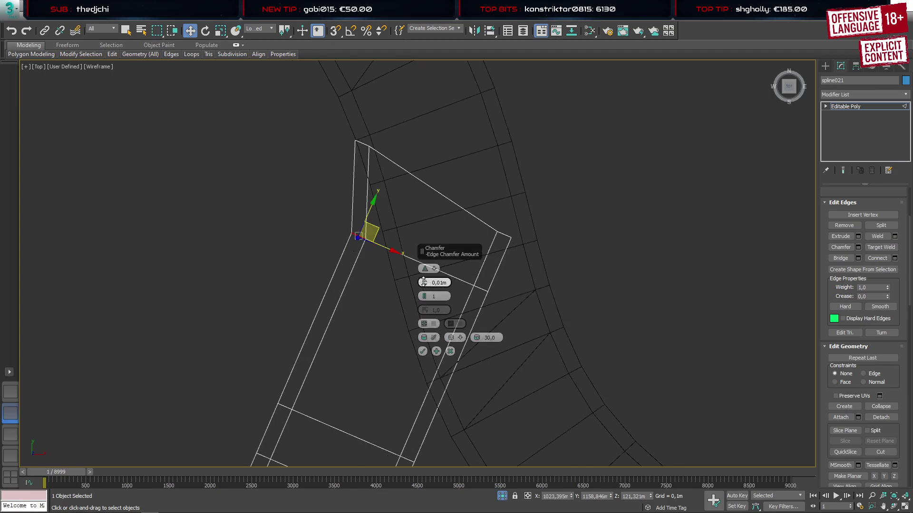
drag(424, 282, 425, 253)
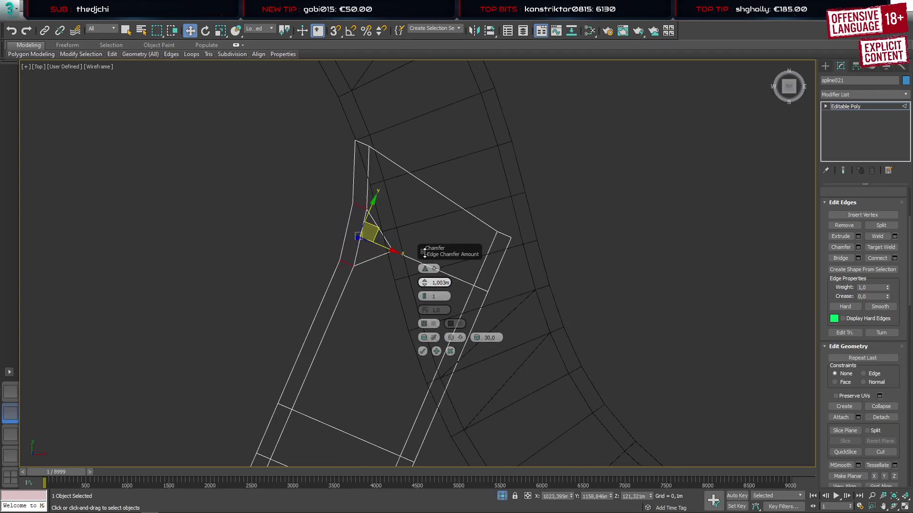
click(422, 351)
Delete the main road polygon under the junction, leaving a hole
scroll(421, 311, down, 4)
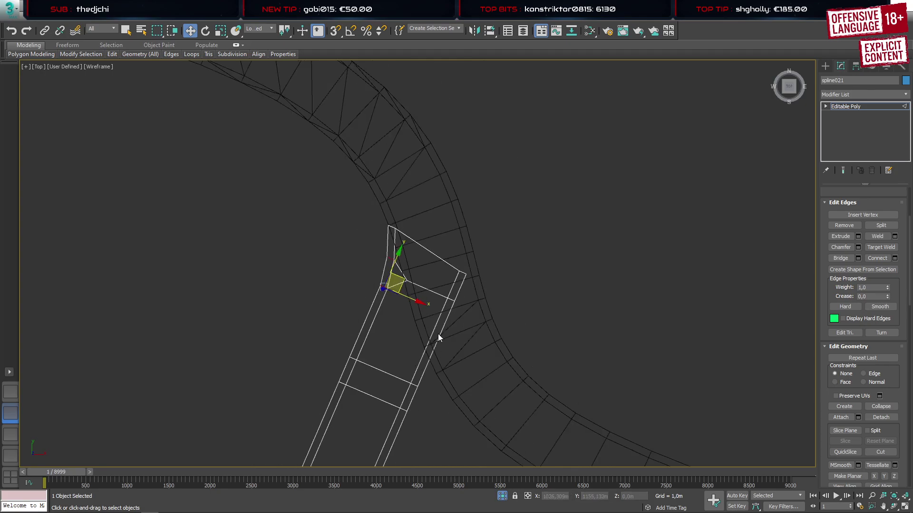
middle_drag(438, 334, 414, 266)
scroll(403, 327, up, 2)
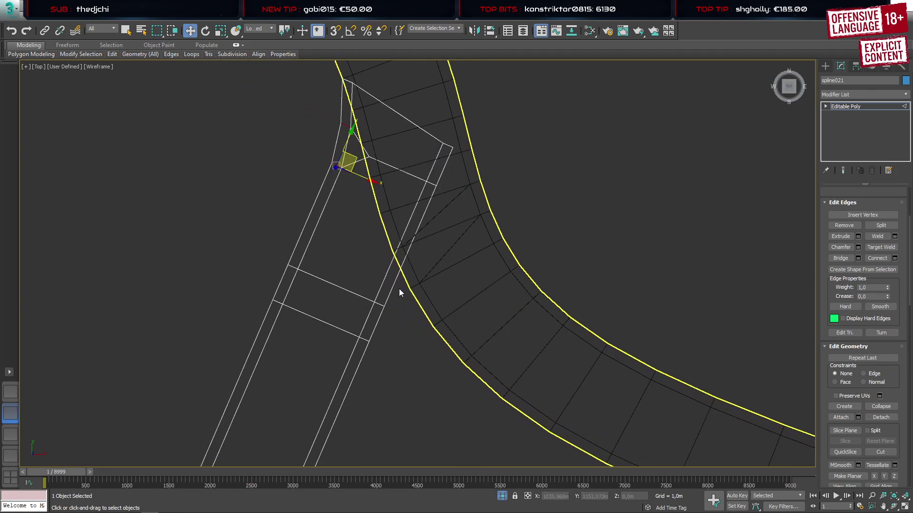
key(4)
click(425, 162)
key(Delete)
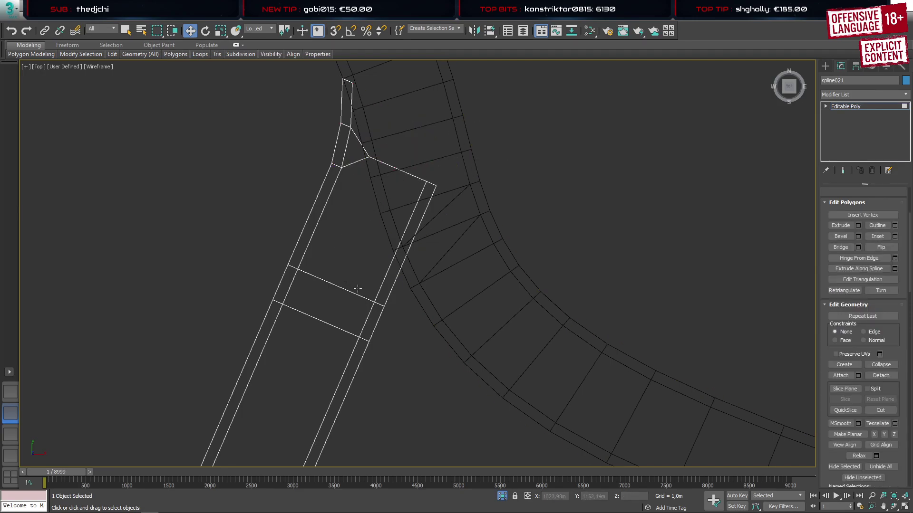
Extrude a new polygon strip from a border edge of the hole
key(2)
click(391, 281)
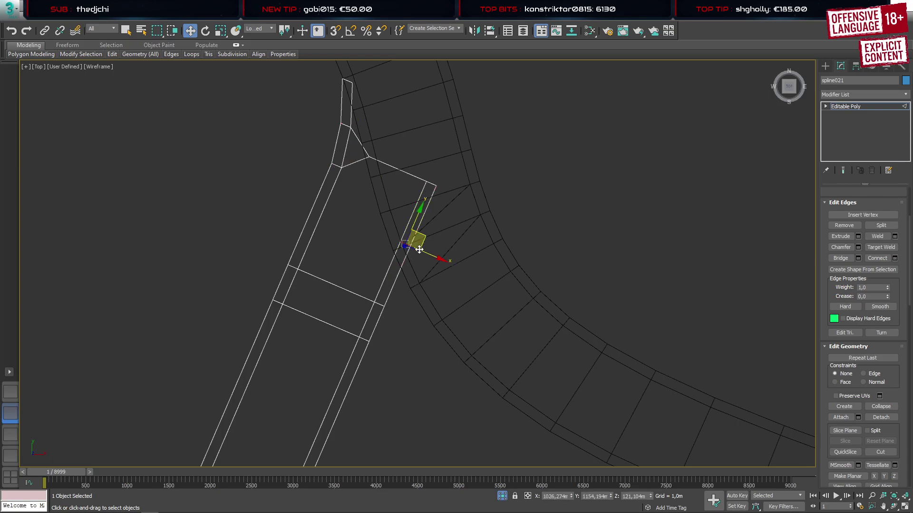
shift+drag(427, 237, 406, 296)
Try a 0,561m chamfer on the junction edge, then cancel it unapplied
scroll(380, 310, up, 3)
click(385, 302)
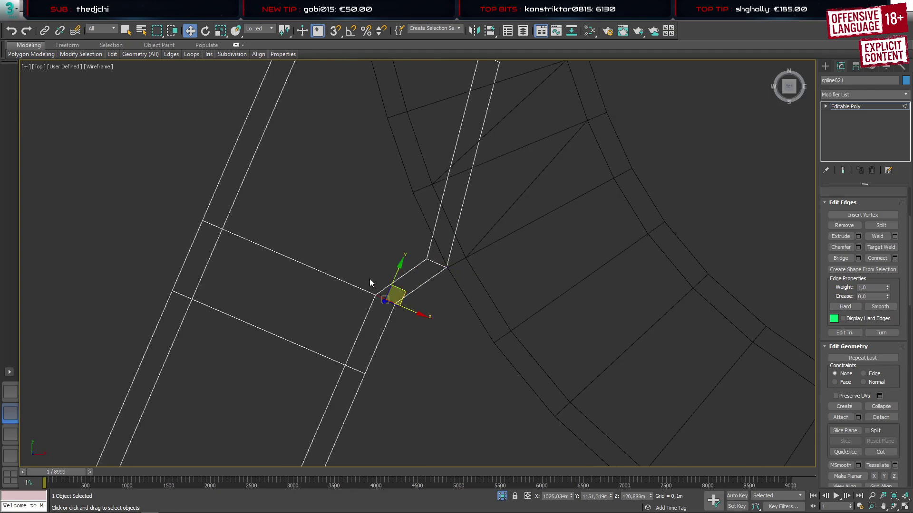
key(ctrl+shift+c)
middle_drag(348, 321, 249, 291)
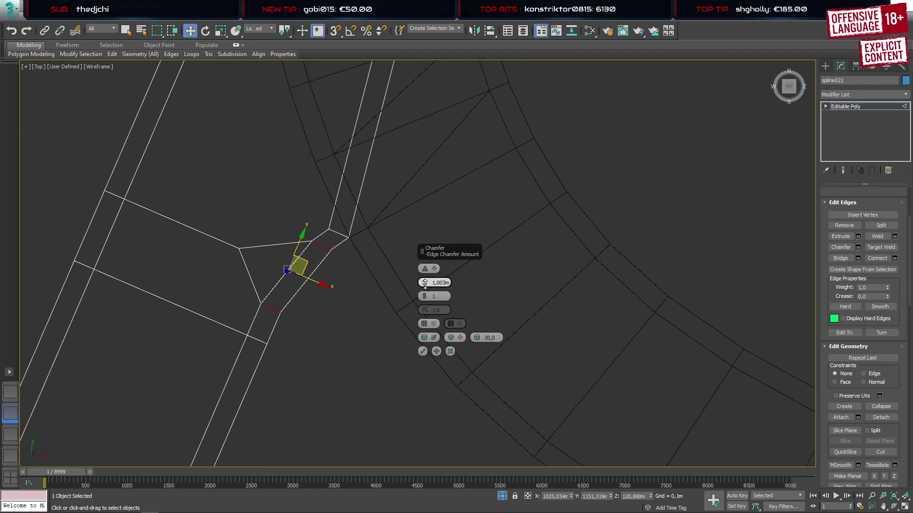
drag(424, 283, 426, 301)
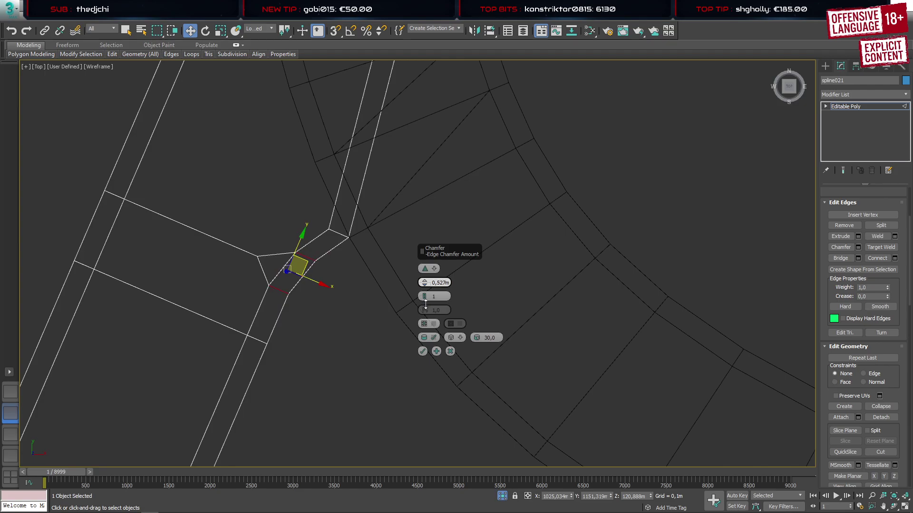
click(450, 352)
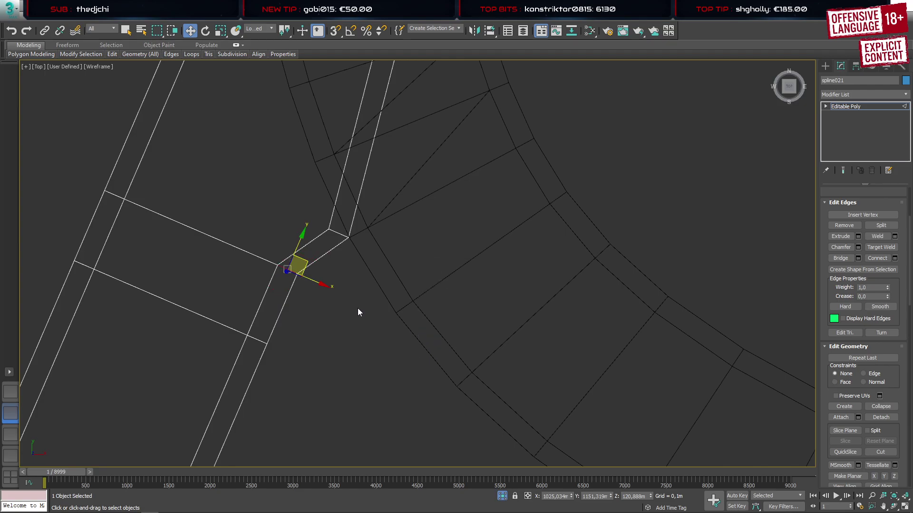
Pull the end edge and corner down-right so both edges run vertical
drag(305, 264, 324, 302)
click(341, 235)
drag(340, 236, 406, 302)
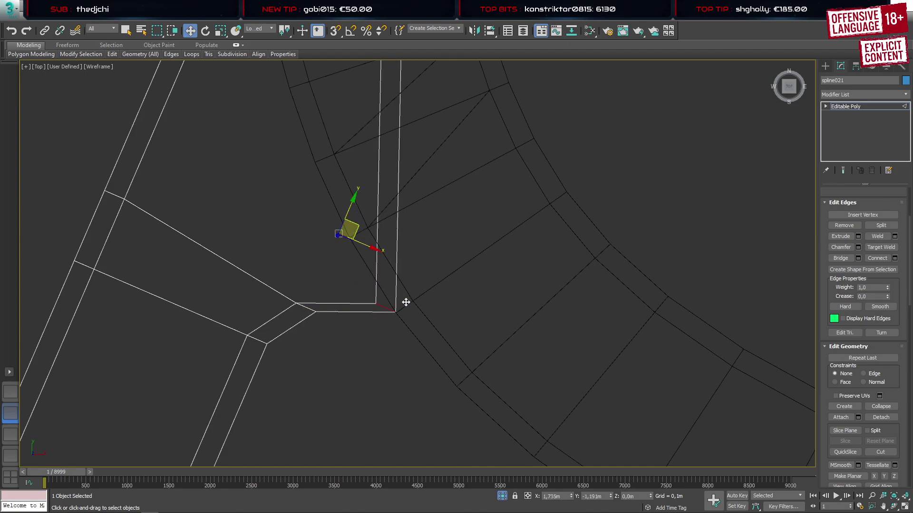
Select the edge beside the junction and set the reference coordinate system to View
click(310, 310)
key(1)
scroll(299, 324, up, 2)
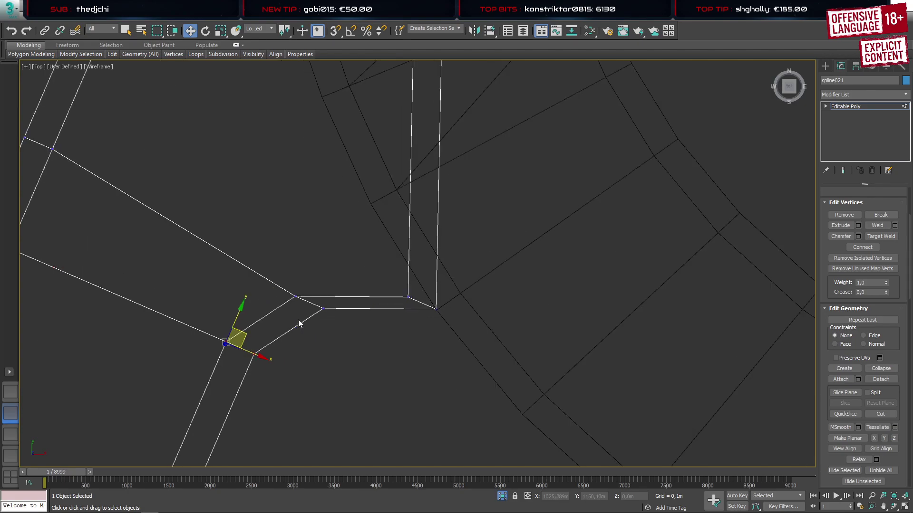
click(259, 28)
click(254, 38)
Shift two junction vertices down-right and up-right, undoing the last move
scroll(289, 302, up, 2)
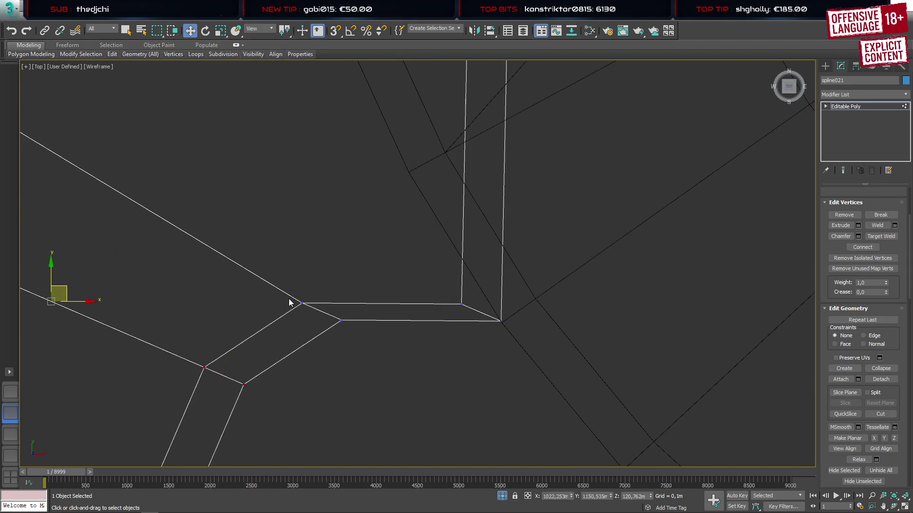
scroll(289, 299, up, 2)
middle_drag(316, 344, 298, 285)
scroll(300, 288, down, 2)
drag(314, 309, 358, 275)
drag(267, 241, 348, 238)
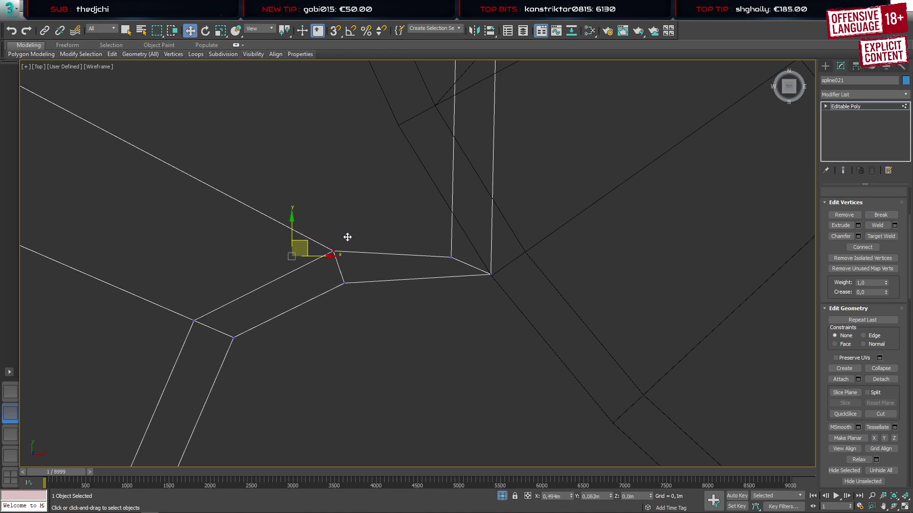
click(194, 320)
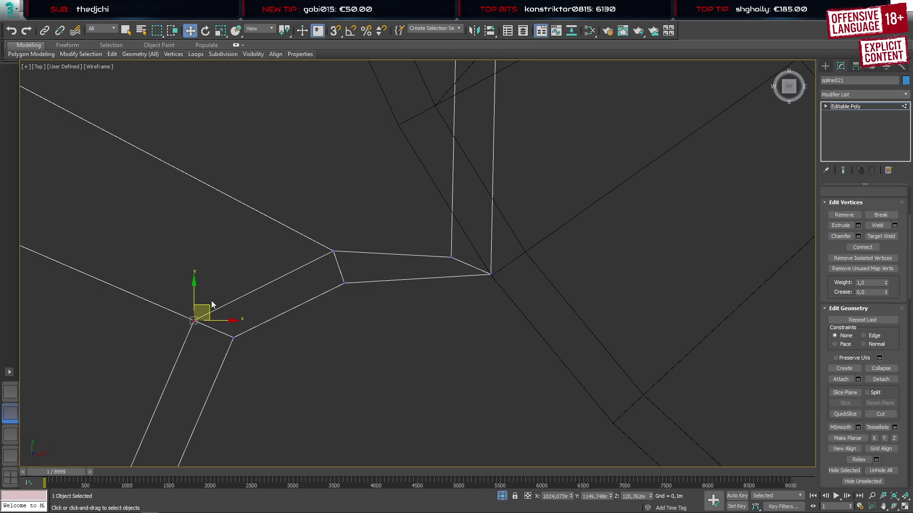
drag(210, 304, 226, 291)
scroll(226, 290, down, 5)
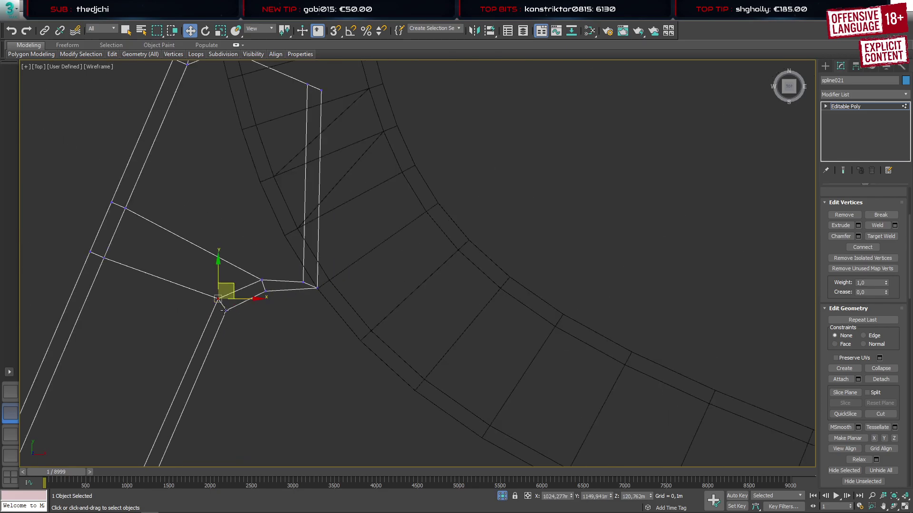
middle_drag(224, 309, 388, 221)
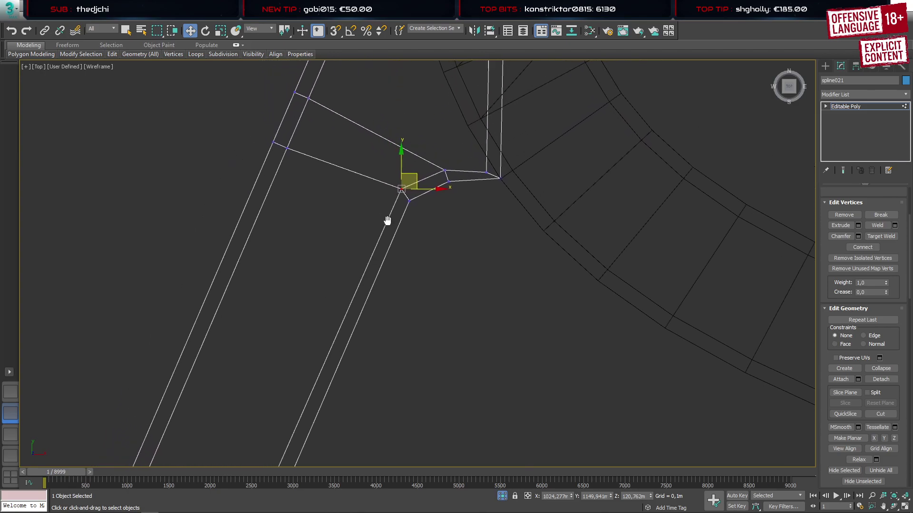
key(ctrl+z)
key(ctrl+z)
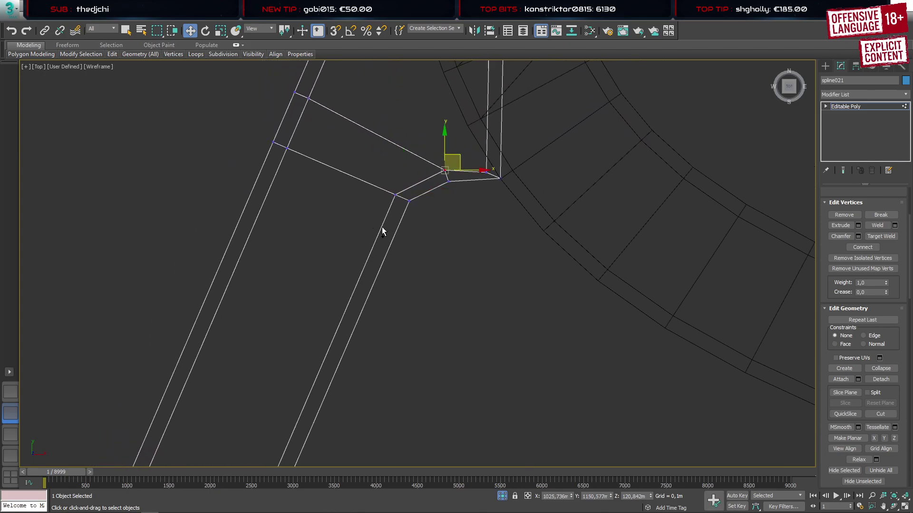
Reposition the corner, neighbouring and main-road vertices up-right so the strip meets the main road
click(399, 211)
scroll(395, 194, up, 2)
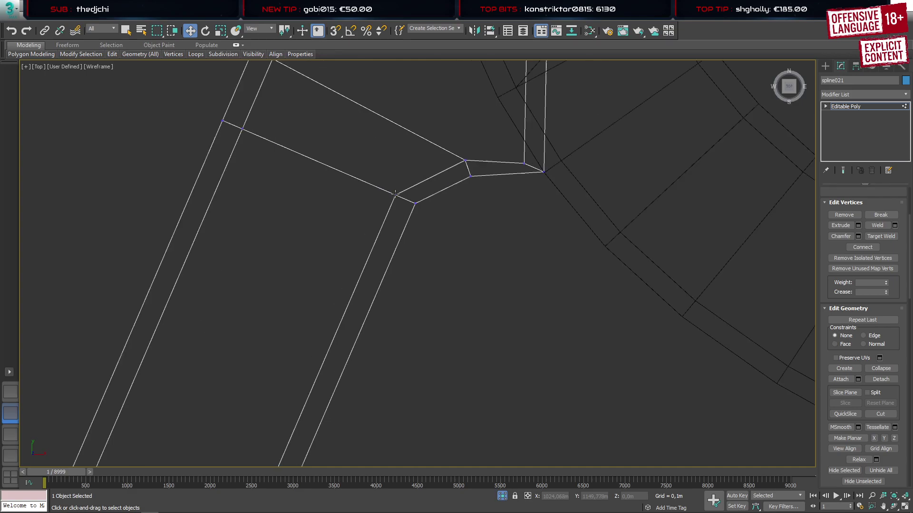
drag(397, 204, 397, 205)
scroll(397, 209, up, 2)
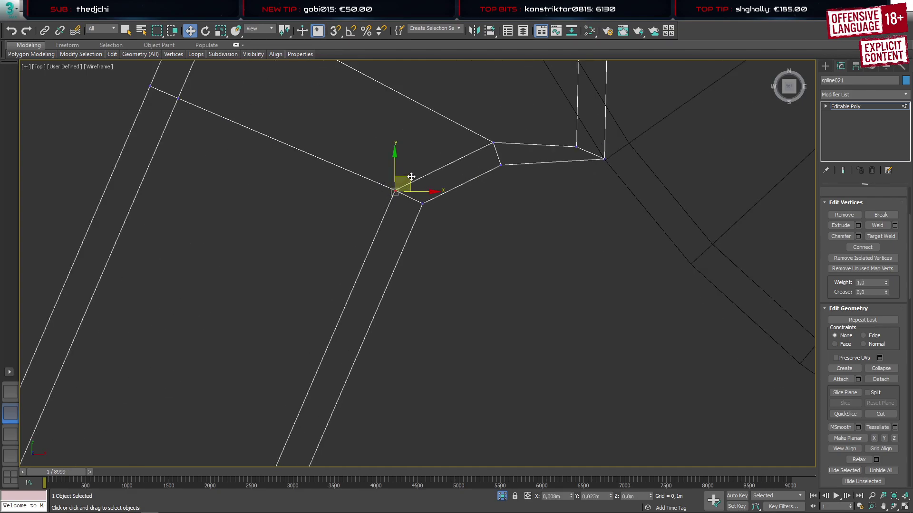
drag(412, 174, 419, 162)
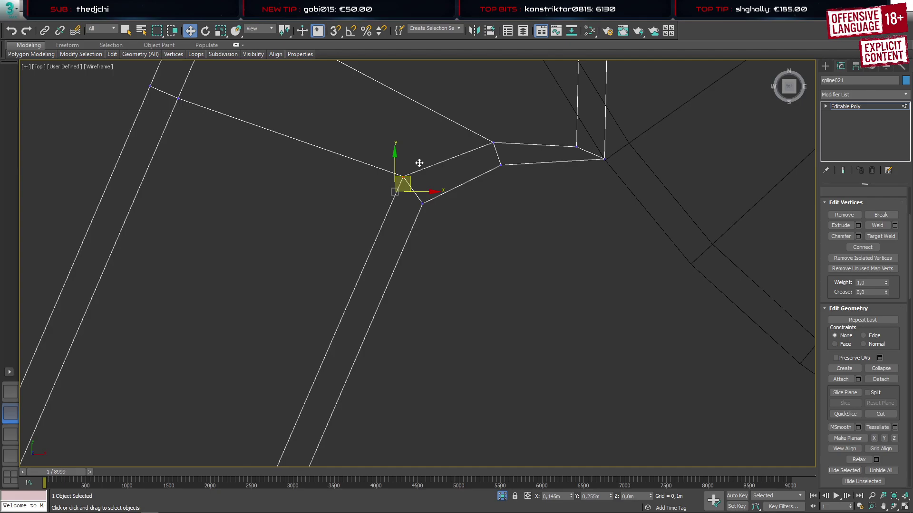
middle_drag(474, 181, 410, 209)
click(413, 196)
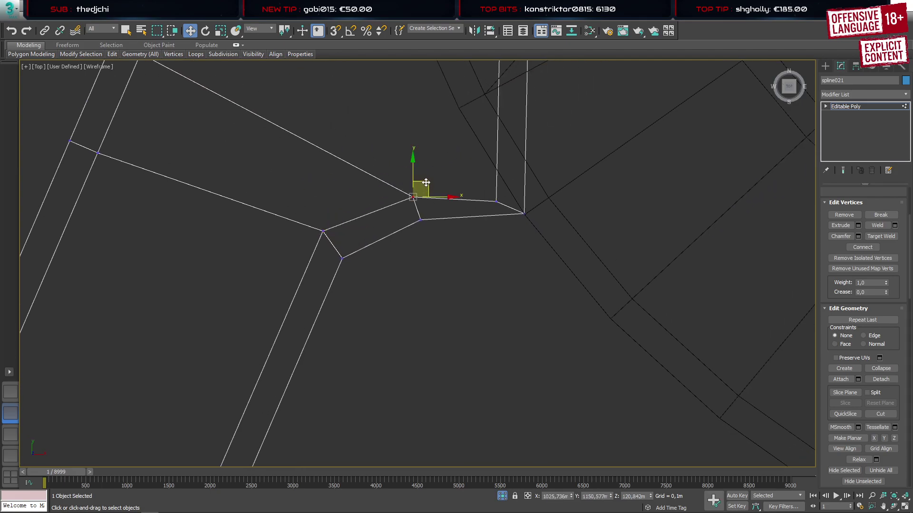
drag(426, 183, 421, 178)
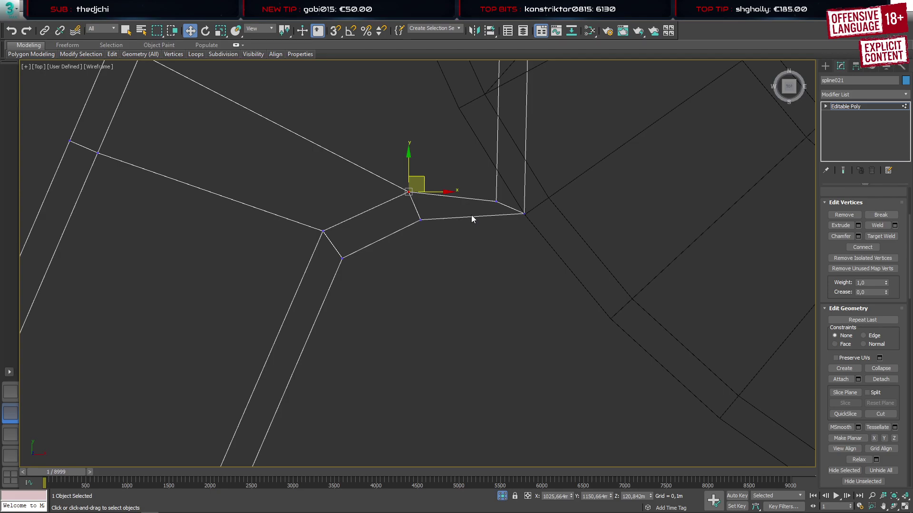
click(496, 201)
drag(504, 193, 517, 167)
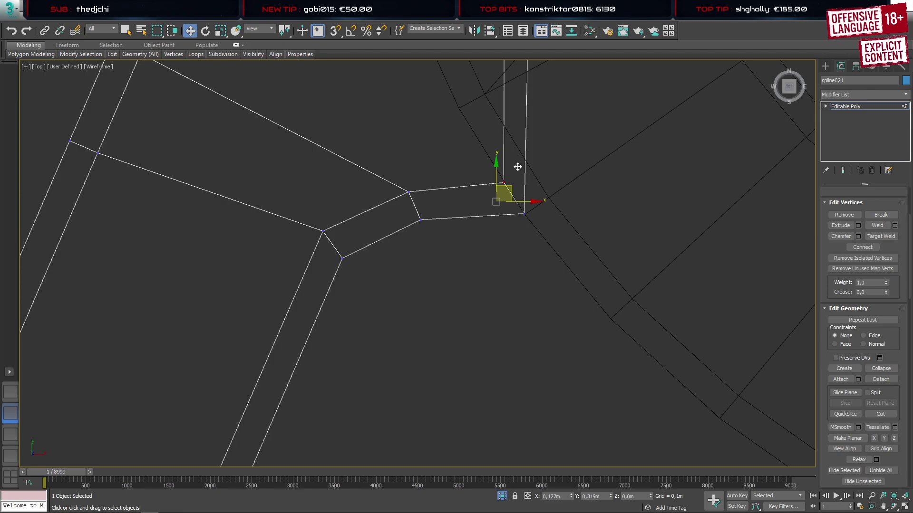
key(3)
key(shift+e)
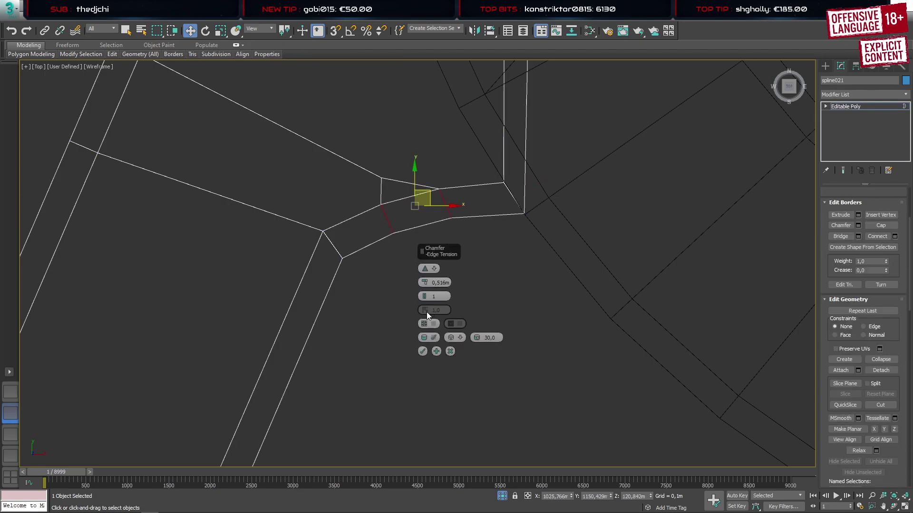
Raise the connecting strip's border, discarding a trial 0.276m chamfer
click(422, 351)
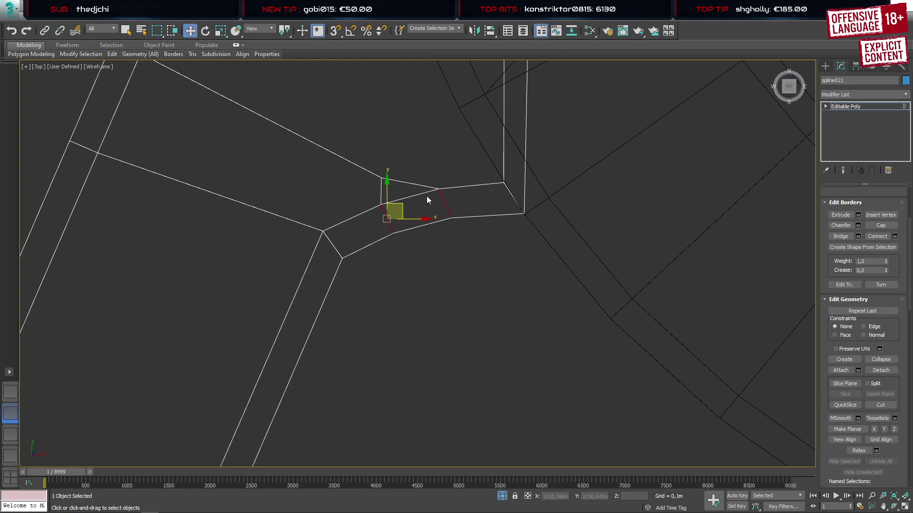
drag(401, 207, 401, 188)
key(ctrl+shift+c)
drag(423, 282, 424, 296)
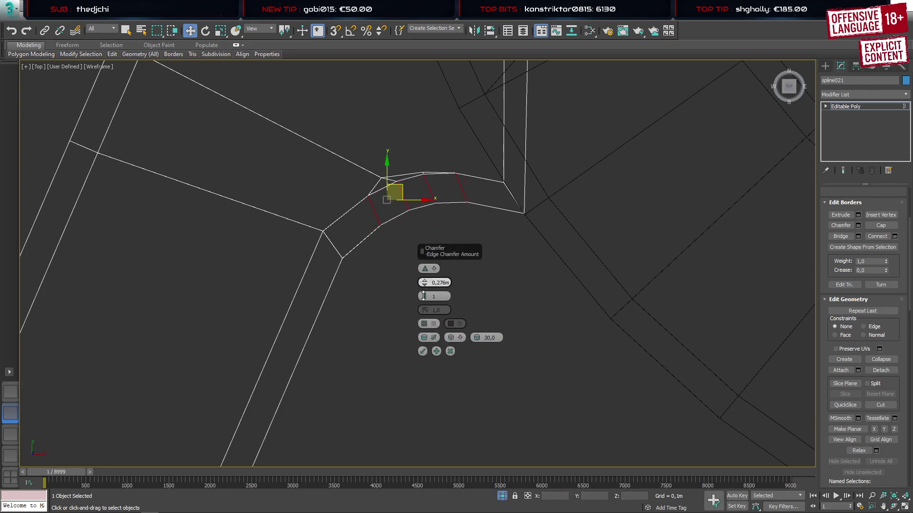
click(449, 351)
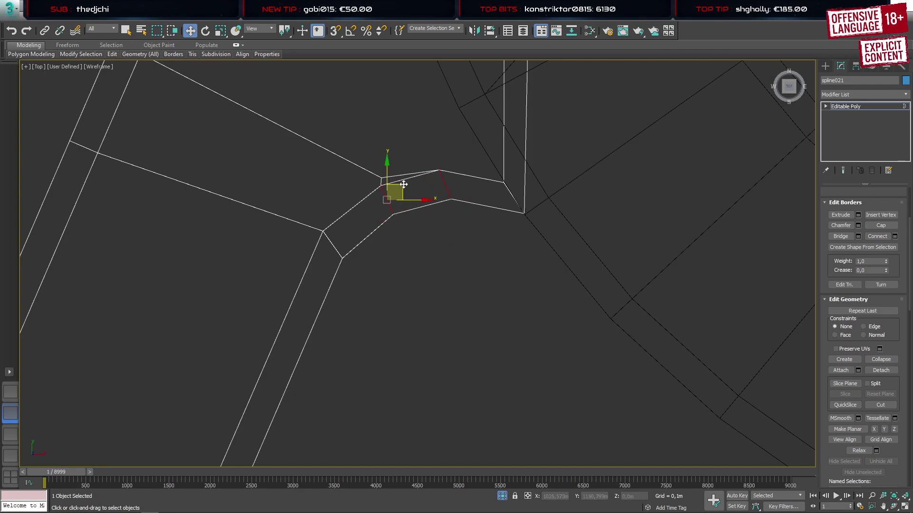
drag(403, 186, 414, 206)
Target Weld a stray vertex onto the side road's corner
key(1)
click(381, 178)
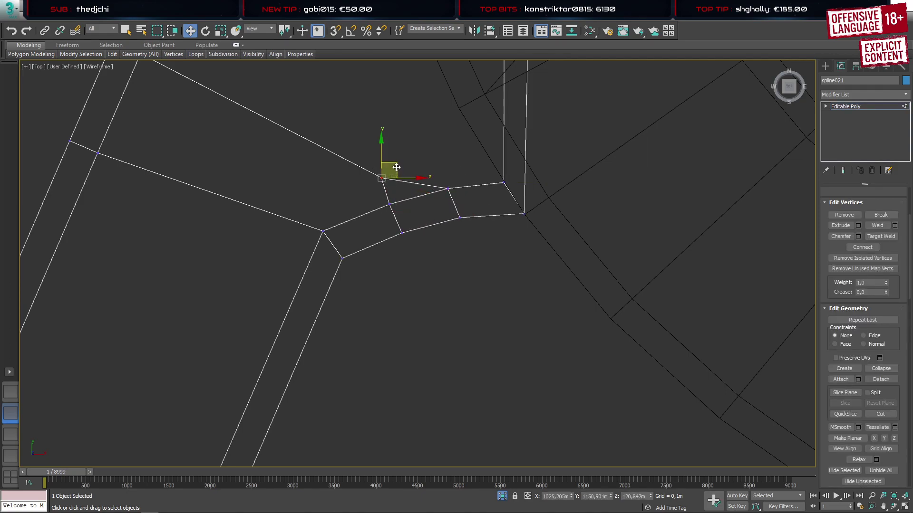
middle_drag(322, 257, 432, 252)
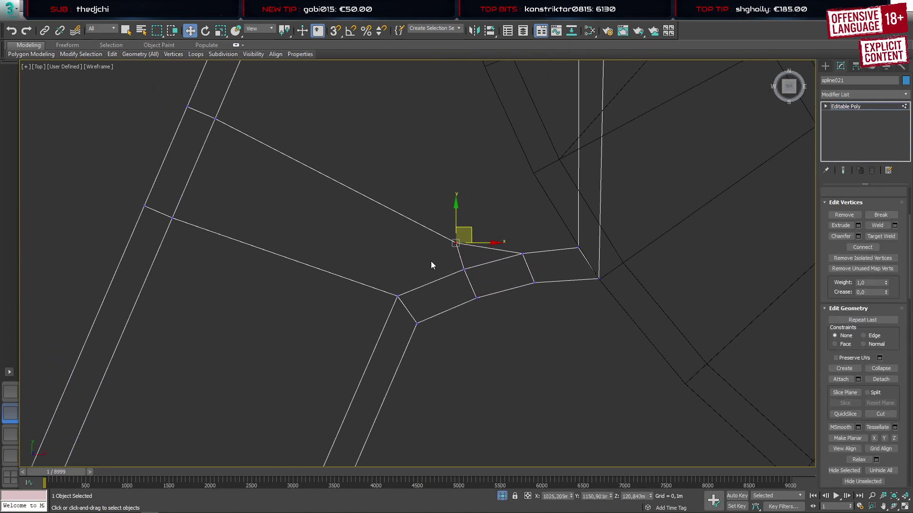
key(ctrl+w)
click(216, 119)
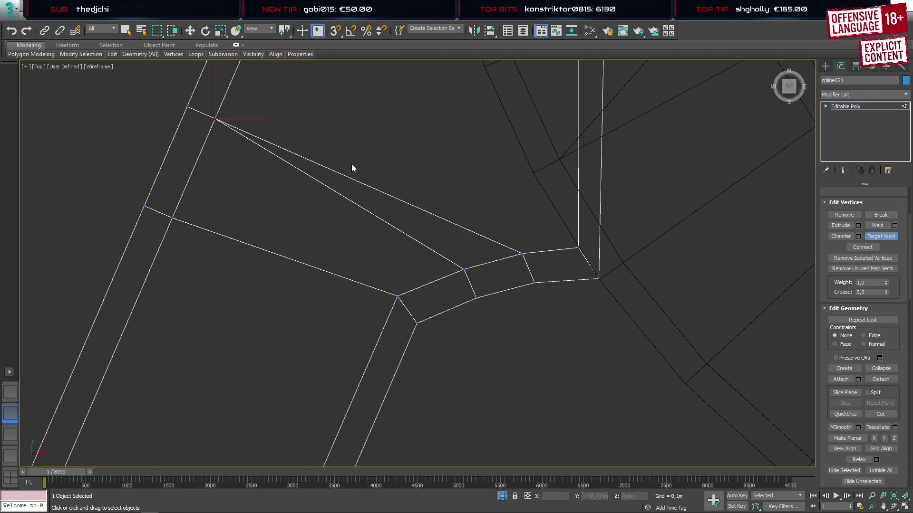
key(w)
Move four strip vertices up-left and chamfer the two selected edges at 0.236m
drag(525, 333, 526, 331)
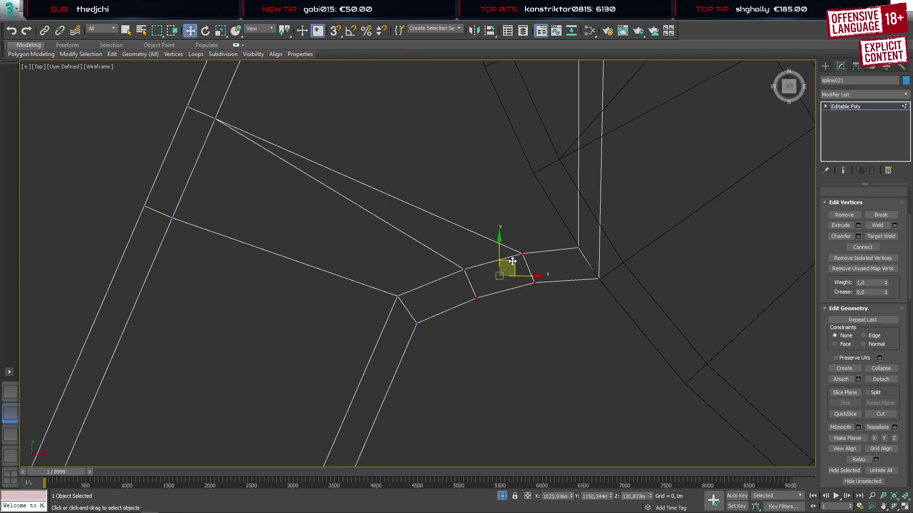
drag(506, 267, 497, 235)
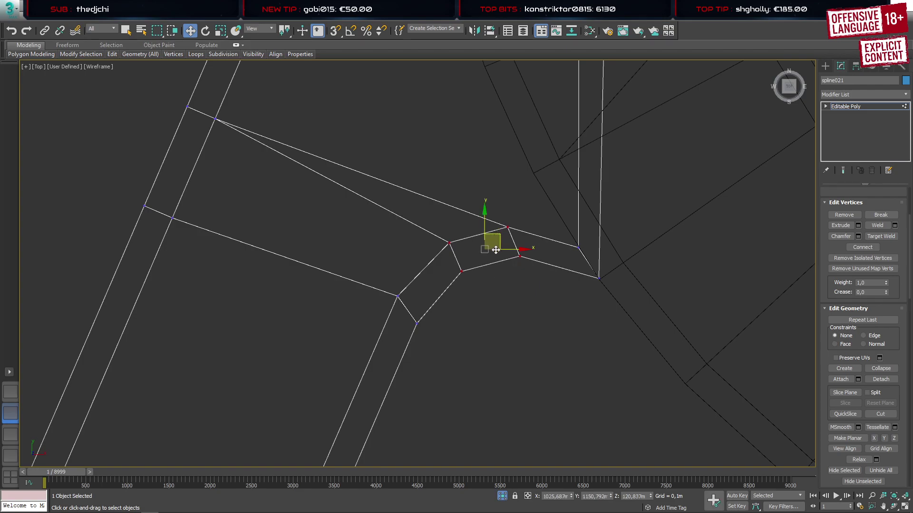
key(2)
key(ctrl+shift+c)
middle_drag(525, 299, 567, 253)
drag(424, 283, 424, 284)
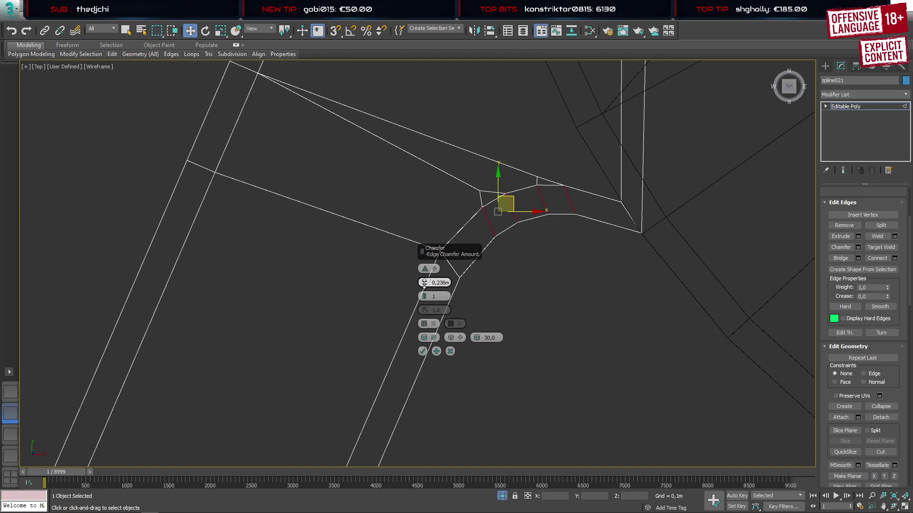
click(422, 351)
Adjust two pairs of vertices on the chamfered bend to smooth it
middle_drag(429, 329, 452, 292)
key(1)
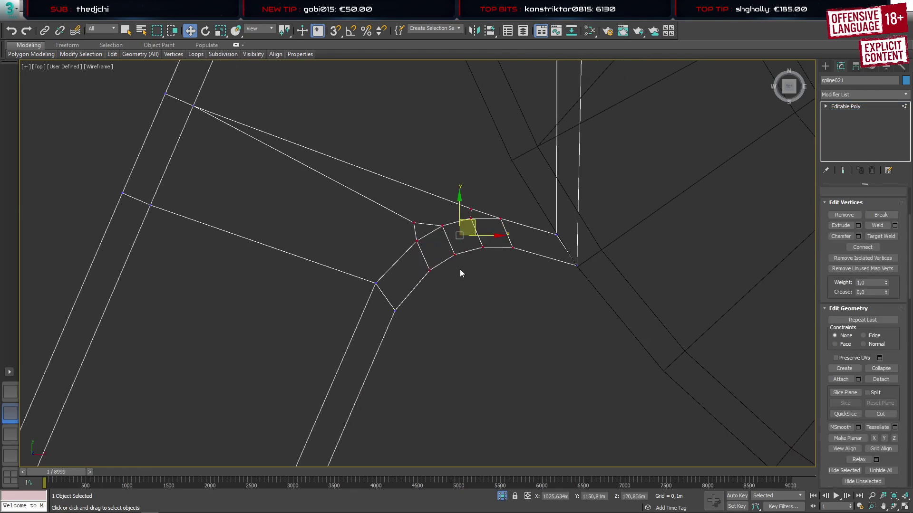
scroll(460, 270, up, 5)
drag(372, 217, 432, 322)
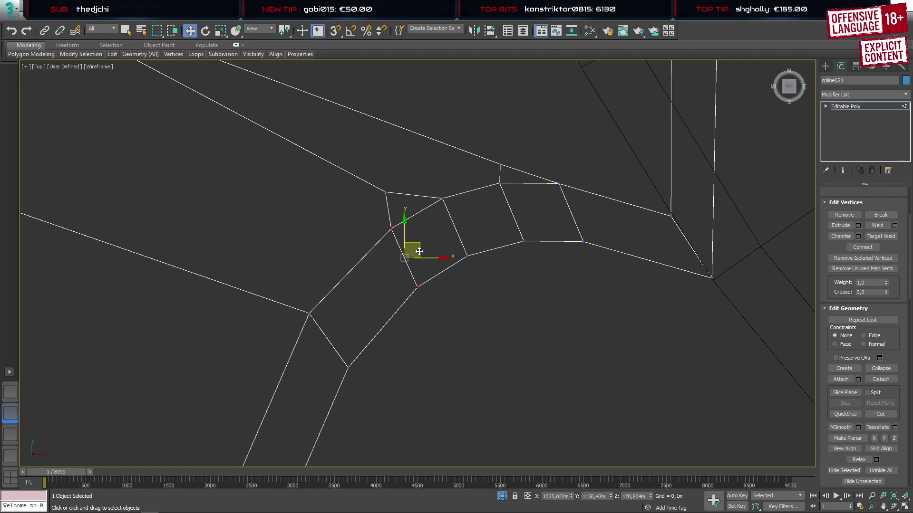
drag(420, 247, 408, 249)
middle_drag(530, 258, 494, 289)
drag(548, 240, 577, 235)
drag(508, 287, 508, 286)
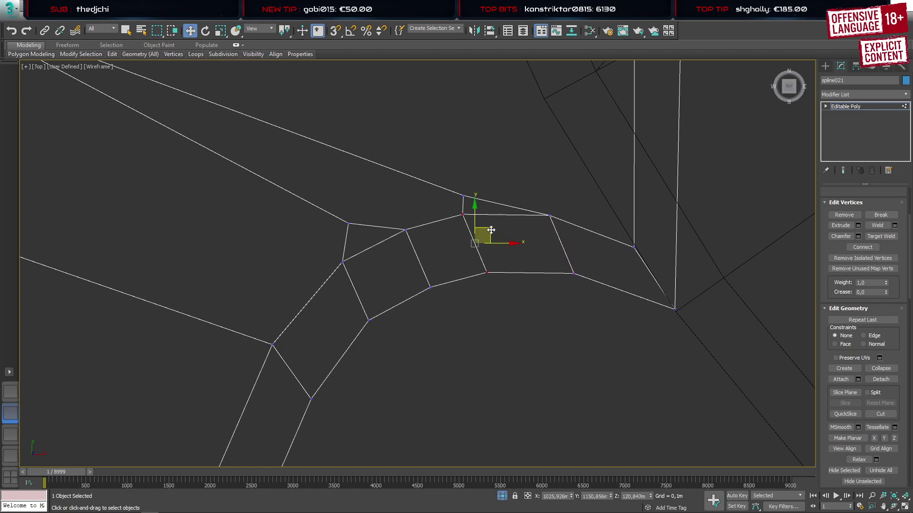
drag(491, 230, 499, 229)
scroll(416, 274, down, 4)
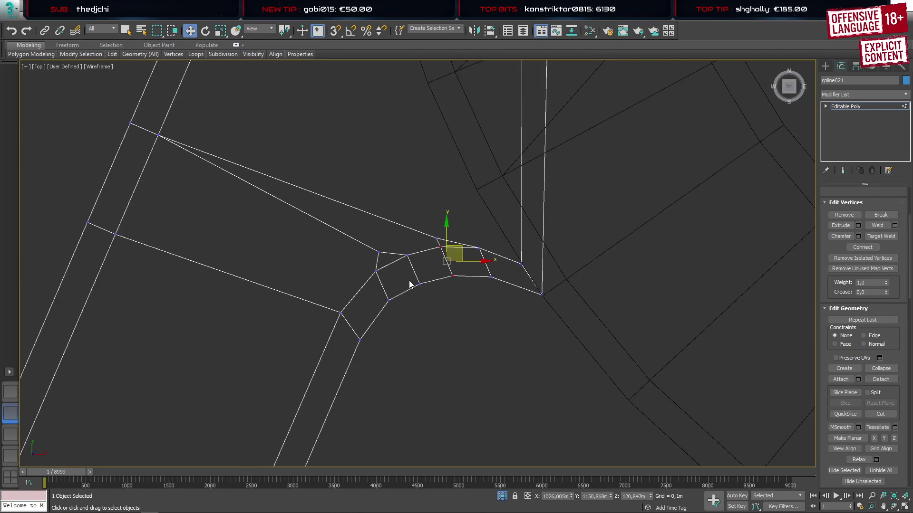
middle_drag(371, 261, 419, 311)
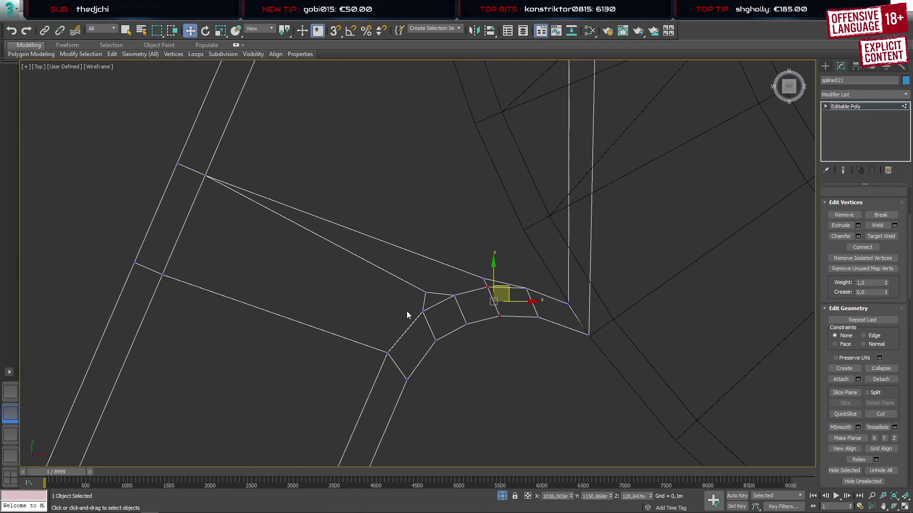
Target Weld two stray vertices onto the side road's upper corner
key(ctrl+shift+w)
click(425, 292)
click(205, 177)
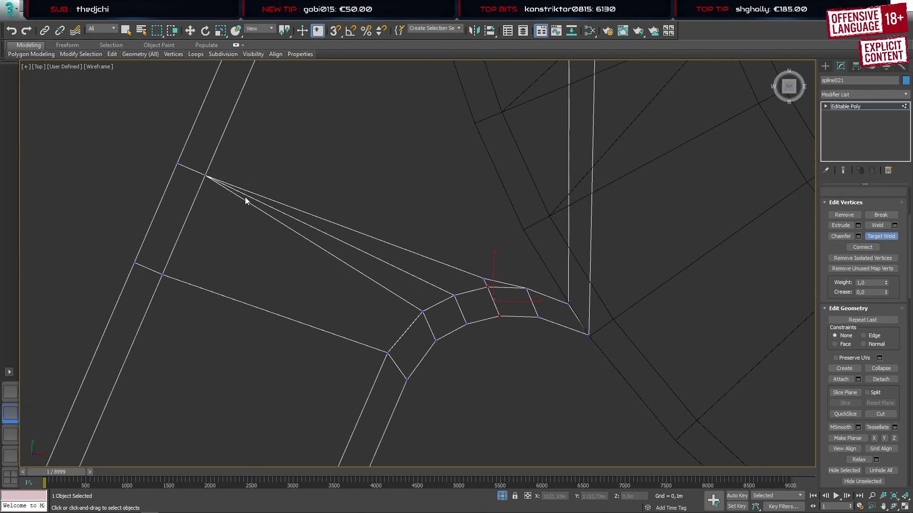
click(481, 279)
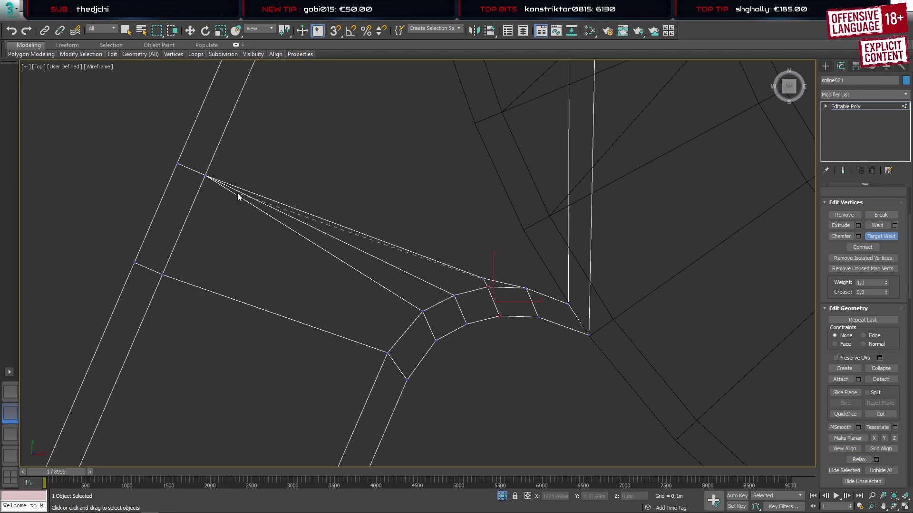
click(206, 177)
Nudge three fillet vertices on the rounded corner to even out the inner curve
right_click(433, 278)
scroll(462, 315, down, 3)
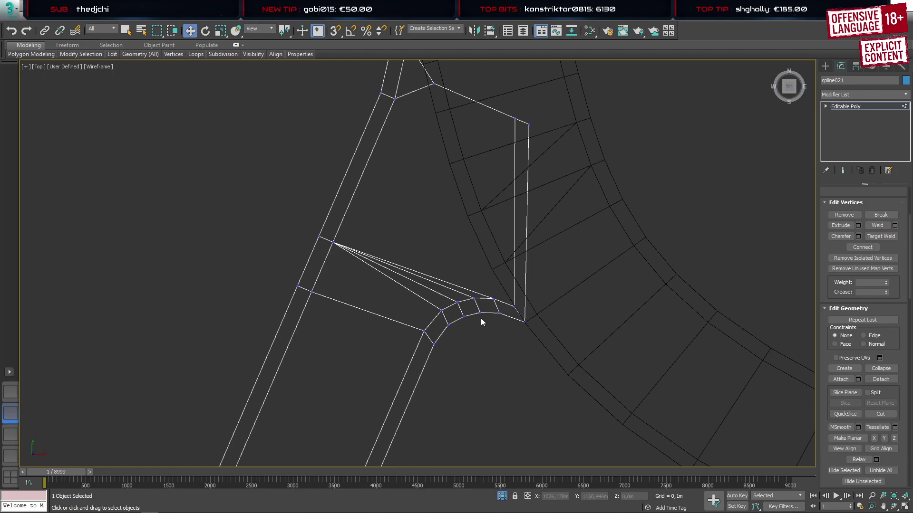
scroll(481, 318, up, 3)
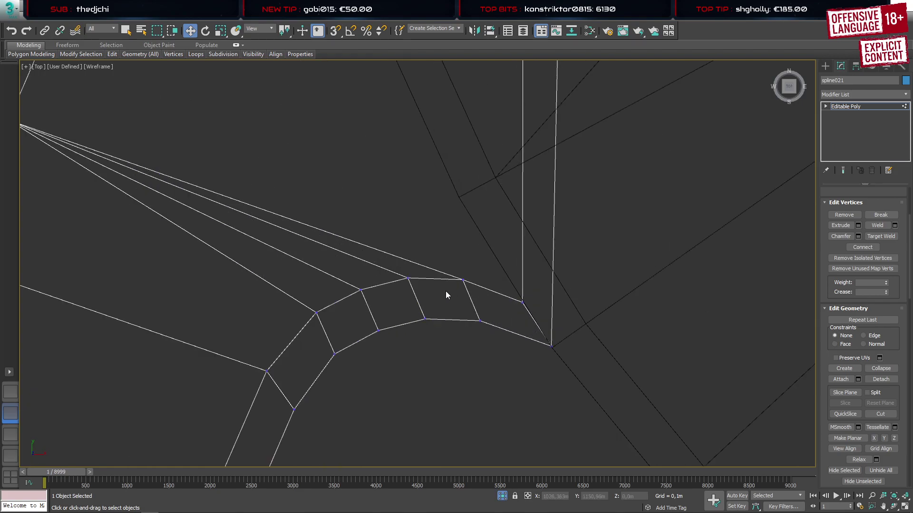
scroll(359, 325, up, 2)
drag(428, 259, 455, 242)
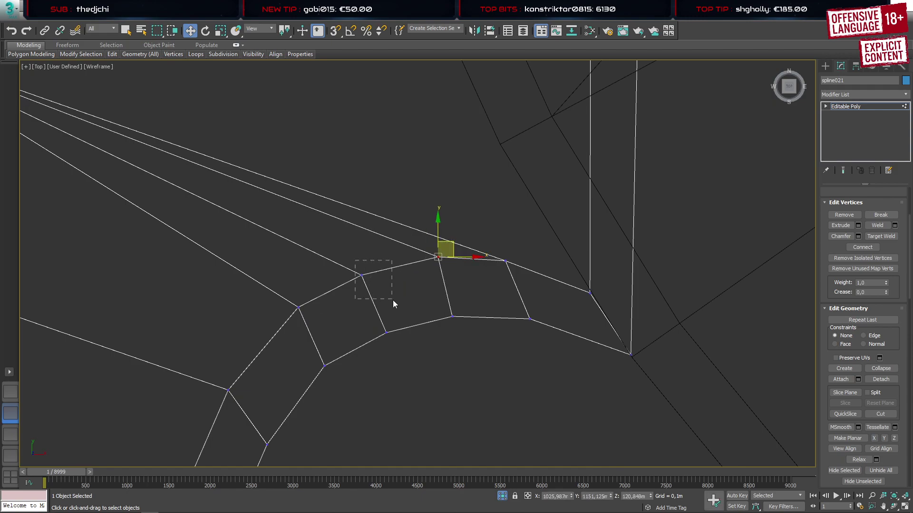
click(362, 275)
drag(377, 263, 385, 261)
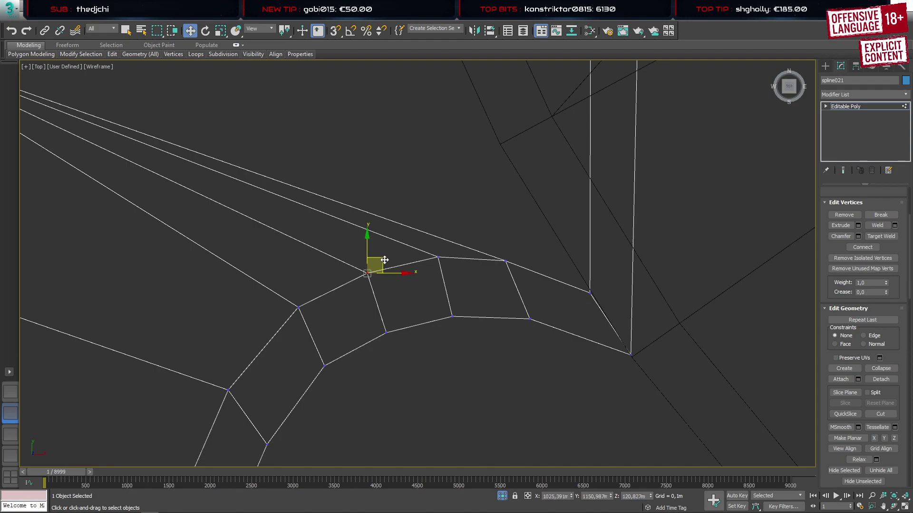
click(298, 307)
drag(311, 295, 305, 303)
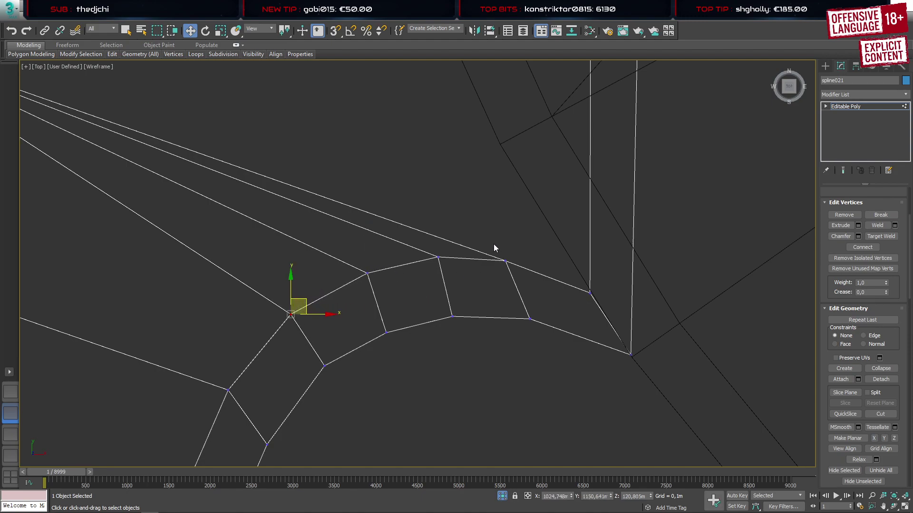
Shift the outer-corner and main-road-edge vertices to straighten the strip's upper edge
click(505, 260)
drag(518, 247, 547, 251)
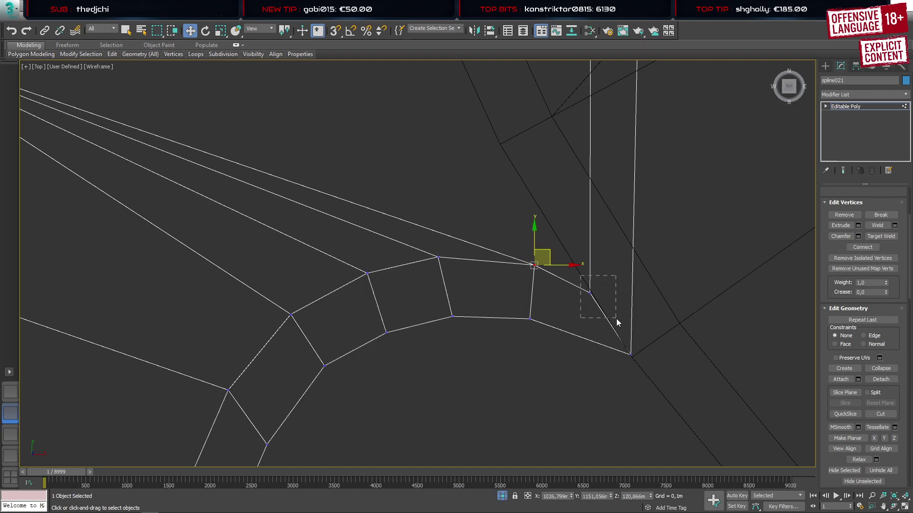
click(590, 292)
drag(604, 283, 602, 274)
click(437, 257)
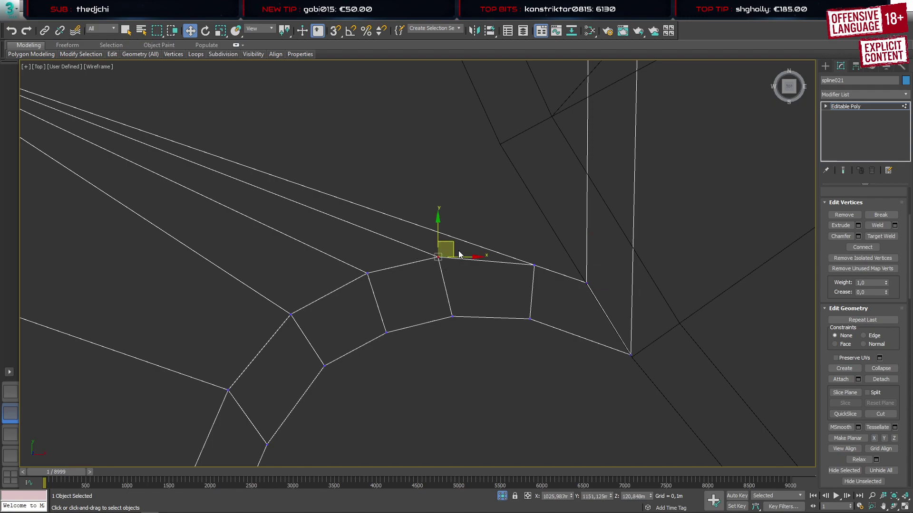
drag(453, 245, 465, 246)
scroll(363, 308, down, 2)
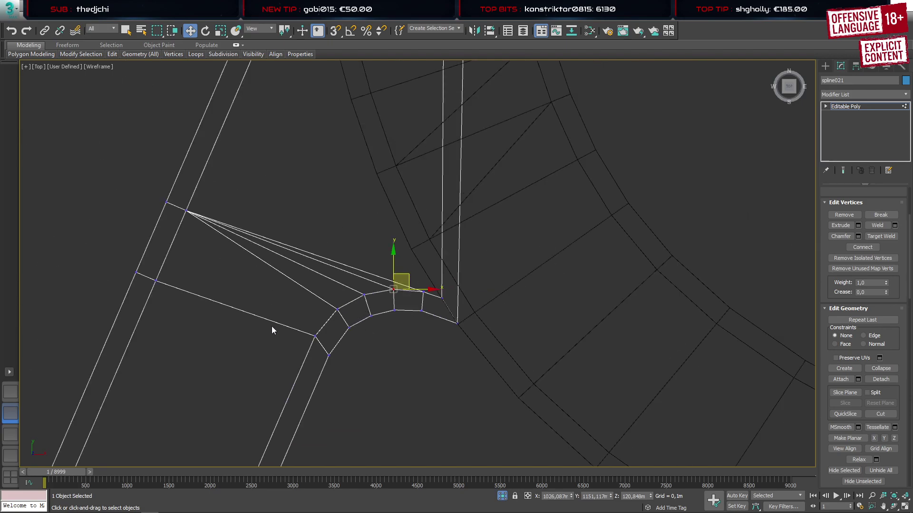
scroll(299, 350, down, 3)
middle_drag(321, 219, 329, 244)
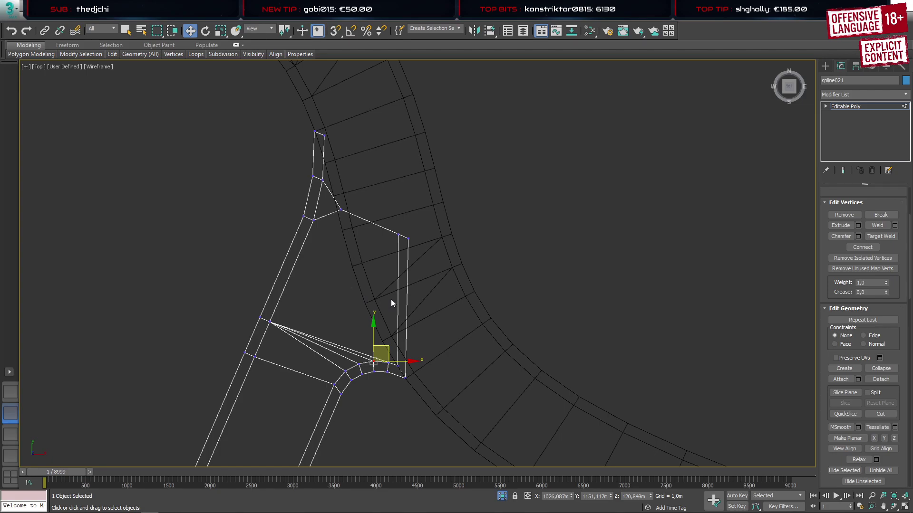
Delete the sliver, large gap-filling and small triangle polygons between the roads
key(4)
click(403, 263)
key(Delete)
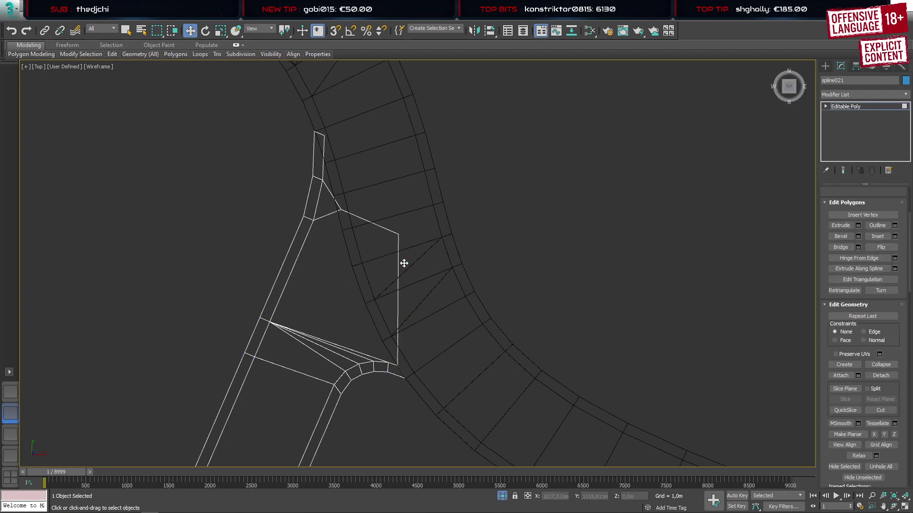
click(381, 249)
key(Delete)
click(326, 204)
key(Delete)
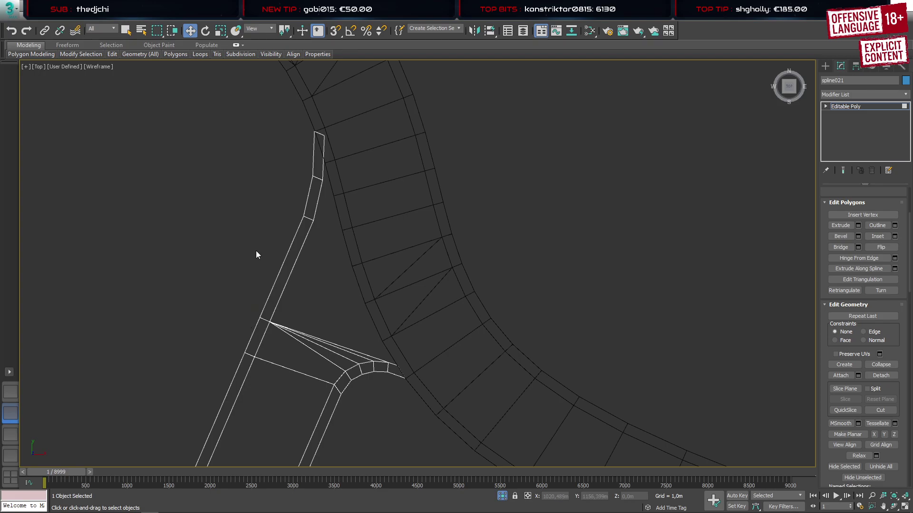
Chamfer the upper junction corner edge by about 0.5m
key(2)
click(309, 218)
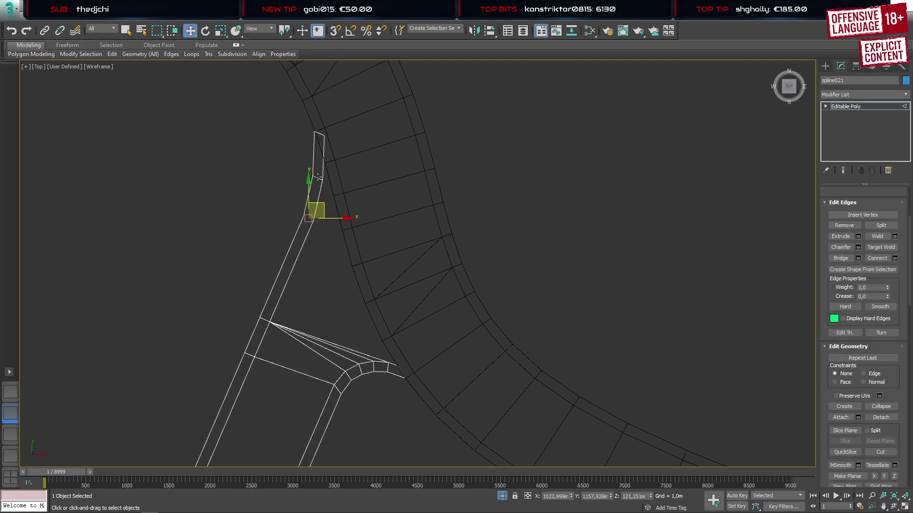
key(ctrl+shift+c)
scroll(310, 195, up, 2)
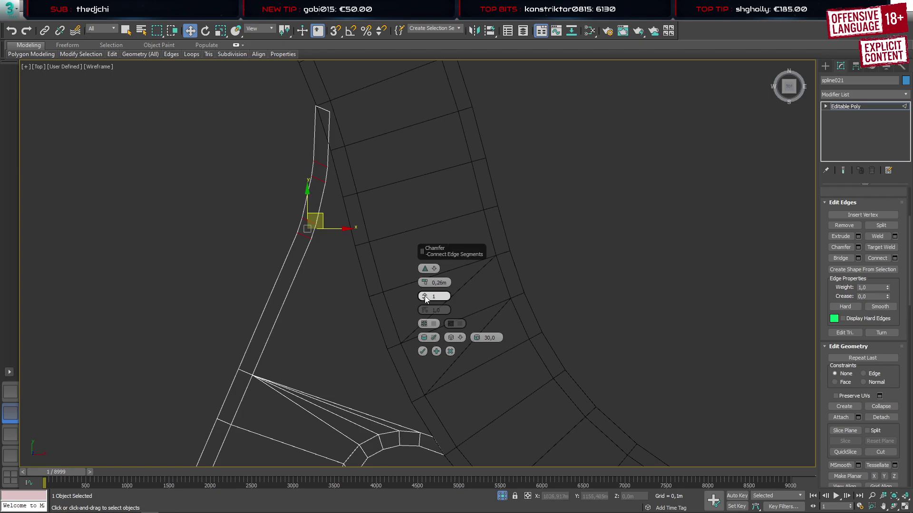
drag(422, 280, 423, 273)
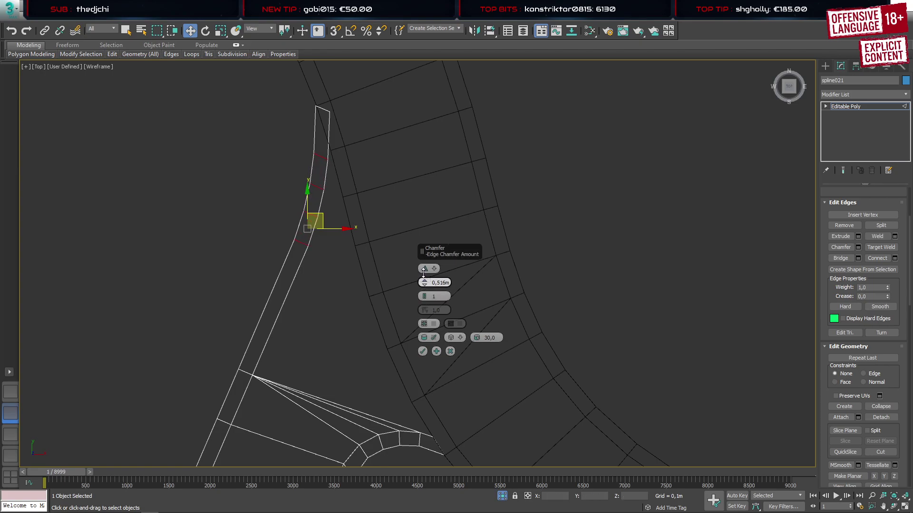
click(422, 352)
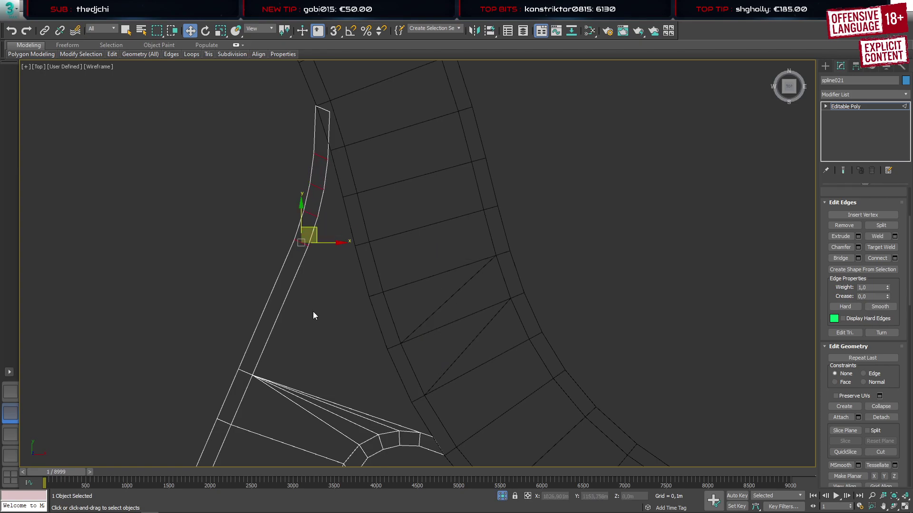
Slide the side road's top-right end vertex down its edge to the corner fillet
key(1)
scroll(312, 112, up, 6)
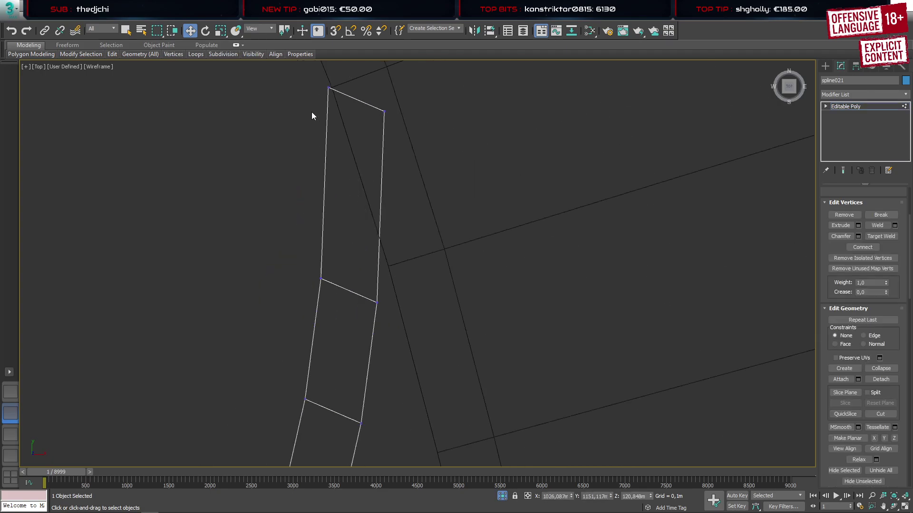
middle_drag(312, 112, 328, 234)
drag(379, 272, 378, 274)
middle_drag(387, 343, 349, 246)
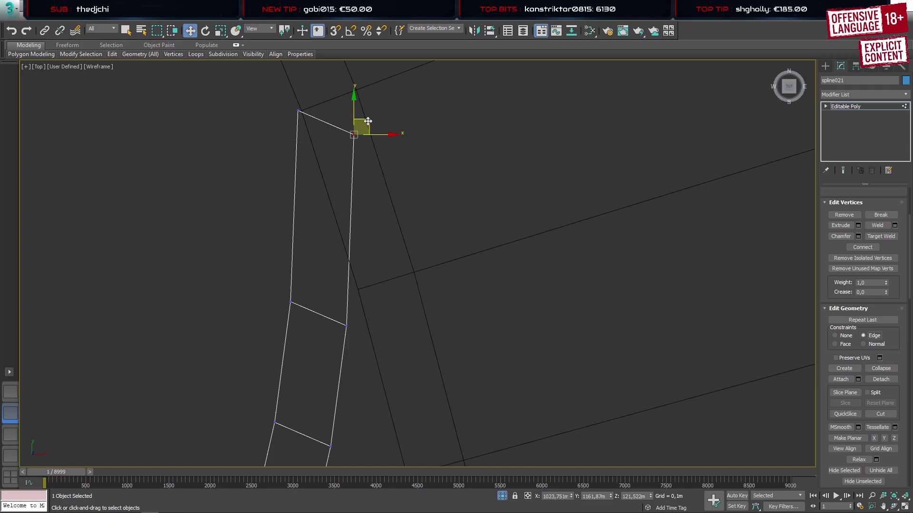
drag(362, 126, 375, 256)
Reframe the junction and select the vertex pair across the side road
scroll(296, 253, down, 5)
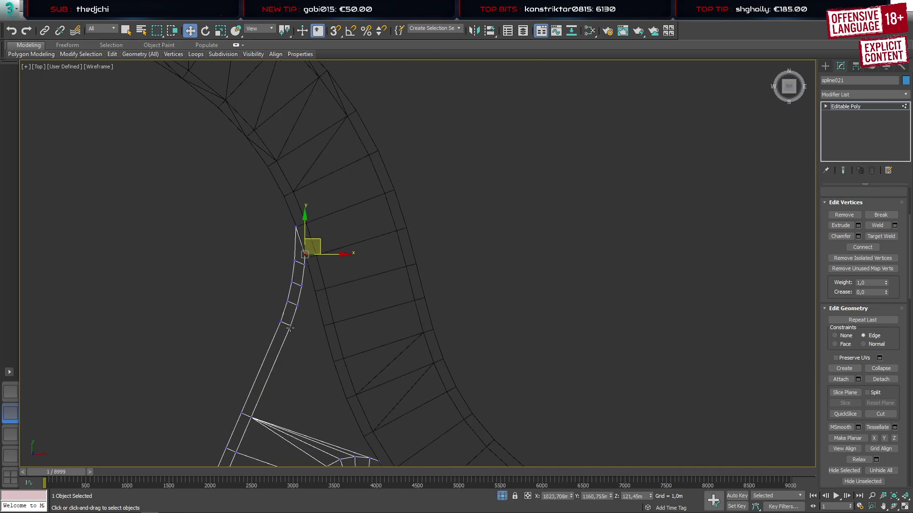
middle_drag(290, 328, 302, 273)
scroll(295, 304, down, 3)
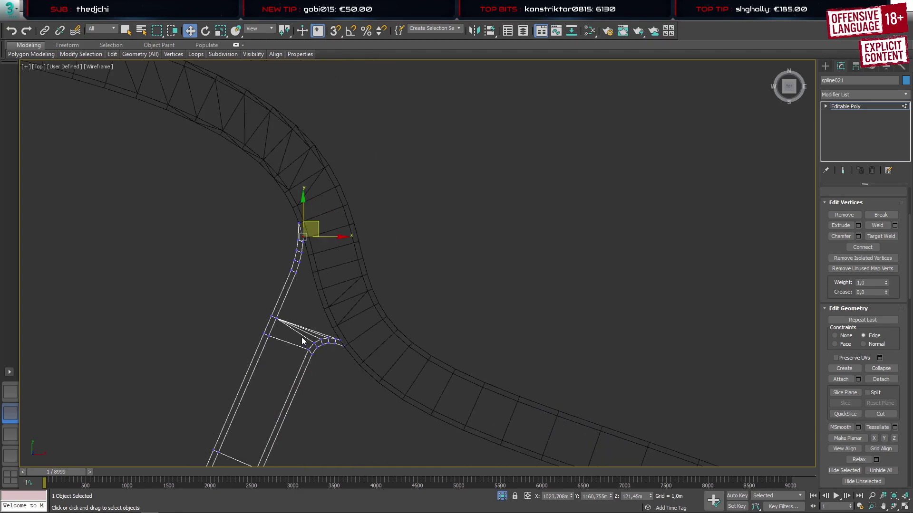
middle_drag(295, 349, 357, 302)
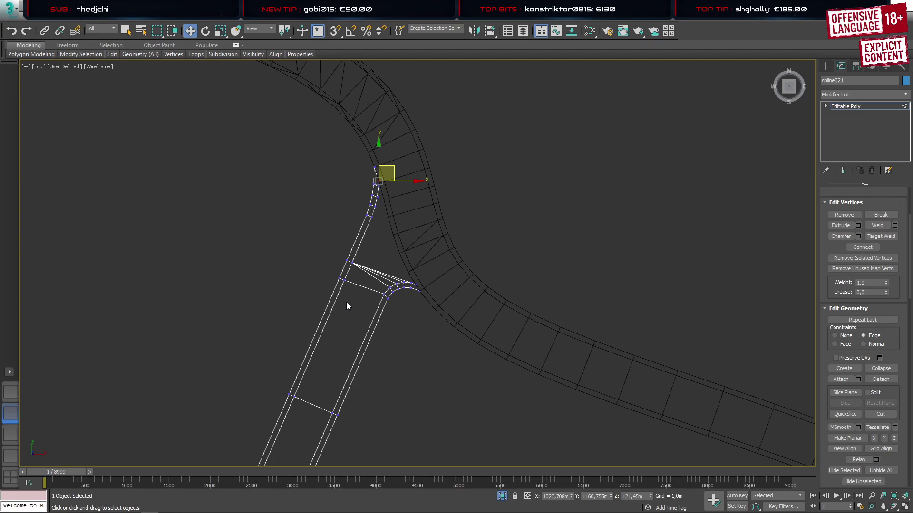
middle_drag(298, 404, 327, 338)
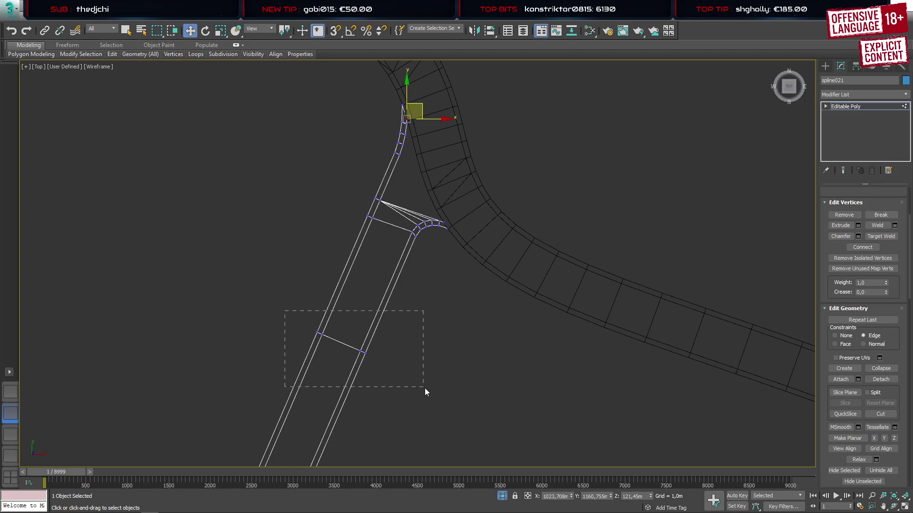
drag(424, 388, 424, 388)
Switch to a shaded Perspective view and select successive vertex pairs along the side road
click(10, 392)
scroll(495, 400, down, 7)
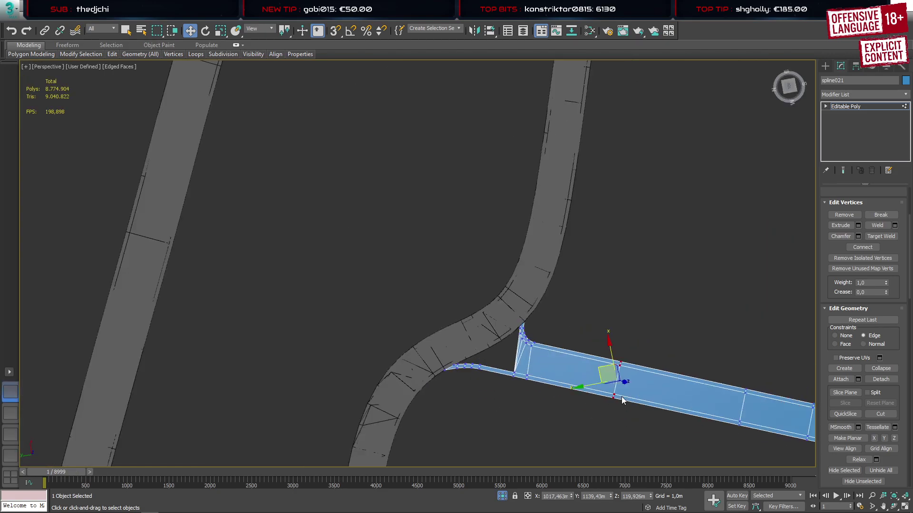
middle_drag(621, 397, 524, 293)
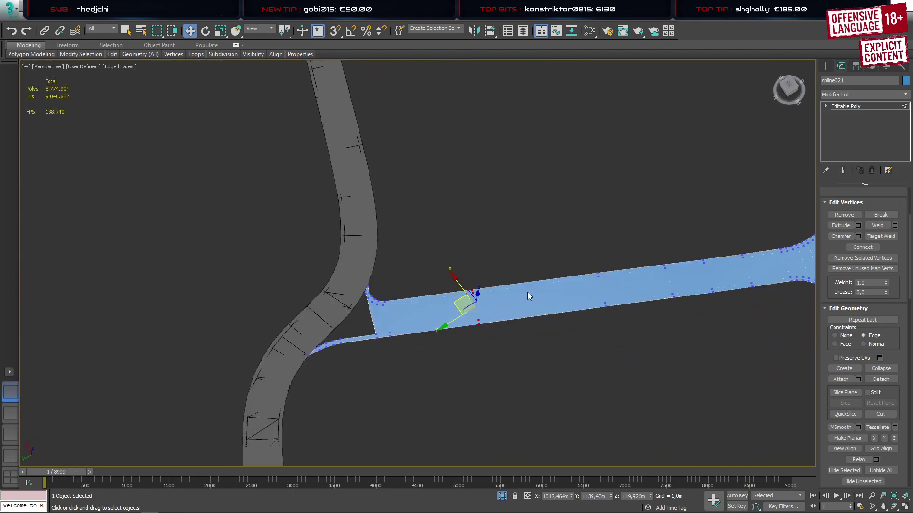
drag(564, 255, 616, 334)
drag(645, 250, 682, 318)
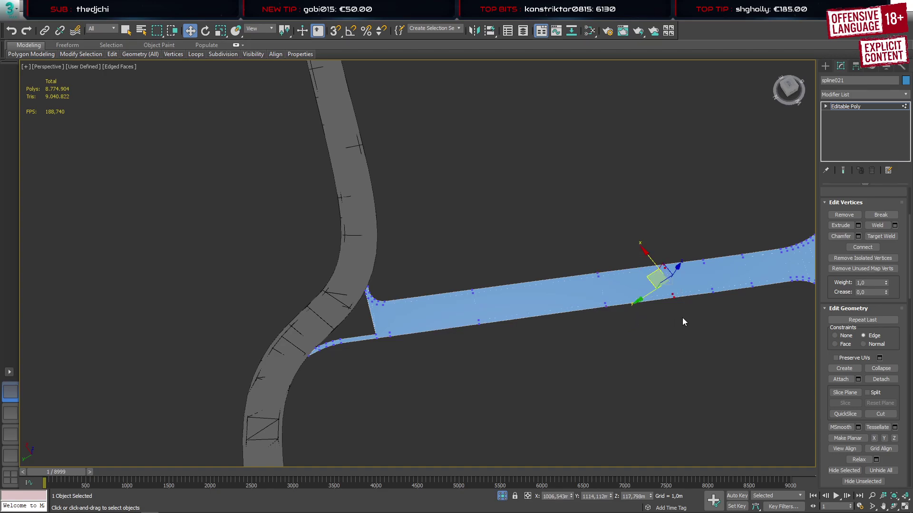
middle_drag(694, 280, 489, 268)
scroll(489, 268, up, 3)
drag(486, 216, 530, 307)
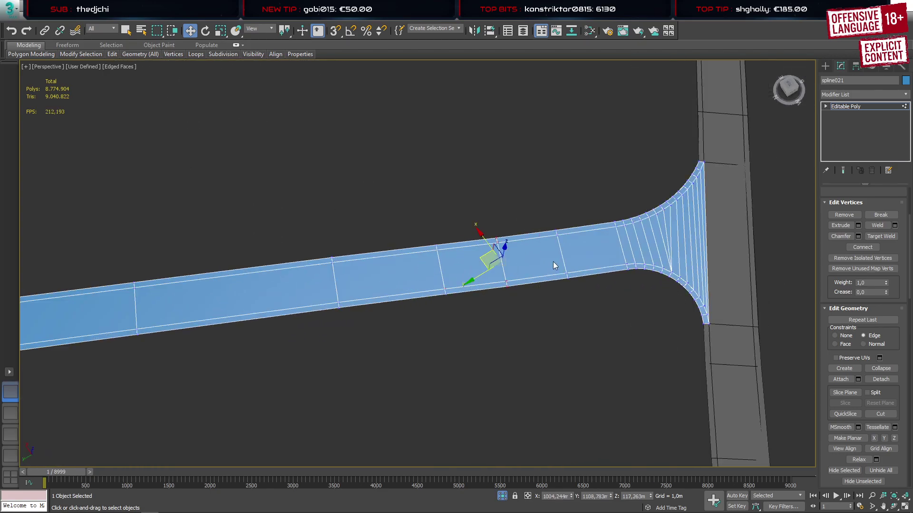
drag(543, 207, 584, 312)
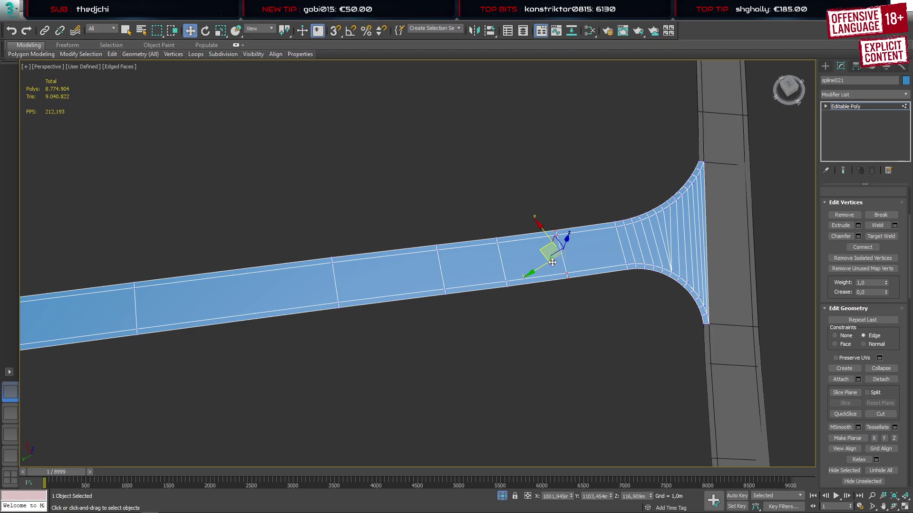
Select the four vertices at the other junction, then the fillet's pointed tip vertex
middle_drag(259, 274, 618, 216)
scroll(358, 264, up, 4)
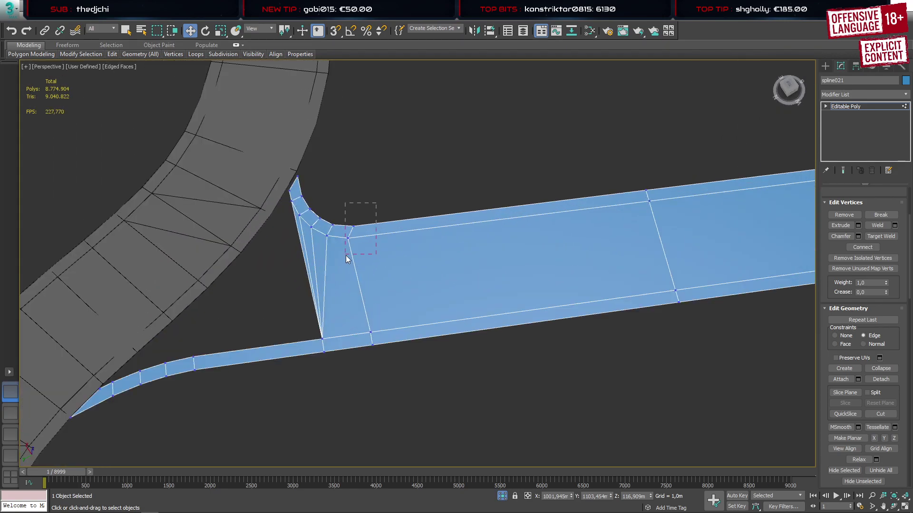
drag(346, 255, 346, 256)
ctrl+drag(395, 314, 362, 370)
alt+middle_drag(332, 292, 531, 310)
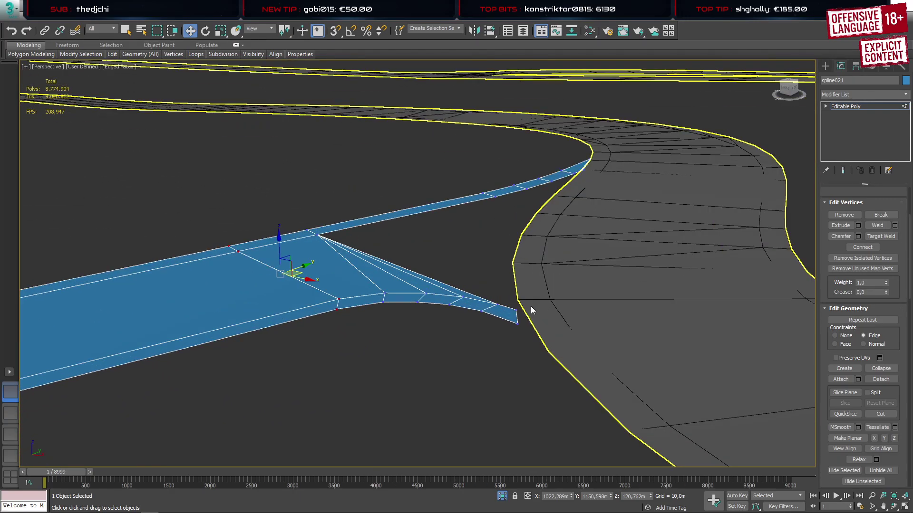
drag(504, 351, 504, 351)
alt+middle_drag(505, 351, 522, 297)
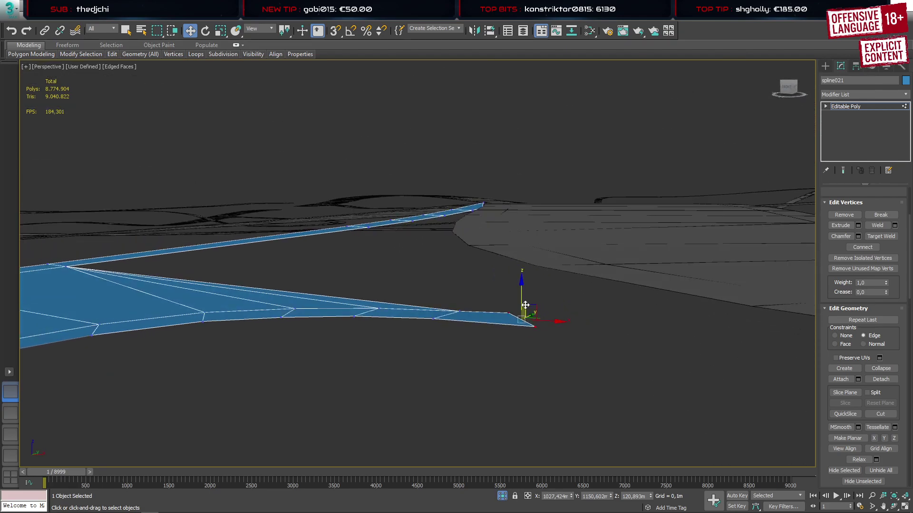
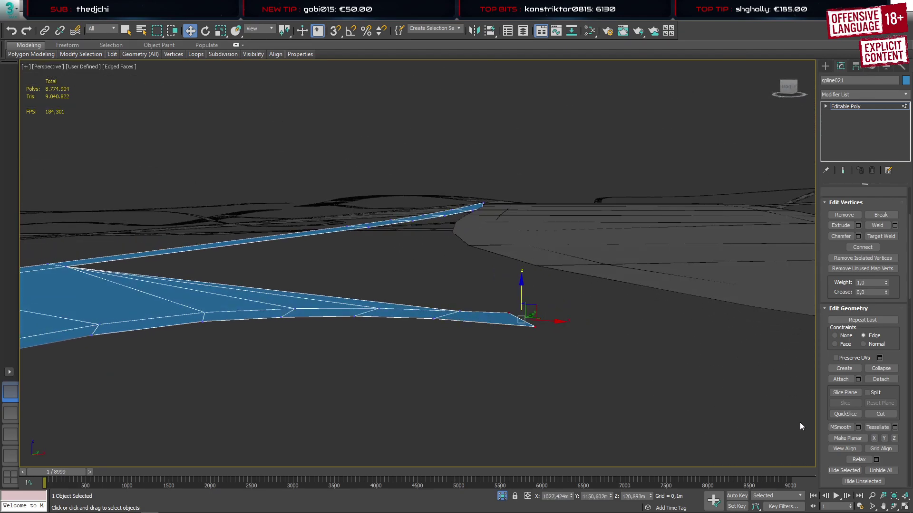
Set Constraints to None and raise the blue road's tip vertex about 0.336 m
click(843, 337)
drag(522, 291, 537, 232)
alt+middle_drag(446, 277, 456, 306)
drag(379, 259, 446, 334)
alt+middle_drag(442, 296, 437, 275)
drag(434, 281, 434, 224)
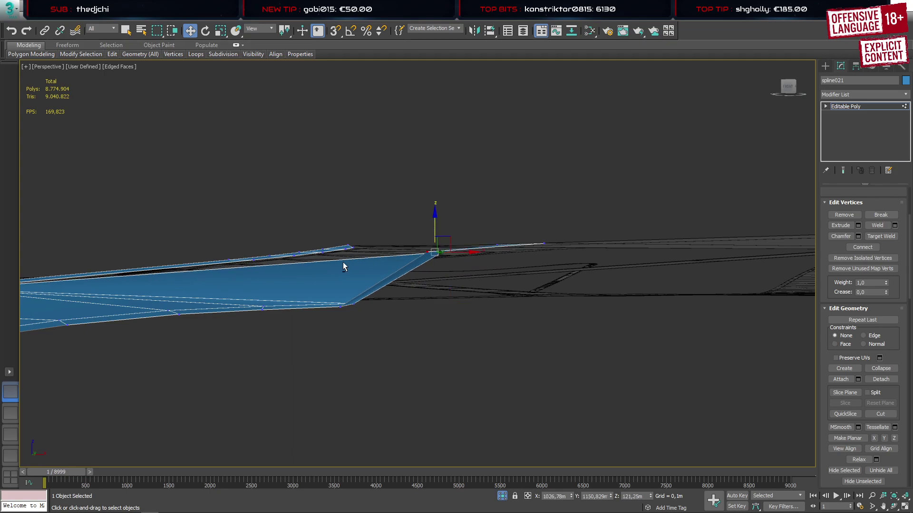
Raise the tip further, then lift the lower road-edge vertices about 0.326 m
alt+middle_drag(343, 262, 332, 288)
drag(332, 288, 381, 329)
drag(349, 275, 351, 233)
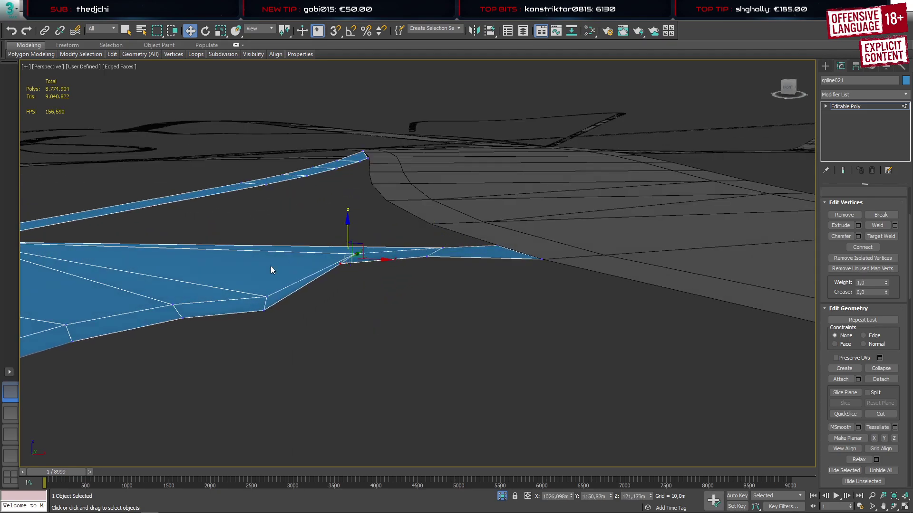
middle_drag(271, 267, 336, 234)
drag(347, 240, 365, 194)
Raise the remaining lower road vertices, including the lower-left one by about 0.083 m
click(289, 270)
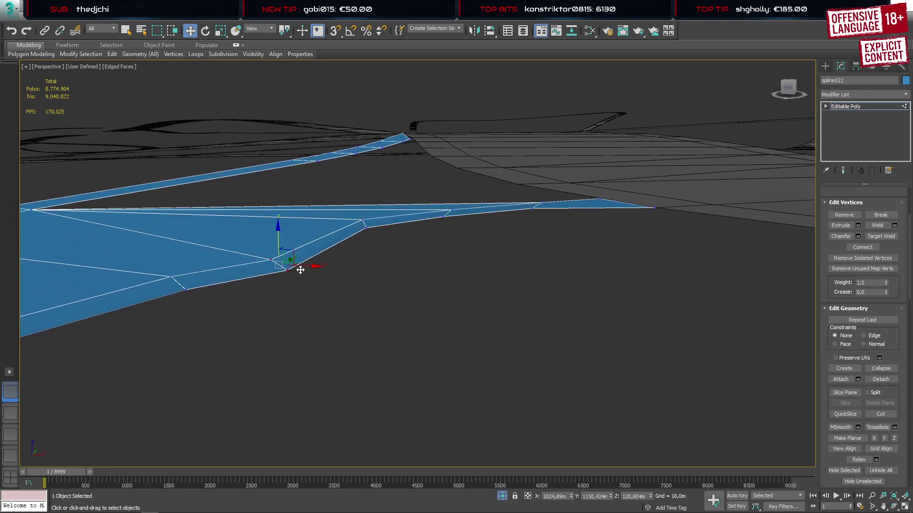
drag(278, 237, 279, 219)
click(171, 276)
drag(177, 259, 179, 242)
drag(237, 230, 311, 271)
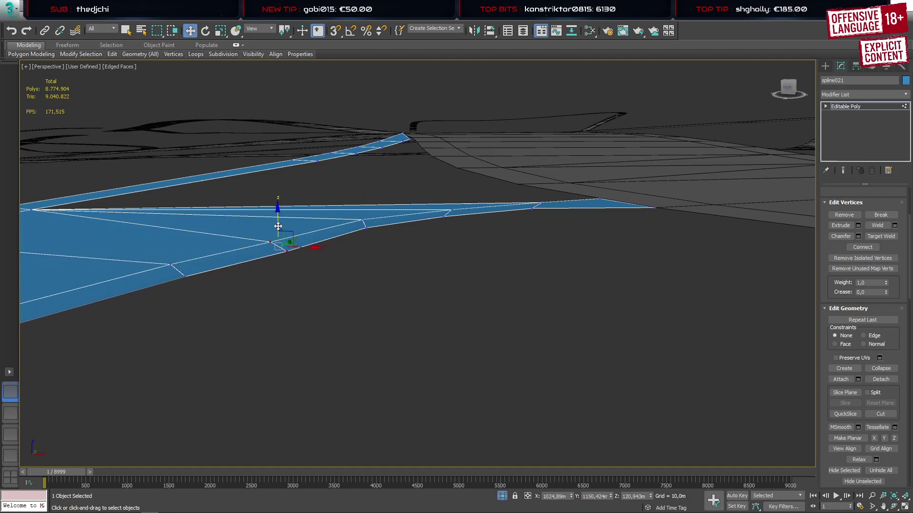
drag(278, 227, 278, 222)
Lower the selected vertices very slightly and inspect the blue road surface around the corner
alt+middle_drag(278, 222, 247, 256)
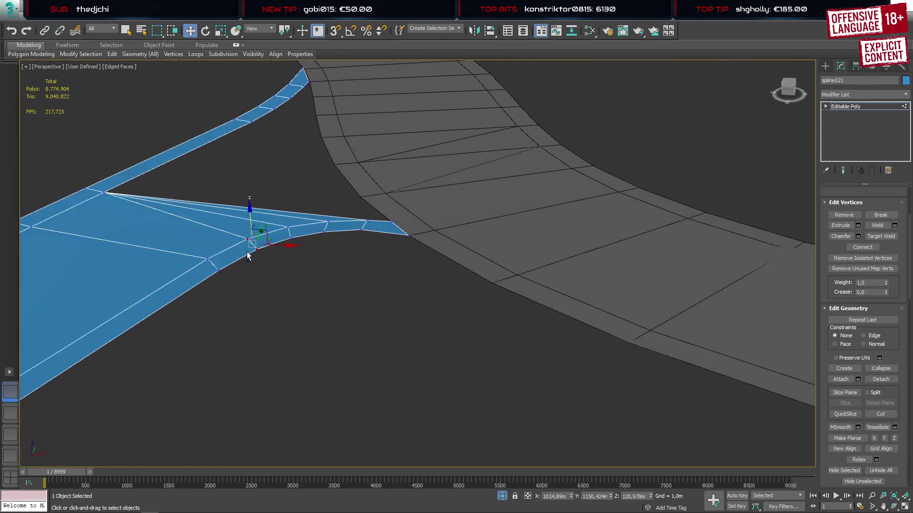
alt+middle_drag(282, 213, 290, 218)
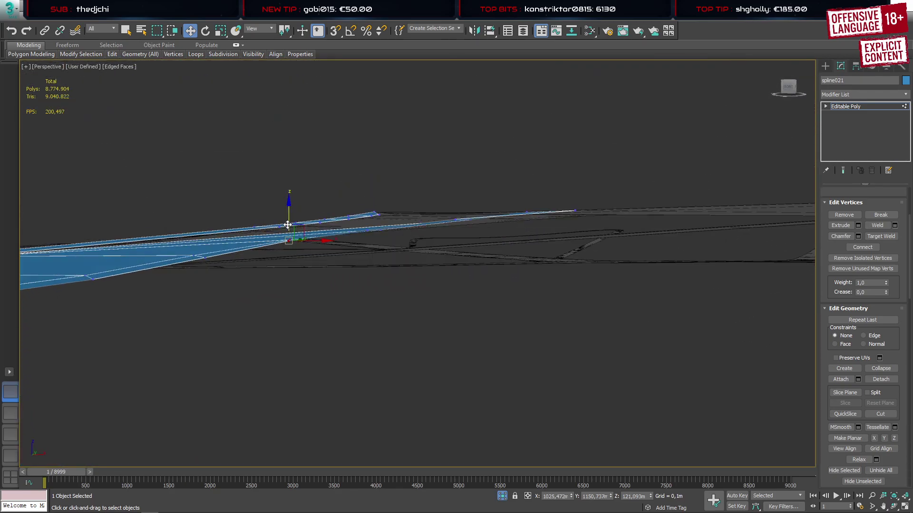
drag(290, 218, 291, 221)
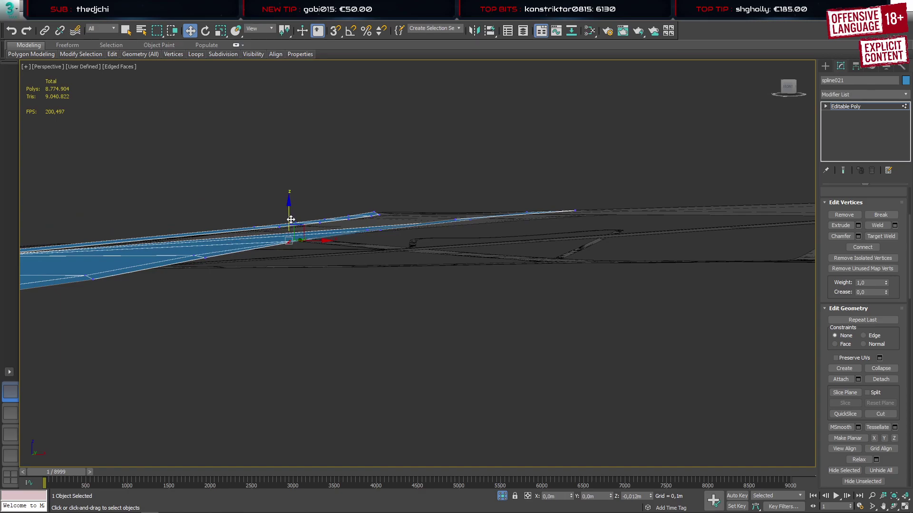
alt+middle_drag(291, 221, 401, 272)
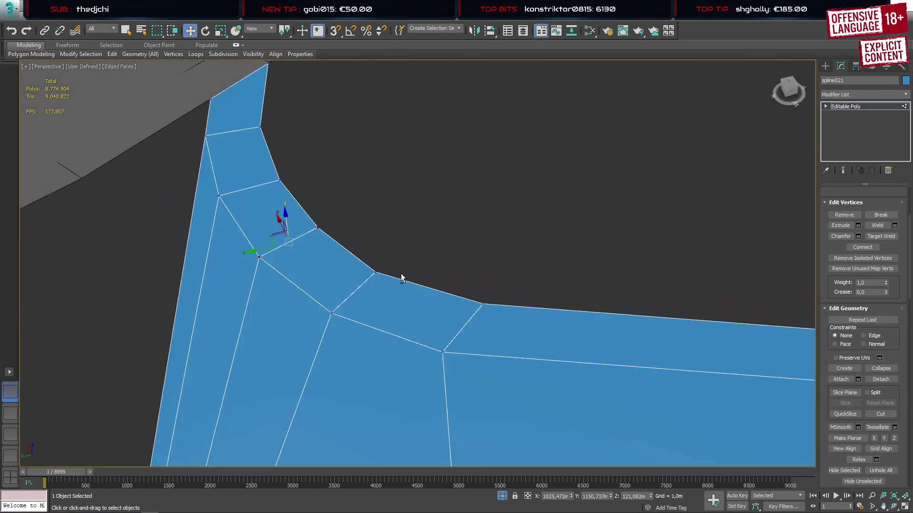
scroll(401, 274, down, 5)
alt+middle_drag(363, 304, 283, 339)
middle_drag(213, 285, 367, 340)
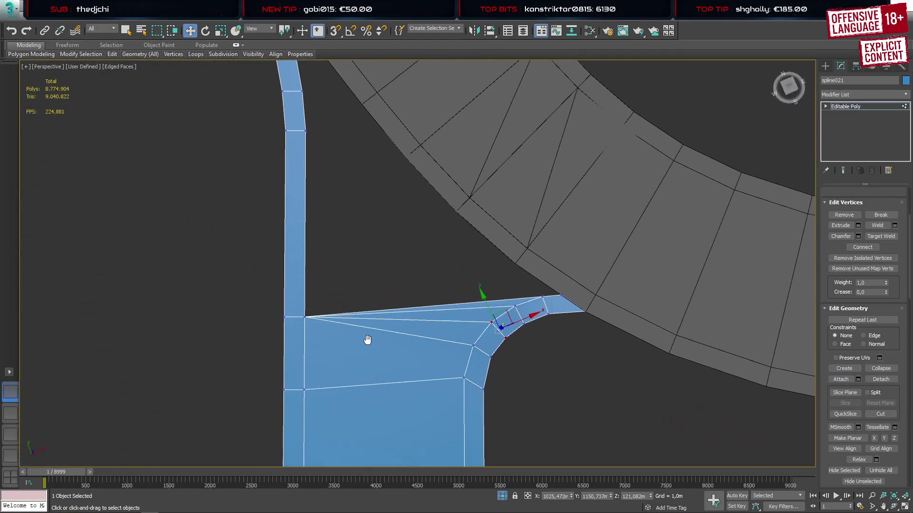
scroll(343, 355, down, 5)
scroll(308, 228, up, 5)
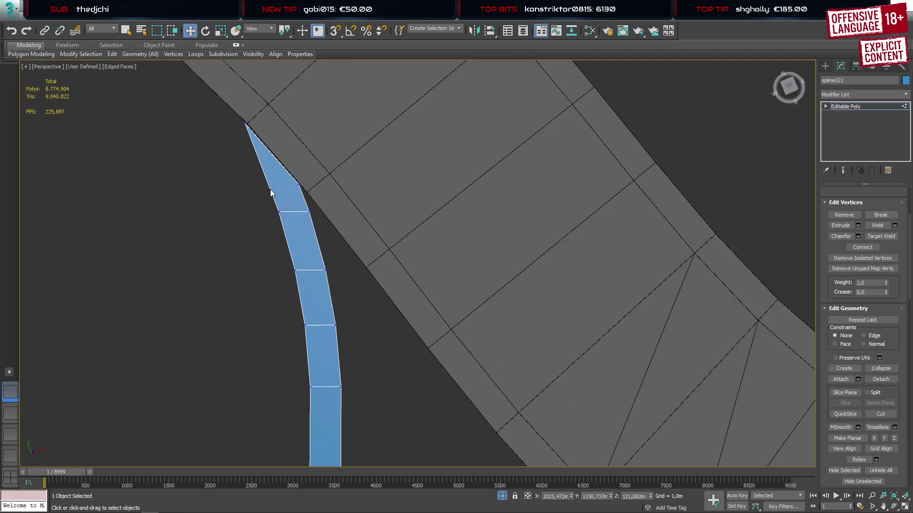
middle_drag(351, 154, 384, 238)
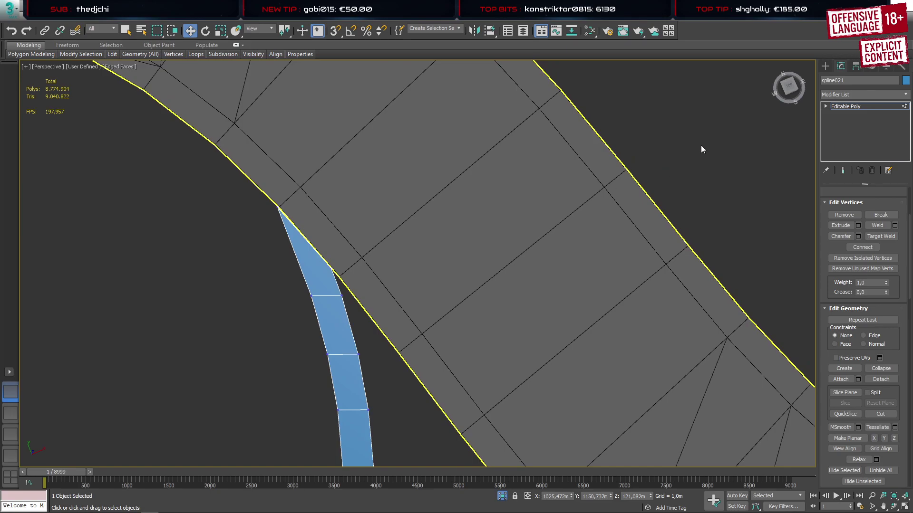
Connect the selected street edges with a new edge slid toward the blue road's tip
click(829, 67)
click(491, 167)
key(2)
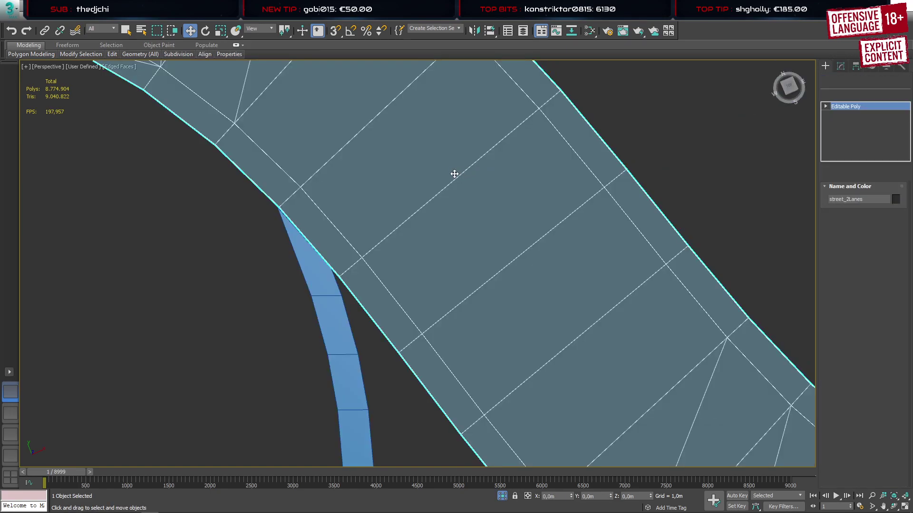
click(347, 230)
scroll(348, 242, up, 4)
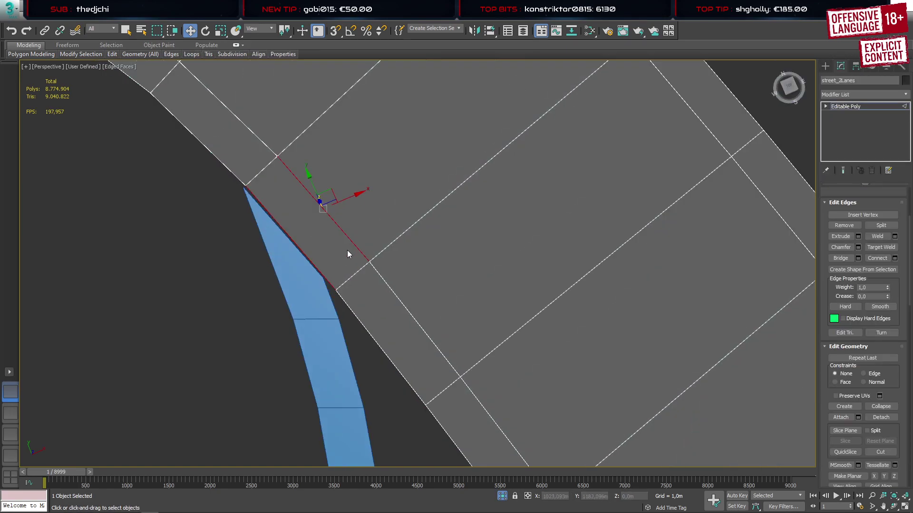
click(10, 414)
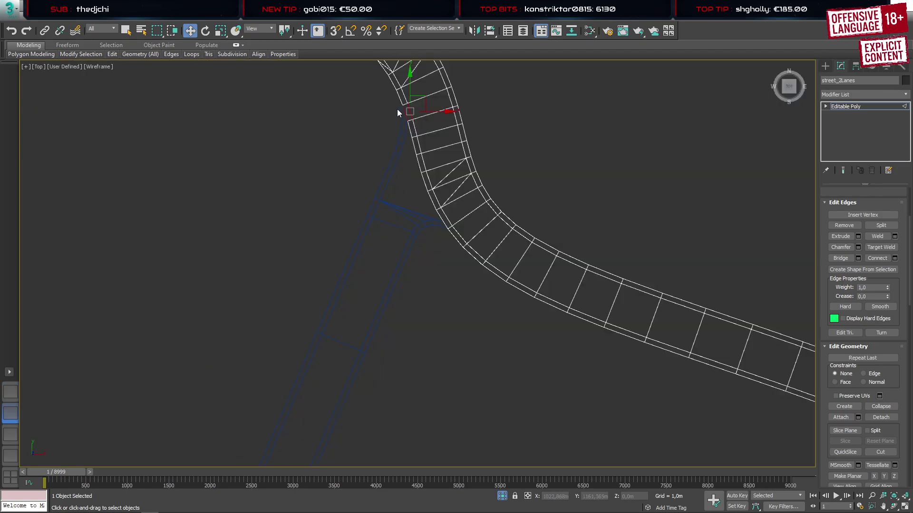
middle_drag(410, 118, 418, 204)
scroll(419, 205, up, 6)
scroll(315, 252, up, 2)
key(ctrl+shift+e)
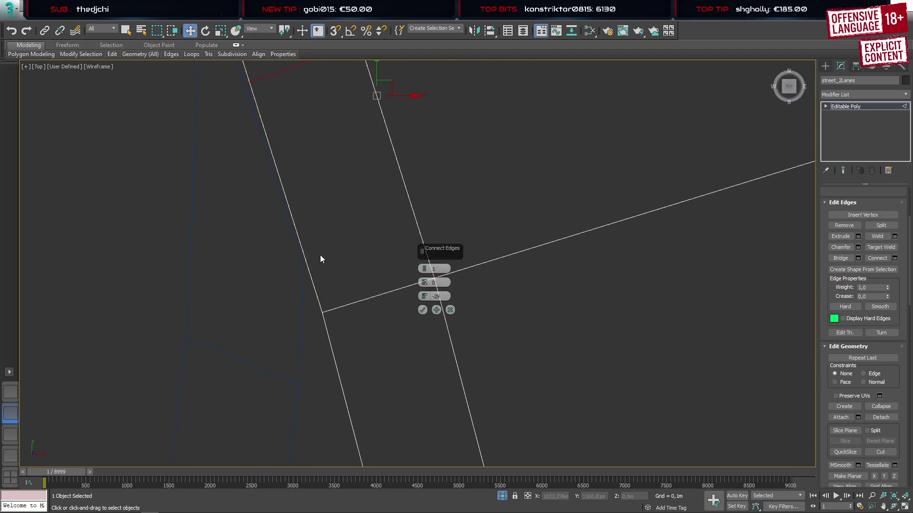
drag(427, 295, 444, 105)
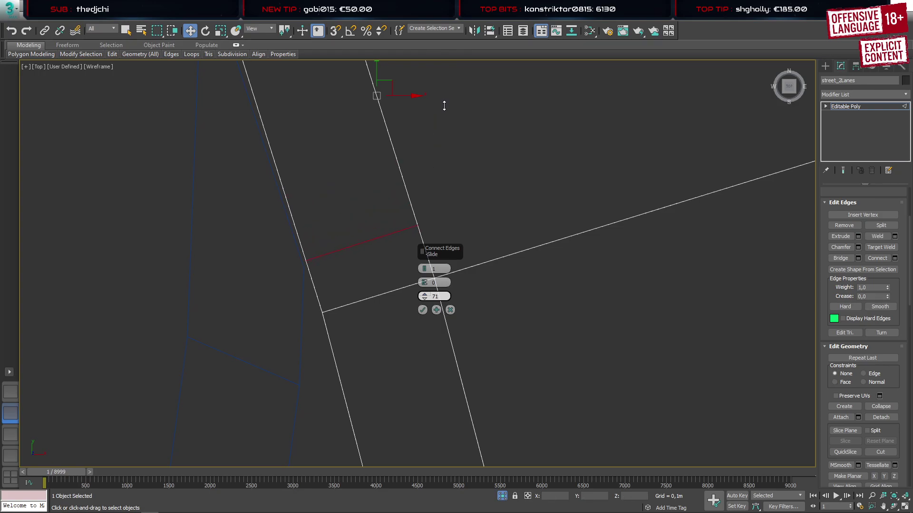
click(422, 309)
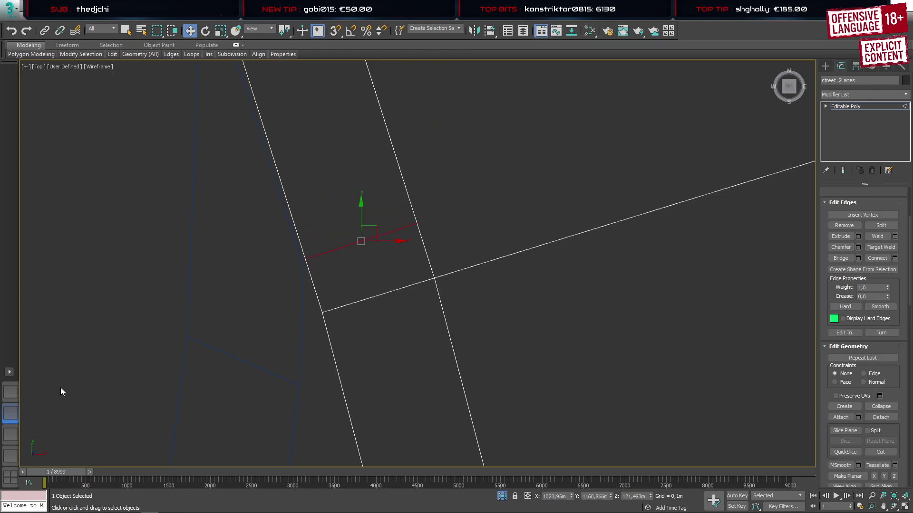
Snap the blue road's tip vertex onto the new street corner with vertex snapping
click(10, 392)
middle_drag(270, 226, 399, 217)
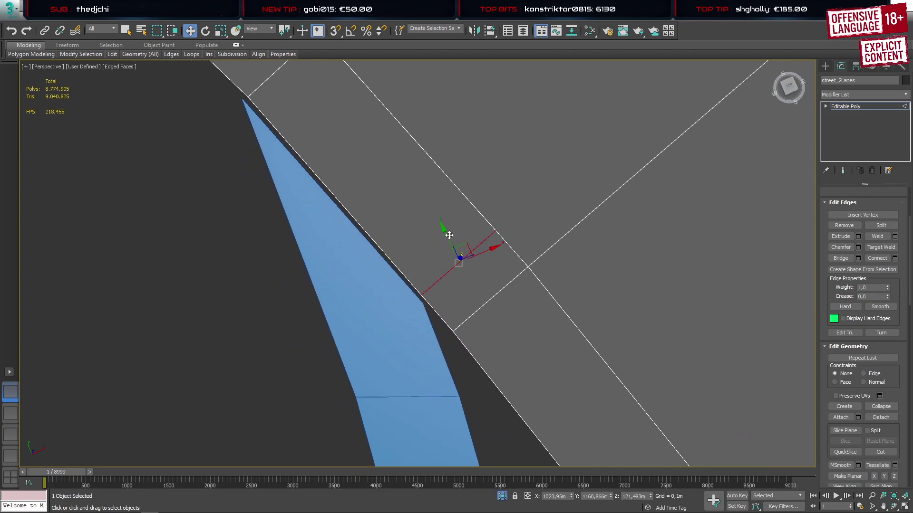
click(826, 67)
click(400, 316)
key(1)
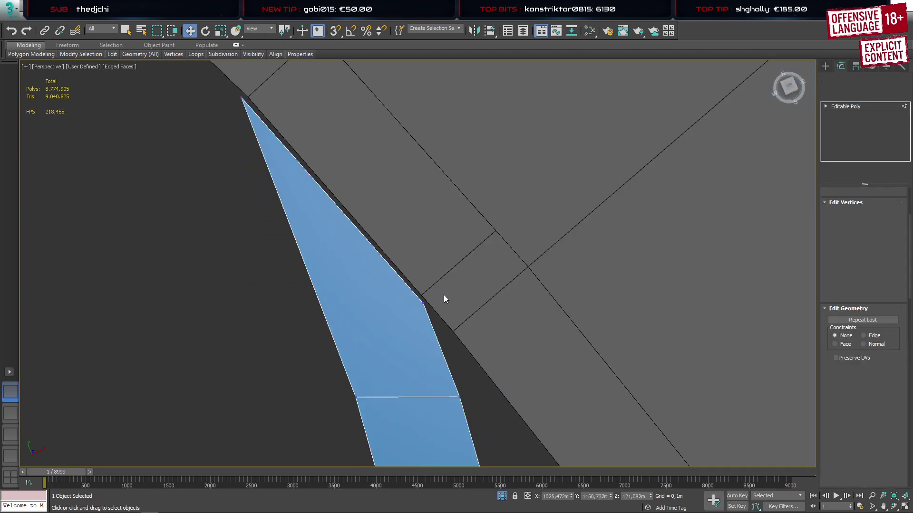
drag(445, 286, 424, 295)
key(s)
drag(213, 89, 264, 126)
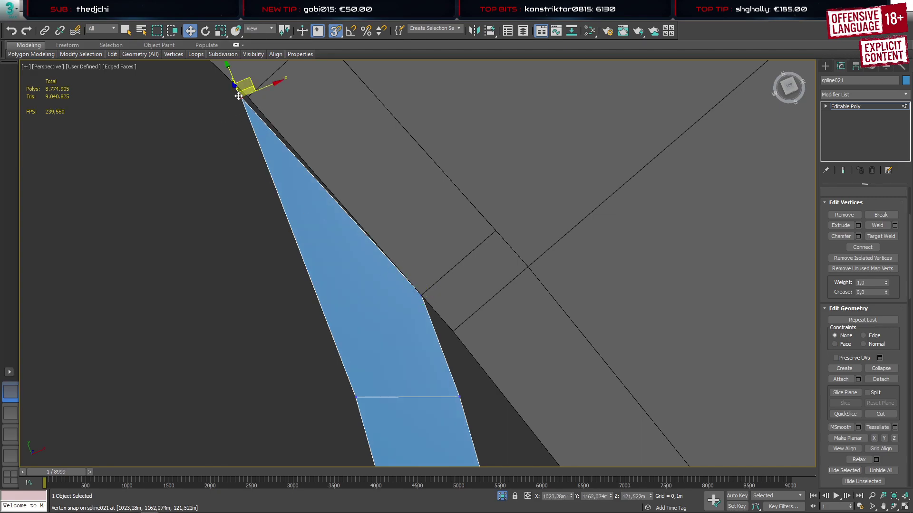
drag(239, 96, 249, 93)
scroll(430, 250, down, 5)
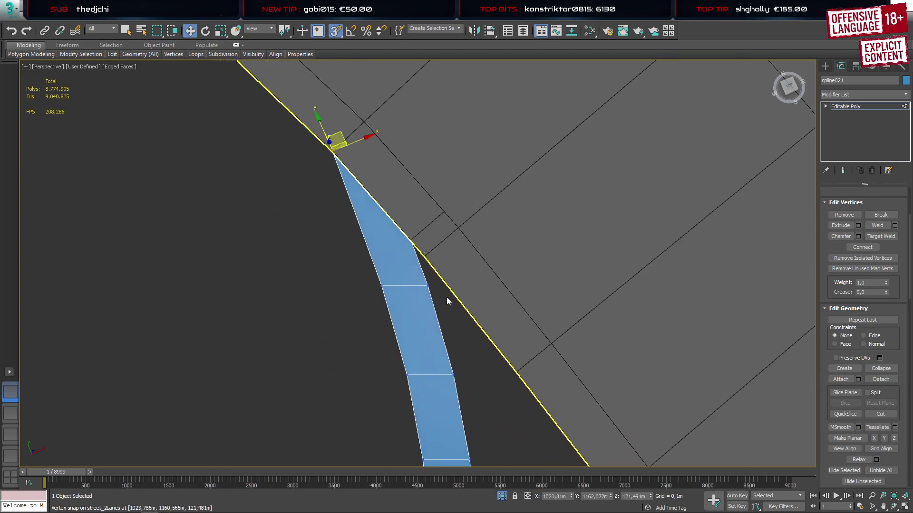
With snapping off, Target Weld the extra street vertex onto the junction vertex
click(825, 67)
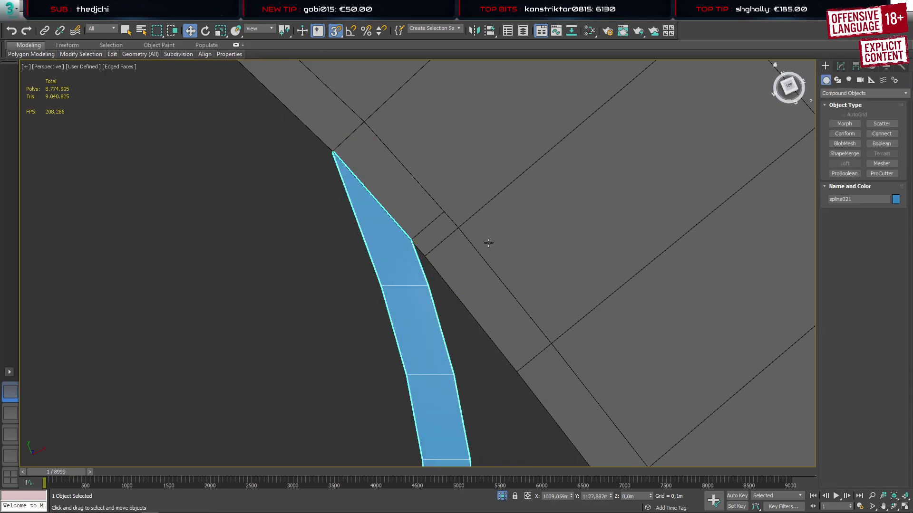
click(437, 220)
key(1)
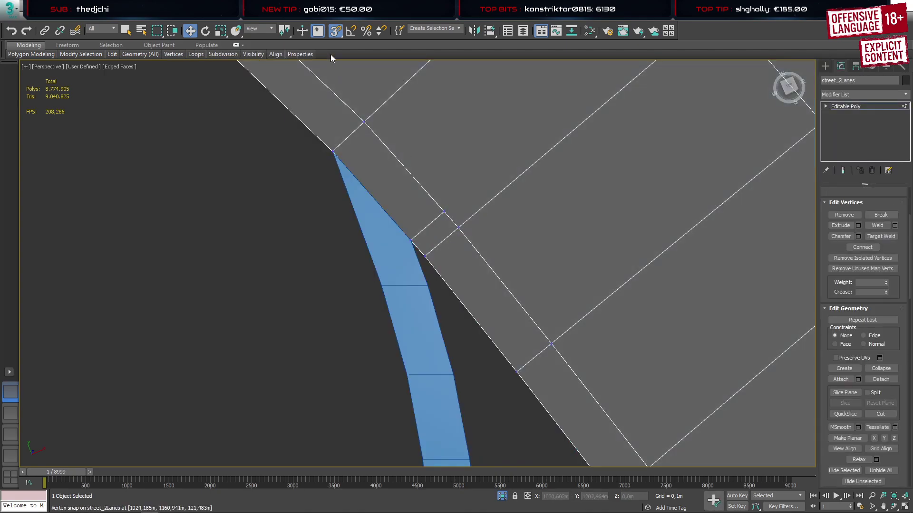
key(s)
key(ctrl+w)
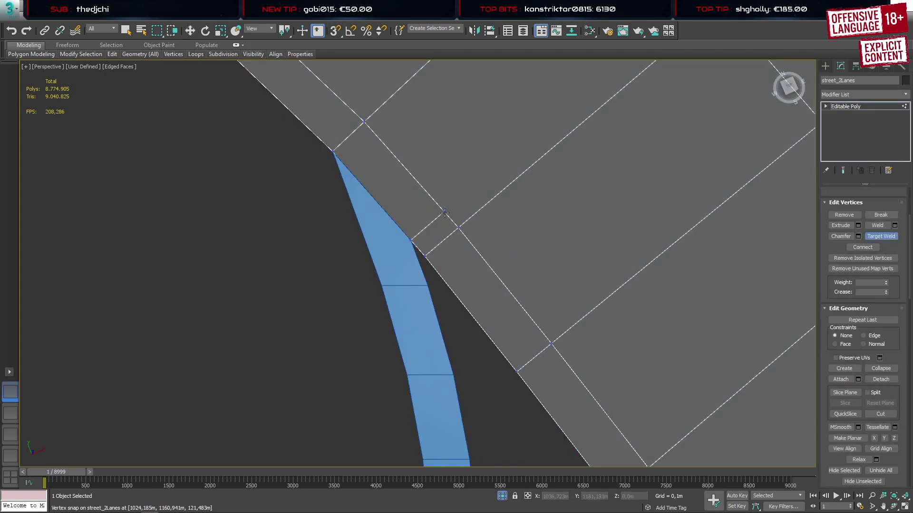
click(363, 121)
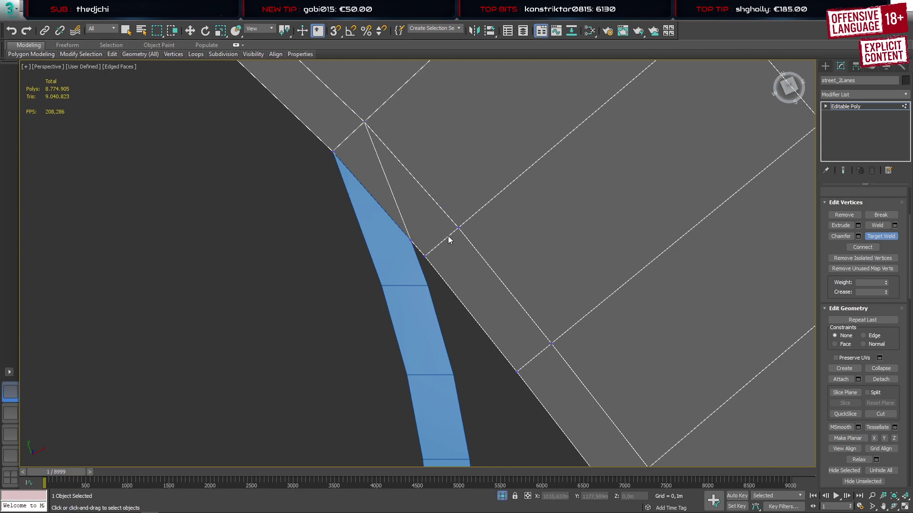
scroll(447, 236, down, 10)
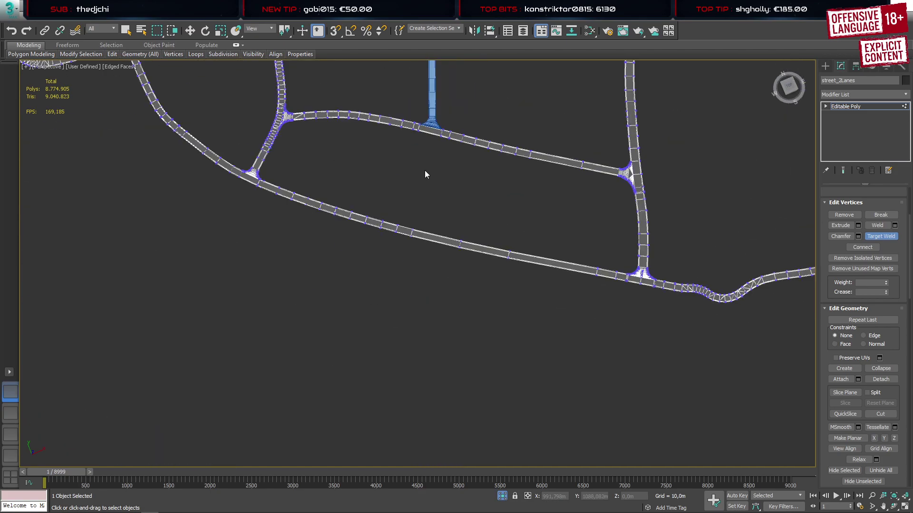
At the blue road's upper junction, Target Weld the street's junction vertex onto its neighbour
scroll(426, 175, up, 10)
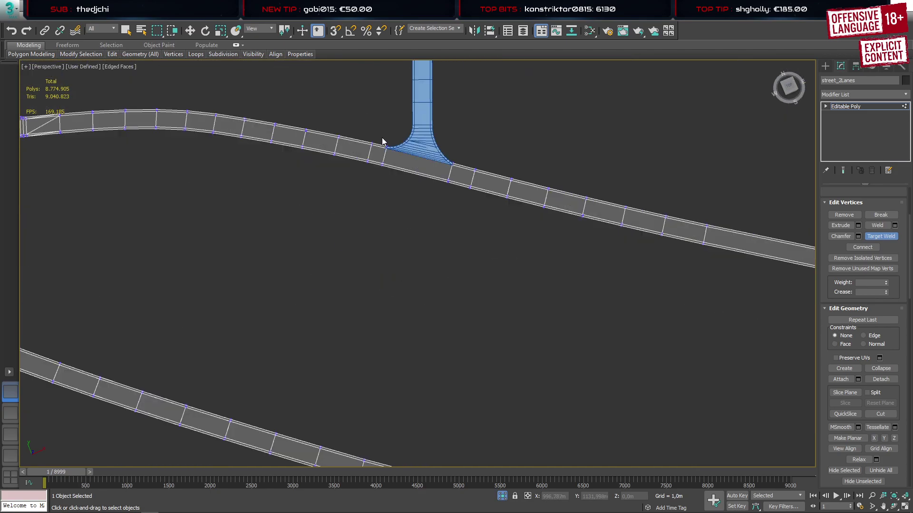
scroll(397, 154, up, 5)
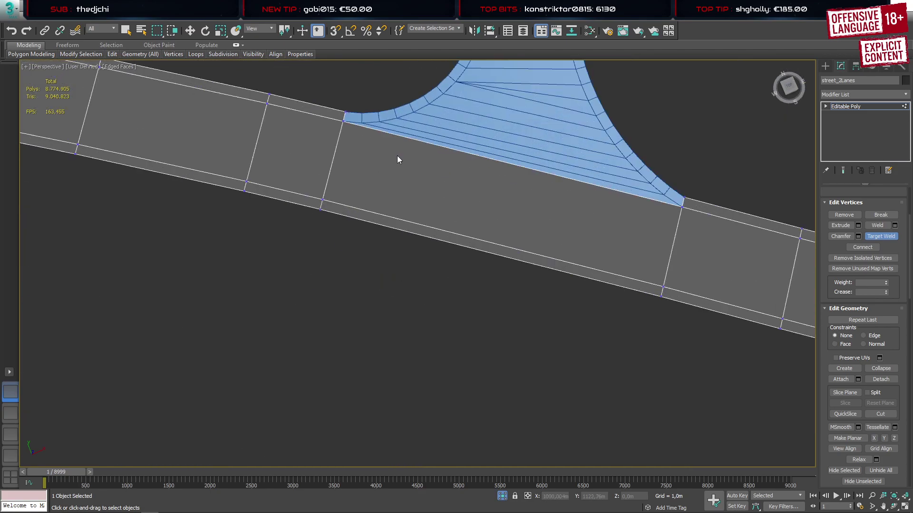
scroll(408, 204, down, 5)
middle_drag(398, 115, 402, 375)
middle_drag(411, 164, 381, 286)
scroll(357, 146, up, 3)
scroll(359, 156, up, 5)
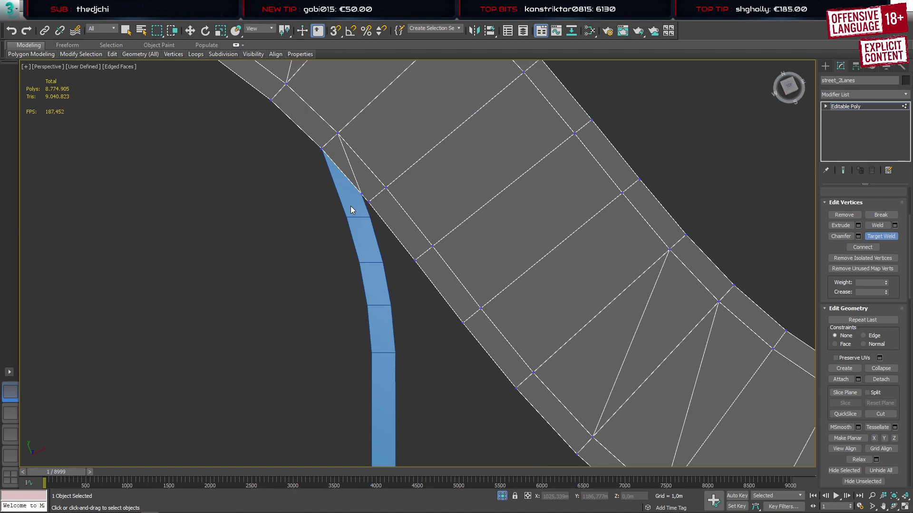
key(w)
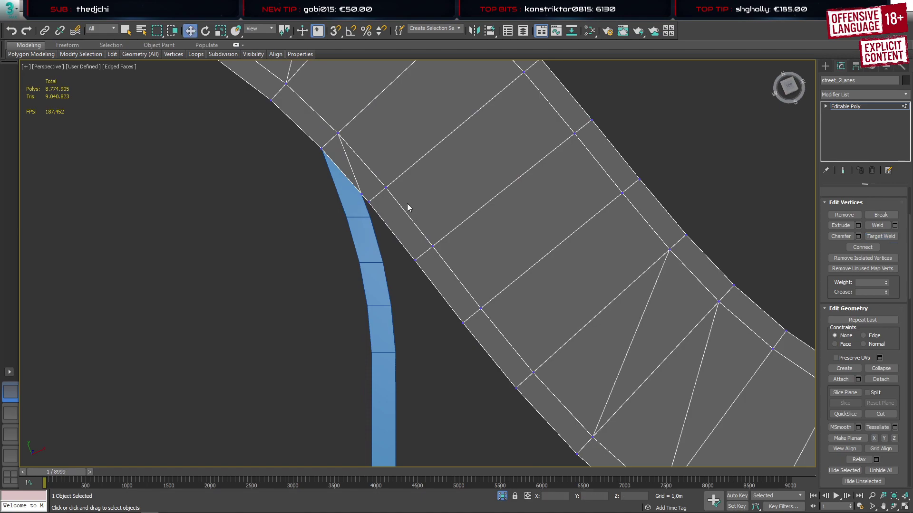
click(363, 197)
key(ctrl+w)
click(363, 199)
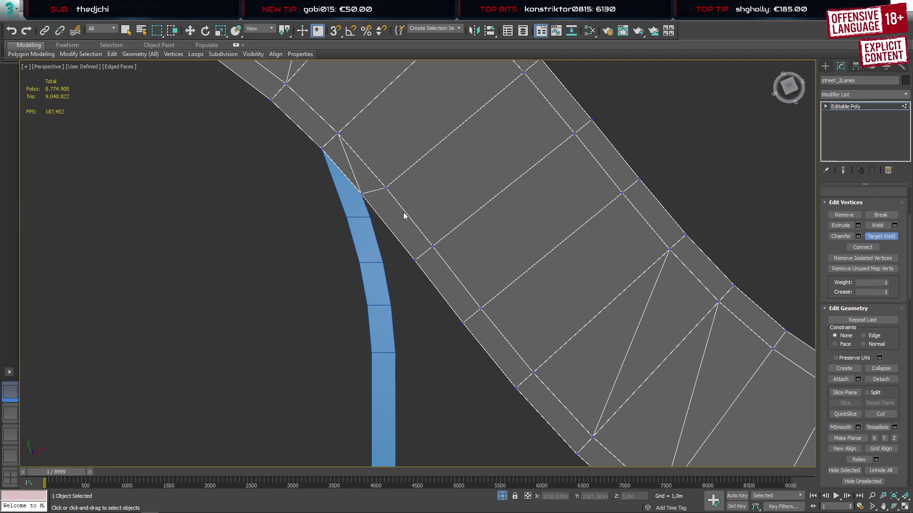
key(w)
scroll(456, 233, down, 3)
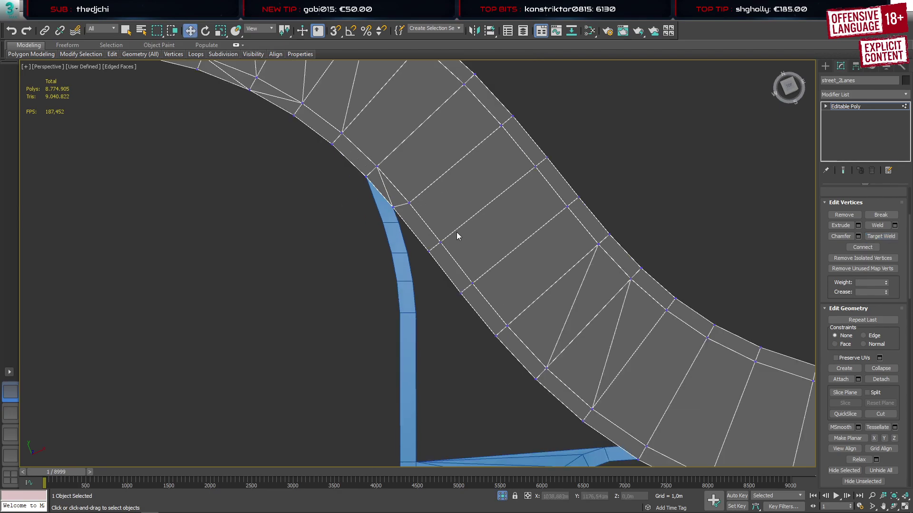
middle_drag(457, 233, 370, 109)
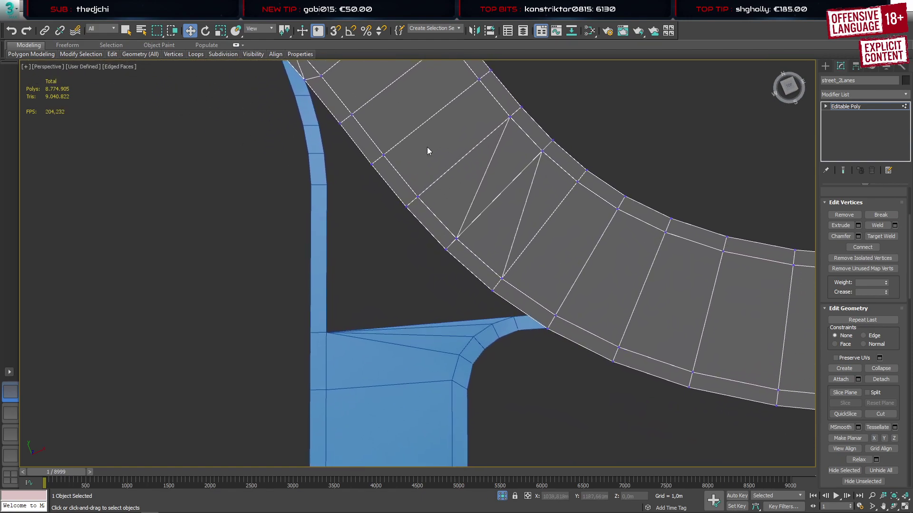
In Top view, connect the street's two long edges with a new edge at Slide 30
key(2)
click(524, 301)
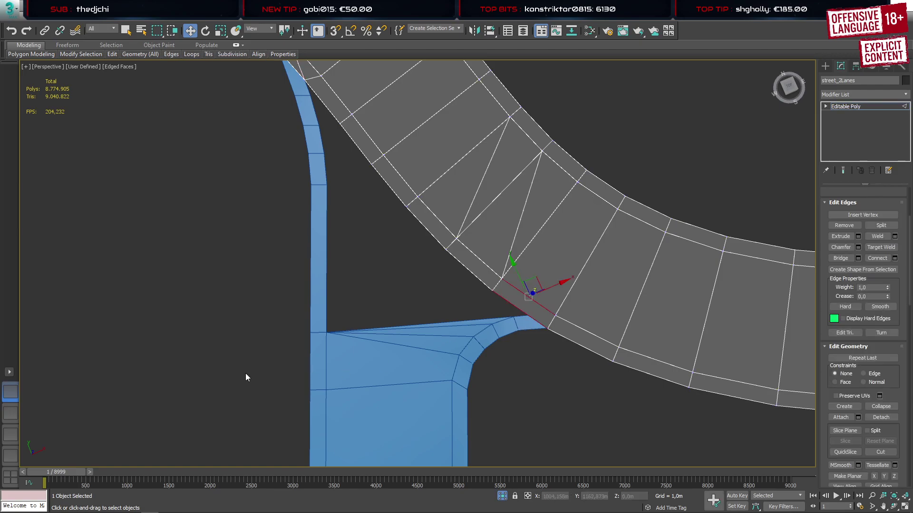
click(11, 405)
scroll(352, 327, down, 6)
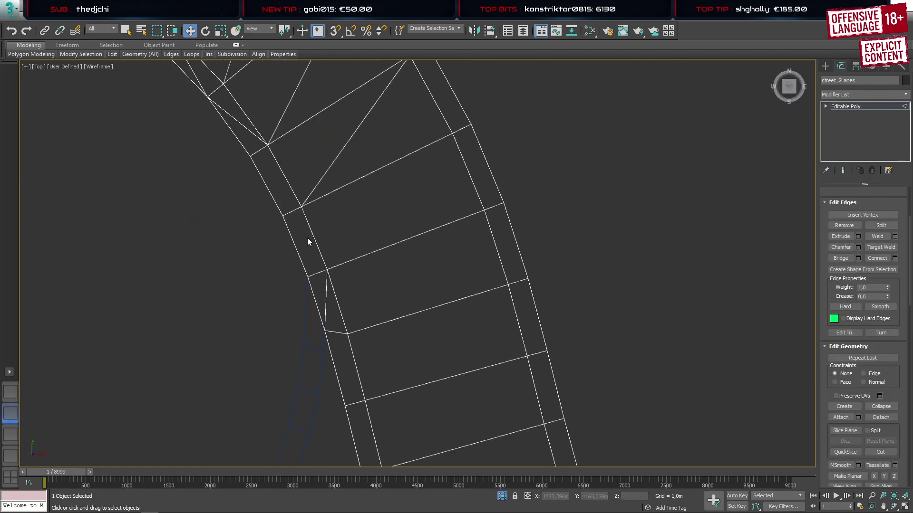
scroll(344, 357, up, 12)
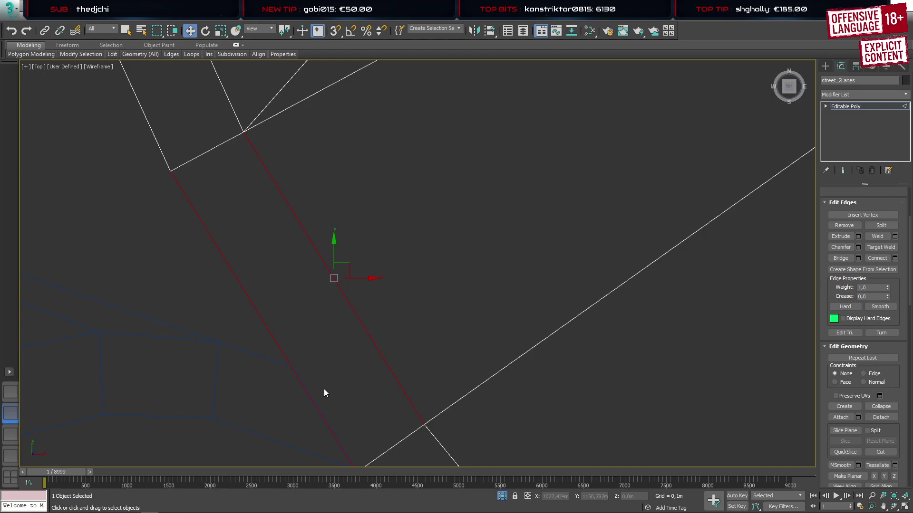
key(ctrl+shift+e)
drag(424, 298, 429, 322)
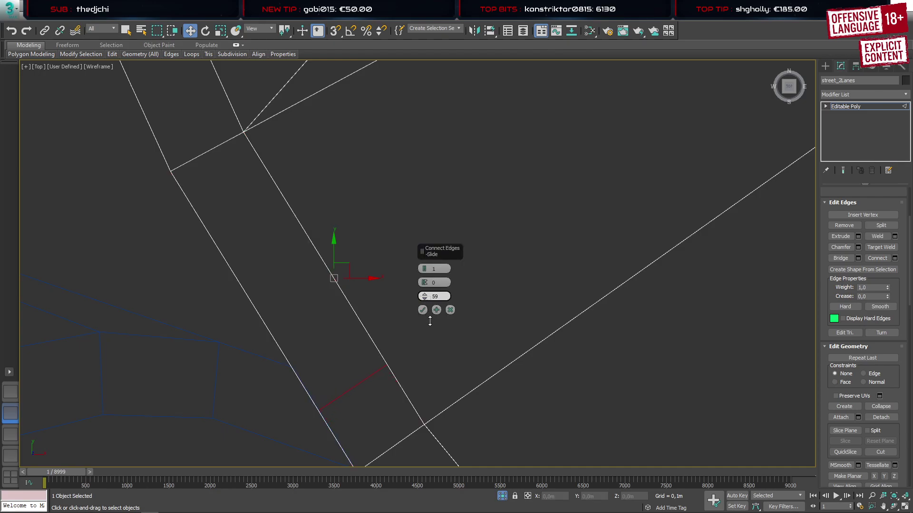
drag(447, 370, 448, 374)
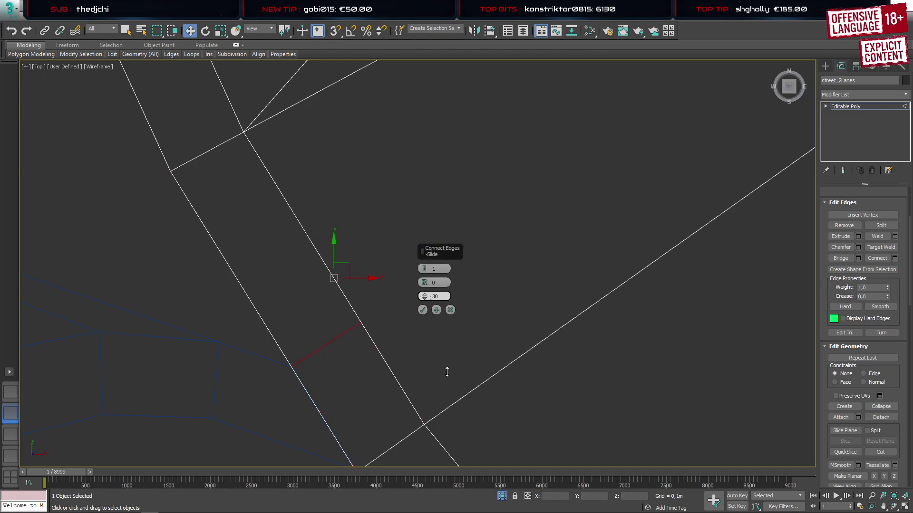
click(422, 310)
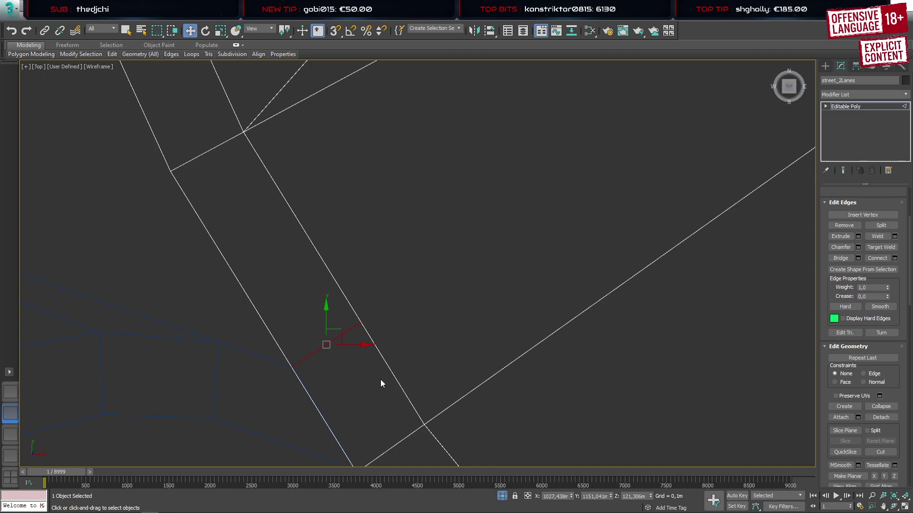
key(2)
key(1)
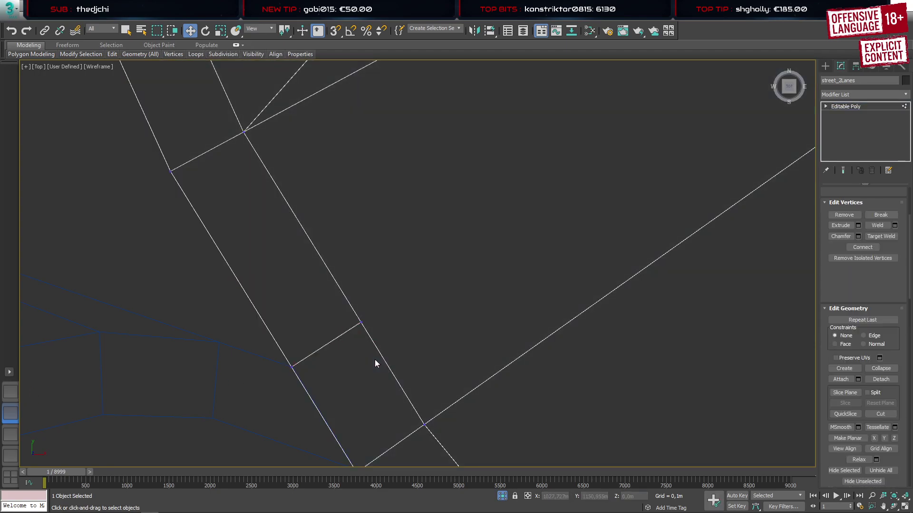
key(ctrl+w)
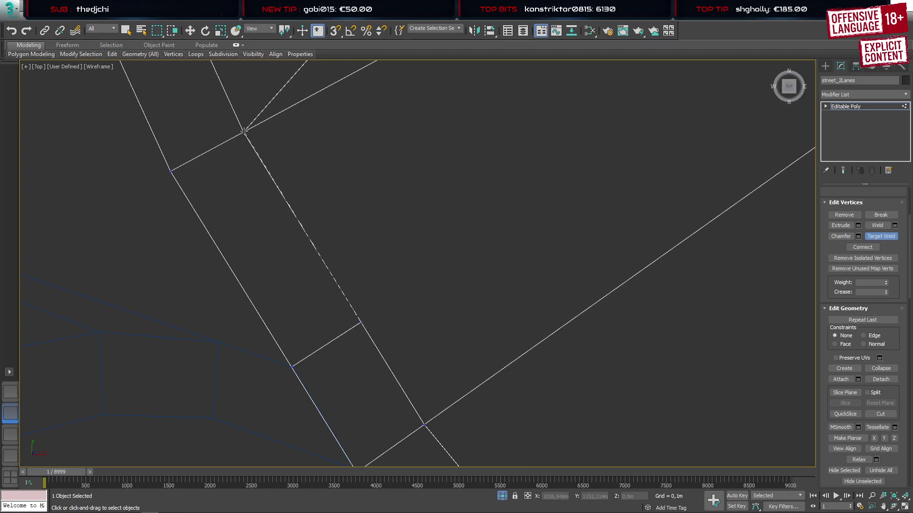
Target Weld the loose street vertex onto the road vertex
click(244, 131)
key(w)
click(14, 398)
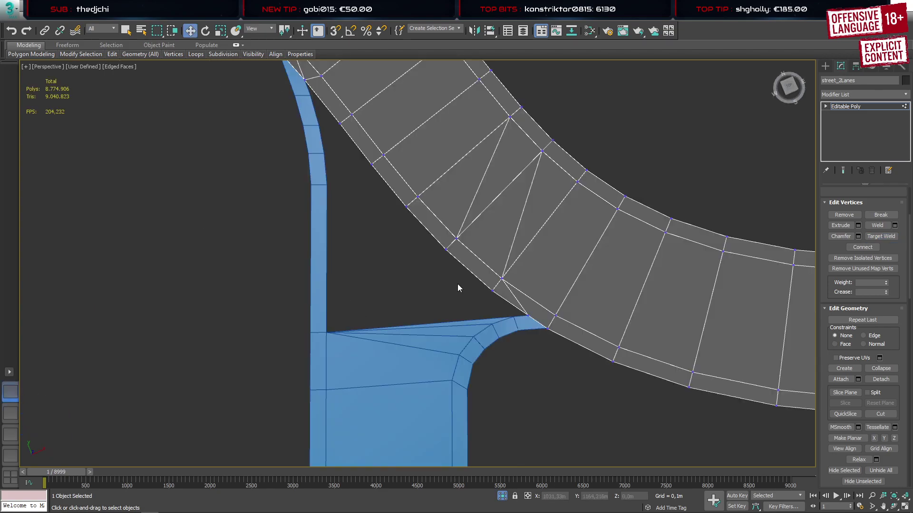
click(825, 66)
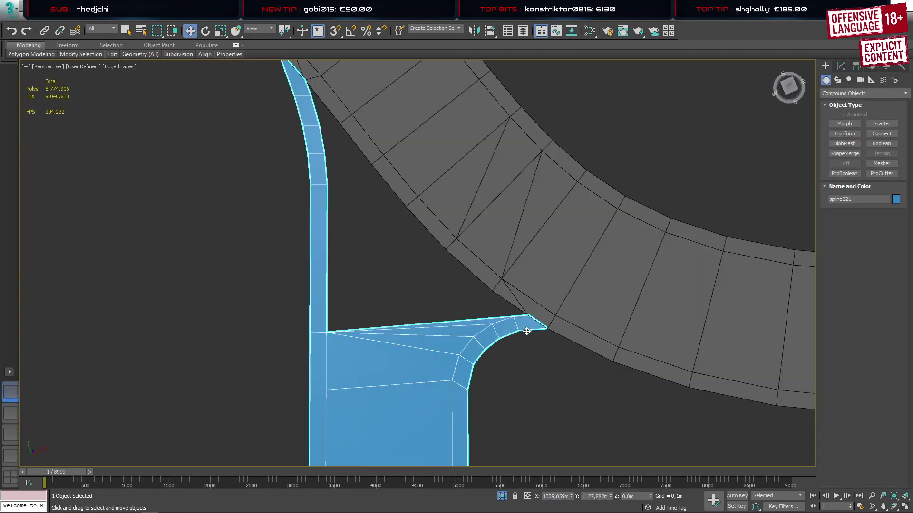
key(1)
Snap the blue side road's corner vertex onto the street_2Lanes vertex
drag(604, 278, 553, 343)
scroll(541, 324, up, 5)
alt+middle_drag(541, 324, 535, 283)
key(s)
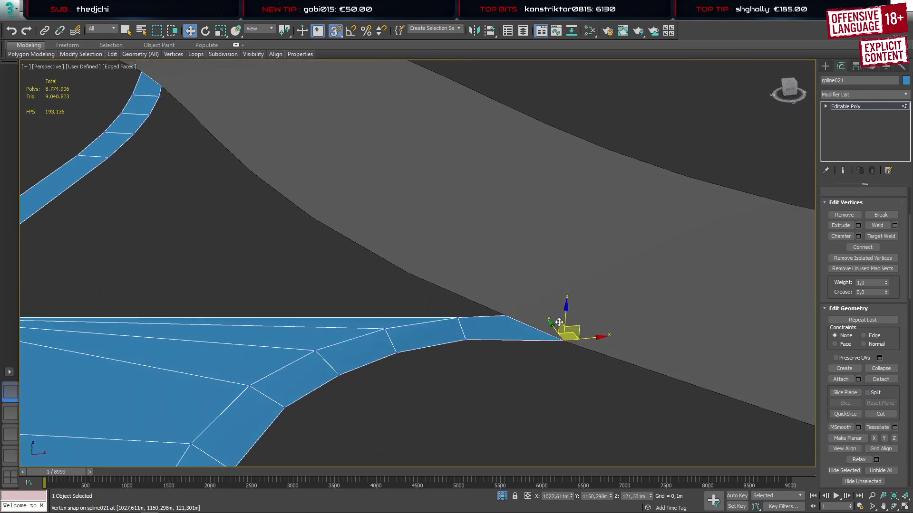
alt+middle_drag(562, 320, 565, 341)
mouse_move(564, 340)
mouse_down()
mouse_move(543, 341)
mouse_move(567, 341)
mouse_up()
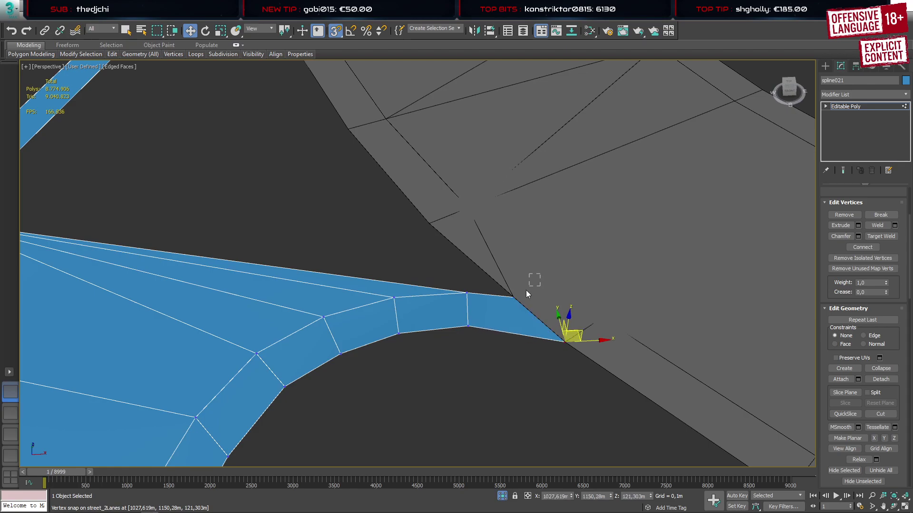
Snap the neighbouring side-road vertex onto the street edge and nudge it up to about 121.25 m
click(513, 300)
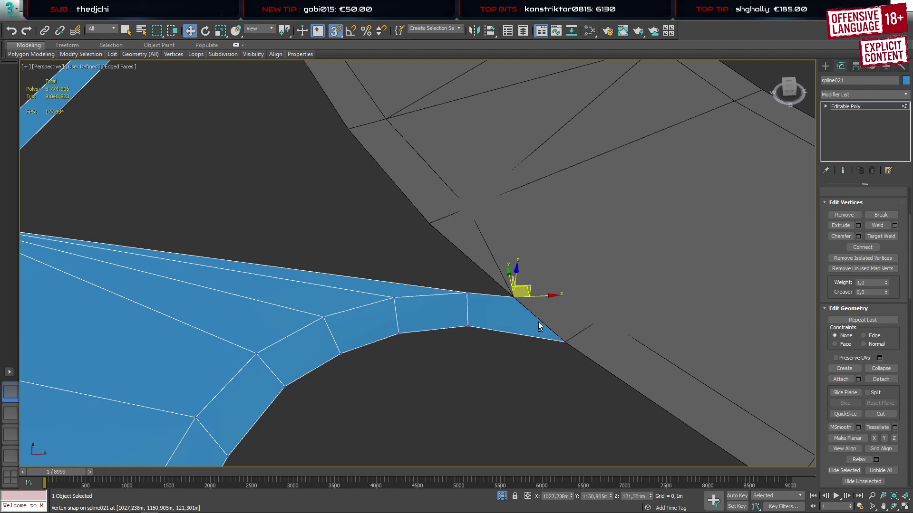
alt+middle_drag(537, 313, 546, 285)
alt+middle_drag(493, 294, 474, 301)
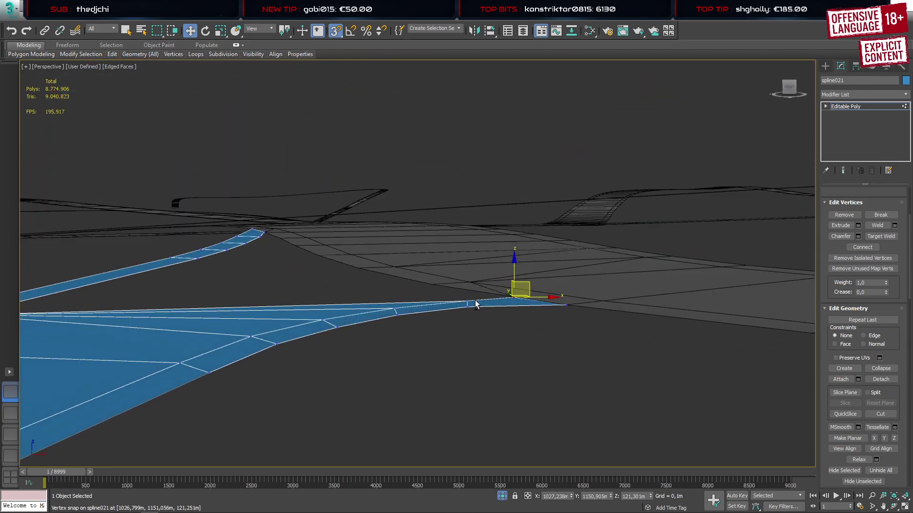
drag(467, 300, 467, 300)
key(s)
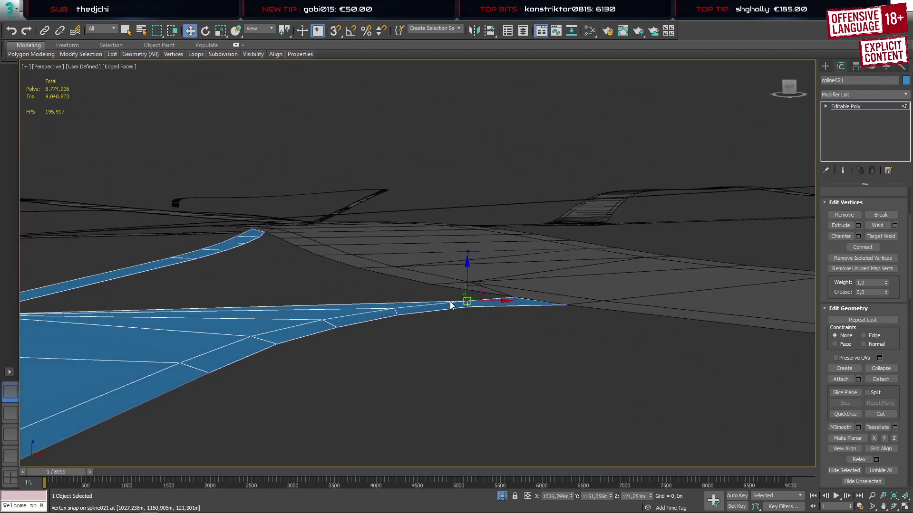
mouse_move(452, 304)
alt+middle_down()
mouse_move(438, 310)
mouse_move(462, 298)
alt+middle_up()
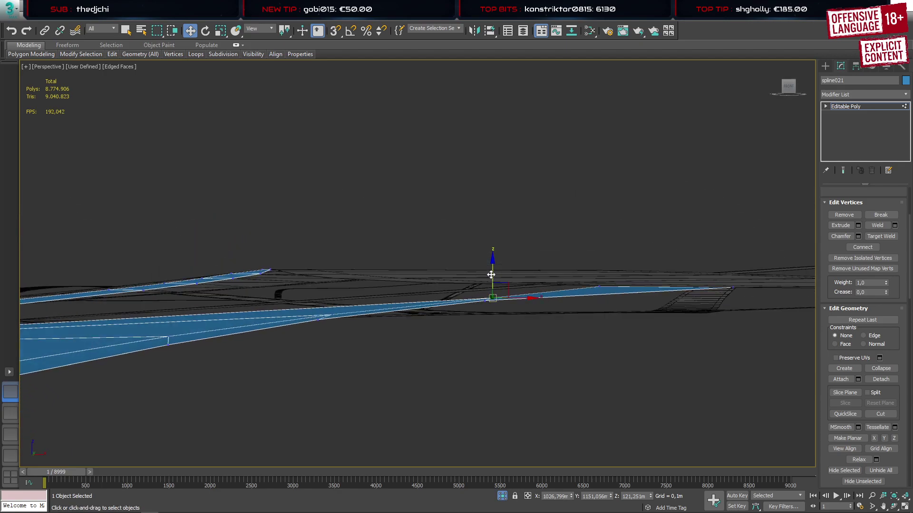
drag(491, 273, 491, 273)
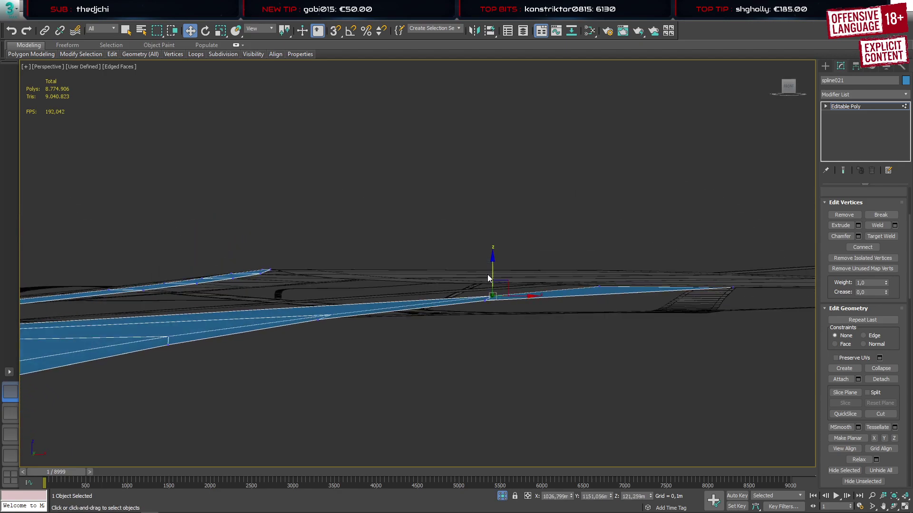
alt+middle_drag(492, 272, 481, 326)
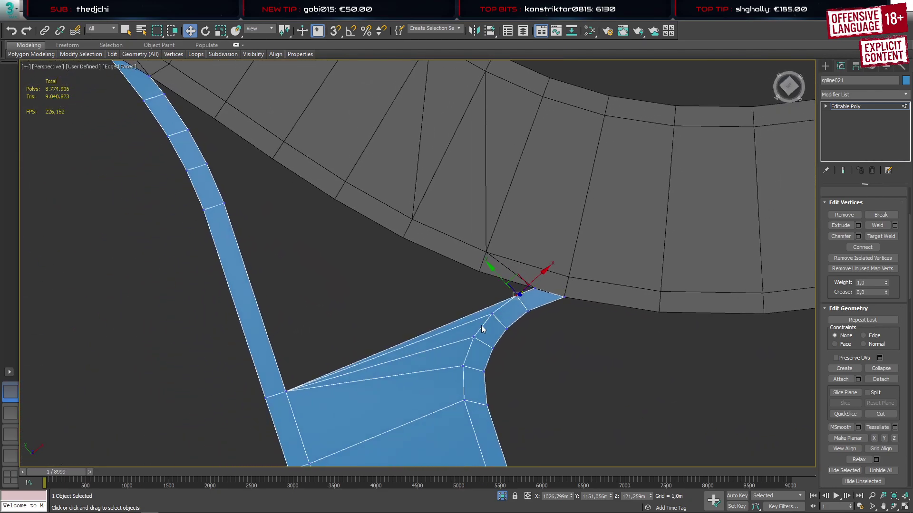
Delete the thin sliver polygon and extend three boundary edges leftward into new polygons
key(4)
click(480, 324)
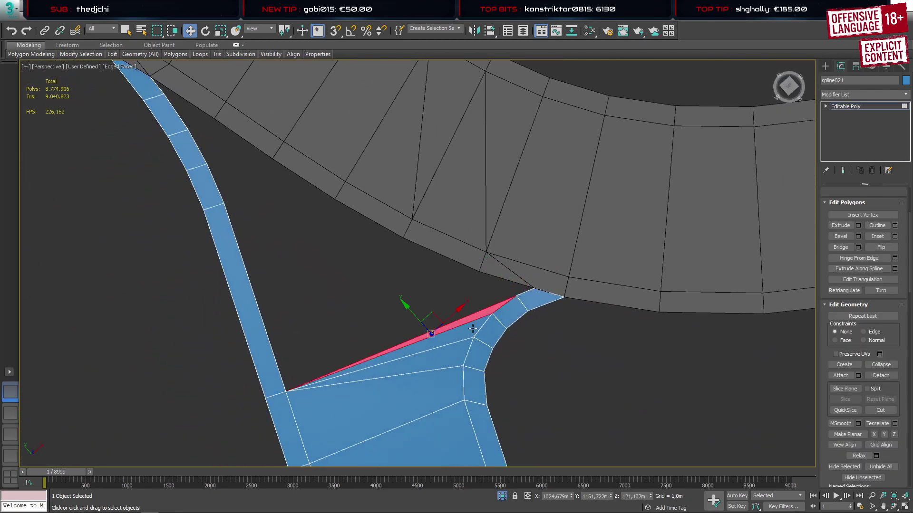
key(Delete)
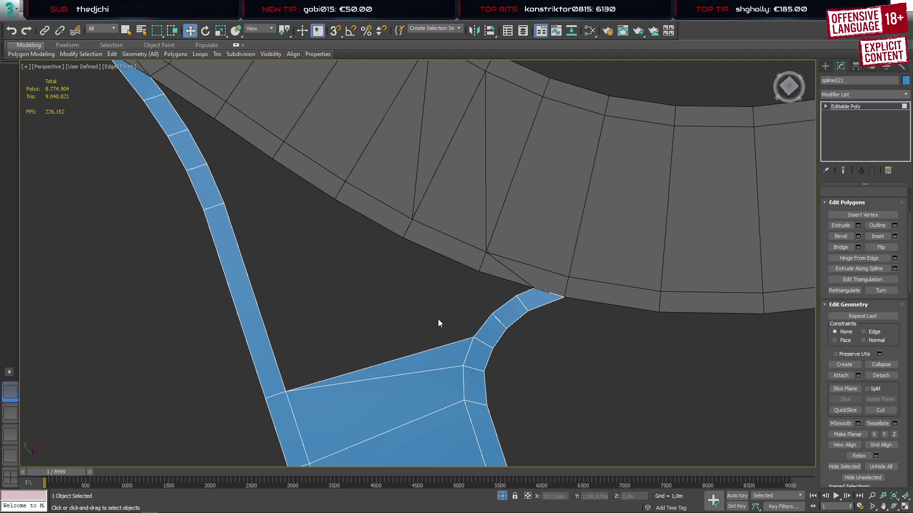
key(2)
click(497, 316)
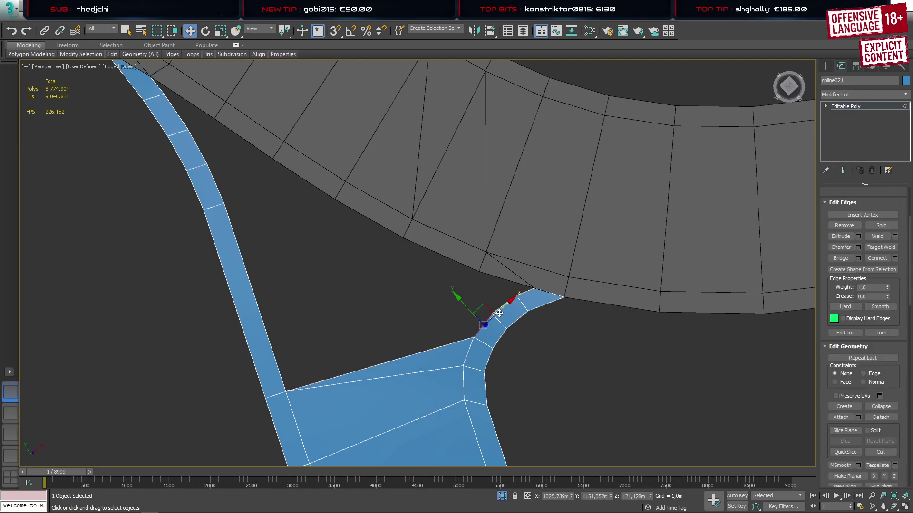
ctrl+click(501, 308)
ctrl+click(525, 292)
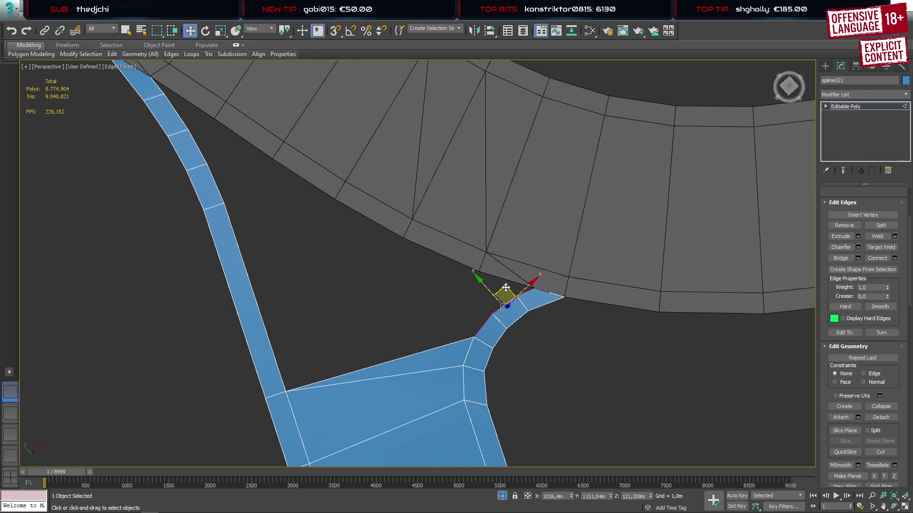
shift+drag(506, 288, 388, 267)
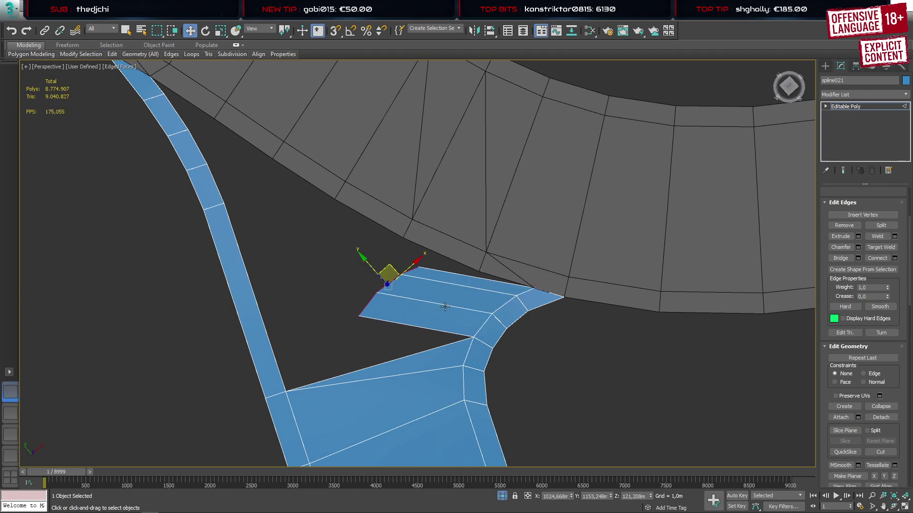
Target Weld the new vertices onto the corner and reposition the welded vertex
key(1)
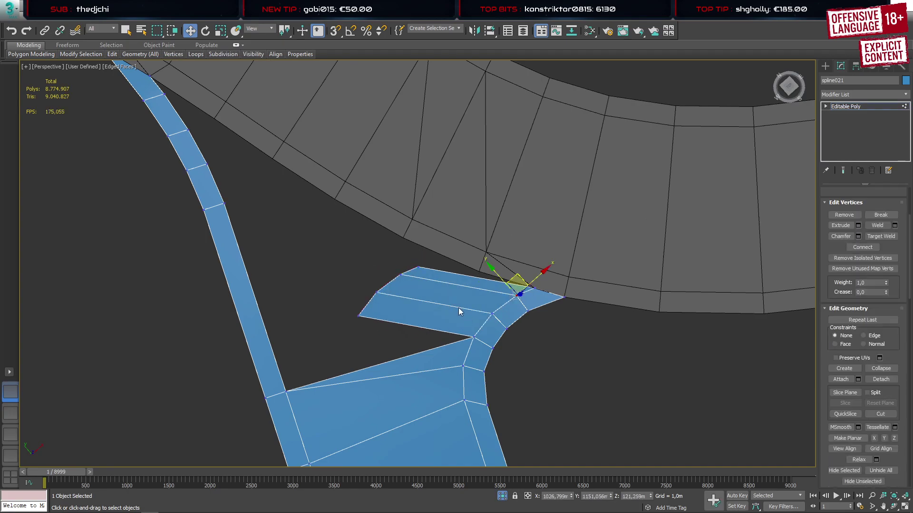
key(ctrl+w)
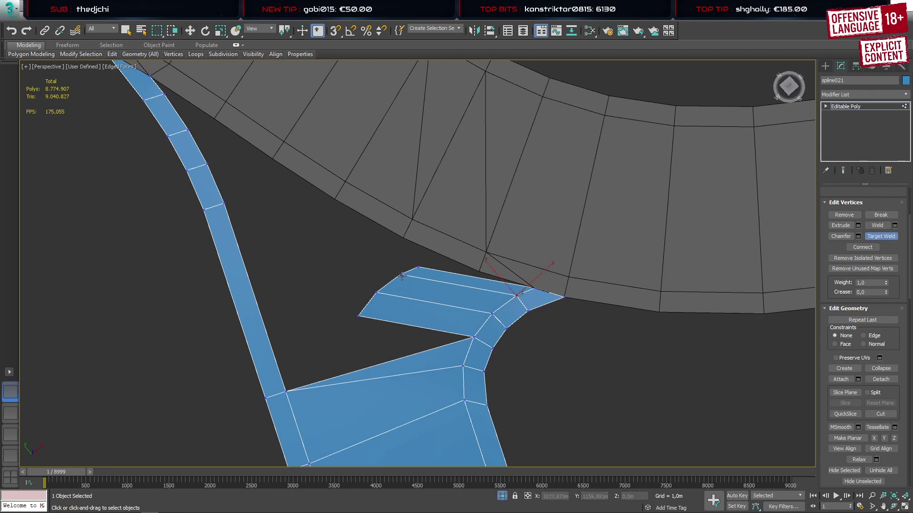
click(417, 269)
click(417, 270)
key(w)
drag(408, 264, 479, 271)
Snap the triangle-tip vertex toward the grey road and weld it onto the road vertex
key(s)
click(358, 315)
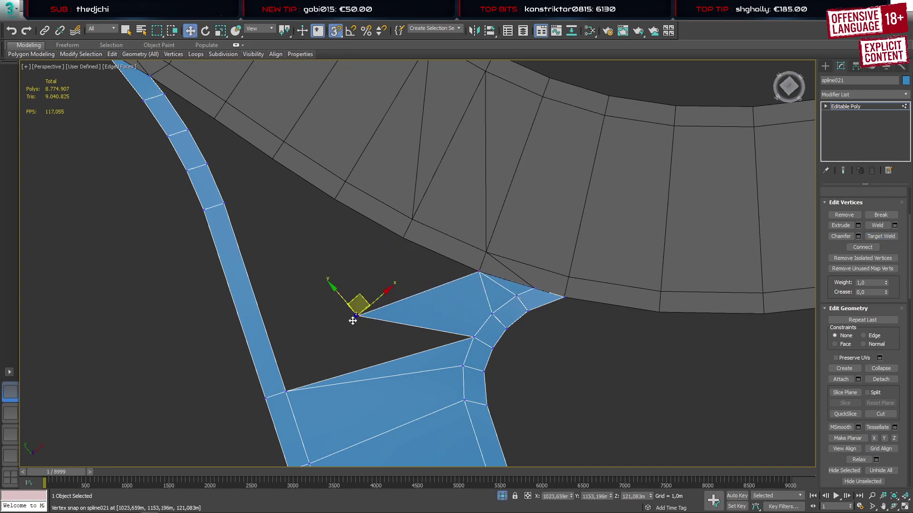
drag(358, 315, 427, 282)
key(ctrl+shift+w)
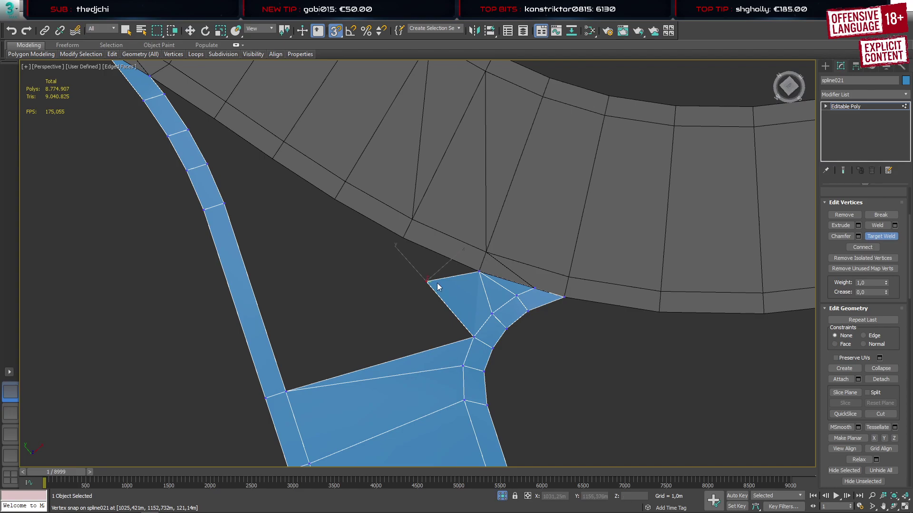
click(477, 273)
right_click(405, 316)
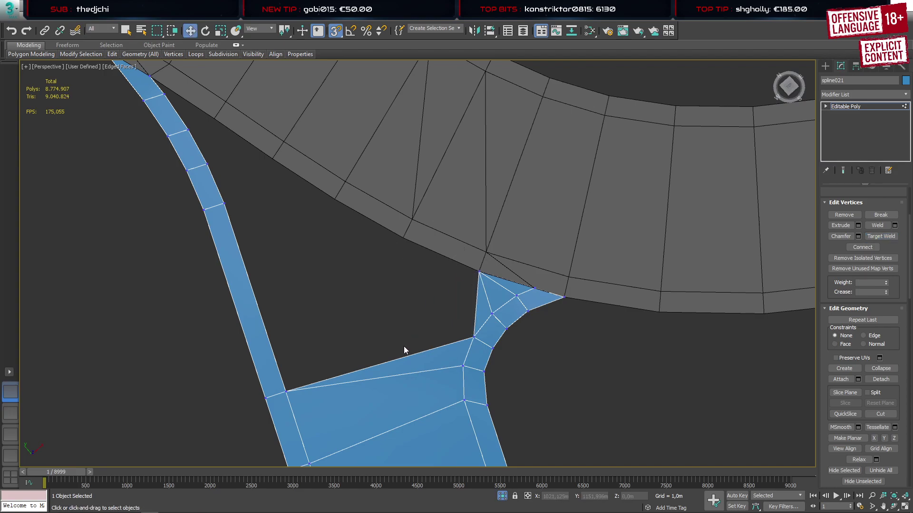
Shift-drag the blue mesh's top edge upward to extrude a face toward the road
key(2)
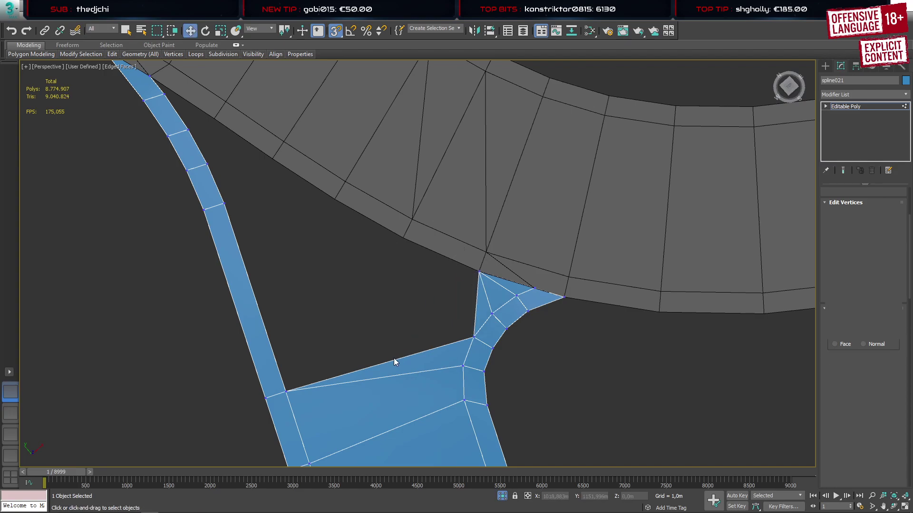
click(394, 360)
shift+drag(385, 343, 363, 252)
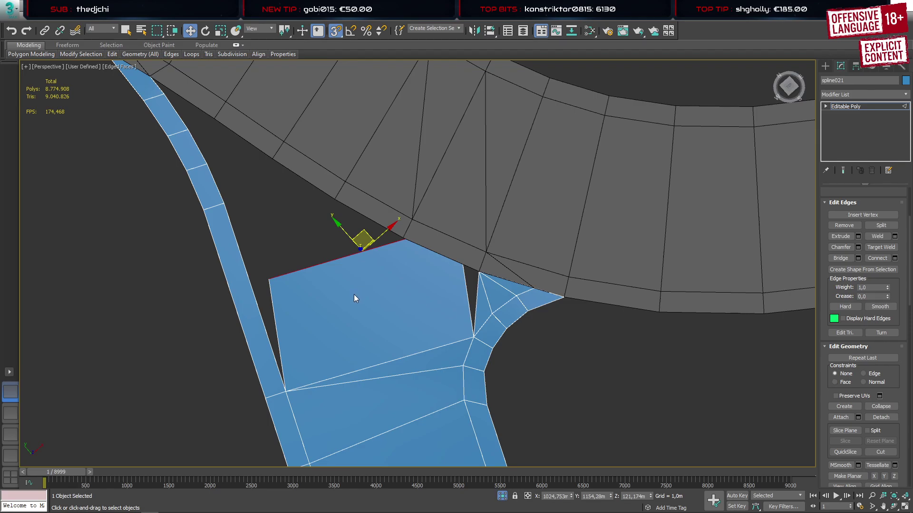
Connect the two selected edges, then Target Weld the stray vertices to close the gap
click(385, 362)
key(ctrl+shift+e)
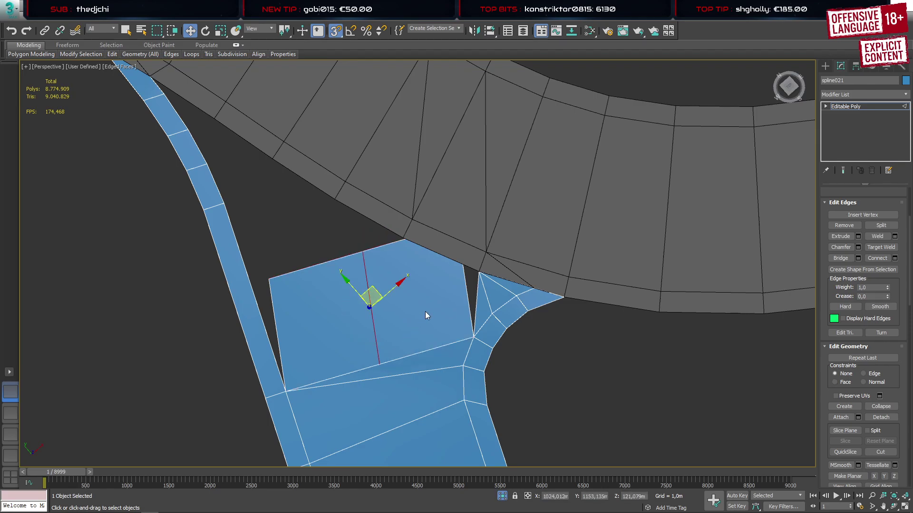
key(1)
key(ctrl+w)
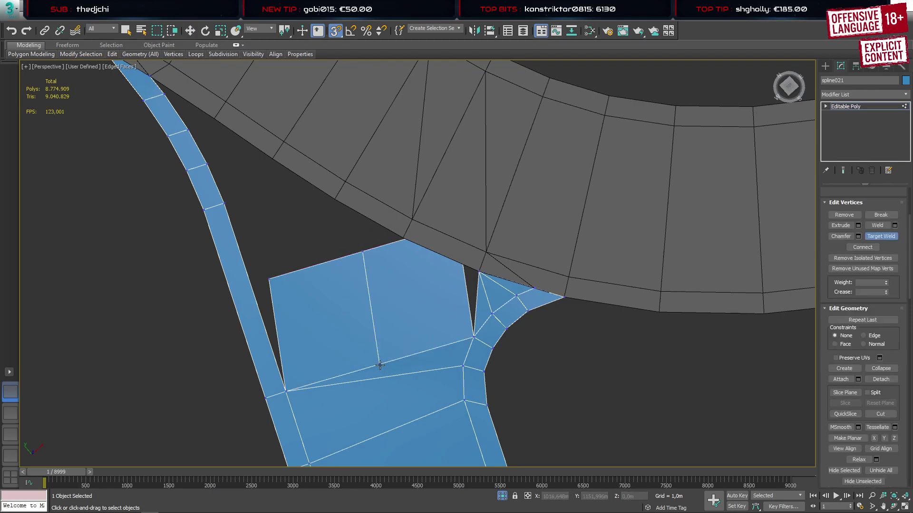
click(284, 392)
key(w)
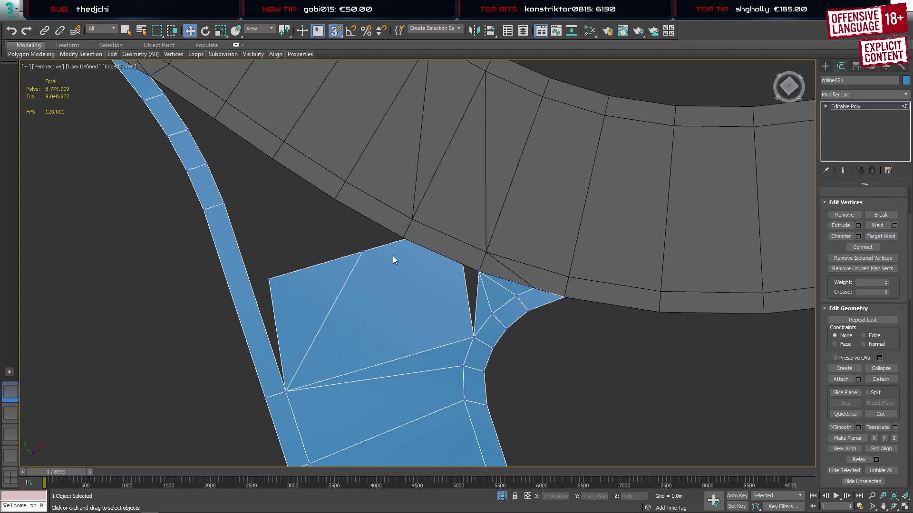
drag(414, 197, 457, 266)
key(ctrl+w)
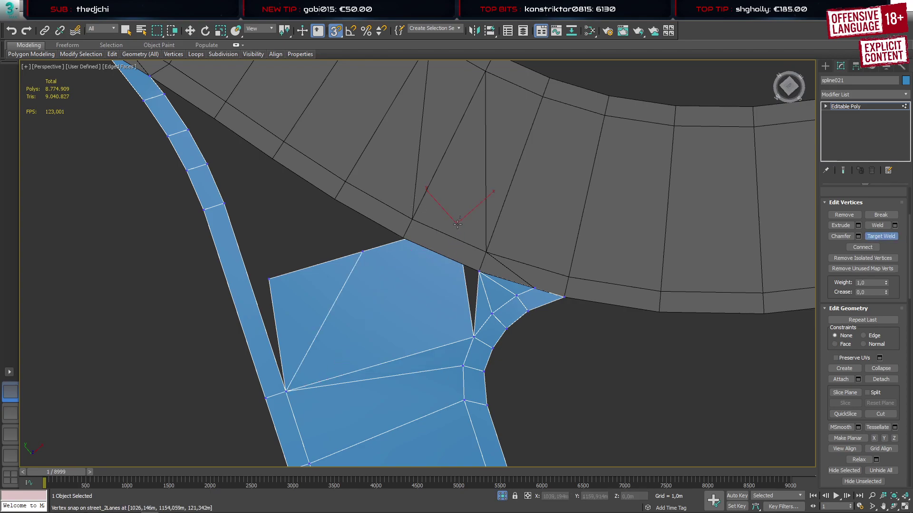
click(479, 272)
key(w)
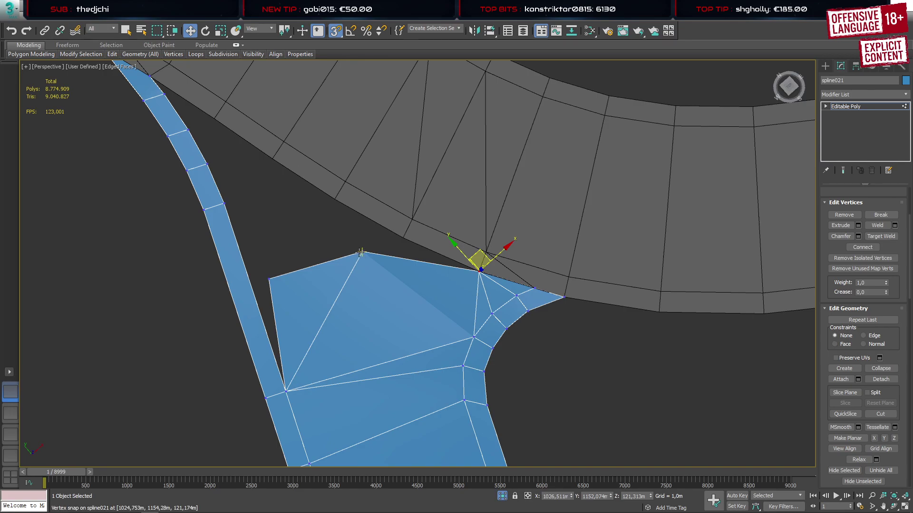
Snap the new face's top, left and next vertices onto the road-edge vertices
click(363, 253)
drag(364, 253, 402, 238)
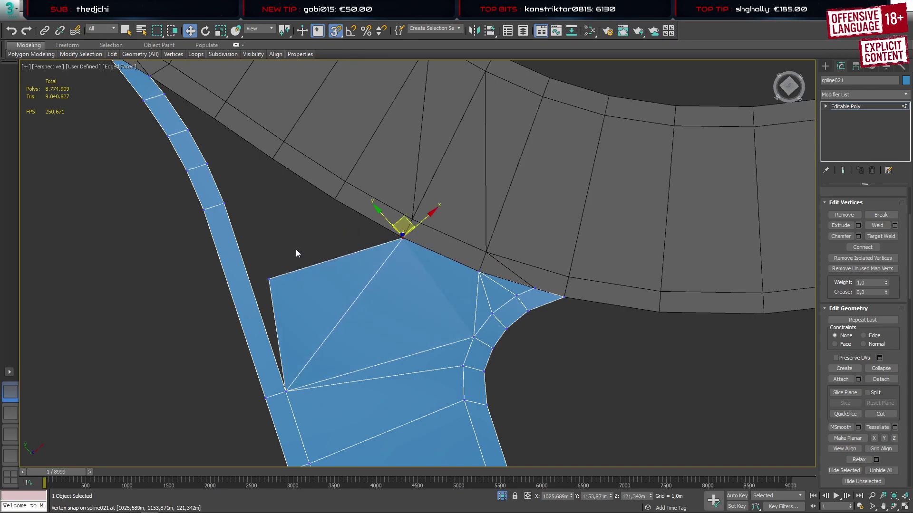
click(270, 280)
drag(267, 278, 328, 202)
click(475, 337)
drag(474, 338, 402, 238)
scroll(408, 288, up, 3)
alt+middle_drag(422, 313, 502, 284)
Remove the unwanted interior edge and connect the corner vertices with a new edge, forming a triangle fan
click(512, 271)
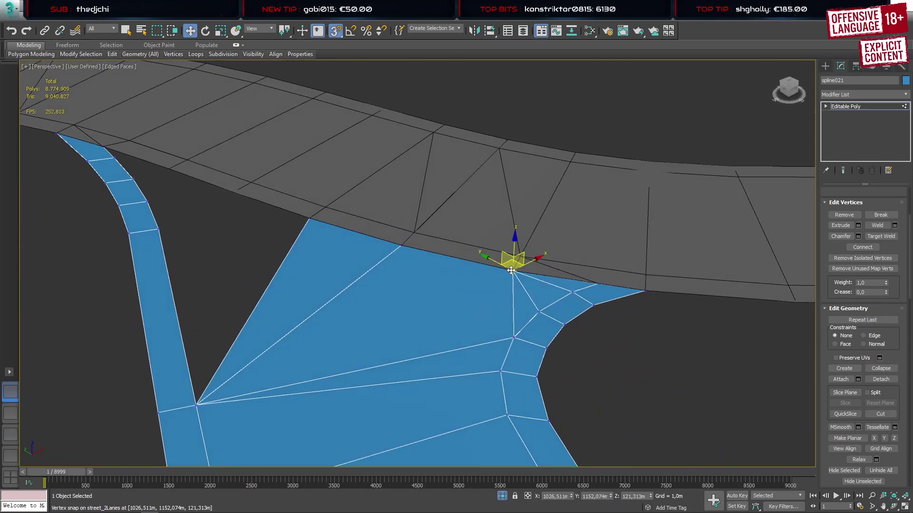
ctrl+click(198, 405)
alt+middle_drag(442, 307, 505, 345)
key(2)
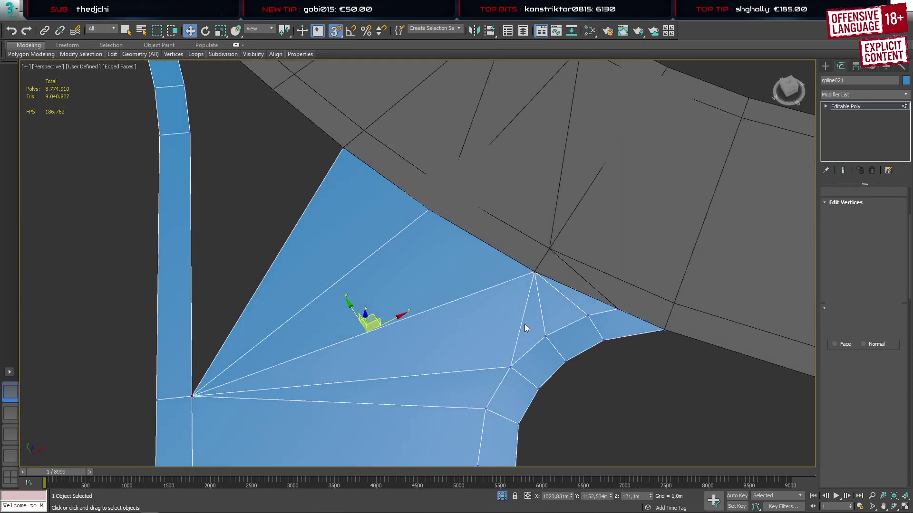
click(523, 314)
key(BackSpace)
key(1)
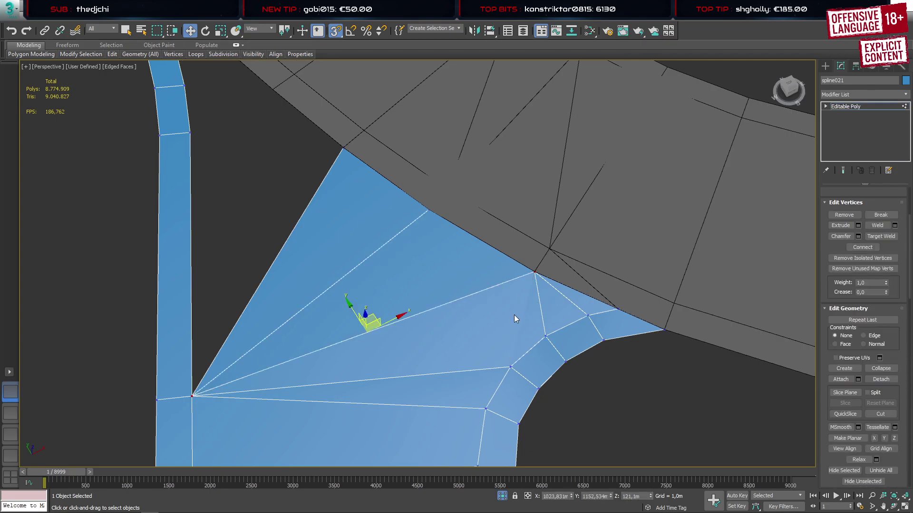
click(546, 335)
ctrl+click(193, 396)
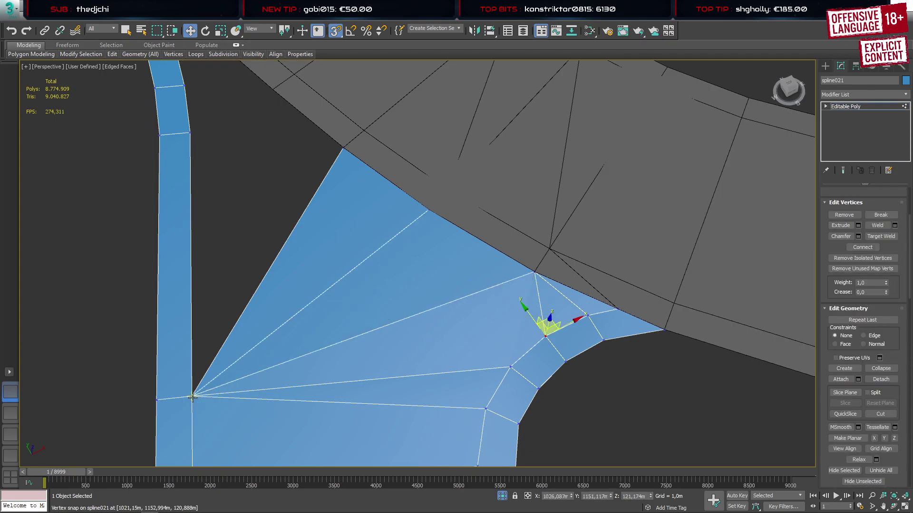
key(ctrl+shift+e)
mouse_move(493, 344)
alt+middle_down()
mouse_move(499, 360)
mouse_move(530, 284)
mouse_move(566, 287)
mouse_move(506, 326)
mouse_move(489, 361)
alt+middle_up()
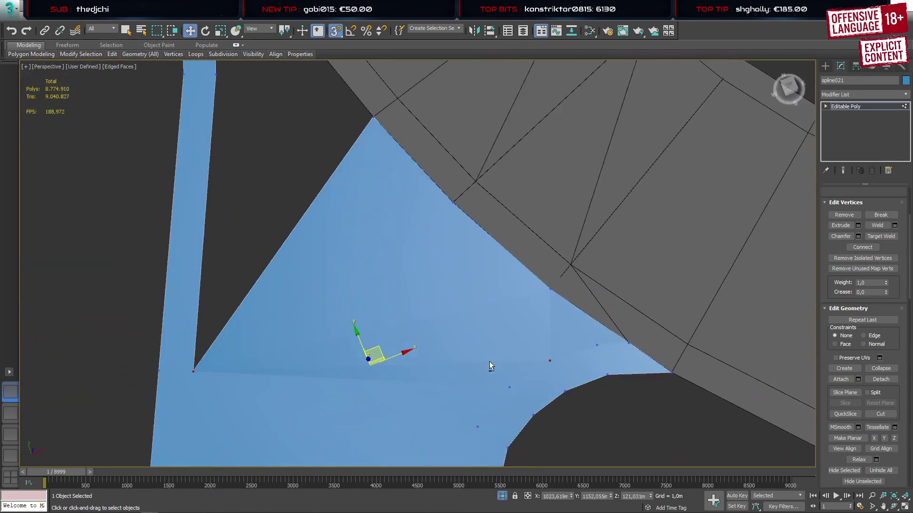
scroll(448, 340, down, 4)
alt+middle_drag(445, 336, 408, 308)
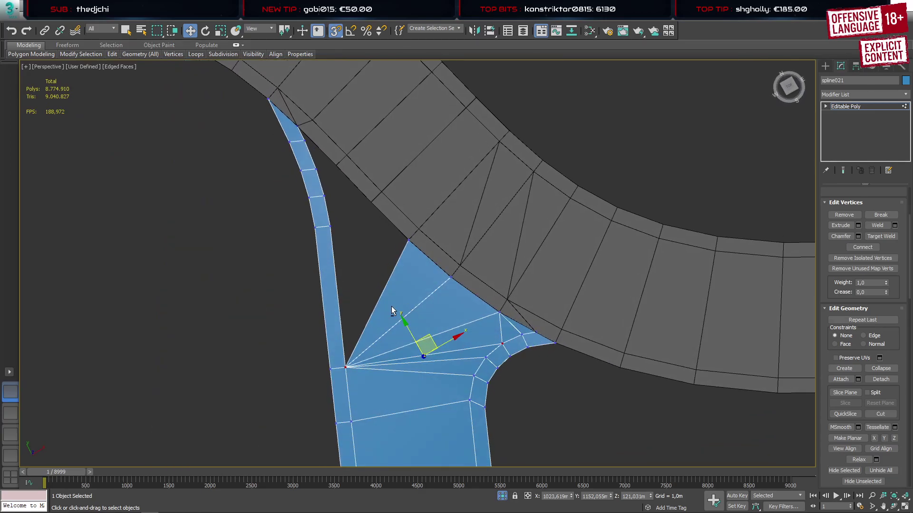
With snapping off, extend a thin new face upward from the left strip's inner edge
key(s)
key(2)
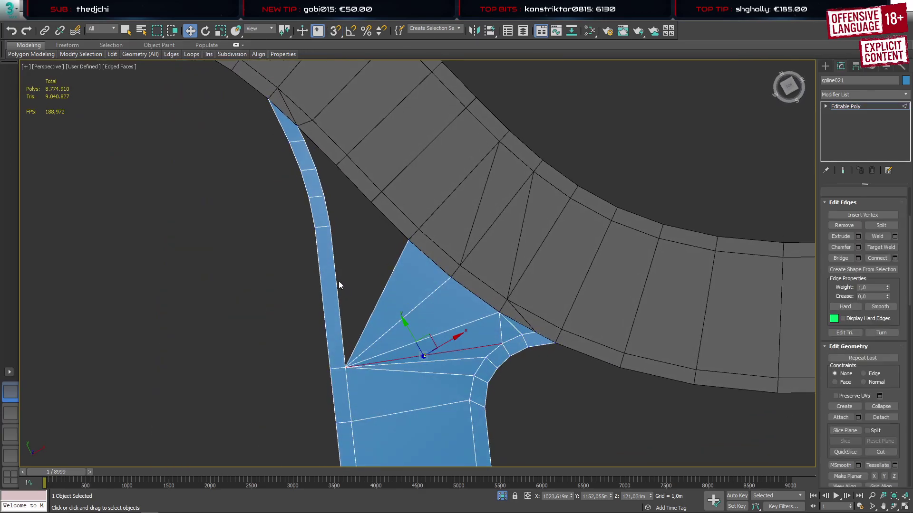
click(337, 279)
shift+drag(340, 282, 370, 252)
Weld the new face's vertex onto the road-side vertex and snap its top vertex onto the road edge
key(1)
key(ctrl+w)
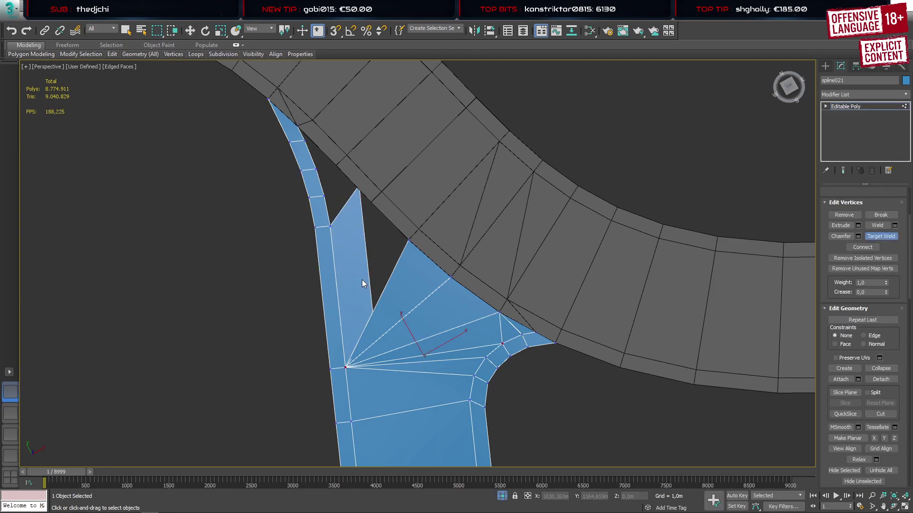
key(F3)
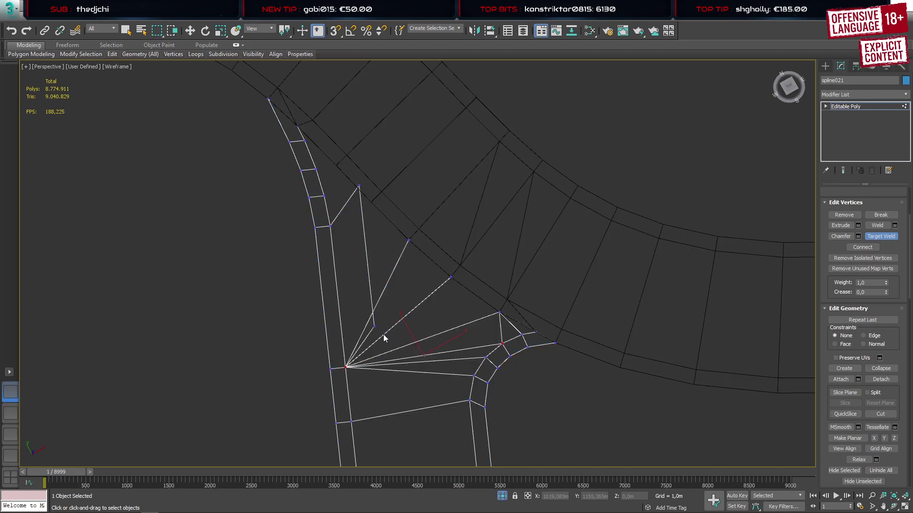
click(408, 241)
key(w)
click(359, 185)
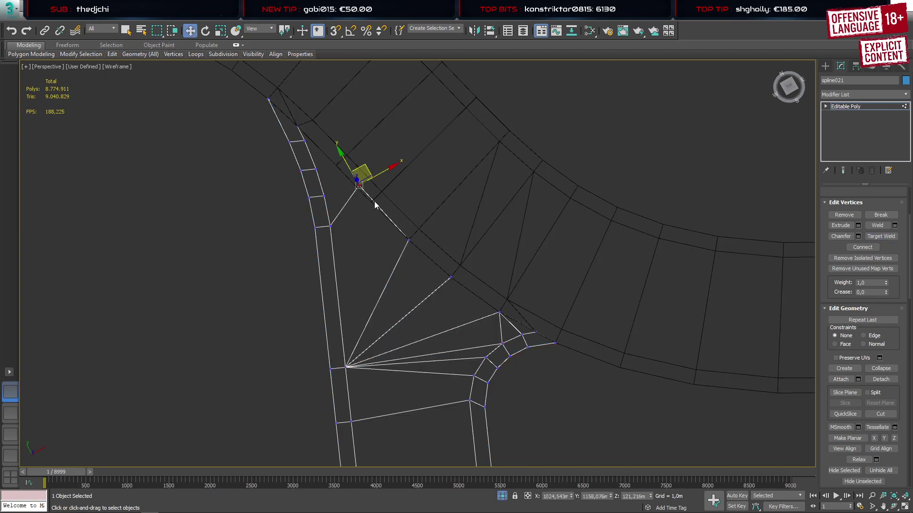
key(F3)
key(s)
mouse_move(359, 186)
mouse_down()
mouse_move(372, 233)
mouse_move(408, 239)
mouse_up()
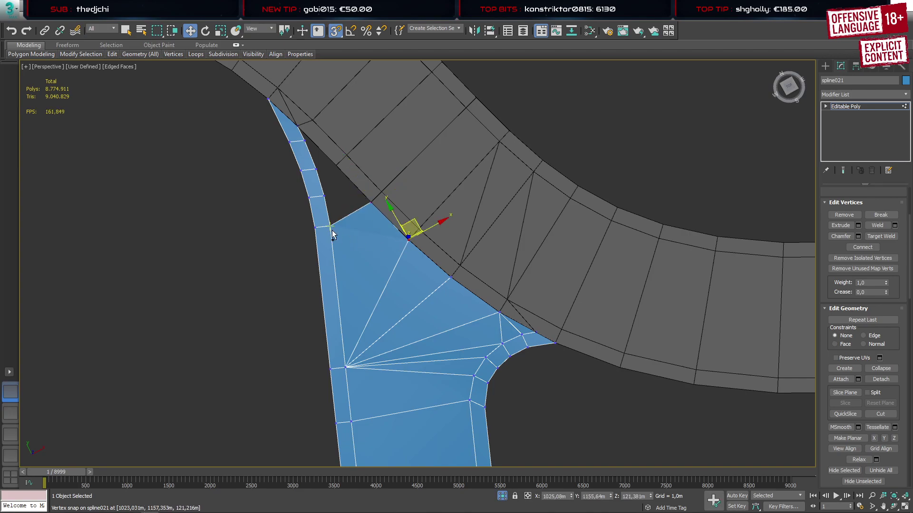
Extrude a strip of faces upward from three border edges of the left strip
alt+middle_drag(379, 254, 452, 315)
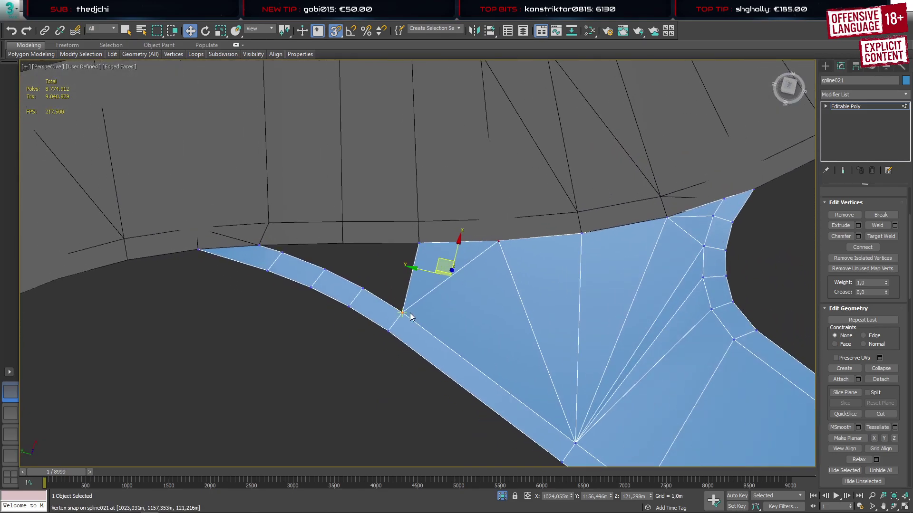
key(2)
click(377, 296)
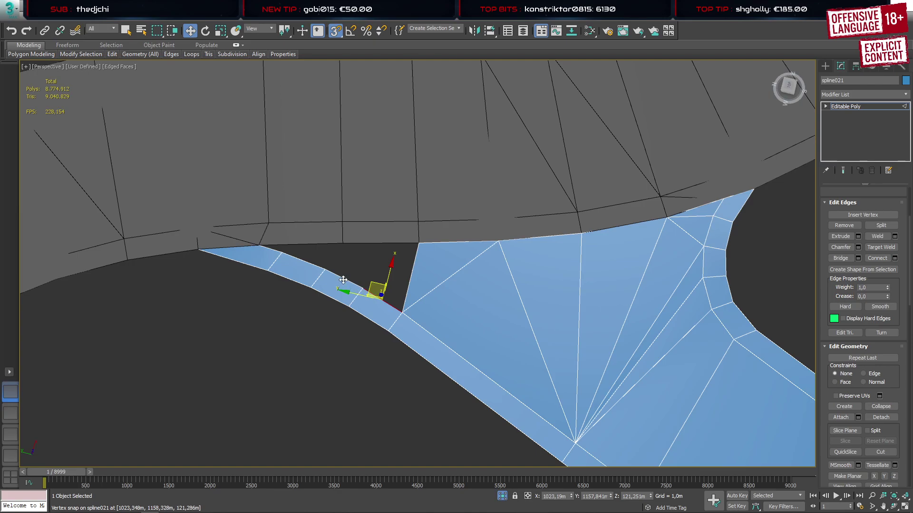
ctrl+click(307, 265)
ctrl+click(271, 254)
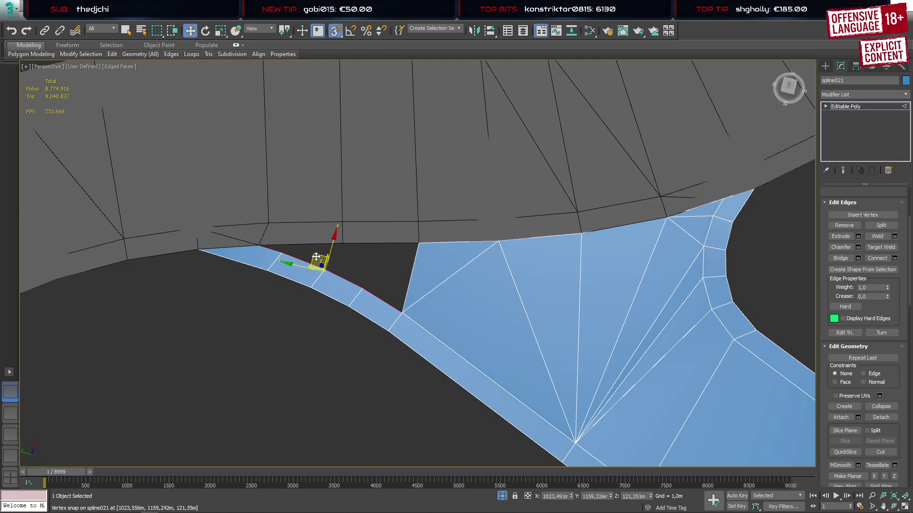
shift+drag(315, 261, 328, 205)
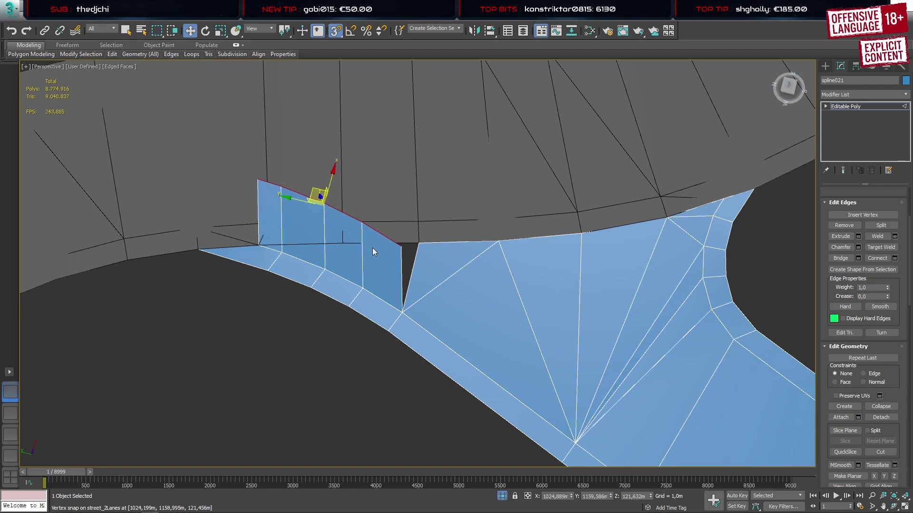
Target Weld the new strip's top vertices together, flattening it and closing the dark gap
key(1)
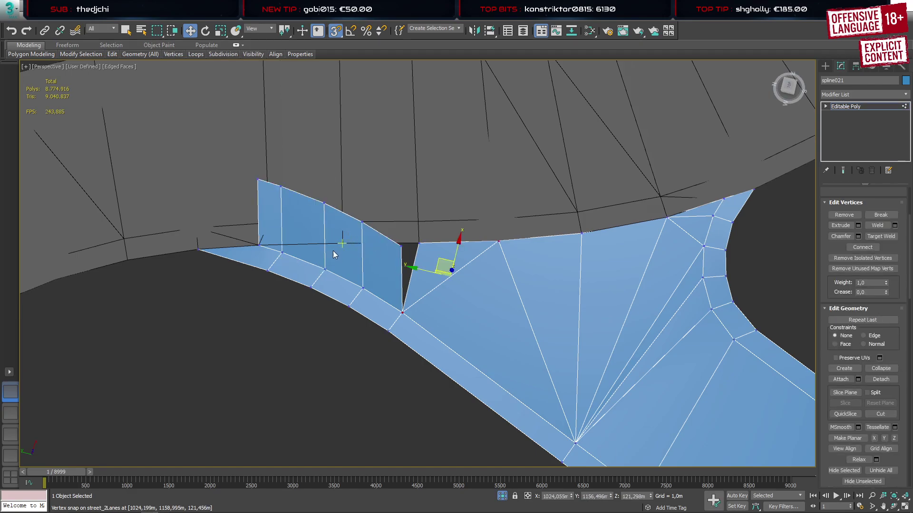
key(ctrl+w)
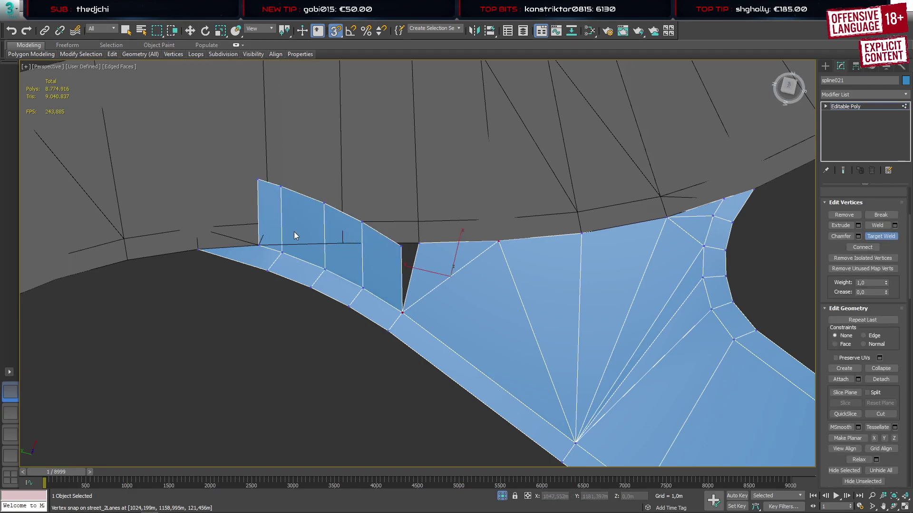
click(258, 180)
click(281, 186)
click(281, 188)
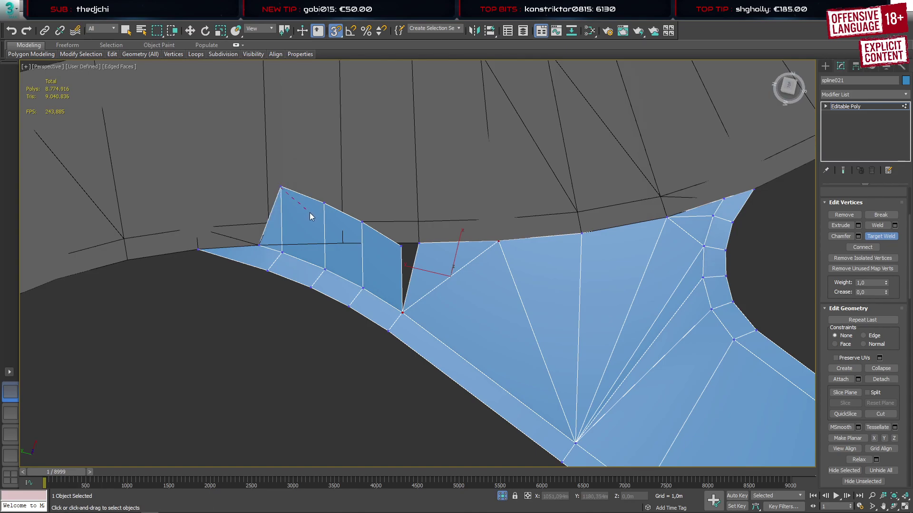
click(324, 204)
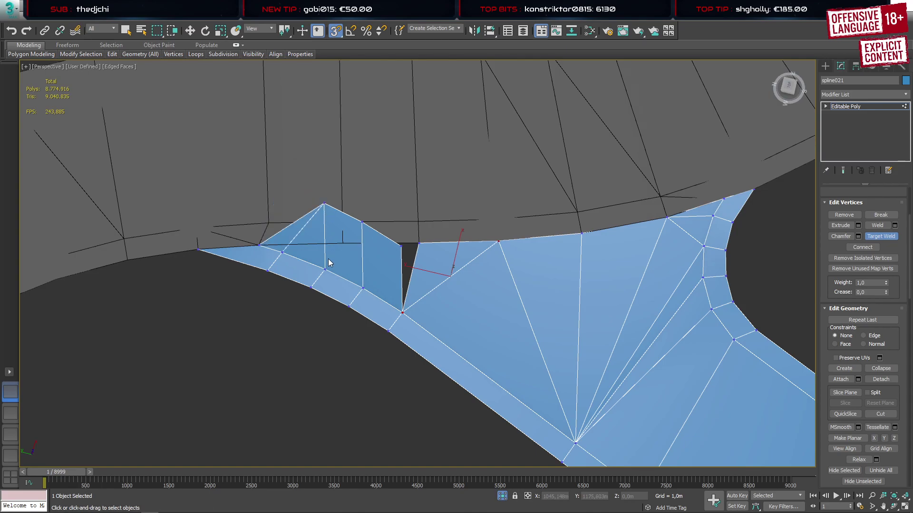
click(363, 223)
click(419, 246)
Snap the vertex beside the closed gap onto the road-edge vertex and inspect the junction from low angles
key(w)
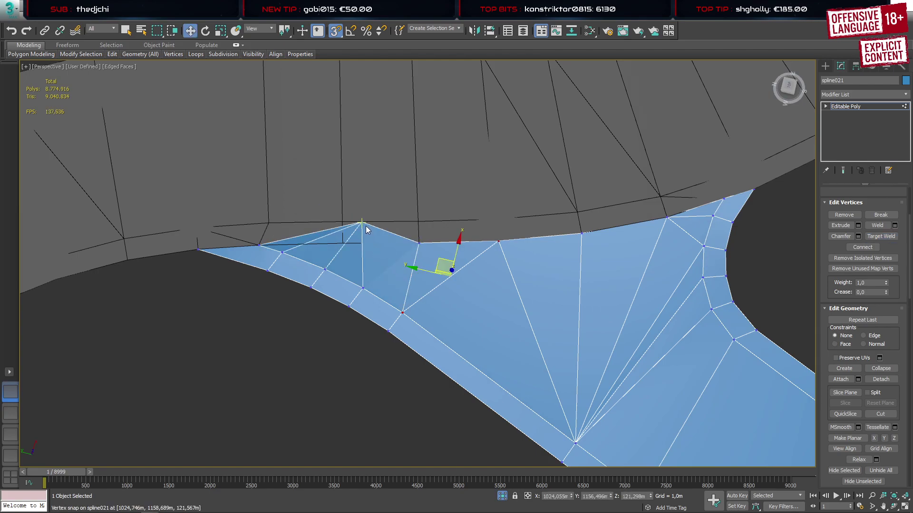
click(362, 223)
drag(362, 223, 342, 243)
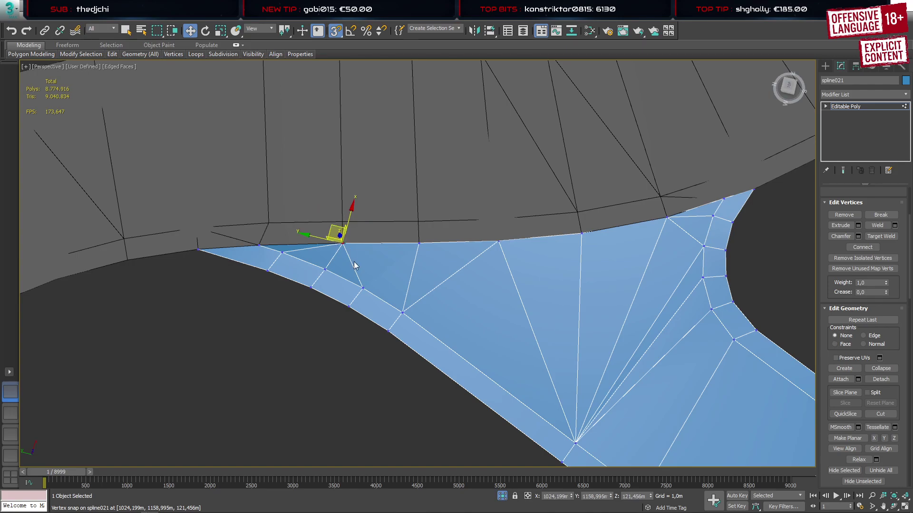
click(366, 289)
click(363, 287)
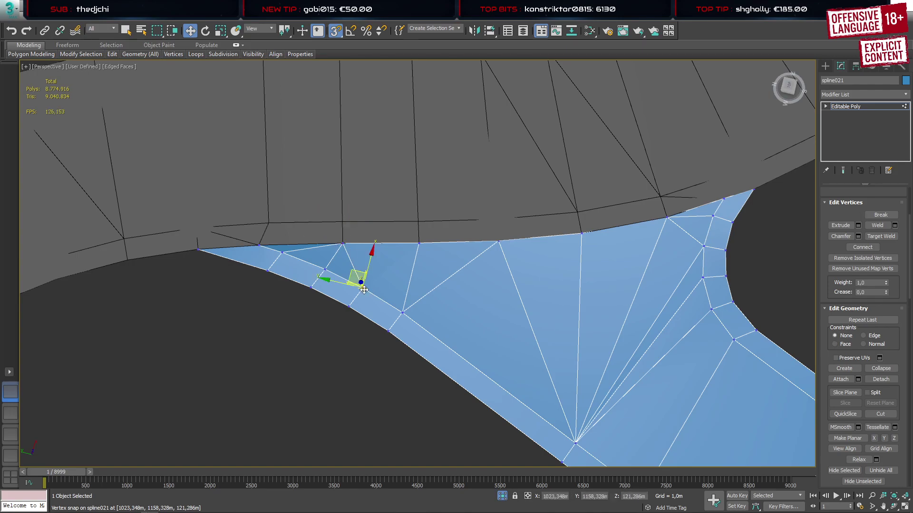
ctrl+click(419, 243)
alt+middle_drag(398, 272, 490, 368)
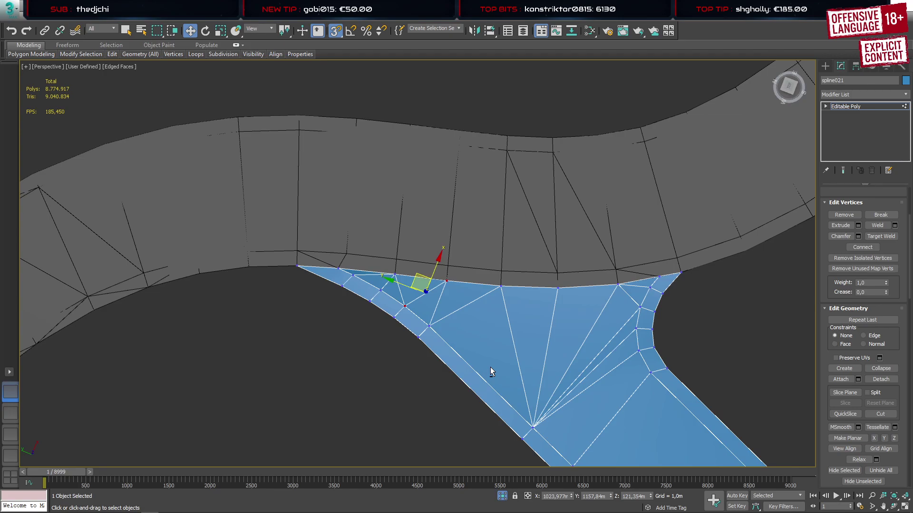
alt+middle_drag(490, 367, 489, 372)
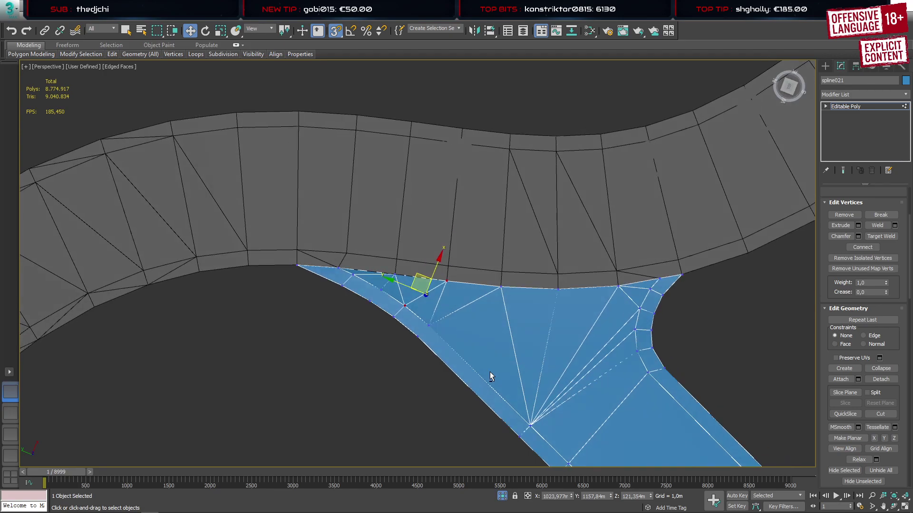
middle_drag(634, 328, 523, 325)
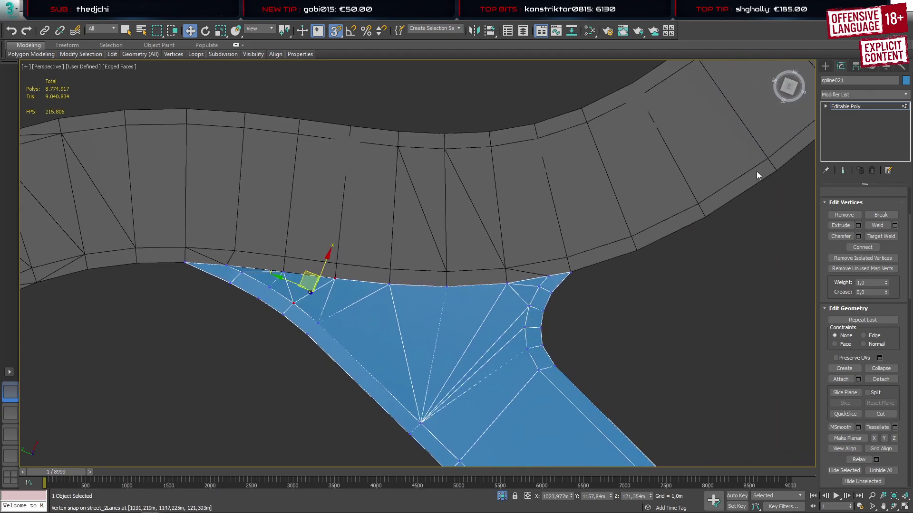
Connect the two junction-corner vertices with a new edge
scroll(552, 273, up, 6)
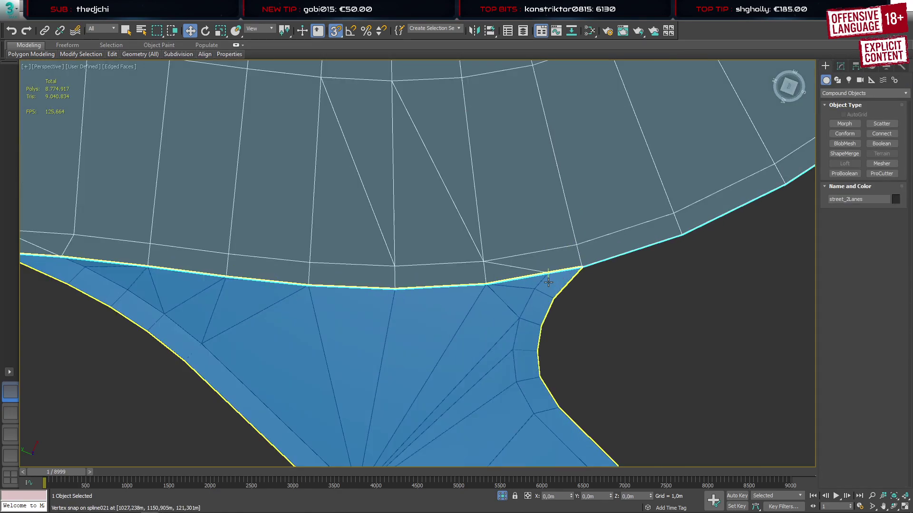
click(548, 274)
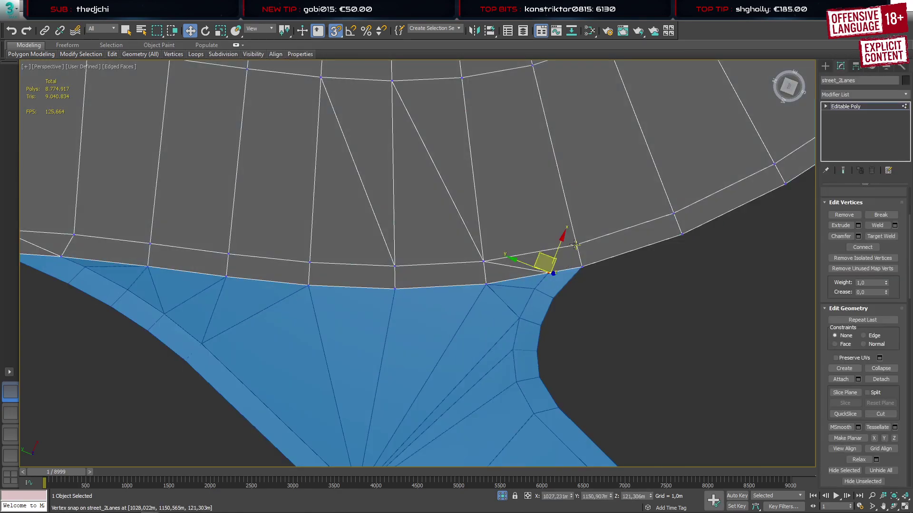
ctrl+click(577, 246)
key(ctrl+shift+e)
middle_drag(296, 268, 318, 238)
scroll(318, 237, down, 3)
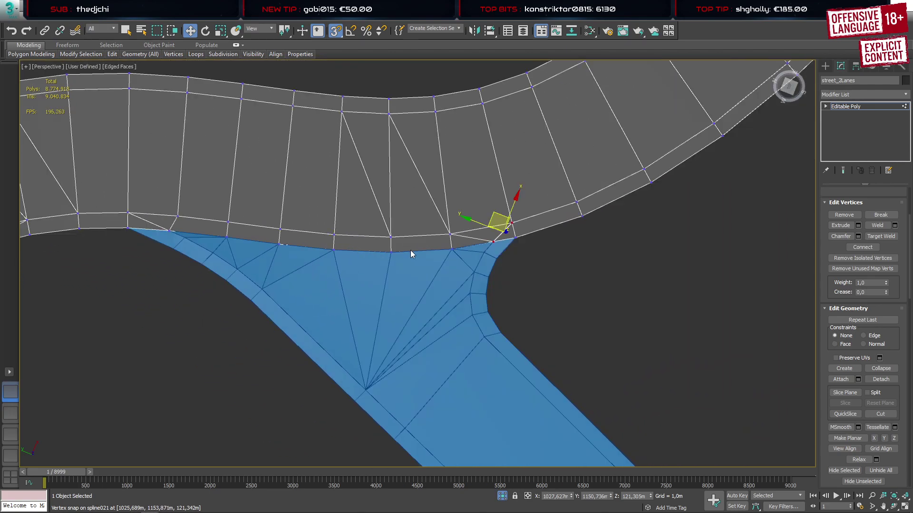
Create a Boolean compound from street_2Lanes and attach spline021 as an operand
click(825, 66)
scroll(475, 218, down, 8)
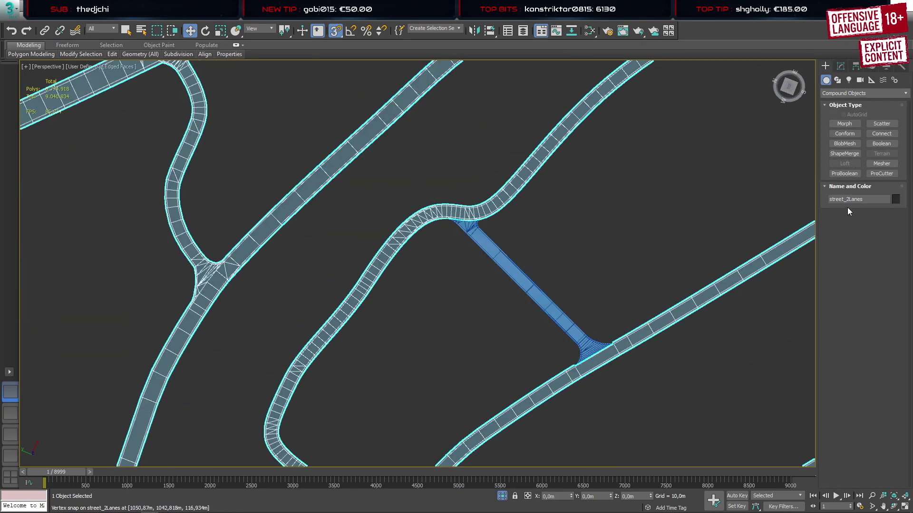
click(881, 144)
click(877, 394)
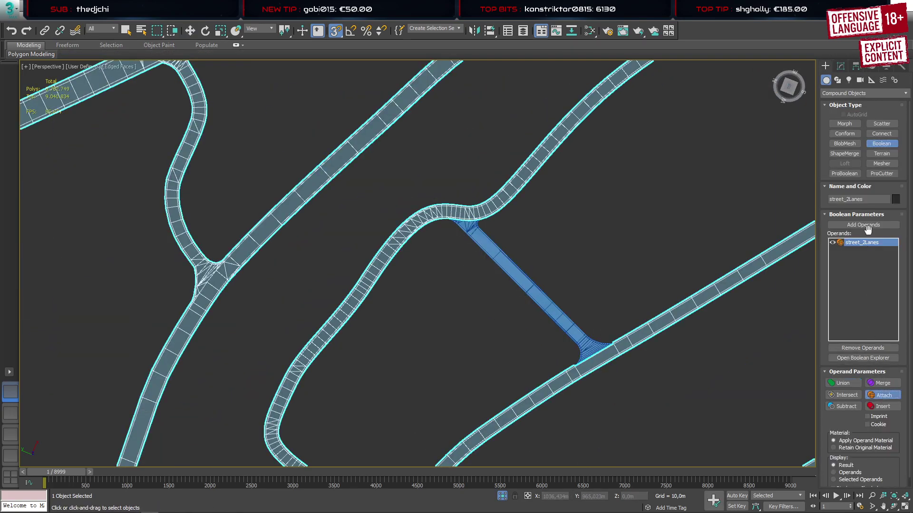
click(863, 224)
click(529, 291)
Convert the combined road to Editable Poly and weld vertices at 0.001 m (11597 to 11584)
key(w)
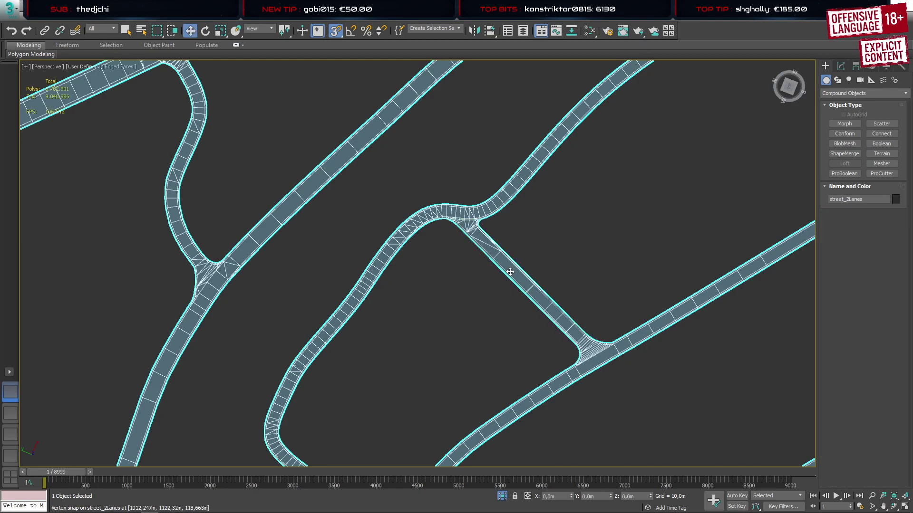
right_click(508, 267)
mouse_move(543, 383)
click(639, 397)
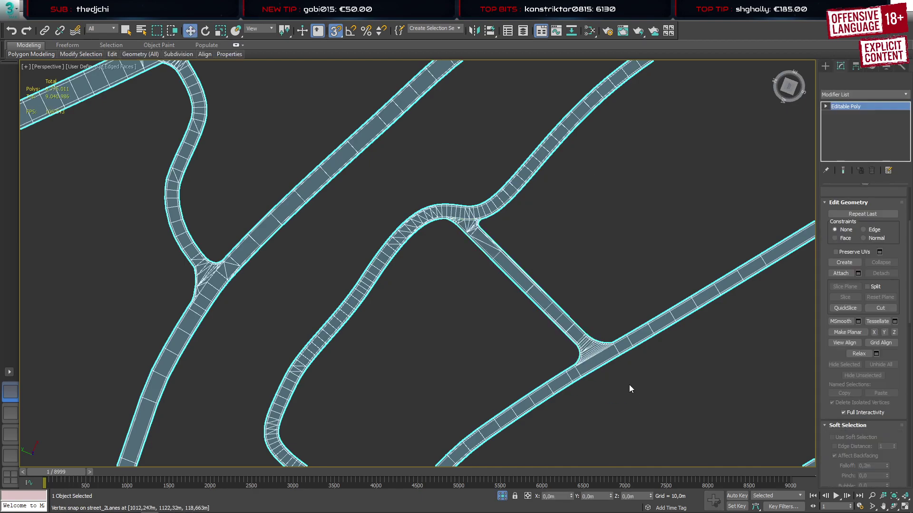
key(1)
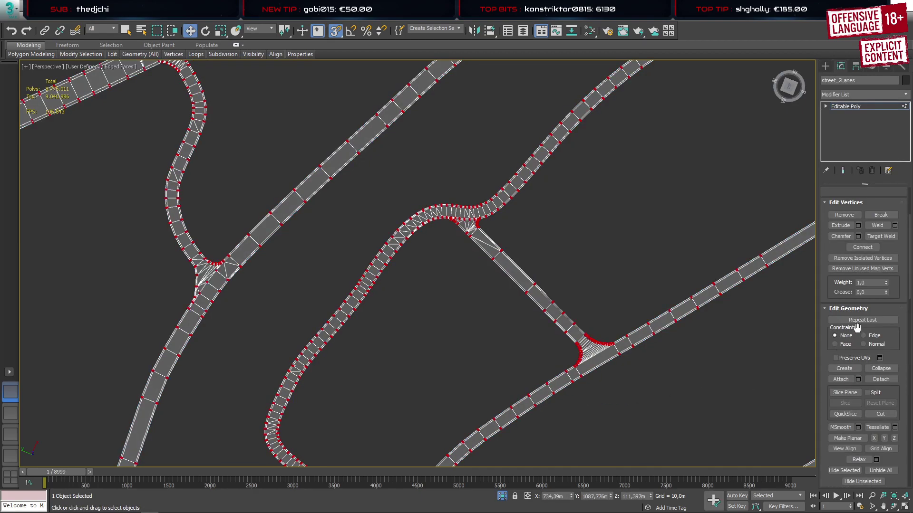
click(894, 225)
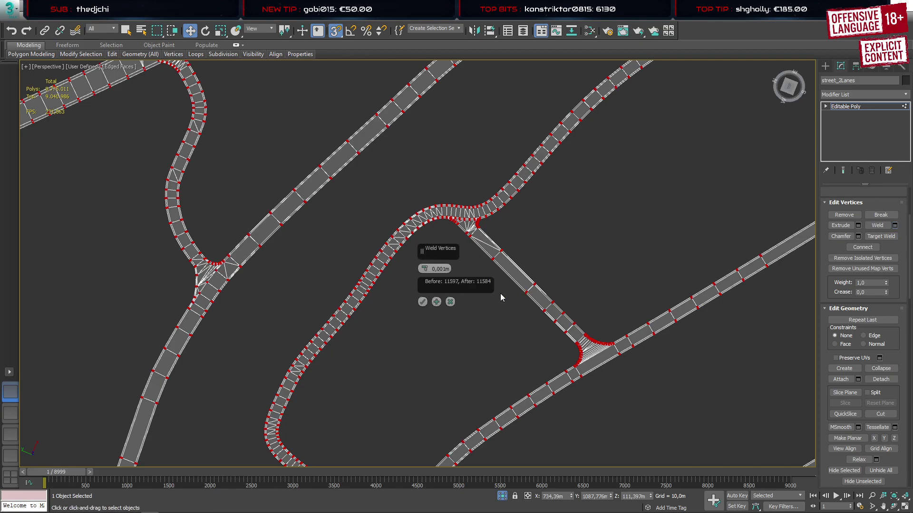
click(422, 301)
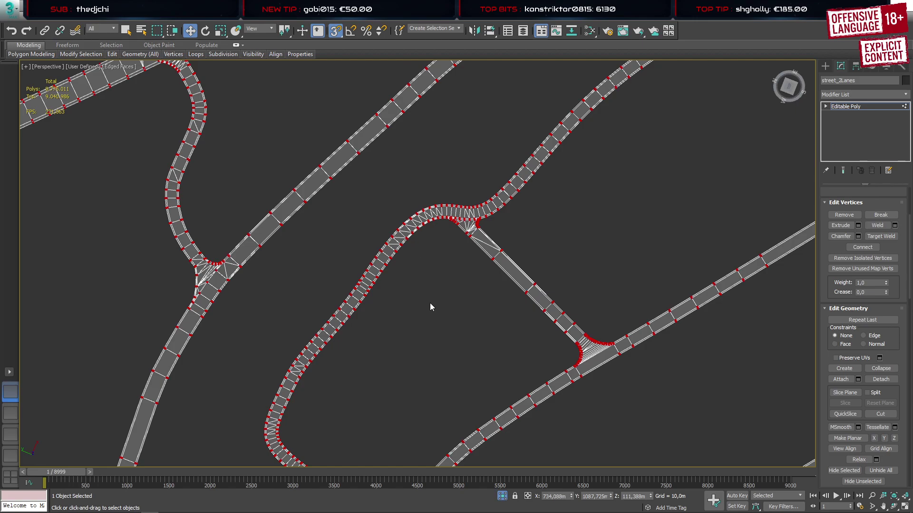
scroll(600, 363, up, 5)
Turn off snapping and select the overlapping vertex pairs at the road curve corners
key(s)
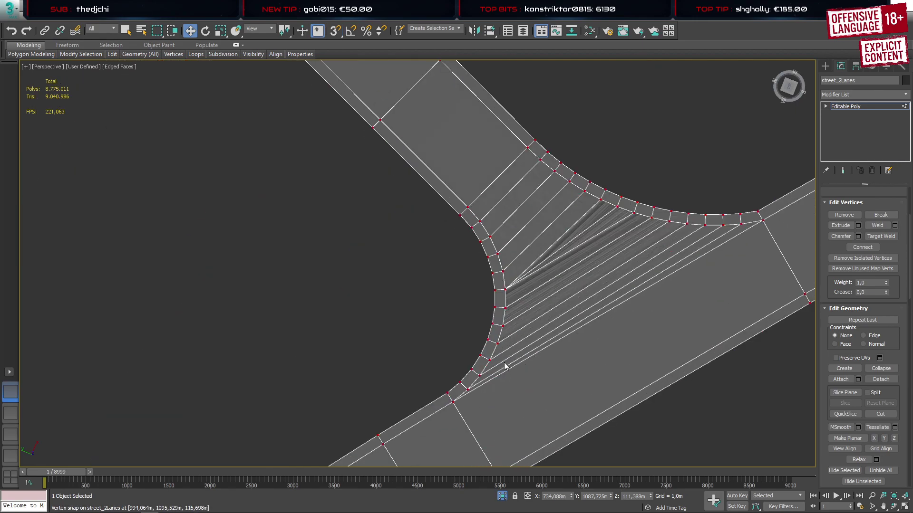
scroll(494, 372, up, 3)
middle_drag(491, 380, 536, 272)
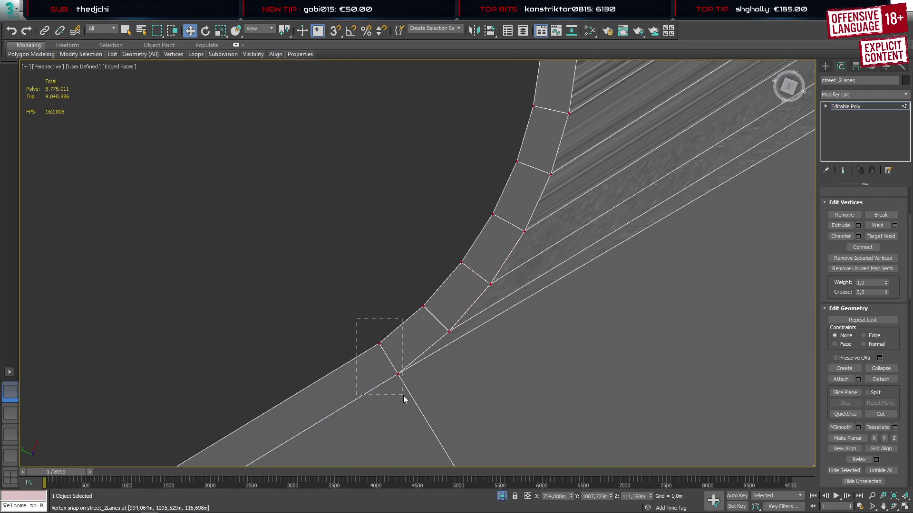
drag(403, 398, 404, 397)
scroll(861, 247, up, 4)
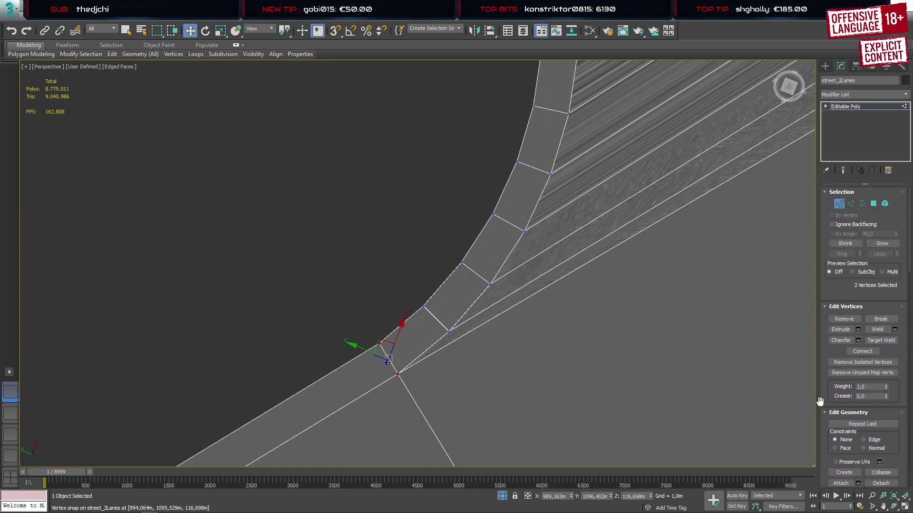
scroll(597, 308, down, 6)
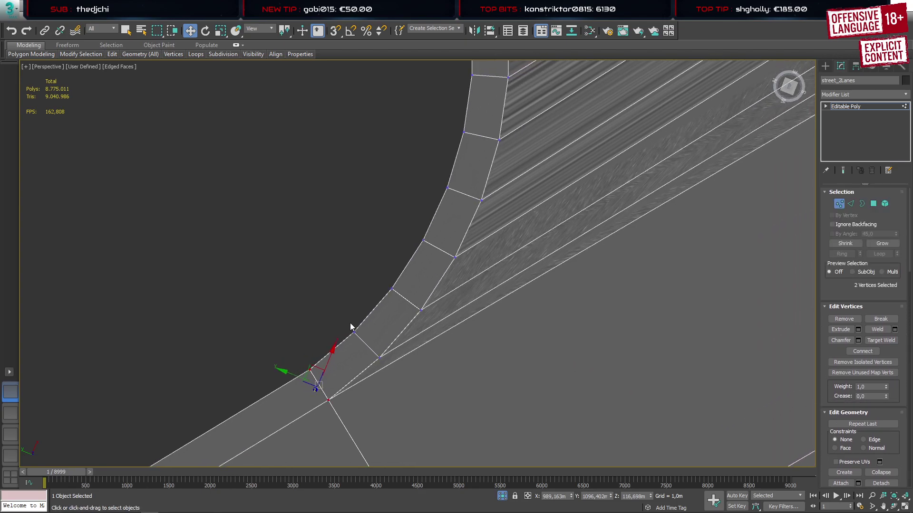
scroll(431, 290, up, 5)
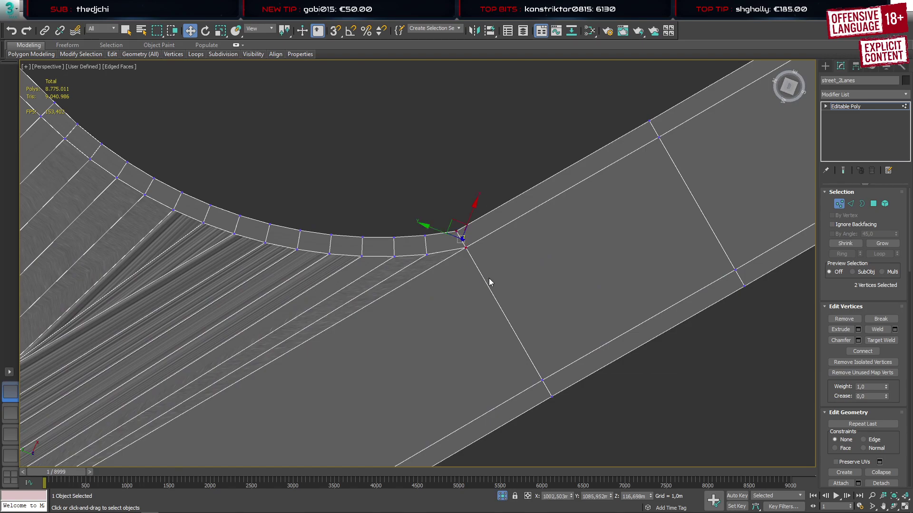
scroll(489, 278, down, 6)
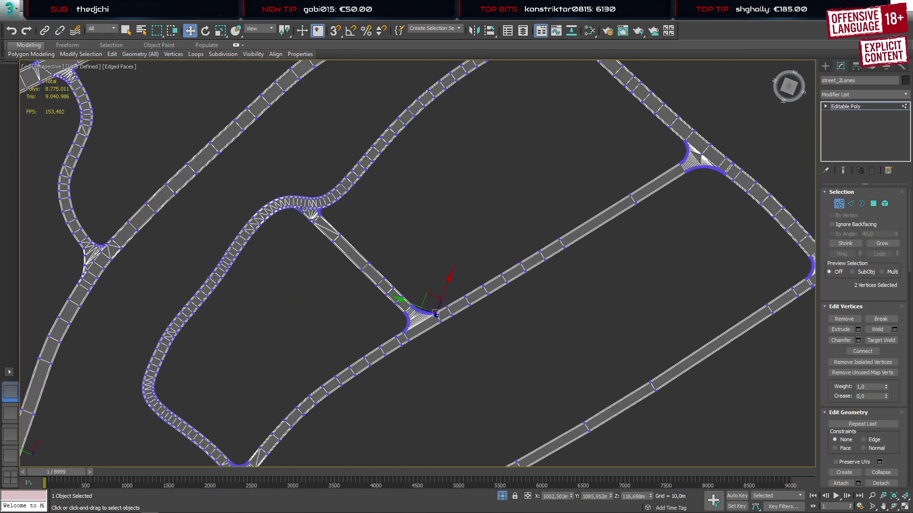
scroll(327, 213, up, 6)
drag(326, 172, 361, 227)
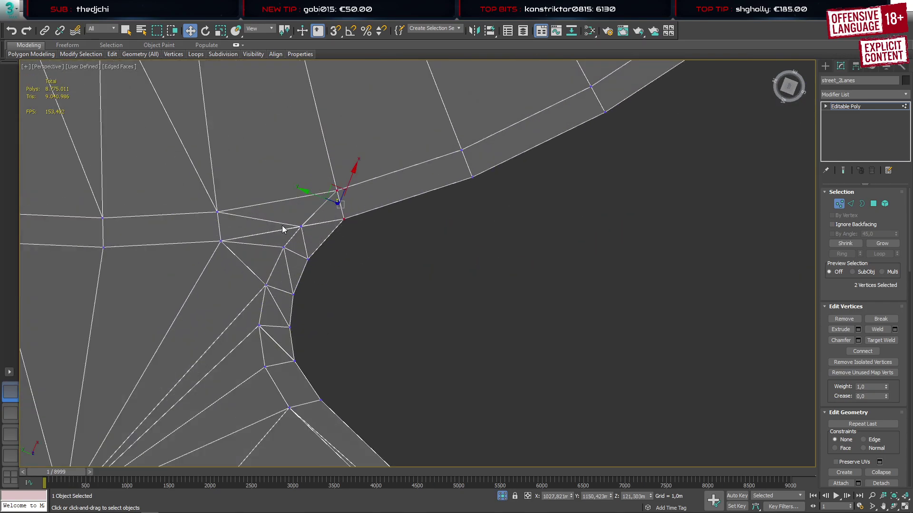
scroll(281, 225, up, 2)
middle_drag(281, 226, 385, 213)
drag(445, 204, 464, 221)
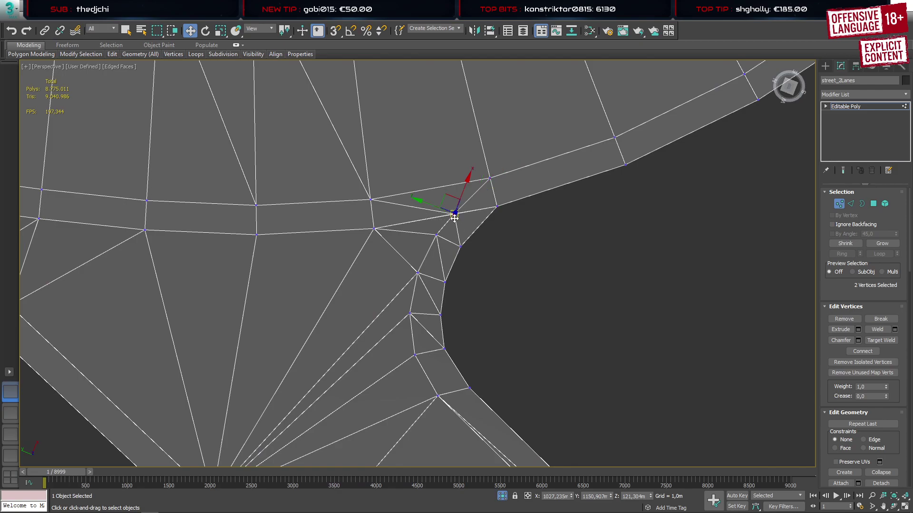
scroll(455, 216, up, 5)
alt+middle_drag(471, 232, 424, 195)
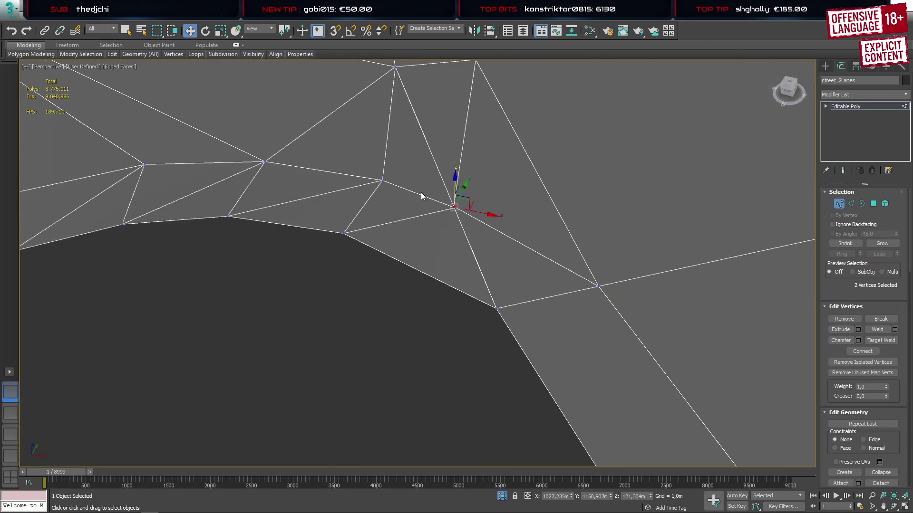
scroll(460, 205, up, 3)
scroll(460, 205, up, 2)
mouse_move(455, 242)
alt+middle_down()
mouse_move(454, 211)
mouse_move(457, 225)
alt+middle_up()
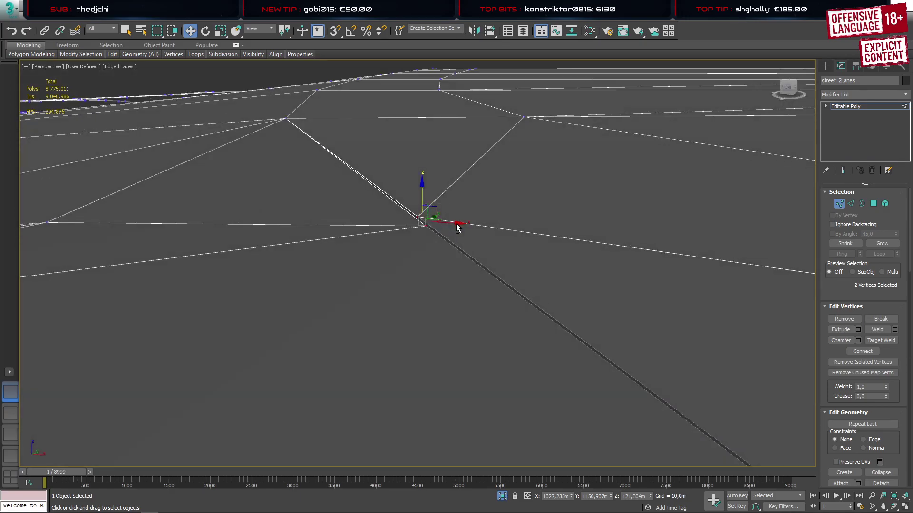
Target-weld the lower corner vertex onto its neighbouring vertex
key(ctrl+shift+w)
click(423, 226)
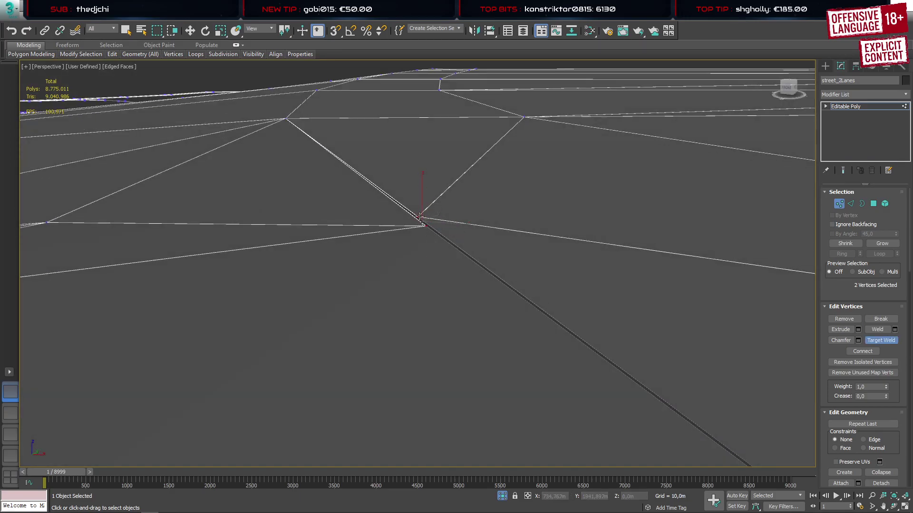
click(417, 217)
key(w)
Check the vertices along the road edge, including 11580, 11582 and 11568
scroll(449, 235, down, 5)
alt+middle_drag(398, 223, 401, 238)
scroll(403, 244, down, 2)
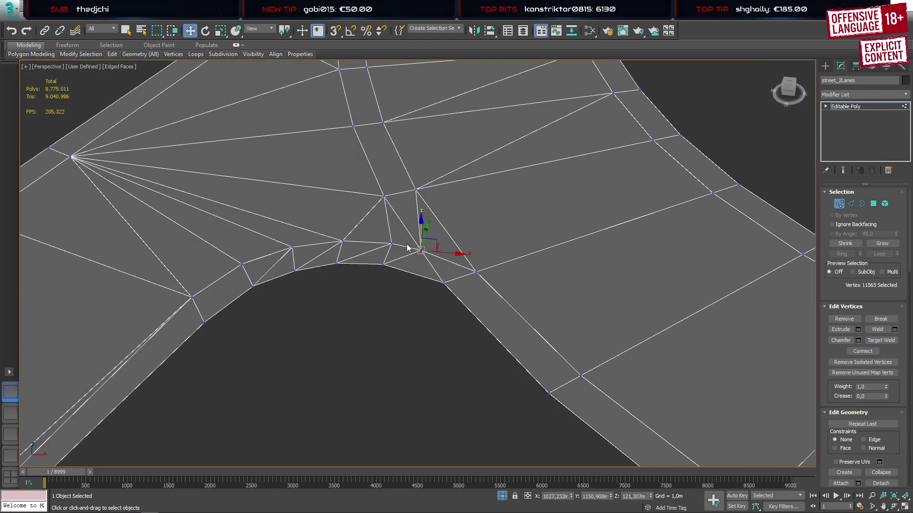
drag(391, 206, 392, 208)
middle_drag(380, 177, 433, 307)
drag(389, 240, 419, 269)
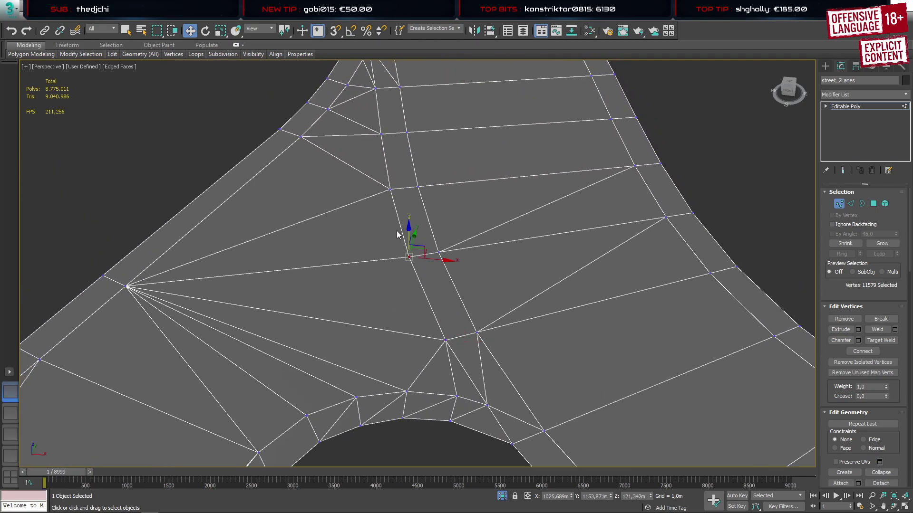
click(388, 187)
alt+middle_drag(404, 155, 407, 253)
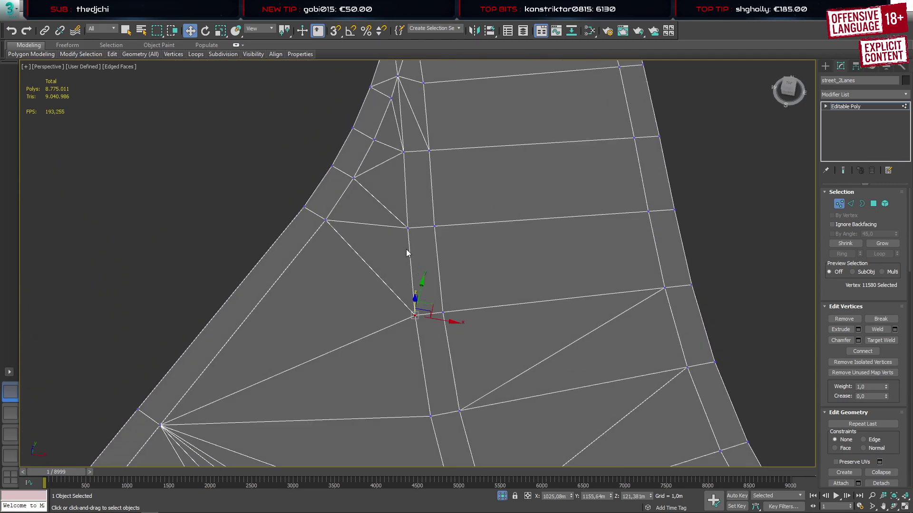
drag(415, 246, 416, 245)
middle_drag(416, 192, 425, 245)
drag(400, 199, 418, 220)
middle_drag(430, 186, 437, 271)
click(423, 232)
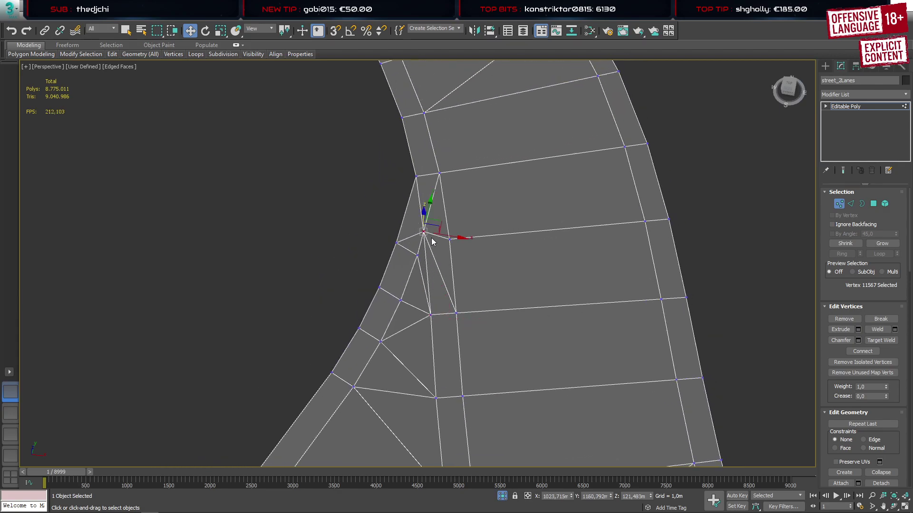
click(438, 180)
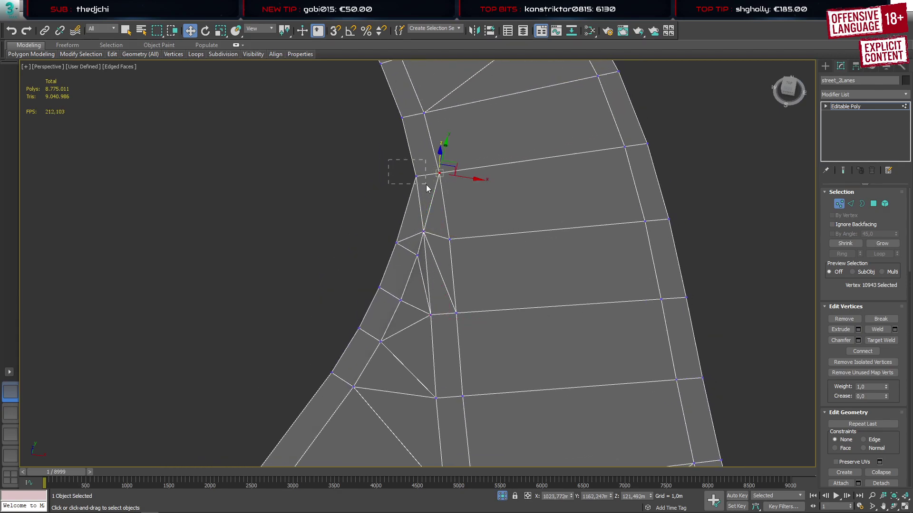
click(425, 184)
alt+middle_drag(427, 193, 527, 303)
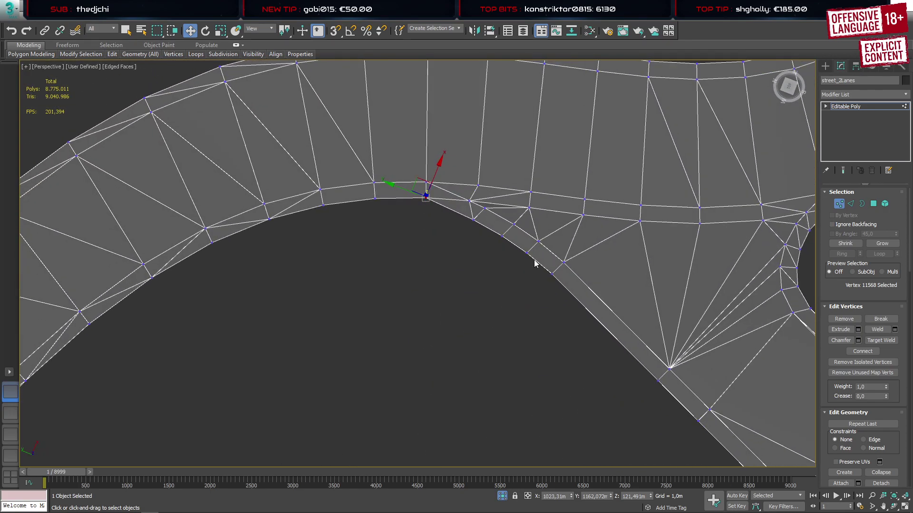
middle_drag(533, 261, 445, 245)
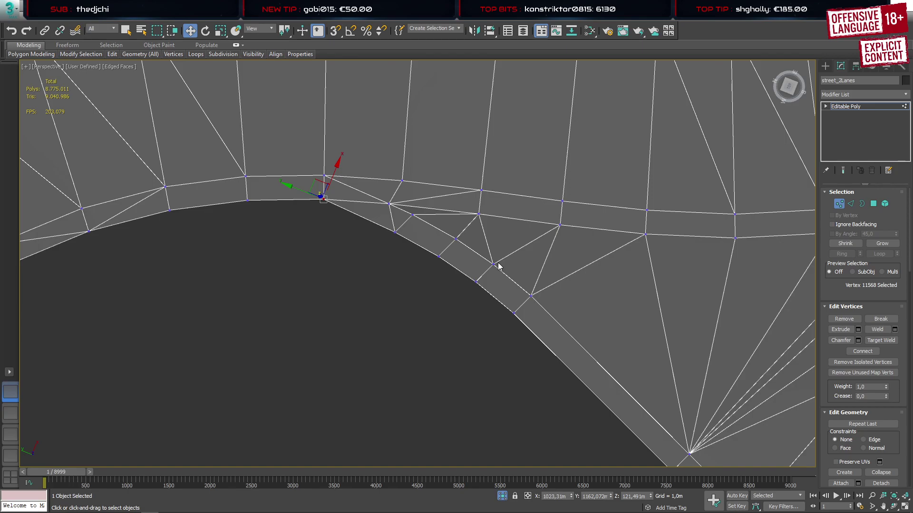
Target-weld each stray edge vertex along both road curves into its neighbour
key(ctrl+w)
click(414, 215)
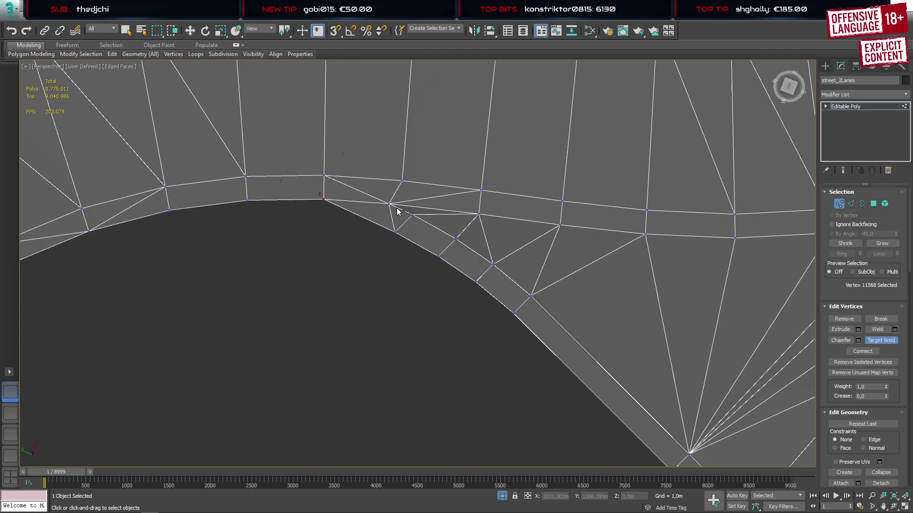
click(390, 203)
click(480, 216)
click(481, 190)
click(559, 225)
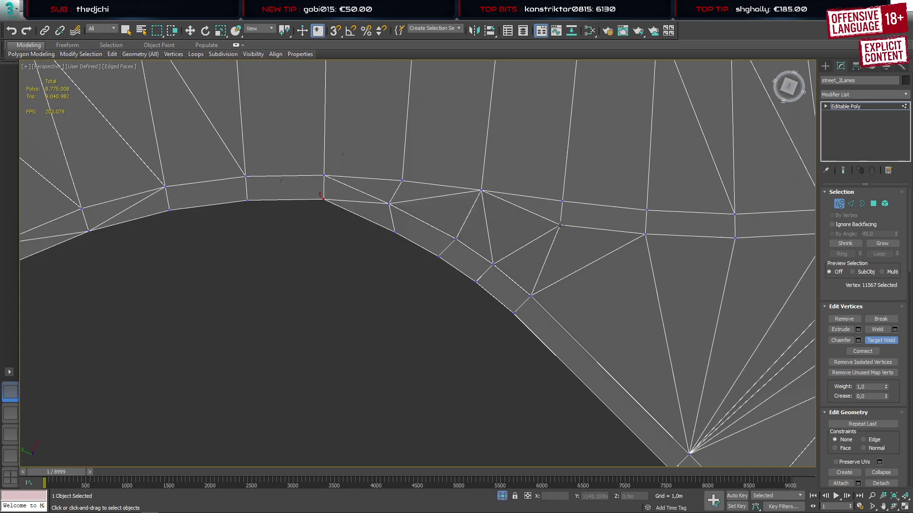
click(562, 201)
click(645, 235)
click(647, 209)
middle_drag(647, 210, 384, 232)
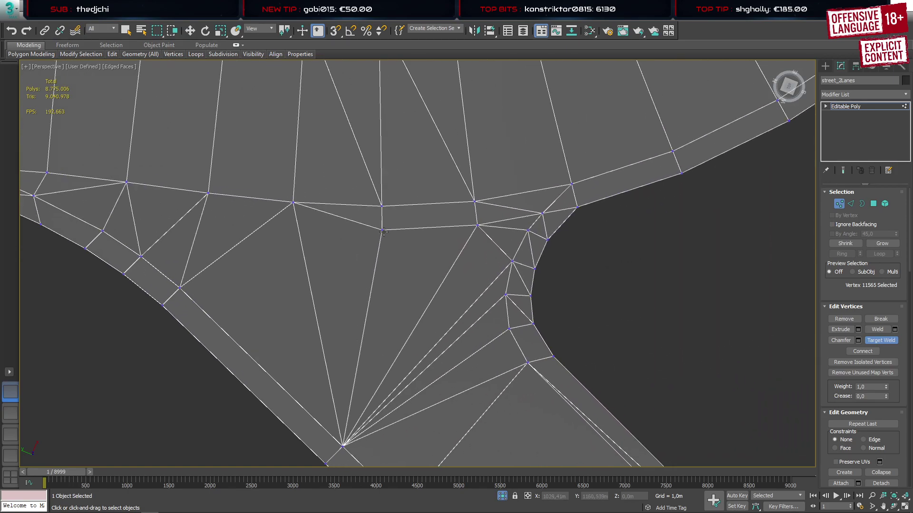
click(383, 206)
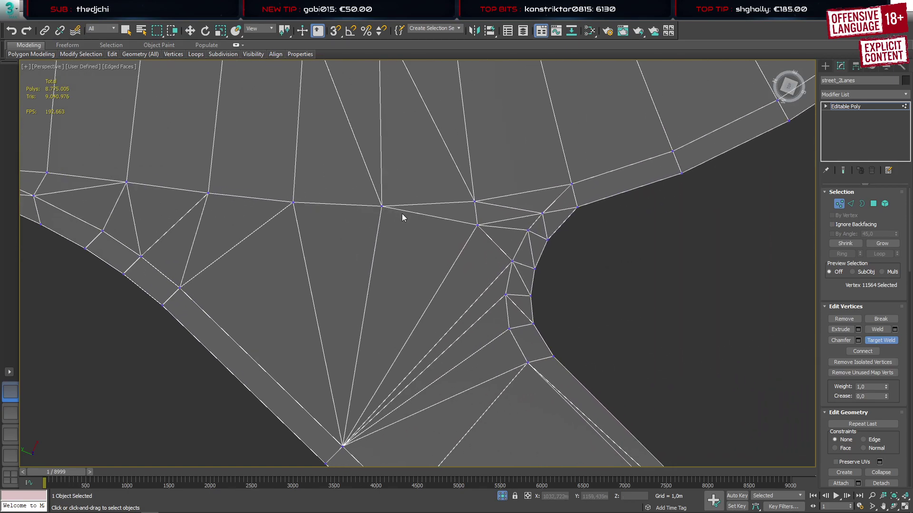
click(475, 202)
Select the merged road-edge vertex and orbit low to check the curve
key(w)
click(475, 202)
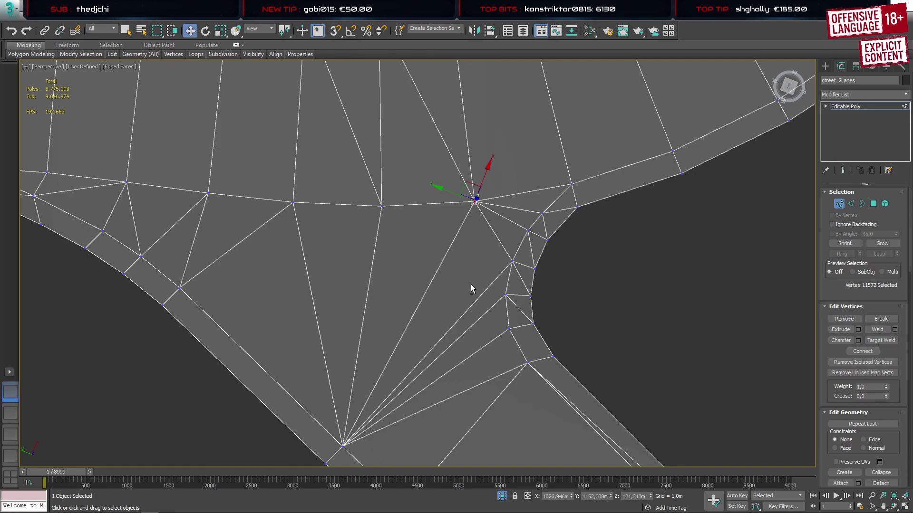
alt+middle_drag(471, 285, 385, 227)
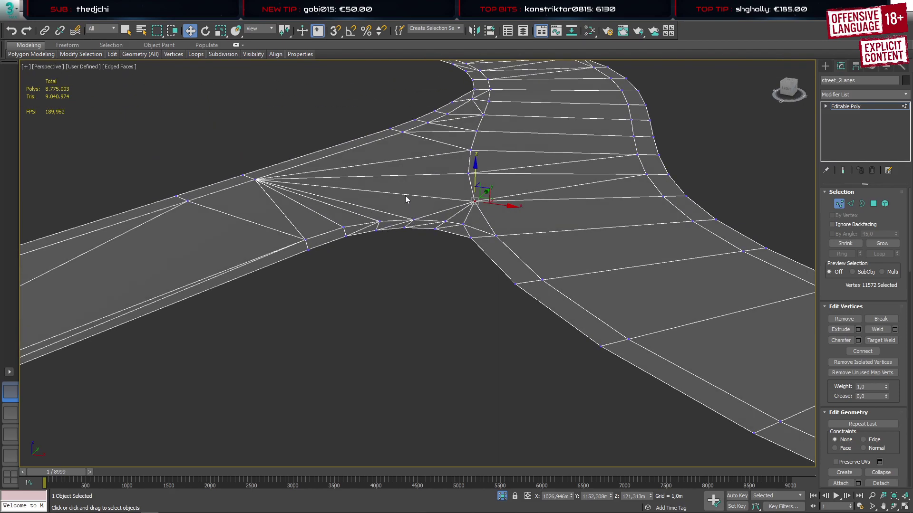
alt+middle_drag(405, 195, 362, 240)
At Polygon level, select the junction fan triangles, the middle quad and the lower triangles
key(4)
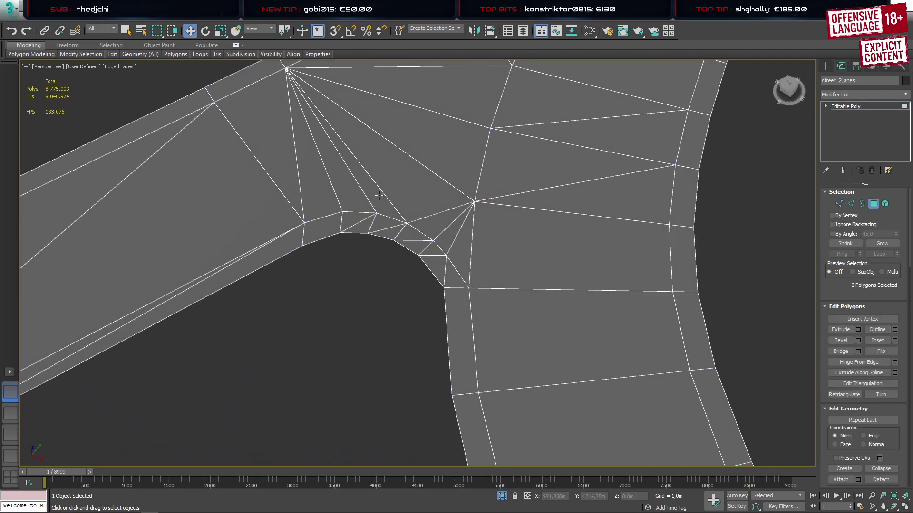
scroll(361, 205, down, 4)
key(q)
click(370, 131)
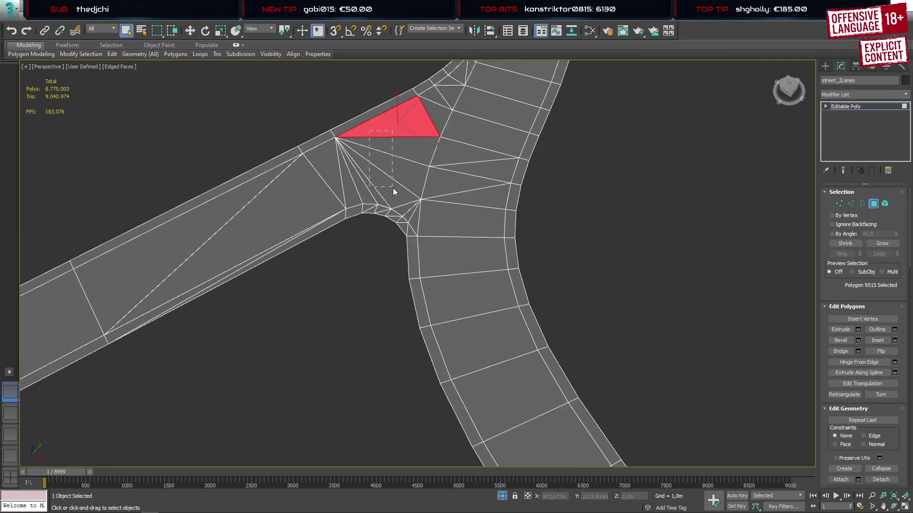
ctrl+click(397, 195)
ctrl+drag(303, 188, 382, 183)
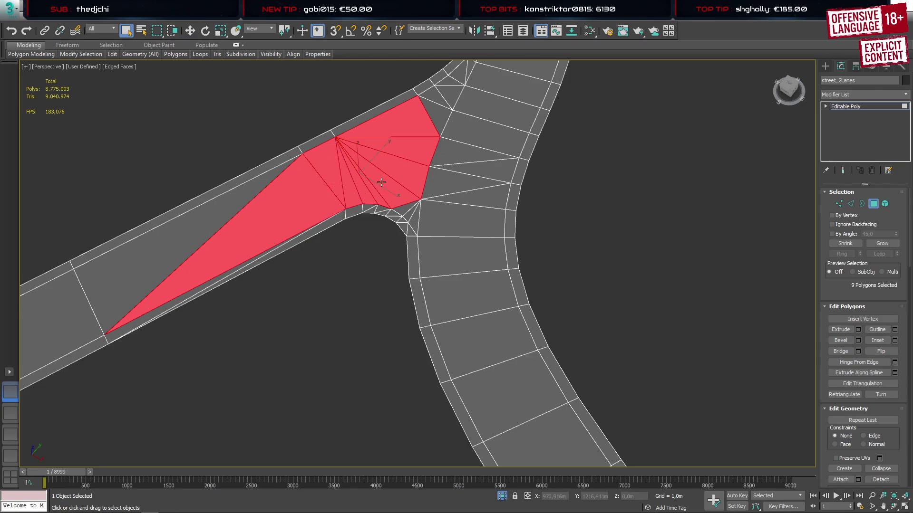
alt+click(291, 199)
scroll(404, 142, up, 2)
middle_drag(434, 126, 408, 249)
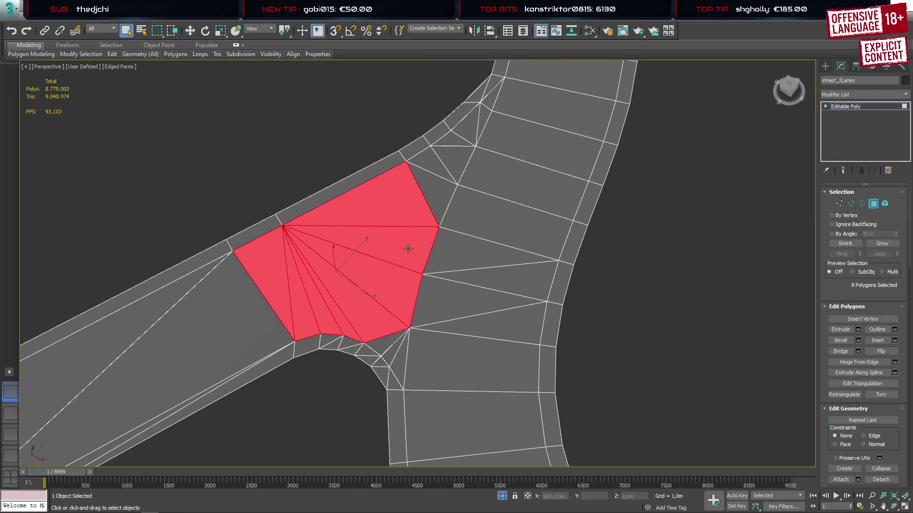
ctrl+click(401, 361)
ctrl+click(393, 350)
ctrl+click(384, 342)
Add the upper-right junction polygons, bringing the selection to 18
ctrl+click(435, 205)
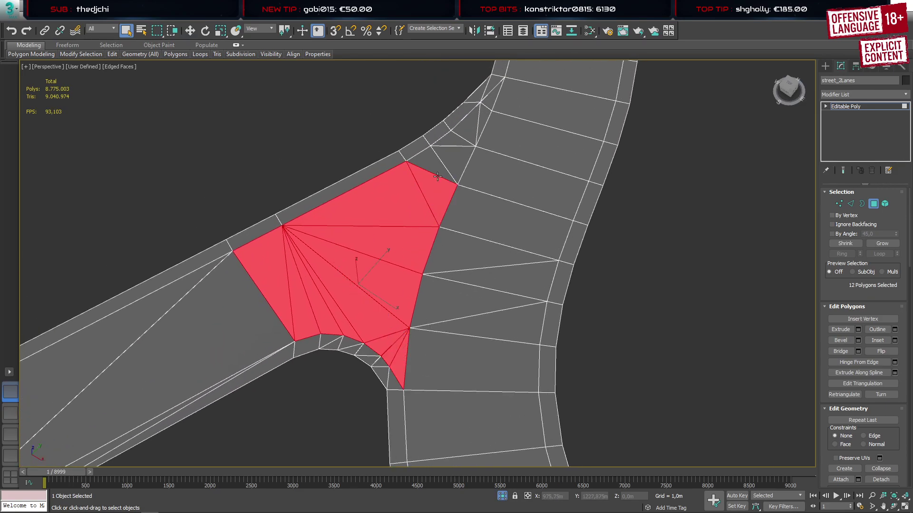
ctrl+click(454, 159)
ctrl+click(432, 164)
ctrl+click(454, 141)
ctrl+click(466, 130)
ctrl+click(484, 116)
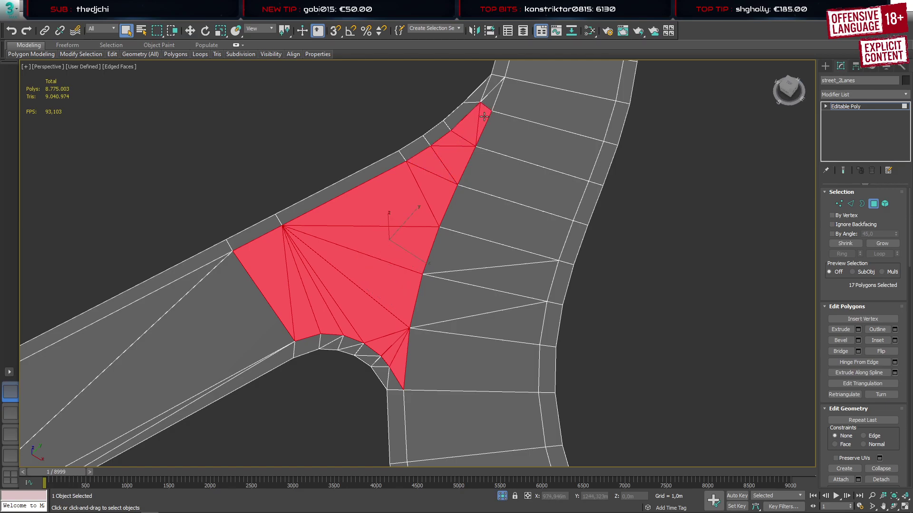
ctrl+click(489, 99)
Orbit around the junction to check that the selected polygons lie flat
alt+middle_drag(380, 266, 411, 252)
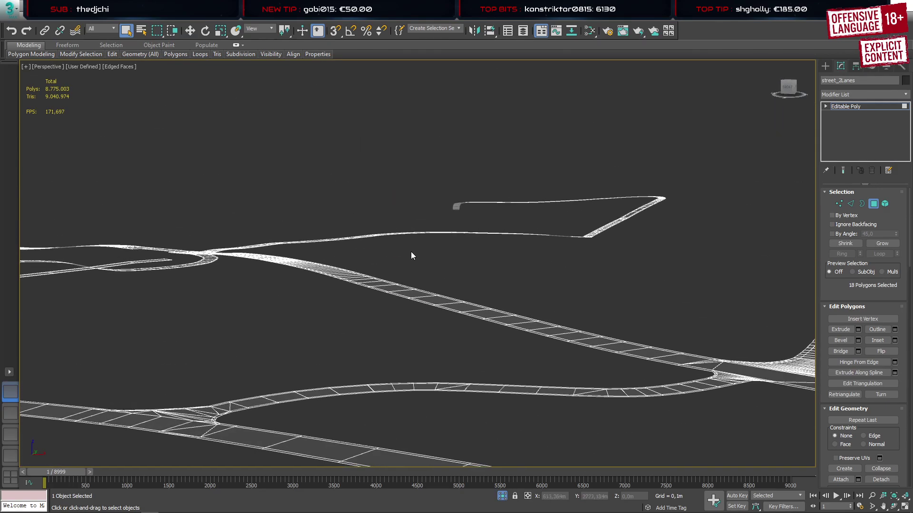
middle_drag(411, 309, 415, 267)
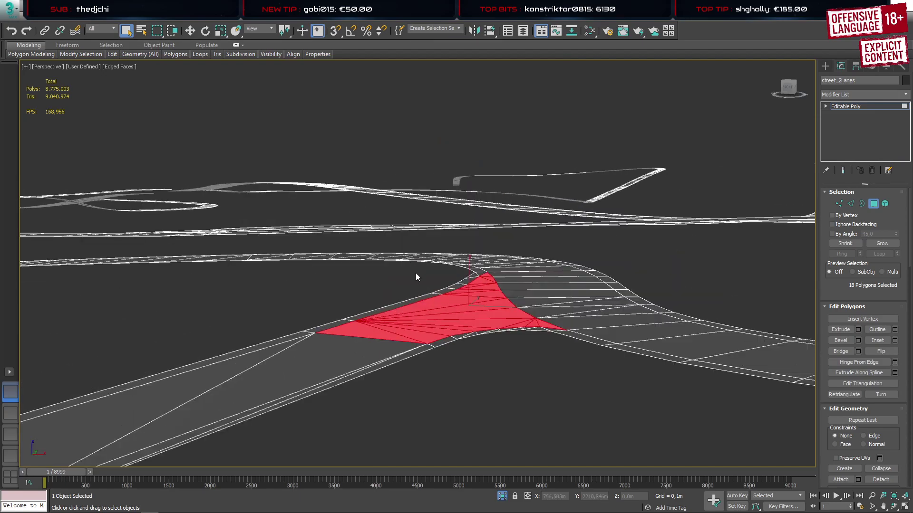
scroll(470, 310, up, 4)
alt+middle_drag(471, 310, 417, 280)
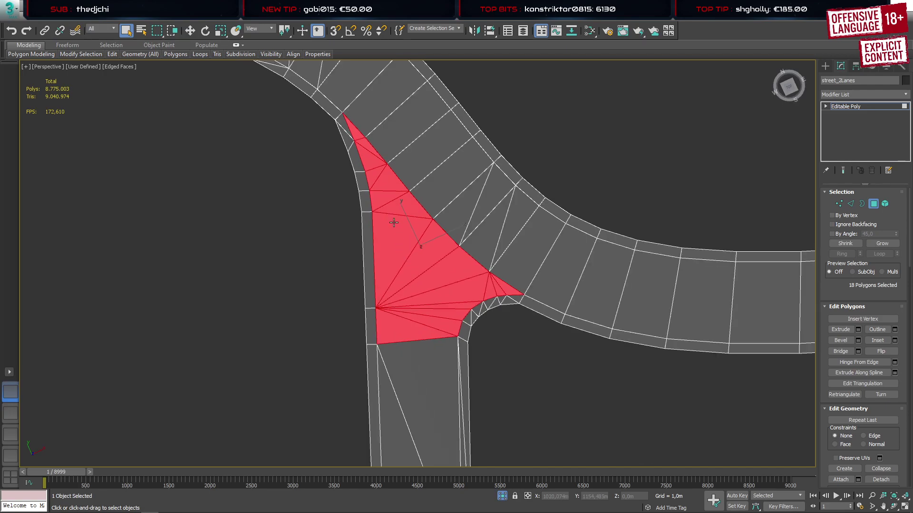
middle_drag(373, 155, 402, 205)
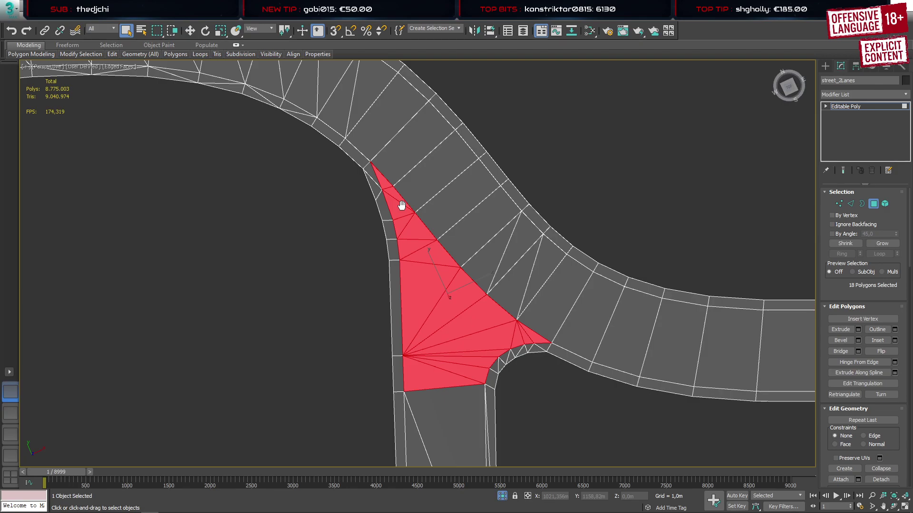
middle_drag(402, 205, 420, 165)
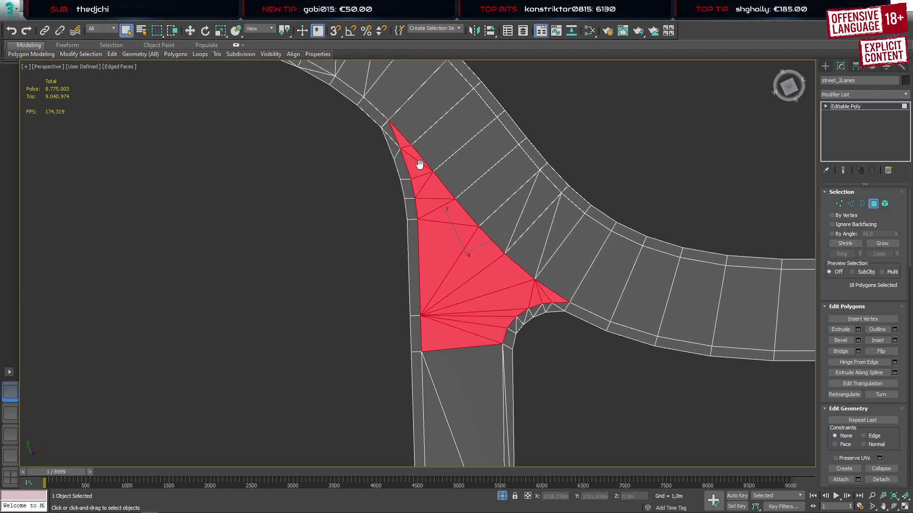
scroll(419, 164, down, 10)
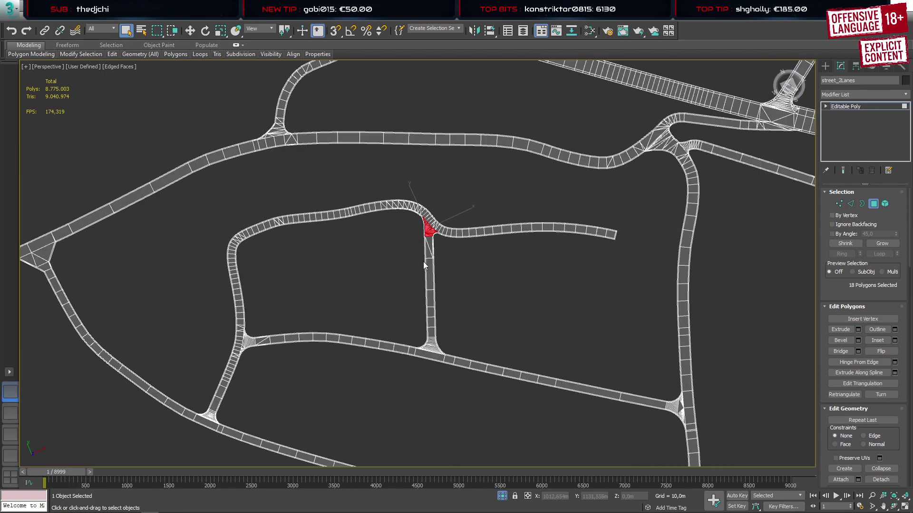
Leave polygon editing and delete the green helper box Box021
click(828, 67)
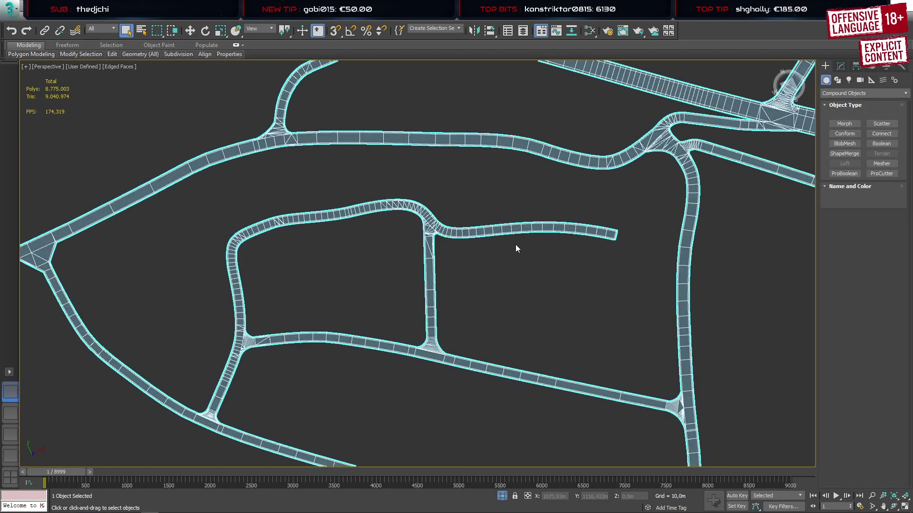
scroll(447, 232, up, 10)
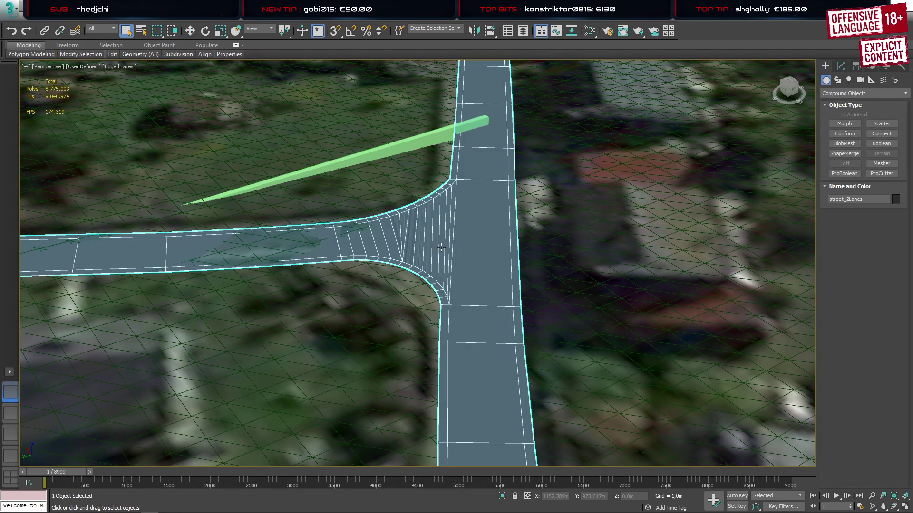
scroll(441, 248, down, 2)
click(451, 169)
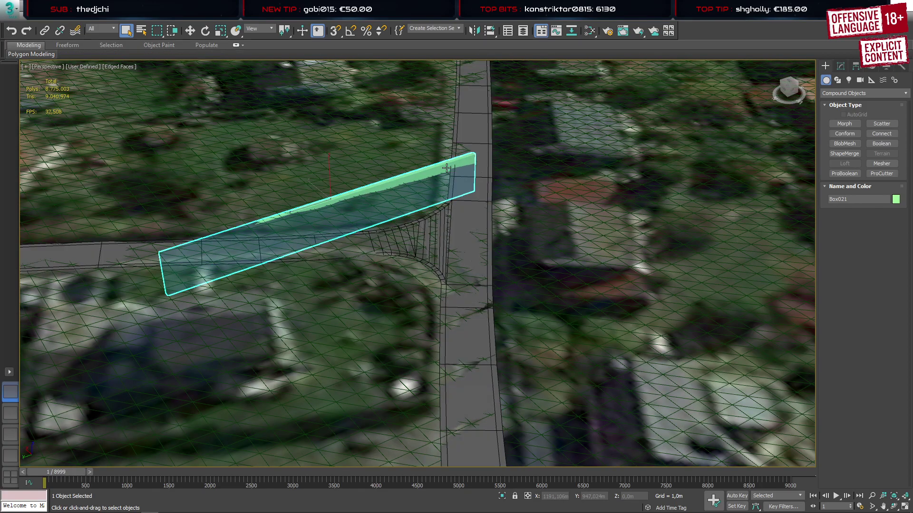
key(Delete)
Delete Box020 and Box022 from the Strassennetz layer, then go to save the scene
scroll(408, 258, down, 10)
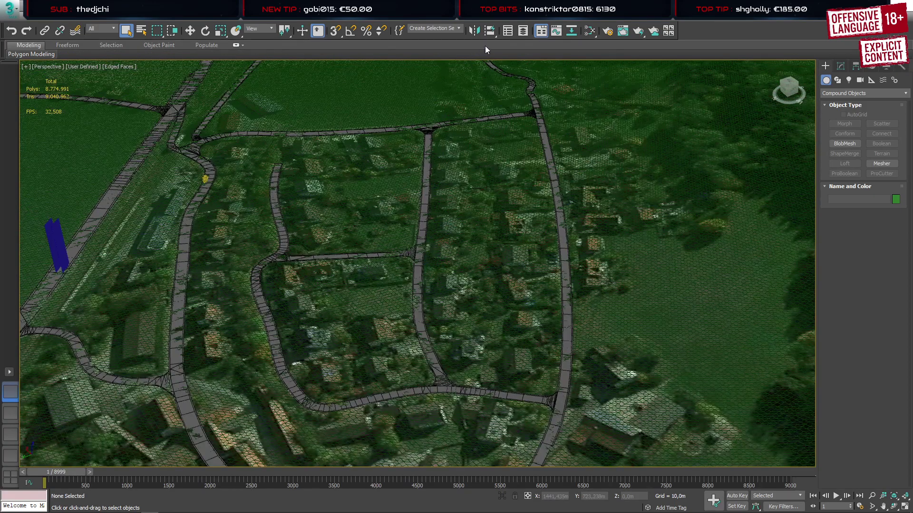
click(527, 31)
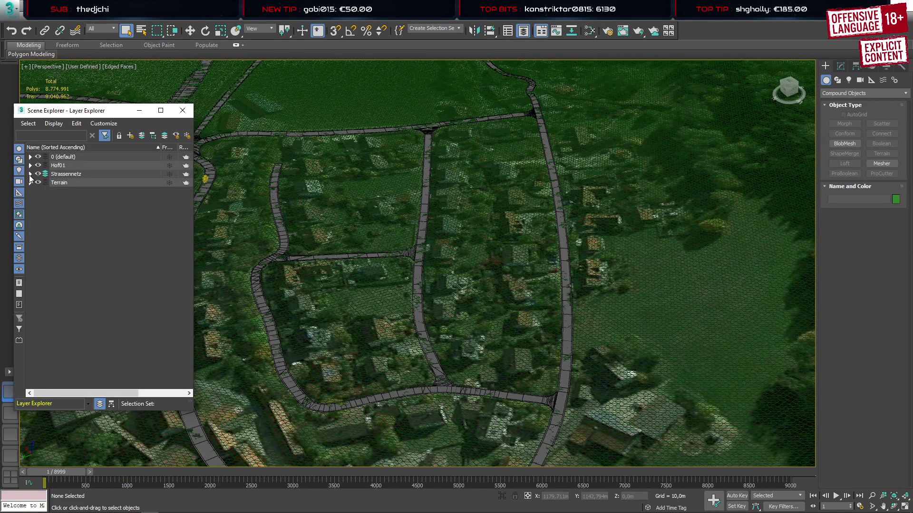
click(30, 174)
click(70, 192)
ctrl+click(73, 184)
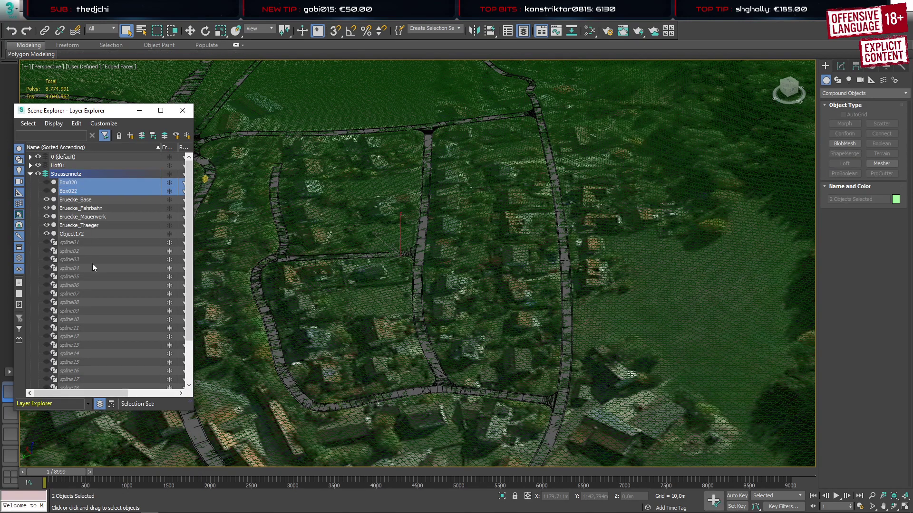
scroll(99, 296, down, 2)
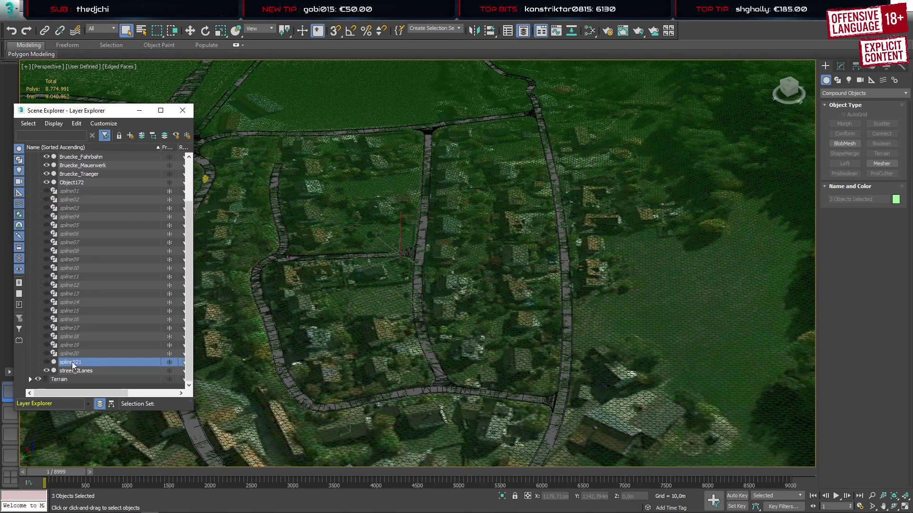
key(Delete)
click(180, 112)
click(47, 7)
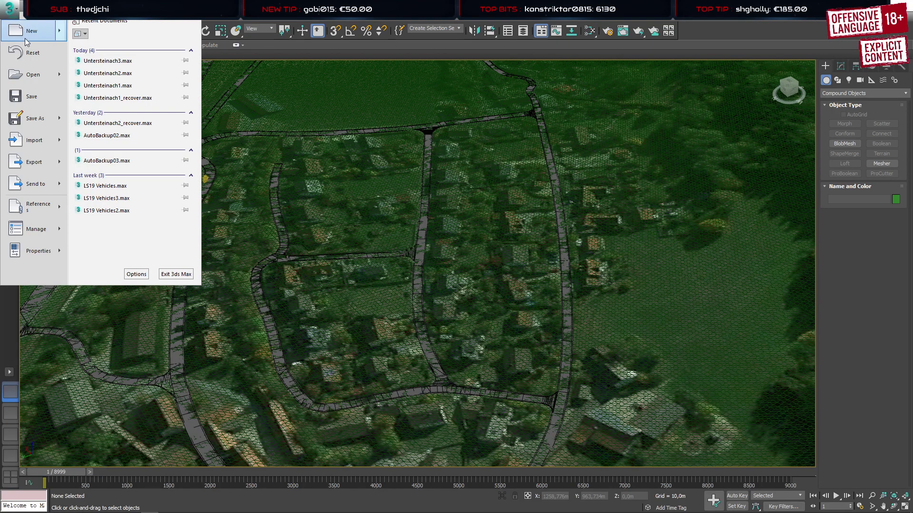
Save As Untersteinach1, confirming replacement of the existing file
click(45, 117)
scroll(242, 315, down, 4)
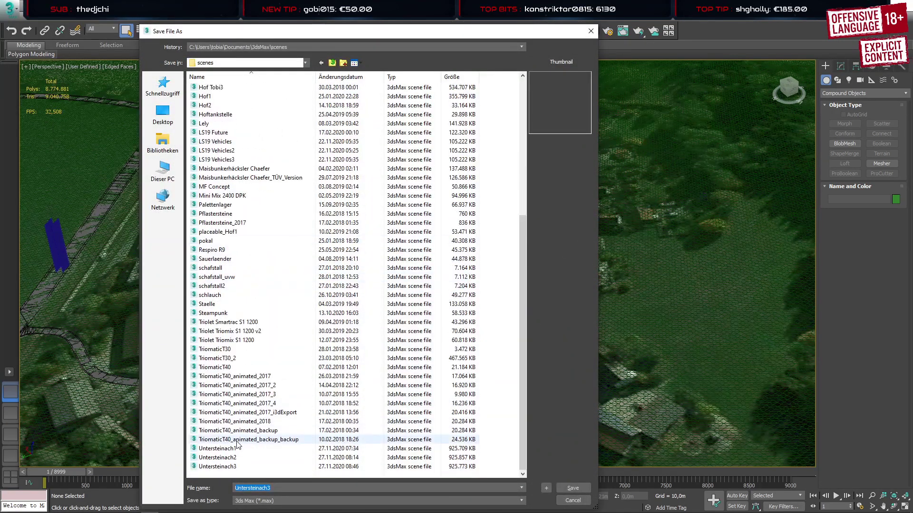
double_click(235, 450)
click(473, 296)
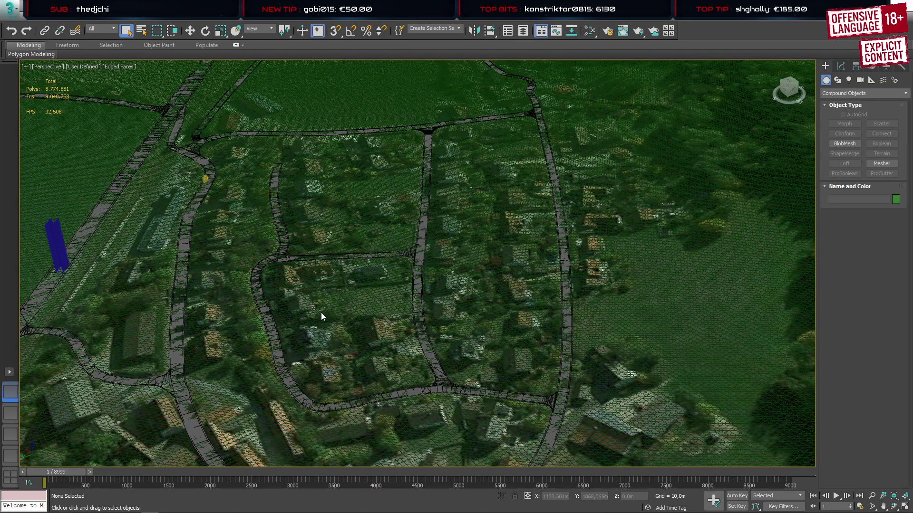
Select street_2Lanes, zoom onto the railway junction, and turn on Edged Faces with F4
scroll(321, 312, down, 15)
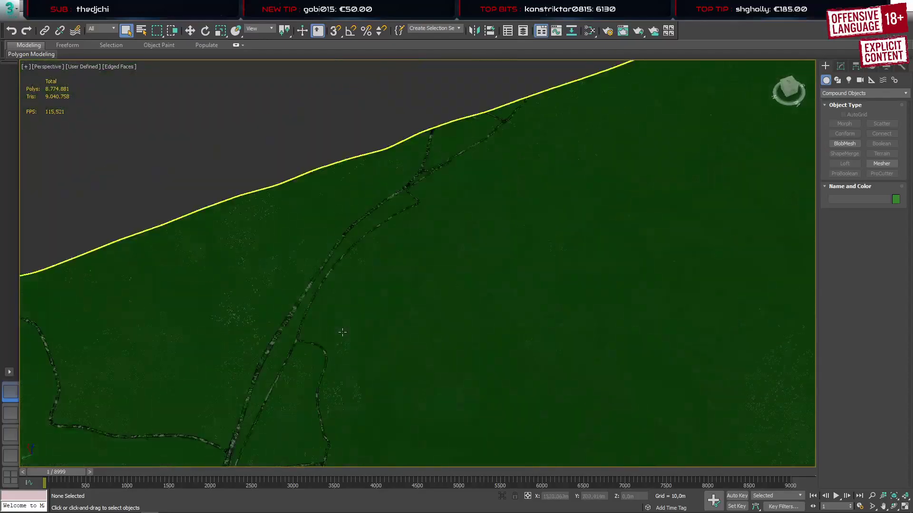
alt+middle_drag(362, 349, 428, 416)
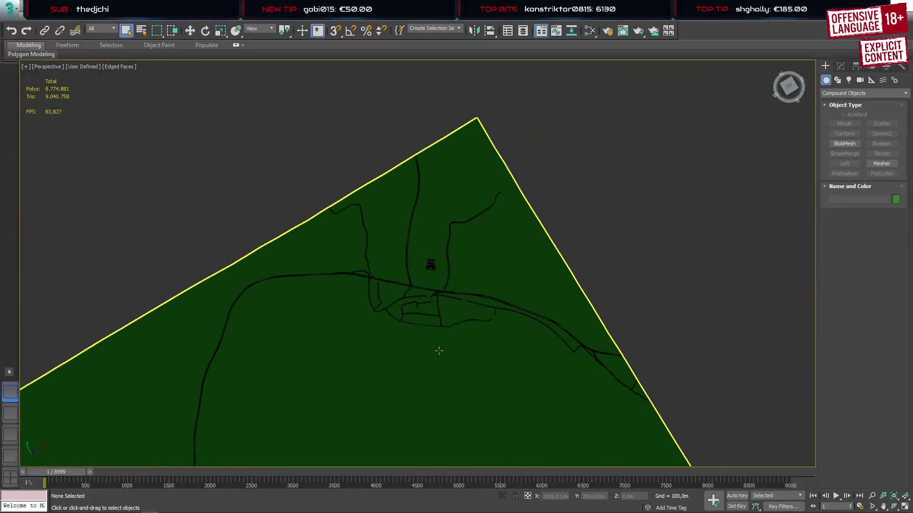
scroll(437, 305, up, 8)
scroll(391, 352, up, 4)
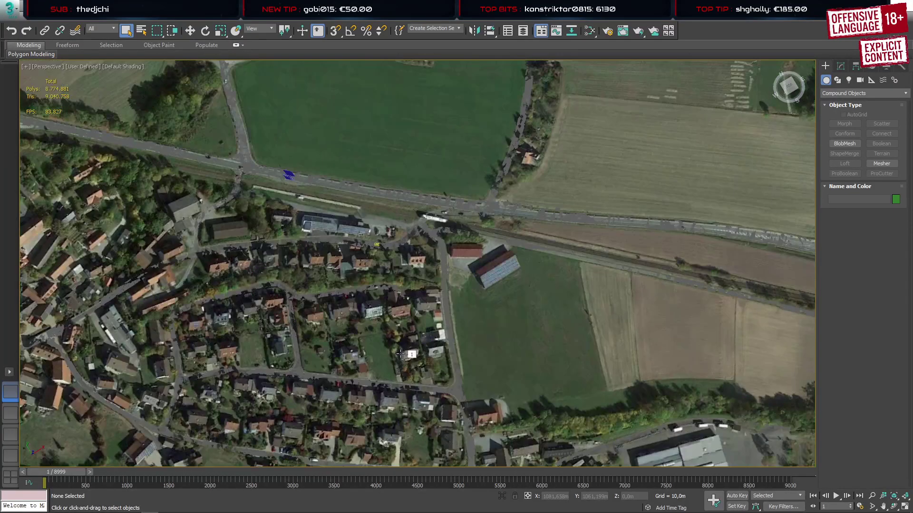
scroll(391, 352, down, 4)
middle_drag(393, 356, 421, 291)
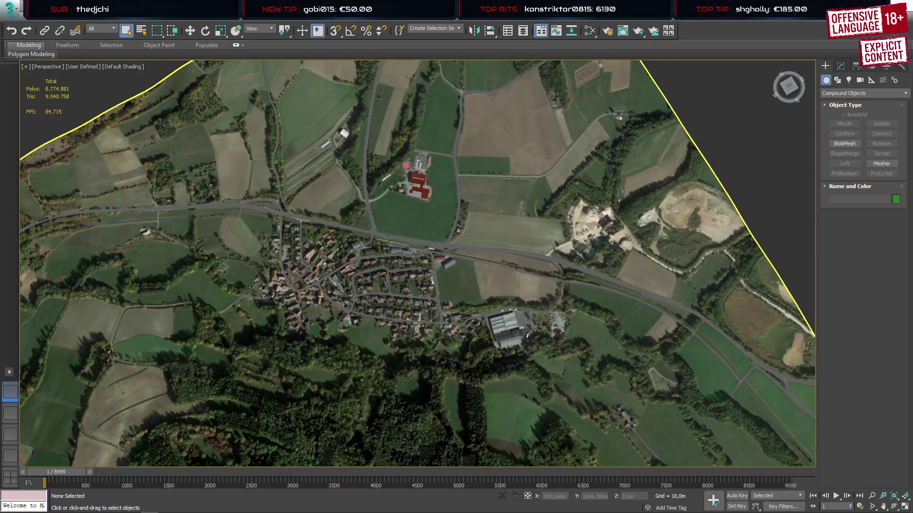
click(448, 249)
middle_drag(449, 249, 455, 333)
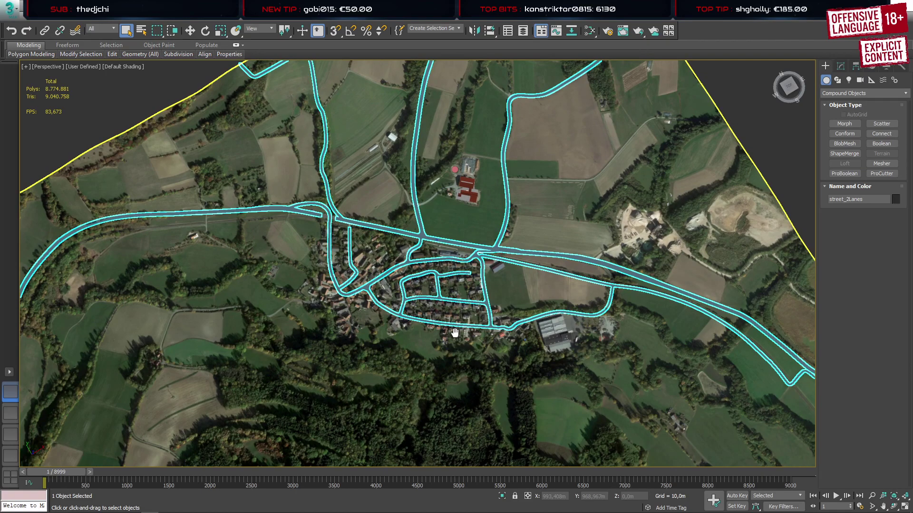
middle_drag(455, 333, 427, 360)
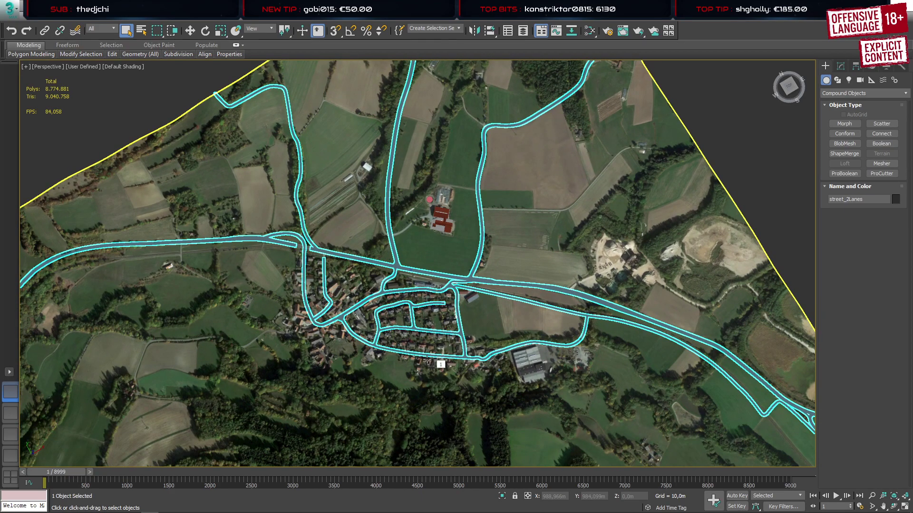
scroll(370, 172, up, 15)
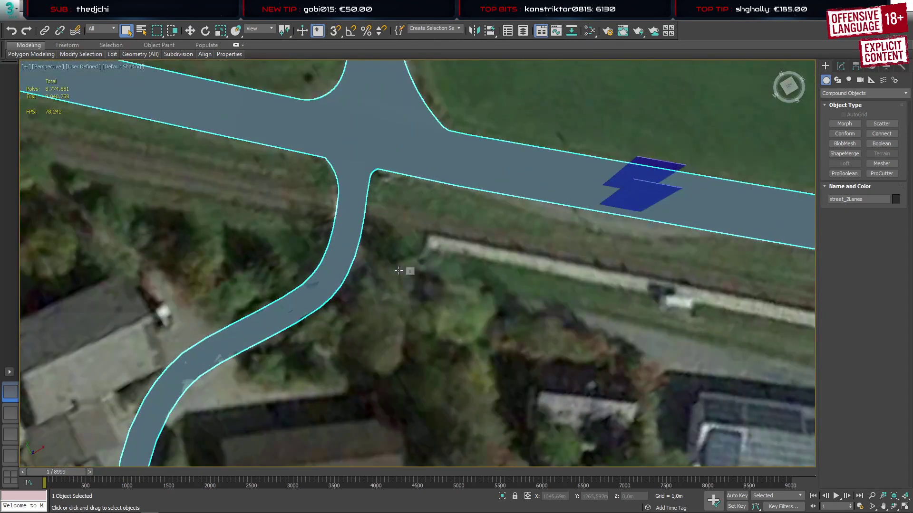
scroll(371, 172, up, 10)
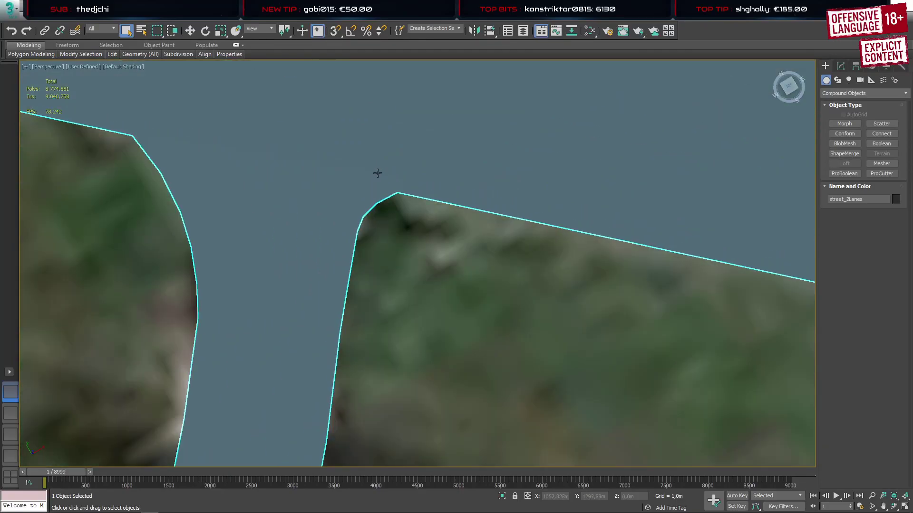
key(F4)
scroll(385, 184, up, 4)
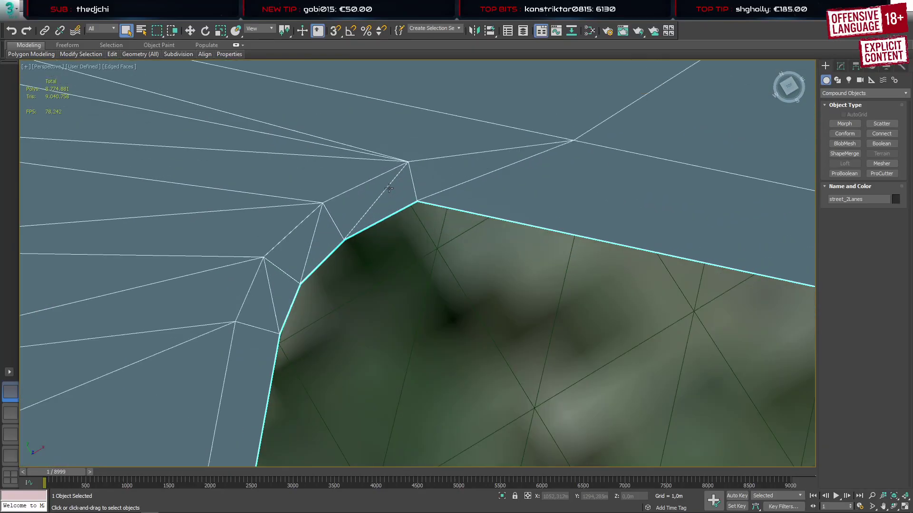
At Edge level, pick an edge at the street_2Lanes road corner
key(2)
click(409, 179)
scroll(408, 180, up, 5)
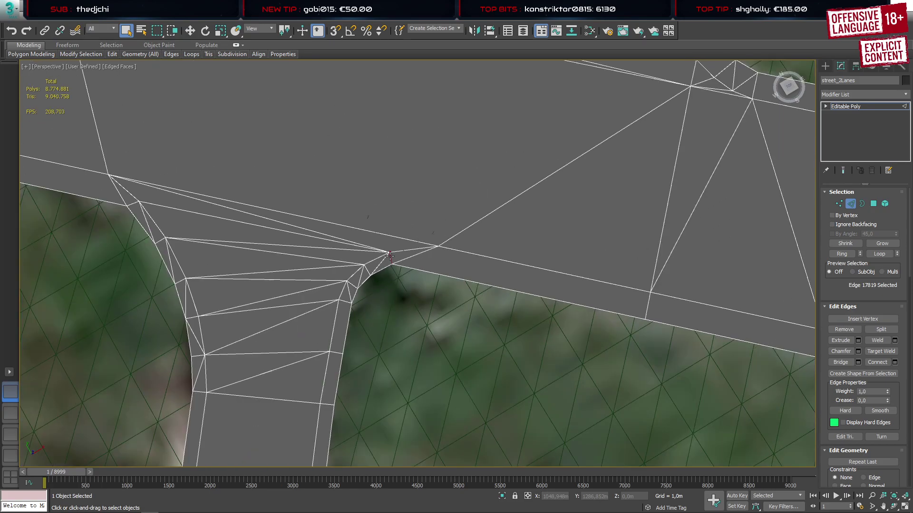
mouse_move(390, 256)
alt+middle_down()
mouse_move(429, 265)
mouse_move(405, 277)
mouse_move(387, 266)
mouse_move(401, 269)
alt+middle_up()
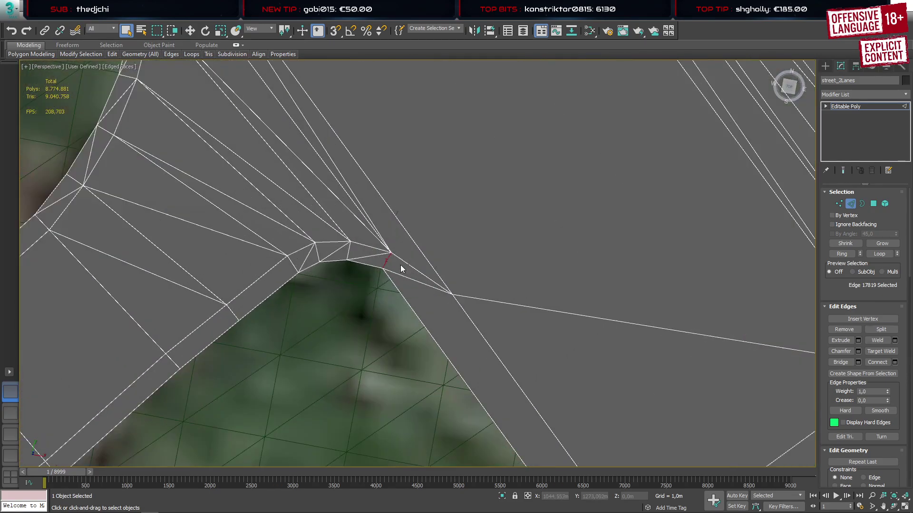
scroll(393, 278, up, 3)
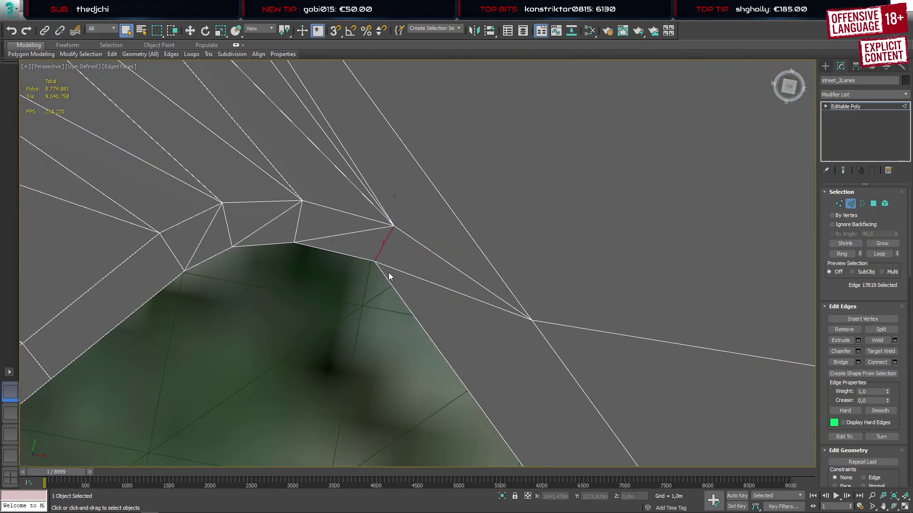
At Vertex level, pick the road-corner vertex and pan across the village roads
key(1)
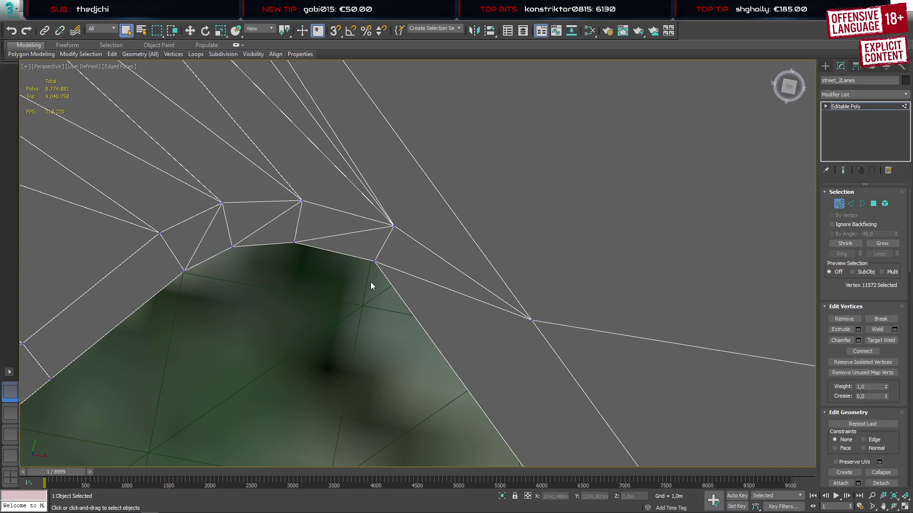
click(376, 261)
alt+middle_drag(383, 261, 385, 269)
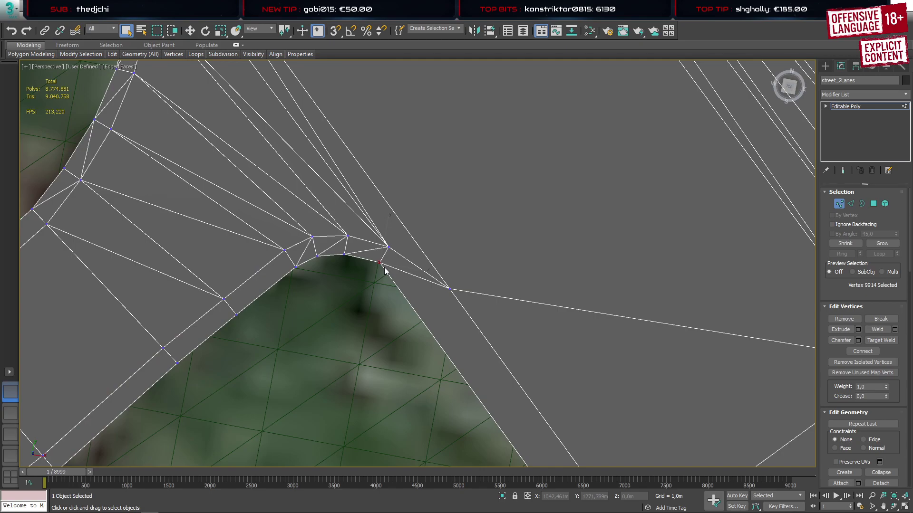
scroll(384, 267, down, 6)
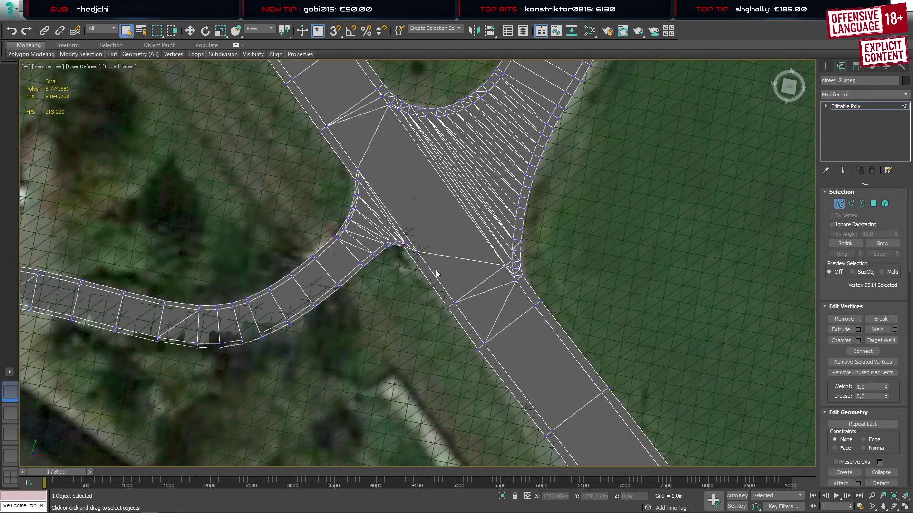
scroll(423, 257, up, 5)
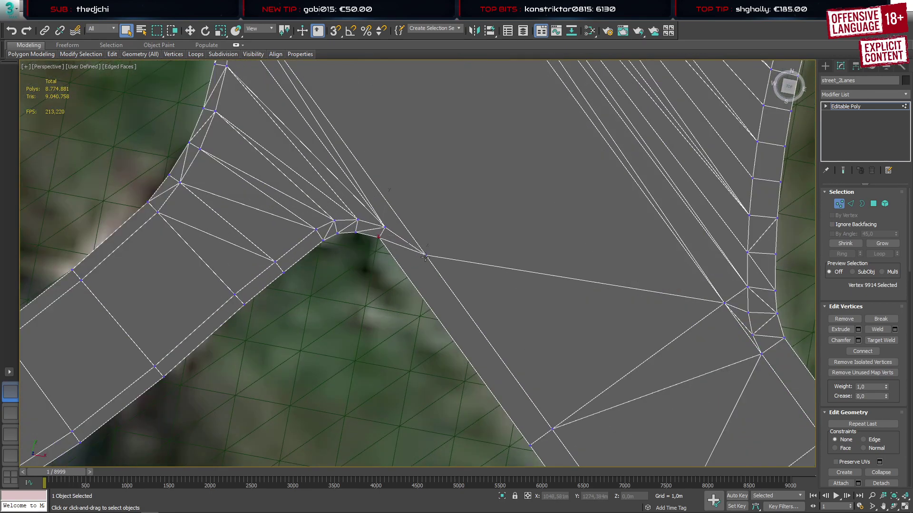
scroll(425, 256, down, 3)
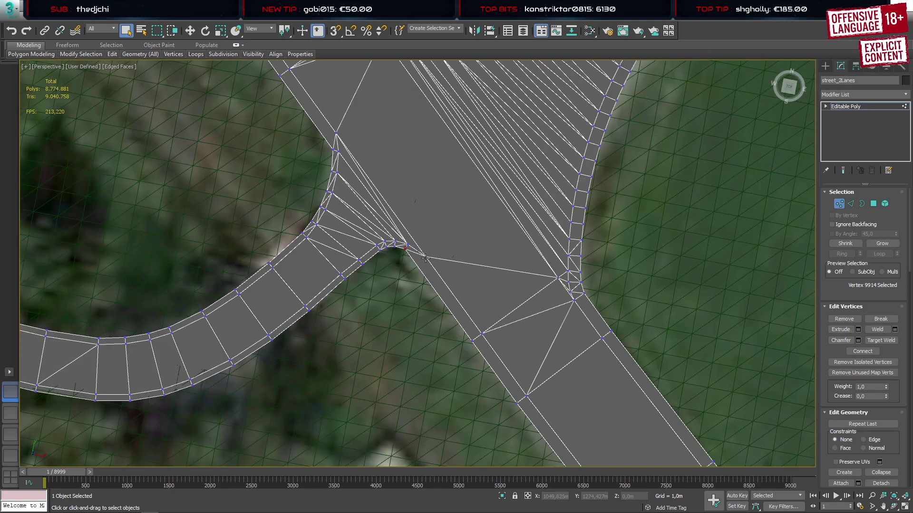
scroll(471, 273, down, 4)
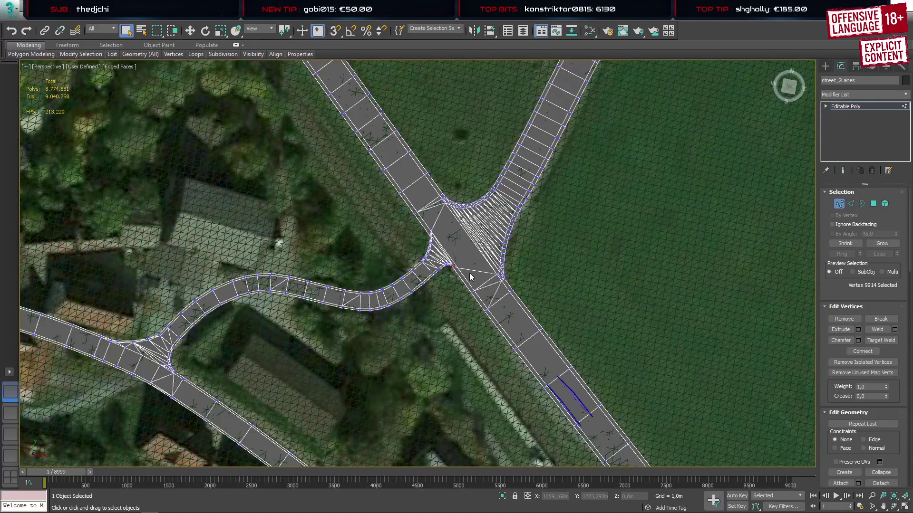
scroll(469, 273, up, 5)
scroll(518, 307, up, 3)
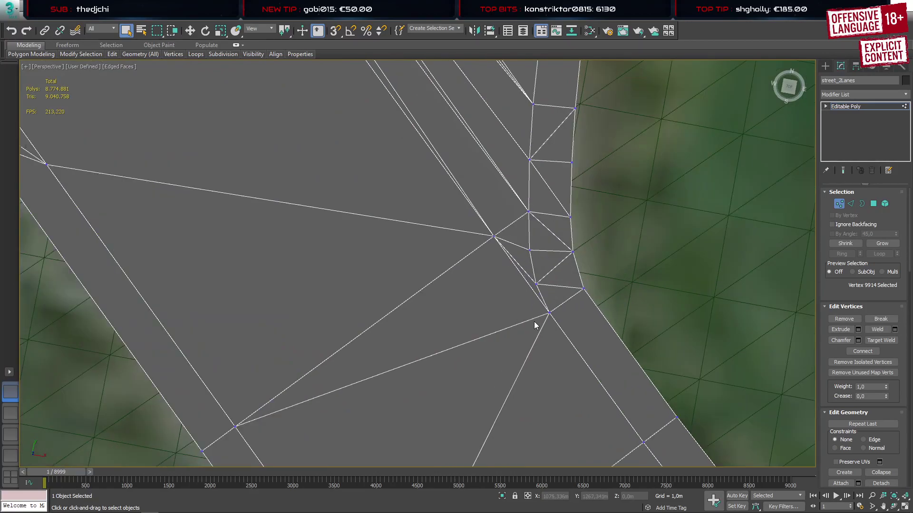
middle_drag(534, 322, 360, 247)
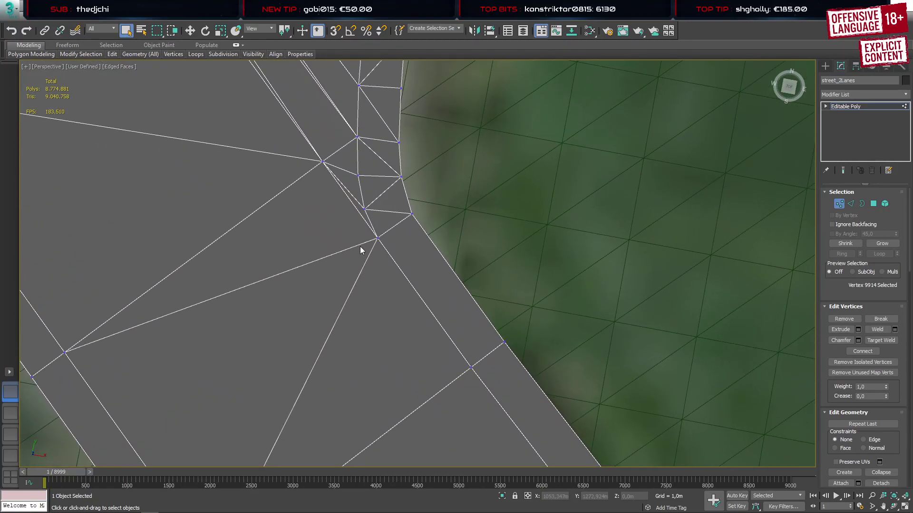
scroll(361, 247, down, 6)
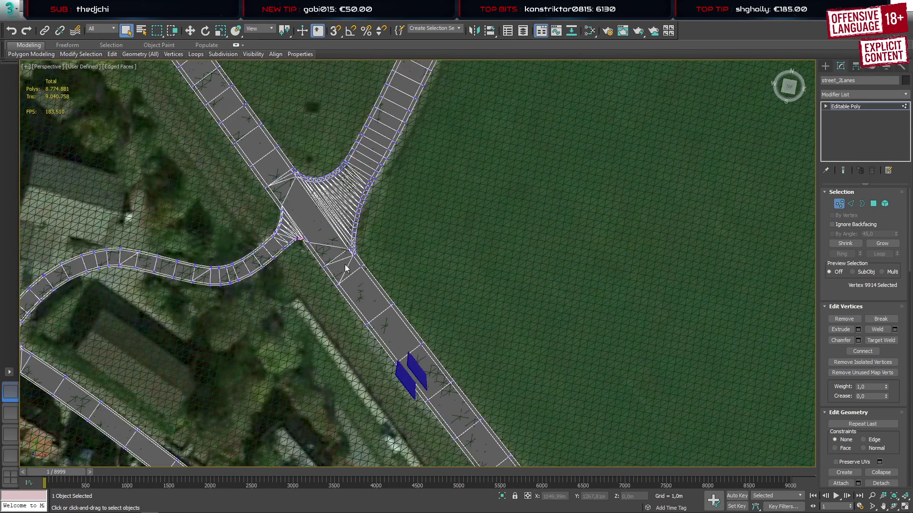
scroll(346, 264, down, 5)
middle_drag(210, 294, 450, 263)
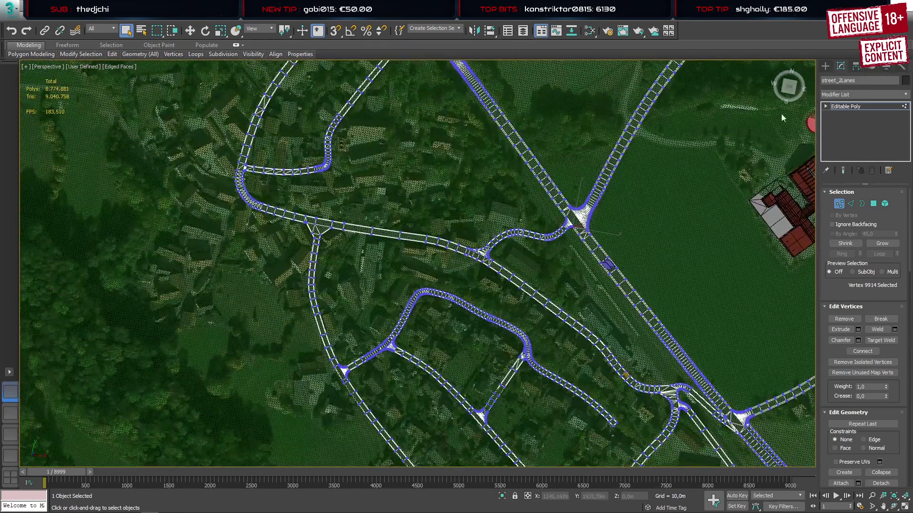
click(825, 65)
Leave vertex editing, turn off Edged Faces, and look over the village street outlines
click(826, 67)
key(F4)
scroll(369, 262, up, 5)
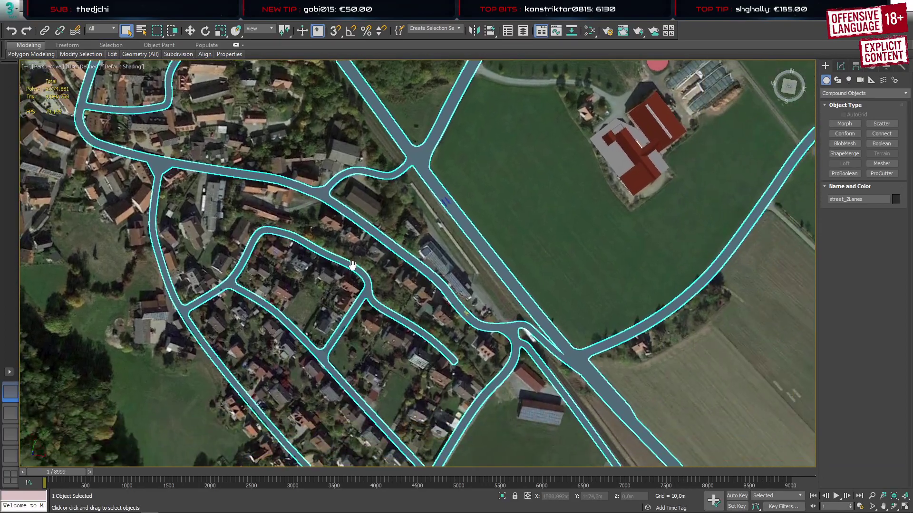
alt+middle_drag(369, 261, 393, 253)
scroll(393, 253, down, 5)
middle_drag(326, 187, 408, 294)
scroll(367, 204, up, 7)
middle_drag(300, 177, 351, 264)
scroll(351, 264, up, 1)
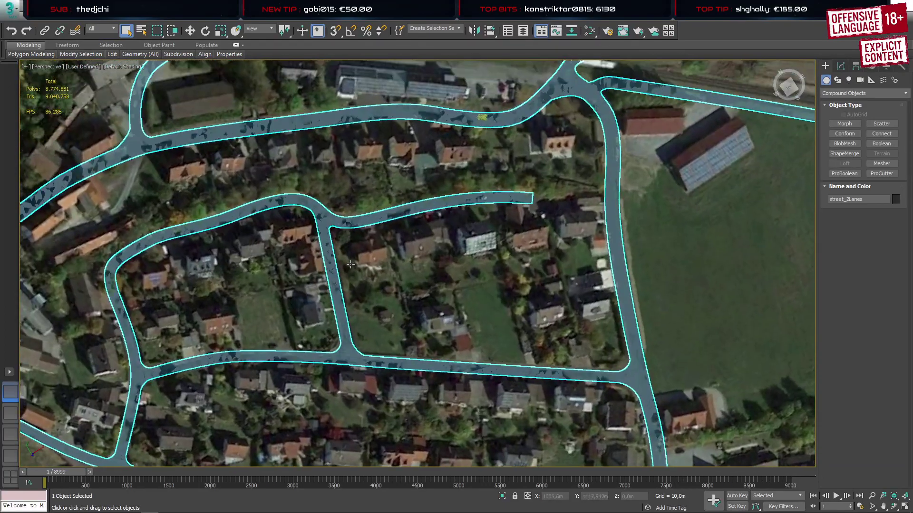
middle_drag(349, 320, 388, 303)
scroll(388, 302, down, 5)
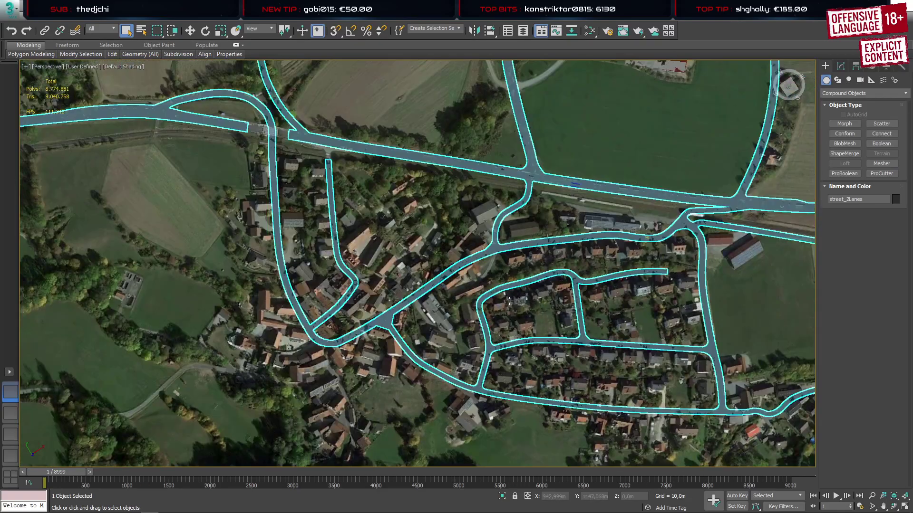
middle_drag(484, 254, 381, 259)
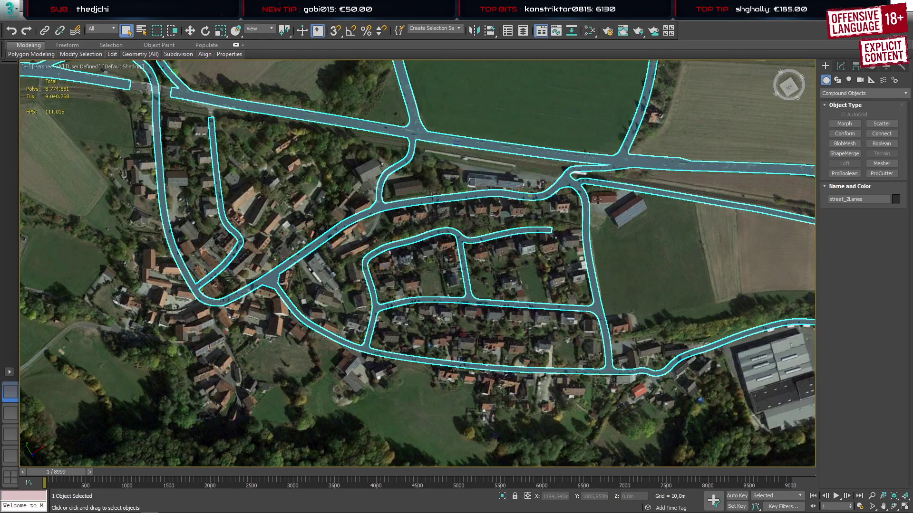
Pan across the aerial map past the factory and fields toward the barn
scroll(597, 200, up, 8)
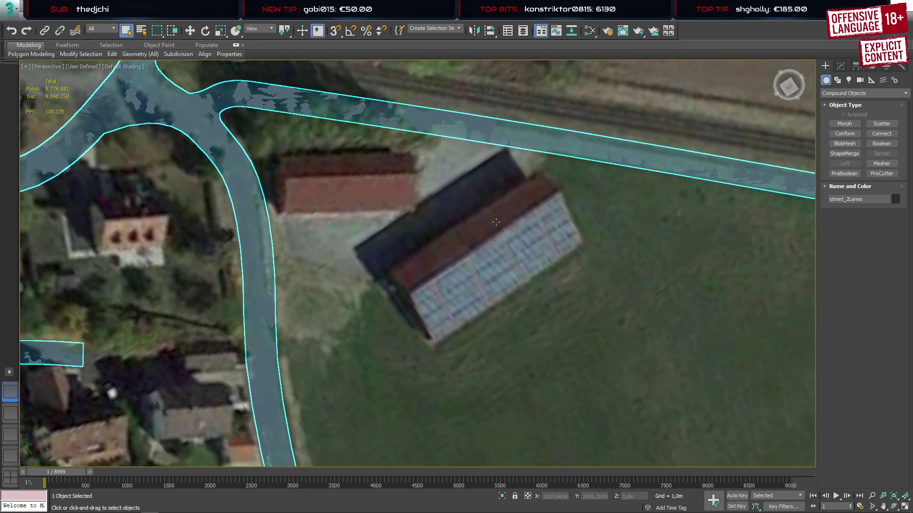
scroll(496, 222, down, 5)
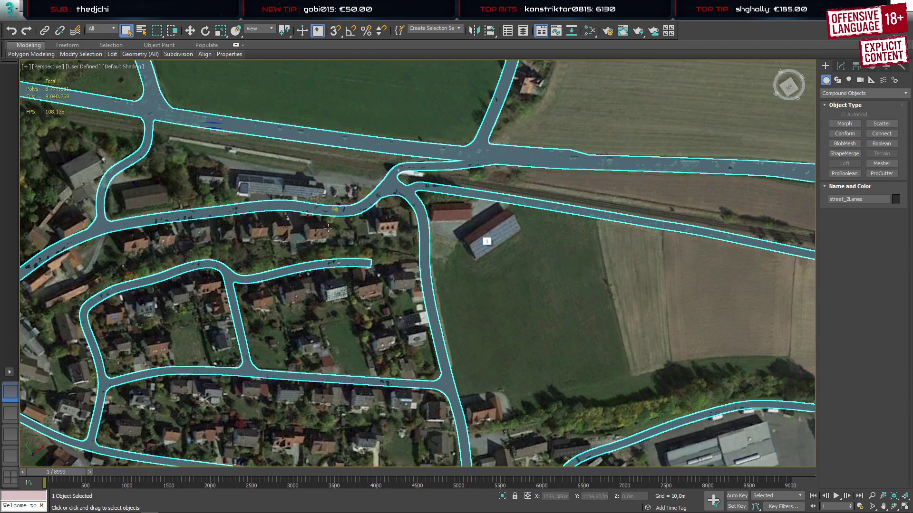
middle_drag(328, 228, 519, 124)
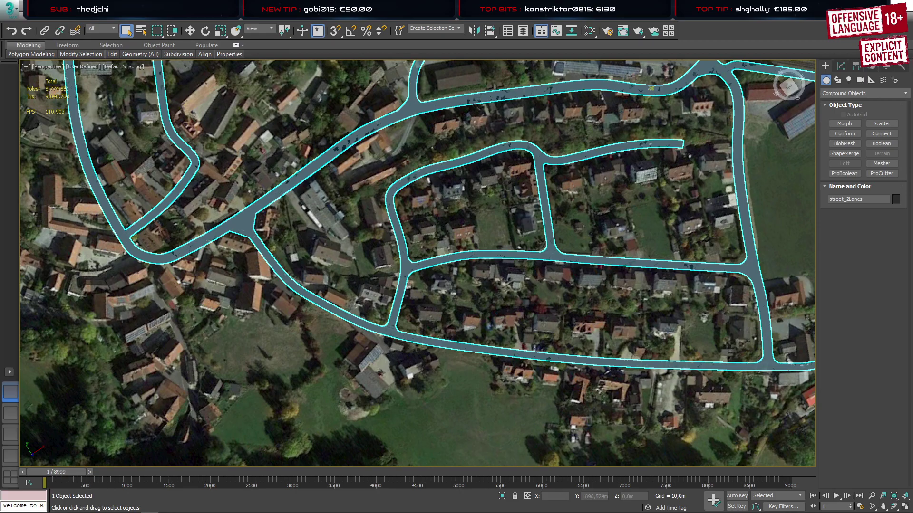
middle_drag(523, 223, 200, 313)
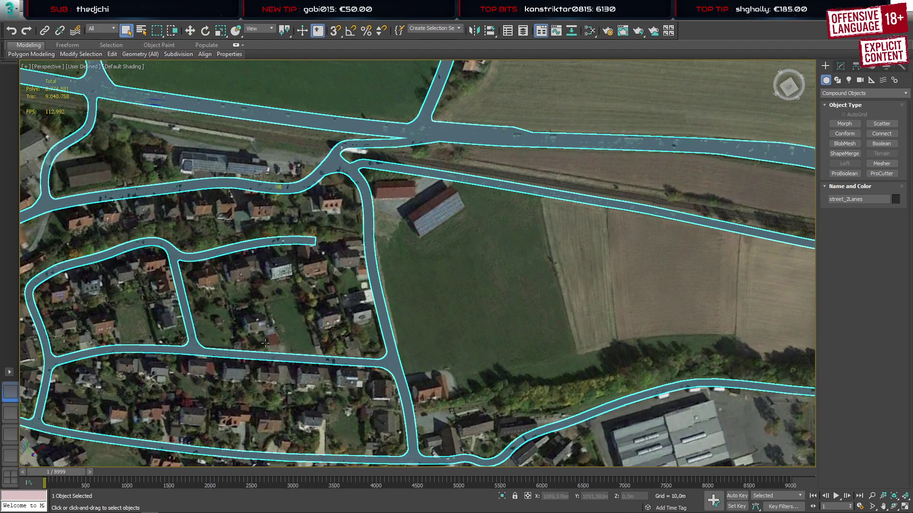
middle_drag(330, 342, 495, 261)
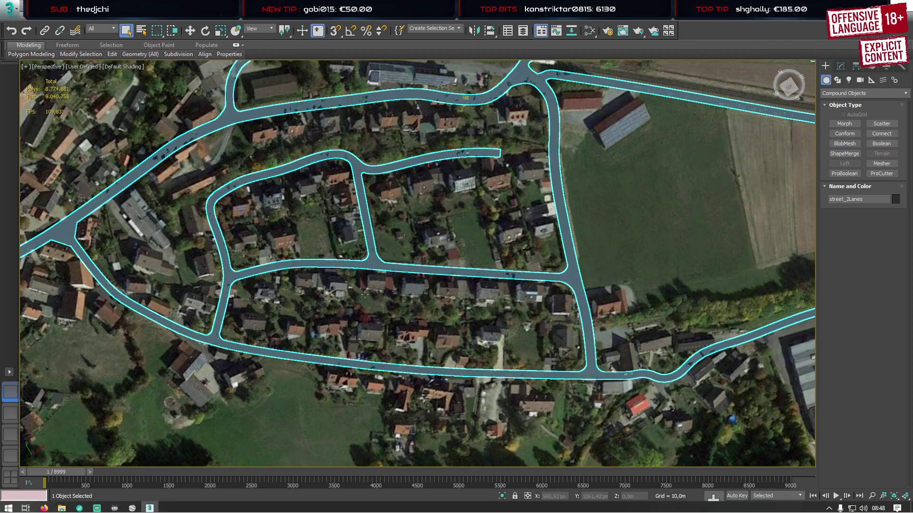
middle_drag(362, 178, 311, 276)
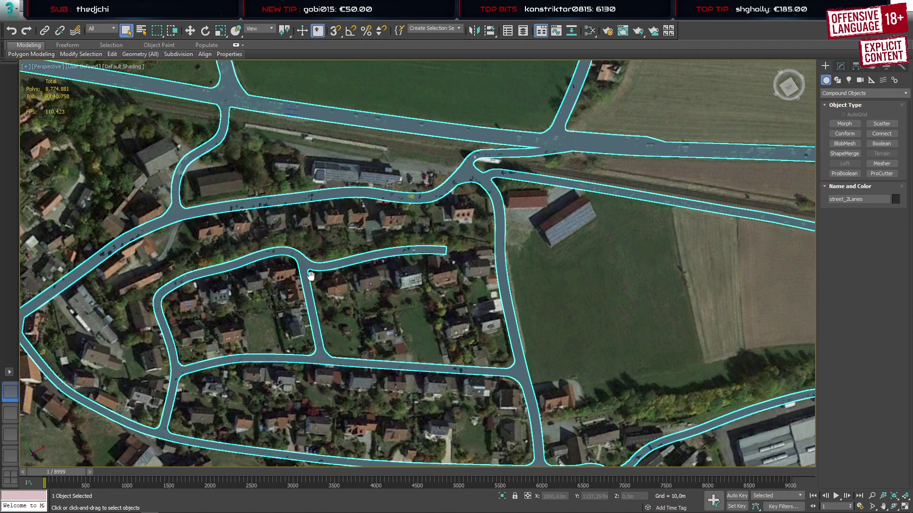
Zoom the Perspective view in on the solar-roof barn
scroll(523, 238, up, 5)
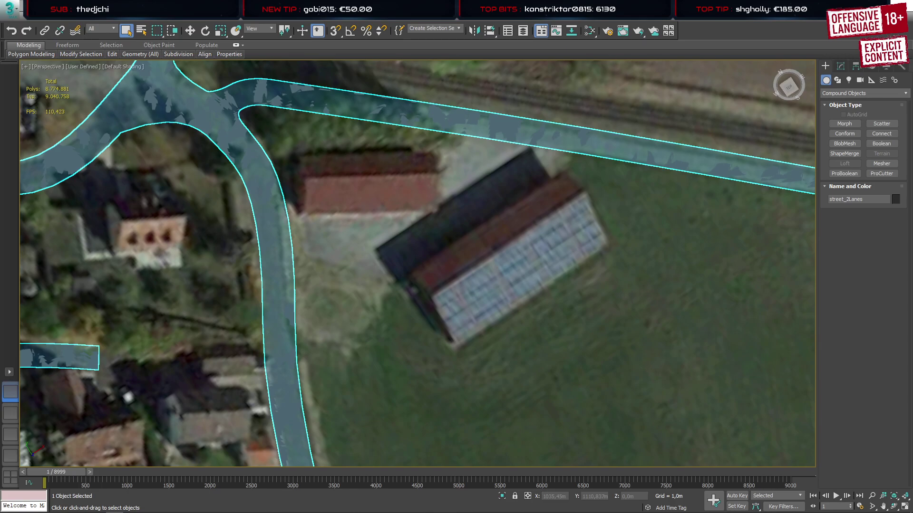
Draw a standard Box primitive over the large barn roof
middle_drag(487, 257, 444, 276)
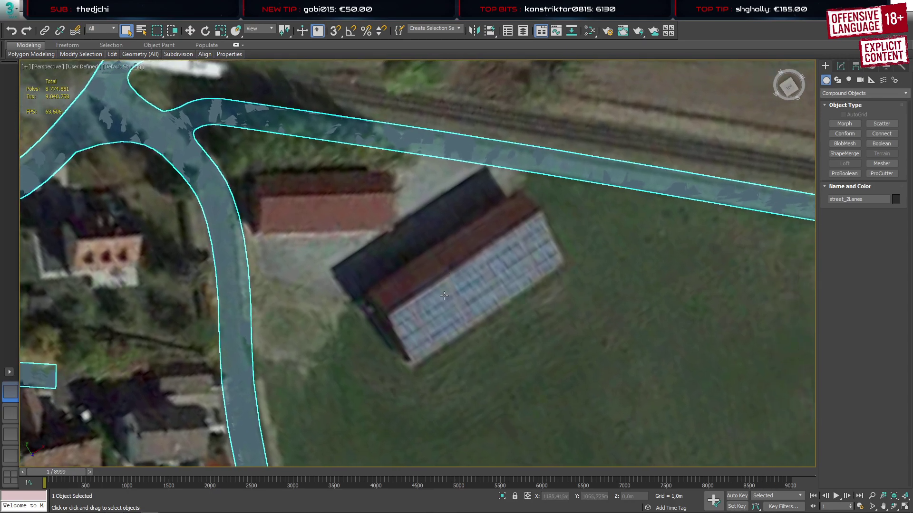
click(844, 93)
click(843, 102)
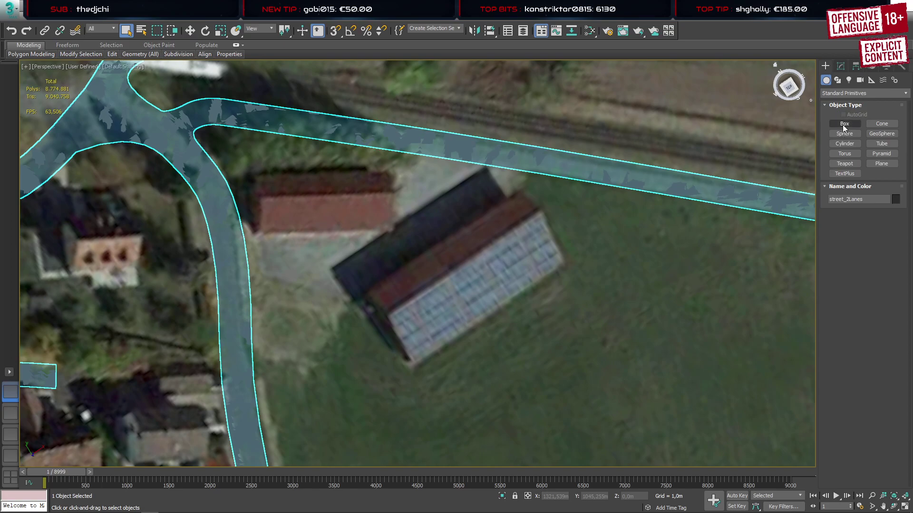
click(844, 125)
drag(412, 260, 568, 377)
click(580, 317)
right_click(583, 322)
Lift the box off the terrain and move it over the barn, viewed from top
scroll(494, 304, down, 6)
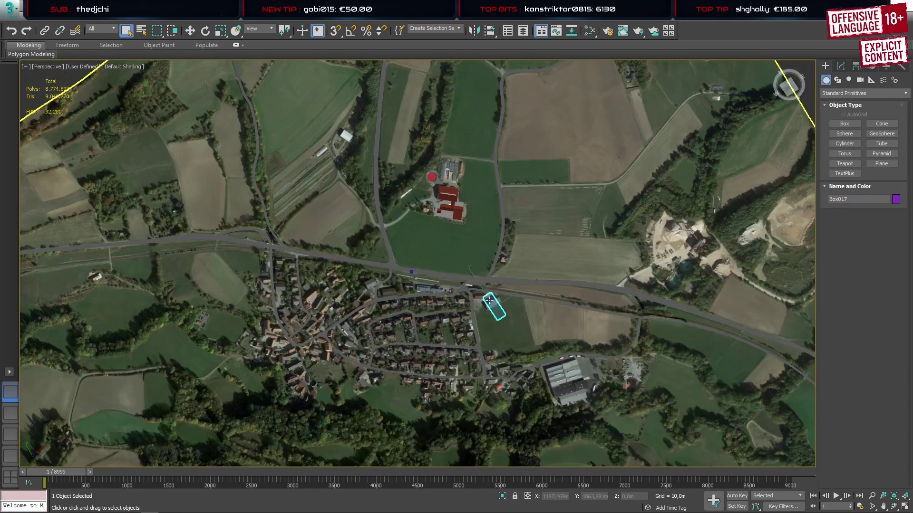
key(w)
middle_drag(492, 296, 491, 221)
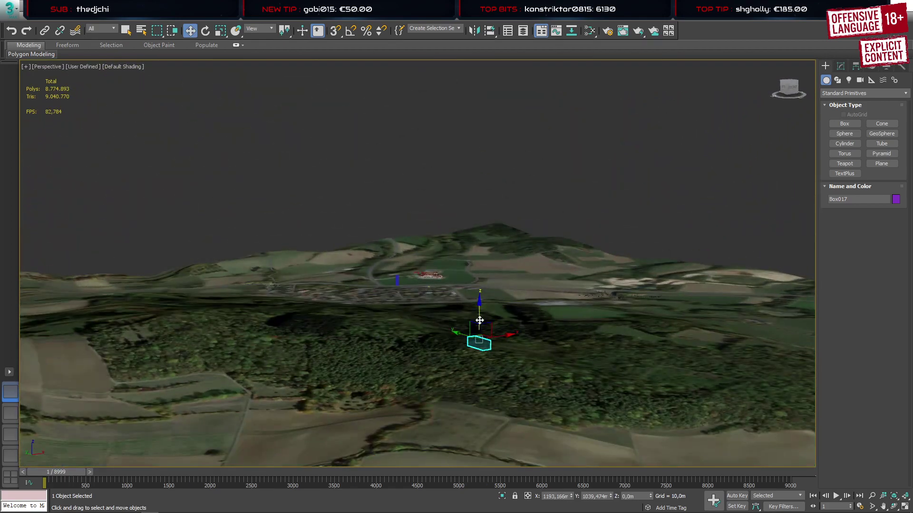
drag(478, 316, 479, 264)
scroll(476, 280, up, 6)
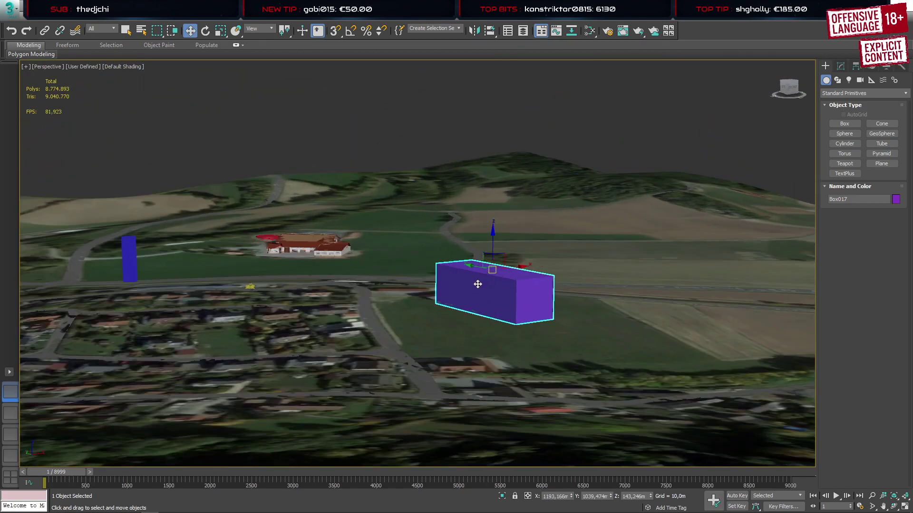
alt+middle_drag(477, 285, 429, 312)
scroll(428, 312, up, 4)
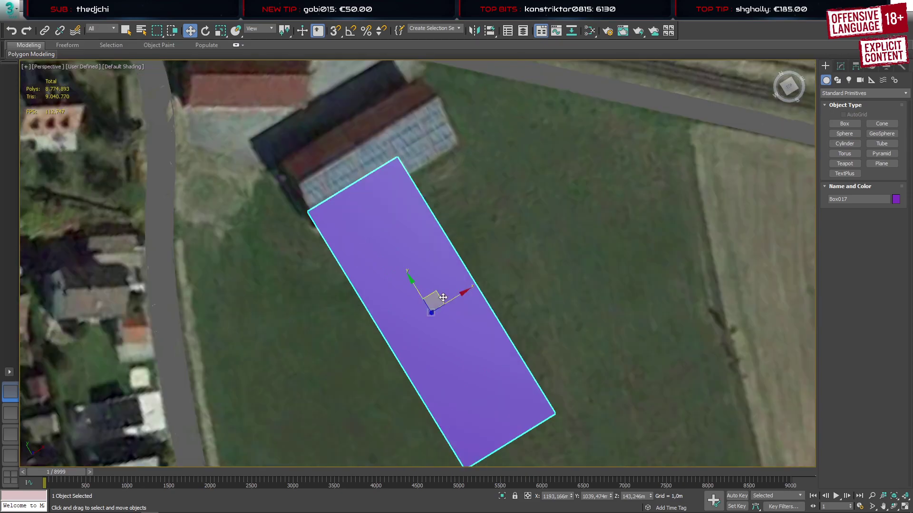
drag(438, 298, 365, 109)
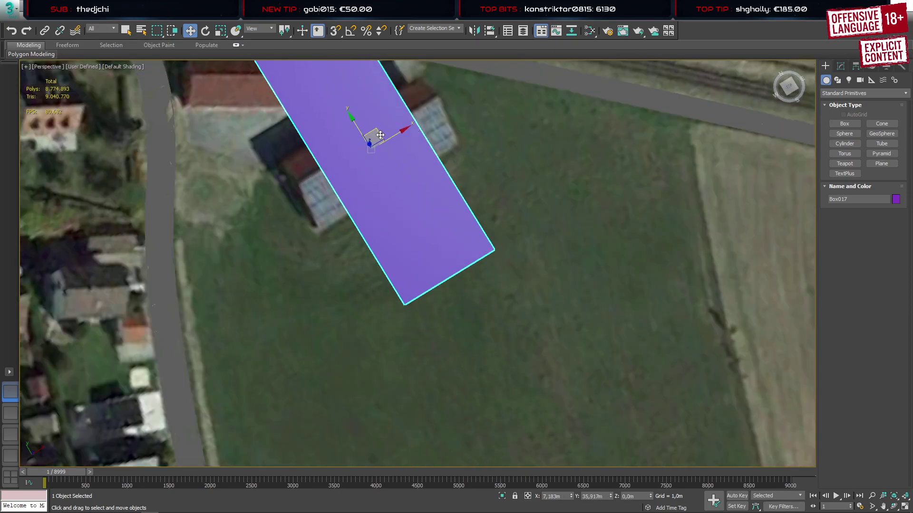
click(789, 86)
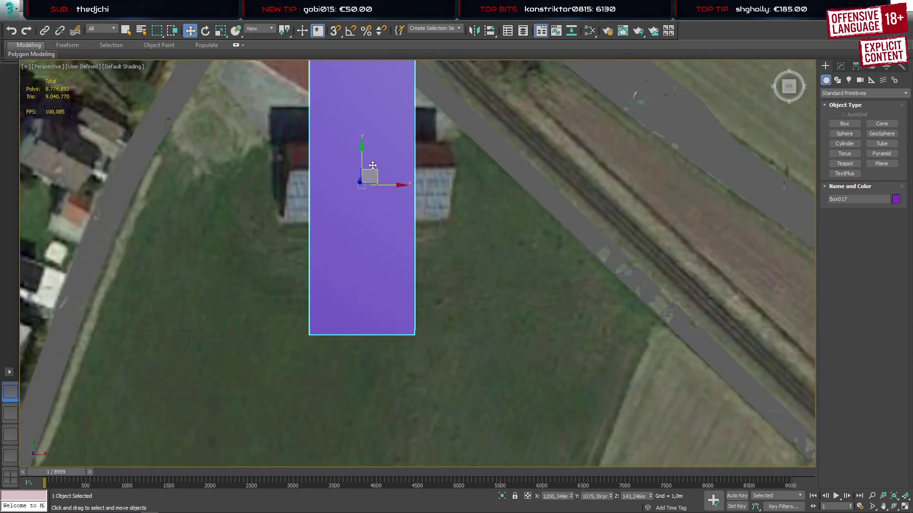
middle_drag(373, 170, 367, 231)
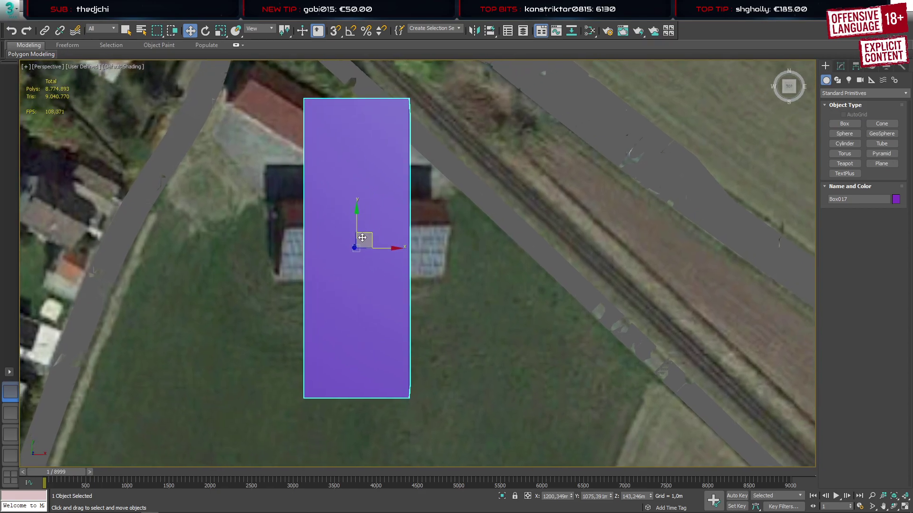
Rotate the box with angle snap to square it with the barn and nudge it into place
key(e)
key(a)
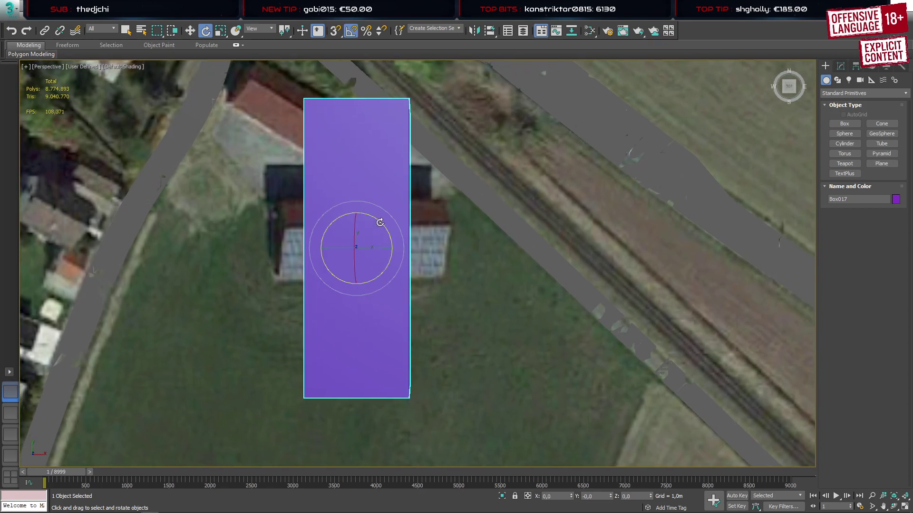
drag(381, 222, 418, 243)
key(w)
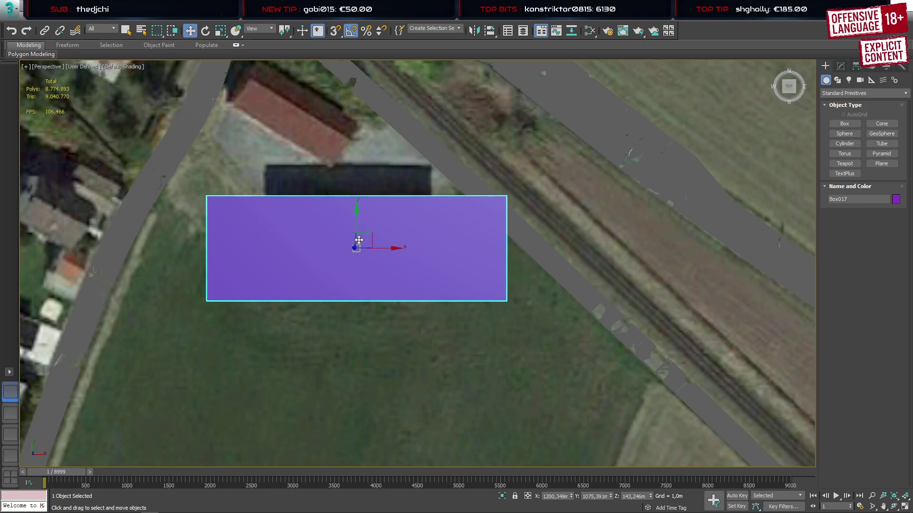
mouse_move(357, 220)
mouse_down()
mouse_move(359, 138)
mouse_move(358, 213)
mouse_up()
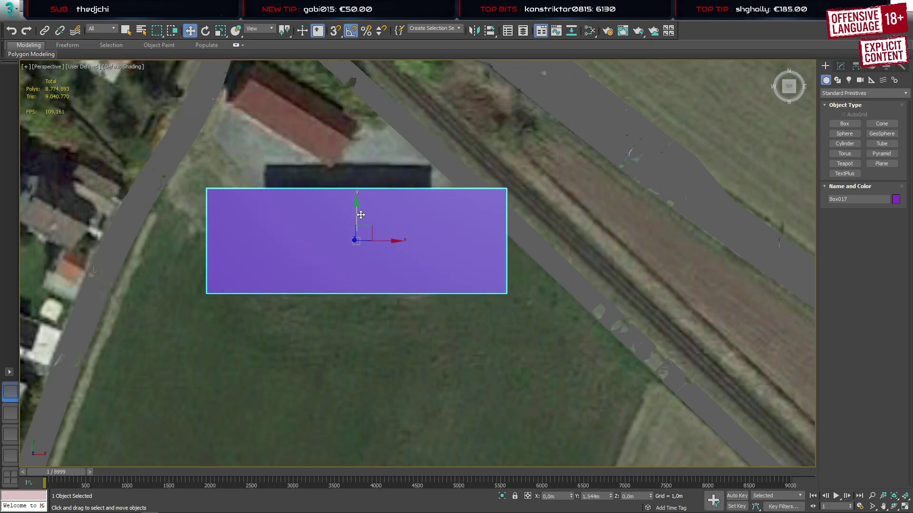
click(841, 66)
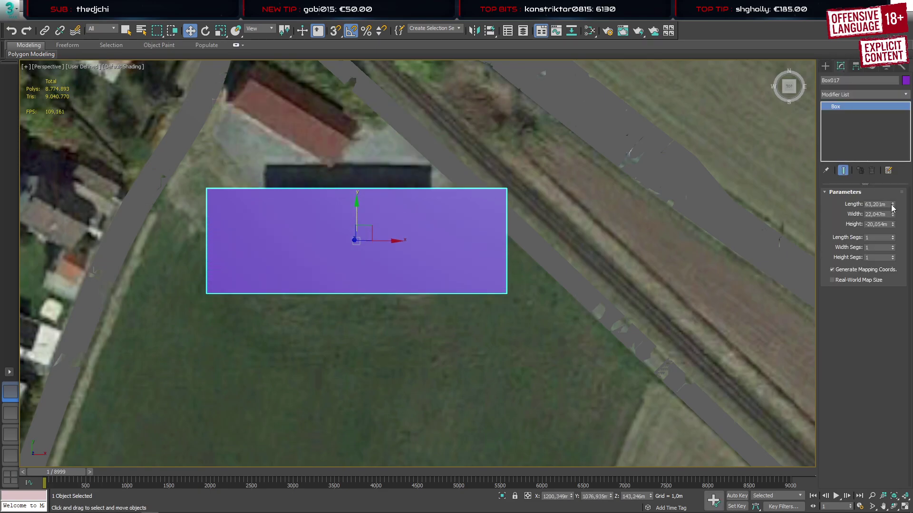
Set Box017's width to 13 m and length to 34 m
drag(893, 204, 893, 234)
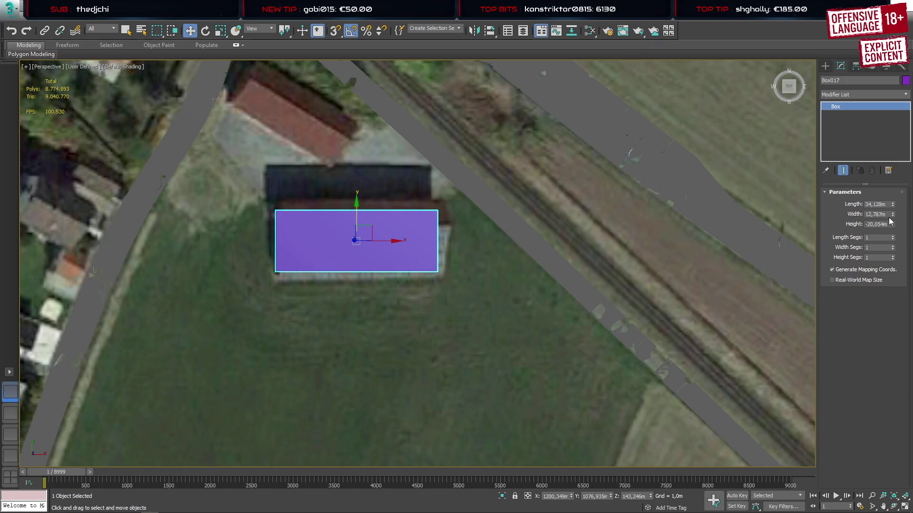
double_click(882, 215)
text(13)
key(Return)
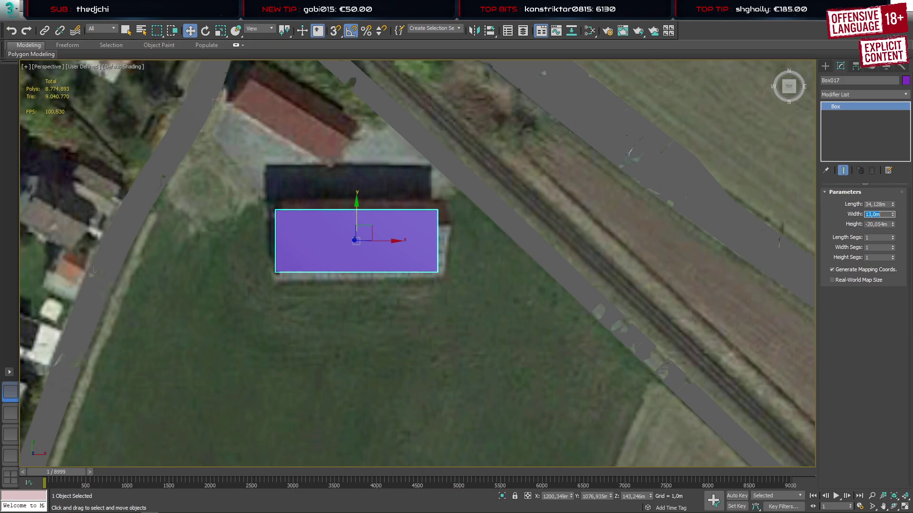
double_click(880, 204)
text(34)
key(Return)
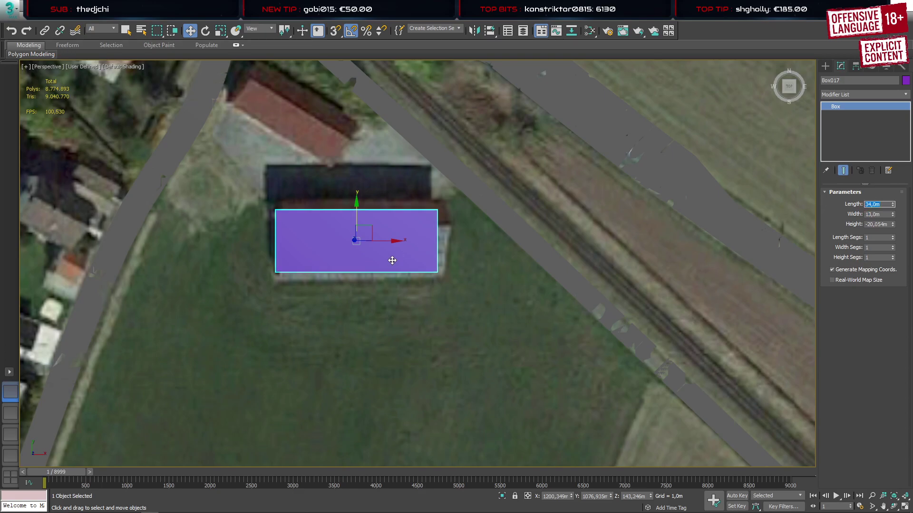
Set the box height to 12 m, building upward
scroll(393, 261, down, 3)
alt+middle_drag(392, 261, 492, 189)
scroll(373, 292, up, 5)
mouse_move(373, 291)
alt+middle_down()
mouse_move(347, 277)
mouse_move(363, 282)
alt+middle_up()
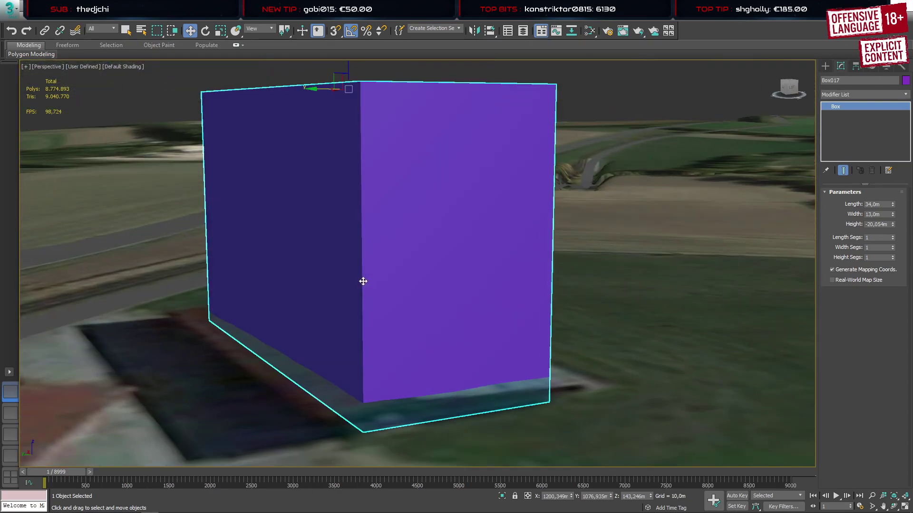
double_click(875, 226)
text(-12)
key(Return)
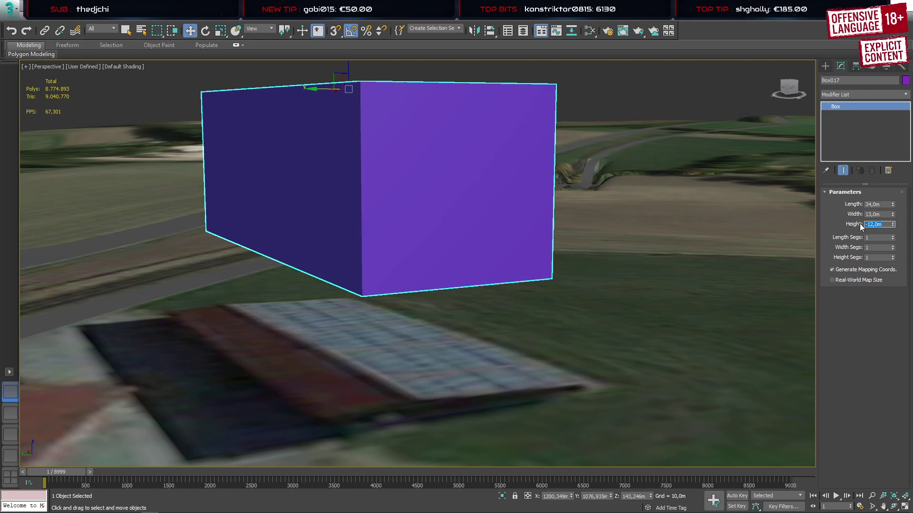
text(12)
key(Return)
Lower the box along Z so it sits on the ground at the barn
scroll(513, 197, down, 5)
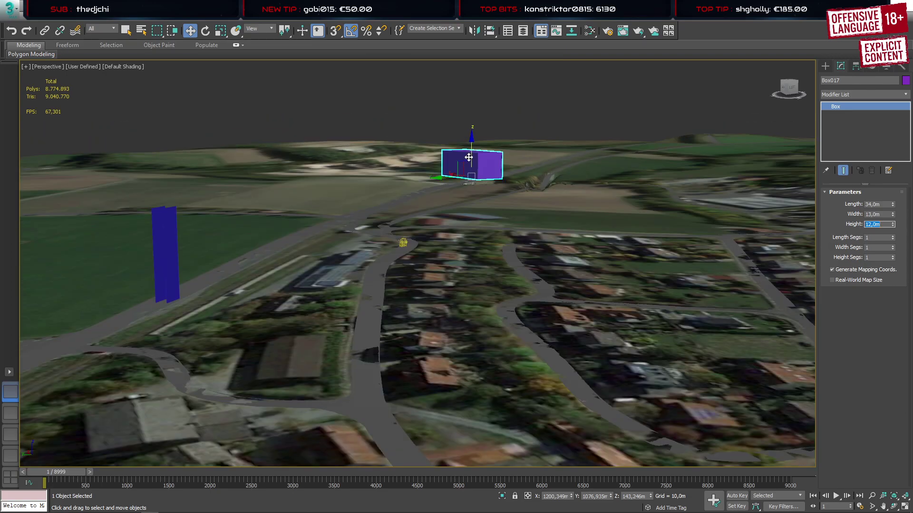
drag(470, 156, 478, 201)
scroll(482, 209, up, 5)
middle_drag(481, 212, 466, 341)
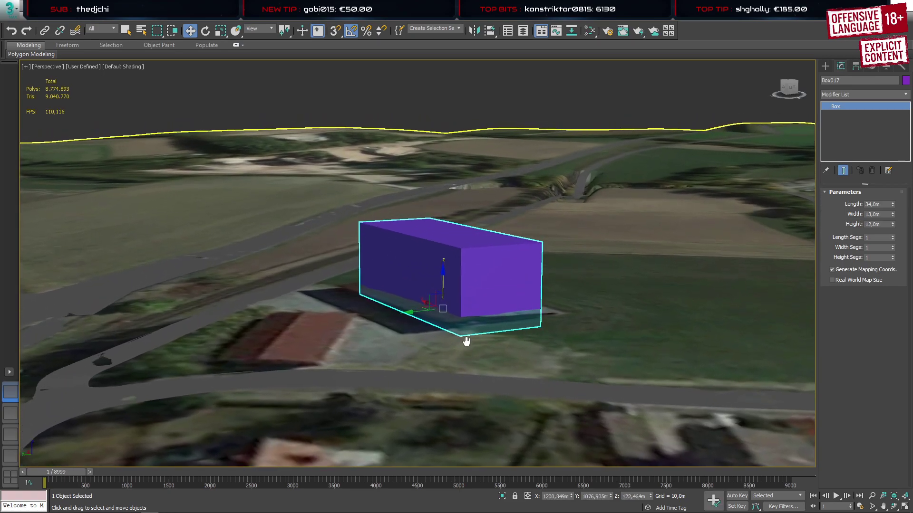
scroll(414, 252, up, 6)
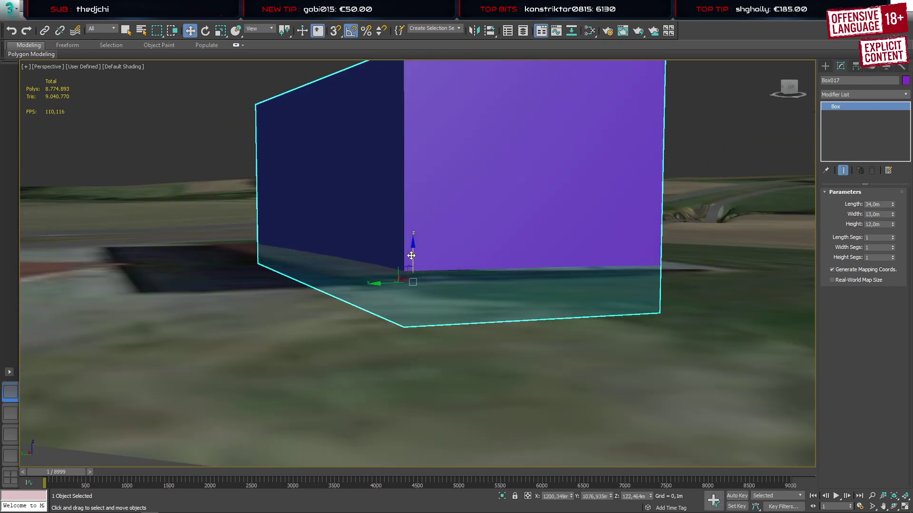
drag(412, 256, 413, 212)
alt+middle_drag(413, 212, 437, 260)
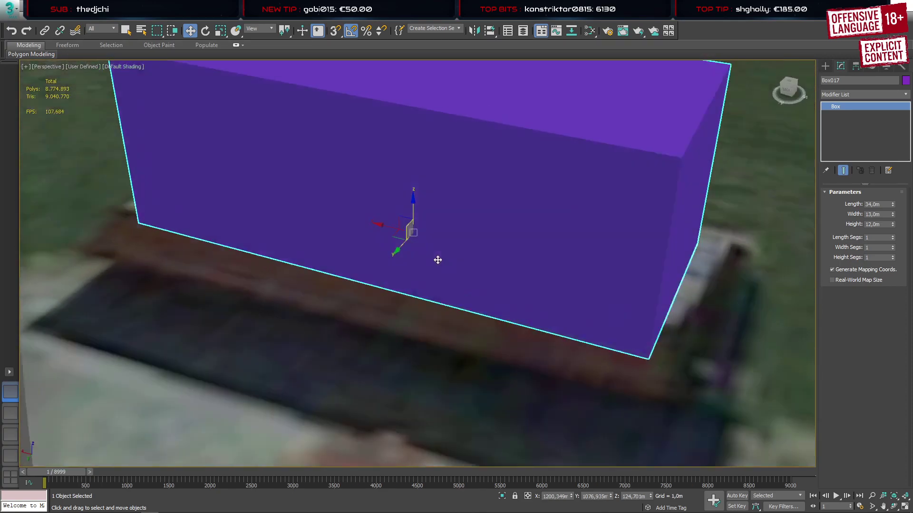
scroll(438, 260, down, 5)
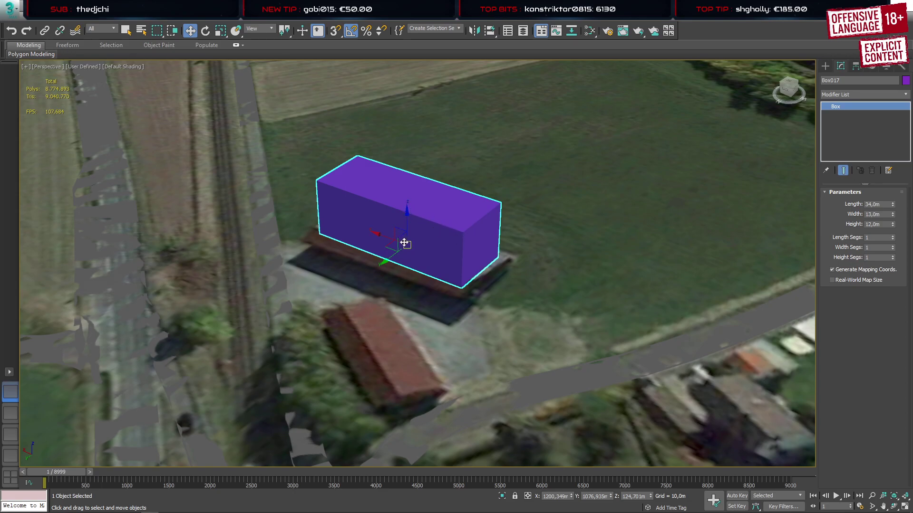
Move the tractor model from the road to stand beside the box for scale
alt+middle_drag(403, 244, 458, 222)
scroll(455, 291, down, 5)
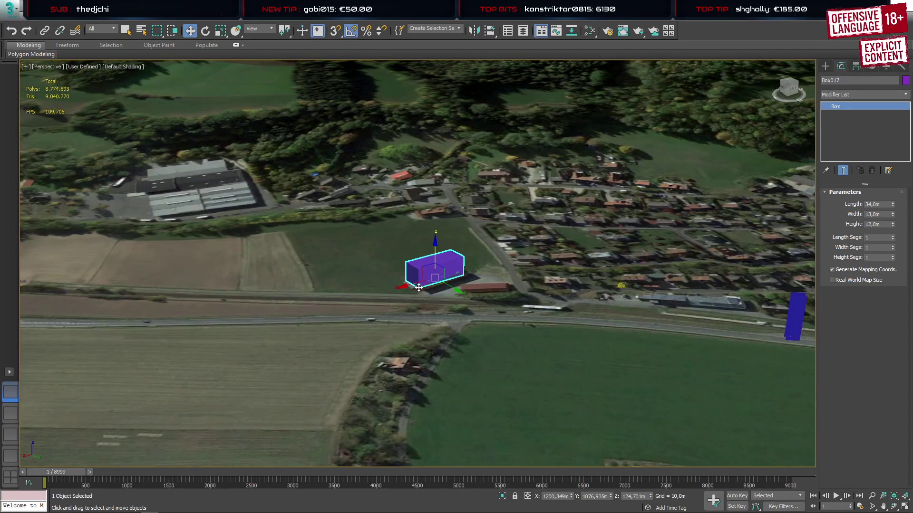
alt+middle_drag(450, 284, 490, 315)
scroll(616, 264, up, 4)
click(613, 261)
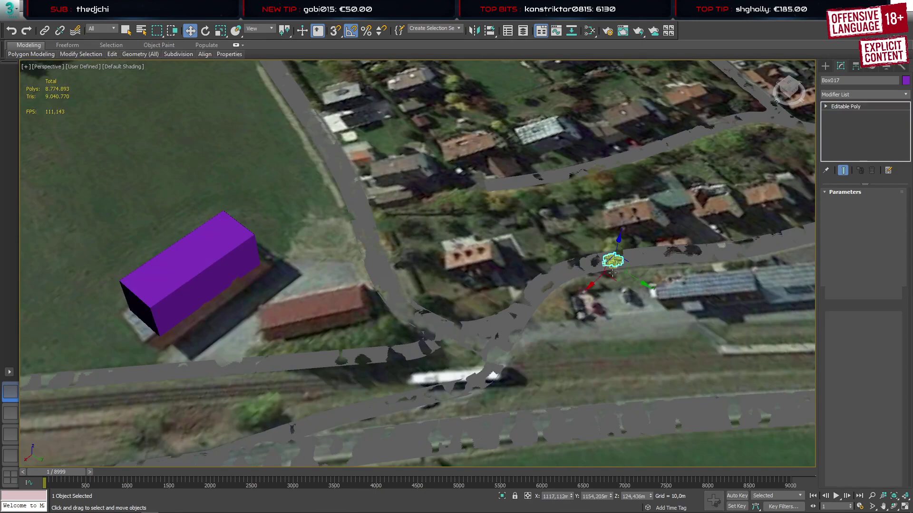
drag(614, 270, 210, 318)
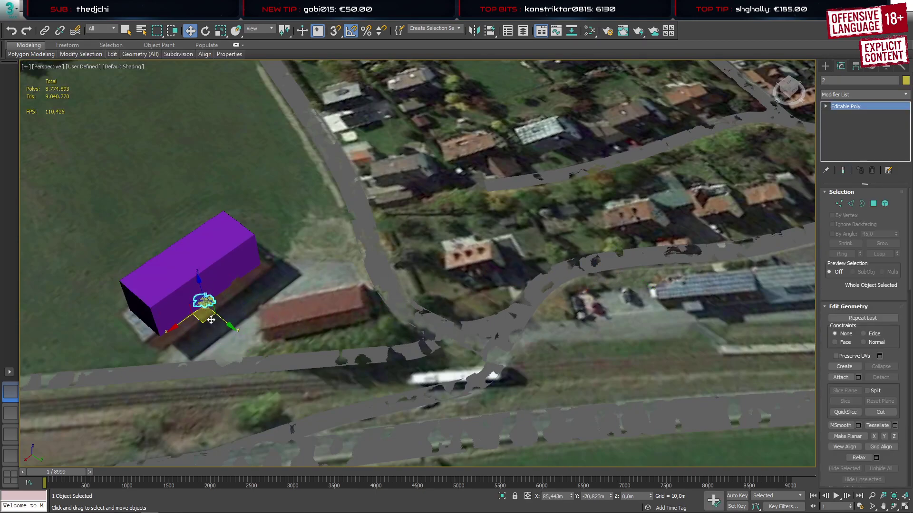
scroll(208, 310, up, 7)
middle_drag(209, 309, 391, 274)
drag(392, 307, 392, 303)
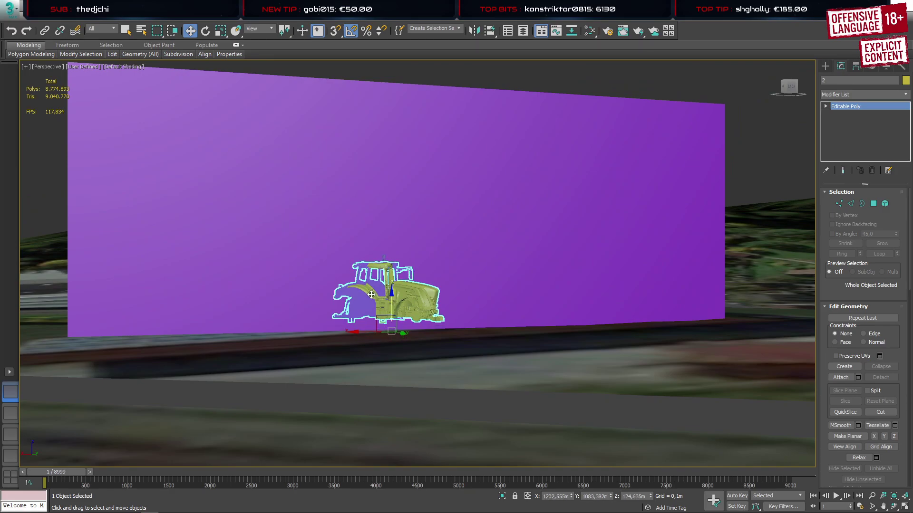
scroll(392, 299, down, 3)
click(464, 276)
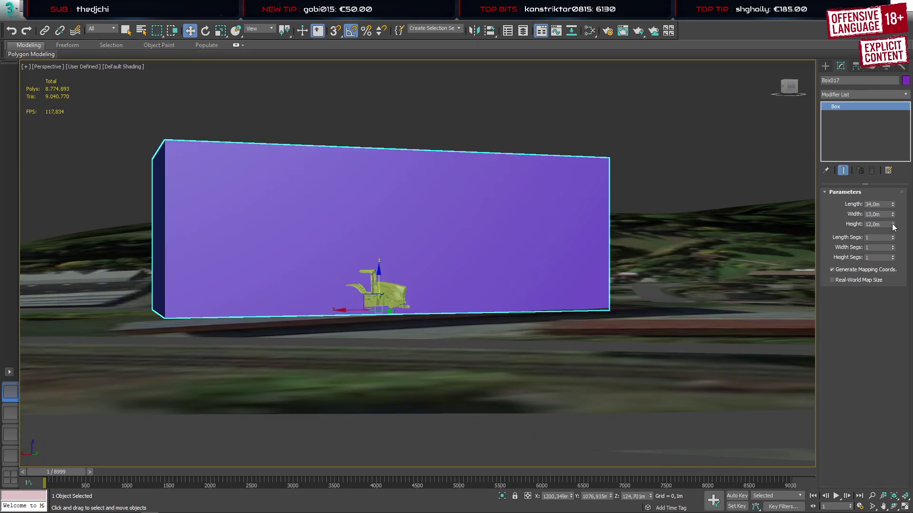
Reduce Box017's height to 5,5 m and orbit to check it against the tractor
drag(892, 224, 893, 251)
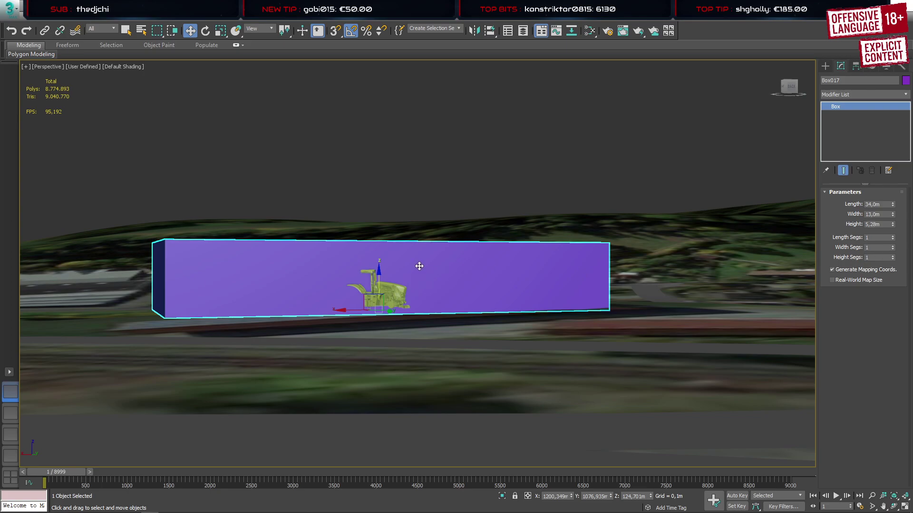
alt+middle_drag(418, 264, 385, 282)
double_click(876, 225)
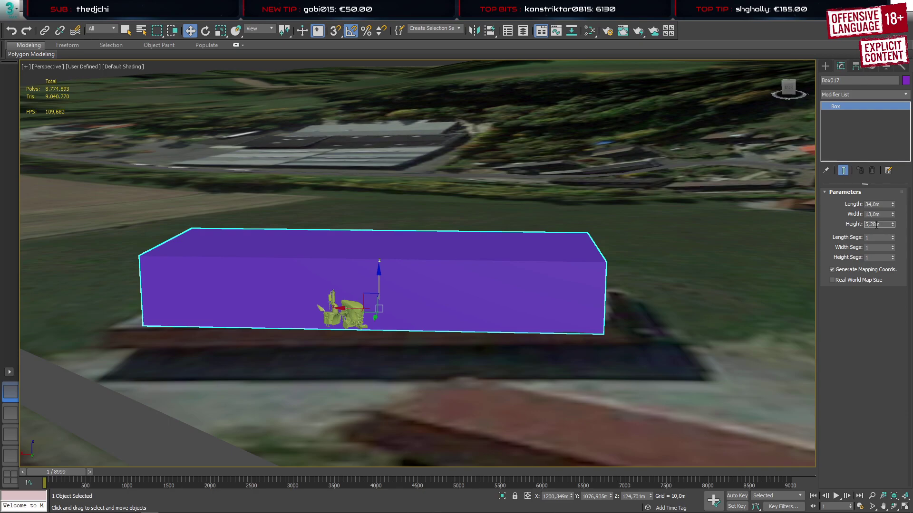
text(5,5)
key(Return)
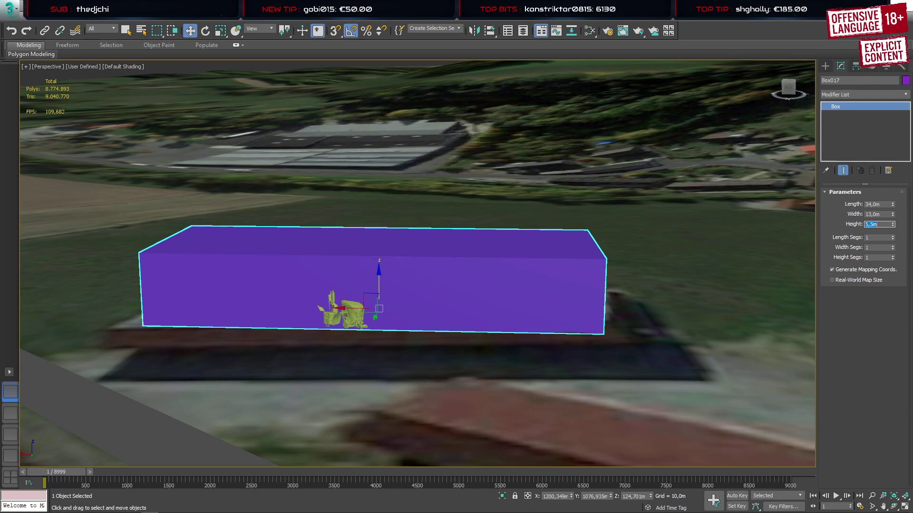
scroll(453, 310, down, 4)
alt+middle_drag(453, 310, 440, 296)
scroll(397, 295, up, 3)
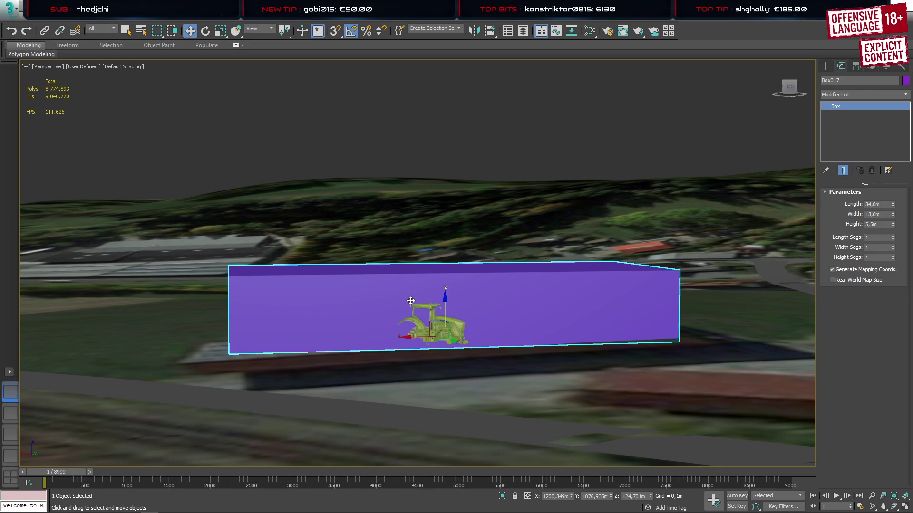
alt+middle_drag(411, 301, 461, 323)
click(825, 66)
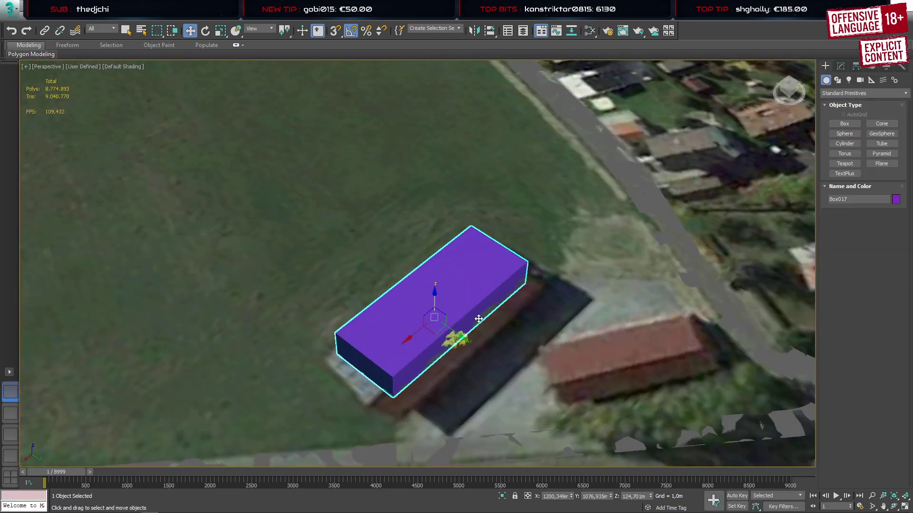
Clone the purple box as a copy onto the neighbouring plot, then reselect Box017
mouse_move(434, 323)
shift+mouse_down()
mouse_move(758, 302)
mouse_move(729, 344)
shift+mouse_up()
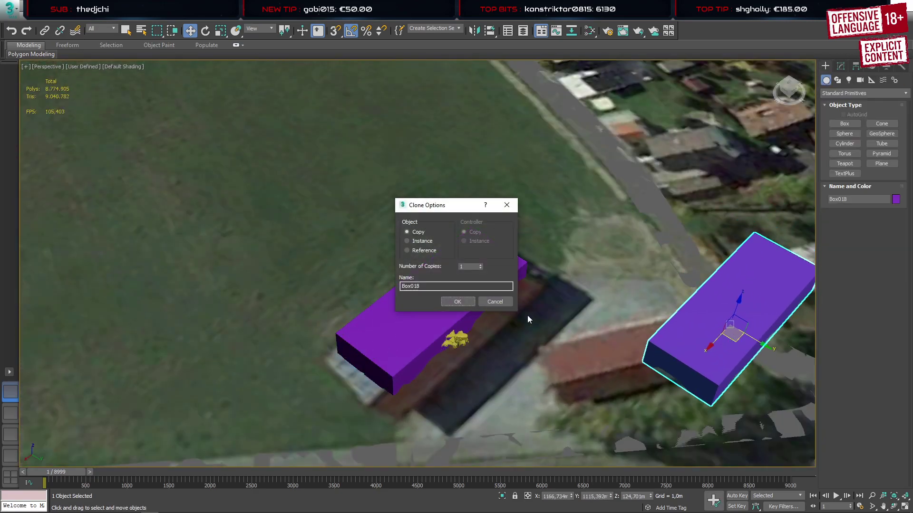
click(462, 304)
mouse_move(445, 313)
middle_down()
mouse_move(534, 285)
mouse_move(465, 281)
mouse_move(421, 257)
mouse_move(527, 242)
mouse_move(470, 259)
mouse_move(503, 247)
middle_up()
scroll(535, 286, up, 3)
click(547, 284)
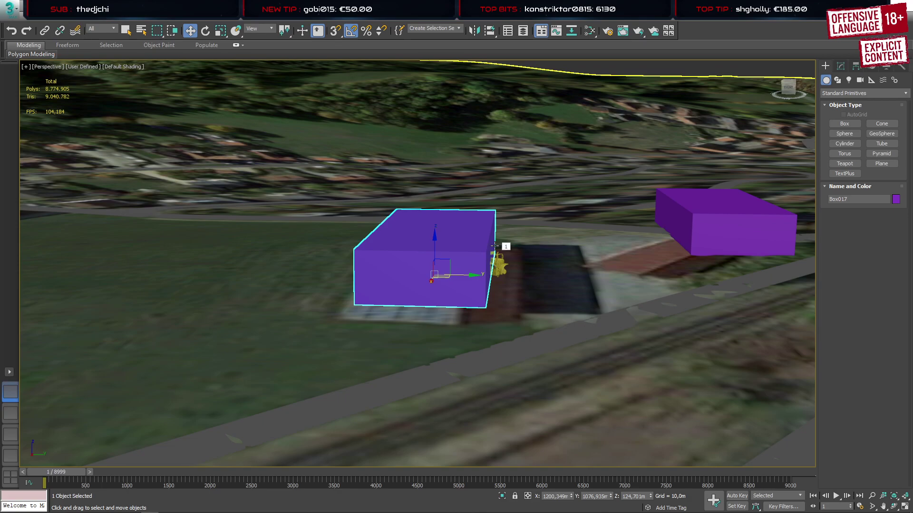
Convert Box017 to Editable Poly and clone its top face upward as a new element
right_click(494, 246)
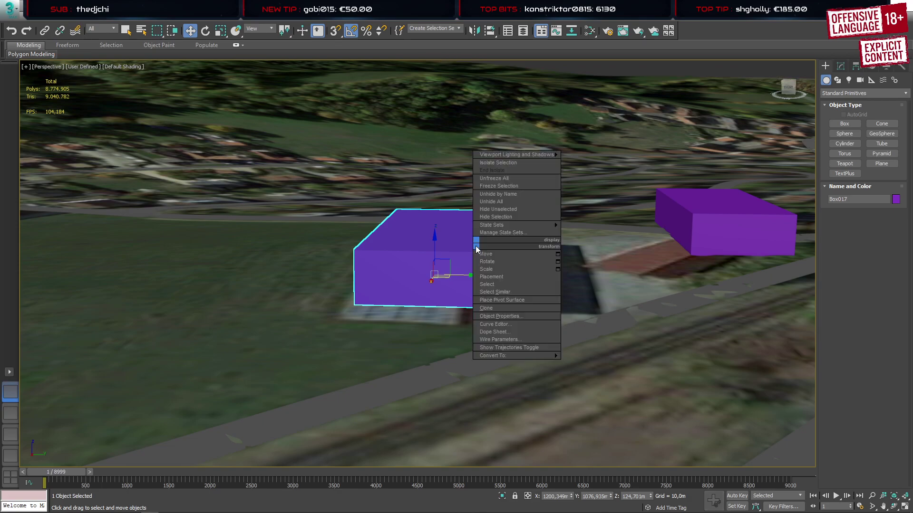
mouse_move(523, 356)
click(589, 364)
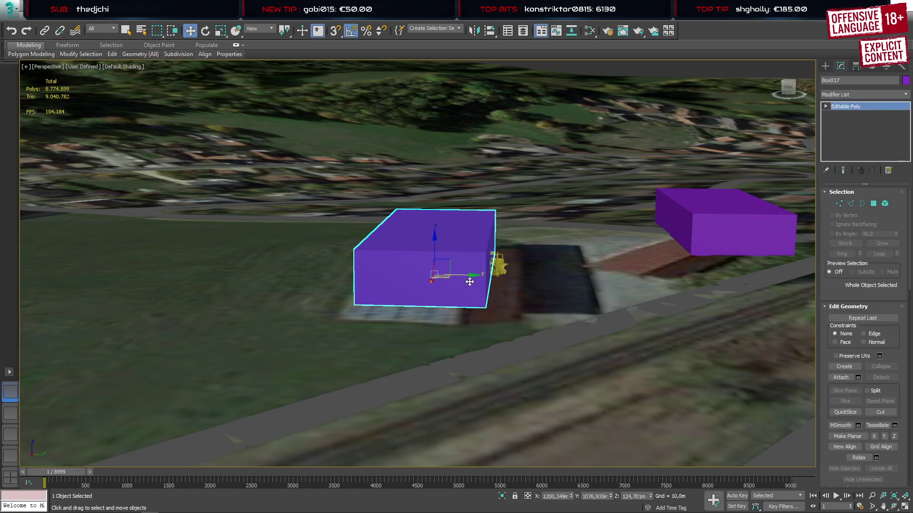
alt+middle_drag(467, 267, 452, 210)
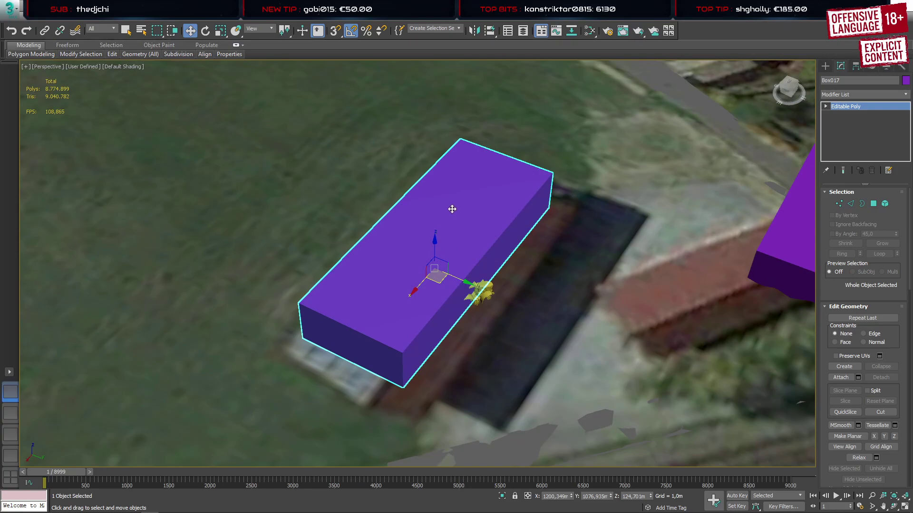
key(4)
click(451, 224)
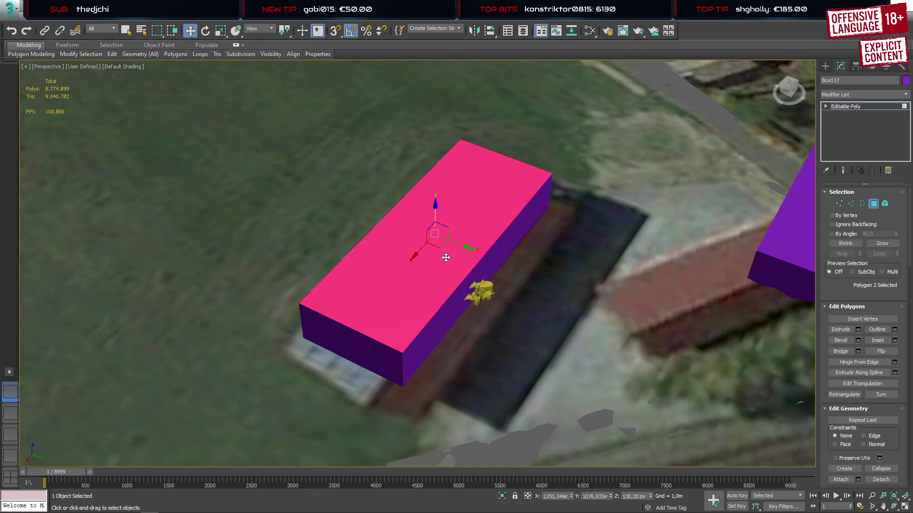
shift+drag(435, 209, 449, 91)
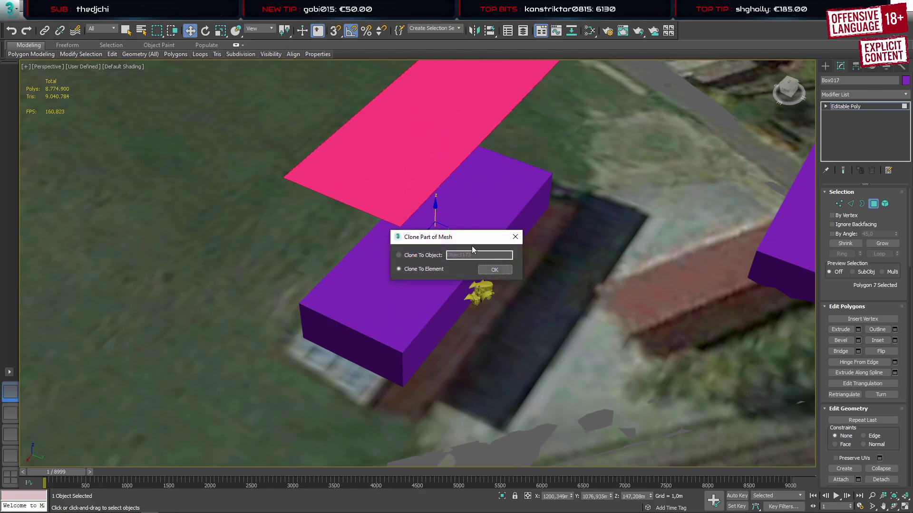
click(488, 273)
Isolate the box to hide the terrain and select its top and bottom faces
click(425, 249)
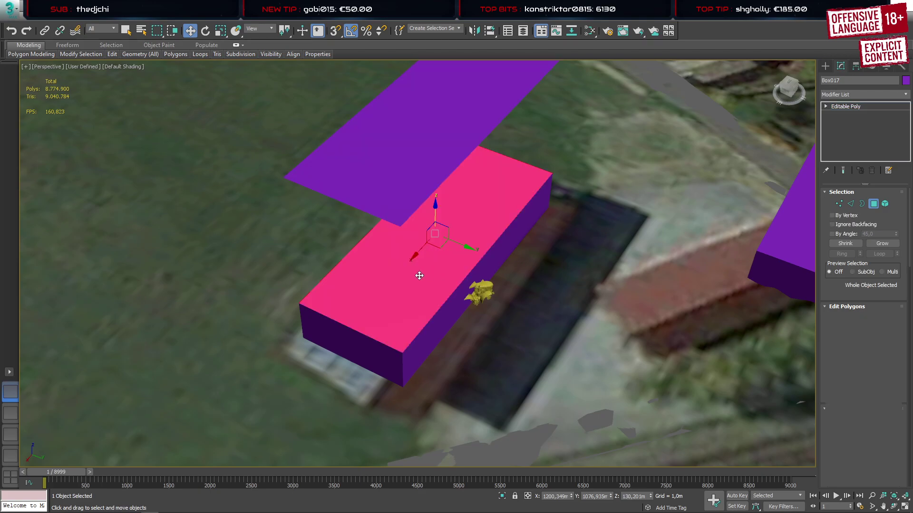
key(alt+q)
alt+middle_drag(454, 244, 398, 311)
ctrl+click(434, 291)
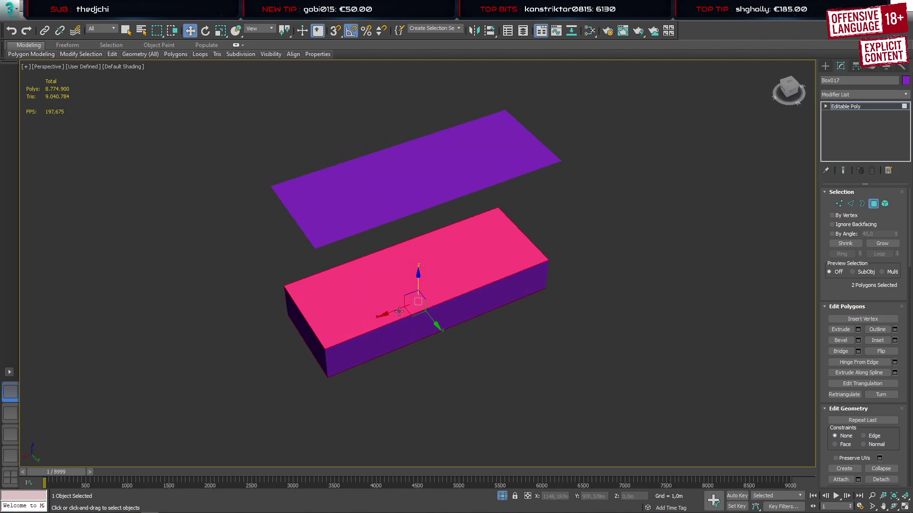
scroll(372, 309, up, 4)
Inset the top and bottom faces by 0.2 m and delete them to hollow the box
key(i)
alt+middle_drag(342, 290, 405, 312)
drag(422, 284, 469, 188)
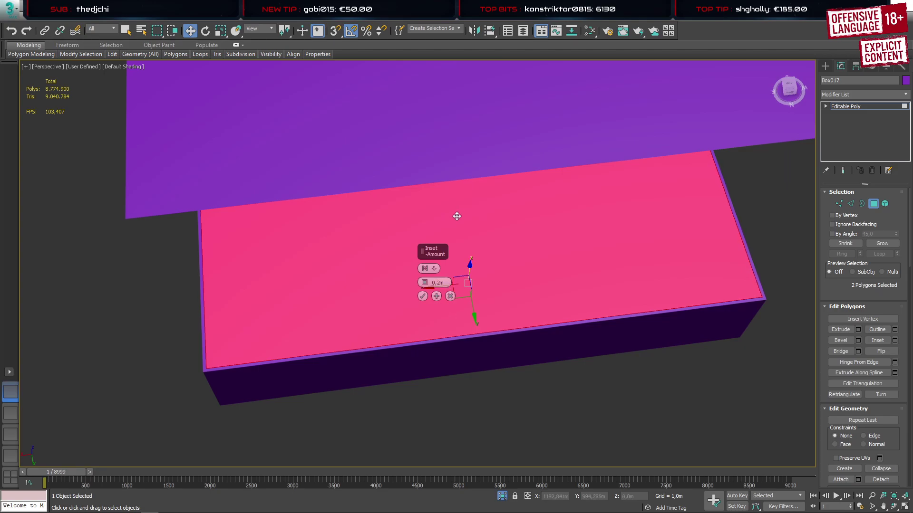
click(422, 296)
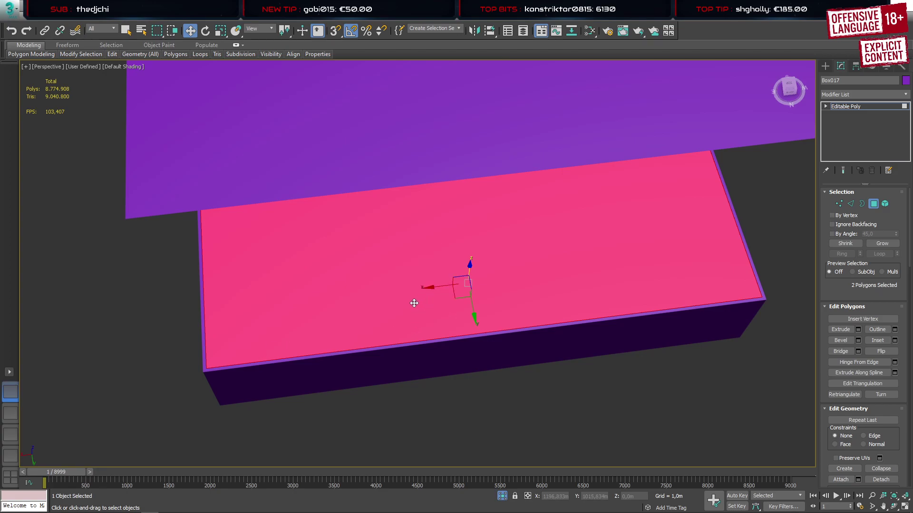
key(Delete)
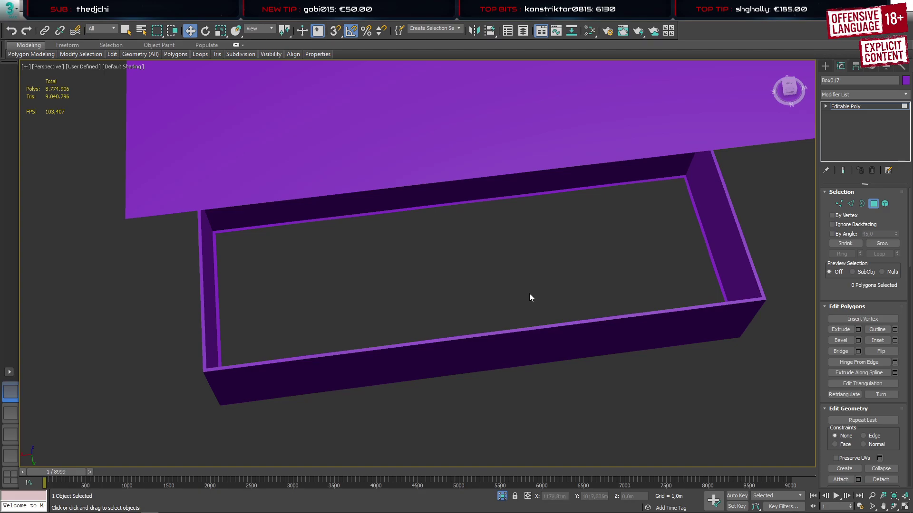
middle_drag(547, 299, 499, 291)
Bridge the edges along the wall tops to close the gaps between inner and outer walls
key(2)
key(b)
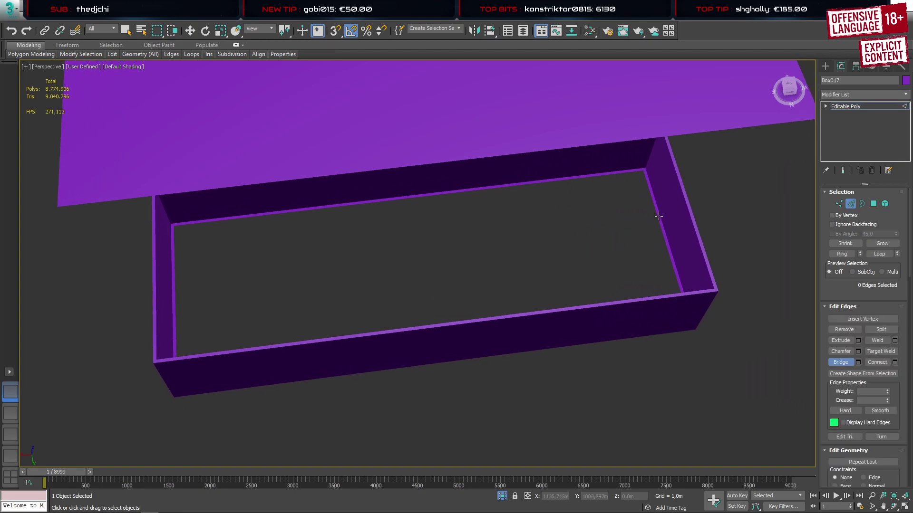
drag(655, 212, 679, 197)
scroll(554, 213, down, 4)
alt+middle_drag(534, 233, 530, 218)
key(F4)
scroll(402, 272, up, 5)
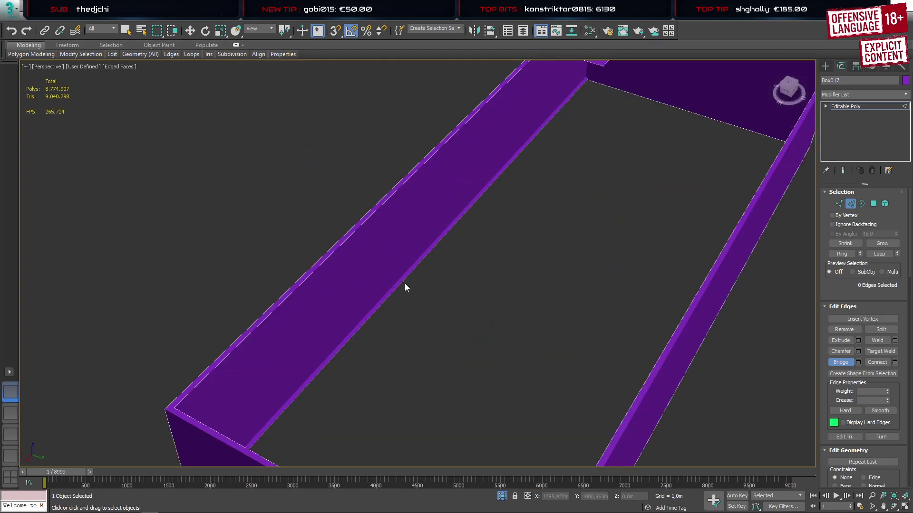
click(375, 214)
scroll(384, 233, down, 5)
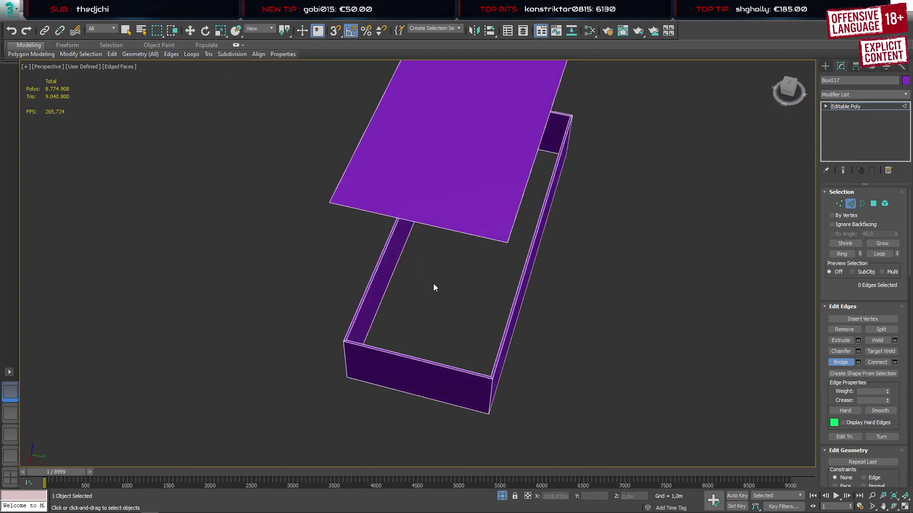
alt+middle_drag(432, 284, 568, 179)
scroll(570, 179, up, 4)
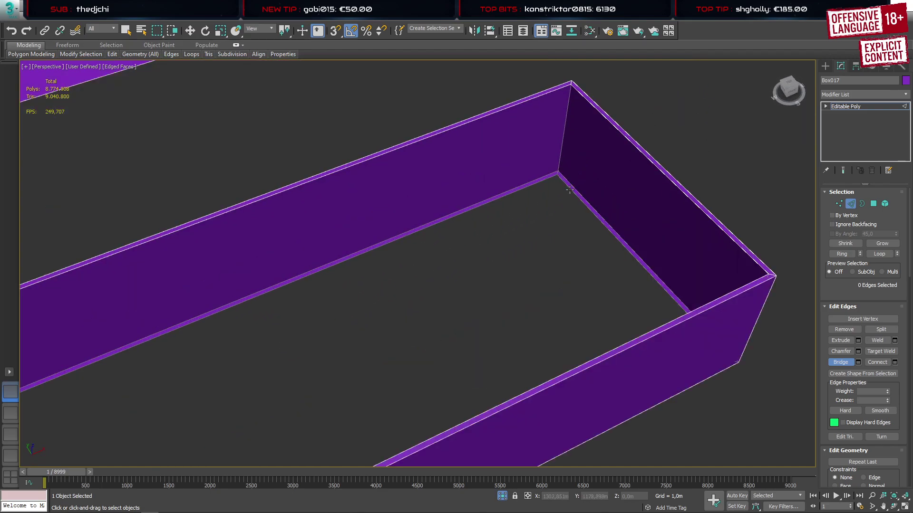
click(607, 126)
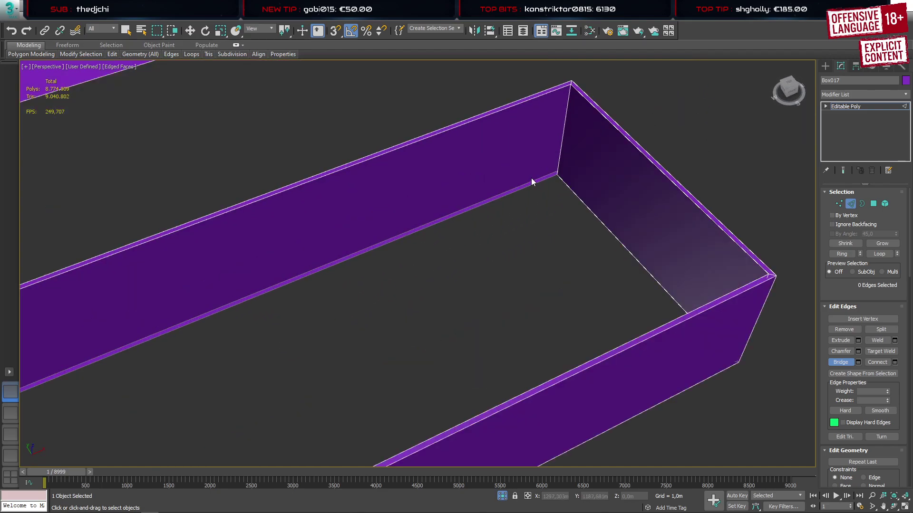
click(528, 109)
key(w)
scroll(518, 157, down, 5)
alt+middle_drag(510, 164, 406, 200)
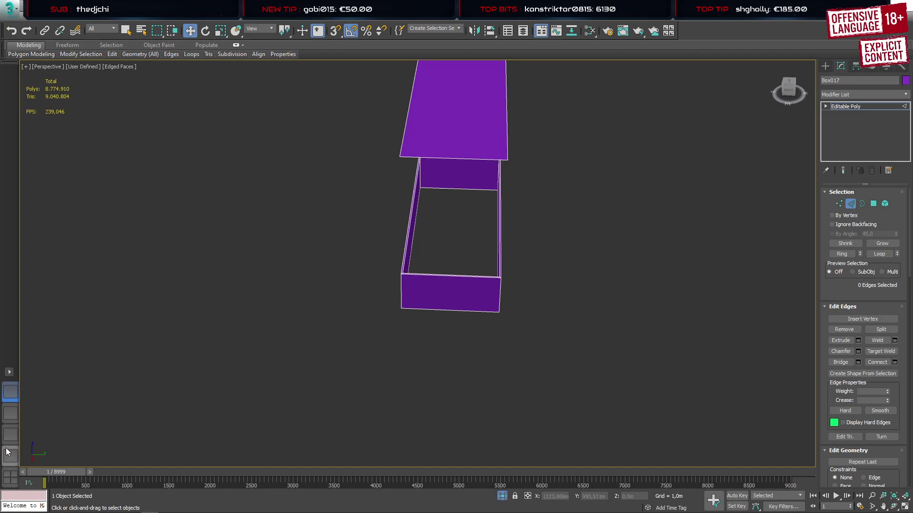
In the Left view, select the vertices at one end of the walls in Vertex mode
click(10, 434)
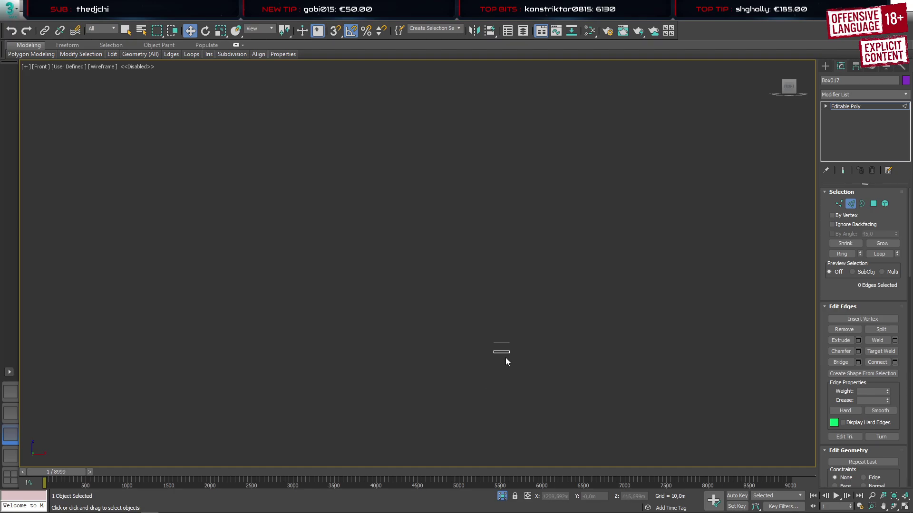
key(z)
click(11, 461)
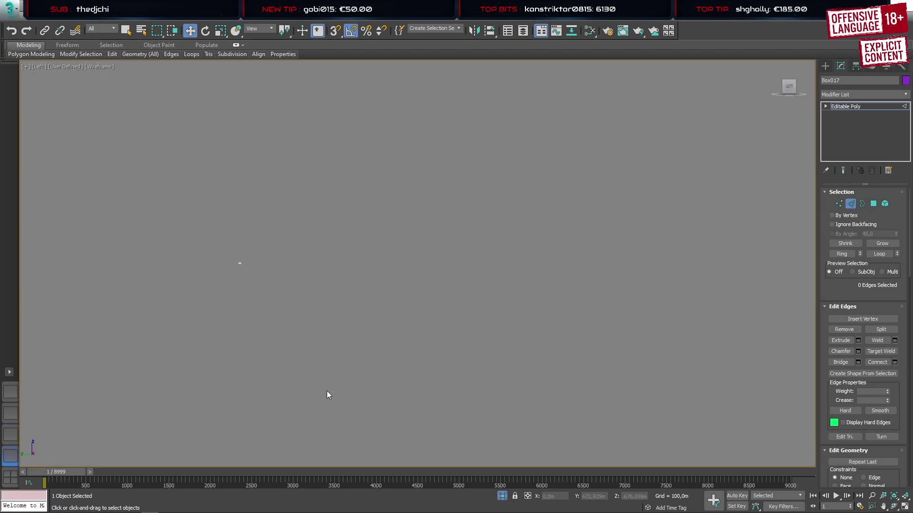
scroll(386, 326, up, 4)
scroll(374, 240, up, 5)
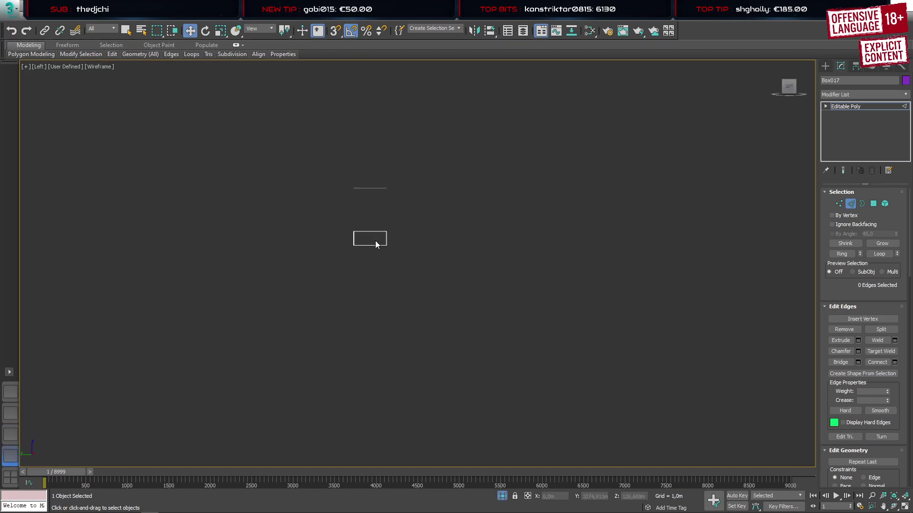
key(1)
drag(278, 237, 305, 190)
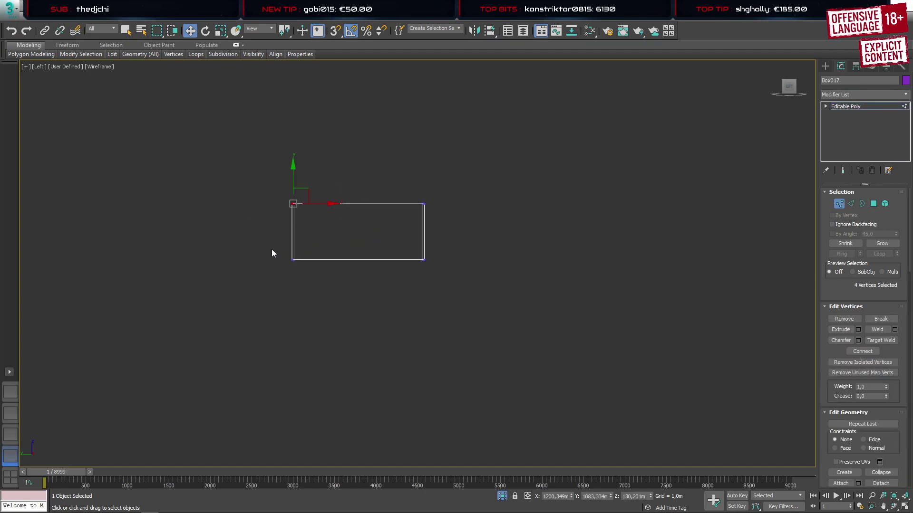
Drag the top corner vertices at the right end downward so the wall tops slope toward it
click(9, 392)
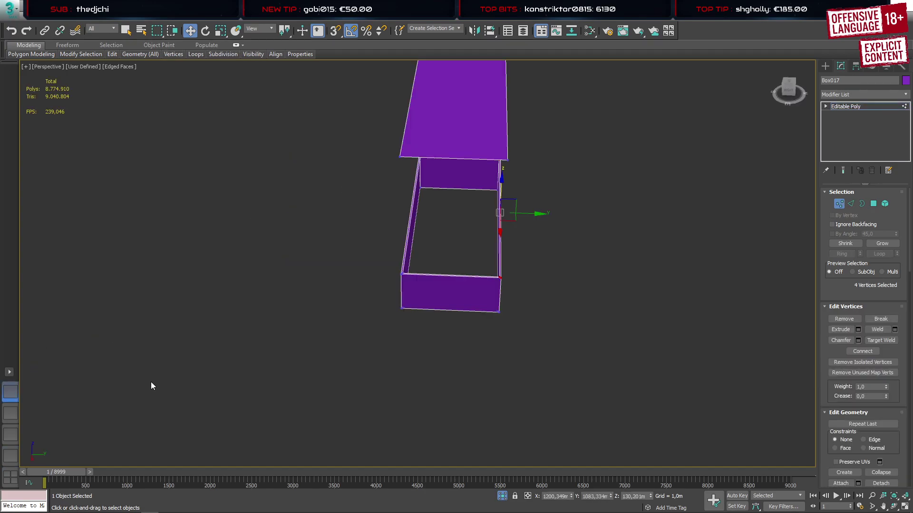
click(10, 434)
click(11, 456)
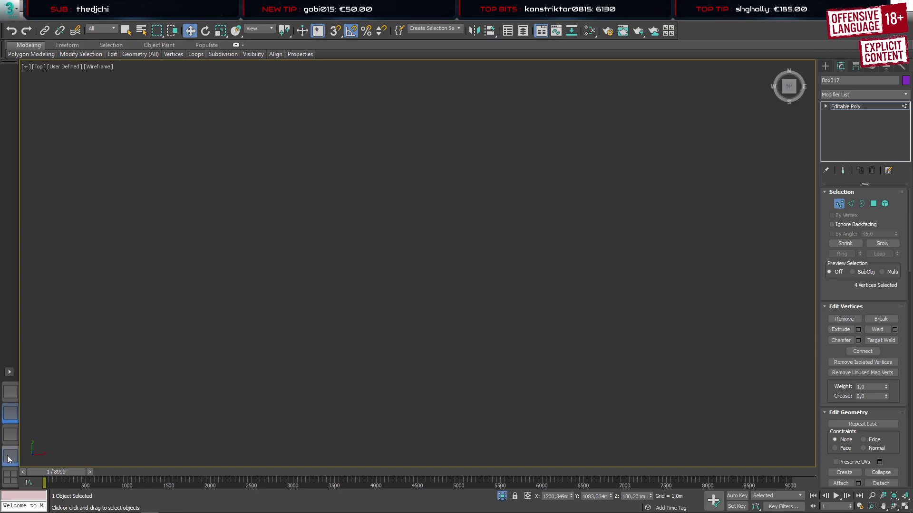
click(418, 206)
scroll(415, 206, up, 5)
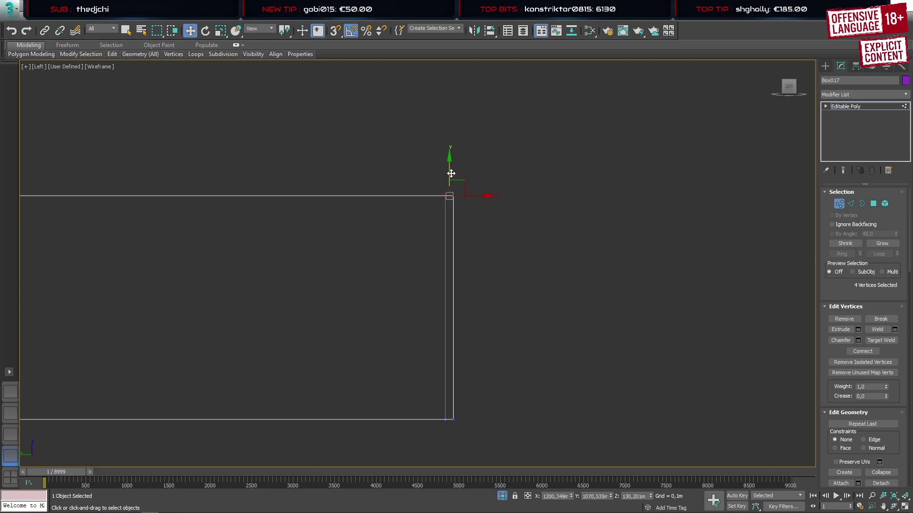
drag(450, 171, 461, 230)
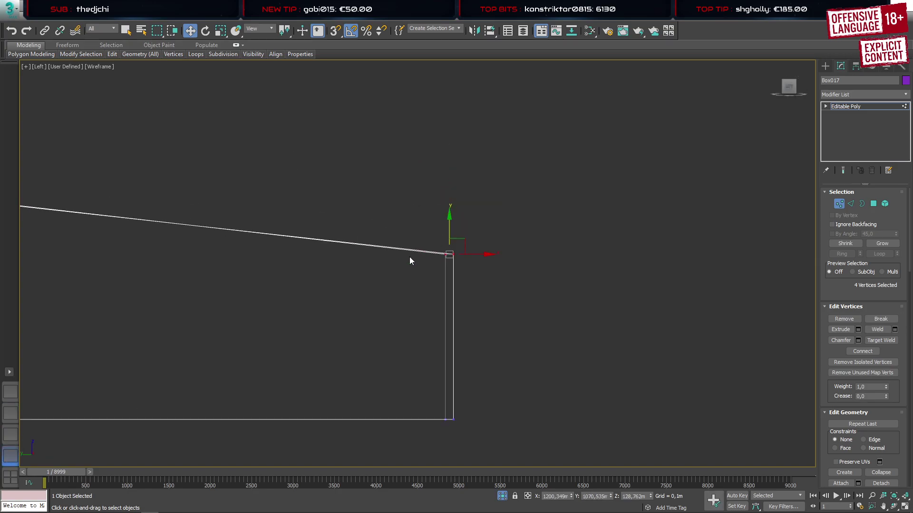
scroll(361, 271, down, 3)
middle_drag(320, 285, 372, 281)
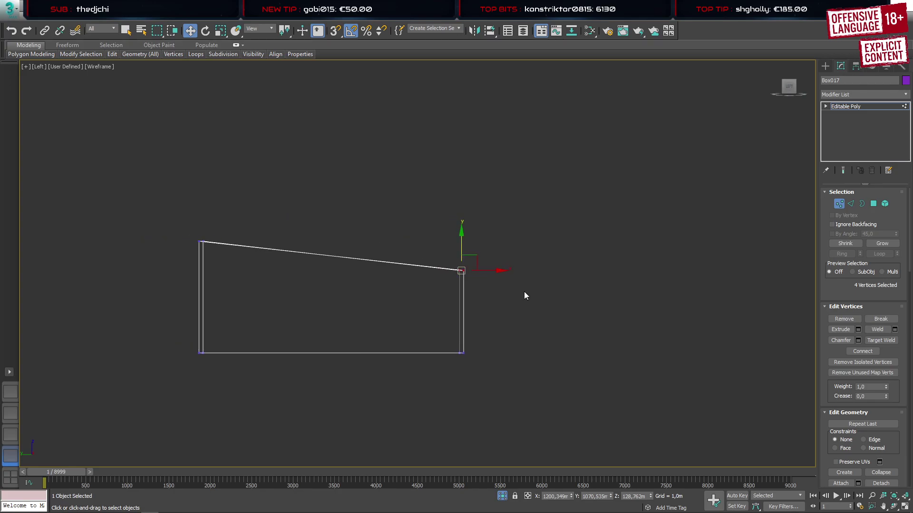
scroll(468, 275, up, 8)
scroll(442, 252, up, 3)
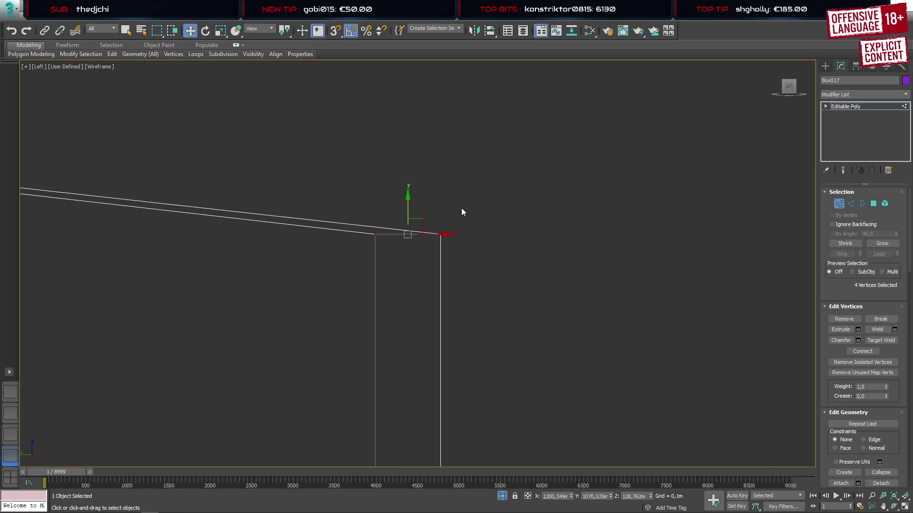